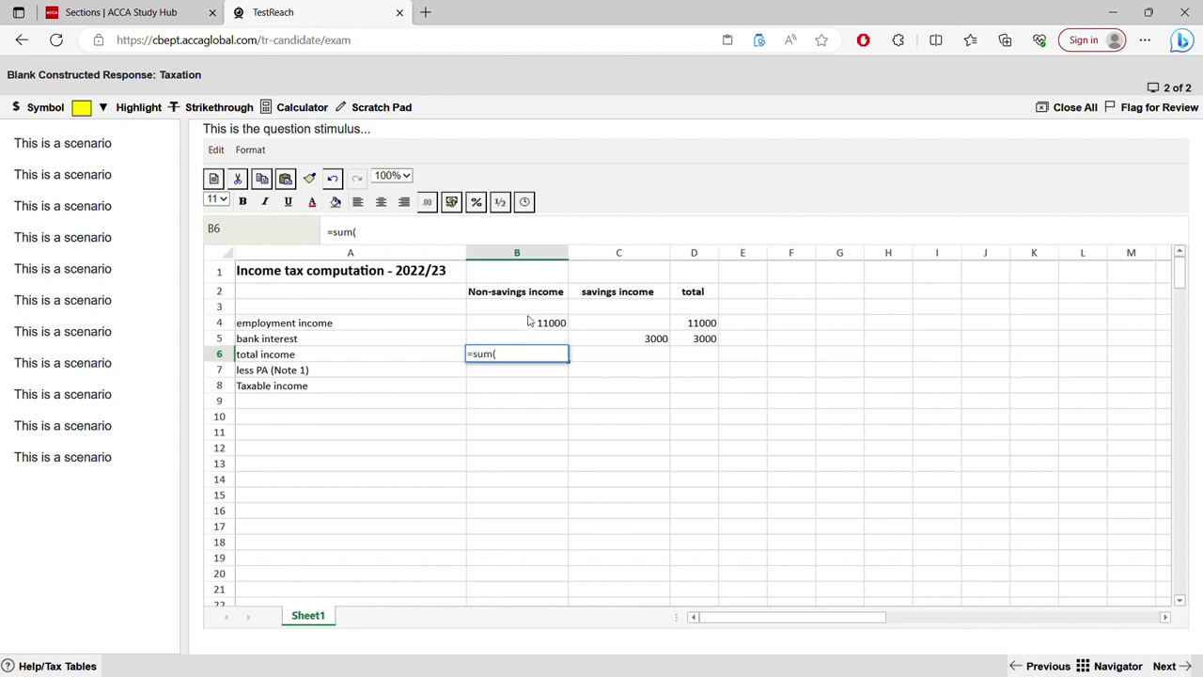
Calculate non-savings total income in B6 as the SUM of B4:B5 and fill the formula across to D6.
drag(530, 312, 530, 329)
key(BackSpace)
key(BackSpace)
key(BackSpace)
key(BackSpace)
key(BackSpace)
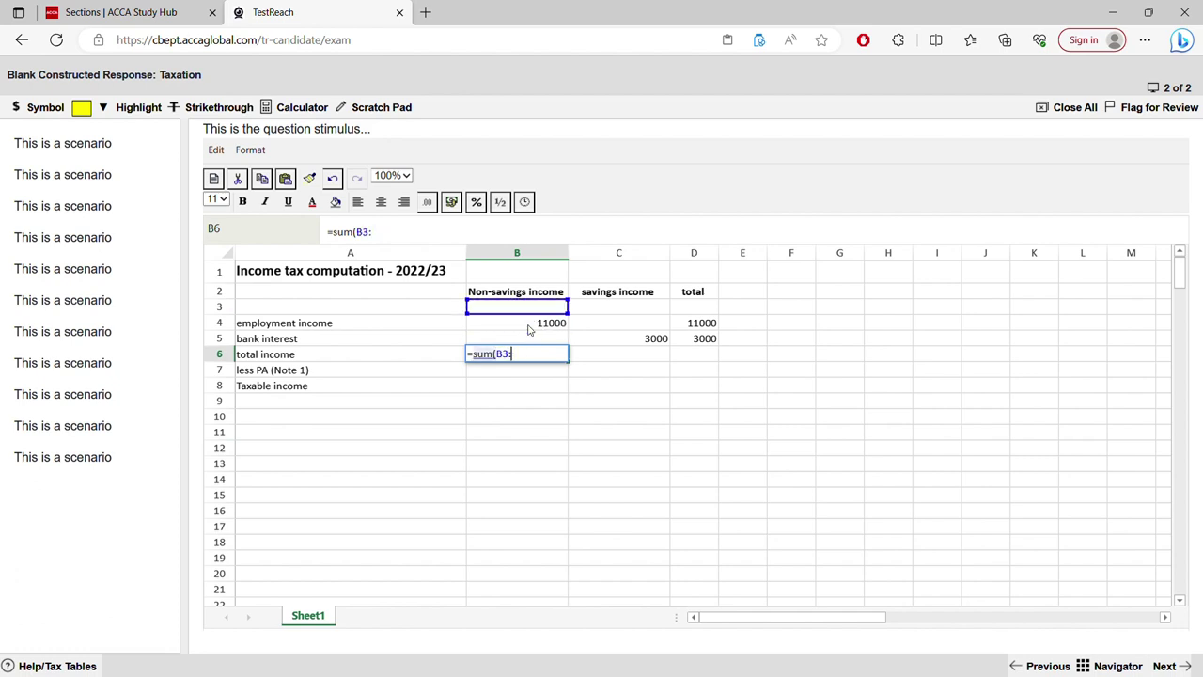
click(530, 329)
drag(530, 329, 529, 344)
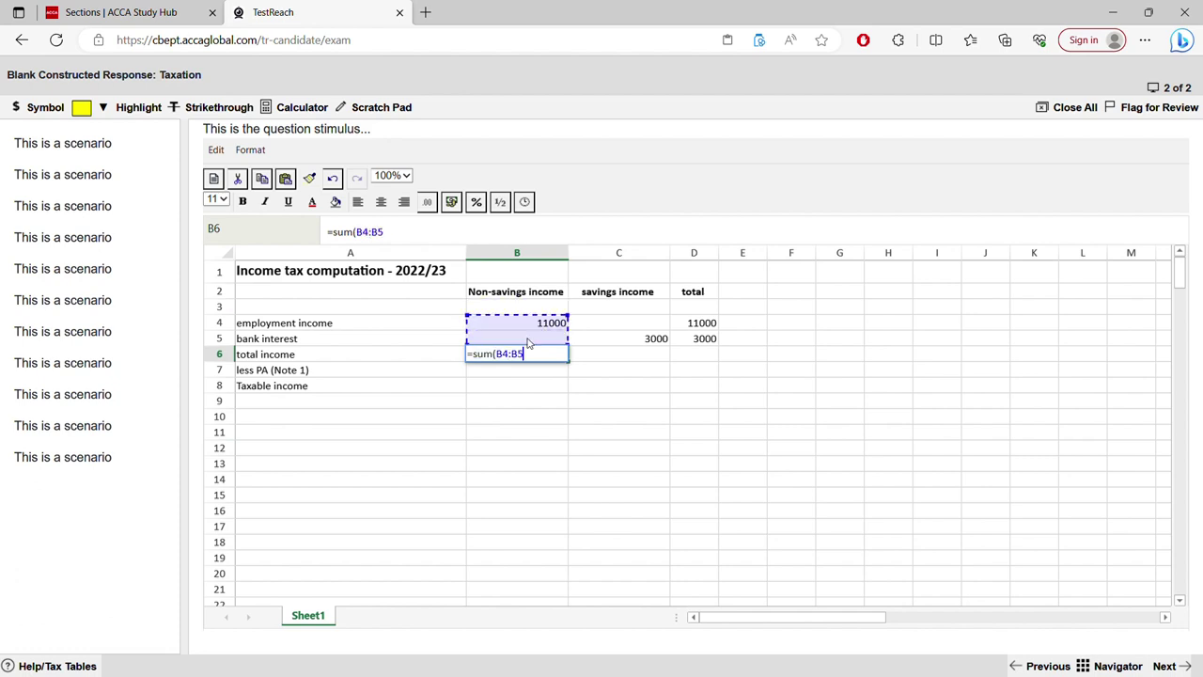
key(Return)
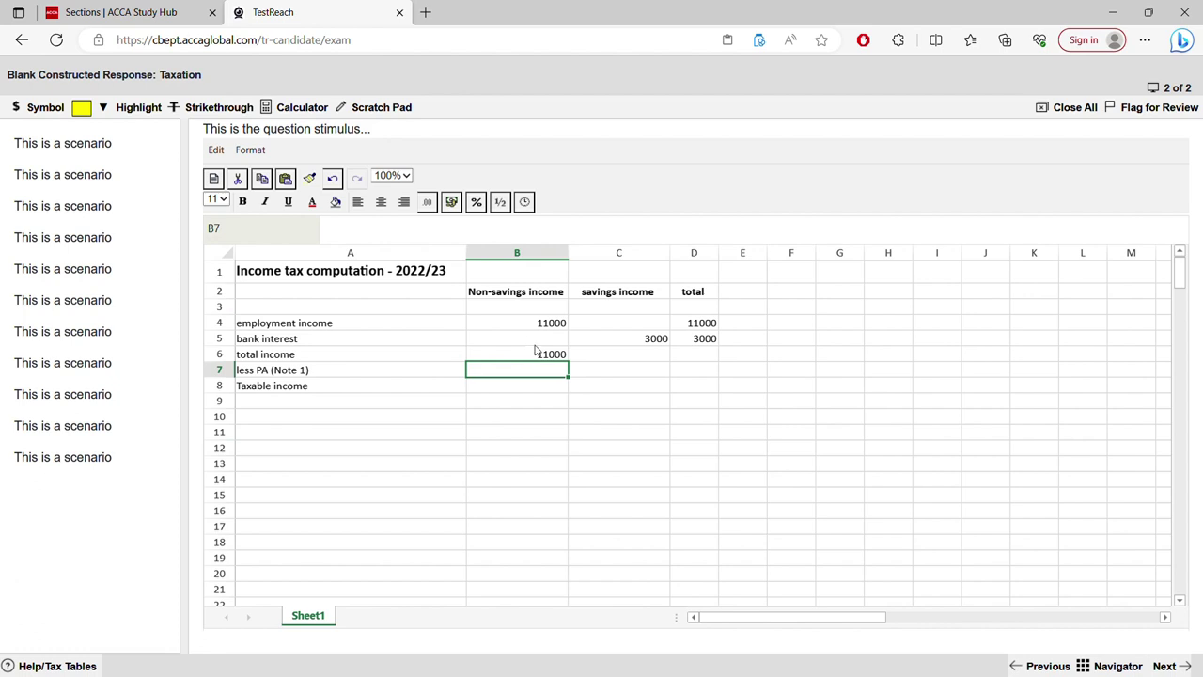
click(541, 355)
drag(572, 369, 706, 366)
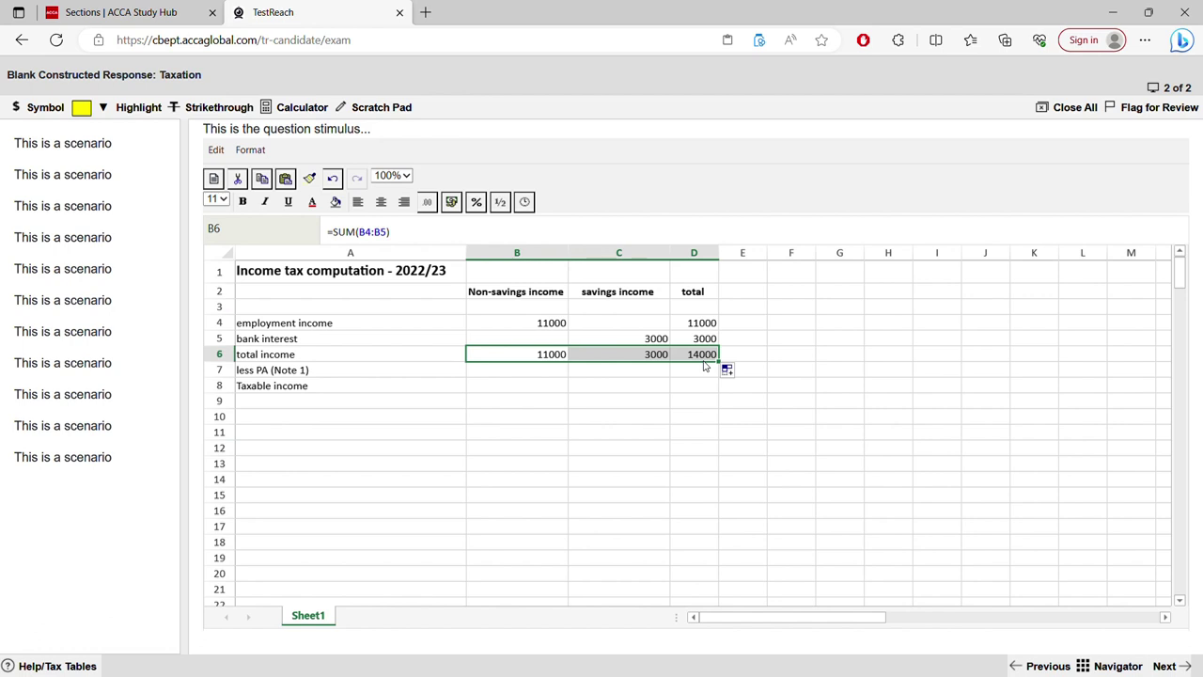
Look up the personal allowance in the exam's tax tables and close the help window.
click(516, 372)
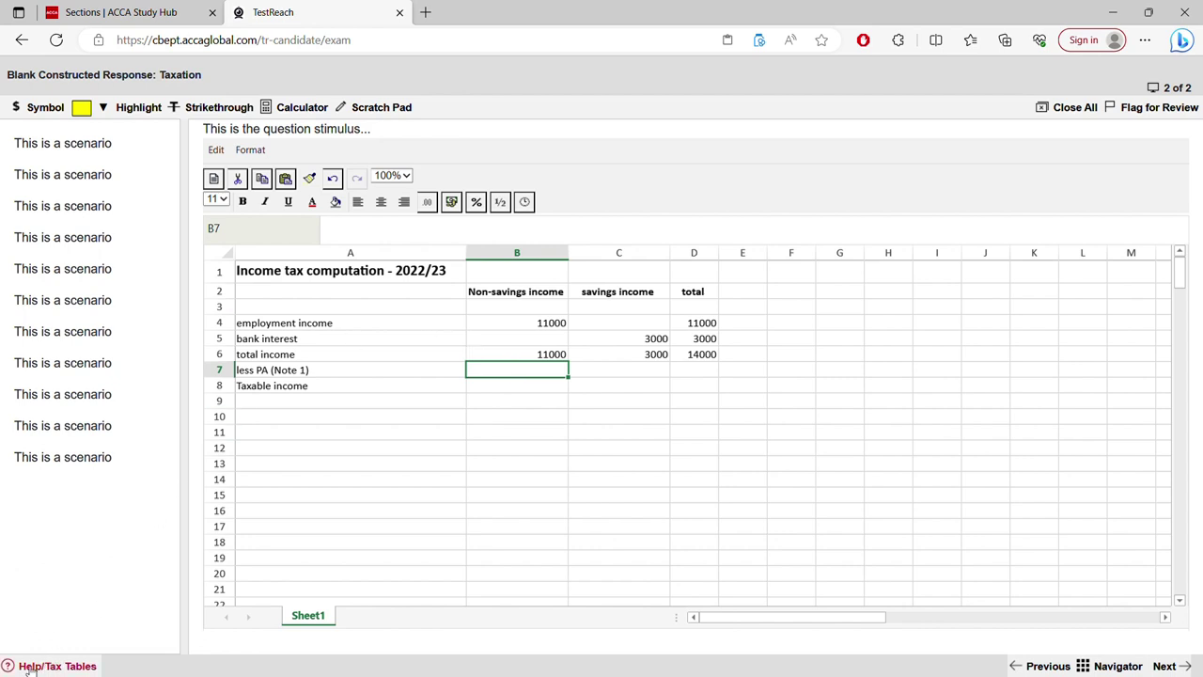
click(56, 666)
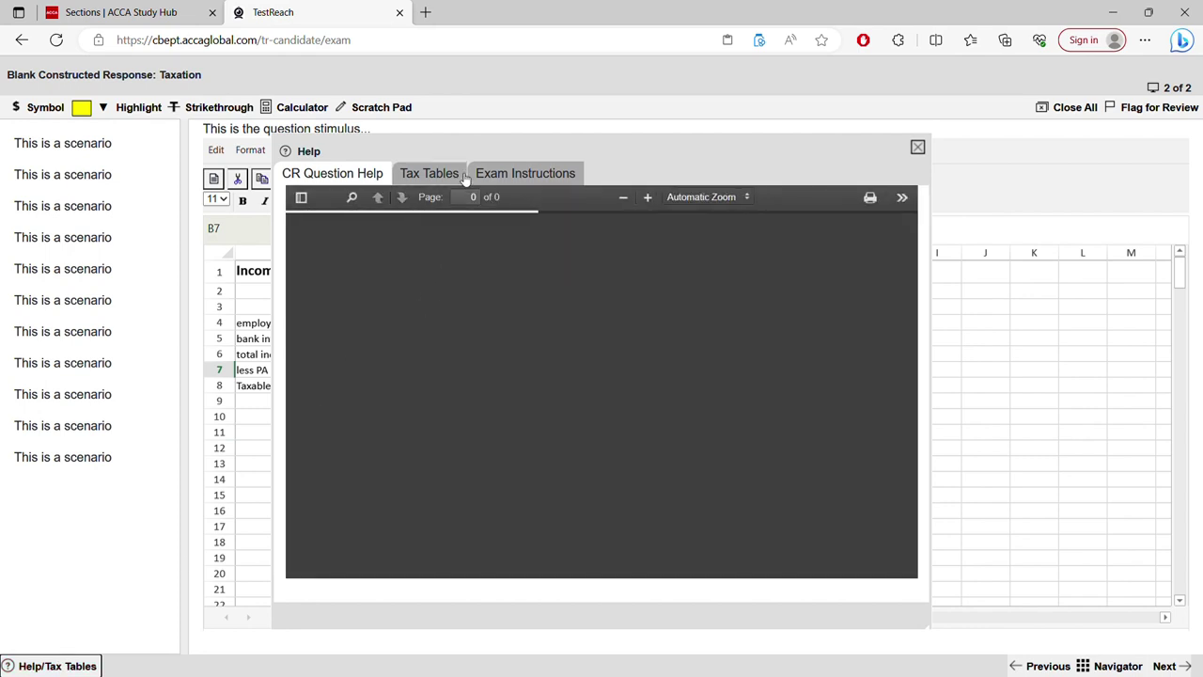
click(457, 175)
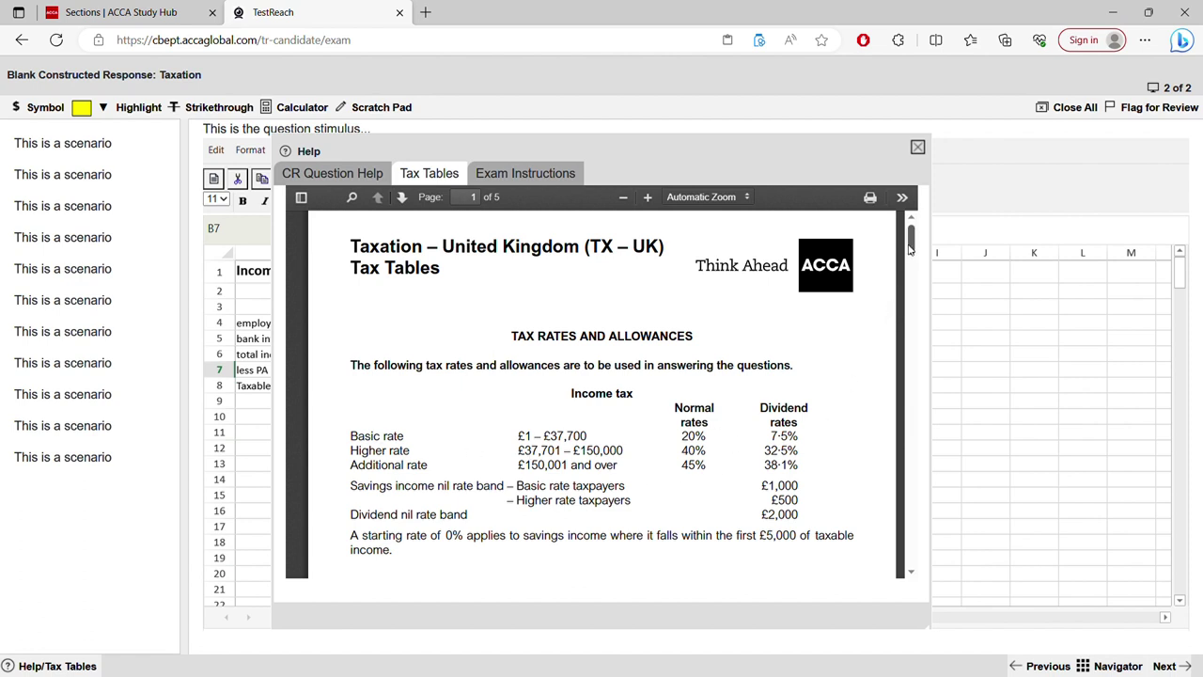
drag(910, 248, 911, 265)
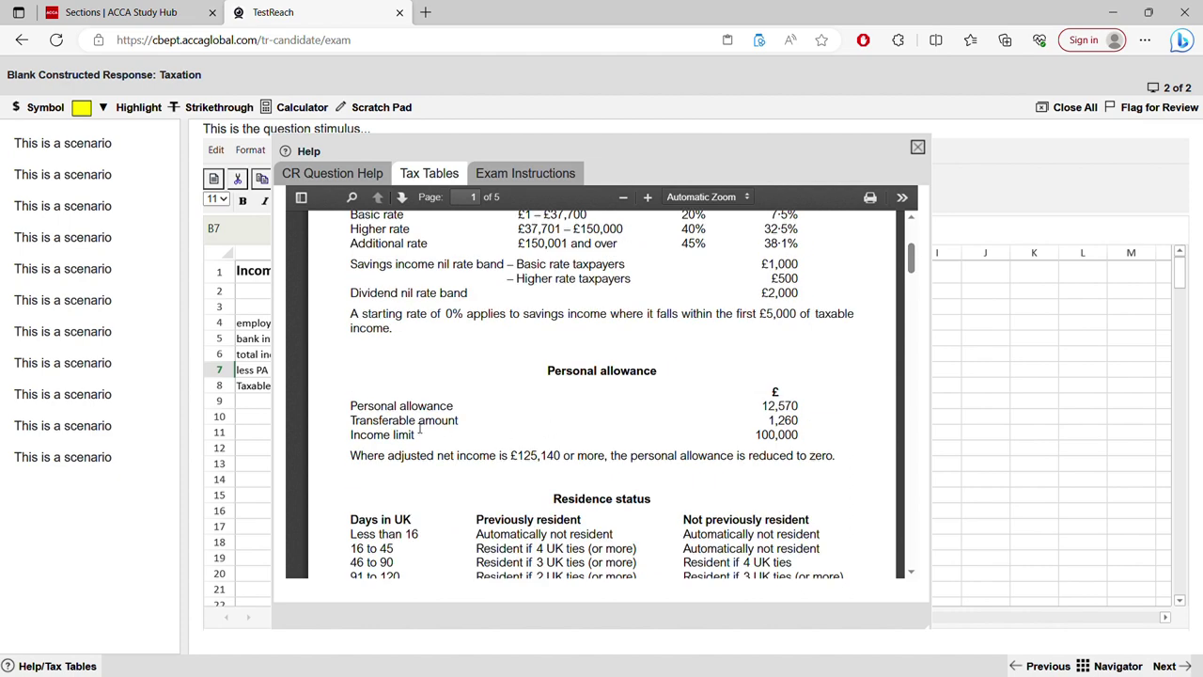
drag(768, 406, 795, 406)
click(917, 148)
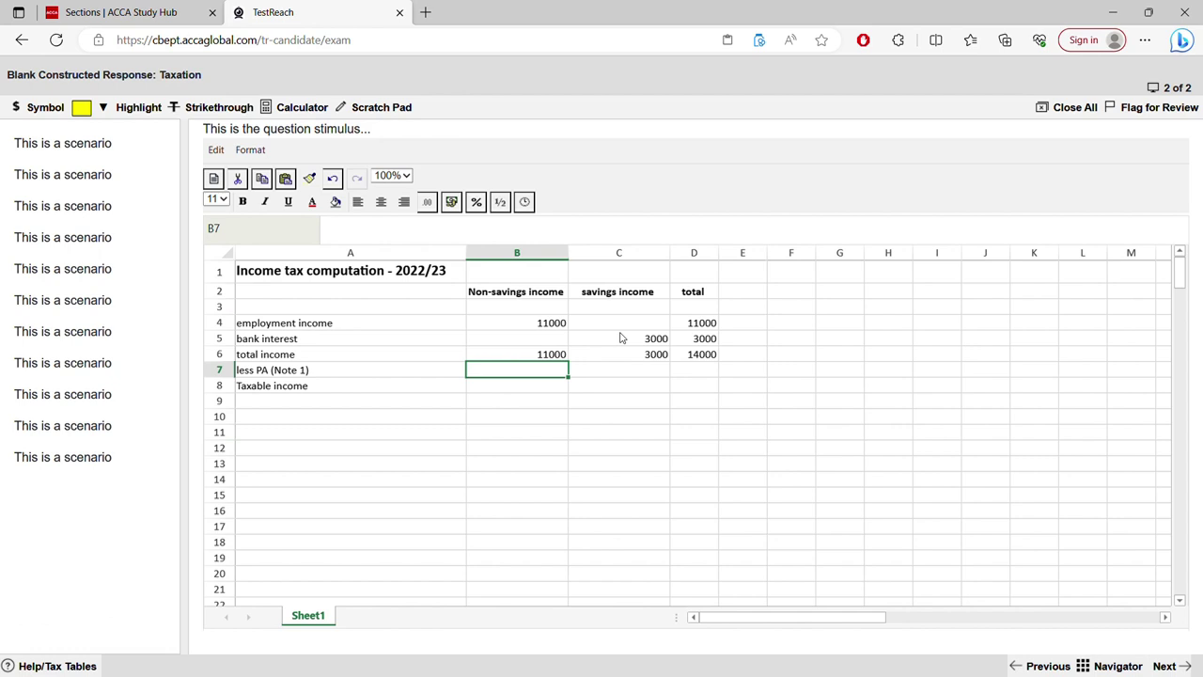
Enter the personal allowance deduction for non-savings income in B7 as (11000), in parentheses.
double_click(561, 372)
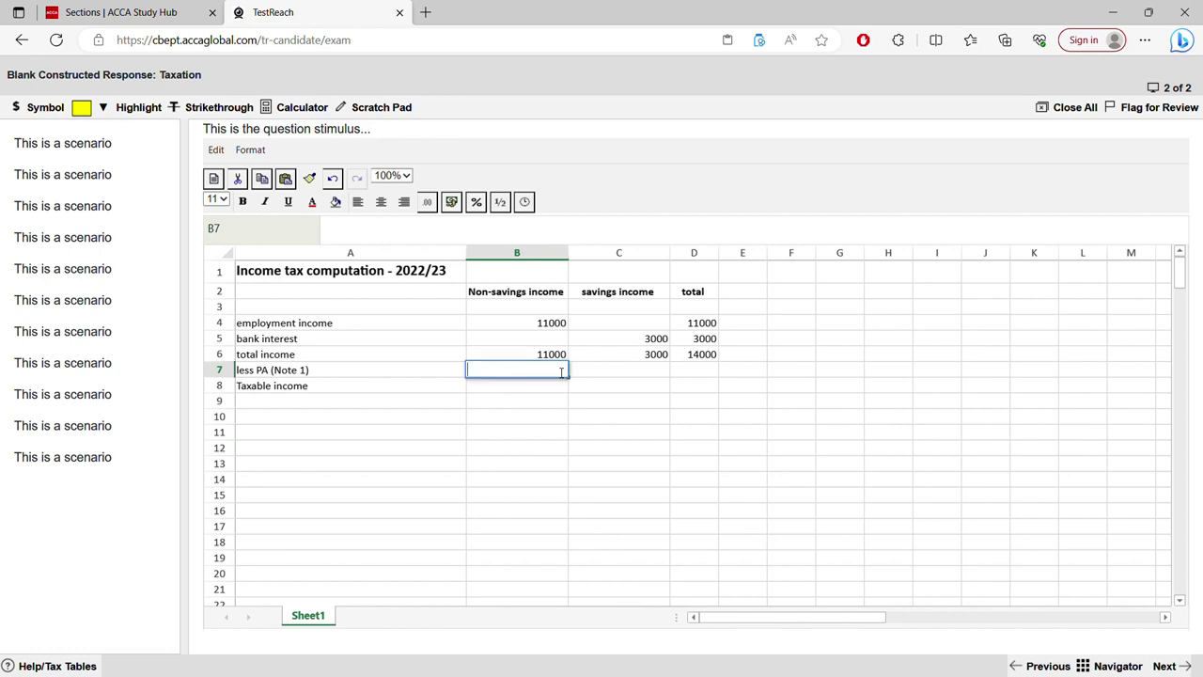
text(())
key(Left)
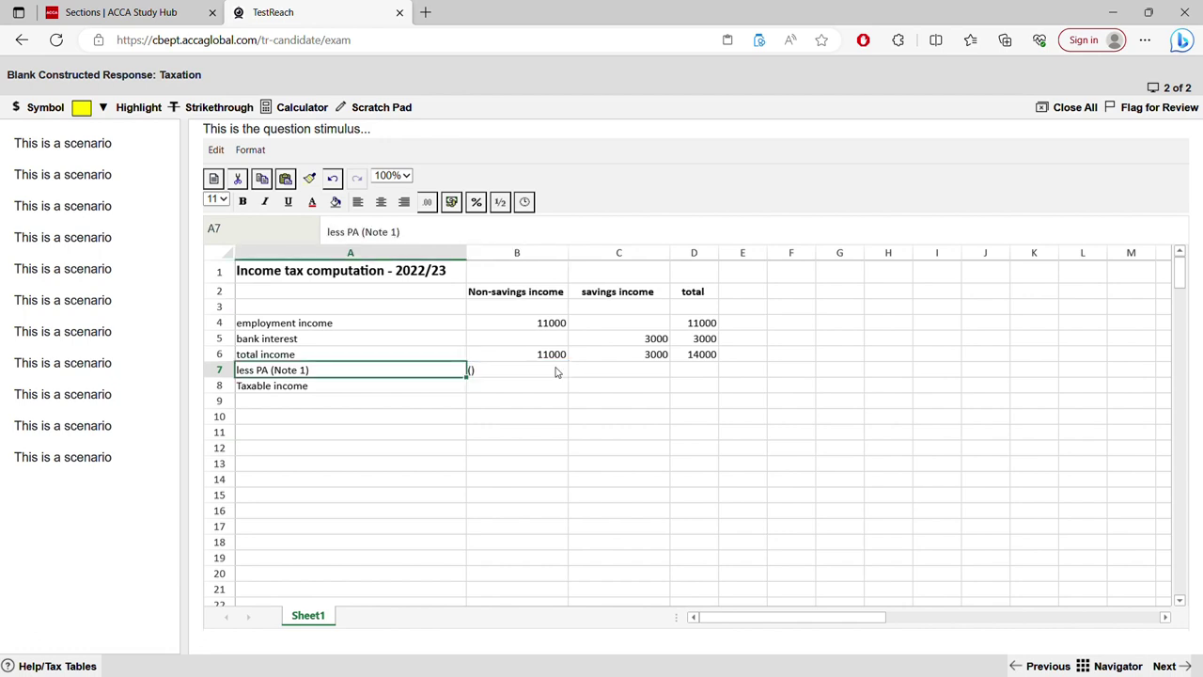
click(555, 372)
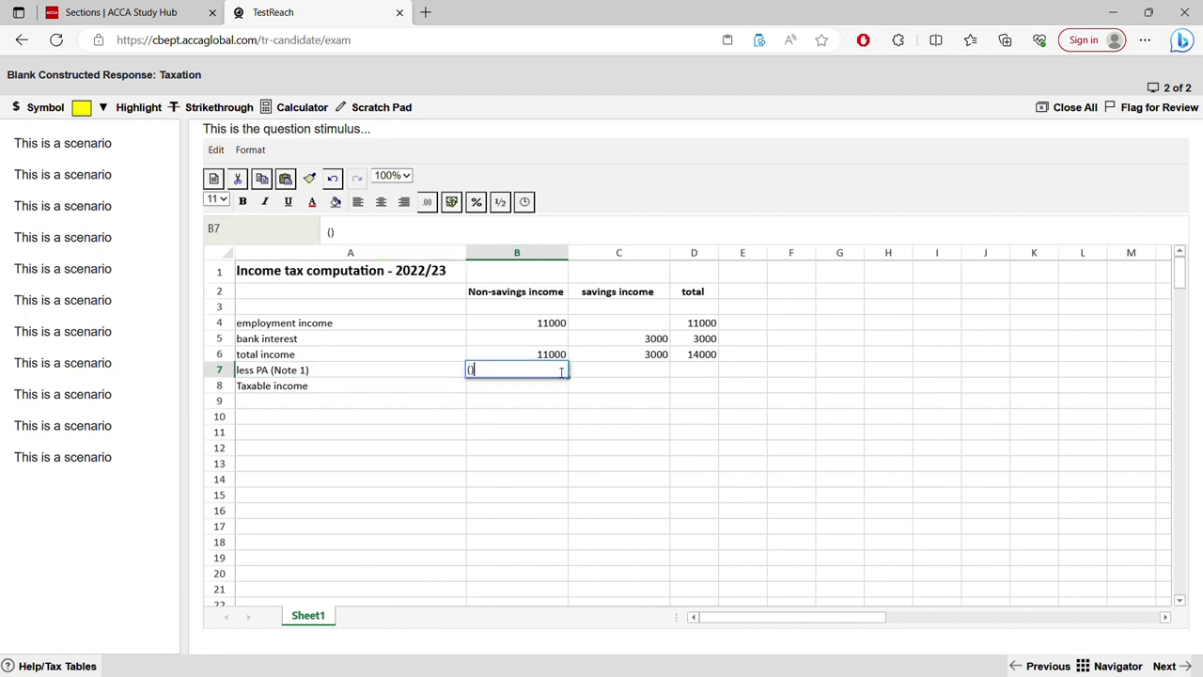
double_click(472, 373)
text(11000)
key(Return)
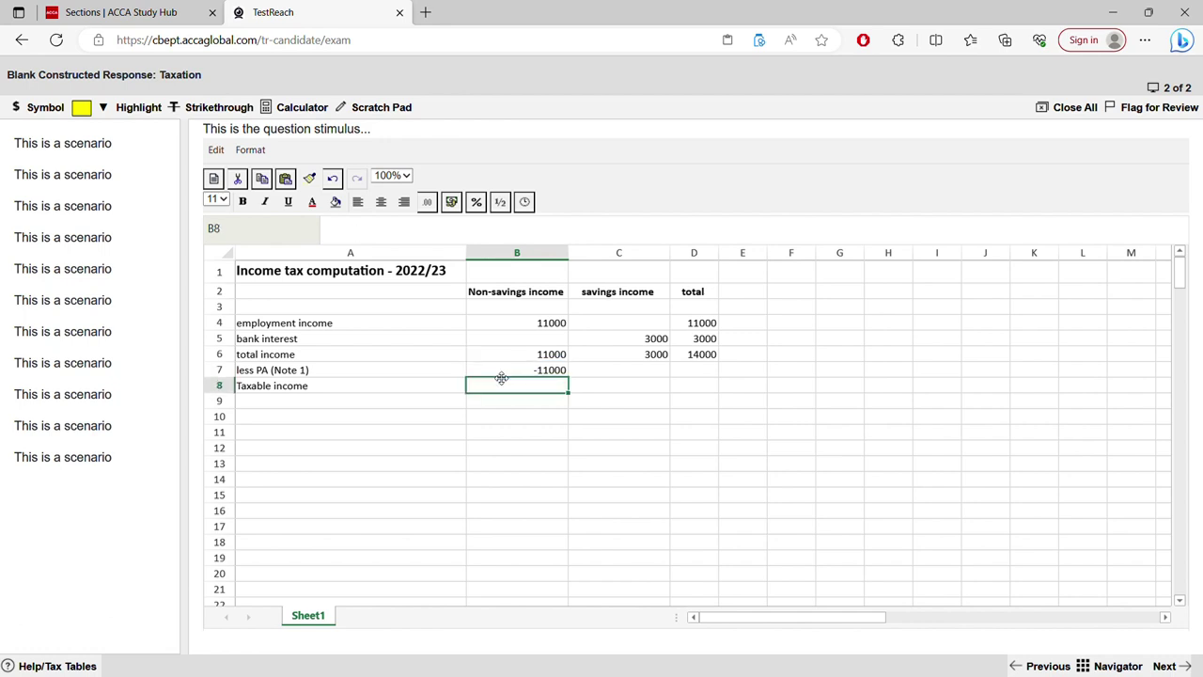
Examine the Number category's negative styles in the cell format settings for B7 and close them.
click(530, 373)
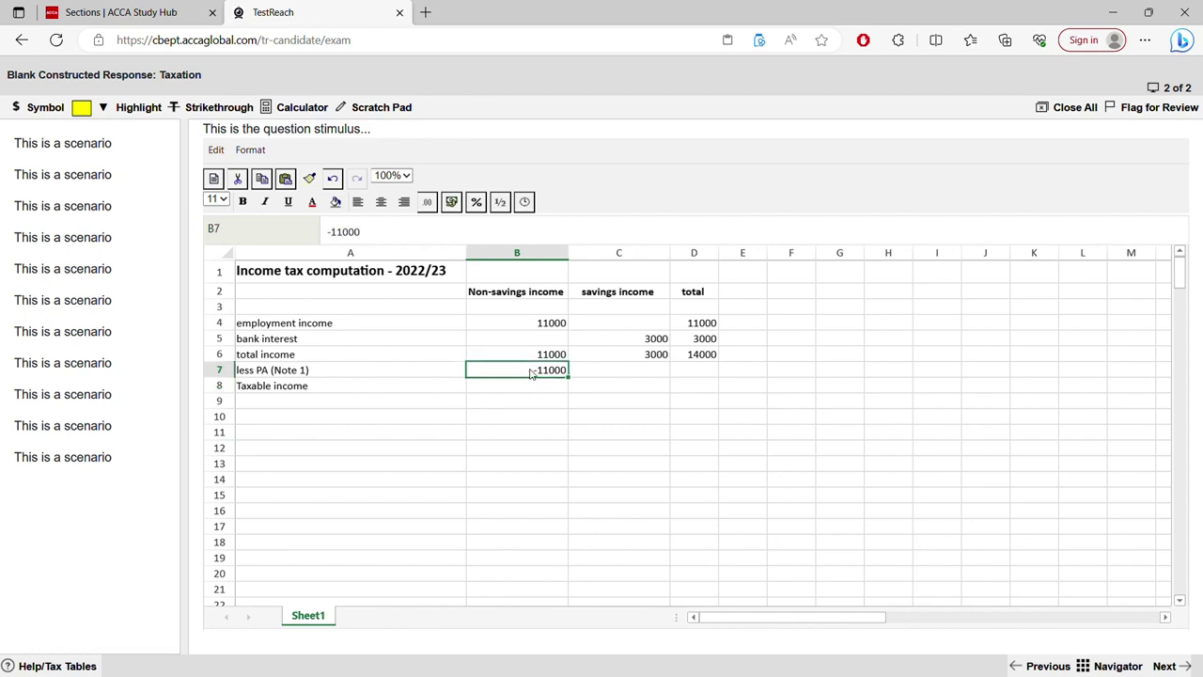
right_click(531, 373)
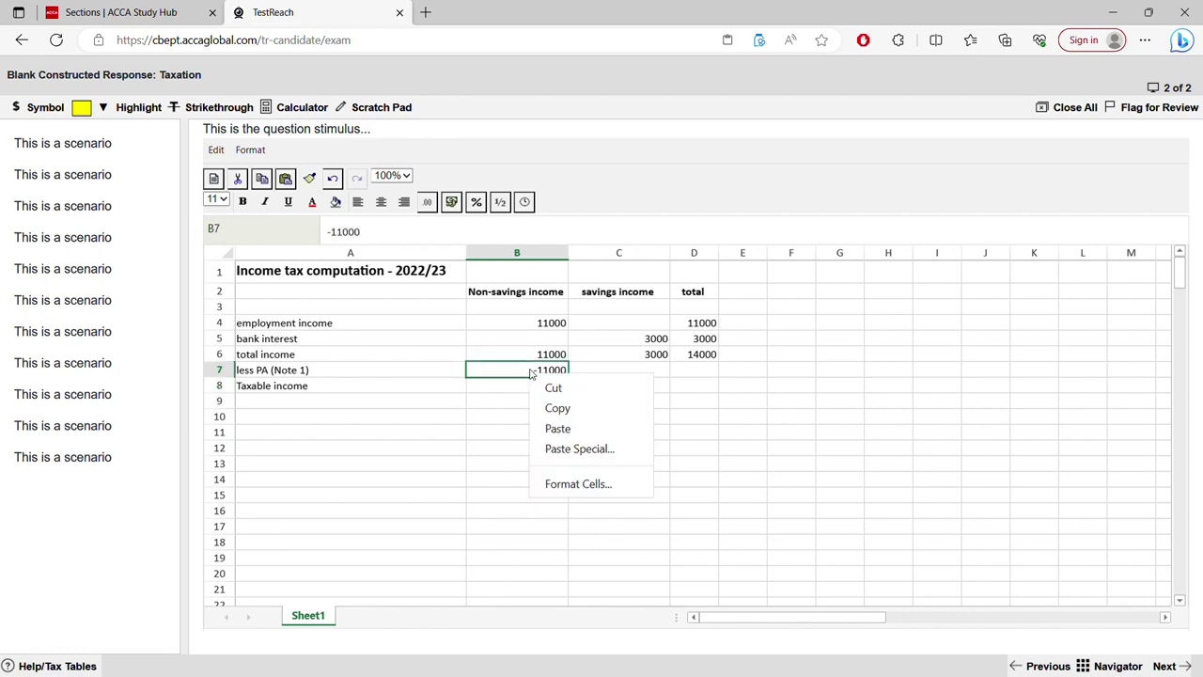
click(567, 485)
click(522, 298)
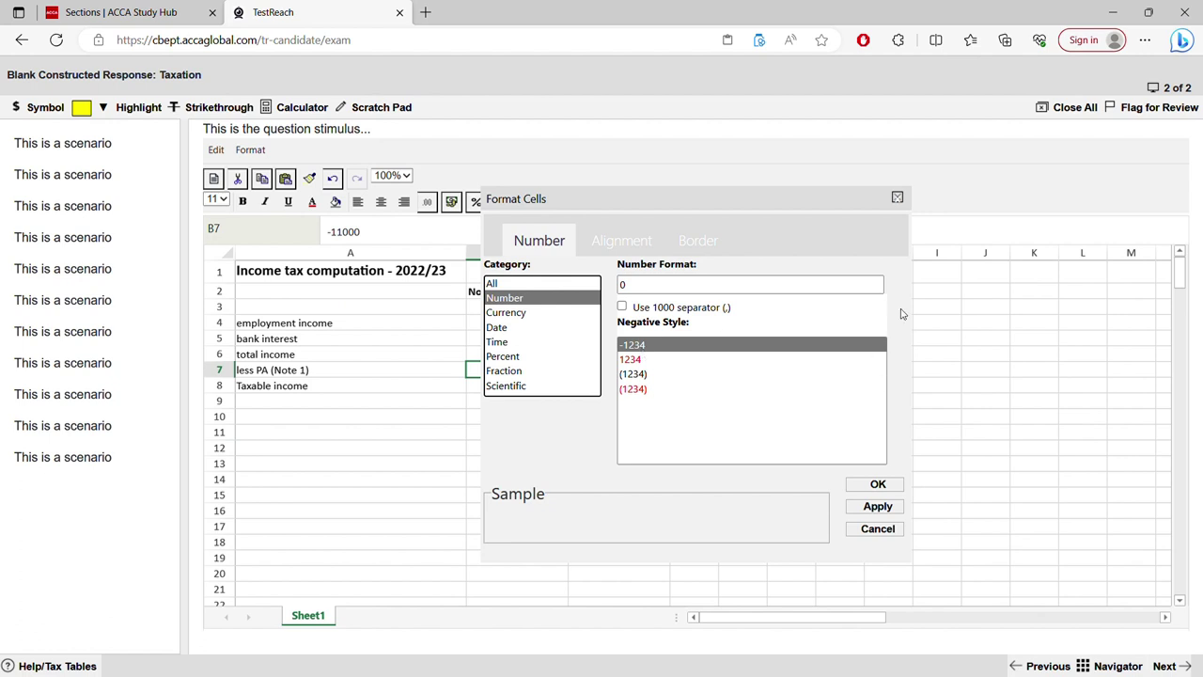
click(898, 197)
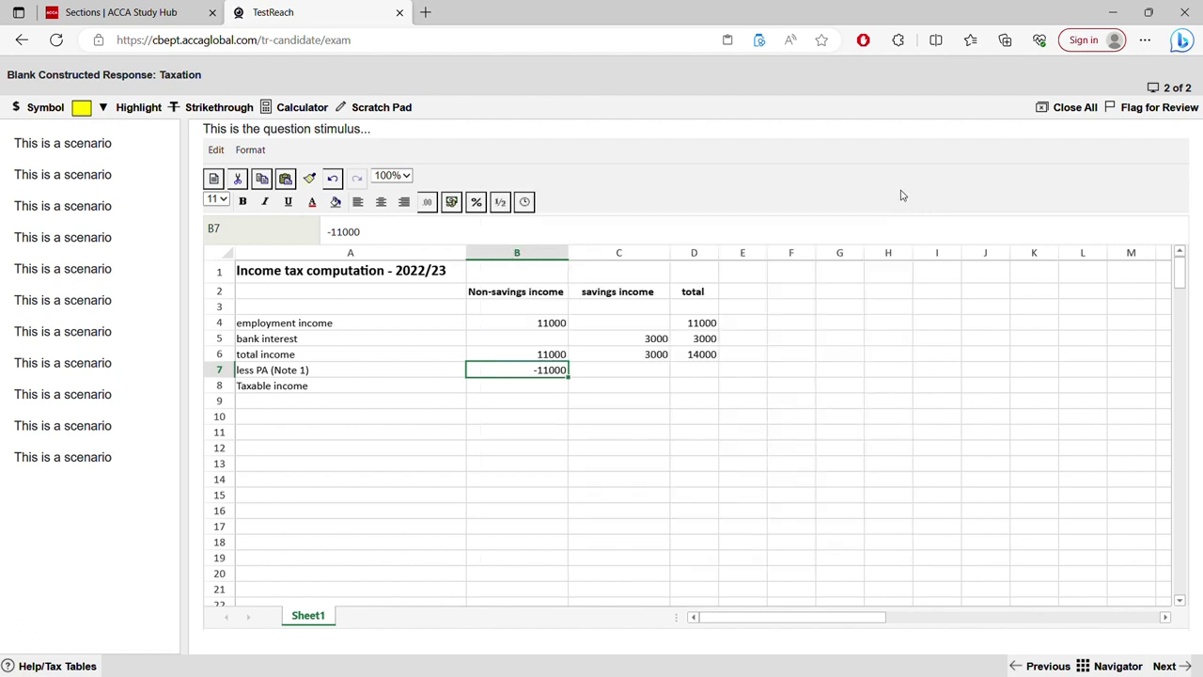
Try calculating non-savings taxable income in B8 with the formula =B6-B7.
click(634, 380)
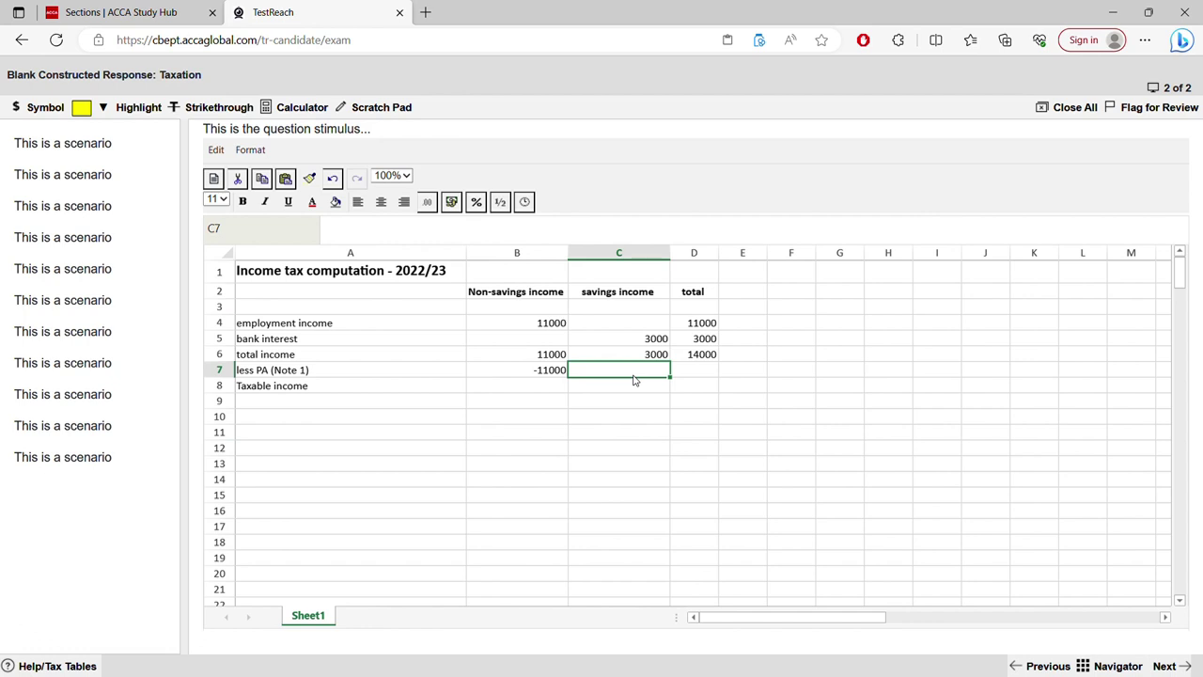
click(553, 391)
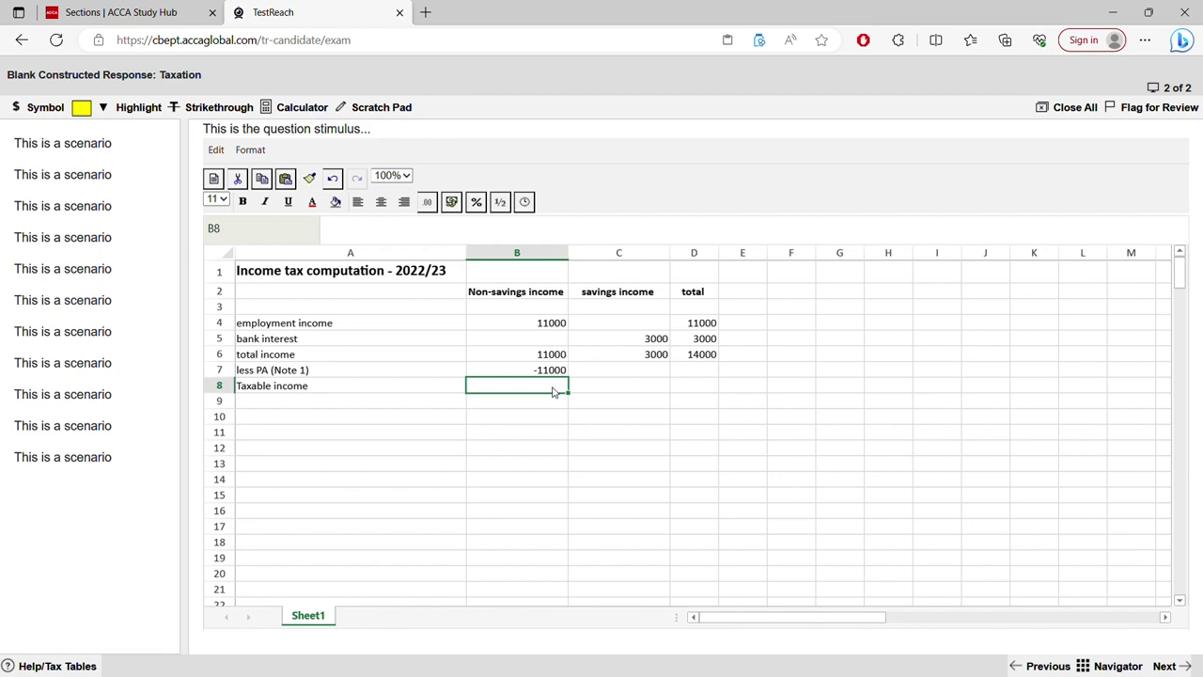
click(541, 354)
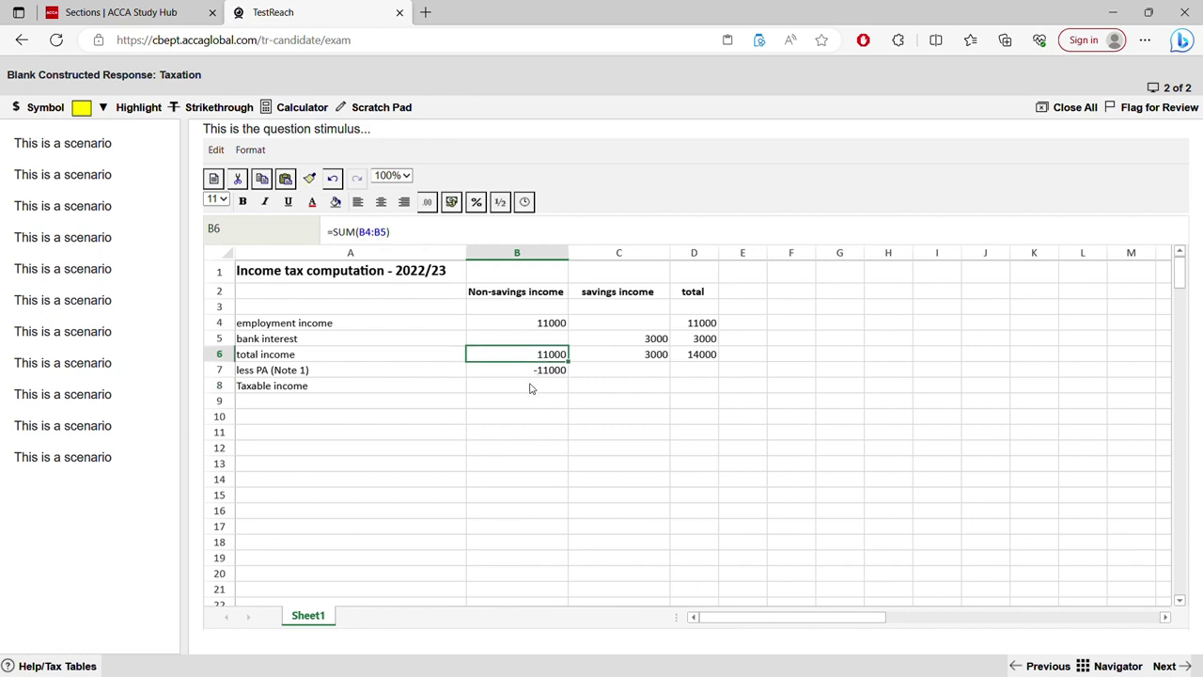
click(534, 387)
text(=)
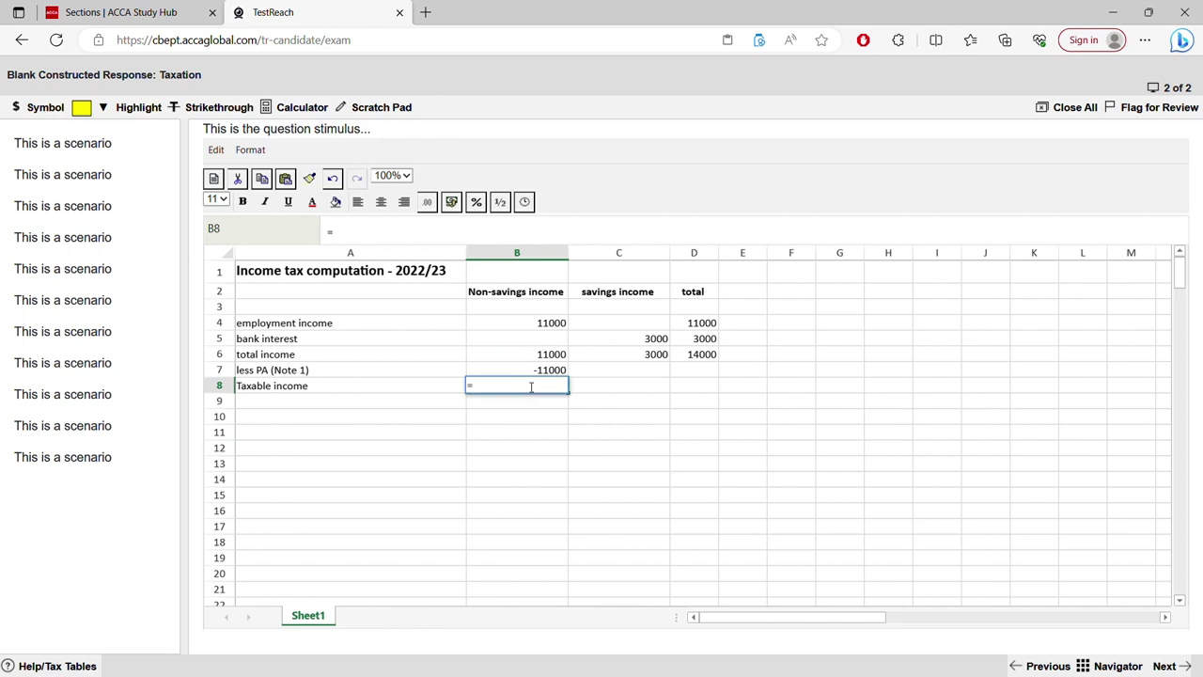
click(534, 355)
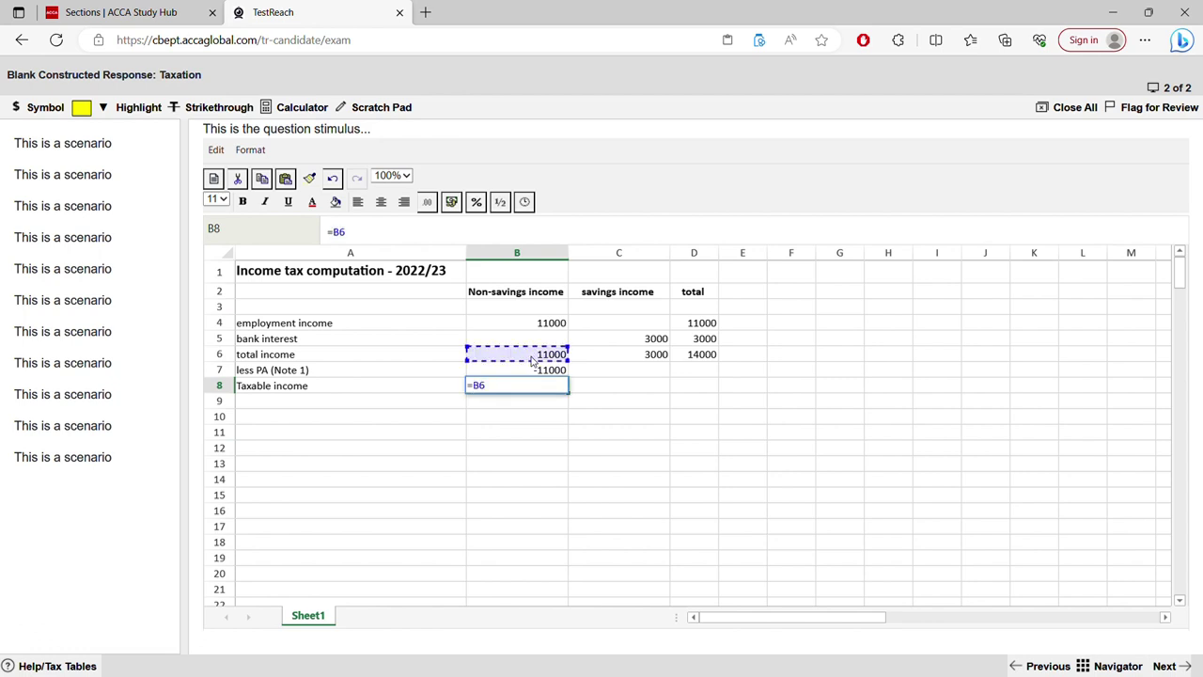
text(-)
click(532, 370)
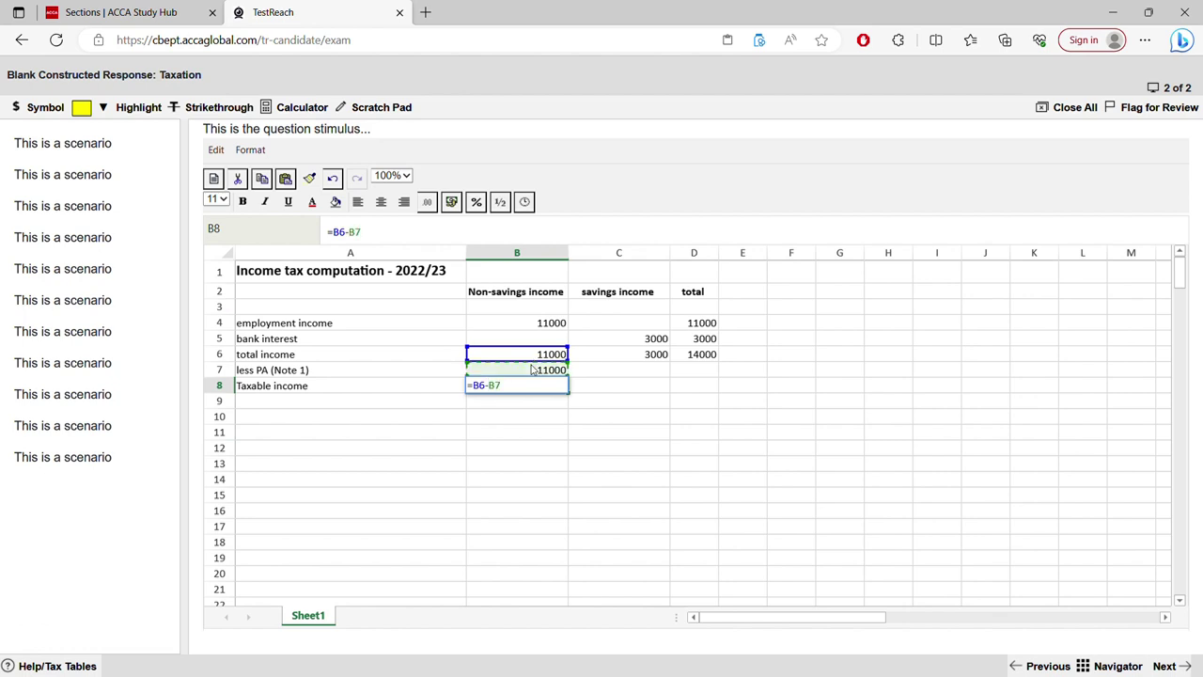
key(Return)
click(533, 386)
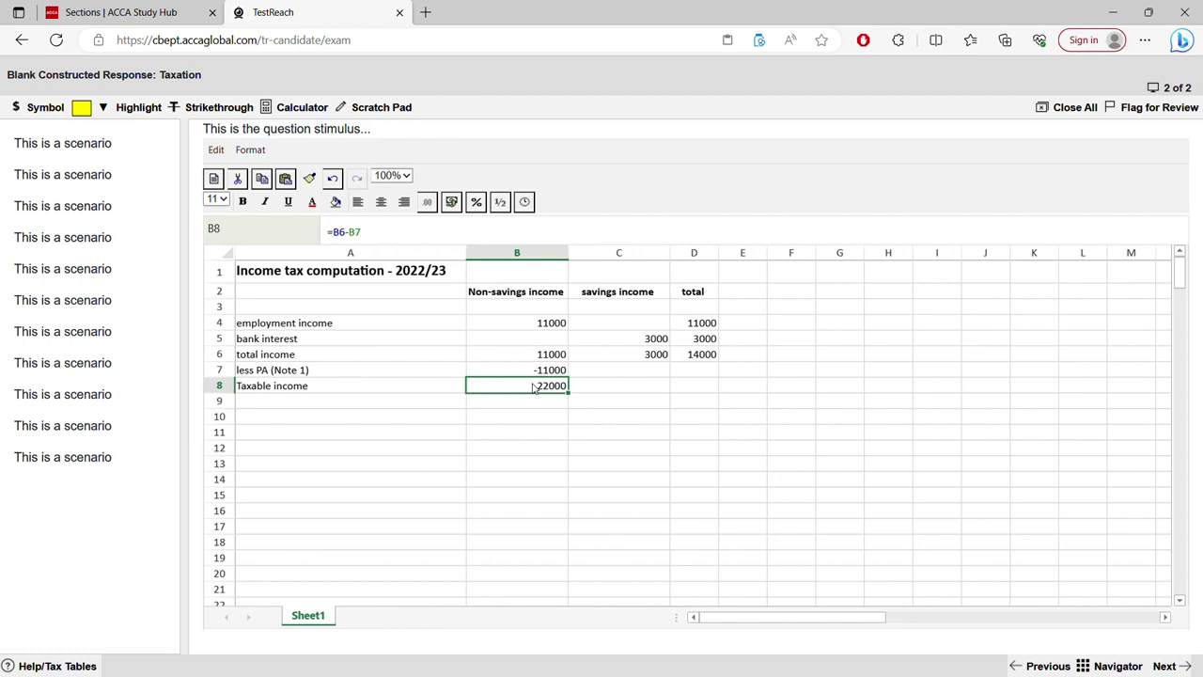
Replace the taxable income formula in B8 with a SUM of B6:B7.
double_click(533, 387)
drag(532, 387, 470, 387)
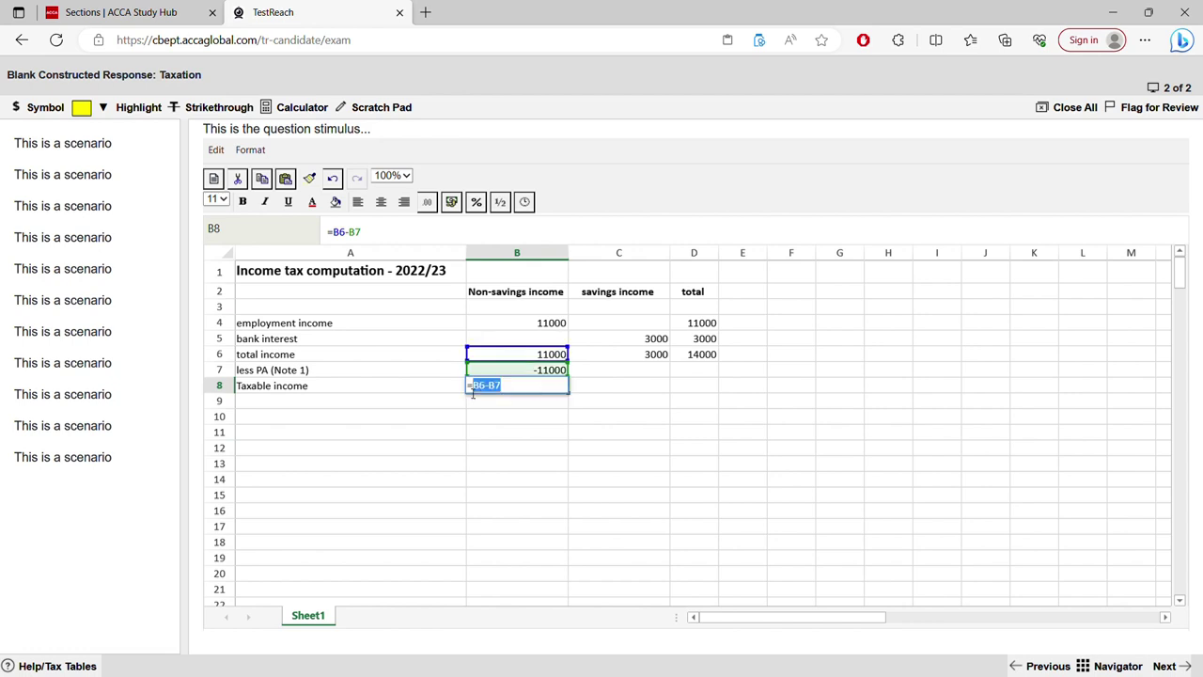
key(BackSpace)
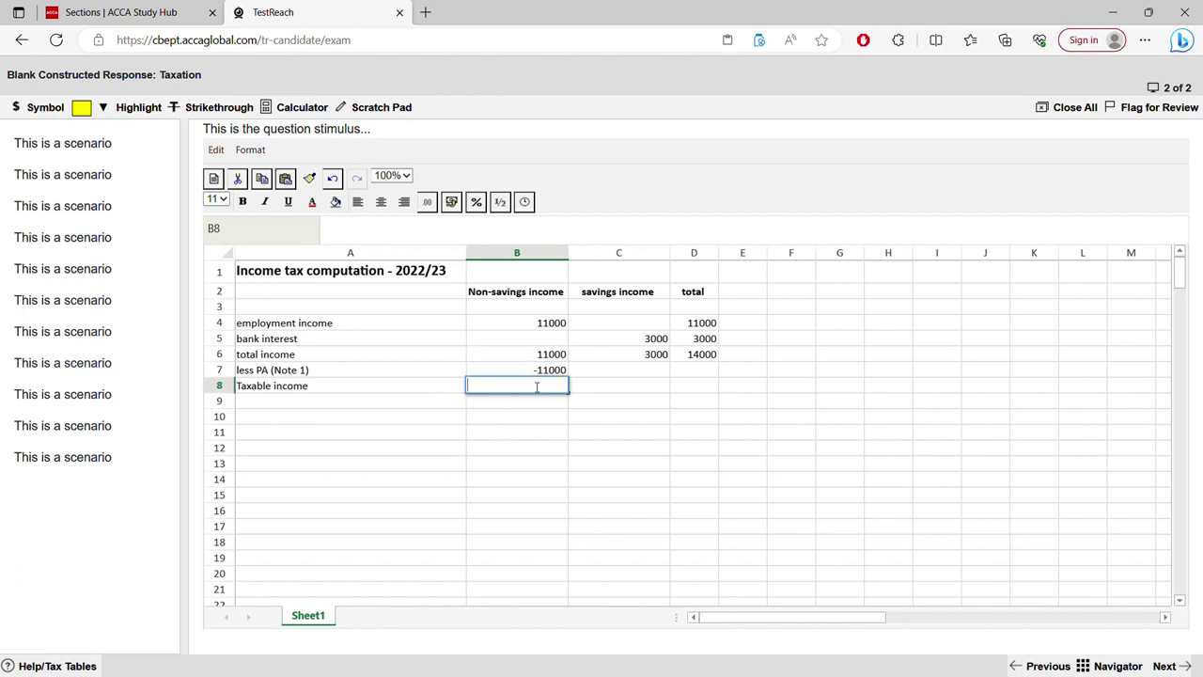
text(=sum()
click(544, 358)
drag(544, 360, 547, 372)
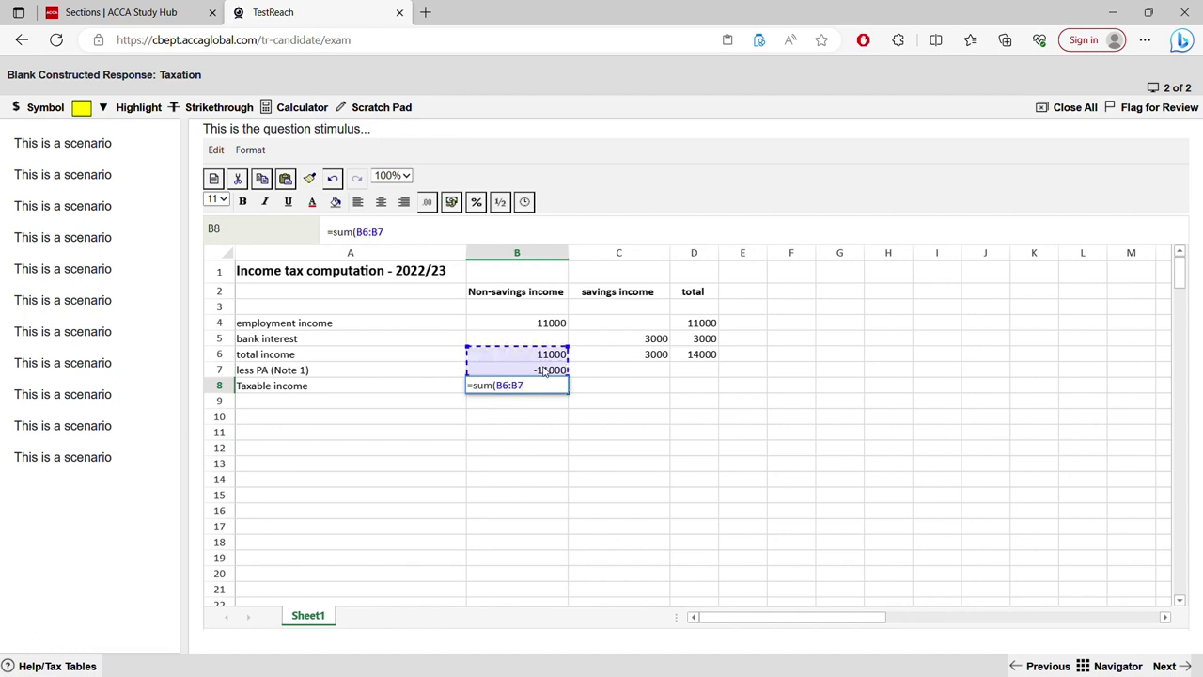
key(Return)
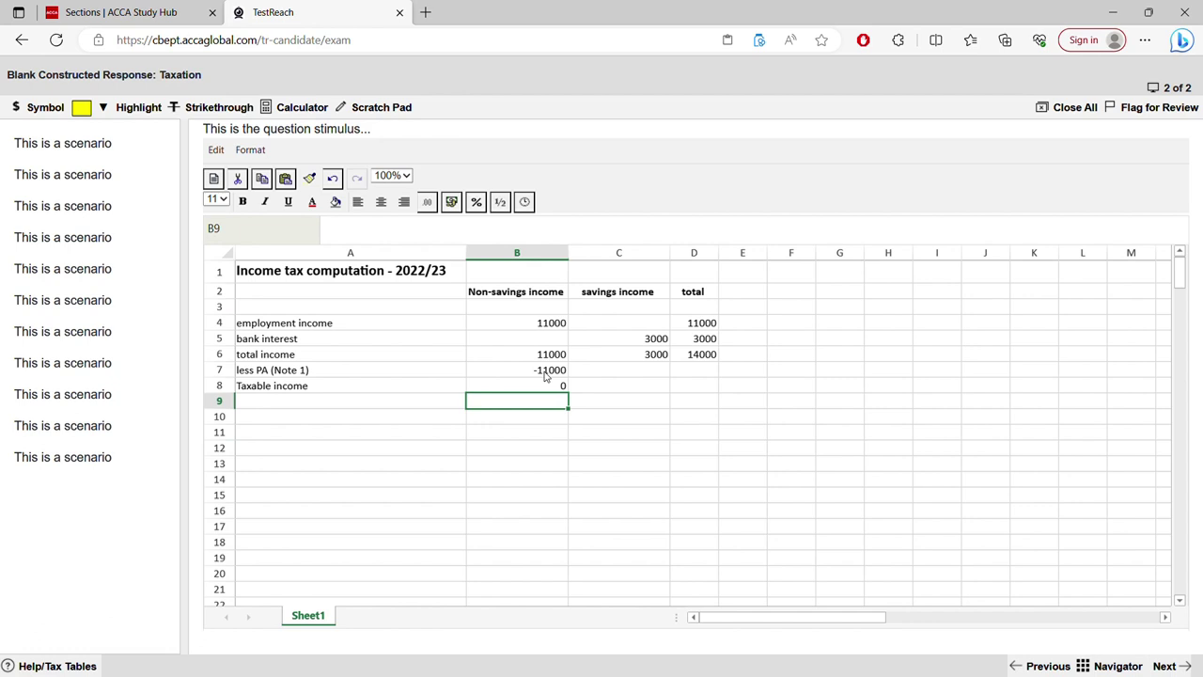
Change the personal allowance in B7 to a positive 11000.
click(545, 376)
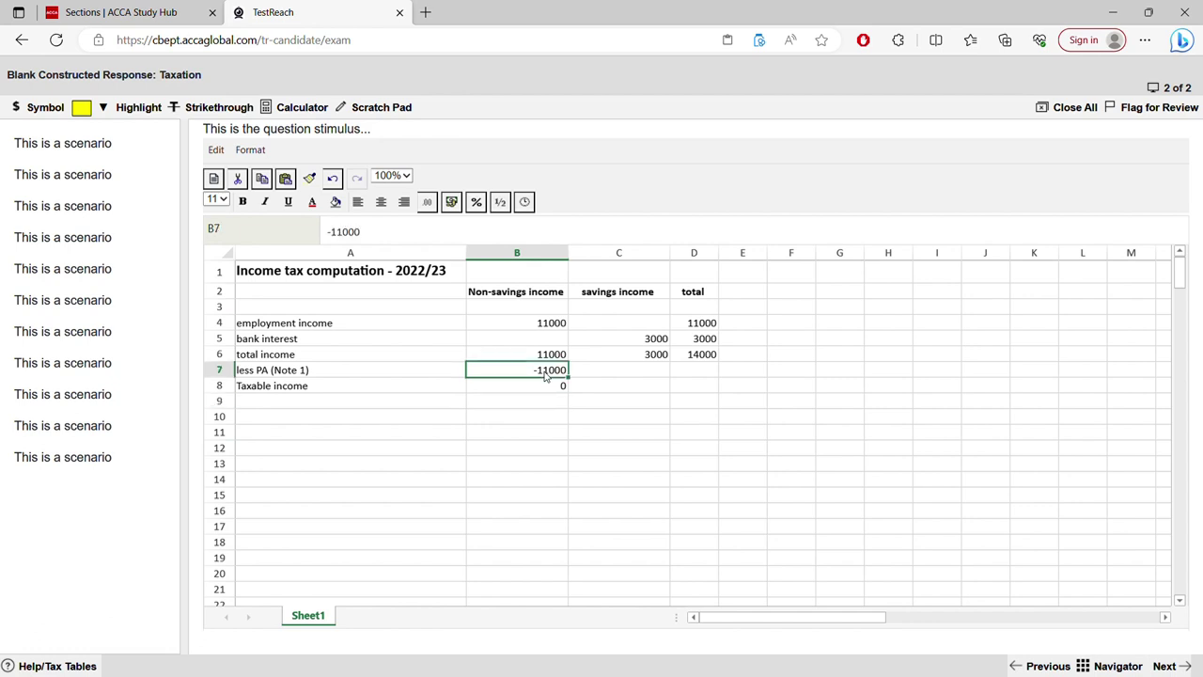
click(242, 379)
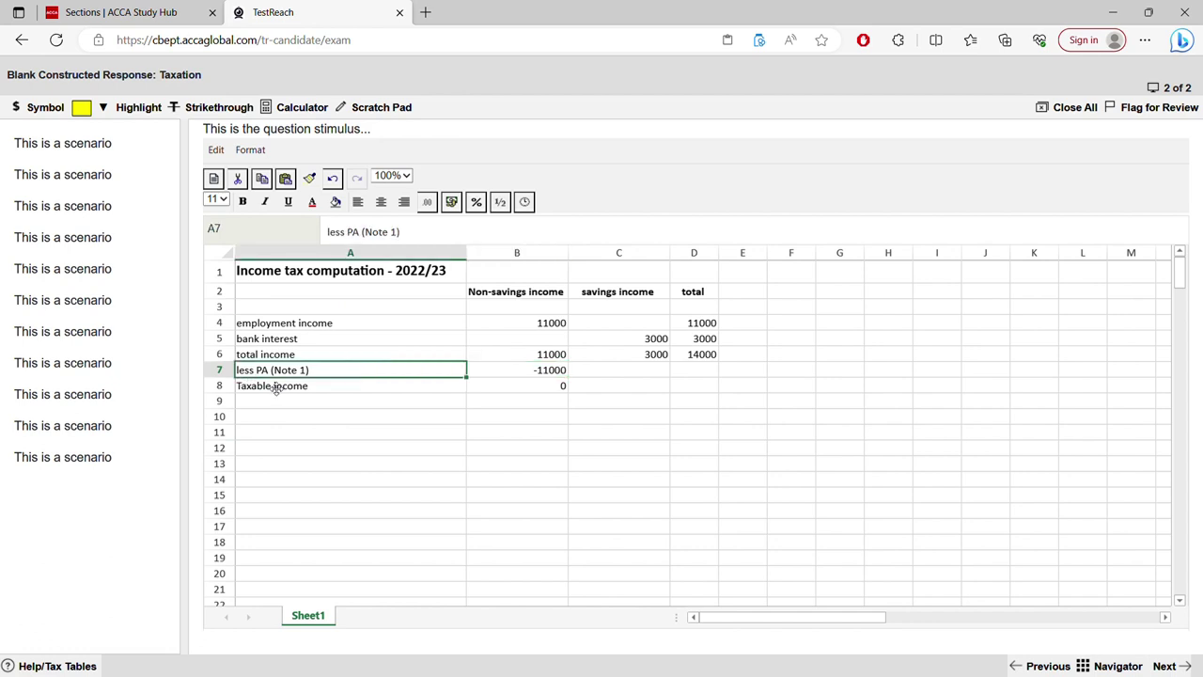
click(543, 389)
click(544, 373)
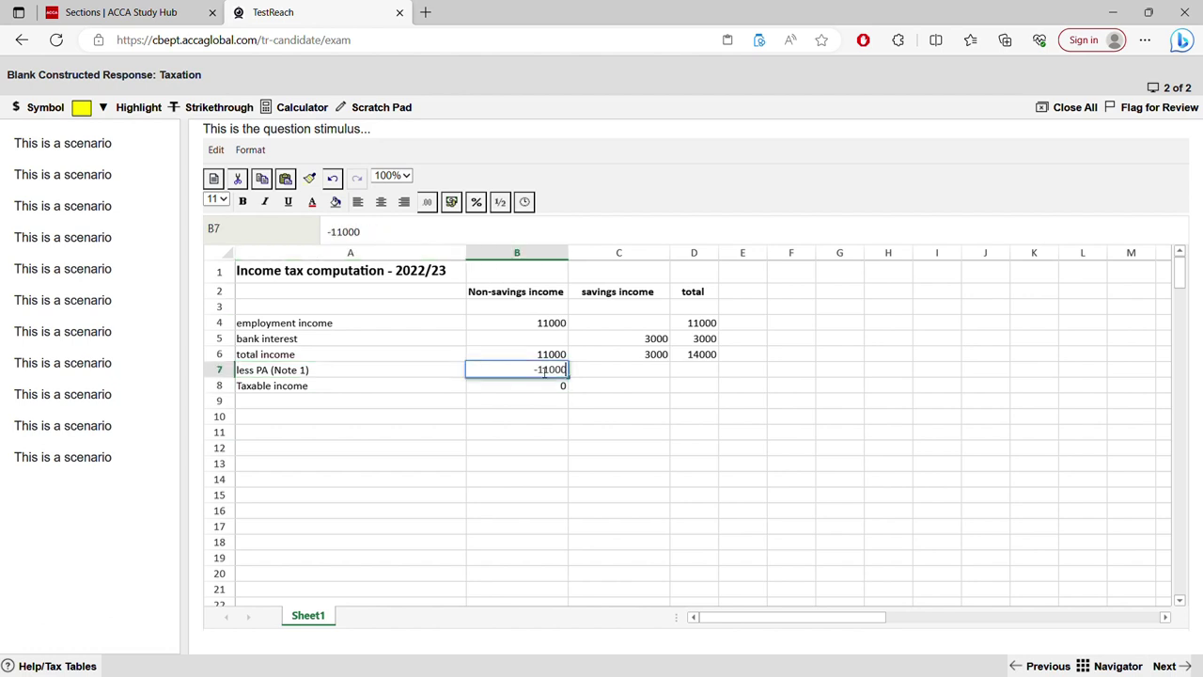
key(BackSpace)
click(545, 416)
Try replacing the taxable income formula in B8 with =B6-B7.
double_click(555, 392)
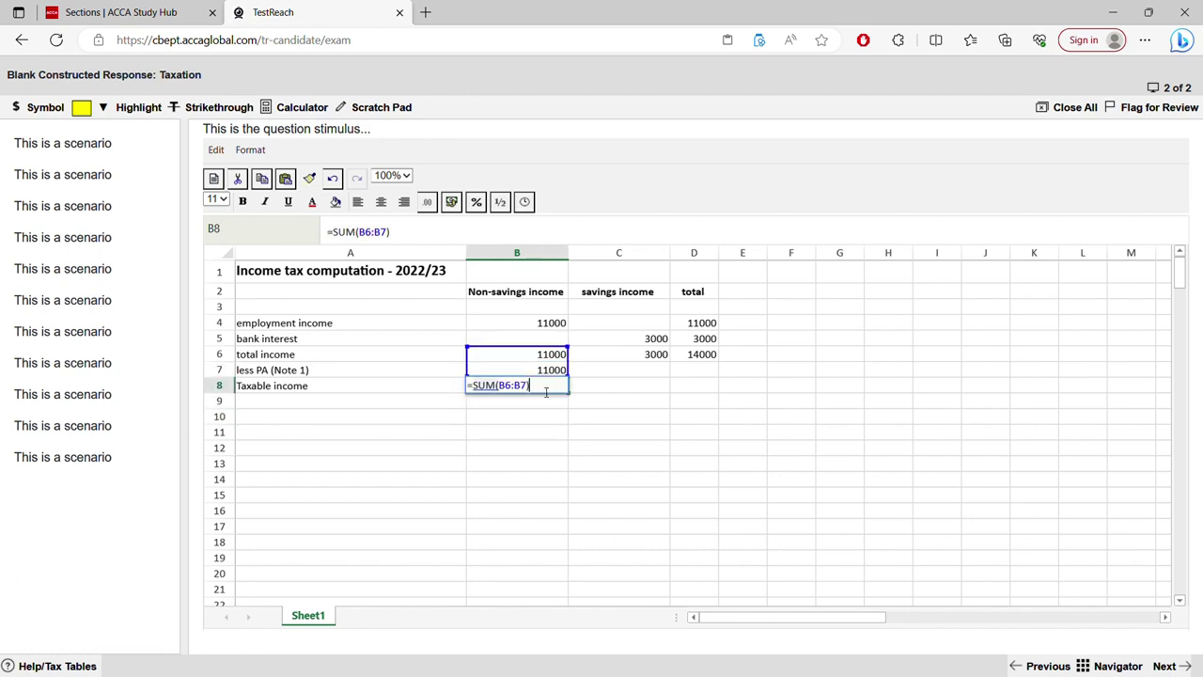
drag(545, 391, 417, 391)
key(BackSpace)
text(=)
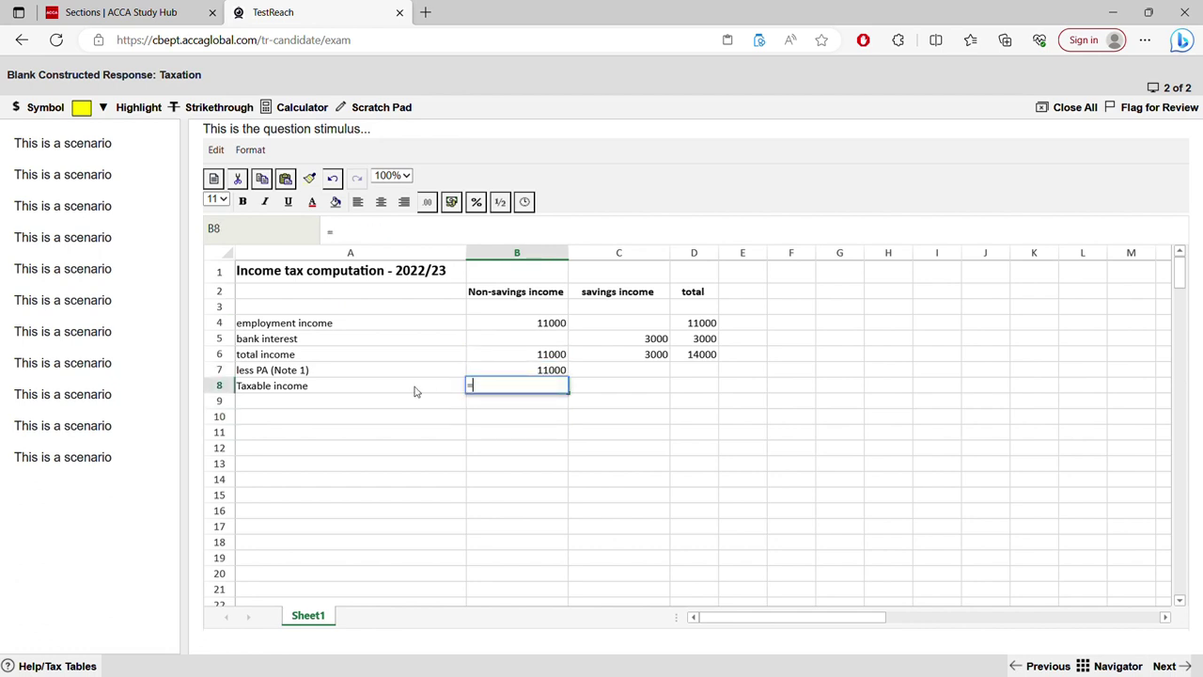
click(254, 372)
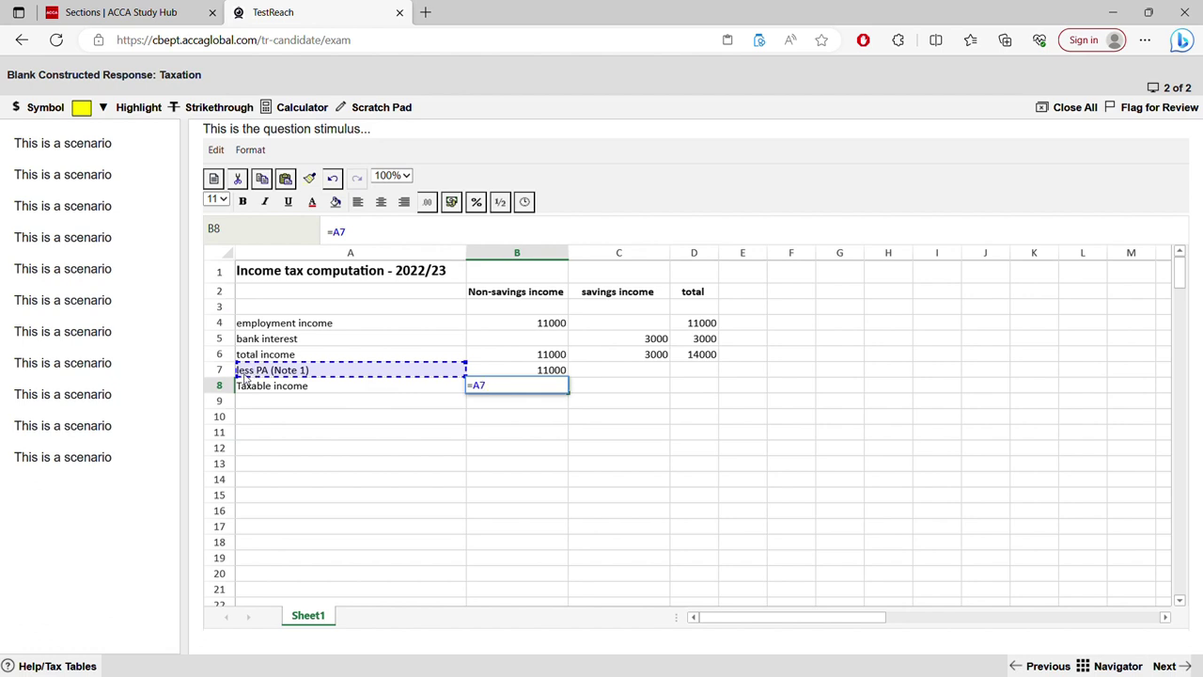
click(537, 404)
key(BackSpace)
key(BackSpace)
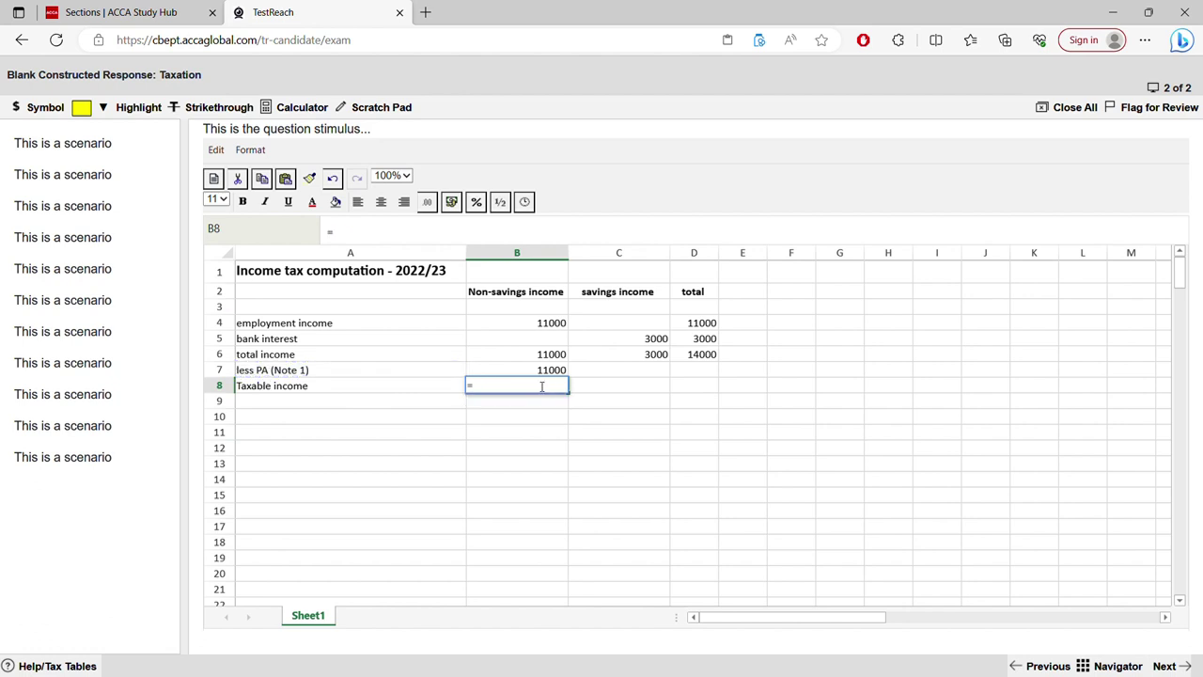
click(542, 357)
text(-)
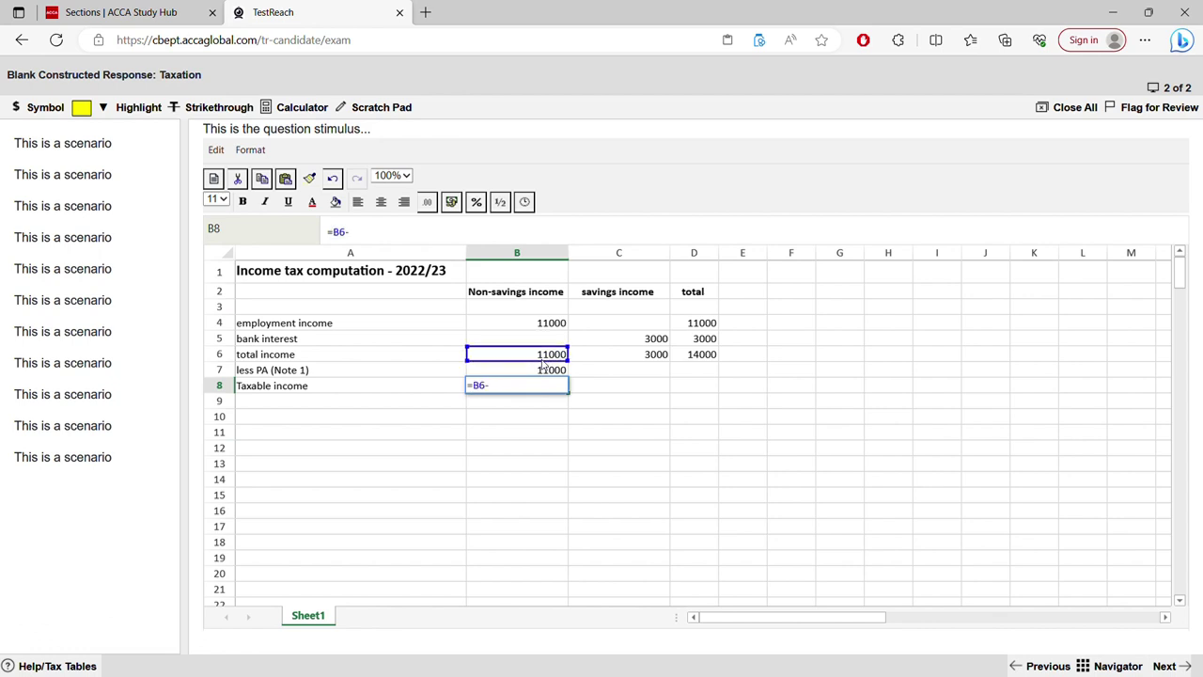
click(537, 373)
key(Return)
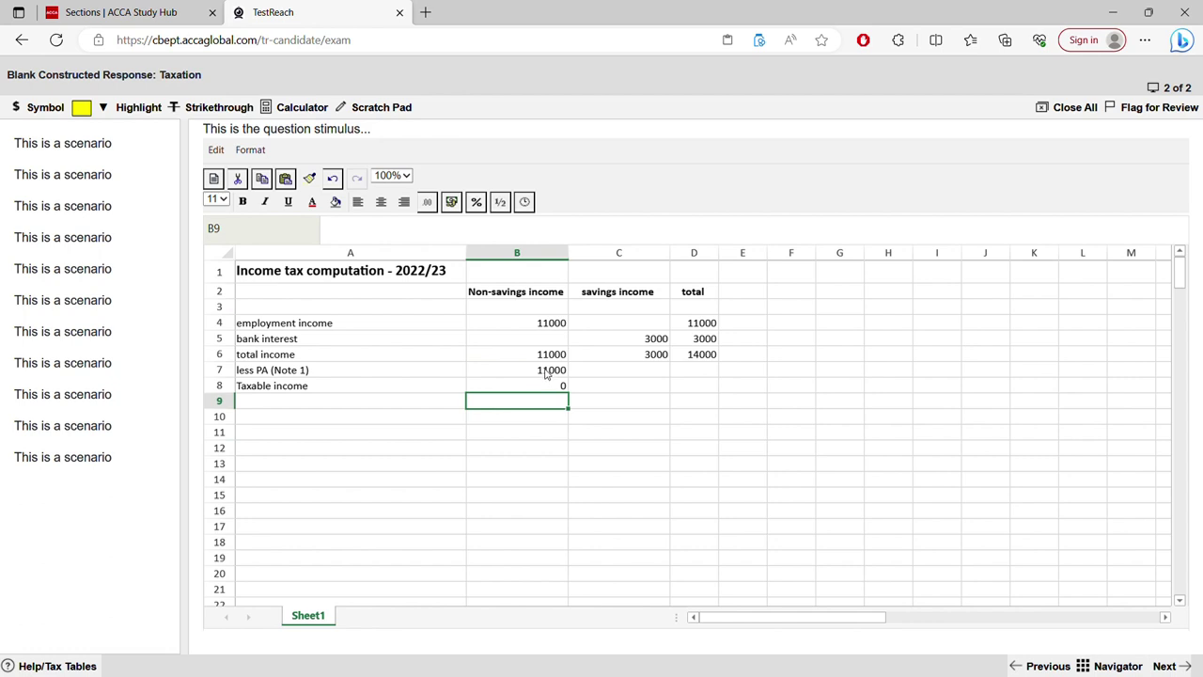
Undo the last changes to the taxable income formula in B8 and the personal allowance in B7.
click(331, 180)
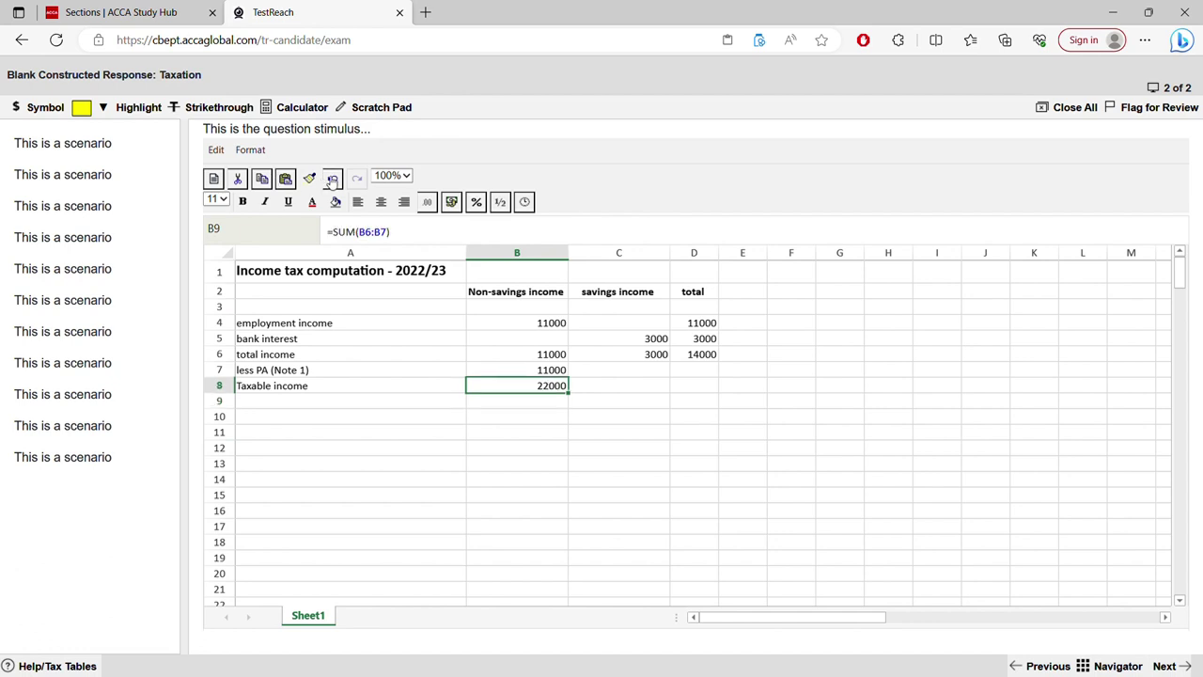
click(332, 179)
click(332, 180)
click(356, 179)
click(609, 374)
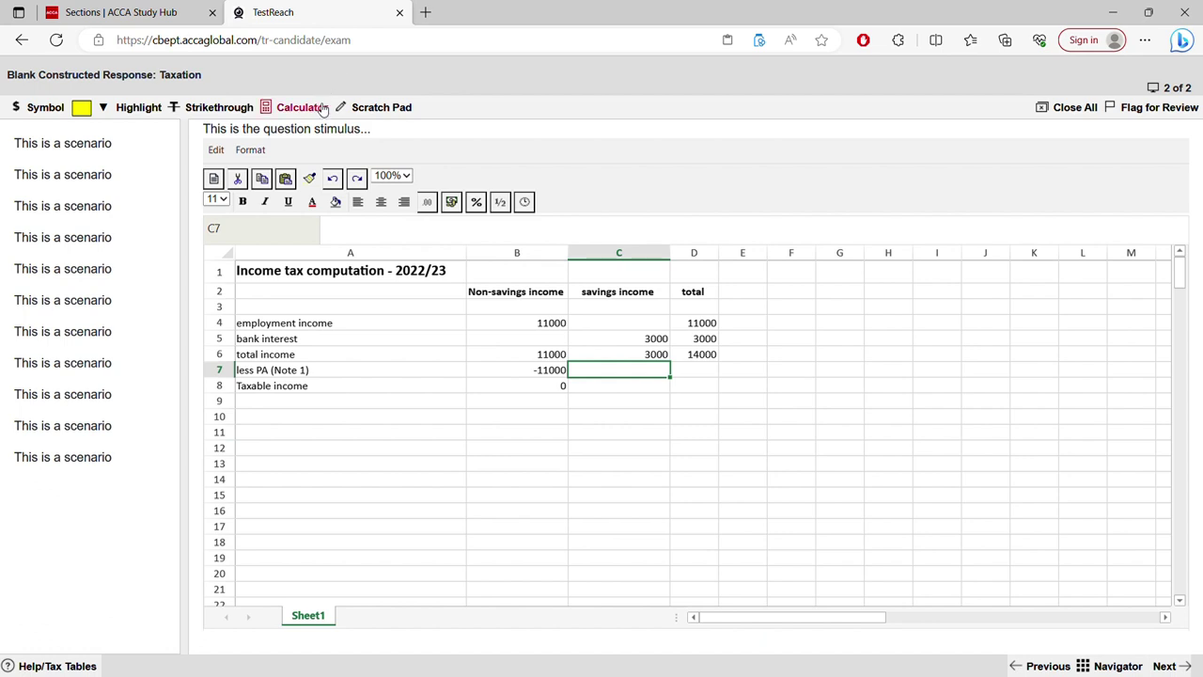
Open the on-screen calculator, clear its previous entry and move its window slightly upwards.
click(839, 340)
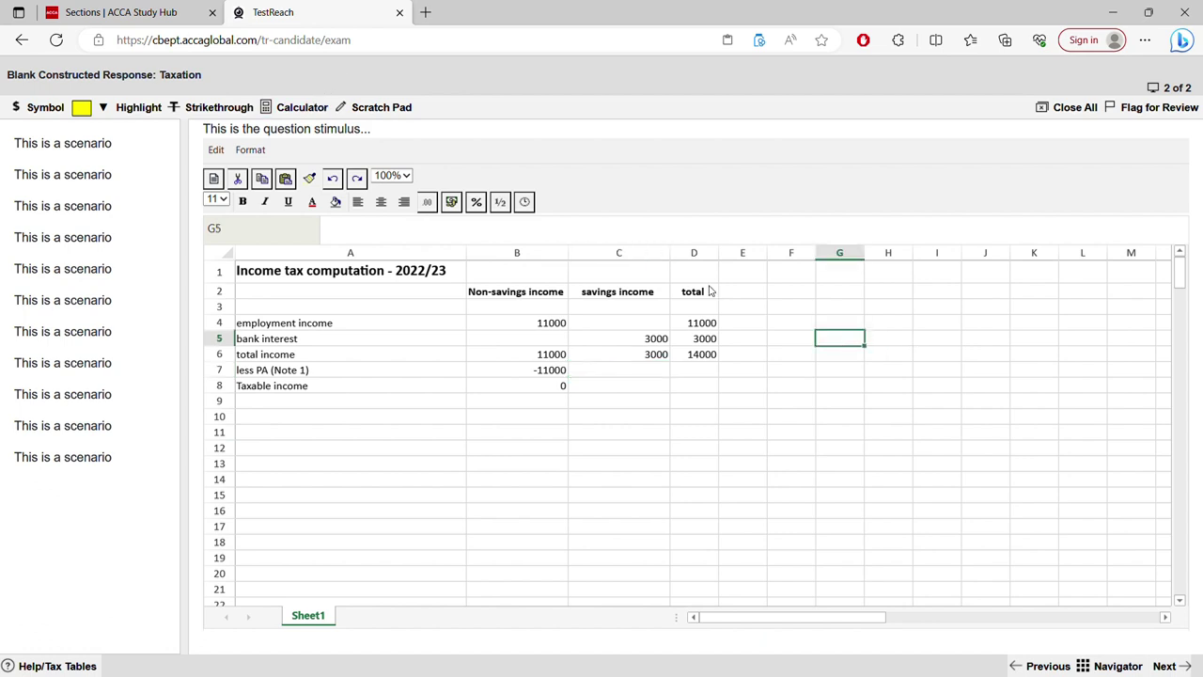
click(303, 107)
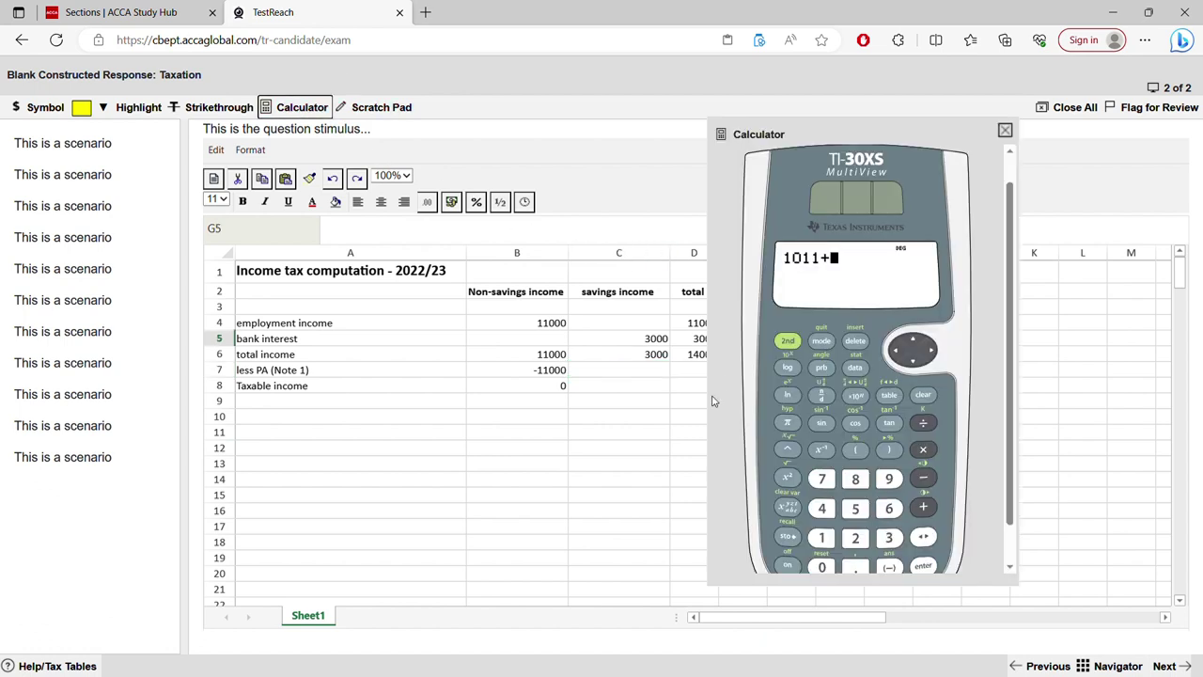
click(923, 395)
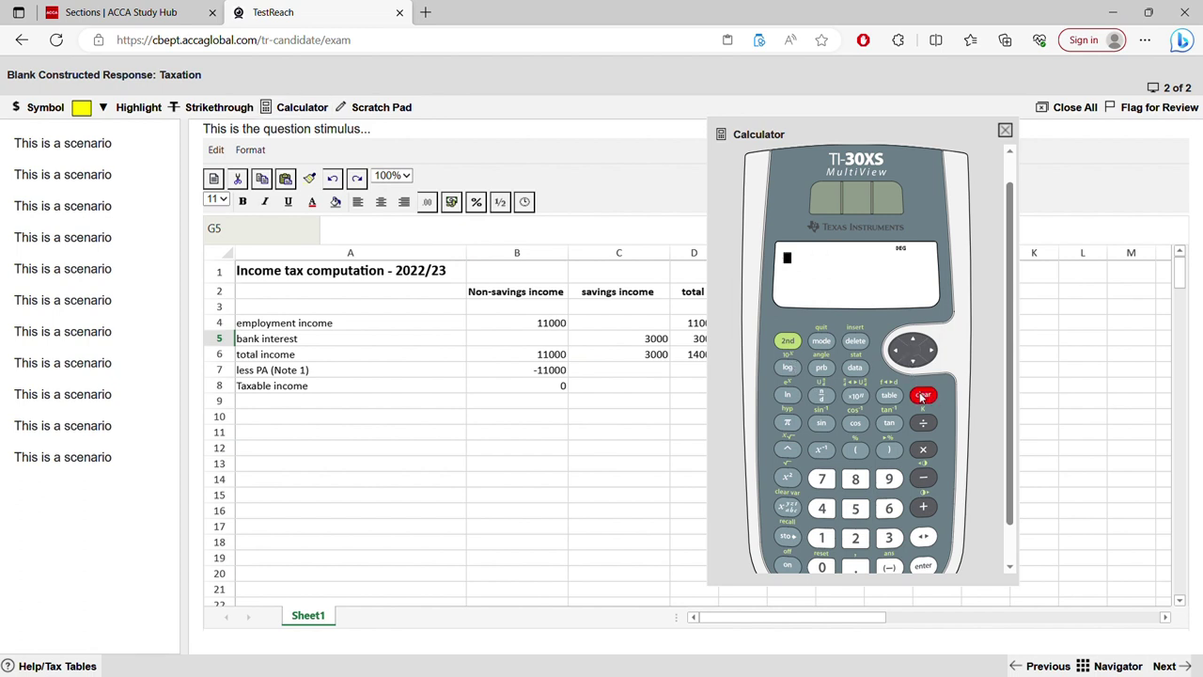
drag(806, 127, 776, 81)
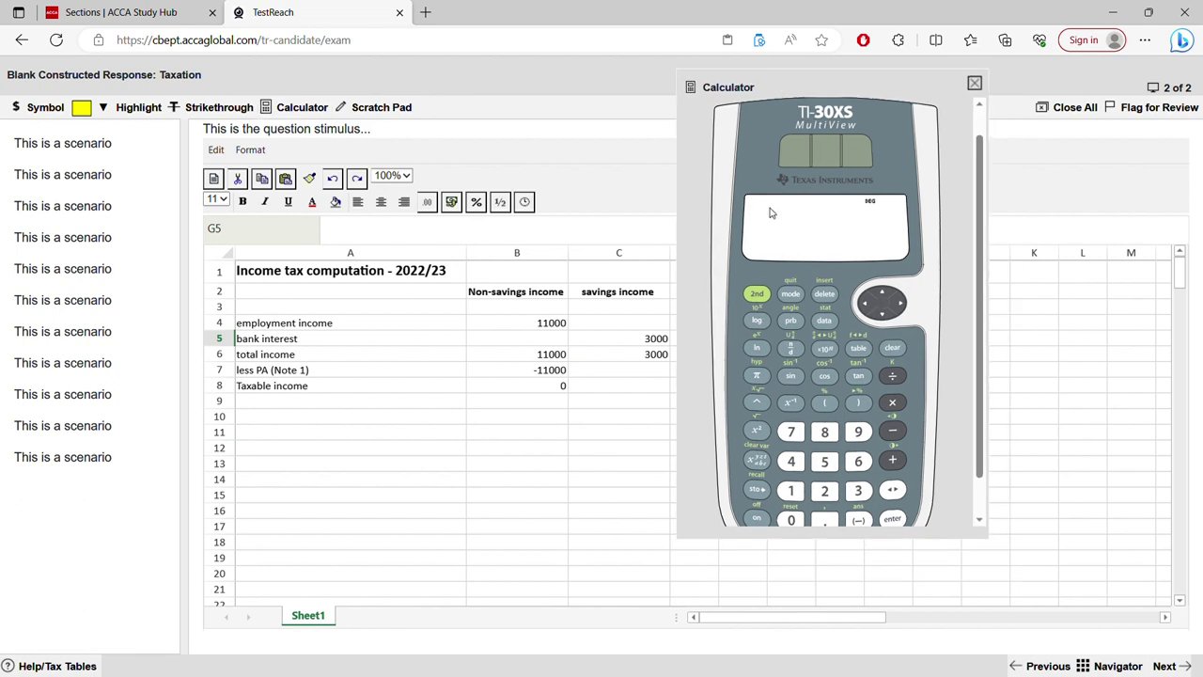
click(791, 490)
click(824, 490)
click(794, 522)
click(794, 522)
click(794, 521)
click(892, 350)
click(790, 489)
click(824, 489)
click(824, 460)
click(791, 431)
click(791, 522)
click(889, 430)
click(792, 491)
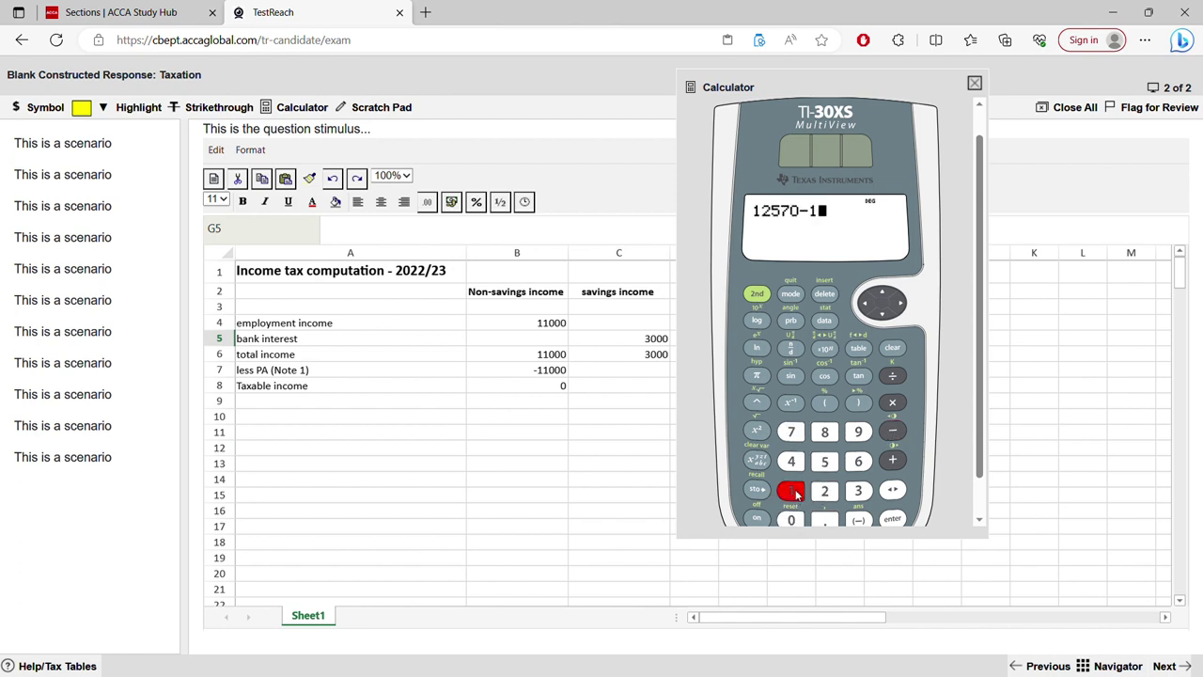
click(792, 490)
click(790, 520)
click(790, 521)
click(790, 521)
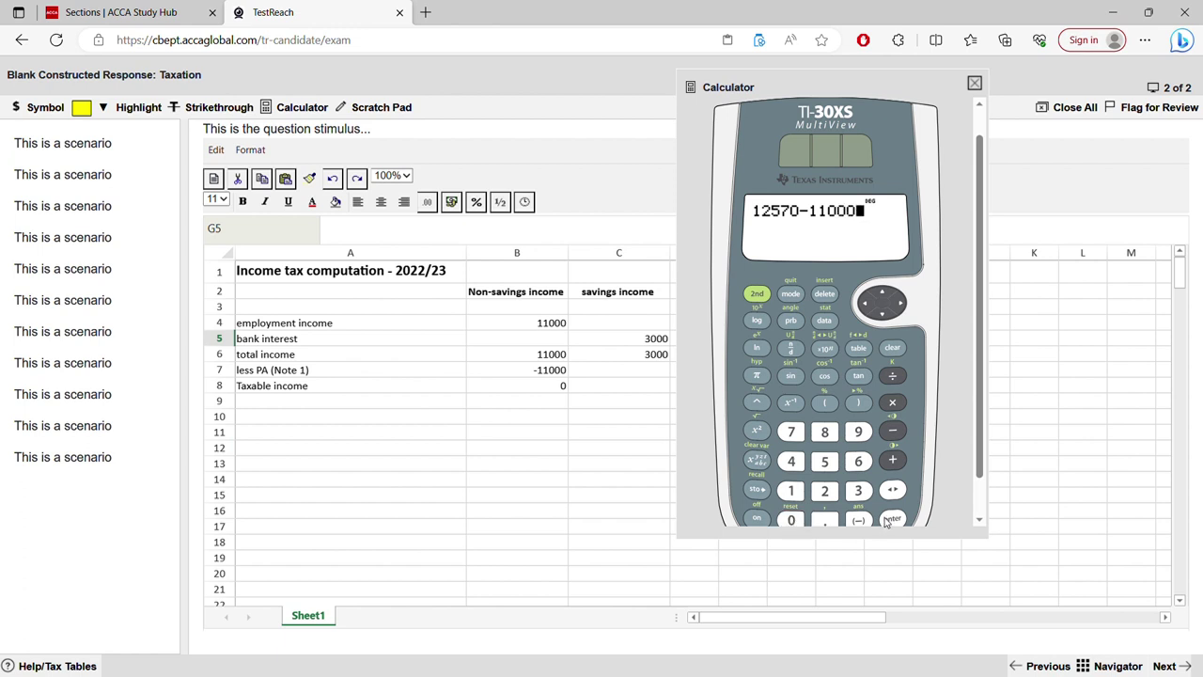
click(889, 519)
click(975, 84)
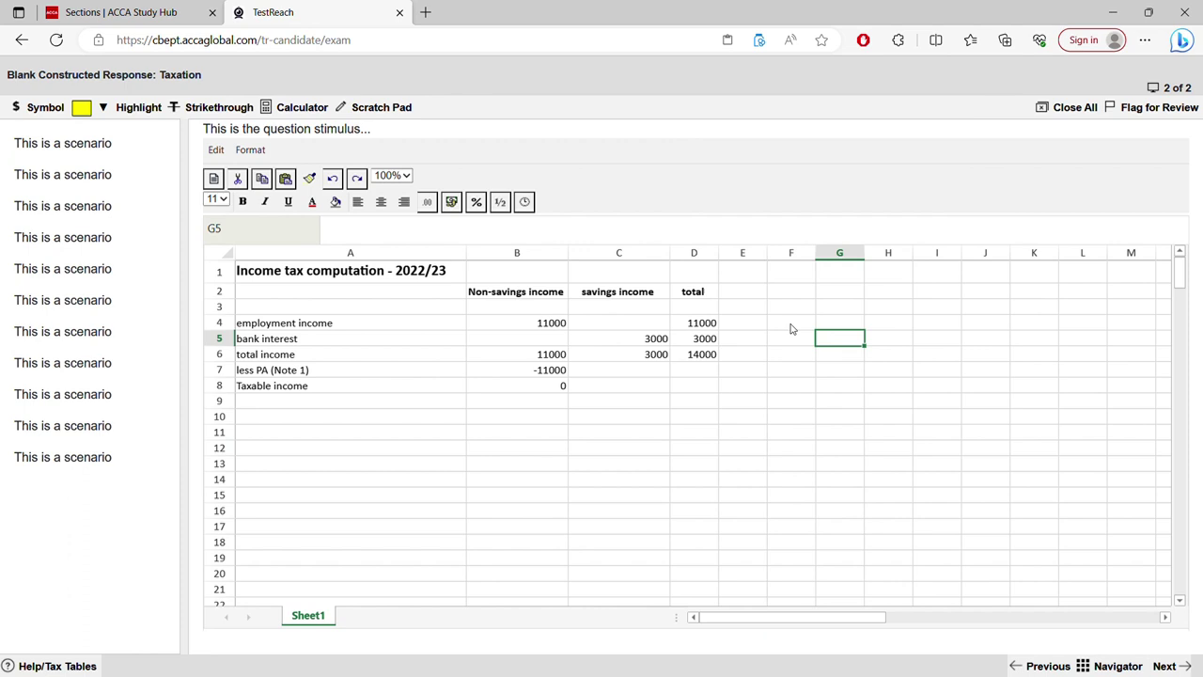
Enter -1570 as the personal allowance against savings income in C7.
click(648, 375)
text(-)
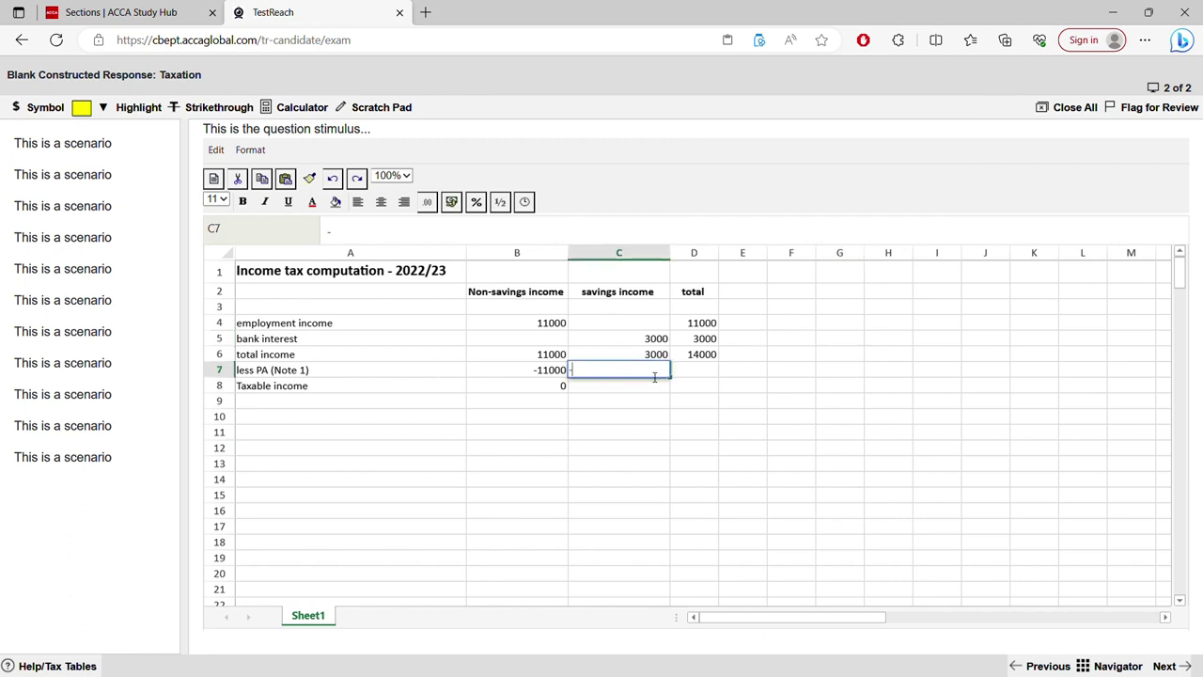
text(1570)
key(Return)
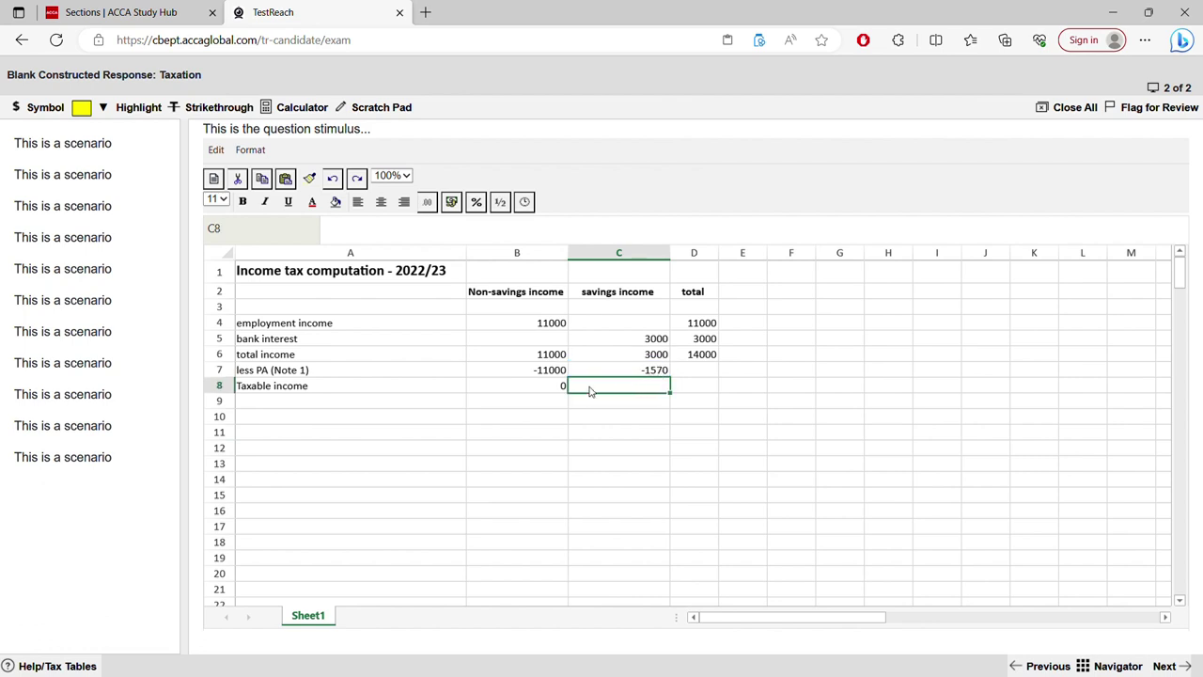
Try filling the total income formula from D6 down into D7.
click(701, 375)
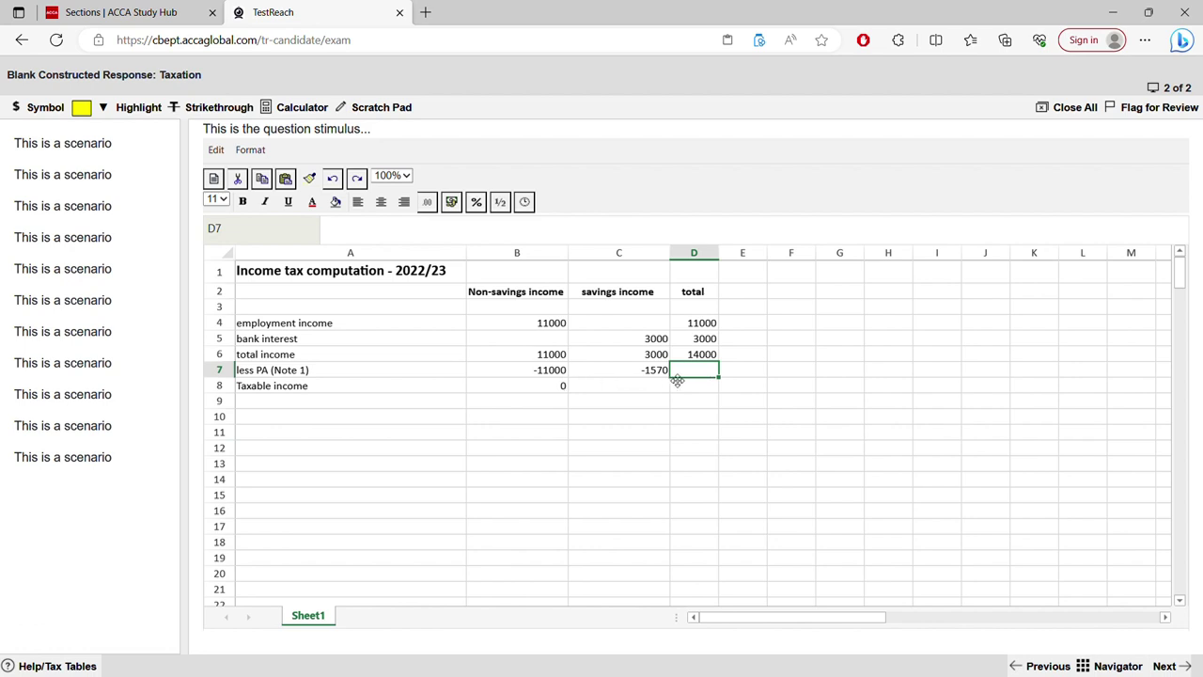
text(=)
click(694, 354)
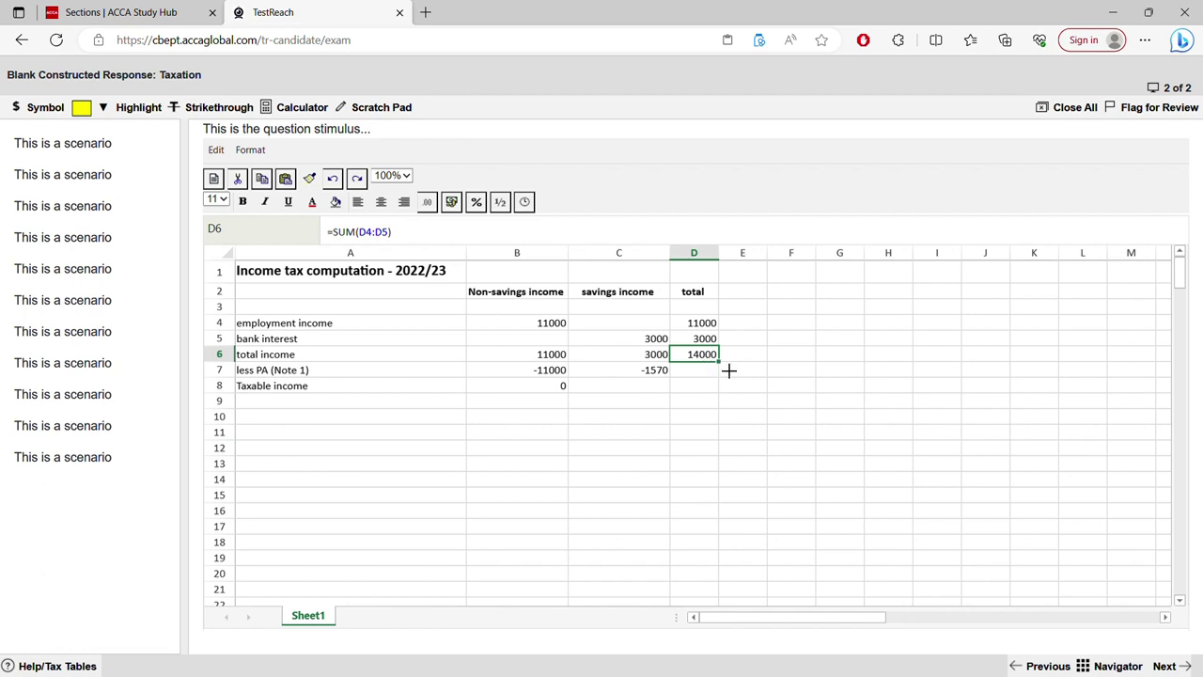
drag(729, 374, 725, 385)
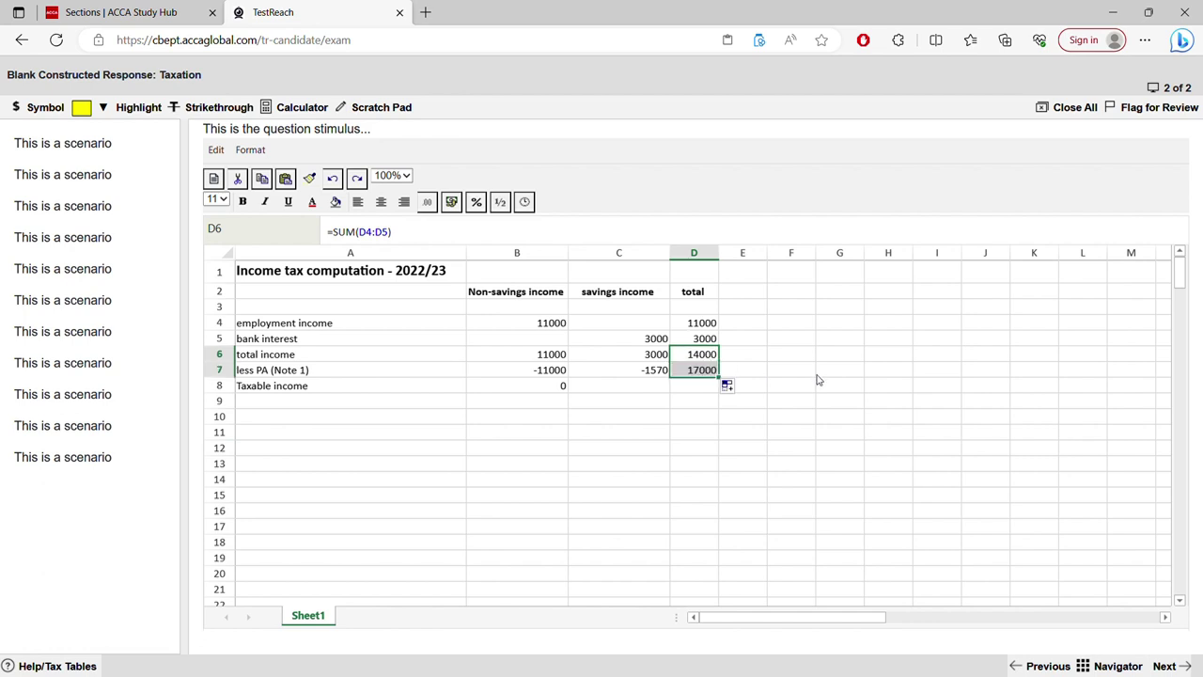
Replace the formula in D7 with a sum of B7:C7 to total the personal allowance.
double_click(707, 372)
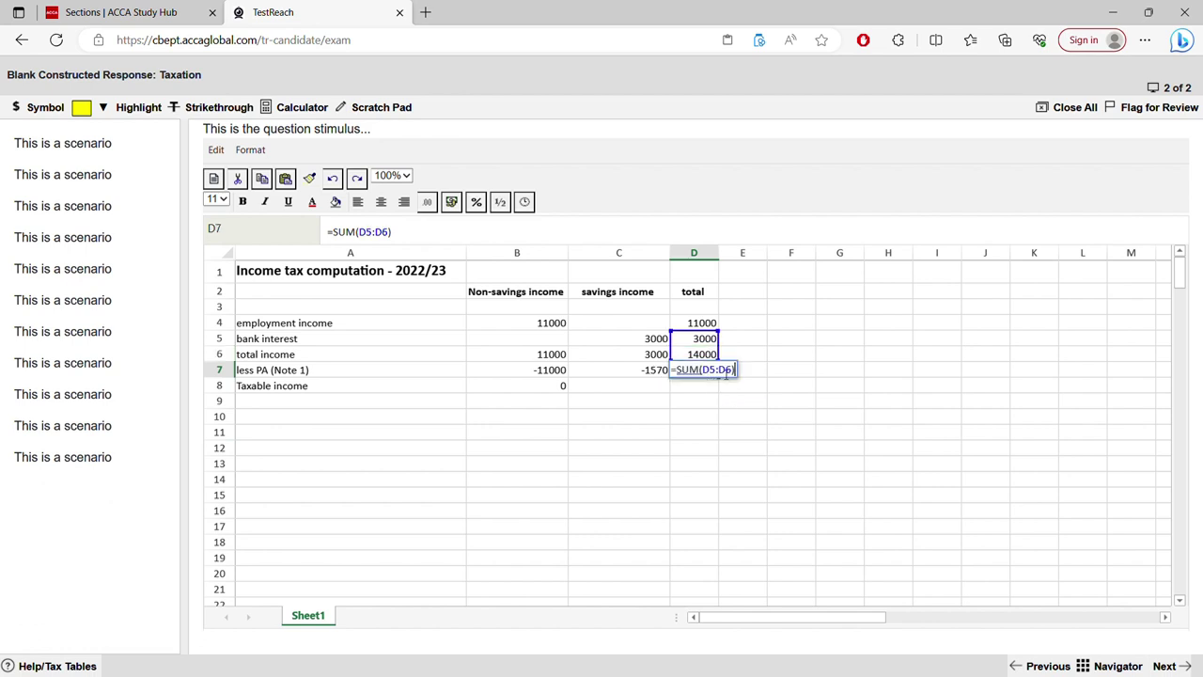
key(BackSpace)
key(BackSpace)
key(BackSpace)
key(BackSpace)
key(BackSpace)
key(BackSpace)
key(BackSpace)
key(BackSpace)
key(BackSpace)
key(BackSpace)
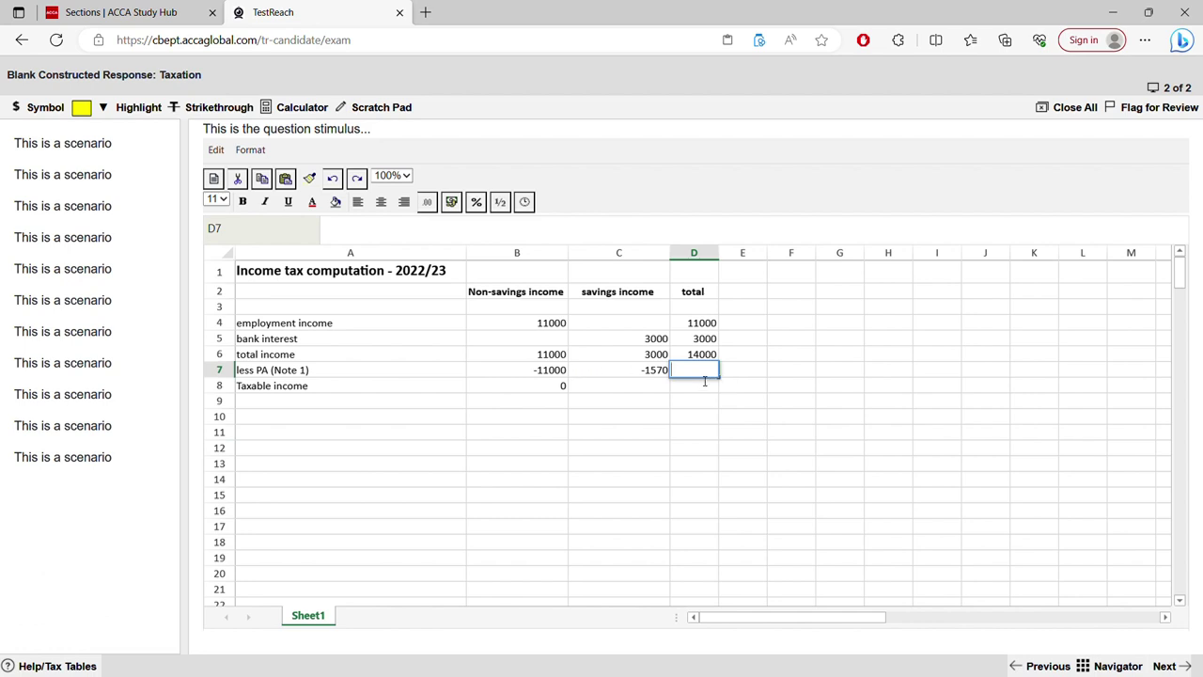
text(=sum()
drag(562, 370, 606, 372)
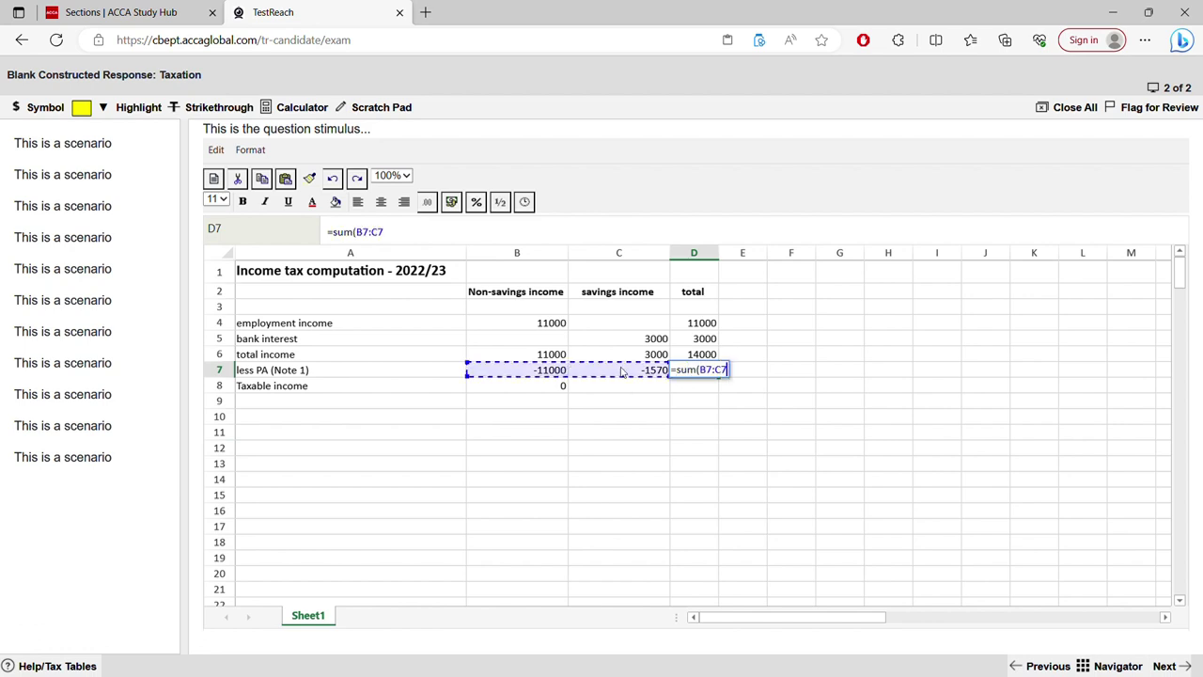
key(Return)
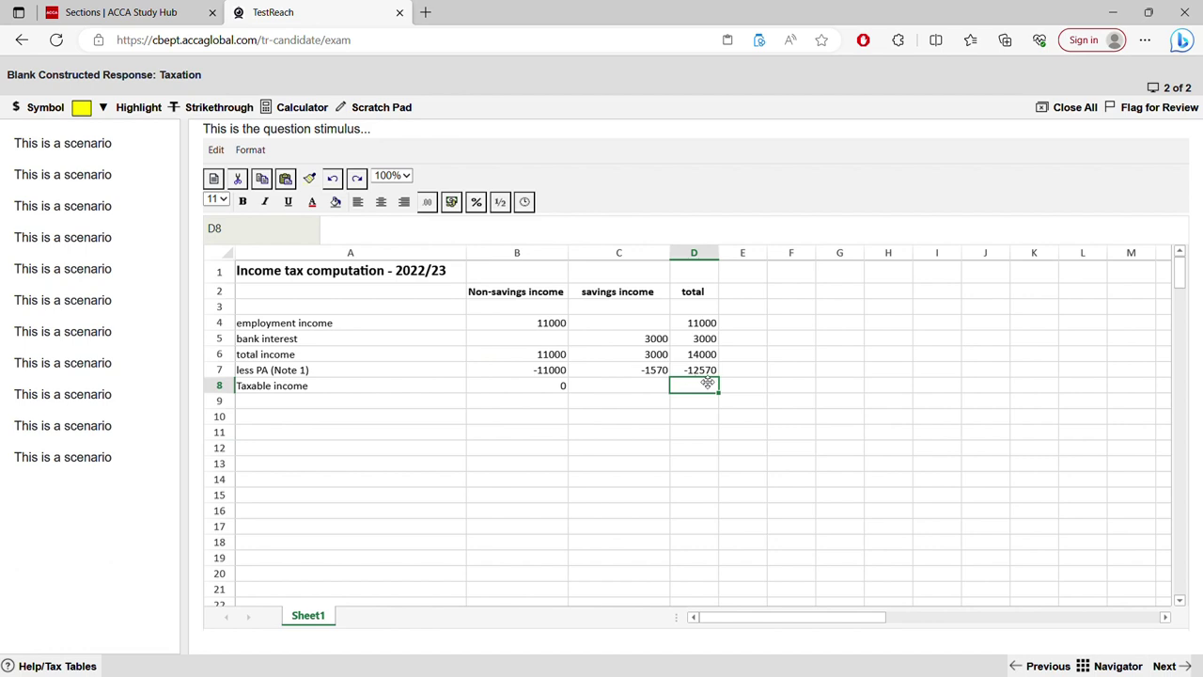
Fill the taxable income formula from B8 across to C8 and D8, and check the formula in each cell.
click(636, 393)
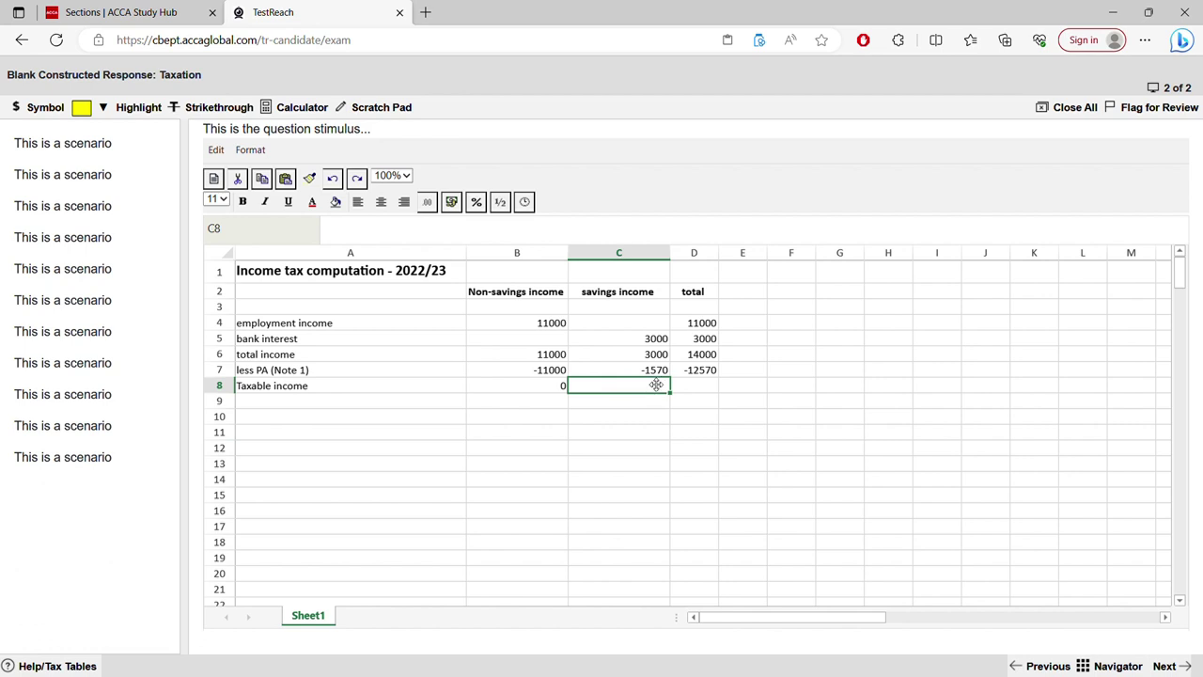
click(565, 386)
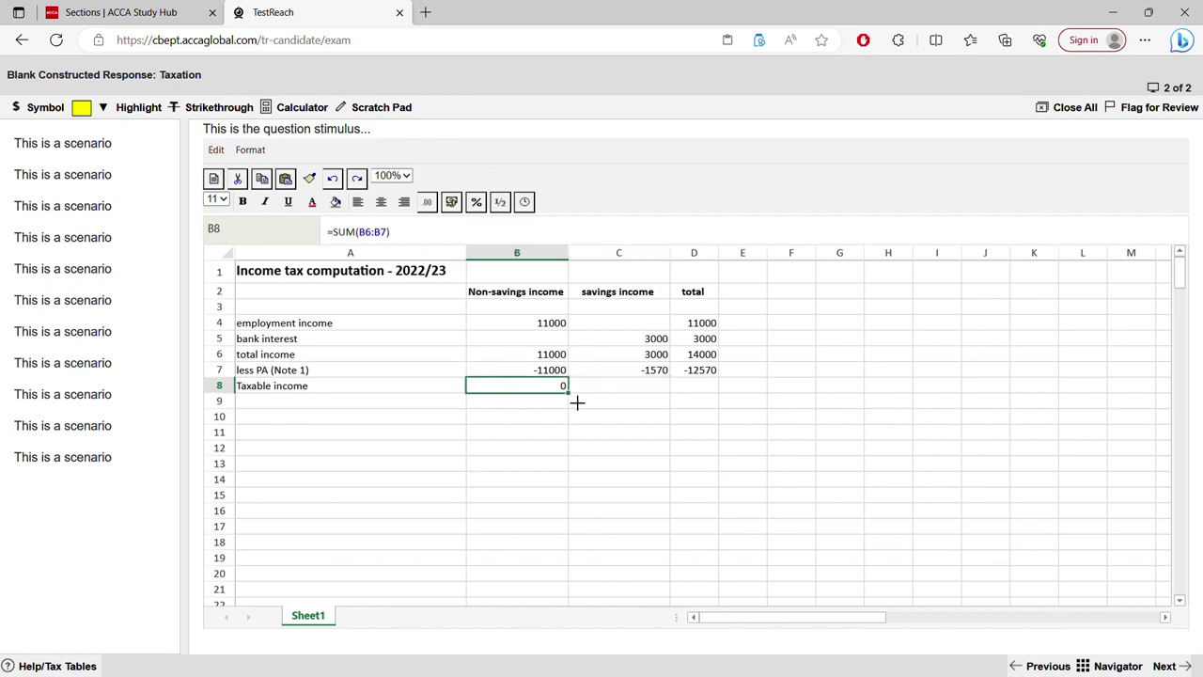
drag(577, 403, 722, 398)
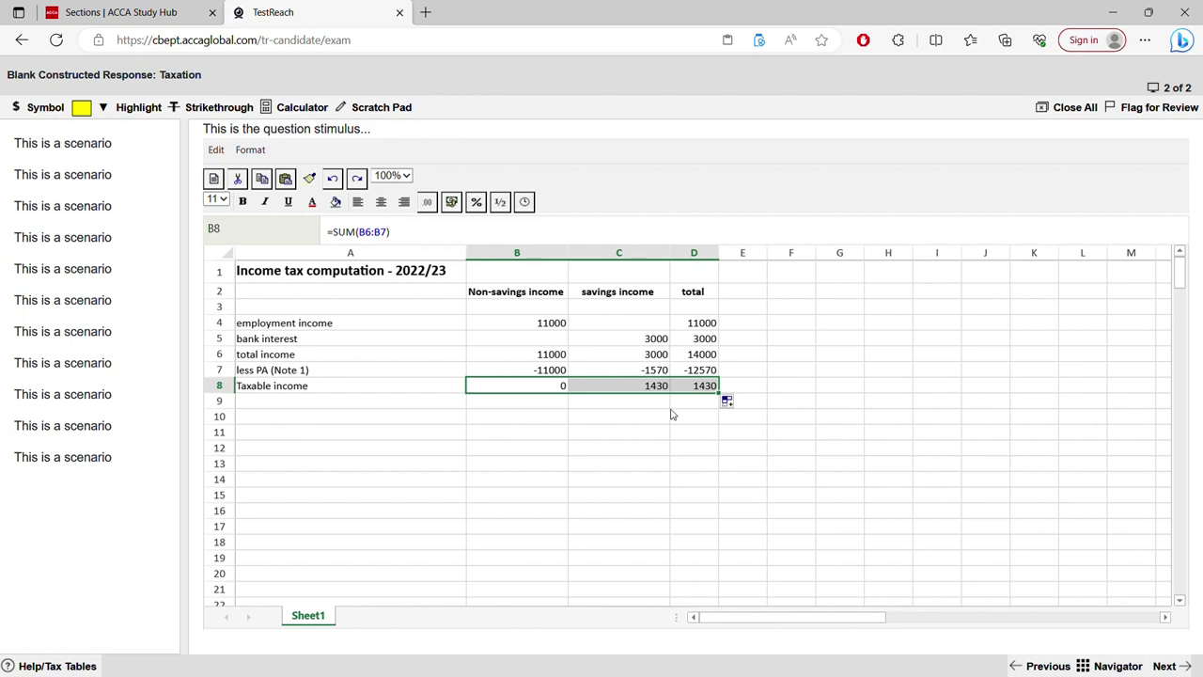
click(559, 389)
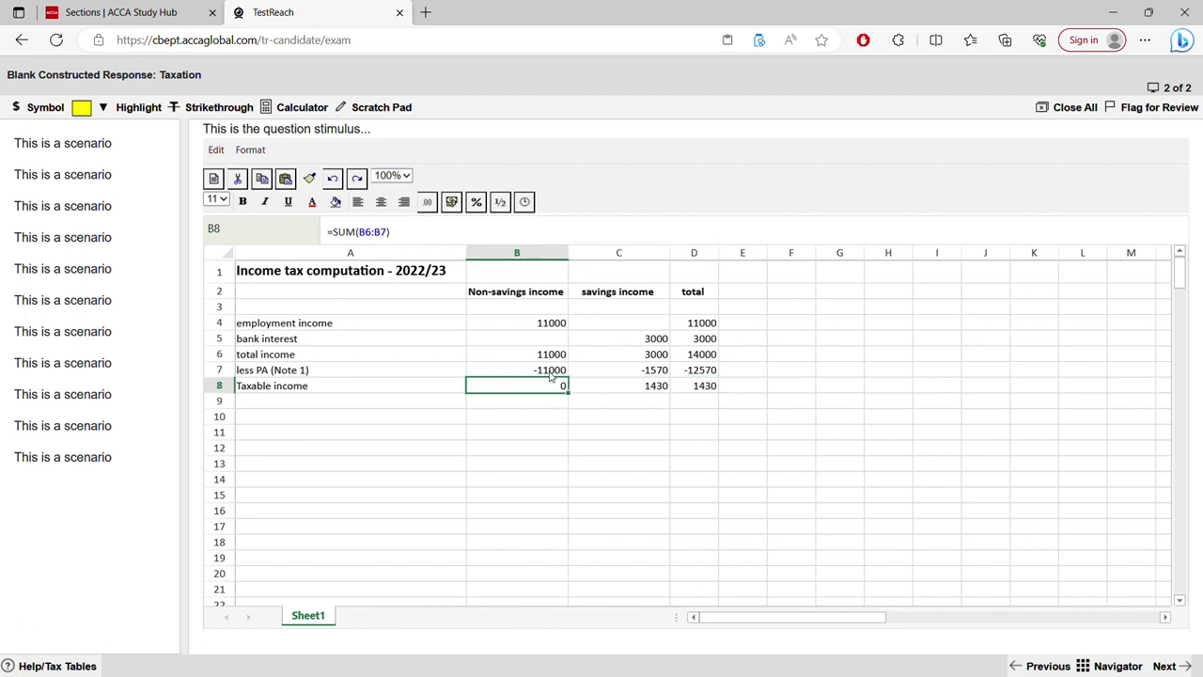
click(636, 387)
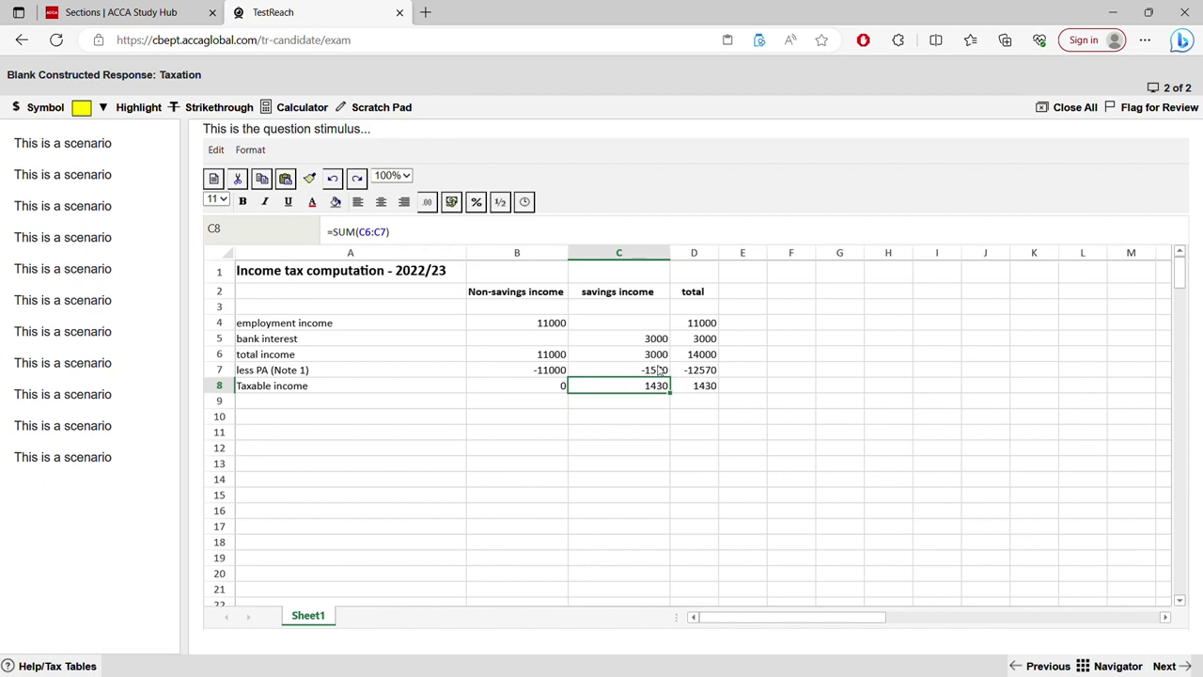
click(704, 387)
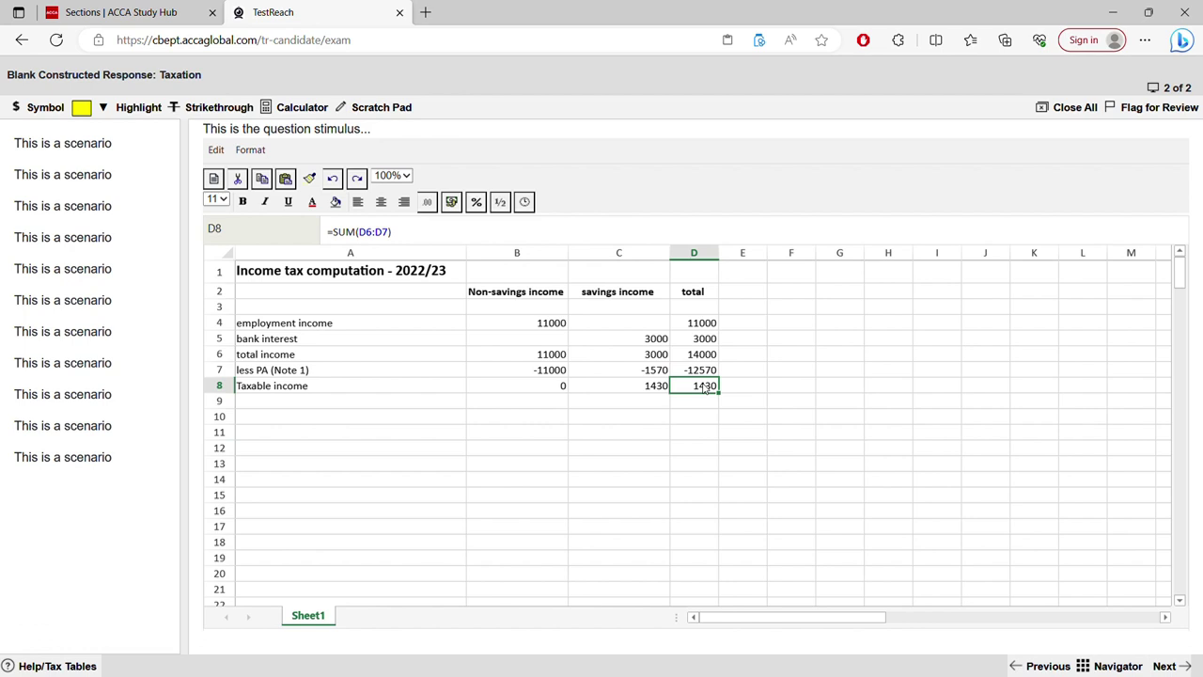
Enter the label "income tax" in A10, below the taxable income row.
click(301, 422)
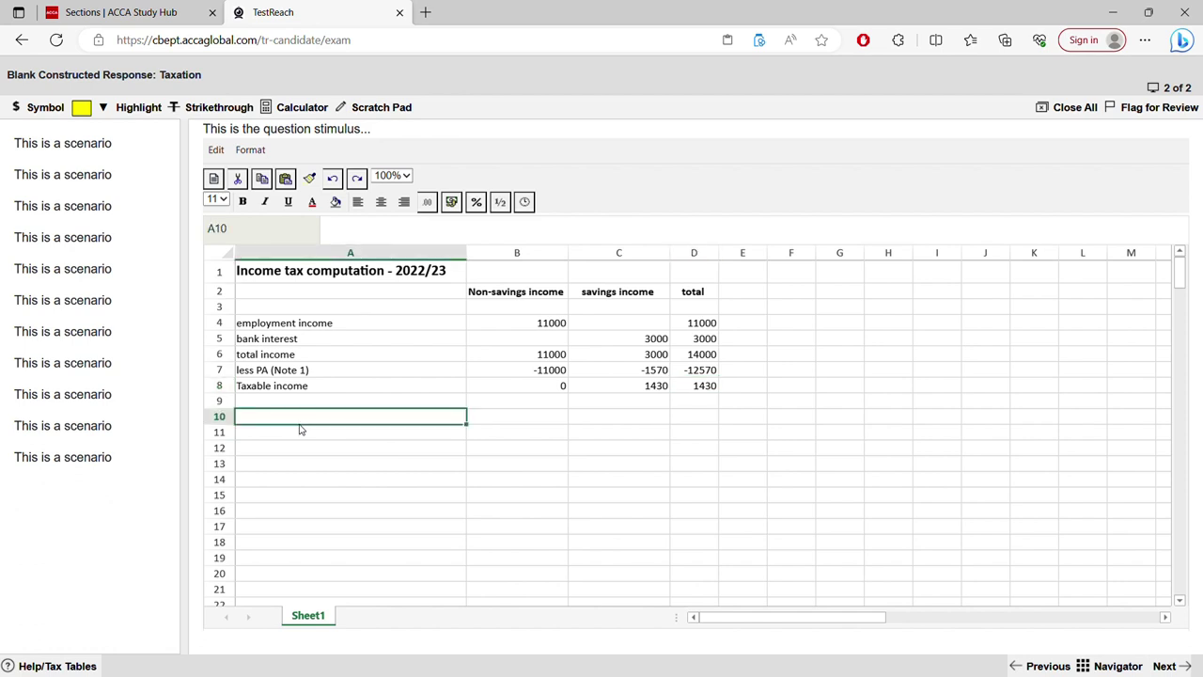
text(incom)
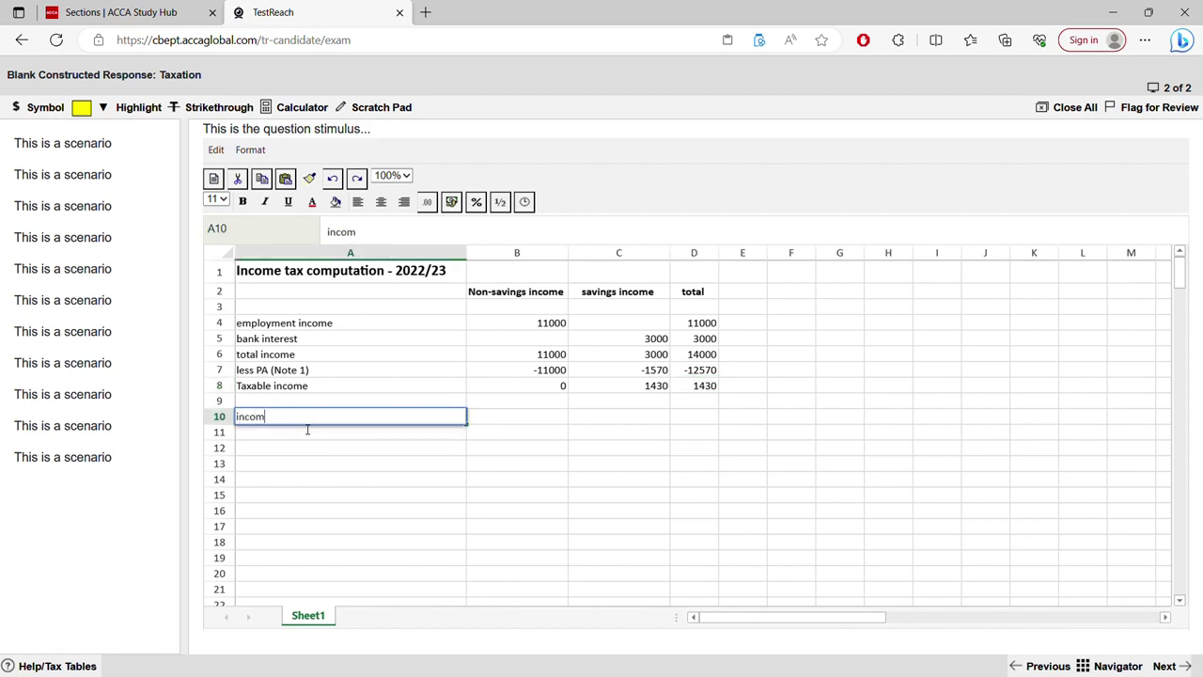
text(e tax)
Enter the requirement label "a)" in A2, beneath the computation title.
click(275, 297)
click(275, 297)
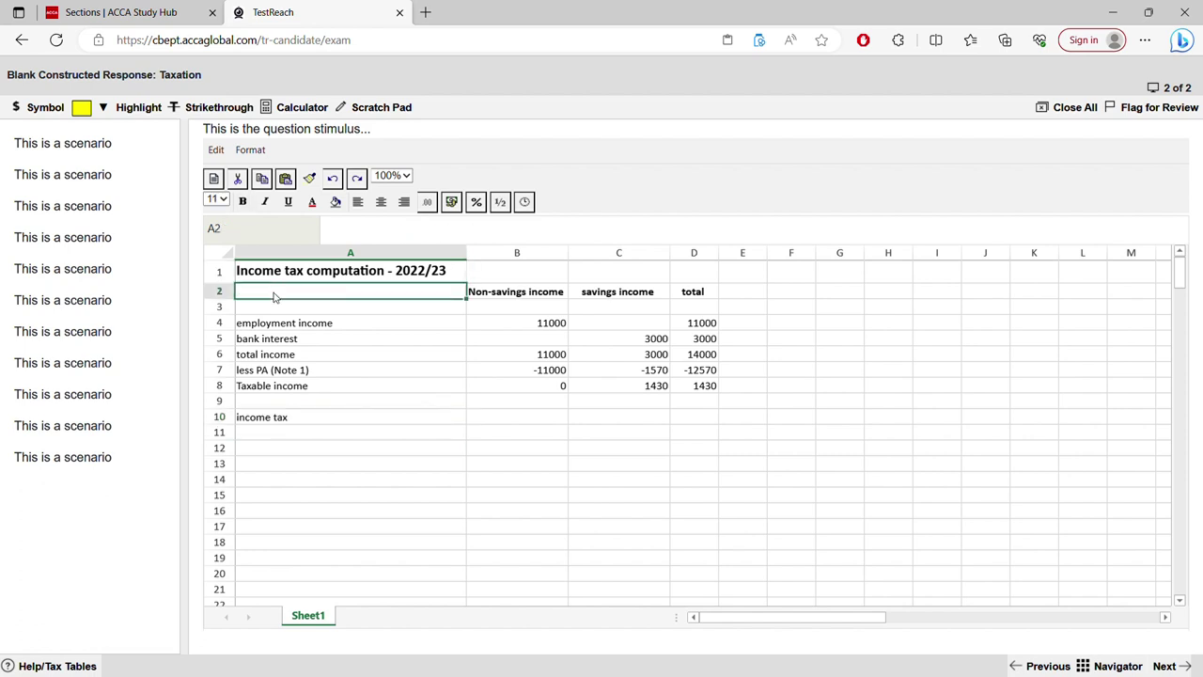
text(a))
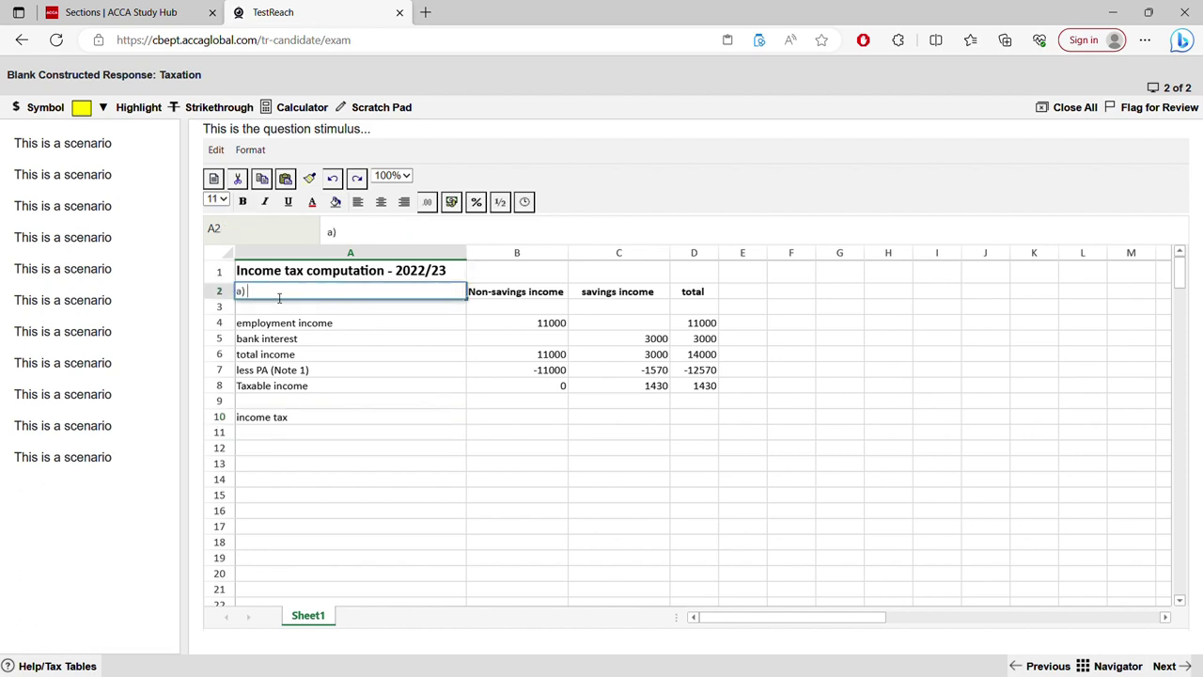
click(298, 419)
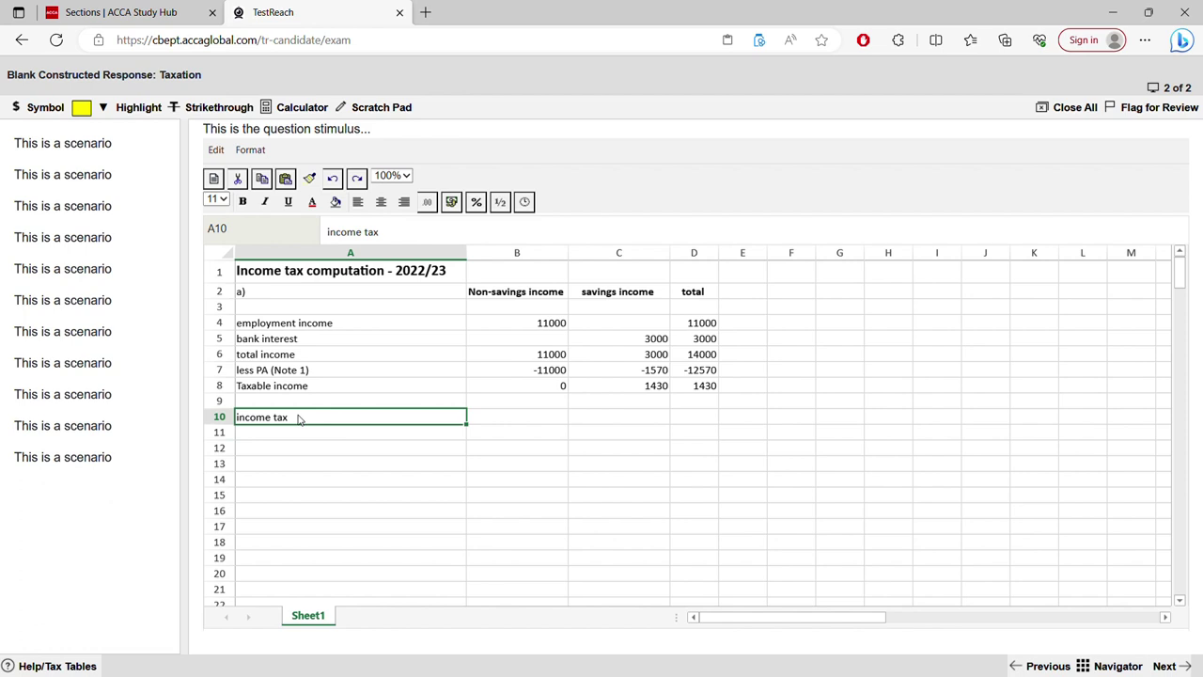
click(563, 389)
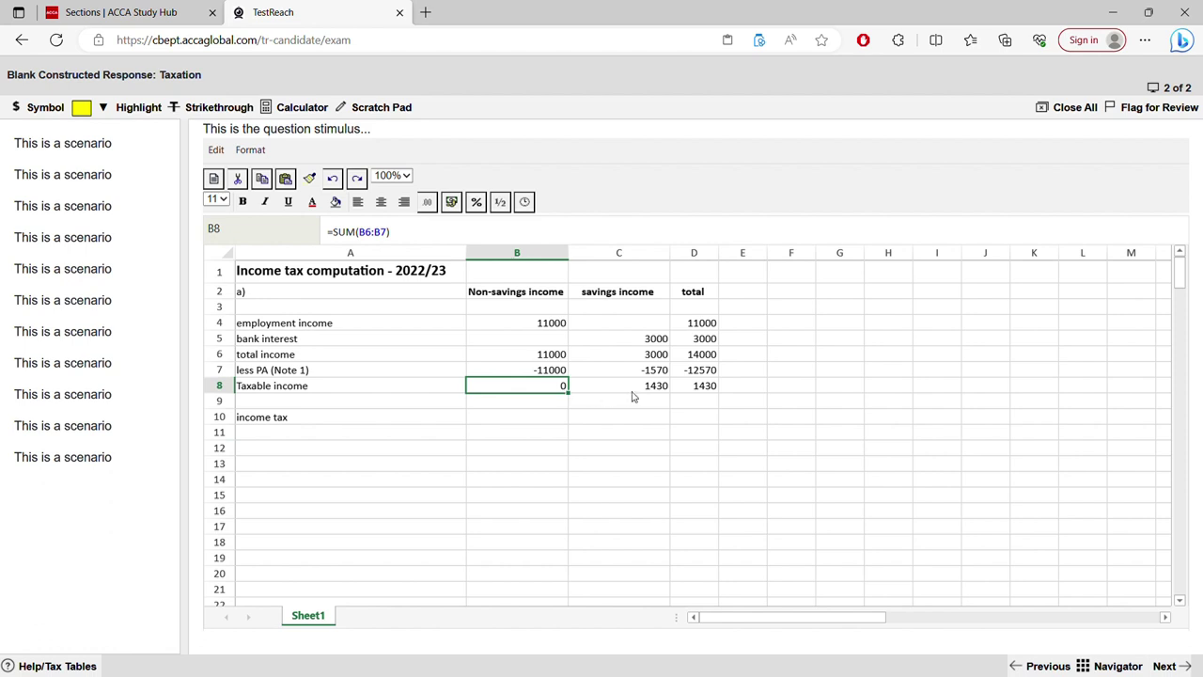
click(638, 390)
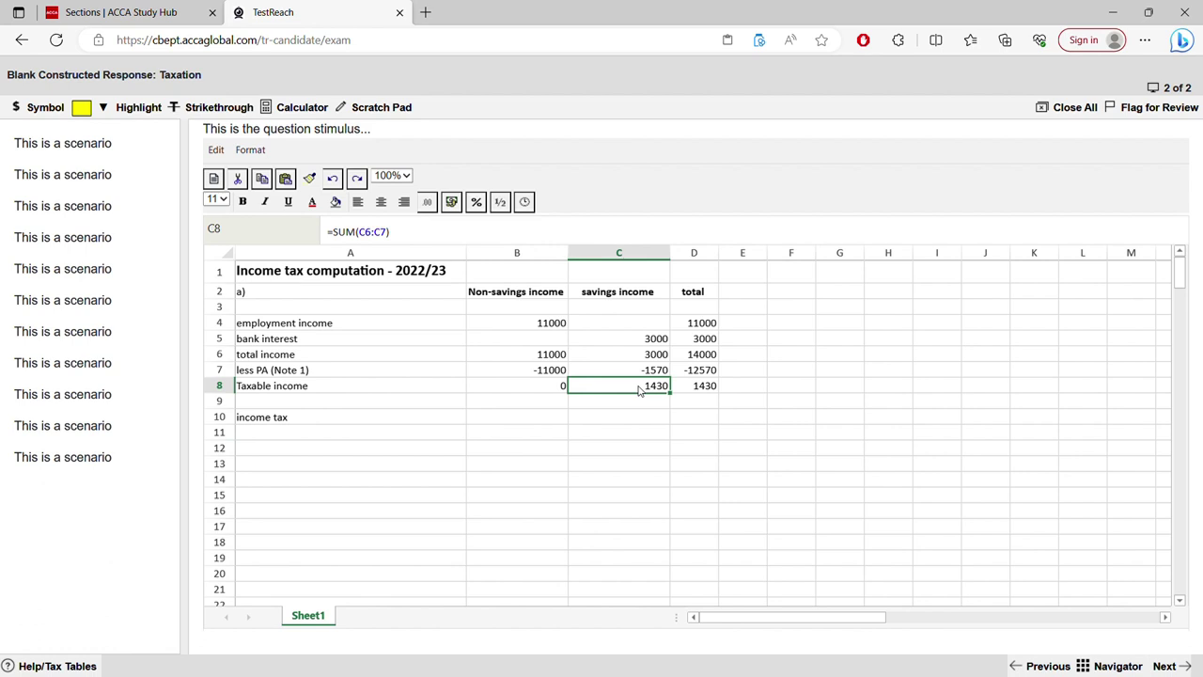
click(322, 439)
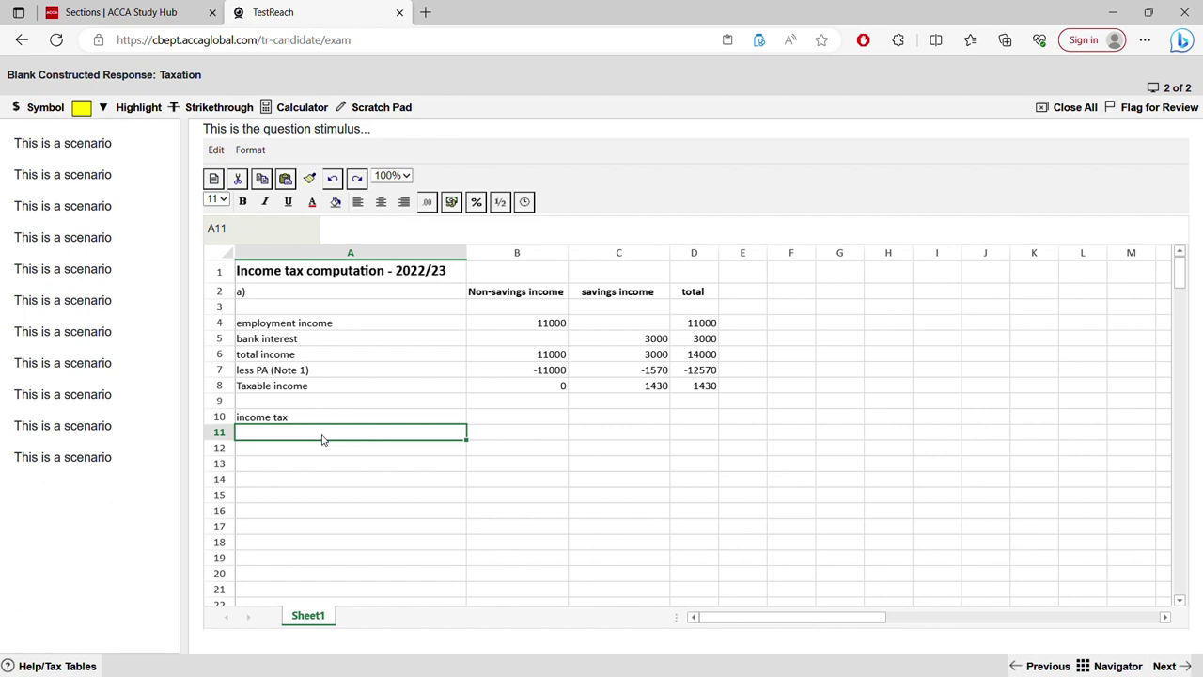
text(0)
click(338, 462)
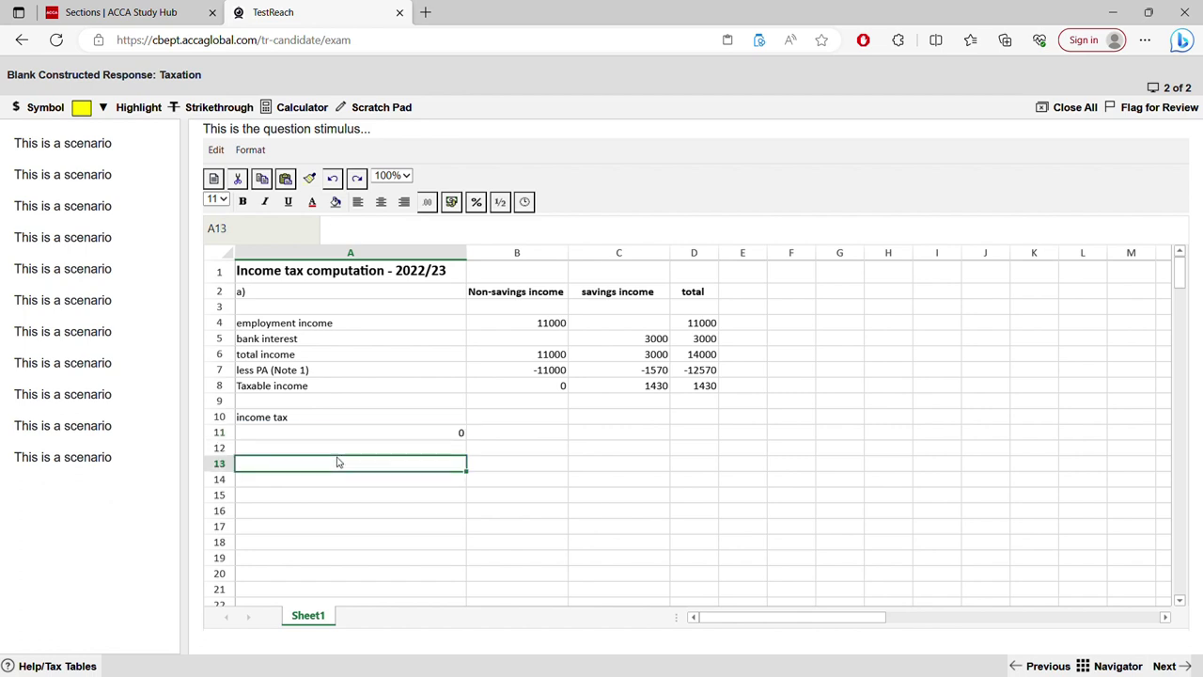
click(355, 438)
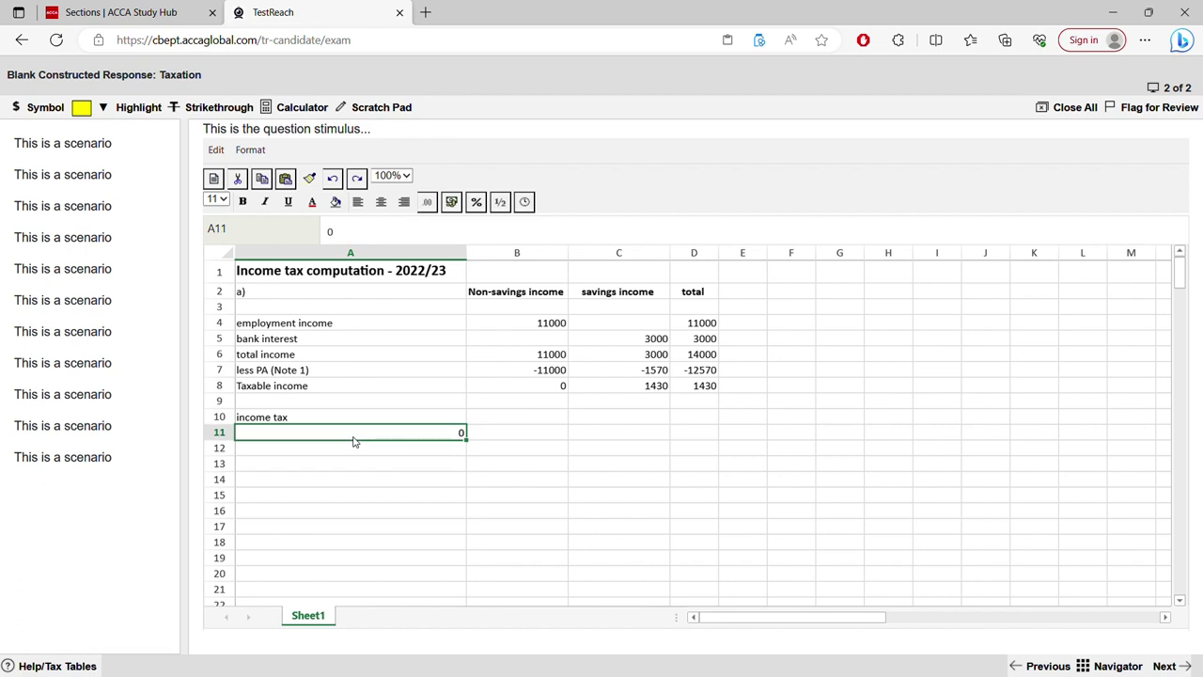
key(BackSpace)
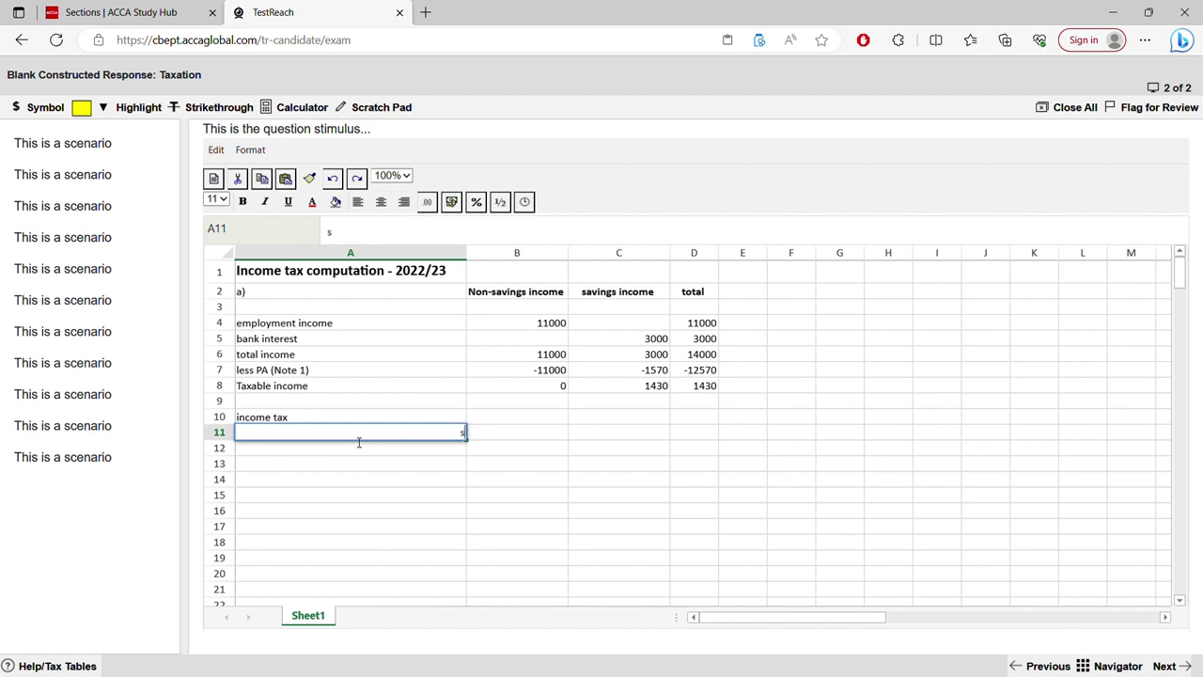
Enter the label "savings income" in A11, below the income tax heading, and left-align the cell.
text(avings income)
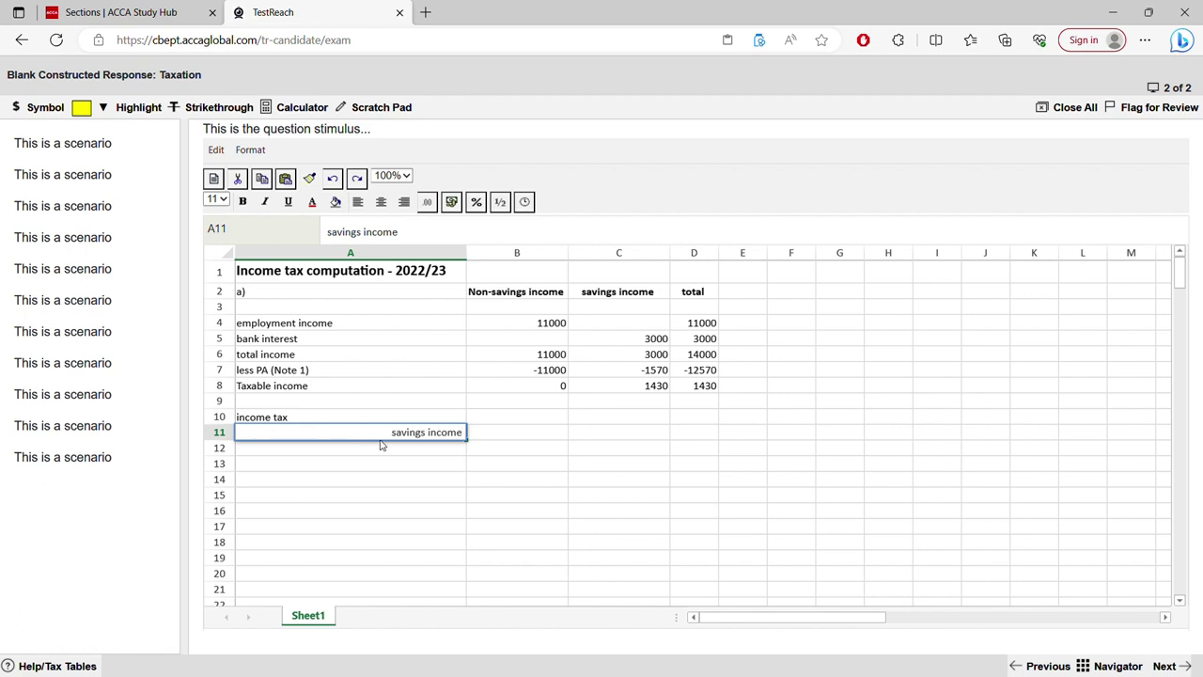
triple_click(393, 433)
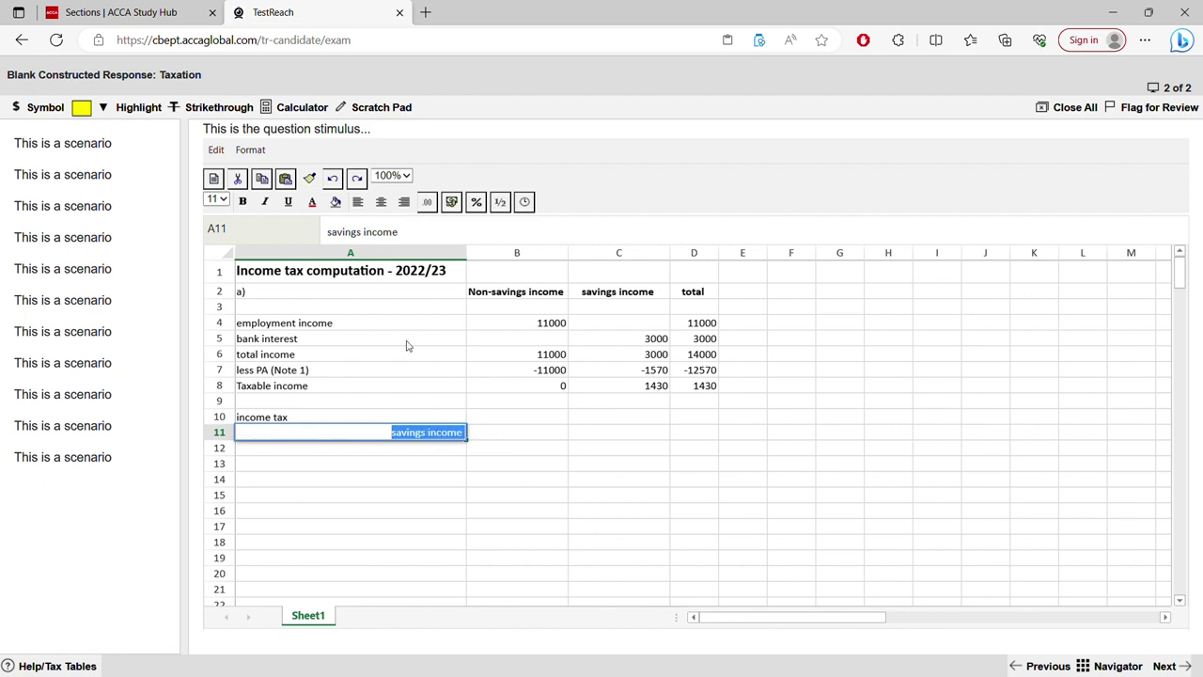
click(358, 201)
Extend the label in A11 to read "savings income - starting rate (Note 2)".
double_click(335, 433)
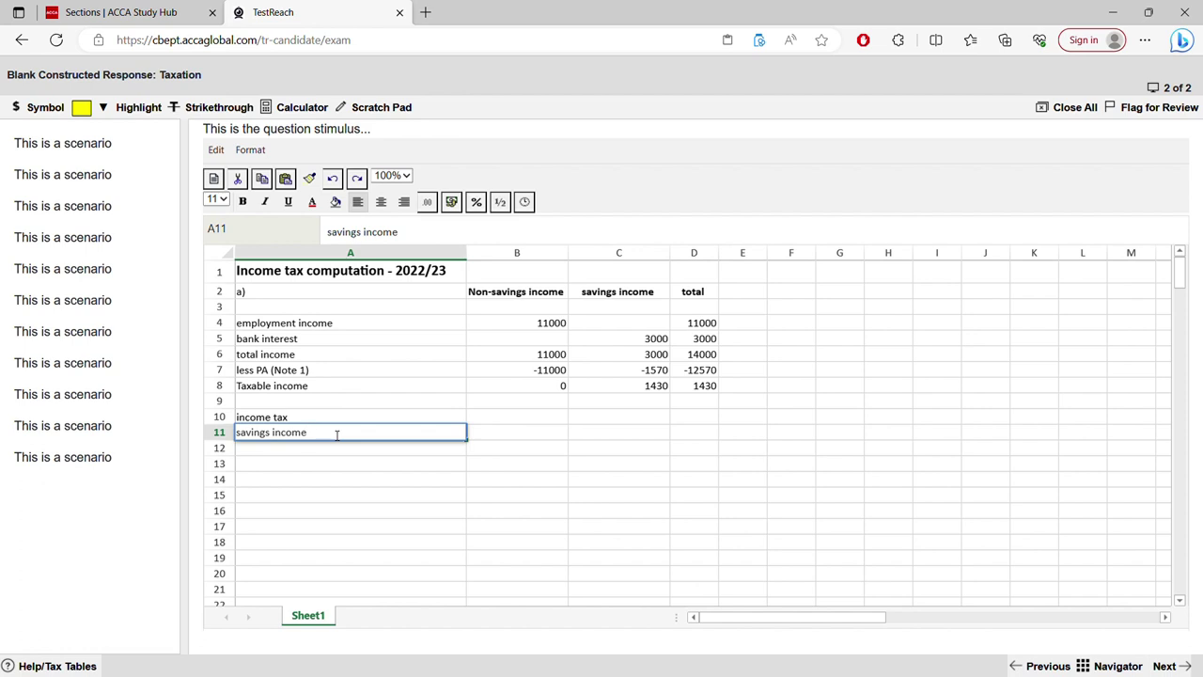
text(-)
text(starting)
text(rate ()
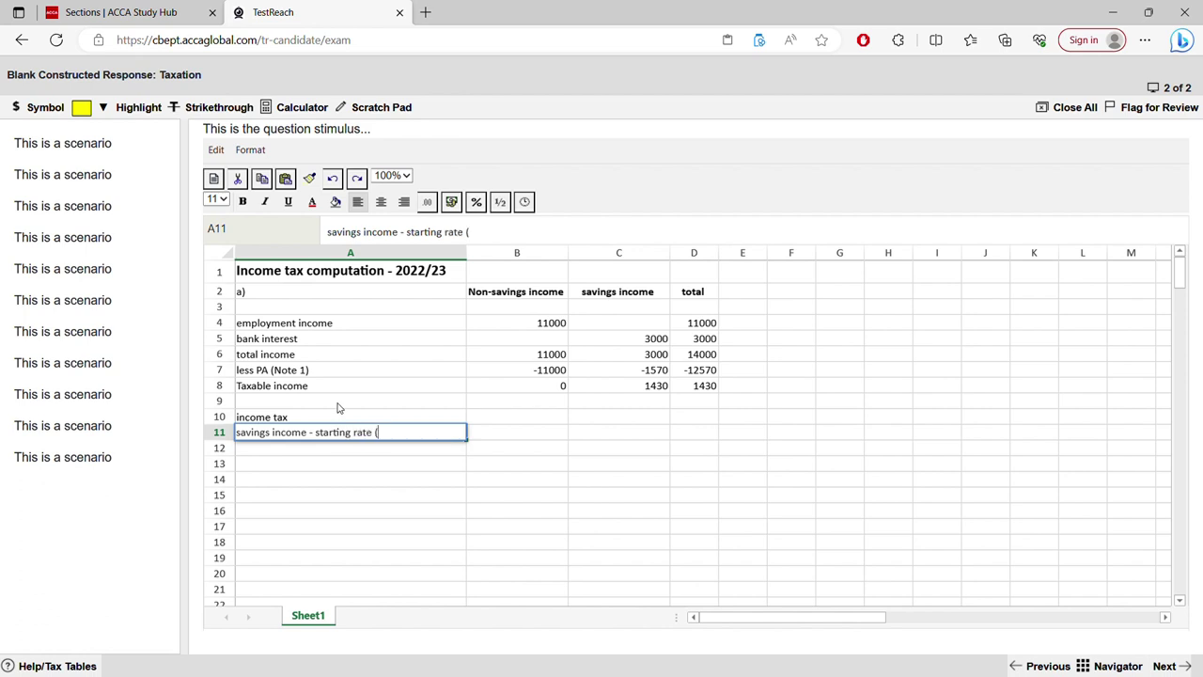
text(Note) 2)
click(323, 374)
click(558, 374)
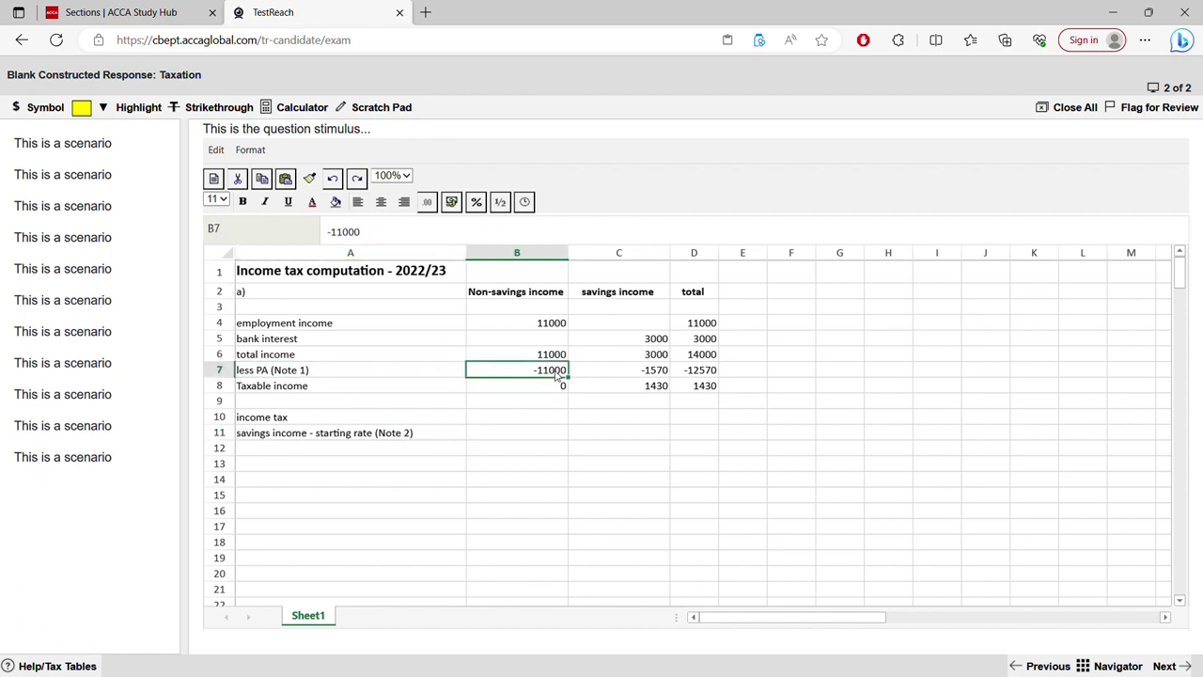
click(618, 373)
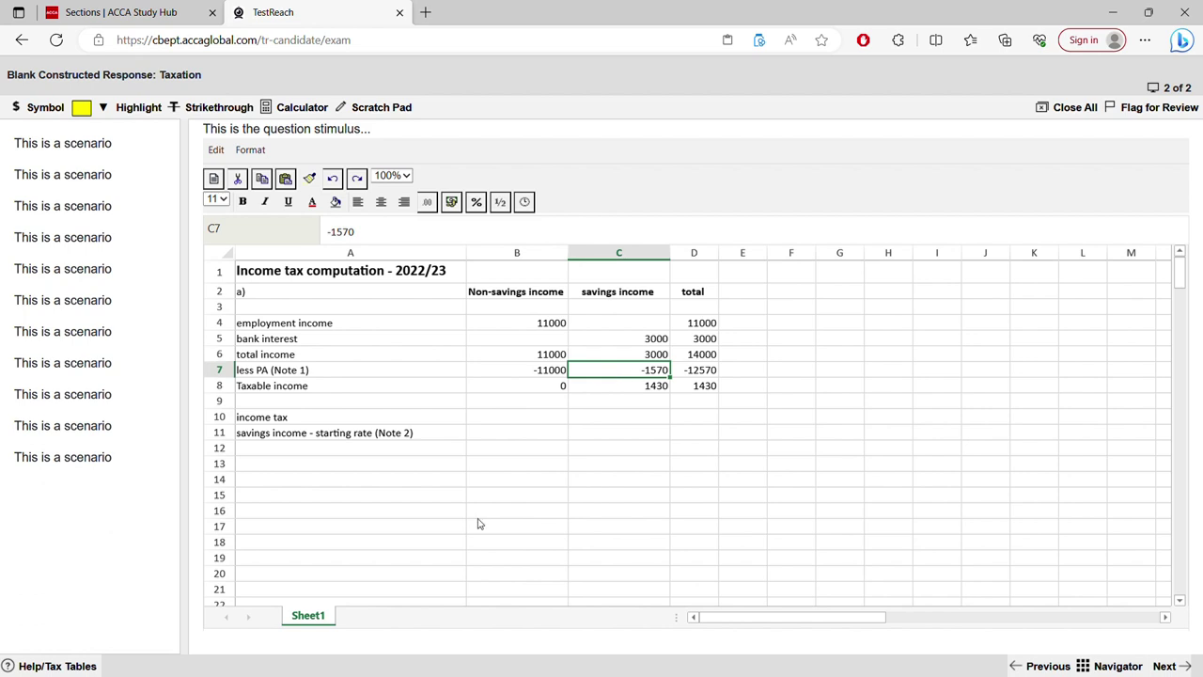
click(449, 544)
text(no)
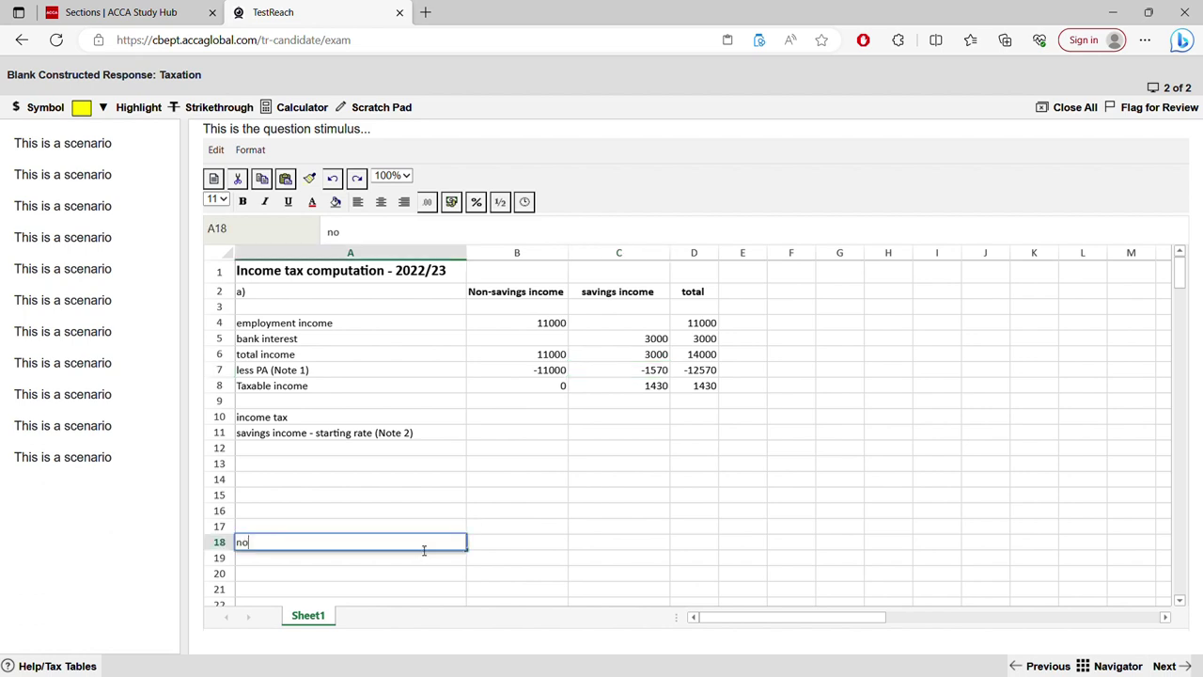
text(te 1 PA)
key(Return)
text(Note)
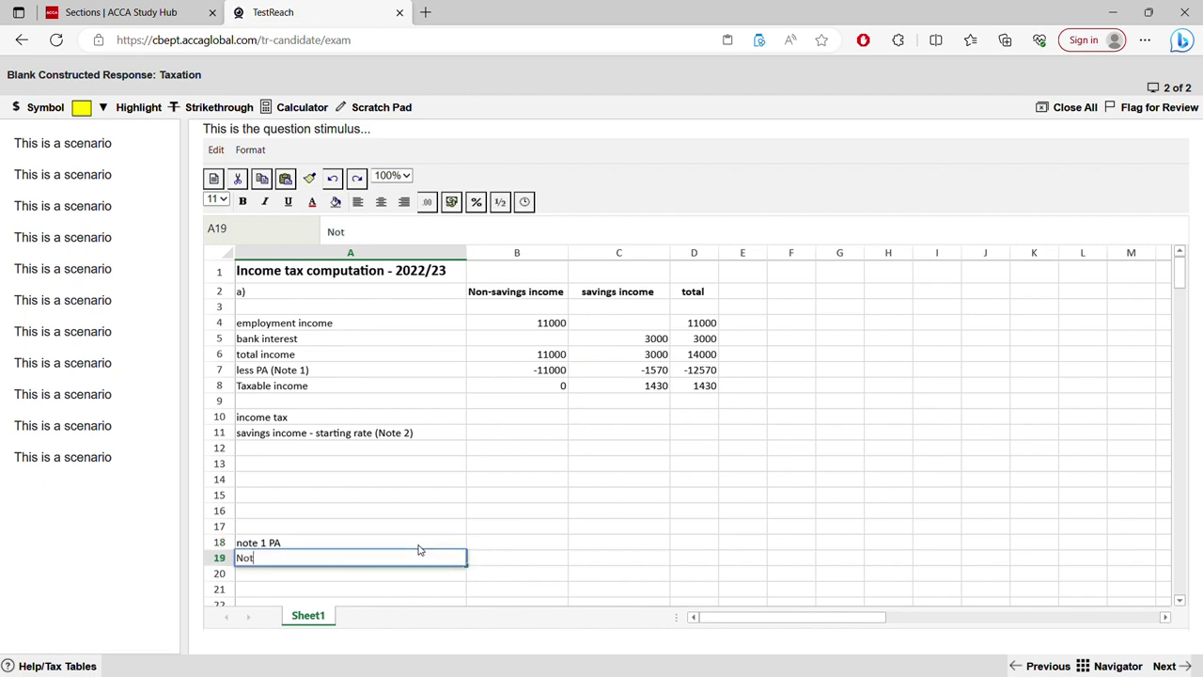
text( sR)
key(BackSpace)
key(BackSpace)
key(BackSpace)
key(BackSpace)
key(BackSpace)
key(BackSpace)
key(BackSpace)
click(420, 548)
double_click(265, 542)
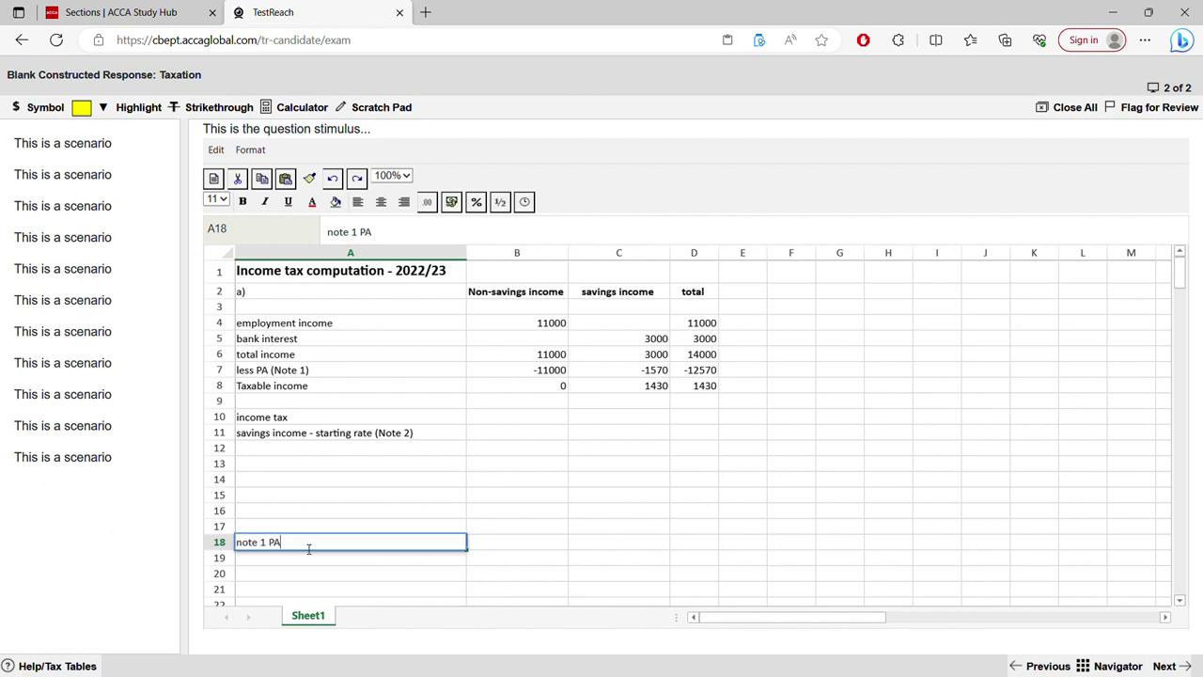
drag(280, 542, 192, 554)
key(BackSpace)
Try to bring the taxable savings income from C8 into B11 with a plain paste, and undo it.
click(470, 431)
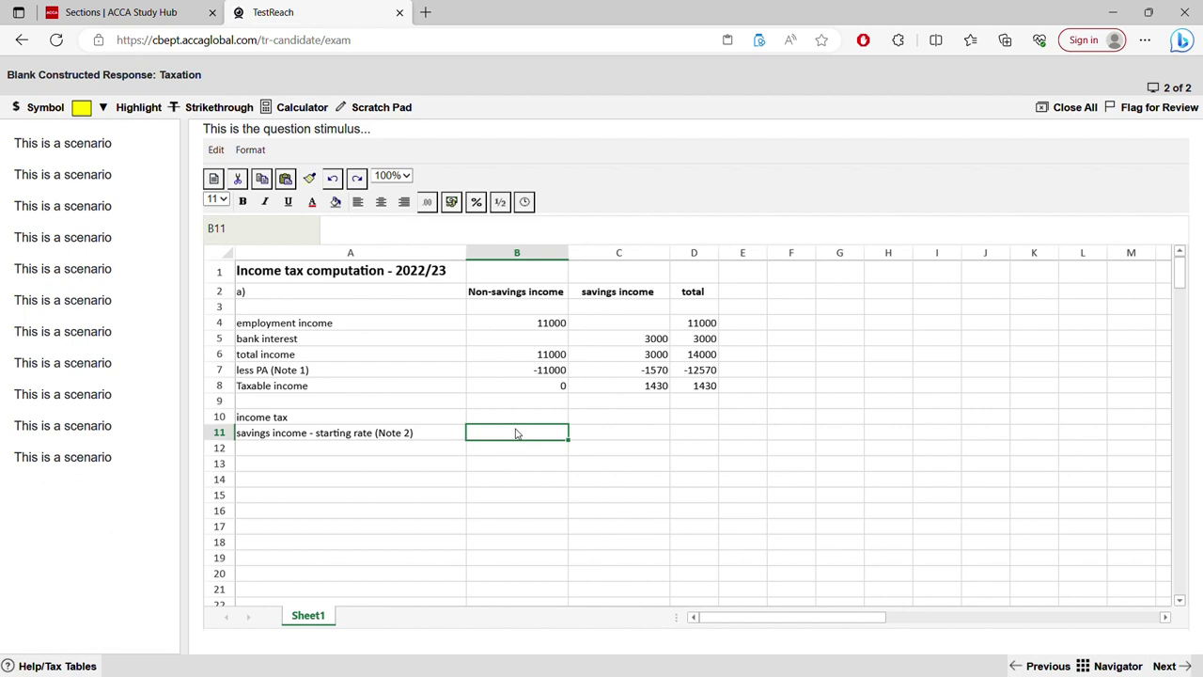
text(143)
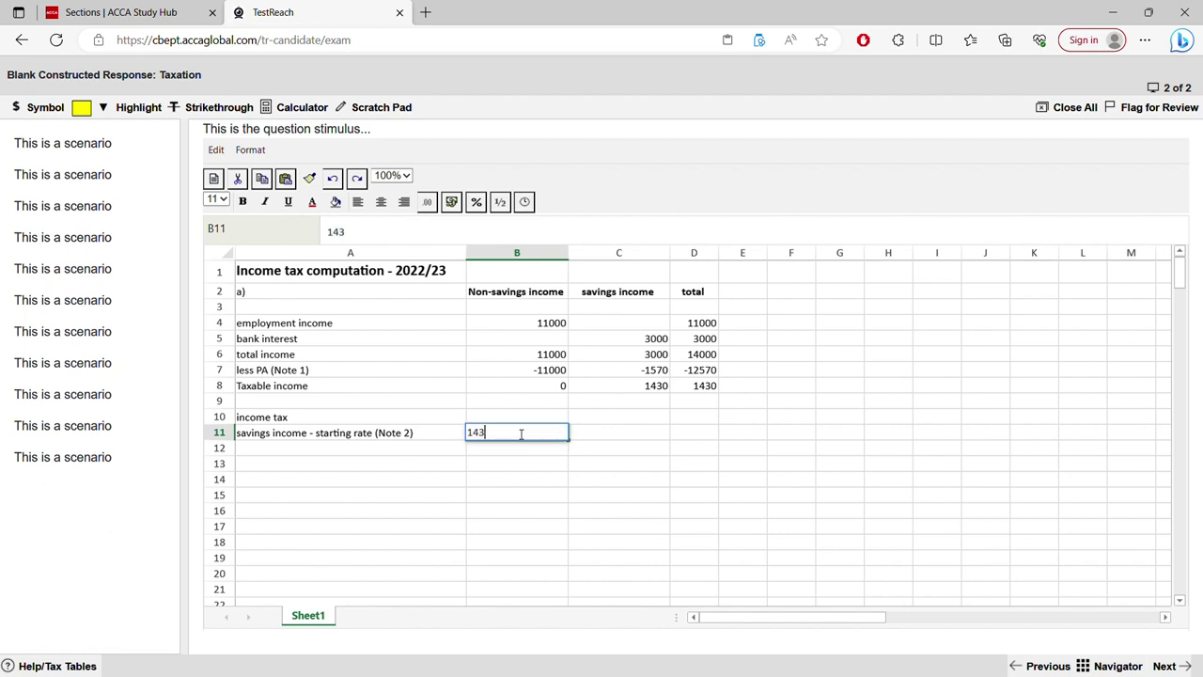
key(BackSpace)
key(BackSpace)
key(BackSpace)
right_click(621, 387)
click(647, 424)
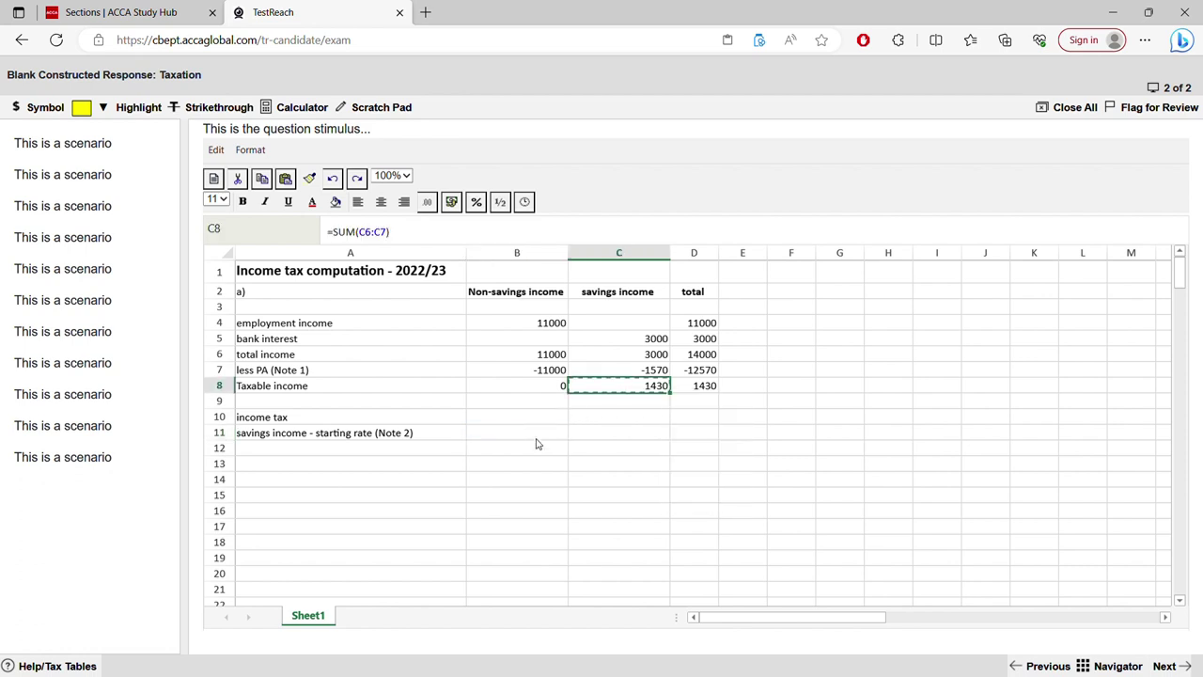
click(538, 440)
right_click(545, 435)
click(573, 493)
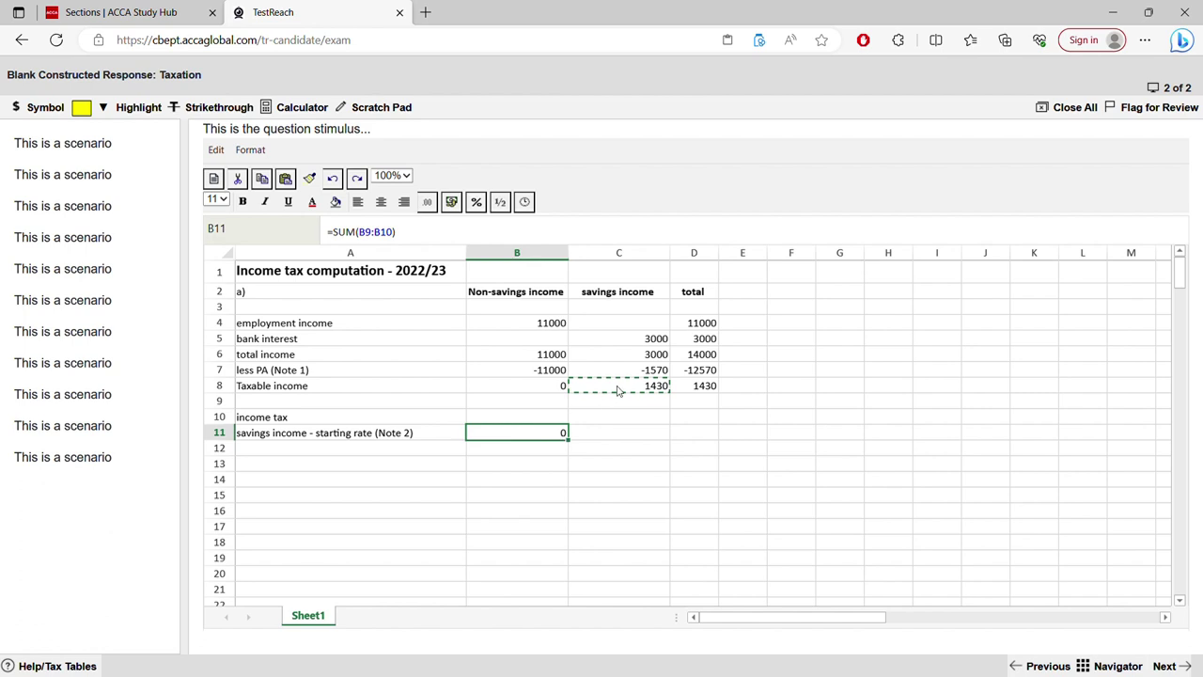
click(331, 177)
Copy the taxable savings income from C8 and paste only its formula into B11 with Paste Special.
click(628, 395)
right_click(630, 391)
click(658, 422)
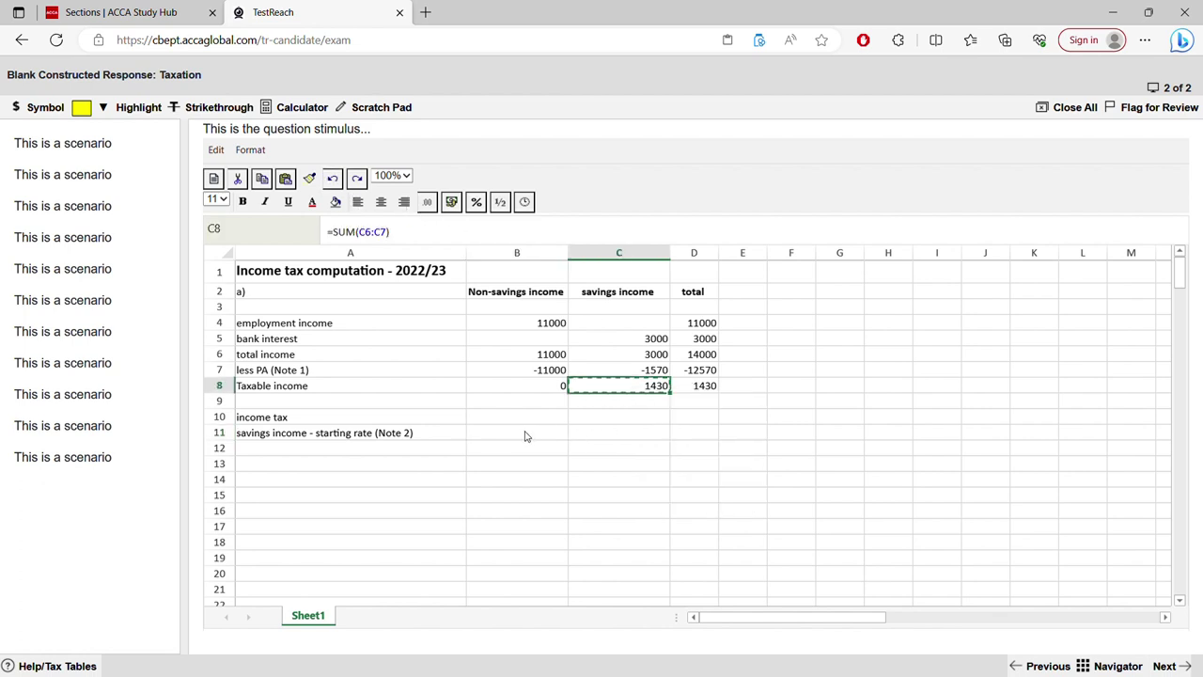
click(524, 435)
right_click(526, 434)
click(562, 511)
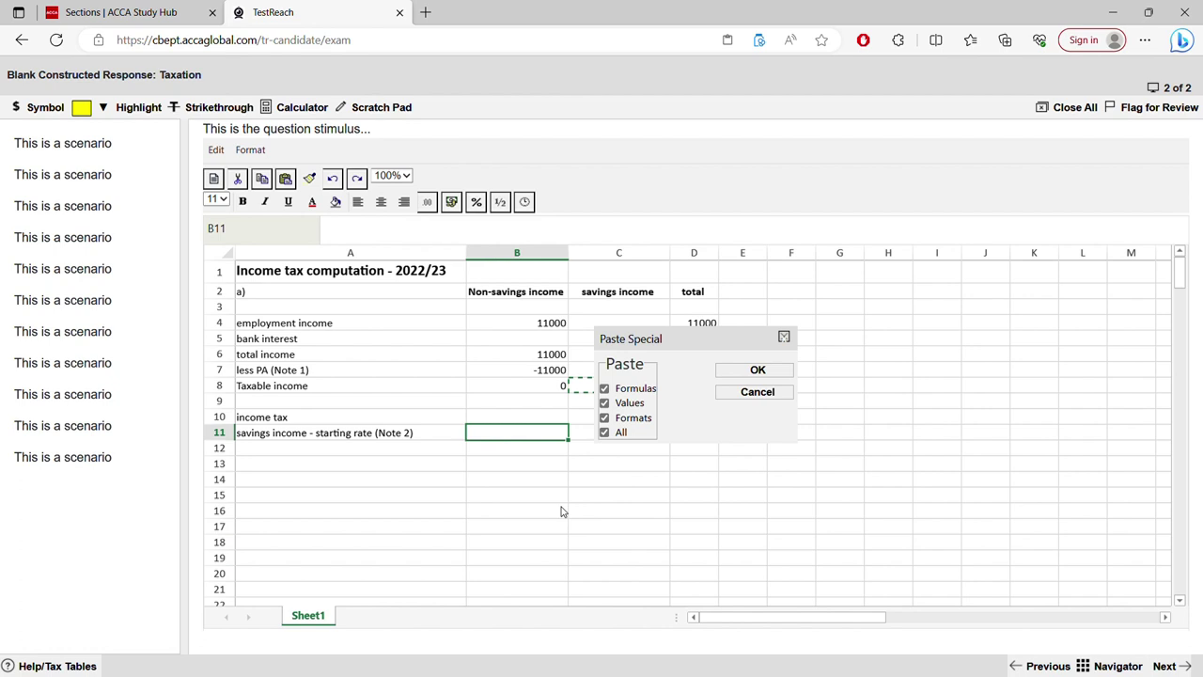
click(604, 432)
click(604, 402)
click(615, 389)
click(756, 369)
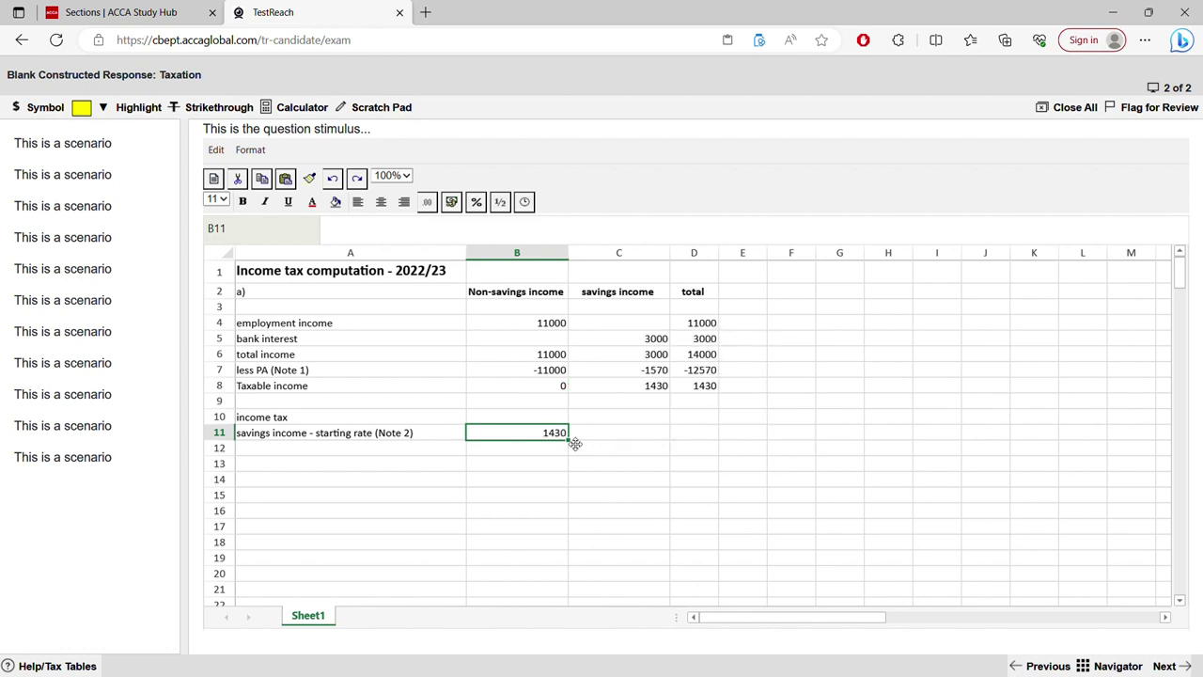
Inspect the formula pasted into B11, and clear the cell.
double_click(545, 435)
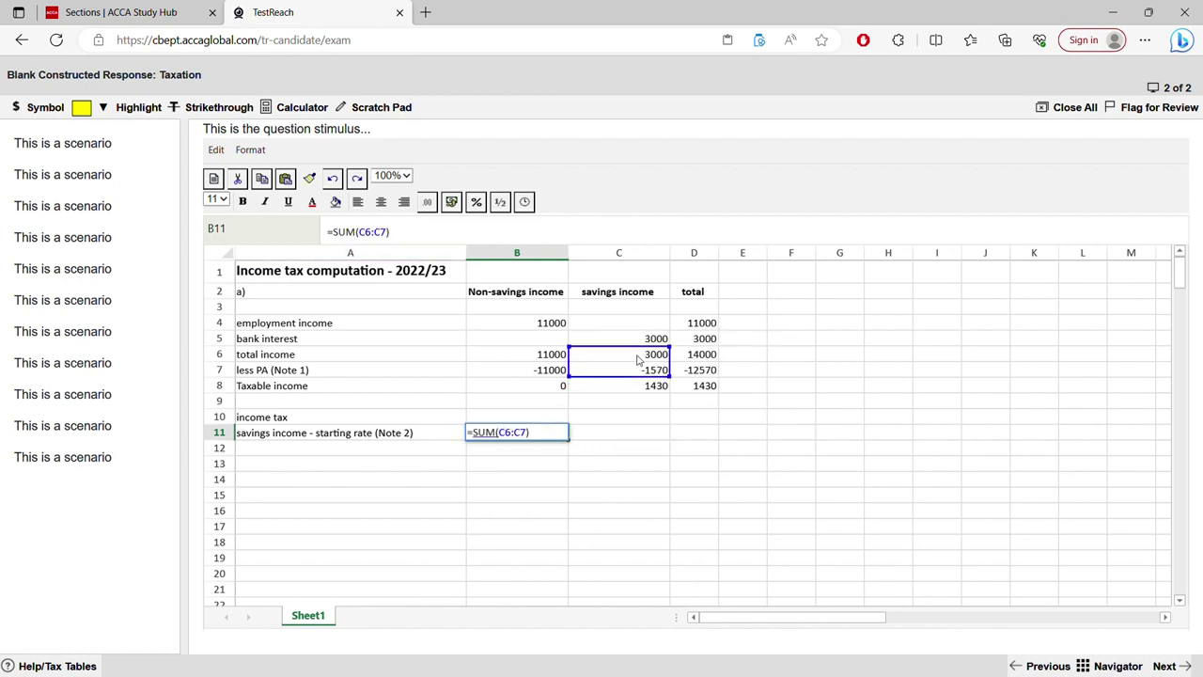
click(627, 455)
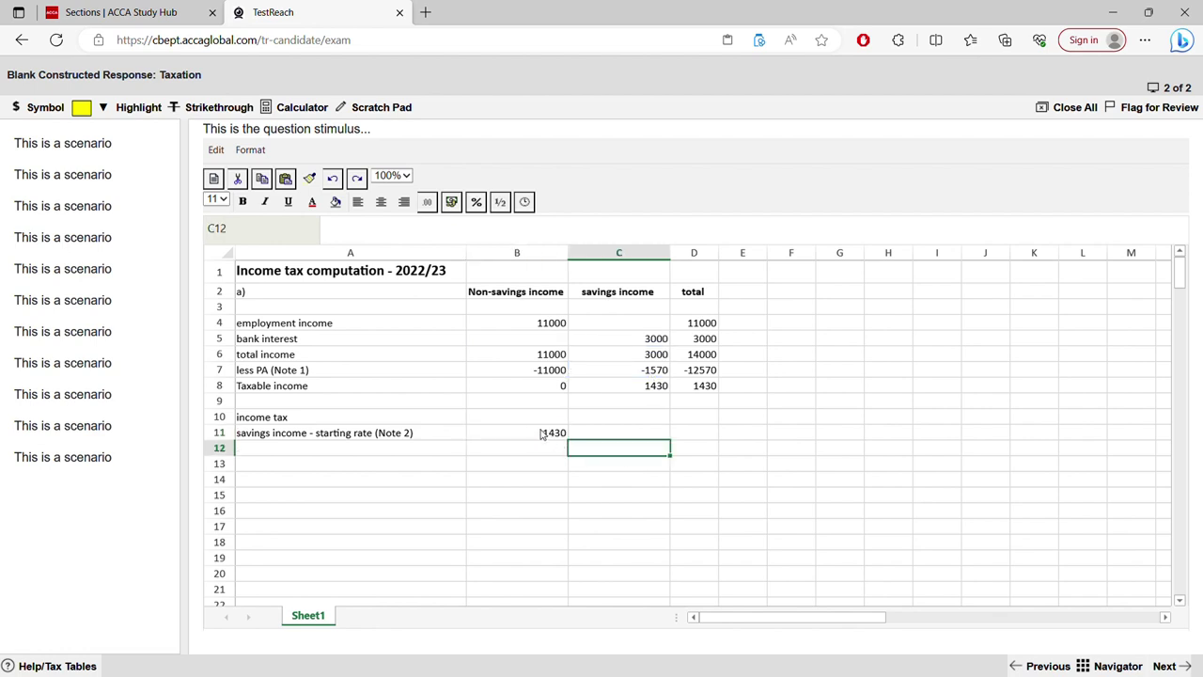
click(332, 178)
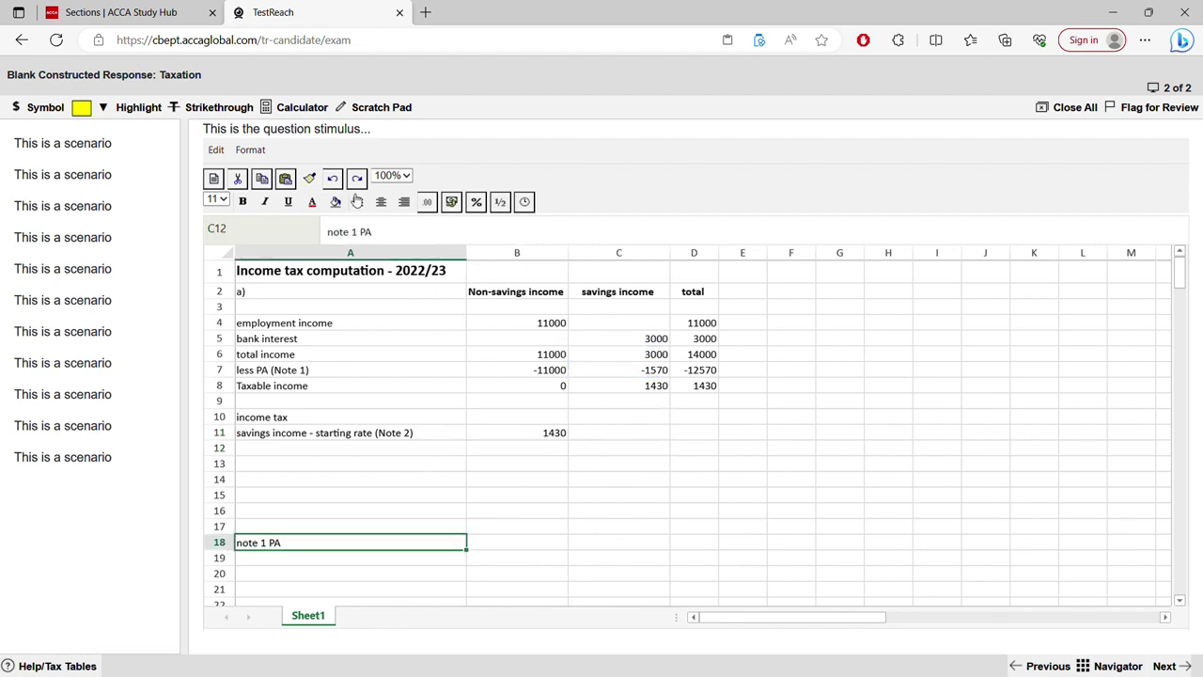
click(333, 178)
double_click(554, 435)
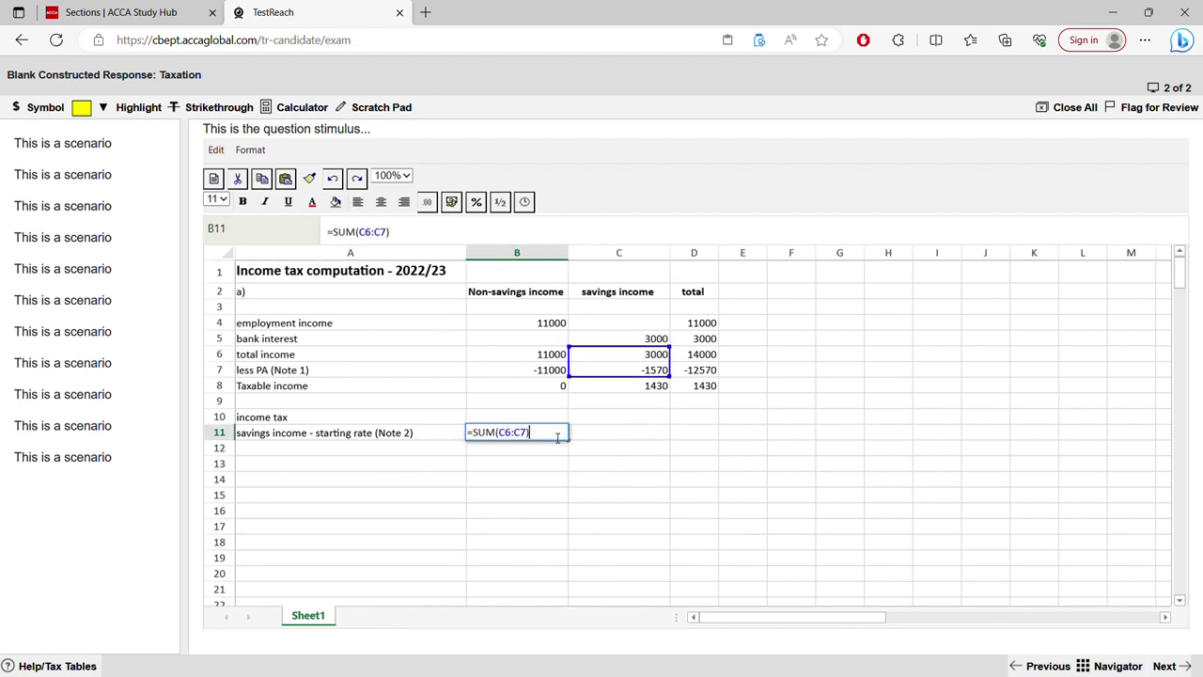
key(ctrl+a)
key(BackSpace)
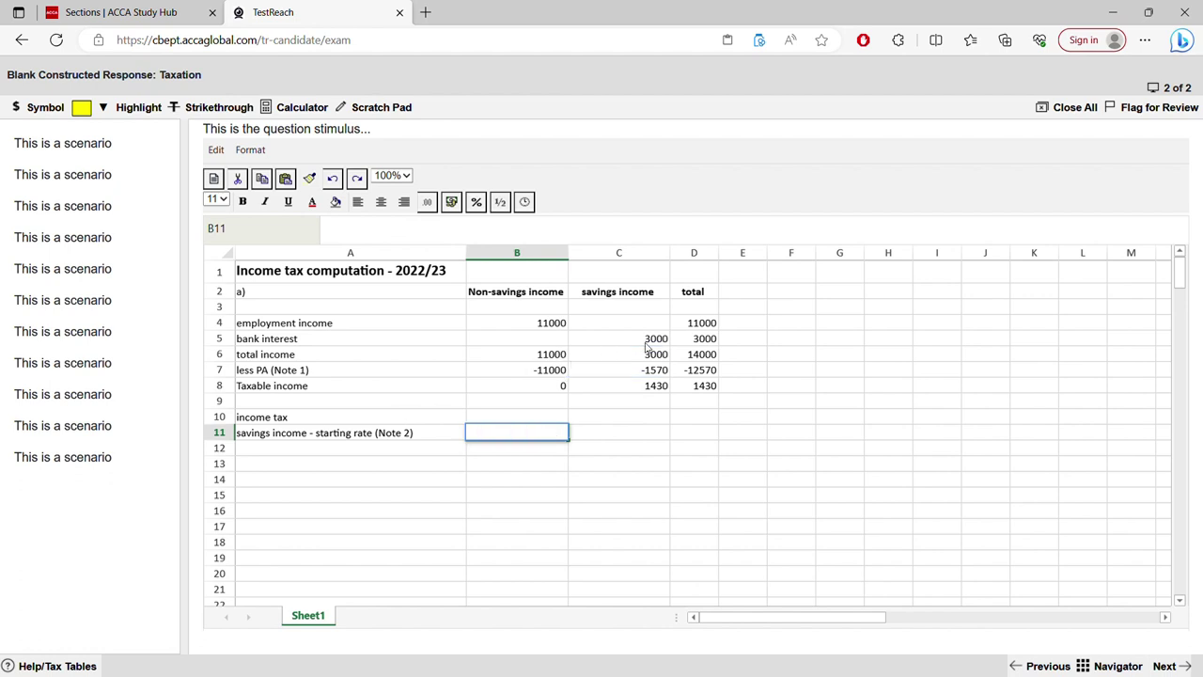
Copy the taxable savings income from C8 and paste it into B11 as a value only with Paste Special.
click(645, 387)
right_click(644, 387)
click(620, 422)
click(530, 434)
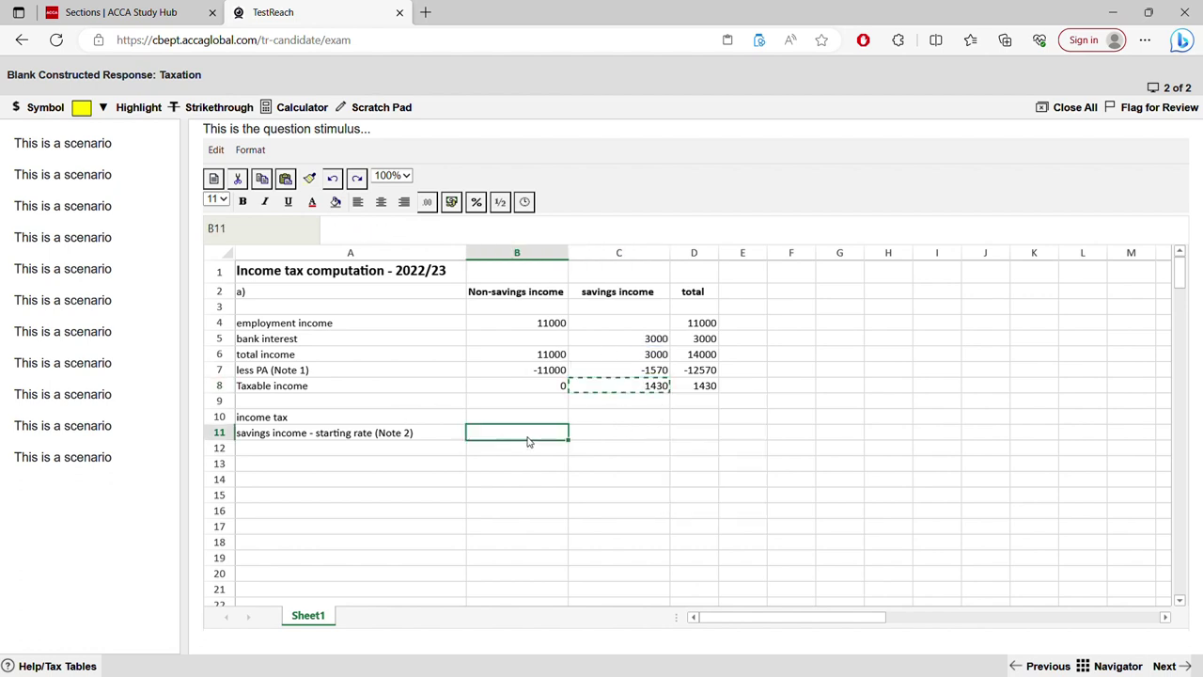
right_click(531, 434)
click(577, 508)
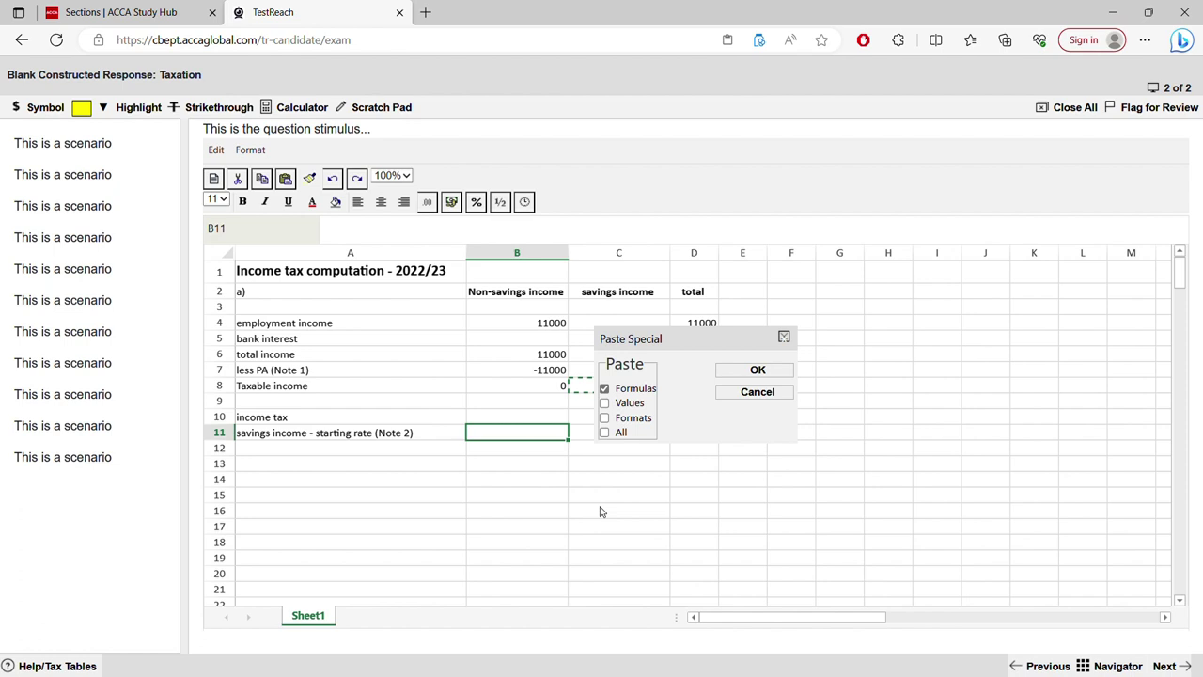
click(605, 403)
click(604, 403)
click(756, 370)
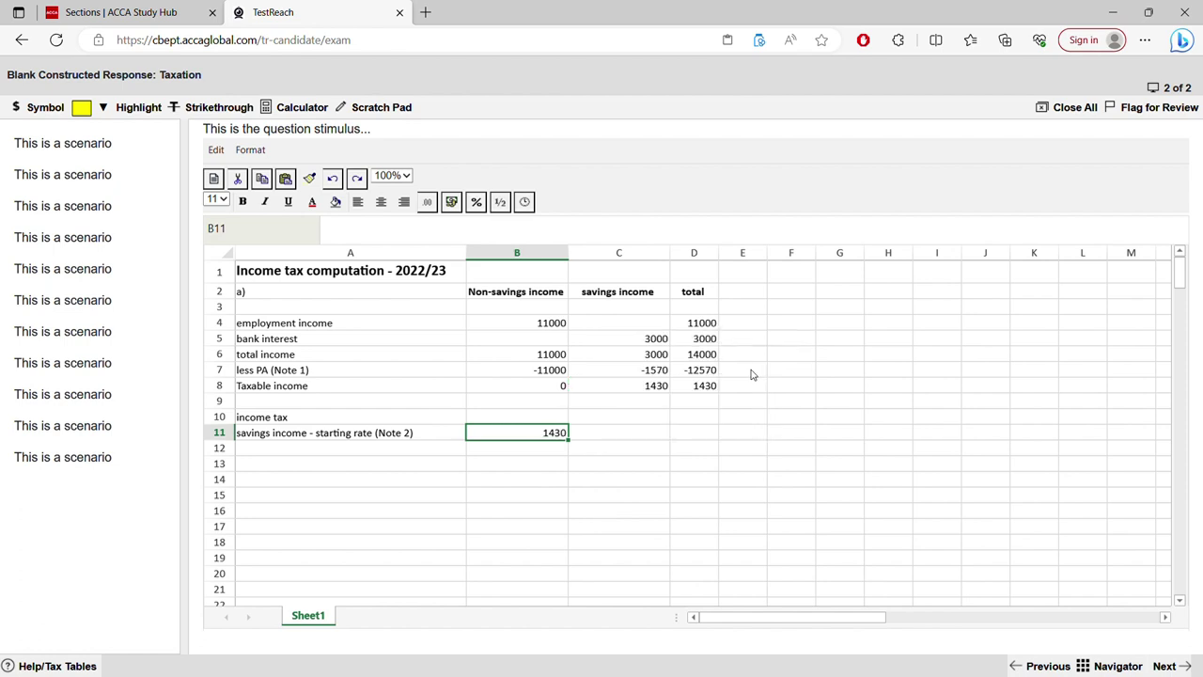
Compare the content pasted into B11 with the formula in its source cell C8.
click(541, 465)
click(542, 434)
drag(366, 240, 308, 240)
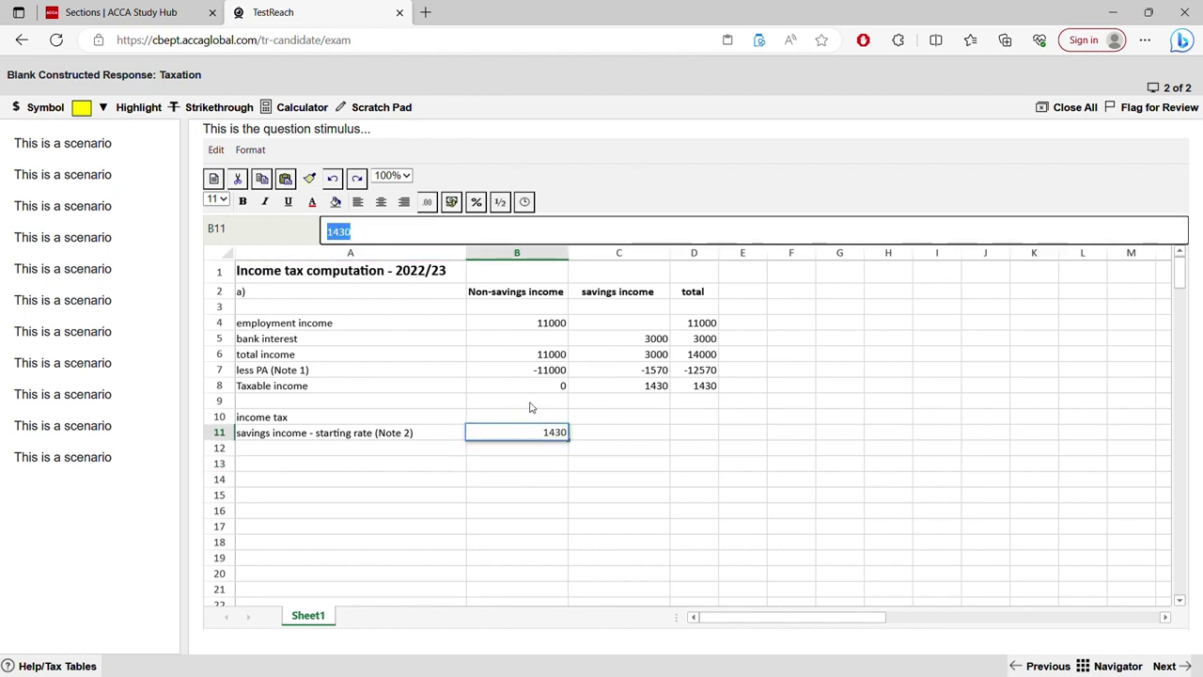
click(617, 494)
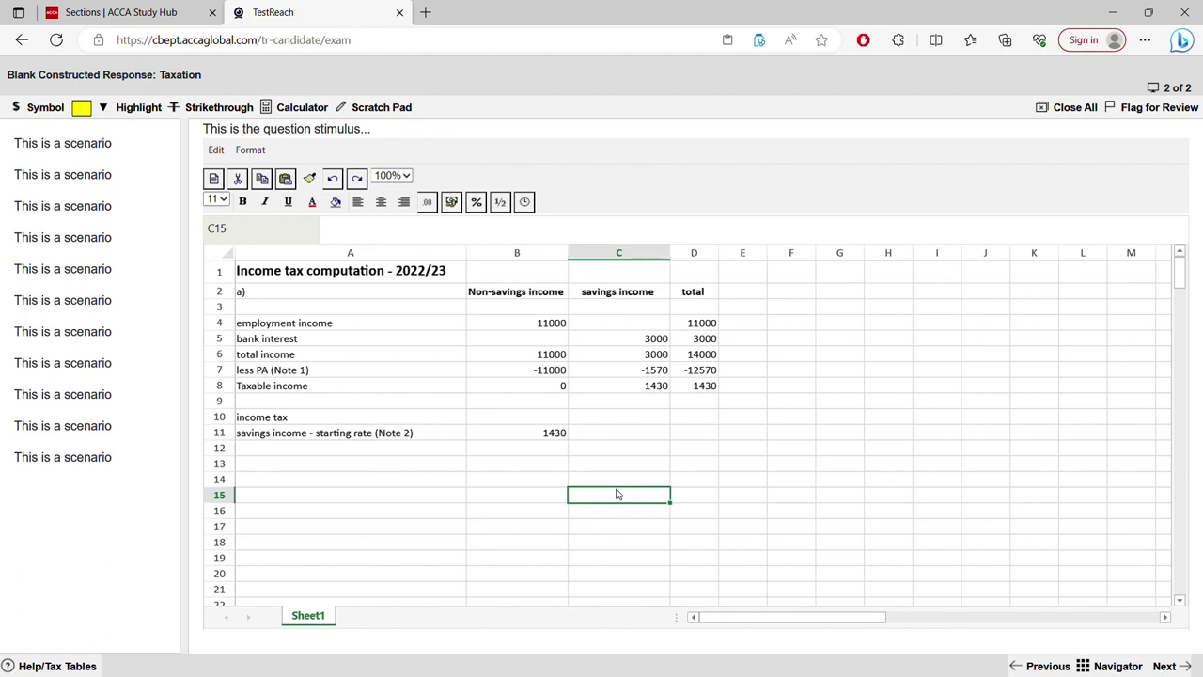
click(615, 385)
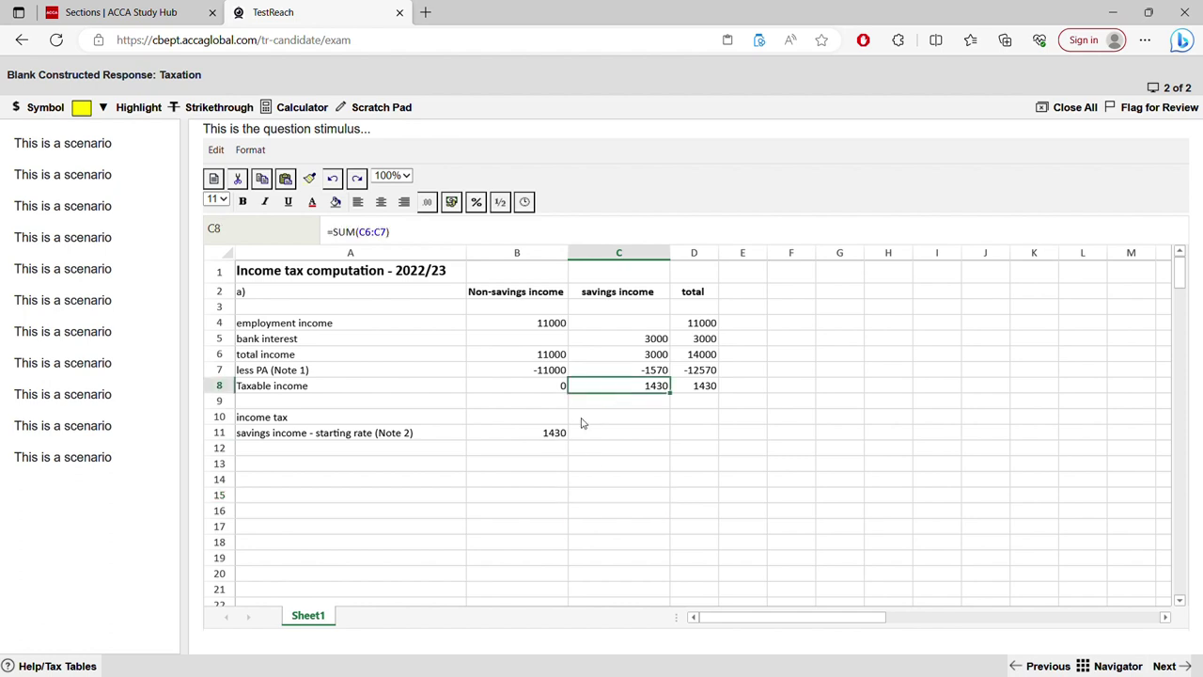
click(549, 435)
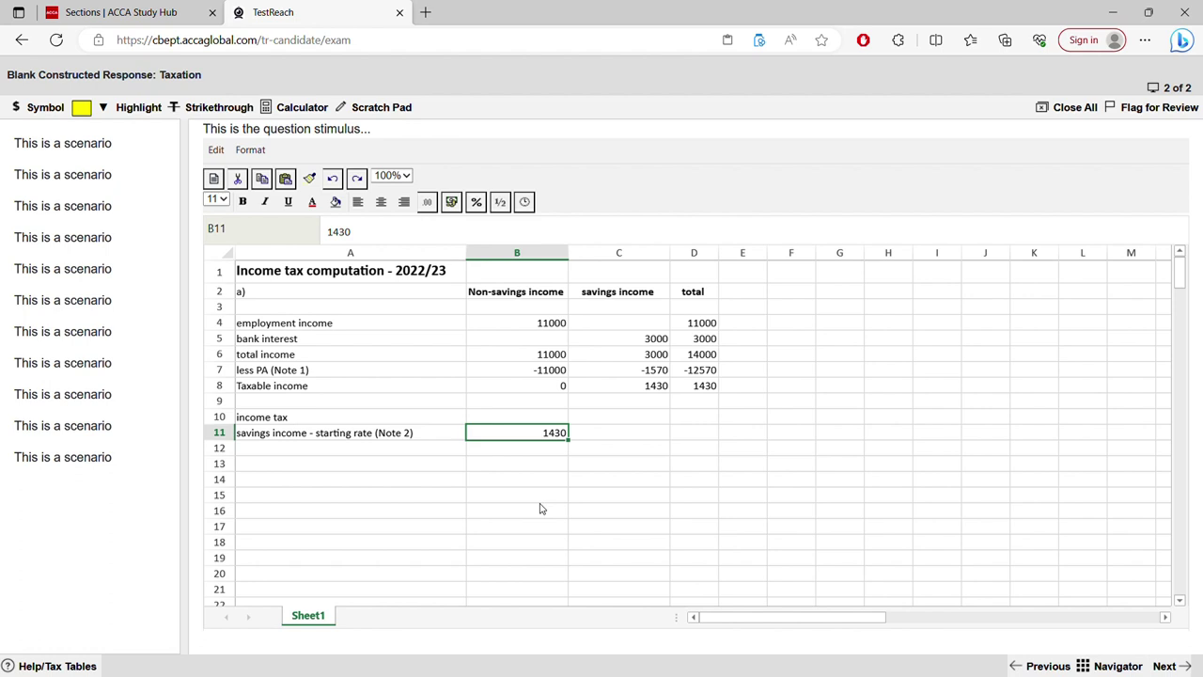
Undo the value-only paste in B11 and the starting-rate wording added to the savings income label in A11.
right_click(566, 501)
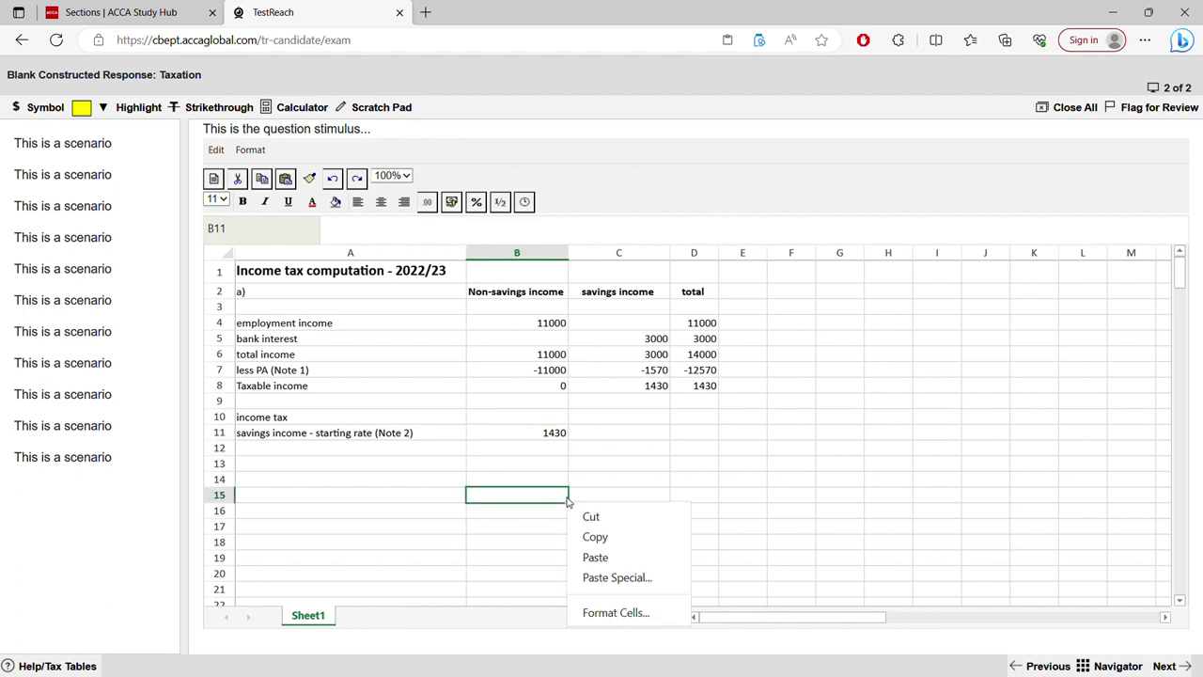
click(534, 448)
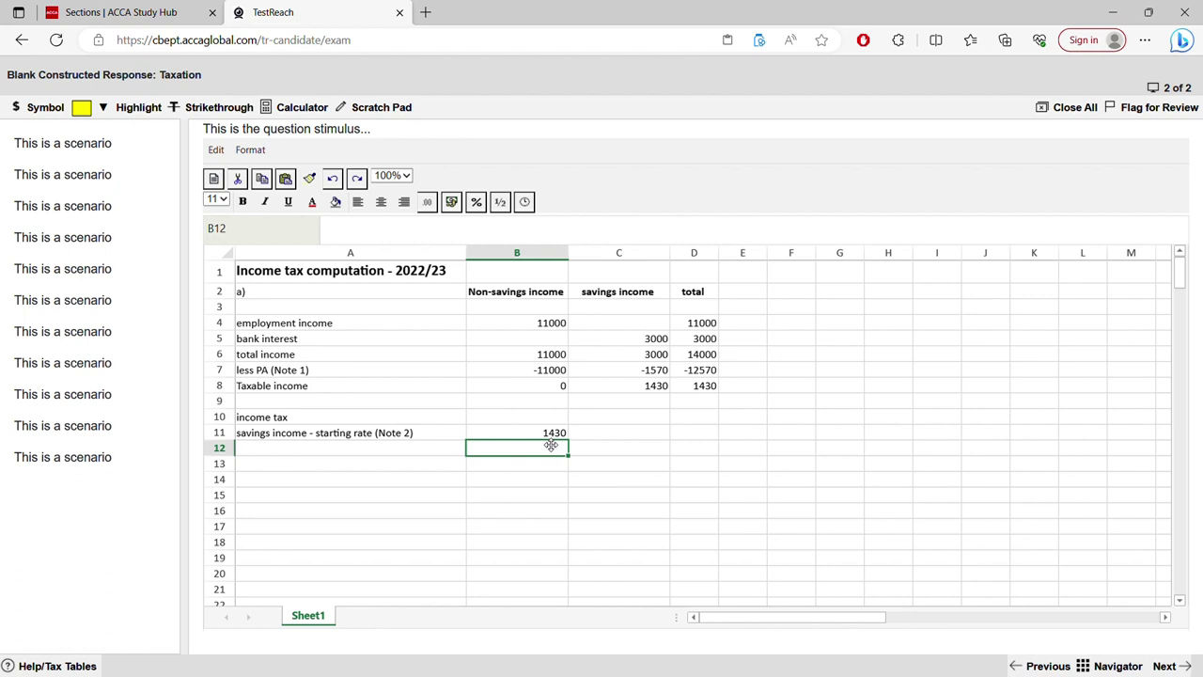
click(332, 180)
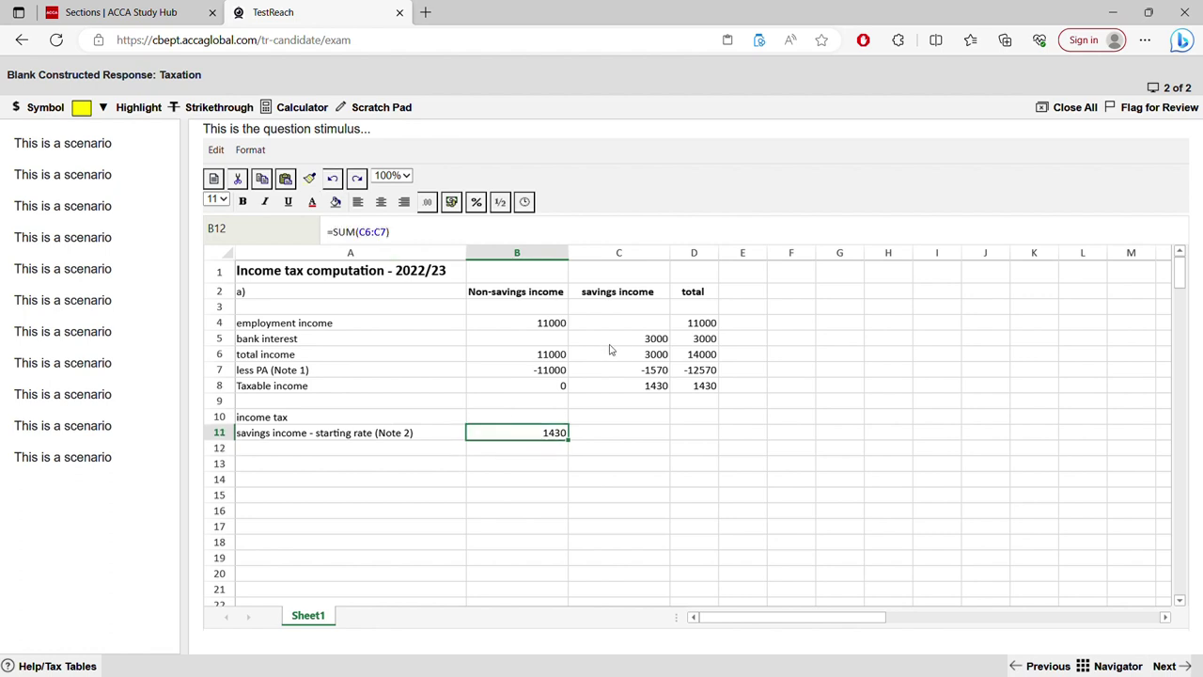
click(332, 179)
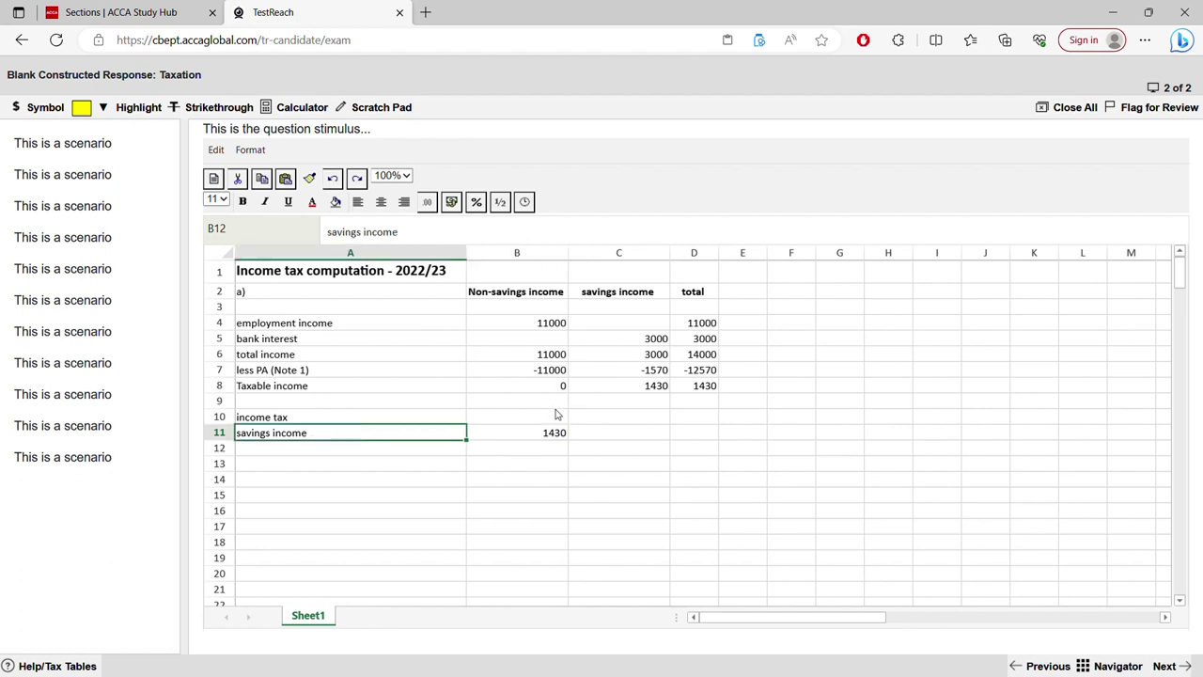
Inspect the formula behind the savings income amount in B11.
click(539, 434)
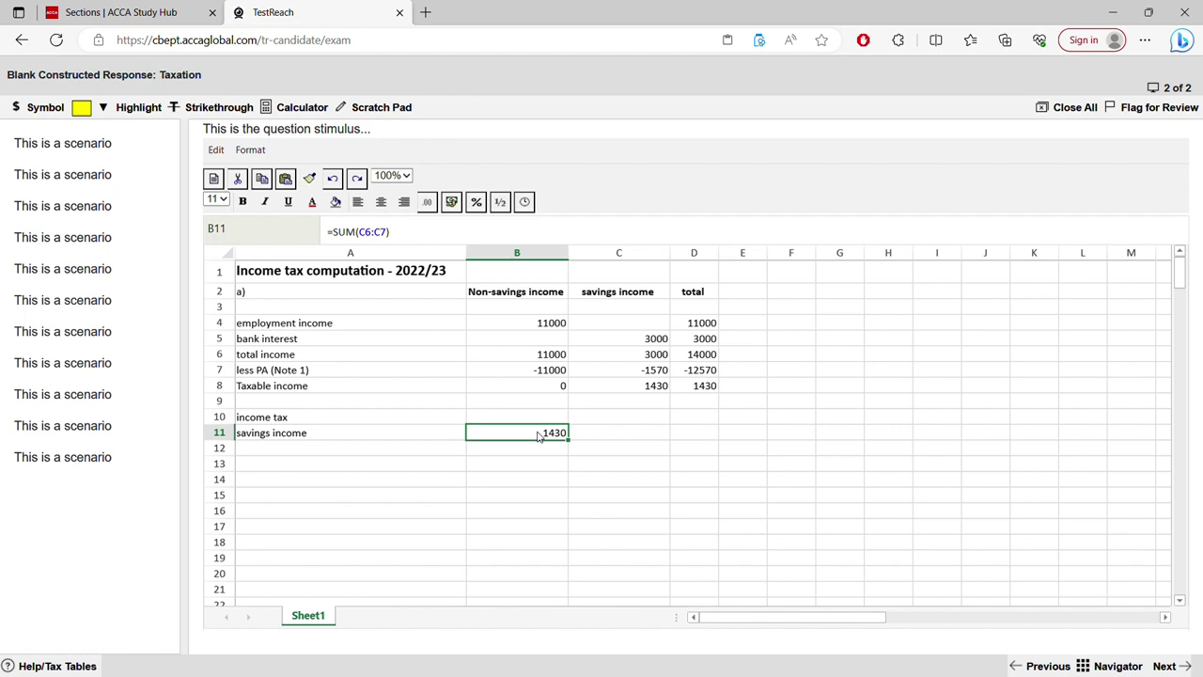
click(551, 464)
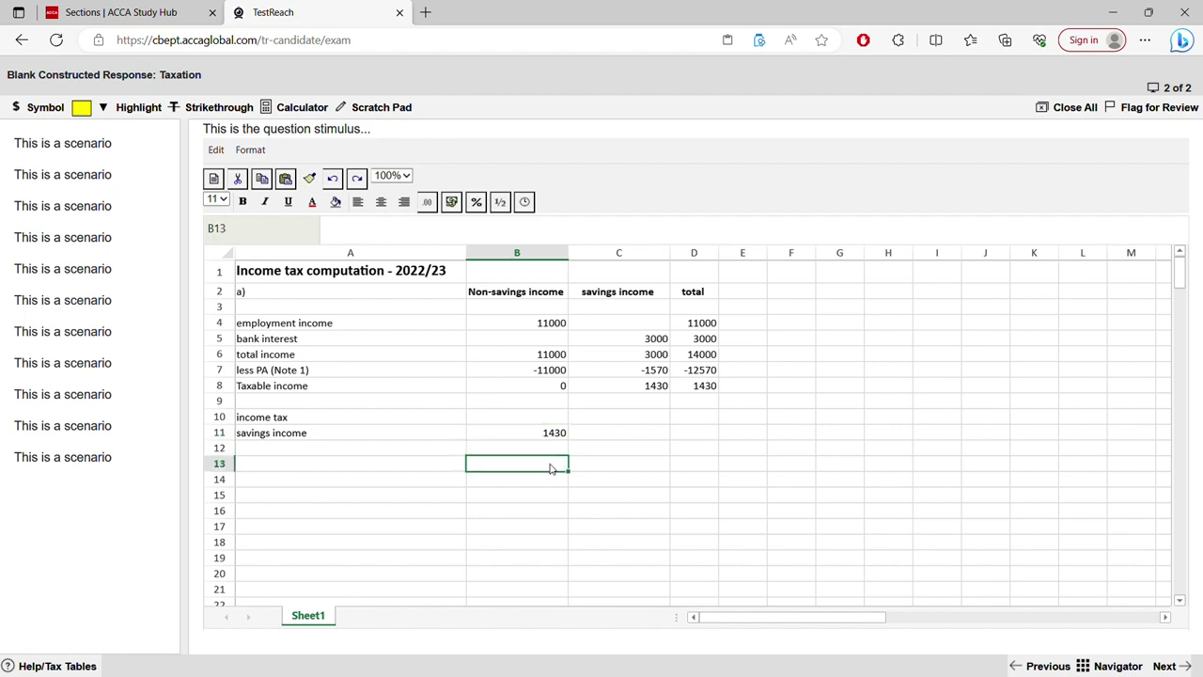
click(551, 432)
double_click(553, 433)
click(597, 479)
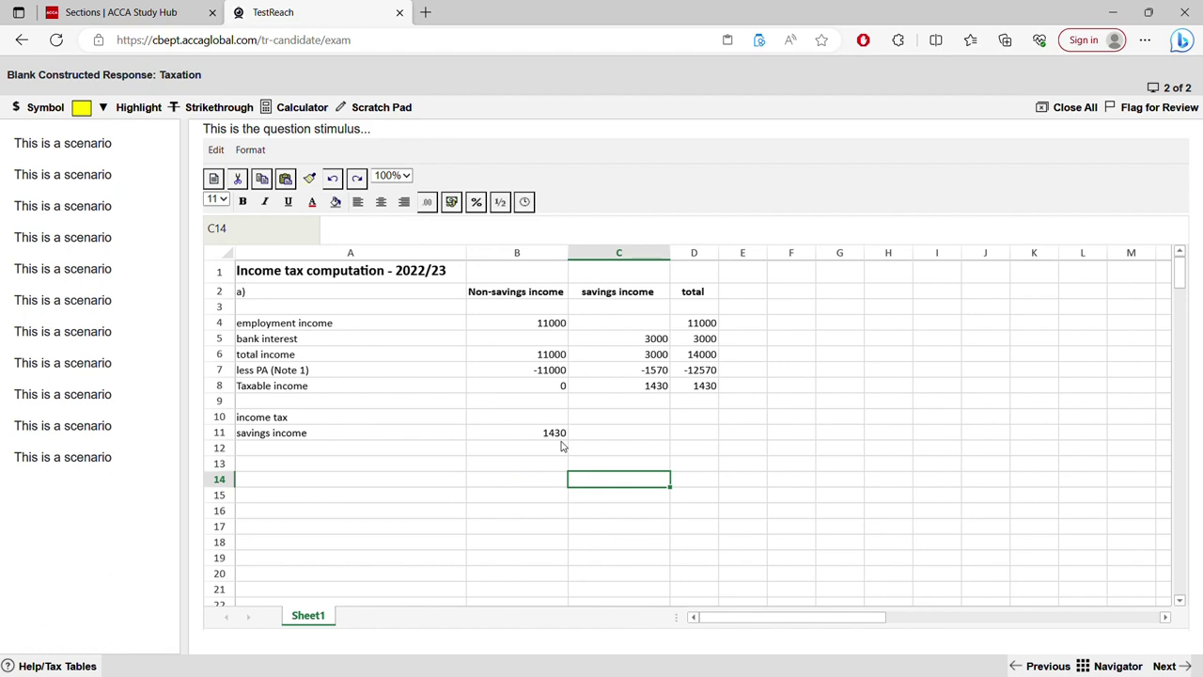
Enter the savings starting rate as the text "x 0%" in C11, next to the savings income amount.
click(607, 437)
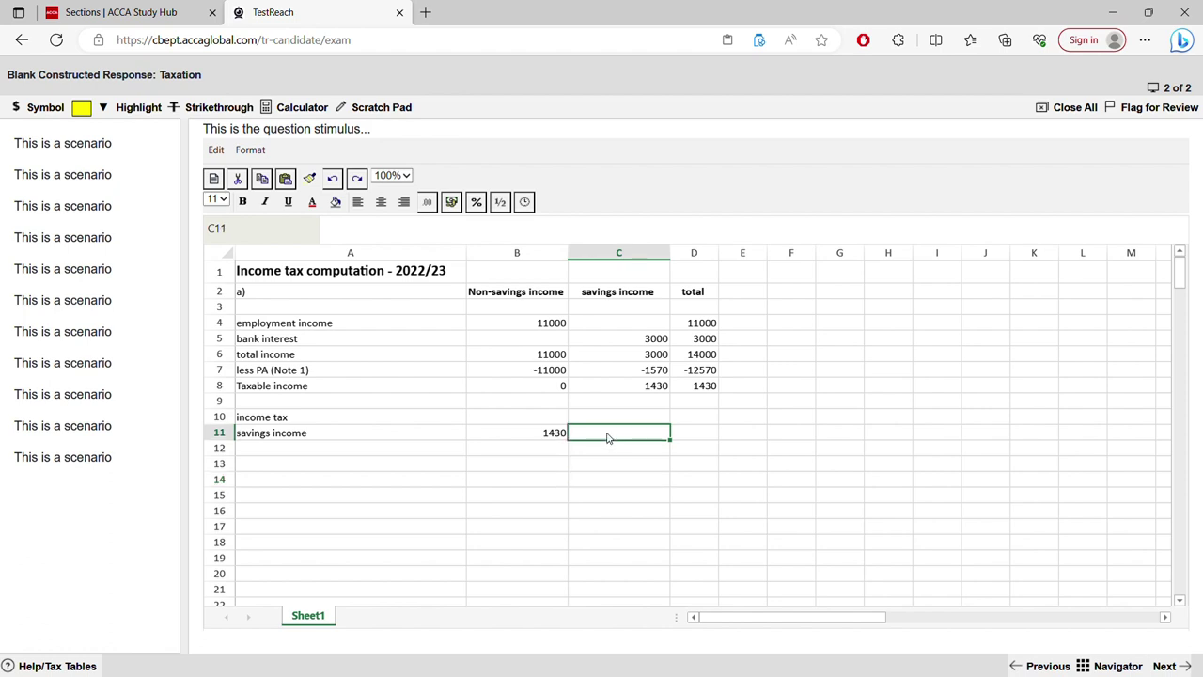
text(8)
key(BackSpace)
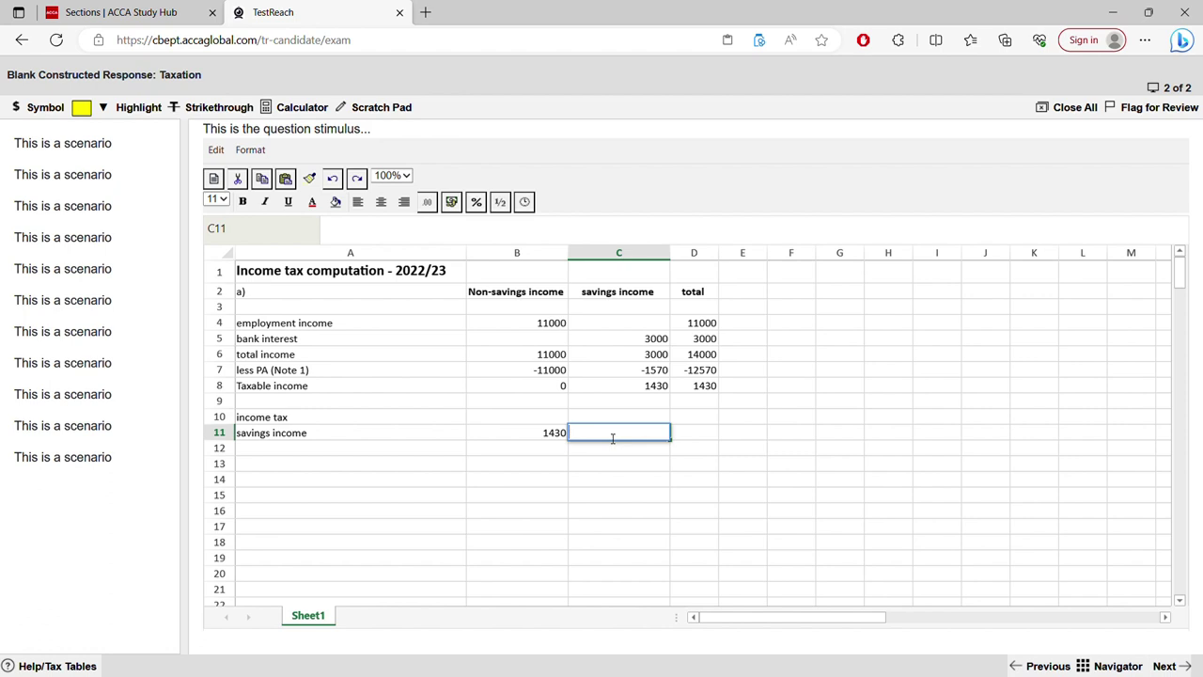
text(x)
key(BackSpace)
text(*)
key(BackSpace)
text(x 0%)
click(588, 479)
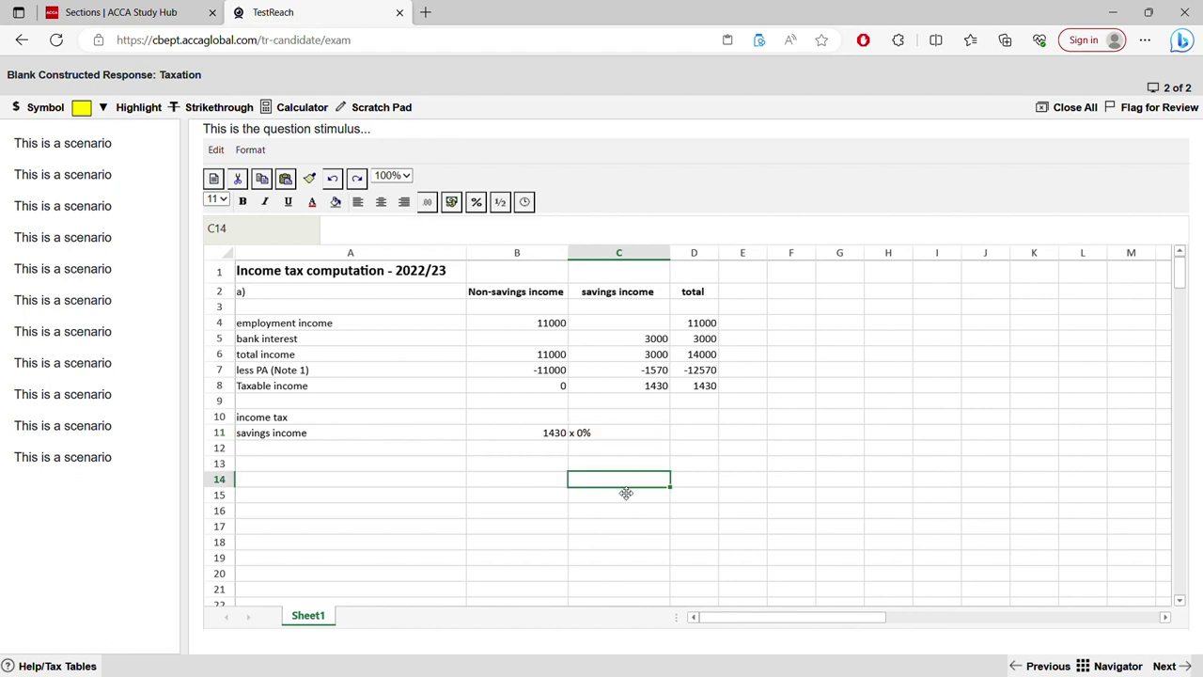
Compare right, left and centre alignment for the "x 0%" text in C11, and keep it centred.
click(584, 431)
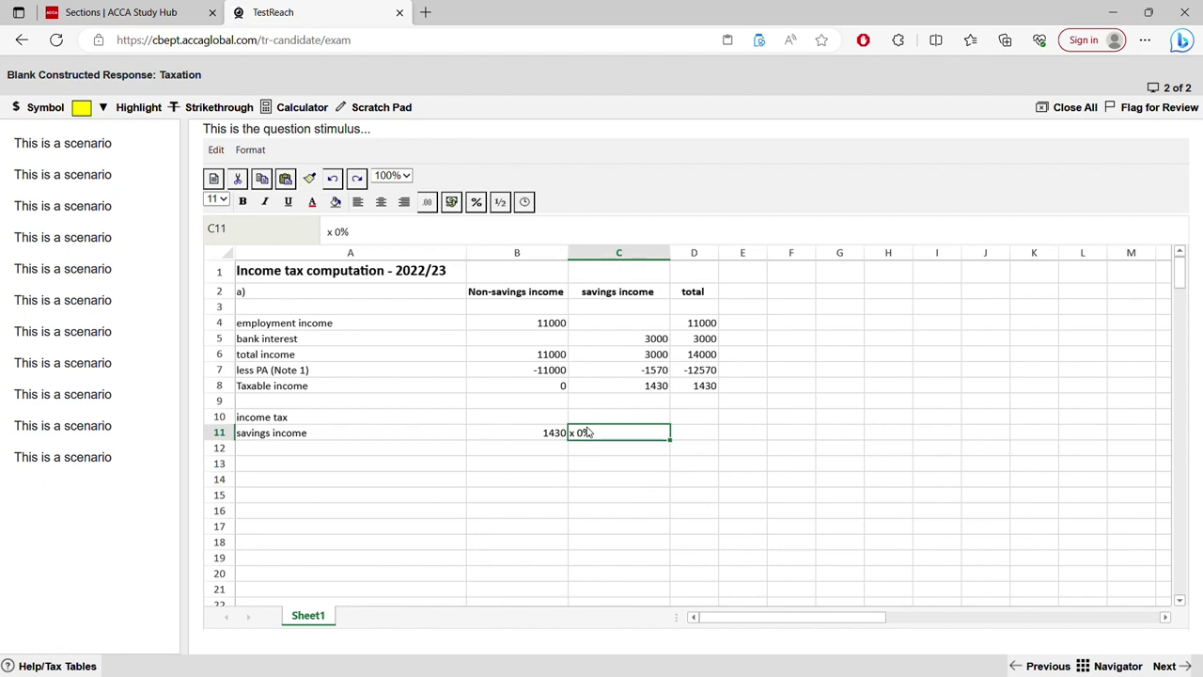
click(382, 202)
click(405, 202)
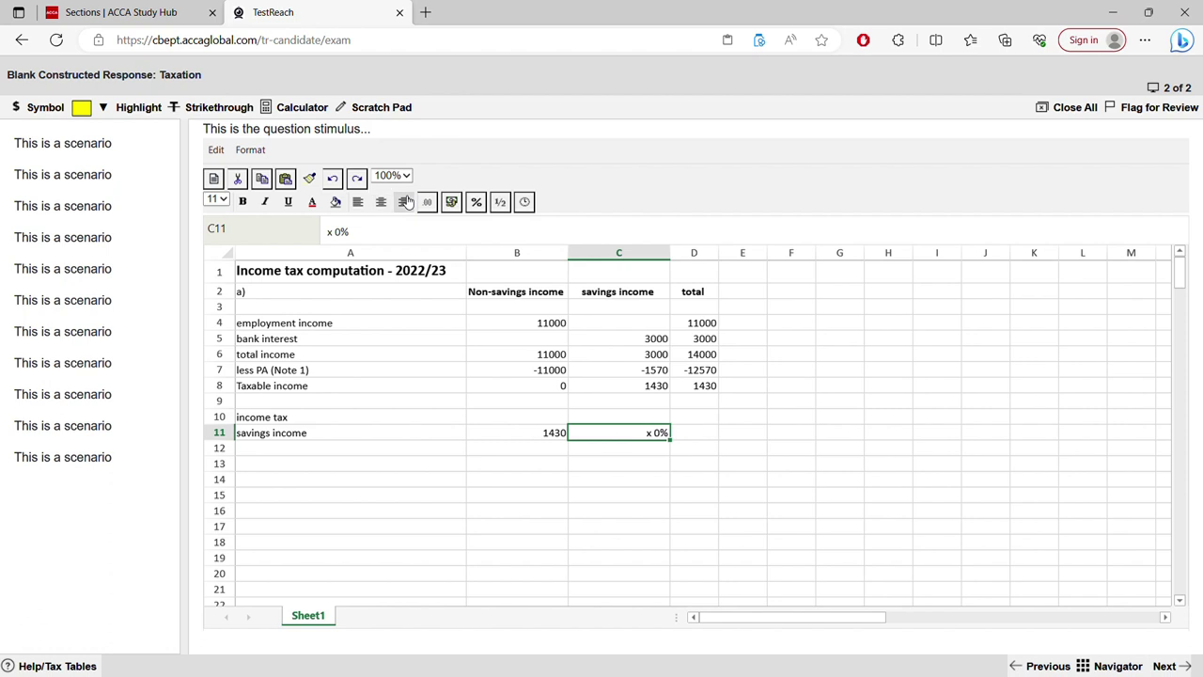
click(381, 202)
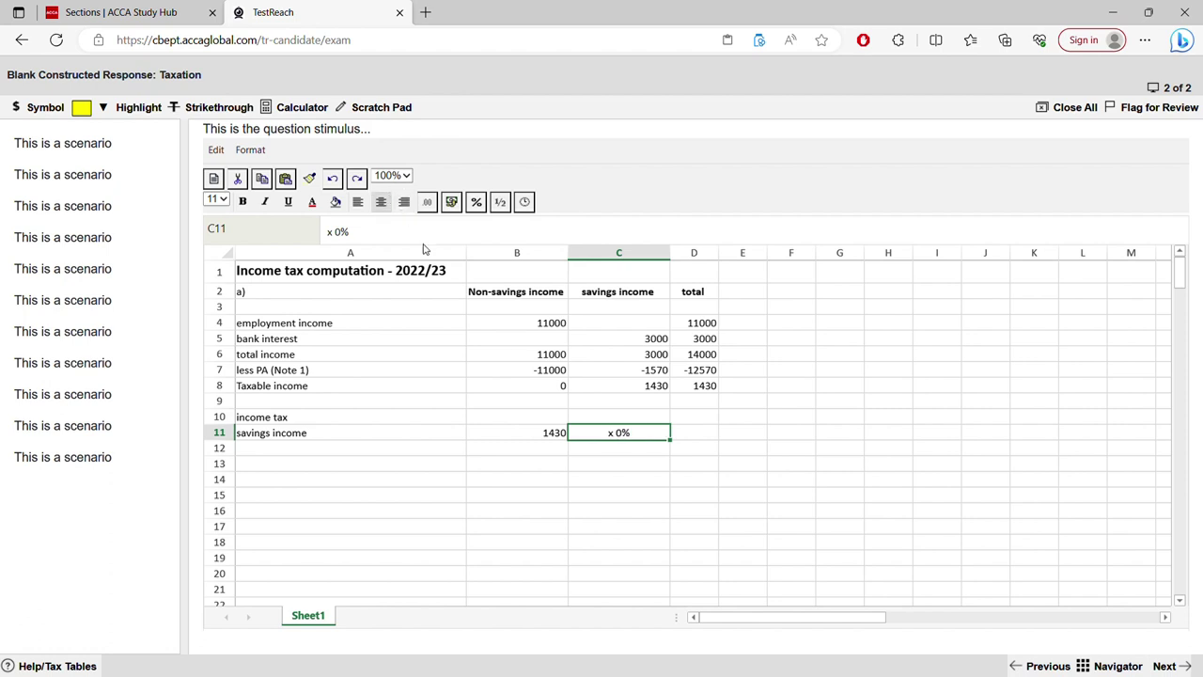
click(650, 479)
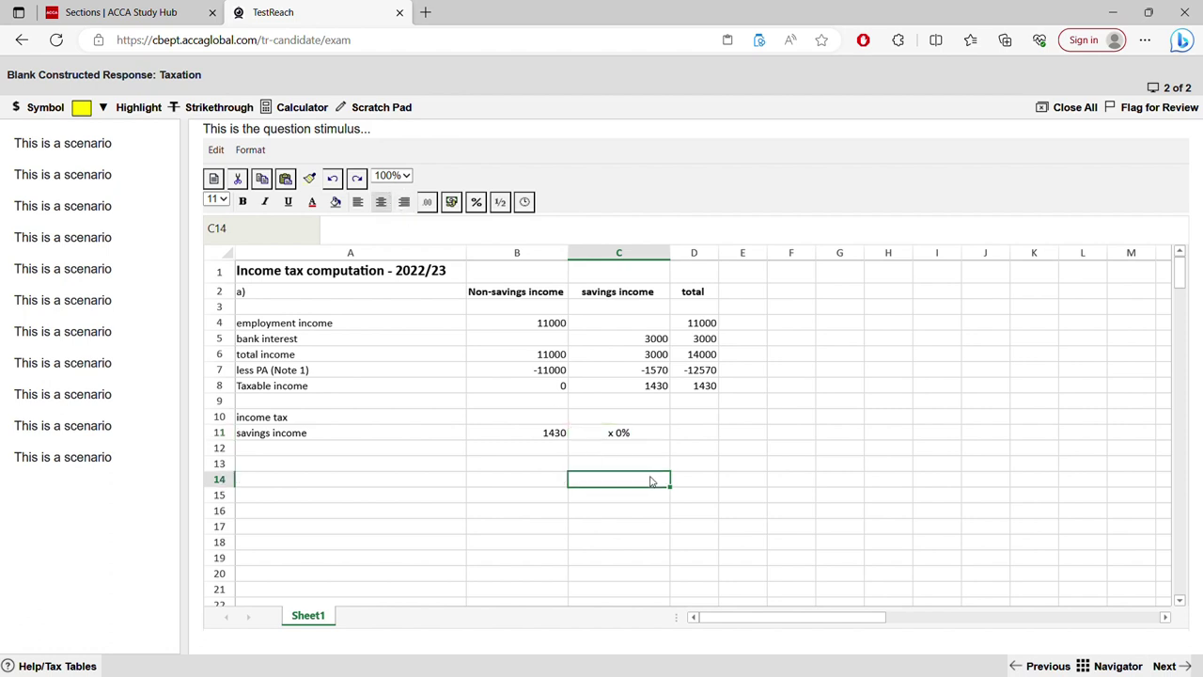
click(607, 432)
click(358, 203)
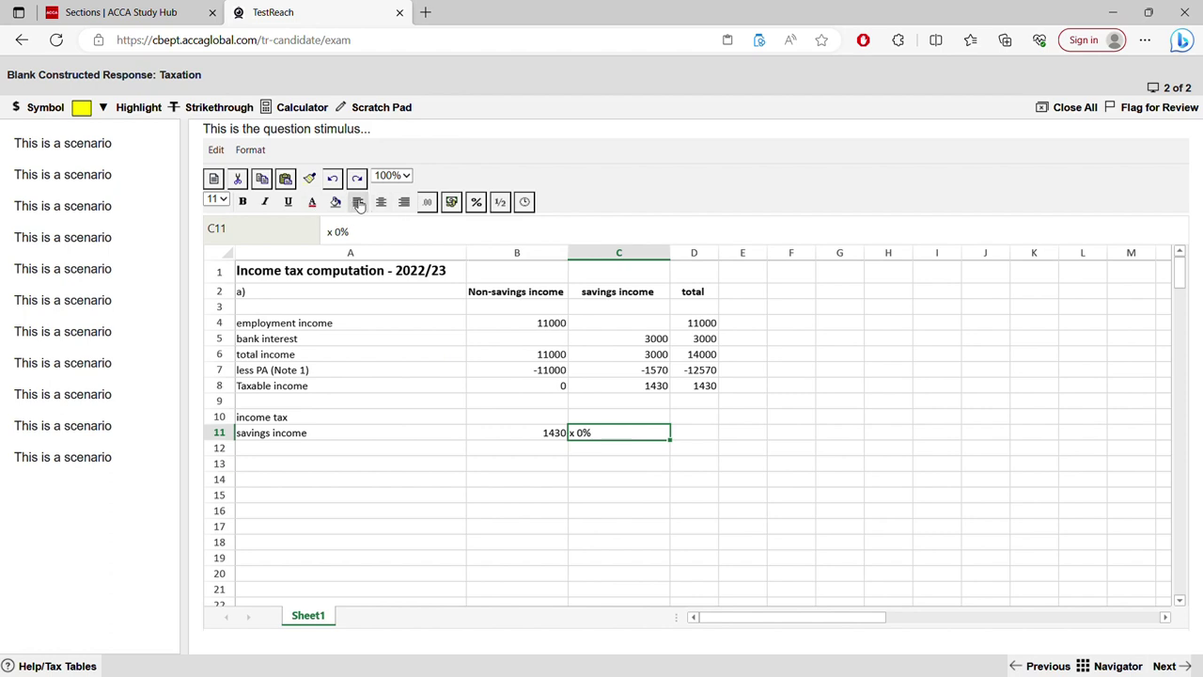
click(380, 202)
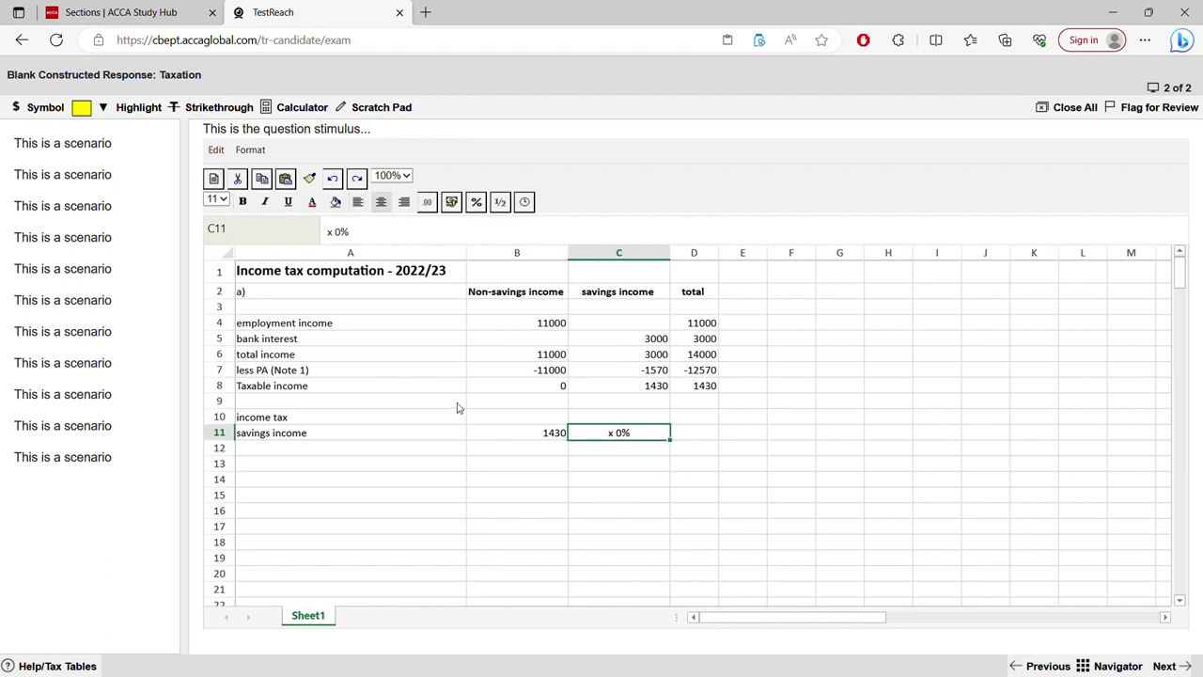
click(459, 406)
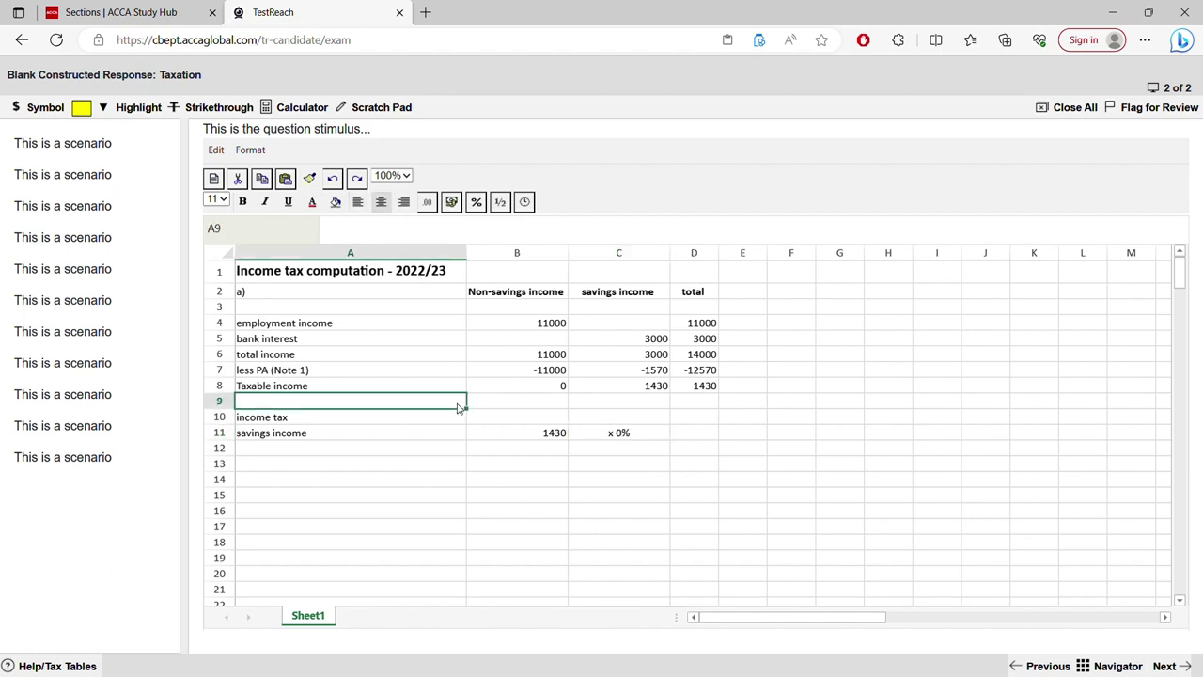
Try to calculate the tax on savings income in D11 with =B11*C11, and check the rate text in C11.
click(693, 434)
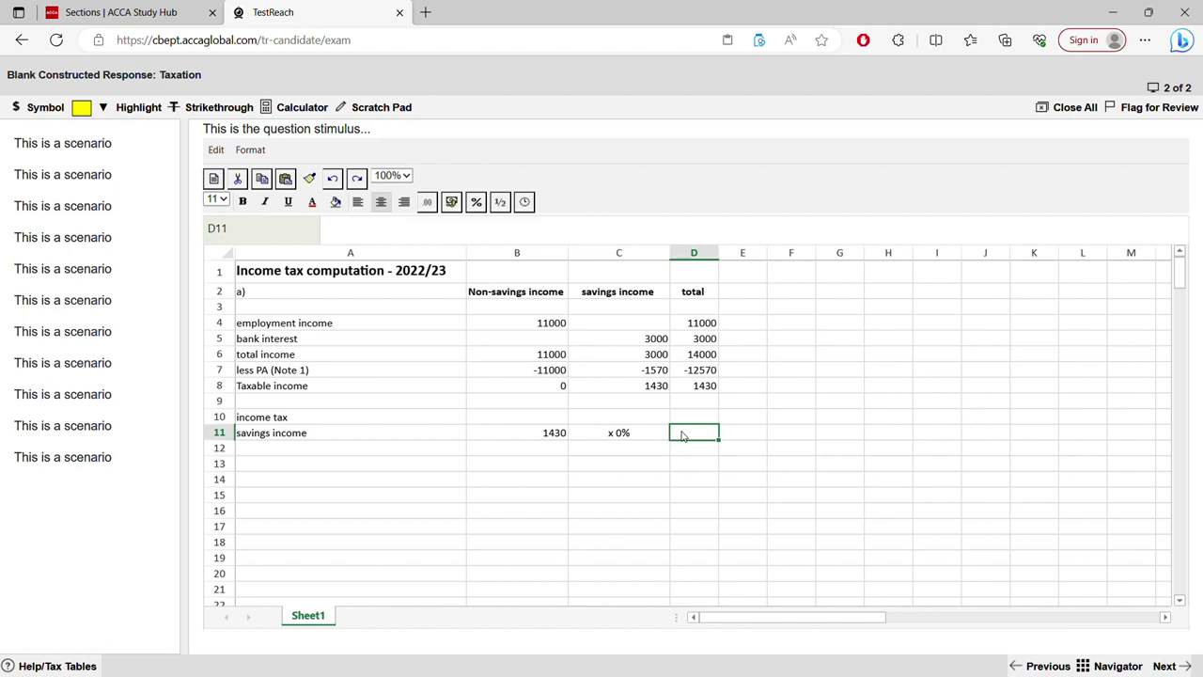
double_click(685, 434)
text(=)
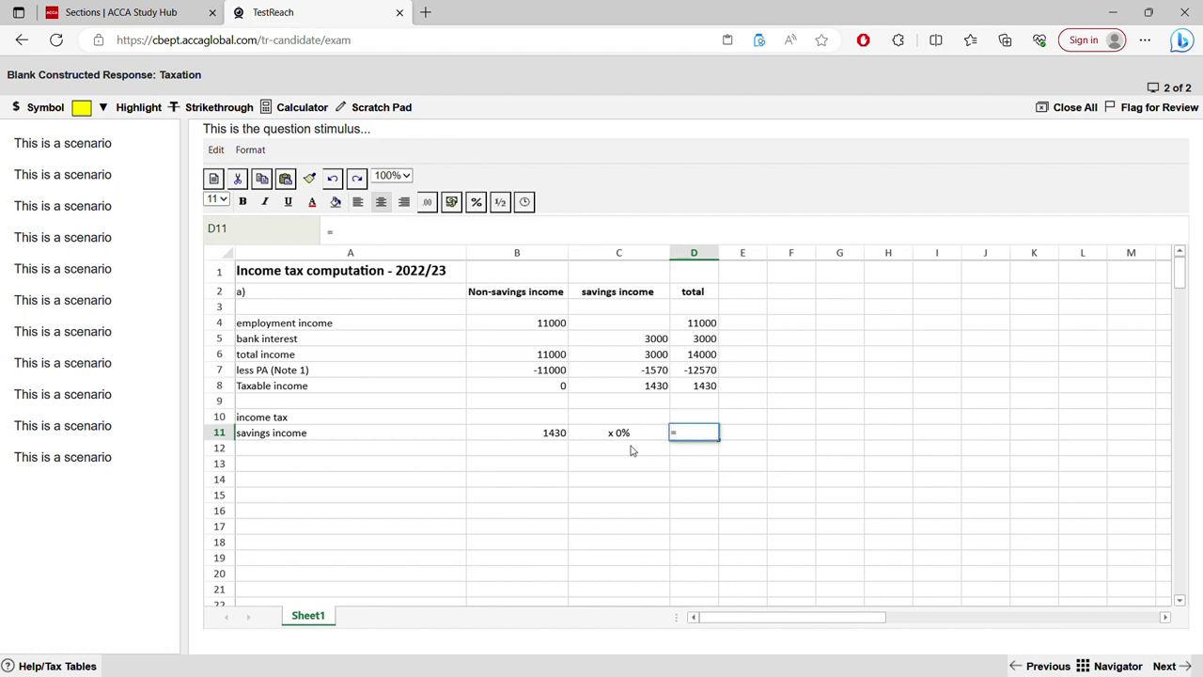
click(554, 437)
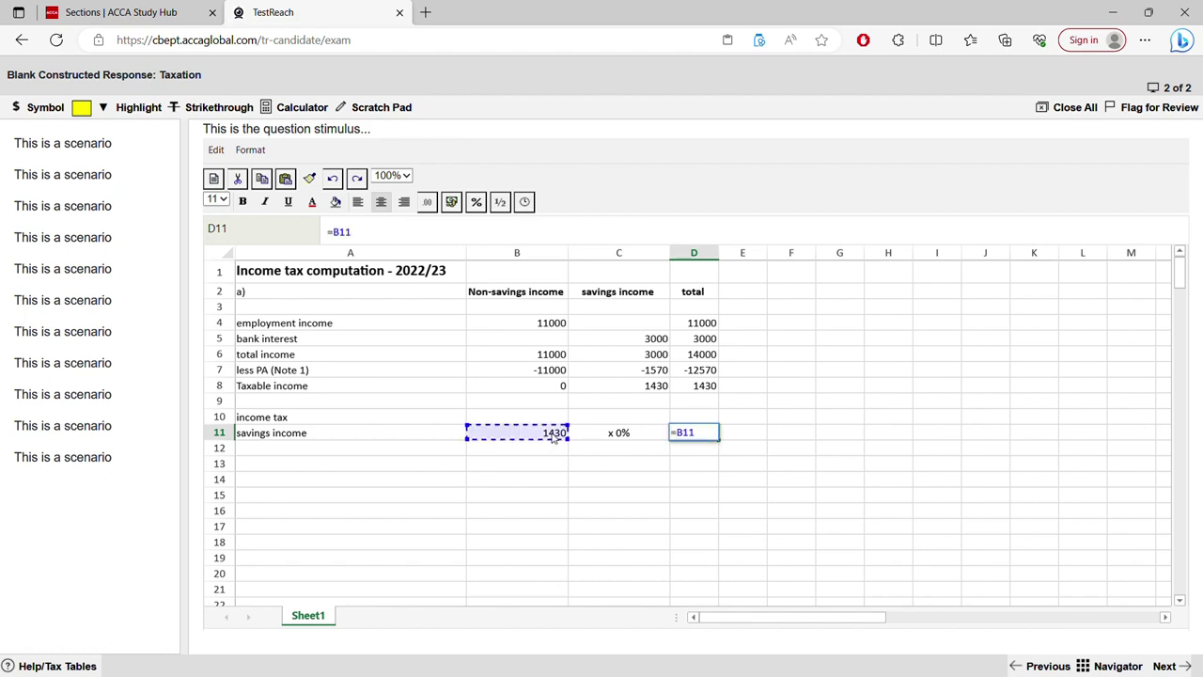
text(*)
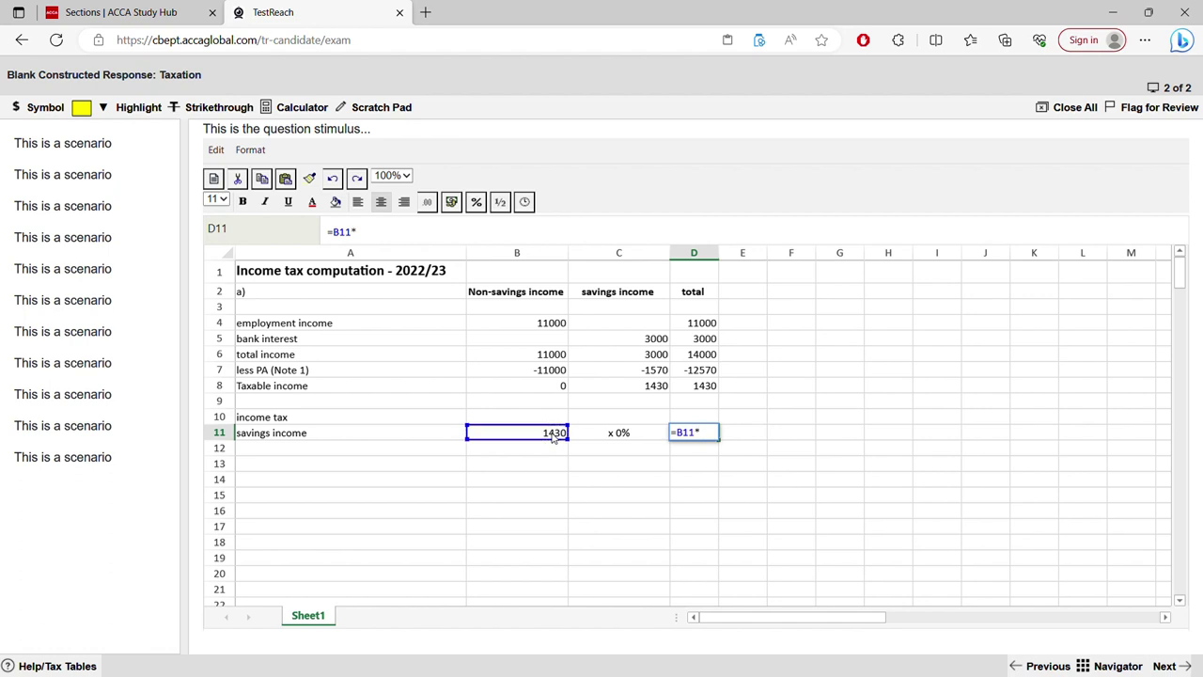
click(614, 434)
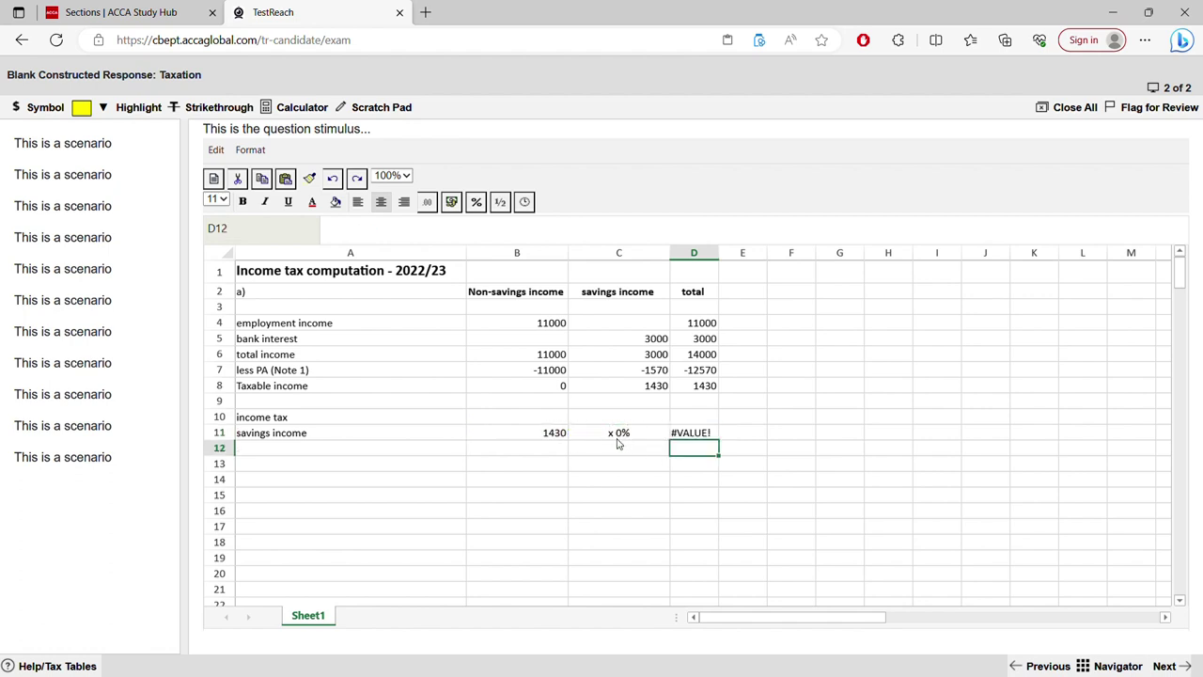
click(610, 438)
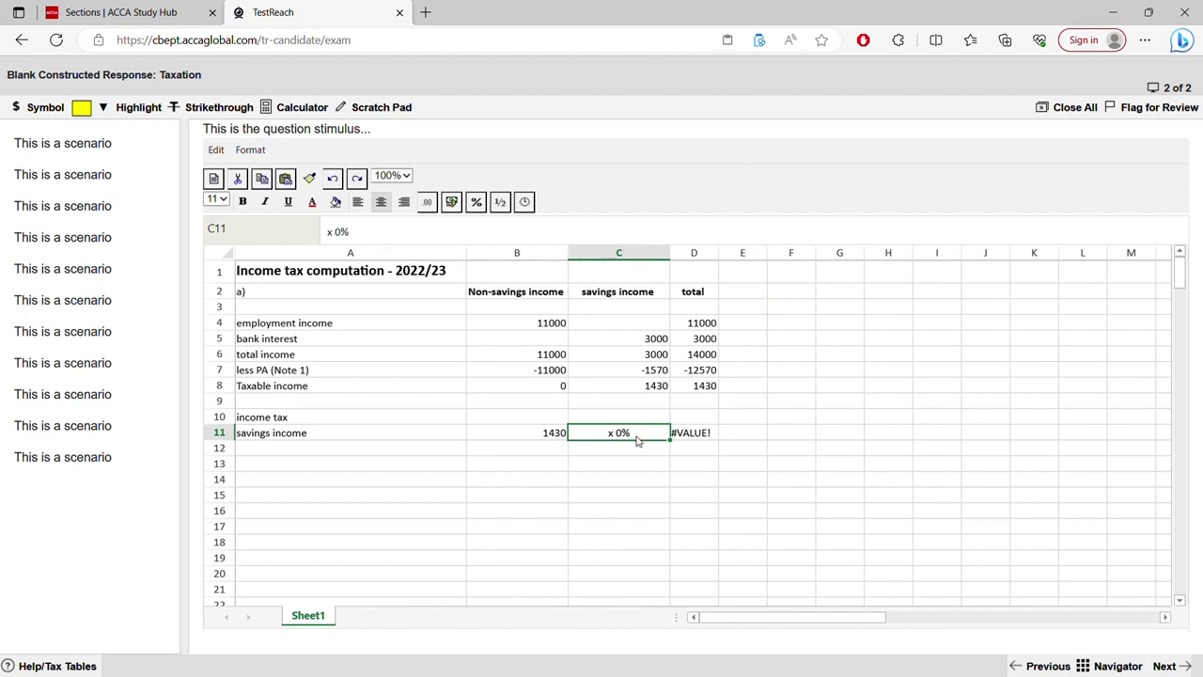
key(Return)
click(632, 435)
Clear the multiplication formula from D11.
double_click(700, 433)
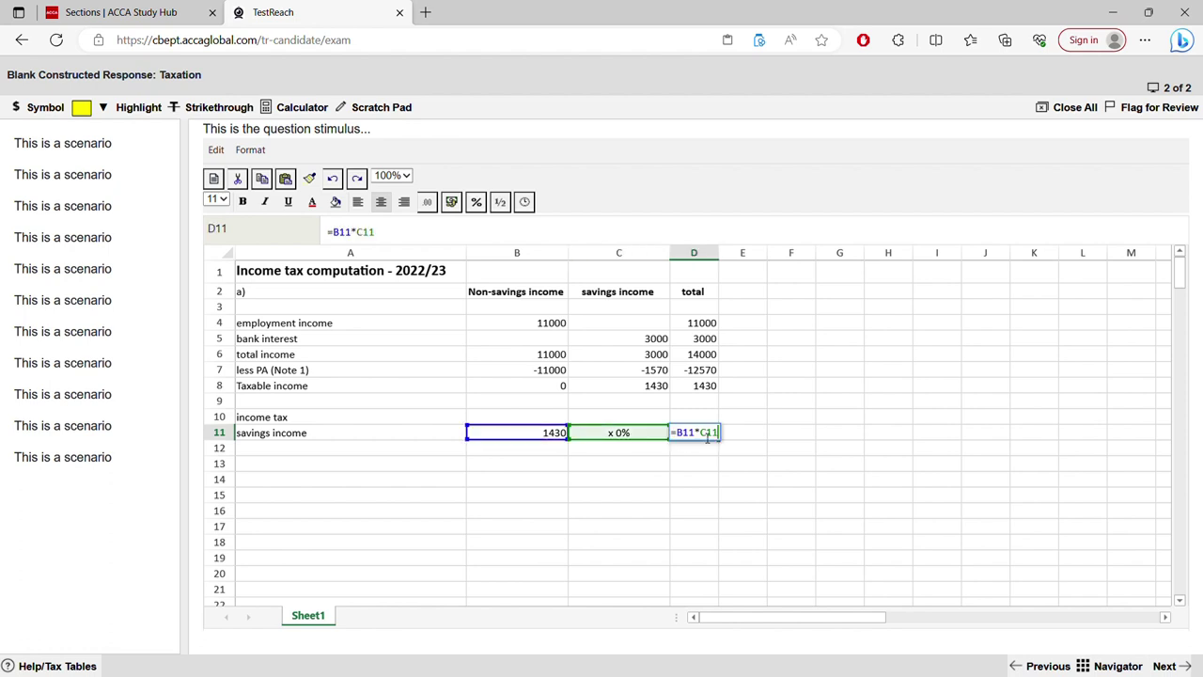
key(BackSpace)
key(BackSpace)
key(BackSpace)
key(BackSpace)
key(BackSpace)
key(BackSpace)
key(BackSpace)
key(BackSpace)
Replace the rate text in C11 with the plain number 0.
double_click(664, 434)
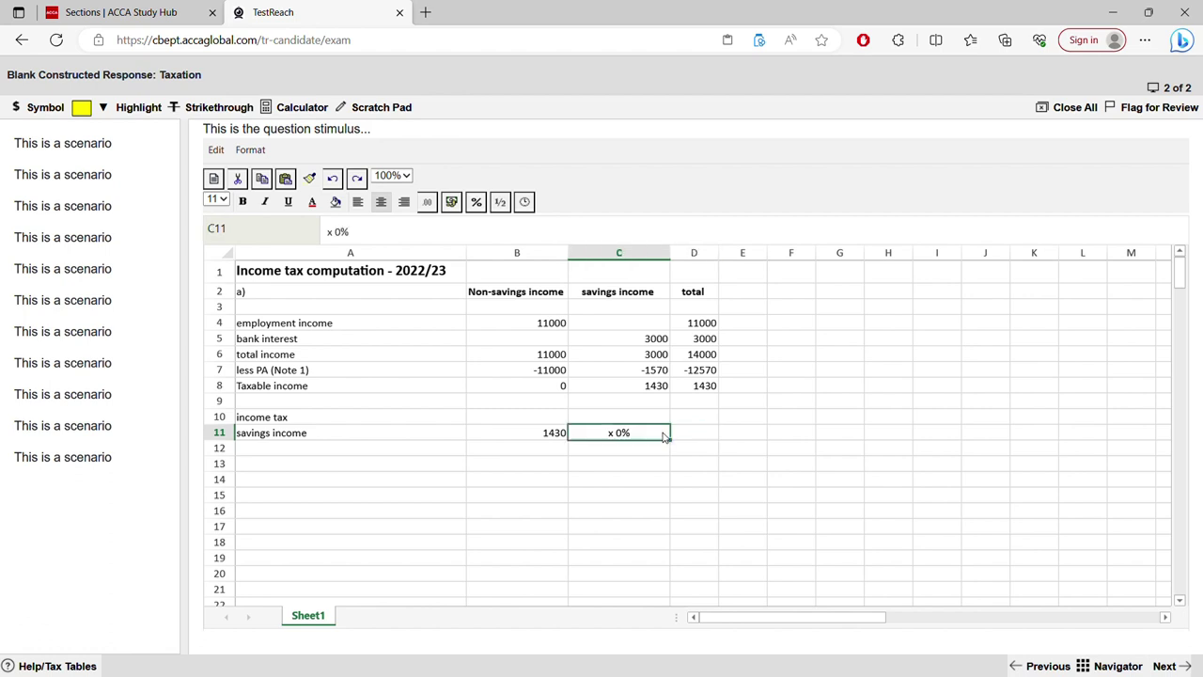
key(BackSpace)
key(BackSpace)
key(BackSpace)
key(BackSpace)
text(0)
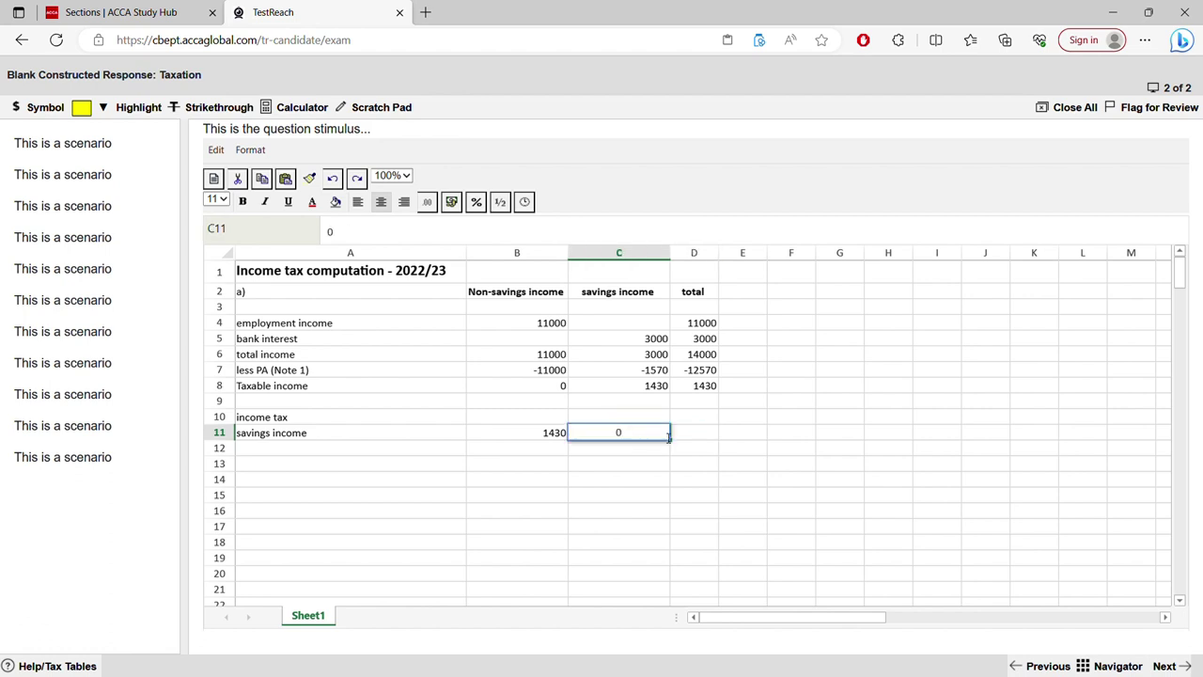
Enter =B11*C11 in D11 to multiply the savings income by its tax rate.
click(693, 431)
text(=)
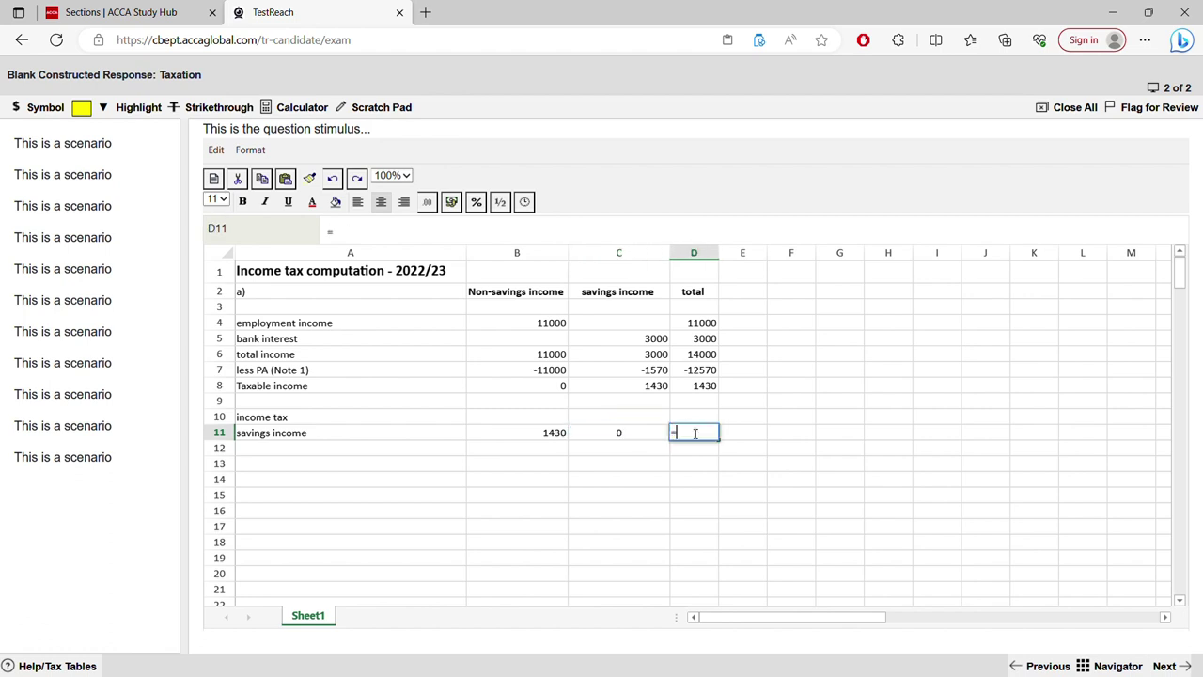
click(554, 432)
text(*)
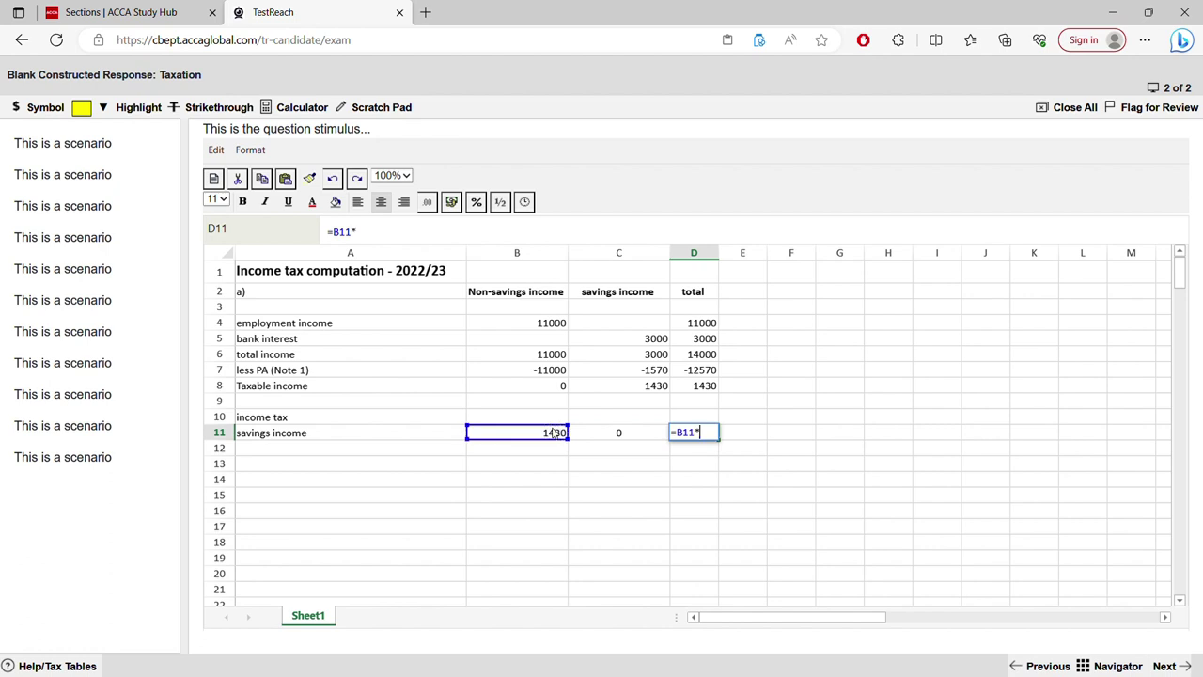
click(599, 432)
key(Return)
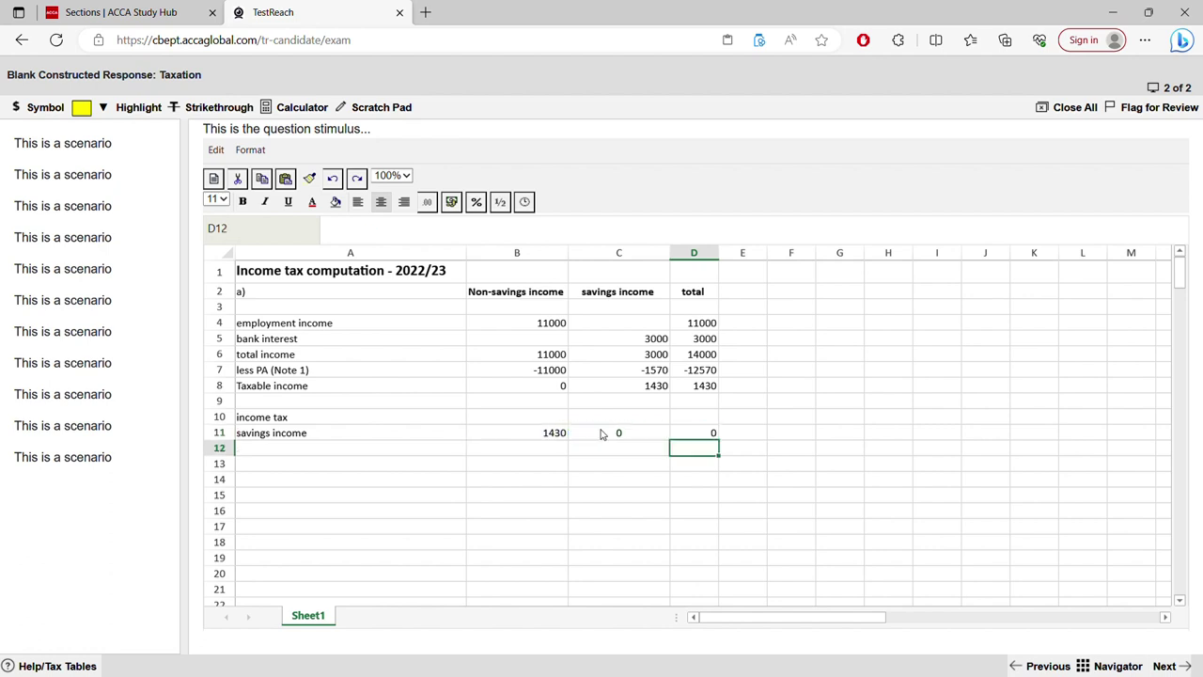
Change the rate in C11 to 0% by adding a percent sign.
click(689, 434)
click(639, 437)
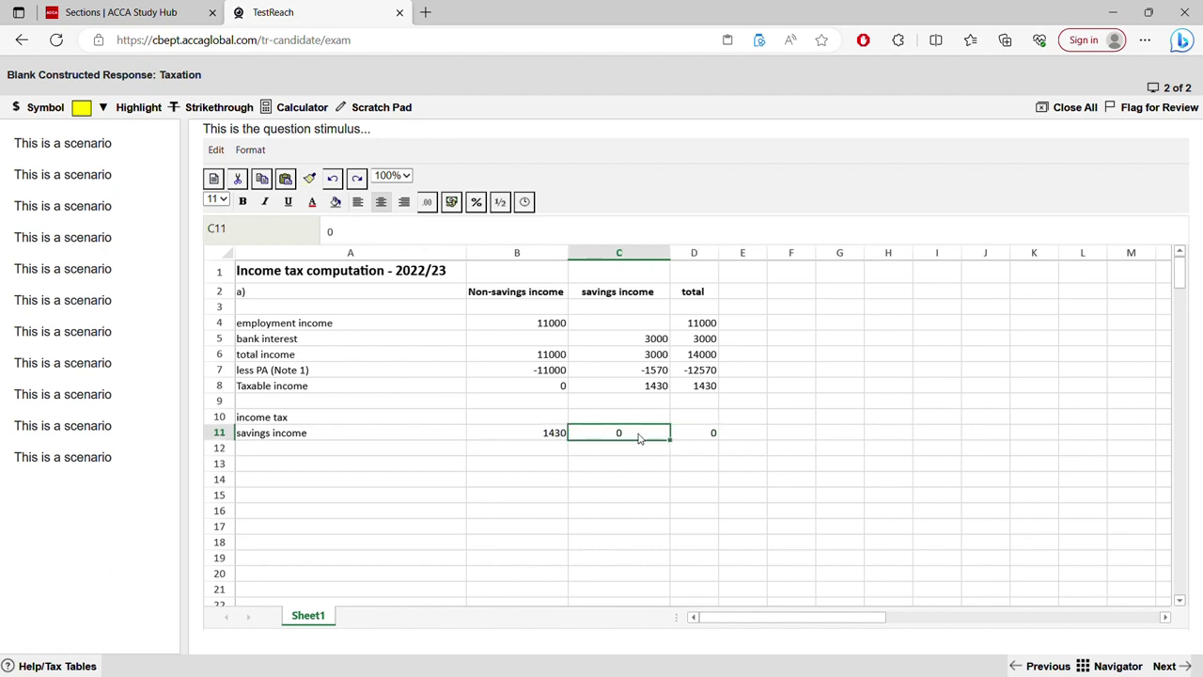
double_click(641, 438)
text(%)
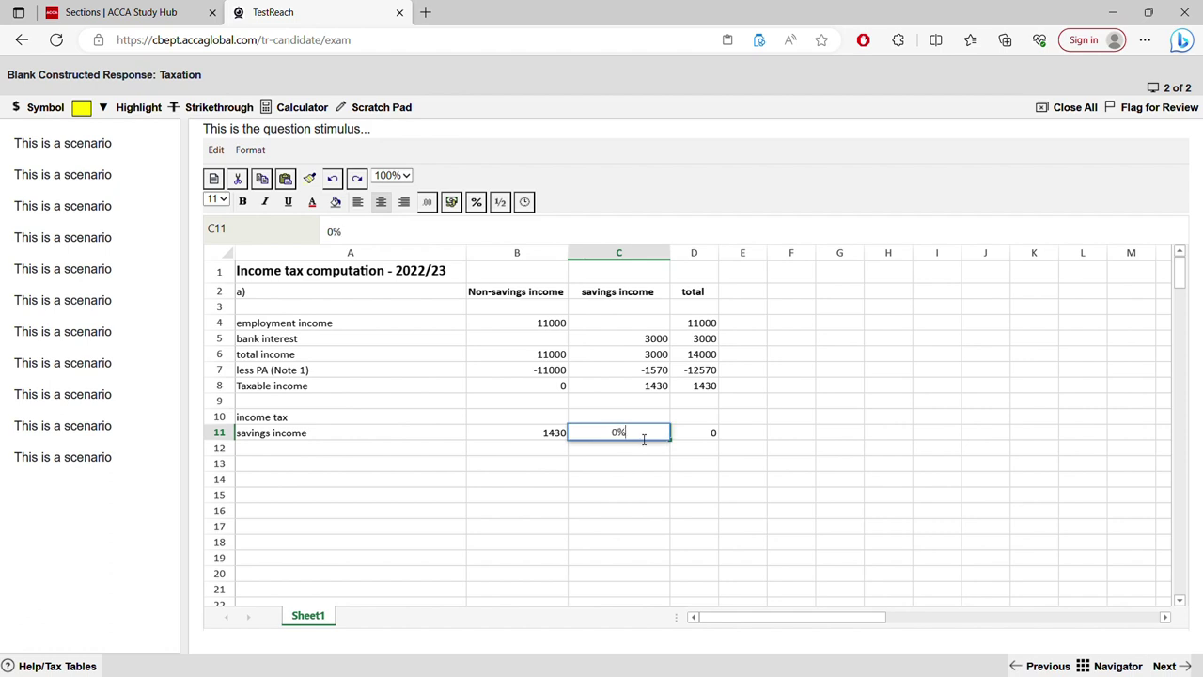
key(Return)
Add a multiplication "x" before the rate in C11 so that it reads "x 0%".
double_click(609, 434)
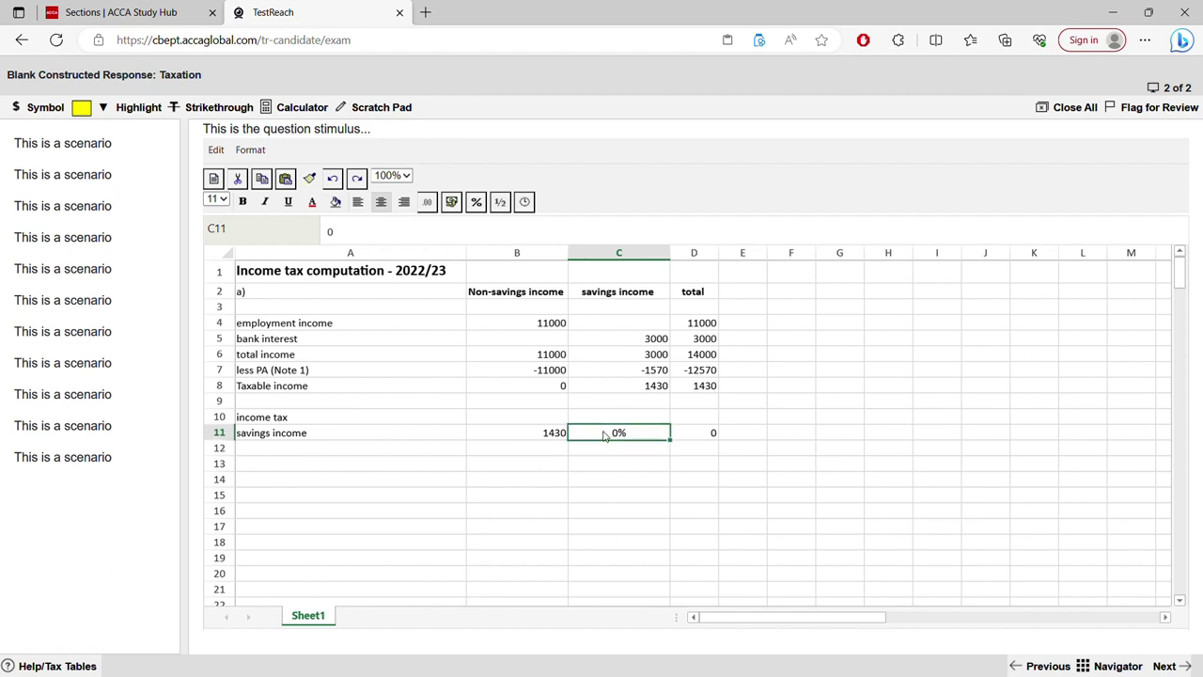
text(x)
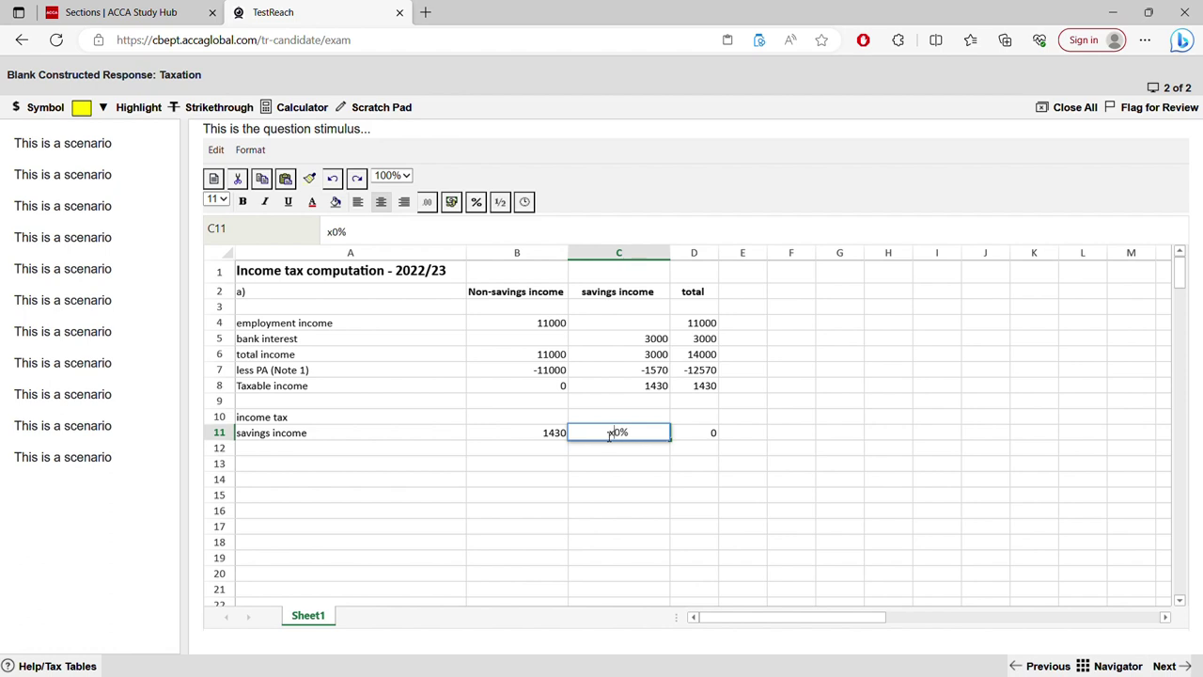
click(633, 479)
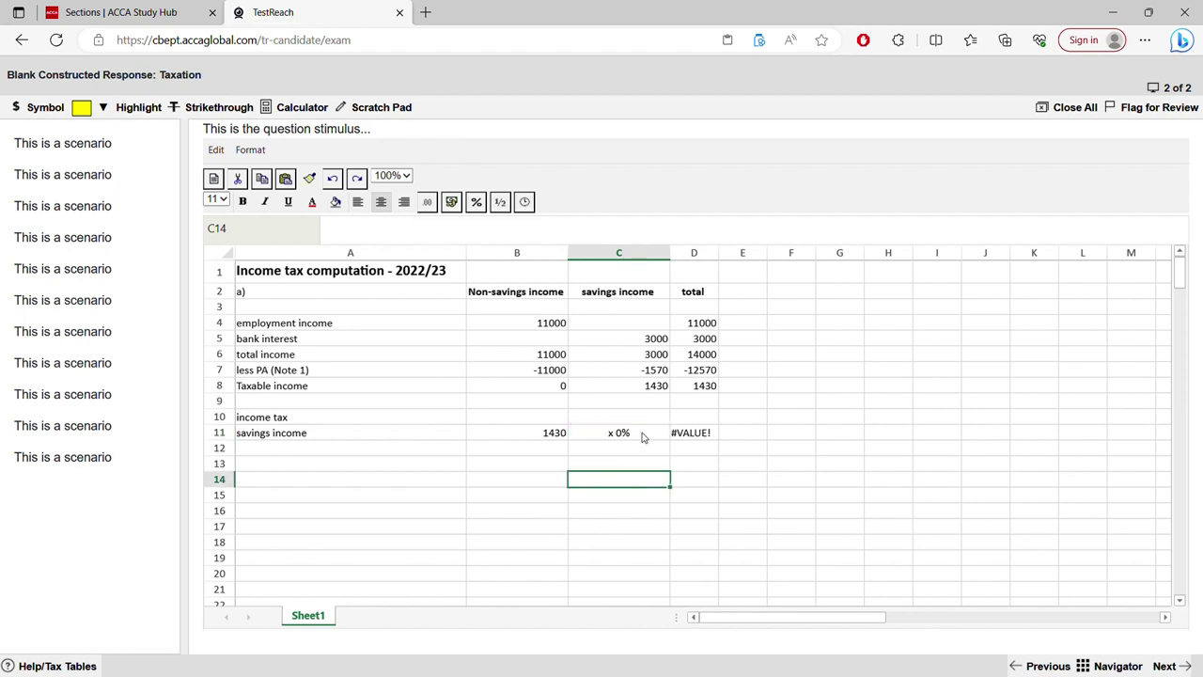
Replace the formula in D11 with the plain value 0.
double_click(672, 432)
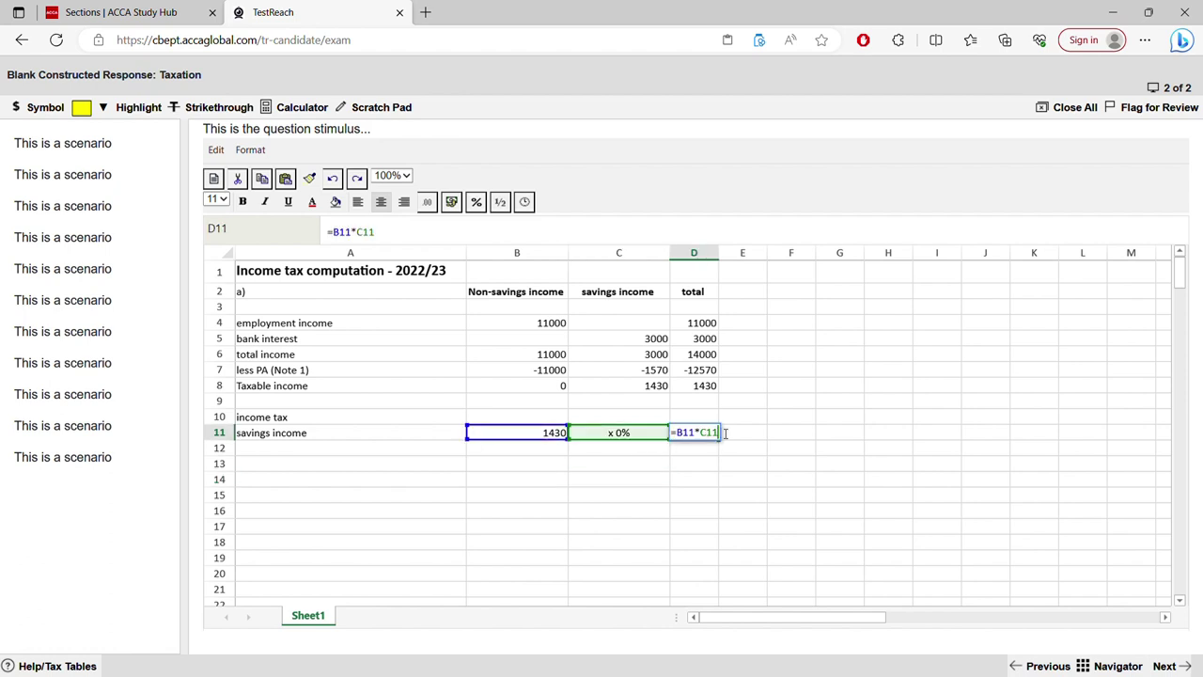
drag(725, 432, 599, 433)
key(BackSpace)
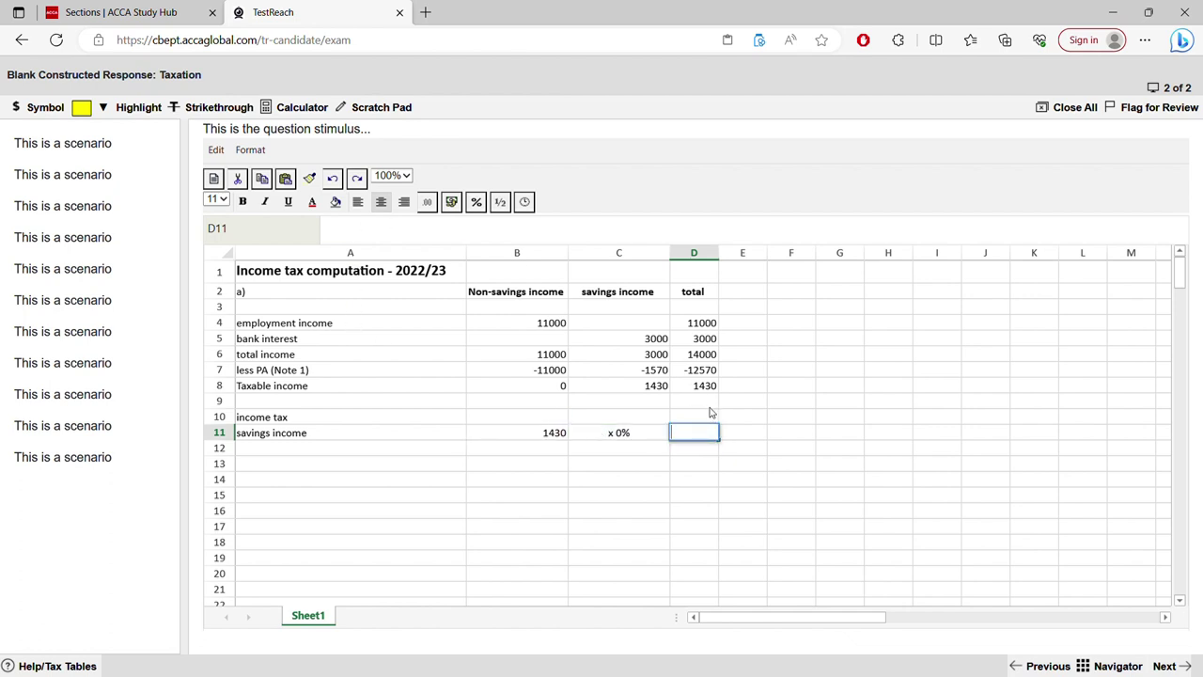
text(0)
click(664, 477)
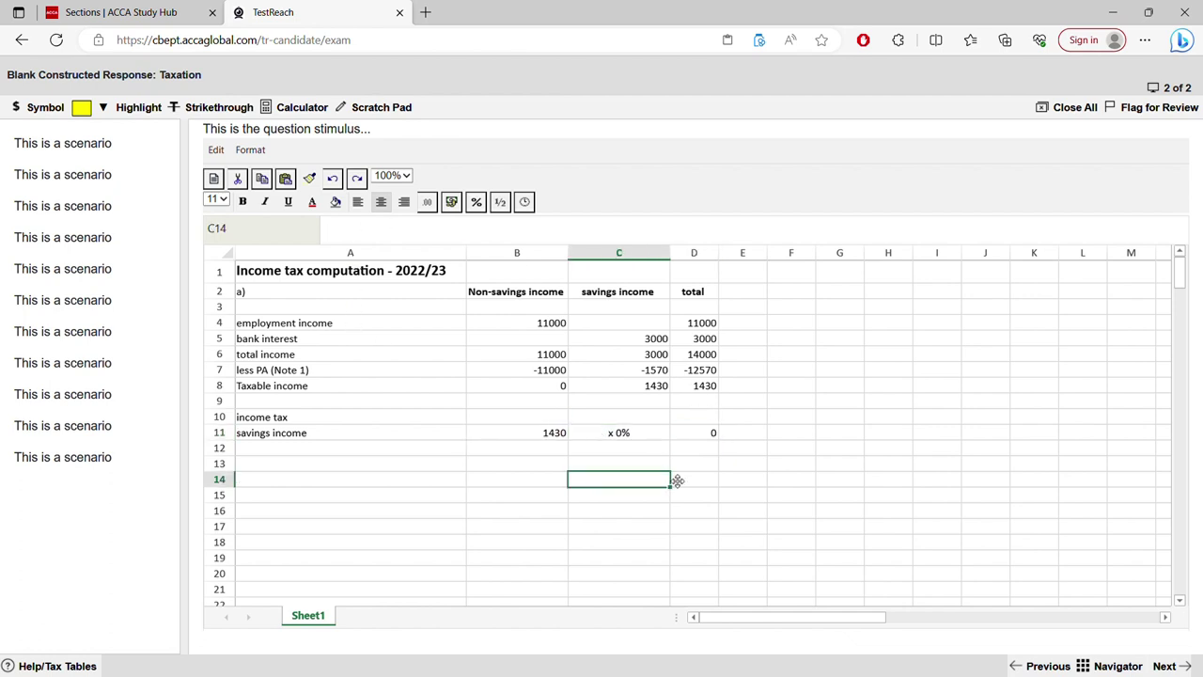
Examine the contents of the savings income amount, rate and tax cells in B11, C11 and D11.
click(561, 438)
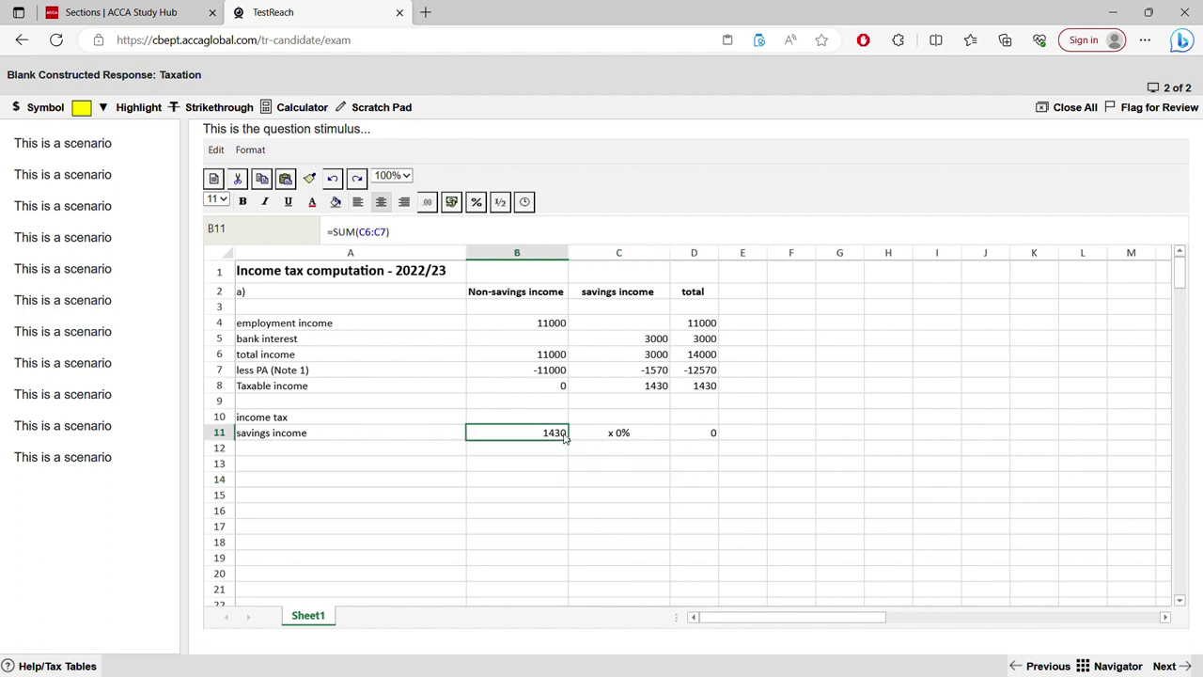
click(700, 436)
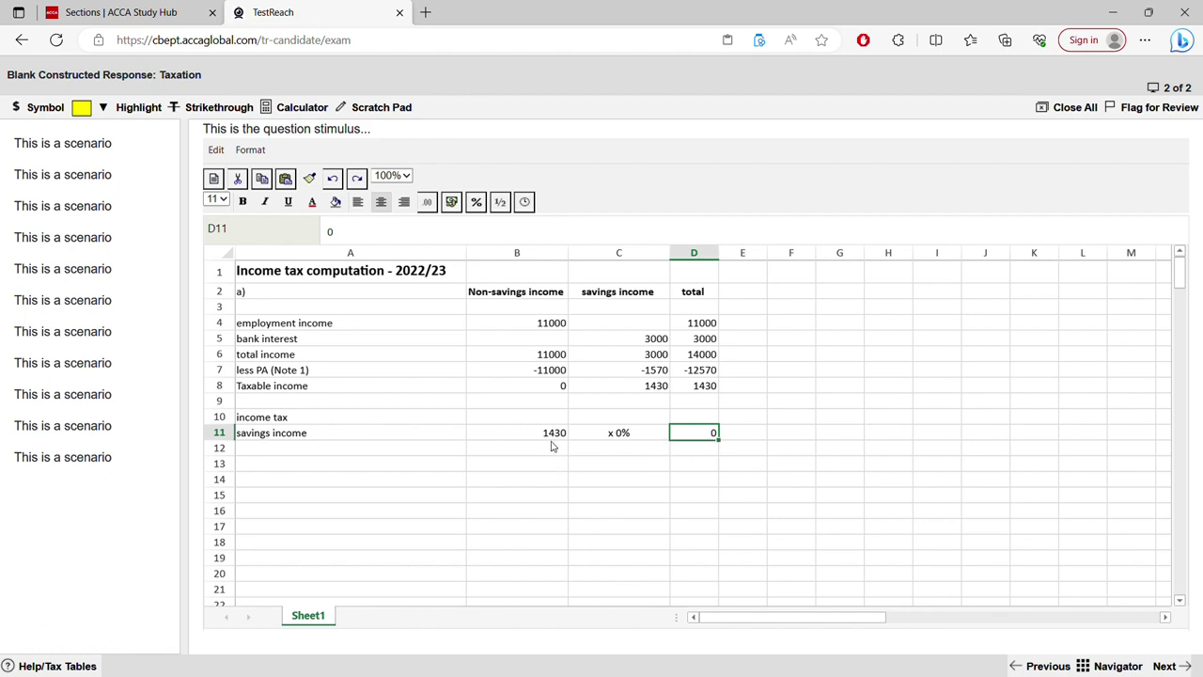
click(570, 438)
click(564, 434)
click(685, 437)
click(557, 438)
click(610, 435)
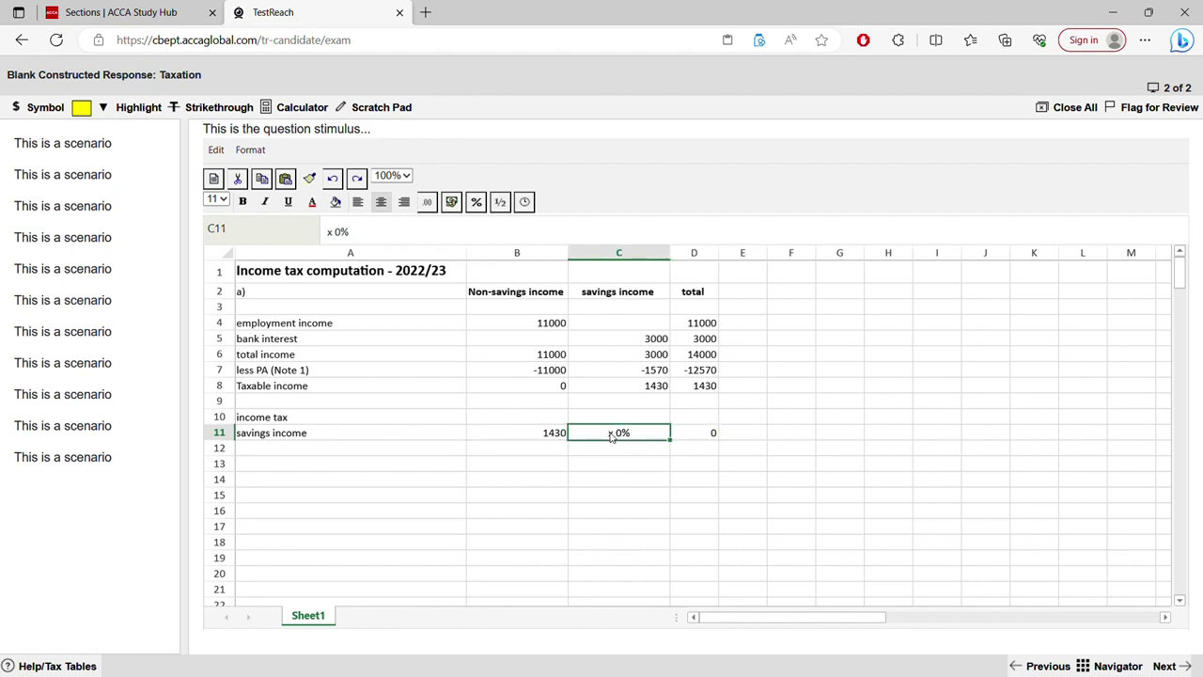
click(711, 434)
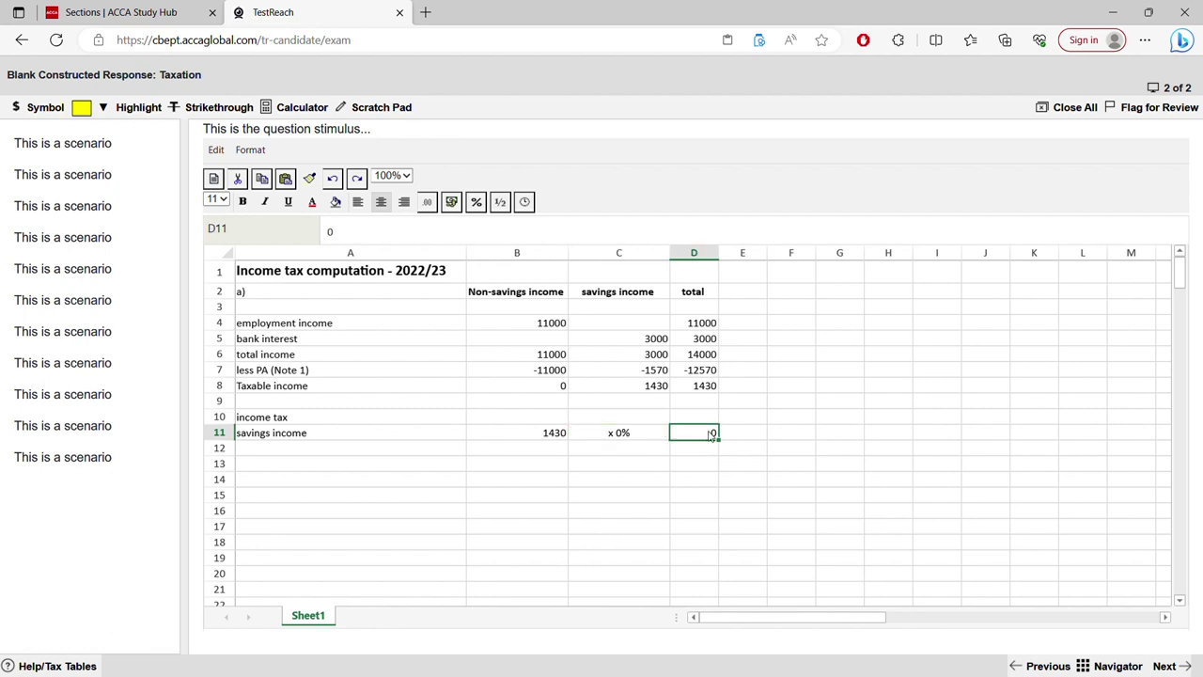
Replace the text "x 0%" in C11 with the number 0 and apply percentage formatting.
click(631, 450)
click(633, 435)
drag(633, 435, 529, 429)
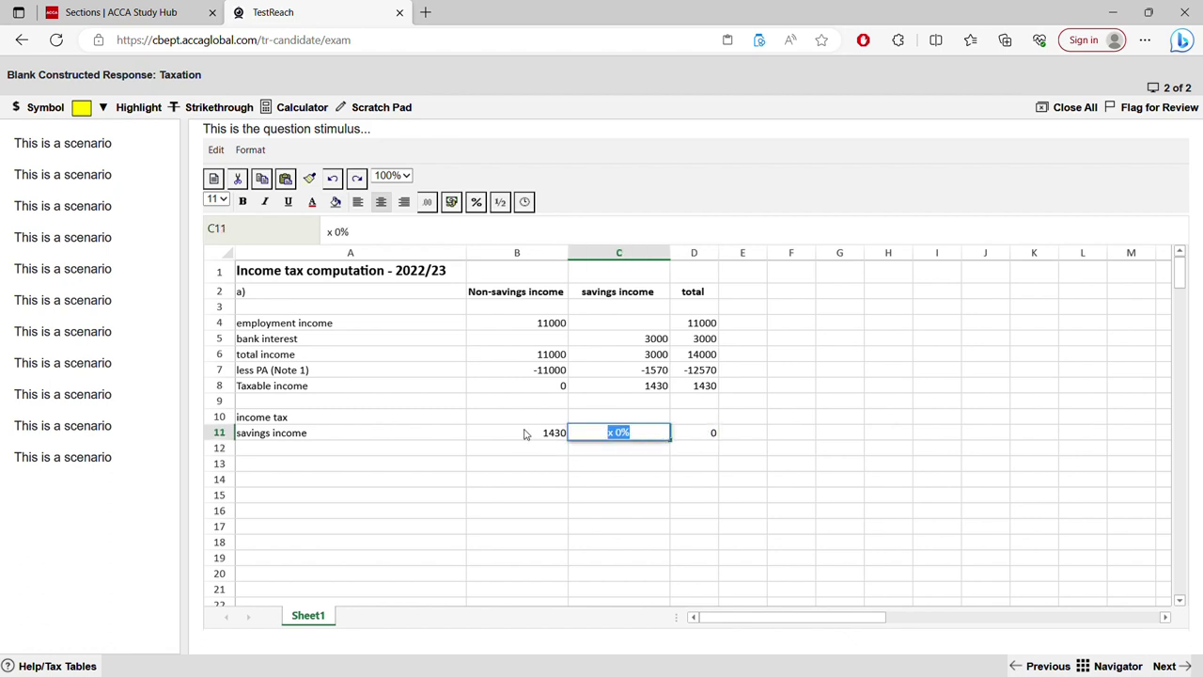
key(BackSpace)
text(0)
click(481, 216)
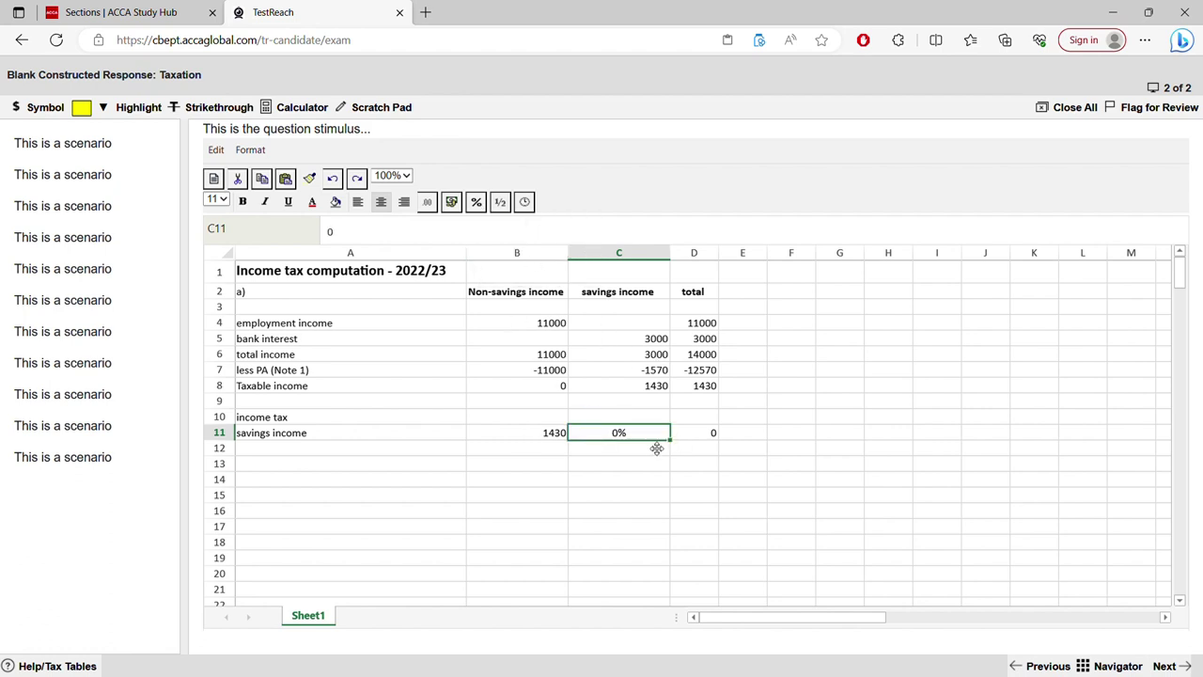
click(628, 465)
click(633, 434)
double_click(636, 434)
key(BackSpace)
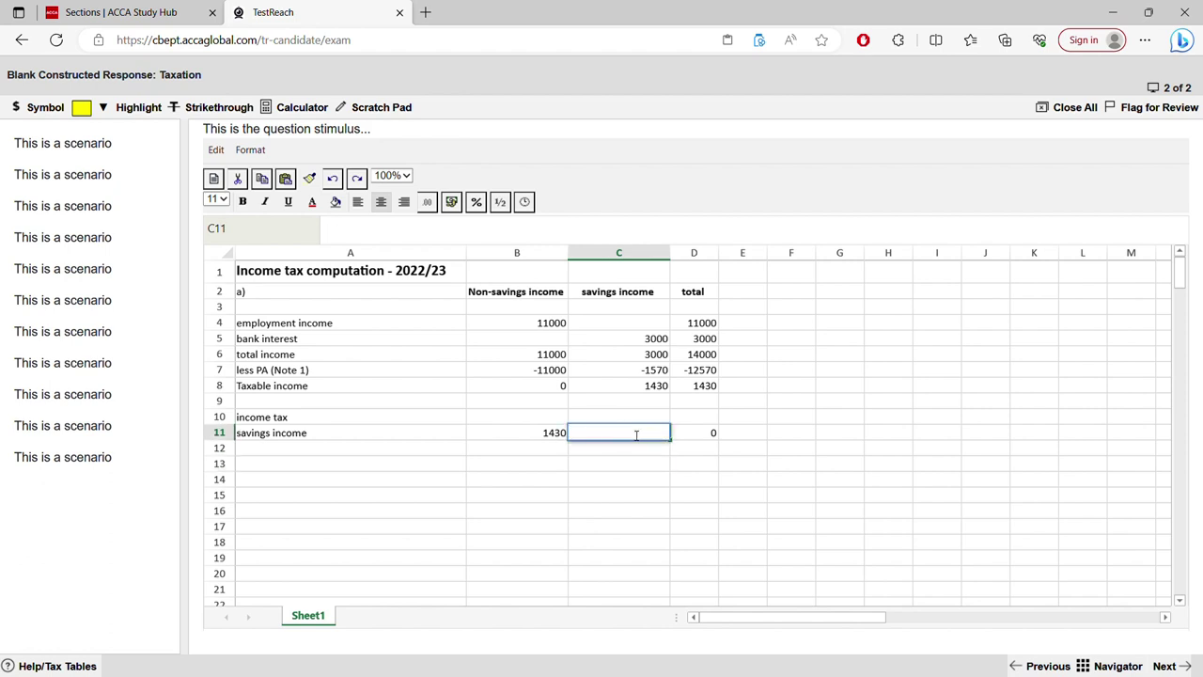
text(0)
click(479, 204)
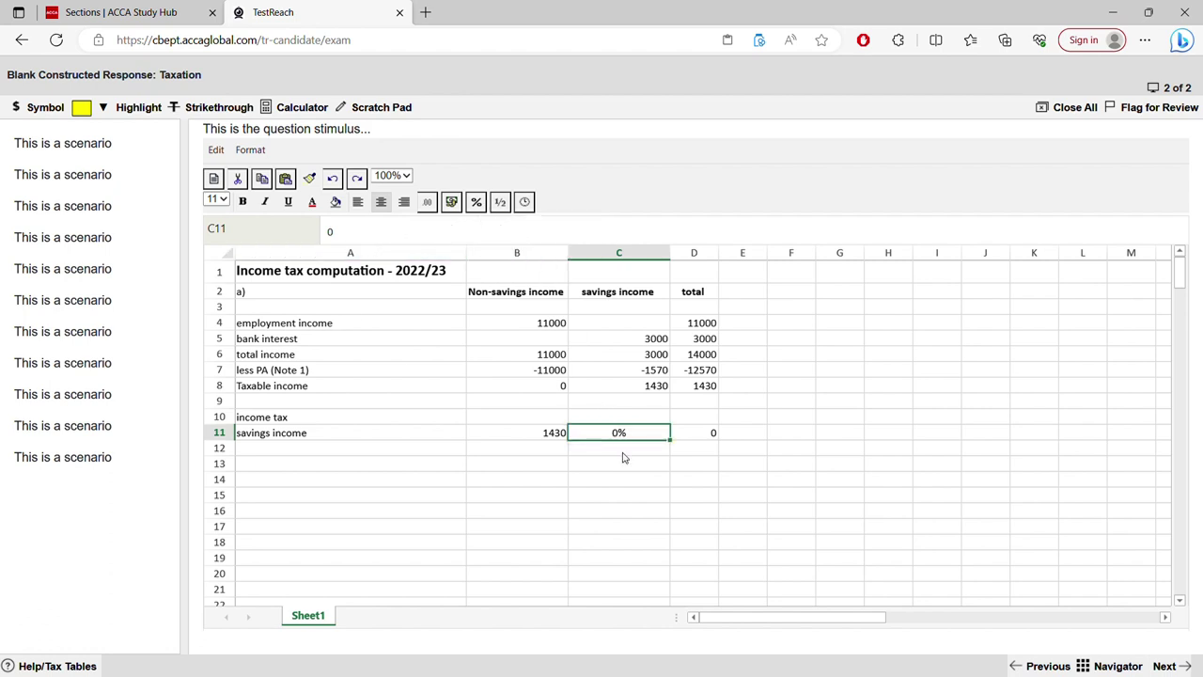
Enter the formula =B11*C11 in D11 in place of the typed value and check its cell references.
click(650, 476)
double_click(713, 433)
text(=)
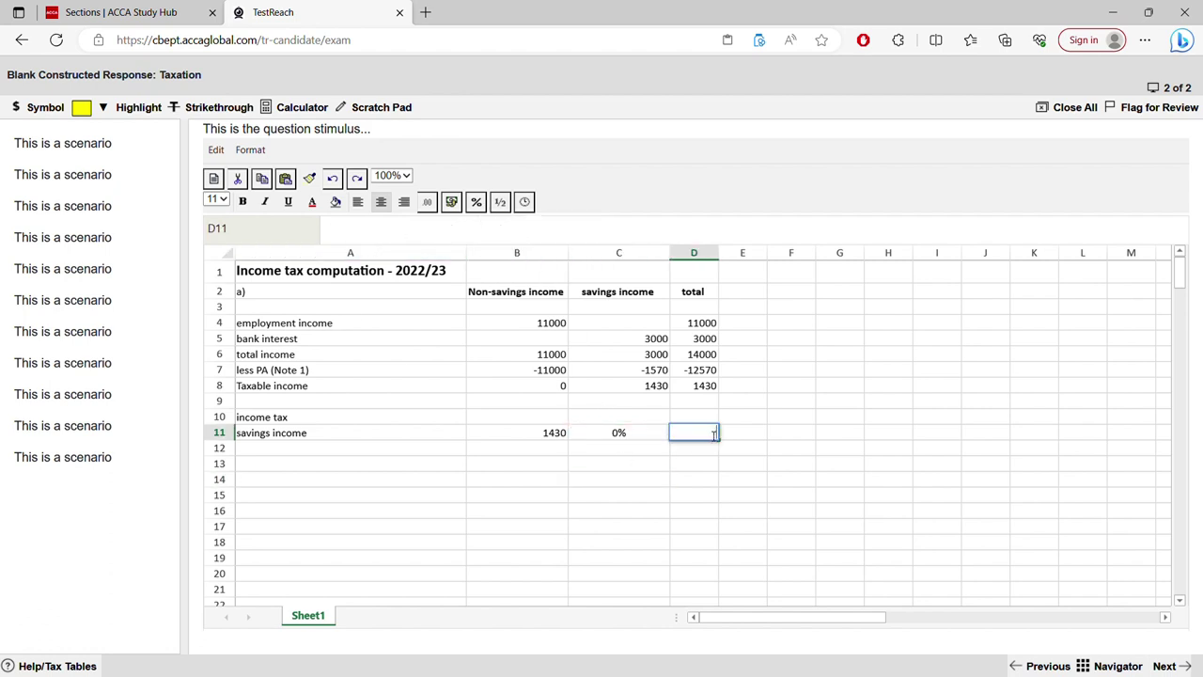
click(562, 438)
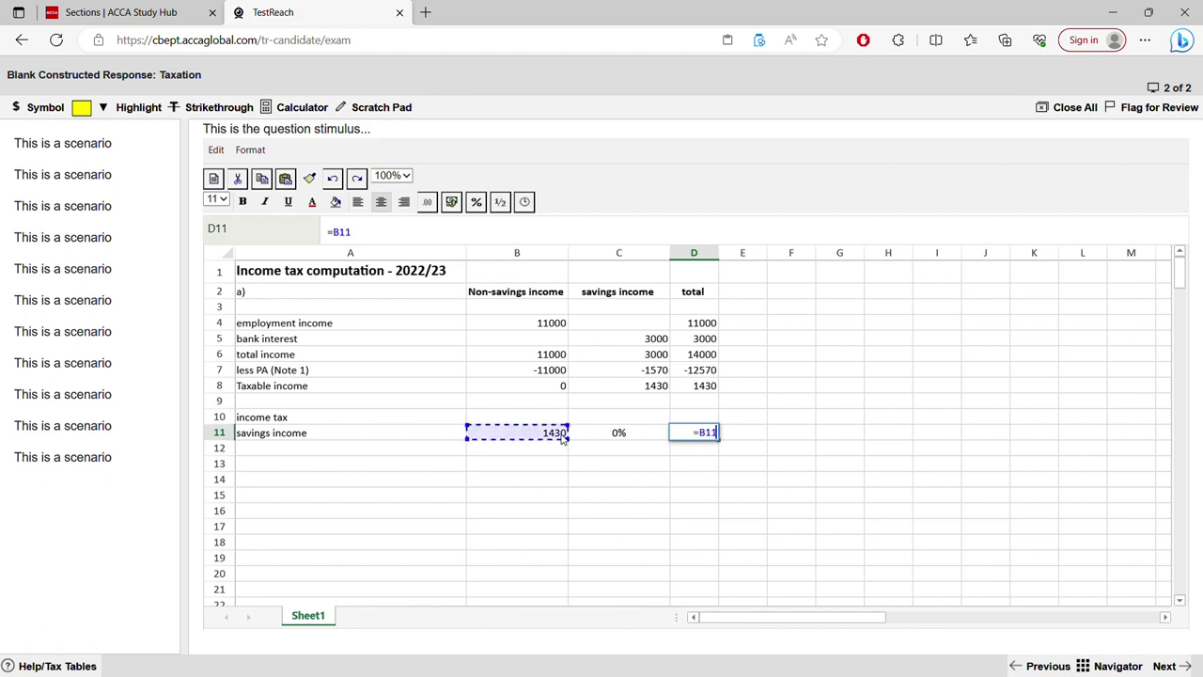
text(*)
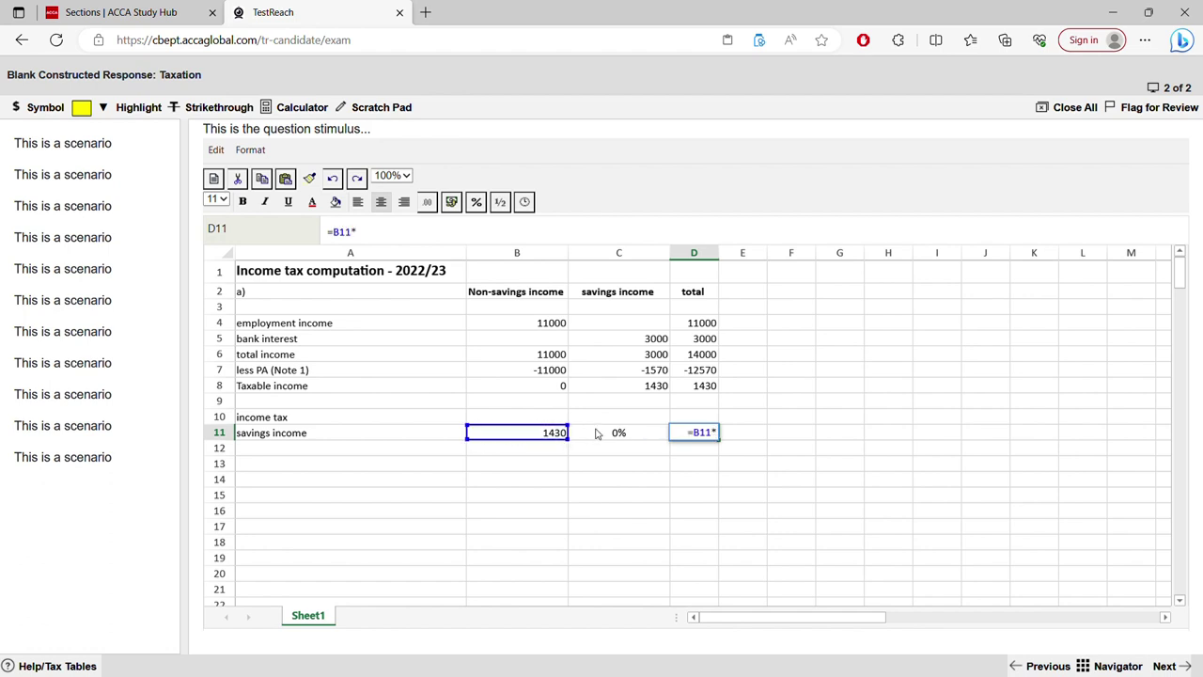
click(596, 432)
key(Return)
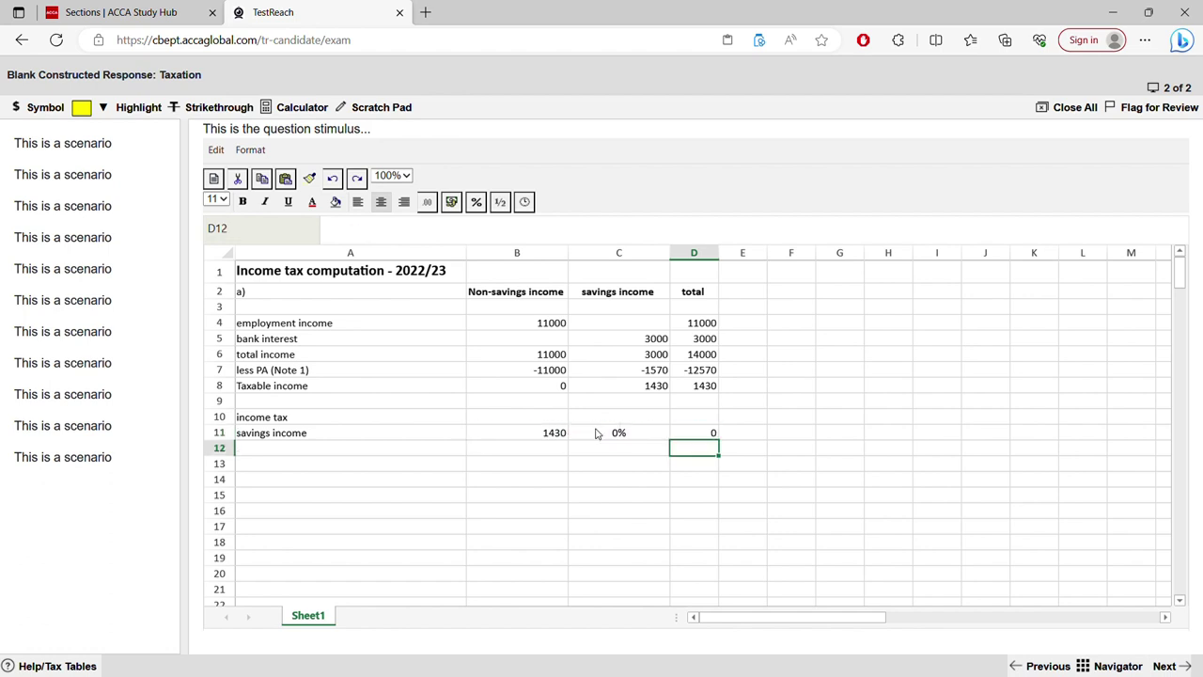
click(706, 432)
click(353, 233)
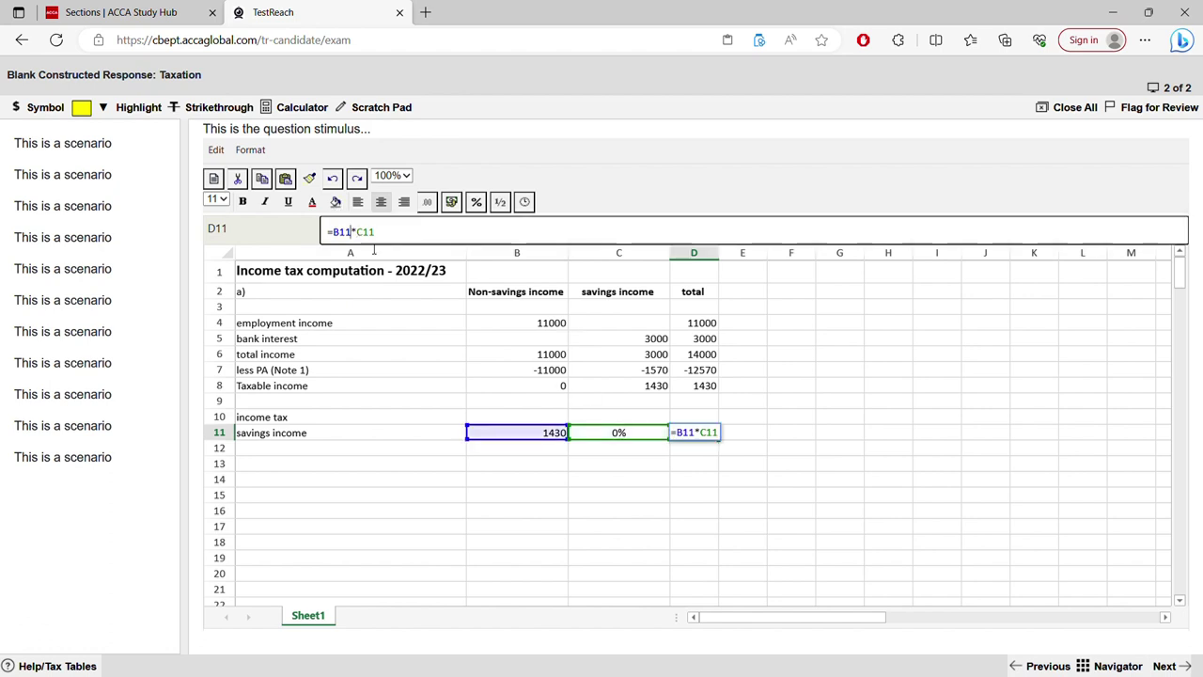
click(646, 466)
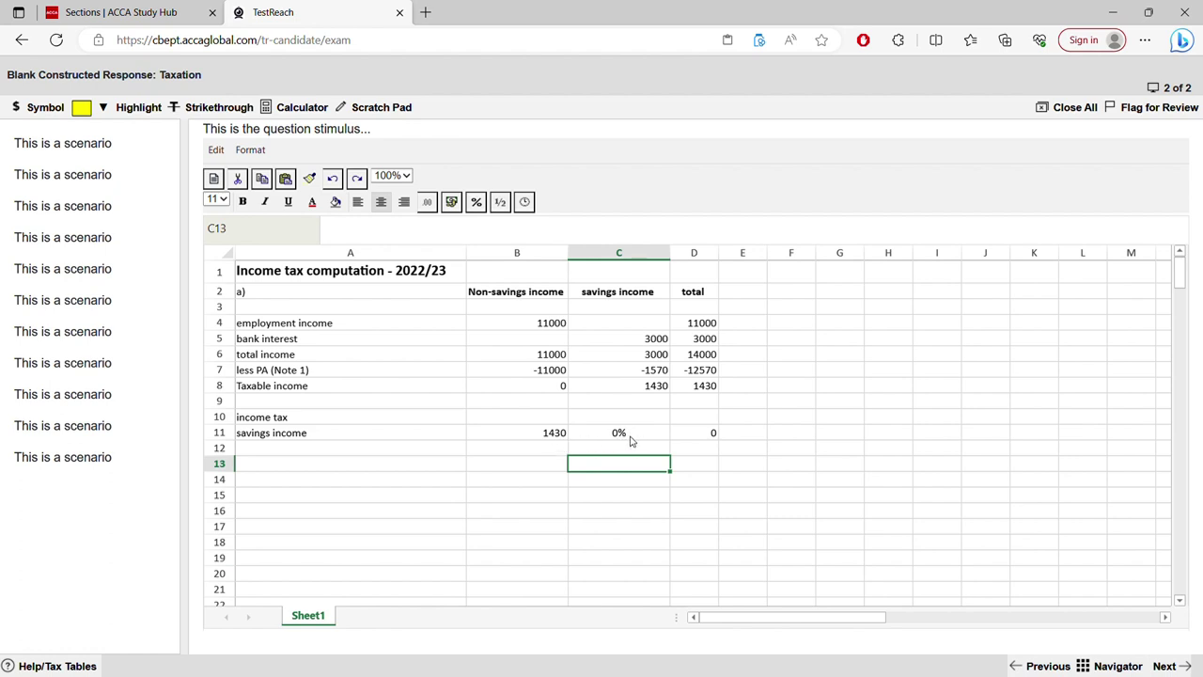
Make the savings income tax result in D11 bold.
click(685, 436)
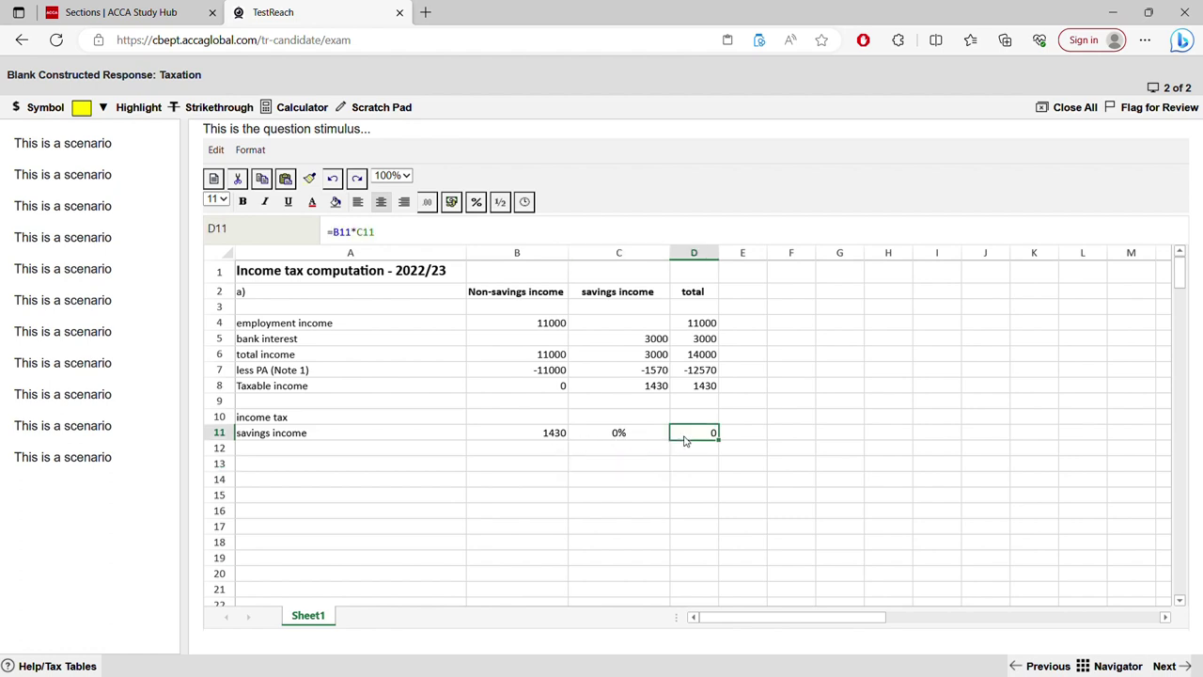
click(657, 469)
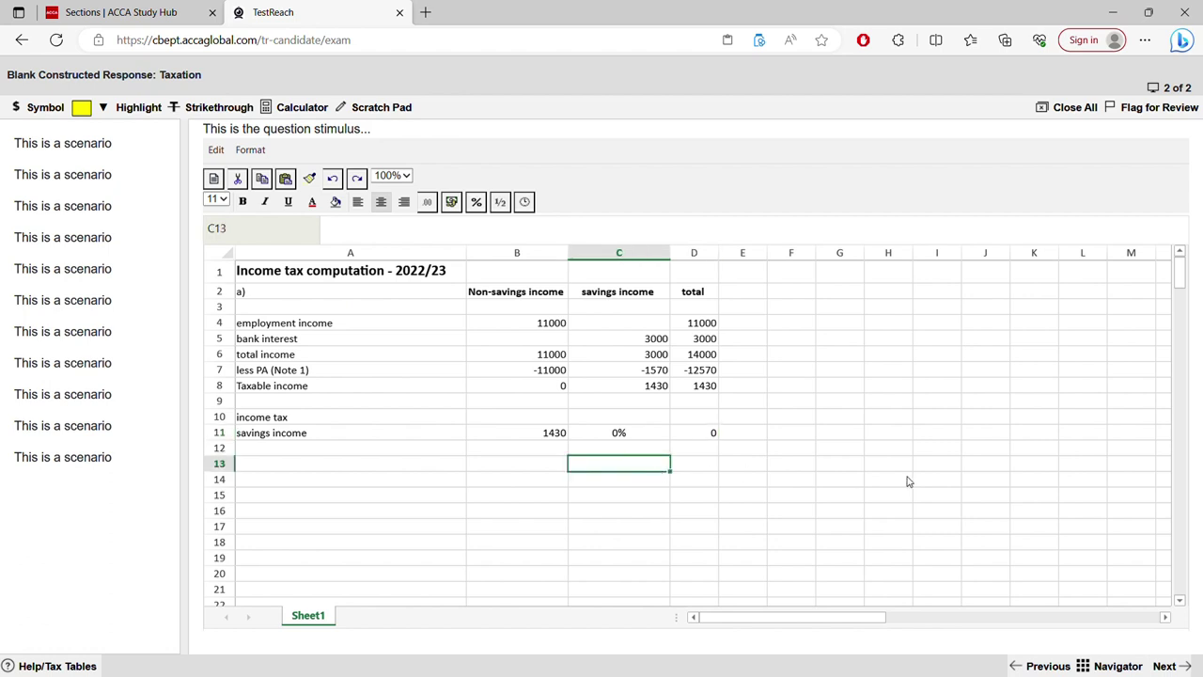
click(698, 430)
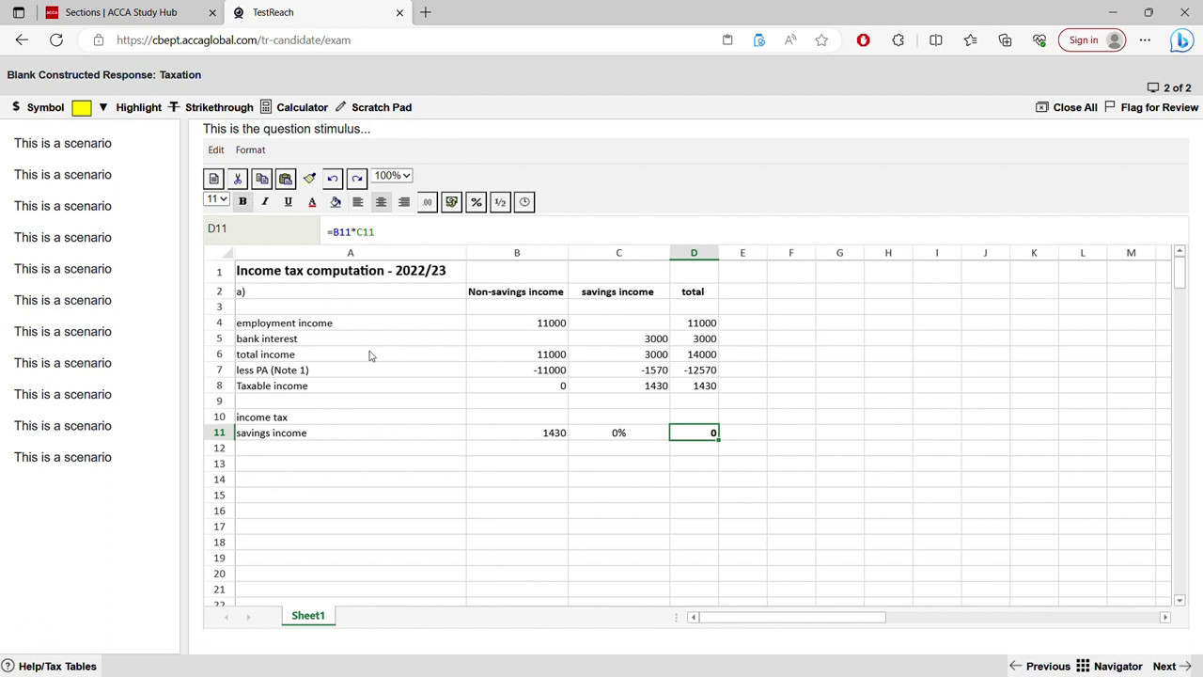
click(551, 508)
Fill the tax result cell D11 with orange.
click(709, 435)
click(336, 201)
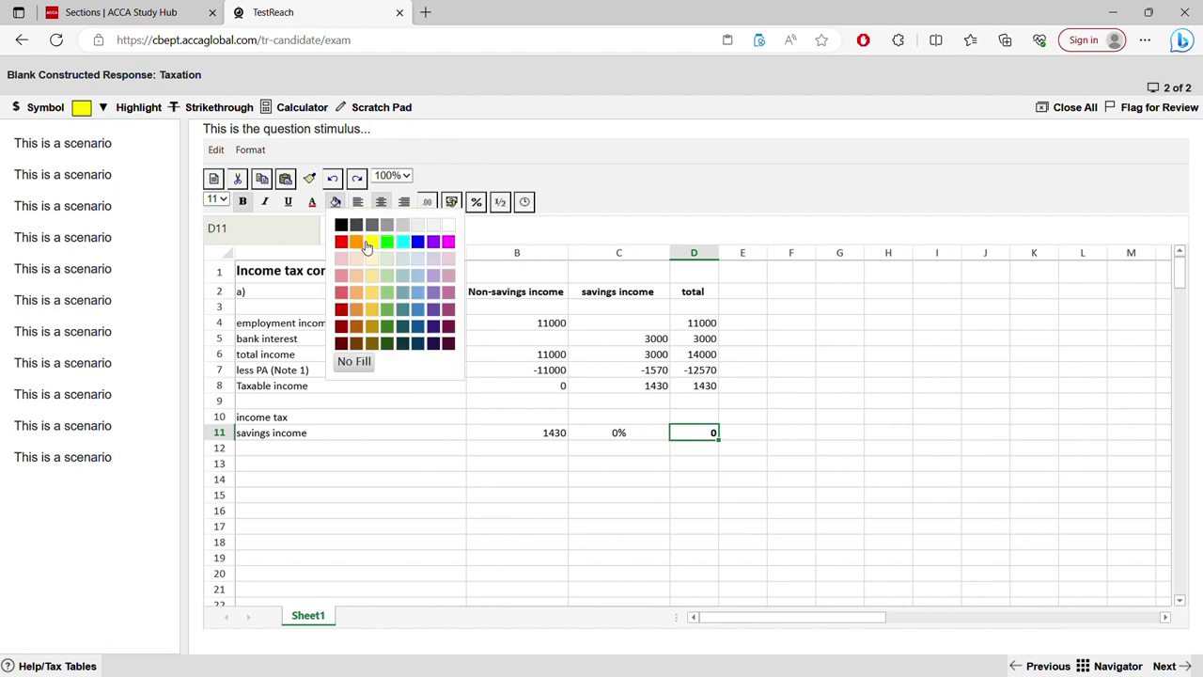
click(358, 243)
click(666, 479)
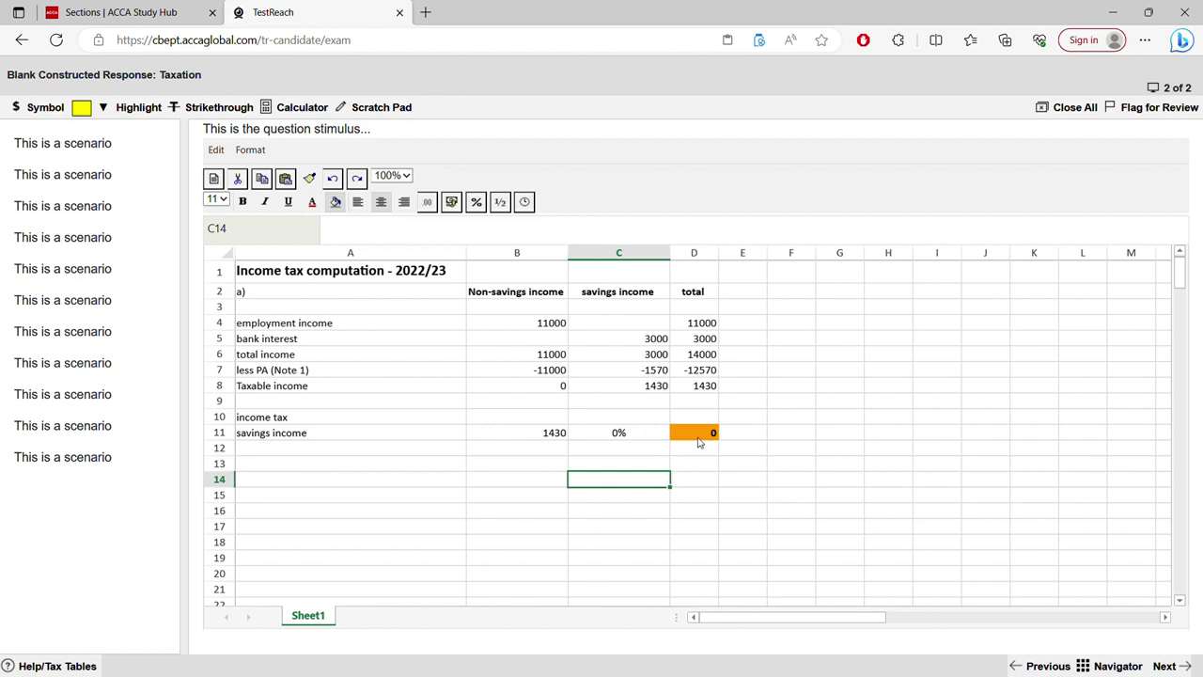
Change the fill colour of D11 to light yellow.
click(700, 440)
click(335, 201)
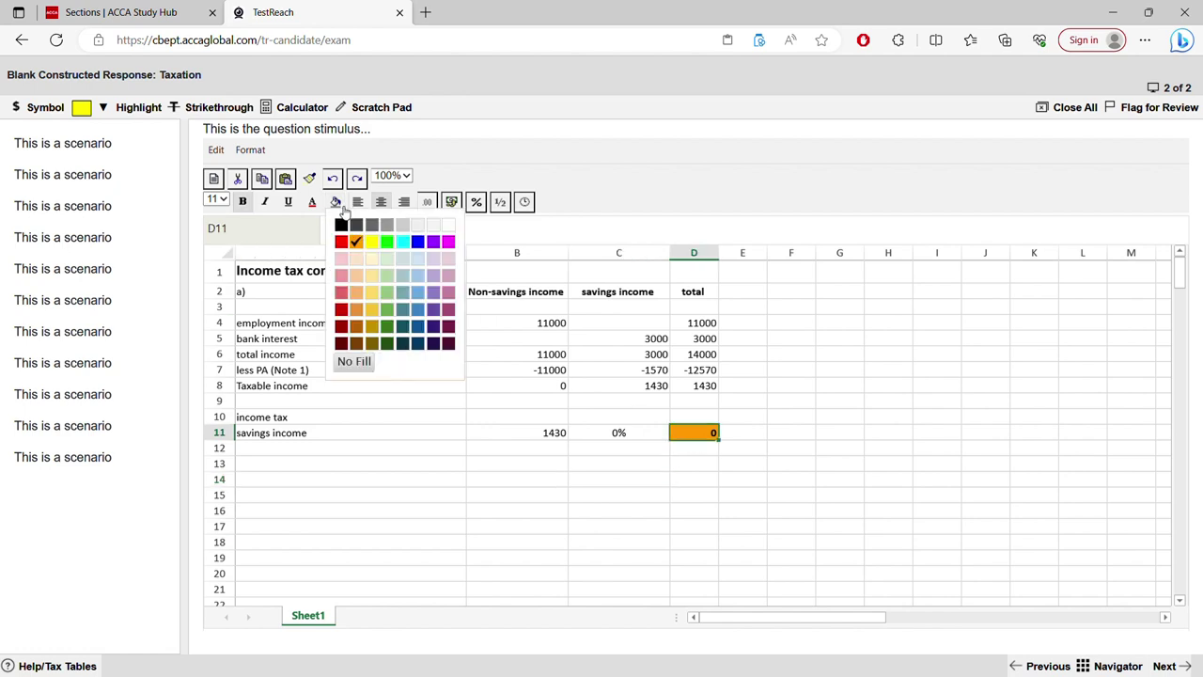
click(373, 276)
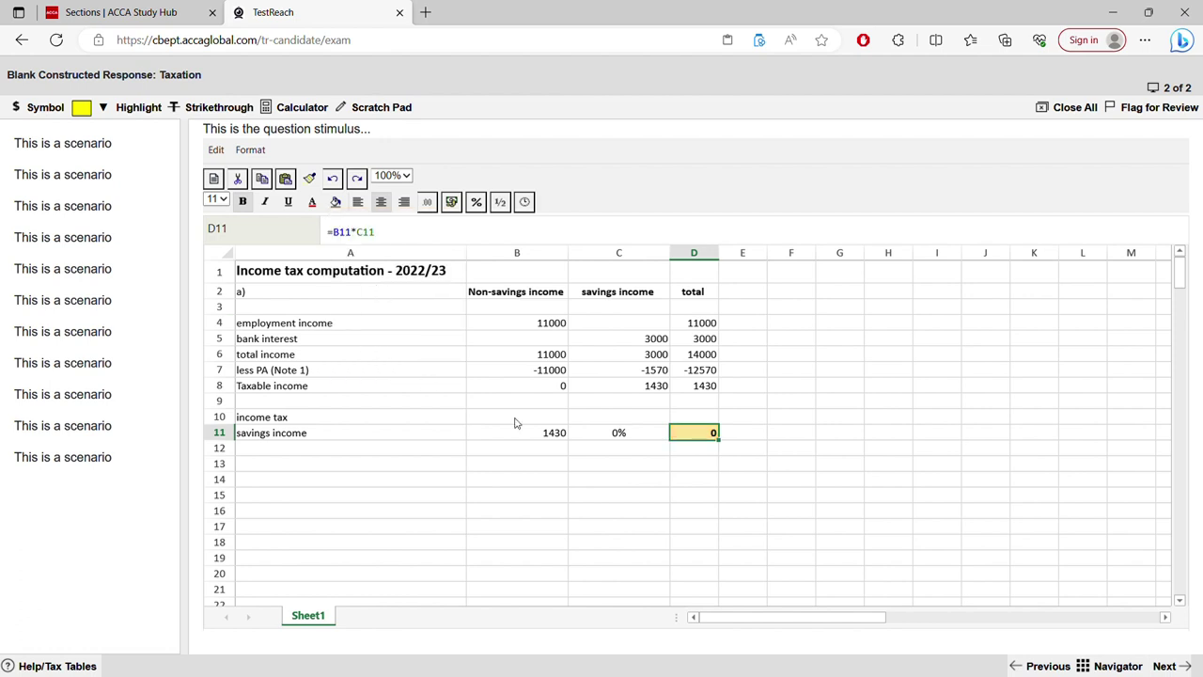
click(750, 465)
Try a black fill on D11 and undo it.
click(705, 432)
click(336, 201)
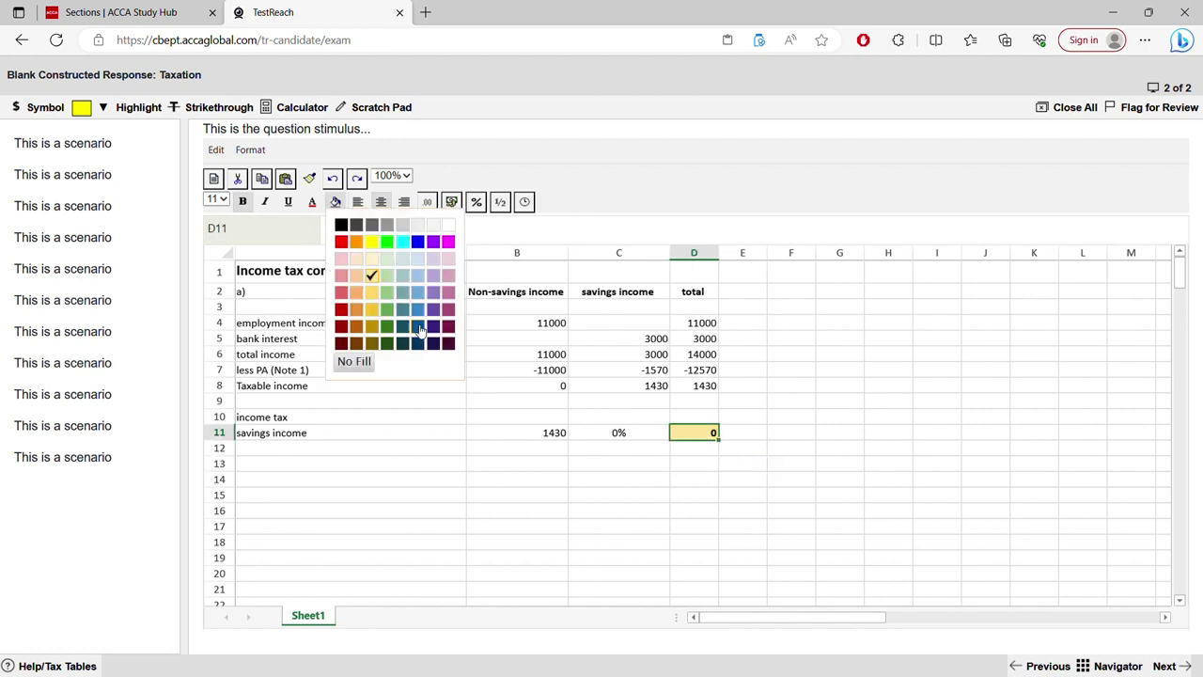
click(341, 225)
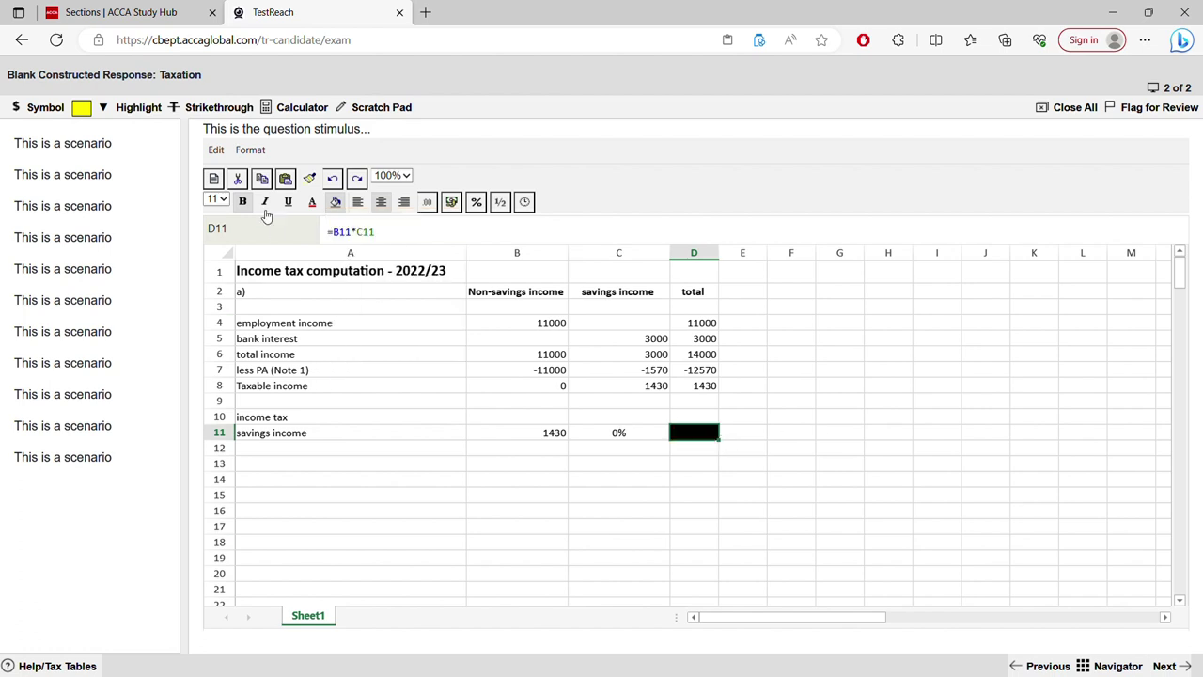
click(332, 178)
click(758, 445)
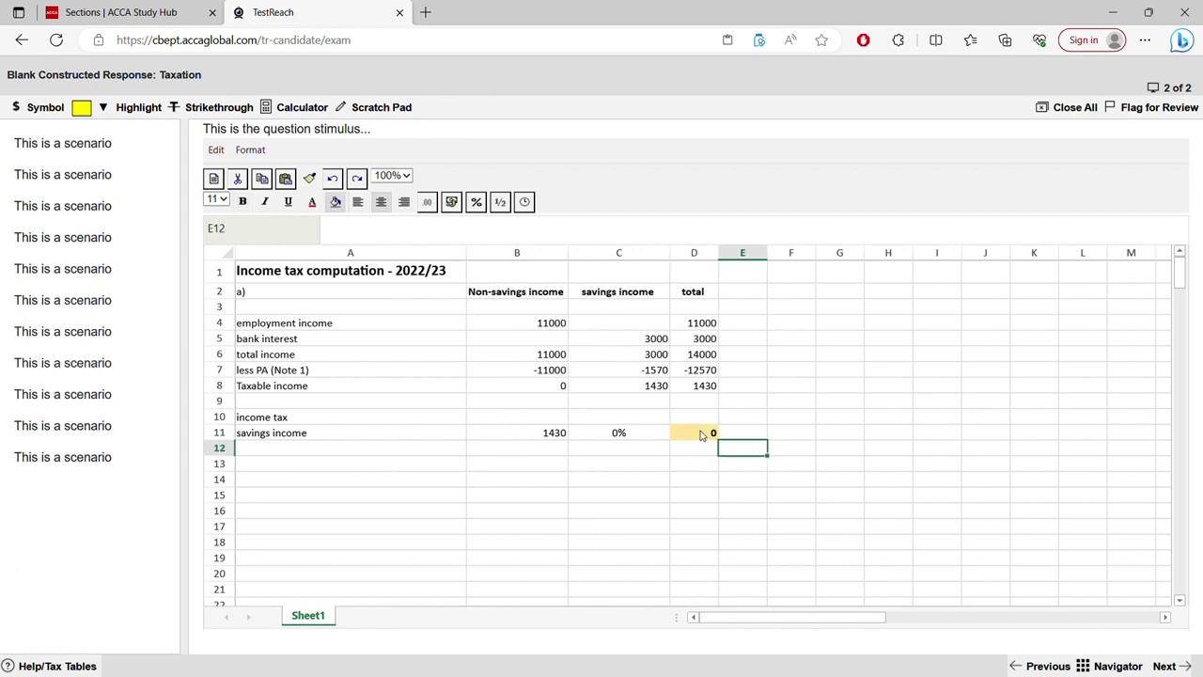
Review the highlighted tax formula in D11 and the entries in the employment income row.
click(701, 434)
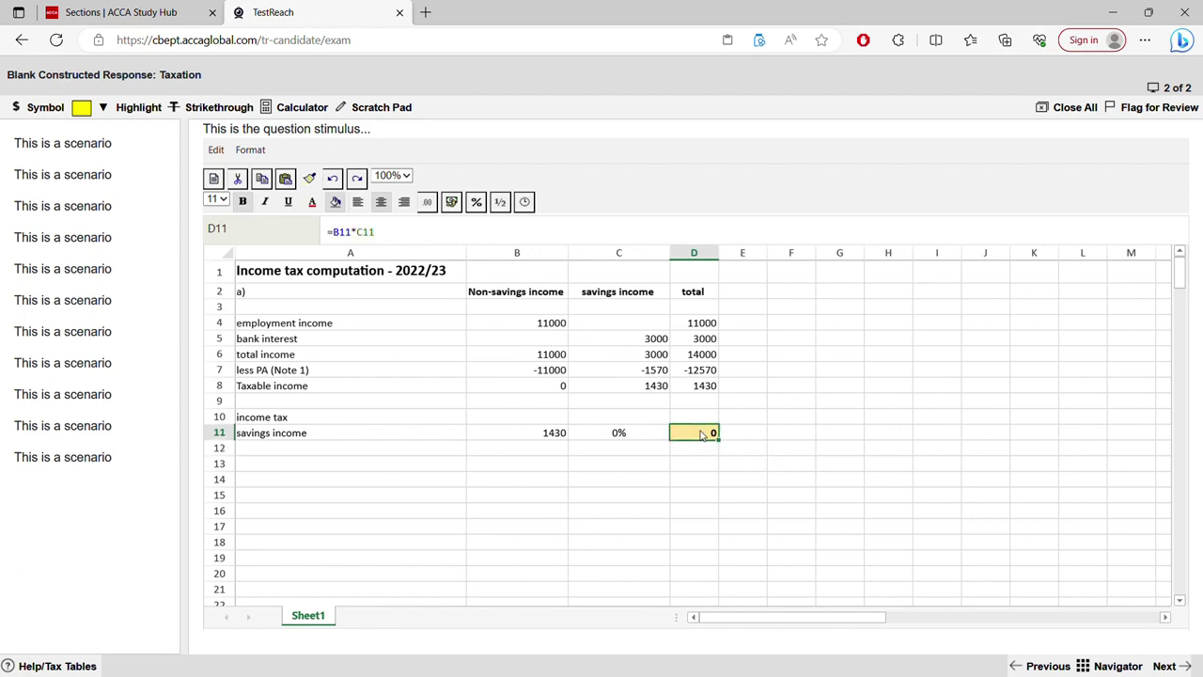
click(704, 448)
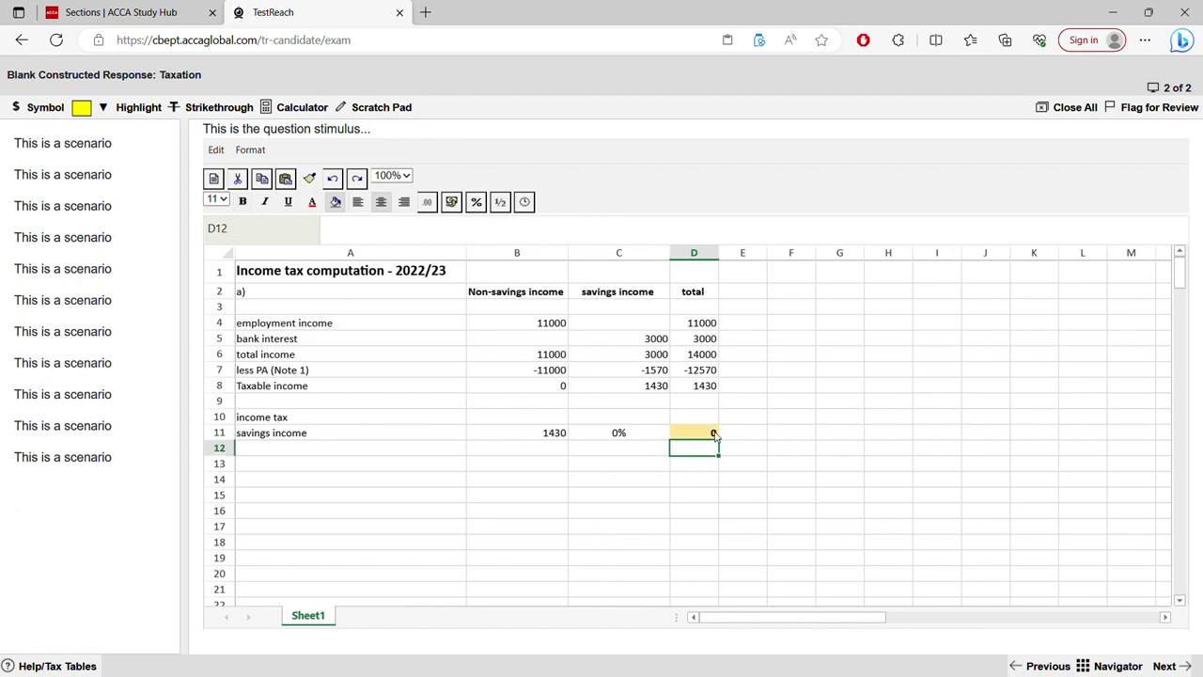
click(714, 434)
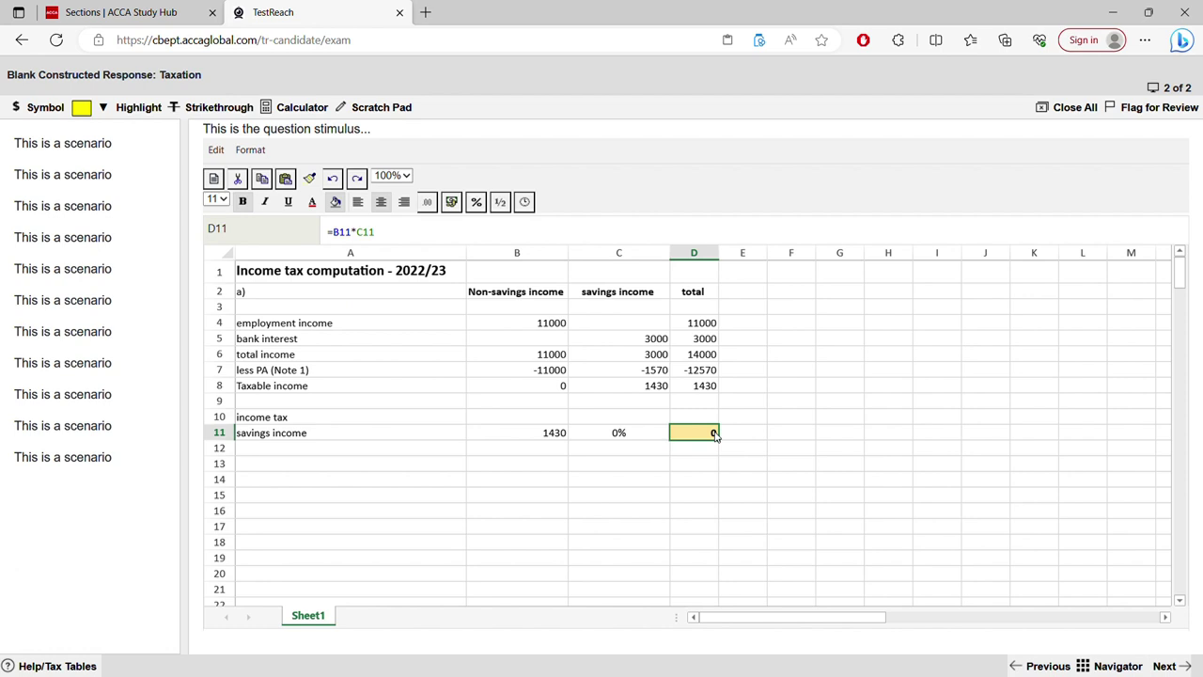
click(524, 323)
click(623, 329)
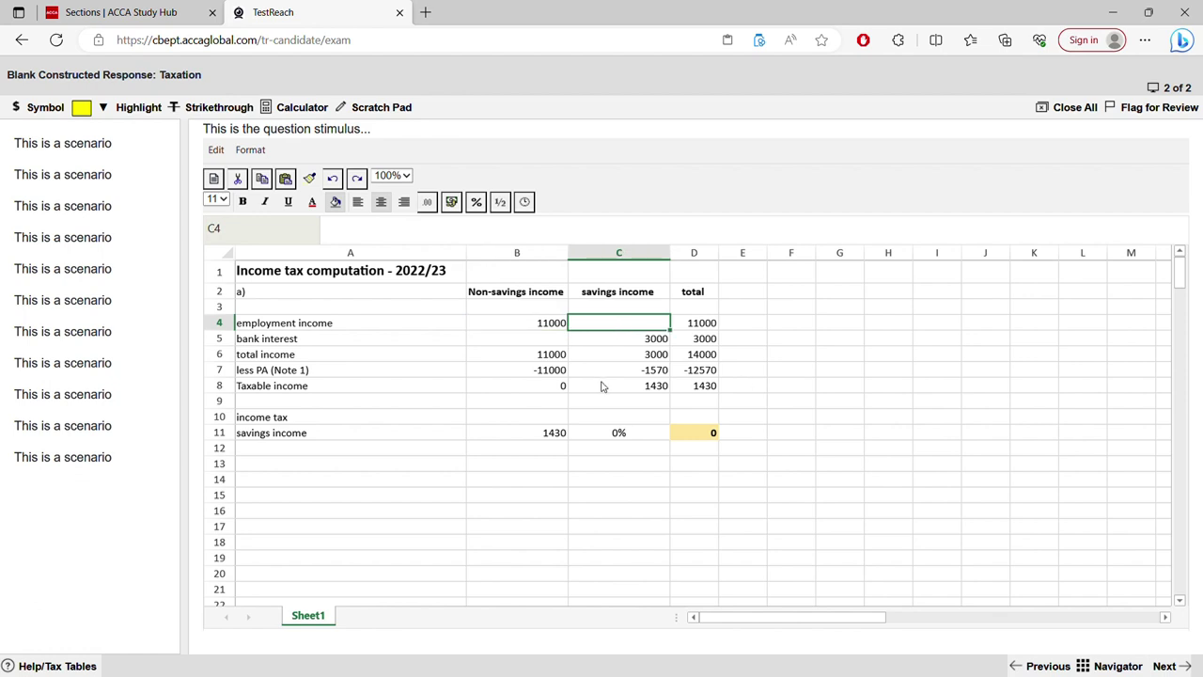
click(678, 433)
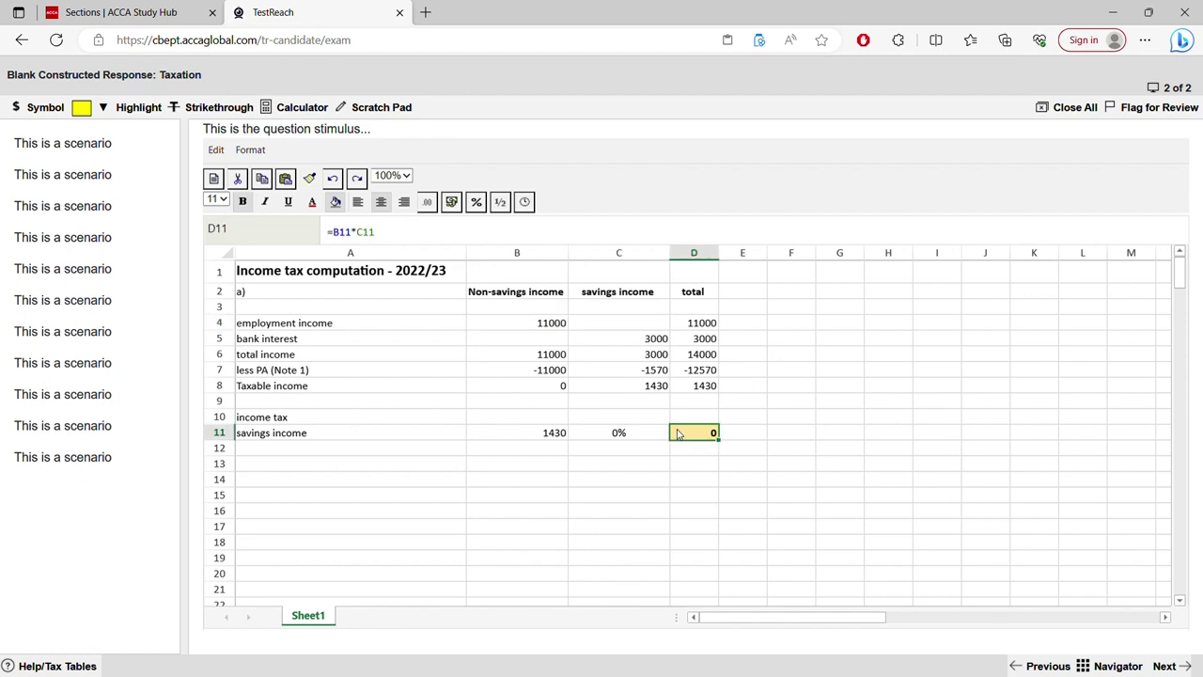
click(367, 453)
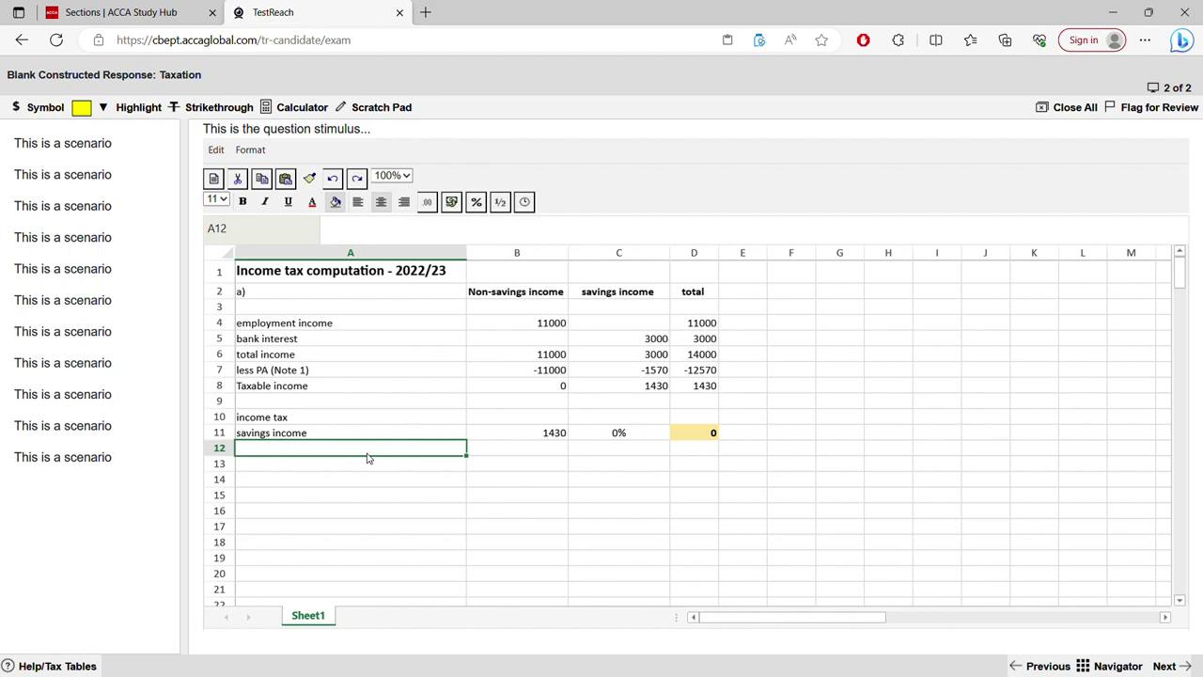
click(704, 435)
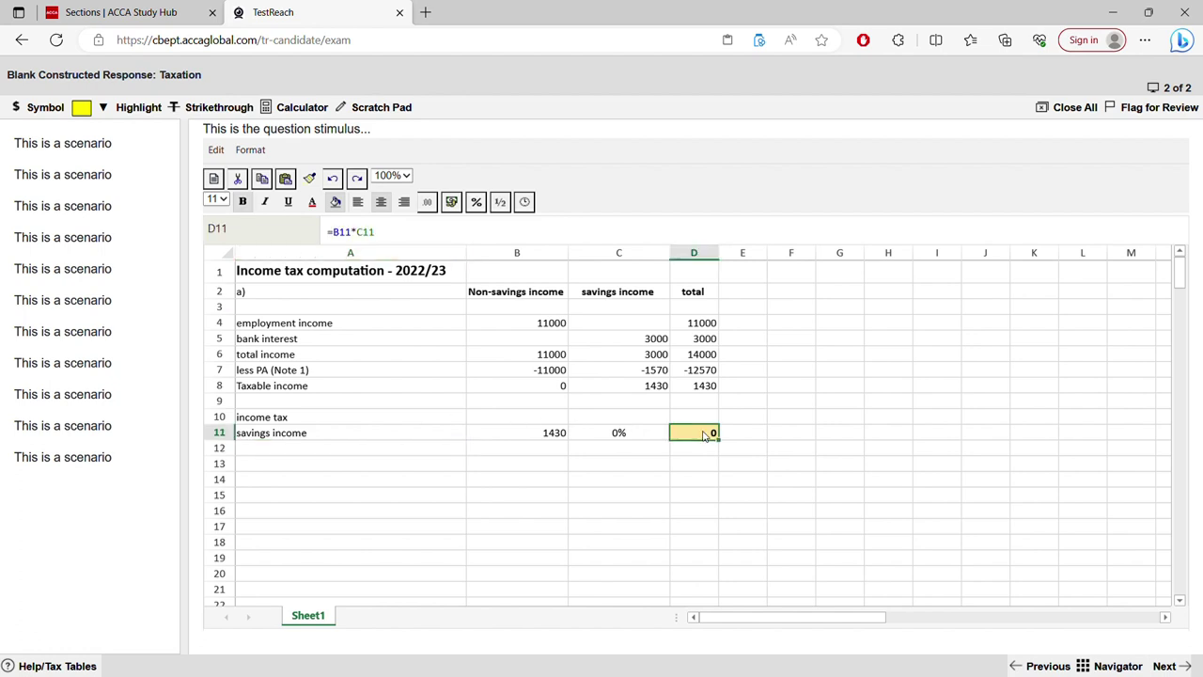
click(337, 324)
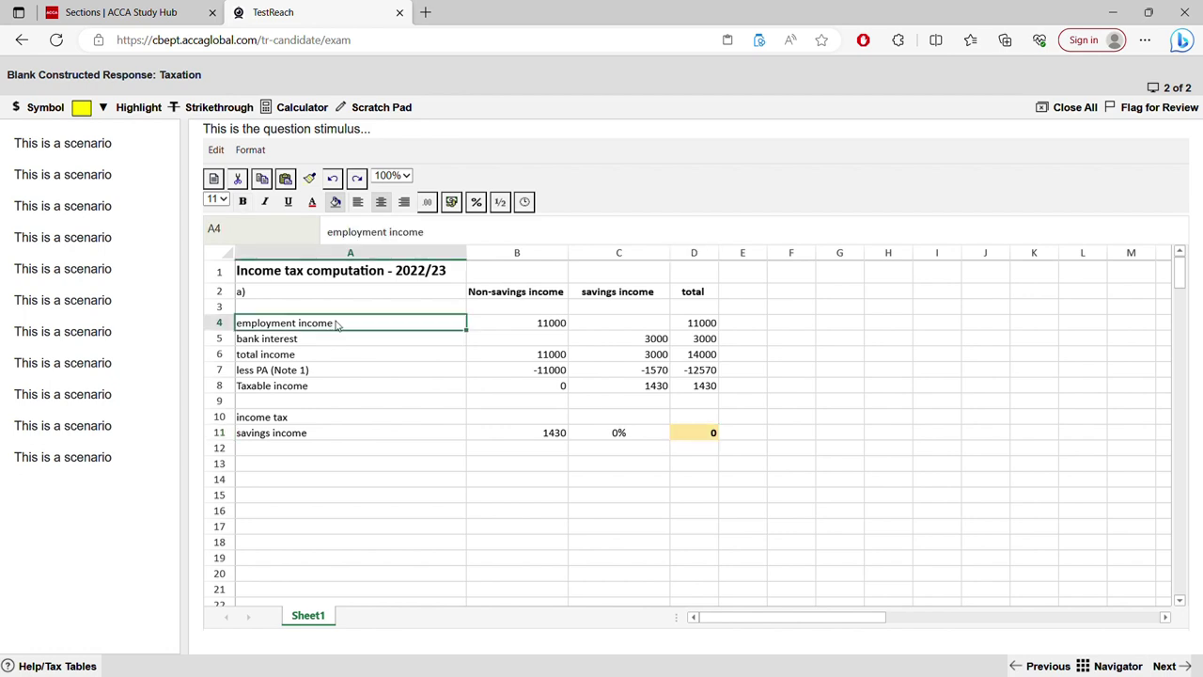
Review the employment income, bank interest, personal allowance and savings tax rate entries, ending with the tax formula in D11.
click(515, 321)
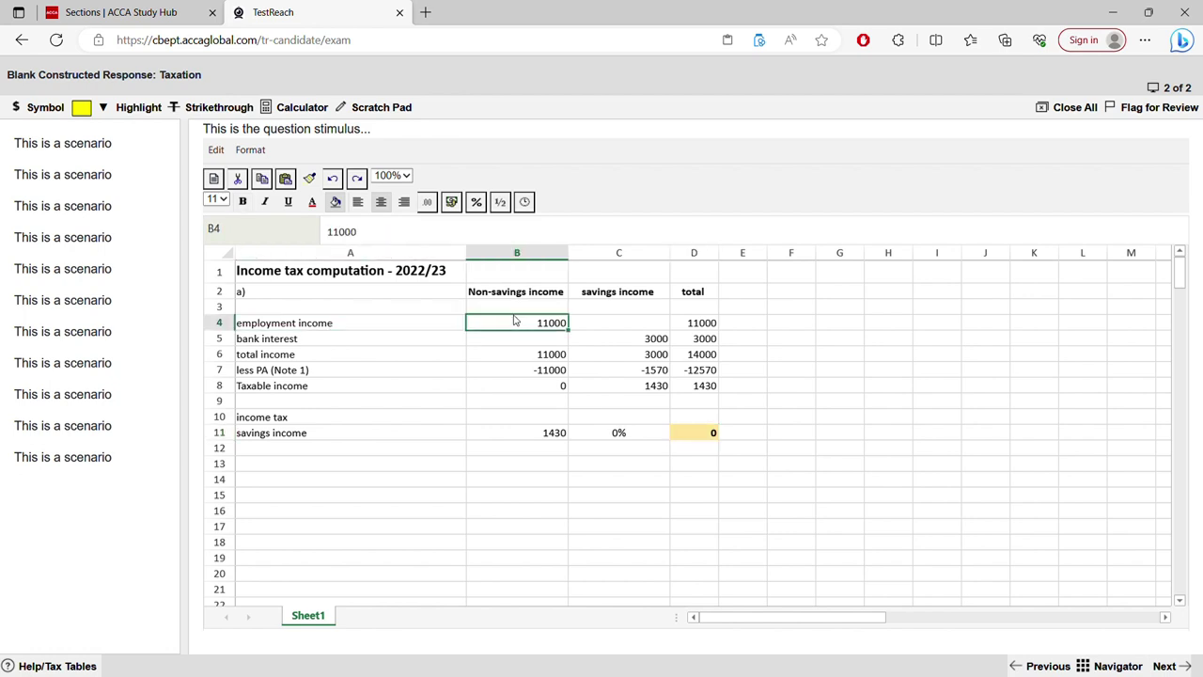
click(346, 342)
click(611, 342)
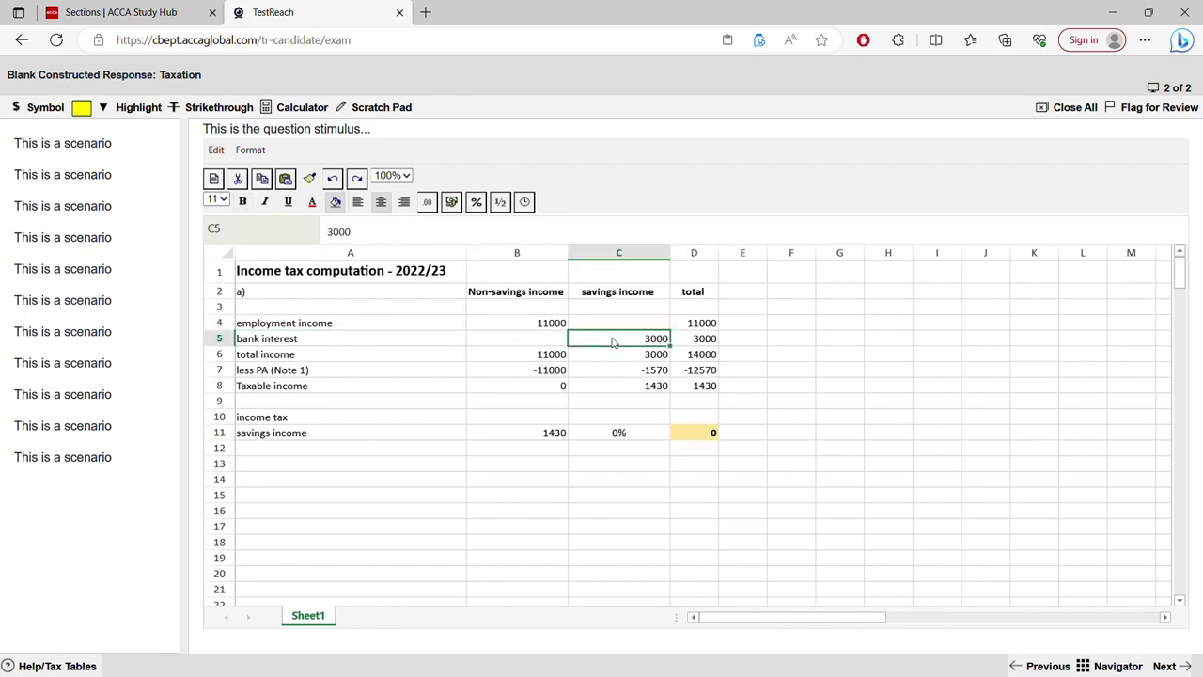
click(318, 373)
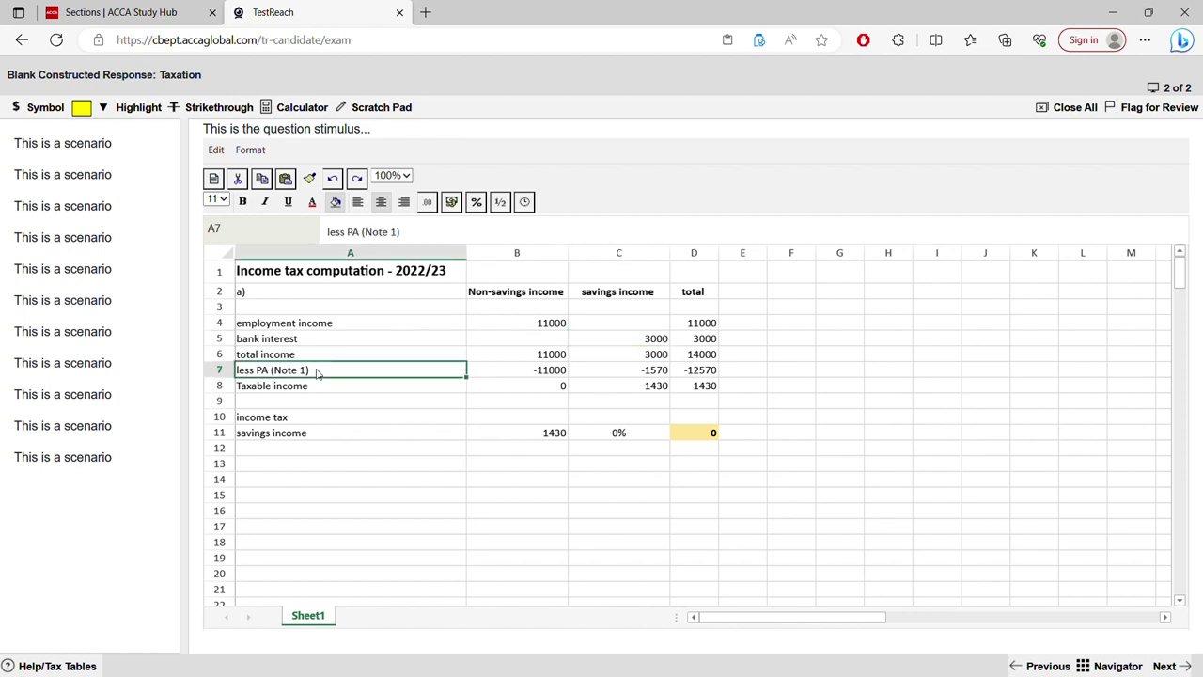
click(489, 373)
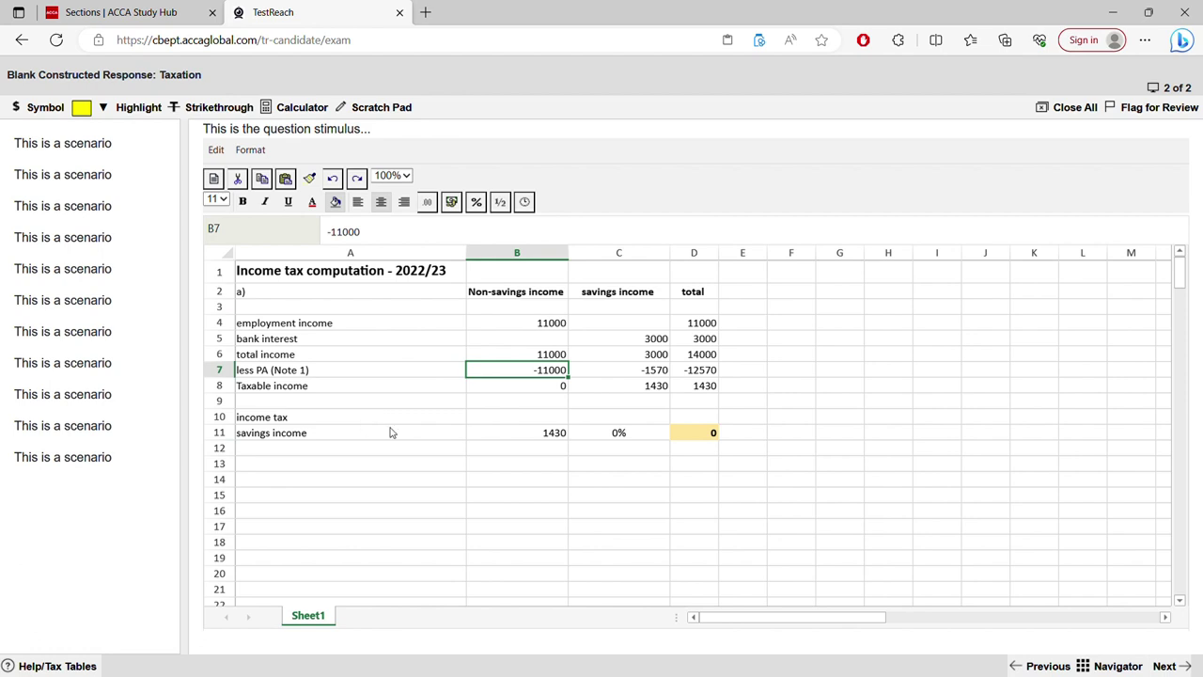
click(617, 439)
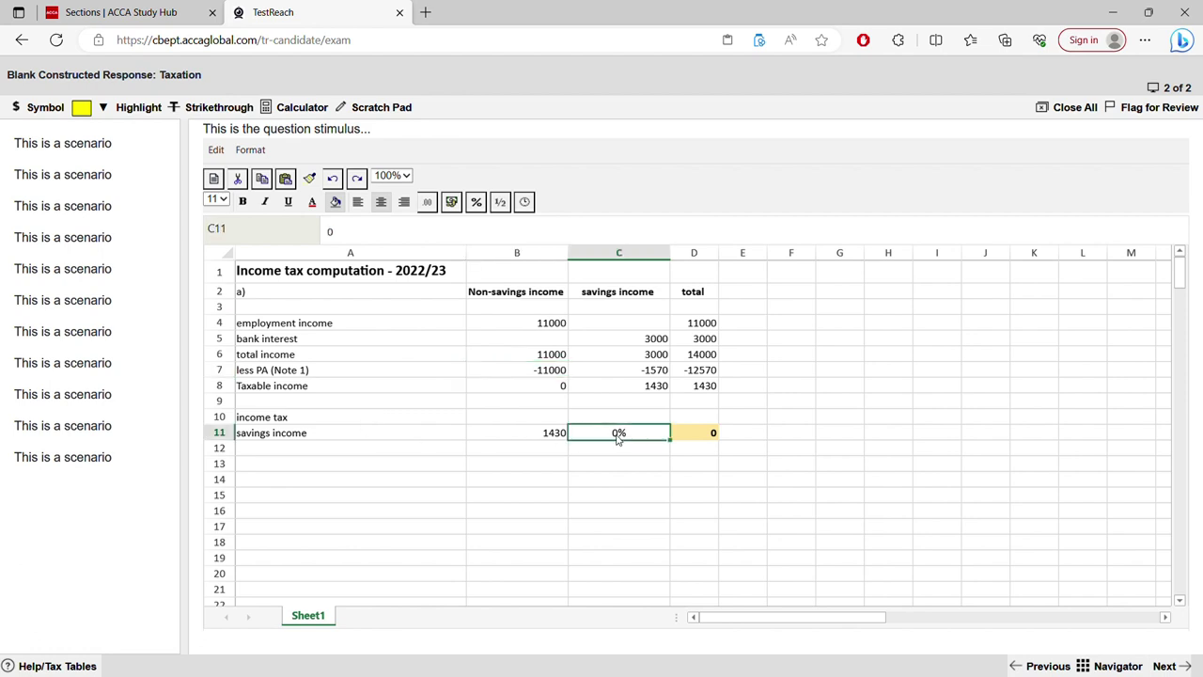
click(725, 438)
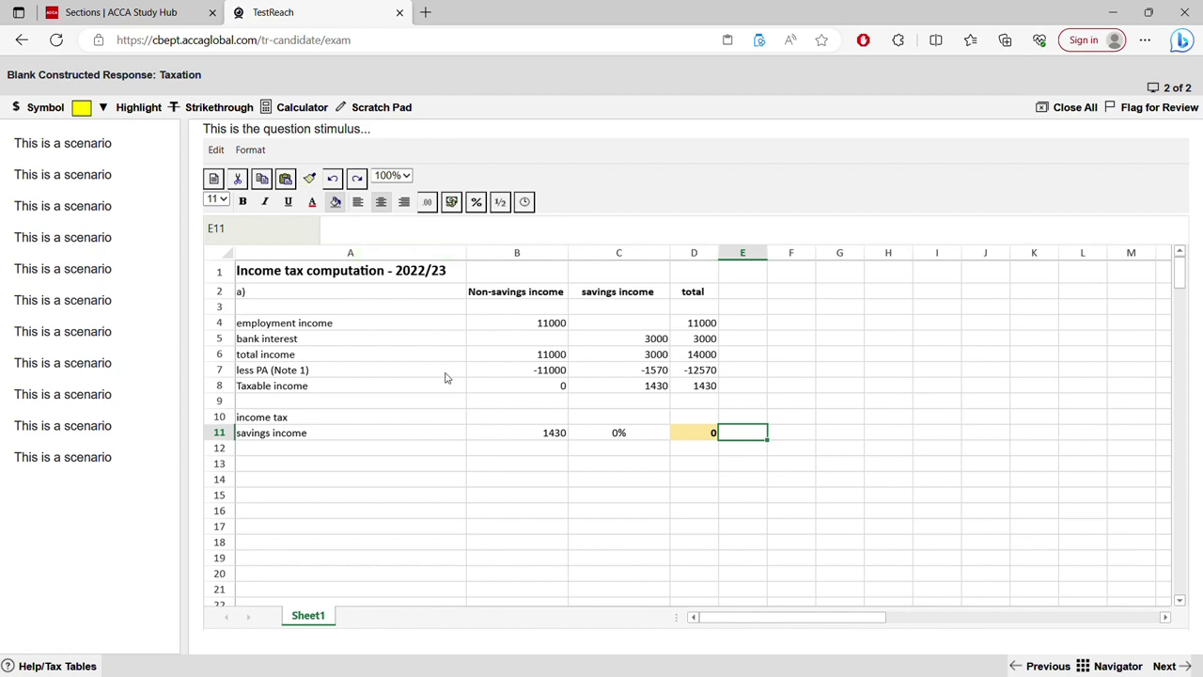
click(676, 434)
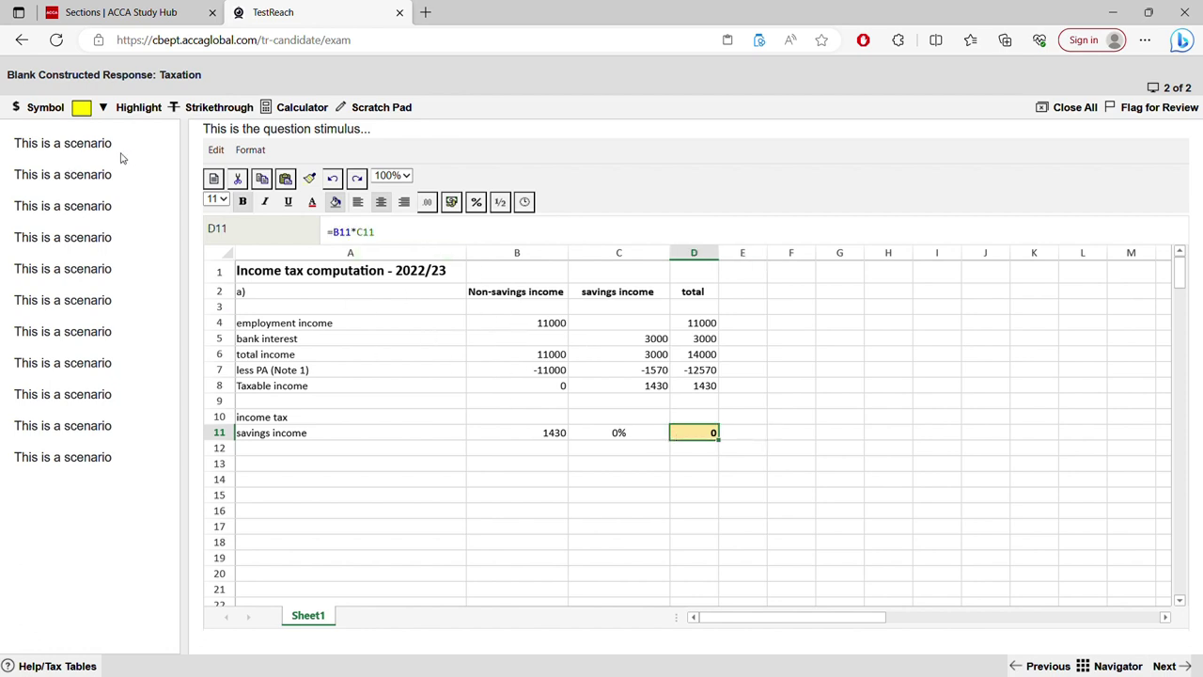
View the last calculation in the on-screen calculator and close it.
click(281, 107)
click(931, 515)
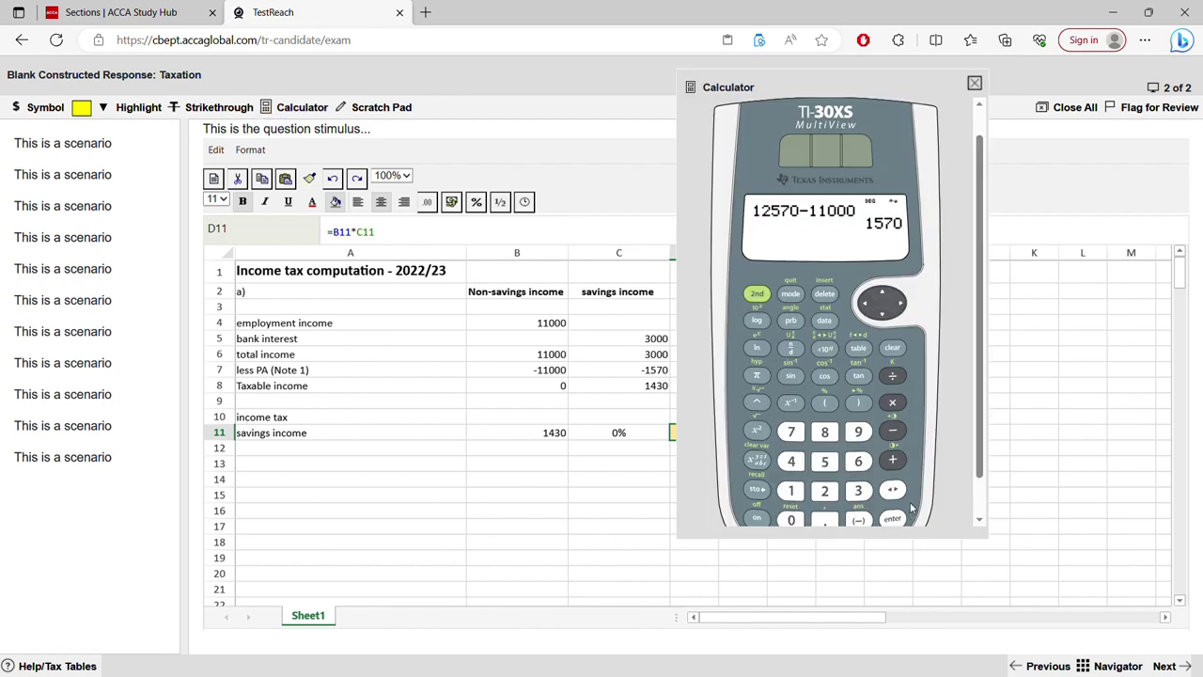
click(975, 84)
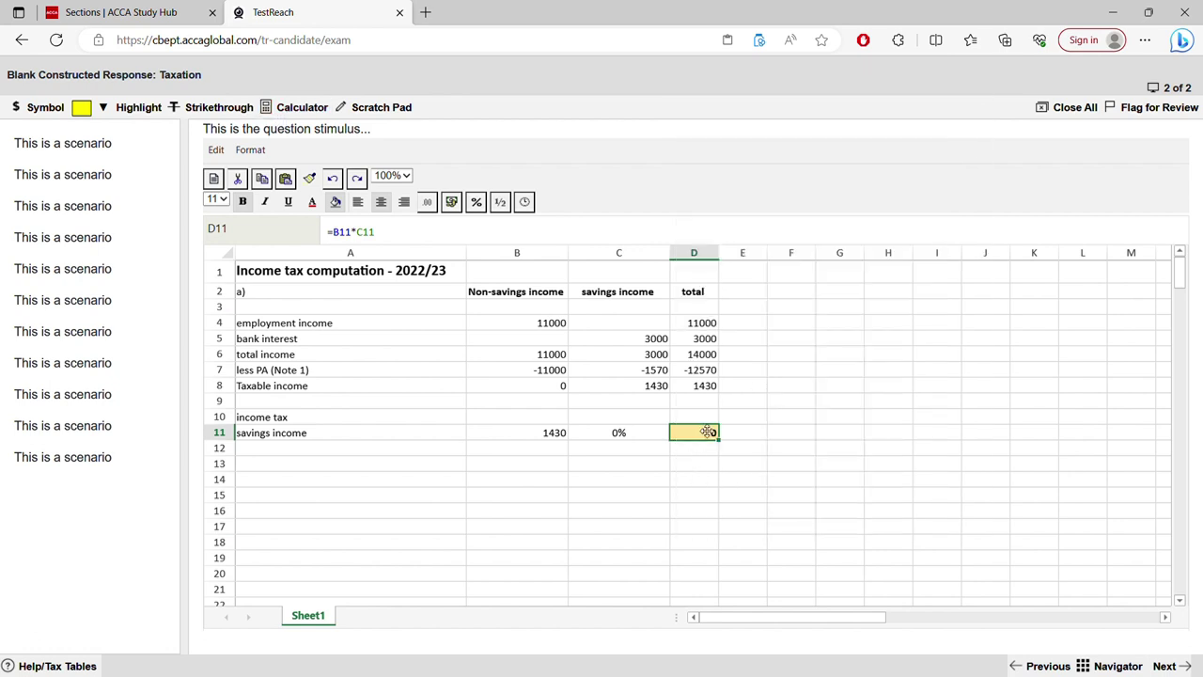
Append "(Note 2)" to the savings income label in A11.
click(360, 339)
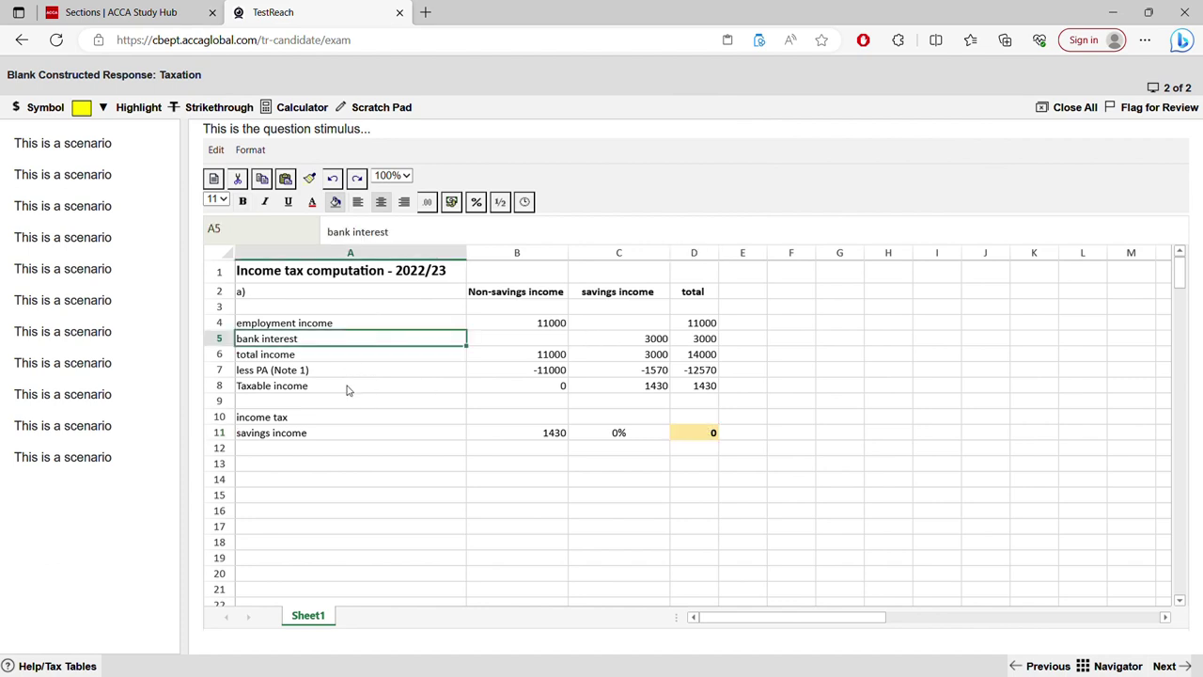
click(350, 385)
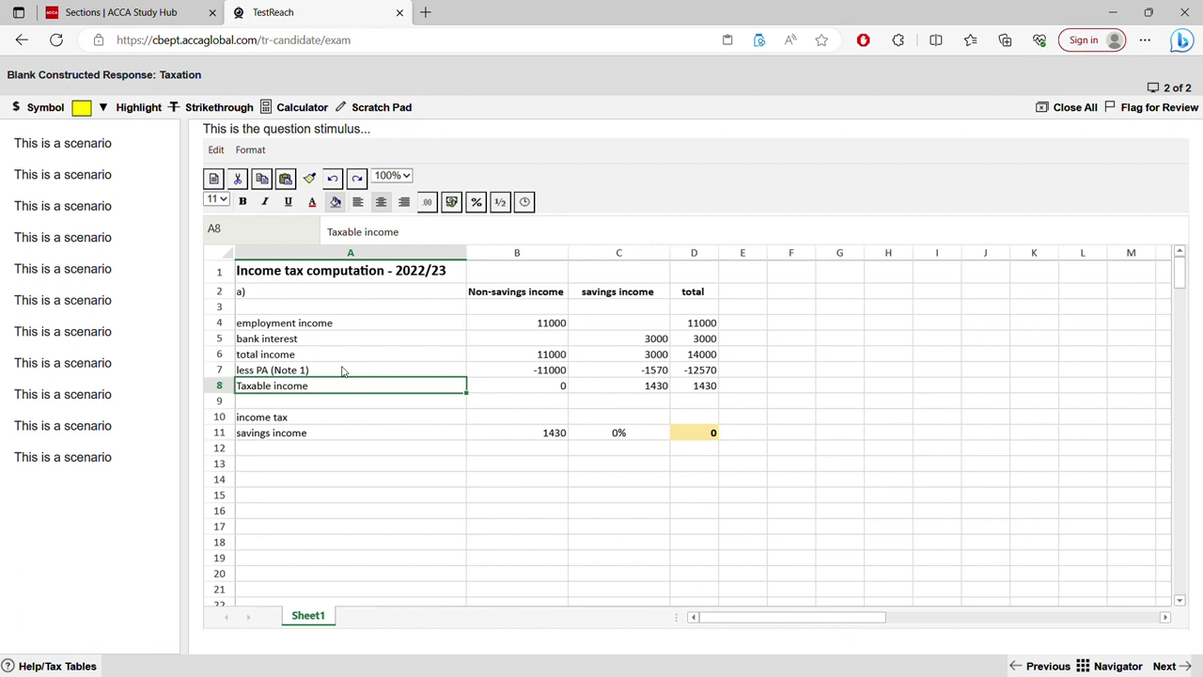
click(316, 372)
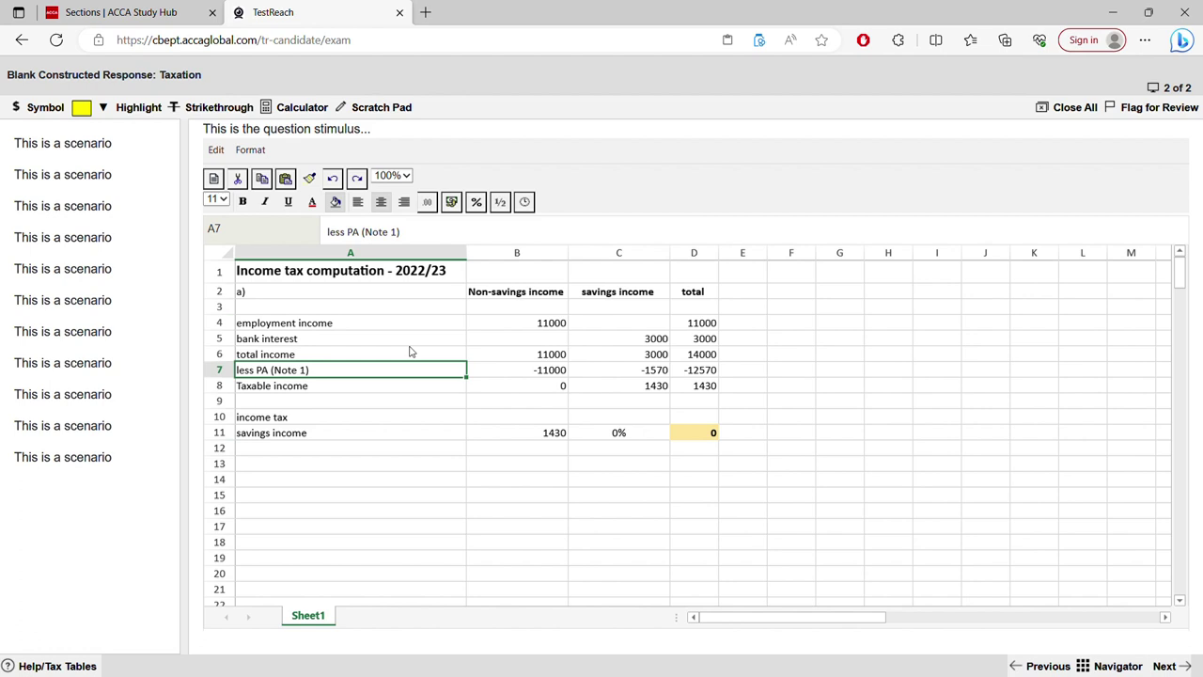
click(321, 421)
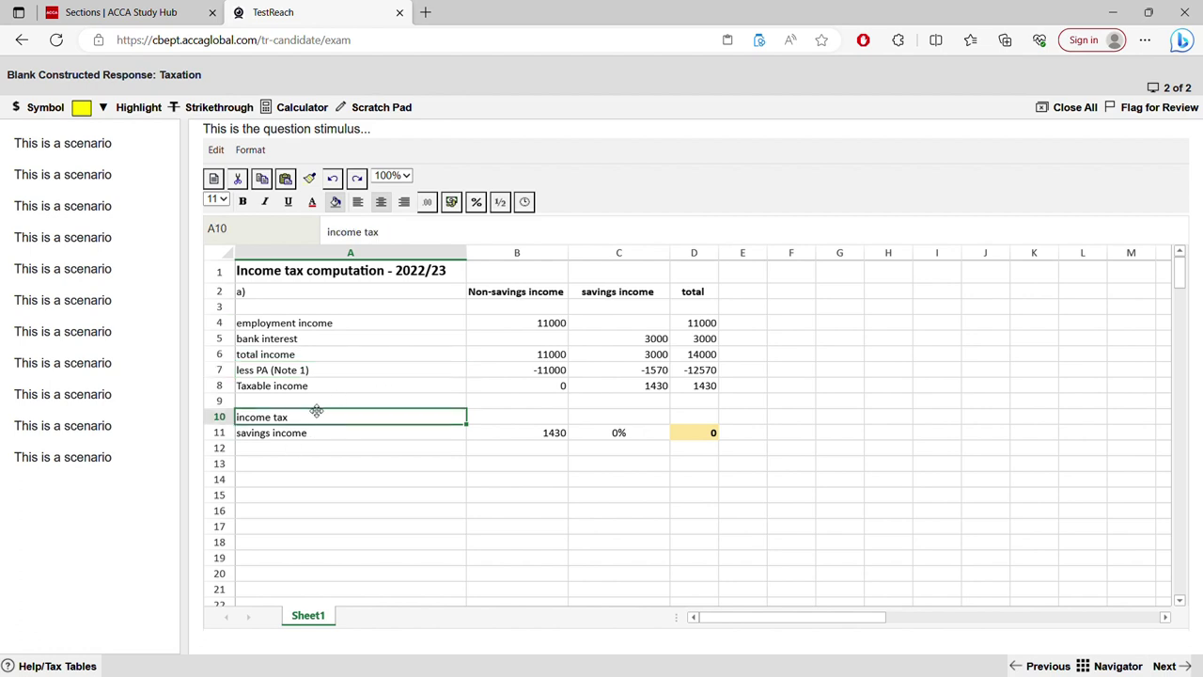
double_click(329, 435)
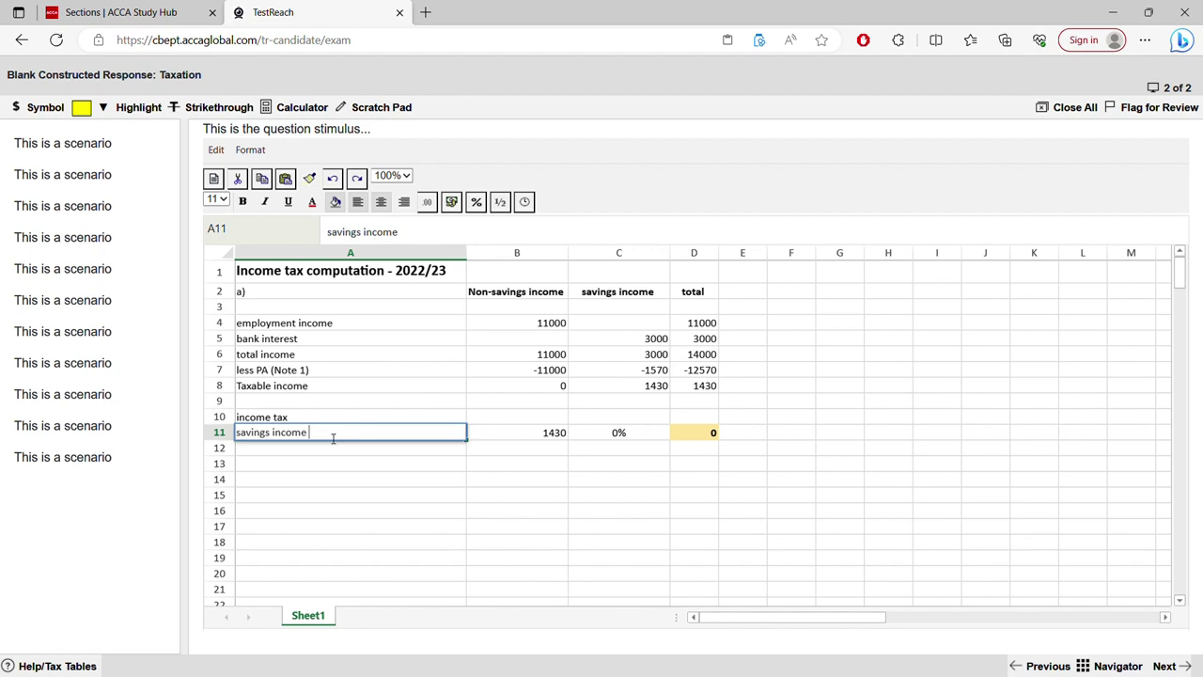
text((No))
text(te 2)
click(507, 440)
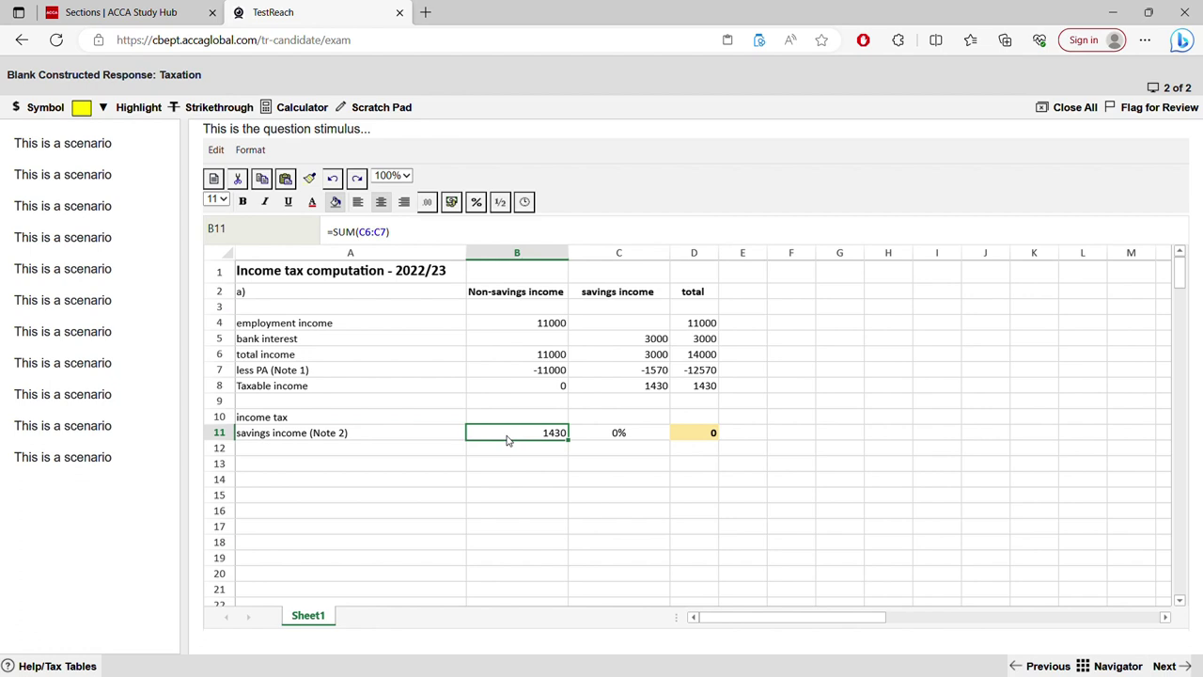
click(625, 437)
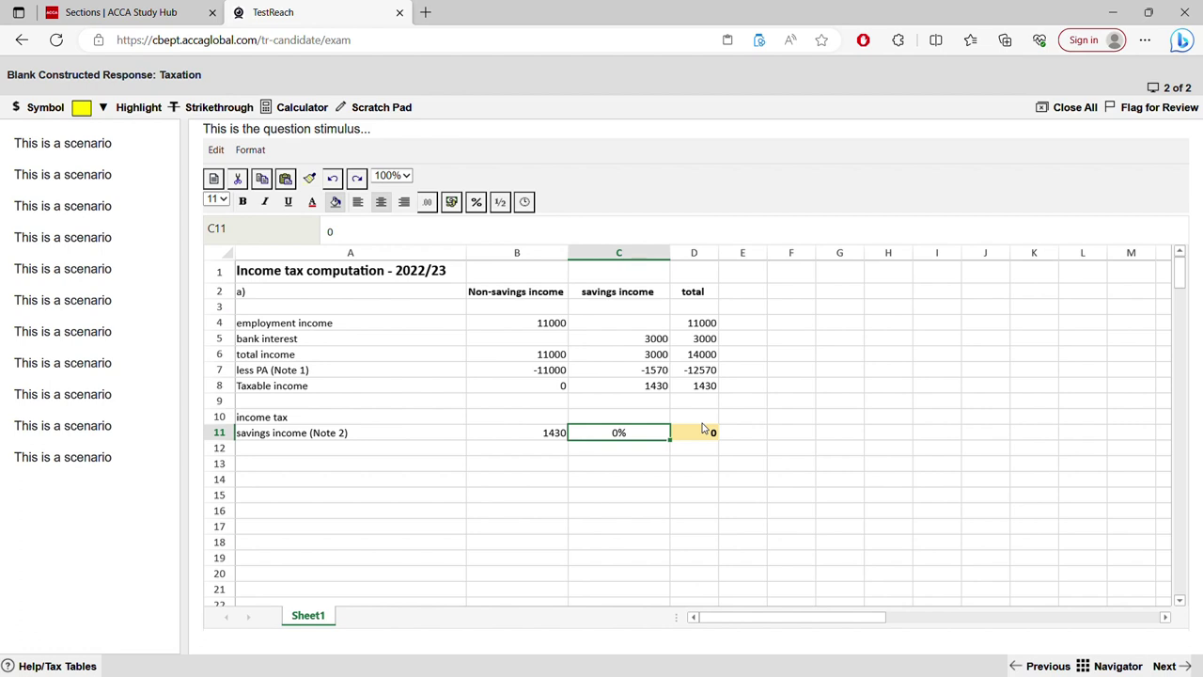
Change the question part label in A2 to "b)".
click(239, 294)
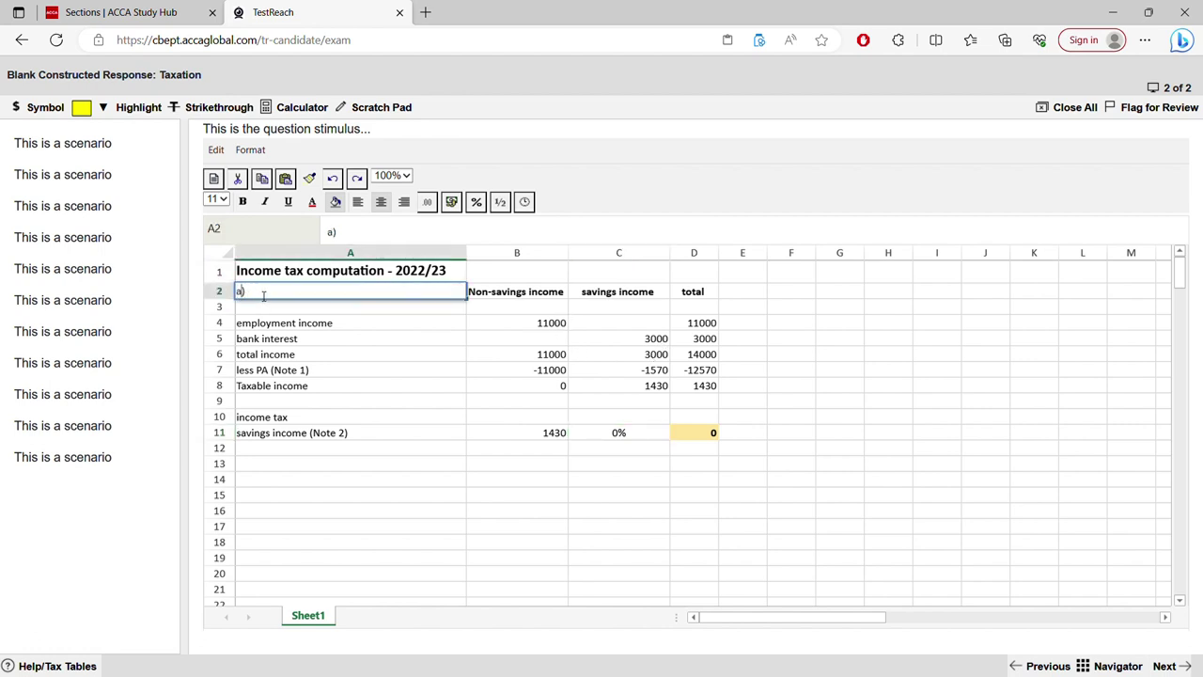
text(\)
key(BackSpace)
key(BackSpace)
key(BackSpace)
text(b))
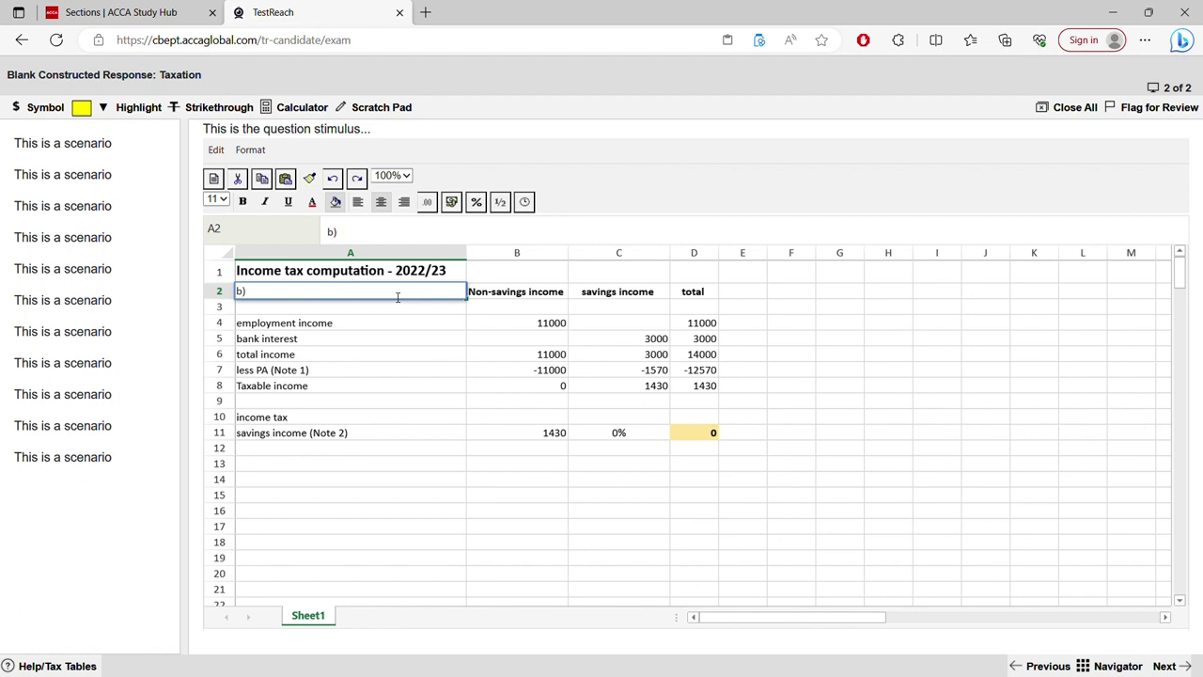
click(397, 297)
click(546, 326)
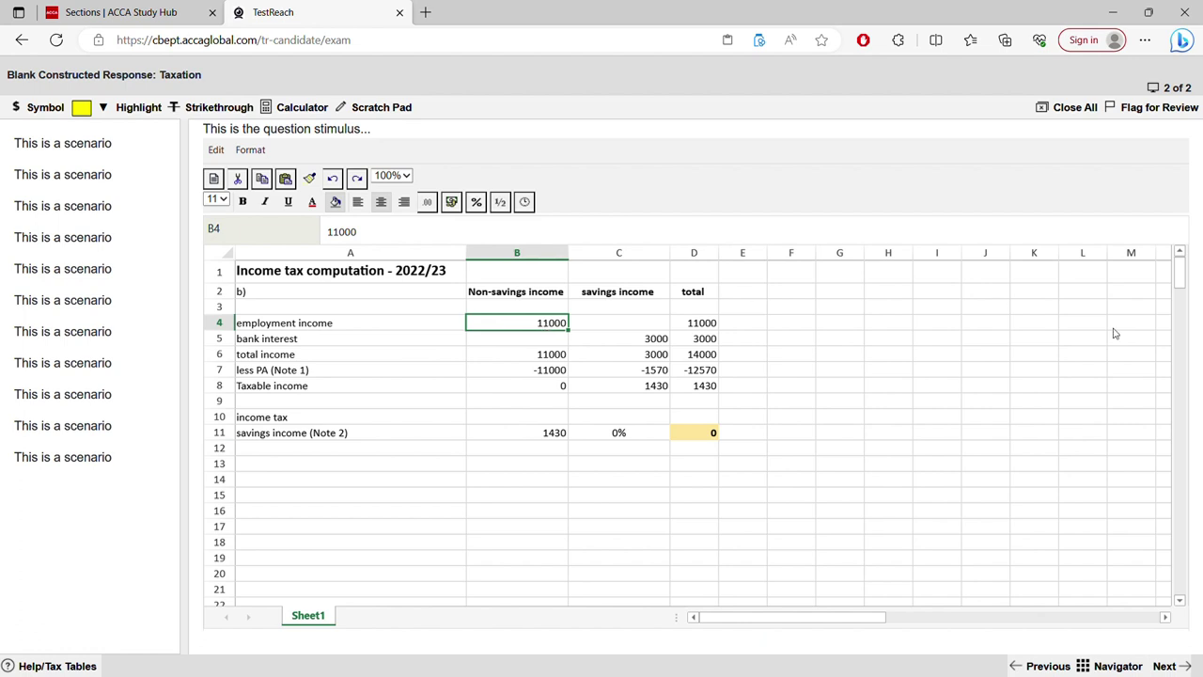
Look up the employment income for Illustration 1 part (b) in the question and set B4 to 15200.
click(1032, 665)
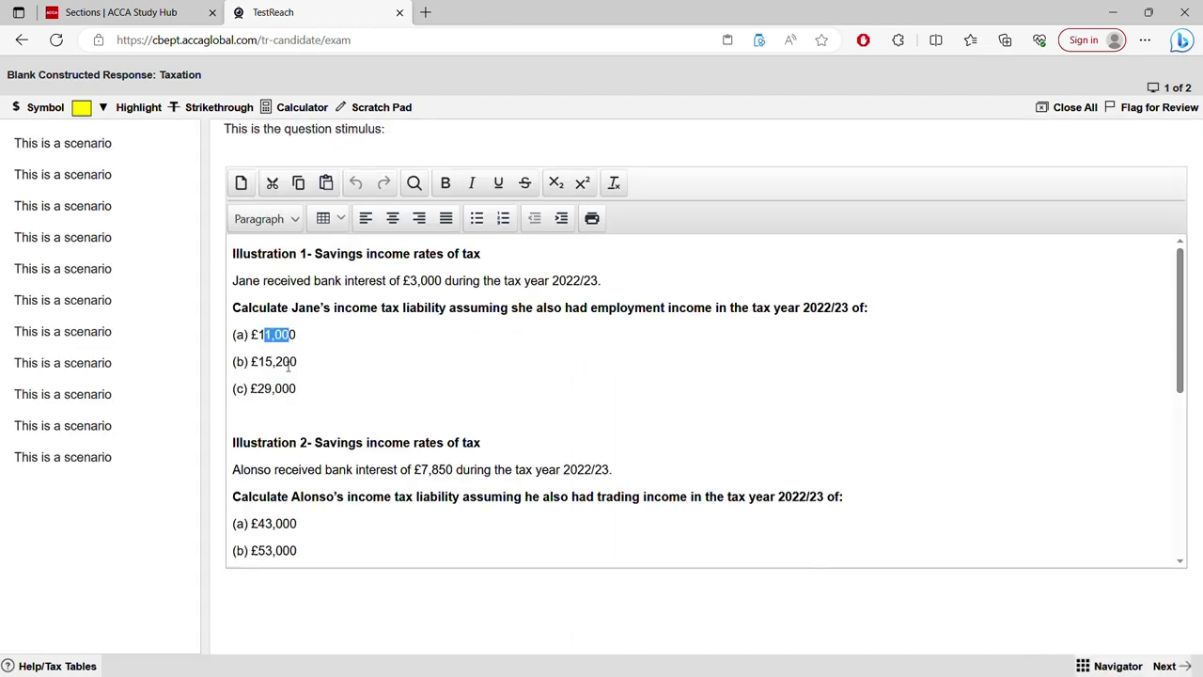
drag(272, 362, 302, 363)
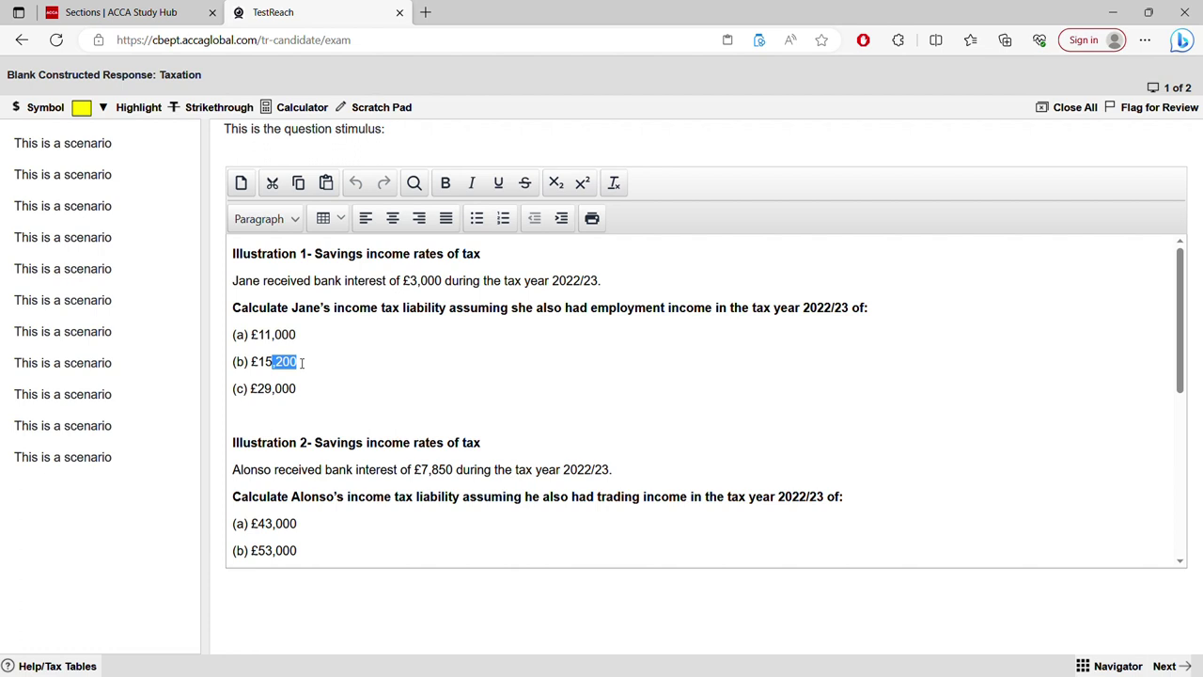
click(1162, 666)
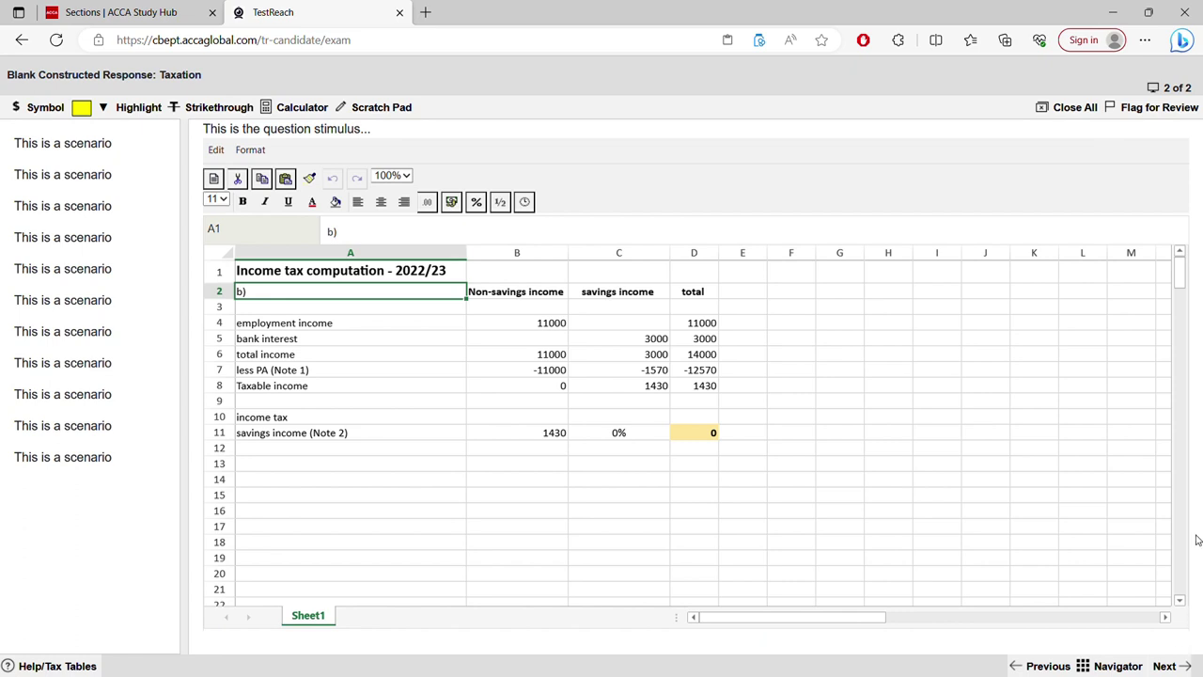
double_click(552, 324)
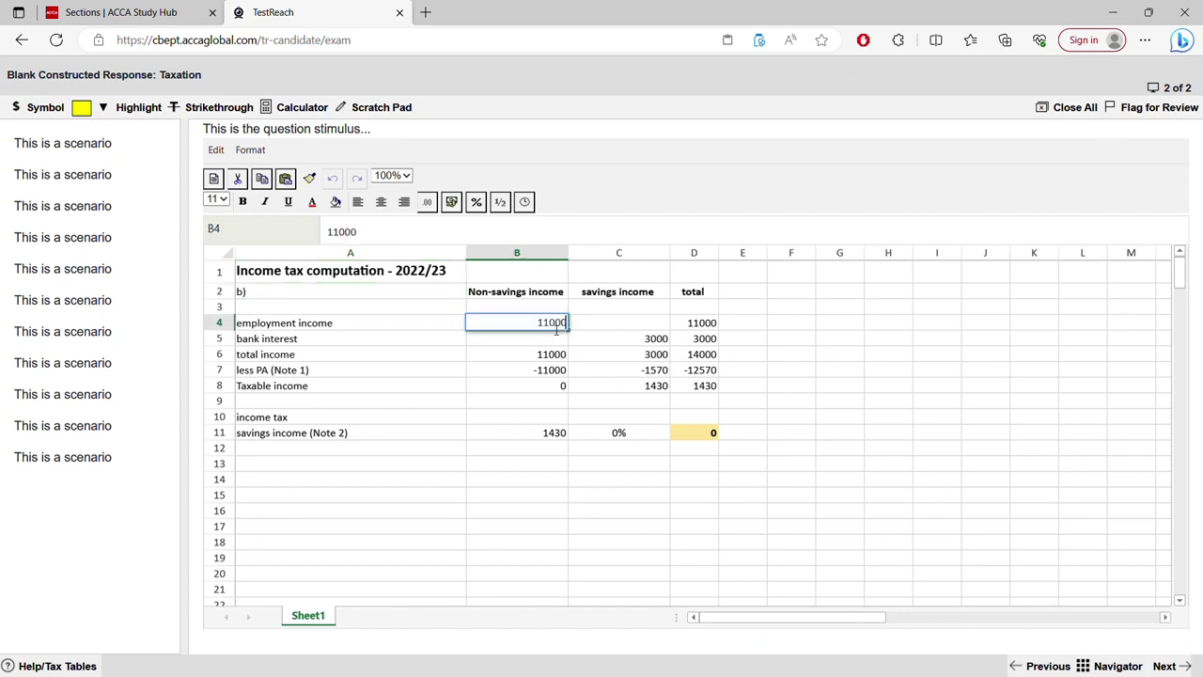
key(BackSpace)
text(5)
key(BackSpace)
text(2)
key(Return)
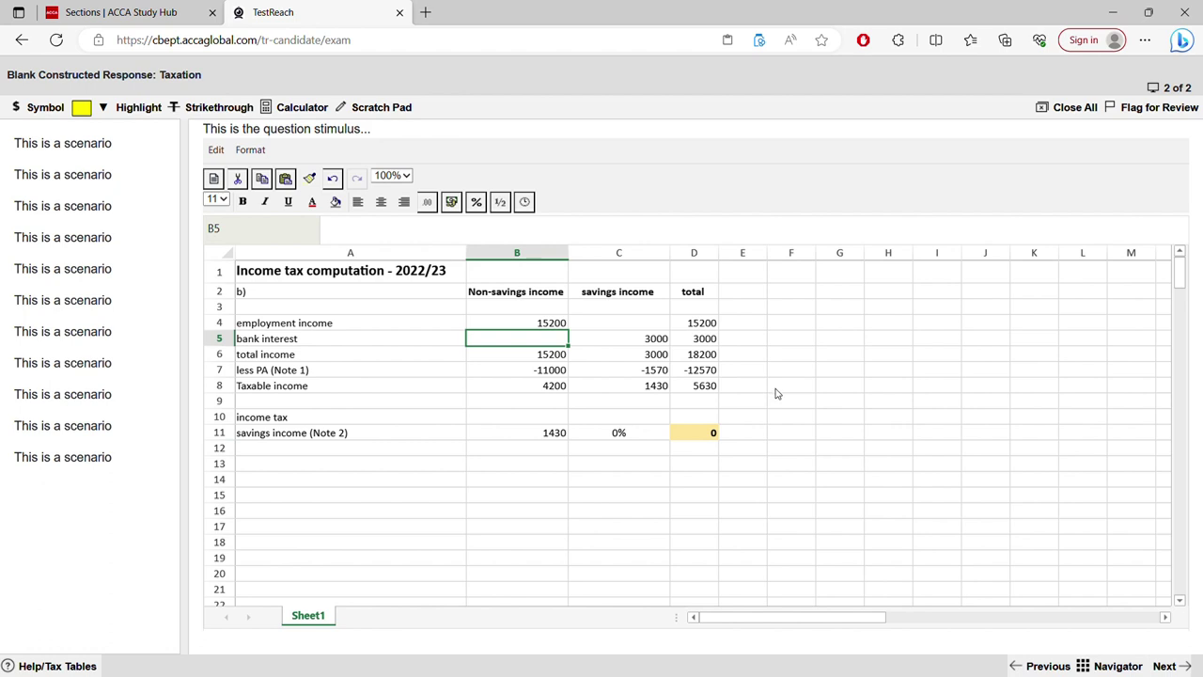
Set the personal allowance against non-savings income in B7 to -12570.
click(703, 322)
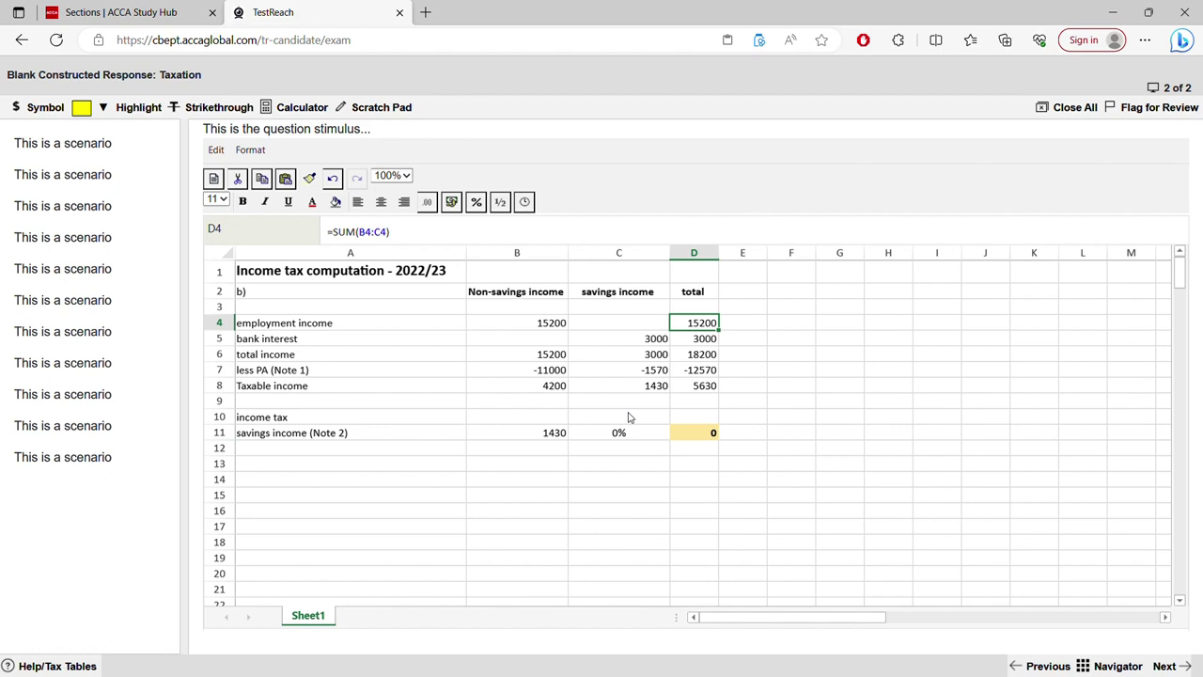
double_click(538, 370)
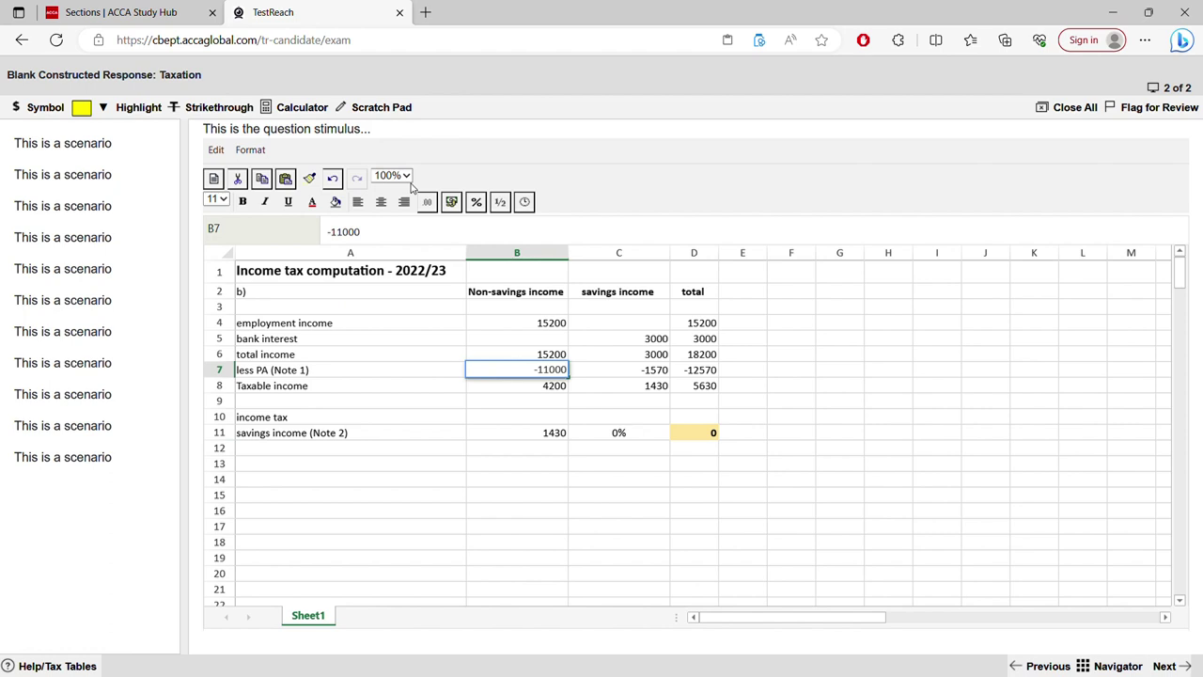
key(BackSpace)
key(BackSpace)
key(BackSpace)
key(BackSpace)
text(2570)
key(Return)
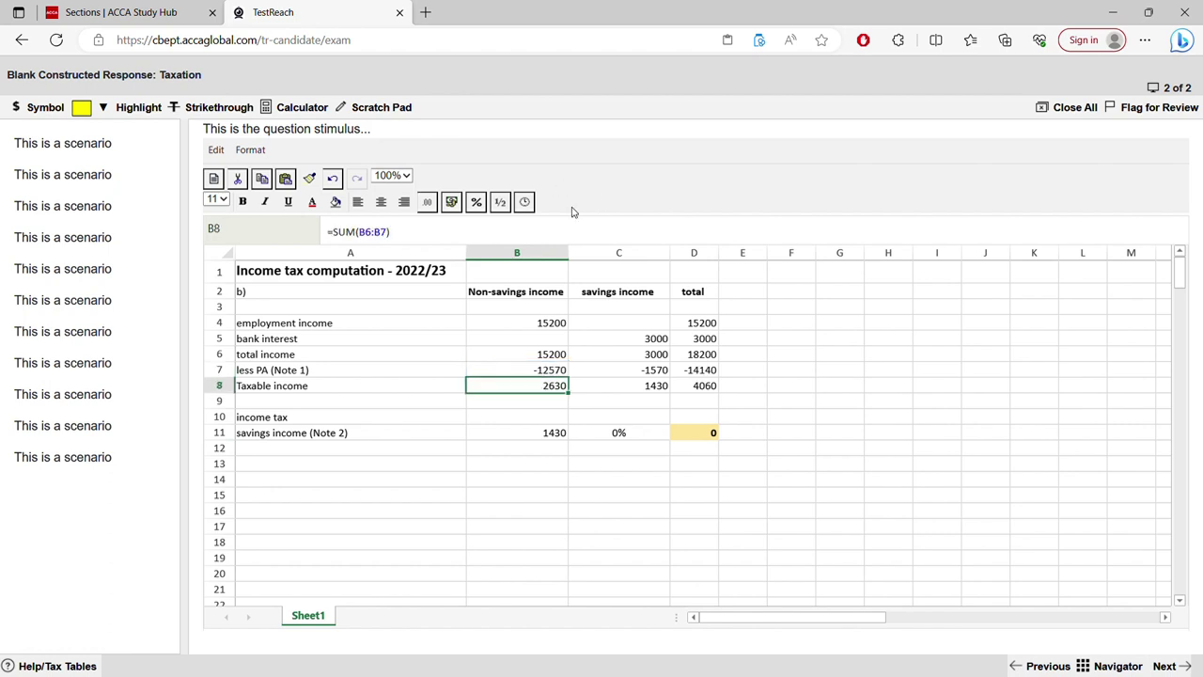
Clear the personal allowance against savings income in C7 and check the formulas in the taxable income row.
click(660, 372)
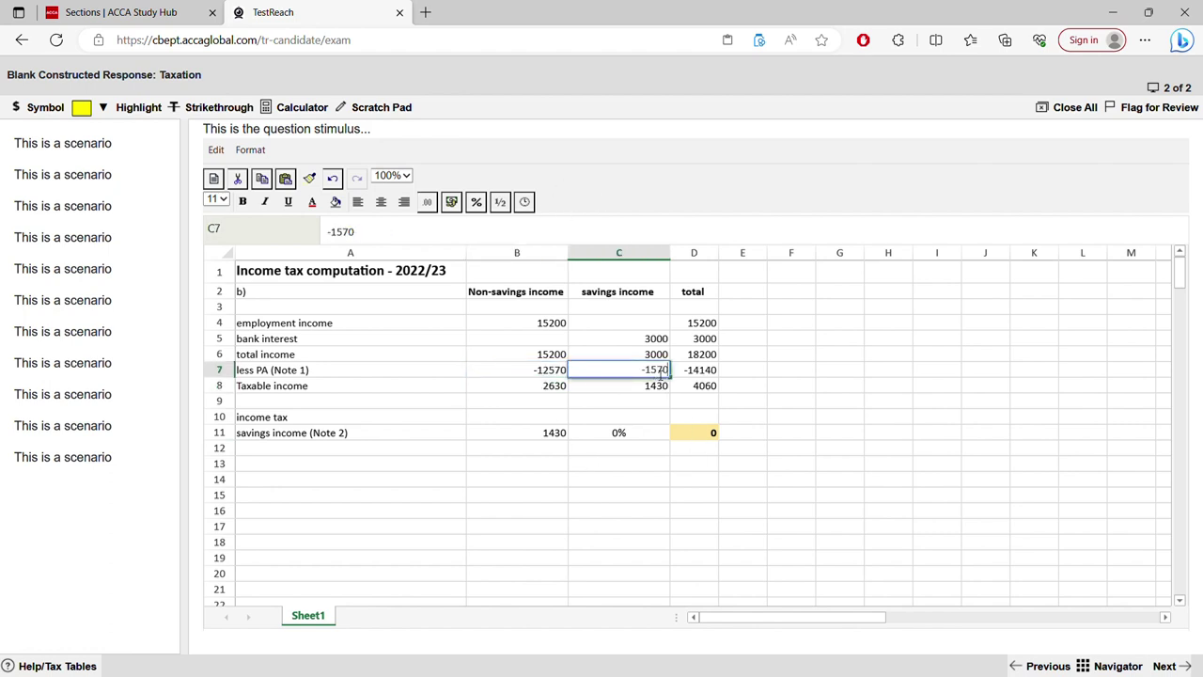
key(BackSpace)
key(BackSpace)
key(BackSpace)
key(BackSpace)
key(BackSpace)
key(Return)
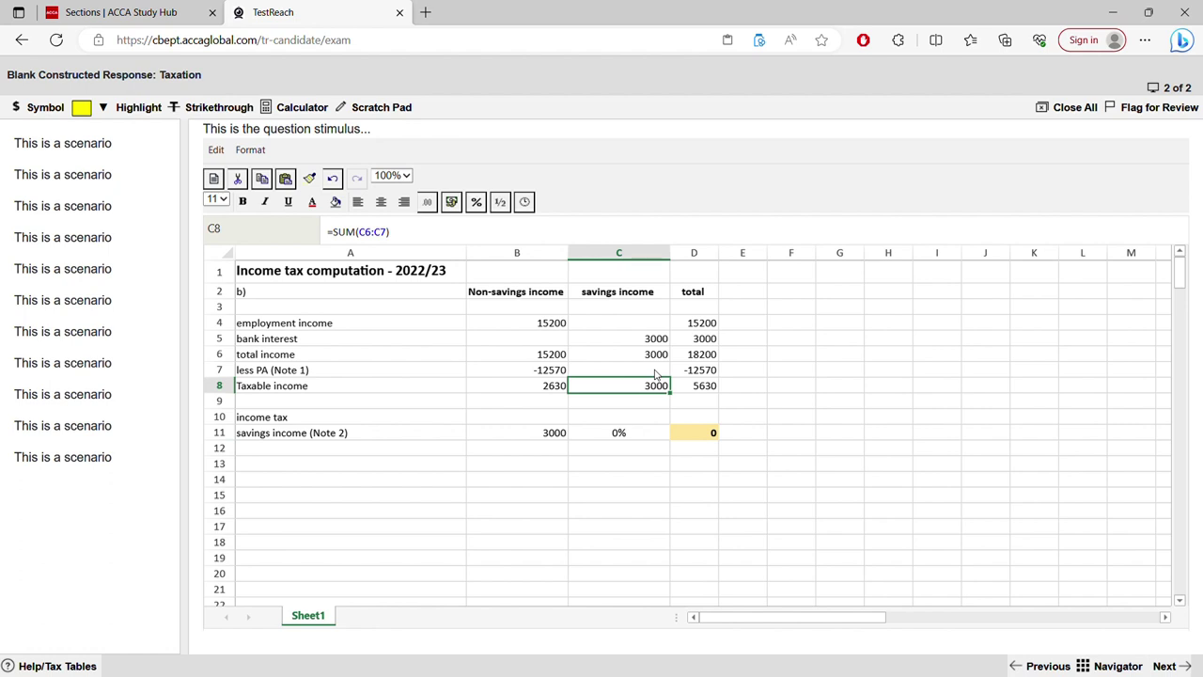
click(712, 387)
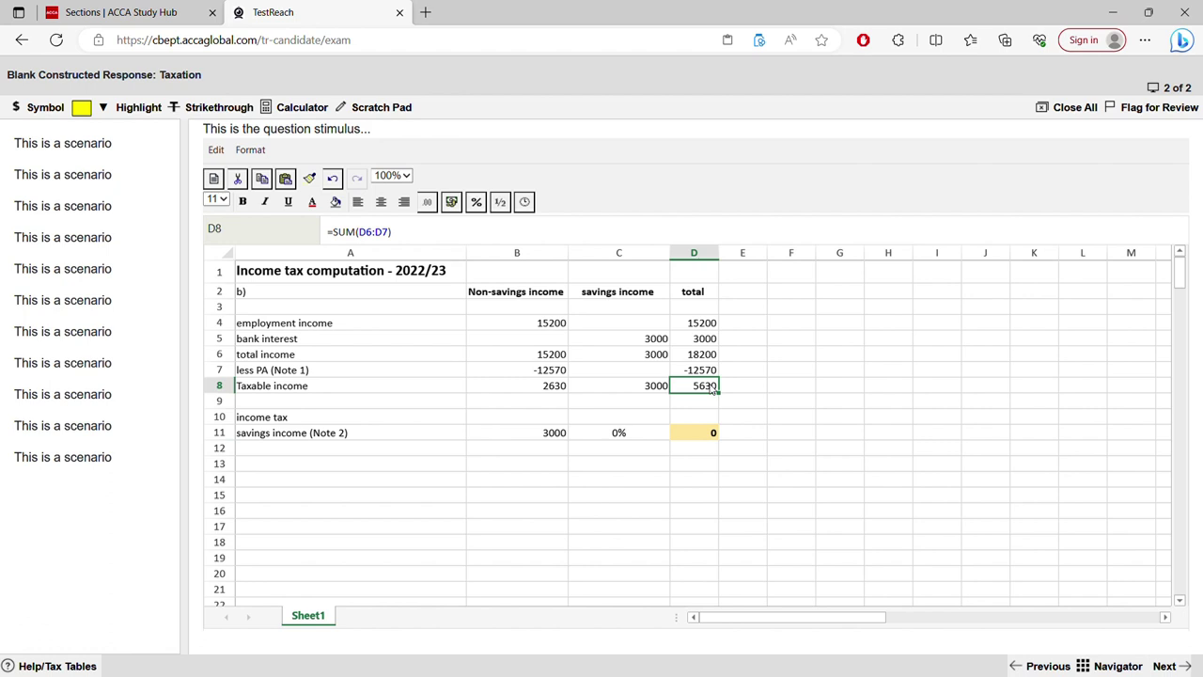
click(545, 389)
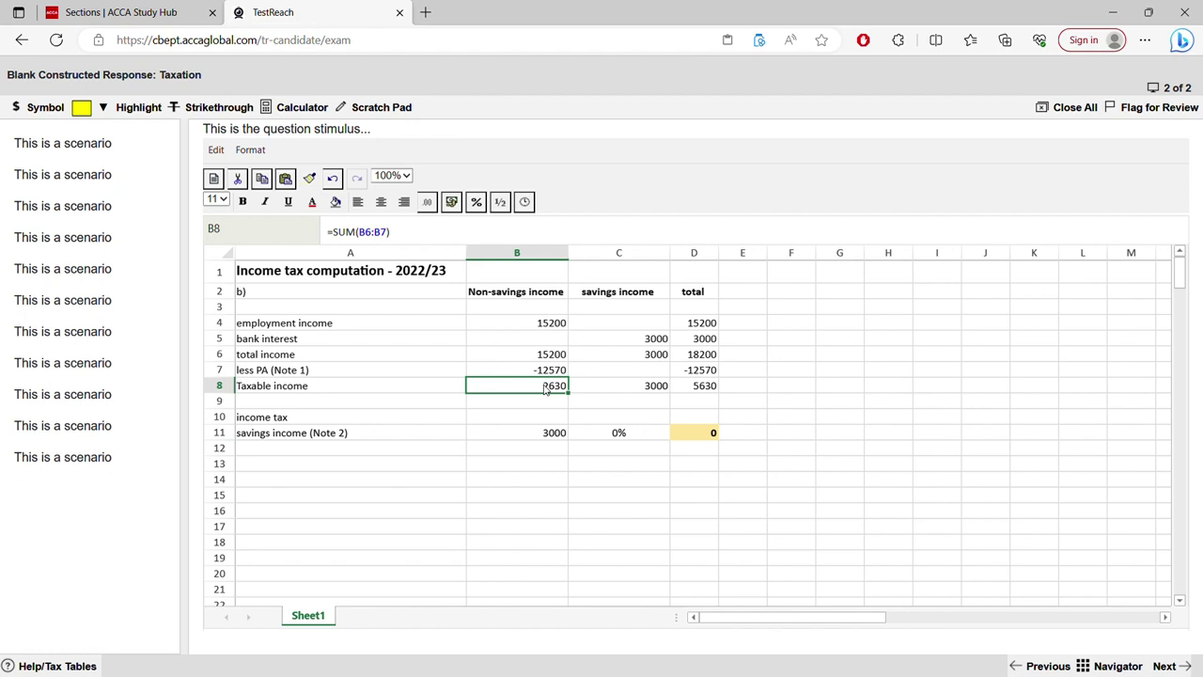
click(598, 390)
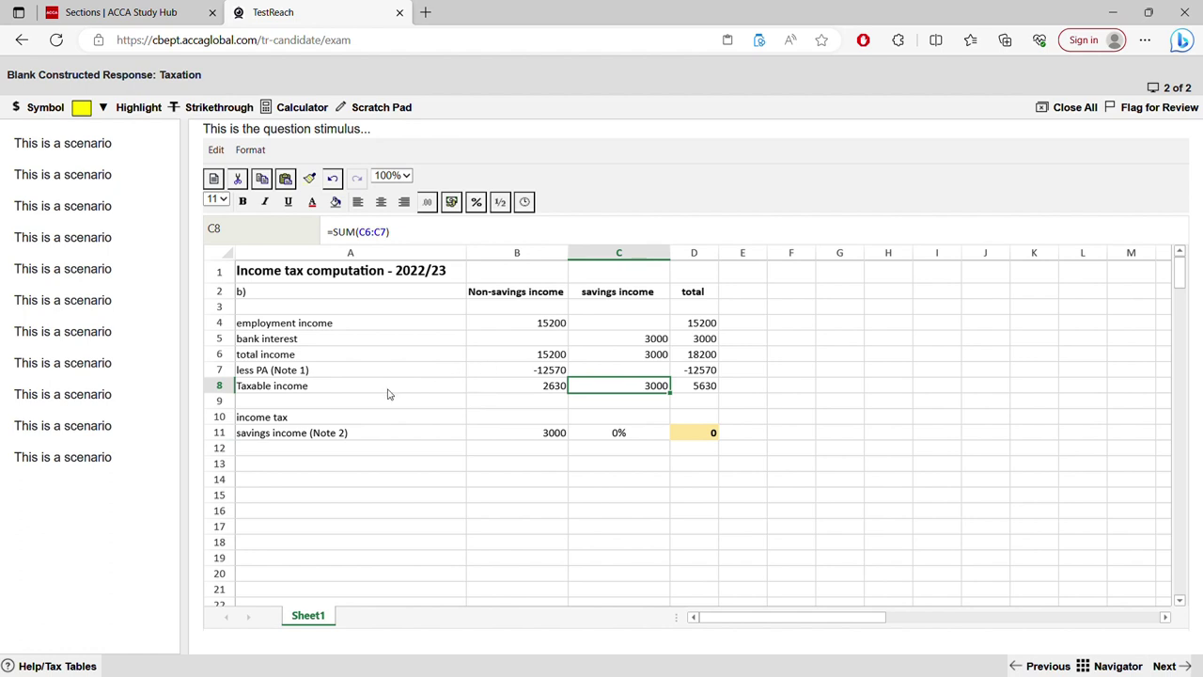
Replace the label in A11 with "non saving basic rate".
double_click(290, 435)
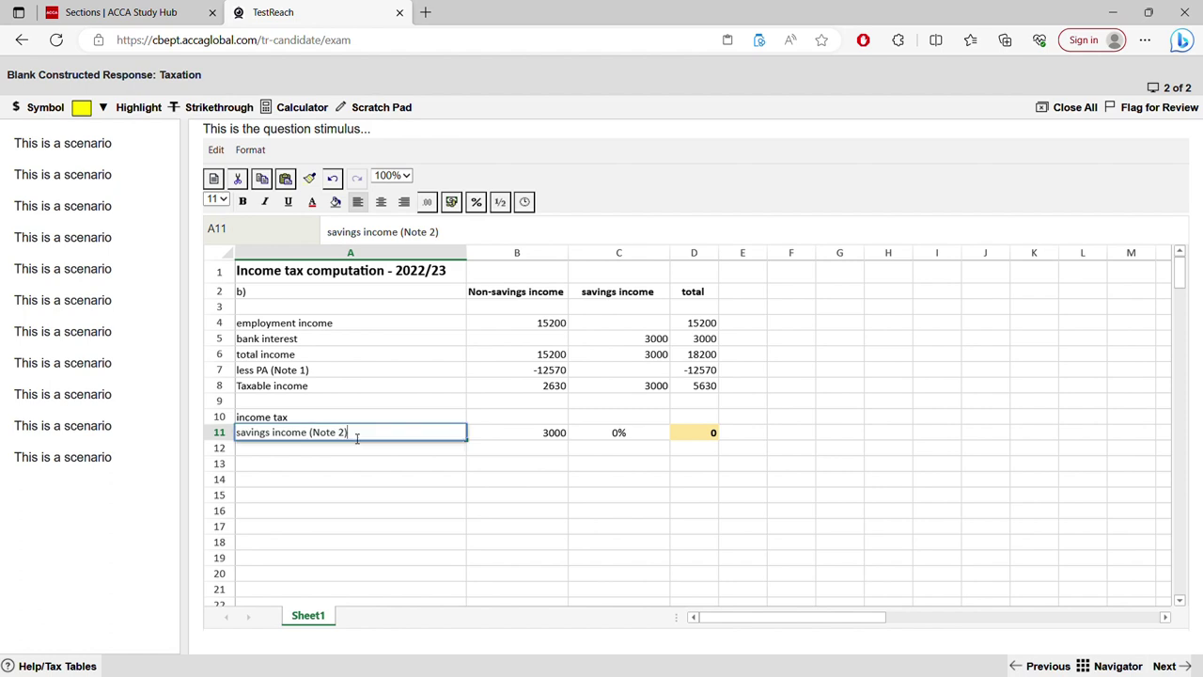
key(ctrl+a)
text(non )
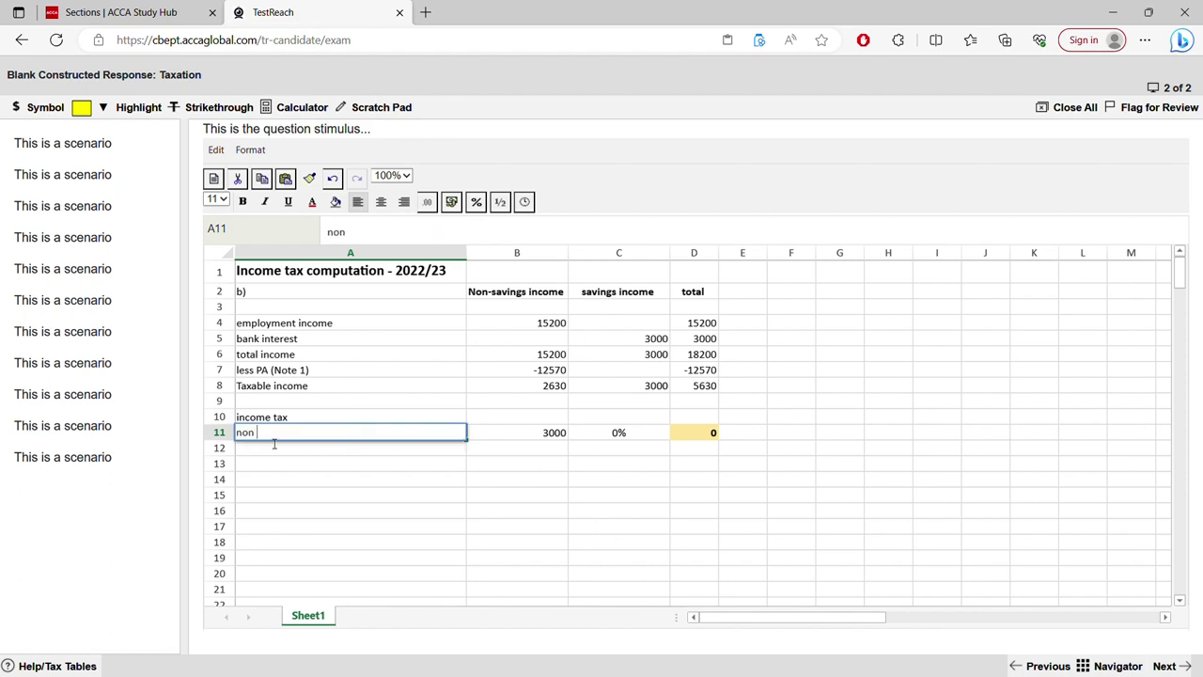
text(saving basi rate)
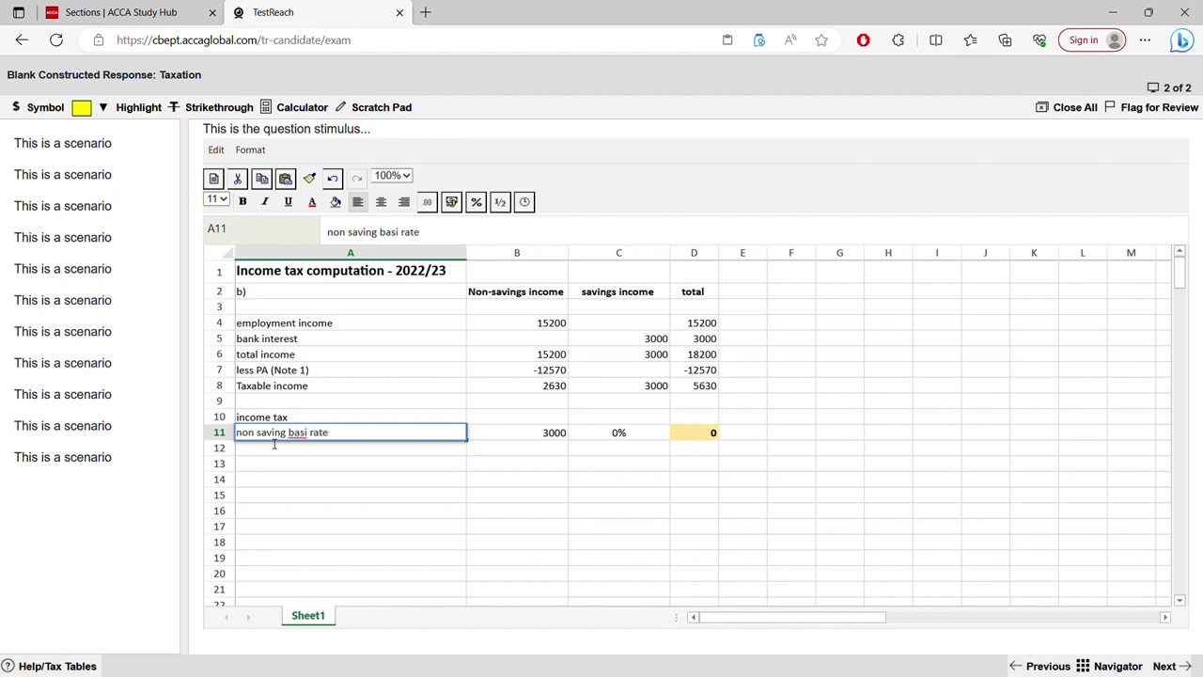
click(311, 440)
text(c)
Clear the savings income formula from B11 in the non-savings basic rate row.
double_click(508, 434)
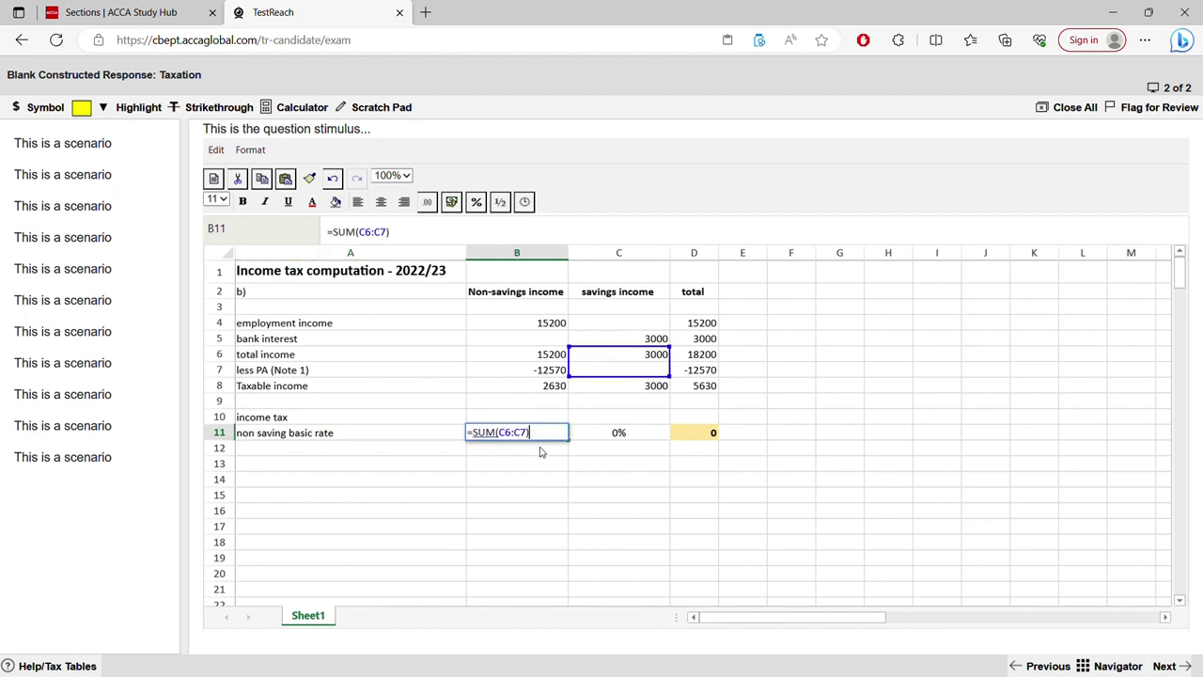
key(Return)
click(554, 434)
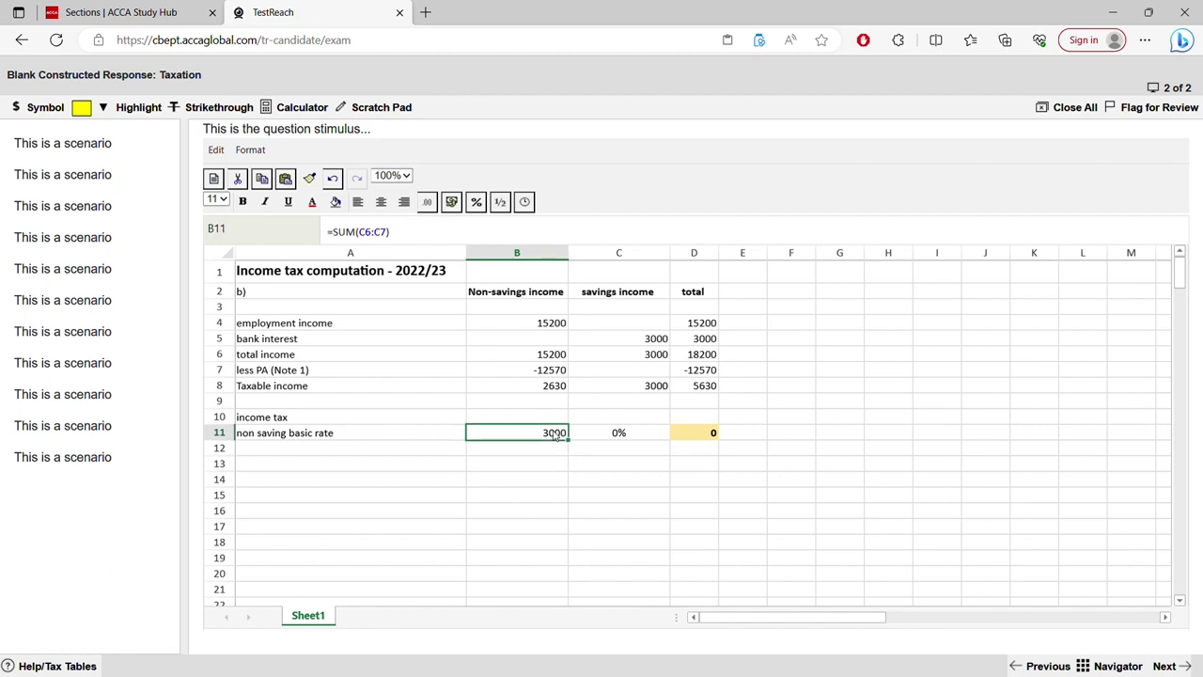
double_click(555, 434)
key(ctrl+a)
key(Delete)
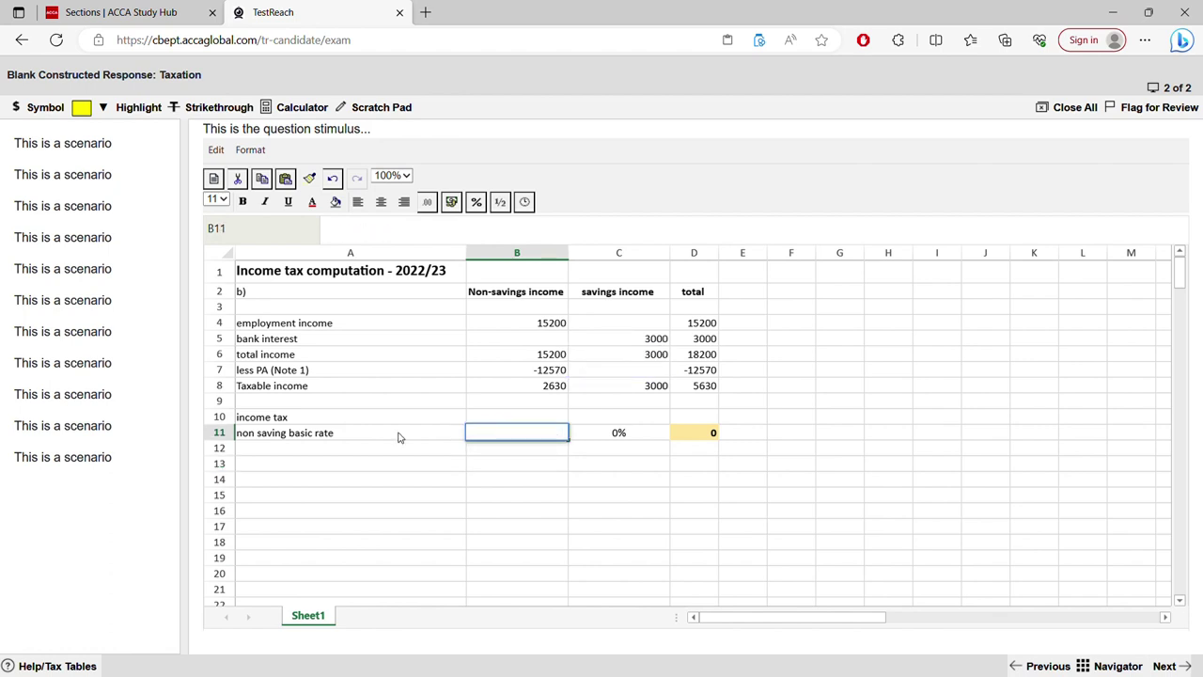
Copy the non-savings taxable income in B8 into B11 using Paste Special with Formulas.
click(529, 387)
right_click(535, 391)
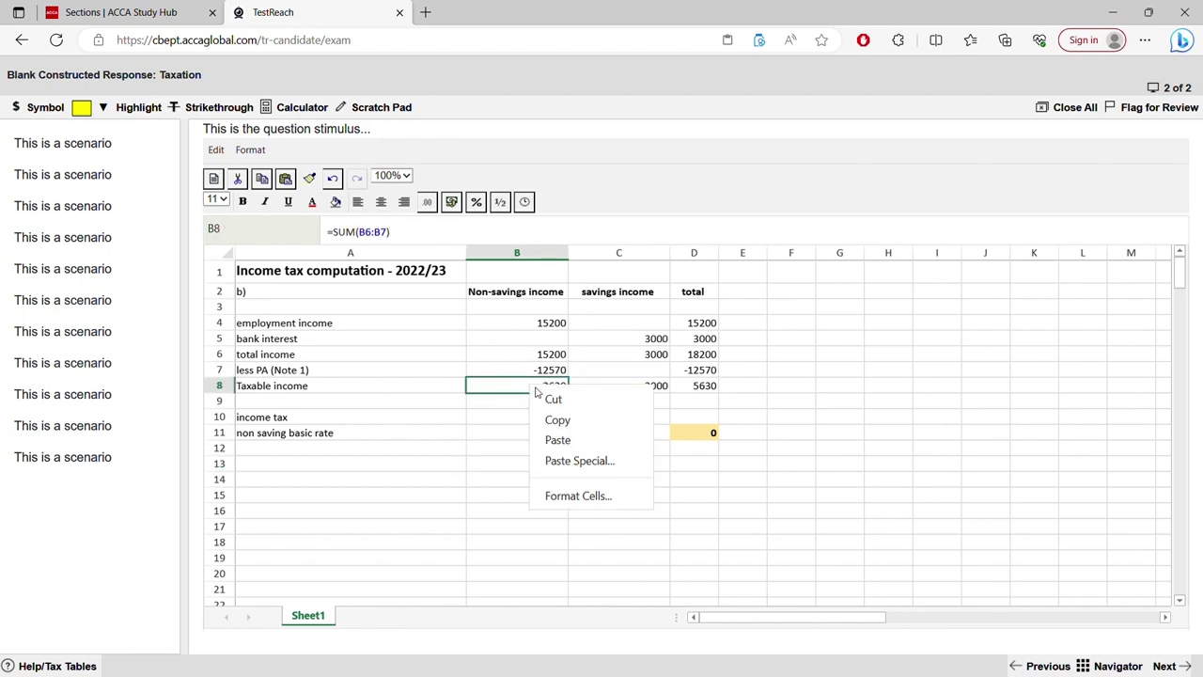
click(556, 420)
click(518, 432)
right_click(517, 434)
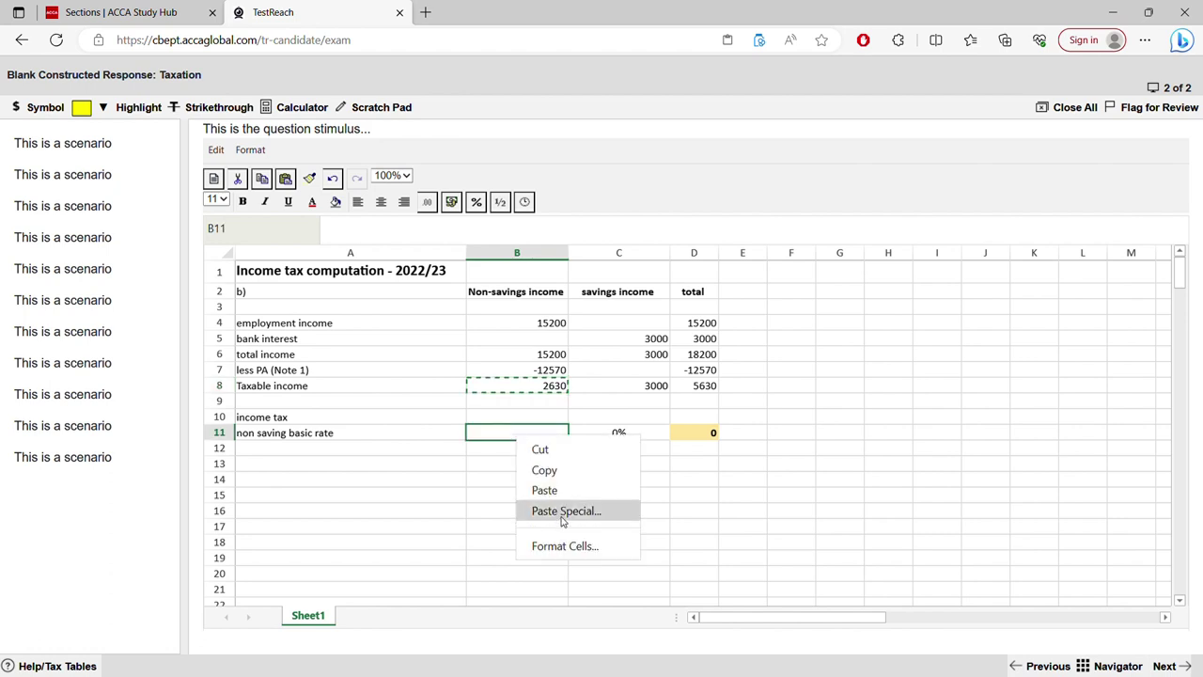
click(562, 518)
click(604, 388)
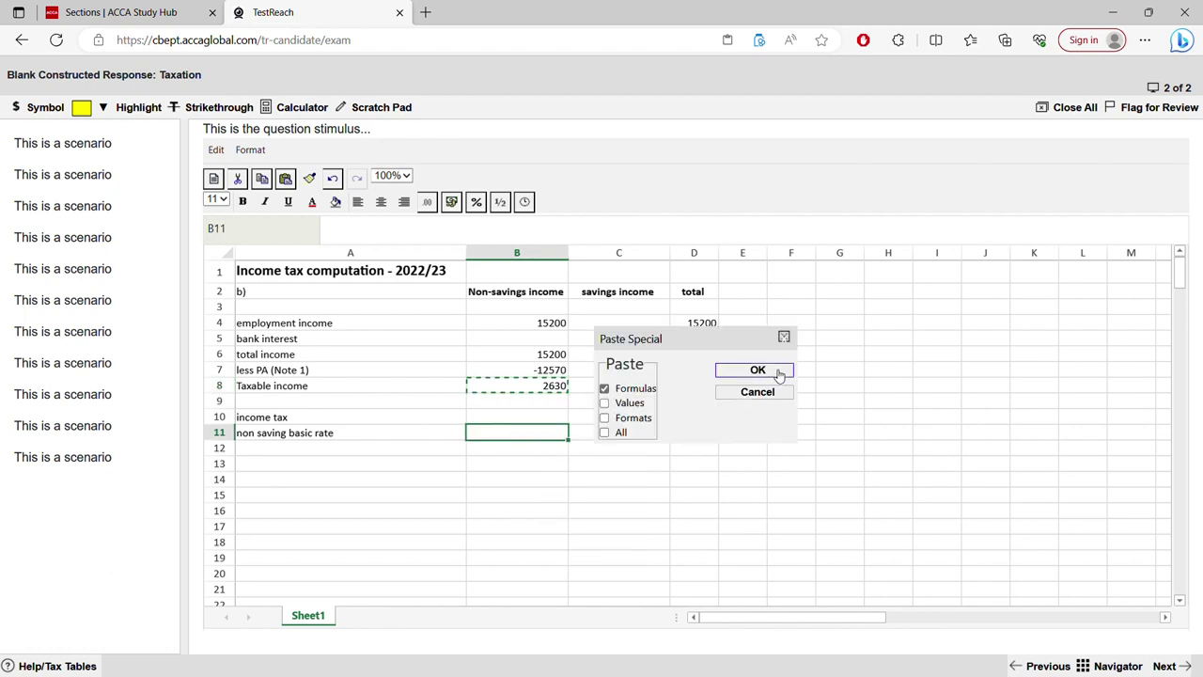
click(778, 371)
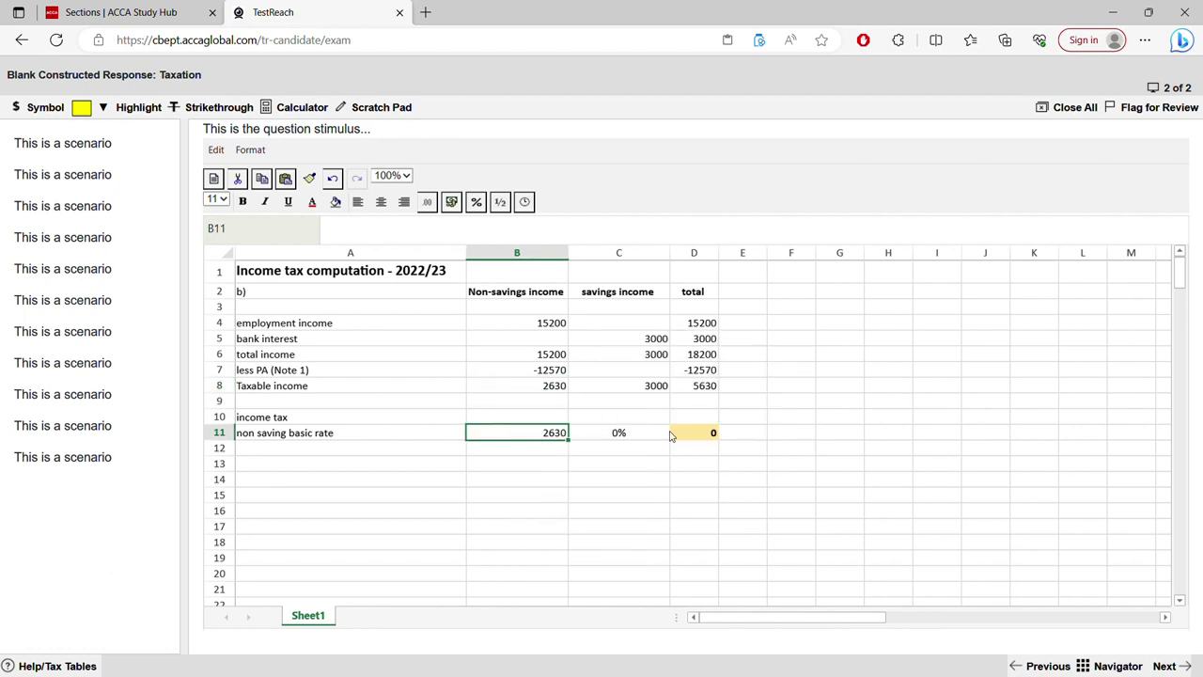
Set the tax rate for non-savings income in C11 to 20%.
click(623, 434)
key(BackSpace)
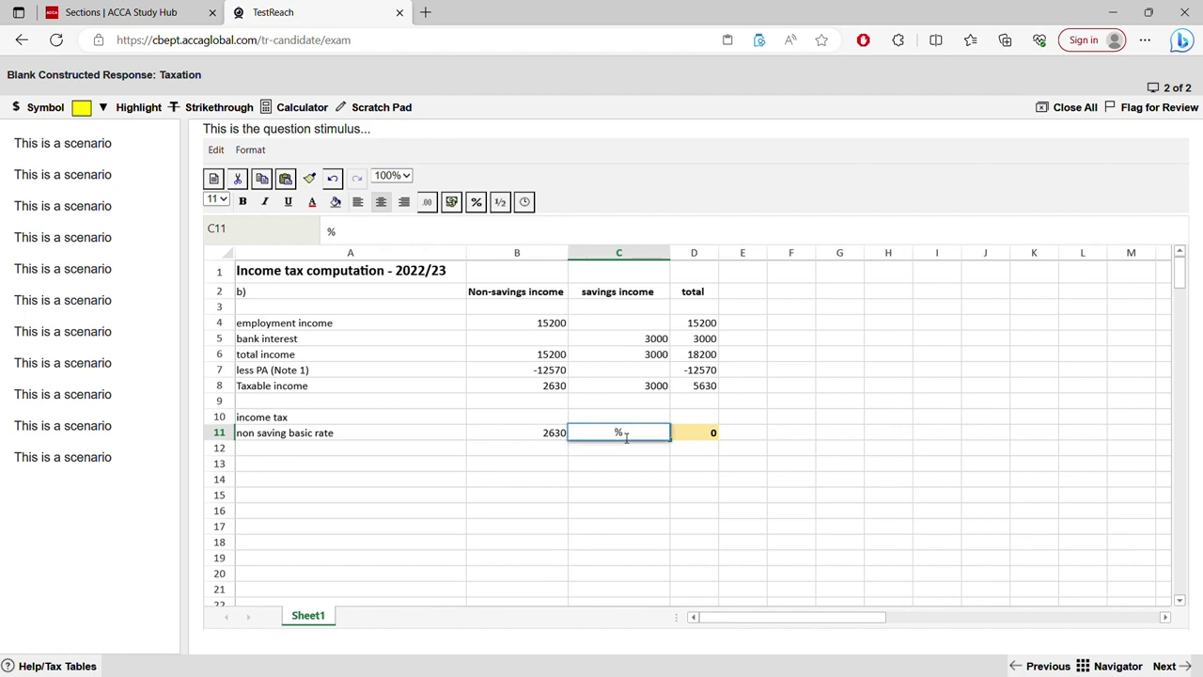
text(20)
key(Return)
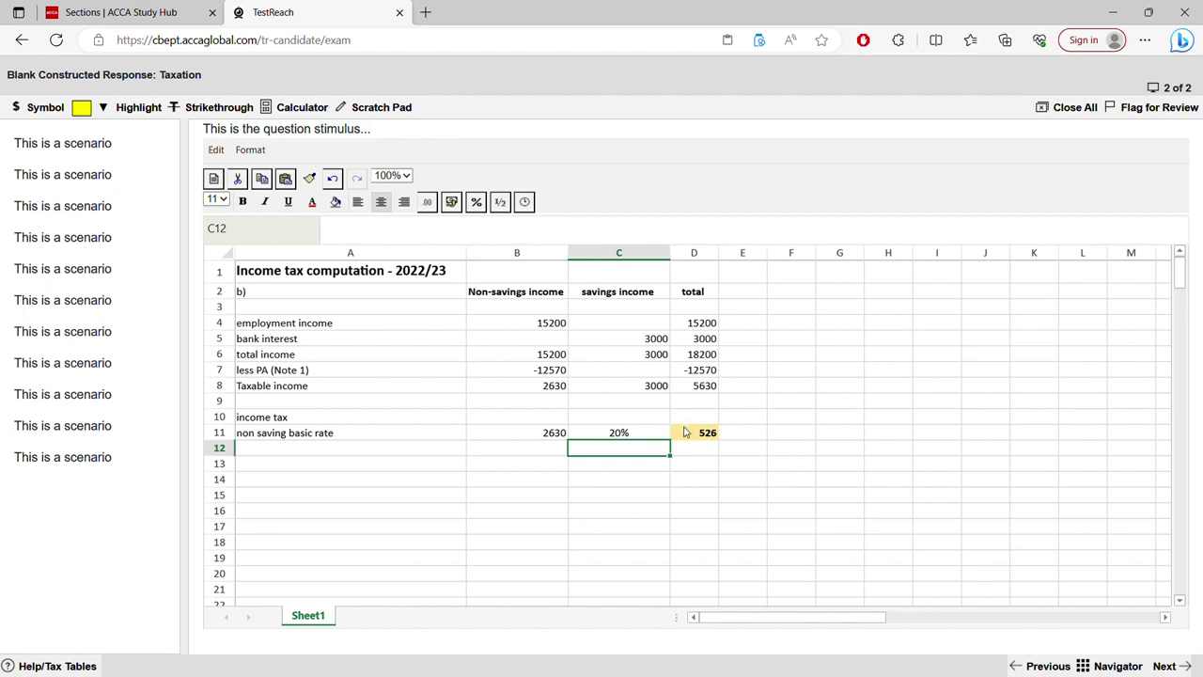
Enter 5000 in B13 and compute the remaining starting rate band in B12 with =B13-B11.
click(393, 453)
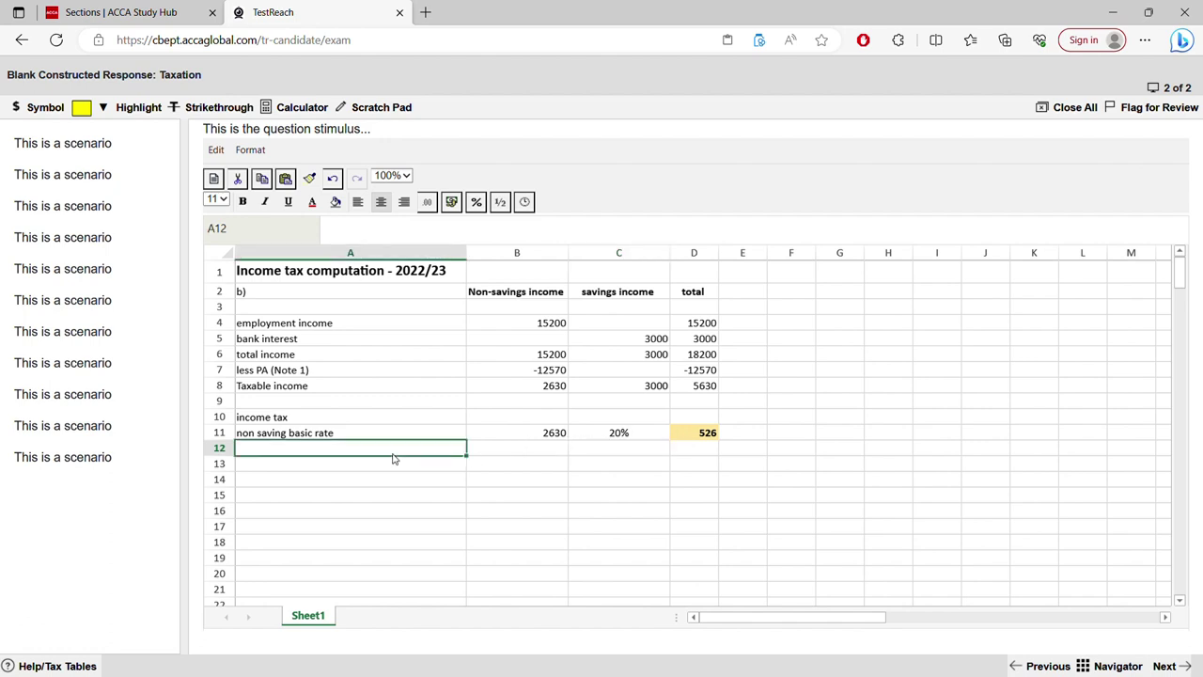
click(554, 470)
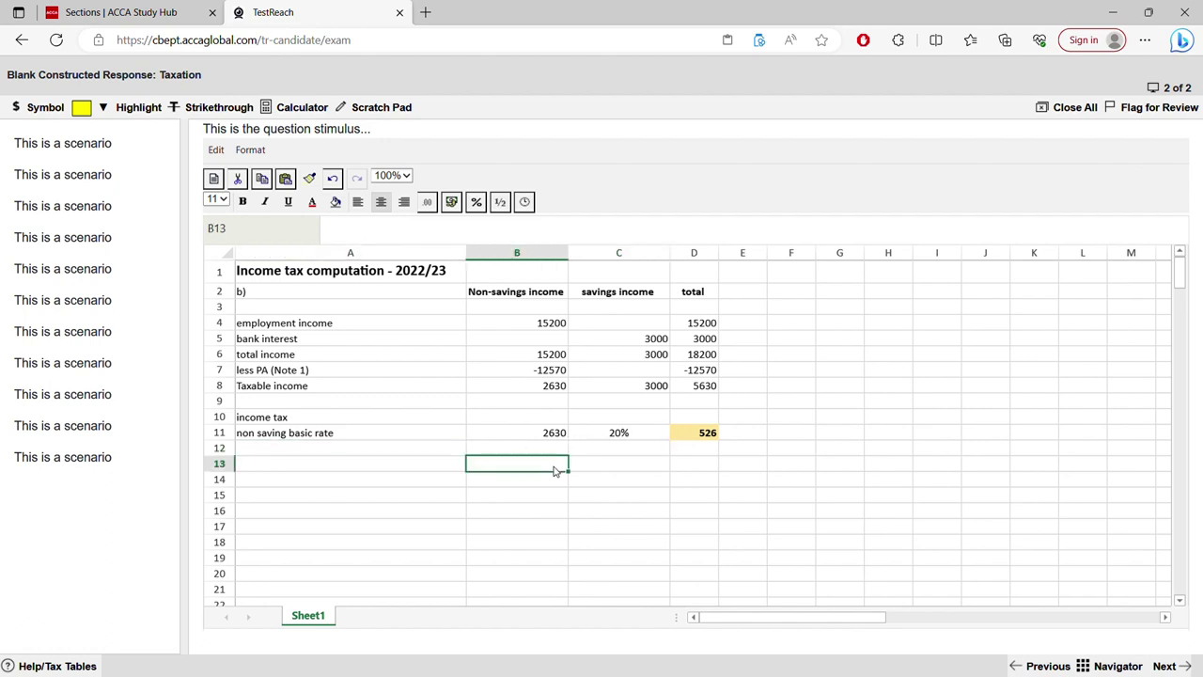
text(5000)
key(Up)
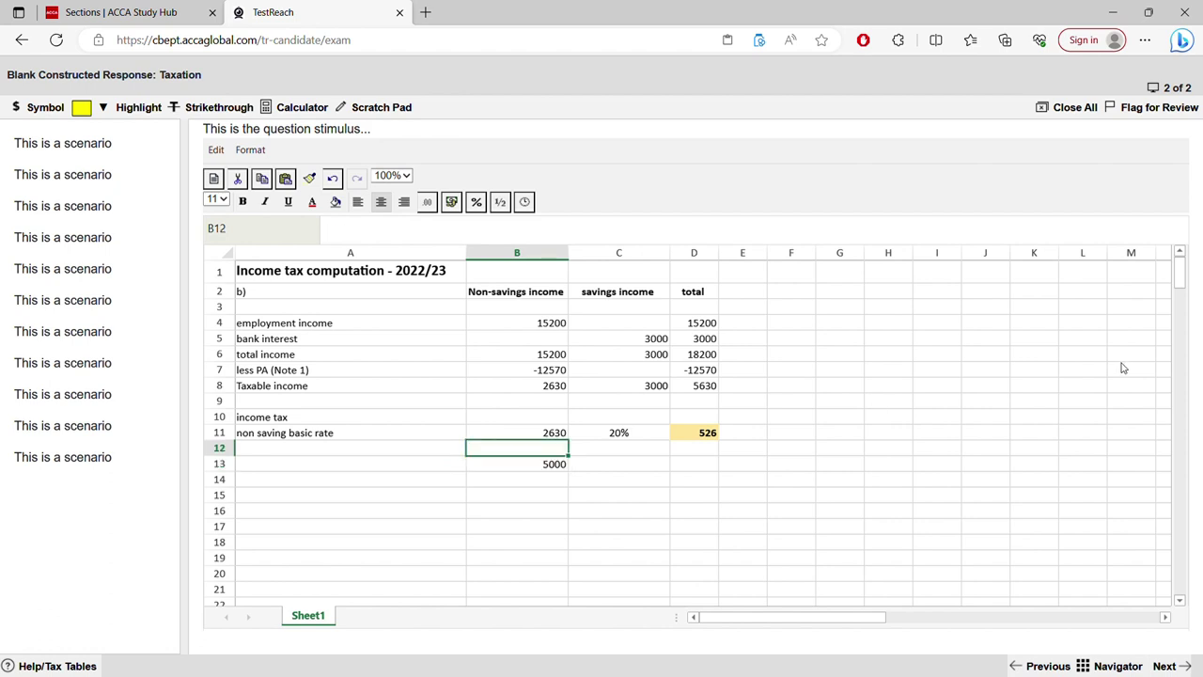
text(=)
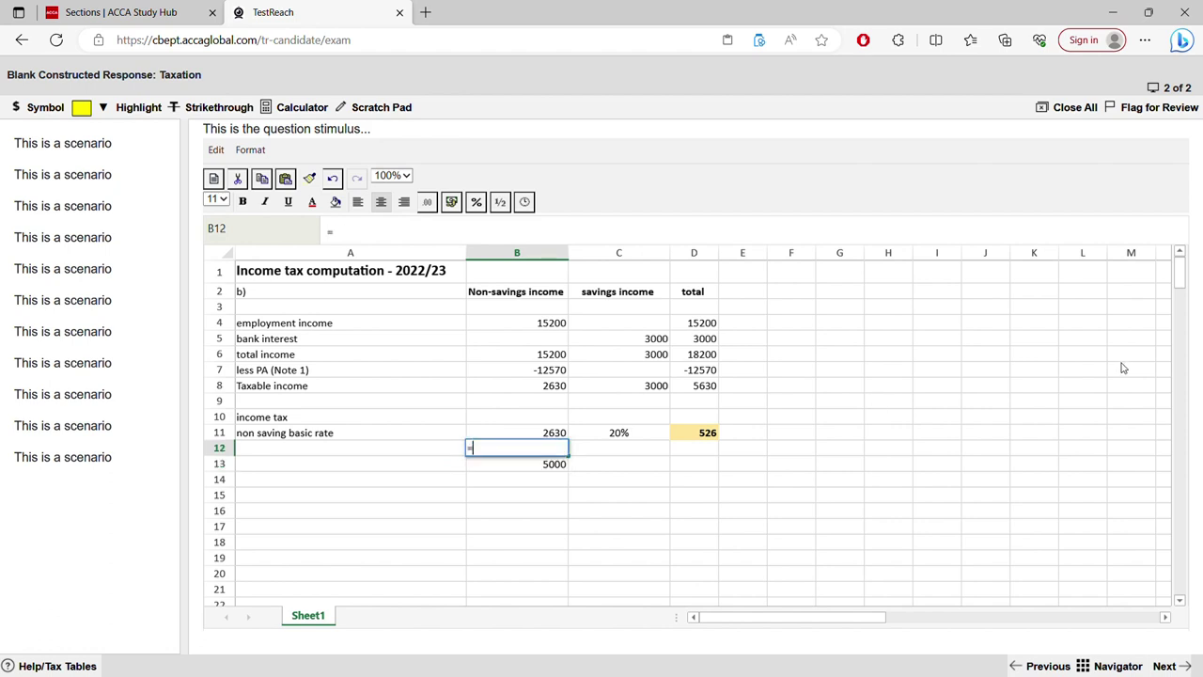
click(545, 470)
text(-)
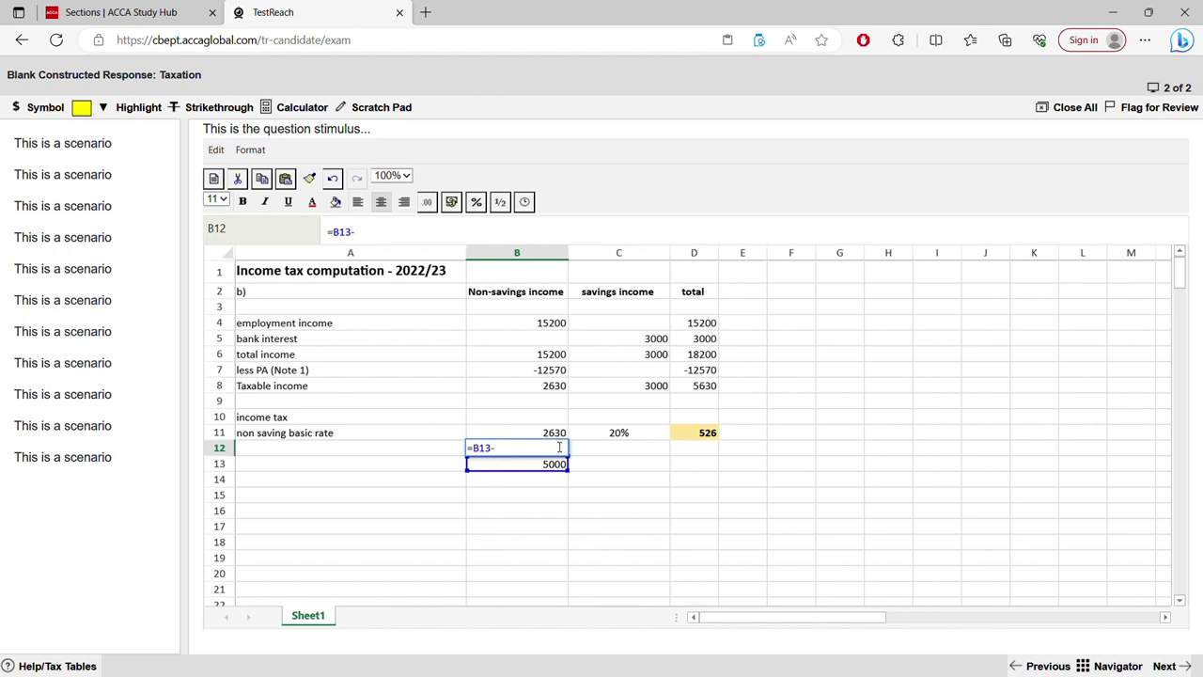
click(561, 437)
key(Return)
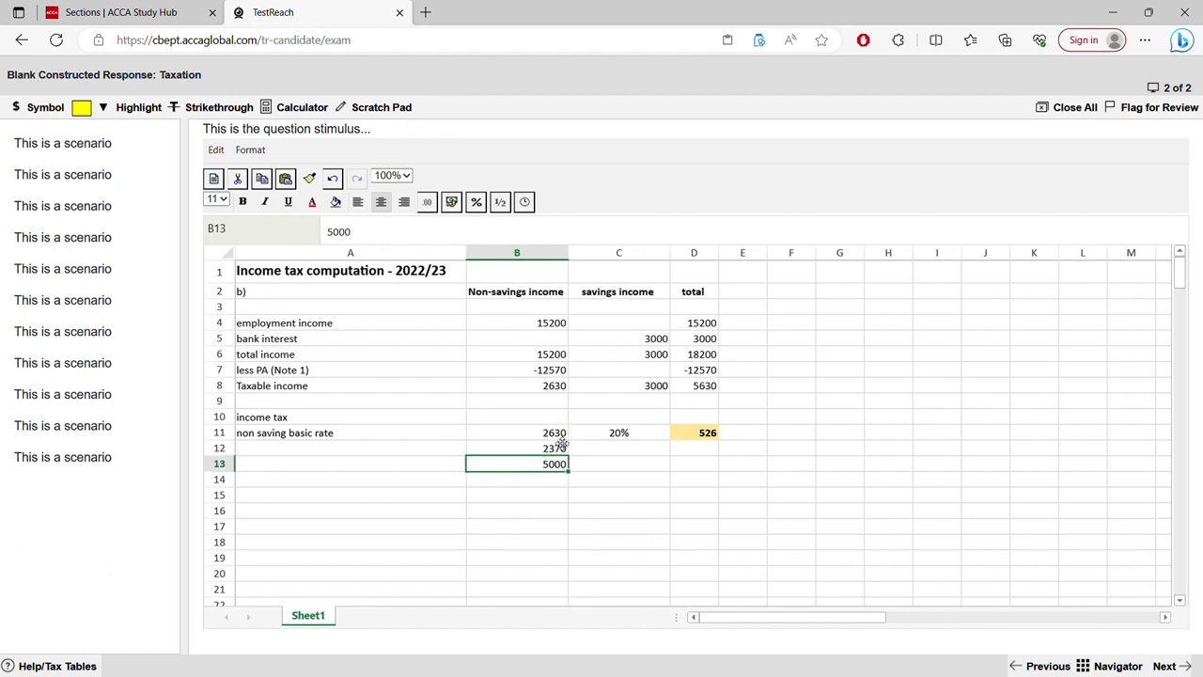
Label the row in A12 "savings - starting rate".
click(434, 453)
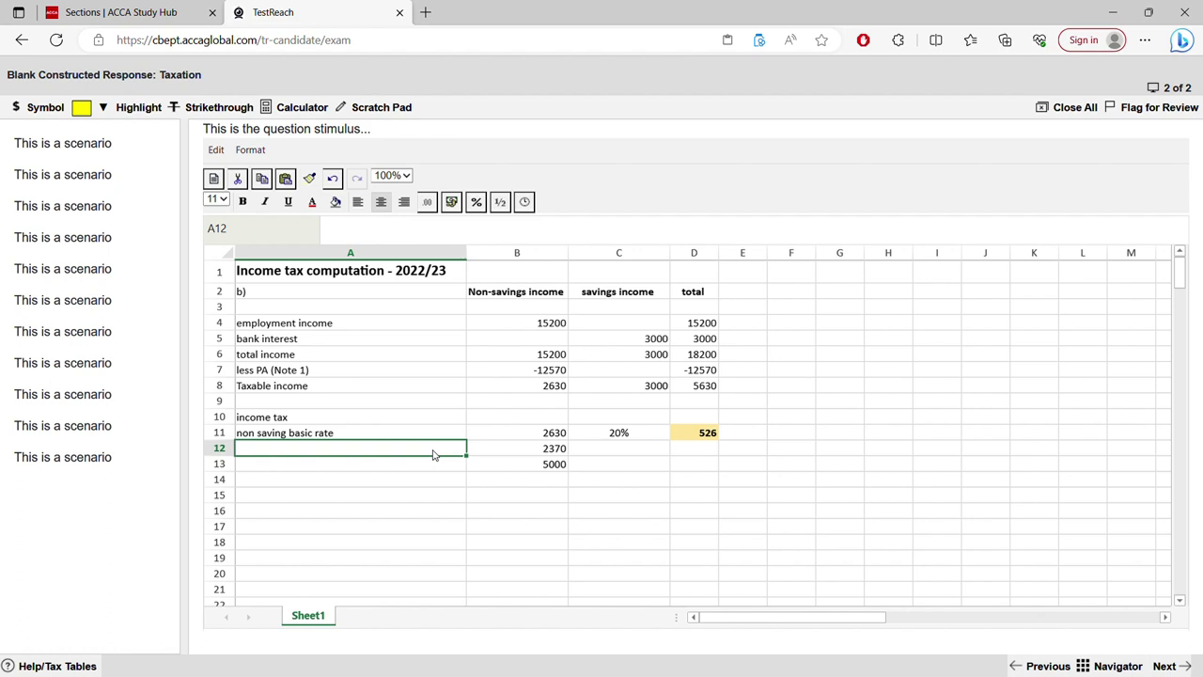
text(savings)
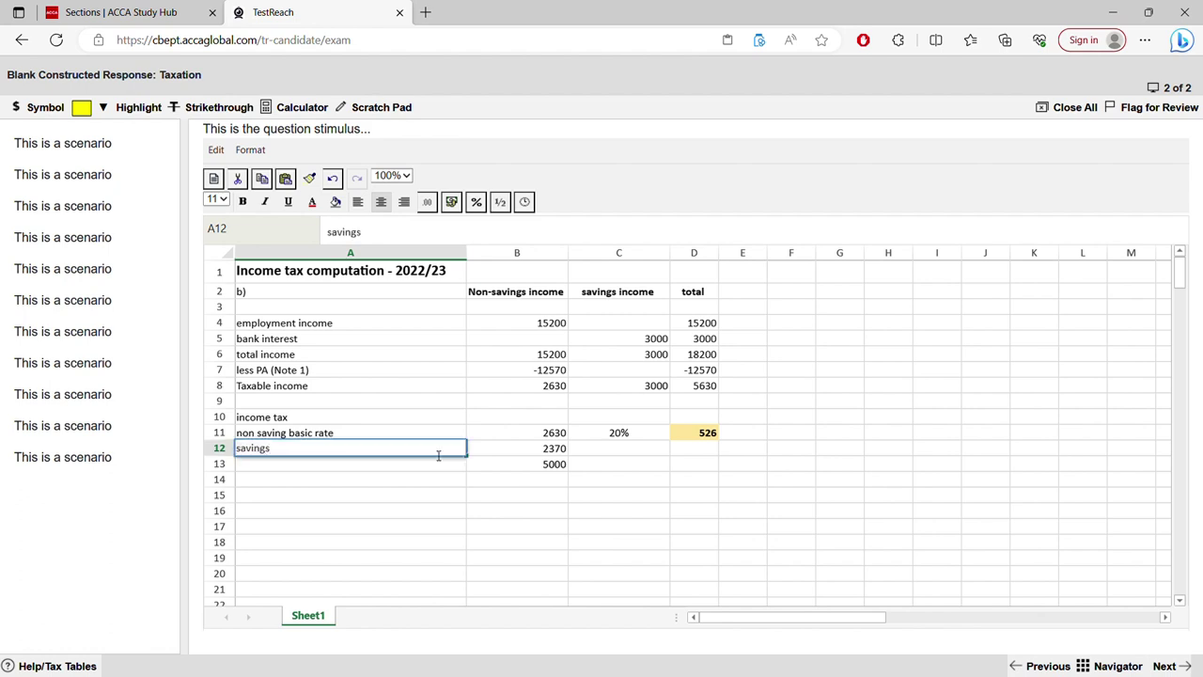
text( - starting rate)
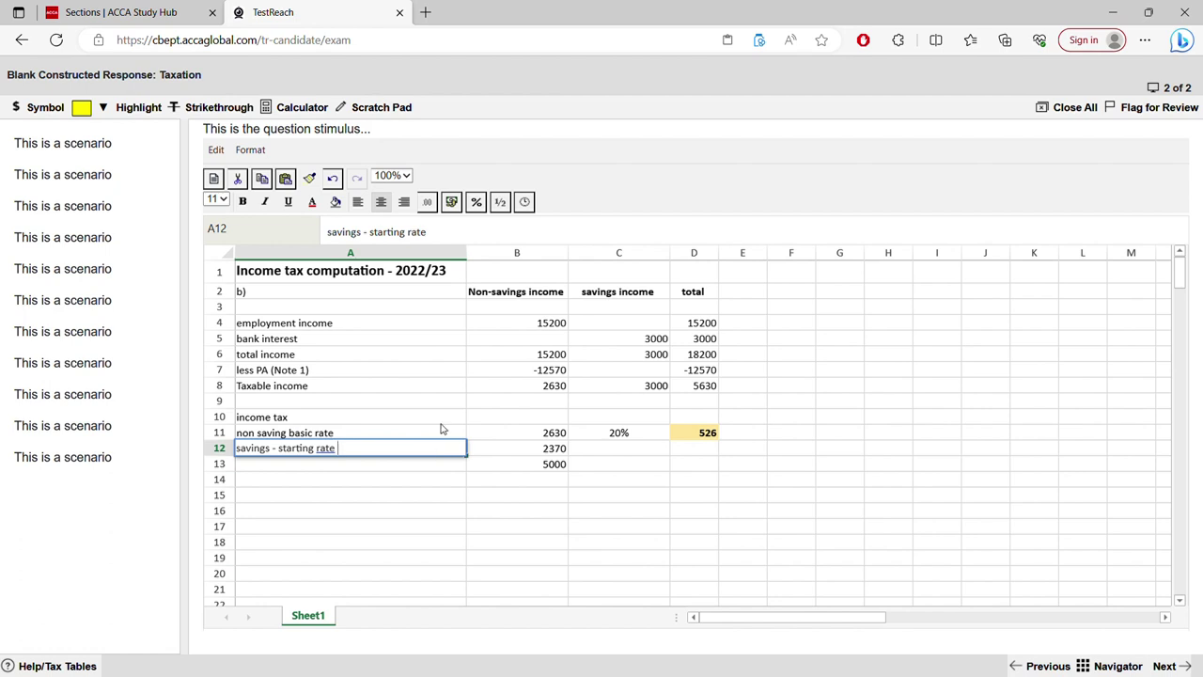
Remove the "(Note 1)" reference from the personal allowance label in A7.
double_click(333, 374)
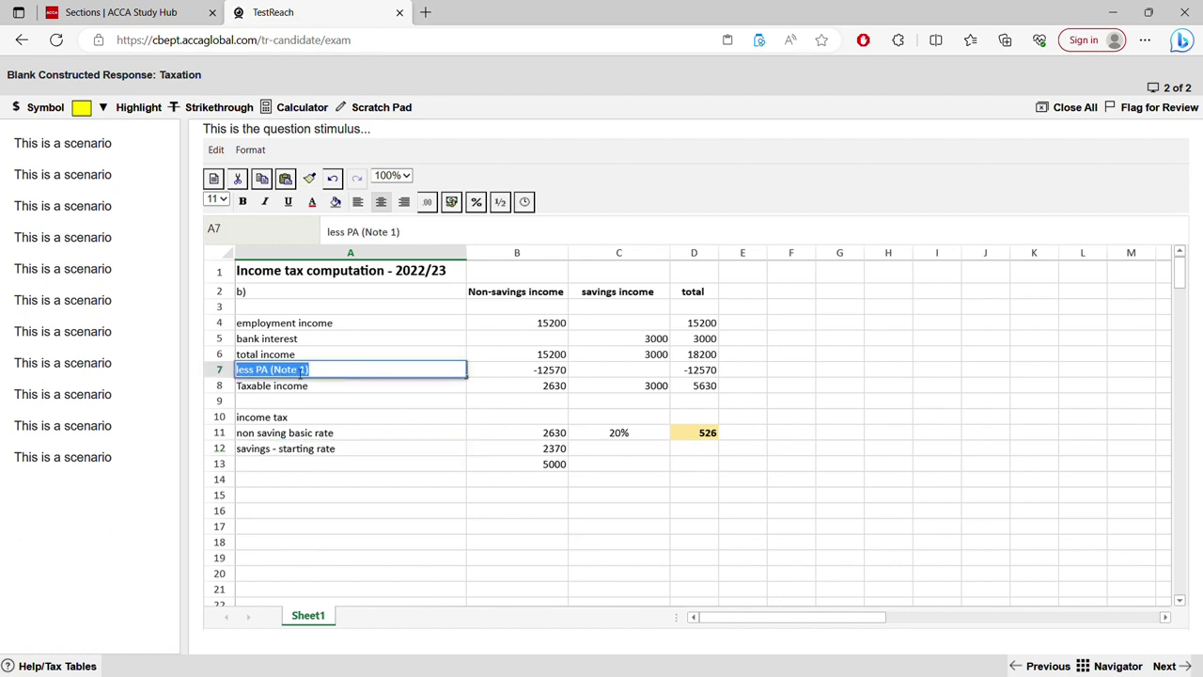
click(319, 372)
key(BackSpace)
key(BackSpace)
key(BackSpace)
key(BackSpace)
key(BackSpace)
key(BackSpace)
key(BackSpace)
key(BackSpace)
key(BackSpace)
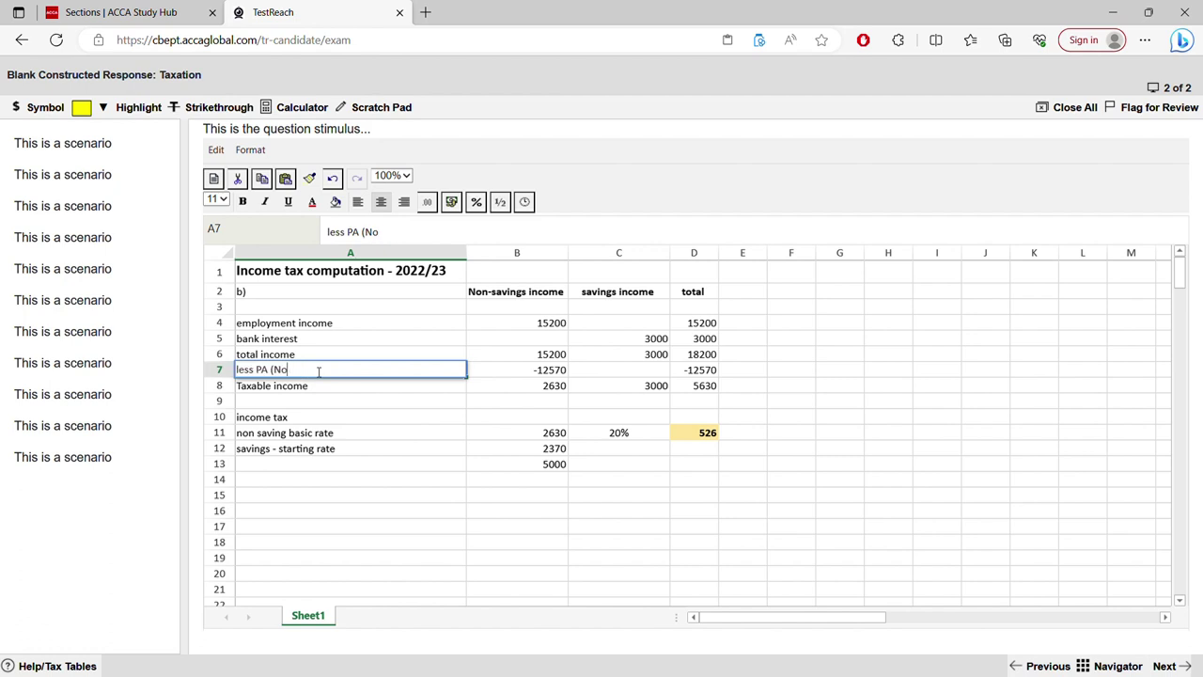
click(407, 481)
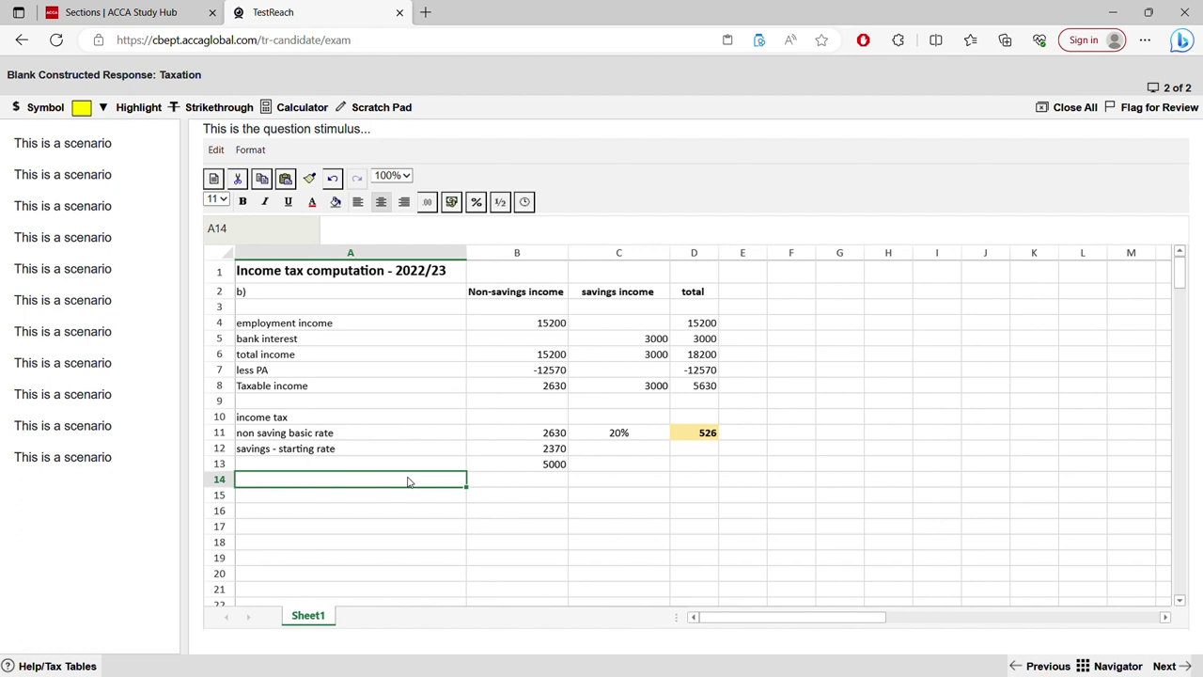
Append an opening parenthesis to the "savings - starting rate" label in A12.
double_click(402, 452)
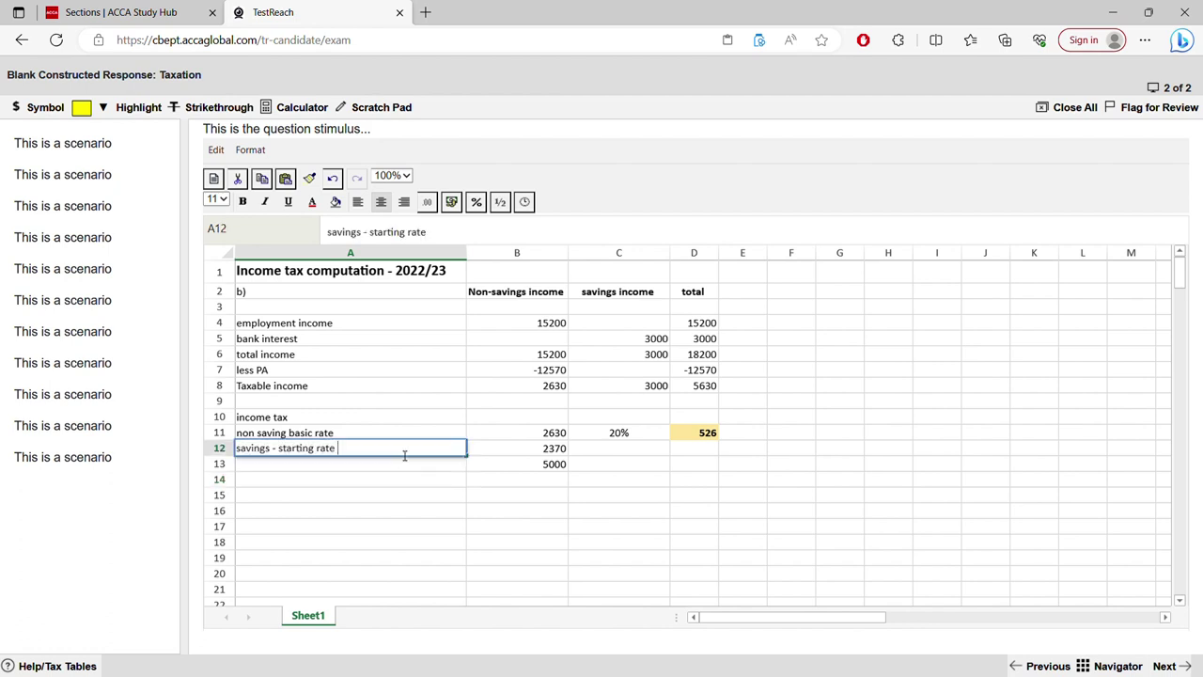
text(()
click(356, 516)
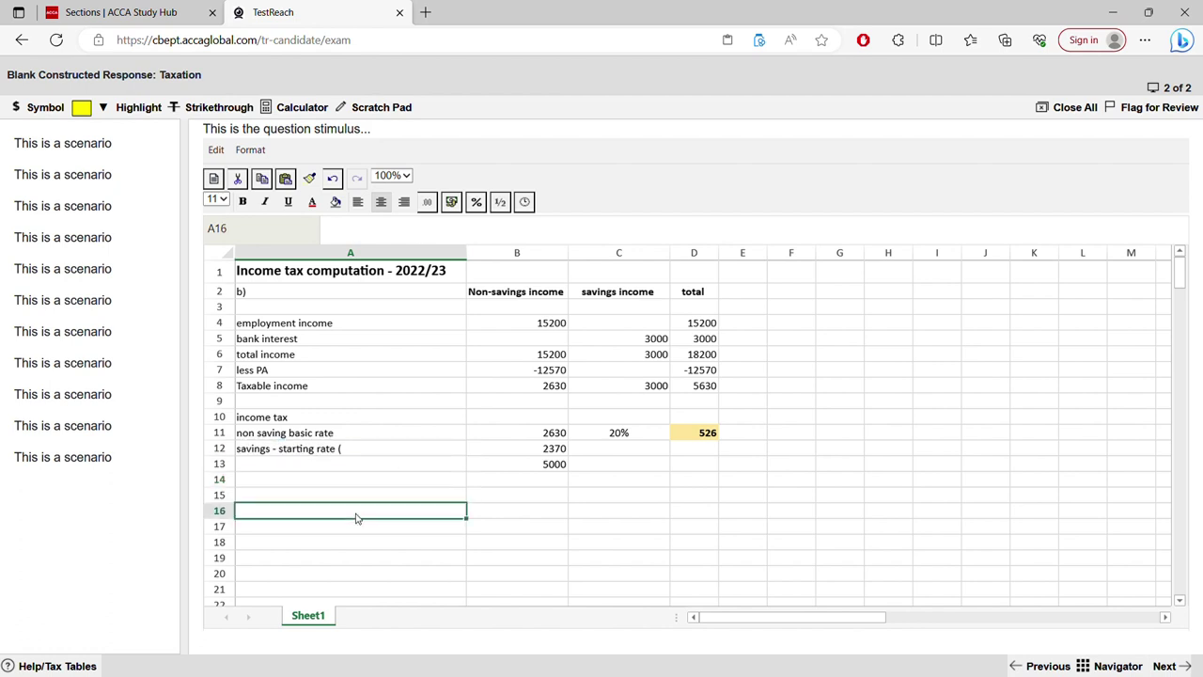
text(ghj)
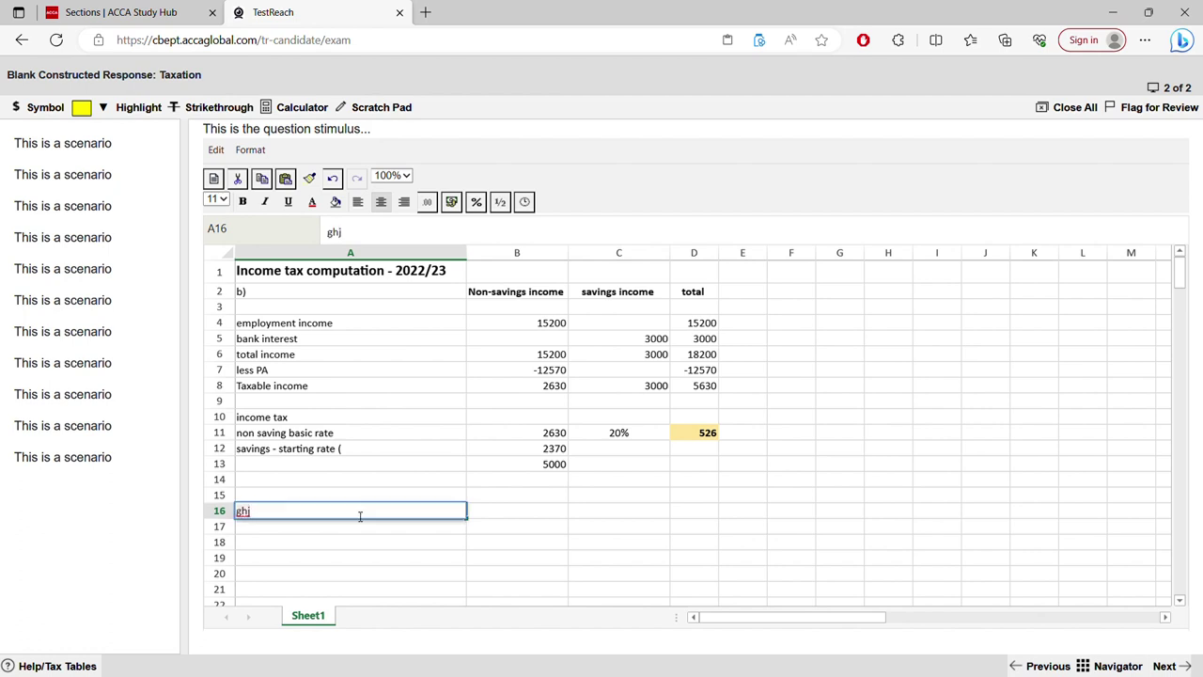
key(BackSpace)
key(BackSpace)
Enter 0 in C12 as the tax rate for savings income in the starting rate band.
click(623, 450)
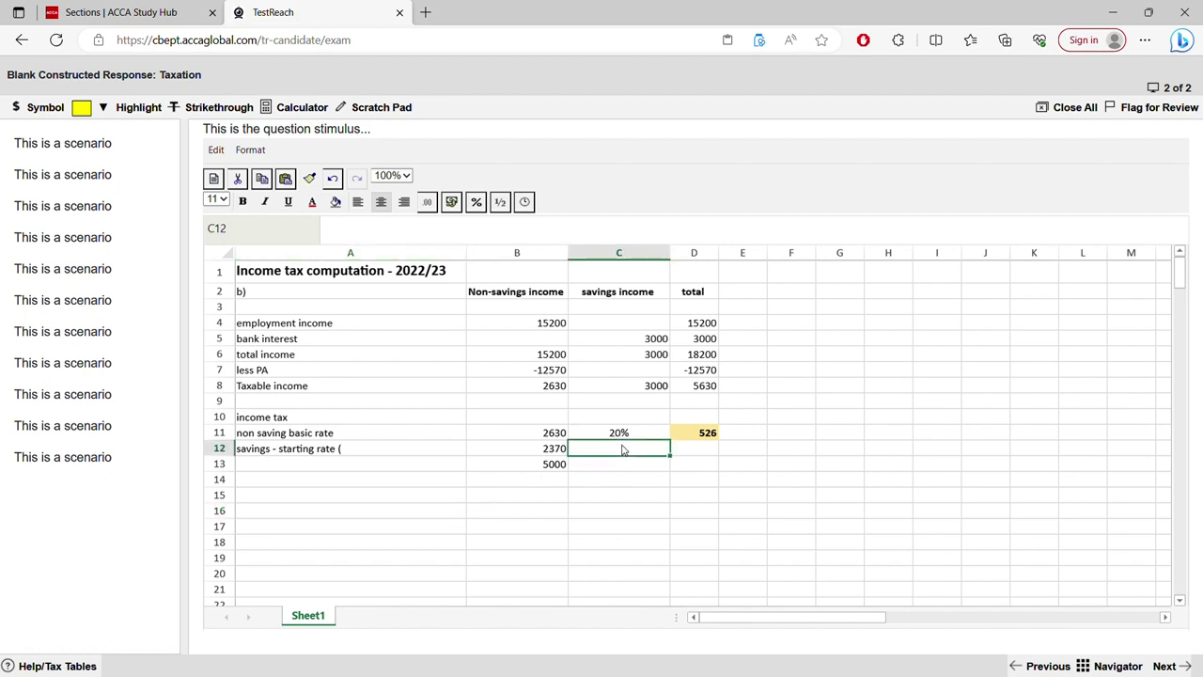
text(0)
click(634, 495)
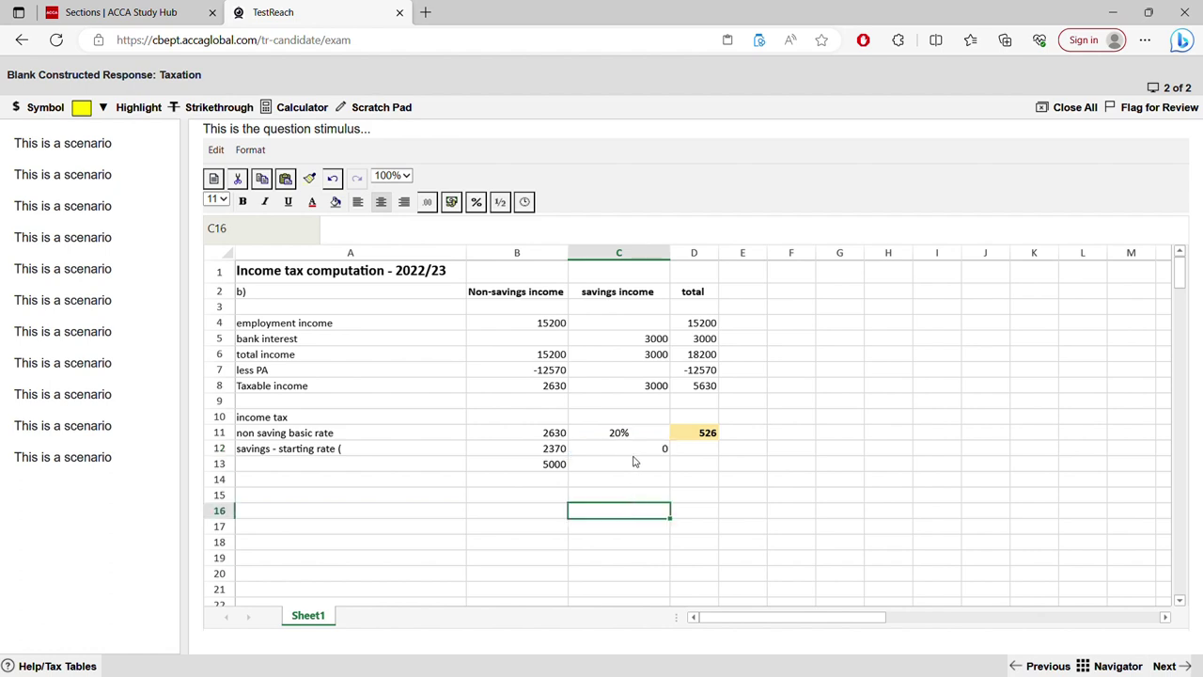
Try to apply a percentage number format to the starting rate in C12.
click(637, 455)
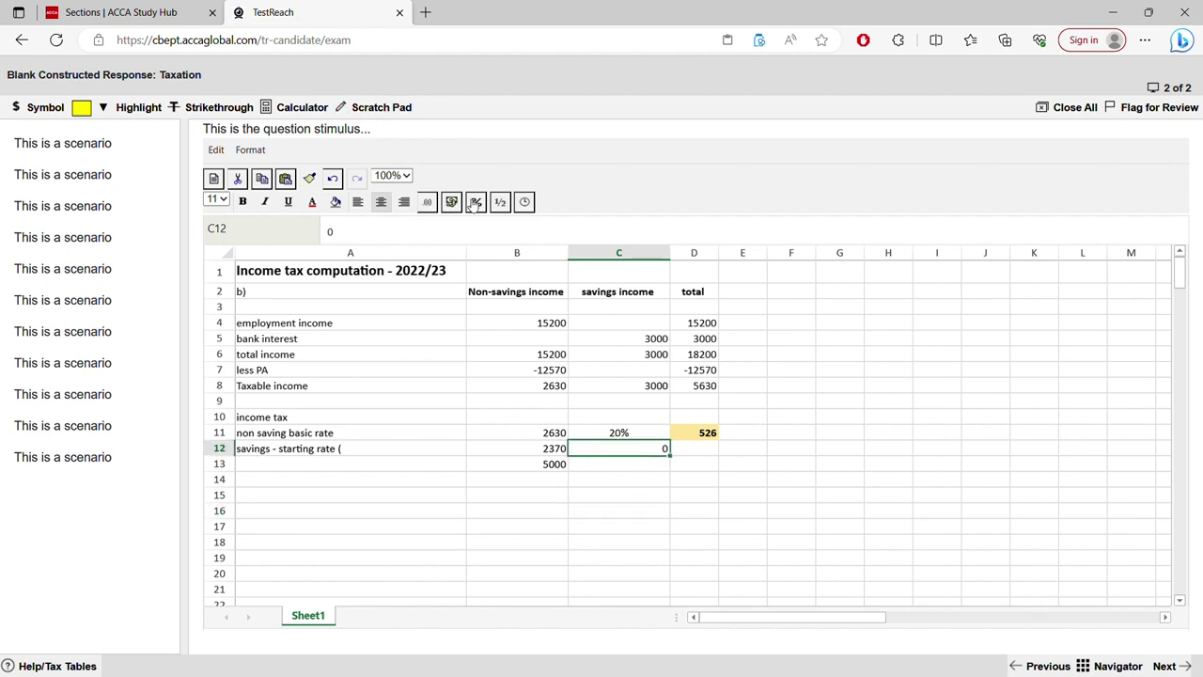
double_click(667, 450)
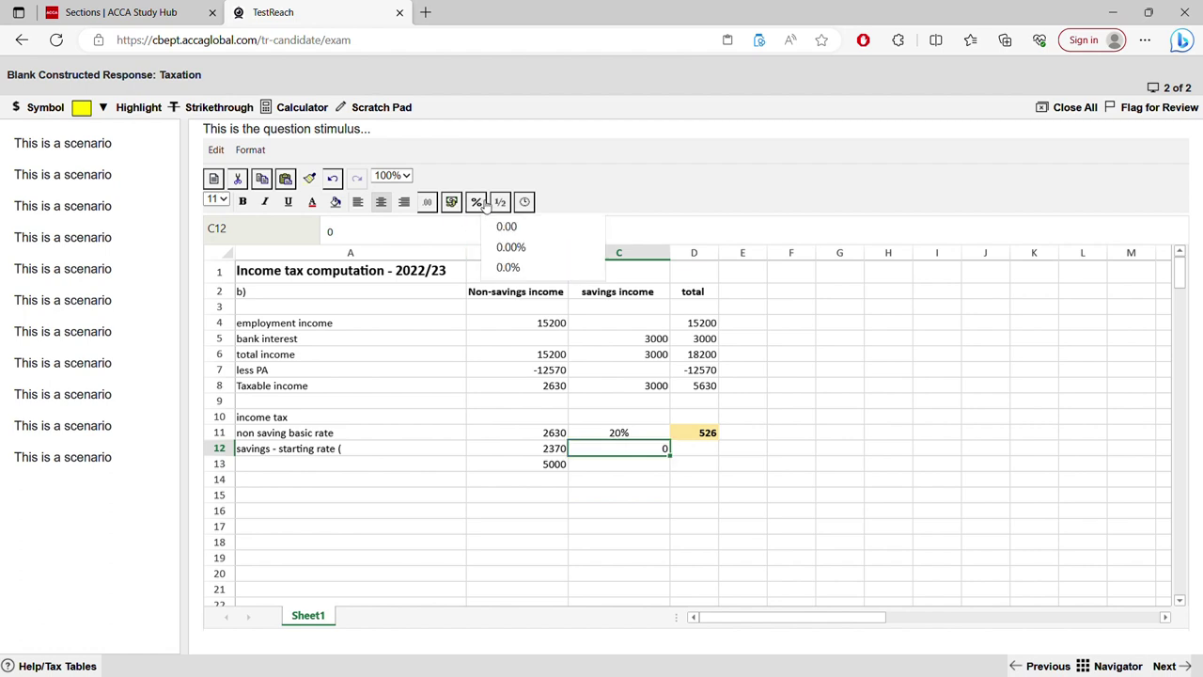
click(609, 463)
click(617, 448)
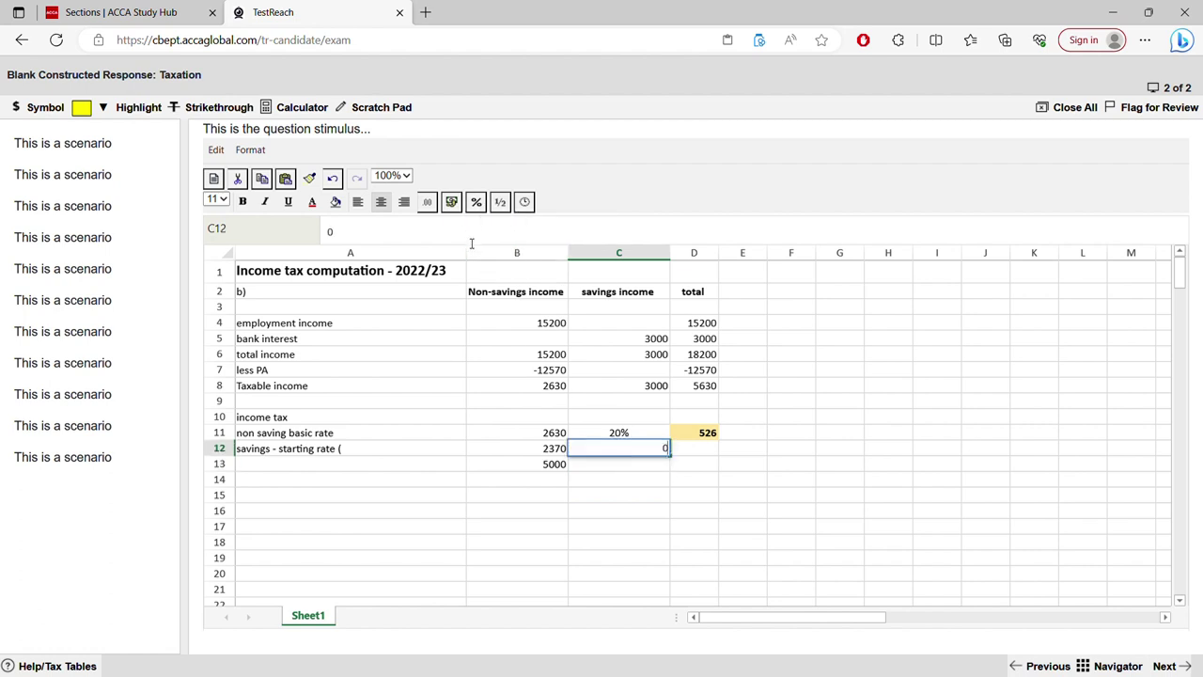
click(496, 203)
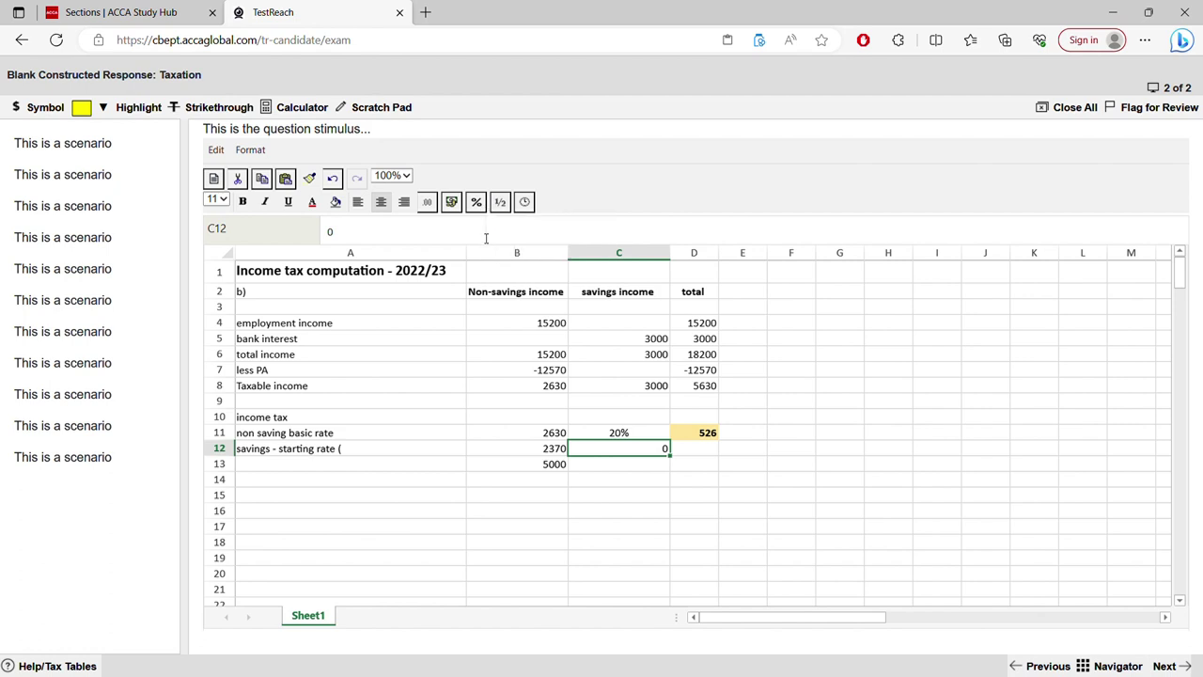
click(683, 523)
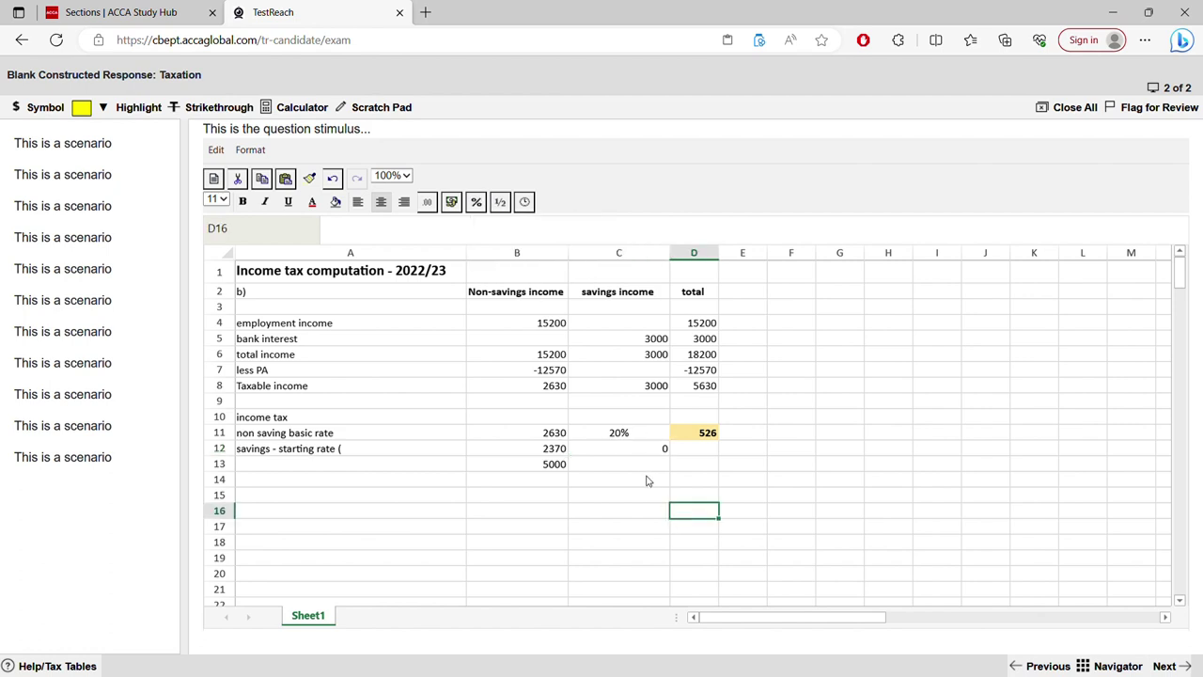
click(652, 449)
double_click(659, 451)
drag(659, 450, 687, 455)
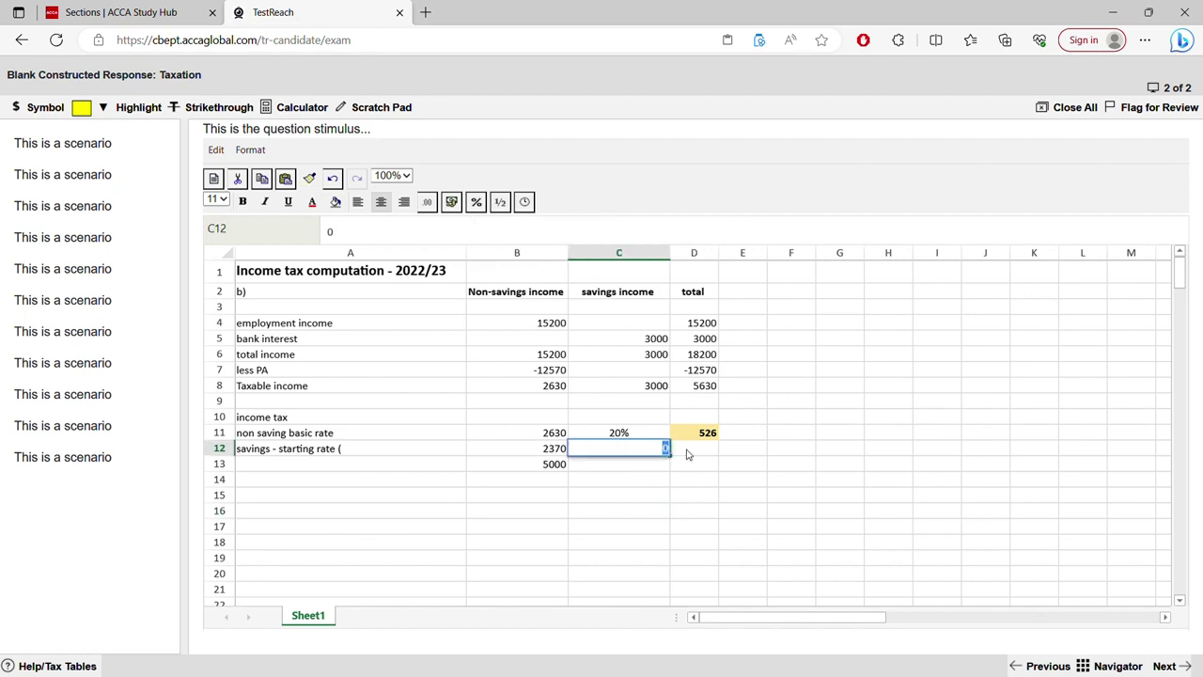
click(475, 203)
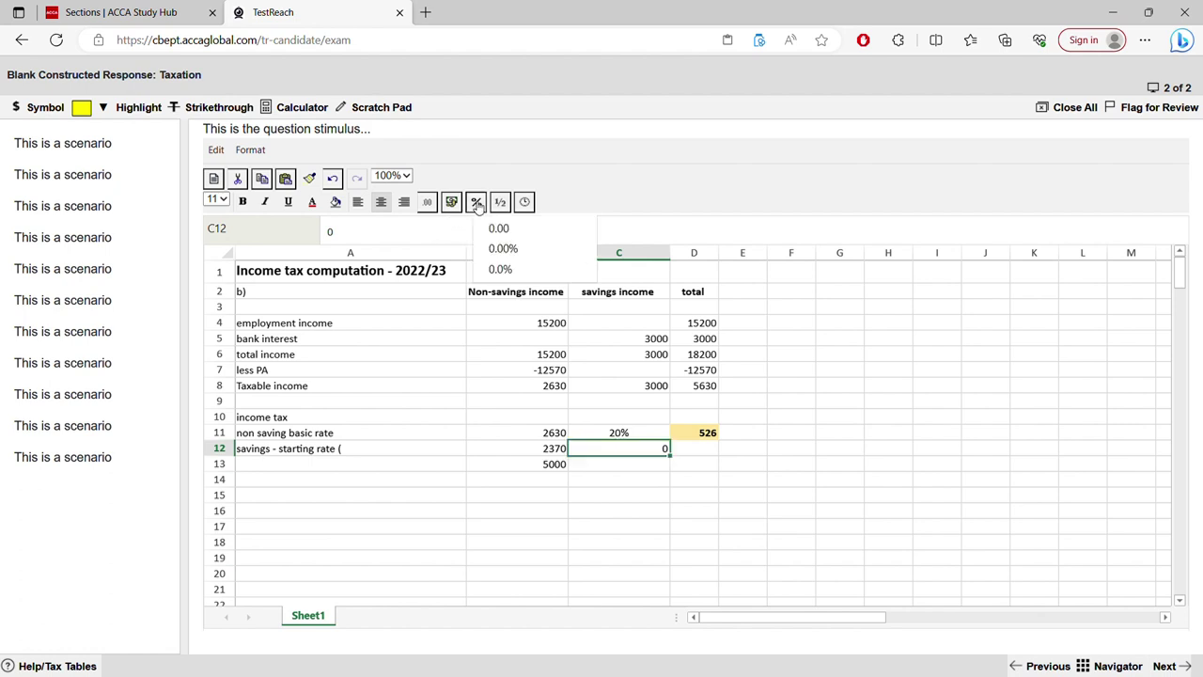
click(660, 477)
click(655, 453)
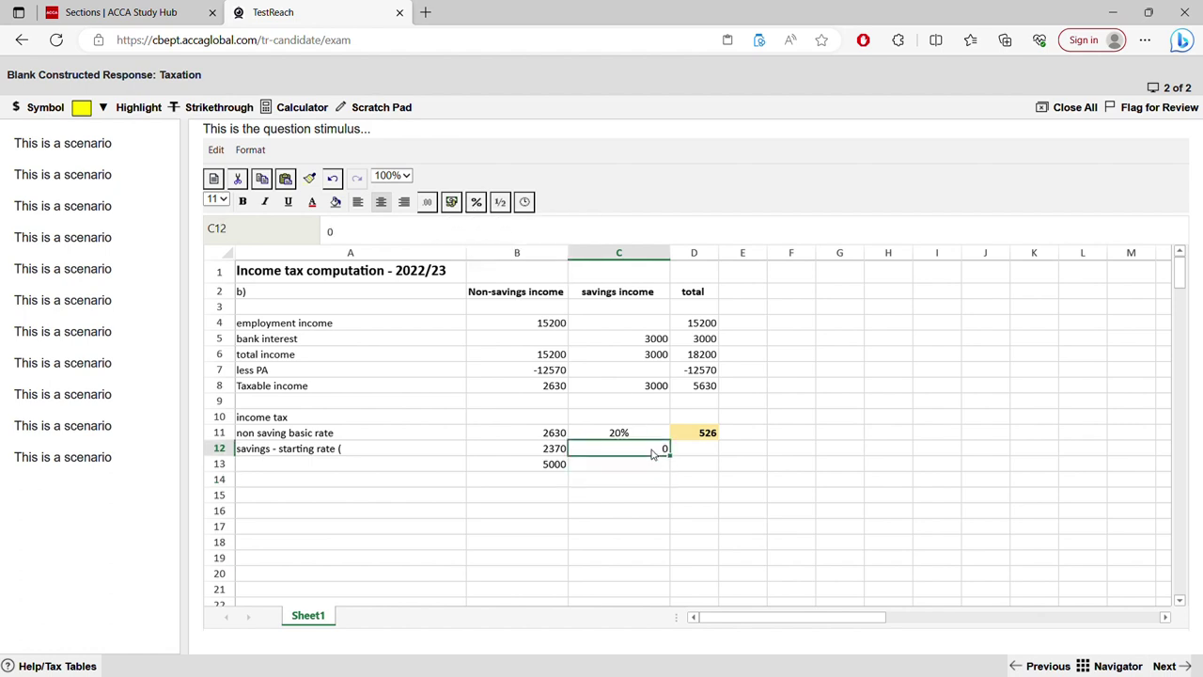
Try to extend the 20% rate in C11 down to C12, and undo the change.
click(649, 434)
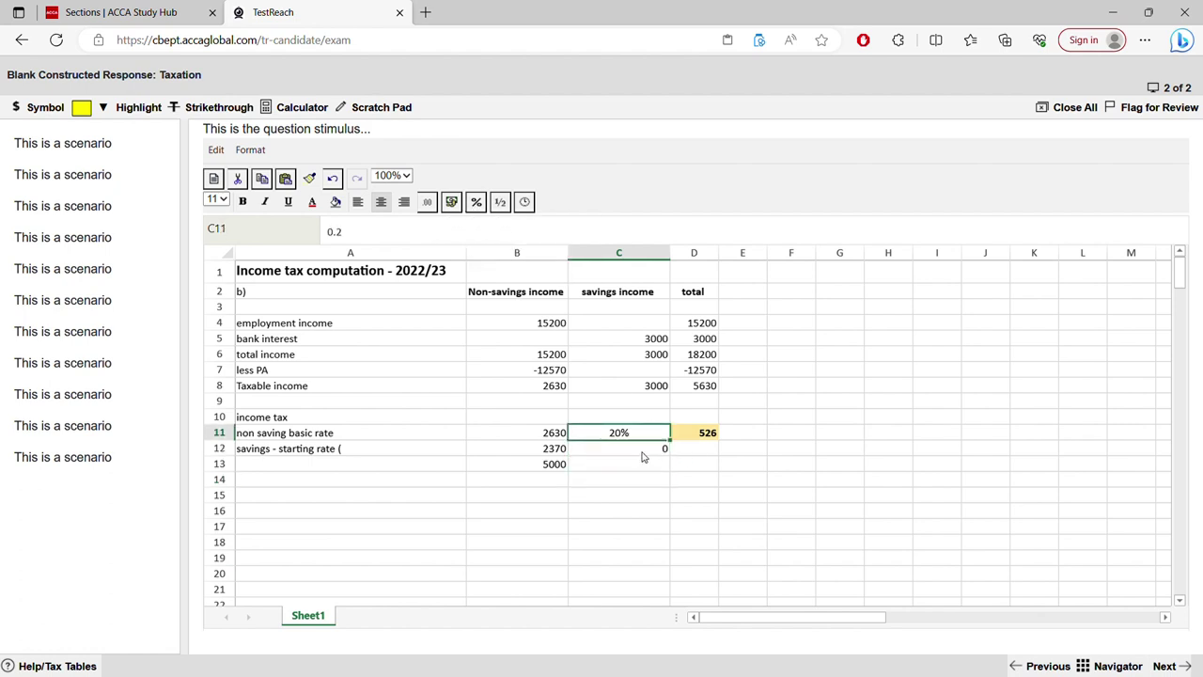
click(642, 455)
click(661, 438)
drag(670, 442, 676, 459)
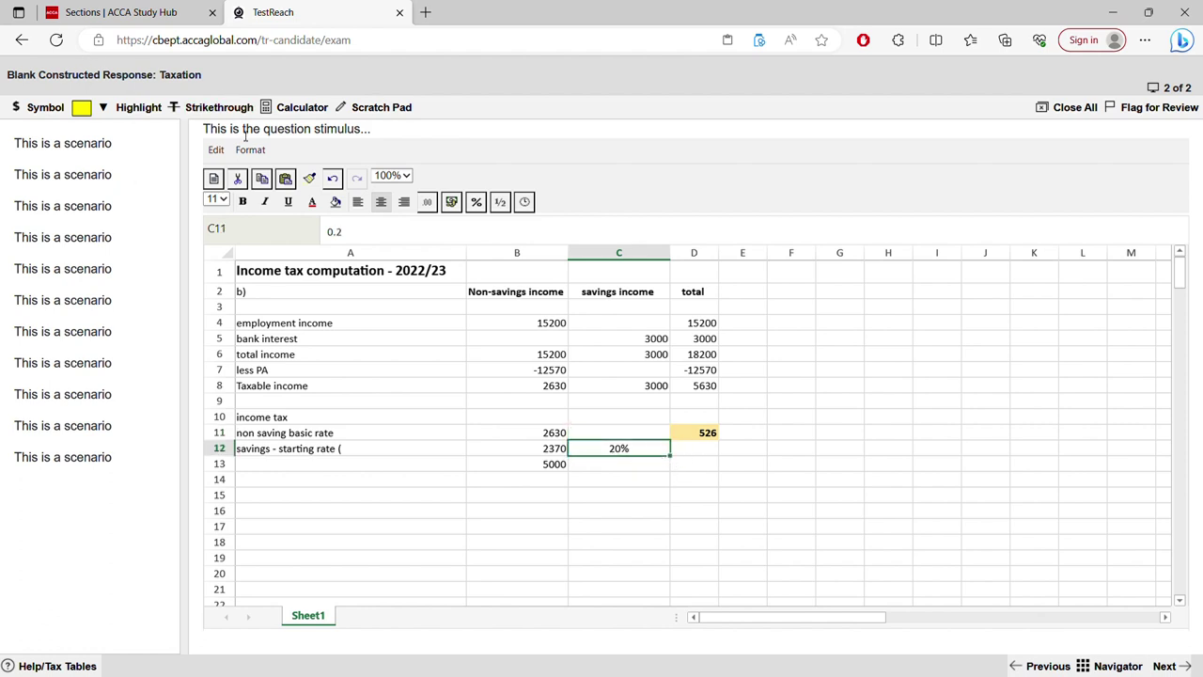
click(332, 178)
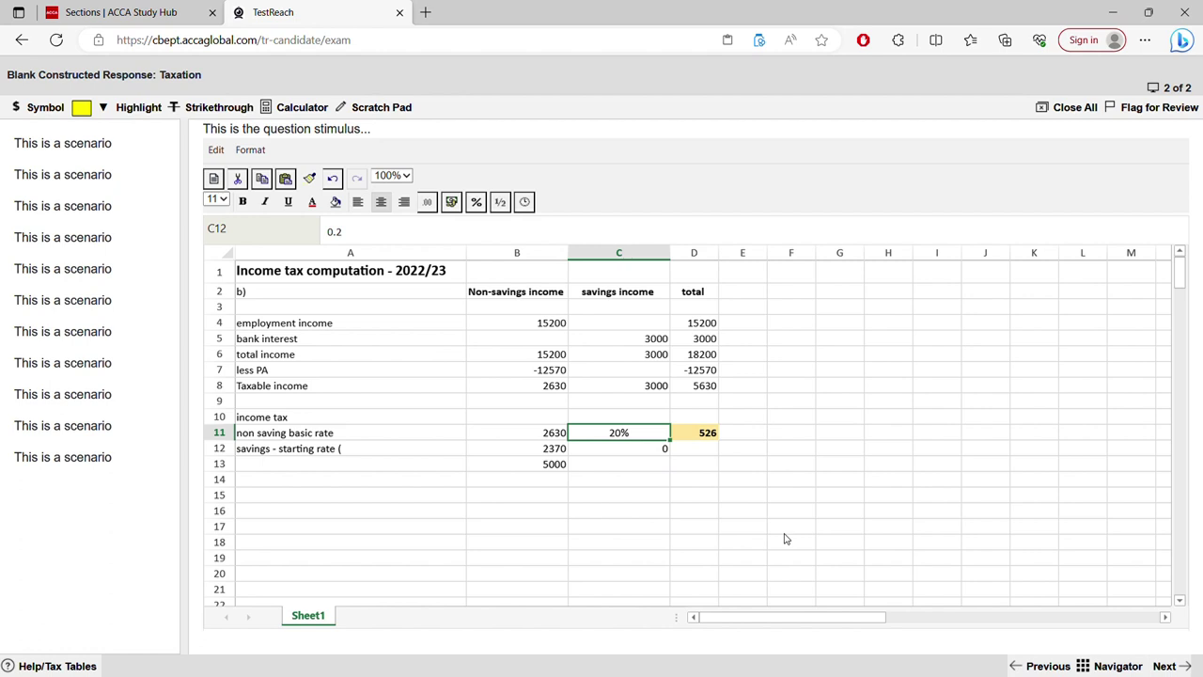
Apply the Number category with format 0 to the starting rate in C12.
click(627, 467)
click(647, 450)
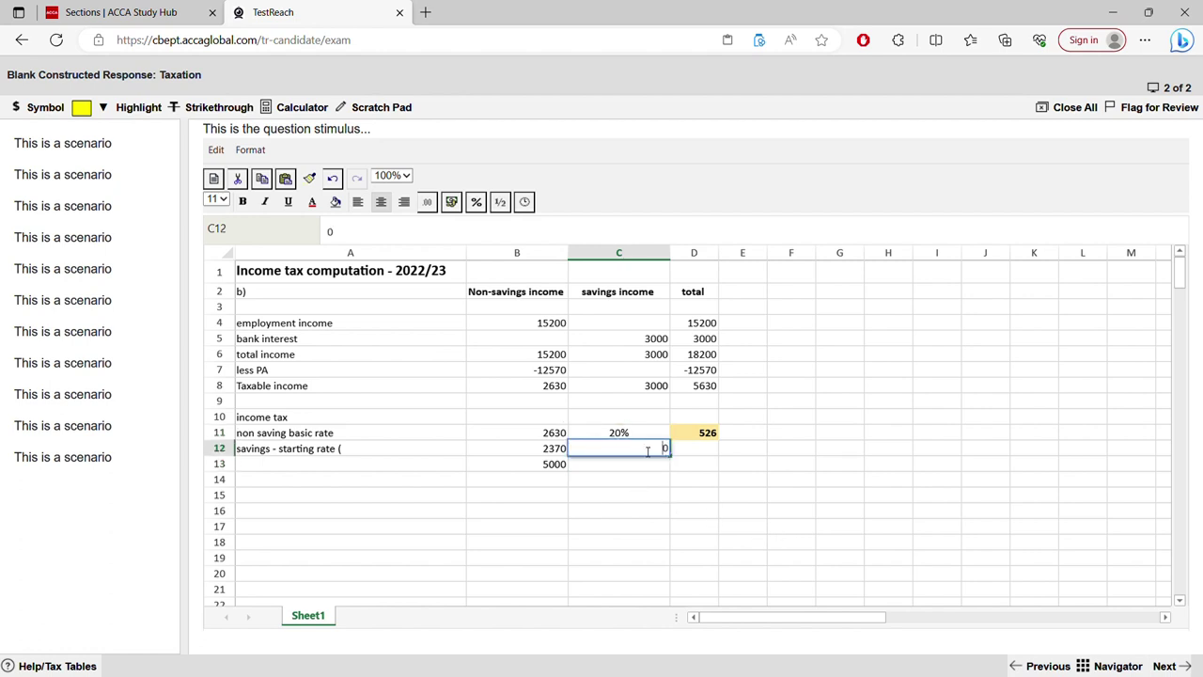
right_click(646, 450)
click(693, 562)
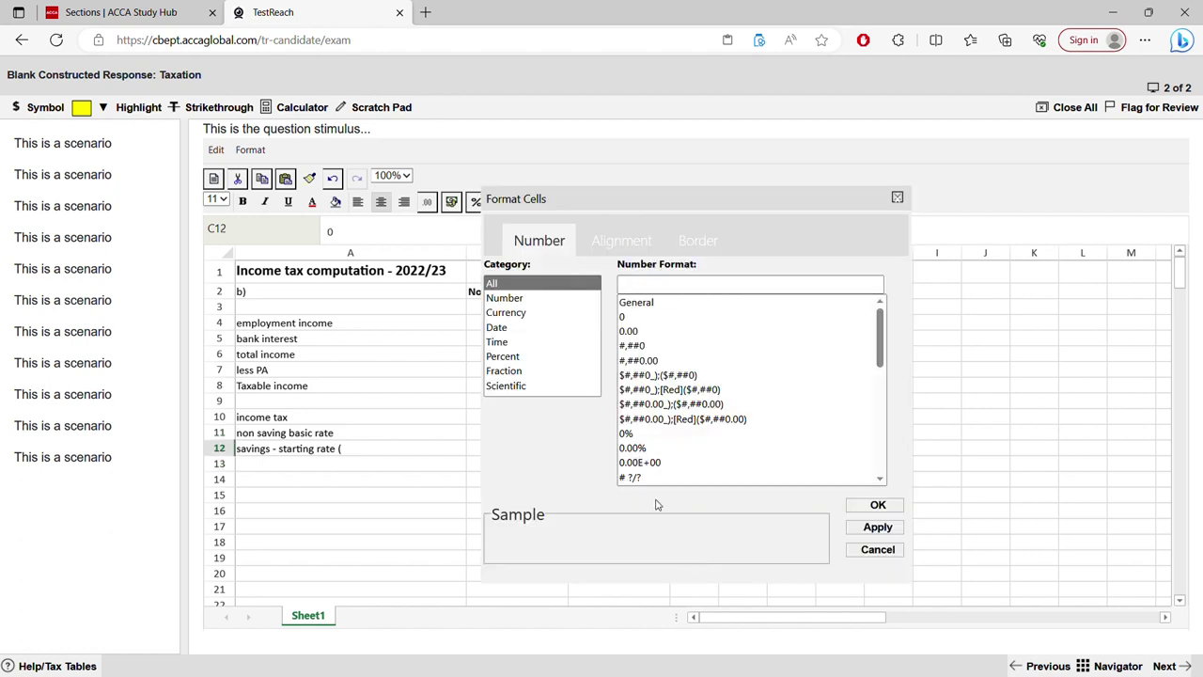
click(515, 300)
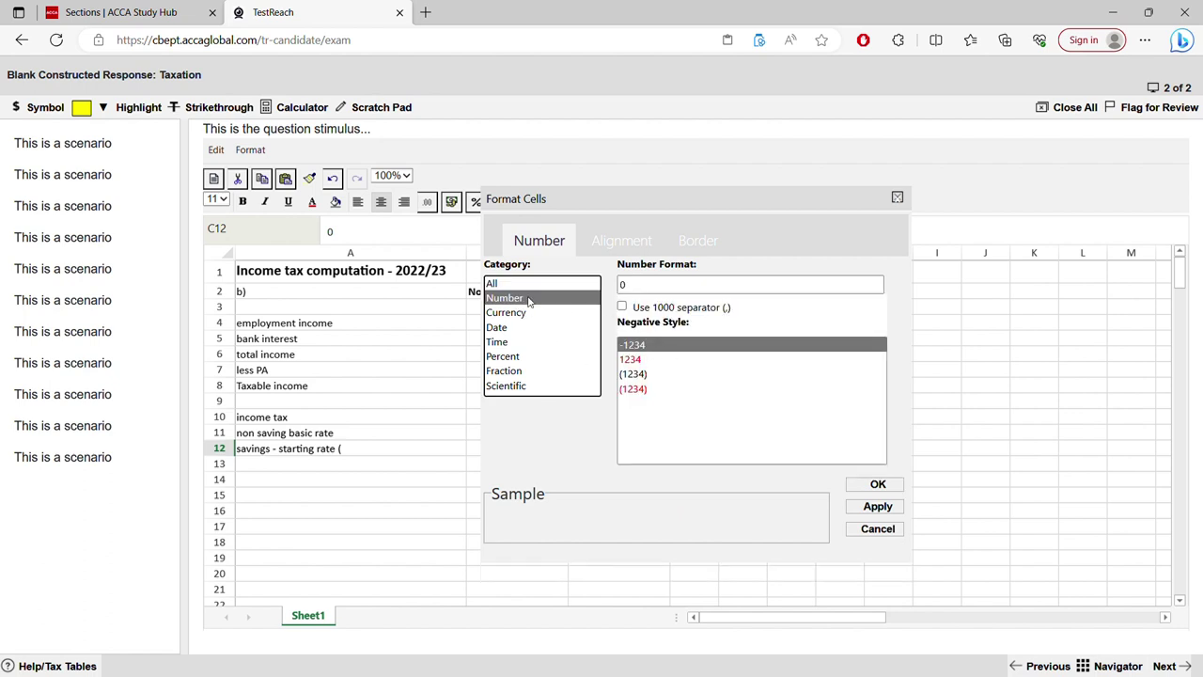
click(877, 484)
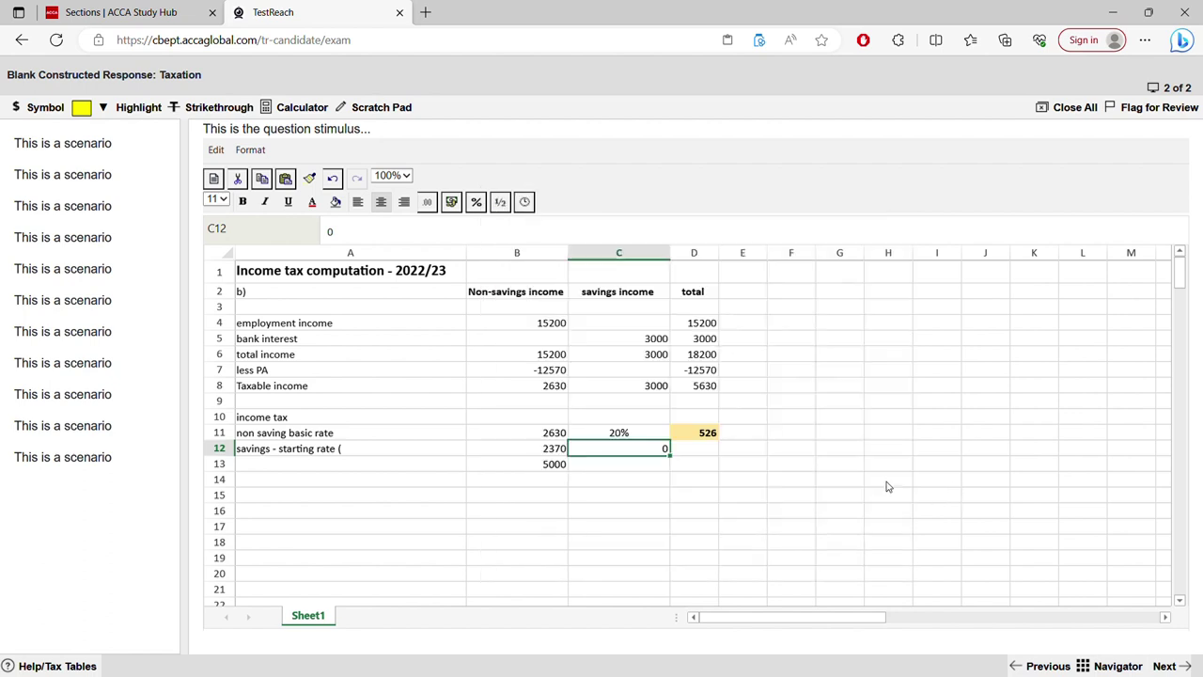
Format the starting rate in C12 as a percentage with one decimal place (0.0%).
double_click(666, 449)
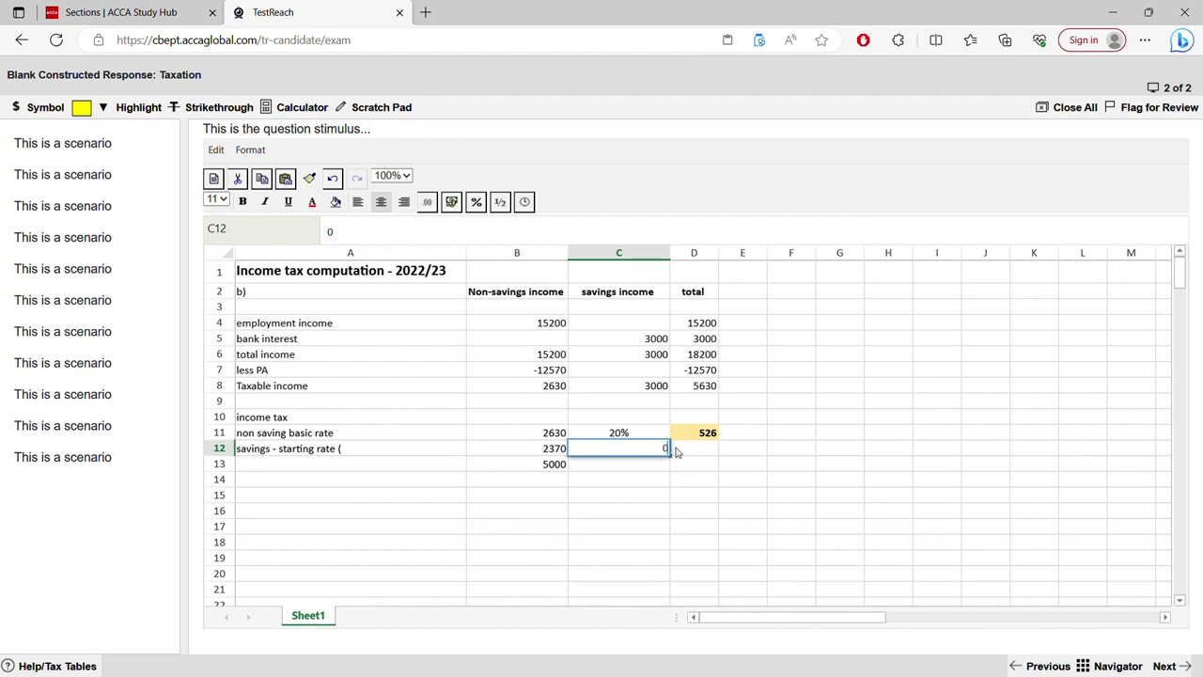
click(477, 203)
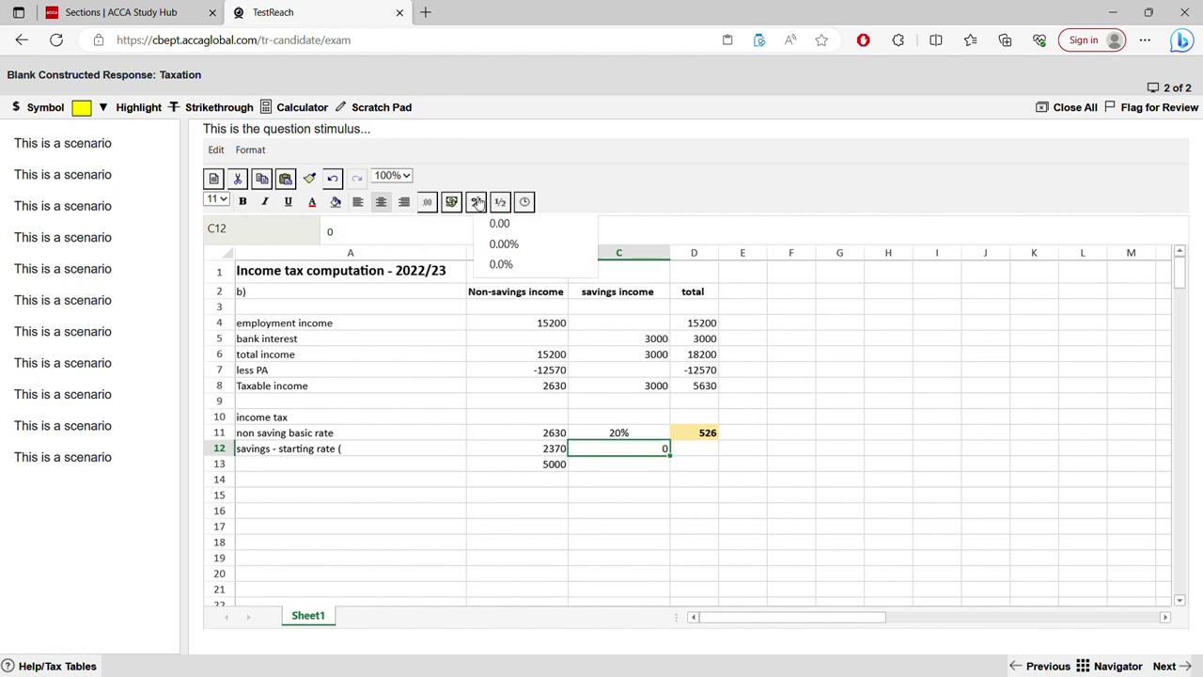
click(501, 263)
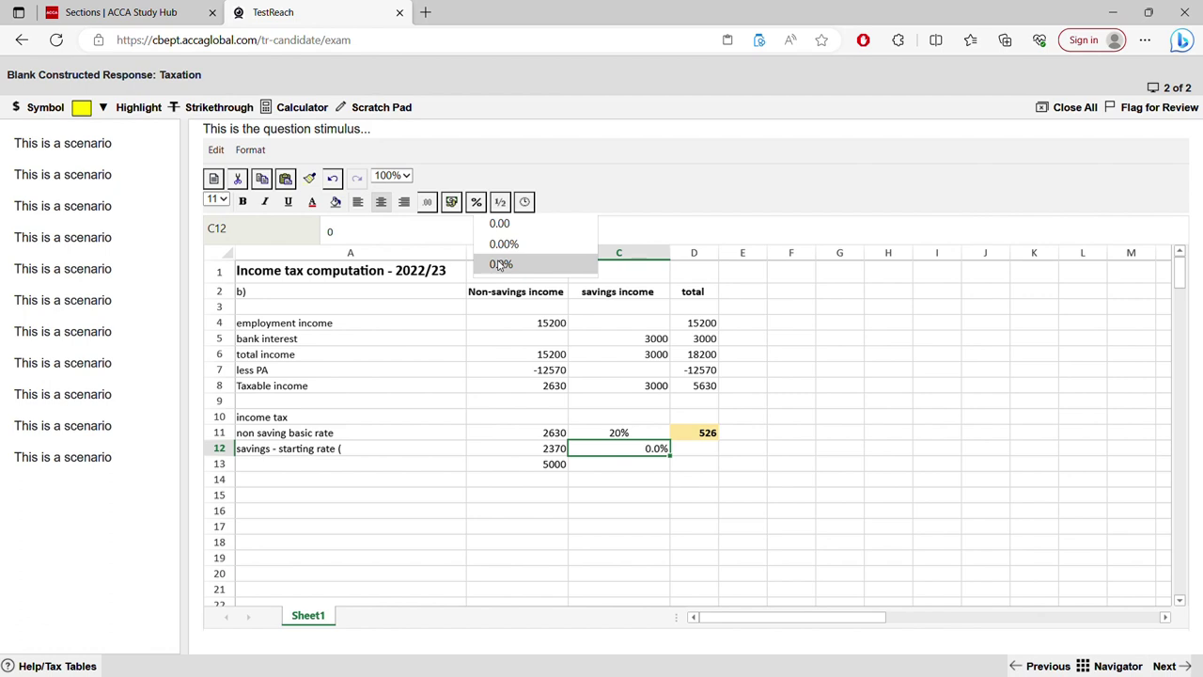
Format the savings starting rate in C12 with the Percent category's whole-number format, 0%.
double_click(666, 450)
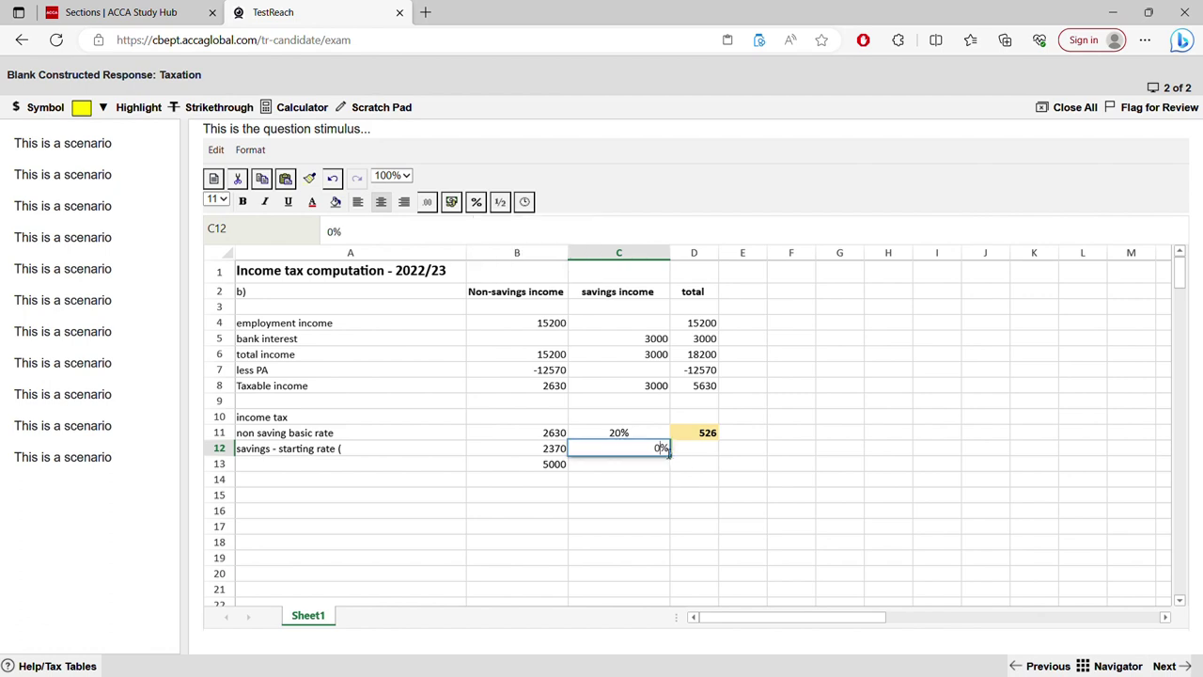
right_click(661, 457)
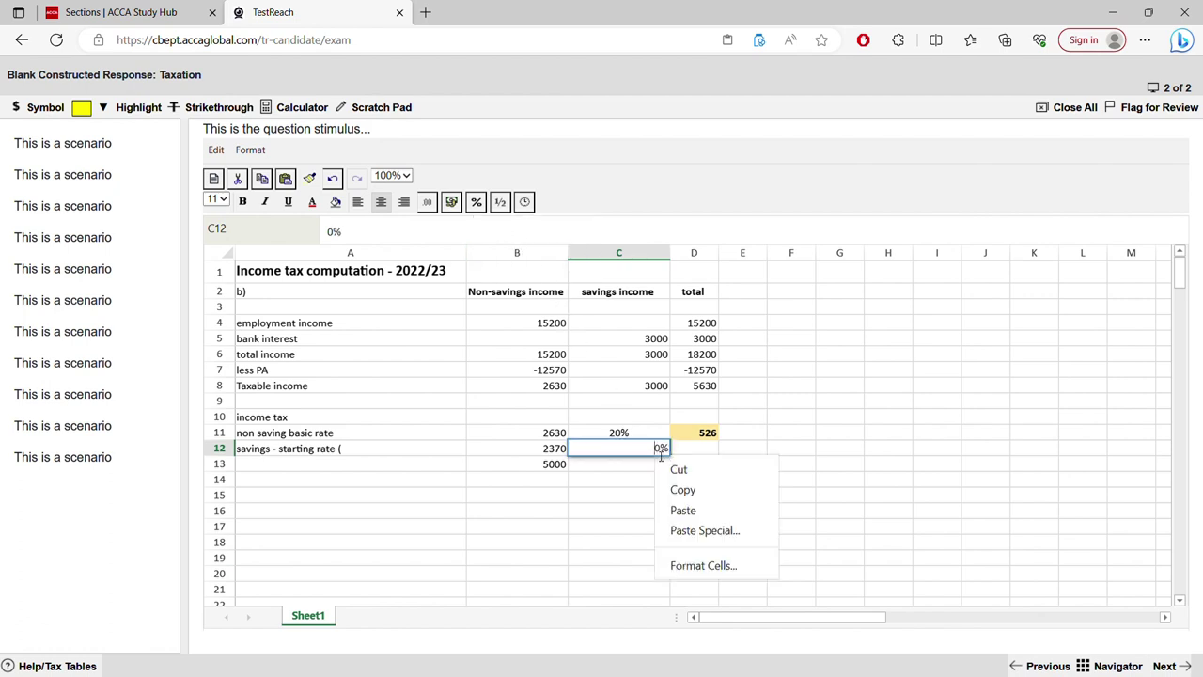
click(719, 567)
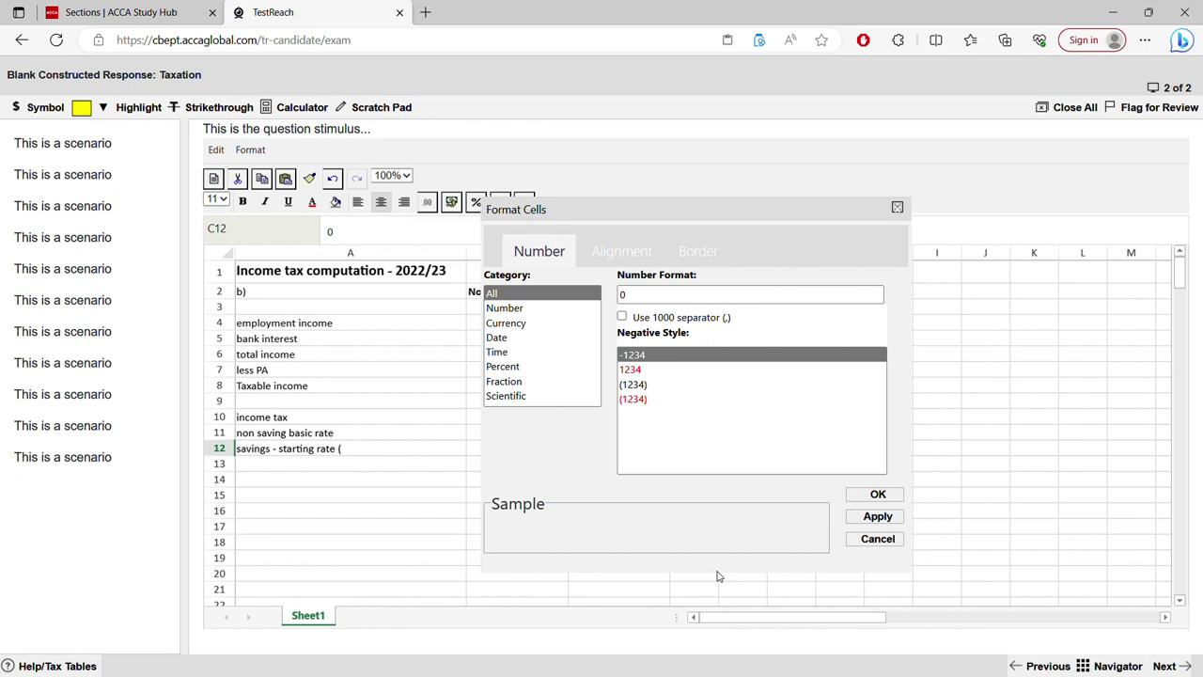
click(523, 308)
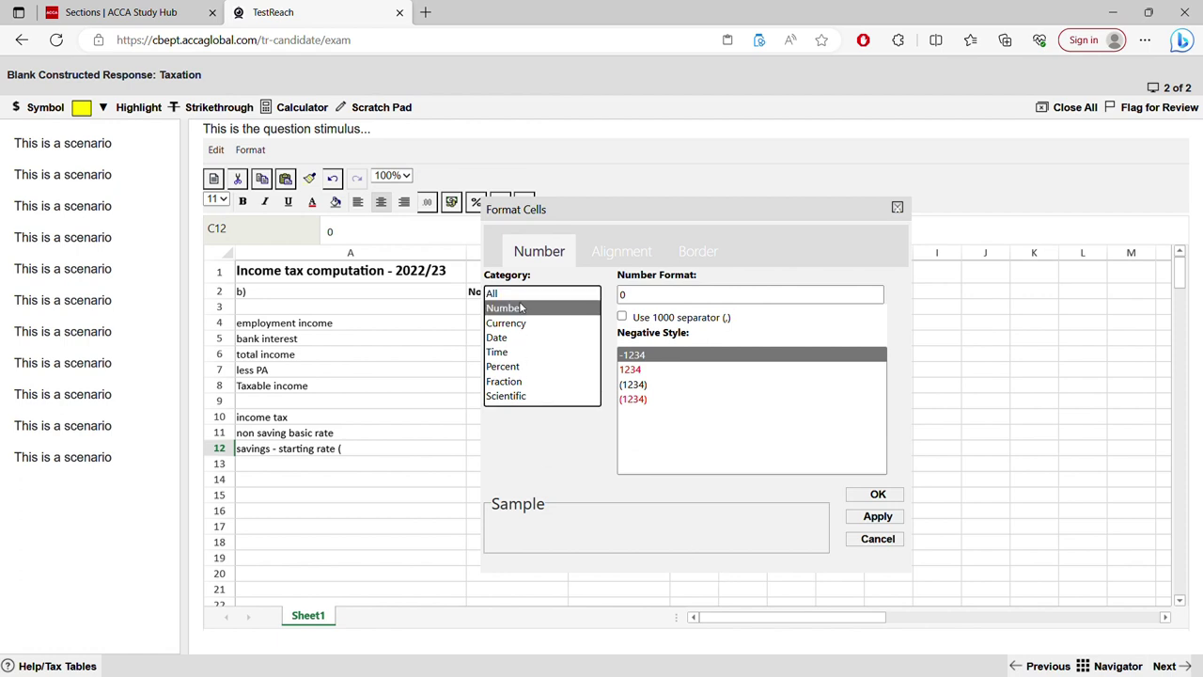
click(517, 372)
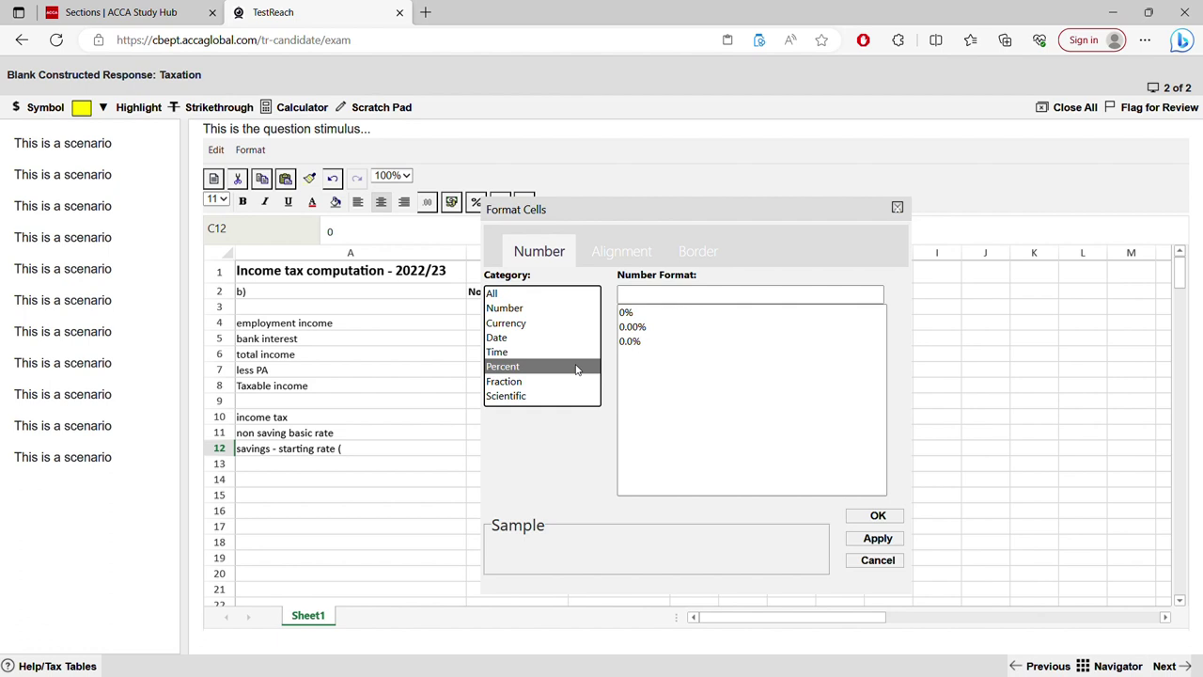
click(654, 313)
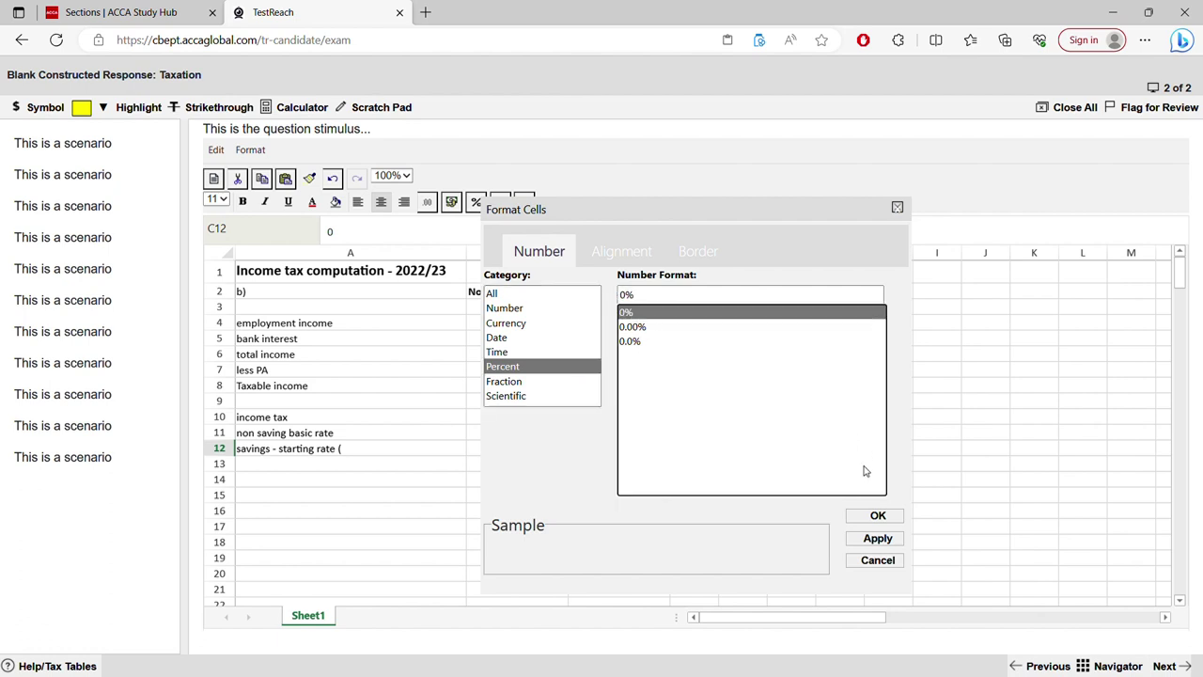
click(877, 515)
click(681, 484)
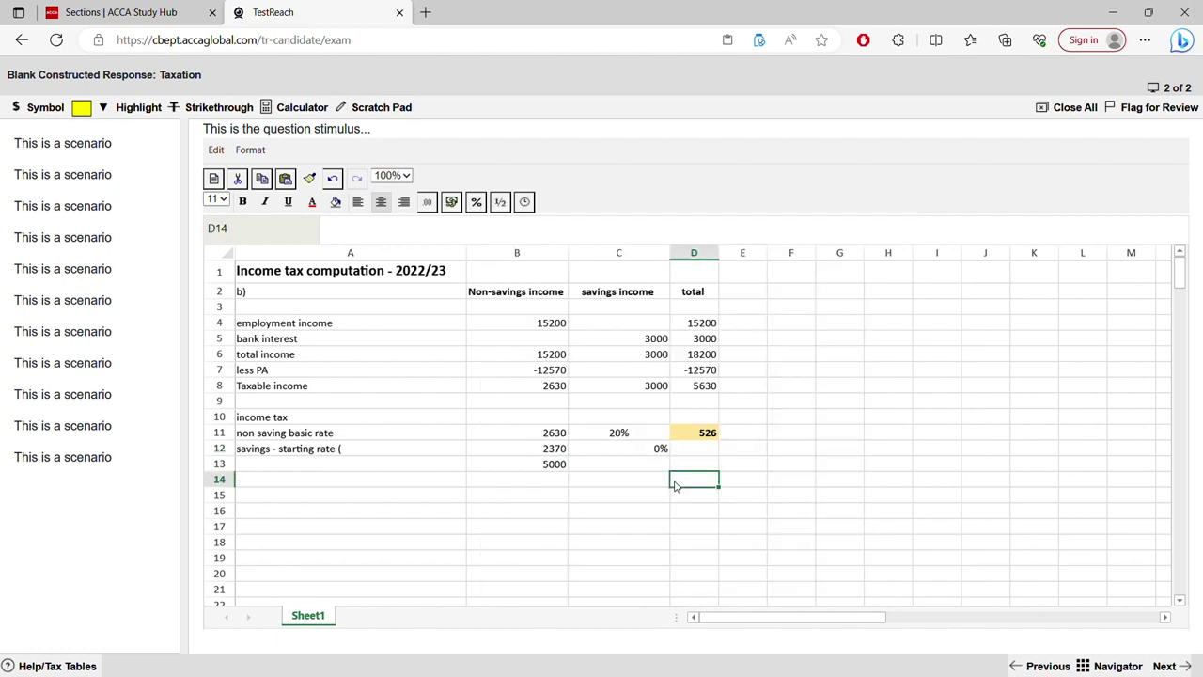
Centre the contents of the whole savings income column C.
click(658, 452)
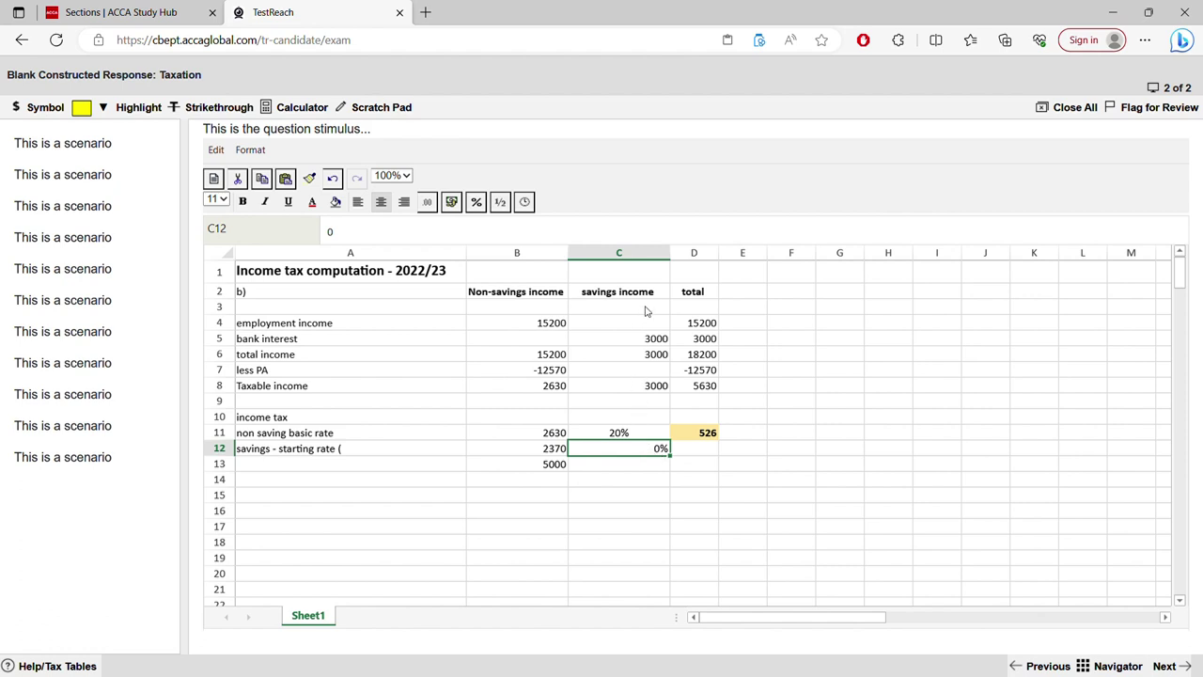
click(648, 257)
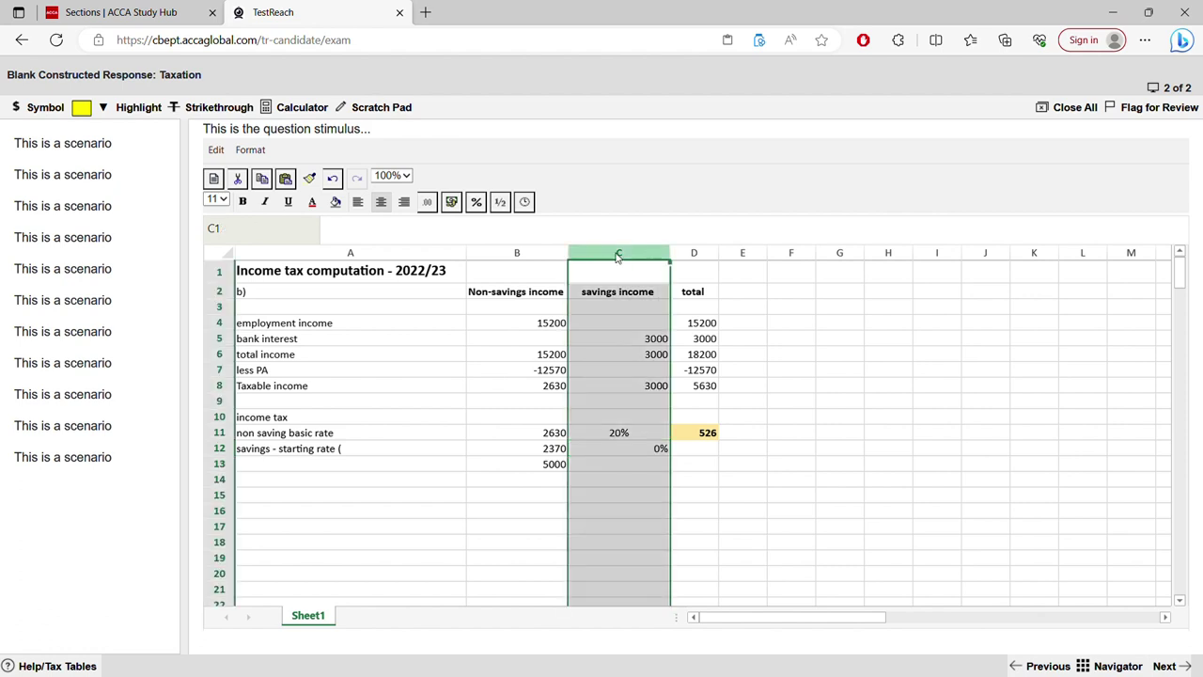
click(381, 203)
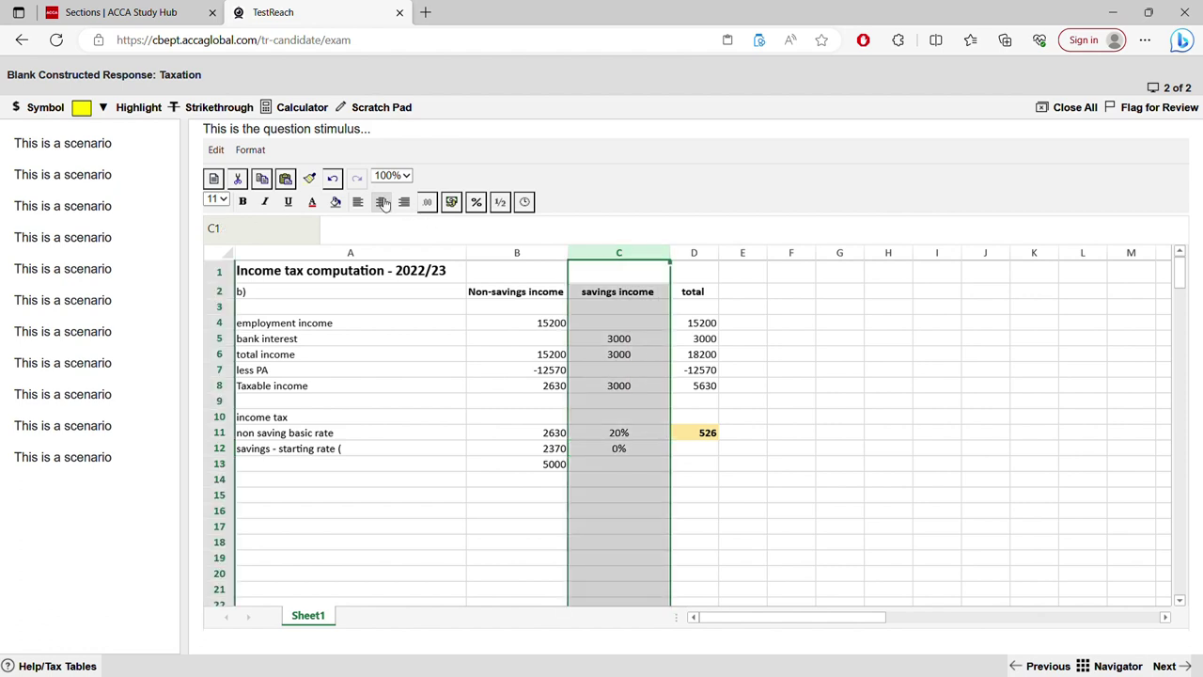
click(661, 490)
Fill the tax formula from D11 down to D12 and check that it reads =B12*C12.
click(688, 449)
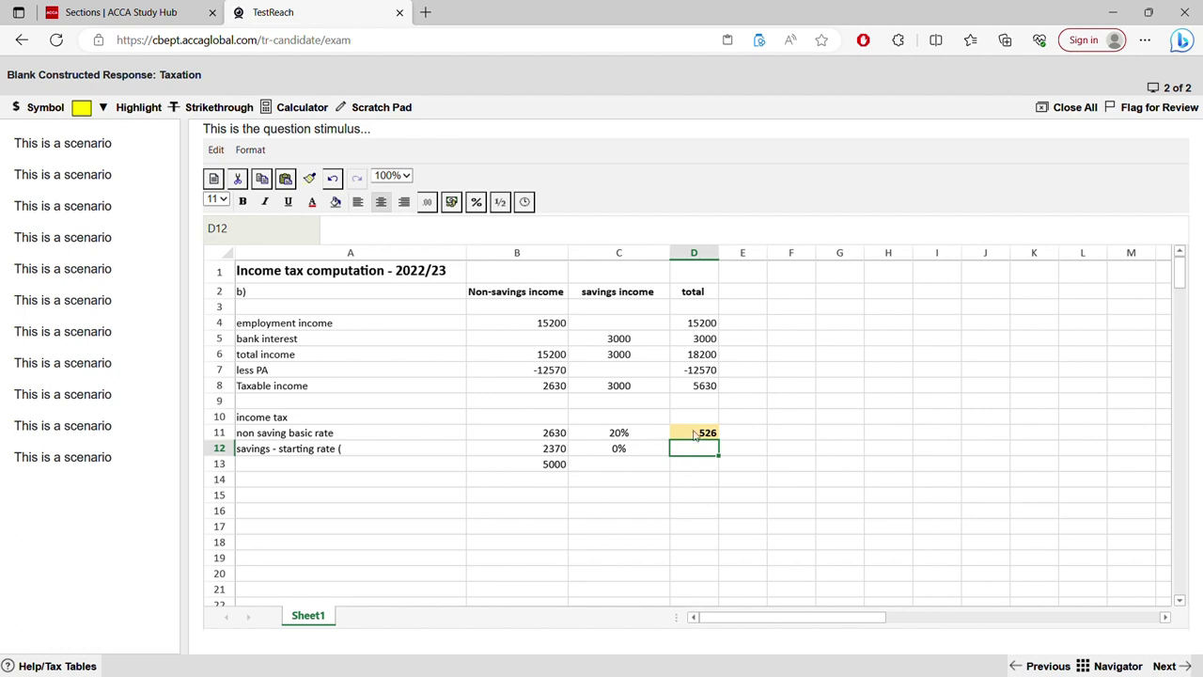
click(639, 452)
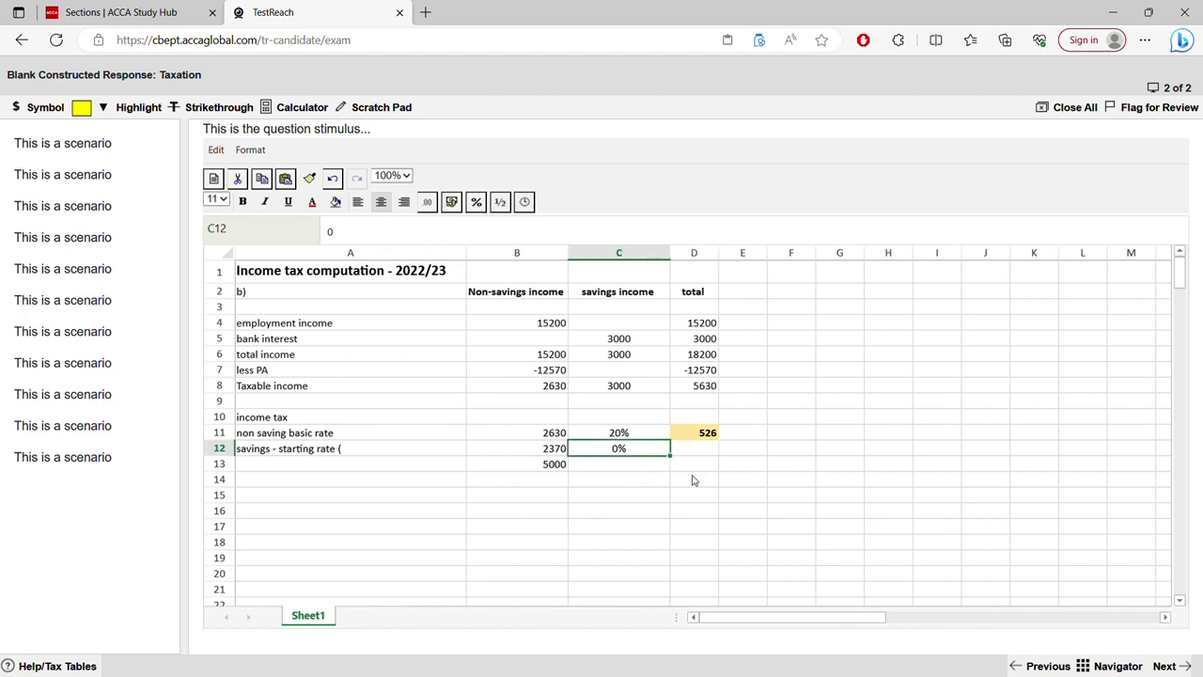
click(704, 451)
click(715, 437)
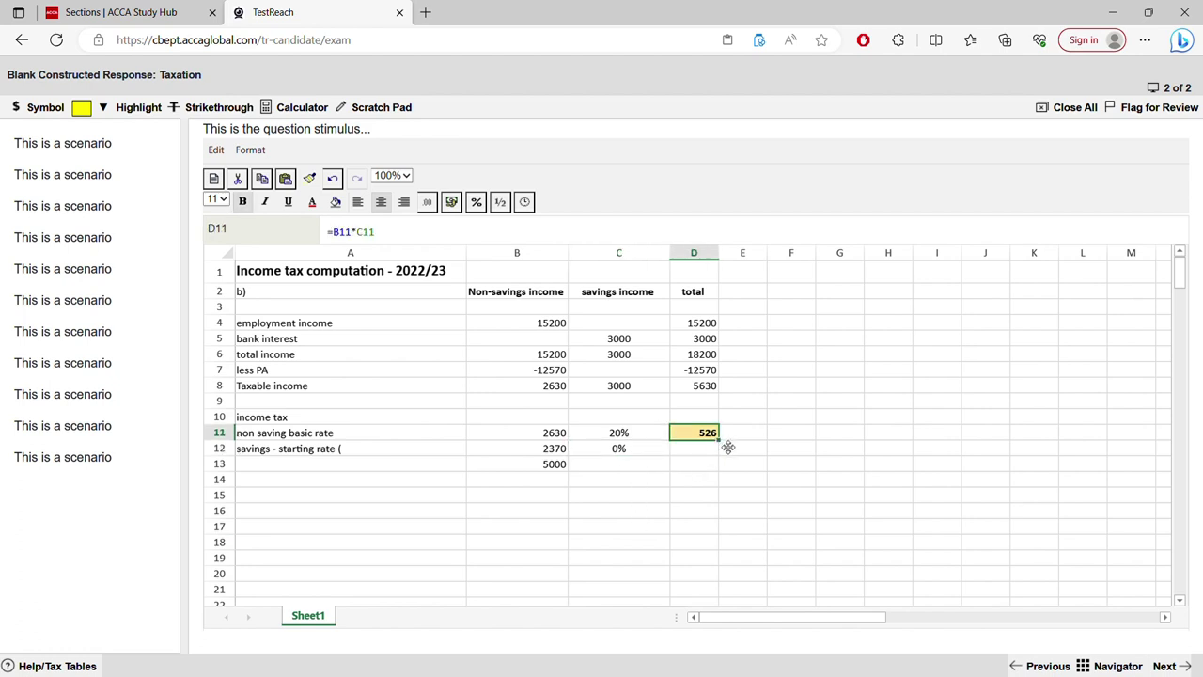
drag(725, 448, 726, 460)
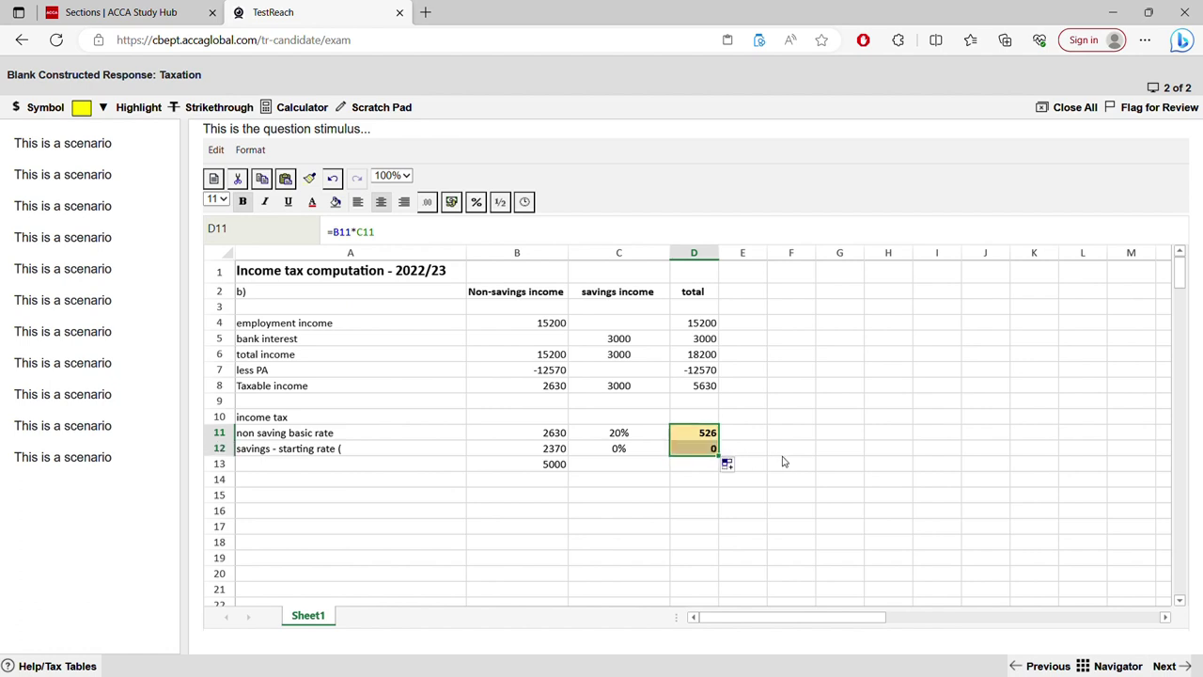
double_click(703, 449)
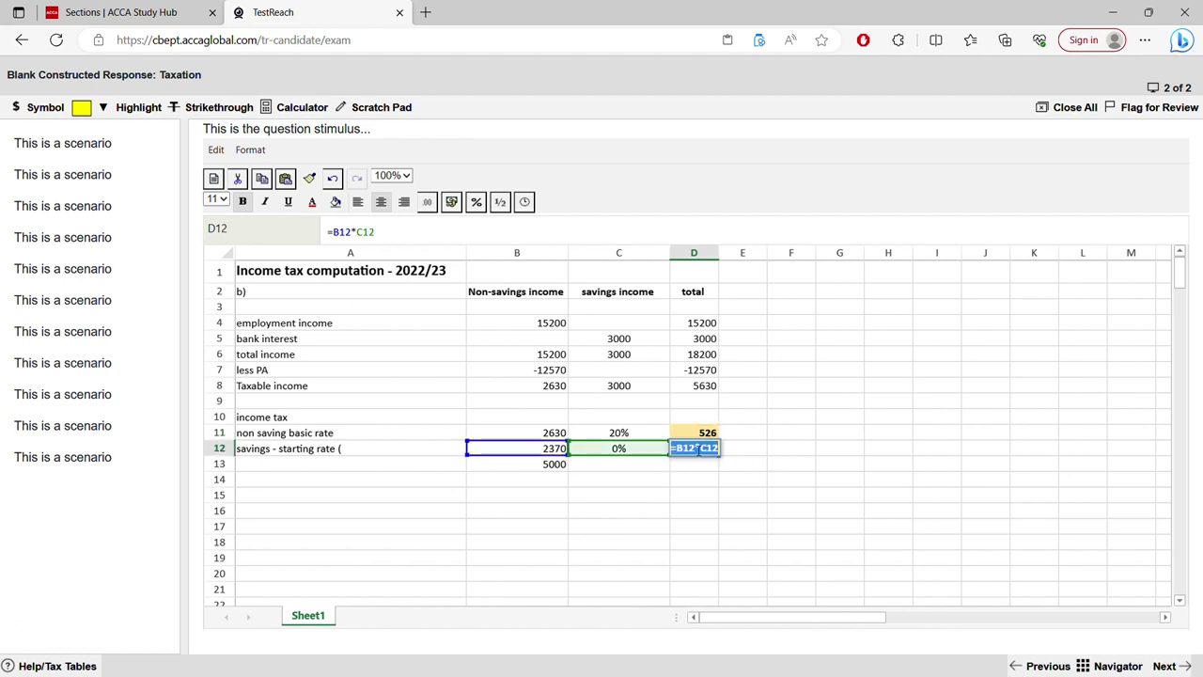
click(646, 485)
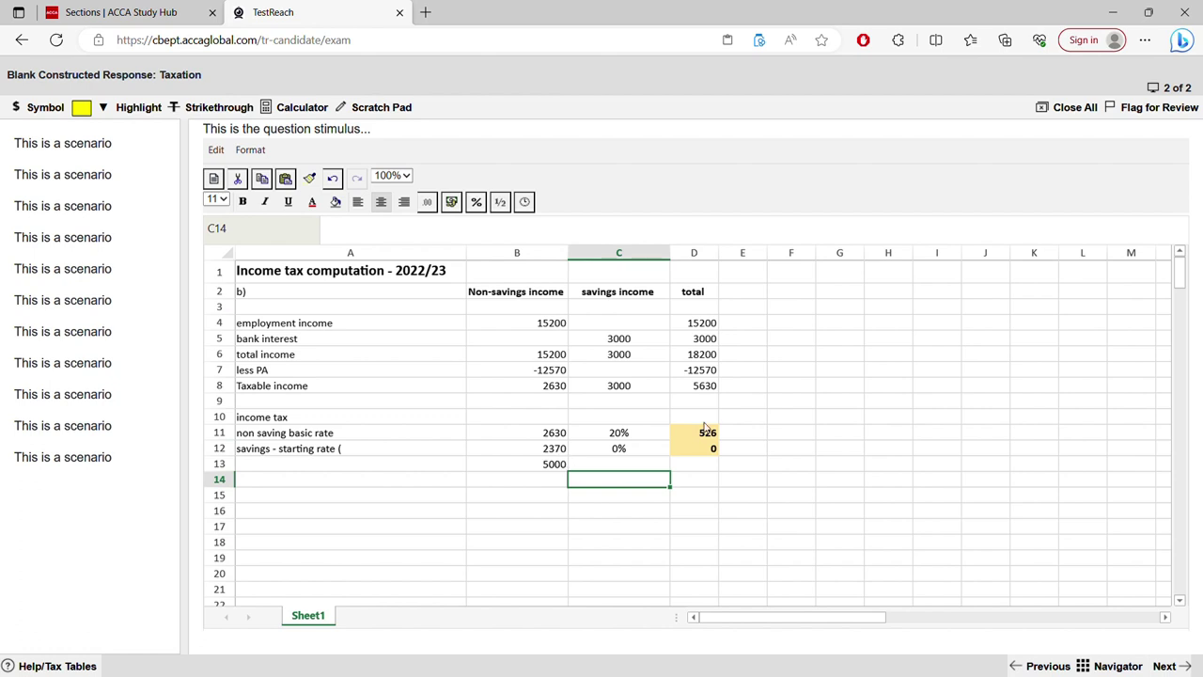
Enter =D8-B13 in B14 to calculate the taxable income remaining above the 5000 subtotal.
click(714, 388)
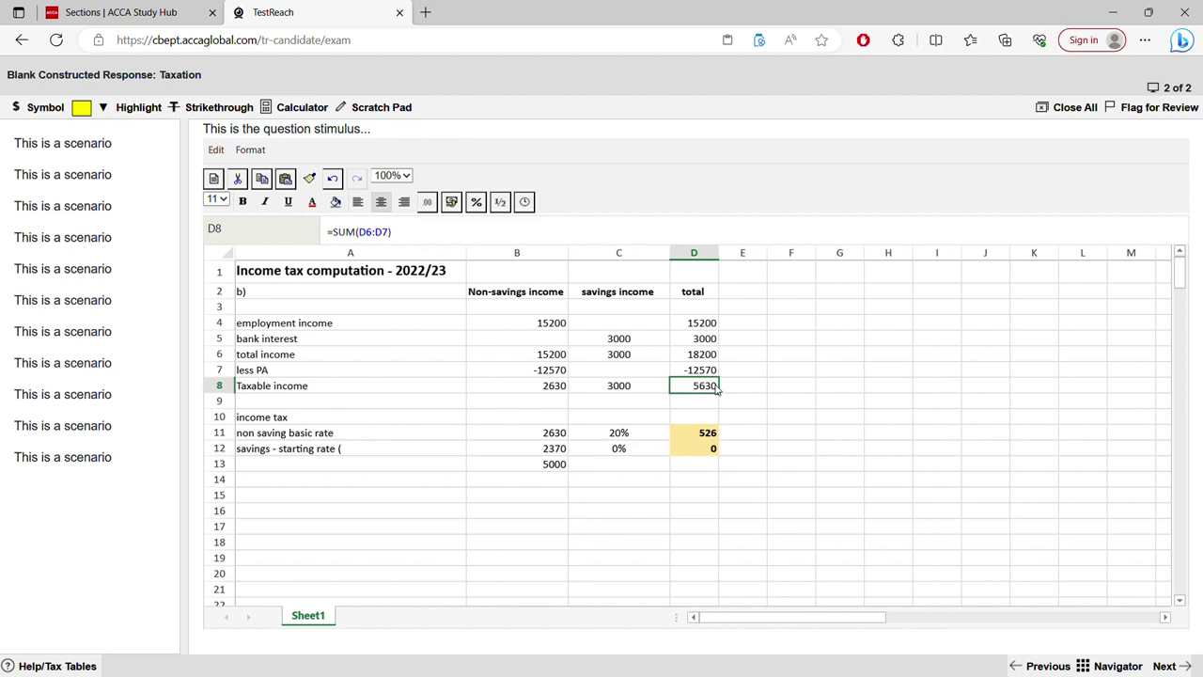
click(725, 404)
click(711, 391)
click(558, 483)
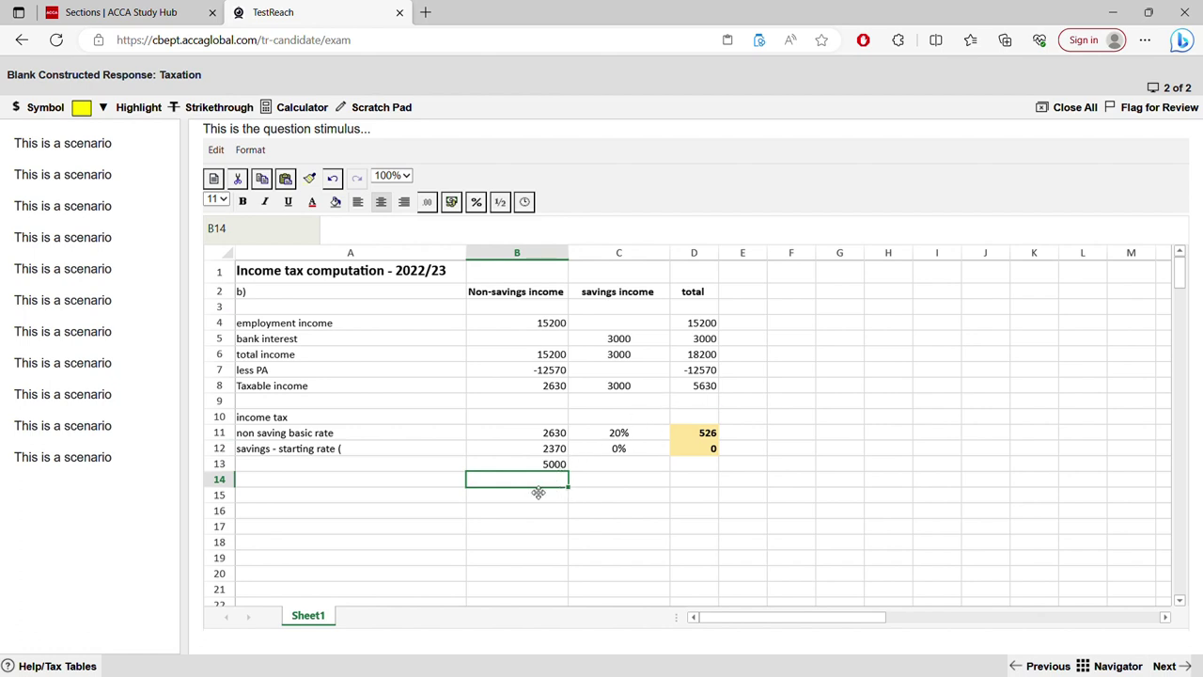
text(=)
click(683, 388)
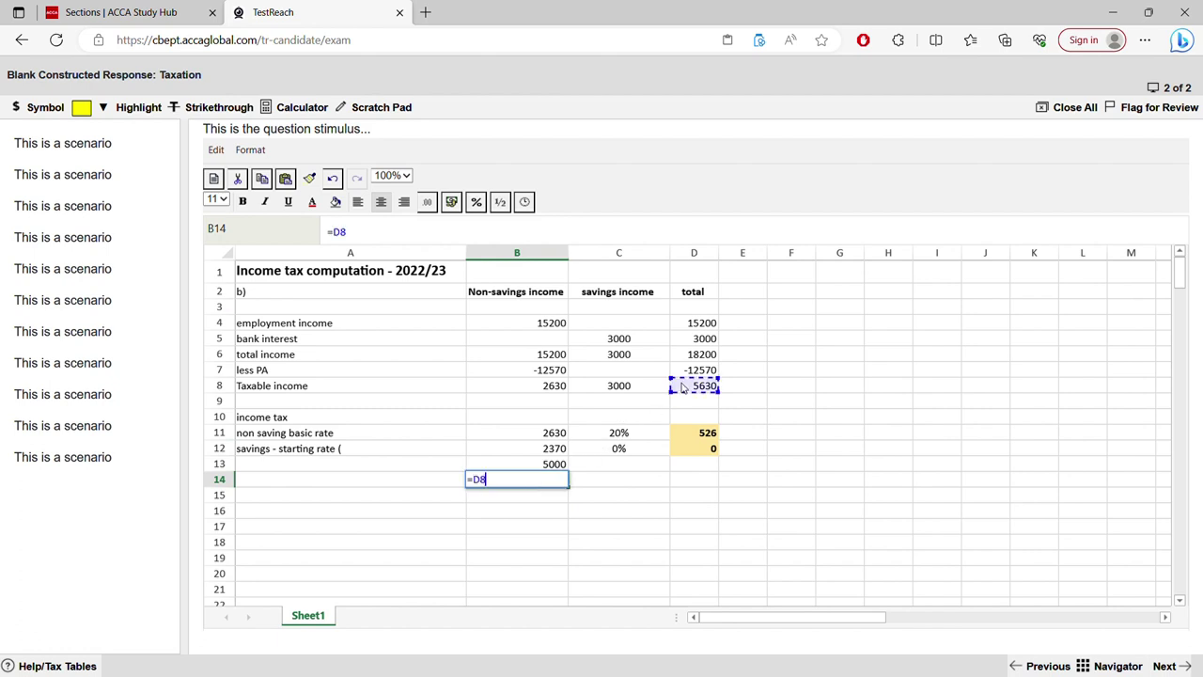
text(-)
click(555, 466)
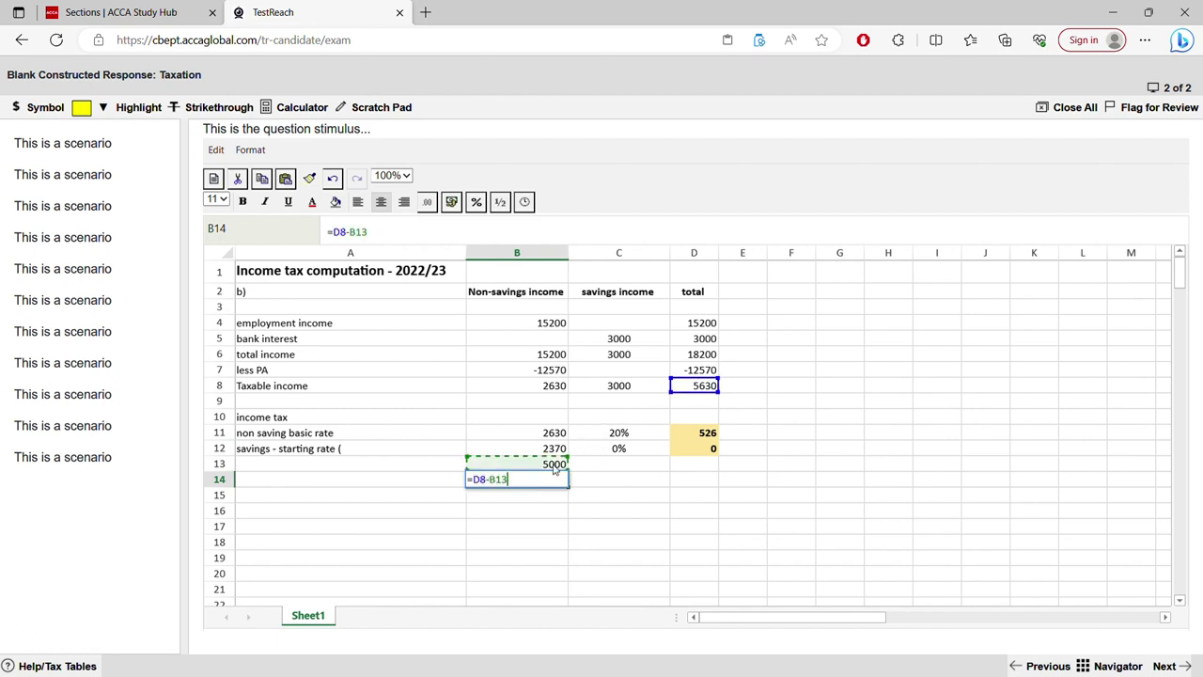
key(Return)
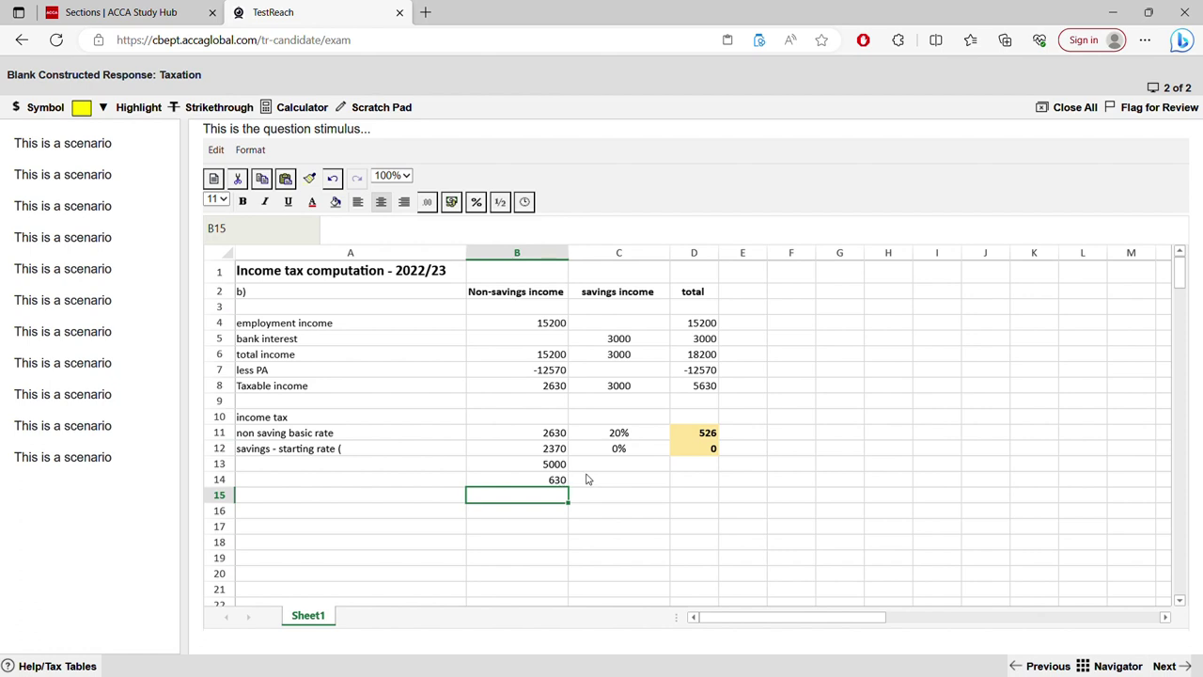
click(589, 479)
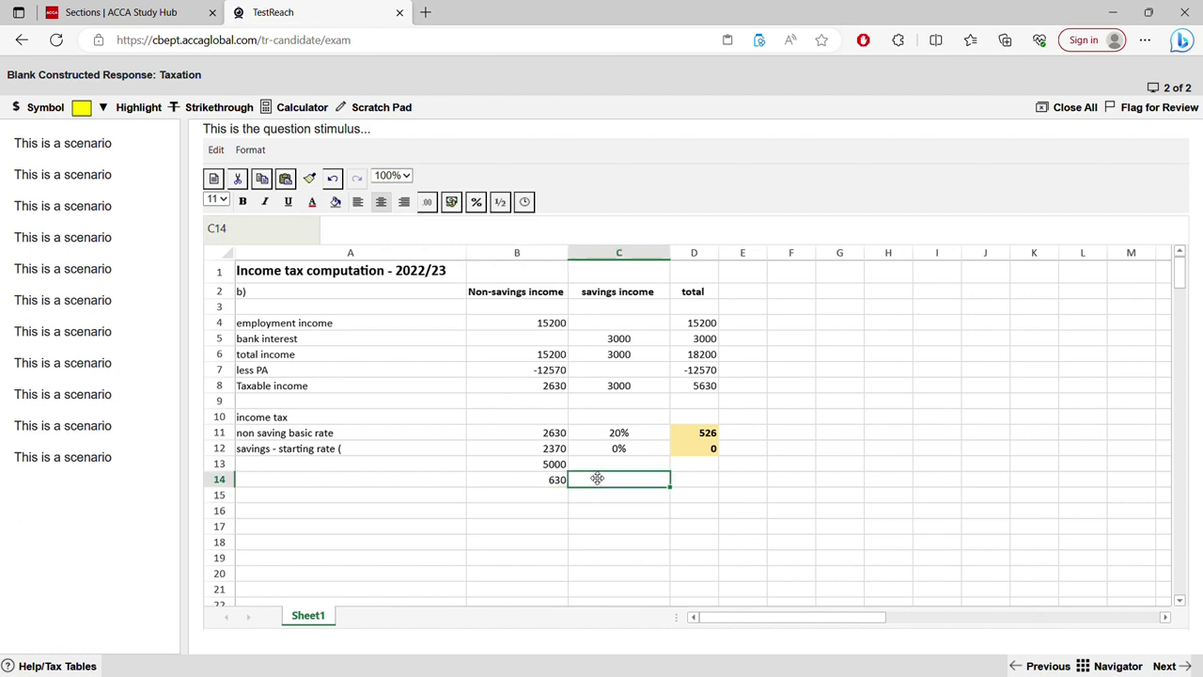
Try to copy the starting rate from C12 into C14 using Paste Special with Formulas.
click(639, 452)
right_click(639, 454)
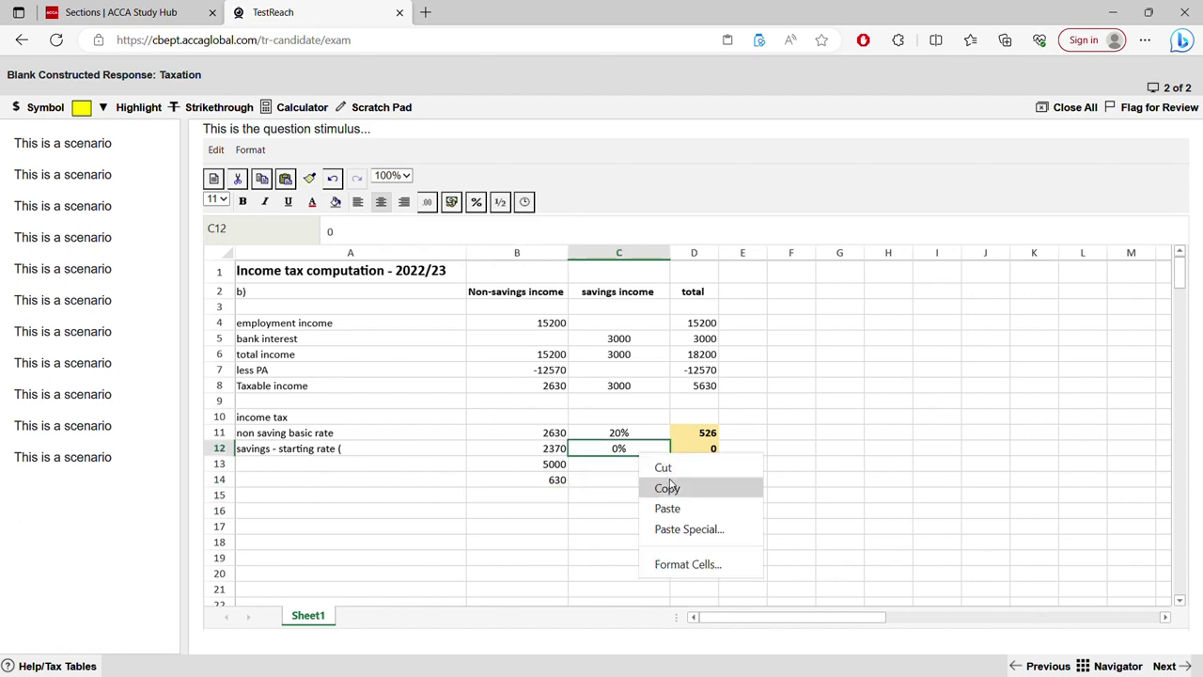
click(666, 488)
right_click(613, 483)
click(643, 564)
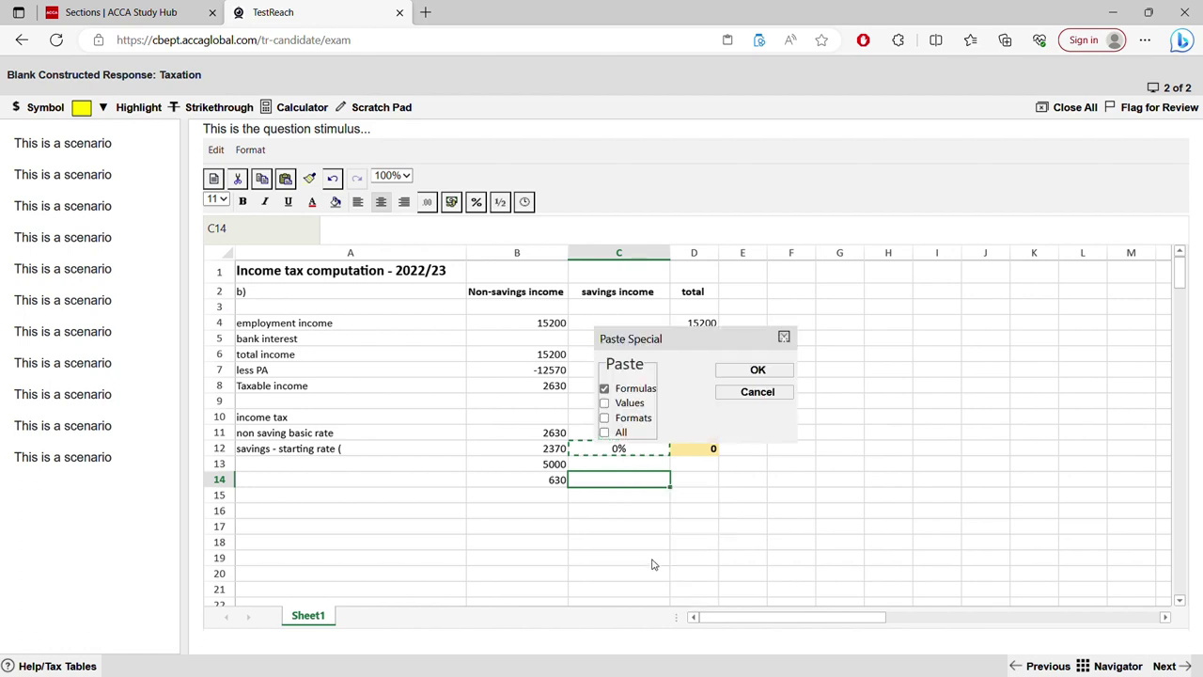
click(749, 374)
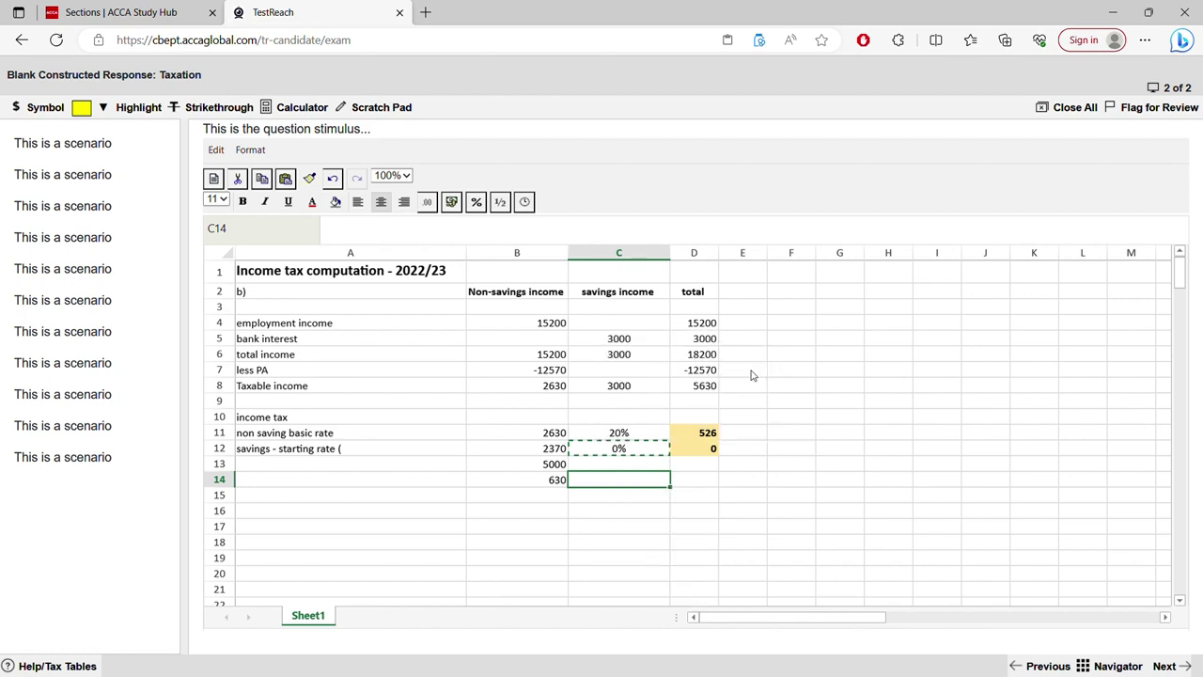
right_click(611, 484)
click(647, 559)
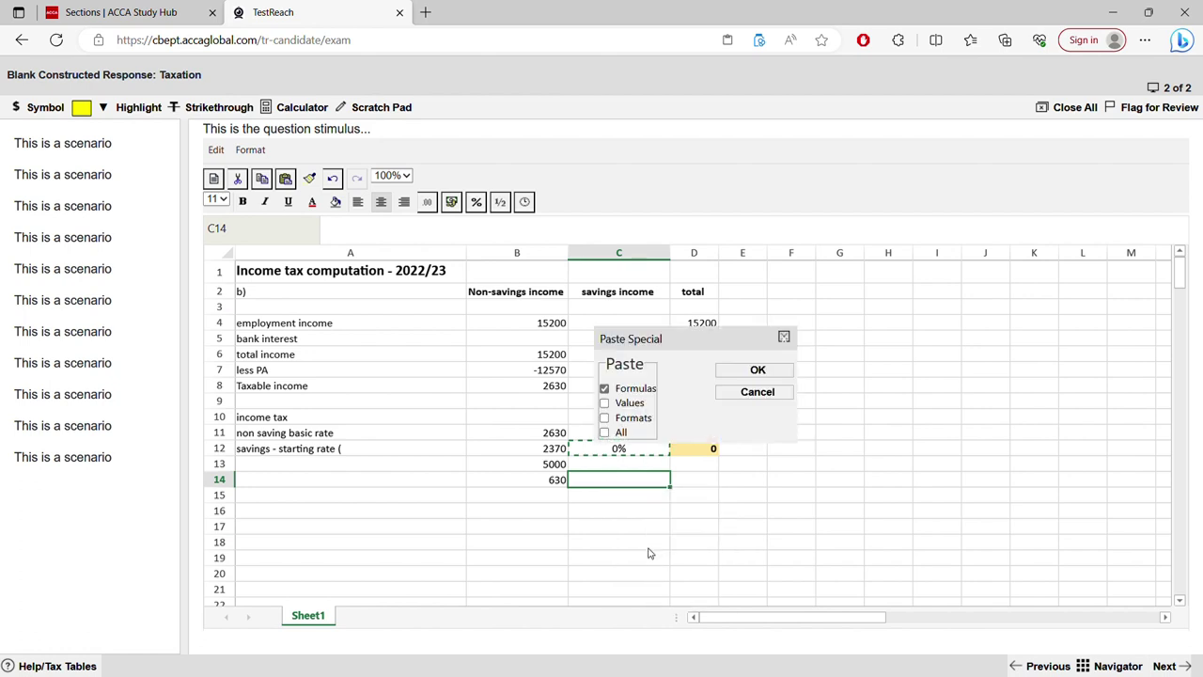
click(605, 389)
click(605, 389)
click(733, 374)
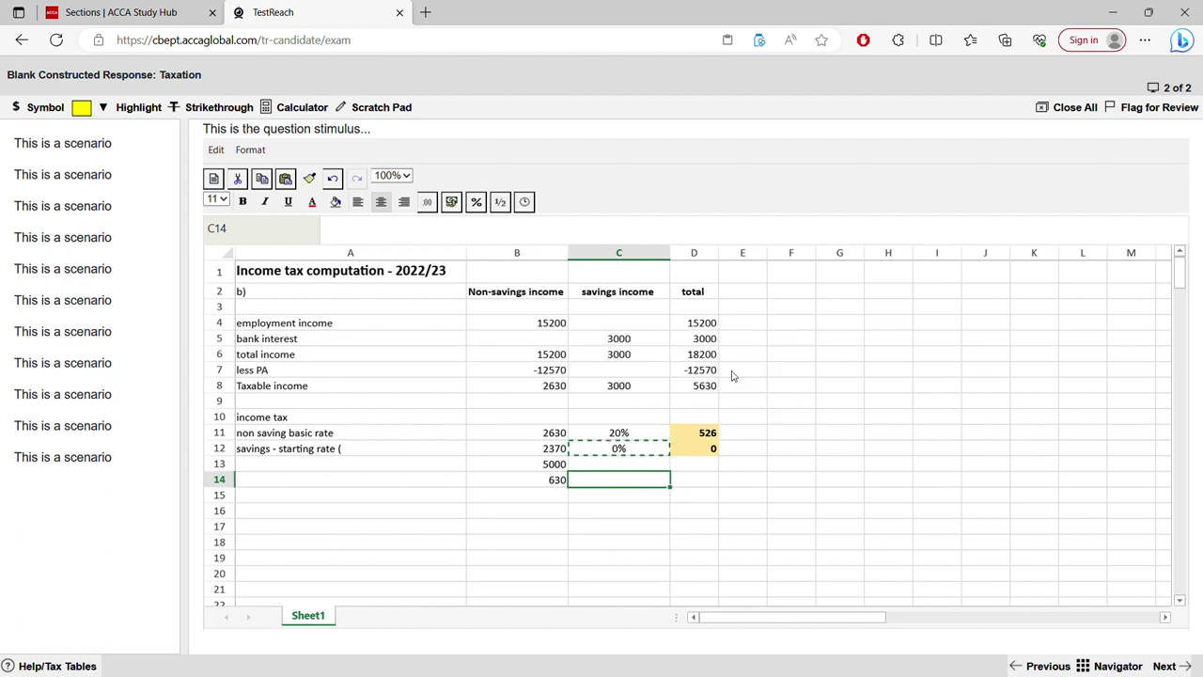
click(694, 500)
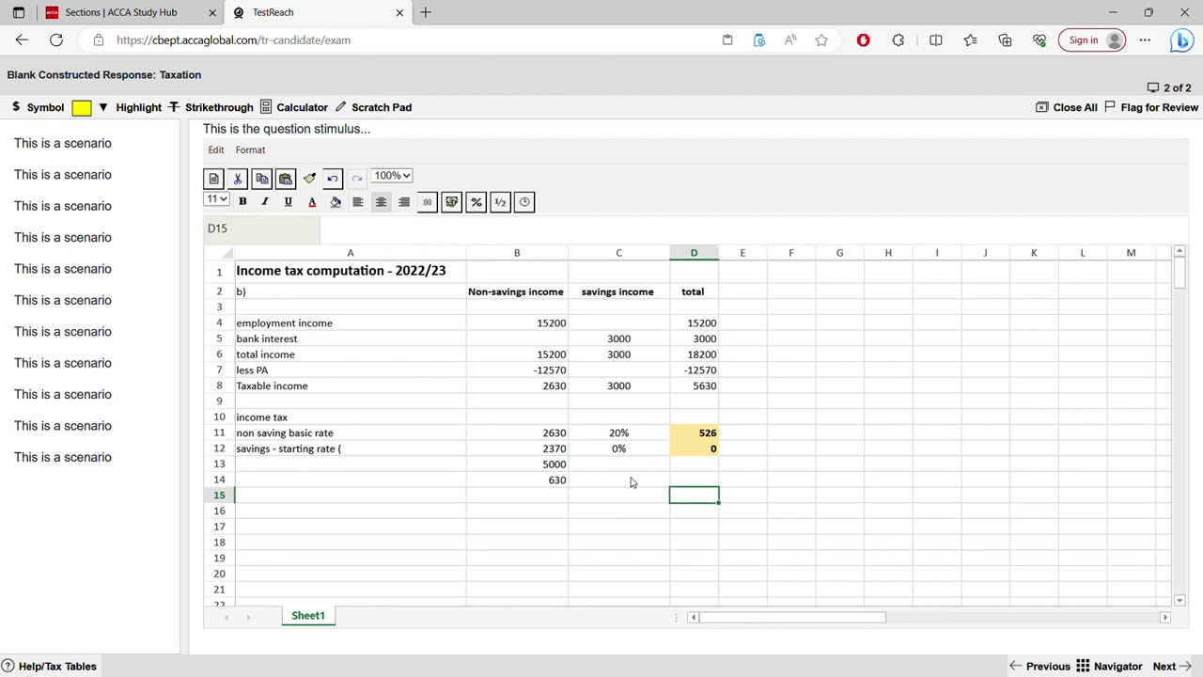
Copy C12 again and retry the Formulas-only Paste Special into C14.
click(631, 482)
right_click(644, 447)
click(649, 485)
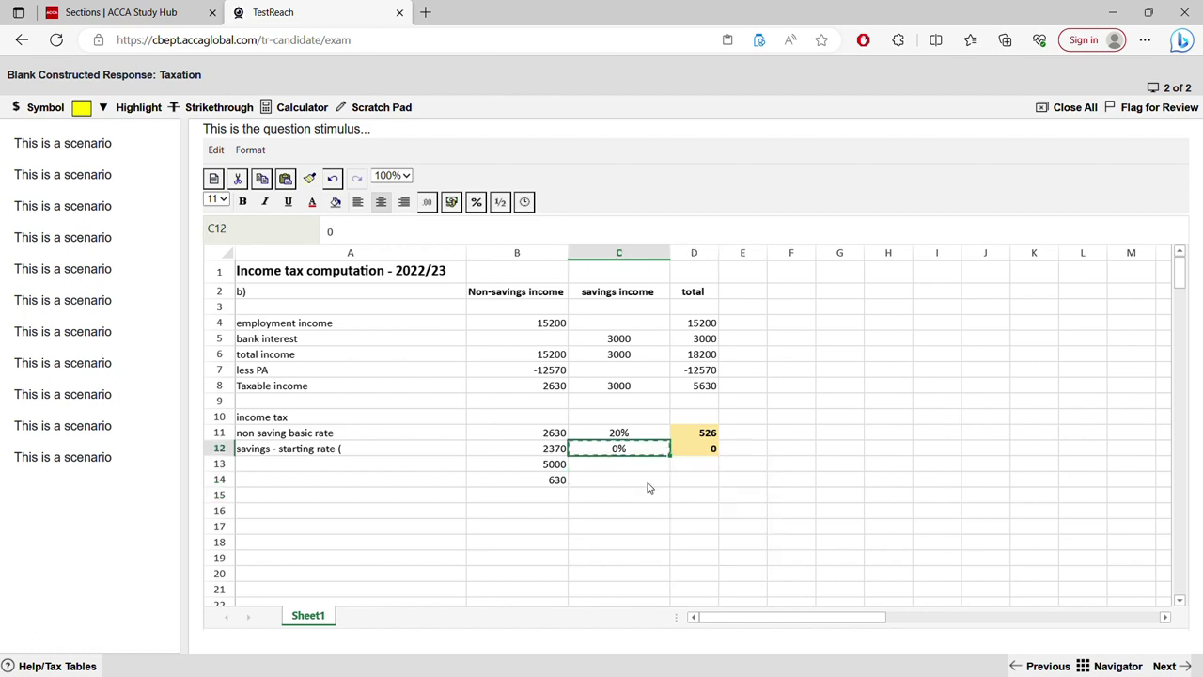
click(628, 482)
right_click(628, 482)
click(700, 550)
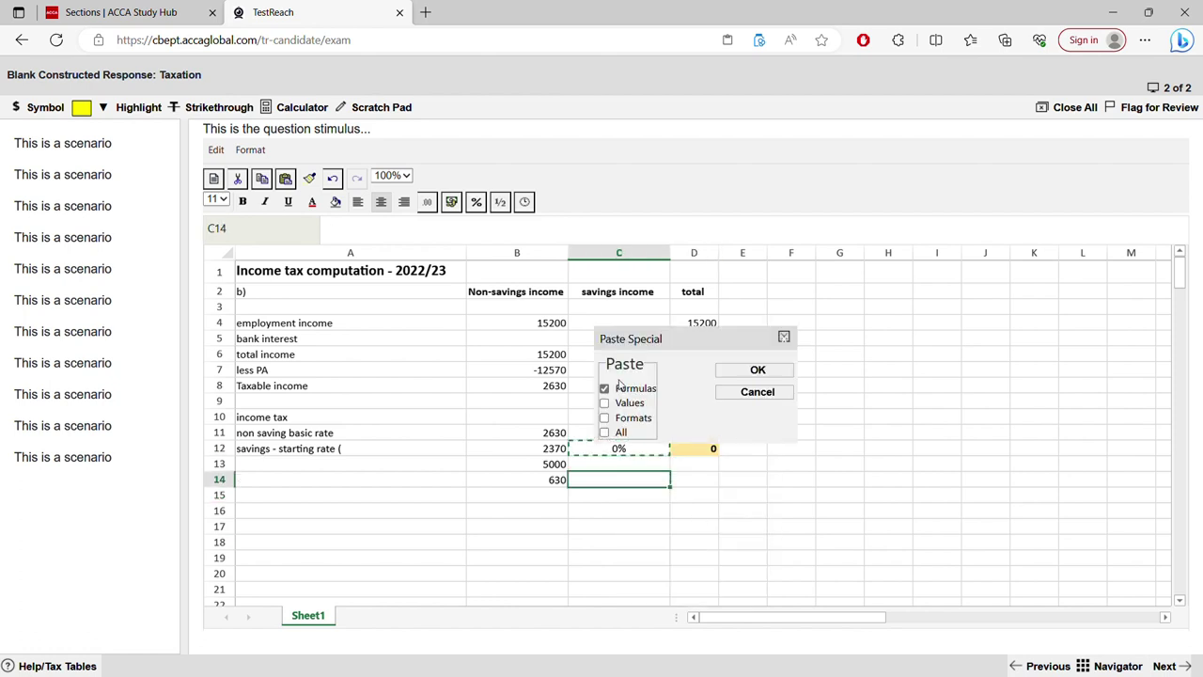
click(775, 372)
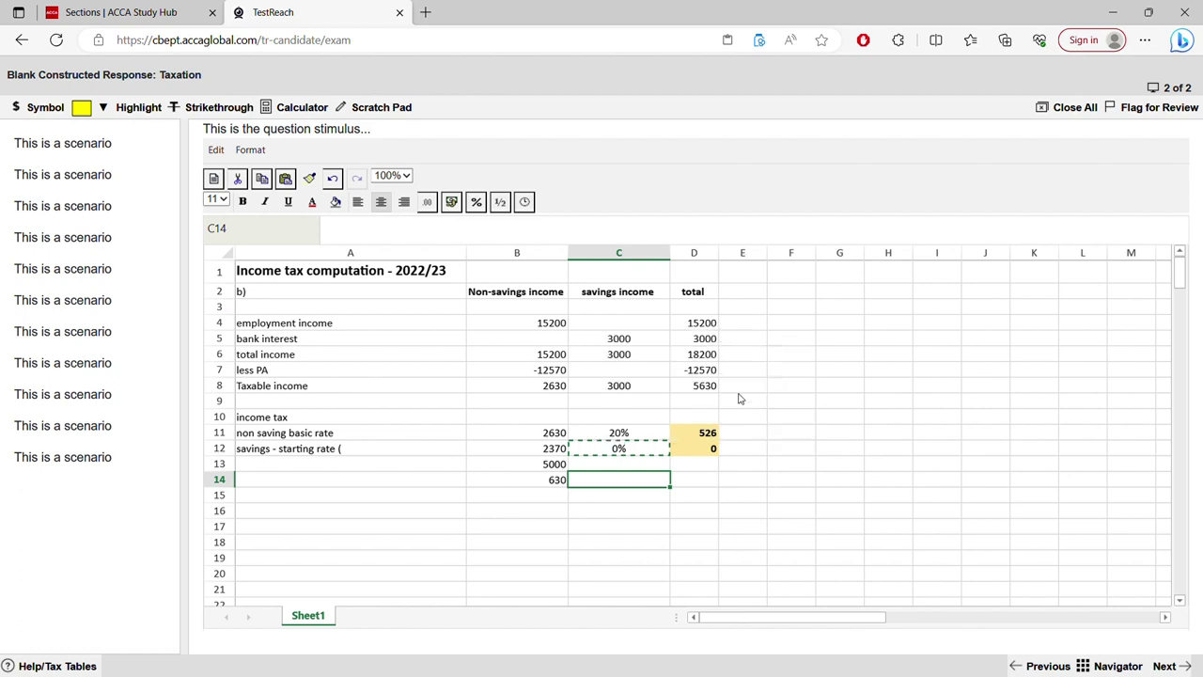
click(645, 467)
click(595, 486)
double_click(598, 485)
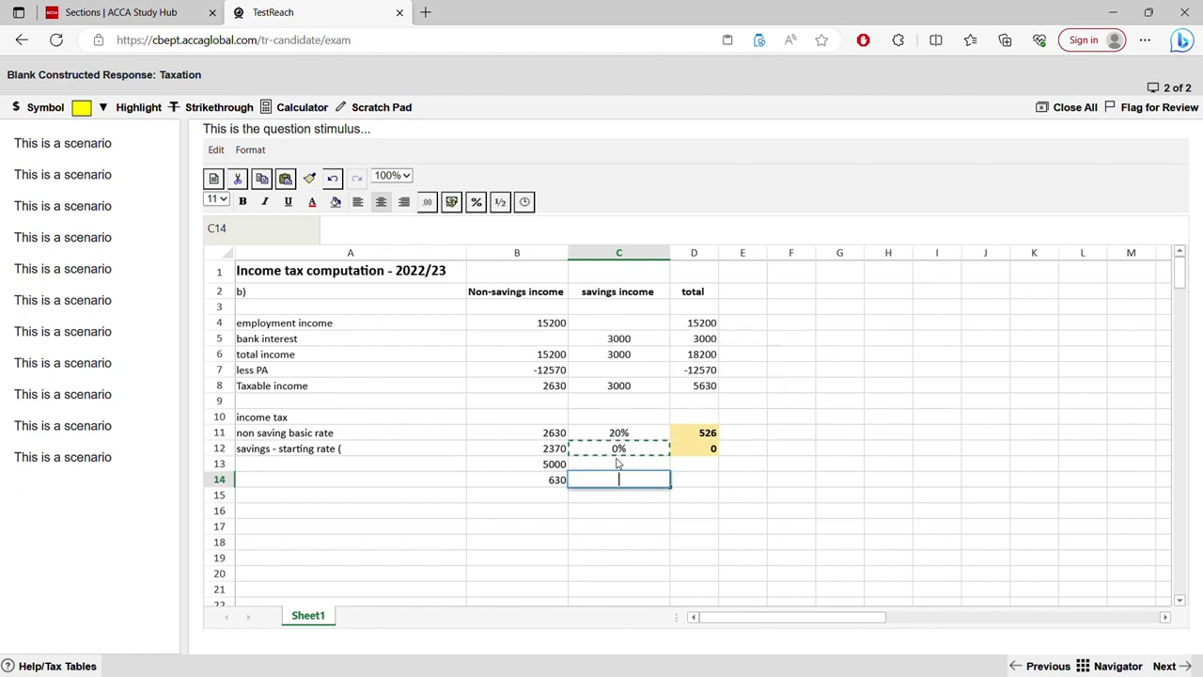
click(636, 540)
click(636, 482)
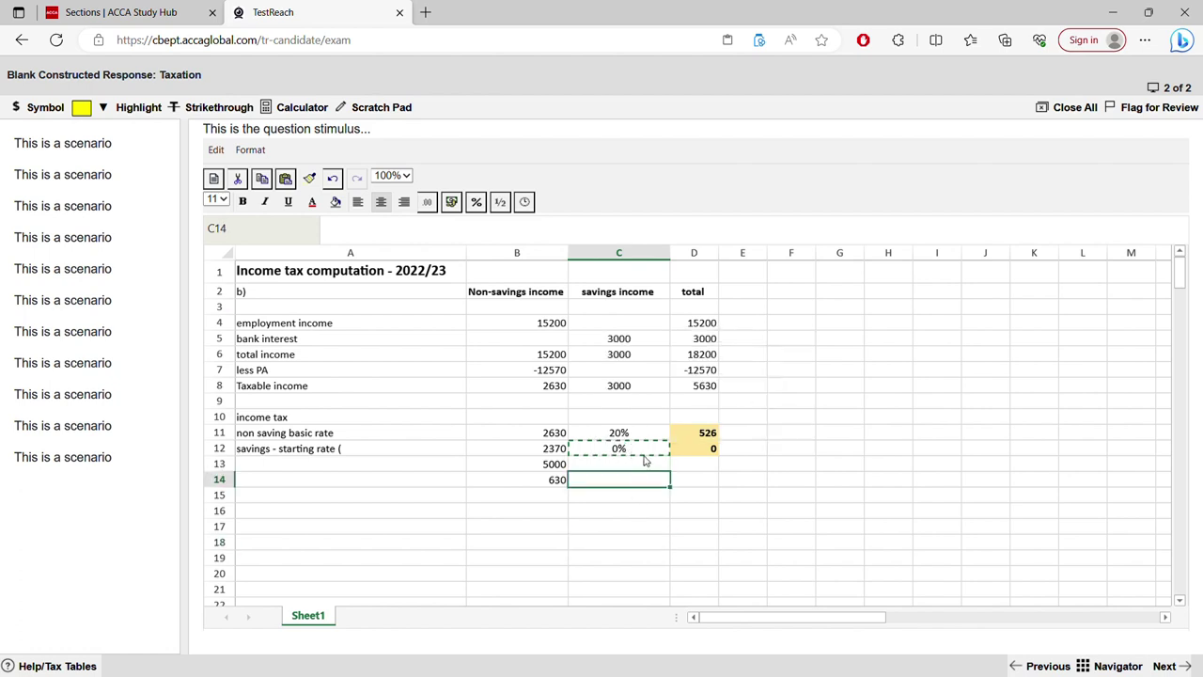
Copy the 0% rate from C12 and paste it normally into C14.
click(645, 455)
right_click(646, 457)
click(697, 496)
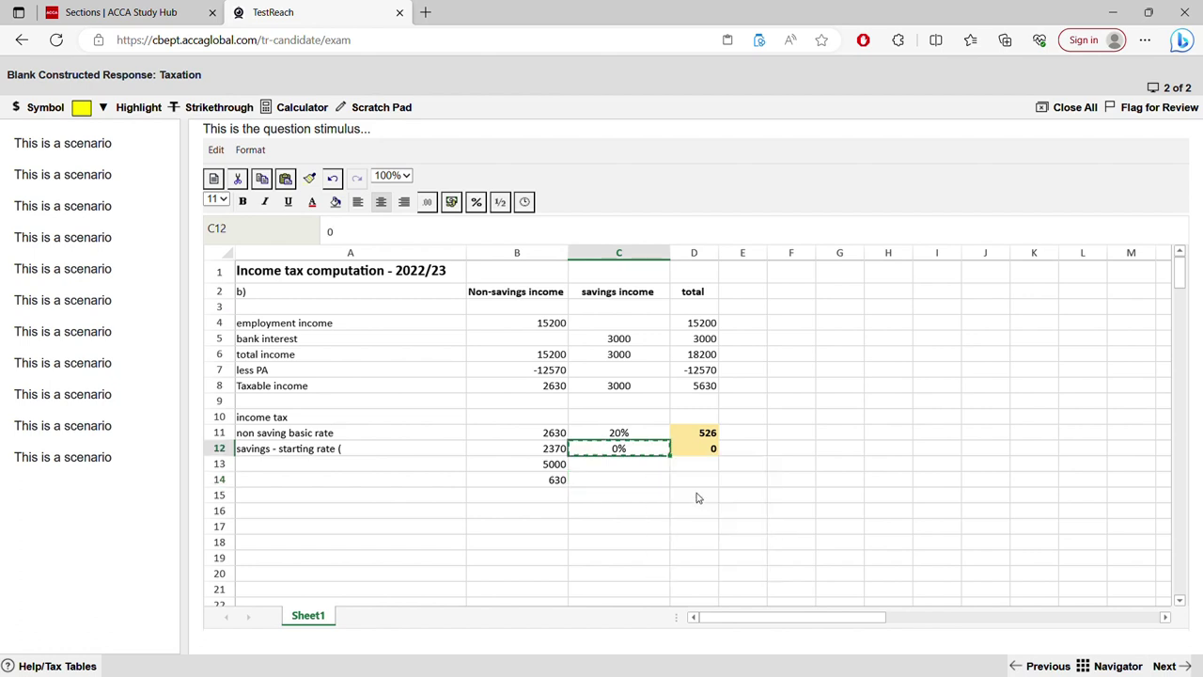
right_click(622, 481)
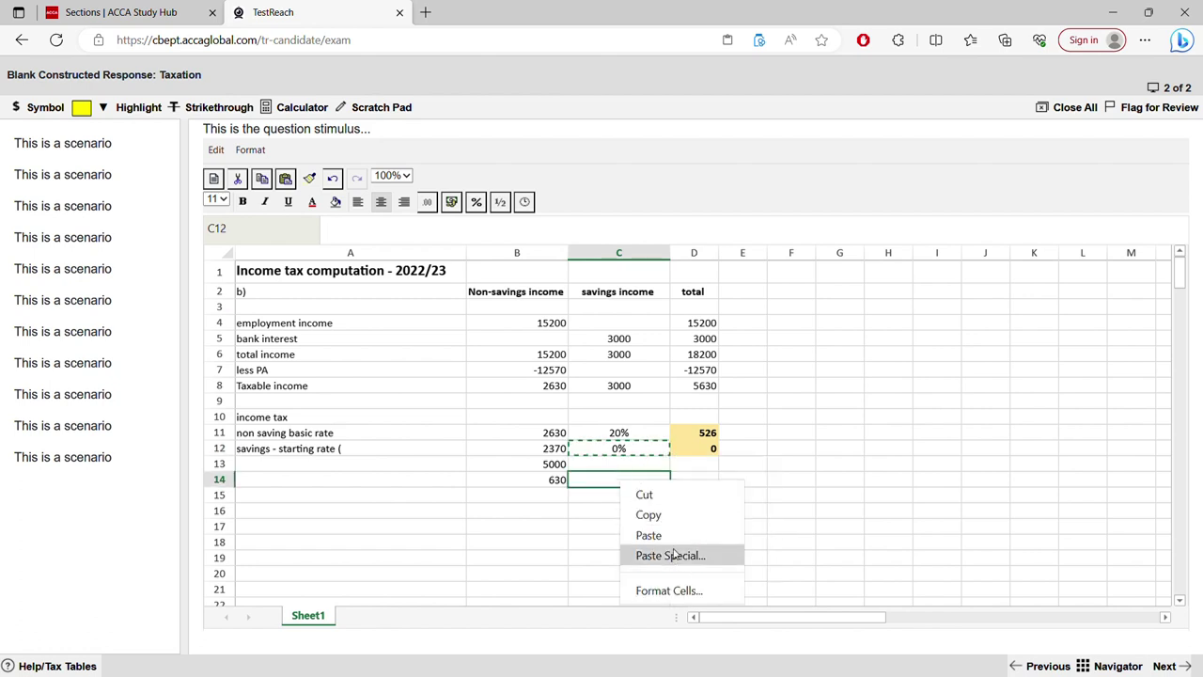
click(663, 538)
Fill the tax formula from D12 down through D14.
click(695, 485)
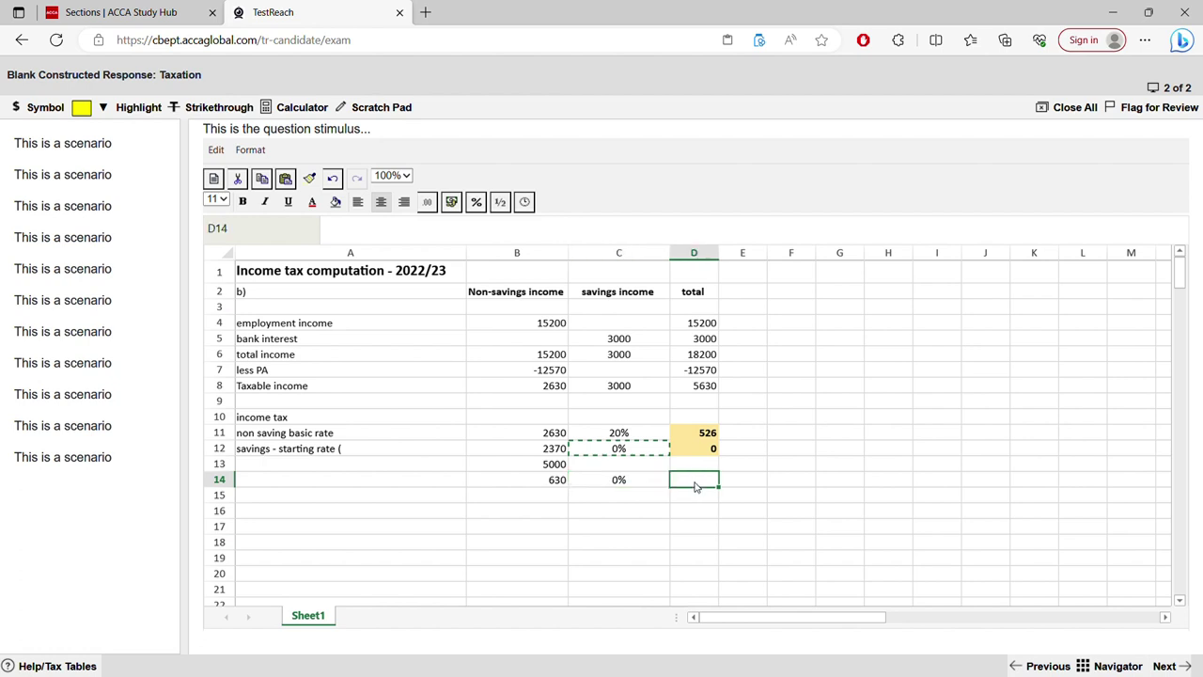
click(703, 452)
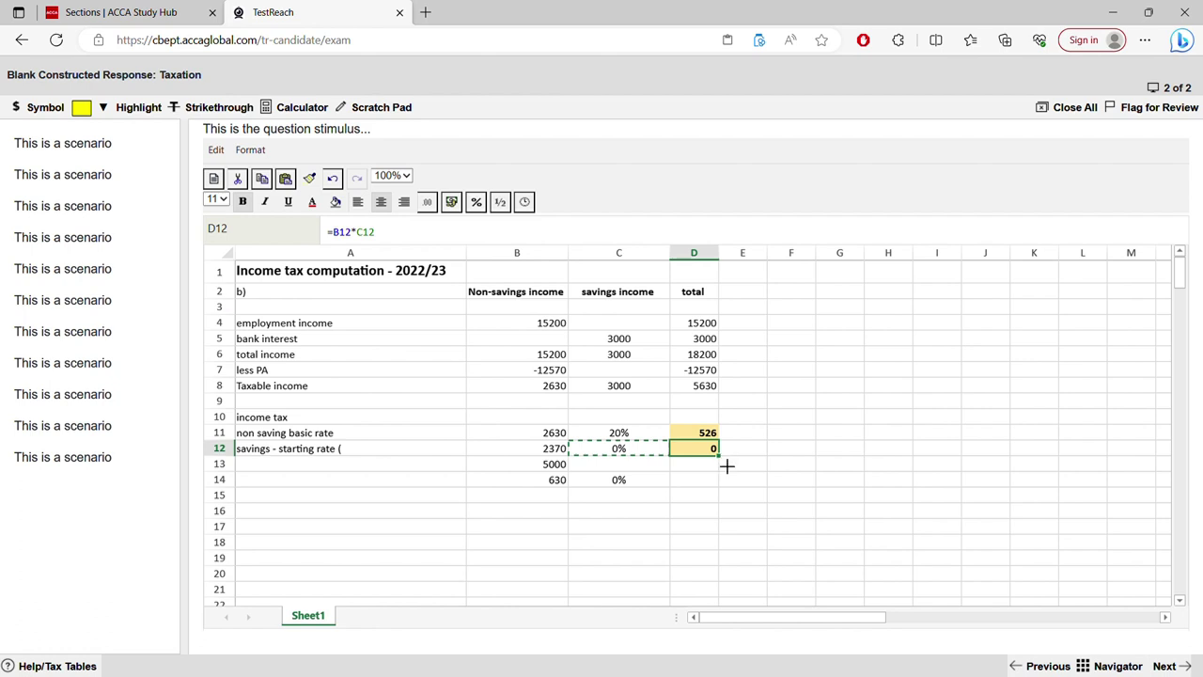
drag(725, 464, 726, 490)
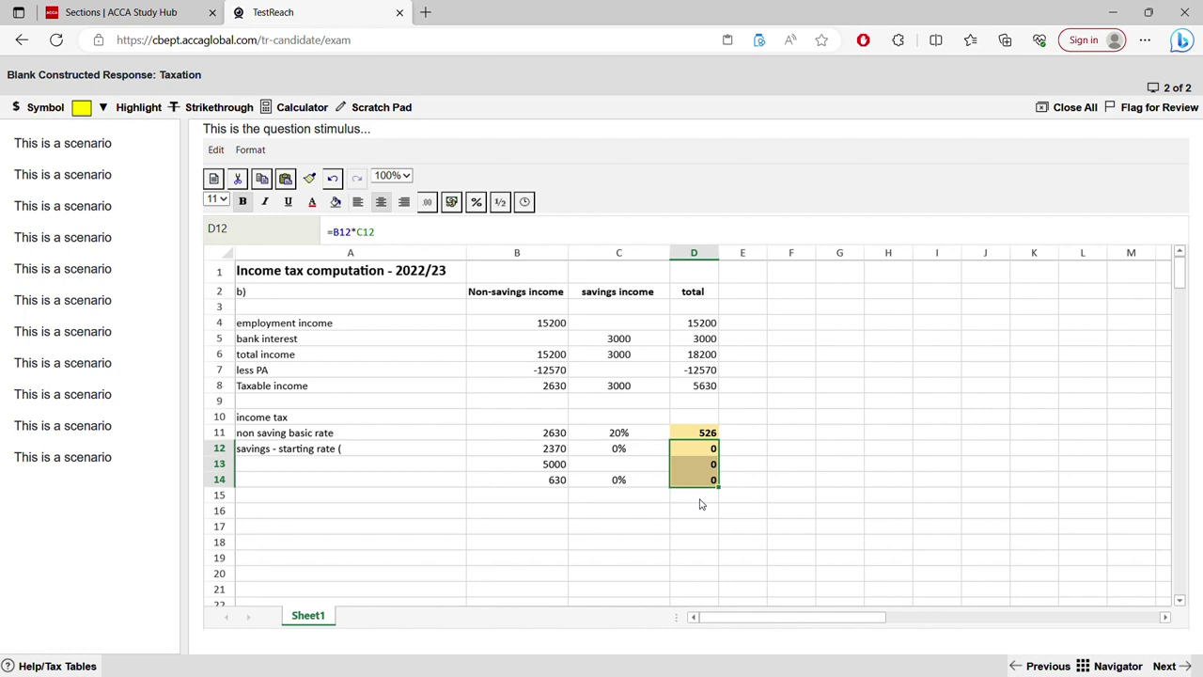
Enter =SUM(D11:D14) in D15 to total the income tax.
text(=)
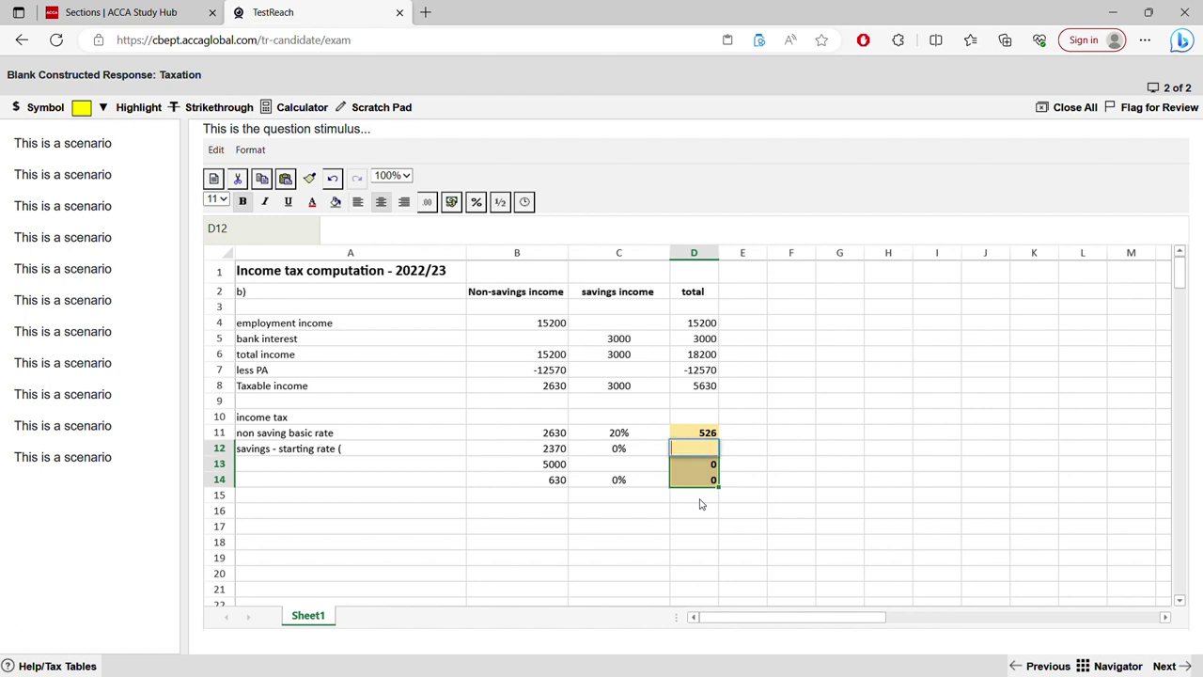
click(700, 500)
text(=s)
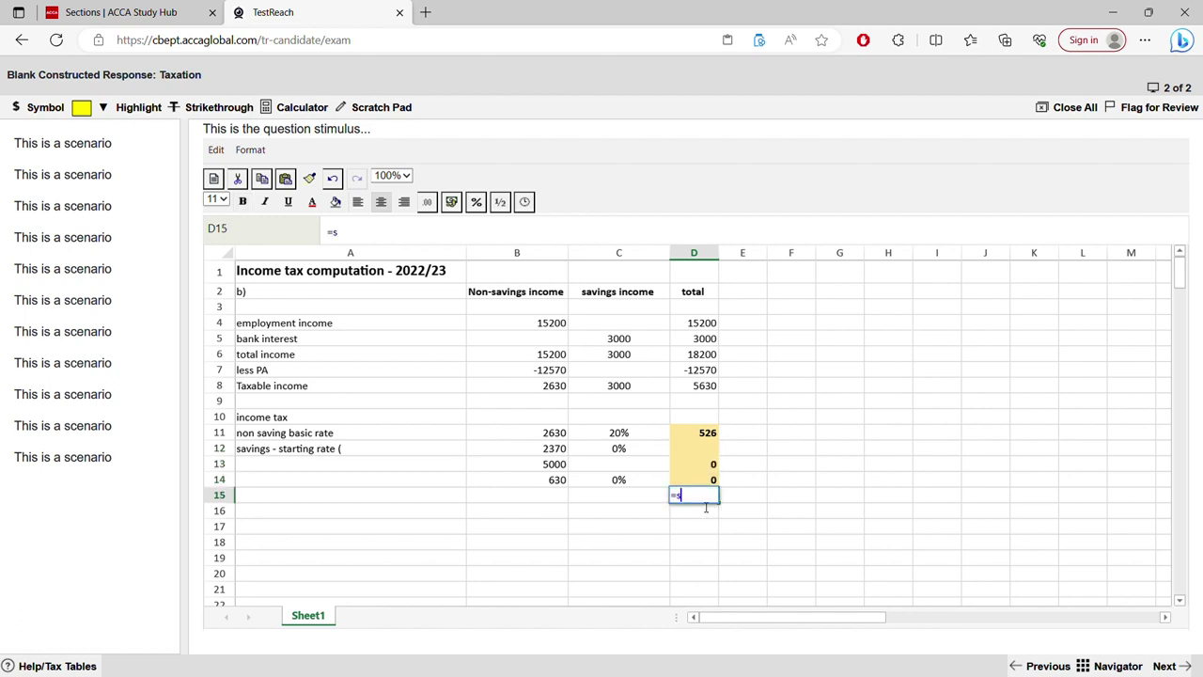
text(um()
drag(705, 432, 687, 464)
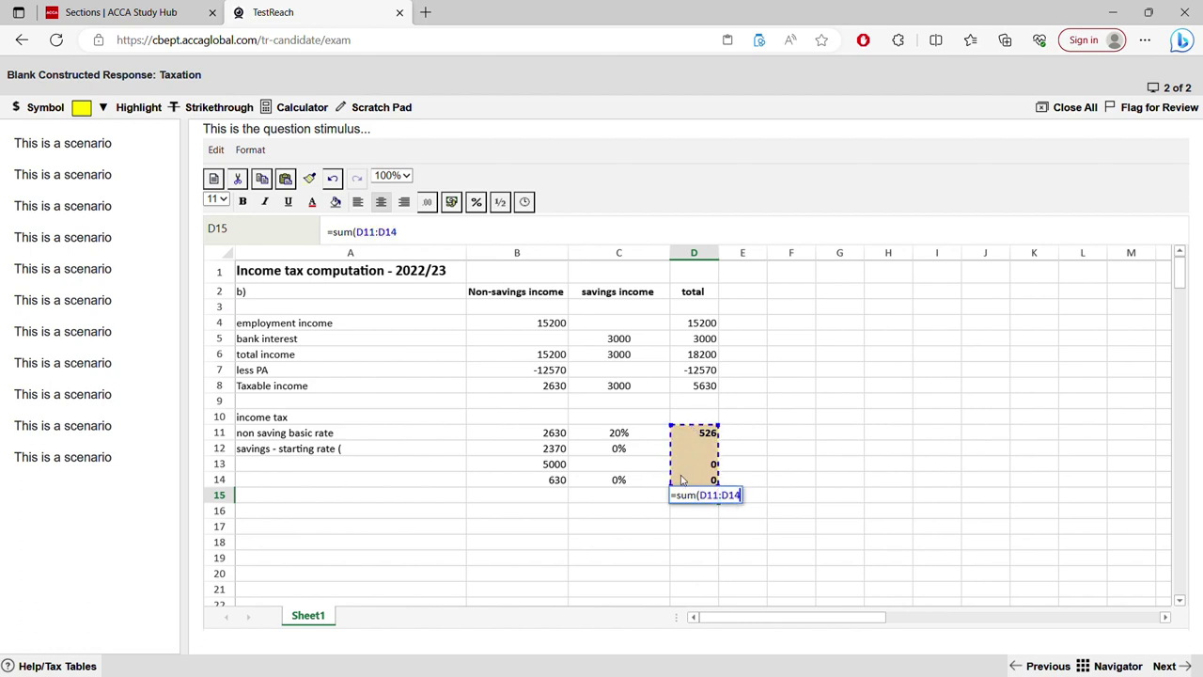
text())
key(Return)
Examine the formula in D11 and the range summed in D15, leaving both as they are.
click(702, 435)
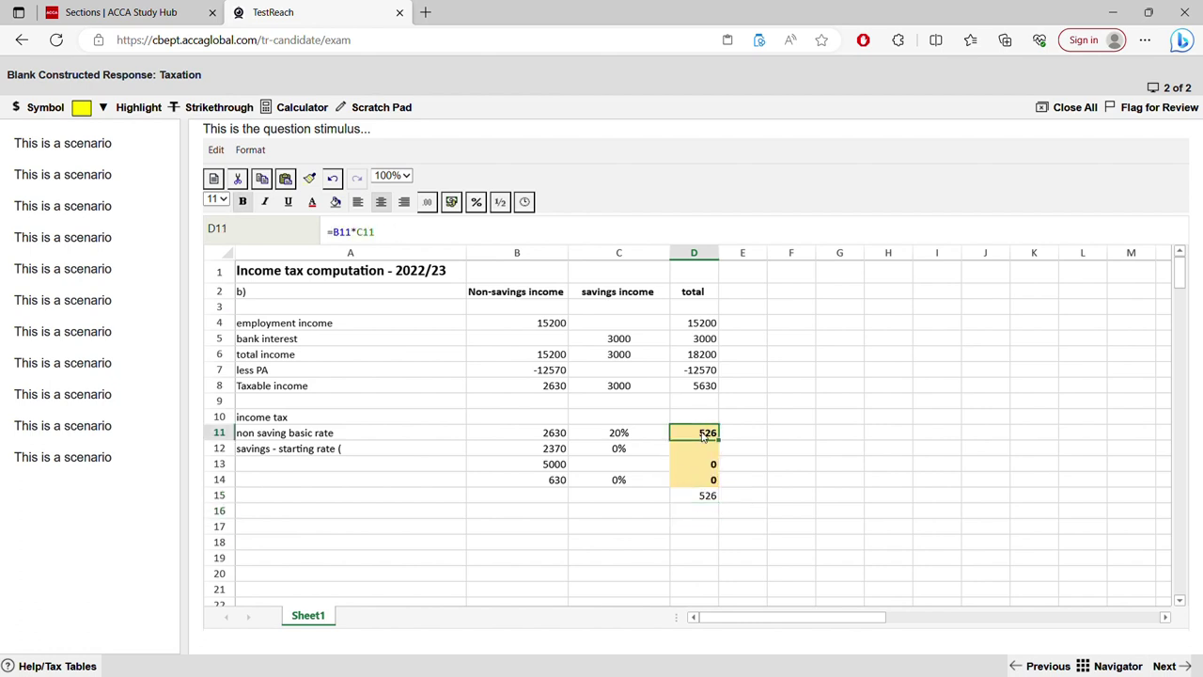
click(711, 498)
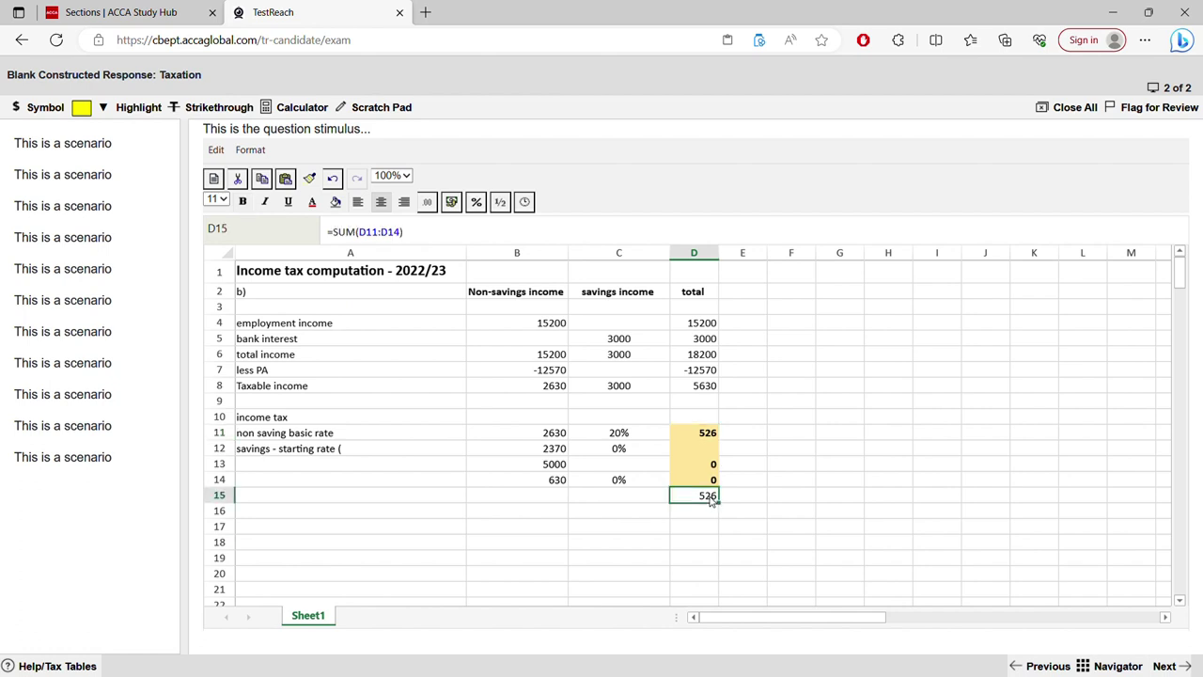
click(712, 510)
click(703, 496)
click(684, 510)
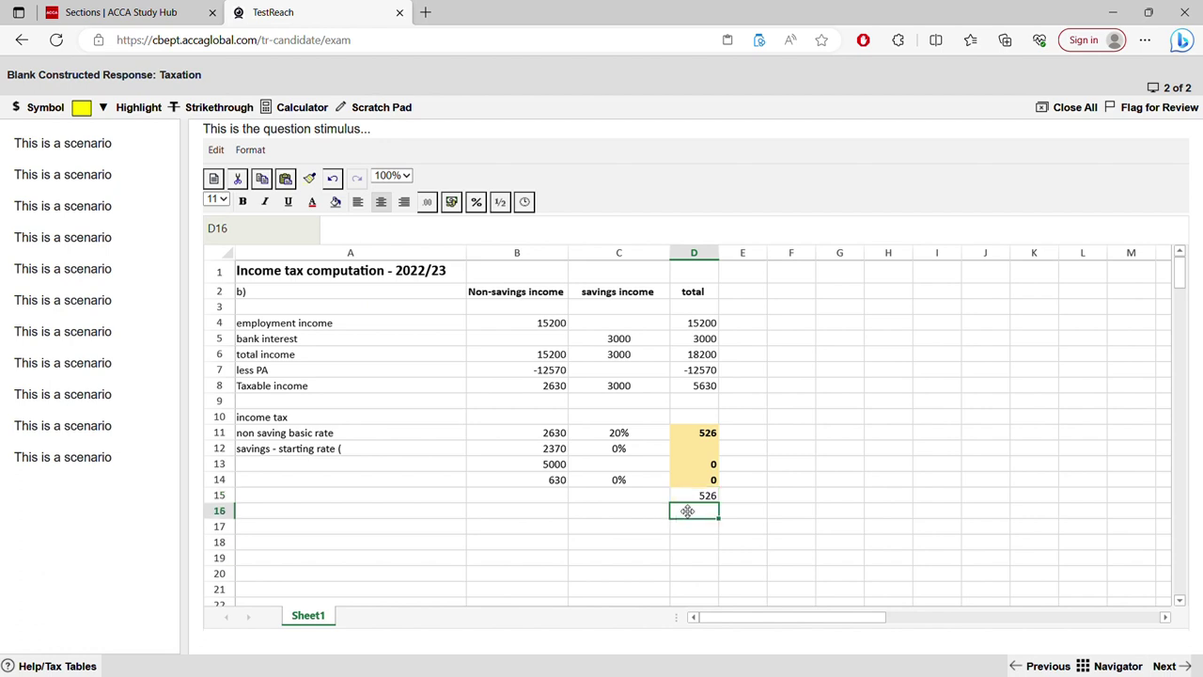
click(691, 497)
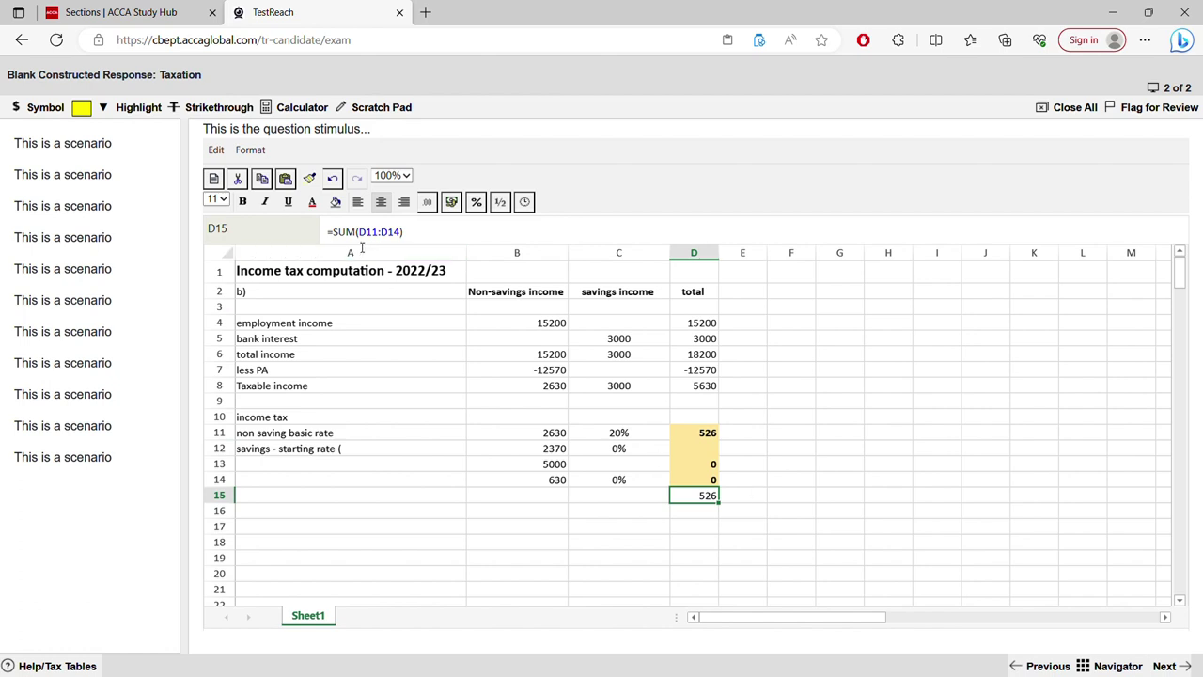
drag(359, 231, 404, 231)
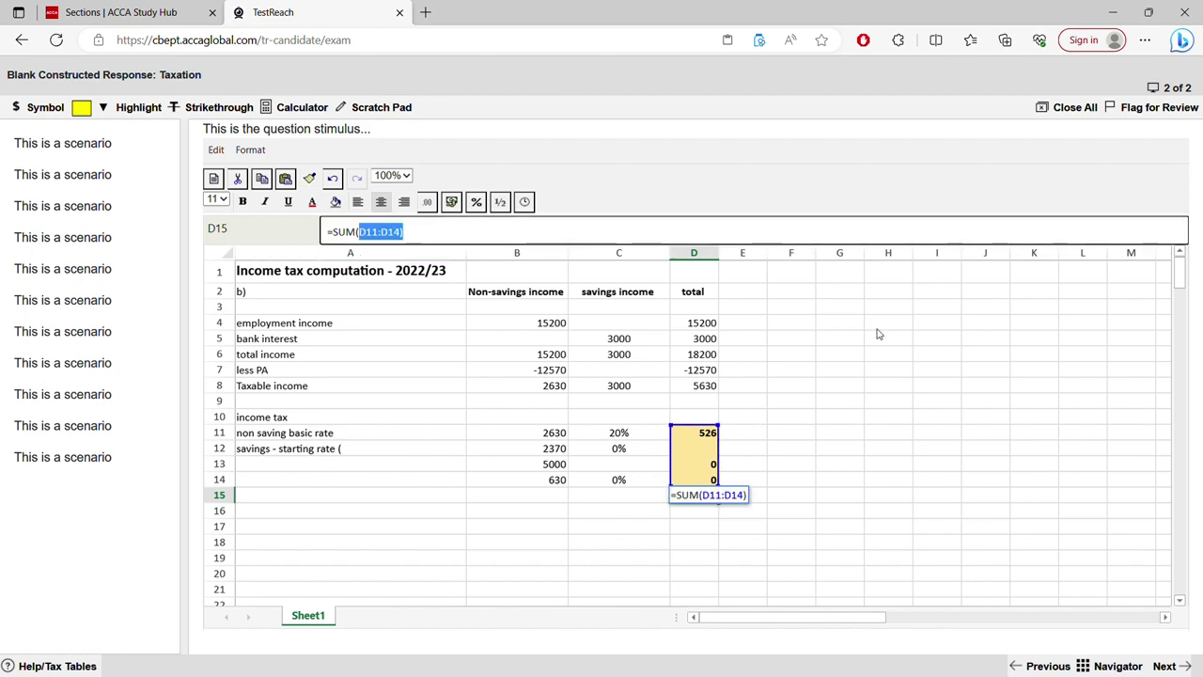
click(764, 491)
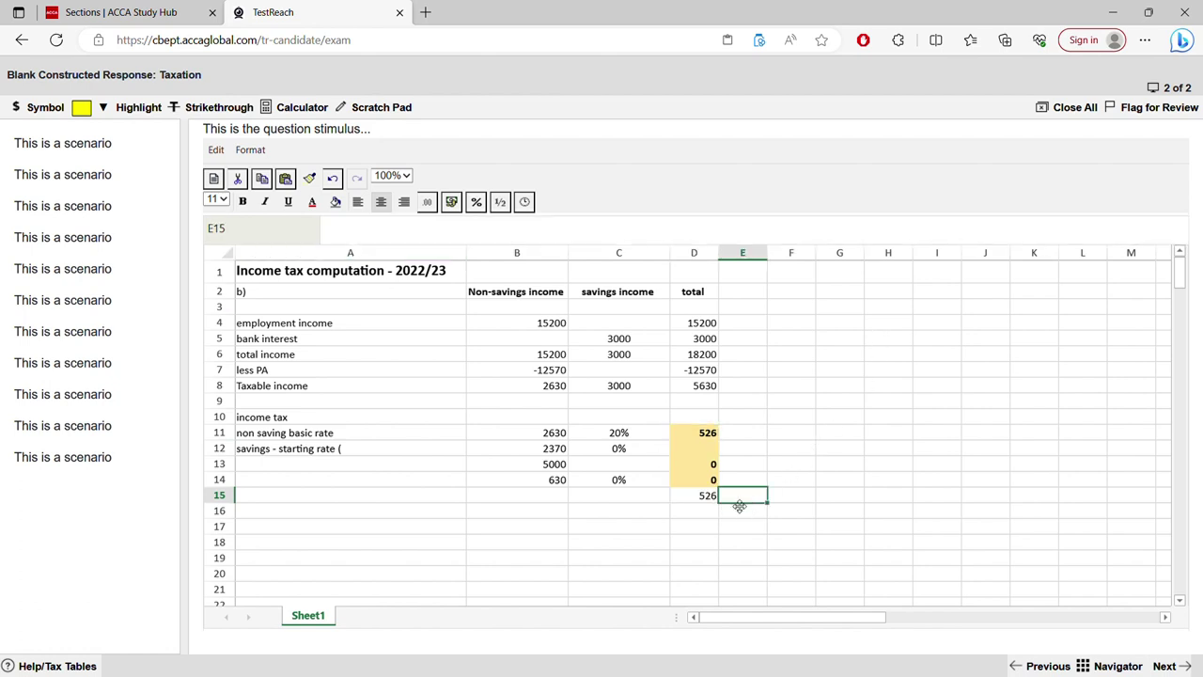
text(526)
key(BackSpace)
key(BackSpace)
key(BackSpace)
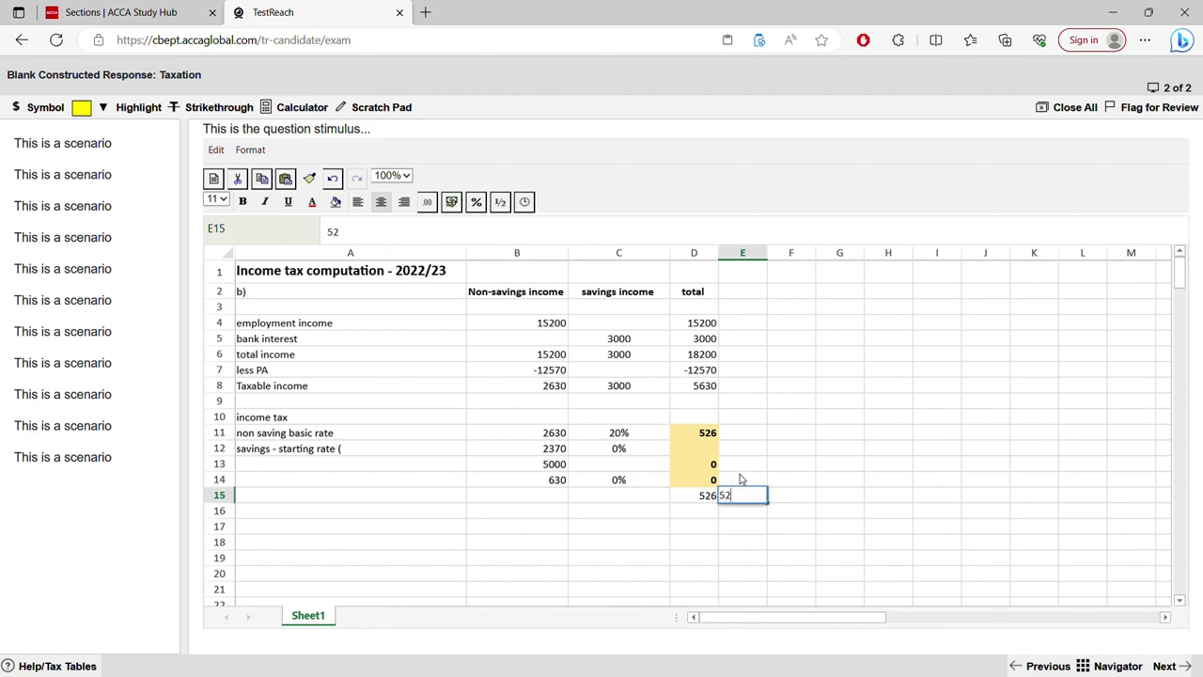
click(714, 514)
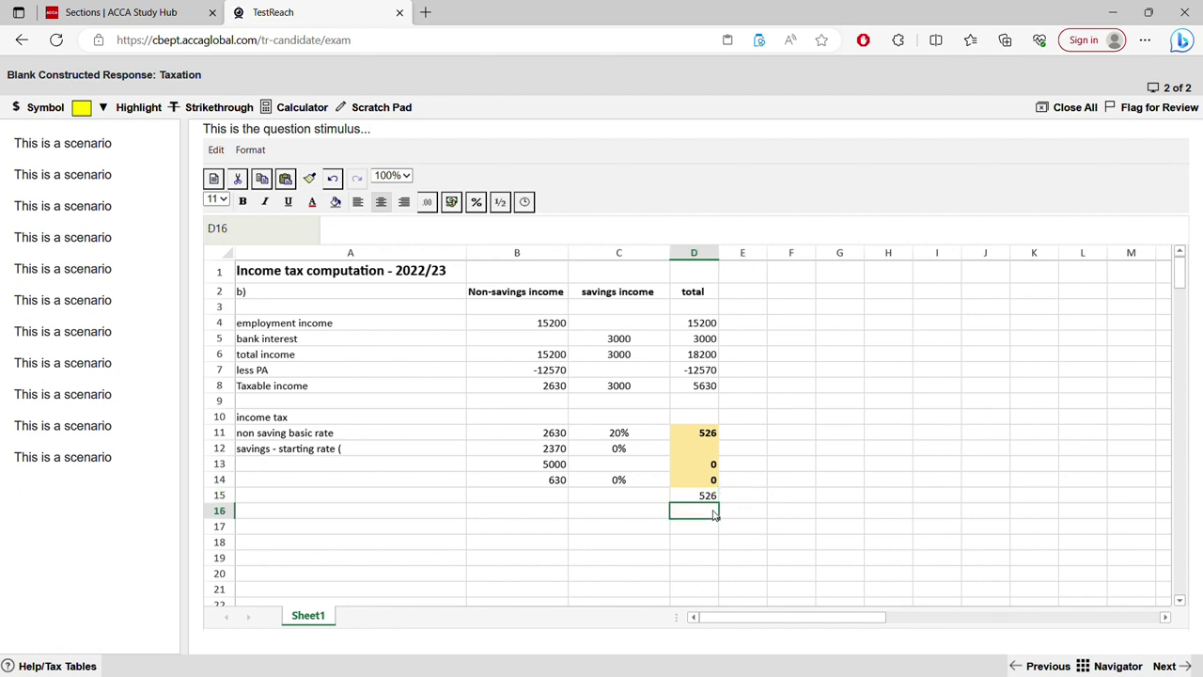
Label the total row by entering "income tax liability" in A15.
click(712, 496)
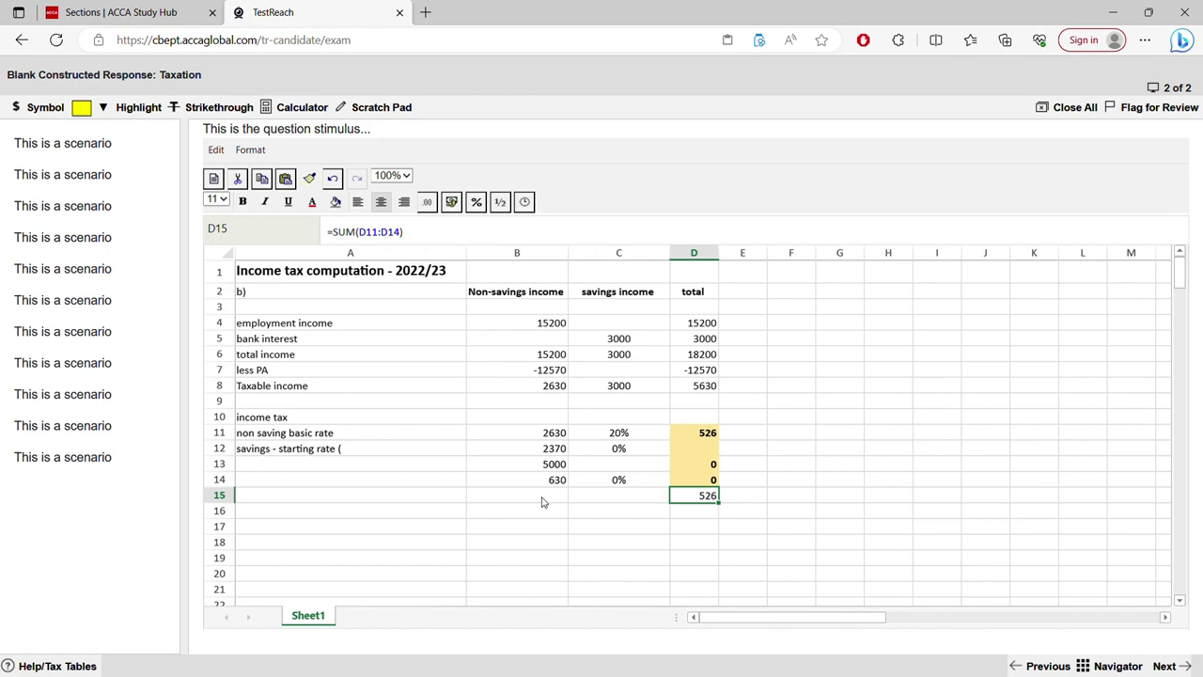
click(420, 498)
text(u)
key(BackSpace)
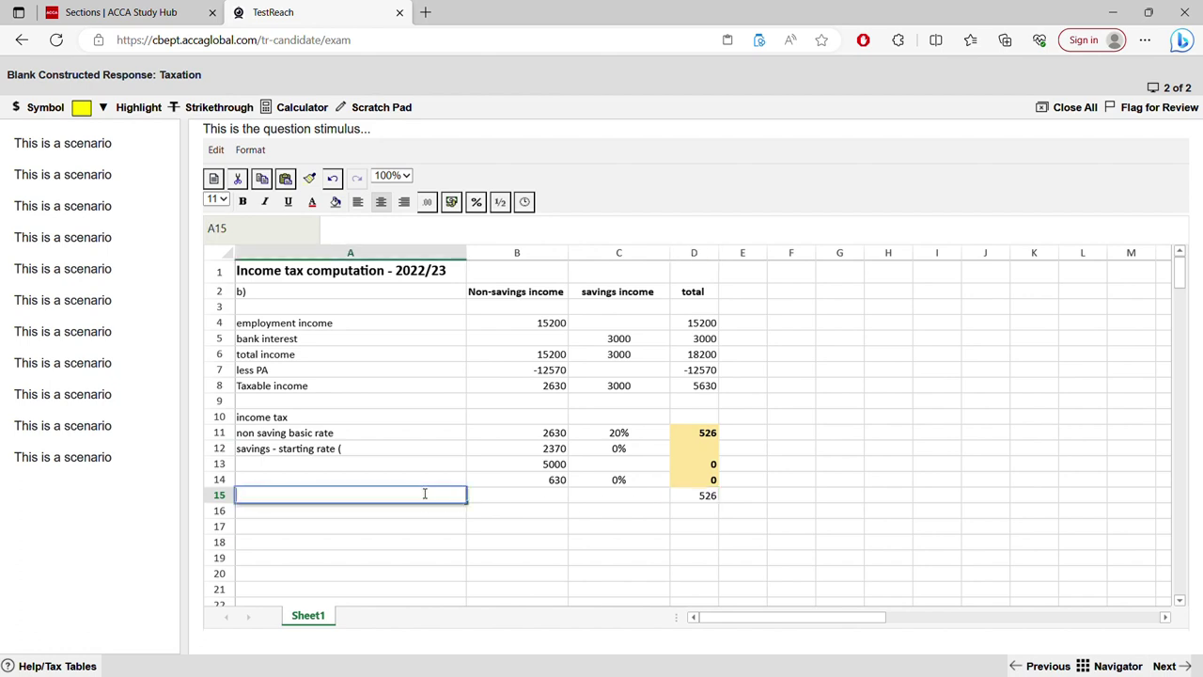
text(income tax liability)
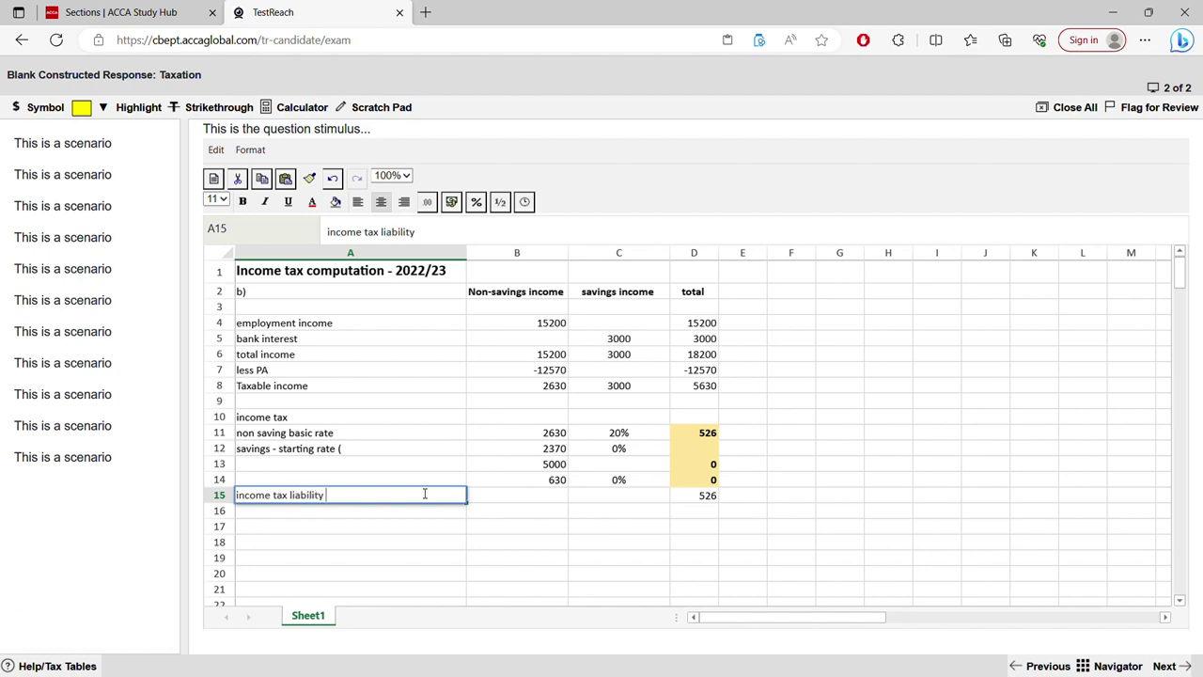
click(357, 539)
Make the income tax liability label in A15 and its total in D15 bold.
click(306, 498)
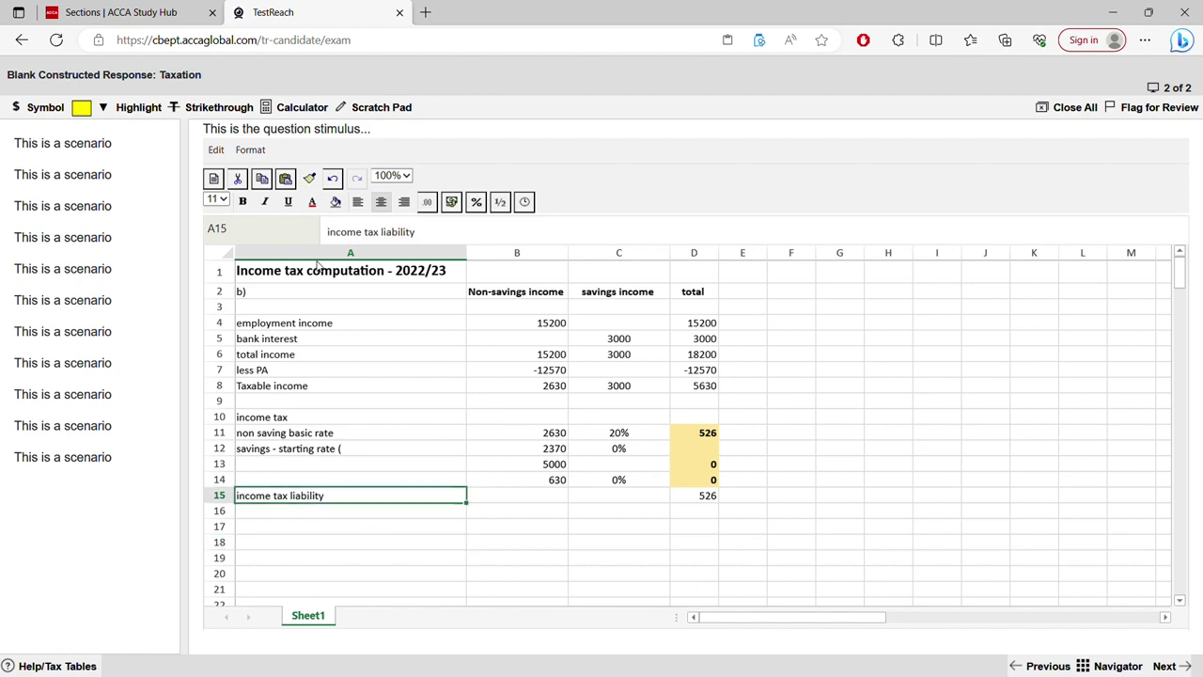
click(243, 201)
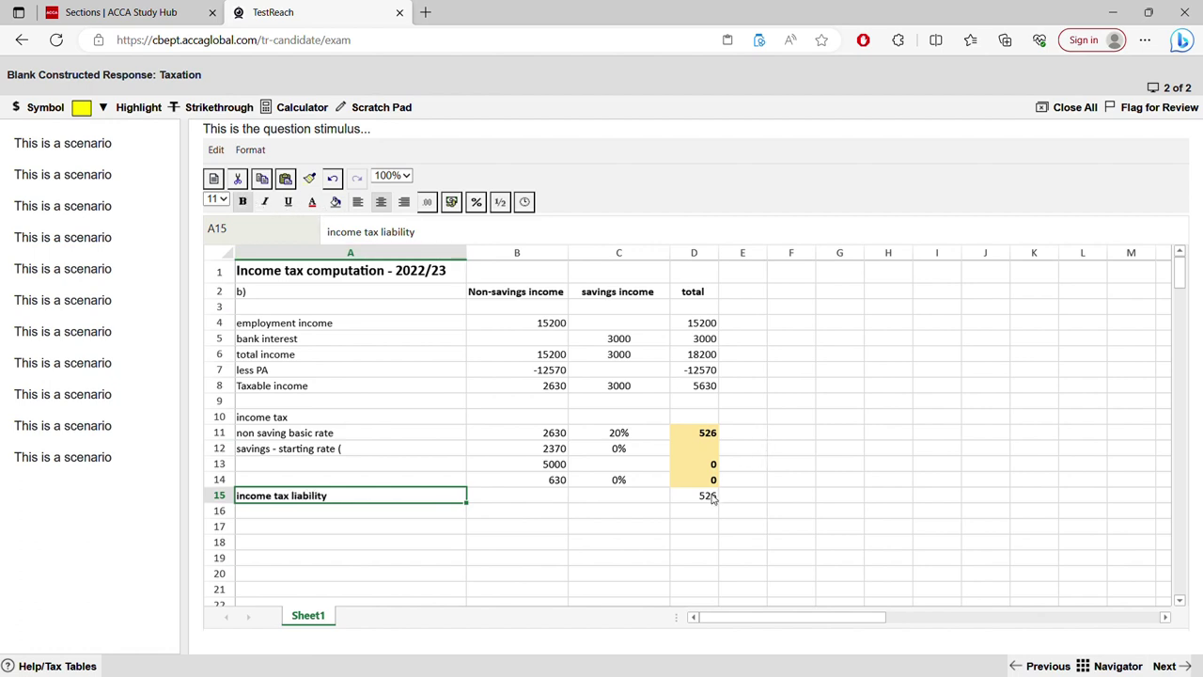
click(697, 500)
click(244, 202)
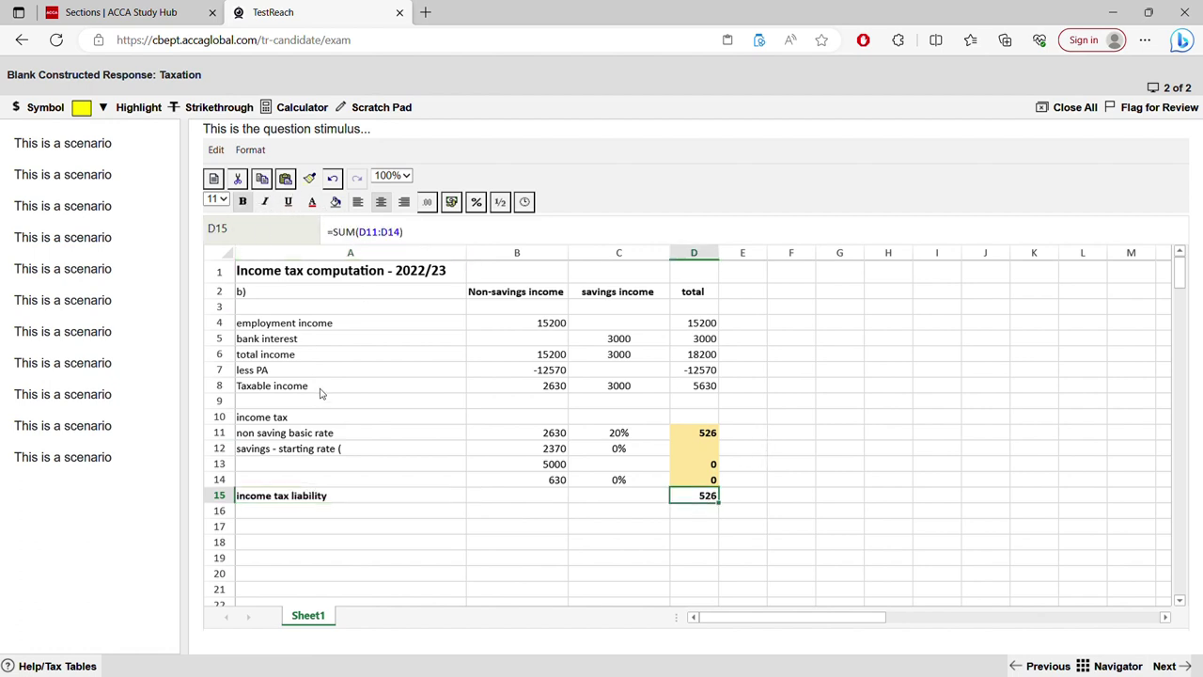
click(455, 501)
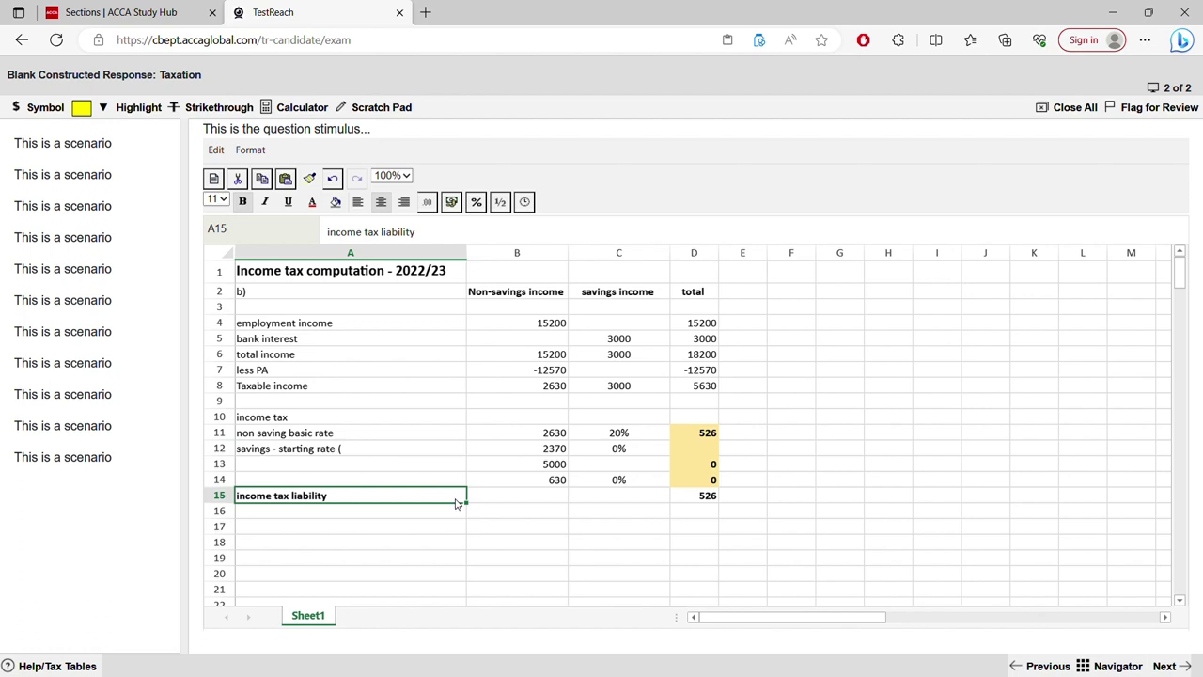
click(360, 452)
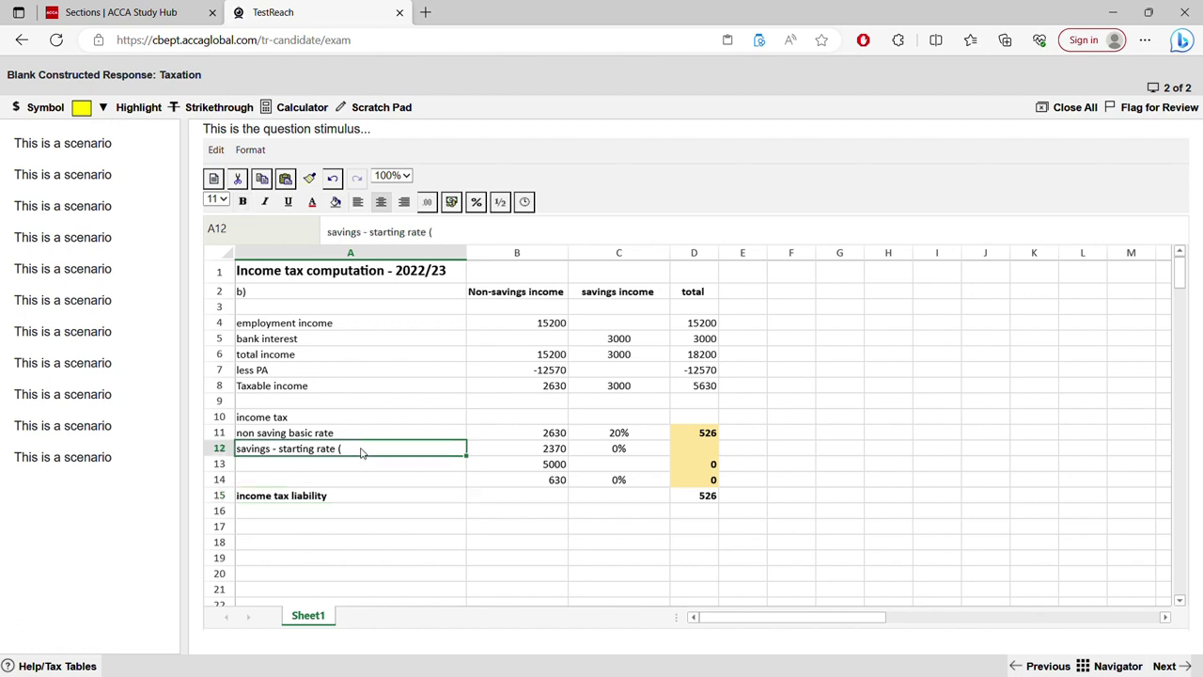
click(287, 467)
text(savi)
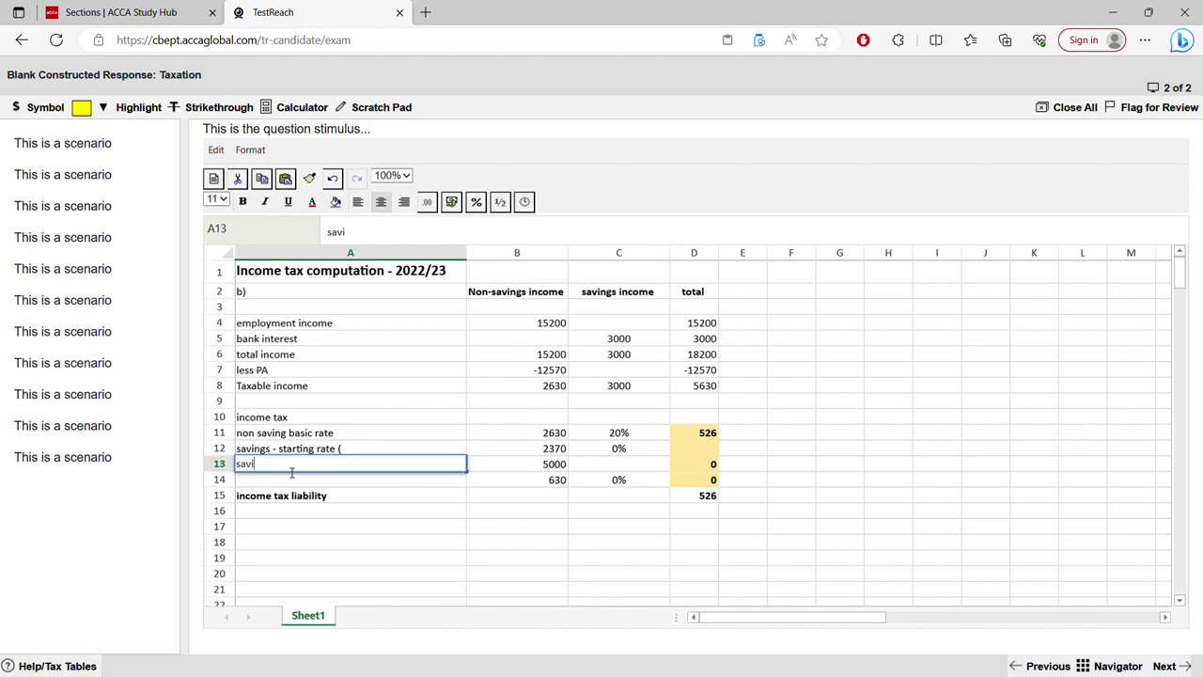
text(ngs)
key(BackSpace)
key(BackSpace)
key(BackSpace)
key(BackSpace)
key(BackSpace)
key(BackSpace)
key(BackSpace)
key(Return)
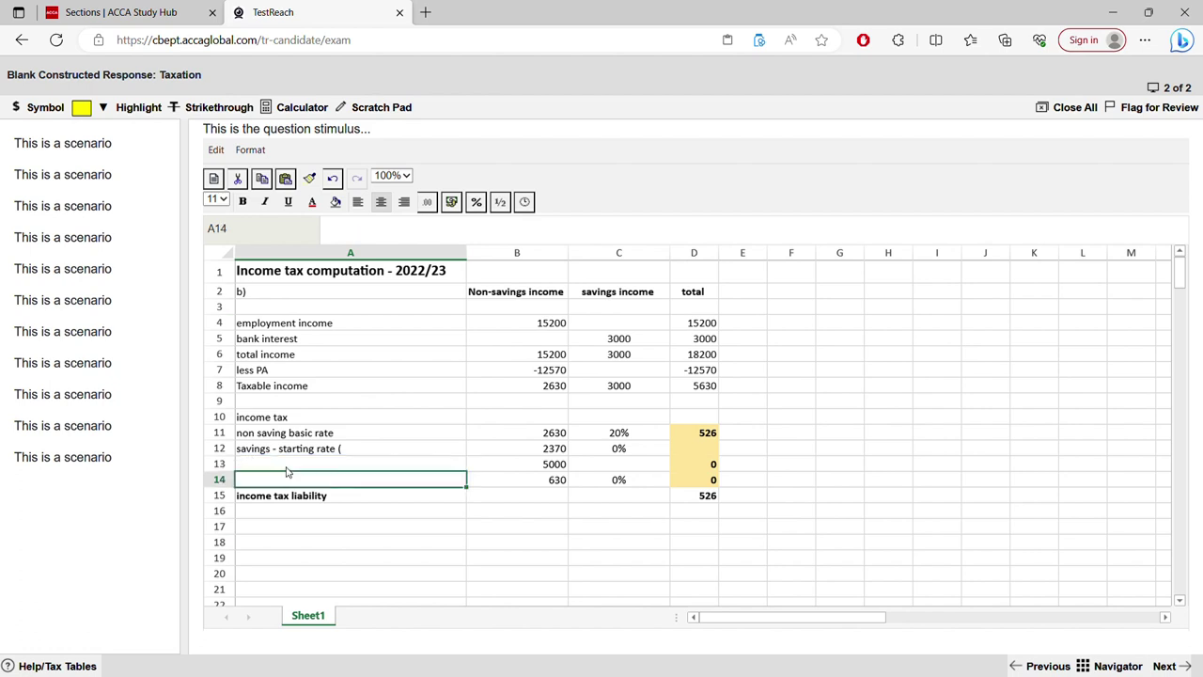
Label row 14 by entering "savings nil rate band (n2)" in A14.
text(savings)
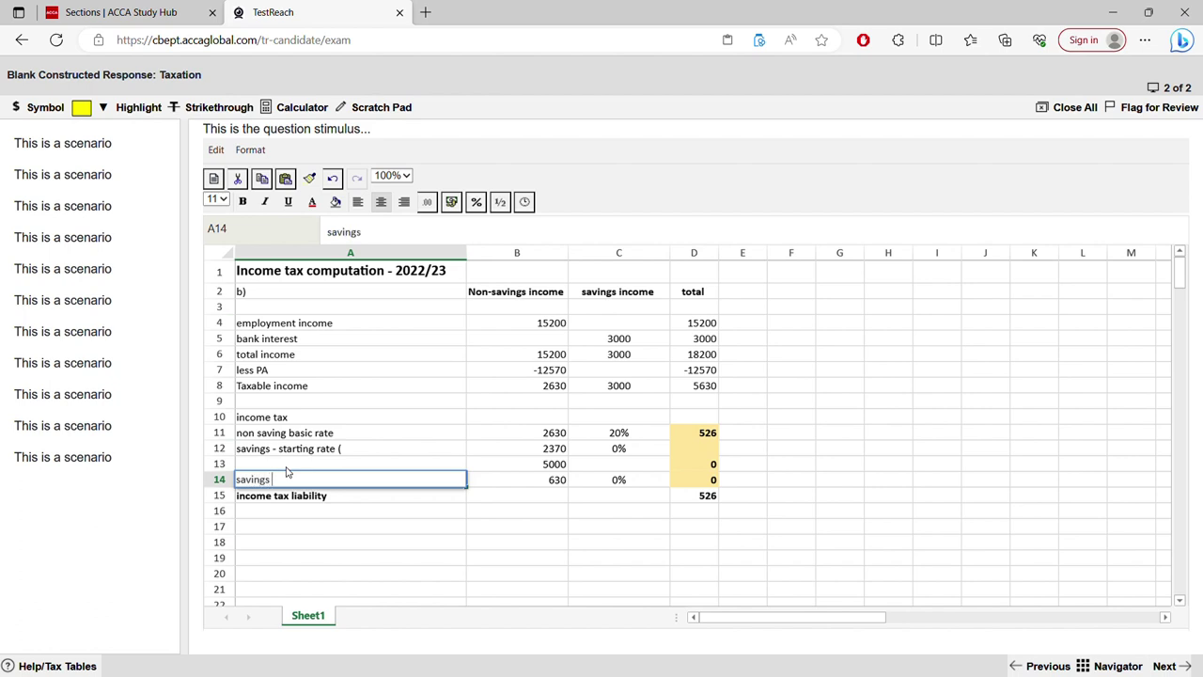
text( nil rate band ()
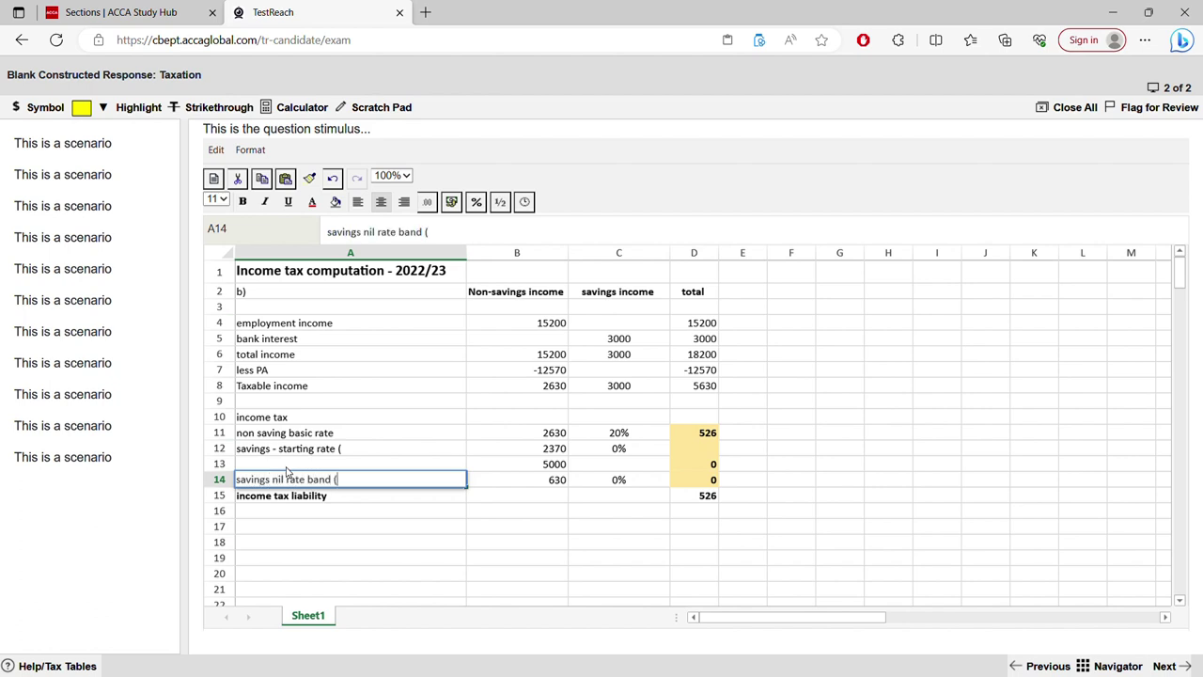
text(n2))
click(339, 525)
click(519, 486)
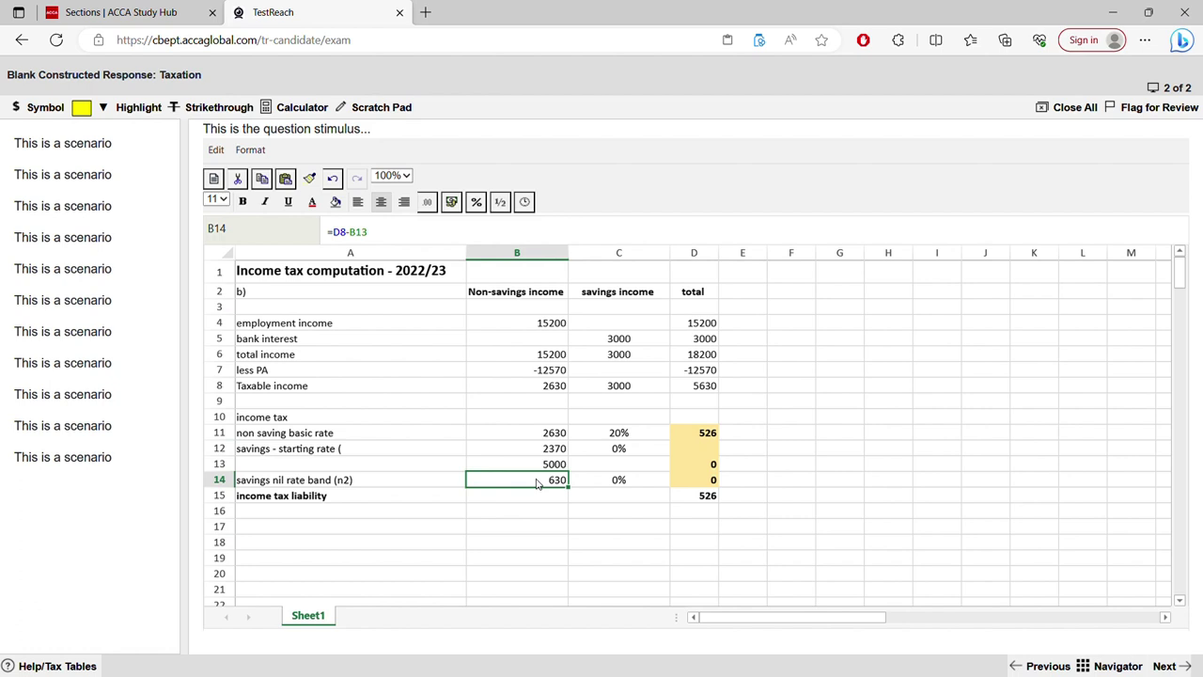
Change the question part label in A2 to "c)".
click(246, 292)
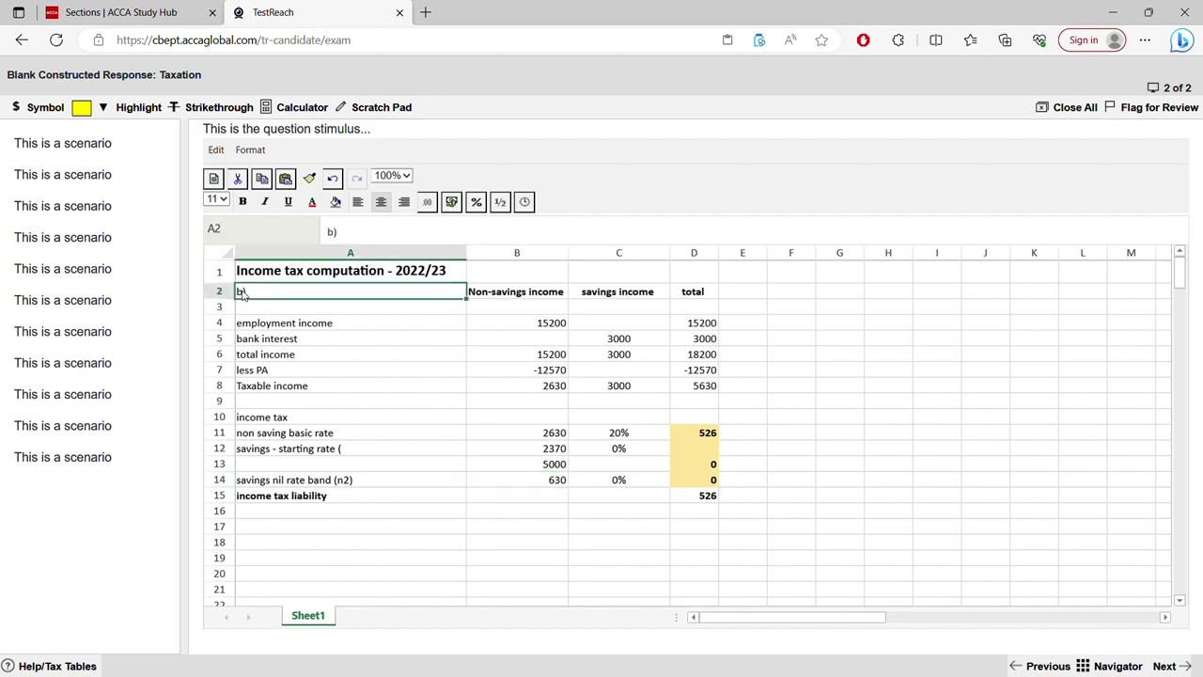
key(BackSpace)
key(BackSpace)
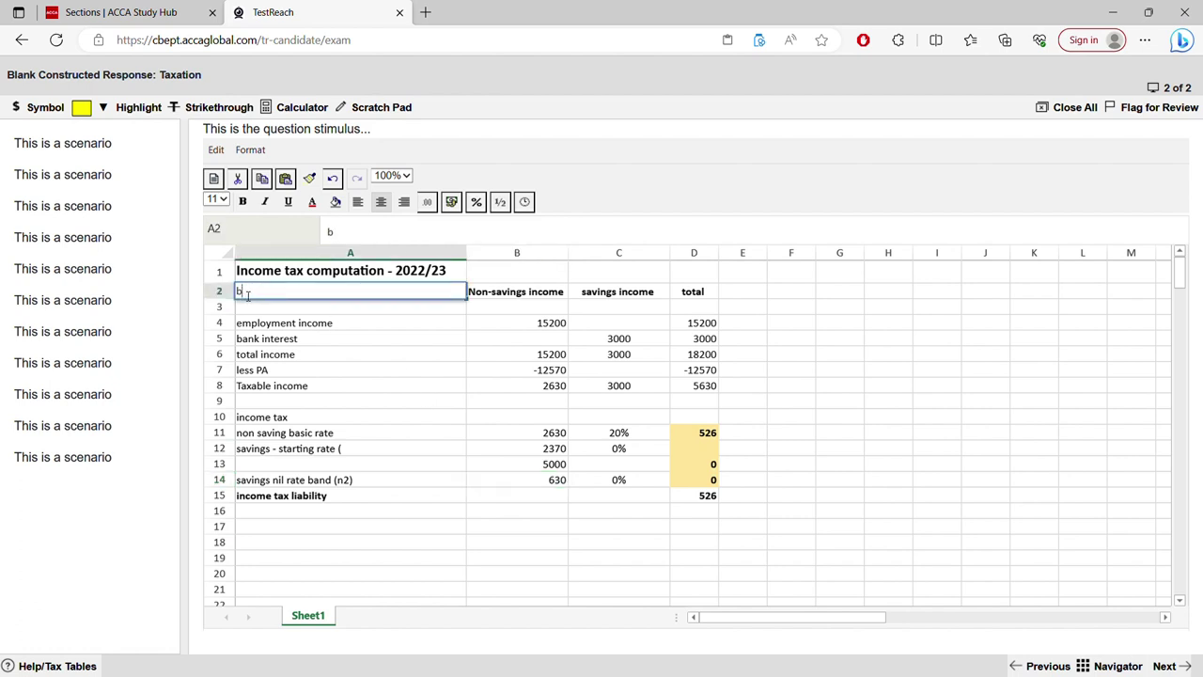
text(c))
Set the non-savings employment income in B4 to 29000.
click(543, 325)
double_click(545, 323)
drag(545, 324, 637, 325)
text(2)
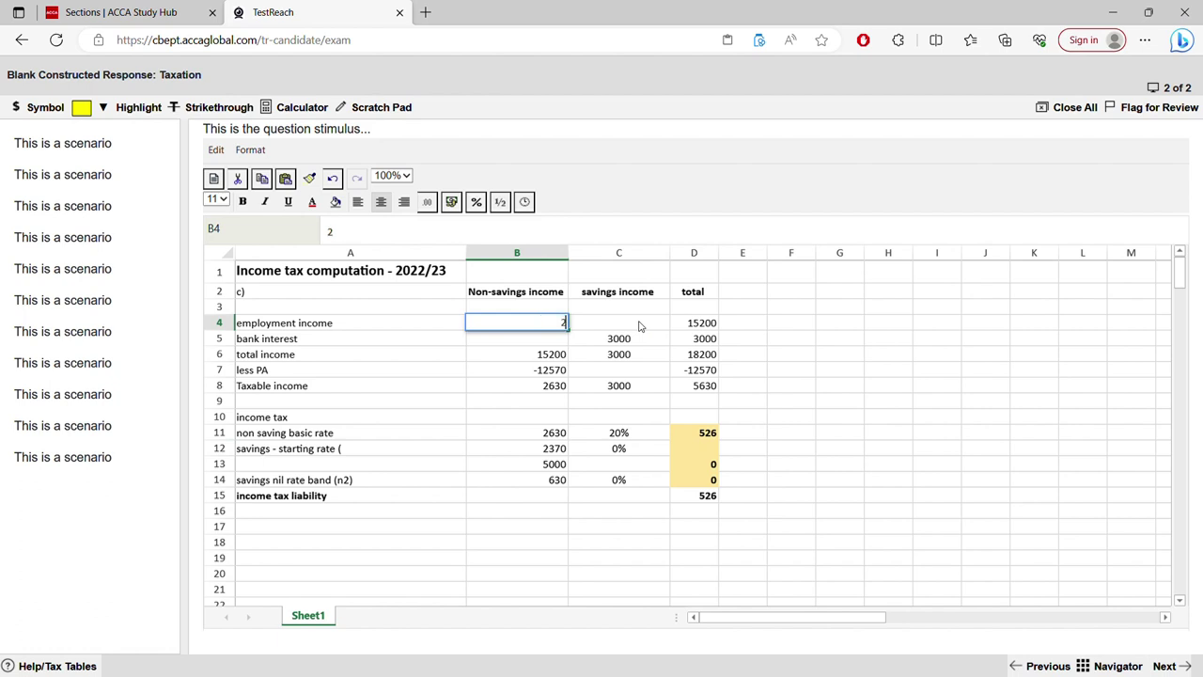
text(9000)
key(Return)
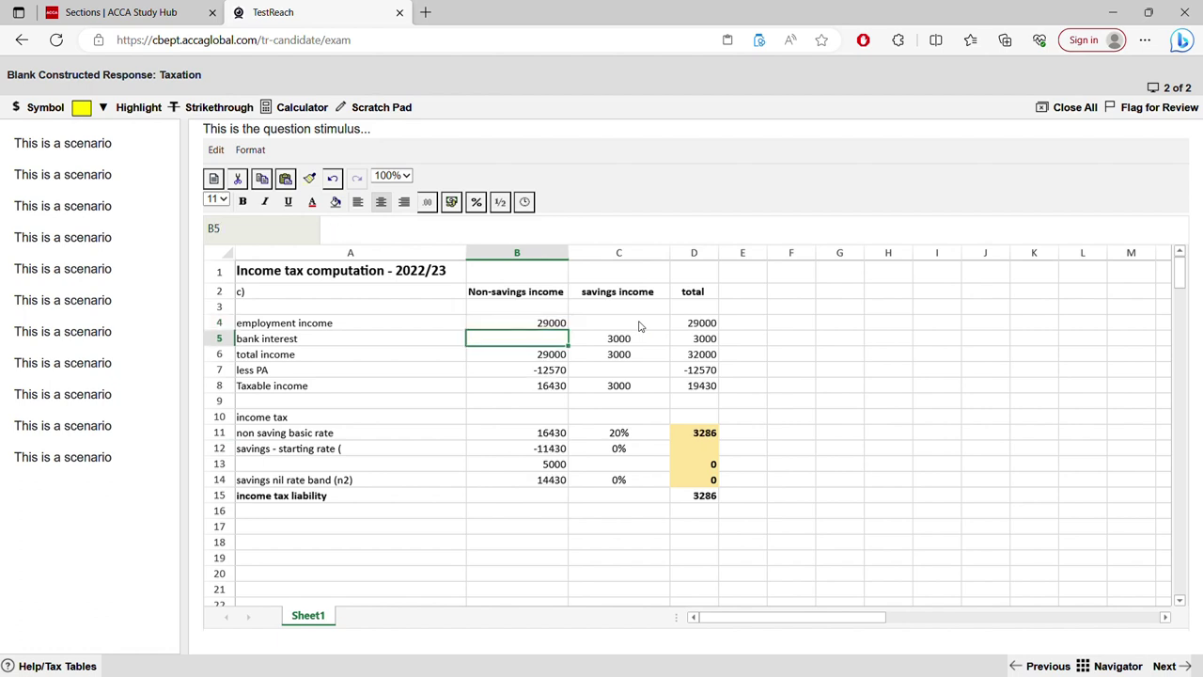
Examine the non-savings, savings and total taxable income in row 8 and the non-savings basic rate amount in B11.
click(543, 387)
click(713, 391)
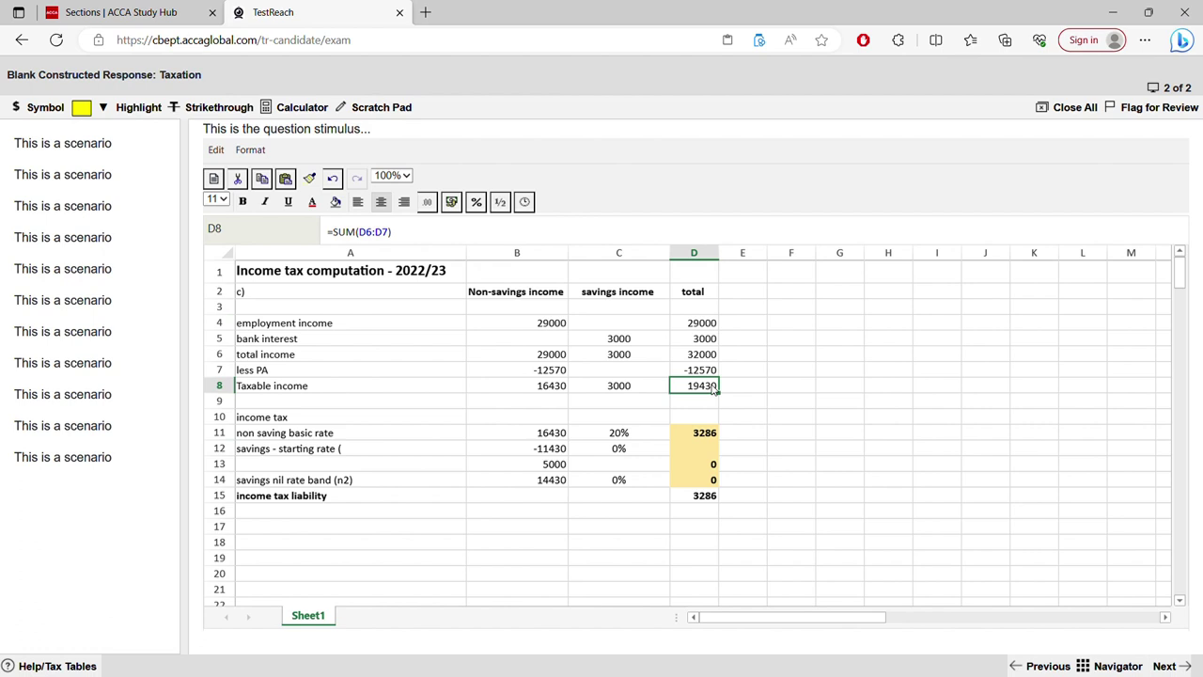
click(545, 432)
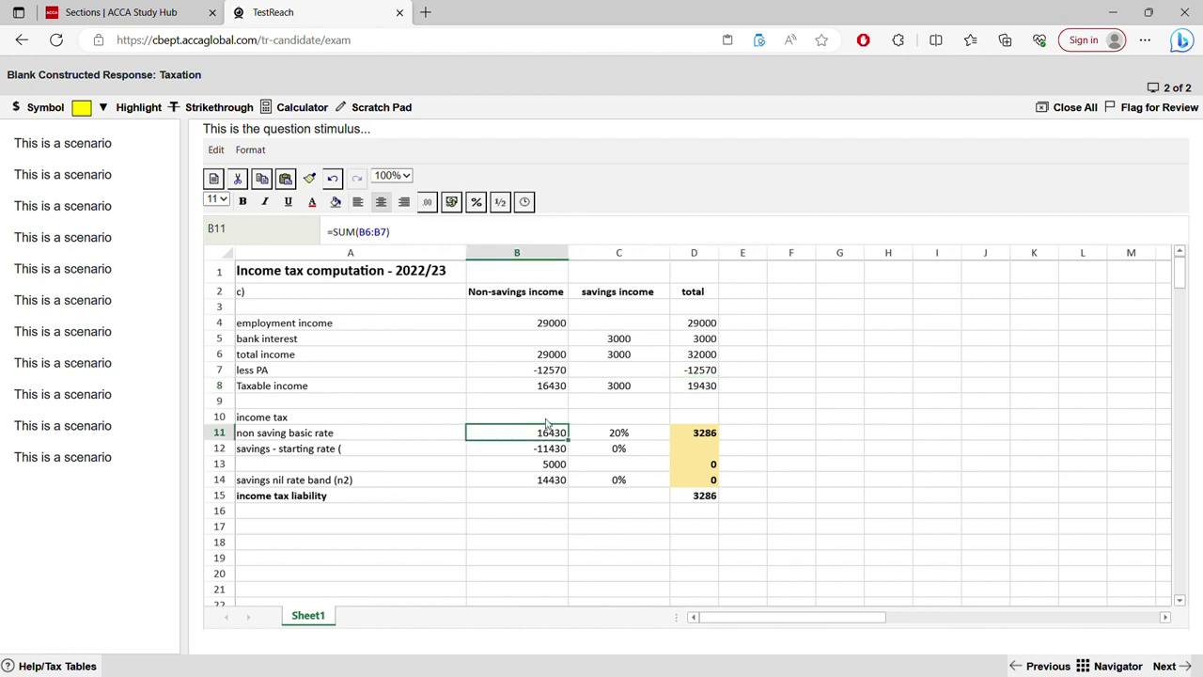
click(555, 389)
click(541, 434)
click(538, 387)
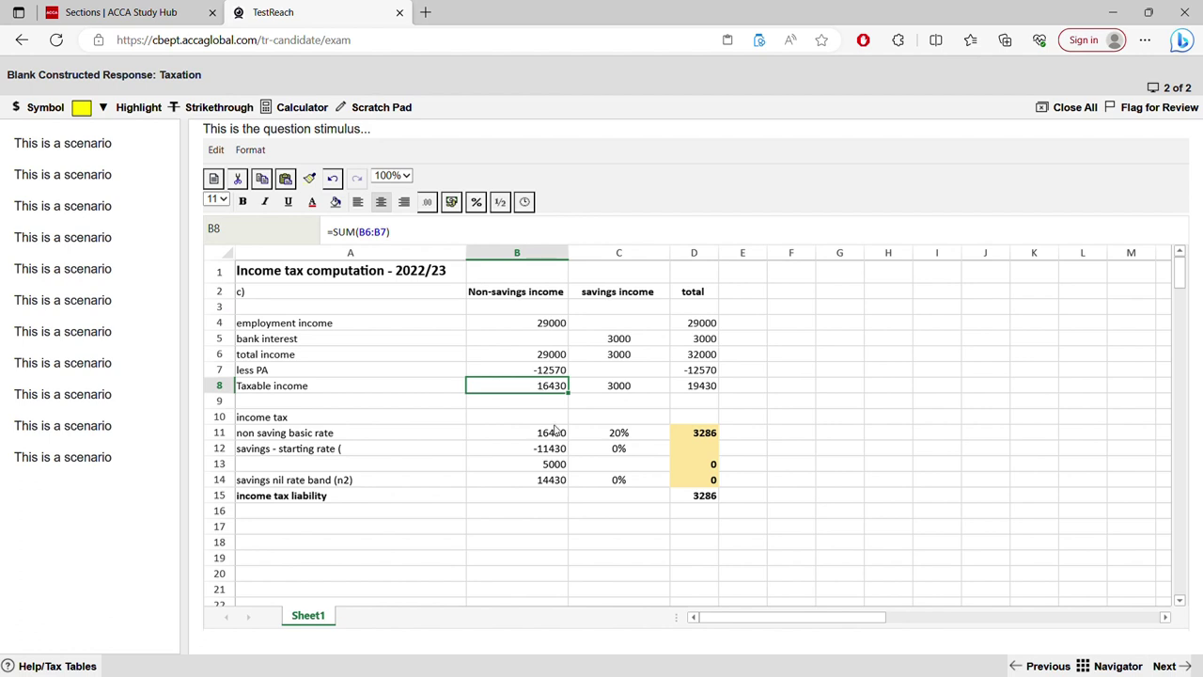
click(613, 393)
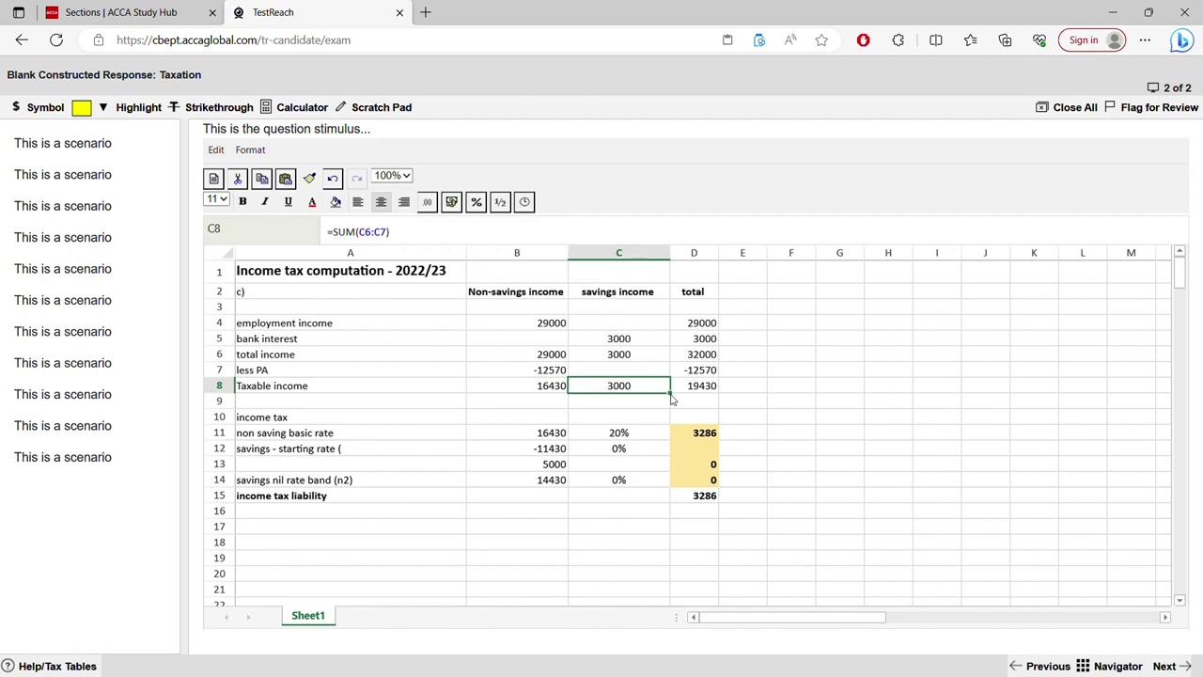
click(706, 393)
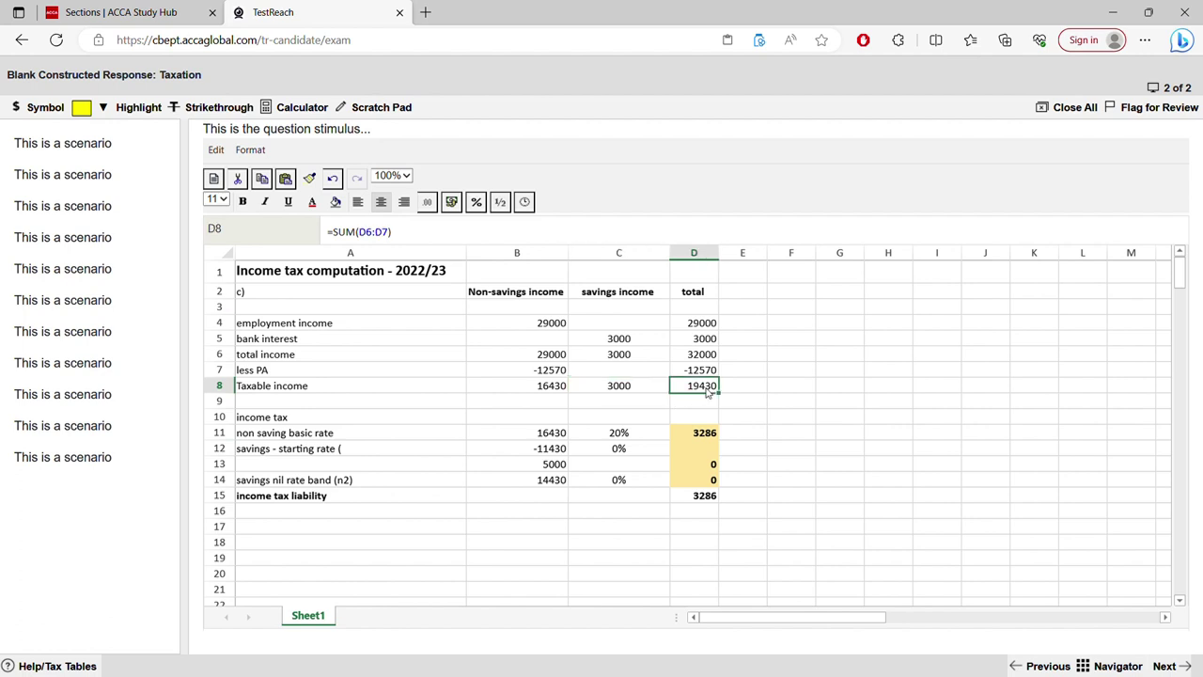
click(617, 394)
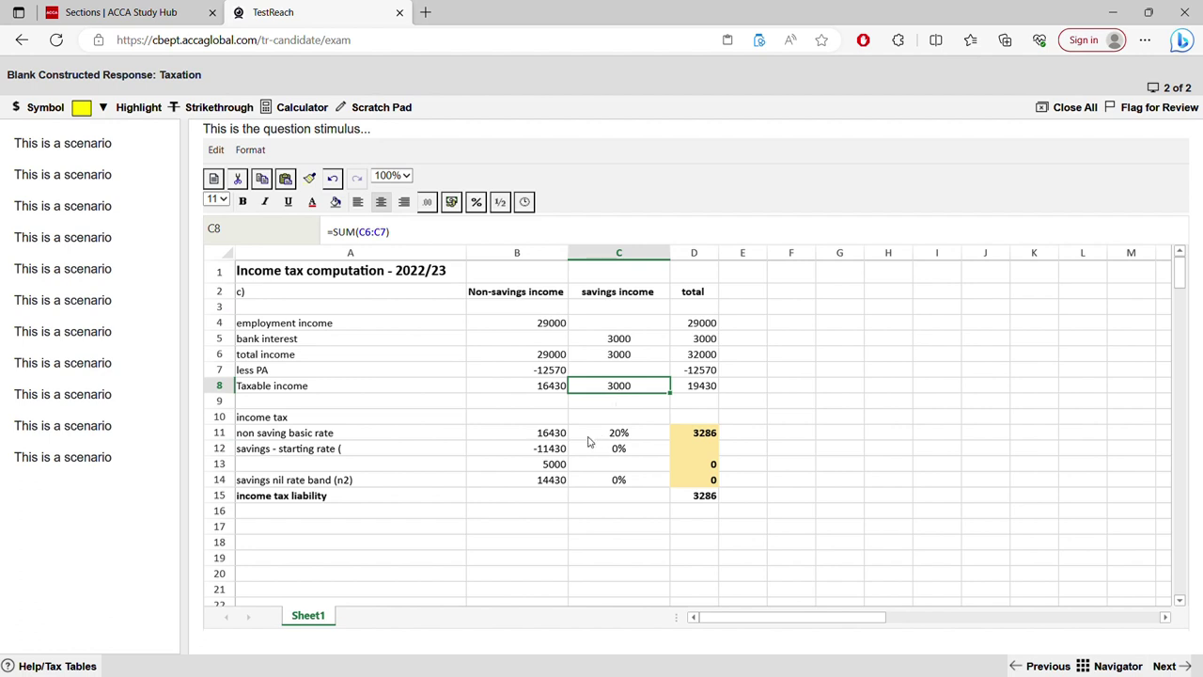
Replace the formula in B12 of the savings starting rate row with the amount 1000.
double_click(551, 449)
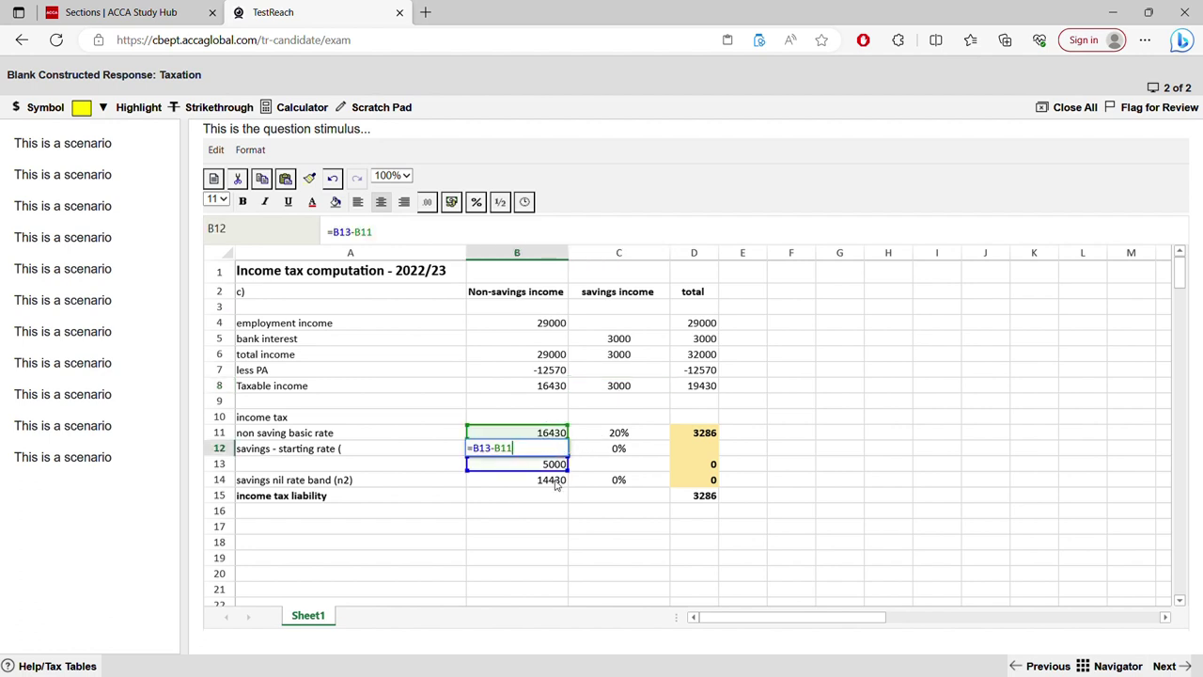
click(556, 483)
click(548, 453)
double_click(548, 454)
drag(515, 448, 413, 445)
text(1000)
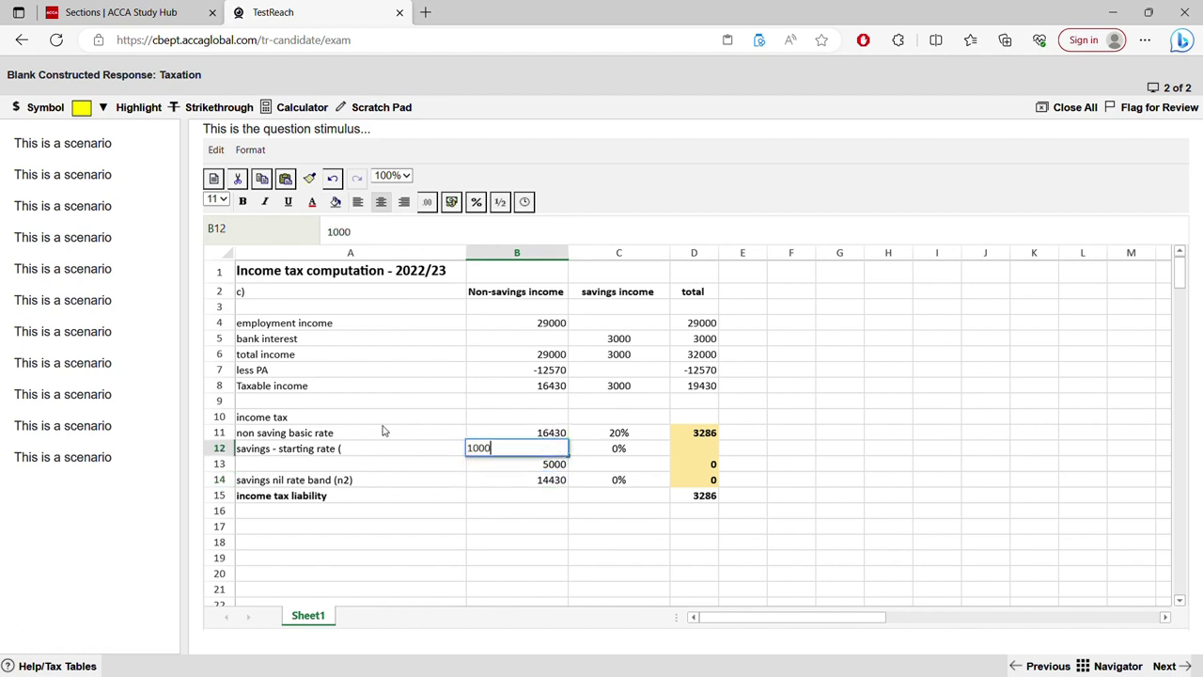
click(566, 538)
click(681, 452)
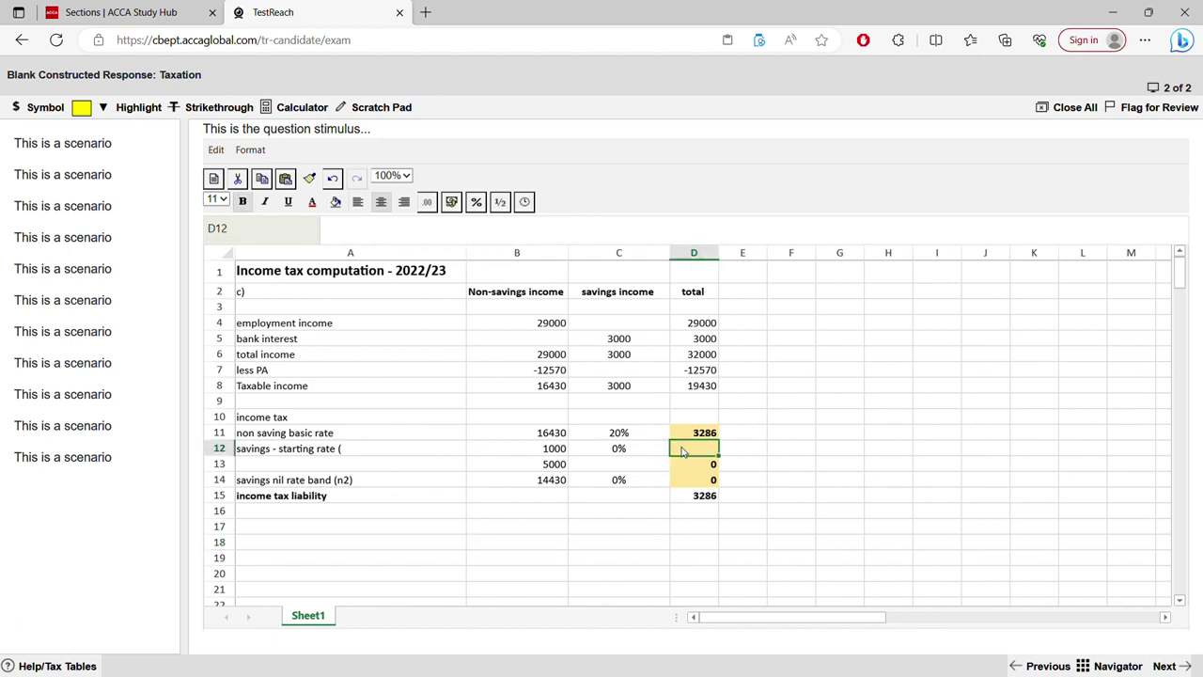
click(638, 451)
drag(671, 460, 712, 460)
click(697, 451)
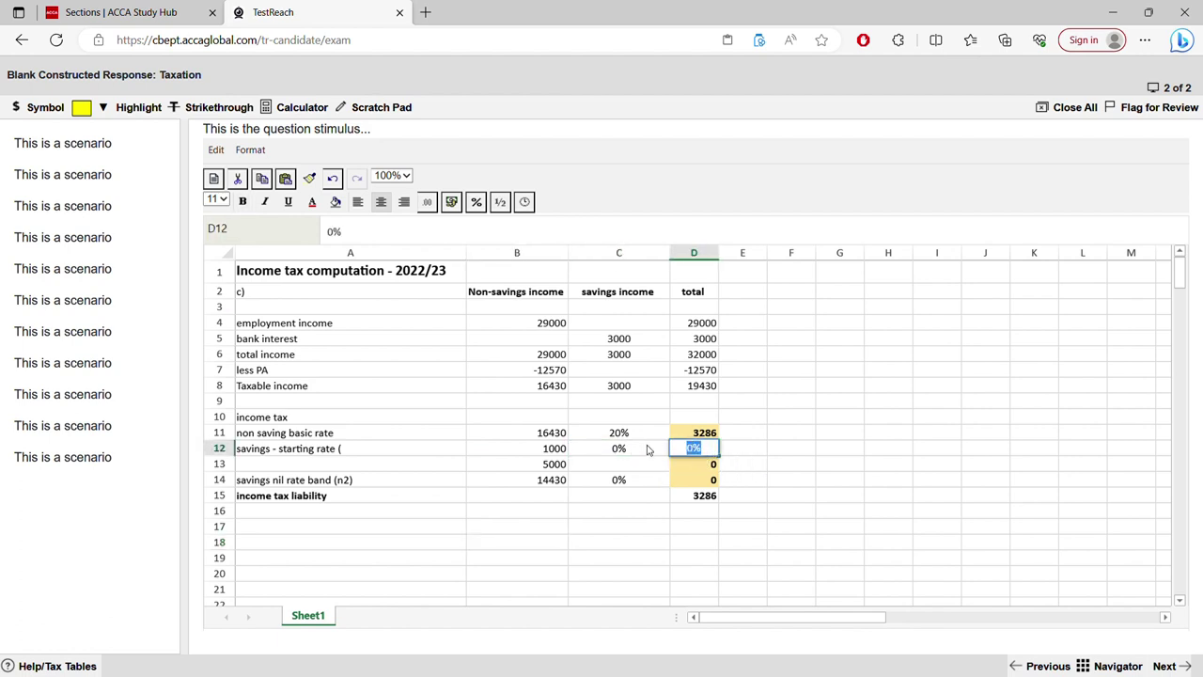
key(Delete)
text(=)
click(555, 451)
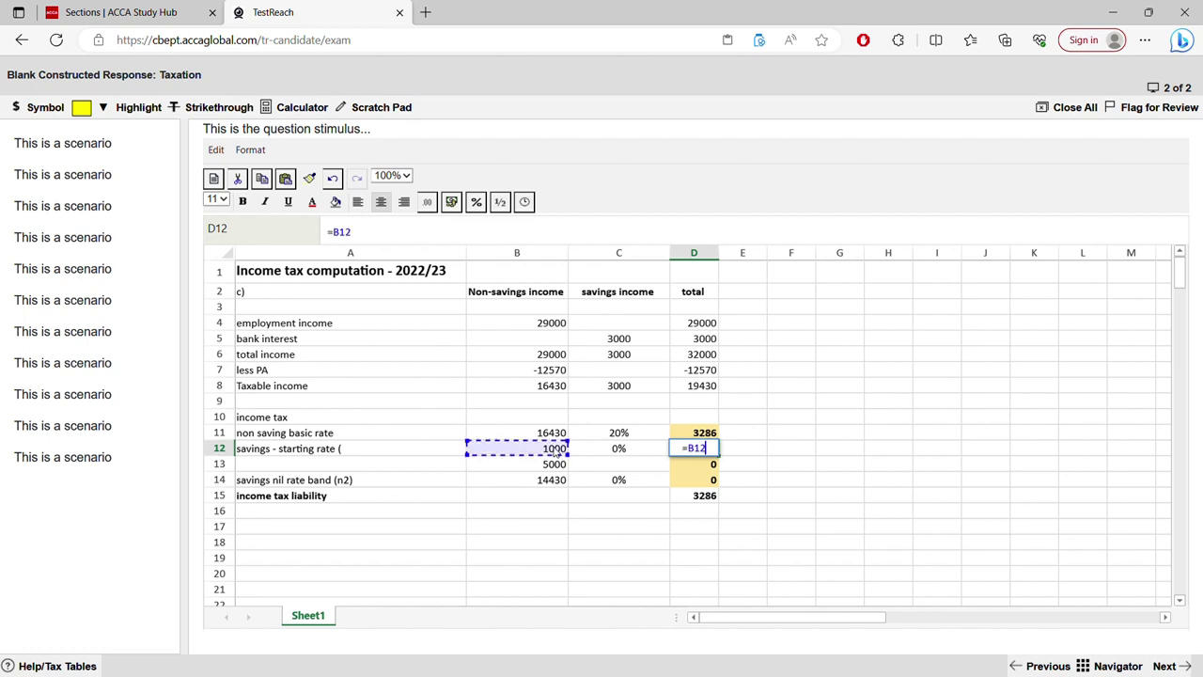
text(8)
key(BackSpace)
key(BackSpace)
key(BackSpace)
key(BackSpace)
key(BackSpace)
Calculate the tax on the savings in row 12 by entering =B12*C12 in D12.
text(=)
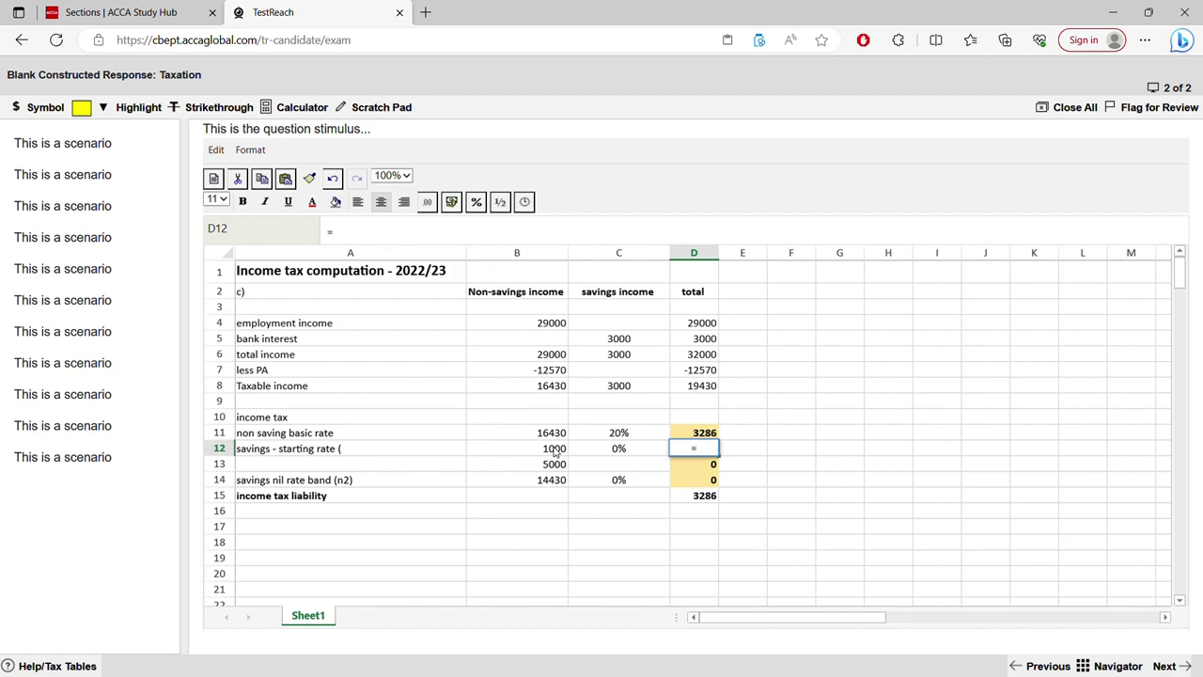
click(550, 452)
text(*)
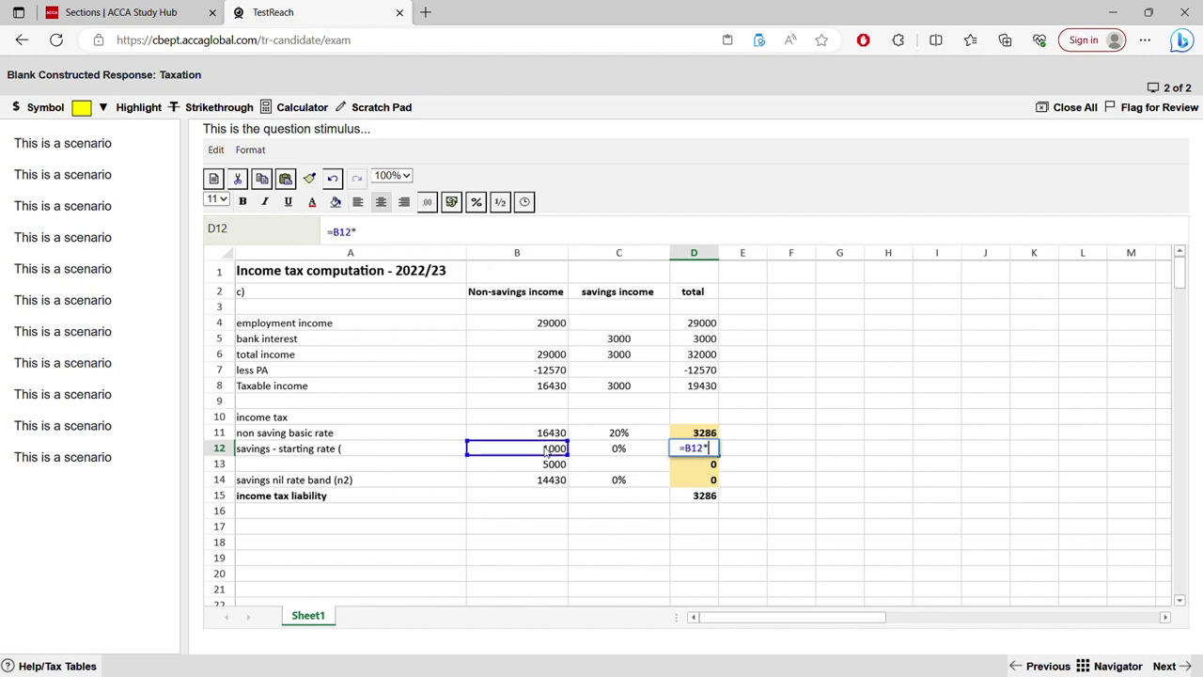
click(581, 450)
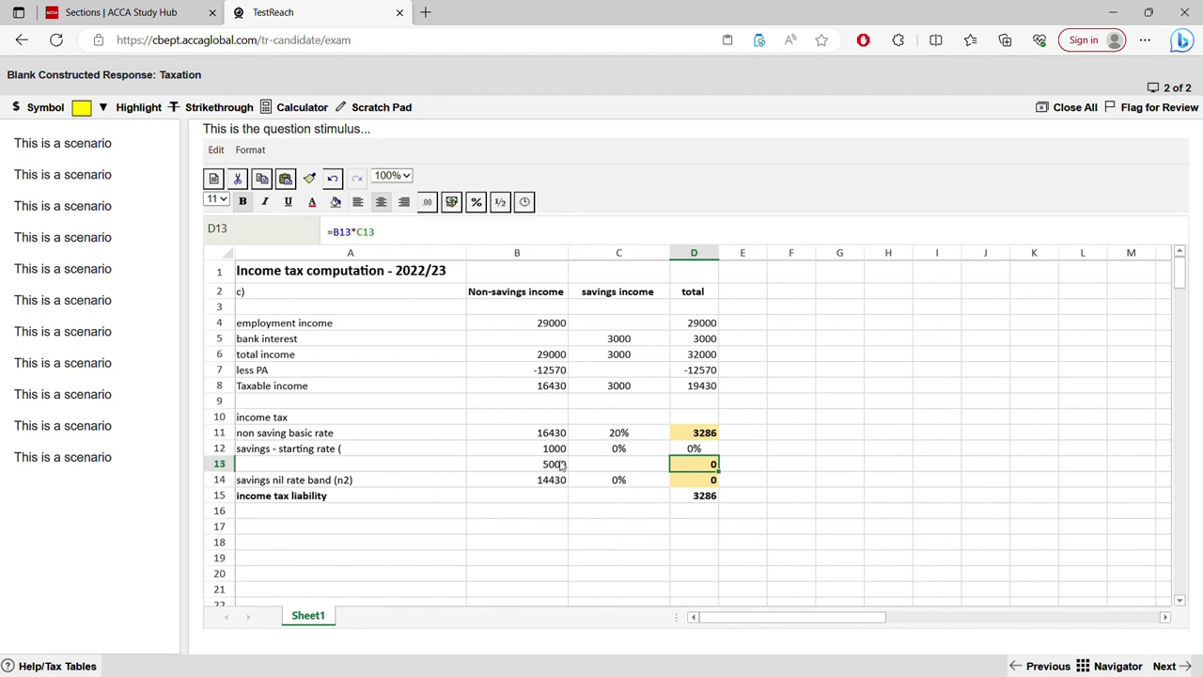
Set the savings amount in B13 to 2000 and enter its 20% tax rate in C13.
double_click(560, 464)
drag(550, 464, 576, 470)
key(BackSpace)
key(BackSpace)
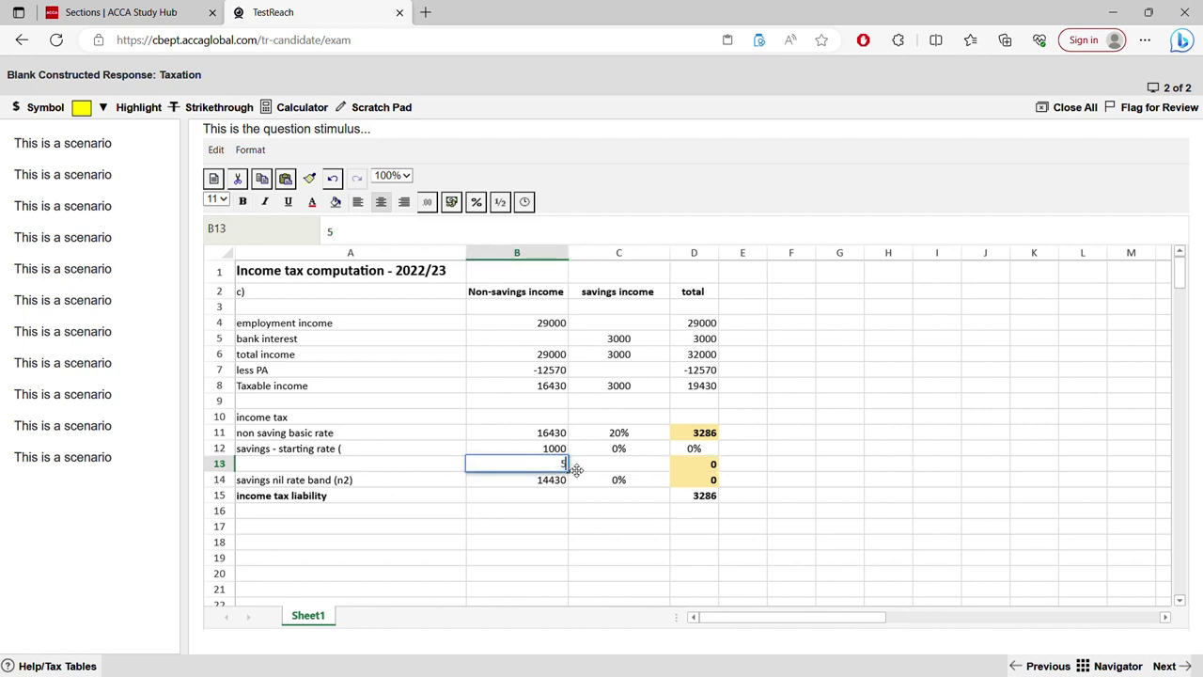
text(20000)
key(BackSpace)
click(588, 468)
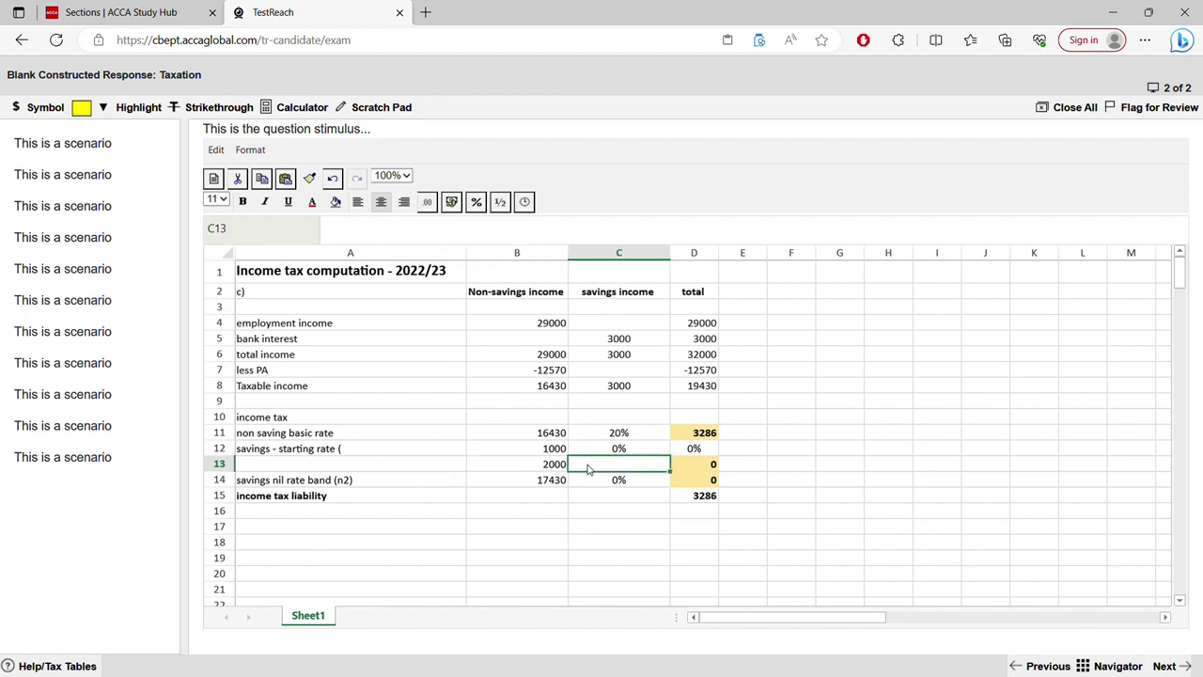
text(20%)
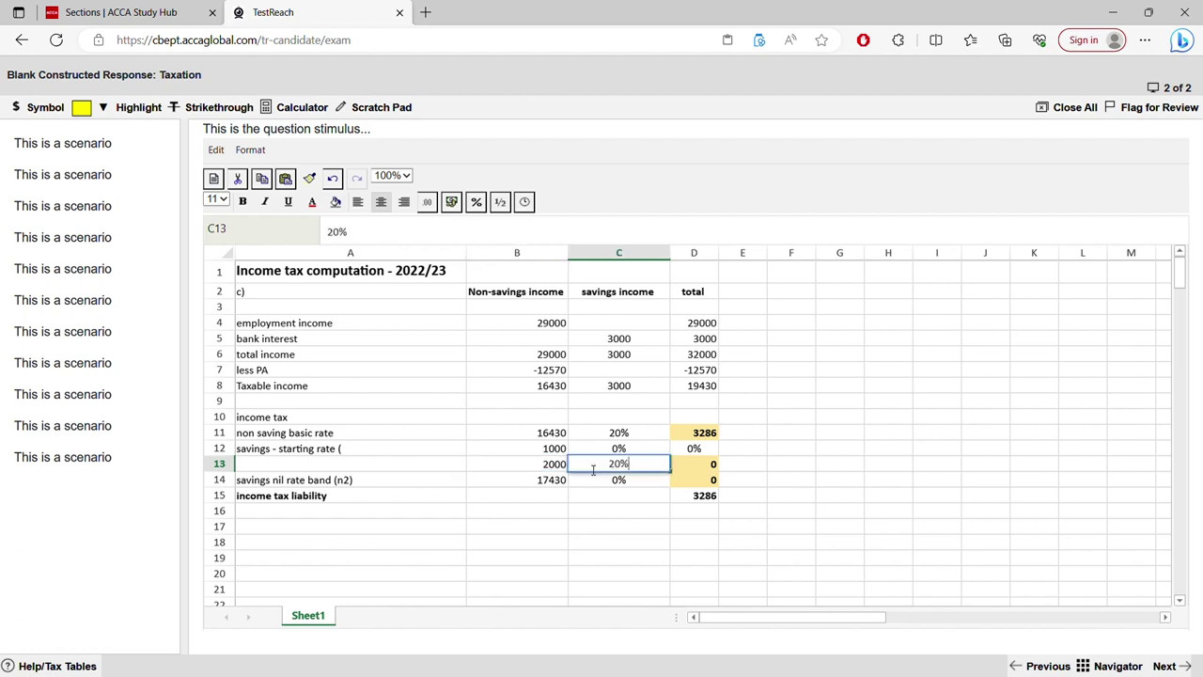
click(667, 531)
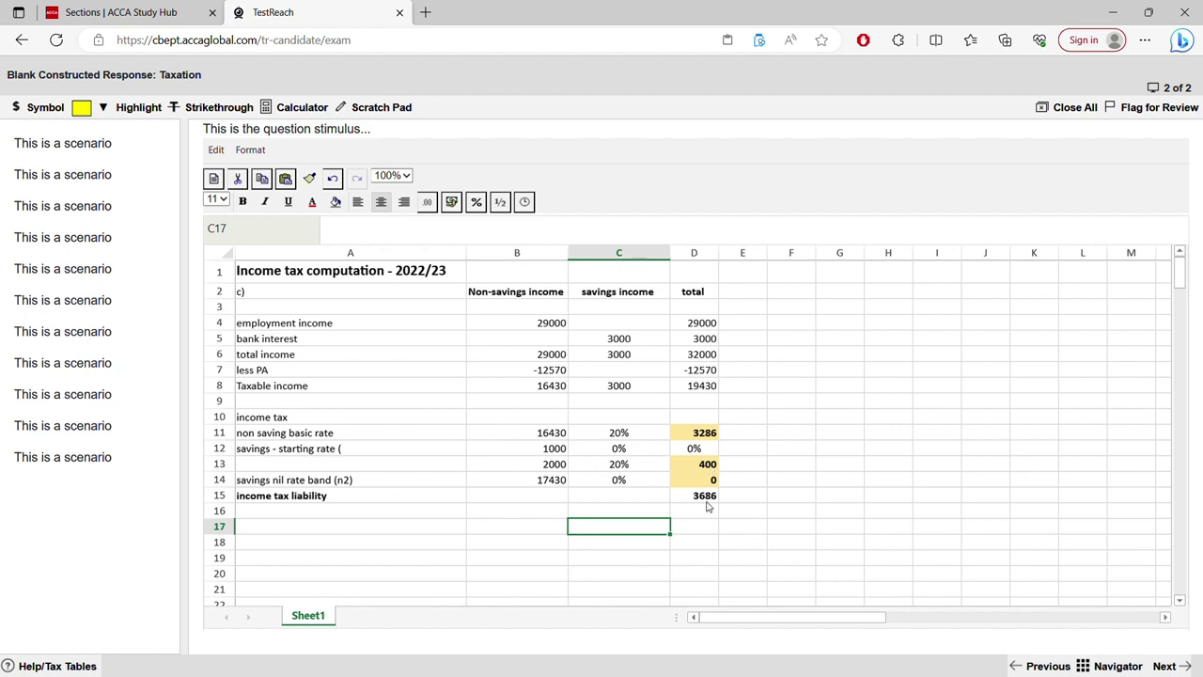
Clear the amount formula from B14 in the savings nil rate band row and check the liability total in D15.
click(700, 499)
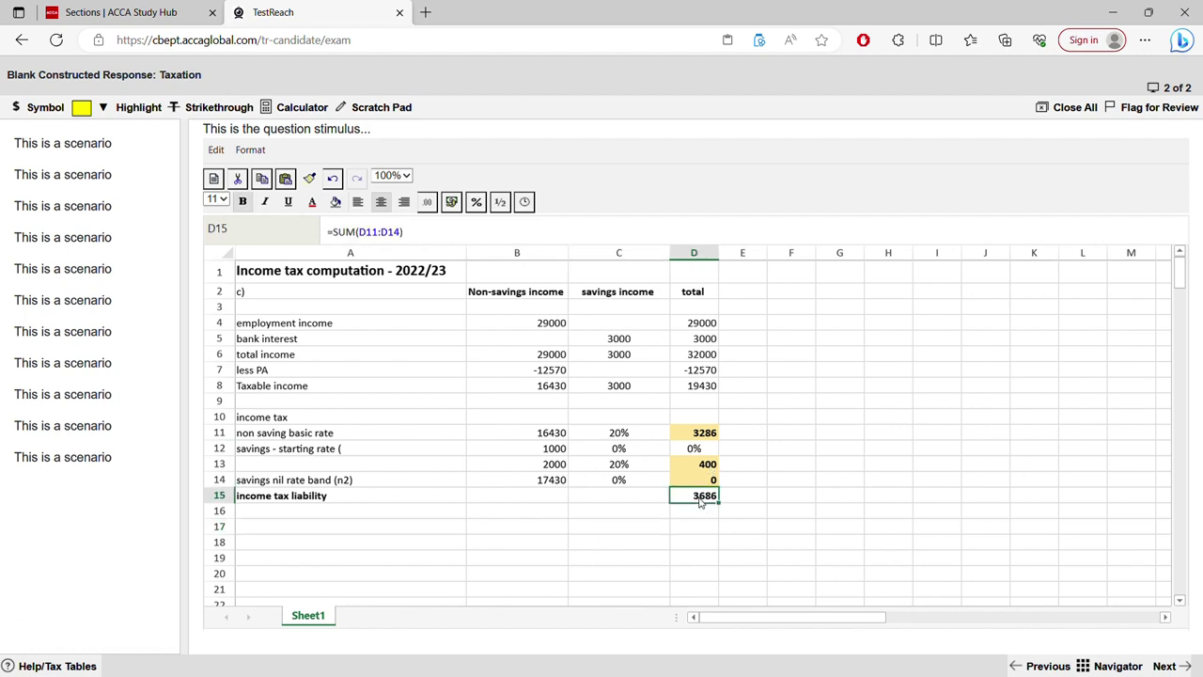
click(551, 480)
text(=D8-B13)
click(555, 508)
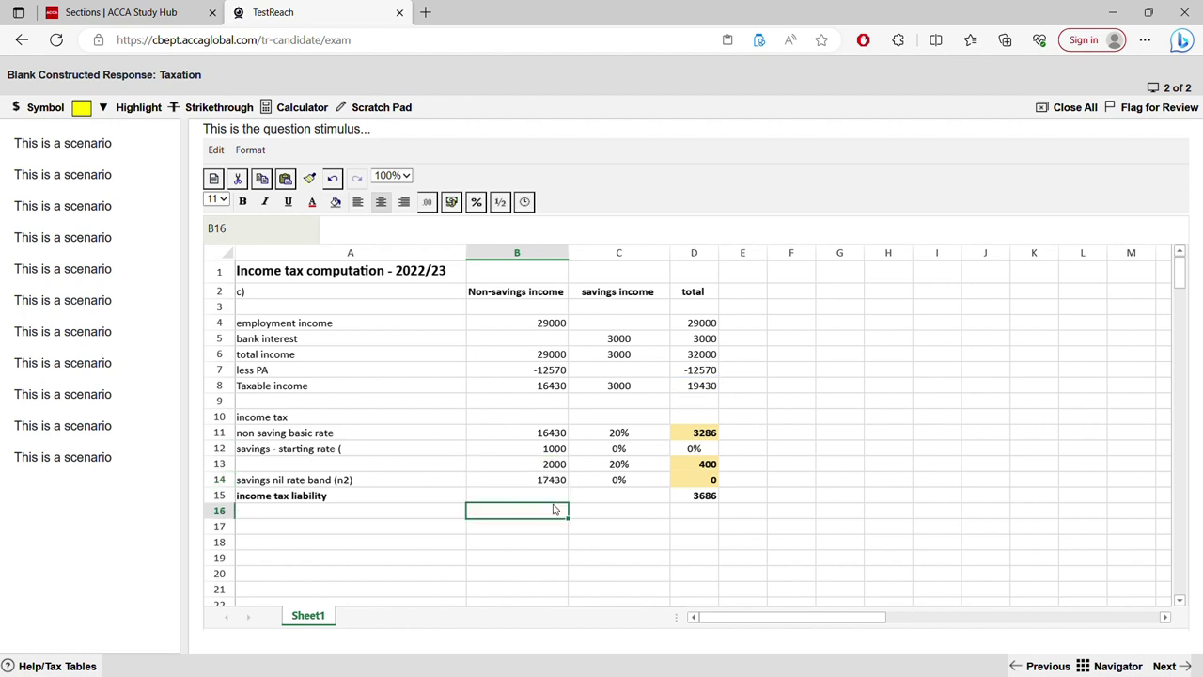
click(552, 483)
double_click(552, 483)
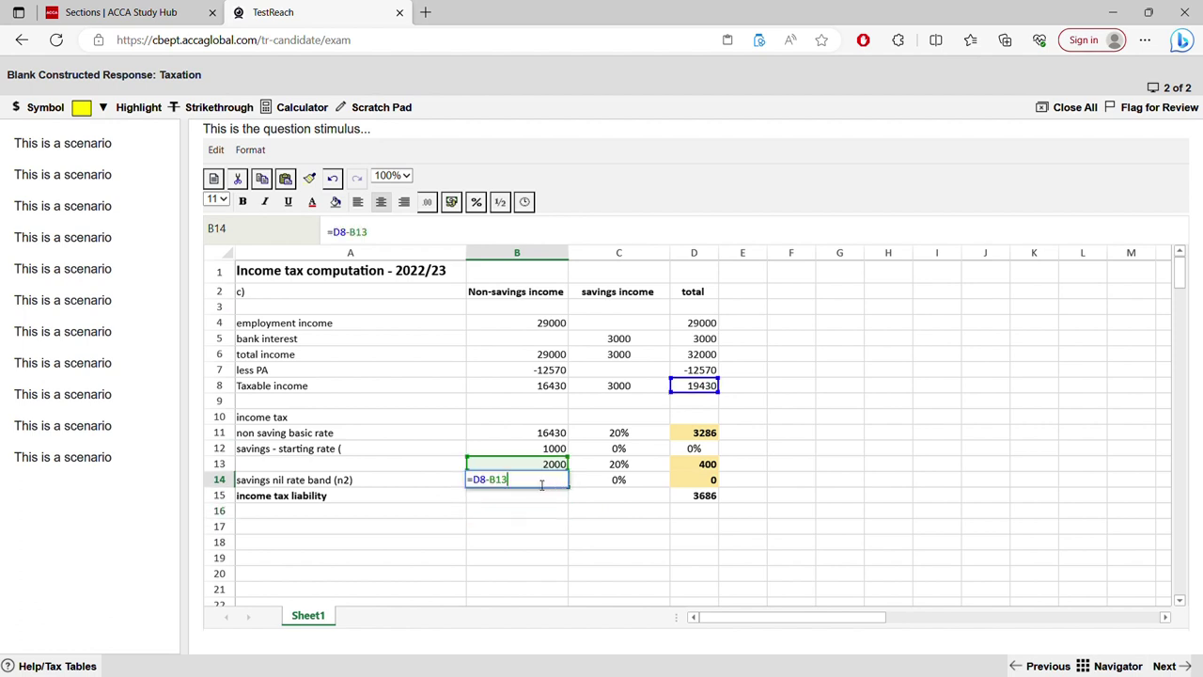
drag(507, 483, 383, 473)
key(BackSpace)
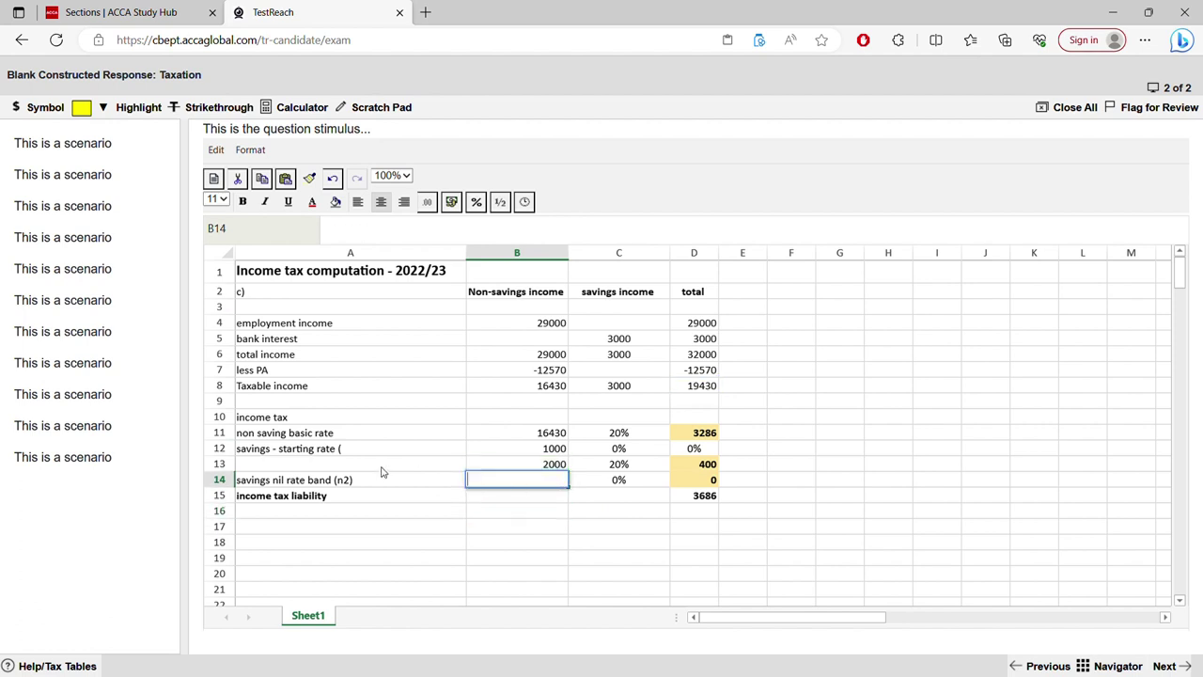
click(700, 389)
double_click(559, 479)
click(700, 498)
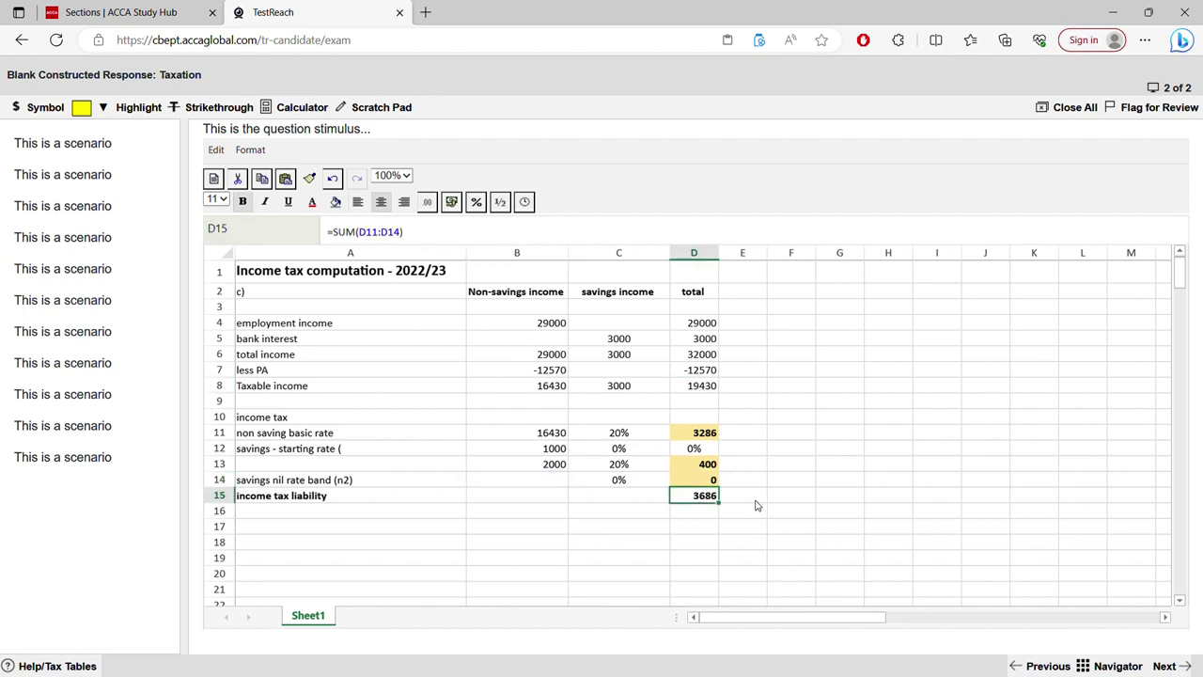
click(535, 482)
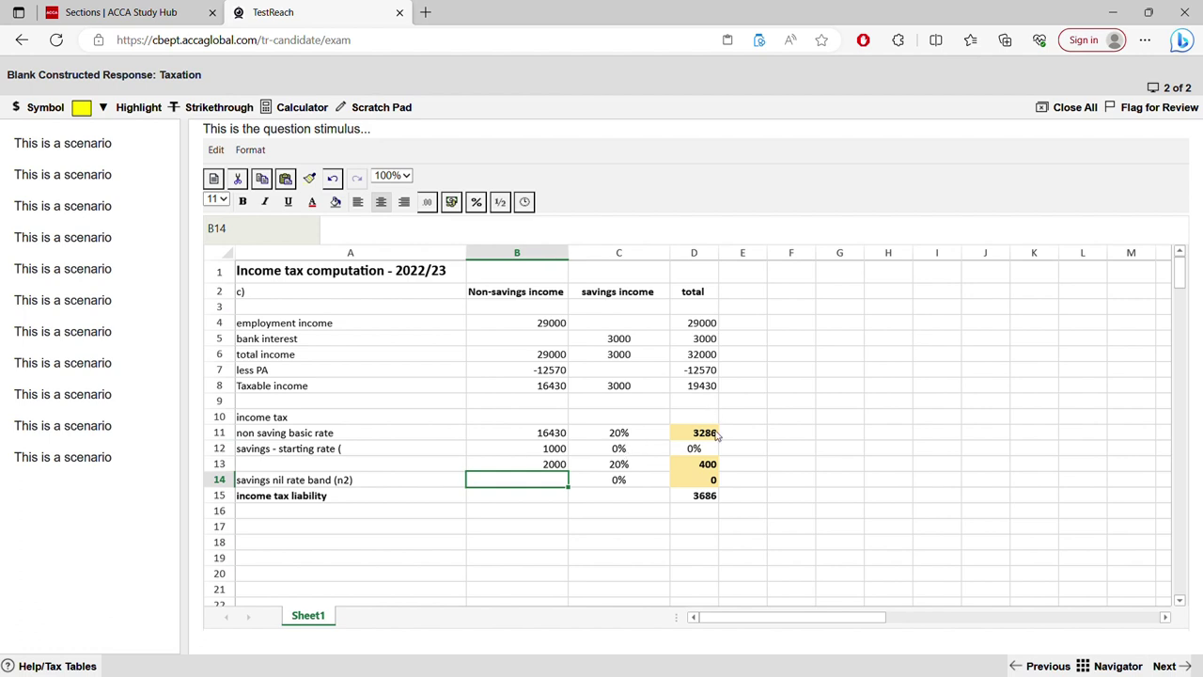
Return to the question text and examine the remaining illustrations, focusing on Illustration 2's bank interest and the trading income in part (a).
click(705, 498)
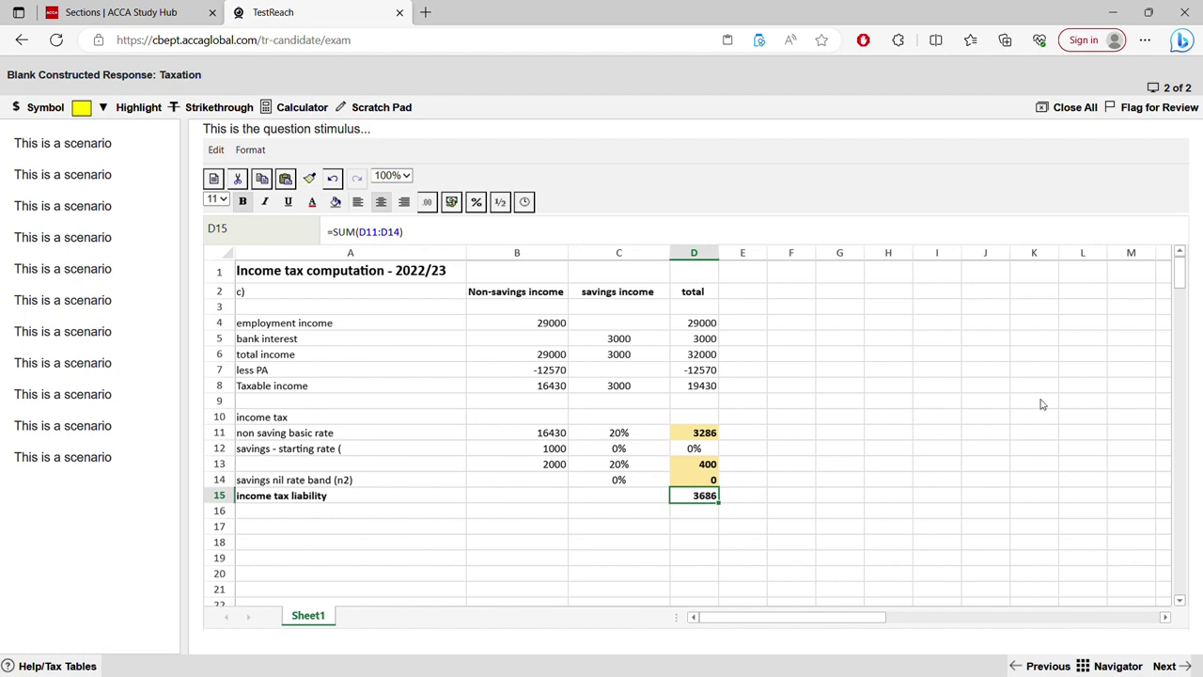
click(1048, 665)
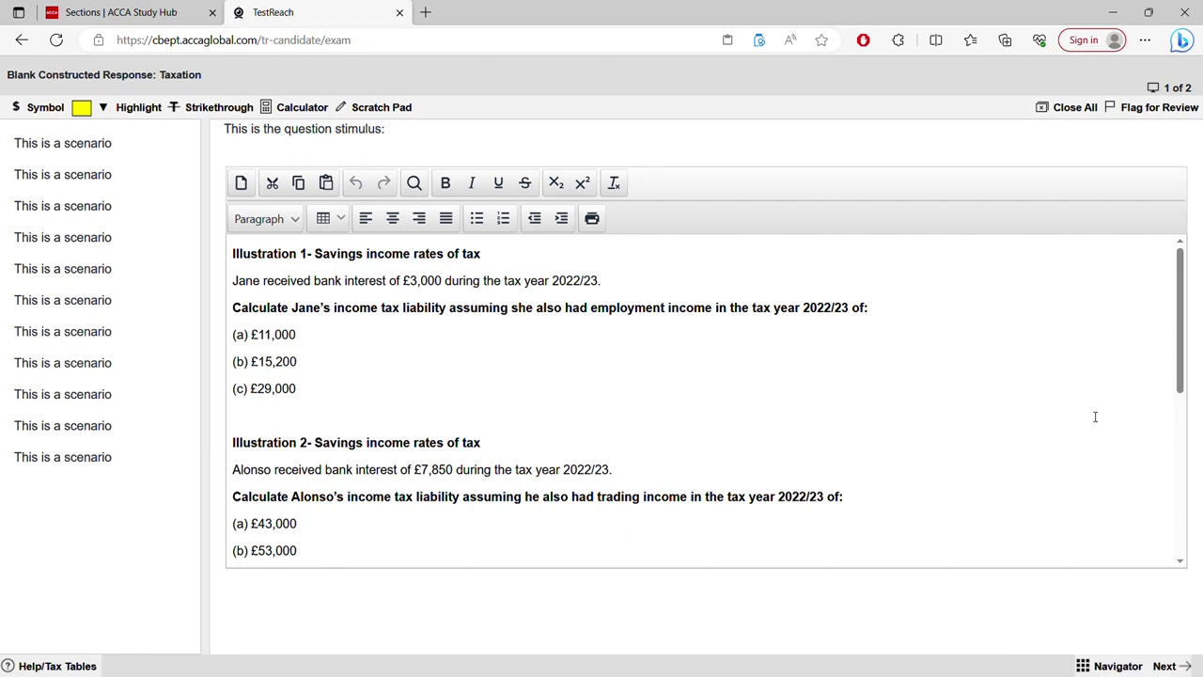
drag(1178, 350, 1170, 395)
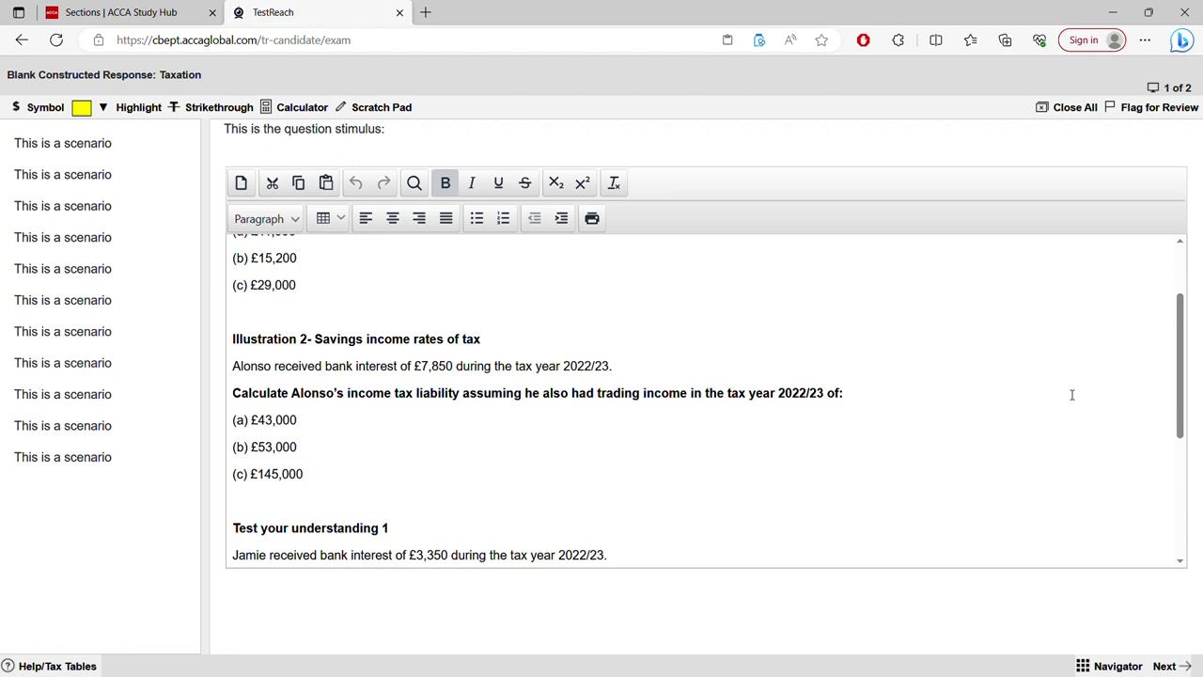
drag(1174, 369, 1176, 425)
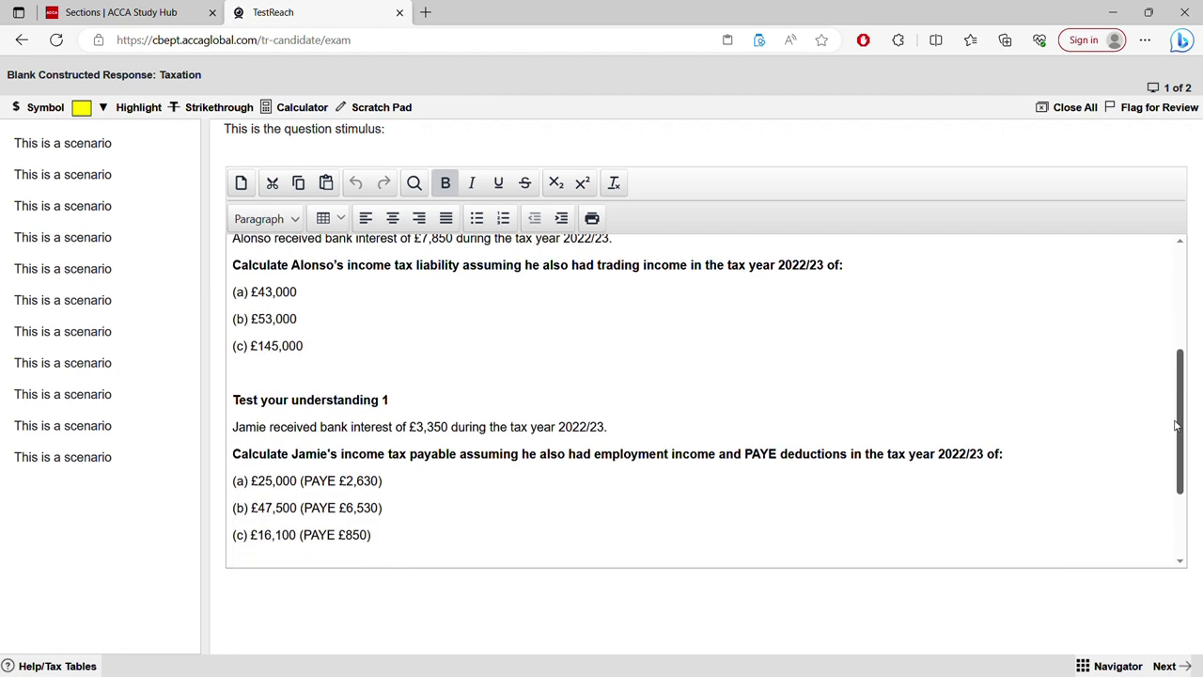
drag(350, 497, 365, 483)
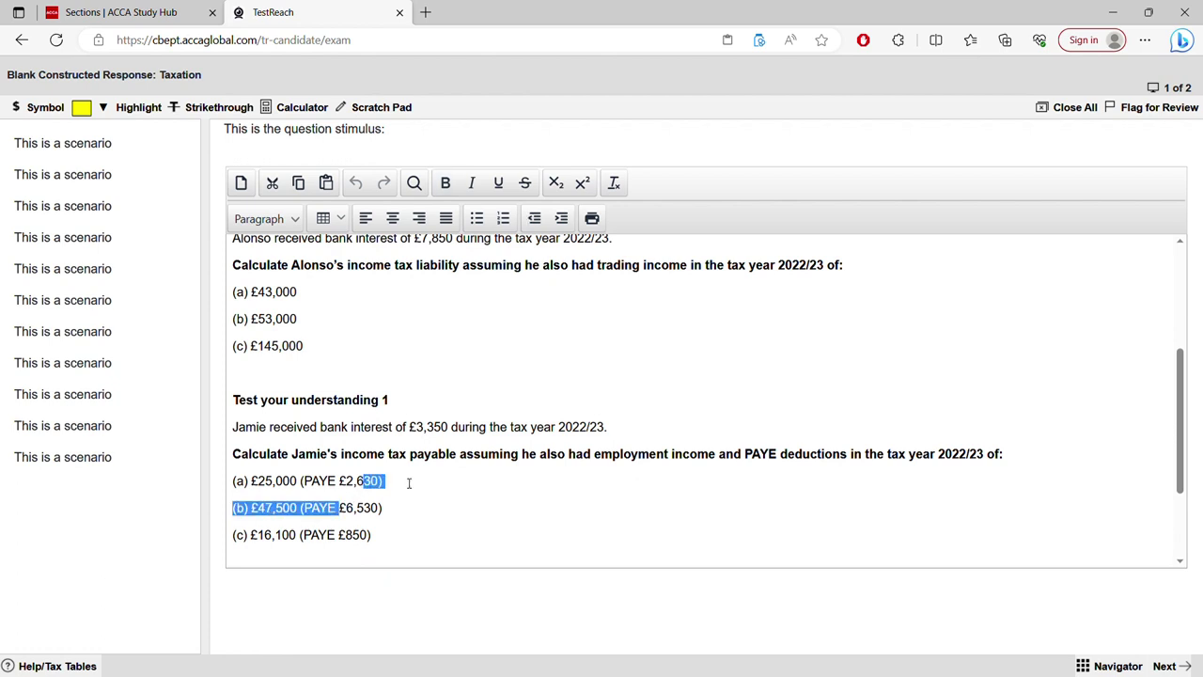
drag(1175, 437, 1163, 510)
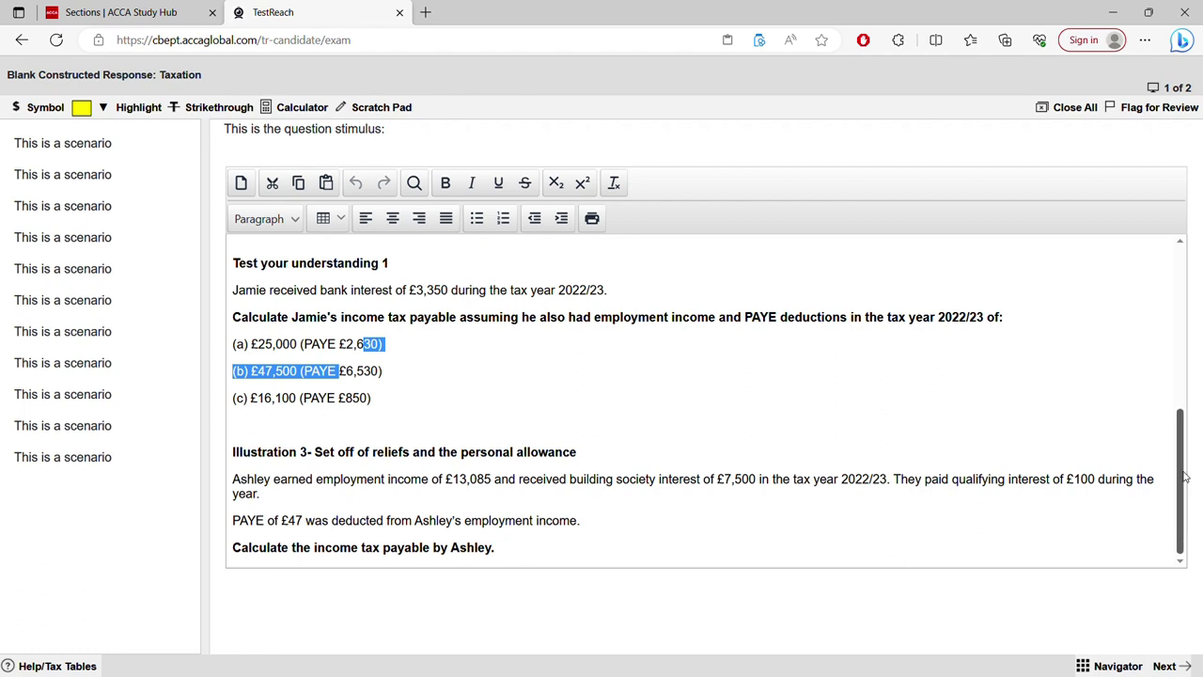
drag(1185, 478, 1189, 449)
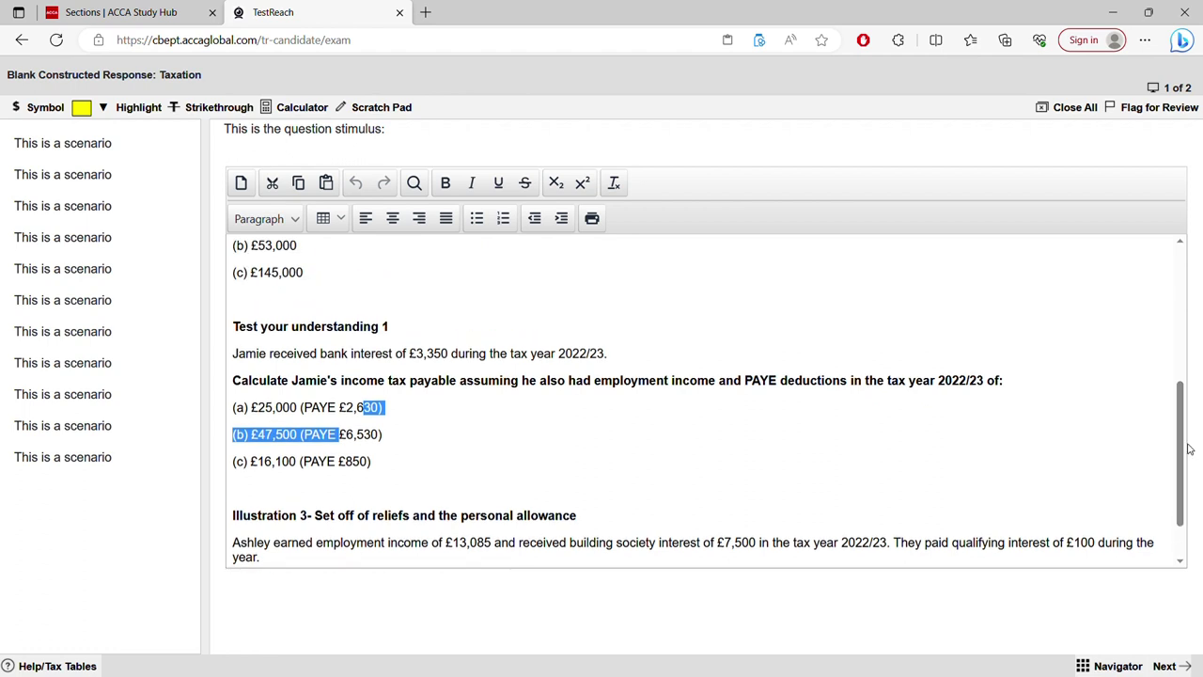
drag(1188, 449, 1181, 389)
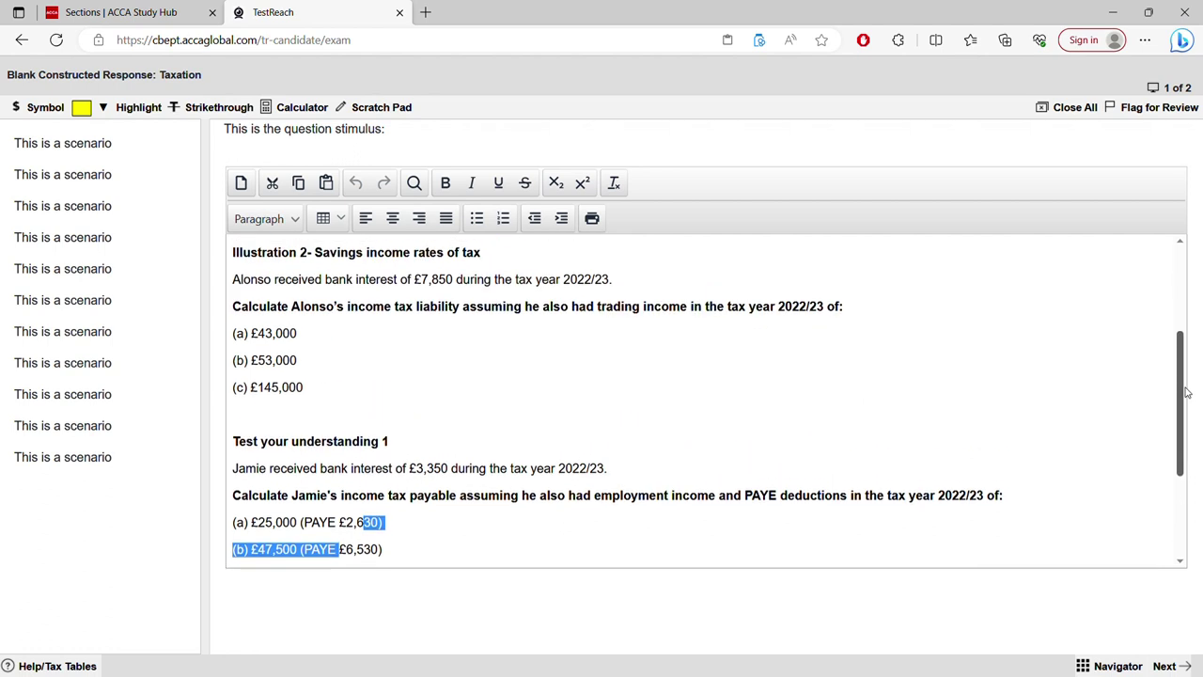
click(278, 404)
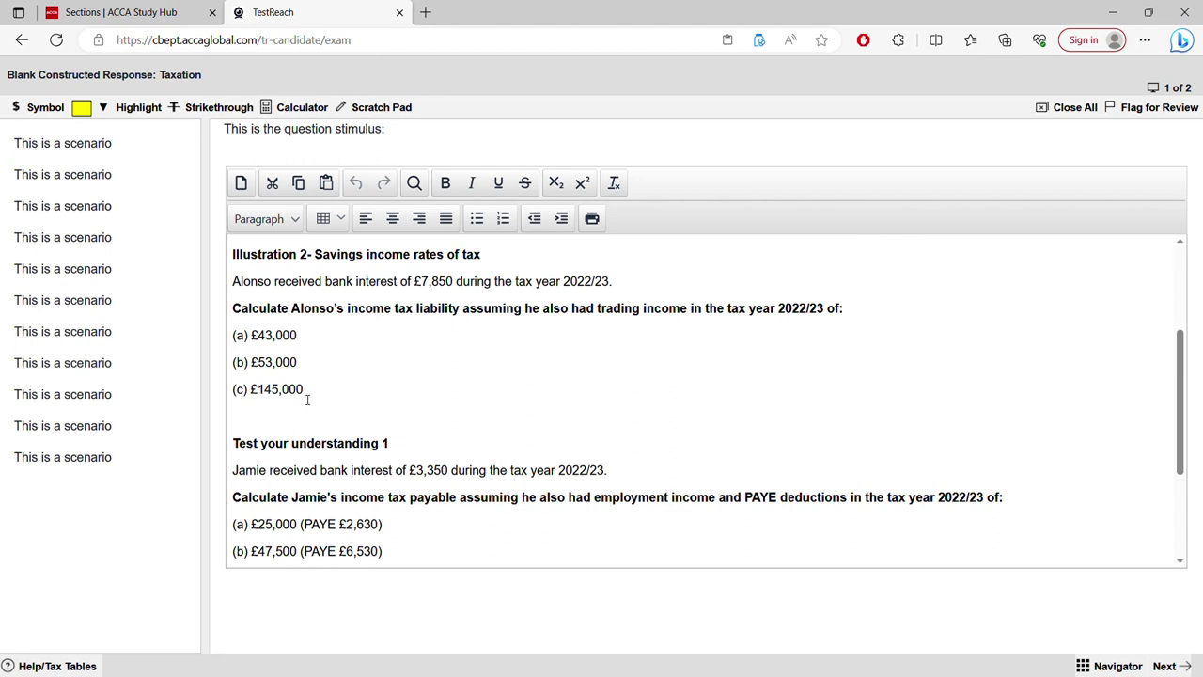
drag(423, 288, 443, 289)
drag(1182, 468, 1184, 434)
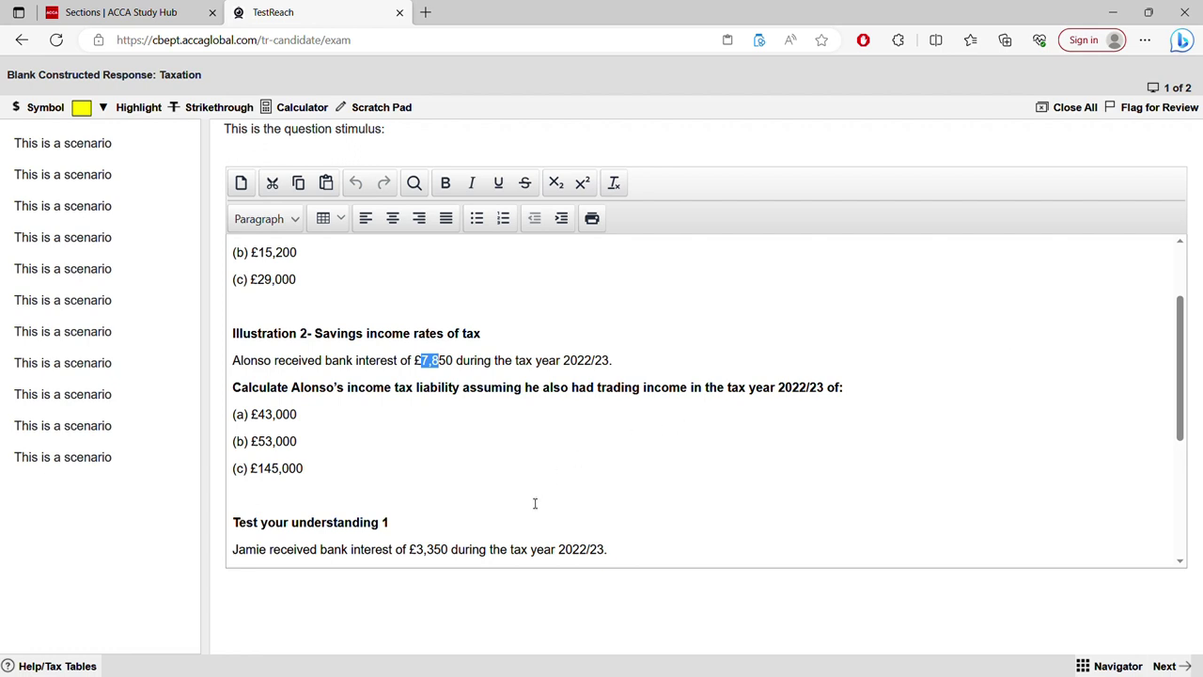
drag(257, 416, 267, 418)
In the tax computation spreadsheet, set the employment income in B4 to 43000 and the bank interest in C5 to 7850.
click(1165, 666)
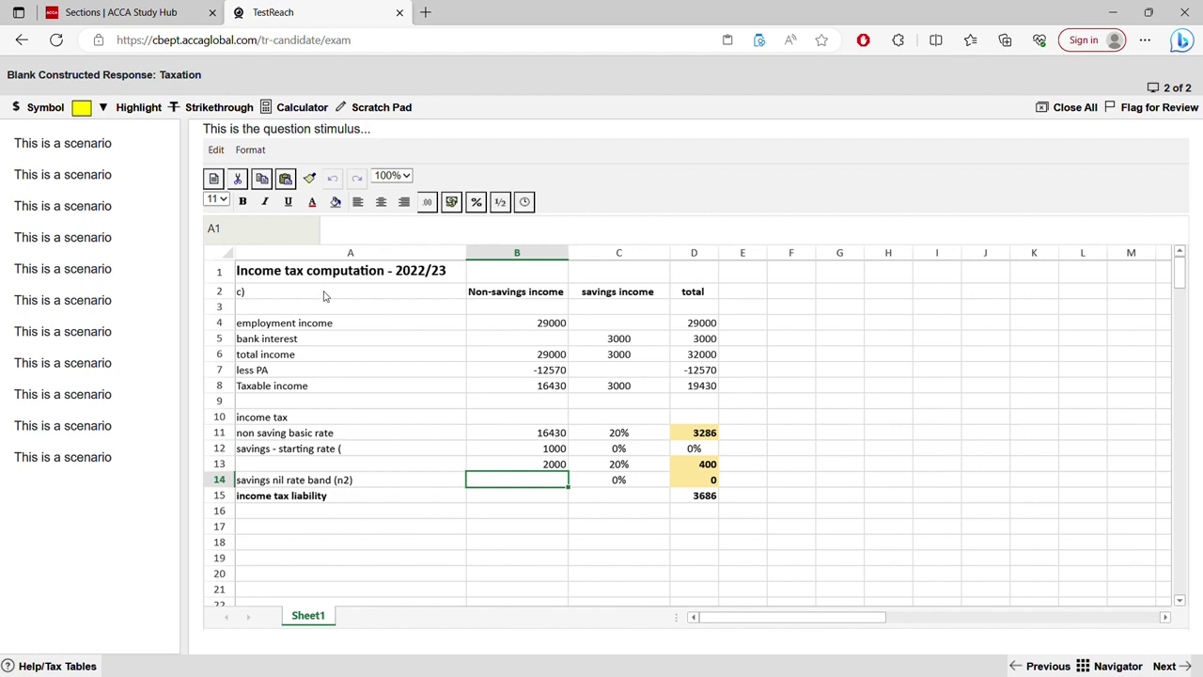
double_click(548, 325)
double_click(548, 325)
text(43000)
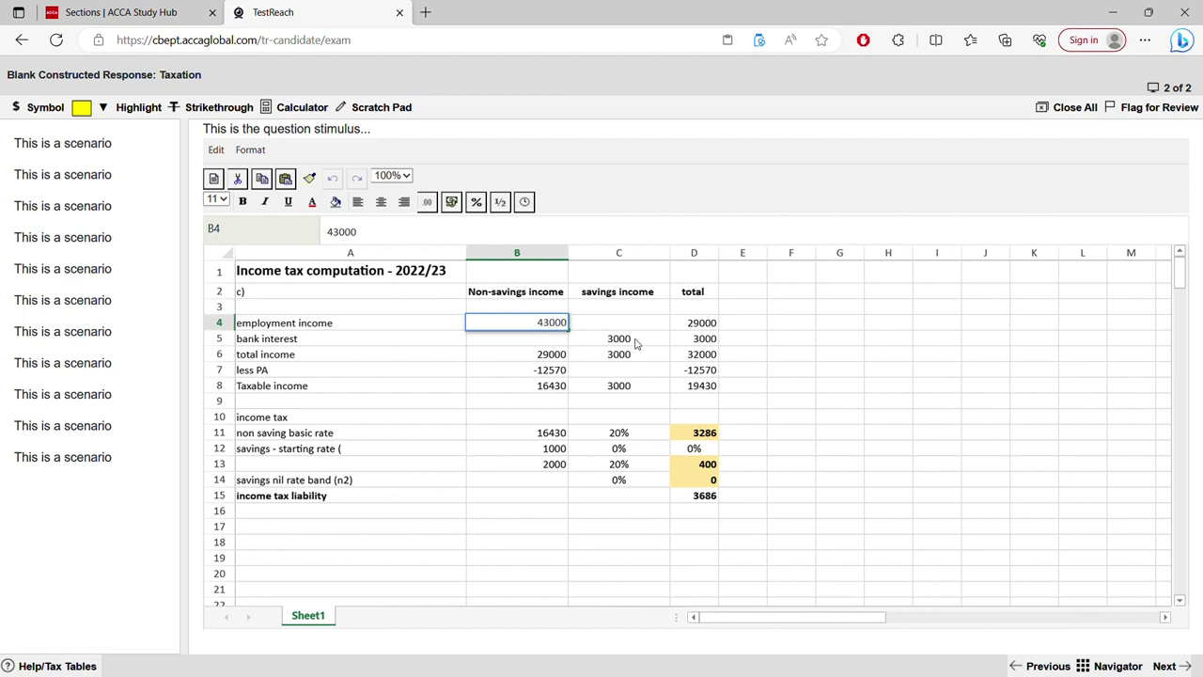
double_click(641, 344)
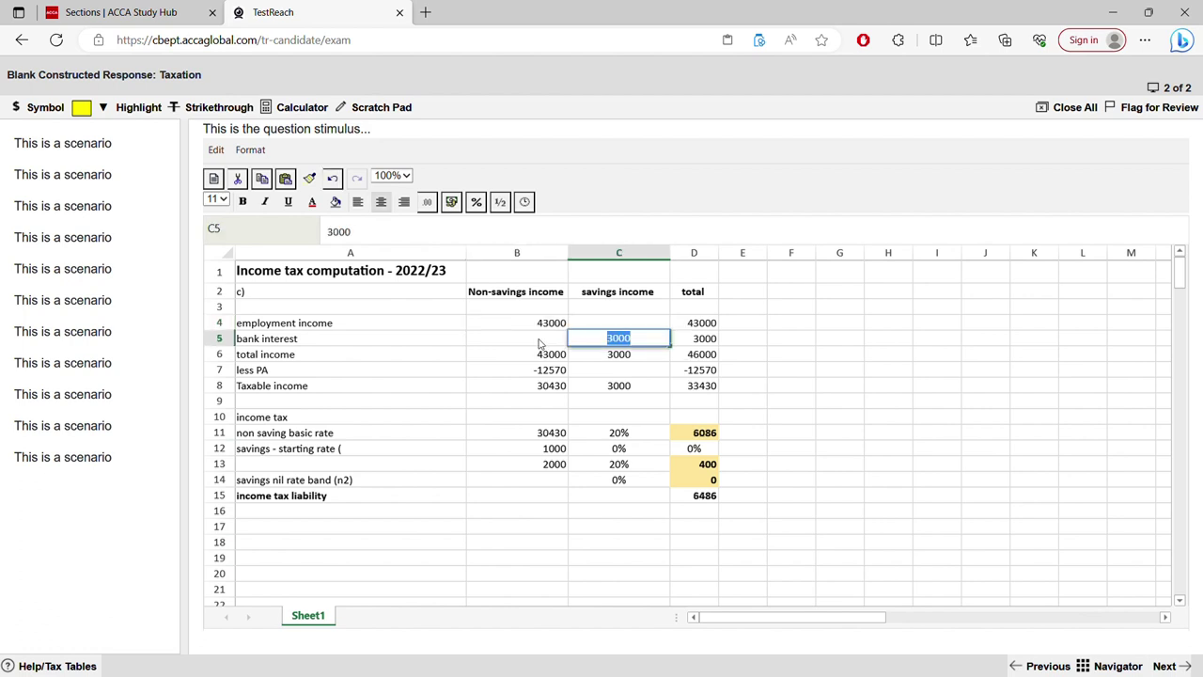
text(7850)
key(Return)
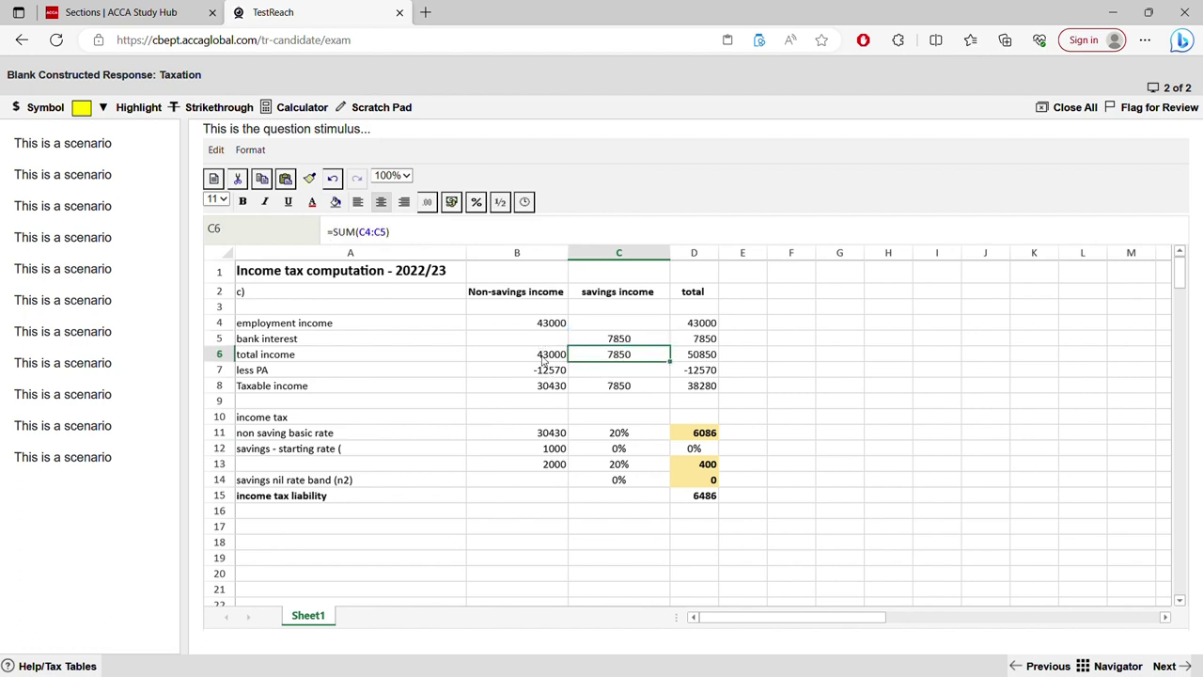
Examine the personal allowance, the total taxable income and the non-savings amount taxed at the basic rate.
click(542, 361)
click(538, 371)
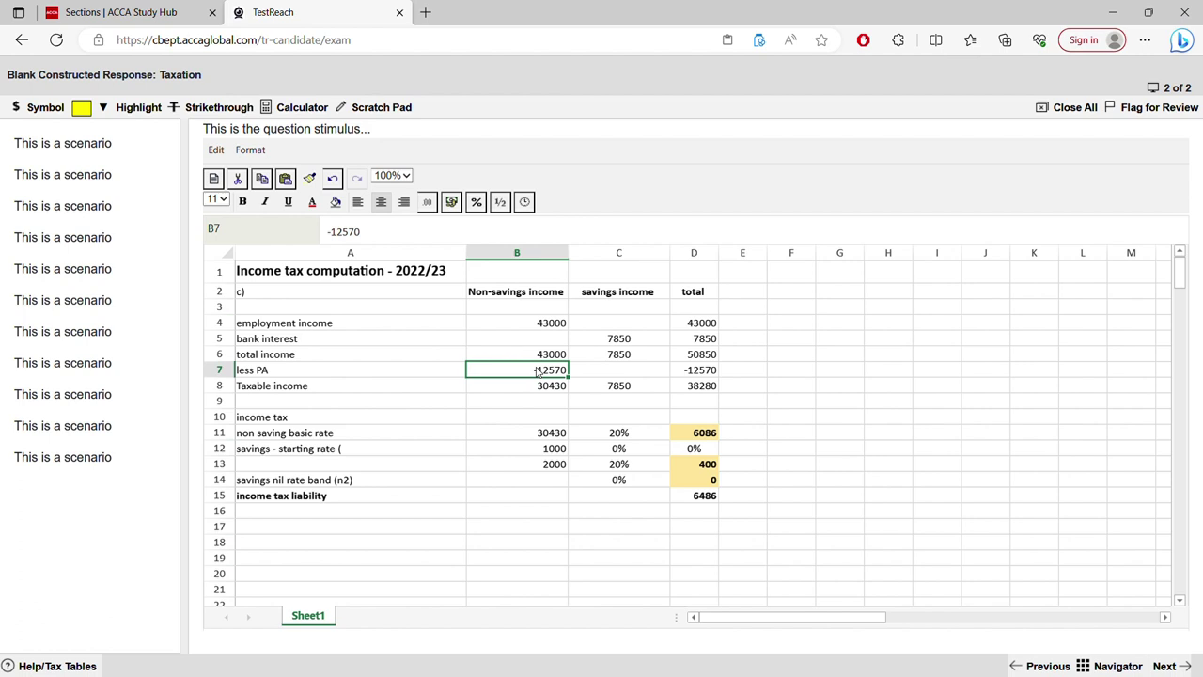
click(700, 389)
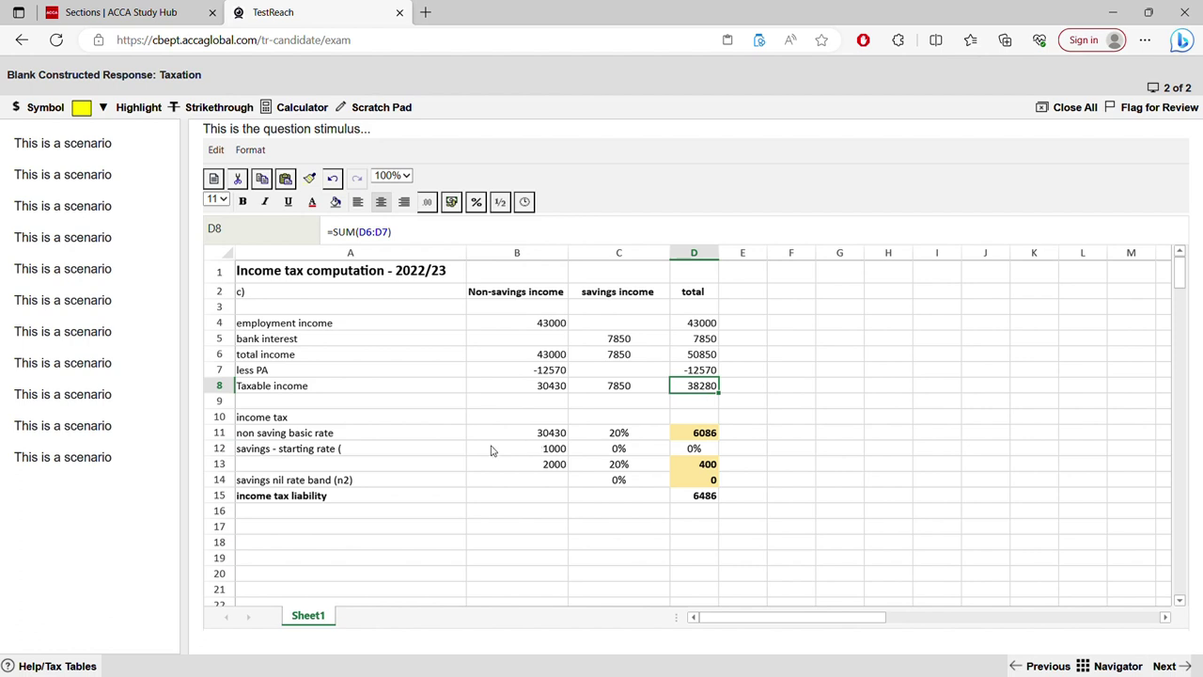
click(521, 437)
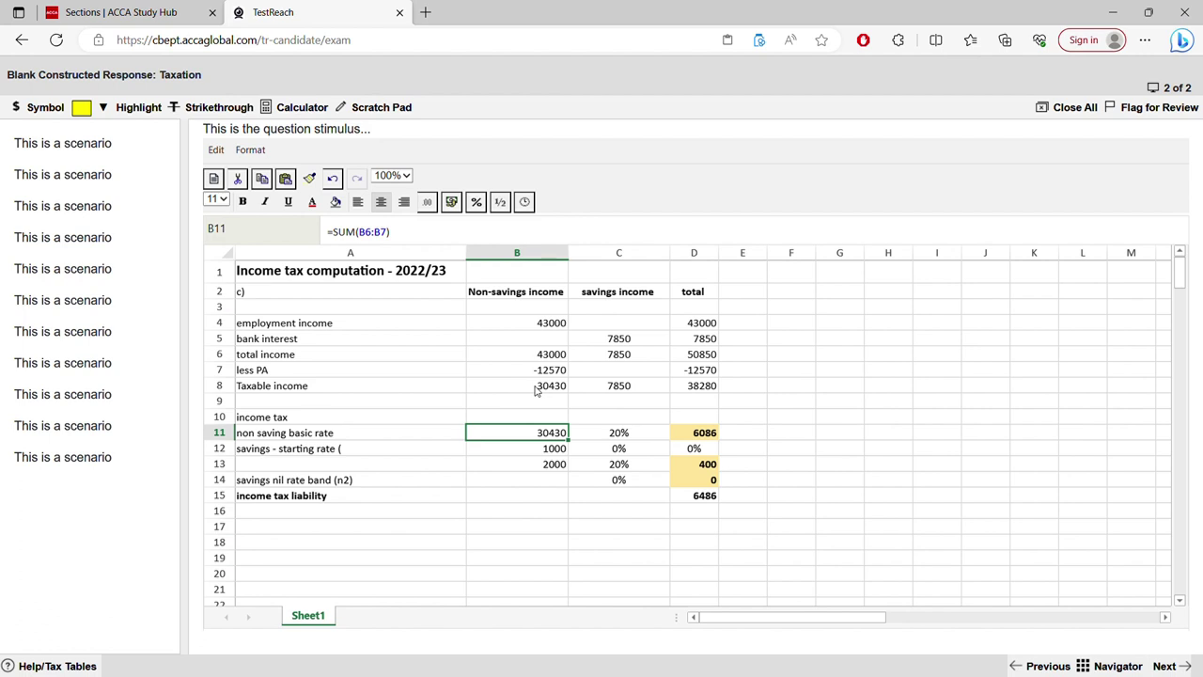
click(706, 390)
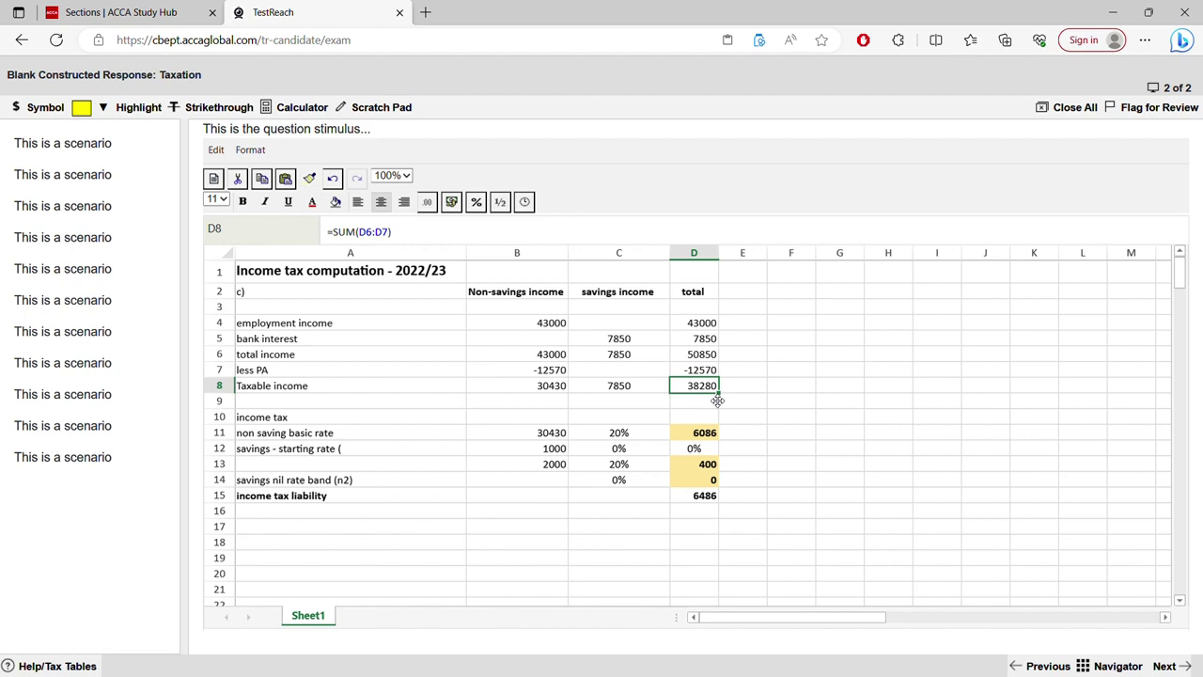
click(559, 434)
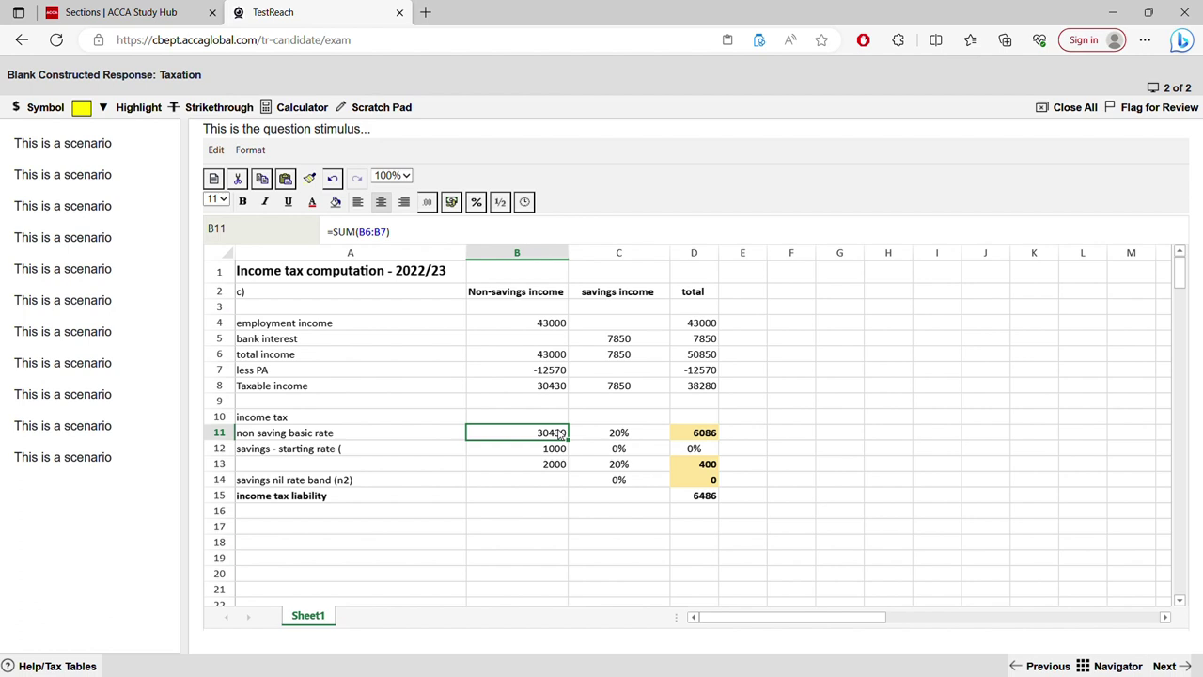
Set the 0% savings amount in B12 to 500 and replace "starting rate" in its A12 label with "NRB".
click(554, 448)
double_click(555, 448)
text(5)
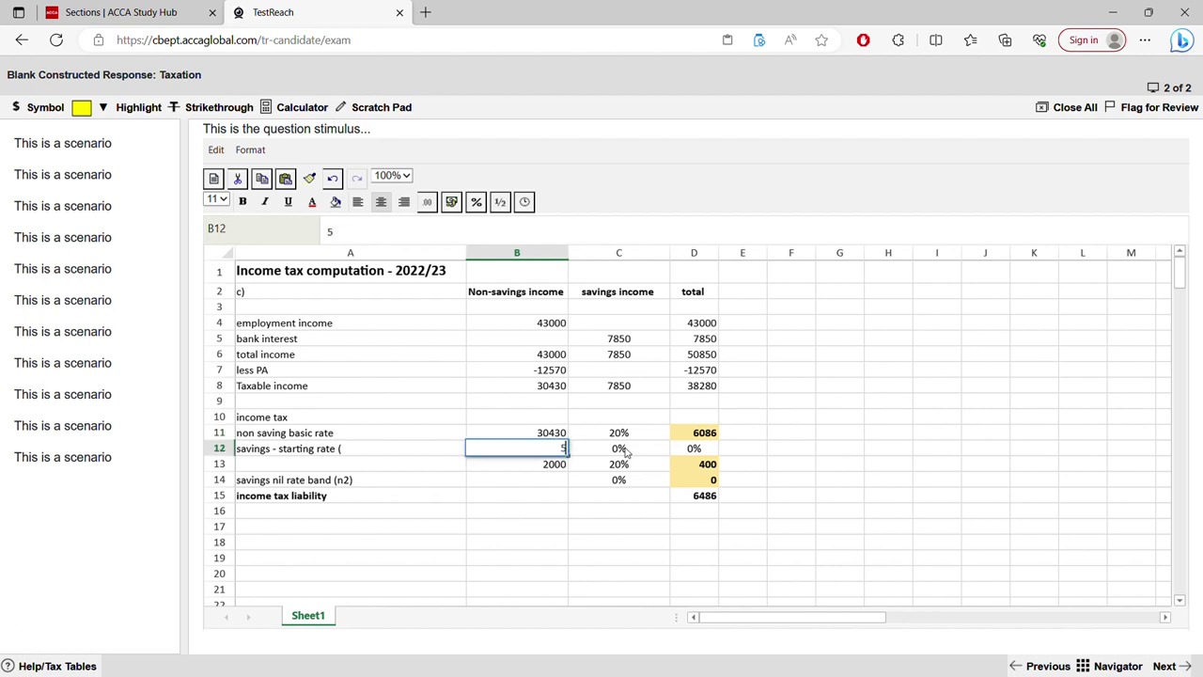
text(00)
key(Return)
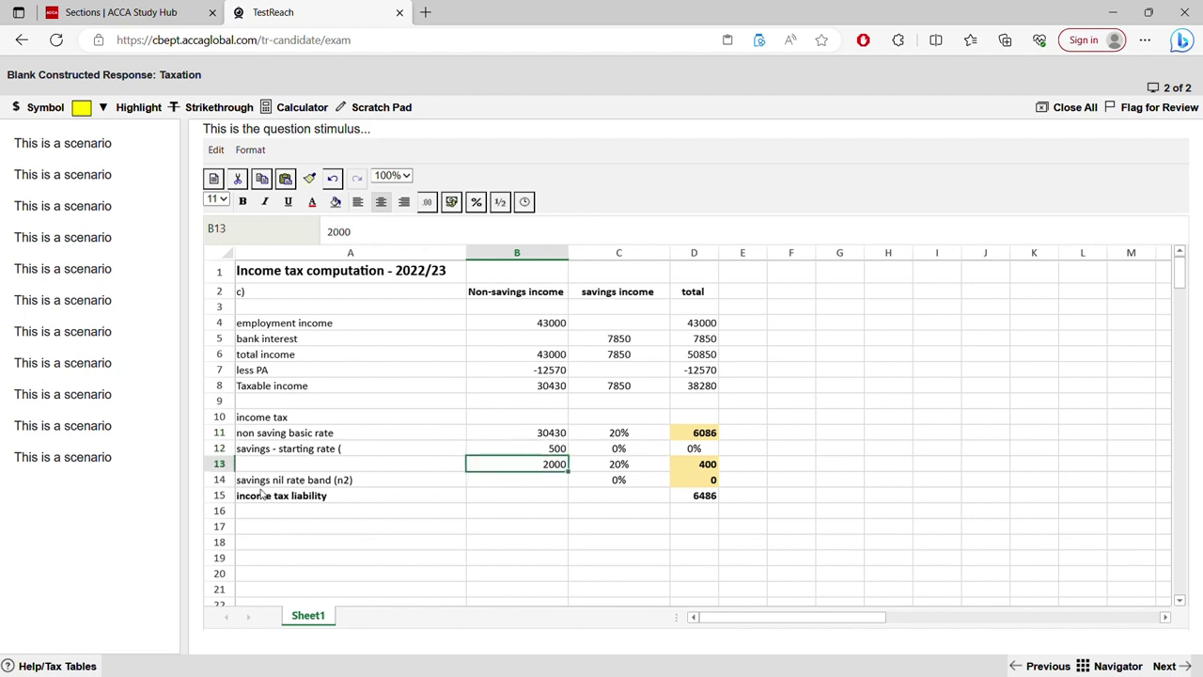
double_click(371, 451)
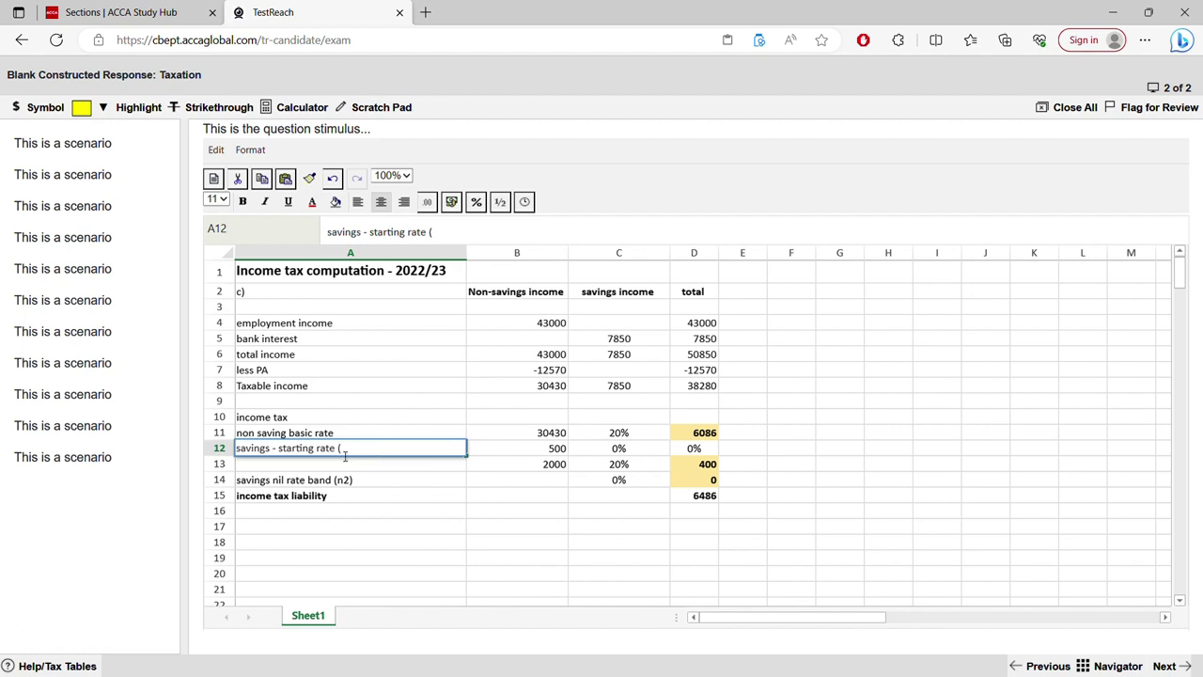
drag(278, 449, 340, 450)
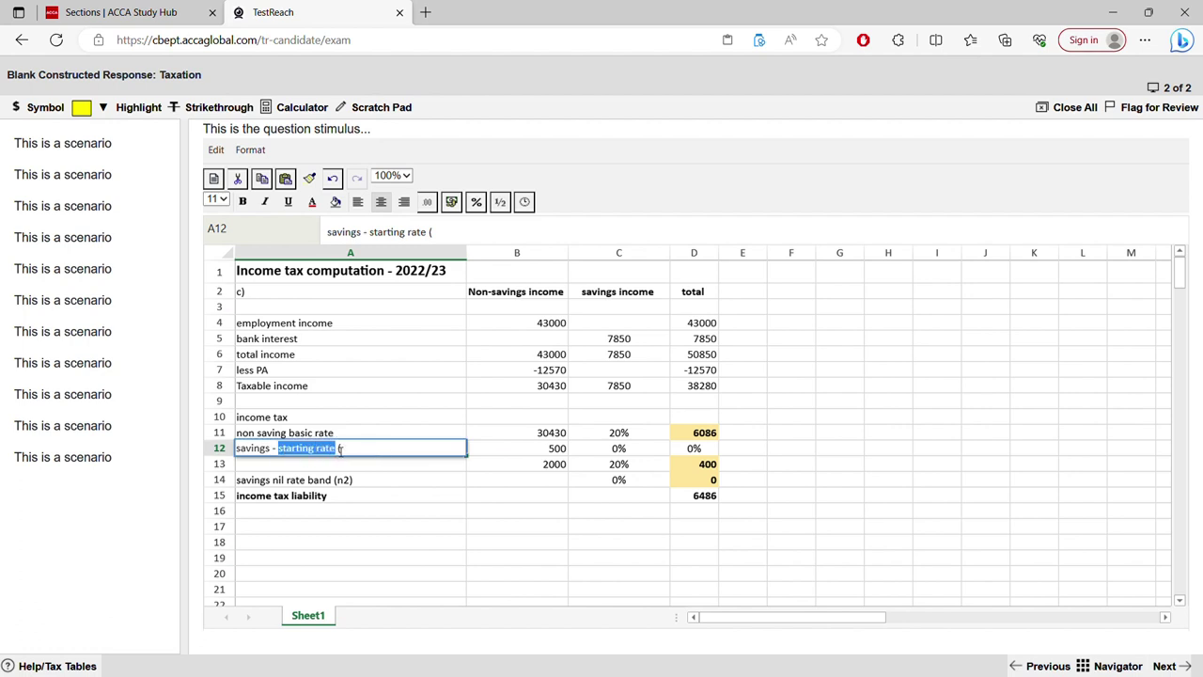
text(NRB)
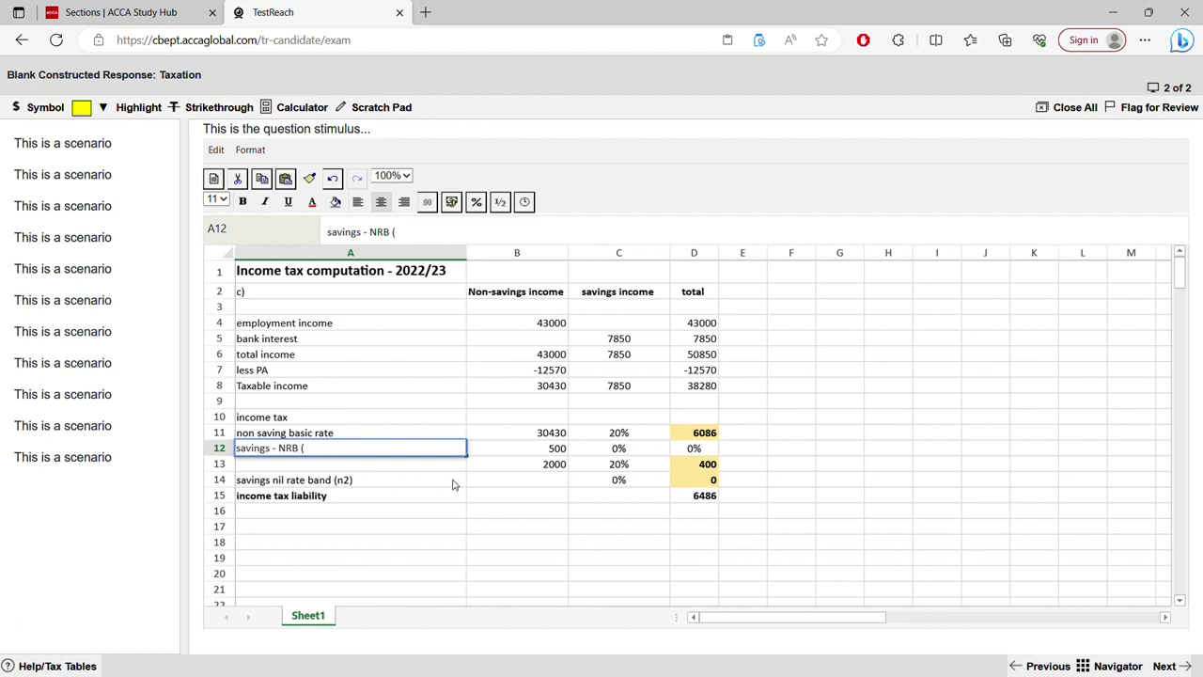
Clear the savings nil rate band label from A14 and the 20% savings amount from B13.
click(522, 466)
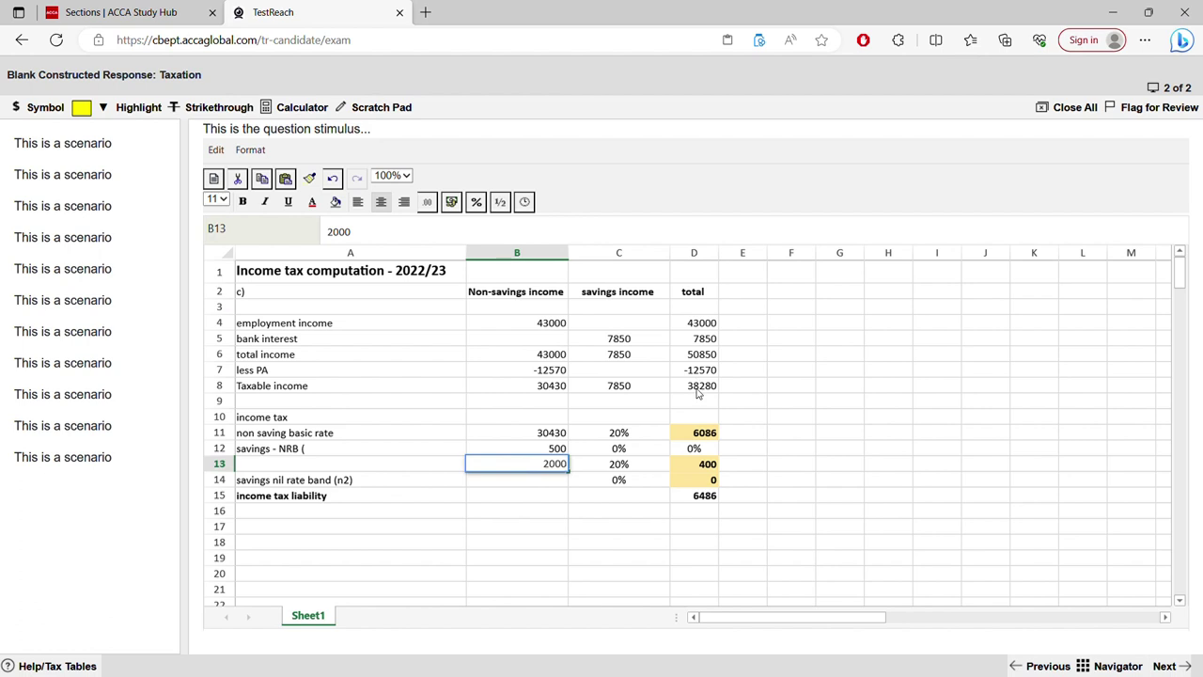
double_click(557, 477)
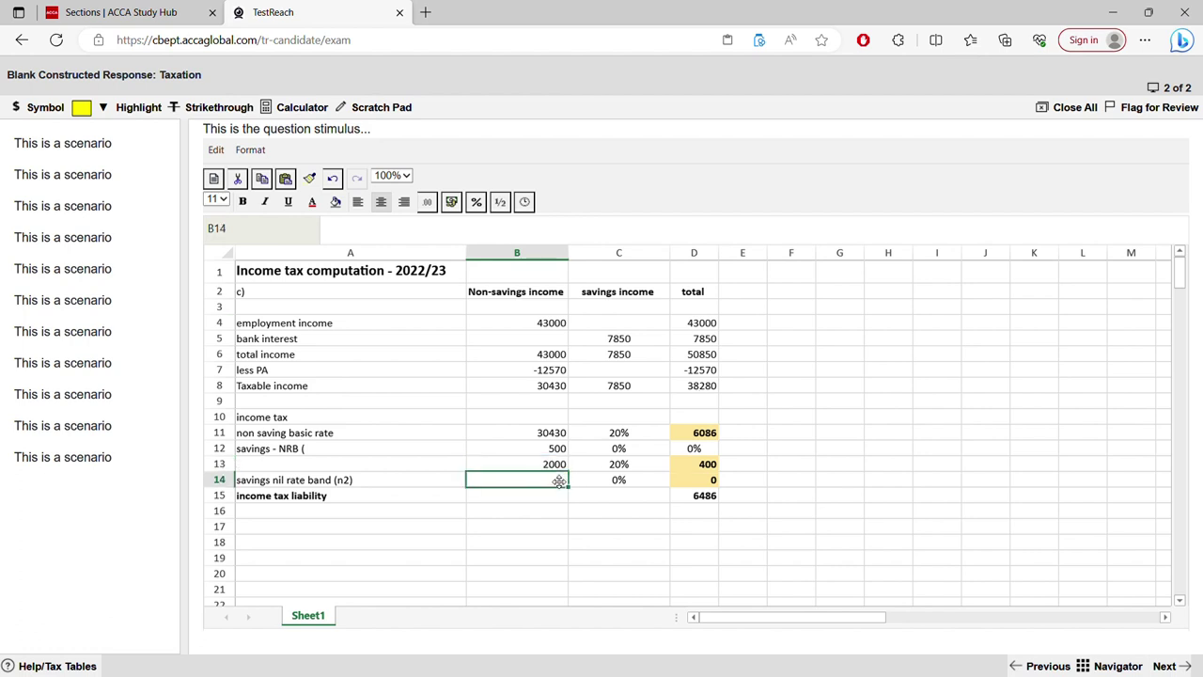
click(372, 493)
click(377, 482)
key(Delete)
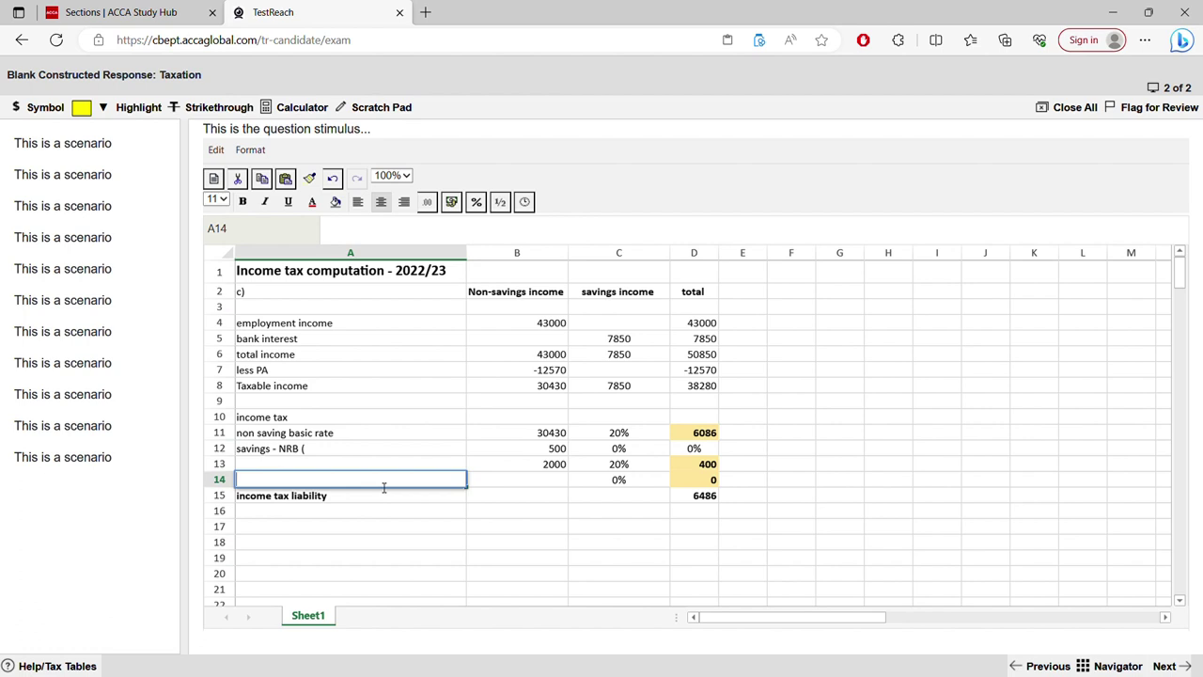
click(487, 482)
click(523, 467)
key(Delete)
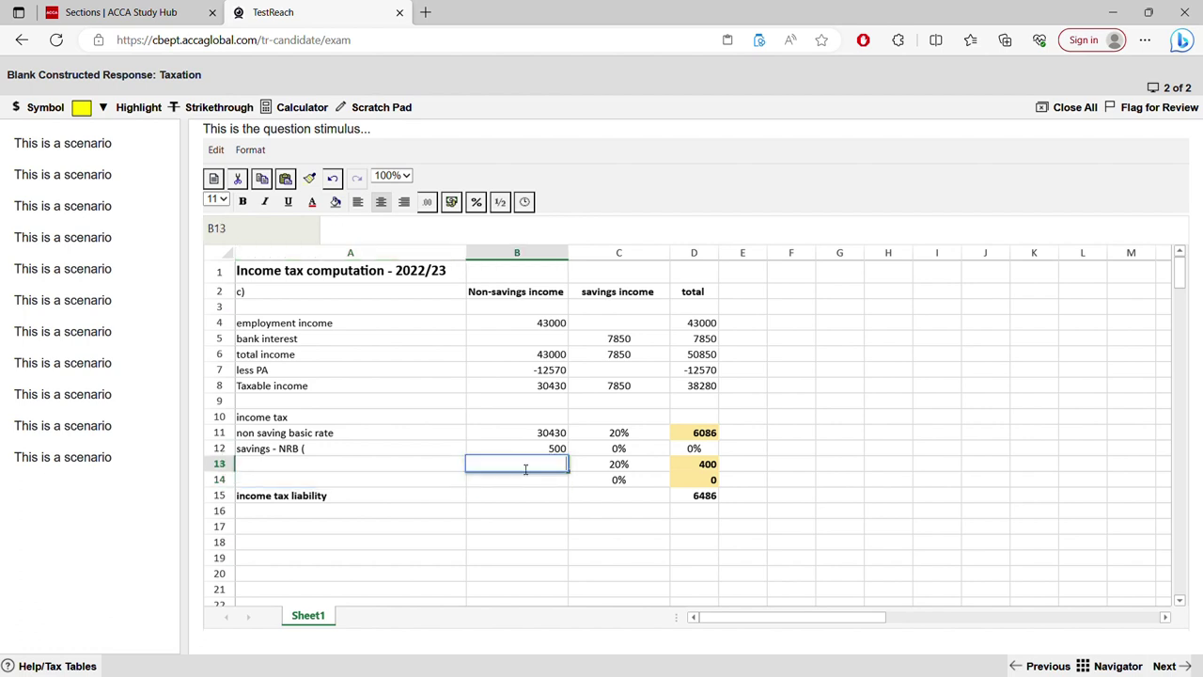
Enter the basic rate band of 37700 in B14 and calculate the 20% savings amount in B13 with =B14-B11-B12.
click(522, 483)
text(37700)
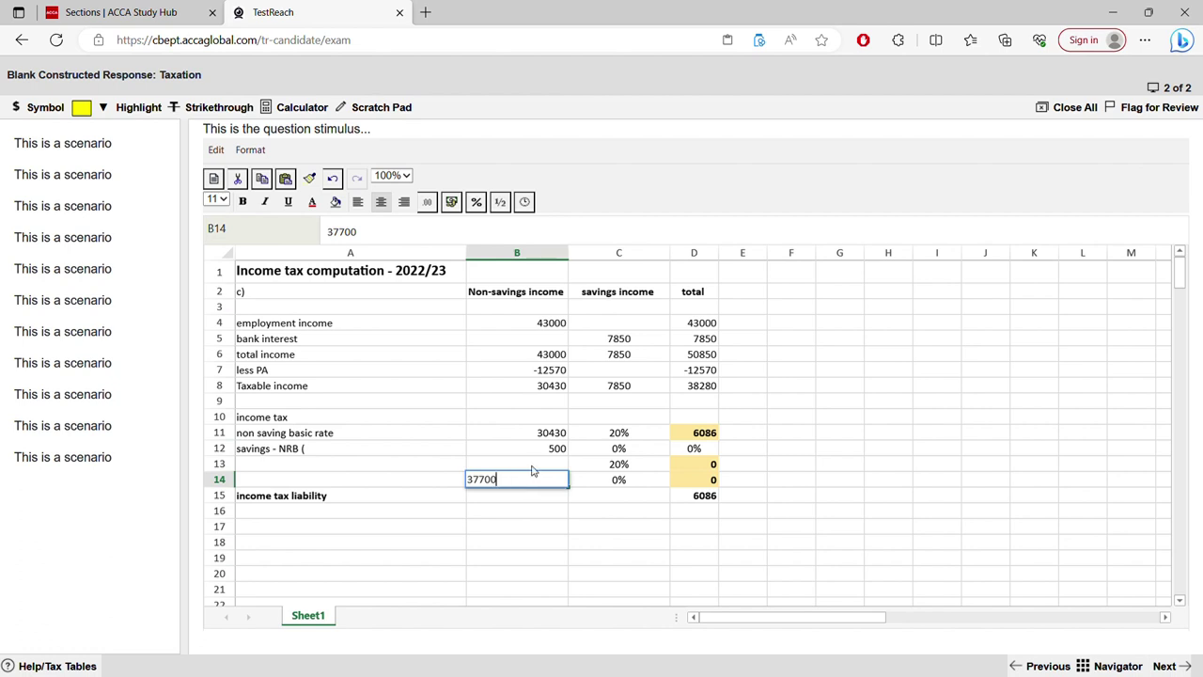
click(531, 470)
text(=)
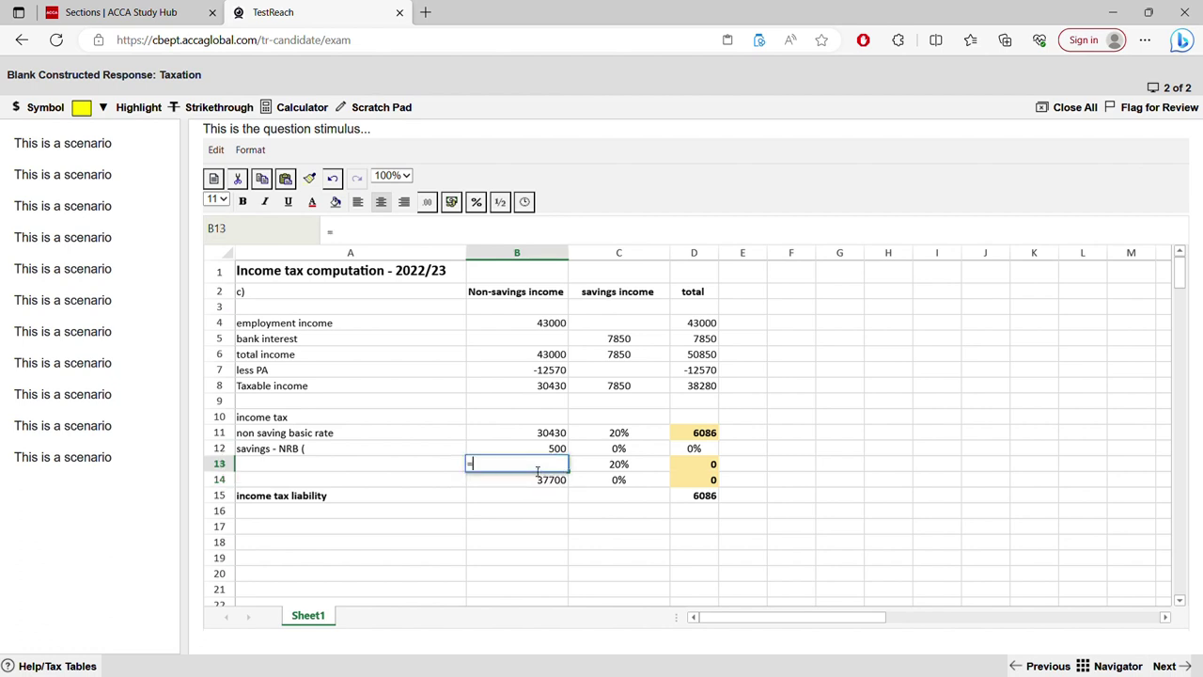
click(542, 481)
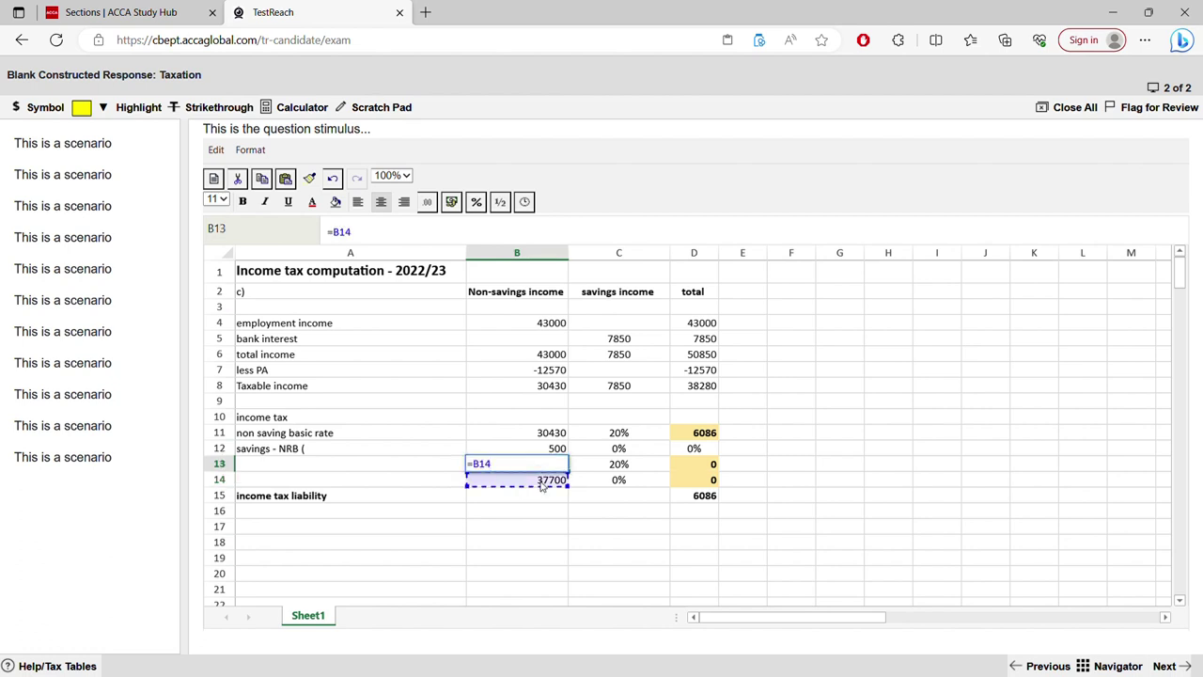
text(-)
click(551, 434)
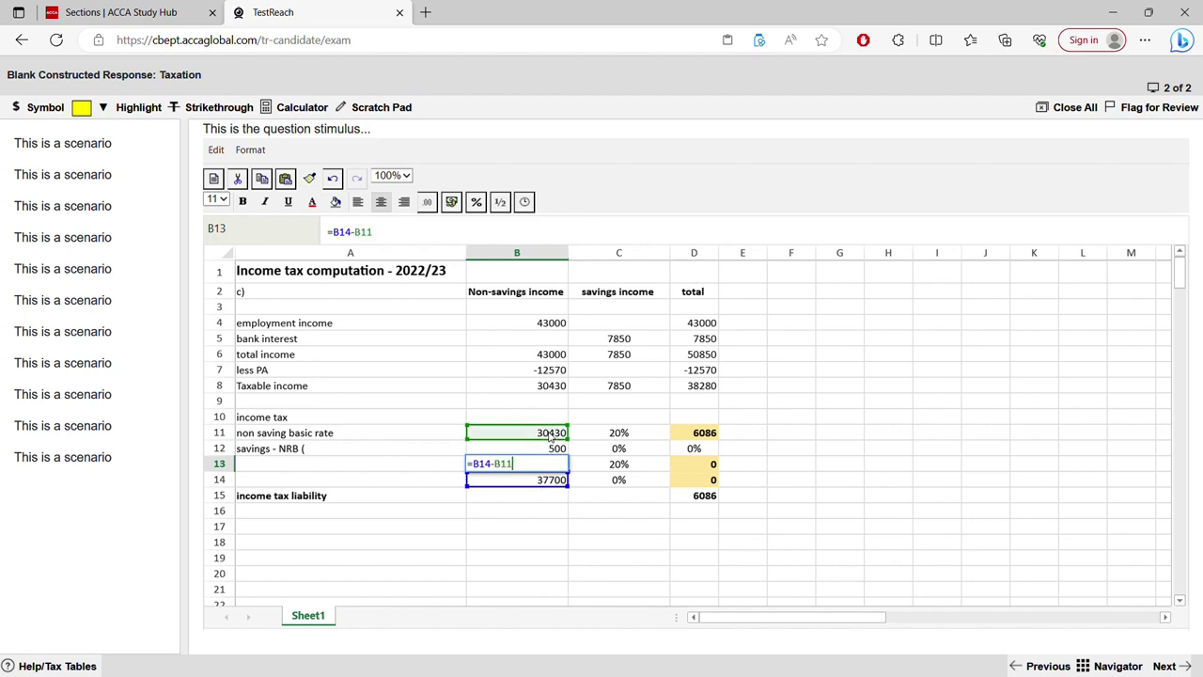
text(-)
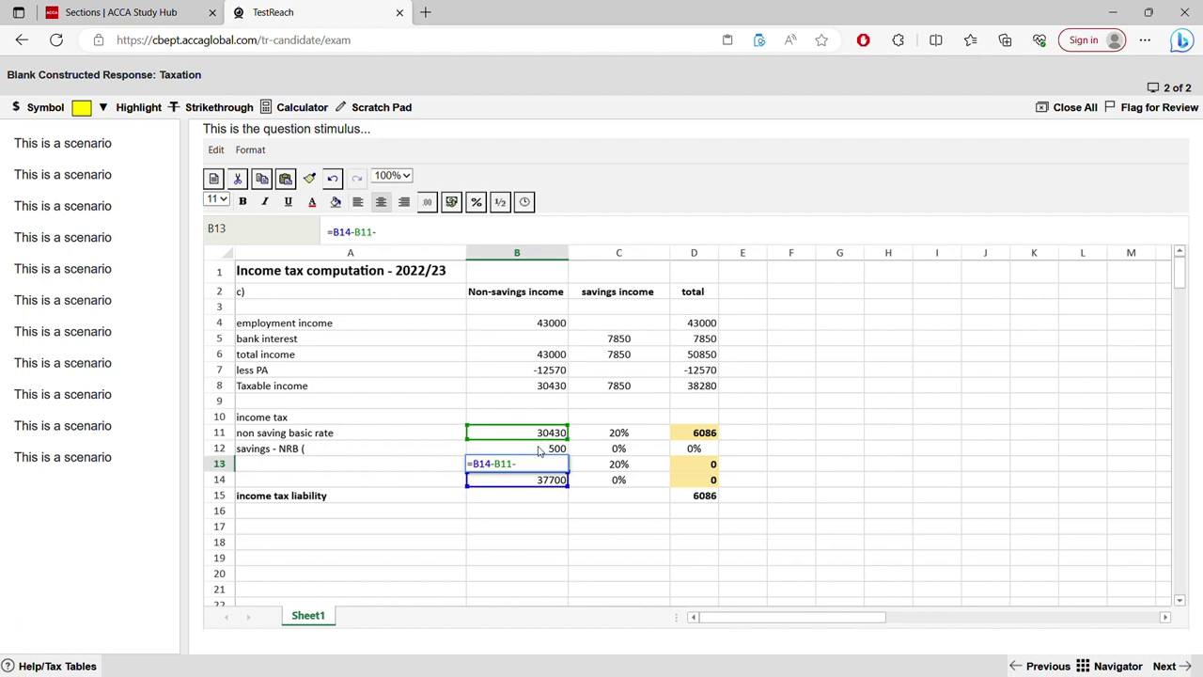
click(540, 450)
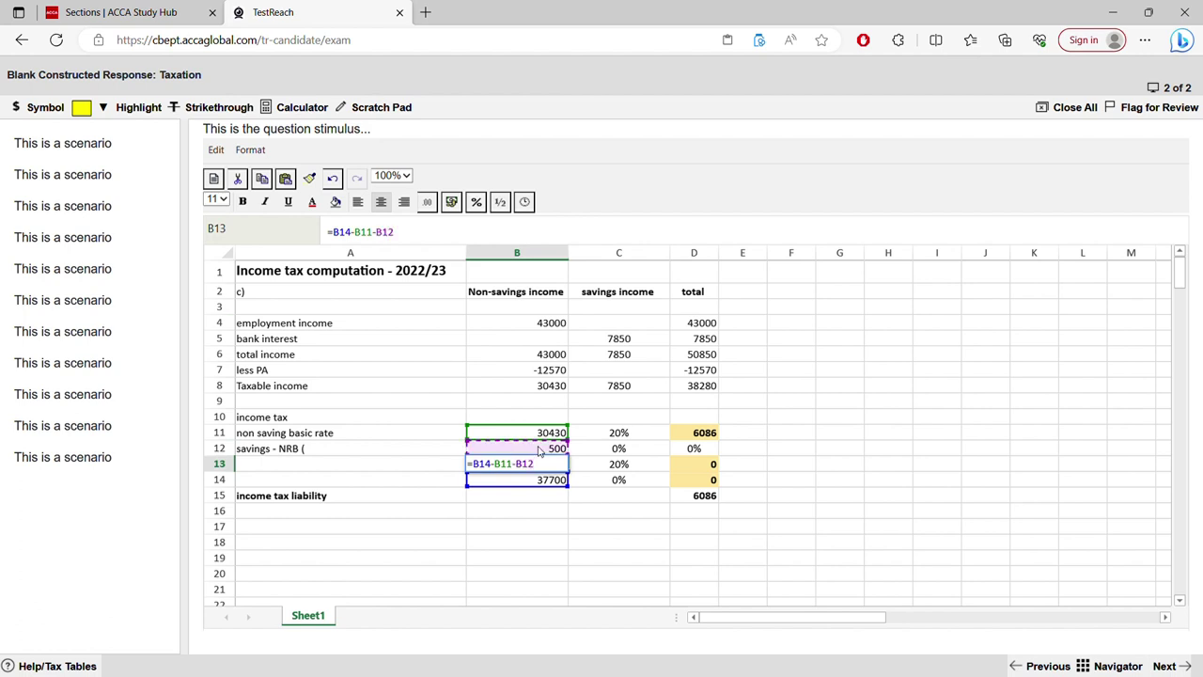
key(Return)
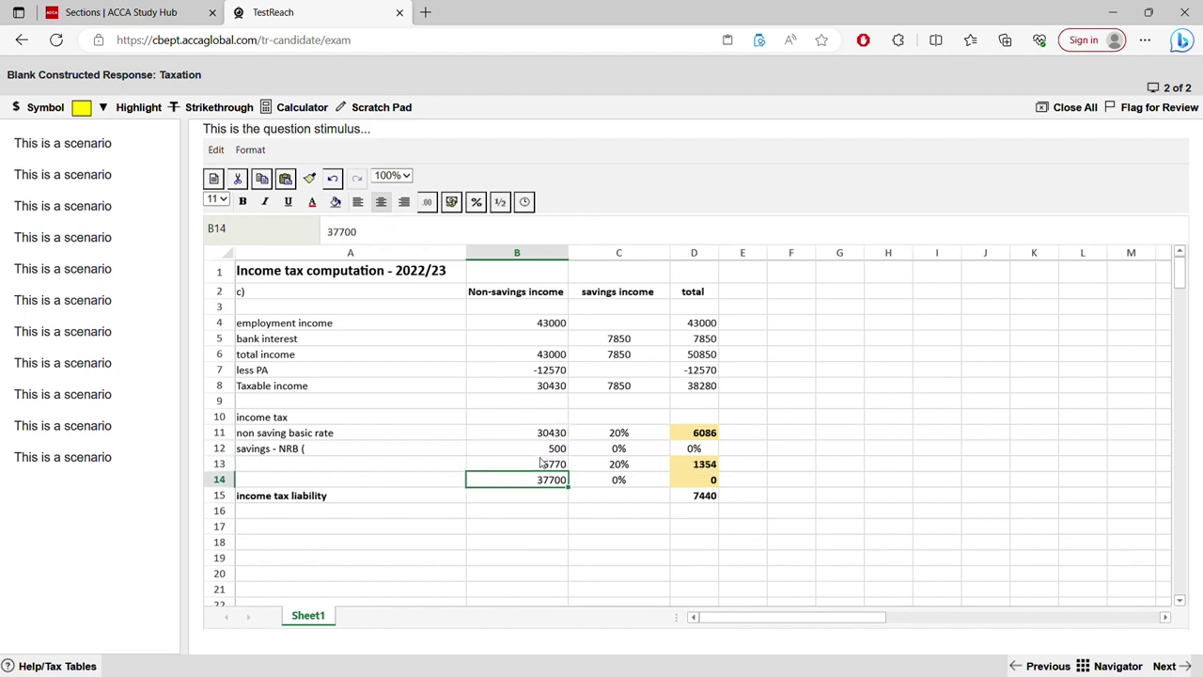
Edit the B13 formula to enclose B11 and B12 in parentheses and remove the minus sign between them.
click(545, 463)
double_click(545, 463)
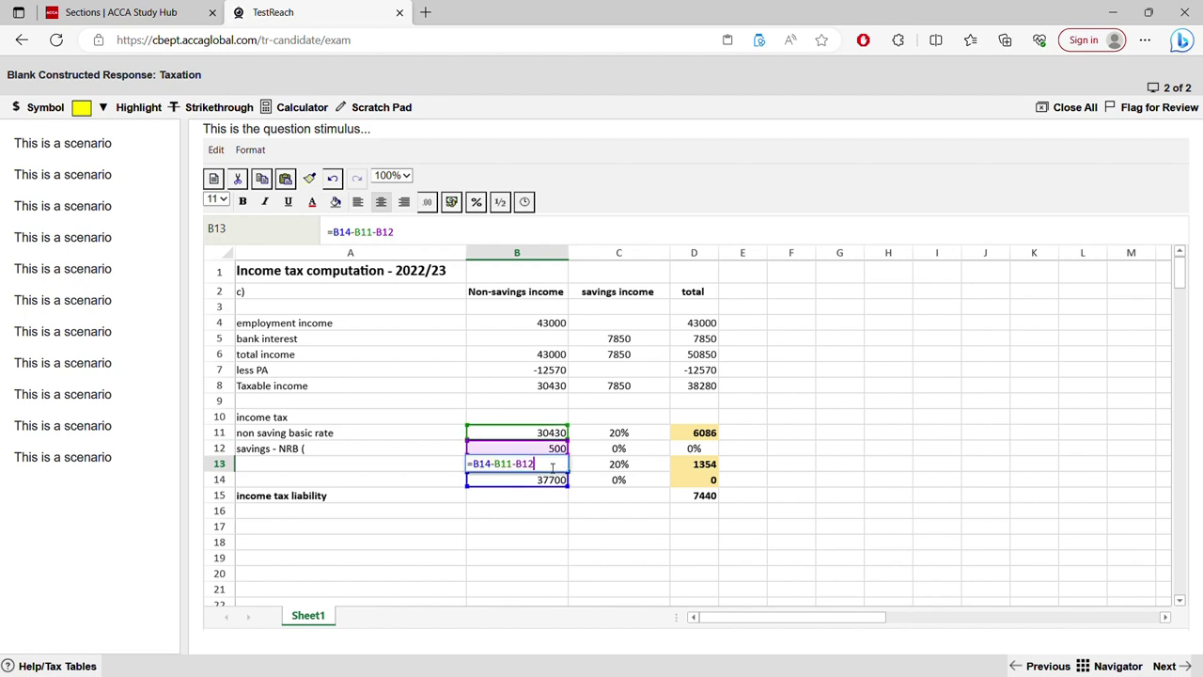
click(500, 467)
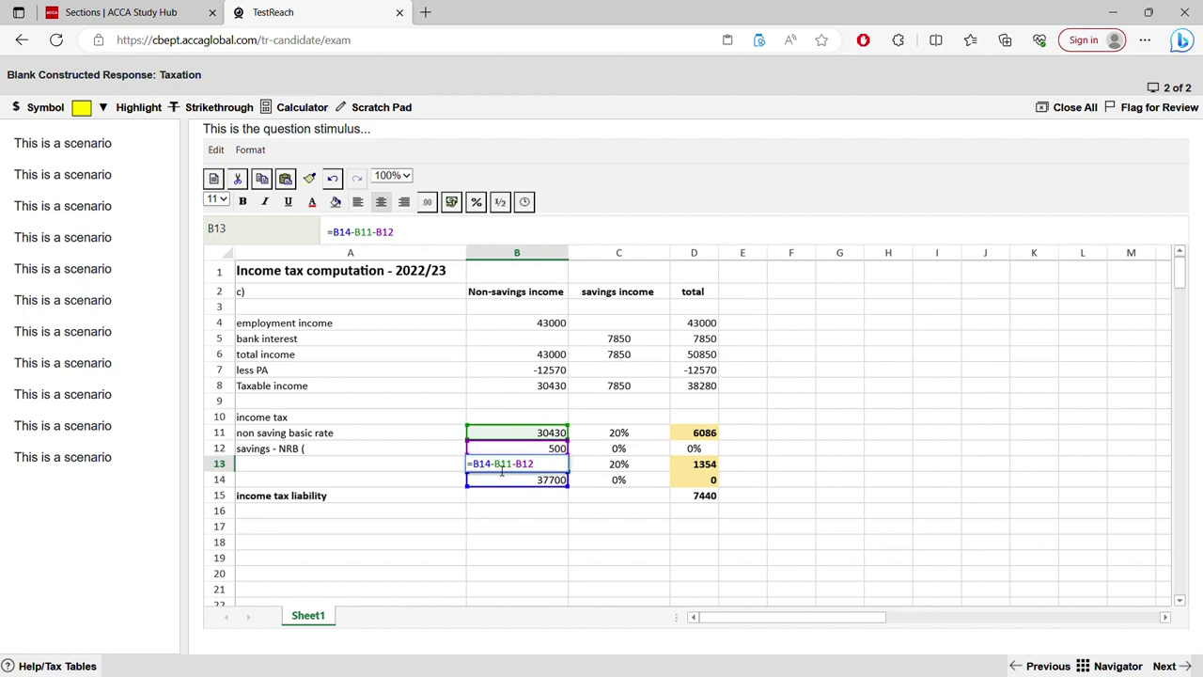
text(()
click(544, 464)
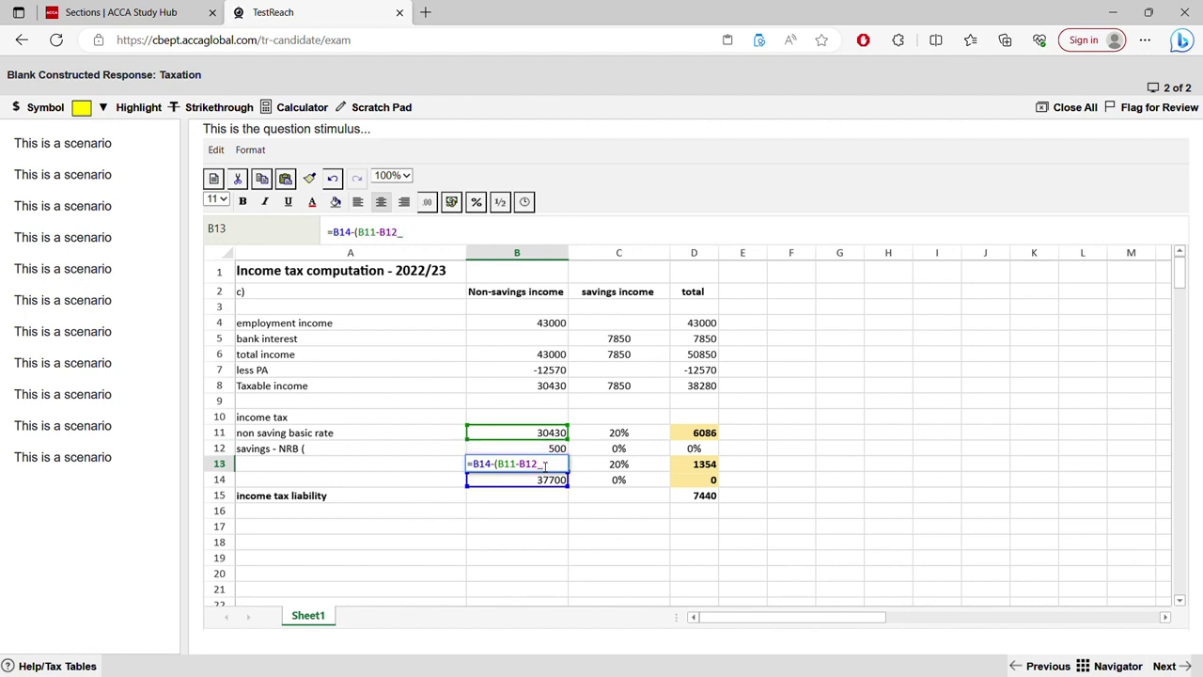
text())
click(522, 464)
key(BackSpace)
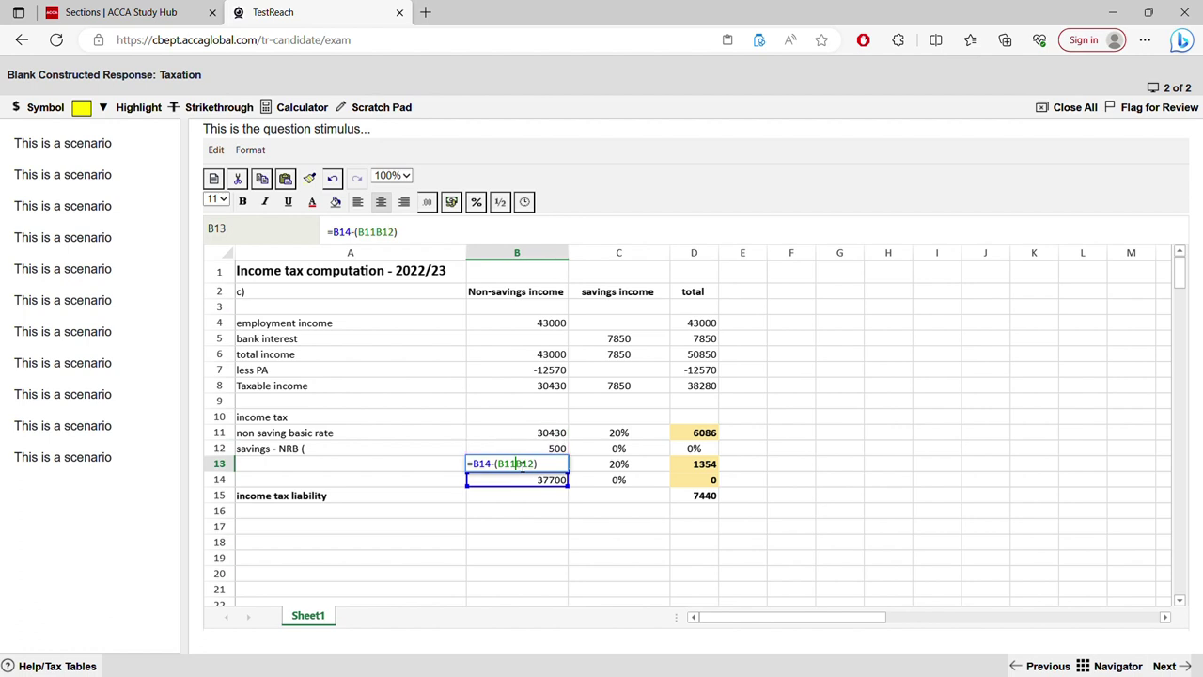
Complete the formula in B13 as =B14-(B11+B12), and check the rate and tax cells beside it.
text(+)
key(Return)
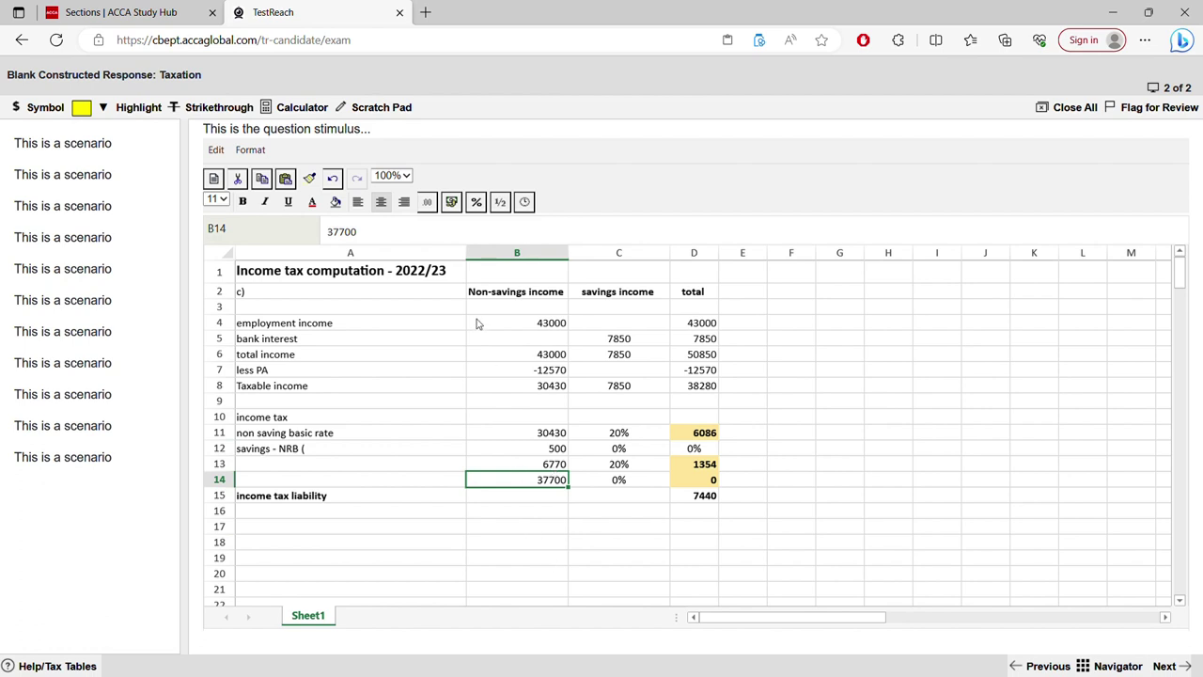
click(551, 467)
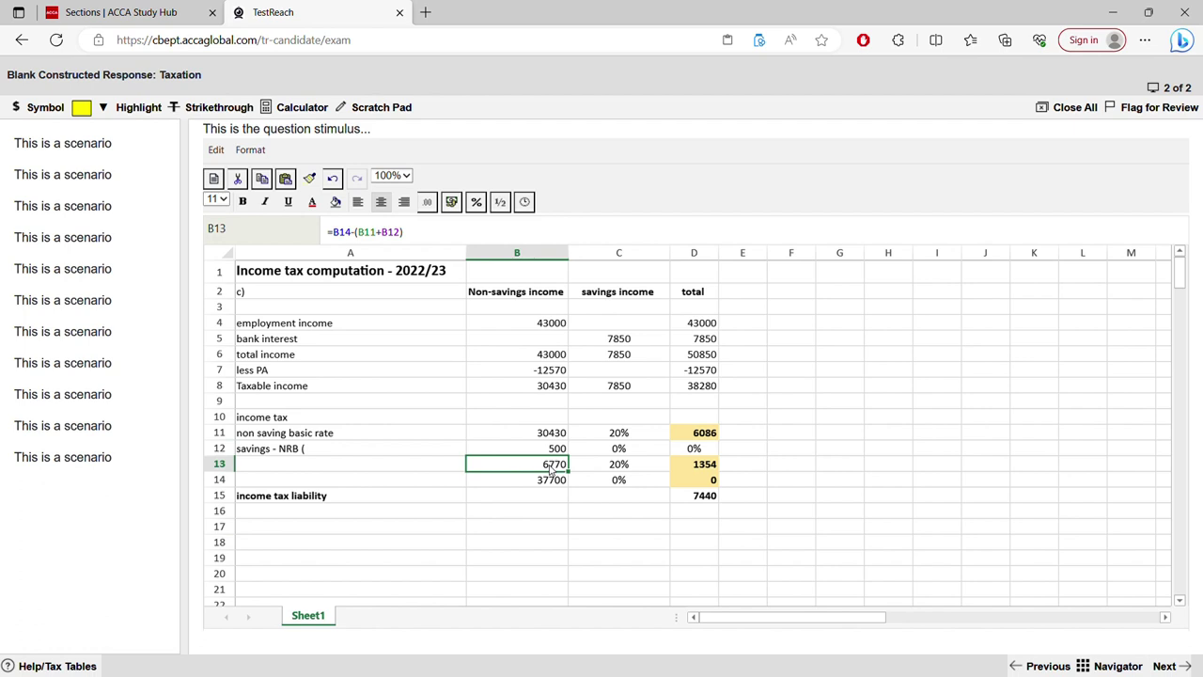
click(624, 453)
click(691, 467)
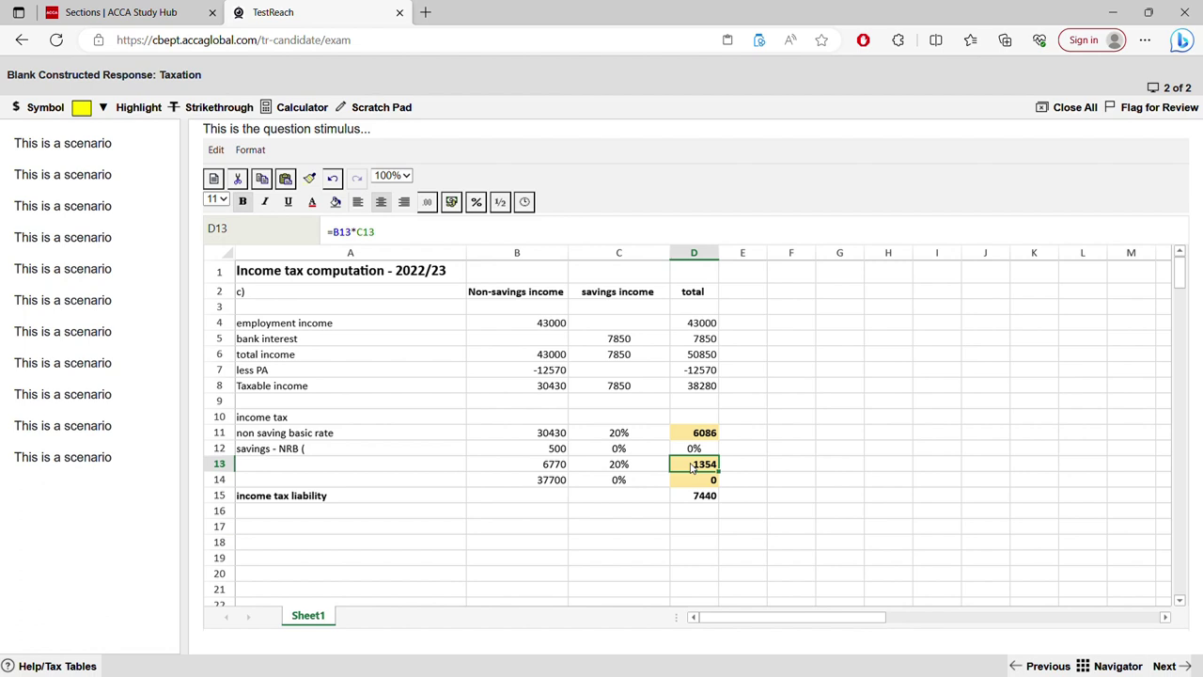
Try to copy the taxable income total from D8 into B16 with an ordinary paste.
click(542, 496)
click(547, 512)
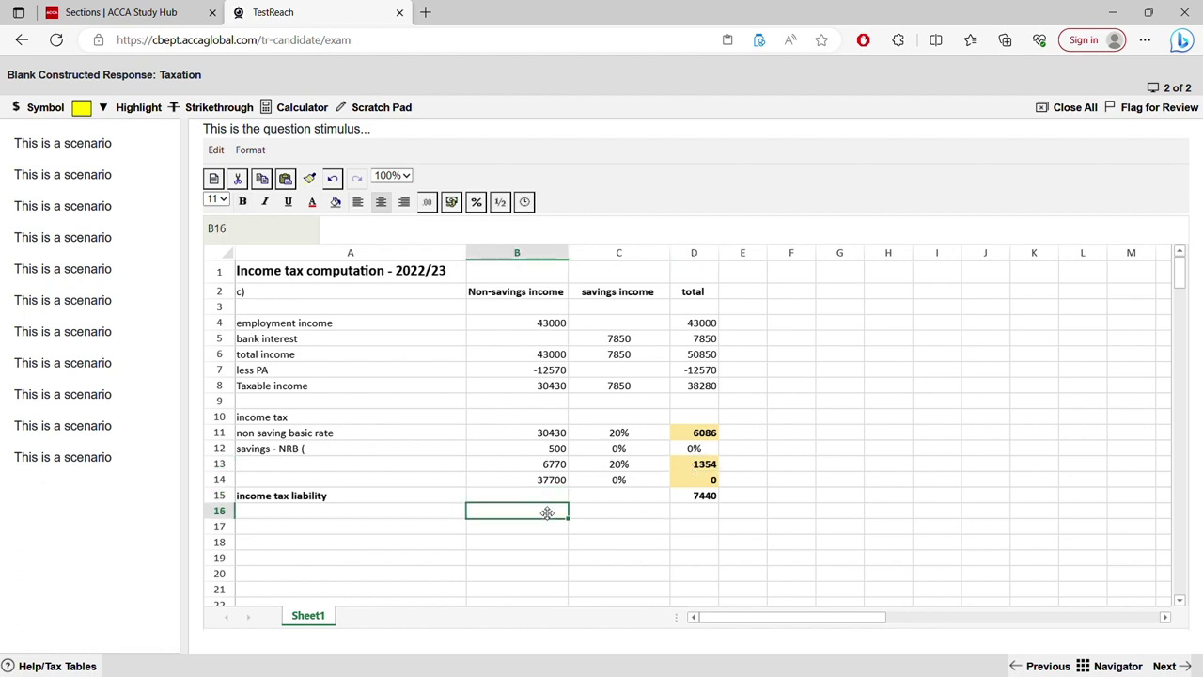
click(711, 391)
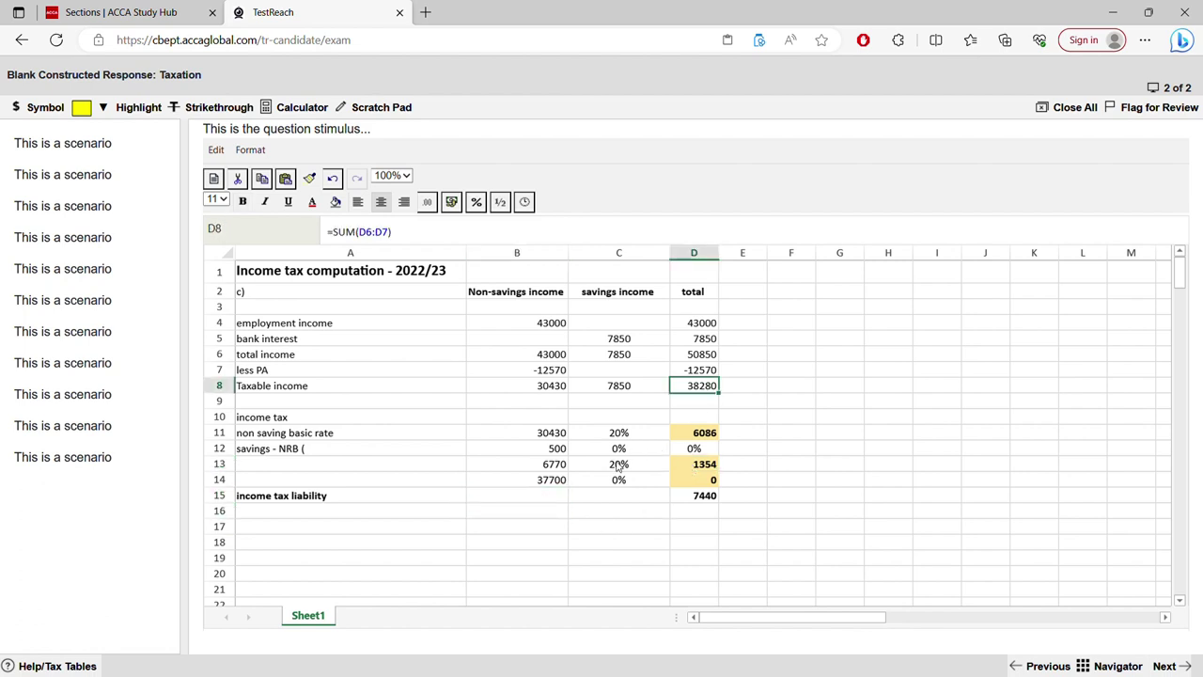
right_click(697, 388)
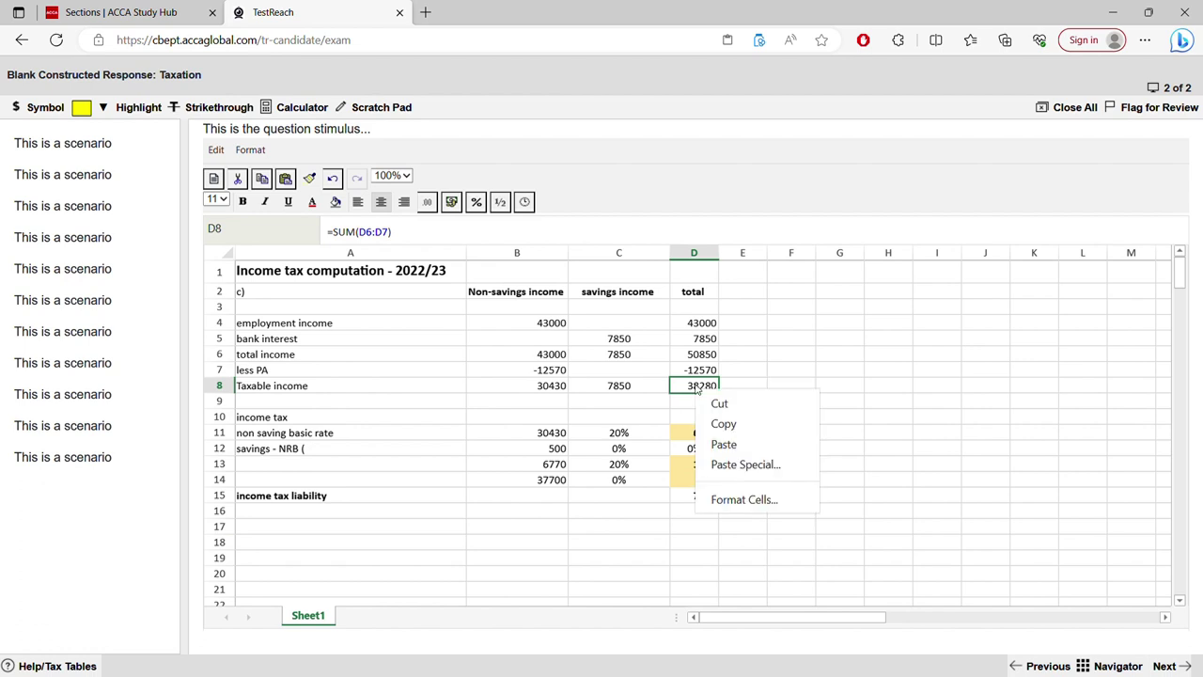
click(722, 423)
click(561, 508)
right_click(559, 512)
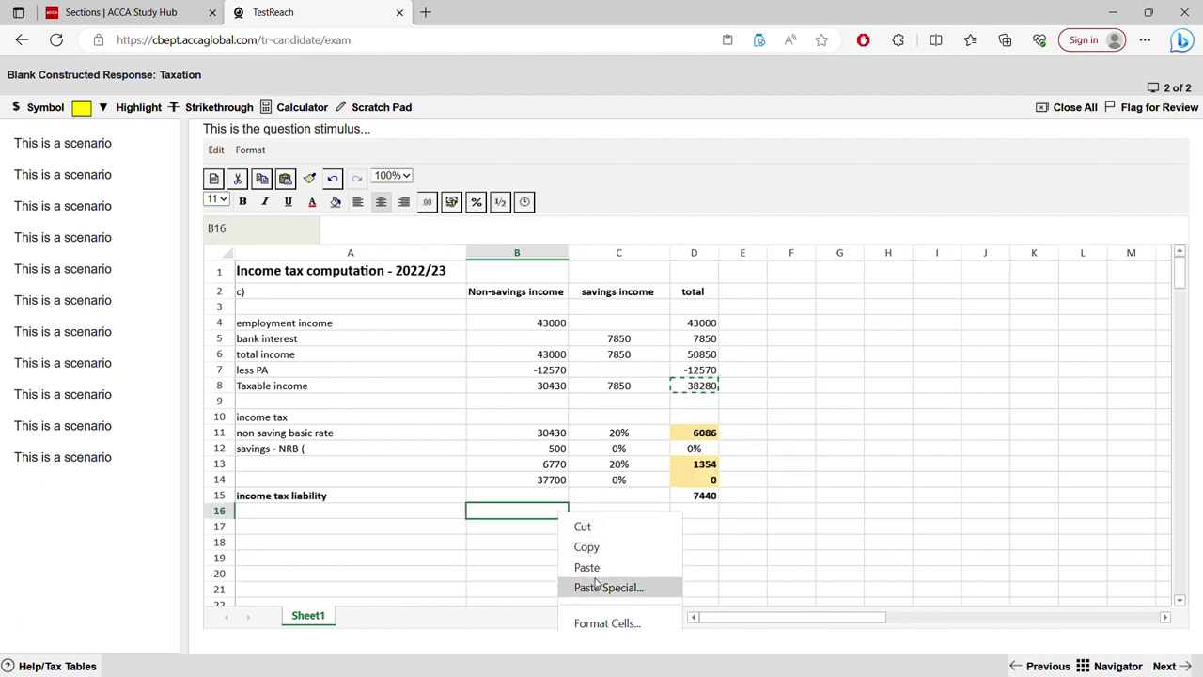
click(588, 567)
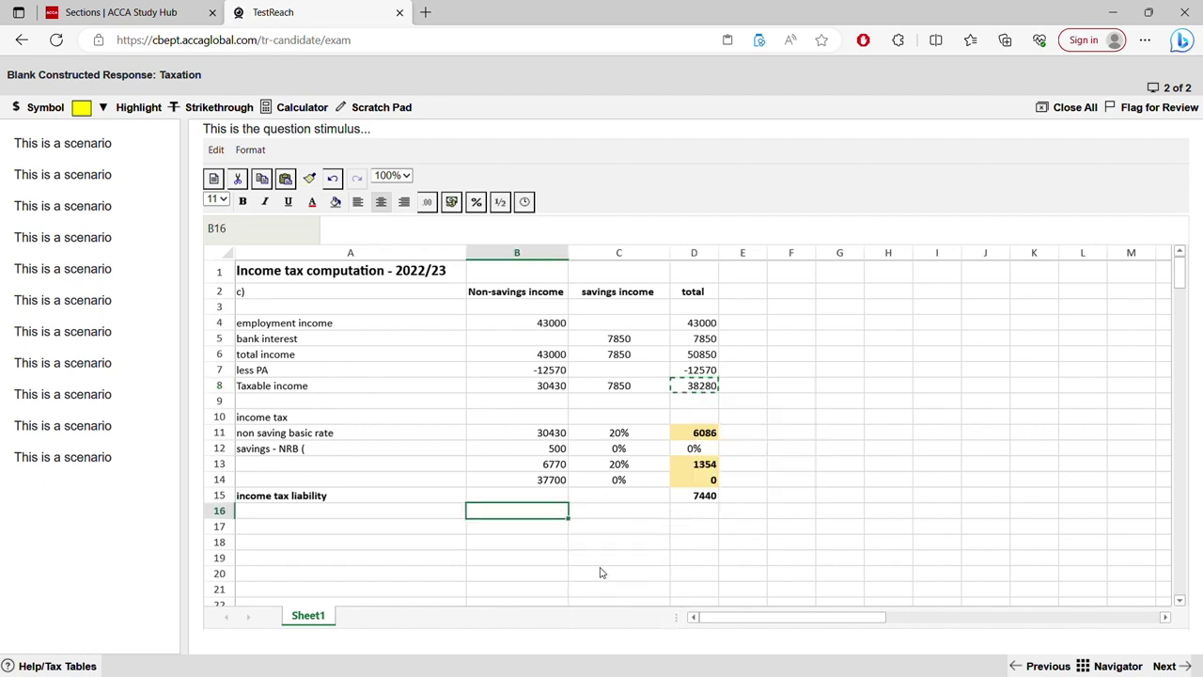
double_click(555, 512)
drag(543, 512, 438, 513)
key(Delete)
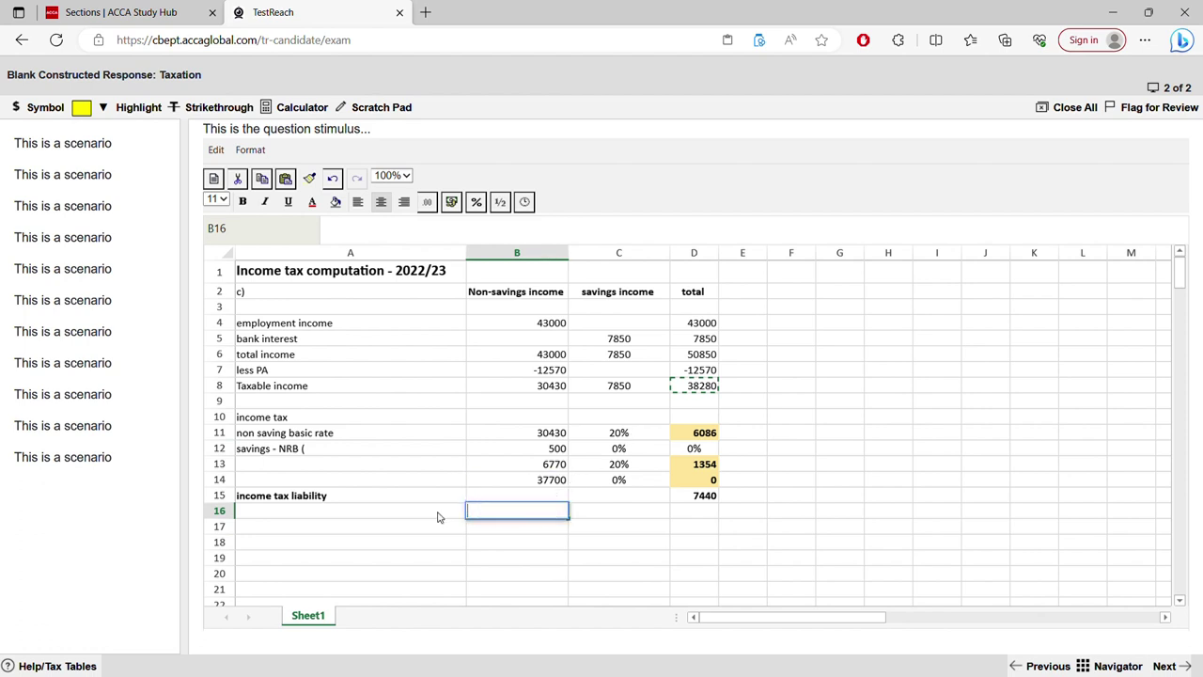
Copy the taxable income total in D8 and paste it into B16 as a value using Paste Special.
right_click(687, 387)
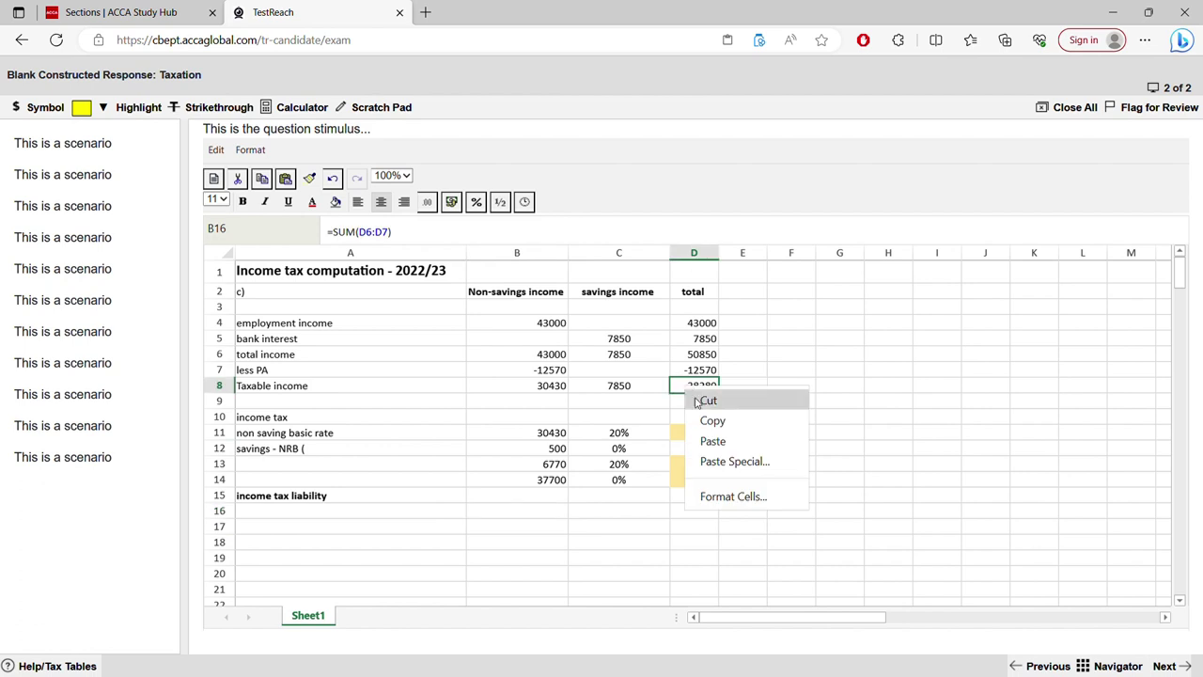
click(707, 424)
right_click(534, 510)
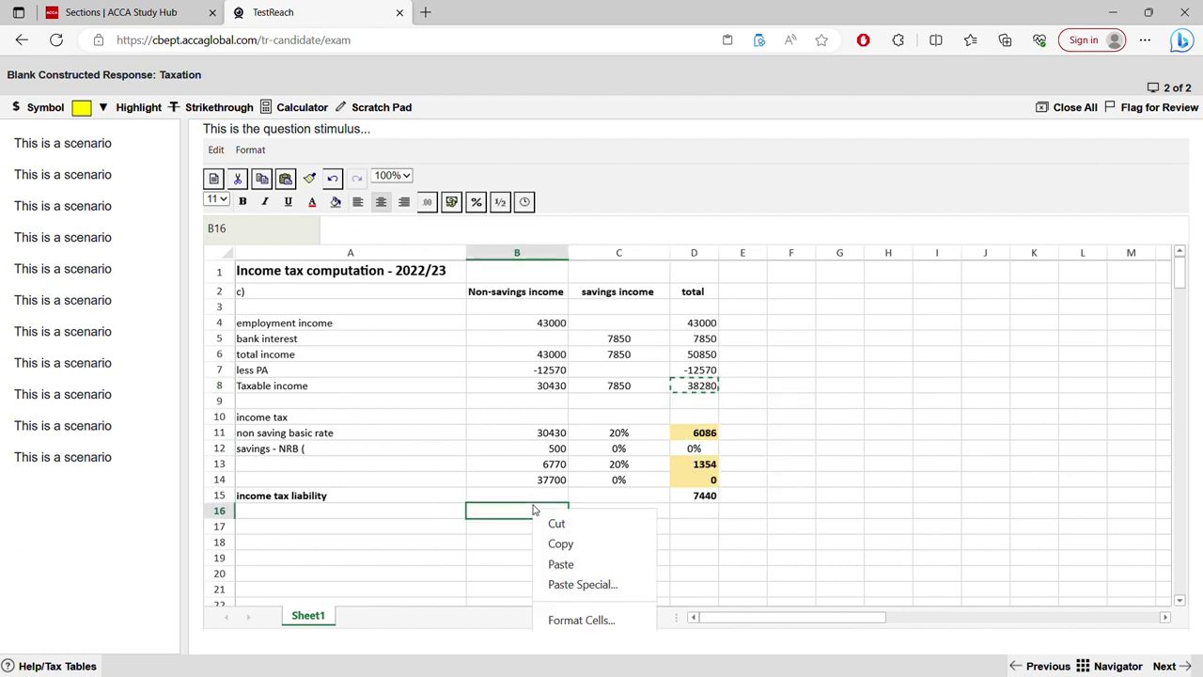
click(575, 583)
click(604, 402)
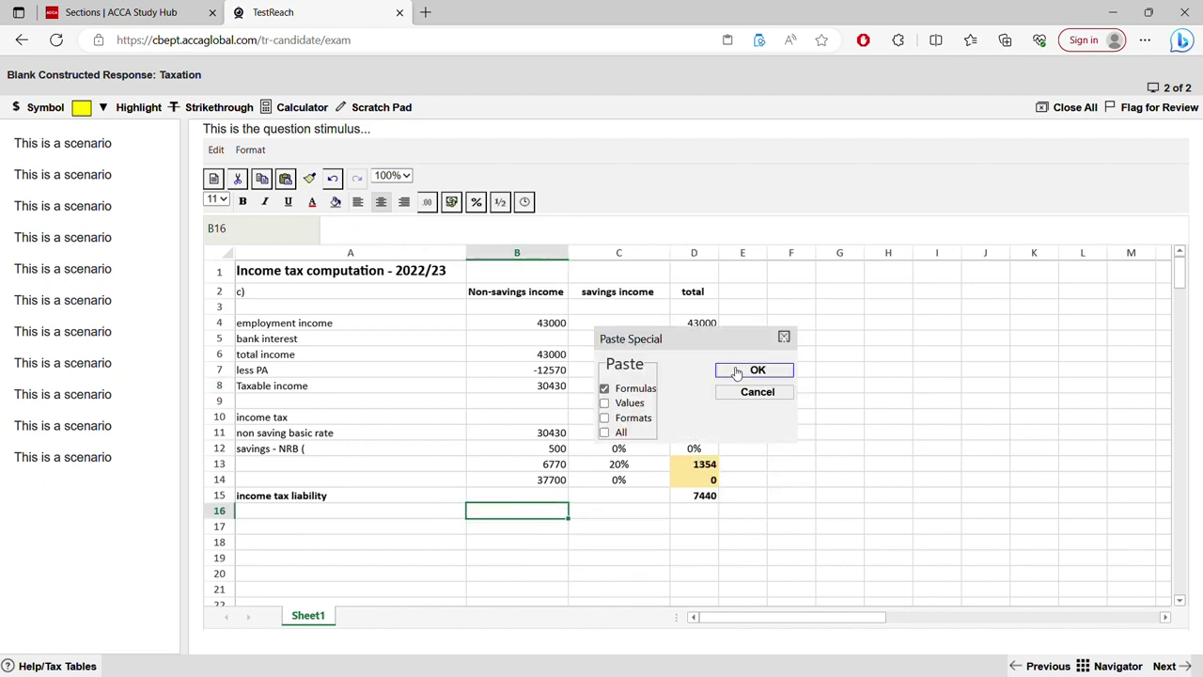
click(734, 372)
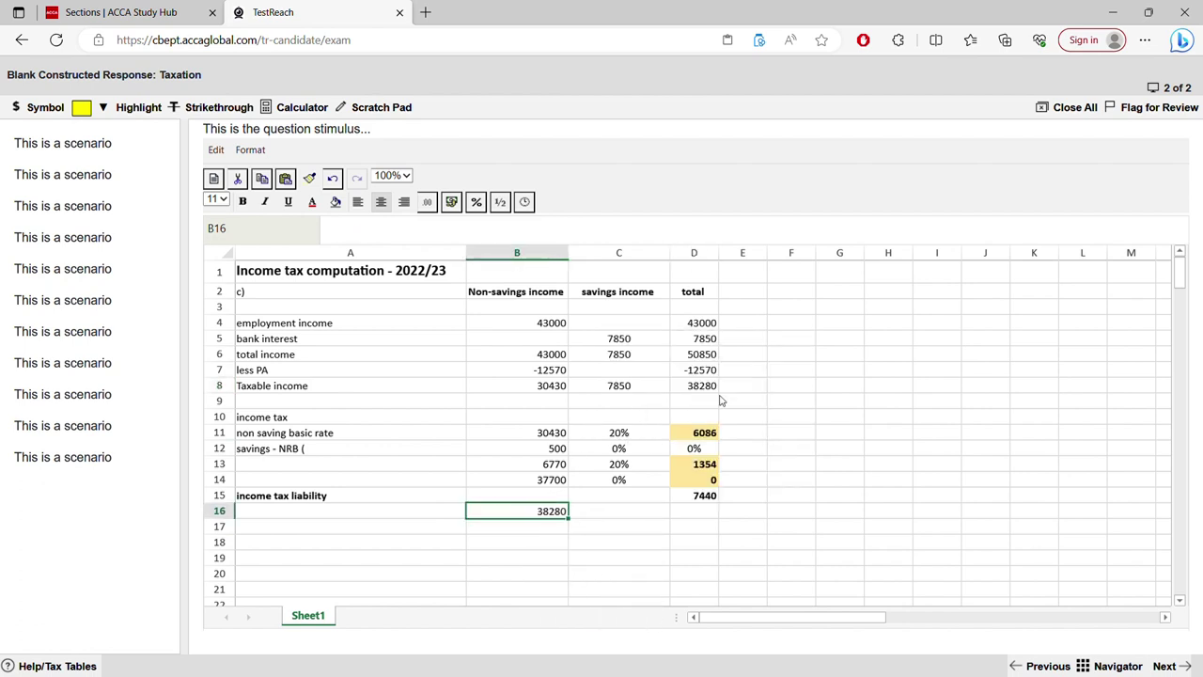
Enter the formula =B16-B14 in B15 to calculate the income above the basic rate band.
click(554, 501)
text(=)
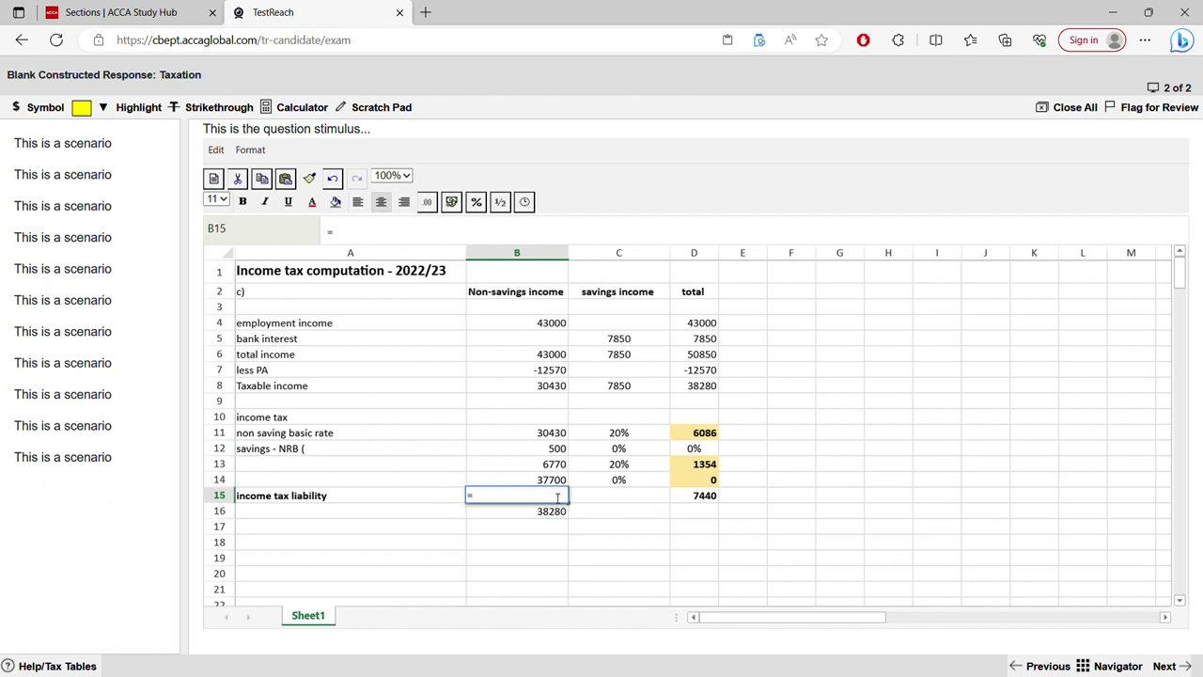
click(543, 513)
text(-)
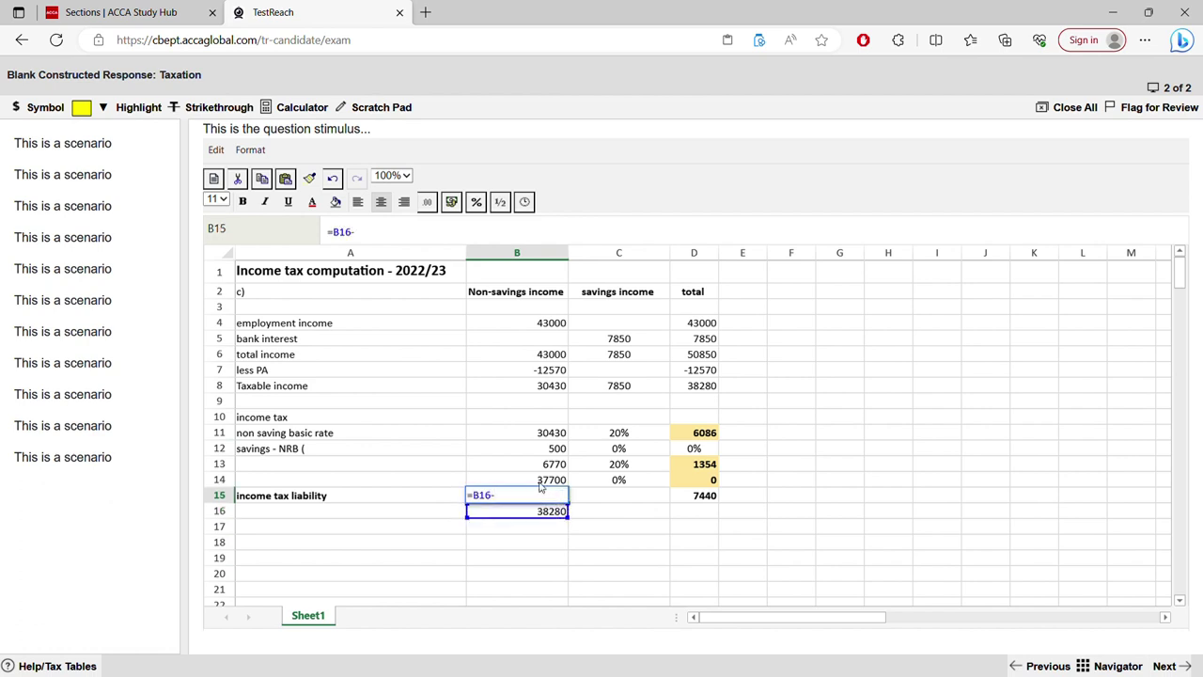
click(543, 482)
key(Return)
Enter the 40% tax rate in C15.
click(611, 500)
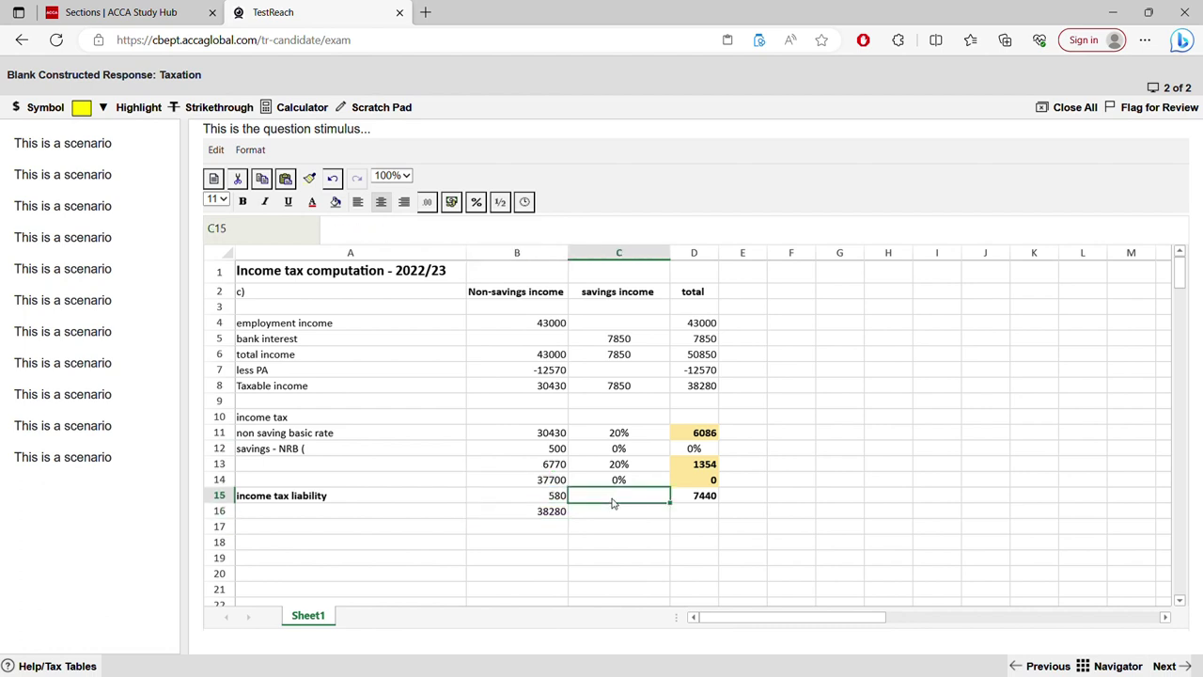
text(40%)
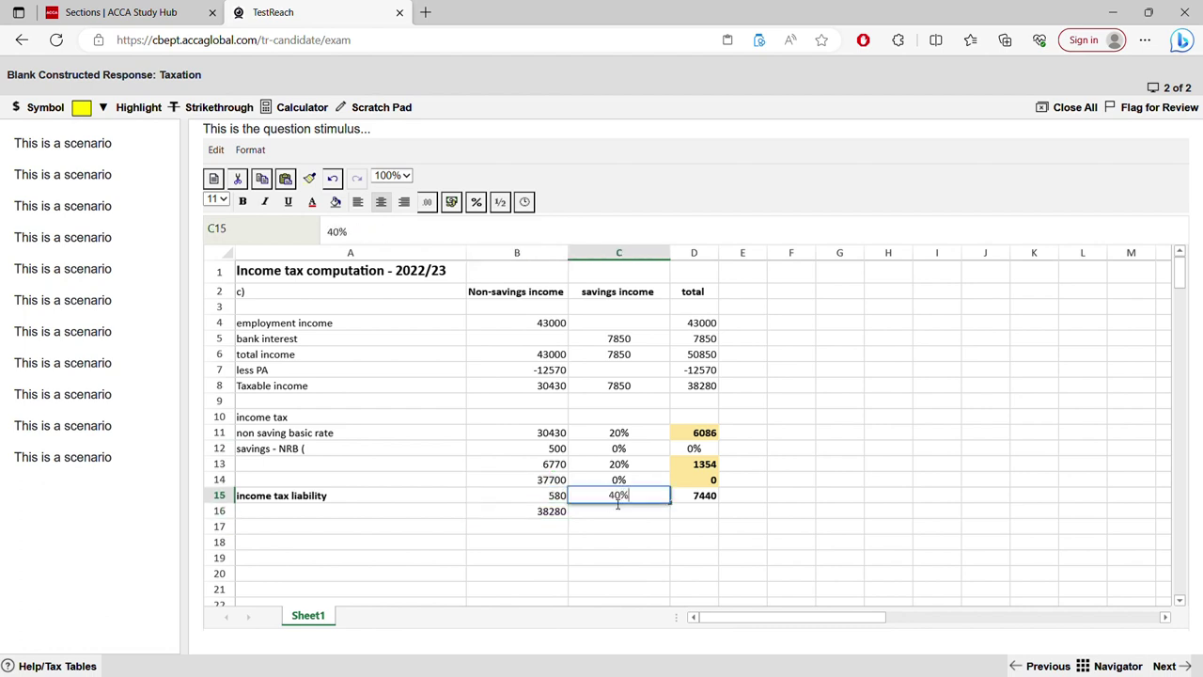
key(Return)
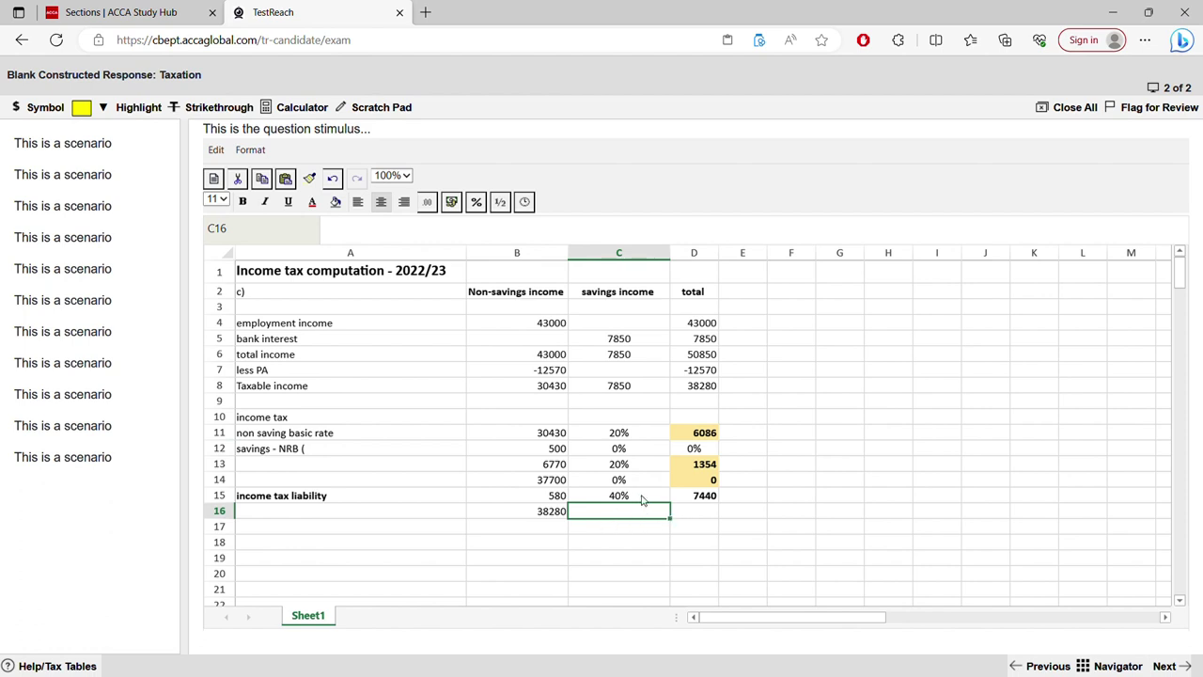
Replace the sum formula in D15 with =B15*C15 to calculate the tax at the higher rate.
click(693, 496)
double_click(693, 496)
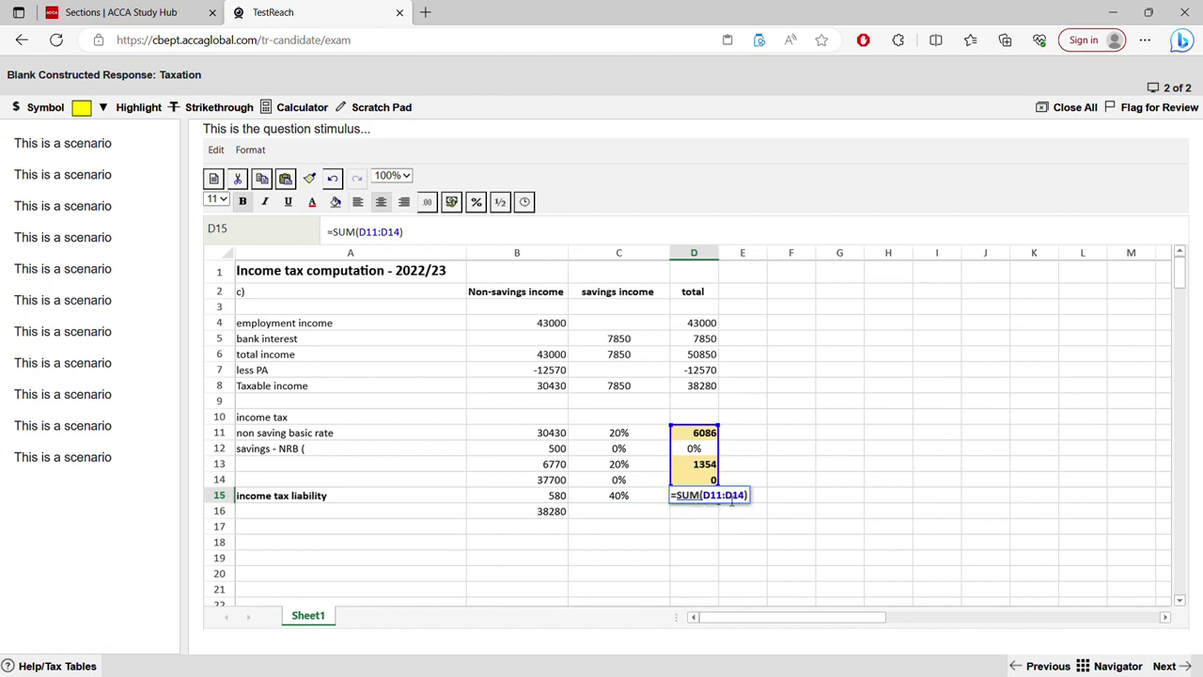
key(BackSpace)
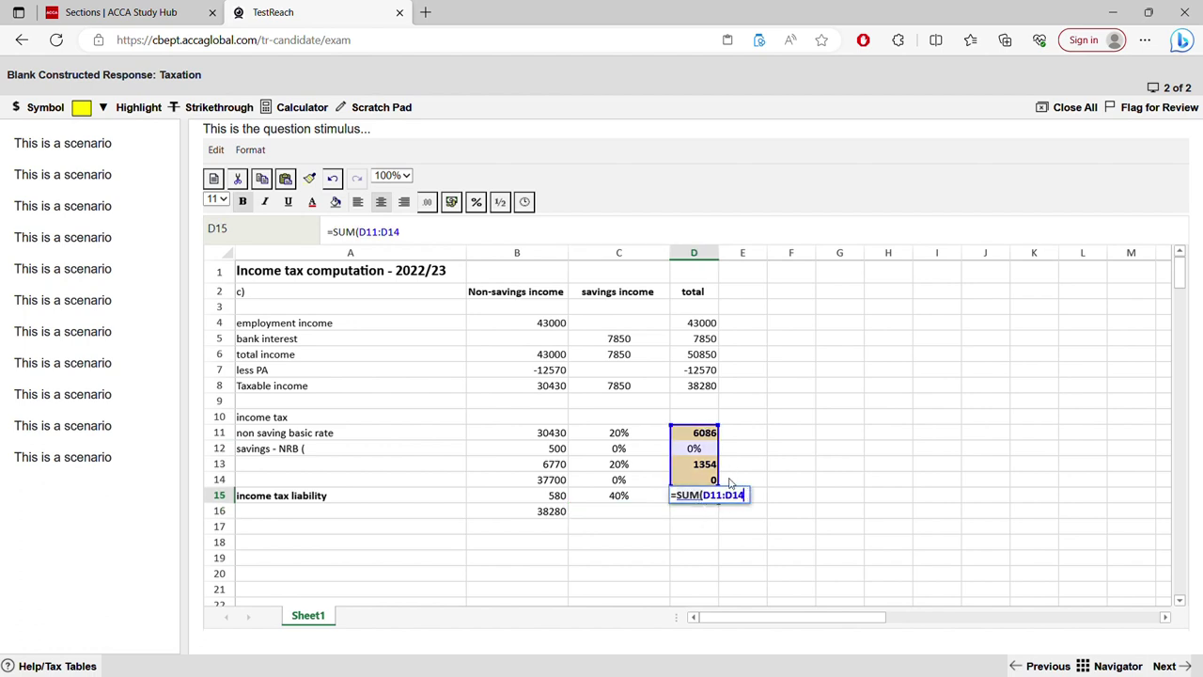
key(BackSpace)
key(BackSpace)
key(BackSpace)
key(BackSpace)
key(BackSpace)
key(BackSpace)
key(BackSpace)
key(BackSpace)
key(BackSpace)
key(BackSpace)
key(BackSpace)
key(BackSpace)
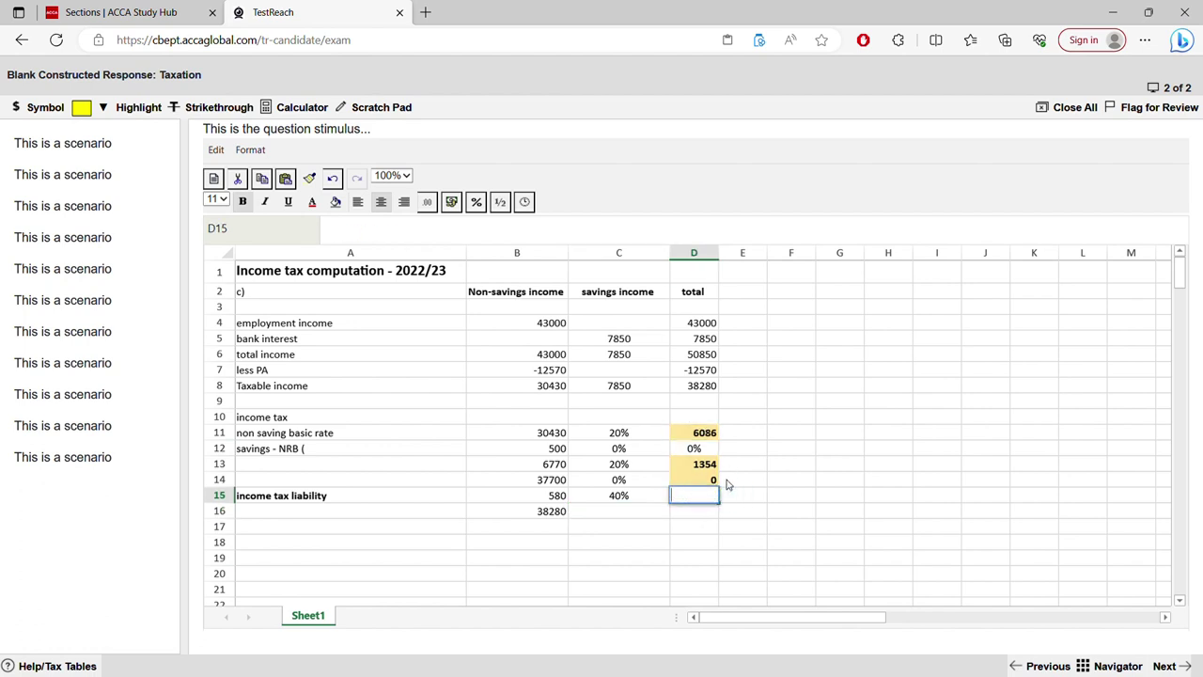
text(=)
click(564, 499)
text(*)
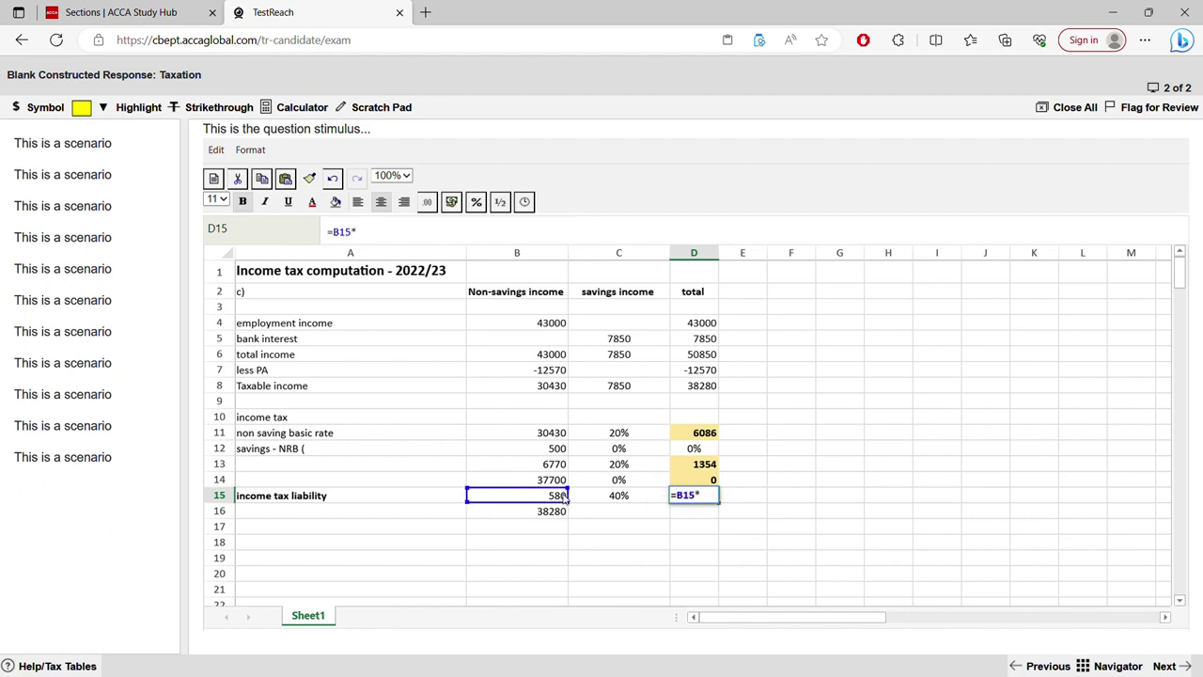
click(653, 495)
key(Return)
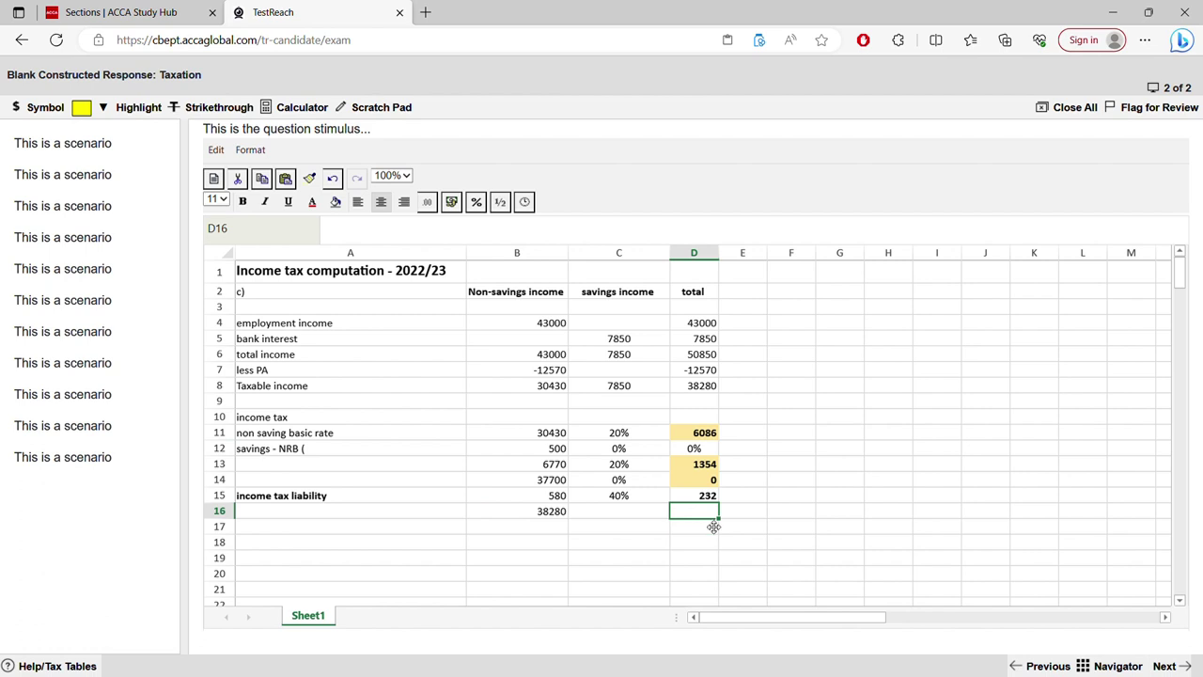
Enter the formula =sum(D1 in D16.
text(=sum()
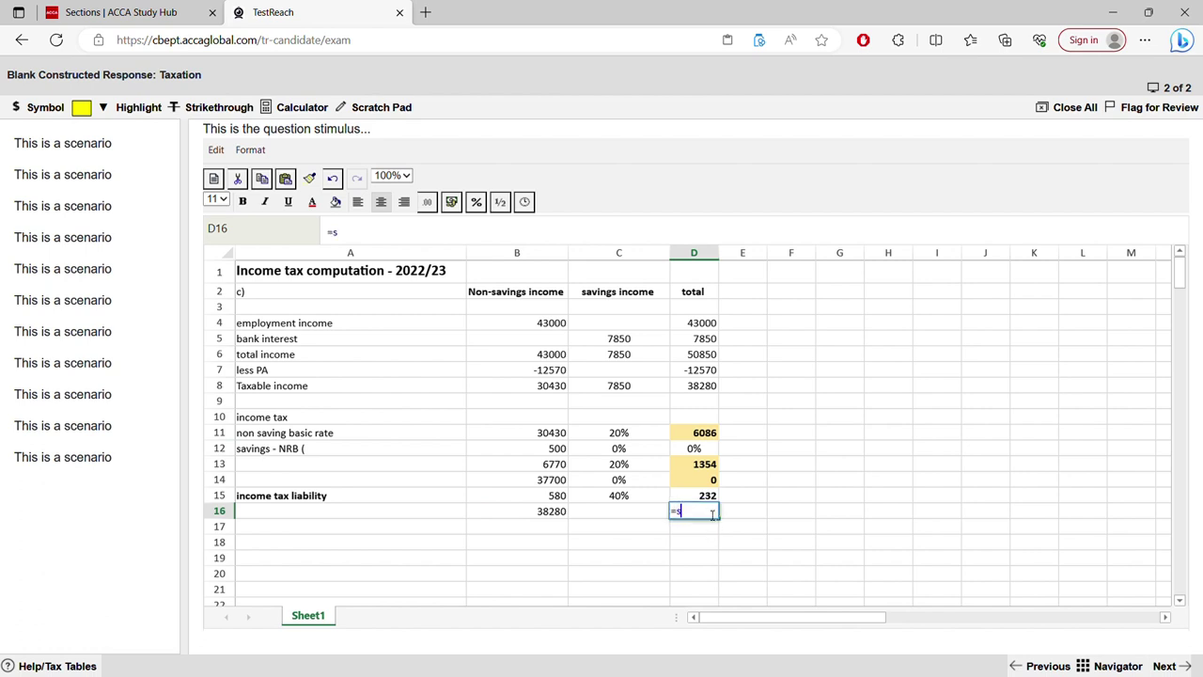
click(703, 450)
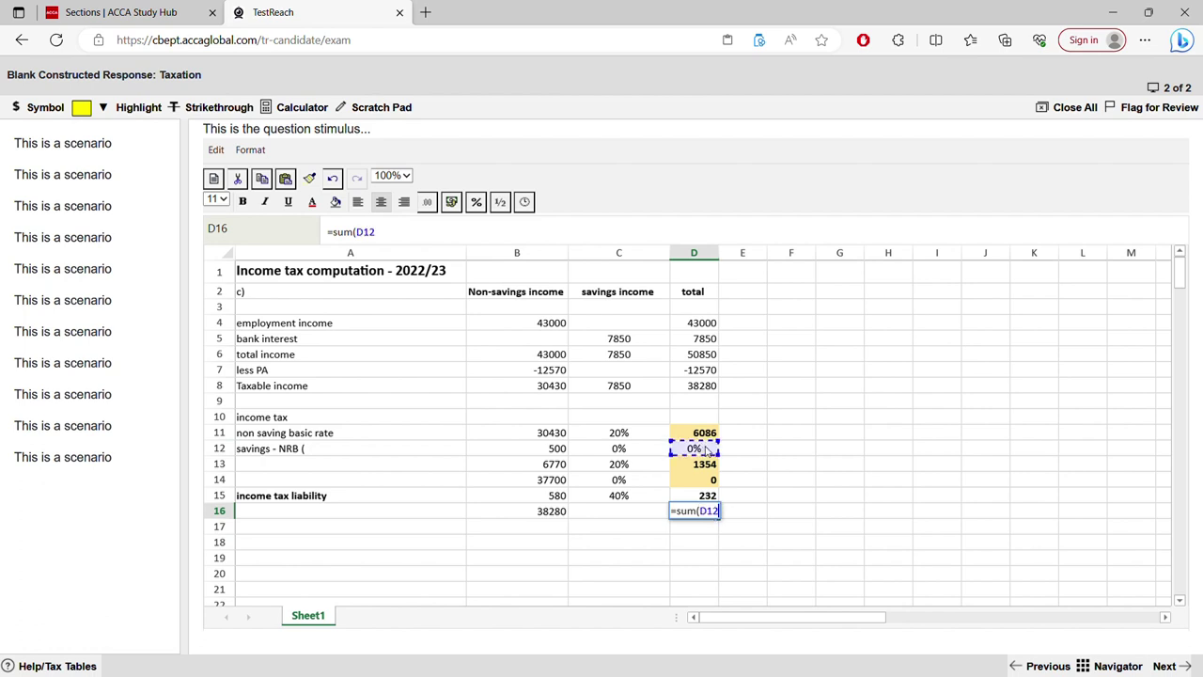
key(BackSpace)
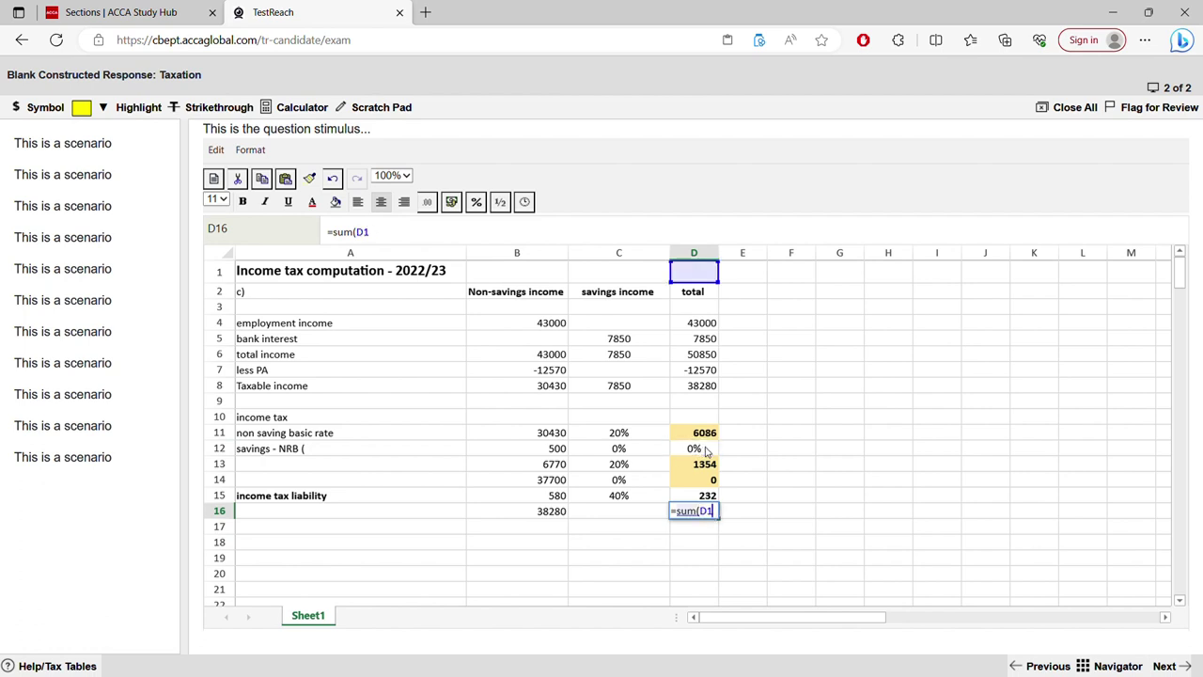
key(Return)
Replace the formula in D12 on the savings row with 0.
click(705, 450)
double_click(705, 449)
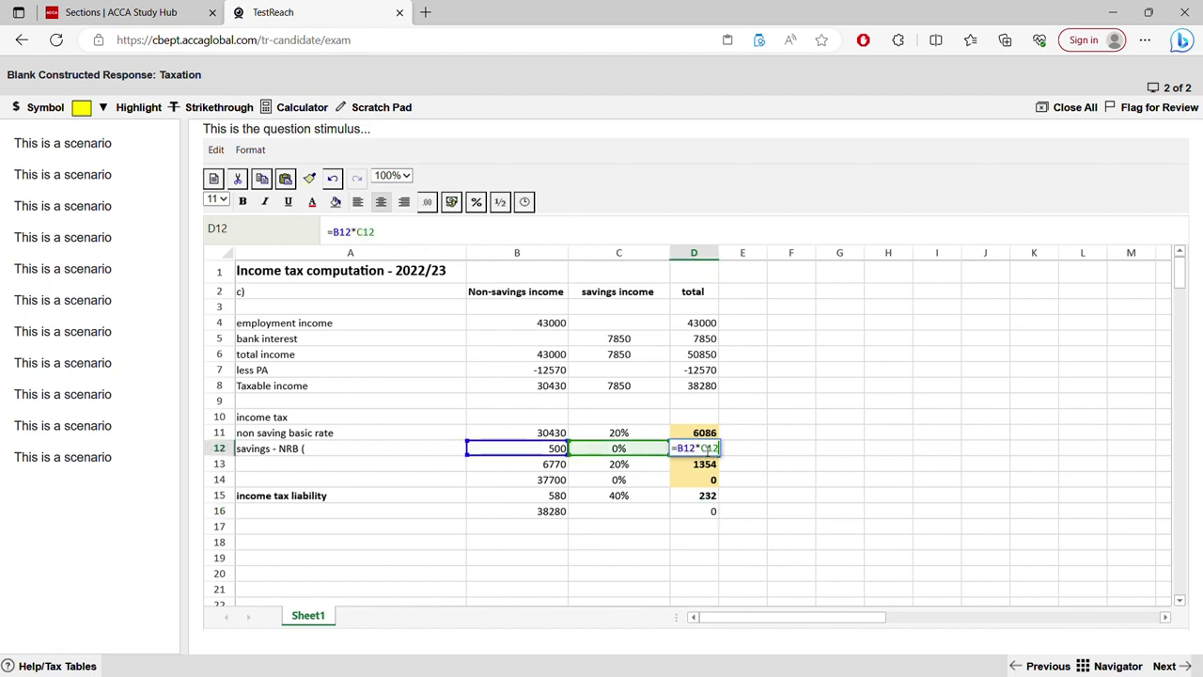
key(BackSpace)
key(BackSpace)
key(BackSpace)
key(BackSpace)
key(BackSpace)
key(BackSpace)
key(BackSpace)
key(BackSpace)
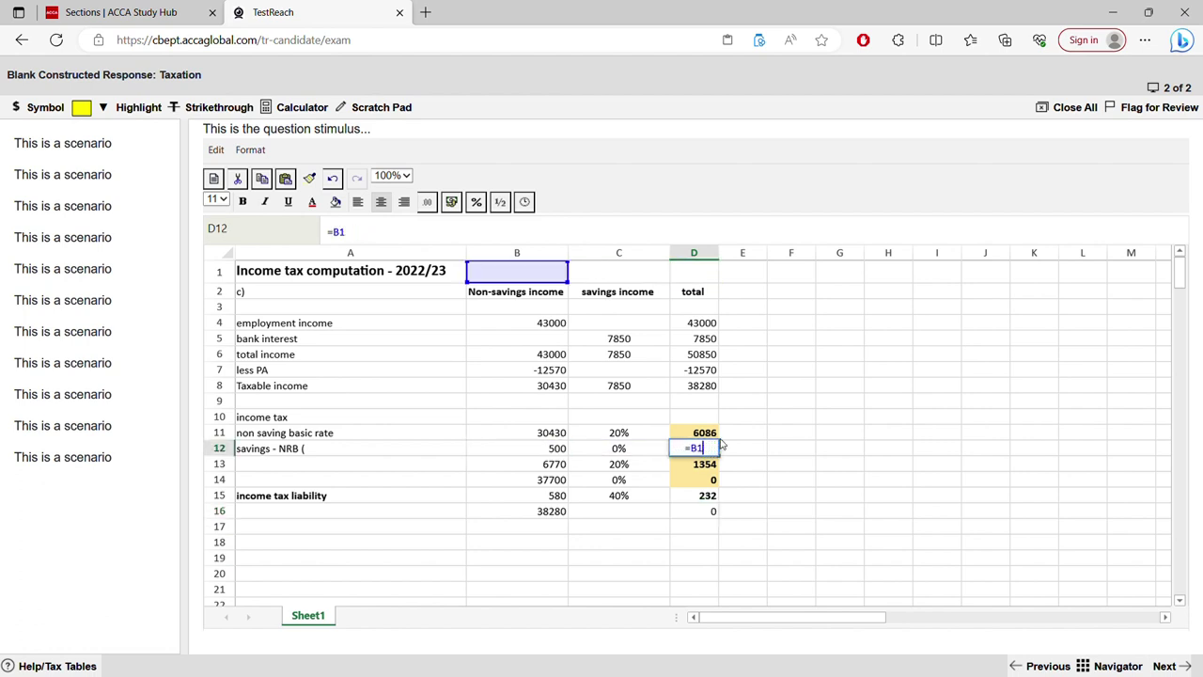
text(0)
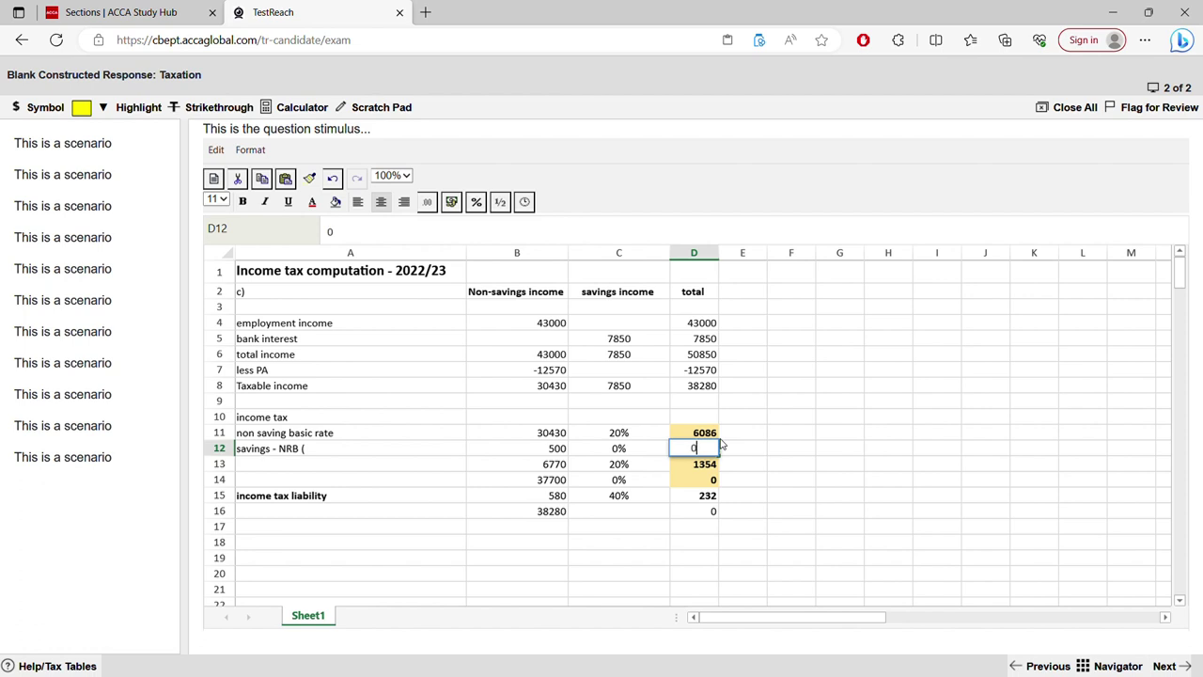
click(777, 447)
double_click(700, 450)
click(476, 201)
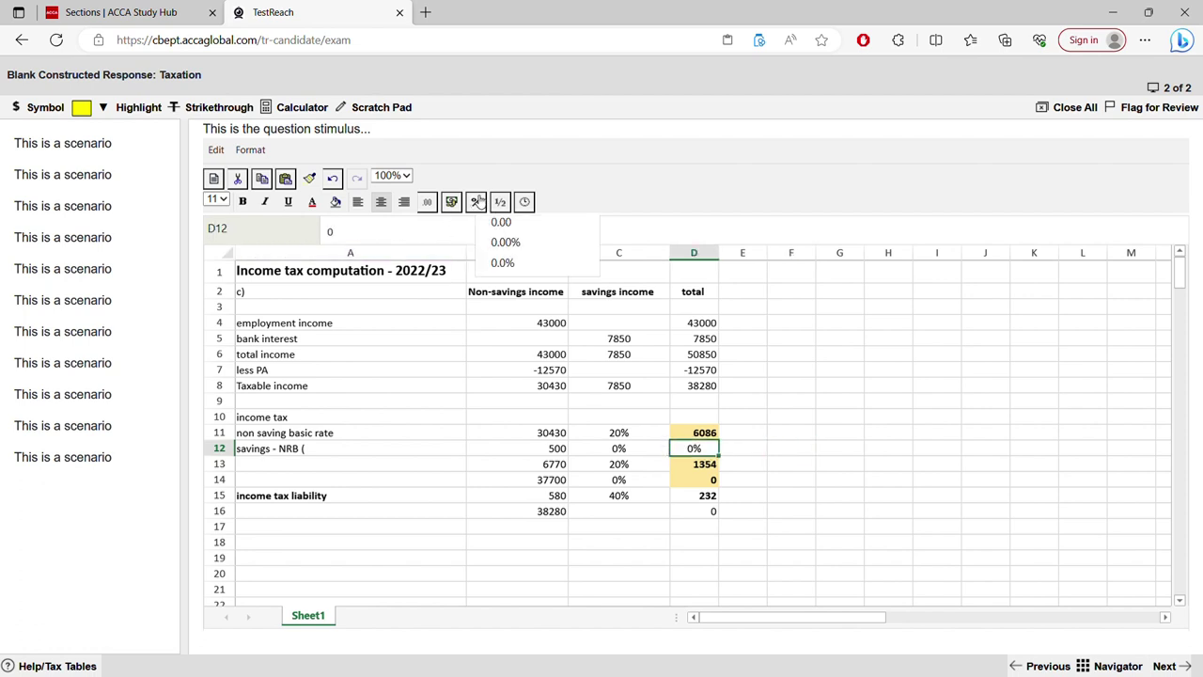
click(777, 478)
Clear the contents of D12 and right-align the cell.
click(697, 448)
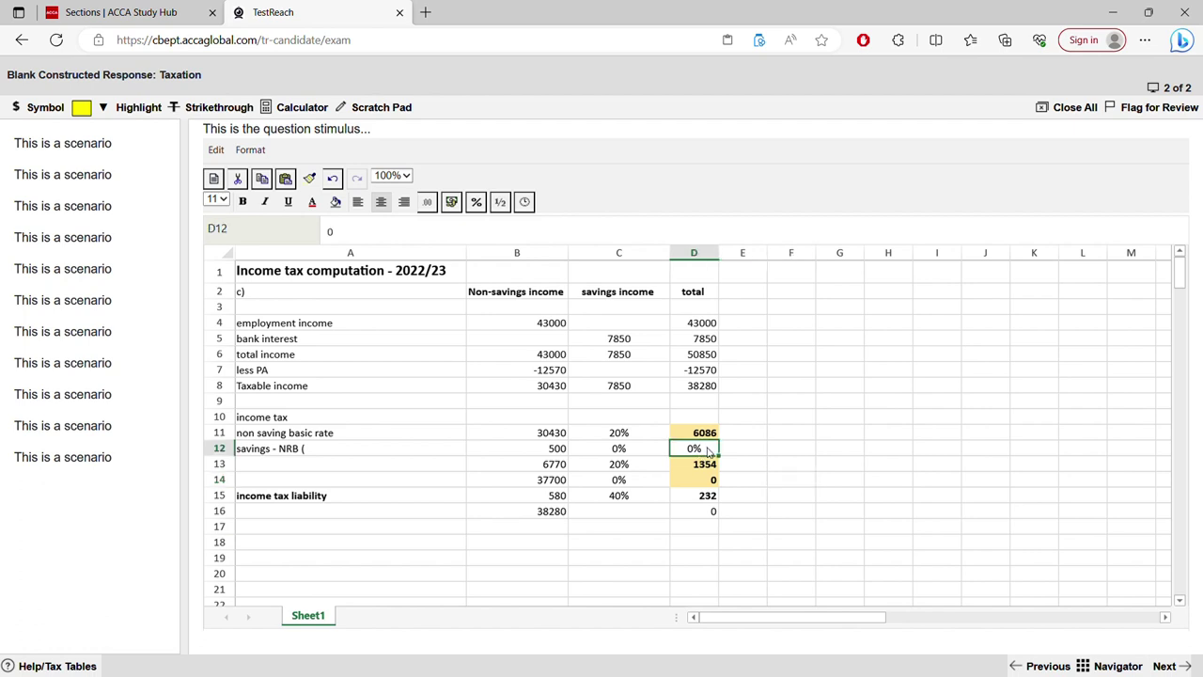
double_click(697, 449)
key(BackSpace)
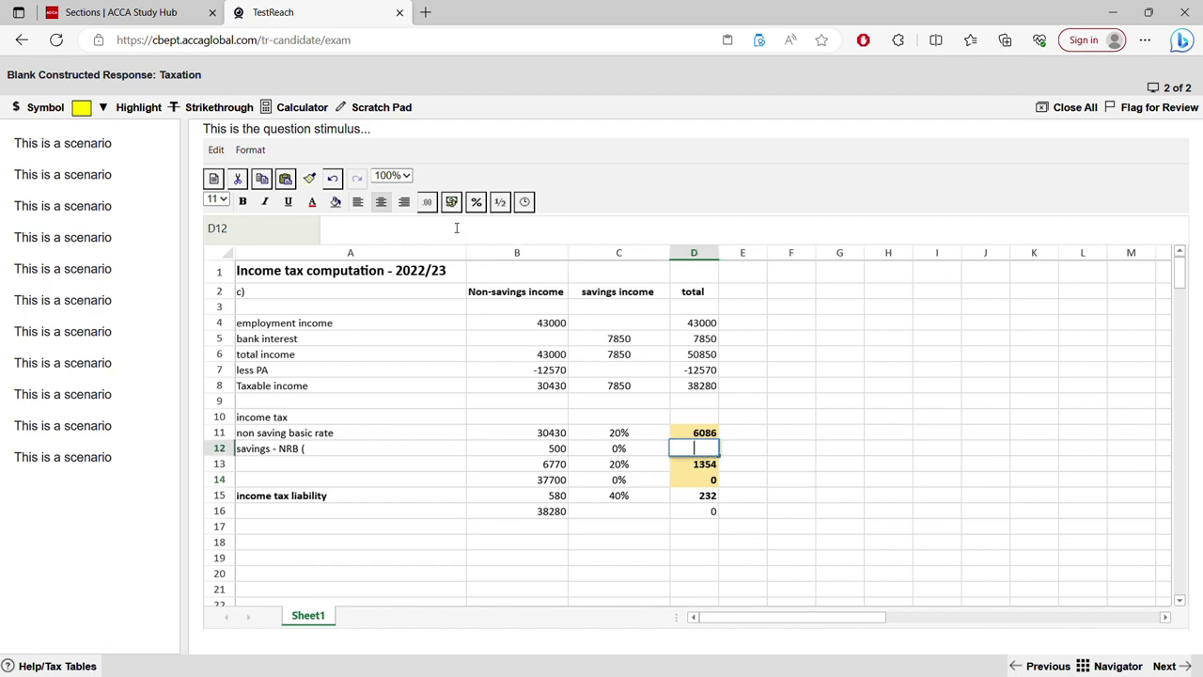
click(404, 202)
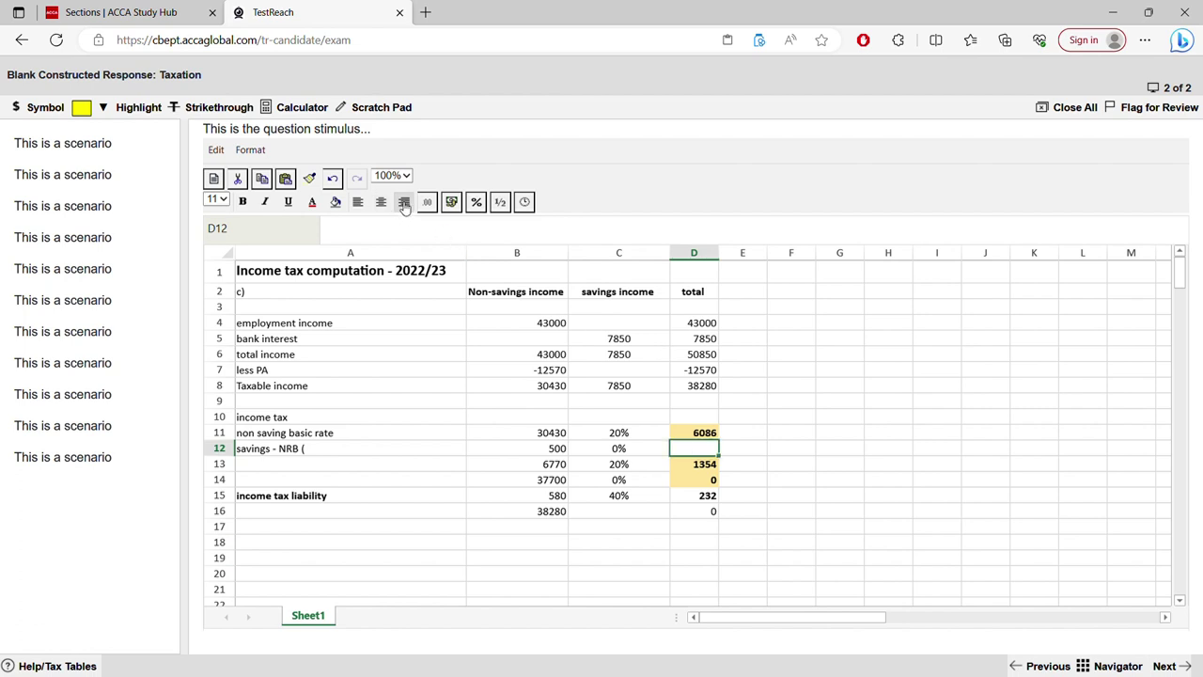
Enter the formula =B12*C12 in D12 to calculate the tax on the savings nil rate band row.
text(=)
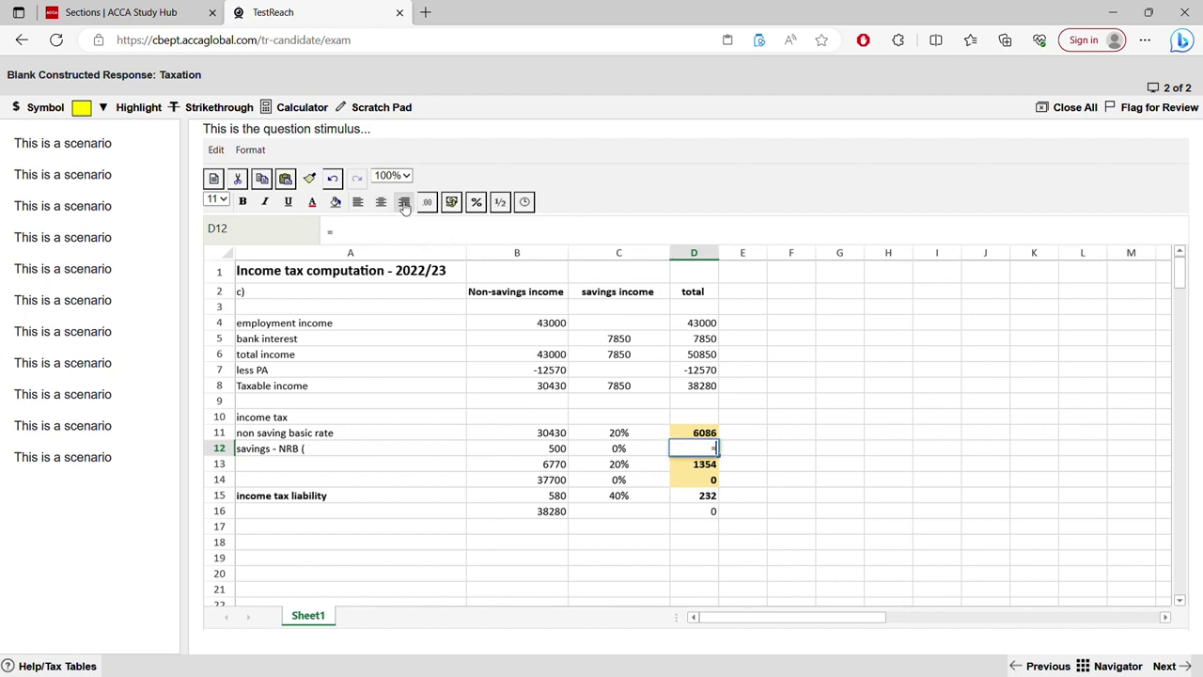
click(508, 447)
text(8)
key(BackSpace)
text(*)
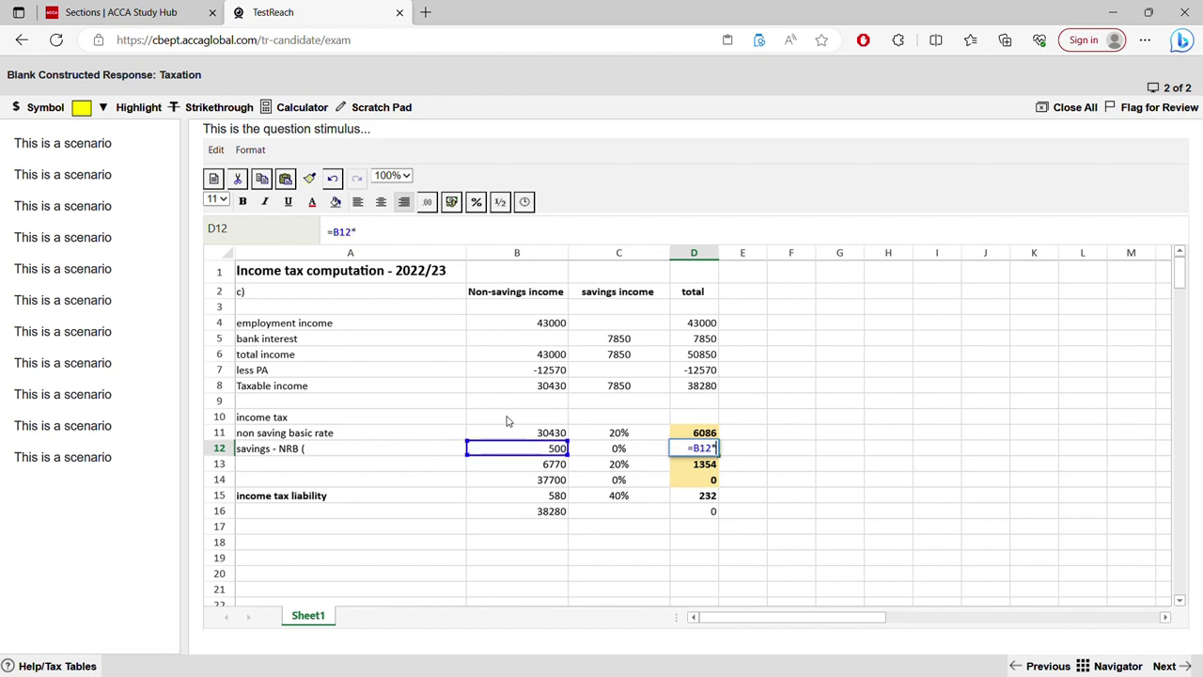
click(596, 437)
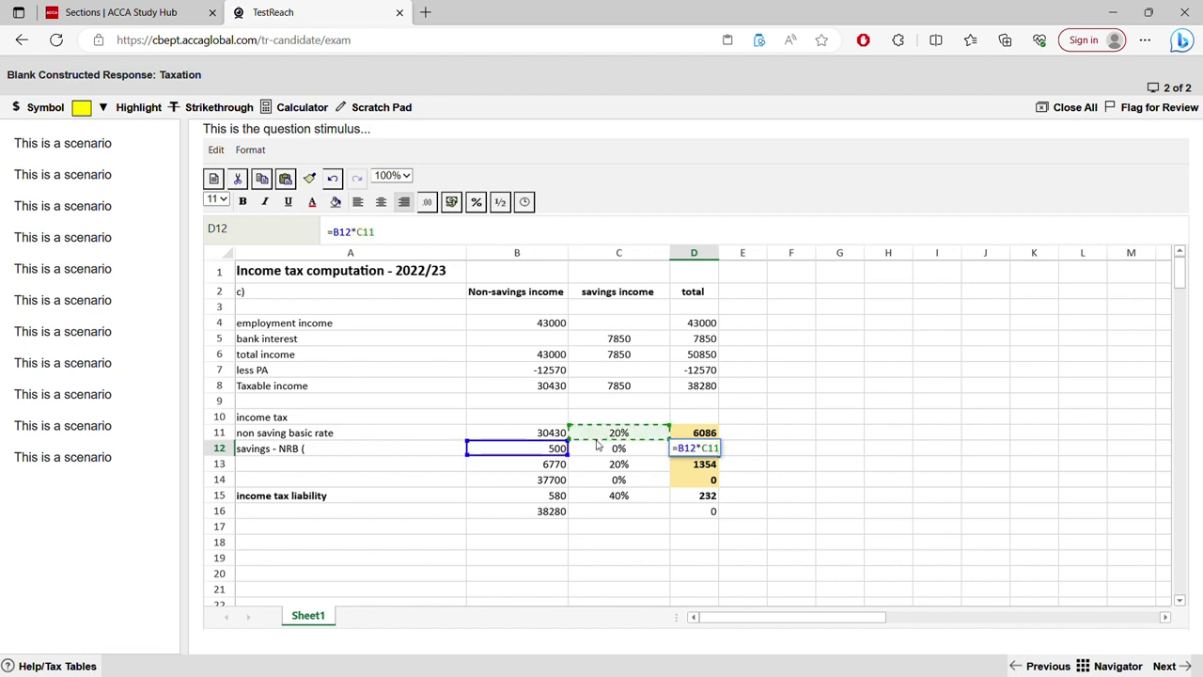
key(BackSpace)
key(BackSpace)
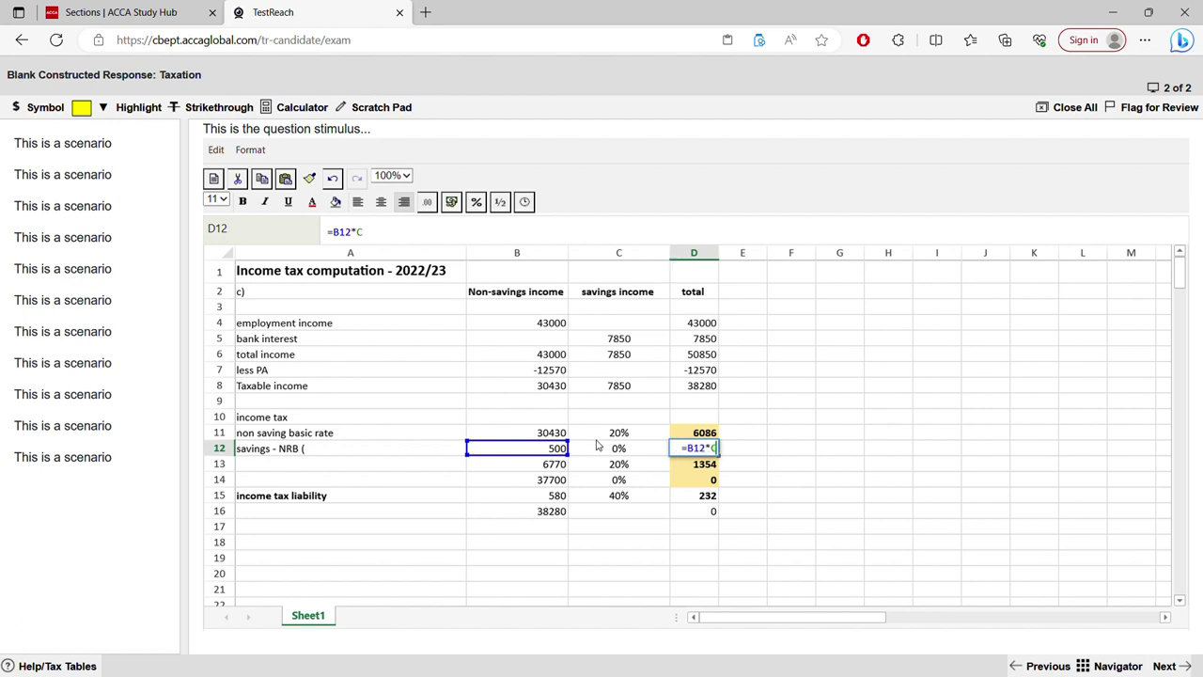
text(12)
key(Return)
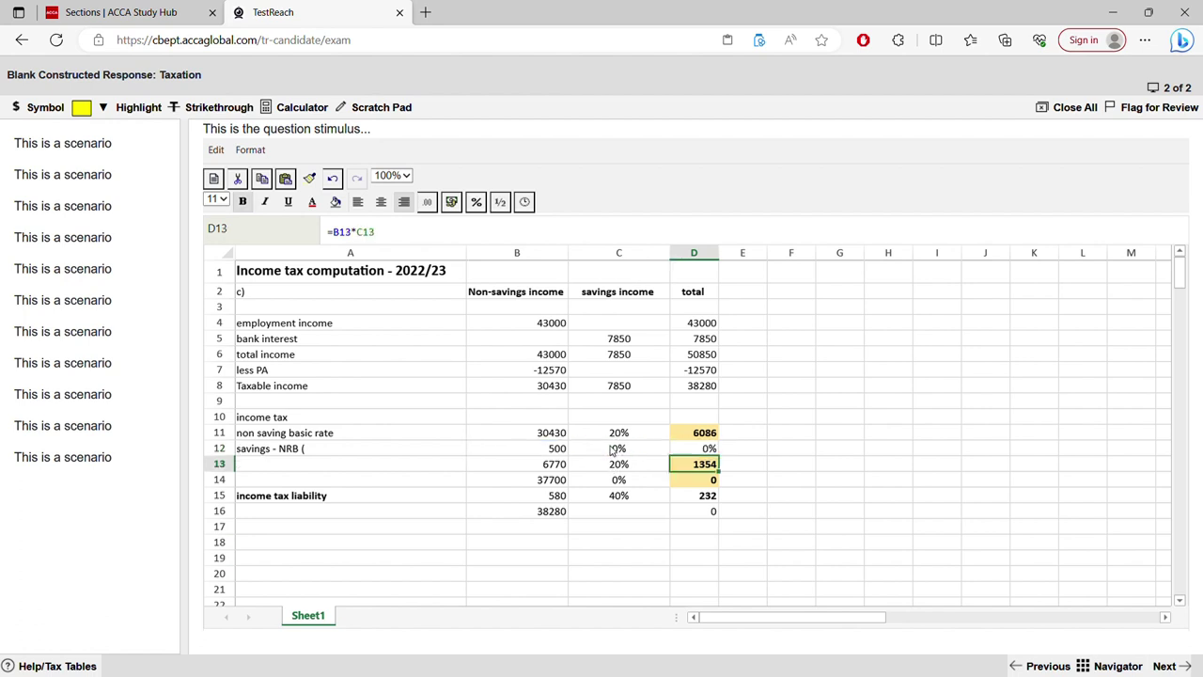
Examine the underlying values of the rates in C11 and C12 and the formula in D12.
click(707, 449)
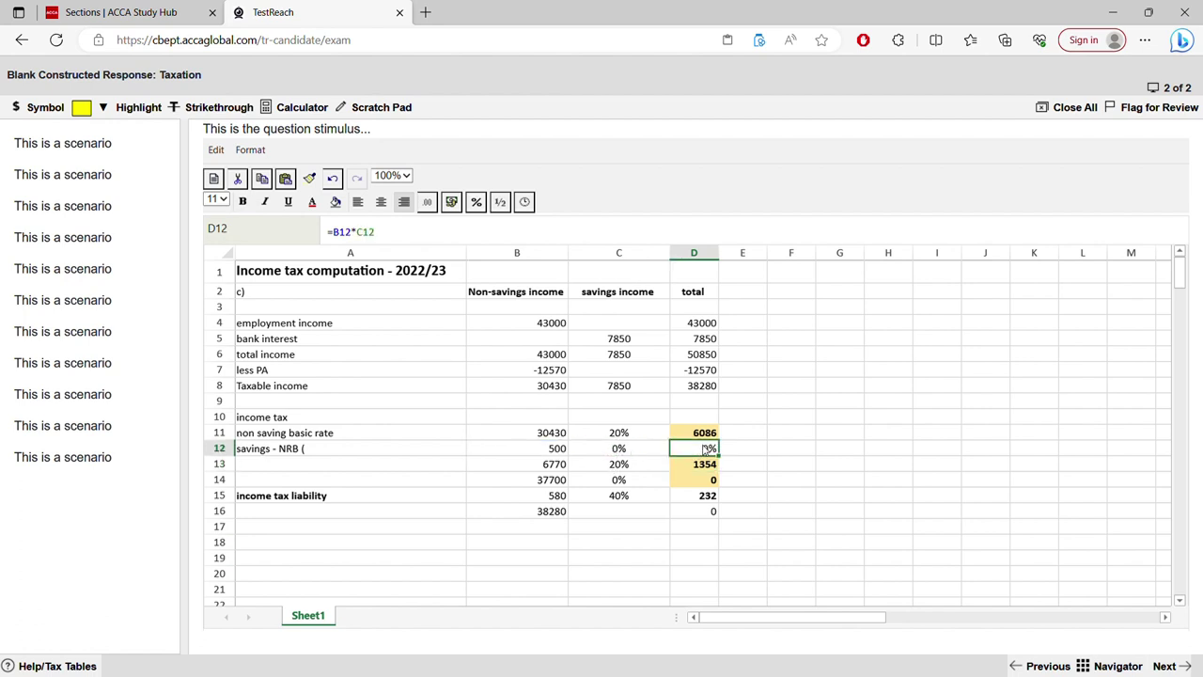
click(647, 453)
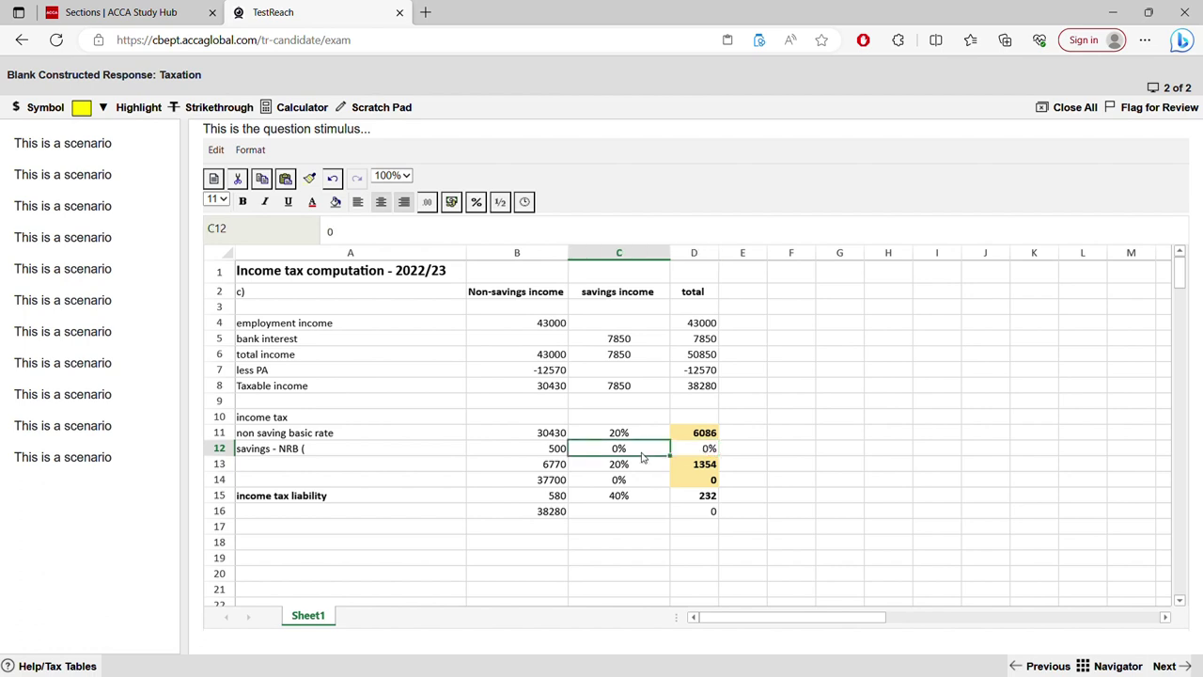
double_click(625, 453)
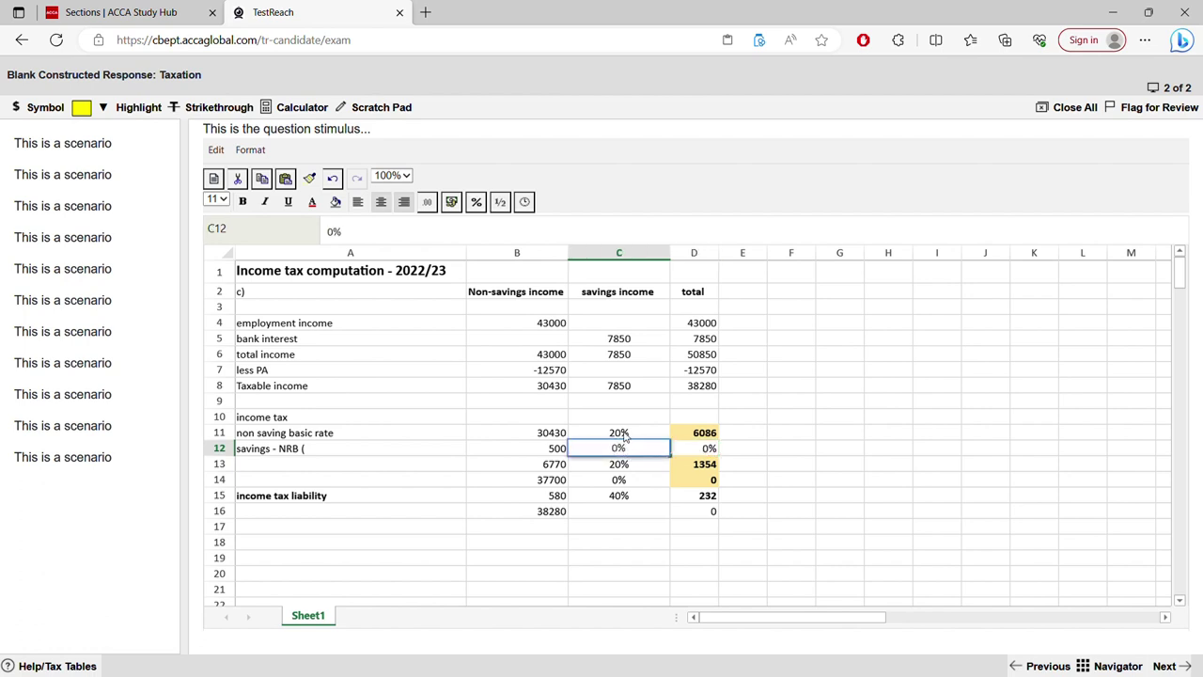
click(627, 434)
click(633, 453)
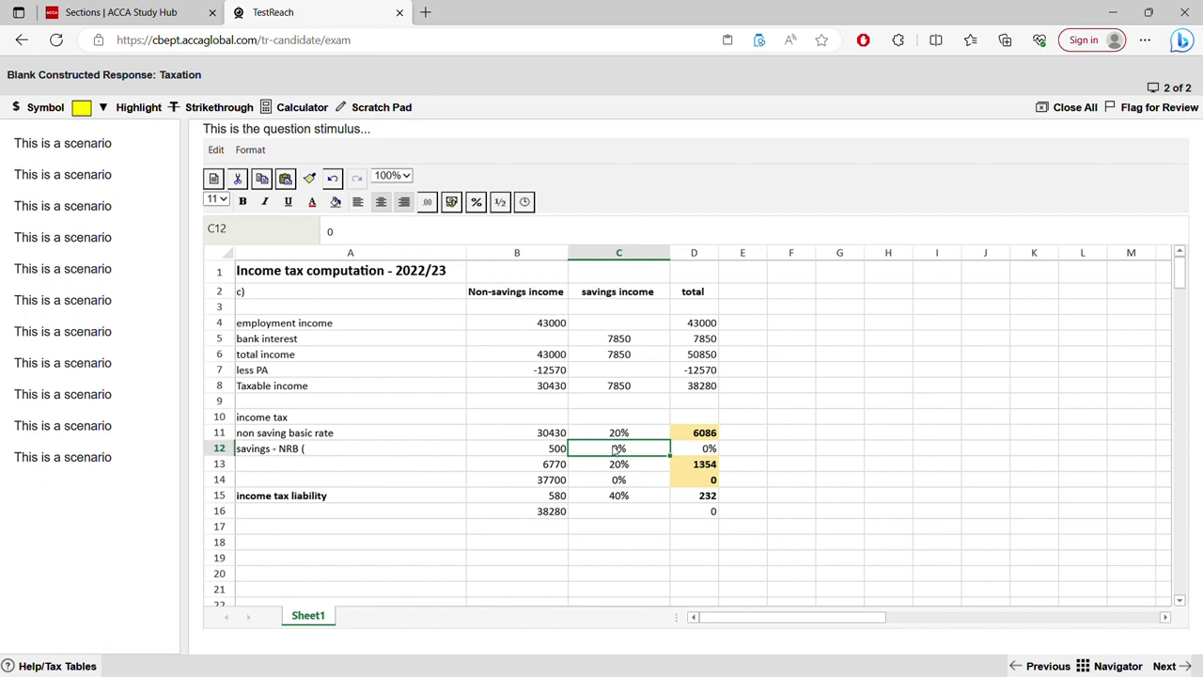
click(705, 452)
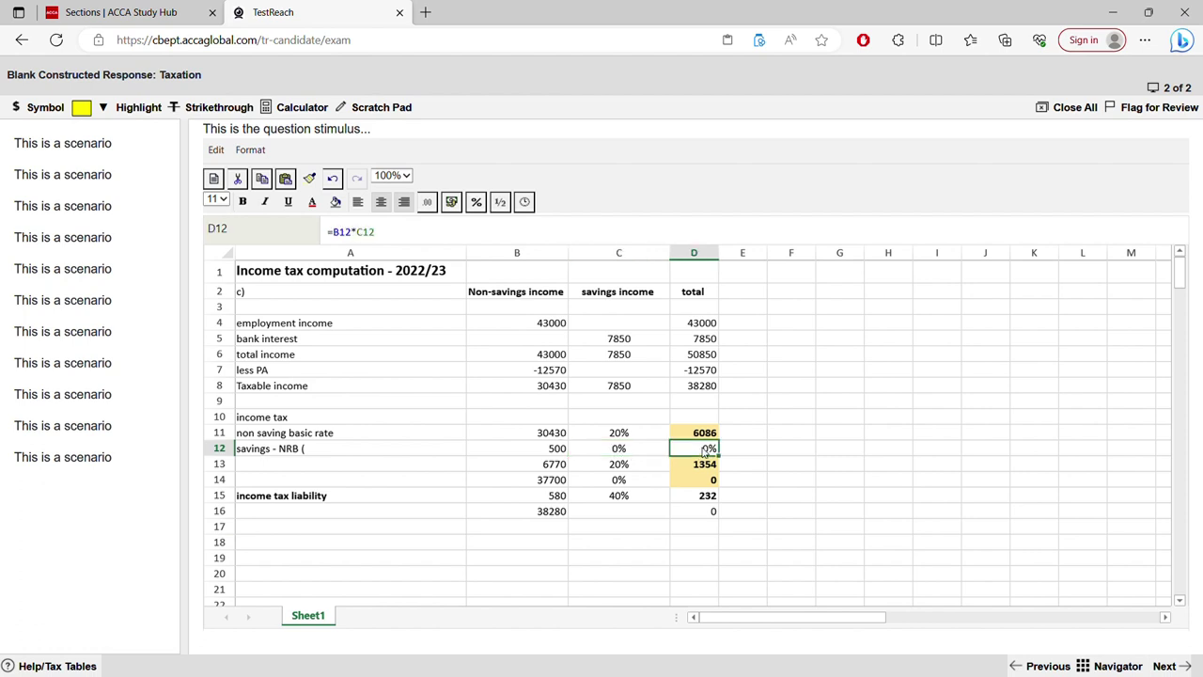
click(639, 433)
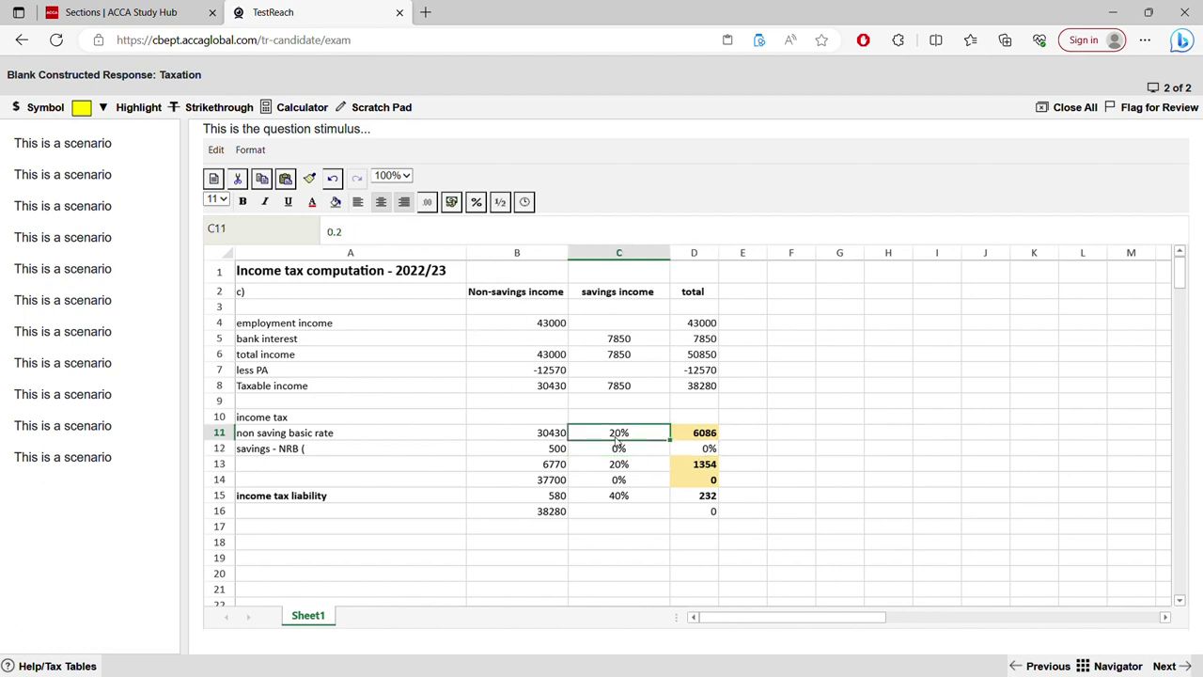
double_click(336, 232)
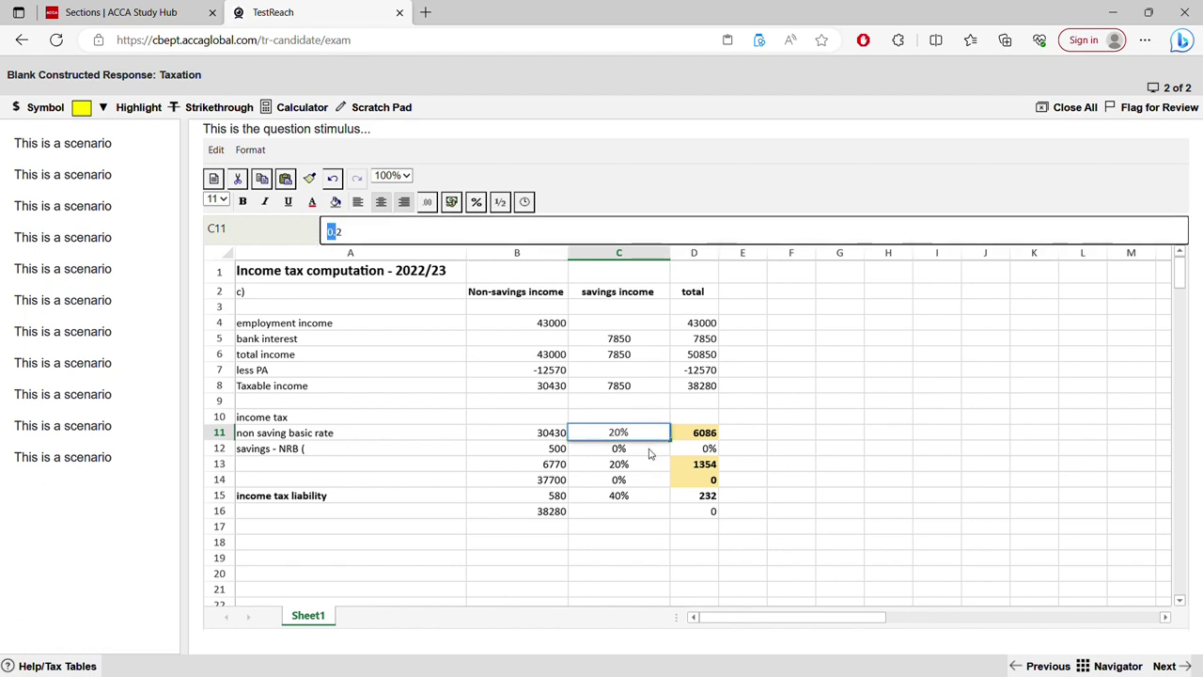
click(648, 453)
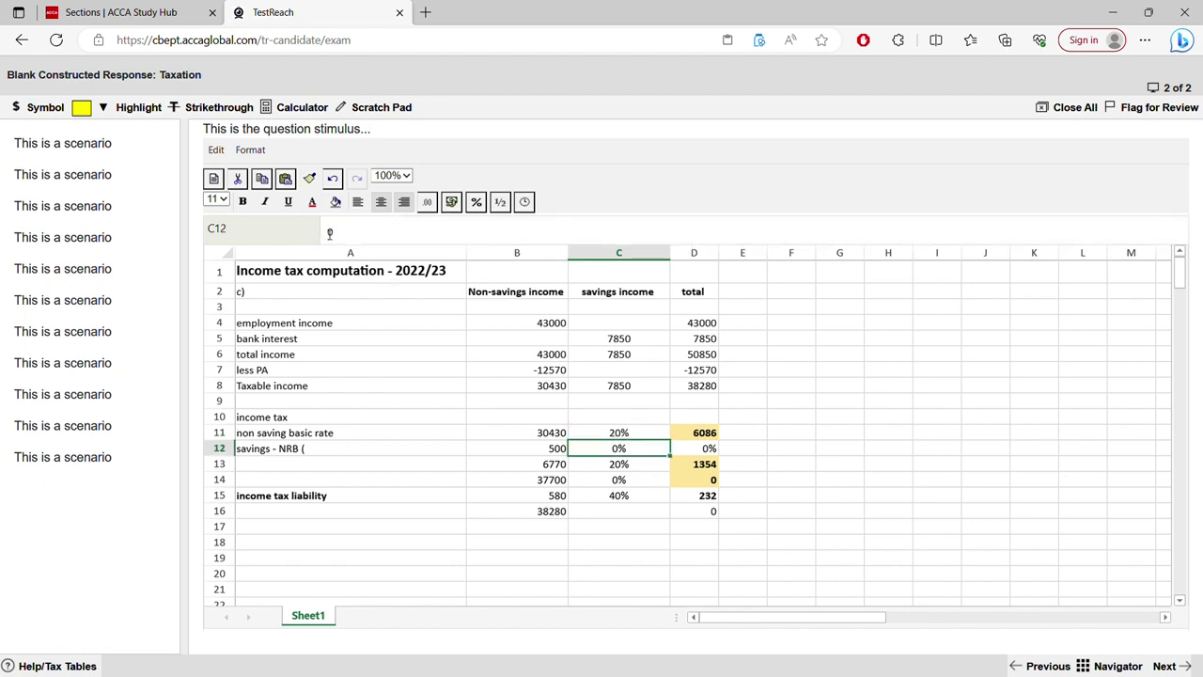
click(329, 233)
click(616, 482)
Replace the rate in C12 on the savings row with 0.
click(639, 451)
double_click(639, 449)
drag(628, 451, 606, 451)
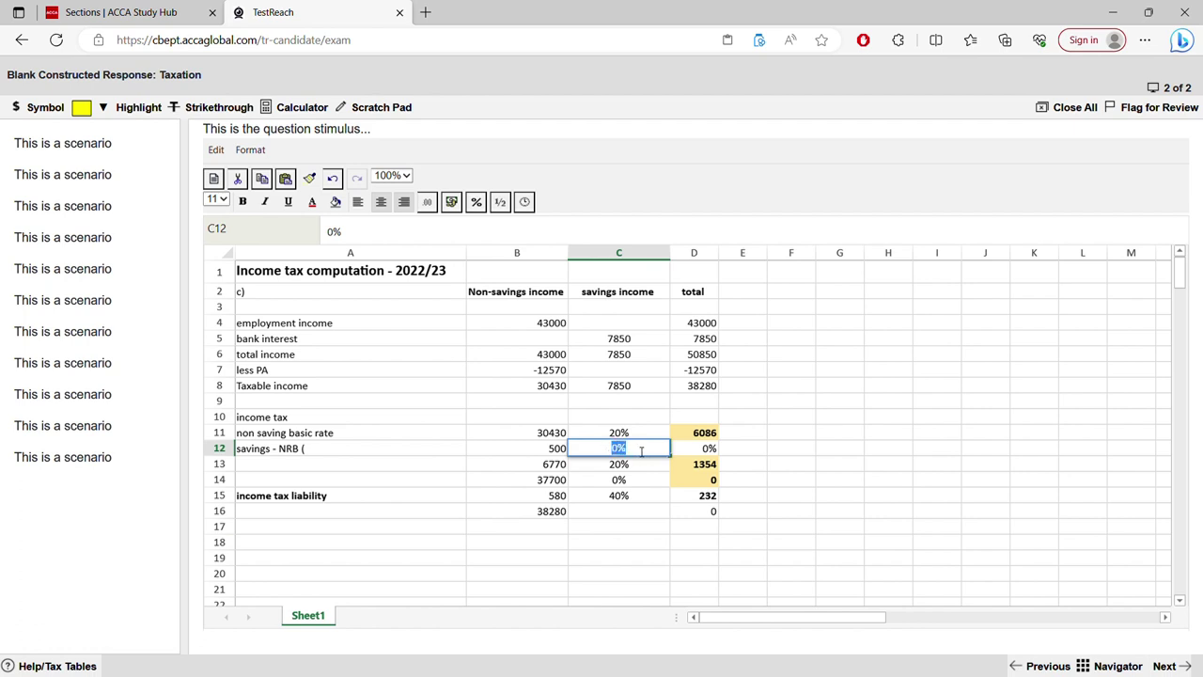
text(0)
click(648, 498)
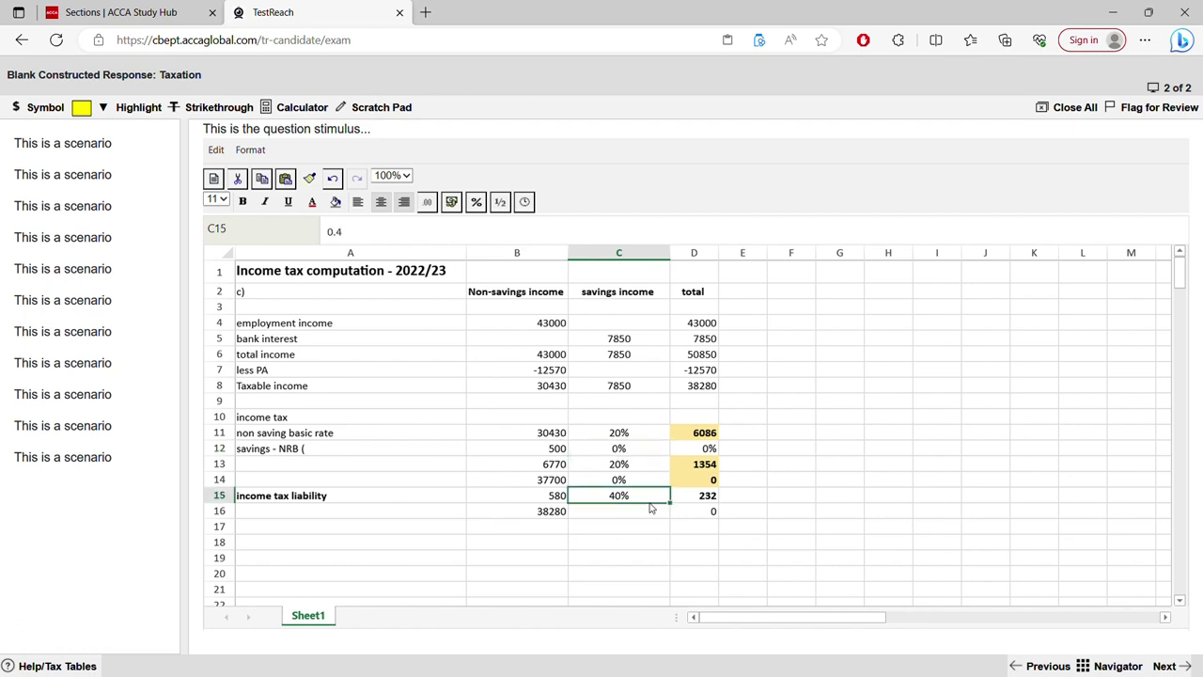
Apply the percent format to C12 and re-enter its rate as 0%.
click(644, 452)
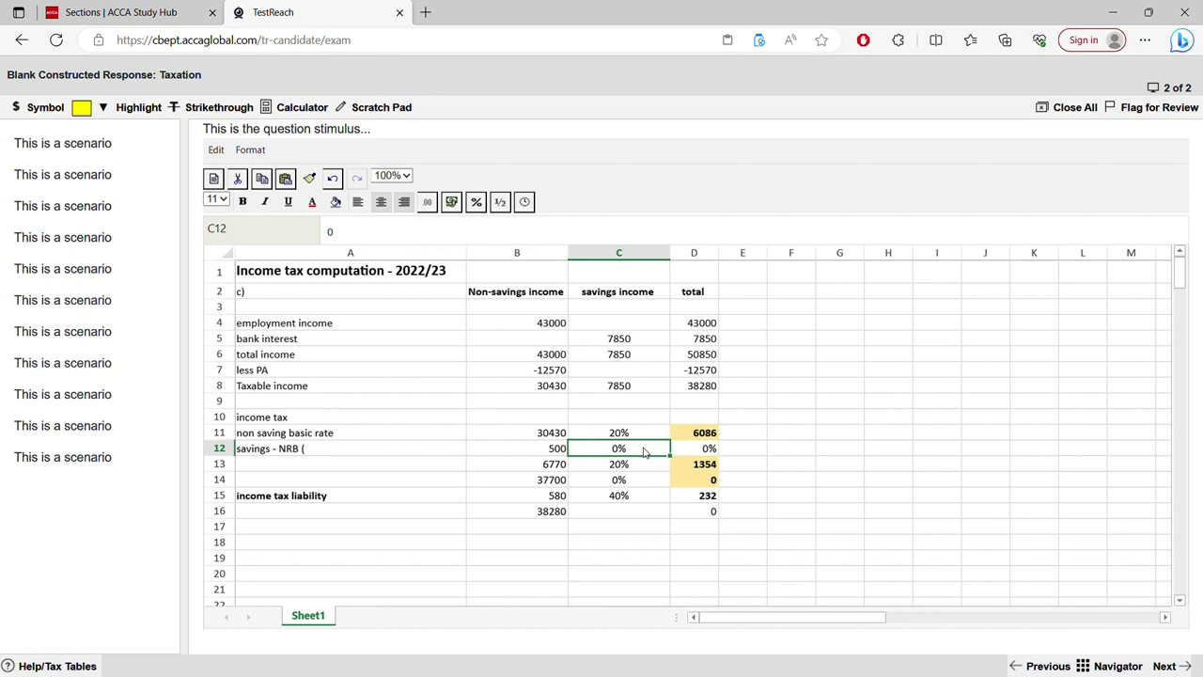
double_click(645, 452)
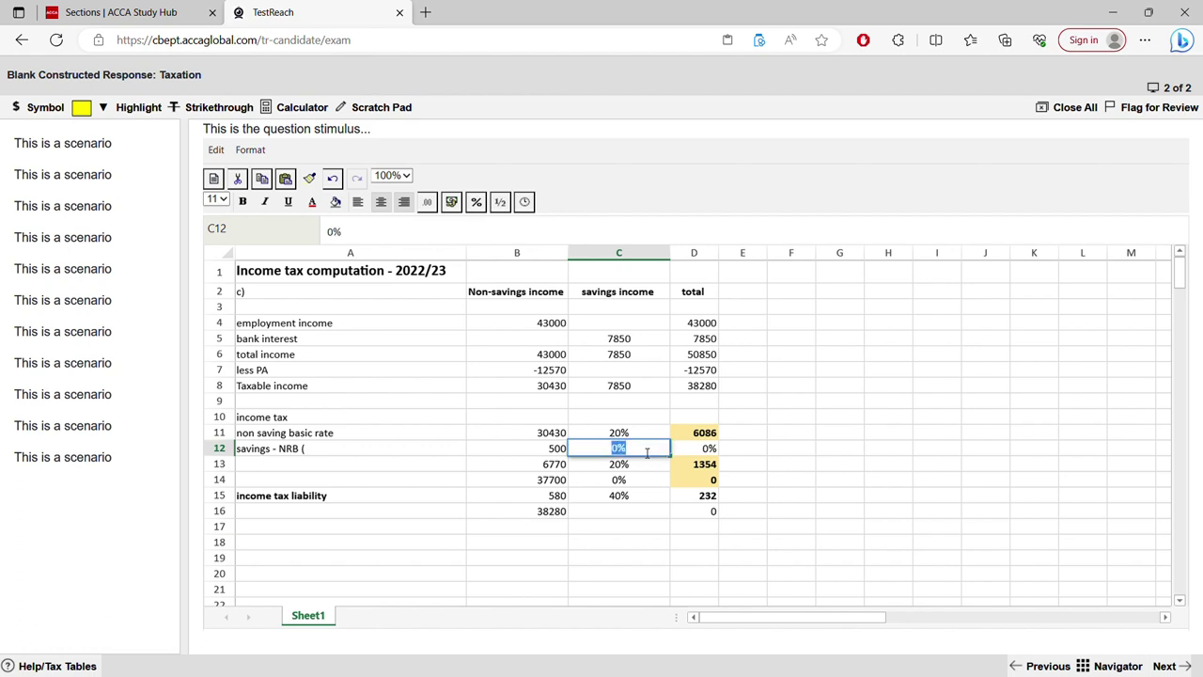
click(475, 201)
click(645, 482)
click(632, 453)
double_click(632, 453)
drag(635, 452, 609, 451)
key(BackSpace)
text(0%)
key(Return)
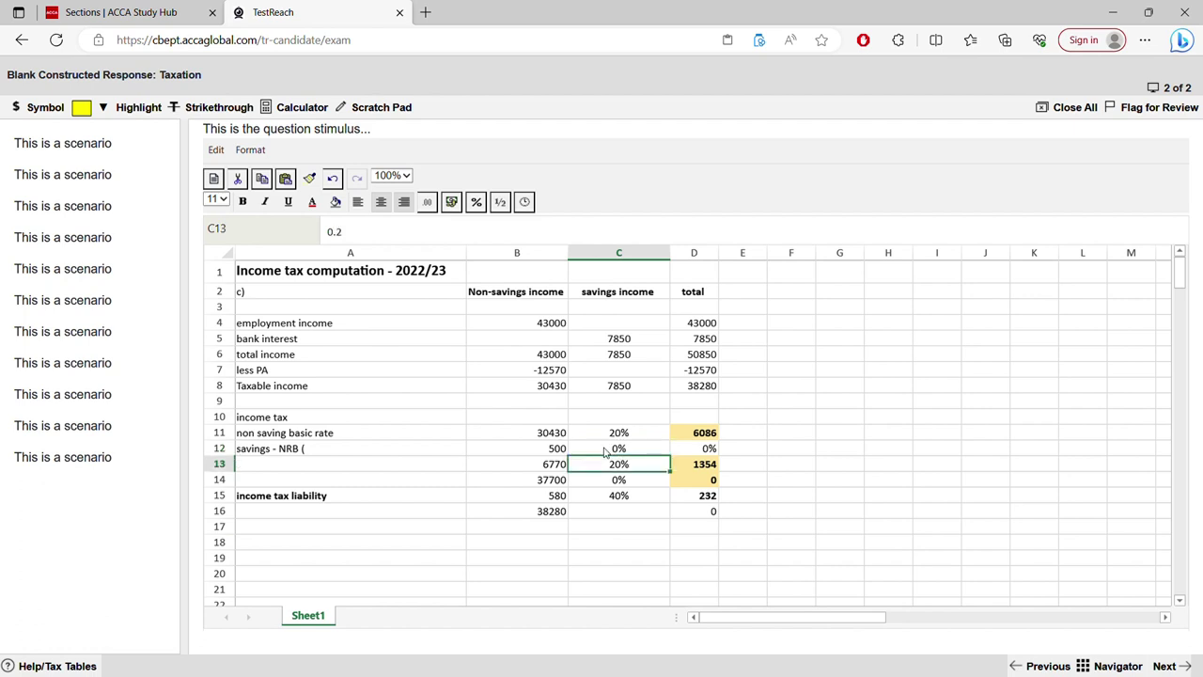
Remove the percent sign from the C12 entry so it reads 0, and compare it with the rates in C13 to C15.
double_click(652, 453)
key(BackSpace)
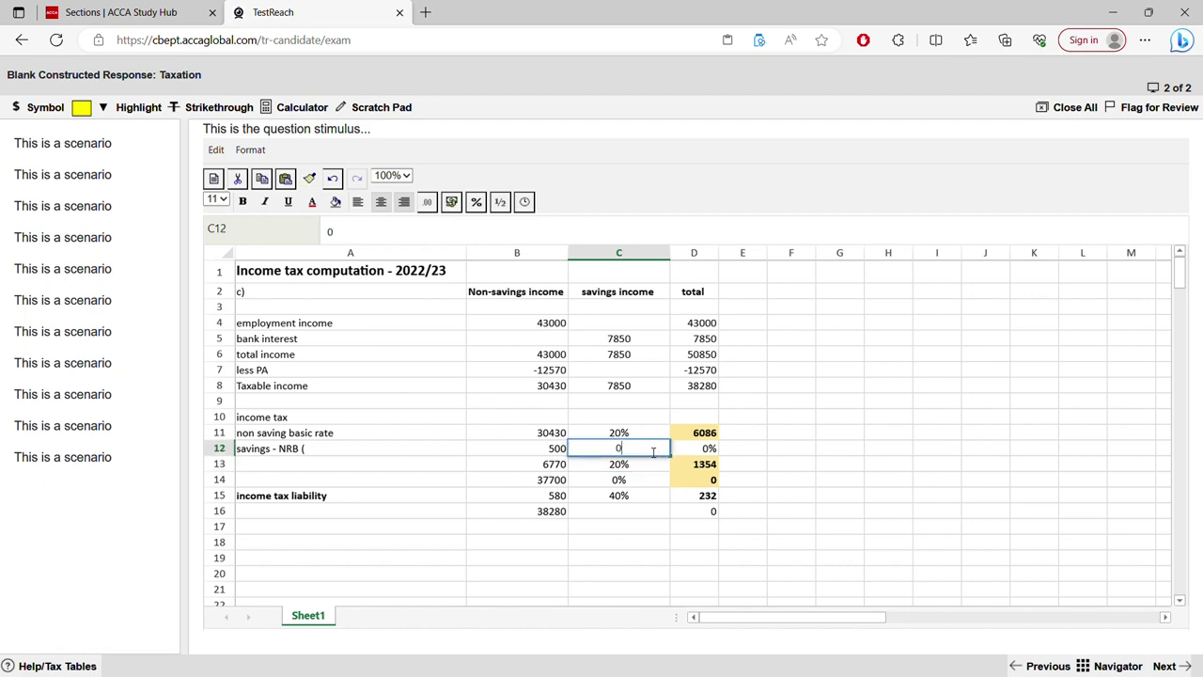
click(642, 526)
click(635, 448)
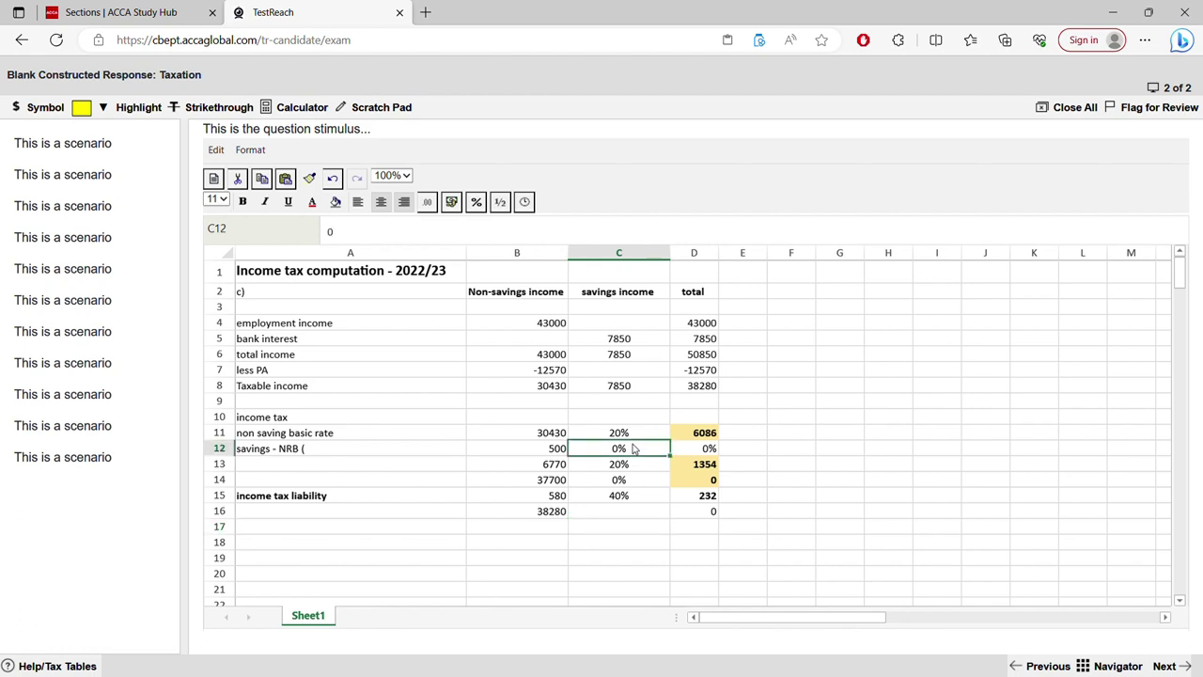
click(632, 465)
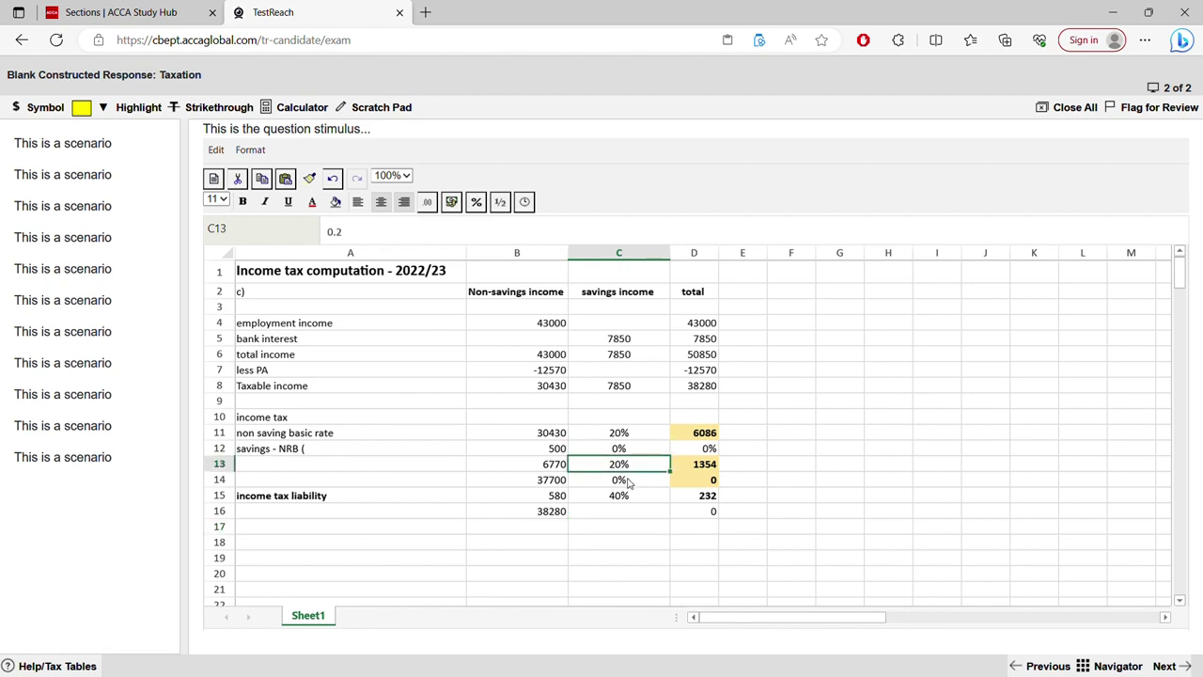
click(629, 481)
click(632, 496)
click(635, 453)
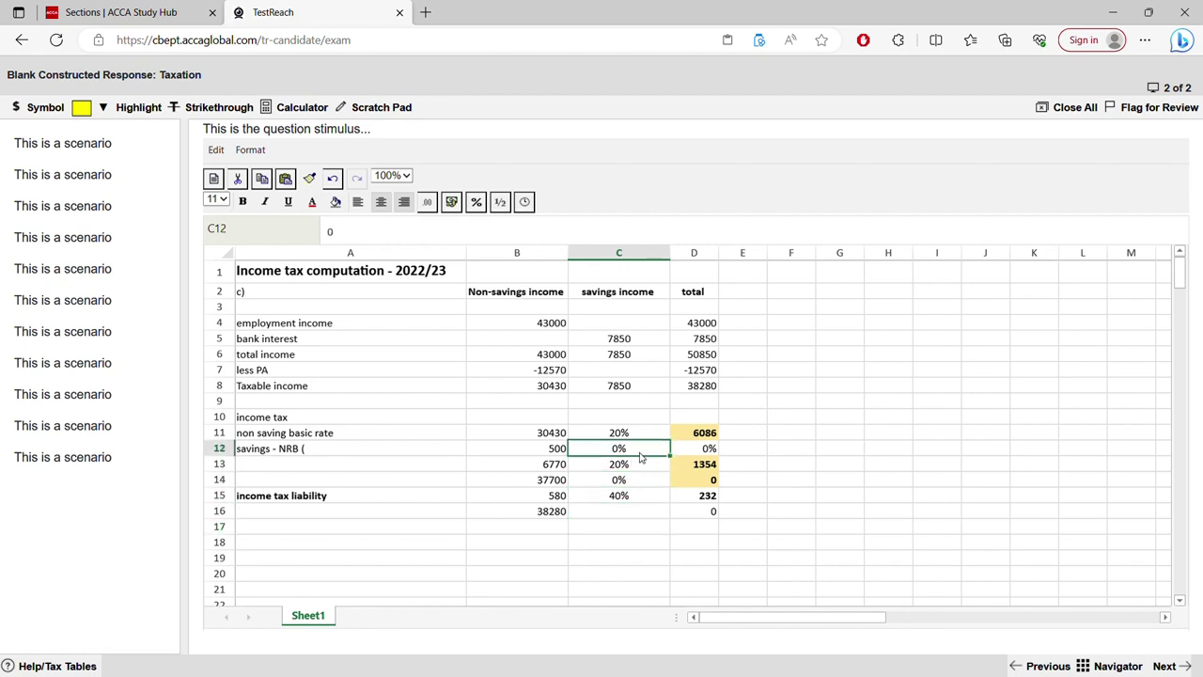
Try the formula =B12*0 in D12 in place of the reference to the rate cell.
double_click(695, 449)
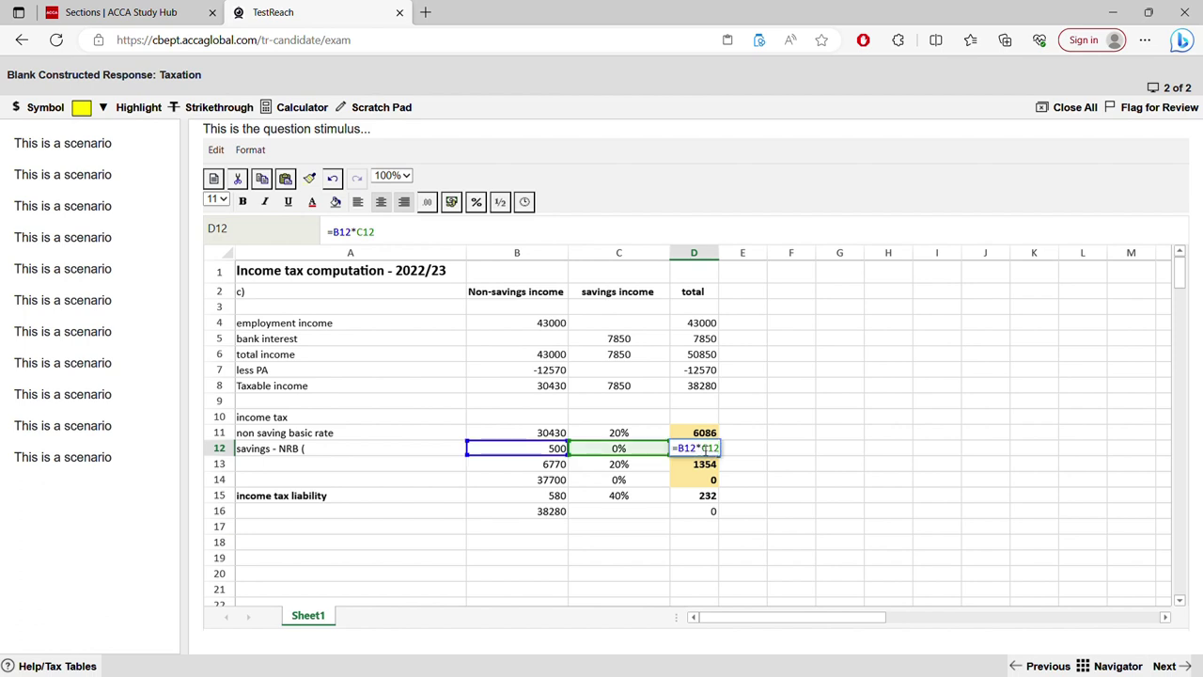
key(BackSpace)
key(BackSpace)
key(BackSpace)
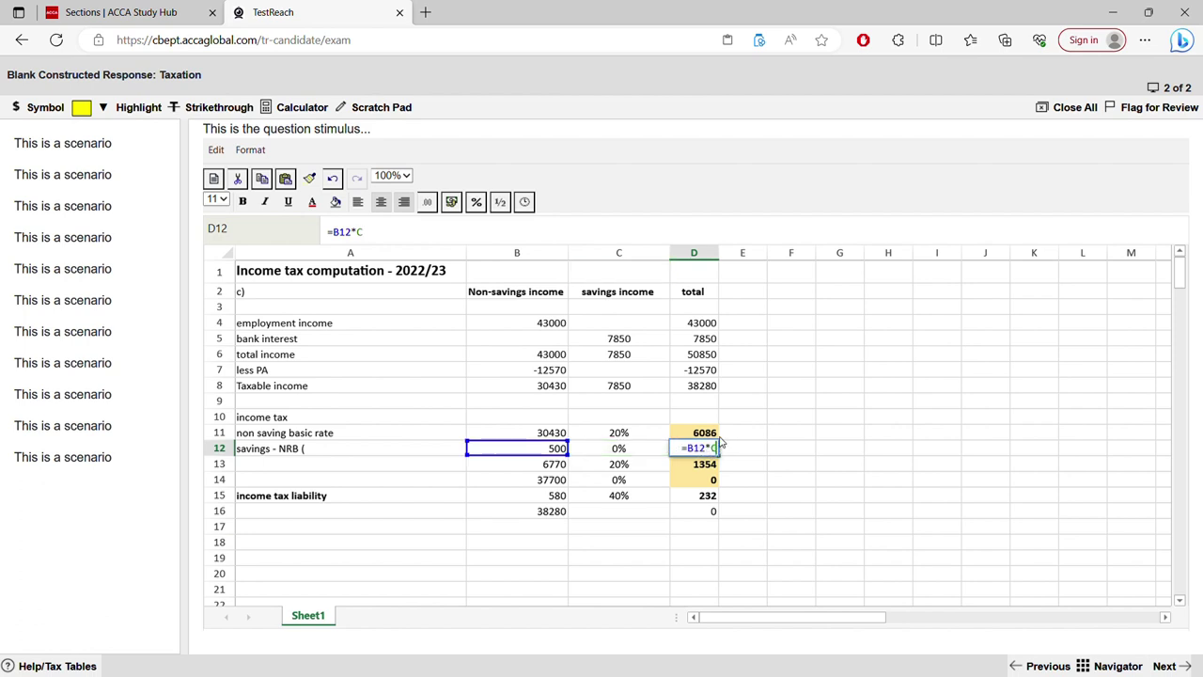
text(C12)
key(Return)
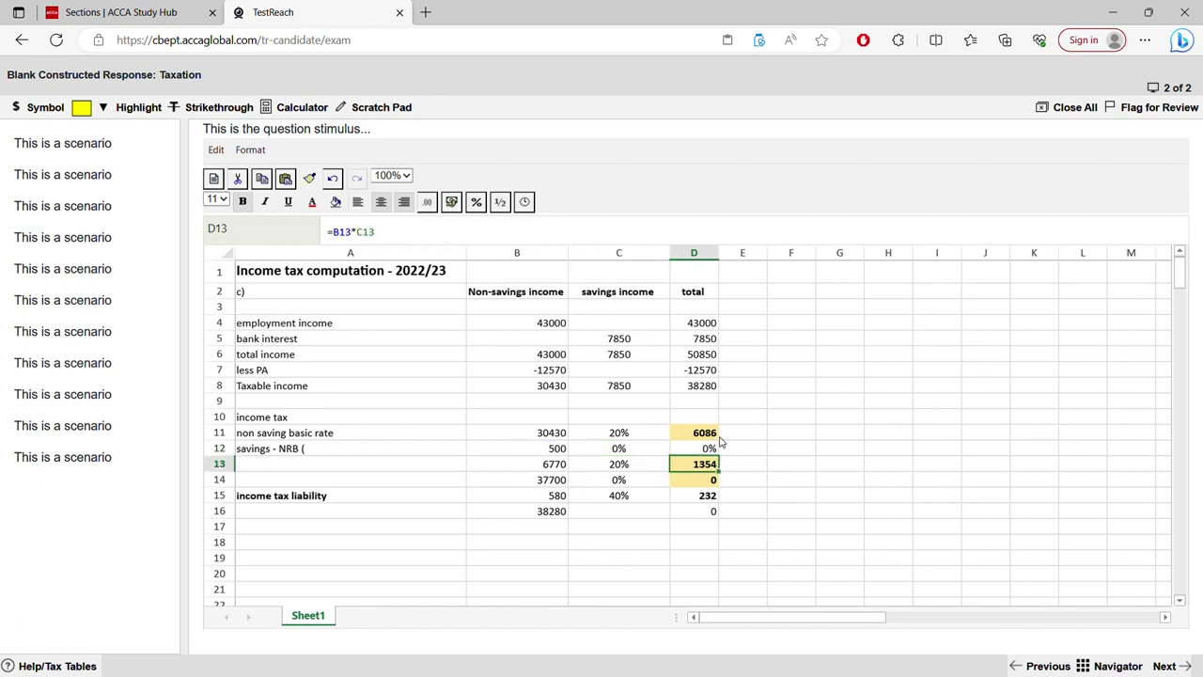
Restore the rate cell reference in D12 so the formula is =B12*C12.
click(709, 449)
double_click(710, 449)
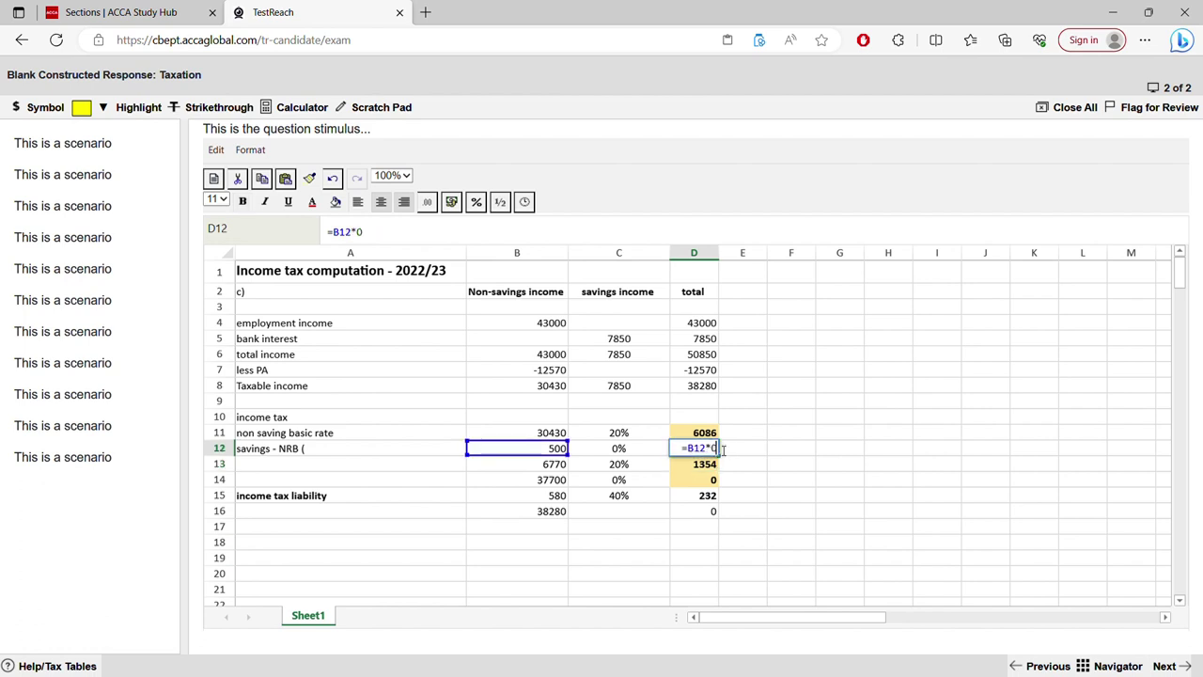
key(BackSpace)
click(599, 452)
key(Return)
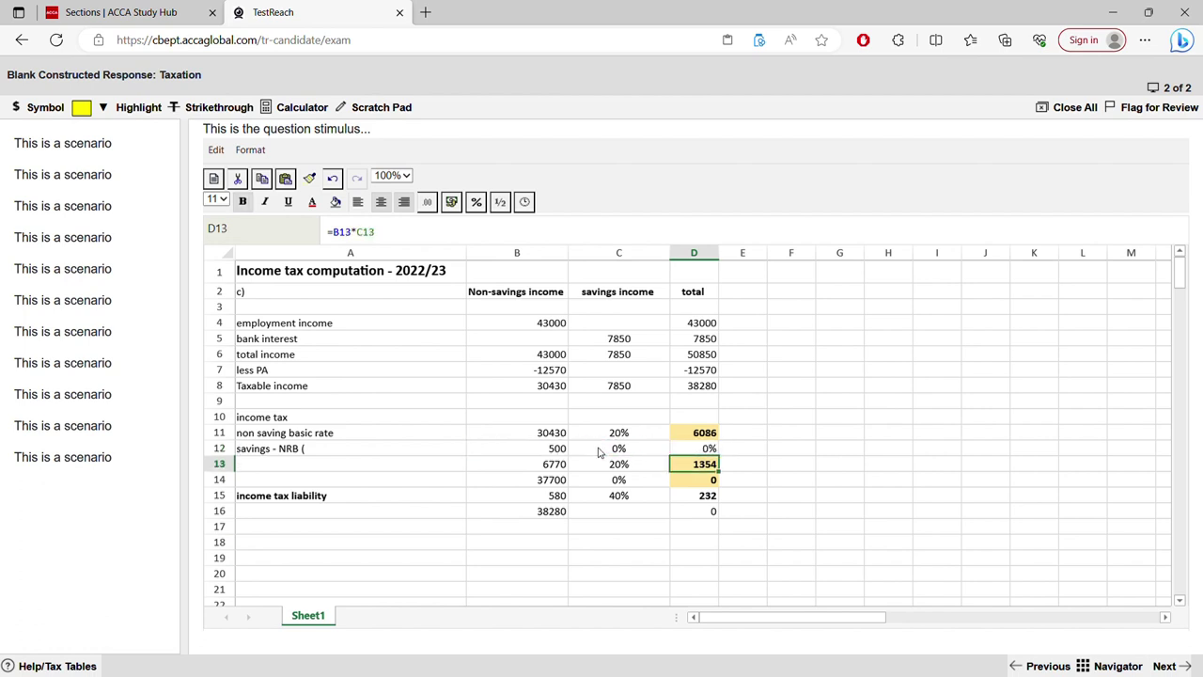
click(689, 455)
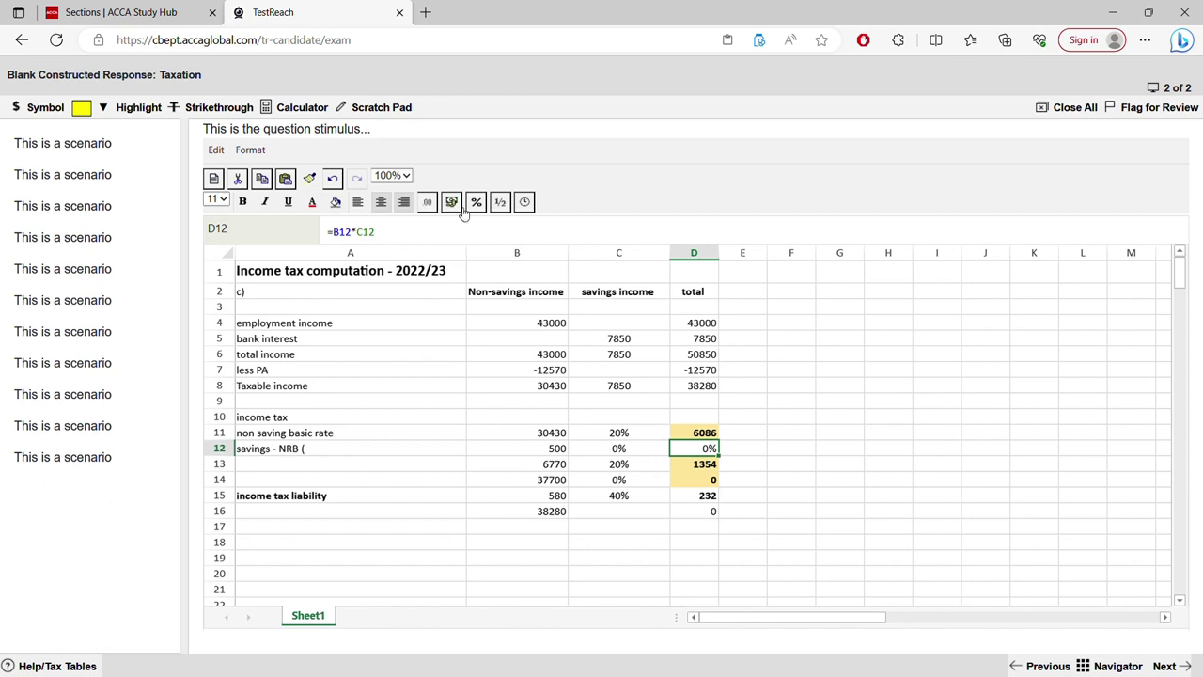
right_click(700, 449)
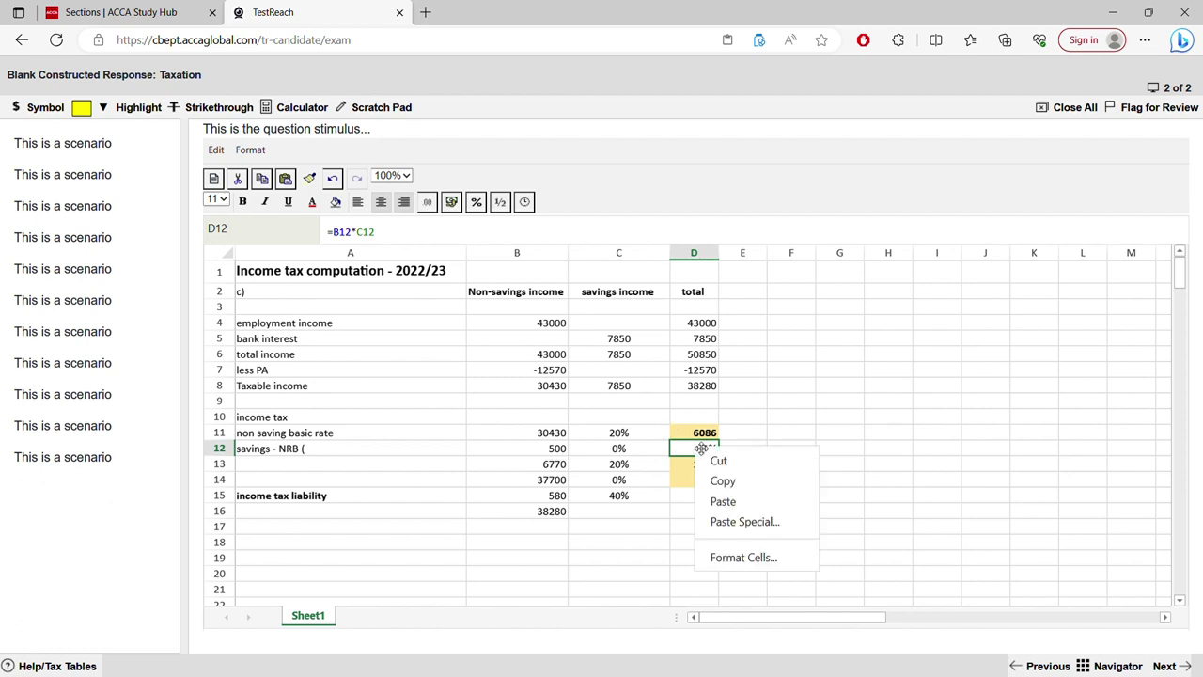
click(740, 556)
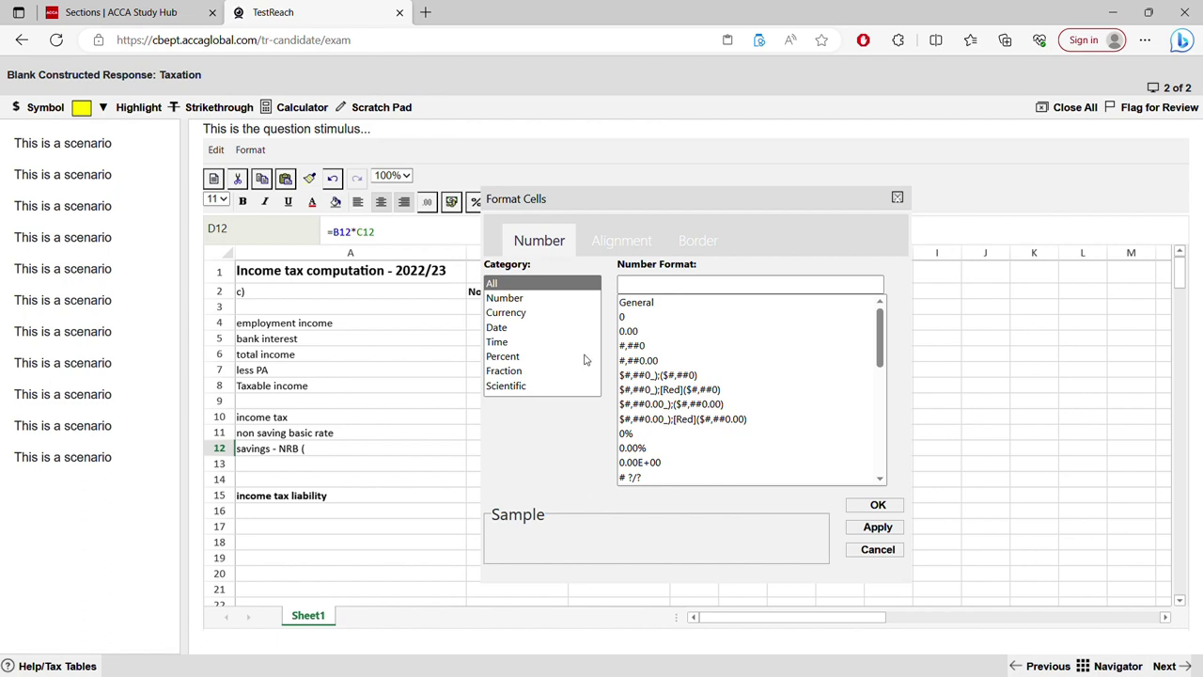
click(535, 315)
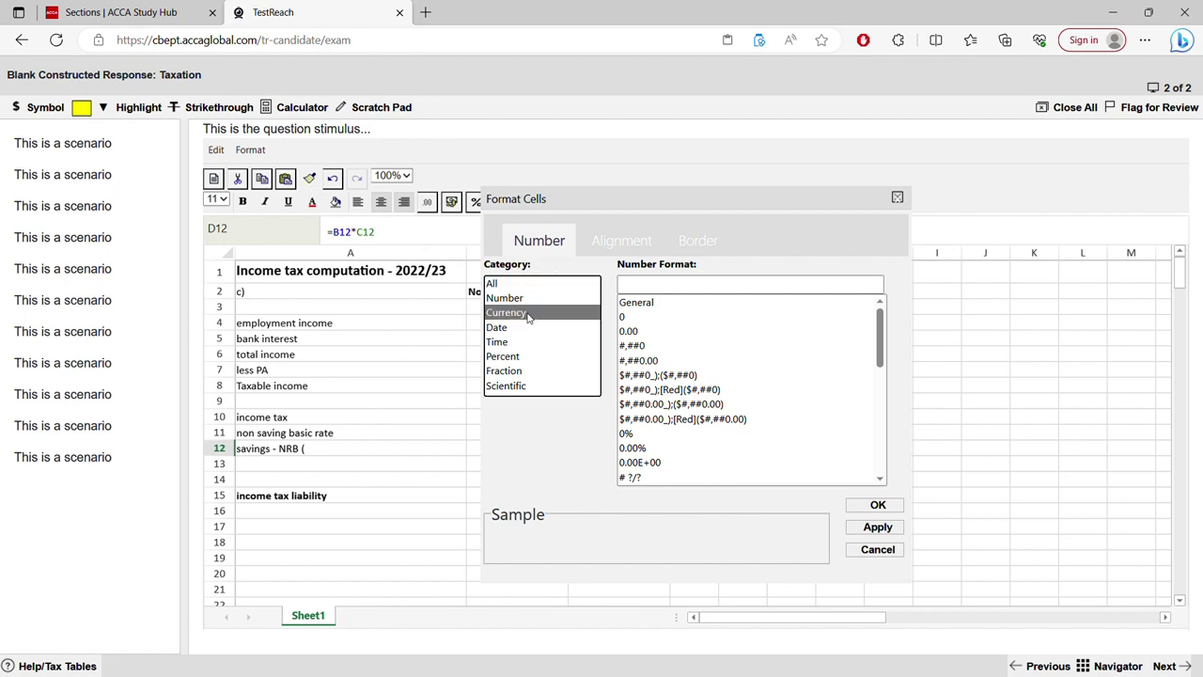
click(498, 357)
click(897, 199)
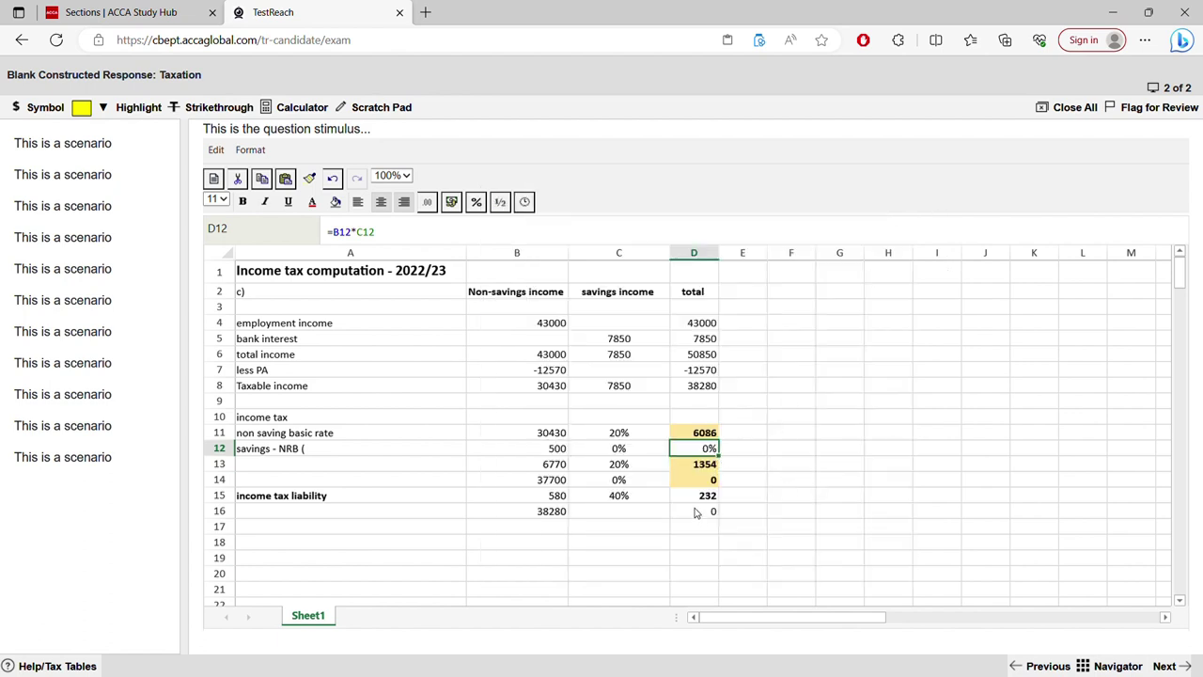
Format D12 as a Number with format 0 and the -1234 negative style instead of a percentage.
click(696, 511)
click(715, 451)
click(712, 422)
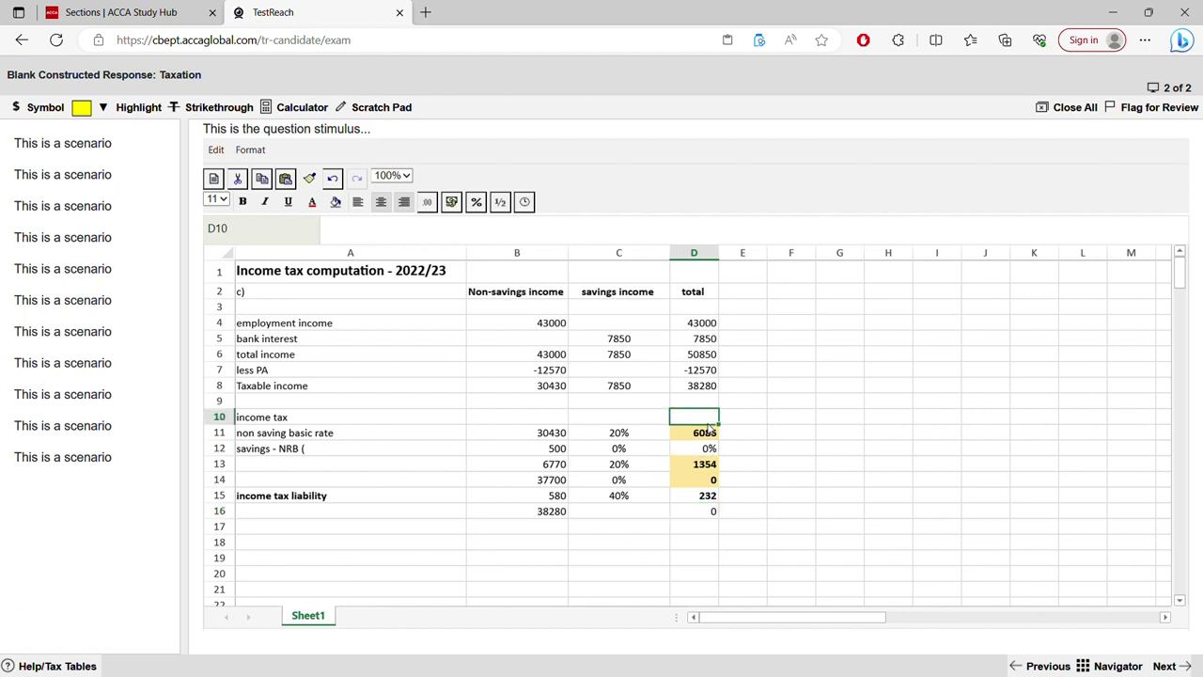
click(712, 452)
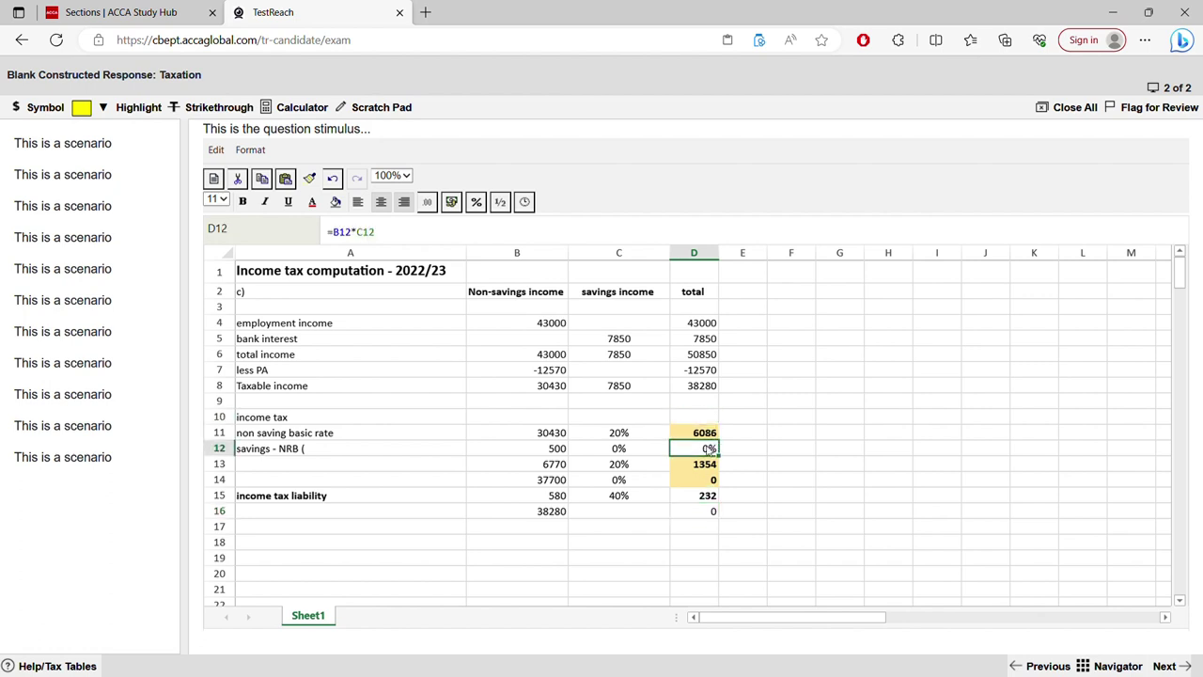
right_click(713, 449)
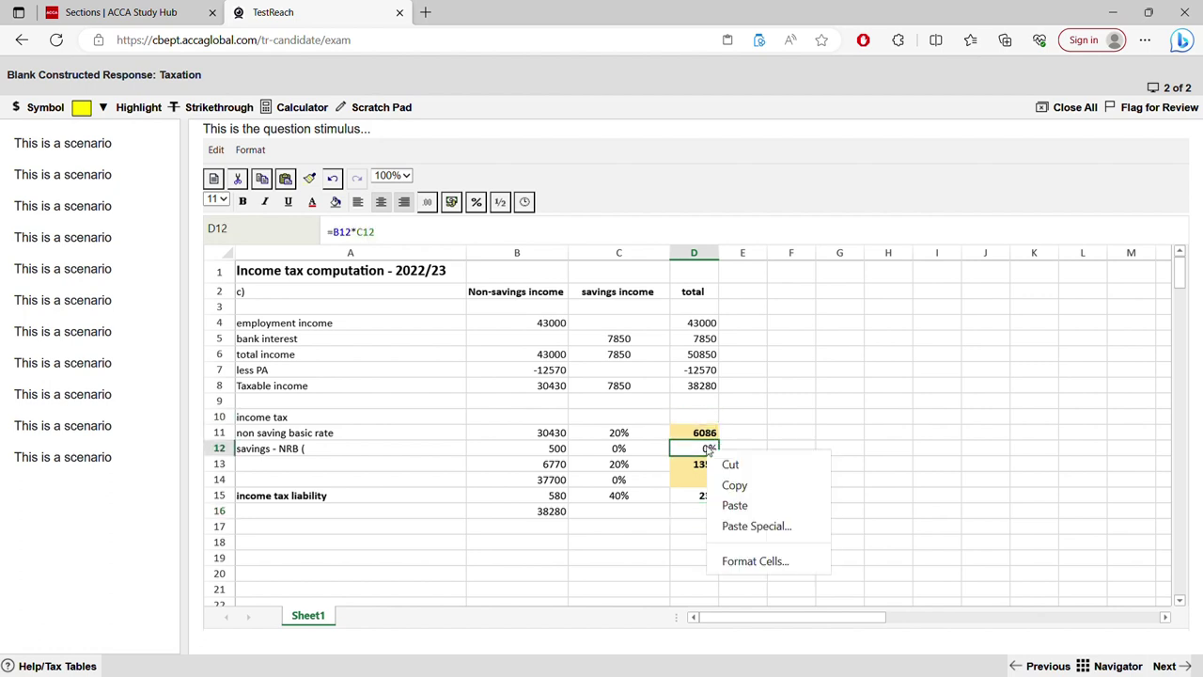
click(754, 562)
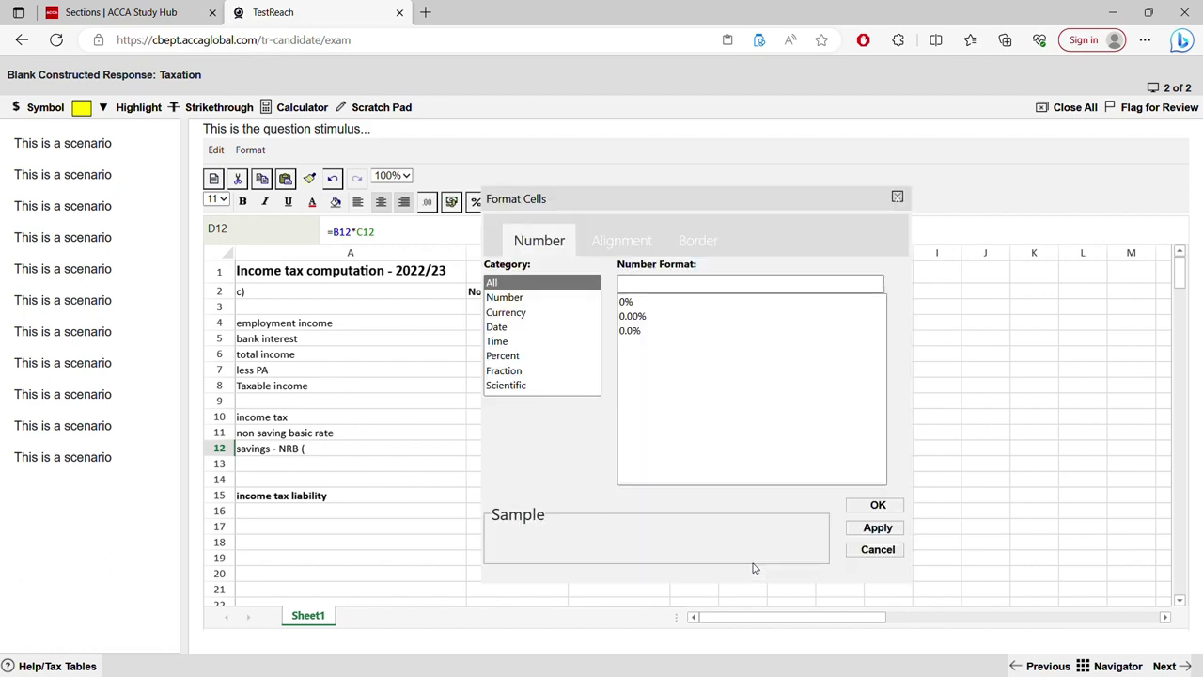
click(509, 297)
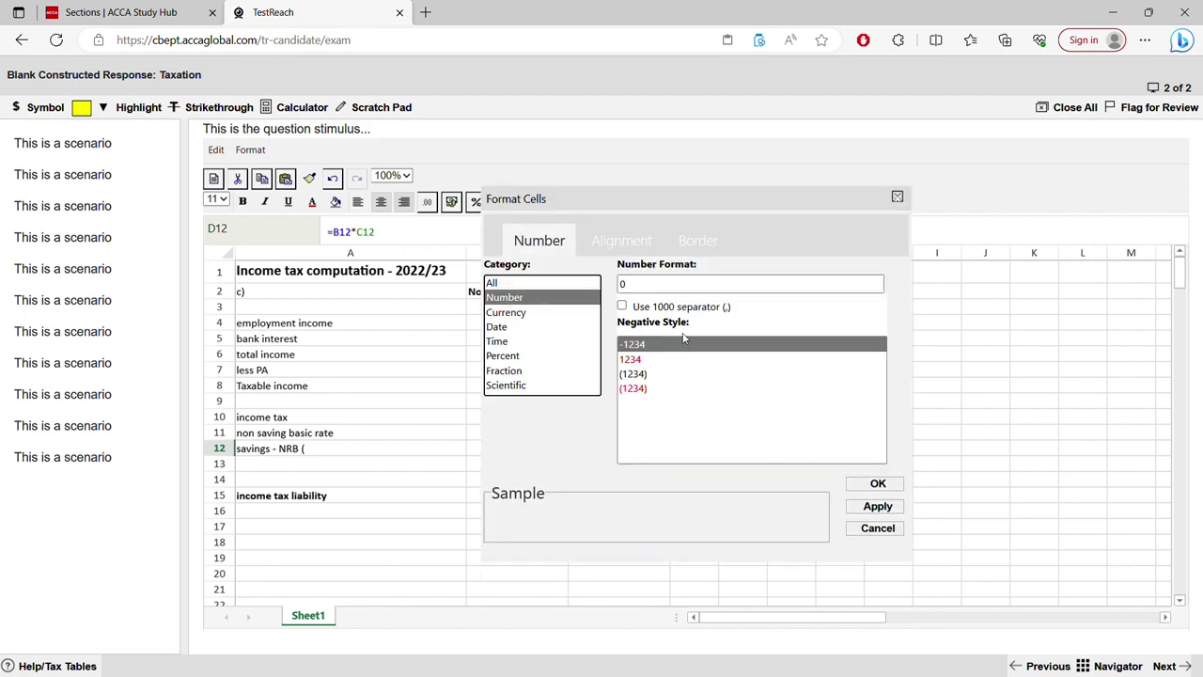
click(631, 359)
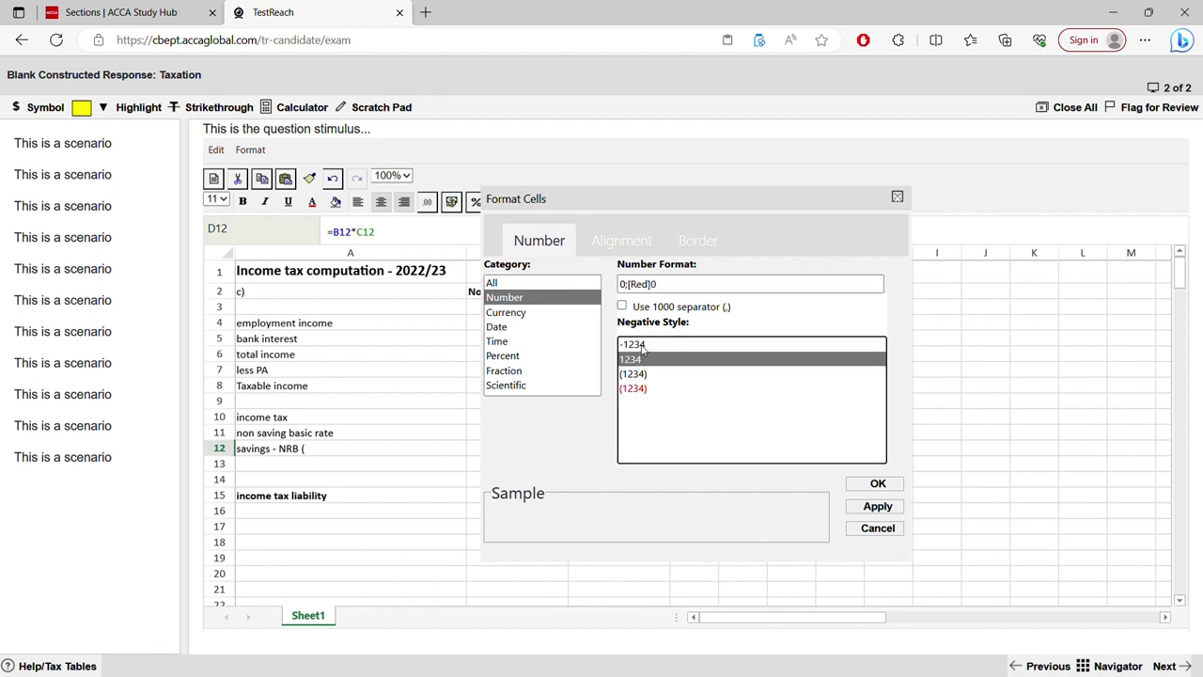
click(640, 345)
click(858, 488)
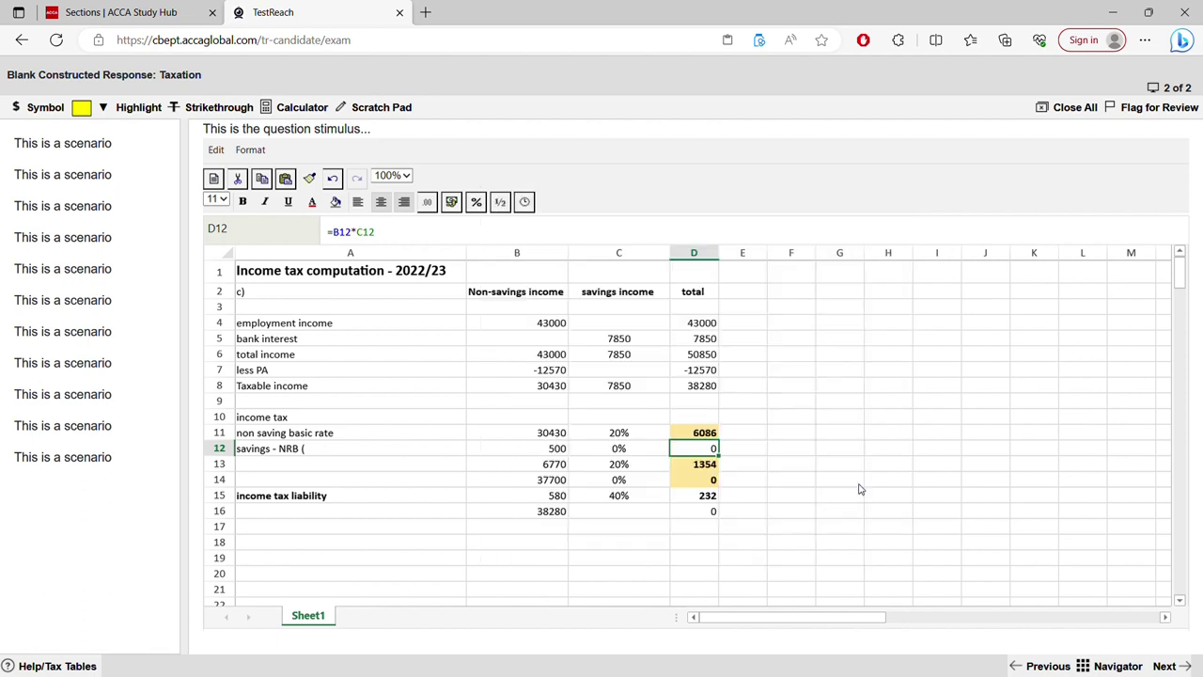
Recheck the cell format of D12 and keep the Number category with the -1234 negative style.
click(754, 465)
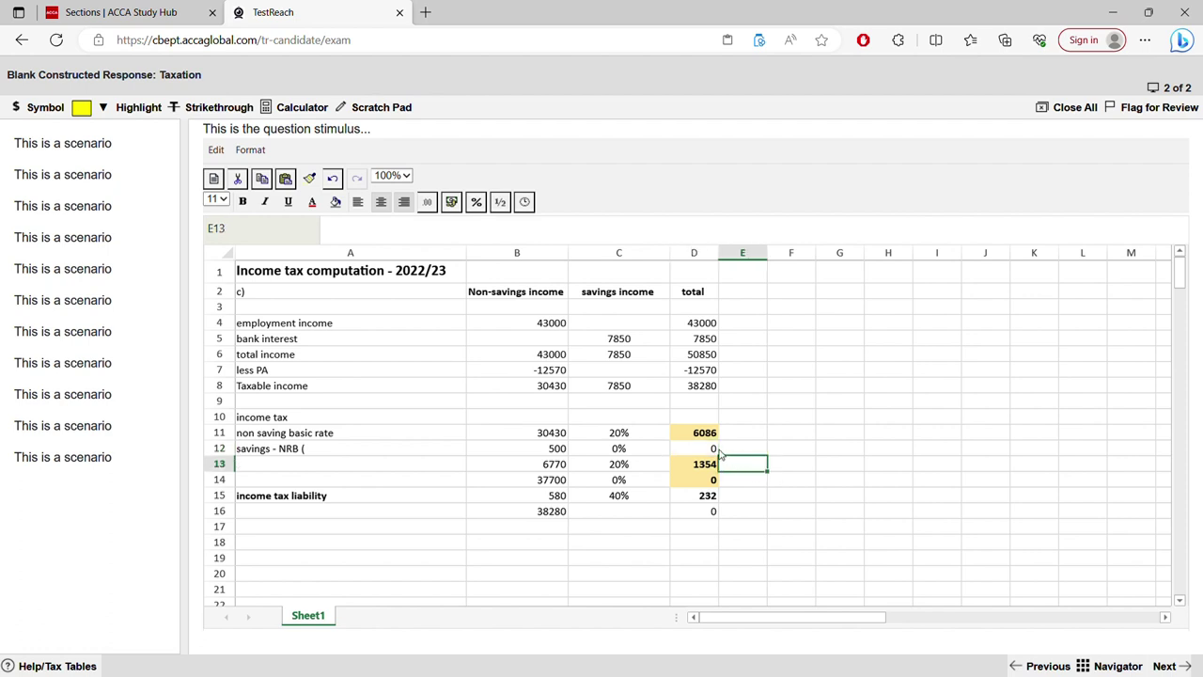
click(717, 451)
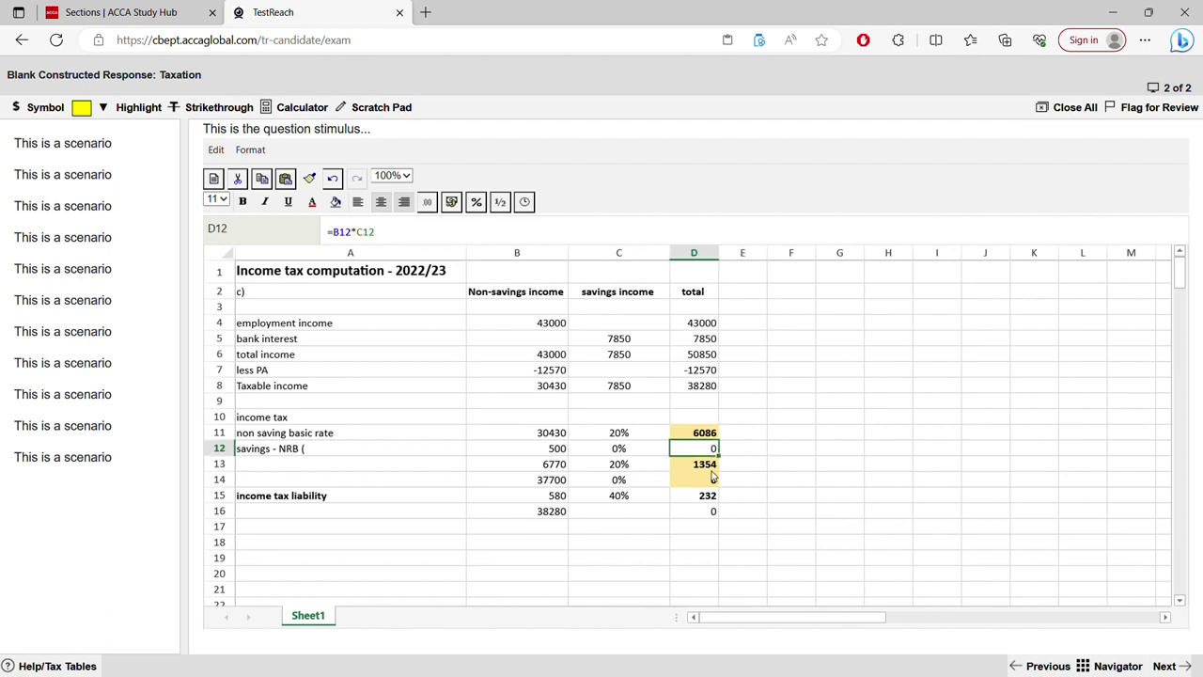
right_click(713, 452)
click(763, 564)
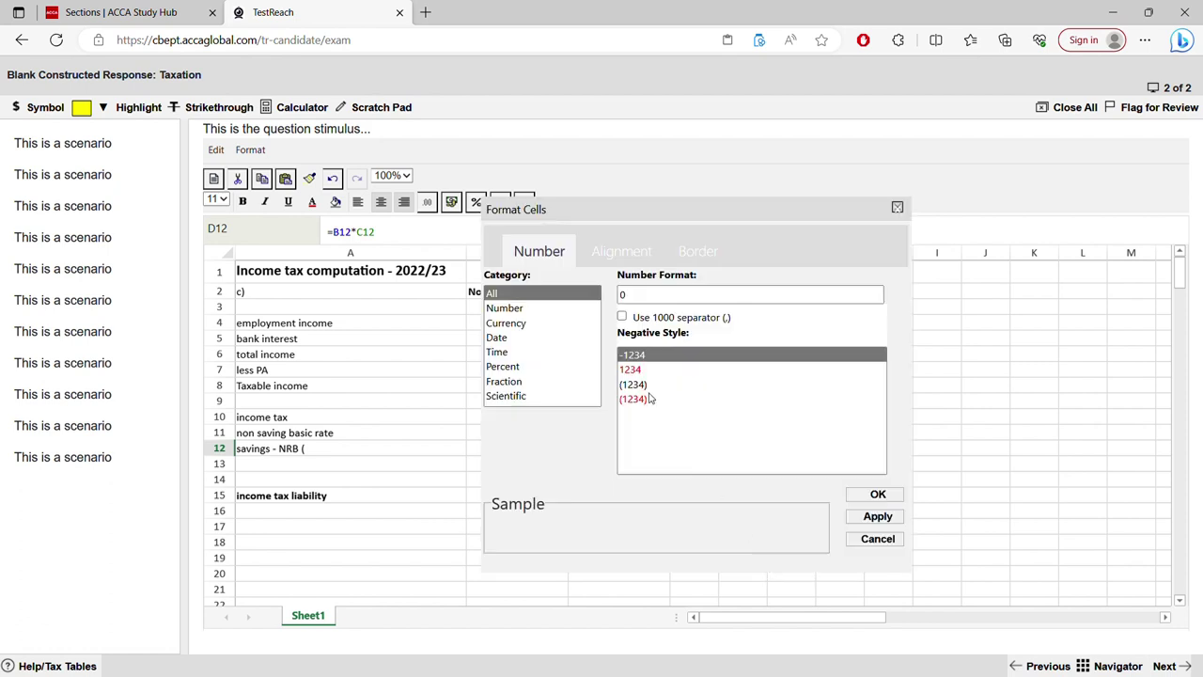
click(515, 308)
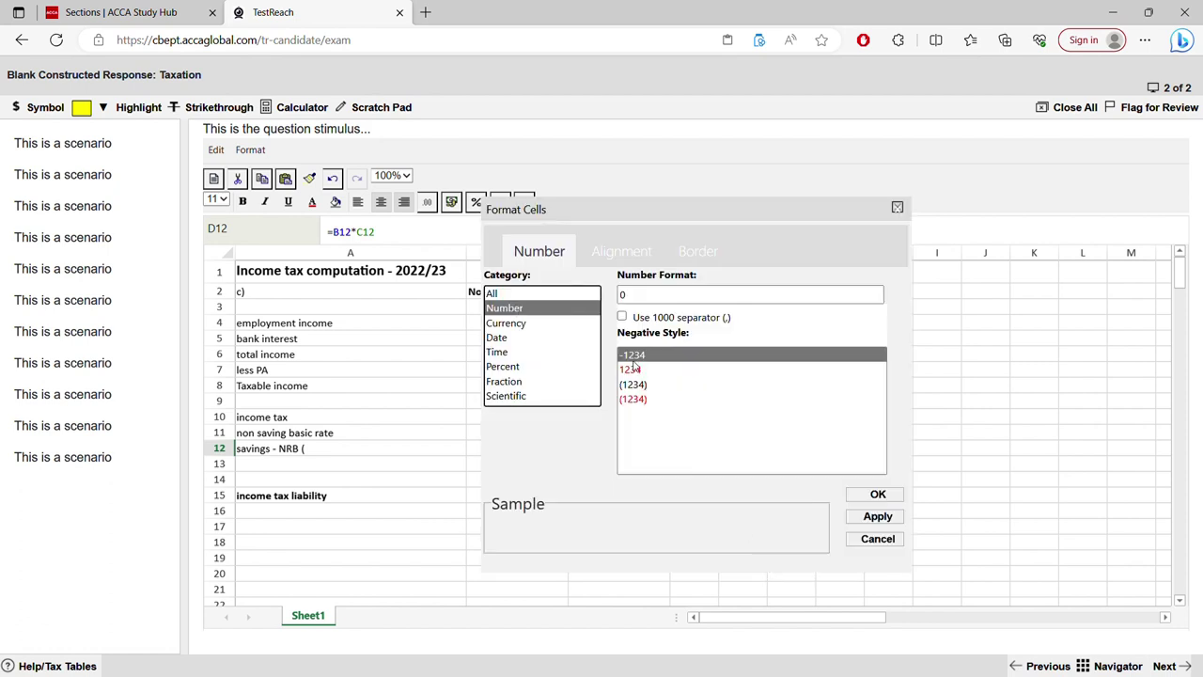
click(874, 494)
Total the tax for all the rate bands in D16 by summing D11:D15.
click(706, 496)
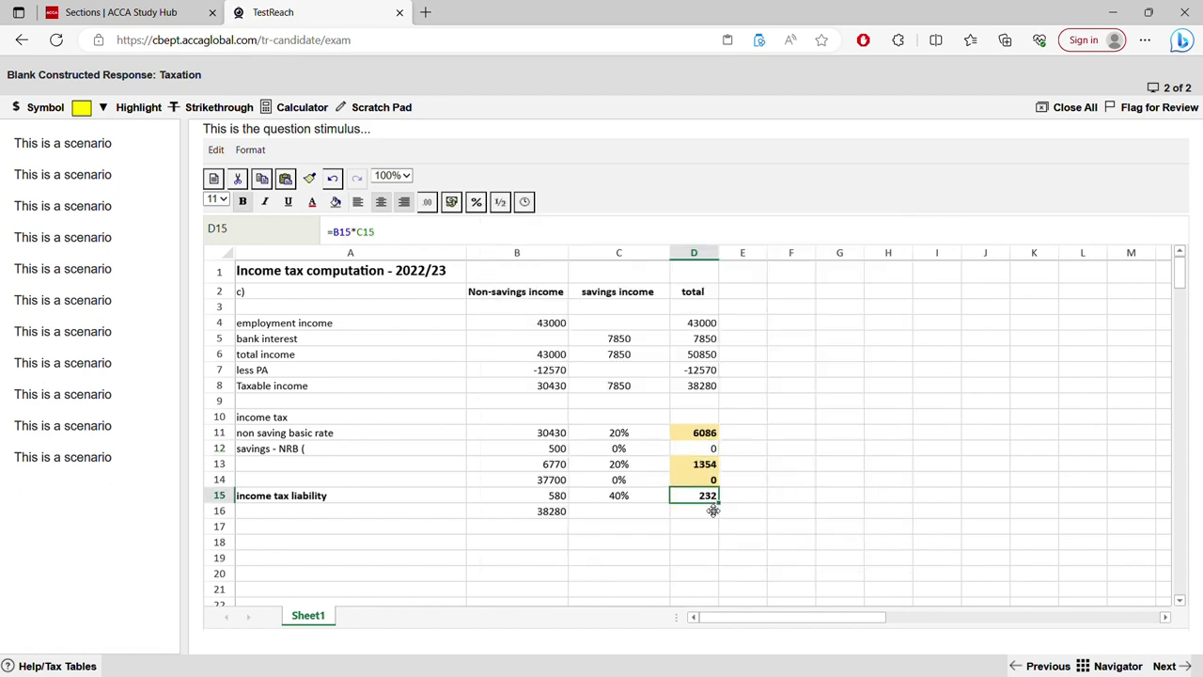
click(710, 511)
text(=SUM(D1)
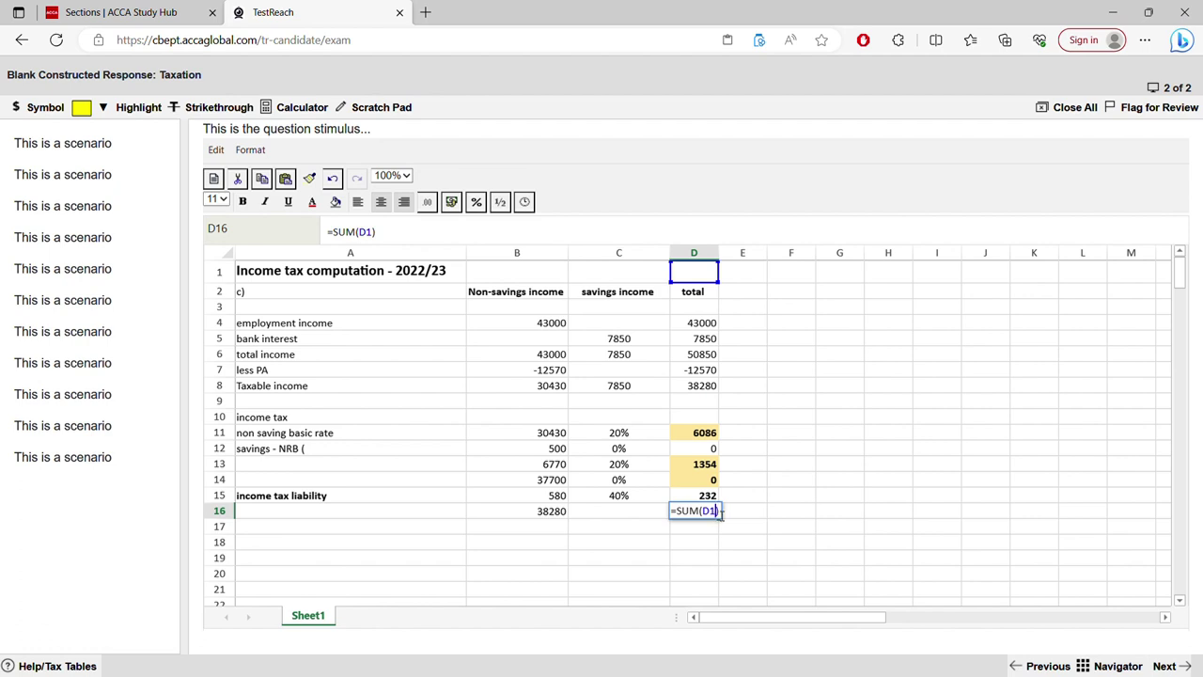
key(BackSpace)
key(BackSpace)
key(BackSpace)
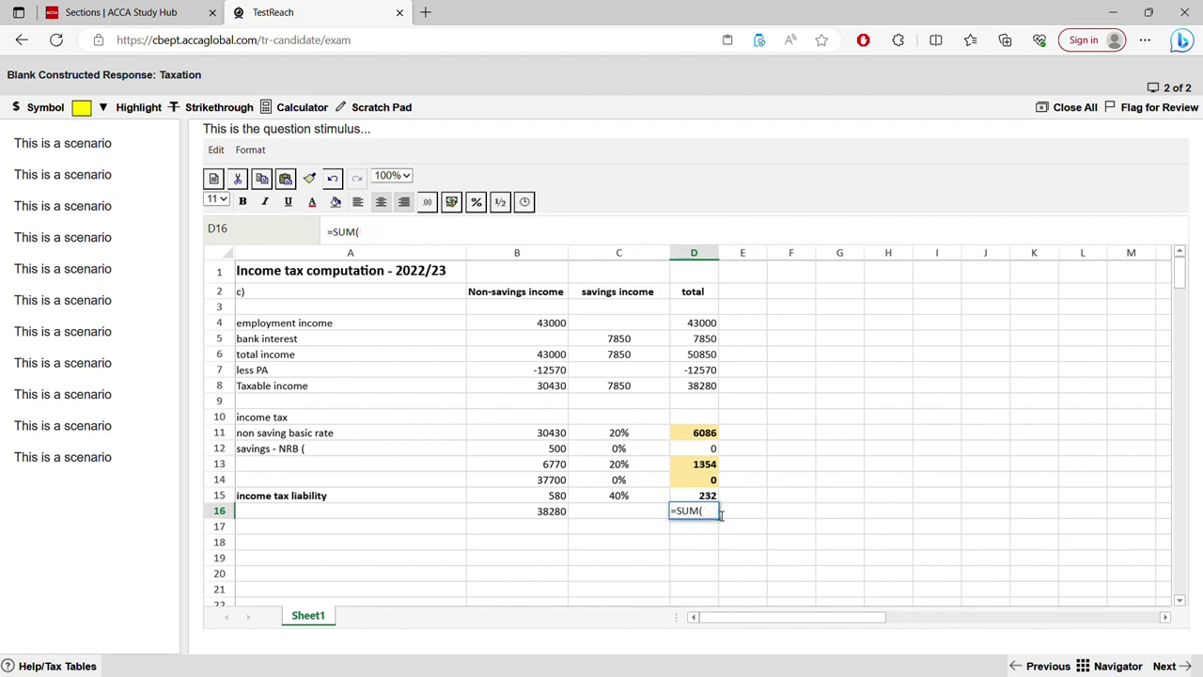
drag(710, 435, 696, 495)
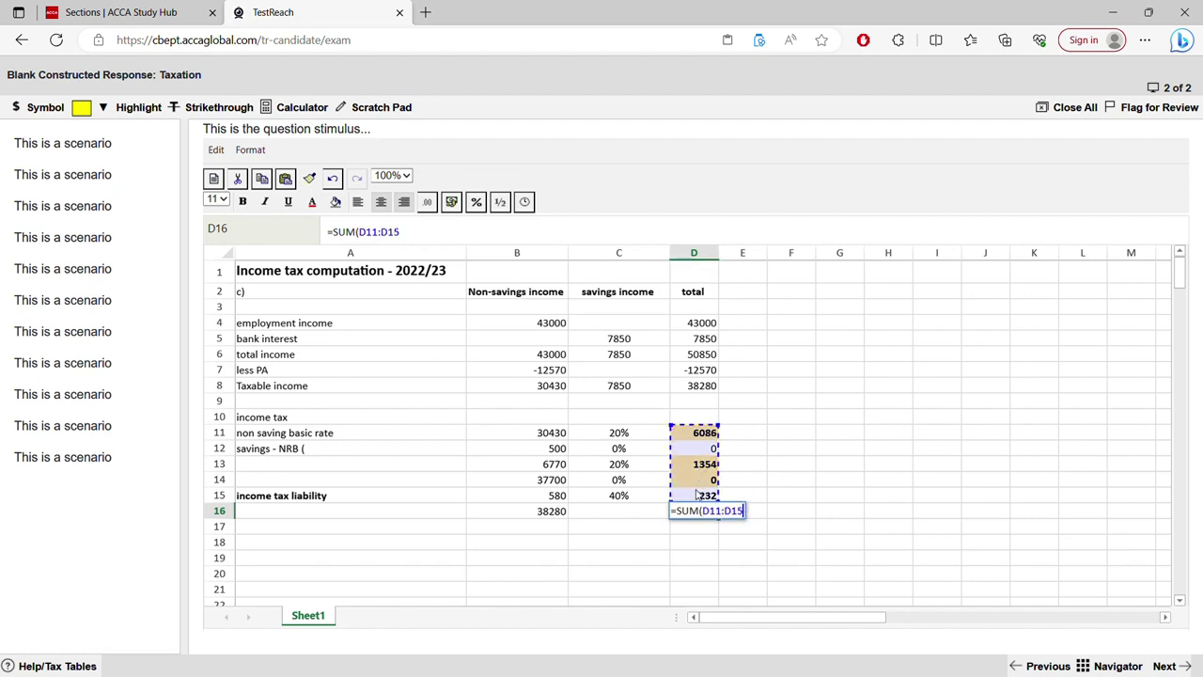
key(Return)
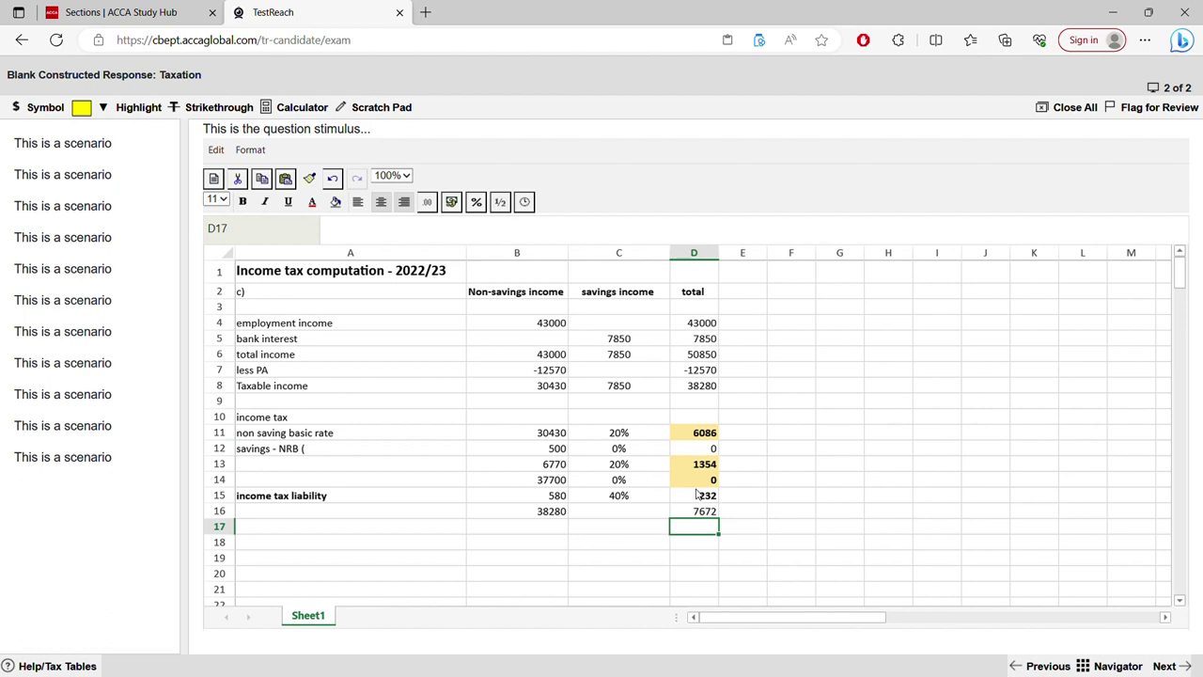
Set the non-savings employment income in B4 to 53000.
click(542, 327)
double_click(542, 327)
click(547, 323)
key(BackSpace)
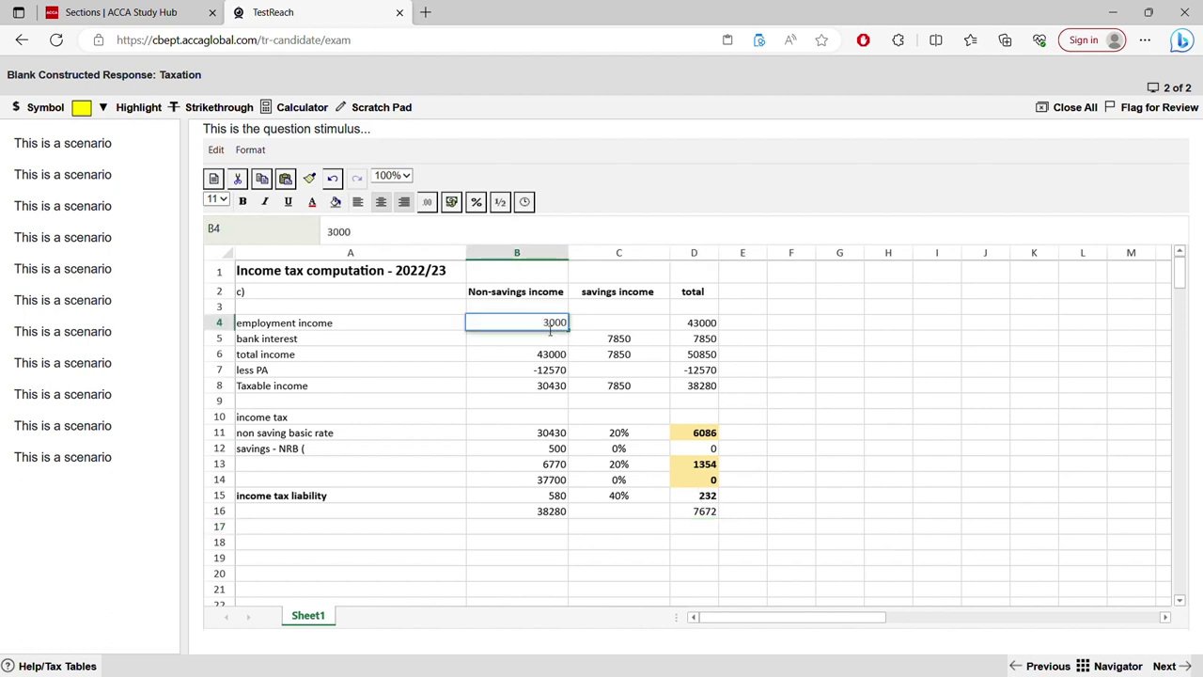
text(5)
key(Return)
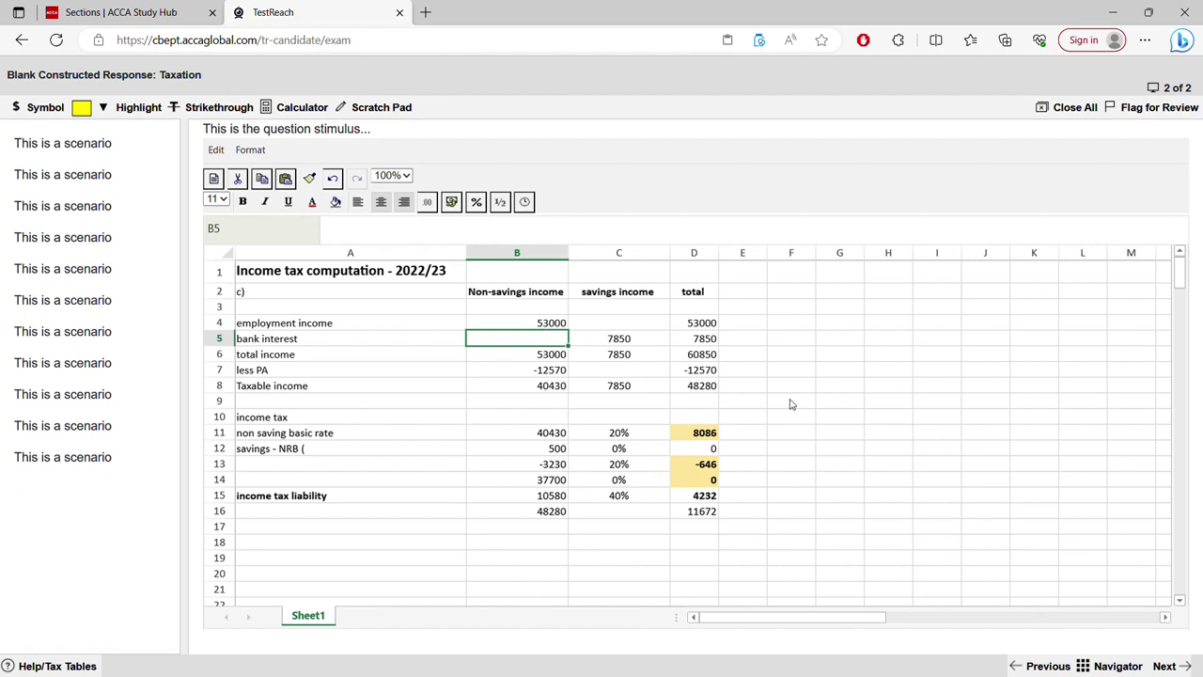
Examine the total taxable income in D8 and the band amounts in B11 to B14, including the formula in B13.
click(713, 385)
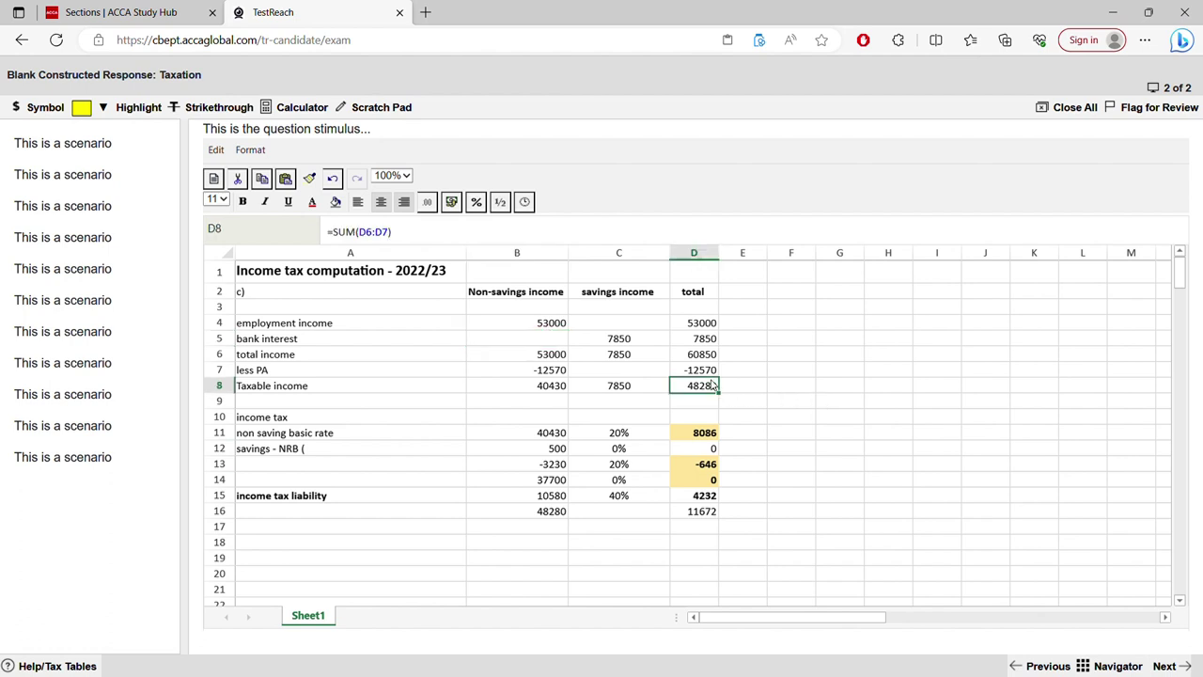
click(543, 437)
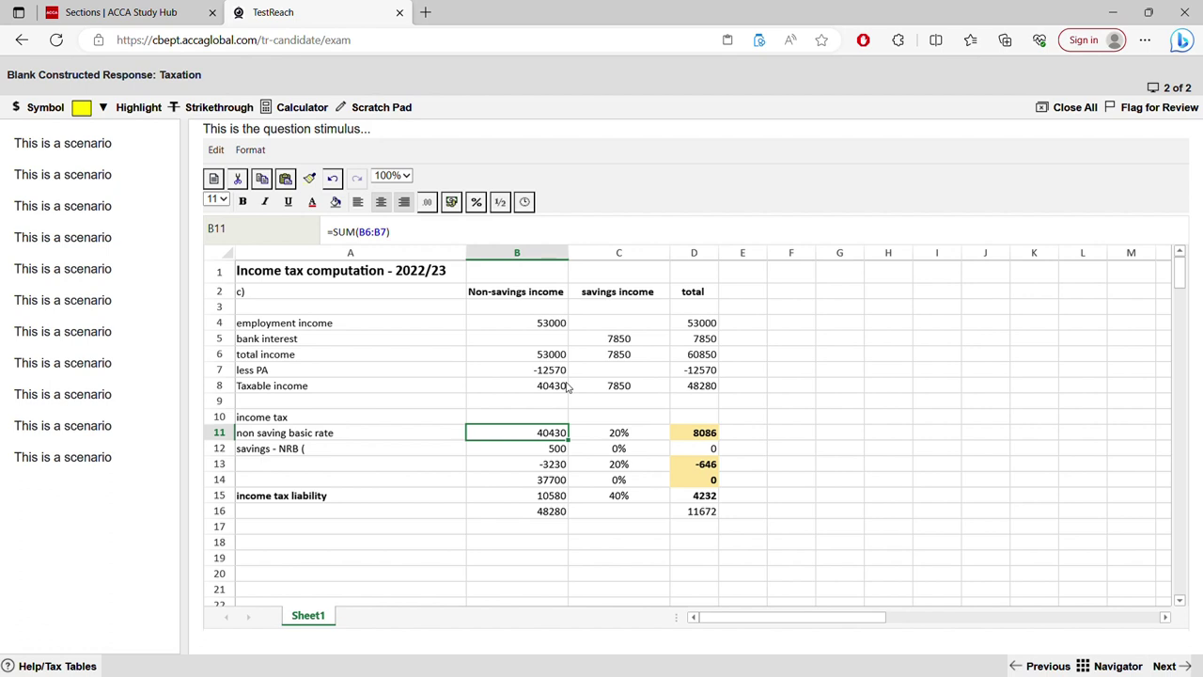
click(544, 449)
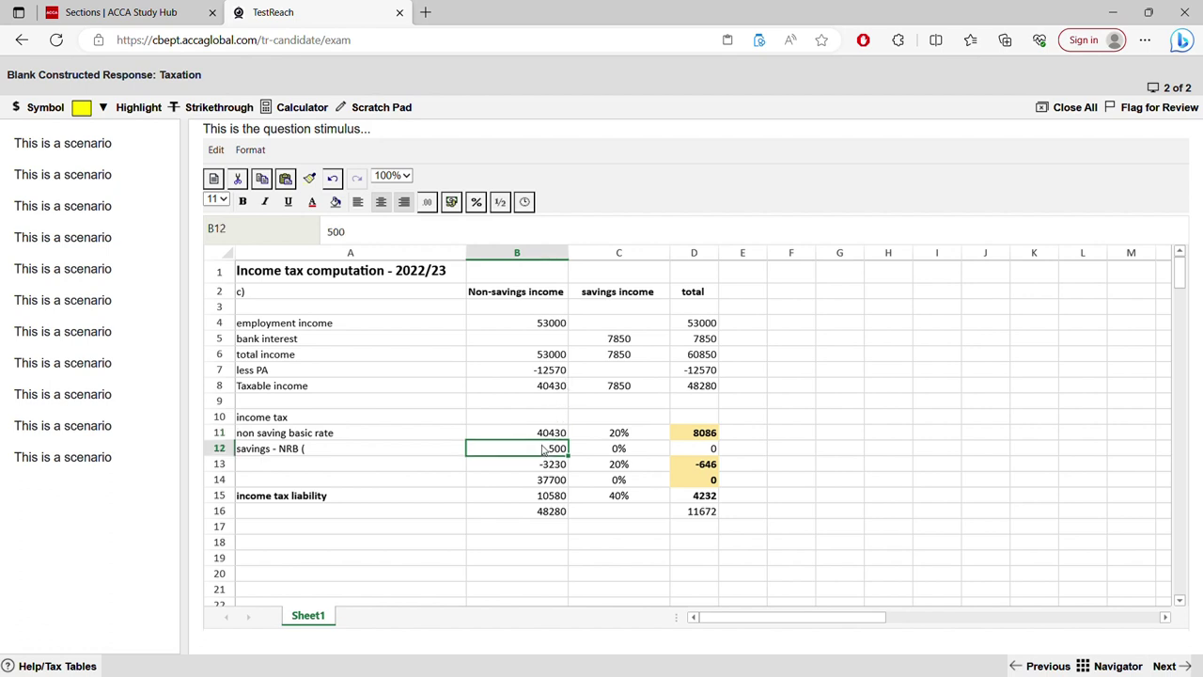
click(700, 386)
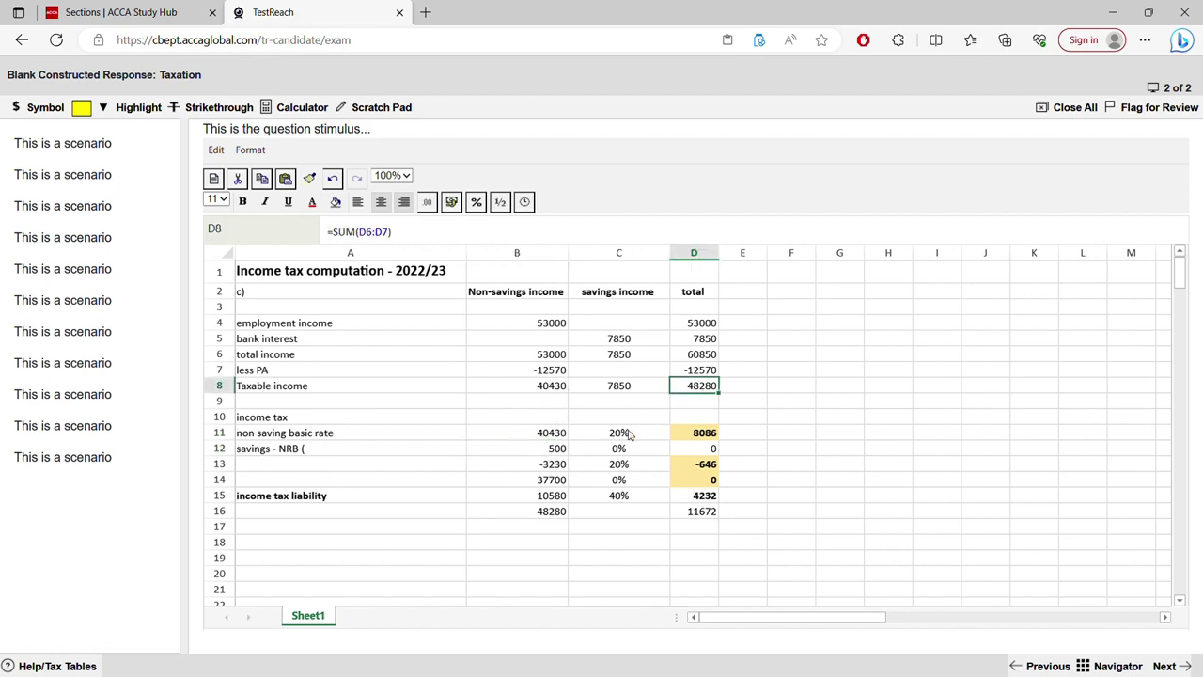
click(555, 481)
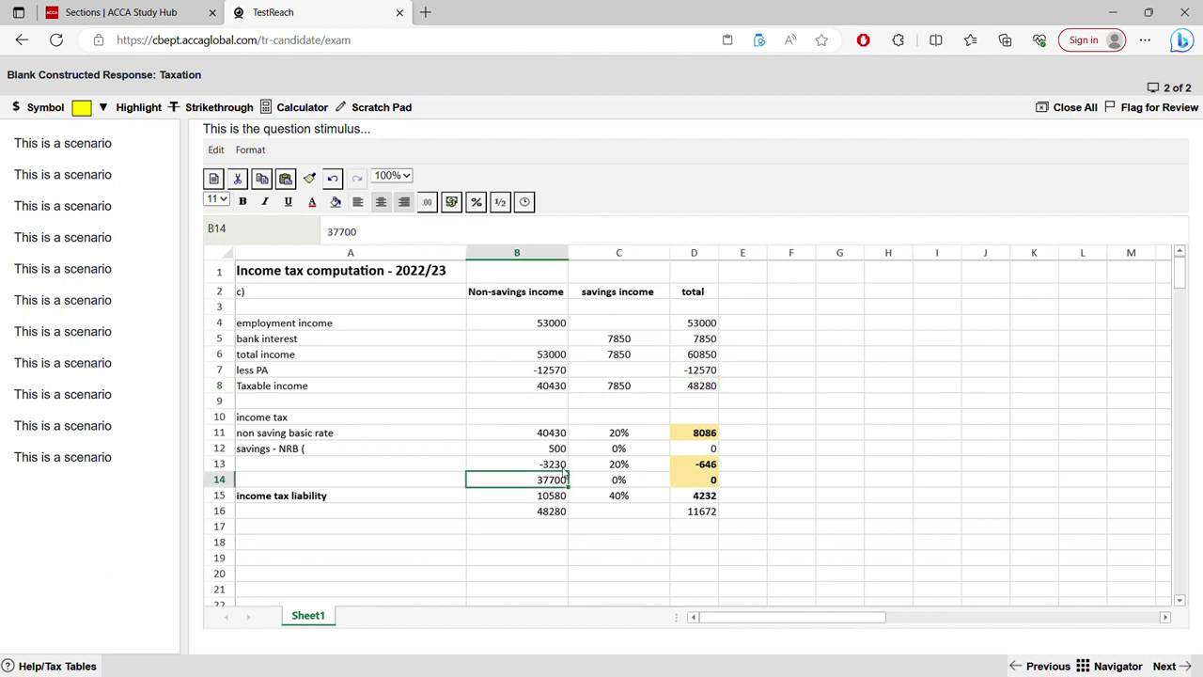
click(557, 465)
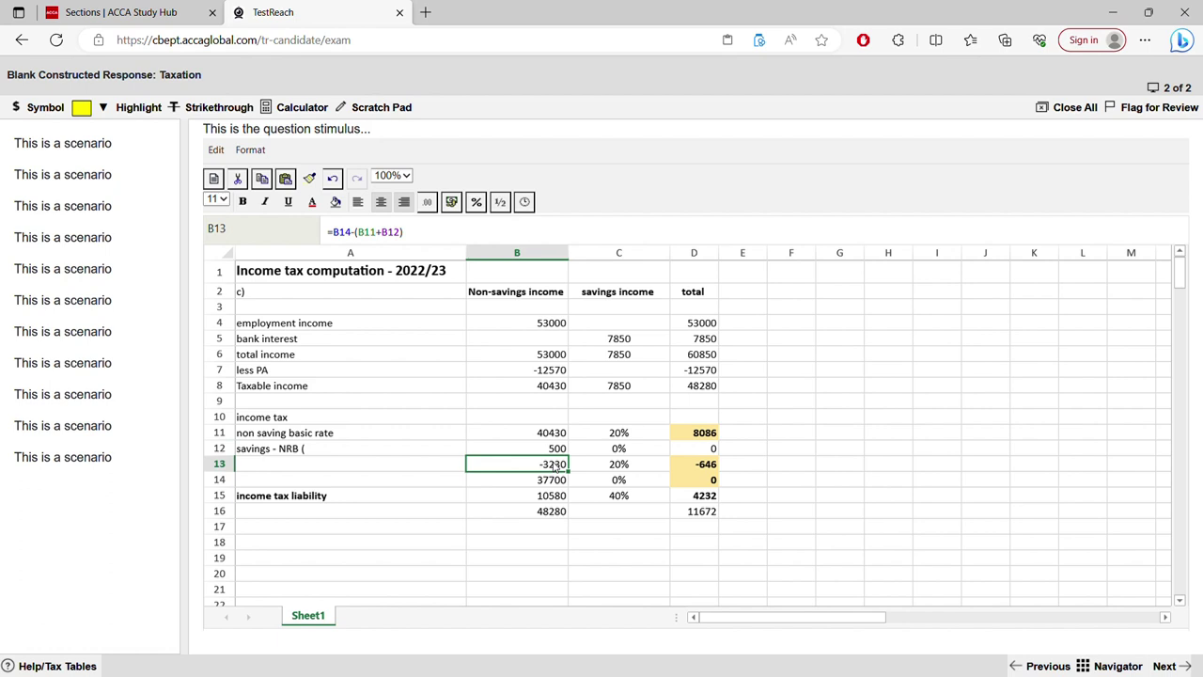
double_click(556, 465)
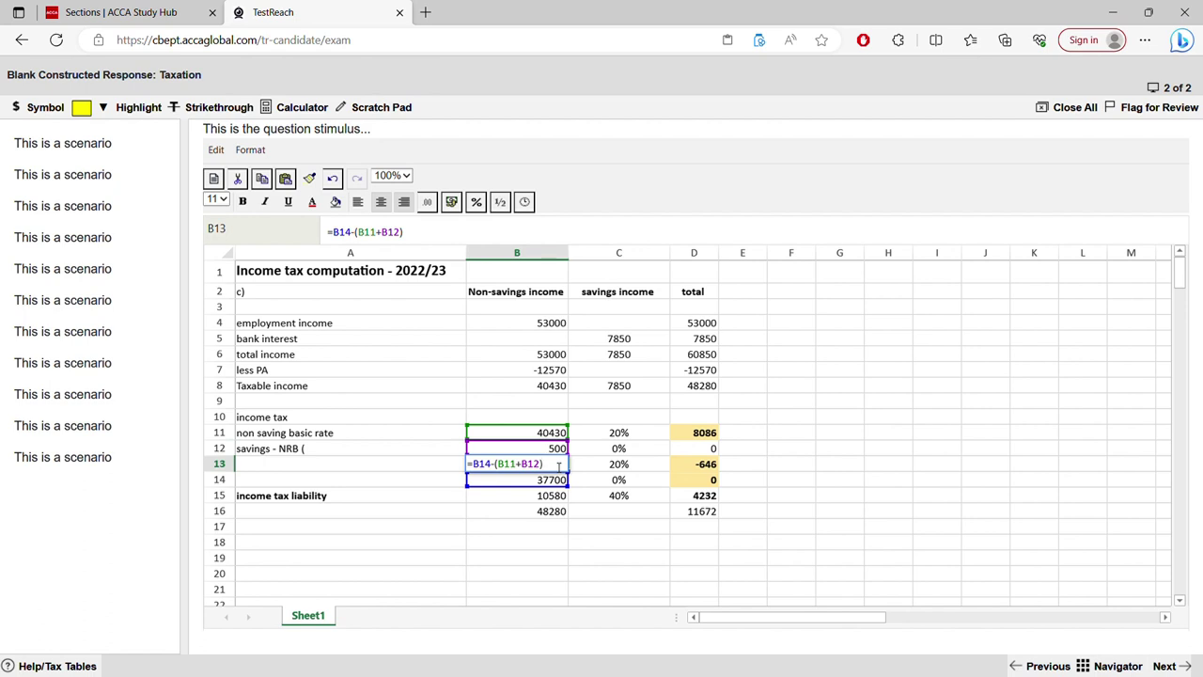
drag(558, 465, 460, 462)
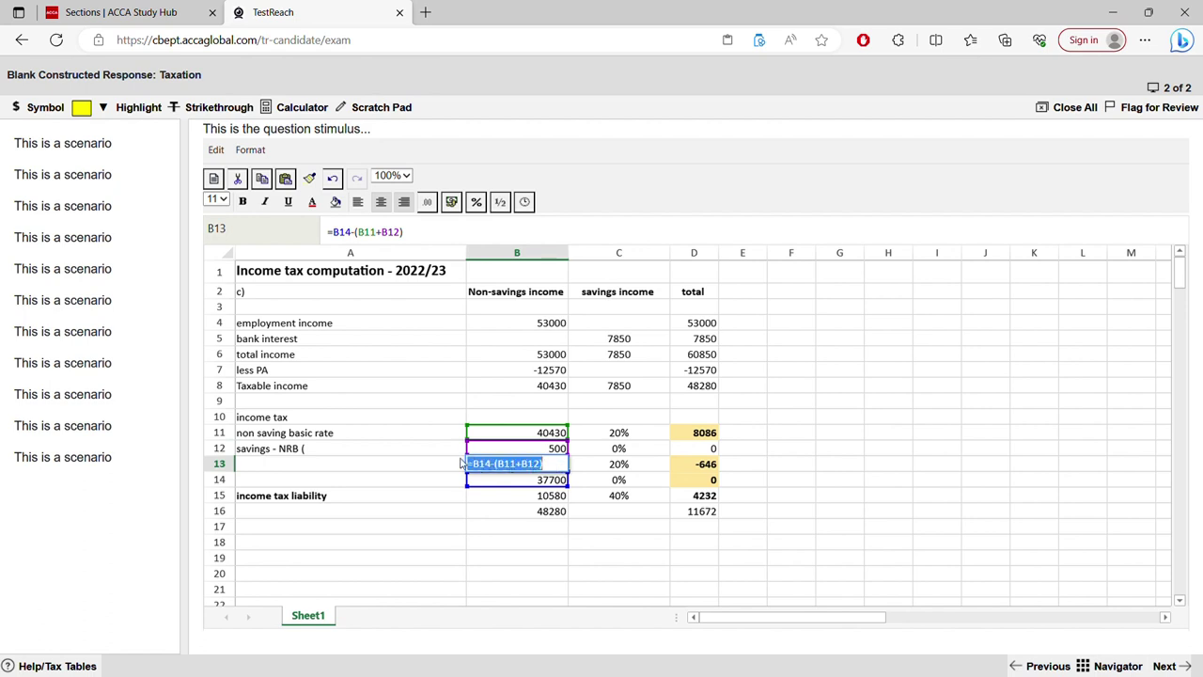
click(533, 512)
click(535, 480)
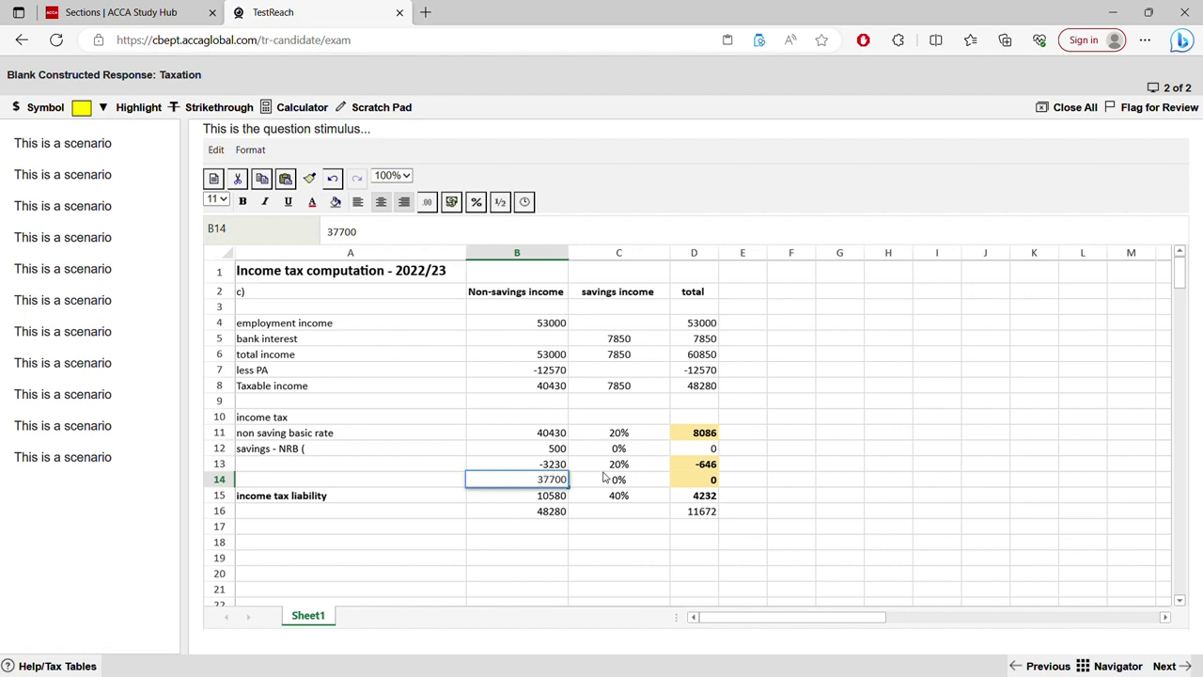
Replace the formula for the non-savings basic rate band in B11 with the fixed amount 37700.
click(558, 435)
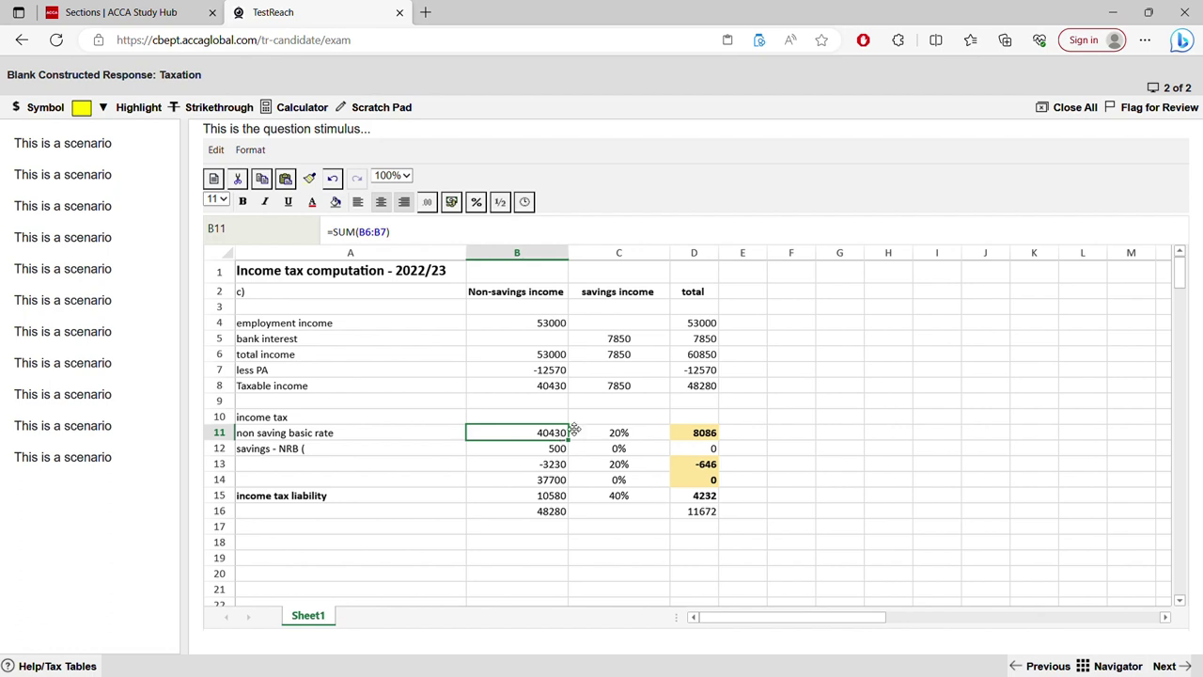
click(552, 391)
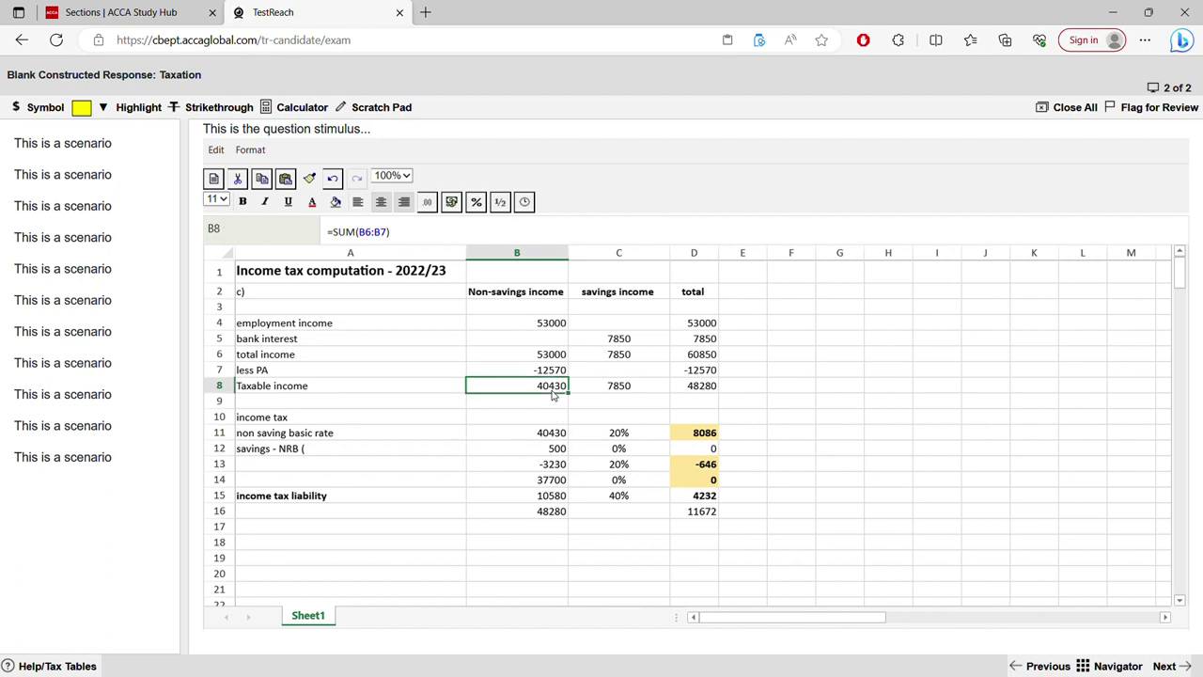
click(552, 417)
click(554, 435)
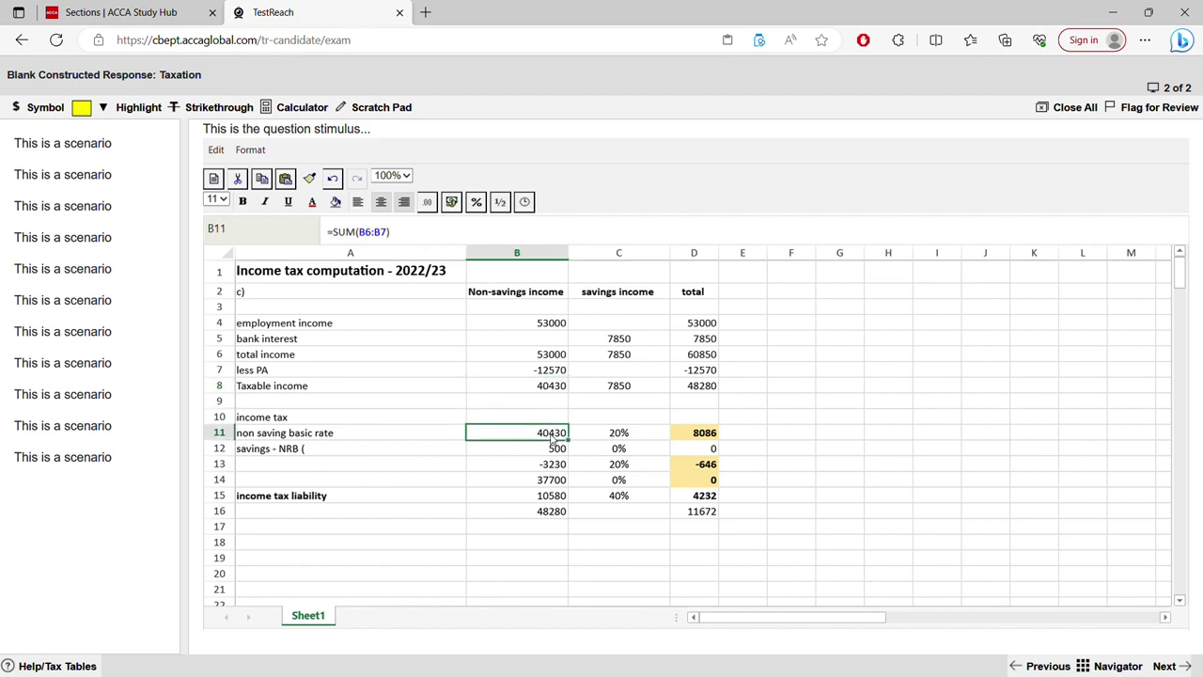
double_click(554, 435)
drag(542, 437, 395, 428)
text(3)
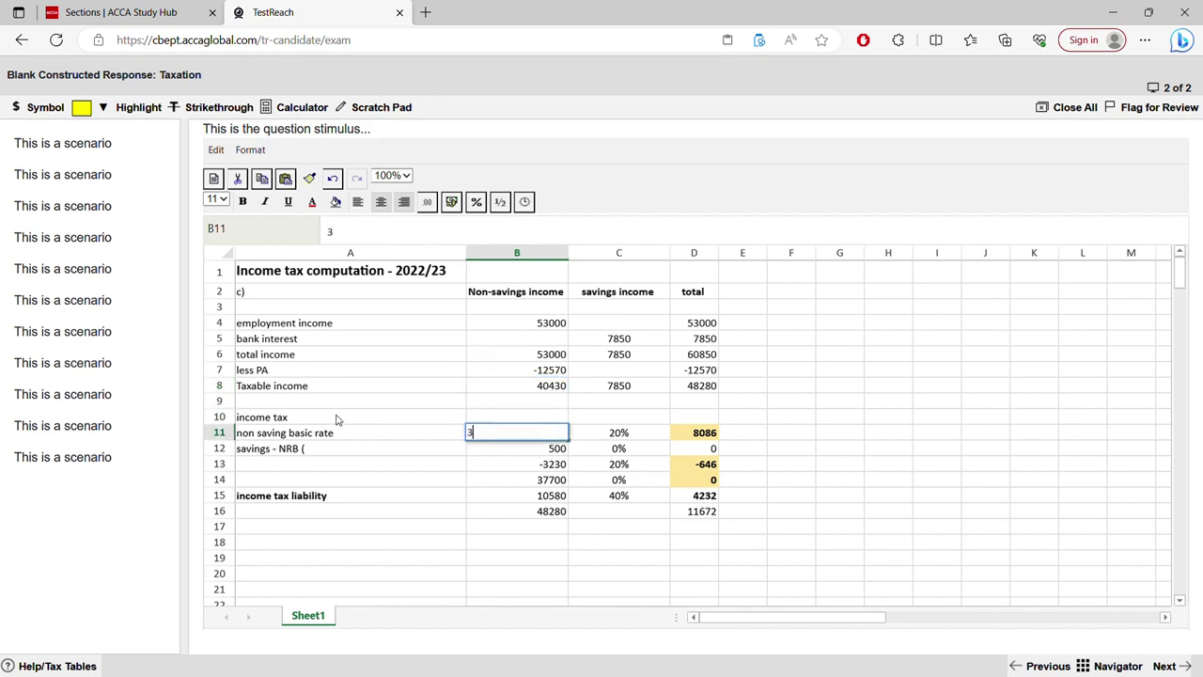
text(7700)
key(Return)
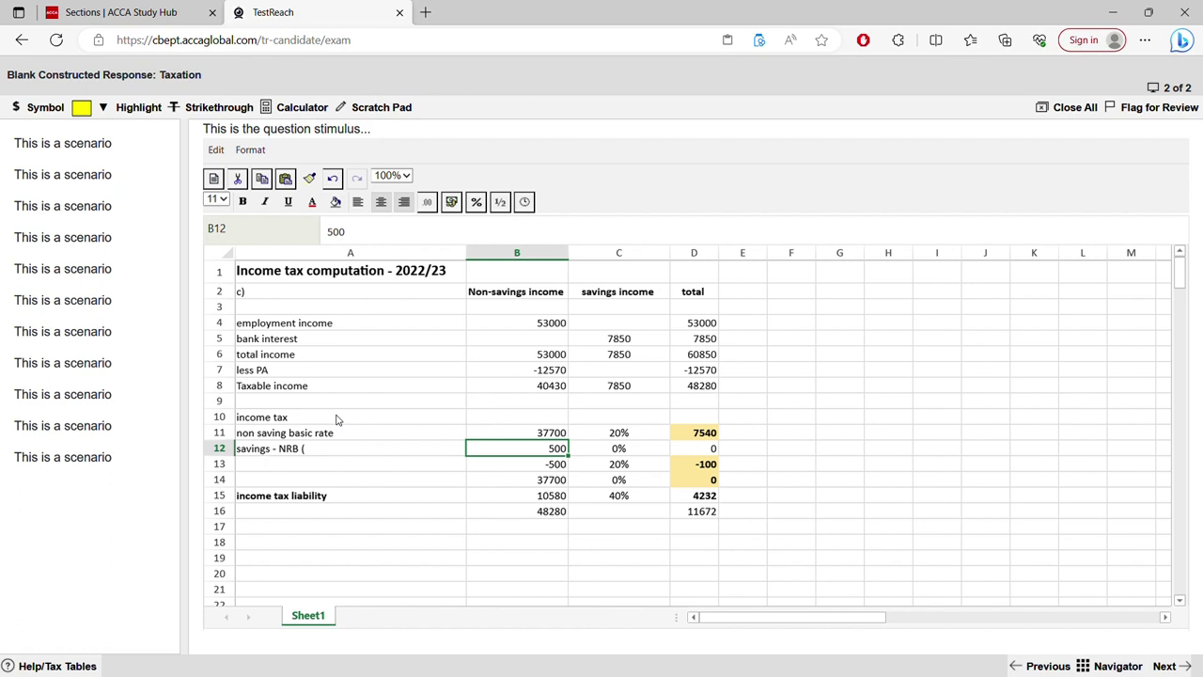
Compare the basic rate amount in B11 with the non-savings taxable income in B8 and the nil-rate amount in B12.
click(564, 439)
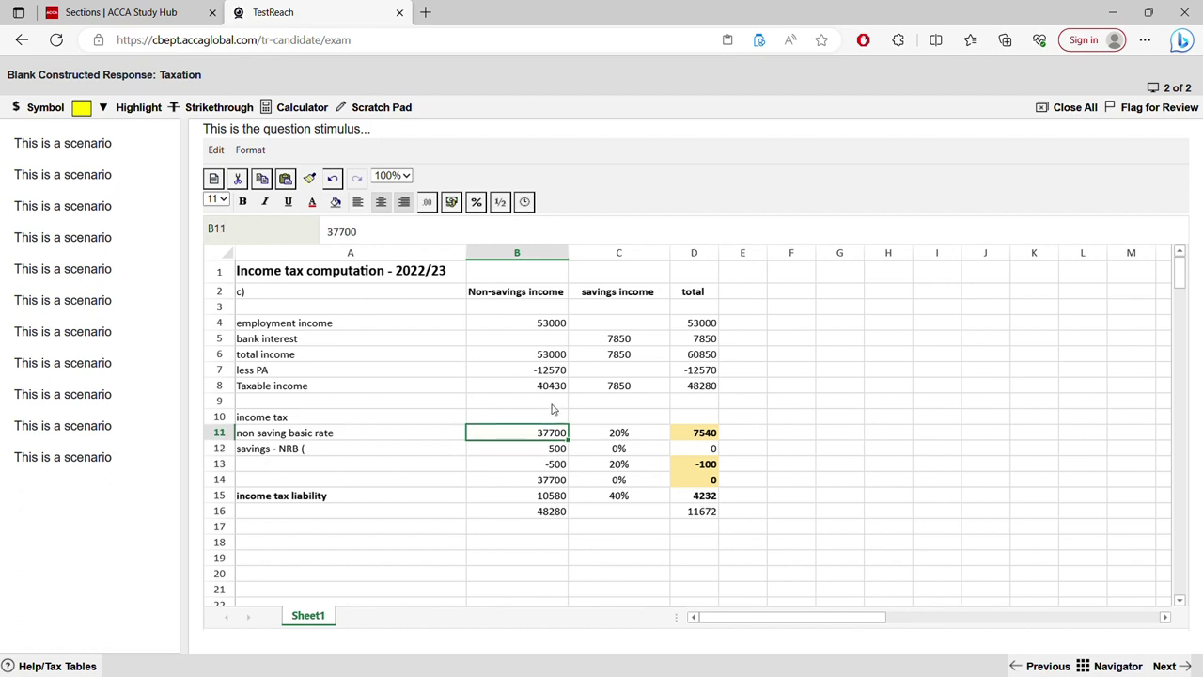
click(553, 393)
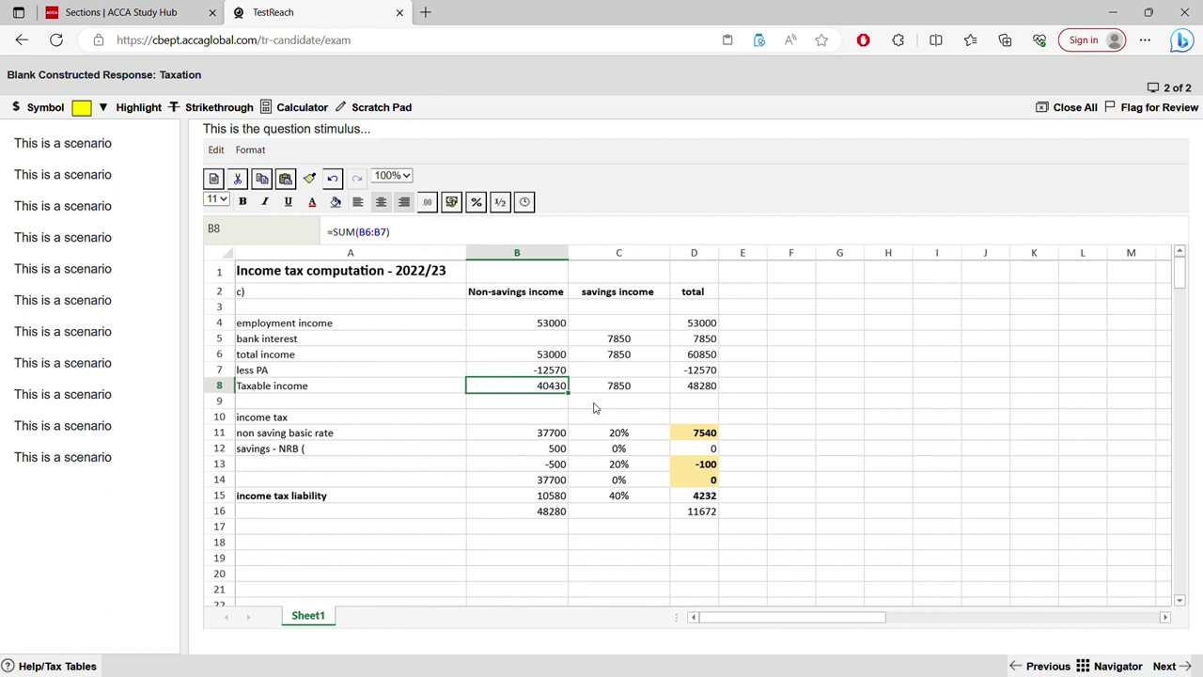
click(561, 449)
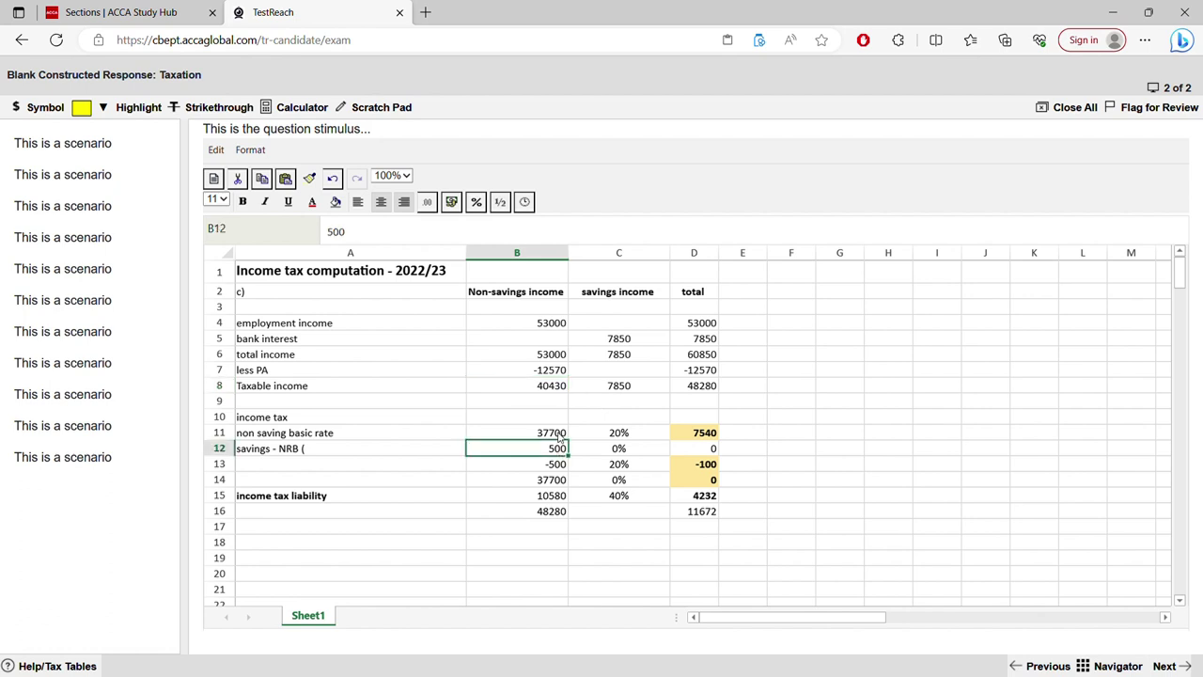
Replace the band subtotal formula in B13 with the fixed amount 40430.
click(554, 464)
double_click(557, 465)
drag(557, 466, 324, 434)
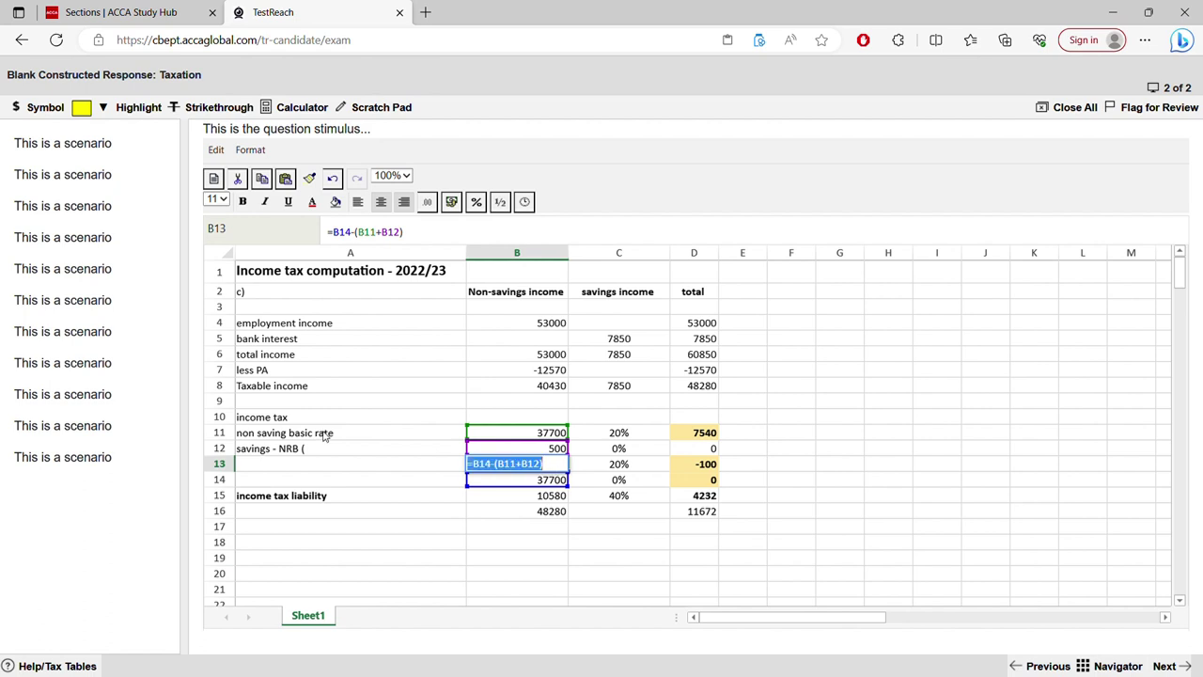
text(40430)
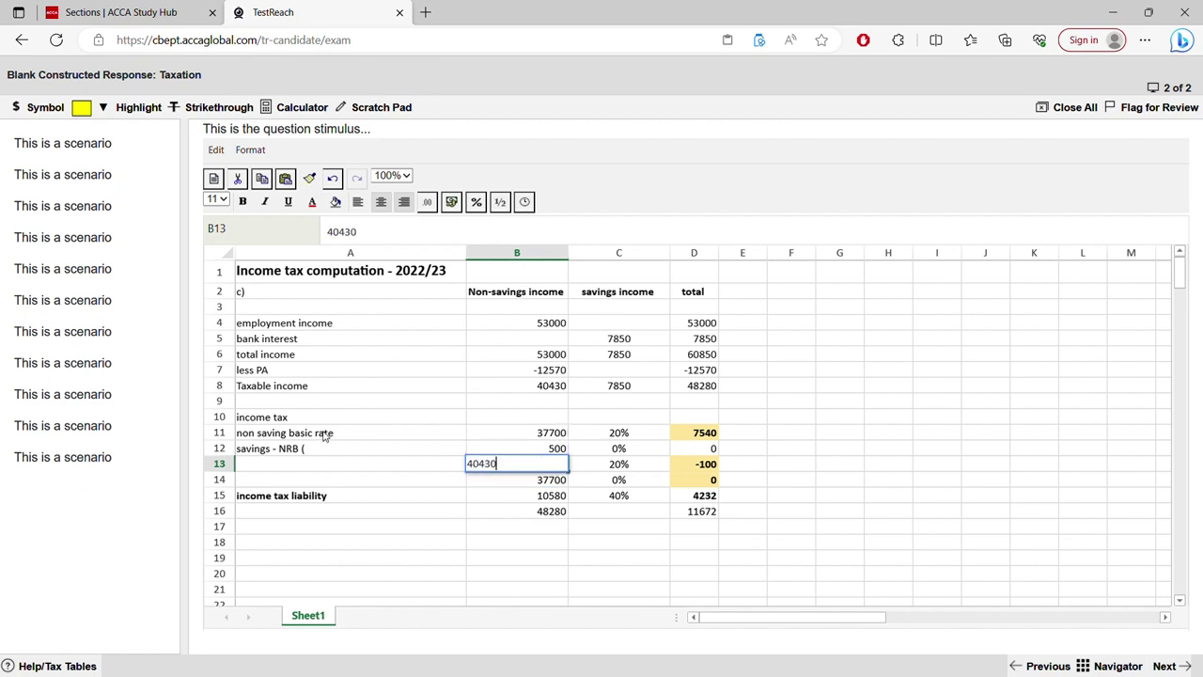
key(Return)
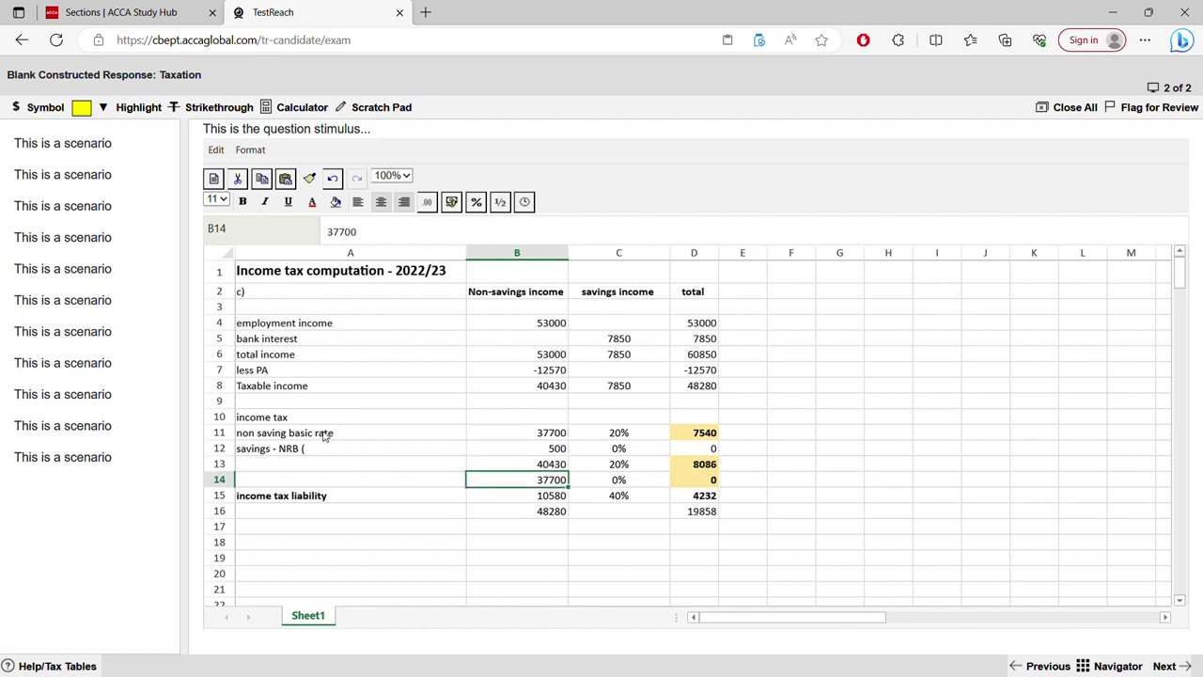
Replace the amount in B12 with the formula =B13-B11 for the non-savings income above the basic rate band.
click(519, 450)
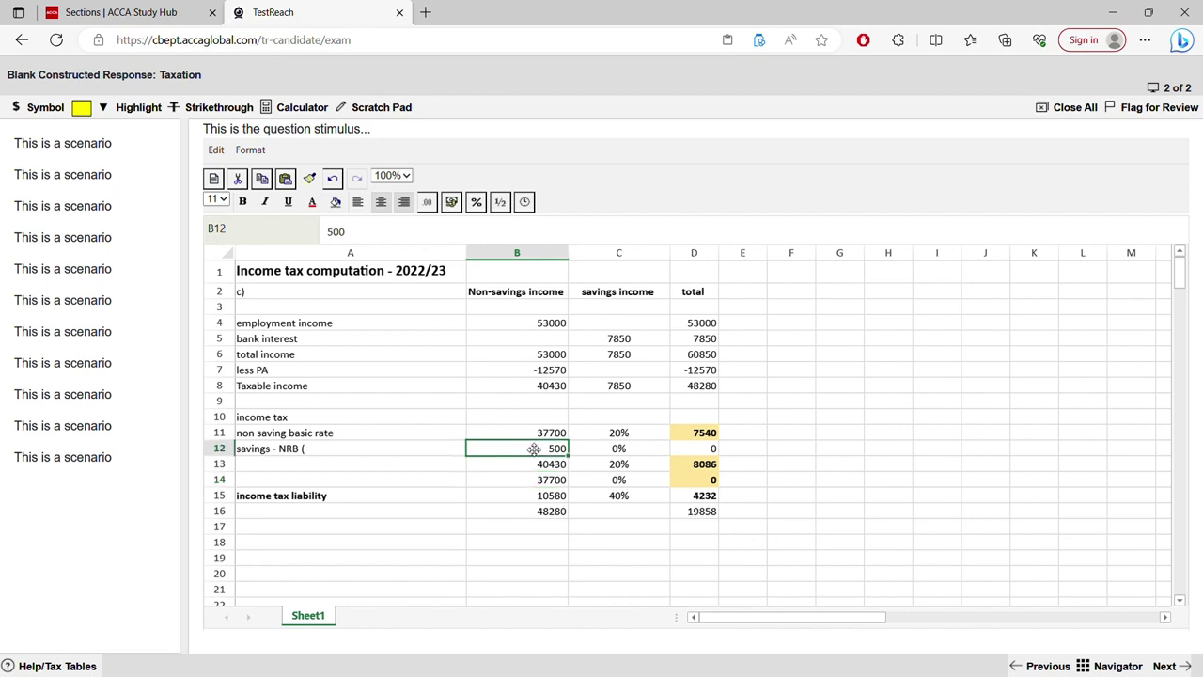
double_click(545, 450)
drag(551, 450, 609, 449)
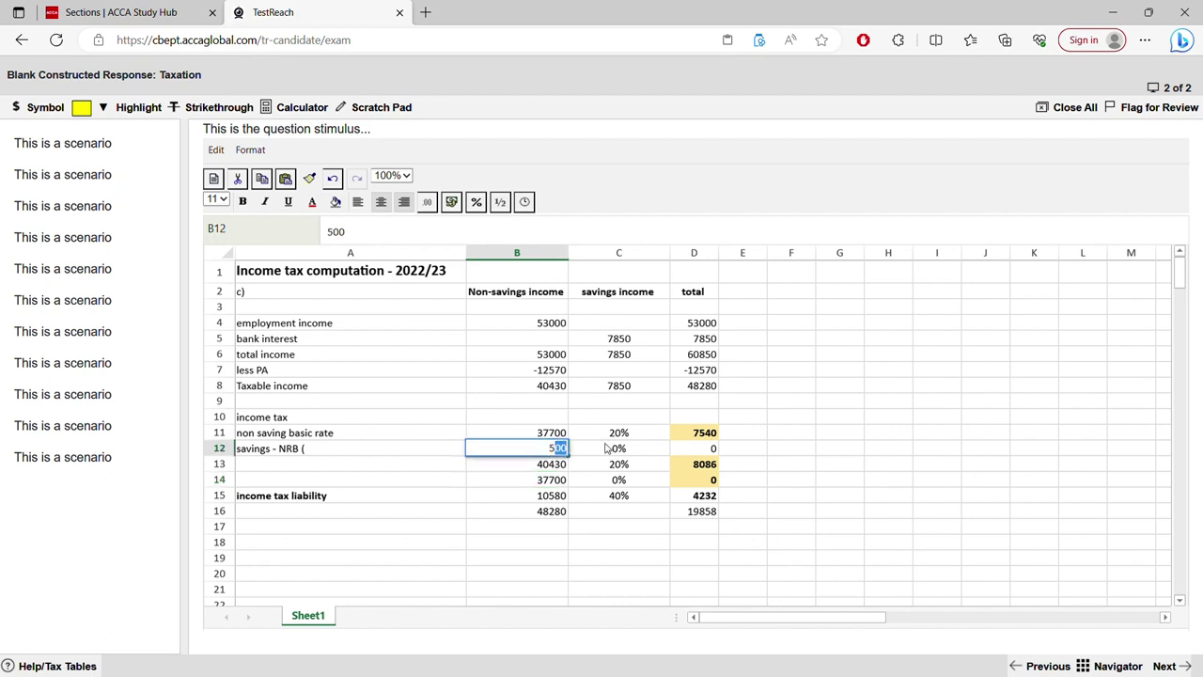
text(=)
click(555, 465)
text(-)
click(549, 431)
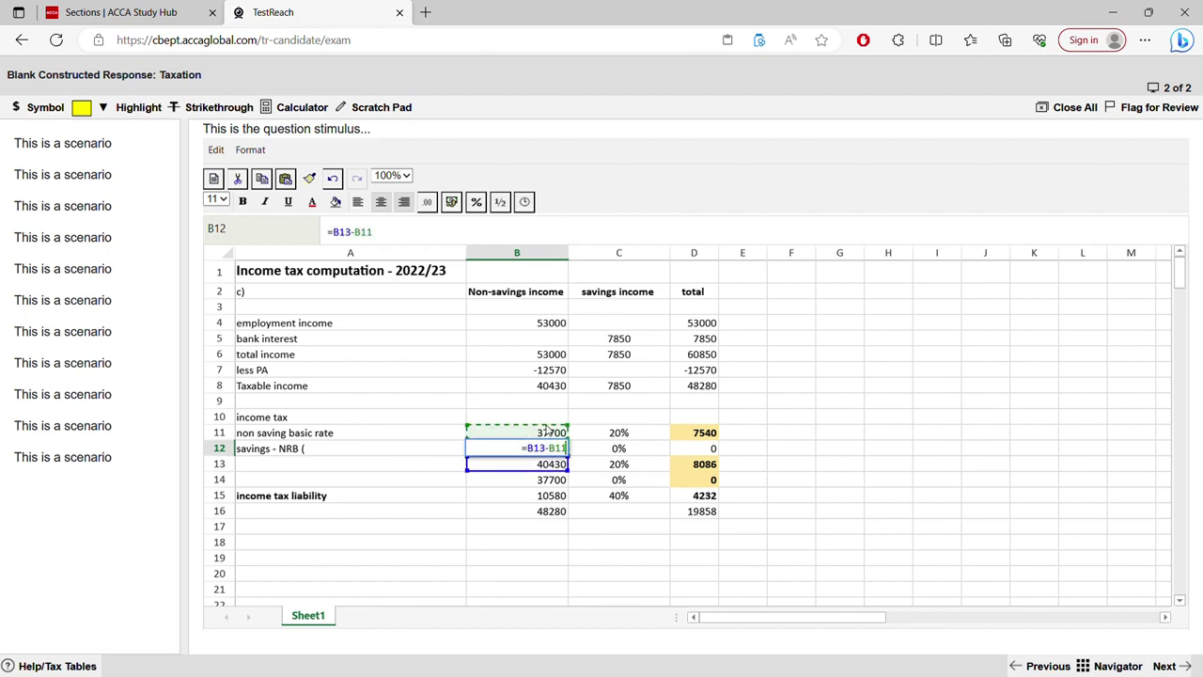
key(Return)
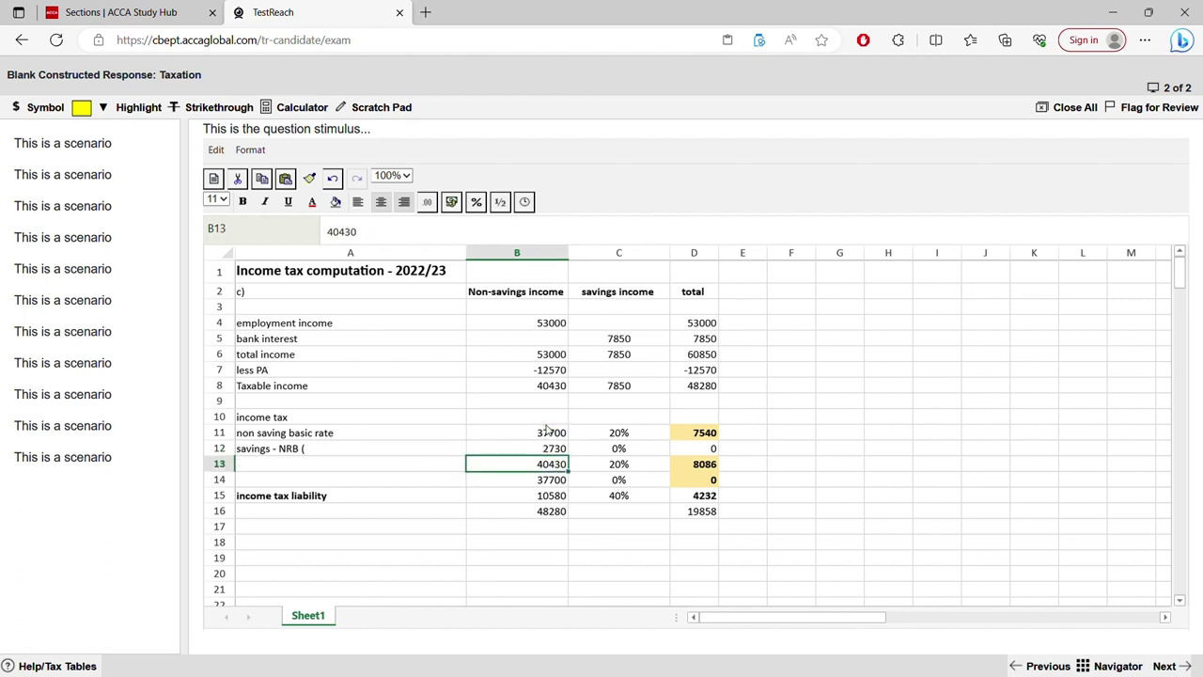
Set the tax rate in C12 to 40% and check the tax formula in D12.
click(620, 449)
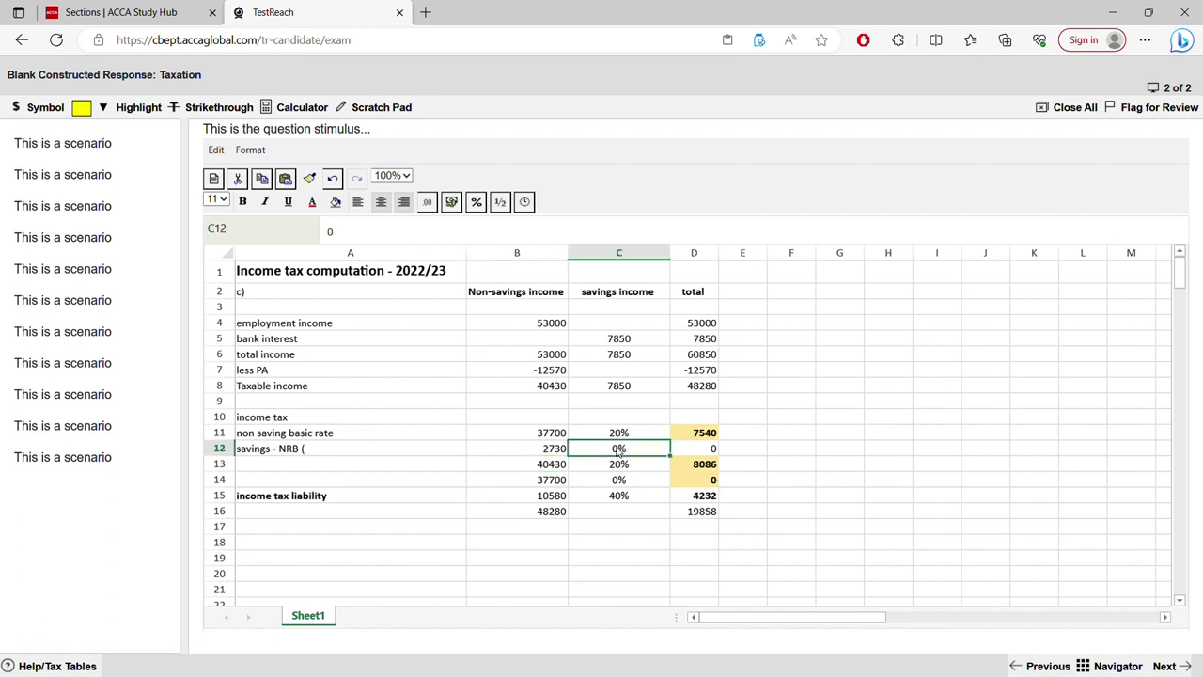
text(40%)
key(Return)
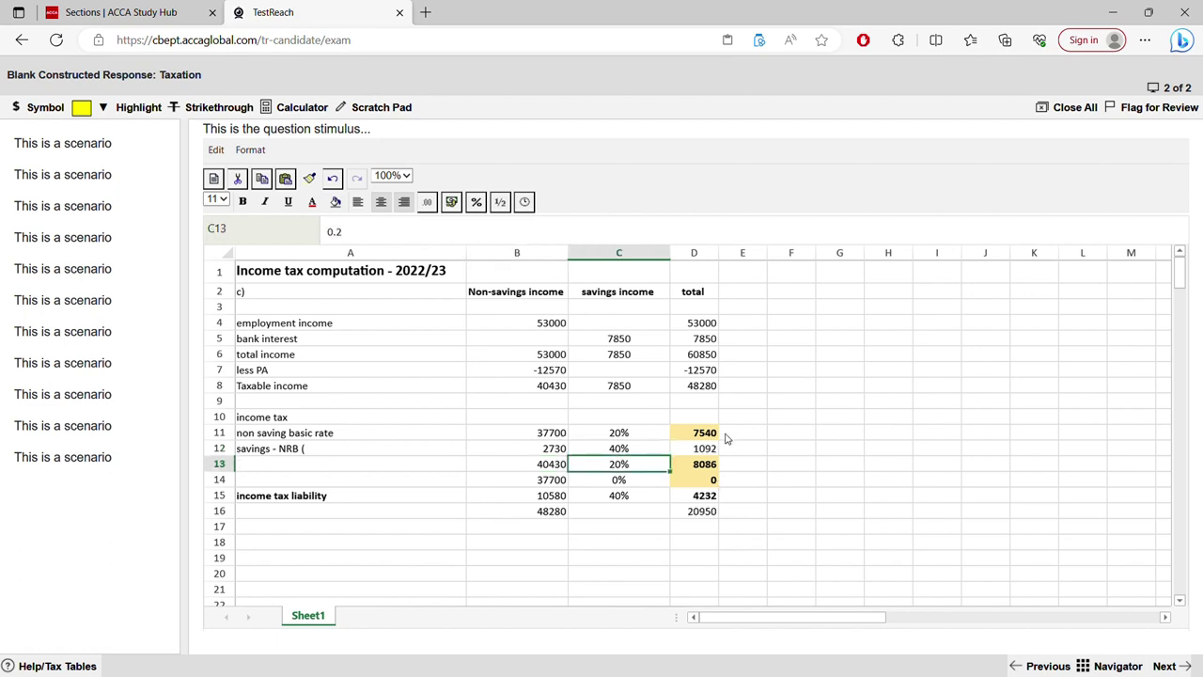
click(712, 452)
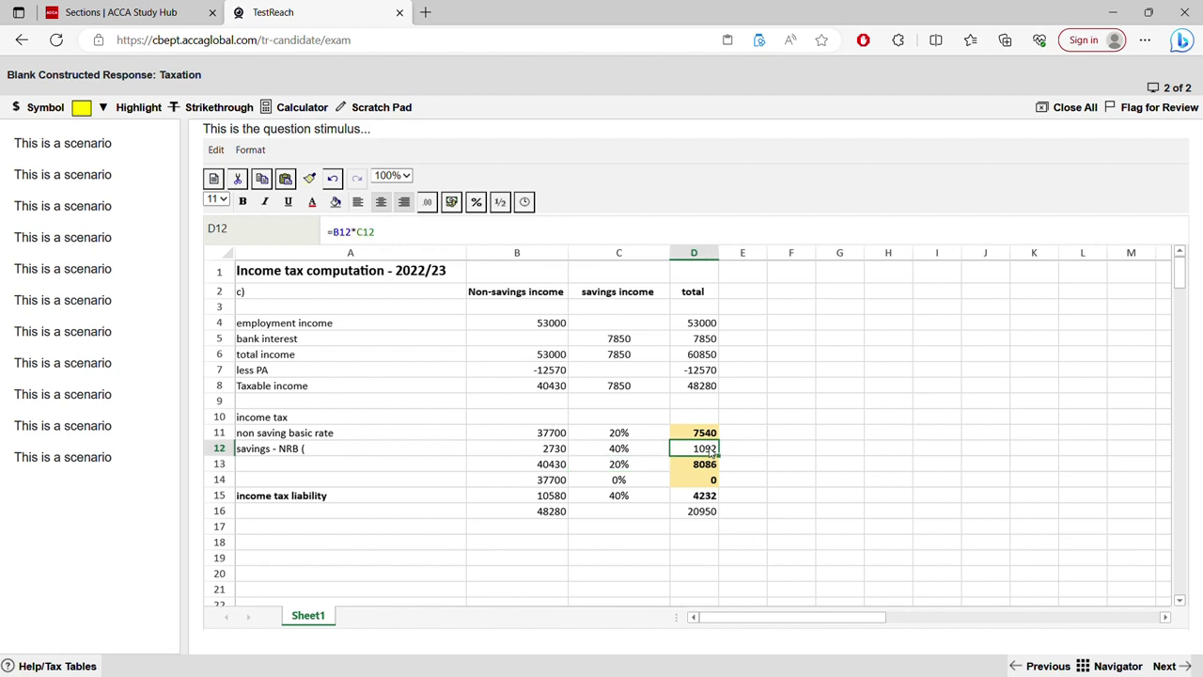
Set the savings nil-rate amount in B14 to 500 and label its row SNRB in A14.
click(552, 481)
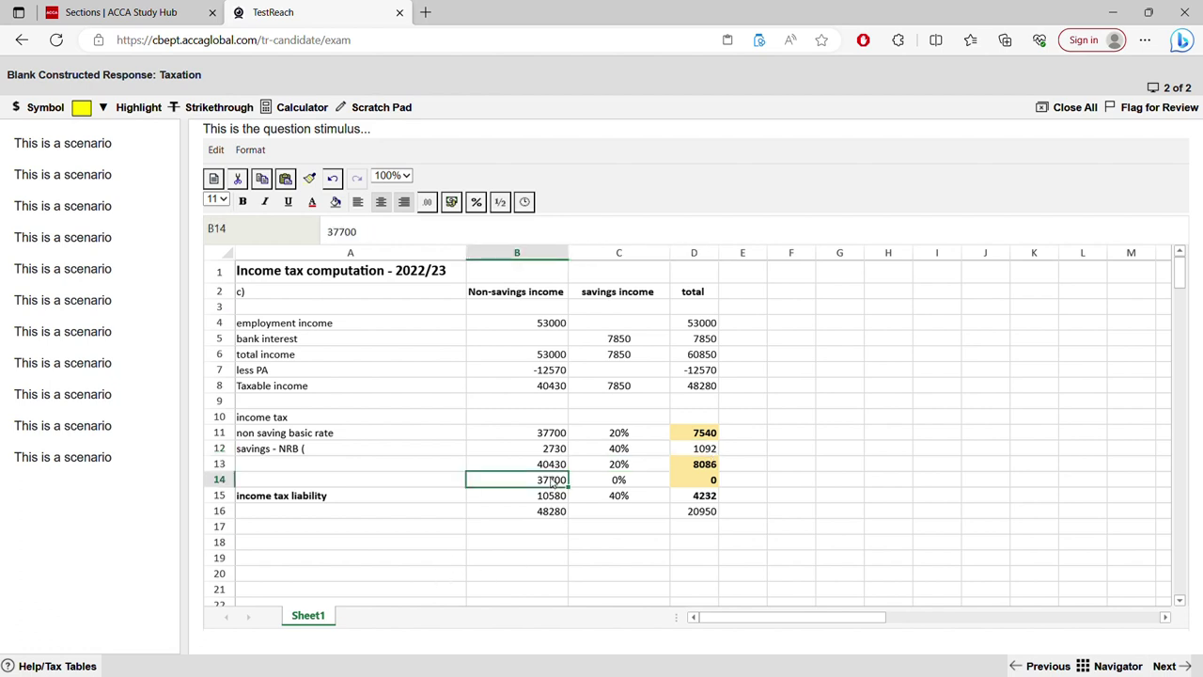
double_click(552, 481)
drag(532, 479, 594, 479)
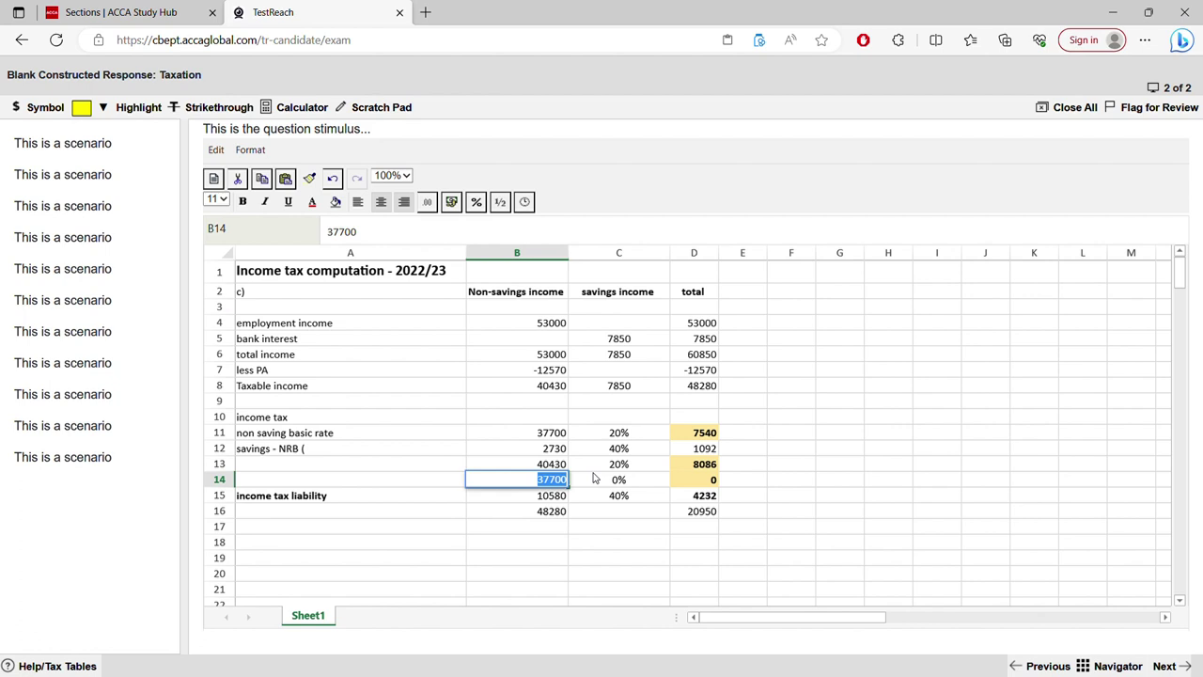
text(500)
key(Return)
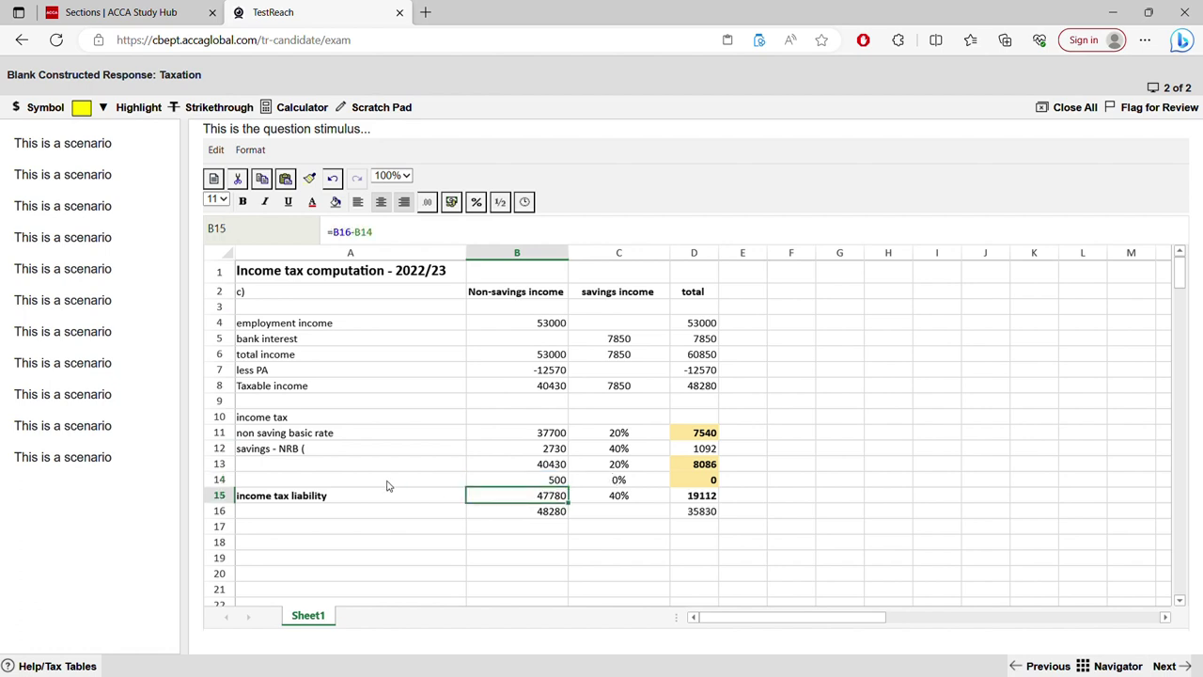
click(387, 485)
text(SNR)
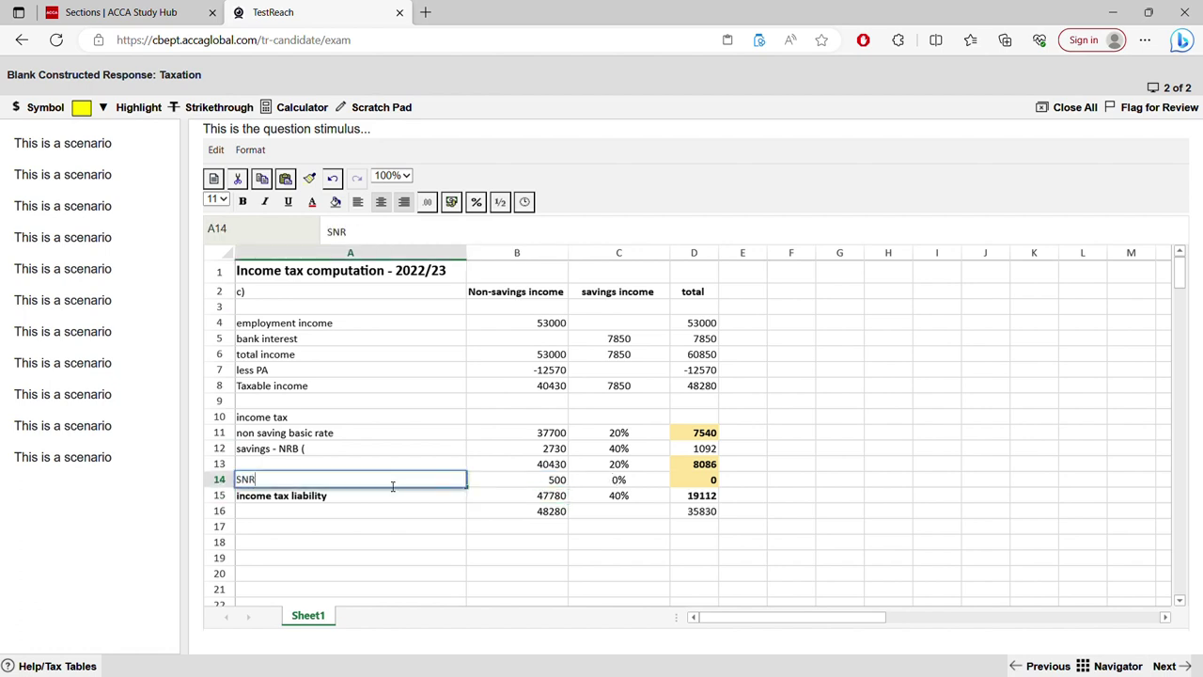
text(B)
click(558, 392)
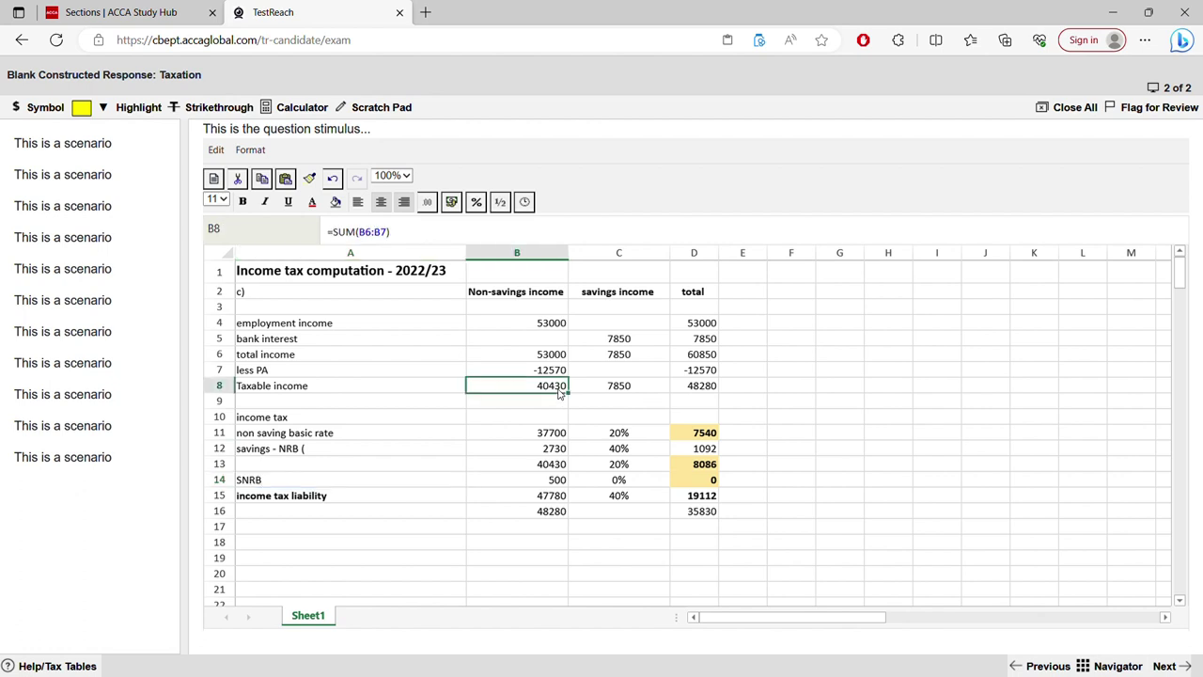
Replace the formula in B15 with =C8-B14, the savings taxable income less the nil-rate amount.
double_click(553, 498)
drag(541, 499, 420, 498)
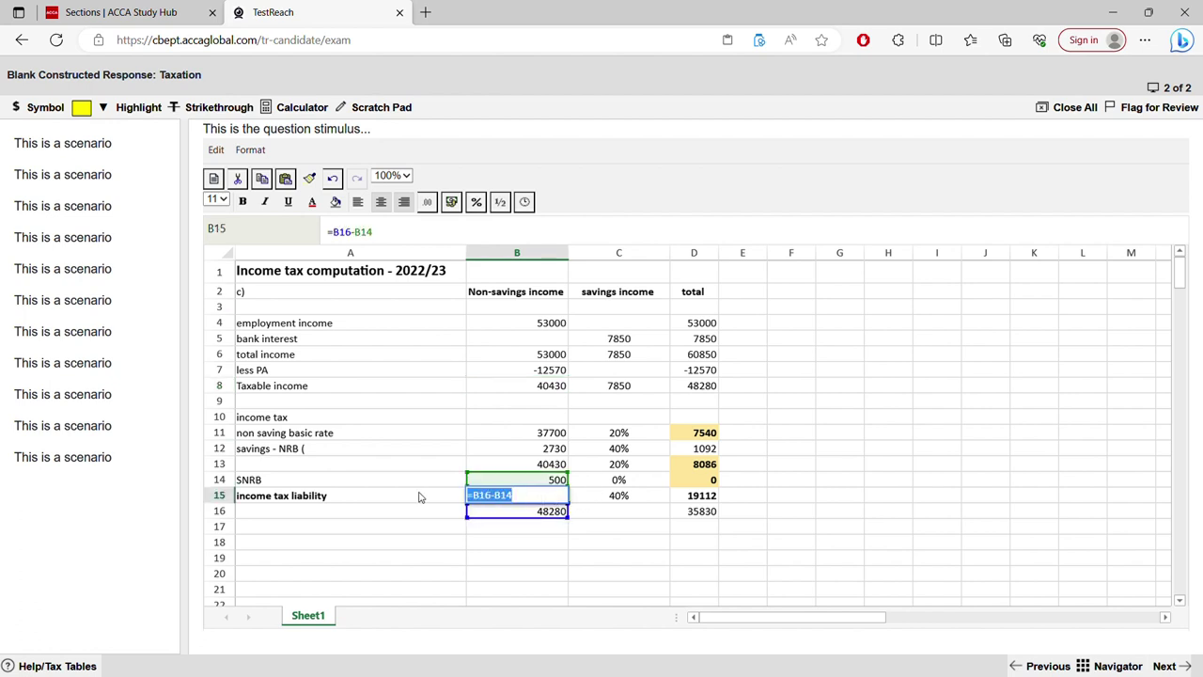
key(Delete)
click(618, 386)
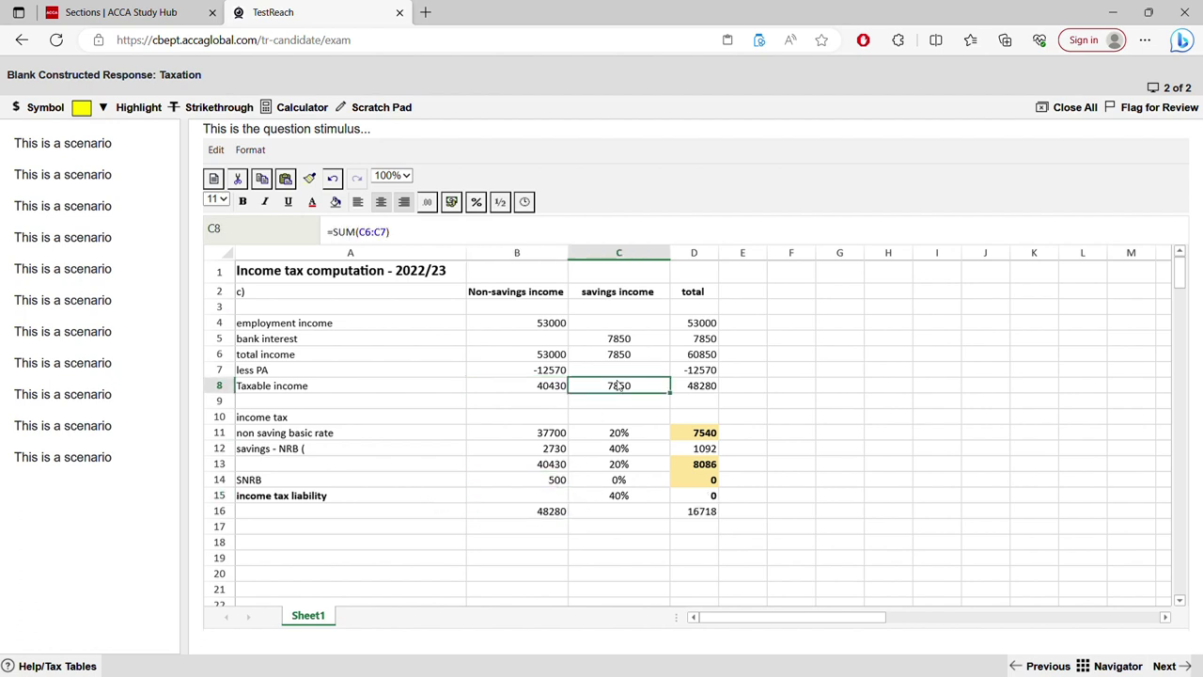
text(-)
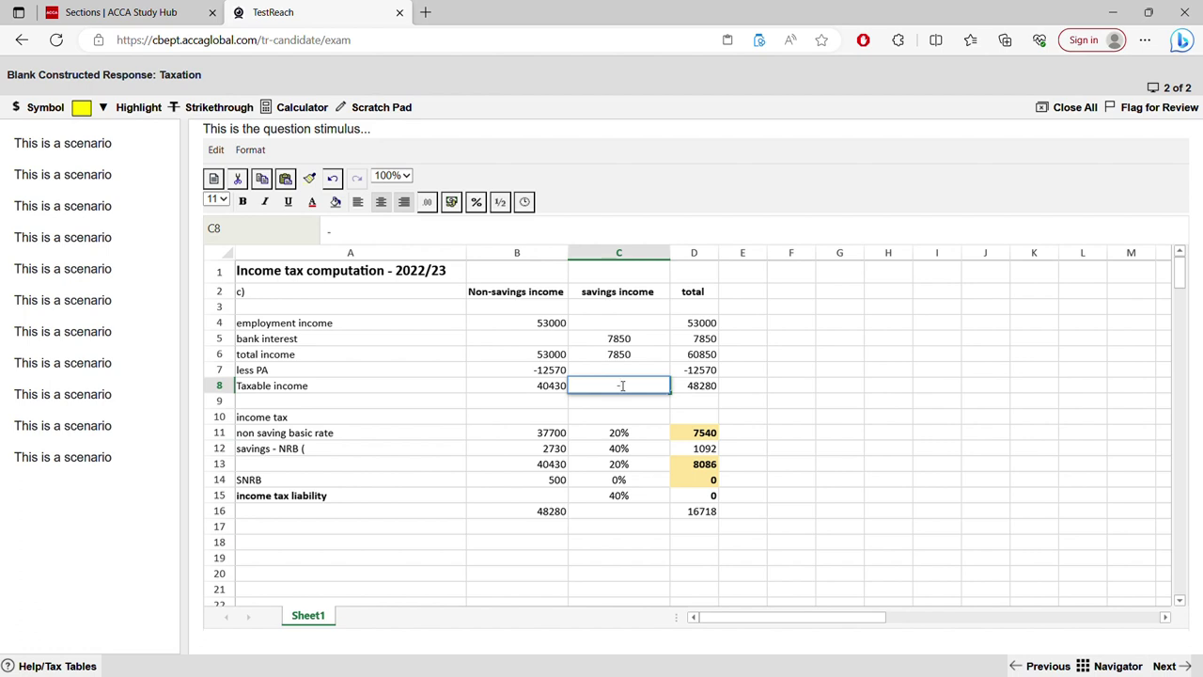
key(Escape)
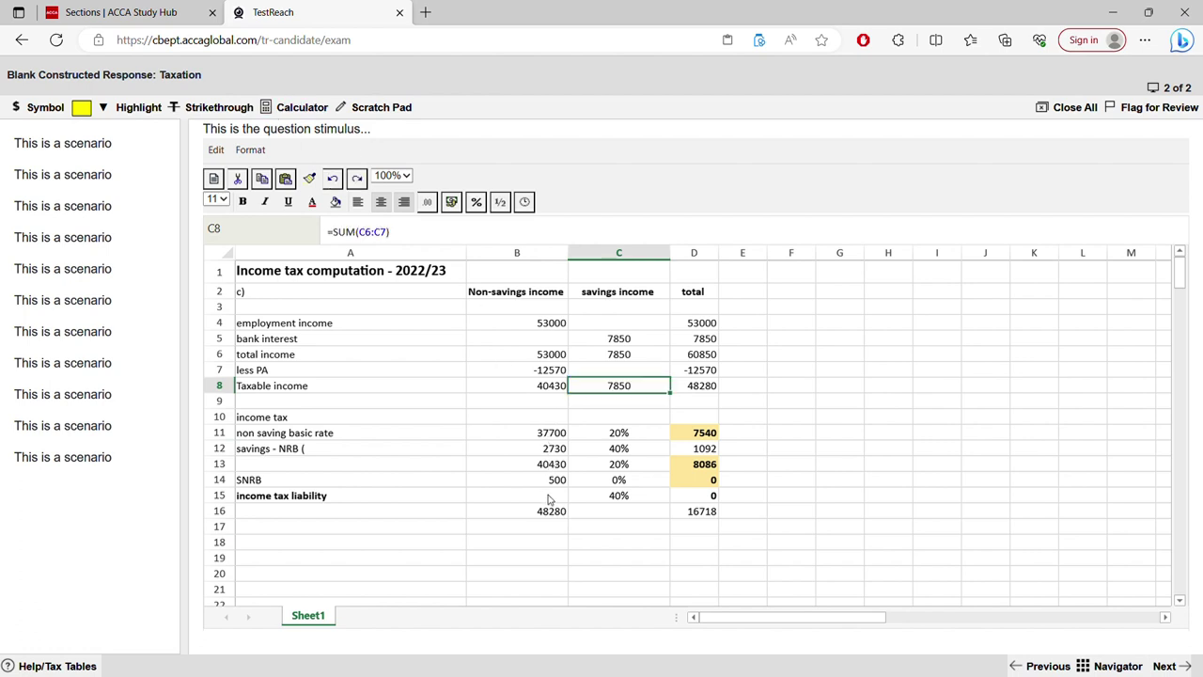
click(550, 499)
text(=)
click(604, 390)
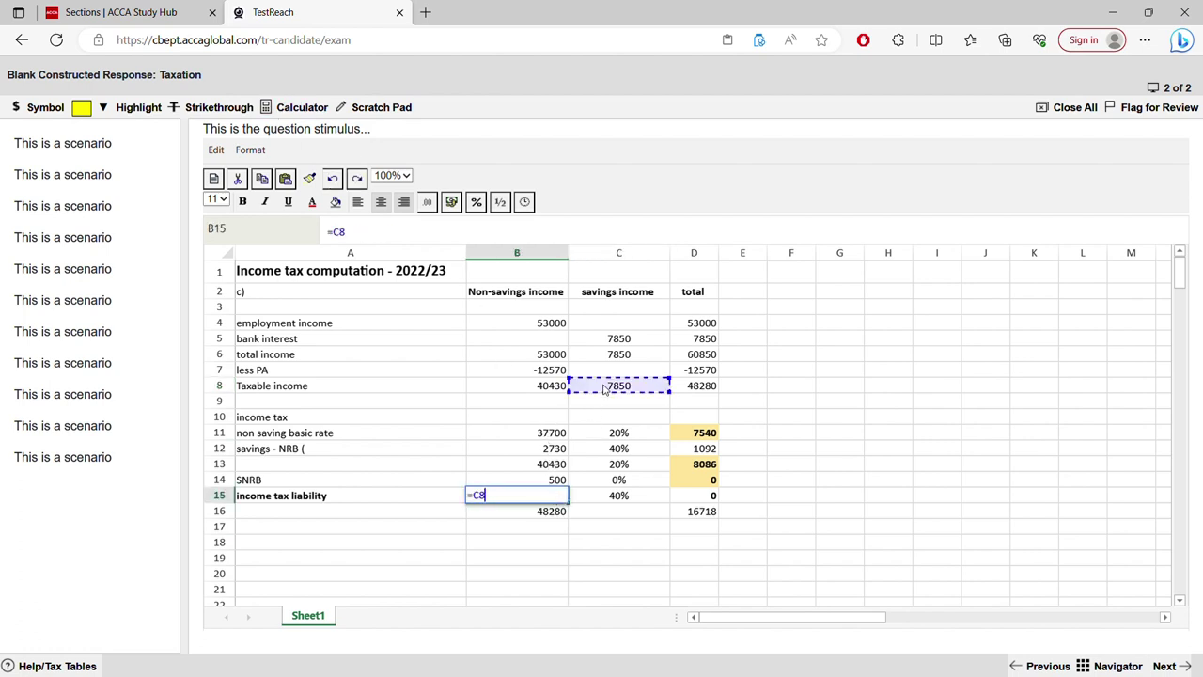
text(-)
click(560, 483)
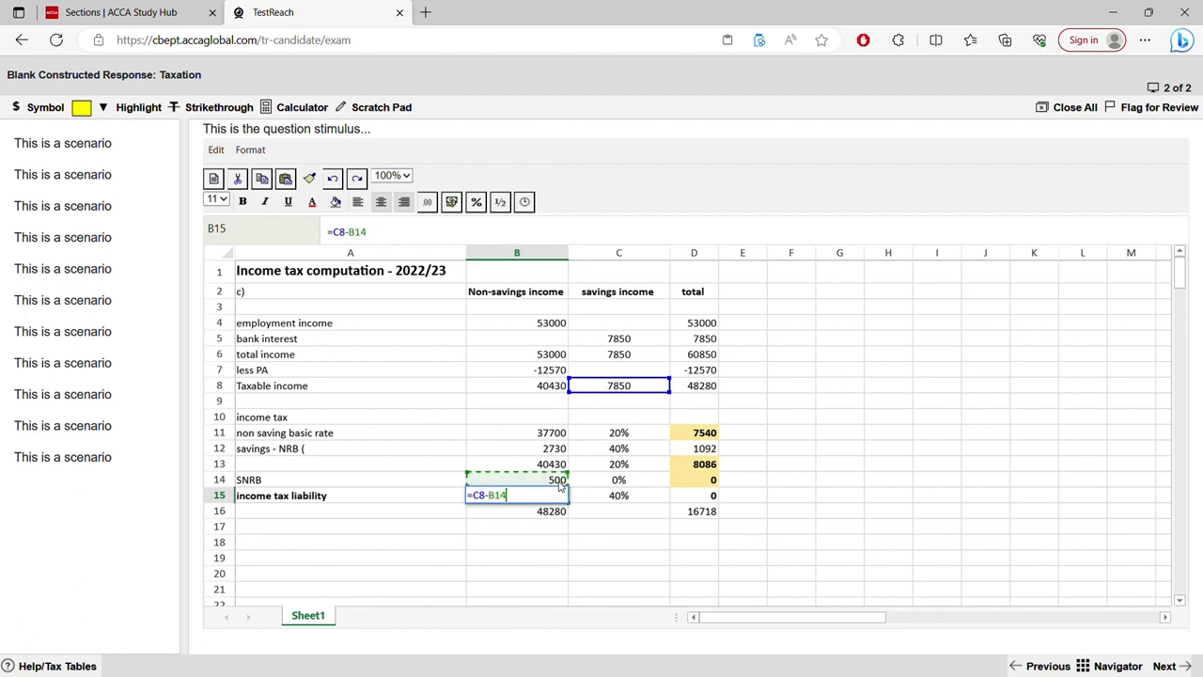
key(Return)
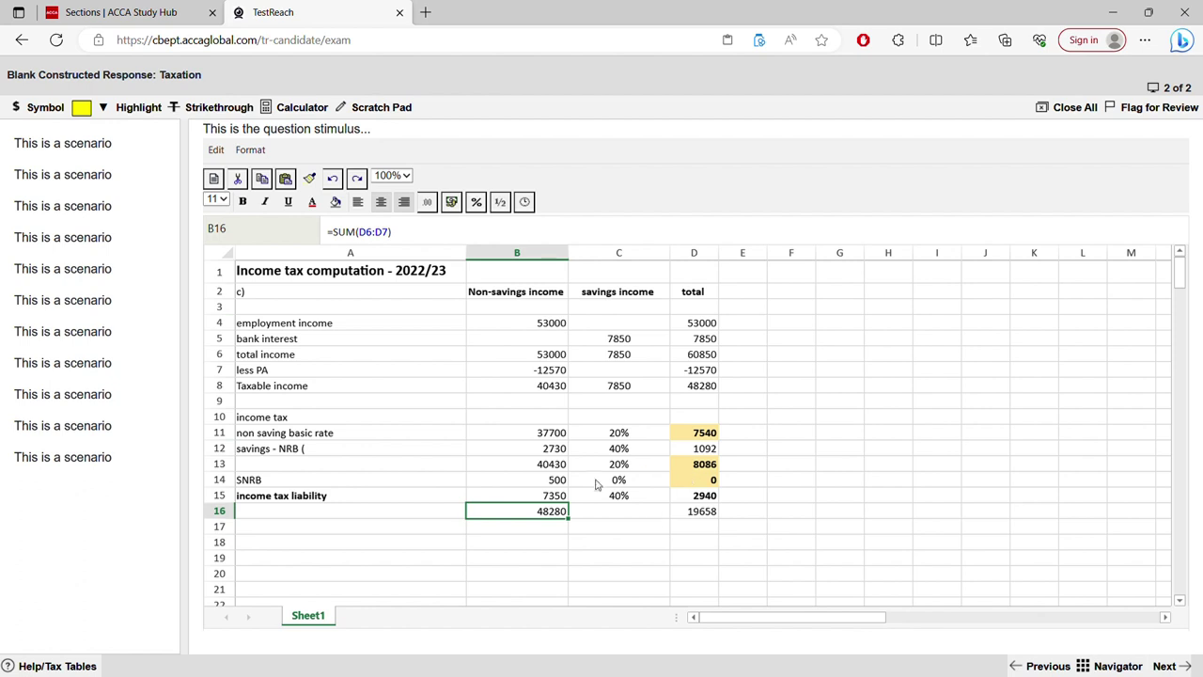
Clear the tax formula in D13 and the rate in C13 beside the non-savings subtotal, then check the total in D16.
double_click(700, 470)
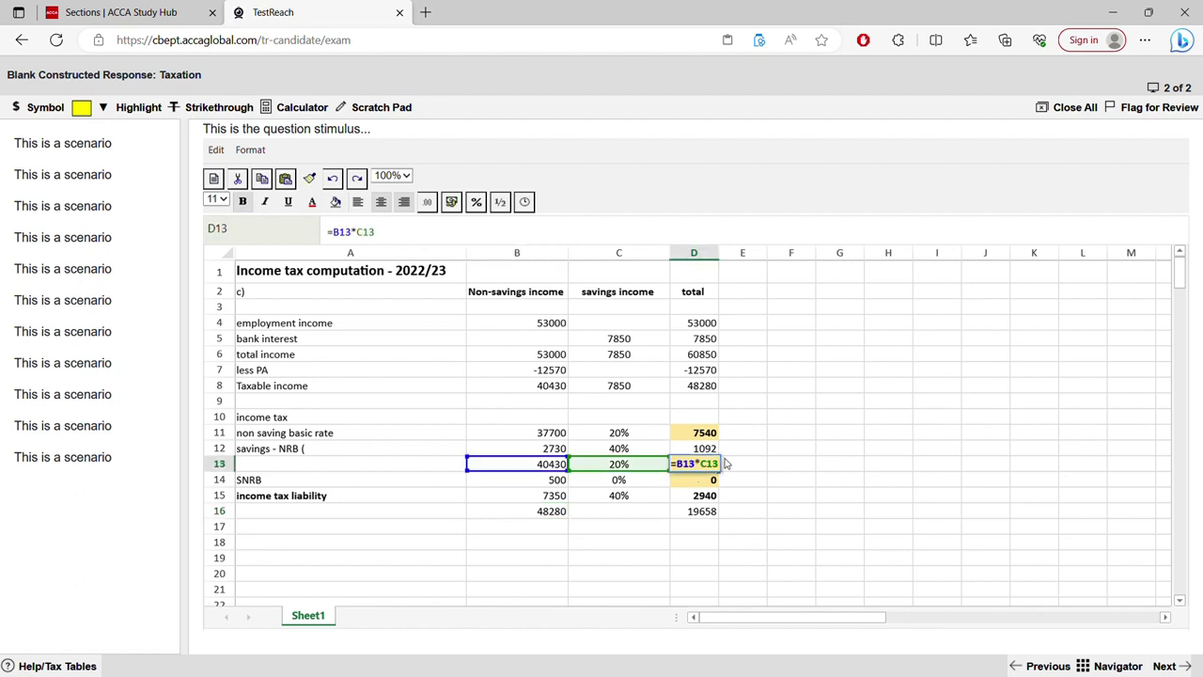
drag(723, 464, 660, 463)
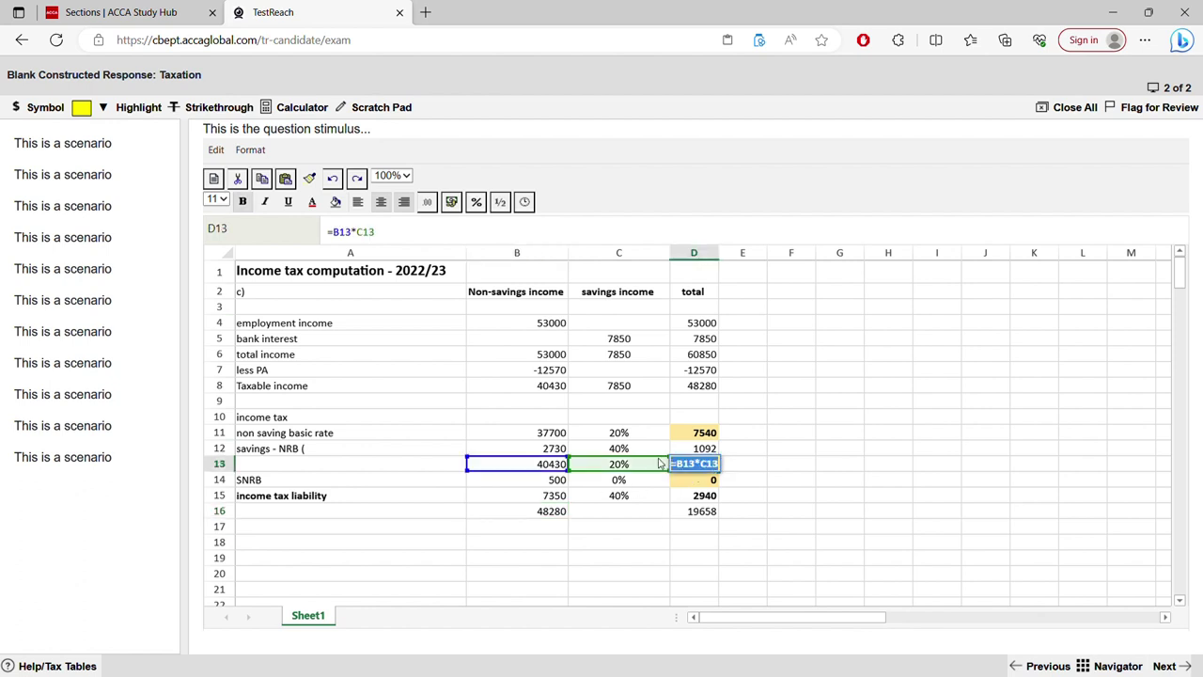
key(BackSpace)
click(666, 541)
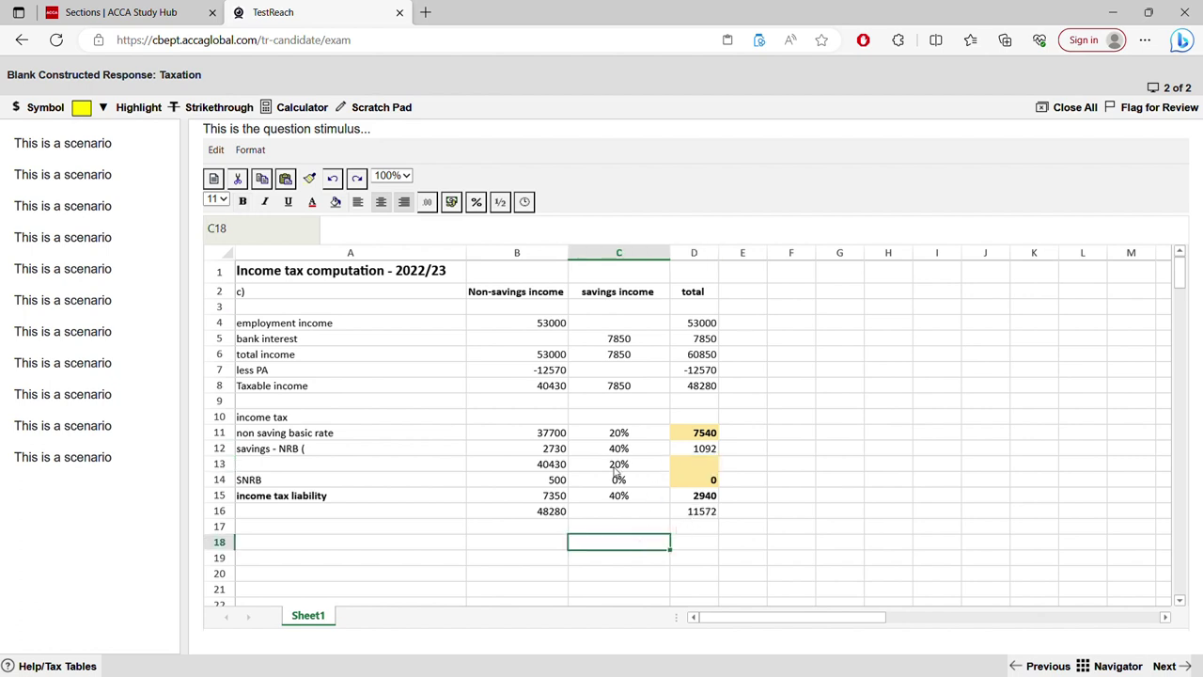
click(563, 472)
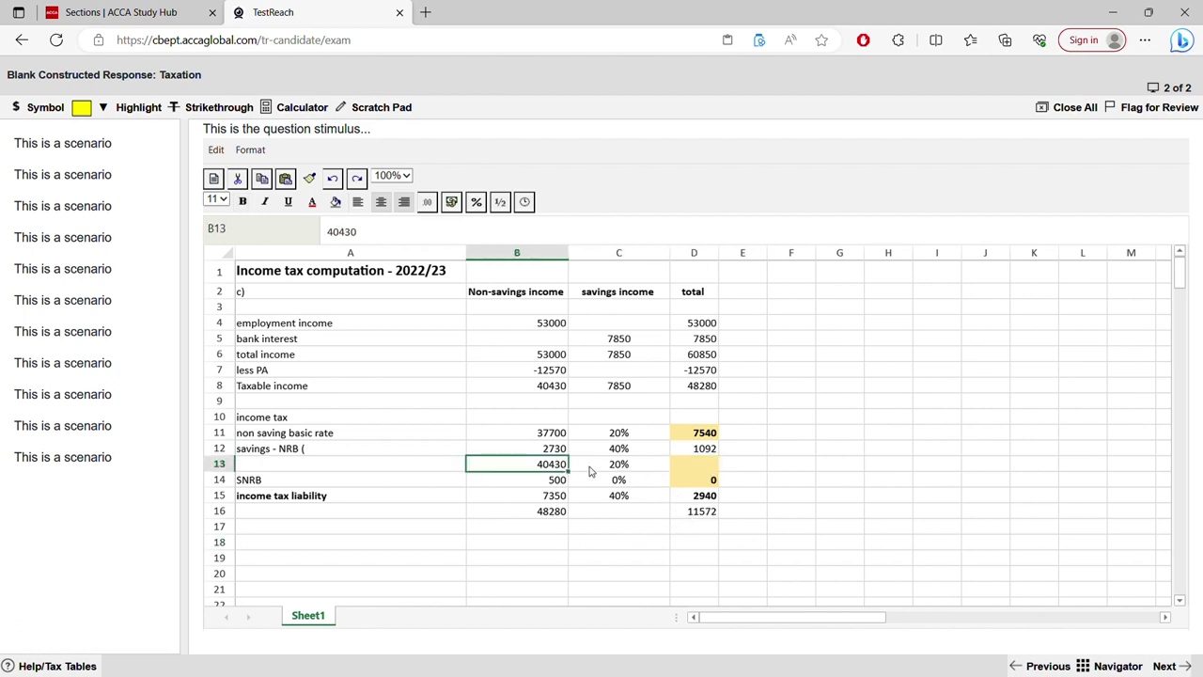
click(605, 472)
double_click(606, 472)
drag(639, 464, 592, 466)
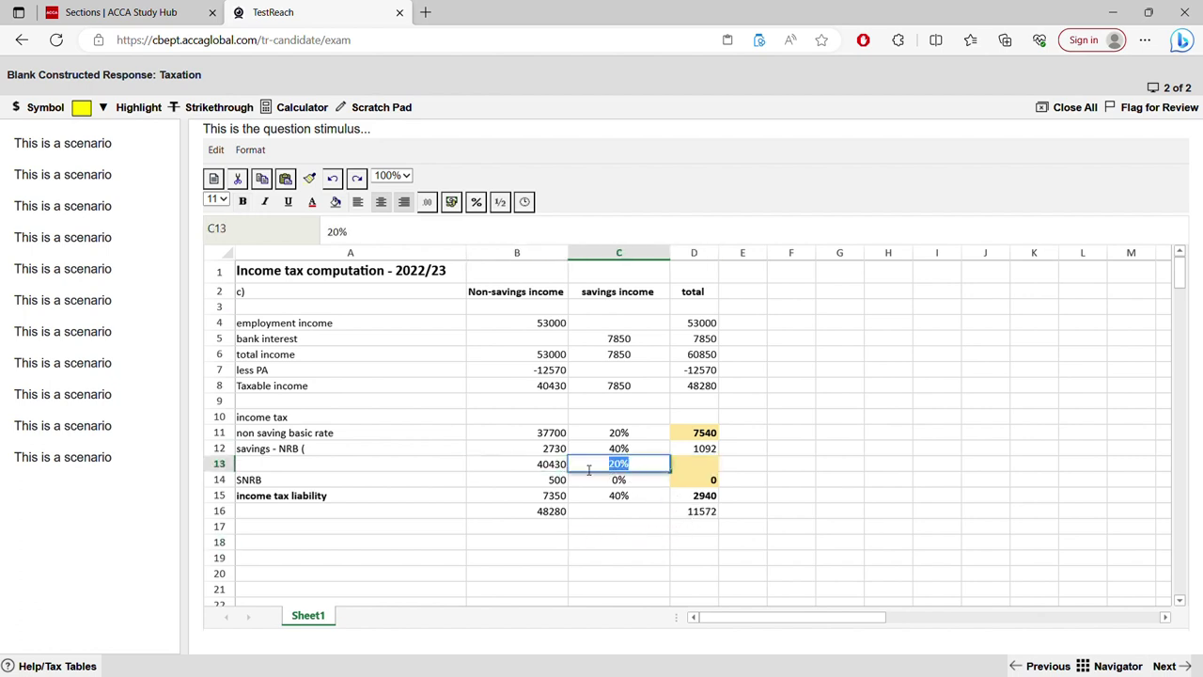
key(BackSpace)
click(795, 500)
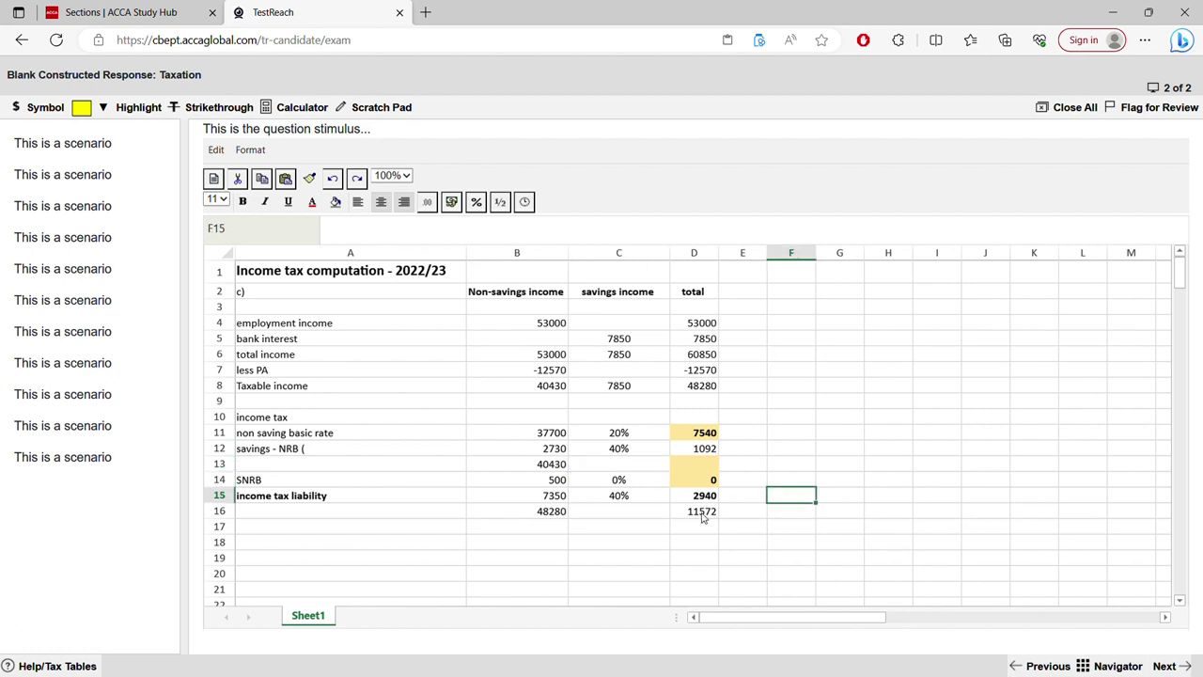
click(702, 514)
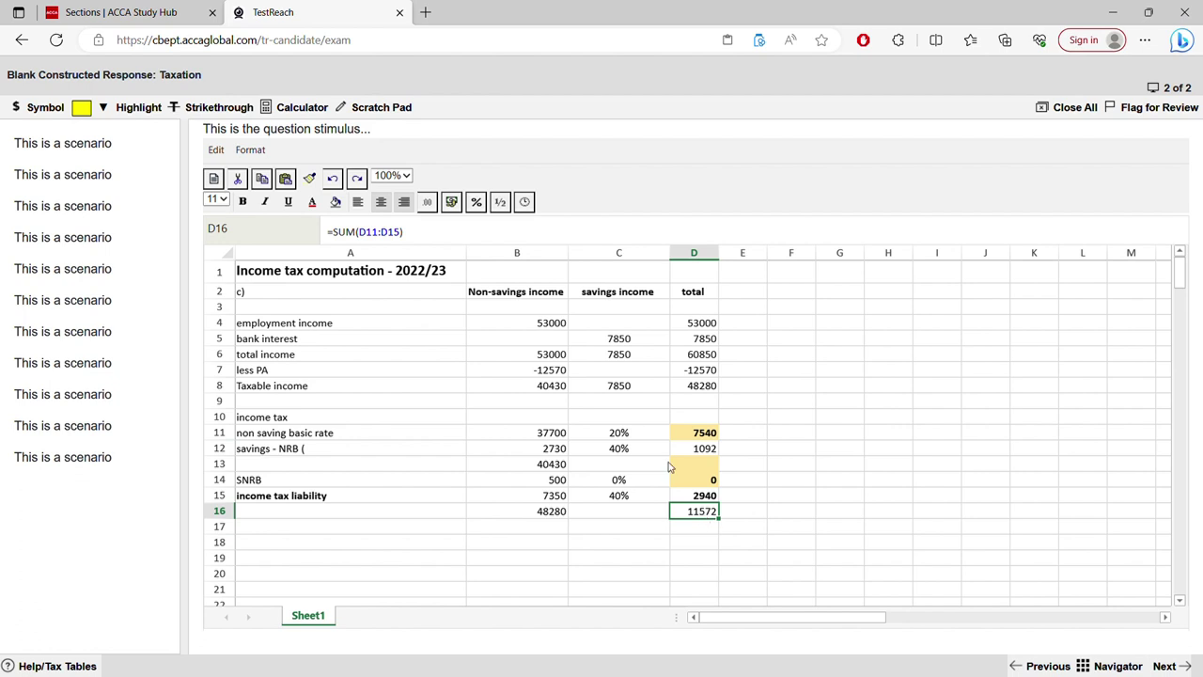
Set the non-savings employment income in B4 to 145000.
click(551, 320)
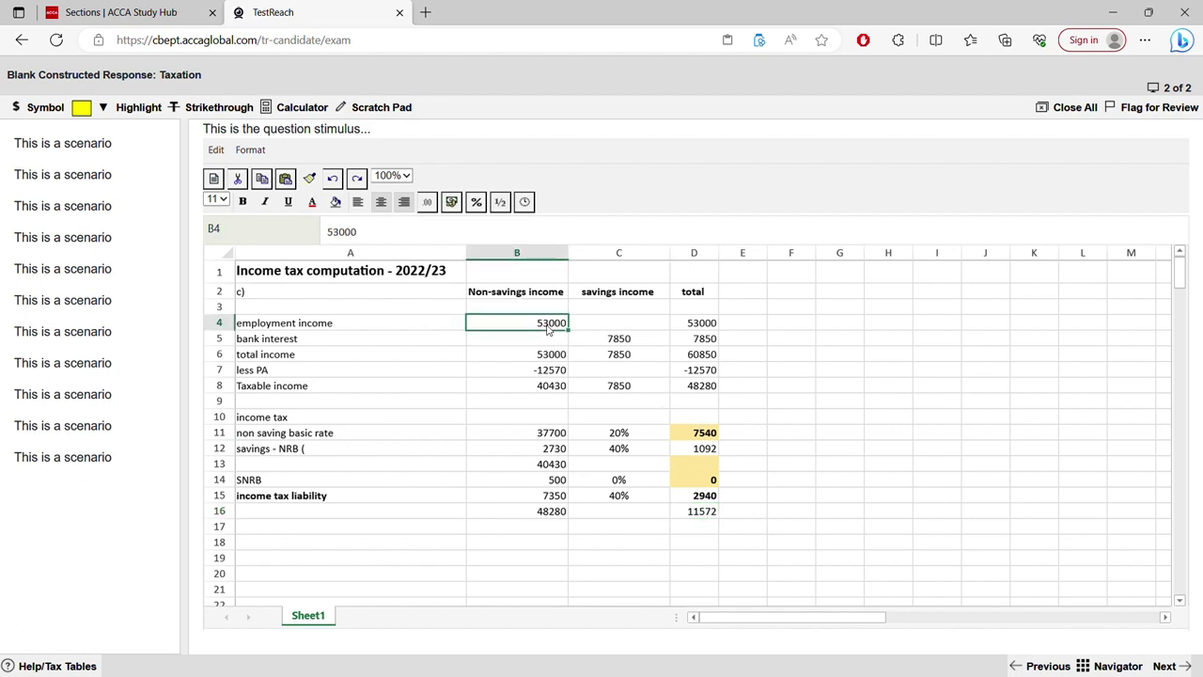
double_click(550, 319)
drag(543, 322, 618, 317)
key(BackSpace)
key(BackSpace)
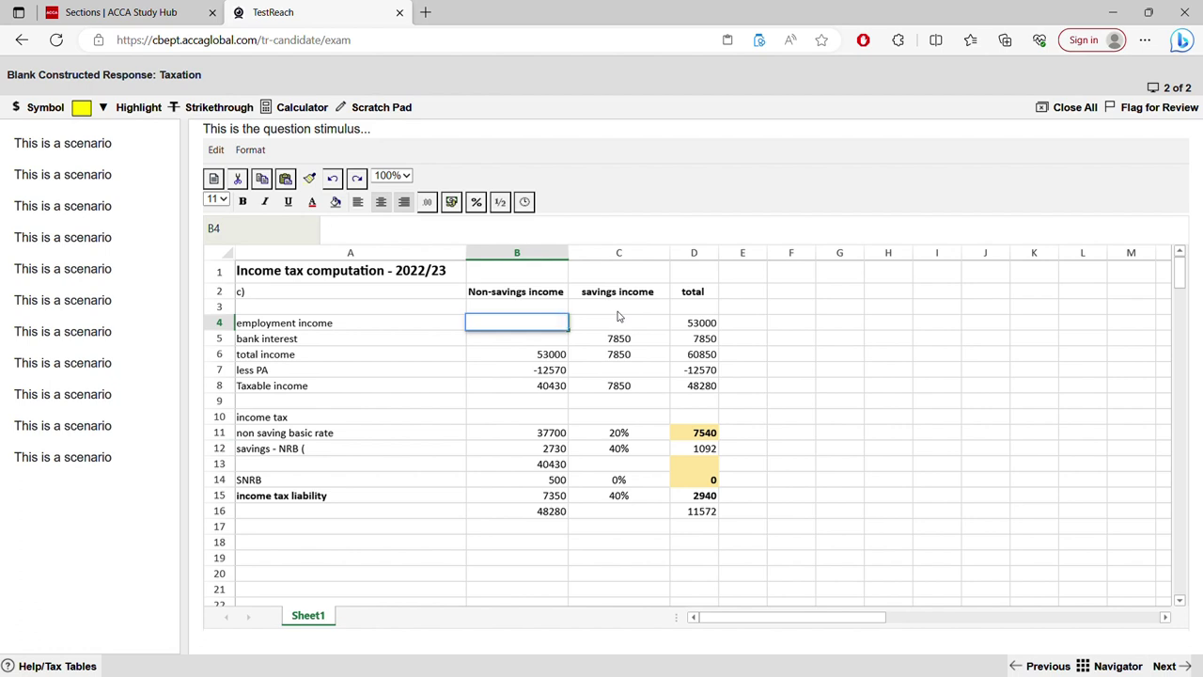
text(145000)
key(Return)
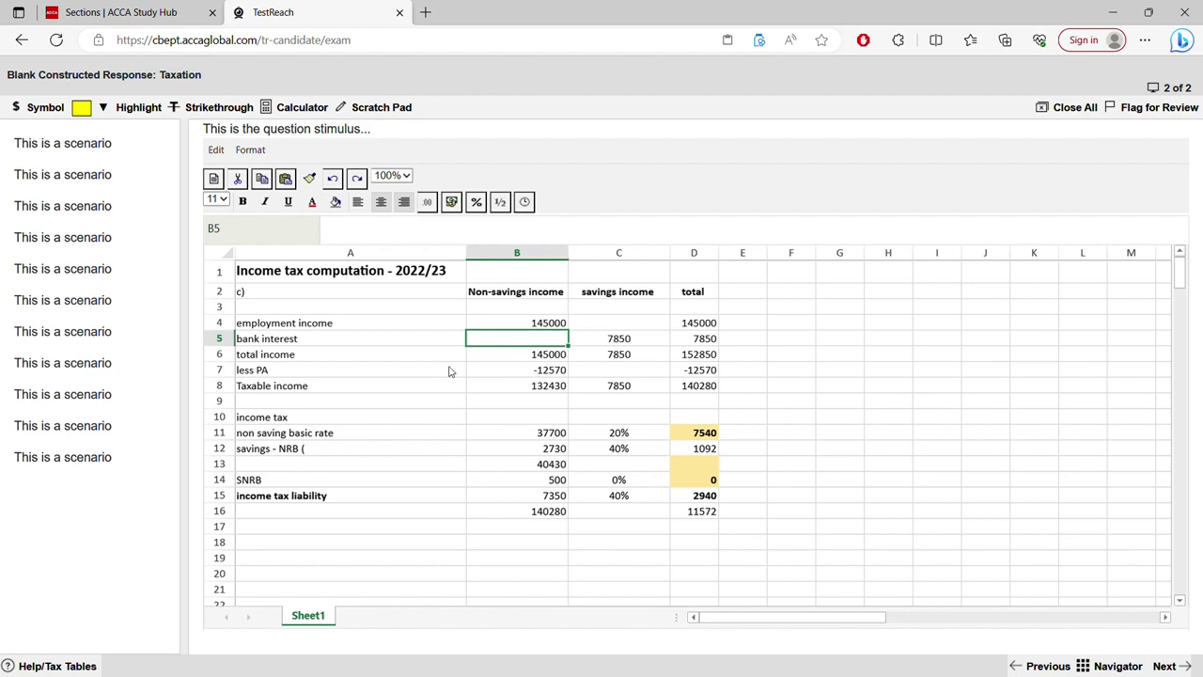
Examine the personal allowance row against the total taxable income in D8 and the total income in D6.
click(317, 374)
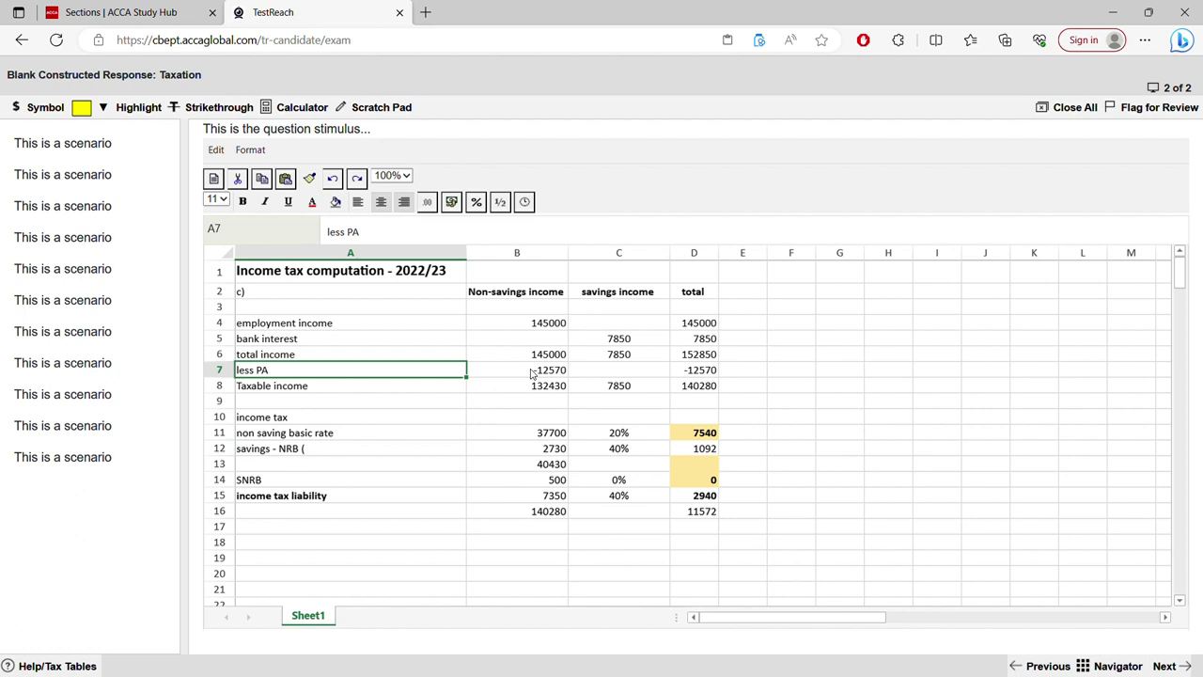
click(703, 391)
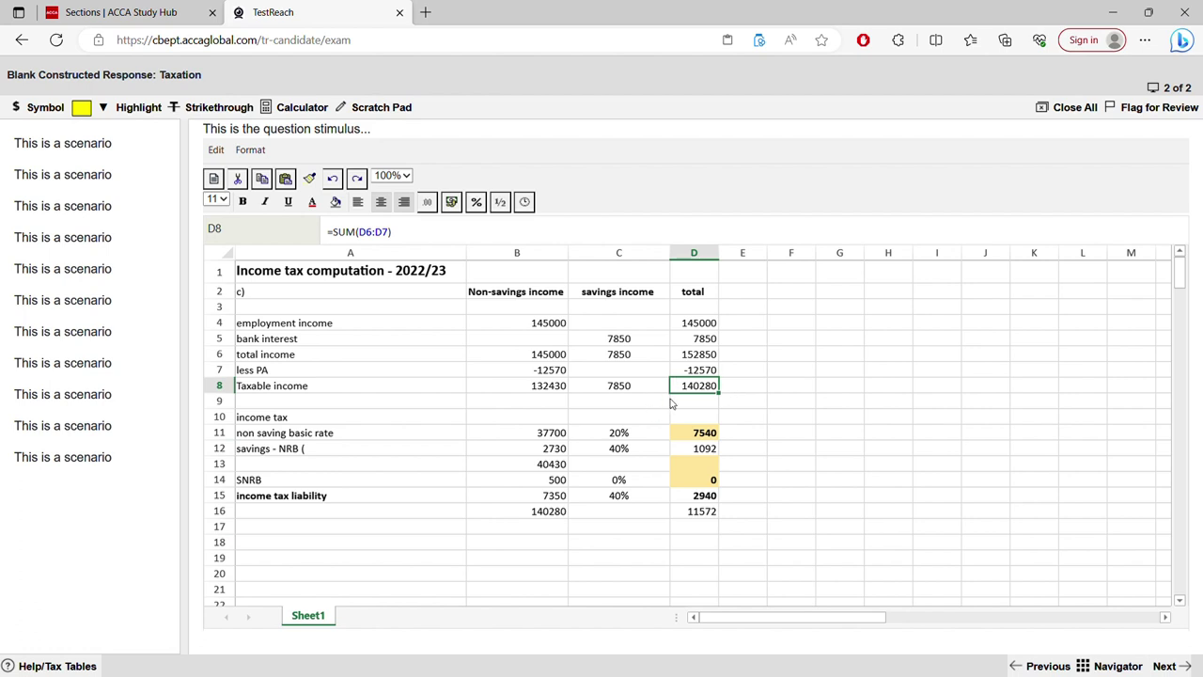
click(689, 357)
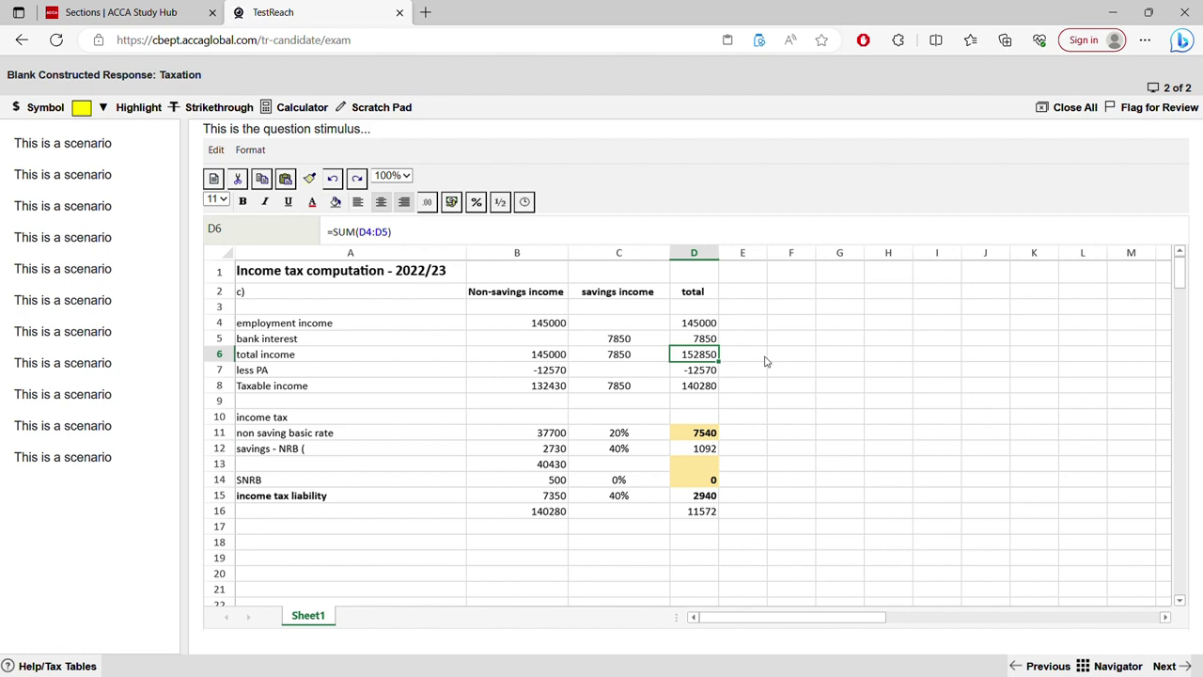
Set the personal allowance against non-savings income in B7 to 0.
double_click(545, 375)
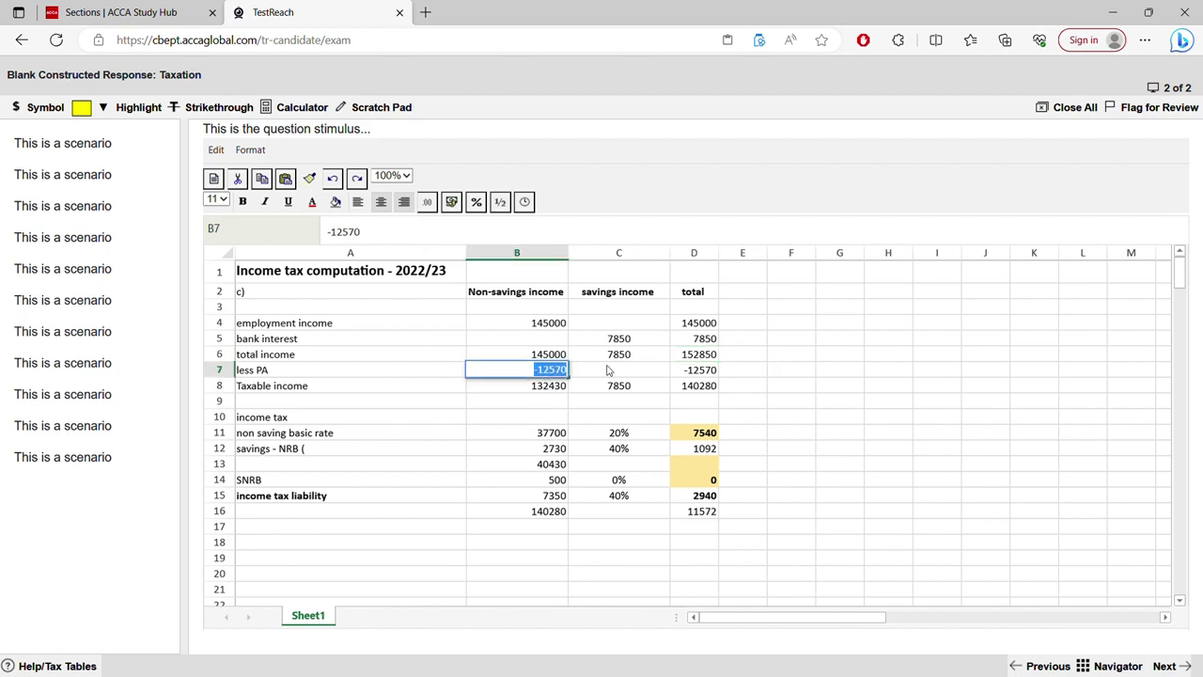
text(0)
key(Return)
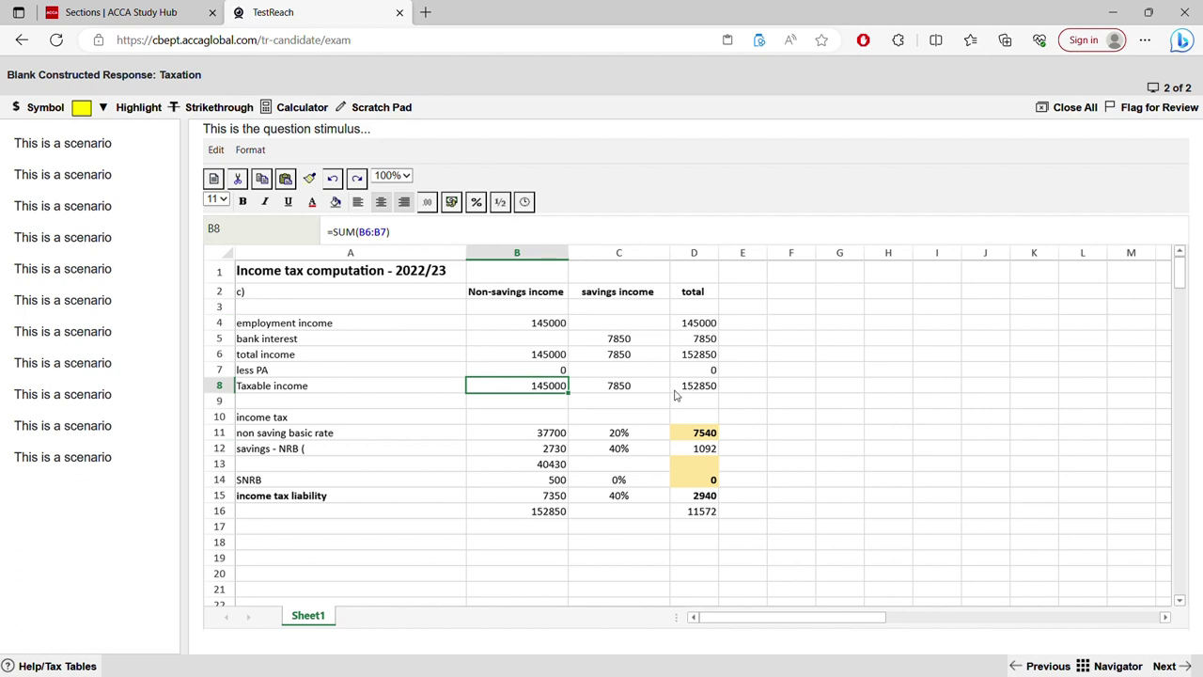
Set the non-savings subtotal in B13 to 145000.
click(555, 436)
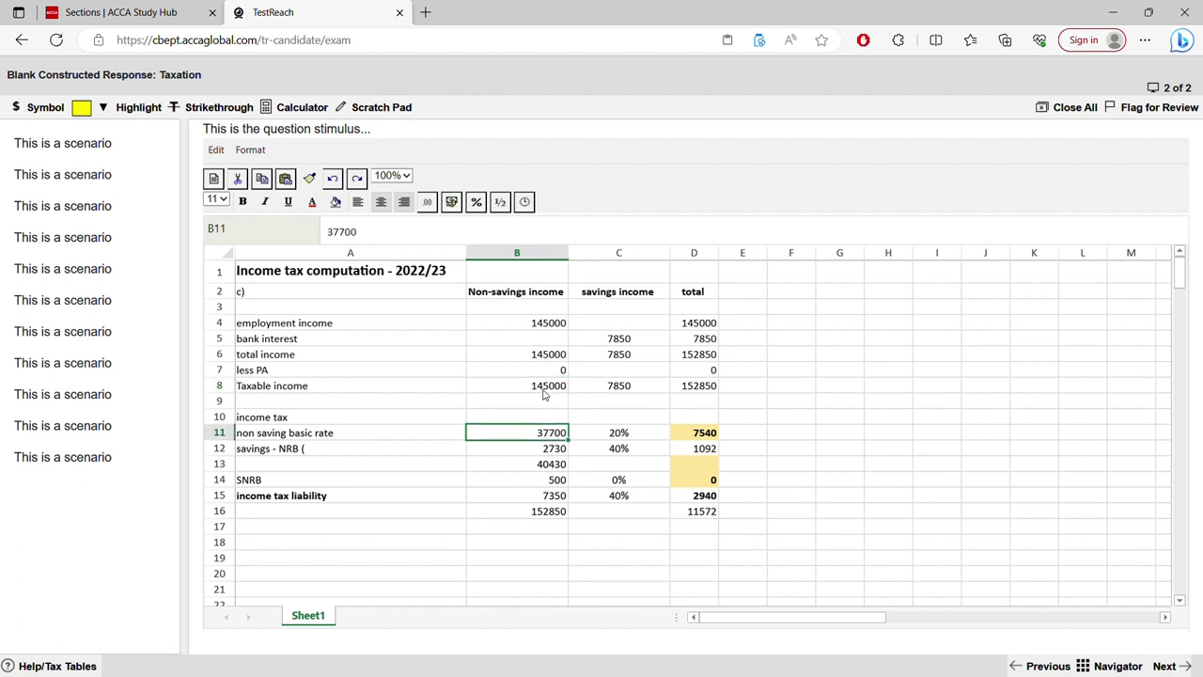
double_click(545, 463)
drag(537, 463, 640, 454)
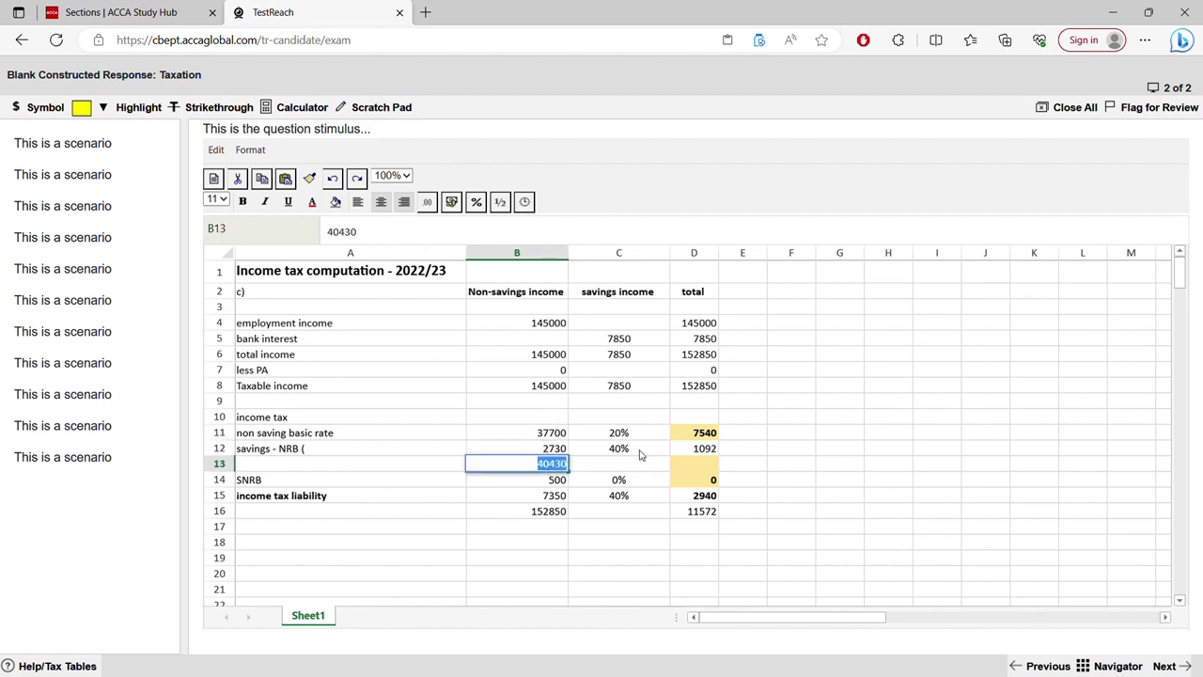
text(124)
key(BackSpace)
key(BackSpace)
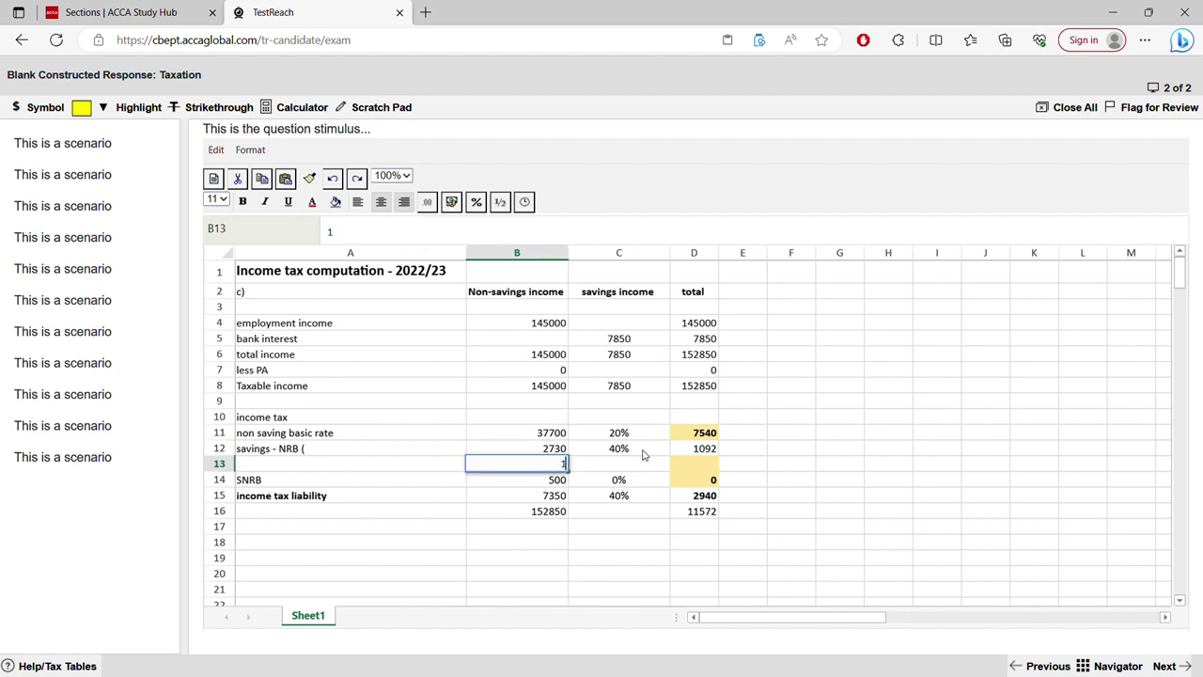
text(45000)
key(Return)
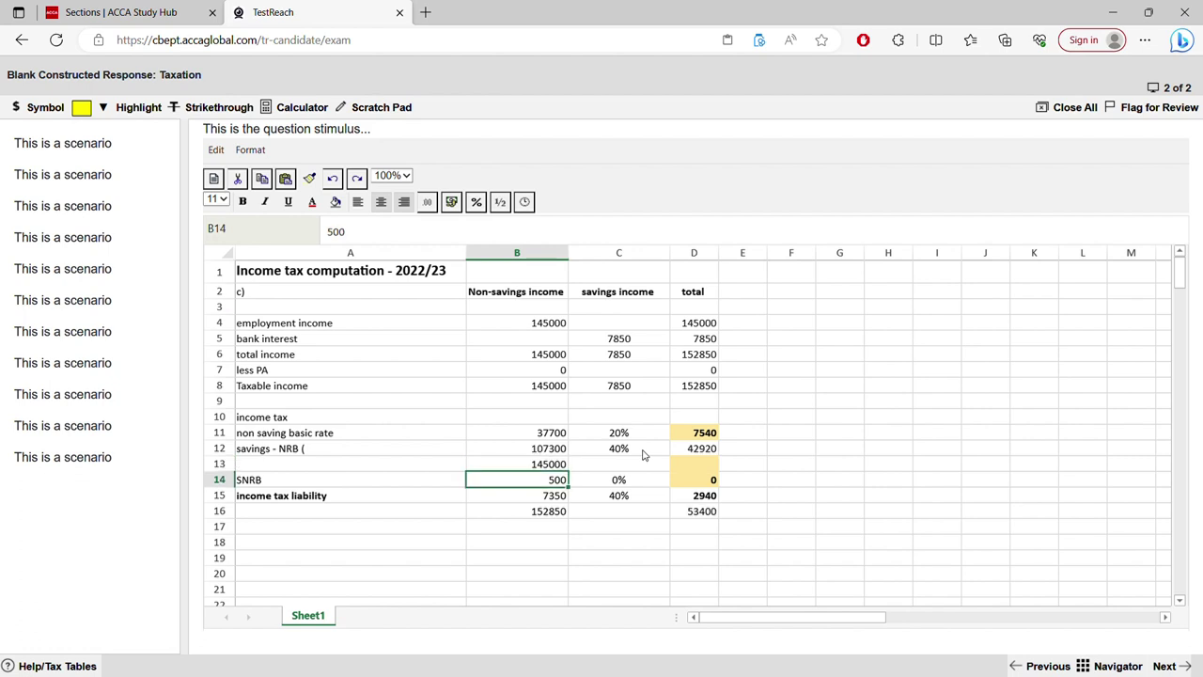
Change the amount in B13 to 150000.
double_click(546, 467)
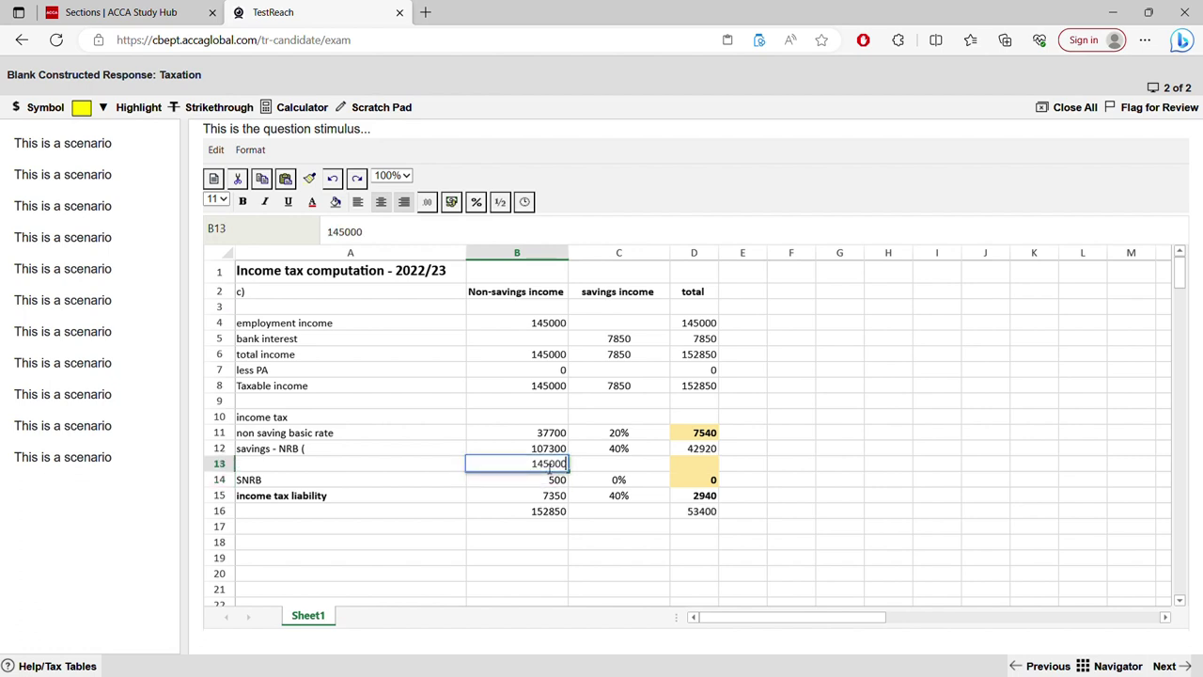
click(547, 467)
key(BackSpace)
key(BackSpace)
text(50)
key(Return)
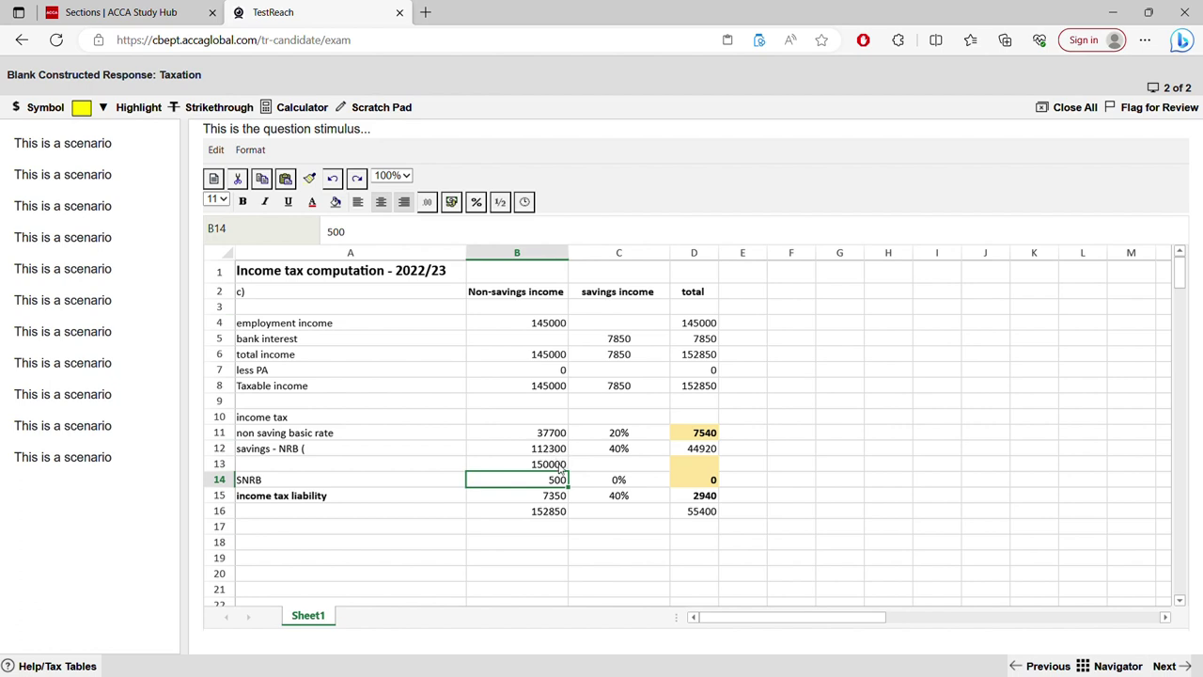
click(559, 463)
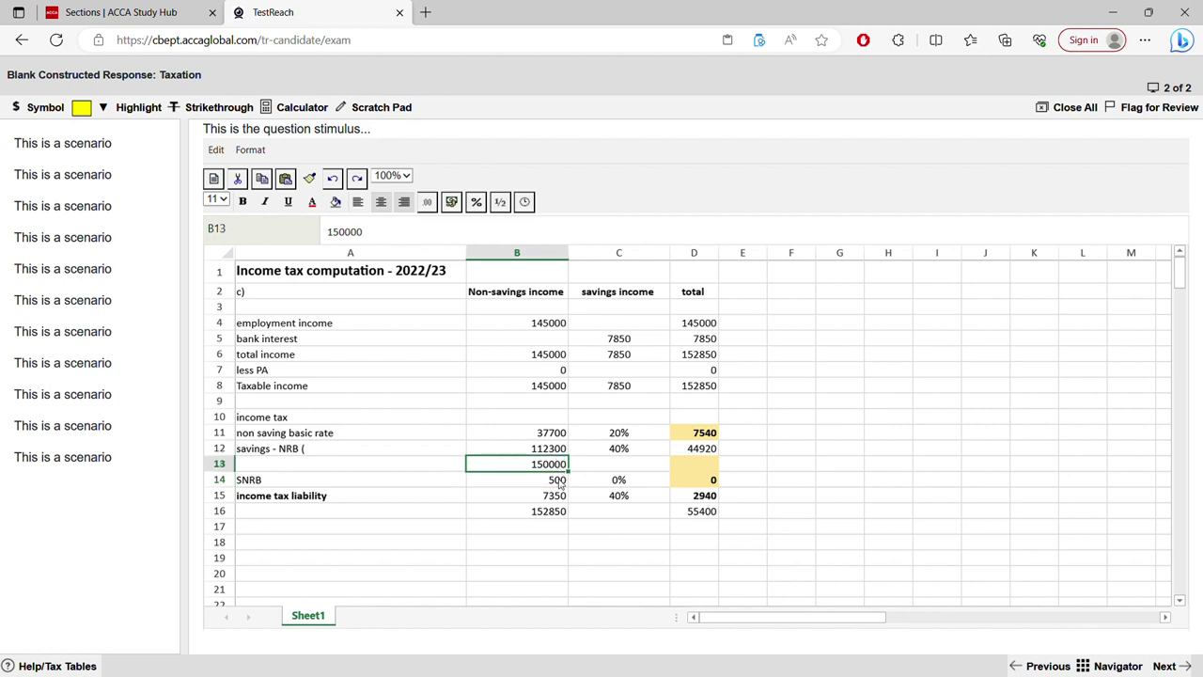
click(554, 391)
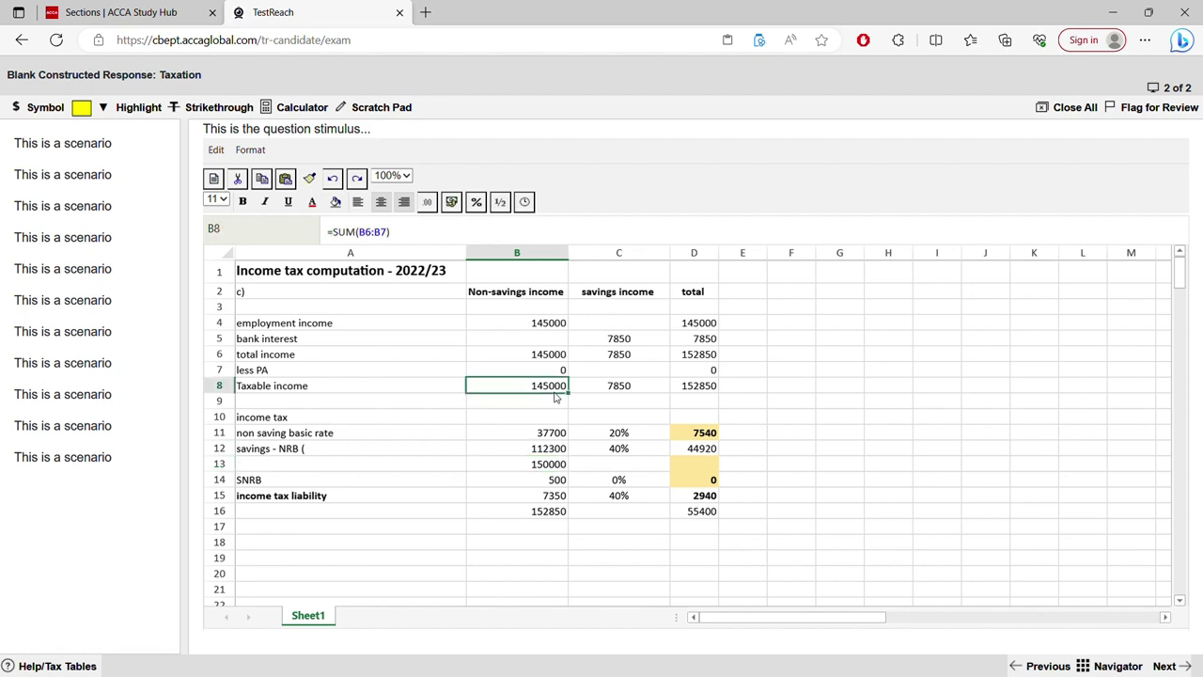
click(557, 436)
click(552, 451)
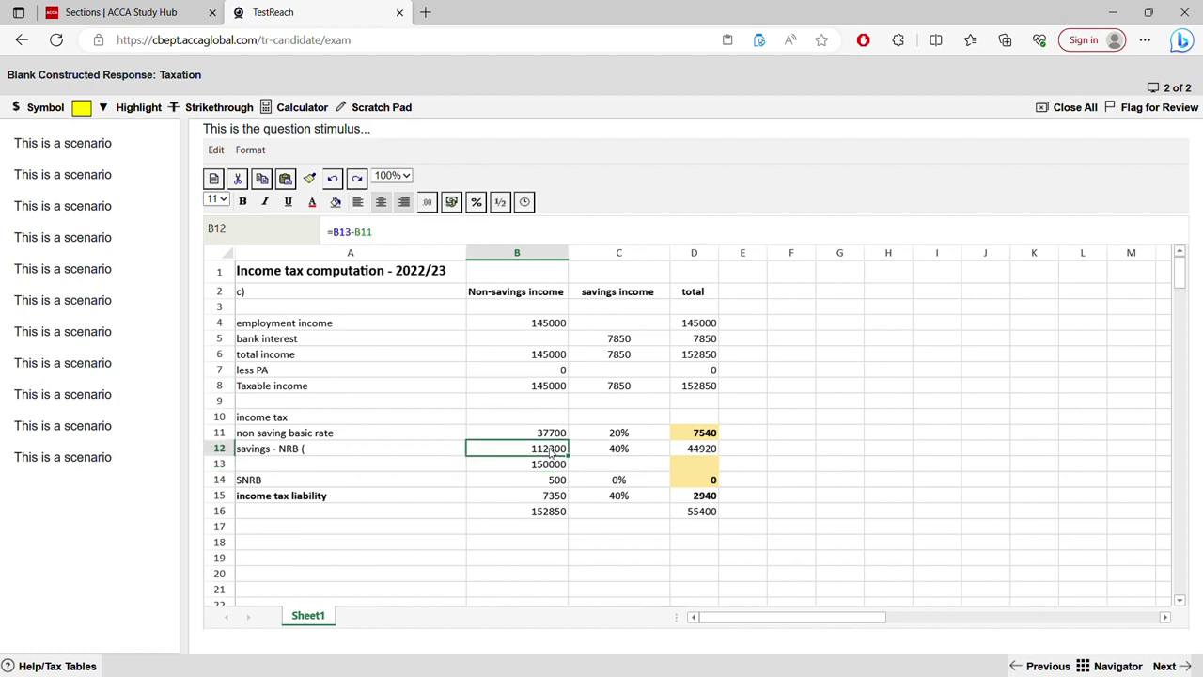
double_click(551, 451)
drag(554, 452, 341, 432)
key(Delete)
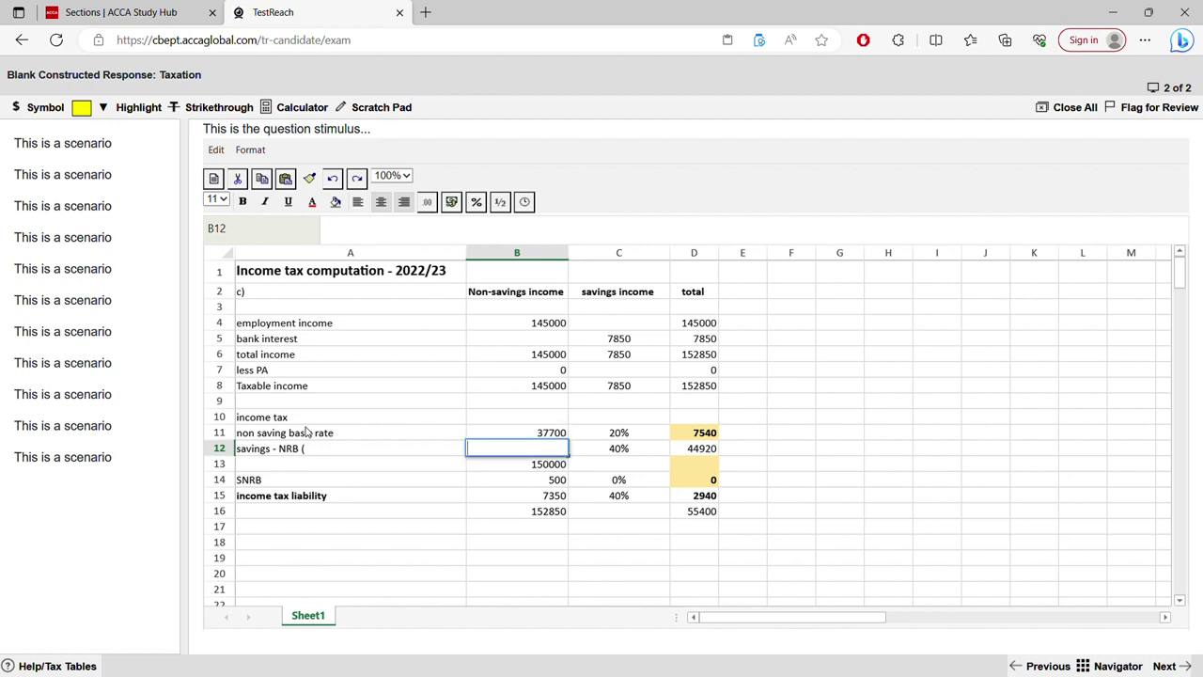
text(()
click(484, 391)
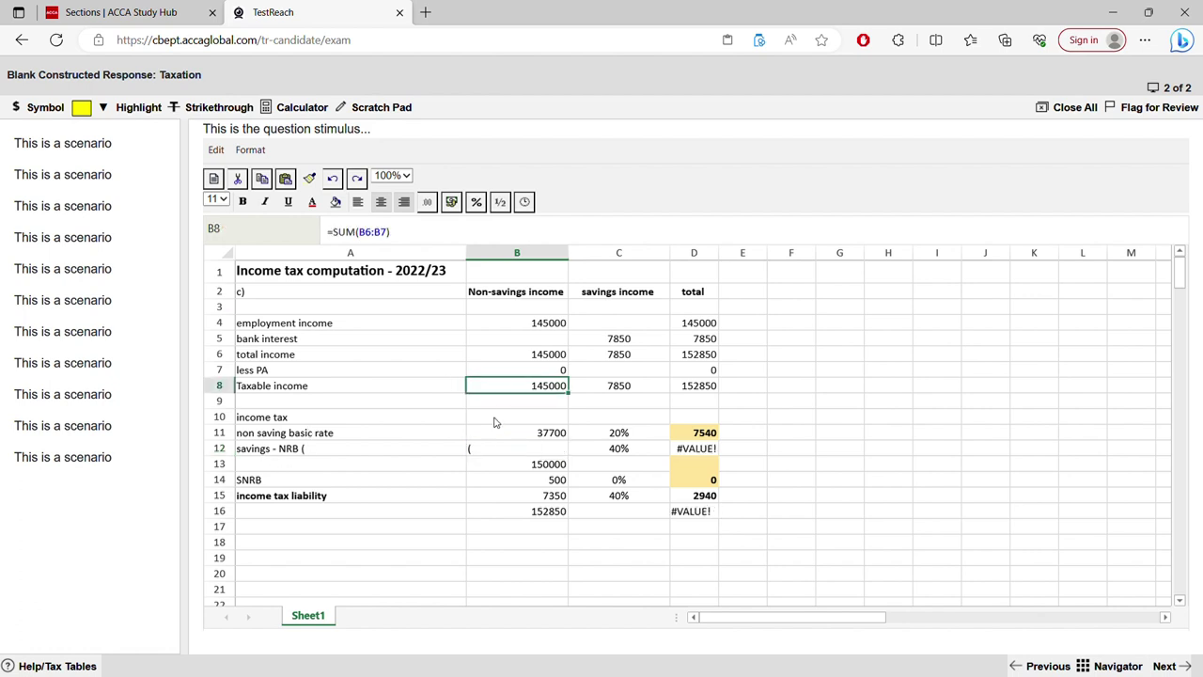
Enter the formula =B8-B11 in B12, the non-savings taxable income less the basic rate band.
click(493, 449)
text(=)
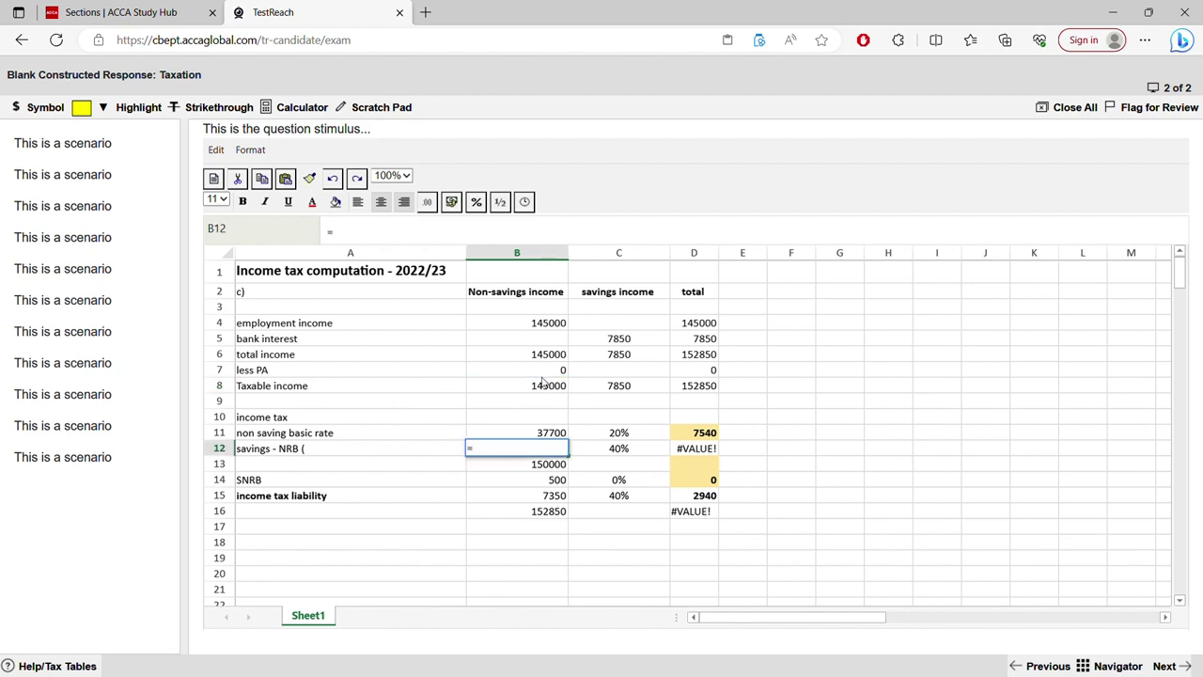
click(548, 385)
text(-)
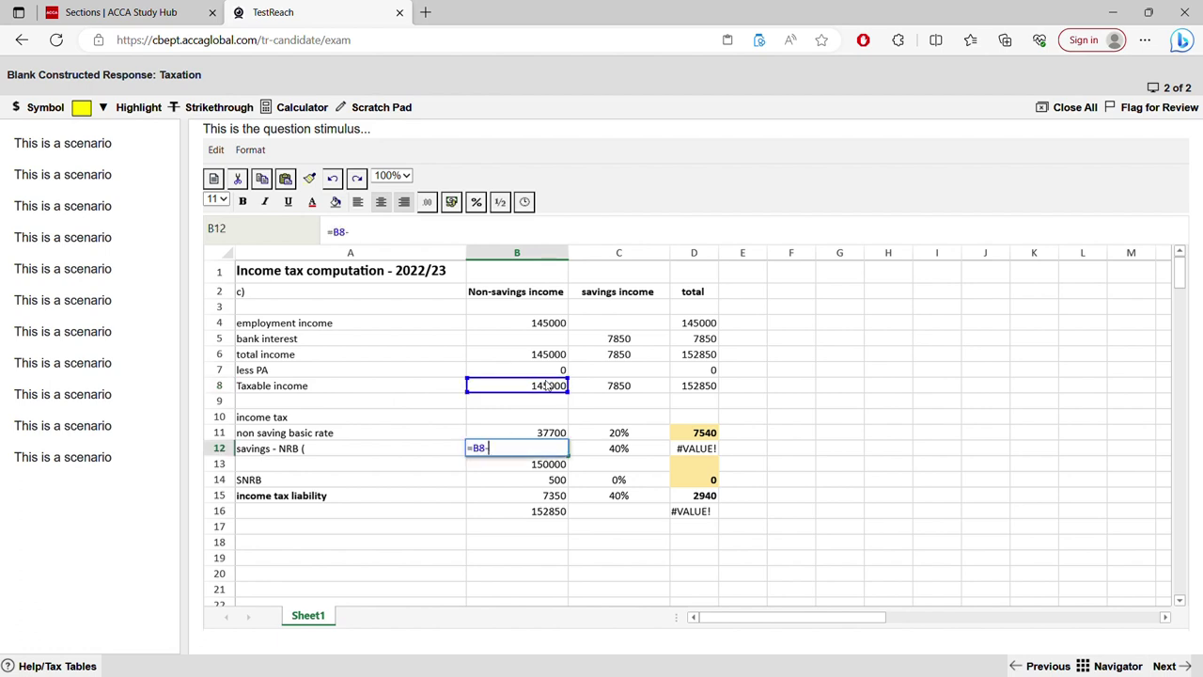
click(548, 432)
key(Return)
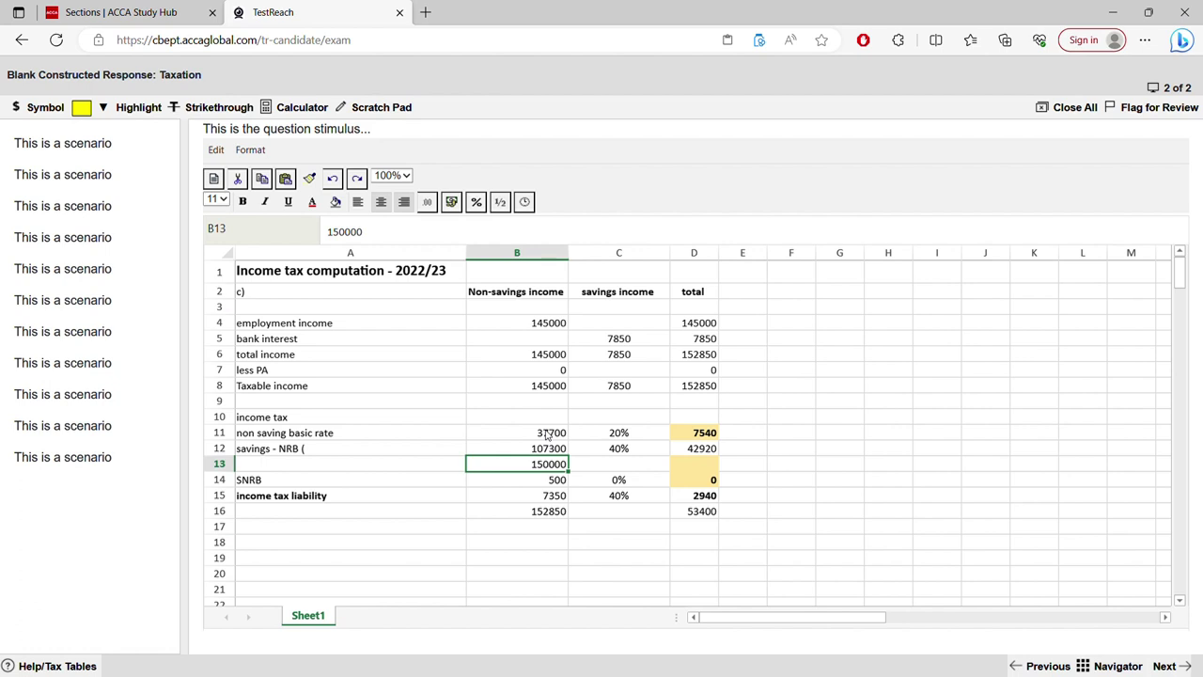
Examine the taxable income in row 8 against the 40% band and the threshold and nil-rate amounts in B13 and B14.
click(654, 451)
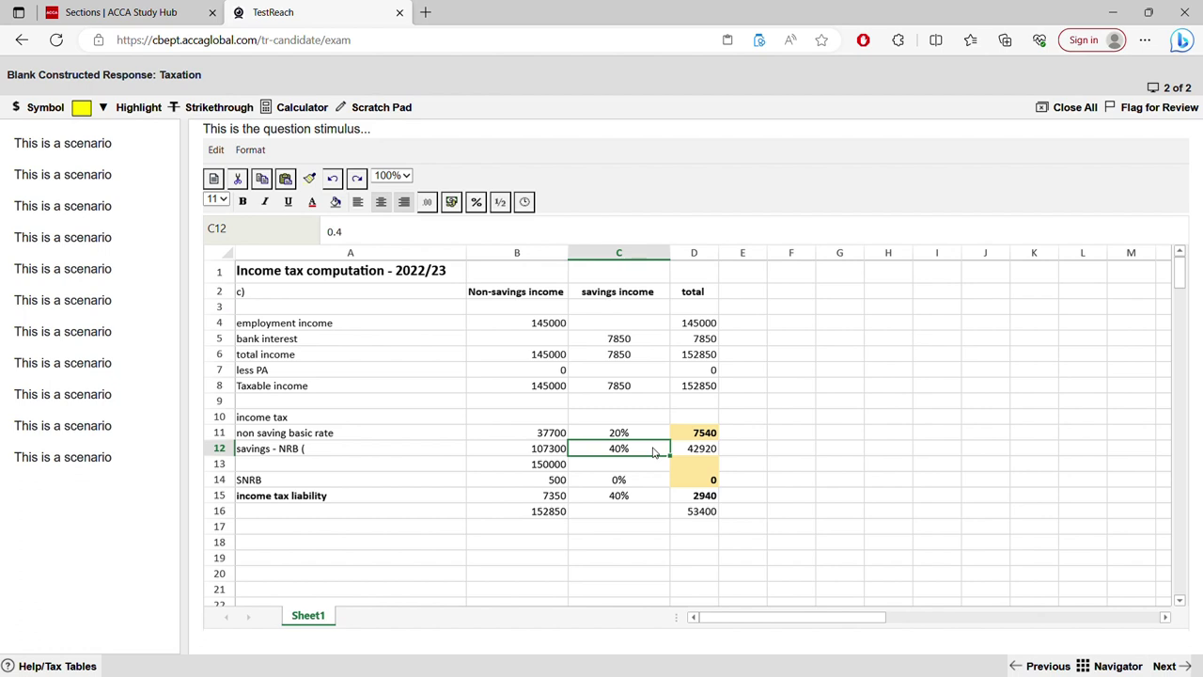
click(710, 390)
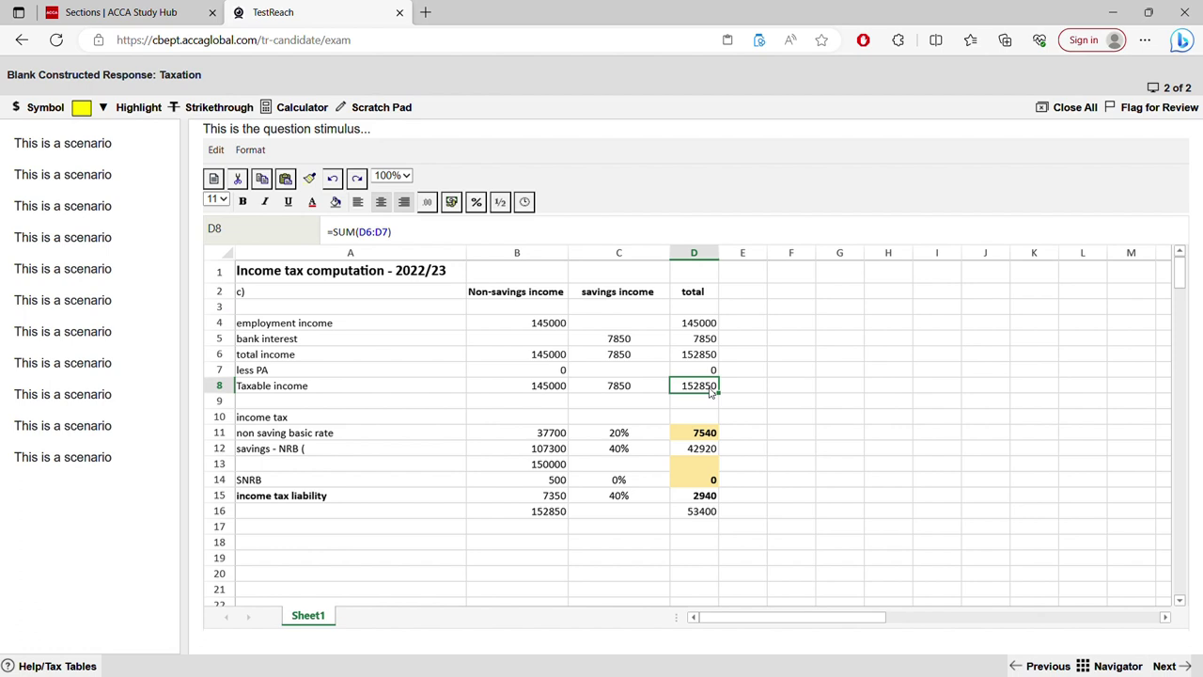
click(629, 387)
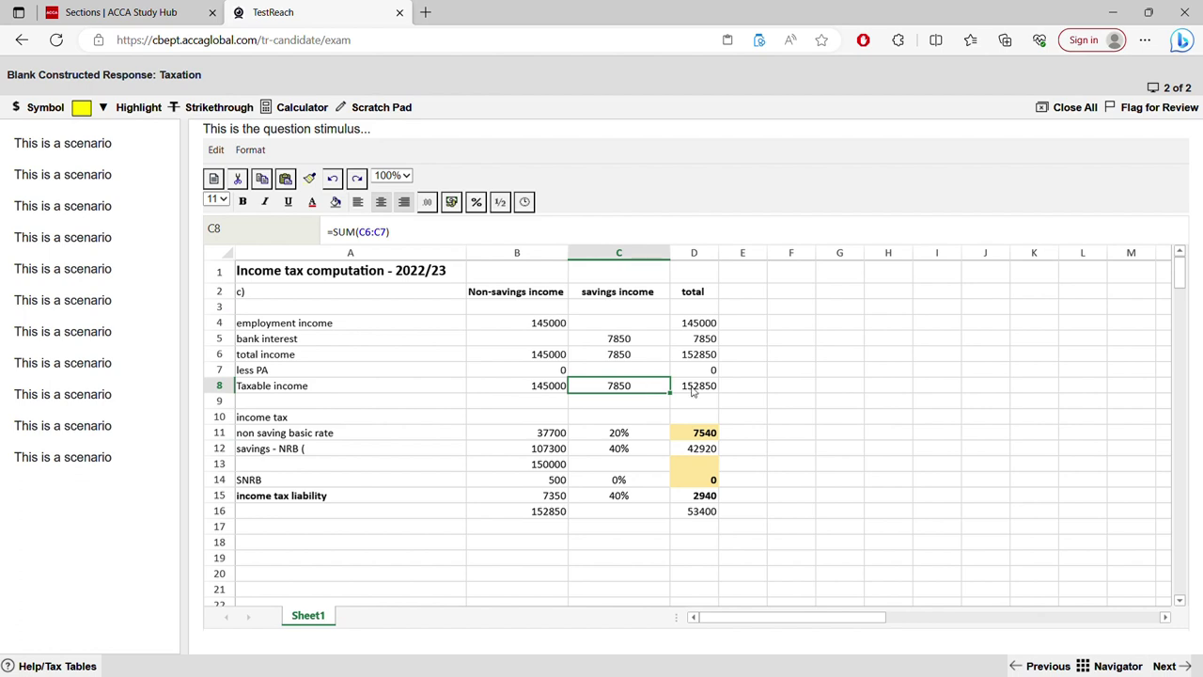
click(692, 393)
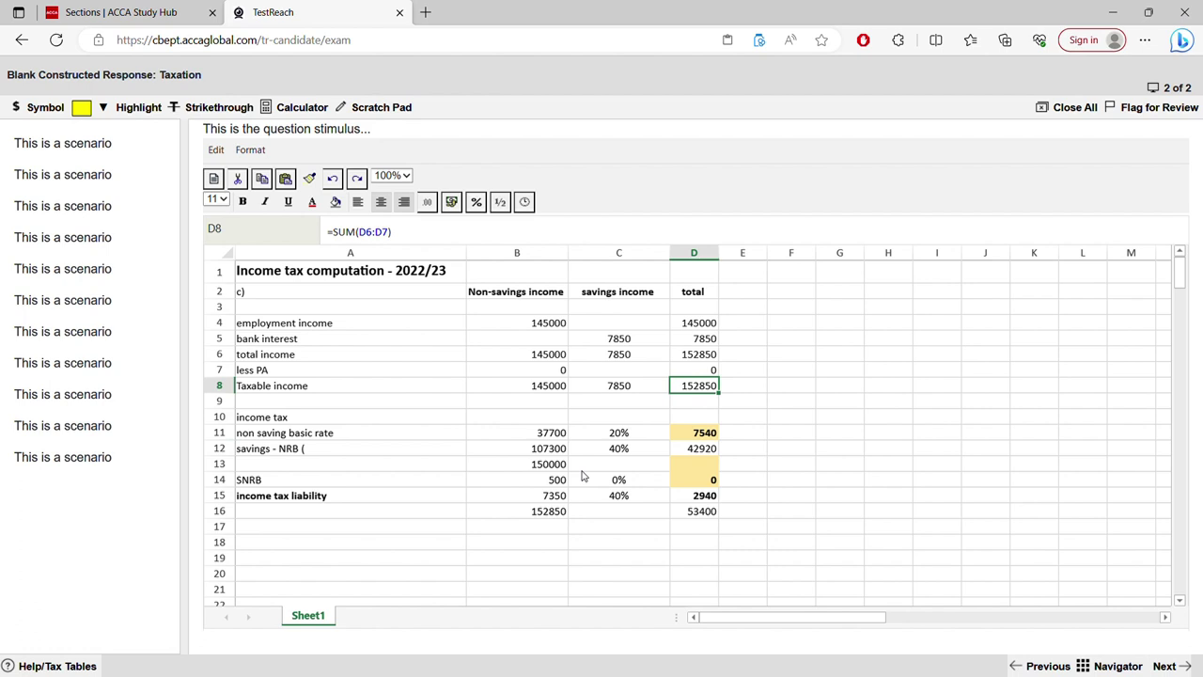
click(545, 481)
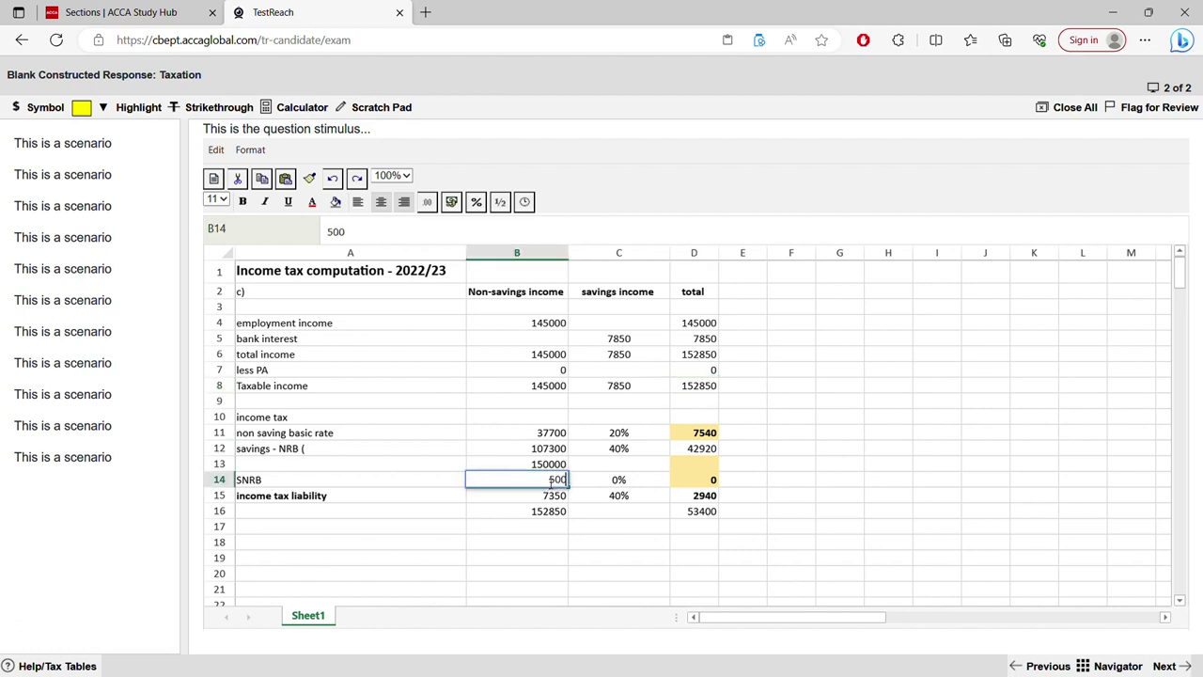
click(559, 388)
click(716, 390)
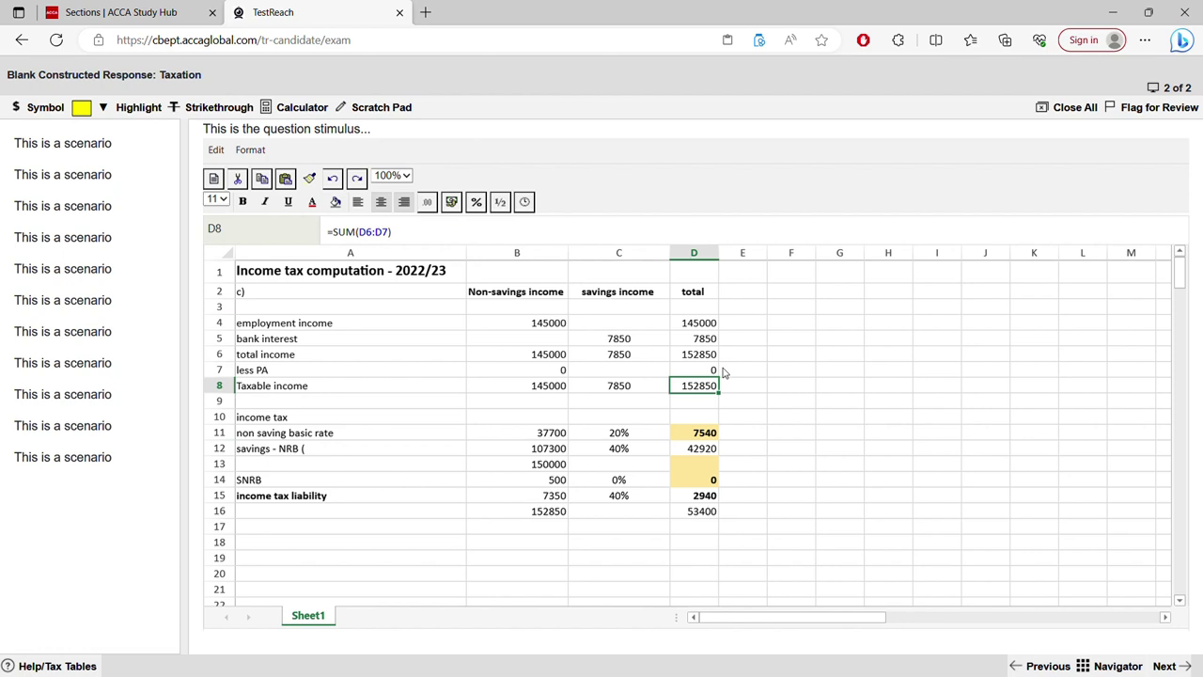
click(559, 467)
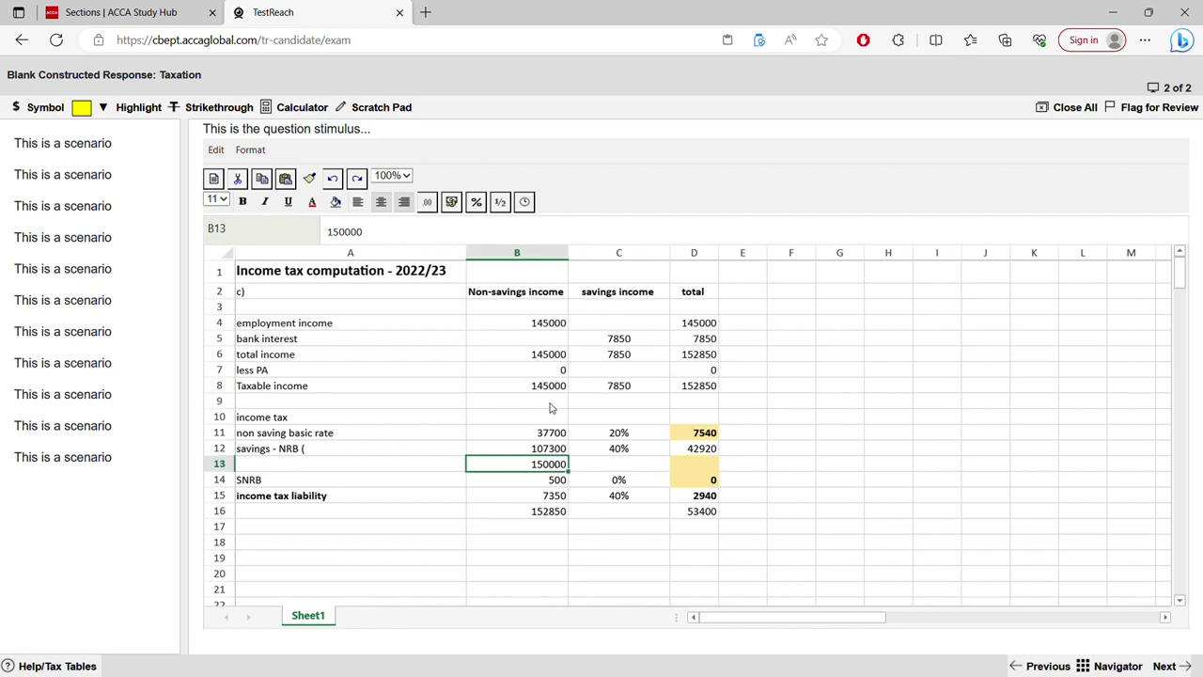
click(557, 389)
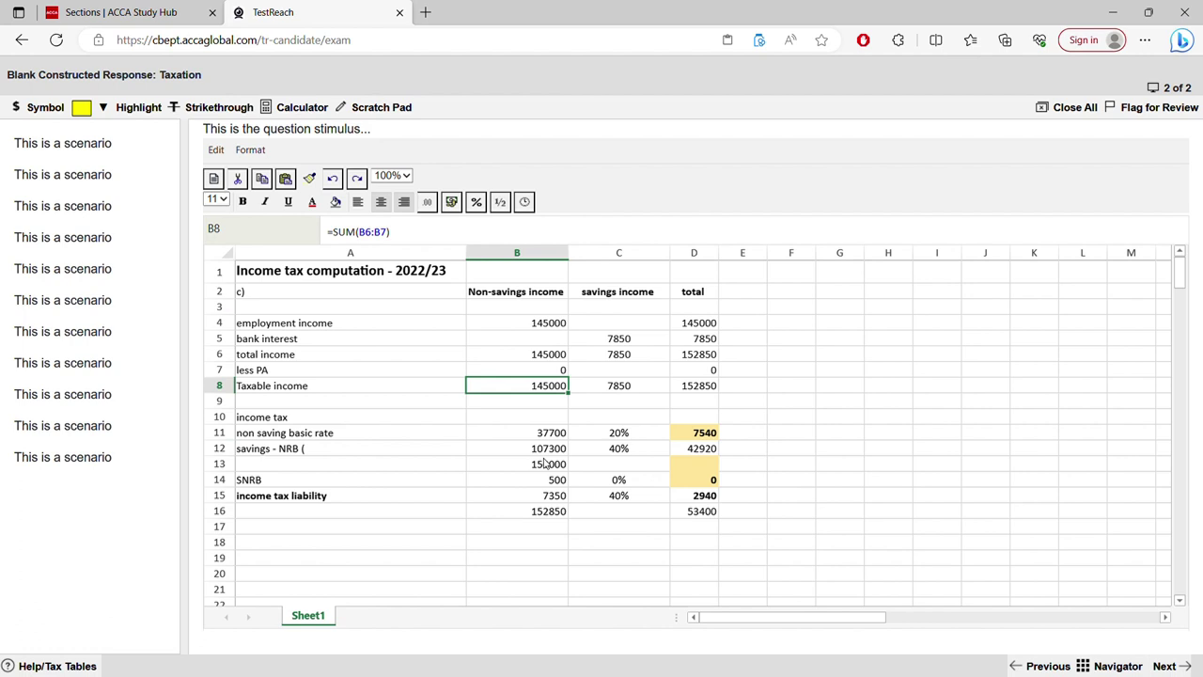
click(542, 480)
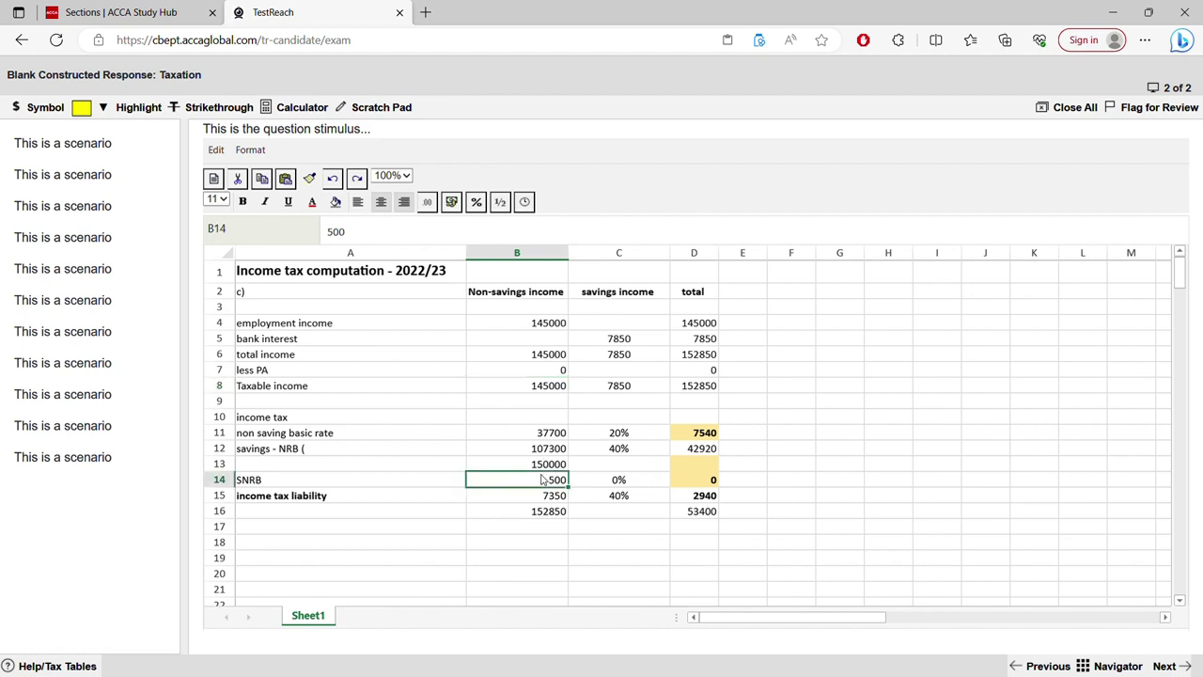
Replace the subtotal in B13 with 5000.
click(545, 464)
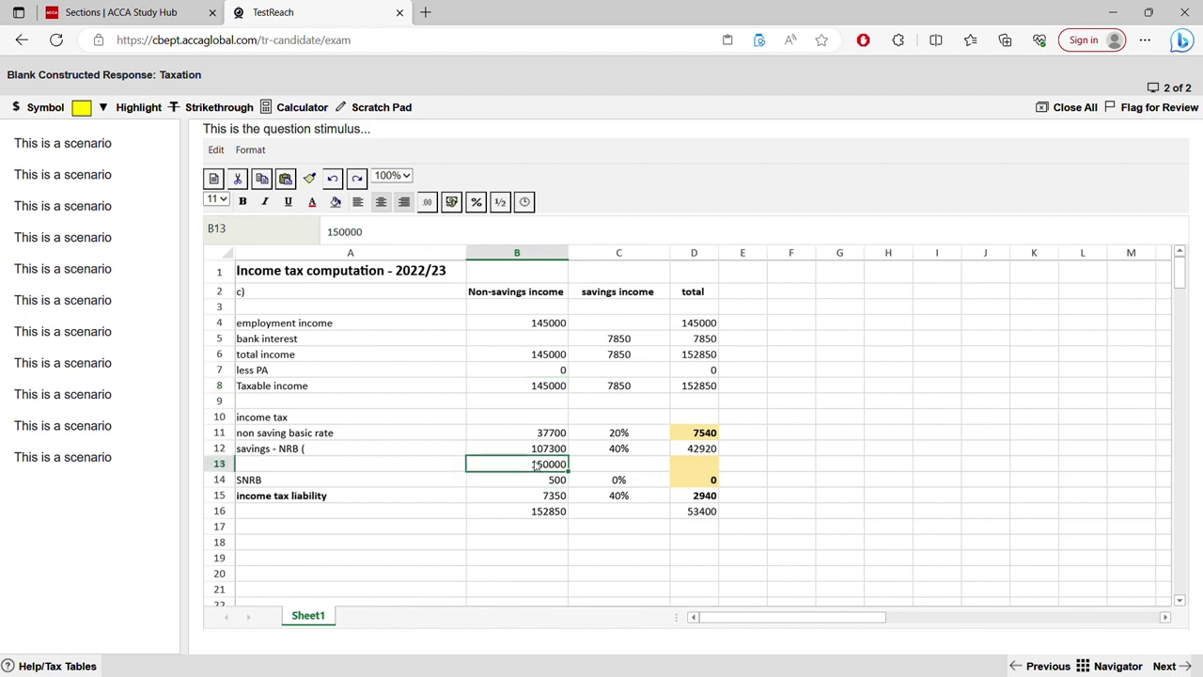
double_click(546, 465)
key(BackSpace)
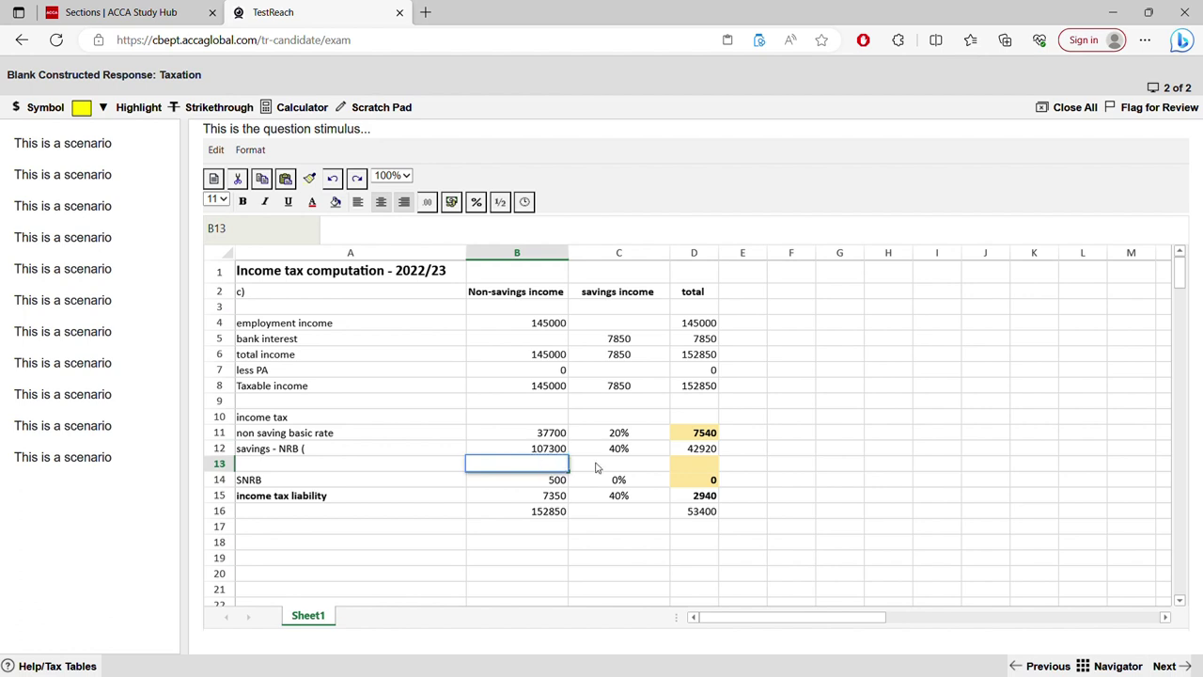
text(5000)
Replace the amount in B14, beside the SNRB label, with 150000.
click(562, 480)
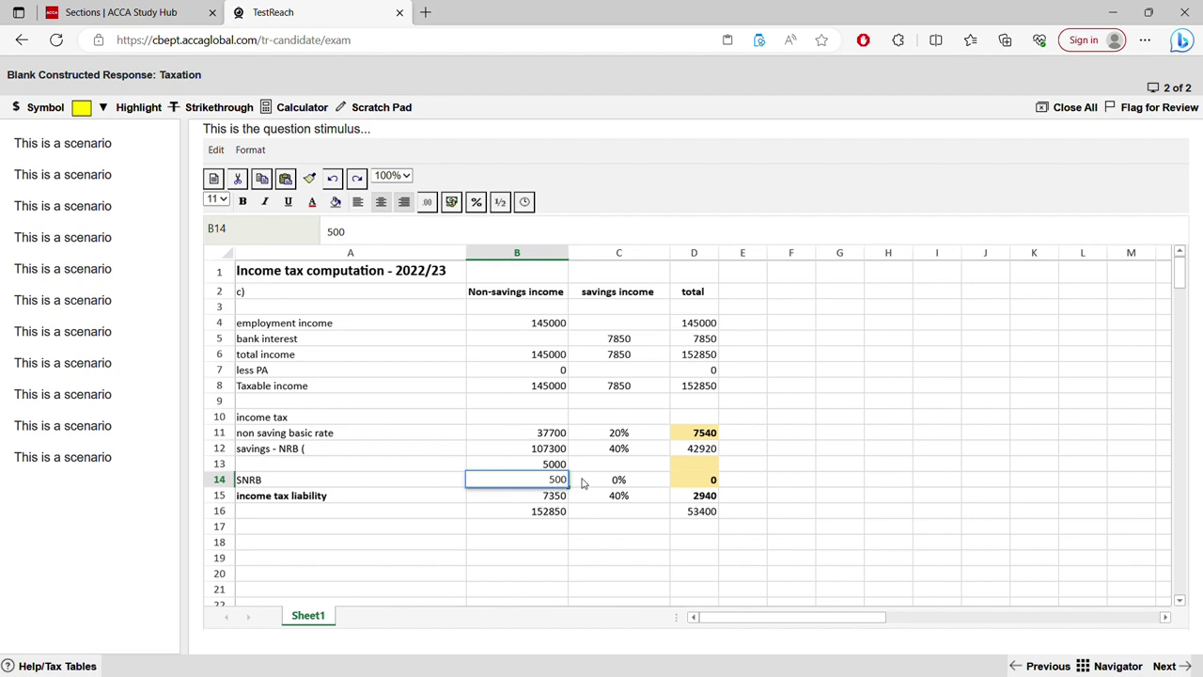
double_click(558, 479)
text(150000)
click(572, 525)
Enter a 40% rate in C13 beside the 5000 amount, correcting the doubled percent sign.
click(554, 464)
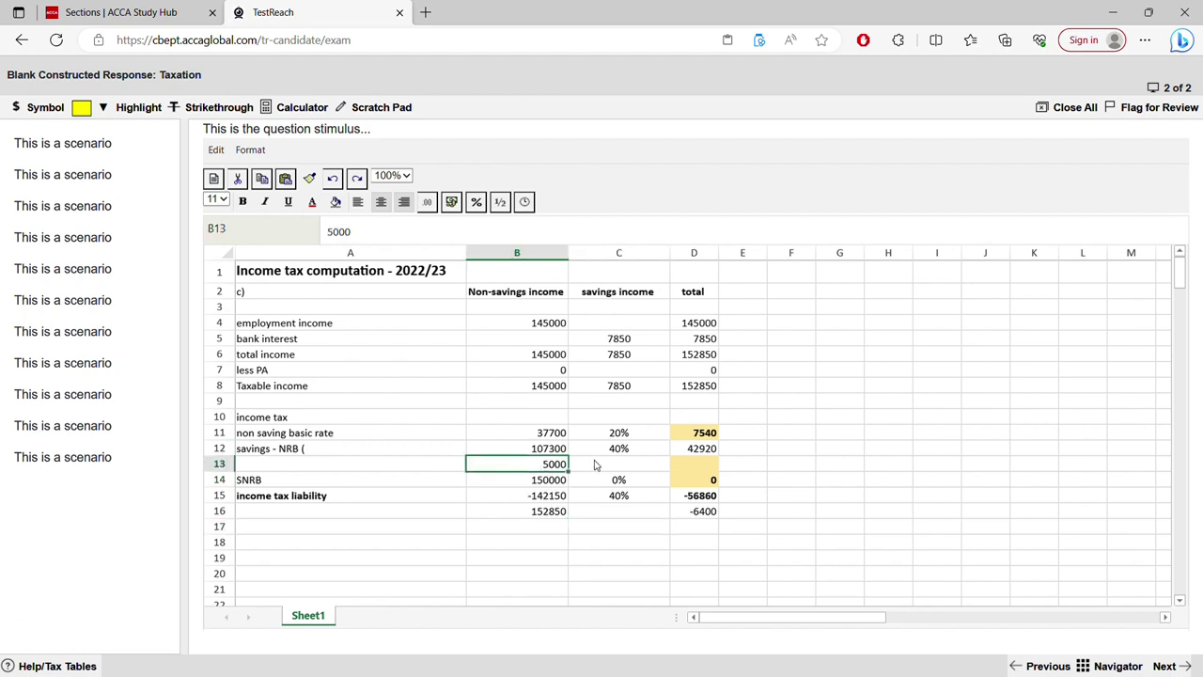
click(595, 465)
text(40%%)
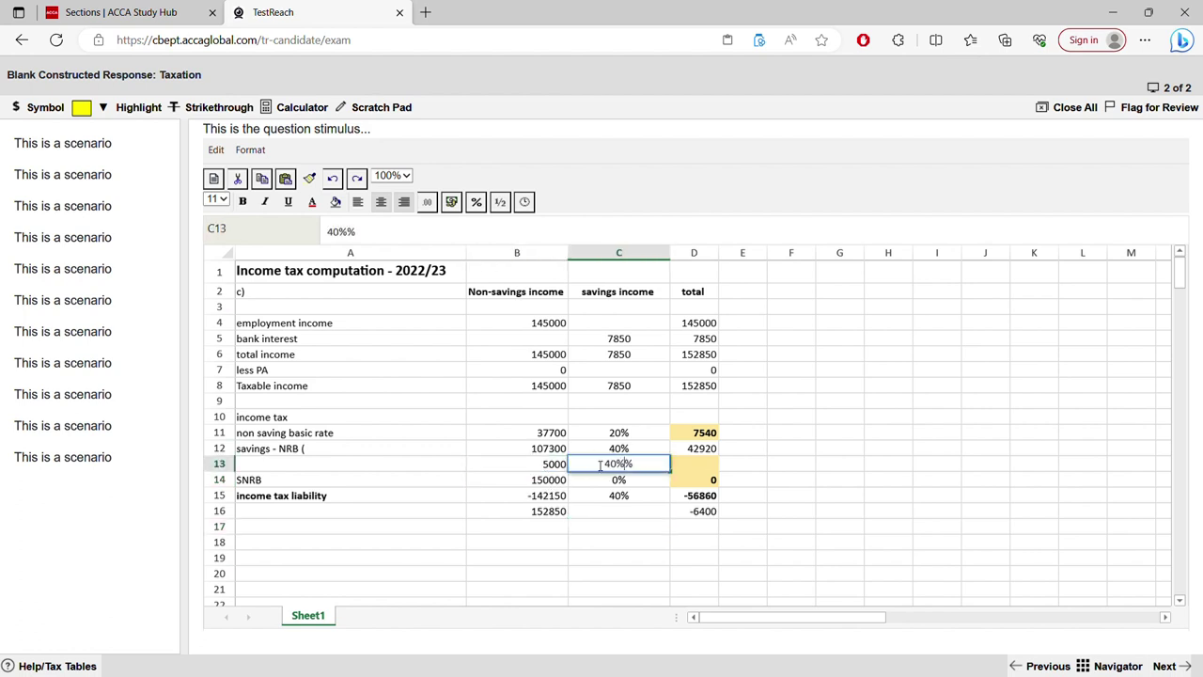
key(Return)
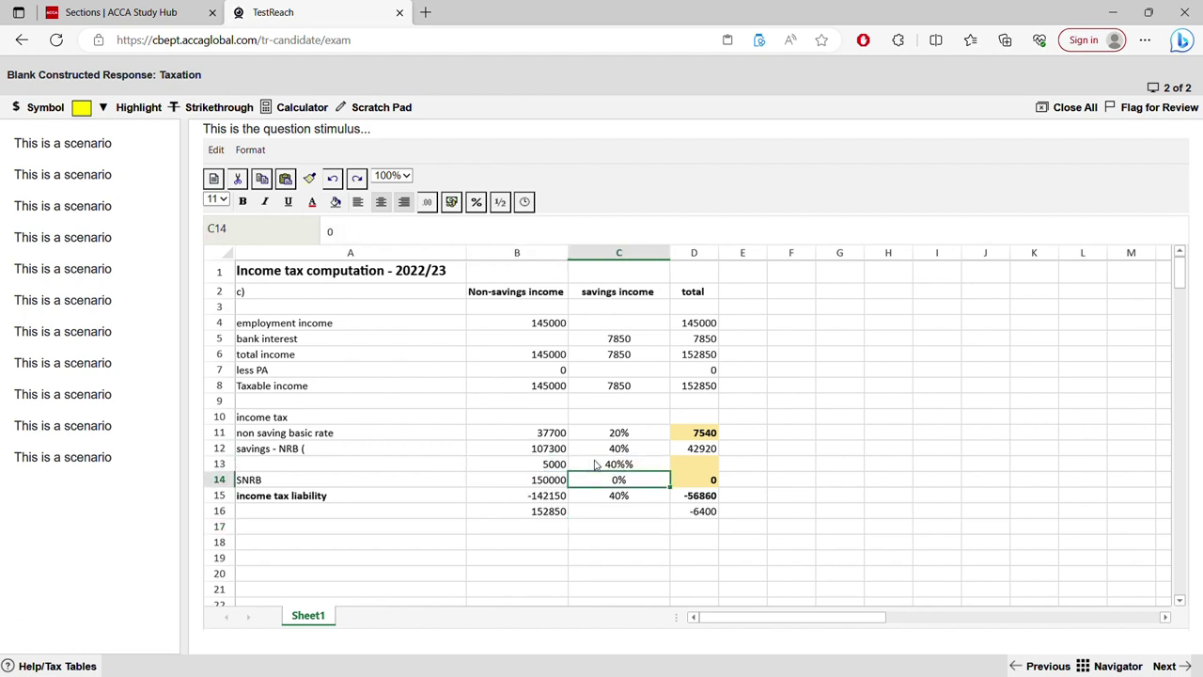
double_click(666, 465)
key(BackSpace)
click(681, 463)
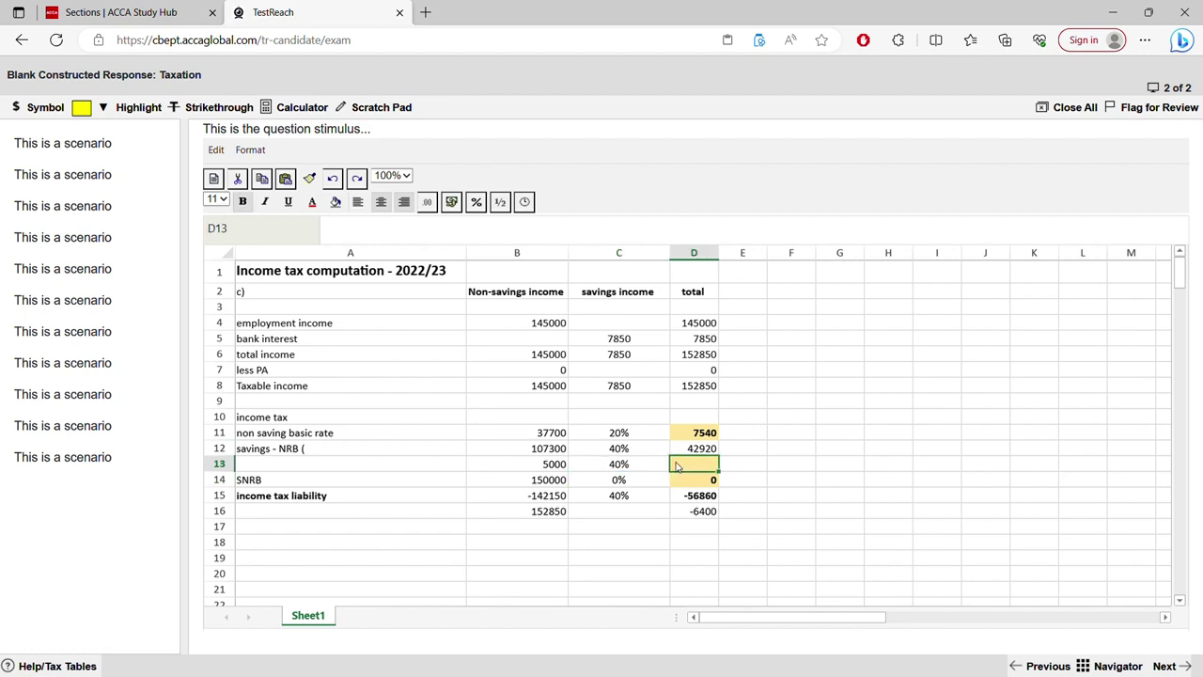
text(=)
click(702, 449)
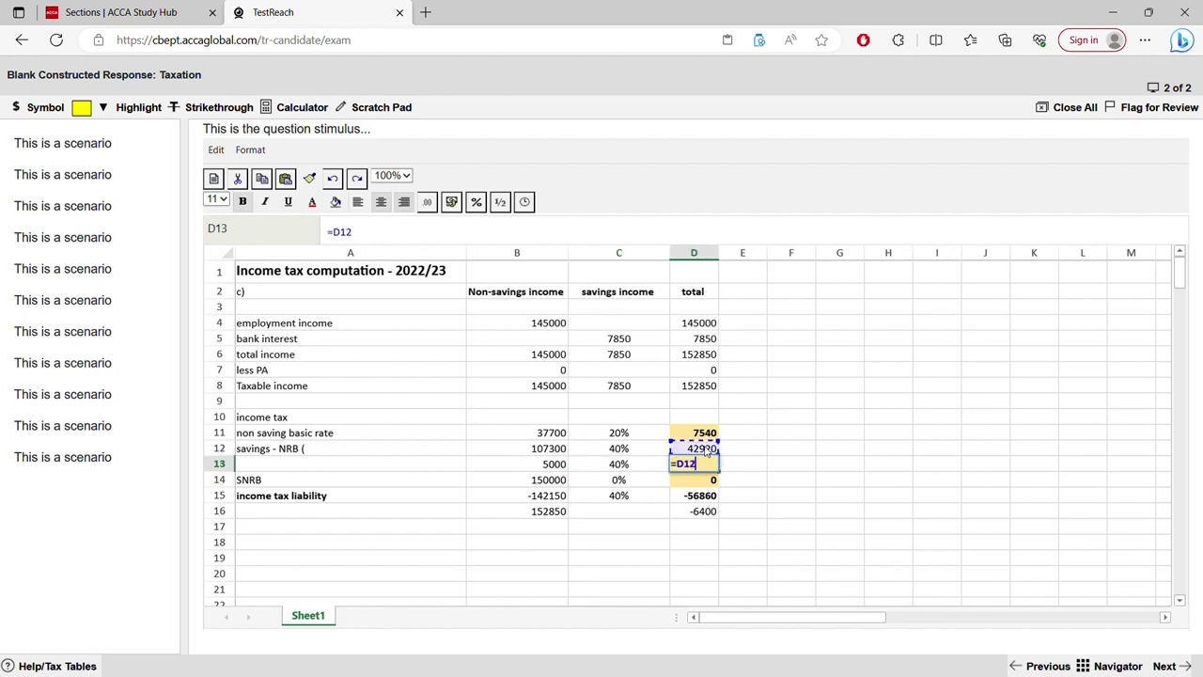
key(Escape)
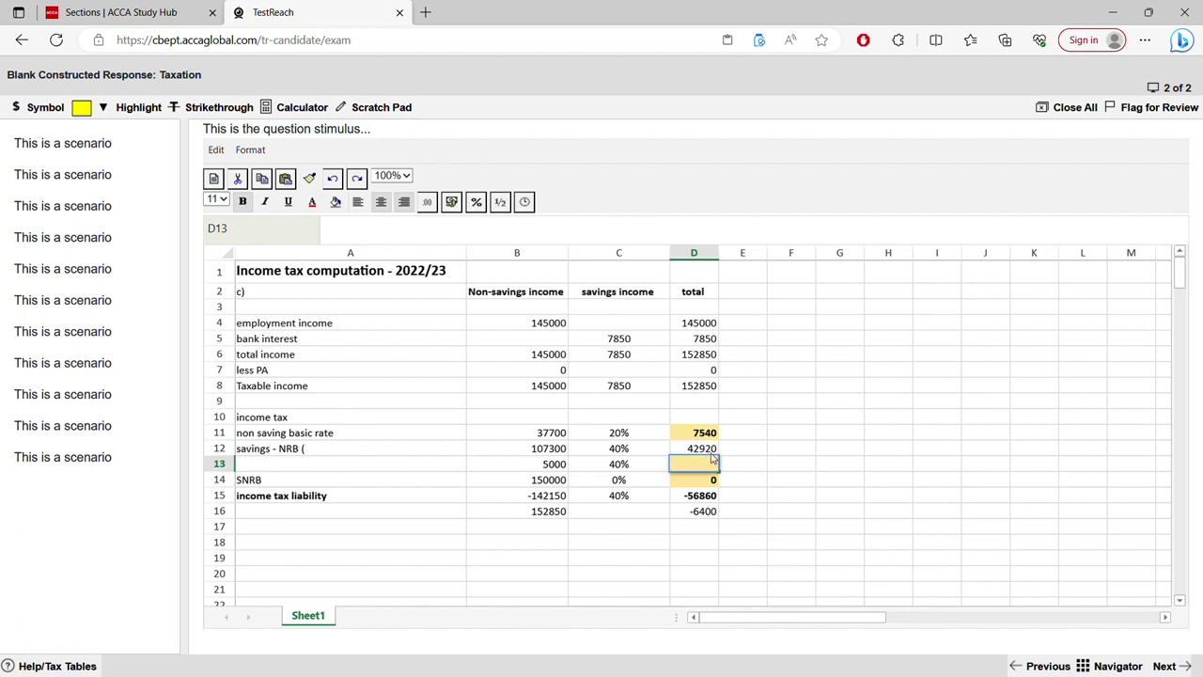
Copy the tax formula from D12 down to D13, and replace the formula in B15 with 2850.
key(Up)
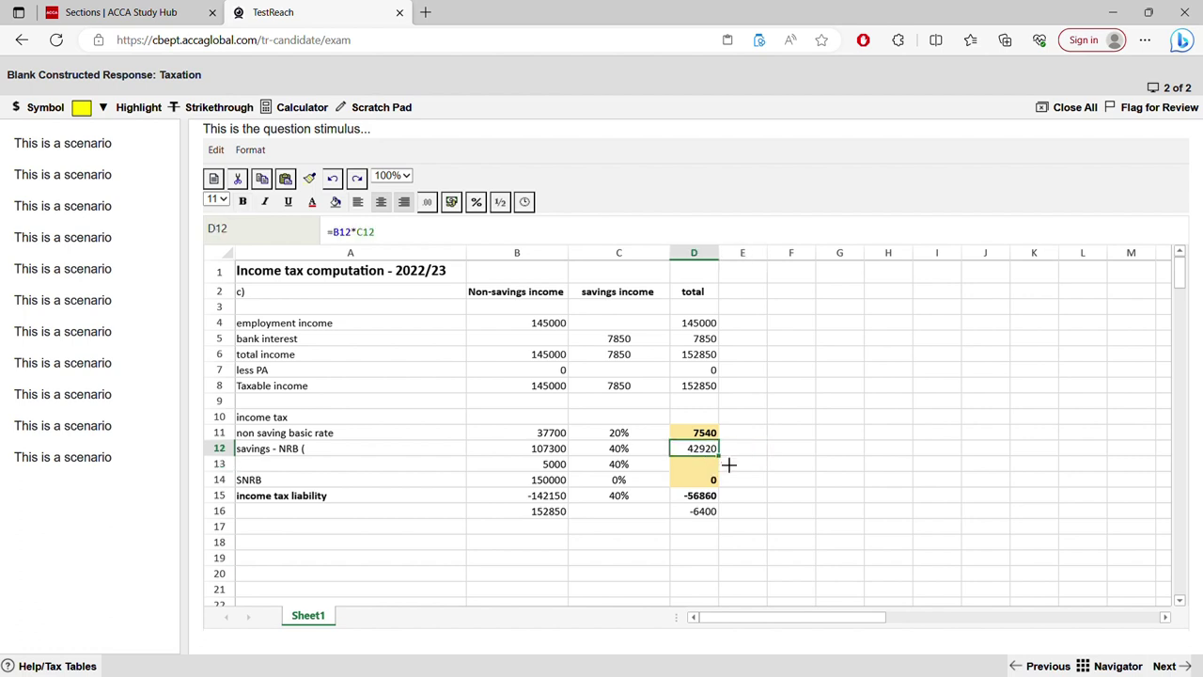
drag(724, 464, 729, 479)
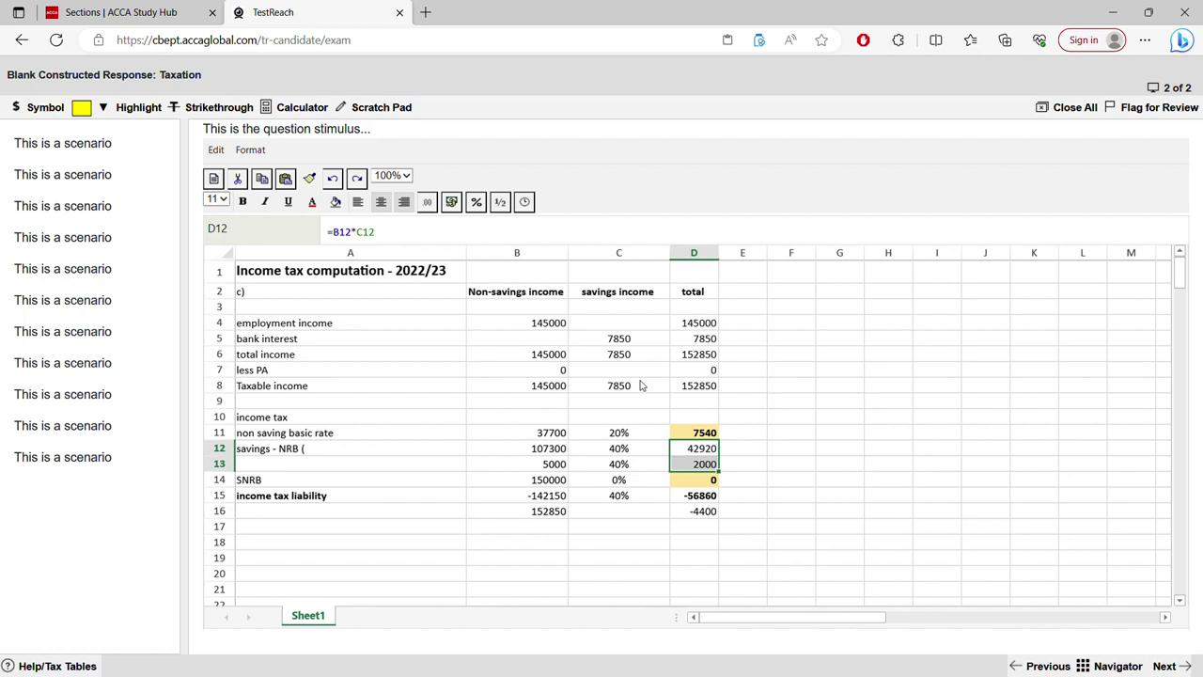
click(549, 495)
double_click(540, 498)
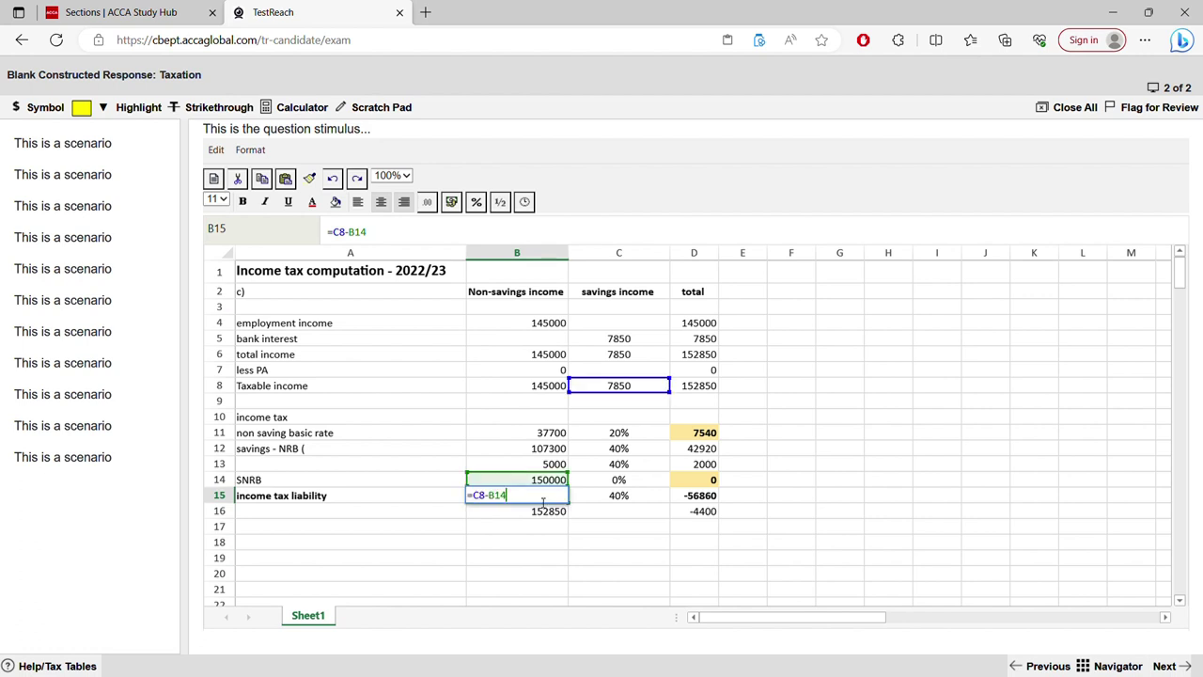
key(ctrl+a)
key(BackSpace)
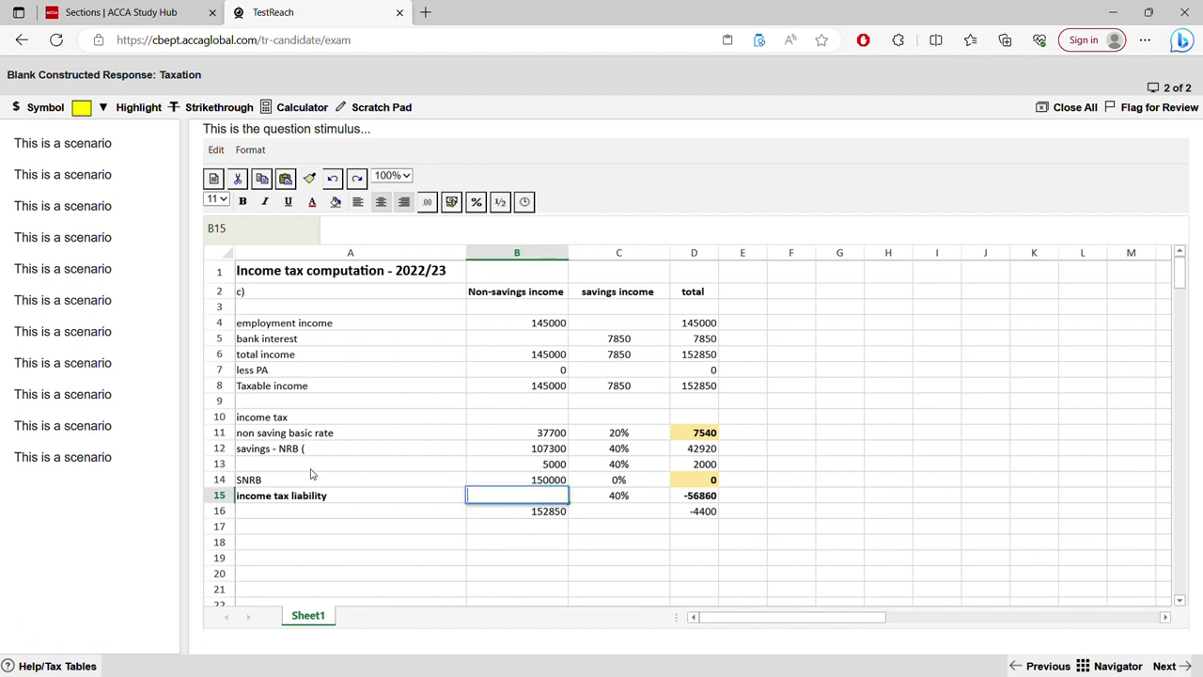
text(2850)
key(Return)
Set the rate in C15, beside the 2850 amount, to 45%.
click(620, 496)
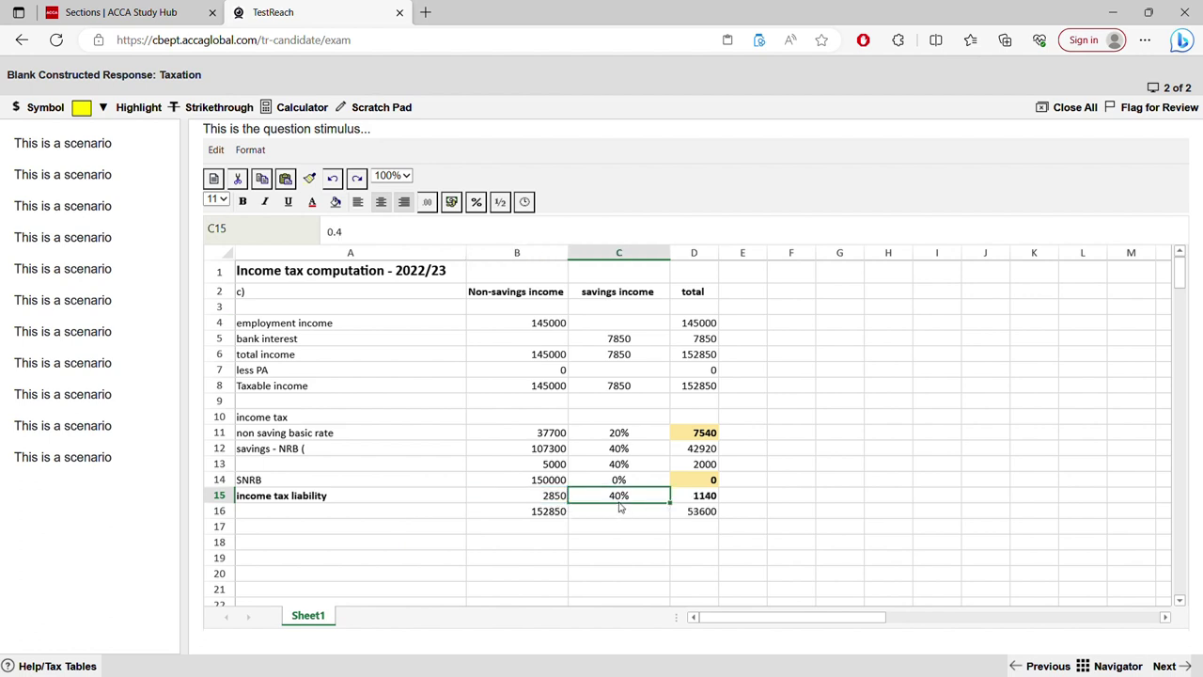
double_click(625, 498)
key(BackSpace)
key(BackSpace)
key(BackSpace)
text(45%)
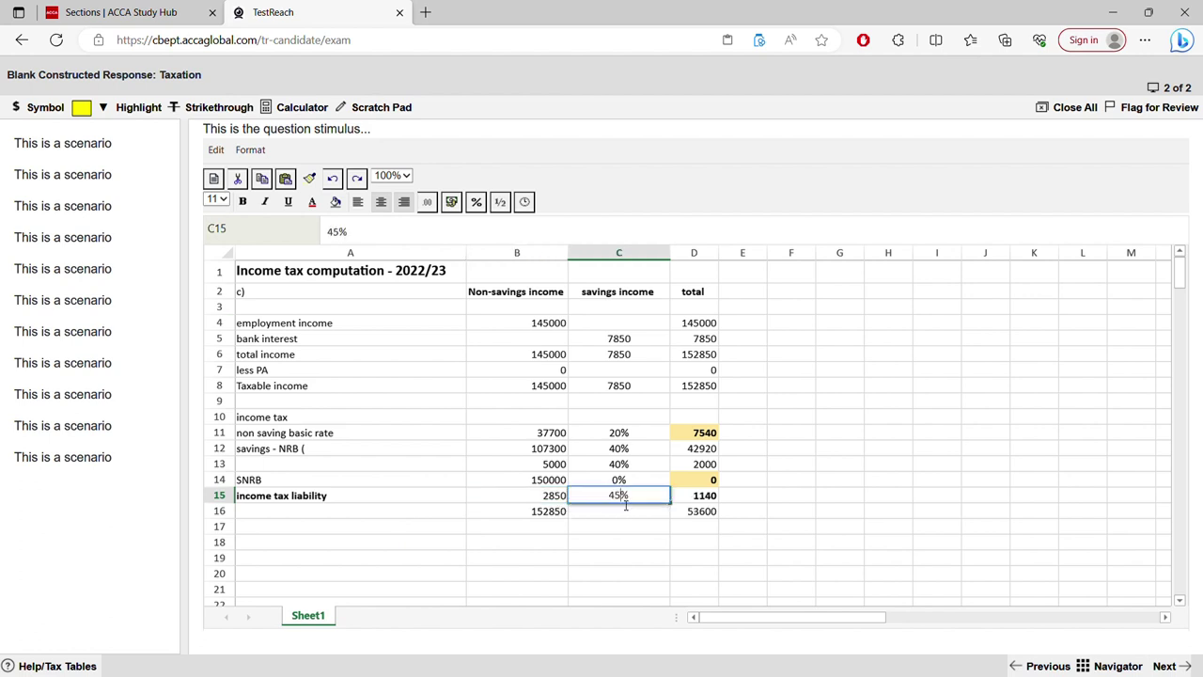
key(Return)
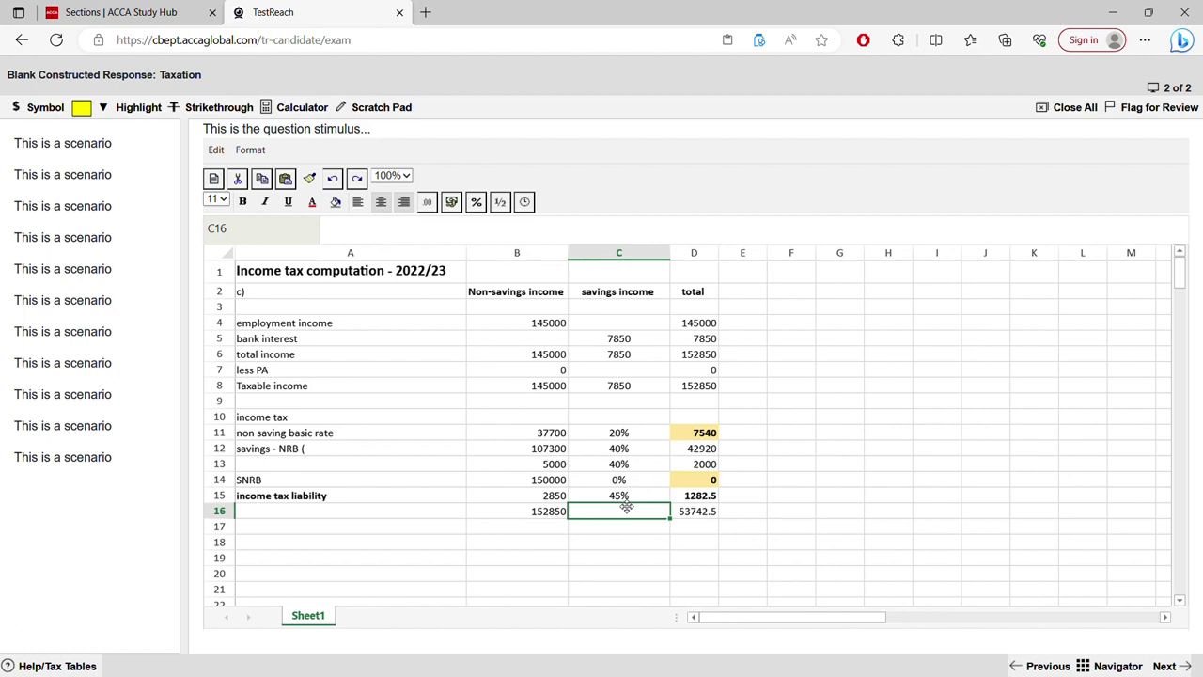
Try to apply the 0.00 number format to the tax amount in D15.
click(716, 501)
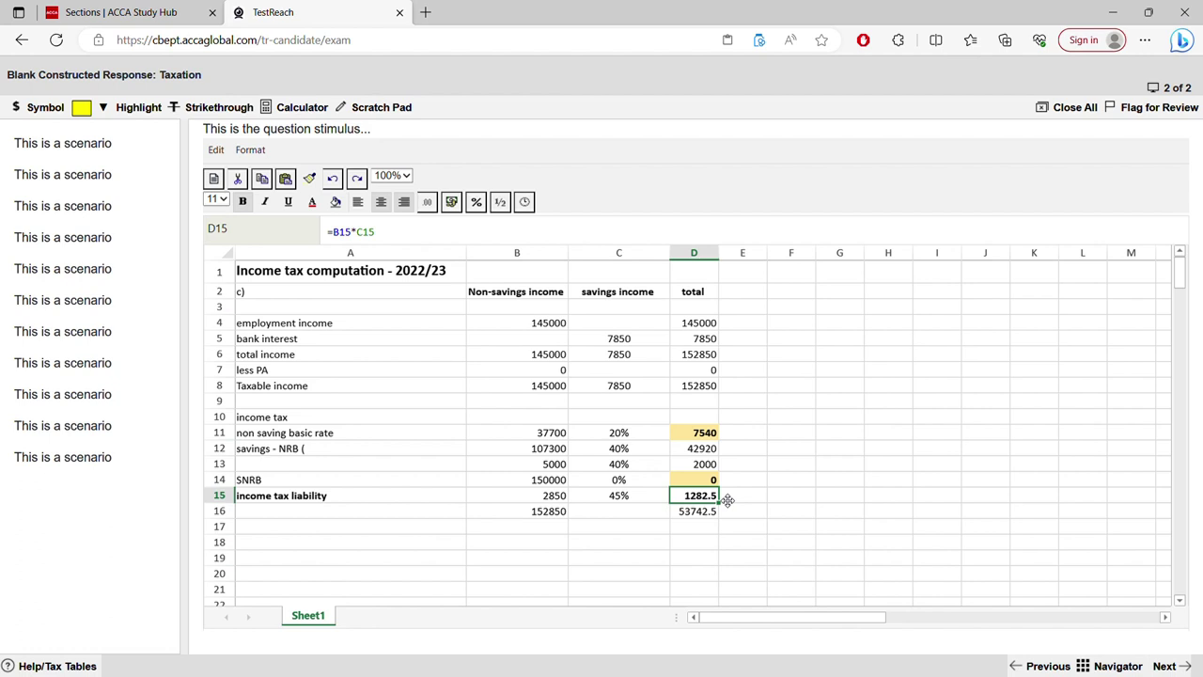
right_click(698, 497)
click(698, 497)
click(428, 204)
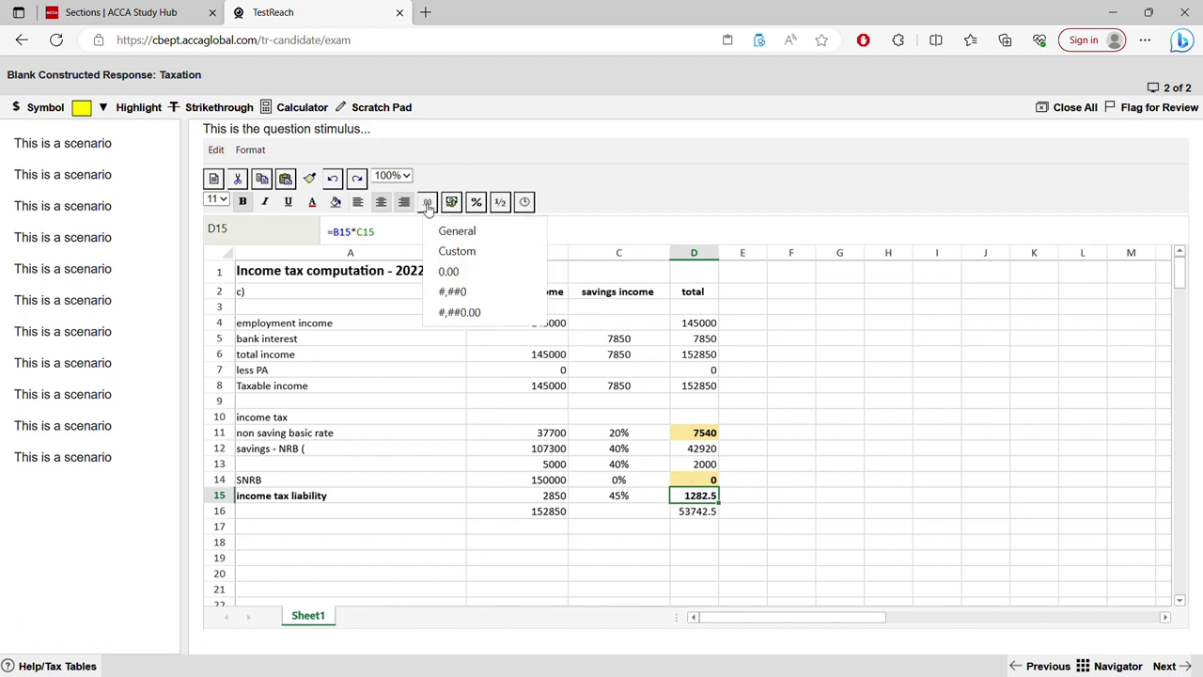
click(461, 272)
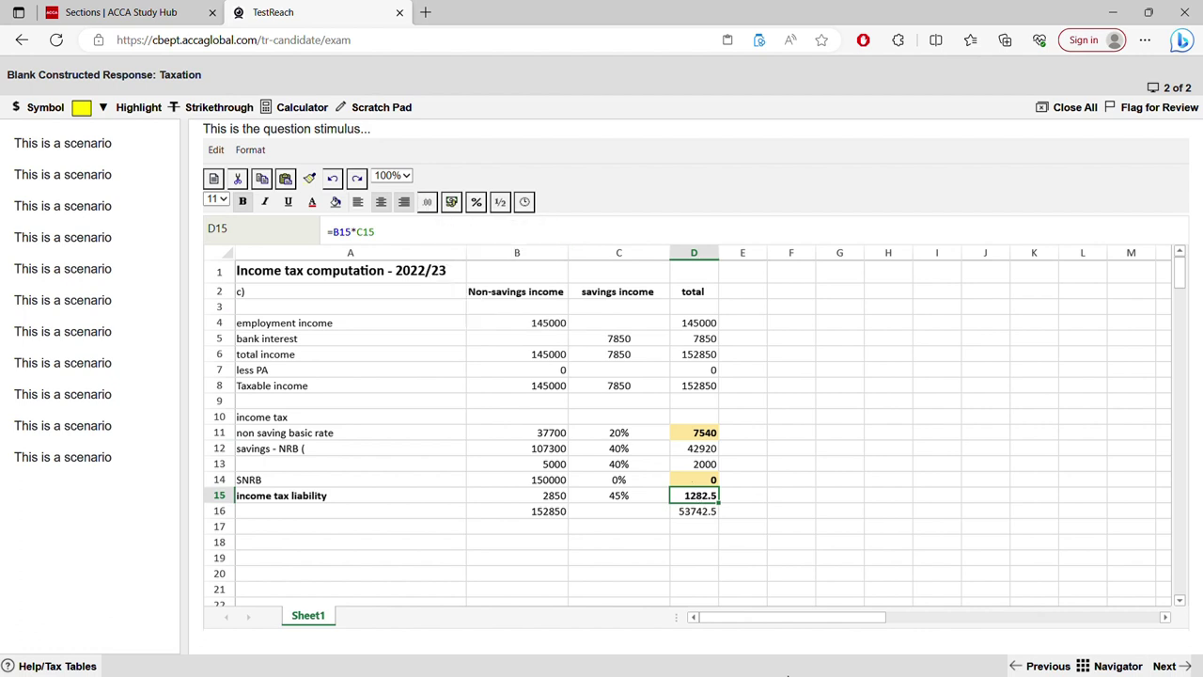
double_click(713, 498)
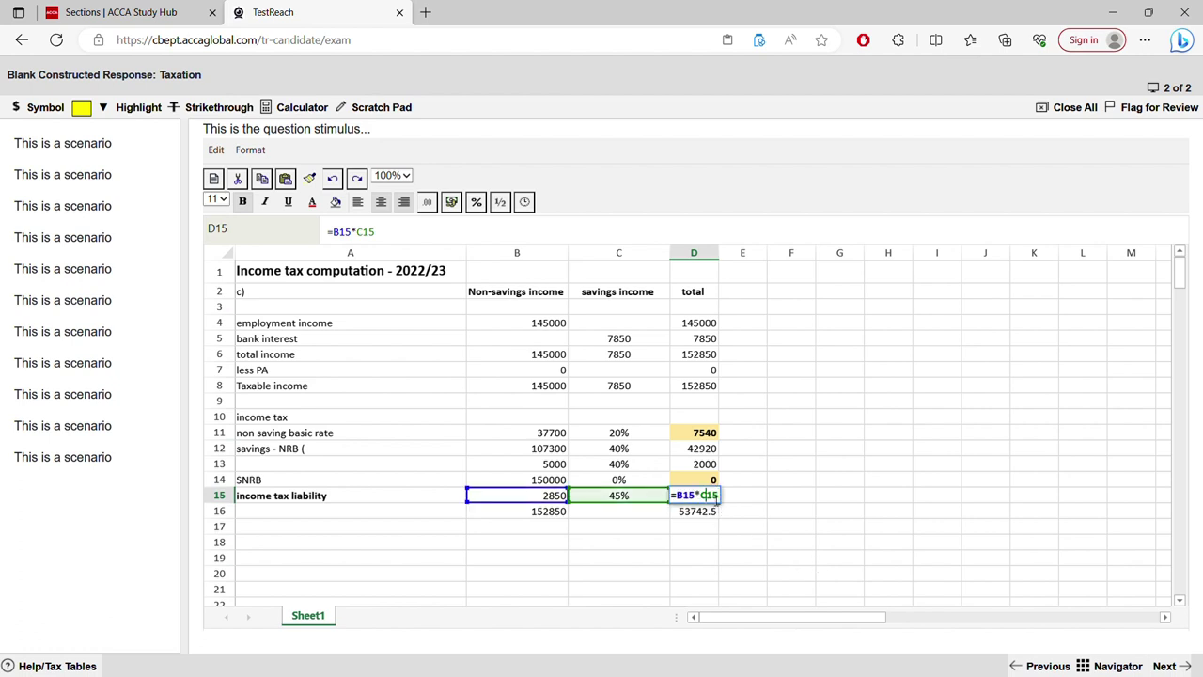
click(738, 496)
click(711, 503)
right_click(710, 502)
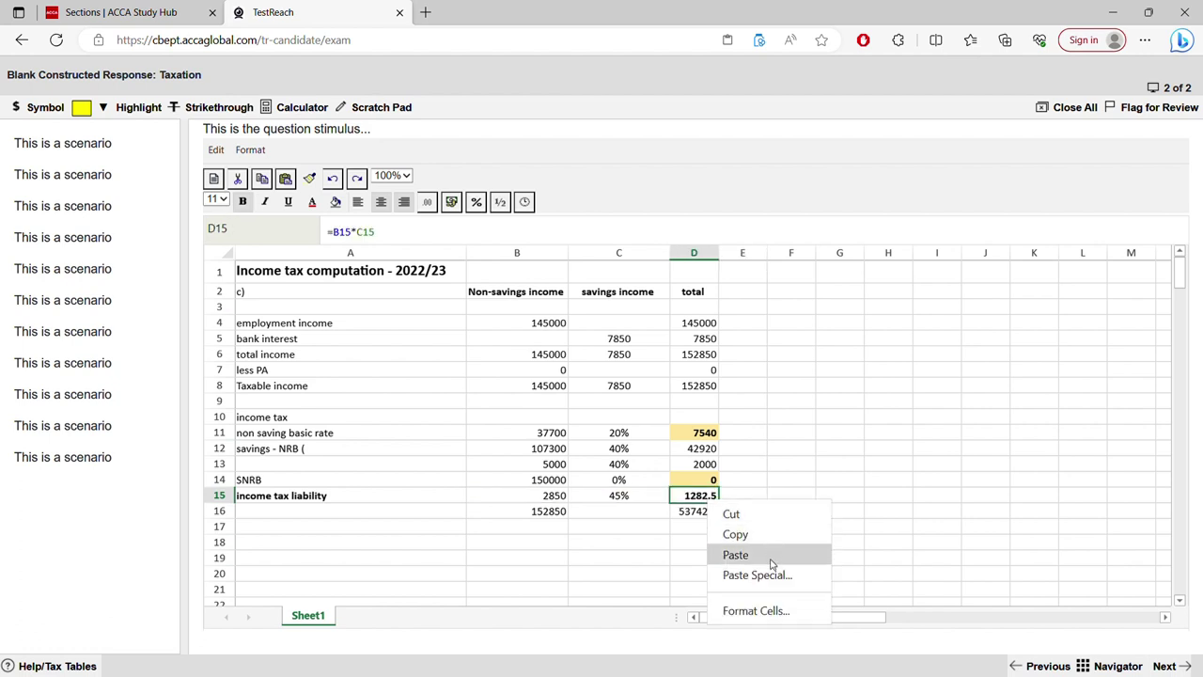
click(756, 610)
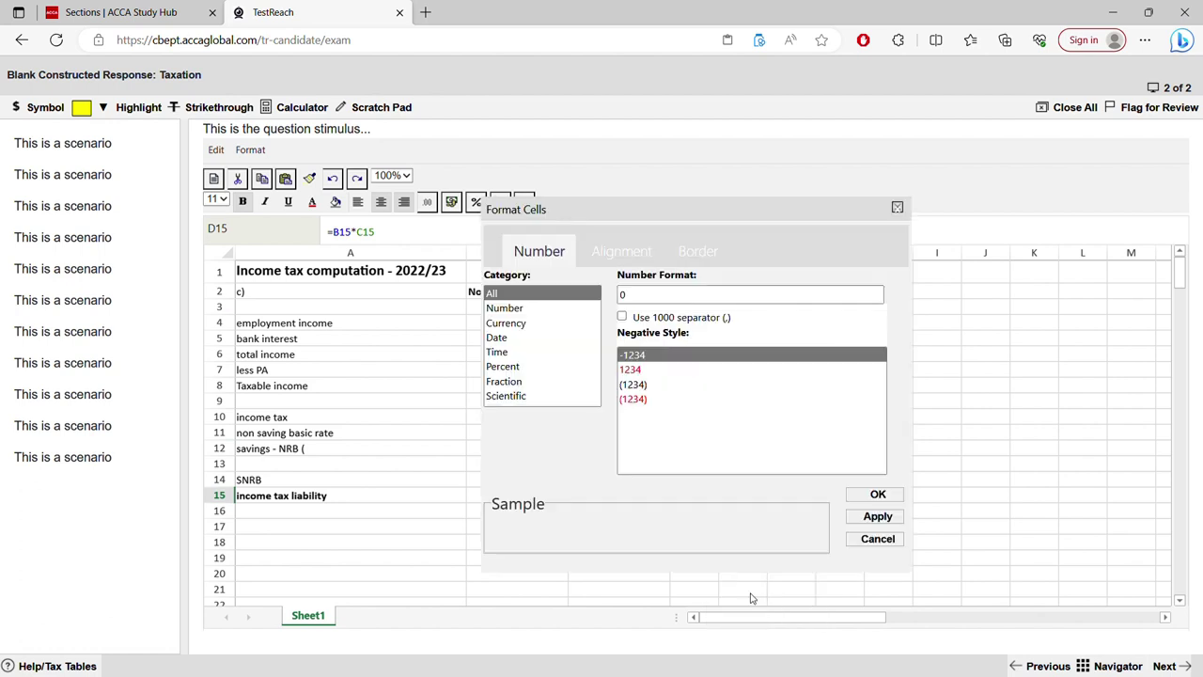
click(513, 309)
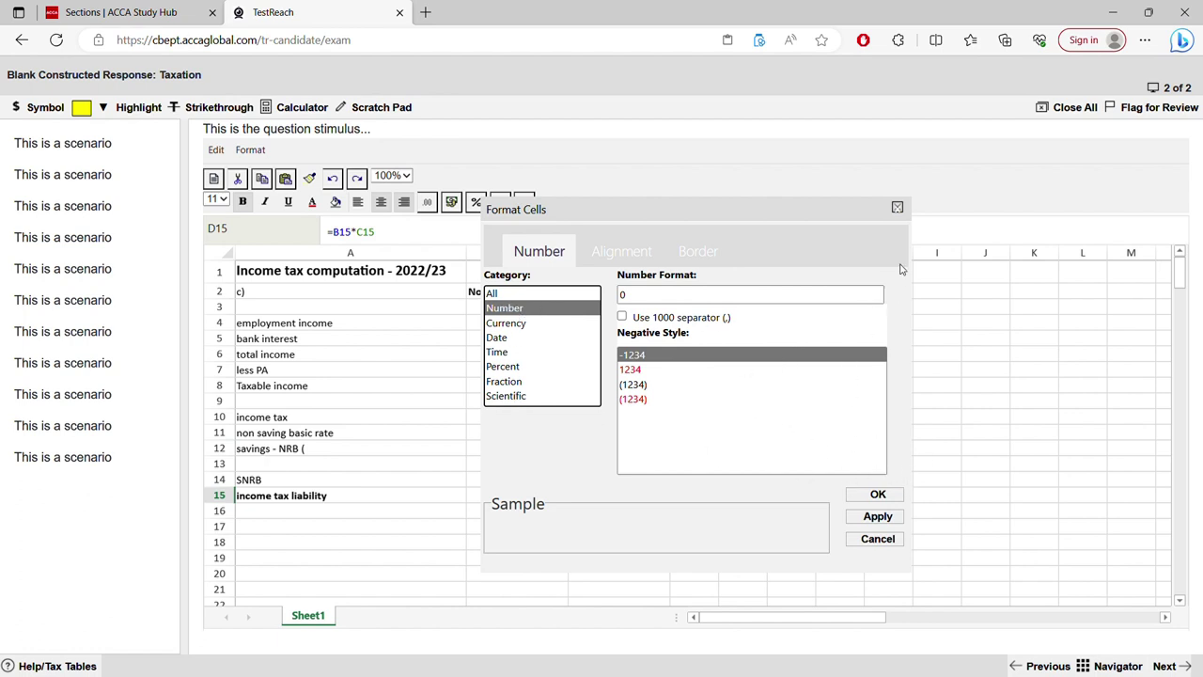
click(898, 207)
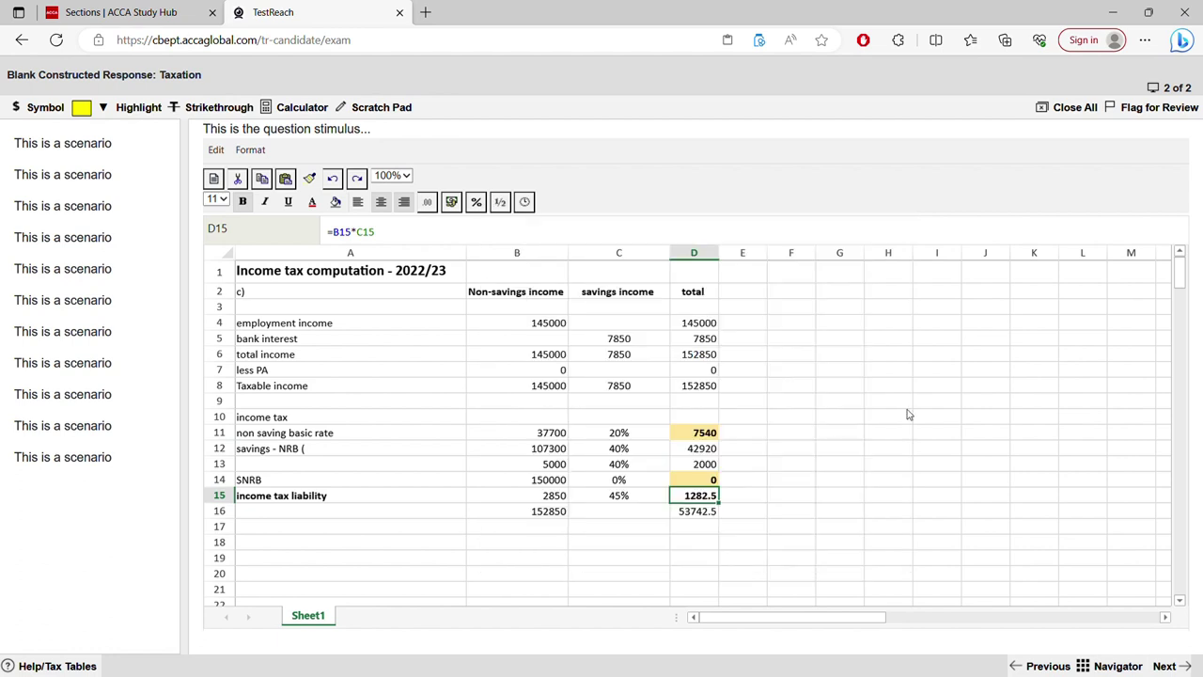
right_click(706, 499)
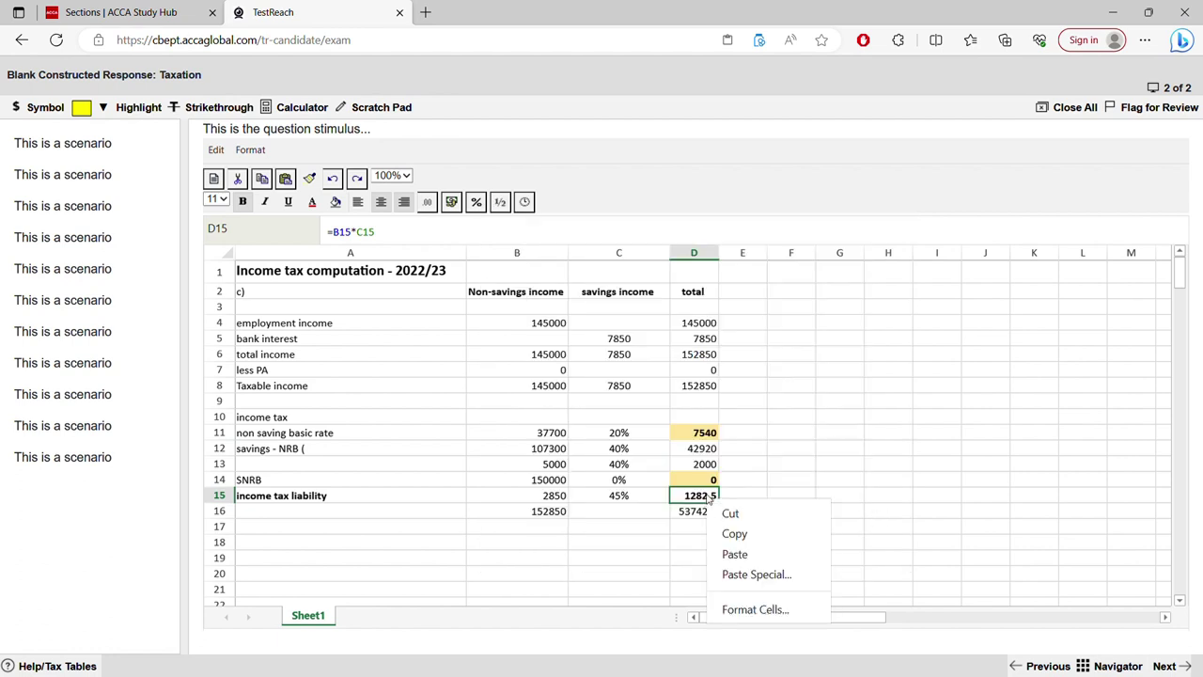
click(751, 609)
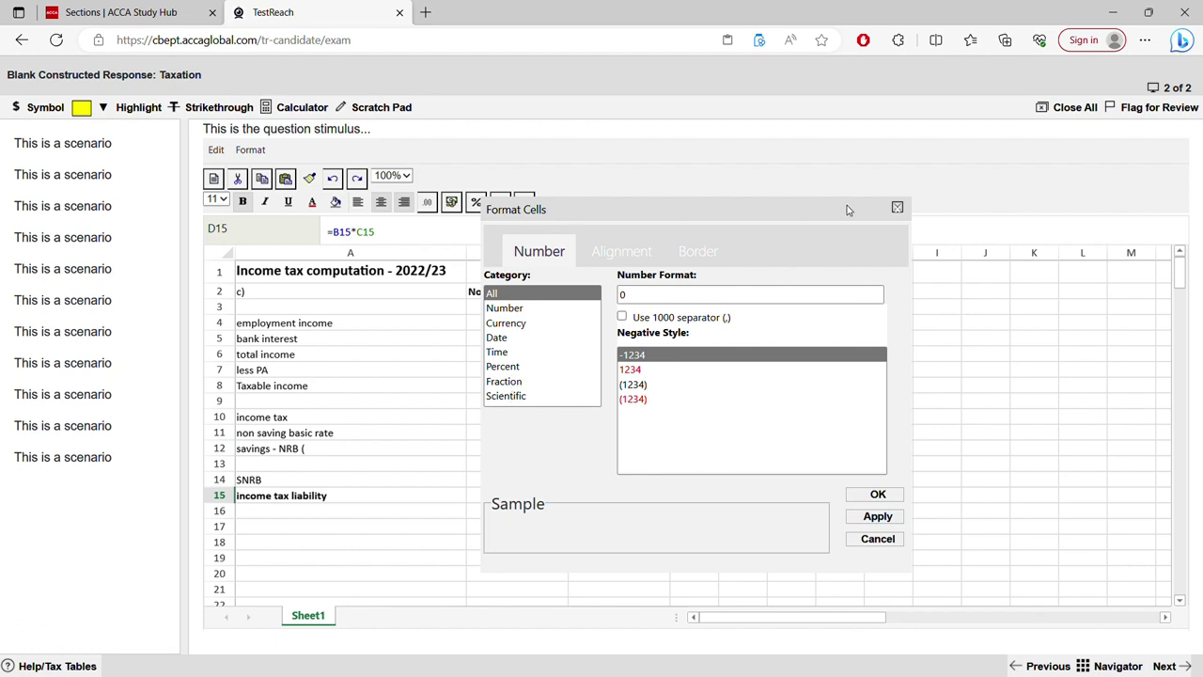
click(897, 207)
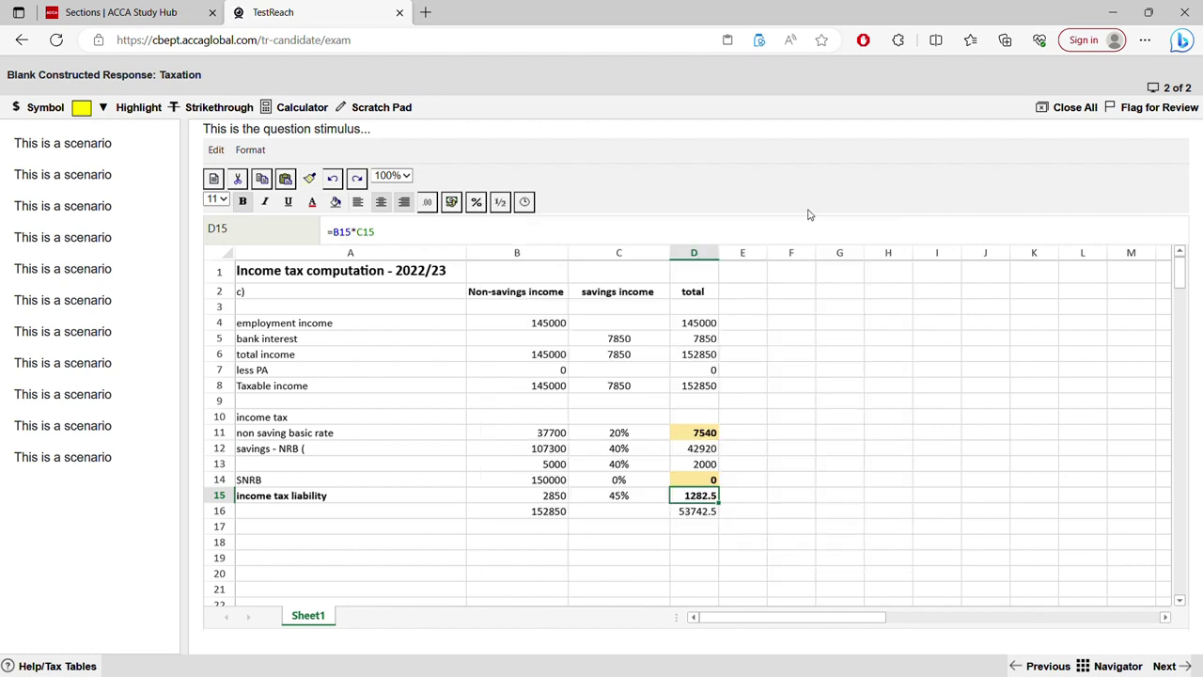
Try the 0.00 and custom number formats on D15, and dismiss the formatting dialog without applying anything.
click(428, 204)
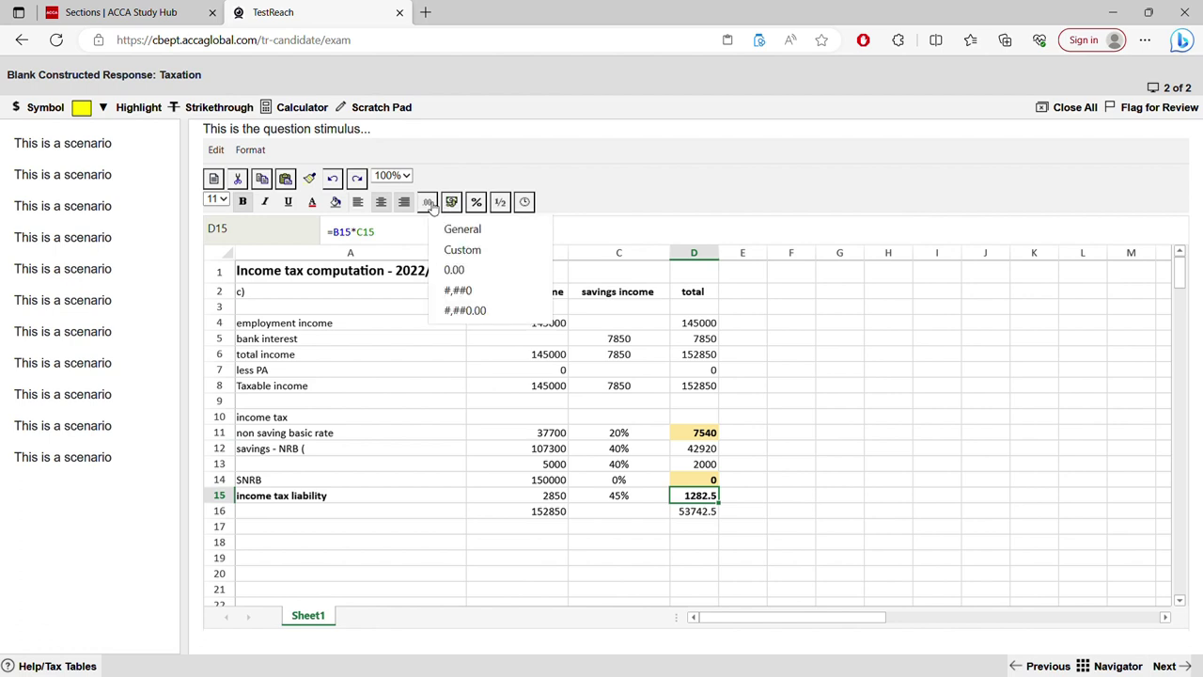
click(471, 270)
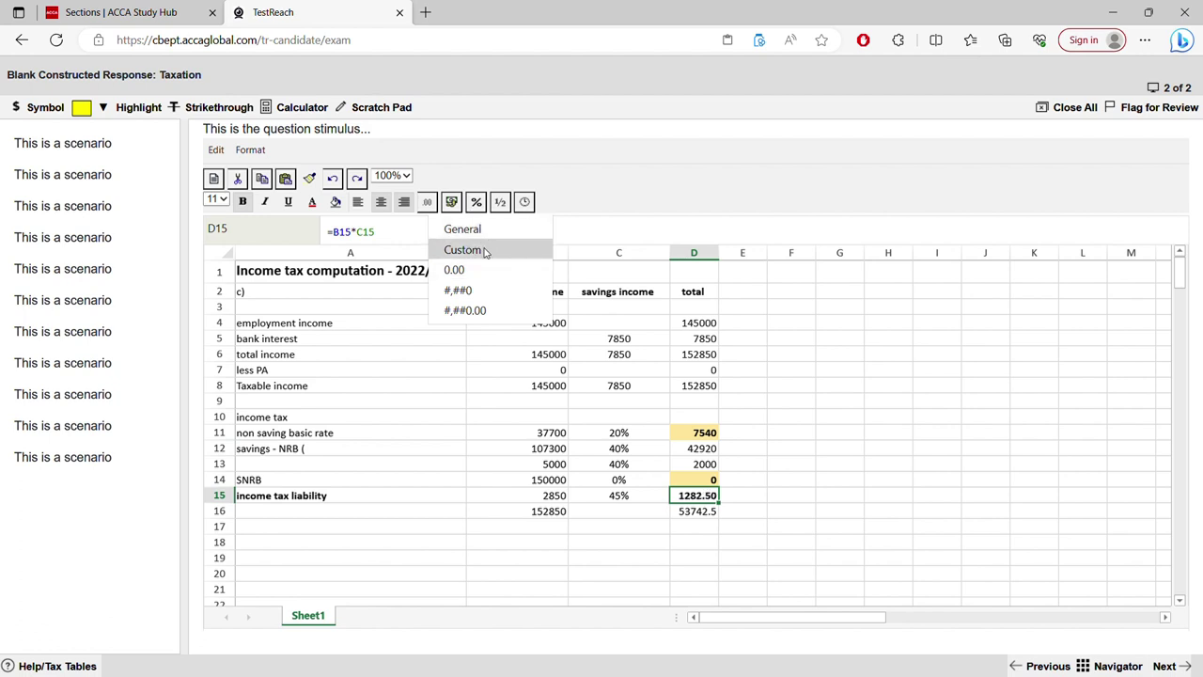
click(486, 249)
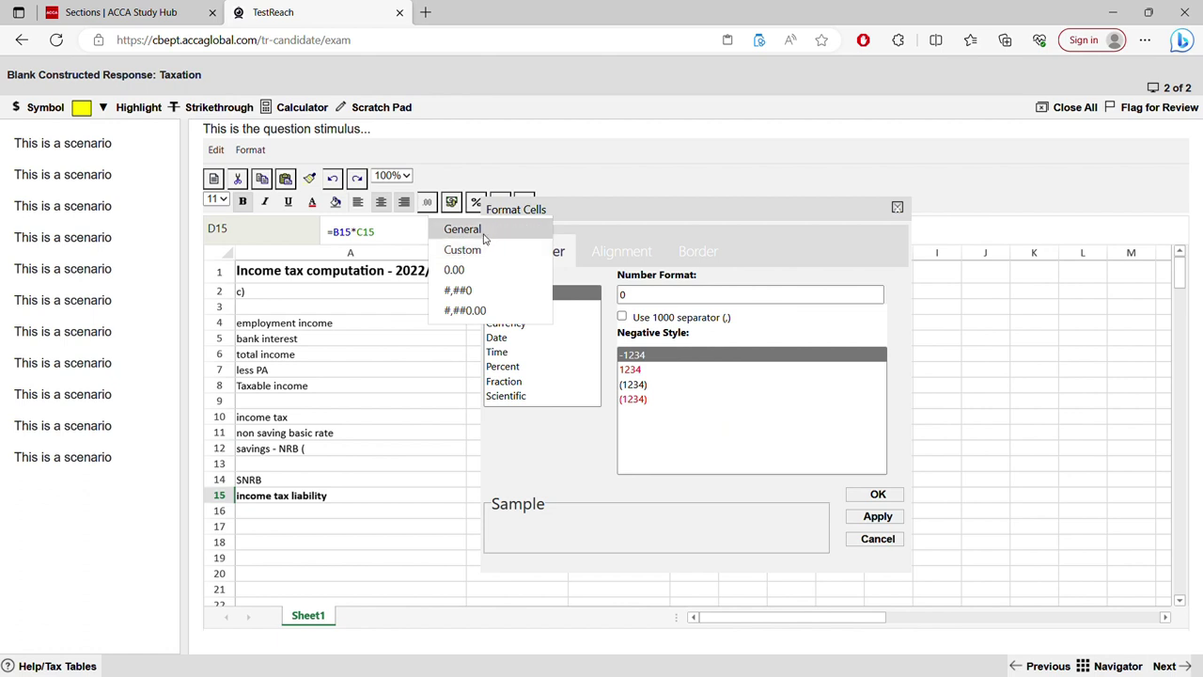
click(897, 206)
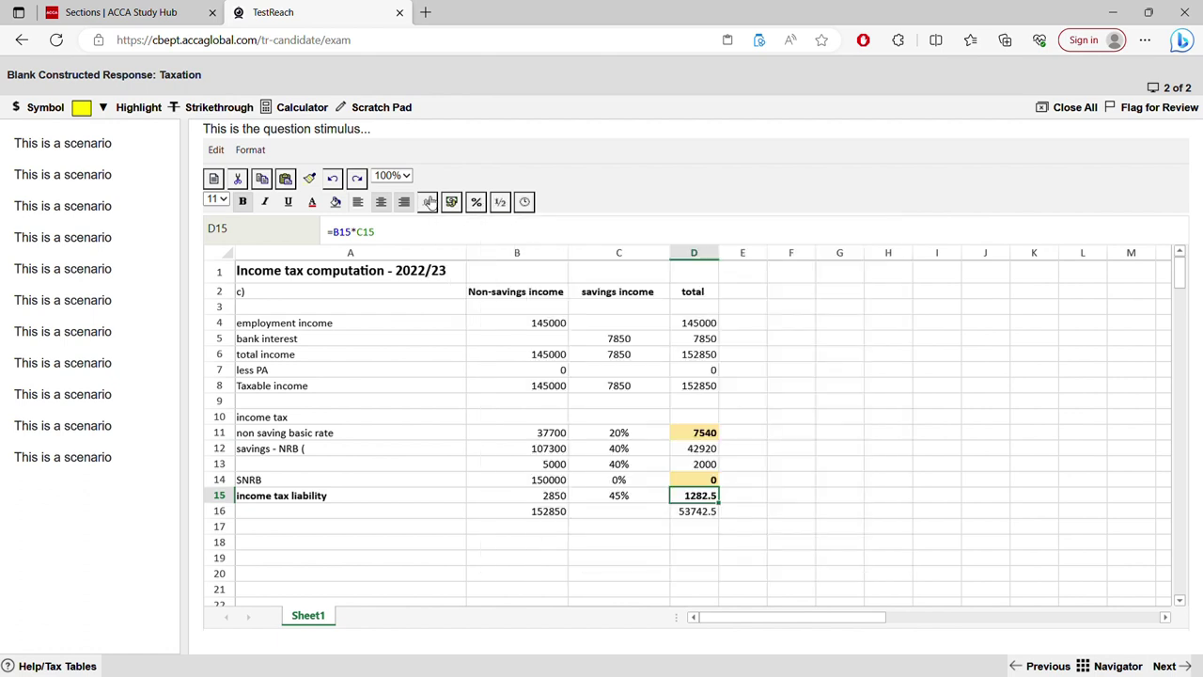
Browse the Number and All categories of custom cell formats for D15 without applying one.
click(429, 202)
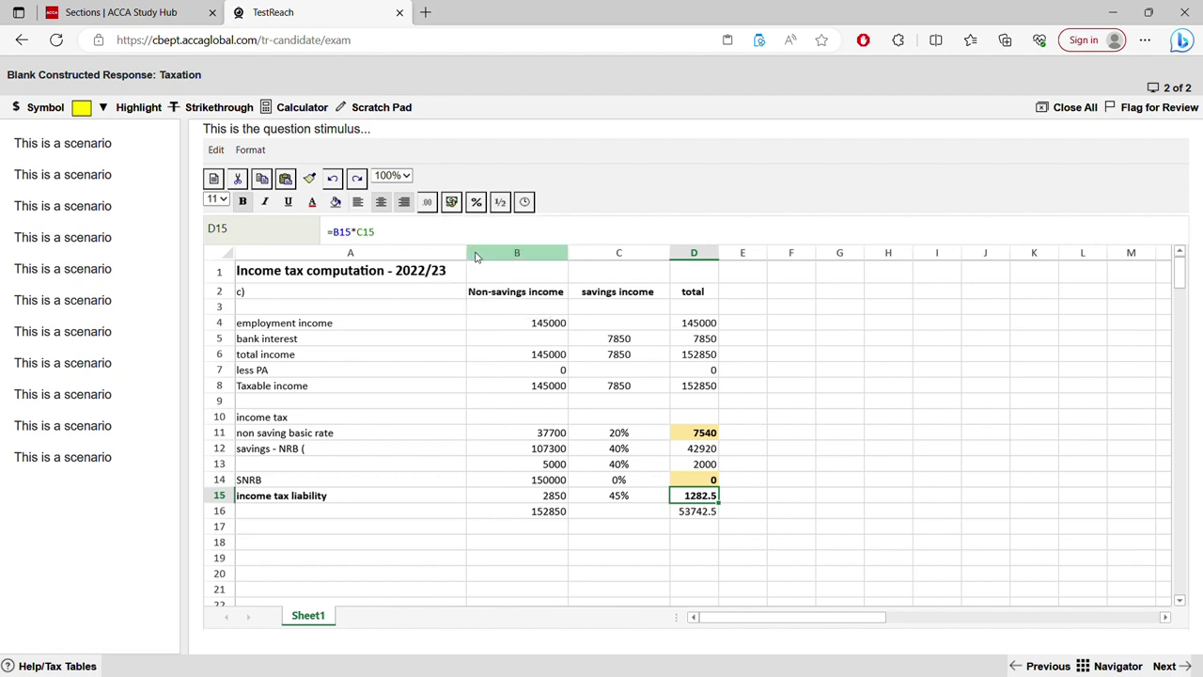
click(430, 202)
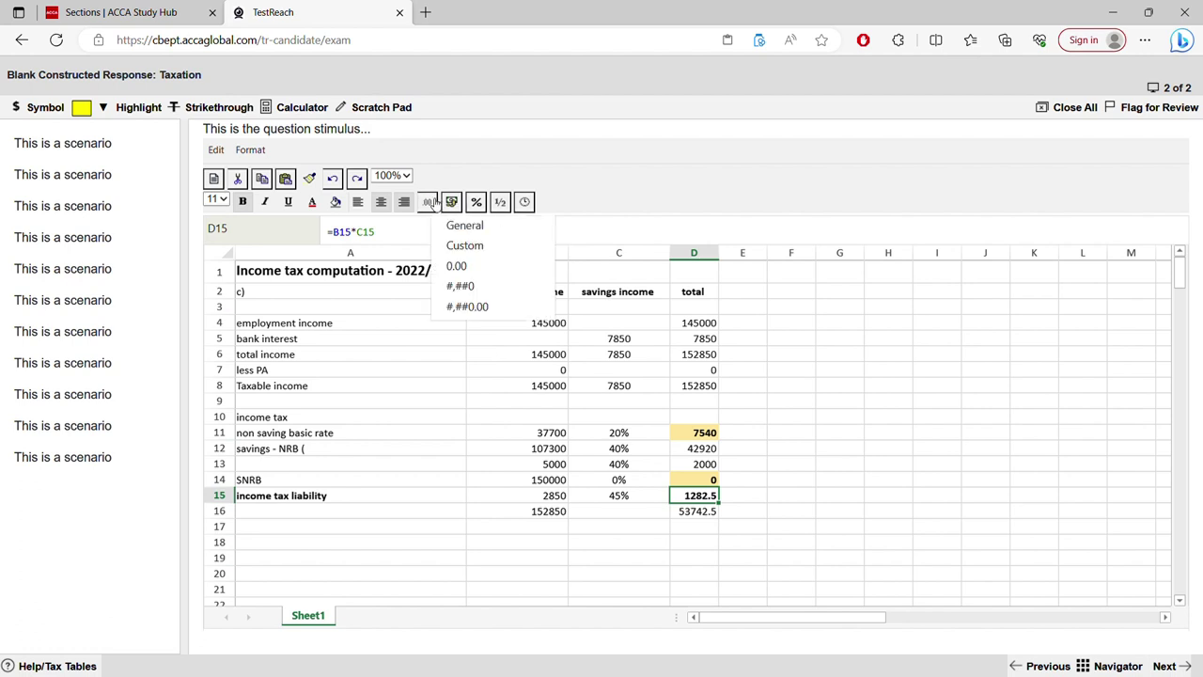
click(460, 245)
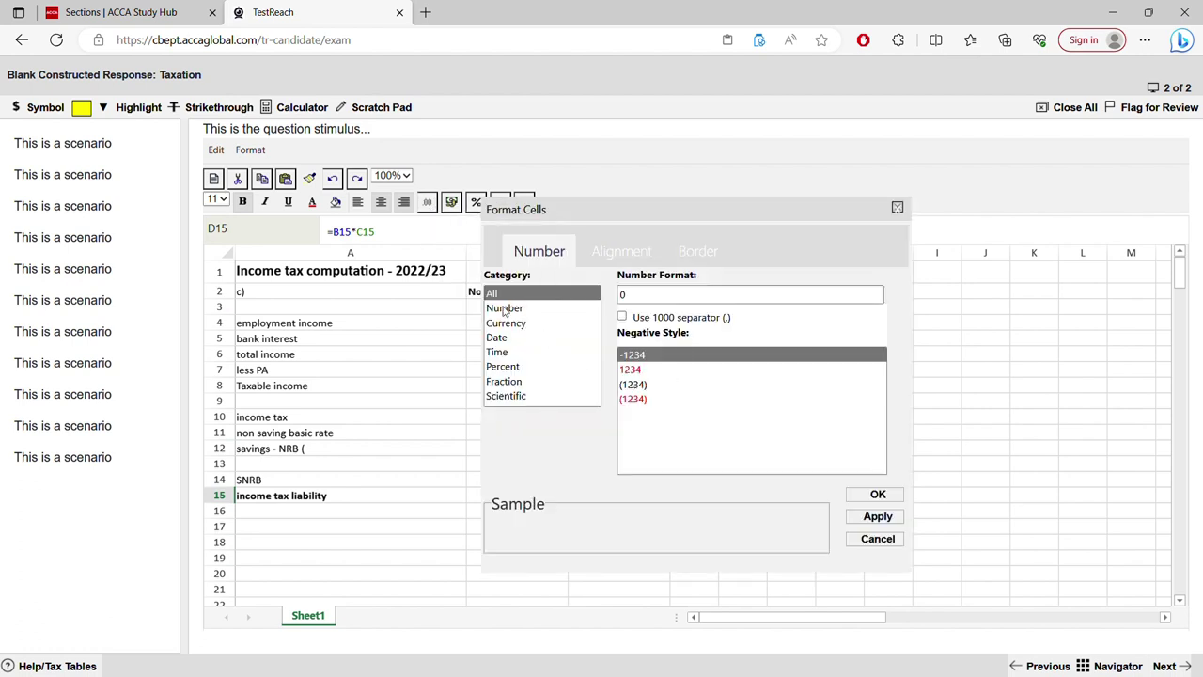
click(504, 308)
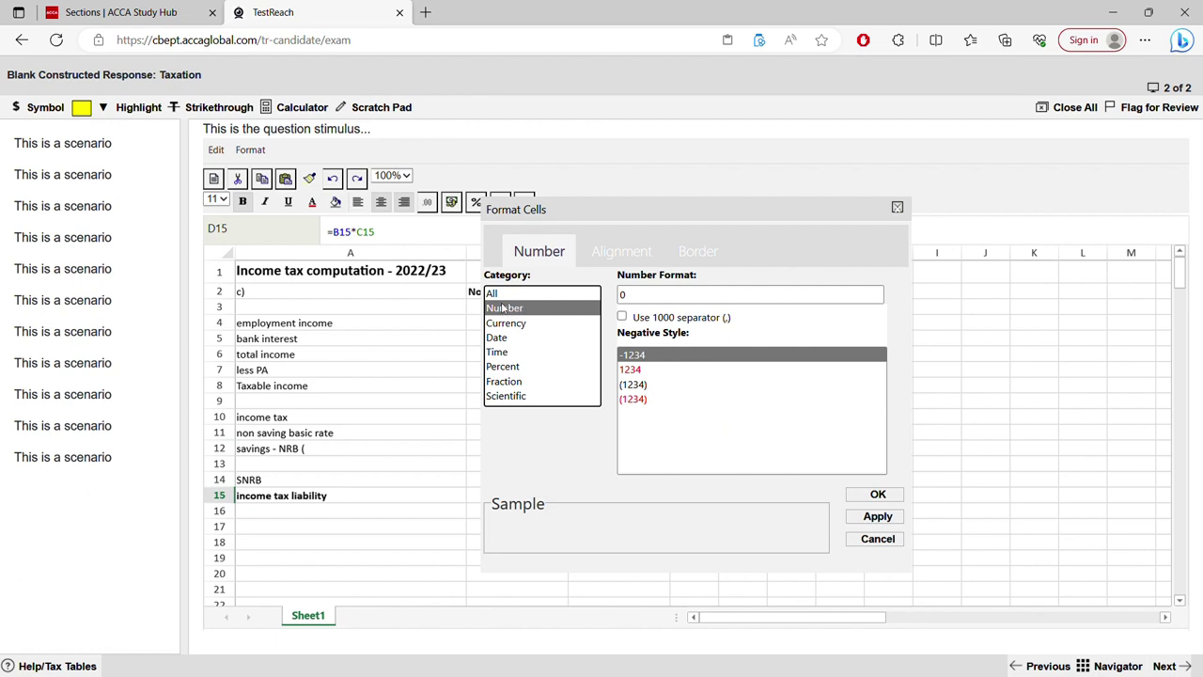
click(498, 294)
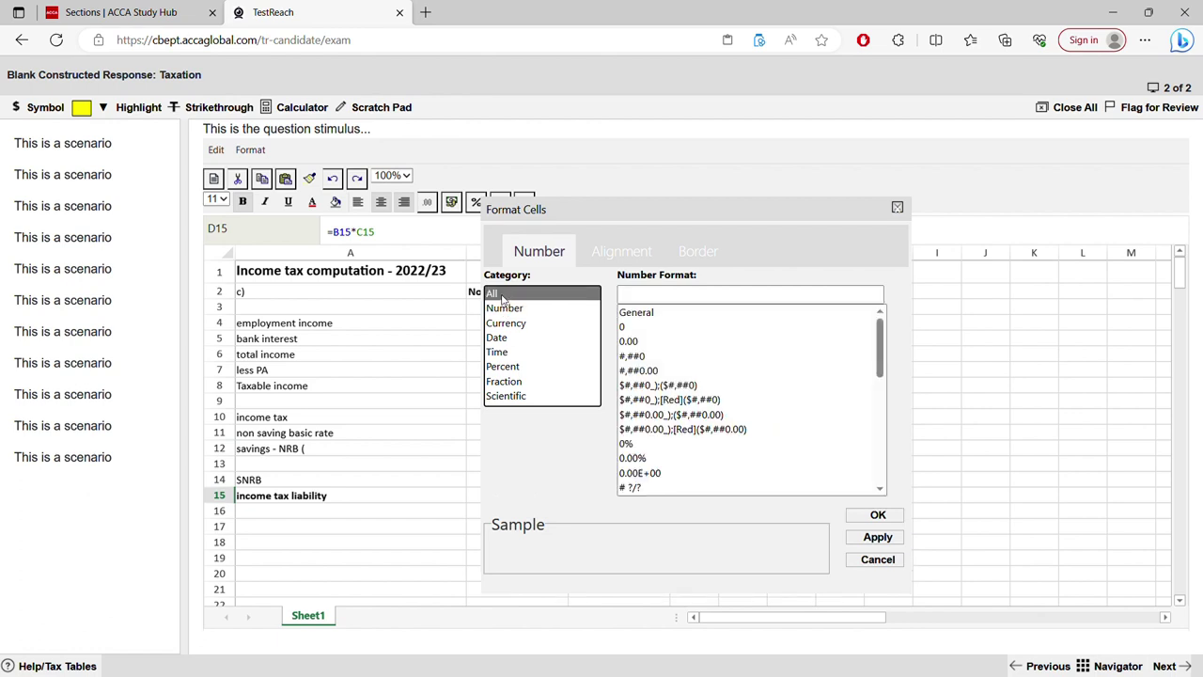
click(897, 208)
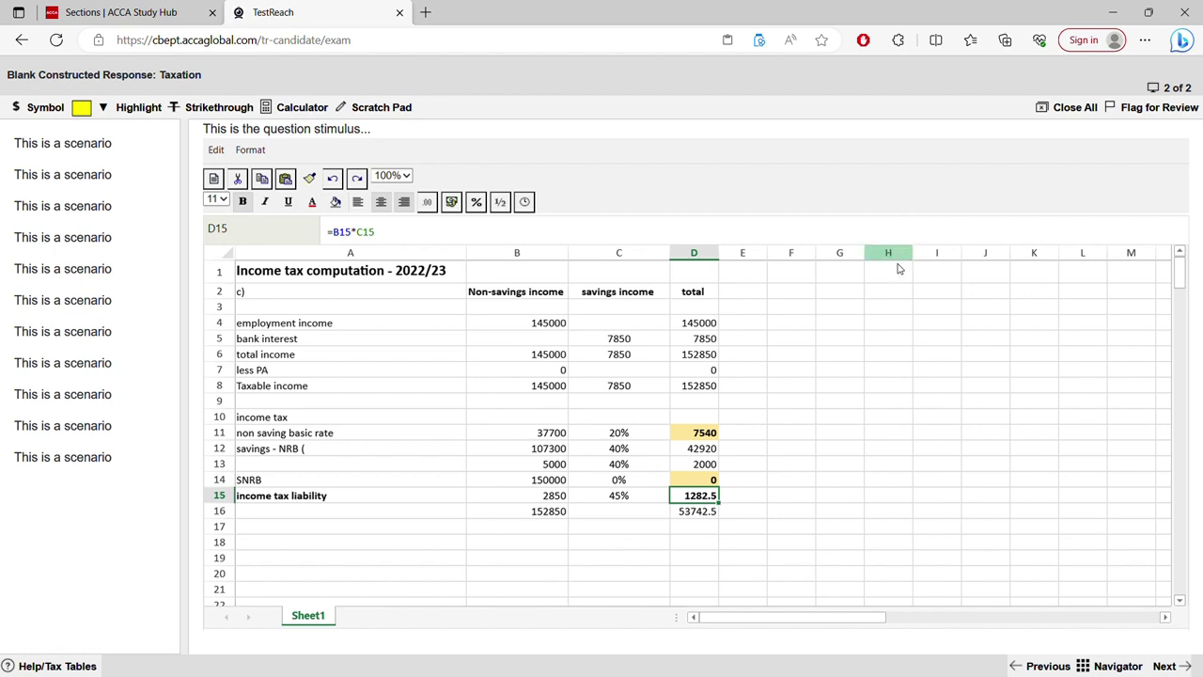
Format the tax amount in D15 as a whole number using the number format 0 from the All category.
right_click(692, 498)
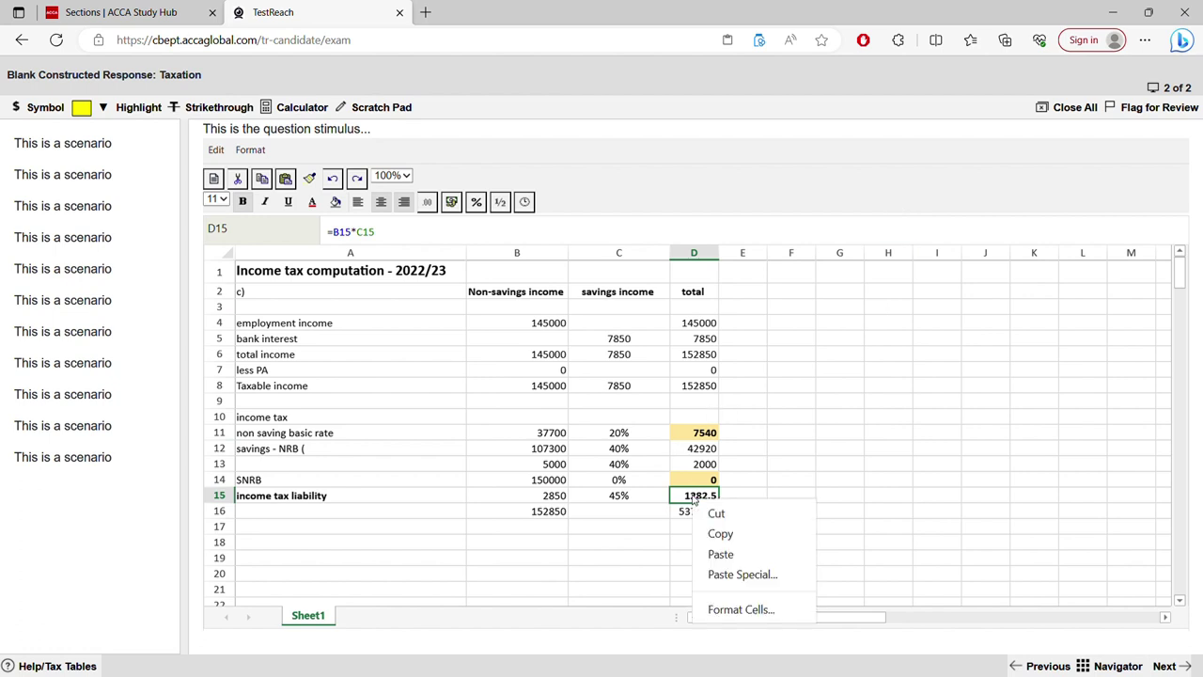
click(740, 609)
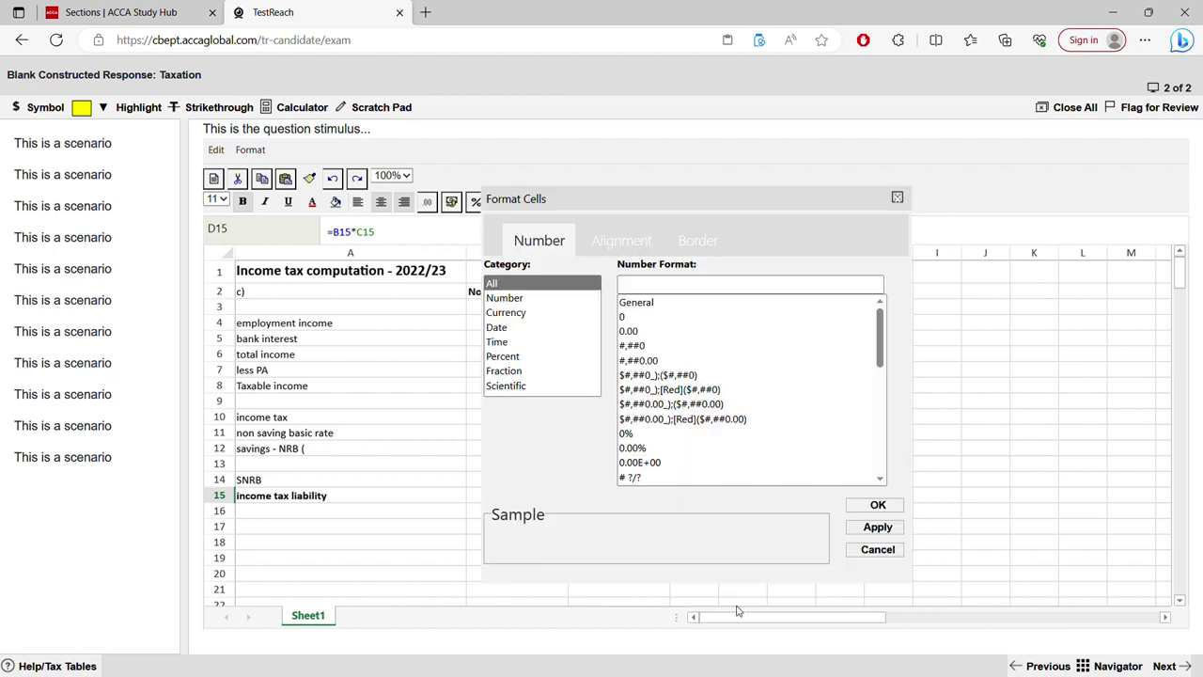
click(632, 319)
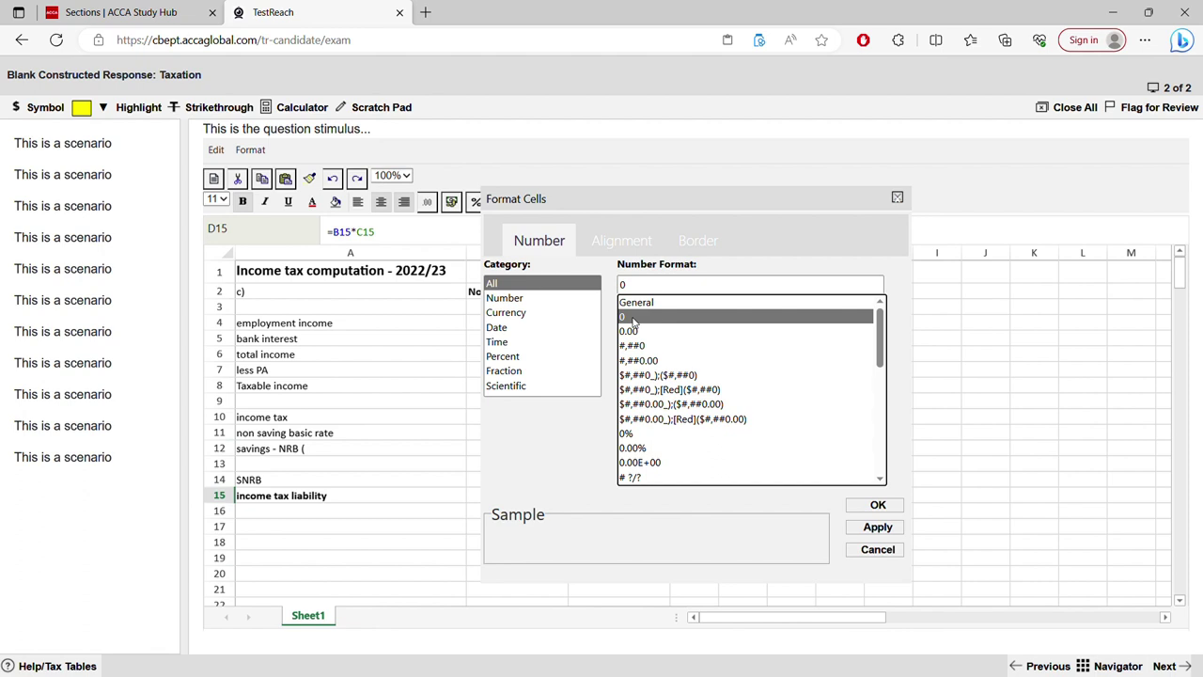
click(877, 506)
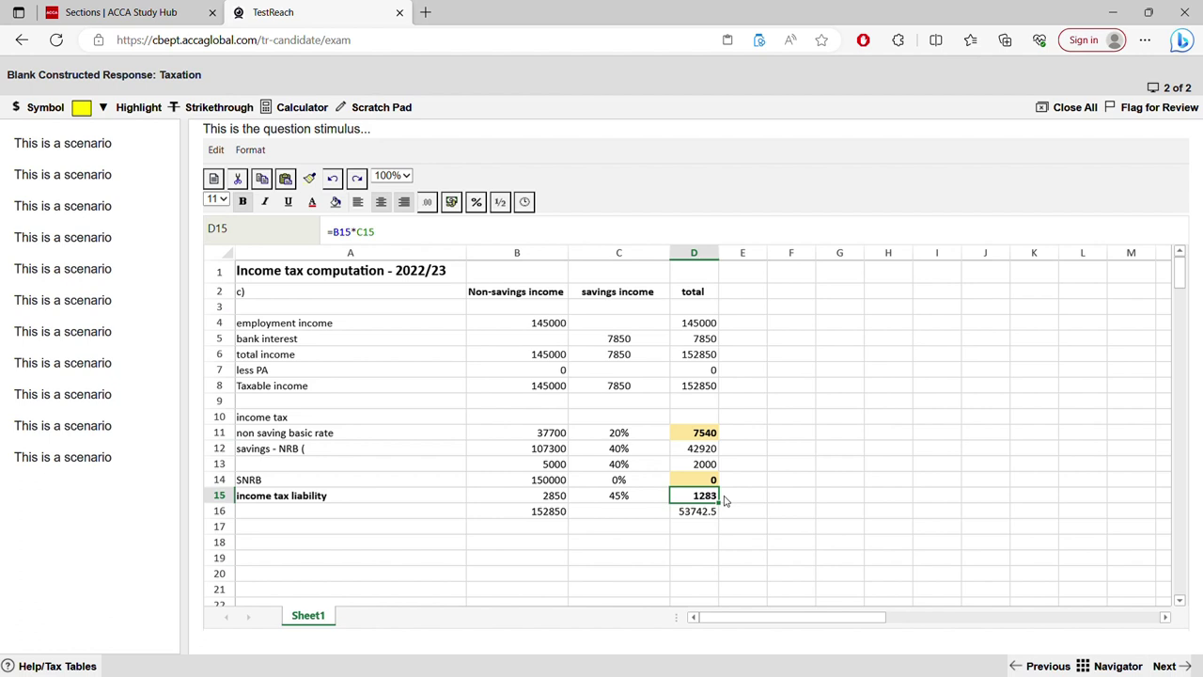
Check the formulas behind the total in D16 and the tax amount in D15.
click(726, 531)
click(708, 496)
click(762, 526)
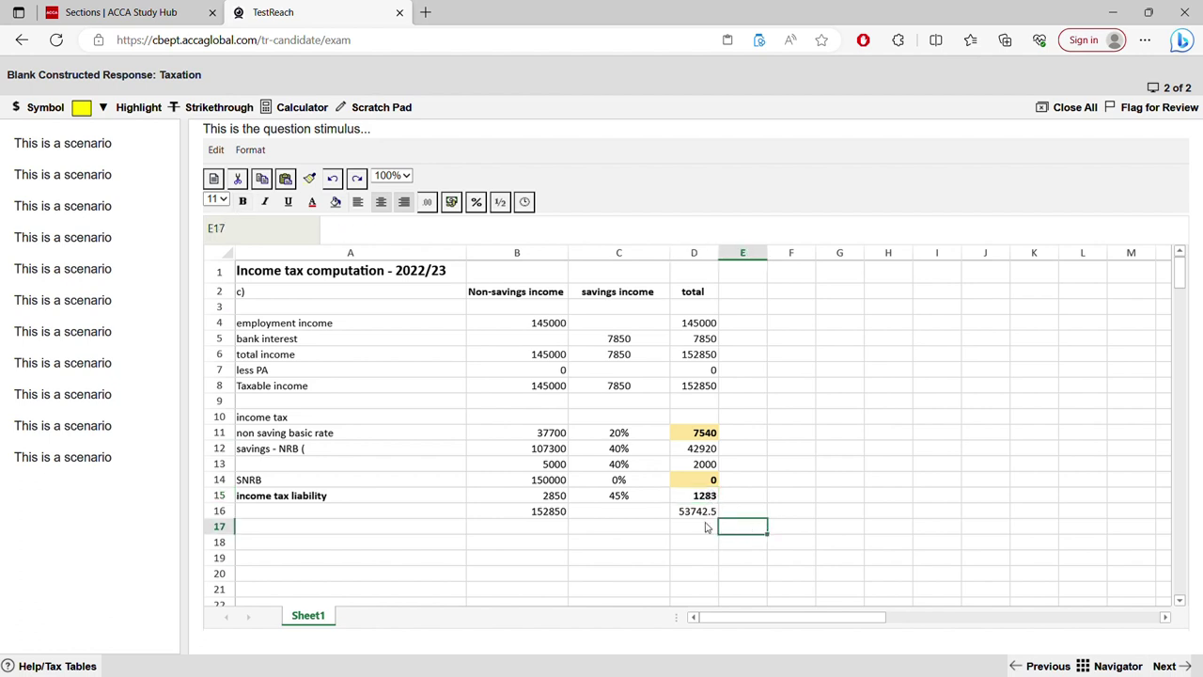
click(698, 513)
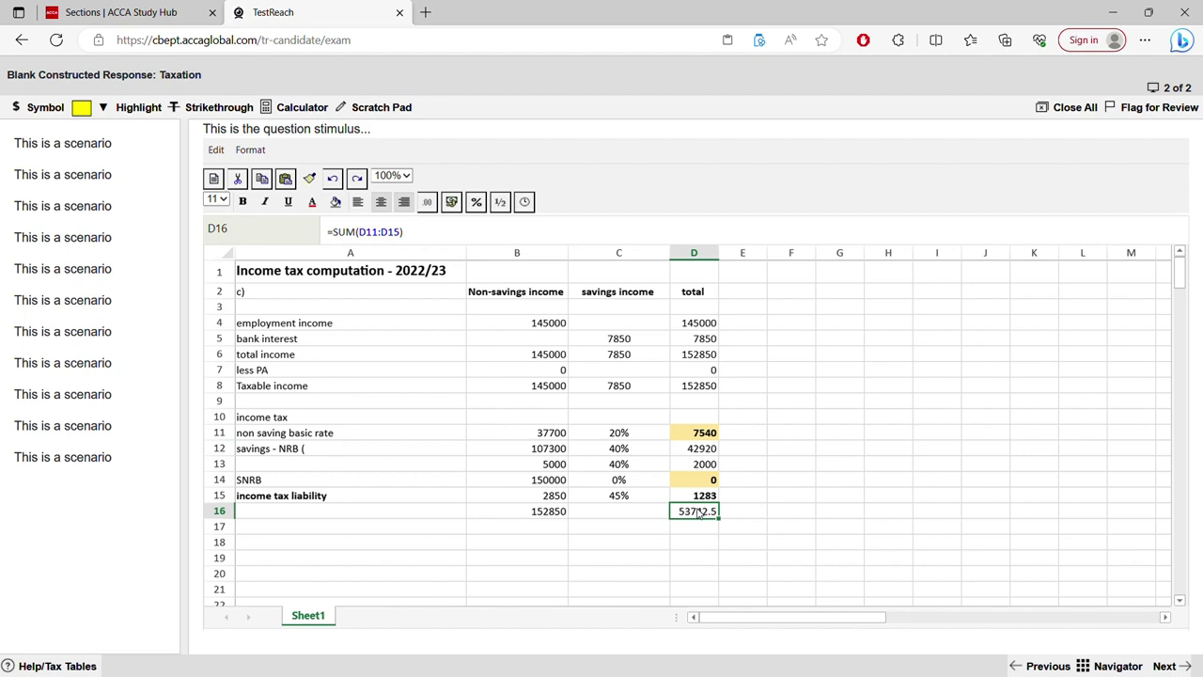
click(706, 496)
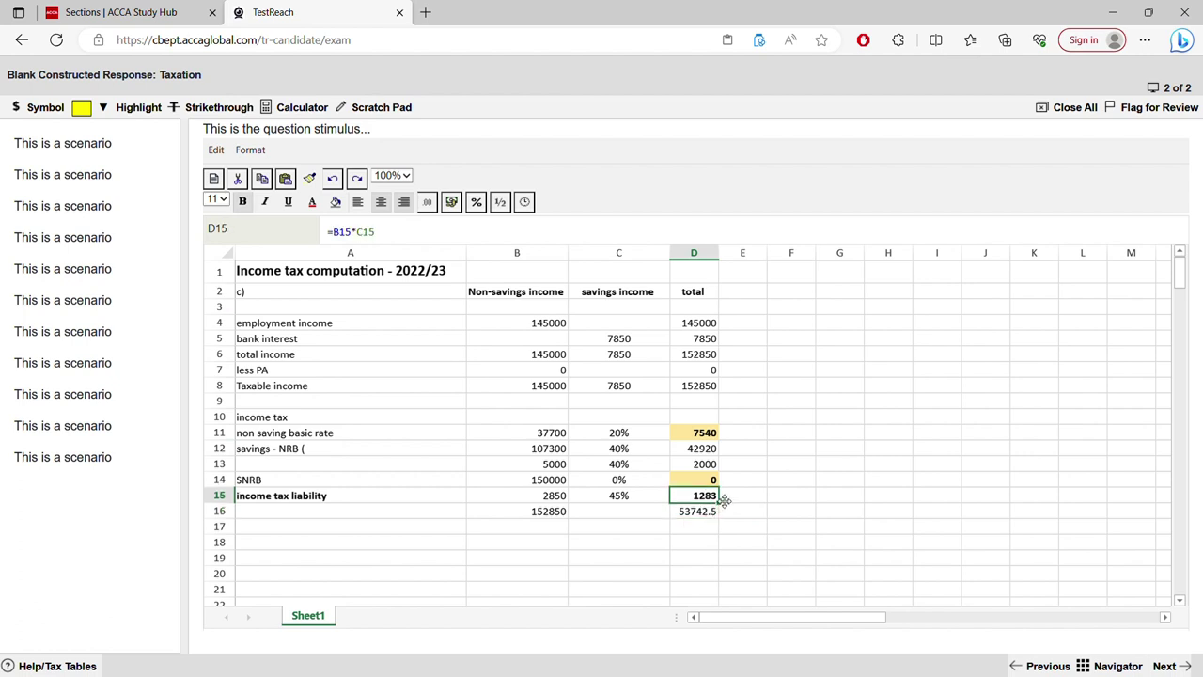
Re-enter the total formula in D16 as the sum of the tax amounts in D11:D15.
double_click(695, 517)
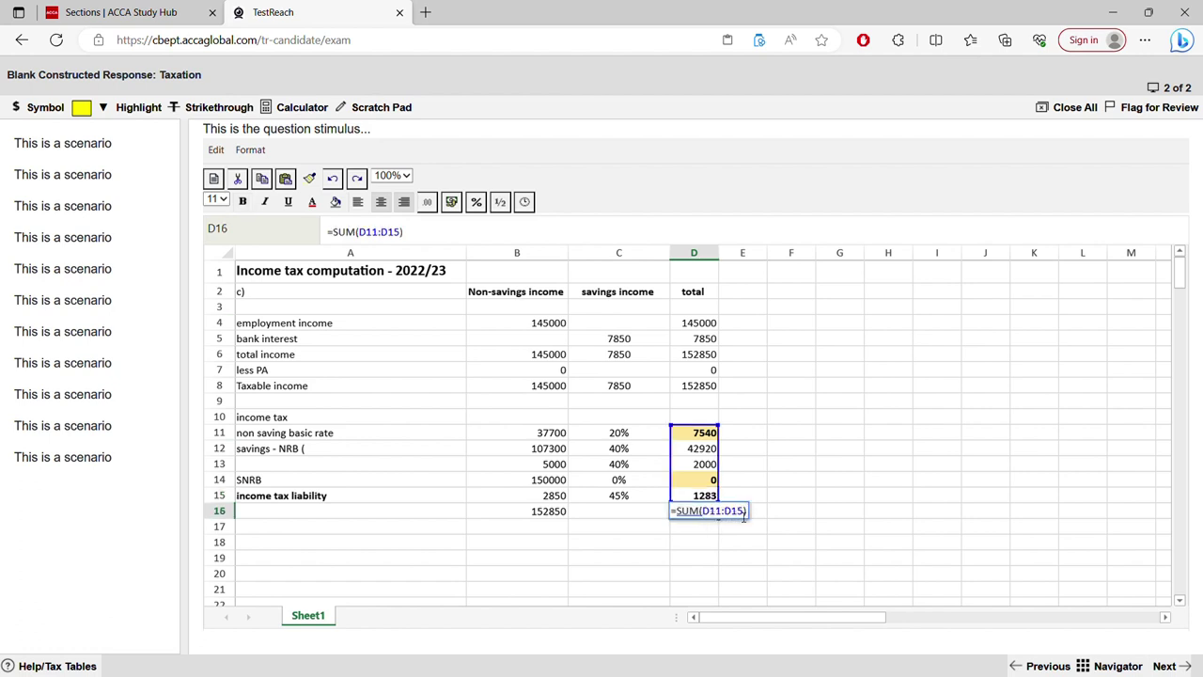
drag(743, 515, 644, 516)
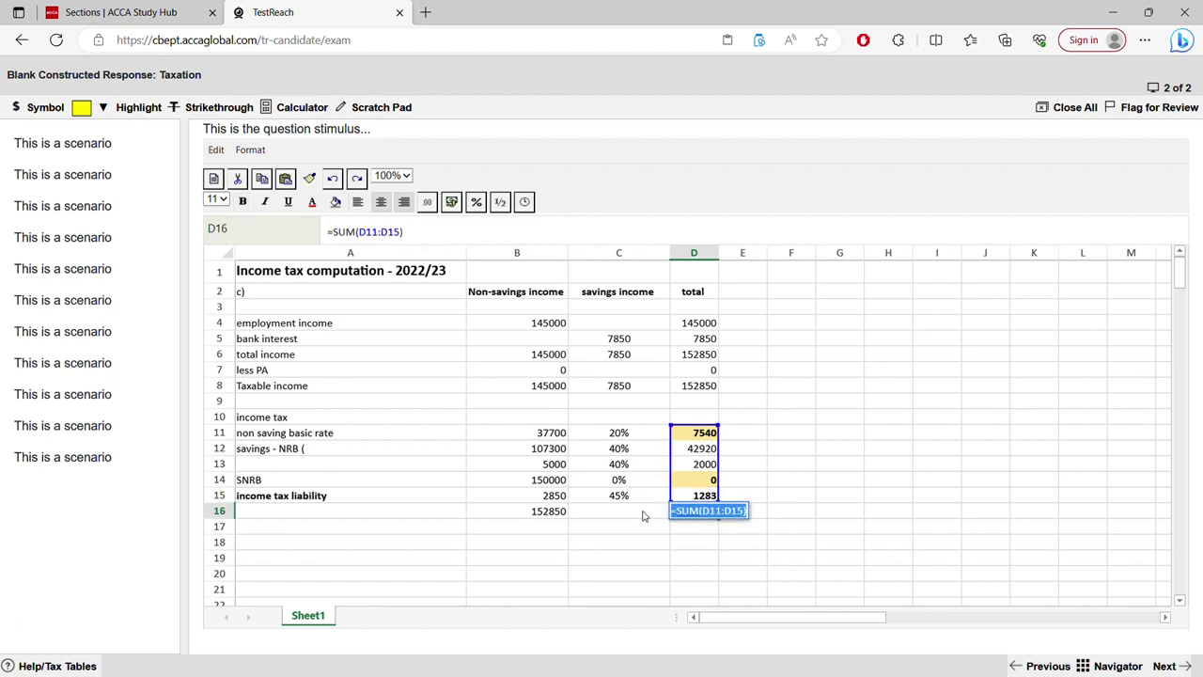
key(BackSpace)
text(=sum)
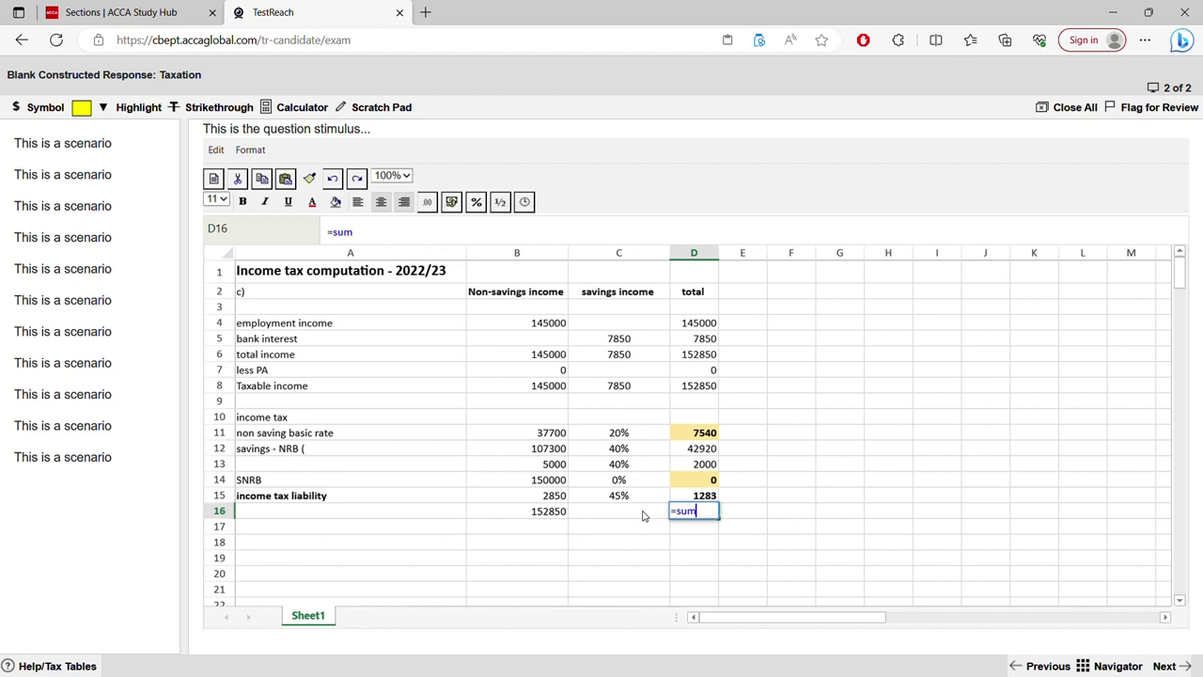
text(()
drag(688, 437, 689, 496)
key(Return)
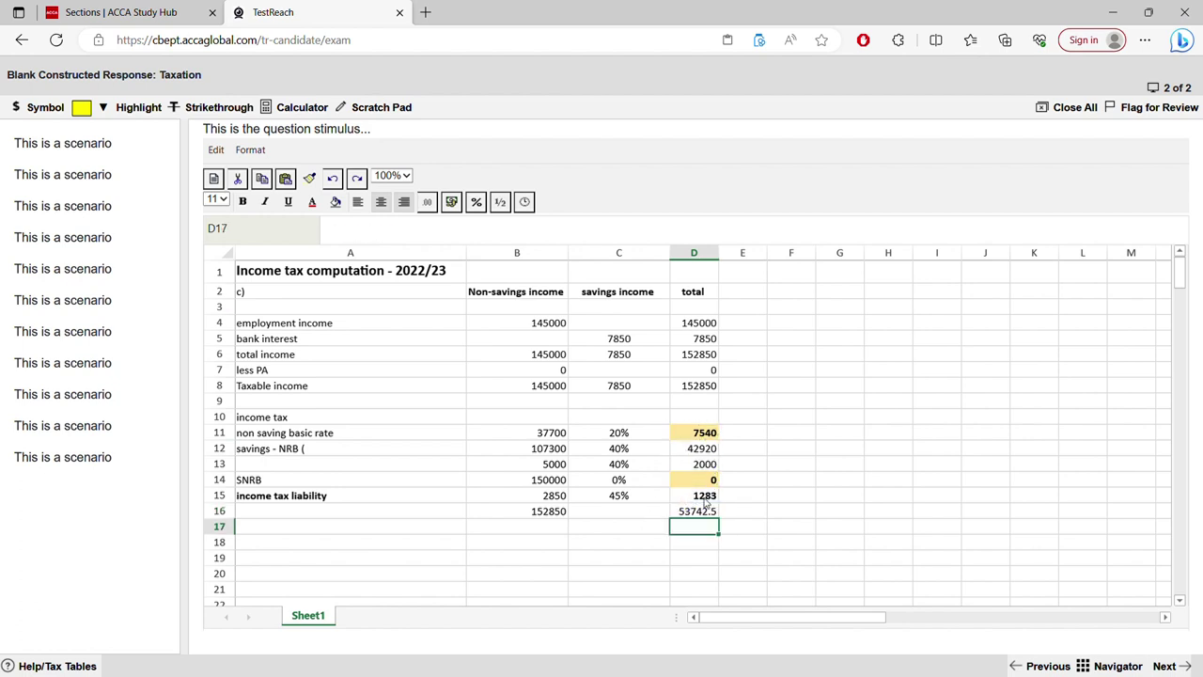
Inspect the total in D16 and the formula in D15, leaving both without edits.
click(710, 512)
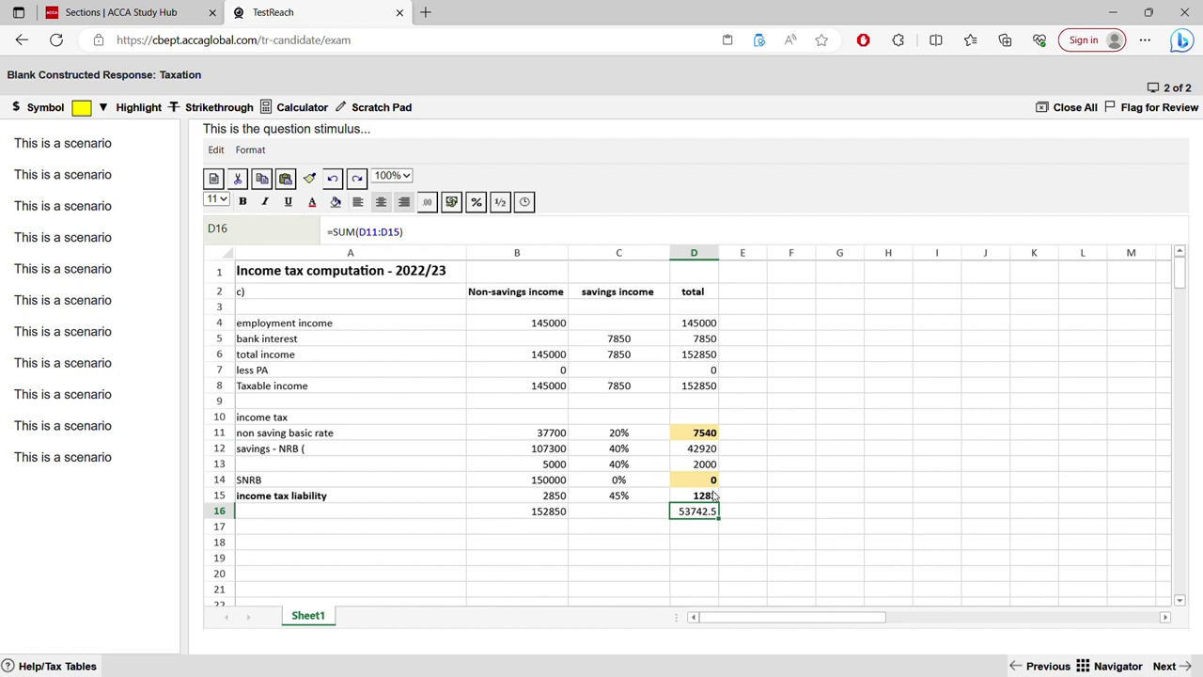
click(706, 496)
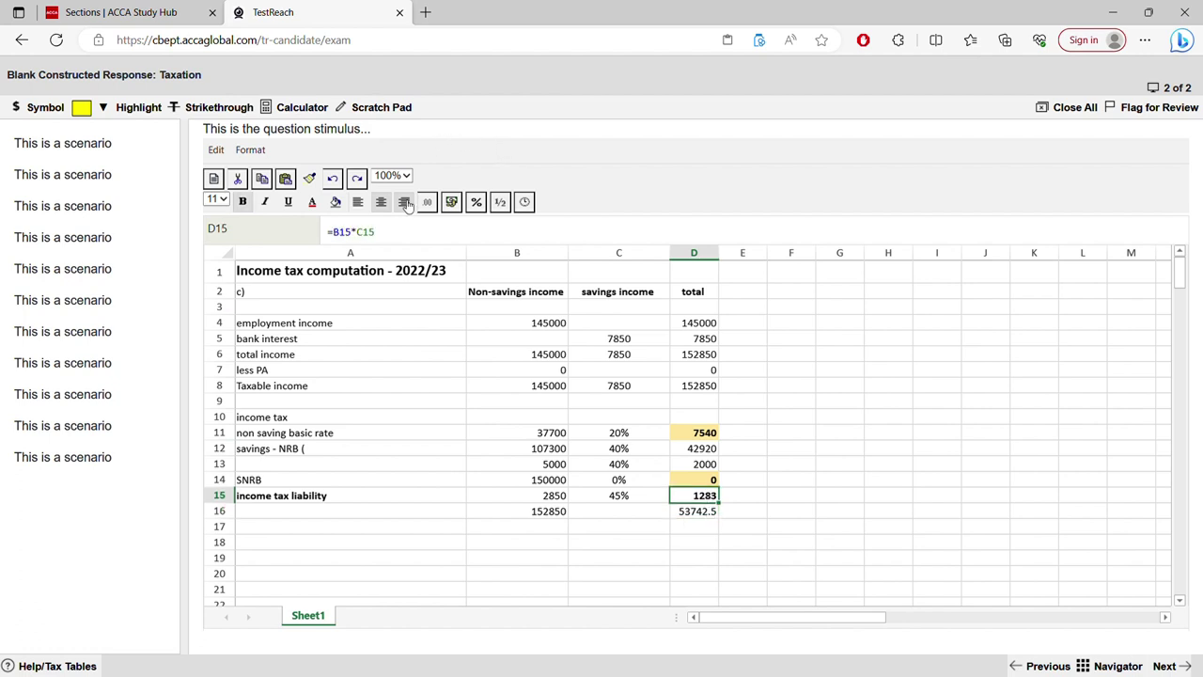
click(352, 235)
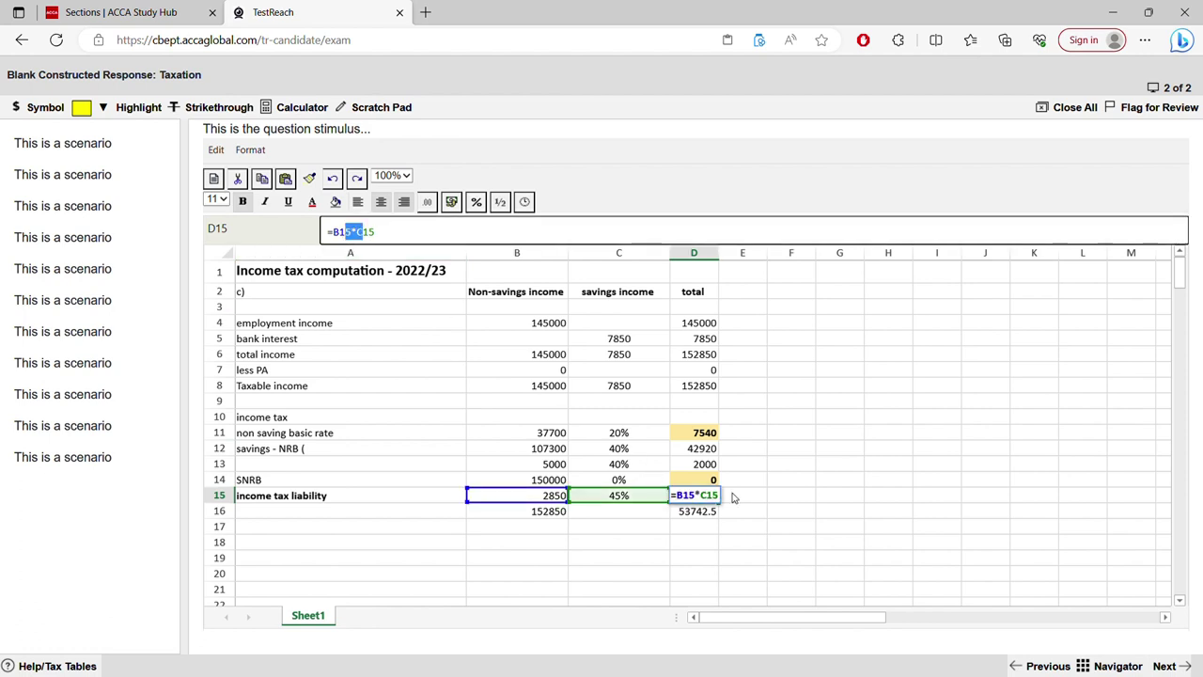
key(Escape)
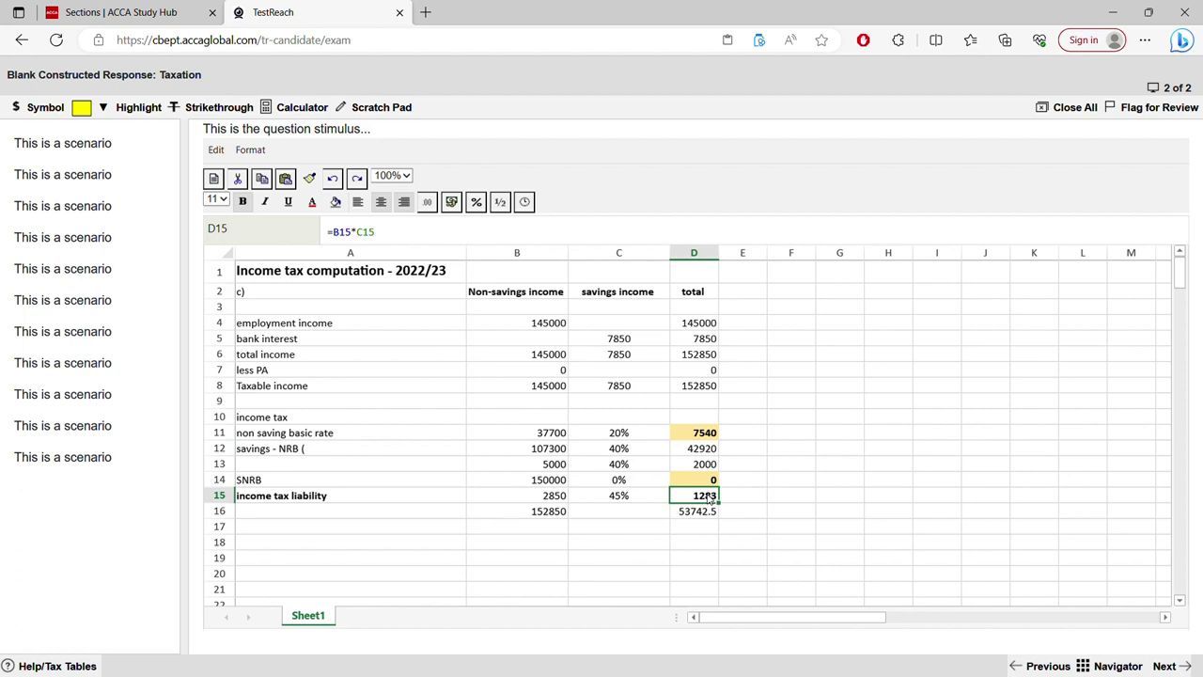
Format the tax total in D16 as a whole number using the number format 0.
click(700, 513)
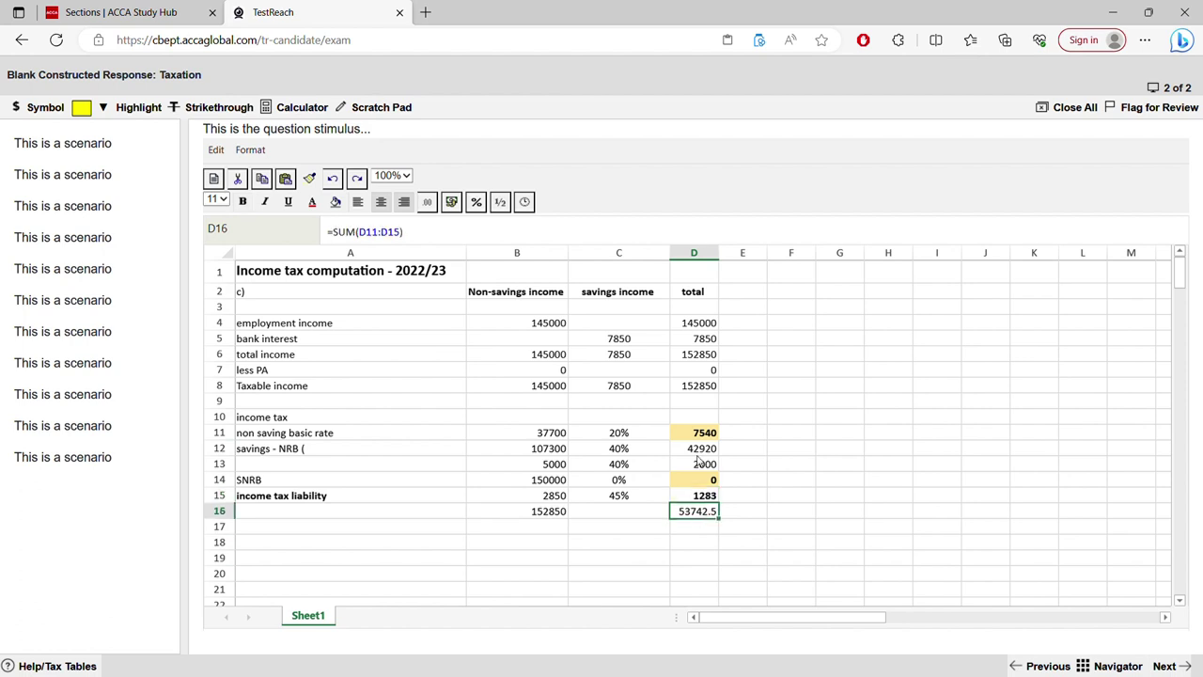
right_click(706, 516)
click(758, 628)
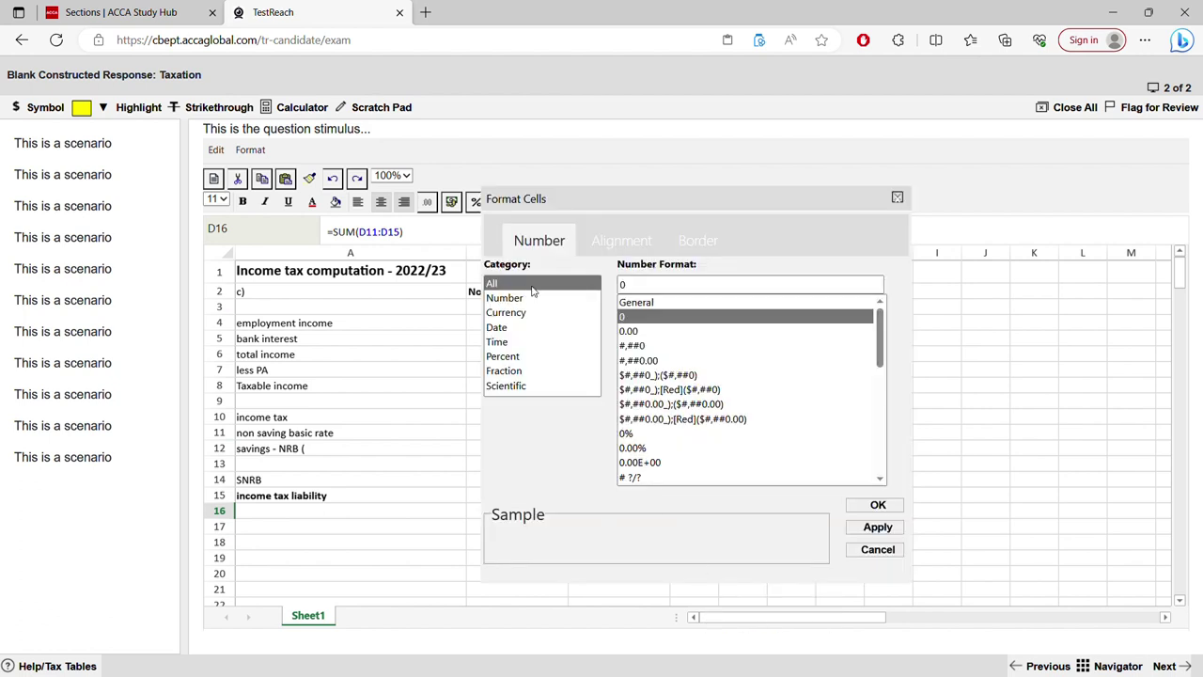
click(875, 507)
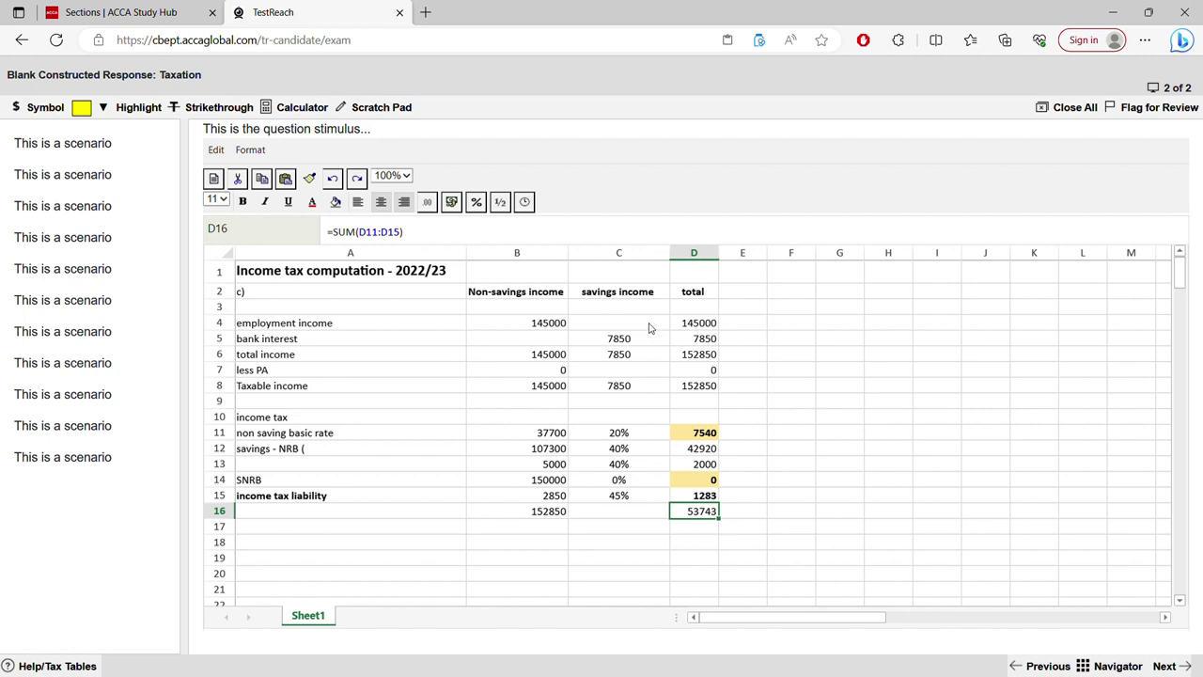
Change the employment income in B4 to 25000 and the bank interest in C5 to 3350.
click(533, 325)
double_click(533, 325)
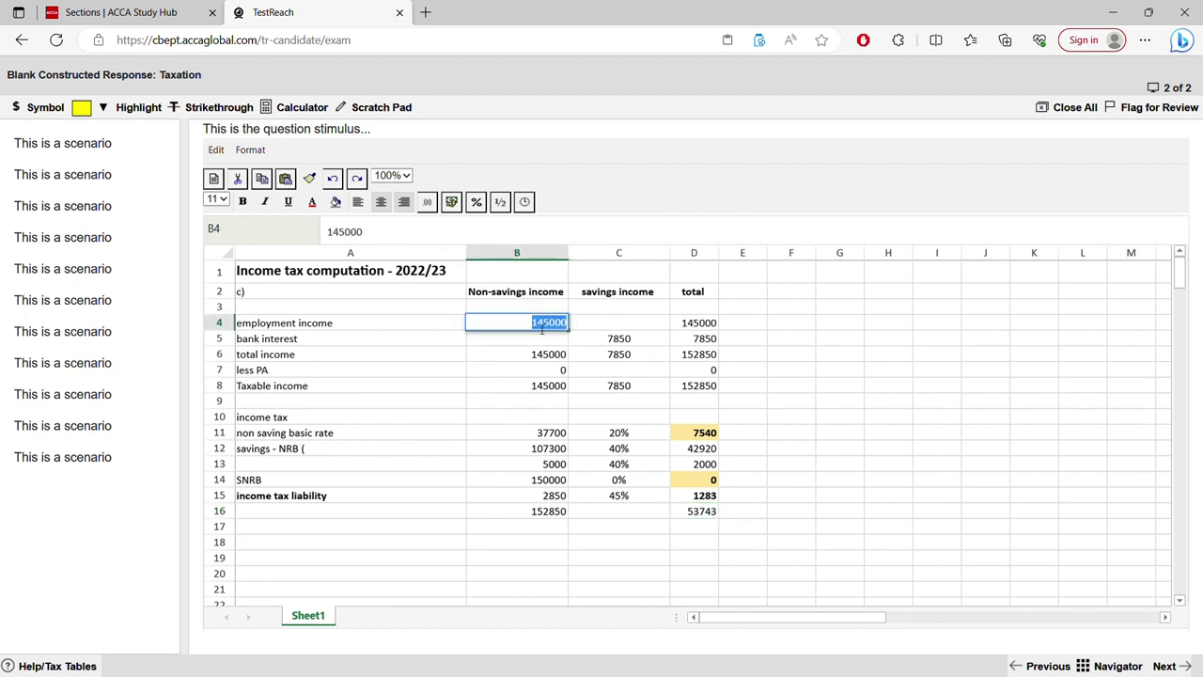
key(BackSpace)
text(25000)
click(612, 340)
double_click(613, 341)
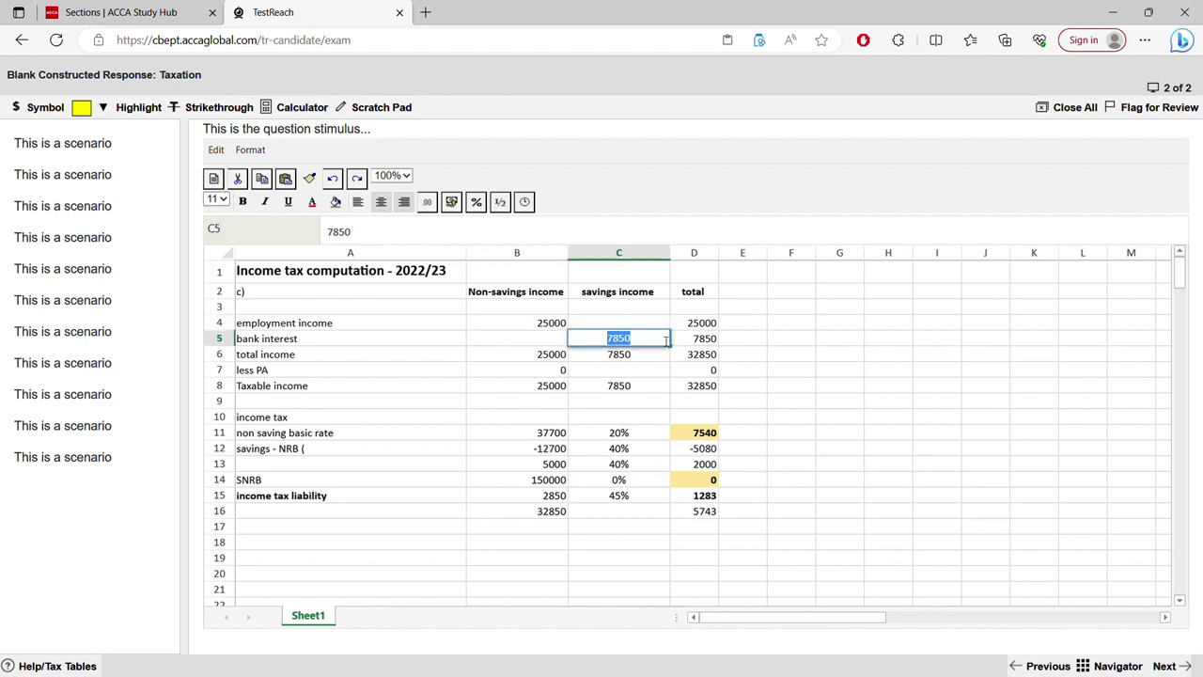
text(3350)
key(Return)
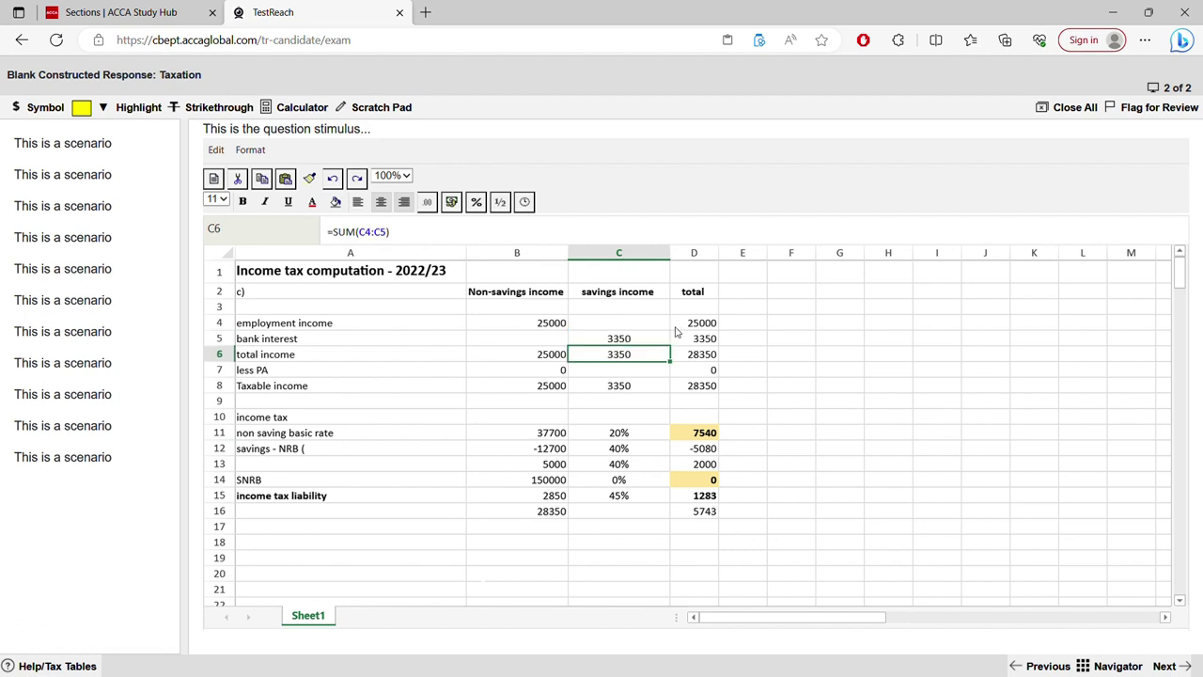
Deduct the personal allowance by setting the less PA amount in B7 to -12570.
double_click(561, 370)
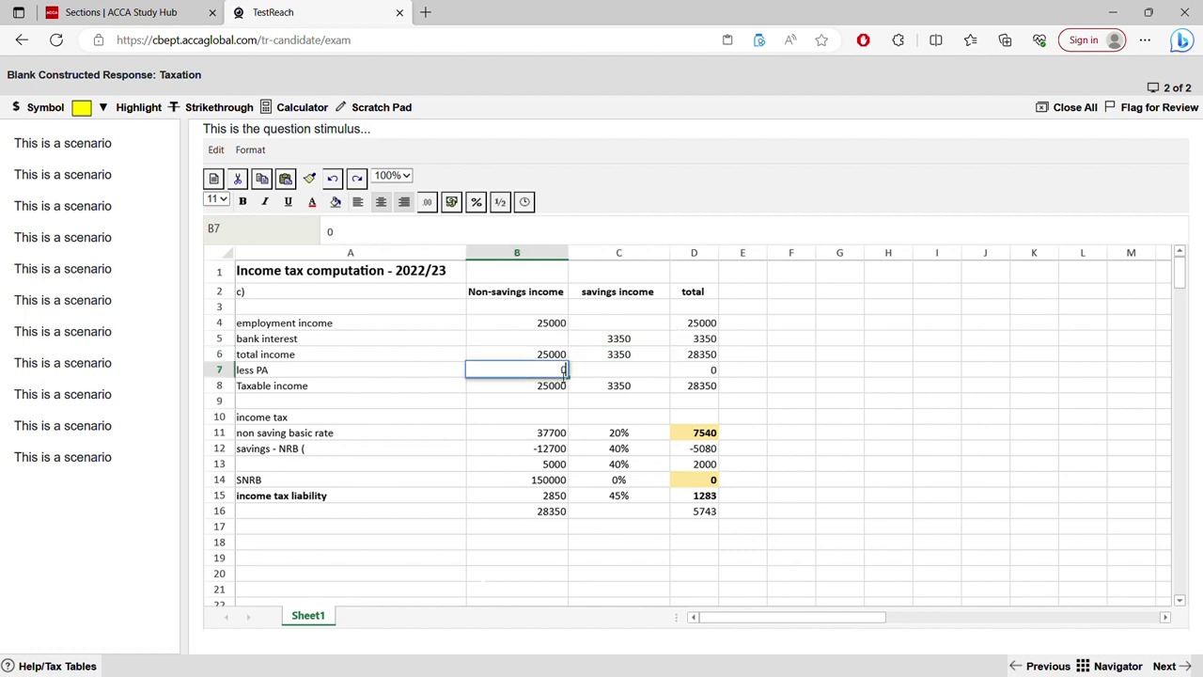
text(-12570)
key(Return)
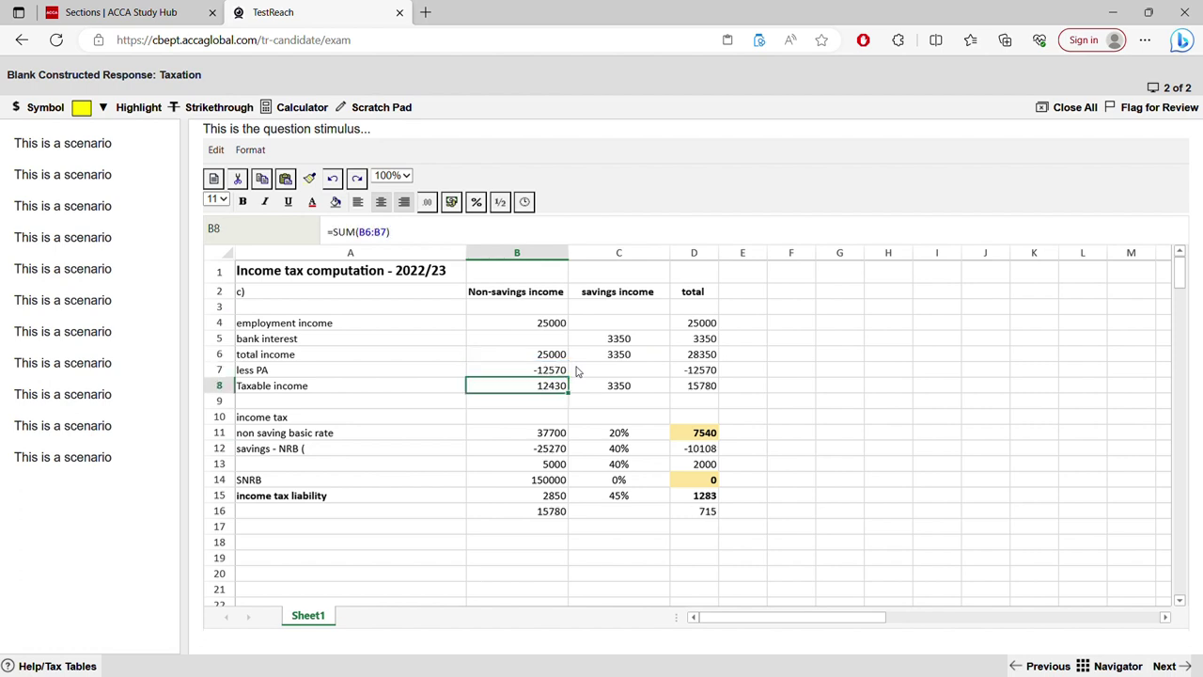
click(706, 386)
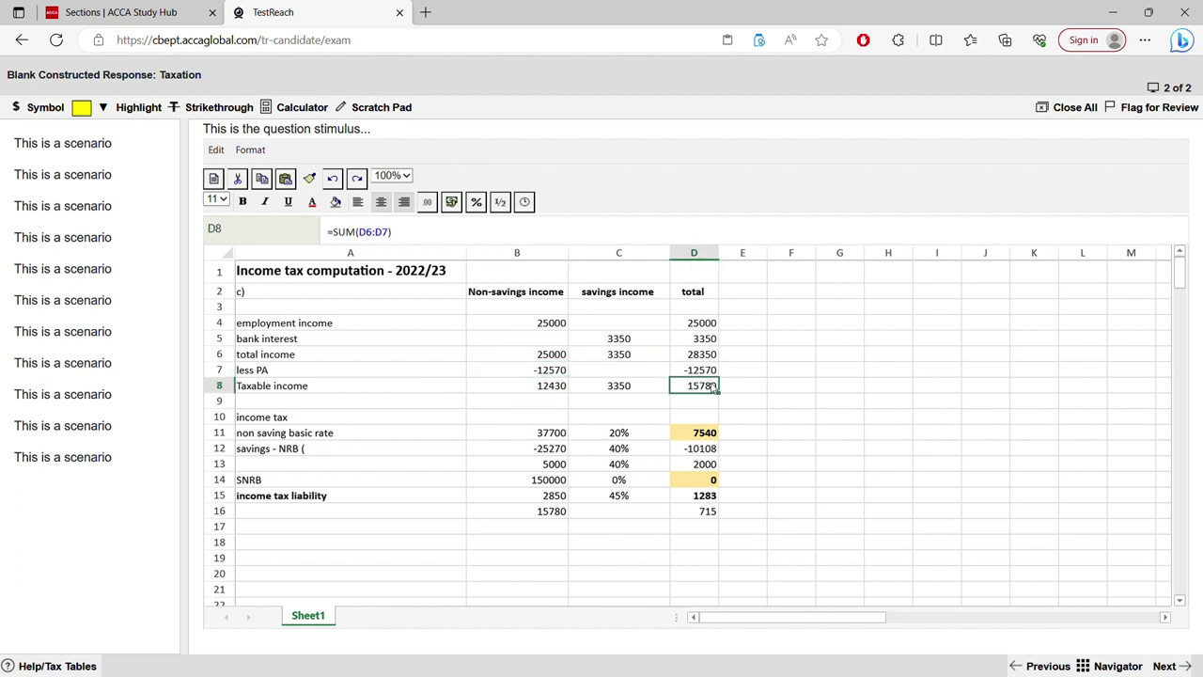
Set the non-savings income taxed at the basic rate in B11 to 12430.
click(547, 437)
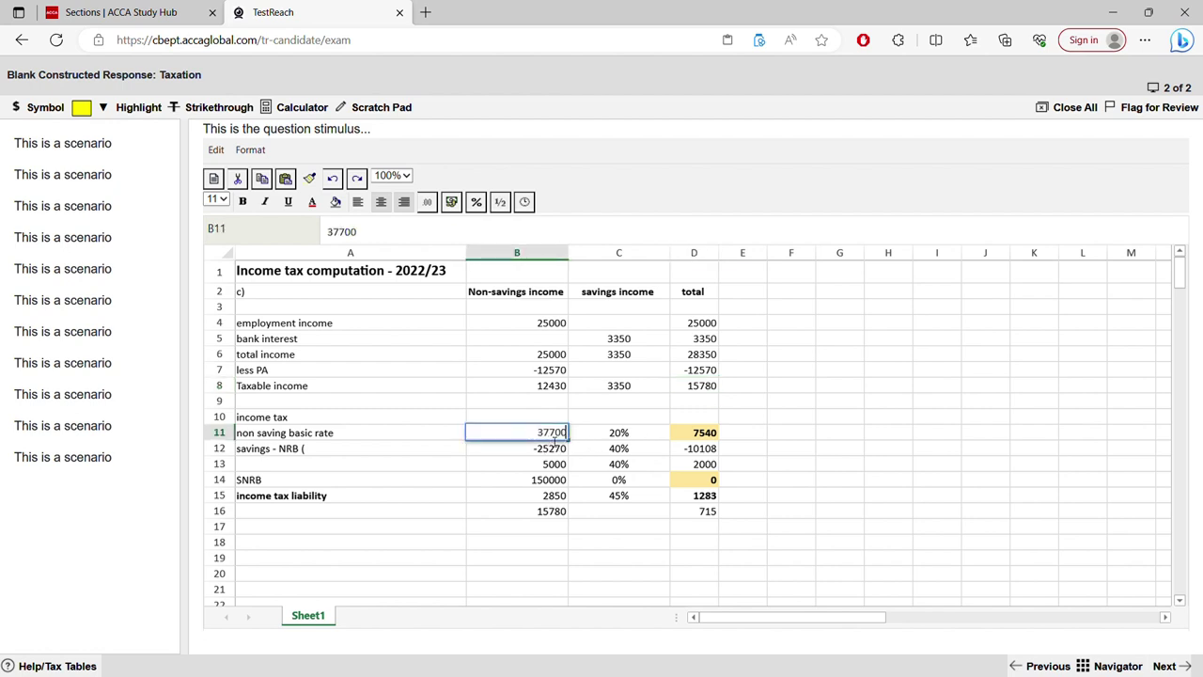
key(Delete)
text(12430)
key(Return)
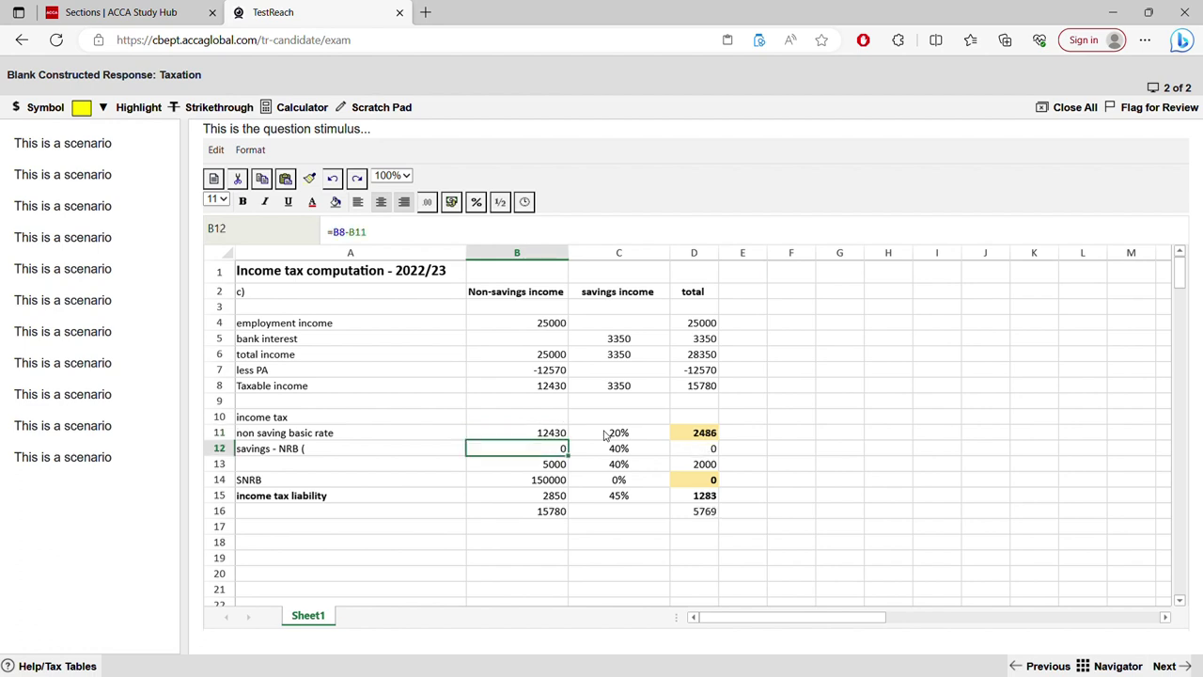
click(634, 436)
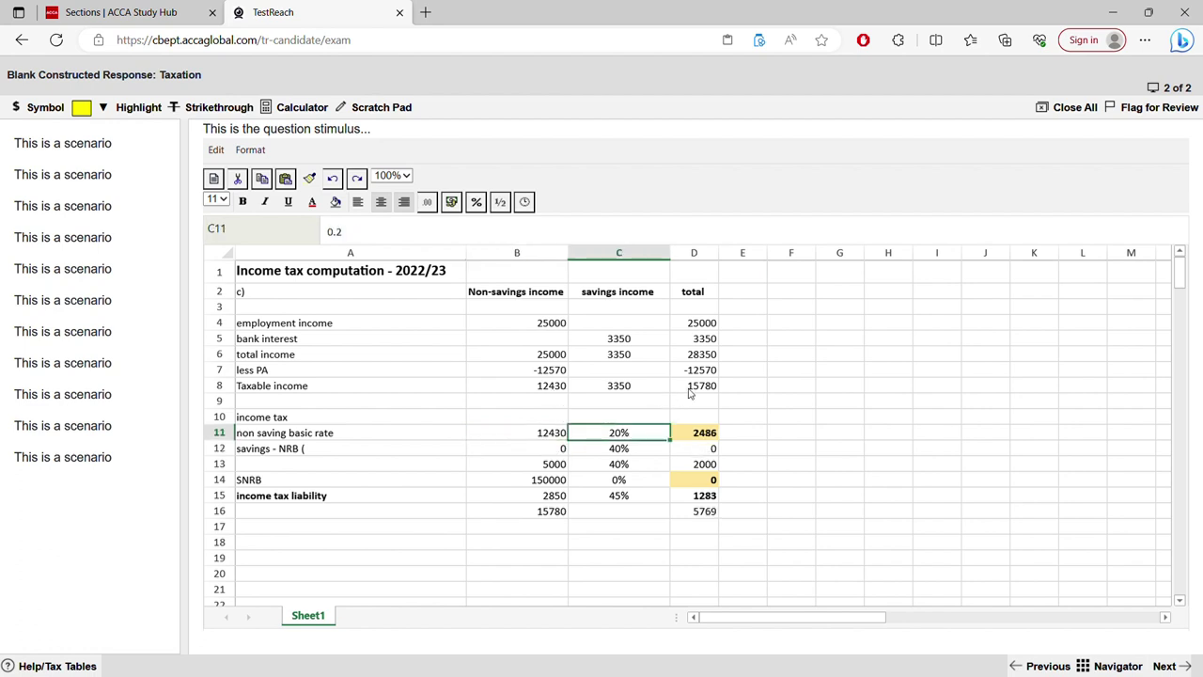
Check the taxable income figures and replace the formula in B12 with 1000 for the savings nil rate band.
click(547, 391)
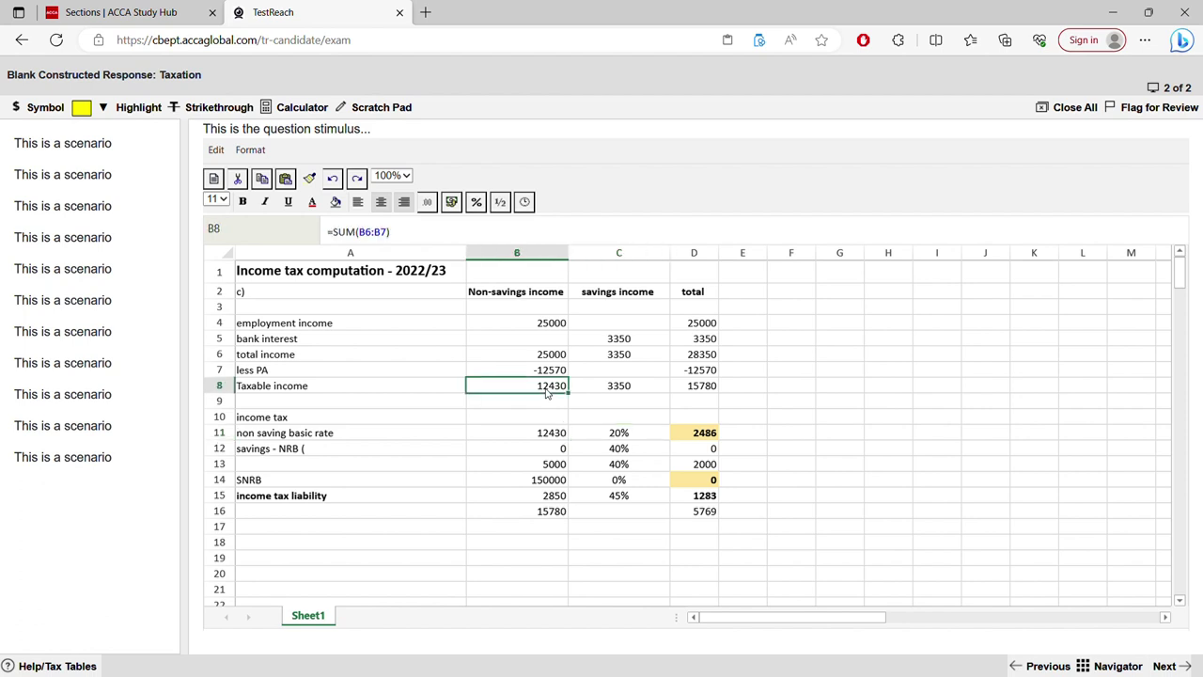
click(716, 389)
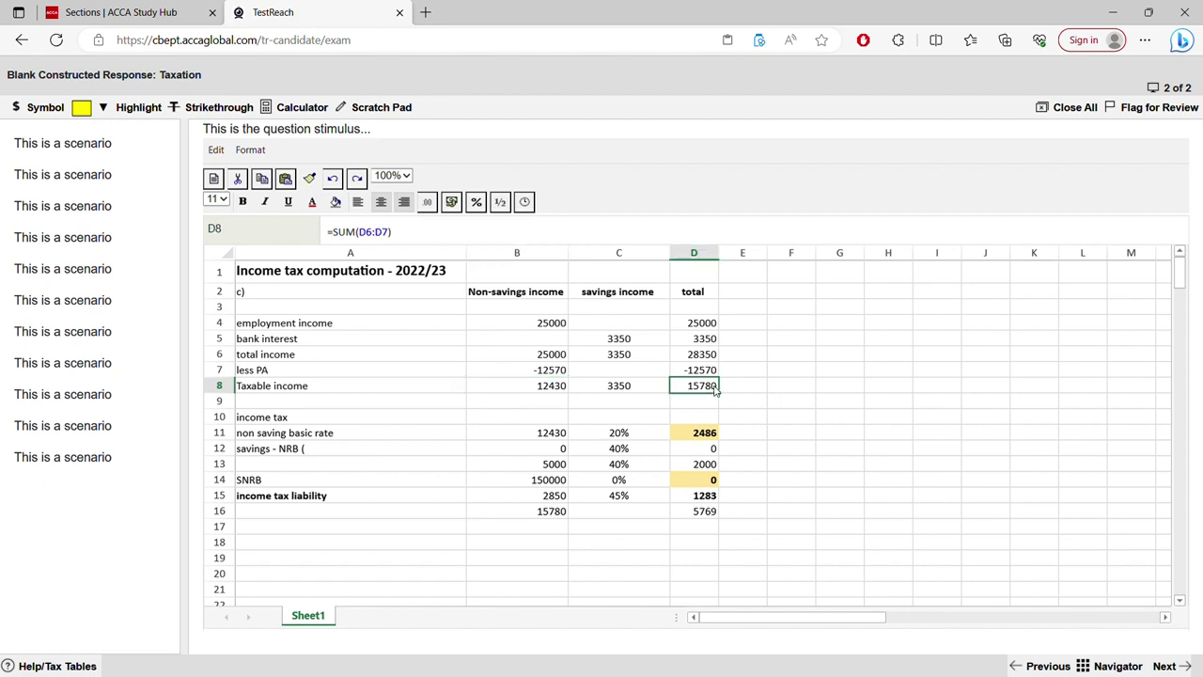
click(568, 450)
double_click(566, 451)
drag(566, 451, 358, 440)
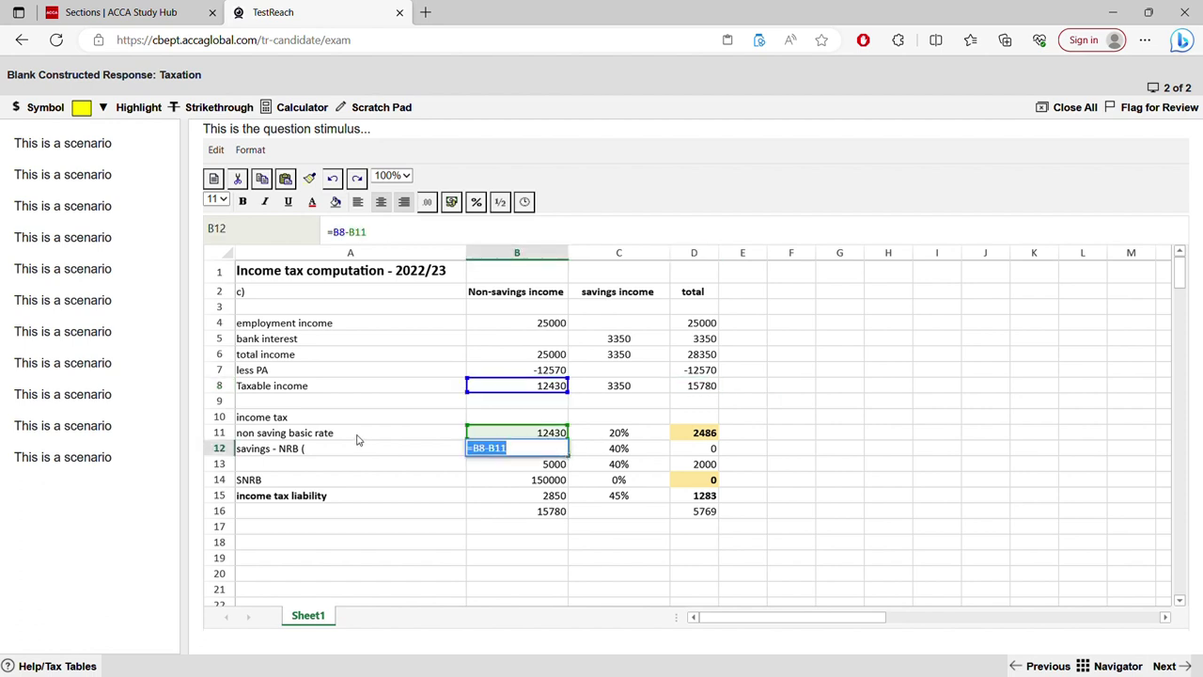
text(1000)
key(Return)
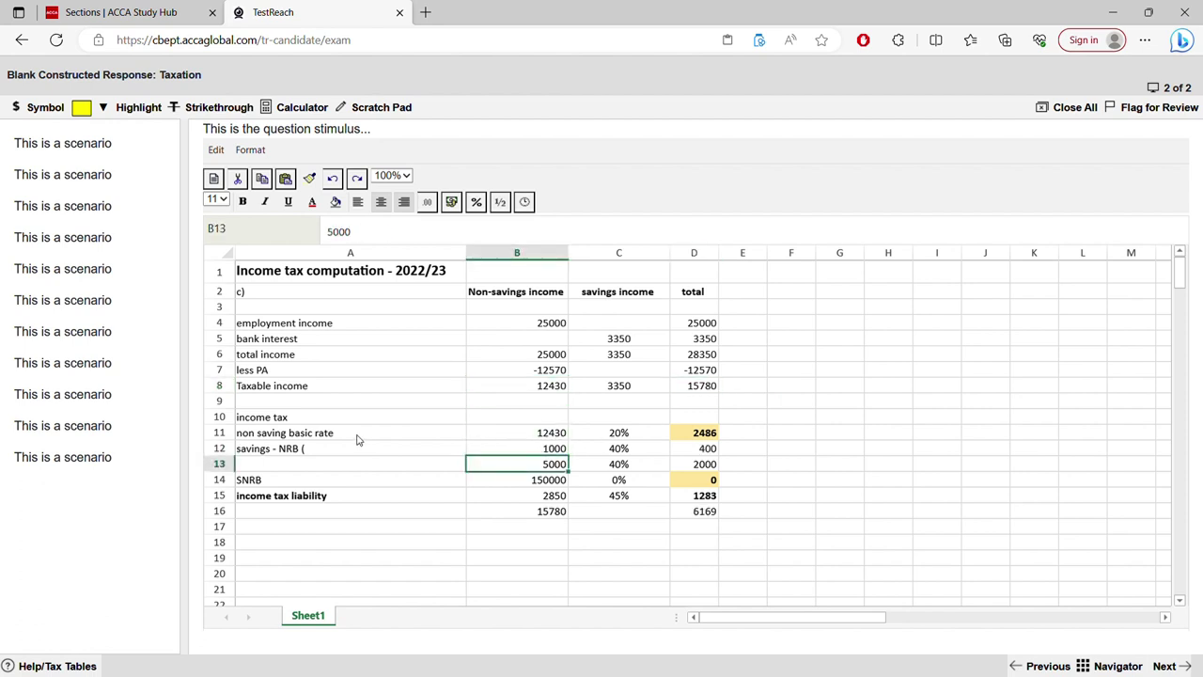
Set the tax rate for the savings nil rate band in C12 to 0%.
click(619, 448)
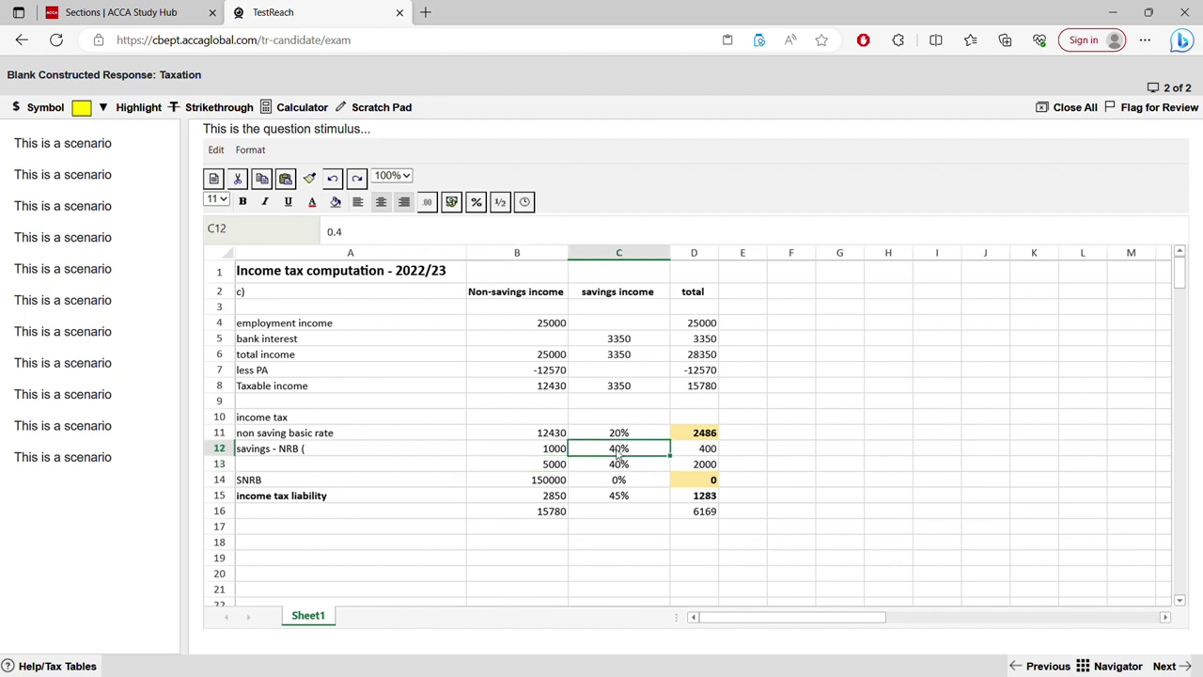
double_click(619, 452)
click(618, 452)
key(BackSpace)
key(Return)
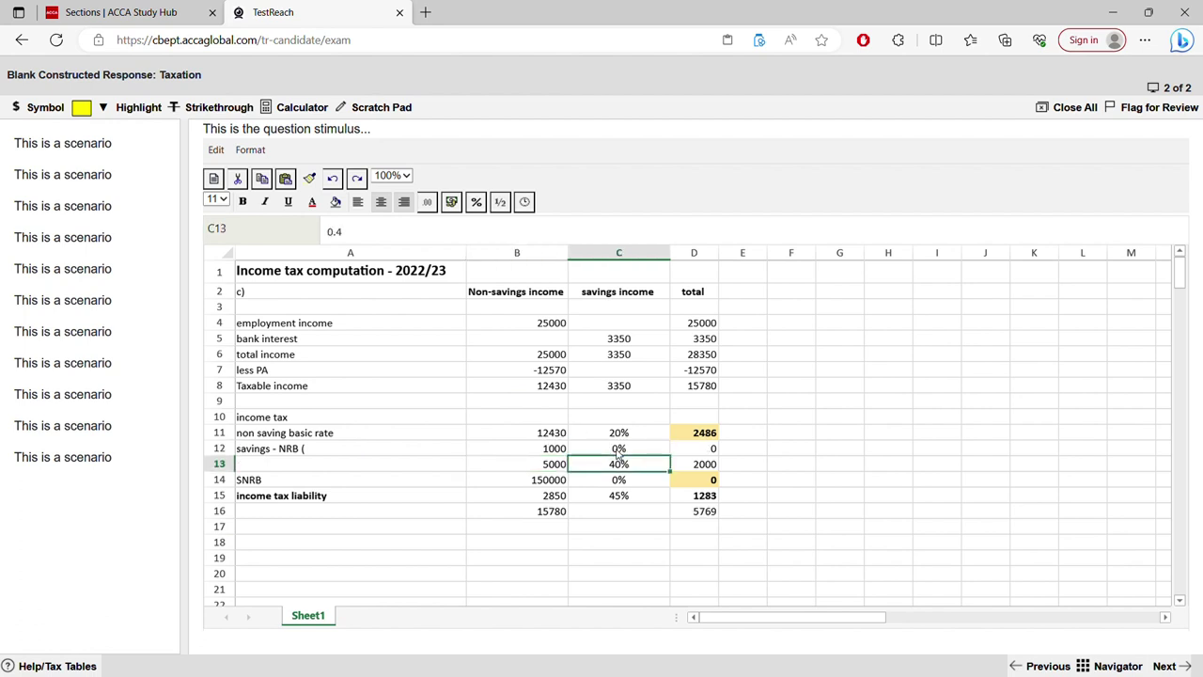
Set the remaining savings income in B13 to 2350 and its tax rate in C13 to 20%.
click(628, 395)
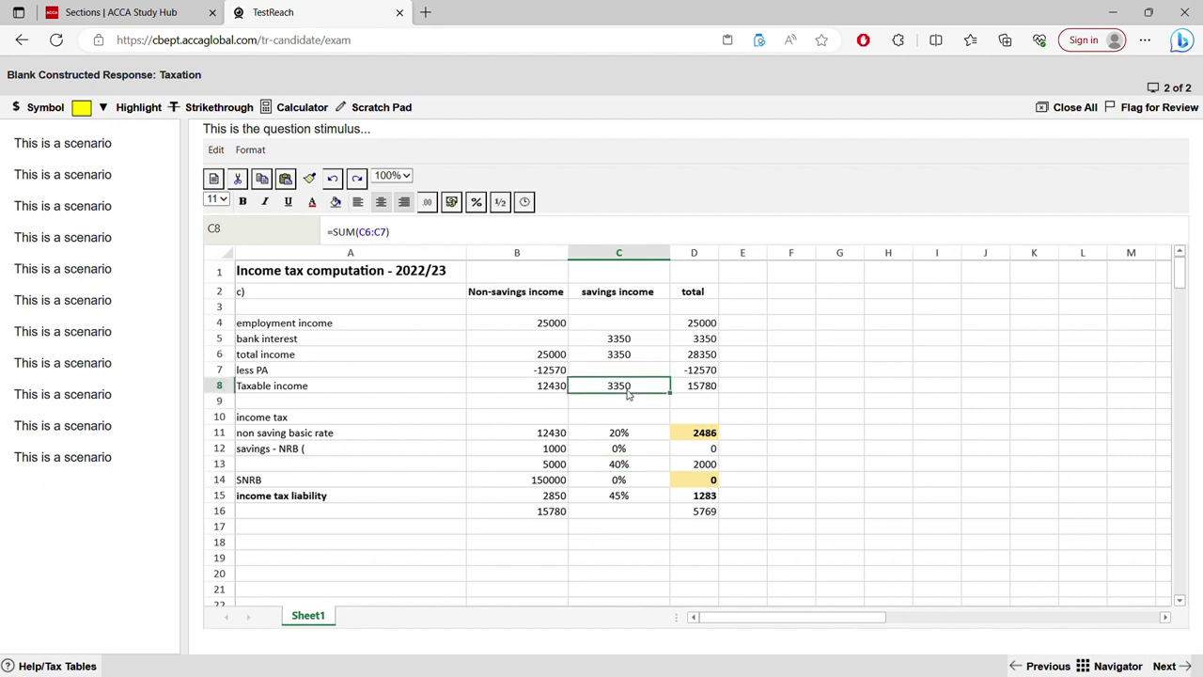
click(554, 465)
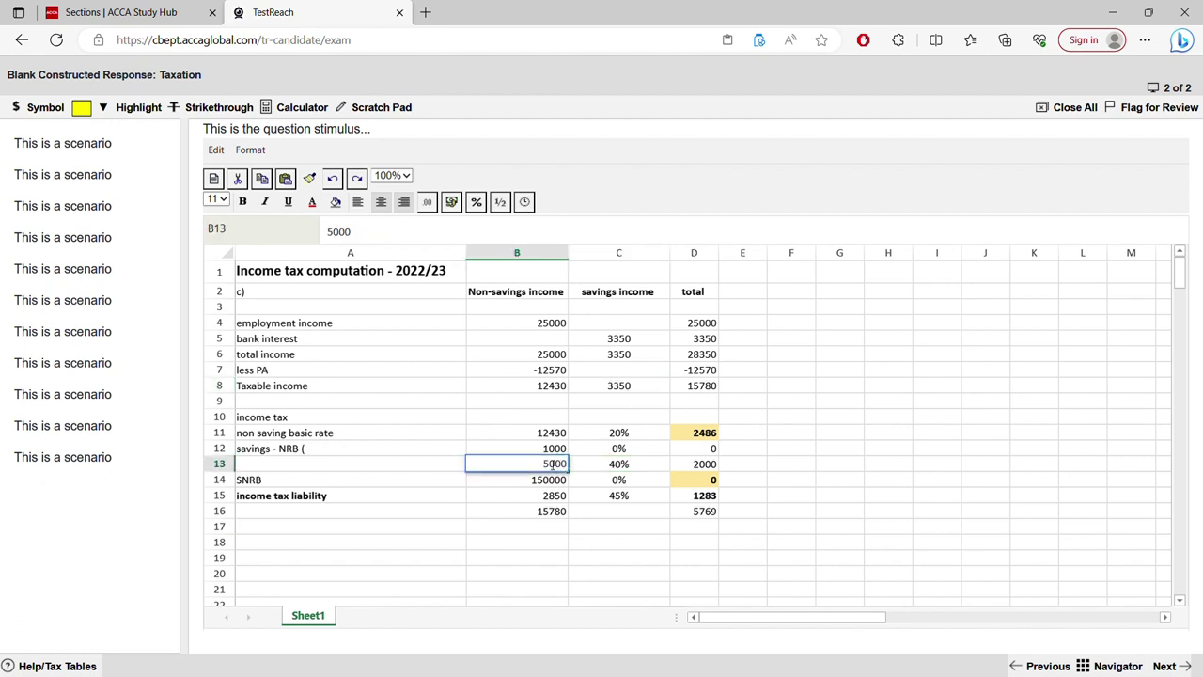
double_click(553, 465)
text(2350)
key(Return)
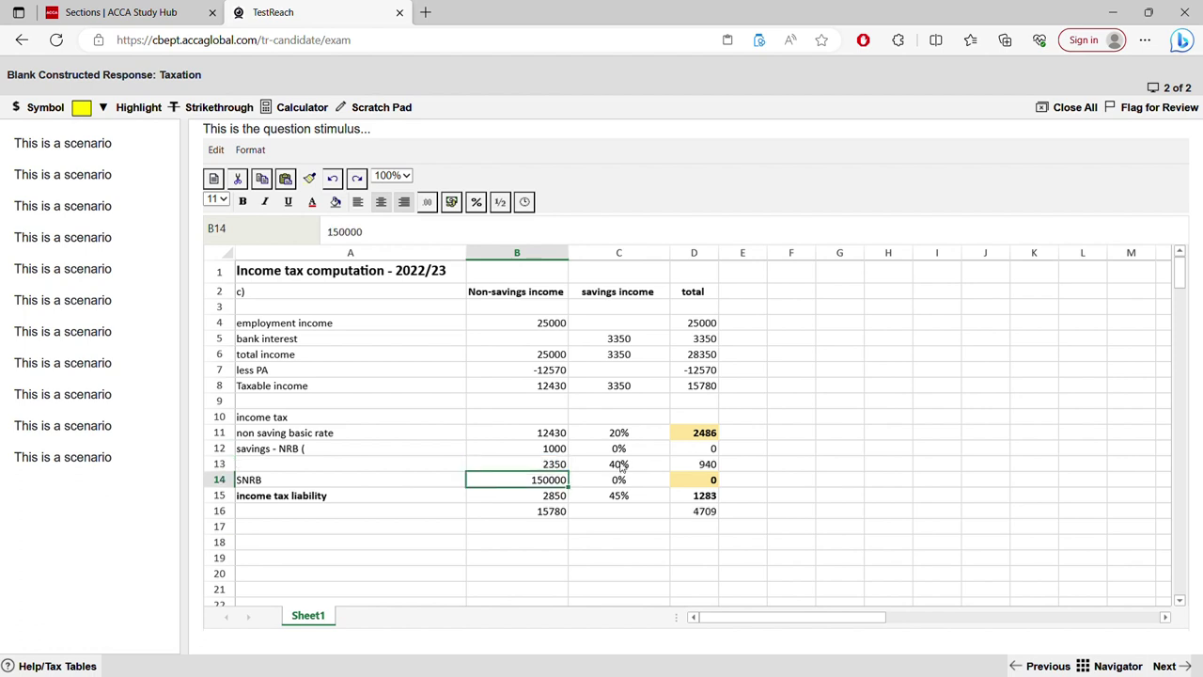
click(621, 465)
text(20)
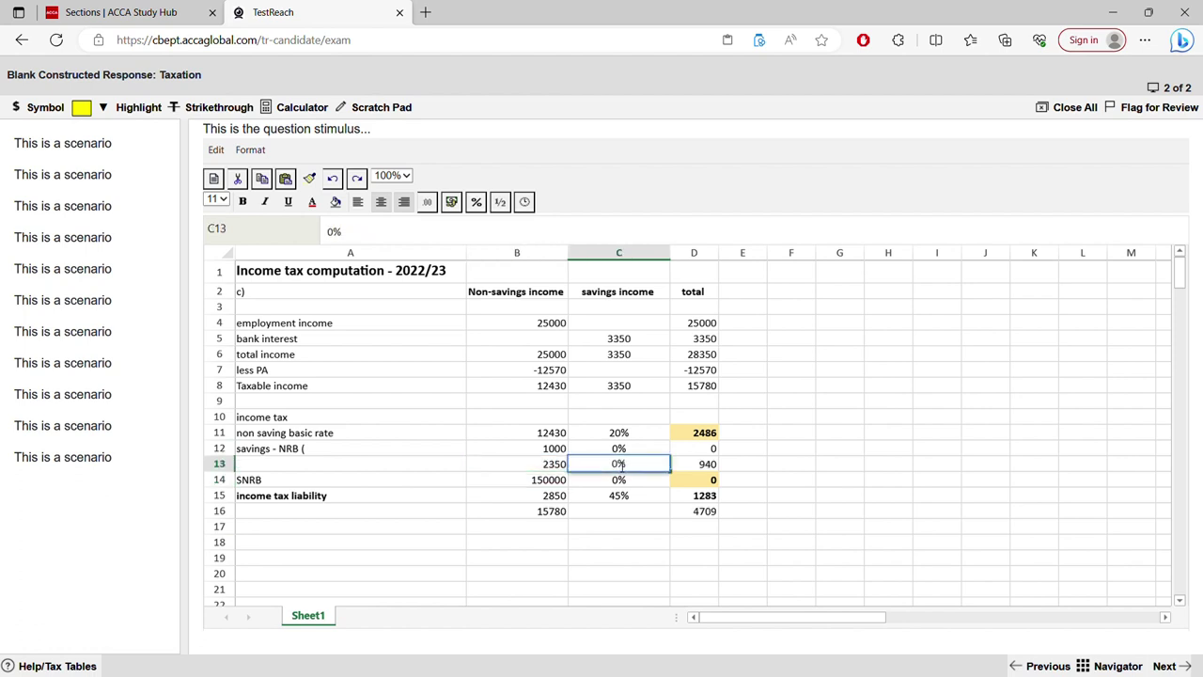
key(Return)
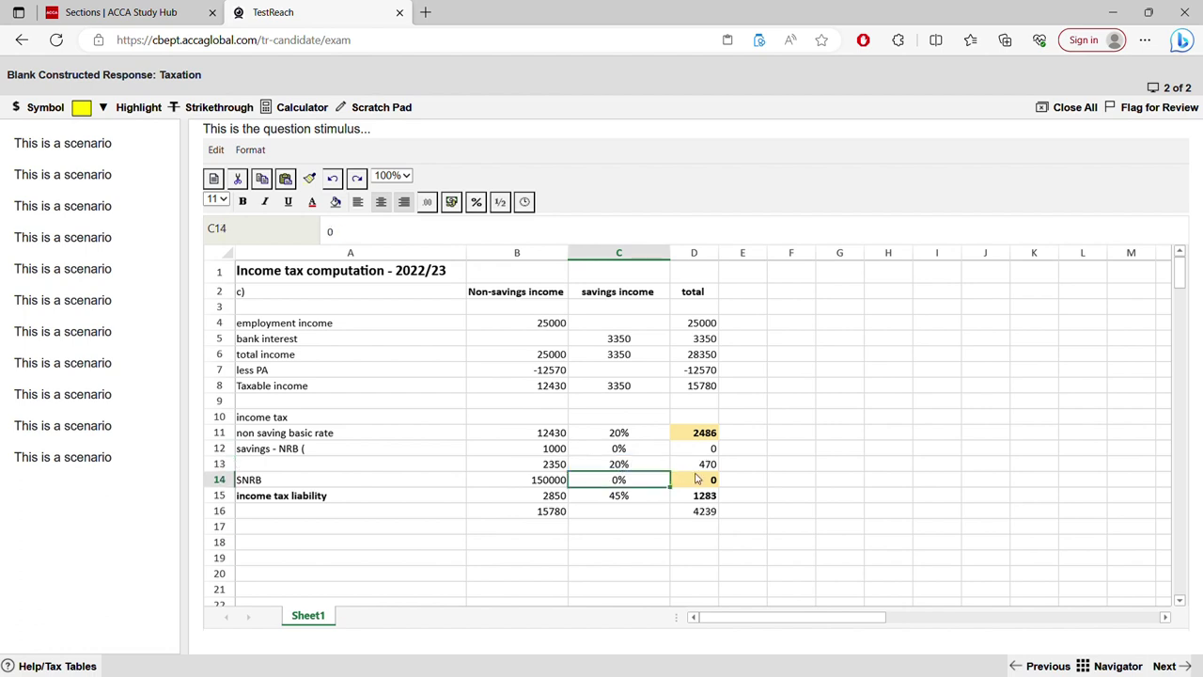
Clear the unneeded income amounts in B14 and B15 and the tax rates in C14 and C15.
click(542, 481)
key(Delete)
key(Return)
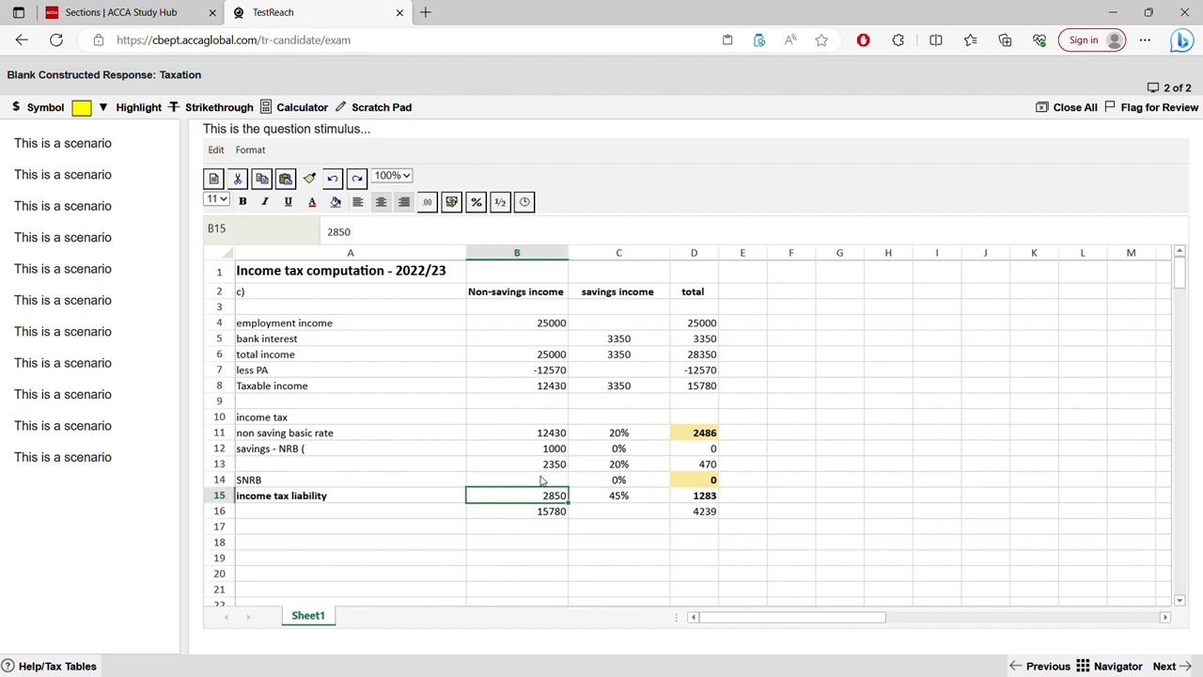
key(Delete)
key(Return)
key(Right)
key(Delete)
key(Up)
key(Delete)
key(Up)
key(Delete)
key(Right)
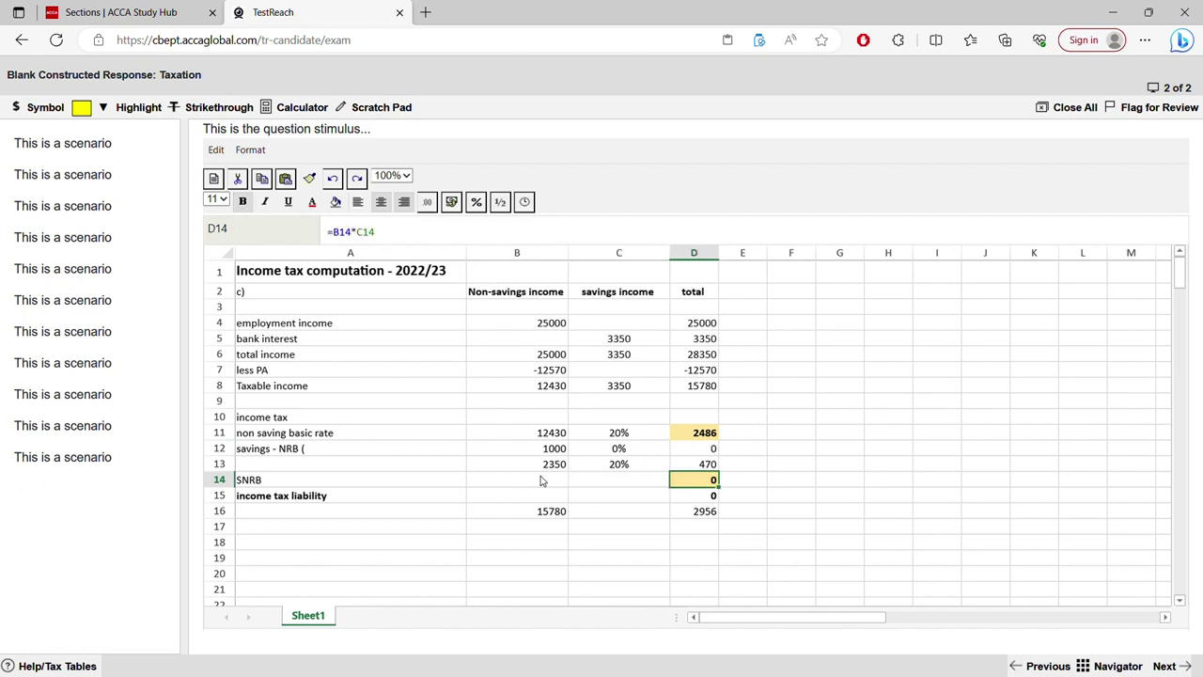
Try clearing the tax amounts in D13 and D15, and undo both deletions.
key(Up)
key(Delete)
key(Down)
key(Down)
key(Delete)
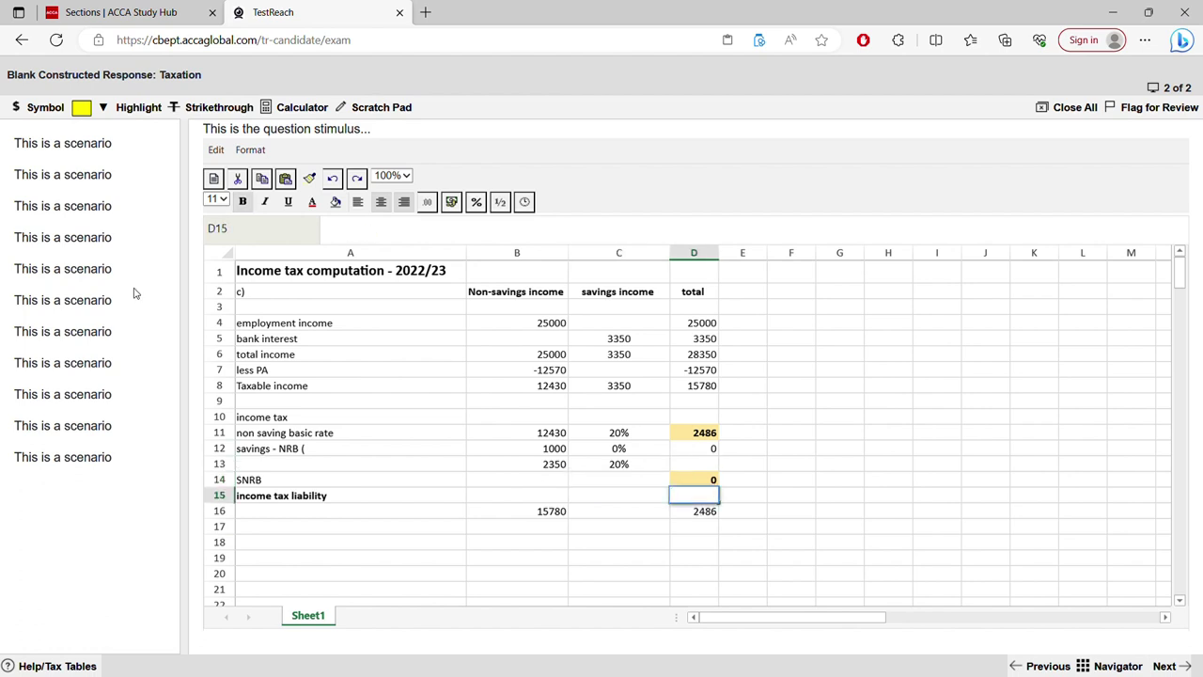
click(333, 180)
click(333, 179)
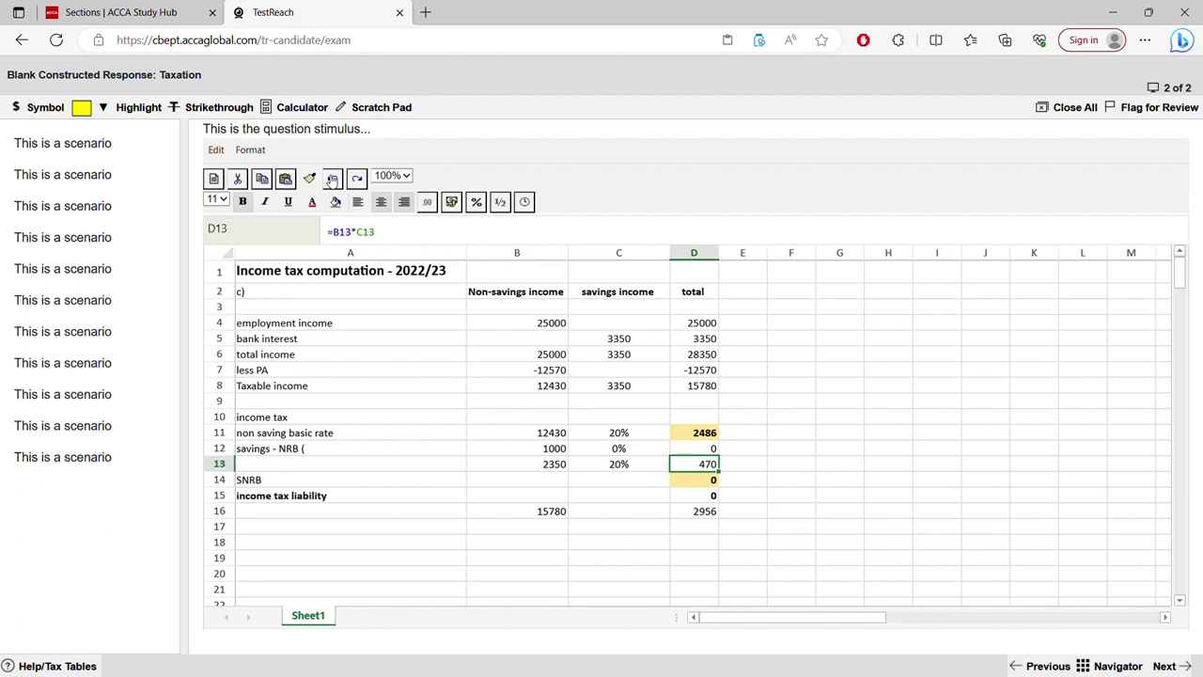
Clear the tax amounts in D14 and D15, and check the total tax formula in D16.
click(687, 483)
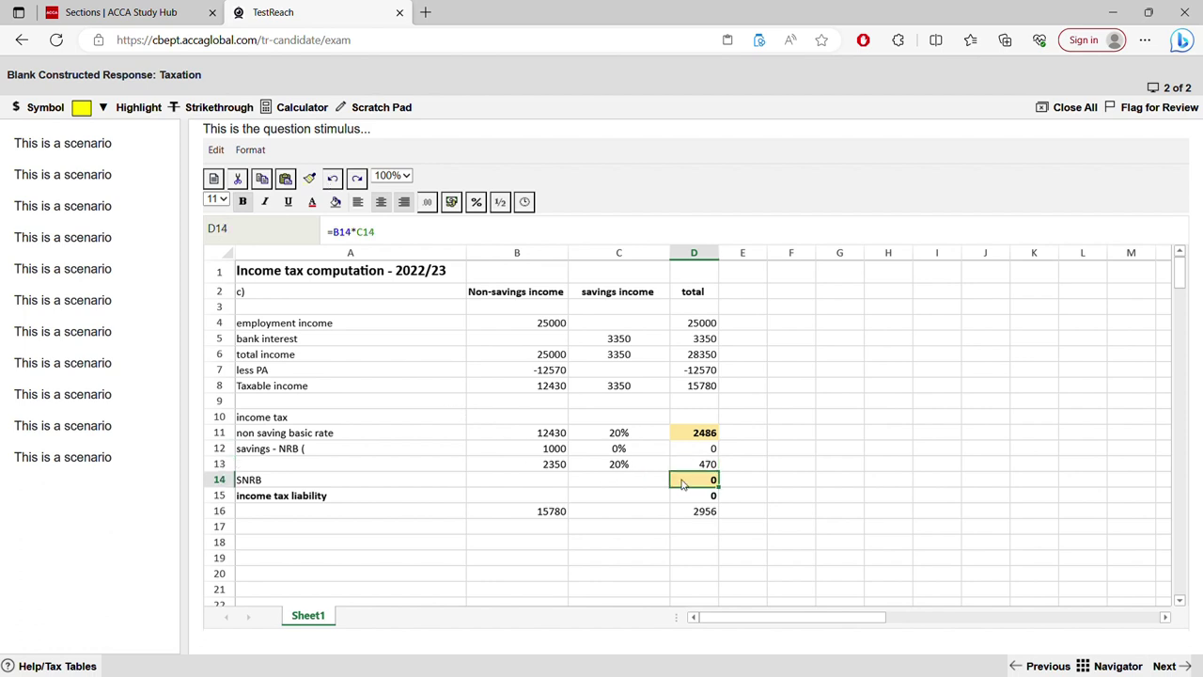
key(Delete)
key(Down)
key(Delete)
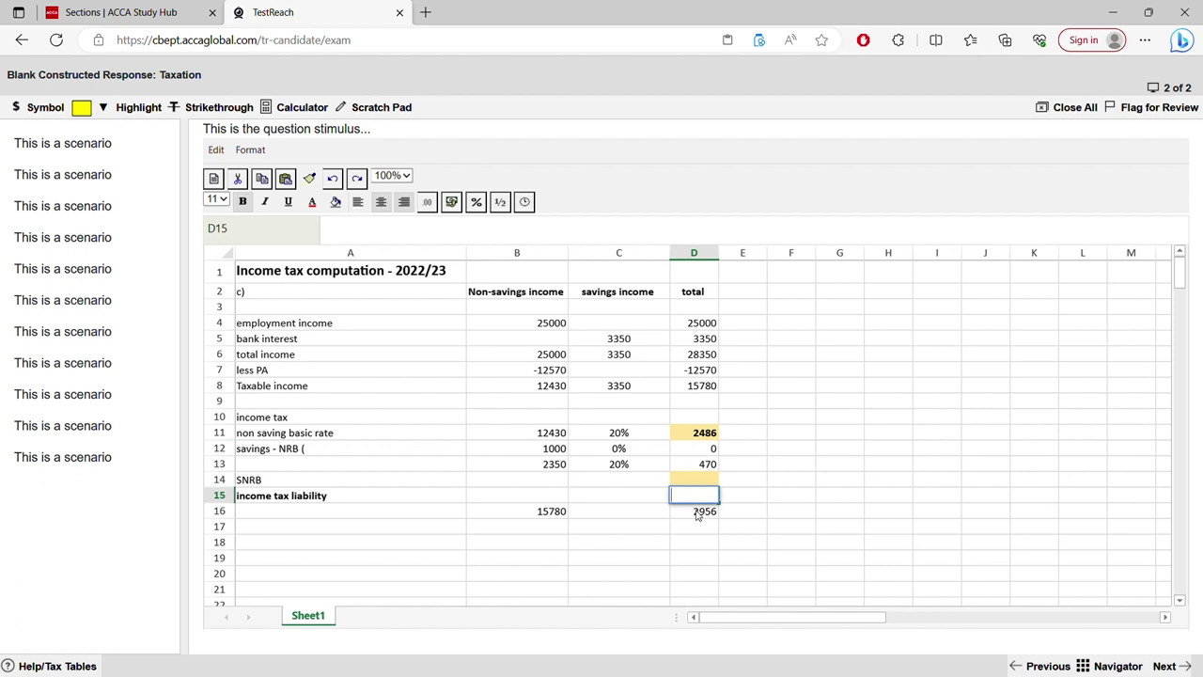
click(700, 512)
double_click(701, 513)
click(742, 495)
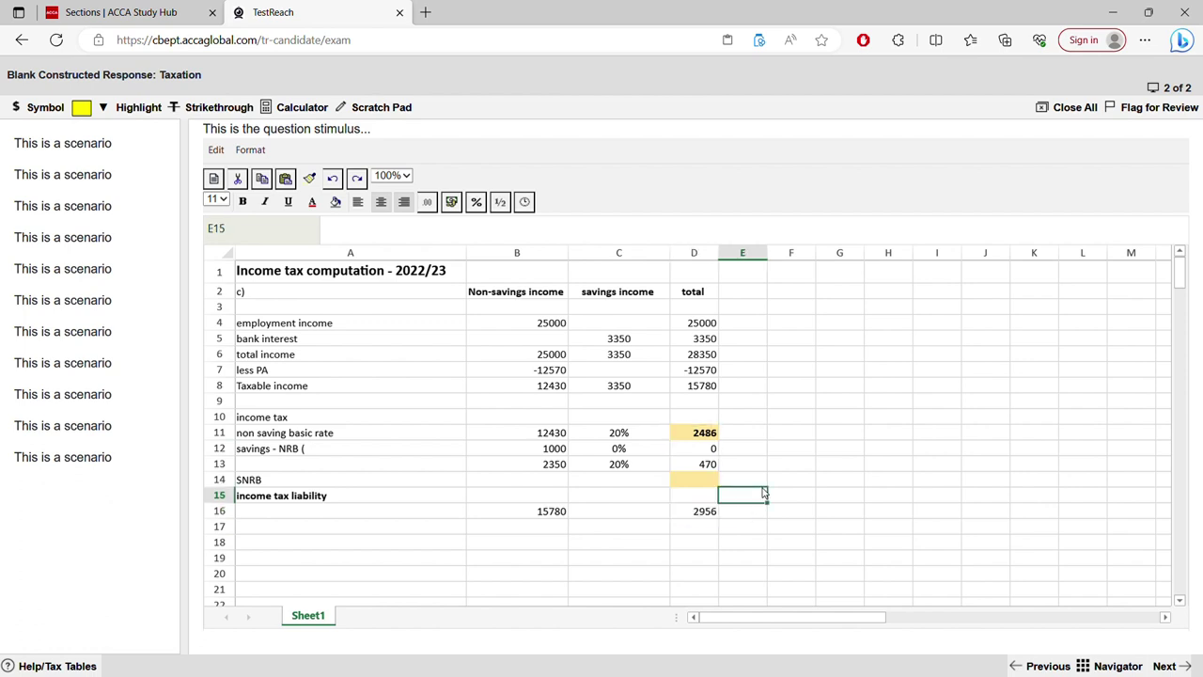
click(705, 438)
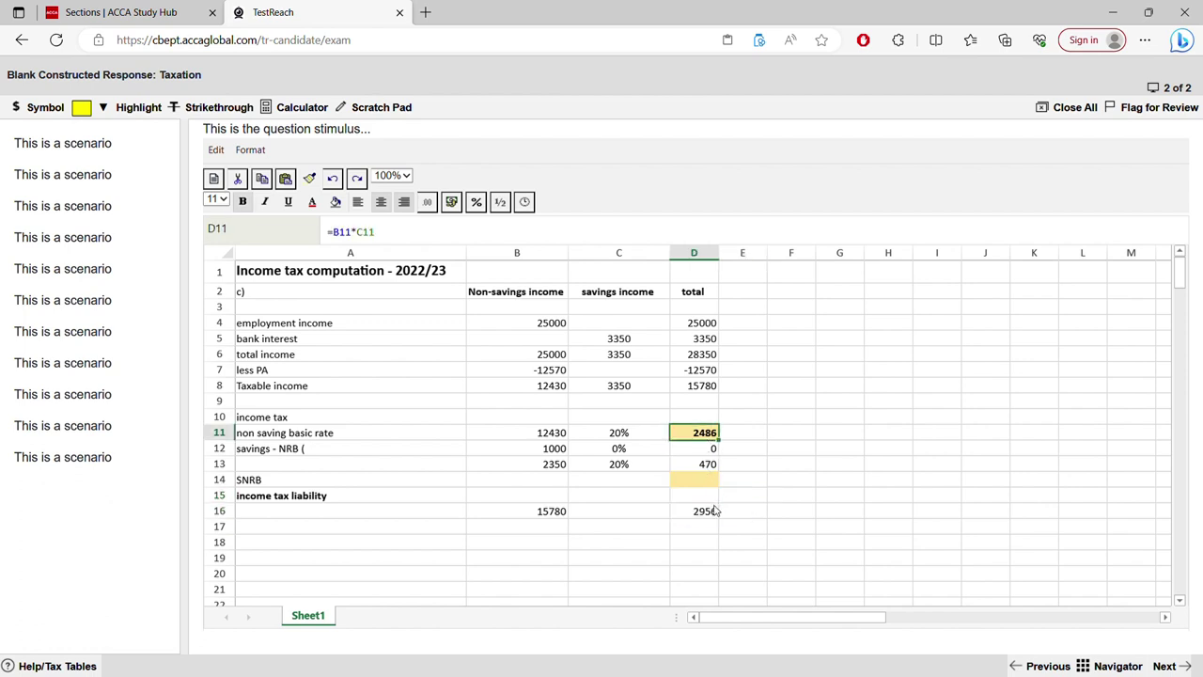
click(707, 512)
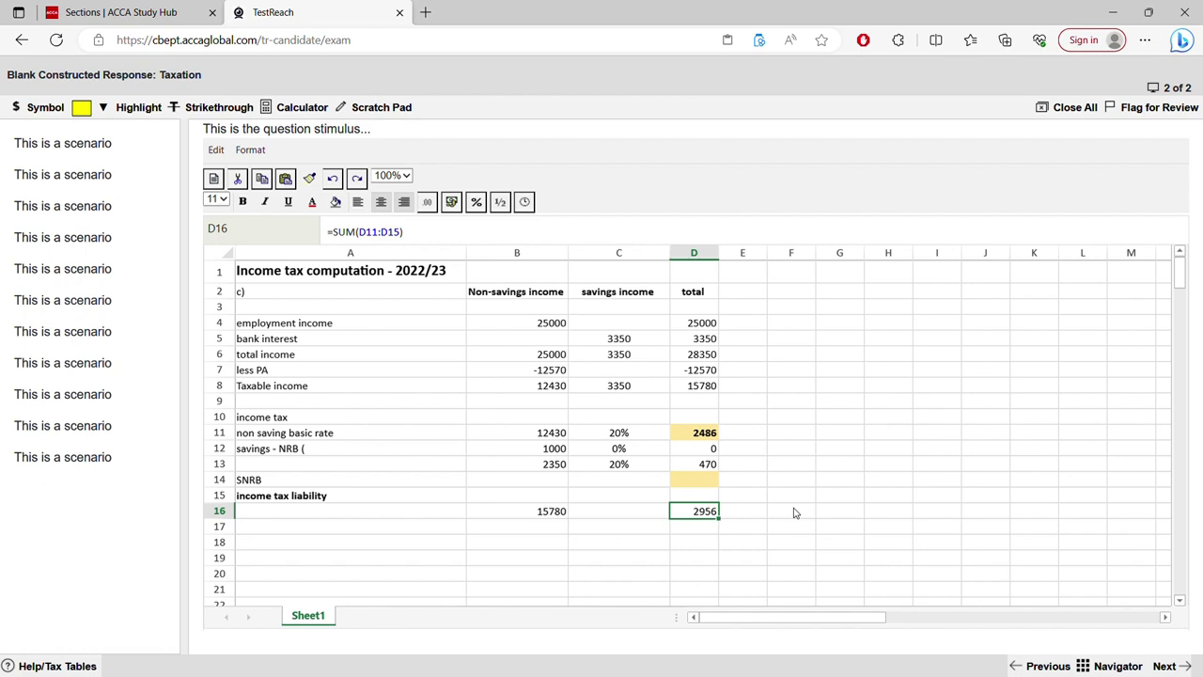
Review the income tax payable requirement and the employment income and PAYE figures in Test your understanding 1 of the question text.
click(1030, 661)
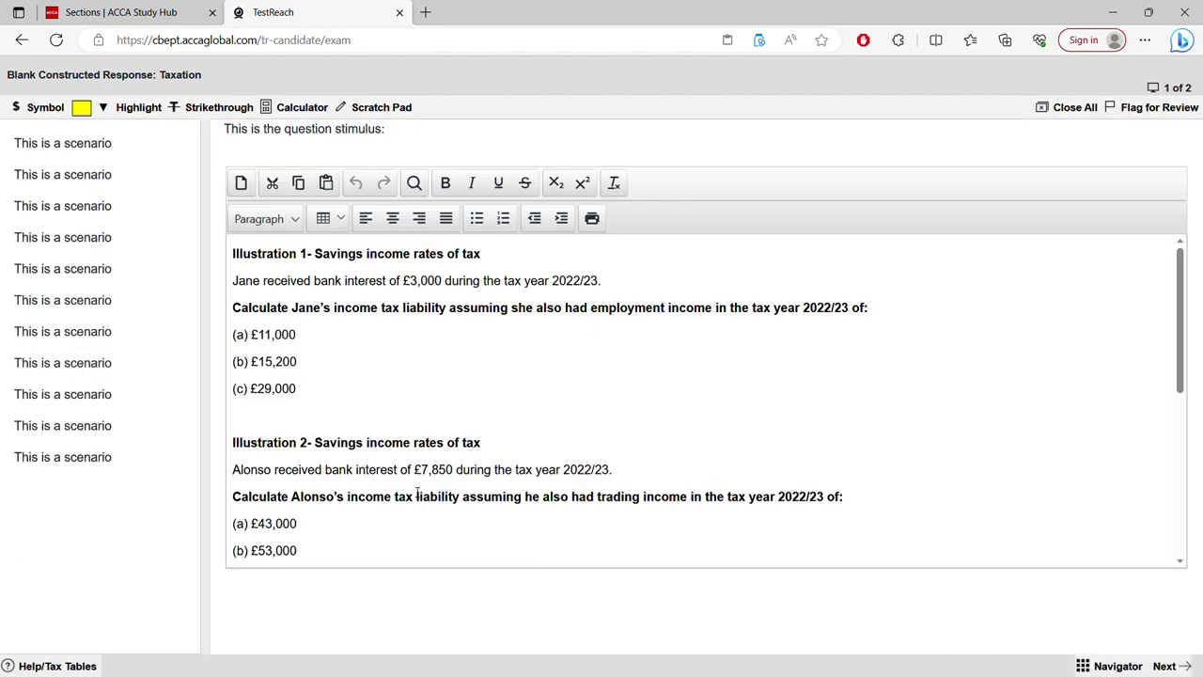
scroll(417, 495, down, 3)
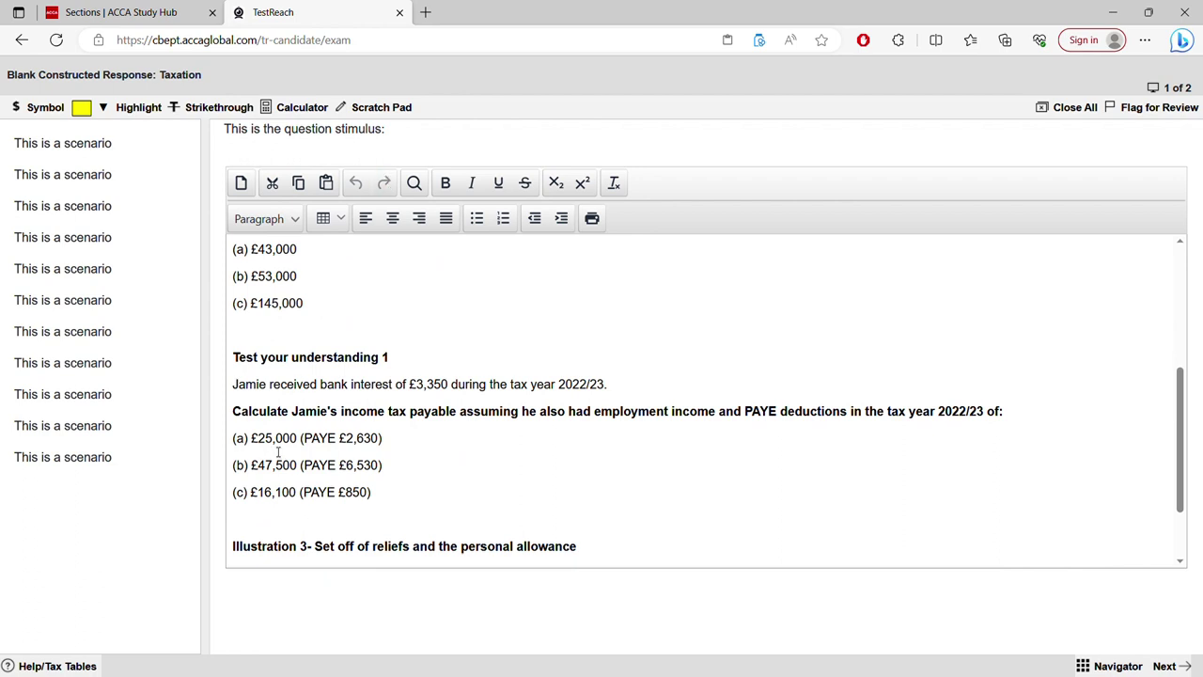
drag(265, 442, 292, 442)
click(288, 470)
drag(354, 470, 408, 472)
drag(399, 413, 468, 420)
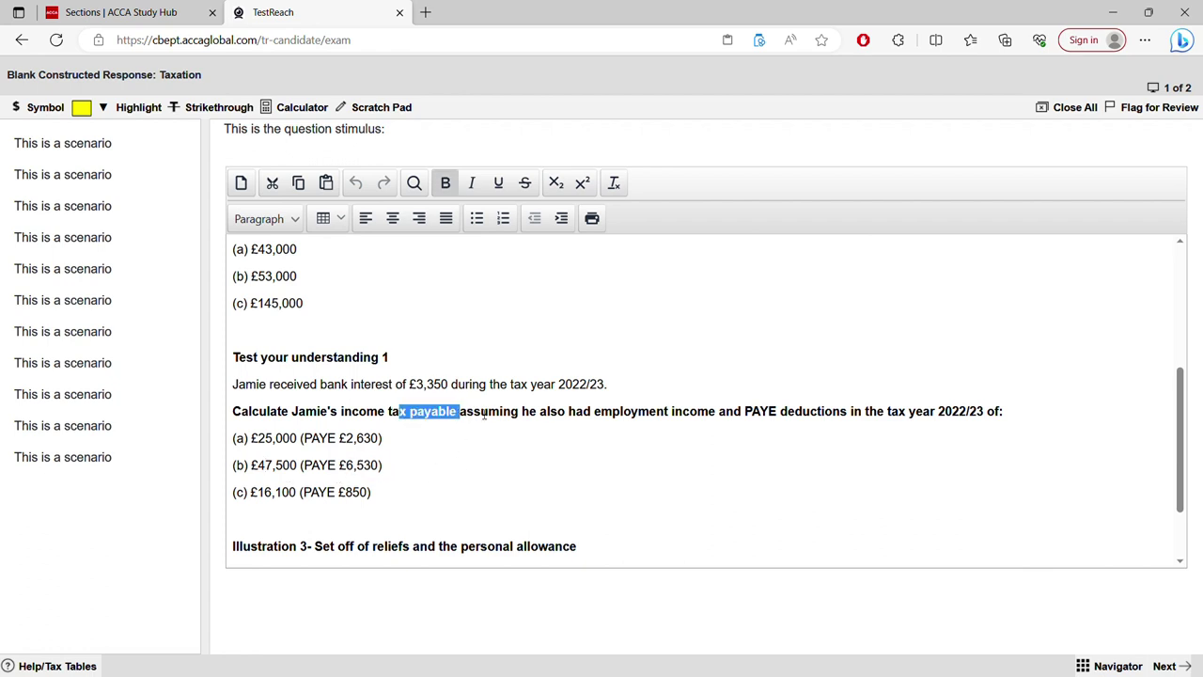
Add a PAYE deduction row beneath the total tax, with -2630 in D17 and the label PAYE in A17.
click(1168, 667)
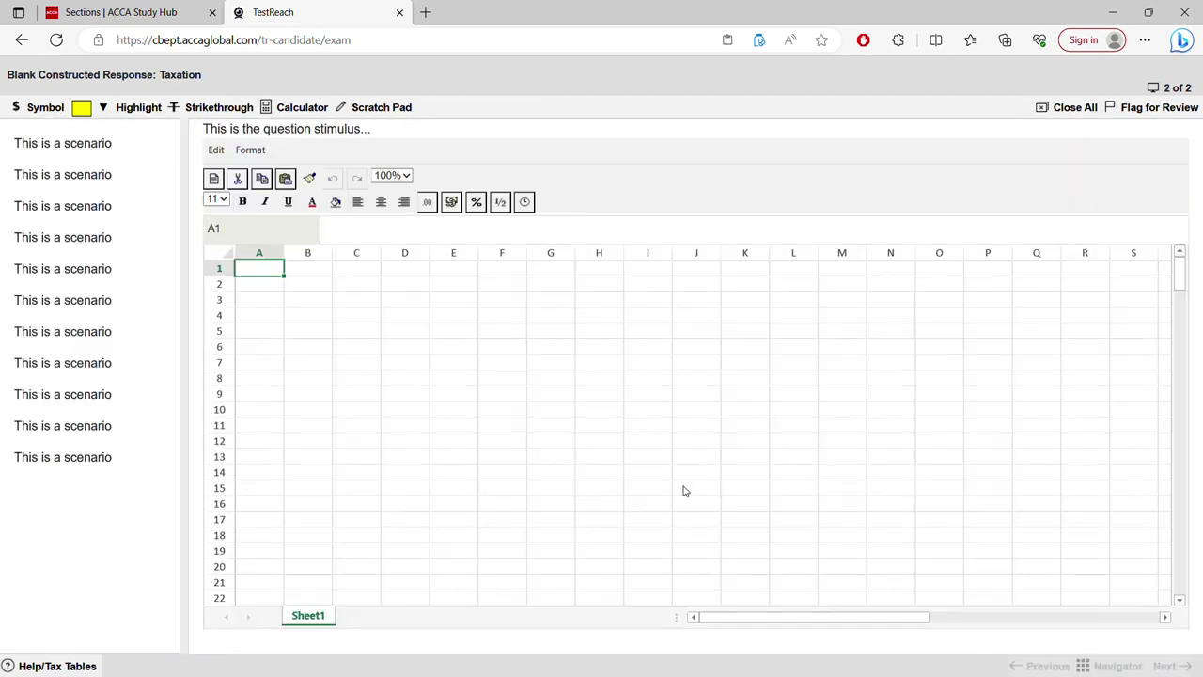
click(711, 526)
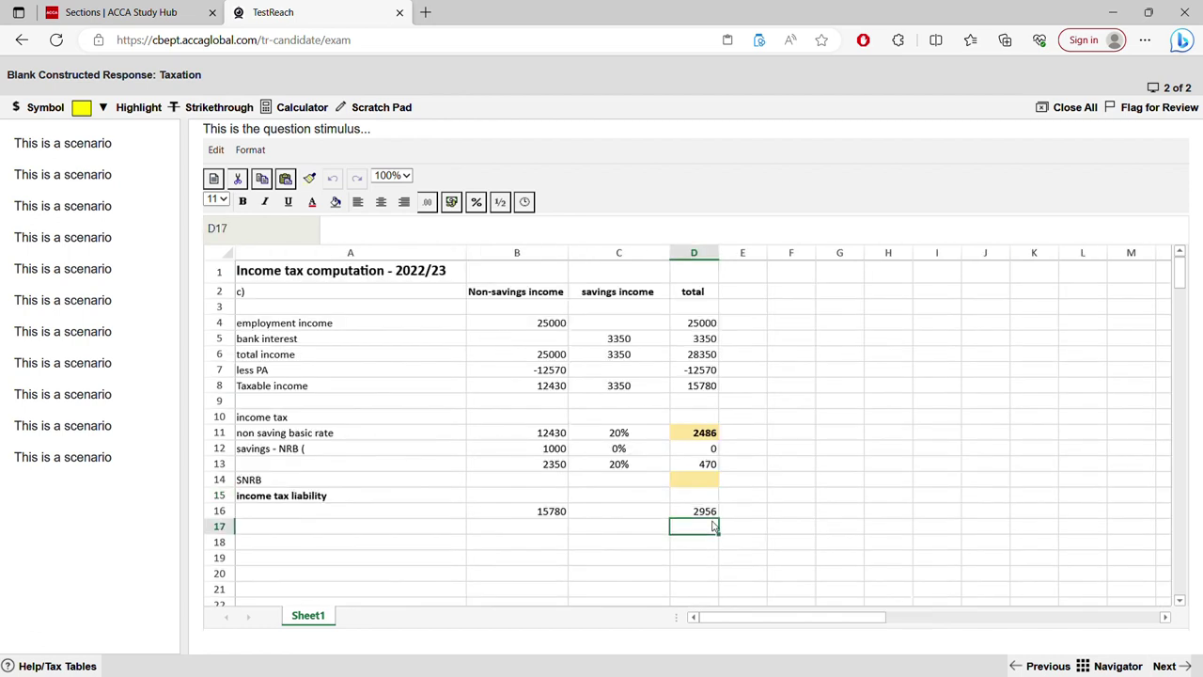
text(-2630)
key(Return)
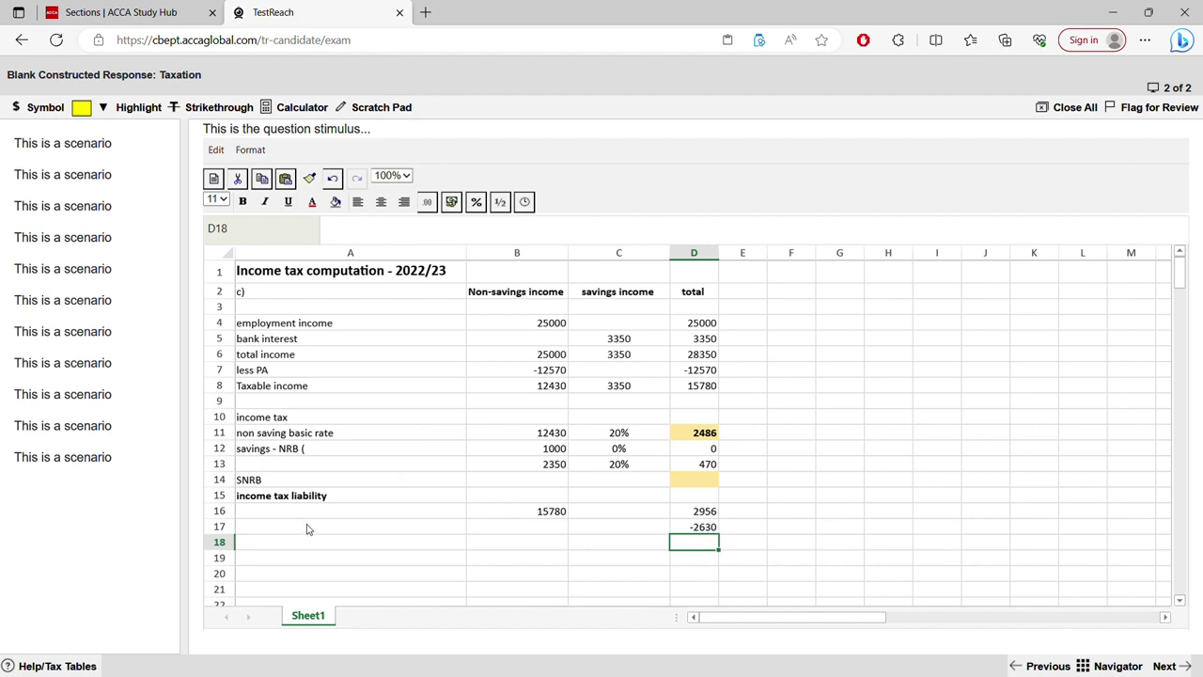
click(306, 529)
text(PAYE)
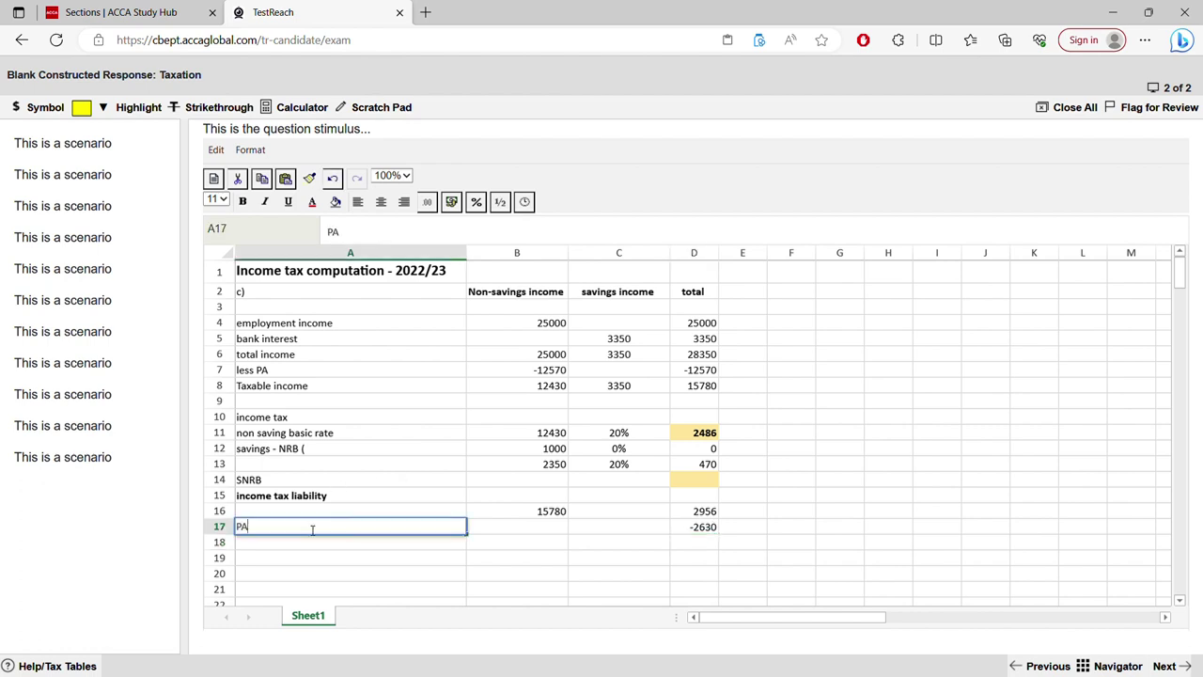
Calculate the income tax payable in D18 with a SUM formula over D16:D17.
click(693, 542)
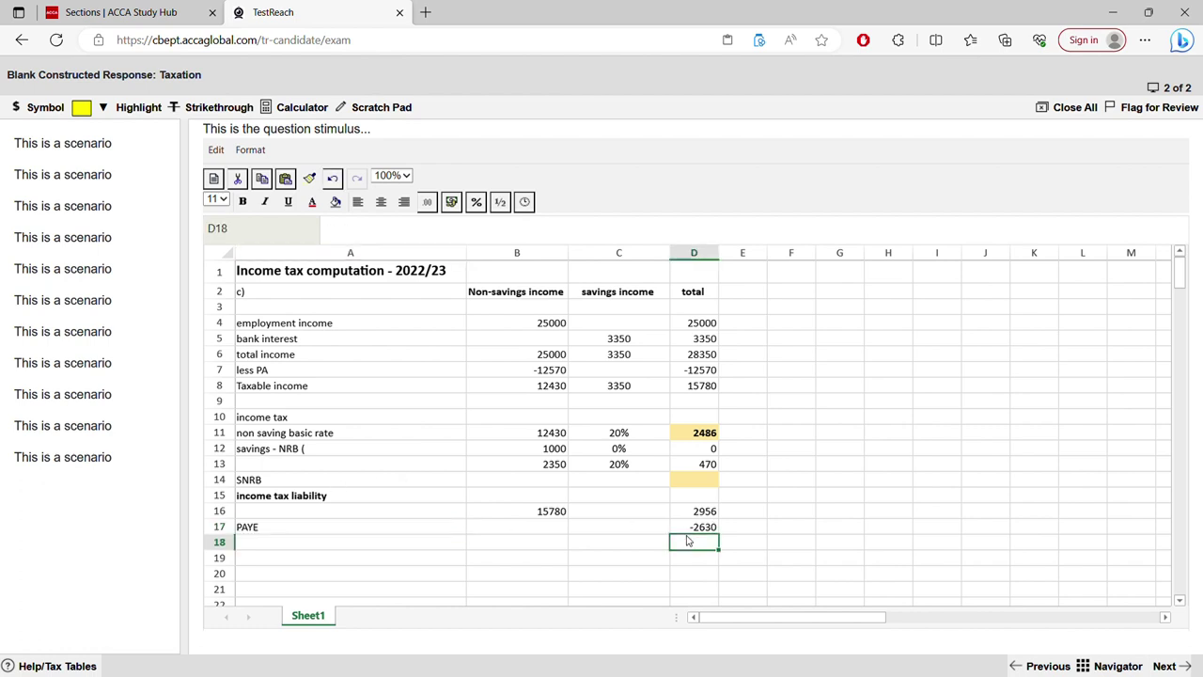
text(=sum()
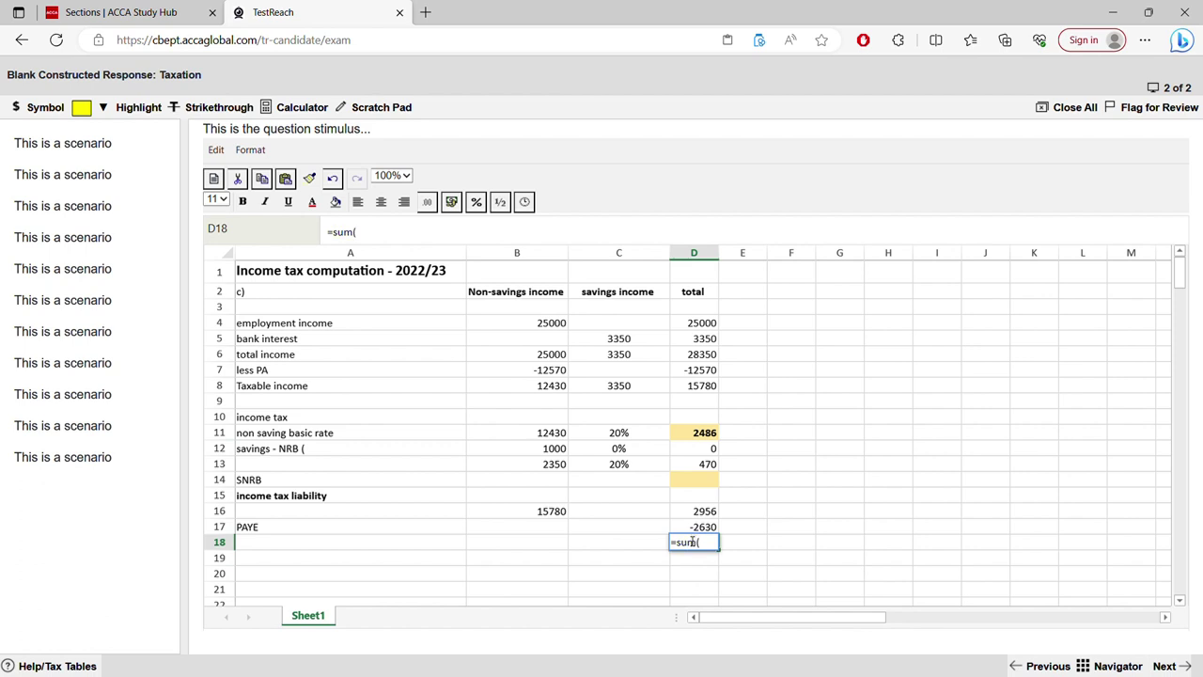
click(703, 516)
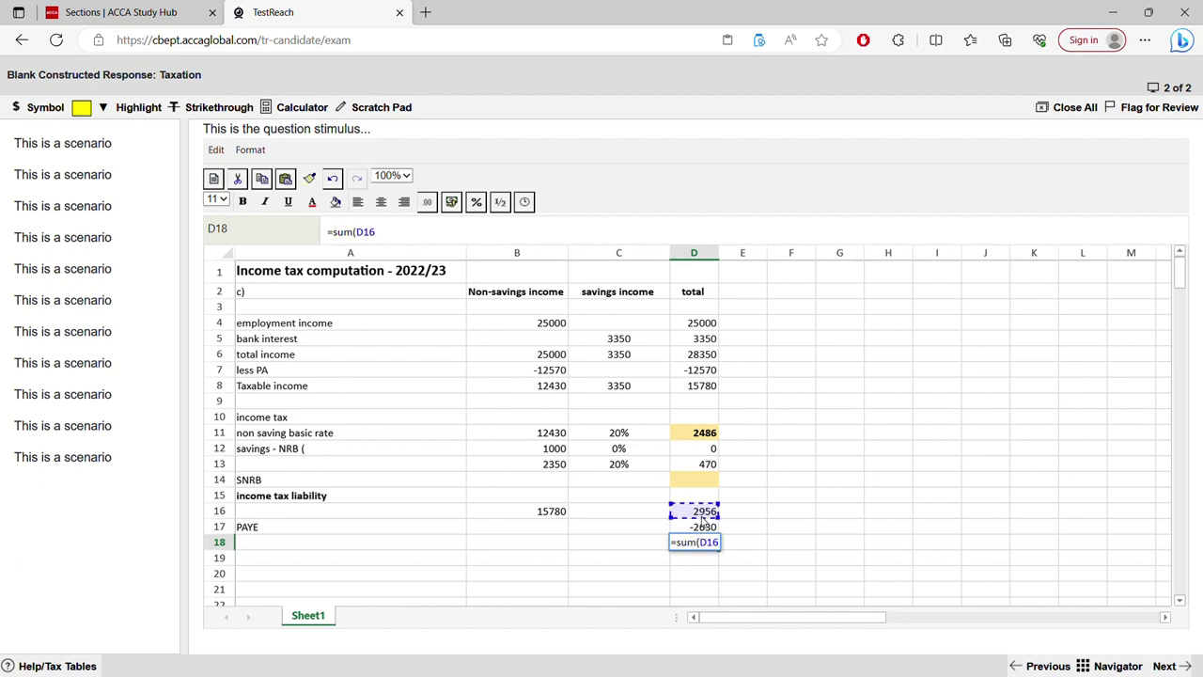
mouse_move(701, 518)
mouse_down()
mouse_move(741, 522)
mouse_move(704, 517)
mouse_move(703, 530)
mouse_up()
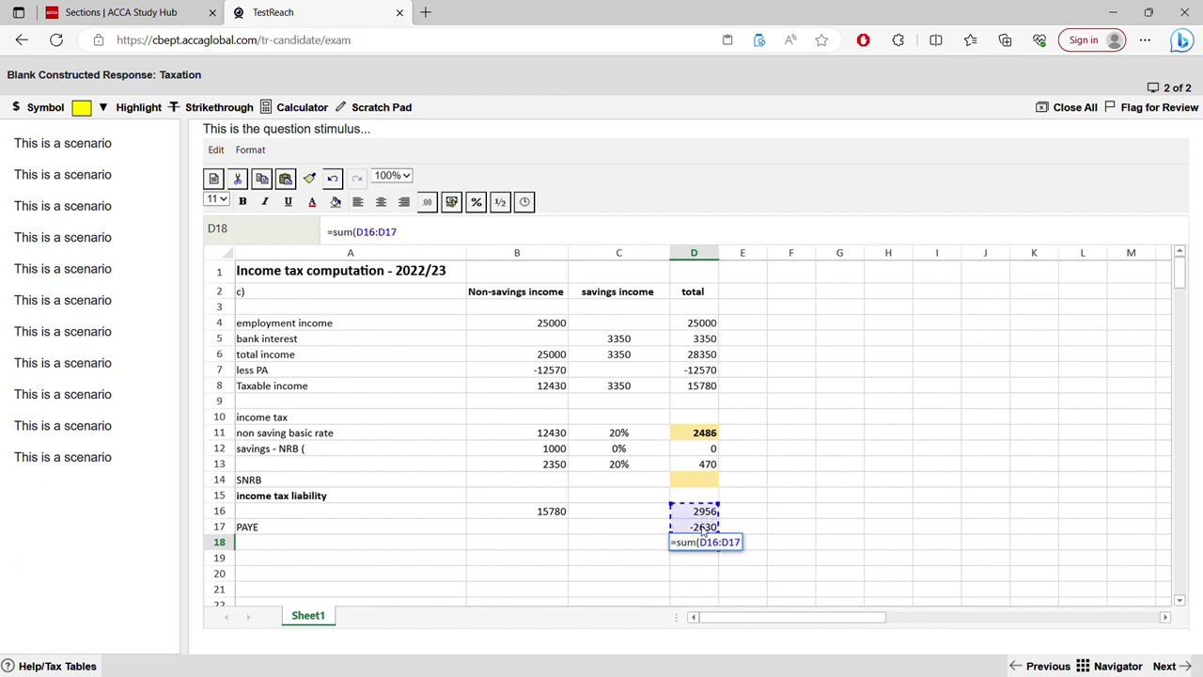
key(Return)
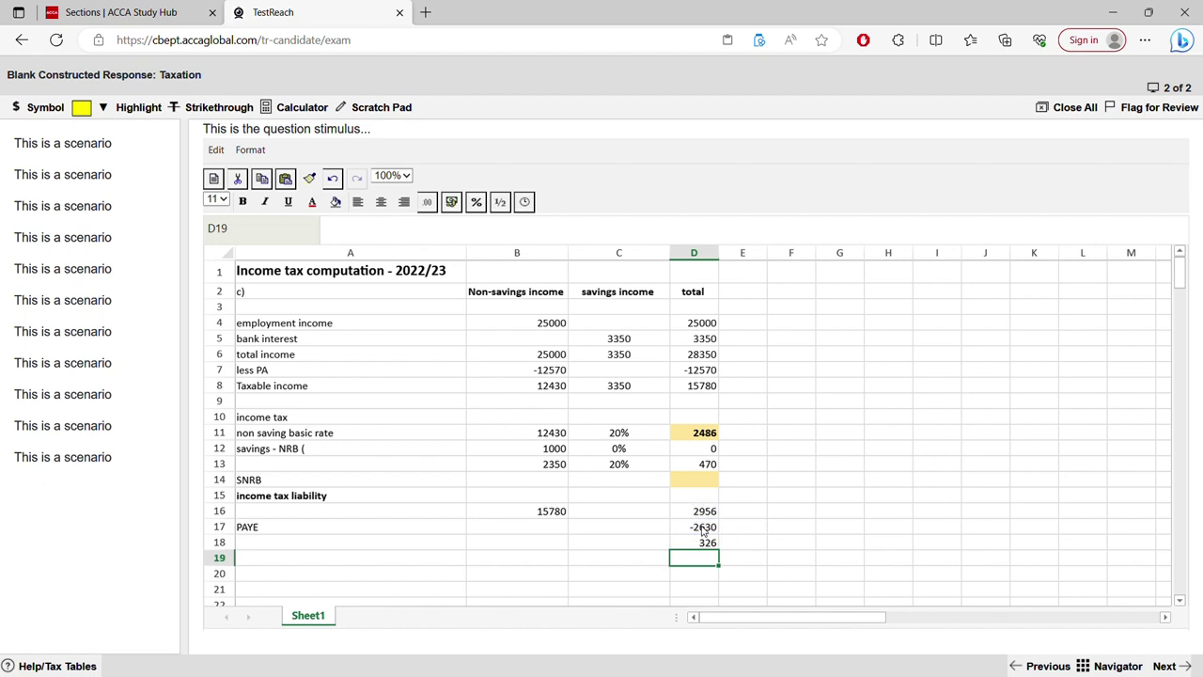
click(446, 543)
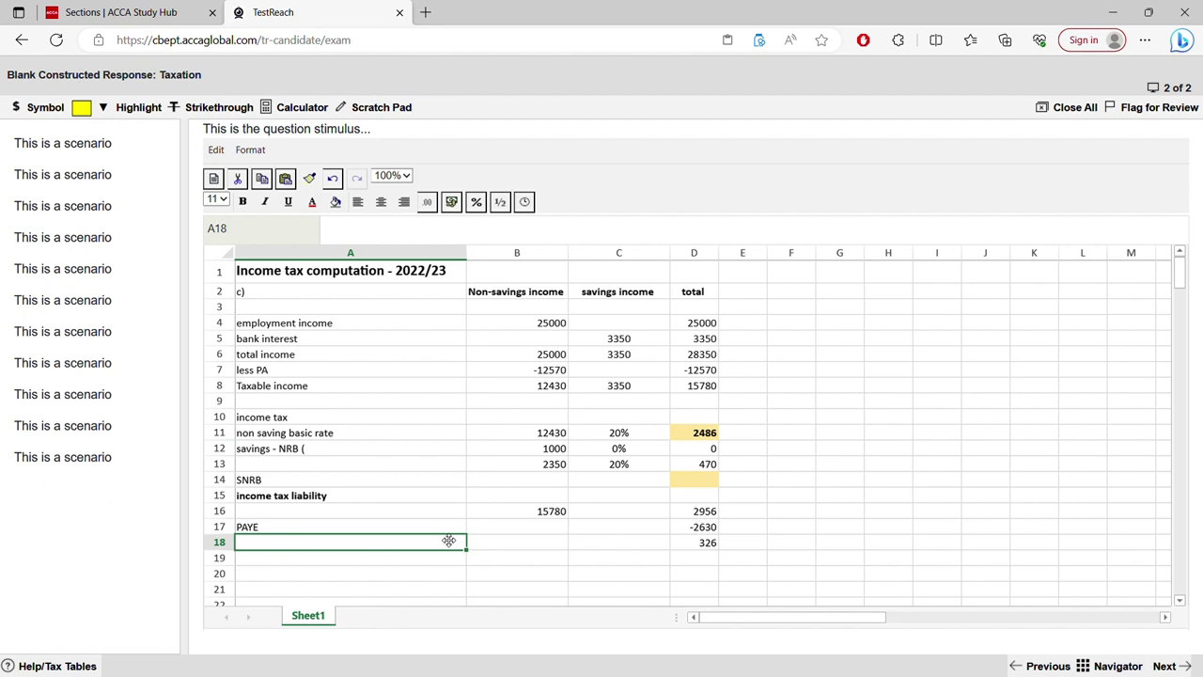
Set the employment income in B4 to 47500 for part (b), and check the personal allowance and total taxable income.
double_click(524, 324)
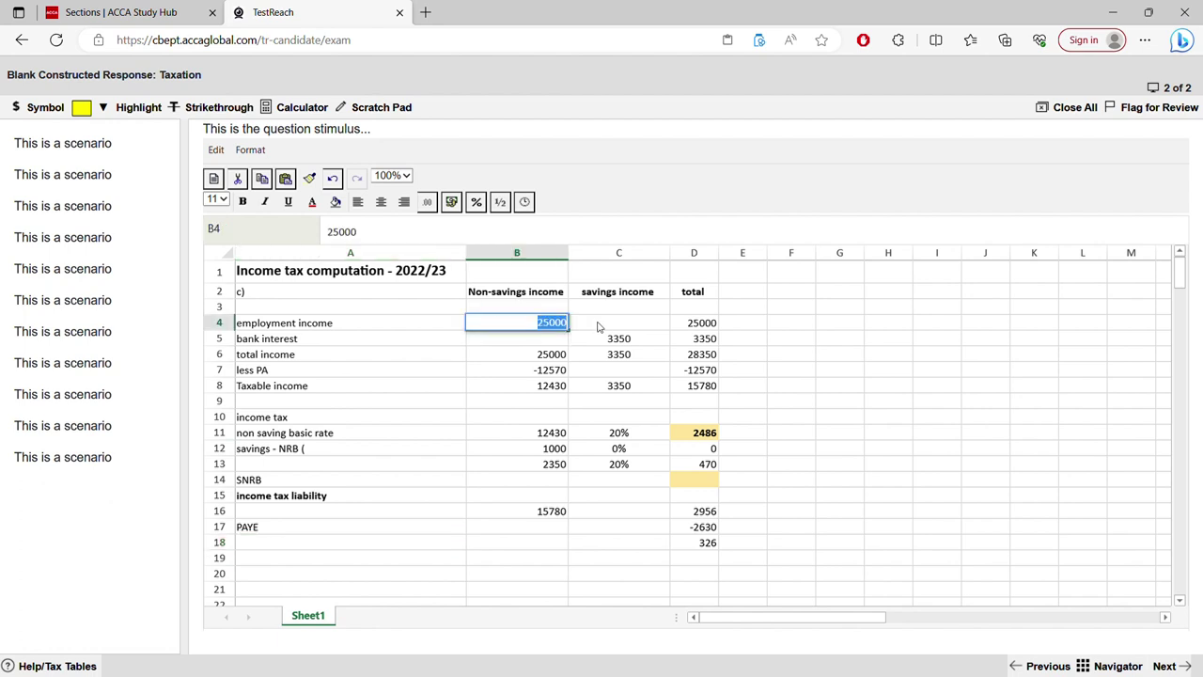
text(47500)
key(Return)
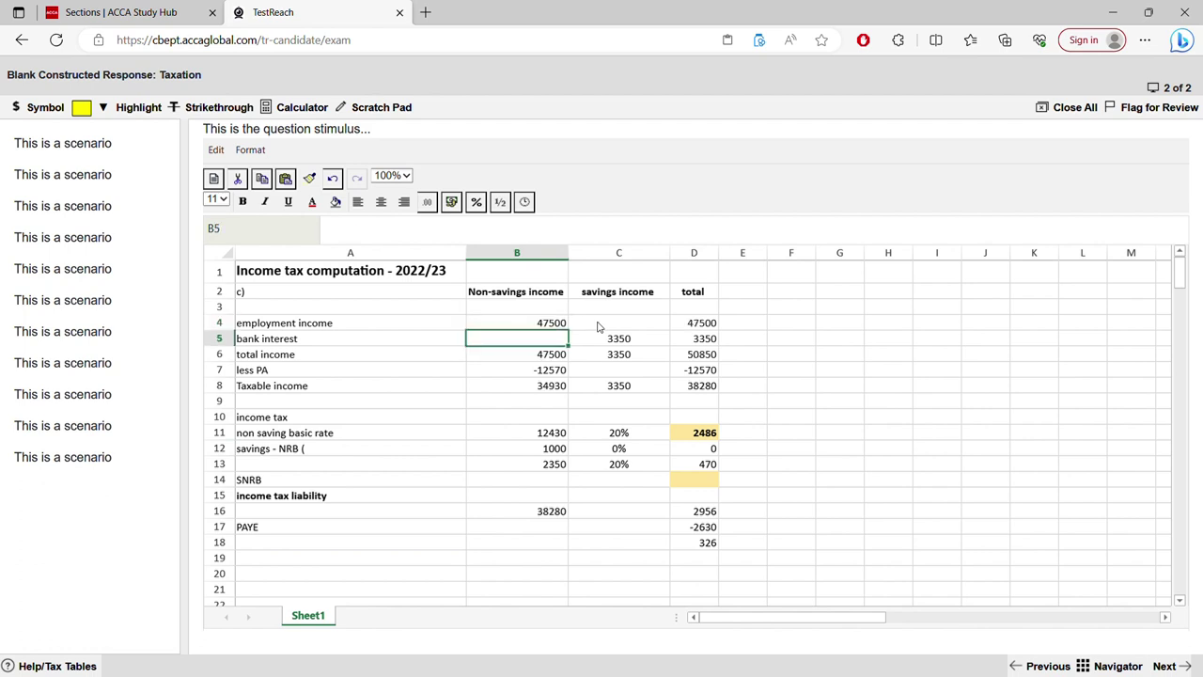
click(555, 372)
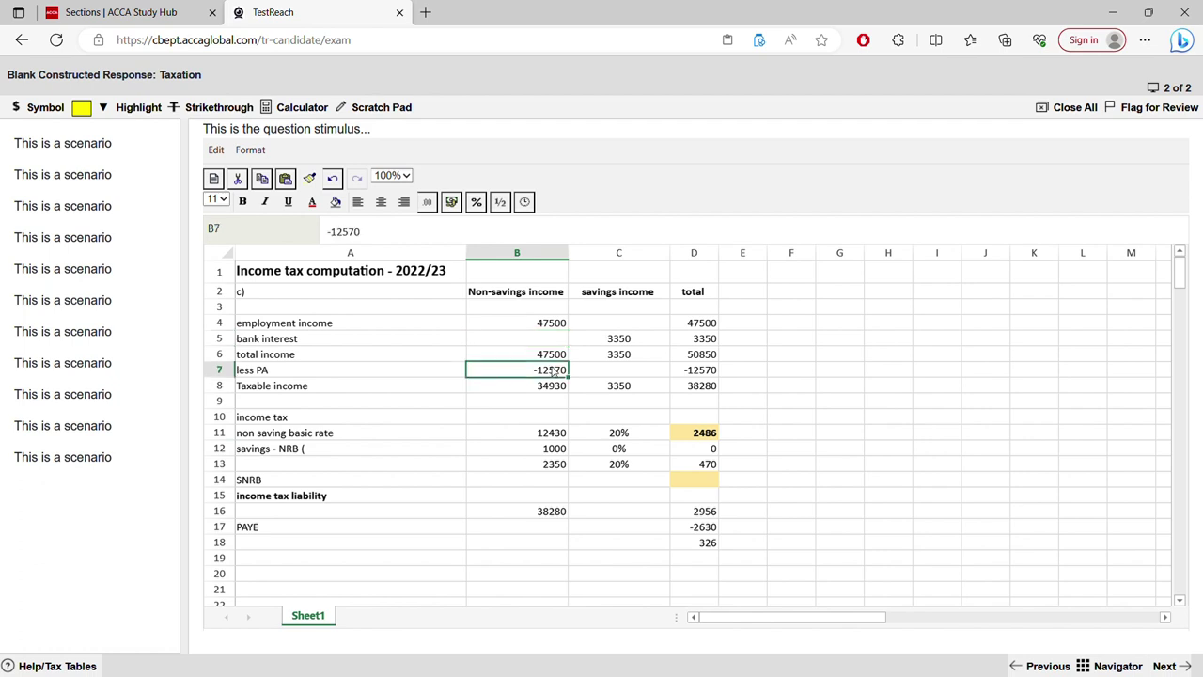
click(692, 385)
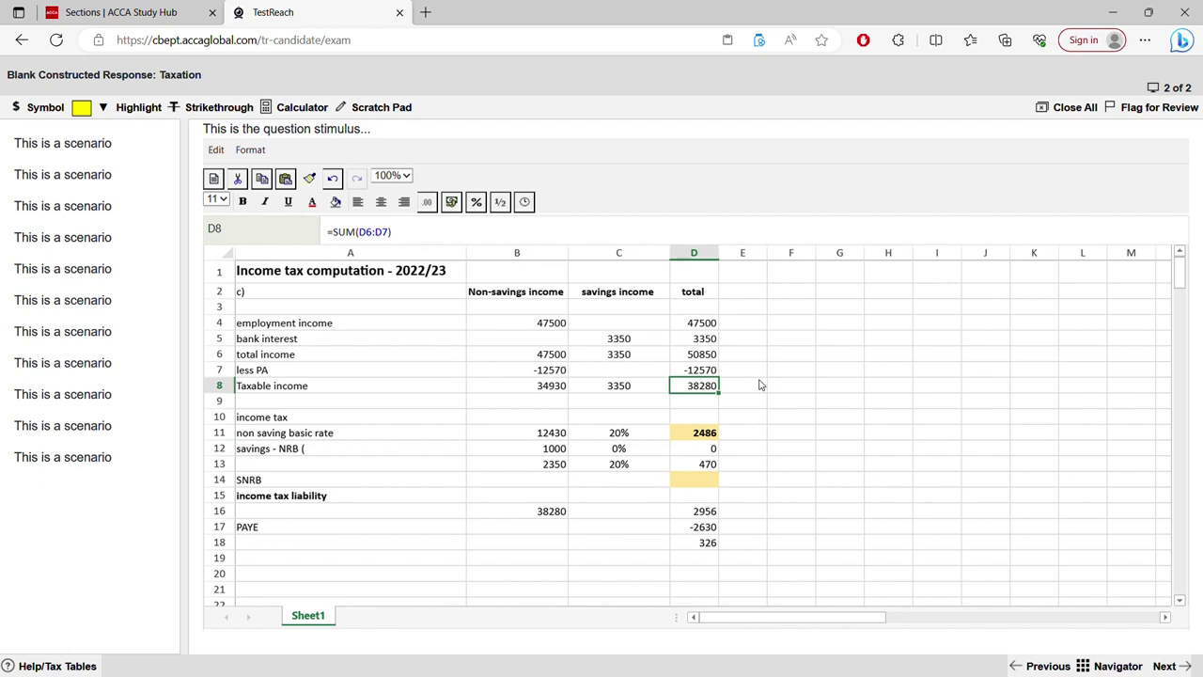
Set the non-savings income taxed at the basic rate in B11 to 34930.
click(546, 394)
click(543, 433)
double_click(543, 433)
drag(542, 434, 578, 431)
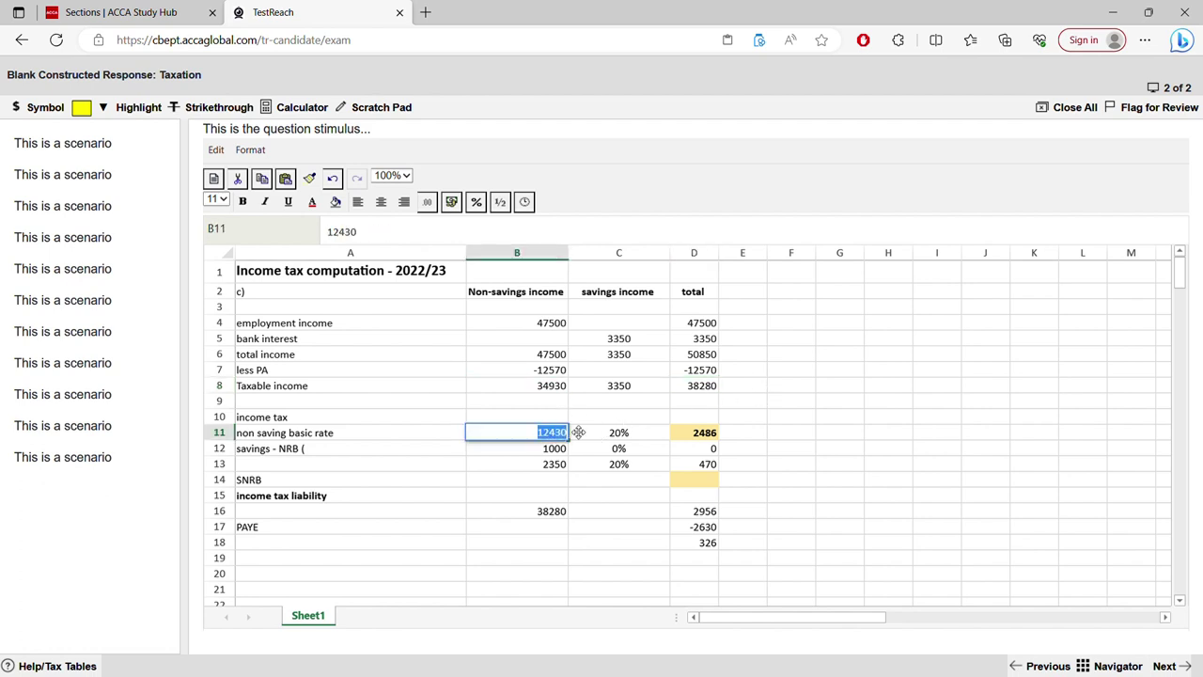
key(BackSpace)
text(34930)
key(Return)
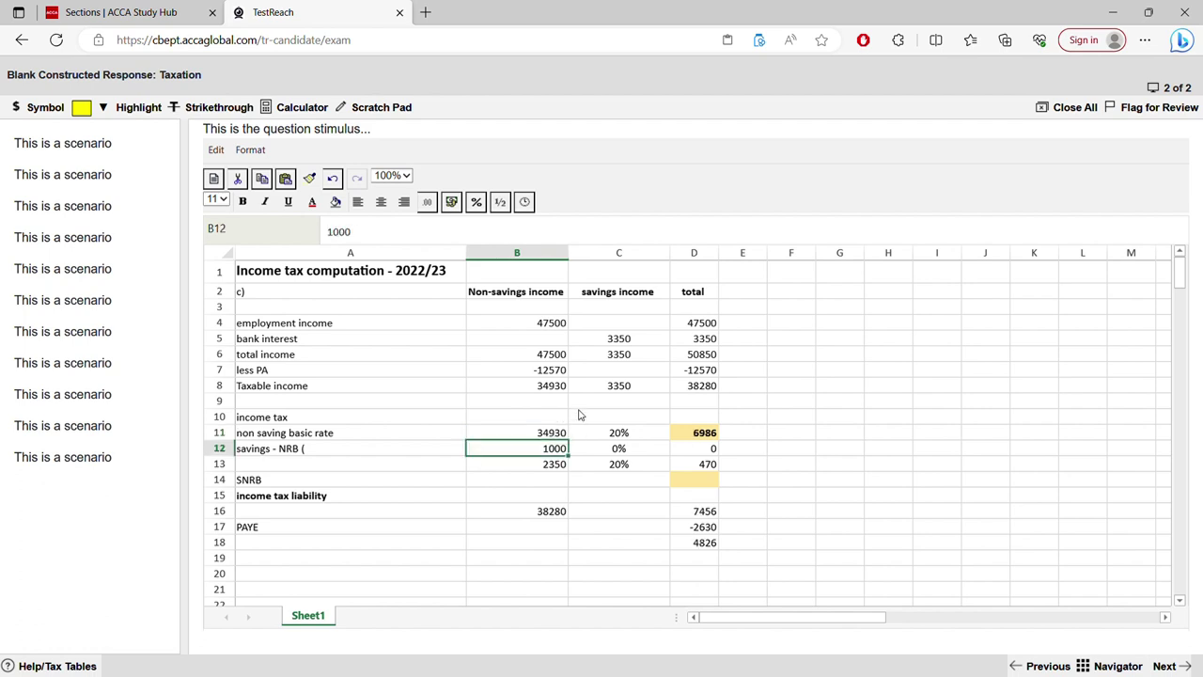
Check the taxable income figures in row 8 and set the savings nil rate band in B12 to 500.
click(553, 389)
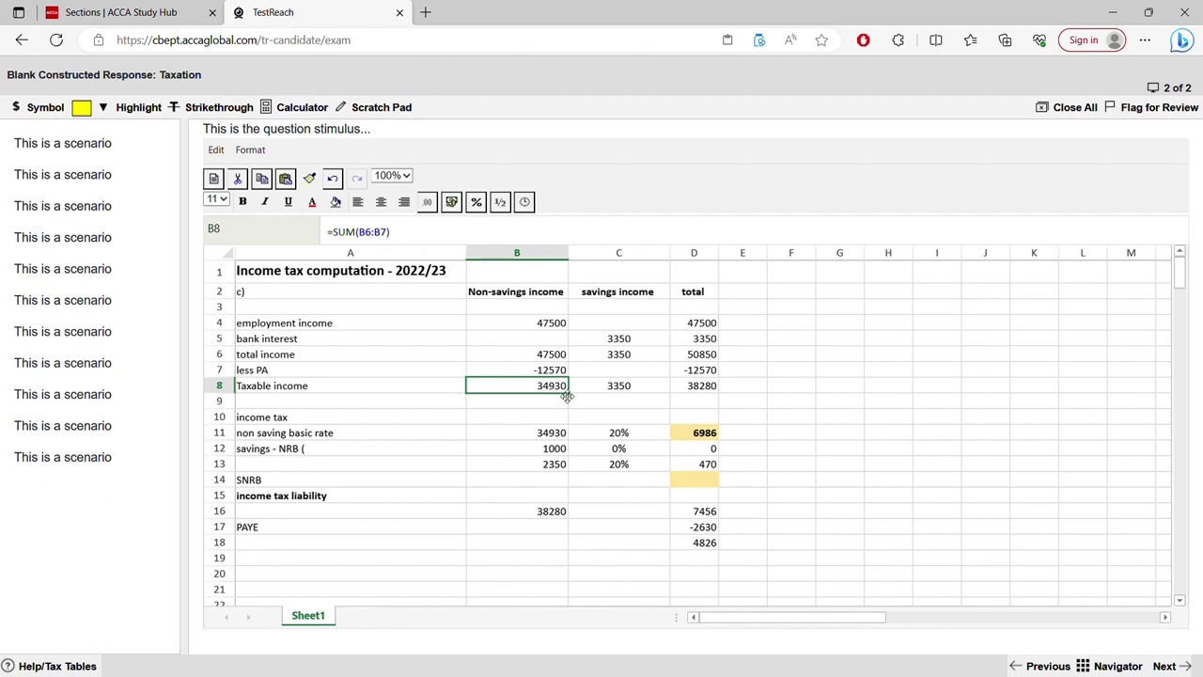
click(561, 454)
click(619, 393)
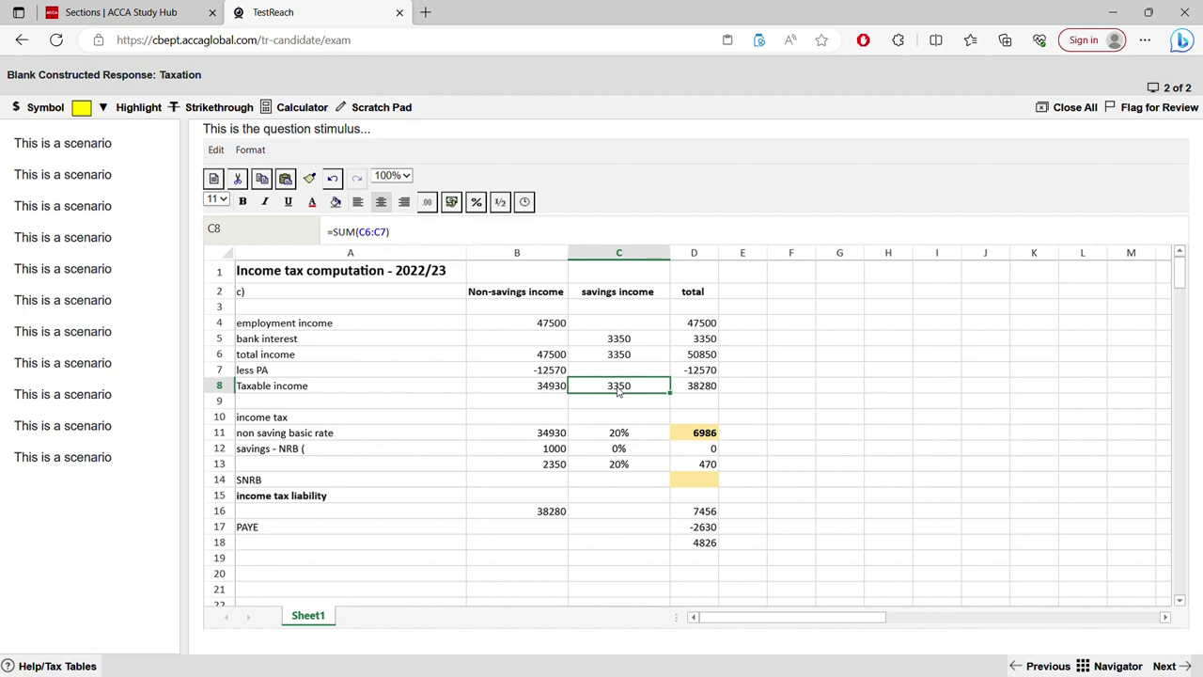
click(702, 393)
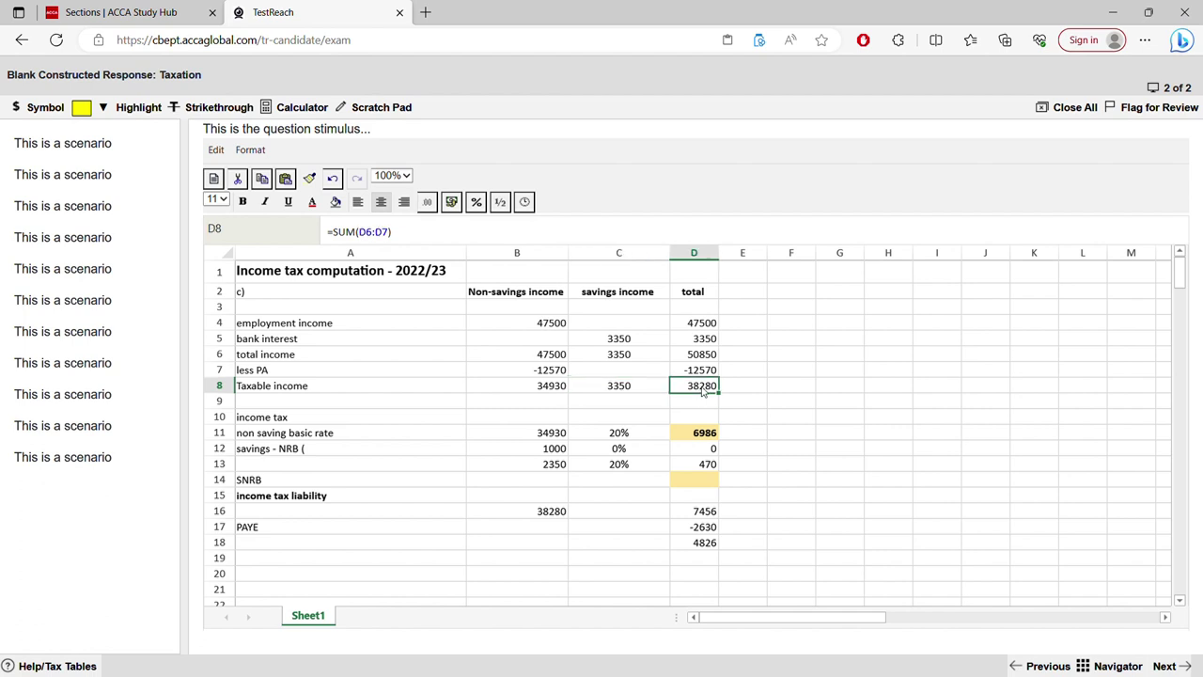
click(554, 450)
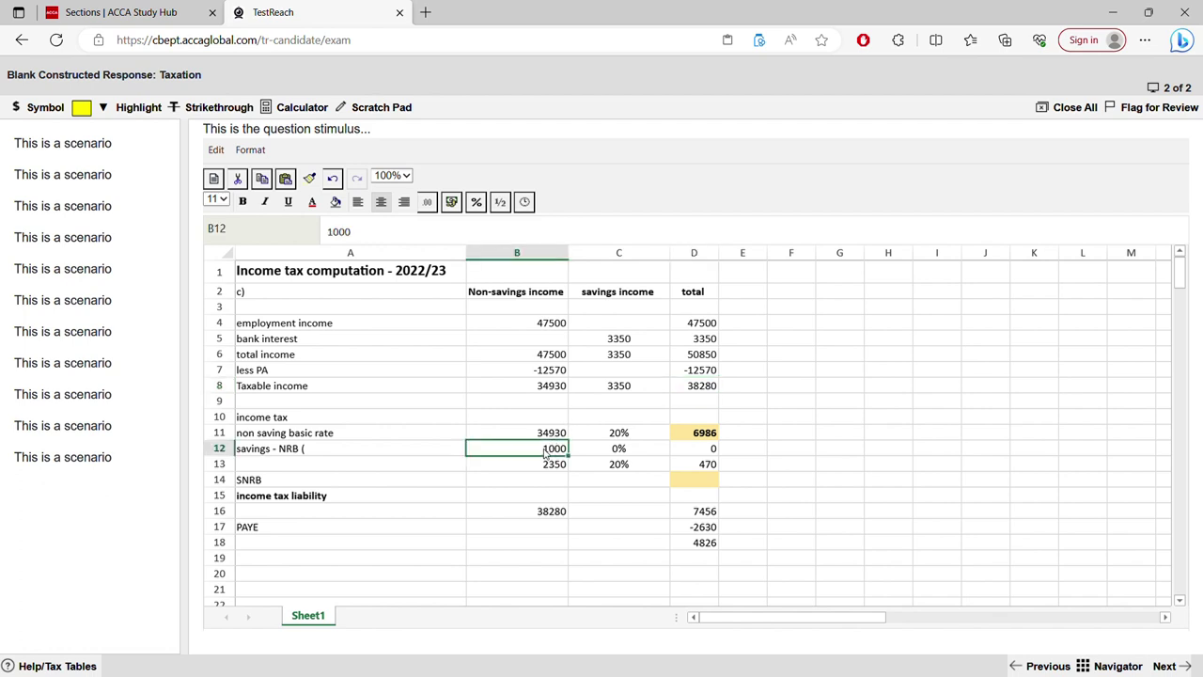
double_click(550, 453)
double_click(550, 451)
text(00)
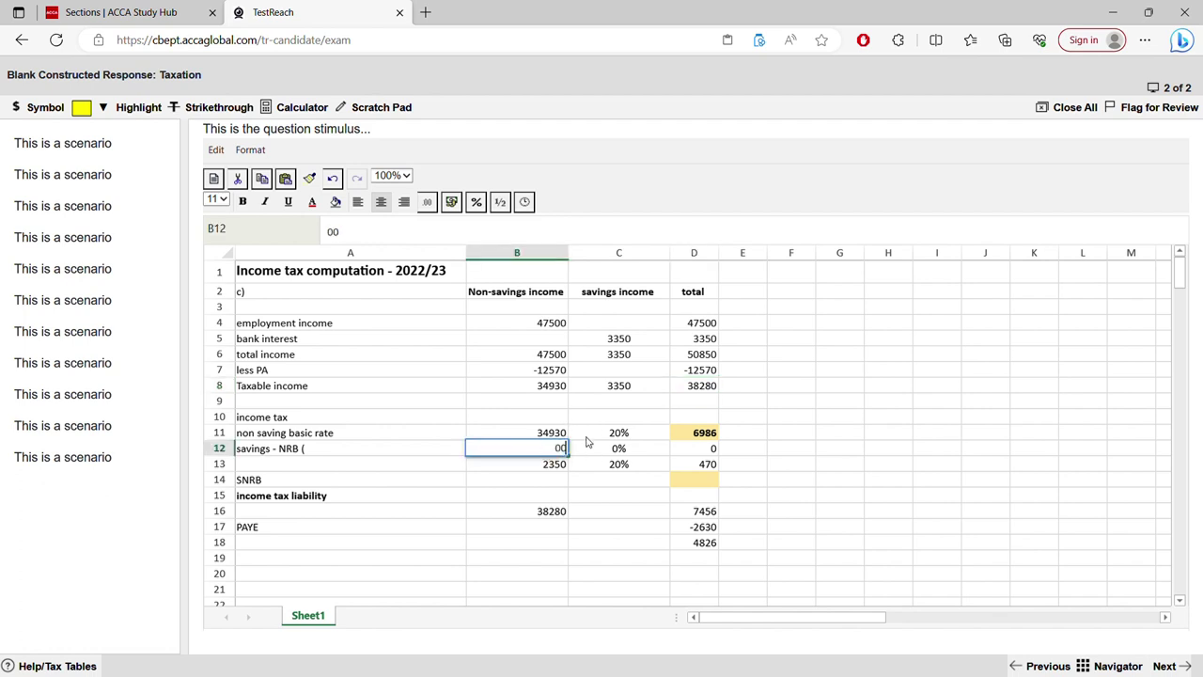
key(BackSpace)
key(BackSpace)
text(500)
key(Return)
Enter the basic rate band limit of 37700 in B14.
double_click(545, 468)
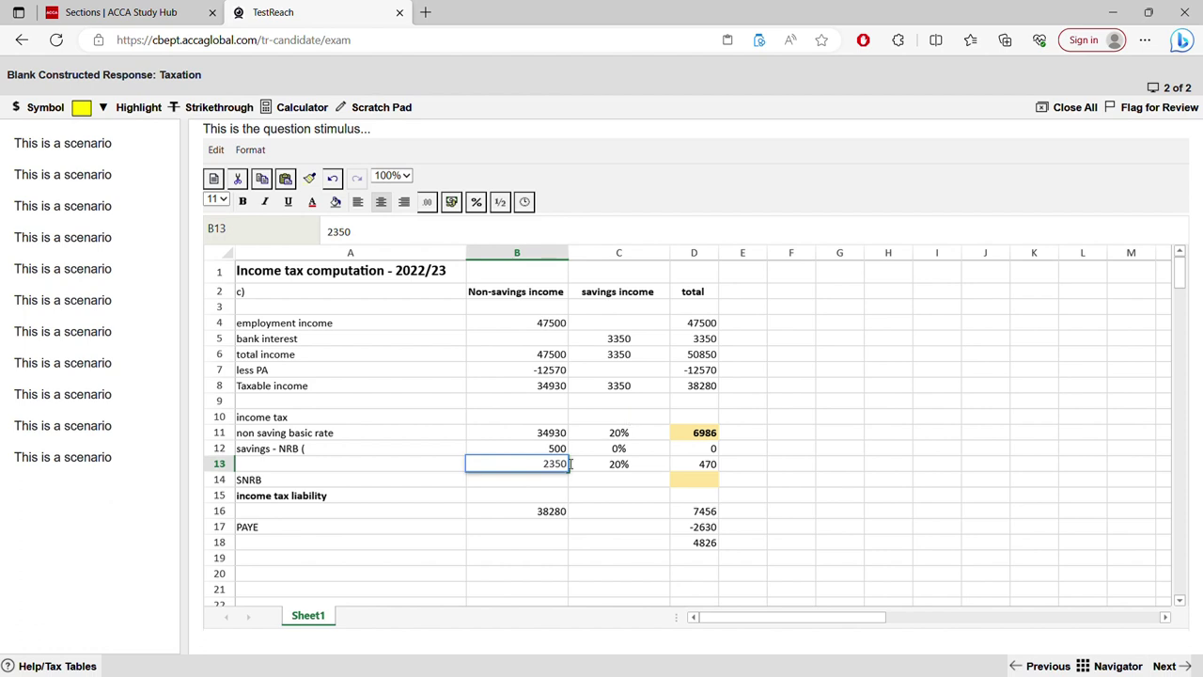
drag(569, 463, 536, 469)
click(550, 484)
text(37700)
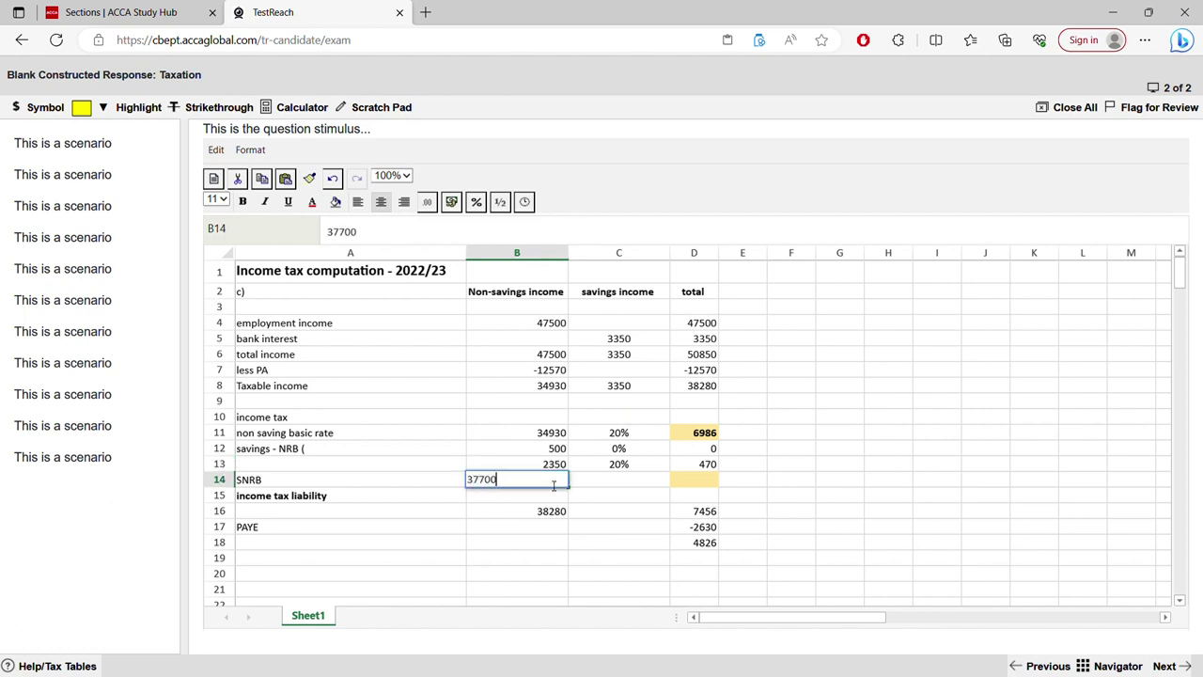
Replace the savings income taxed at the basic rate in B13 with the formula =B14-B11-B12.
click(564, 466)
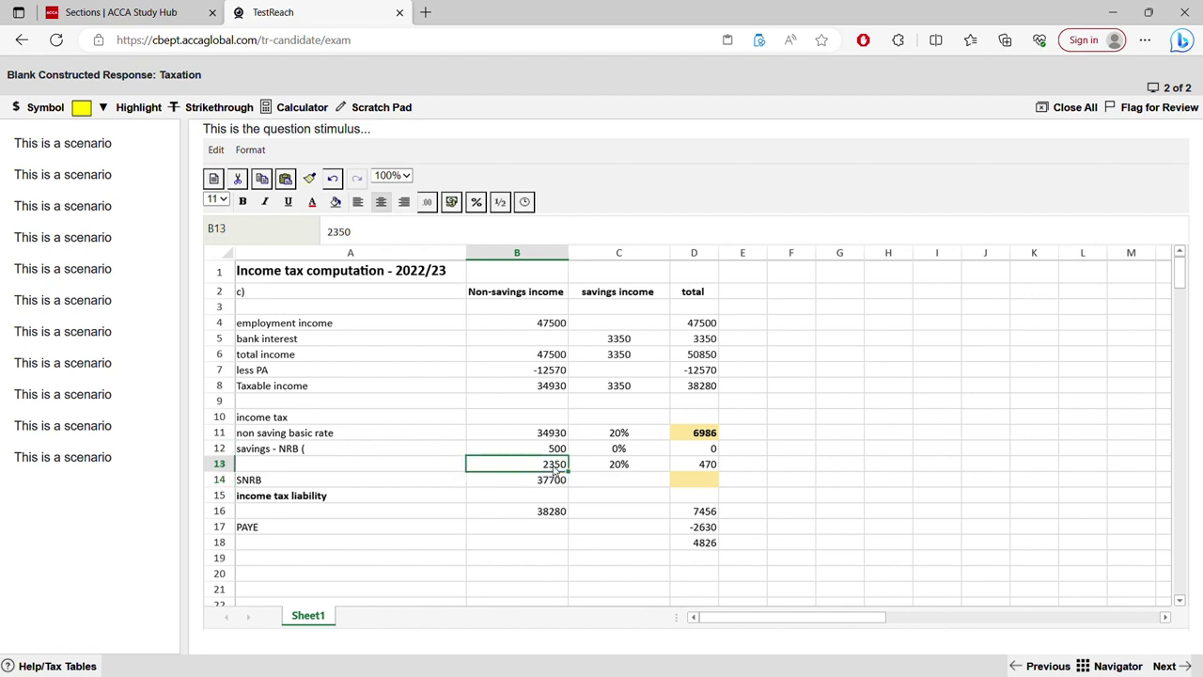
double_click(573, 467)
drag(573, 467, 601, 464)
text(-)
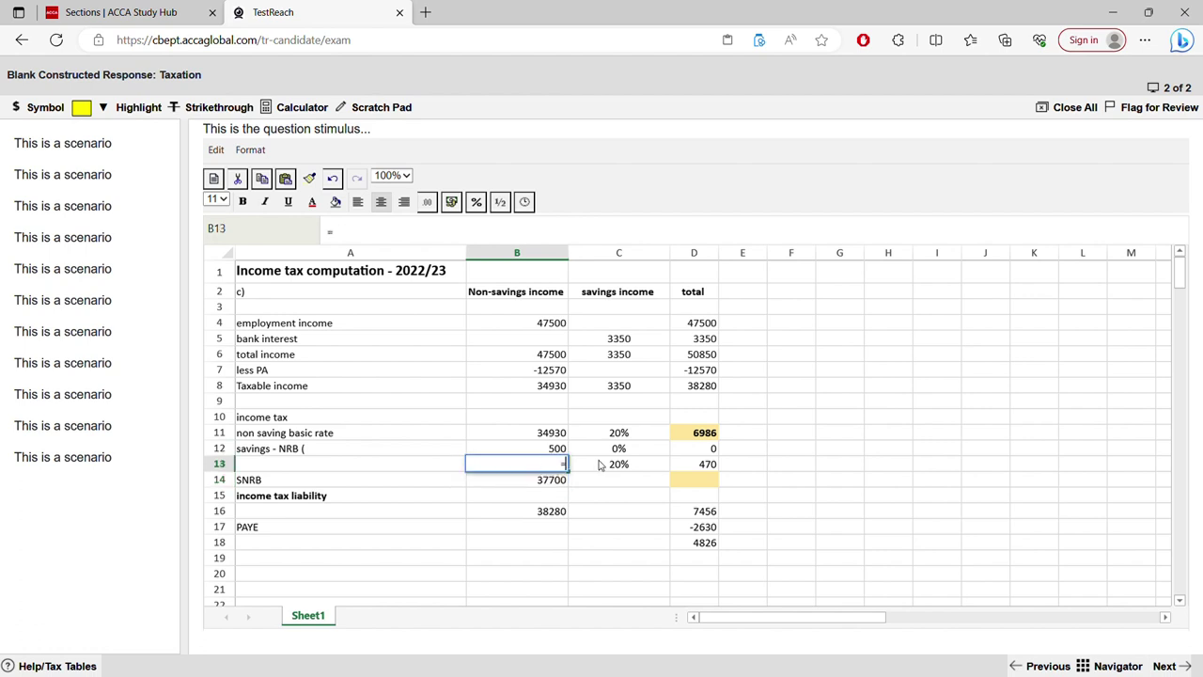
click(550, 481)
text(-)
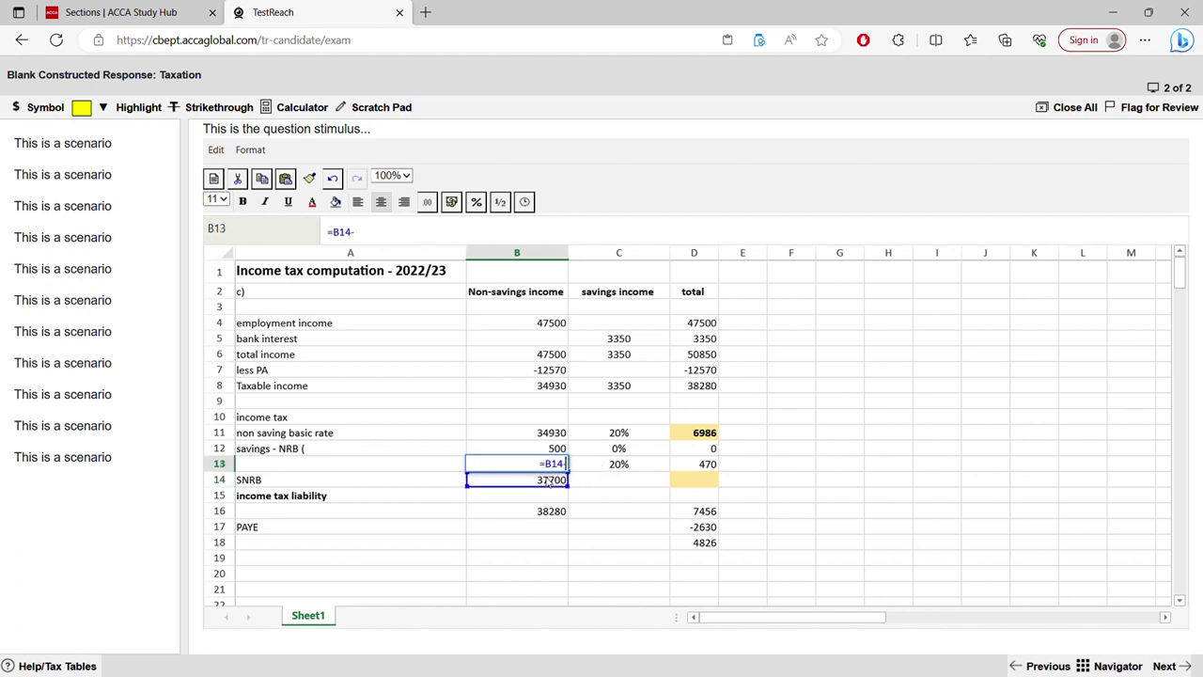
click(554, 434)
text(-)
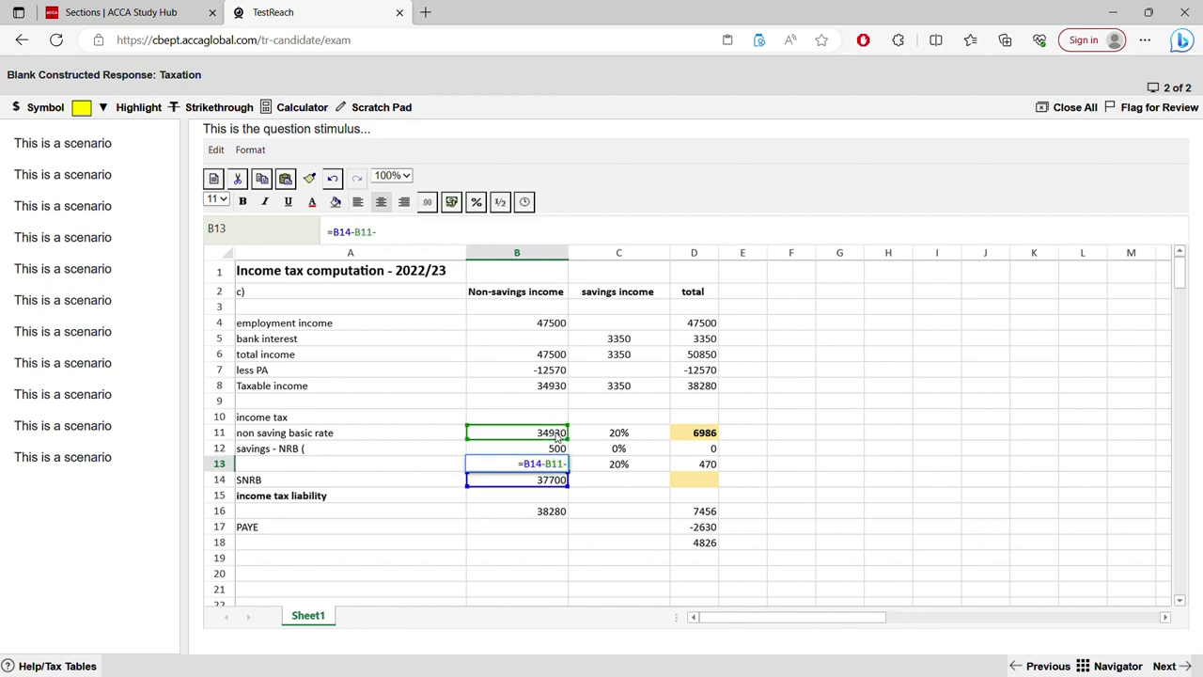
click(550, 449)
key(Return)
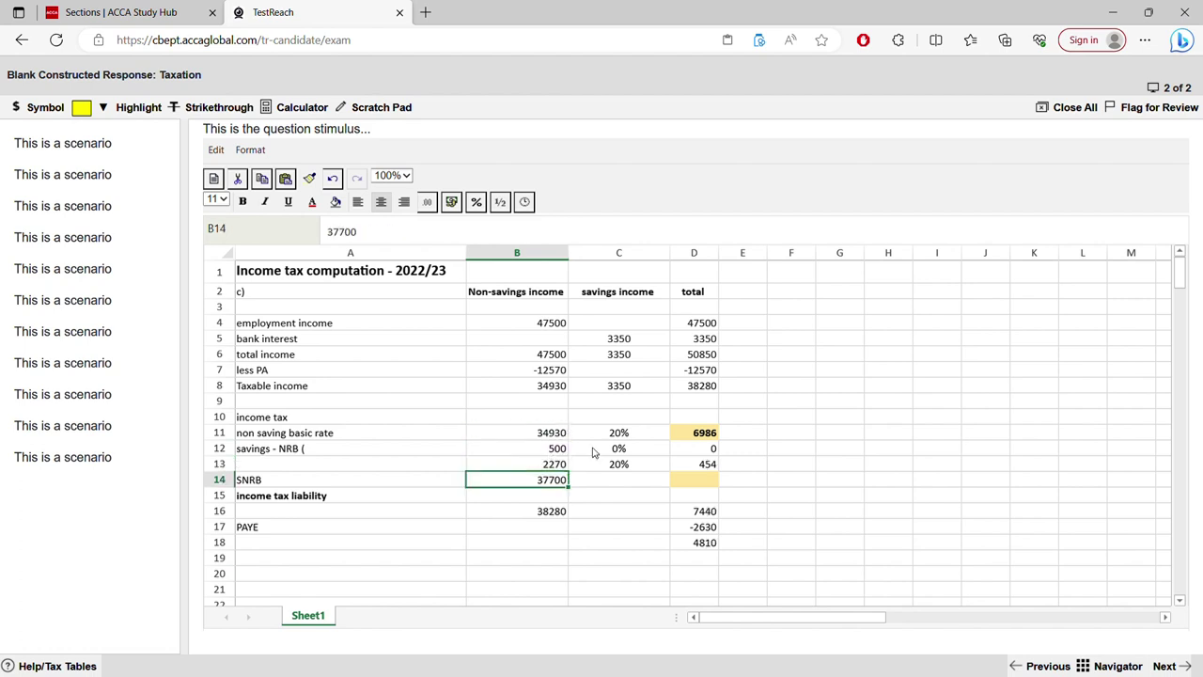
Compute the savings income taxed at the higher rate in B15 with the formula =C8-B12-B13.
click(621, 392)
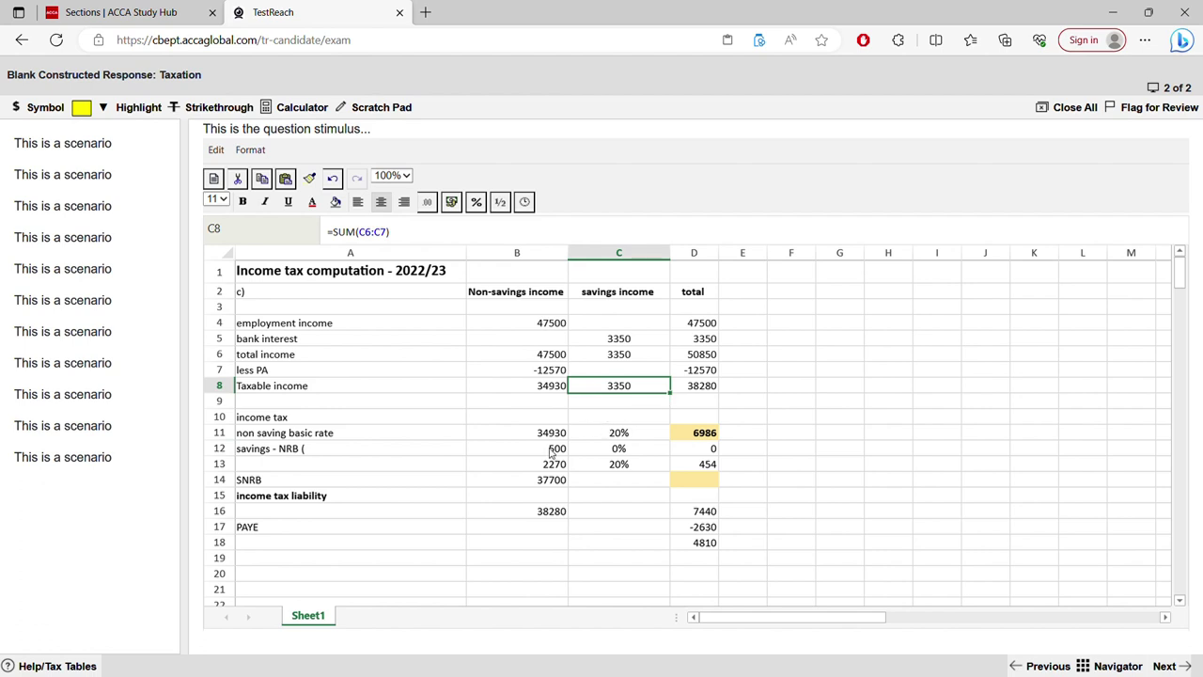
click(627, 469)
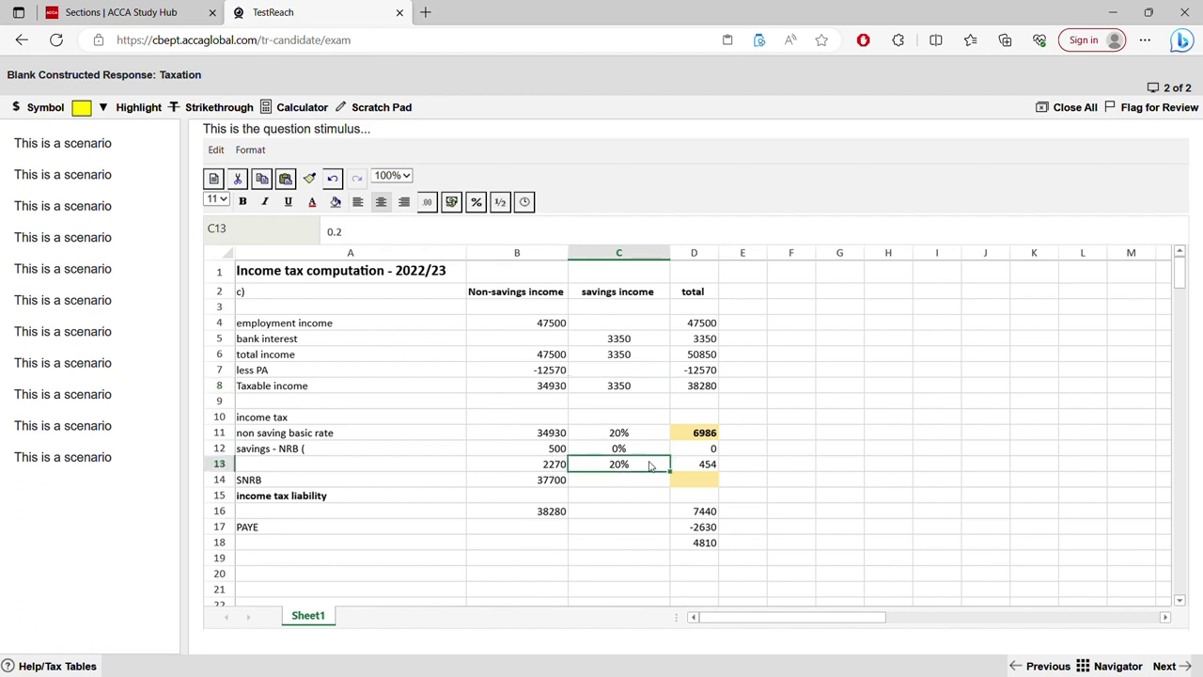
click(531, 496)
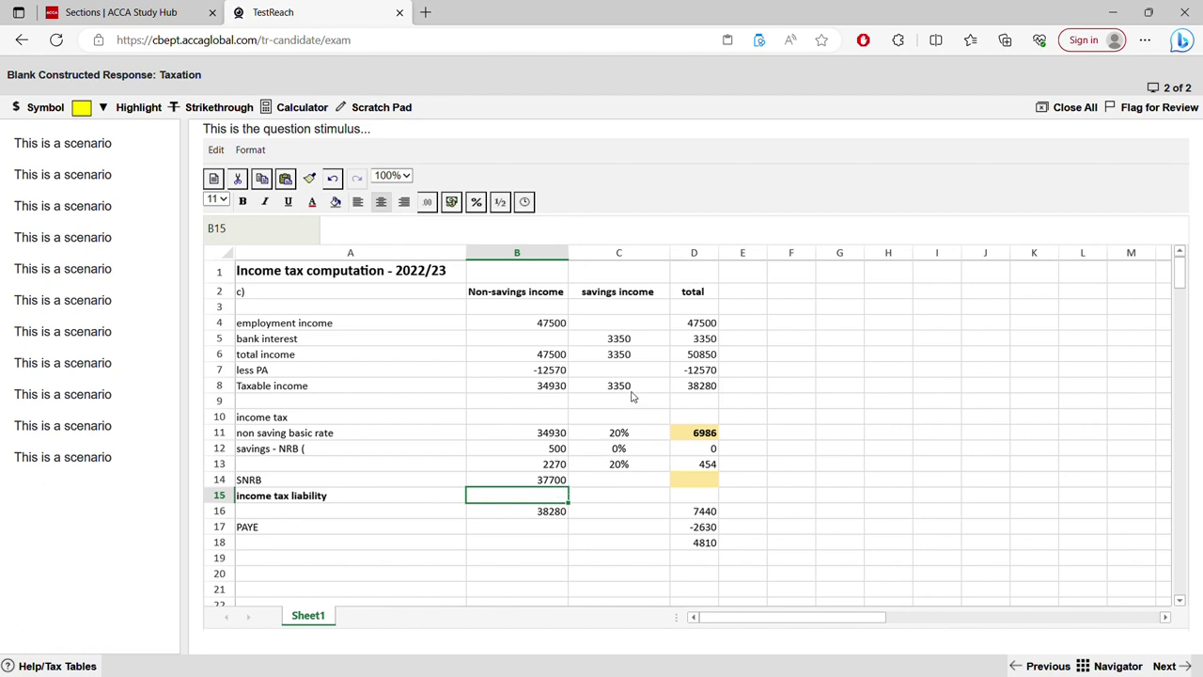
text(=)
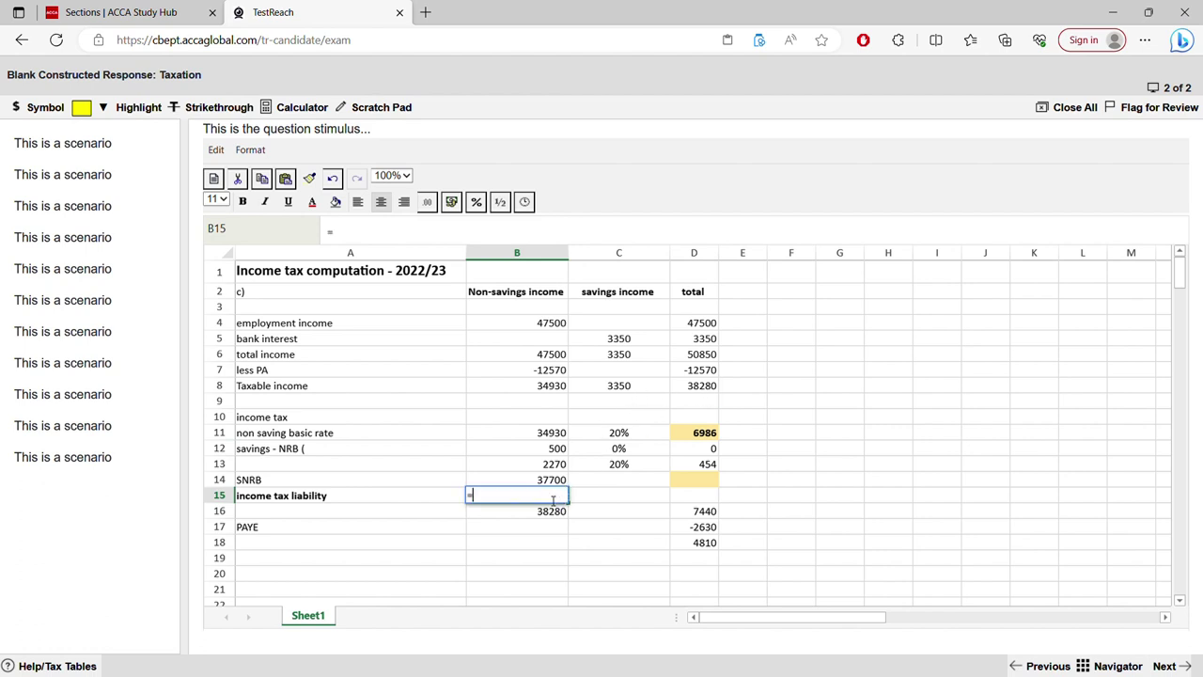
click(616, 392)
text(-)
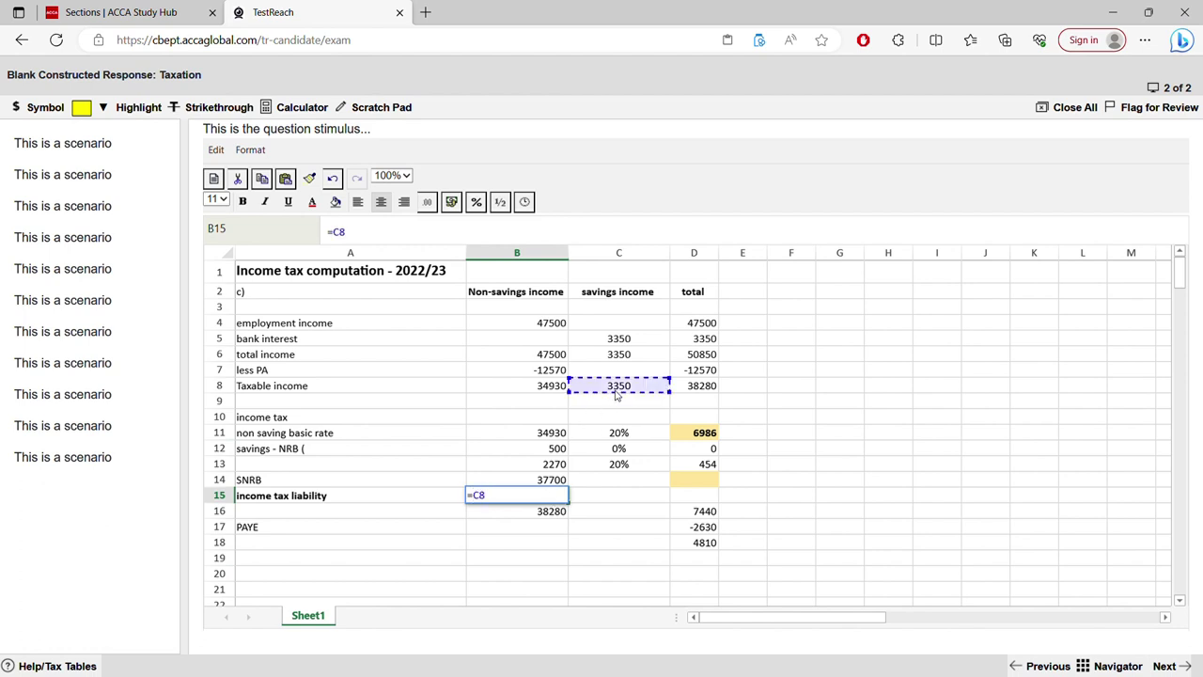
click(556, 454)
text(-)
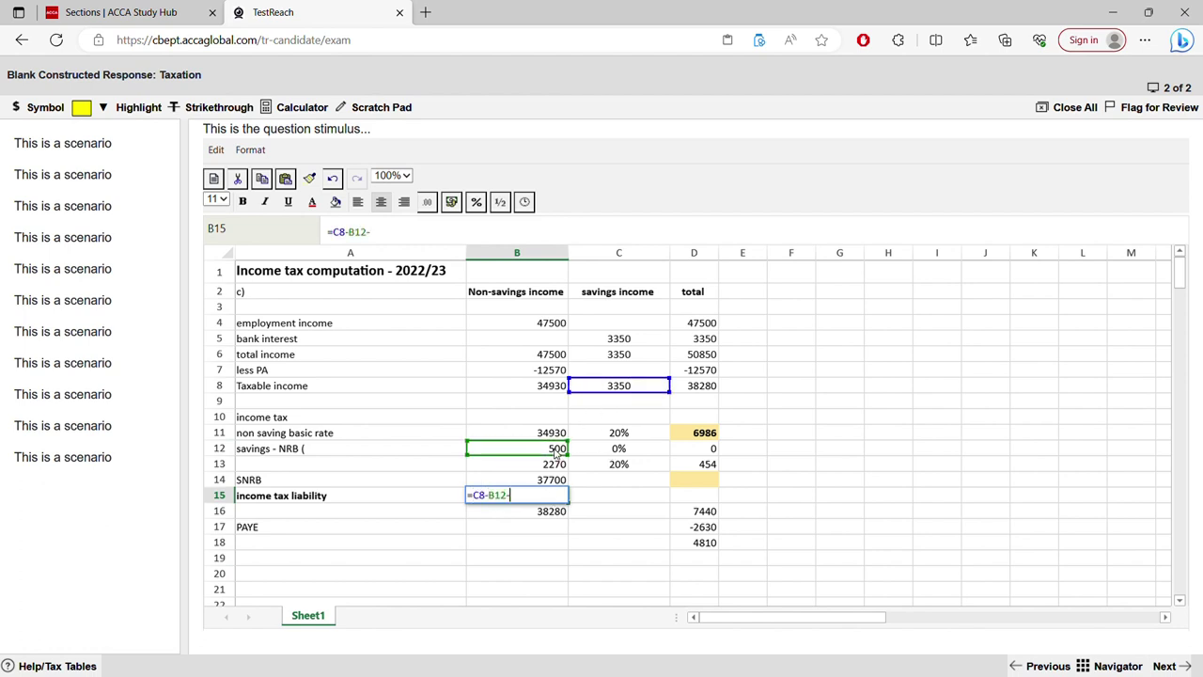
click(556, 464)
key(Return)
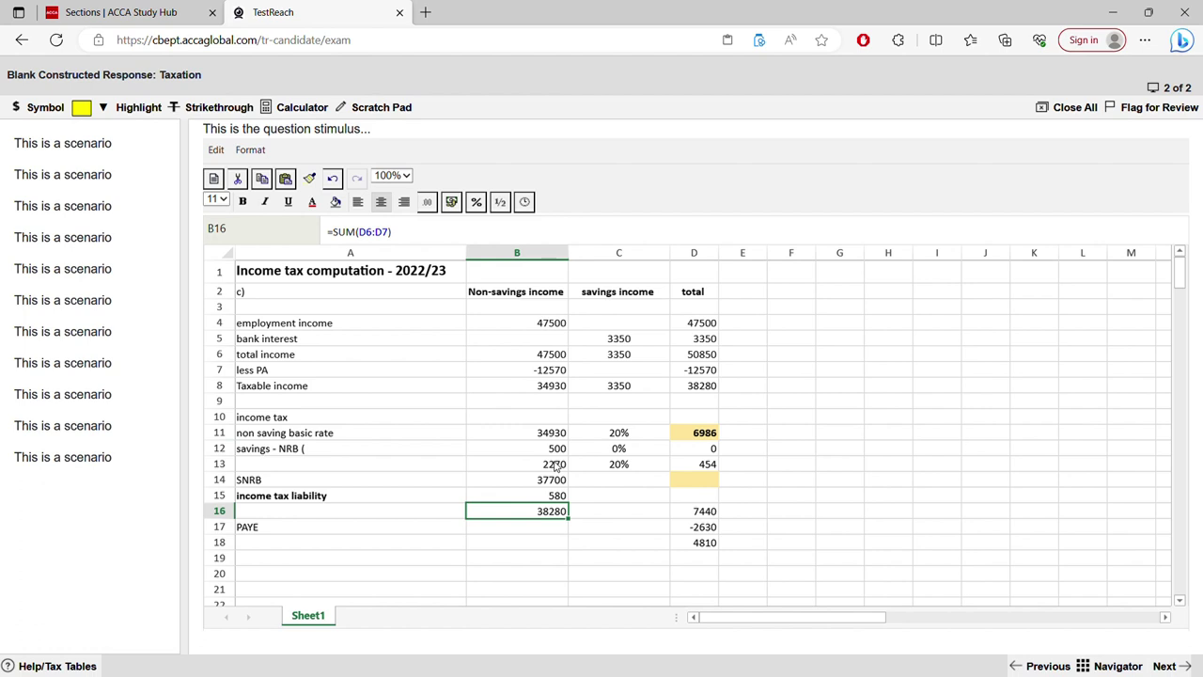
Enter the 40% rate in C15 and clear the stray character from D15.
click(615, 501)
text(40%%)
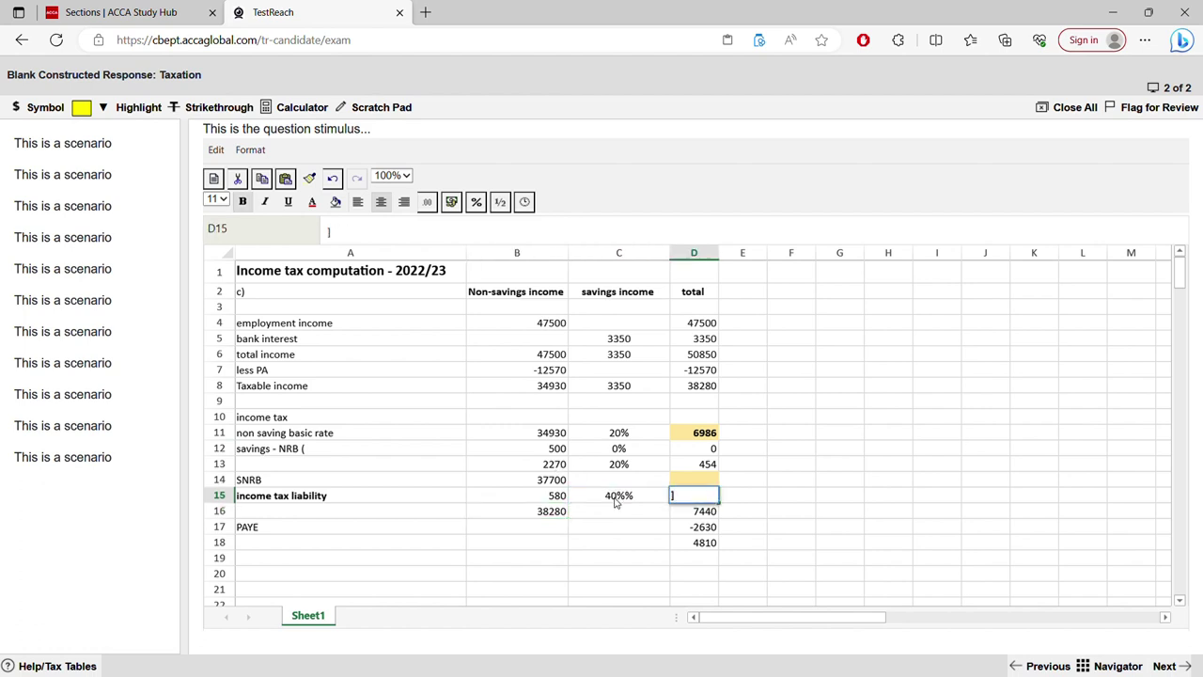
key(BackSpace)
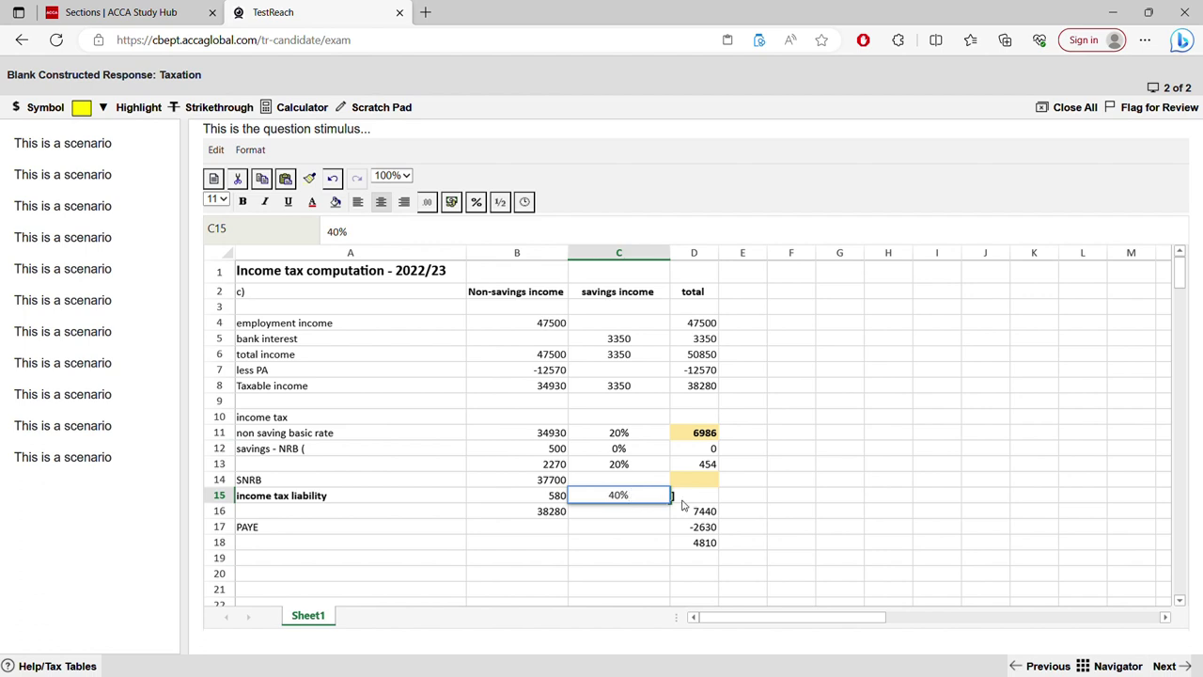
click(684, 505)
key(BackSpace)
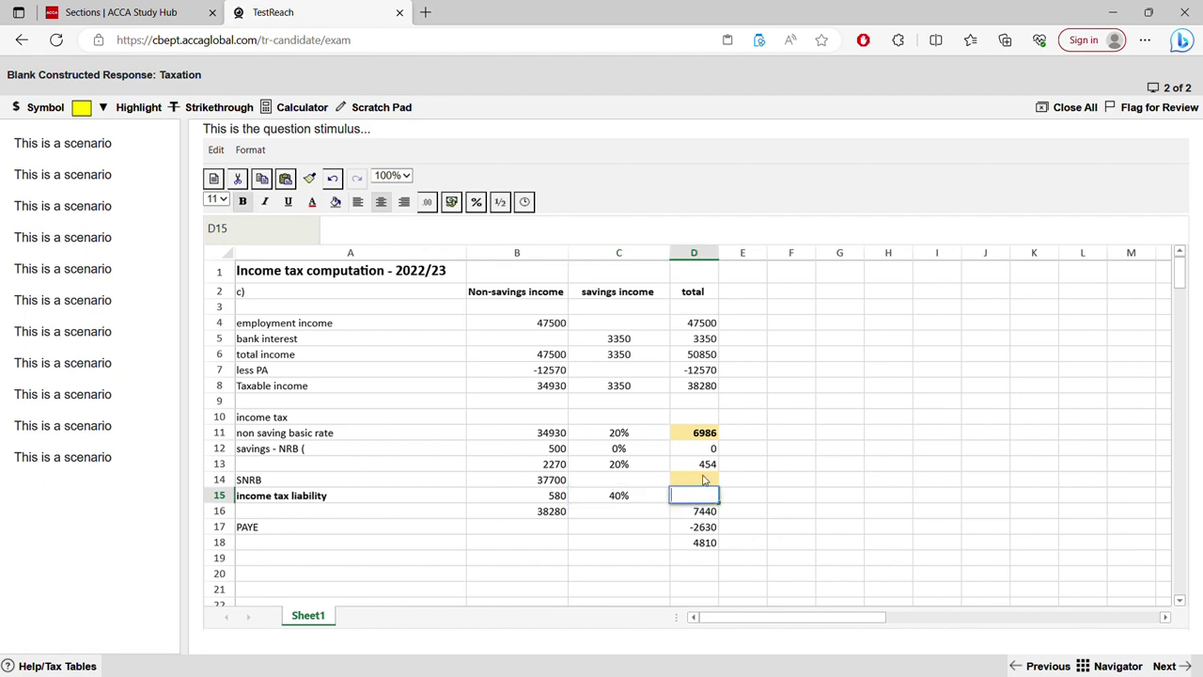
Copy the tax formula in D13 down to D15, and check the total formula in D16 and the PAYE figure.
click(706, 465)
drag(718, 472, 719, 503)
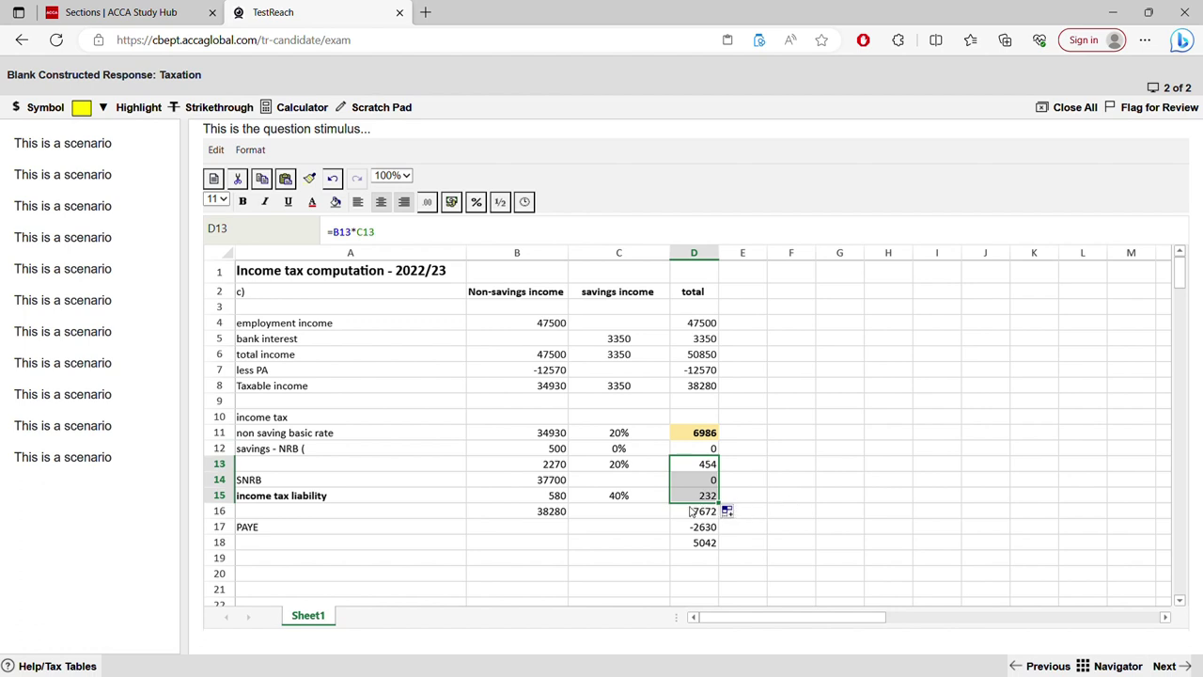
click(696, 512)
double_click(696, 512)
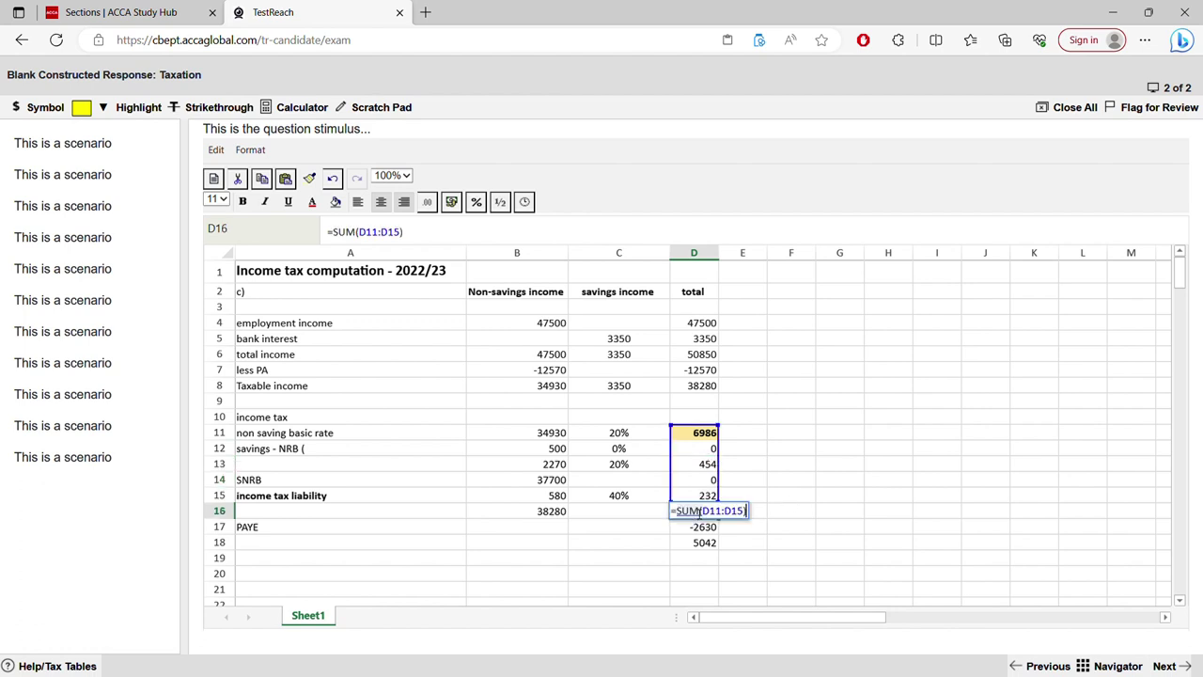
click(801, 463)
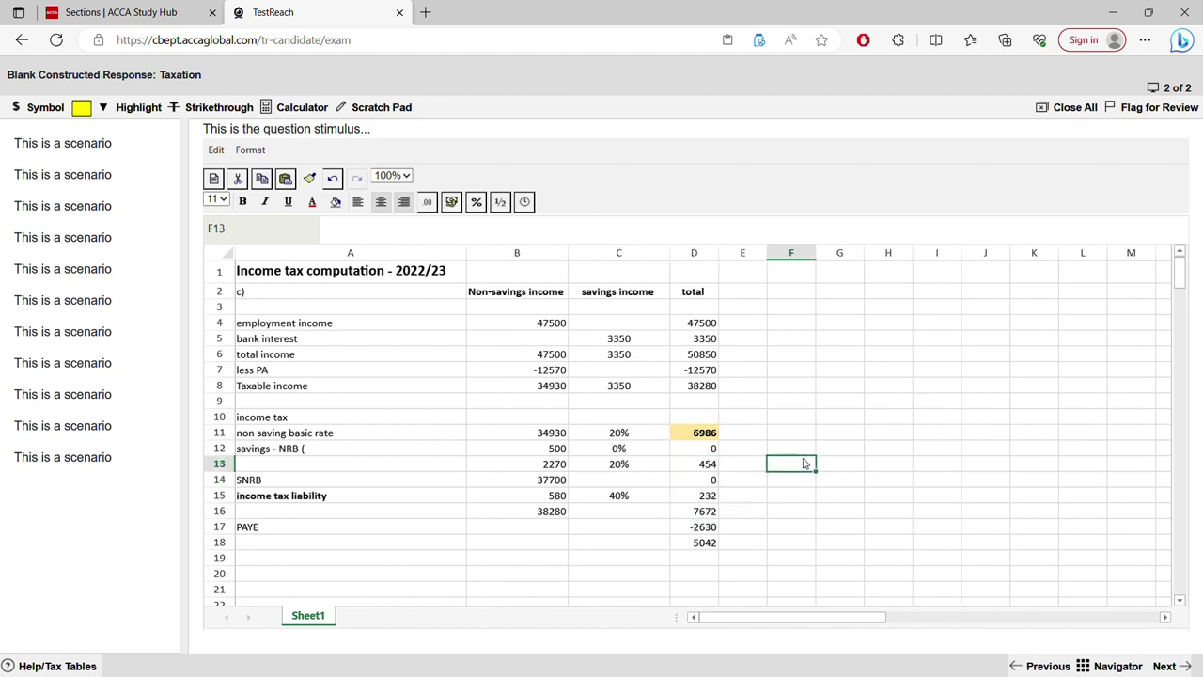
click(714, 527)
double_click(714, 527)
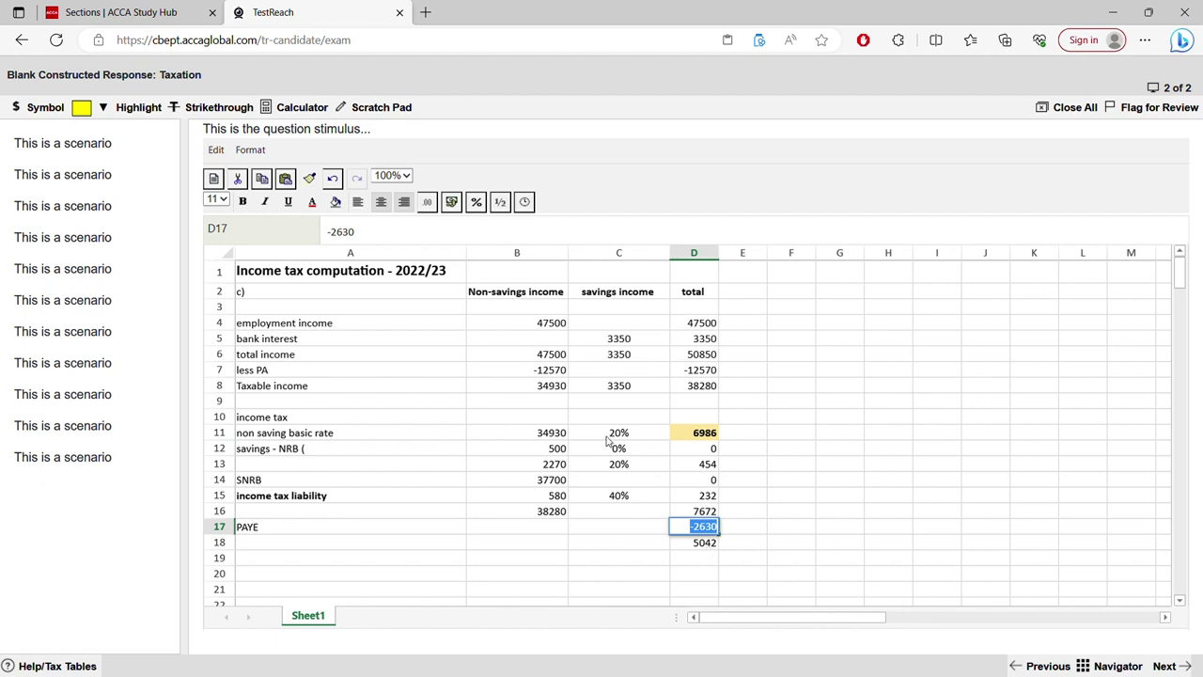
Set the employment income in B4 to 16100 for the next part of the question.
click(541, 326)
drag(544, 323, 604, 331)
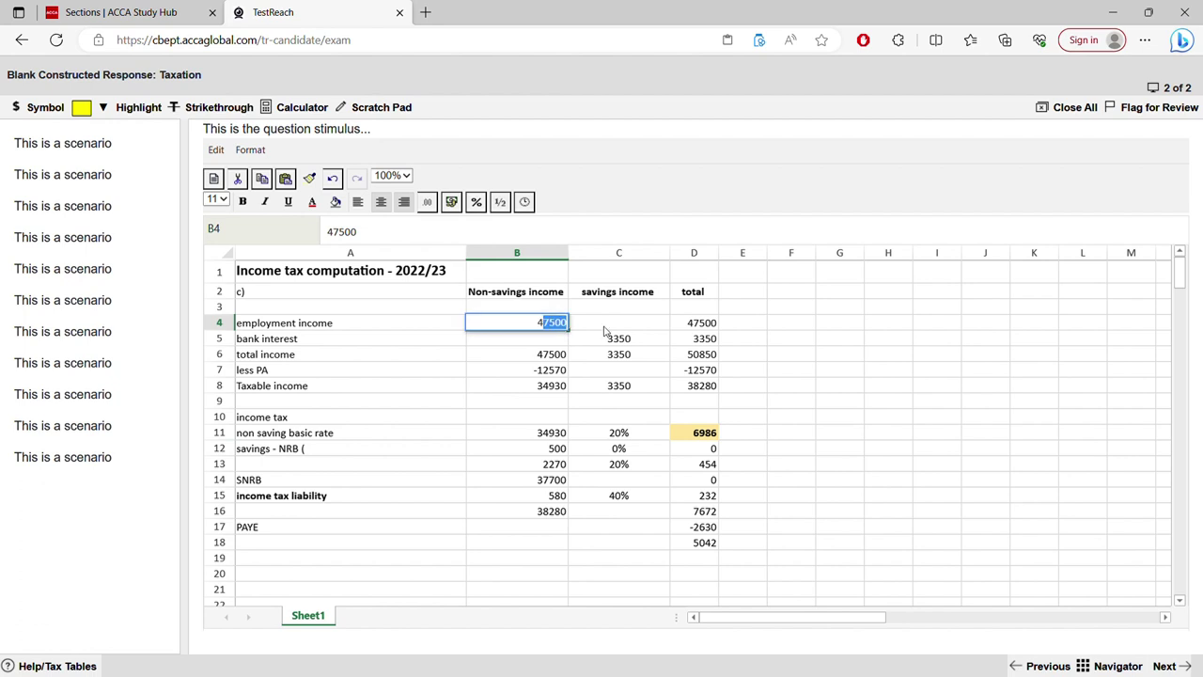
key(BackSpace)
key(BackSpace)
text(1610)
key(Return)
key(Up)
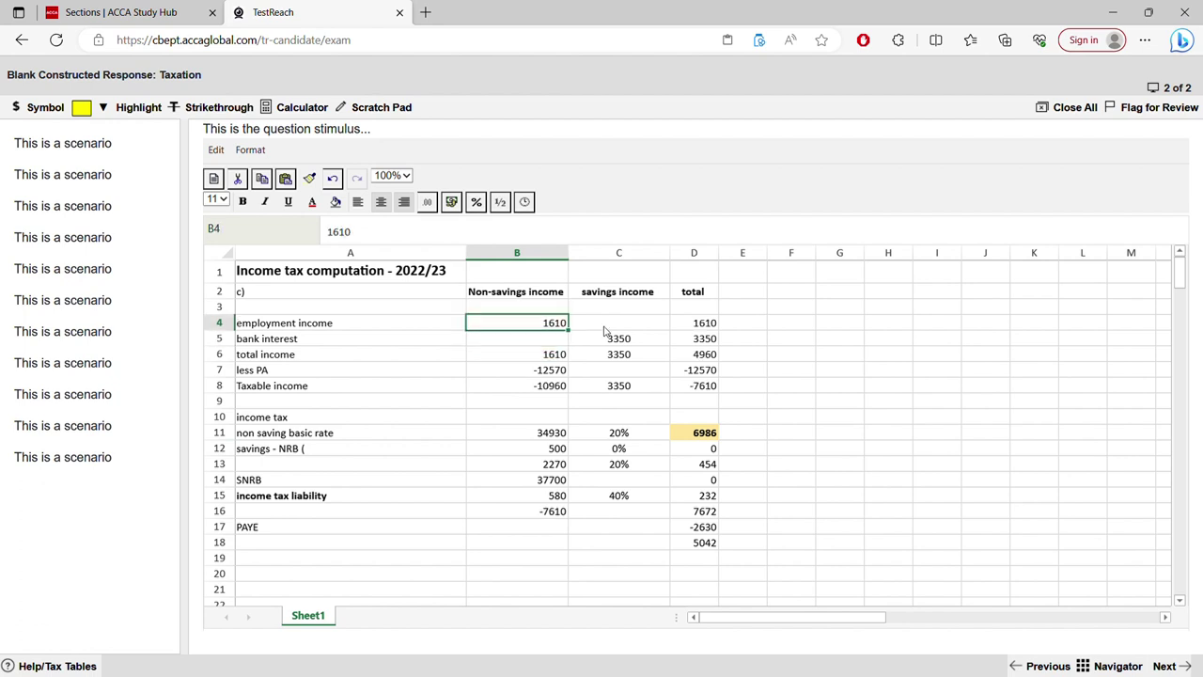
double_click(565, 325)
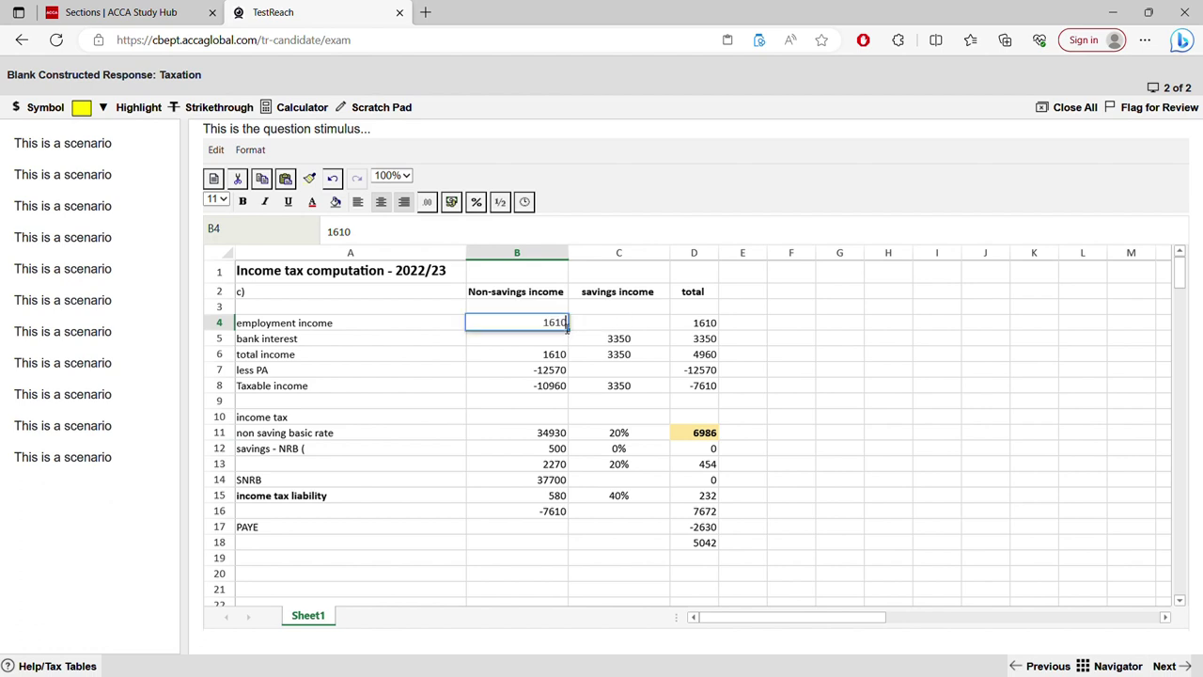
text(0)
key(Return)
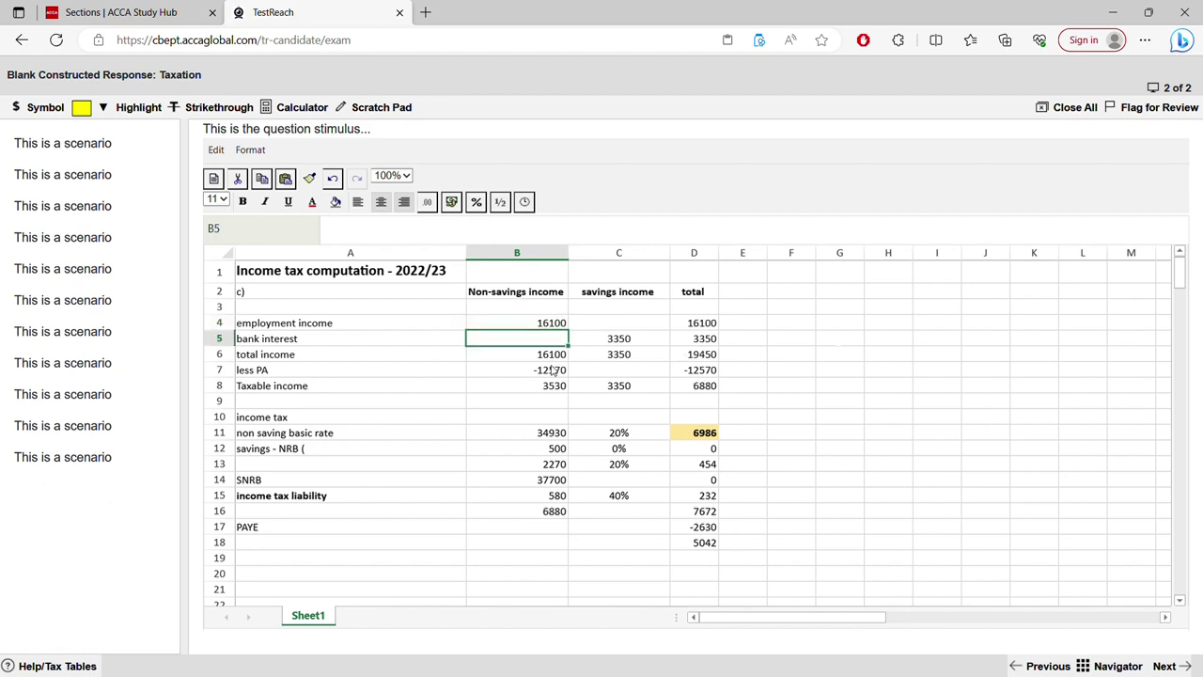
Check the taxable income in row 8 and set the non-savings income taxed at the basic rate in B11 to 3530.
click(695, 386)
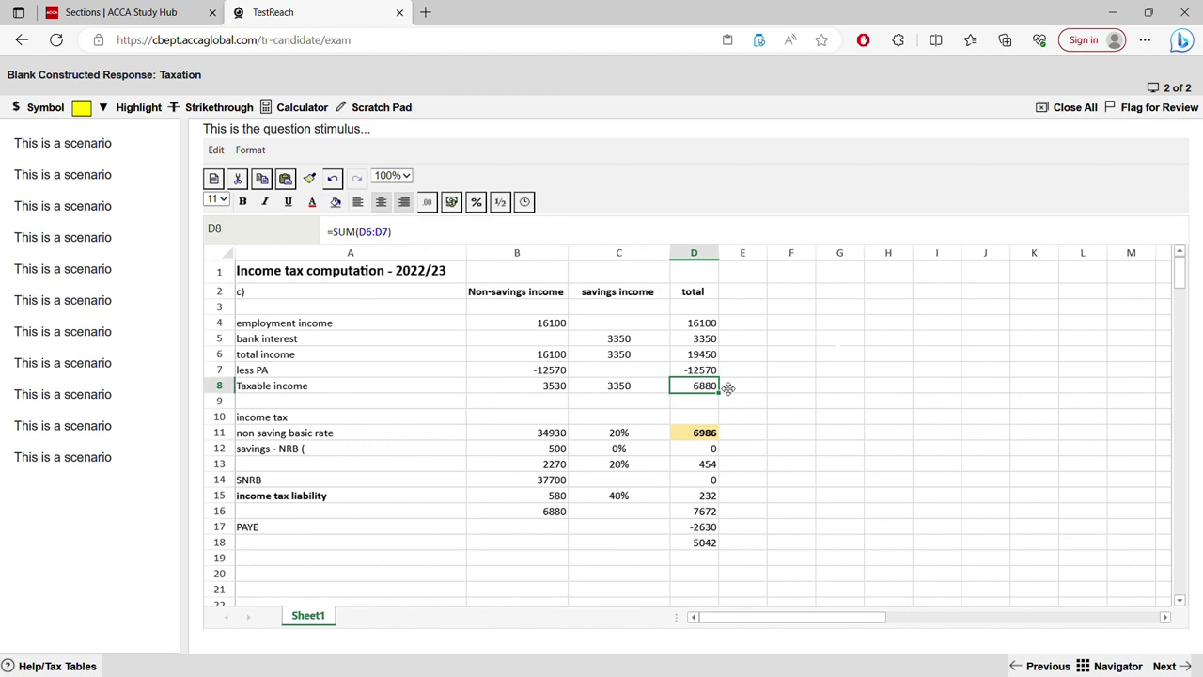
click(562, 391)
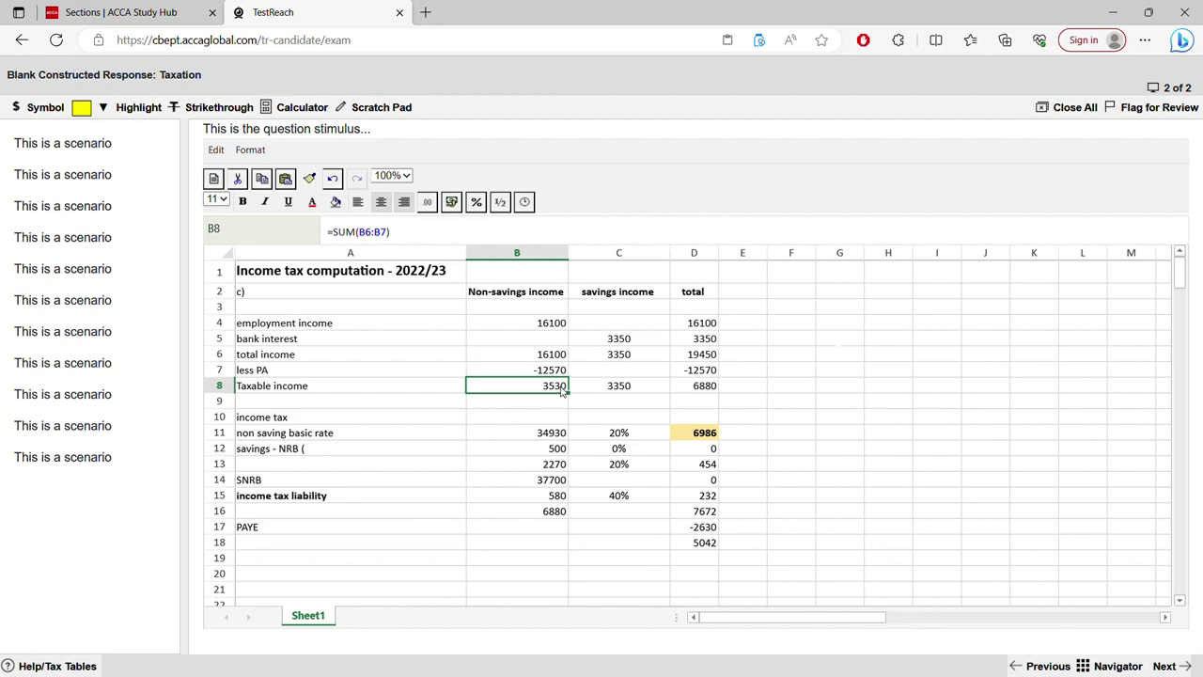
double_click(562, 434)
text(3530)
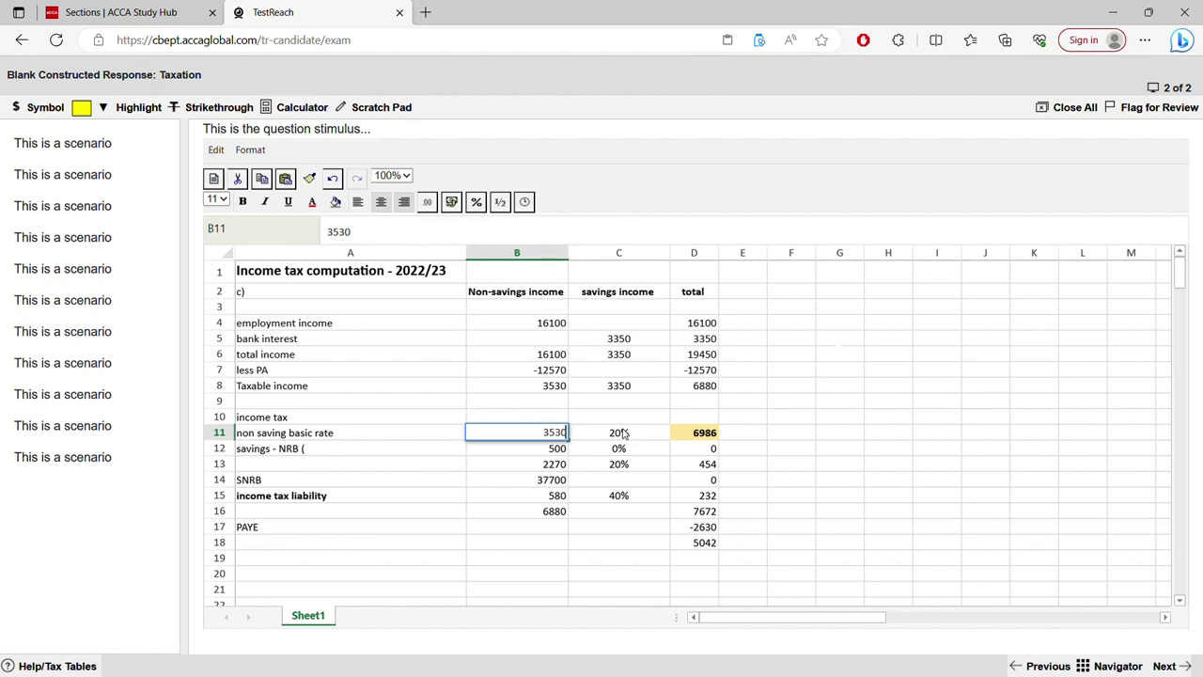
key(Return)
click(623, 433)
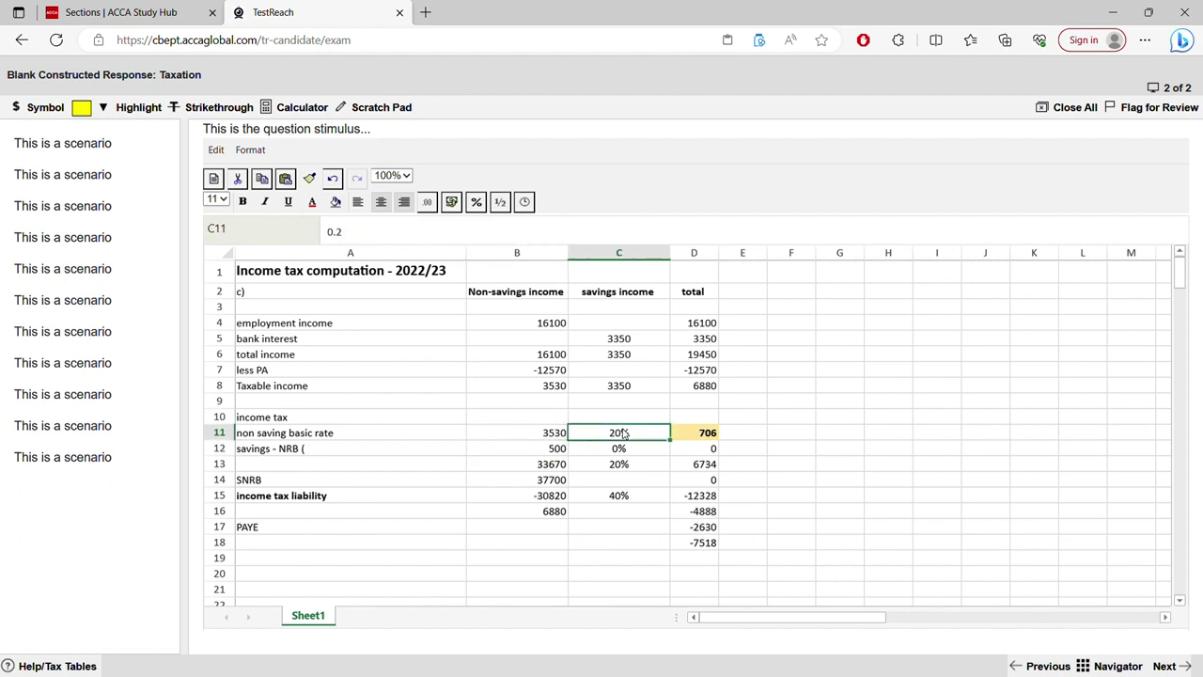
Replace the formula in B13 with the value 5000.
key(ctrl+a)
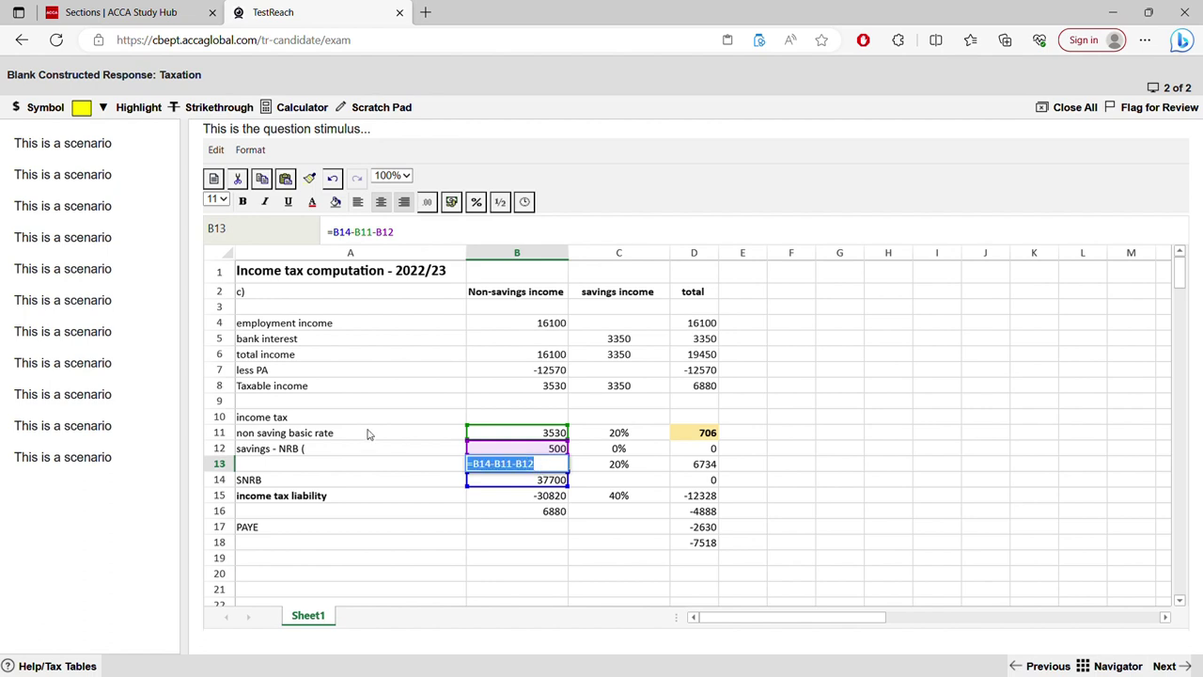
text(5000)
key(Return)
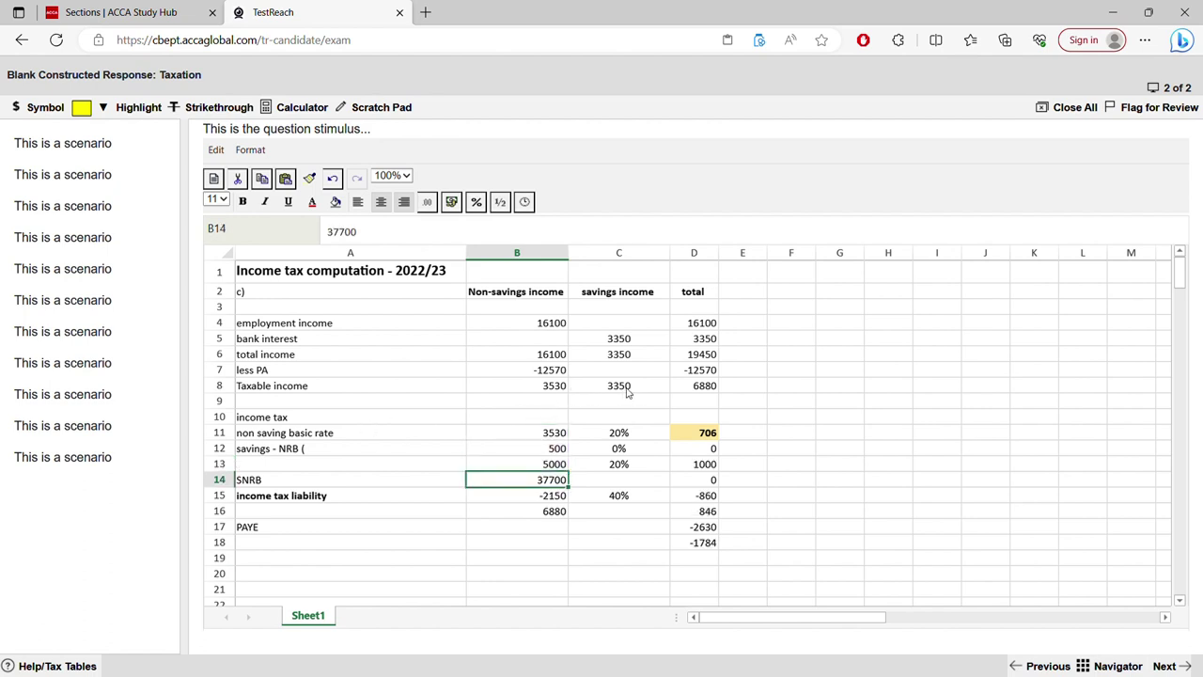
Compute the savings income taxed at 0% in B12 with the formula =B13-B8.
double_click(556, 448)
drag(555, 449, 609, 455)
text(=)
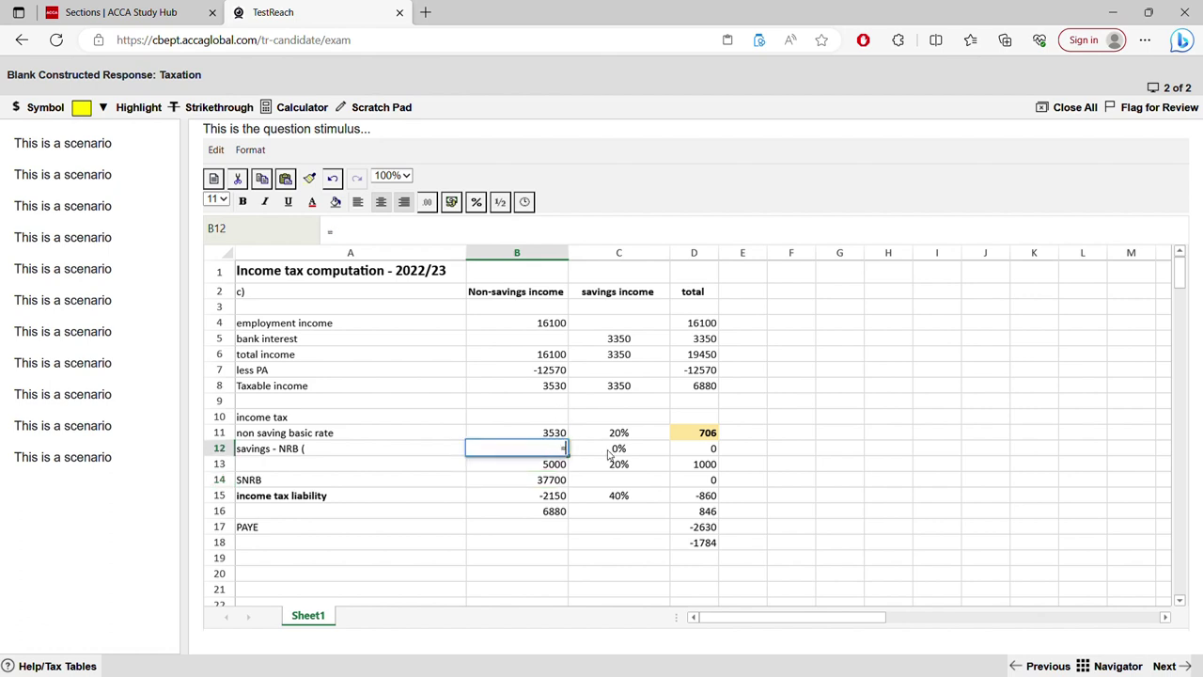
click(556, 465)
text(-)
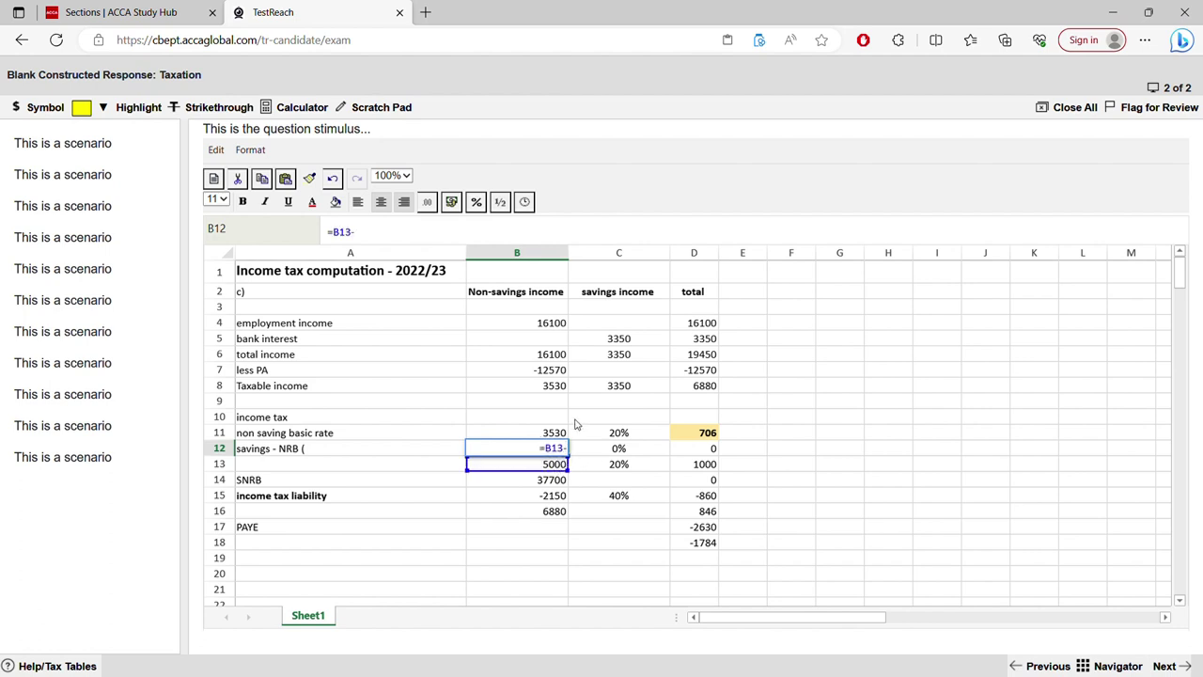
click(549, 389)
key(Return)
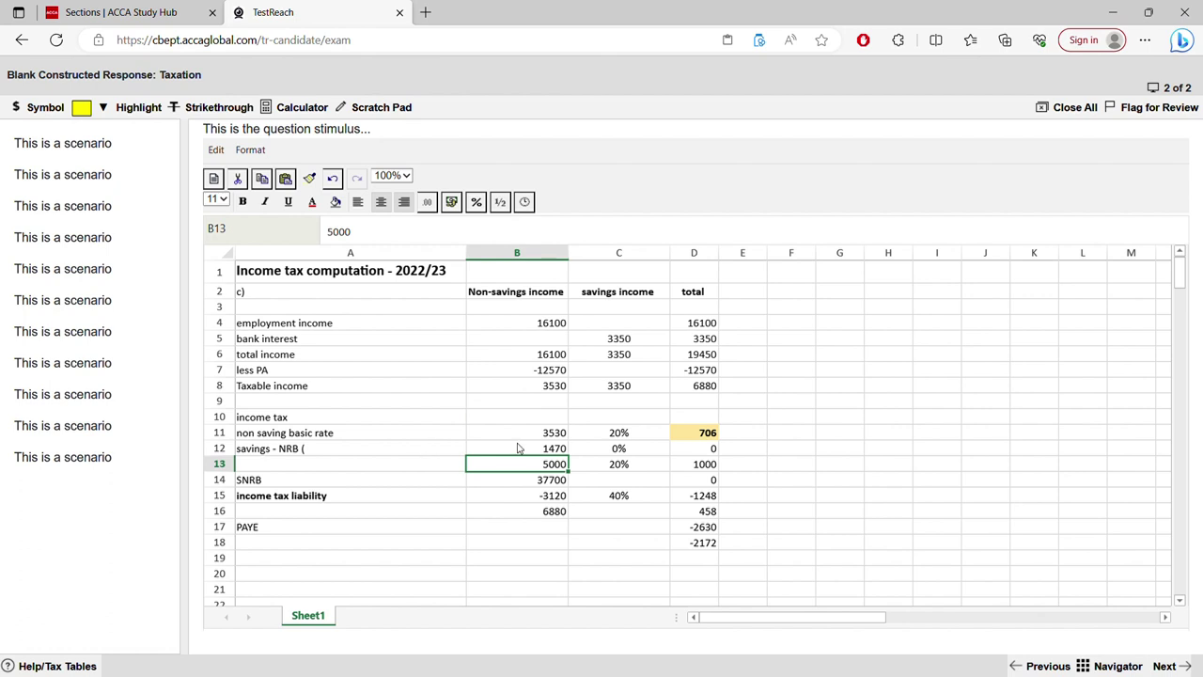
Replace the label of the 0% savings row in A12 with "S startinh".
click(423, 449)
double_click(422, 451)
key(ctrl+a)
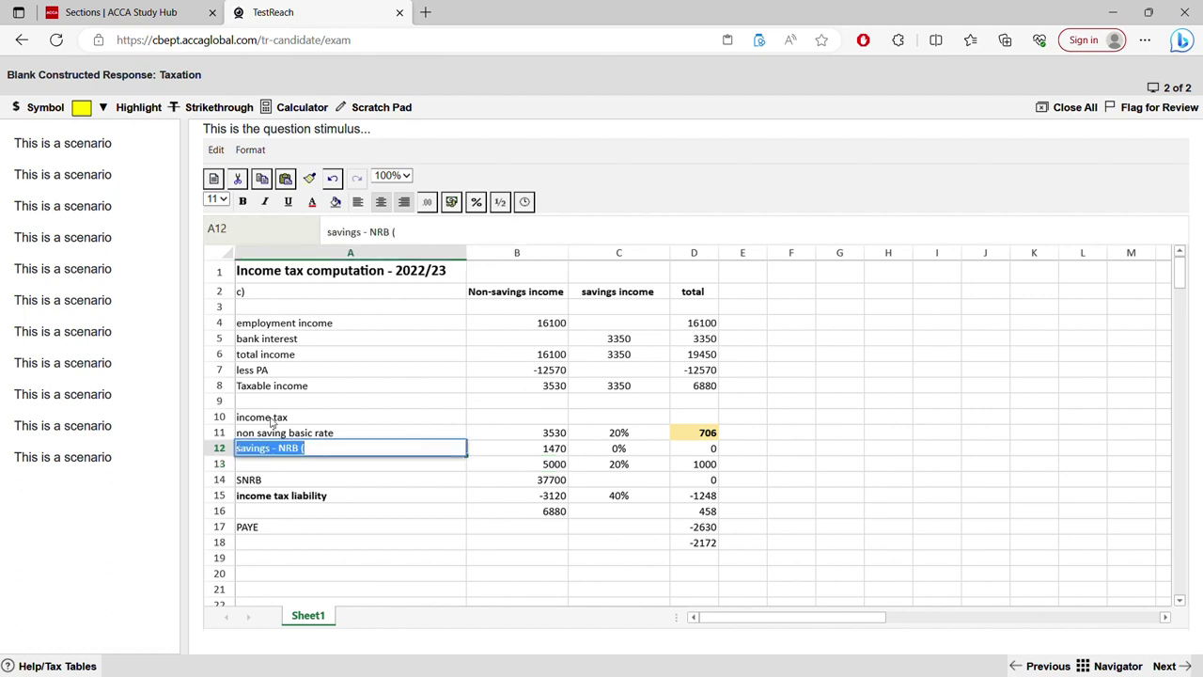
text(S s)
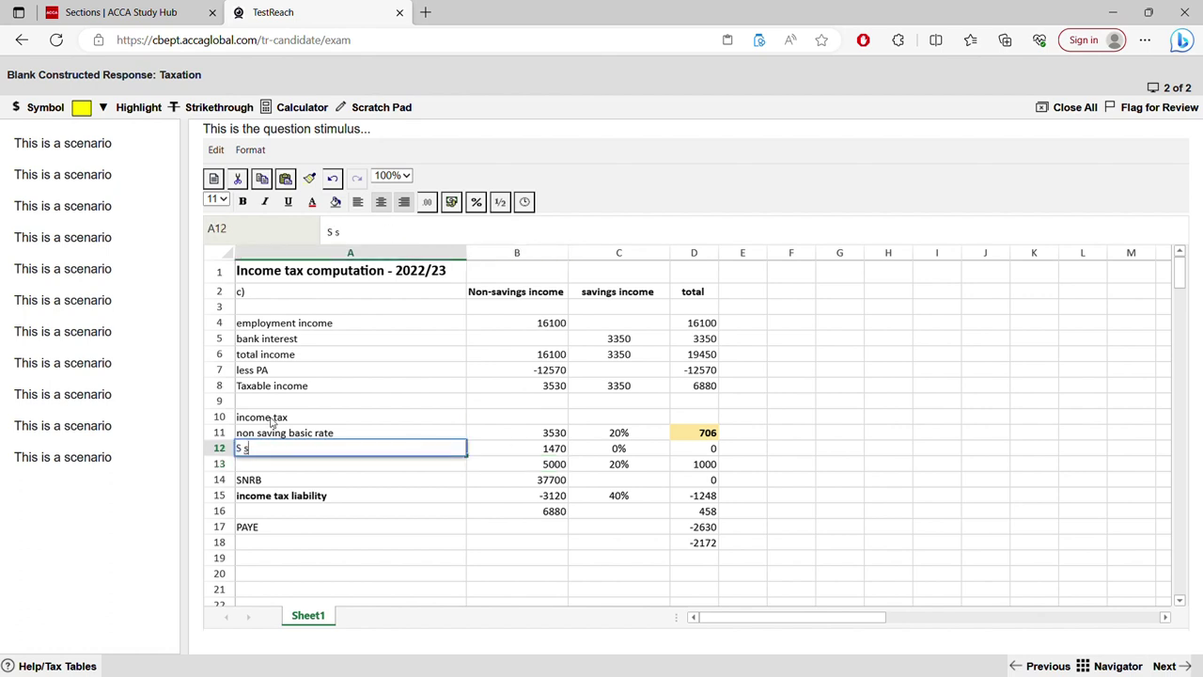
text(tartinh)
click(405, 485)
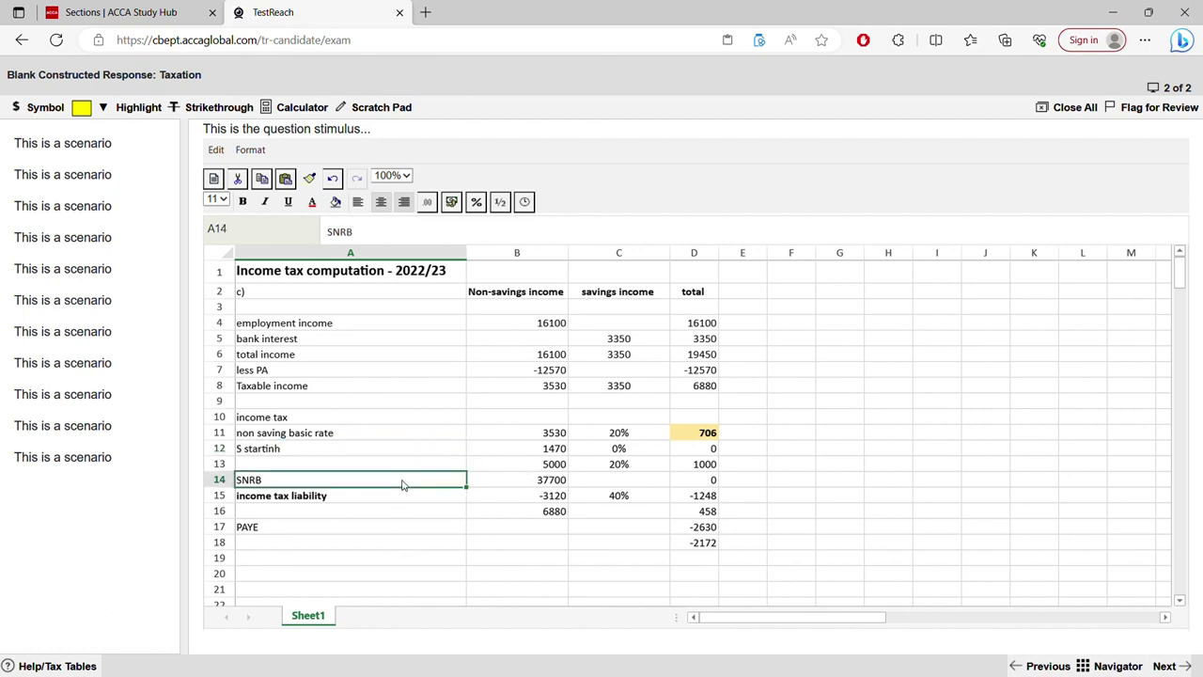
Set the savings nil rate band amount in B14 to 1000 and its rate in C14 to 0%.
click(524, 479)
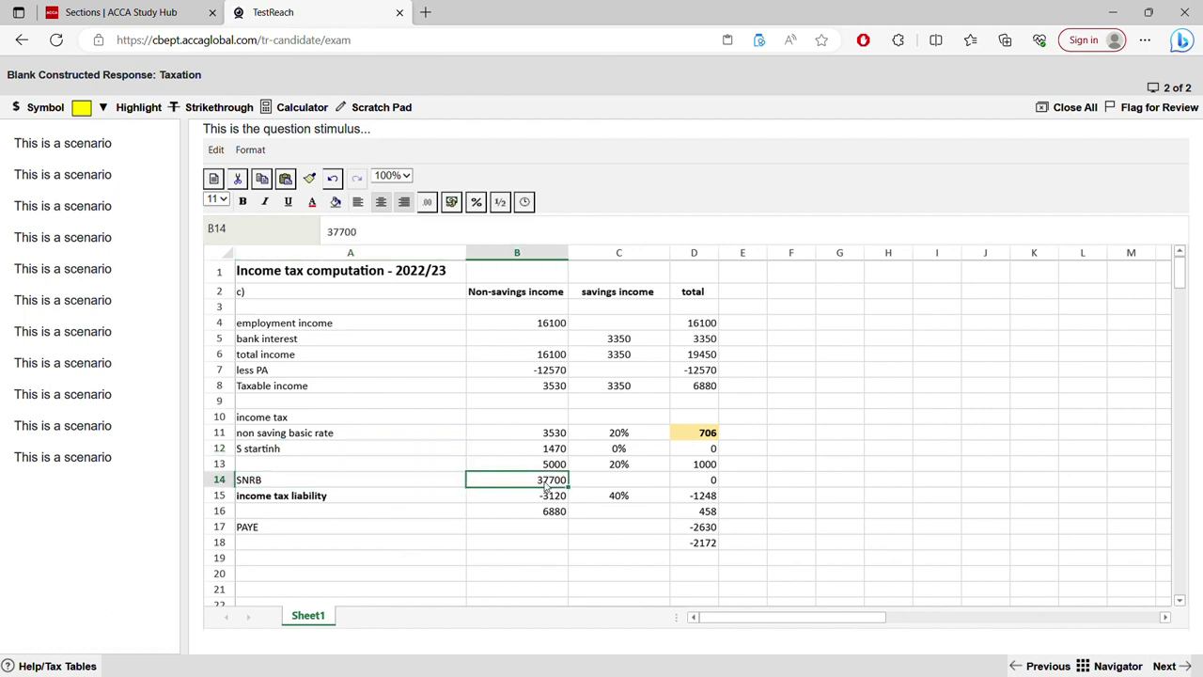
click(708, 388)
click(553, 463)
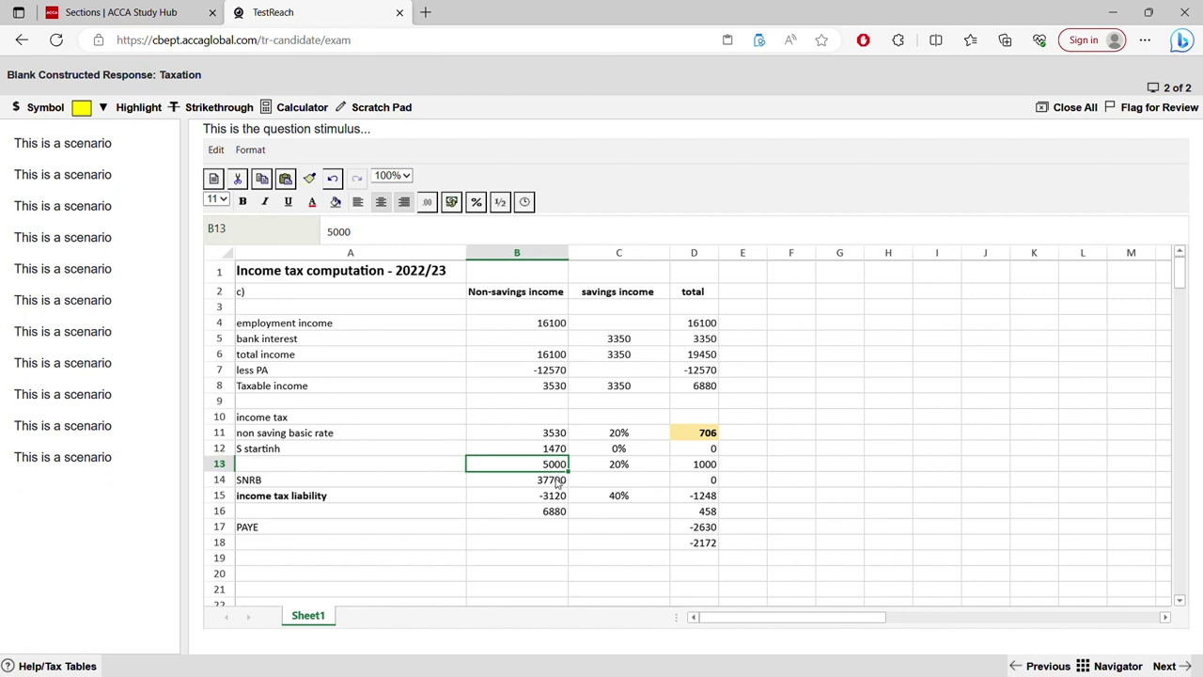
click(557, 479)
double_click(557, 479)
text(1000)
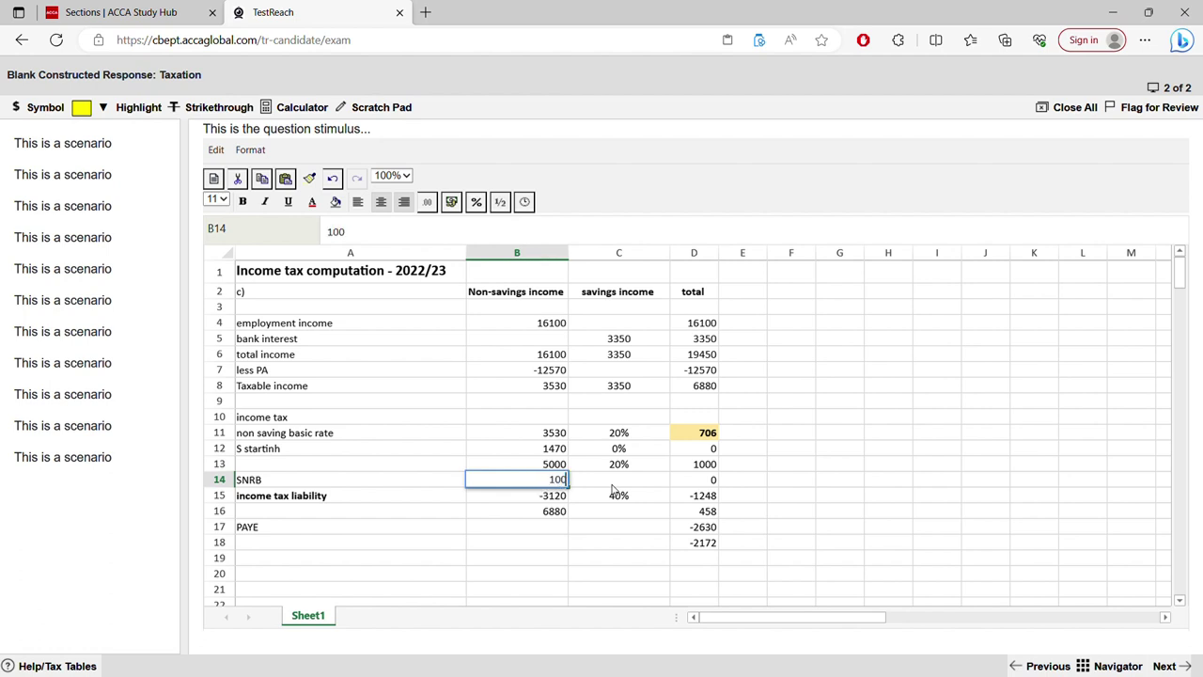
click(613, 481)
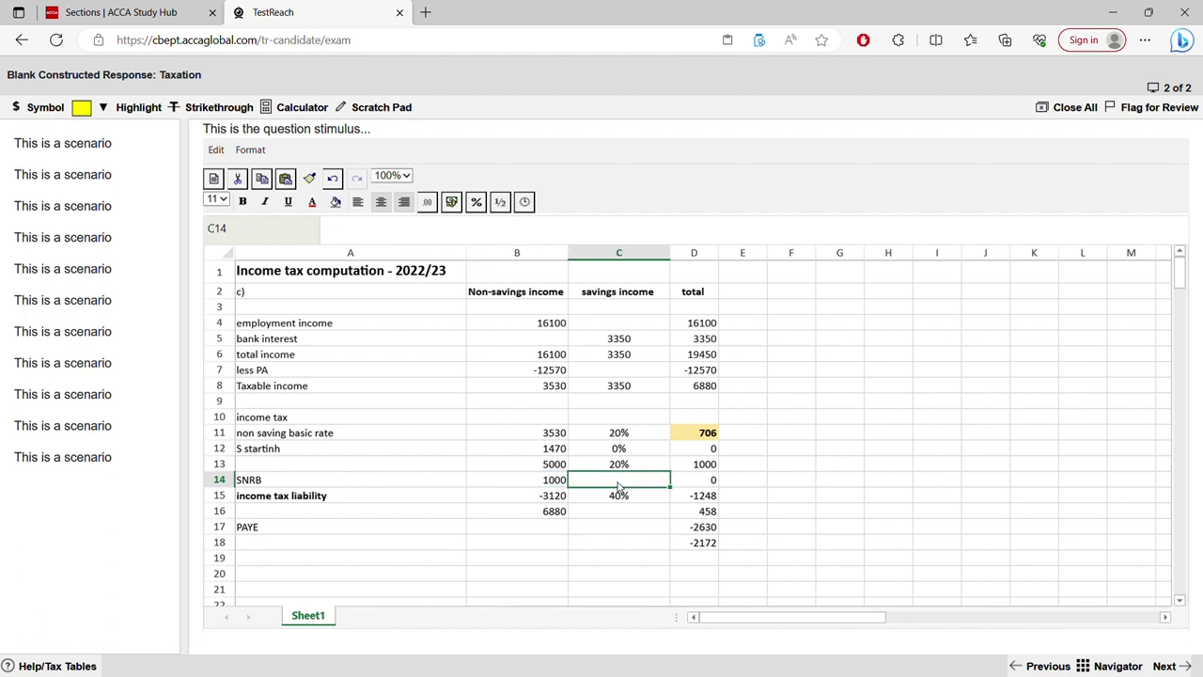
text(0%)
click(681, 481)
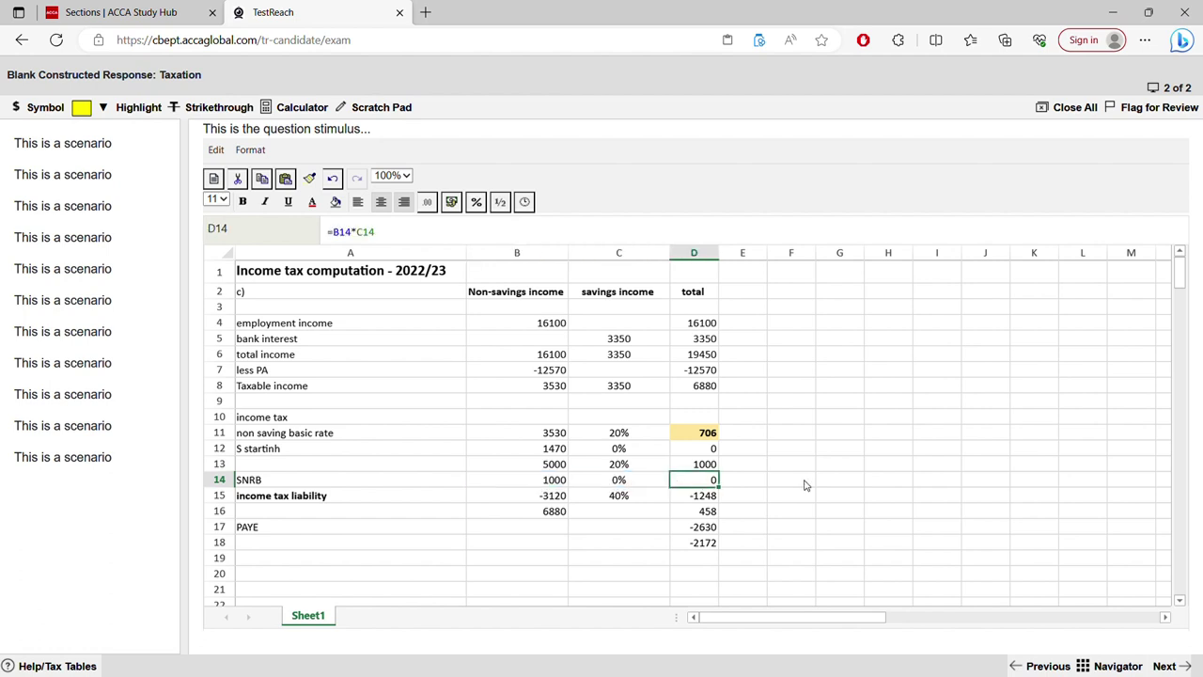
Check the taxable savings income in C8 and clear the old formula from B15.
click(562, 498)
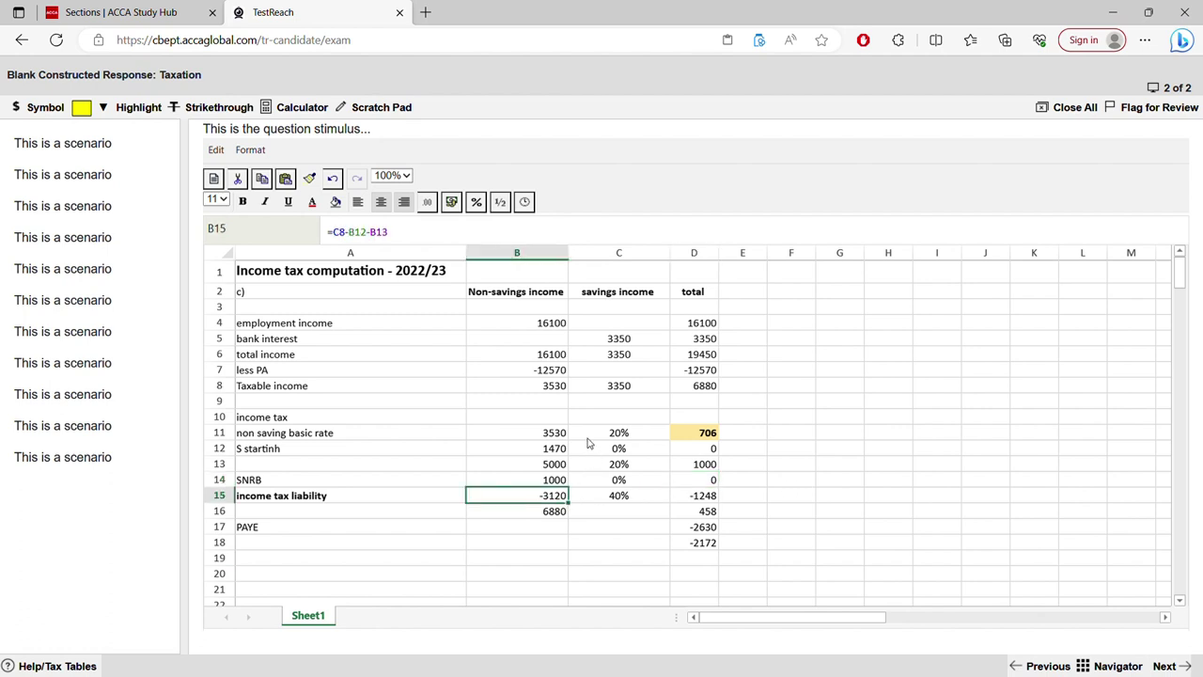
click(611, 393)
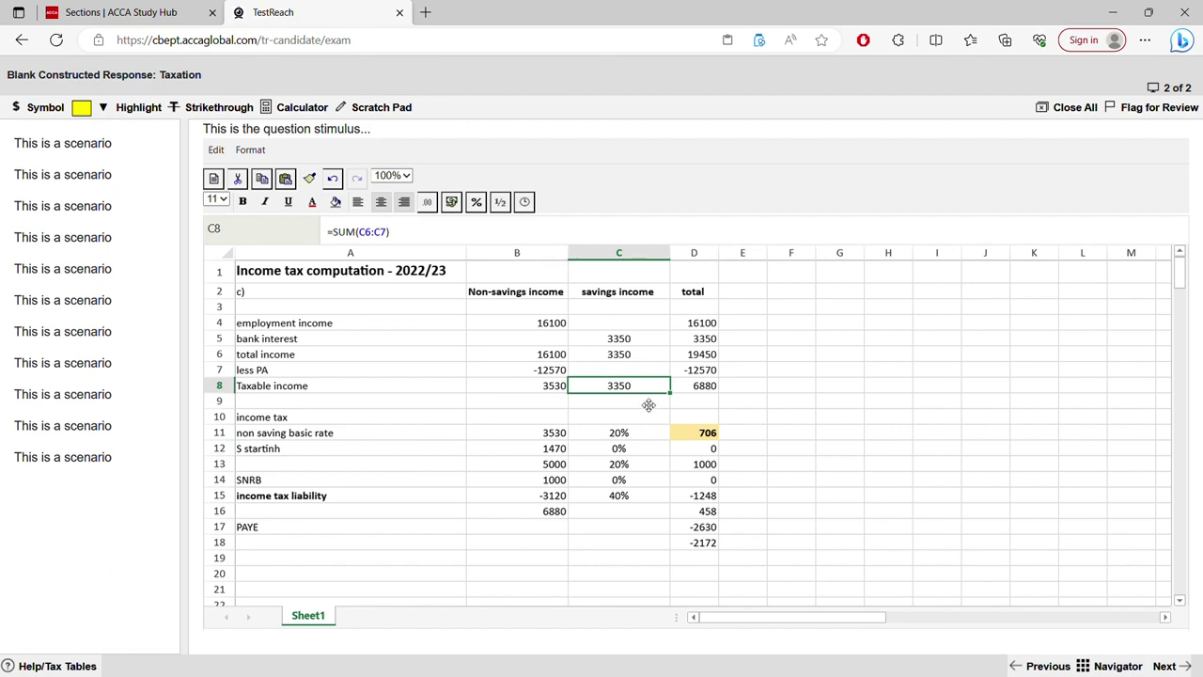
click(553, 500)
double_click(553, 501)
key(ctrl+a)
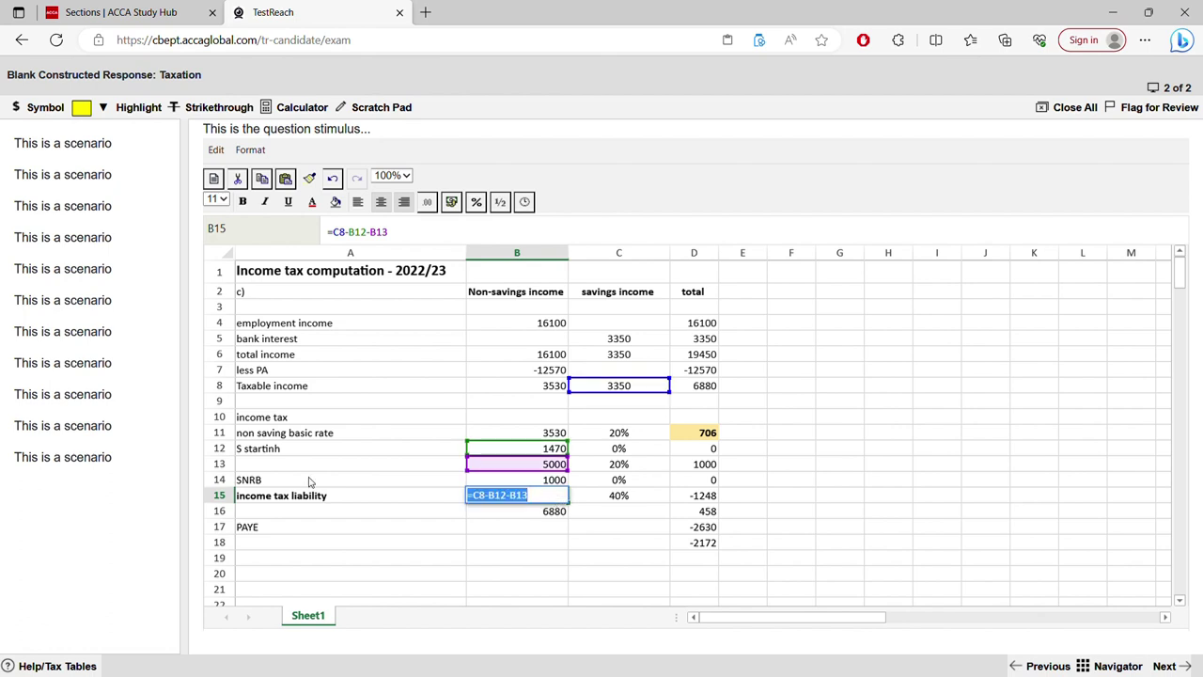
key(BackSpace)
click(607, 385)
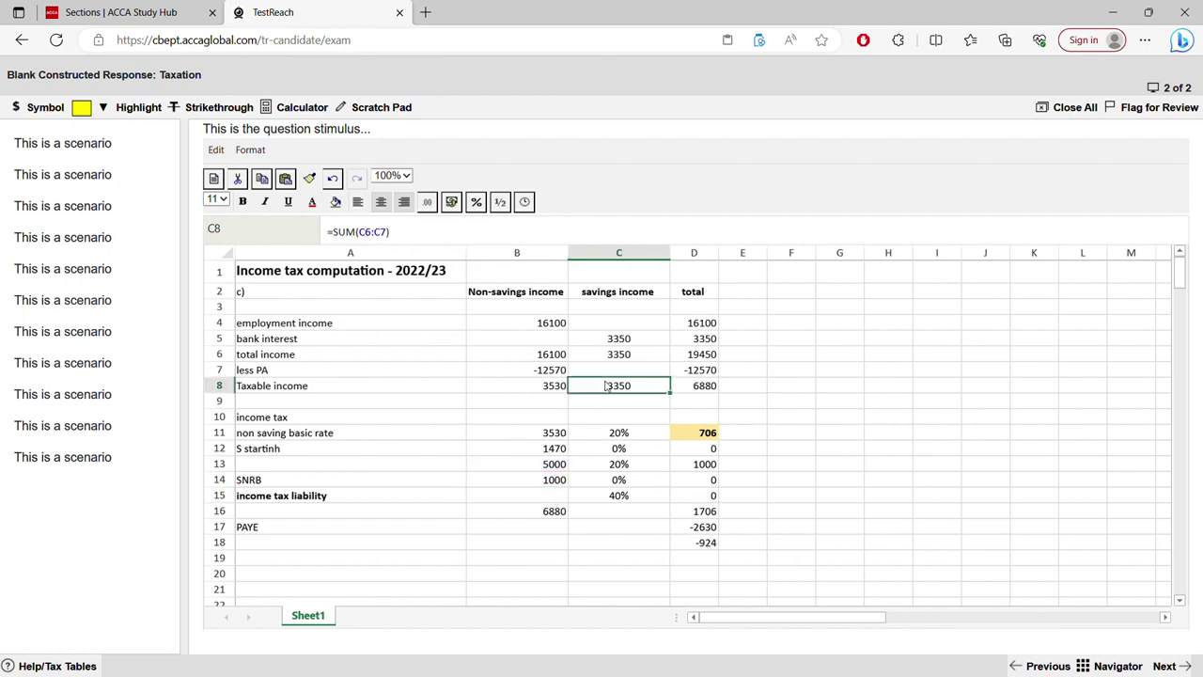
text(-)
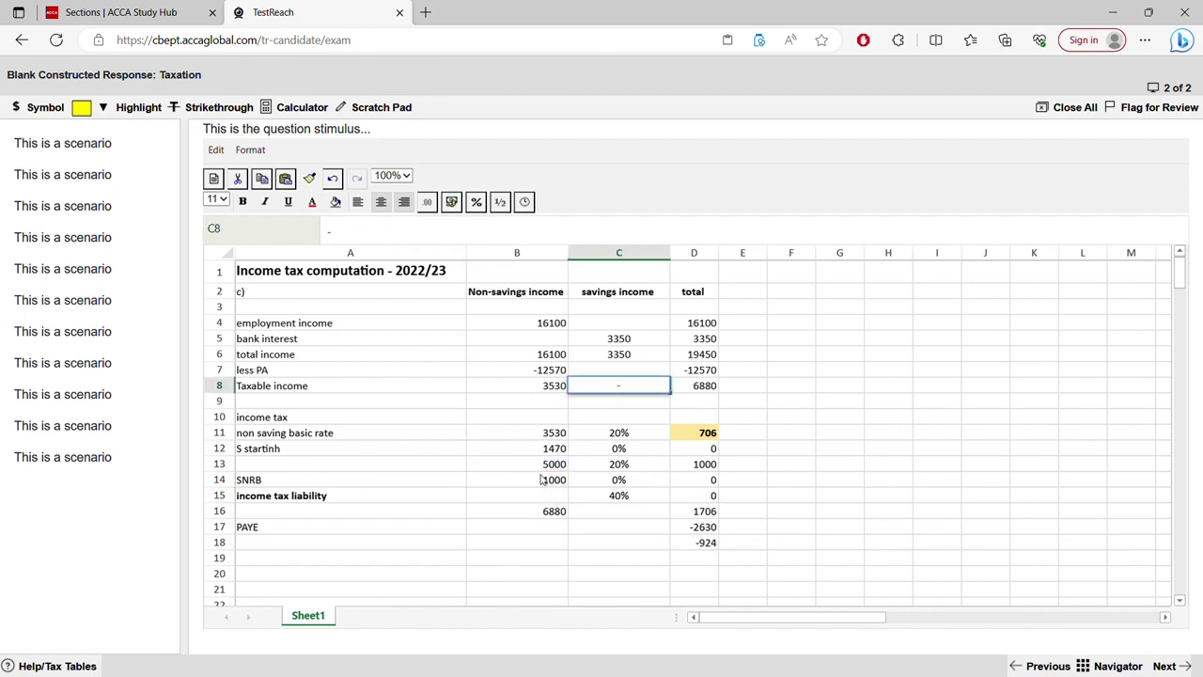
click(332, 177)
Compute the remaining savings income in B15 with the formula =C8-B12-B14.
click(554, 496)
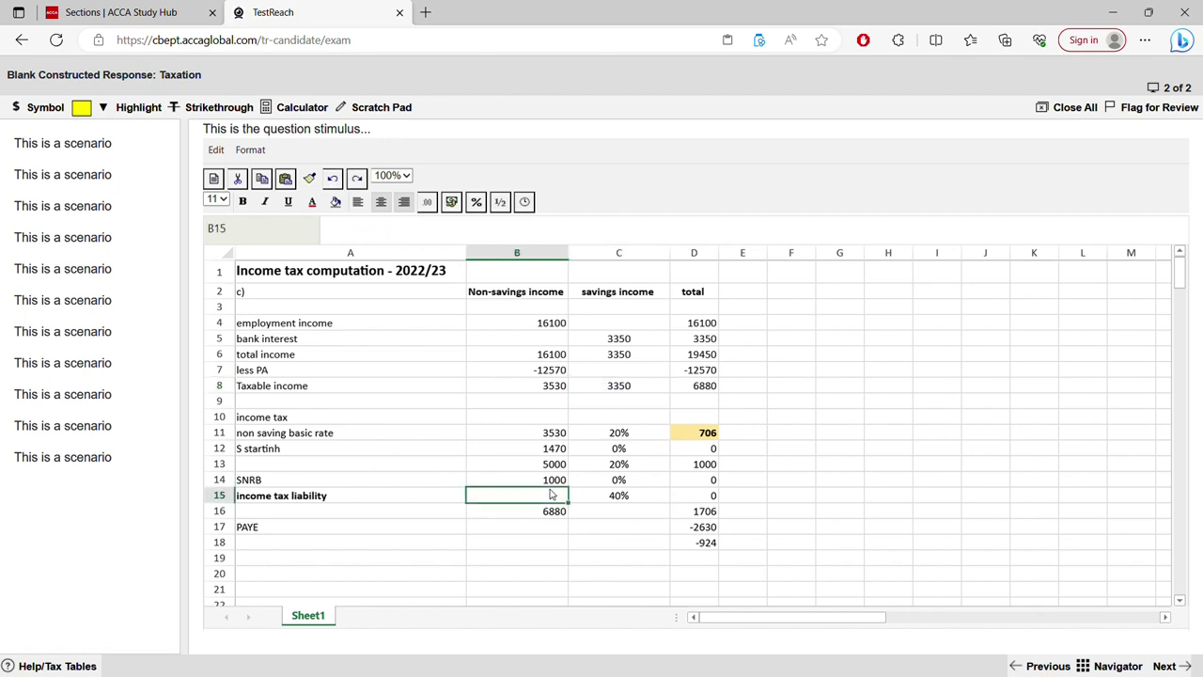
text(=)
click(646, 391)
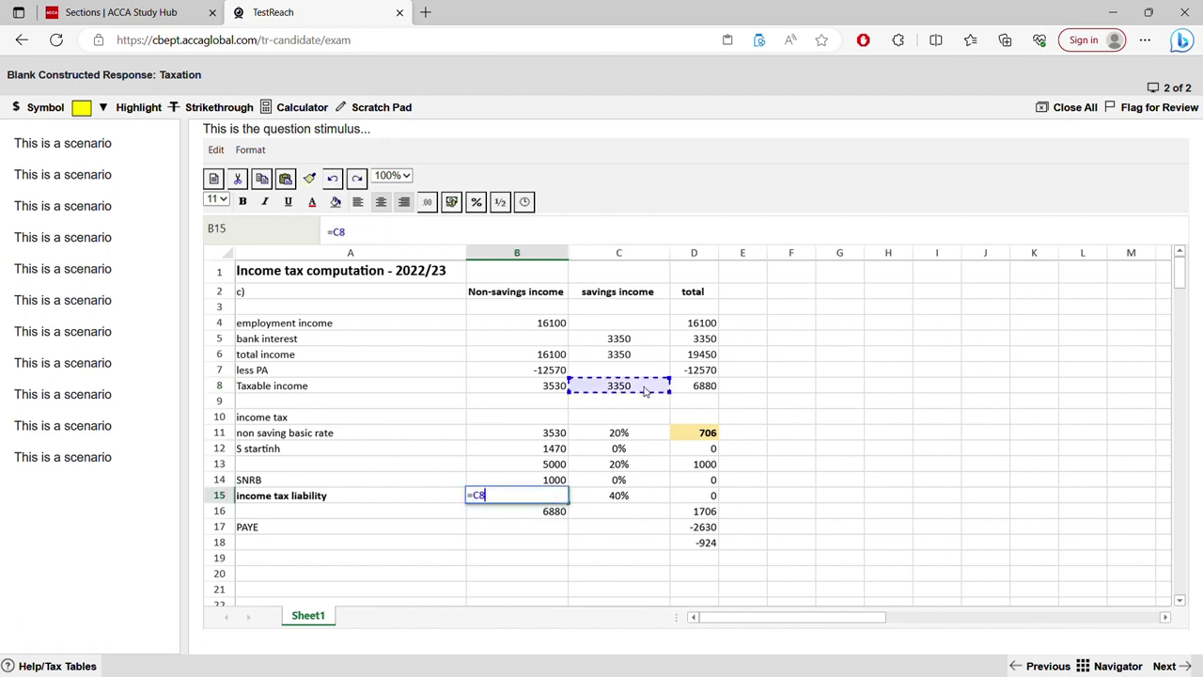
text(-)
click(554, 451)
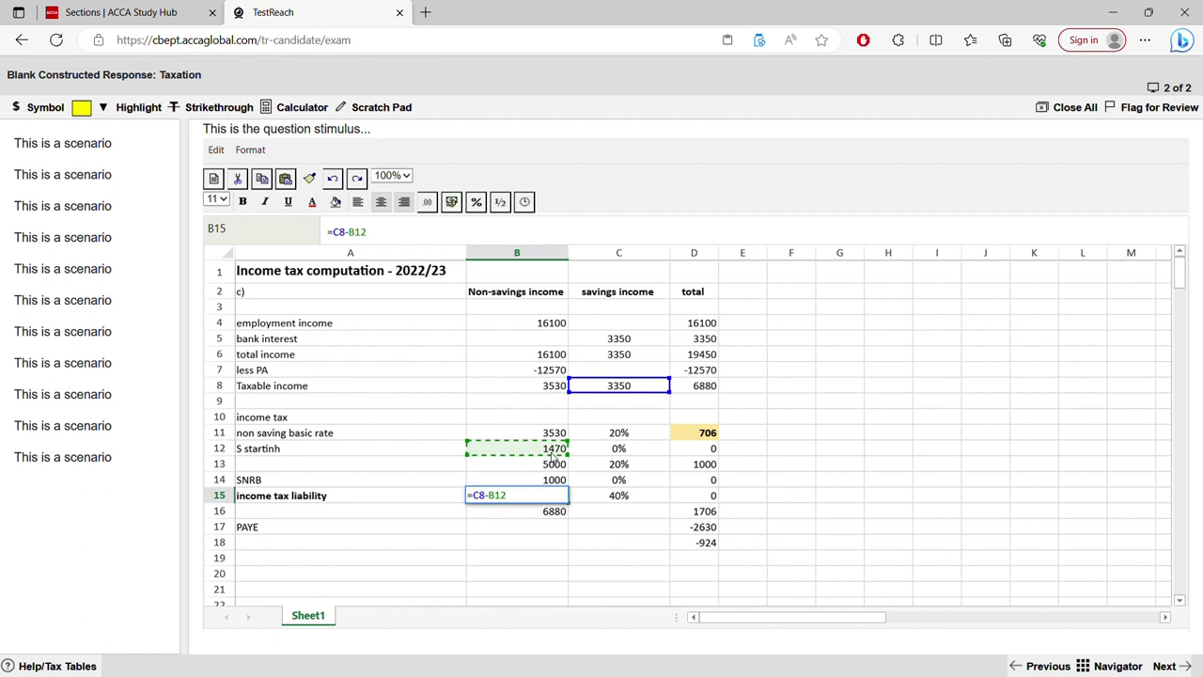
text(-)
click(540, 480)
key(Return)
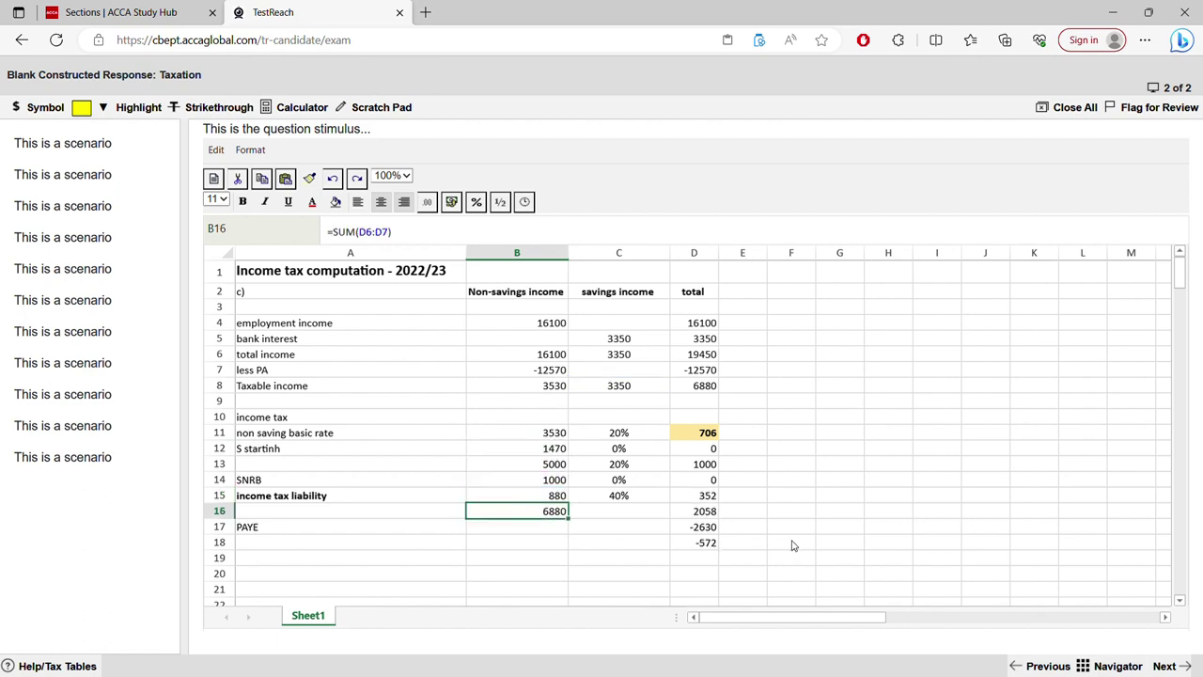
Set the tax rate for the remaining savings income in C15 to 20%.
click(622, 500)
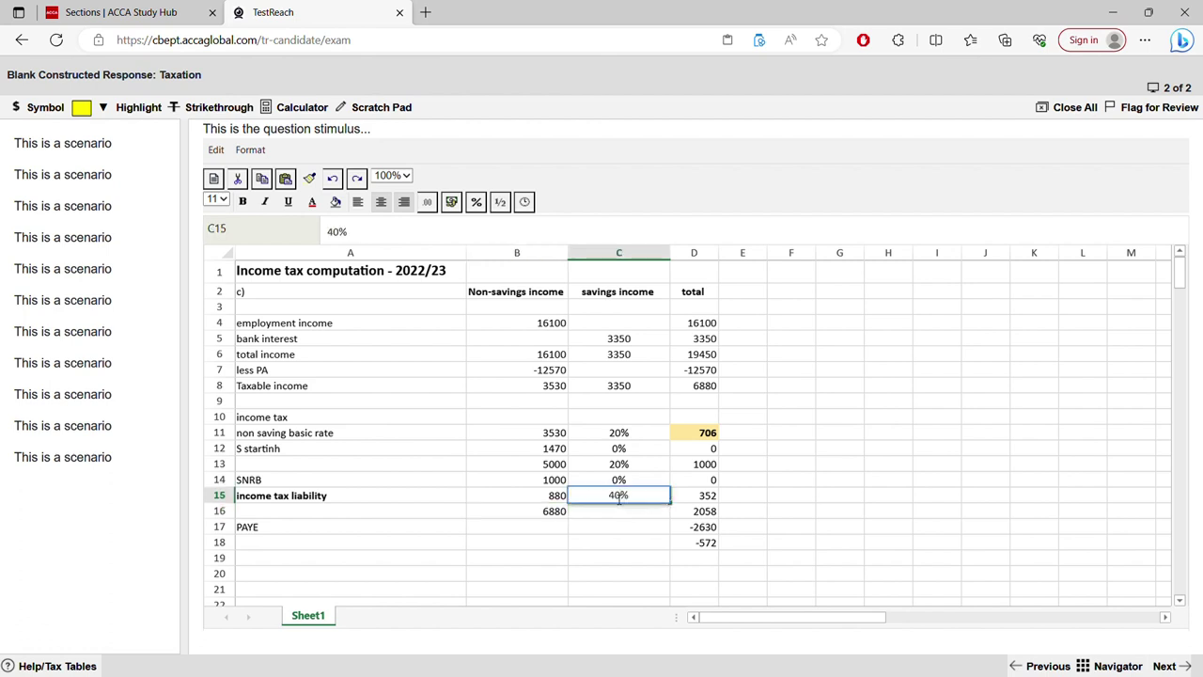
text(20%)
key(Return)
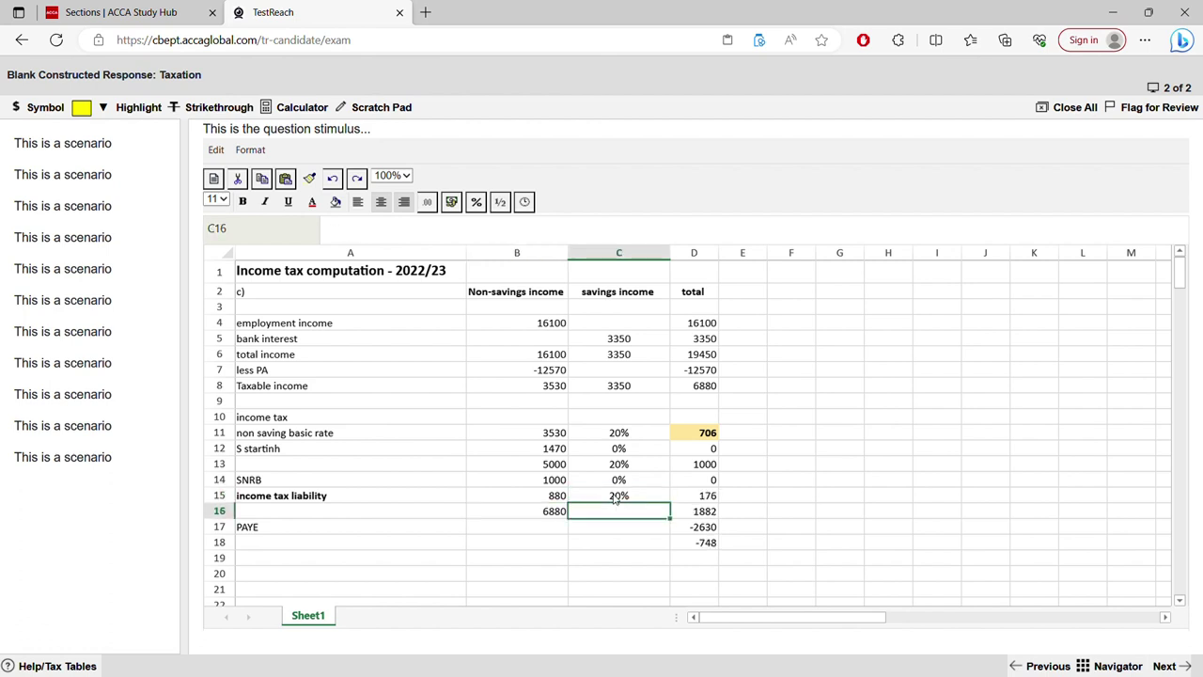
Remove the tax formula from D13 so the 5000 band is excluded from the total in D16.
click(716, 513)
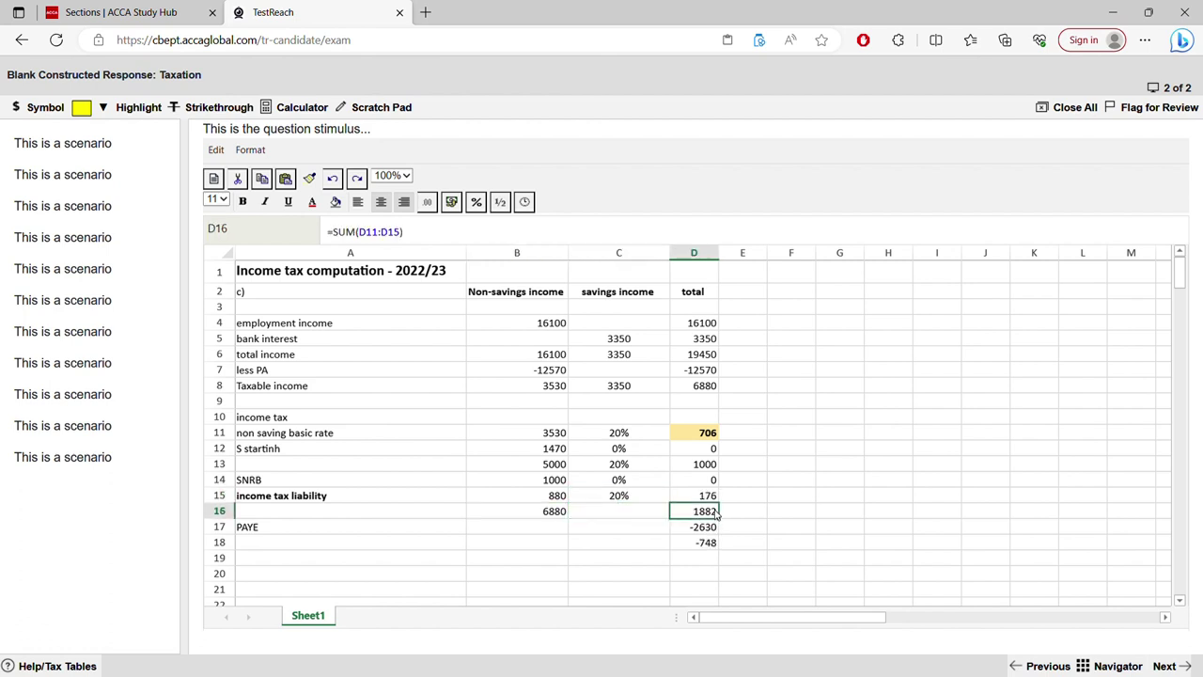
click(674, 463)
double_click(676, 463)
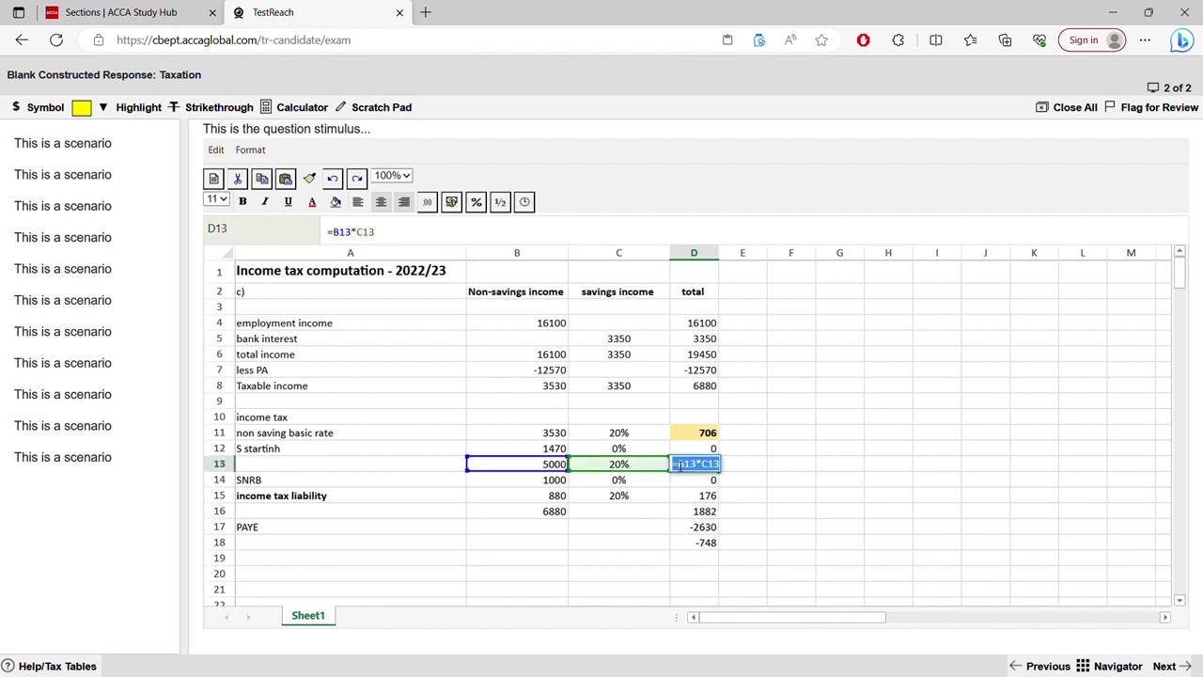
key(BackSpace)
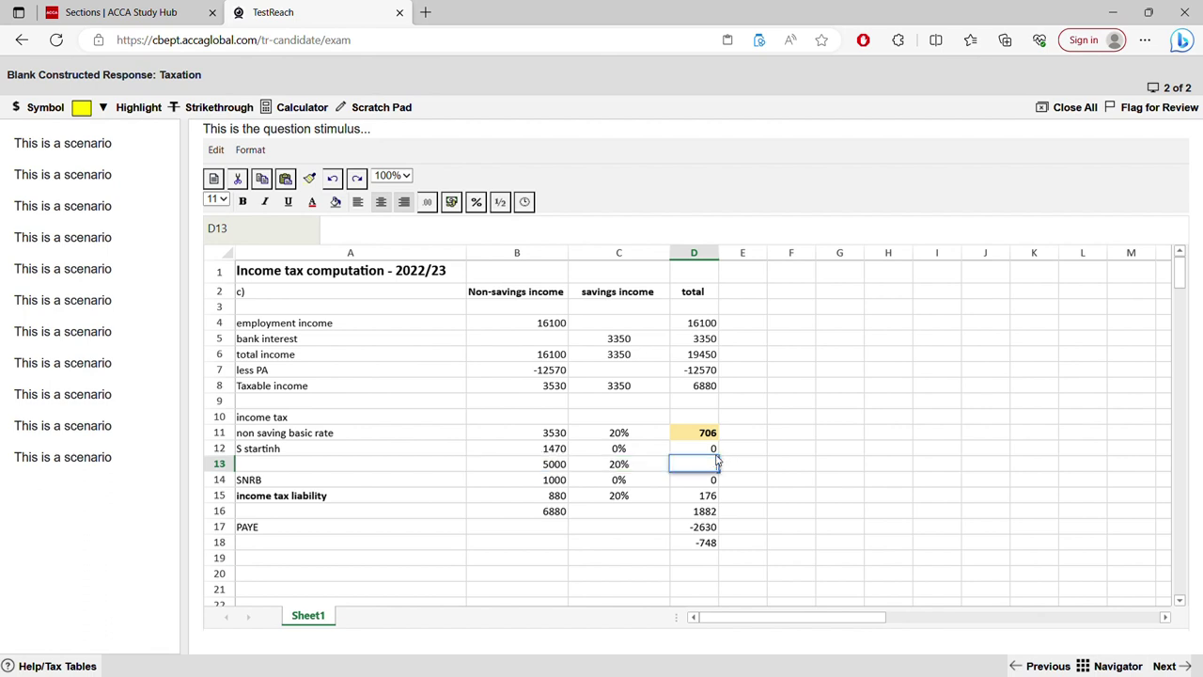
key(Return)
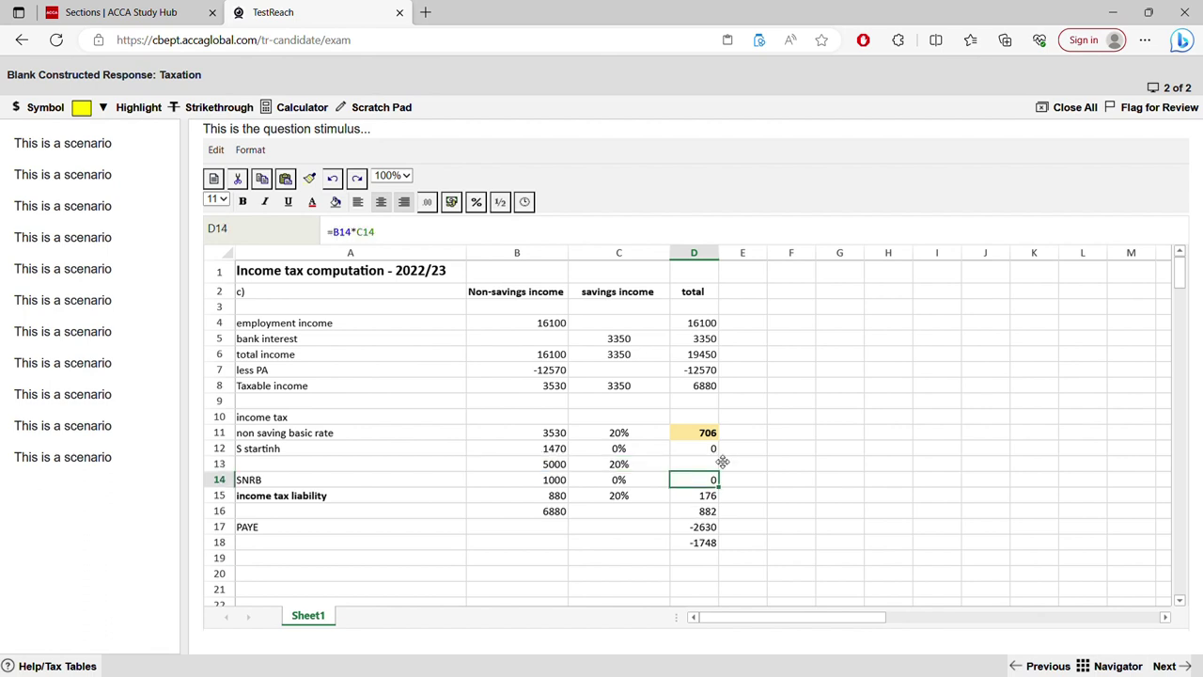
click(713, 512)
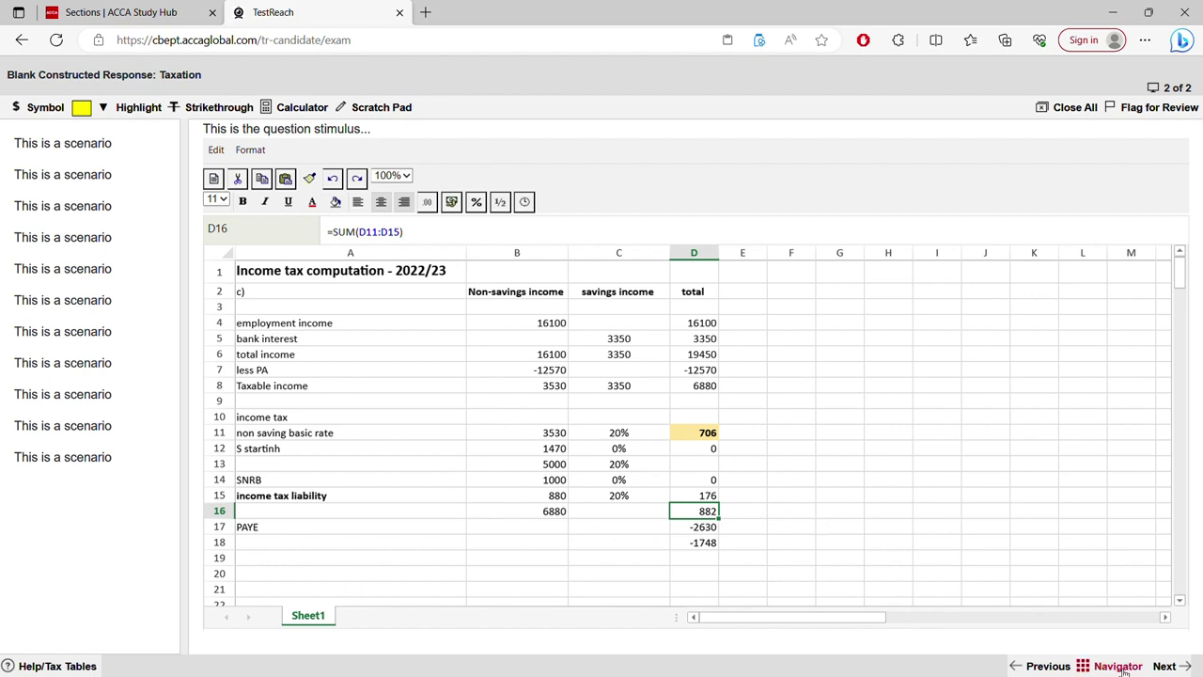
Consult Illustration 3 in the question and enter its employment income 13085 in B4 and interest 7500 in C5.
click(1045, 666)
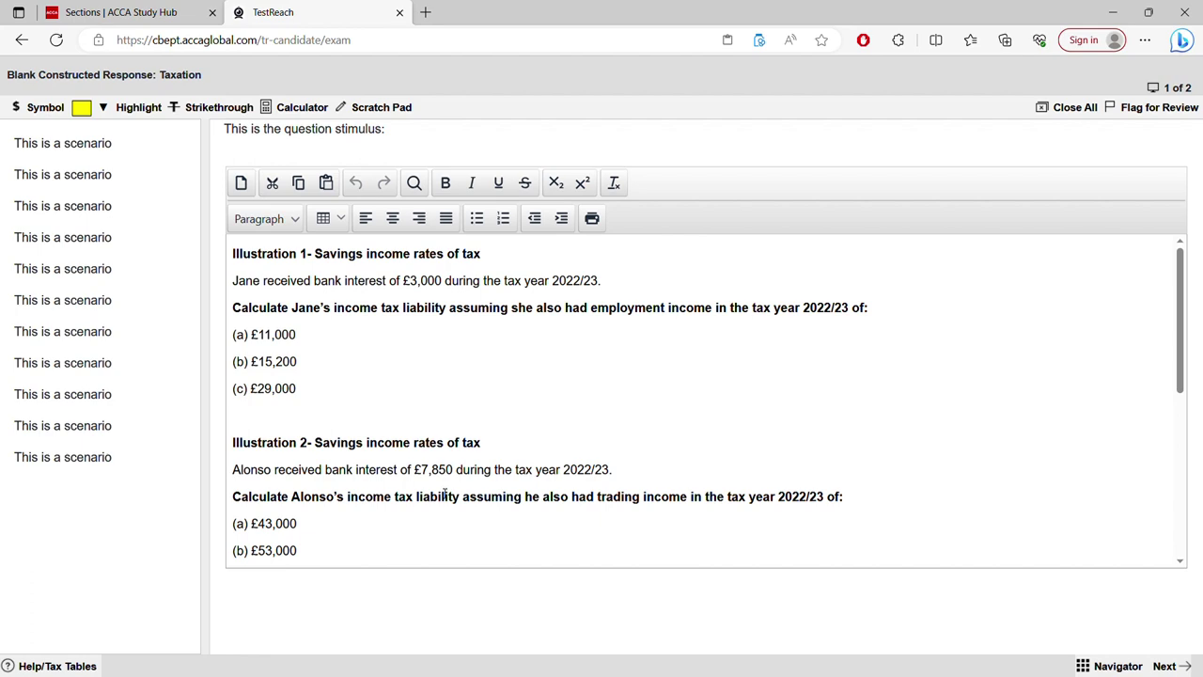
scroll(445, 495, down, 5)
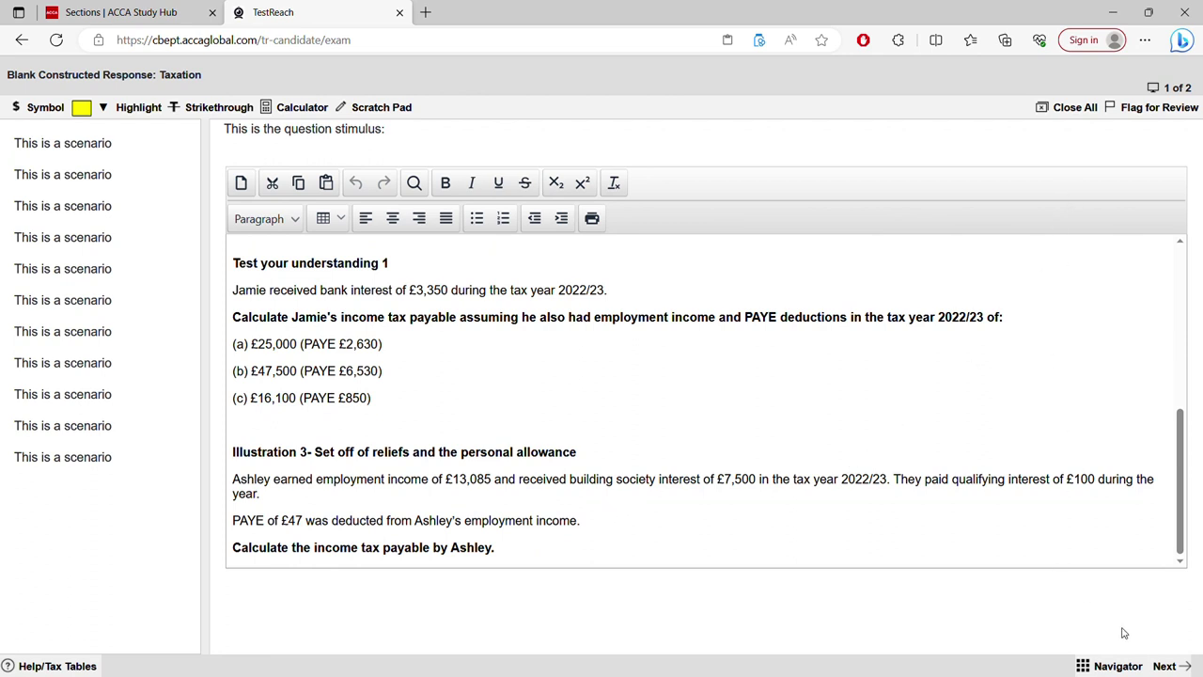
click(1164, 665)
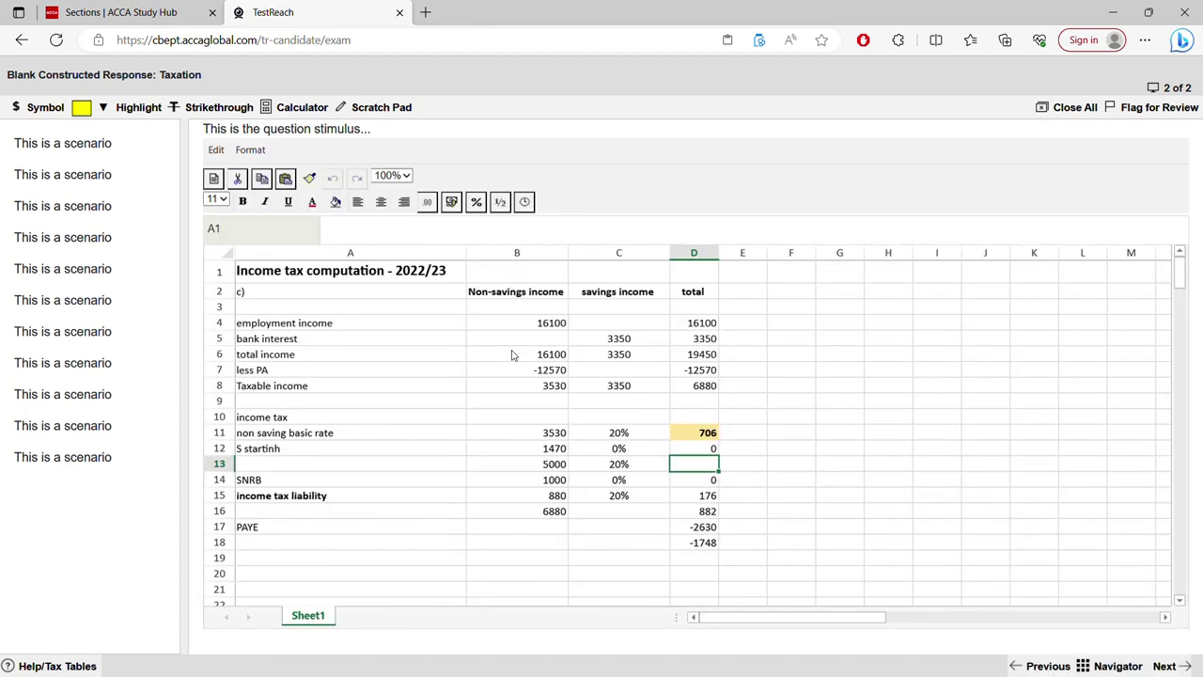
click(523, 322)
double_click(524, 322)
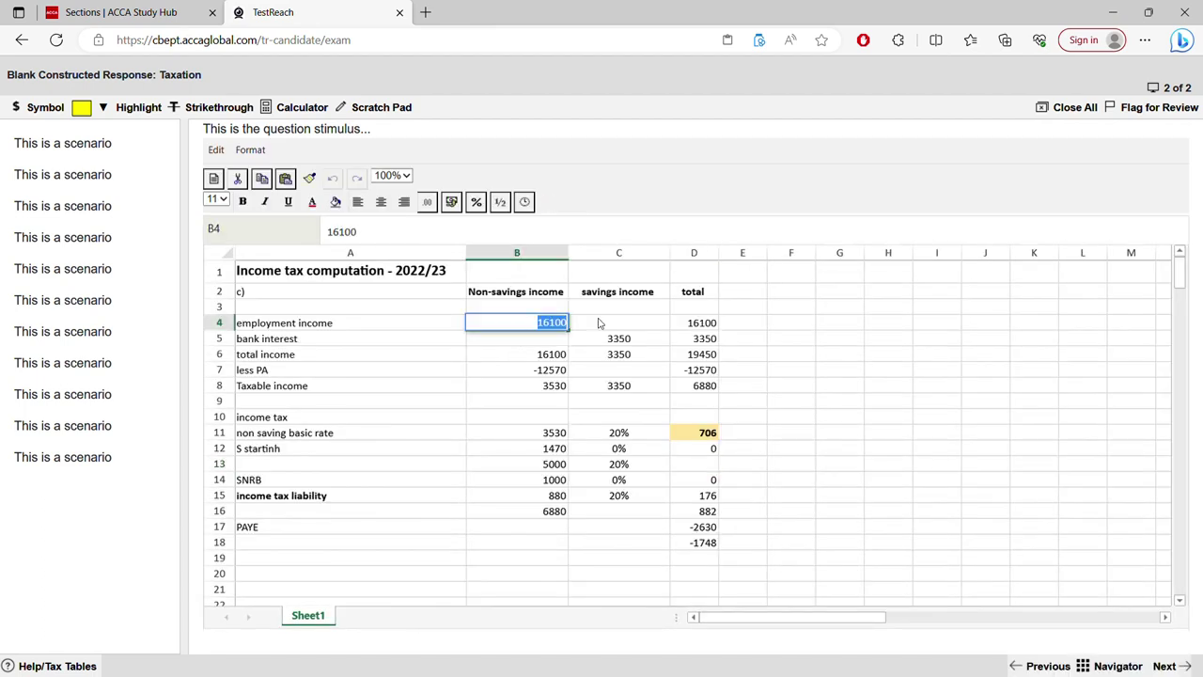
text(13085)
click(620, 340)
double_click(620, 338)
text(7500)
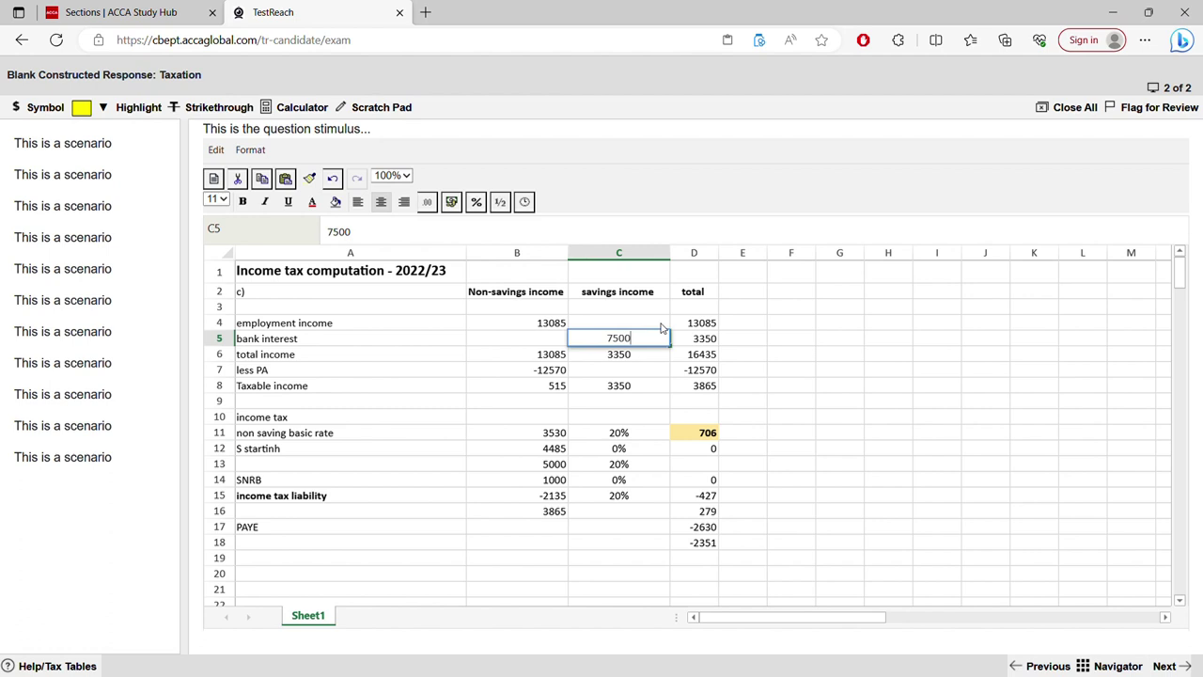
key(Return)
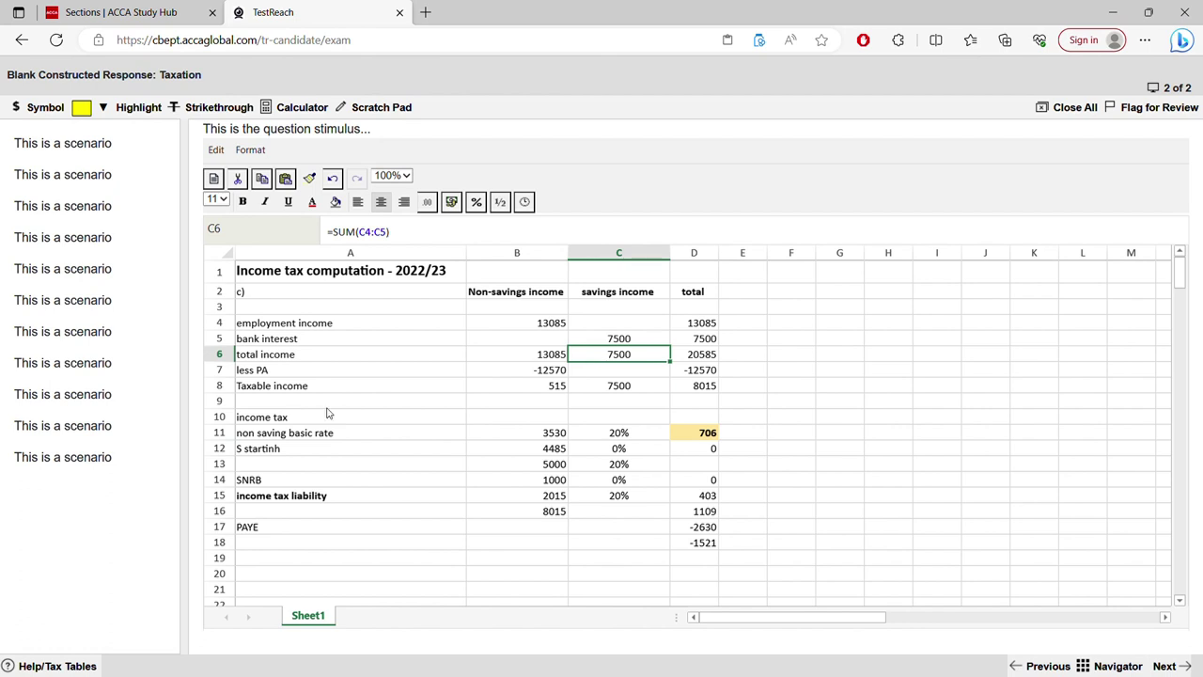
Change the personal allowance label in A7 to "less interest".
click(296, 376)
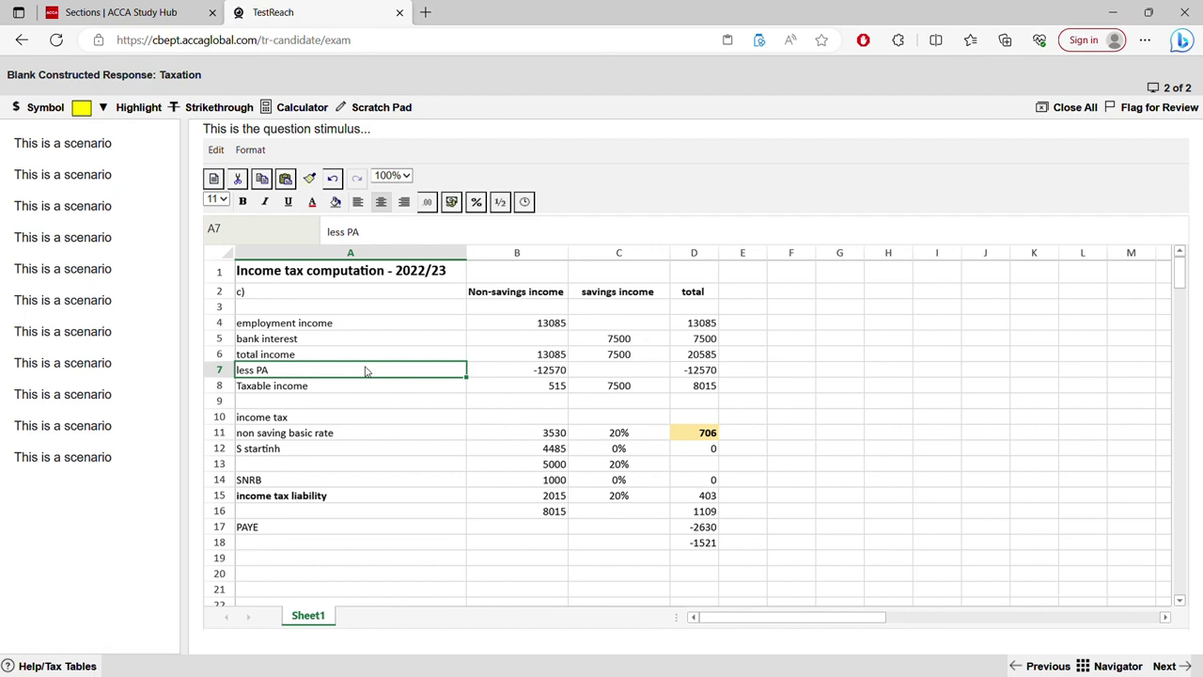
double_click(526, 372)
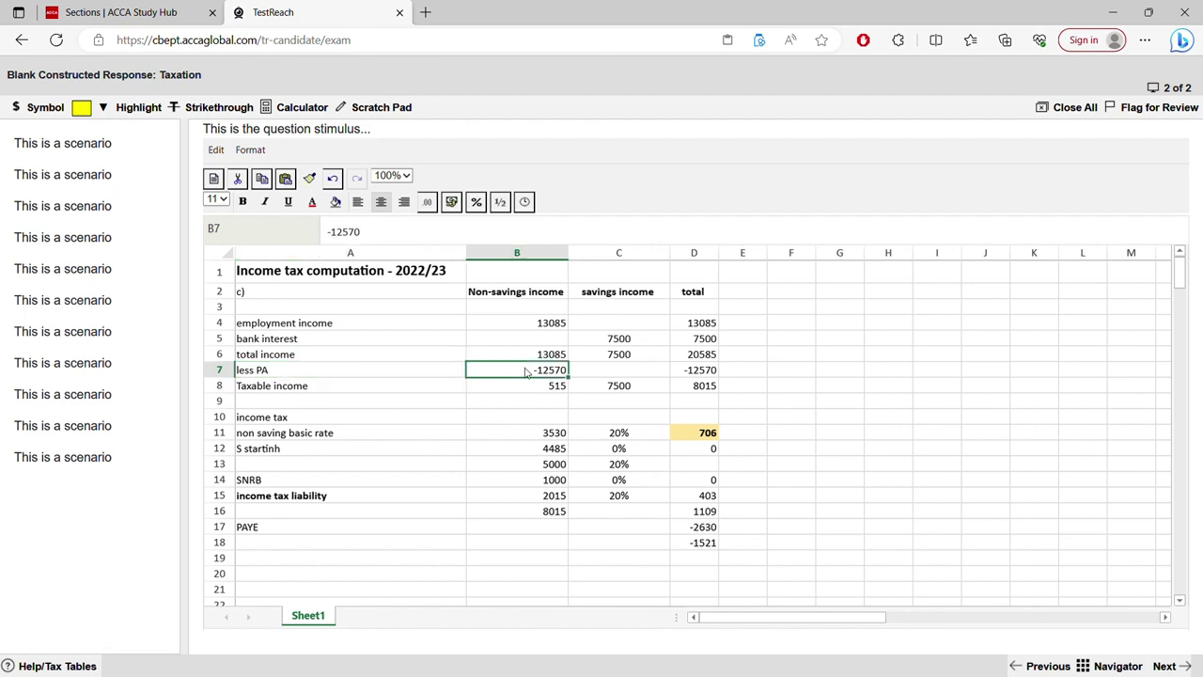
double_click(416, 376)
key(BackSpace)
key(BackSpace)
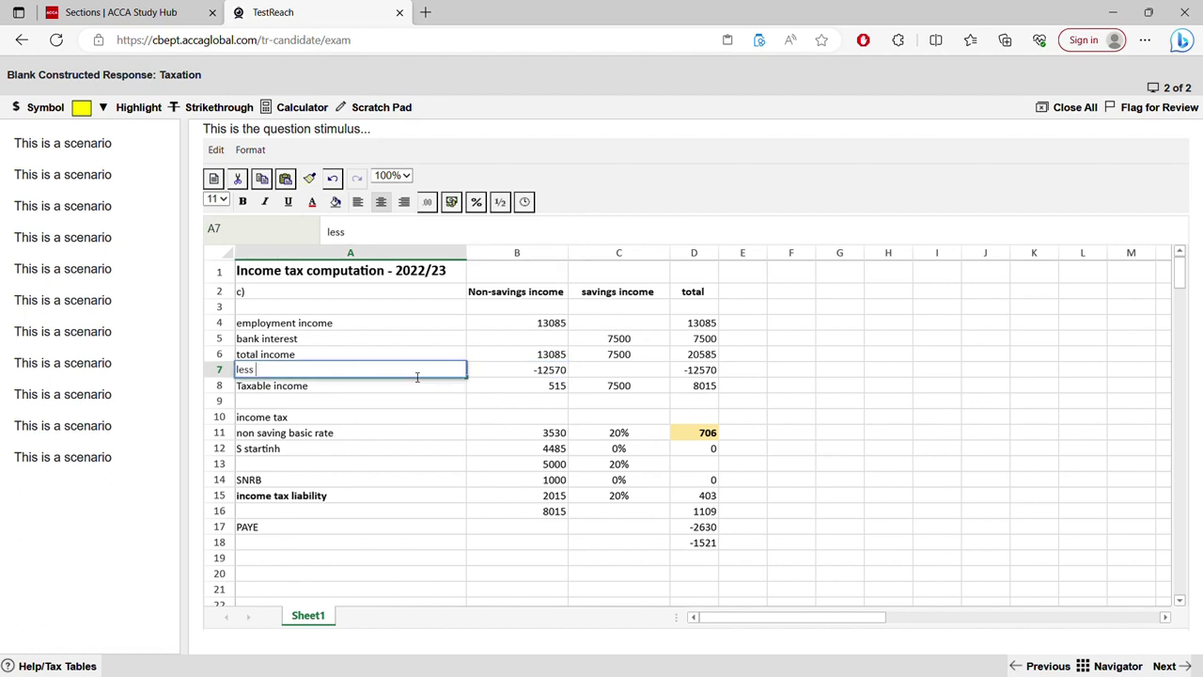
text(q)
key(BackSpace)
text(interest)
Set the qualifying interest deduction in B7 to -100.
double_click(538, 370)
drag(539, 371, 586, 367)
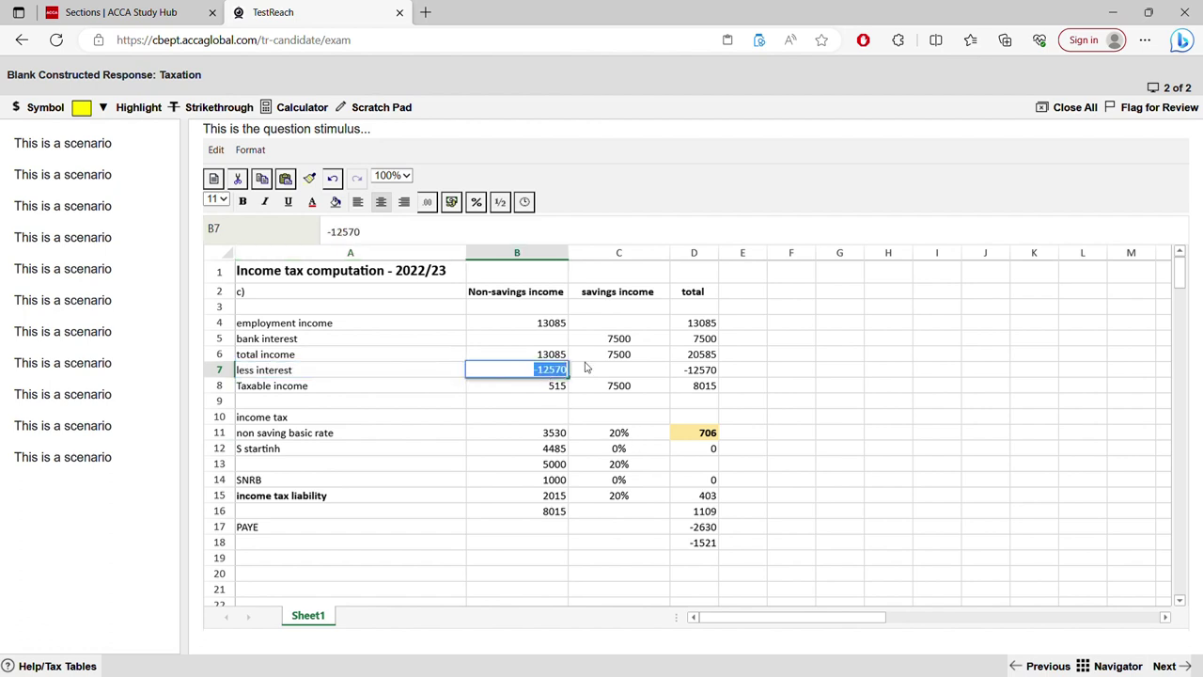
key(BackSpace)
text(-100)
key(Return)
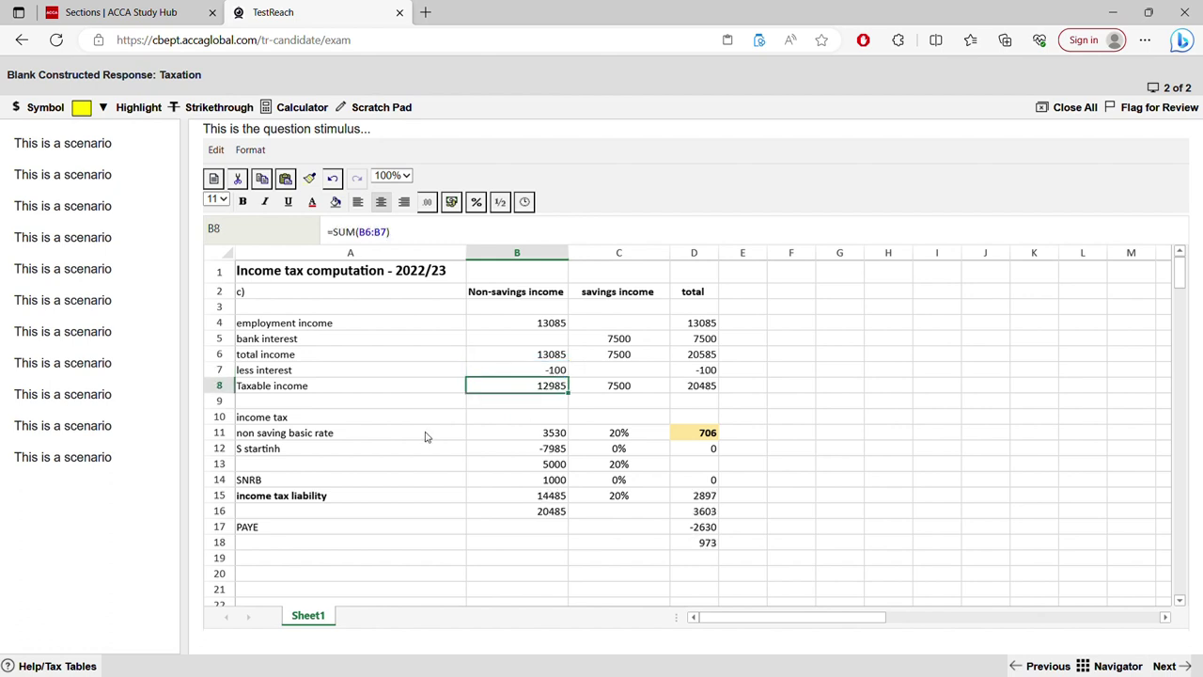
Add the label "less PA" in A9 below the taxable income row.
click(368, 407)
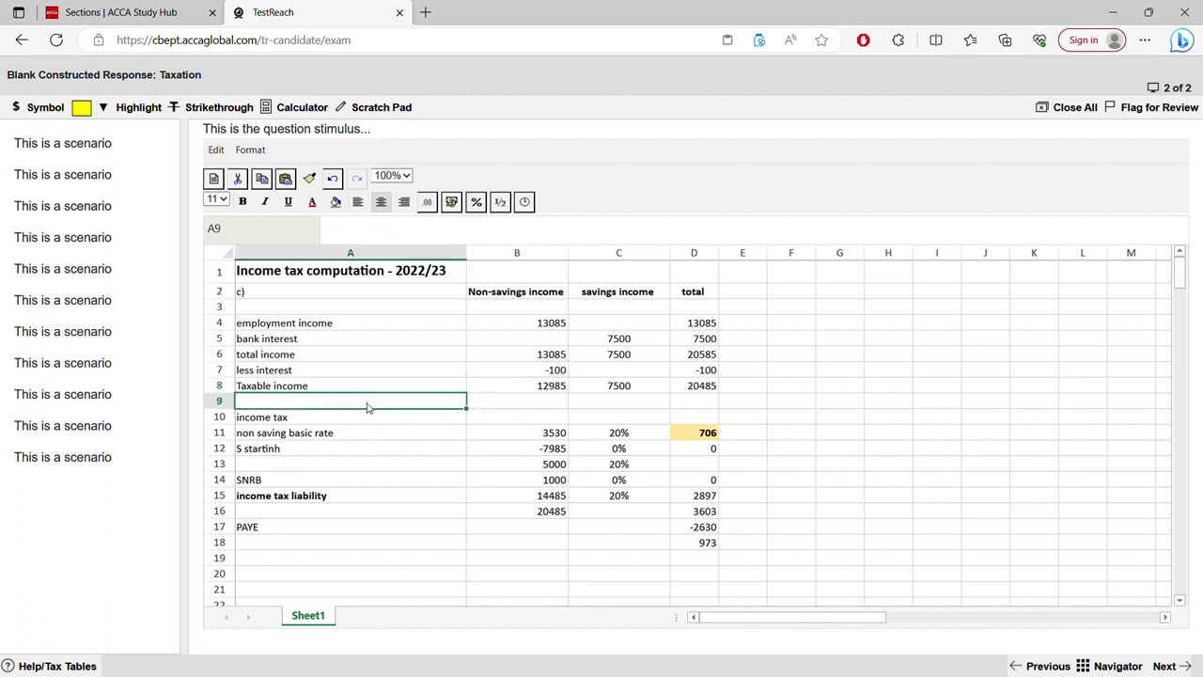
double_click(369, 406)
text(less PA)
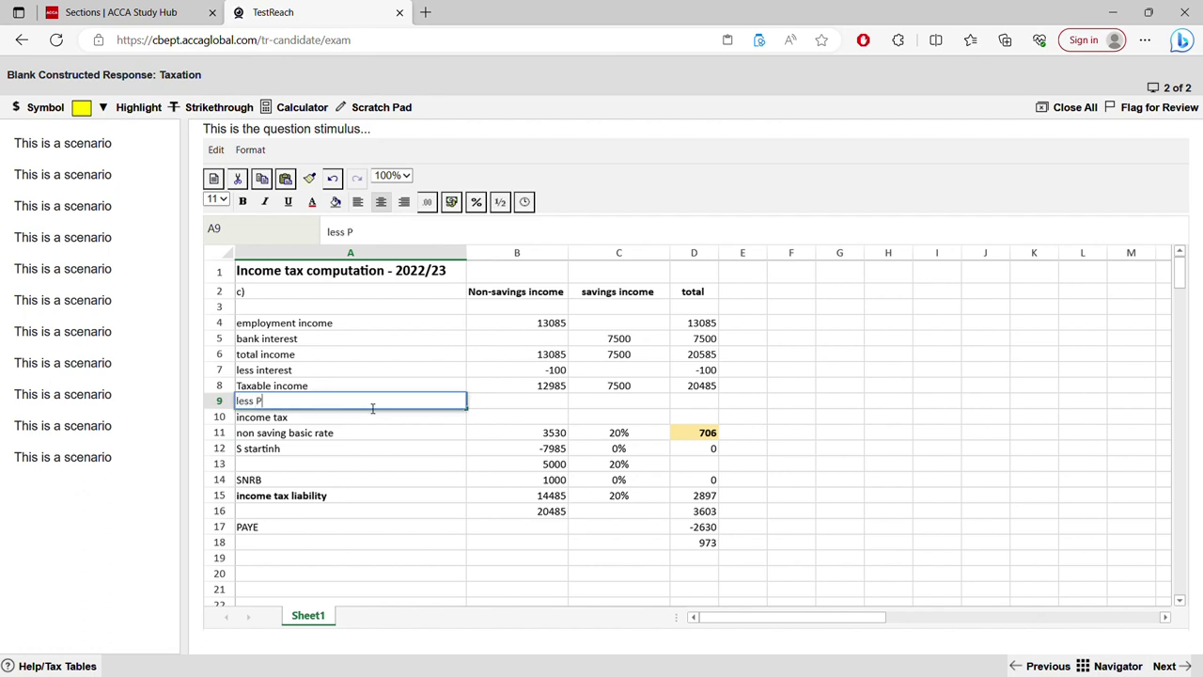
click(531, 400)
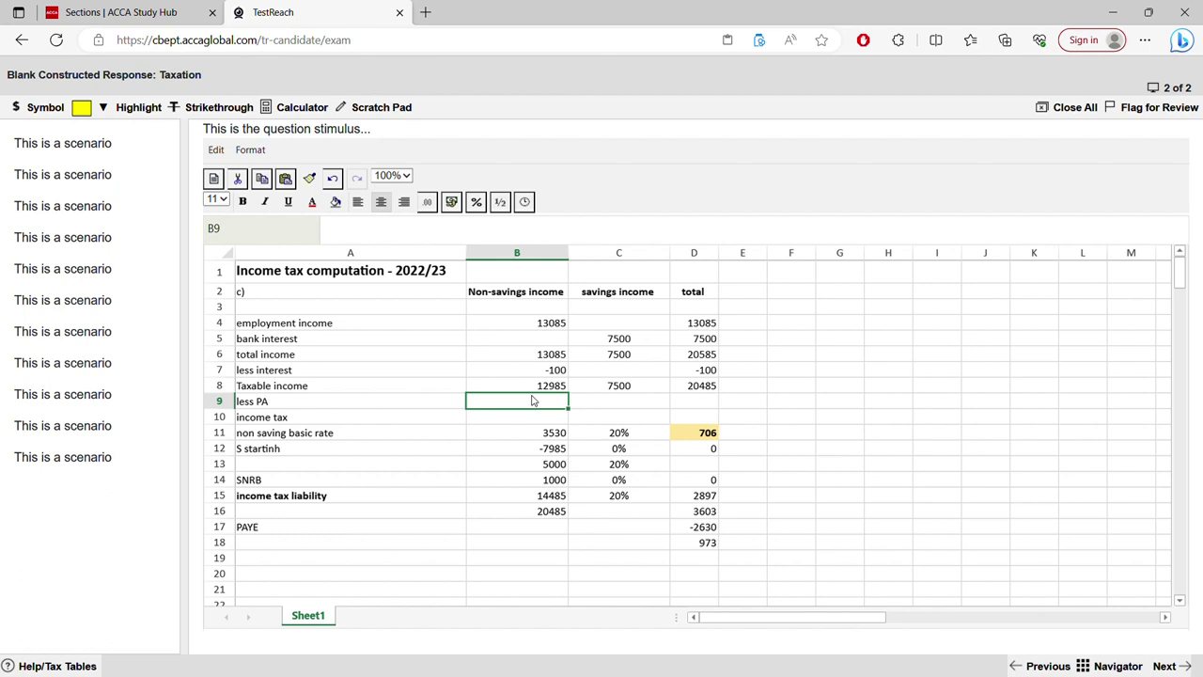
Enter the personal allowance of -12570 for non-savings income in B9.
double_click(532, 400)
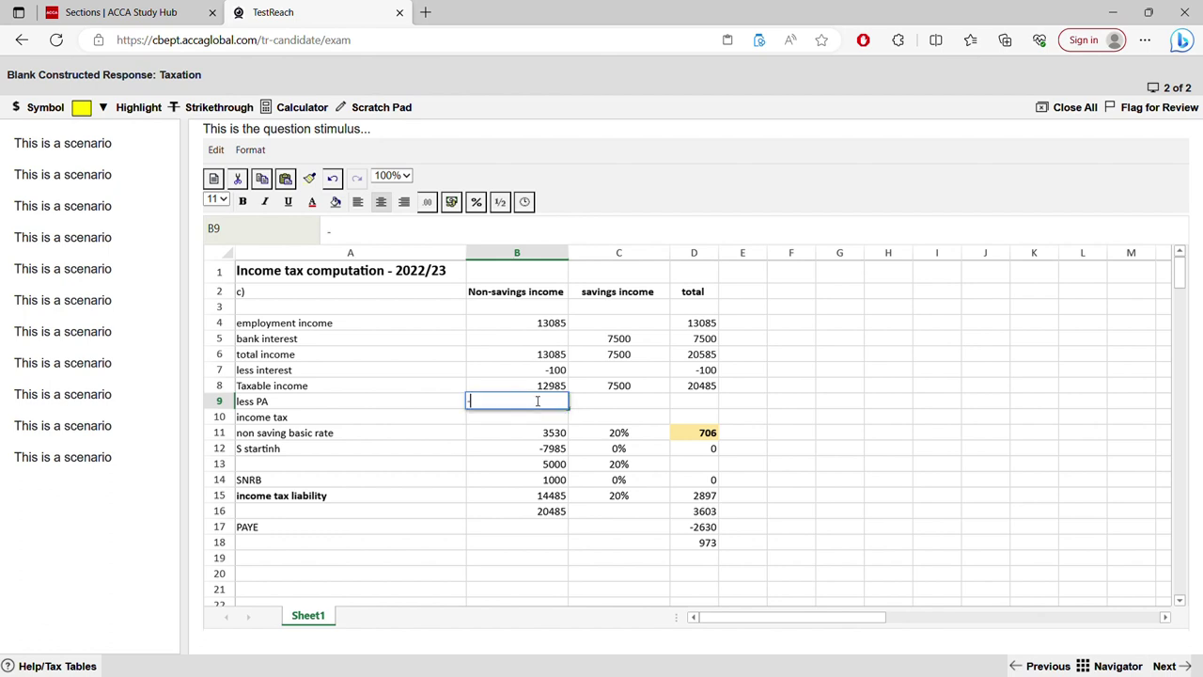
text(-12570)
key(Return)
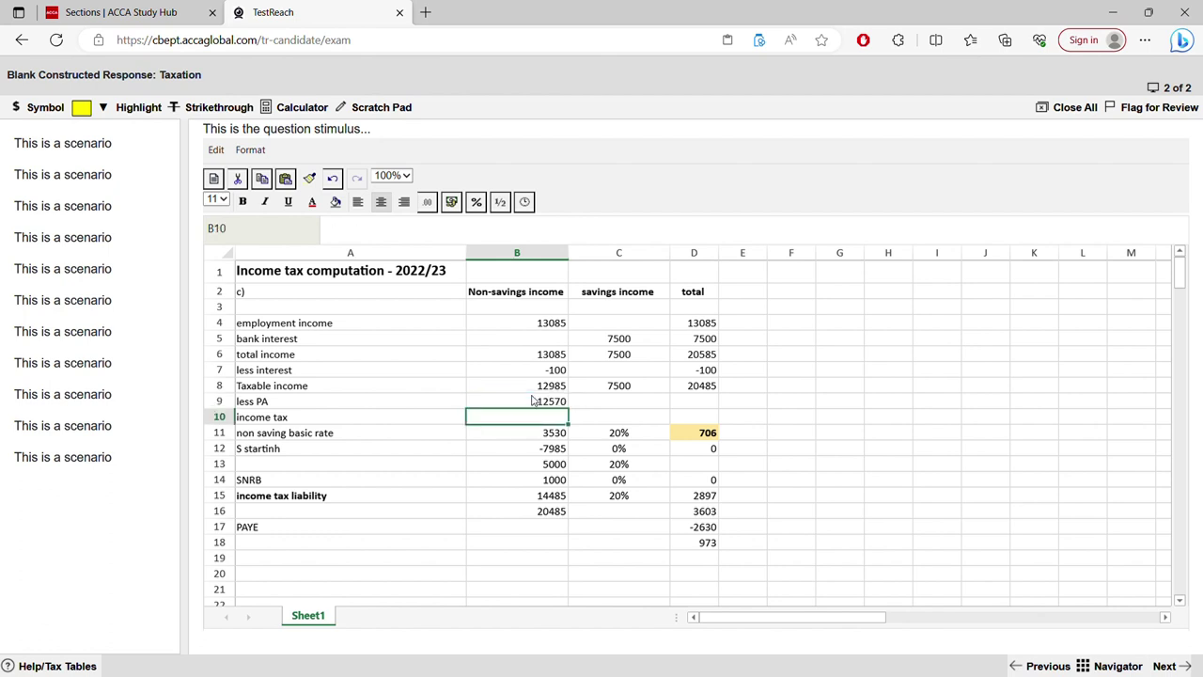
click(649, 406)
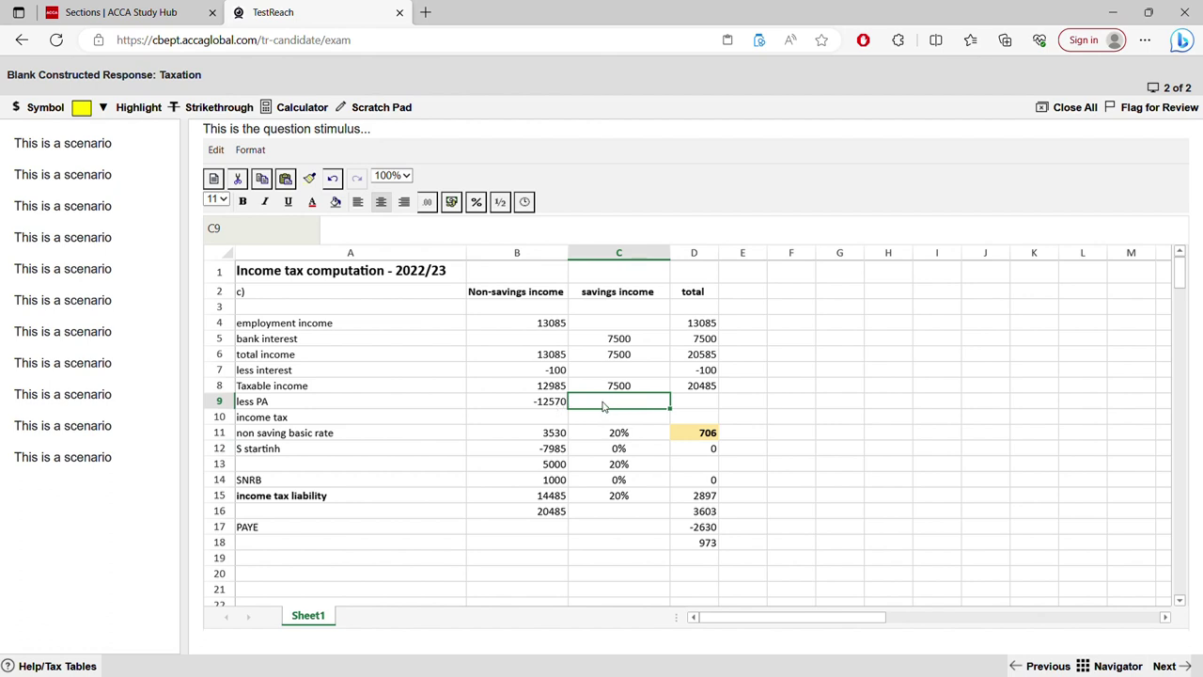
Replace the "income tax" label in A10 with "taxable income".
click(288, 420)
double_click(291, 419)
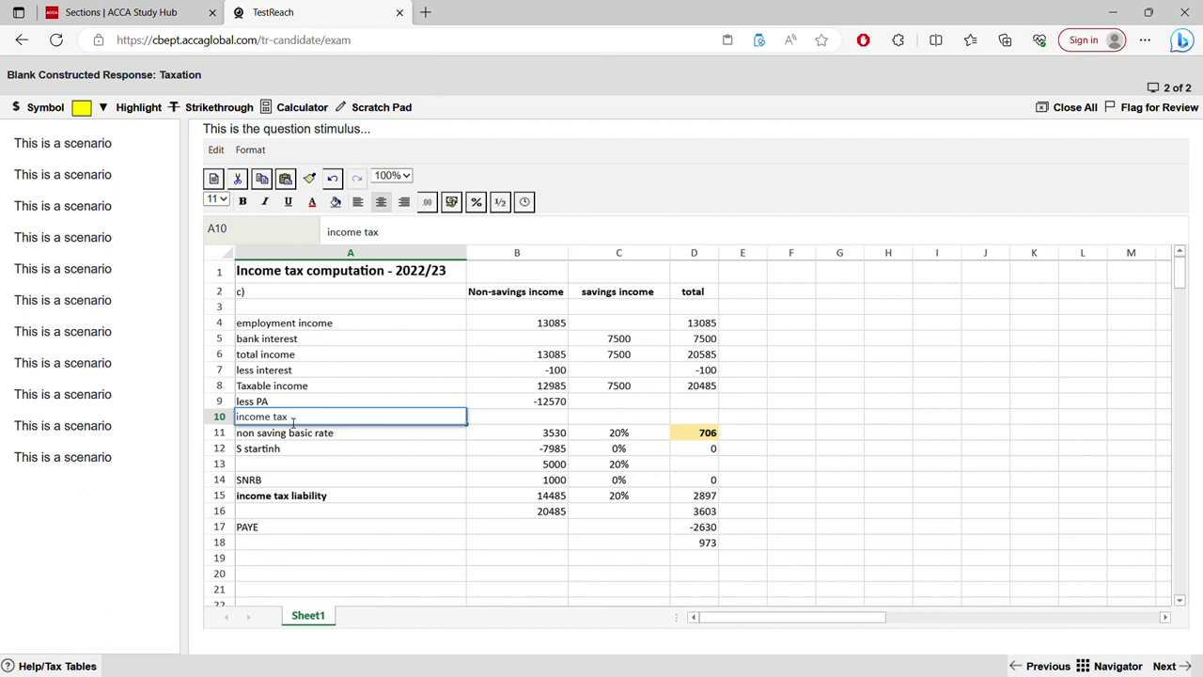
key(BackSpace)
key(BackSpace)
key(BackSpace)
key(BackSpace)
key(BackSpace)
key(BackSpace)
key(BackSpace)
key(BackSpace)
key(BackSpace)
key(BackSpace)
text(taxable inc)
text(e)
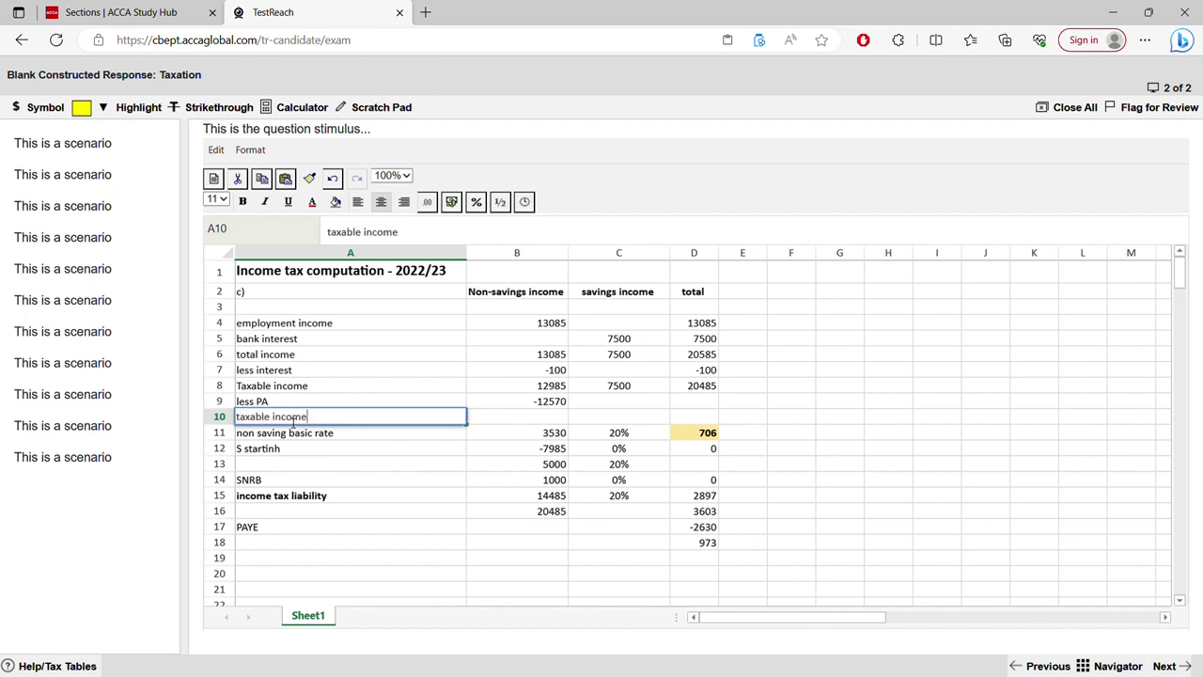
click(305, 385)
drag(305, 385, 218, 393)
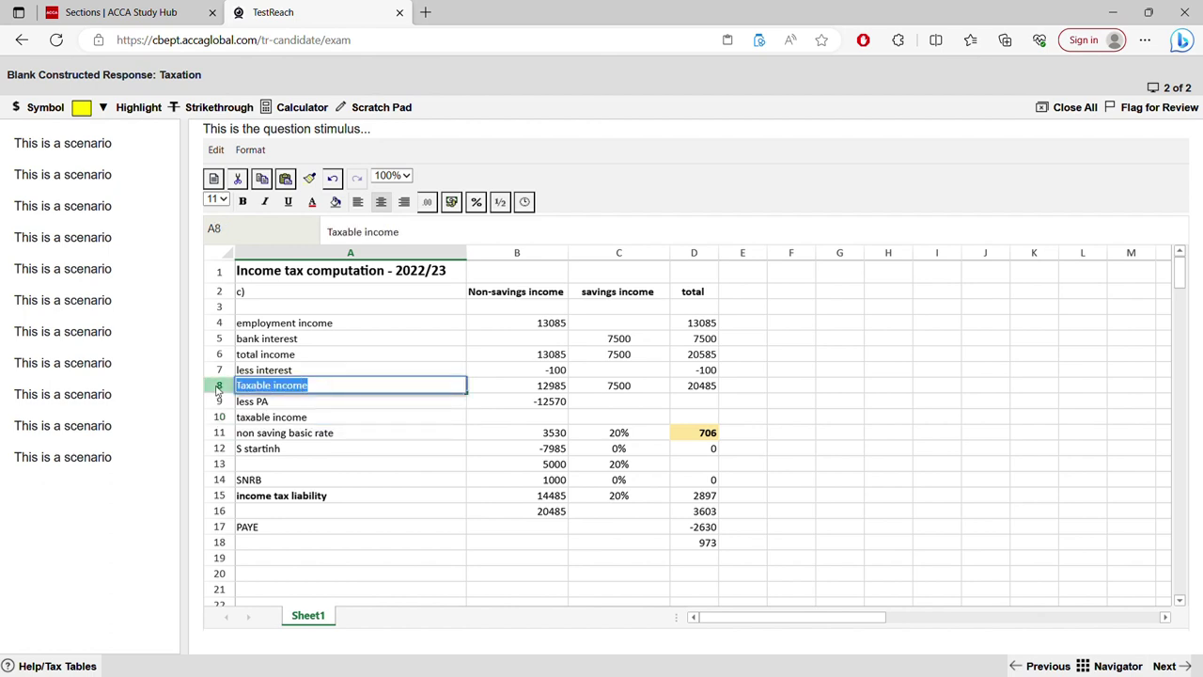
click(293, 355)
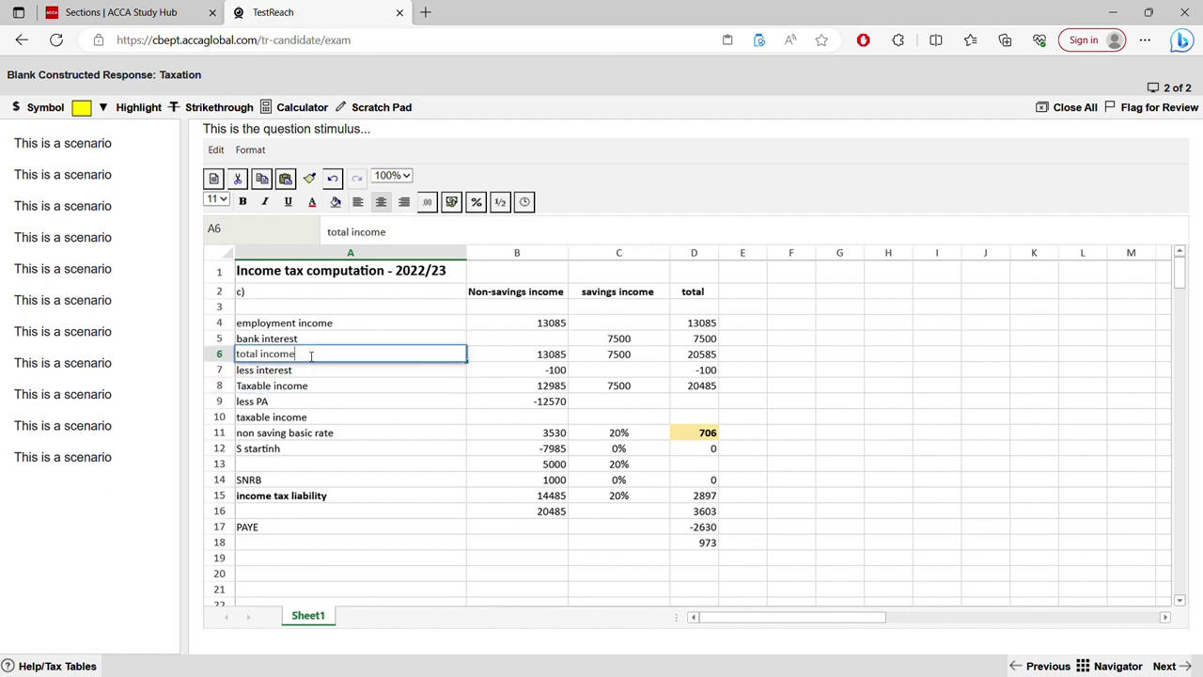
click(306, 374)
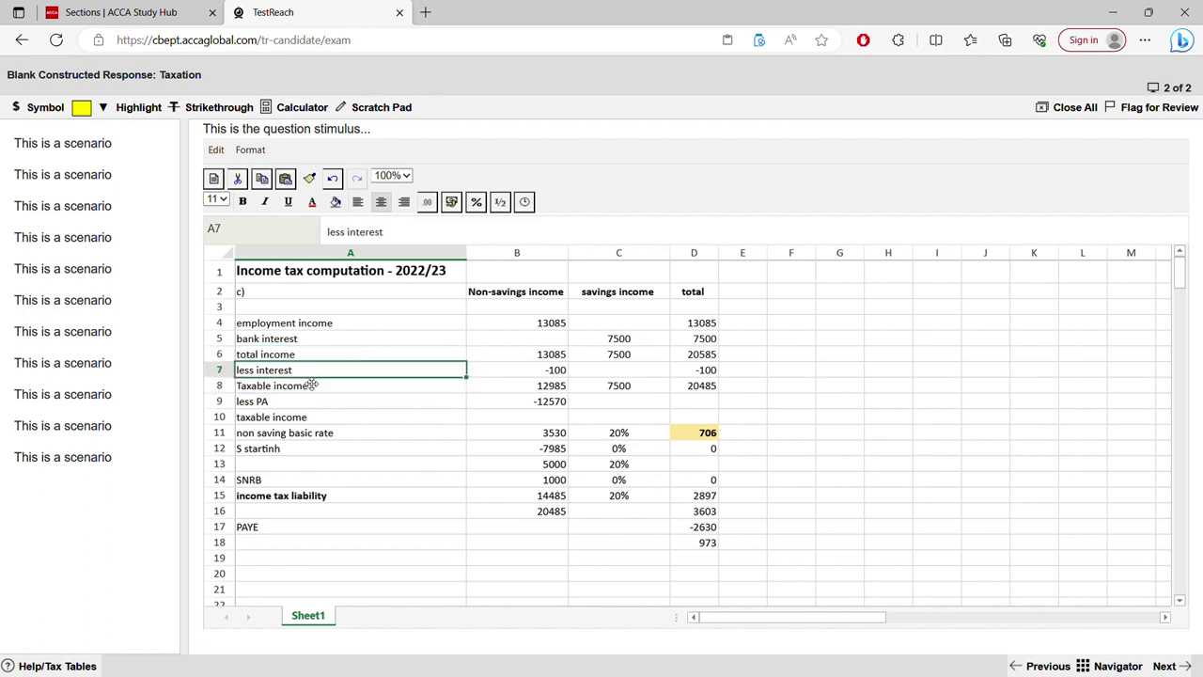
click(310, 383)
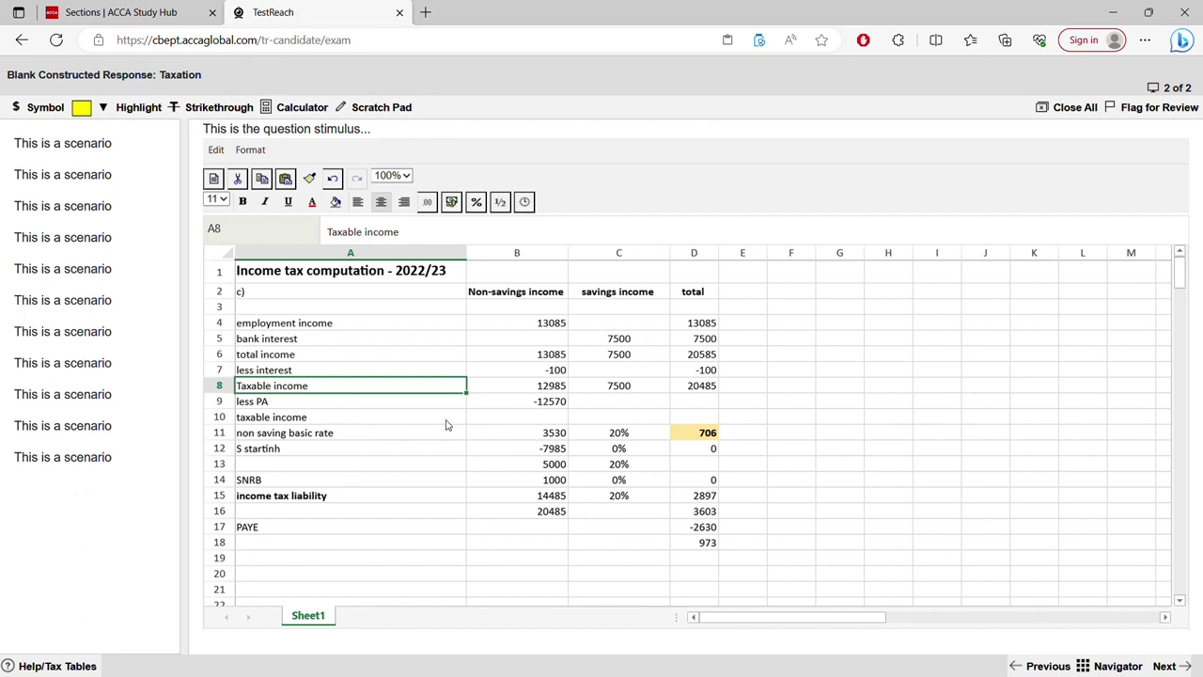
Calculate taxable income in B10 with =SUM(B8:B9) and copy the formula across to C10 and D10.
click(542, 418)
text(=)
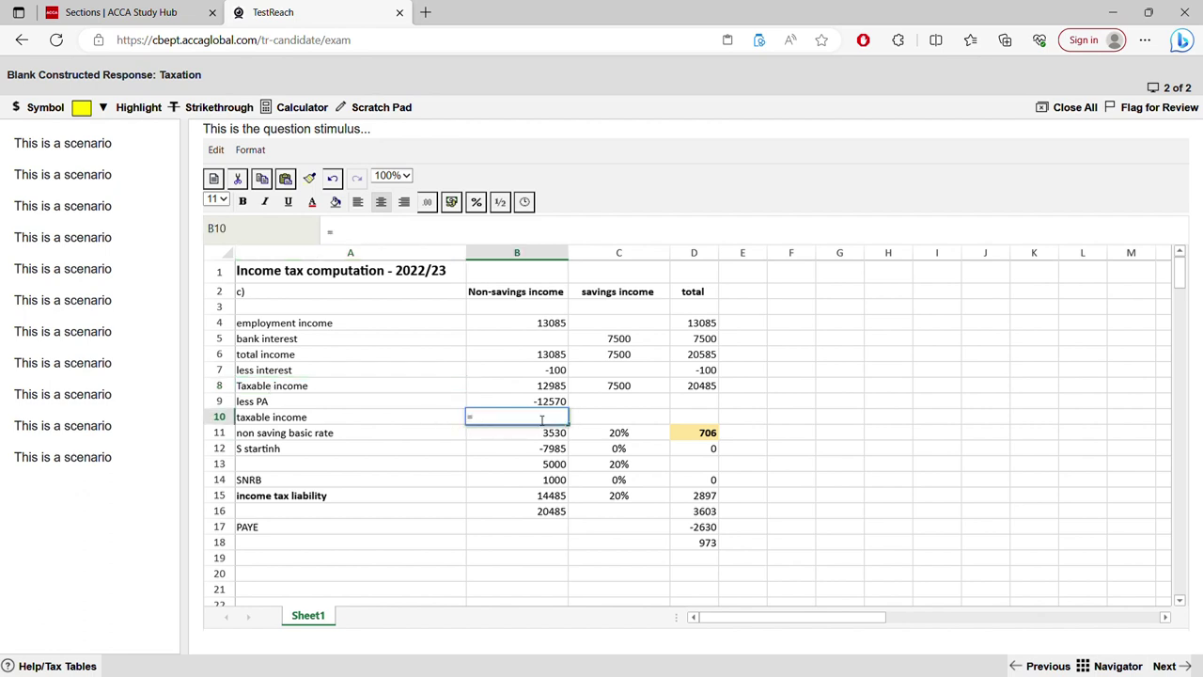
text(sum()
drag(552, 385, 551, 401)
key(Return)
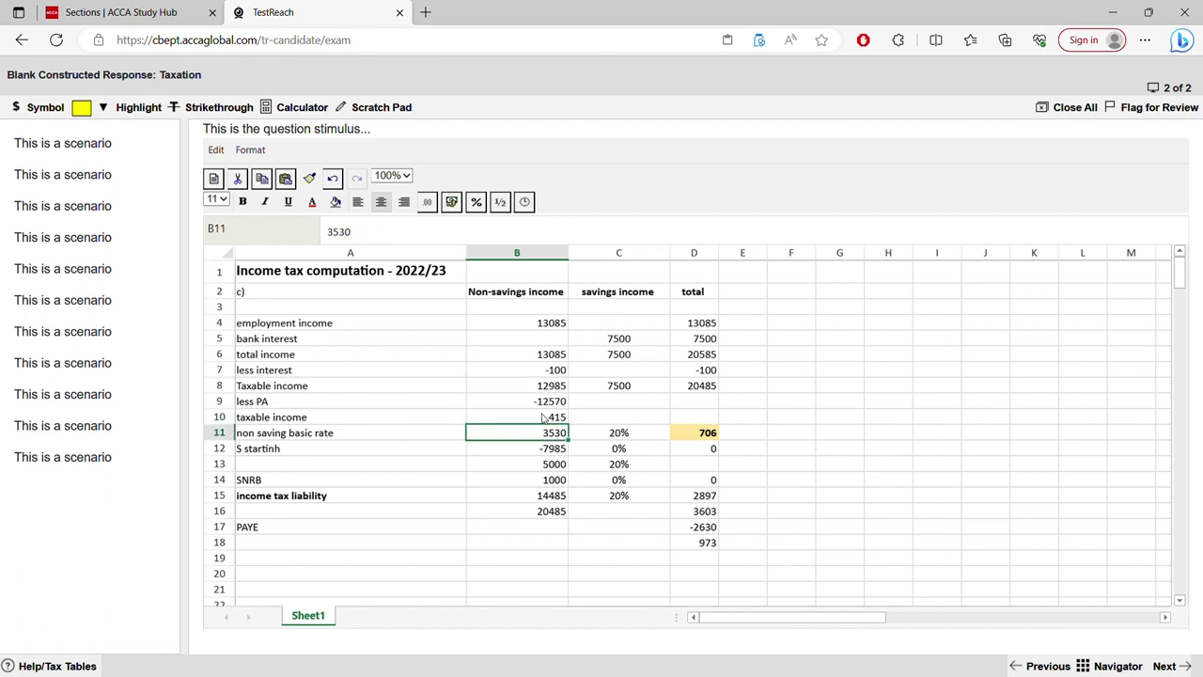
click(545, 417)
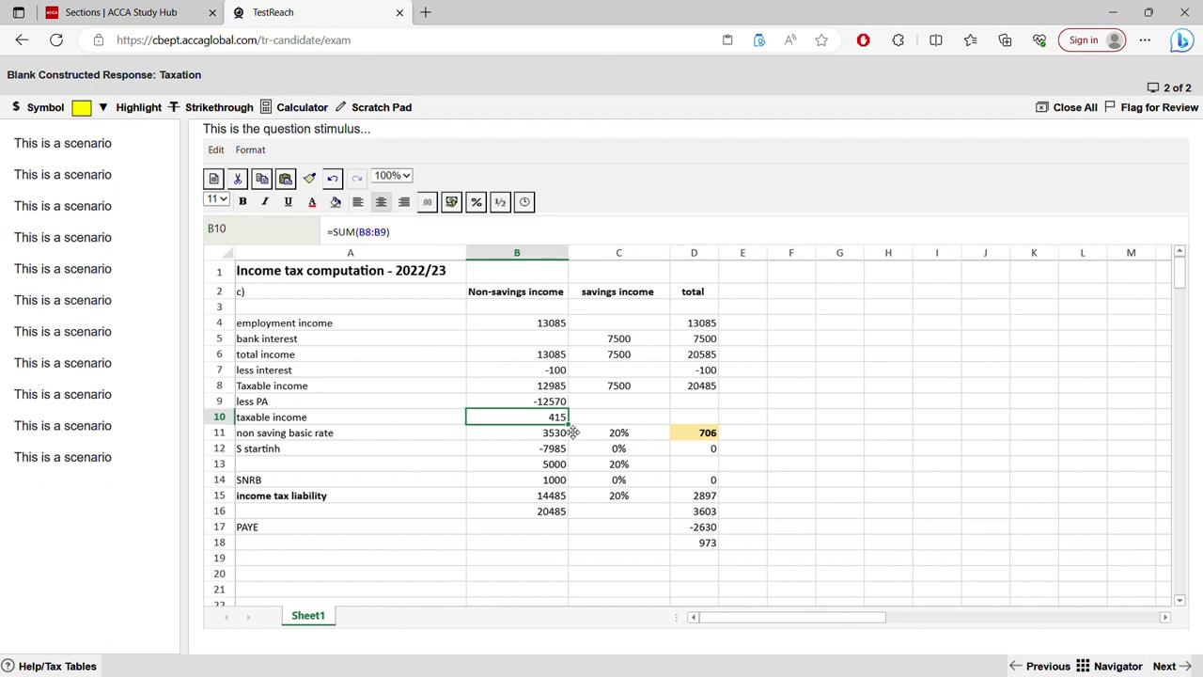
drag(568, 424, 657, 430)
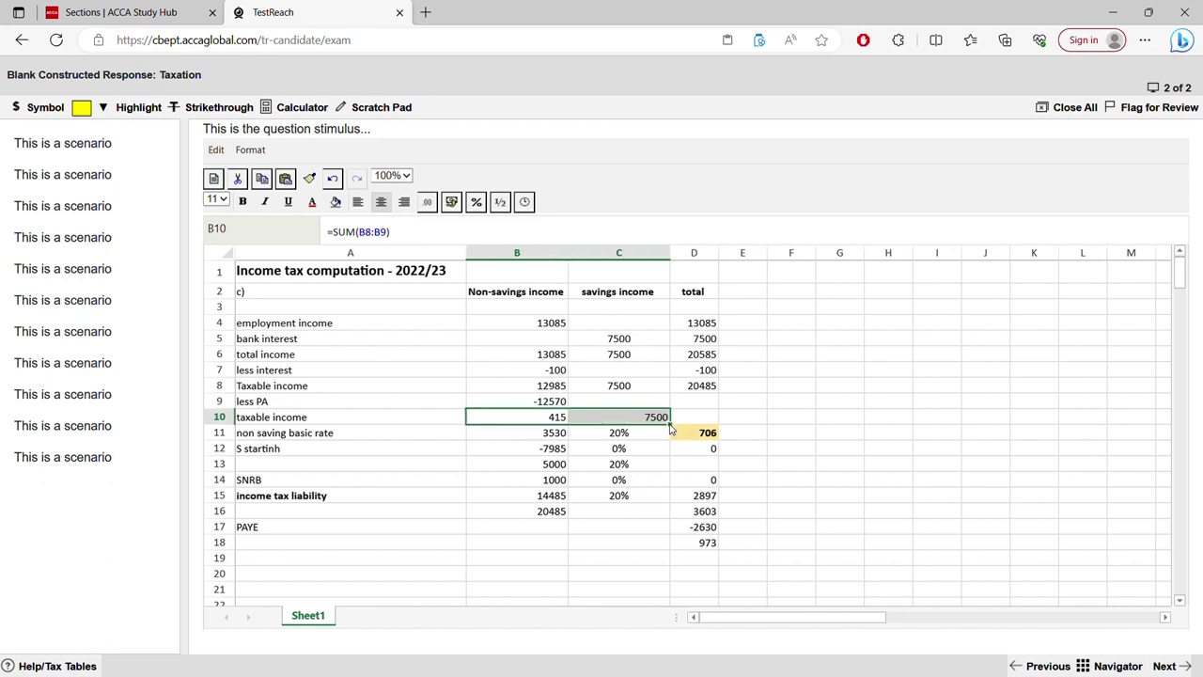
drag(674, 431, 714, 427)
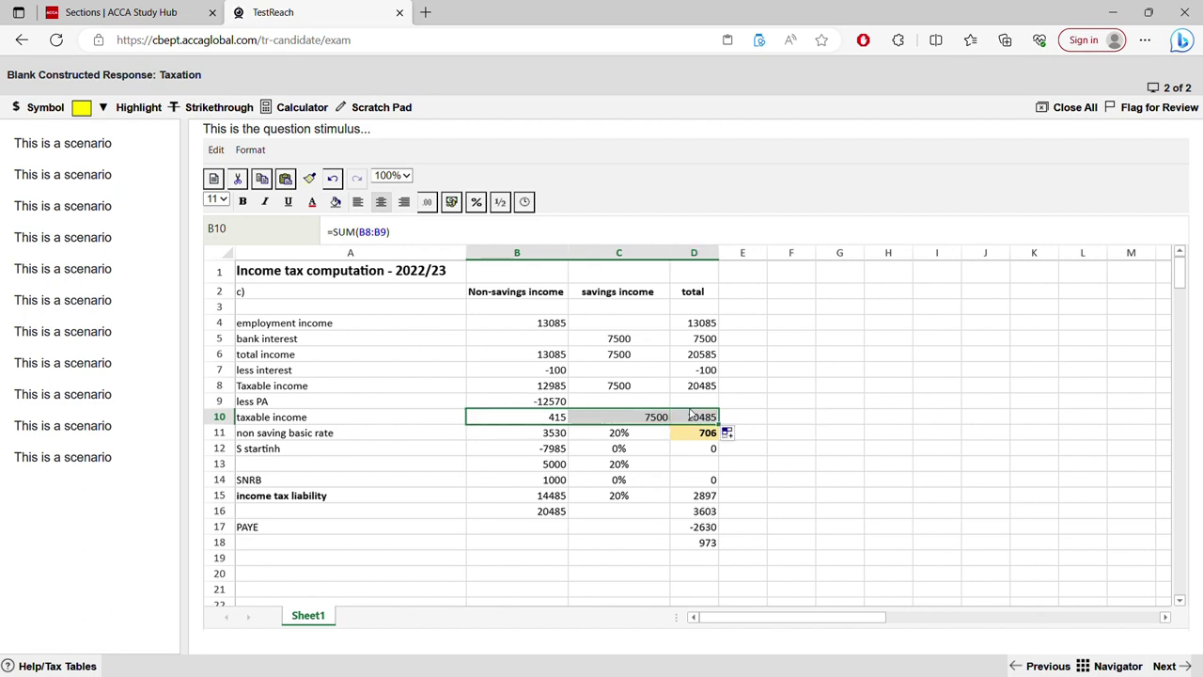
Enter the personal allowance of -12570 in the total column at D9.
click(695, 402)
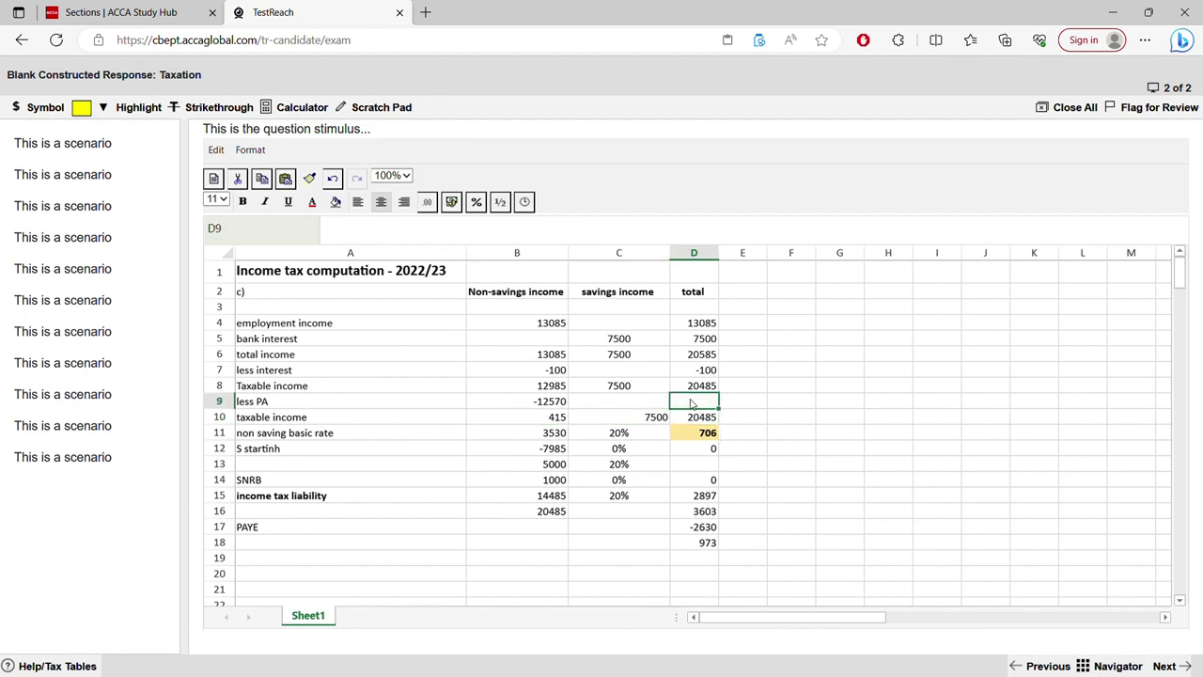
text(-12570)
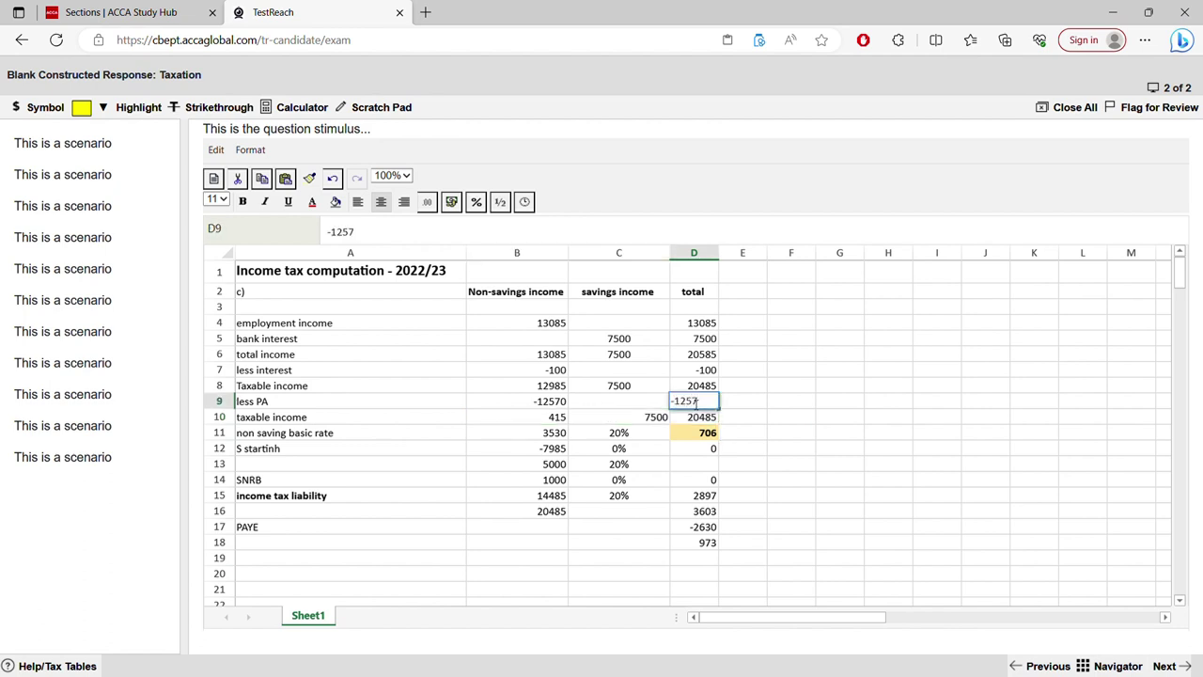
key(Return)
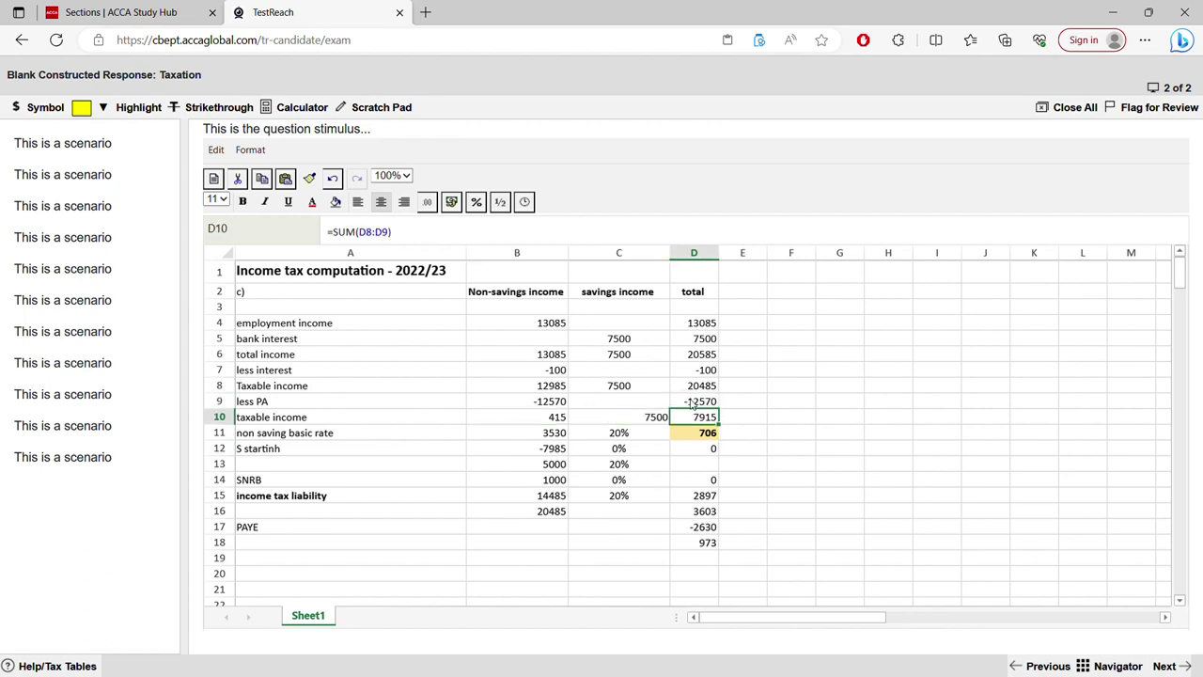
click(539, 406)
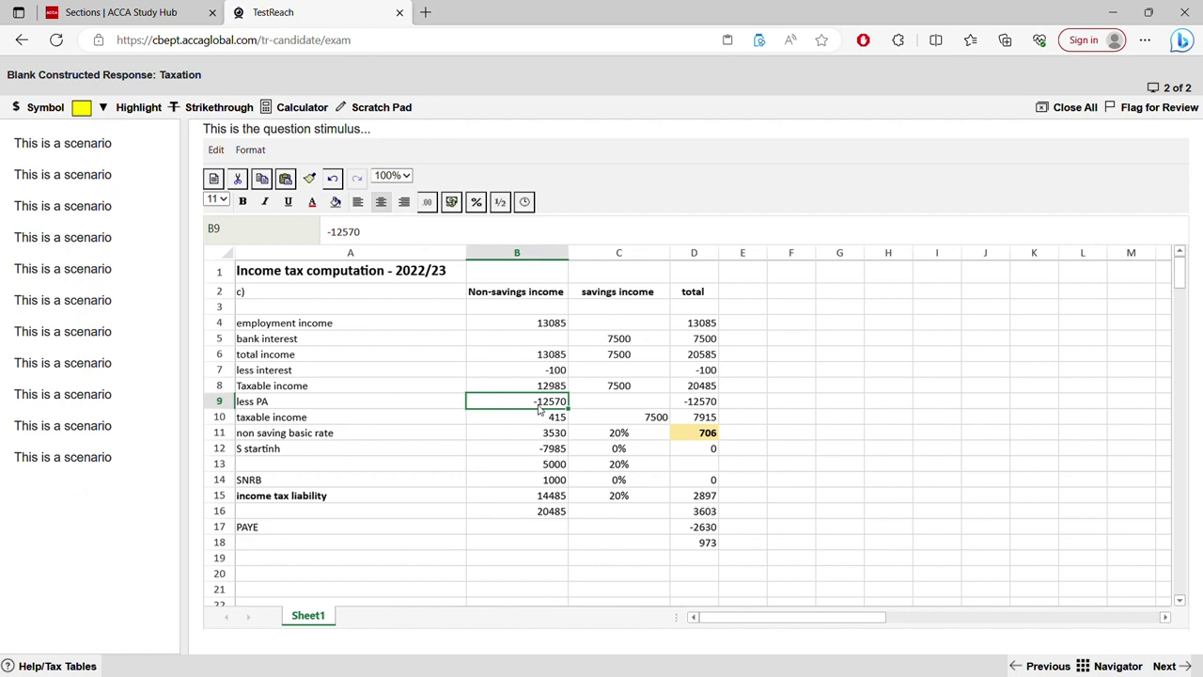
click(697, 420)
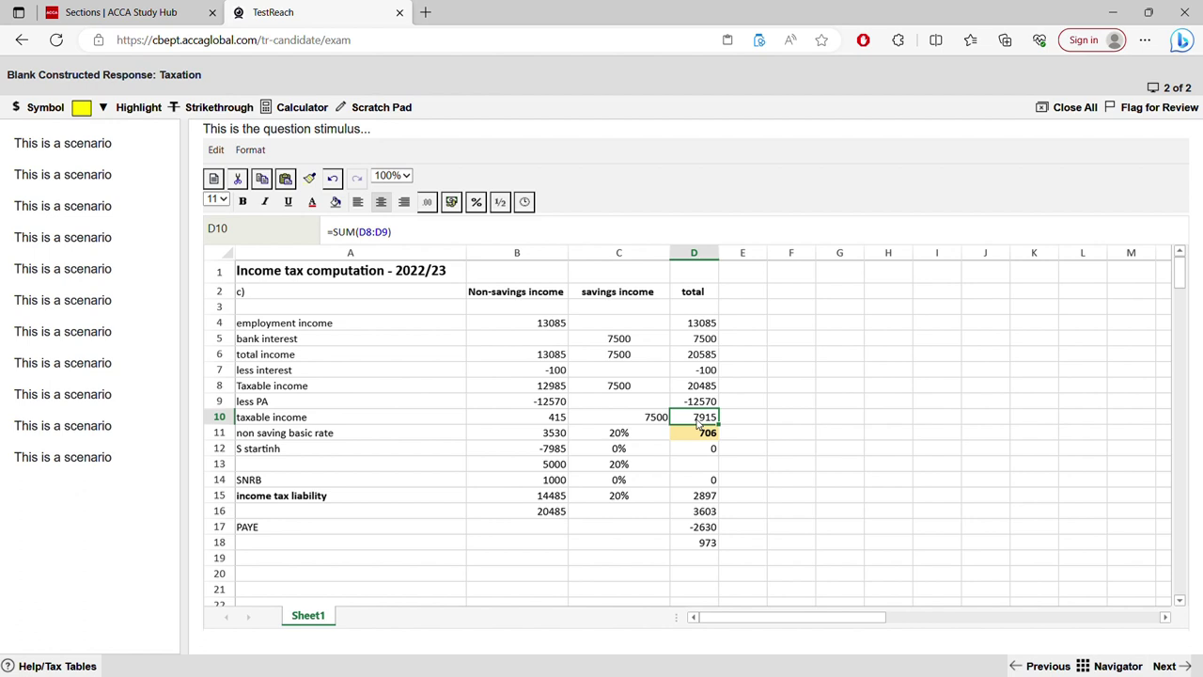
click(776, 406)
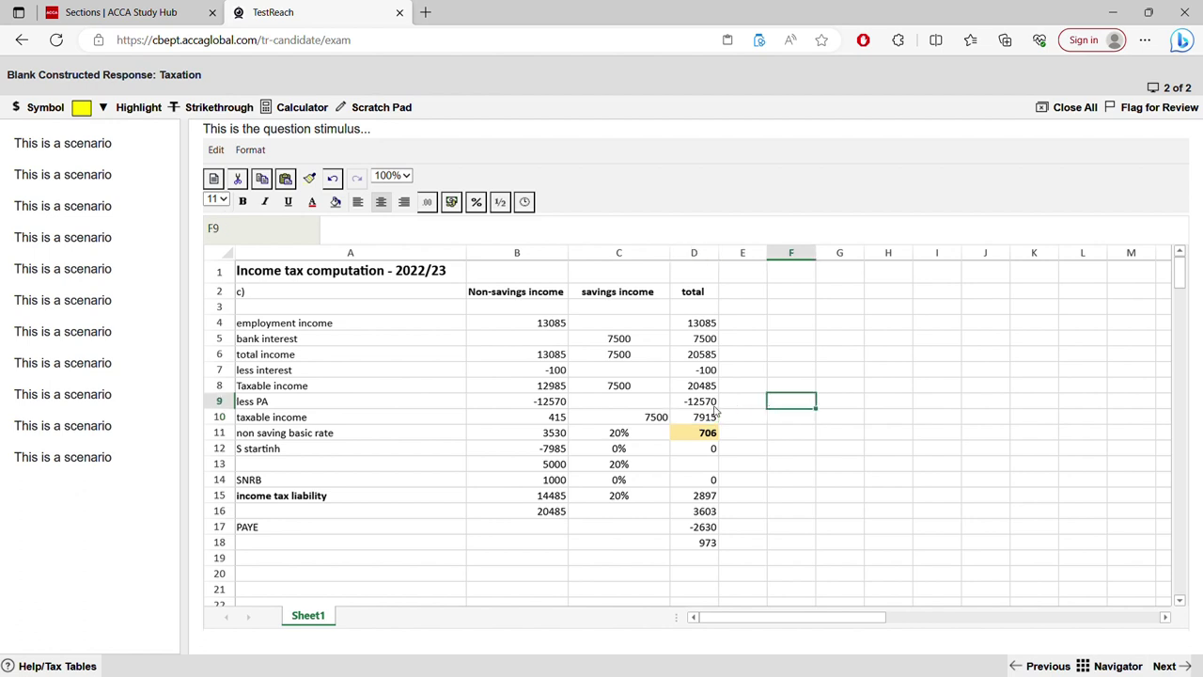
Clear the amount, rate and tax formula from the non-savings basic rate row, B11 to D11.
click(538, 433)
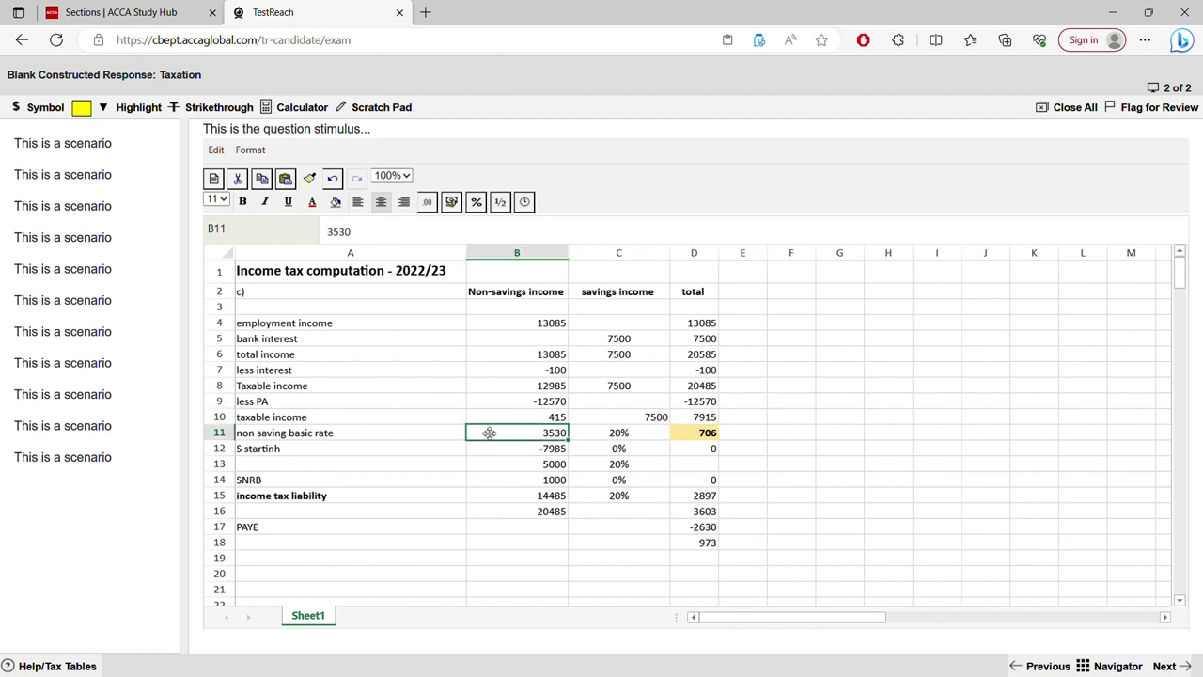
key(Delete)
key(Right)
key(Delete)
key(Right)
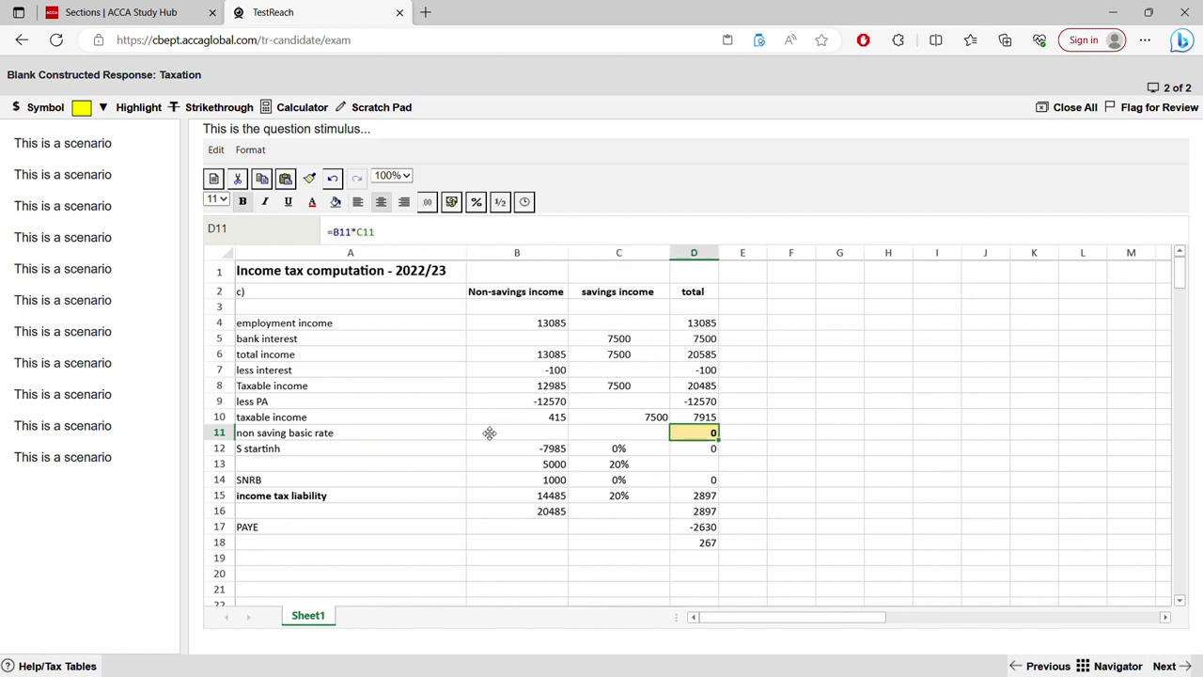
key(Delete)
Clear the amount, rate and tax from the savings starting rate row, B12 to D12.
key(Down)
key(Left)
key(Left)
key(Delete)
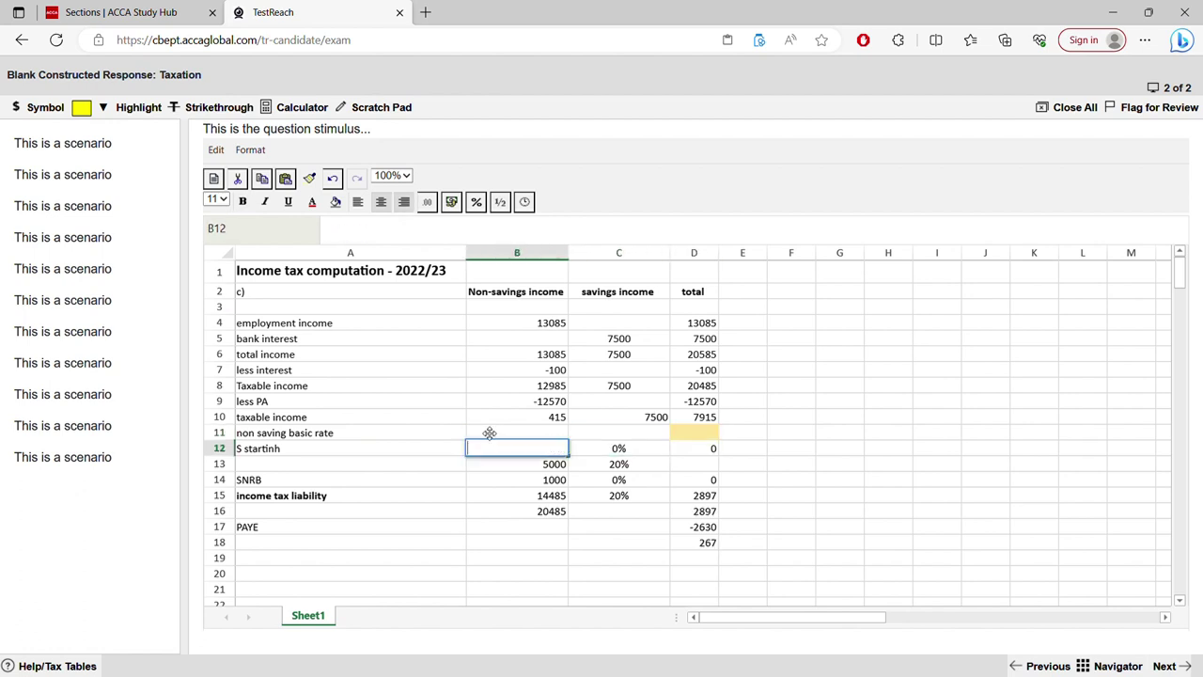
key(Right)
key(Right)
key(Delete)
key(Left)
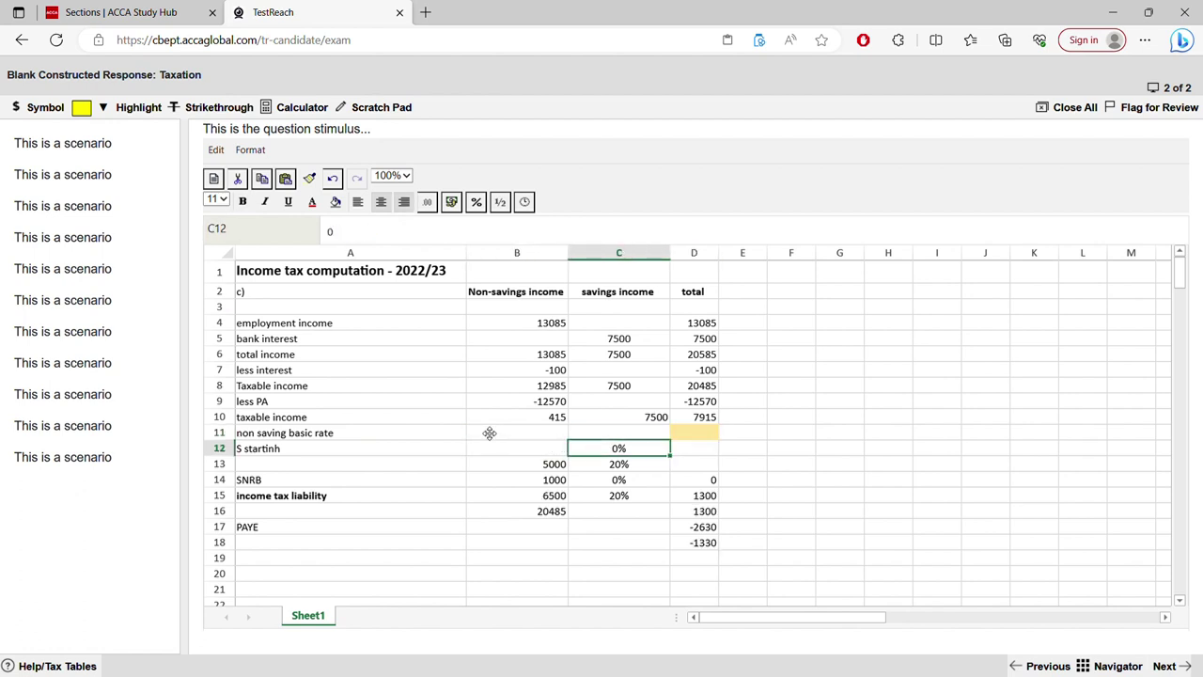
key(Delete)
Enter the taxable non-savings amount 415 in B12 and its 20% rate in C12.
click(501, 438)
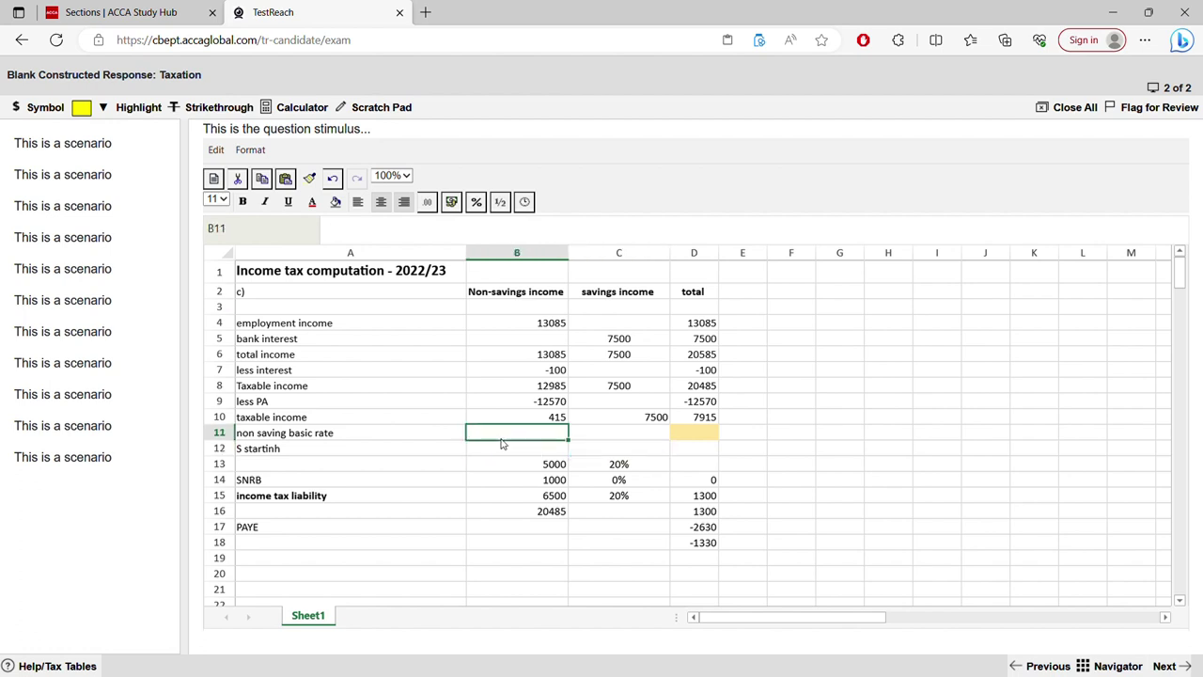
click(500, 444)
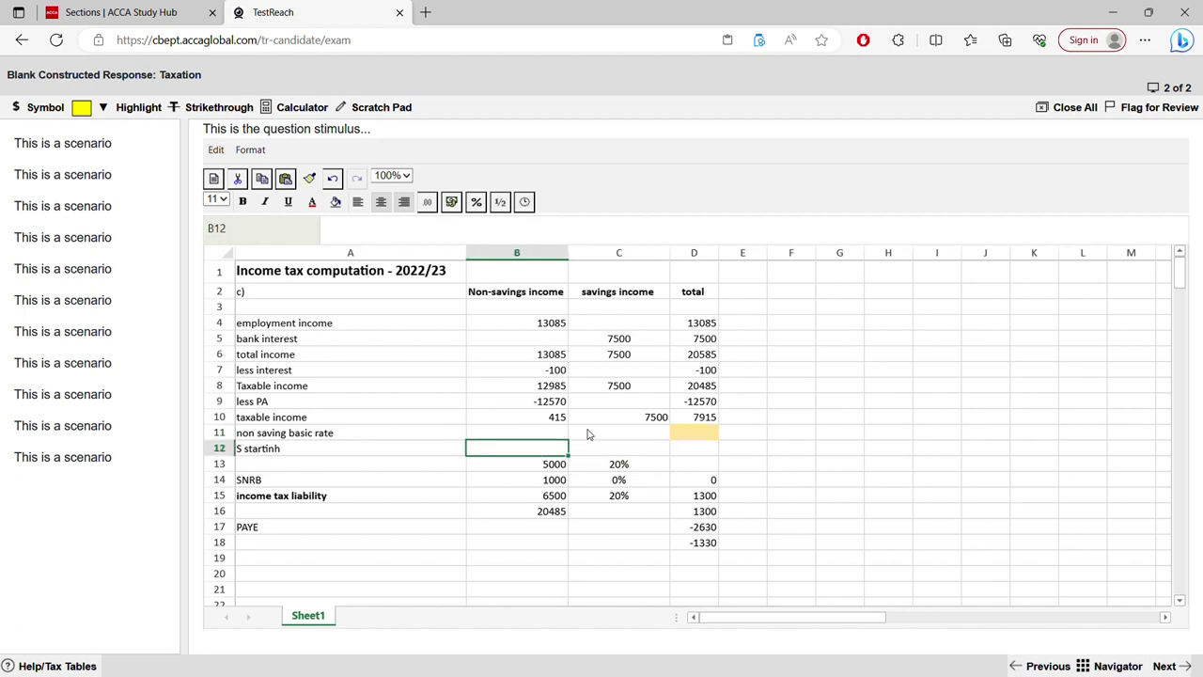
click(554, 422)
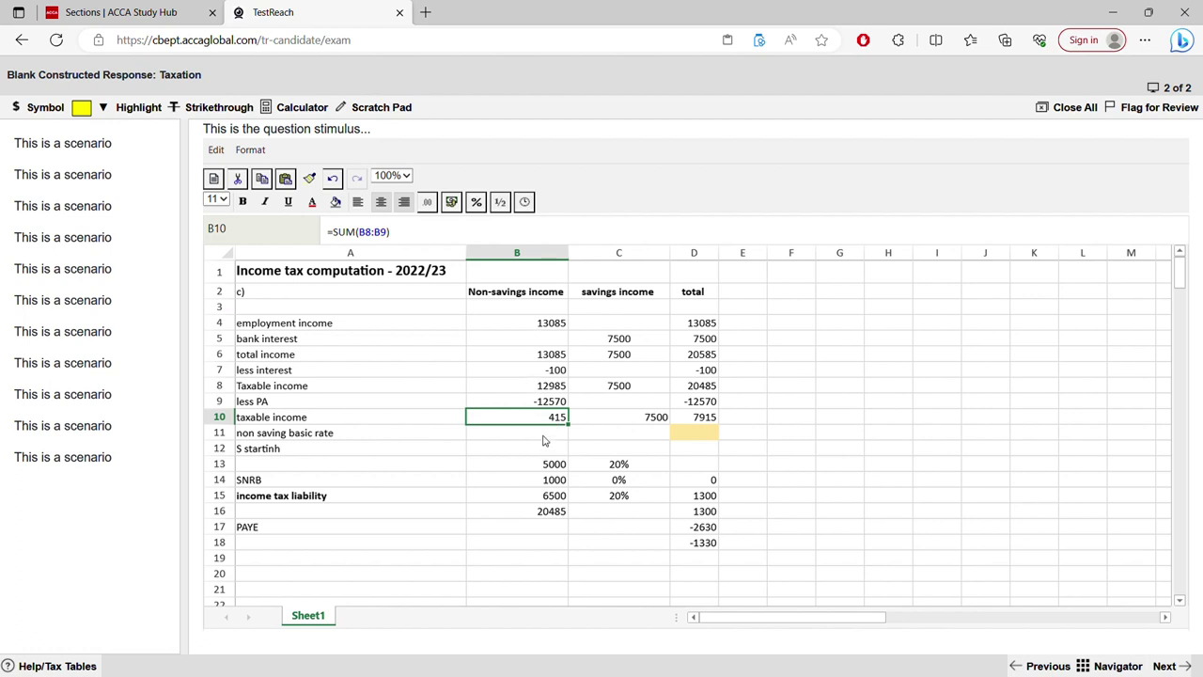
click(545, 448)
text(415)
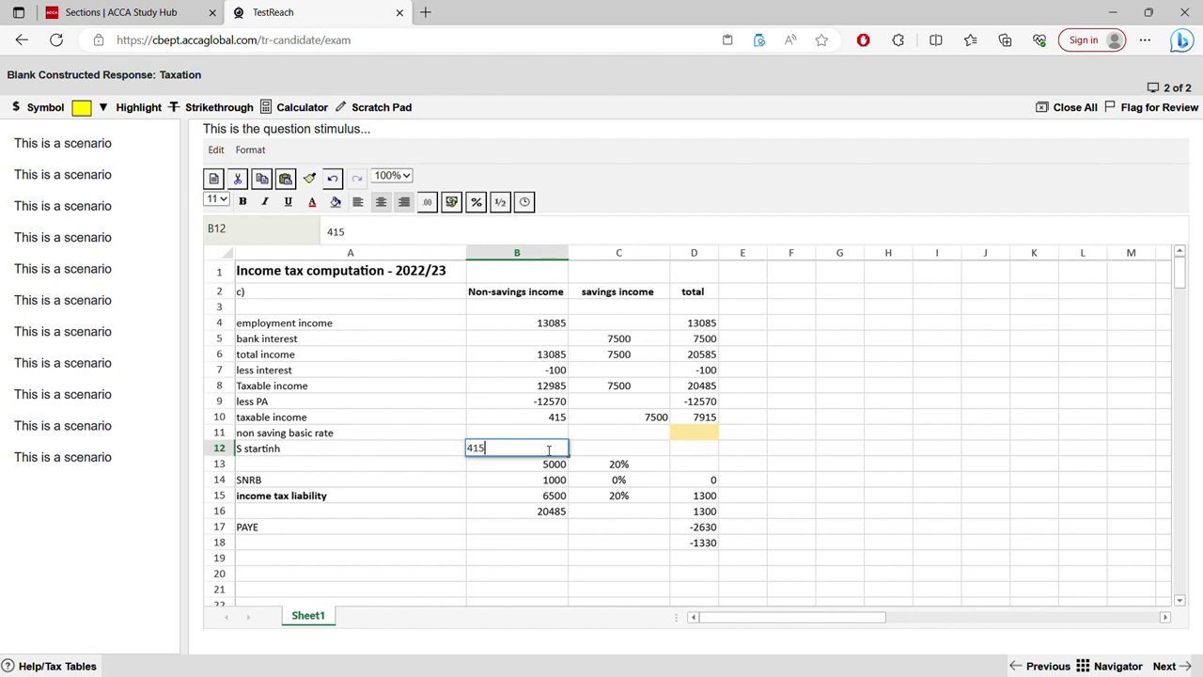
click(611, 451)
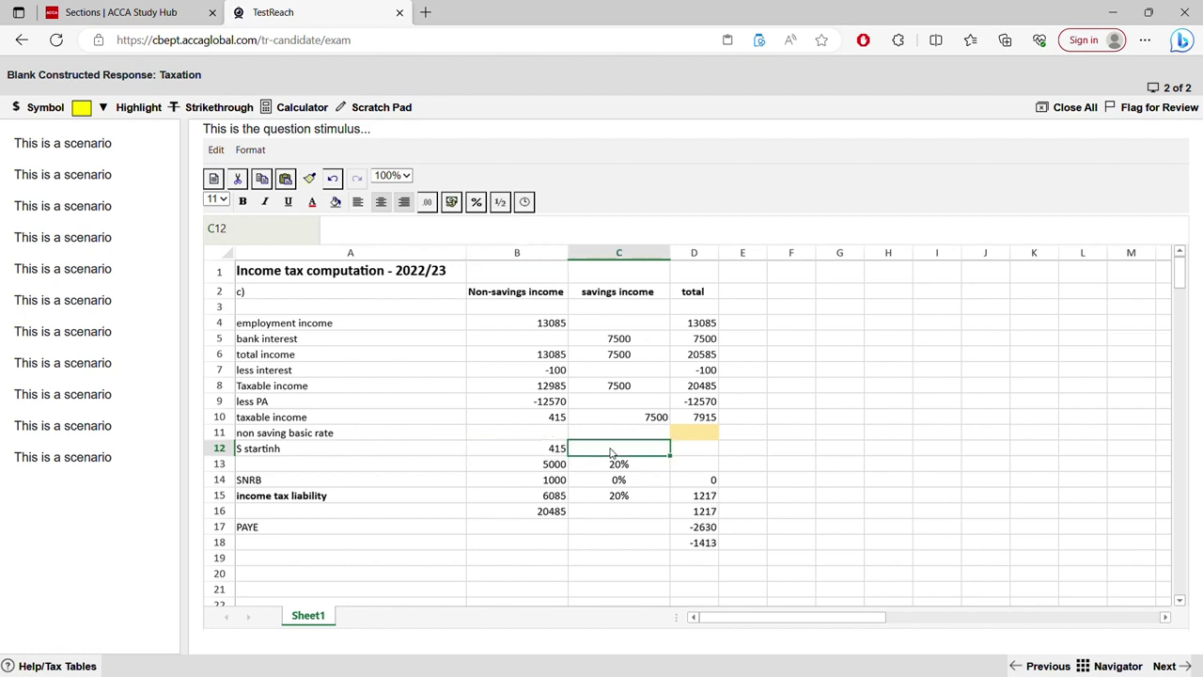
text(20%%)
key(Return)
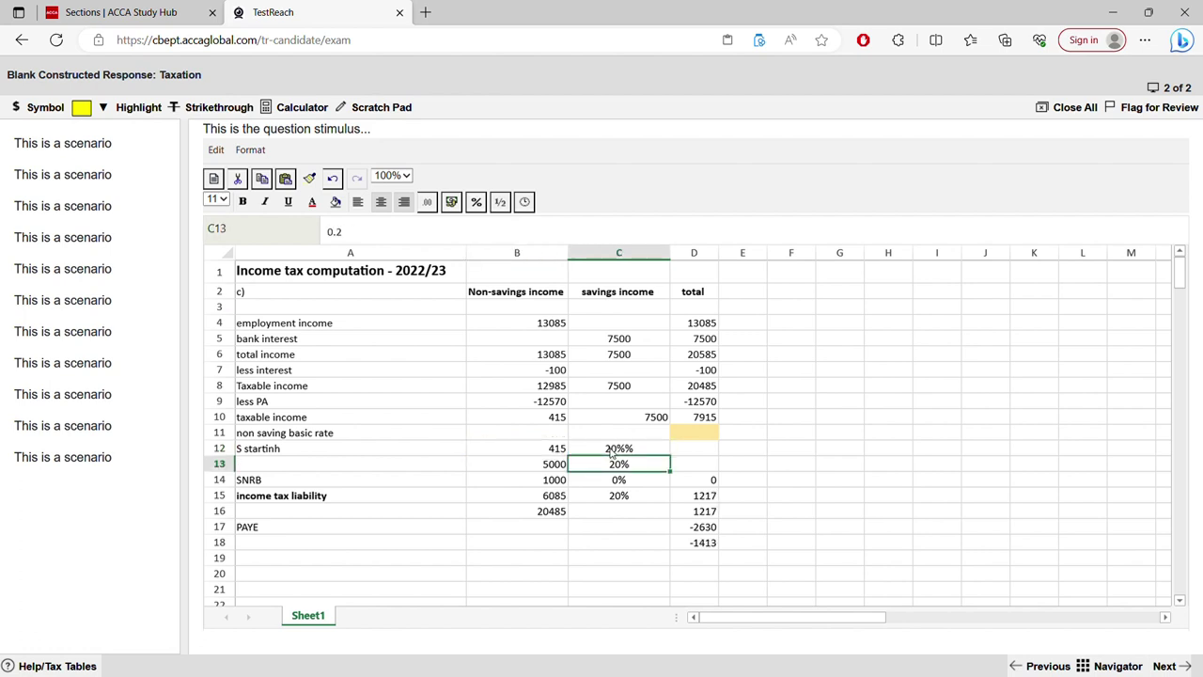
click(611, 451)
double_click(664, 450)
key(BackSpace)
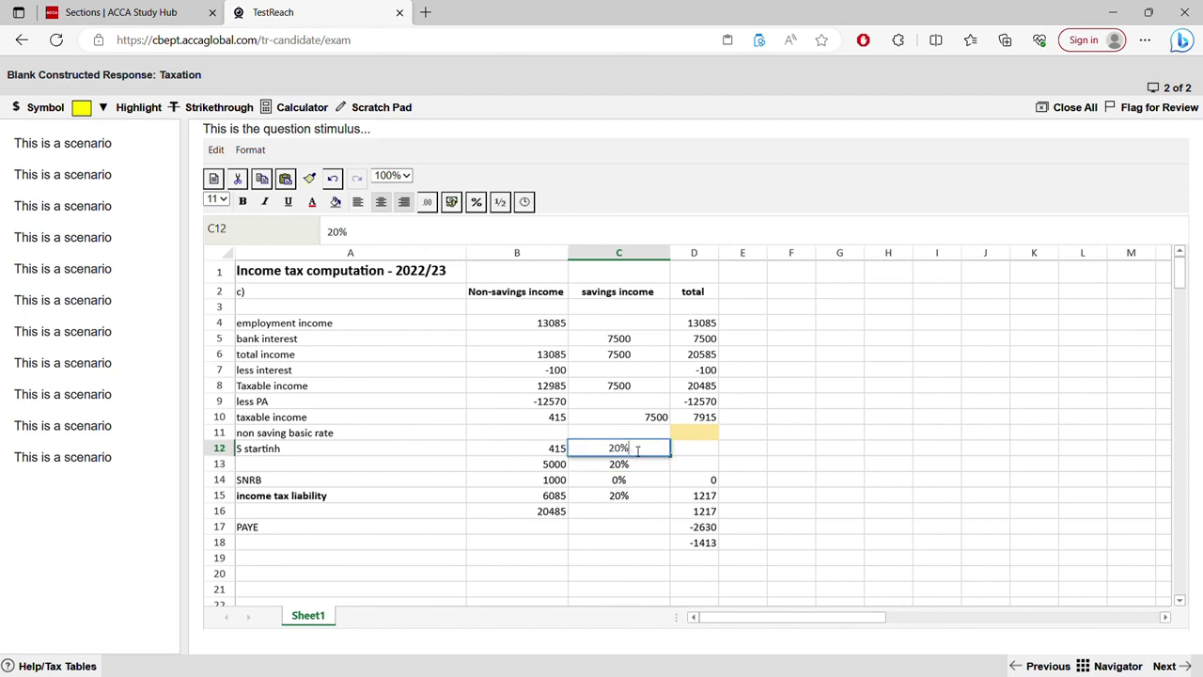
Calculate the tax on the non-savings amount in D12 with =B12*C12.
click(686, 454)
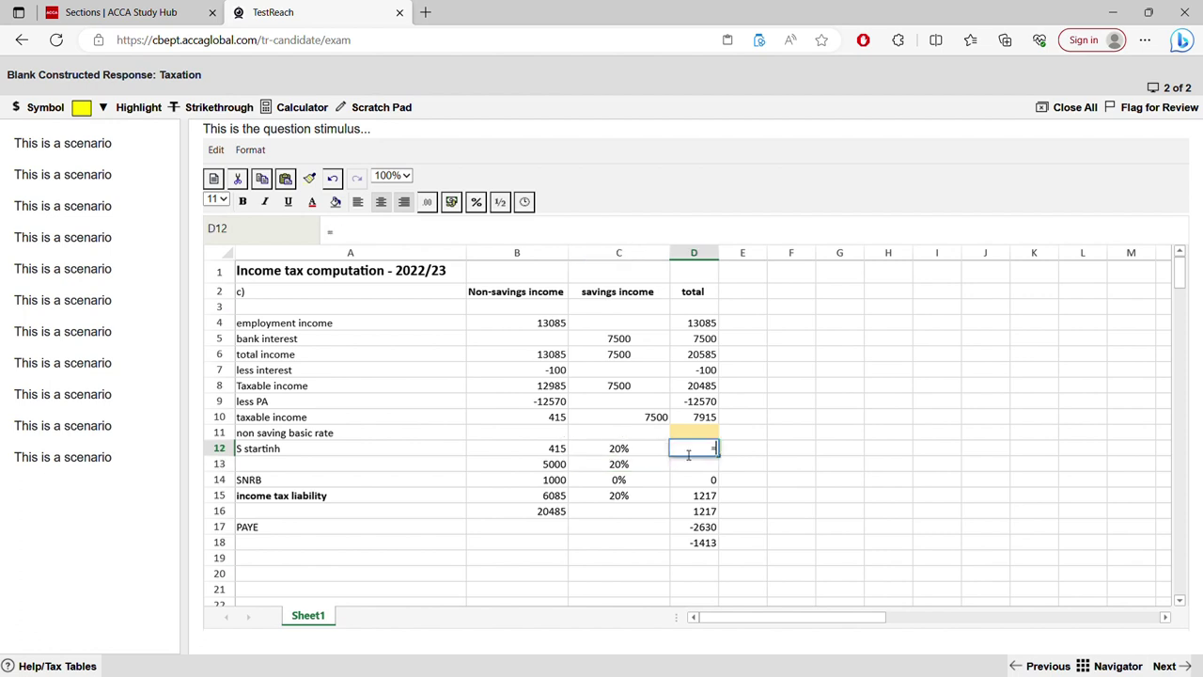
text(=)
click(562, 452)
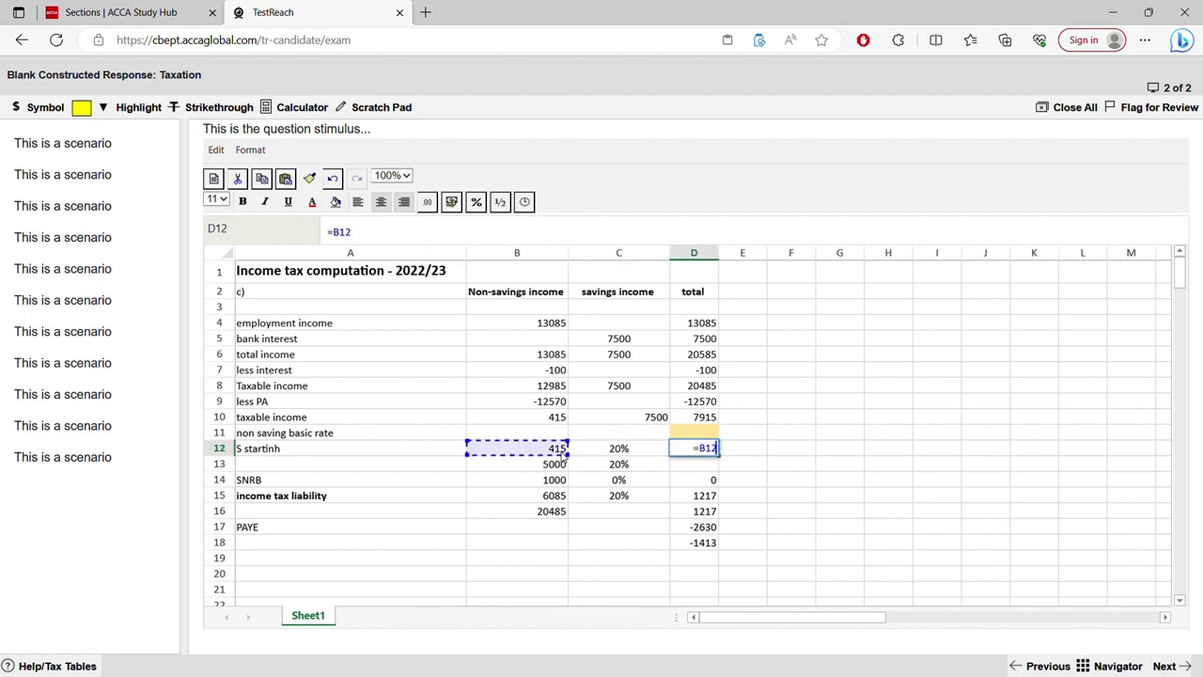
text(*)
click(606, 454)
key(Return)
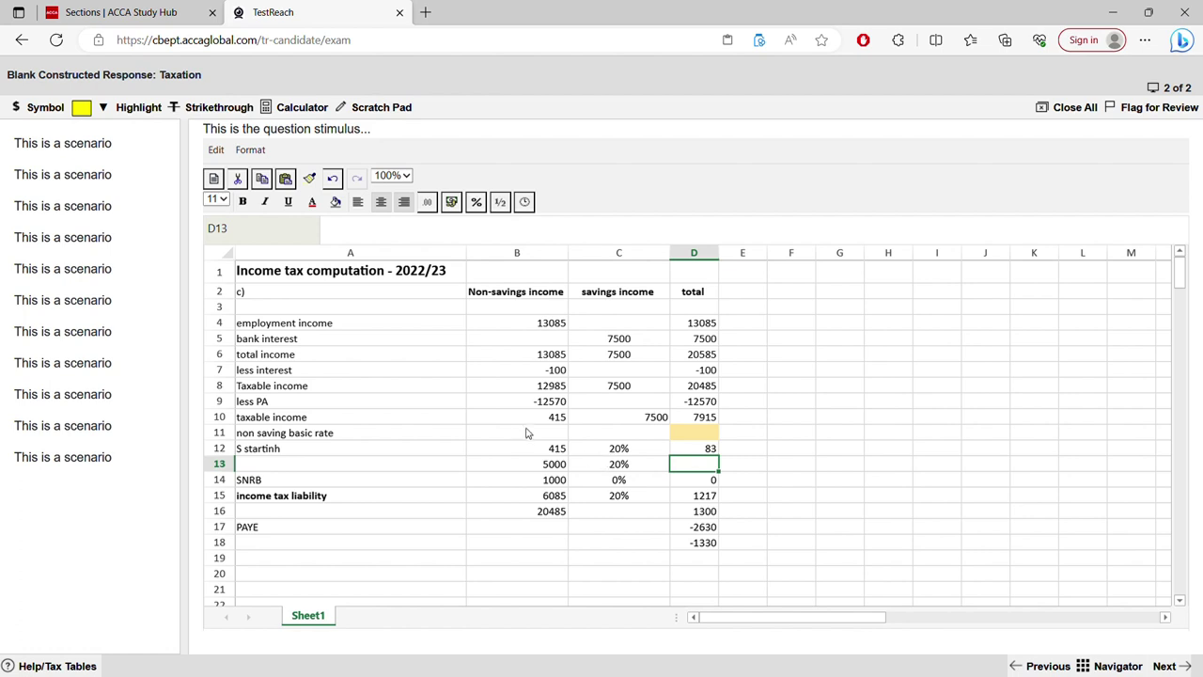
click(651, 425)
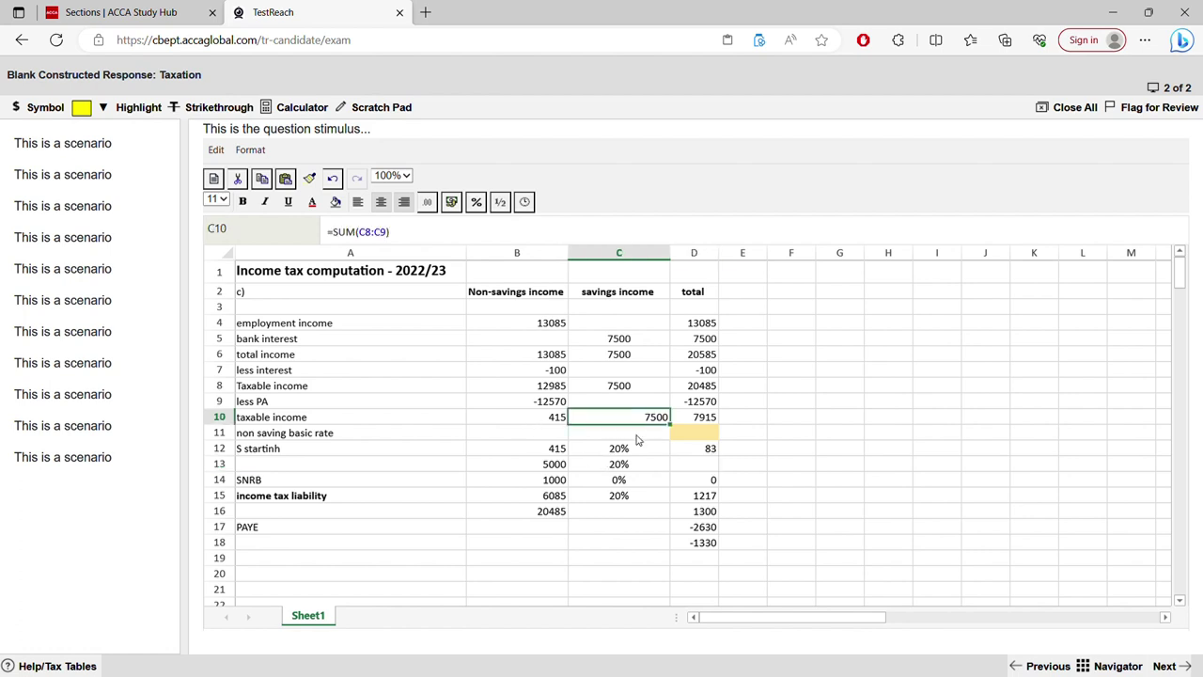
click(556, 423)
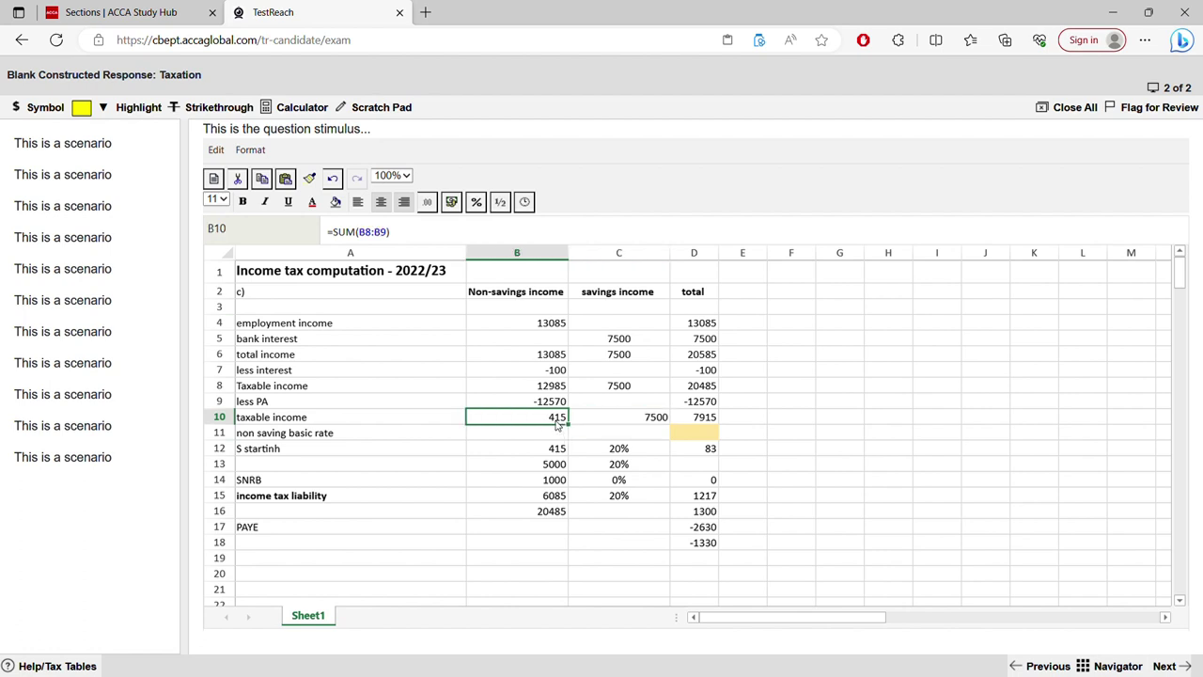
click(549, 467)
click(552, 479)
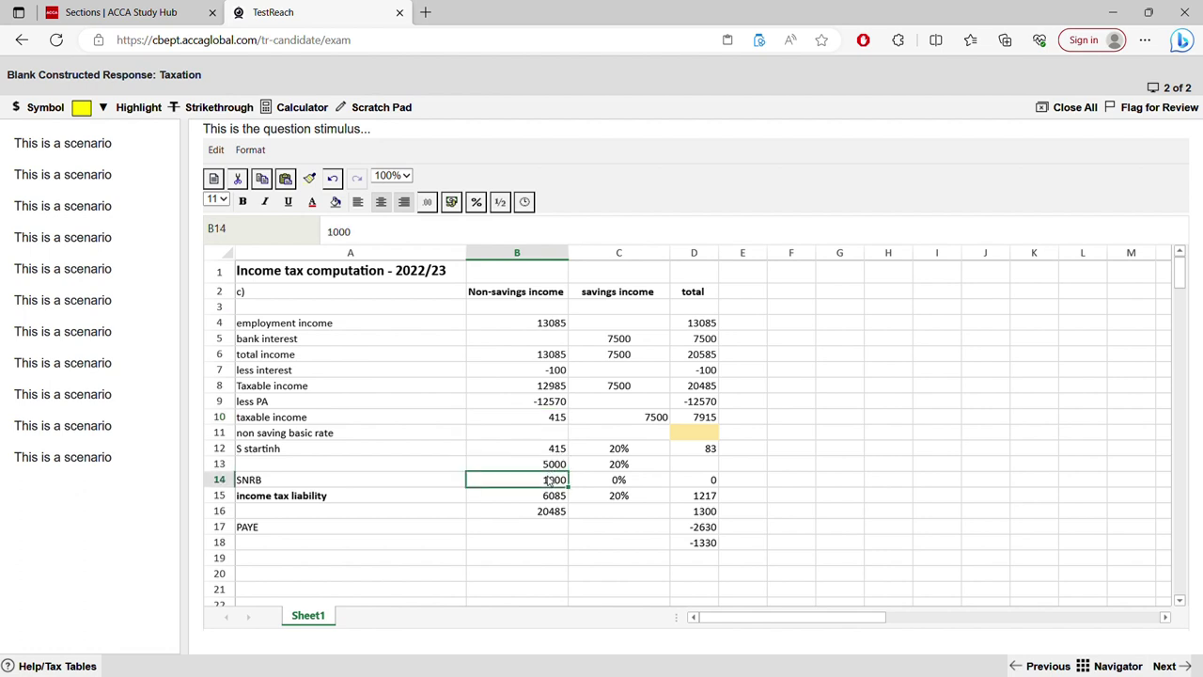
Set the SNRB amount in B14 to 5000 and enter the formula =5000-B12 in B13.
text(5000)
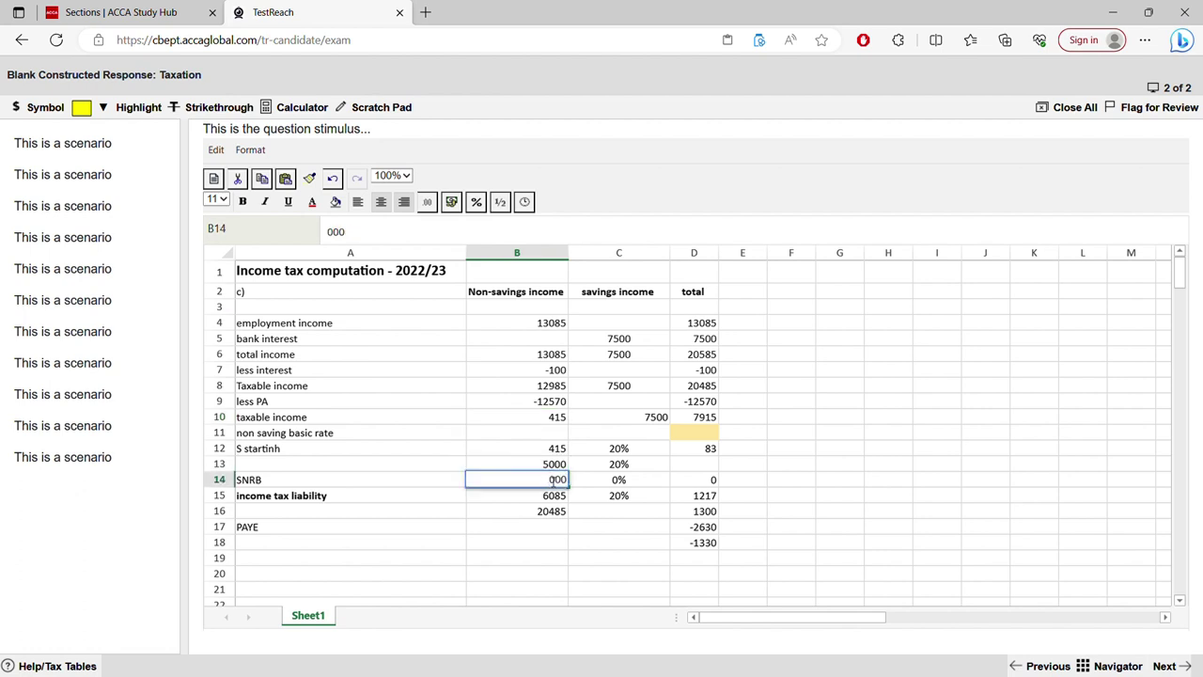
click(550, 467)
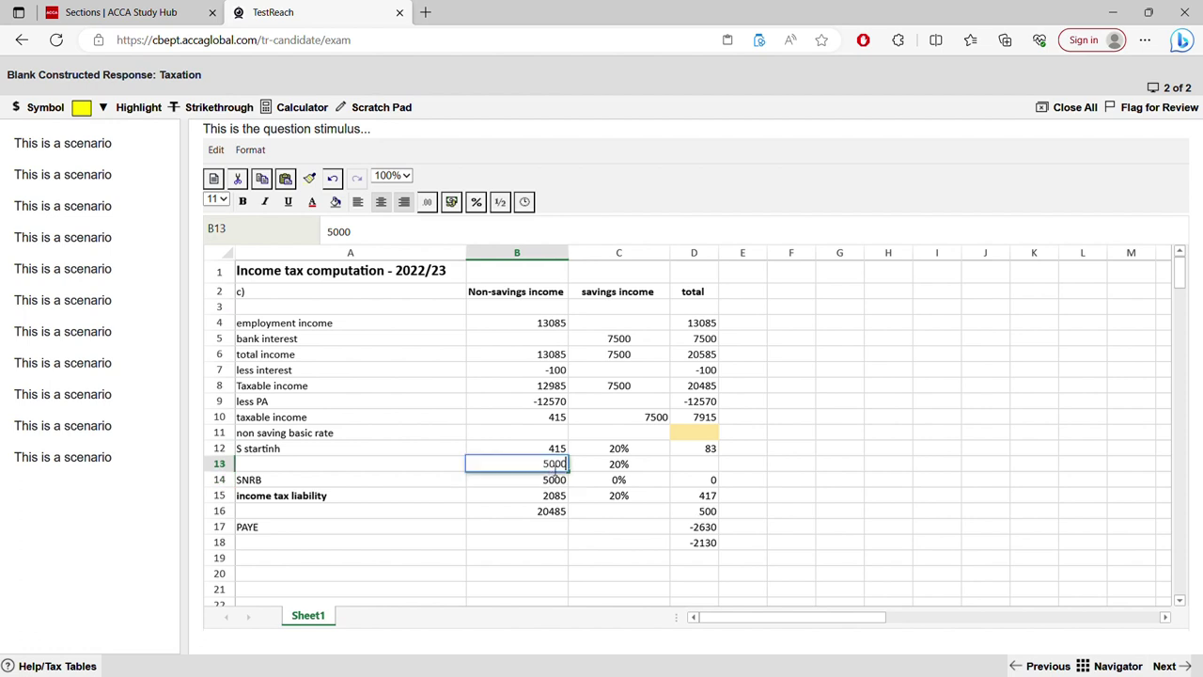
text(=5000-)
click(561, 452)
key(Return)
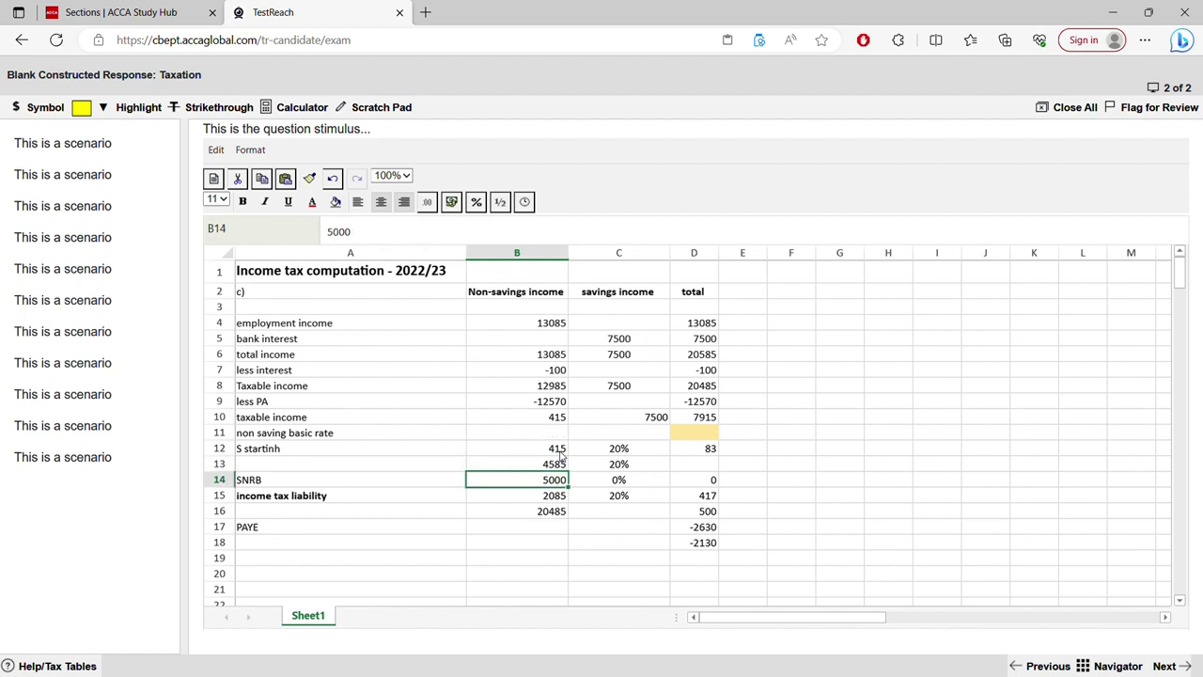
Change the tax rate in C13 to 0% and copy the tax formula from D12 down to D13.
click(630, 464)
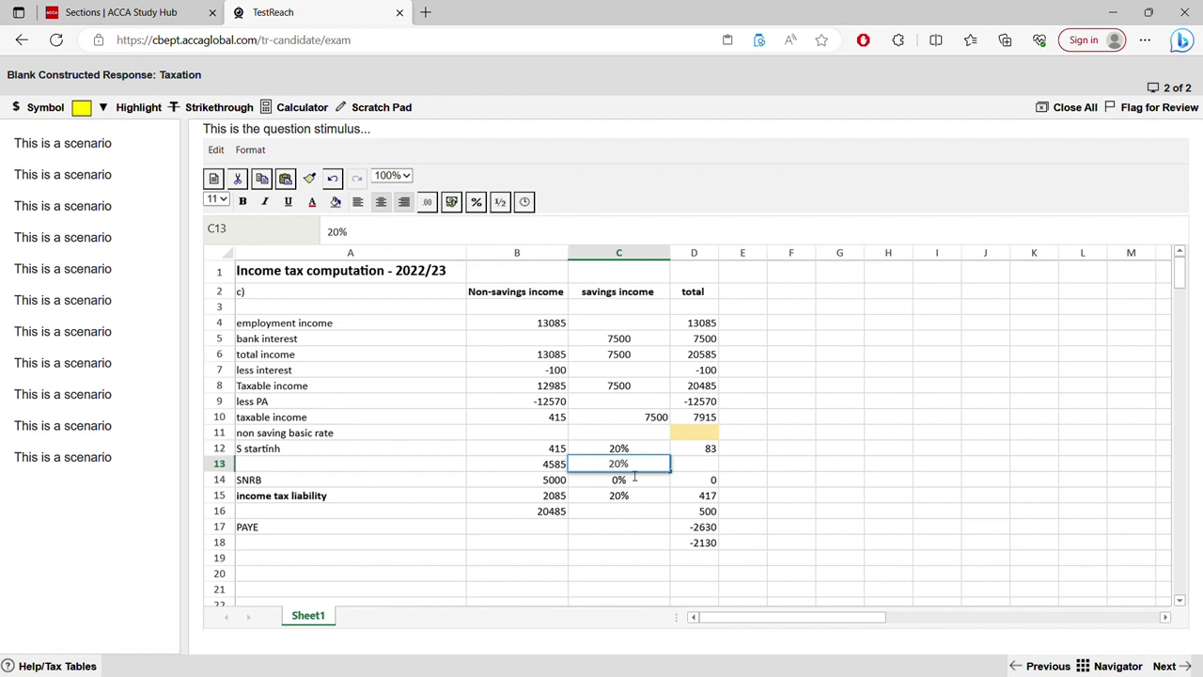
key(BackSpace)
click(701, 465)
click(707, 449)
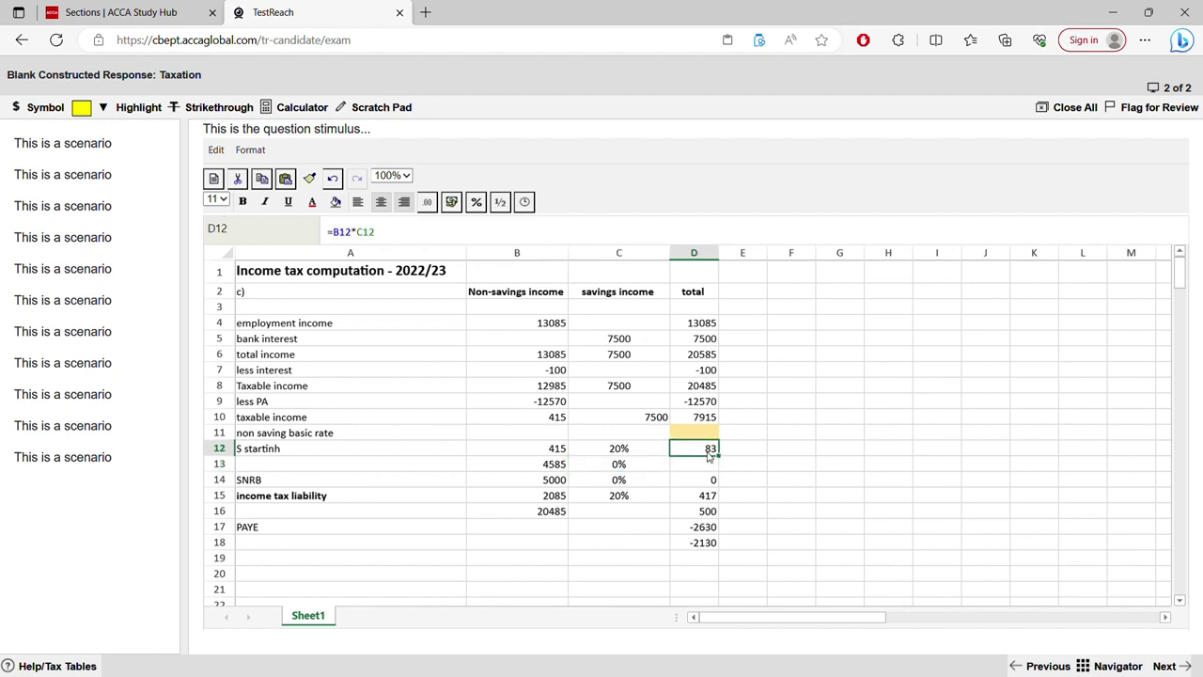
drag(719, 457, 729, 476)
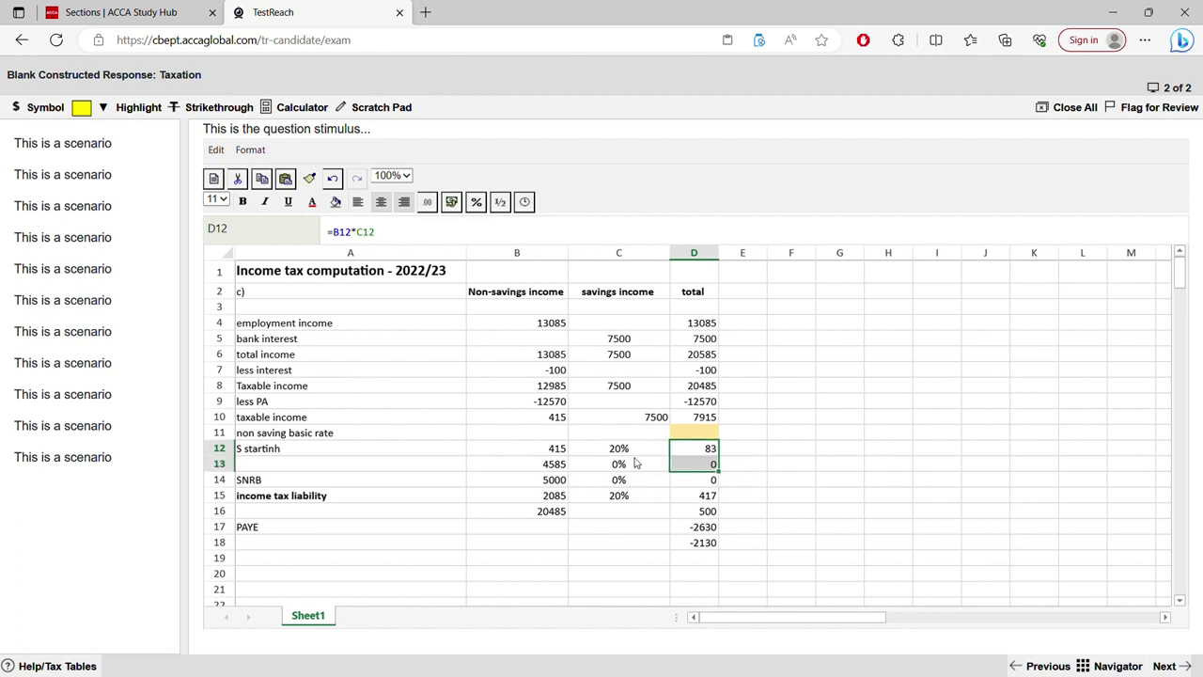
Replace the formula in B15 with the amount 1000 and set its tax rate in C15 to 0%.
click(696, 417)
double_click(558, 501)
key(ctrl+a)
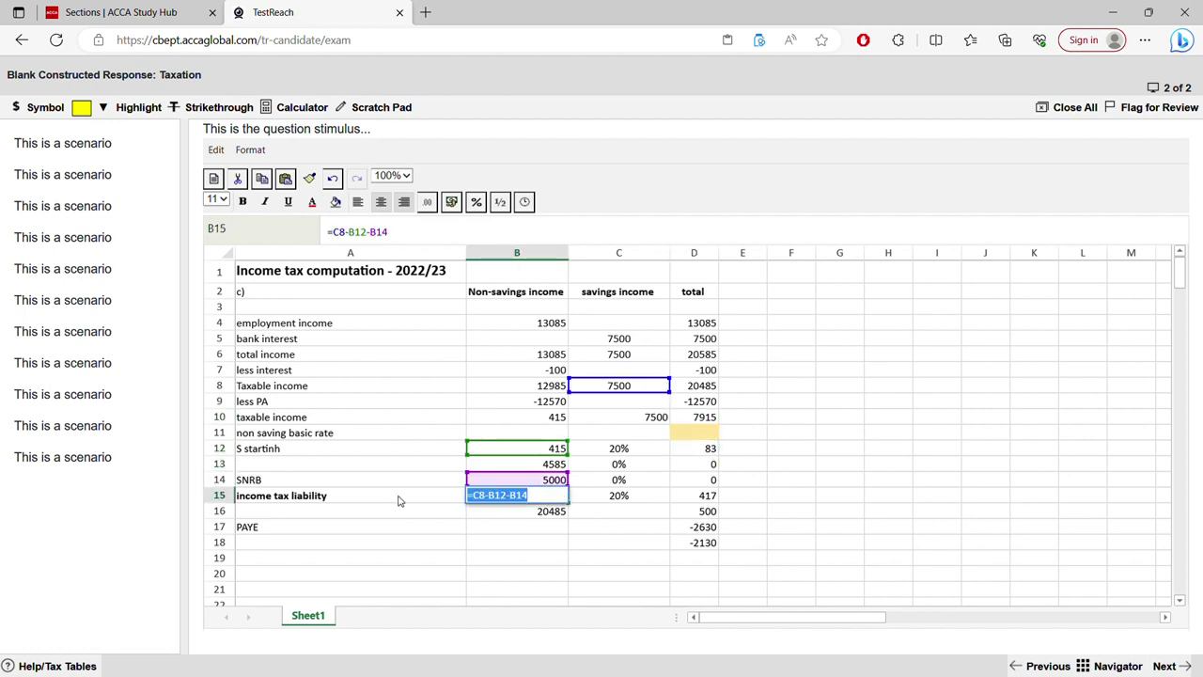
text(1000)
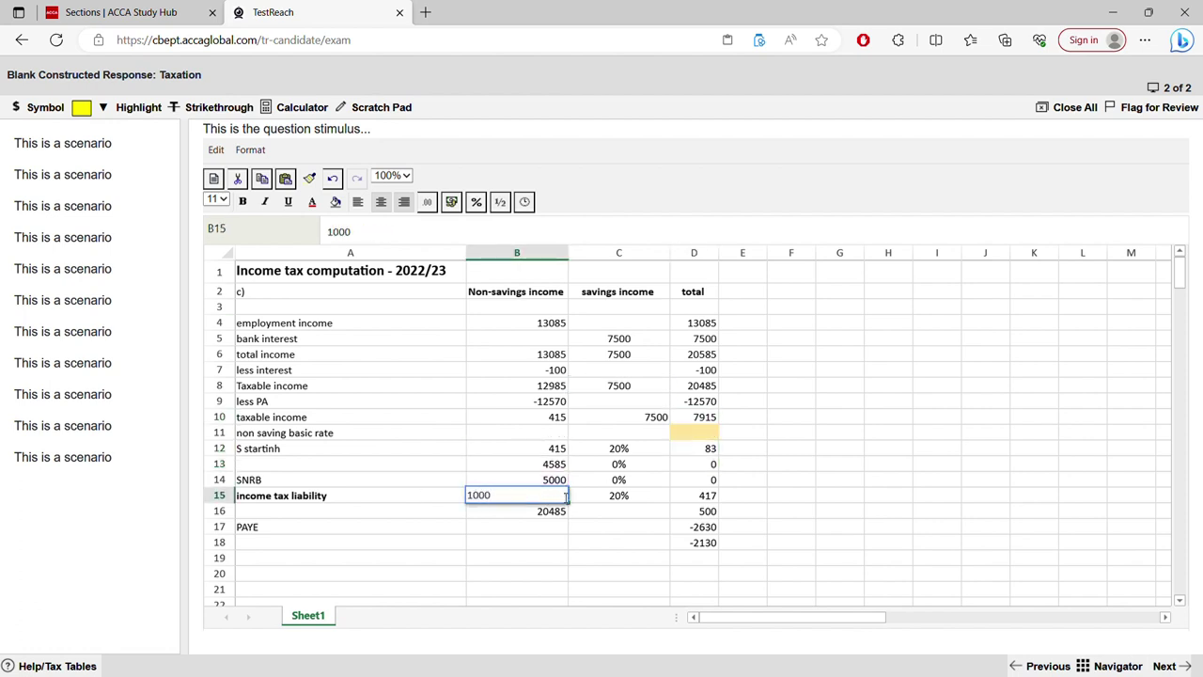
click(615, 498)
double_click(619, 499)
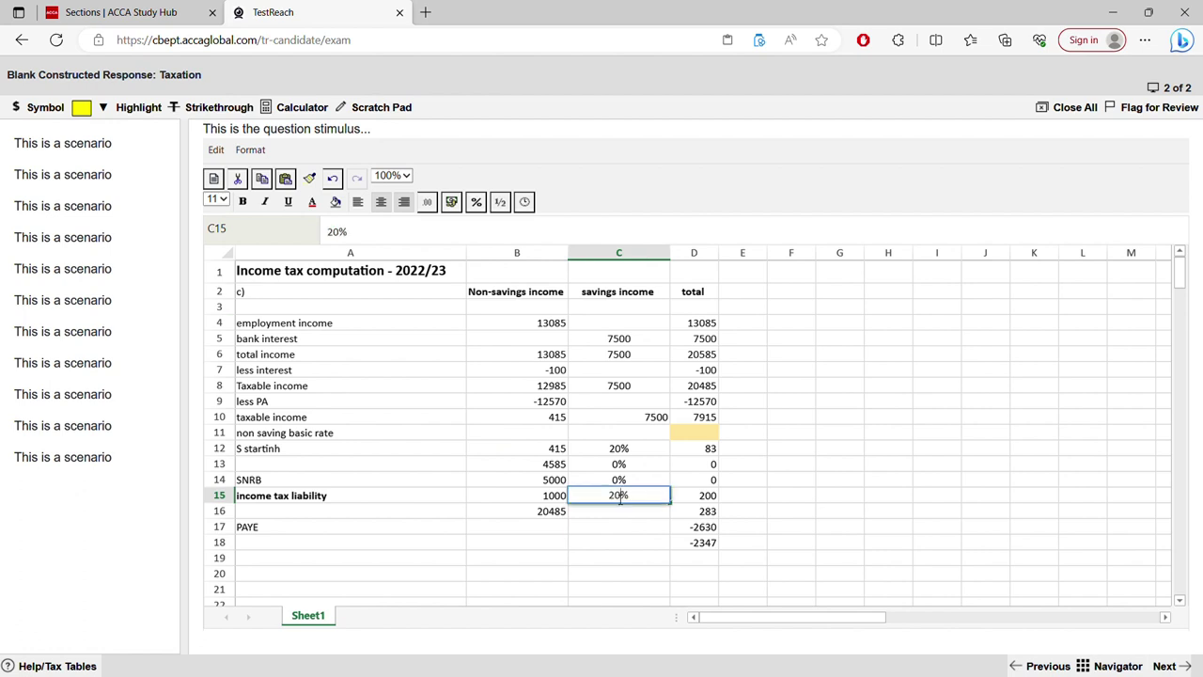
key(BackSpace)
key(Return)
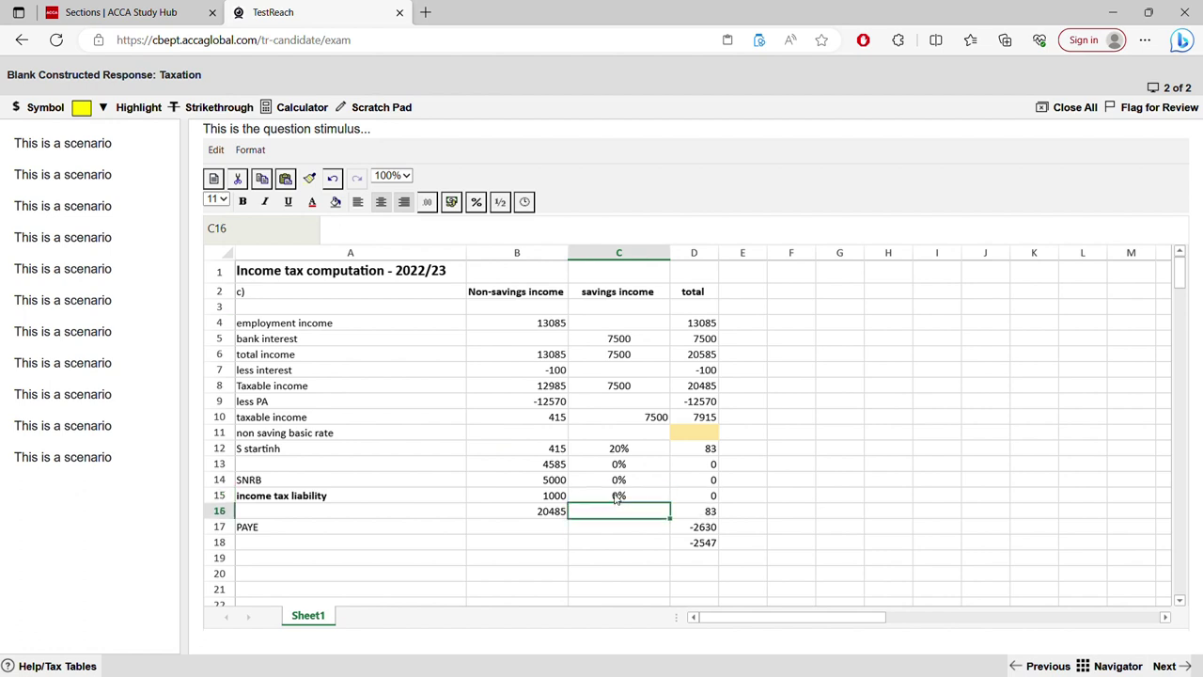
Replace the formula in B16 with =C10-B13-B15 to calculate the remaining savings income.
click(548, 512)
double_click(549, 512)
key(ctrl+a)
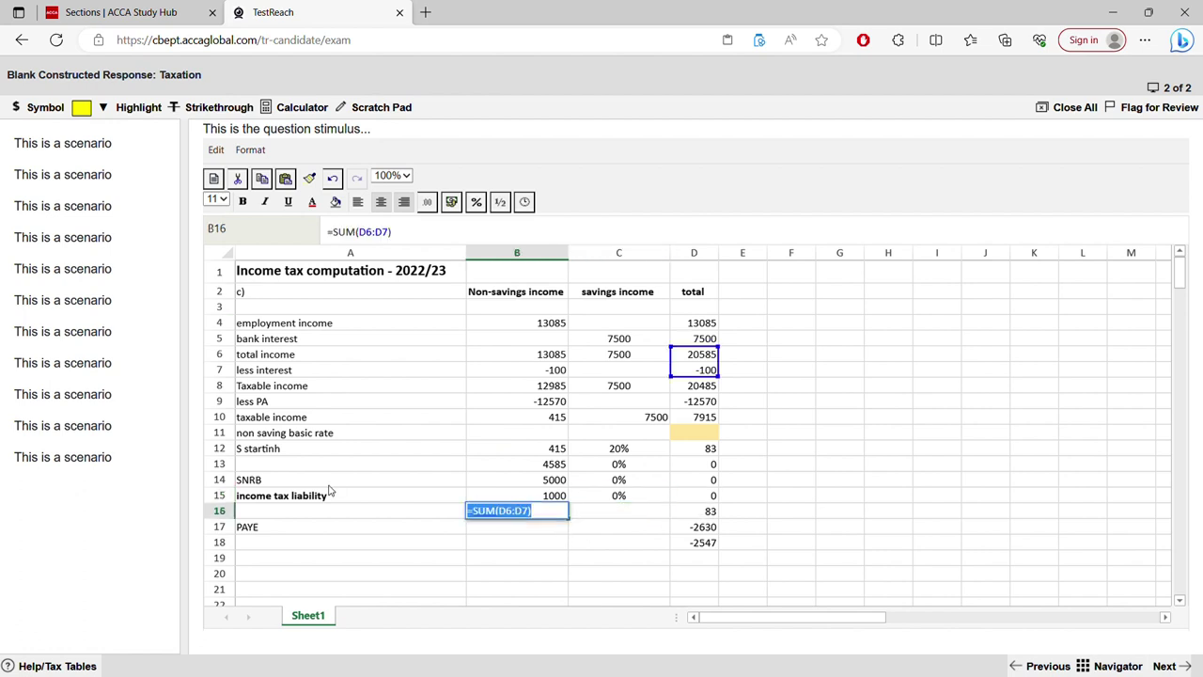
key(BackSpace)
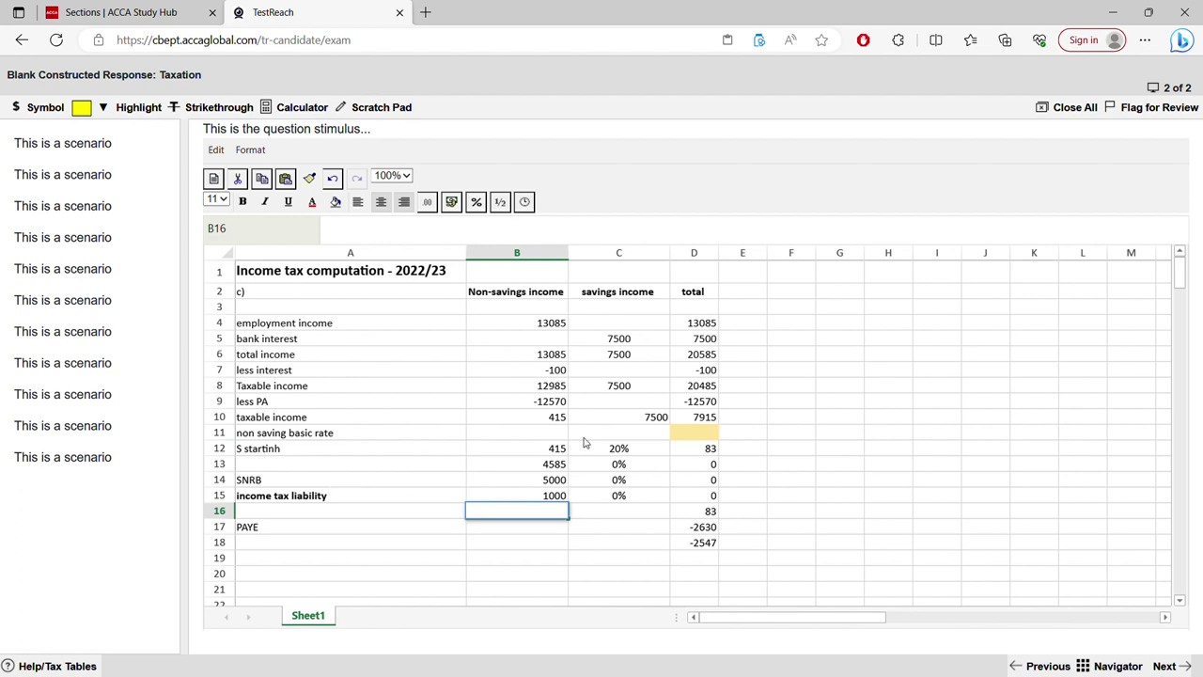
text(=)
click(648, 420)
text(-)
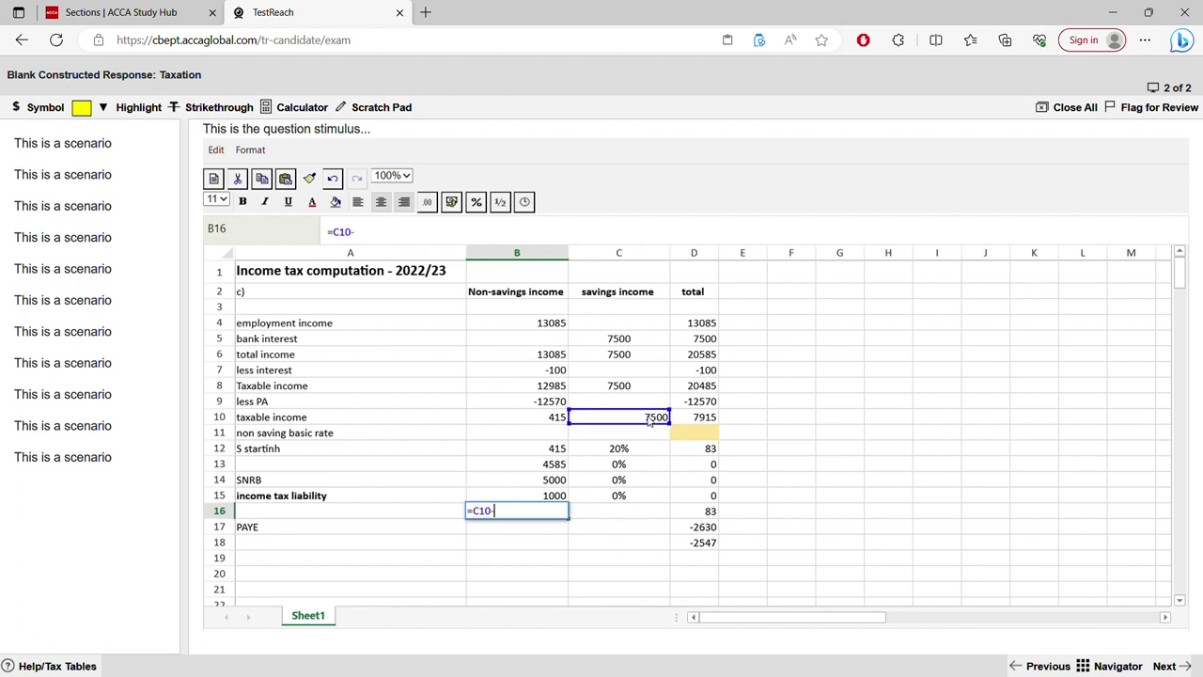
click(561, 467)
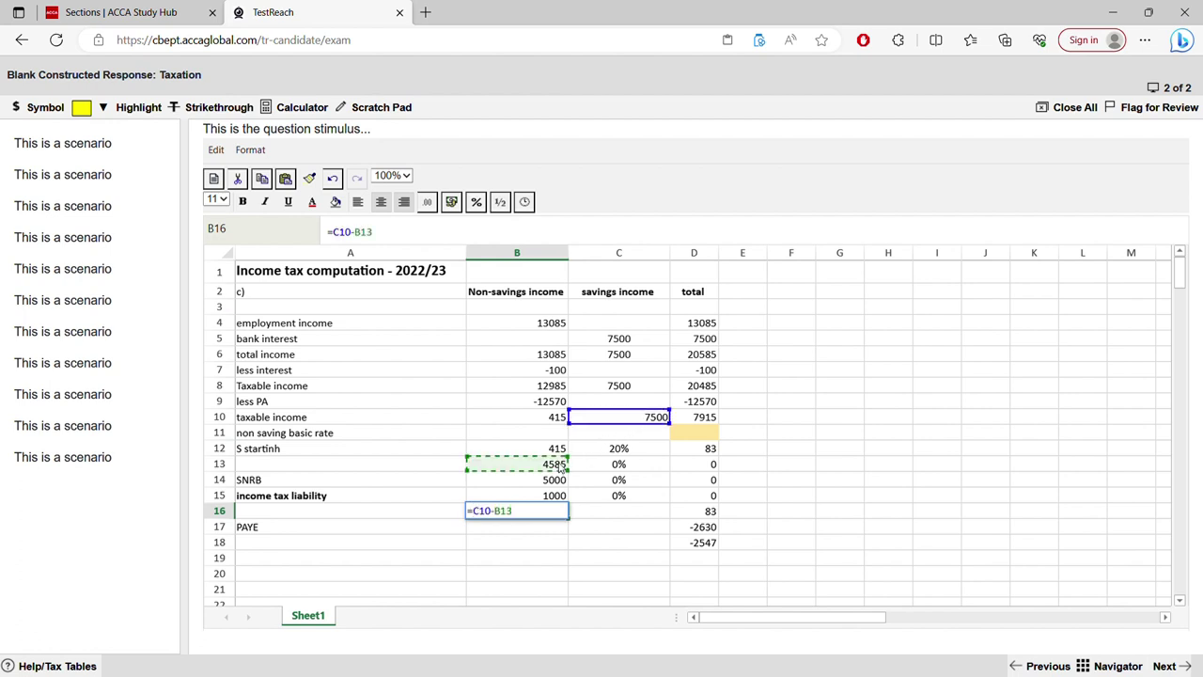
text(-)
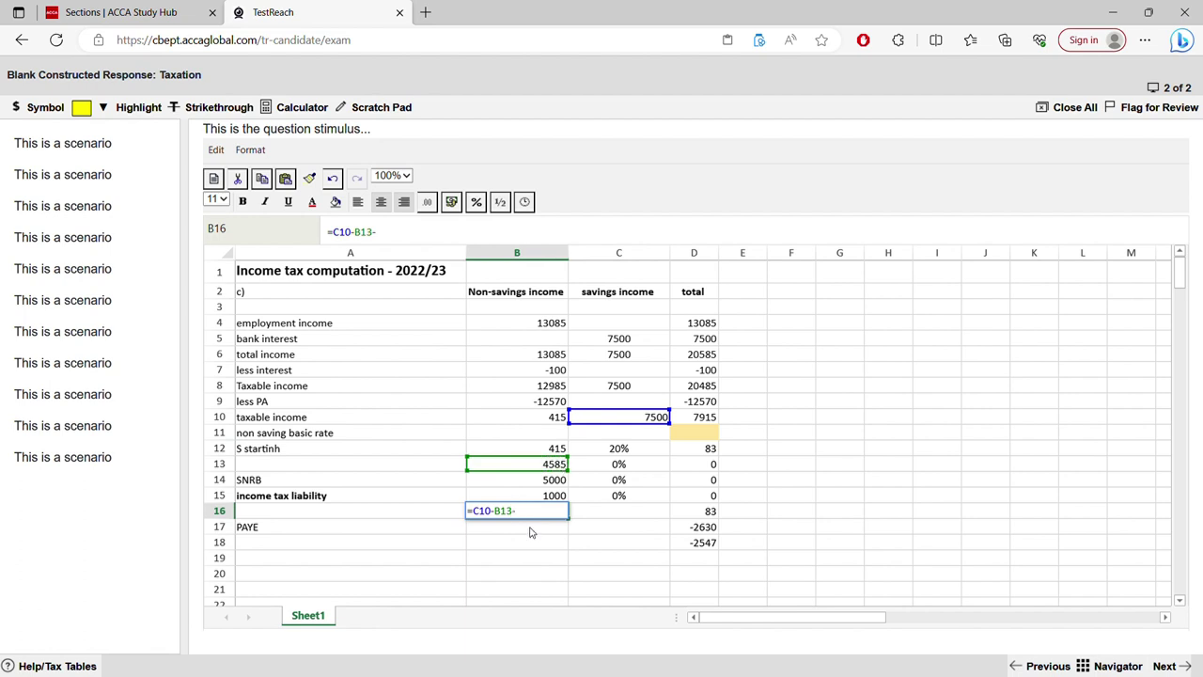
click(529, 498)
key(Return)
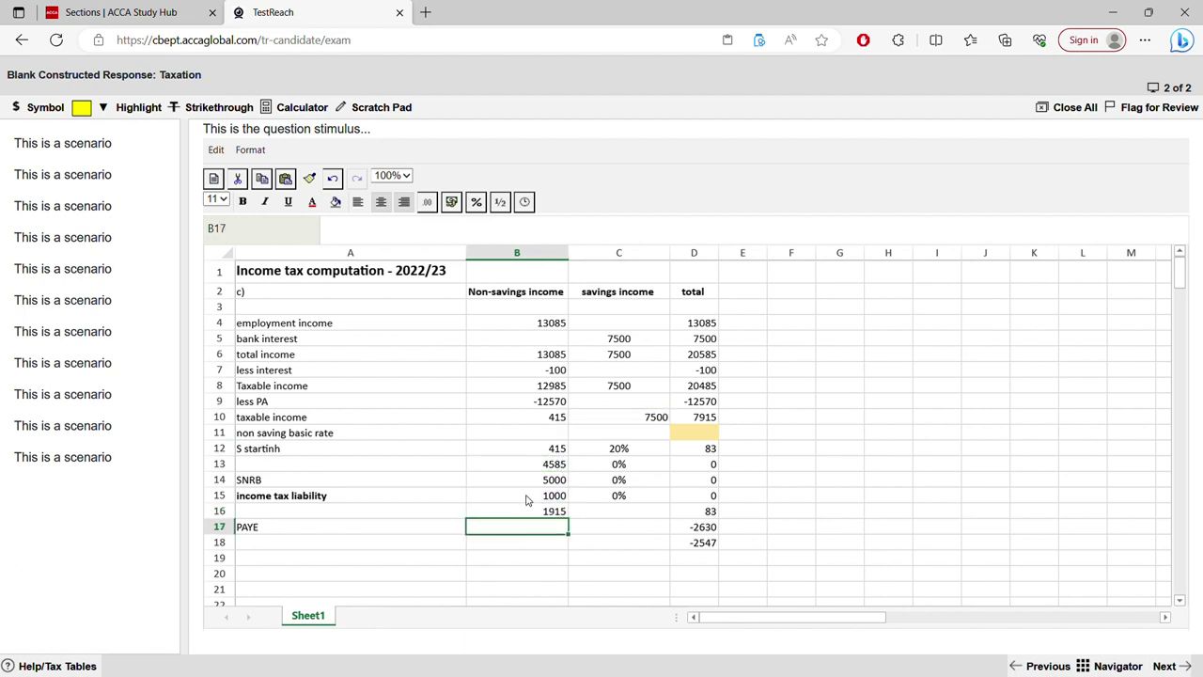
Enter a 20% rate in C16 and copy the tax formula from D15 down to D16.
click(640, 516)
text(20%)
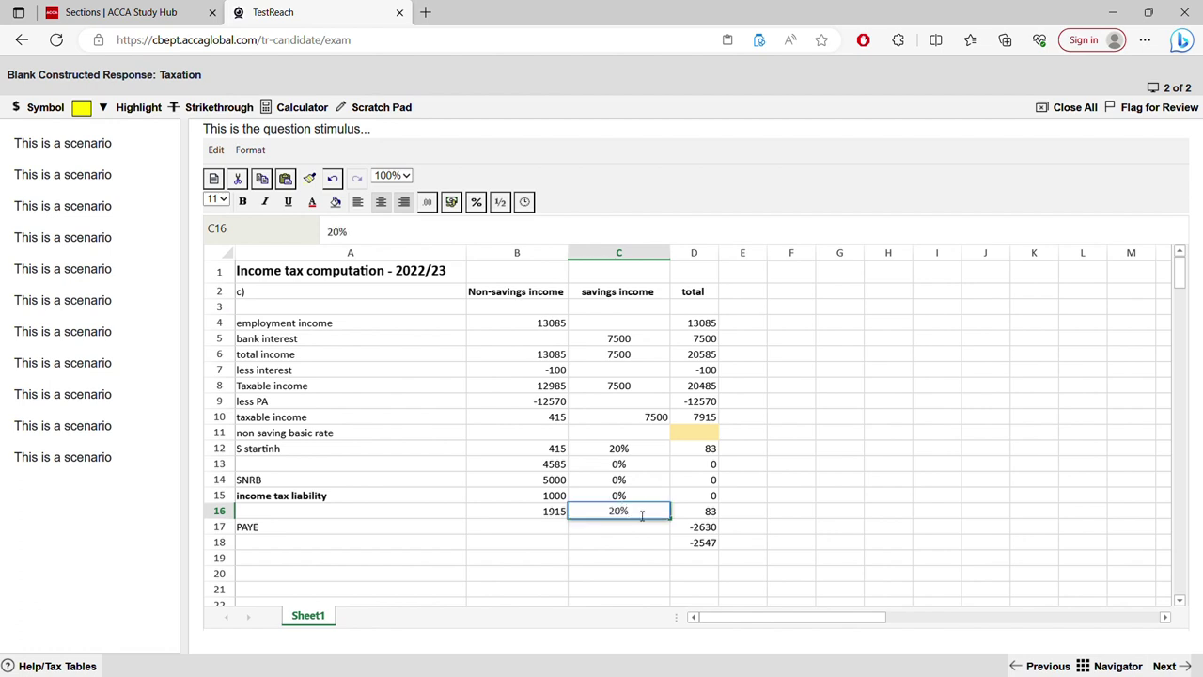
click(714, 513)
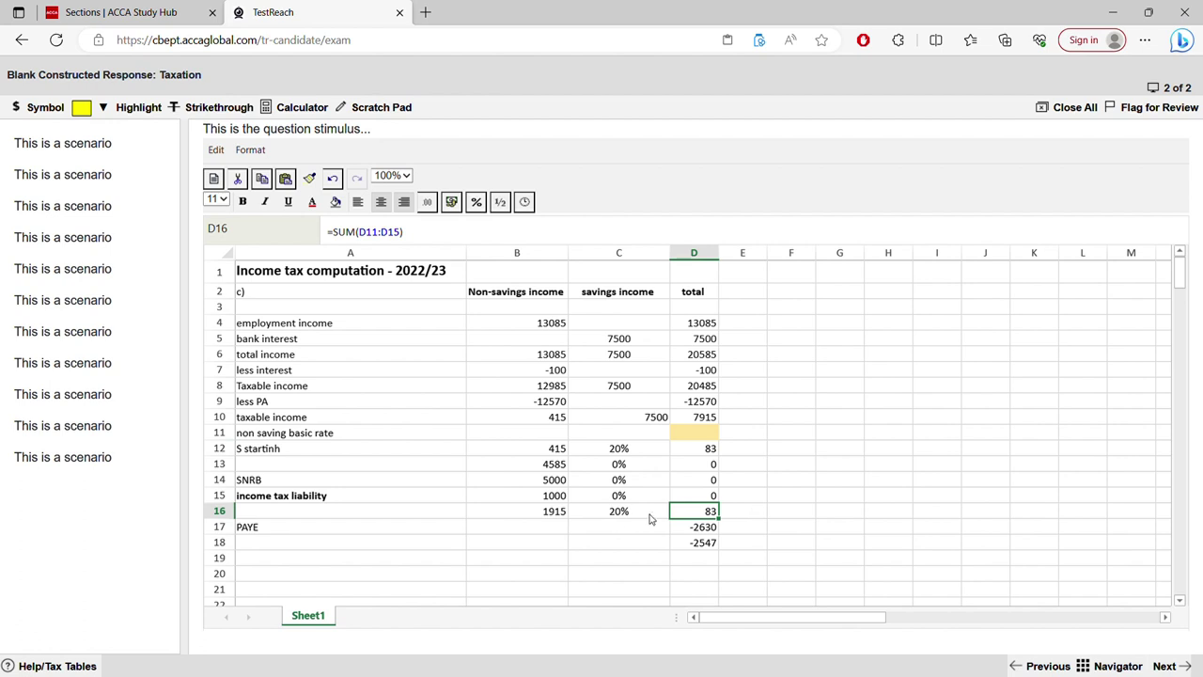
key(Up)
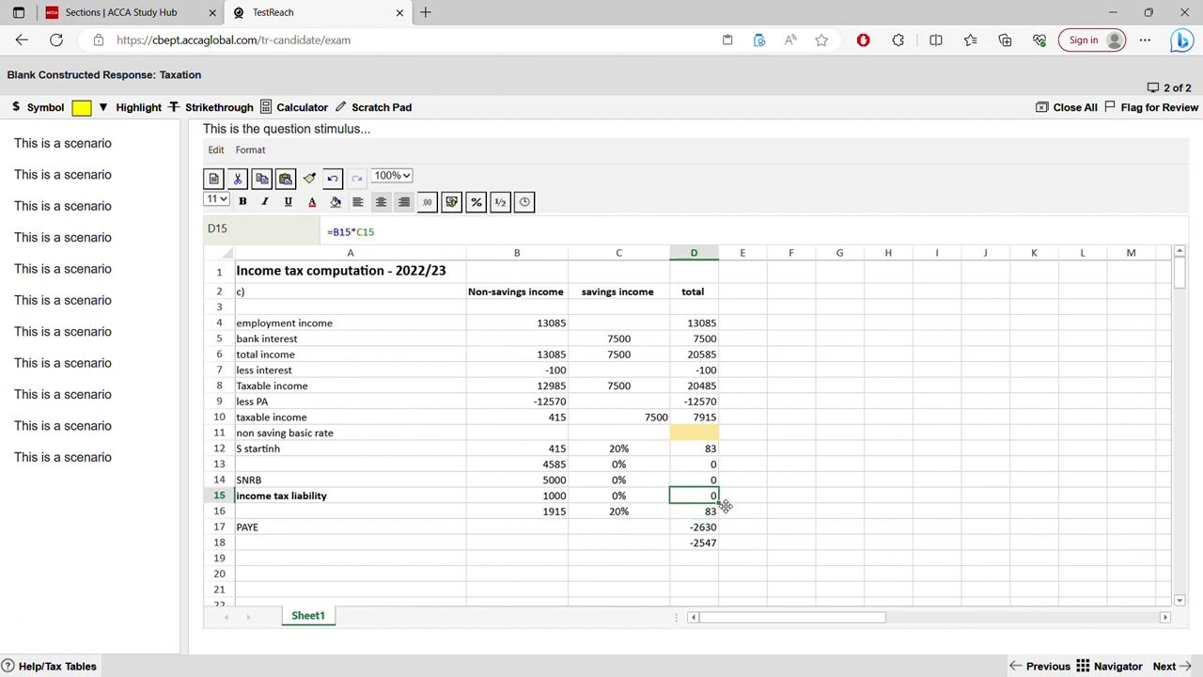
drag(719, 504, 724, 523)
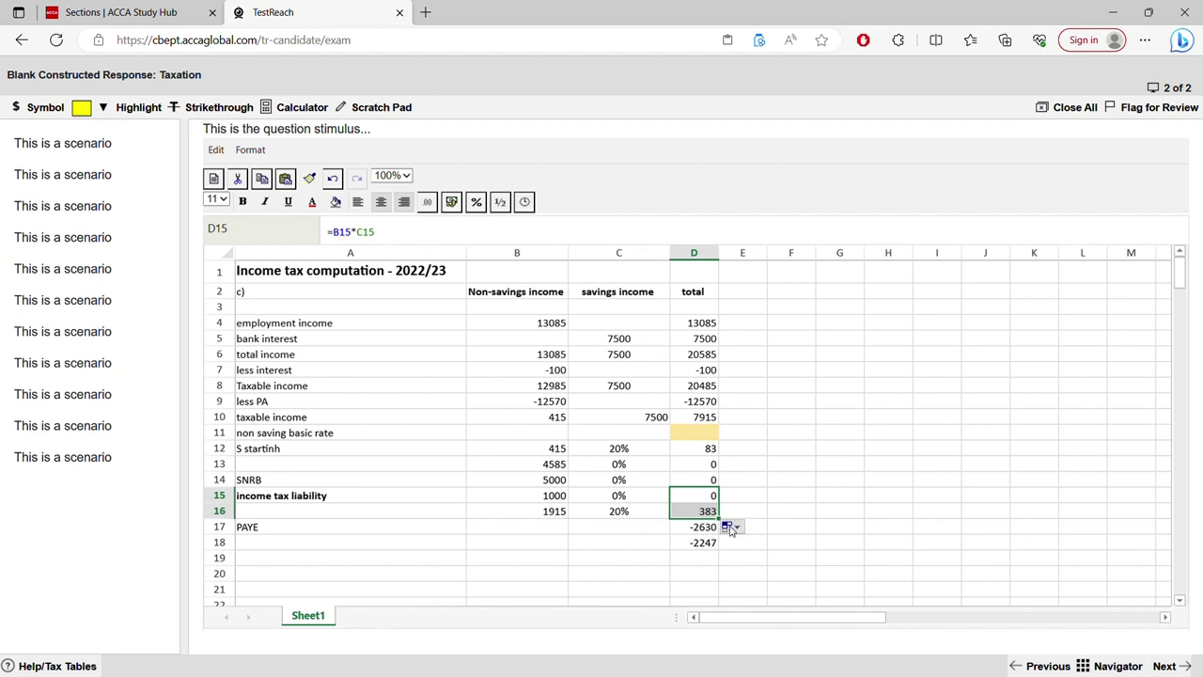
Replace the PAYE amount in D17 with a SUM formula totalling D12:D16.
click(711, 529)
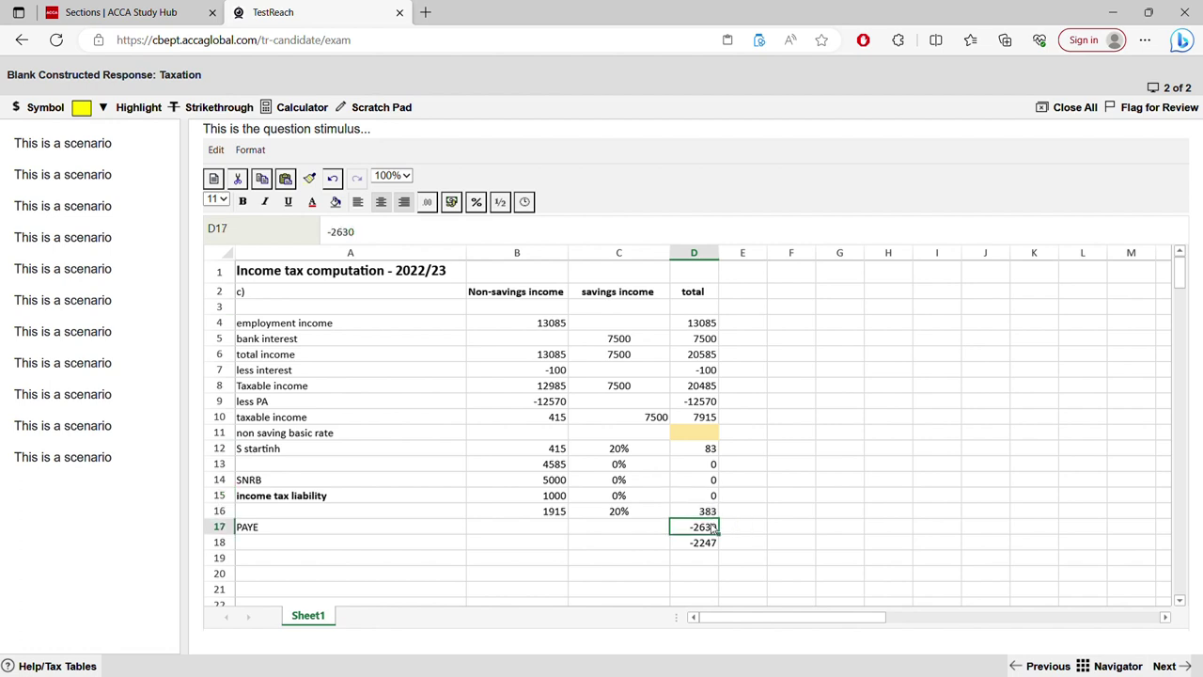
double_click(712, 529)
drag(712, 529, 628, 529)
key(Delete)
key(Delete)
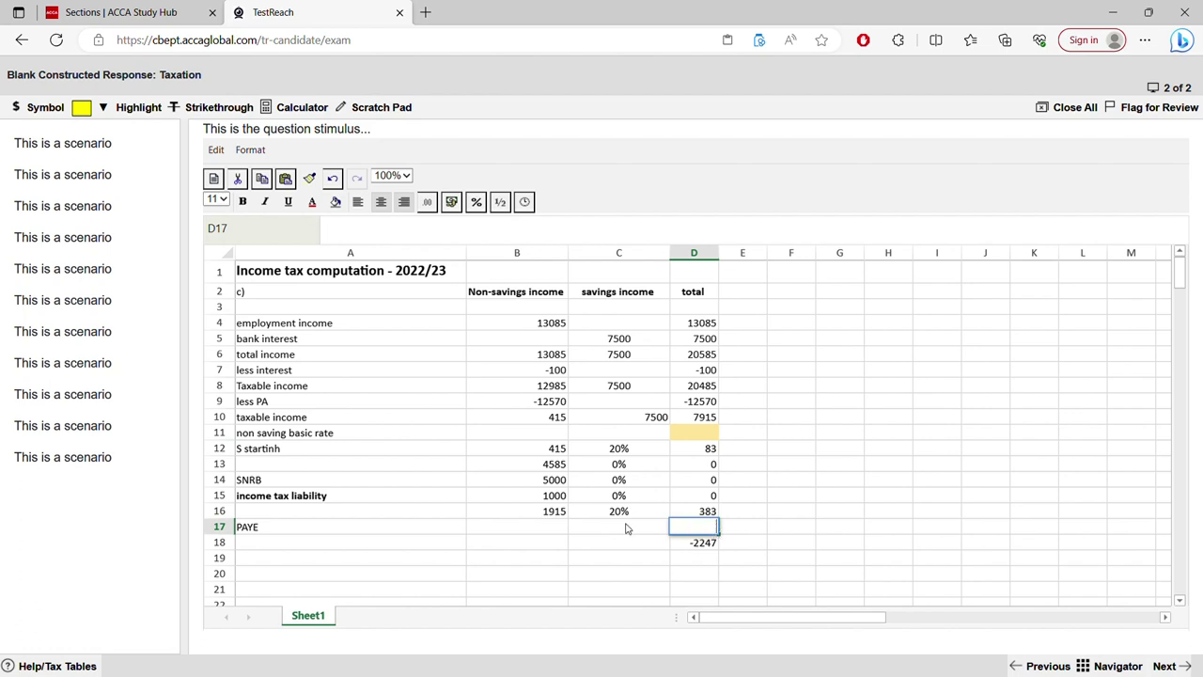
text(=sum()
drag(691, 459, 686, 514)
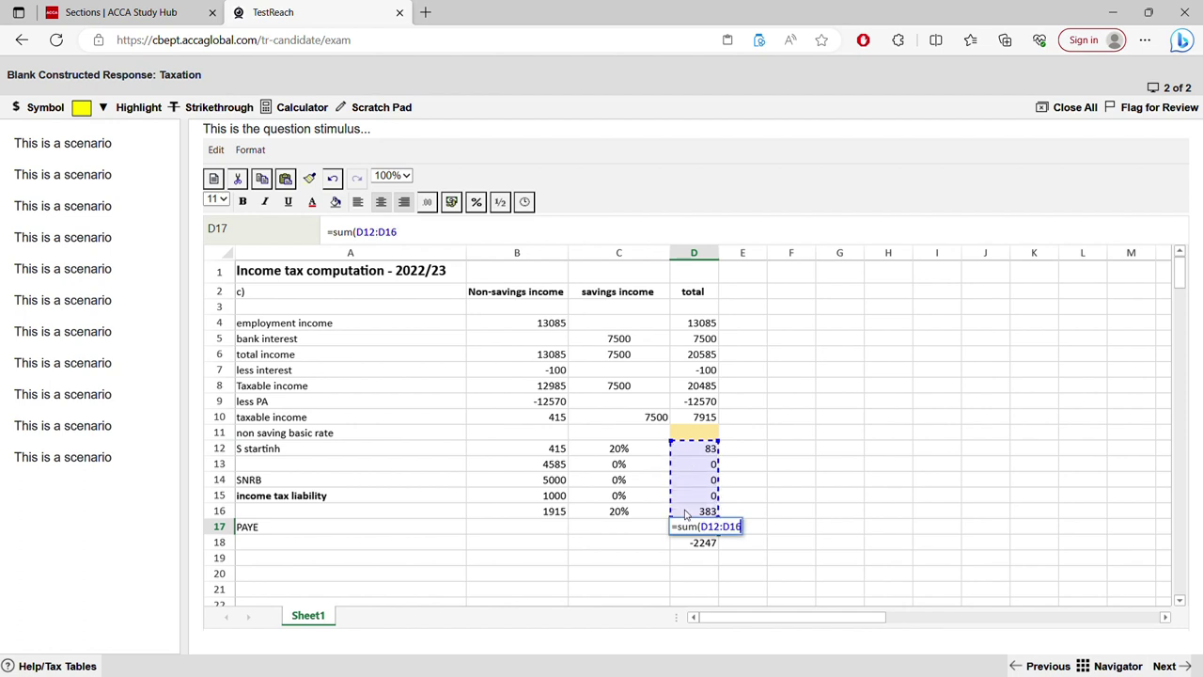
key(Return)
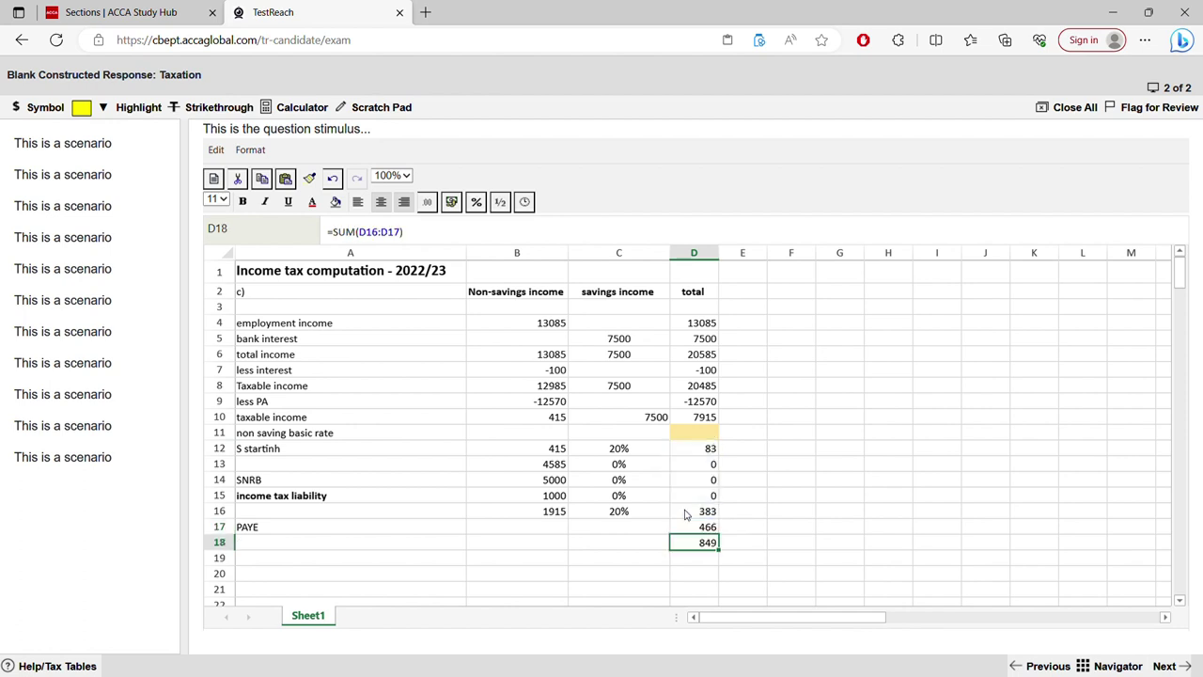
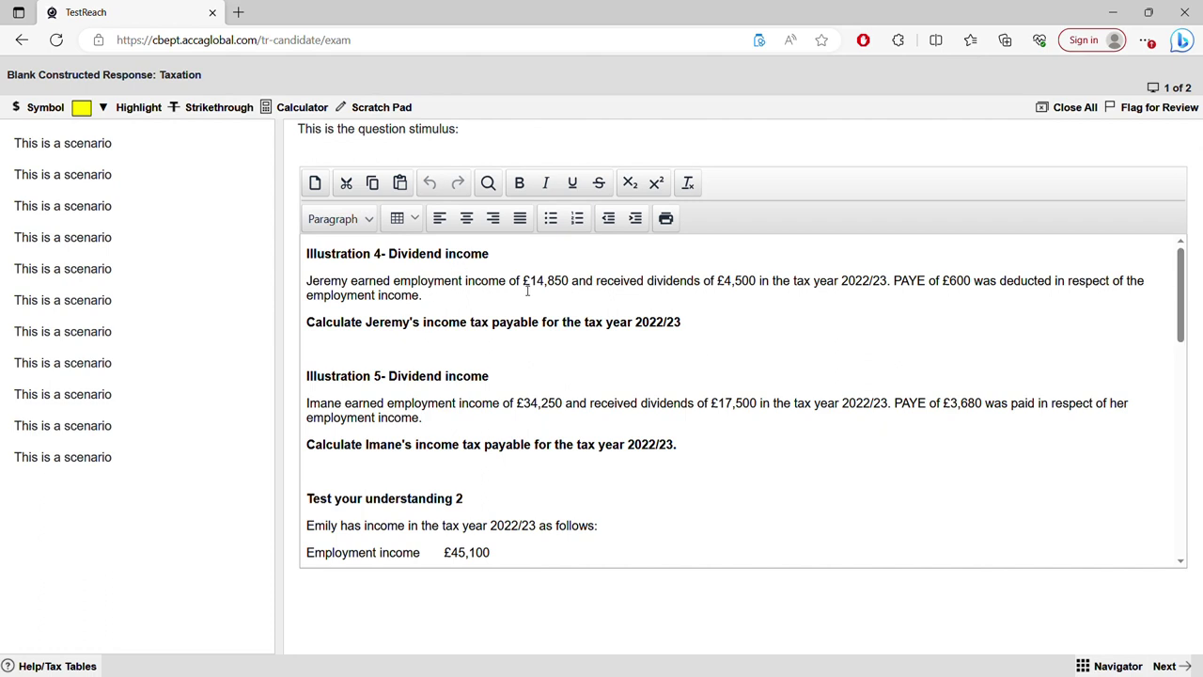
Review the questions from Illustration 4 to Test your understanding 4, checking which ask for income tax payable and which for income tax liability.
drag(536, 283, 555, 283)
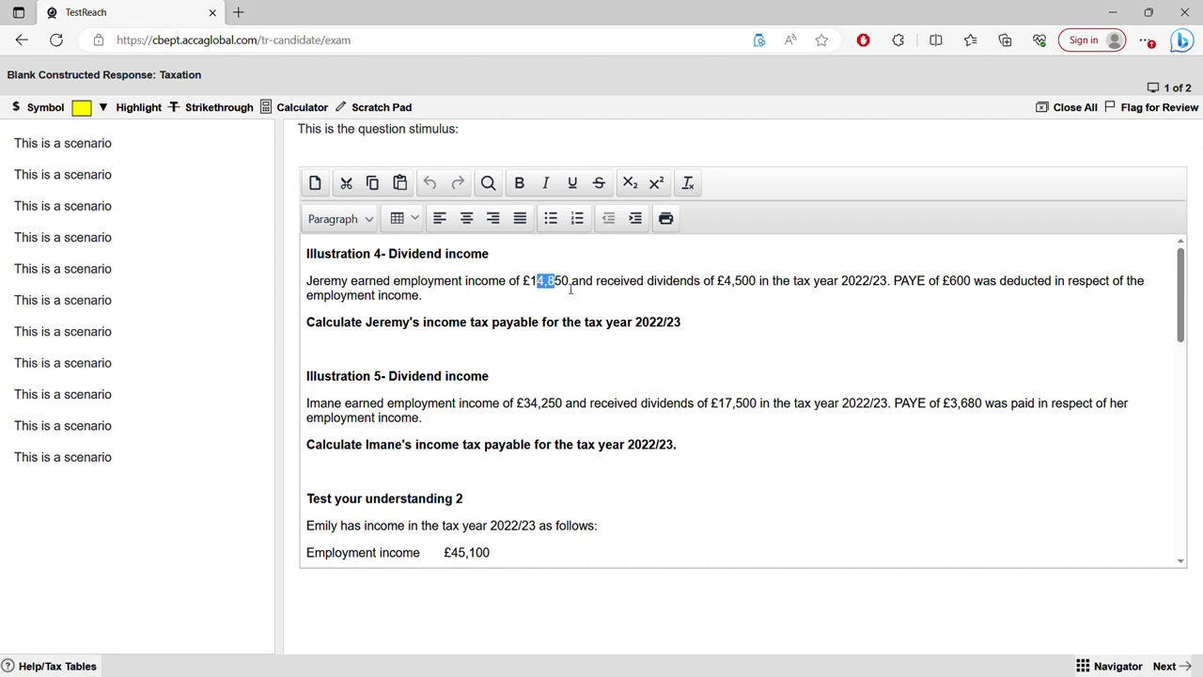
click(746, 297)
scroll(1201, 292, down, 3)
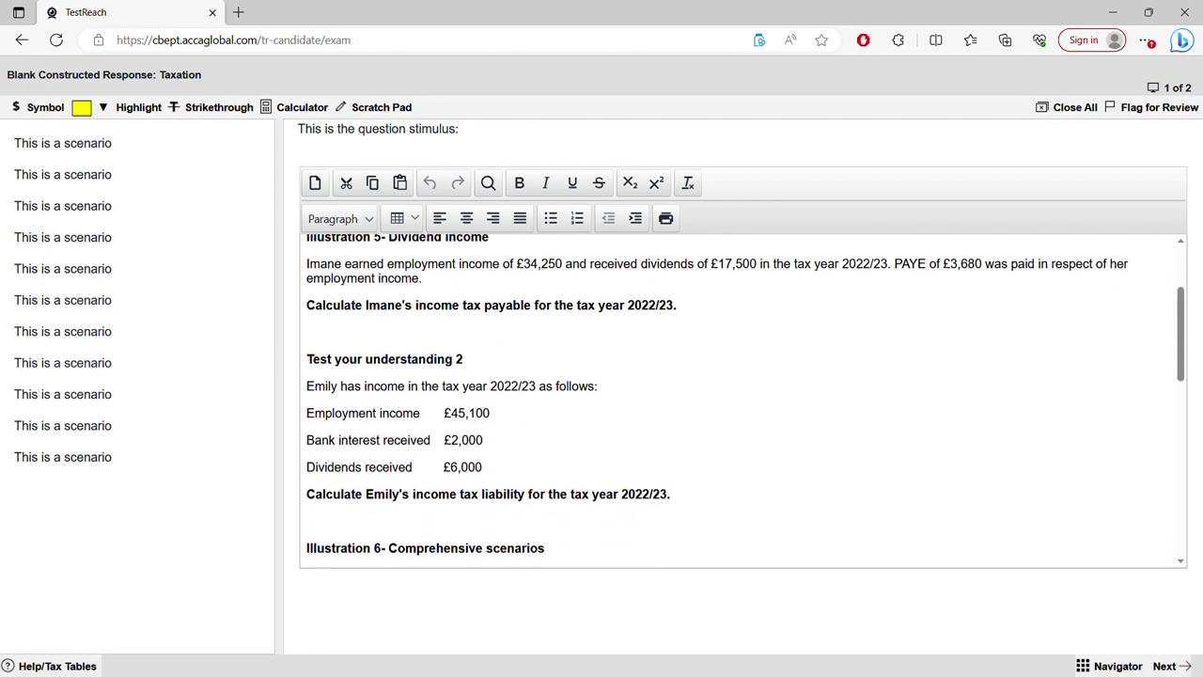
scroll(746, 401, up, 2)
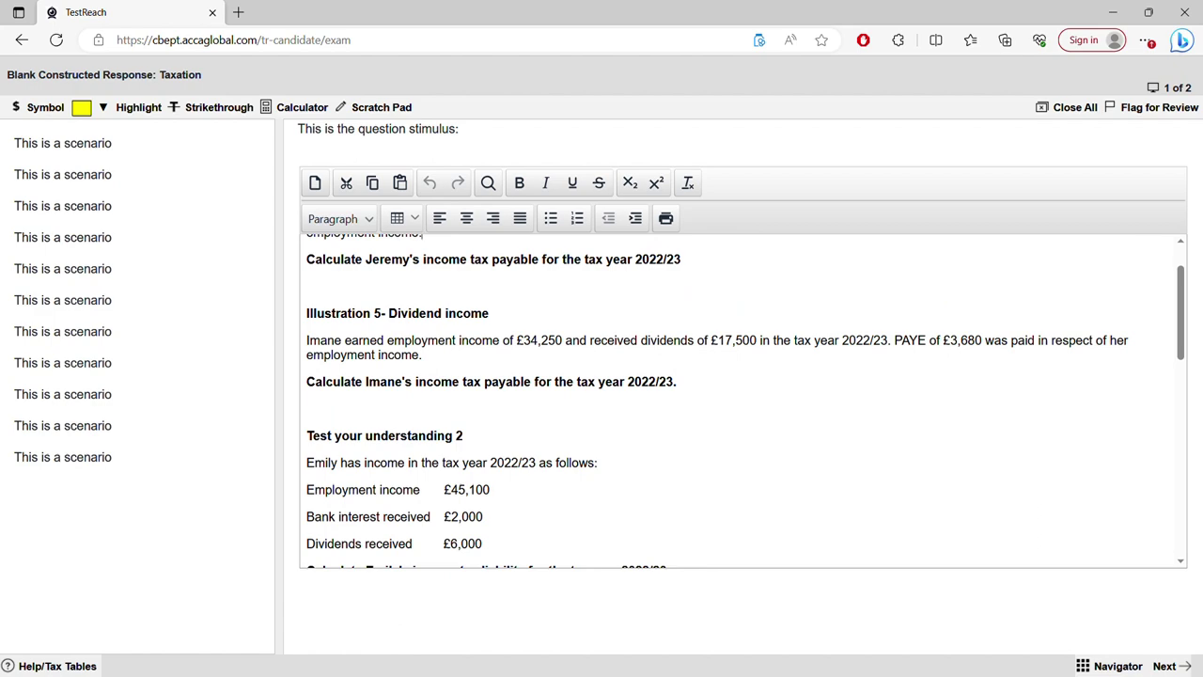
drag(499, 385, 533, 392)
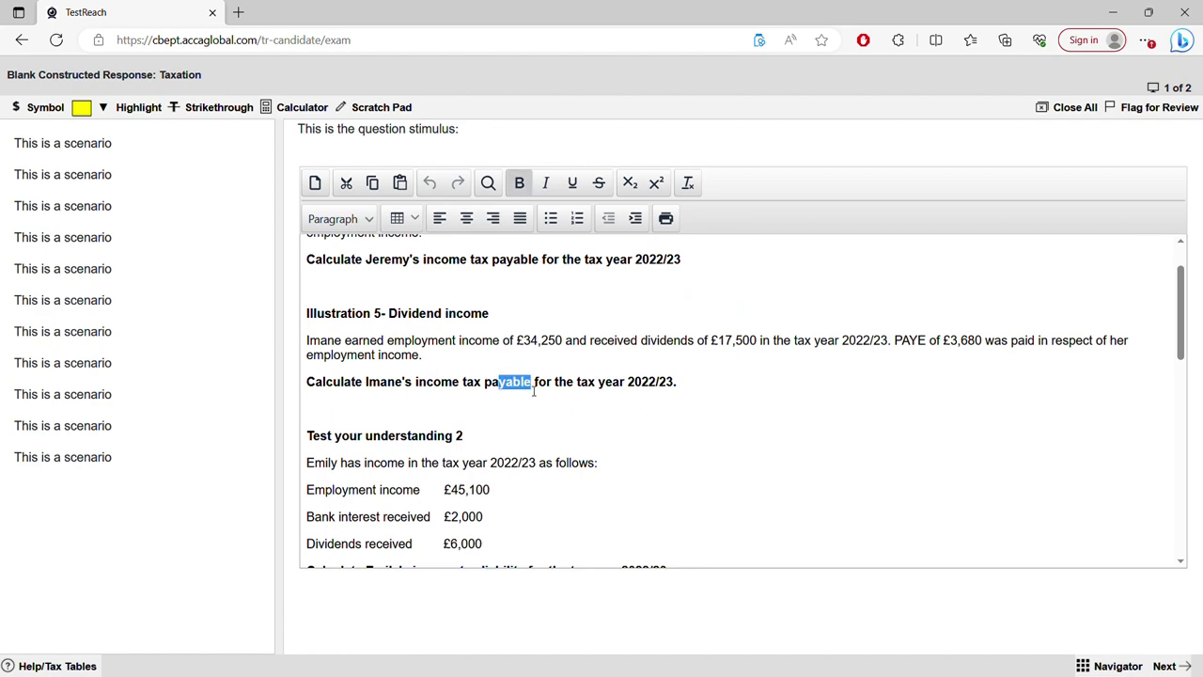
scroll(534, 392, down, 6)
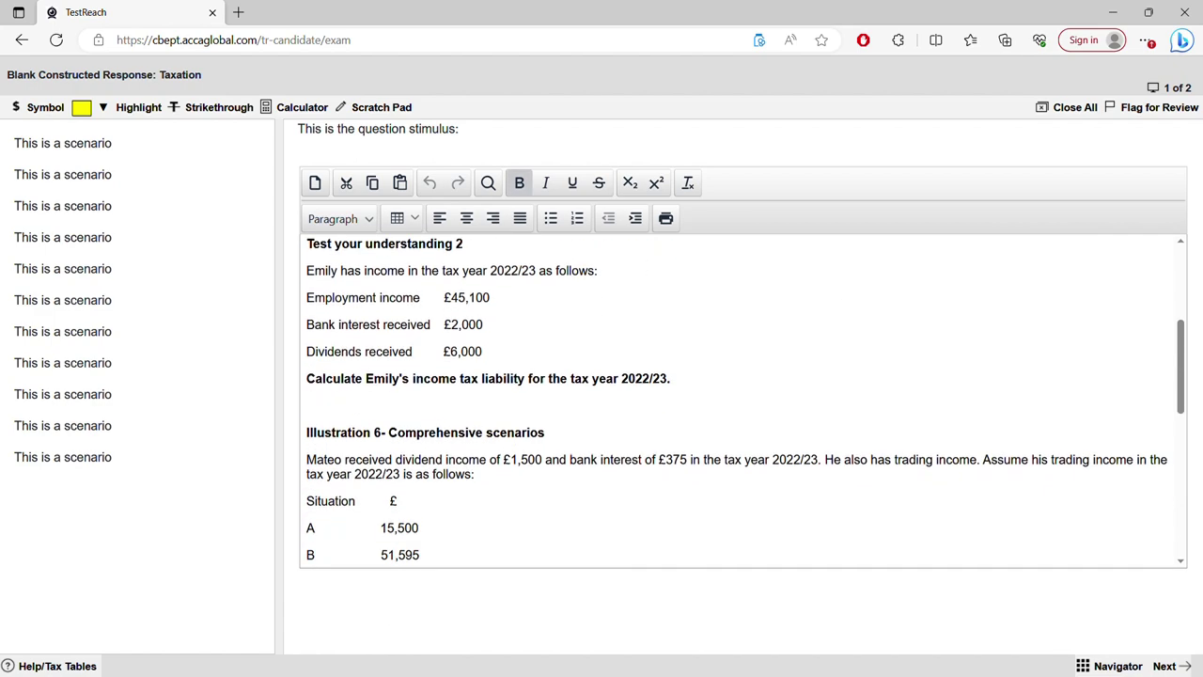
scroll(742, 402, down, 3)
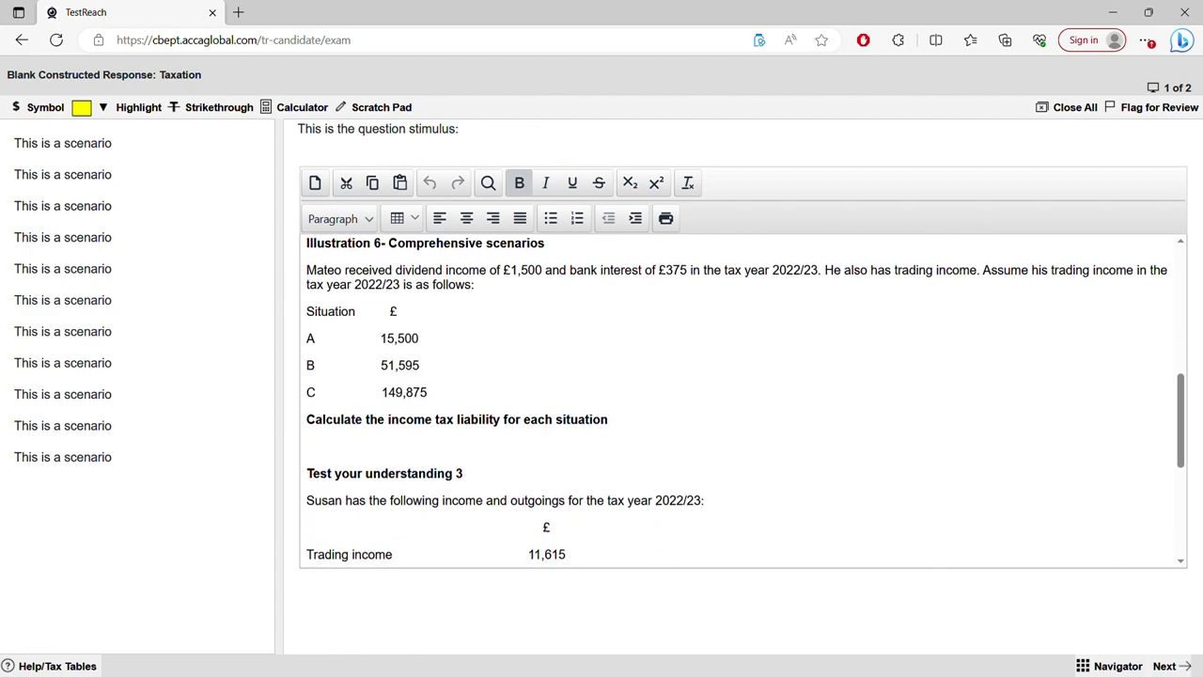
scroll(742, 401, down, 4)
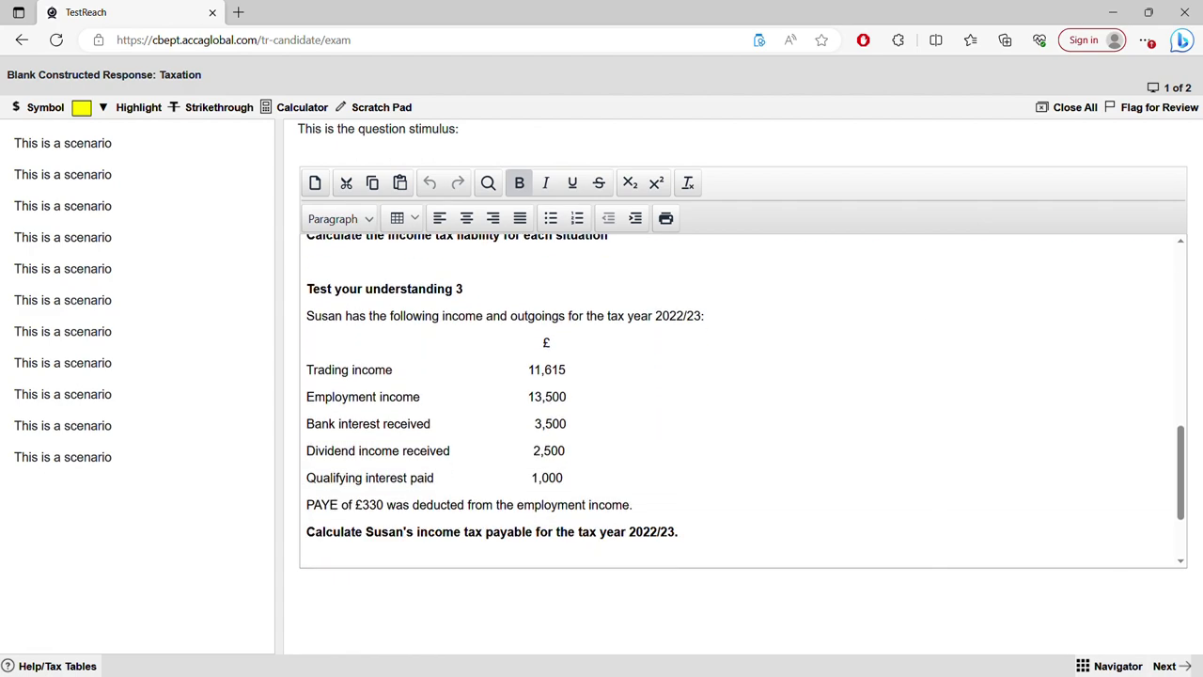
scroll(535, 389, up, 7)
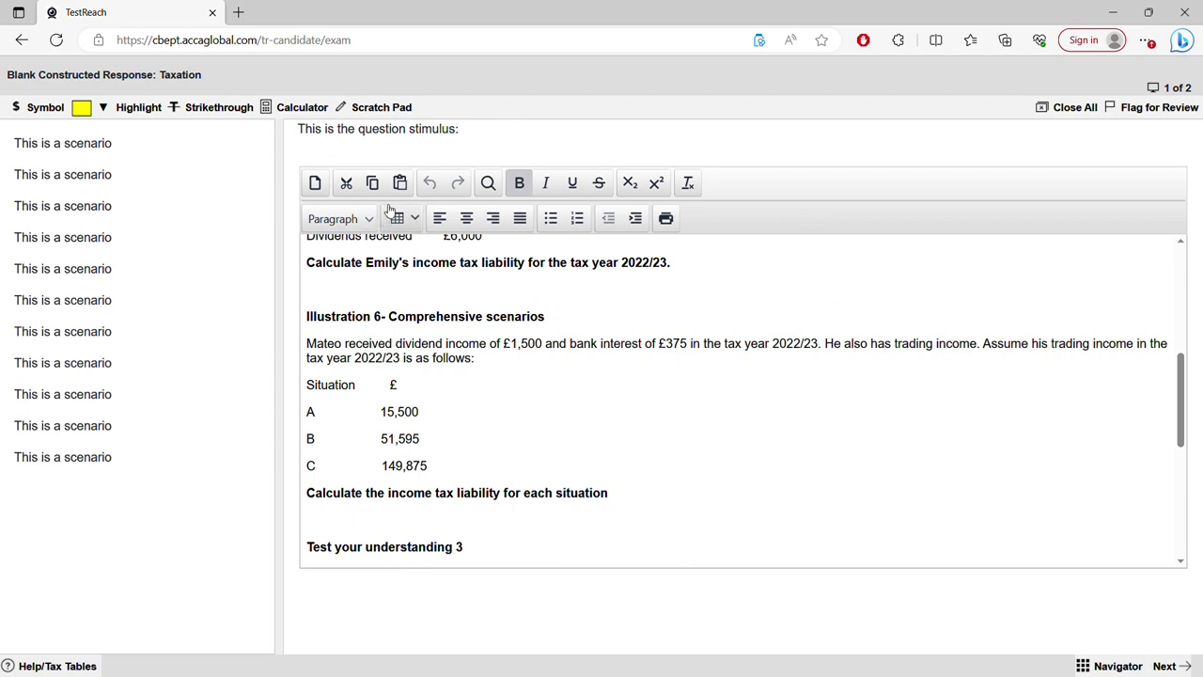
click(484, 280)
click(499, 267)
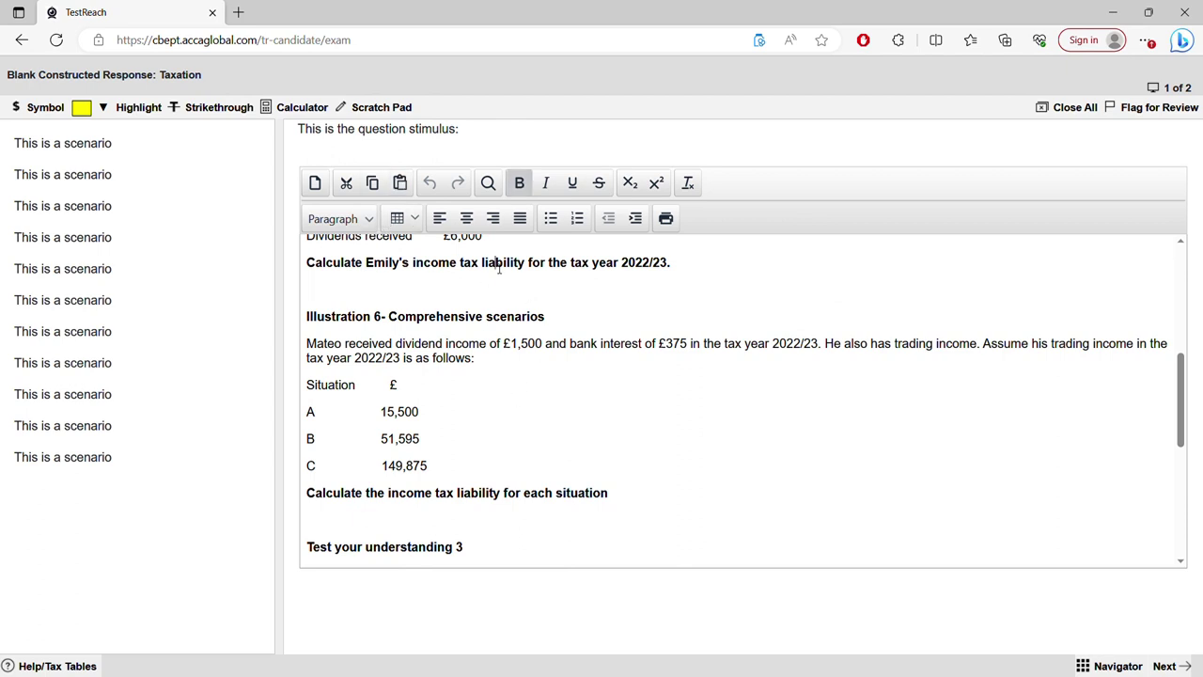
drag(498, 267, 524, 267)
drag(496, 492, 482, 492)
scroll(499, 477, down, 9)
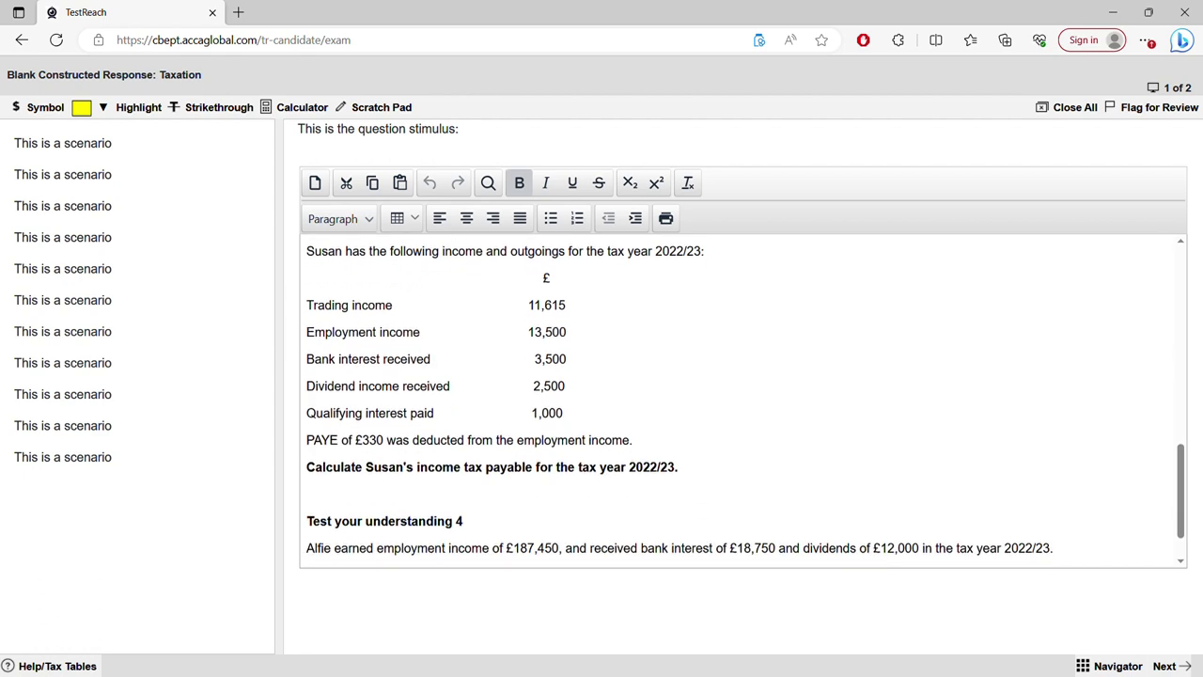
Compare the payable and liability wording in the last two questions, checking the PAYE detail, and return to Illustration 4 on dividend income.
scroll(742, 401, down, 1)
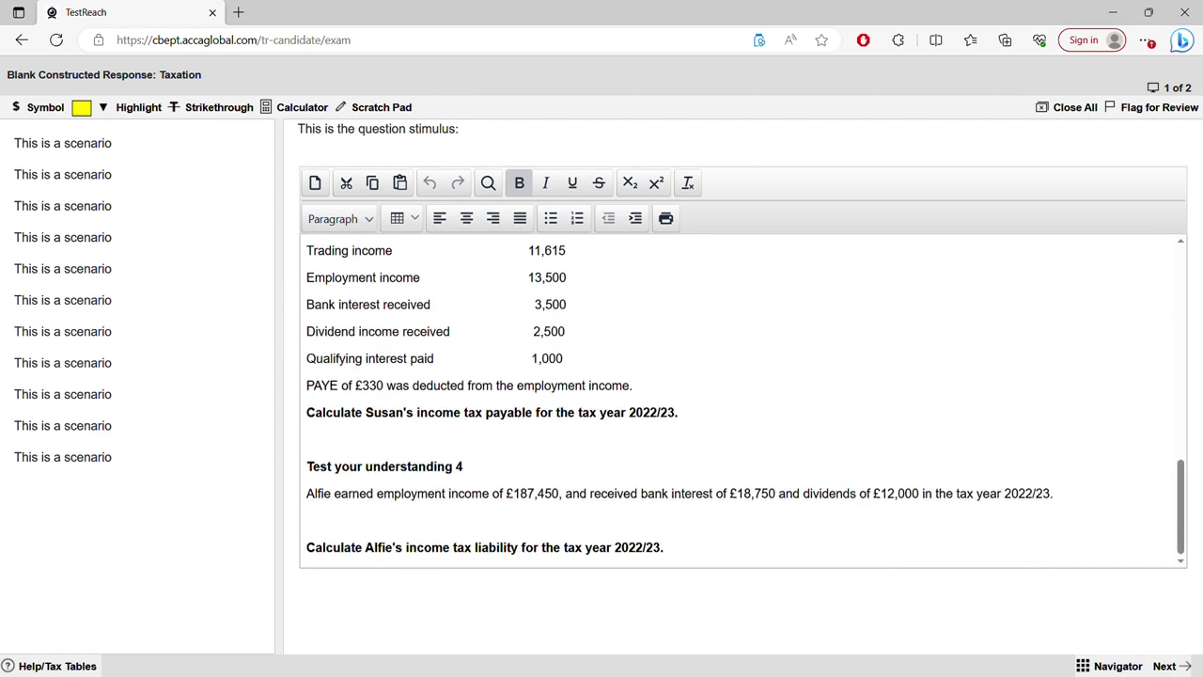
double_click(508, 412)
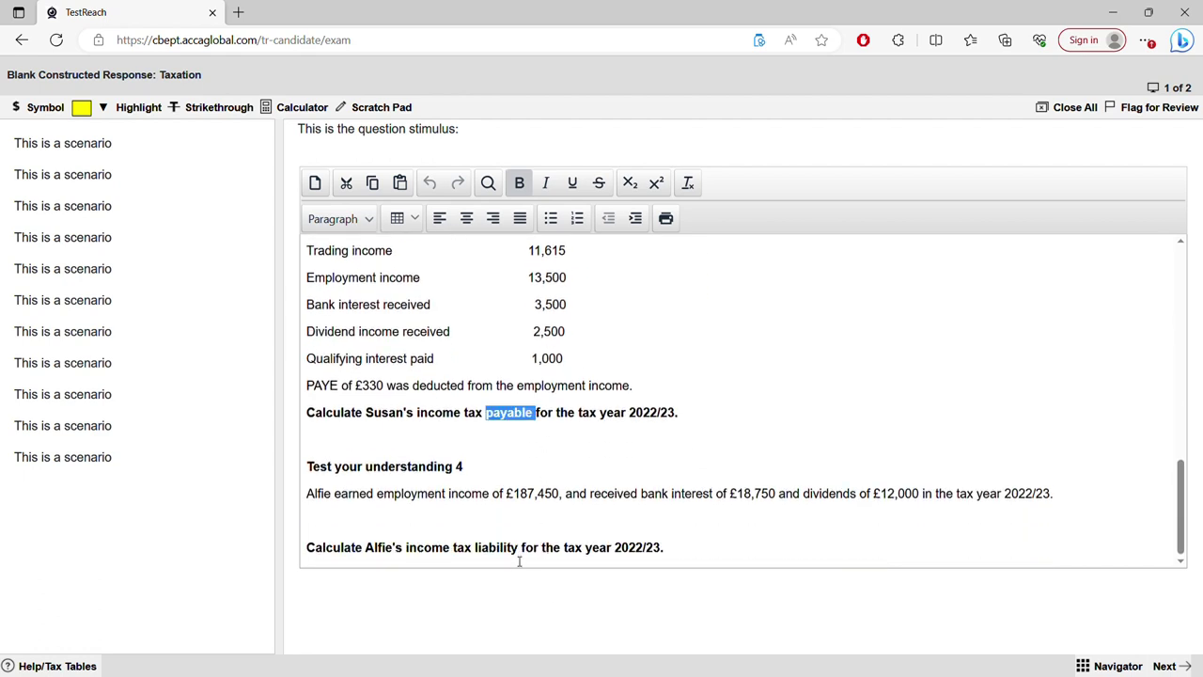
drag(482, 548, 517, 549)
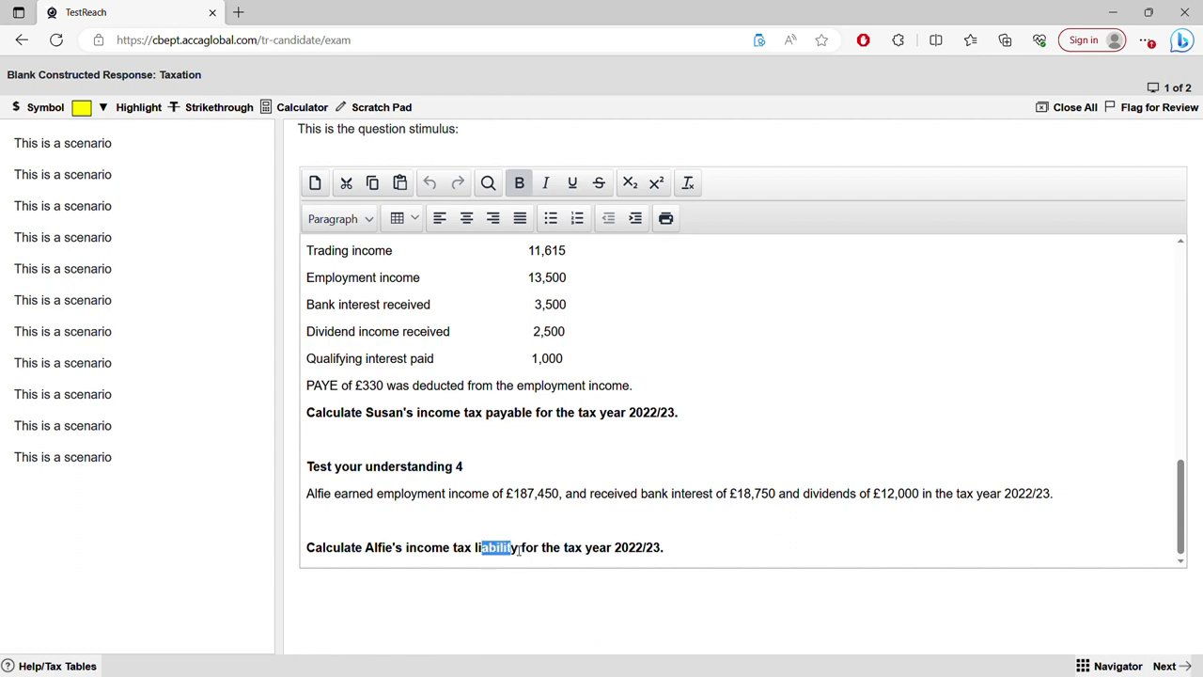
drag(317, 386, 339, 386)
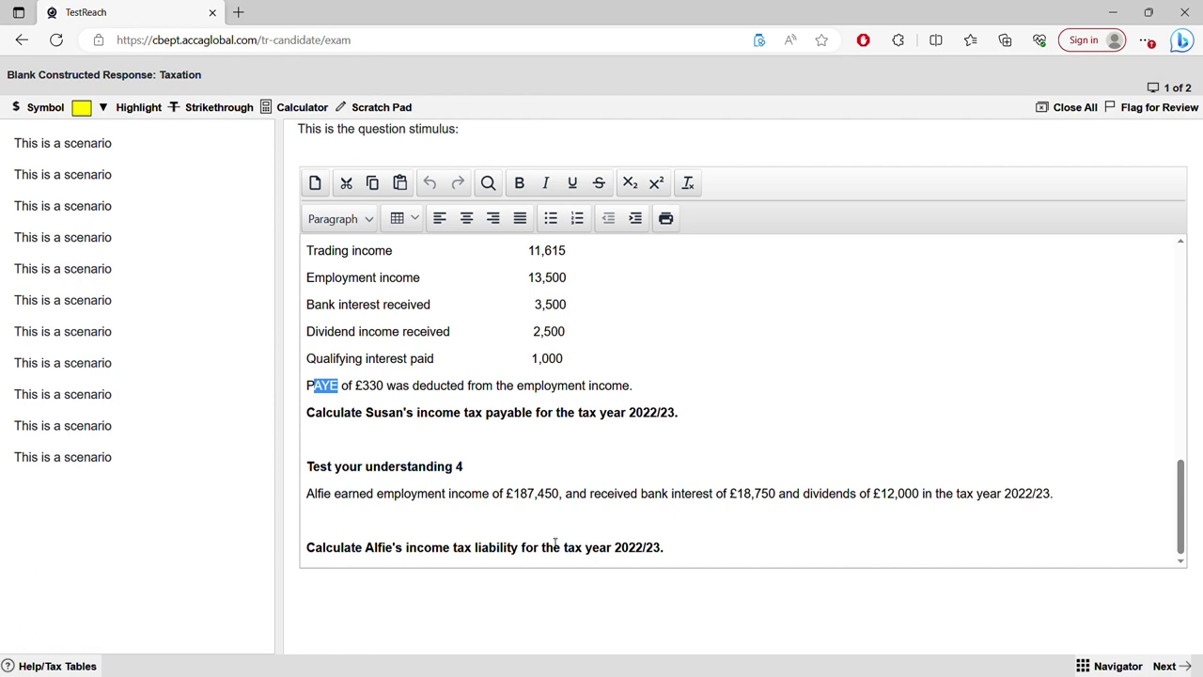
drag(500, 550, 519, 549)
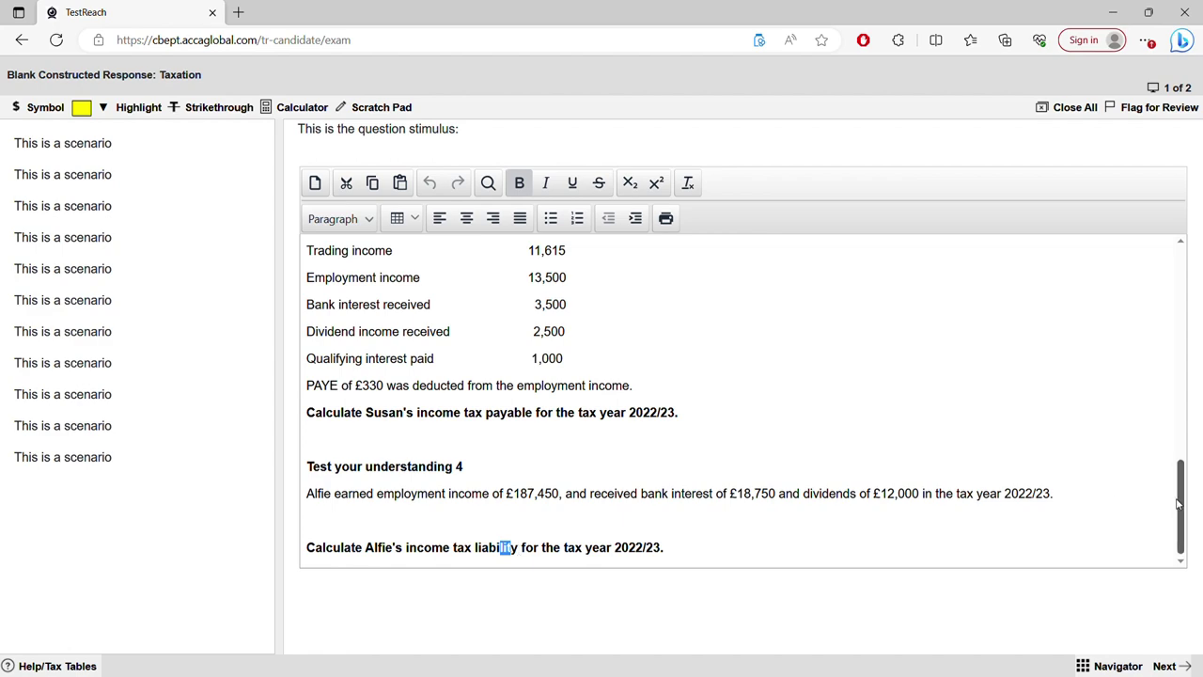
drag(1180, 503, 1174, 291)
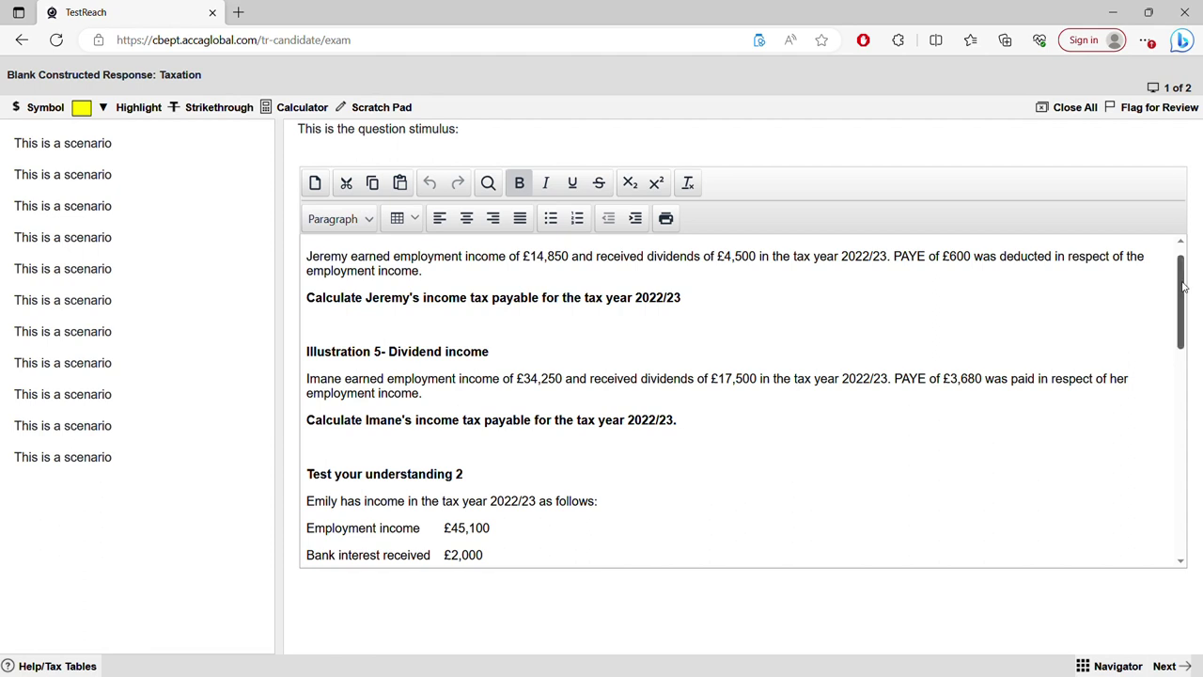
drag(1180, 292, 1183, 272)
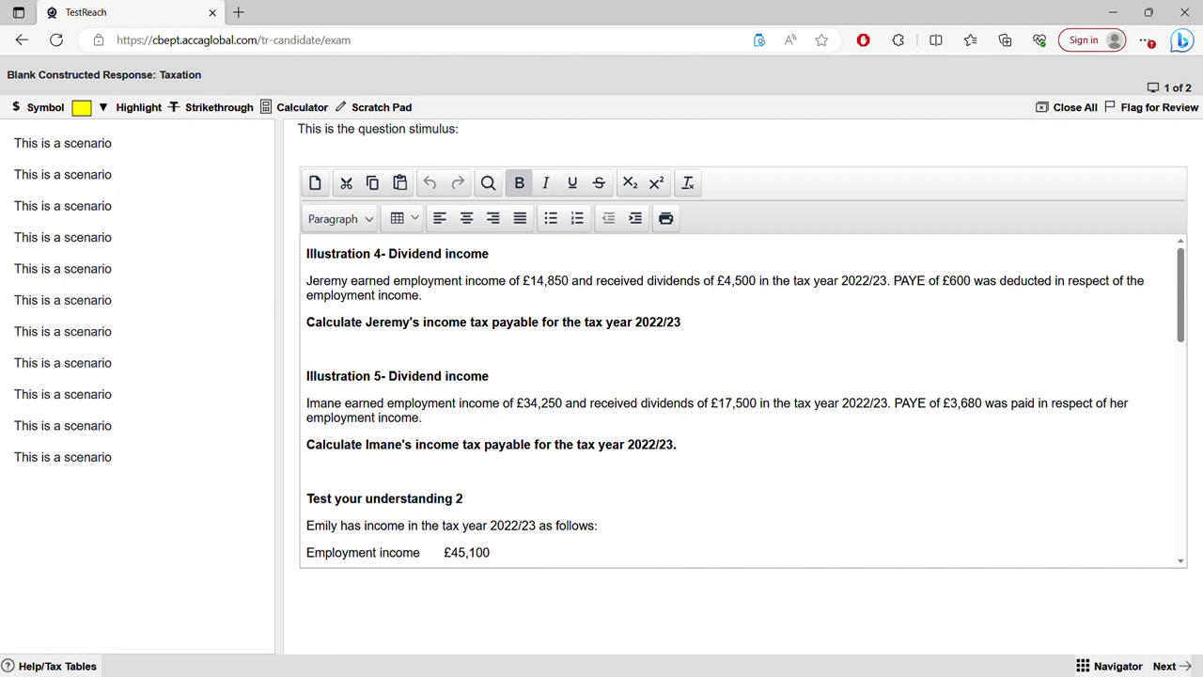
In the answer spreadsheet, widen the Dividend column and set the employment income in B4 to 14850.
click(1165, 666)
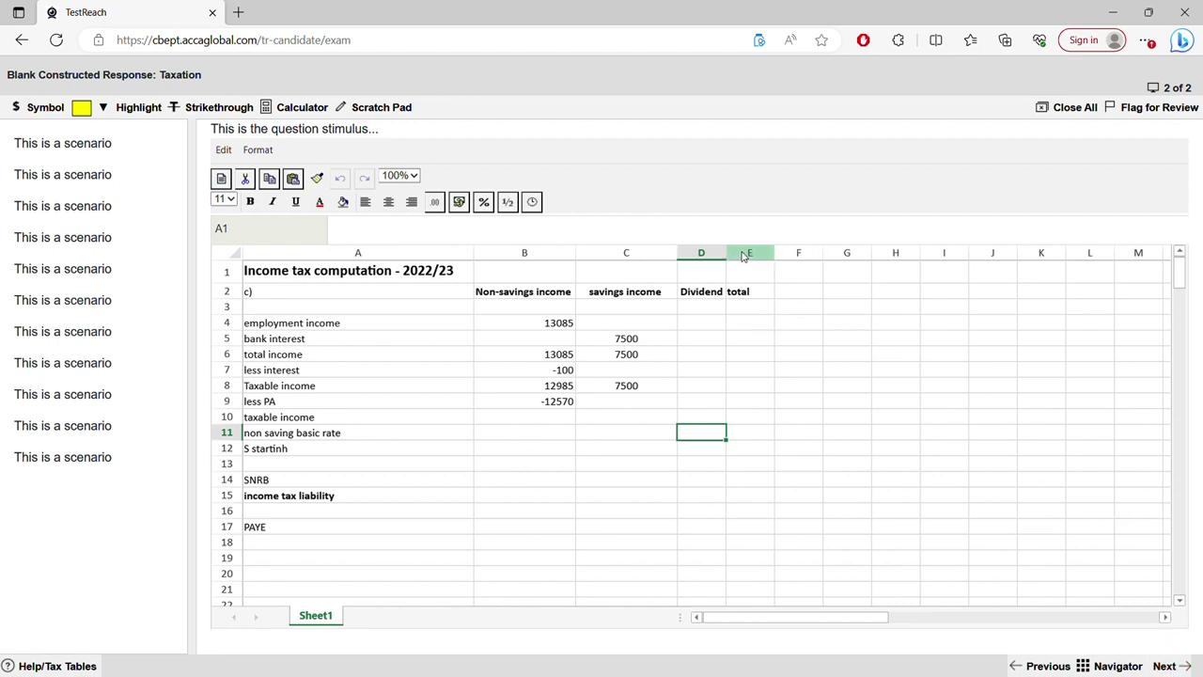
drag(727, 253, 749, 253)
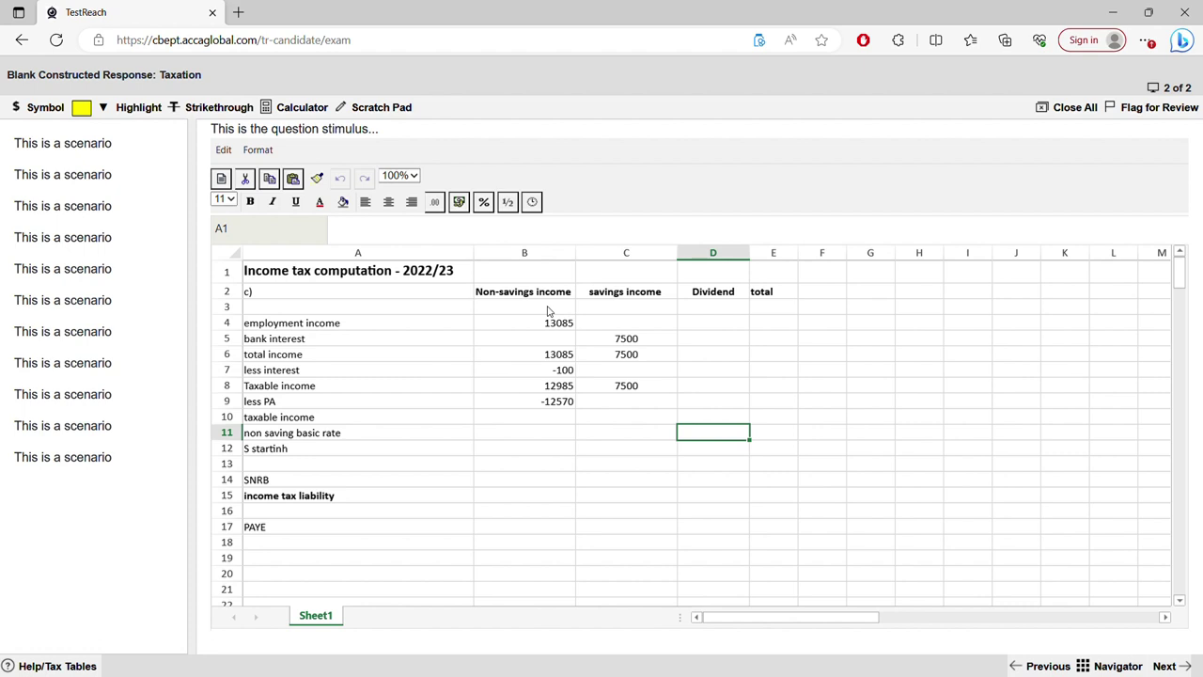
click(357, 324)
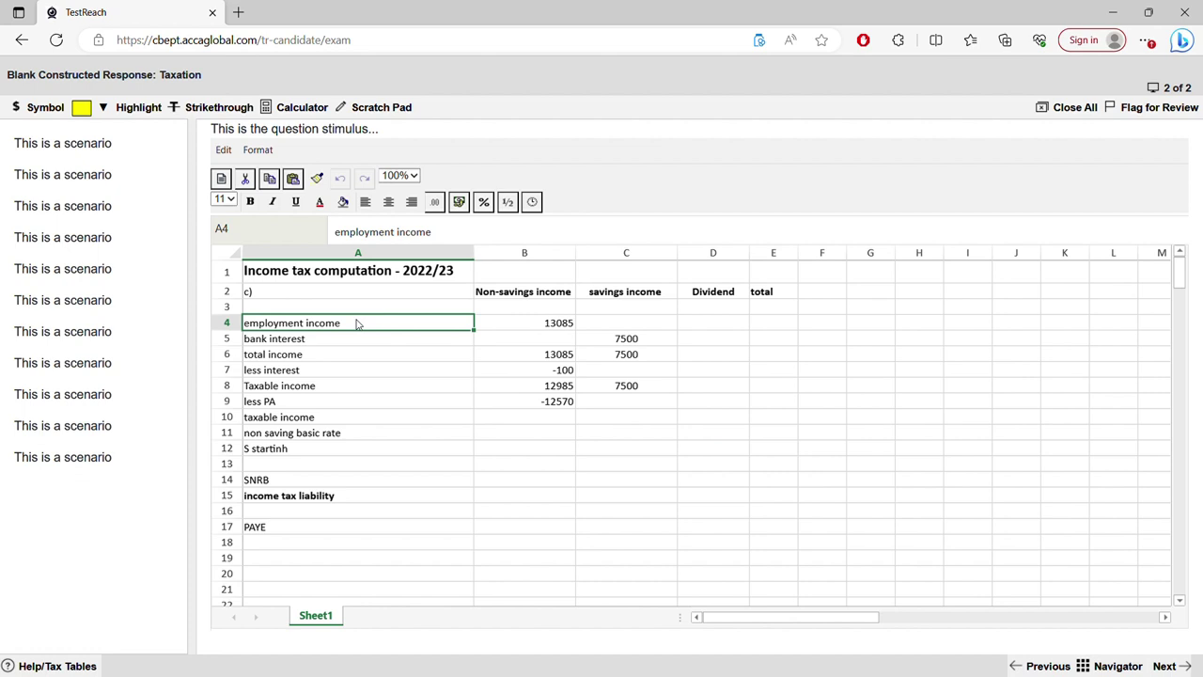
click(566, 326)
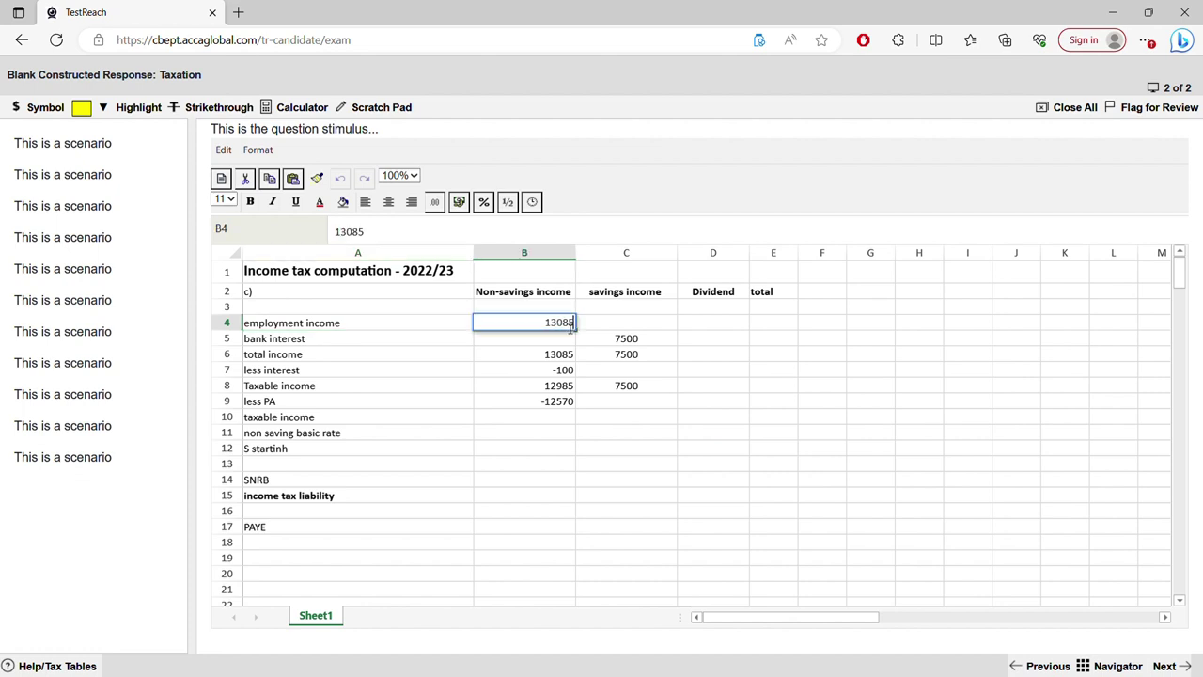
key(BackSpace)
key(BackSpace)
key(BackSpace)
key(BackSpace)
text(4850)
Clear the old savings income entries from C5, C6 and C8.
click(634, 340)
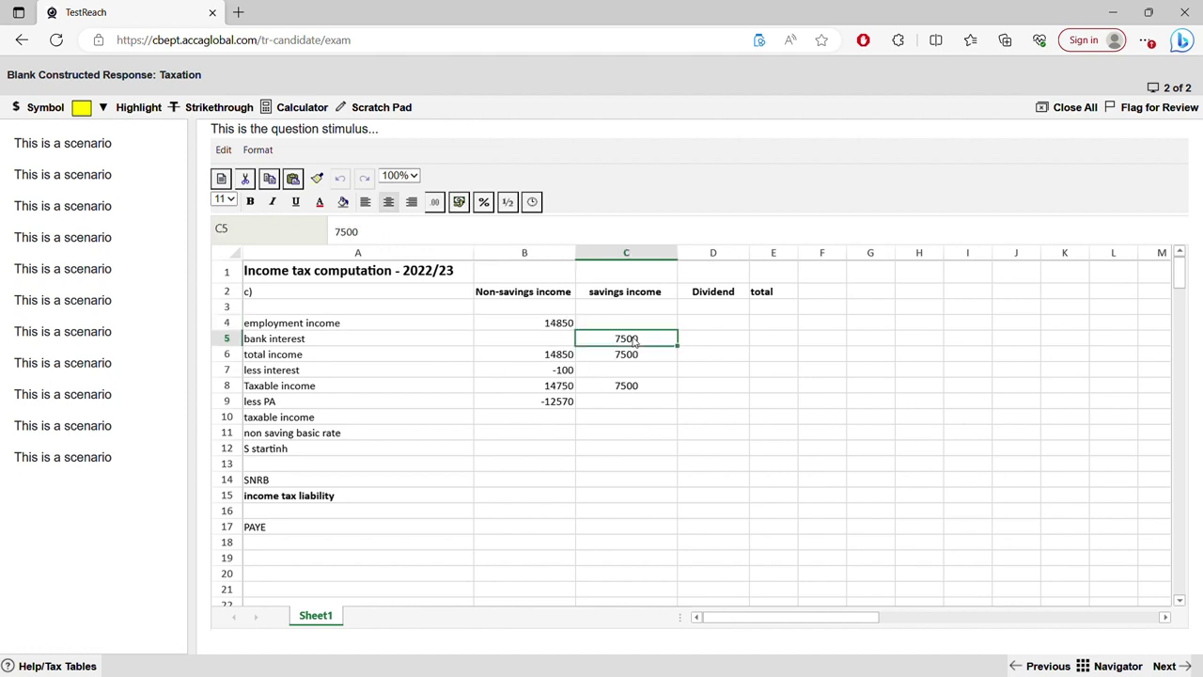
key(BackSpace)
key(Return)
key(BackSpace)
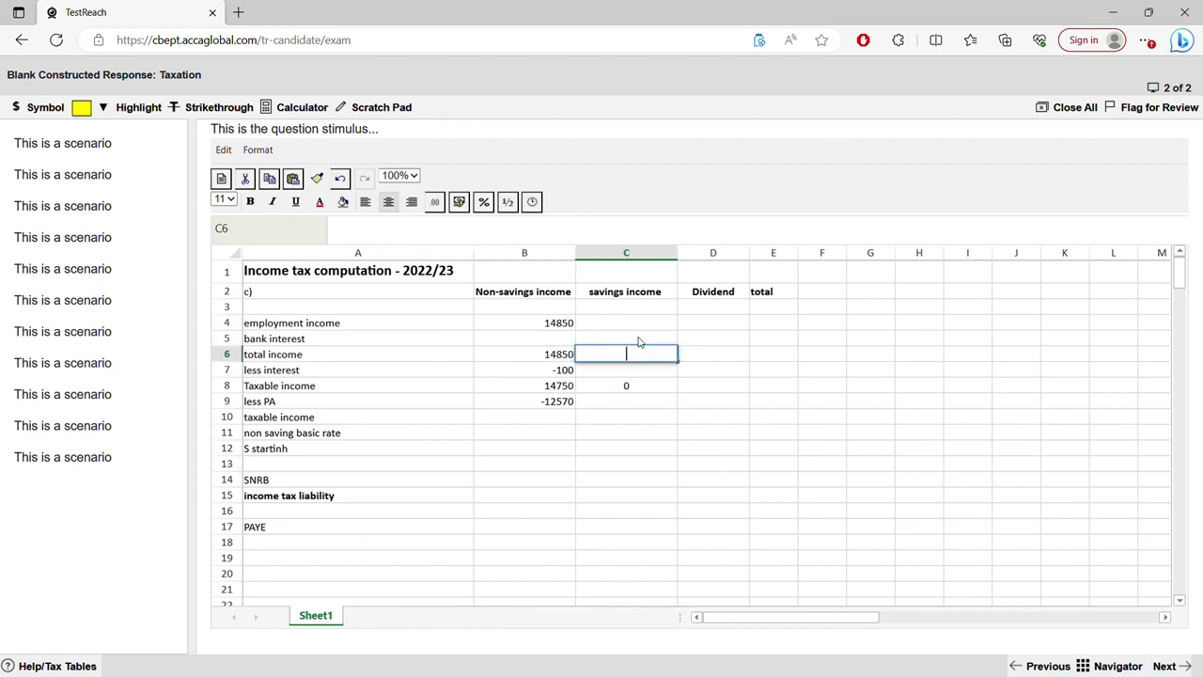
key(Down)
key(Right)
key(Down)
key(Left)
key(BackSpace)
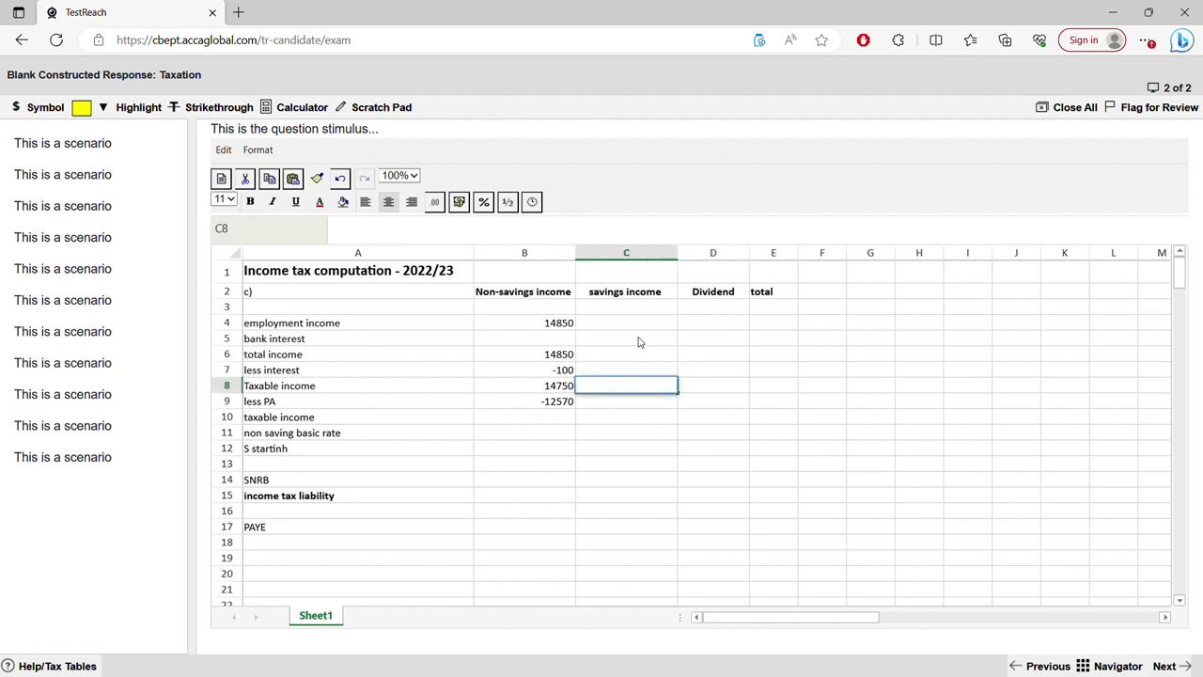
Relabel the bank interest row in A5 as div and enter 4500 in the Dividend column at D5.
click(693, 338)
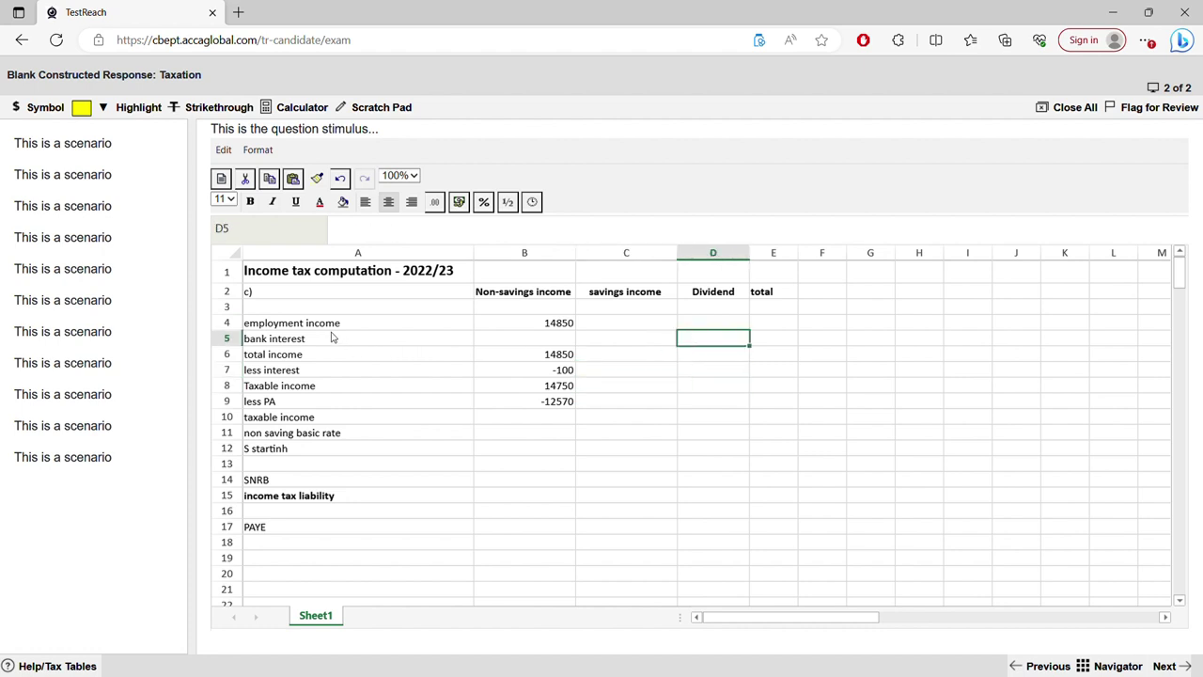
click(331, 338)
double_click(323, 339)
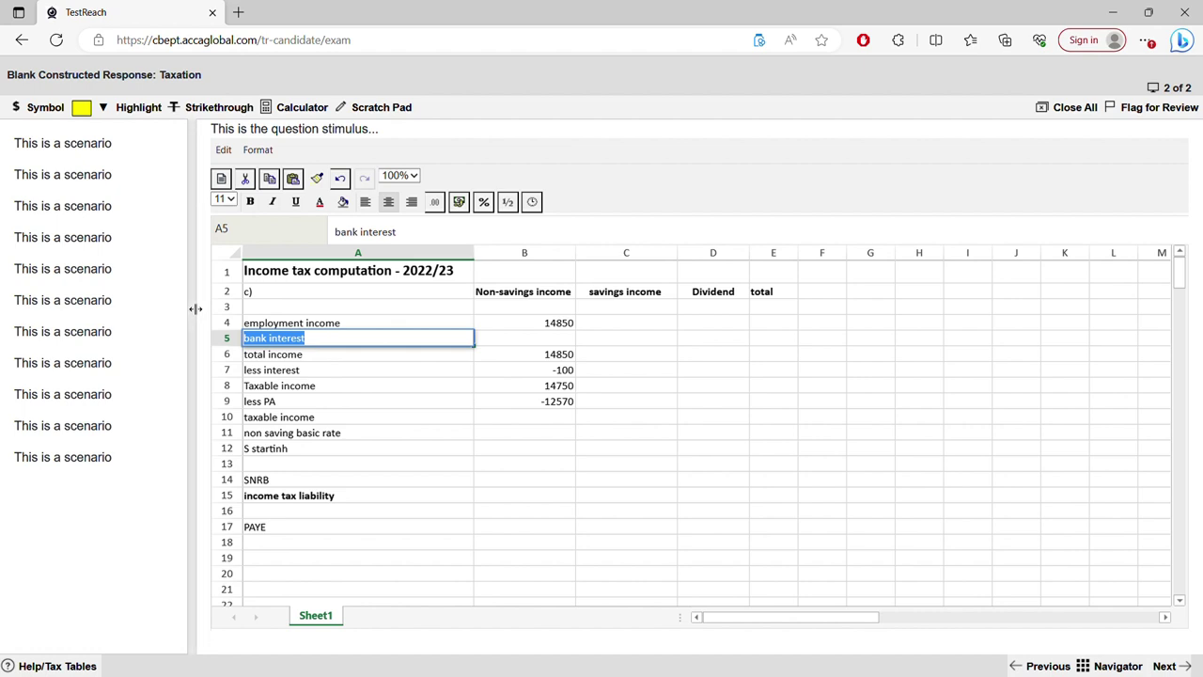
text(div)
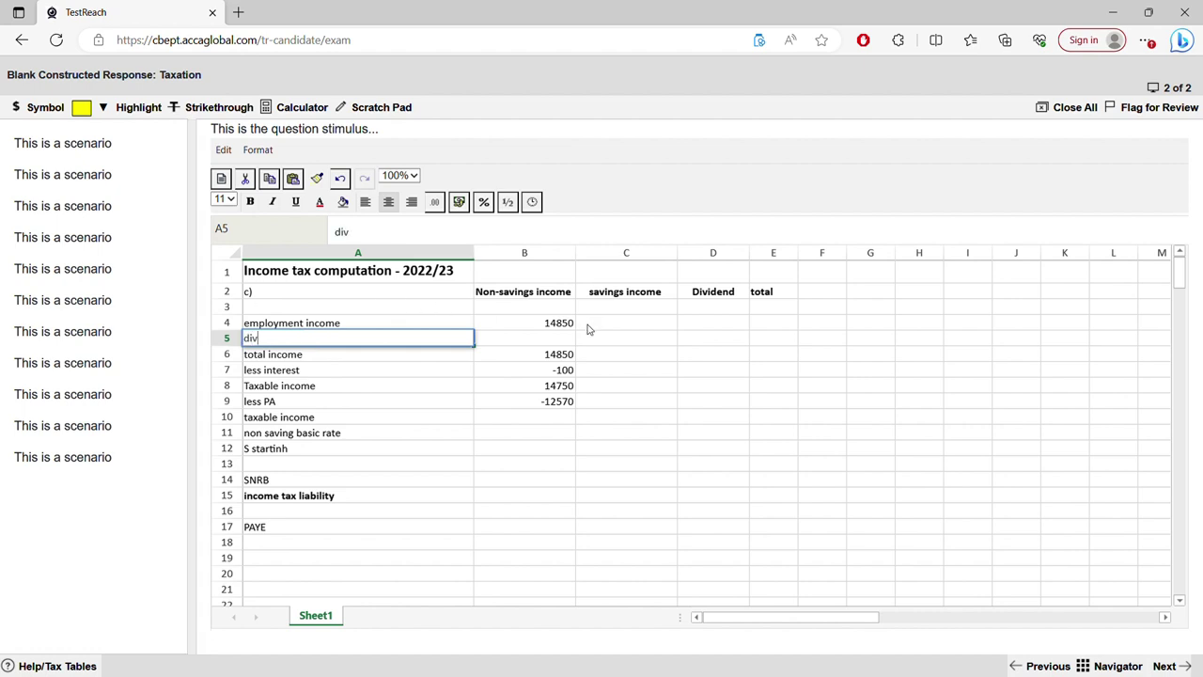
click(616, 343)
key(Right)
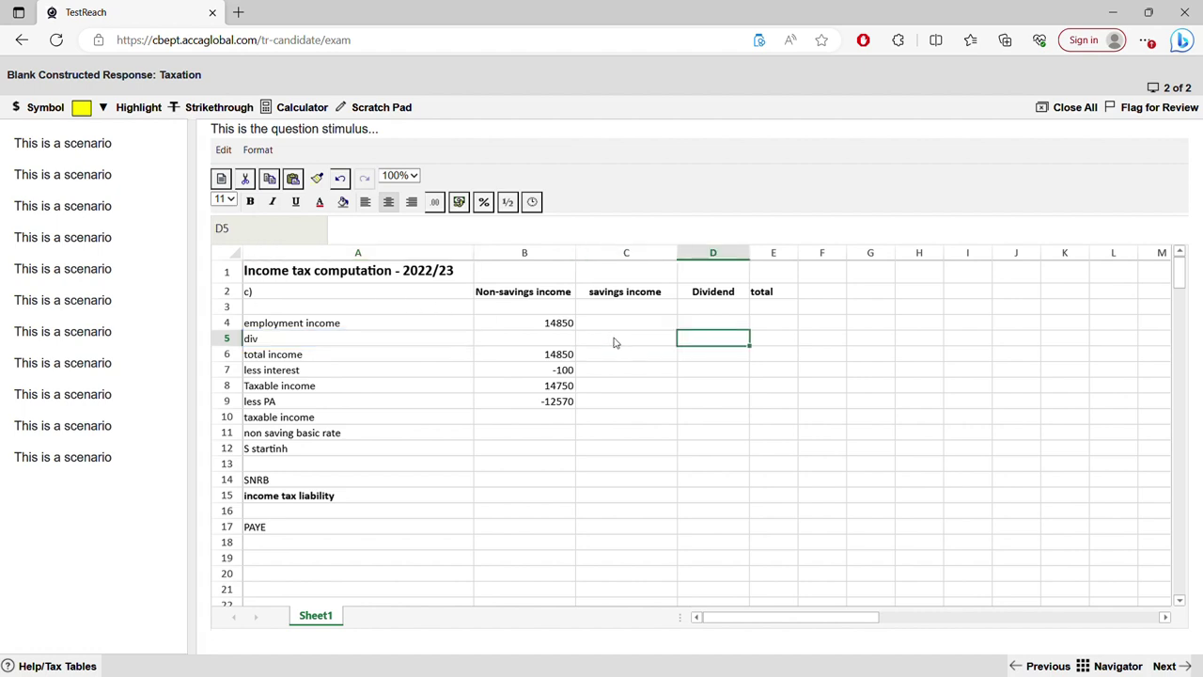
text(4500)
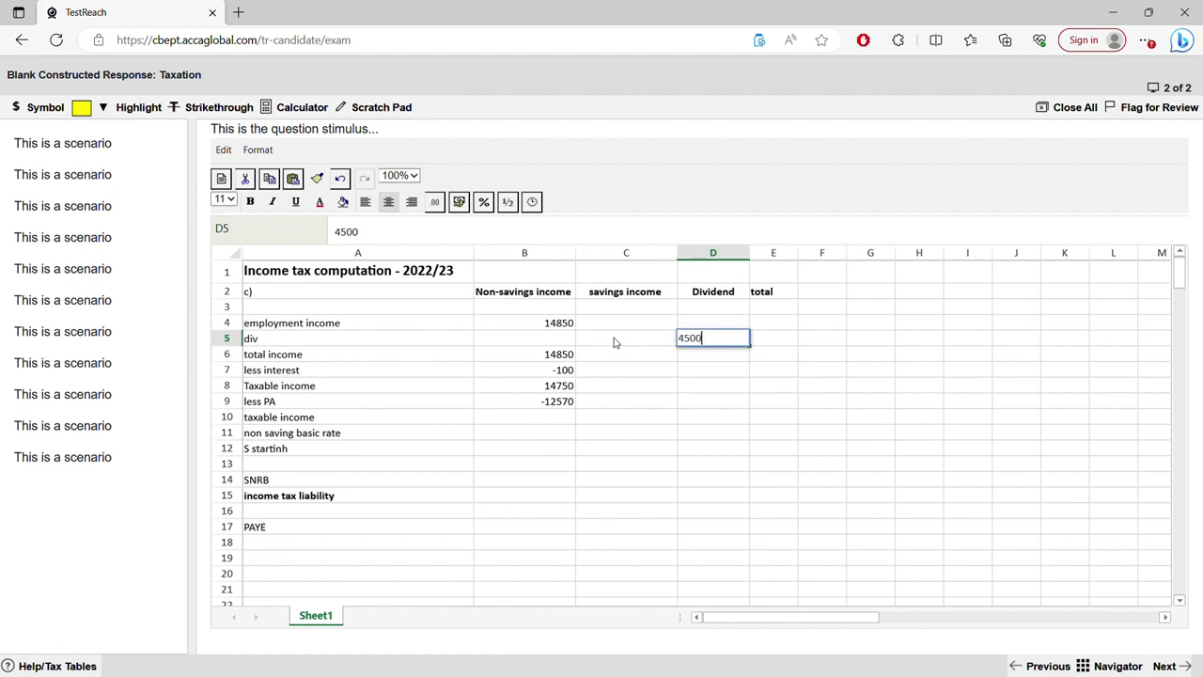
Total the employment income row in E4 with the formula =SUM(B4:D4).
key(Tab)
key(Up)
text(=)
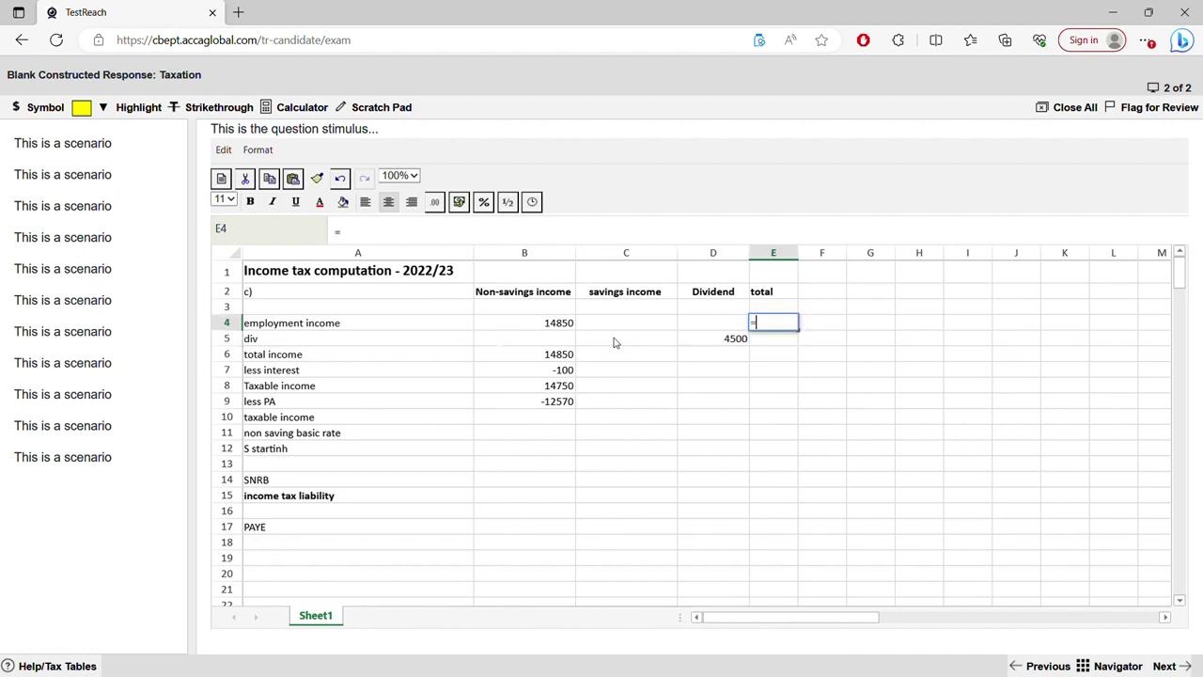
text(sum()
drag(571, 323, 671, 326)
key(Return)
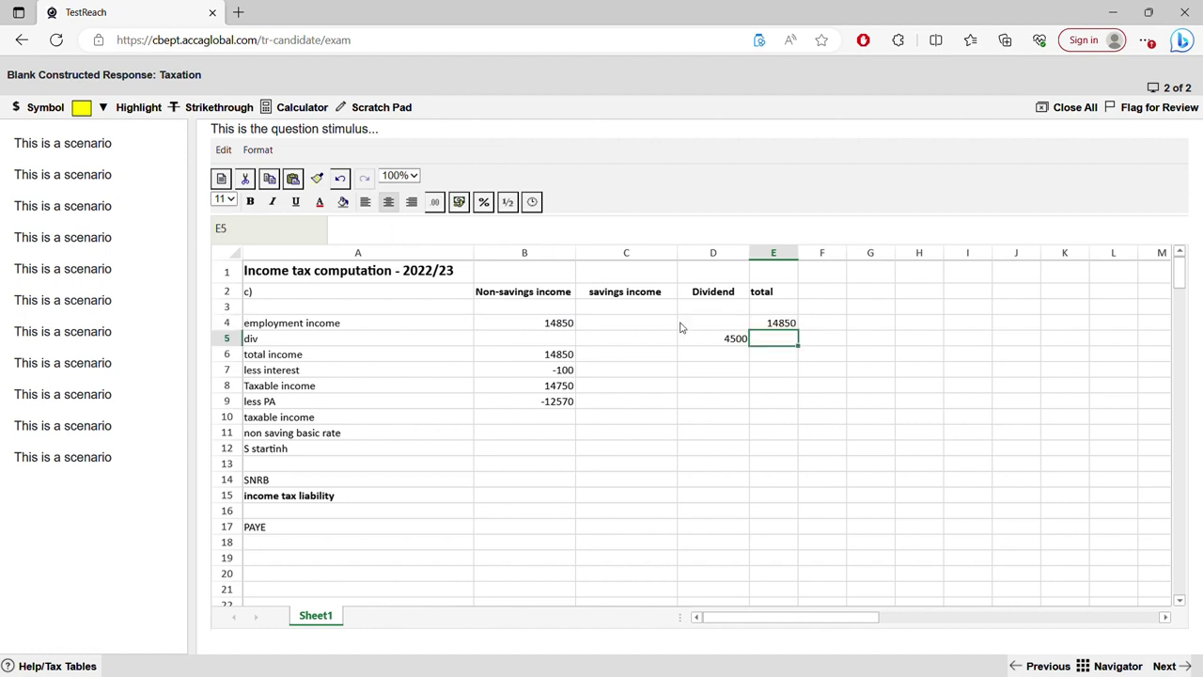
click(782, 325)
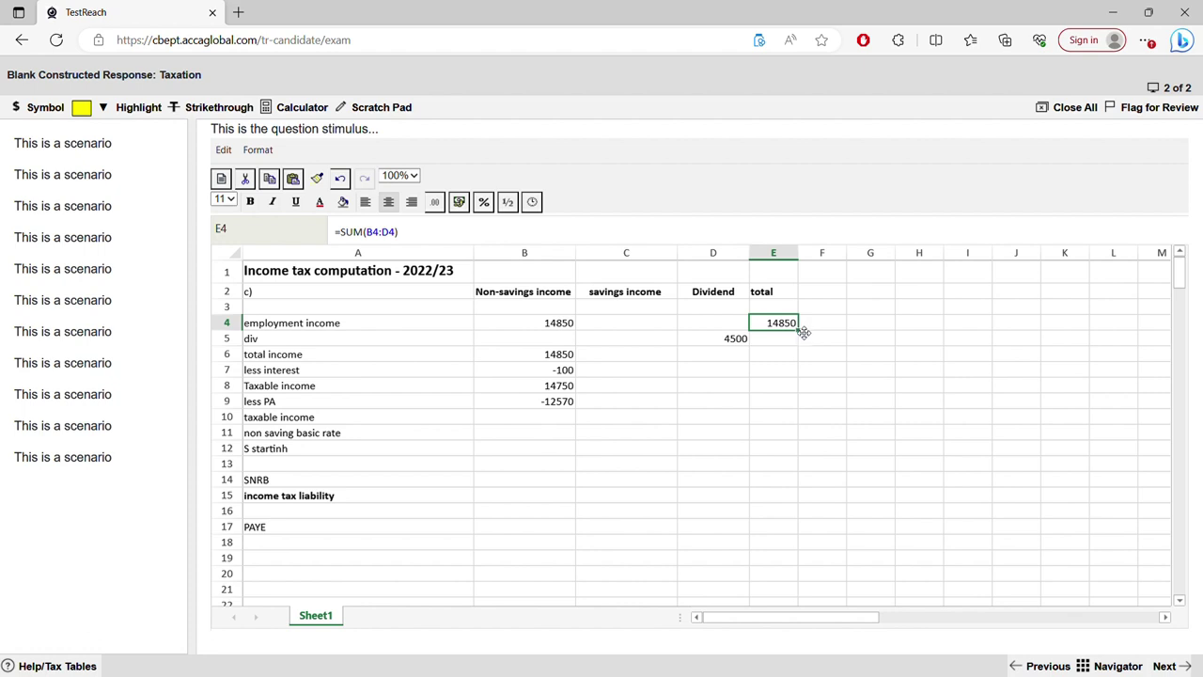
drag(803, 331, 802, 349)
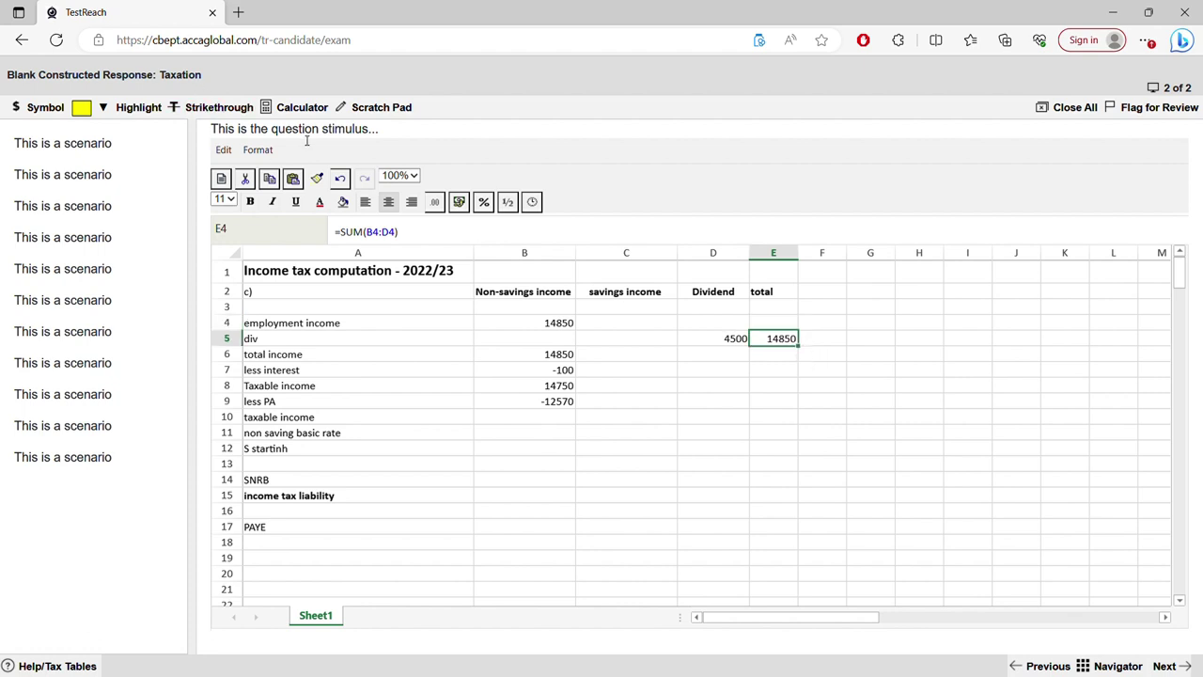
click(340, 177)
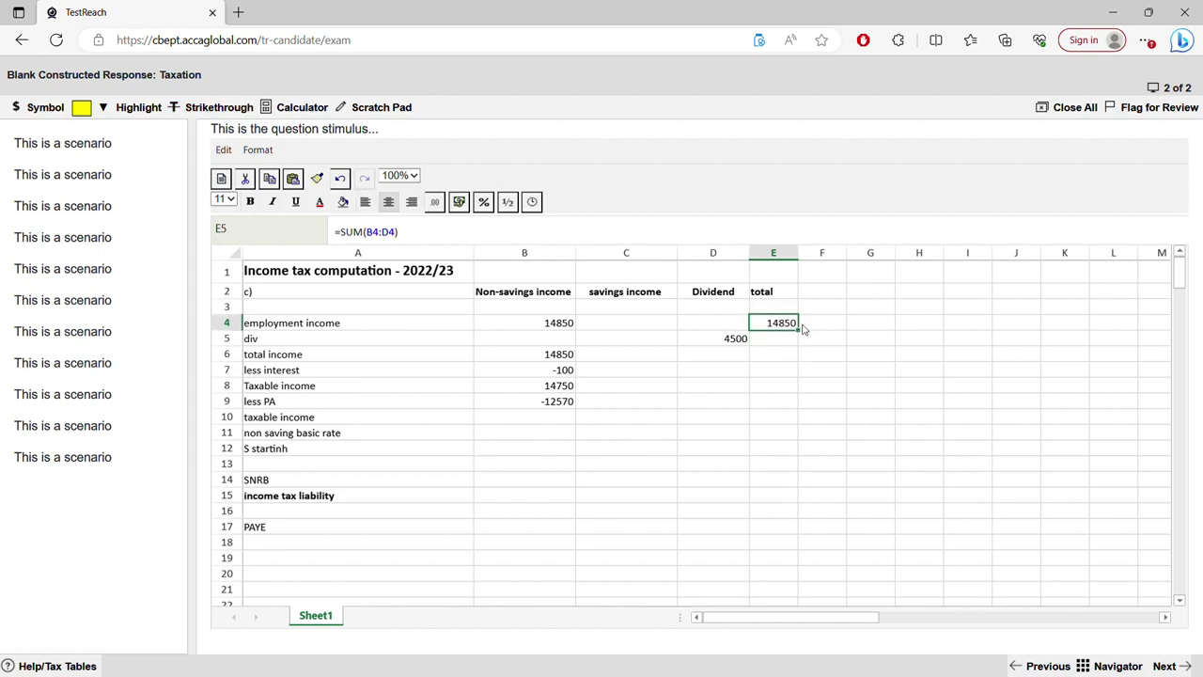
drag(805, 339, 805, 350)
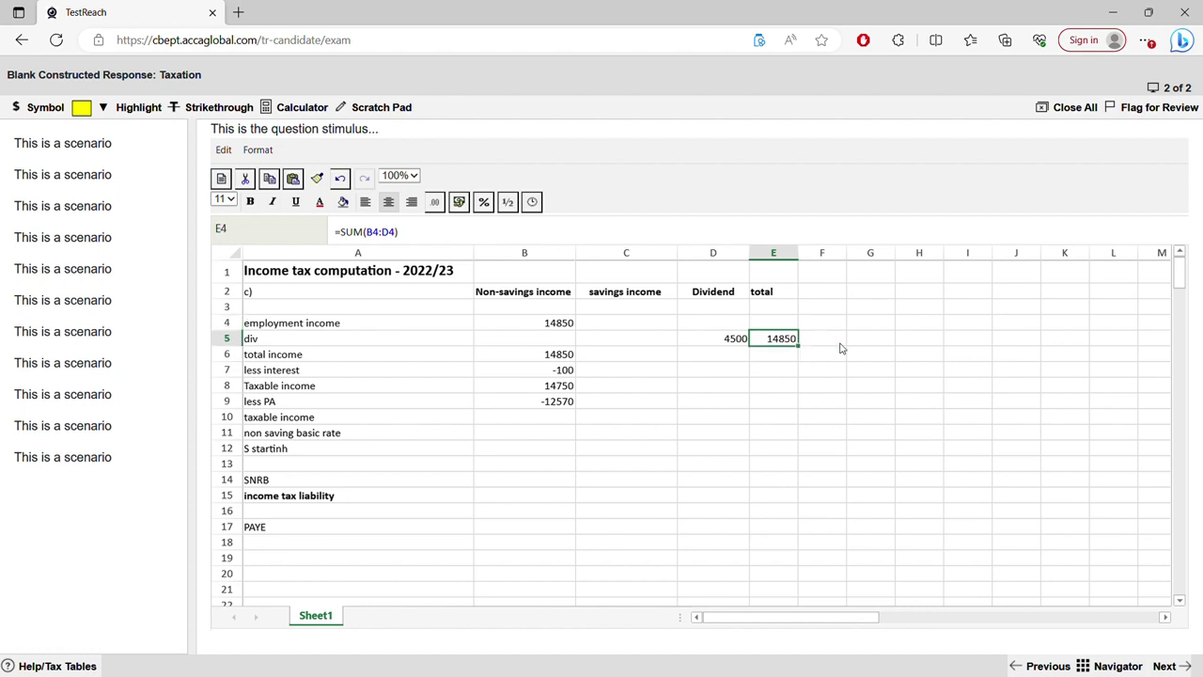
click(340, 178)
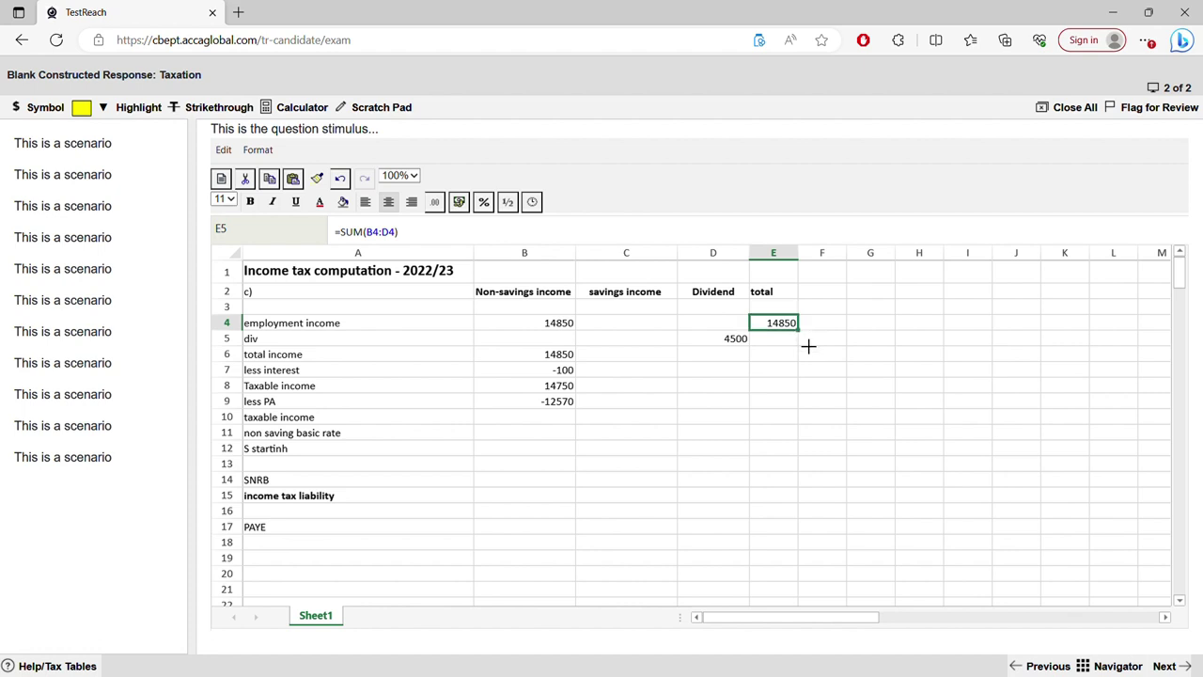
Fill the row total from E4 down to E5, and the total income formula from B6 across to E6.
drag(805, 339, 831, 346)
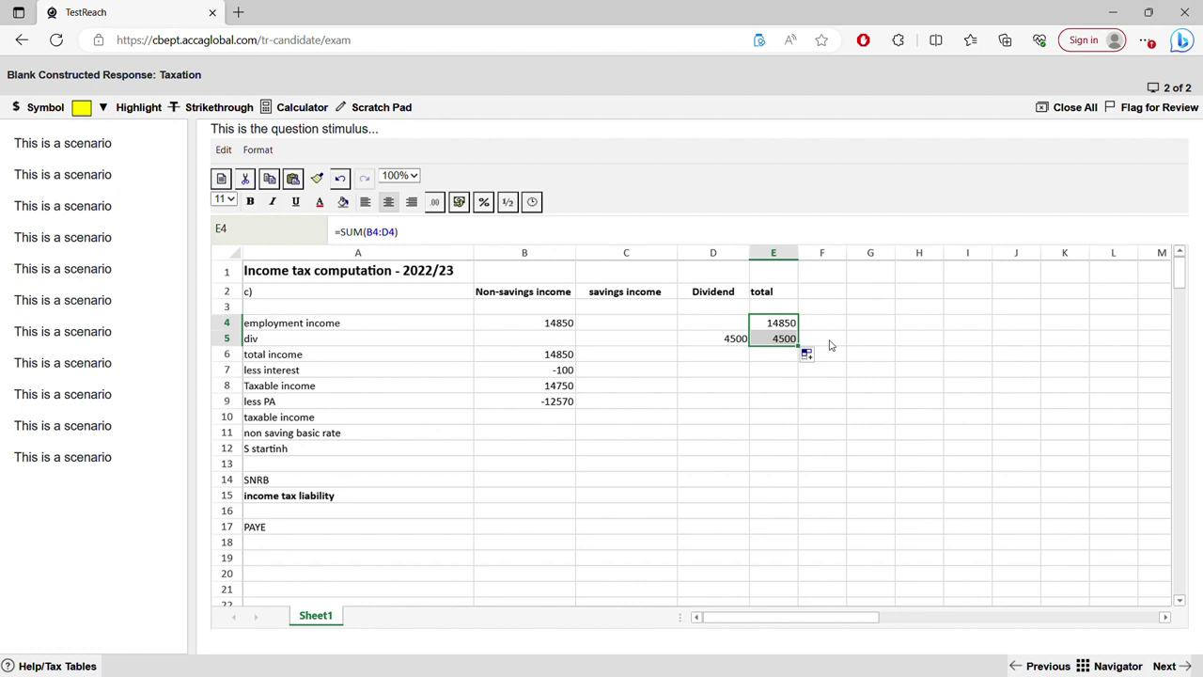
click(556, 354)
double_click(556, 356)
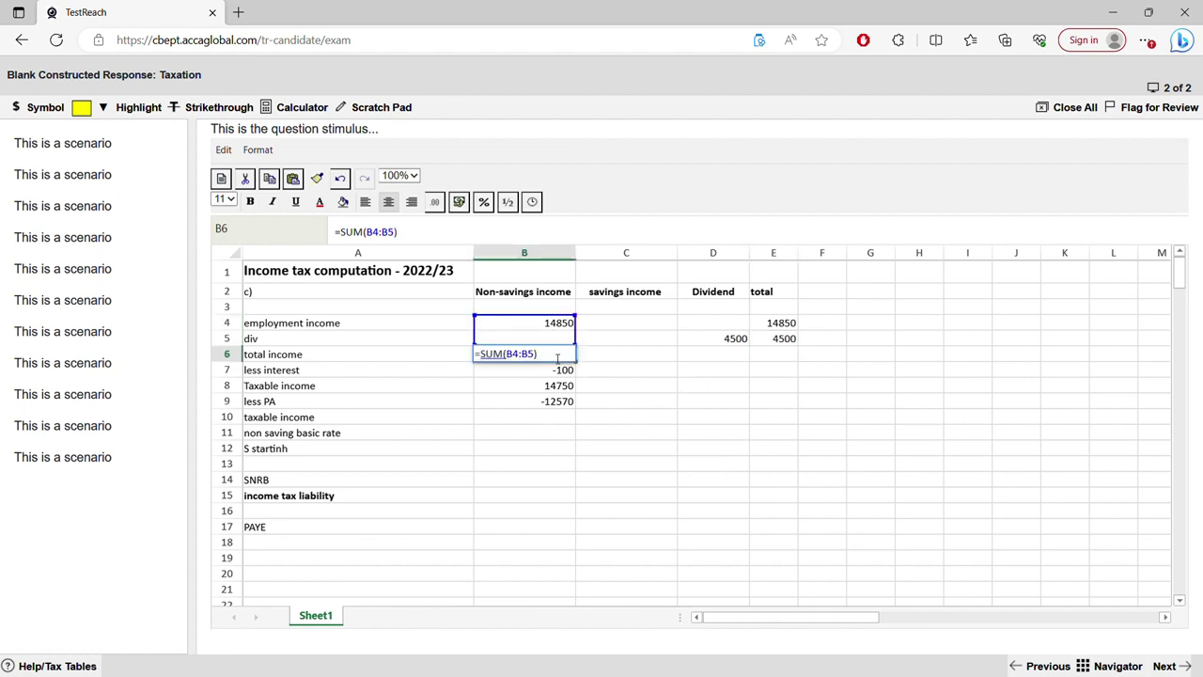
click(556, 392)
click(557, 360)
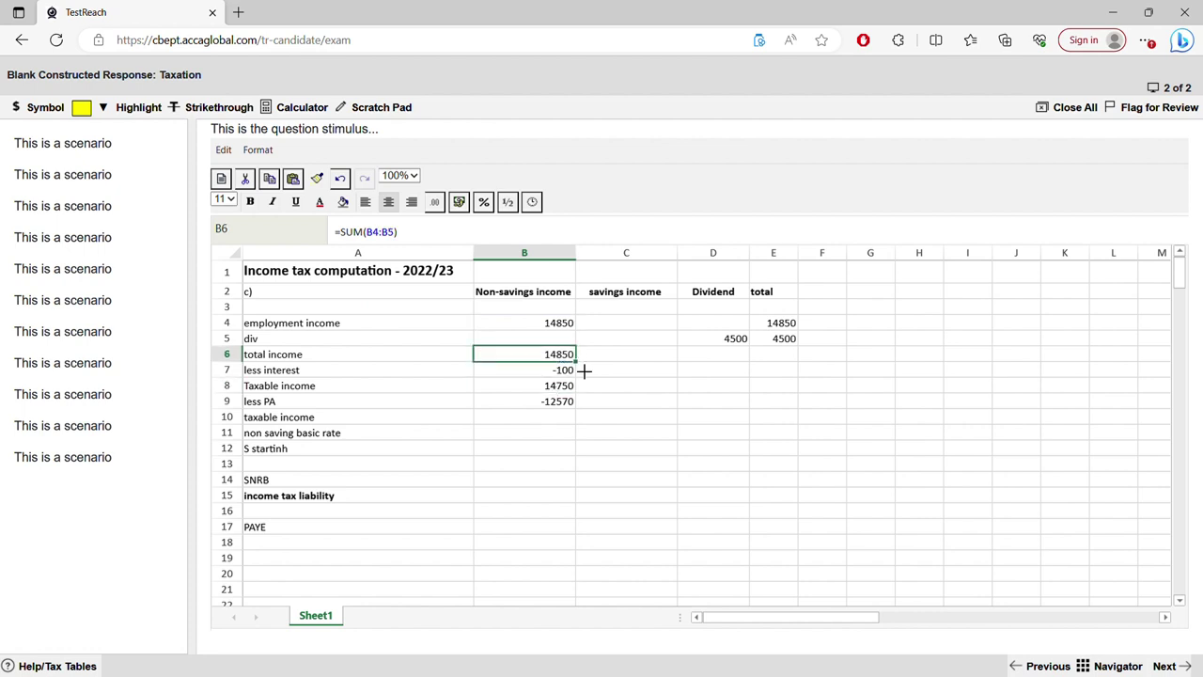
drag(583, 370, 773, 368)
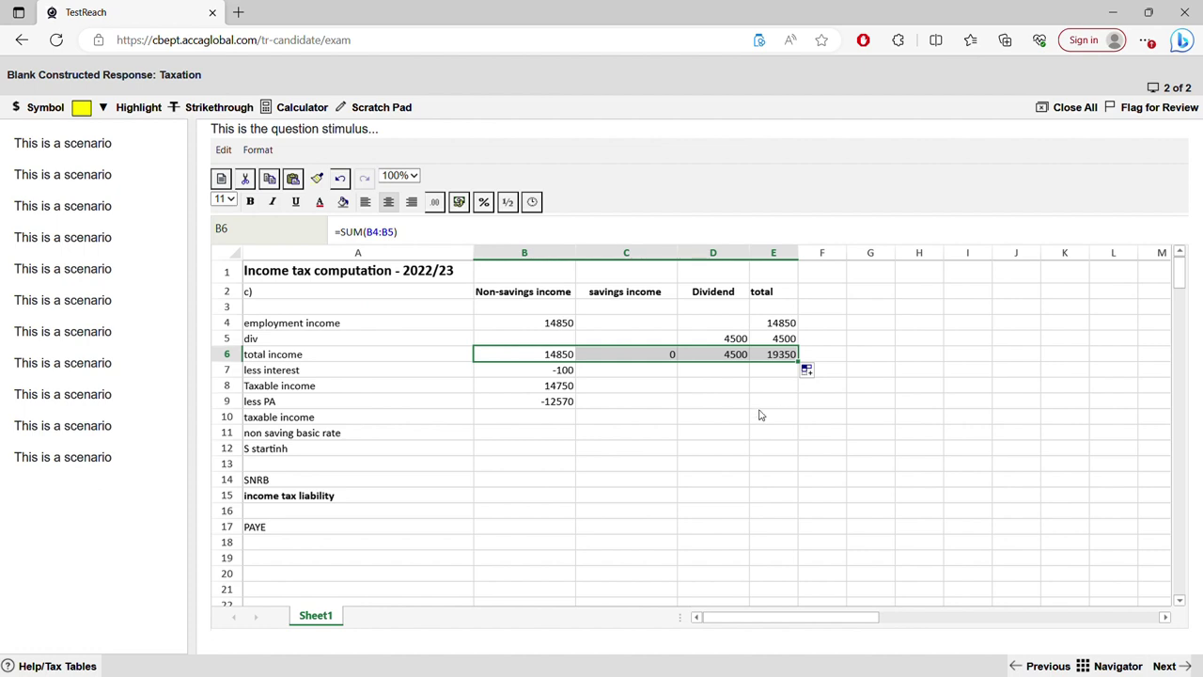
Relabel A7 as PA, set B7 to -12570, and check the taxable income formula in B8.
double_click(515, 374)
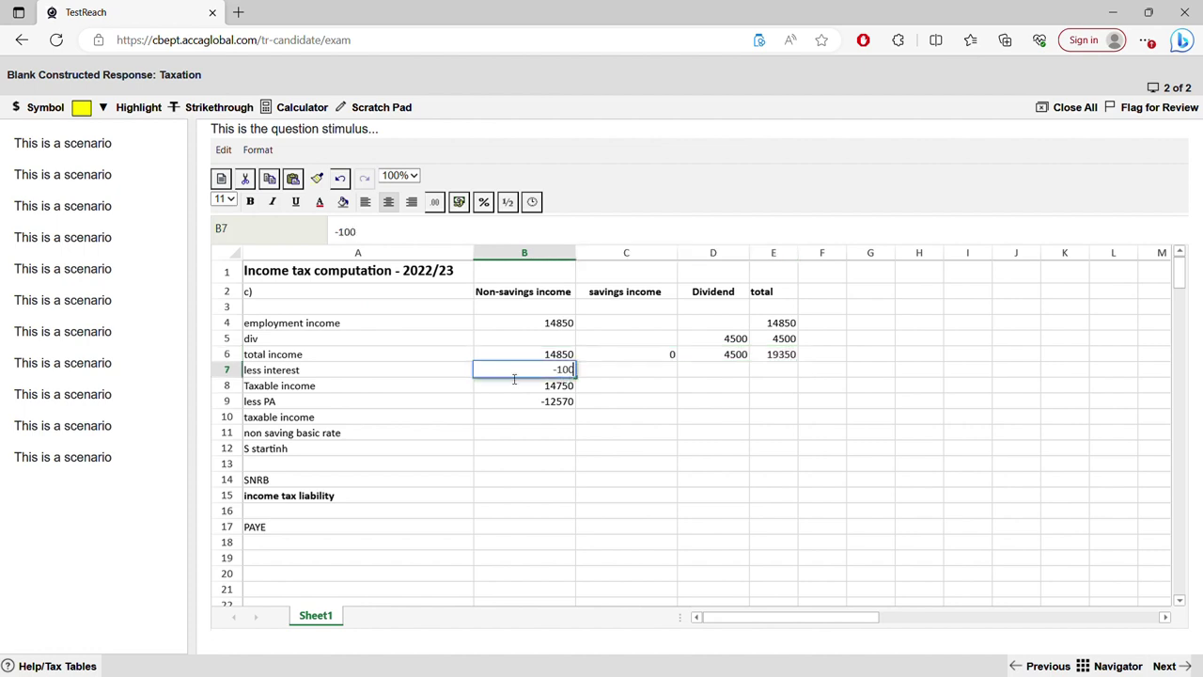
click(350, 376)
text(PA)
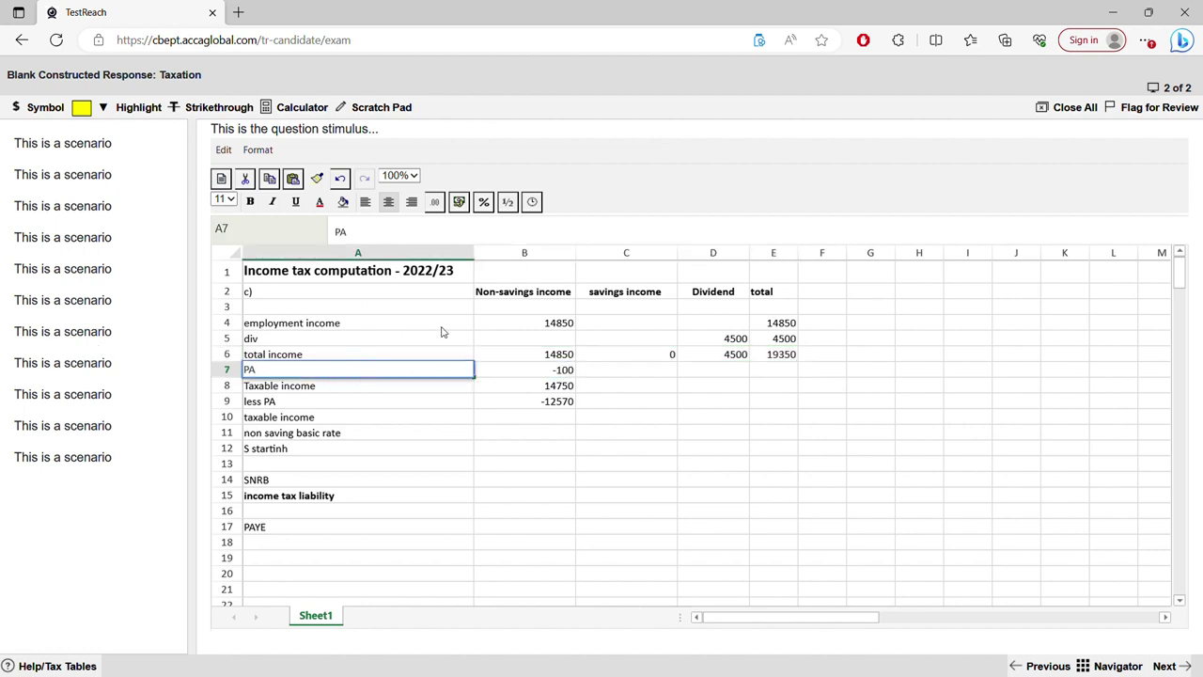
click(538, 371)
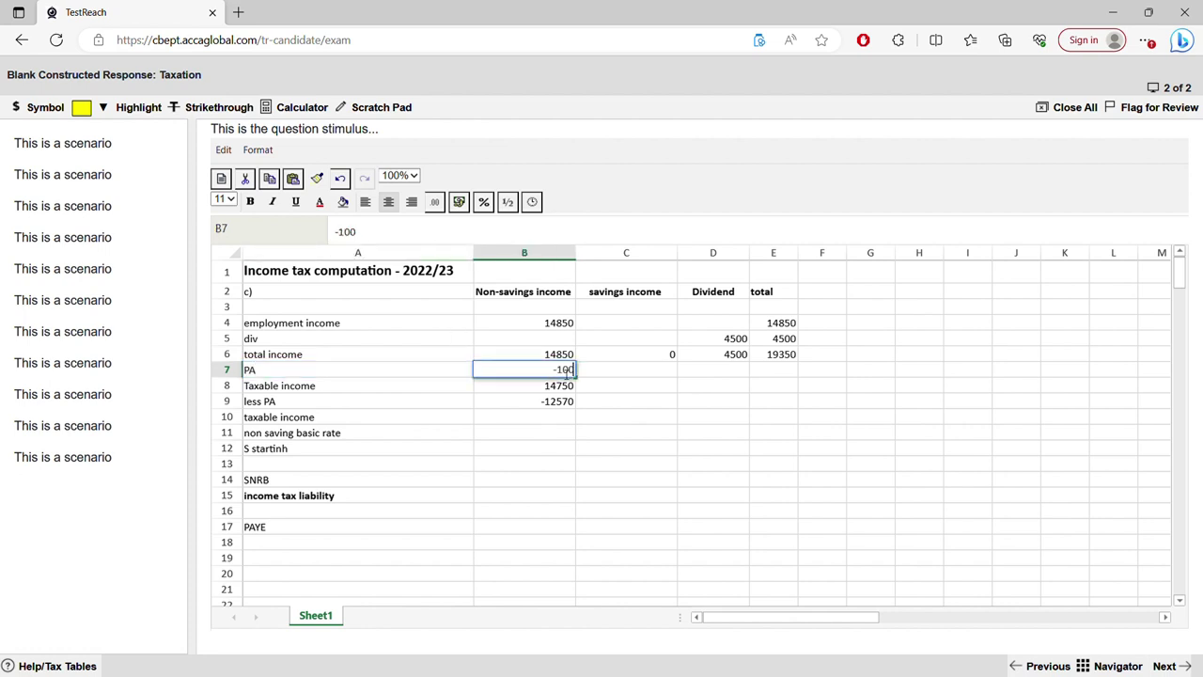
text(-12570)
key(Return)
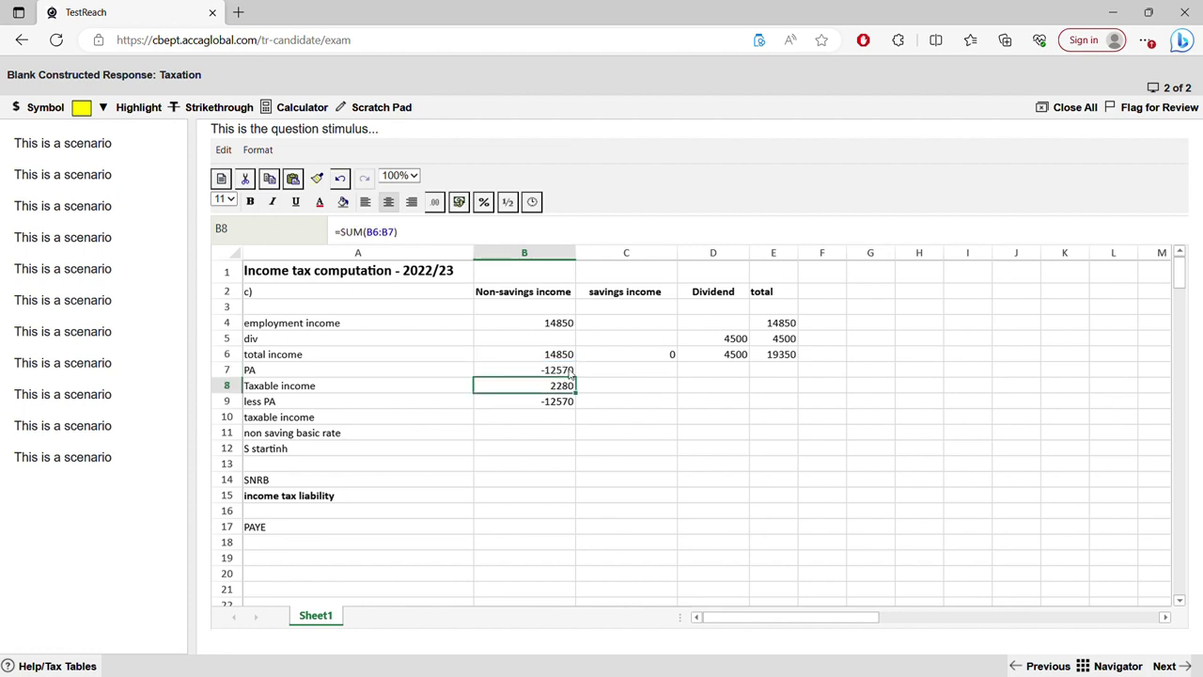
double_click(552, 388)
click(570, 465)
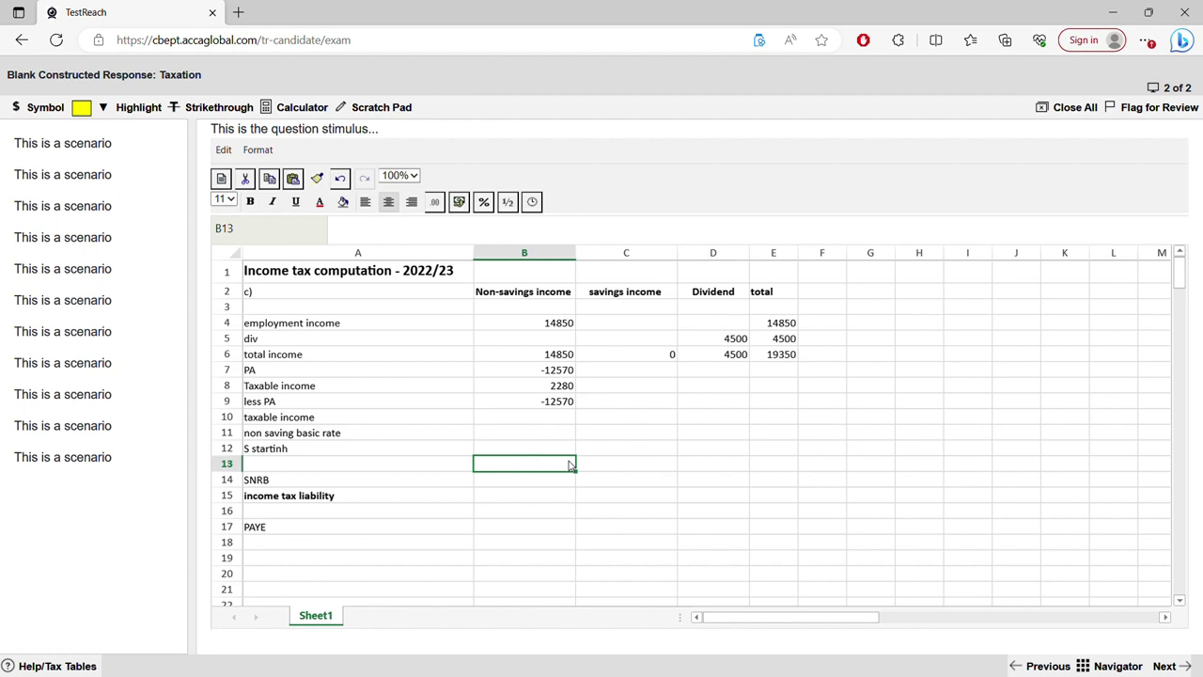
Copy the personal allowance from B7 into the total column at E7.
click(562, 387)
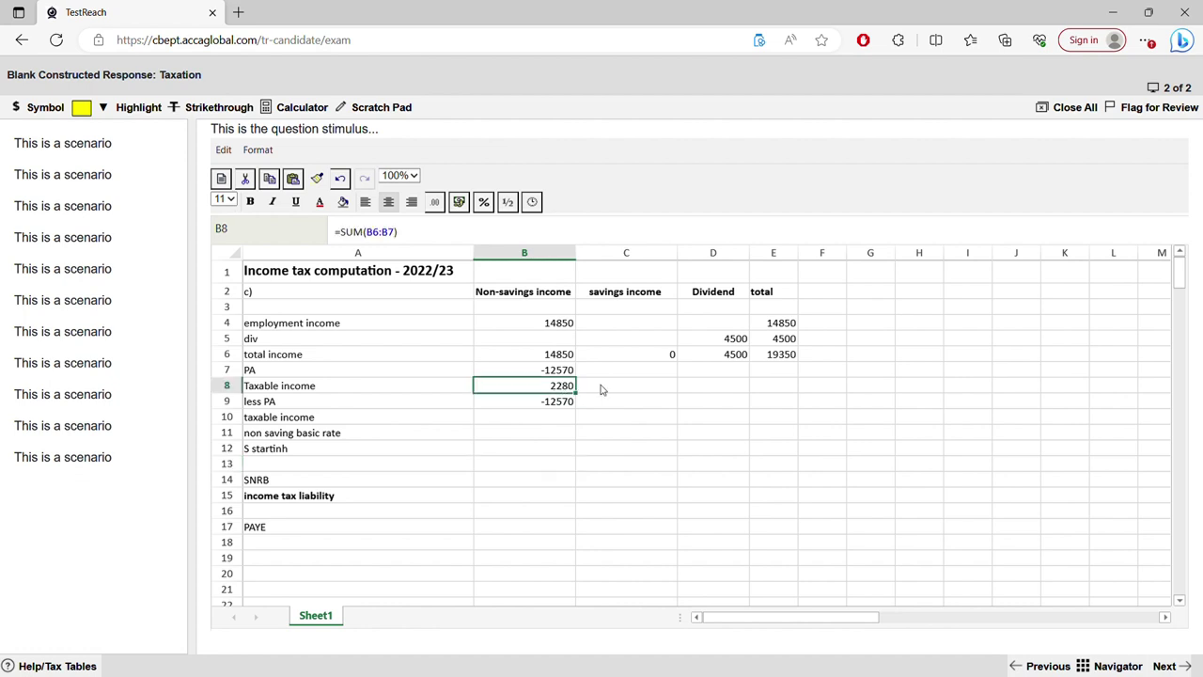
click(547, 371)
right_click(547, 371)
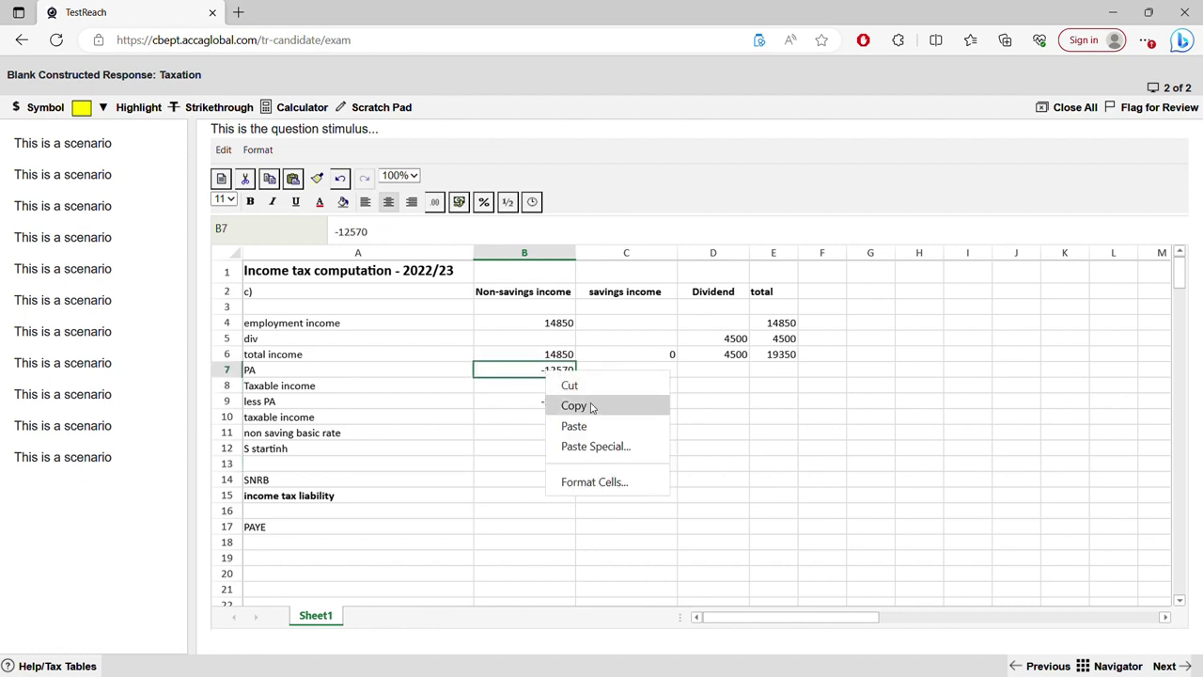
click(589, 405)
click(778, 372)
right_click(778, 372)
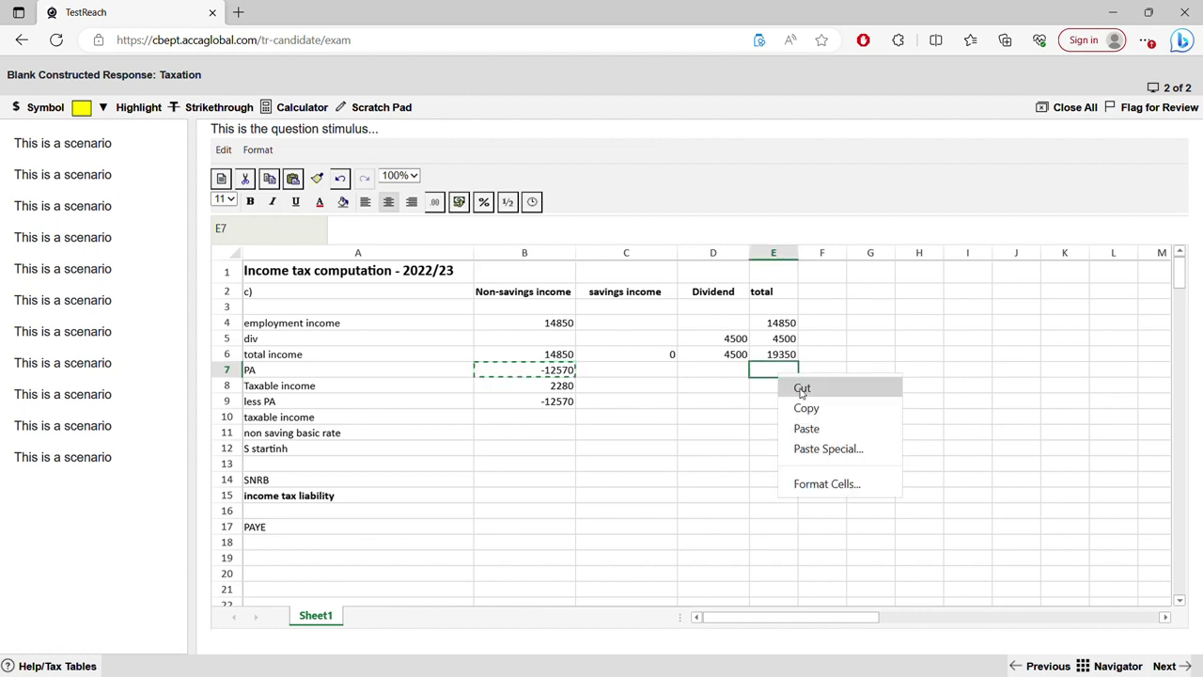
click(810, 427)
Fill the taxable income formula from B8 across to E8.
click(569, 390)
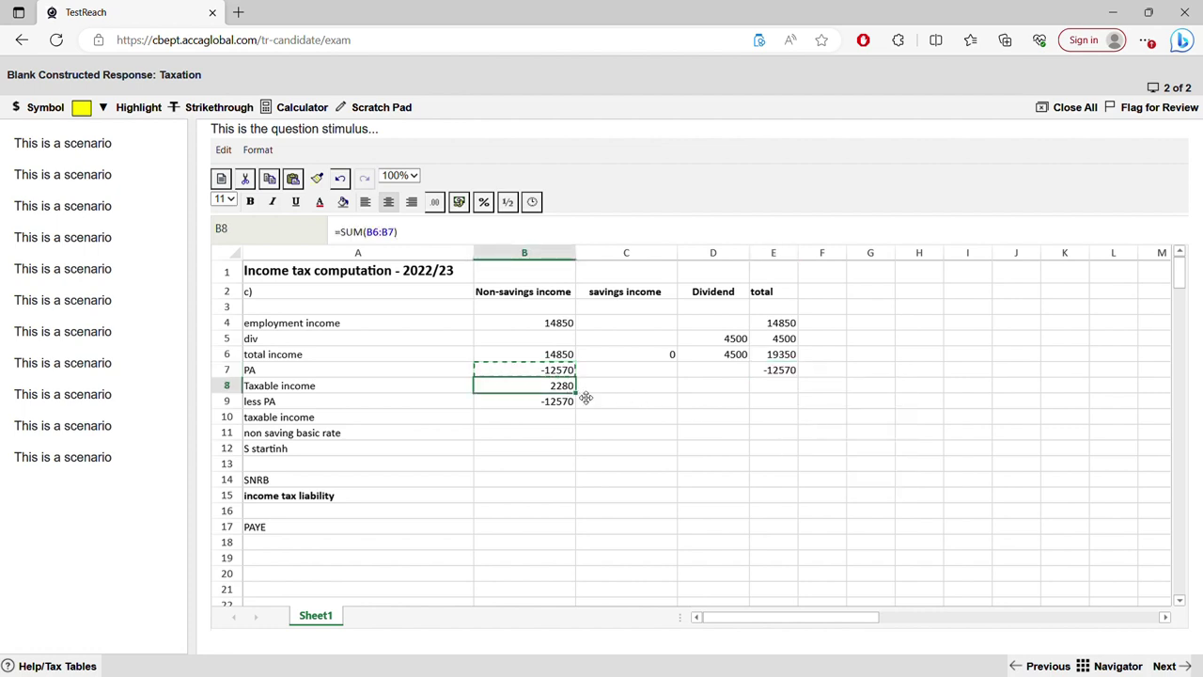
drag(585, 401, 761, 402)
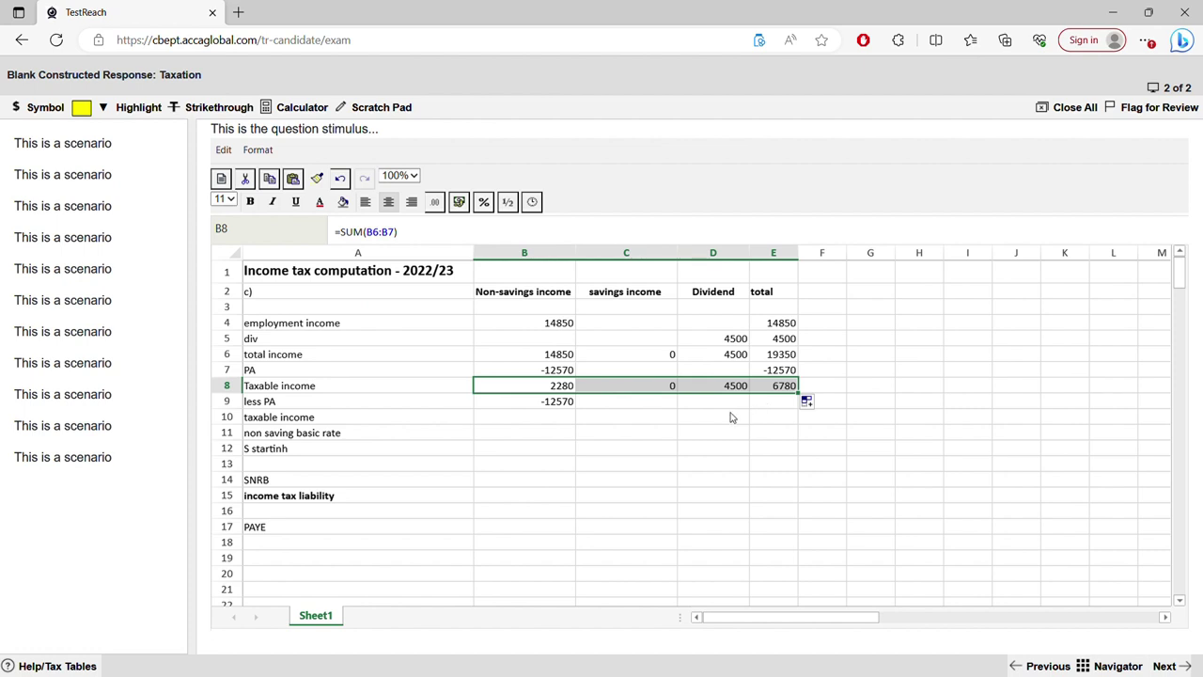
click(723, 404)
click(727, 392)
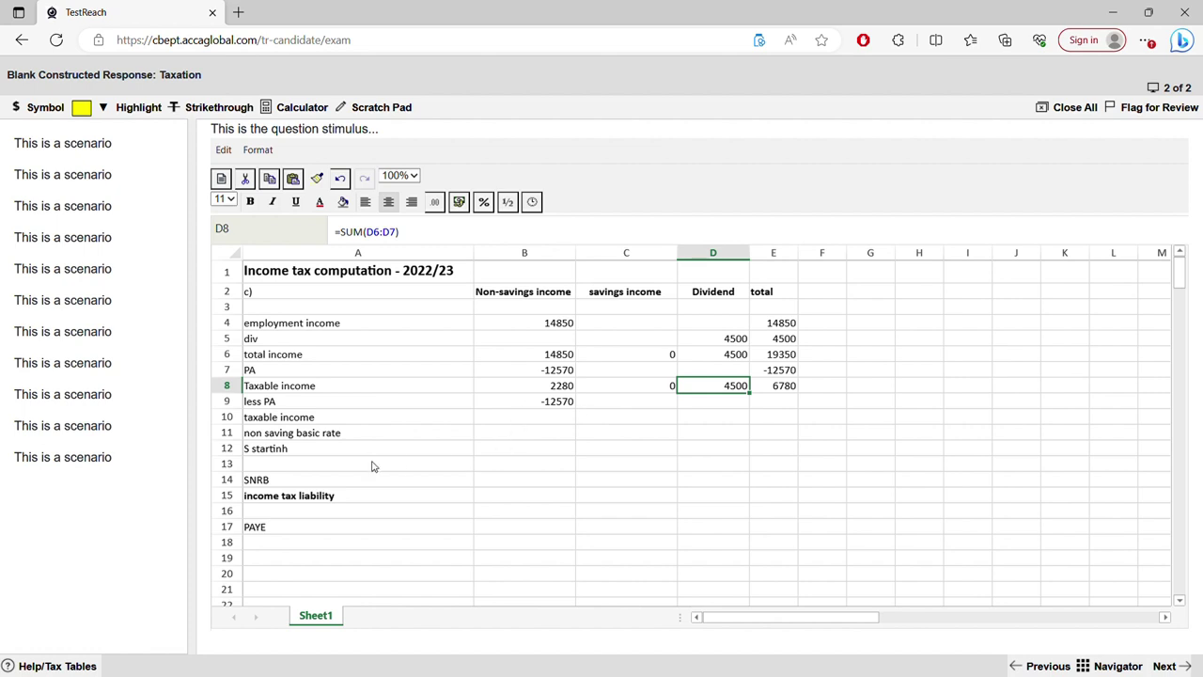
Clear the leftover allowance value in B9 and the old row labels in A10, A11, A12 and A14.
click(369, 403)
click(518, 402)
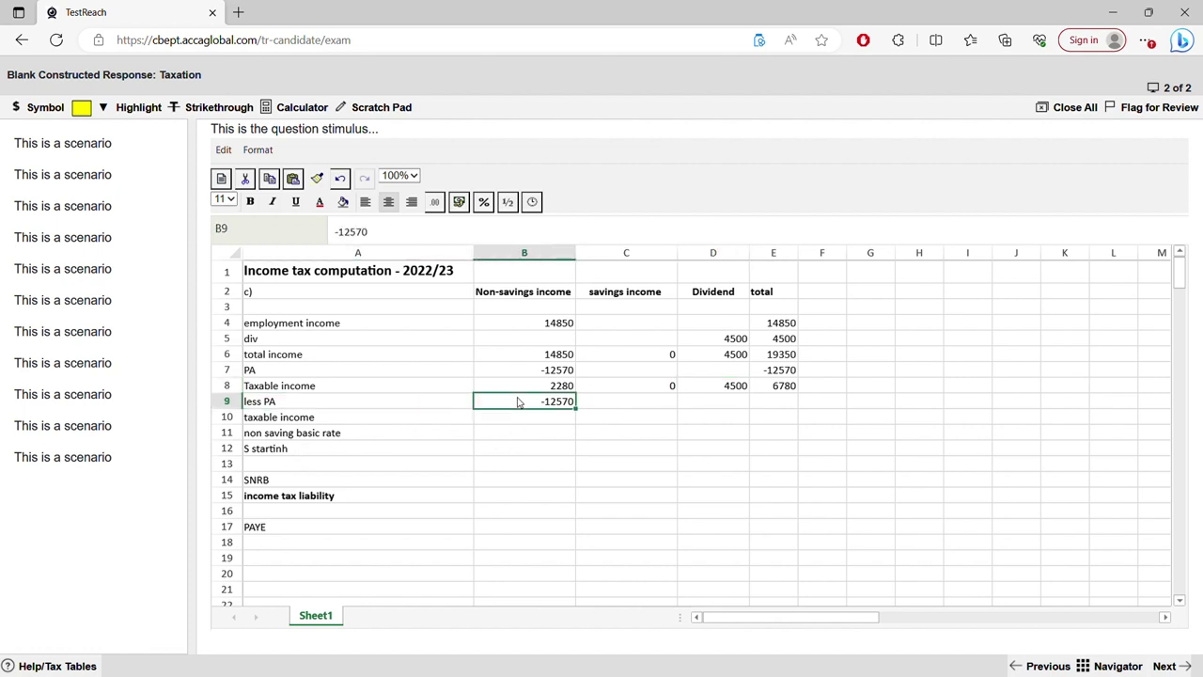
key(Delete)
key(Down)
key(Left)
key(Delete)
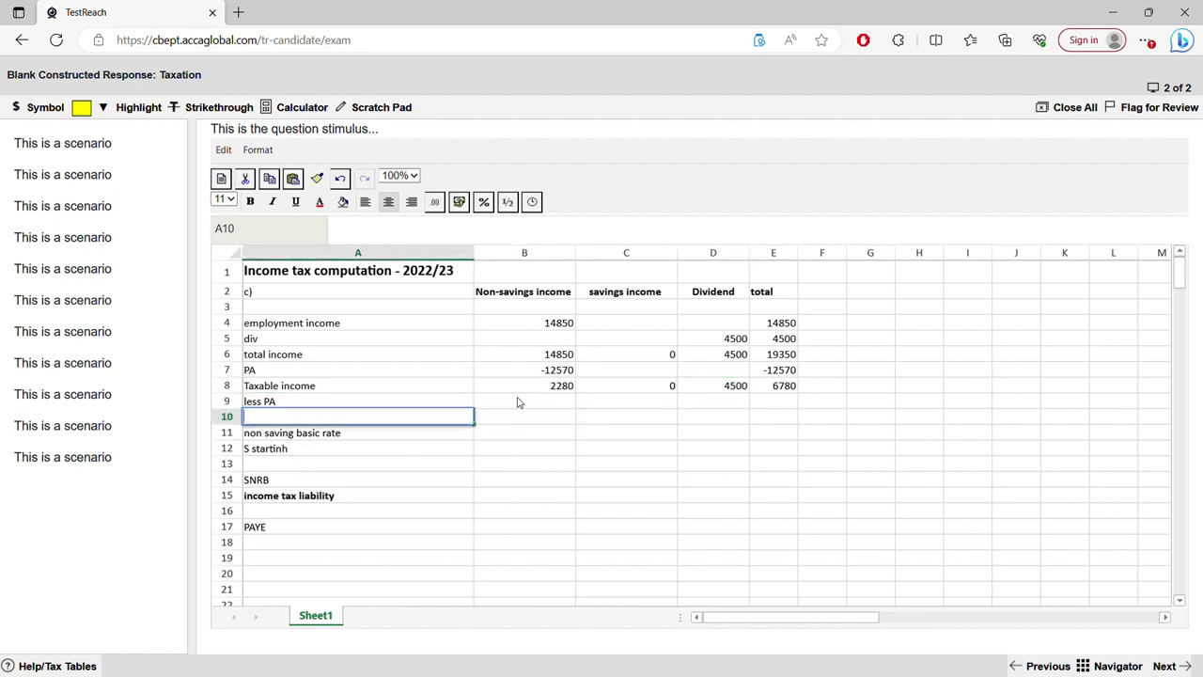
key(Down)
key(Delete)
key(Down)
key(Delete)
key(Down)
key(Down)
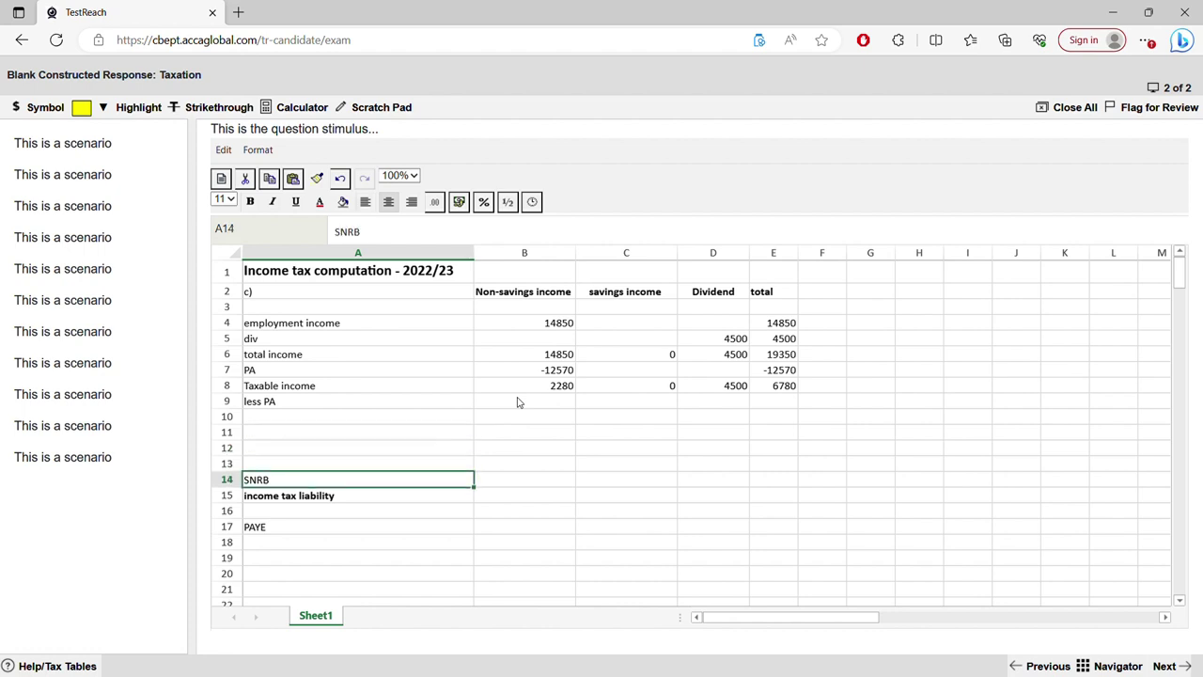
key(Delete)
Label cell A11 as NS for the non-savings tax row.
key(Down)
key(Up)
key(Up)
key(Up)
key(Up)
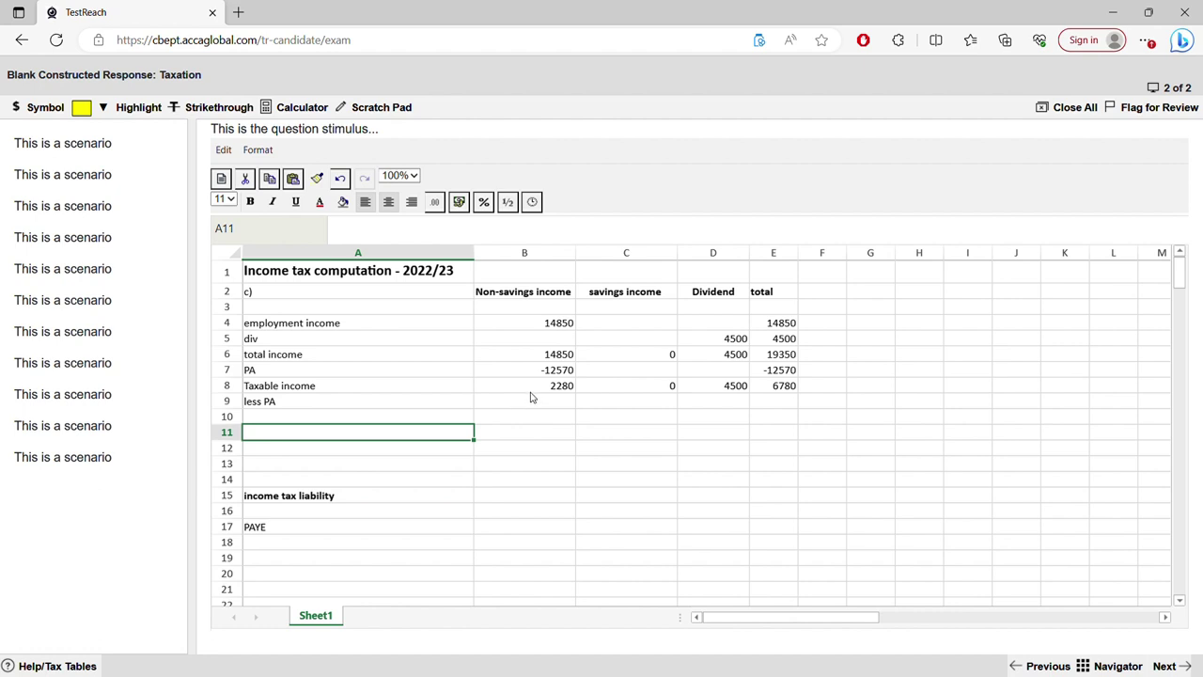
text(NS)
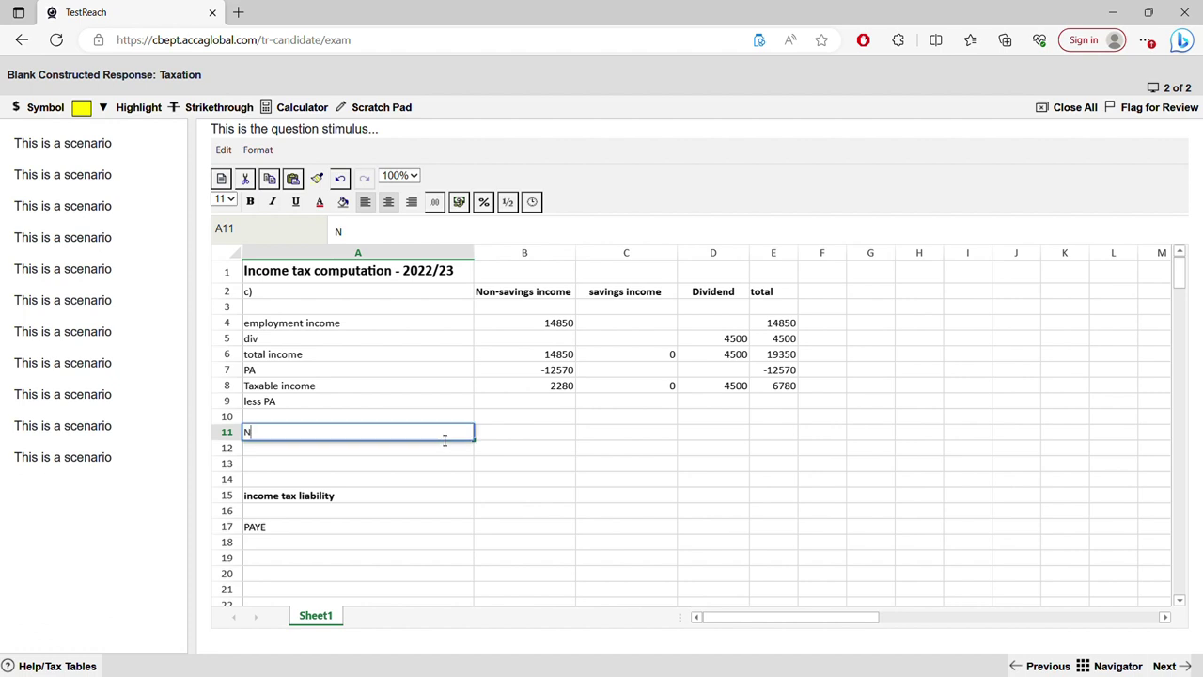
click(524, 435)
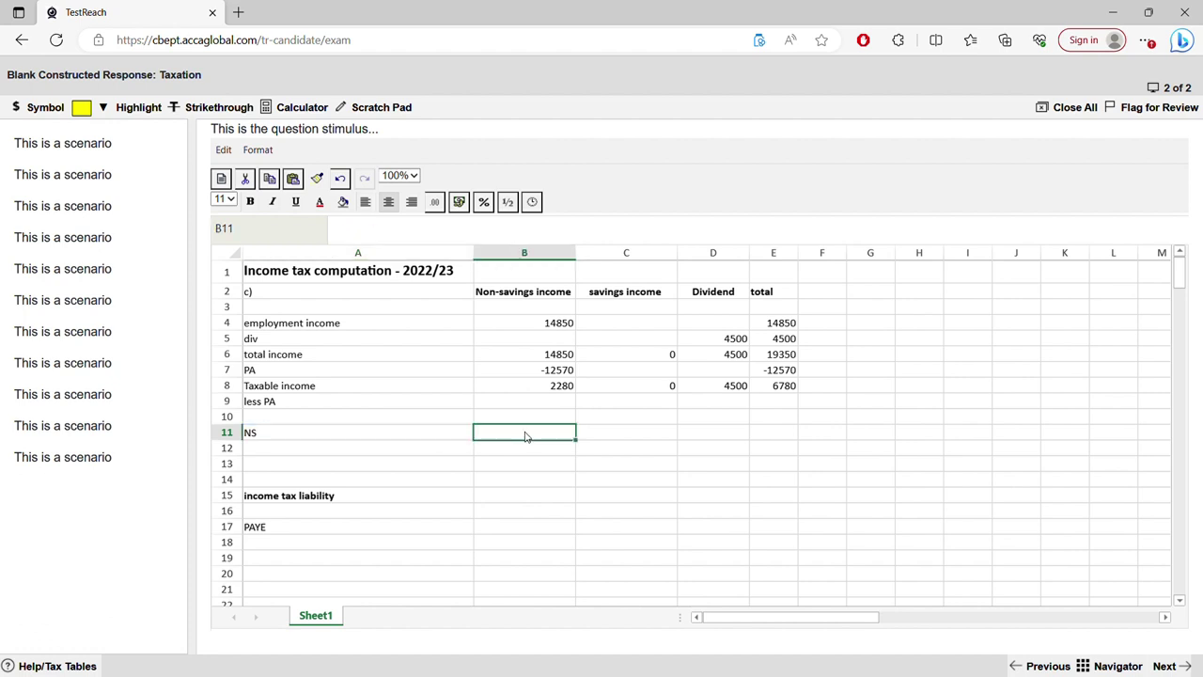
Copy the non-savings taxable income from B8 into B11 using Paste Special.
click(554, 390)
right_click(553, 389)
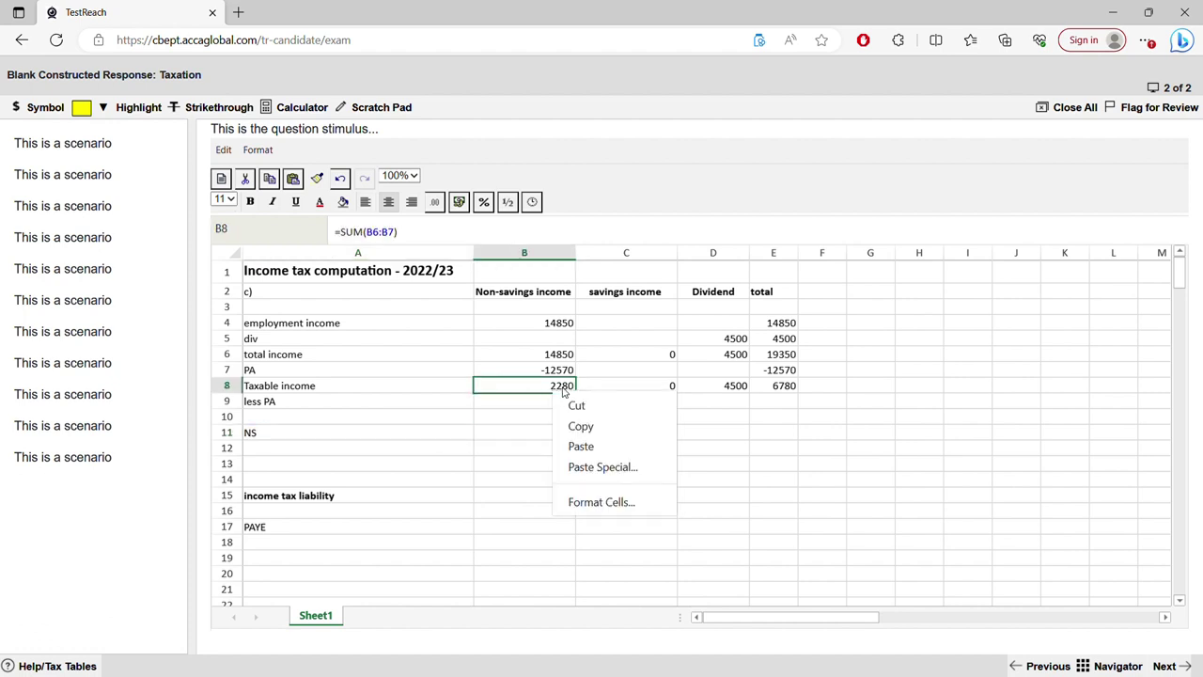
click(569, 425)
click(512, 433)
right_click(512, 433)
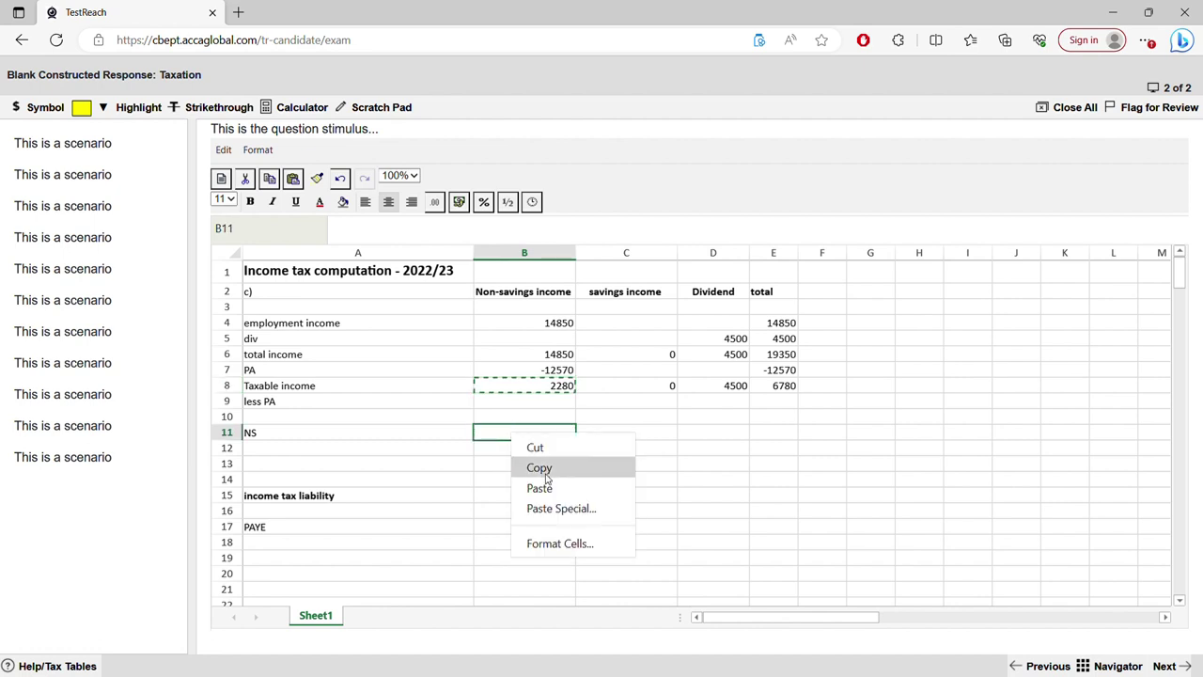
click(545, 509)
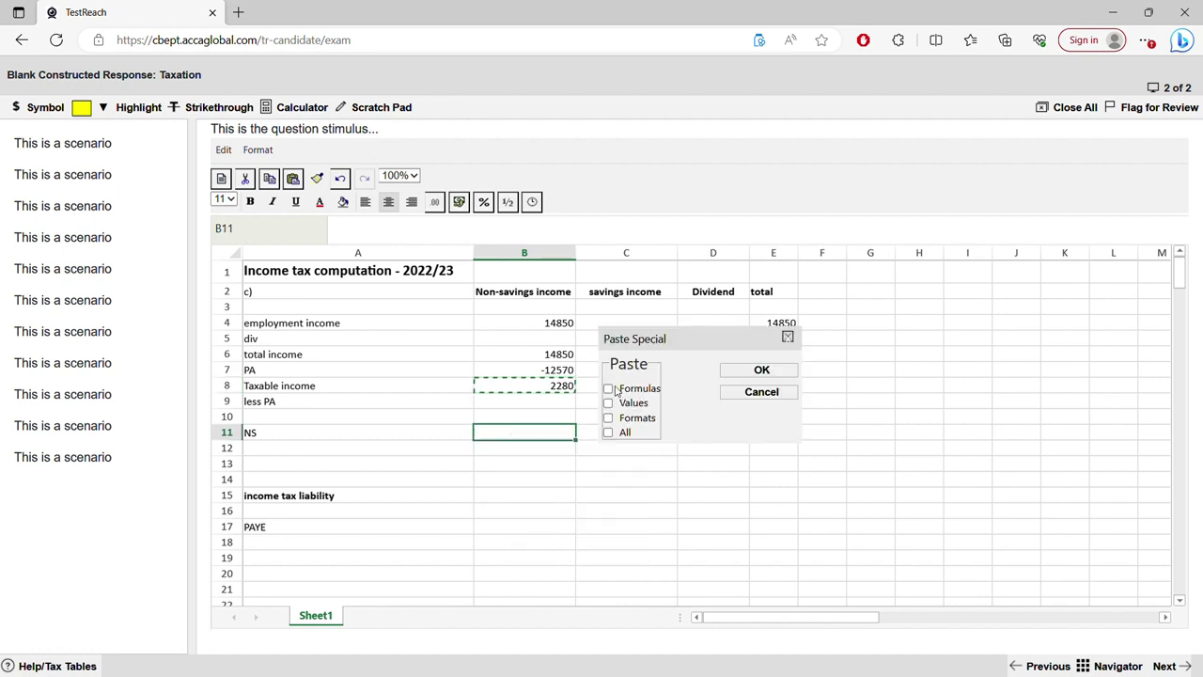
click(608, 389)
click(759, 369)
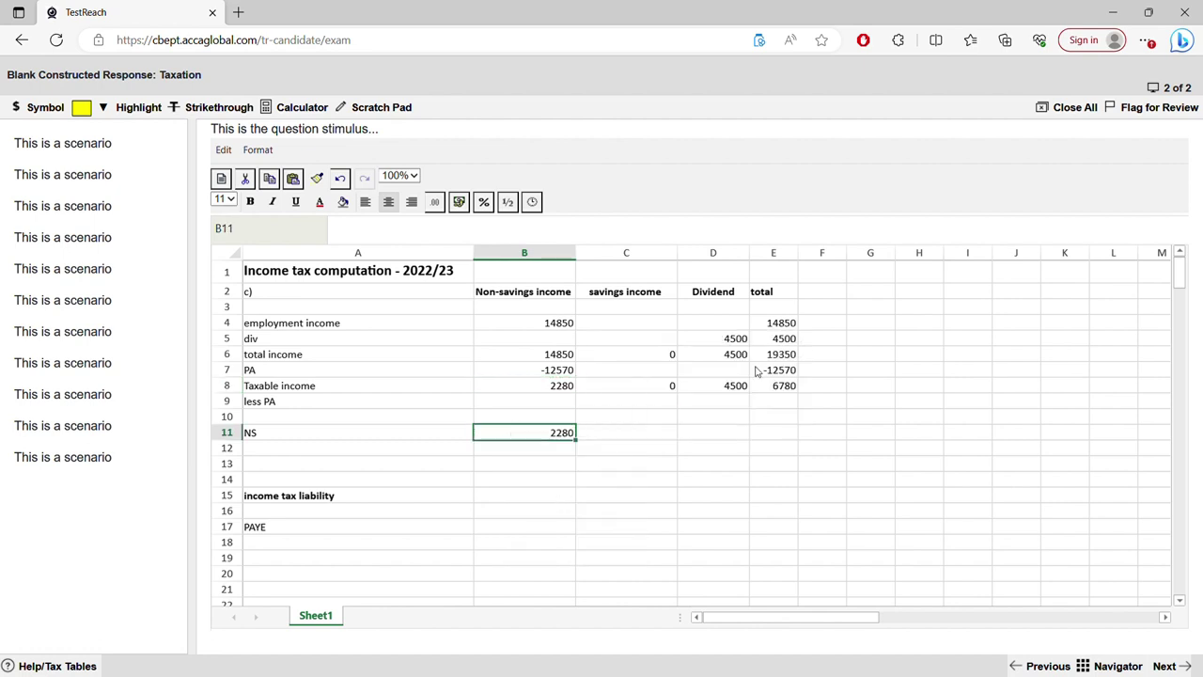
Enter the 20% tax rate in C11 for the NS row.
click(592, 437)
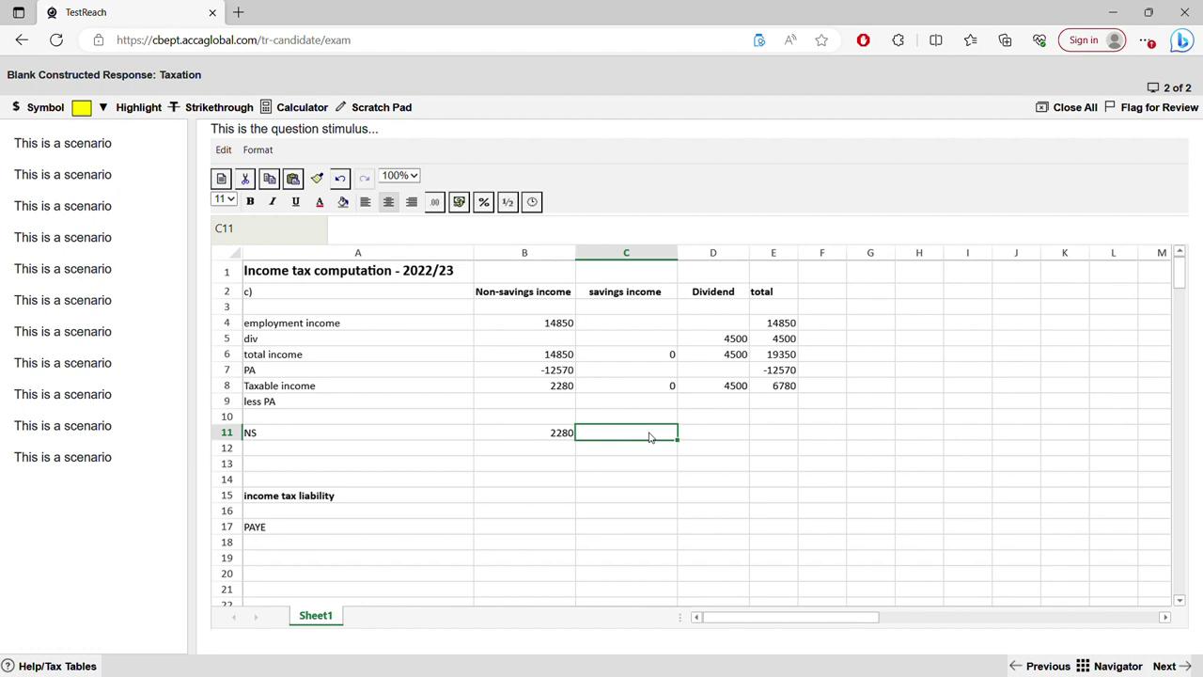
text(20%%)
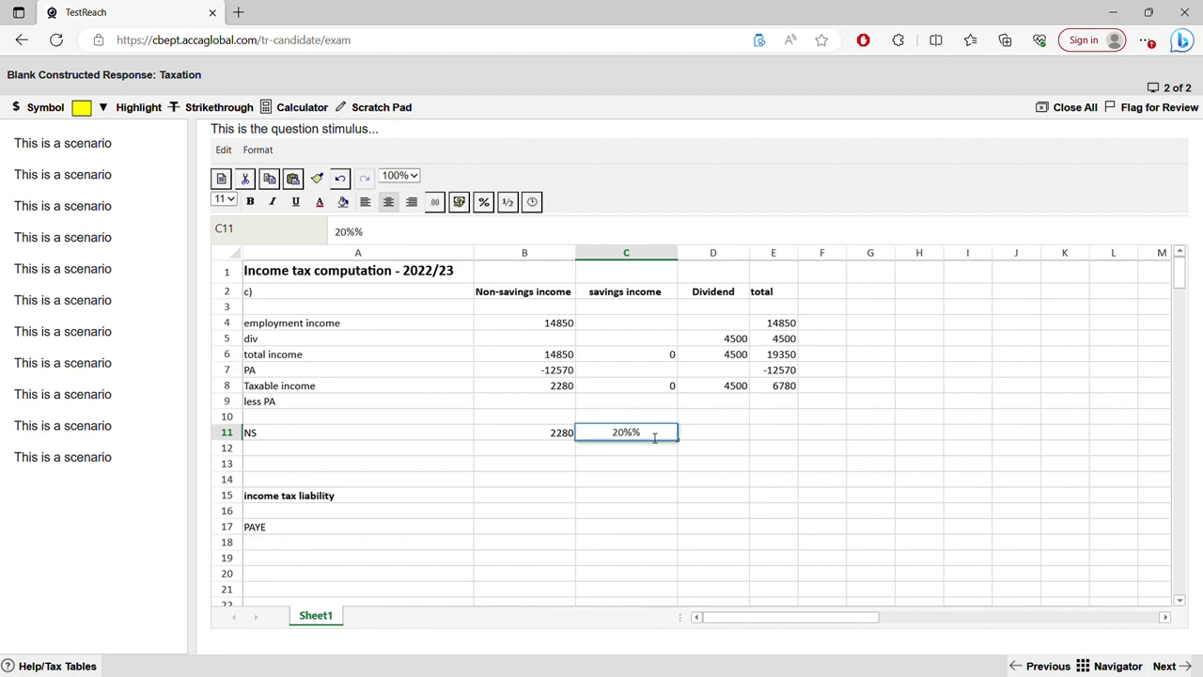
key(Tab)
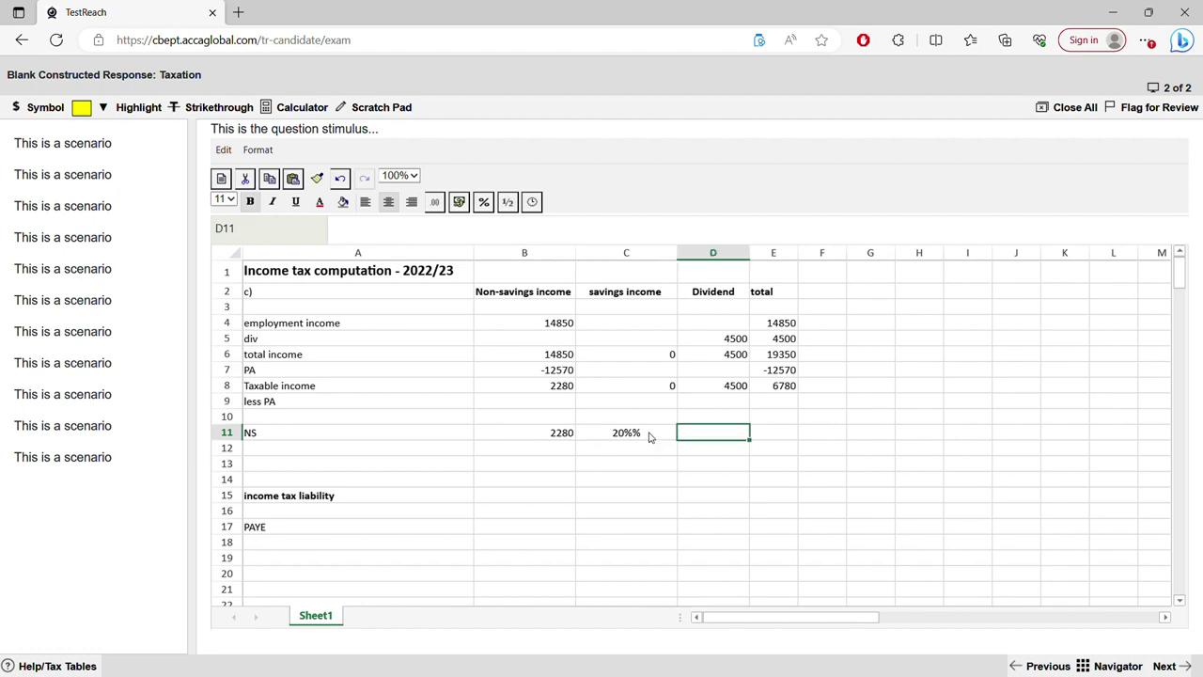
double_click(648, 437)
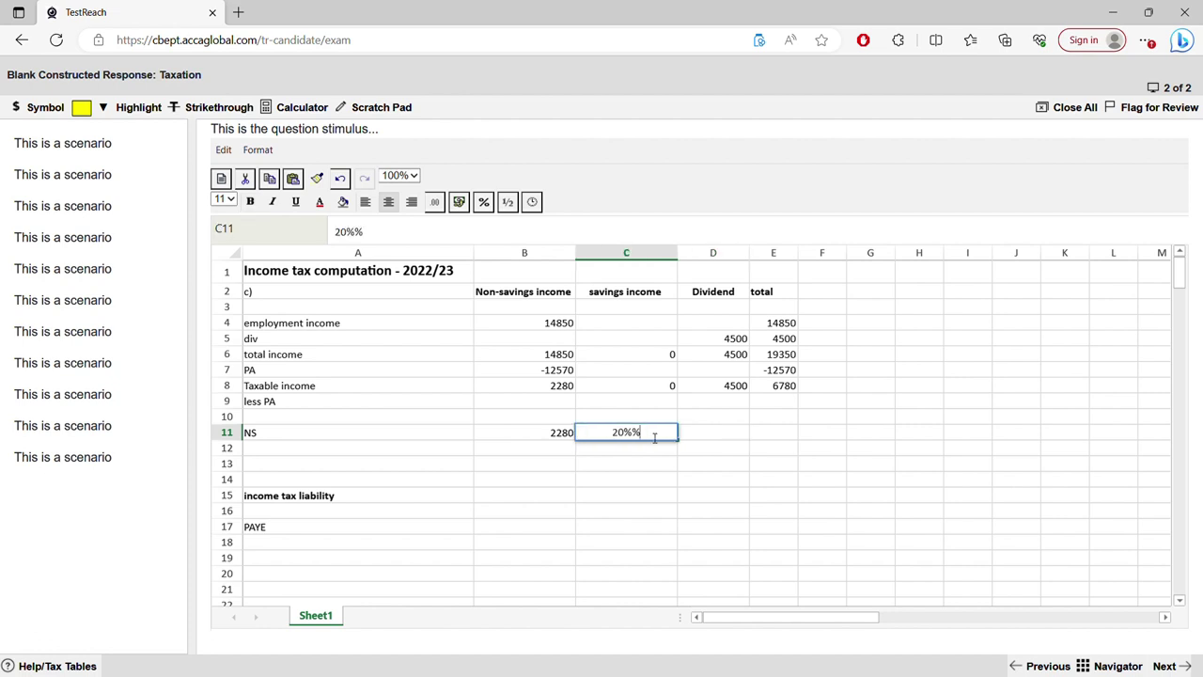
key(BackSpace)
Calculate the non-savings tax in D11 with the formula =B11*C11.
click(703, 436)
text(=)
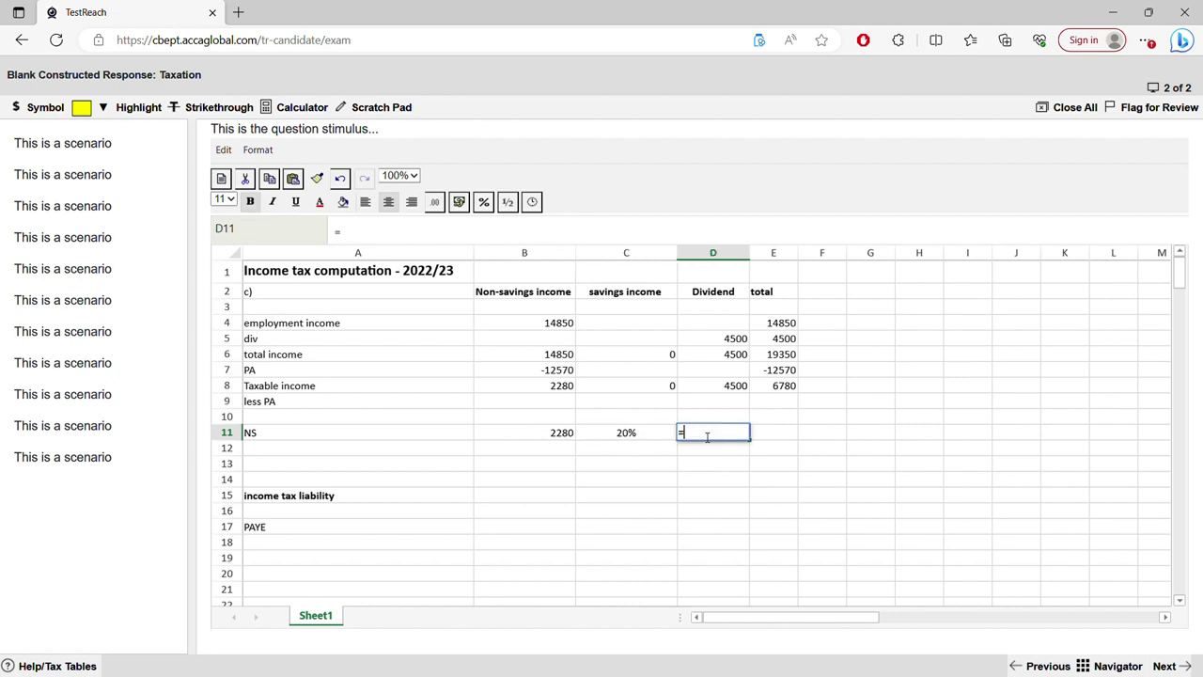
click(569, 440)
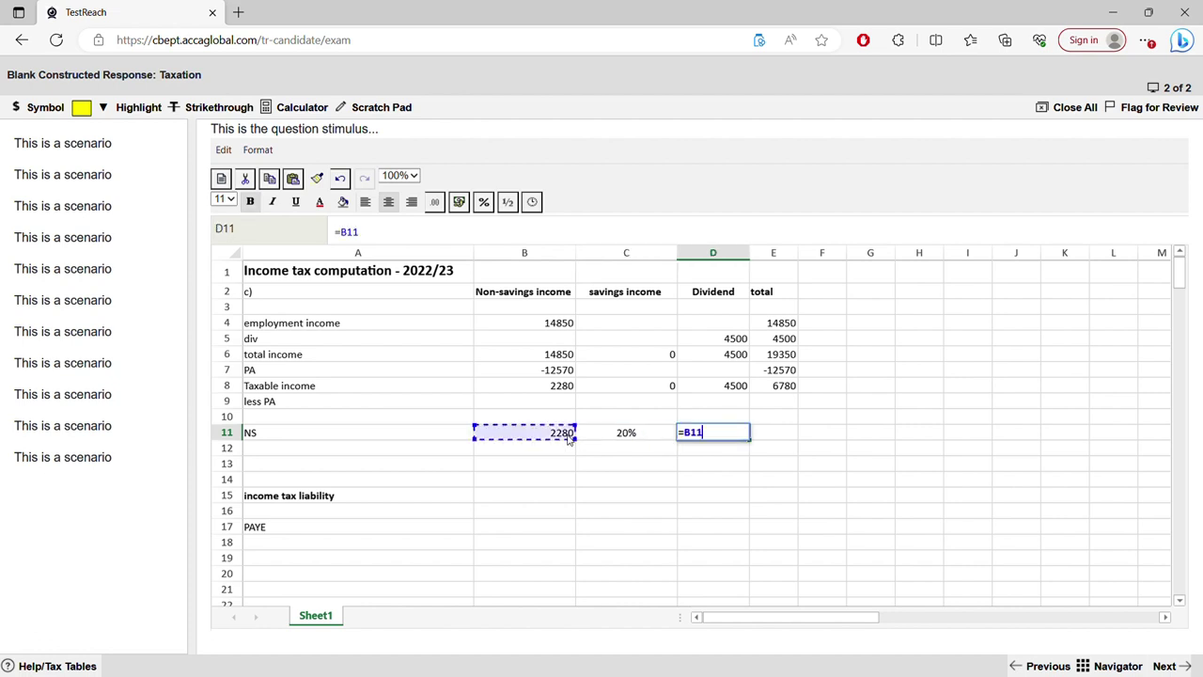
text(*)
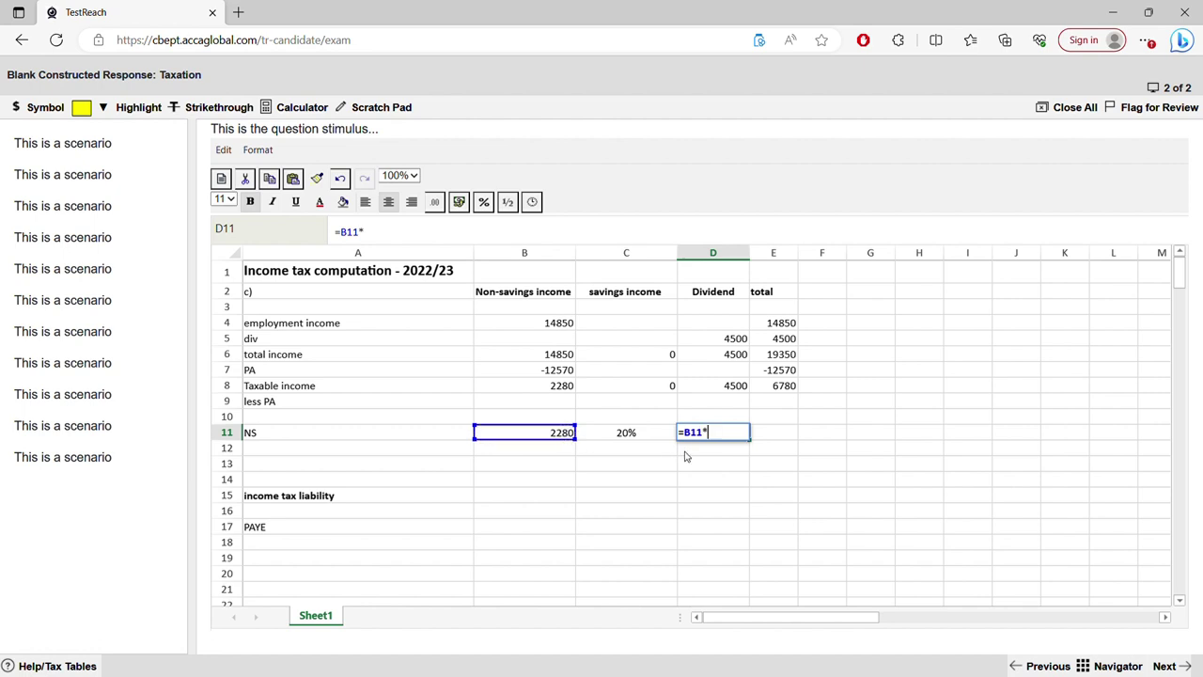
click(659, 438)
key(Return)
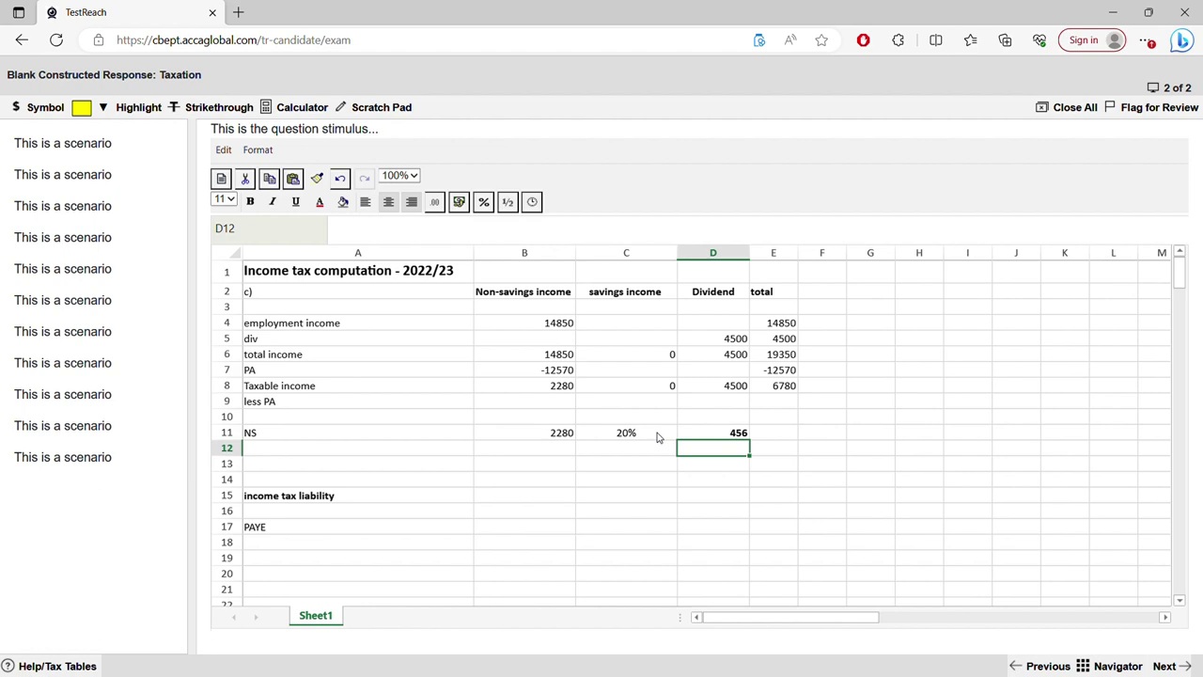
Label cell A12 as DNRB and enter 2000 in B12.
click(411, 453)
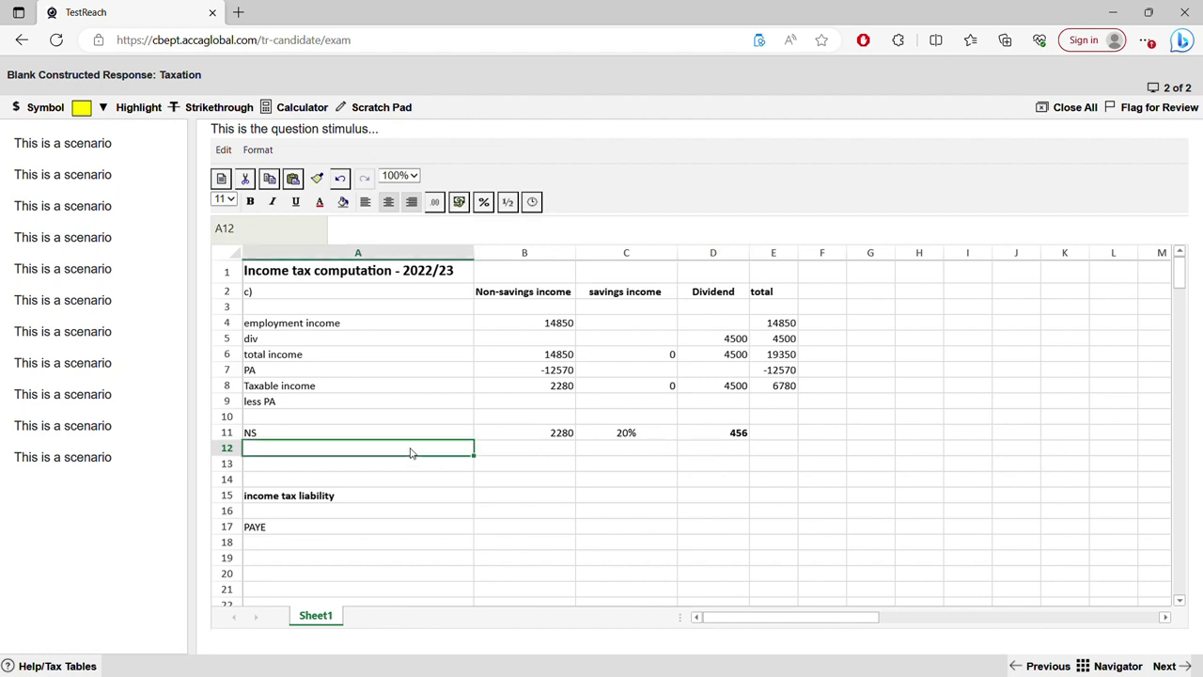
text(DNRB)
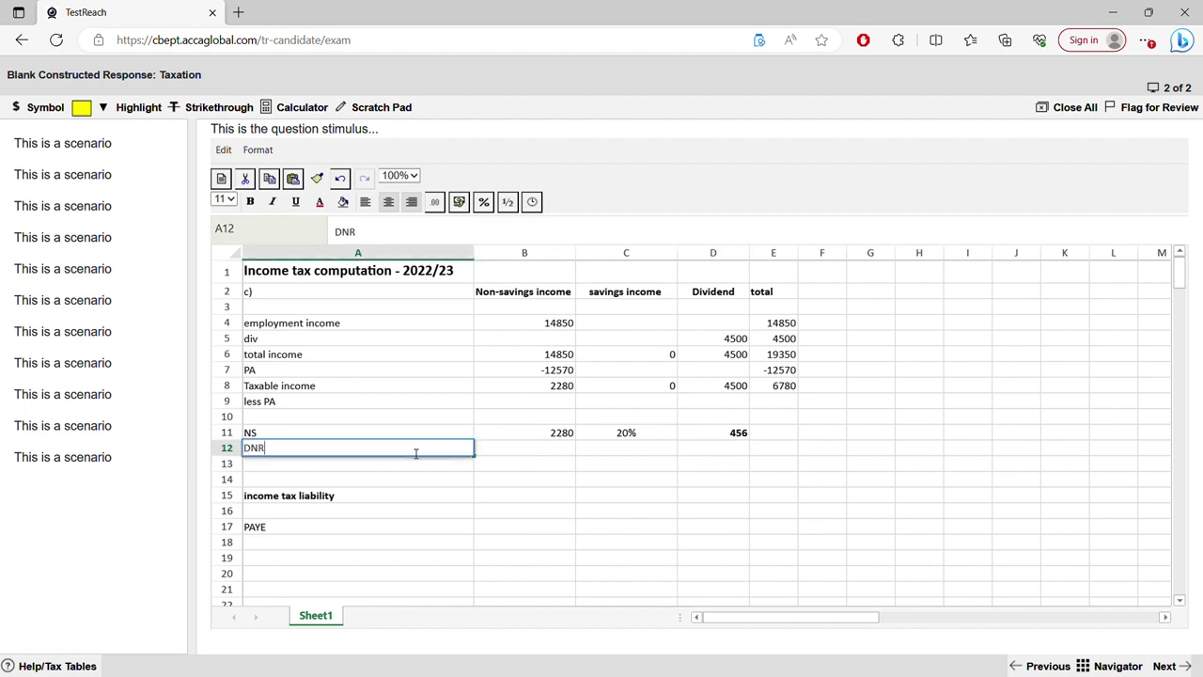
click(517, 449)
text(2000)
key(Tab)
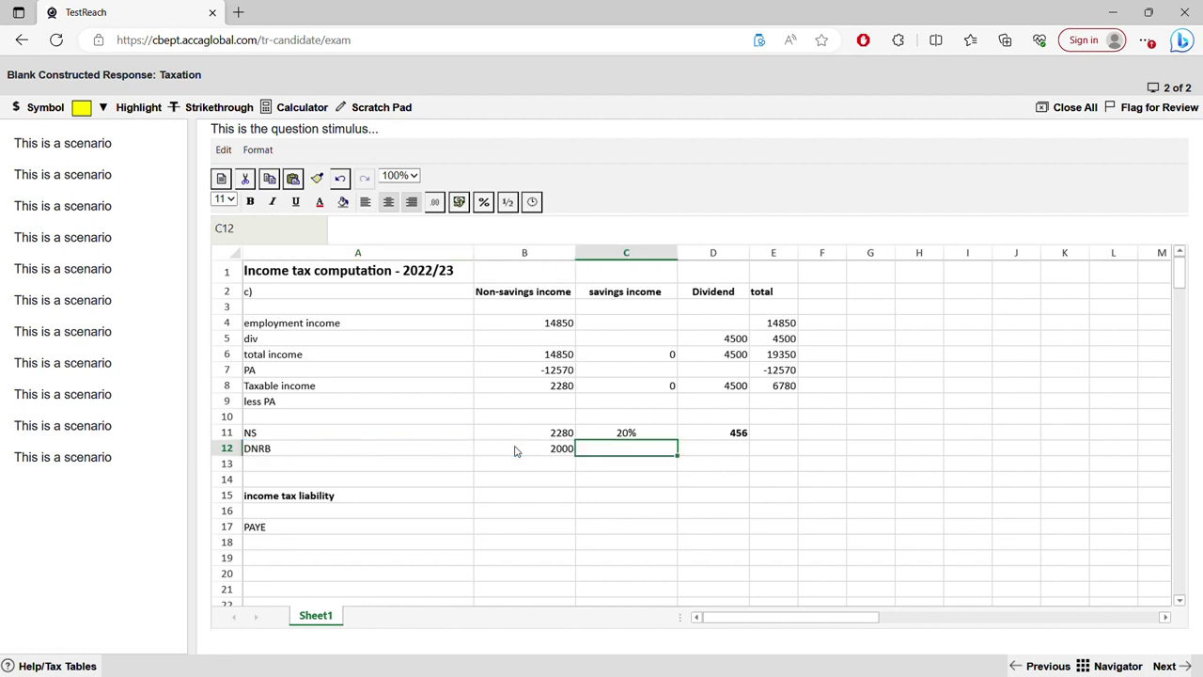
Set the DNRB rate in C12 to 0% and fill the tax formula from D11 down to D12.
text(0%%)
key(Tab)
key(Left)
key(BackSpace)
text(0%)
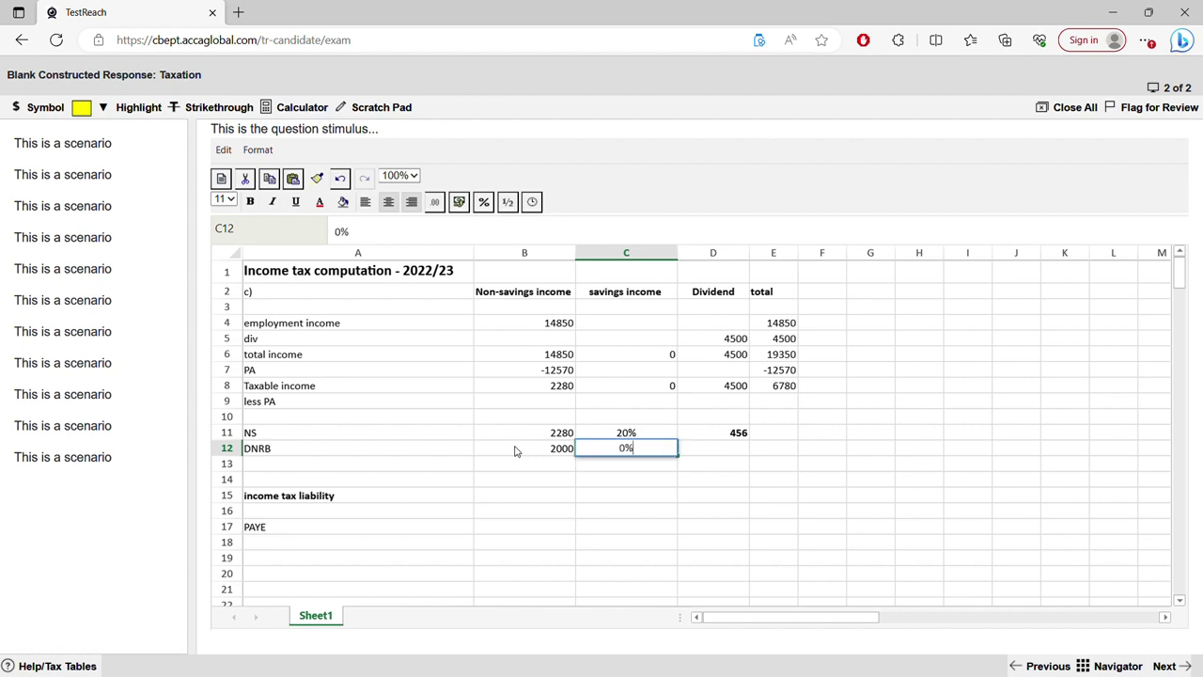
key(Tab)
click(729, 438)
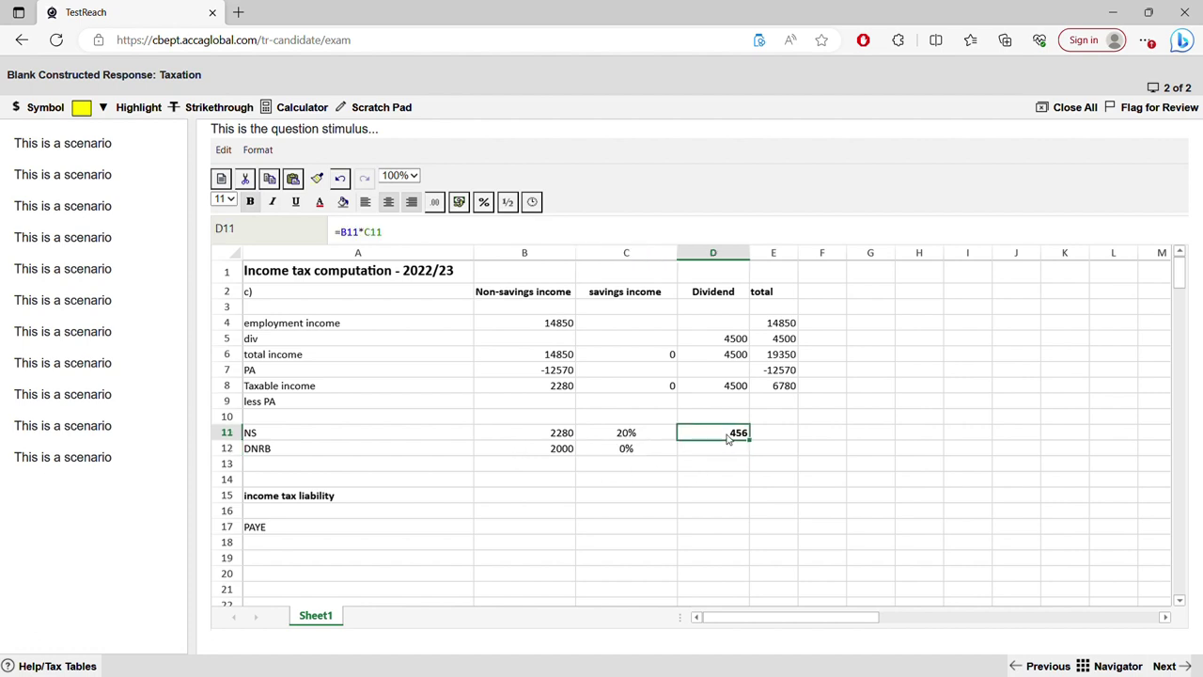
mouse_move(752, 448)
mouse_down()
mouse_move(760, 461)
mouse_move(742, 461)
mouse_up()
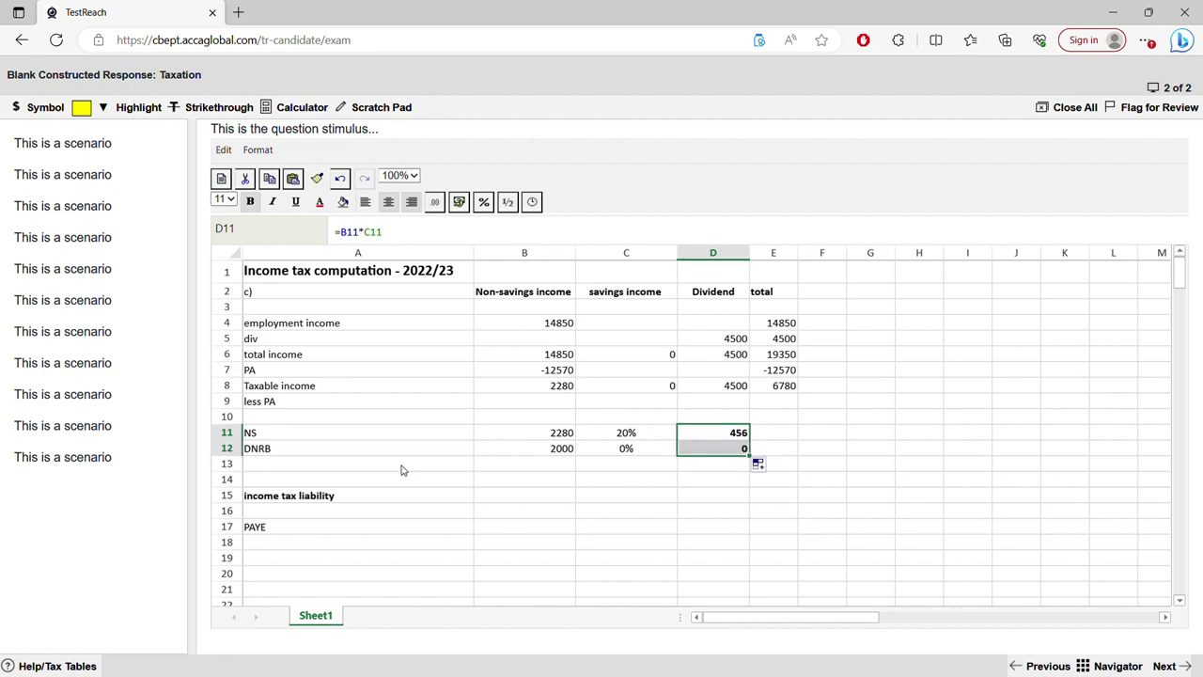
Enter 2500 in B13 as the remaining dividend amount and set its tax rate in C13 to 8.75%.
click(561, 466)
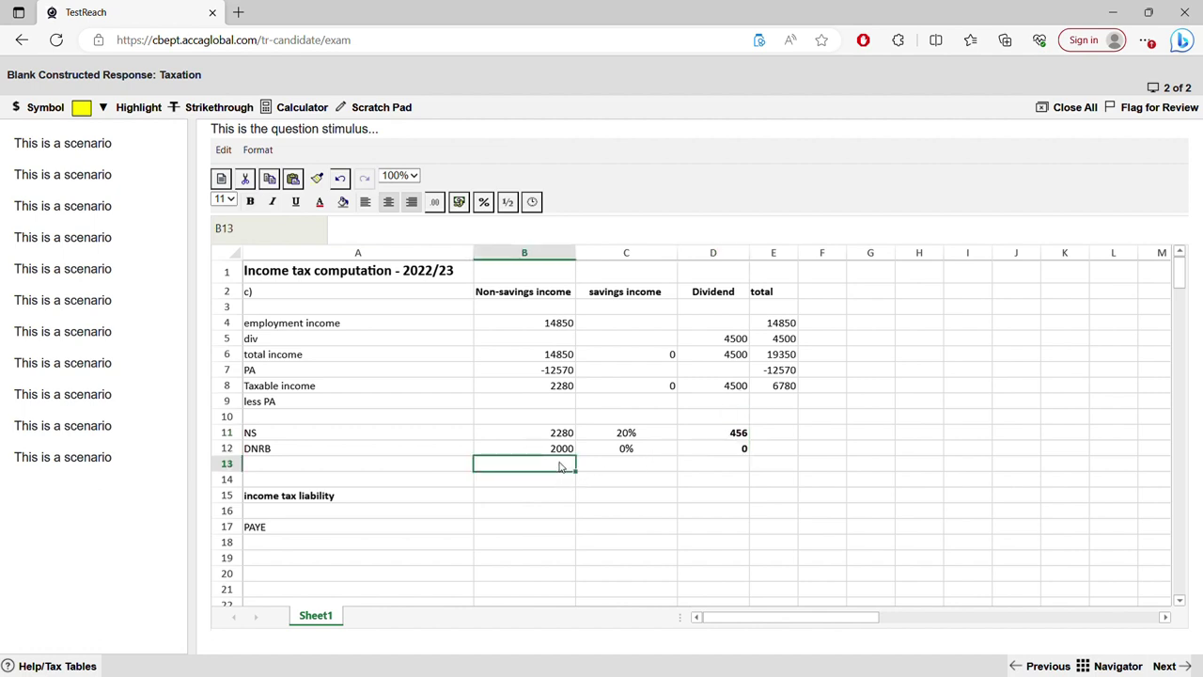
text(2500)
key(Tab)
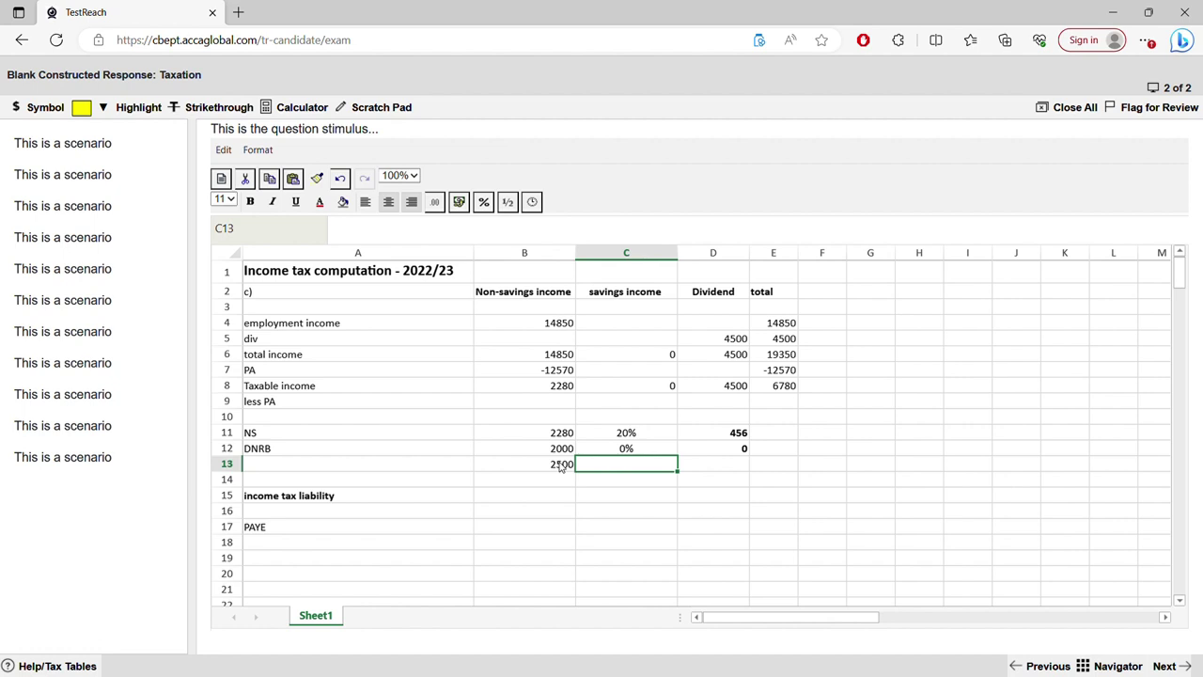
text(8.75%%)
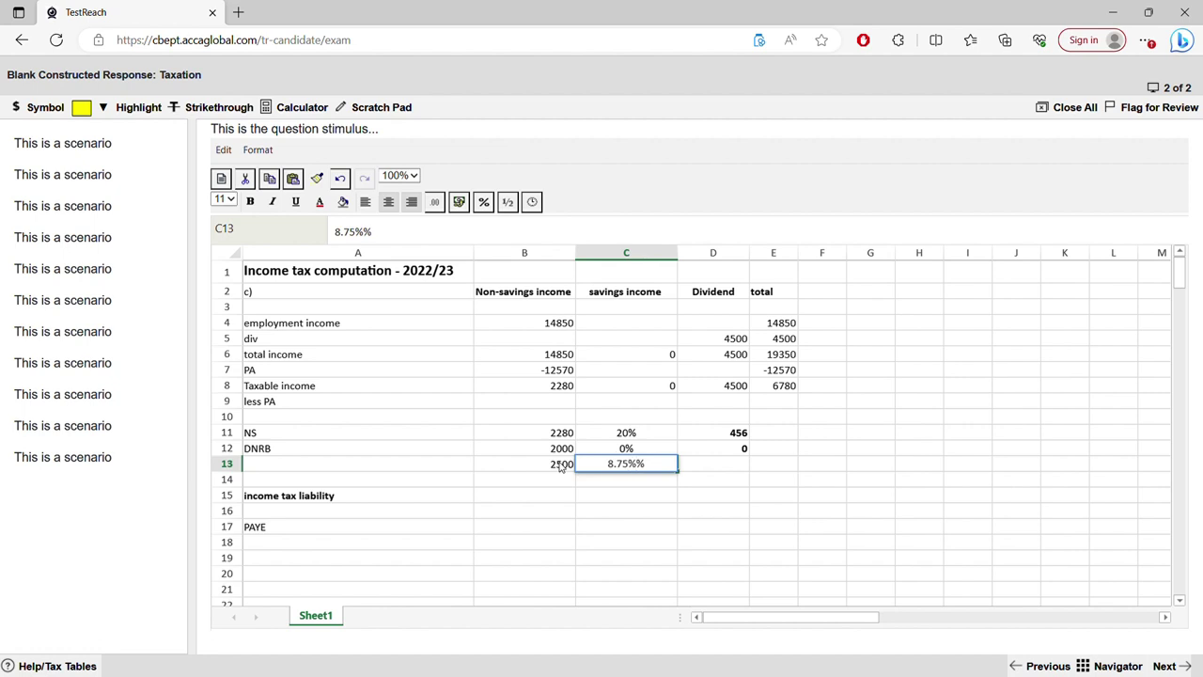
key(Tab)
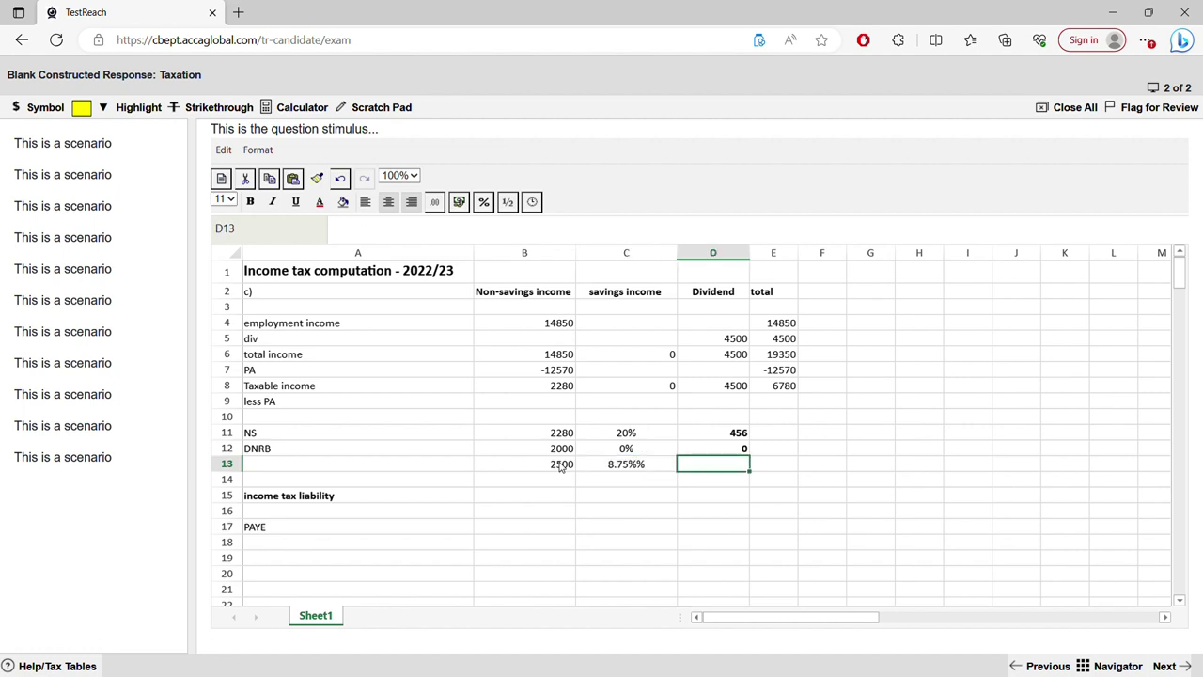
double_click(647, 463)
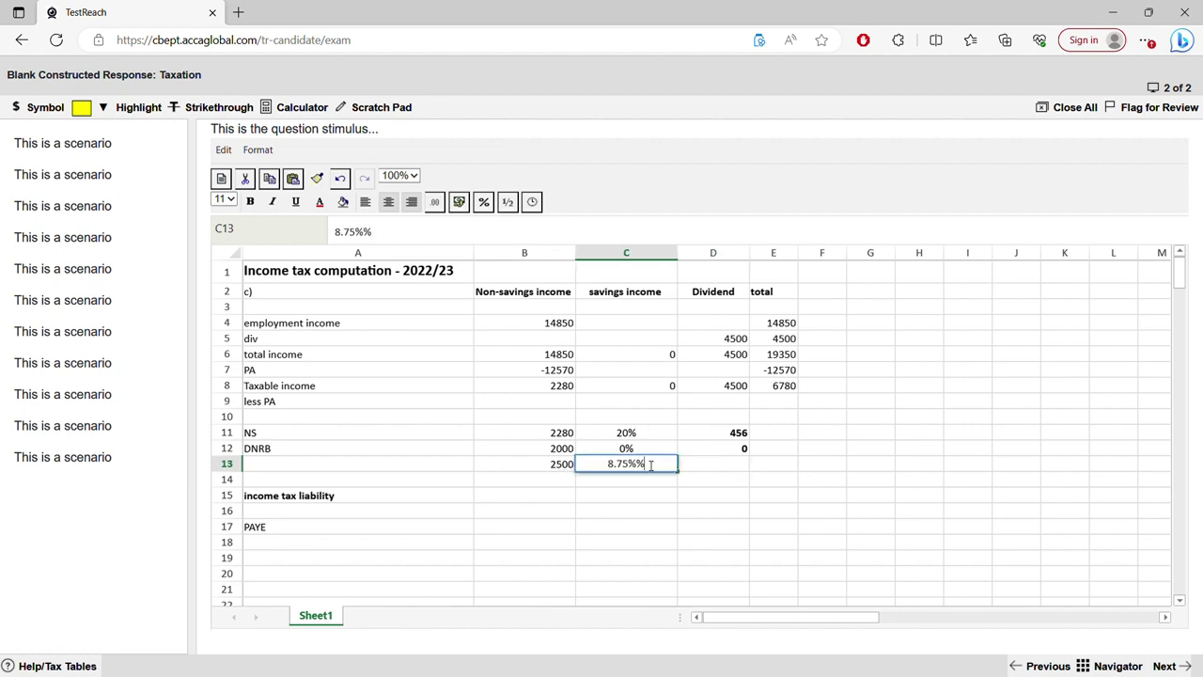
key(BackSpace)
click(719, 465)
Fill the tax formula from D12 down to D13 to calculate the tax on the remaining dividends.
click(730, 450)
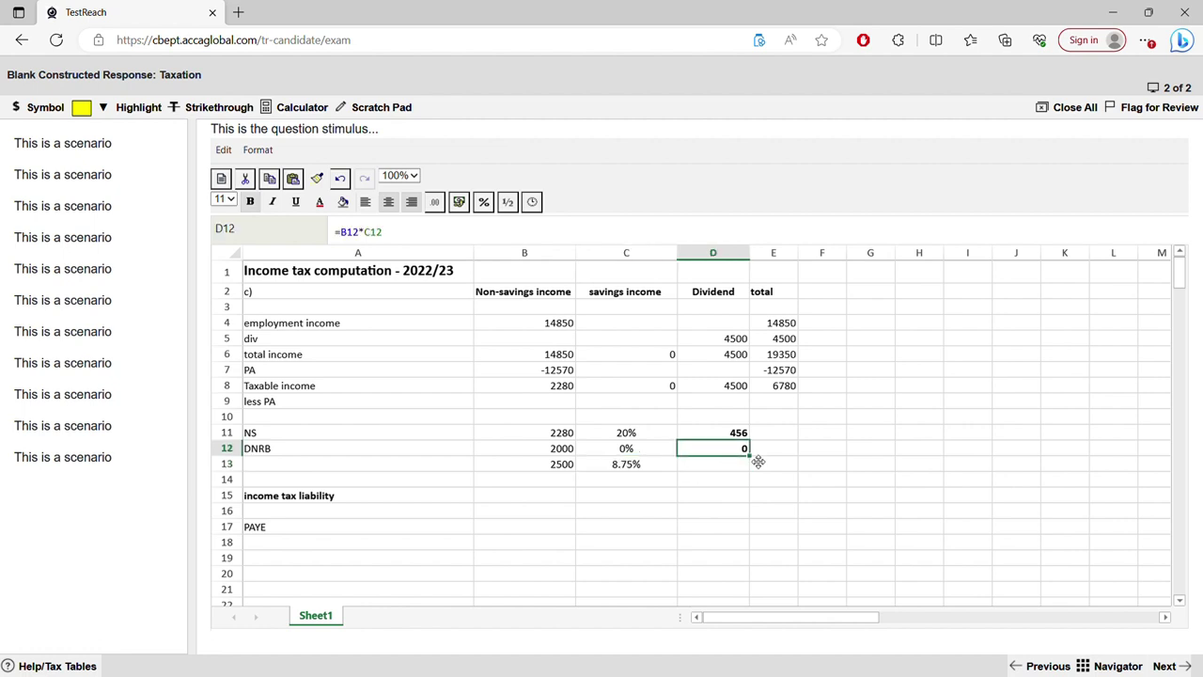
drag(749, 456, 754, 473)
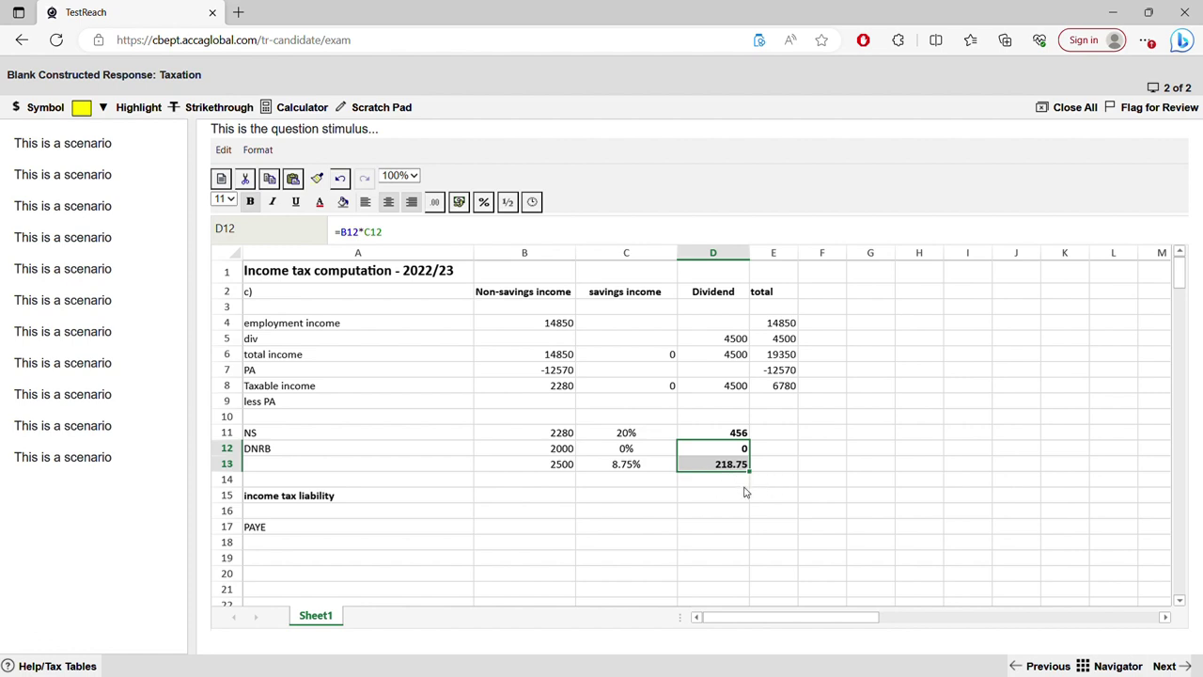
click(741, 493)
click(731, 467)
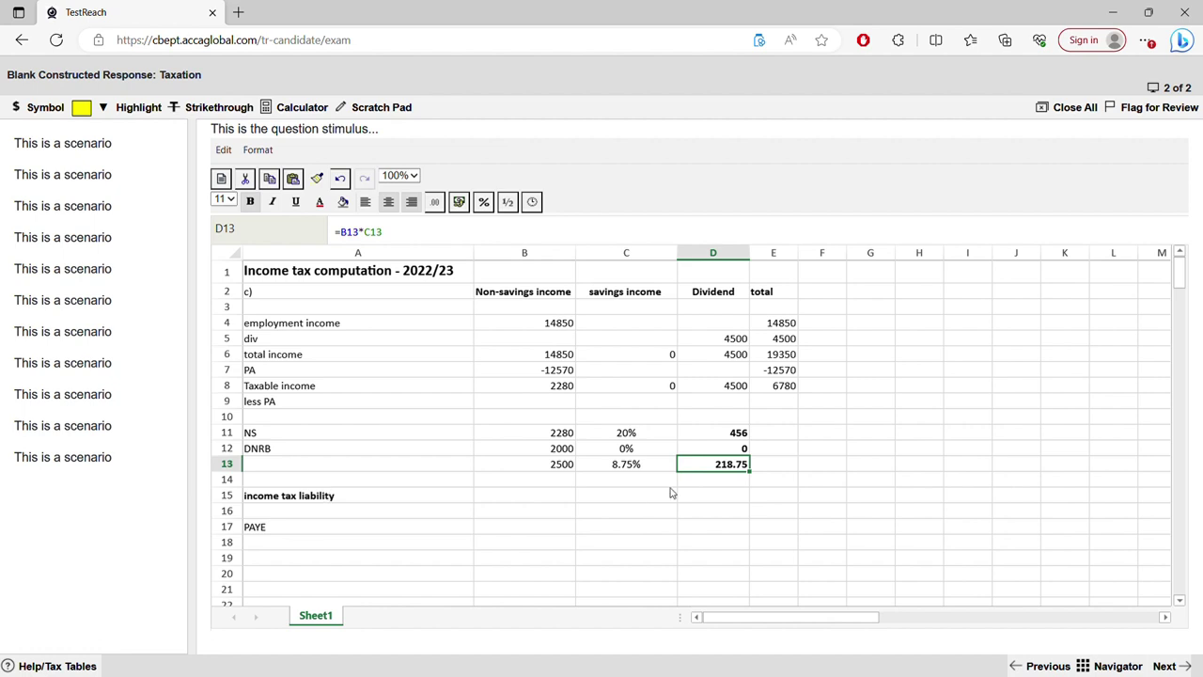
Enter the rounded dividend tax of 219 in E13 beside the calculated amount.
click(758, 472)
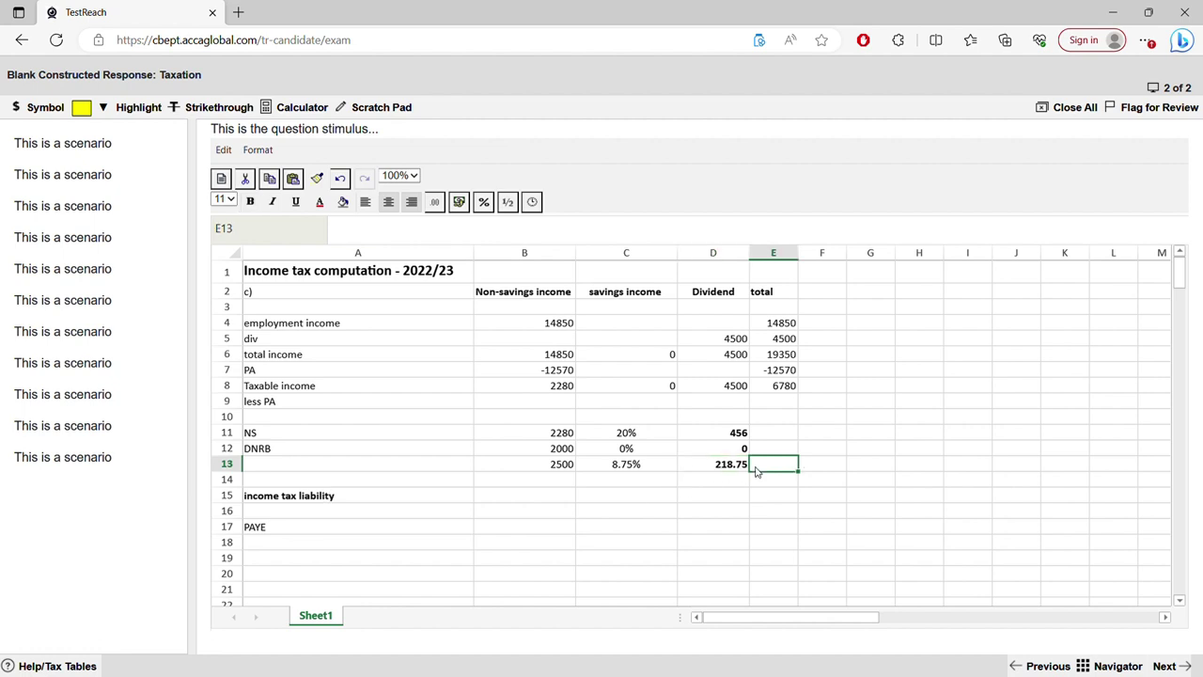
text(219)
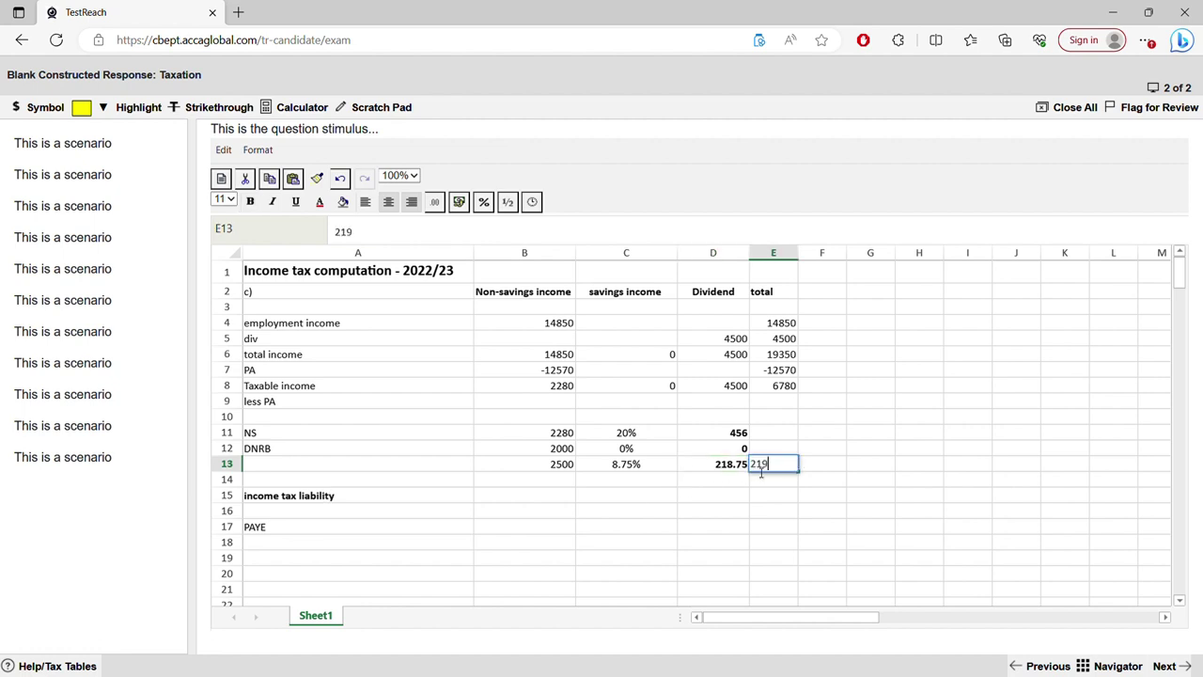
key(Left)
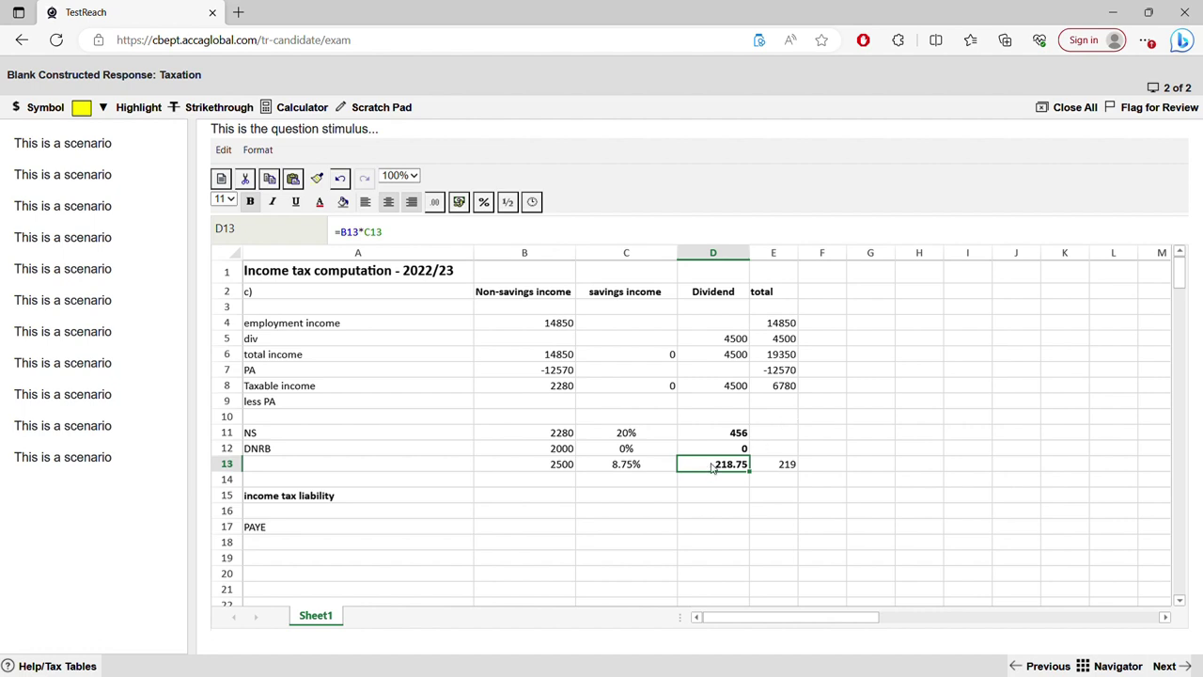
right_click(712, 468)
click(713, 468)
click(435, 203)
click(440, 205)
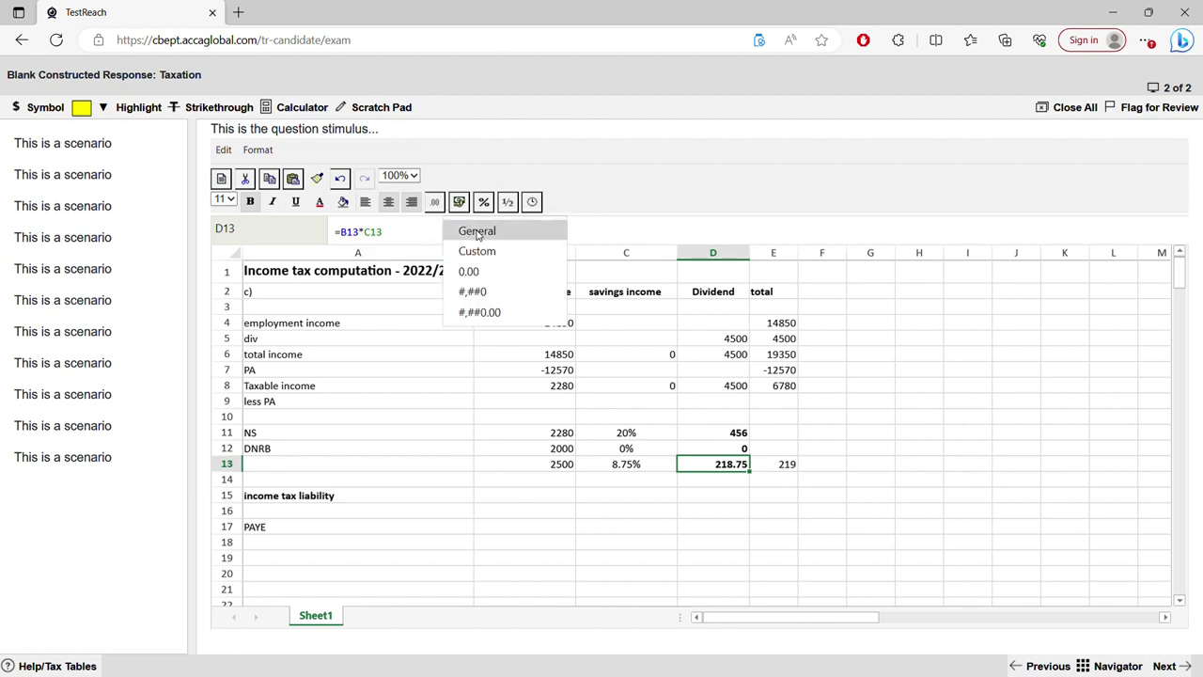
click(759, 477)
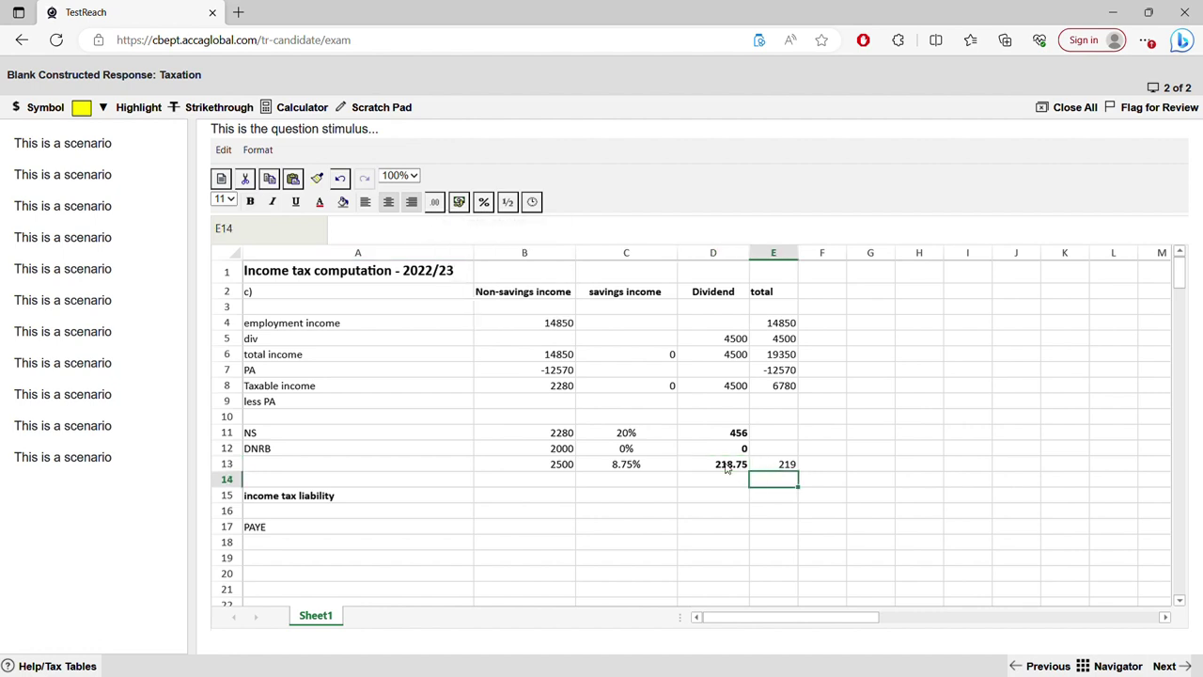
Apply the custom number format 0 to the dividend tax in D13.
click(723, 466)
right_click(719, 465)
click(713, 470)
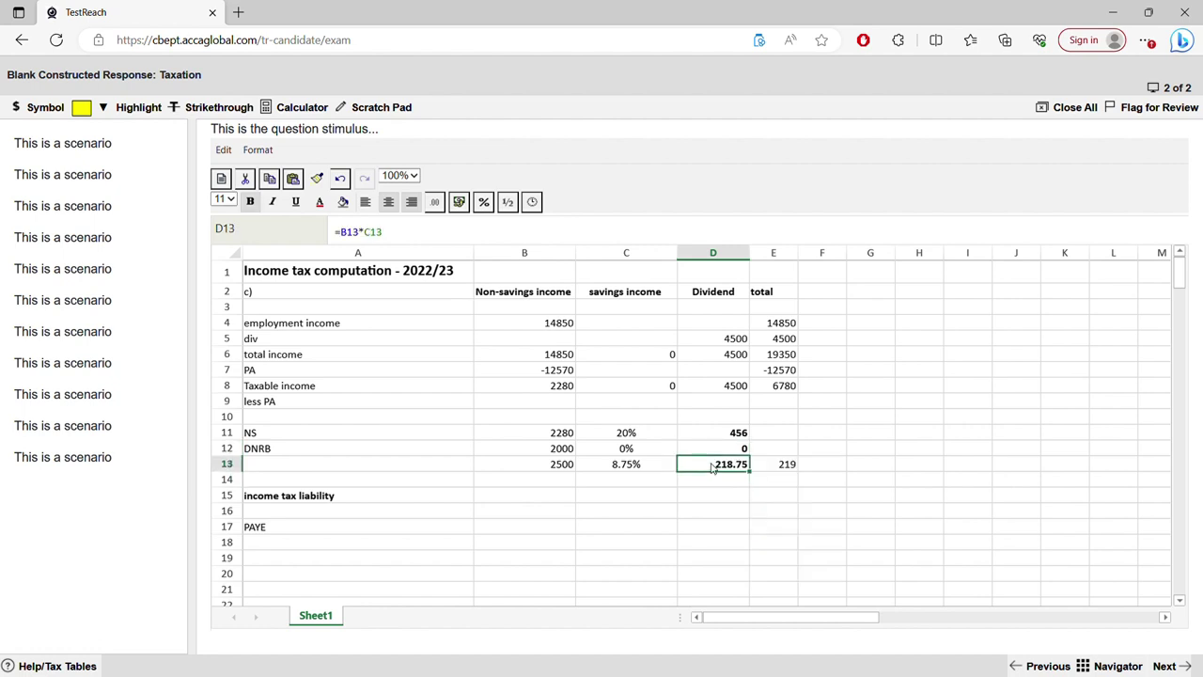
click(439, 205)
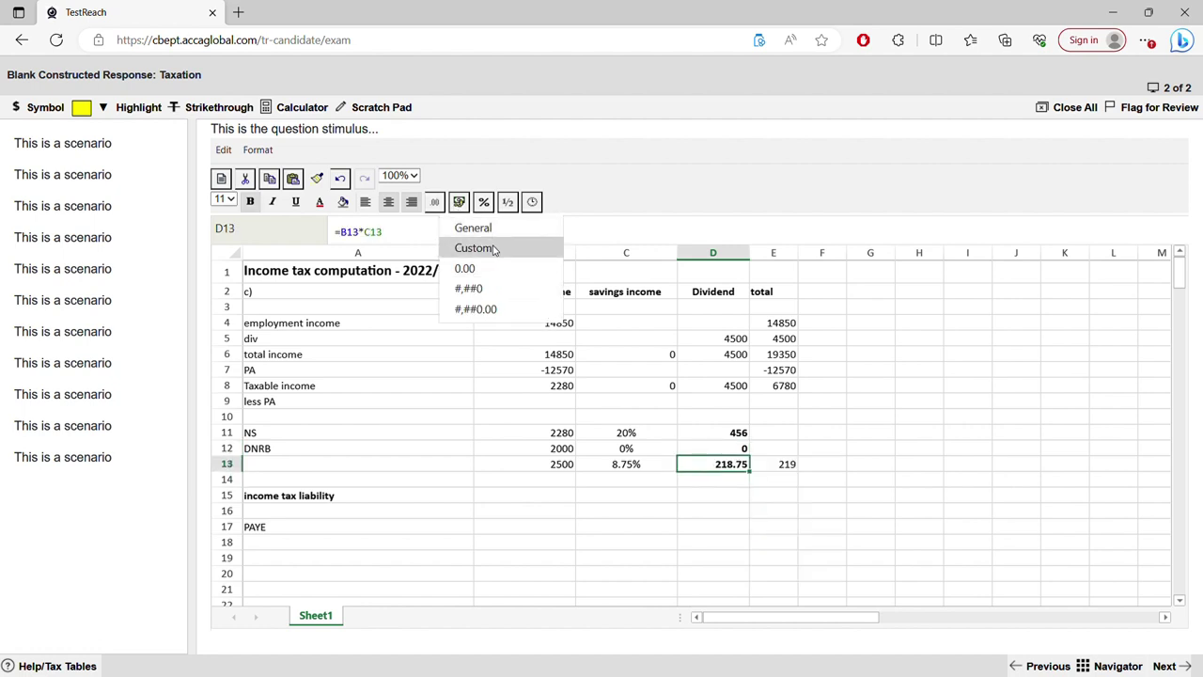
click(484, 248)
click(636, 317)
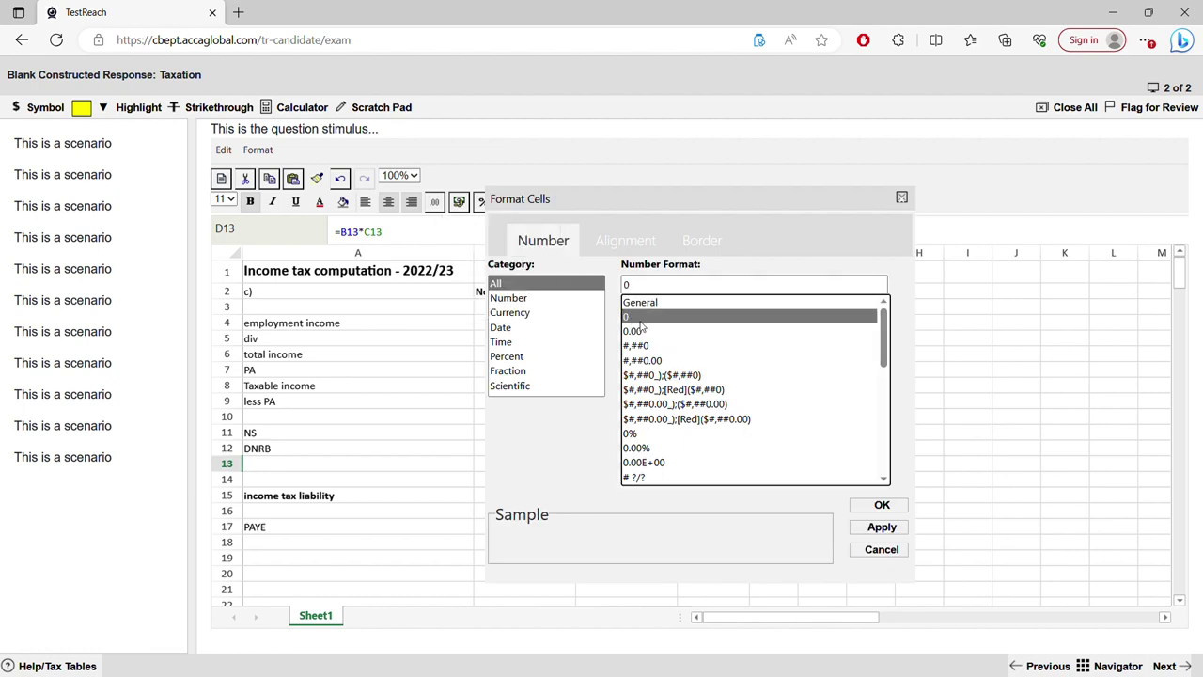
click(889, 531)
click(891, 505)
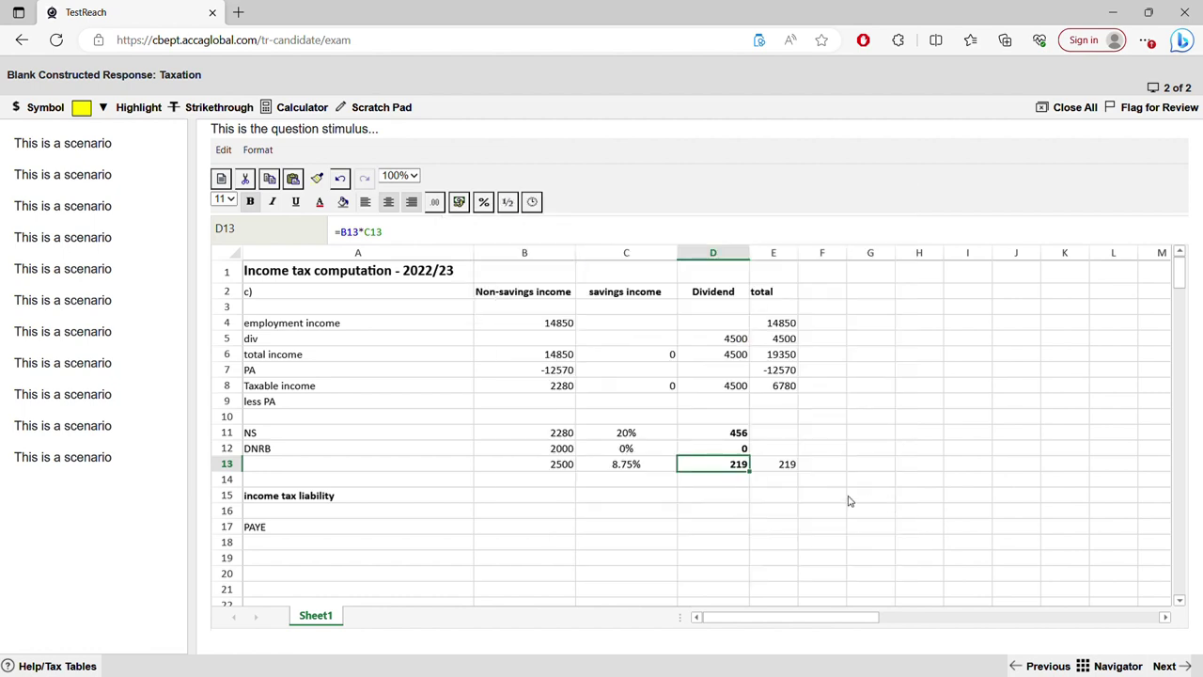
Total the income tax liability in D14 by summing D11 to D13.
click(740, 484)
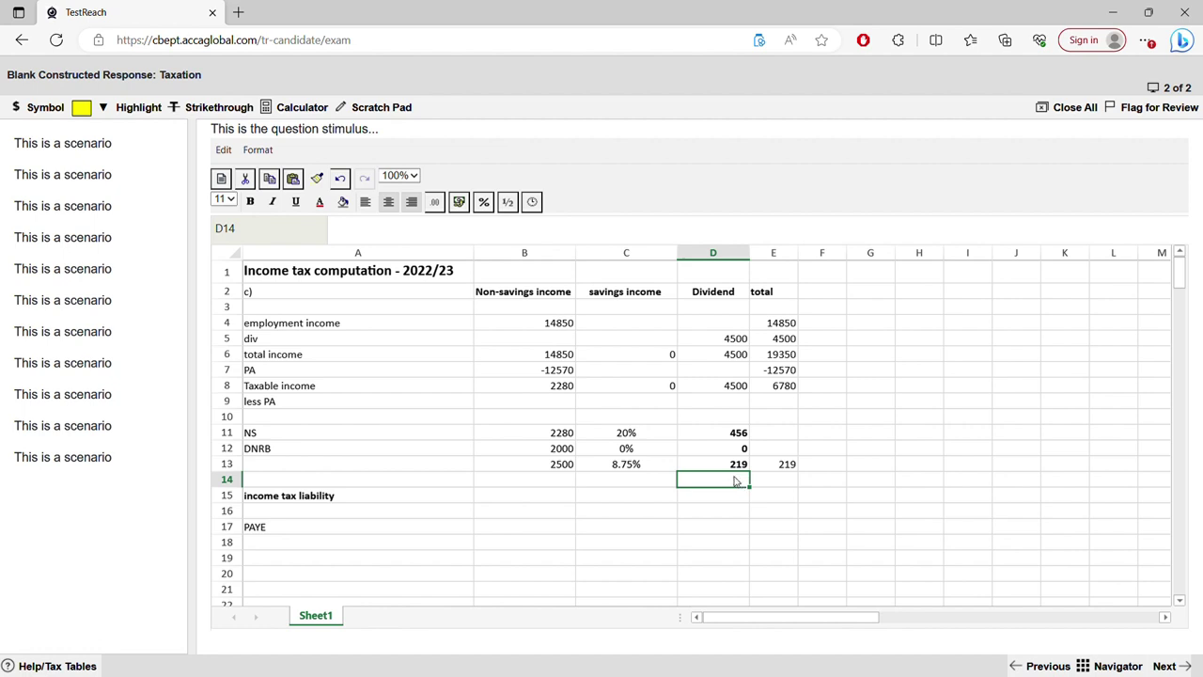
text(=sum)
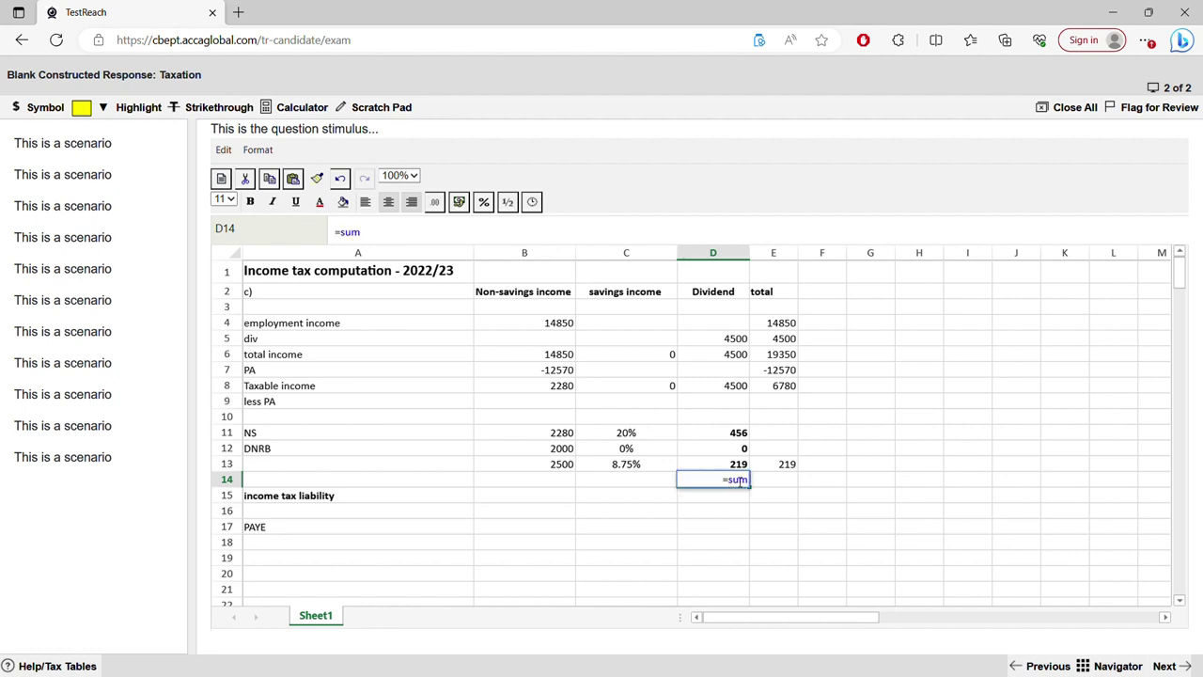
text(()
drag(738, 434, 738, 470)
key(Return)
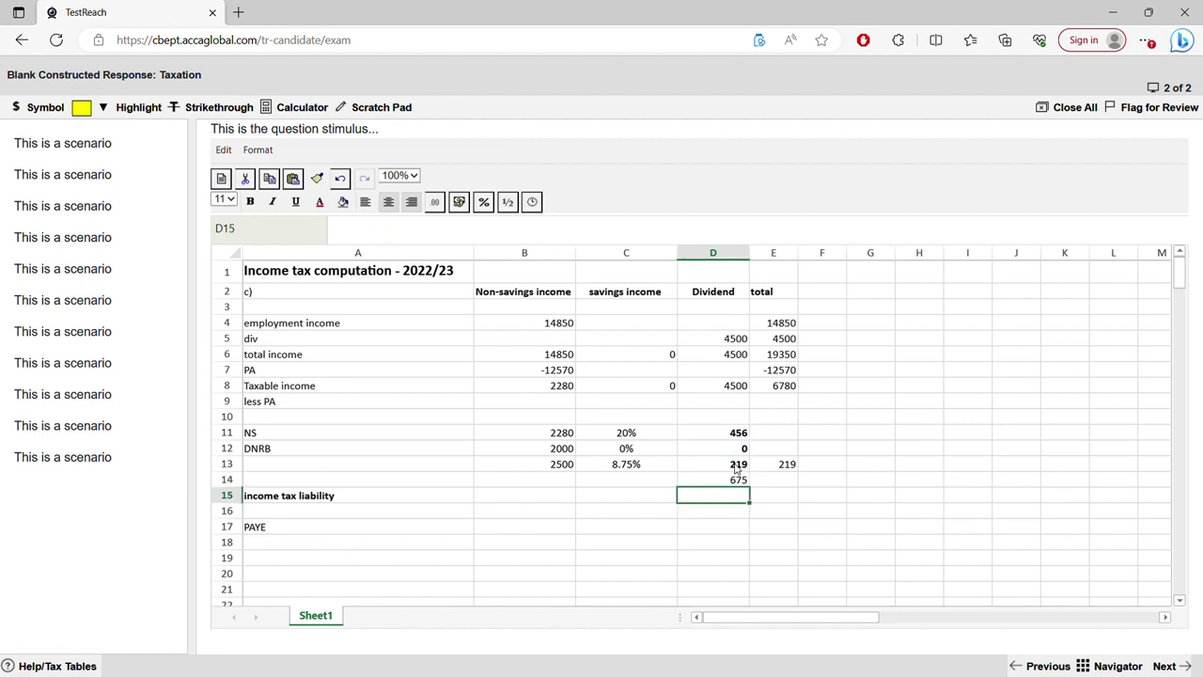
Replace the label in A15 with PAYE and enter -600 in D15 as the deduction.
click(406, 497)
key(BackSpace)
text(PAYE)
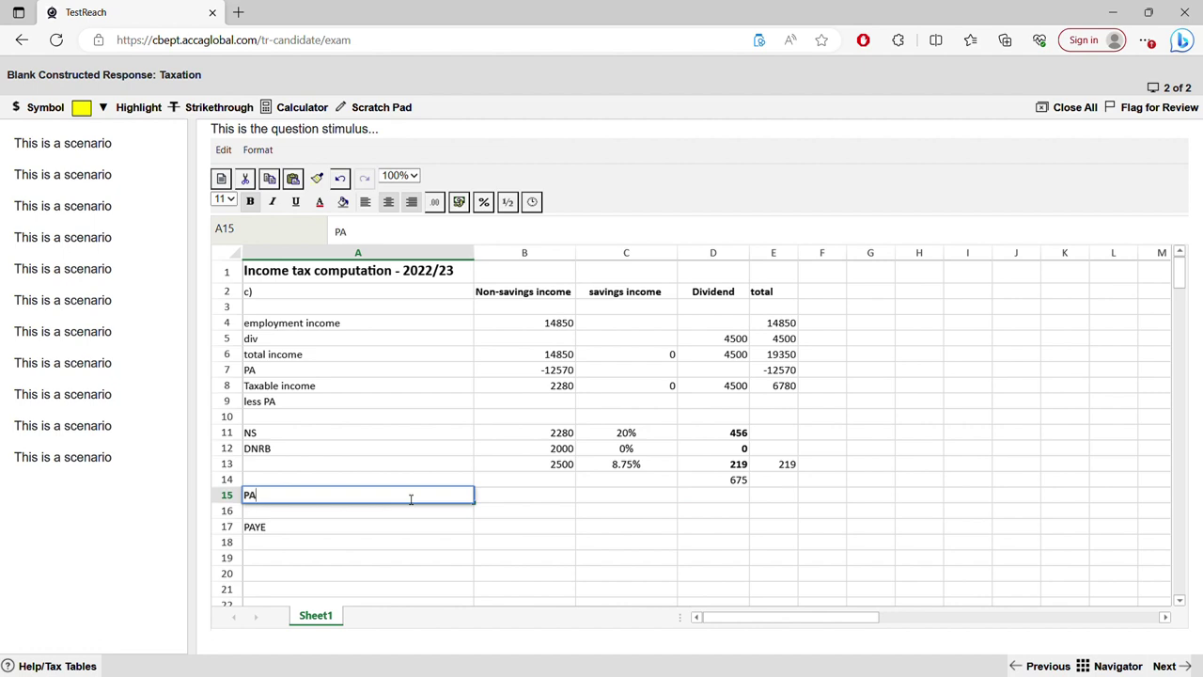
click(730, 503)
text(-6)
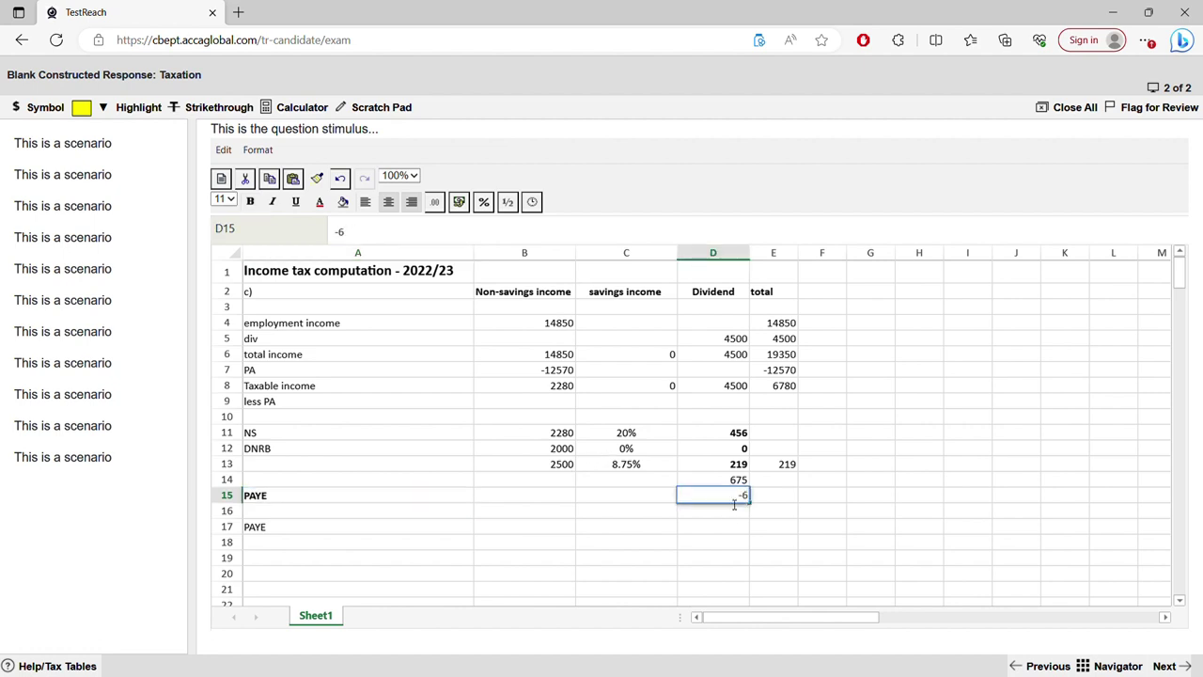
text(00)
key(Return)
Calculate the income tax payable in D16 by summing D14 and D15.
text(=sum()
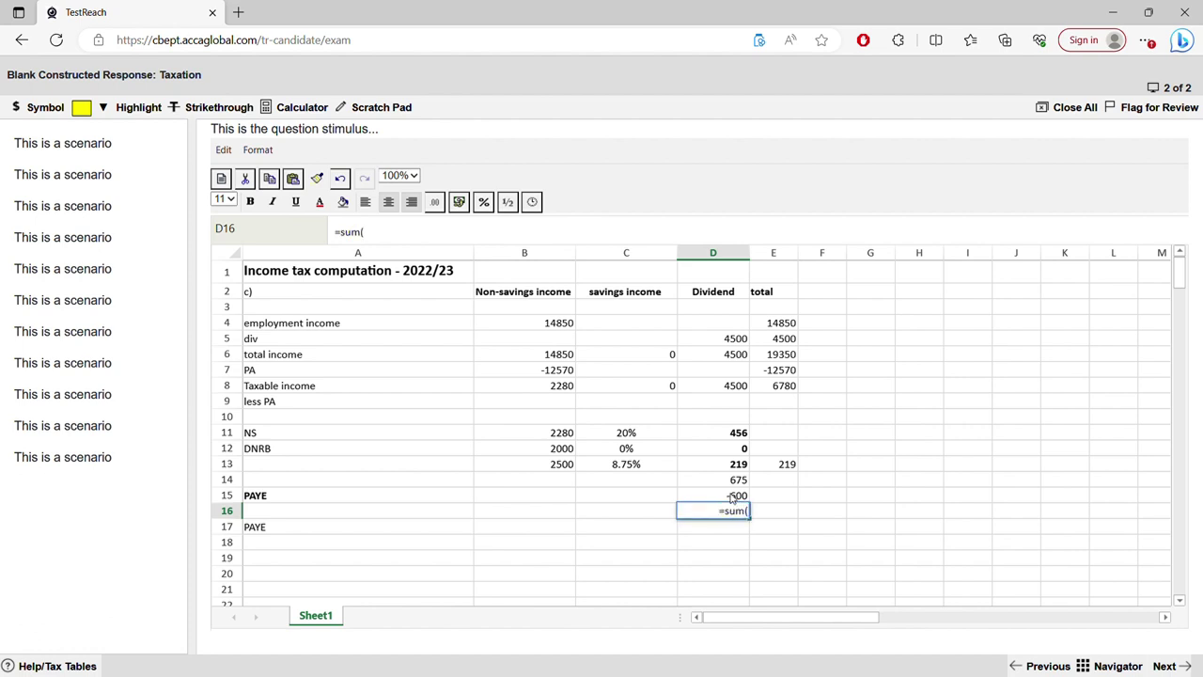
drag(734, 481, 736, 496)
key(Return)
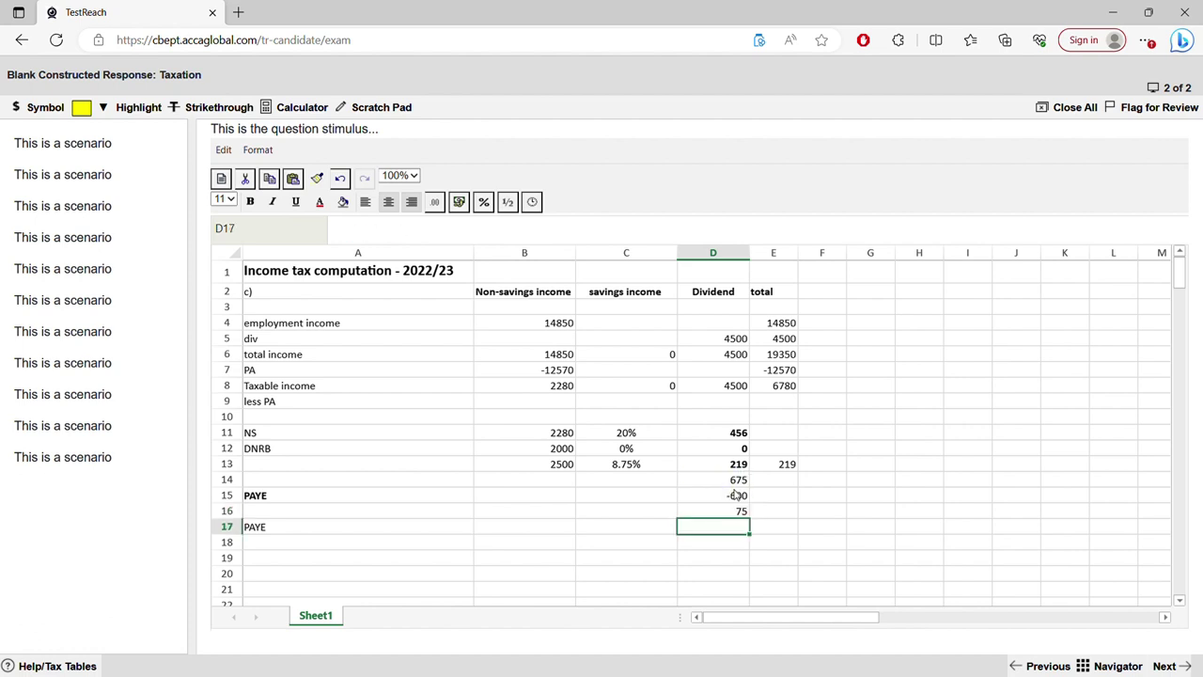
click(722, 509)
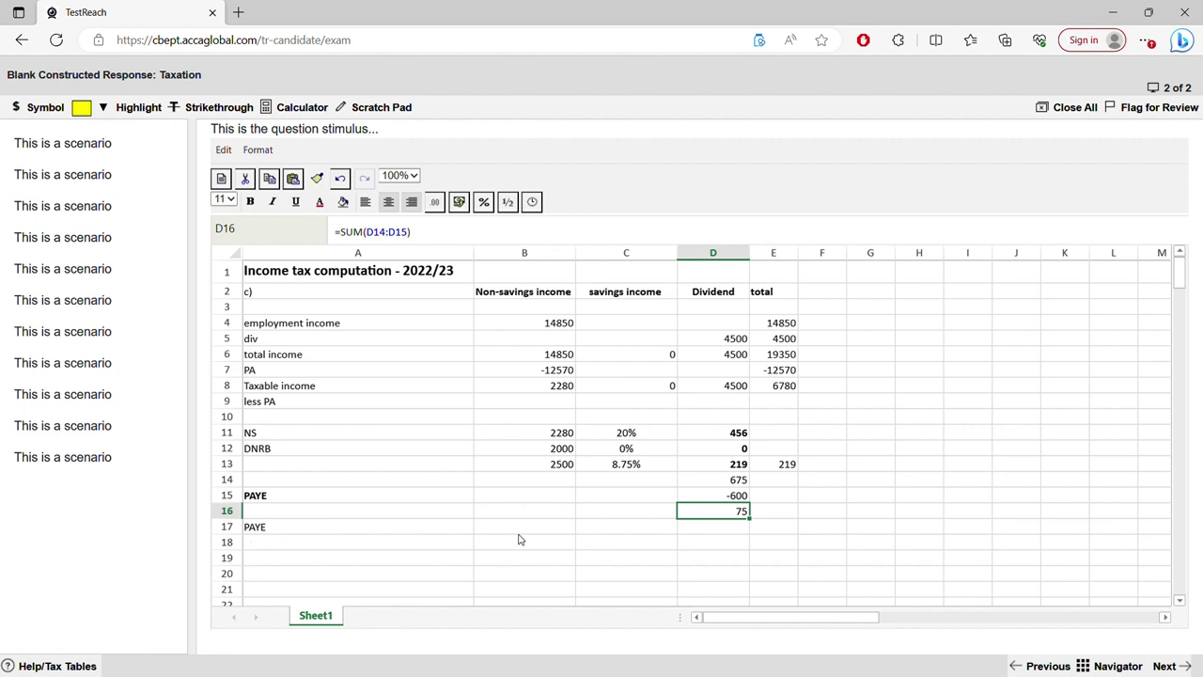
Review the employment income, dividends and PAYE given in Illustration 5 of the question, and return to the spreadsheet.
click(1052, 666)
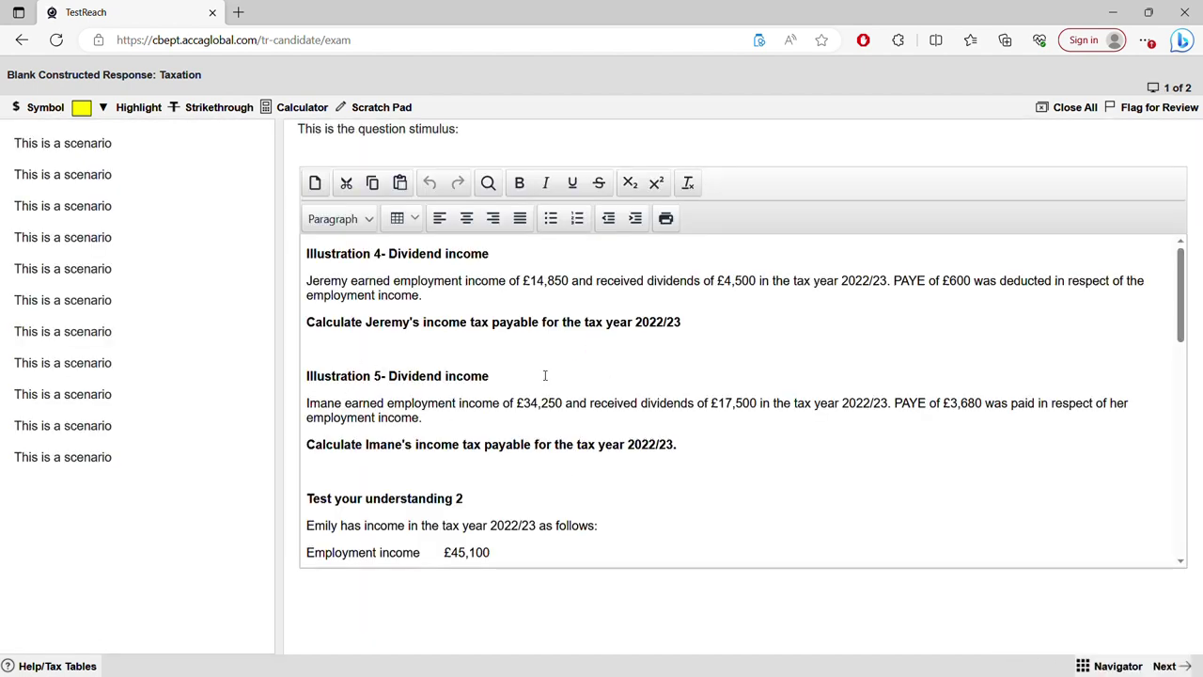
drag(522, 402, 583, 403)
drag(717, 403, 751, 407)
drag(944, 404, 971, 404)
click(1162, 666)
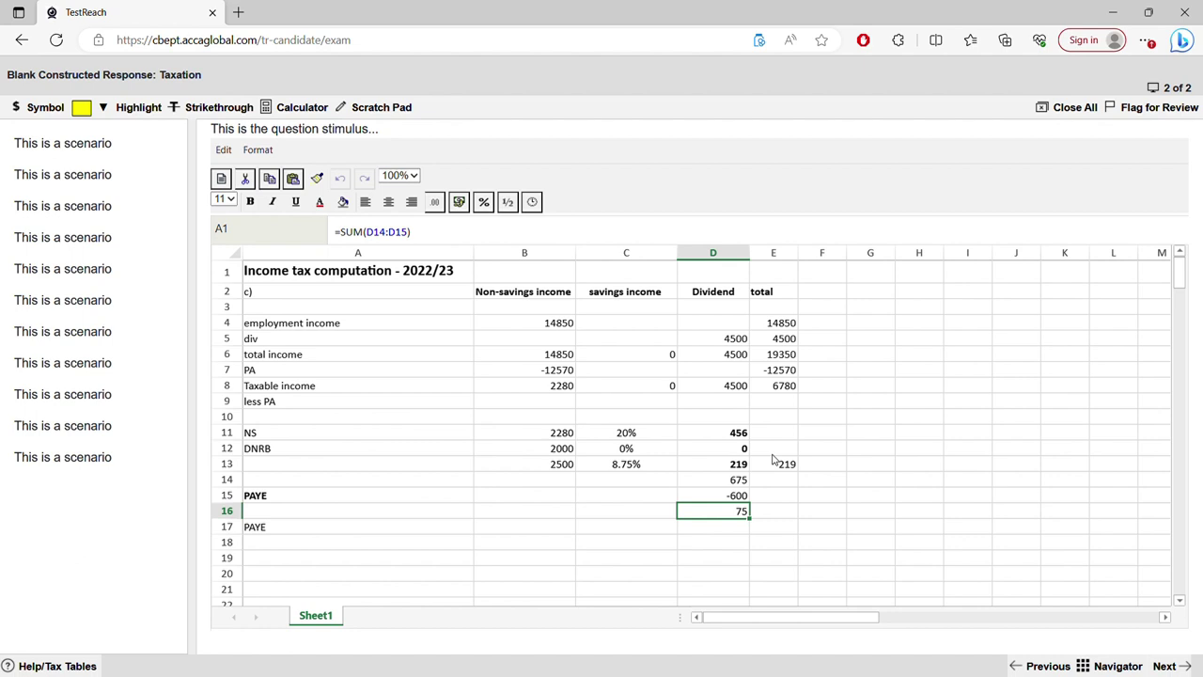
Change the non-savings employment income in B4 to 34250 for Illustration 5.
click(566, 328)
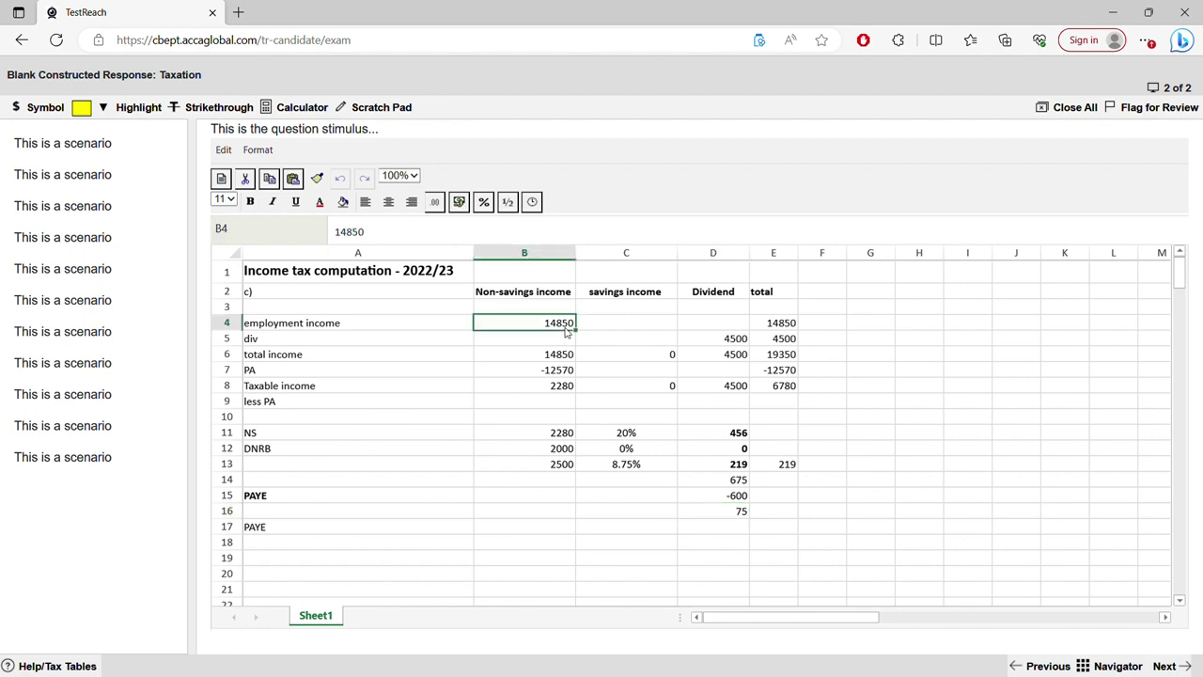
double_click(562, 329)
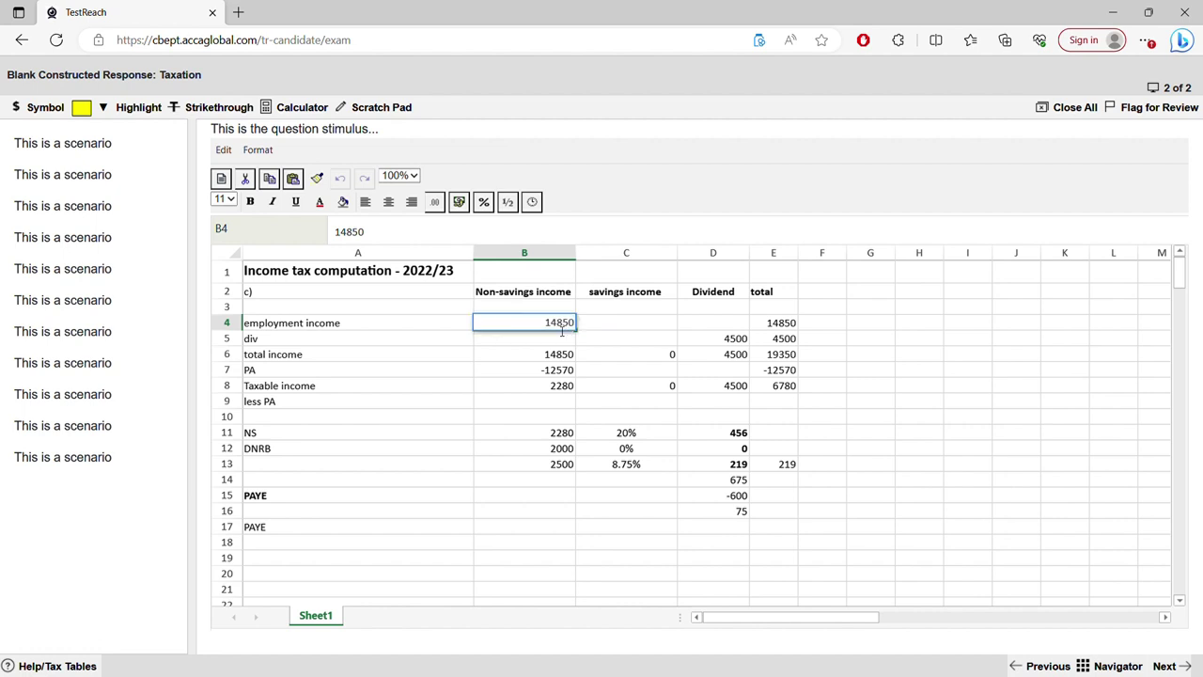
key(Left)
key(Left)
key(Left)
key(Left)
key(BackSpace)
text(3)
key(Right)
key(Delete)
text(2)
key(Return)
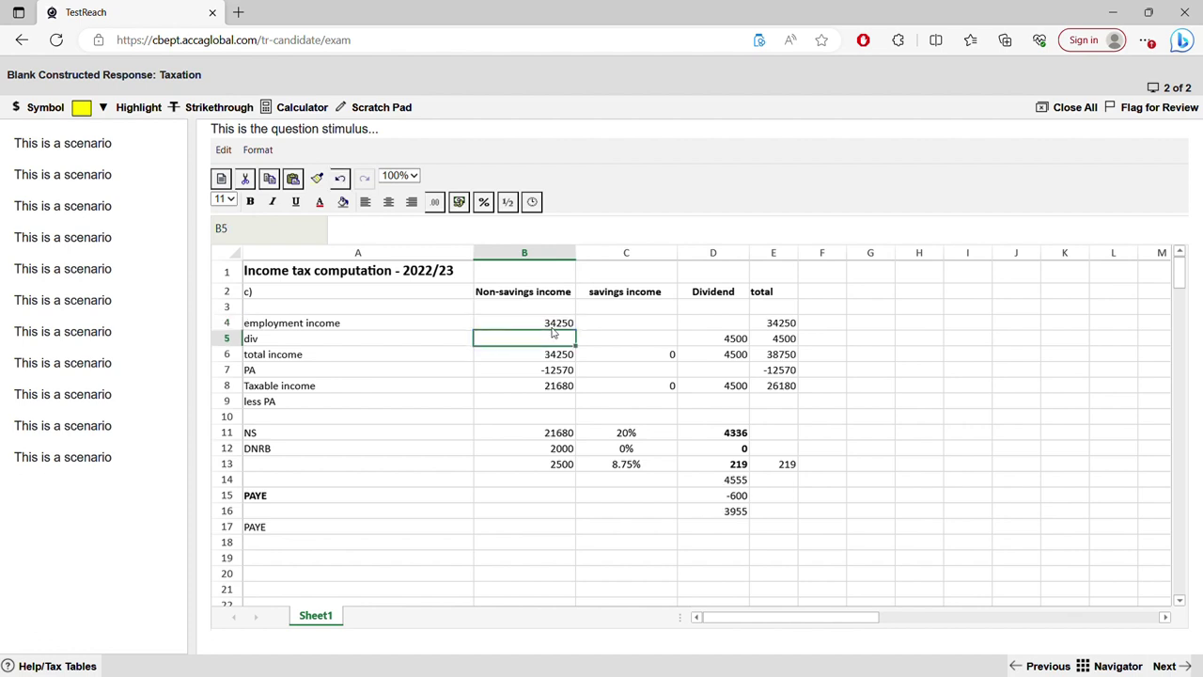
Change the dividend income in D5 to 17500.
double_click(736, 340)
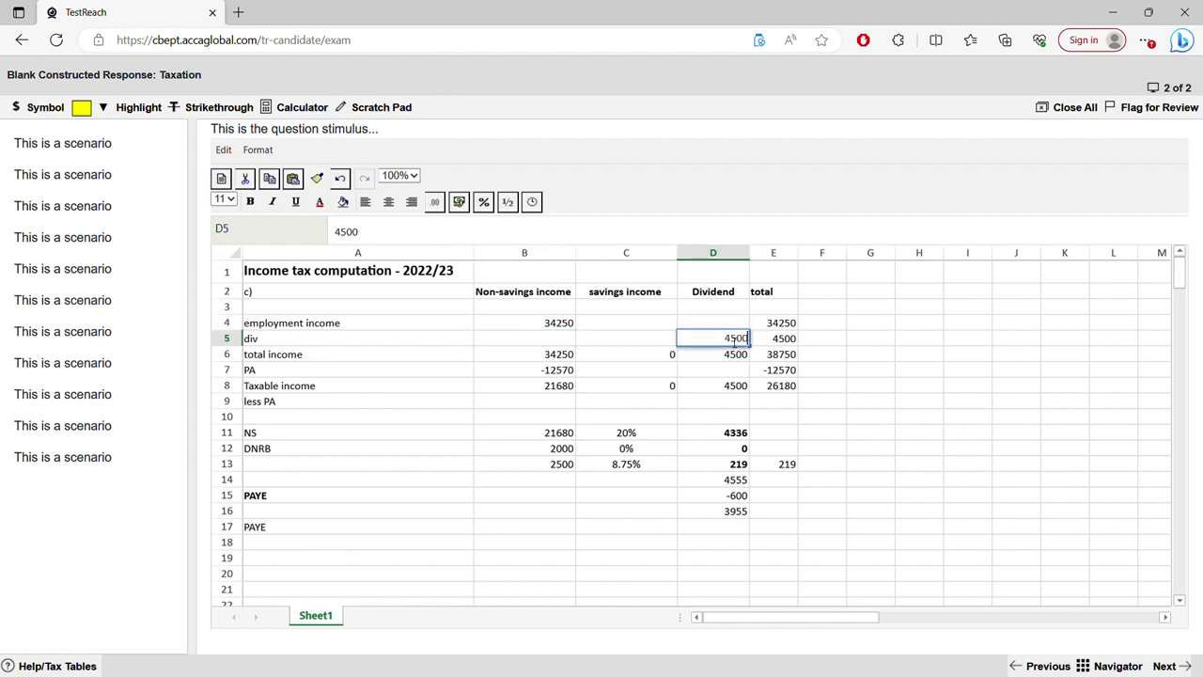
key(BackSpace)
text(17)
key(Return)
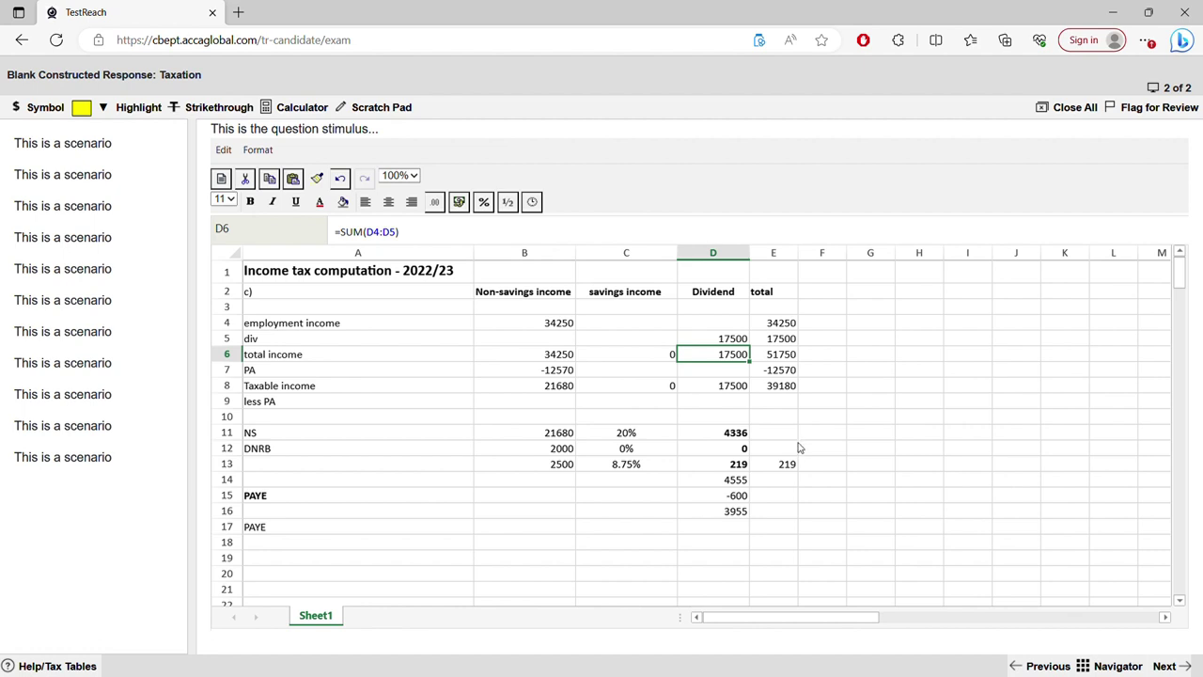
Check the total taxable income in E8, the NS row's amount and tax, and the DNRB amount in B12.
click(788, 393)
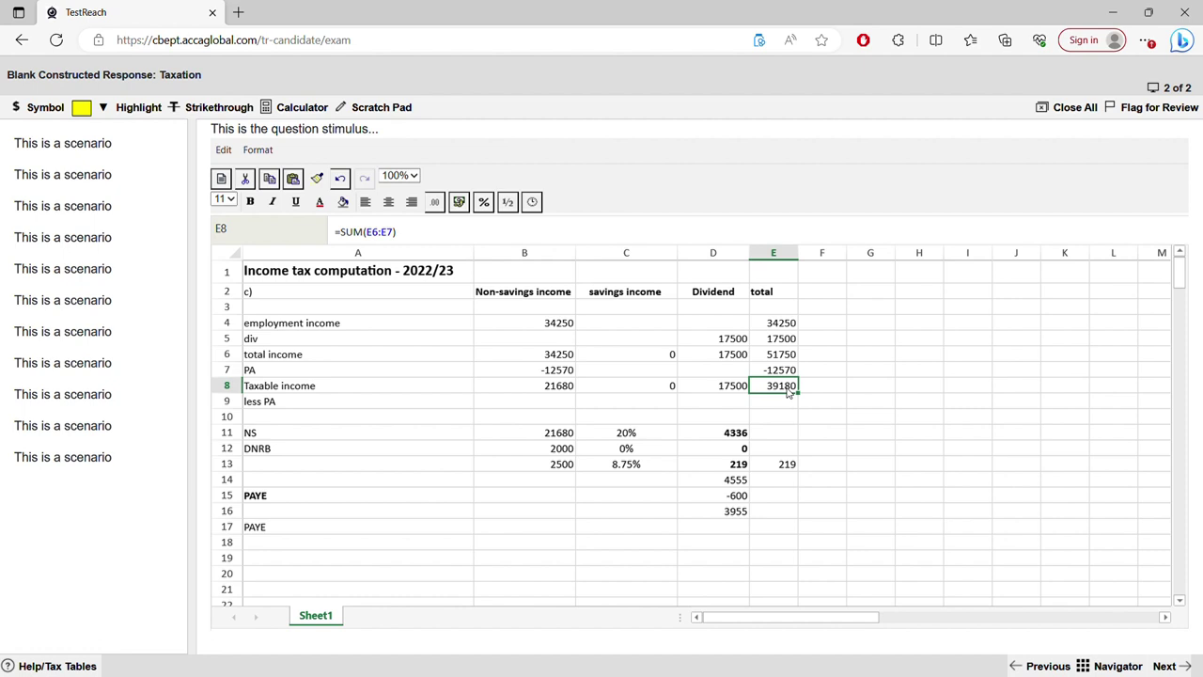
click(534, 436)
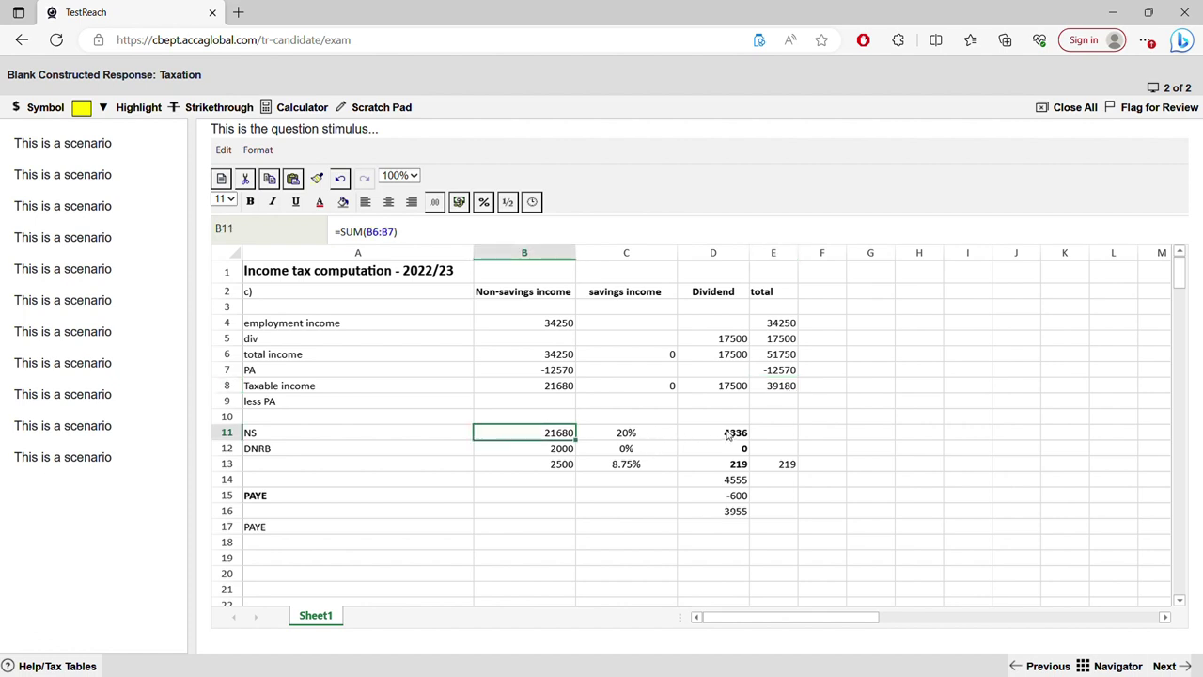
click(730, 434)
click(565, 450)
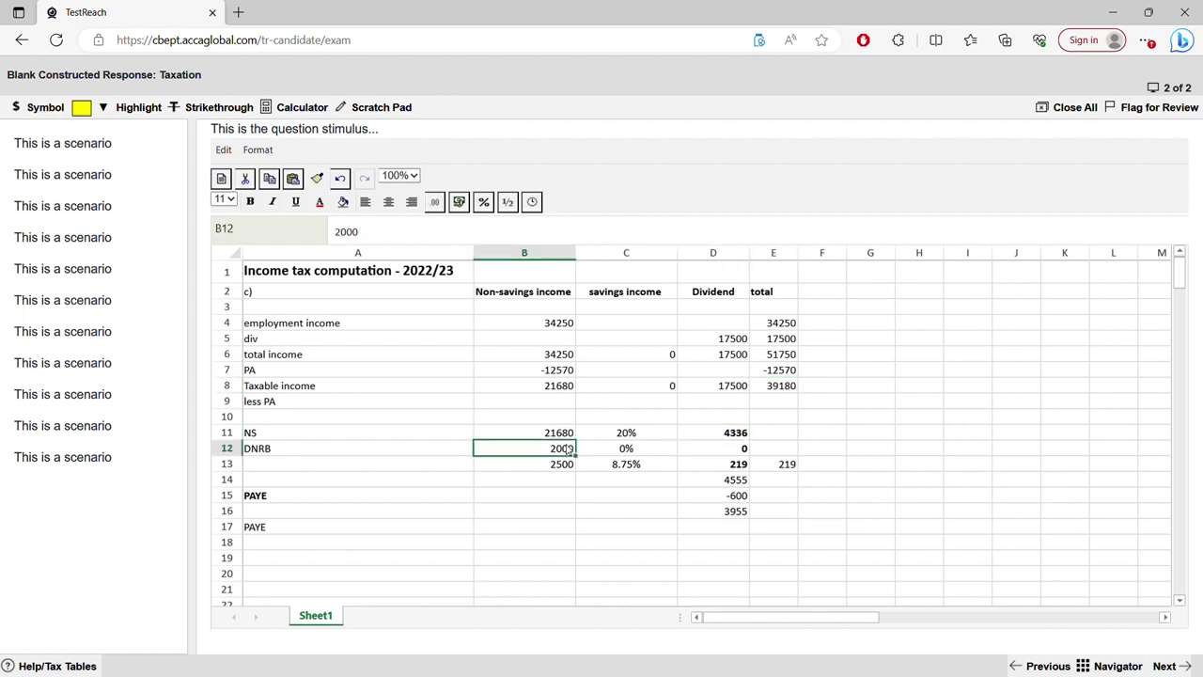
Enter the basic rate band limit of 37700 in B14.
double_click(558, 470)
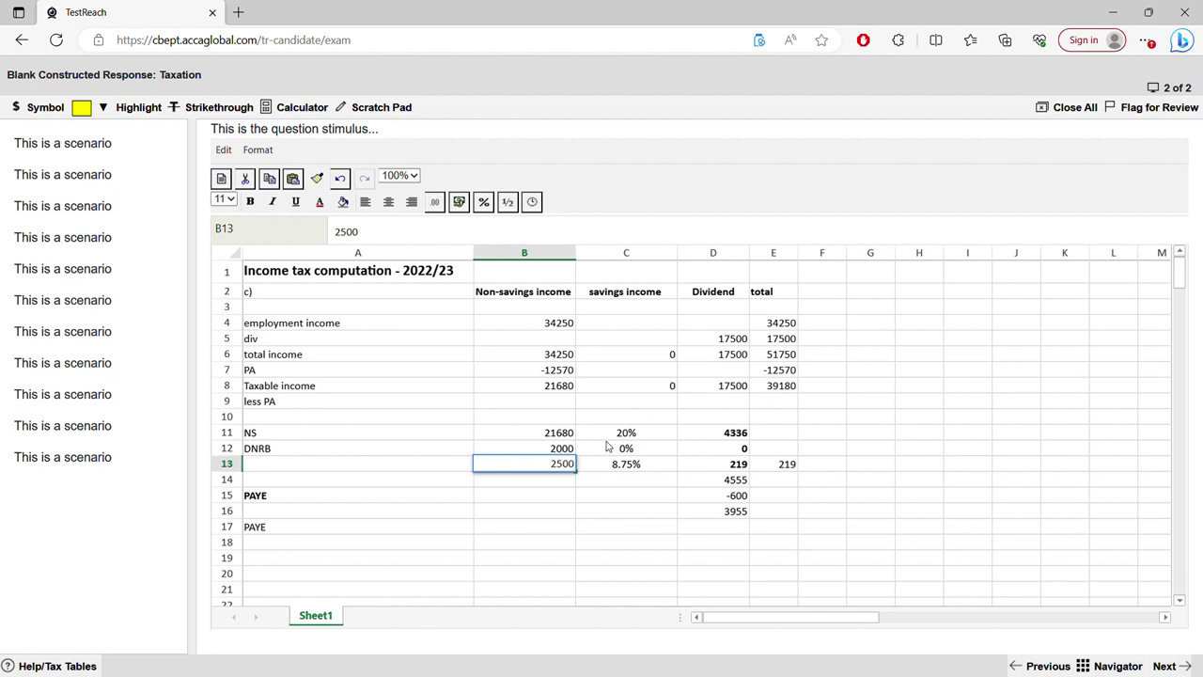
click(570, 494)
click(560, 482)
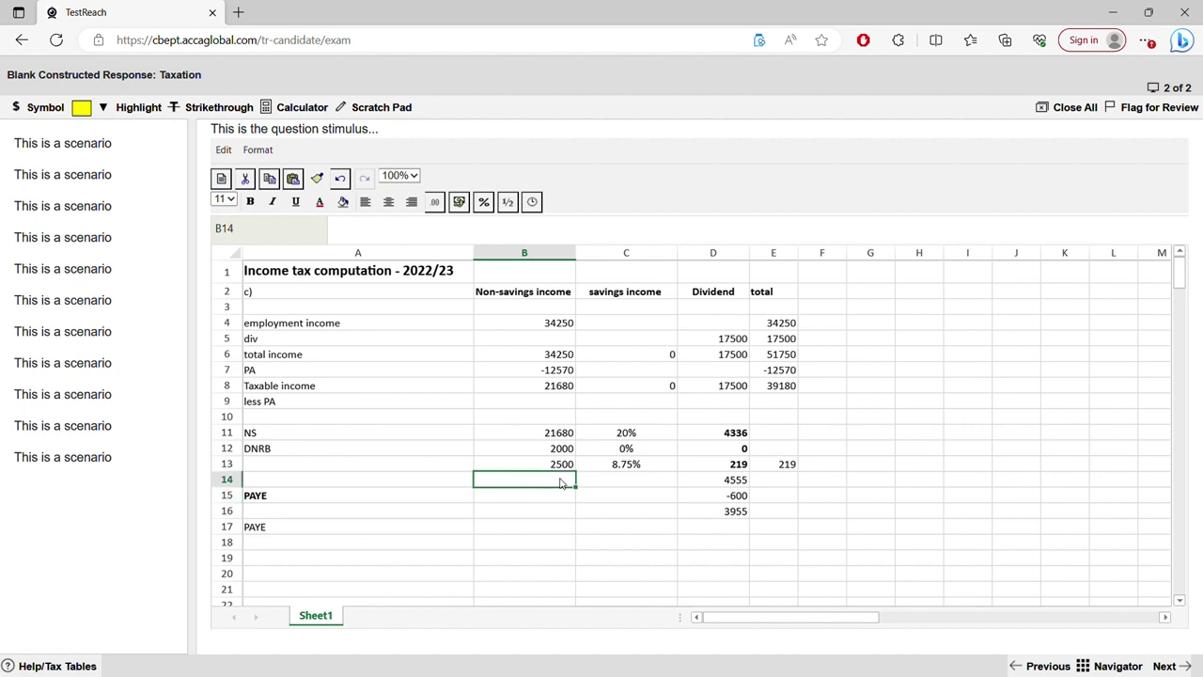
text(37700)
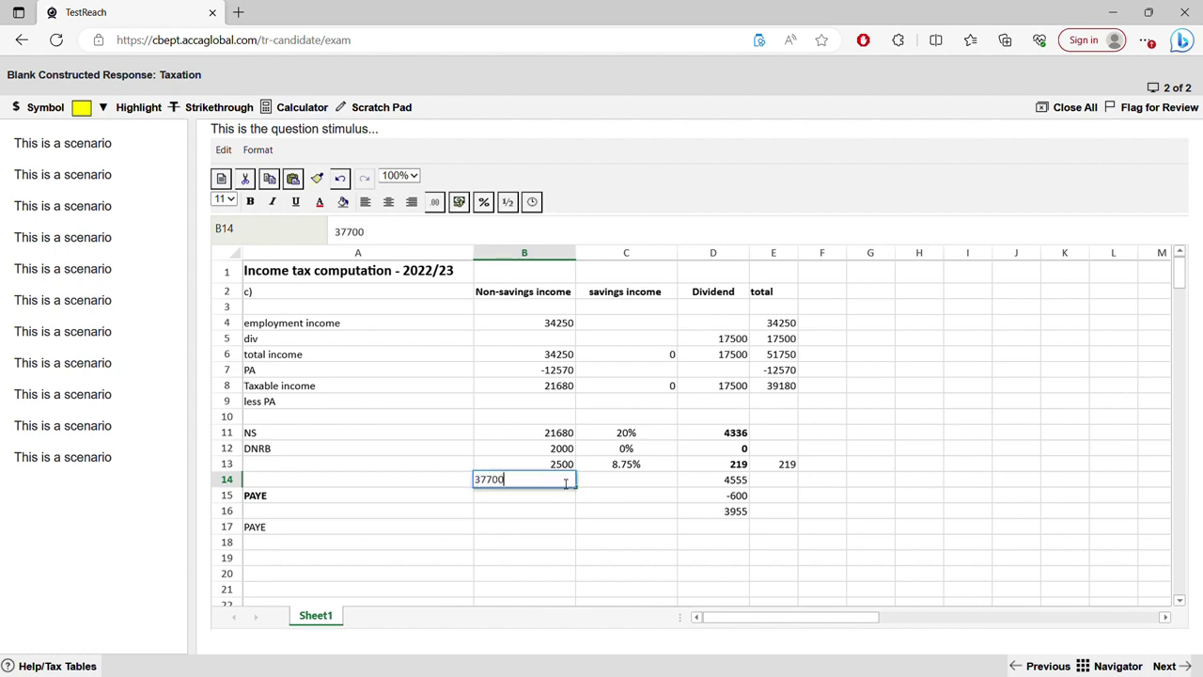
key(Return)
Replace the dividend amount in B13 with the formula =B14-B11-B12 for the rest of the basic rate band.
click(558, 465)
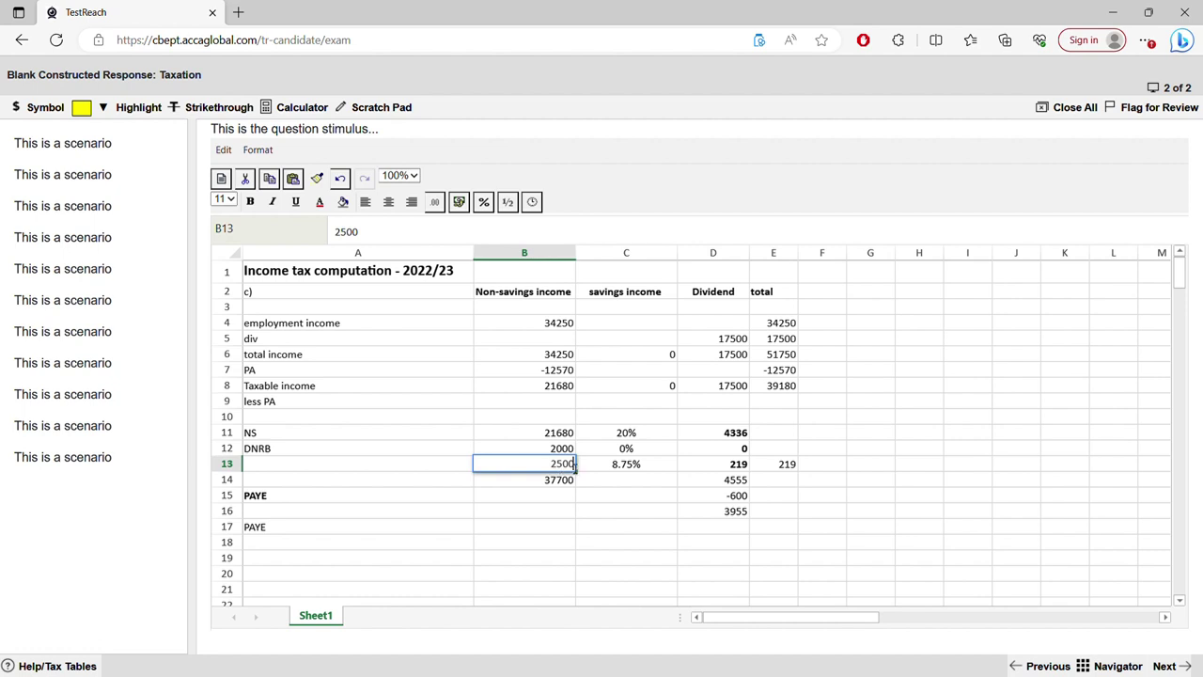
key(BackSpace)
key(BackSpace)
key(BackSpace)
key(BackSpace)
text(=)
click(557, 481)
text(-)
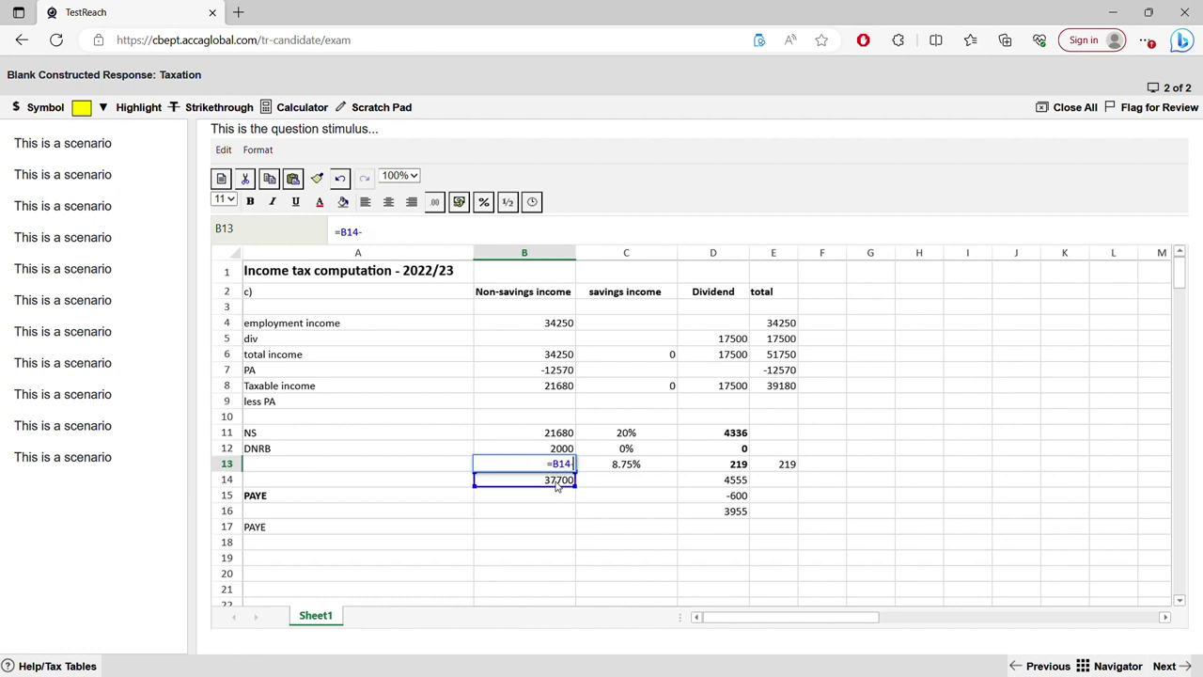
click(560, 434)
text(-)
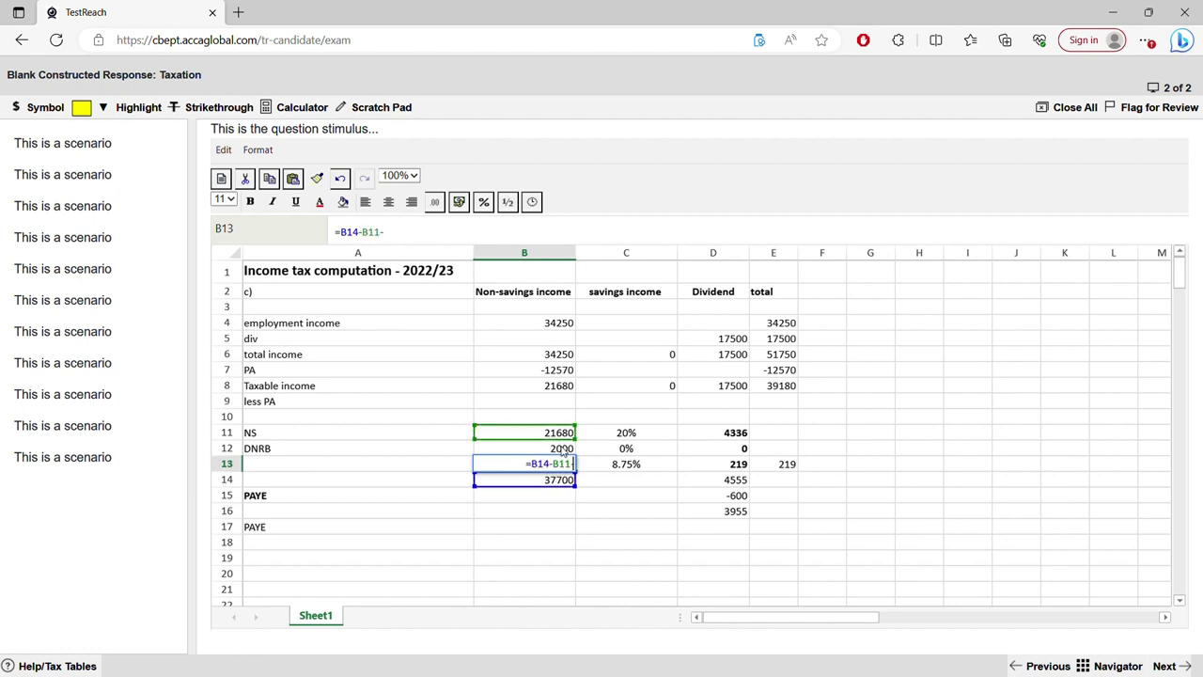
click(562, 451)
key(Return)
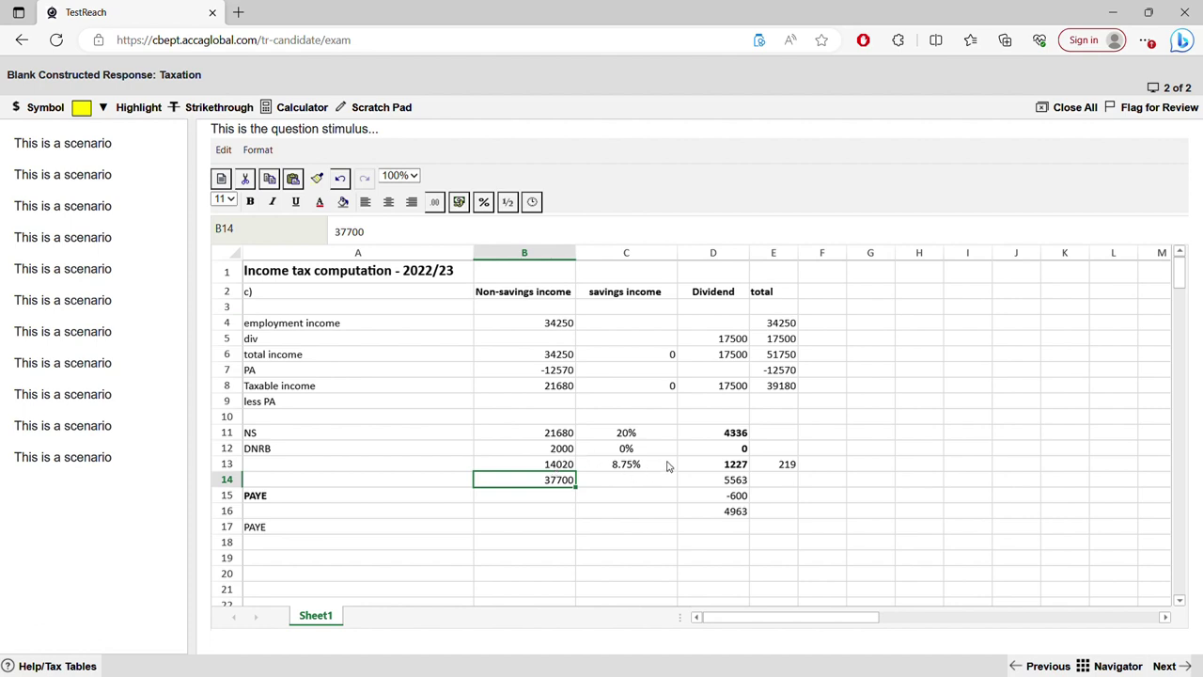
Clear the PAYE label from A15.
click(503, 499)
click(409, 503)
key(Delete)
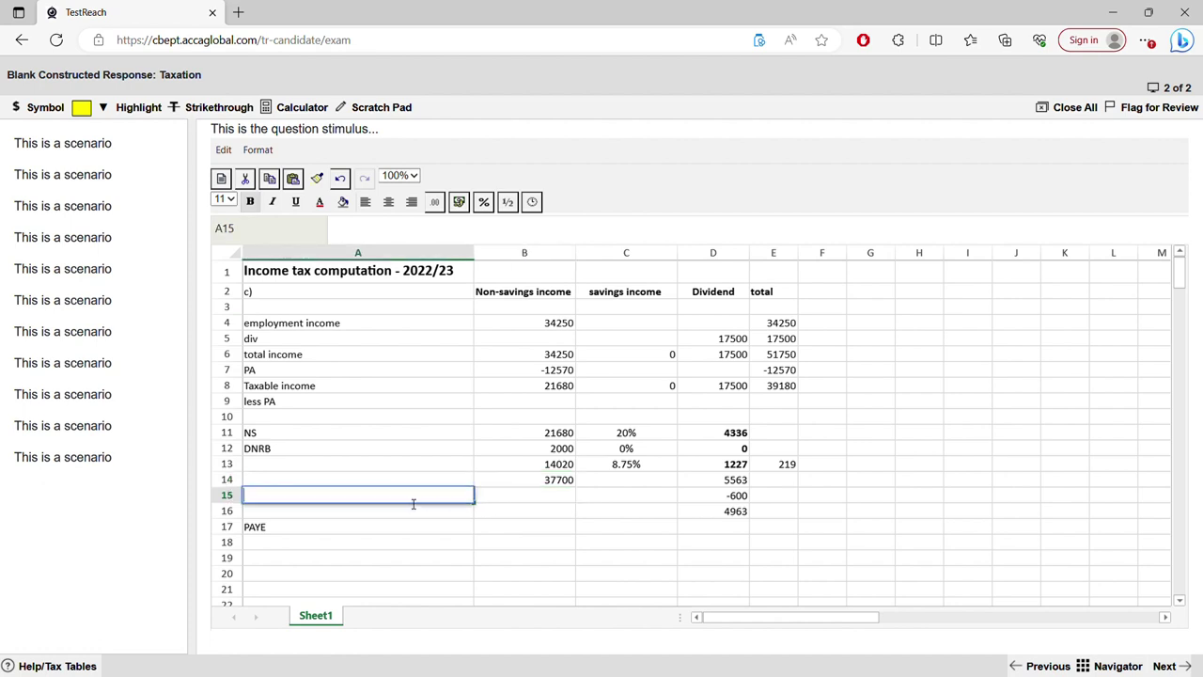
Calculate the dividend income above the basic rate band in B15 with the formula =E8-B14.
click(498, 502)
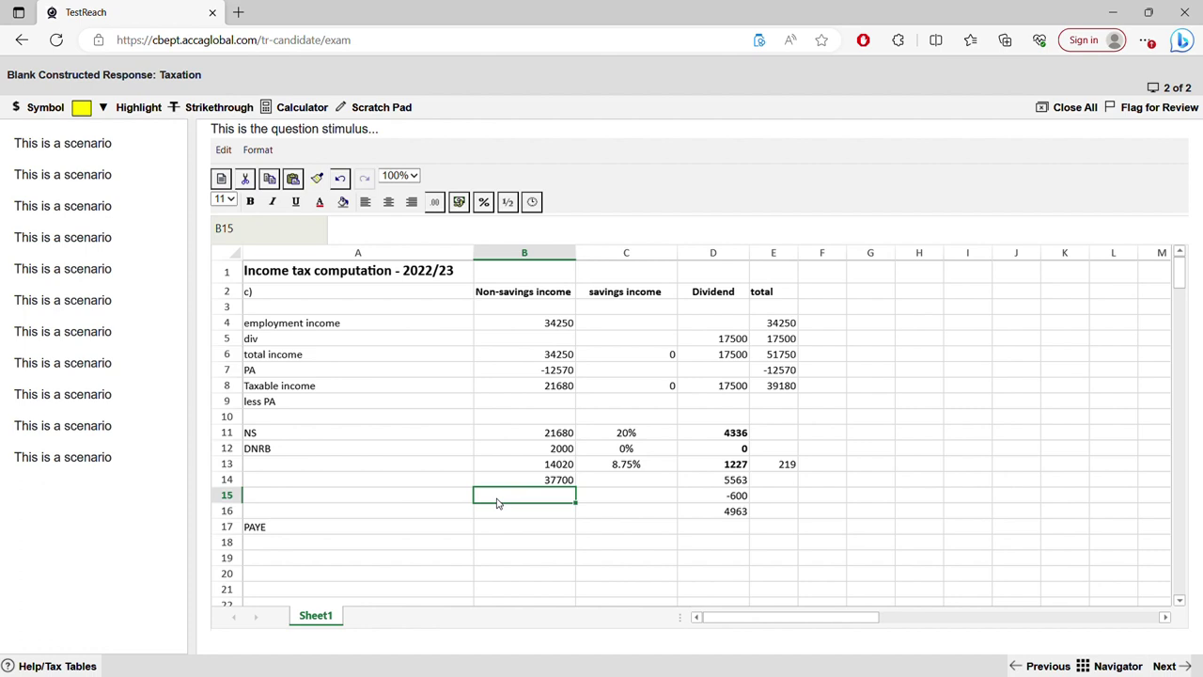
text(=)
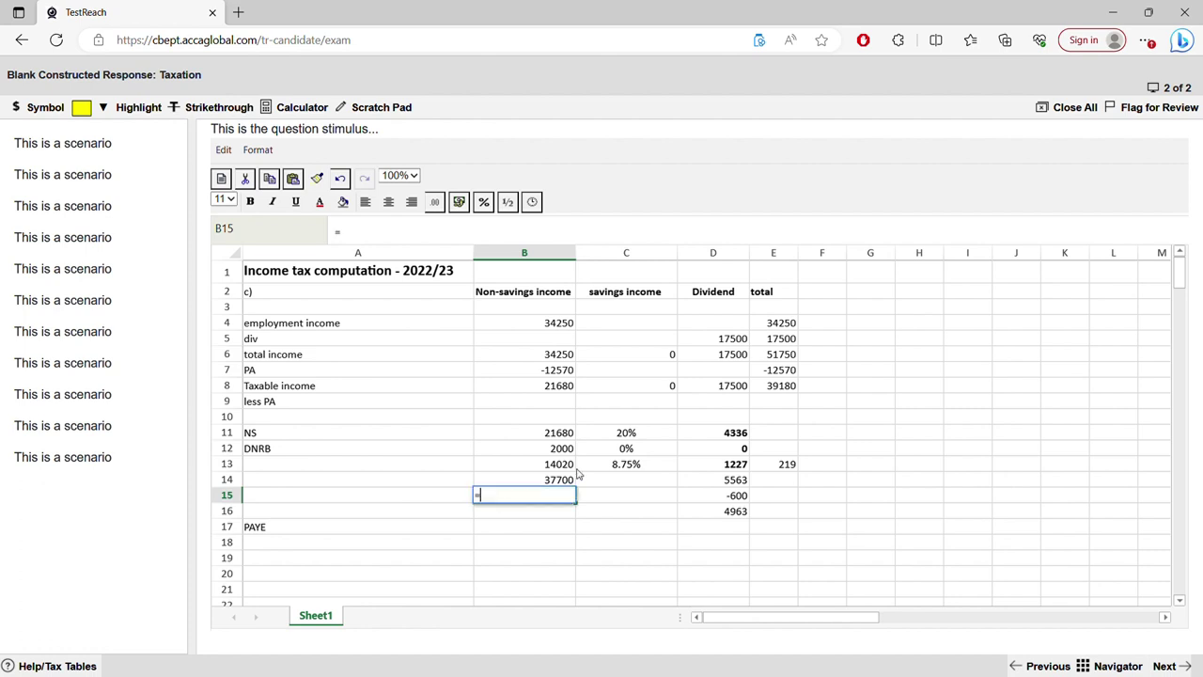
click(773, 385)
text(-)
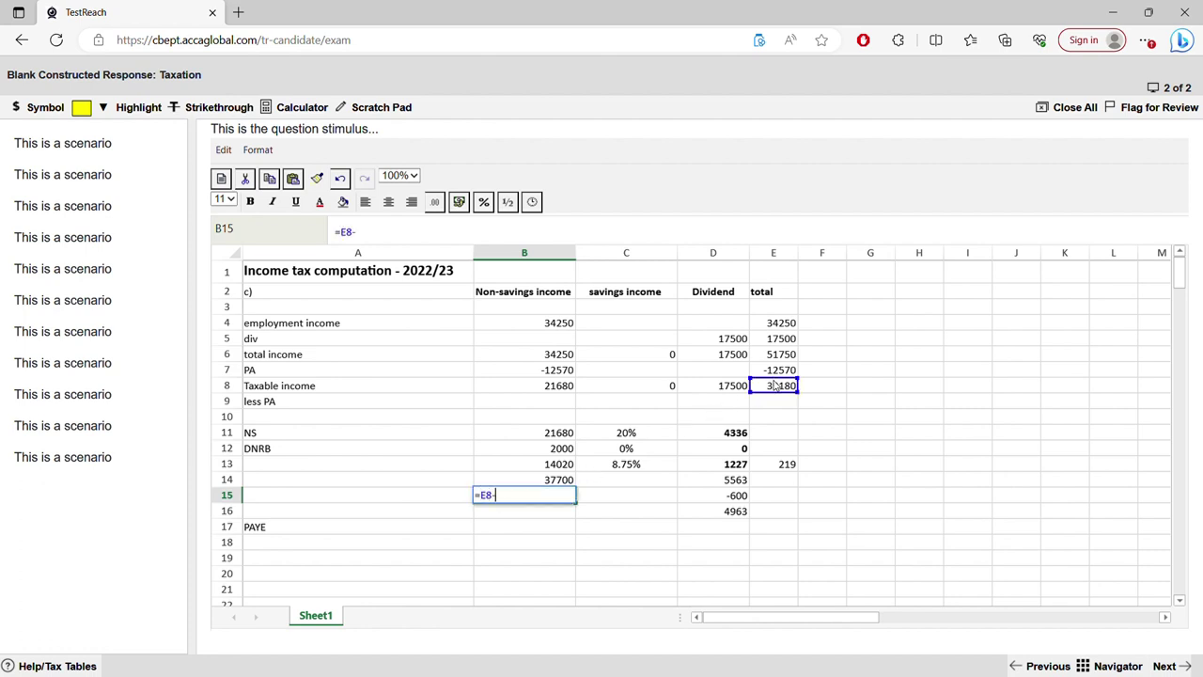
click(484, 481)
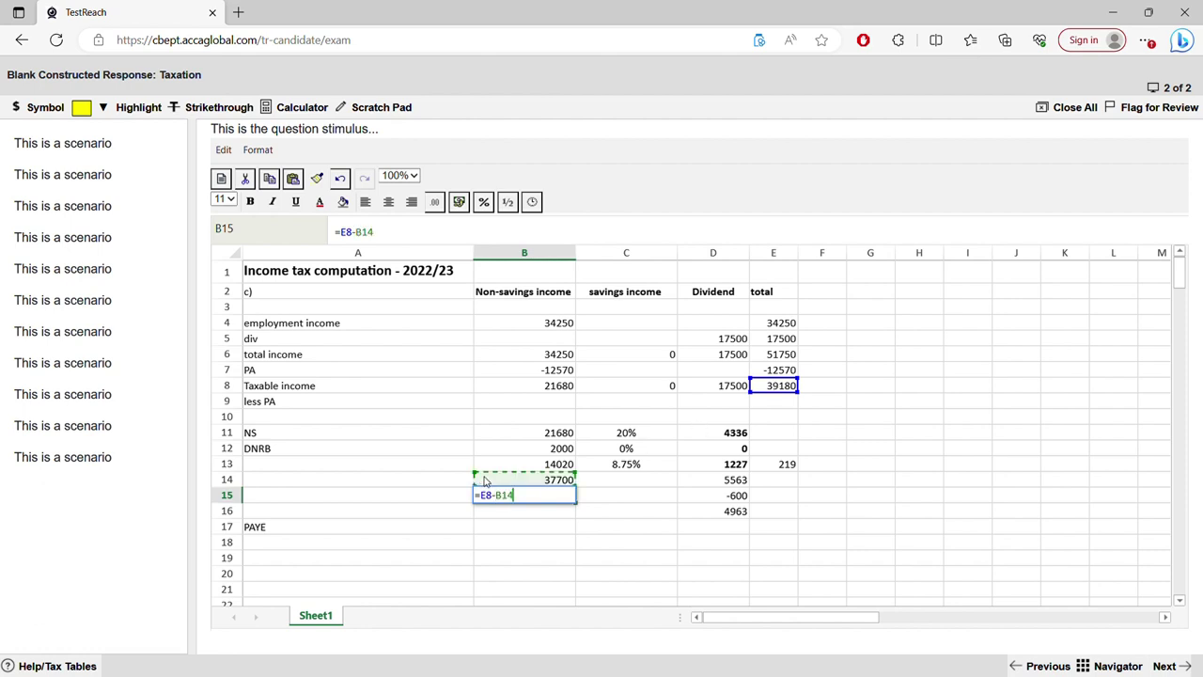
key(Return)
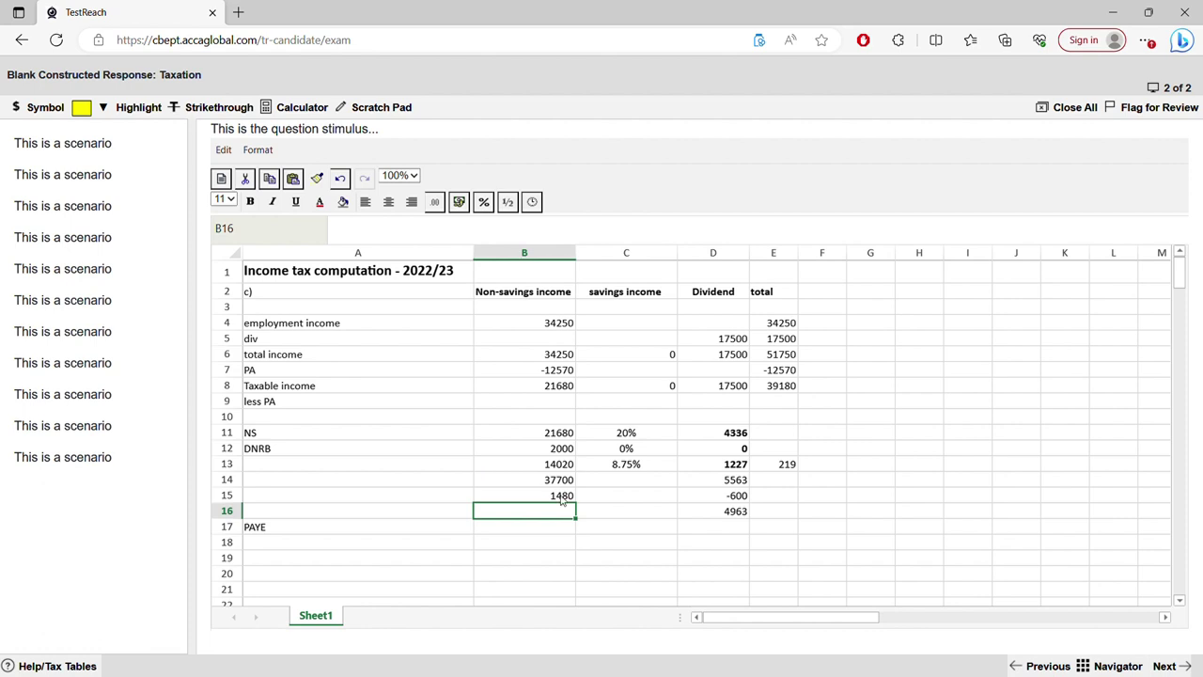
Enter the higher dividend tax rate of 33.75% in C15.
click(613, 499)
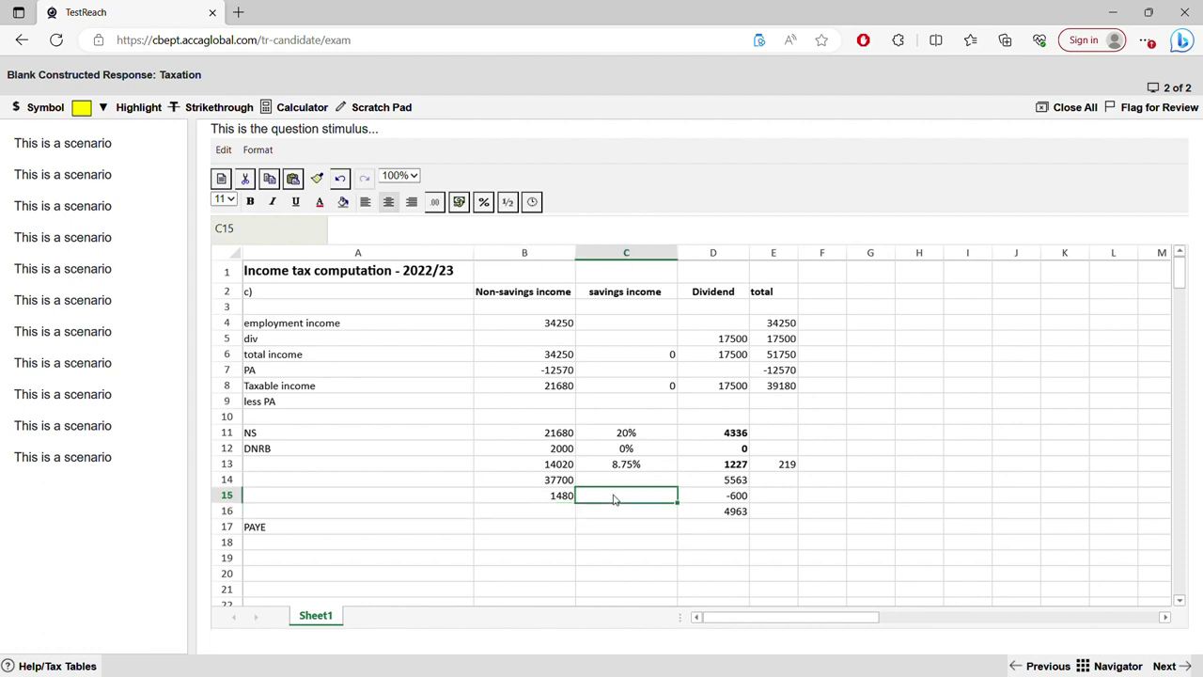
text(33.75%)
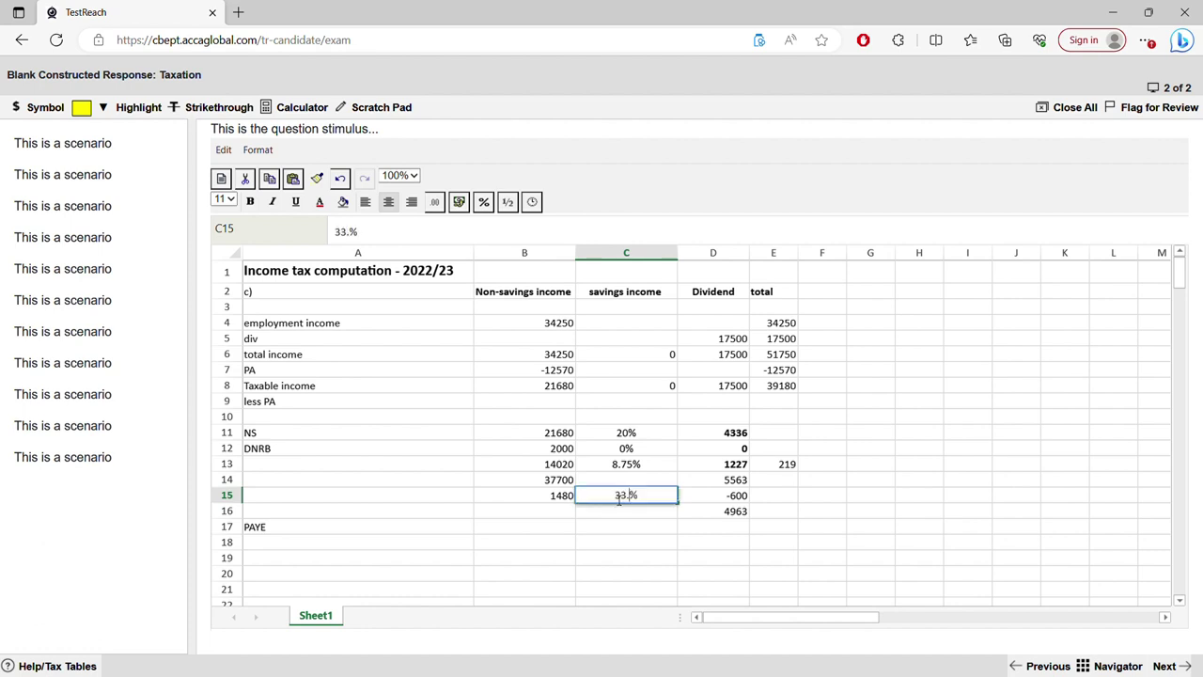
click(629, 526)
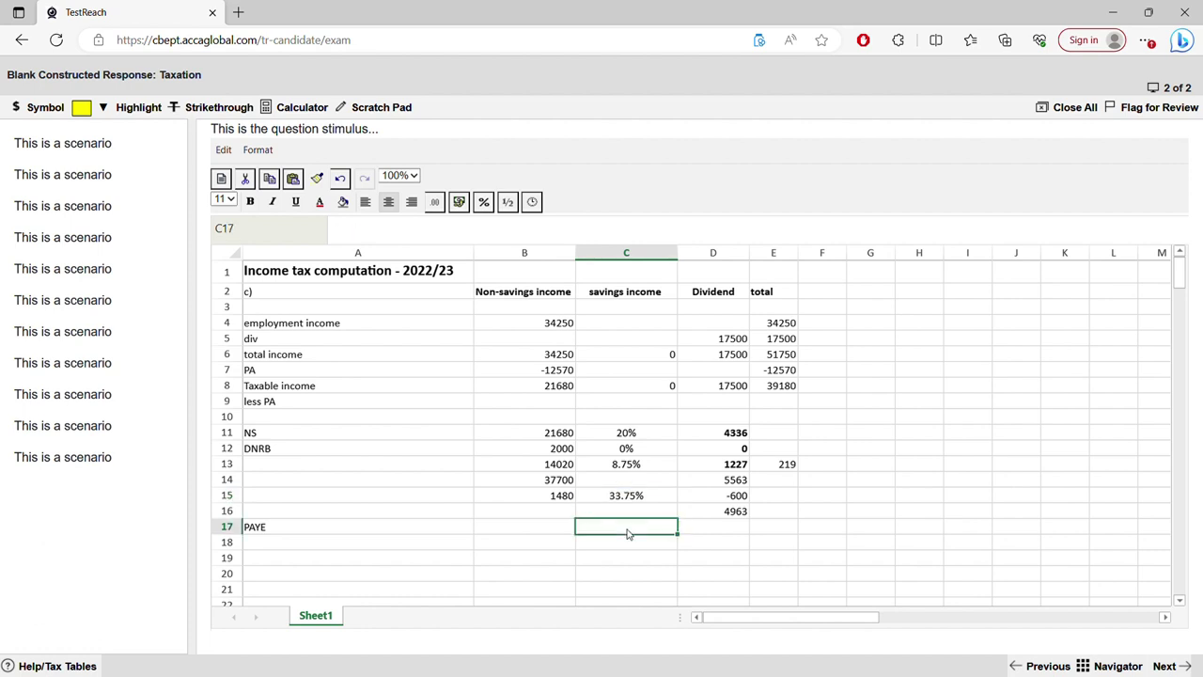
click(643, 483)
click(648, 495)
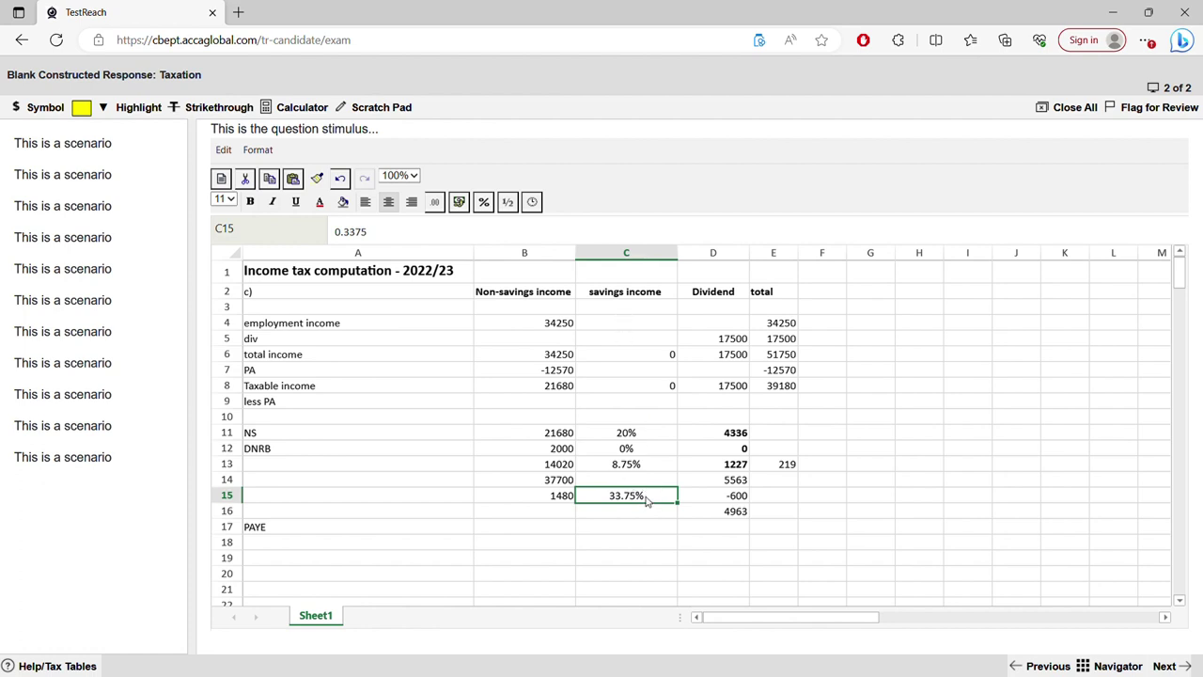
Clear the old subtotal and PAYE deduction in D14:D15, and fill the tax formula from D13 down to D15.
click(707, 500)
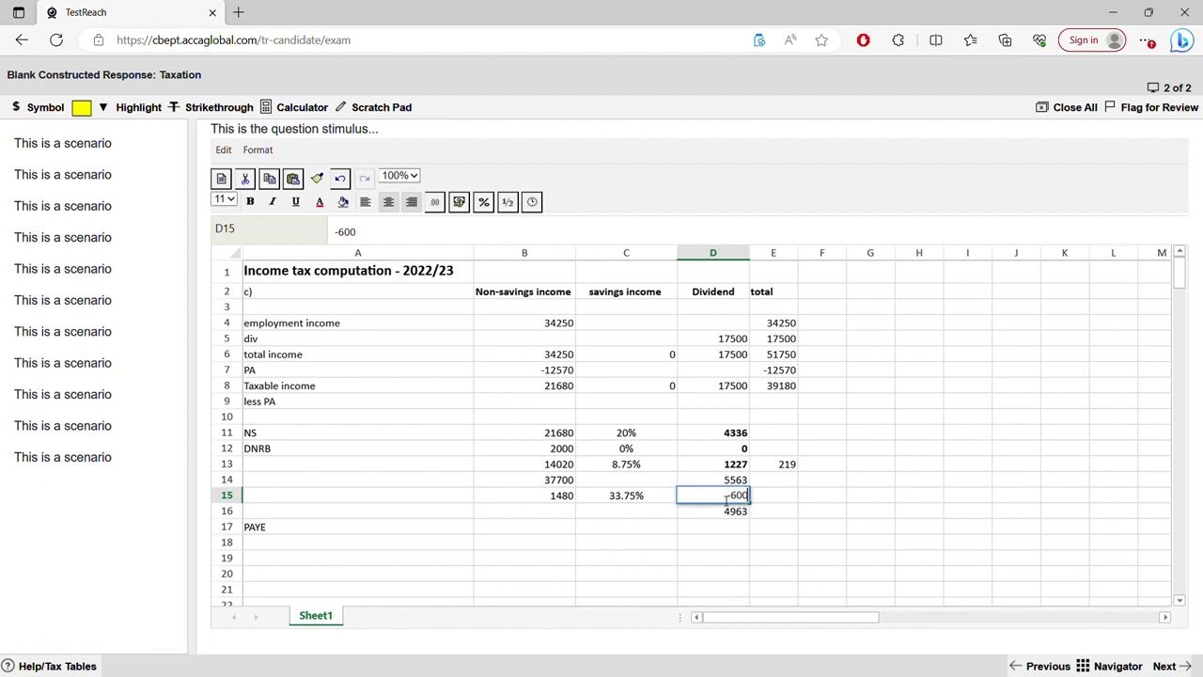
click(745, 483)
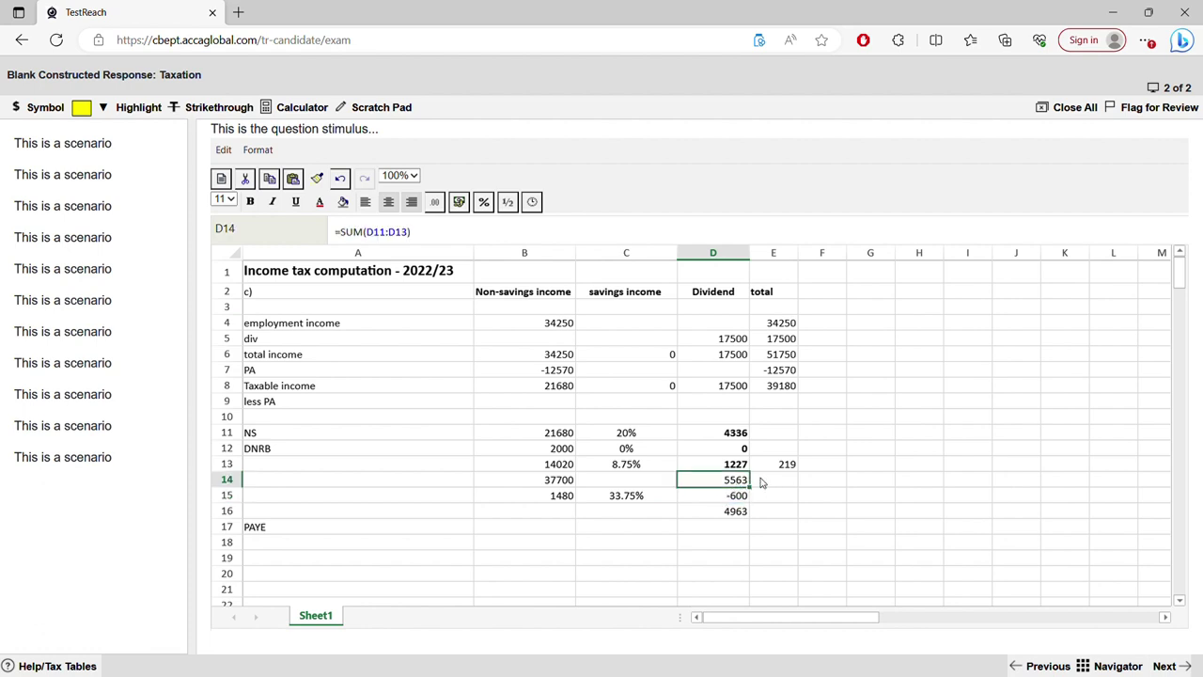
key(Delete)
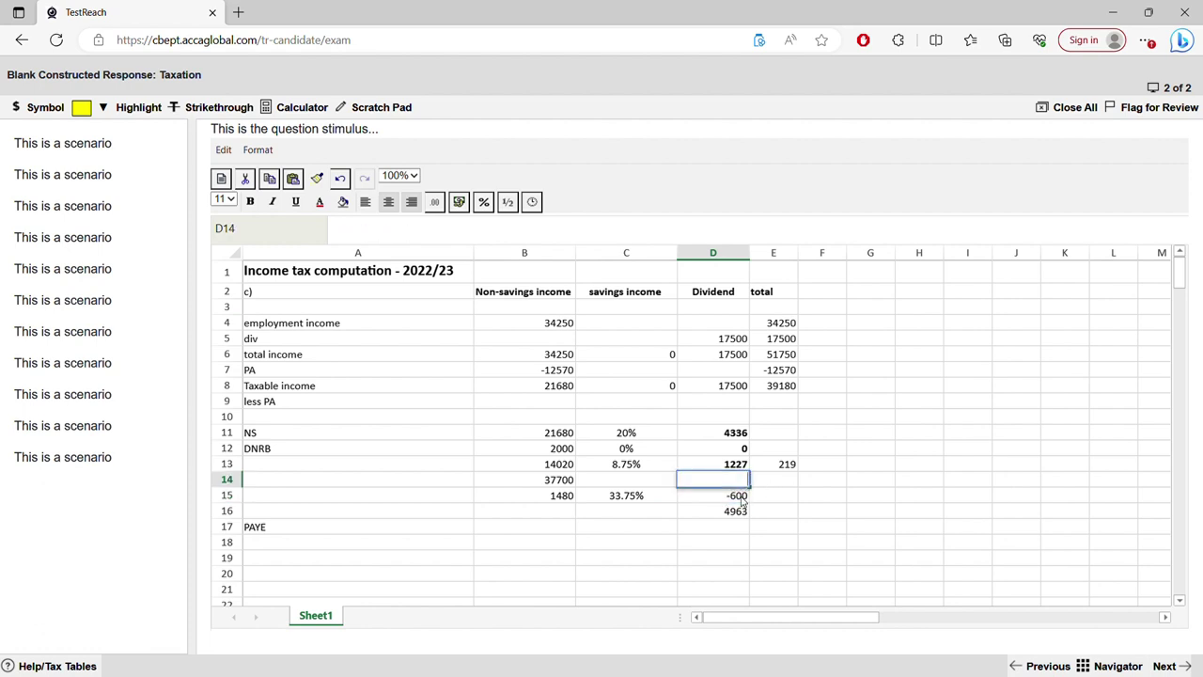
drag(747, 483, 747, 498)
click(738, 467)
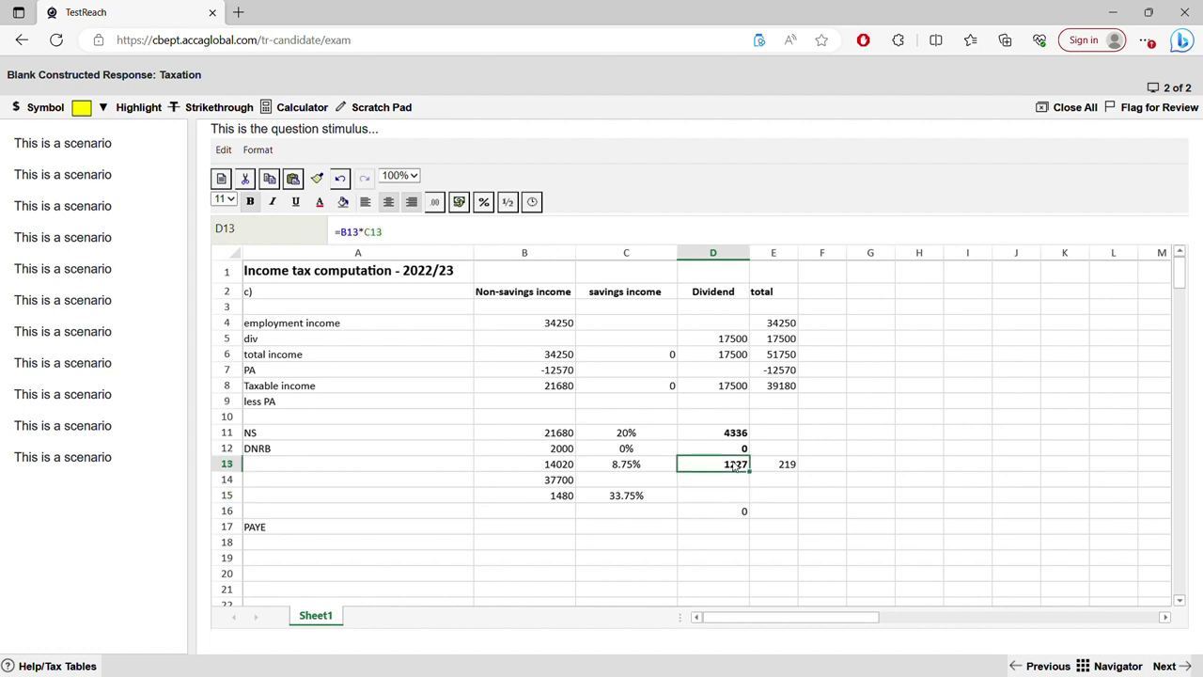
drag(759, 482, 760, 498)
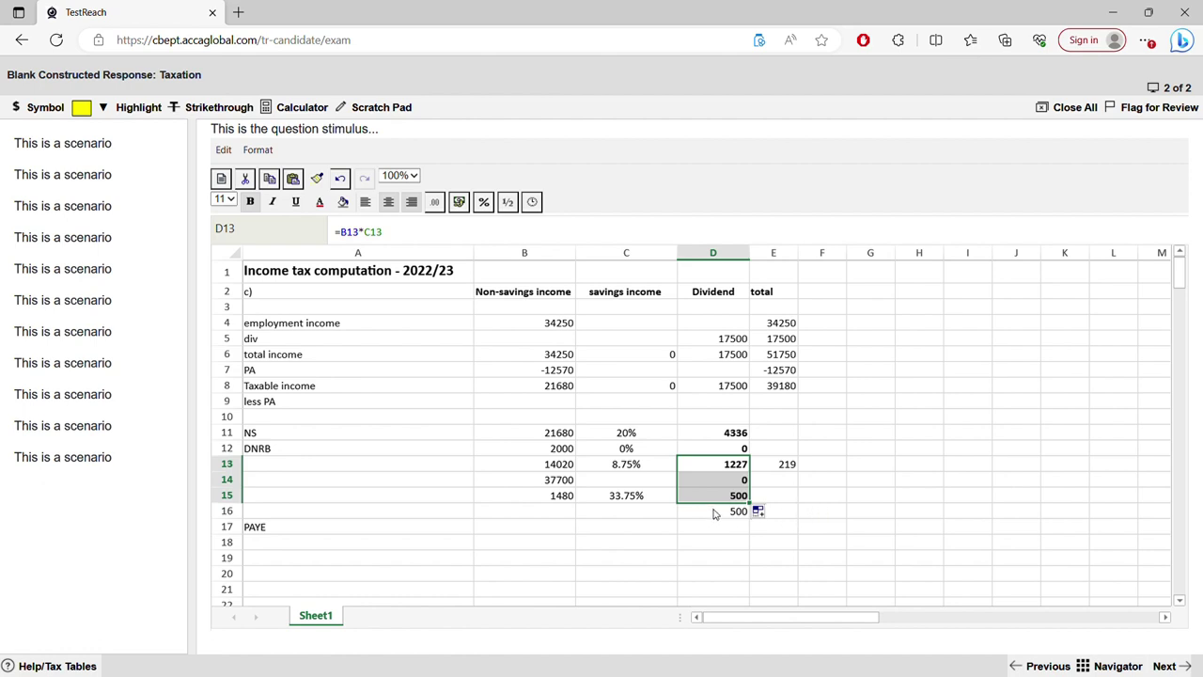
Change the total tax formula in D16 to sum D11:D15.
click(747, 512)
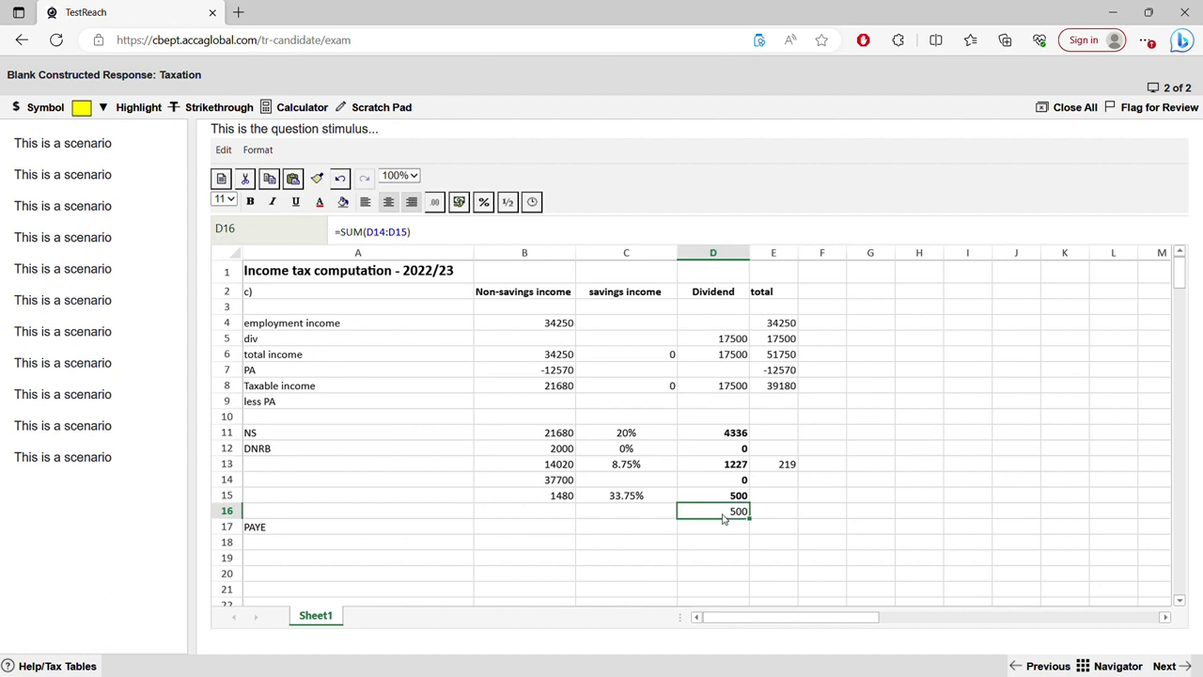
double_click(747, 512)
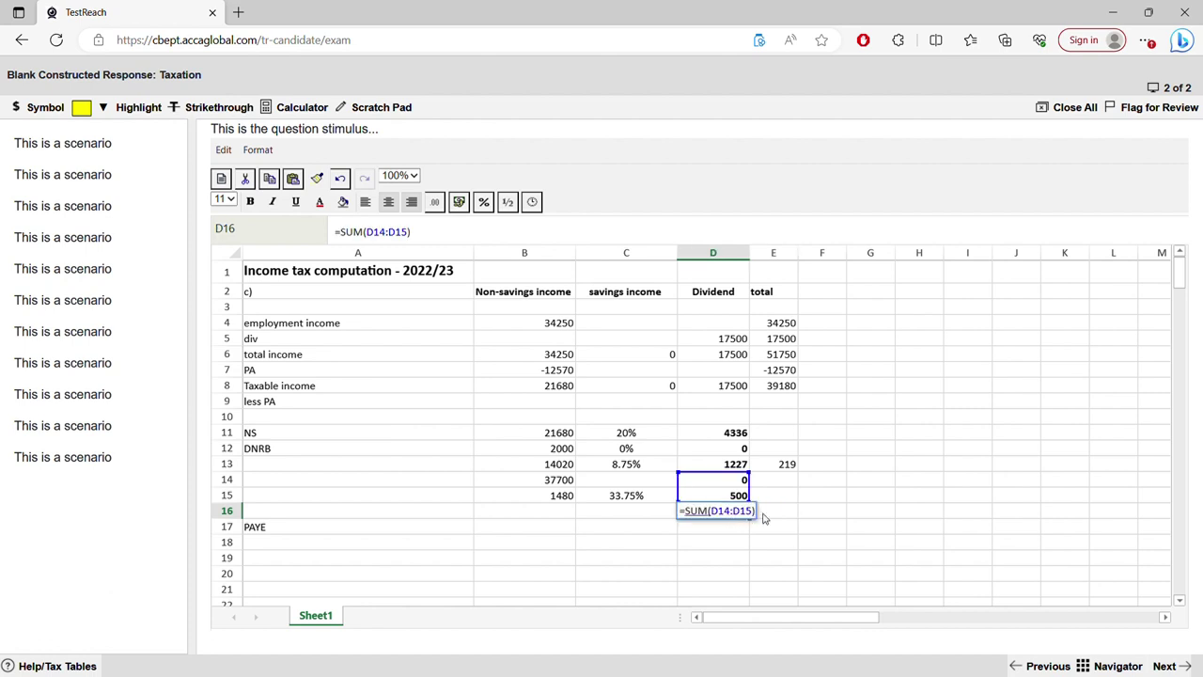
key(BackSpace)
key(BackSpace)
key(BackSpace)
key(BackSpace)
key(BackSpace)
key(BackSpace)
key(BackSpace)
key(BackSpace)
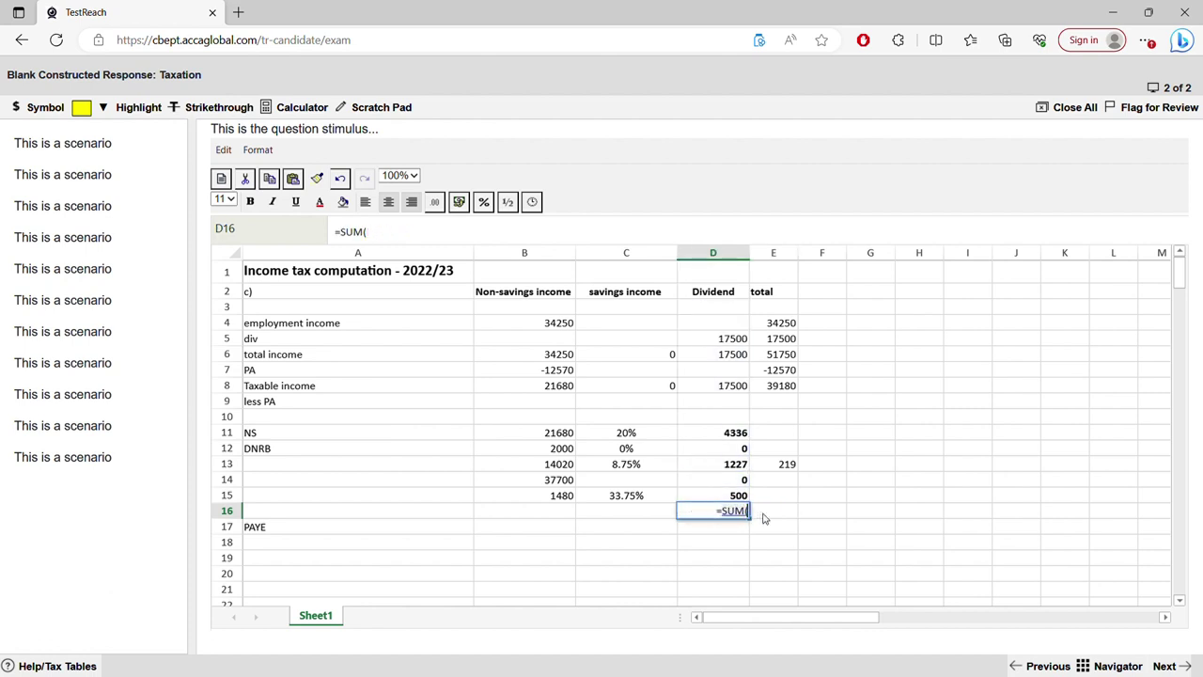
drag(738, 434, 730, 498)
key(Return)
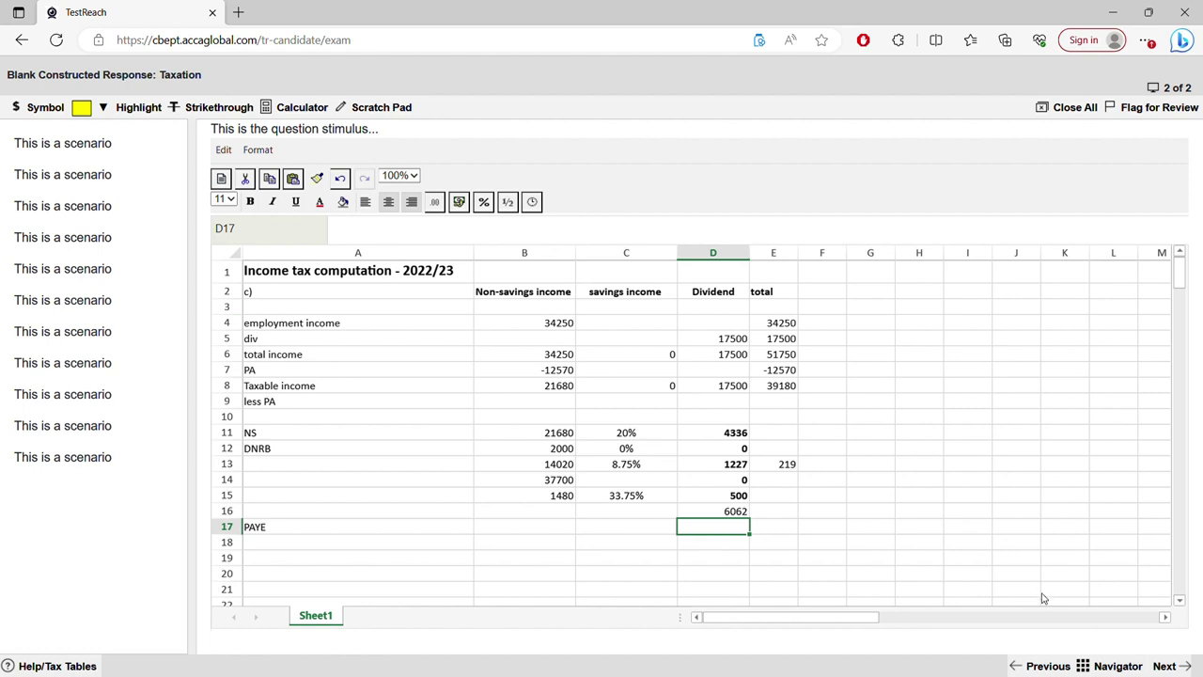
Review the employment income, bank interest and dividends in Test your understanding 2 of the question, and return to the spreadsheet.
click(1048, 665)
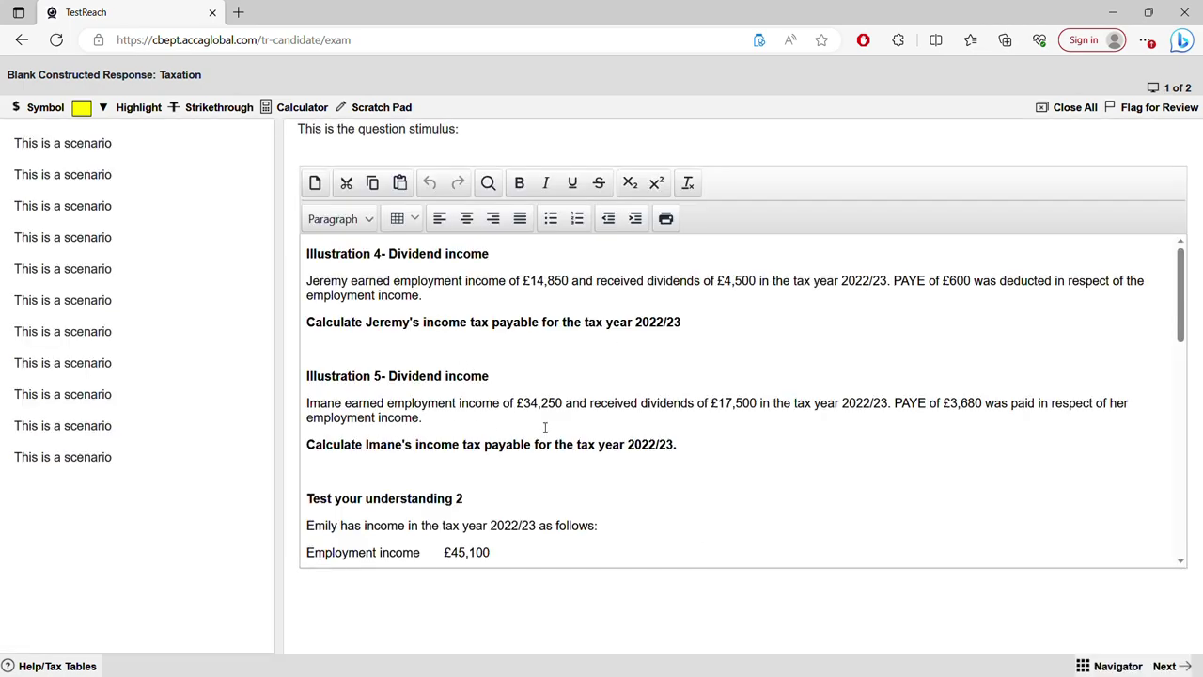
scroll(544, 427, down, 3)
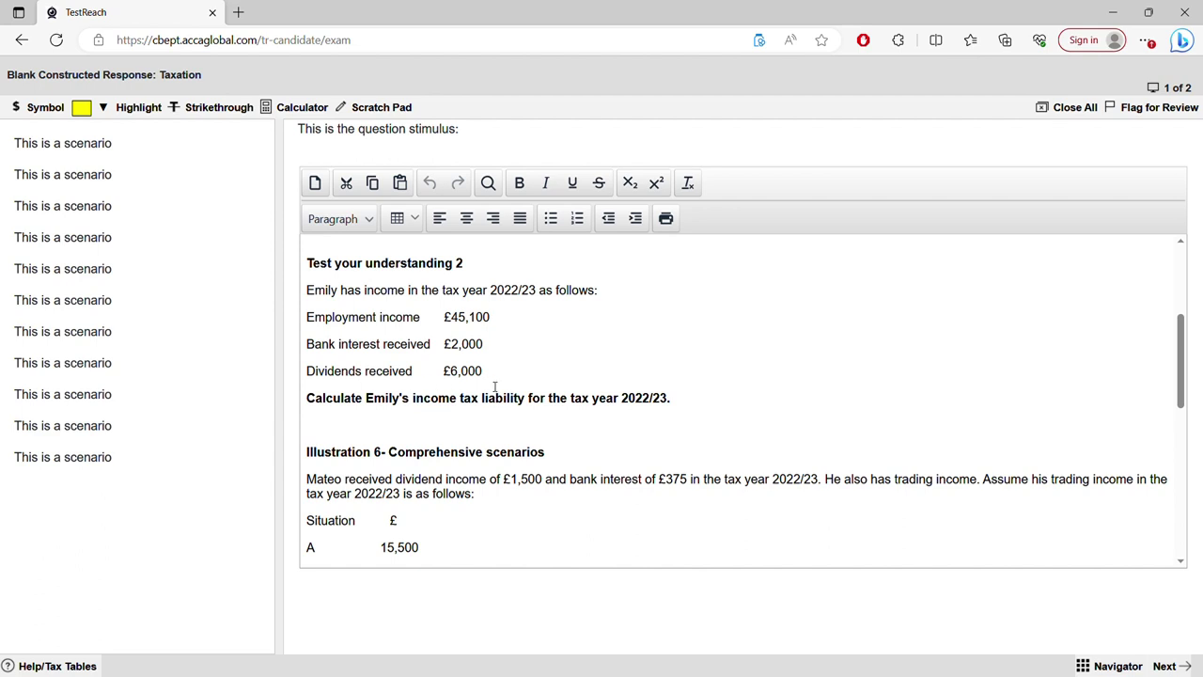
click(459, 319)
drag(459, 319, 471, 319)
click(1164, 666)
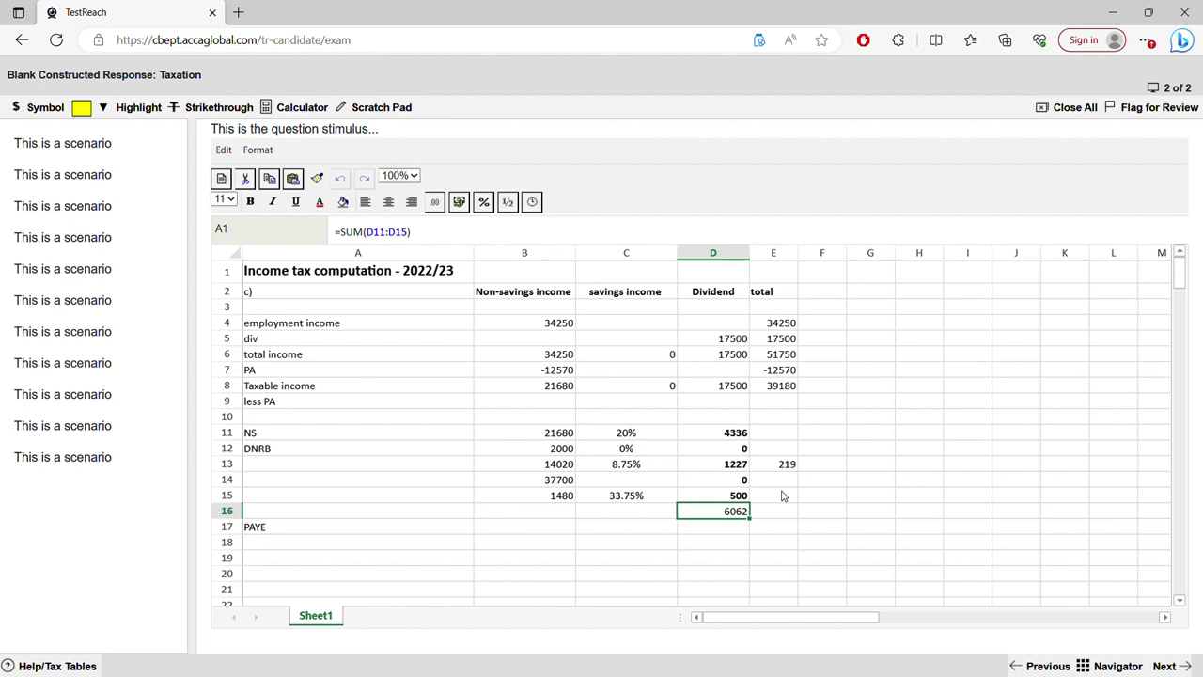
Change the employment income in B4 to 45100 for Test your understanding 2.
click(553, 325)
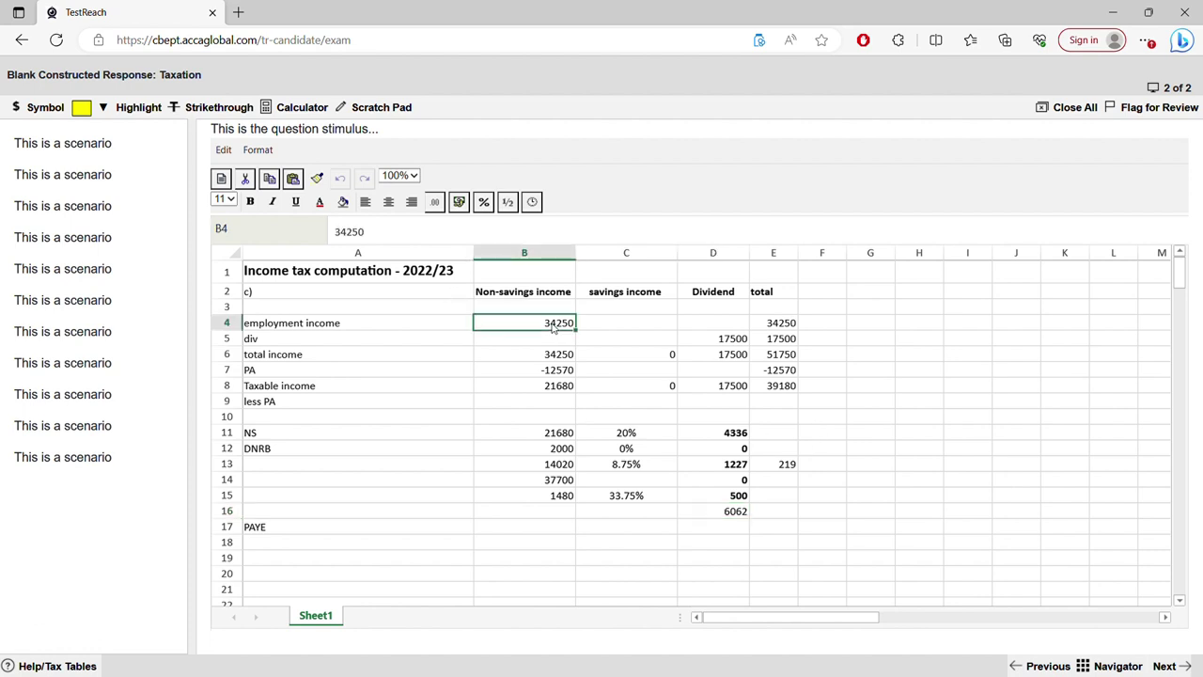
double_click(554, 326)
drag(545, 324, 616, 327)
text(4510)
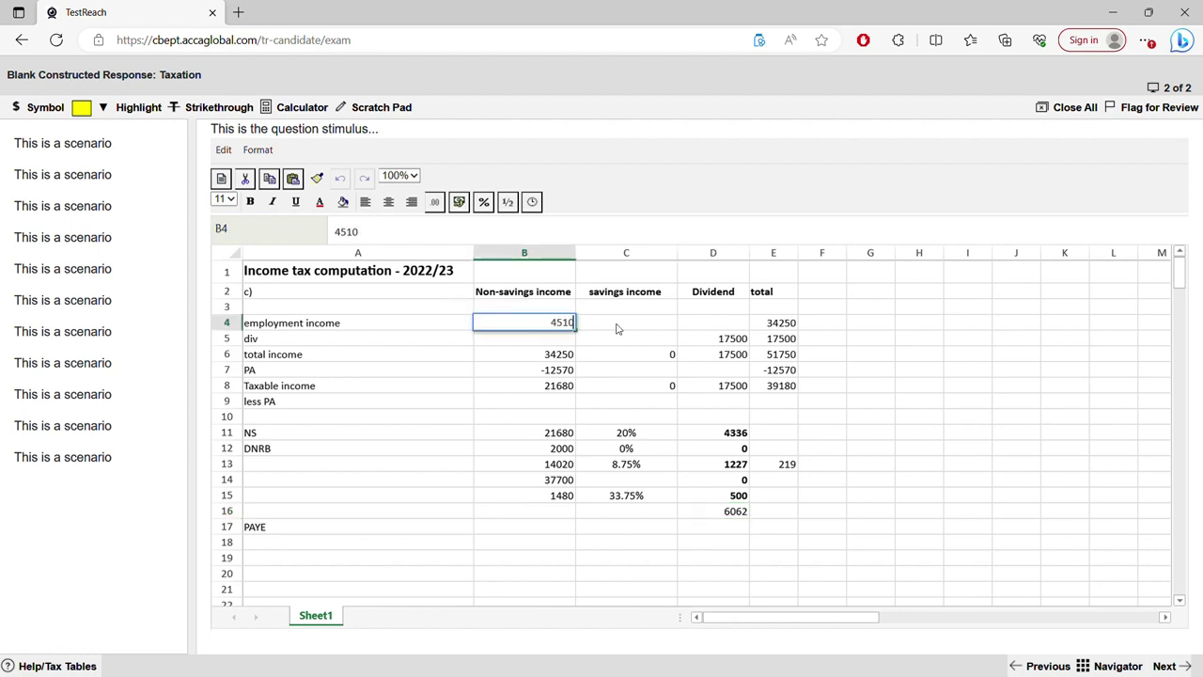
text(0)
click(635, 339)
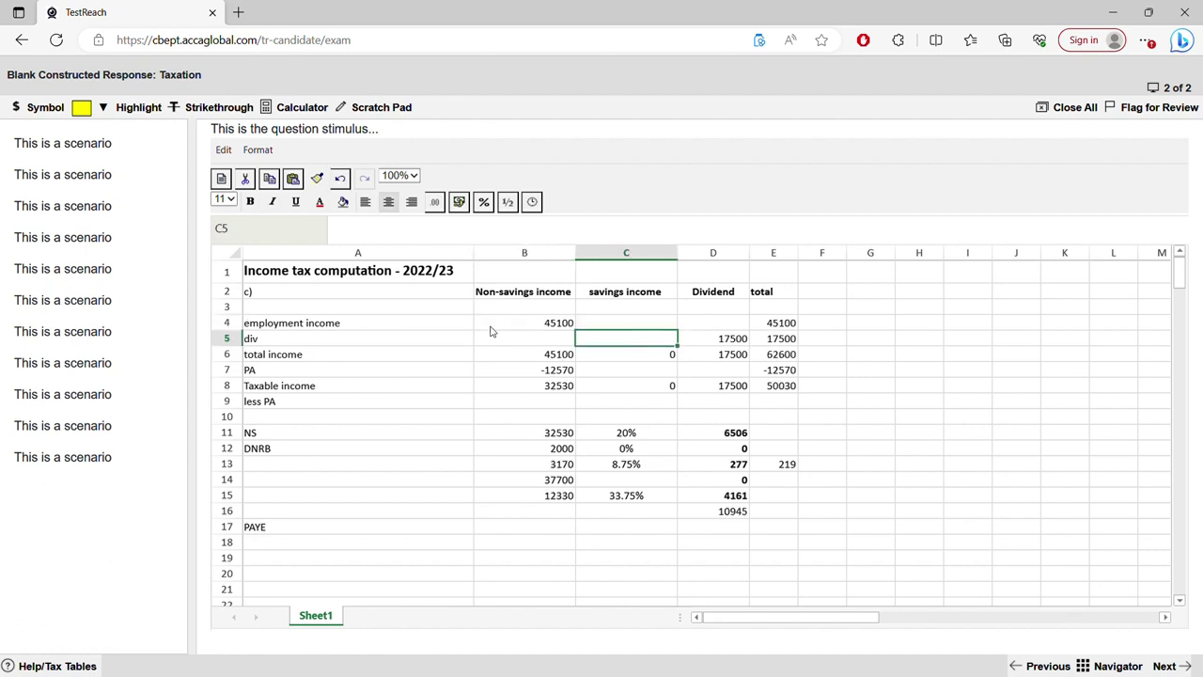
Relabel the div row in A5 as sav and enter savings income of 2000 in C5.
double_click(324, 343)
drag(324, 343, 125, 330)
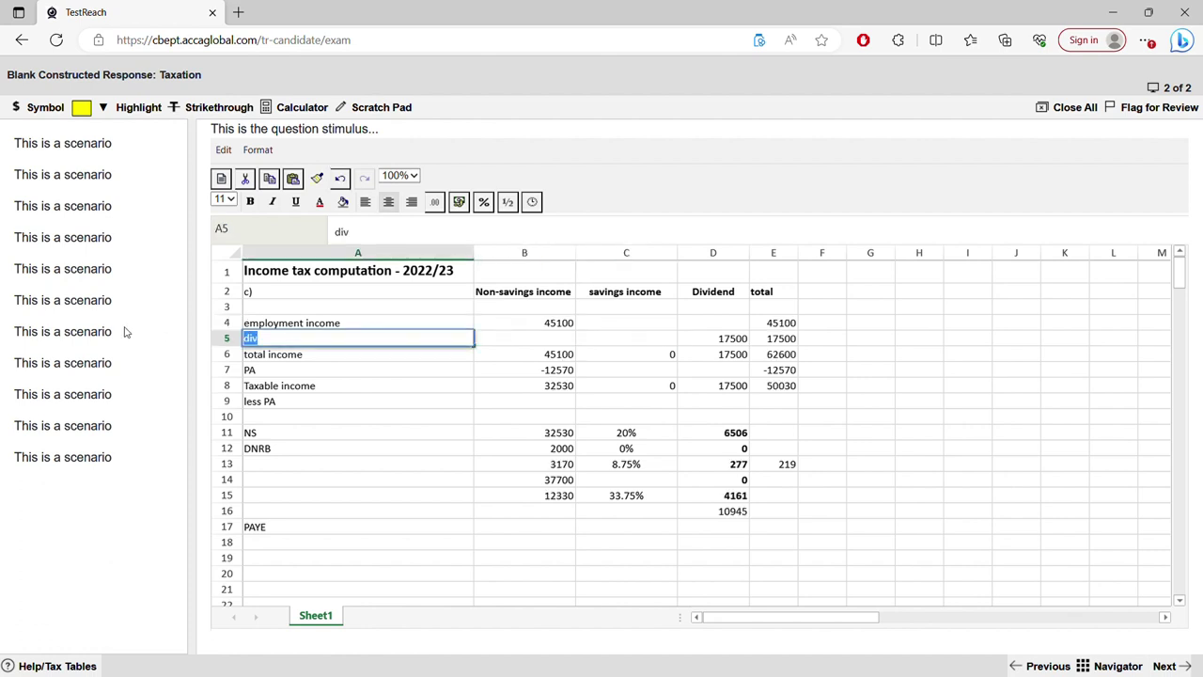
text(sav)
click(589, 343)
text(2000)
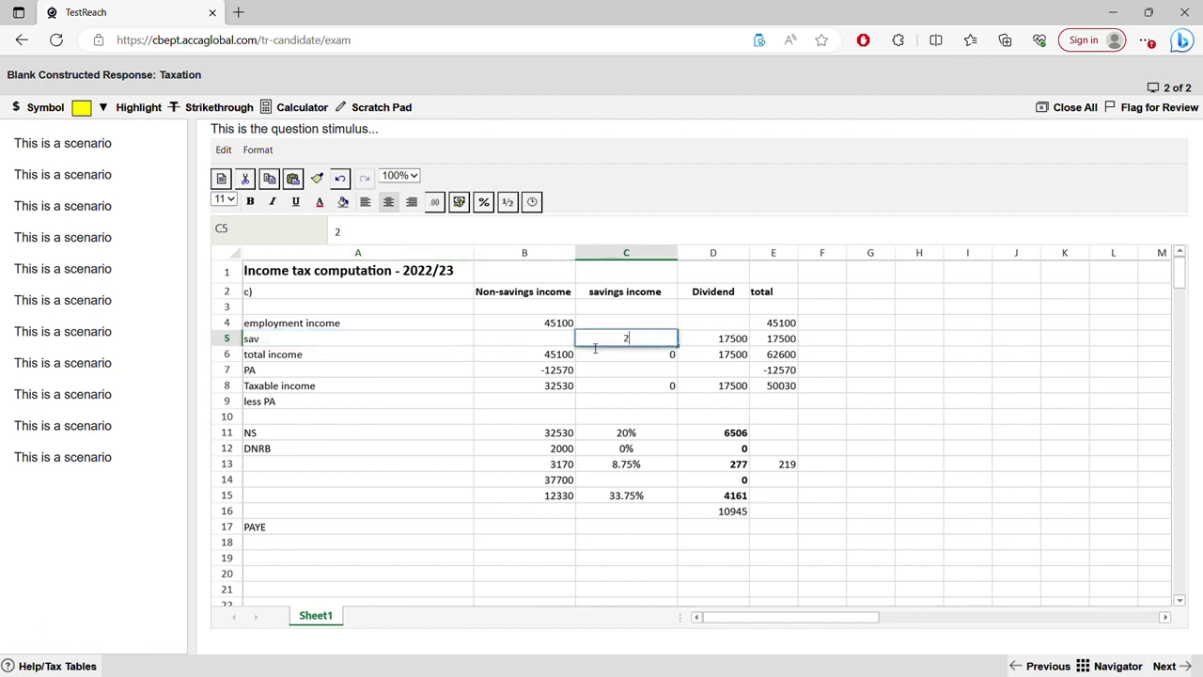
click(631, 383)
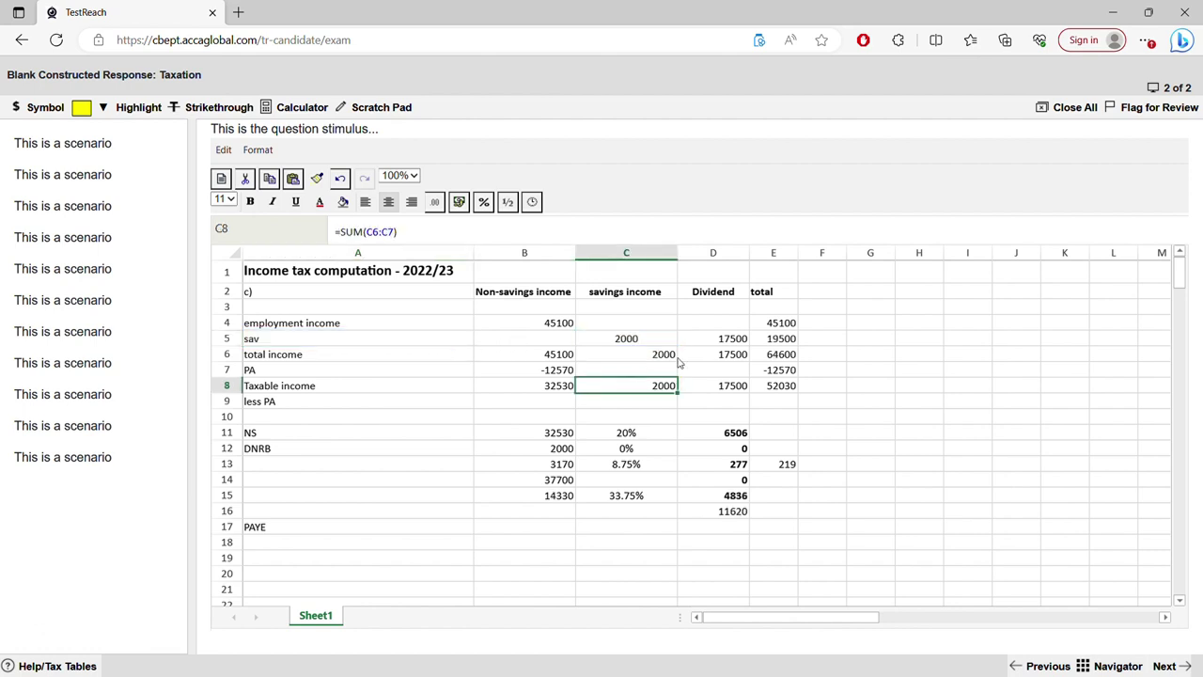
Clear the old dividend amount from D5 in the sav row.
double_click(717, 343)
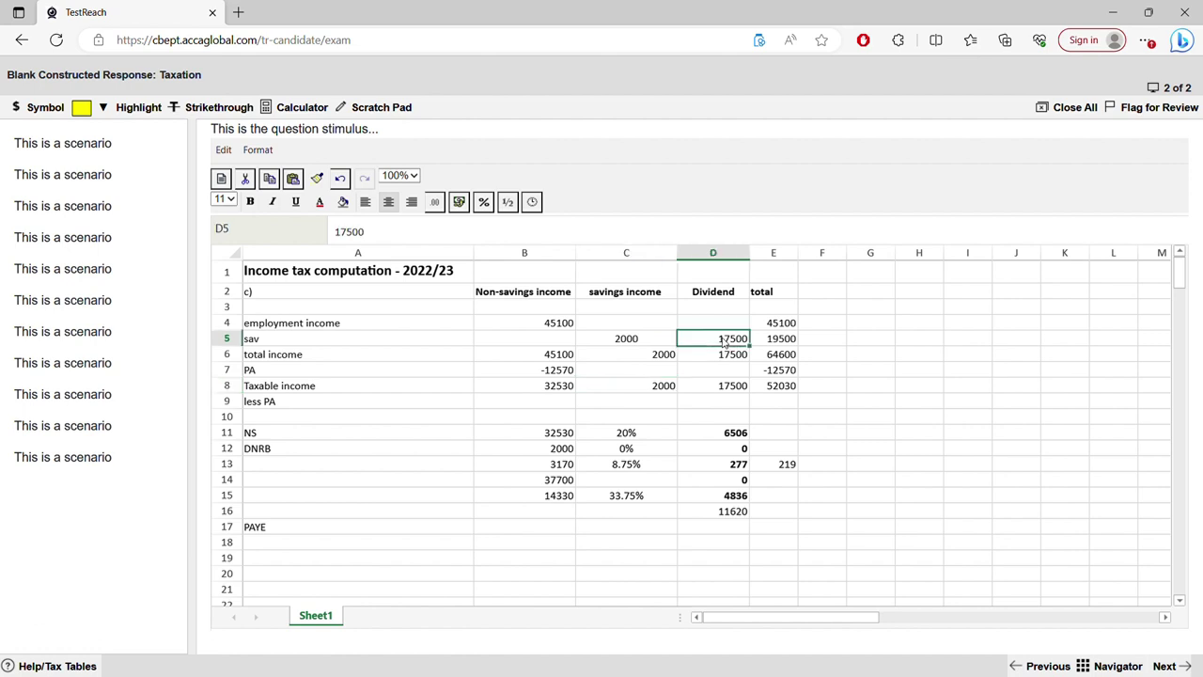
key(BackSpace)
key(BackSpace)
key(BackSpace)
key(BackSpace)
key(BackSpace)
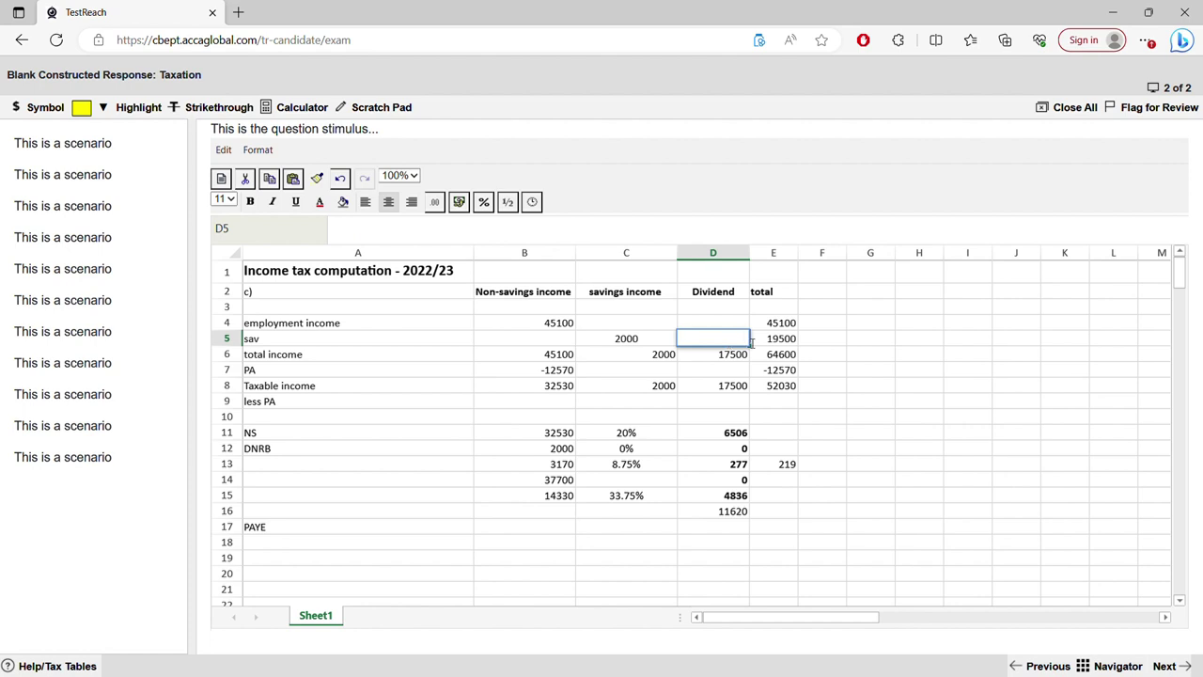
Relabel A6 as div and enter dividend income of 6000 in D6.
click(334, 355)
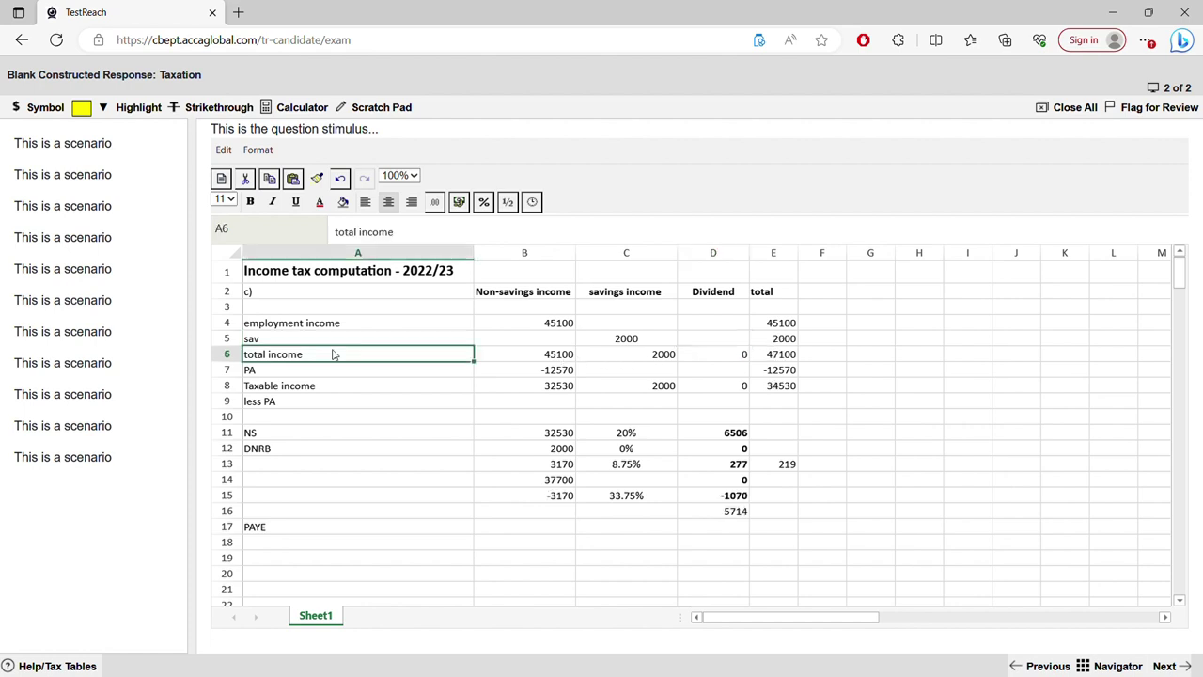
double_click(329, 360)
drag(332, 357, 139, 345)
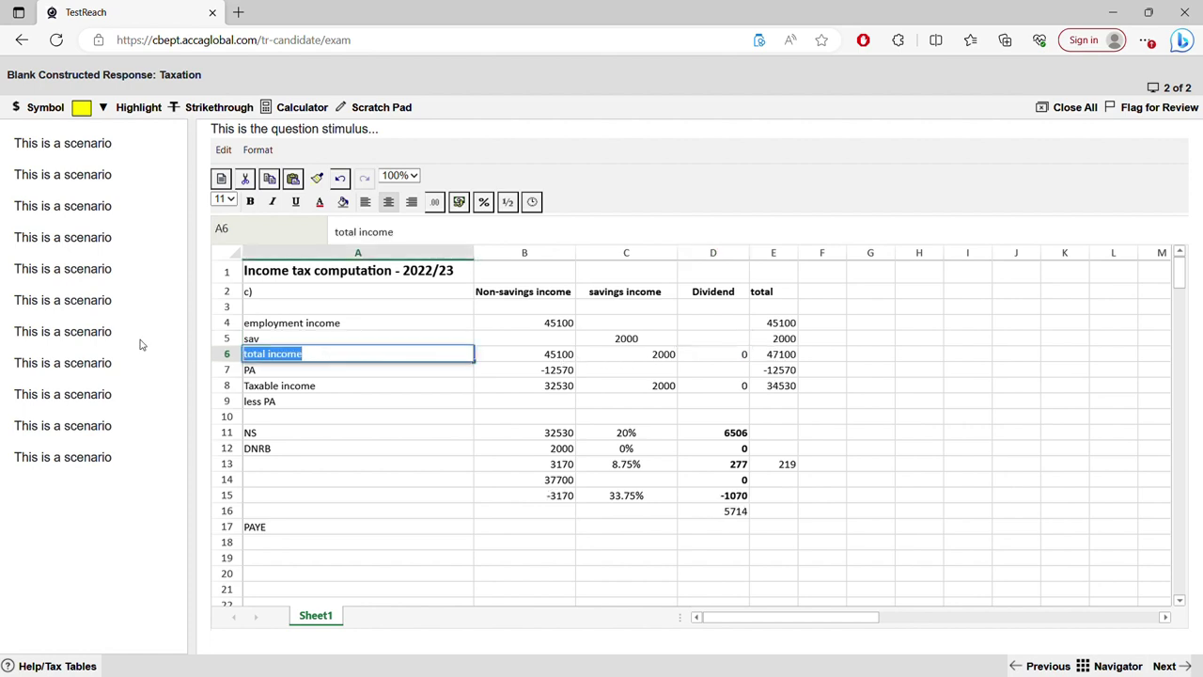
text(div)
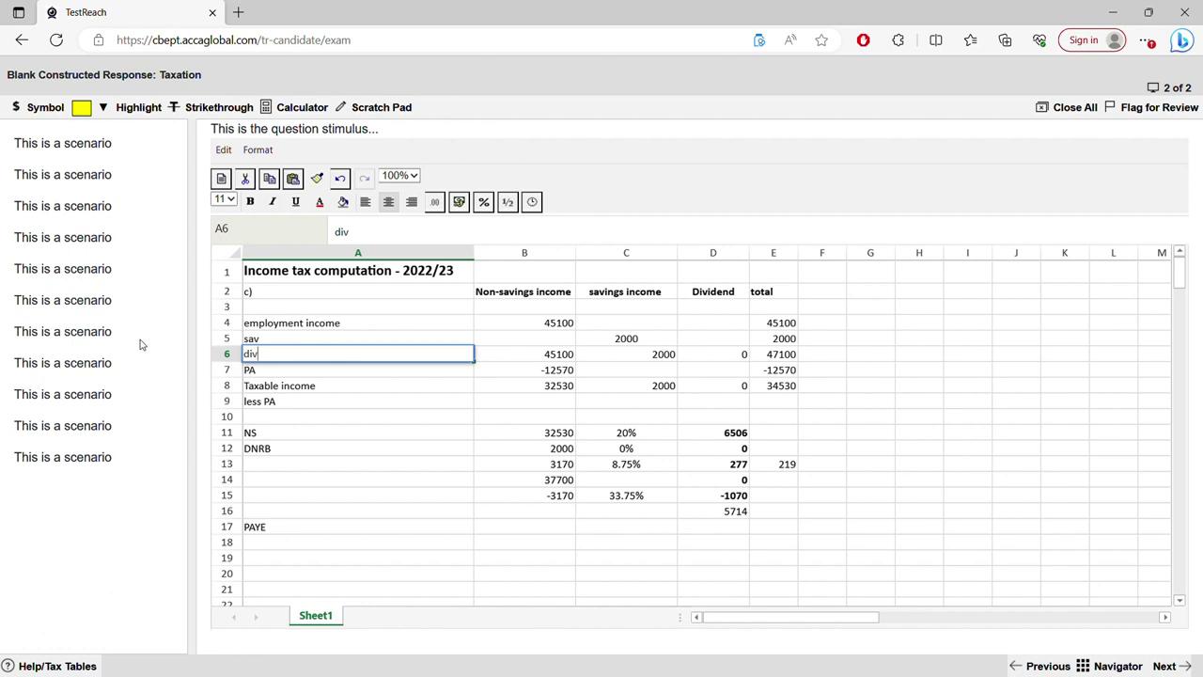
click(714, 357)
text(6000)
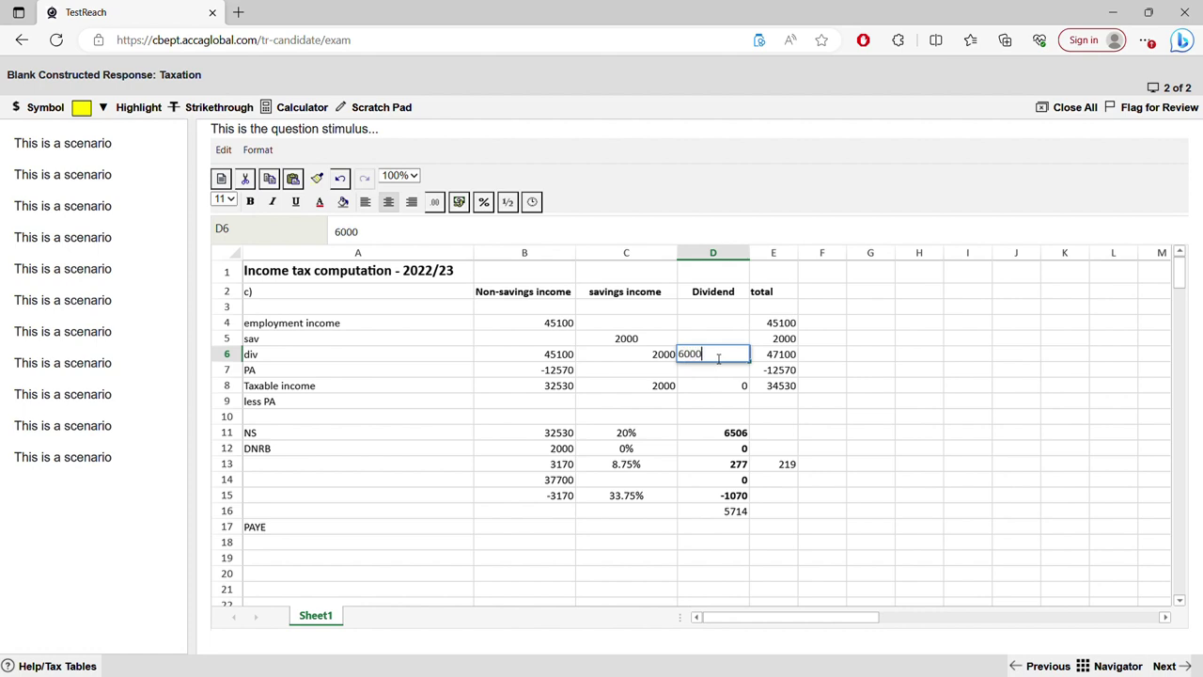
key(Return)
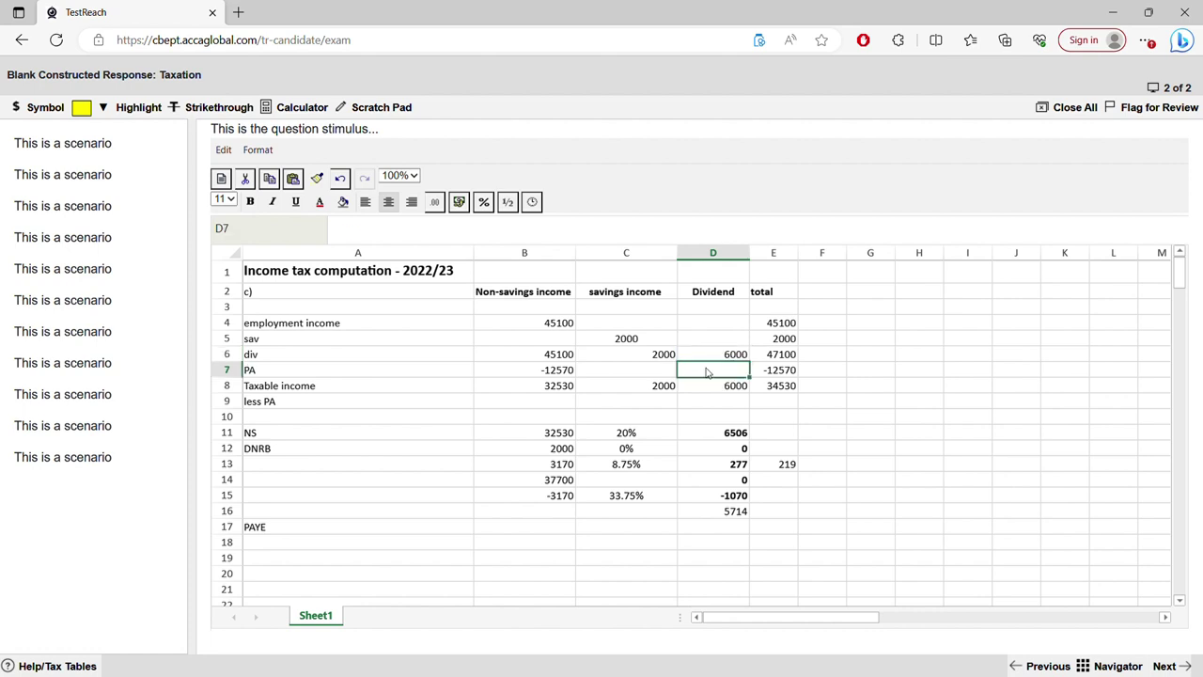
Clear the leftover total formulas from C6 and B6 in the div row.
click(658, 357)
key(Delete)
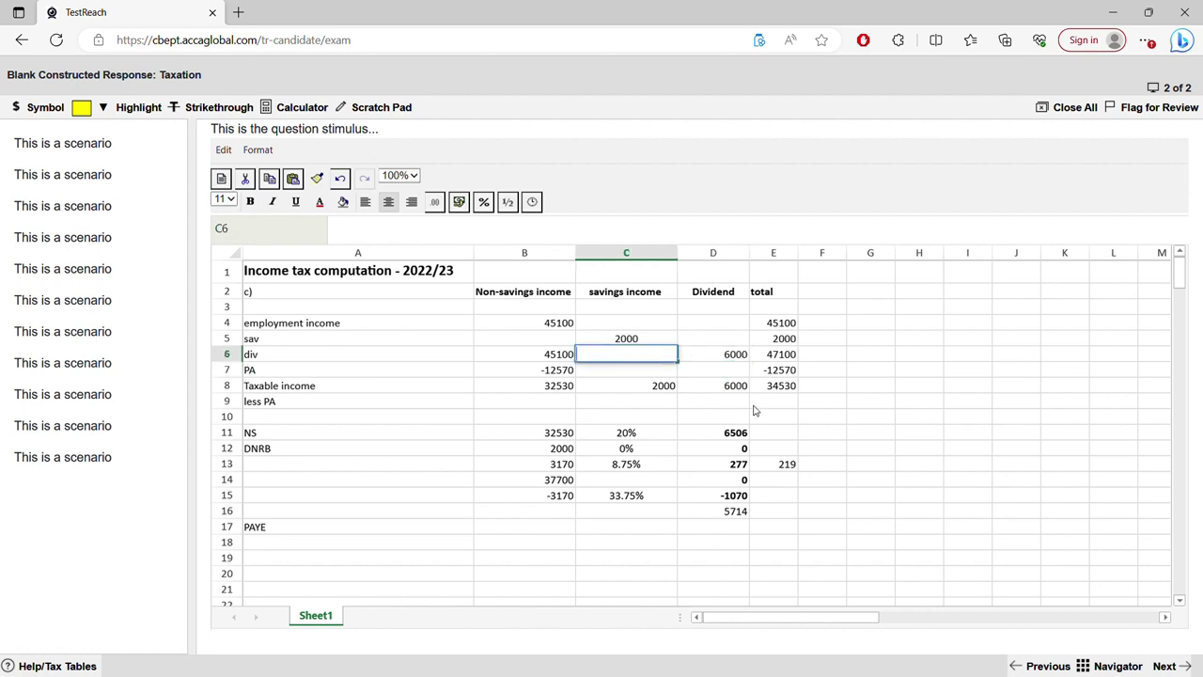
click(806, 433)
click(542, 355)
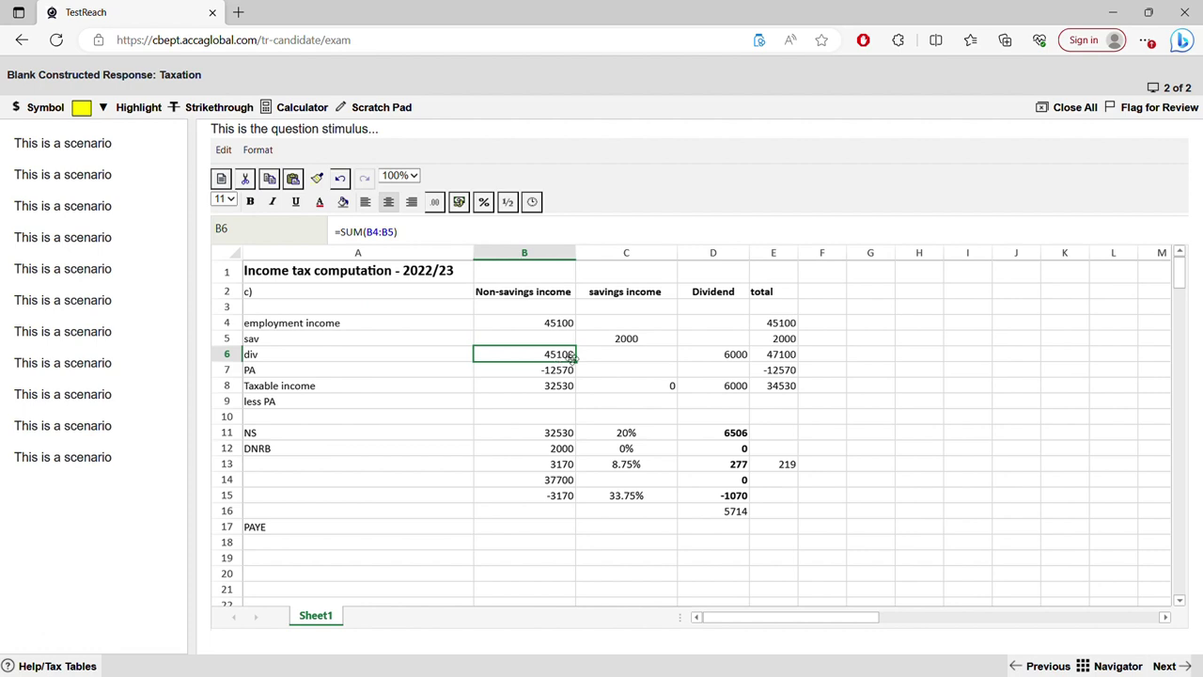
key(Delete)
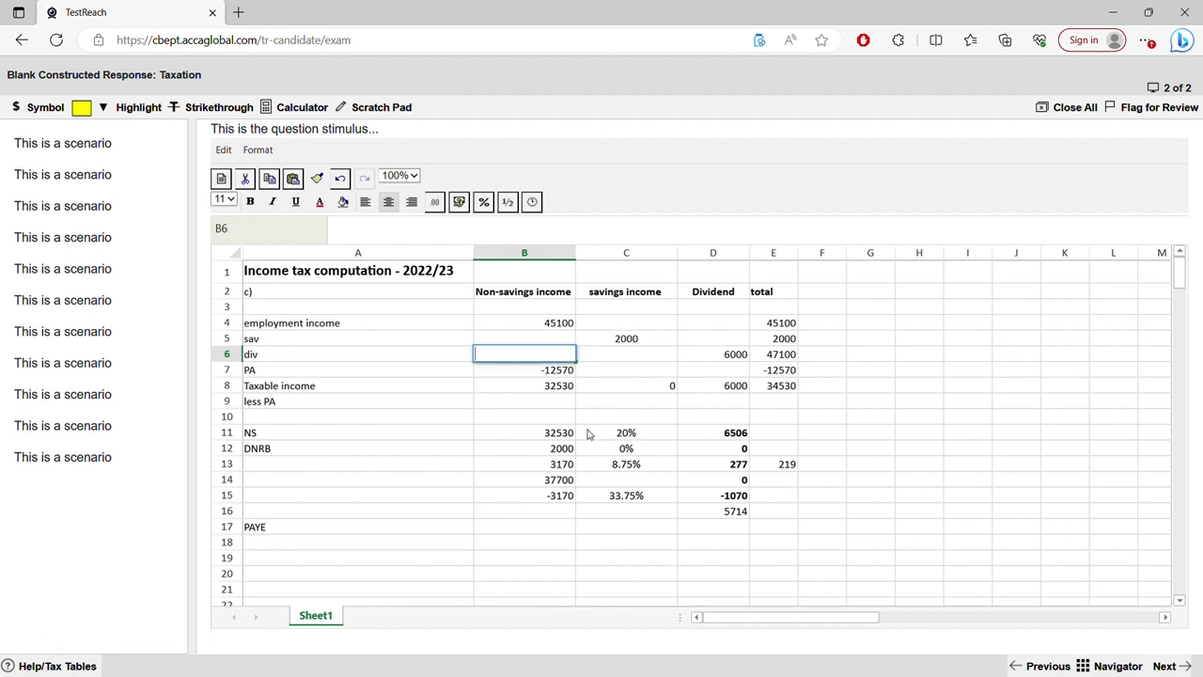
Clear the personal allowance amounts from B7 and E7.
key(Down)
key(BackSpace)
key(Right)
key(Right)
key(Right)
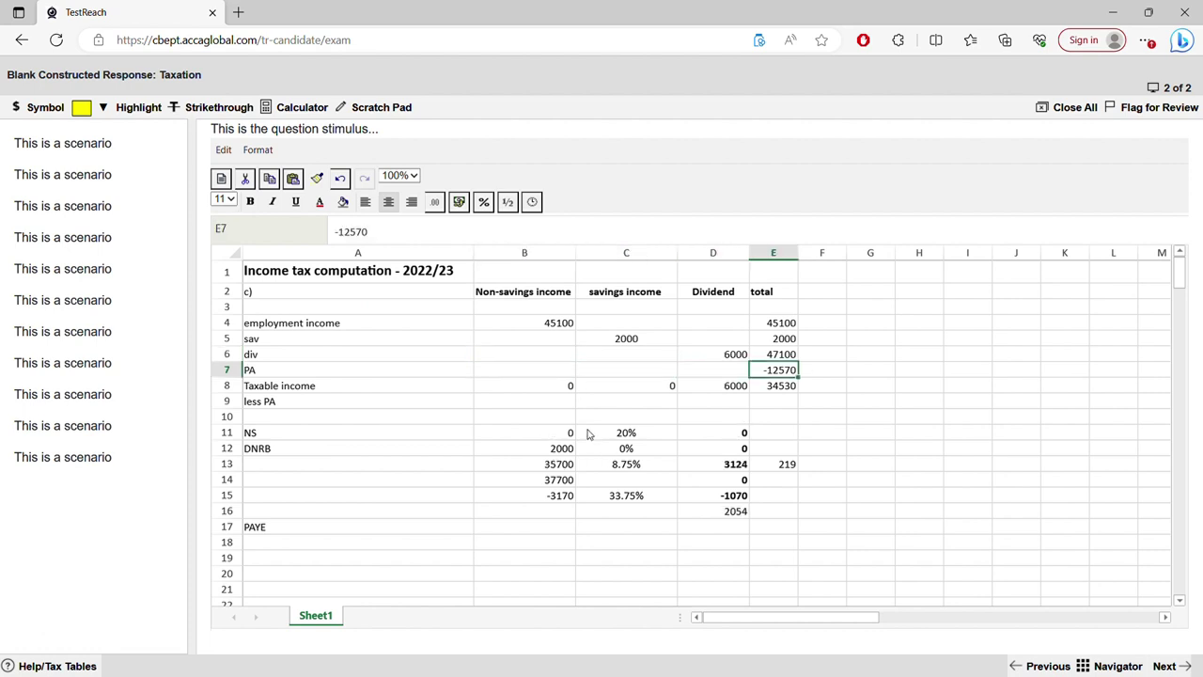
key(Delete)
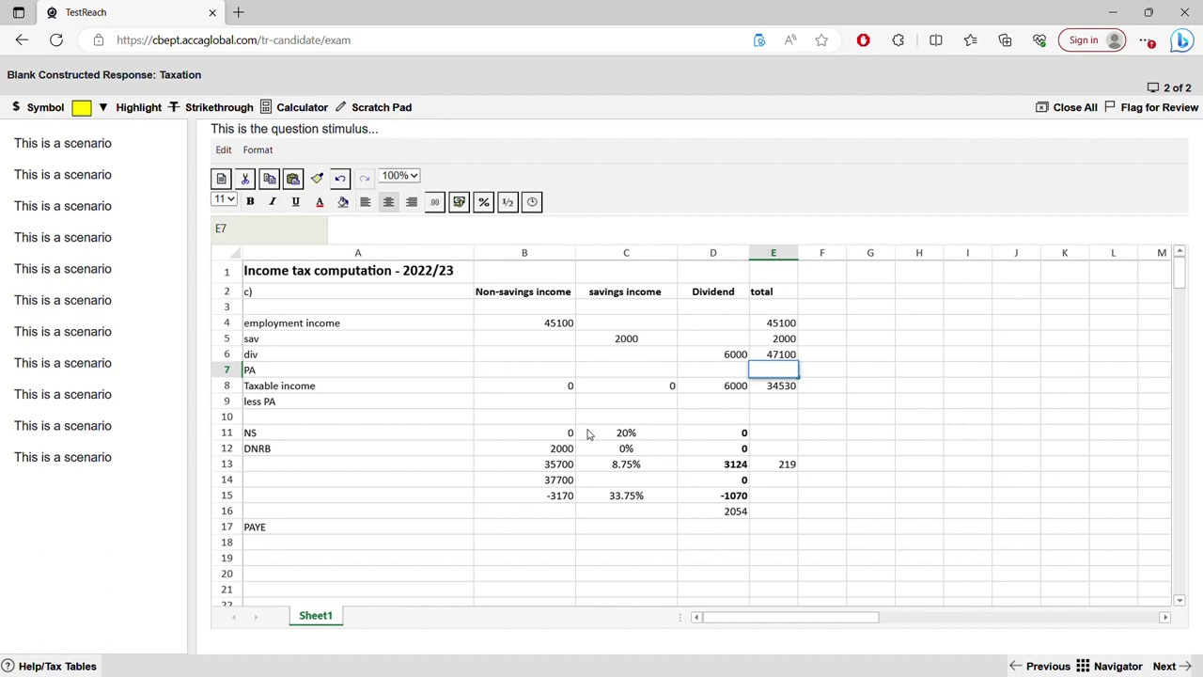
Replace the PA label in A7 with total income.
click(542, 374)
double_click(384, 373)
key(shift+Home)
key(BackSpace)
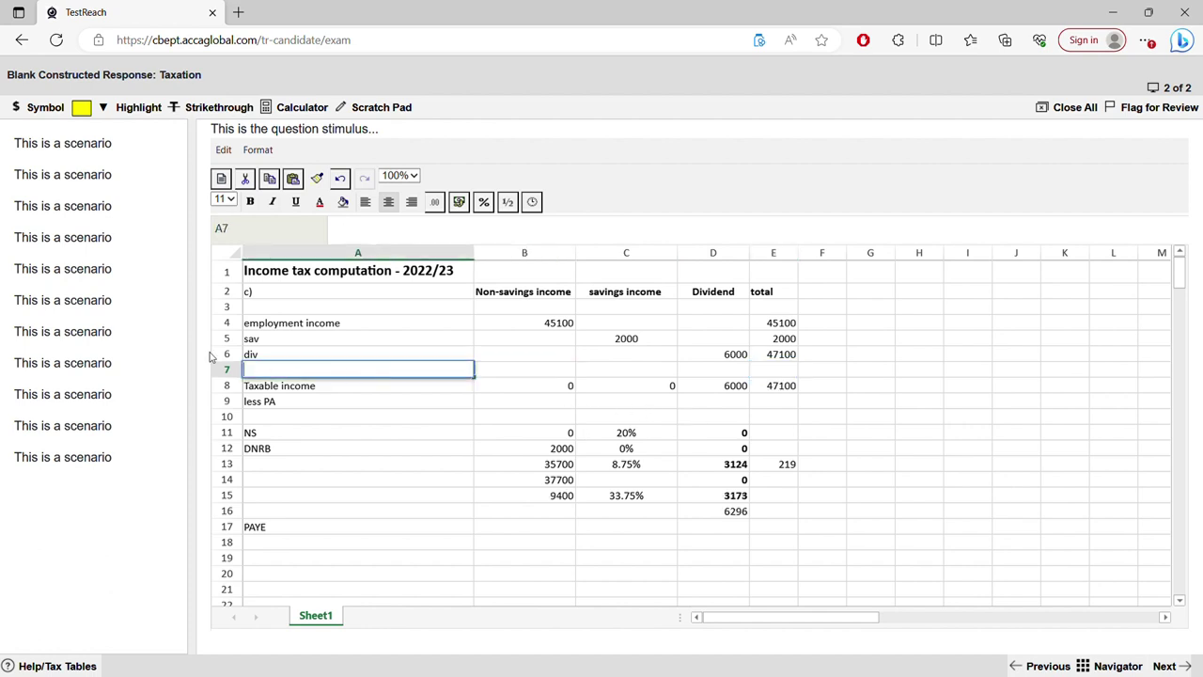
text(total income)
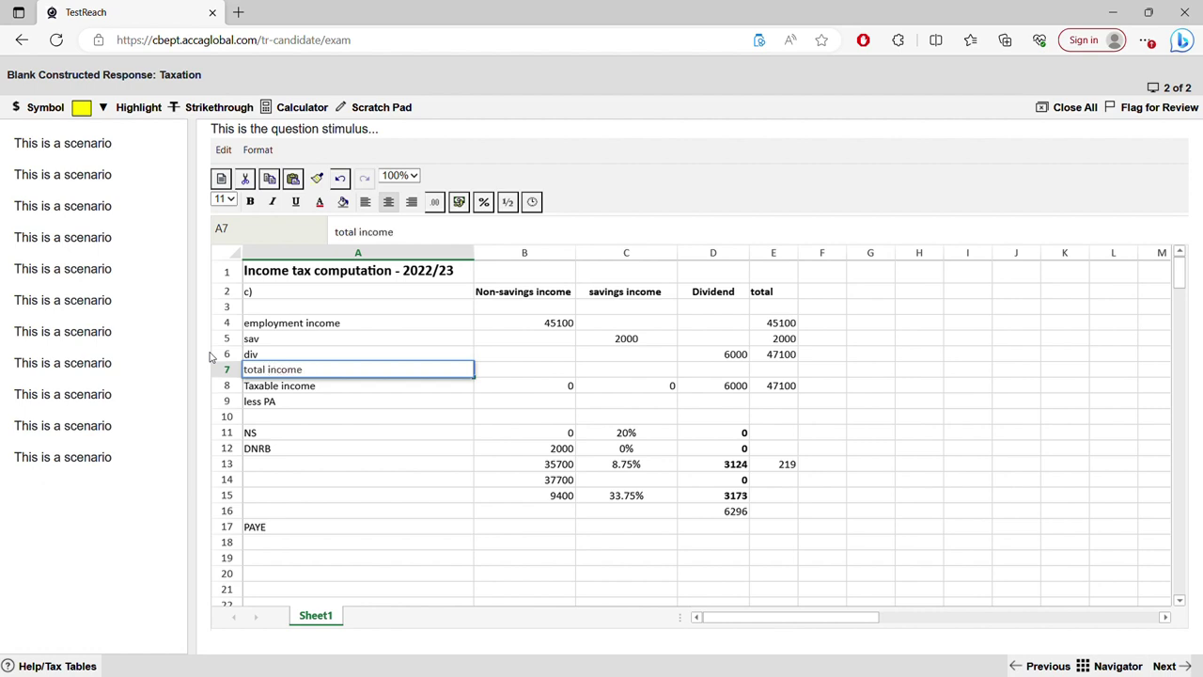
Total the non-savings income in B7 with =SUM(B4:B6) and fill the formula across to E7.
click(541, 375)
text(=sum()
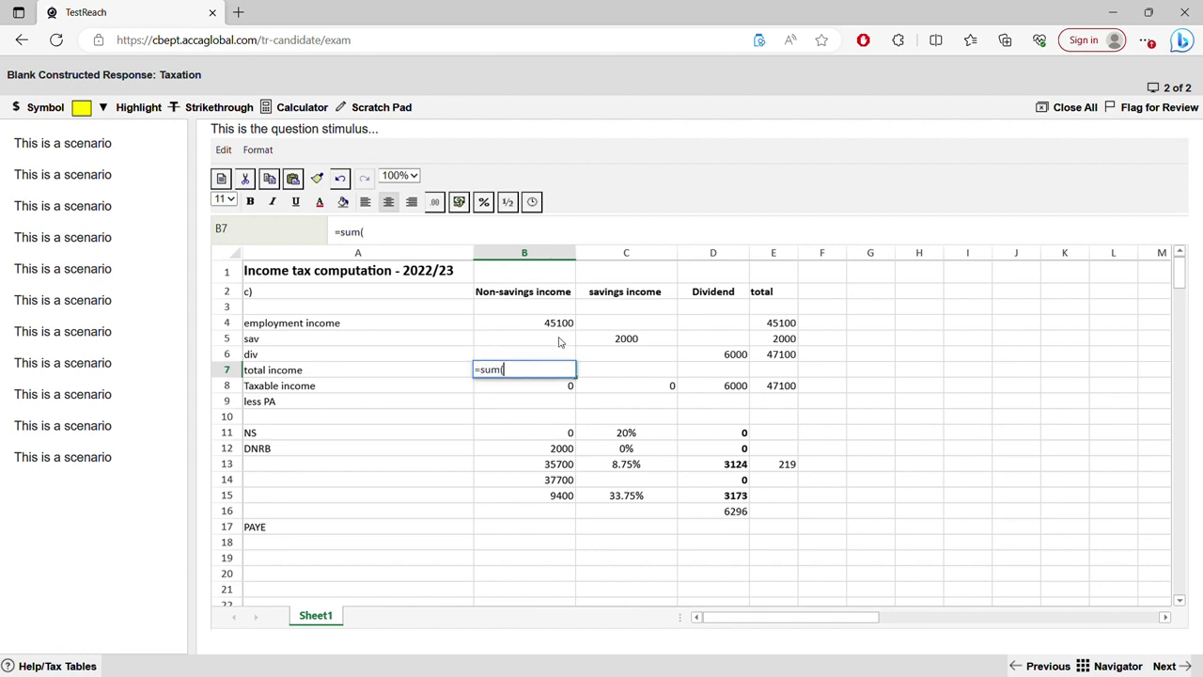
drag(562, 325, 556, 357)
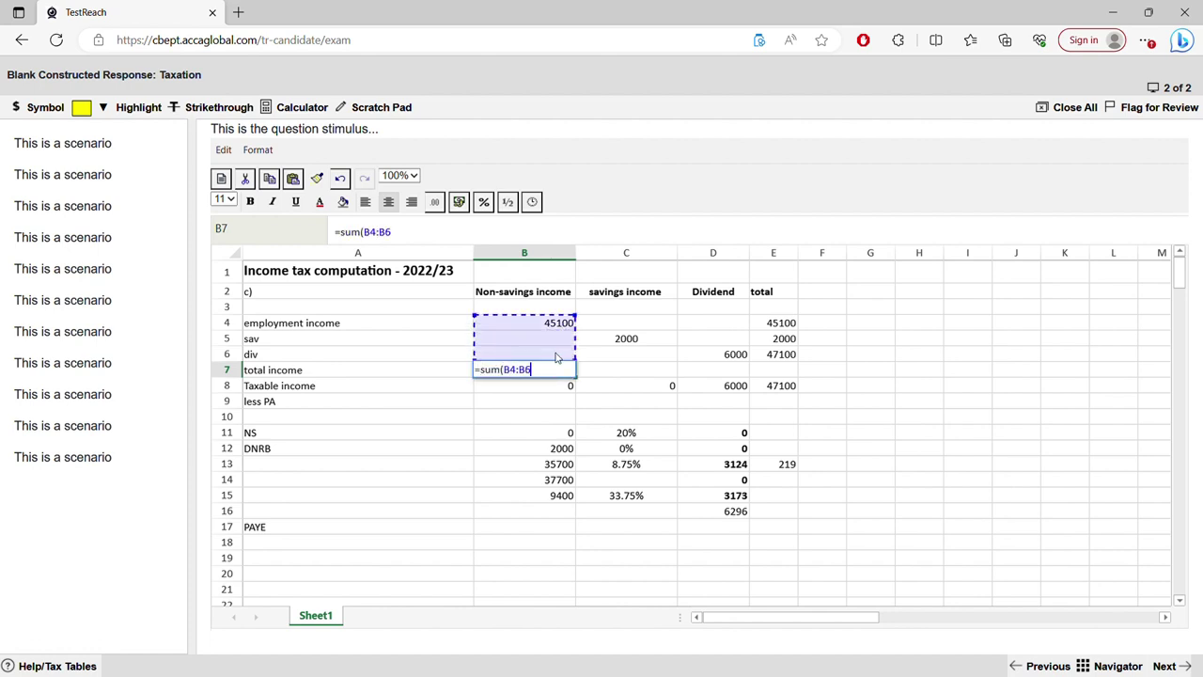
key(Return)
click(564, 372)
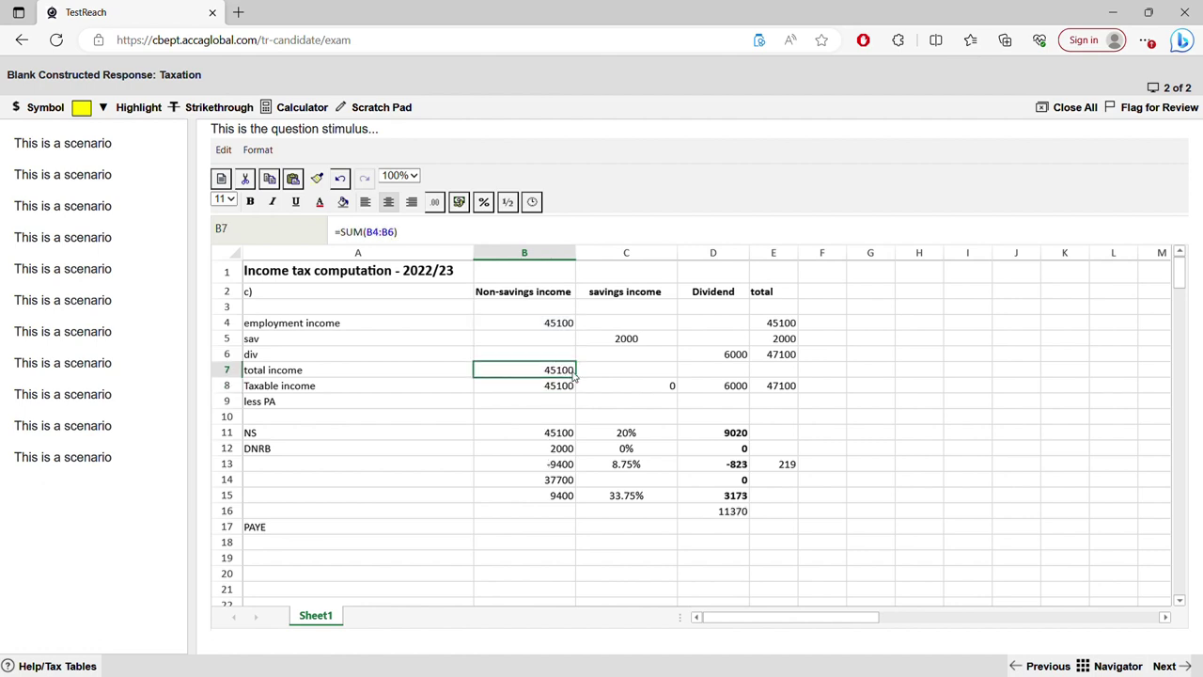
drag(573, 373, 791, 383)
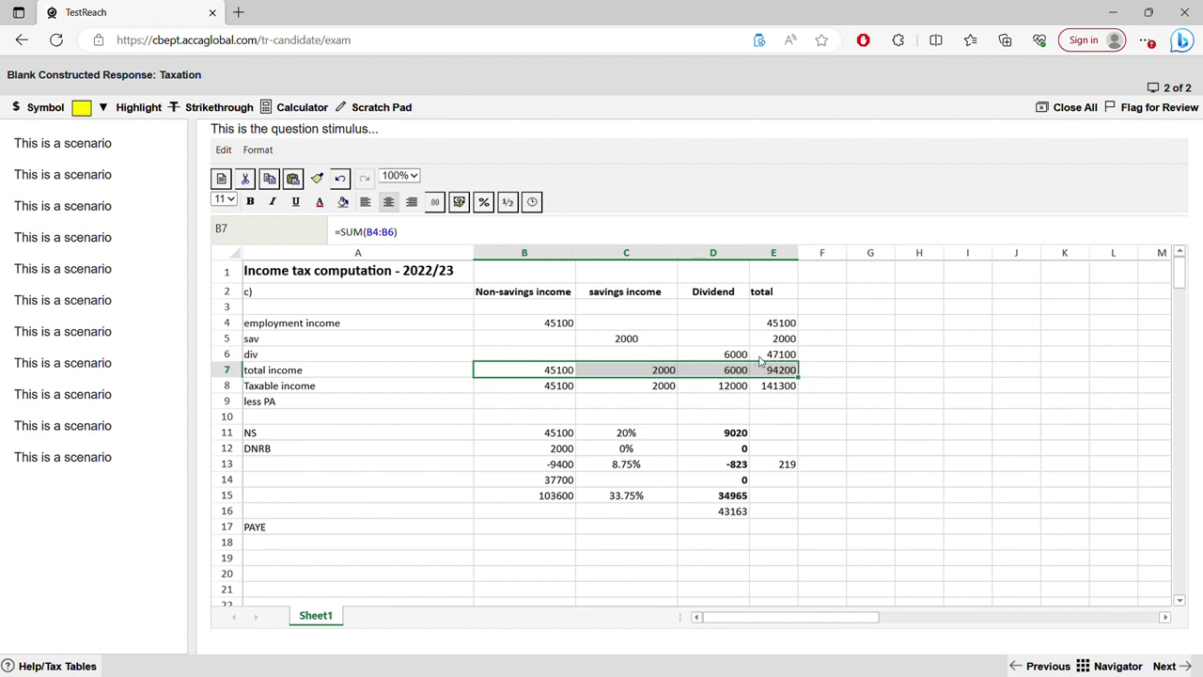
Replace the old sum formula in E6 with the dividend total of 6000.
click(776, 358)
double_click(776, 358)
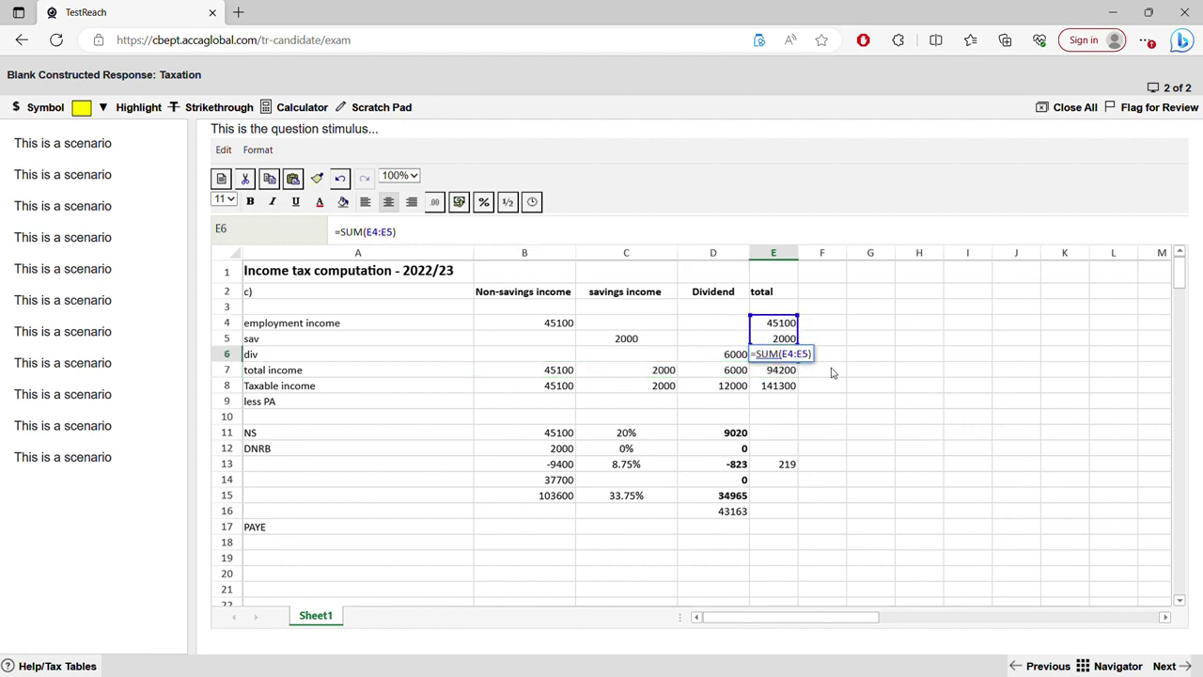
drag(811, 355, 709, 342)
key(BackSpace)
text(6000)
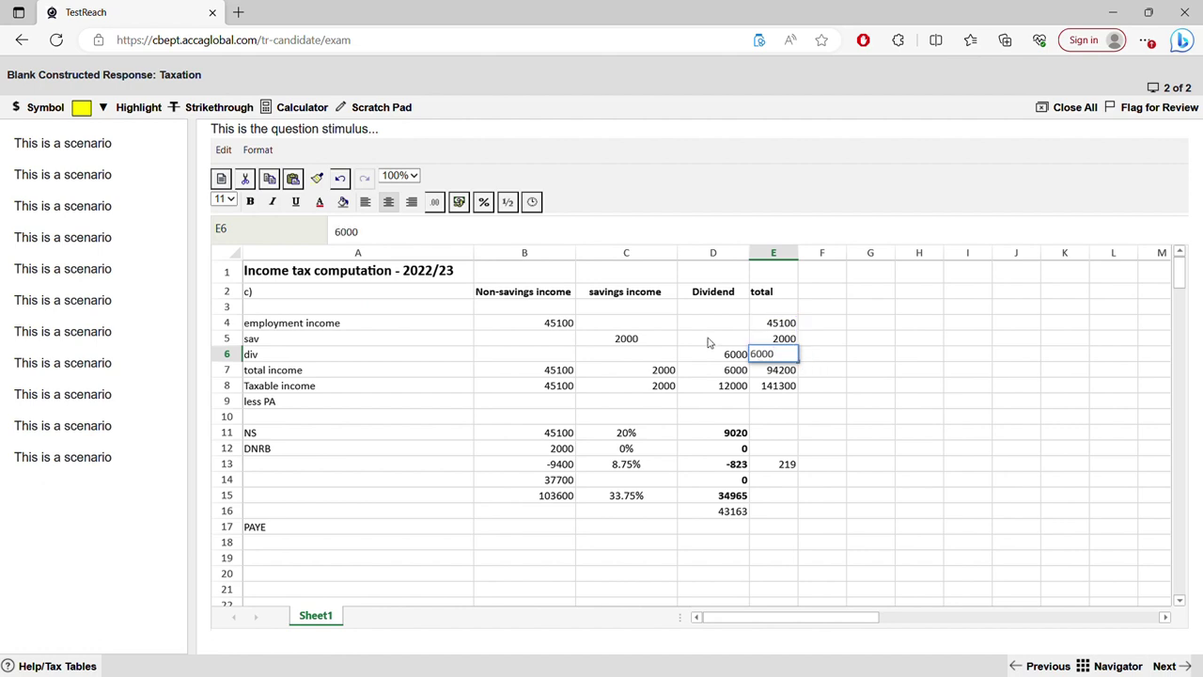
key(Return)
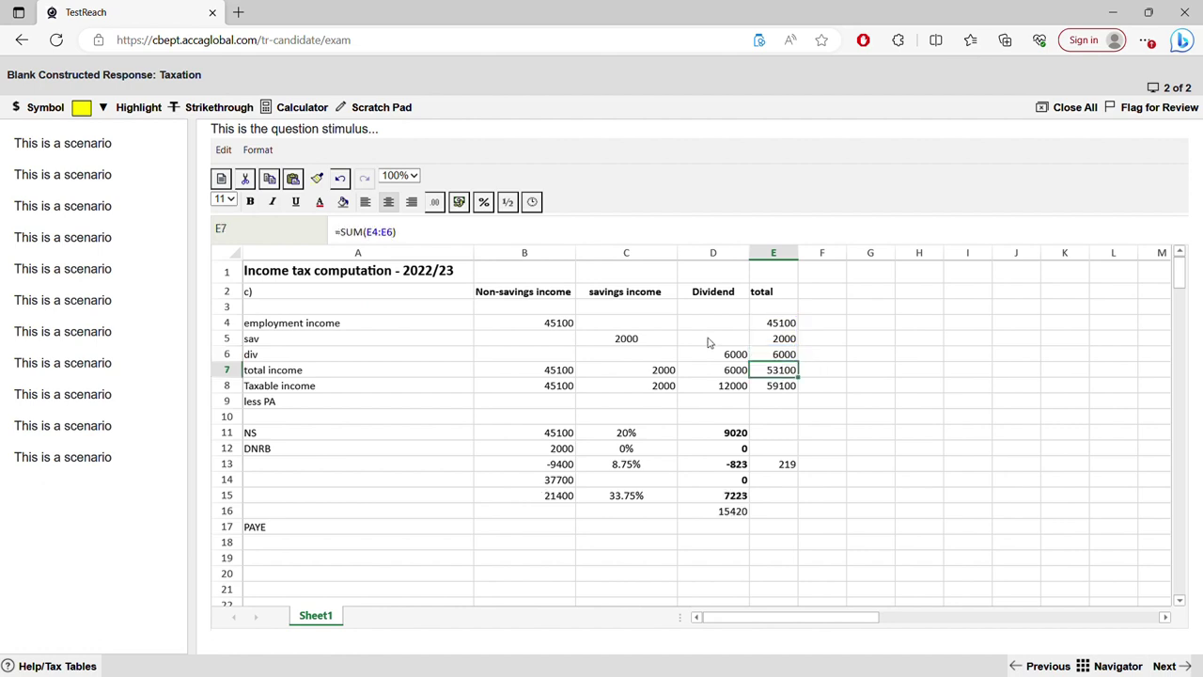
Relabel the taxable income row in A8 as pa and enter the personal allowance of -12570 in B8.
click(555, 386)
click(344, 390)
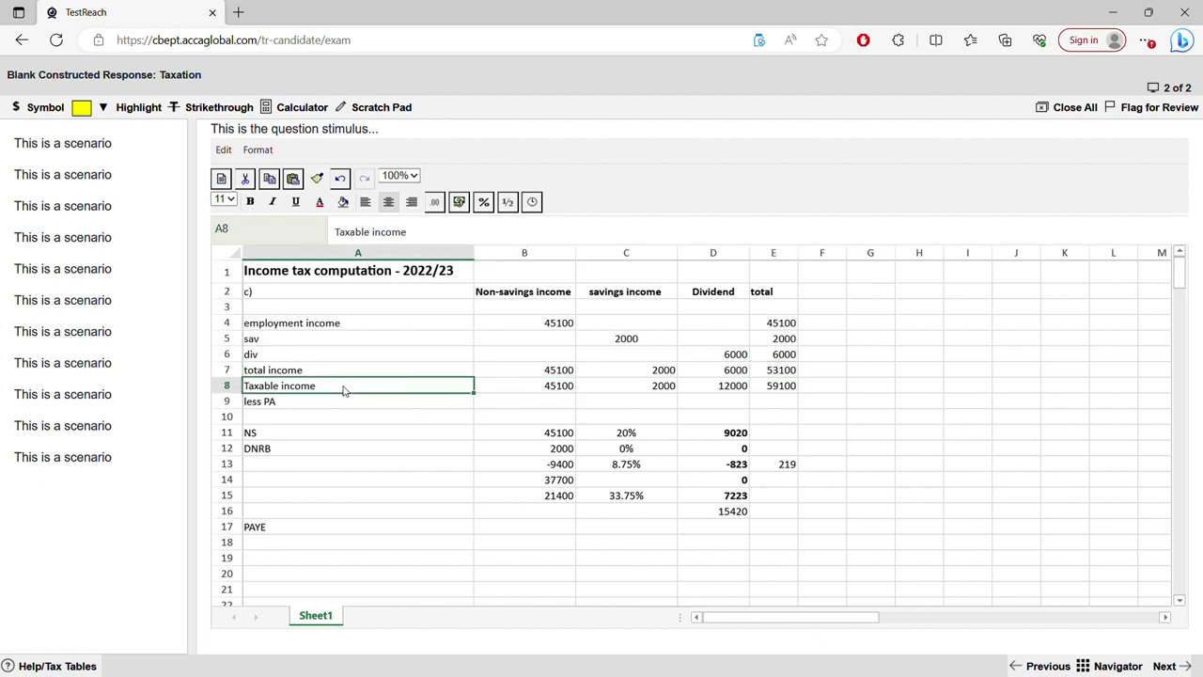
double_click(344, 391)
text(pa)
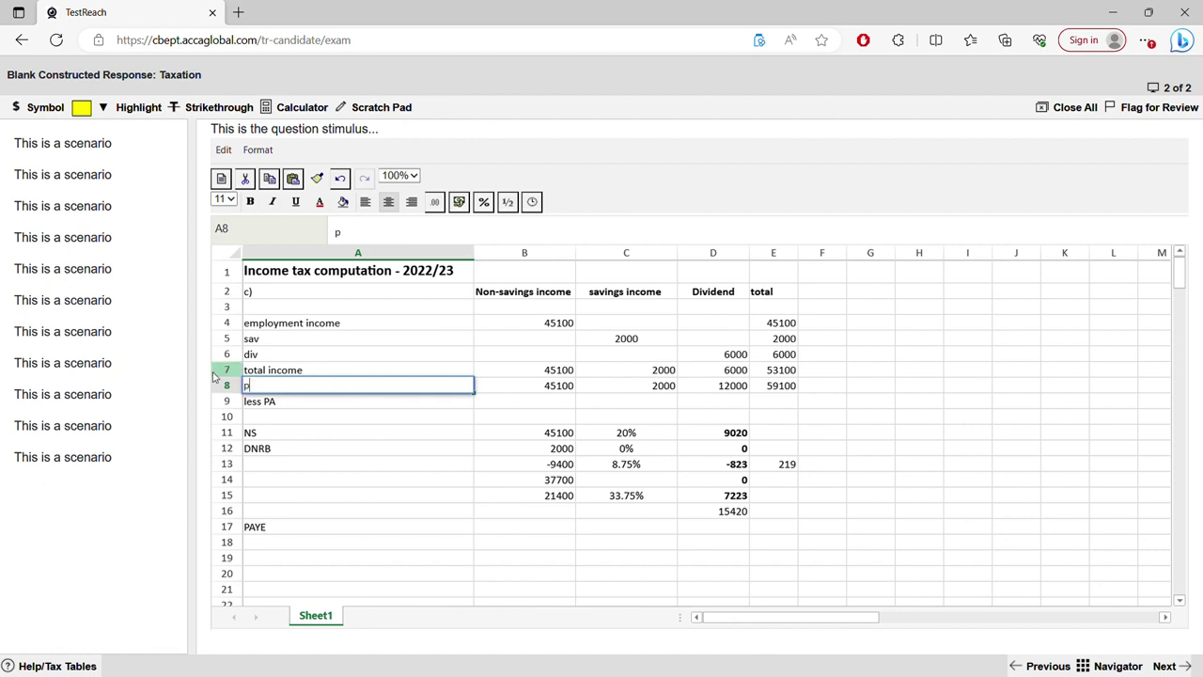
double_click(552, 393)
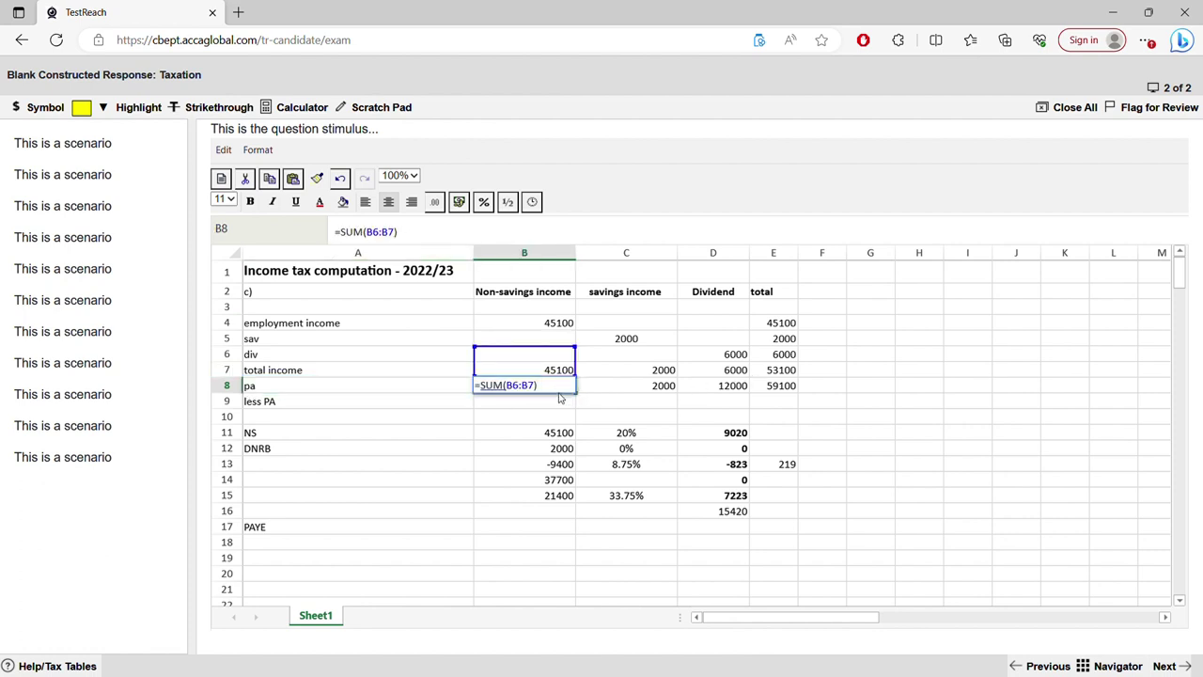
key(ctrl+a)
text(-)
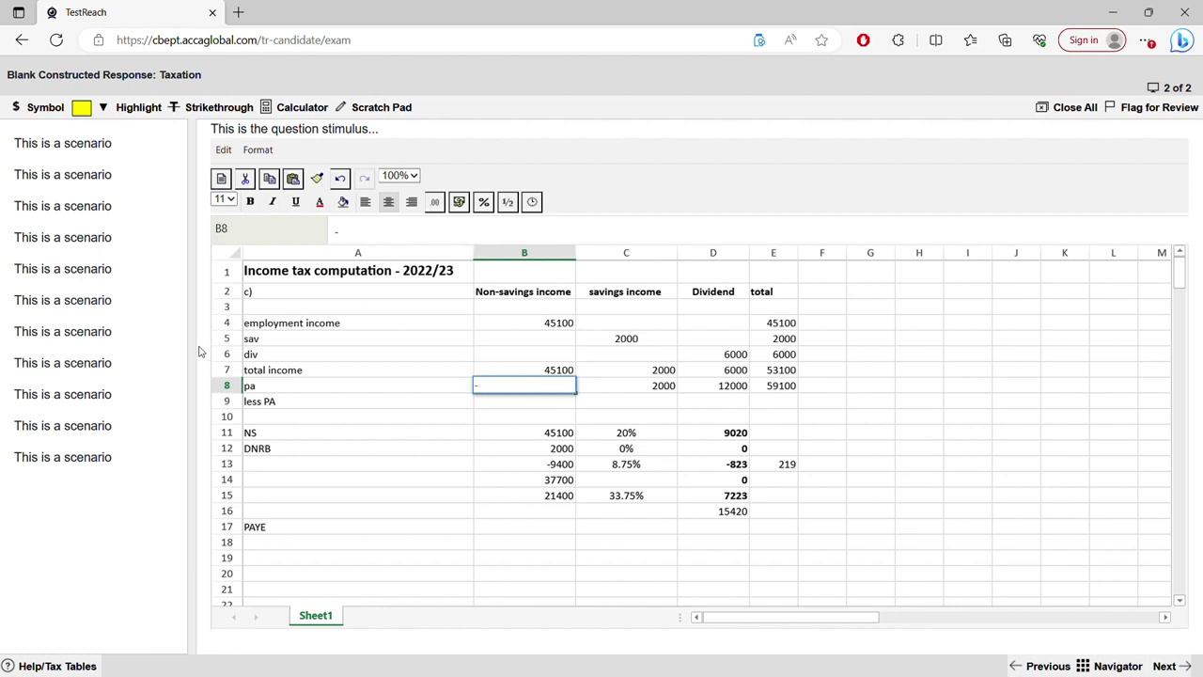
text(12570)
key(Return)
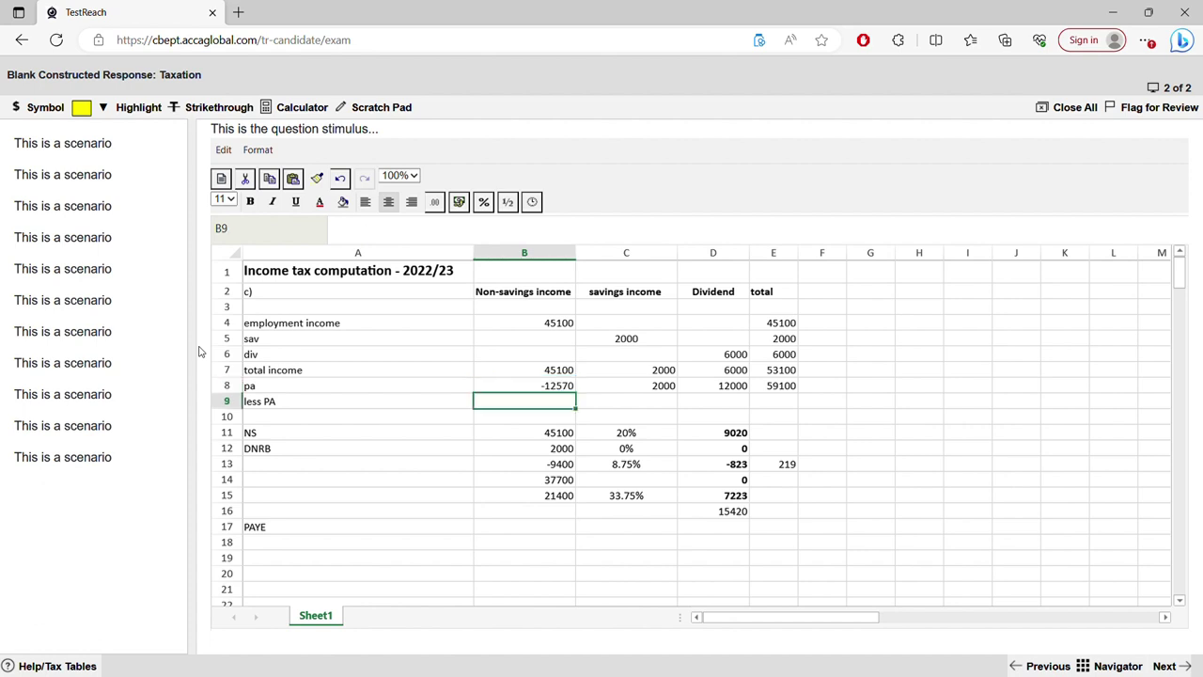
Clear the old taxable income formulas from C8, D8 and E8 in the pa row.
click(652, 386)
double_click(653, 386)
drag(656, 391, 424, 373)
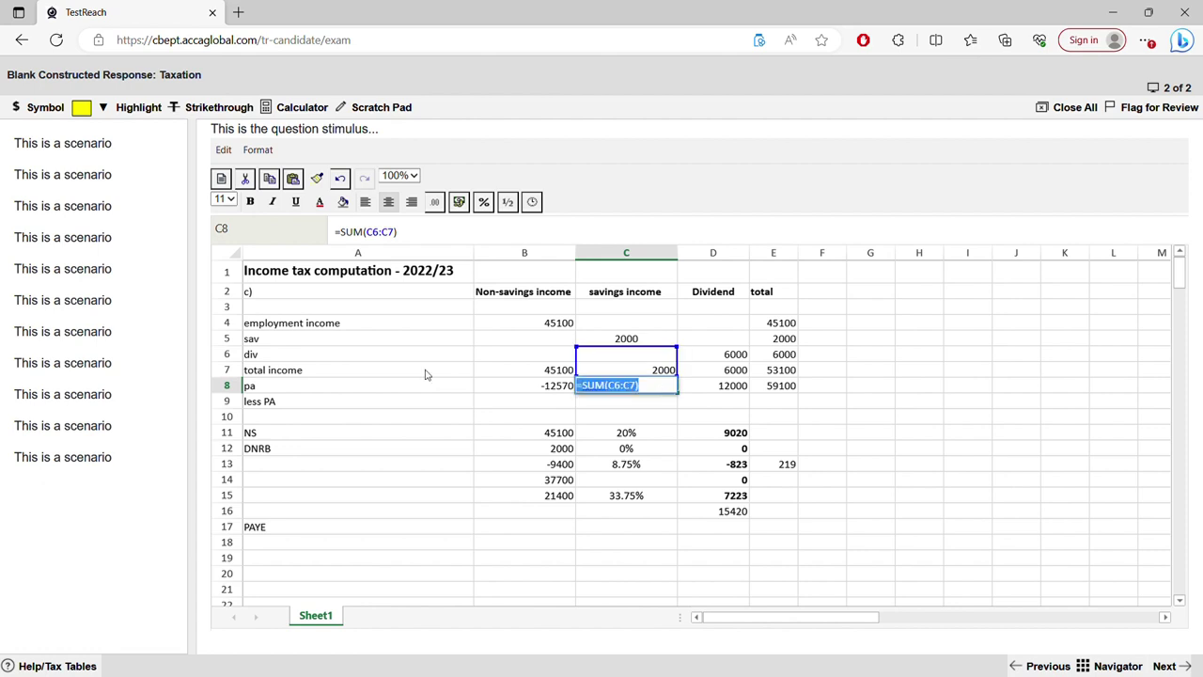
key(Delete)
click(738, 391)
double_click(737, 391)
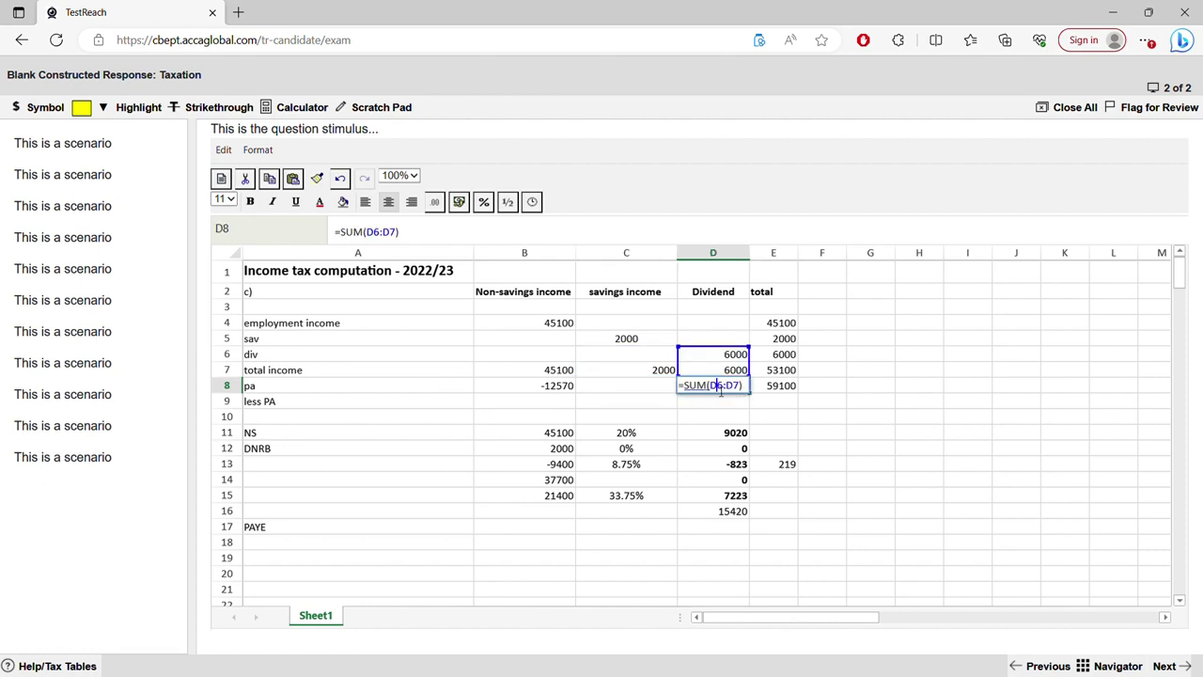
key(BackSpace)
key(BackSpace)
key(BackSpace)
key(BackSpace)
key(BackSpace)
key(BackSpace)
key(BackSpace)
key(BackSpace)
key(BackSpace)
key(BackSpace)
key(BackSpace)
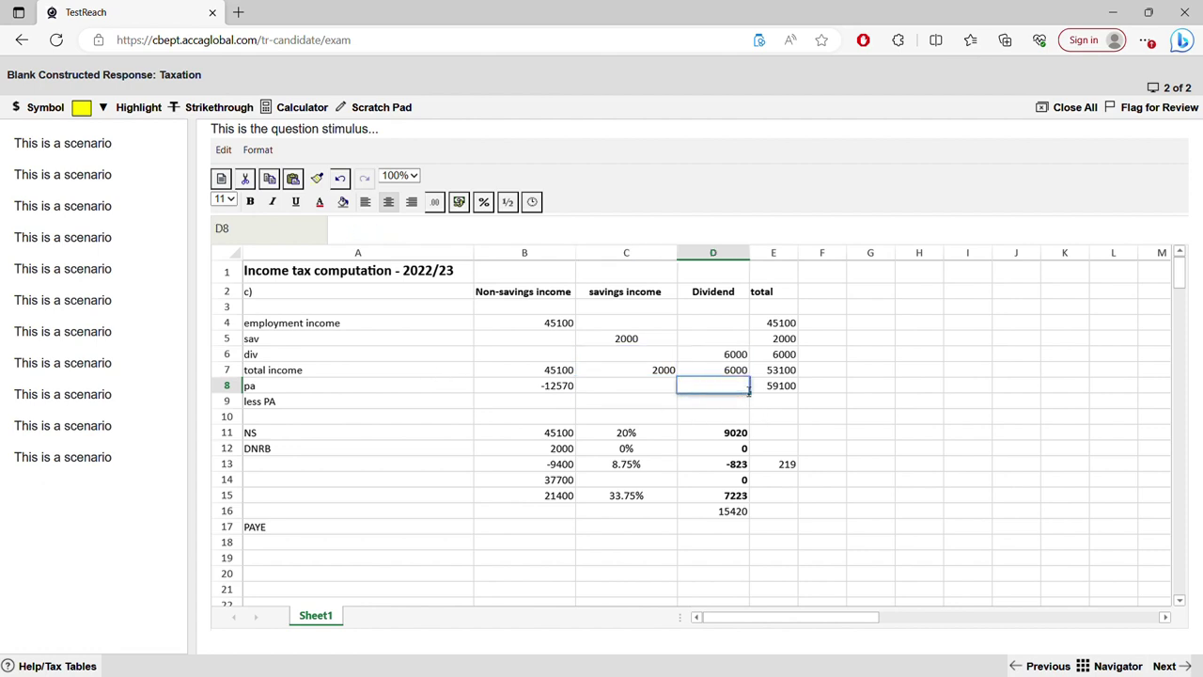
click(791, 392)
key(Delete)
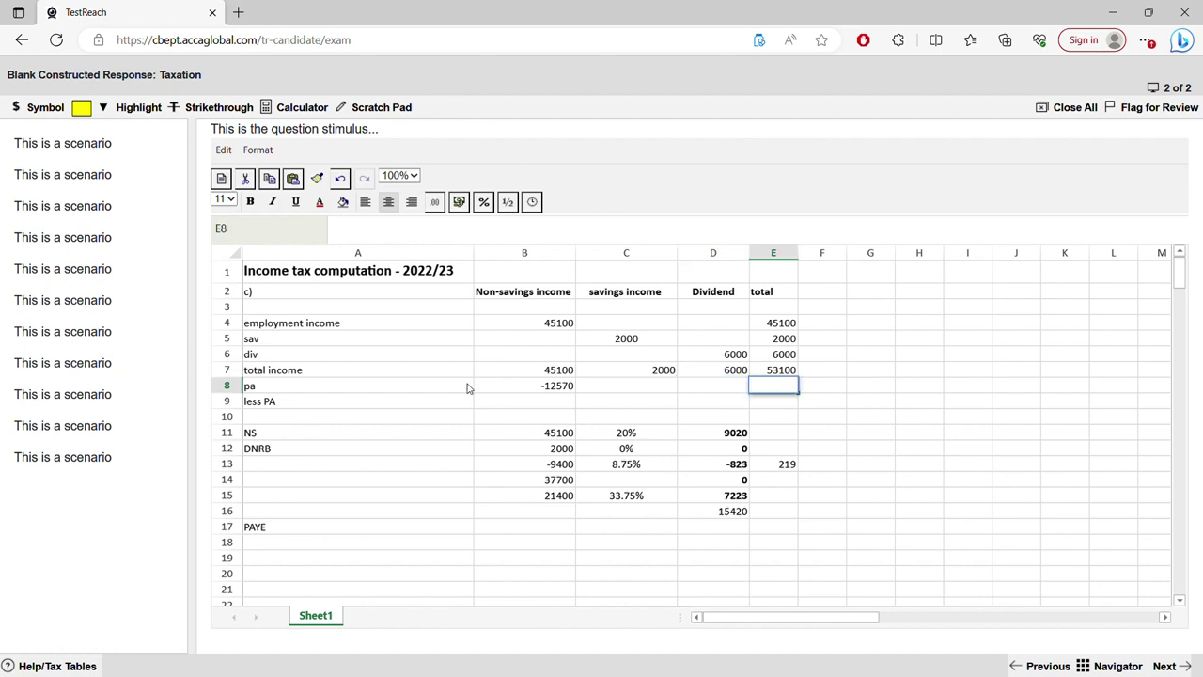
Copy the personal allowance from B8 into the total column at E8.
right_click(526, 385)
click(556, 416)
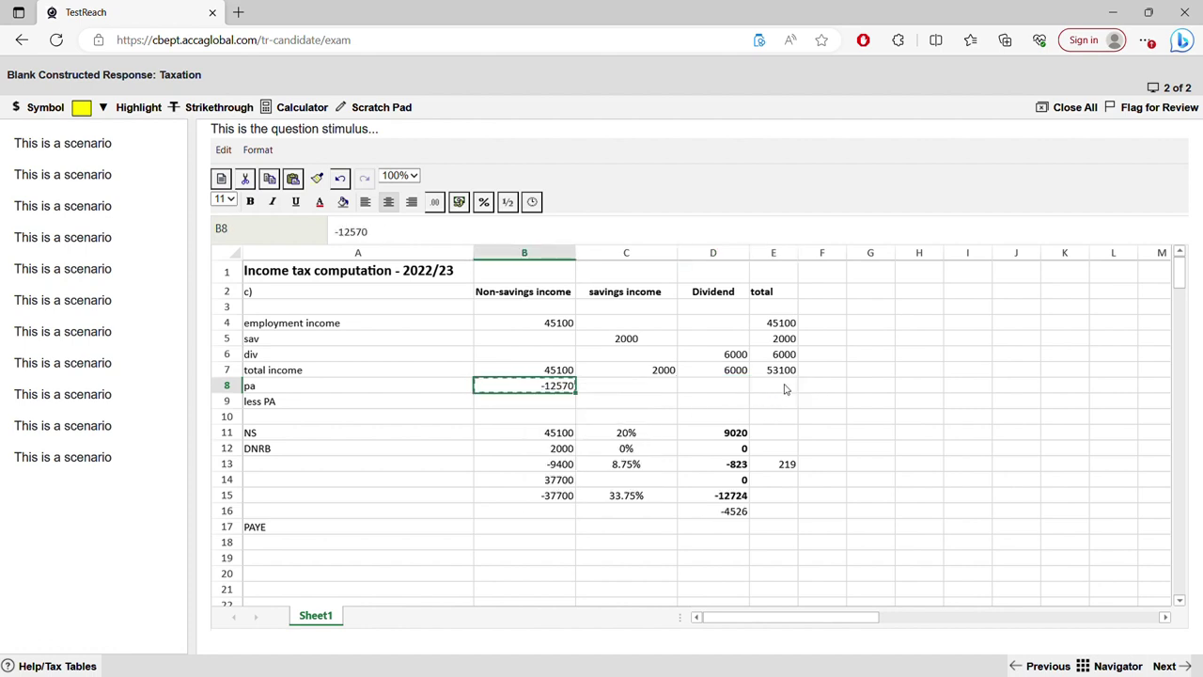
right_click(786, 389)
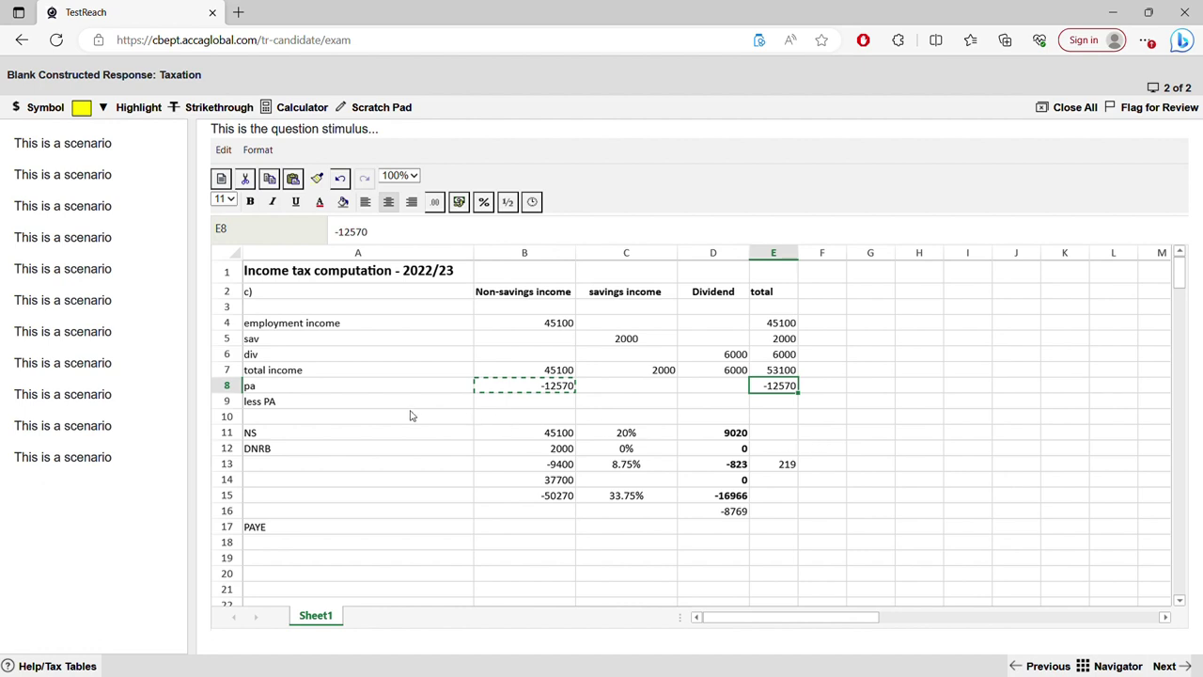
Relabel A9 as TI and calculate non-savings taxable income in B9 by summing B7:B8.
double_click(357, 403)
key(BackSpace)
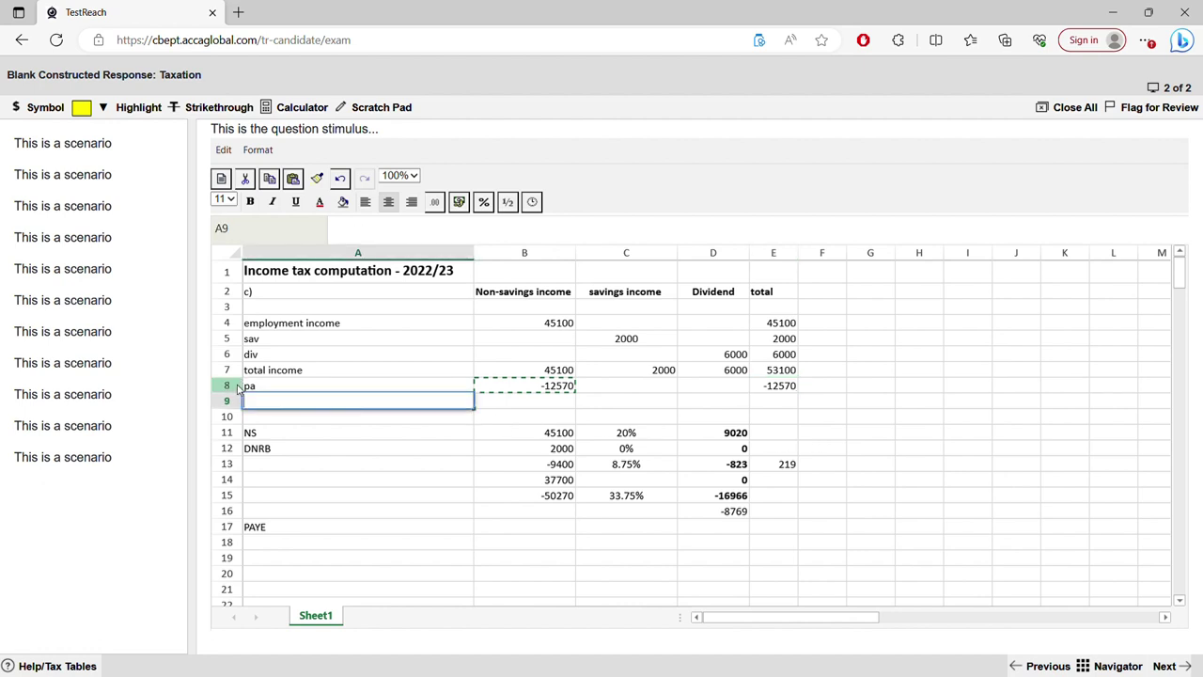
text(TI)
click(495, 406)
text(=)
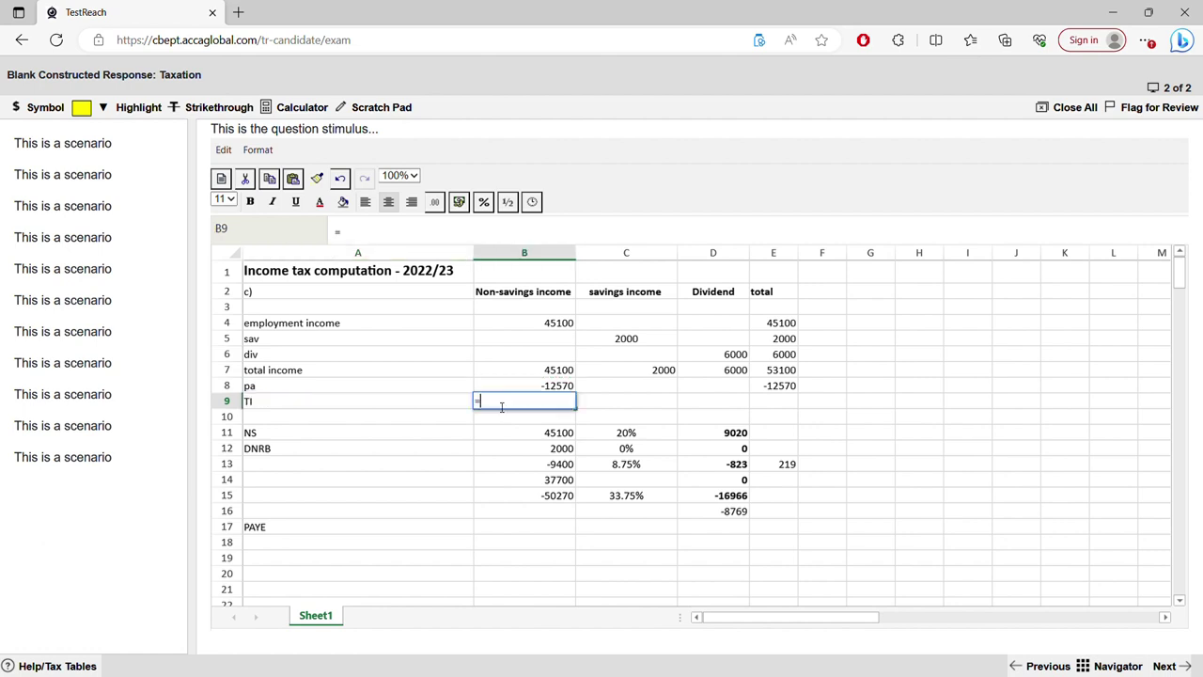
text(sum()
drag(571, 369, 568, 385)
key(Return)
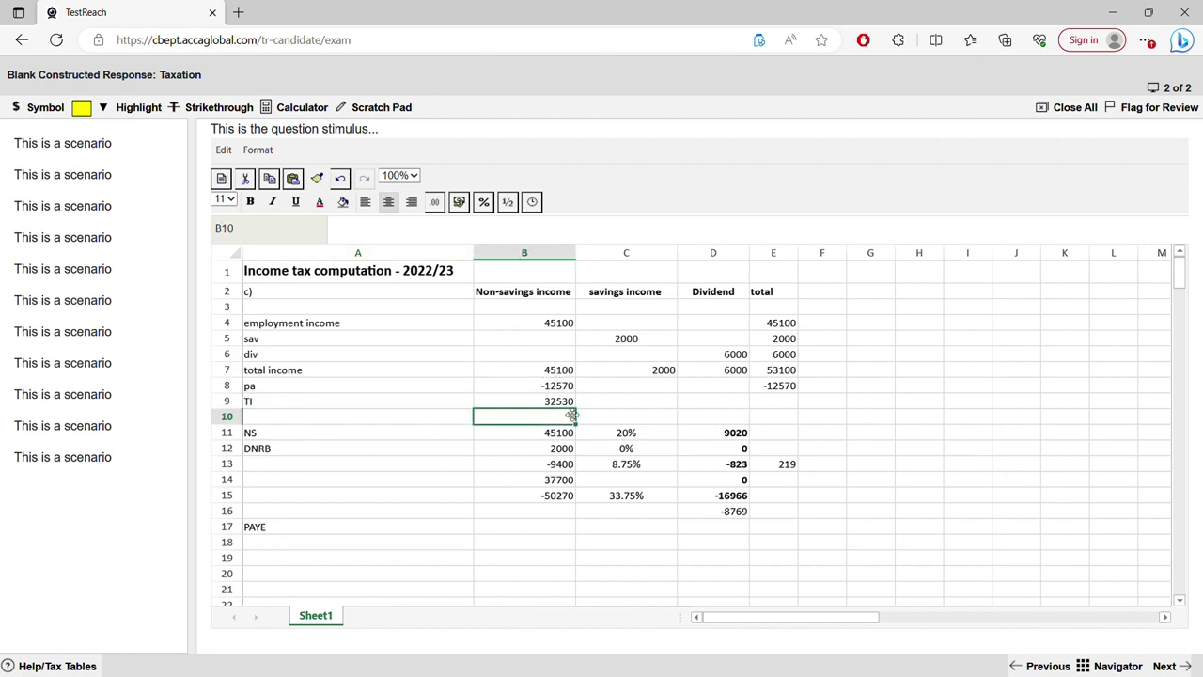
Fill the taxable income formula from B9 across to the savings, dividend and total columns through E9.
click(567, 404)
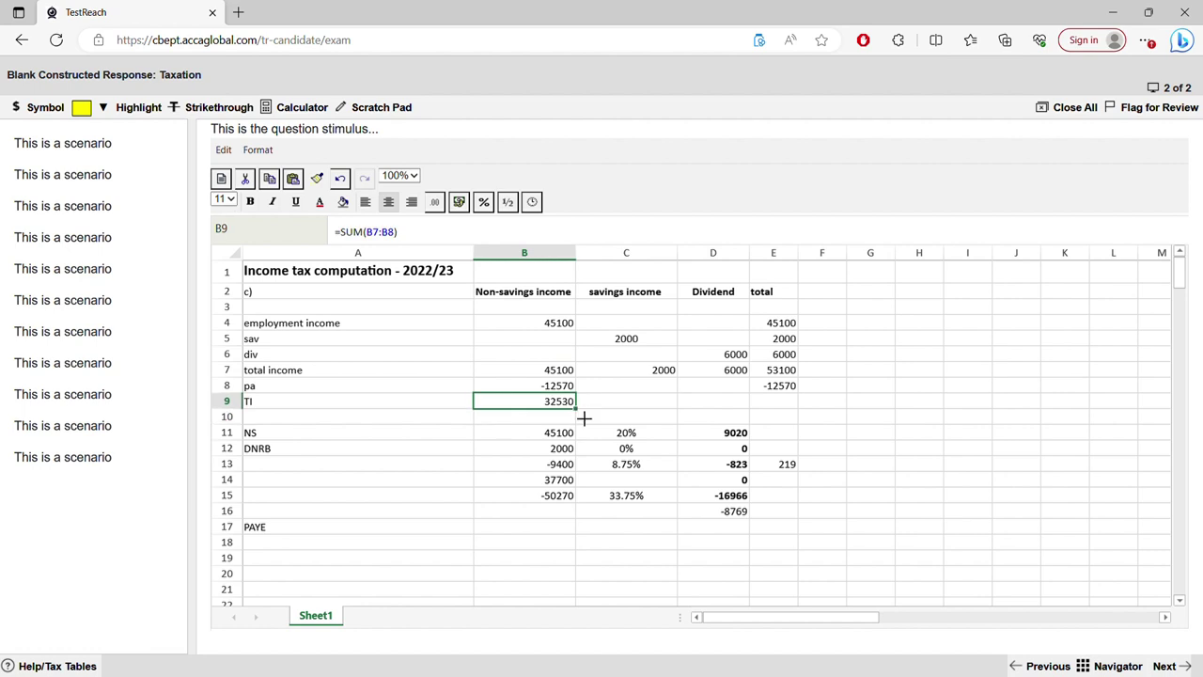
drag(584, 414, 758, 416)
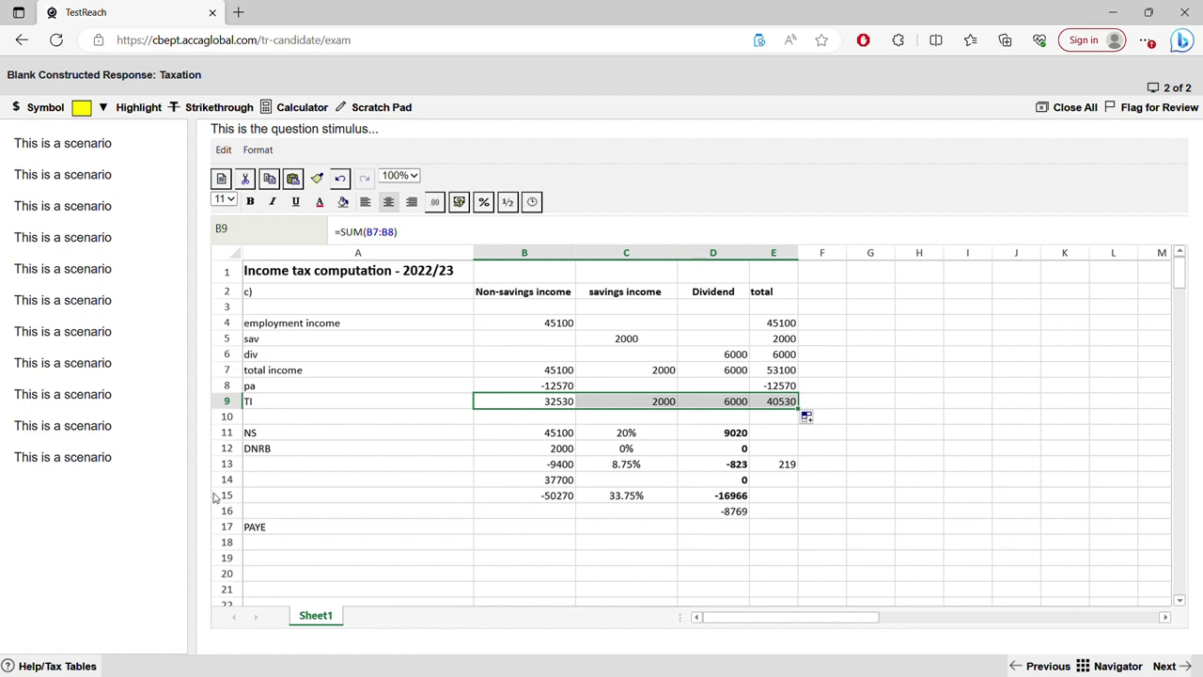
Clear the old formula from B11 in the NS row and paste the formula from B9 there using Paste Special with Formulas.
click(551, 433)
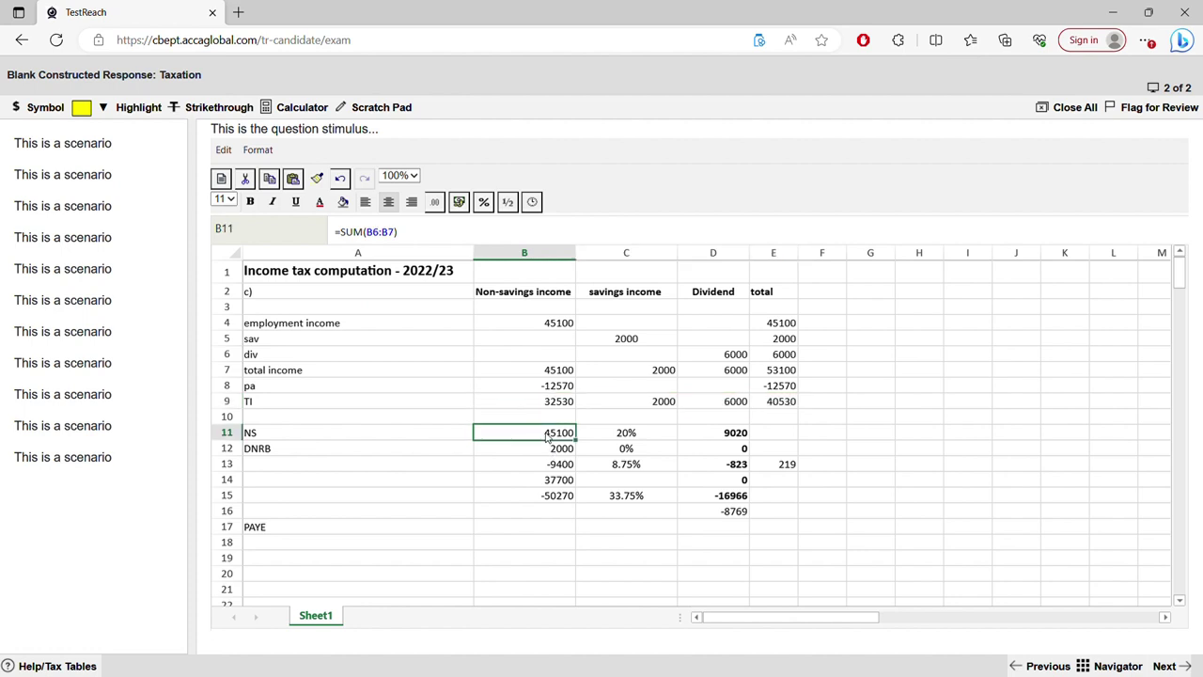
double_click(555, 432)
drag(554, 433, 433, 431)
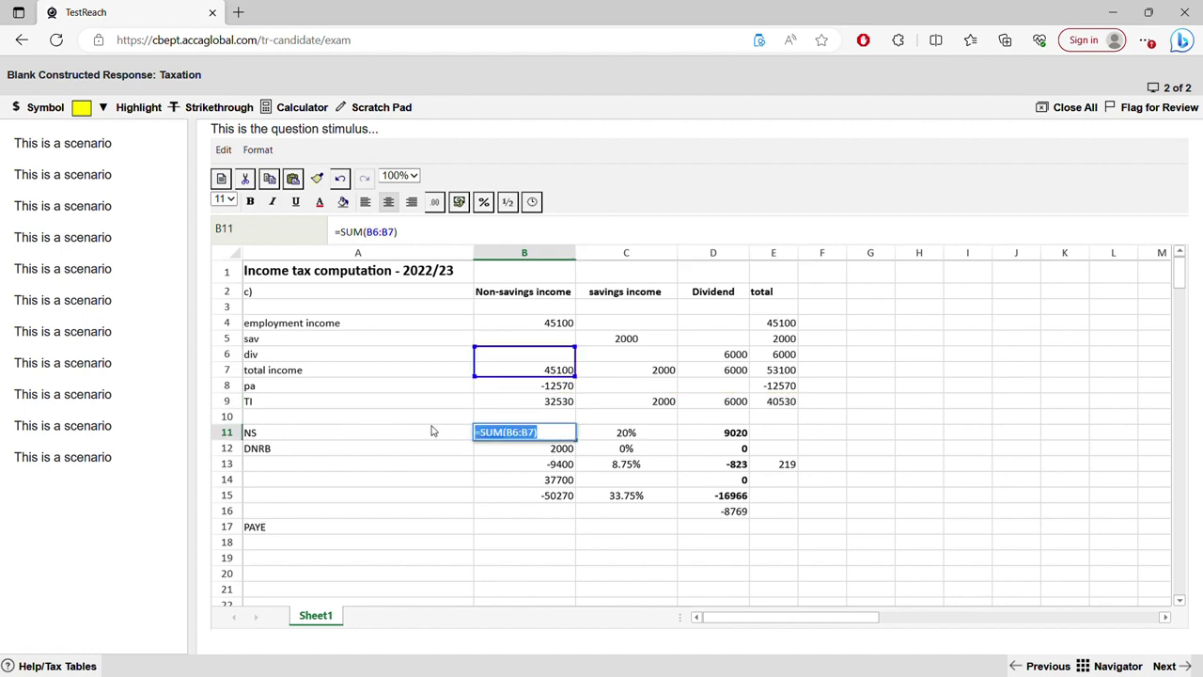
key(BackSpace)
click(554, 402)
right_click(553, 404)
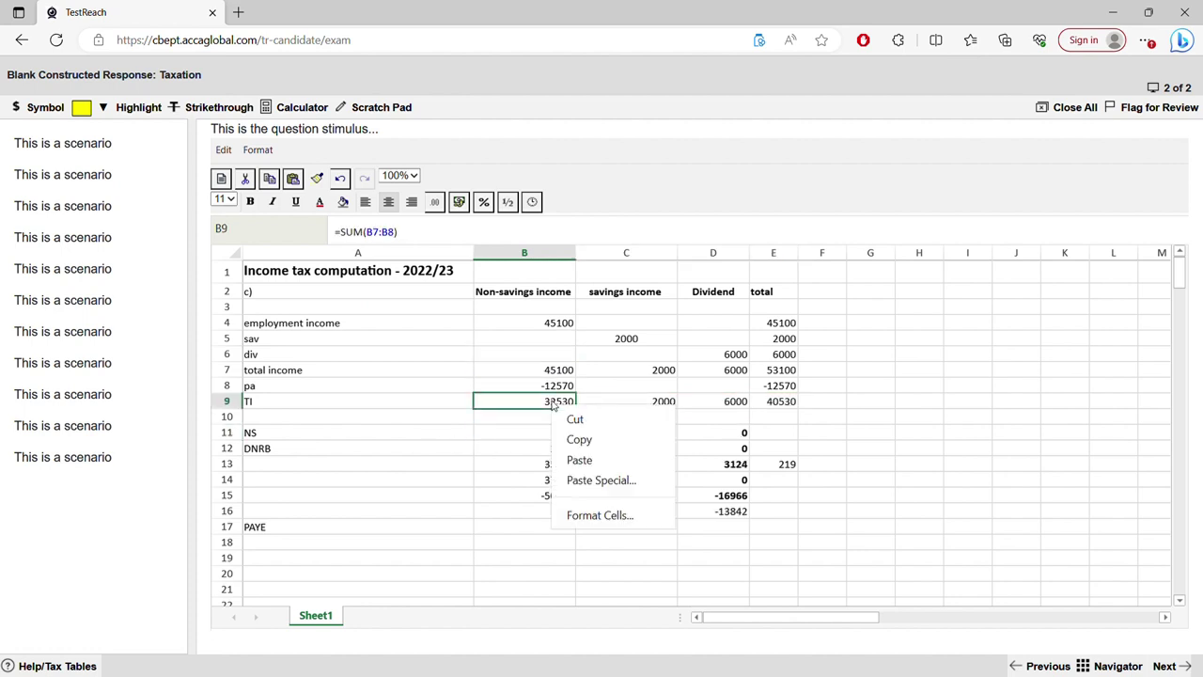
click(579, 439)
right_click(562, 434)
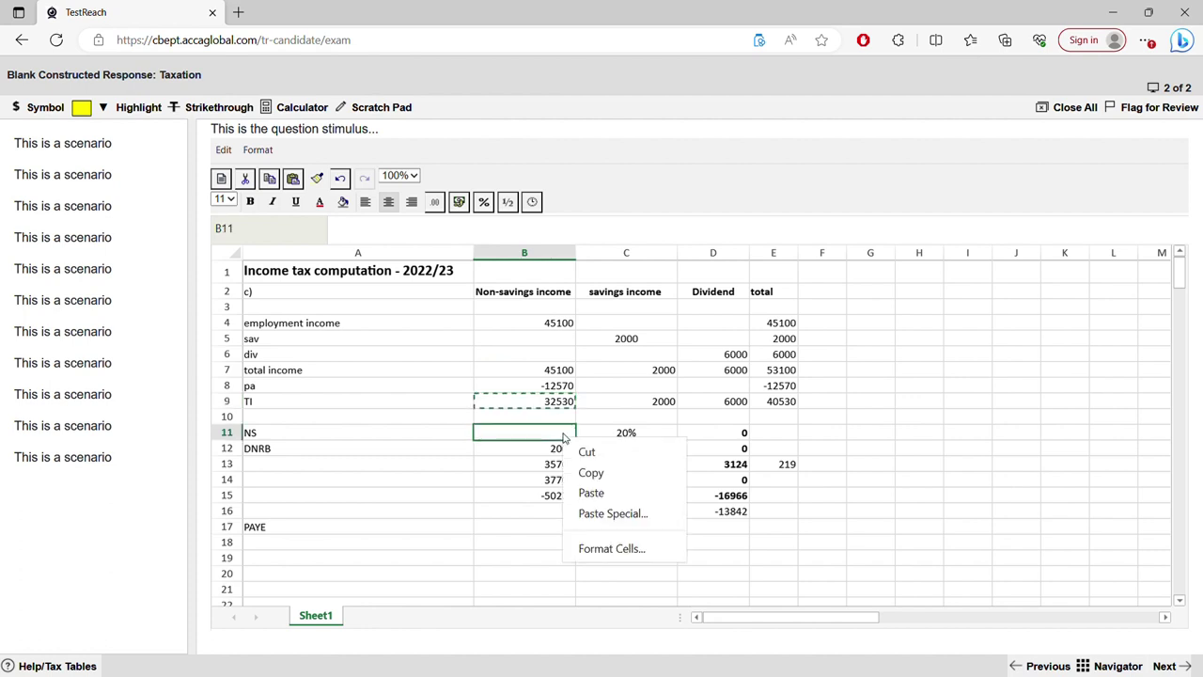
click(607, 512)
click(608, 388)
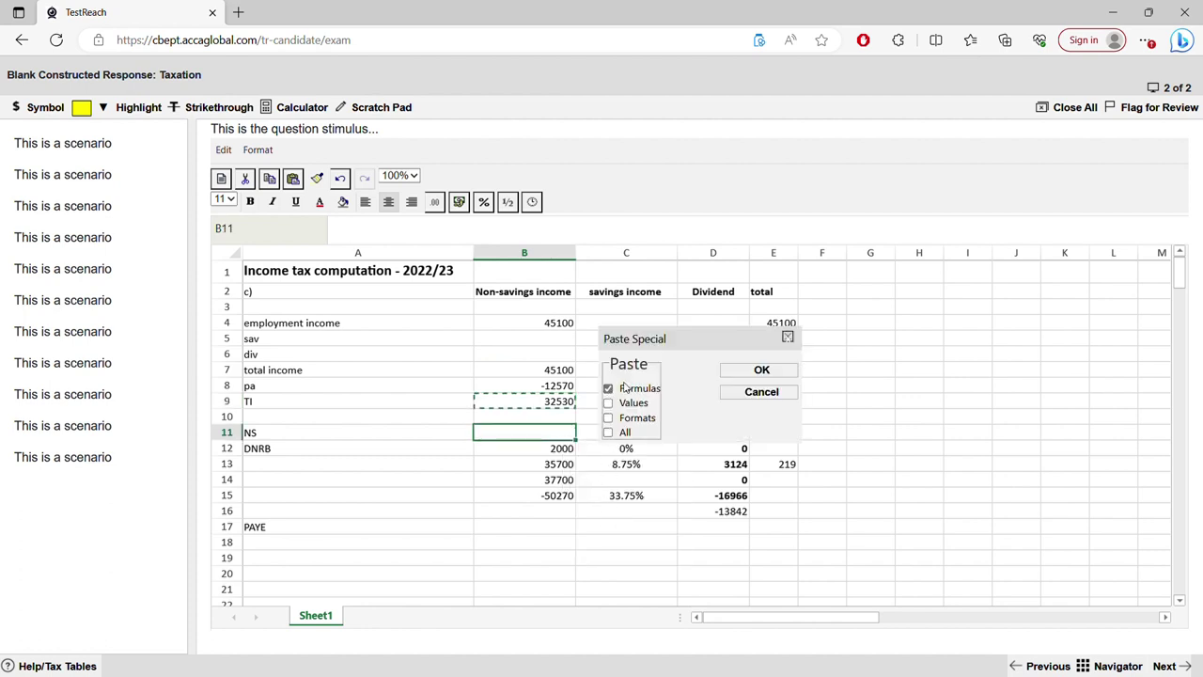
click(752, 369)
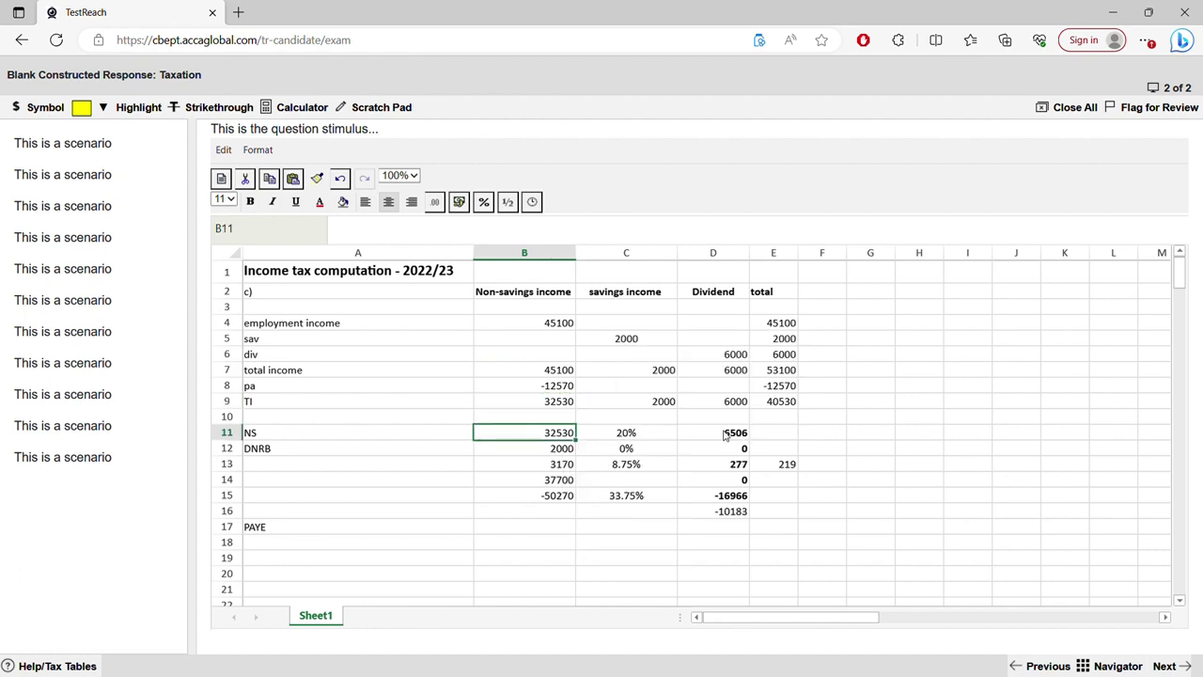
click(725, 434)
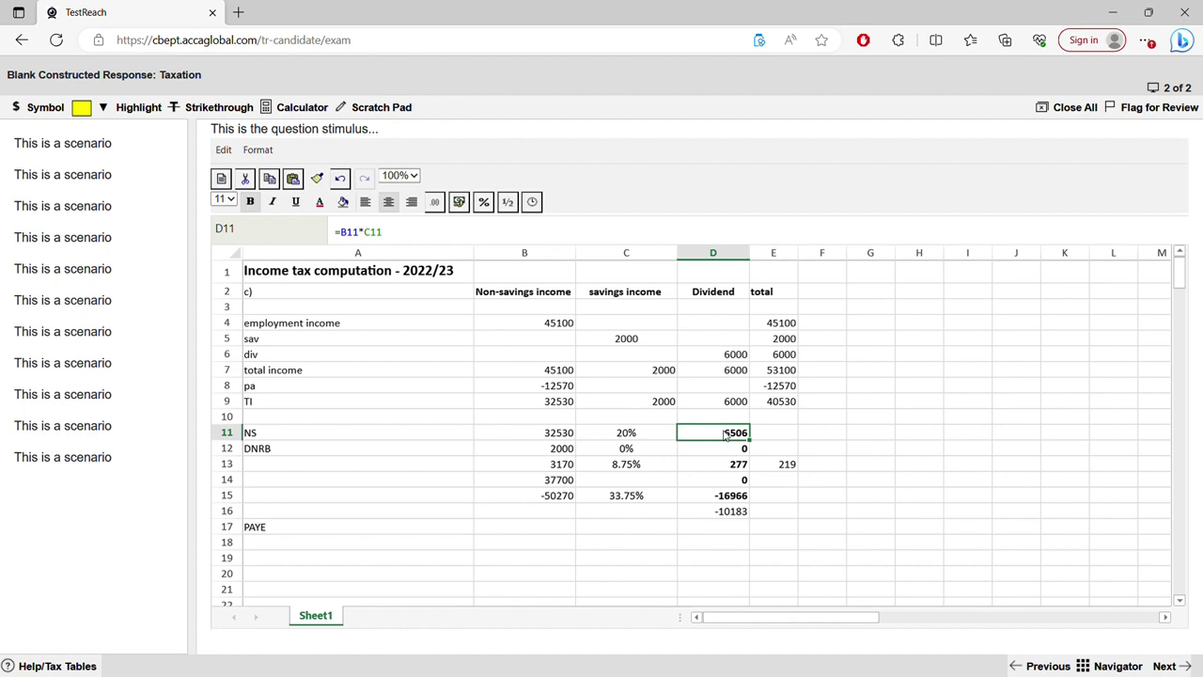
click(559, 403)
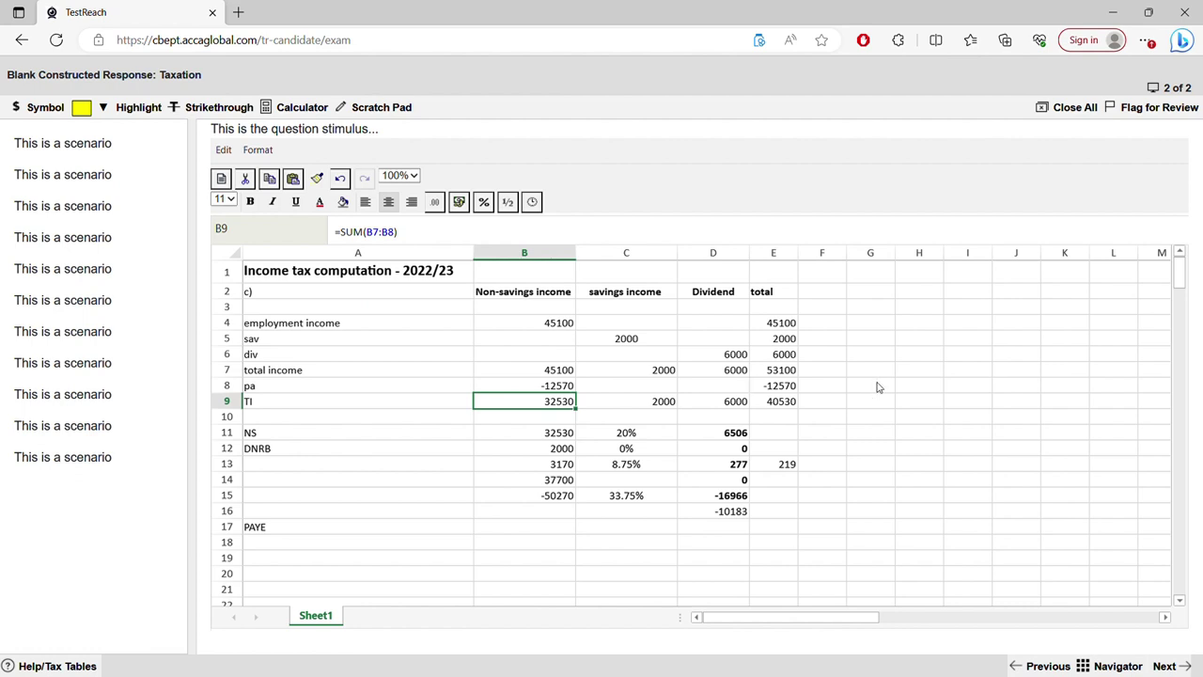
click(779, 404)
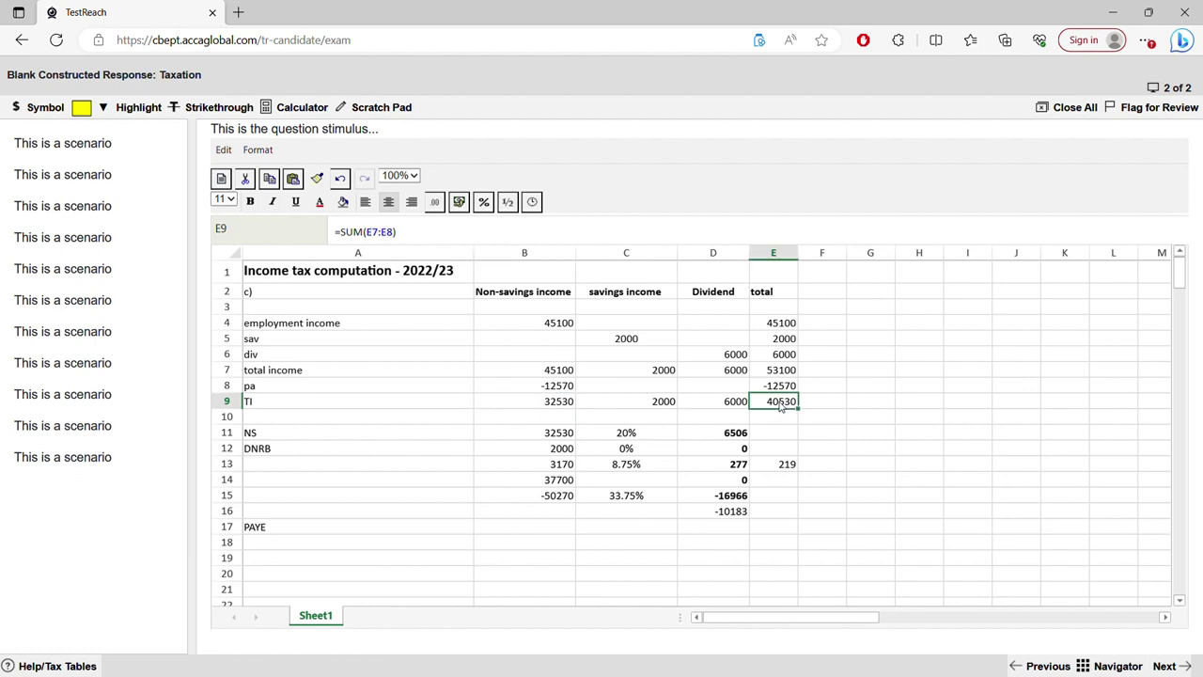
Relabel A12 as SNRB and set the savings nil-rate band amount in B12 to 500.
click(249, 451)
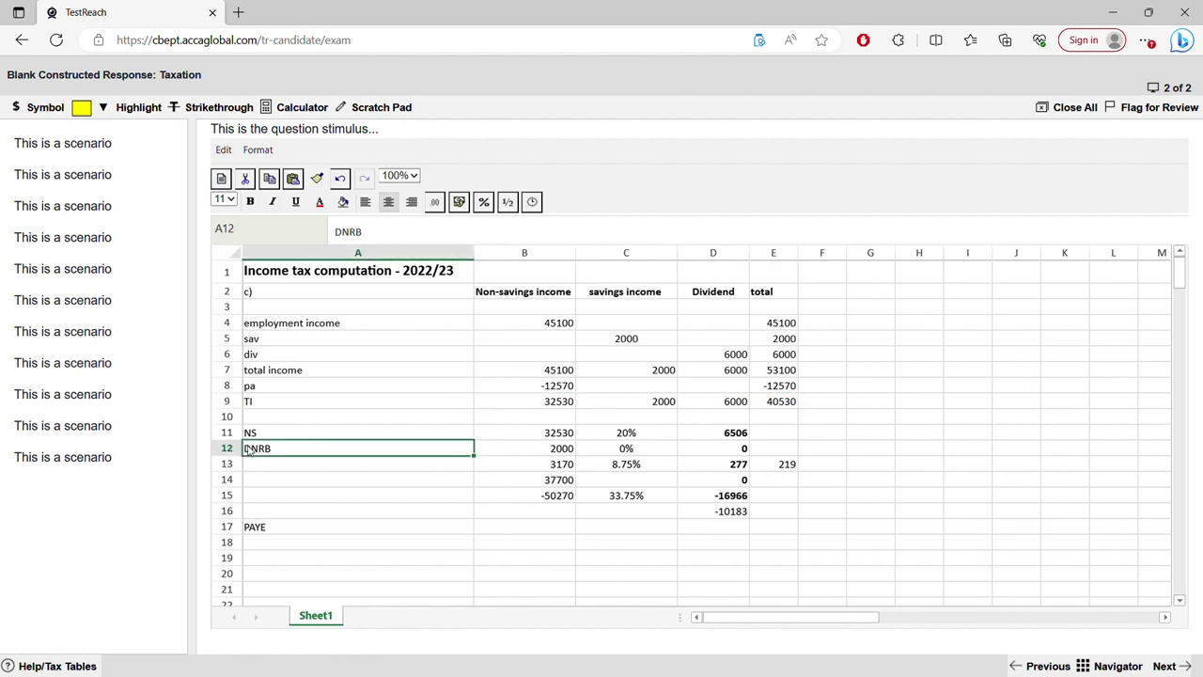
double_click(249, 451)
click(253, 449)
key(BackSpace)
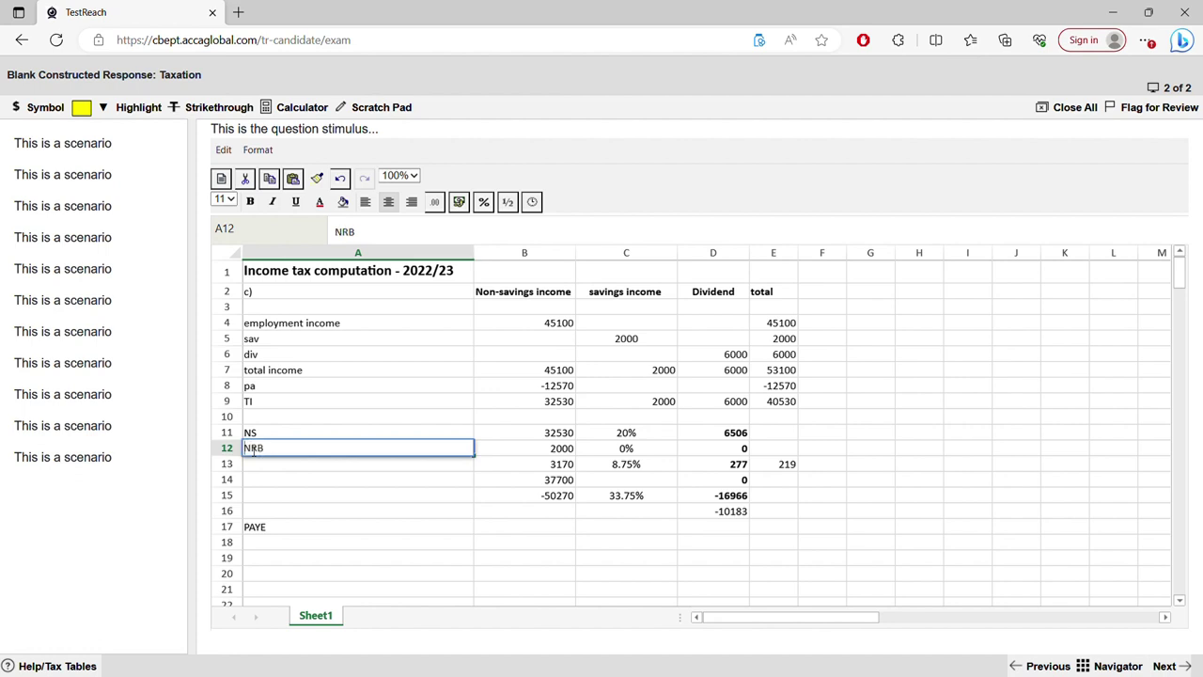
text(S)
double_click(543, 451)
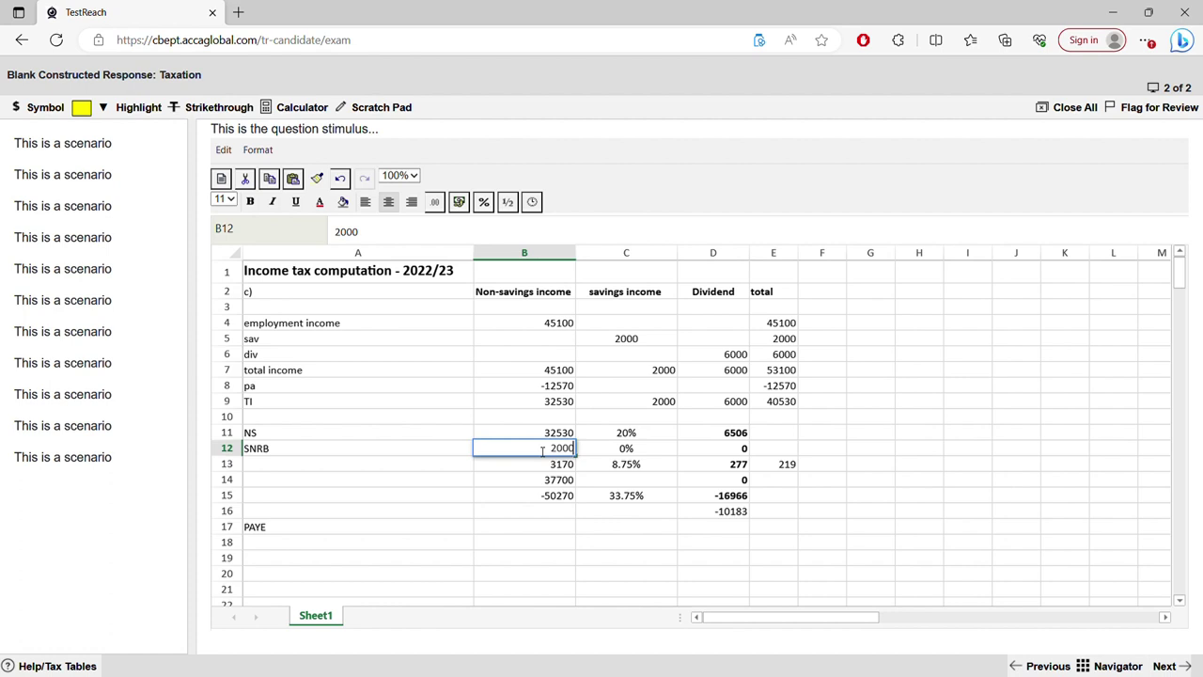
drag(542, 451, 581, 454)
text(500)
click(655, 487)
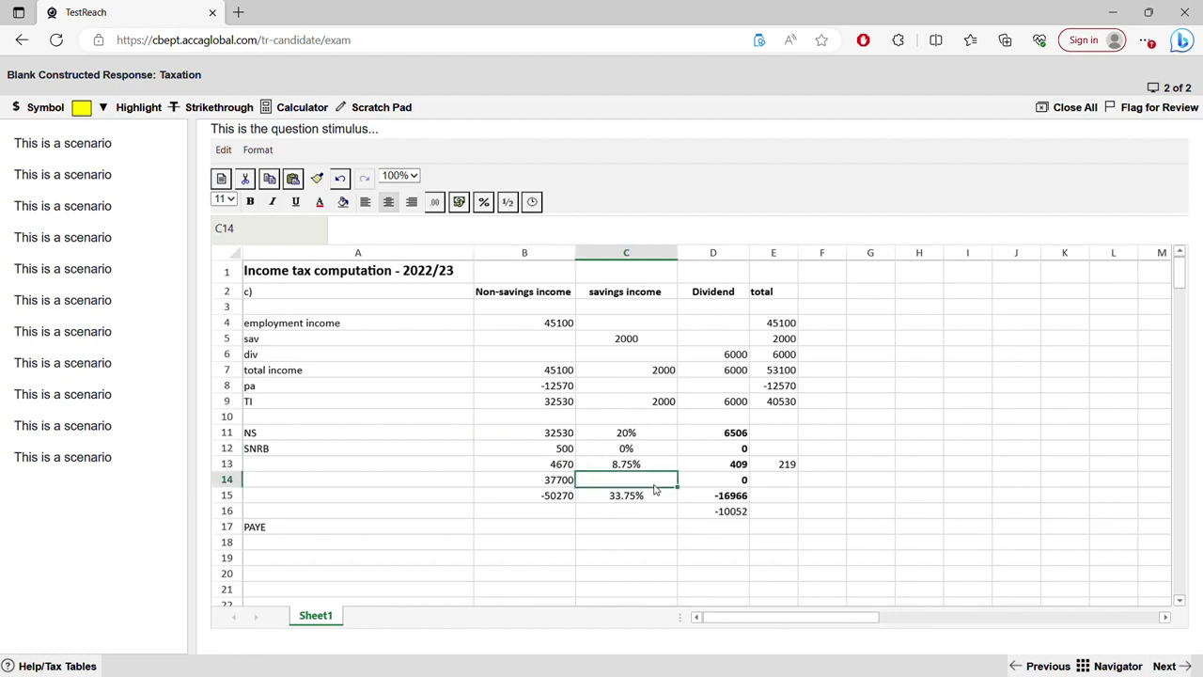
Replace the formula in B13 with 1500 as the remaining taxable savings income.
click(669, 404)
click(561, 419)
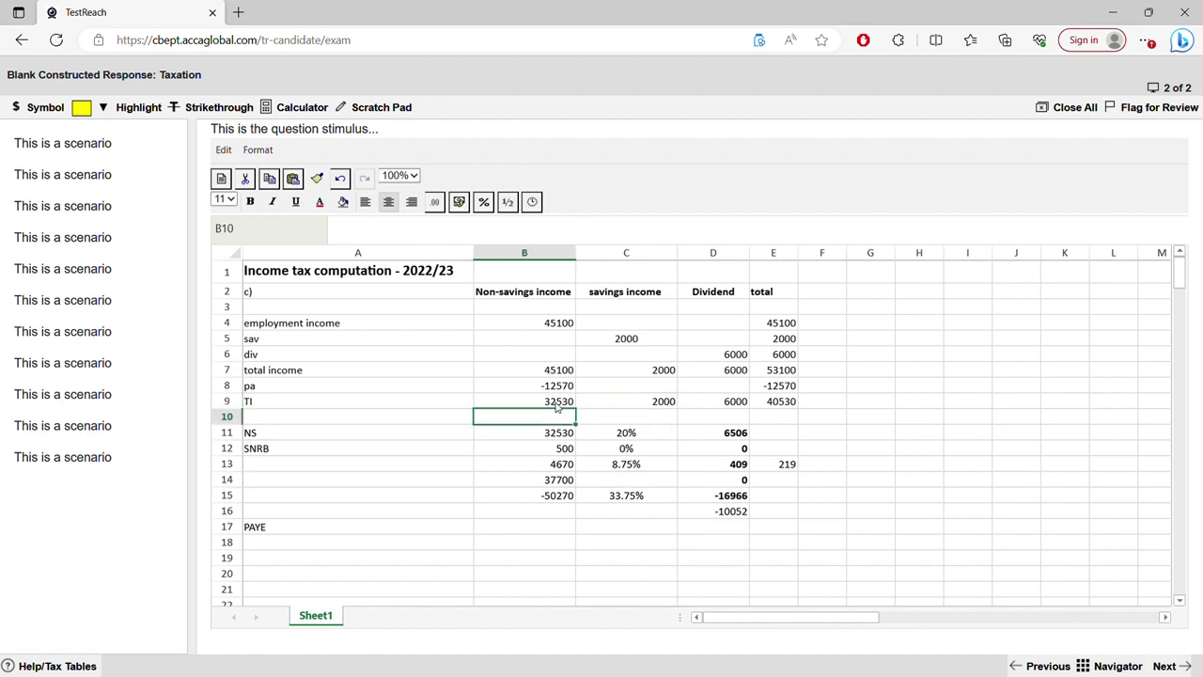
click(619, 406)
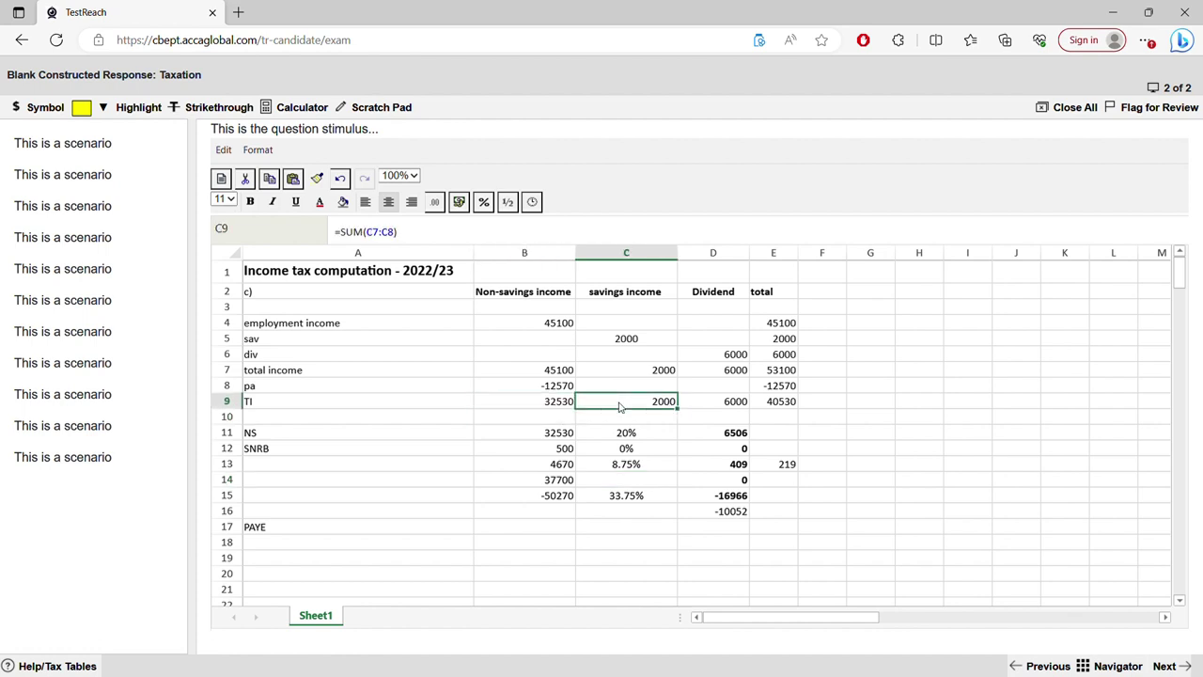
double_click(555, 465)
drag(556, 465, 435, 454)
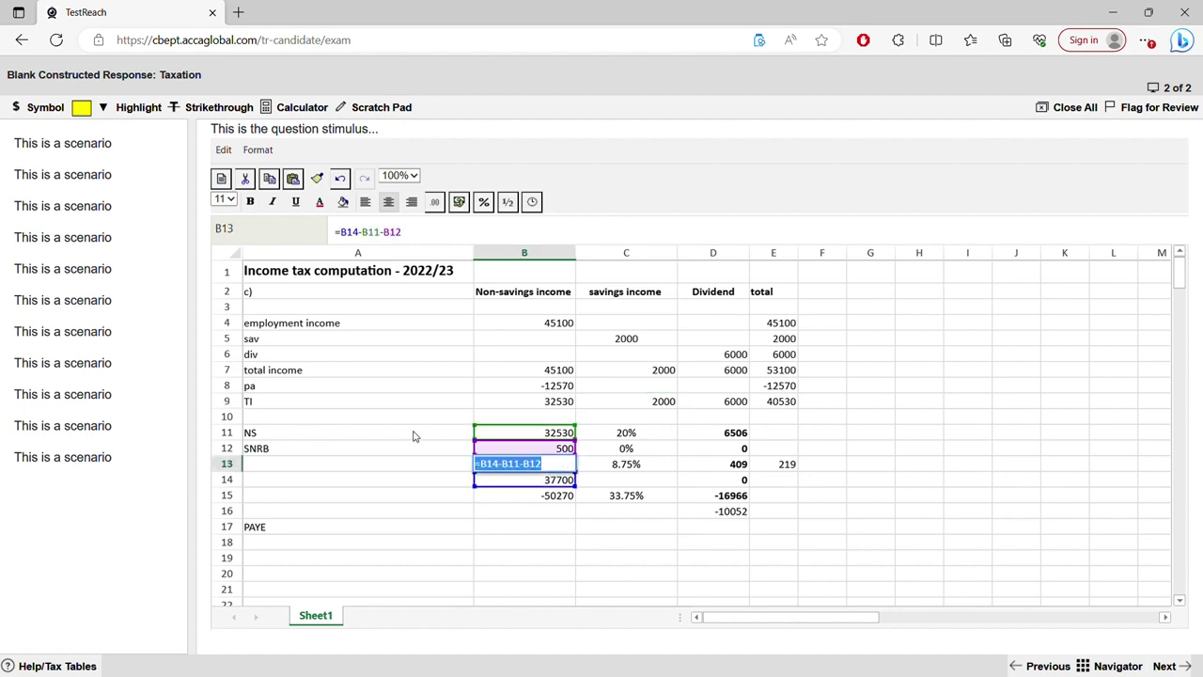
key(BackSpace)
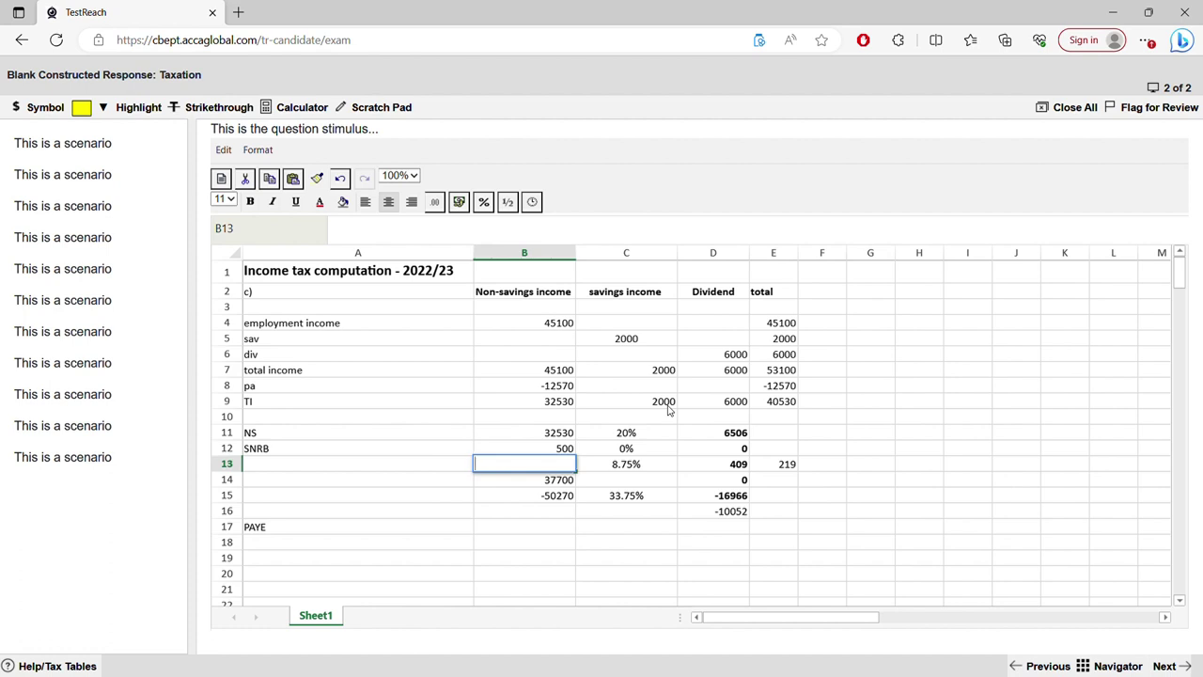
text(1500)
Set the tax rate in C13 to 20% and clear the leftover figure from E13.
click(635, 464)
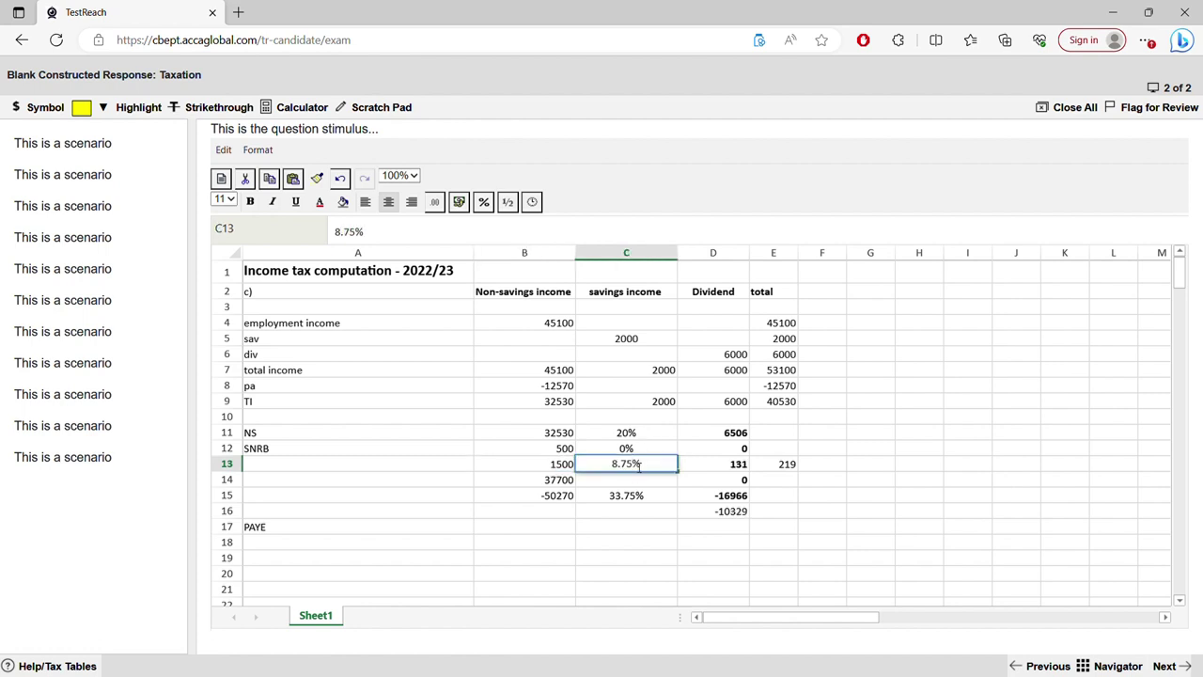
key(BackSpace)
key(BackSpace)
key(BackSpace)
key(BackSpace)
text(20)
key(Return)
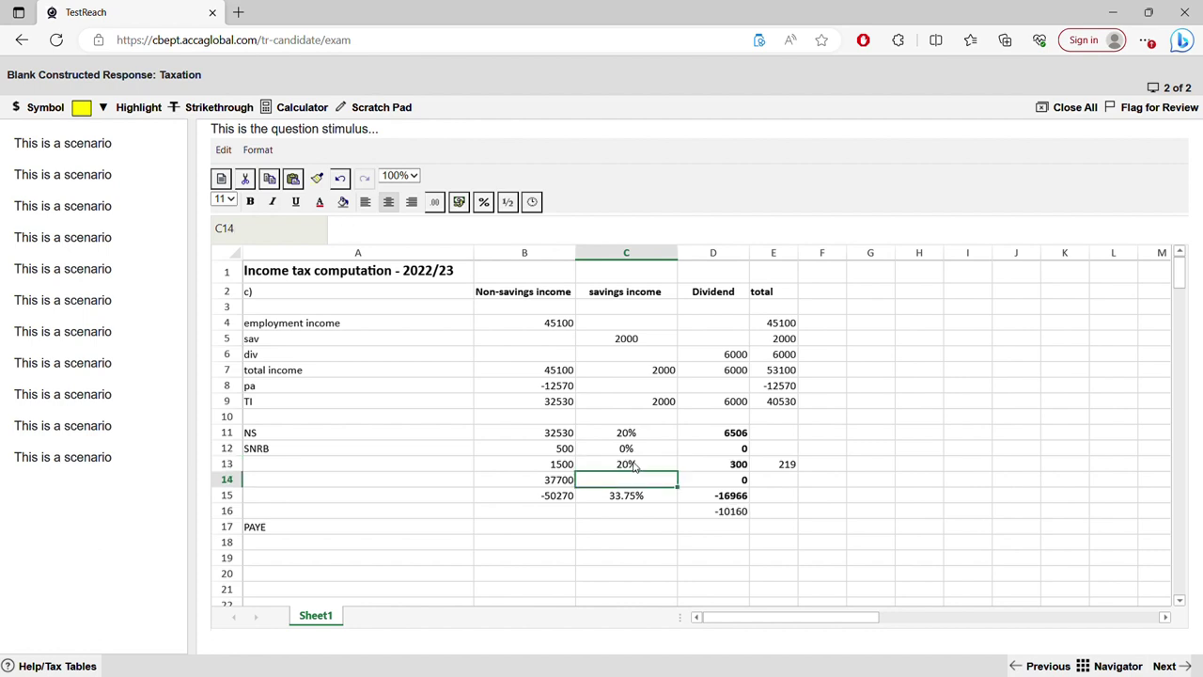
click(779, 469)
key(BackSpace)
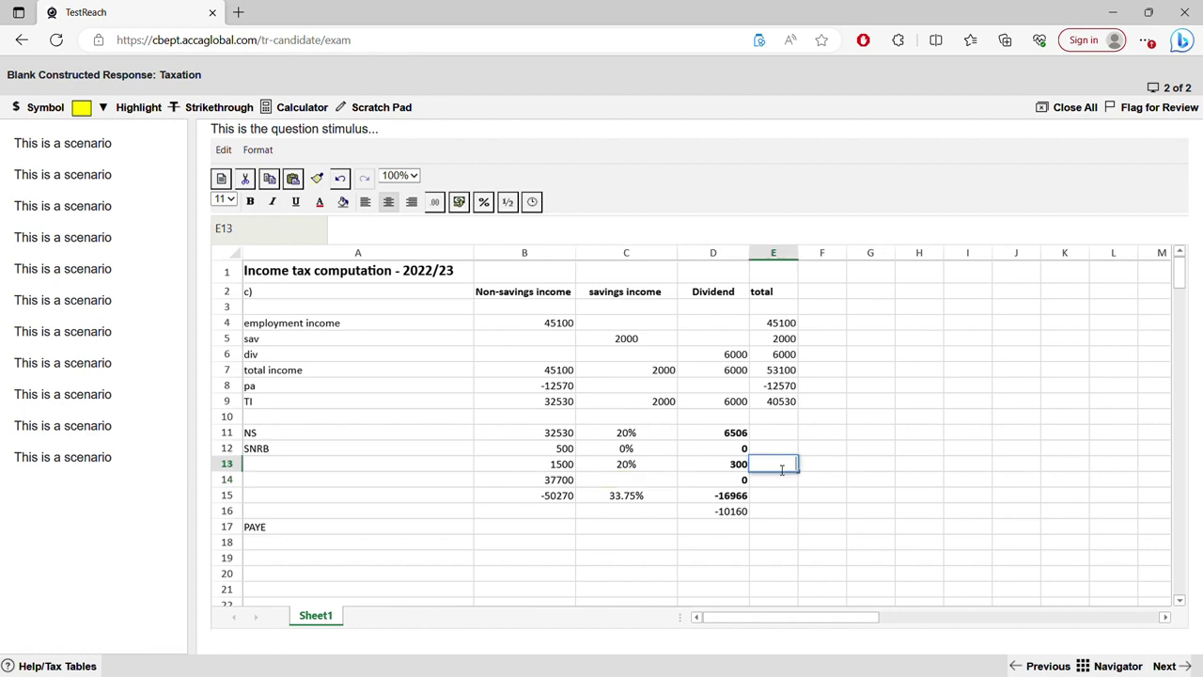
Label the row in A14 as DNRB for the dividend nil-rate band.
click(563, 483)
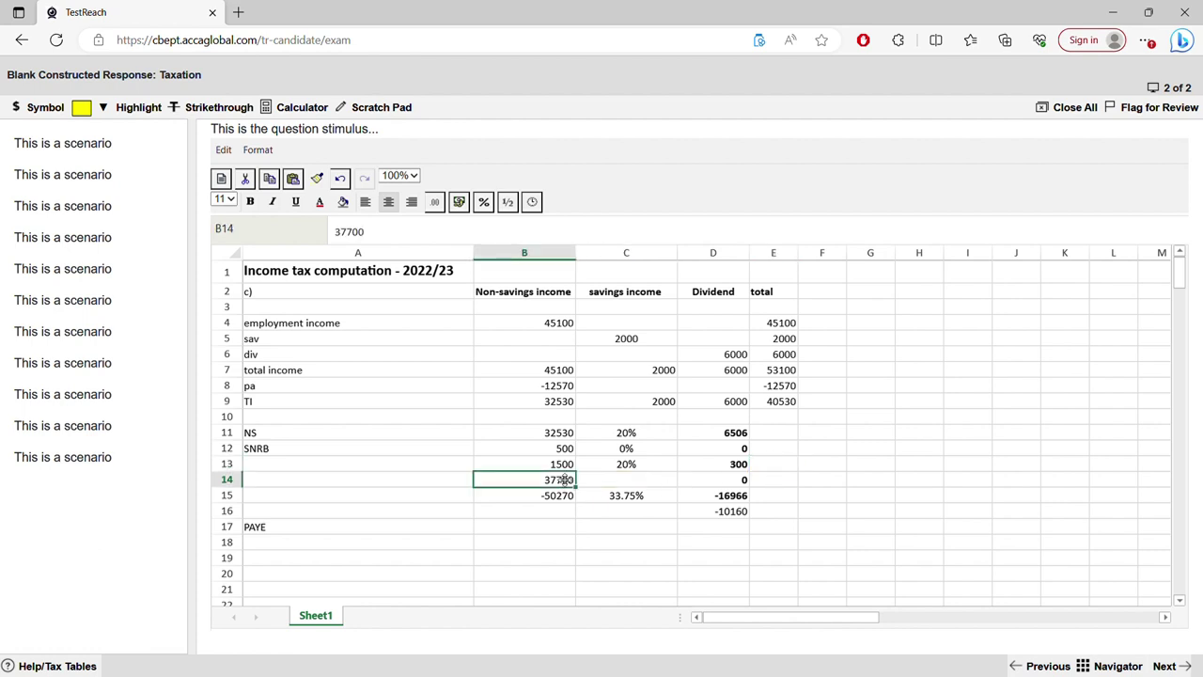
click(562, 404)
click(684, 391)
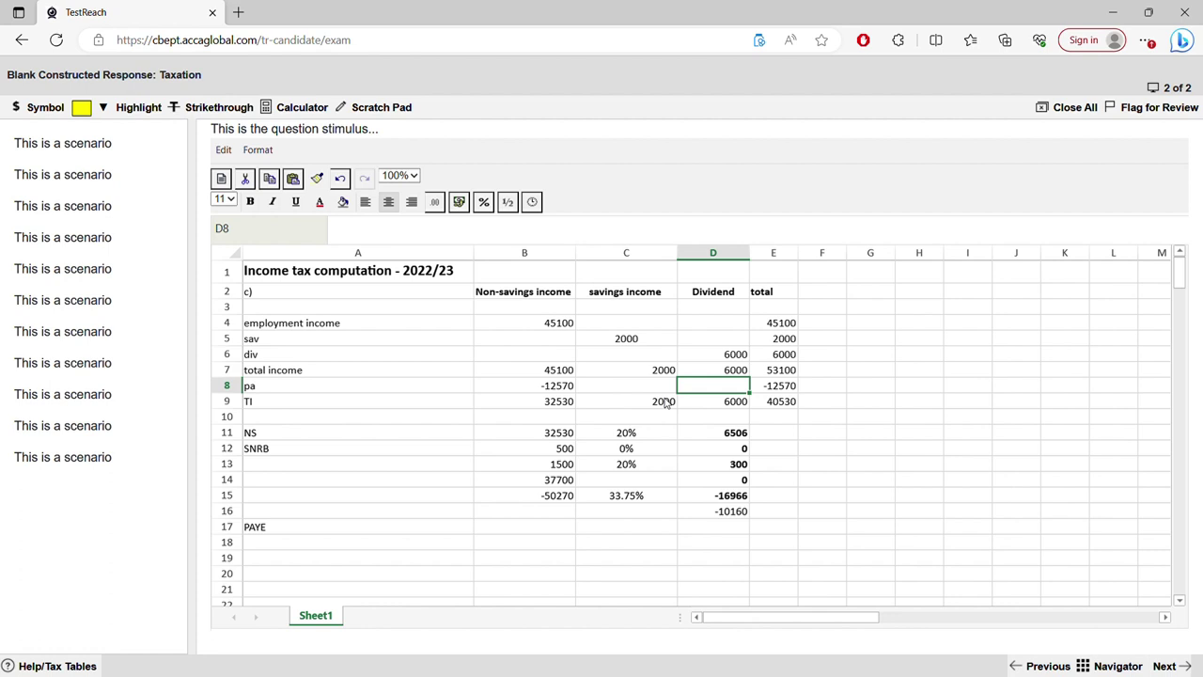
click(714, 403)
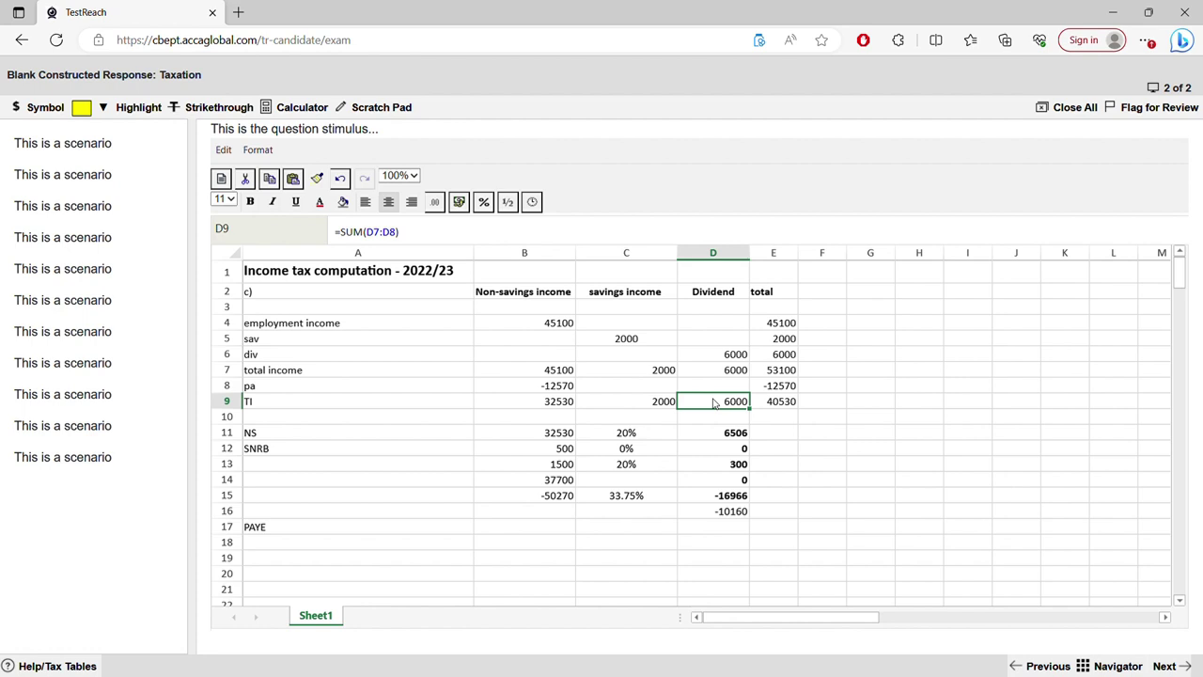
click(515, 478)
click(275, 478)
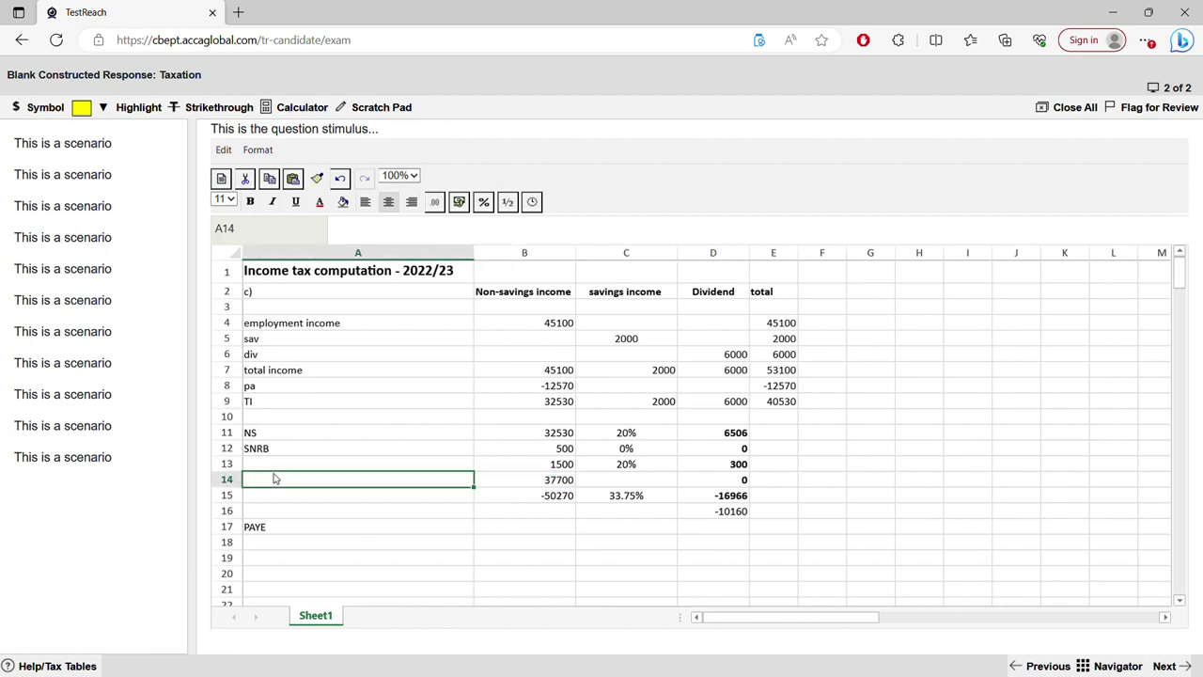
text(D)
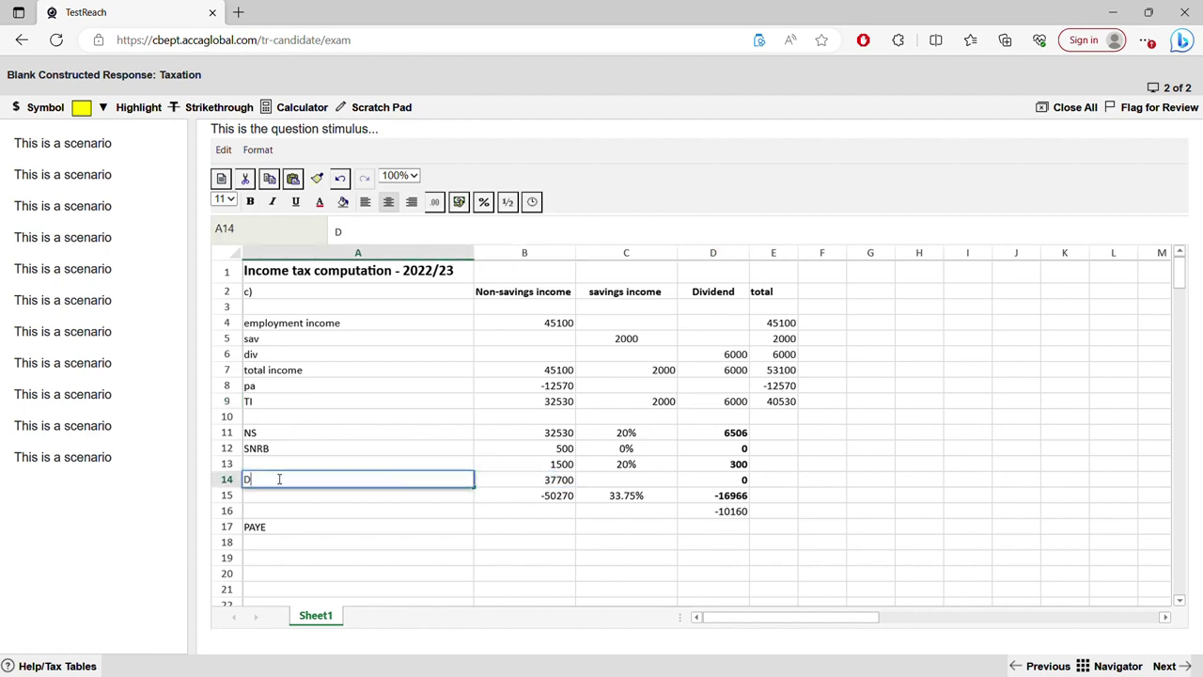
text(NRB)
Set the DNRB amount in B14 to 2000 and its tax rate in C14 to 0%.
double_click(548, 486)
drag(539, 483, 581, 482)
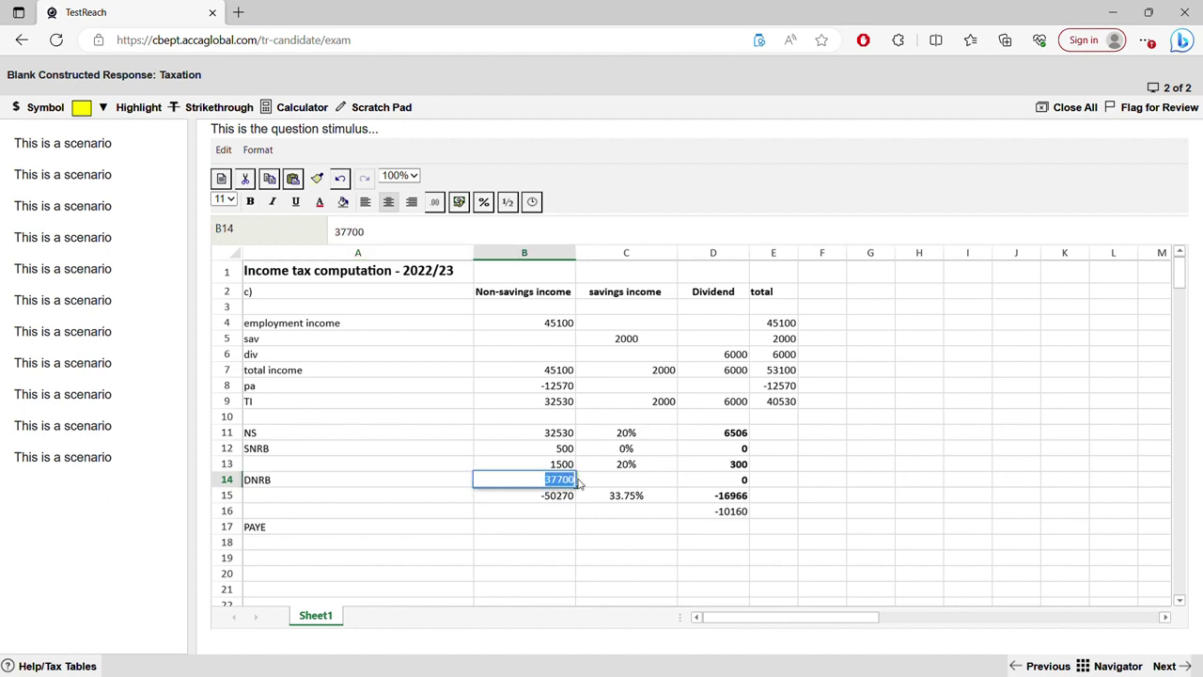
text(500)
key(BackSpace)
key(BackSpace)
key(BackSpace)
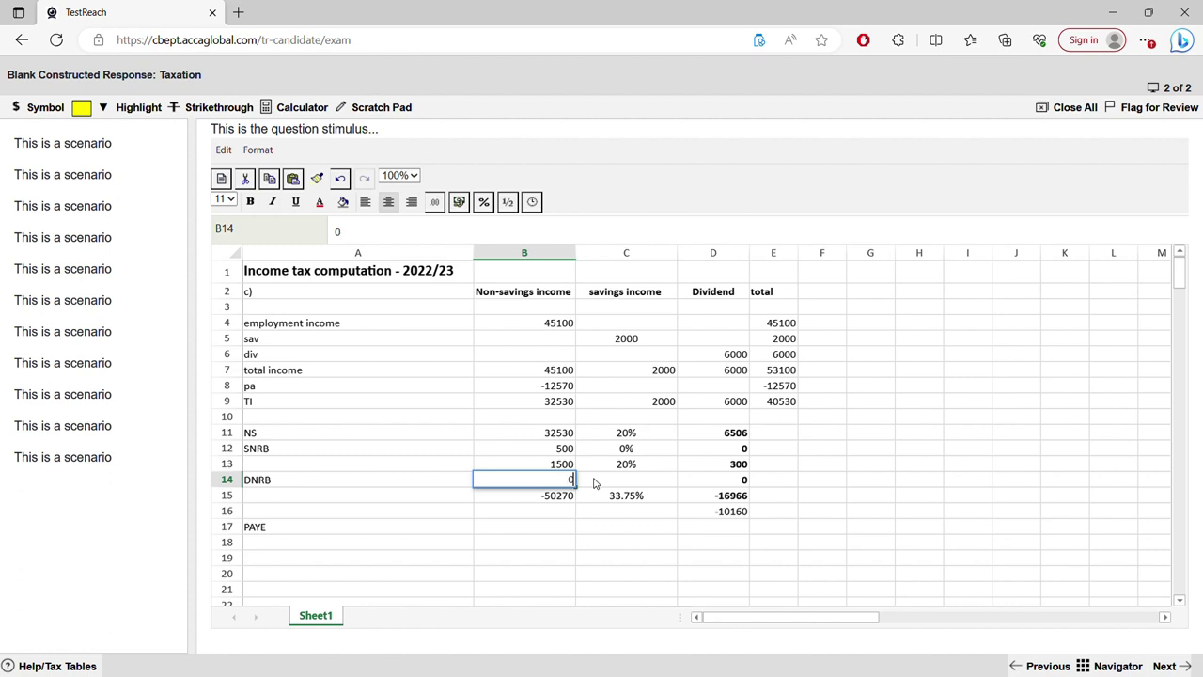
text(20000)
key(BackSpace)
click(605, 480)
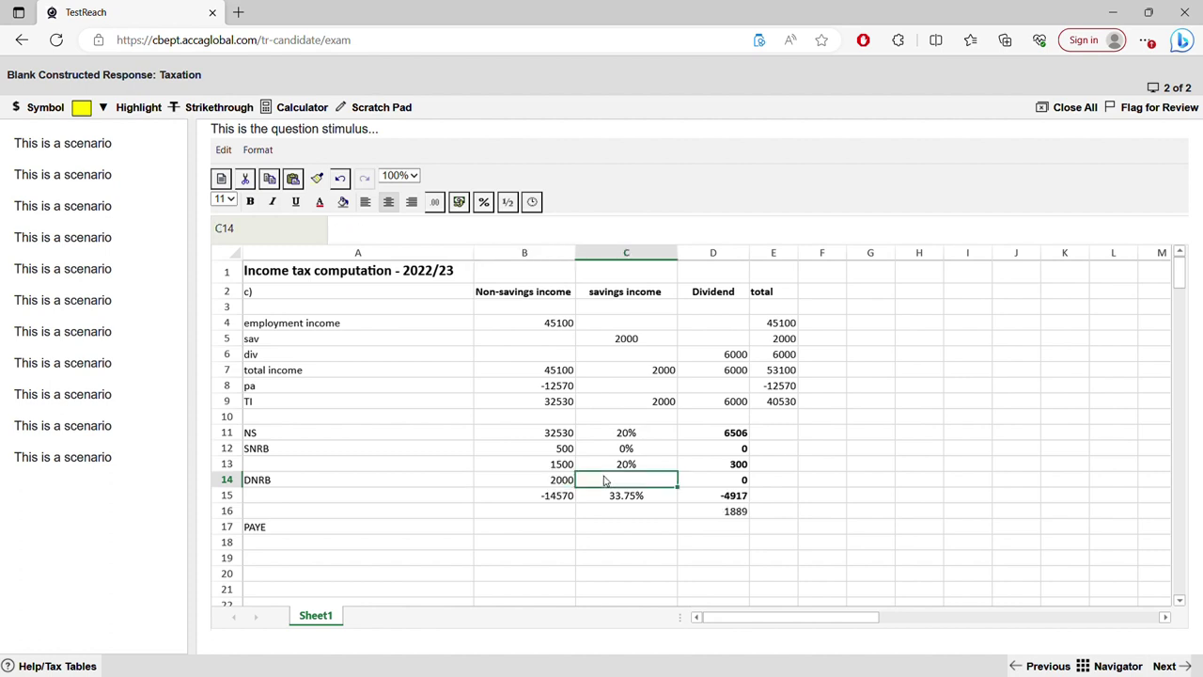
text(0%)
click(706, 476)
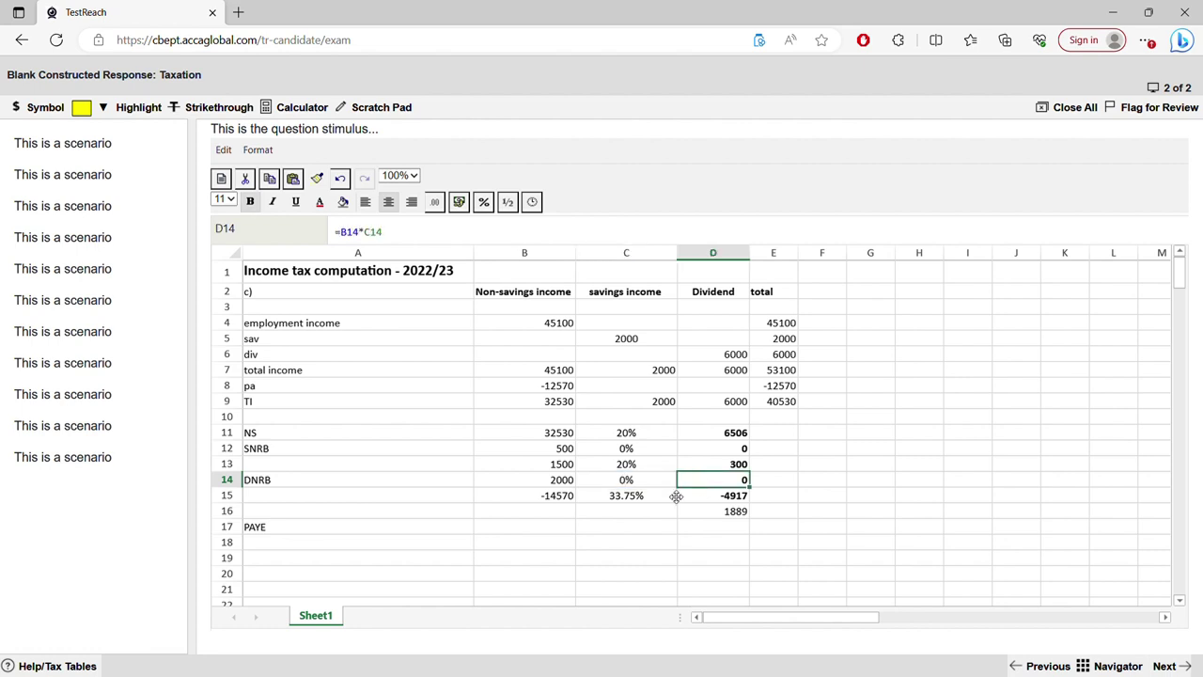
Clear the amount, tax rate and tax formula from B15, C15 and D15.
click(556, 498)
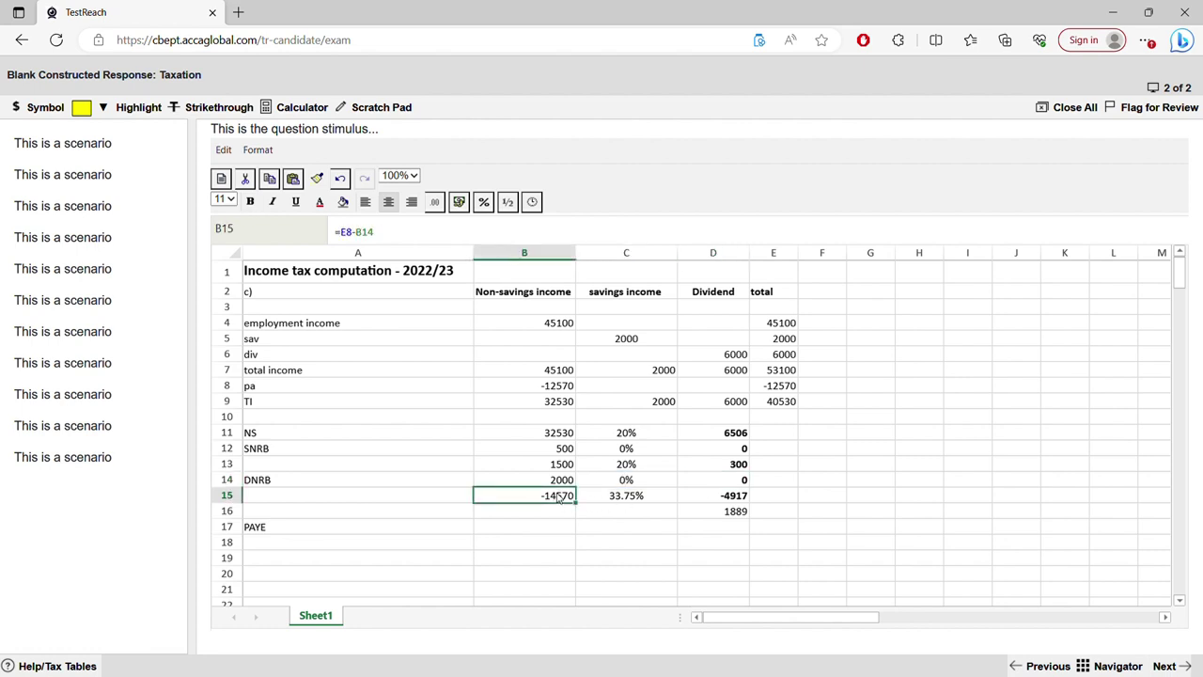
click(739, 404)
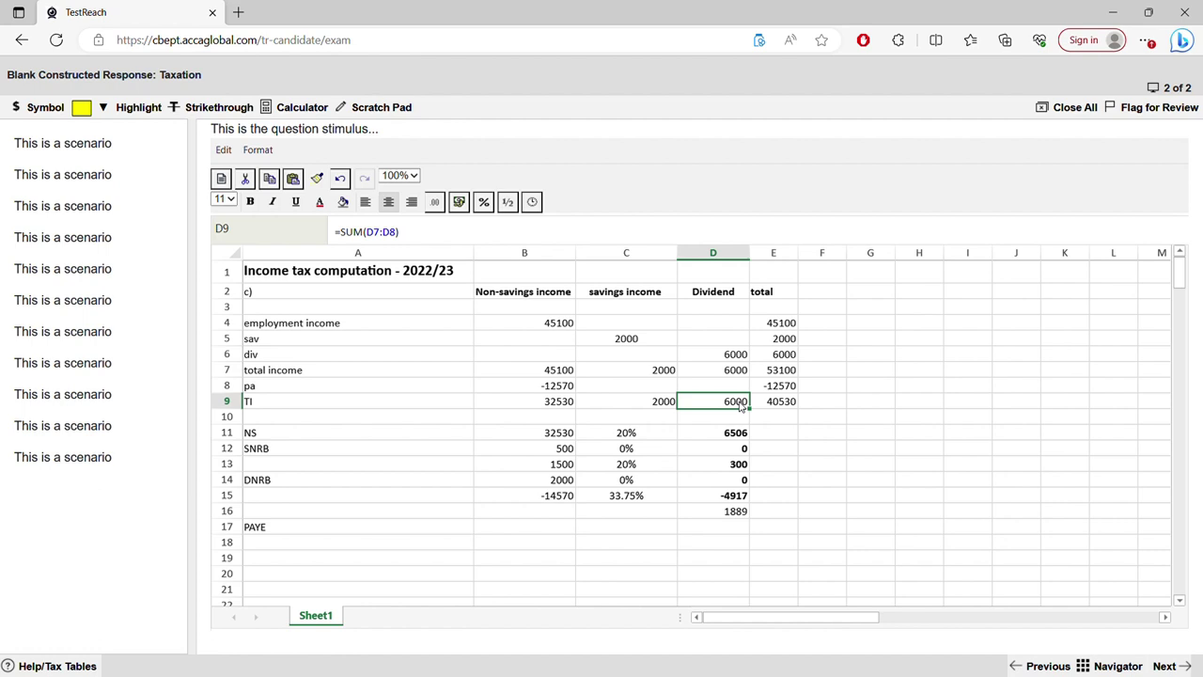
double_click(543, 496)
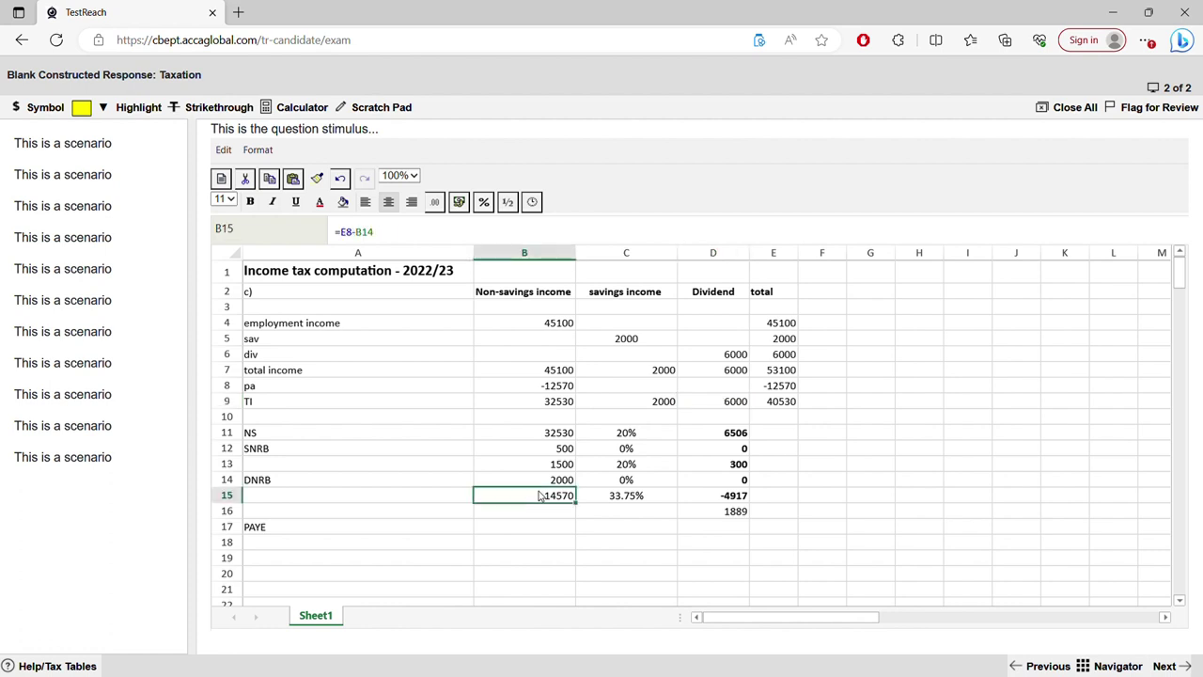
key(ctrl+a)
key(BackSpace)
click(631, 498)
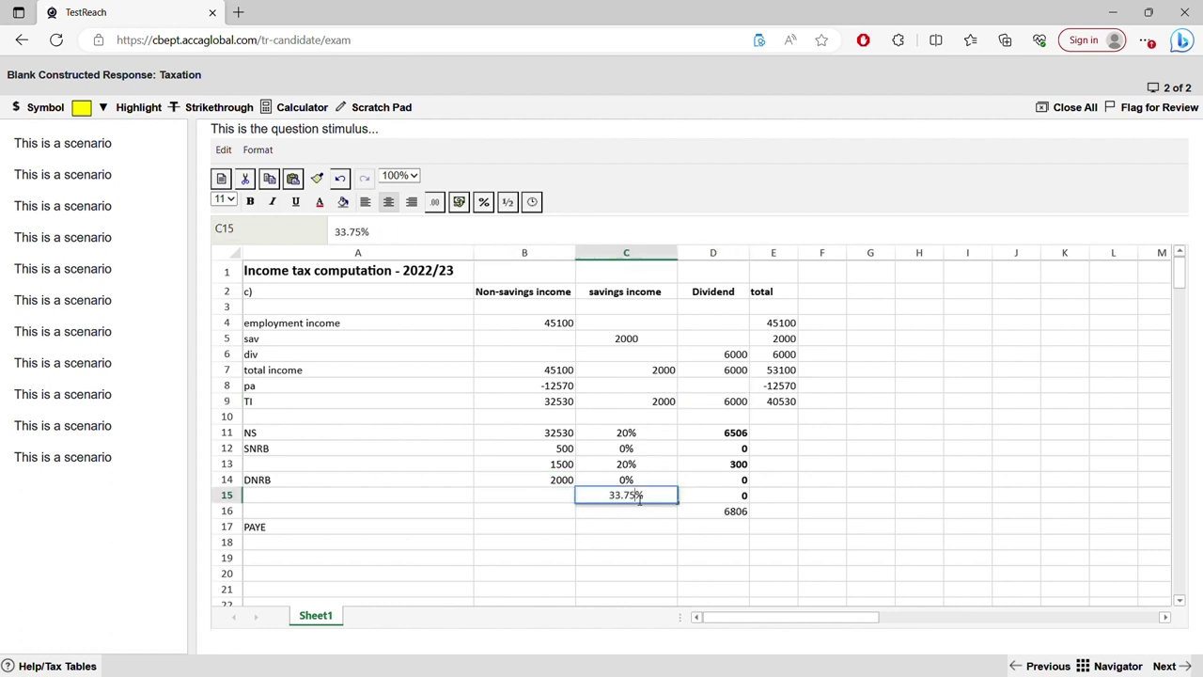
double_click(639, 498)
key(ctrl+a)
key(BackSpace)
click(747, 502)
key(Delete)
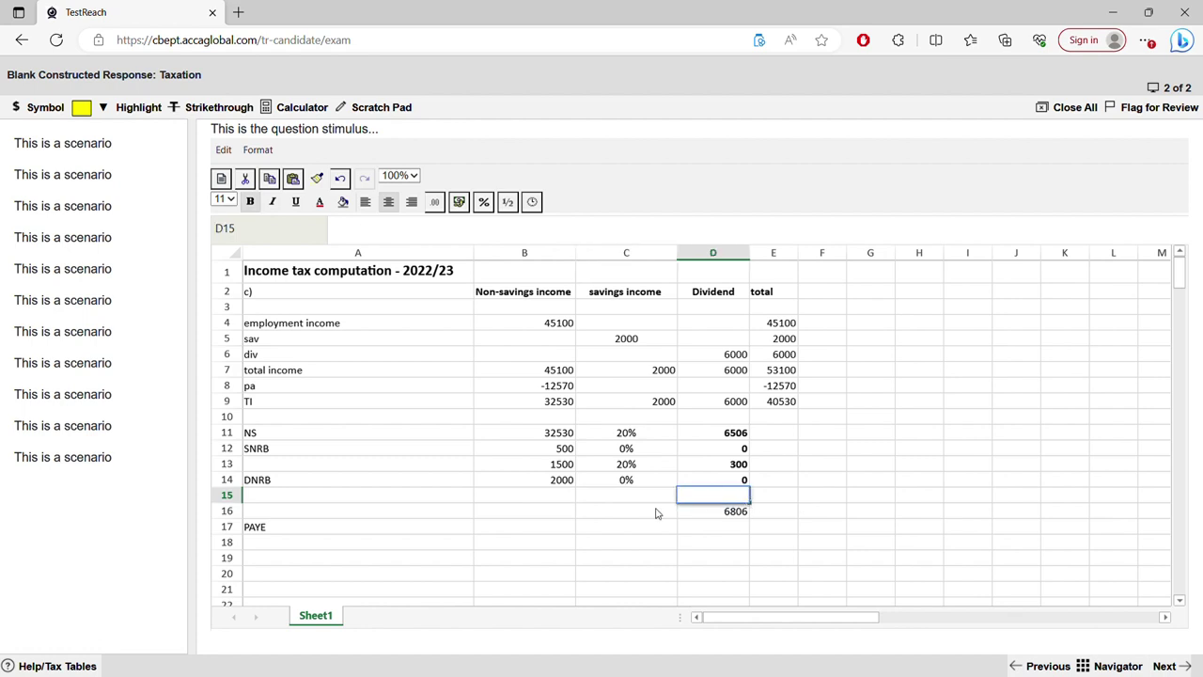
Add up the band amounts B11:B14 with a SUM formula in B15.
click(554, 498)
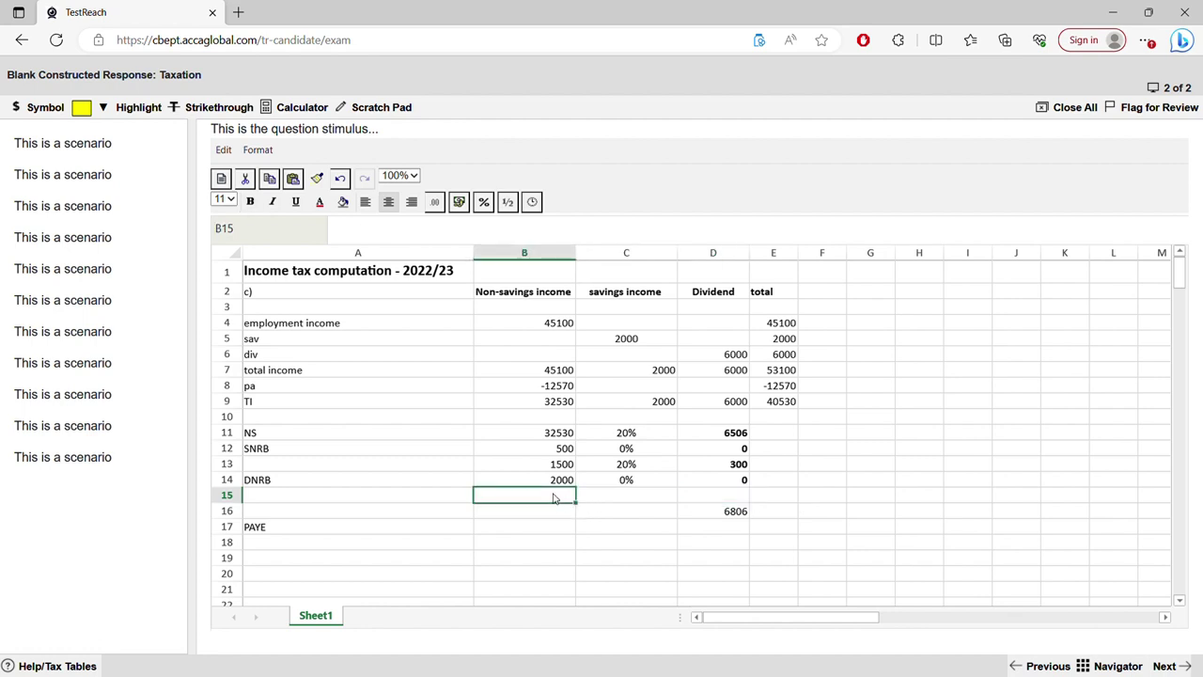
text(=sum)
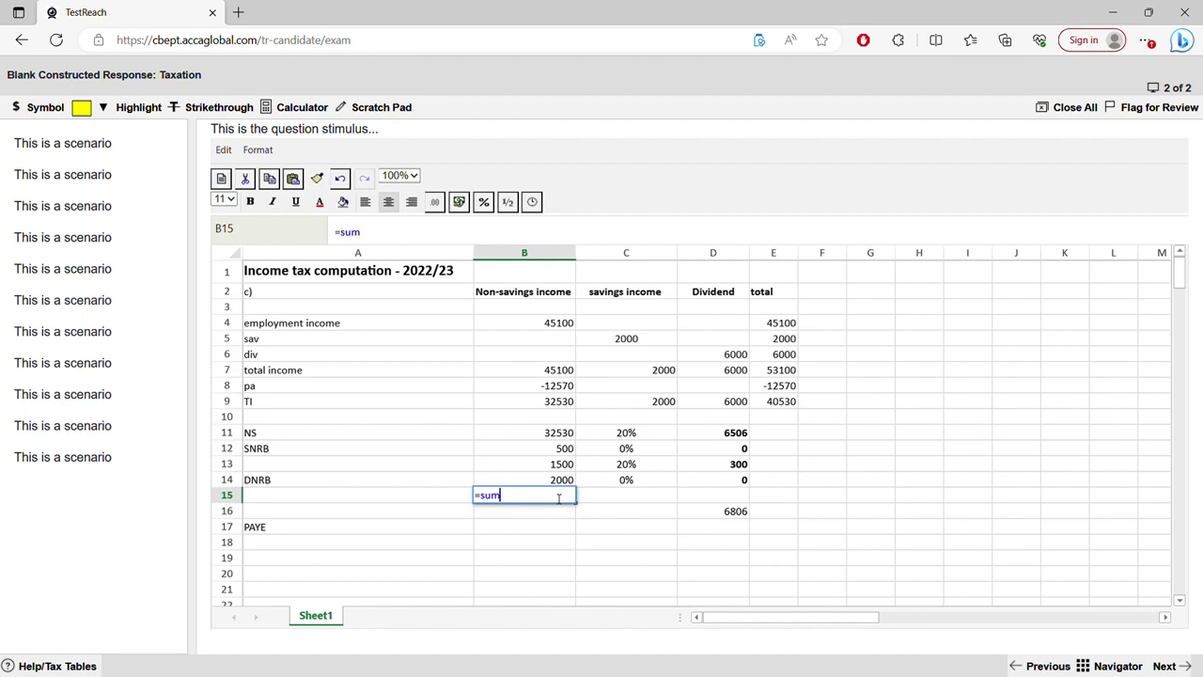
drag(555, 439, 546, 479)
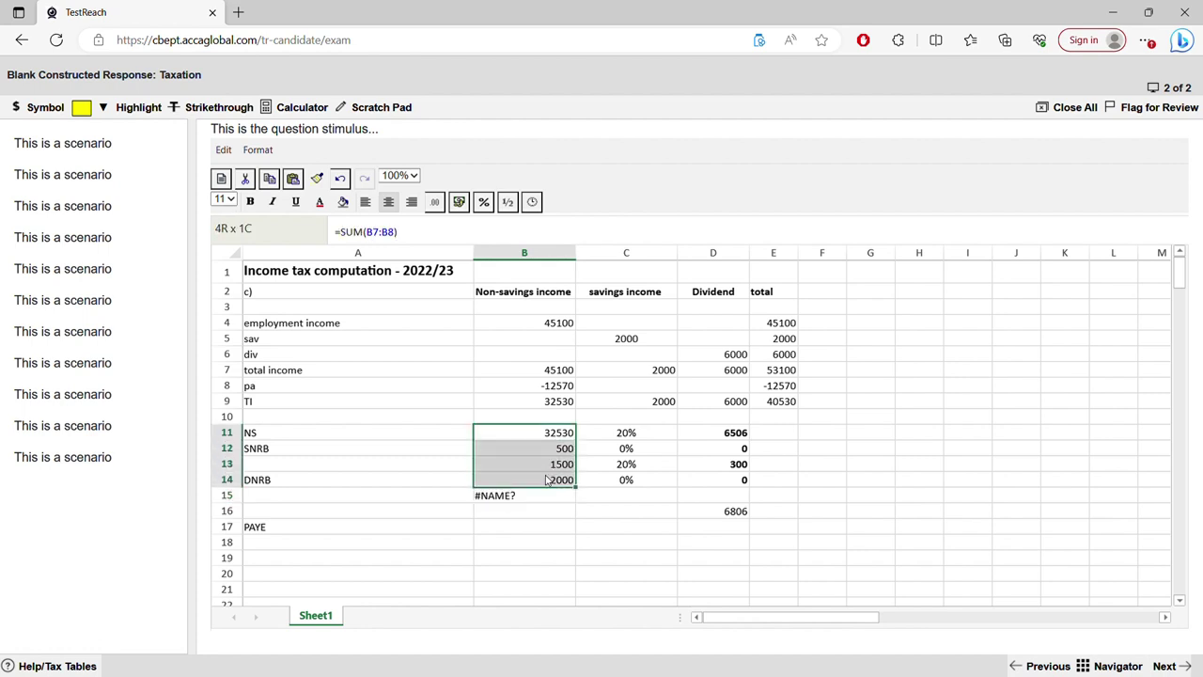
click(534, 496)
text(=sum()
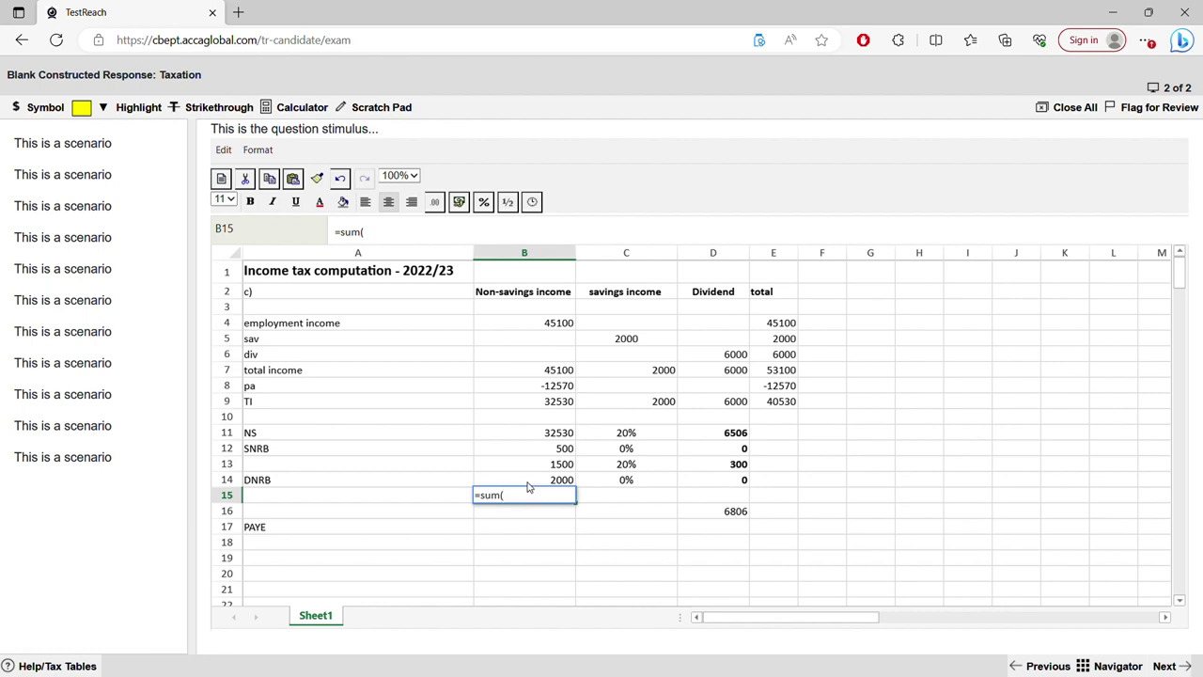
drag(550, 433, 548, 480)
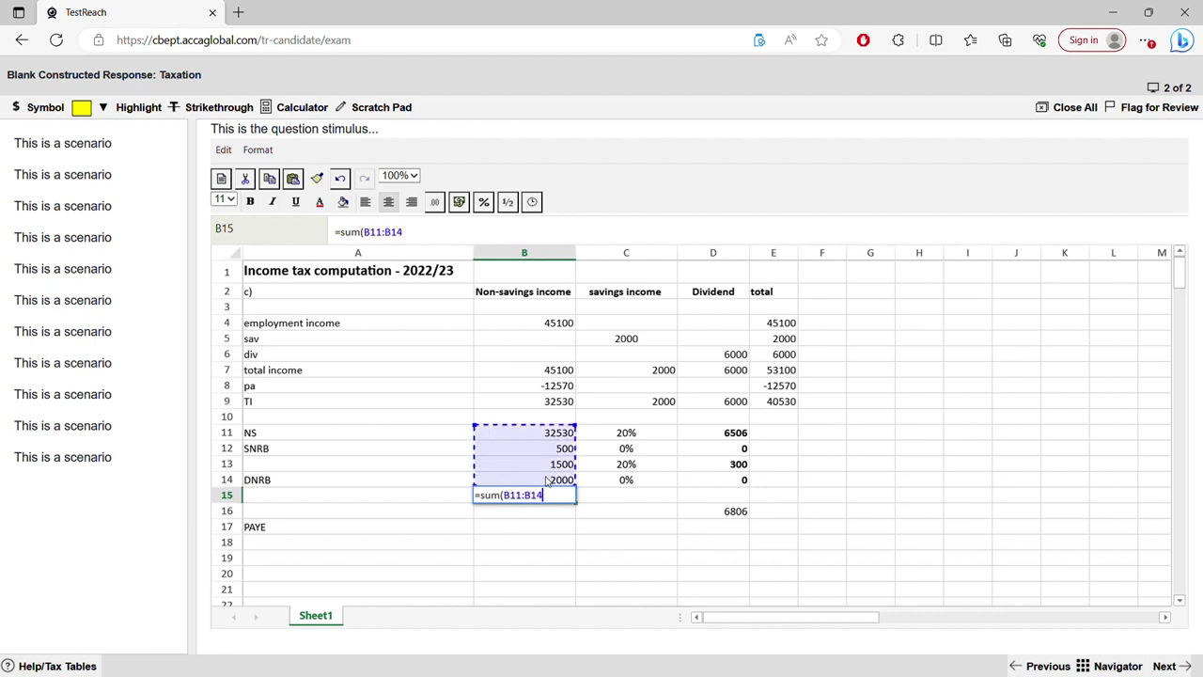
key(Return)
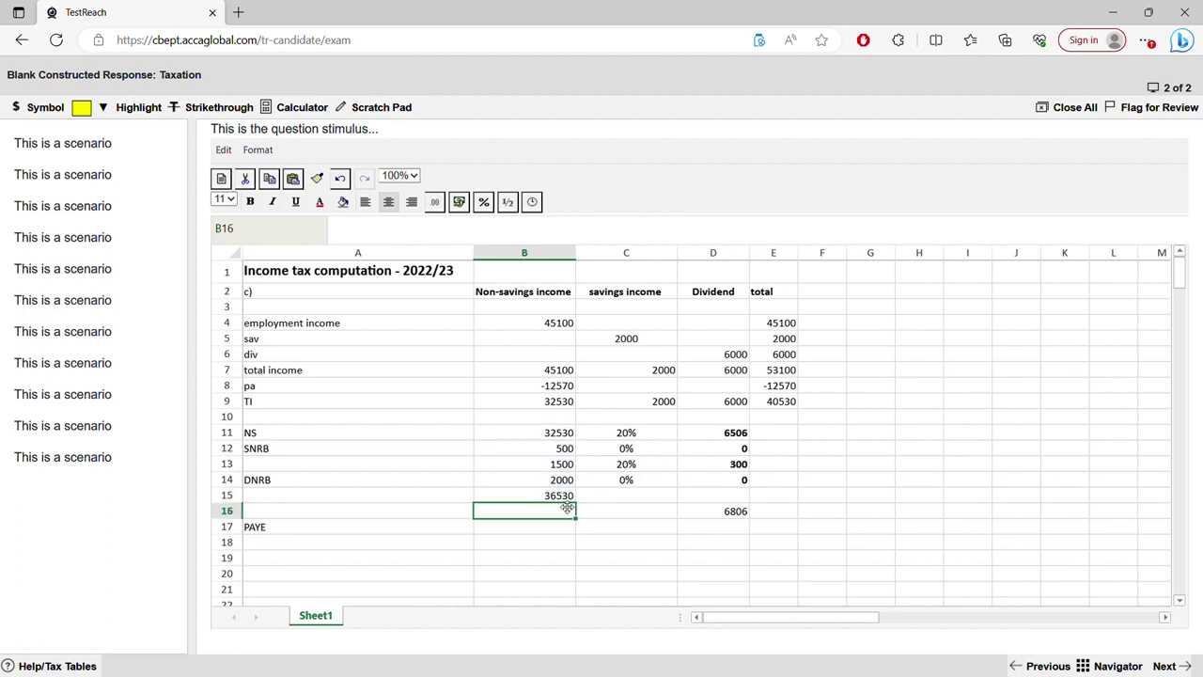
Try to calculate the remaining basic rate band in B15 with =37700-(B11:B14).
double_click(569, 495)
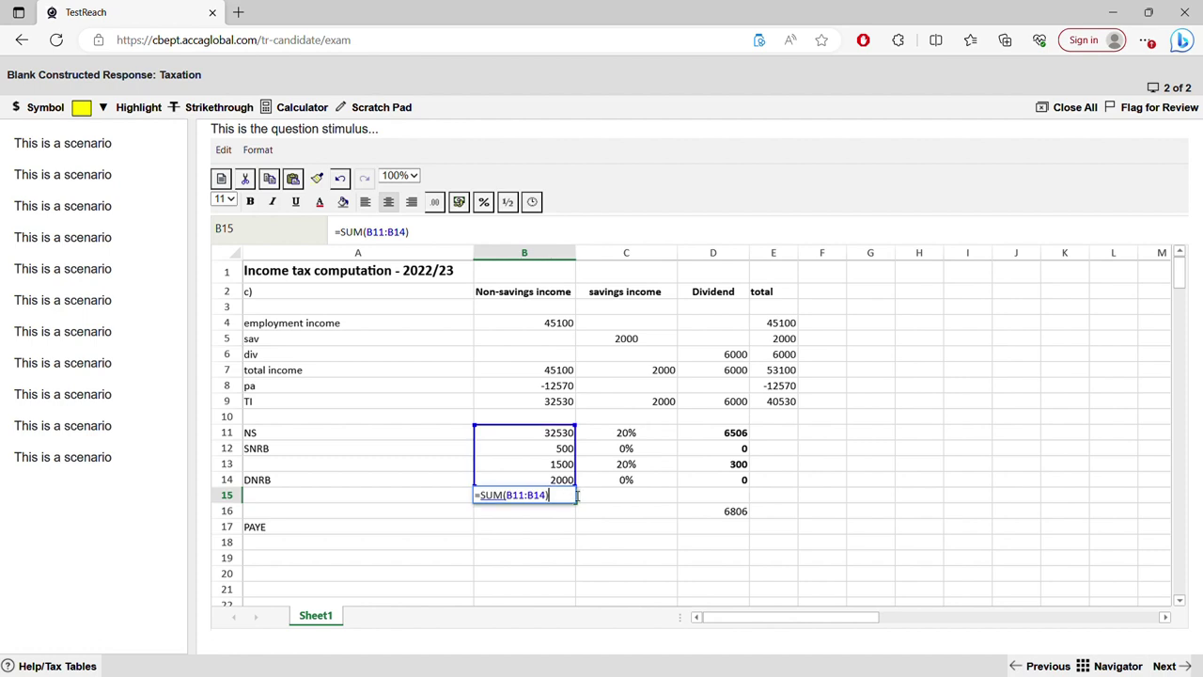
drag(572, 496, 416, 483)
key(BackSpace)
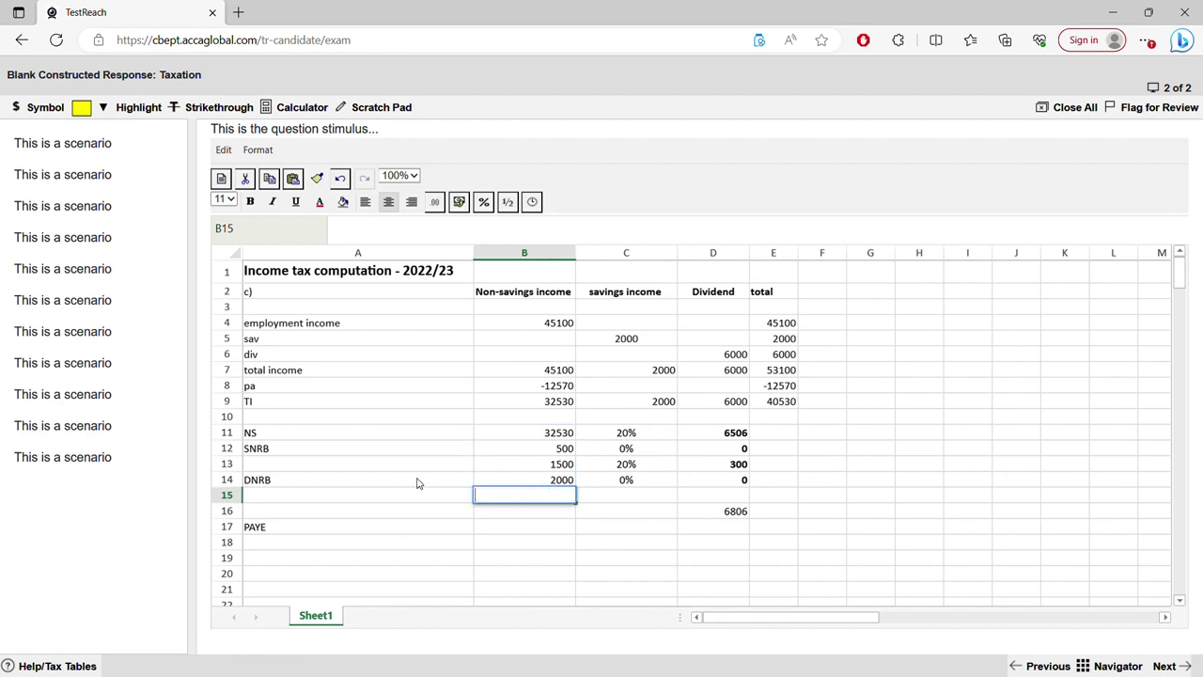
text(=37700-)
drag(534, 431, 529, 482)
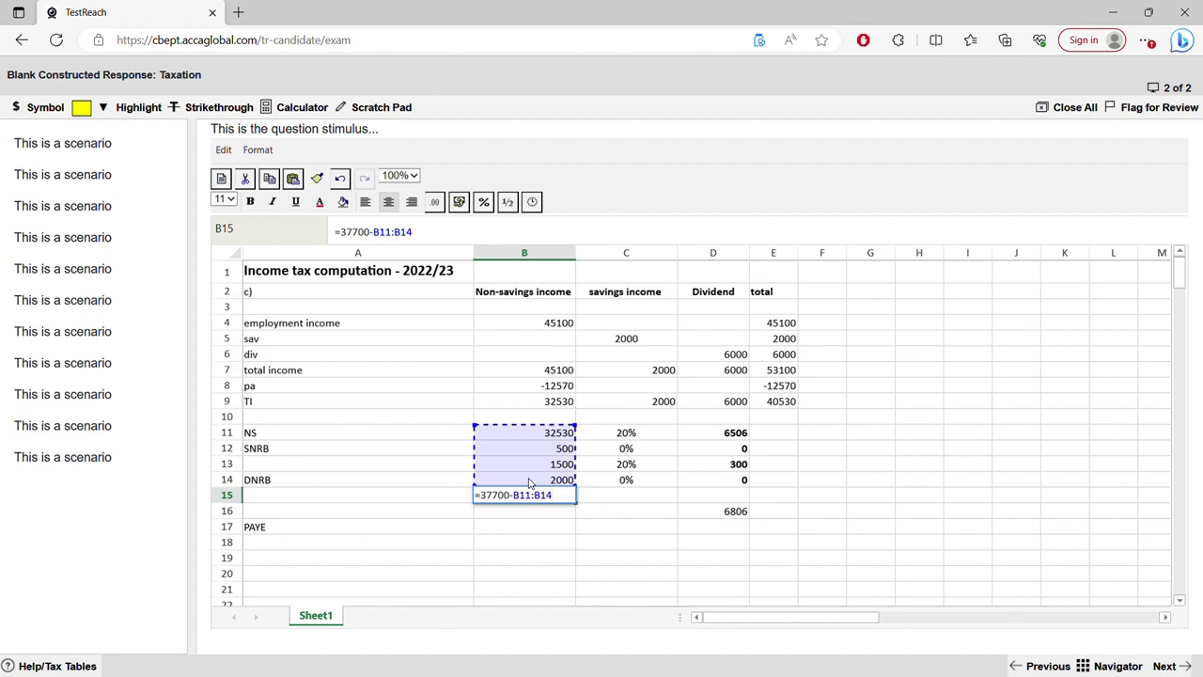
key(Return)
double_click(531, 496)
click(514, 495)
text(()
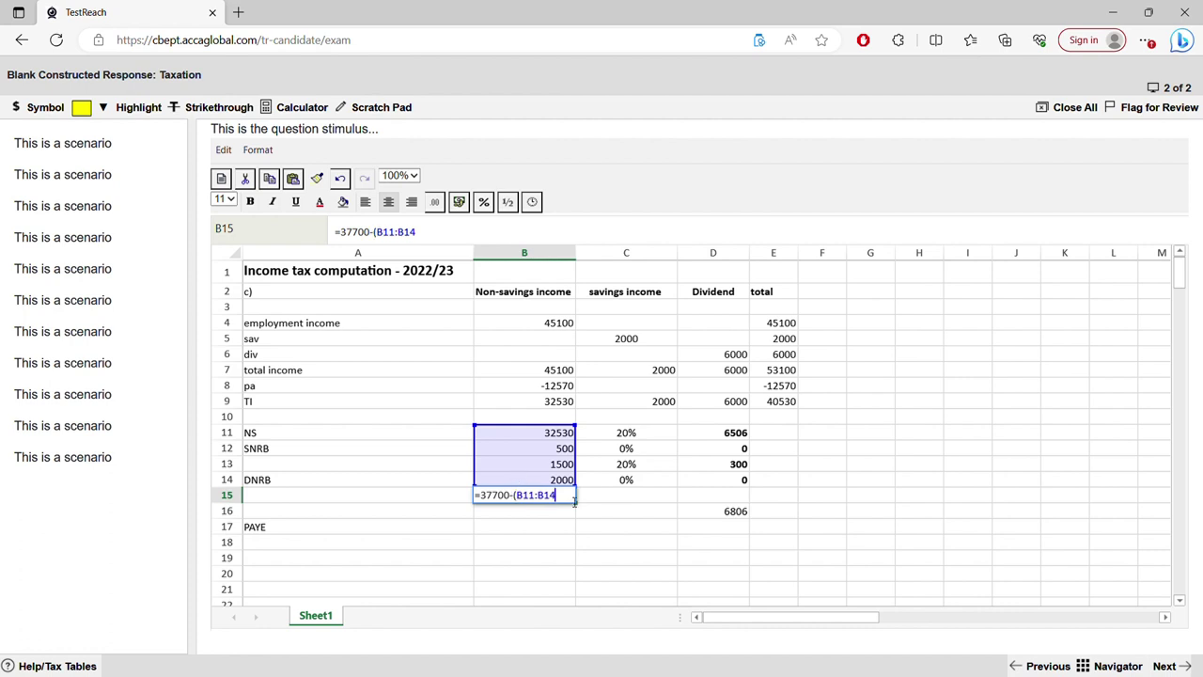
text())
key(Return)
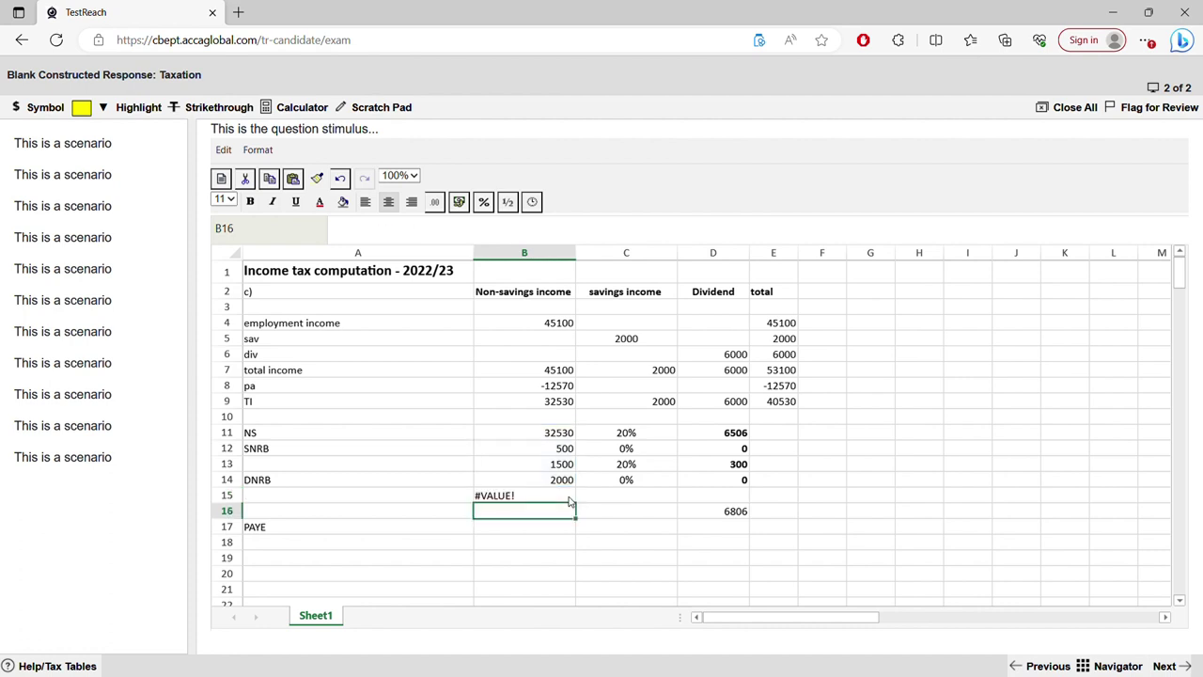
double_click(570, 496)
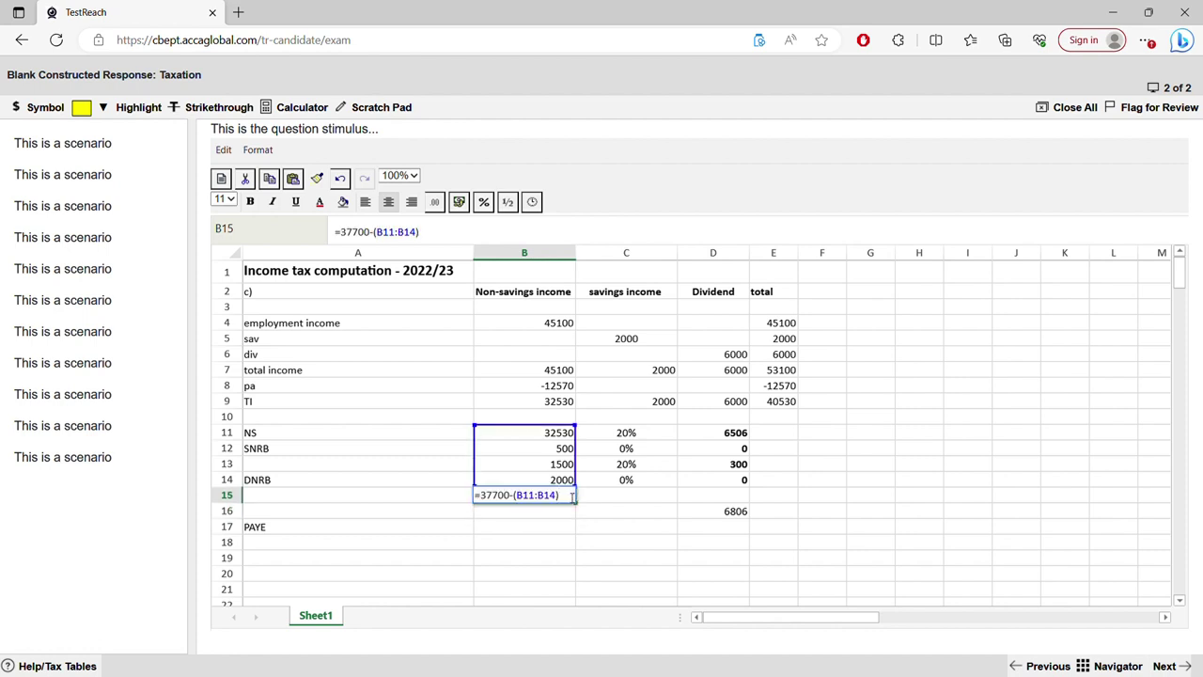
key(BackSpace)
key(BackSpace)
key(BackSpace)
key(BackSpace)
key(BackSpace)
key(BackSpace)
key(BackSpace)
key(BackSpace)
key(BackSpace)
key(BackSpace)
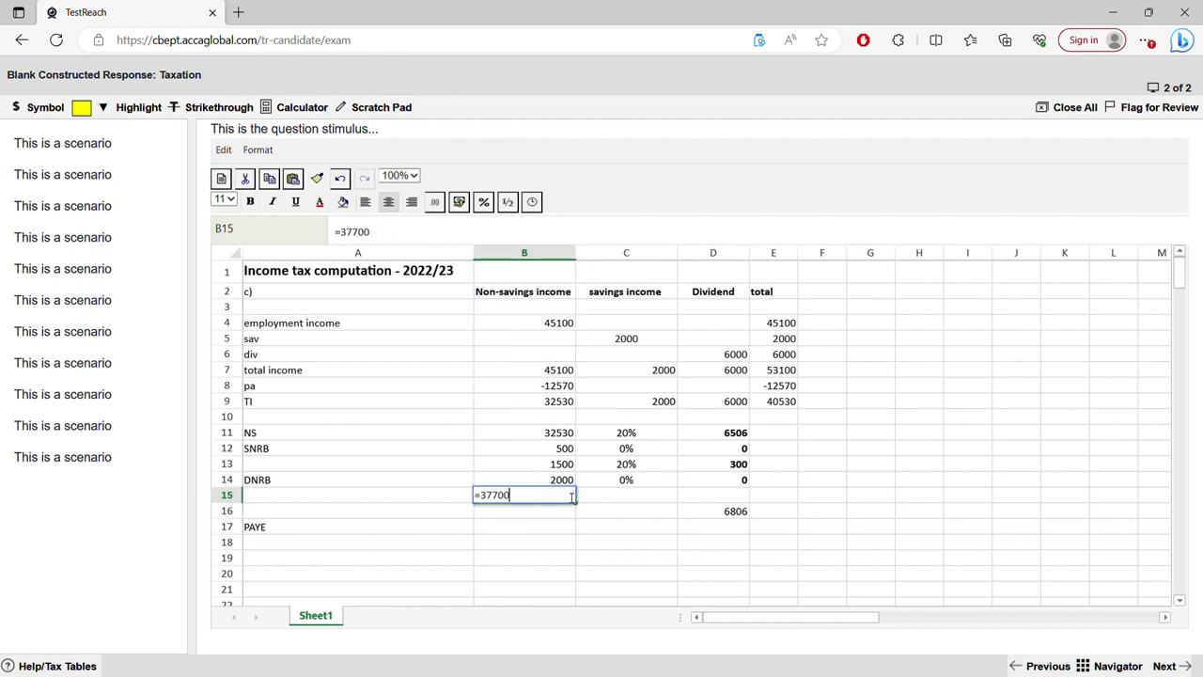
text(-)
key(BackSpace)
key(Escape)
Replace the formula in B15 with =SUM(B11:B14) to total the bands used so far.
click(557, 532)
click(561, 498)
text(=sum()
drag(561, 432, 561, 467)
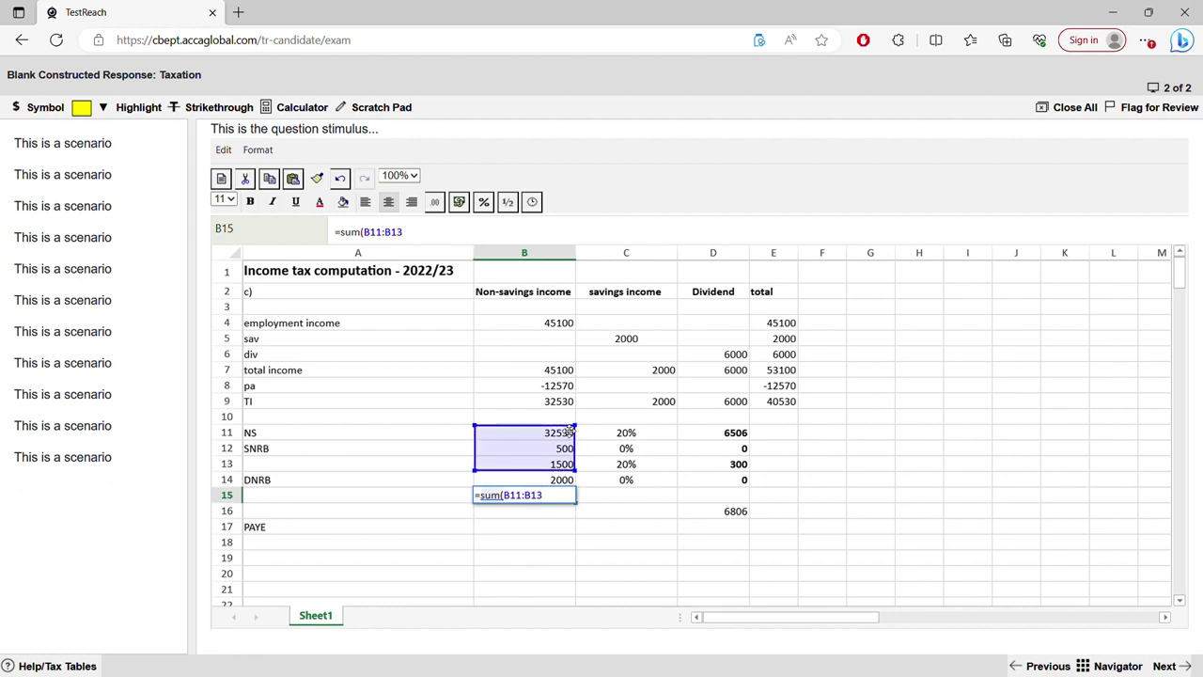
drag(575, 475, 579, 487)
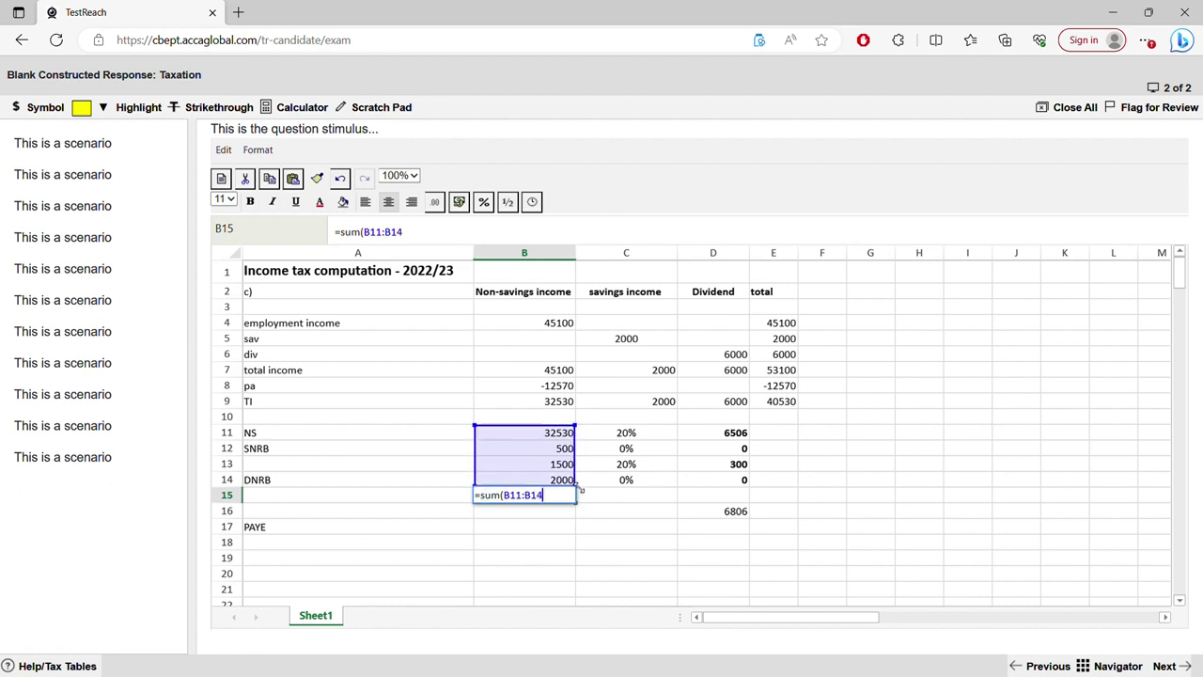
key(Return)
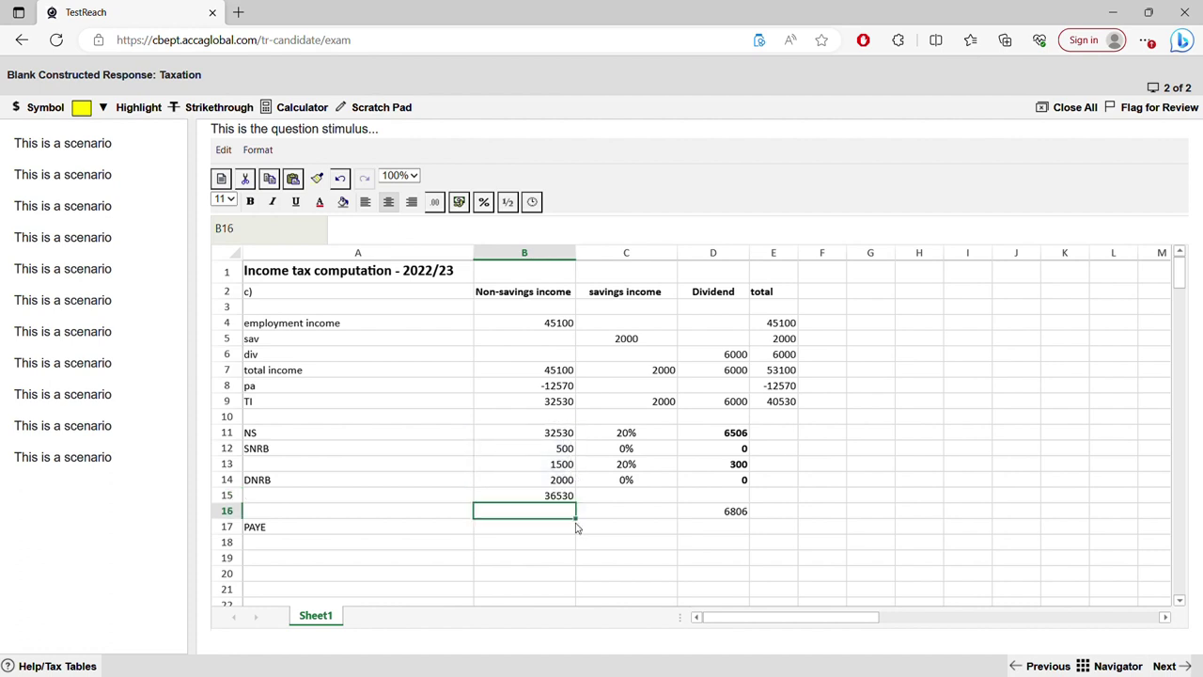
Calculate the remaining basic rate band in B16 as 37700 minus the total in B15.
text(37700-)
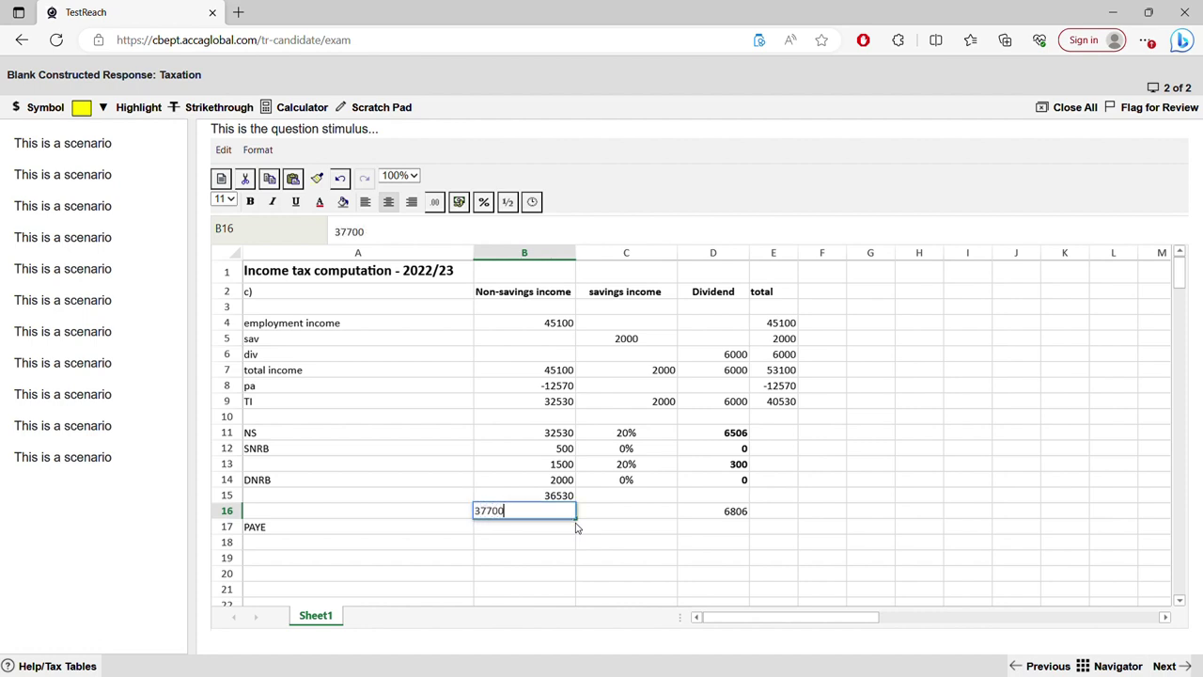
click(573, 498)
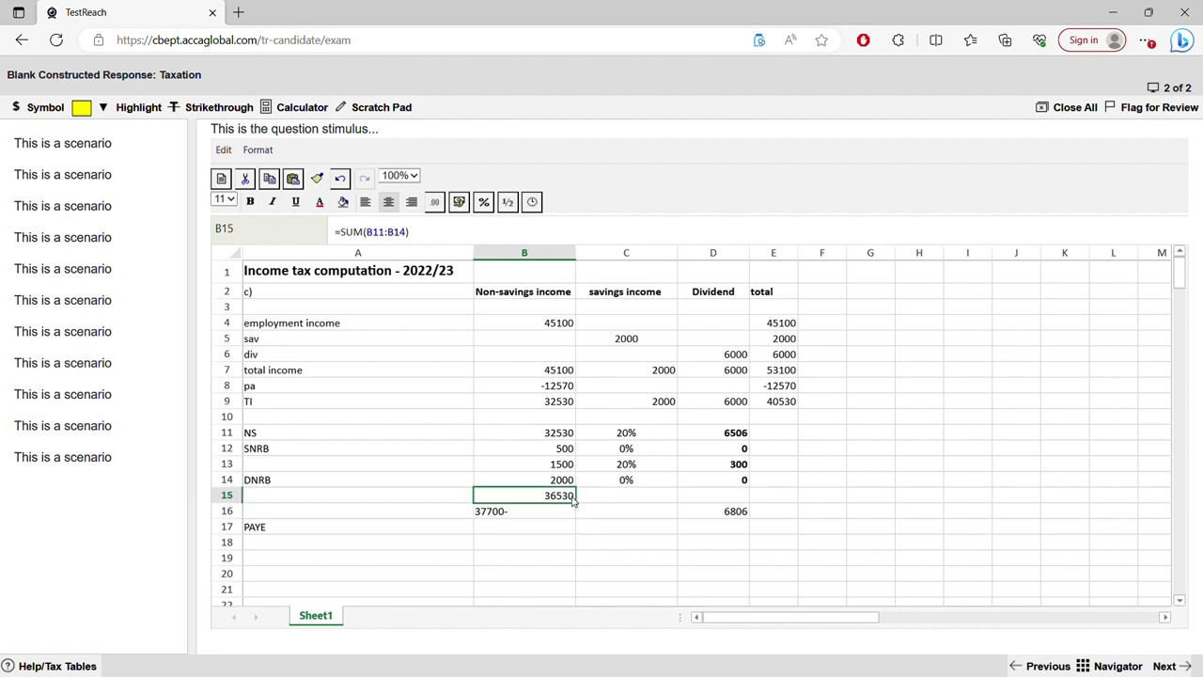
click(539, 516)
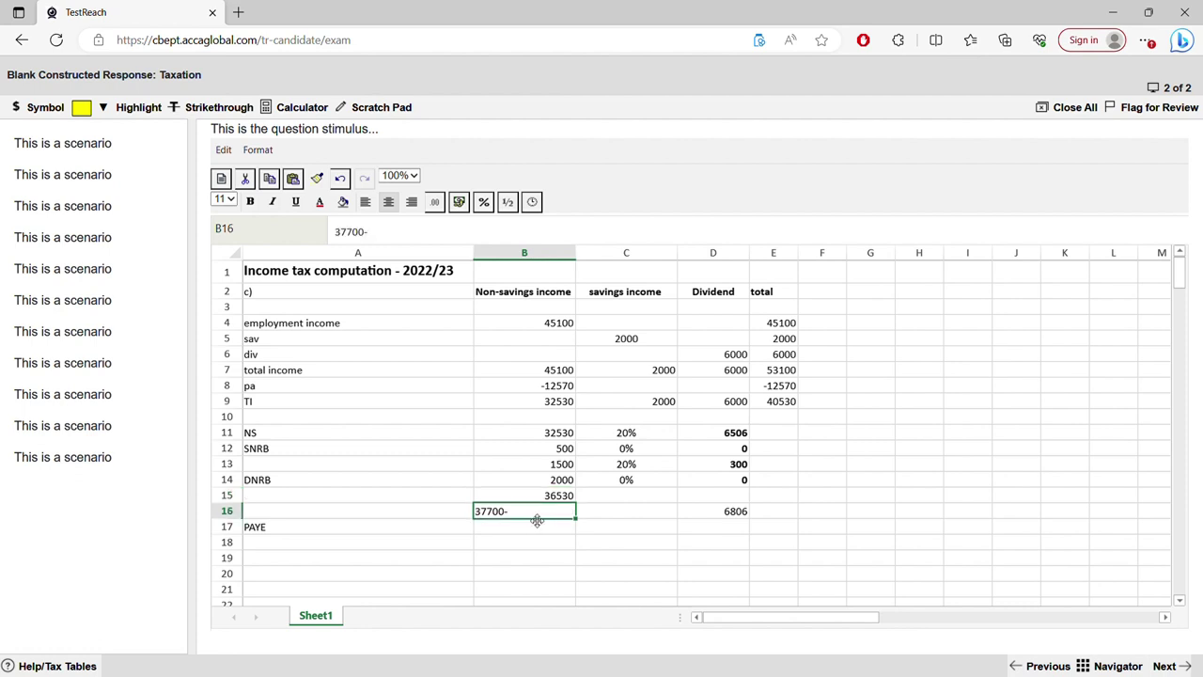
double_click(539, 513)
key(BackSpace)
key(BackSpace)
key(BackSpace)
key(BackSpace)
key(BackSpace)
key(BackSpace)
text(=)
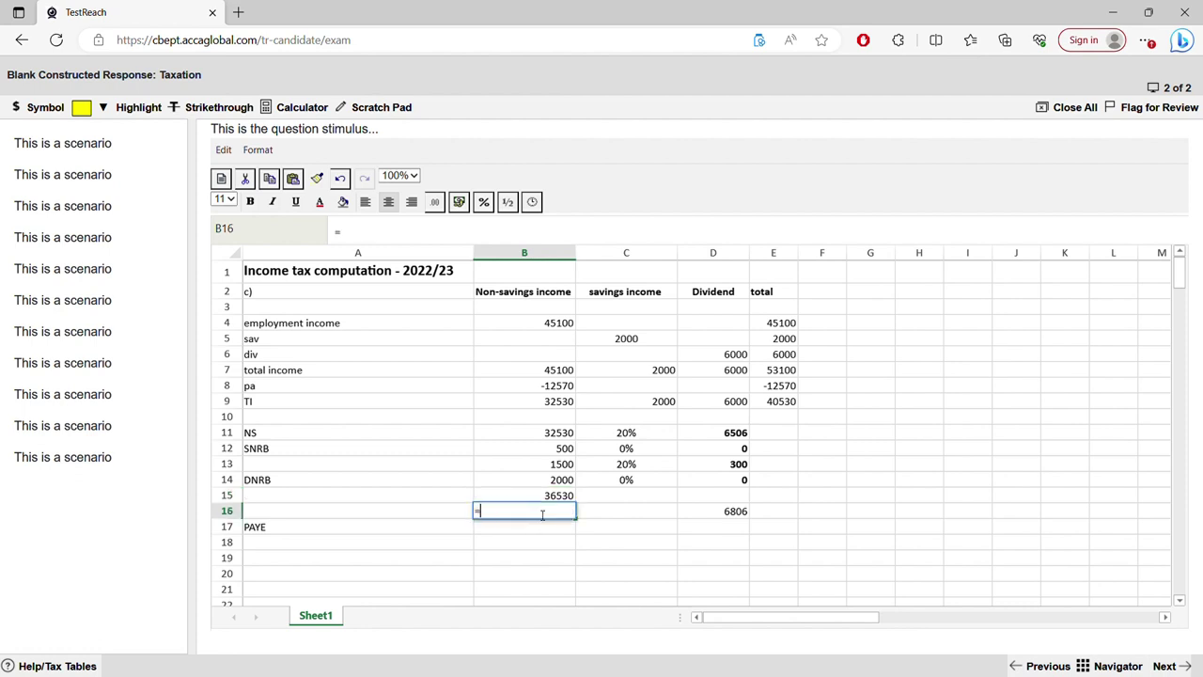
text(37700-)
click(541, 495)
key(Return)
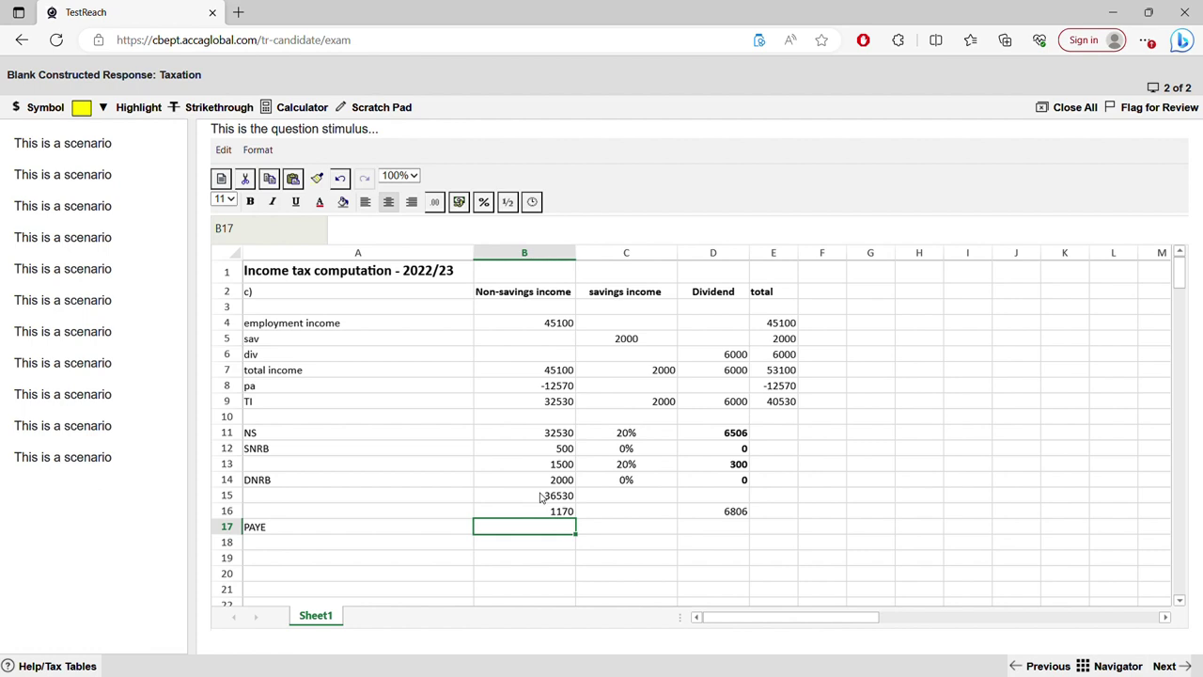
Set the dividend tax rate in C16 to 8.75%.
click(603, 512)
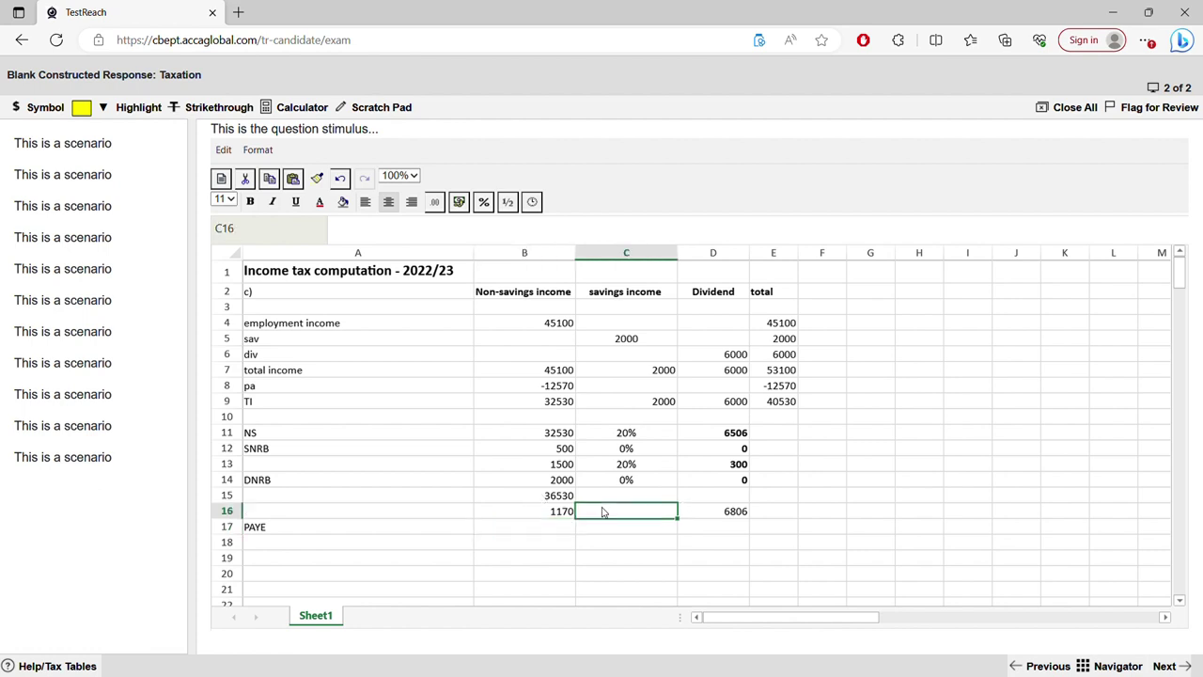
text(8.75)
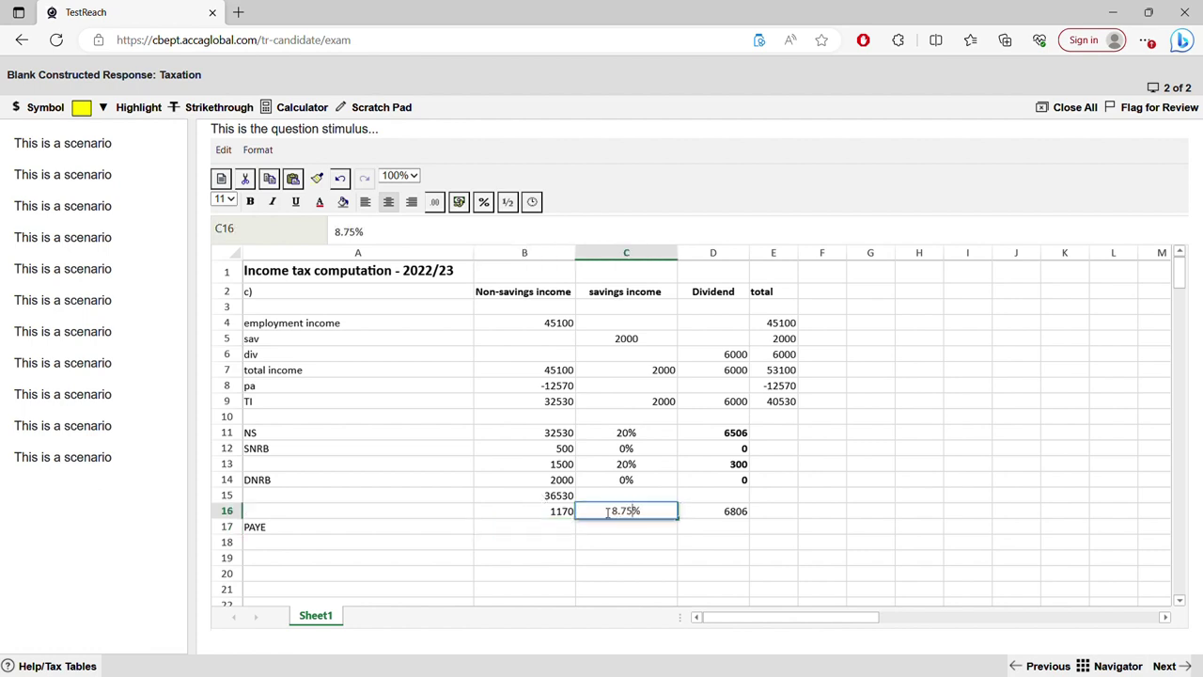
key(Return)
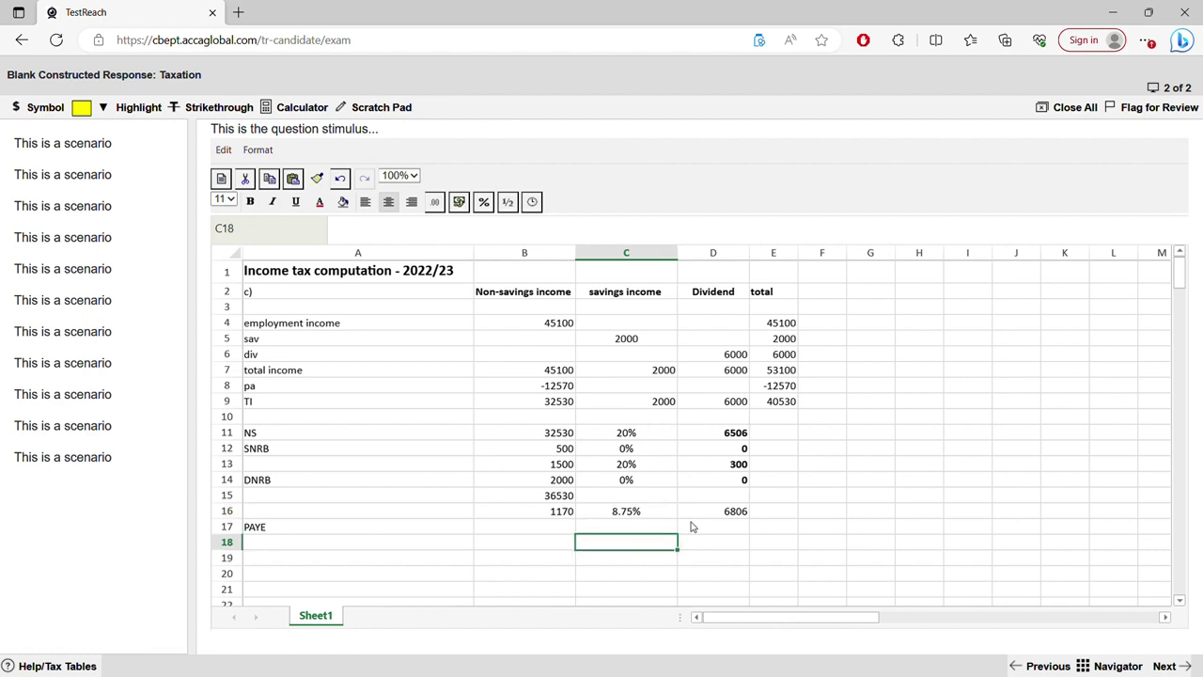
click(705, 513)
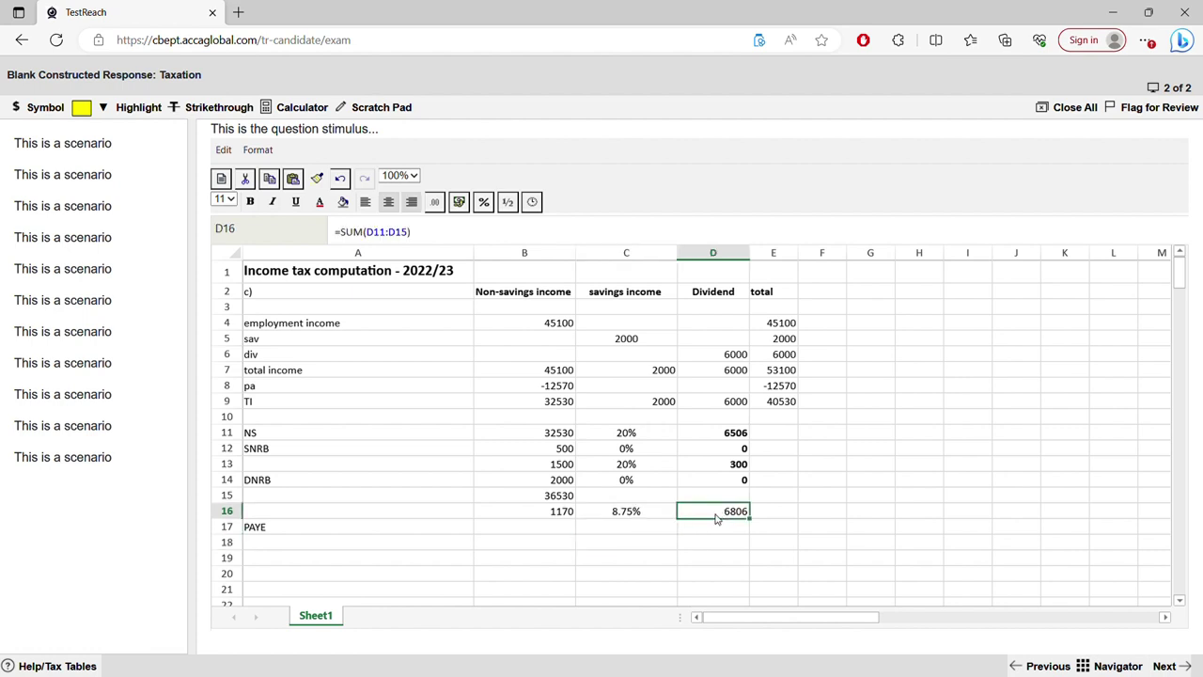
text(=)
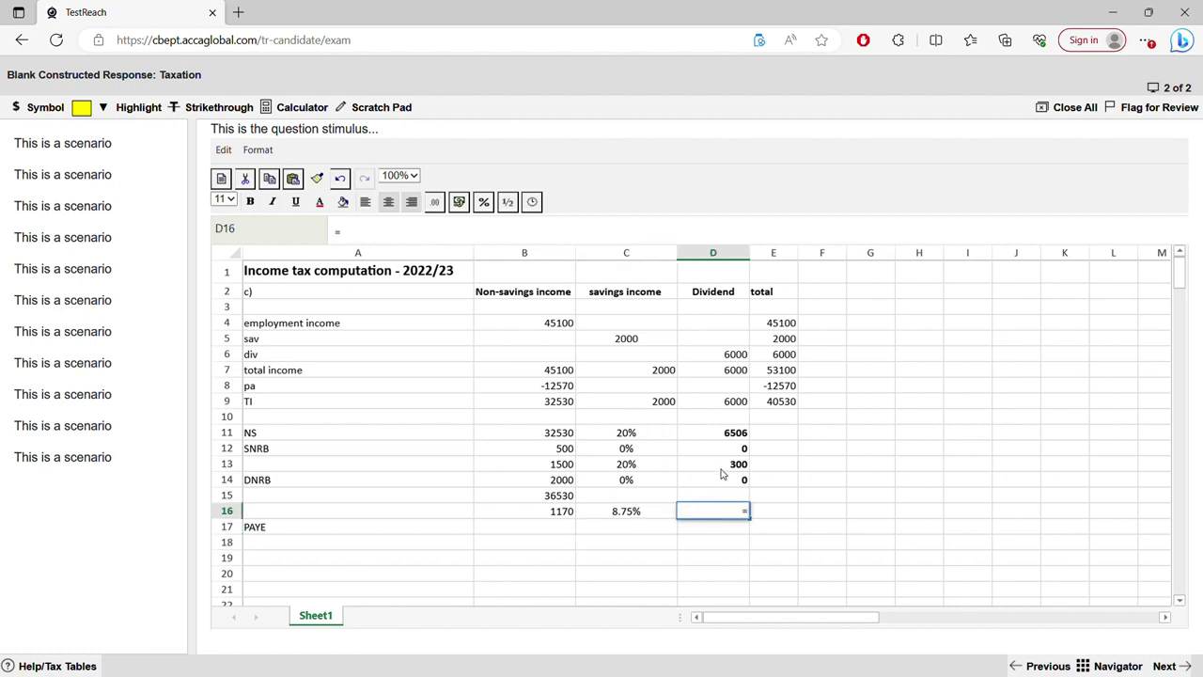
click(734, 438)
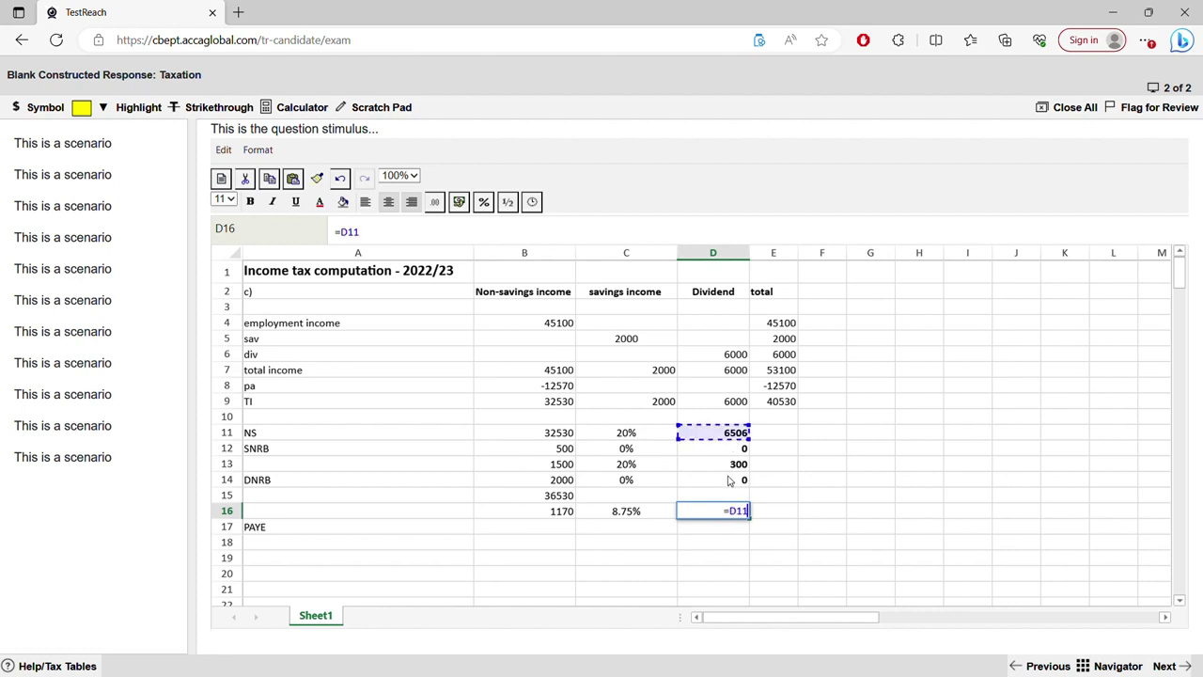
click(730, 480)
click(750, 513)
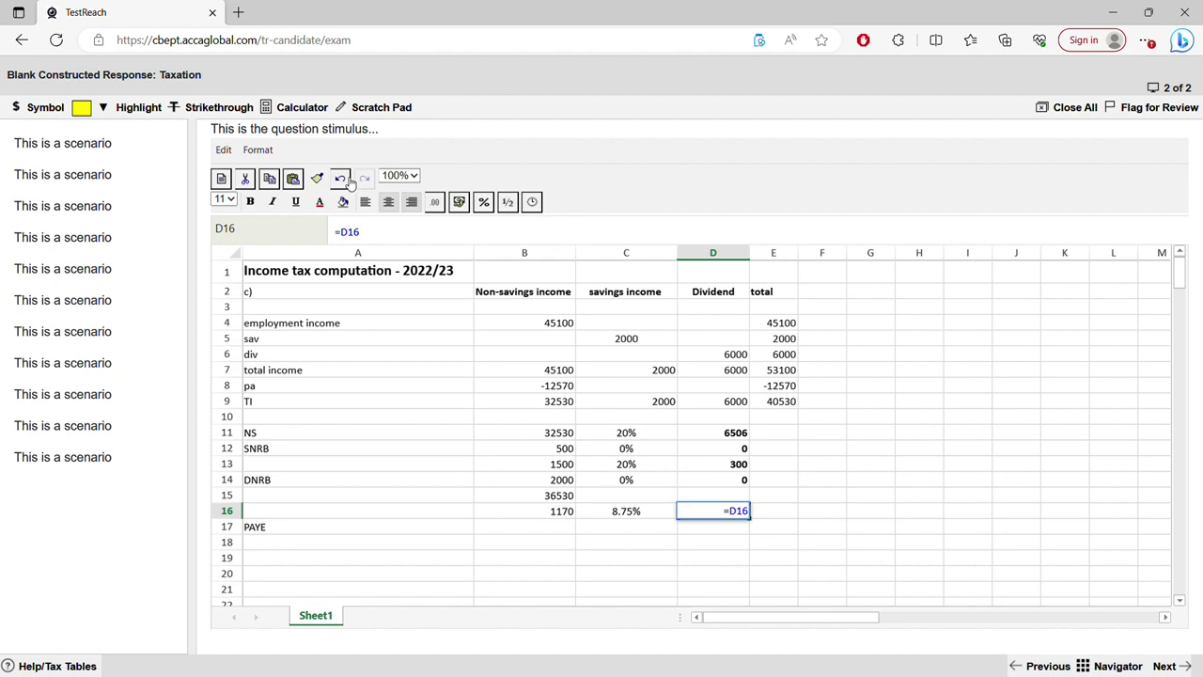
key(Return)
Fill the tax formula from D14 down through D16.
click(706, 483)
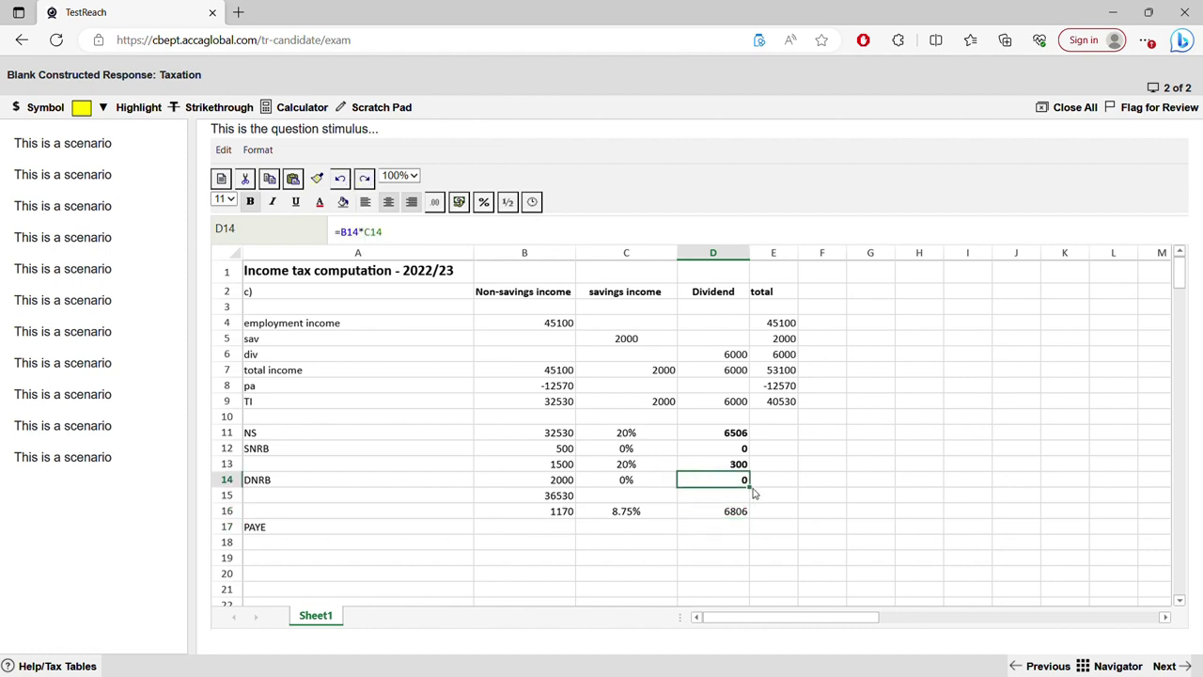
drag(750, 487, 761, 522)
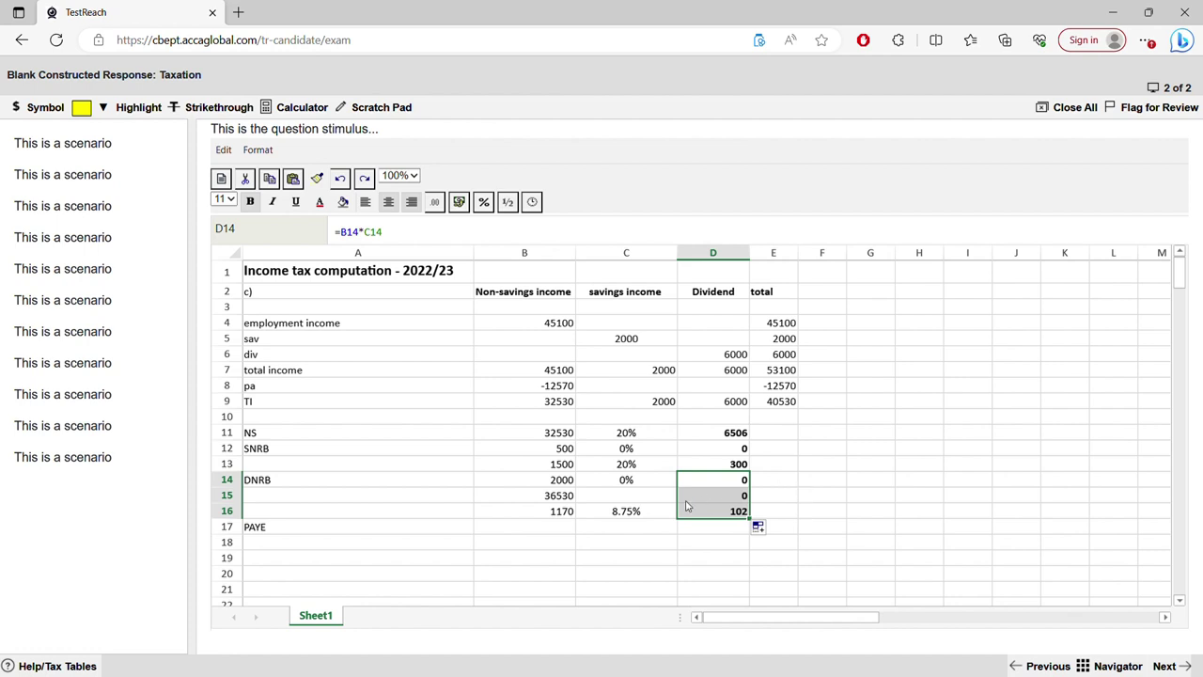
Calculate the dividend amount taxed at the higher rate in B17 as 4000 minus B16.
click(561, 528)
text(=)
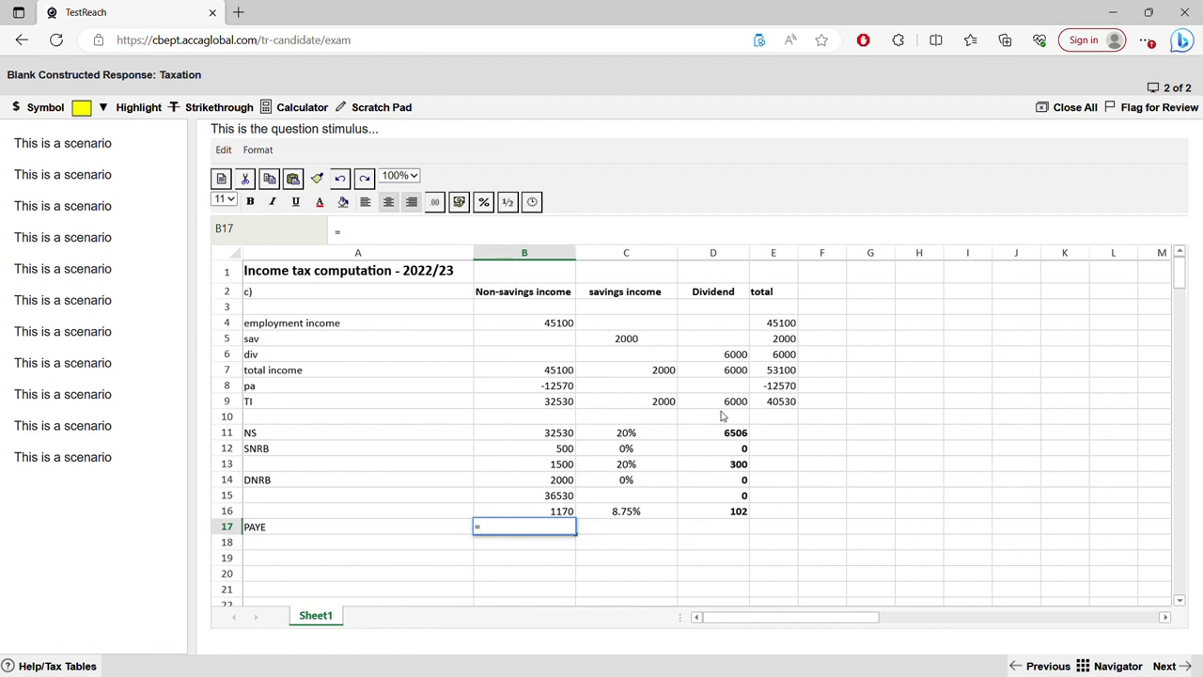
text(4000-)
click(561, 512)
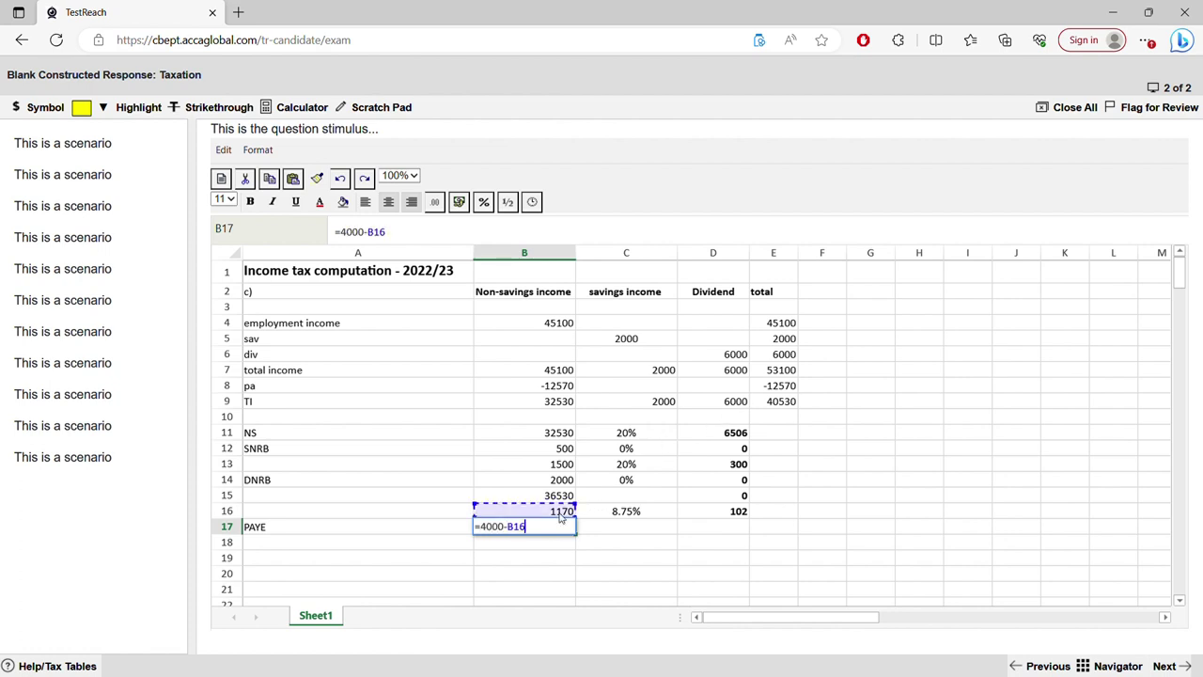
key(Return)
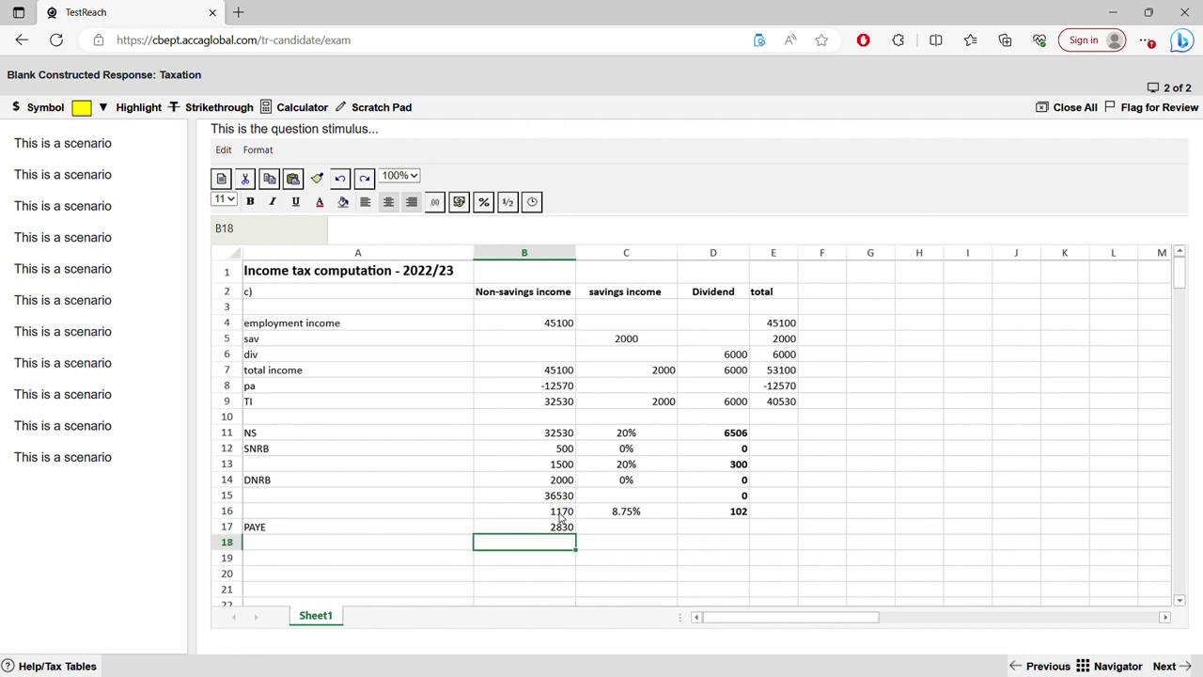
Set the dividend rate in C17 to 33.75% and fill the tax formula from D16 down to D17.
click(610, 533)
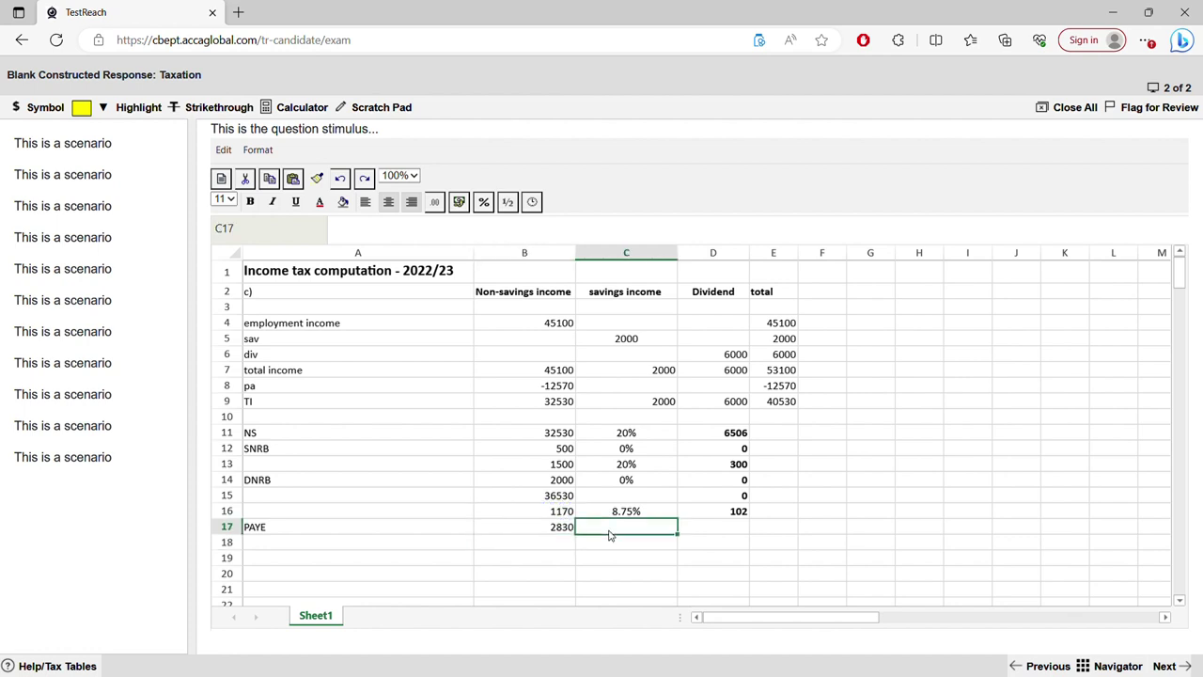
text(33.75)
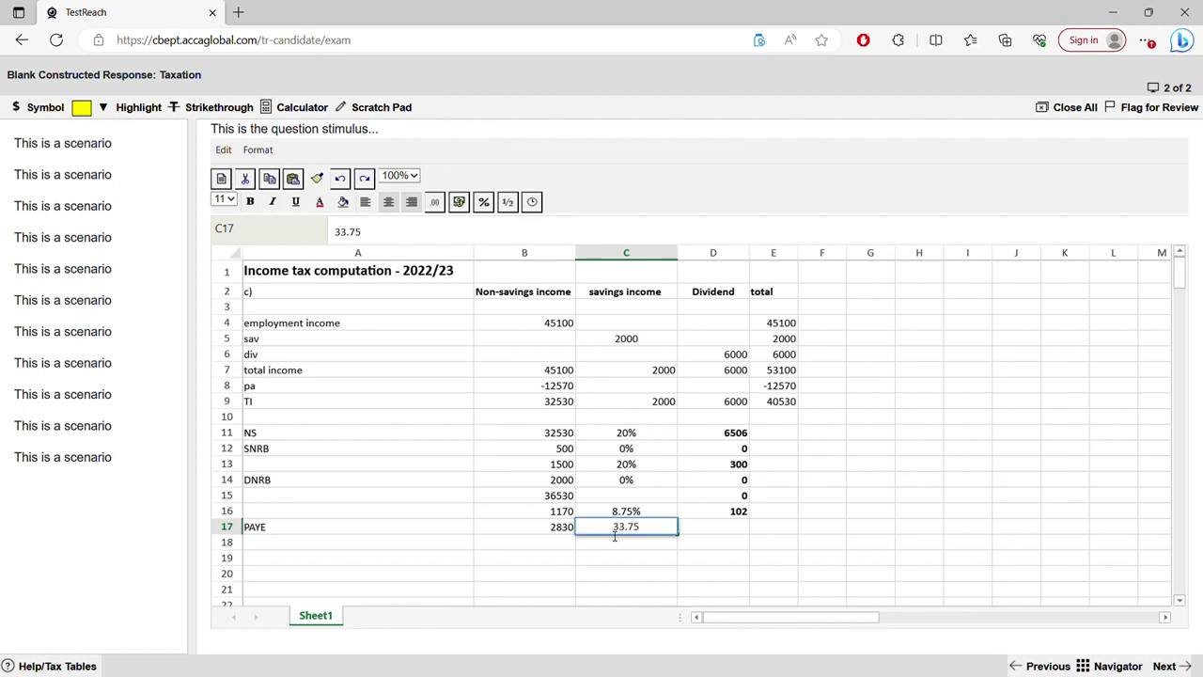
text(%)
click(693, 532)
click(732, 514)
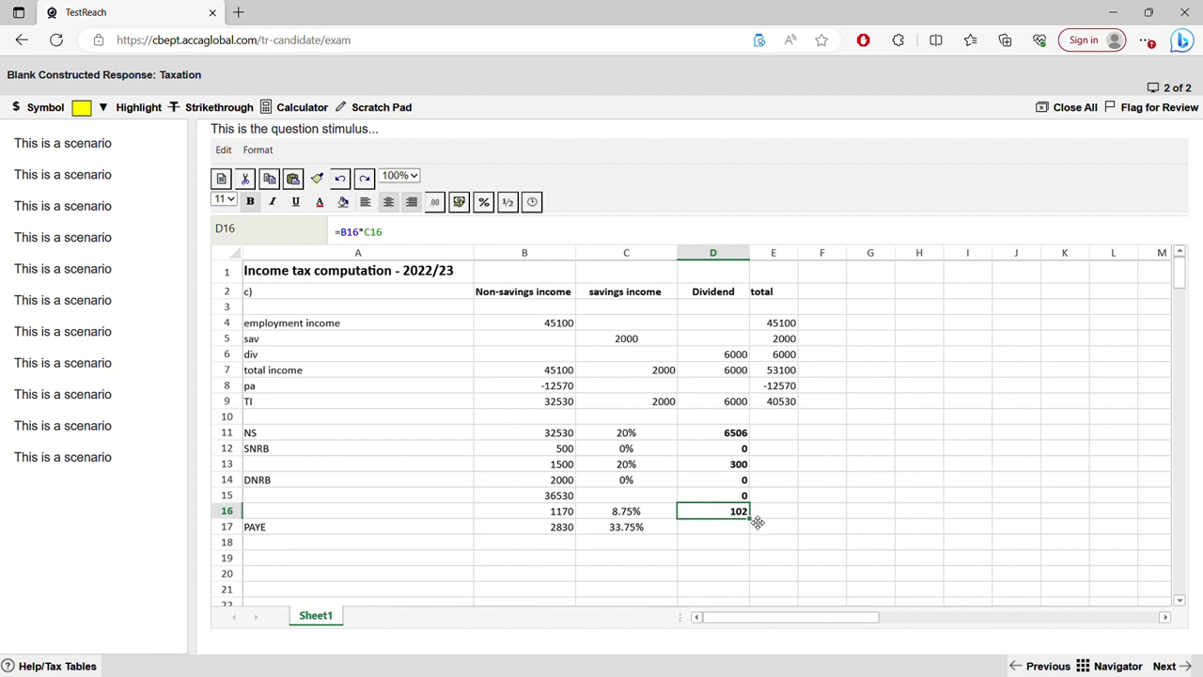
drag(759, 526, 758, 540)
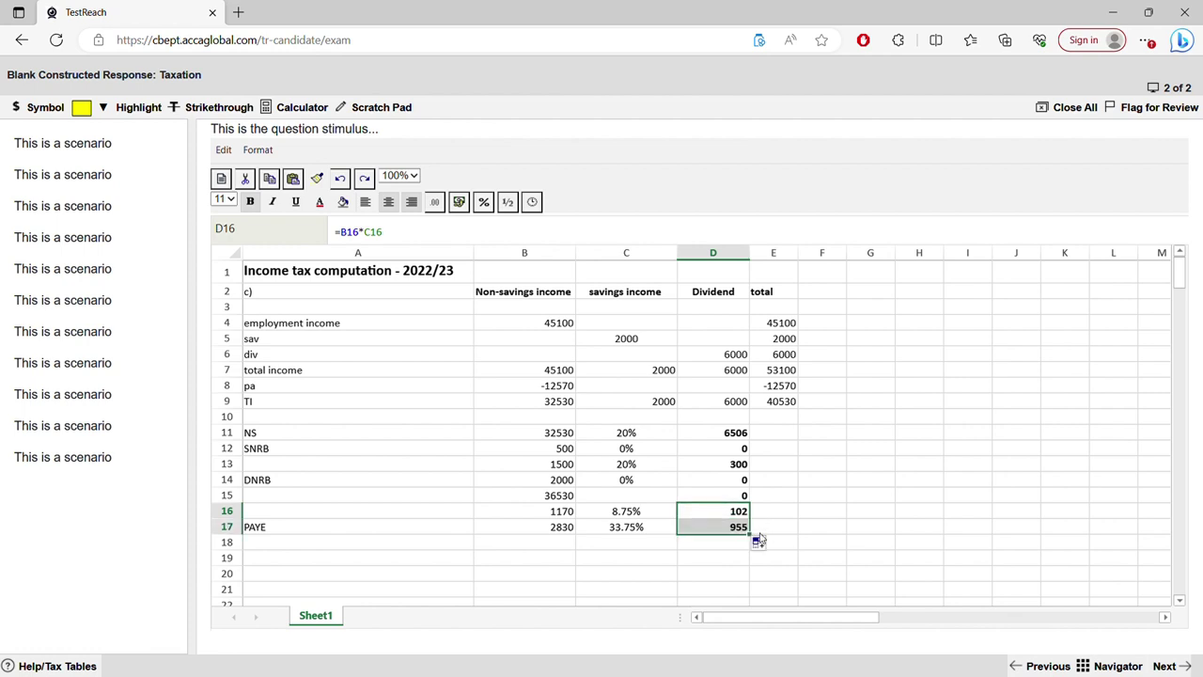
click(716, 555)
drag(742, 434, 732, 531)
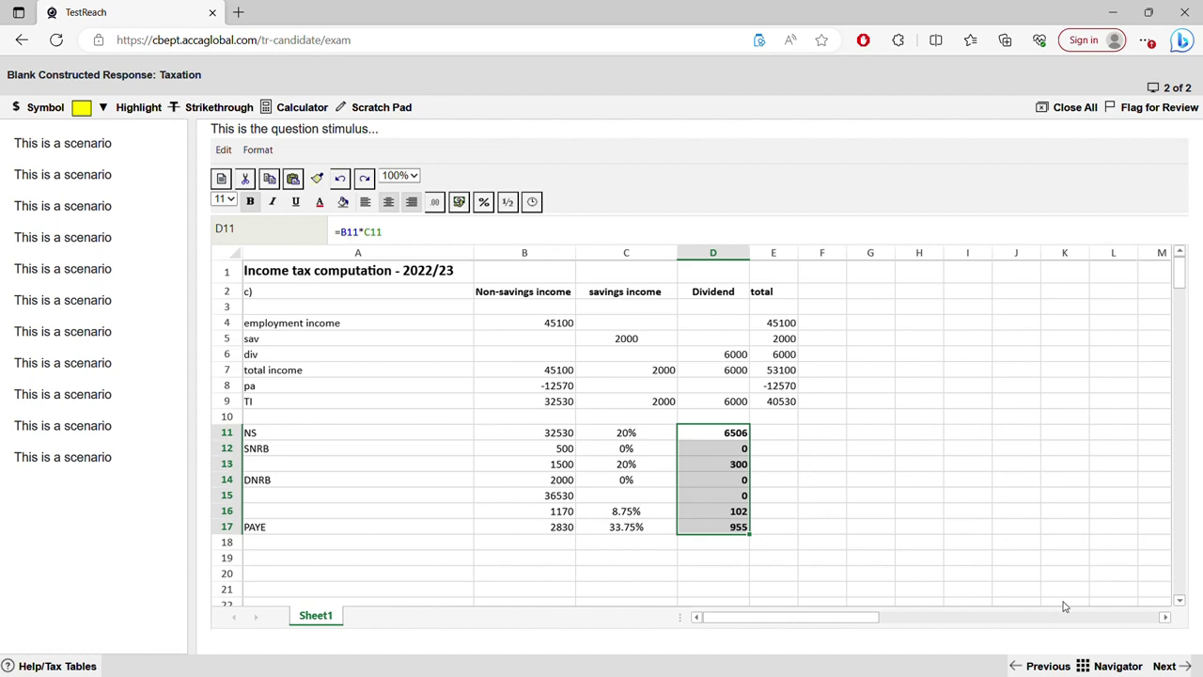
Go back to the question text and read the income figures and situations A to C of Illustration 6.
click(1034, 664)
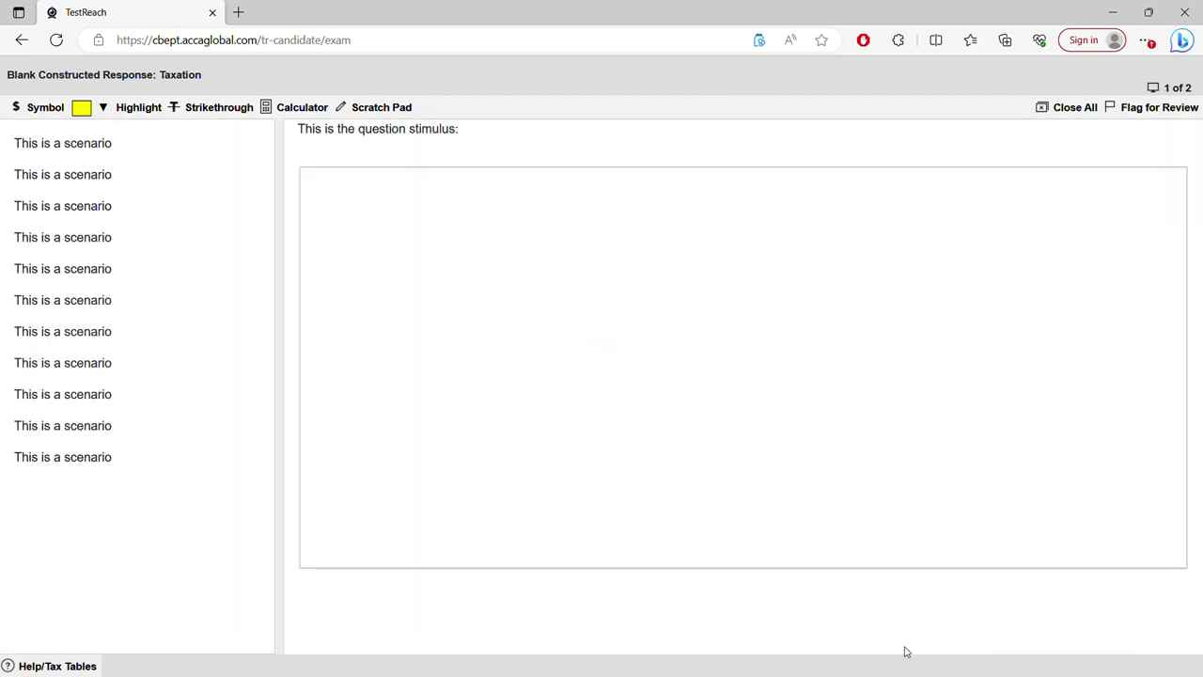
scroll(516, 489, down, 2)
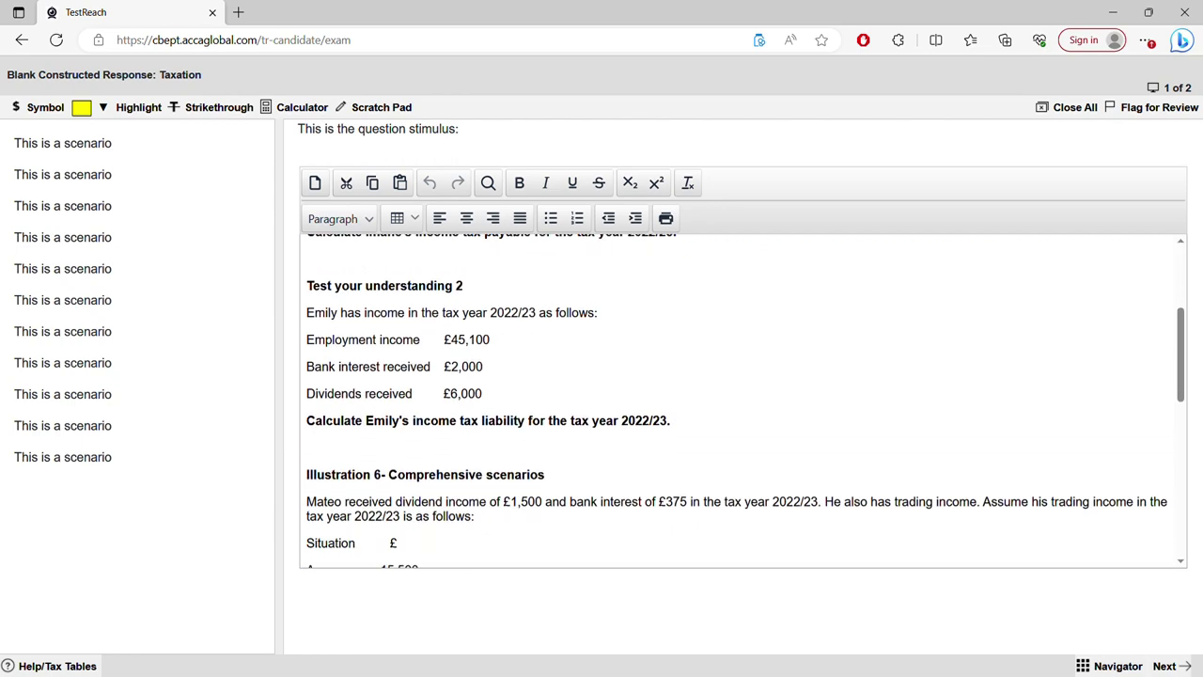
scroll(743, 399, up, 1)
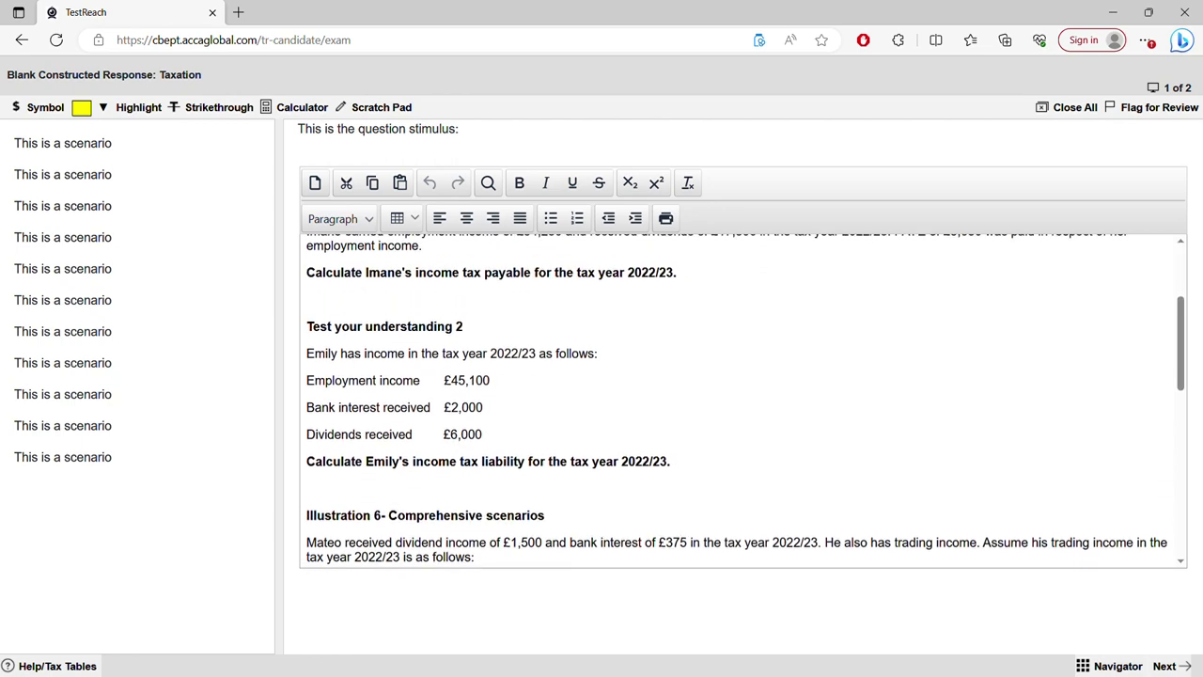
scroll(742, 400, down, 2)
scroll(743, 399, down, 1)
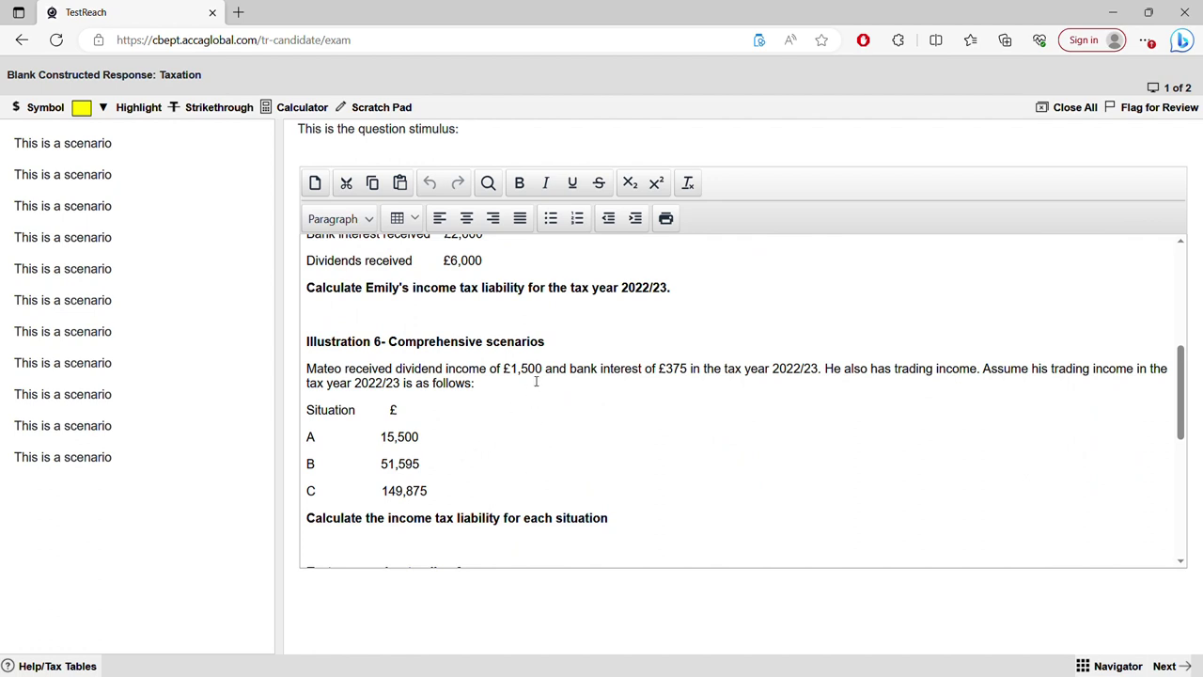
click(665, 378)
click(438, 467)
click(444, 498)
Return to the spreadsheet and change the part label in A2 to A.
click(1165, 666)
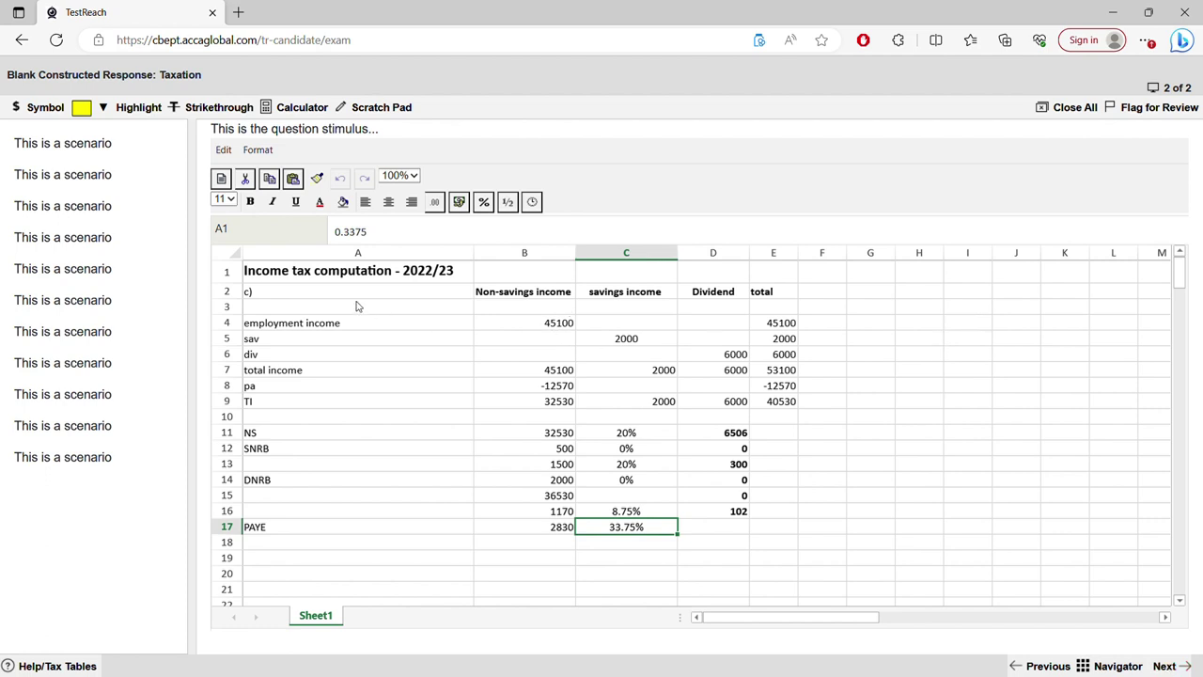
click(554, 326)
double_click(554, 326)
drag(550, 325, 601, 329)
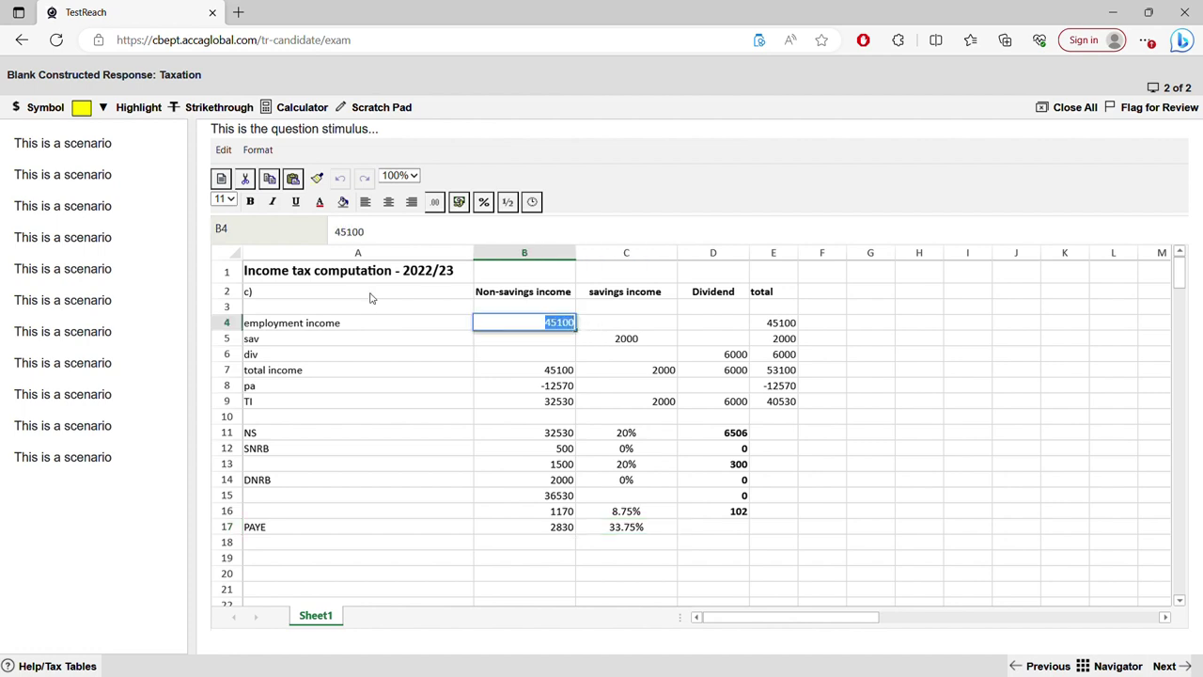
click(296, 294)
text(A)
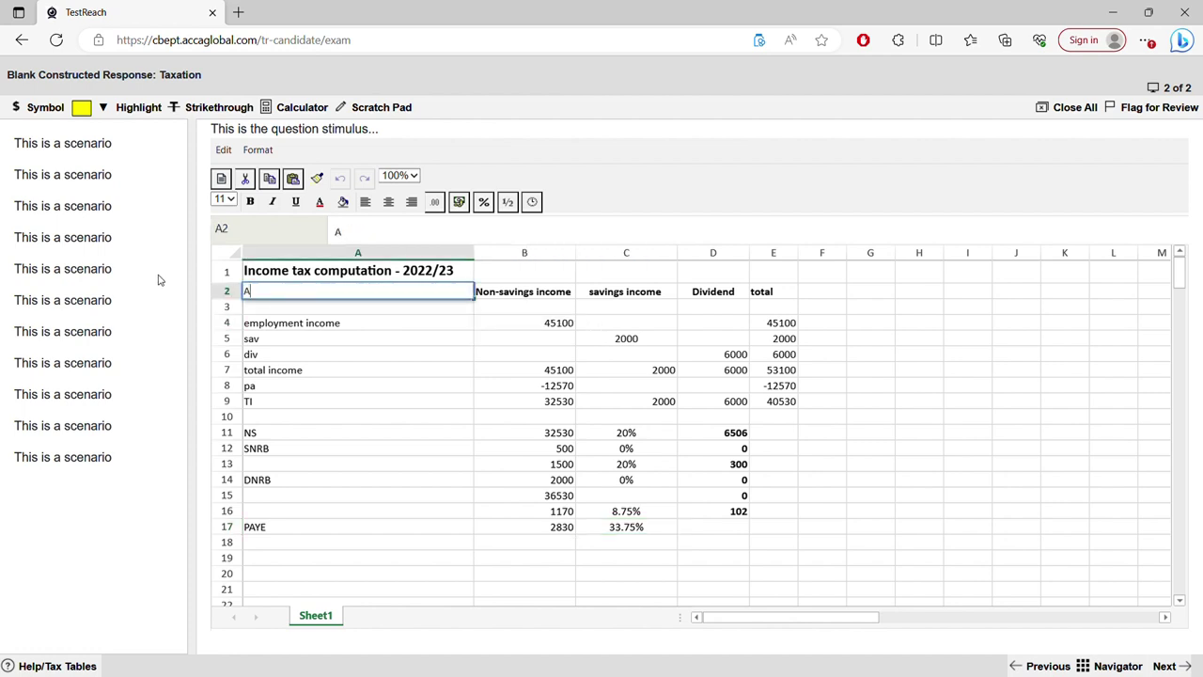
Set the non-savings income in B4 to 15500 for situation A.
click(538, 325)
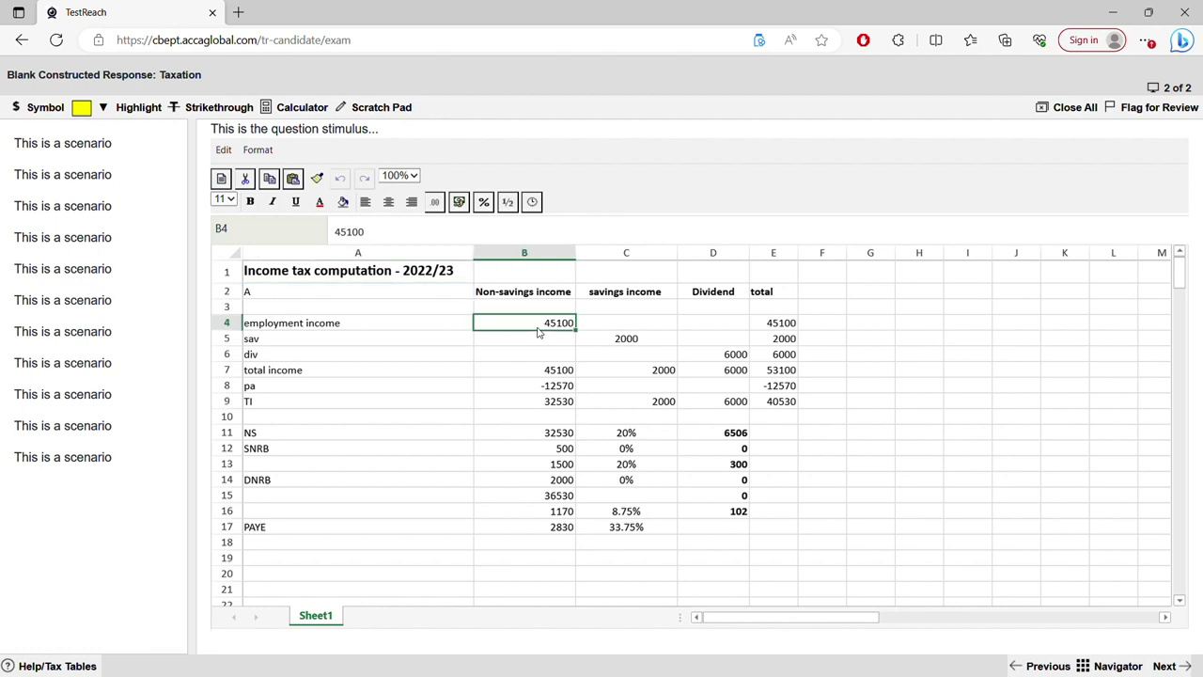
double_click(561, 323)
drag(561, 322, 604, 329)
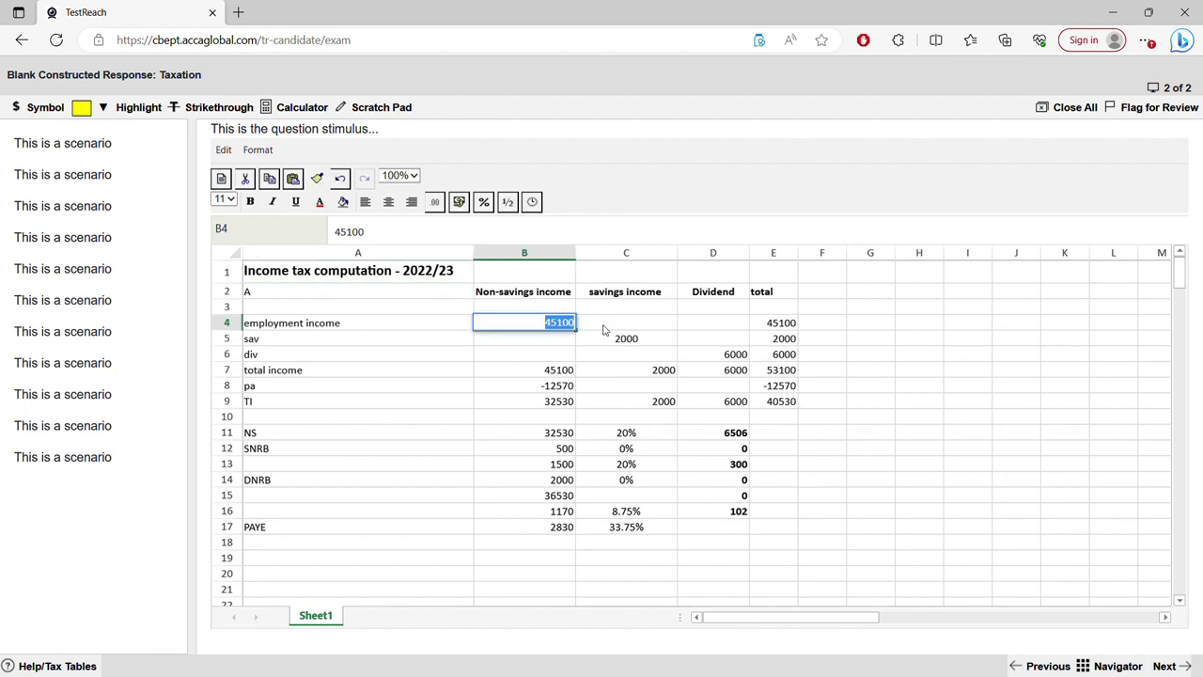
text(15500)
Set the savings income in C5 to 375 and the dividend income in D6 to 1500.
click(617, 337)
double_click(617, 338)
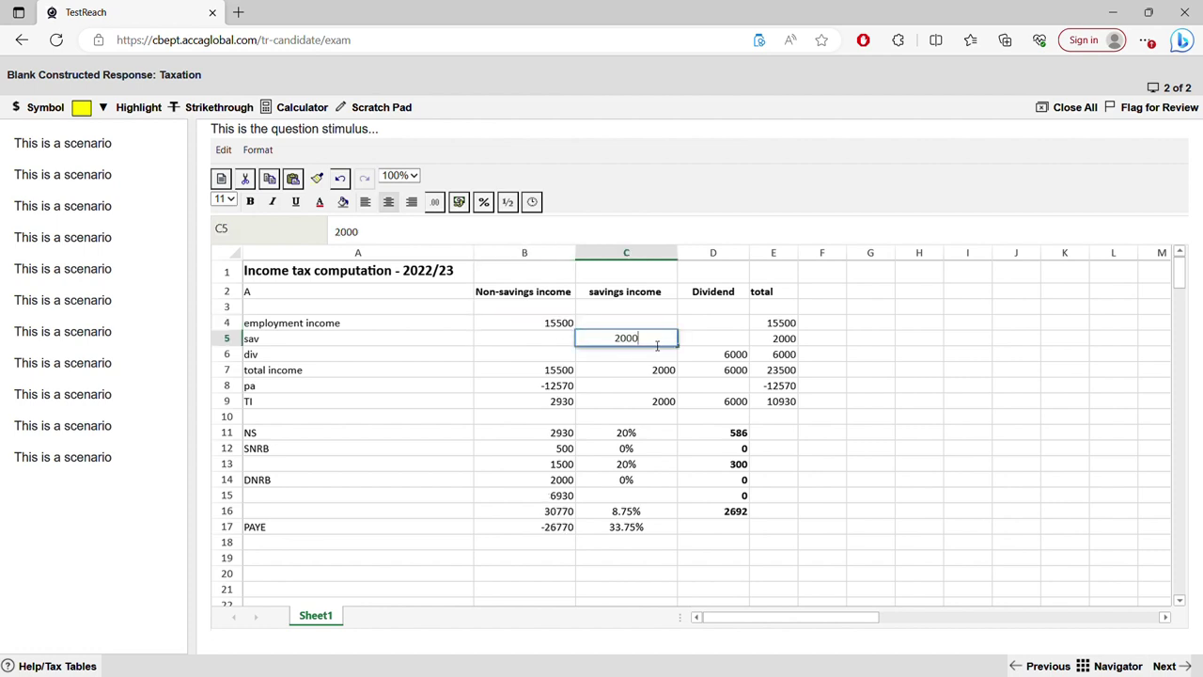
drag(616, 338, 554, 331)
text(375)
double_click(725, 354)
drag(725, 353, 763, 354)
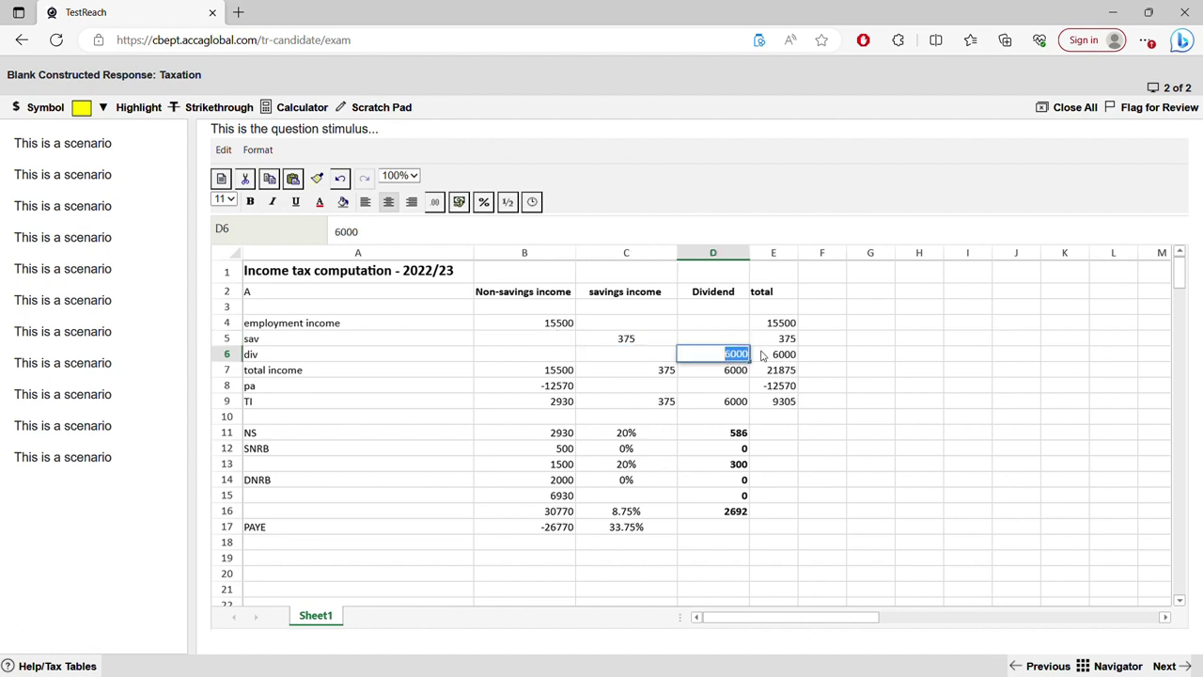
text(1500)
key(Return)
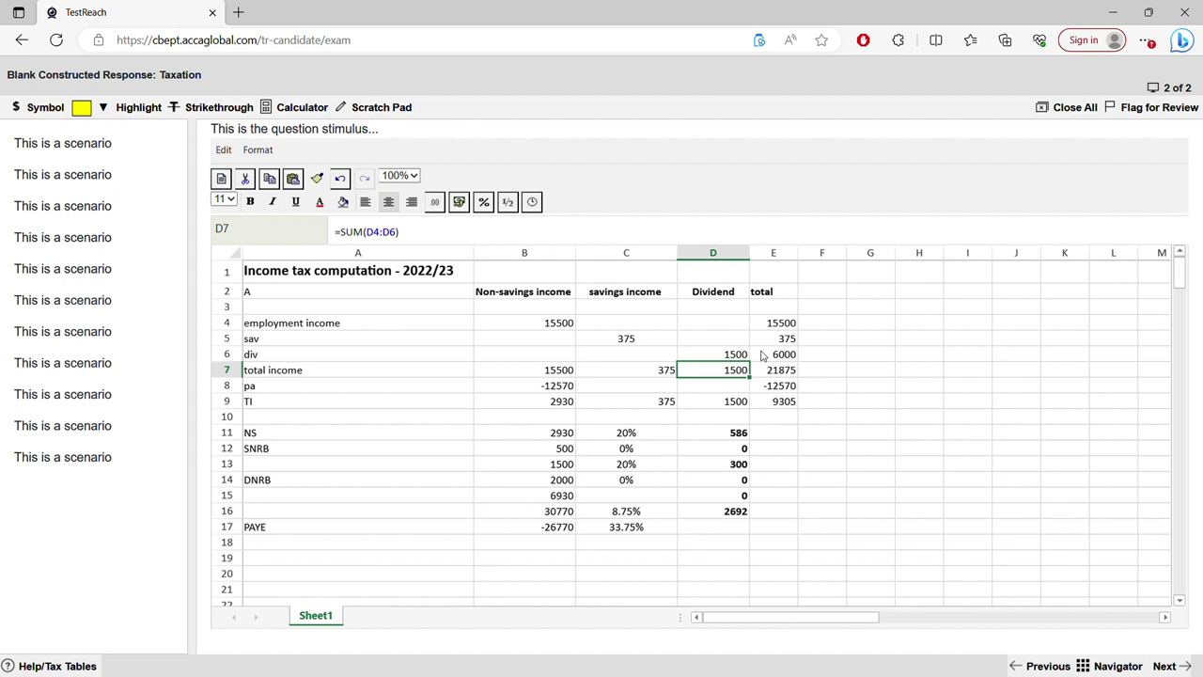
Check the personal allowance and taxable income cells and inspect the total formulas in E9 and E7.
click(555, 390)
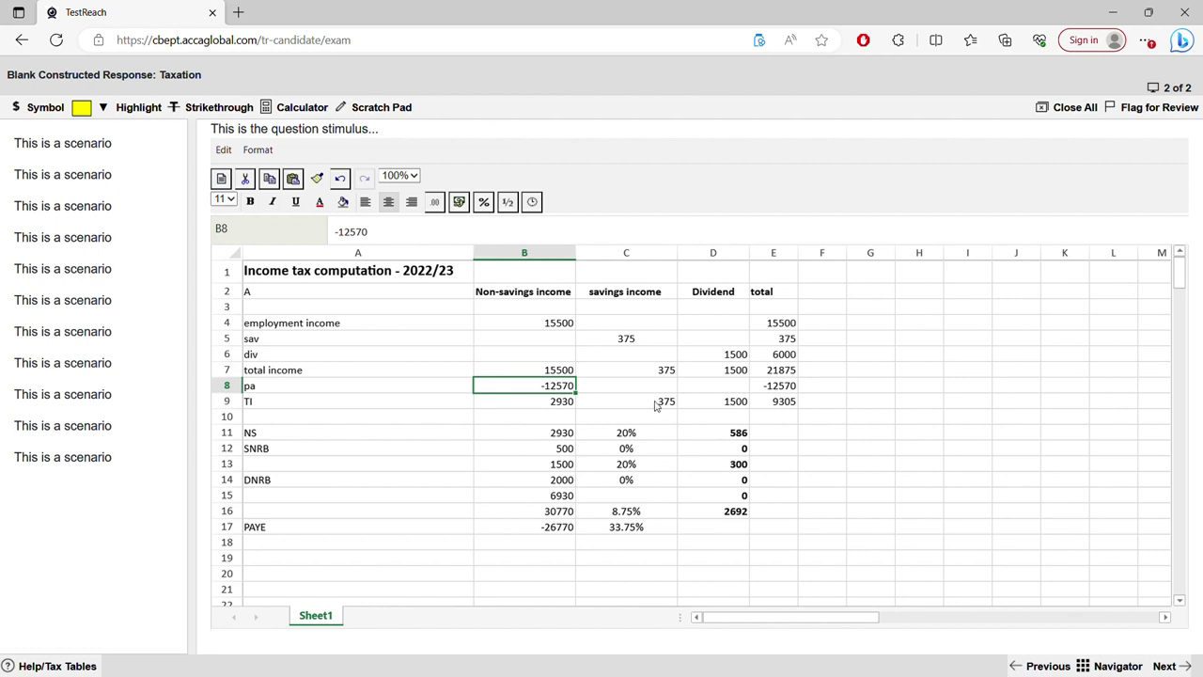
click(719, 402)
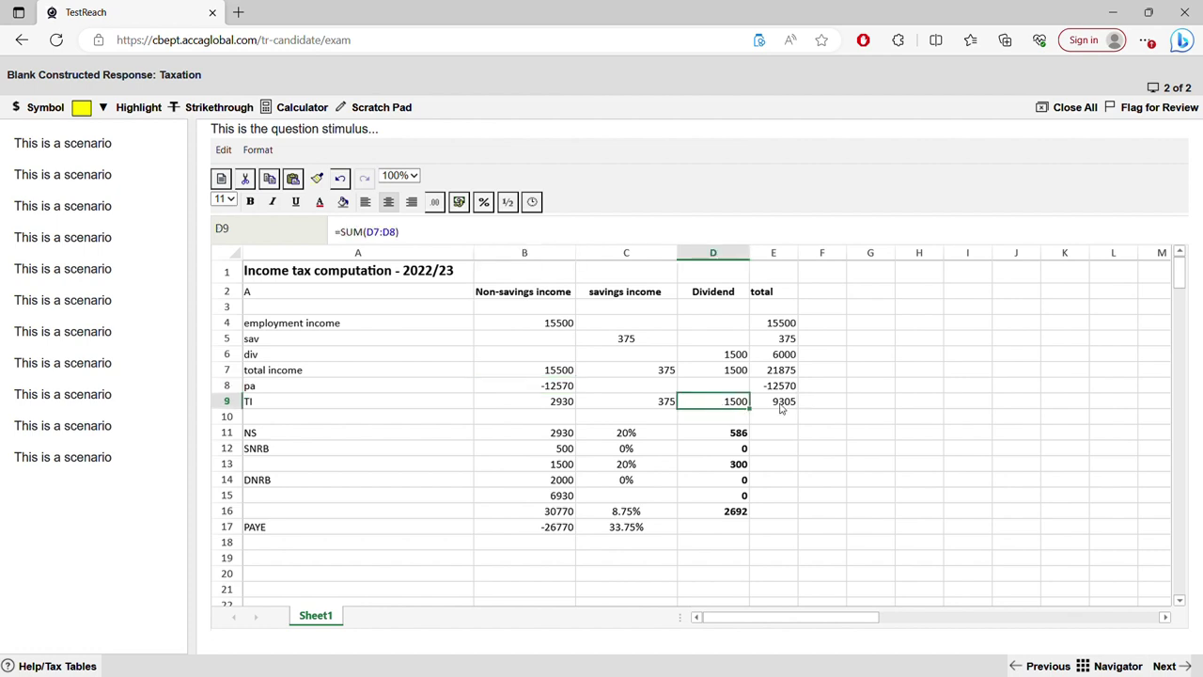
click(780, 404)
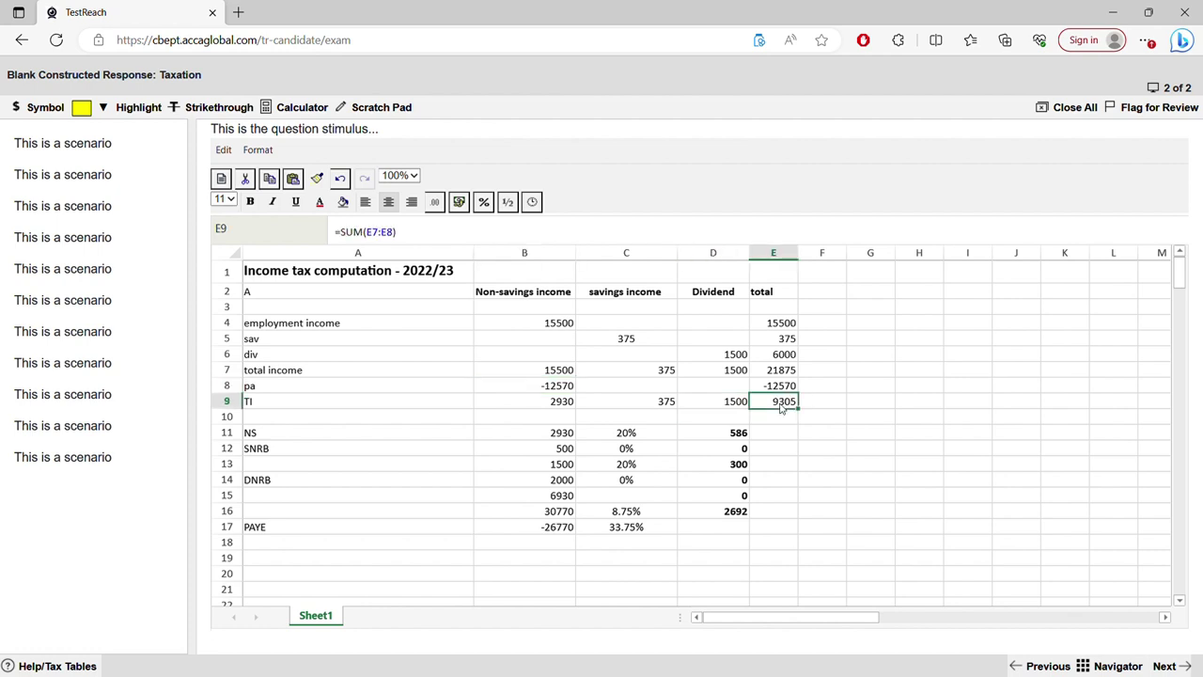
double_click(780, 406)
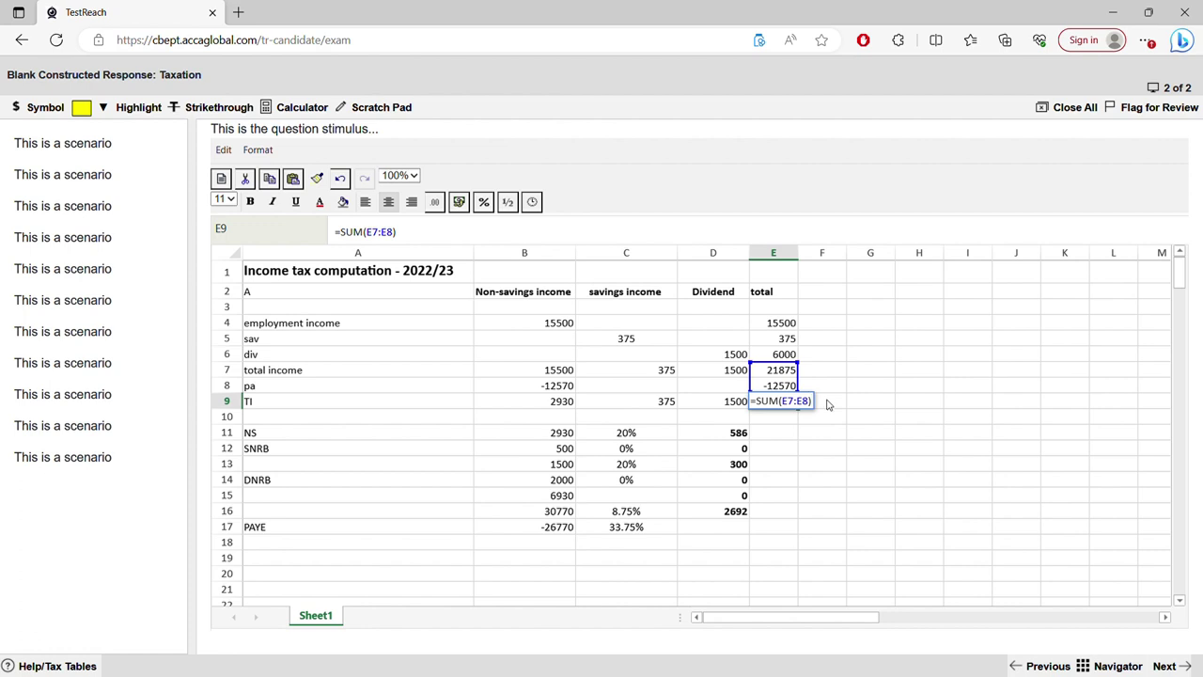
click(839, 369)
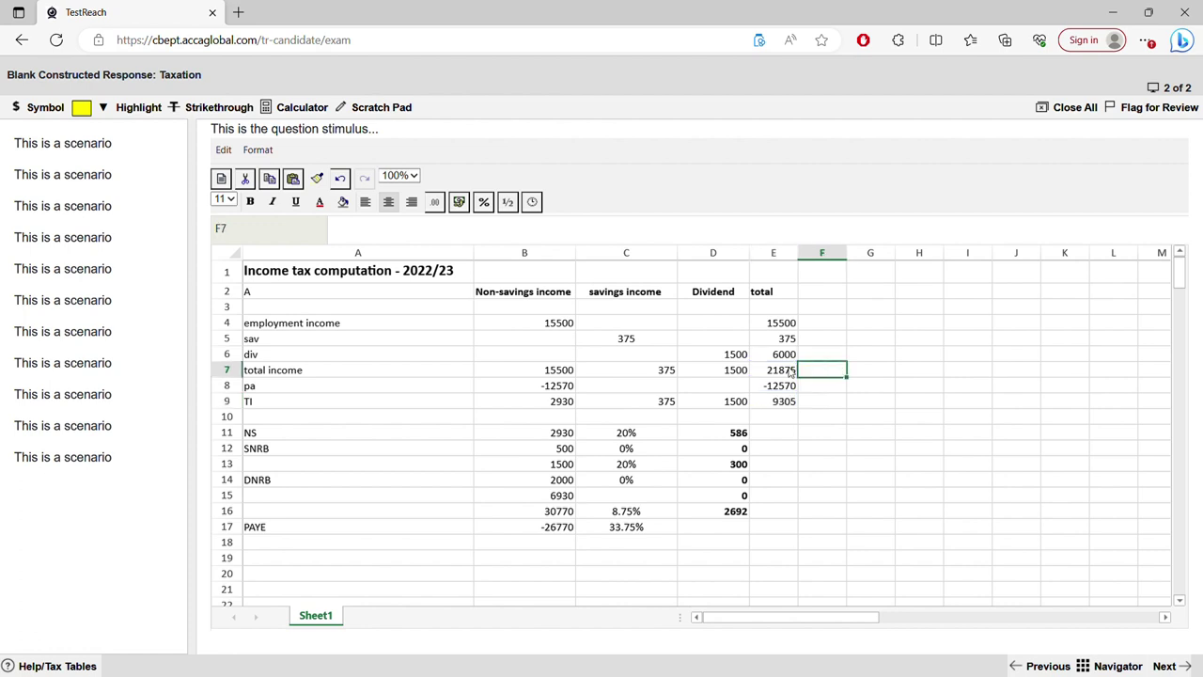
click(787, 370)
double_click(787, 370)
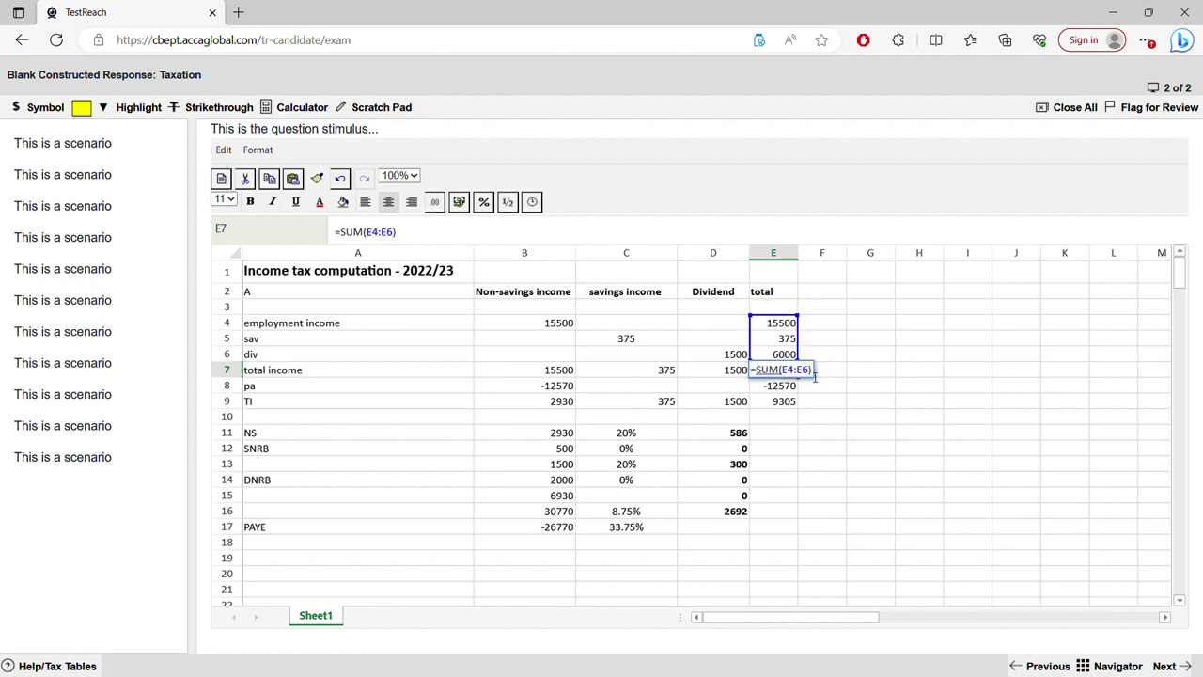
click(835, 340)
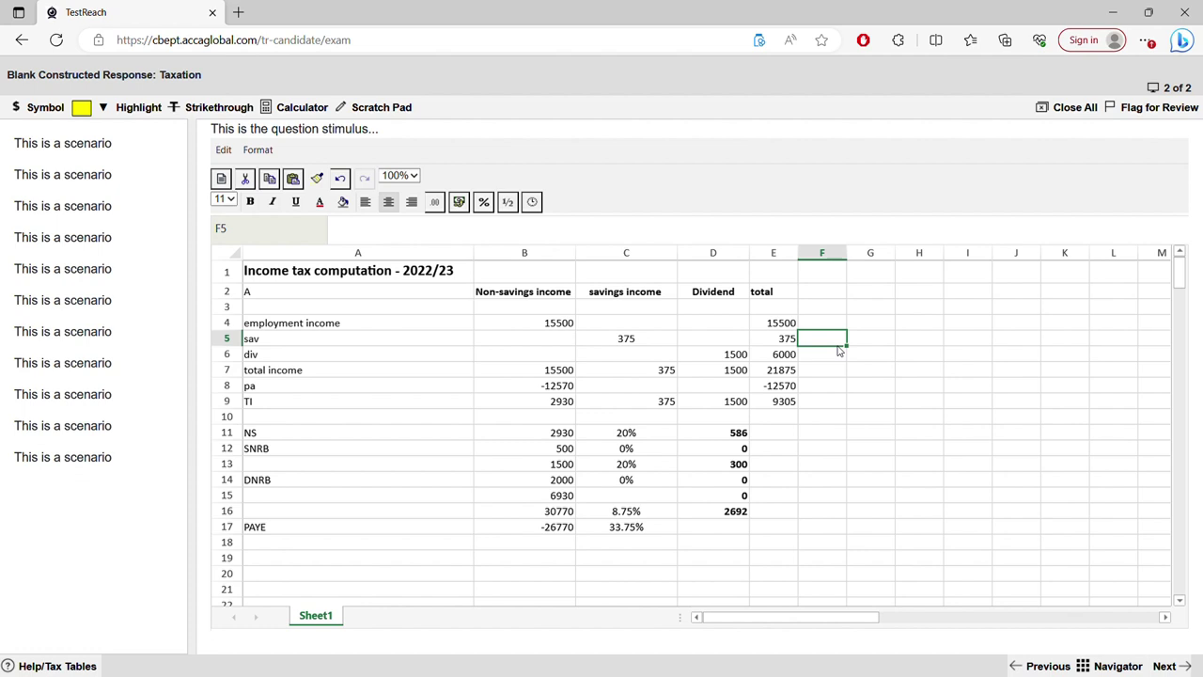
Clear the fixed dividend total from E6.
click(783, 357)
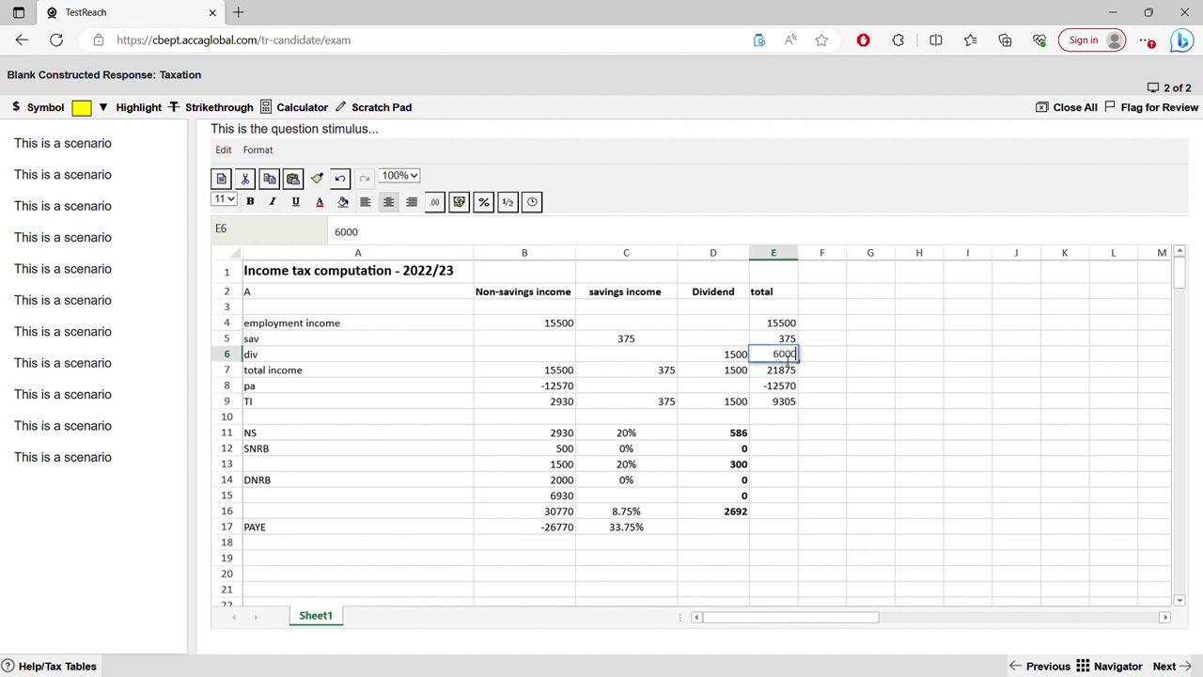
click(729, 358)
click(787, 357)
double_click(790, 357)
drag(549, 354, 720, 354)
click(790, 355)
key(Delete)
drag(535, 355, 762, 355)
click(785, 355)
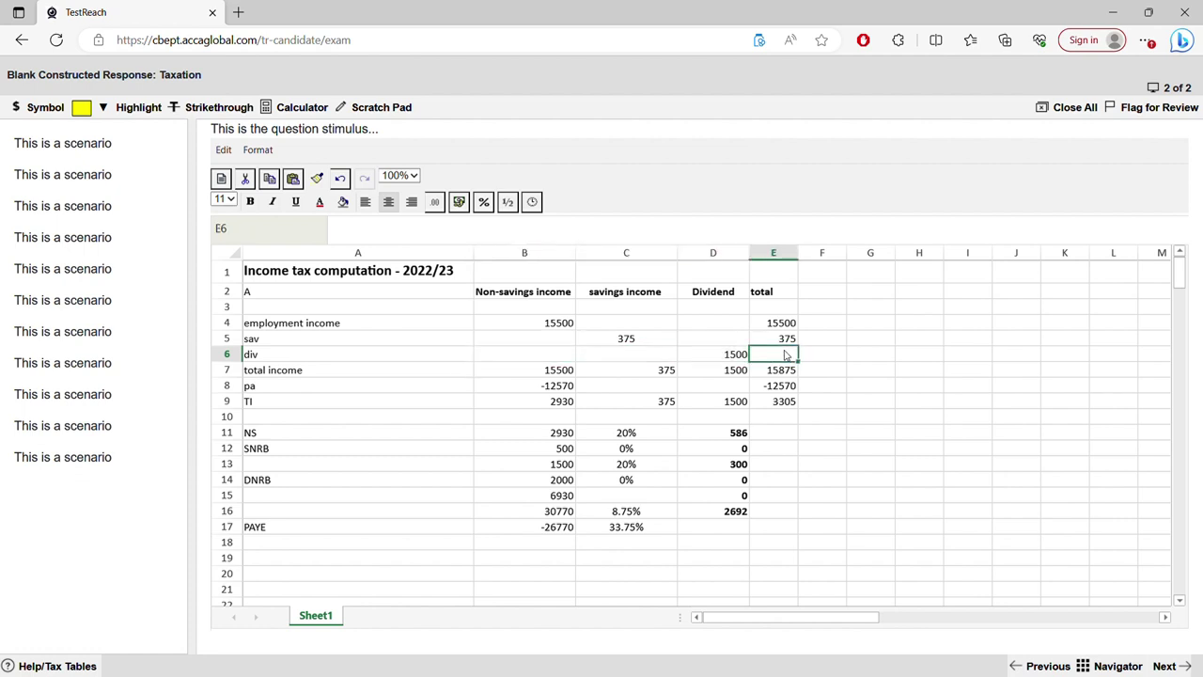
Fill the row total formula from E5 down to E6 so the dividend row is summed.
click(570, 355)
click(791, 356)
text(=)
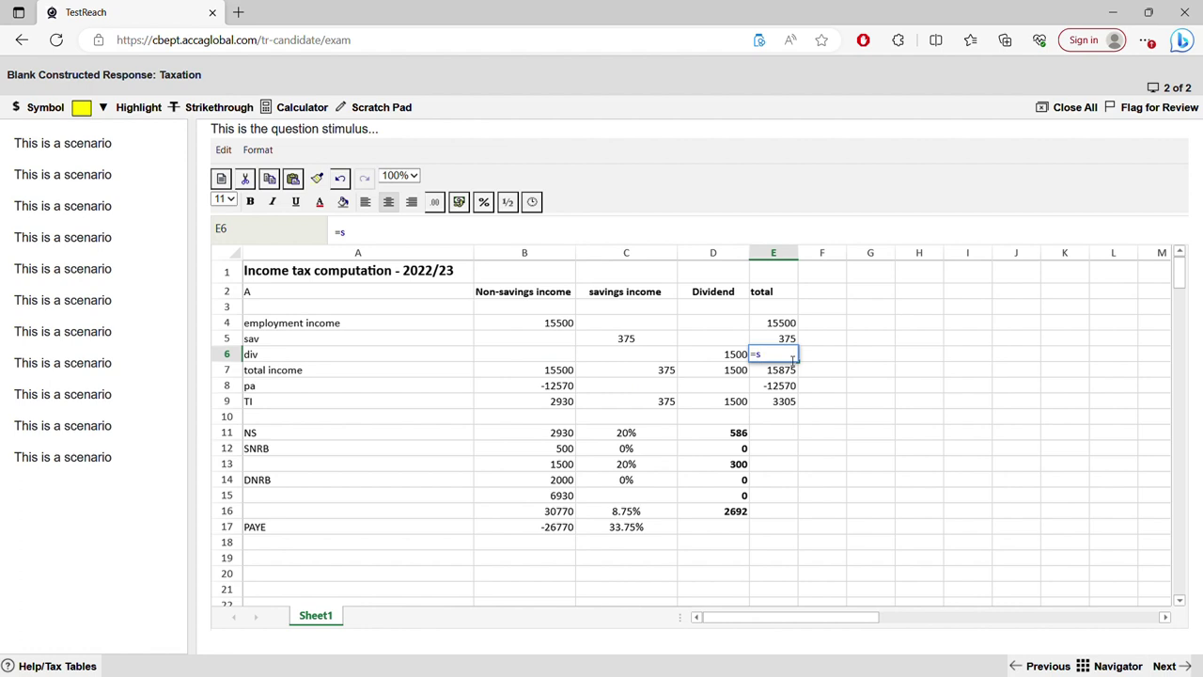
key(BackSpace)
click(794, 341)
drag(807, 354, 815, 359)
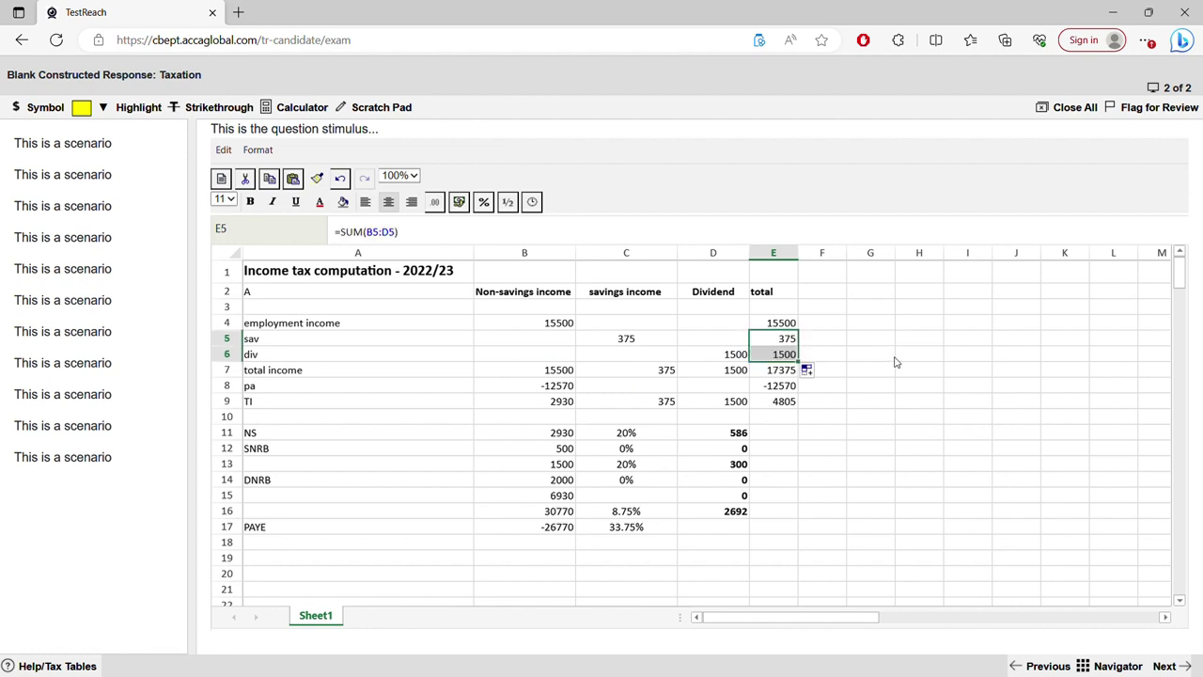
Check the row total formulas in E5 and E6 and the taxable income figures in B9 and E9.
double_click(786, 346)
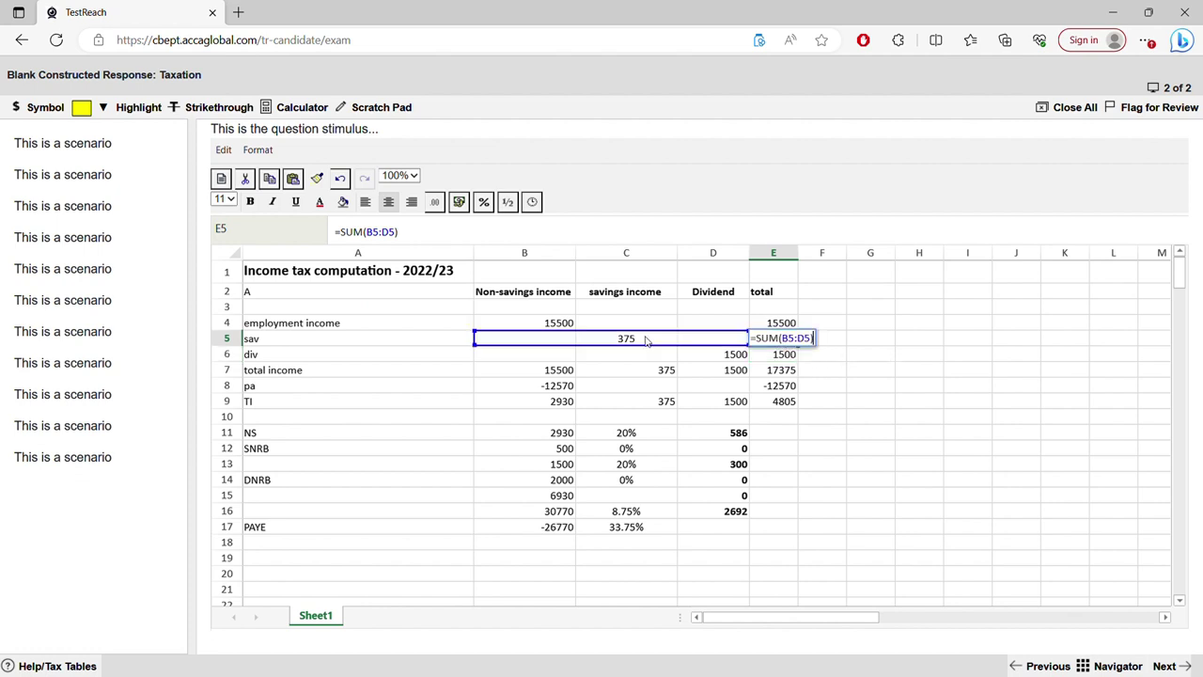
double_click(776, 358)
click(1043, 435)
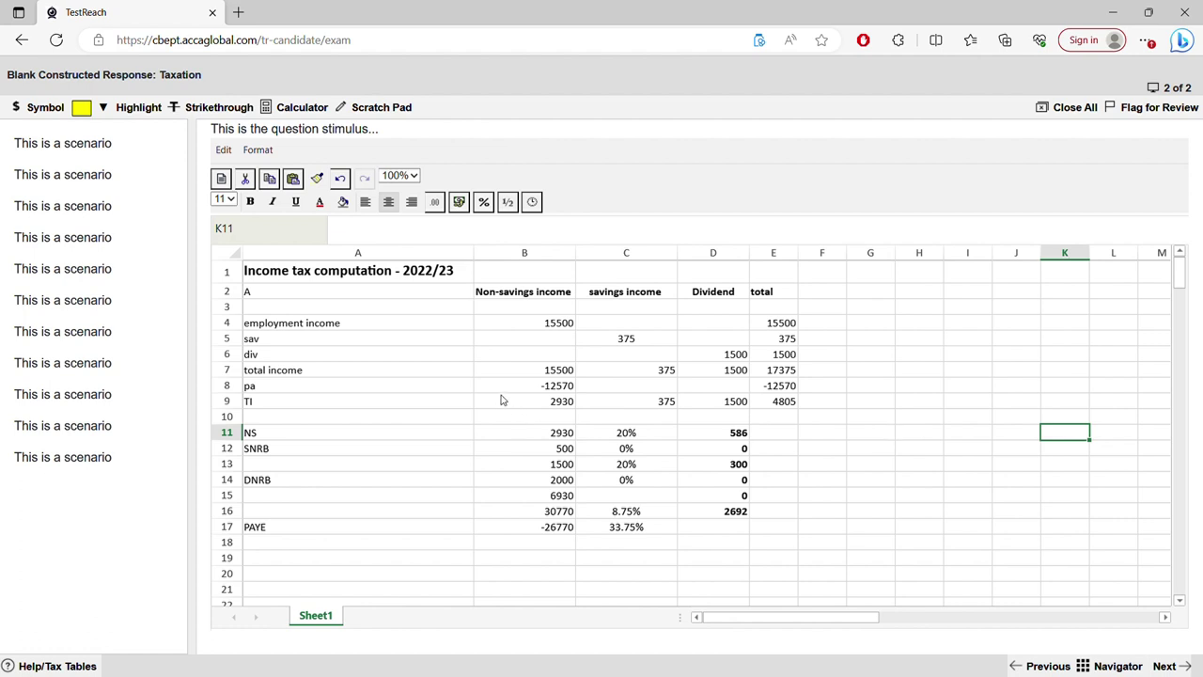
click(552, 404)
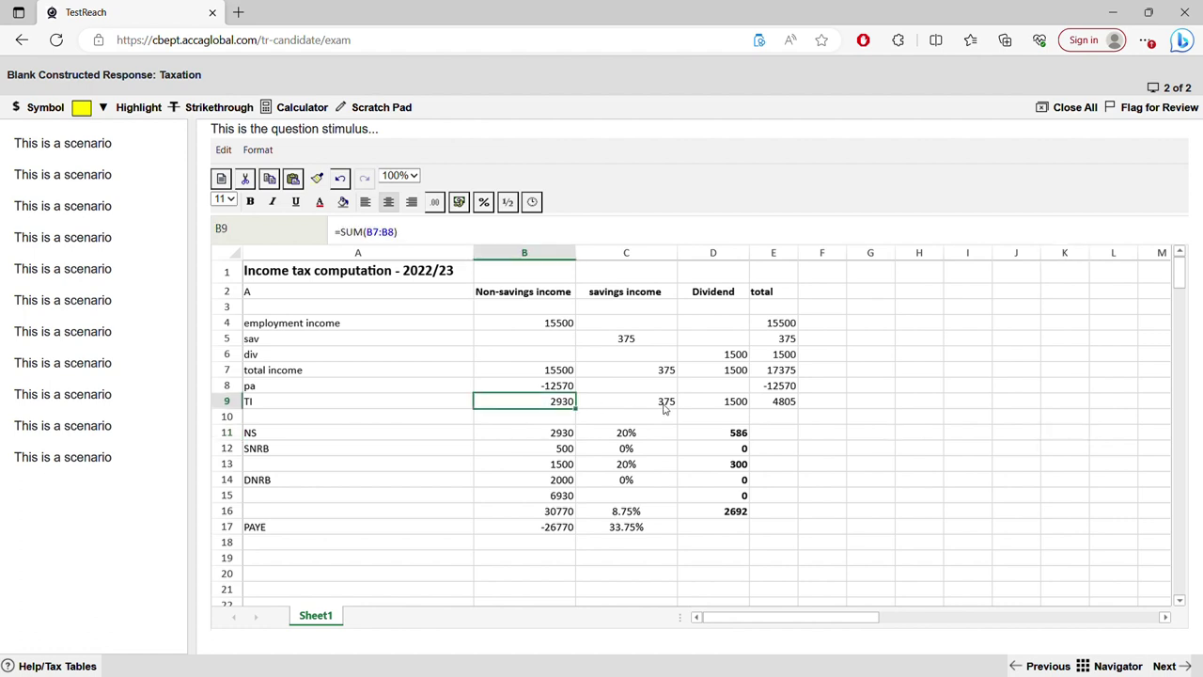
click(778, 402)
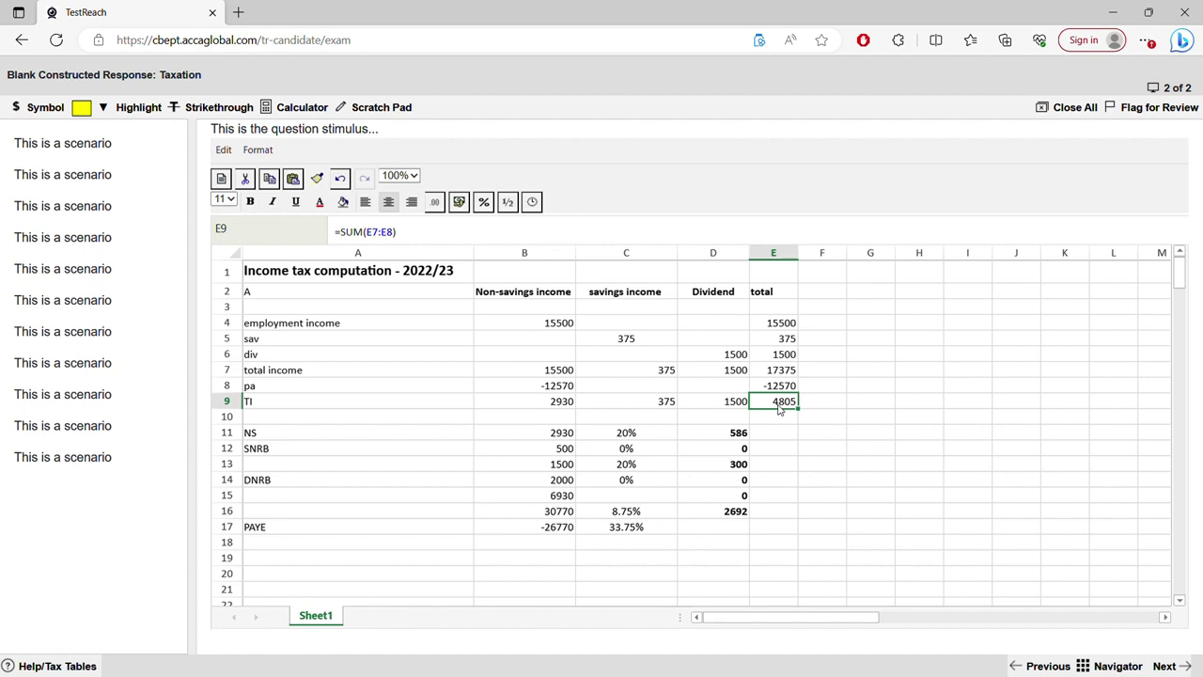
Examine the taxable income formulas across row 9 and the non-savings amount and tax rate in row 11.
click(639, 410)
click(731, 404)
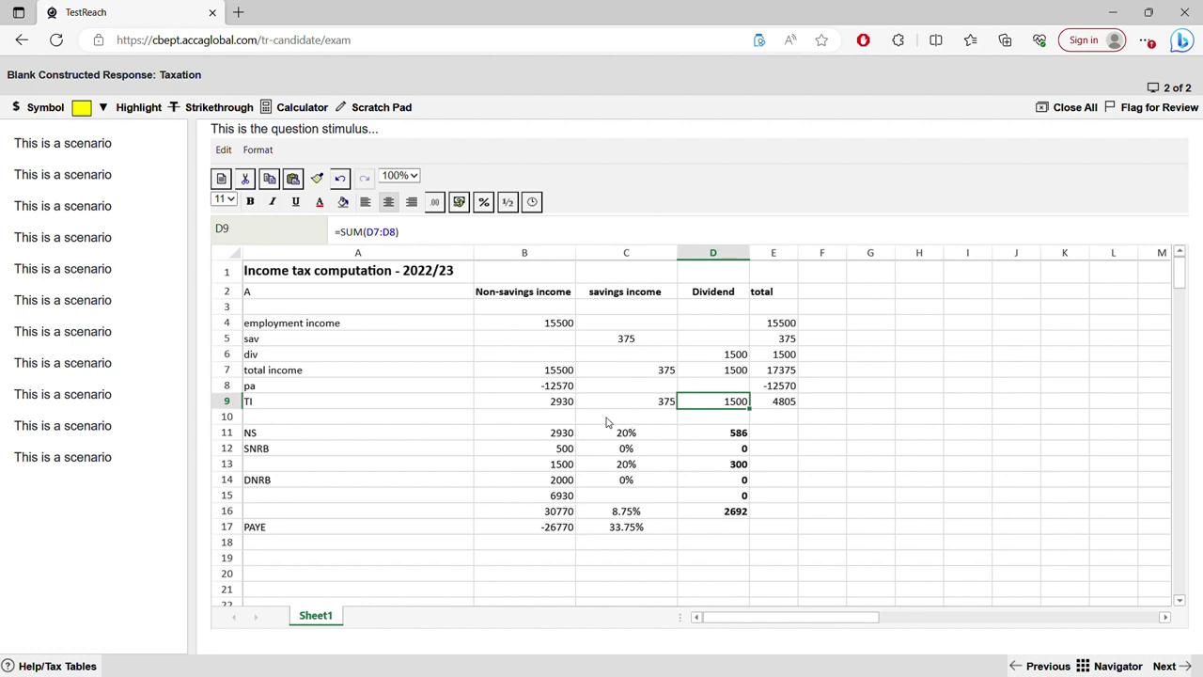
click(563, 405)
click(766, 404)
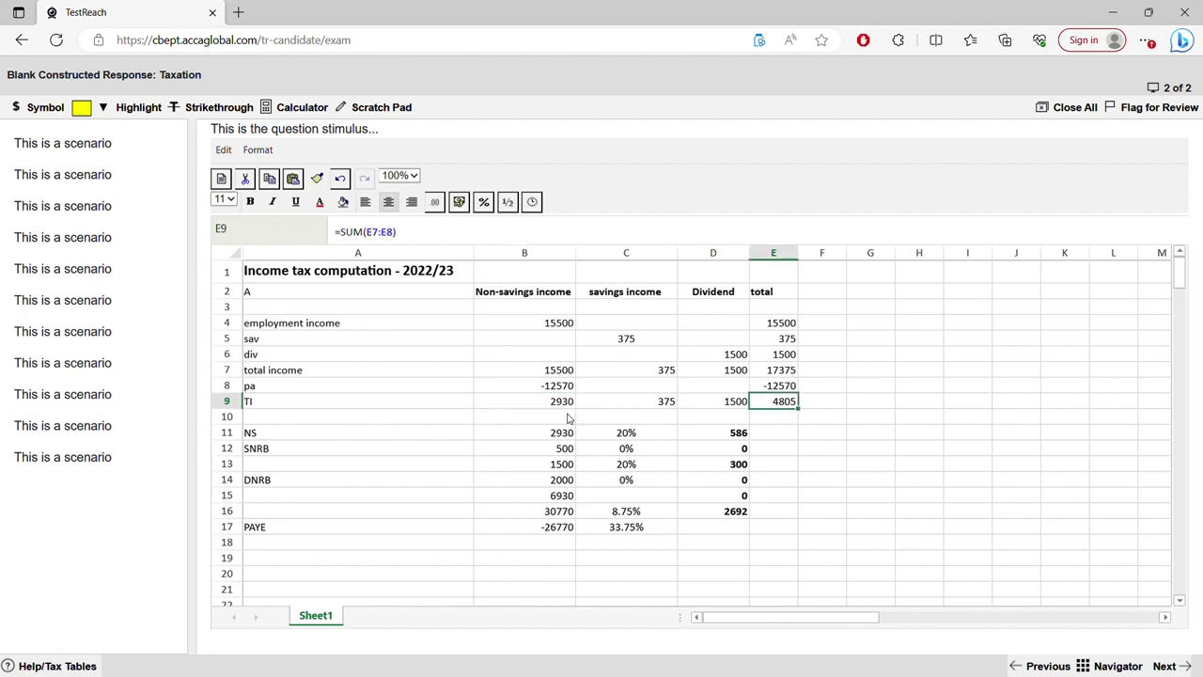
click(565, 433)
click(633, 433)
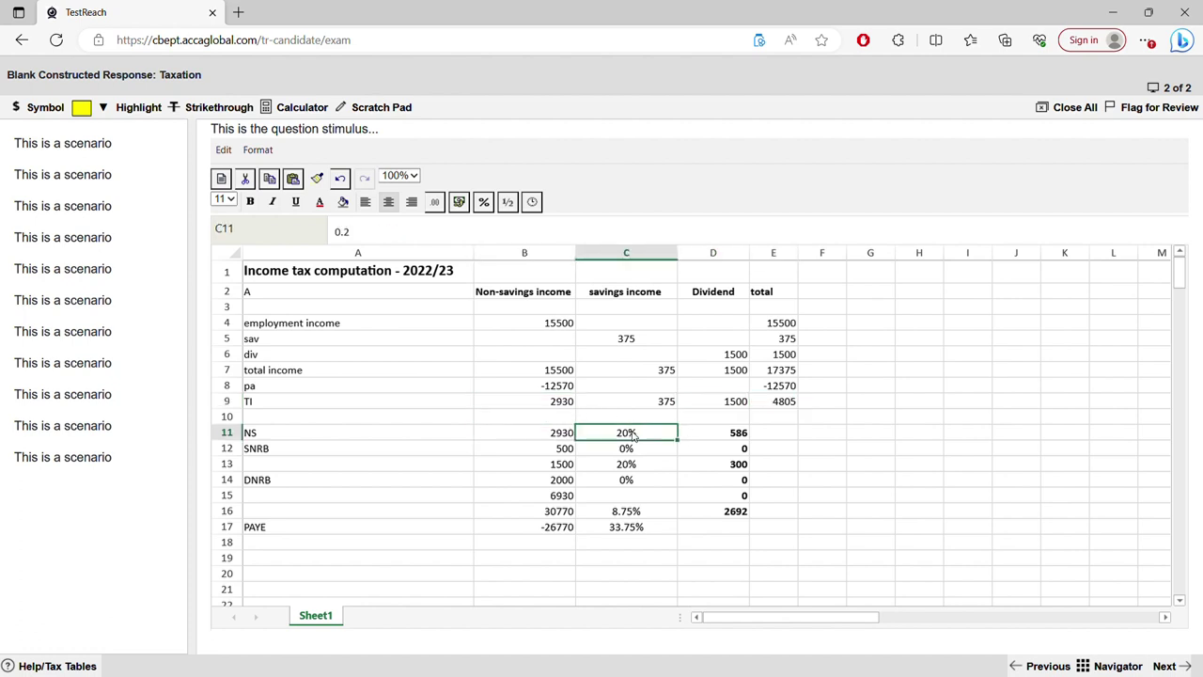
click(673, 402)
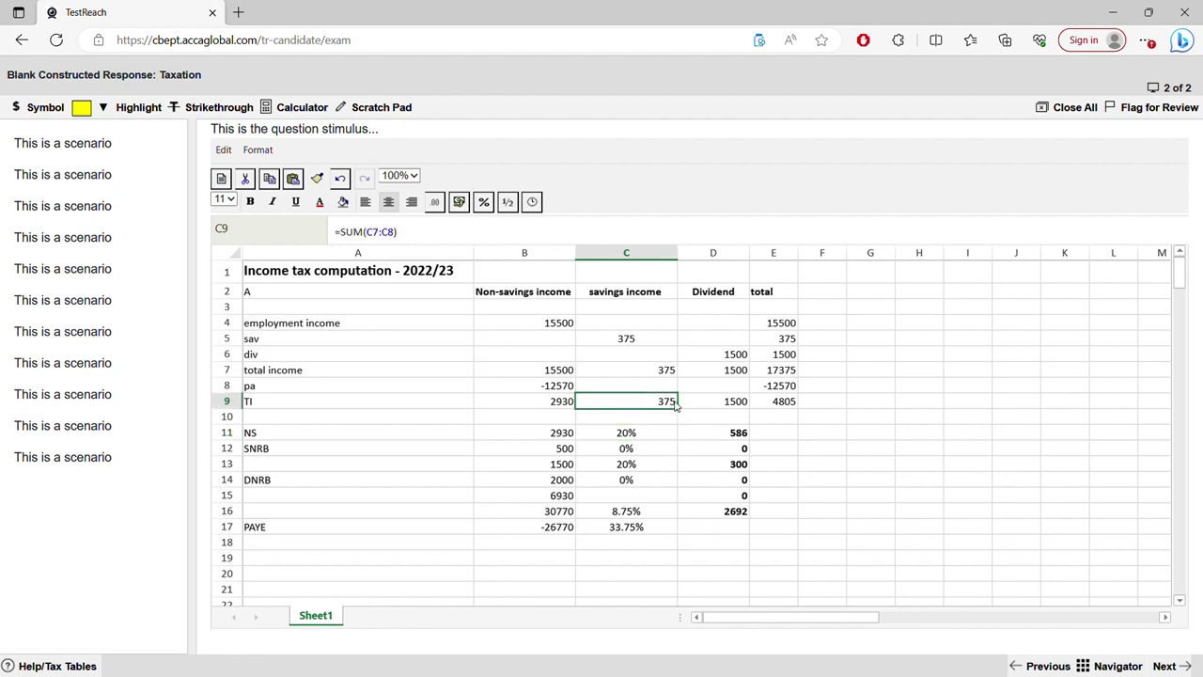
click(543, 401)
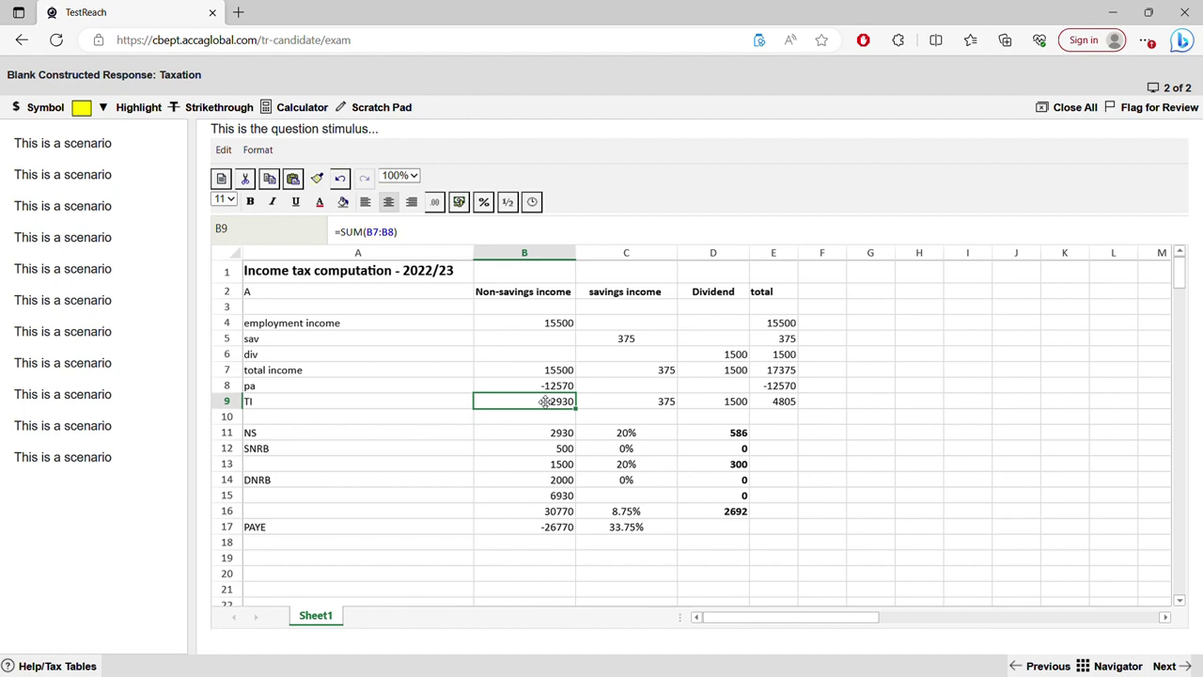
click(634, 405)
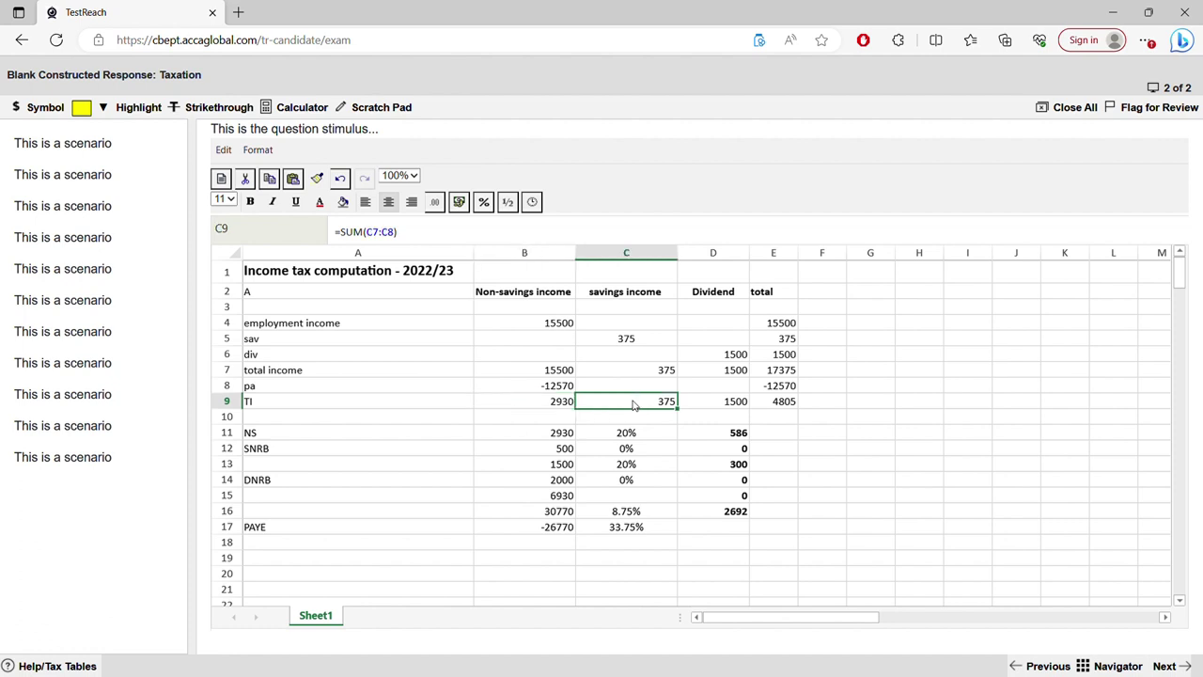
click(716, 411)
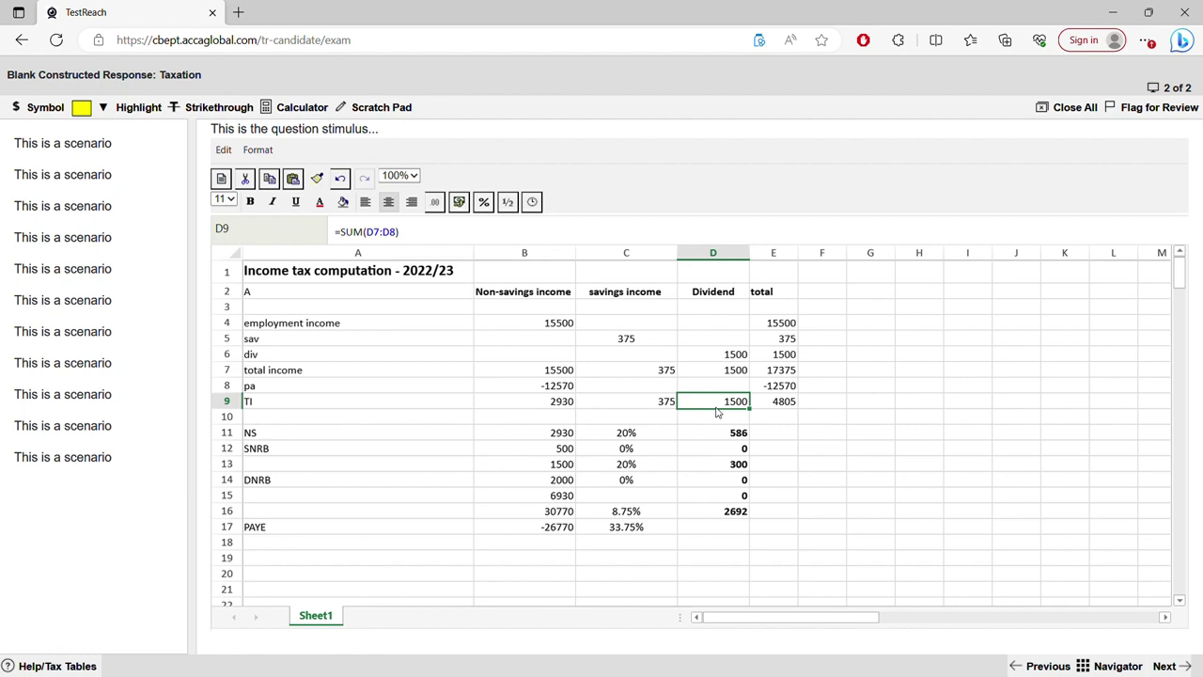
click(565, 404)
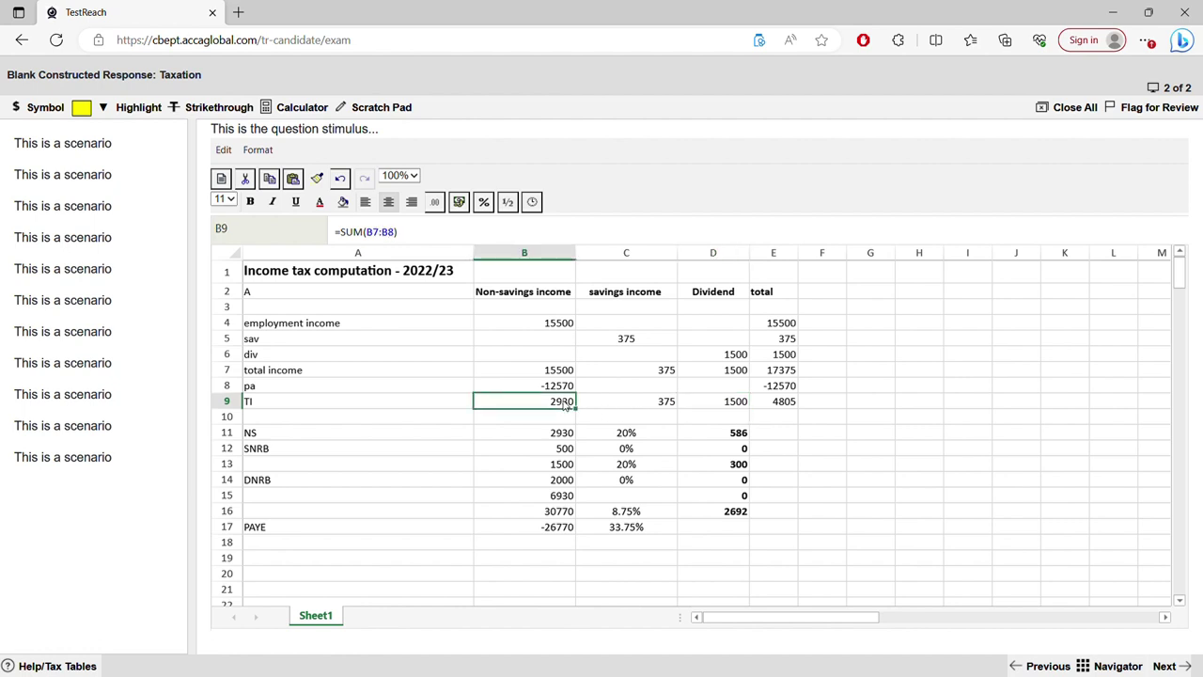
Set the savings nil rate band amount in B12 to 375.
click(561, 451)
double_click(562, 451)
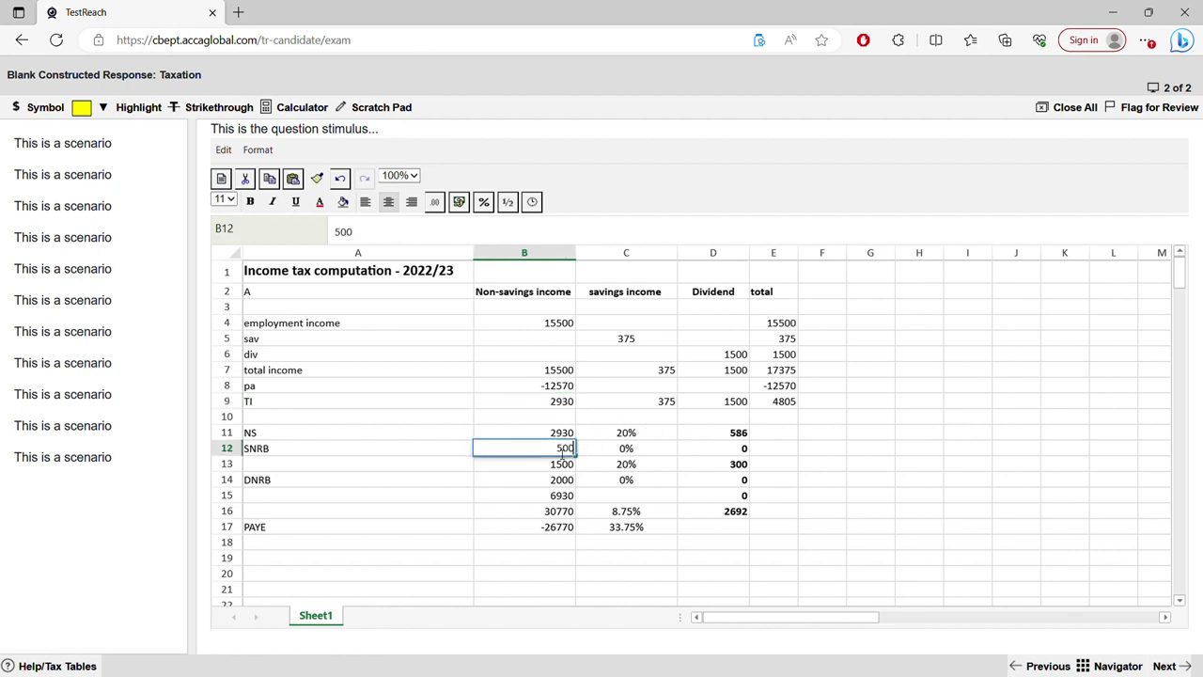
double_click(562, 452)
key(BackSpace)
text(375)
click(626, 450)
Set the tax rate for the 1500 dividend amount in C13 to 0% and check the non-savings tax formula in D11.
click(571, 465)
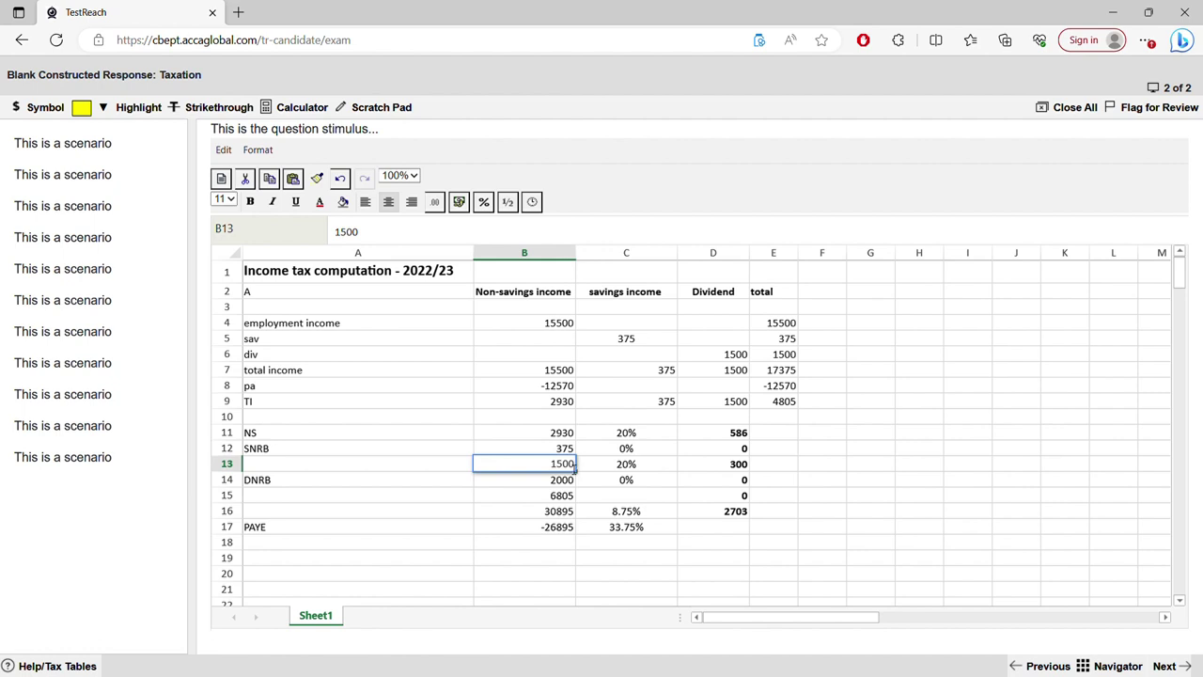
click(611, 465)
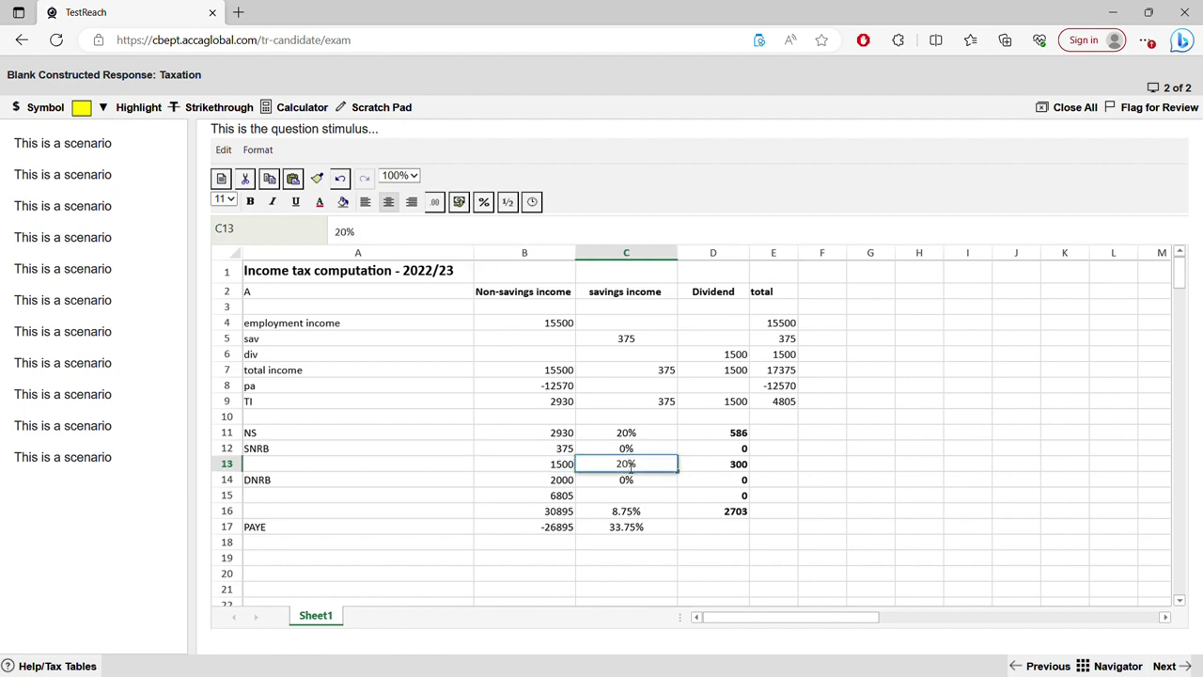
key(BackSpace)
key(BackSpace)
text(0)
key(Return)
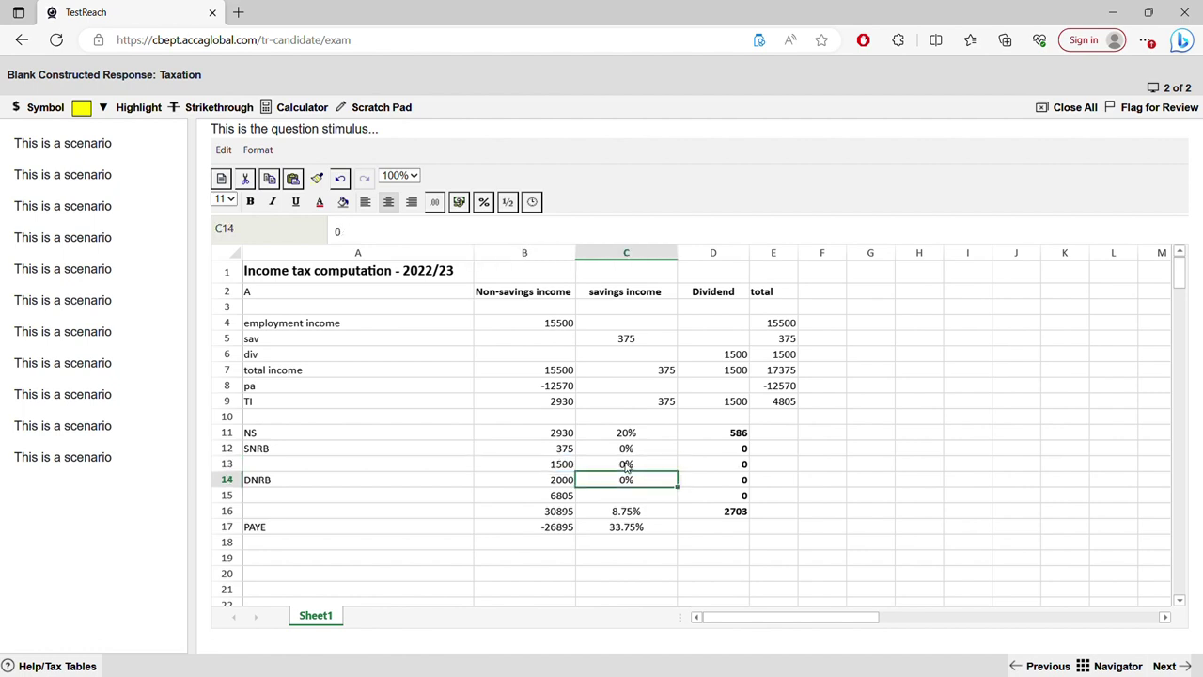
click(742, 433)
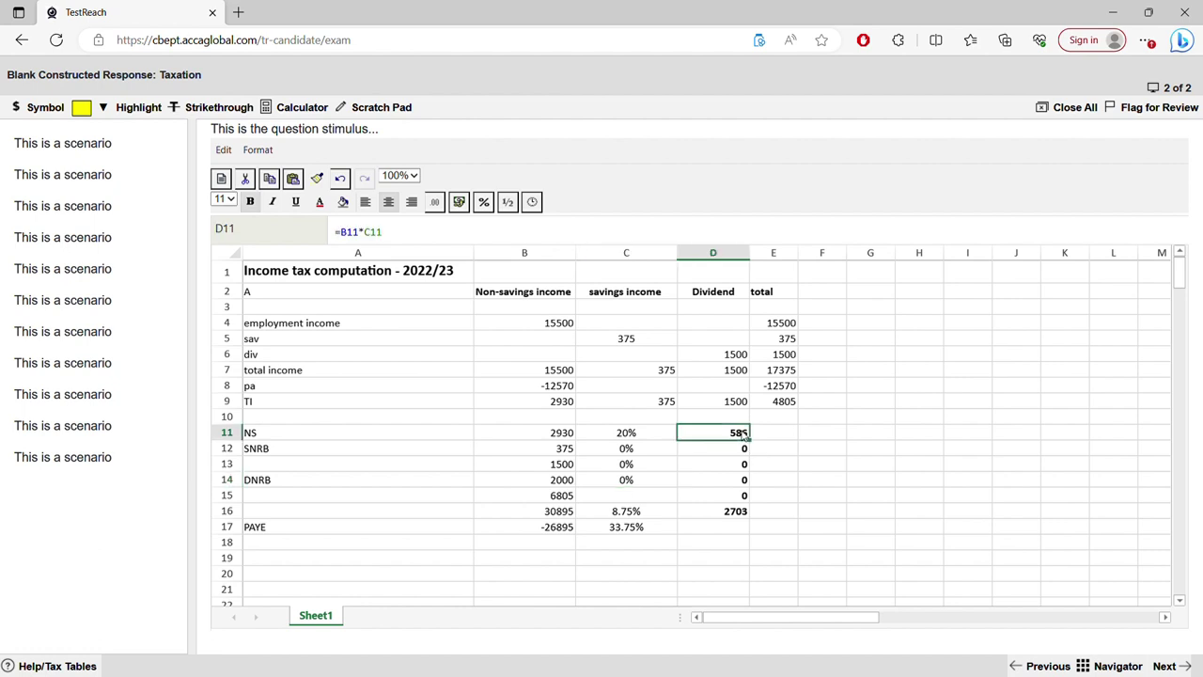
Change the situation label in A2 to B.
double_click(273, 294)
key(BackSpace)
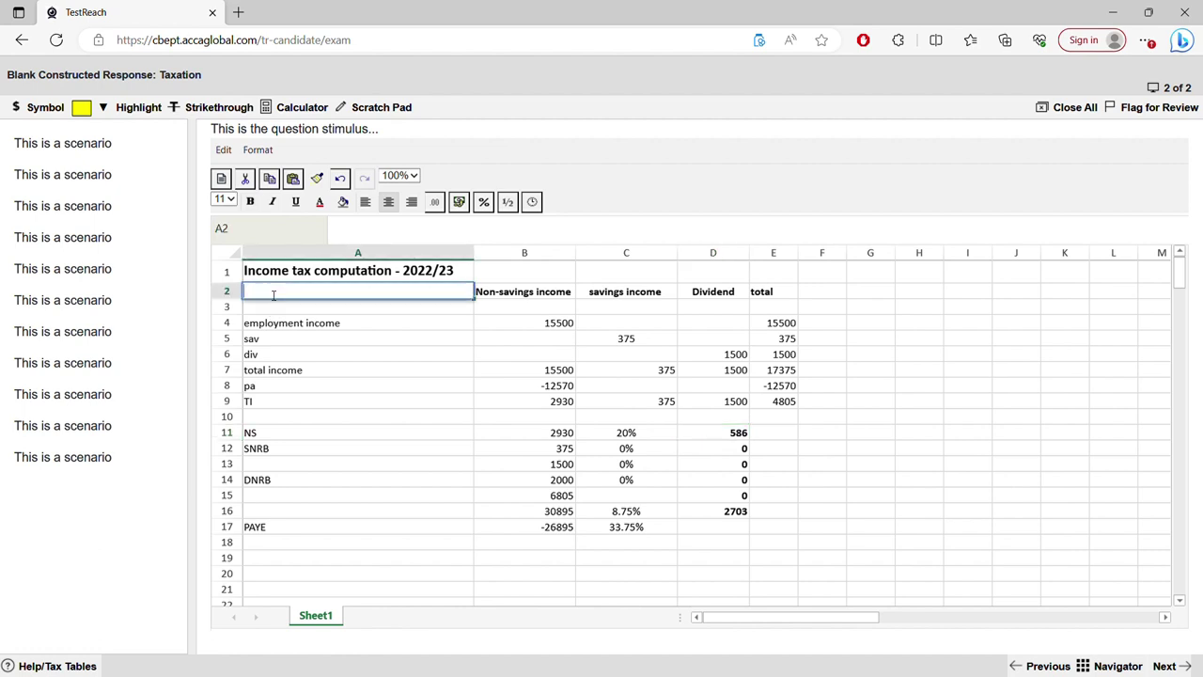
text(B)
Set the employment income in B4 to 51595.
double_click(554, 325)
click(551, 324)
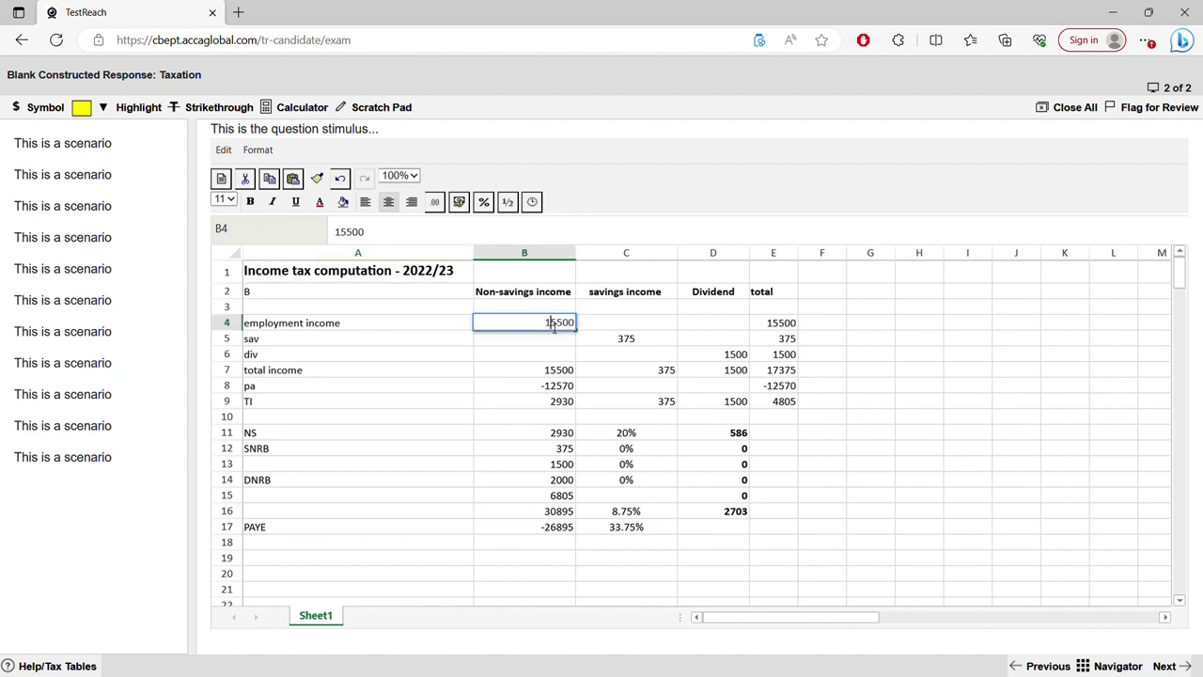
key(BackSpace)
text(1)
key(BackSpace)
key(BackSpace)
text(95)
click(637, 340)
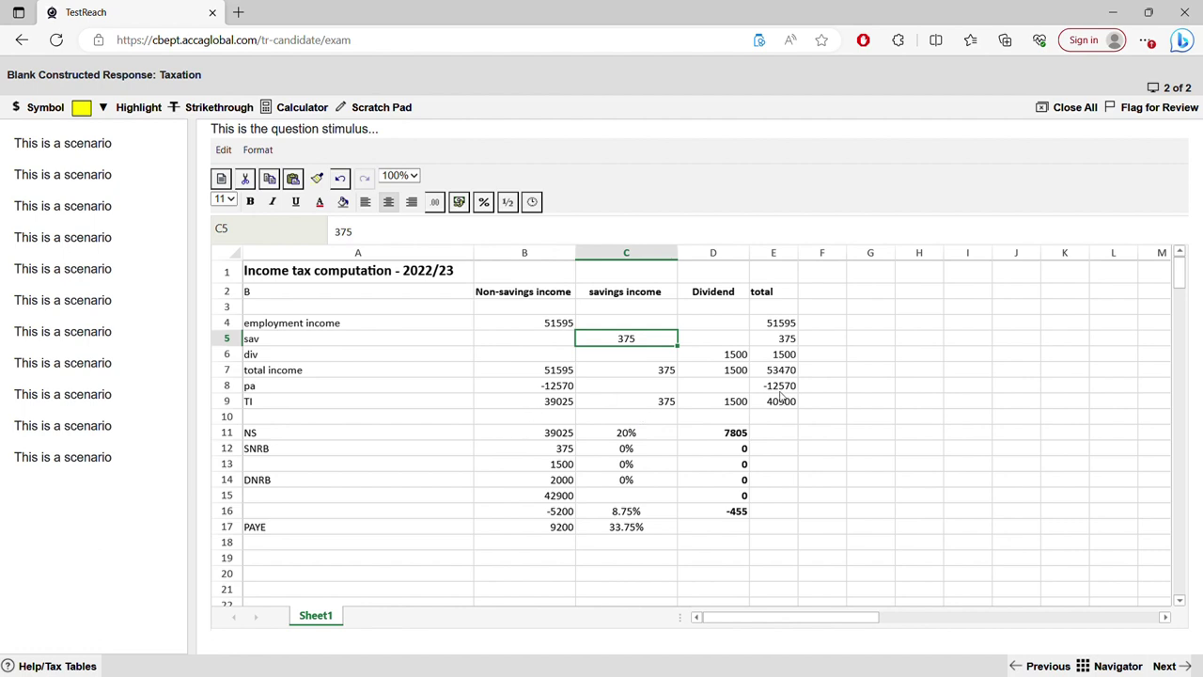
Replace the non-savings formula in B11 with 37700 after checking taxable income, and inspect the tax formulas in D11 and D15.
click(556, 388)
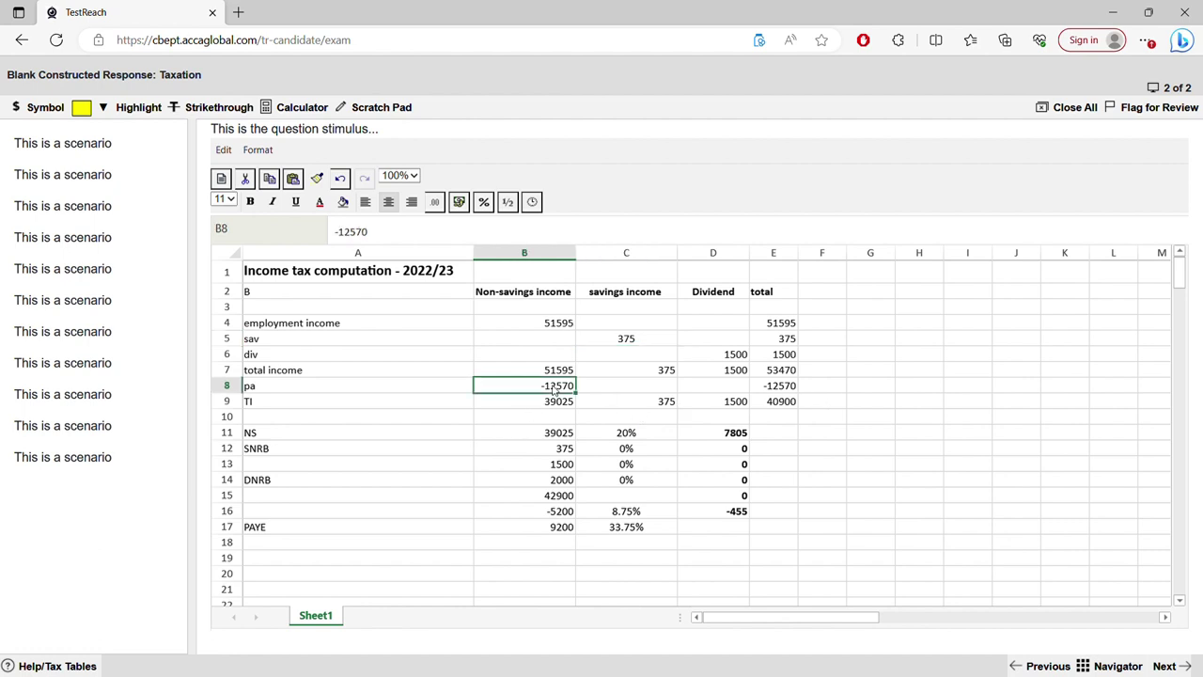
click(776, 405)
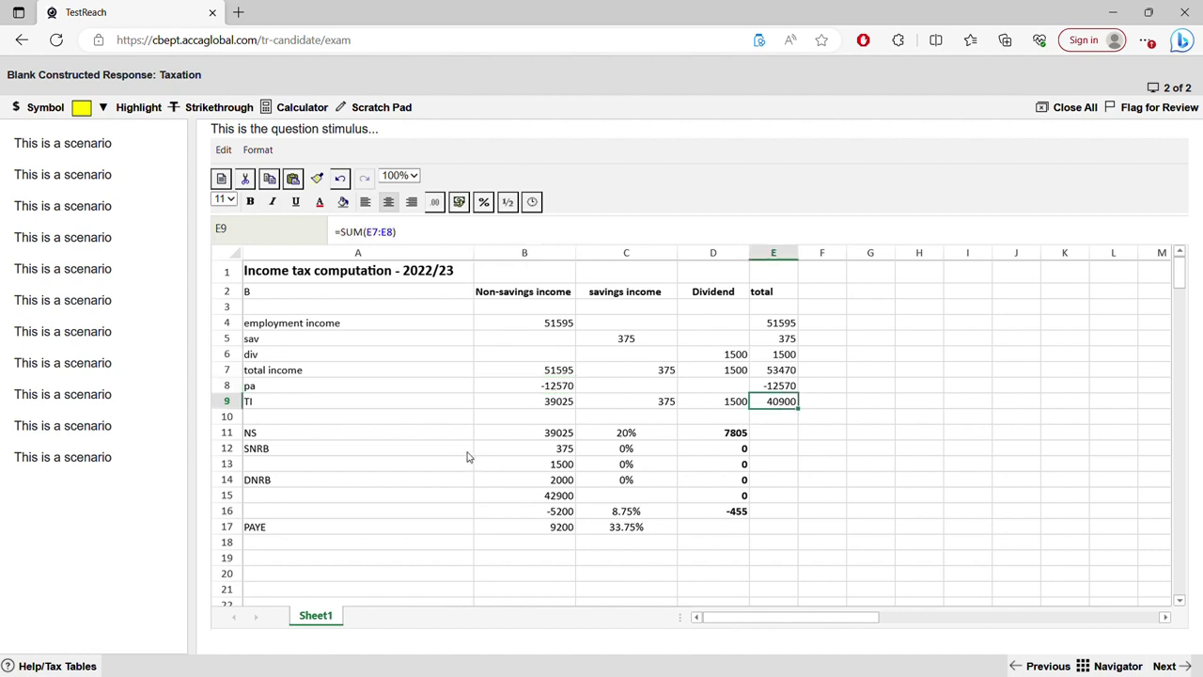
click(548, 404)
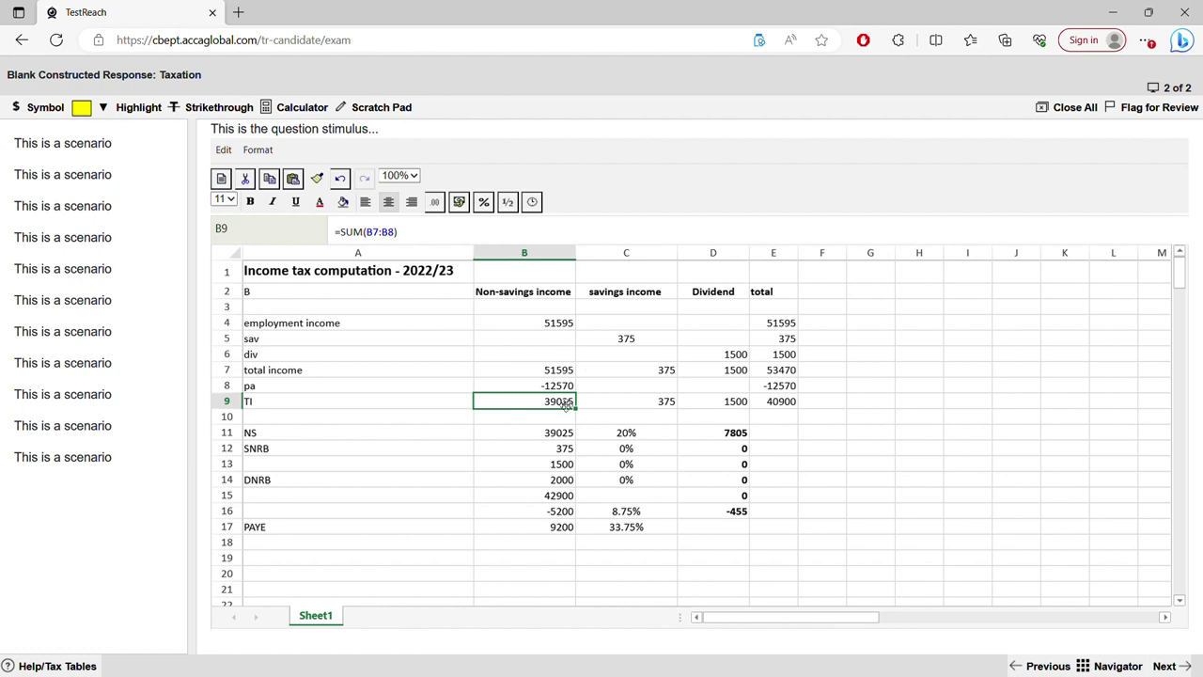
double_click(558, 434)
drag(558, 434, 386, 419)
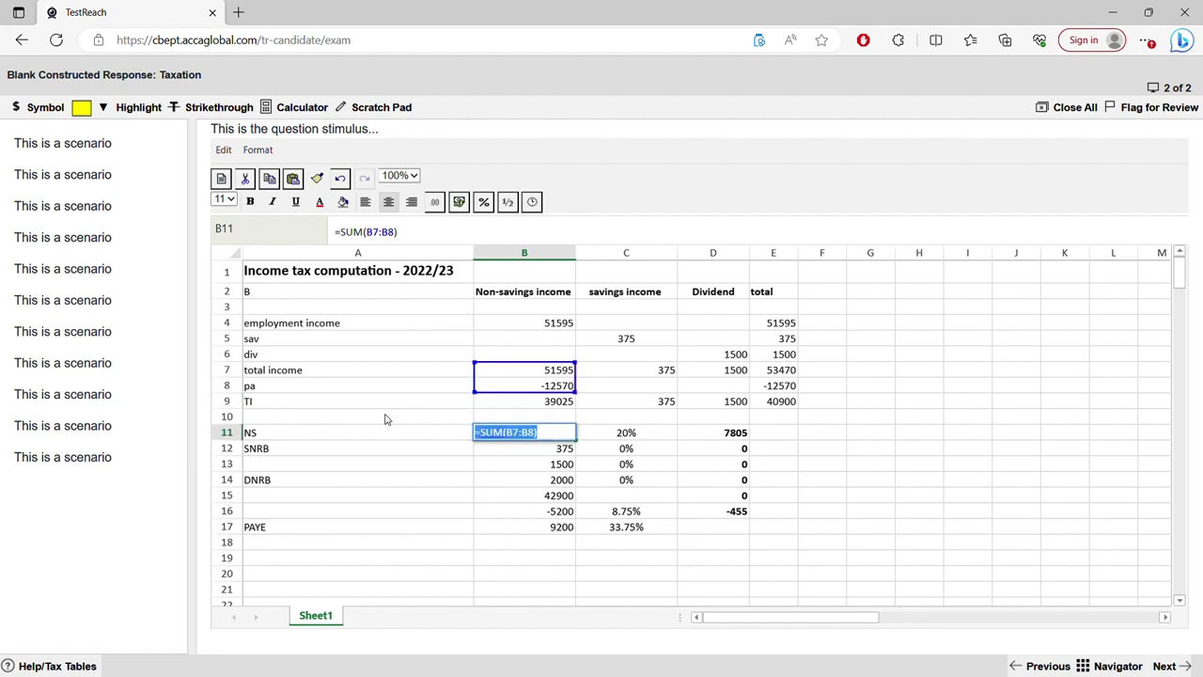
text(37700)
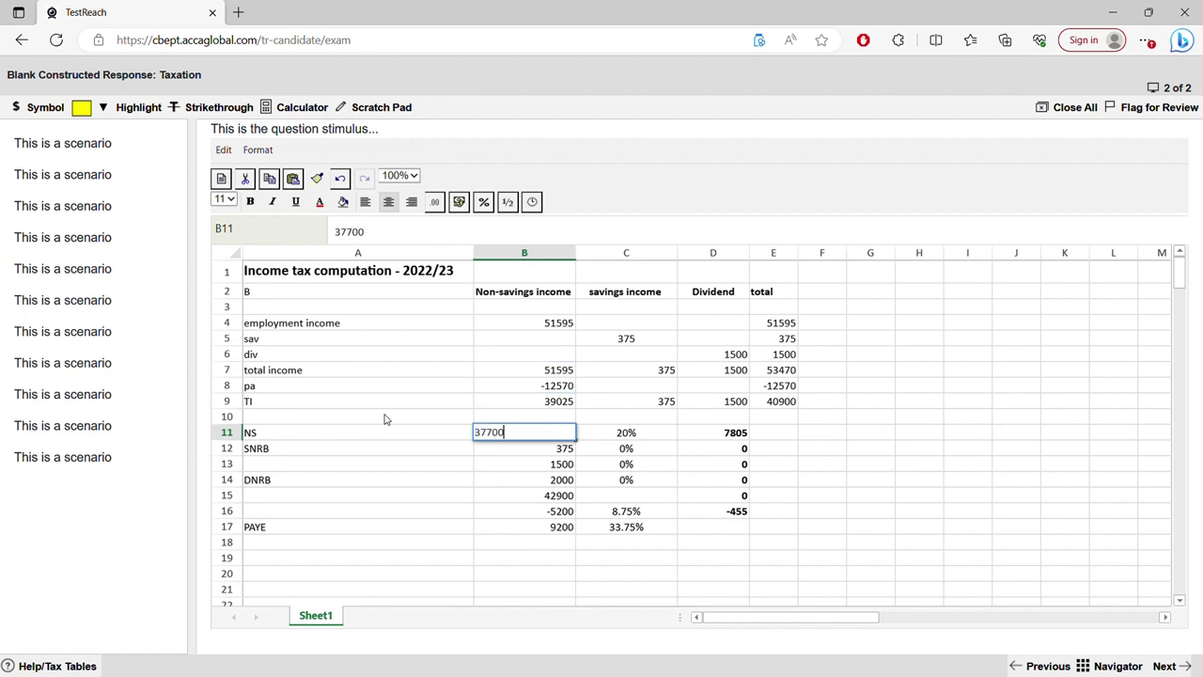
key(Return)
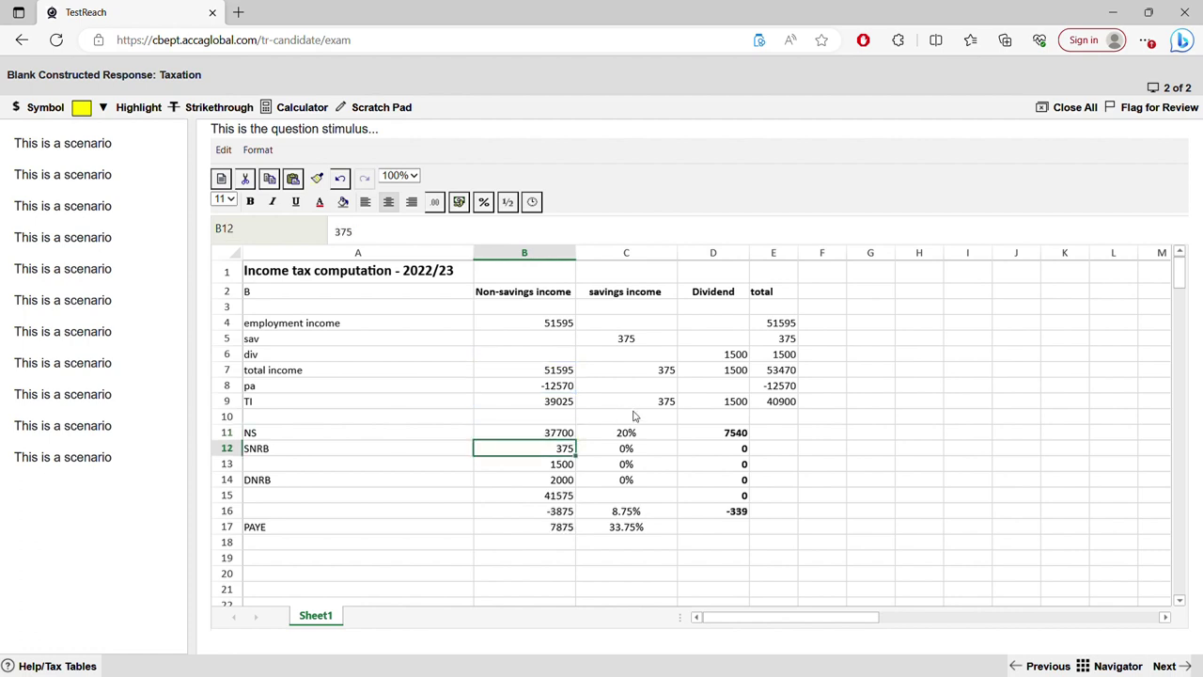
click(672, 430)
double_click(730, 437)
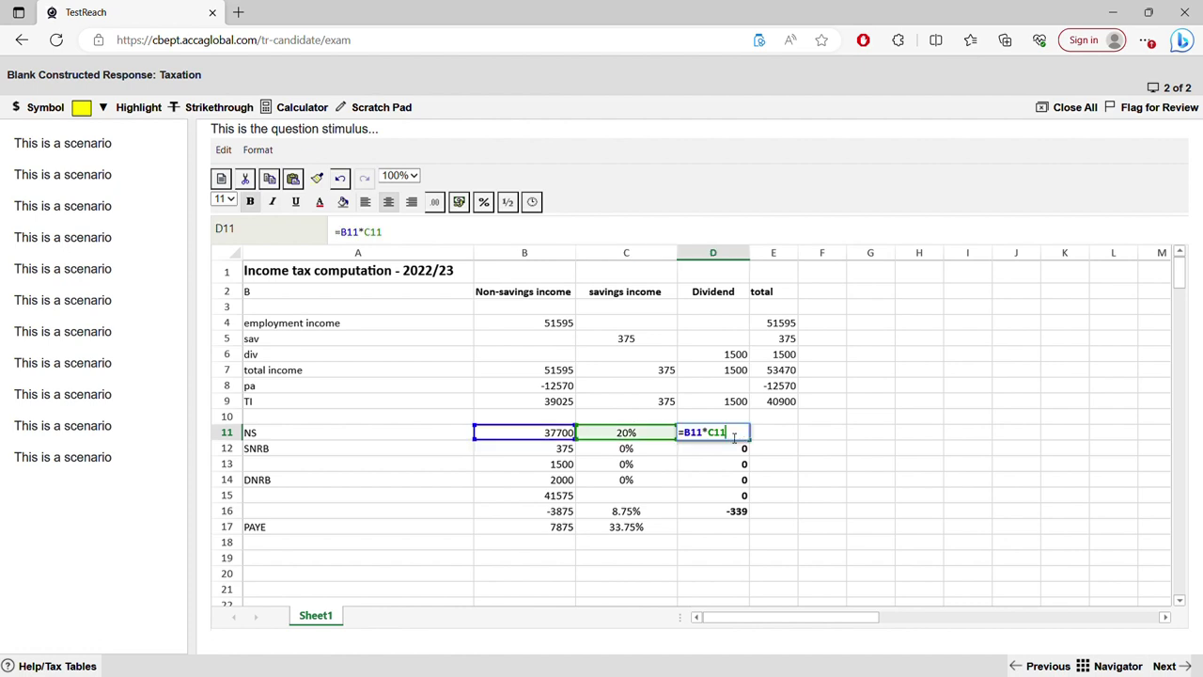
click(744, 493)
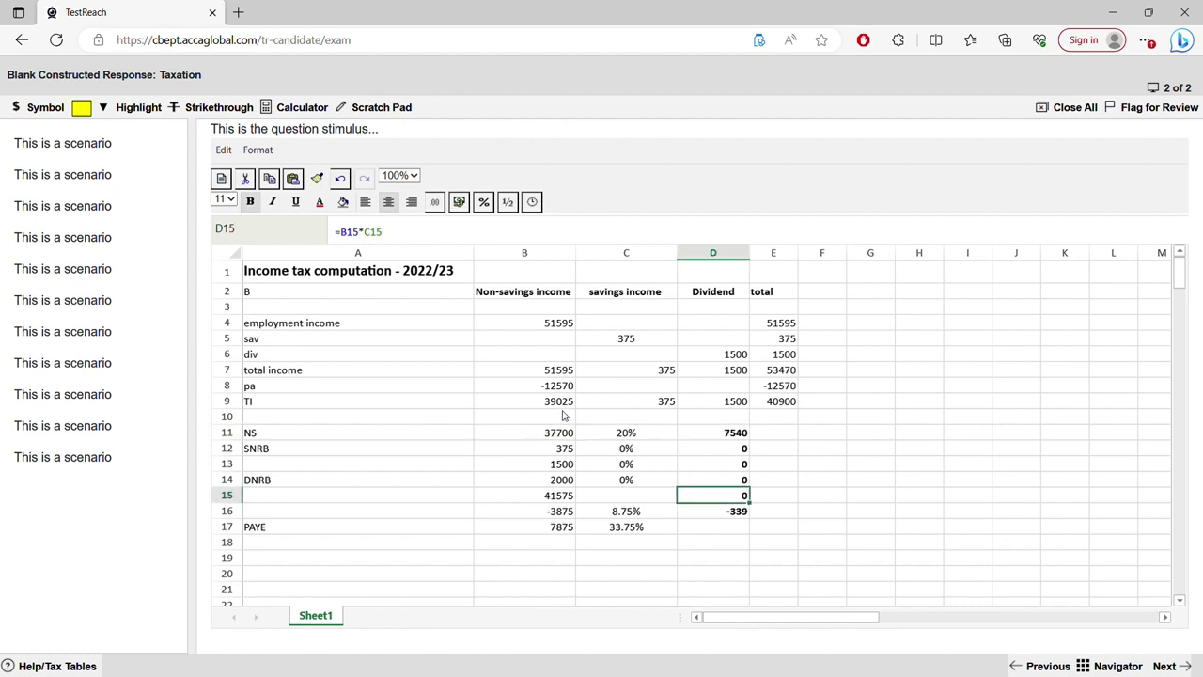
Replace the amount in B12 with the formula =B9-B11 for the non-savings income above the basic rate band.
click(551, 447)
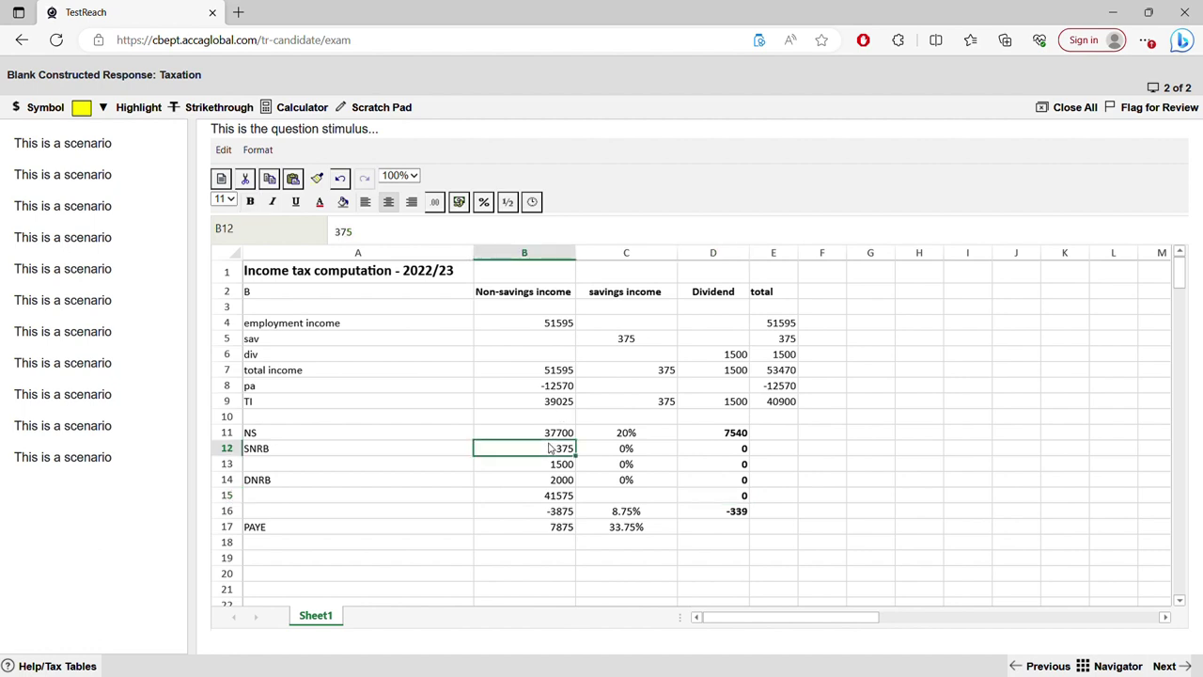
double_click(570, 452)
drag(573, 449, 503, 445)
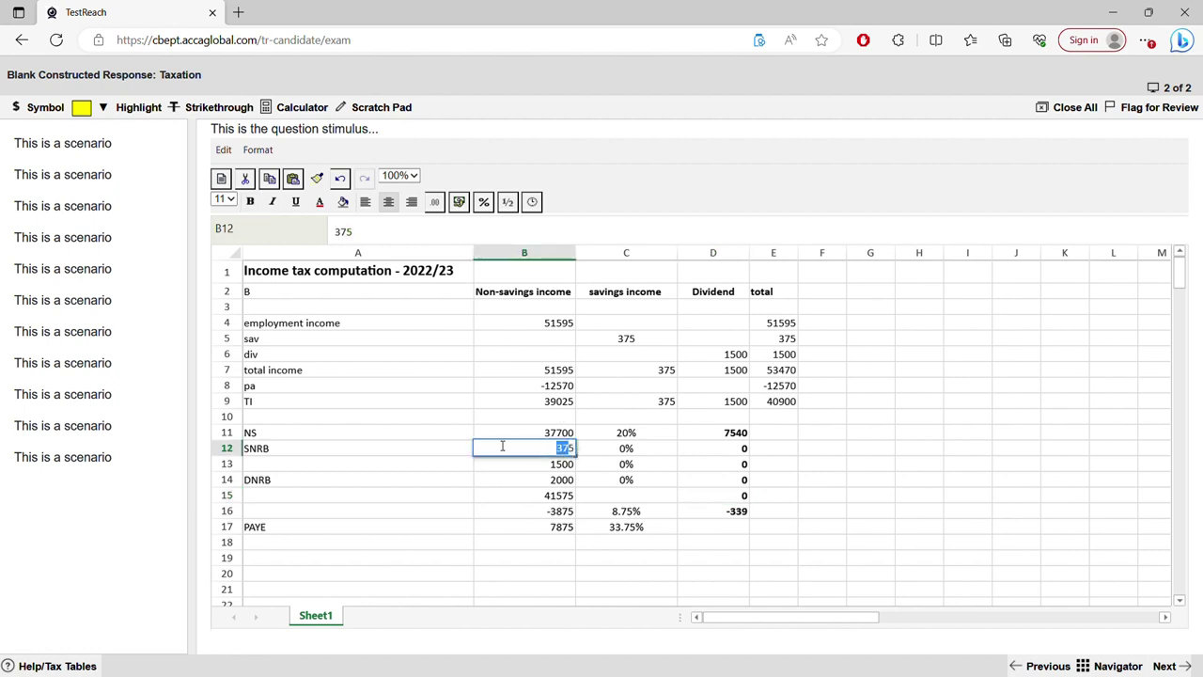
text(=)
click(535, 403)
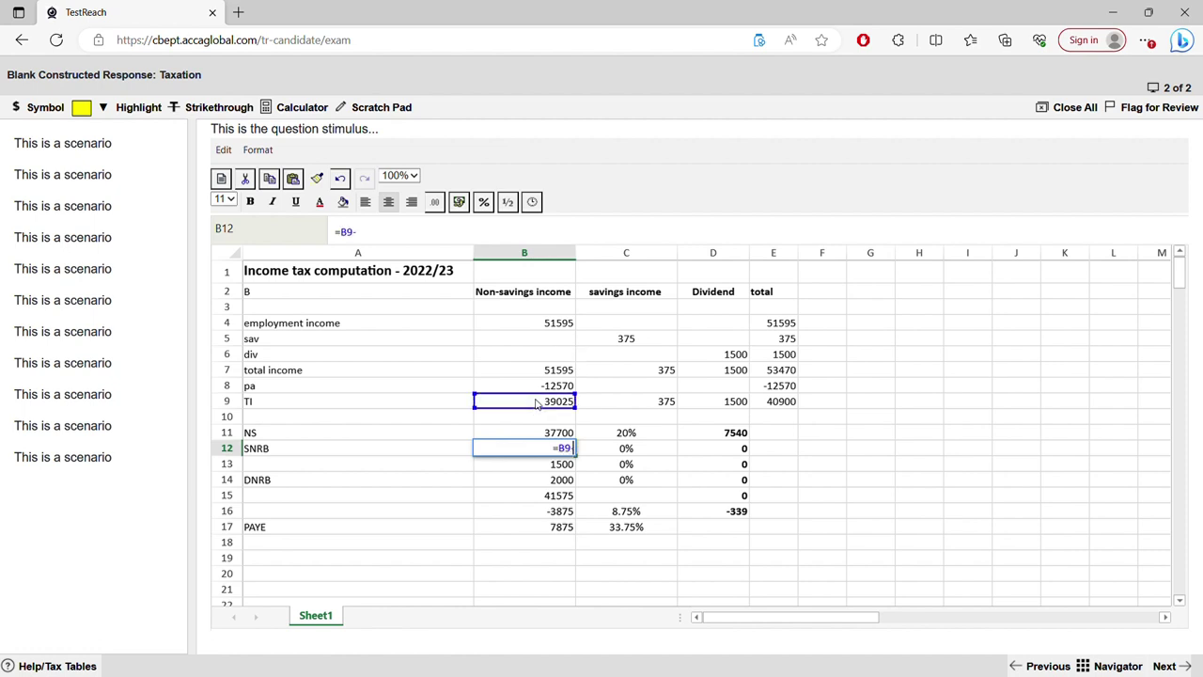
text(-)
click(541, 433)
key(Return)
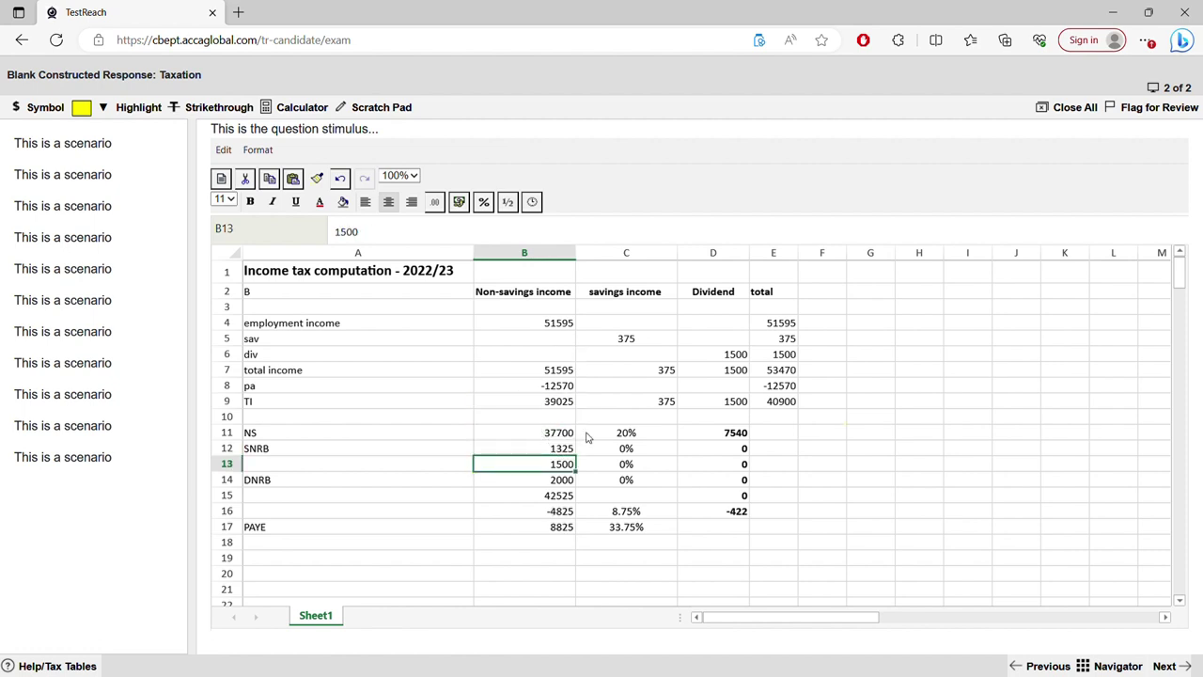
Set the tax rate in C12 to 40%.
click(626, 449)
text(40)
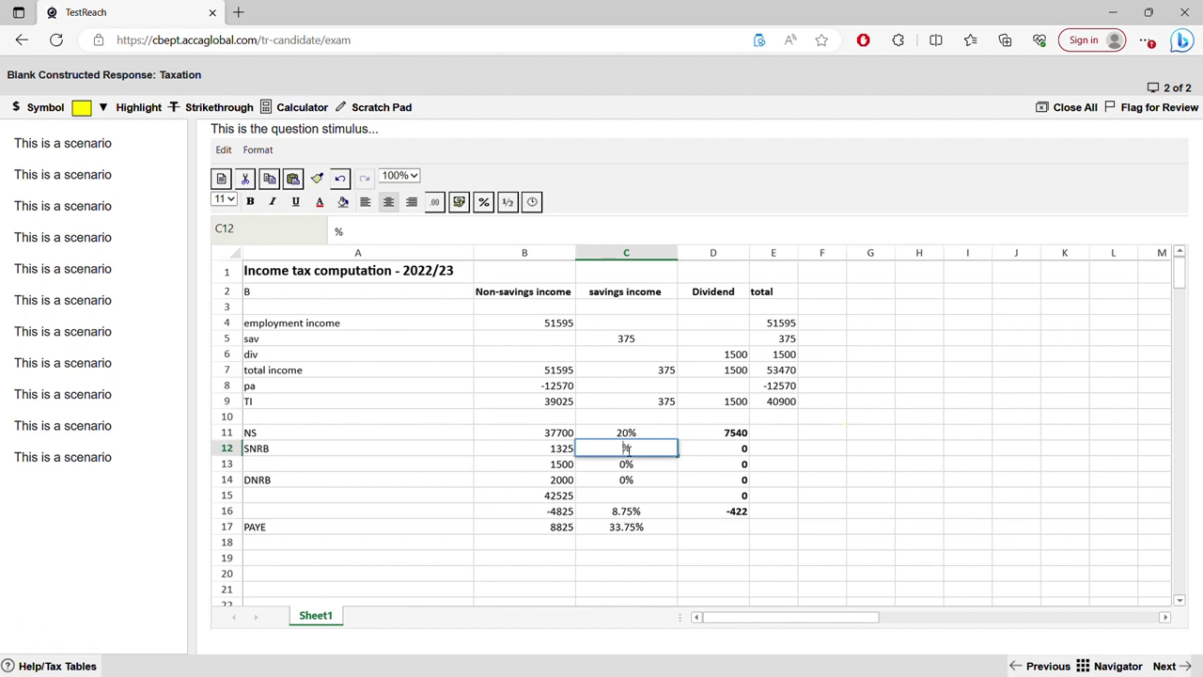
key(Return)
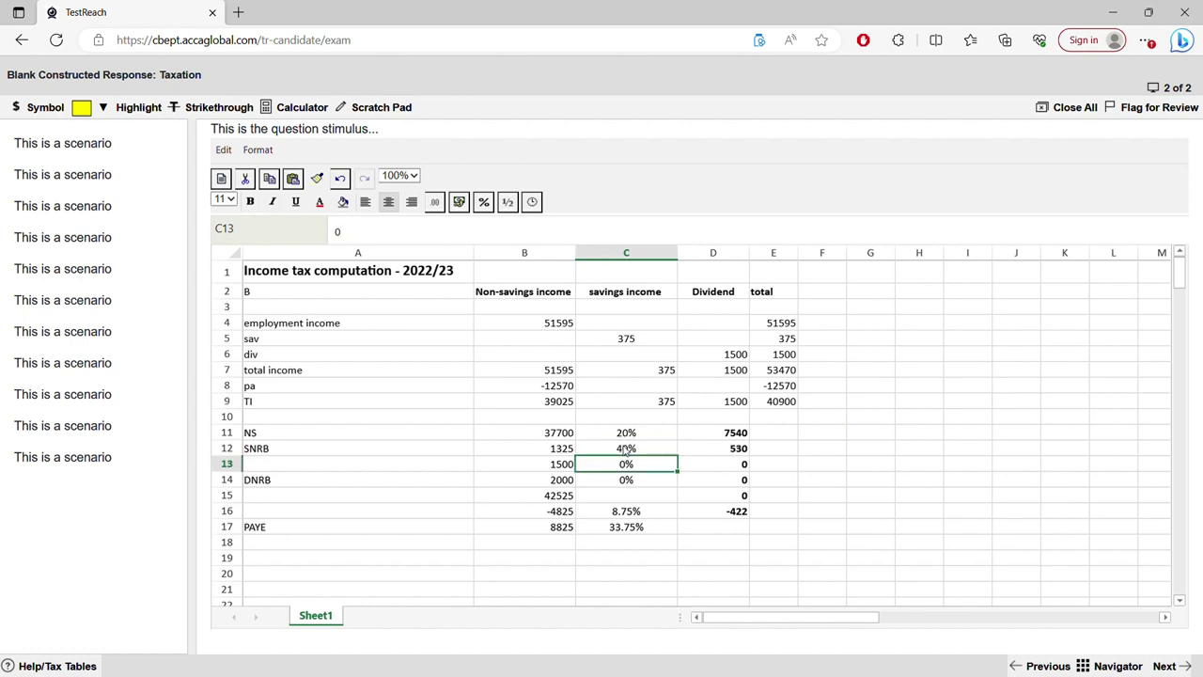
Check the savings and total taxable income in row 9 and set the amount in B13 to 375.
click(663, 405)
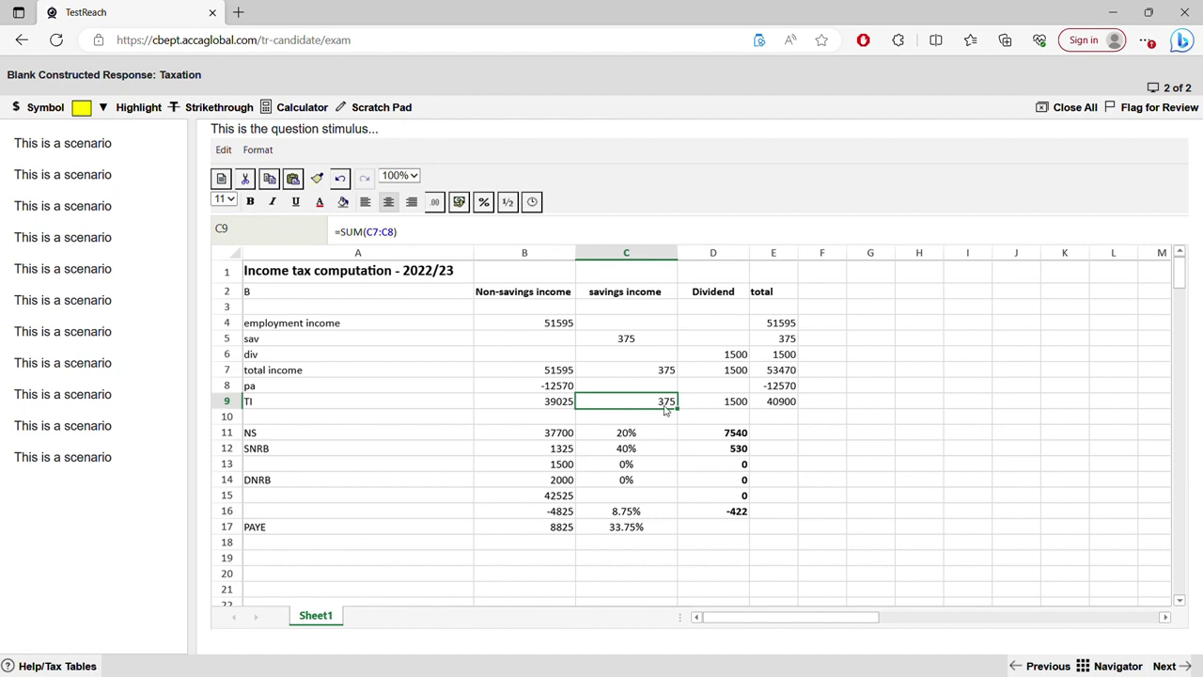
click(788, 403)
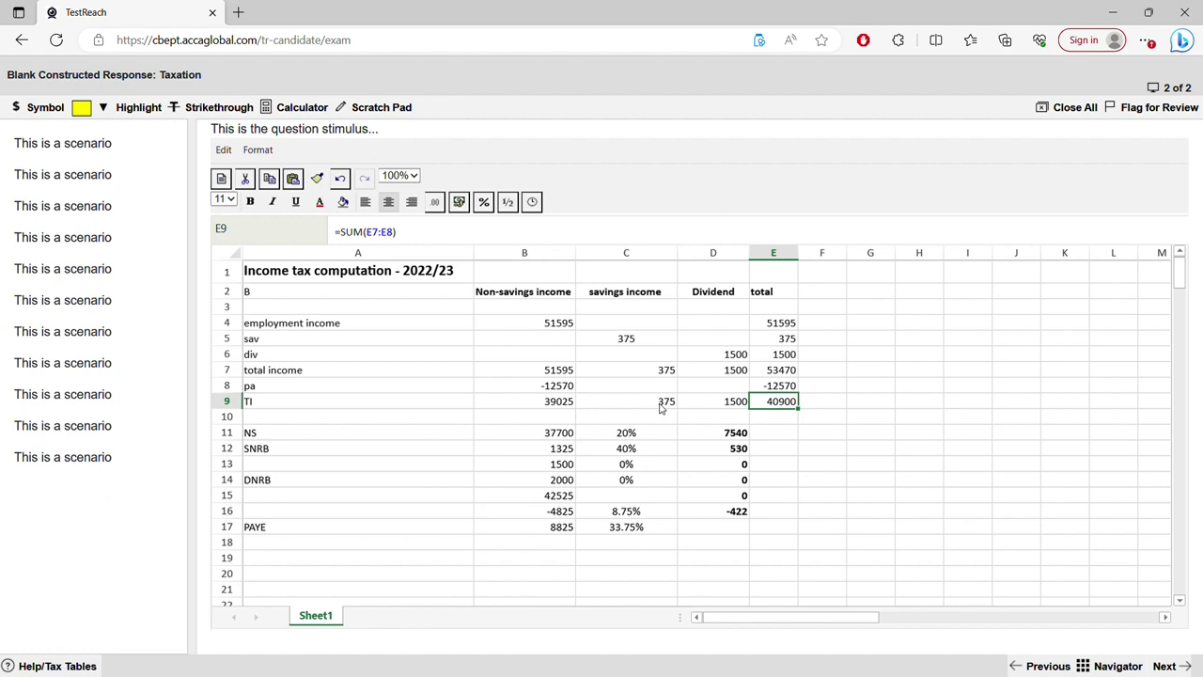
click(569, 467)
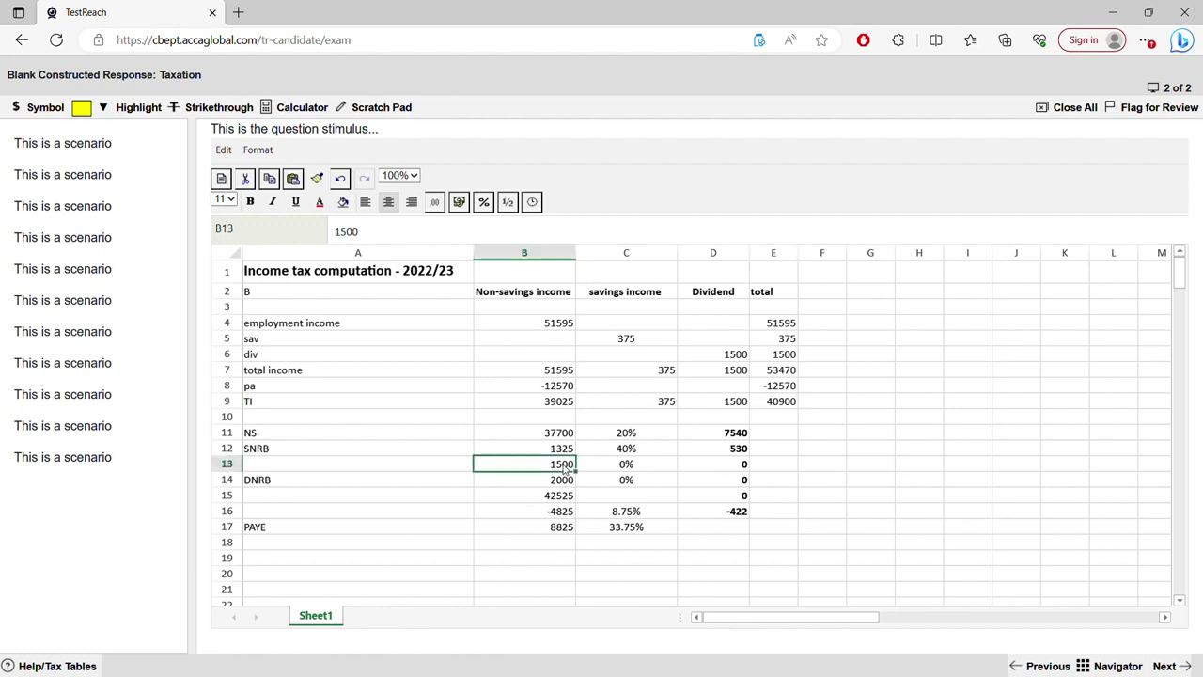
double_click(568, 467)
text(375)
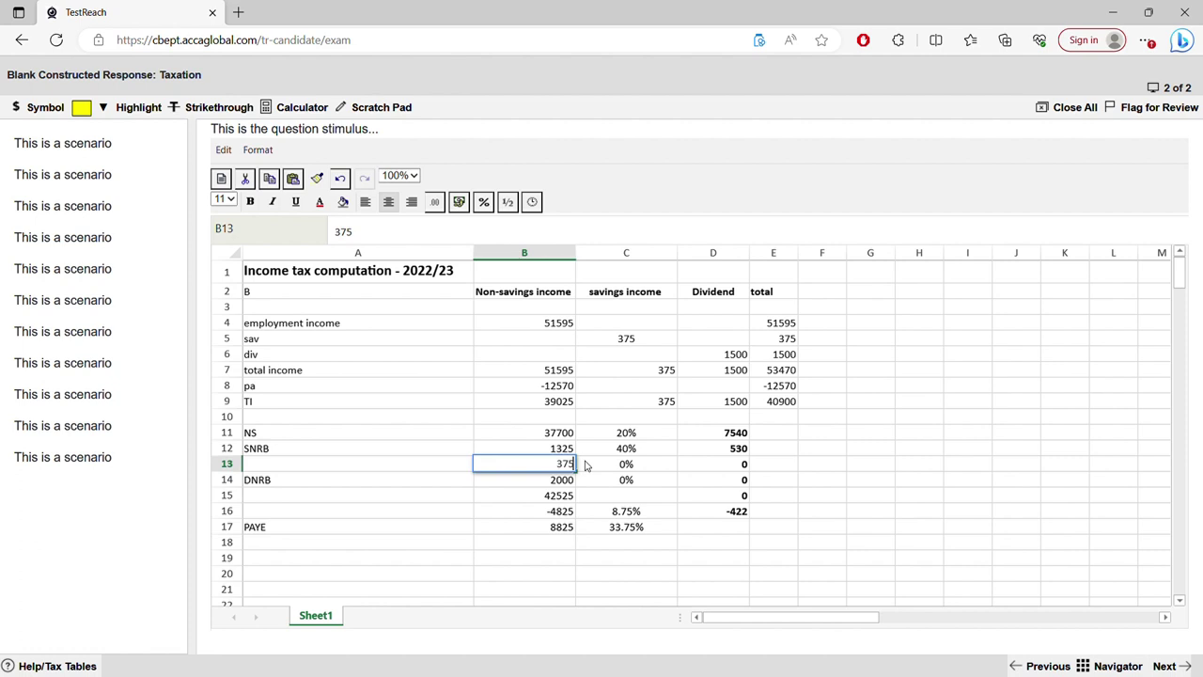
click(598, 464)
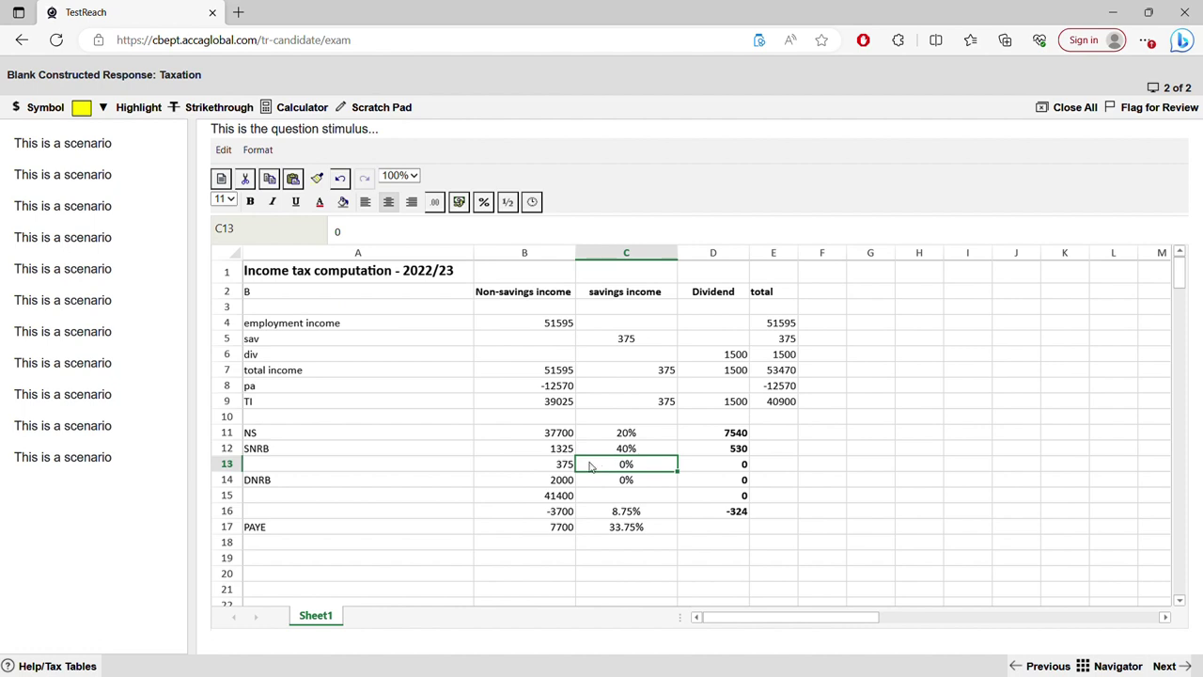
Check the taxable dividend income in D9, set the dividend nil rate amount in B14 to 1500, and review the tax in D11:D12.
click(567, 482)
click(590, 467)
click(735, 404)
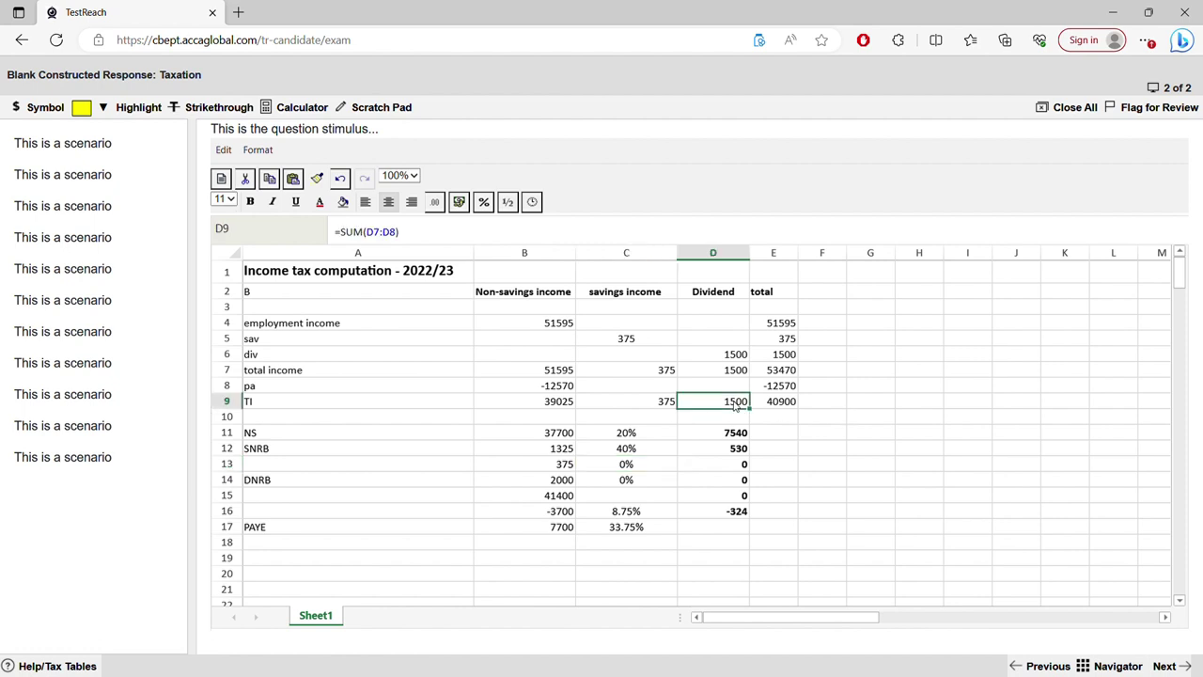
click(561, 483)
double_click(561, 483)
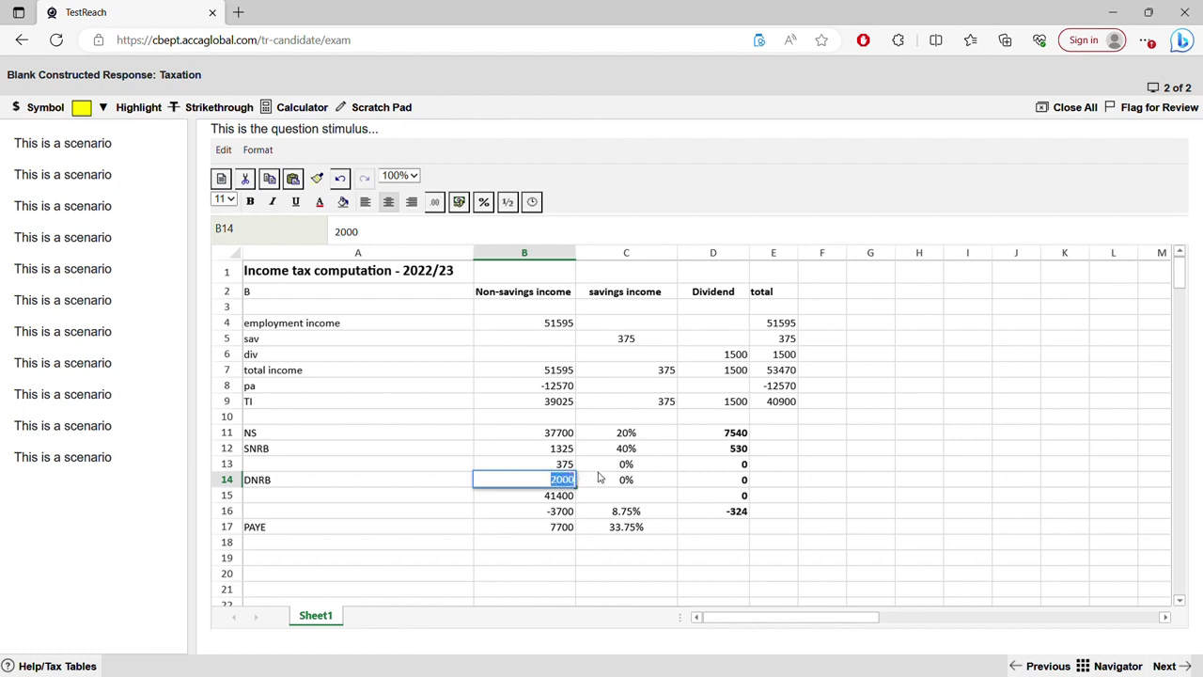
text(1500)
key(Return)
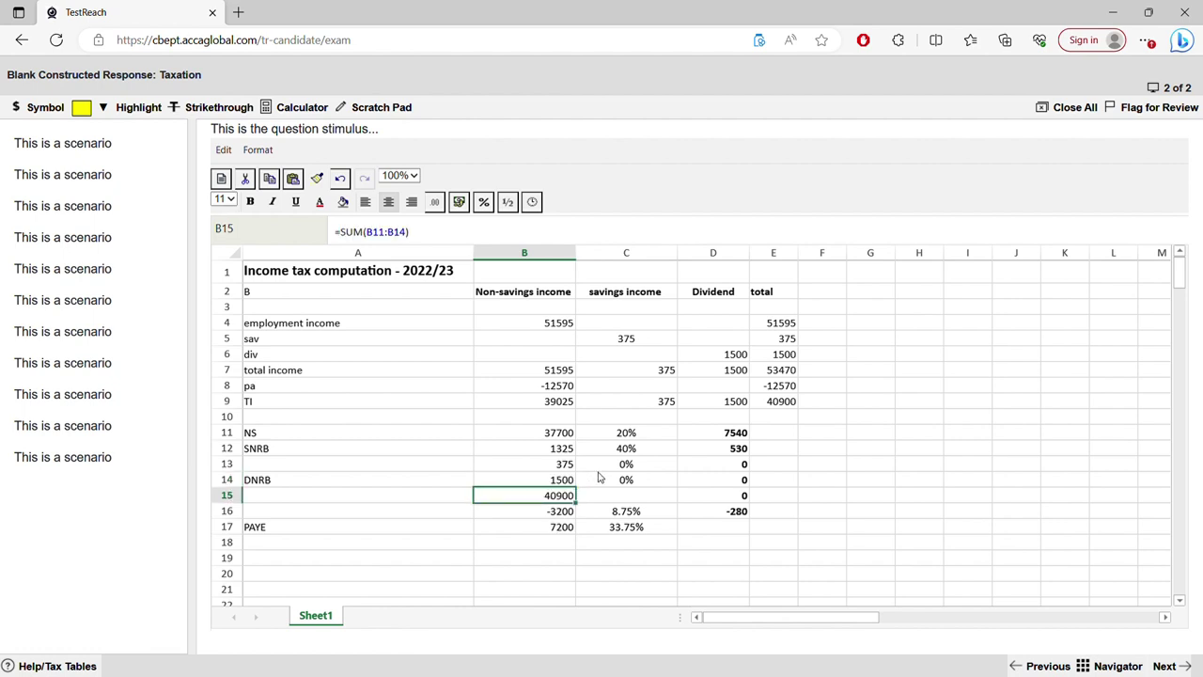
drag(744, 435, 742, 450)
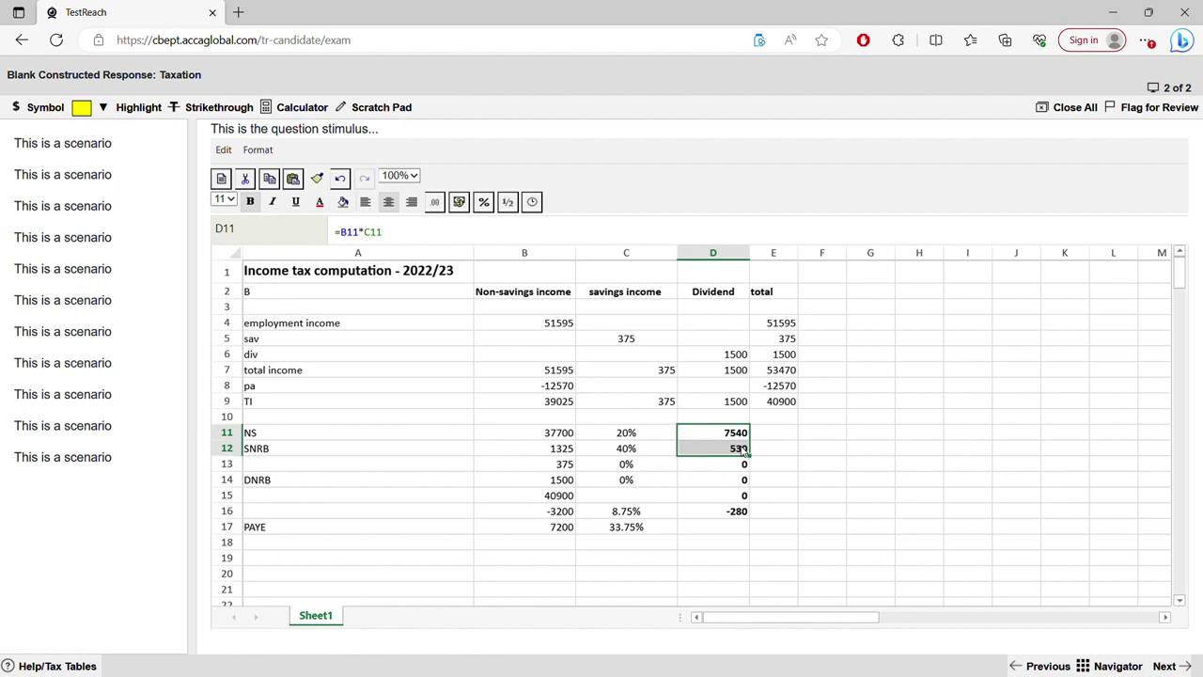
Change the situation label in A2 to C.
click(298, 298)
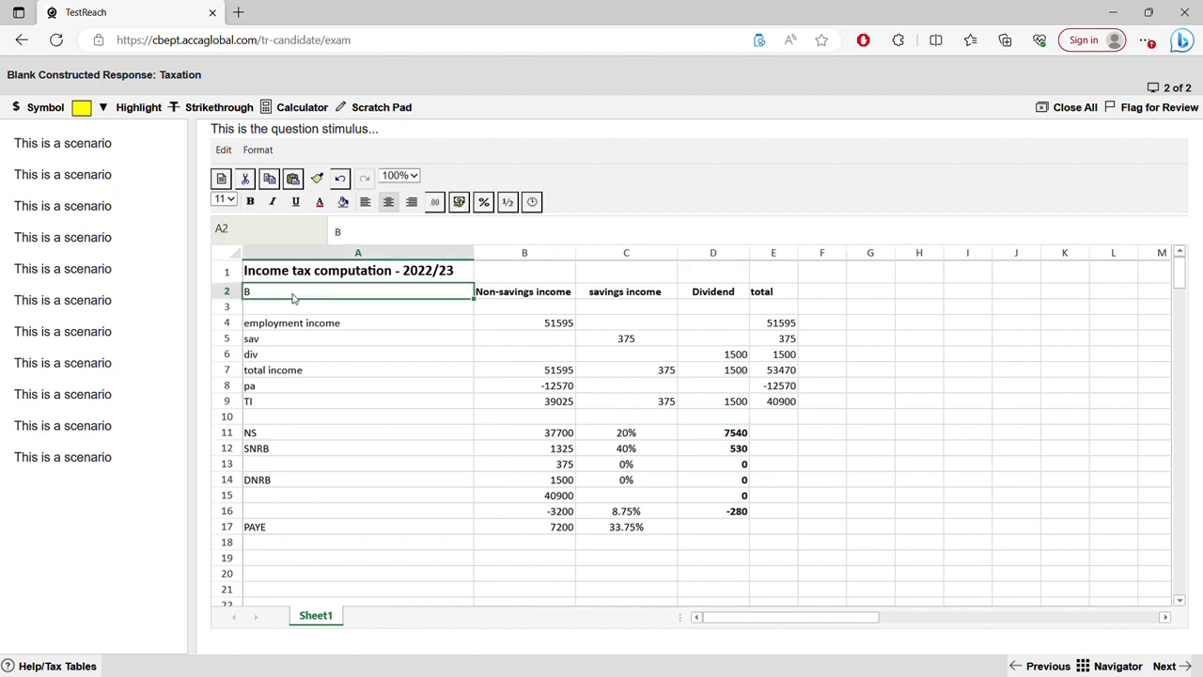
double_click(242, 291)
text(C)
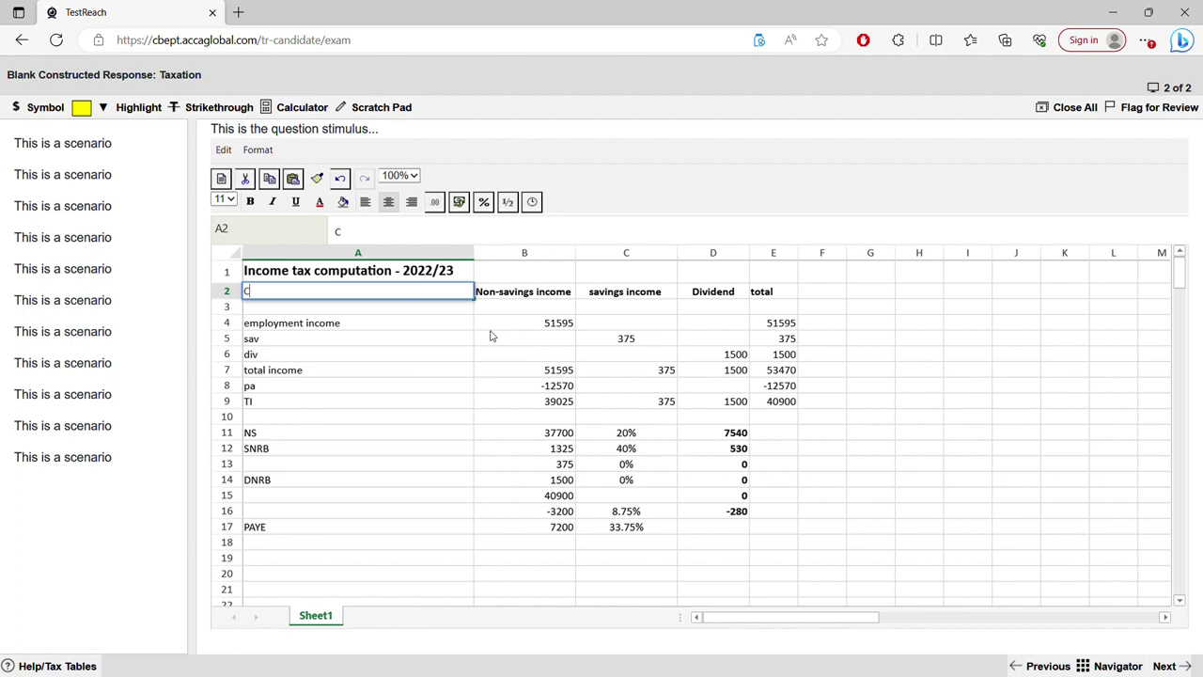
Set the employment income in B4 to 149875.
click(526, 325)
click(531, 327)
drag(531, 327, 593, 323)
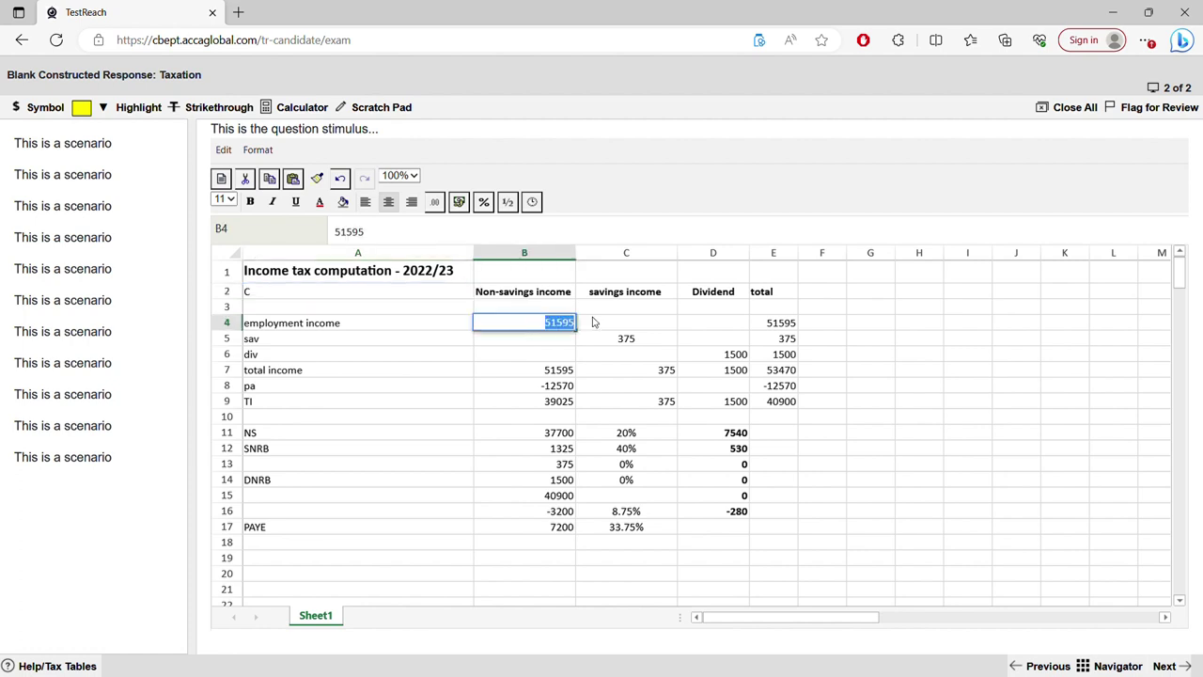
text(149875)
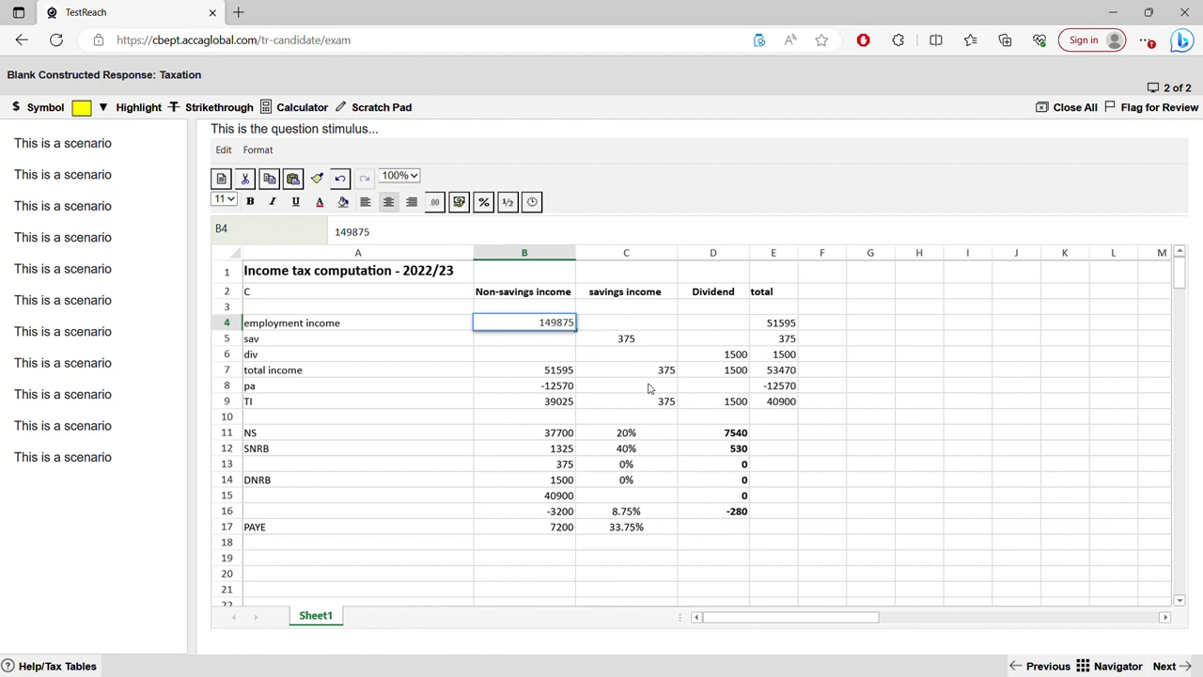
key(Return)
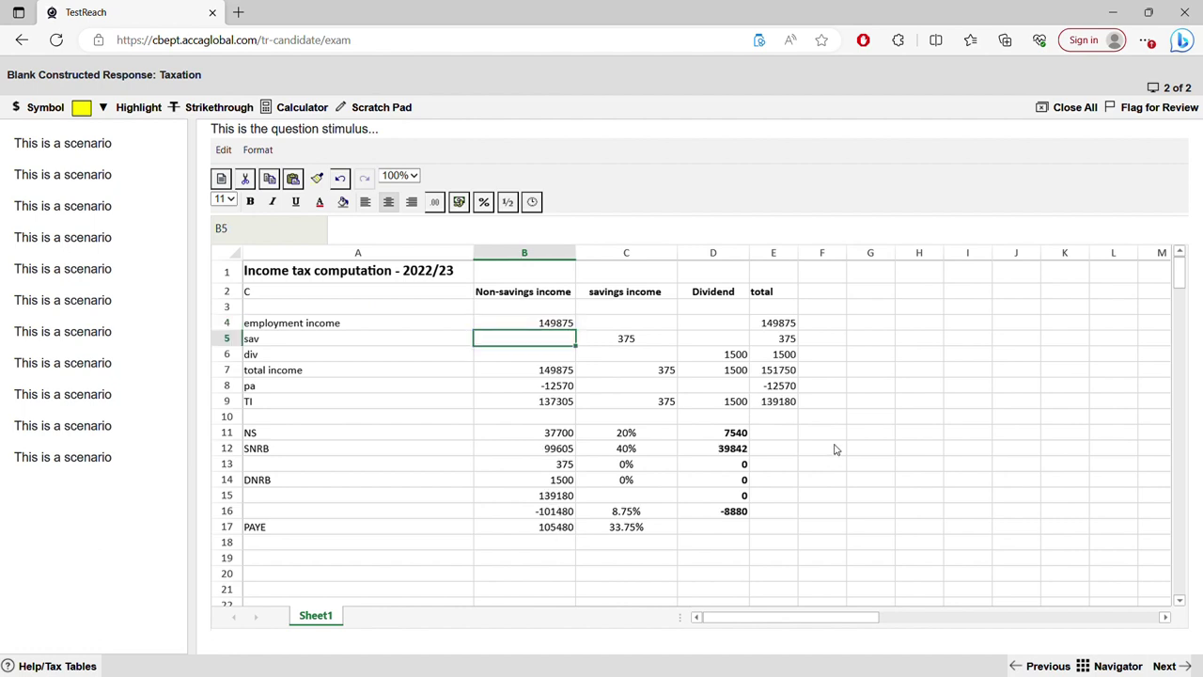
Check the taxable and total income in column E and set the personal allowance in B8 to 0.
click(776, 404)
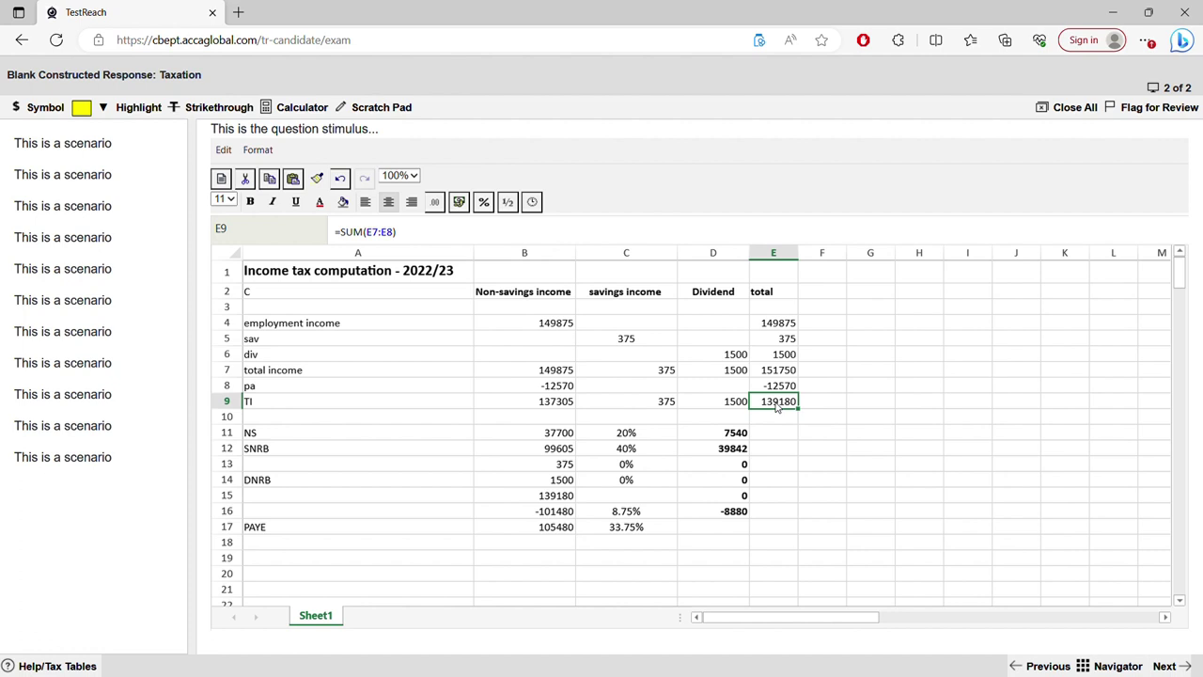
click(795, 421)
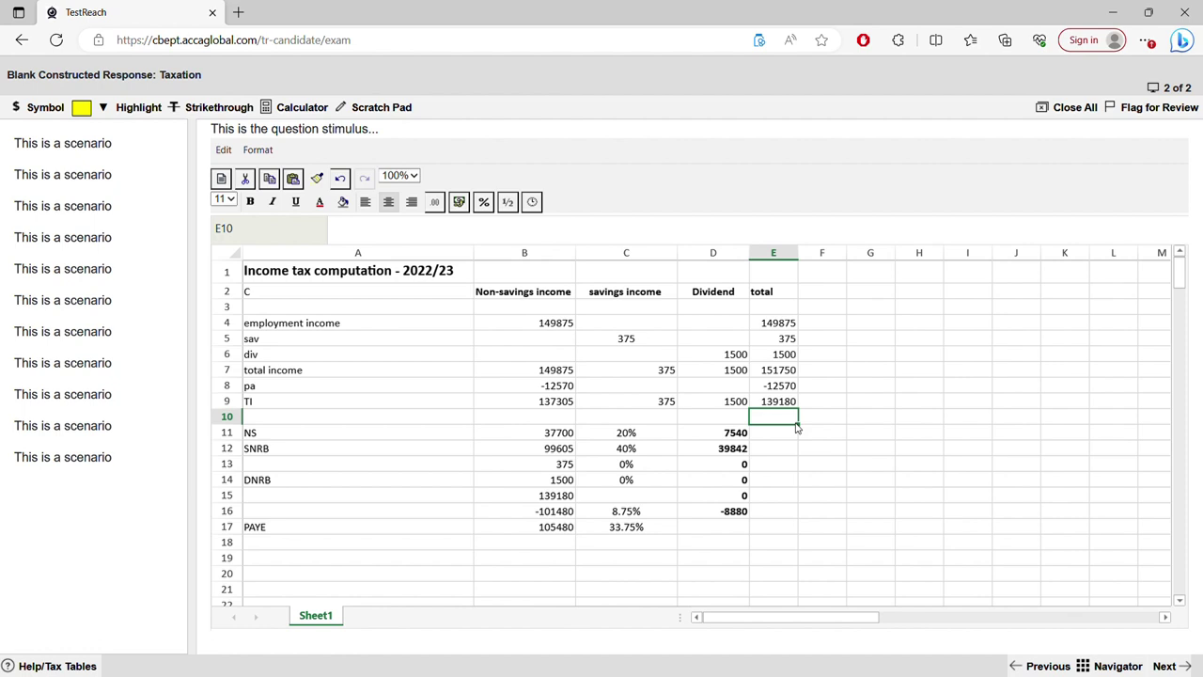
click(783, 404)
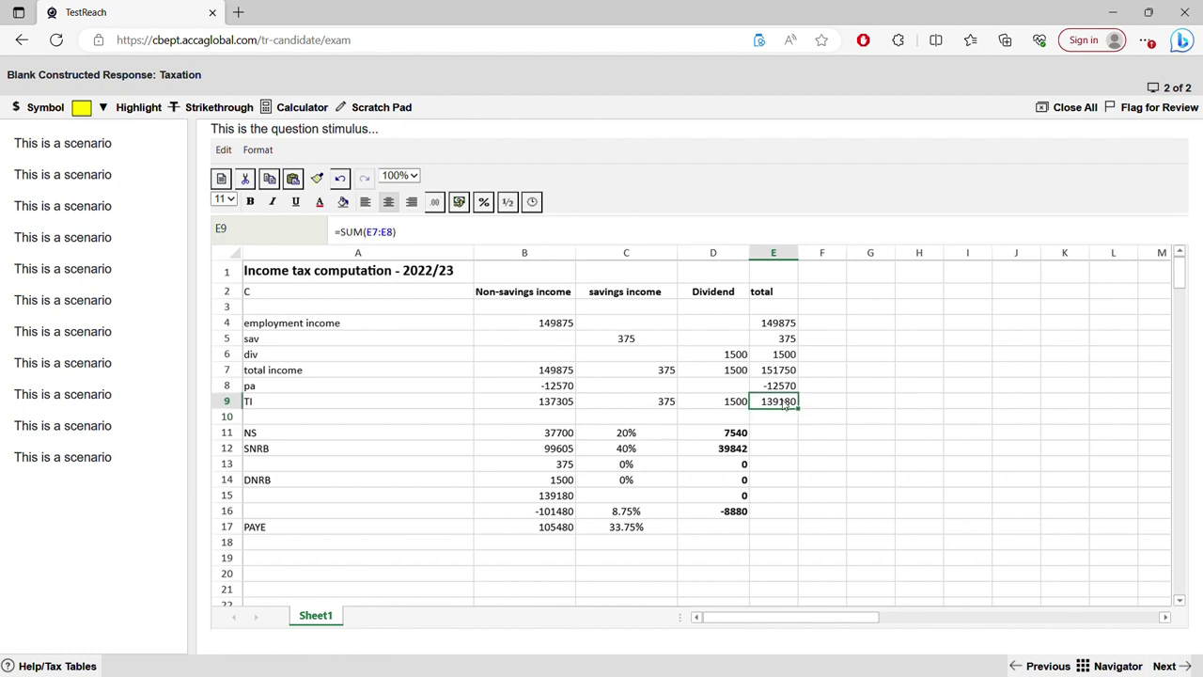
click(788, 373)
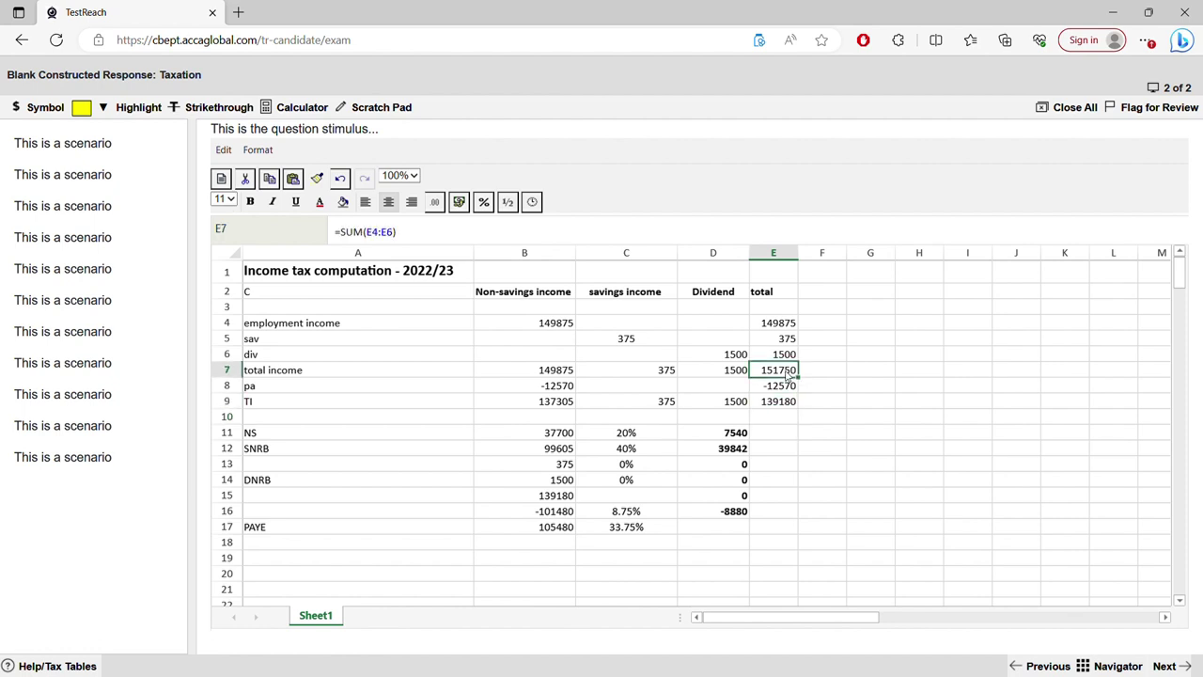
click(553, 385)
double_click(567, 386)
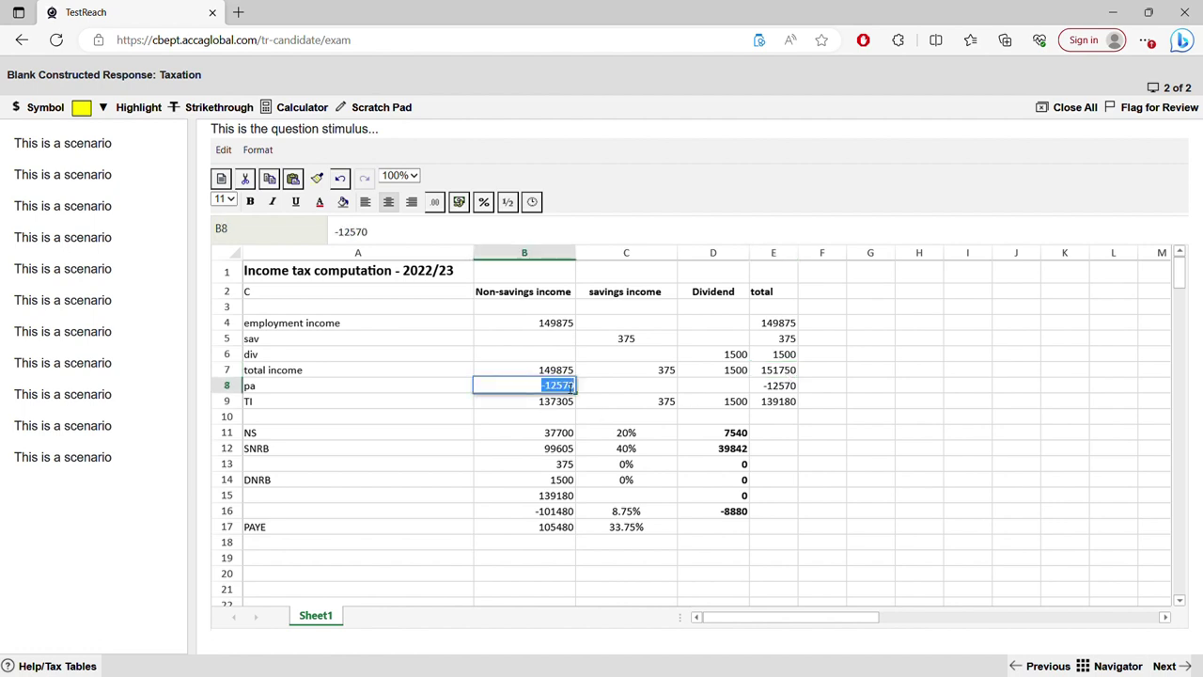
key(BackSpace)
key(Return)
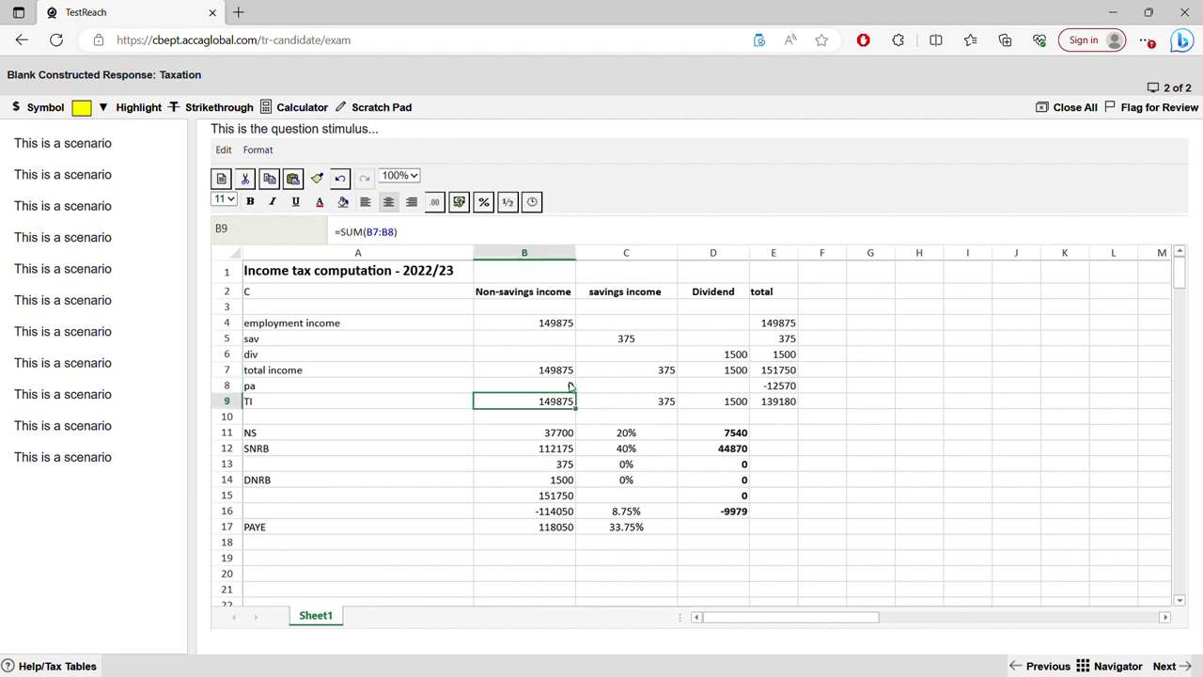
Set the personal allowance in the total column, cell E8, to 0.
click(778, 386)
double_click(780, 387)
key(BackSpace)
key(BackSpace)
key(BackSpace)
key(BackSpace)
key(BackSpace)
key(BackSpace)
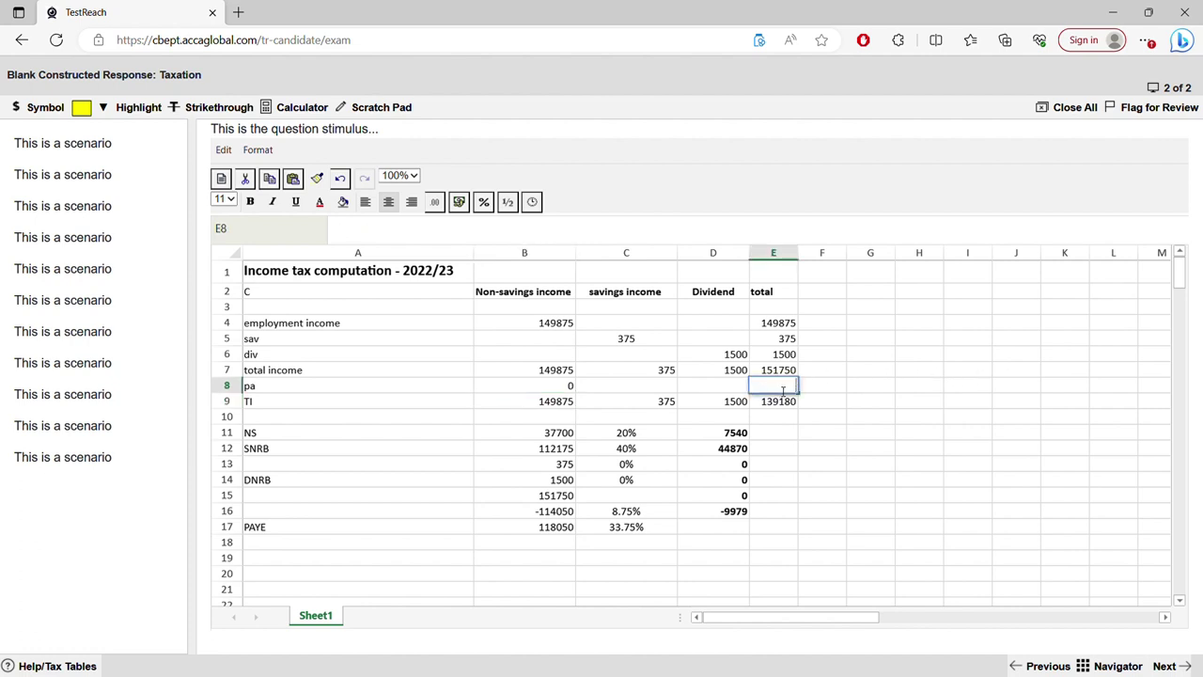
text(0)
key(Return)
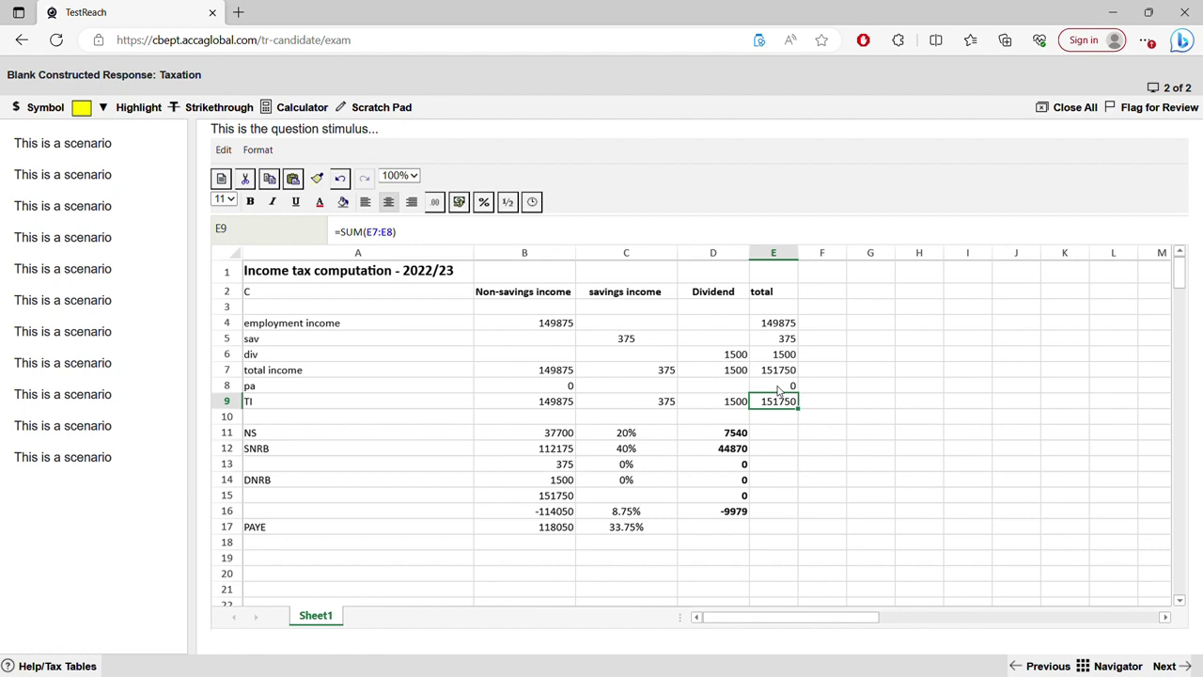
Examine the basic rate band, the B12 formula, the 40% rate and the taxable income figures across row 9.
click(546, 436)
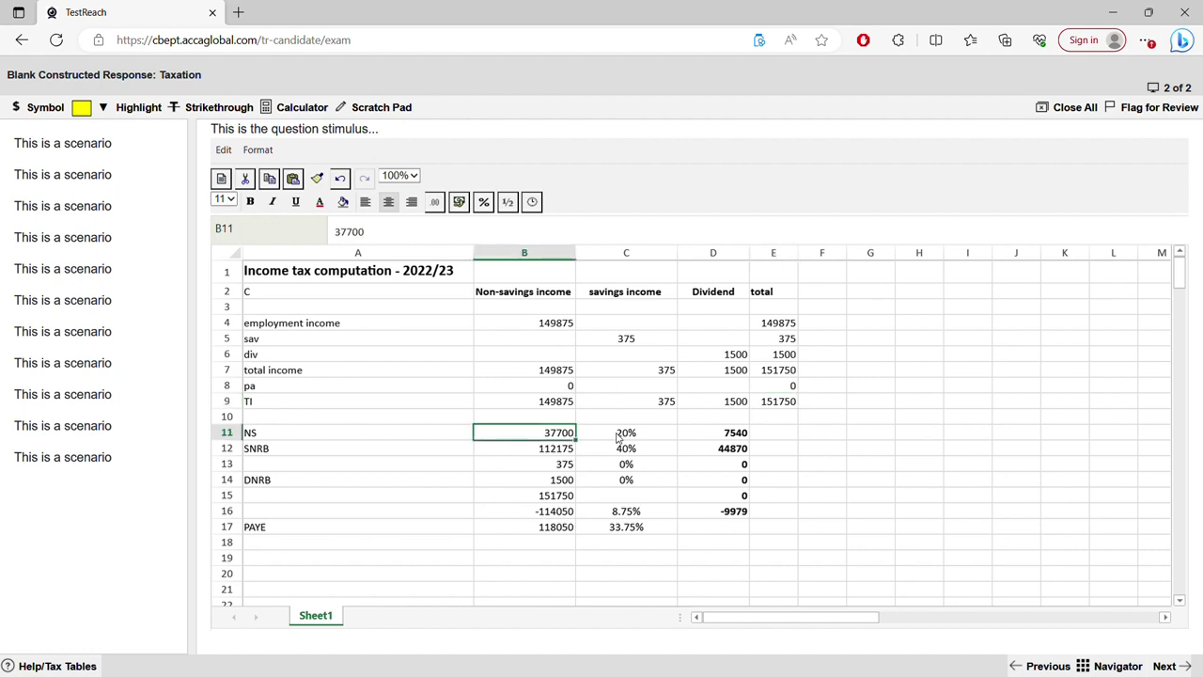
click(567, 402)
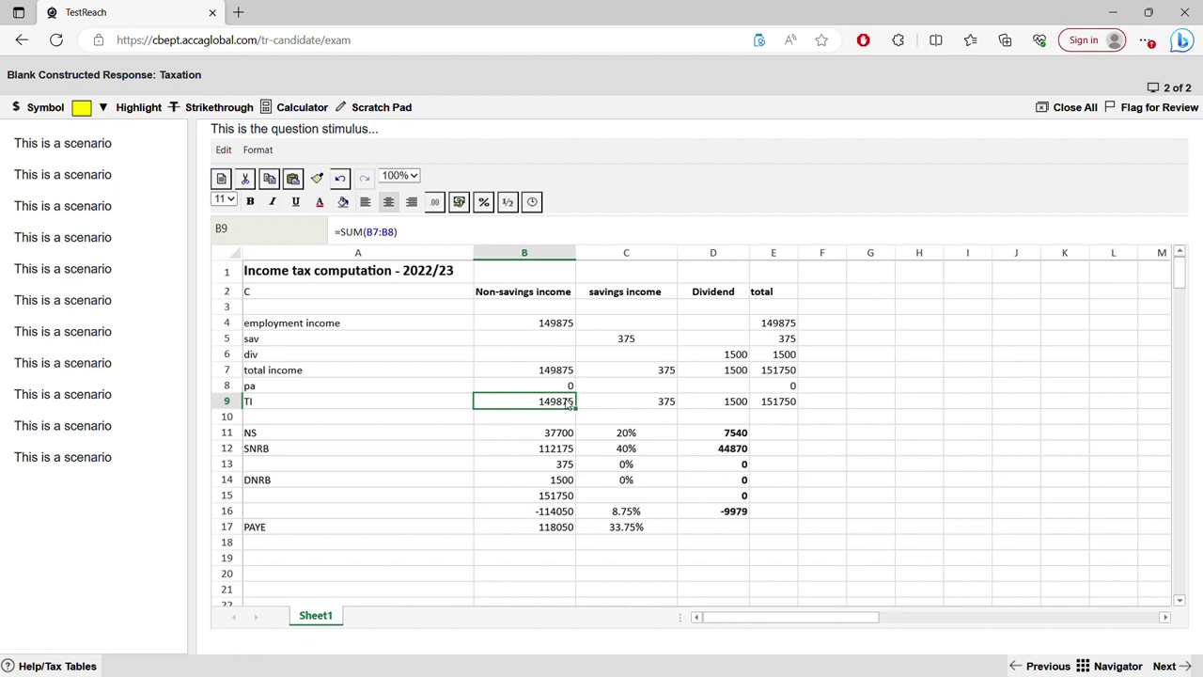
click(561, 450)
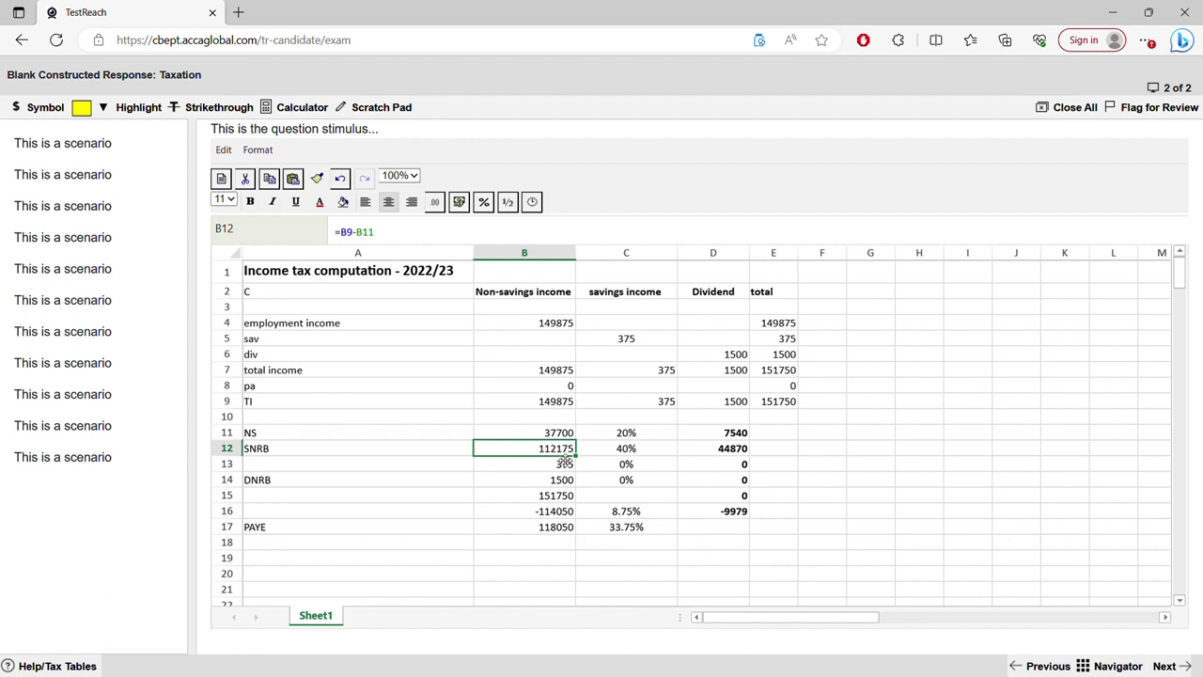
double_click(568, 452)
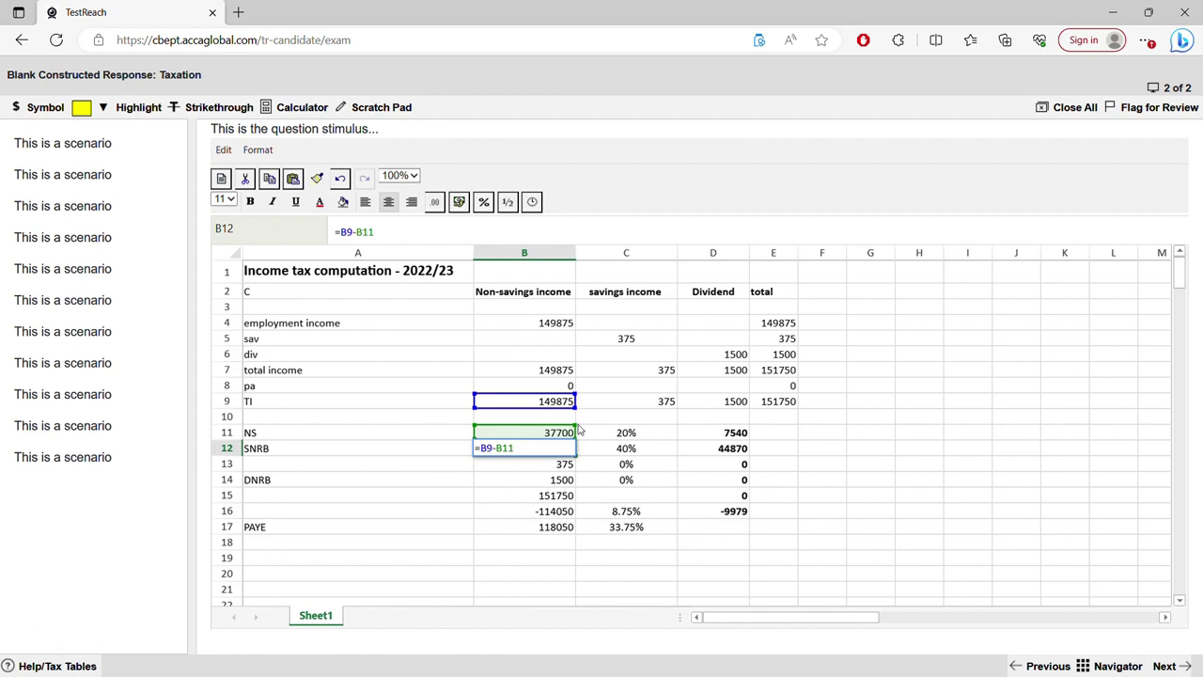
key(Return)
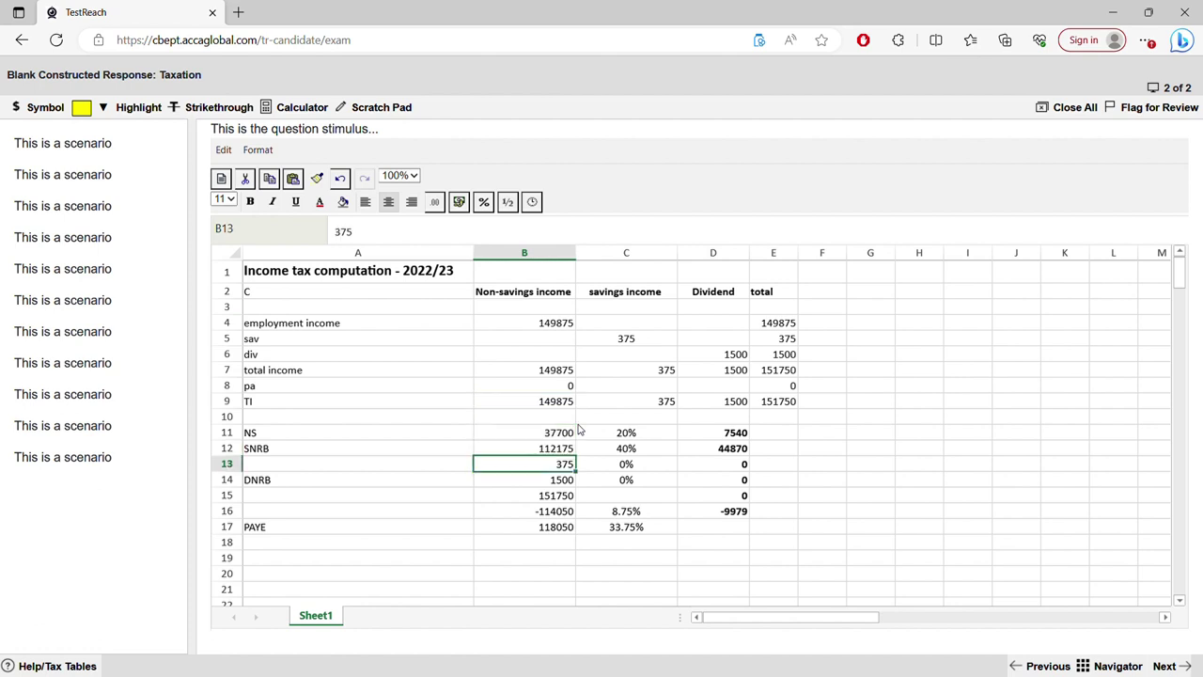
click(623, 452)
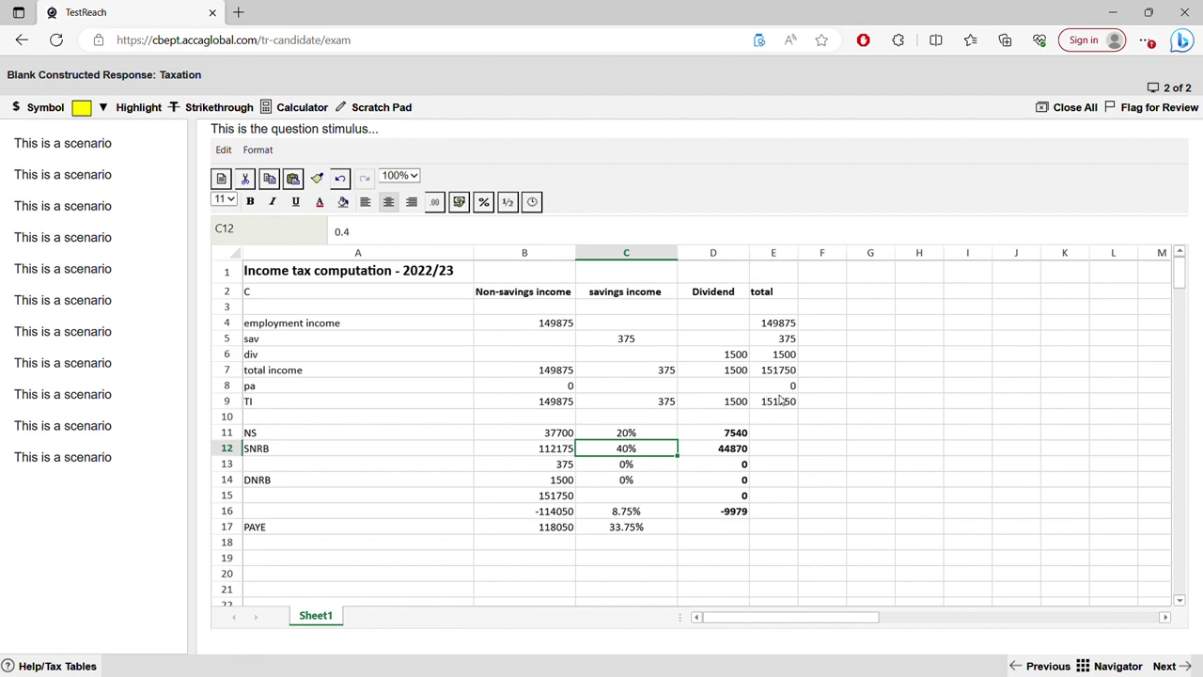
click(673, 404)
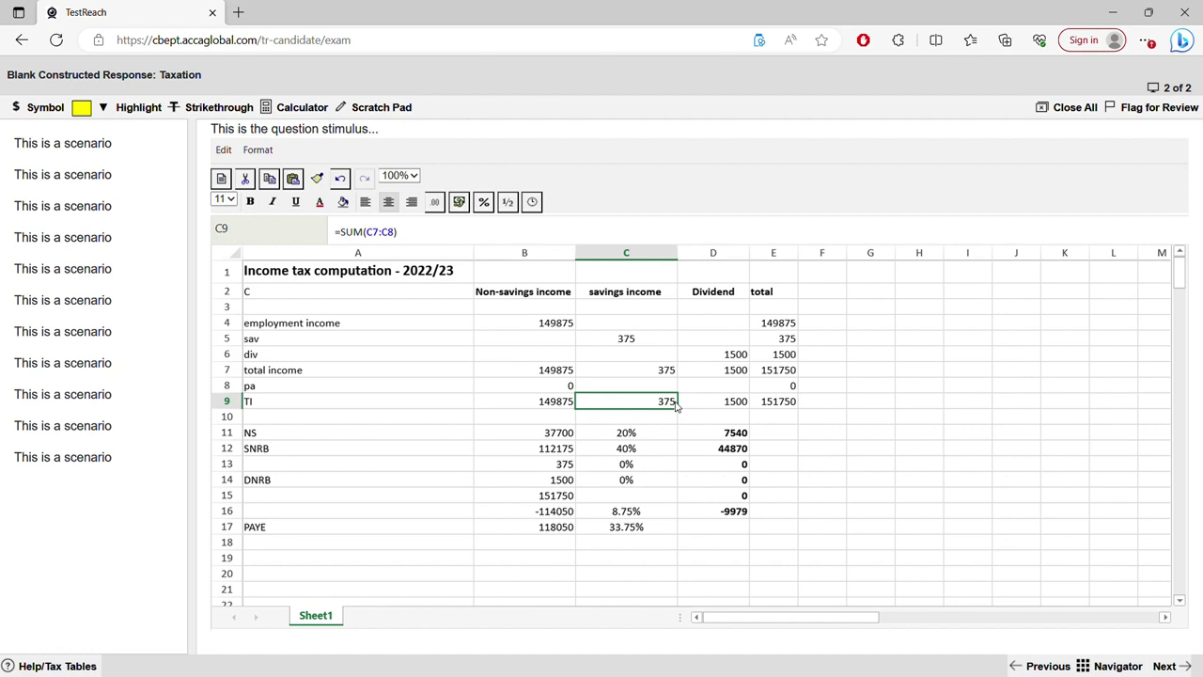
click(770, 402)
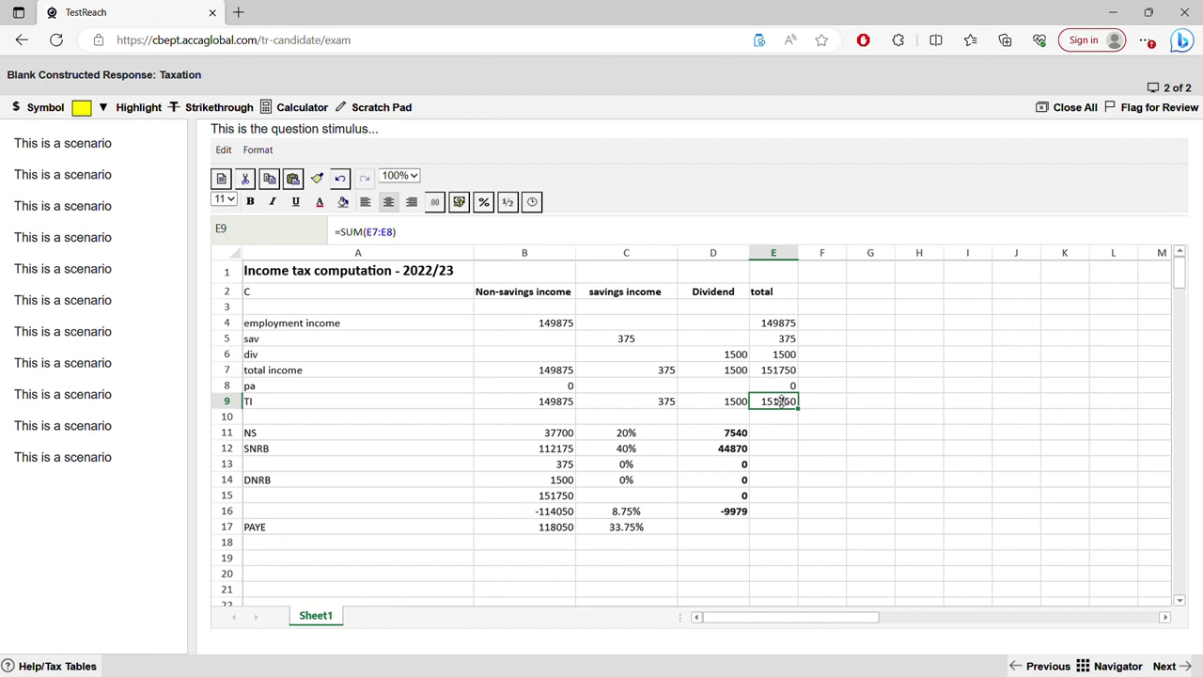
click(548, 405)
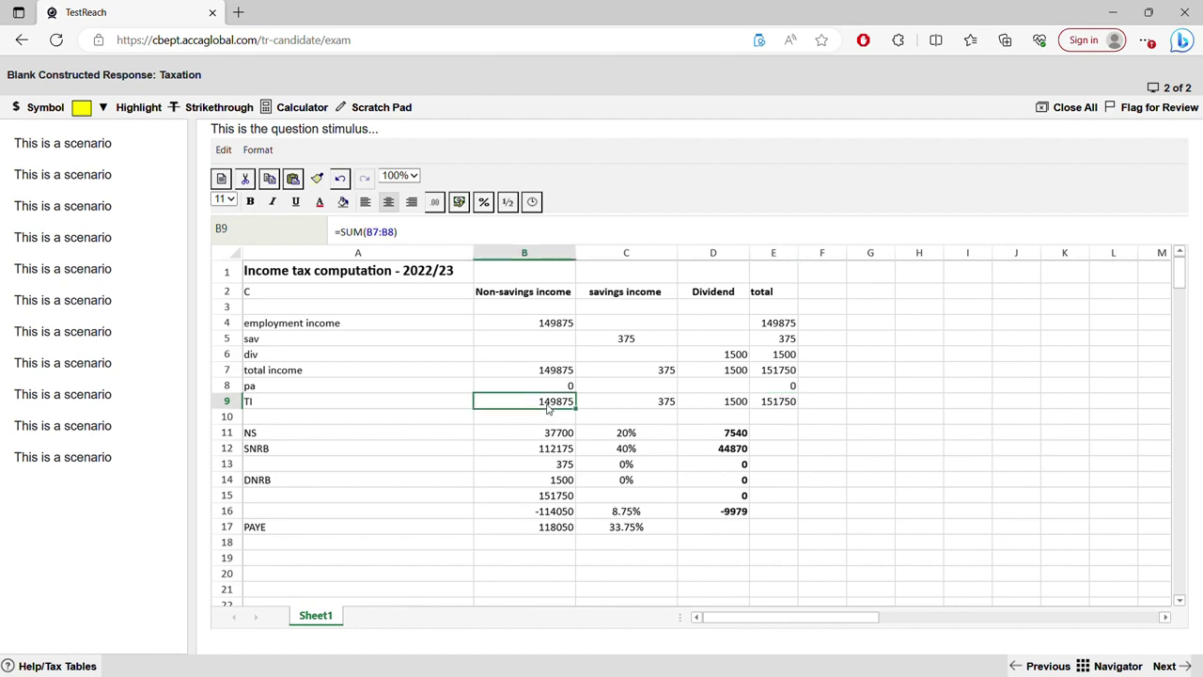
click(648, 409)
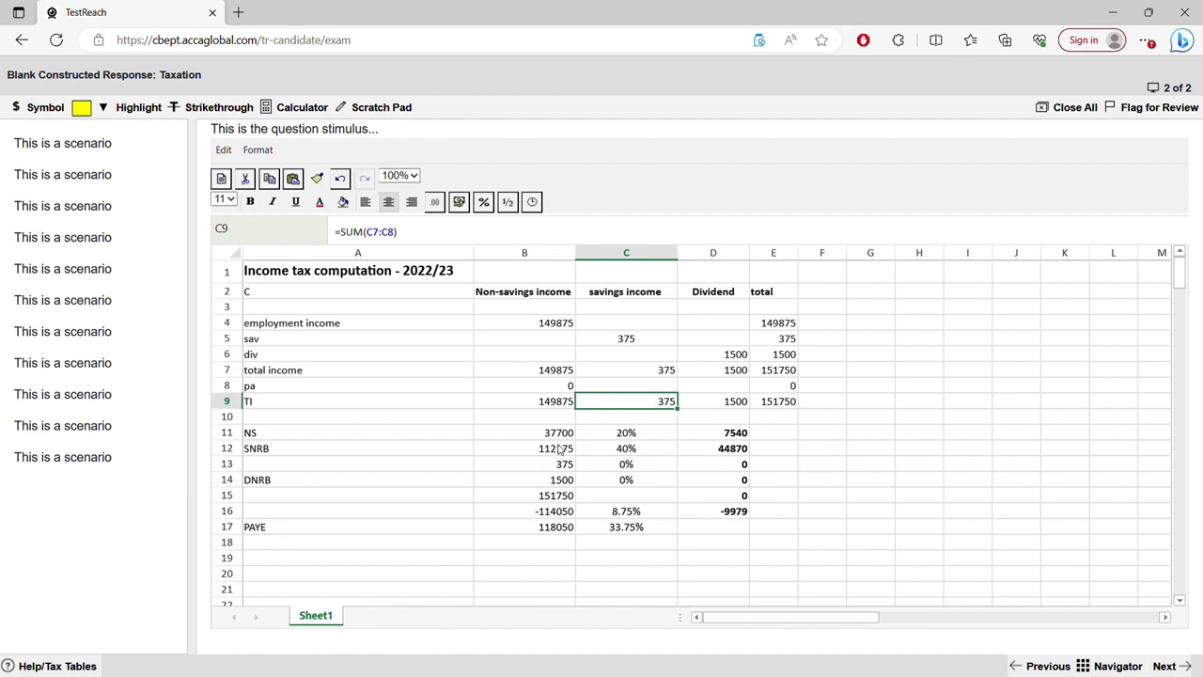
click(569, 406)
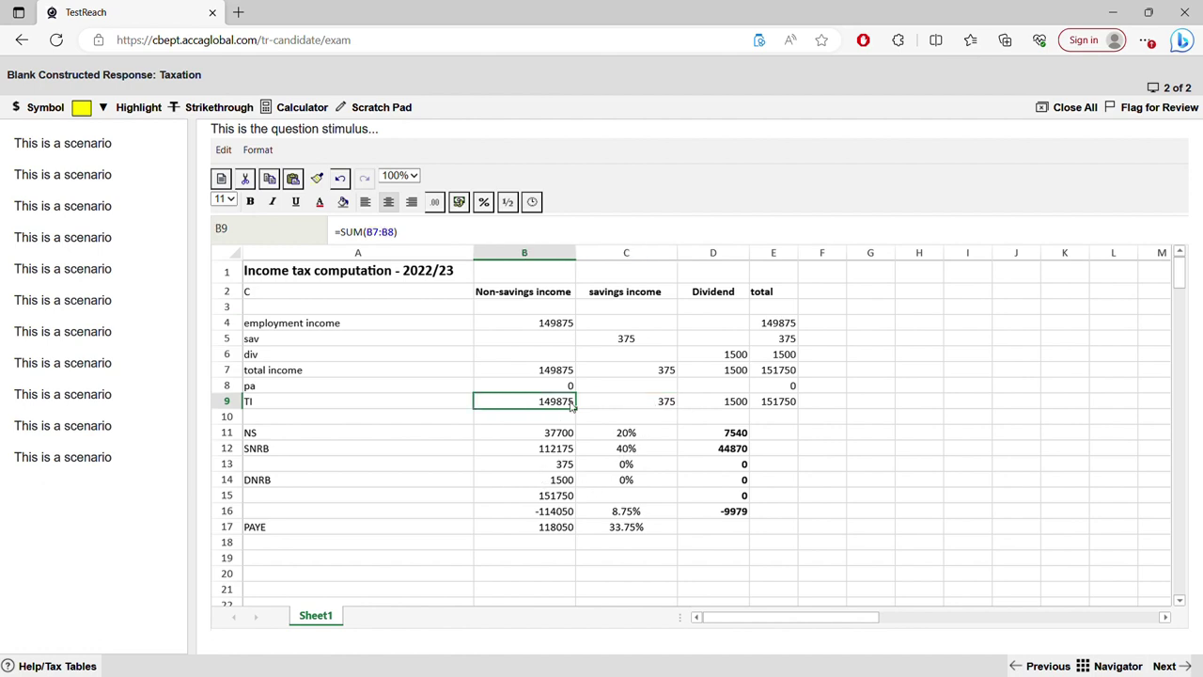
click(567, 464)
click(565, 451)
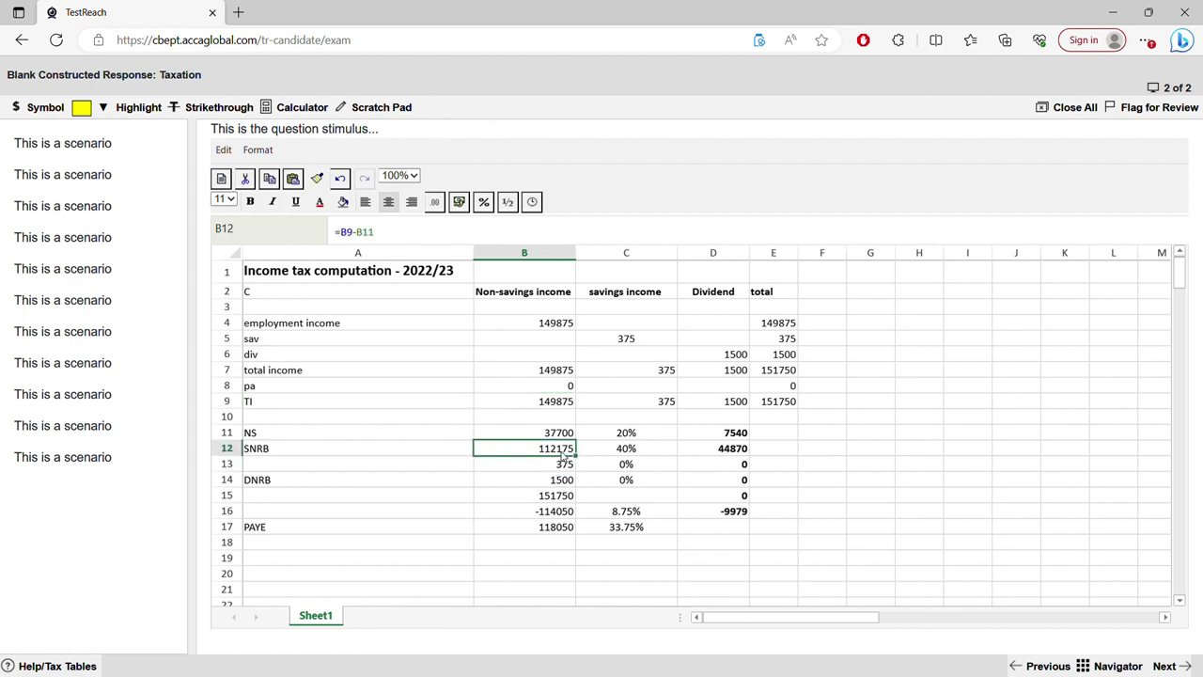
Try to calculate the savings amount in B13 as 150000 less the non-savings taxable income in B9.
click(552, 466)
drag(553, 469, 607, 467)
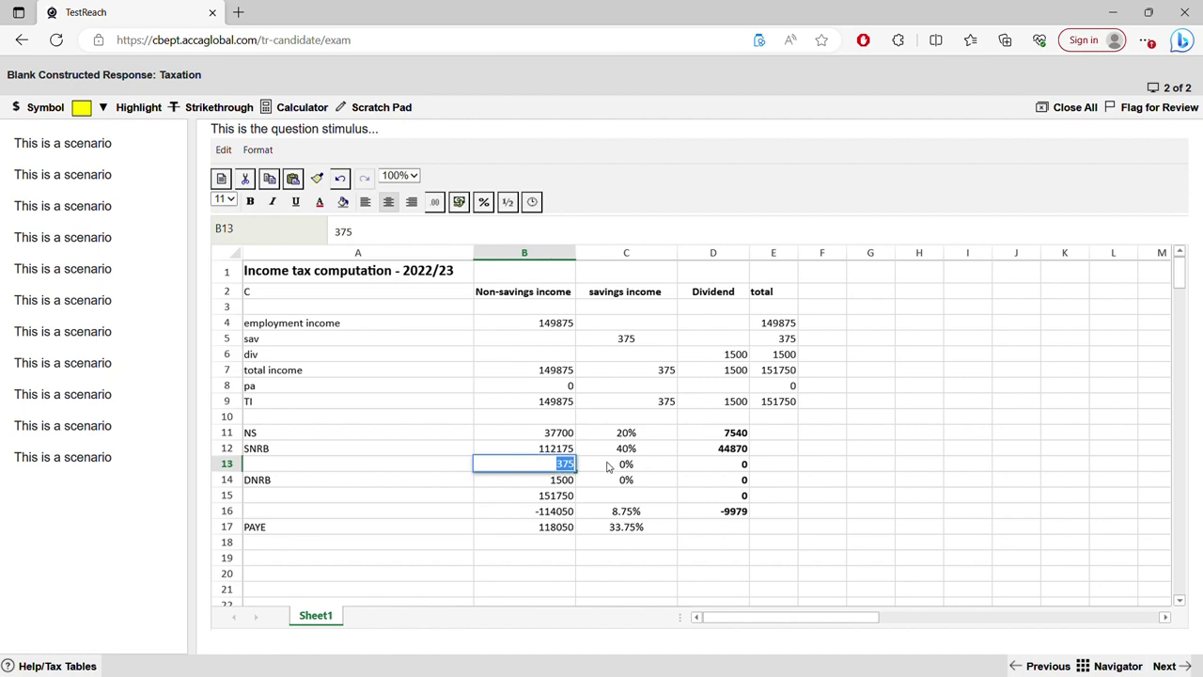
text(150000-)
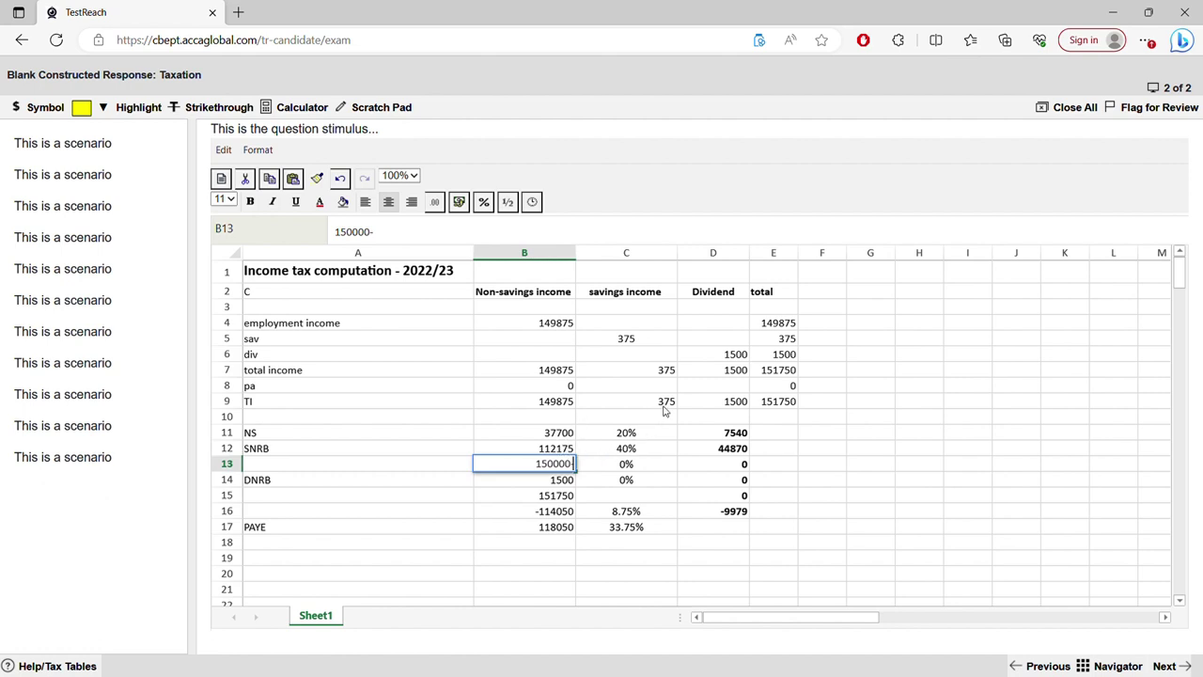
click(560, 405)
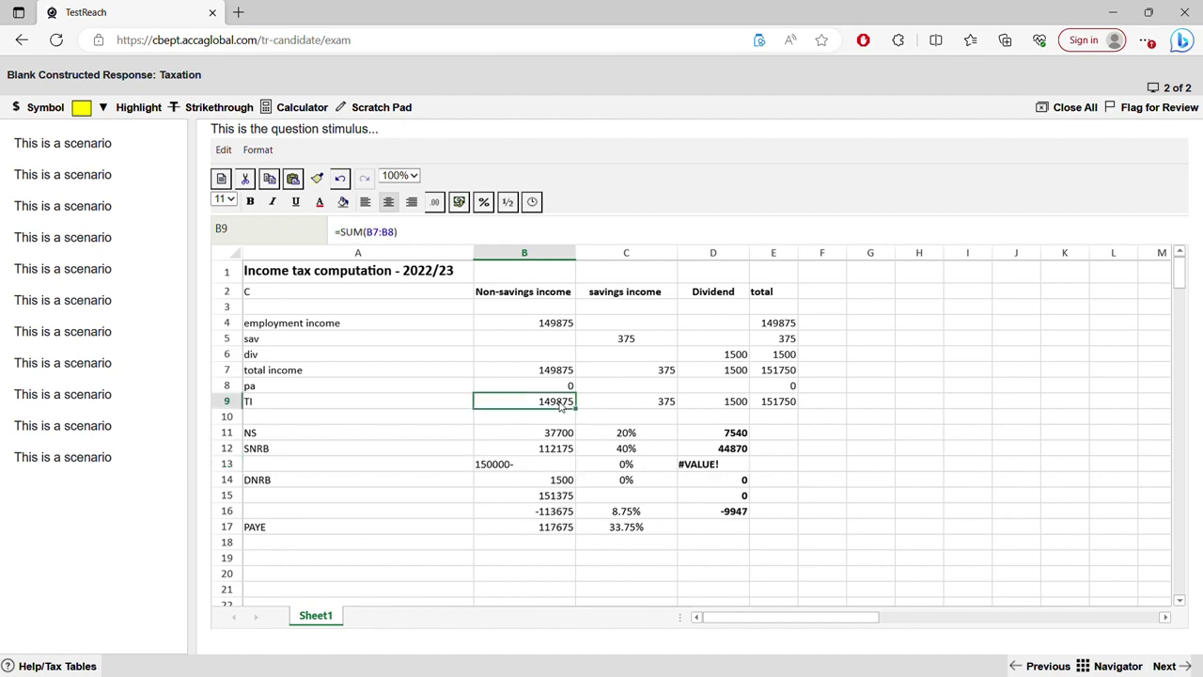
Replace the entry in B13 with the formula =150000-B9 and check the resulting amount and its rate in C13.
click(542, 463)
double_click(541, 464)
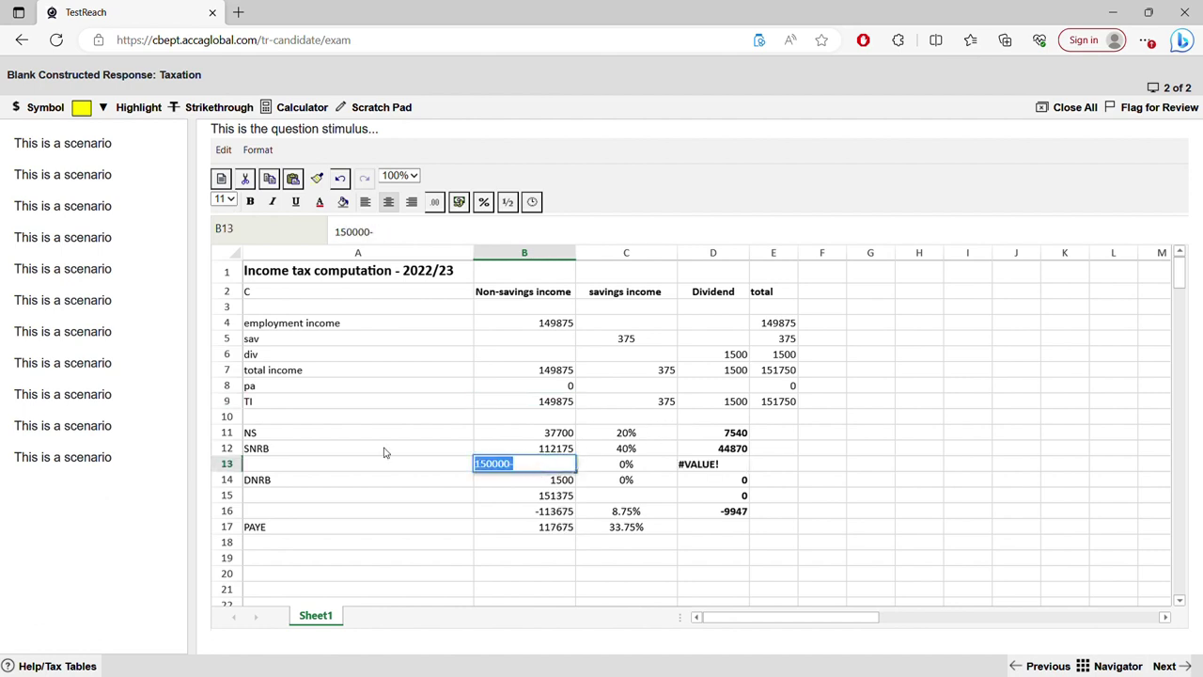
text(=150000)
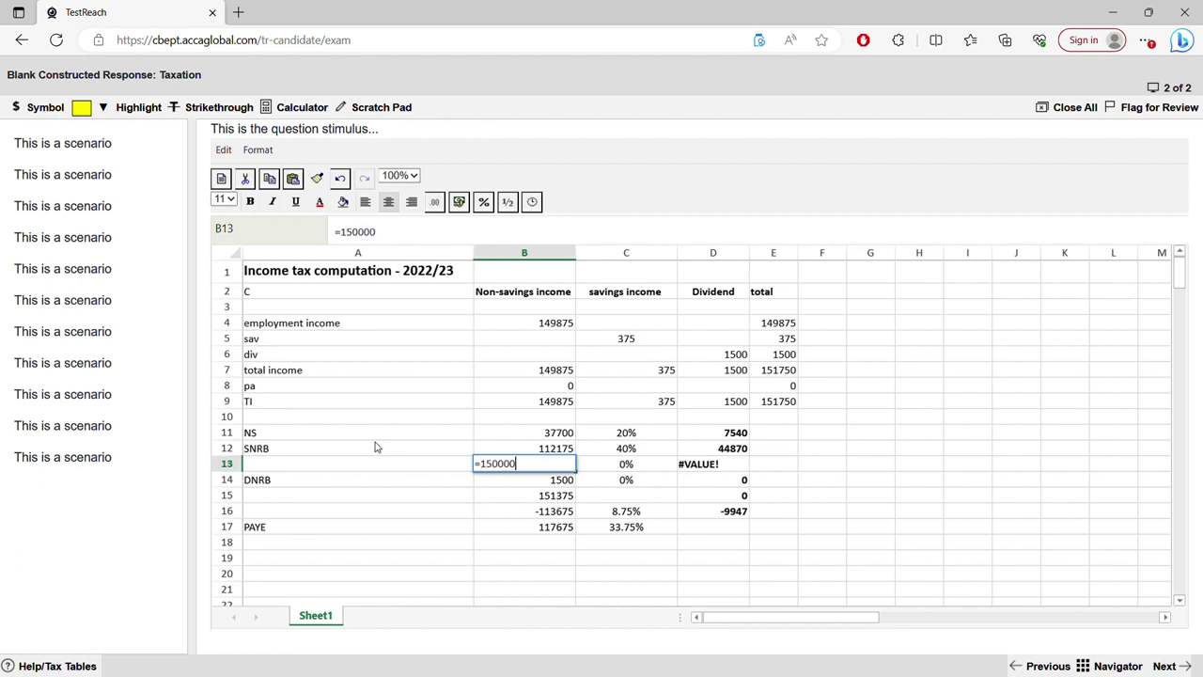
text(-)
click(517, 402)
key(Return)
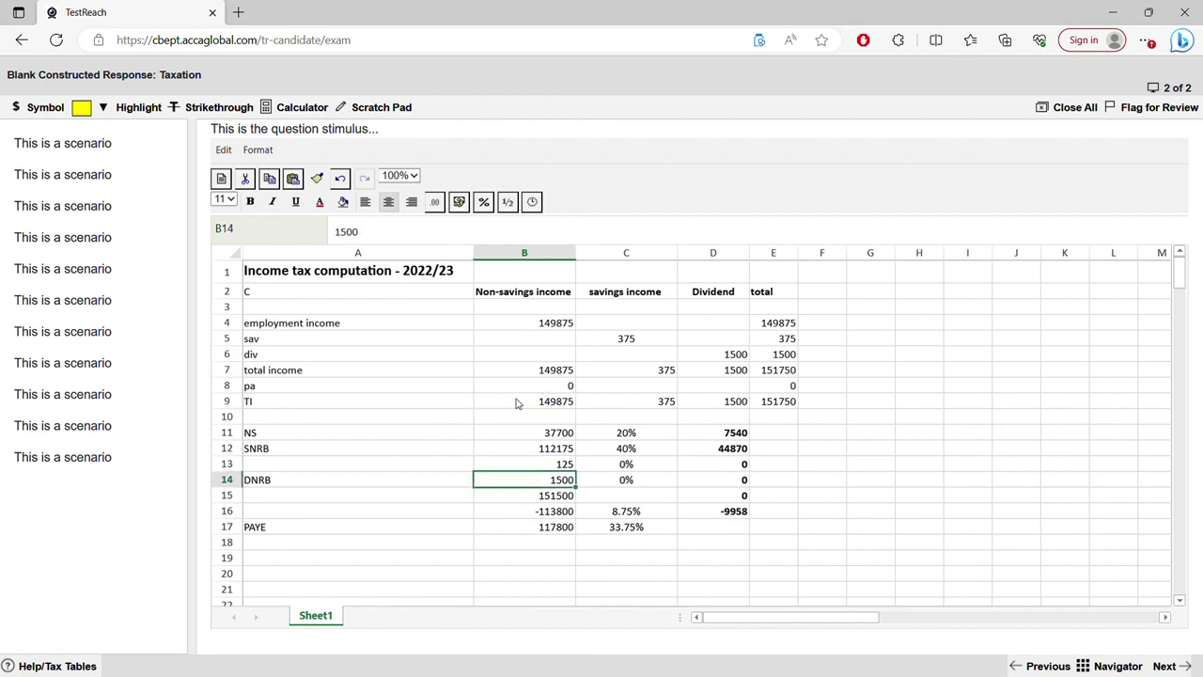
click(570, 465)
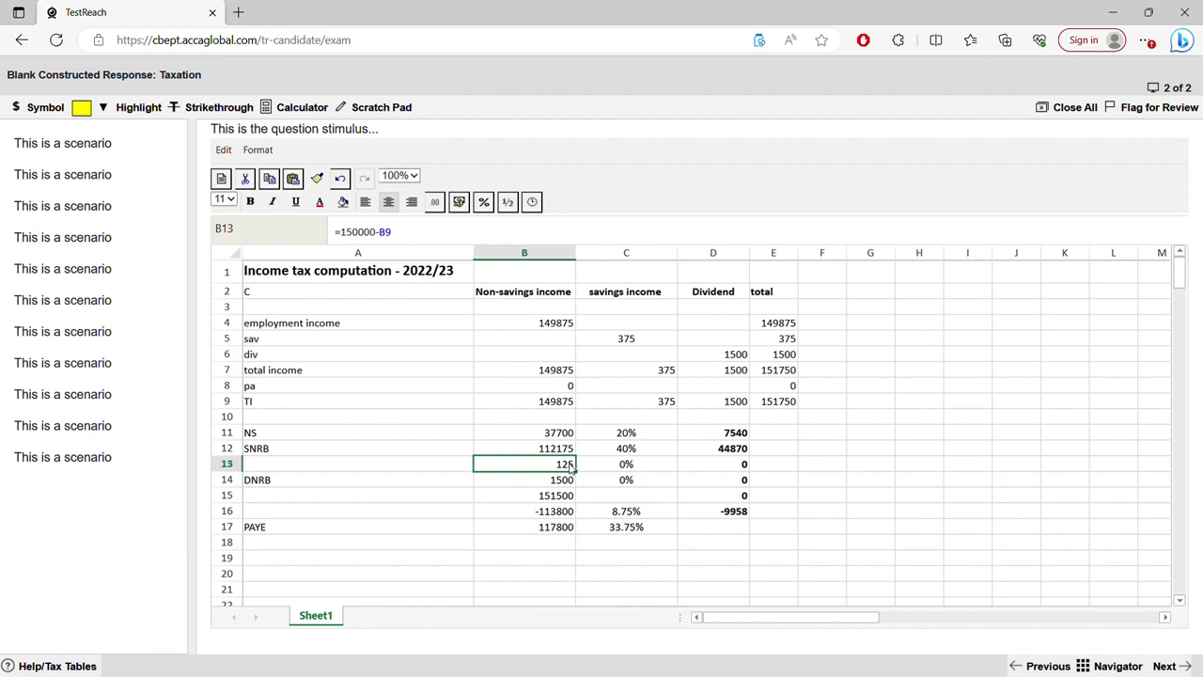
click(625, 465)
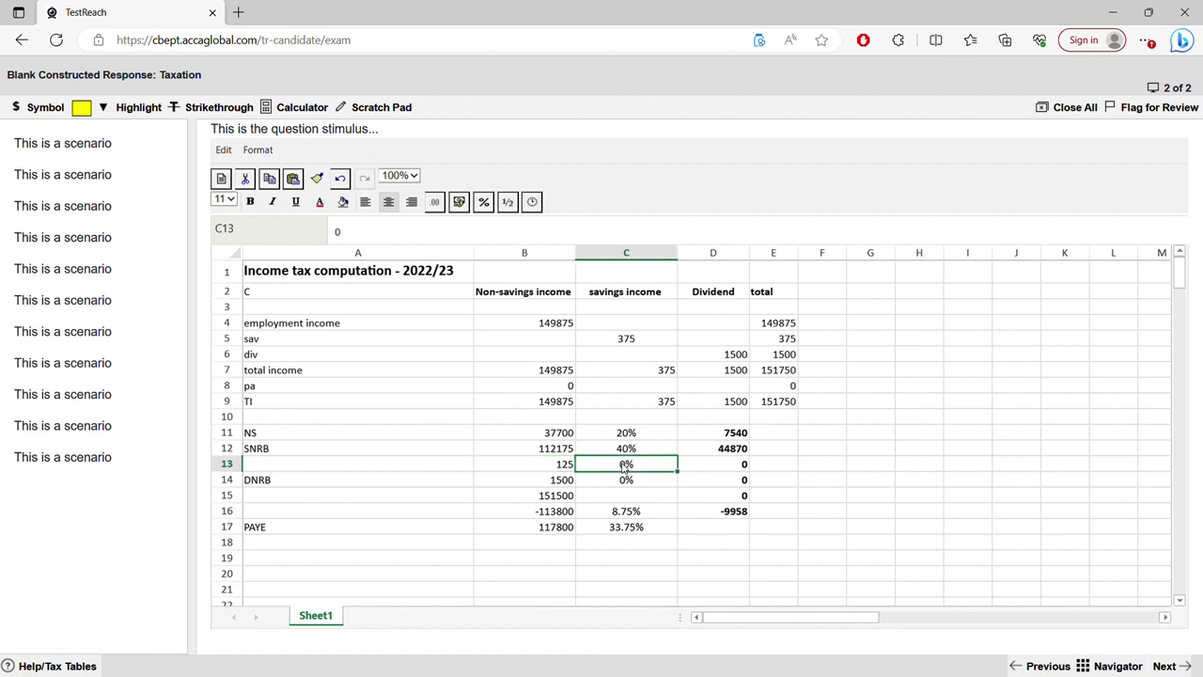
Set the tax rate in C13, beside the 125 band amount, to 40%.
text(4)
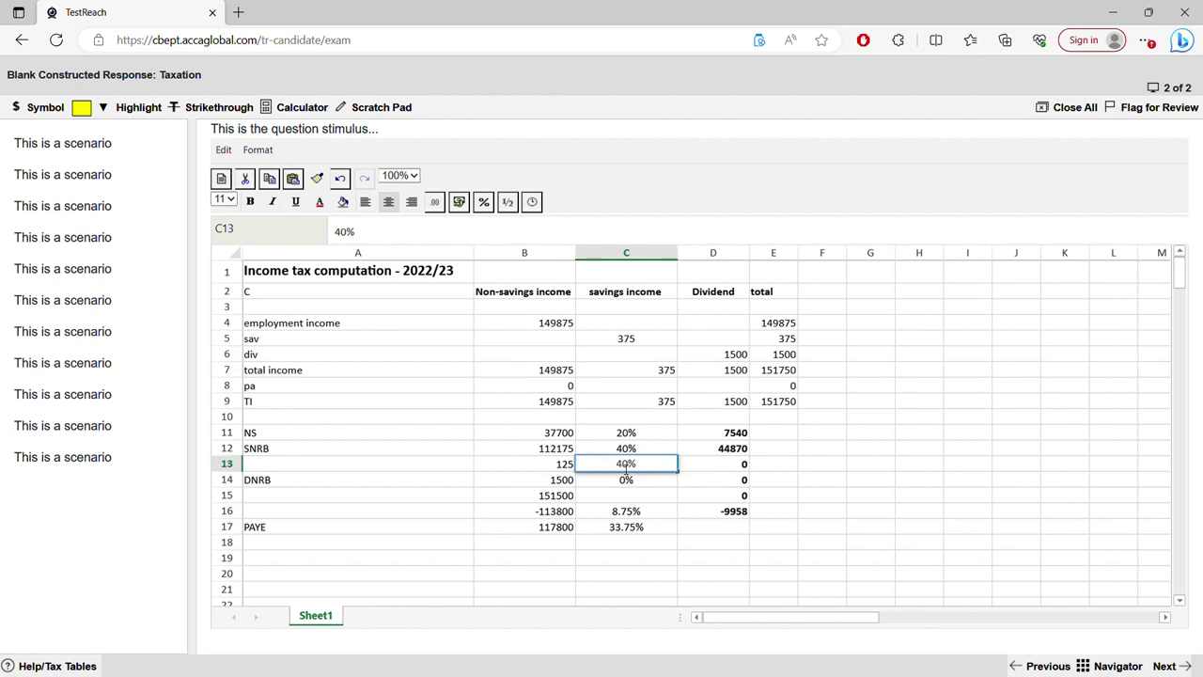
key(Return)
Examine the taxable income figures in row 9 against the band amounts in B11:B14 and the rate in C13.
click(627, 401)
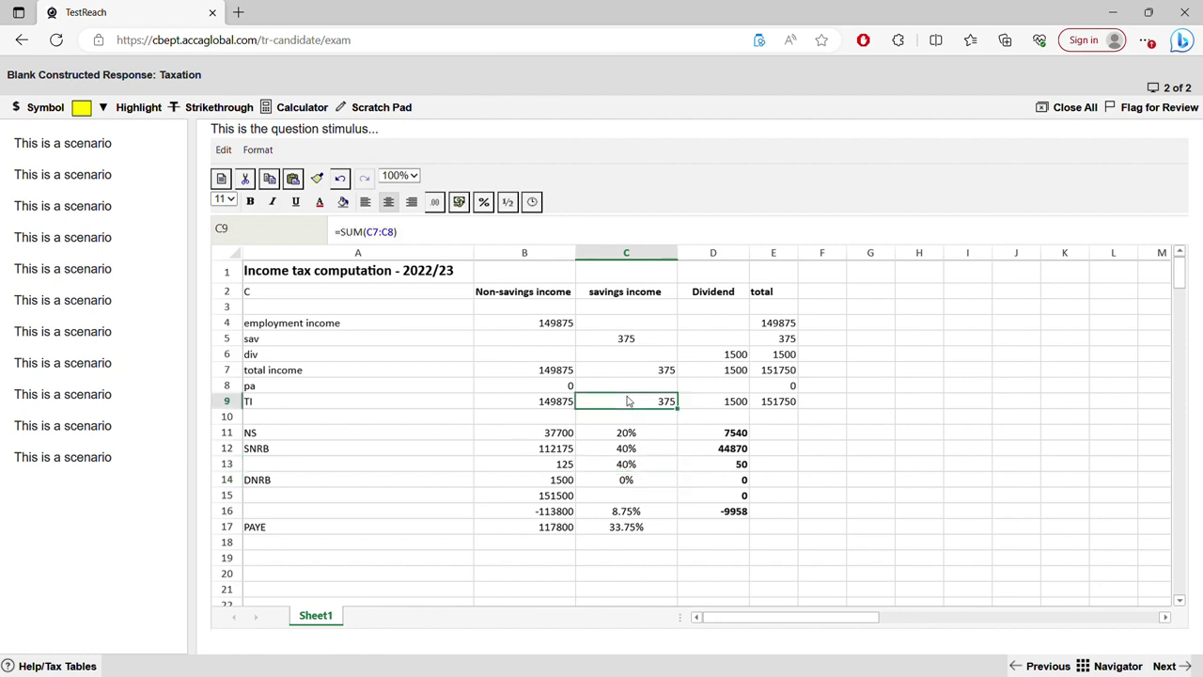
click(546, 403)
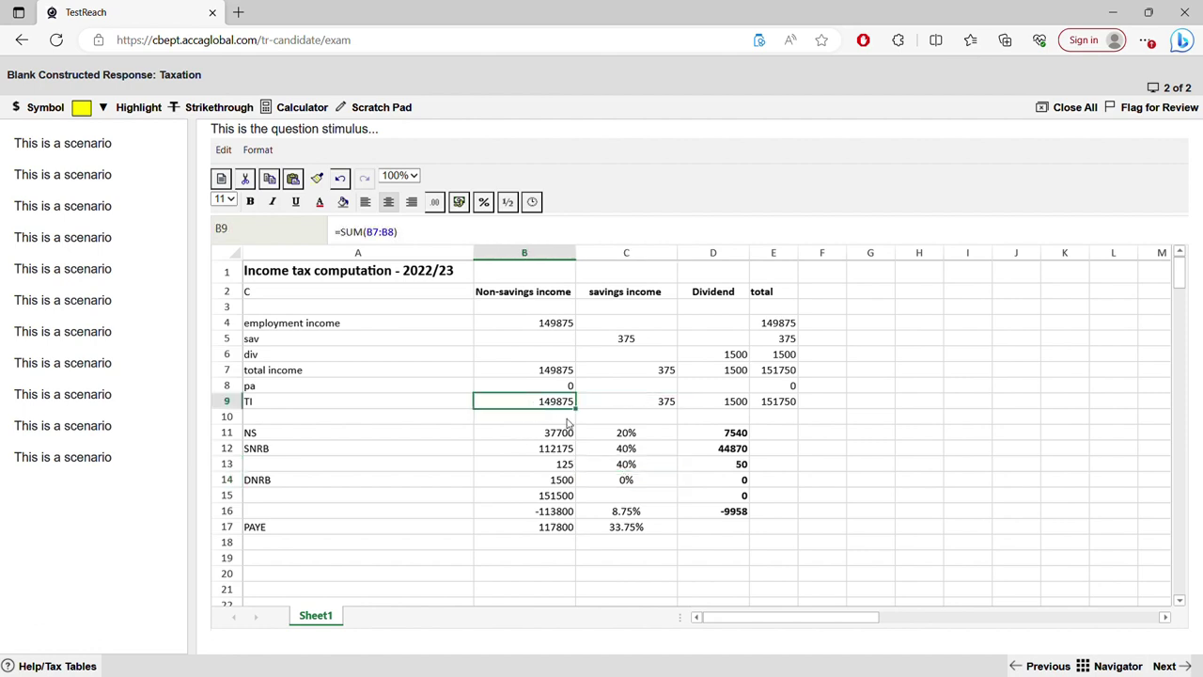
click(561, 434)
click(555, 450)
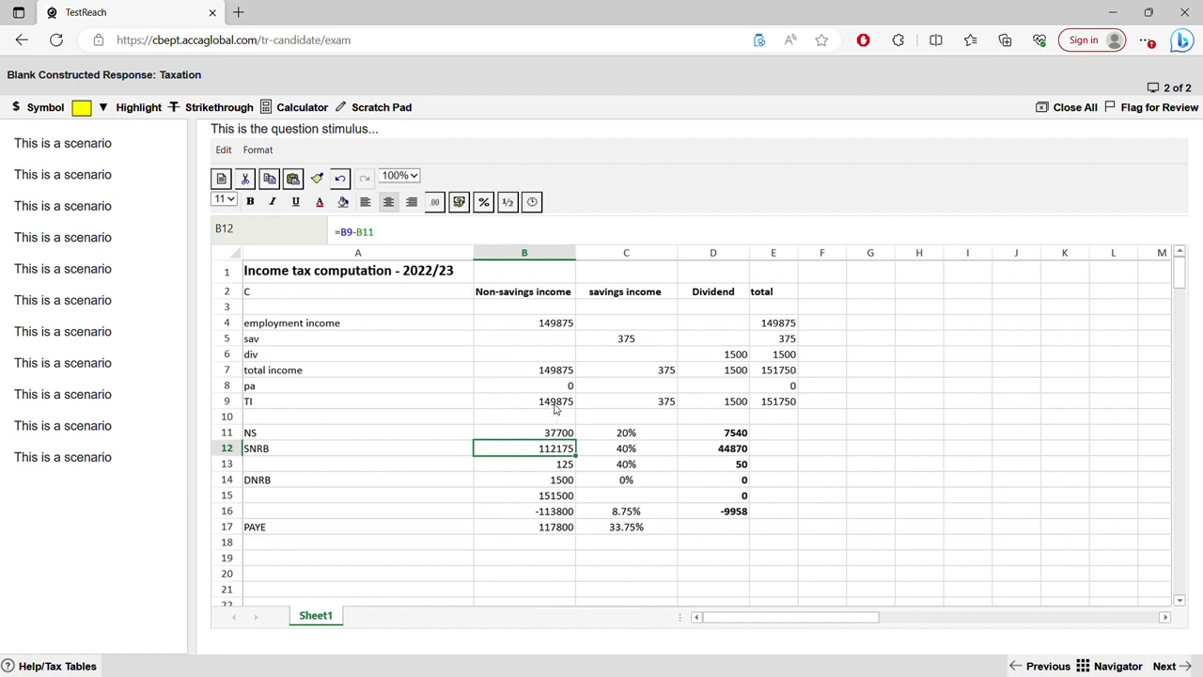
drag(557, 433, 562, 464)
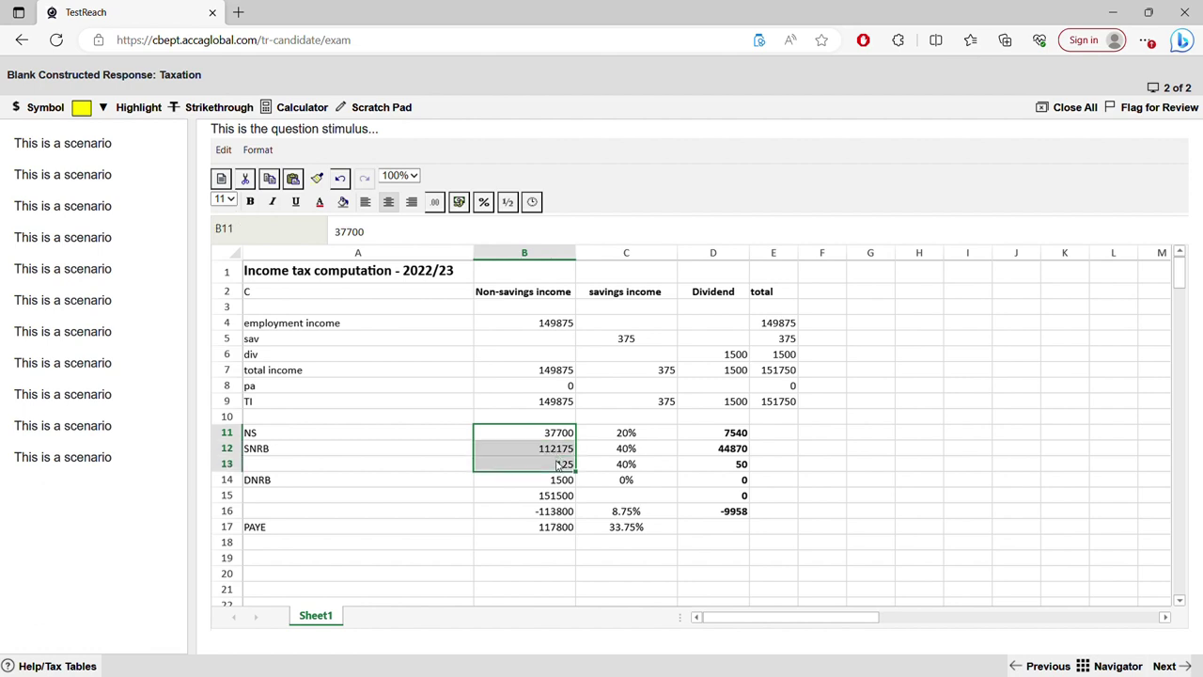
click(559, 479)
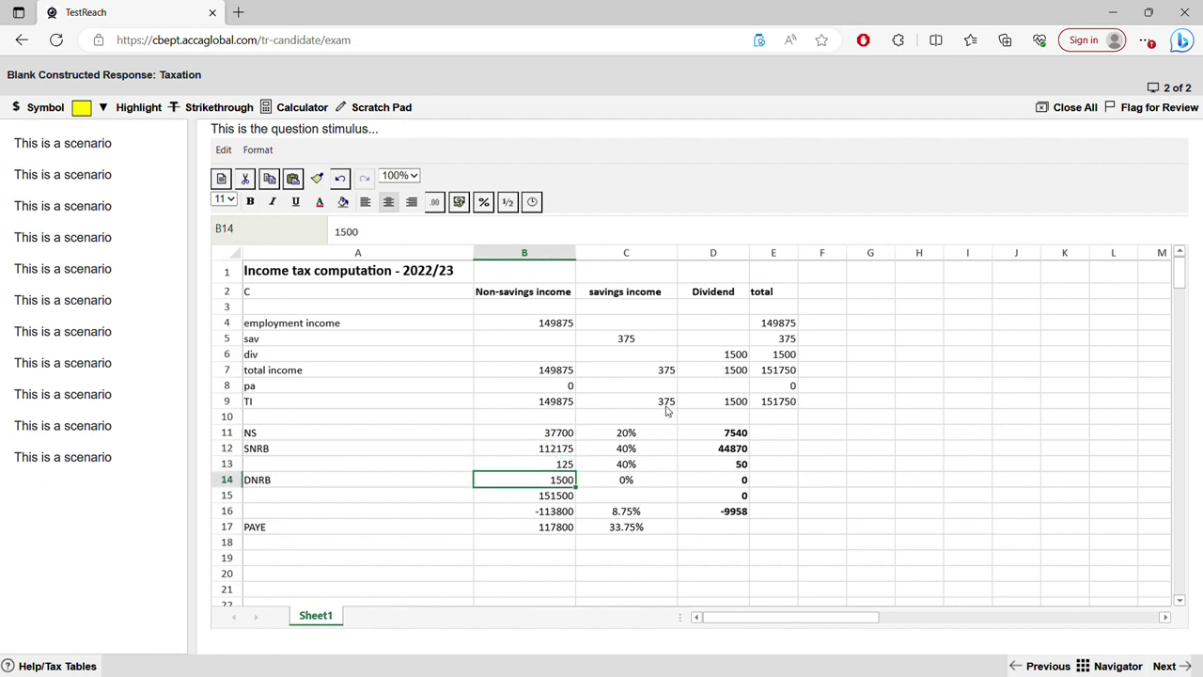
click(667, 406)
click(569, 464)
click(631, 464)
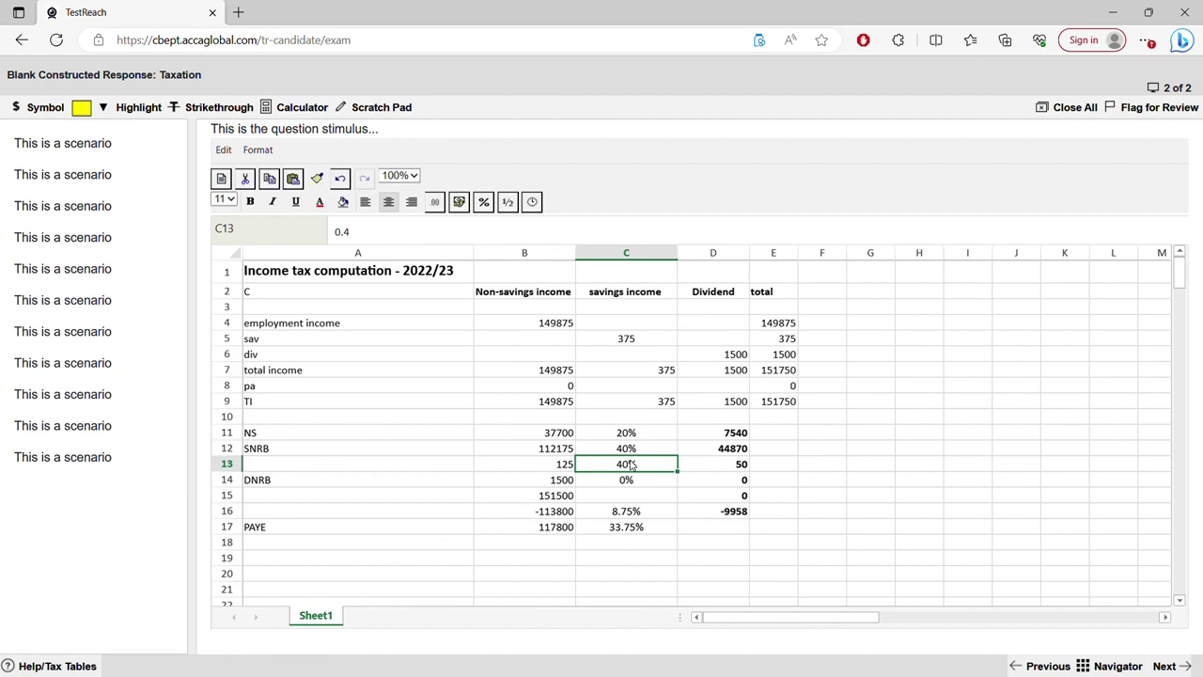
Replace the amount in B14 with the formula =C9-B13 for the remaining savings income.
click(569, 480)
double_click(570, 479)
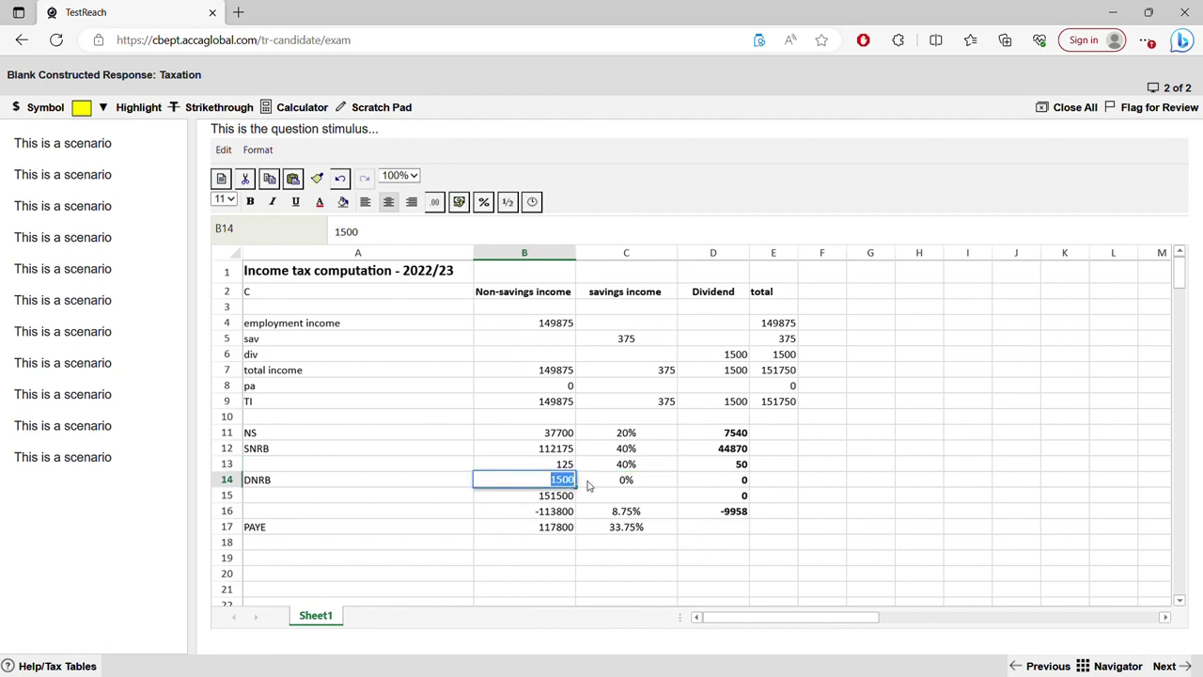
text(=)
click(655, 406)
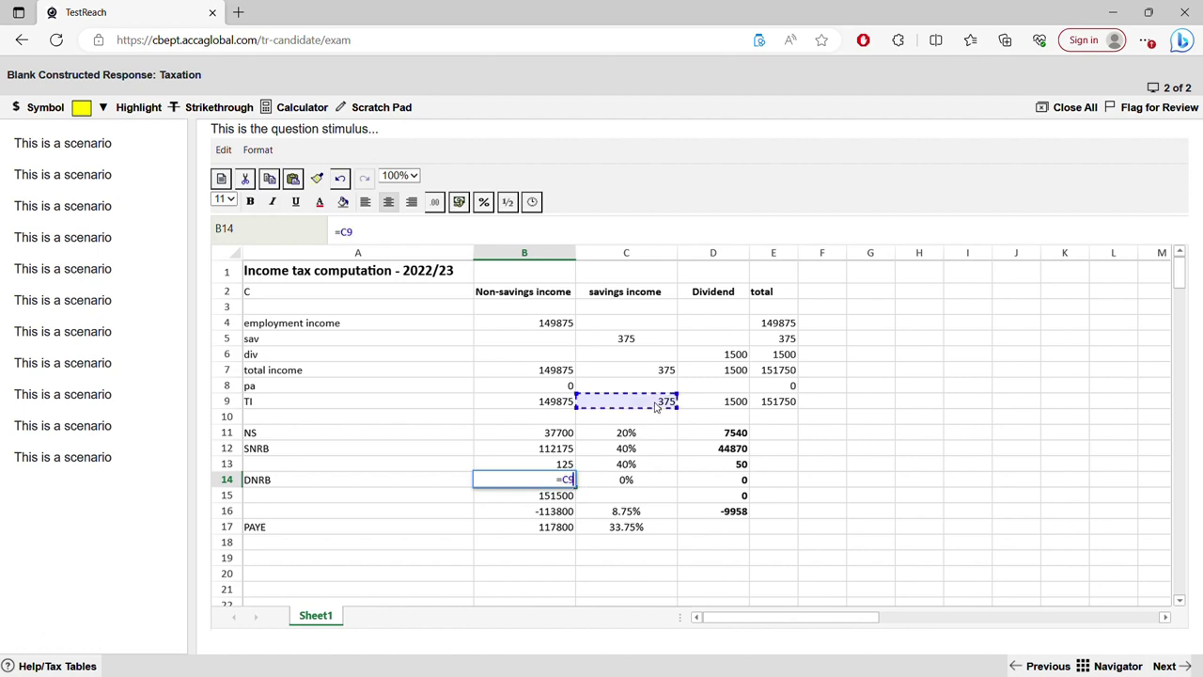
text(-)
click(570, 464)
key(Return)
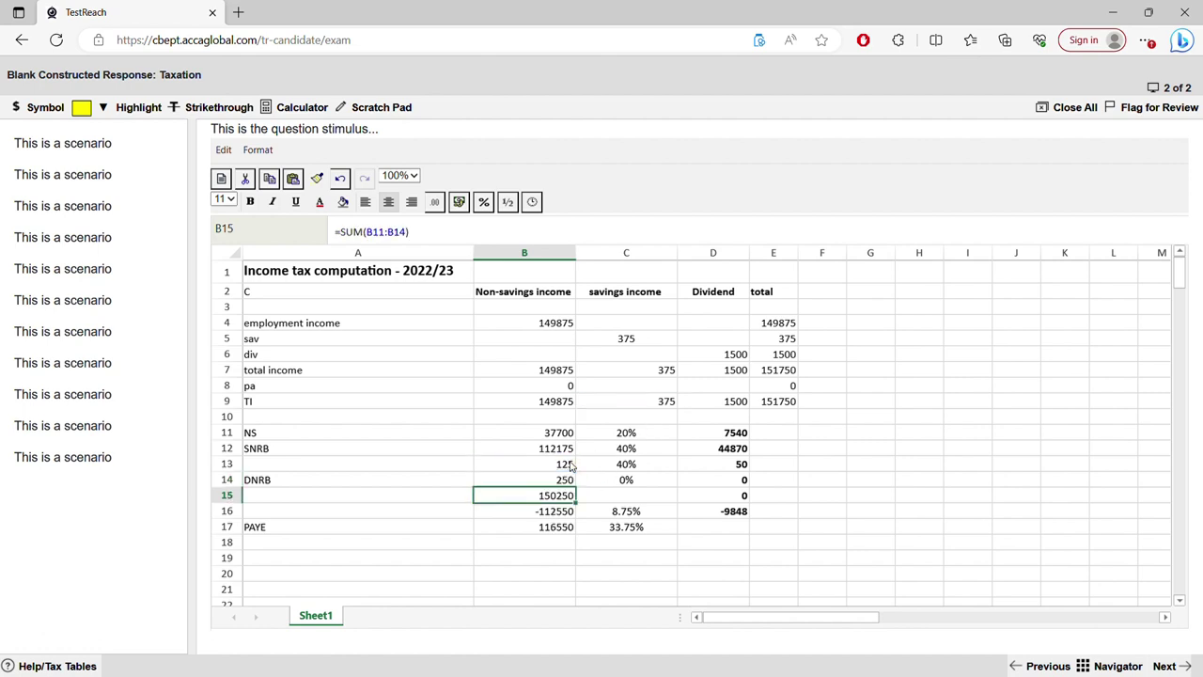
Set the tax rate in C14 to 45%.
double_click(626, 484)
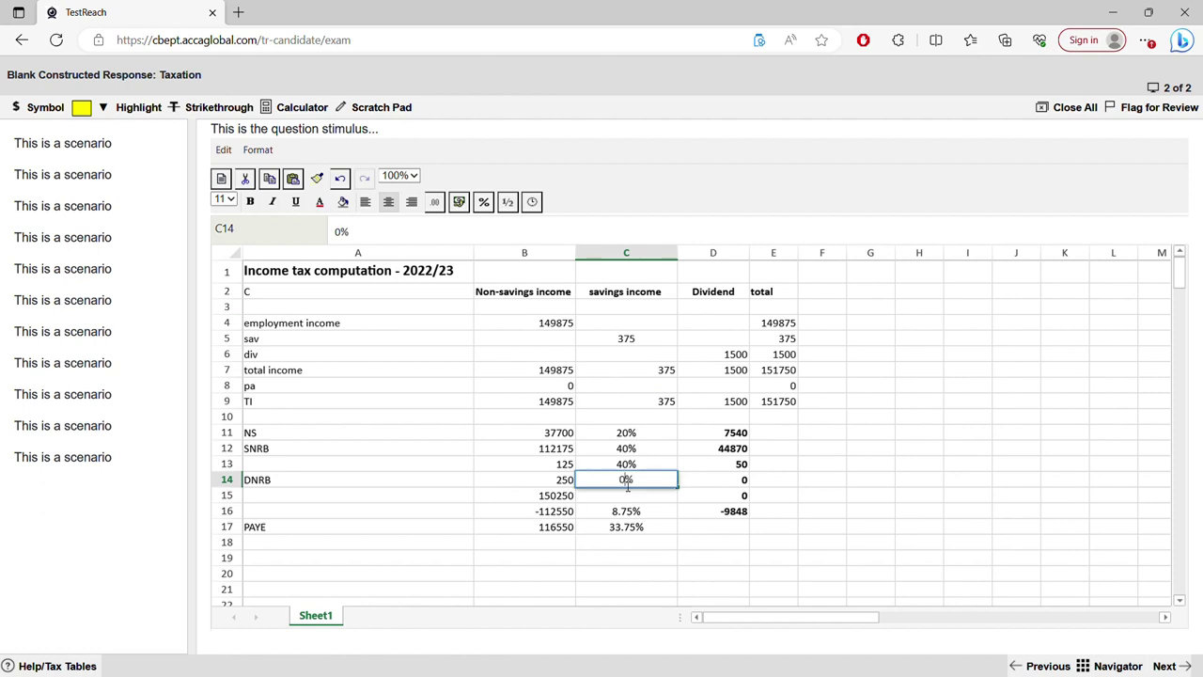
key(BackSpace)
text(45)
key(Return)
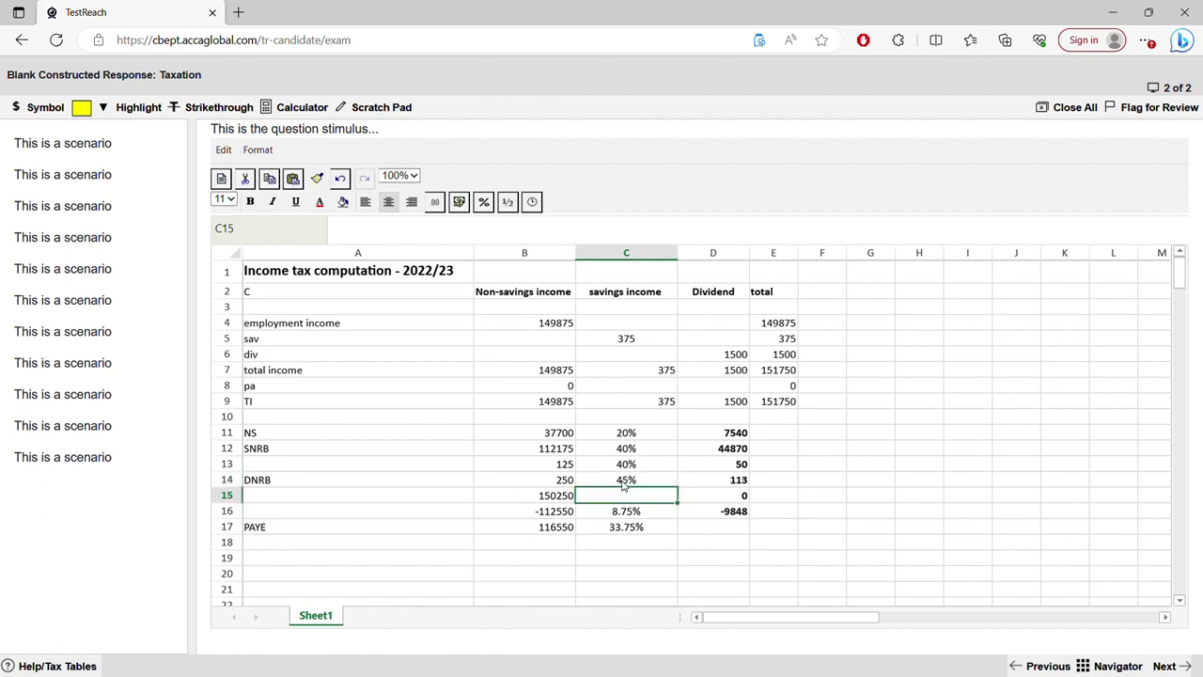
Replace the total formula in B15 with the dividend amount 1500 and set its rate in C15 to 0%.
click(737, 404)
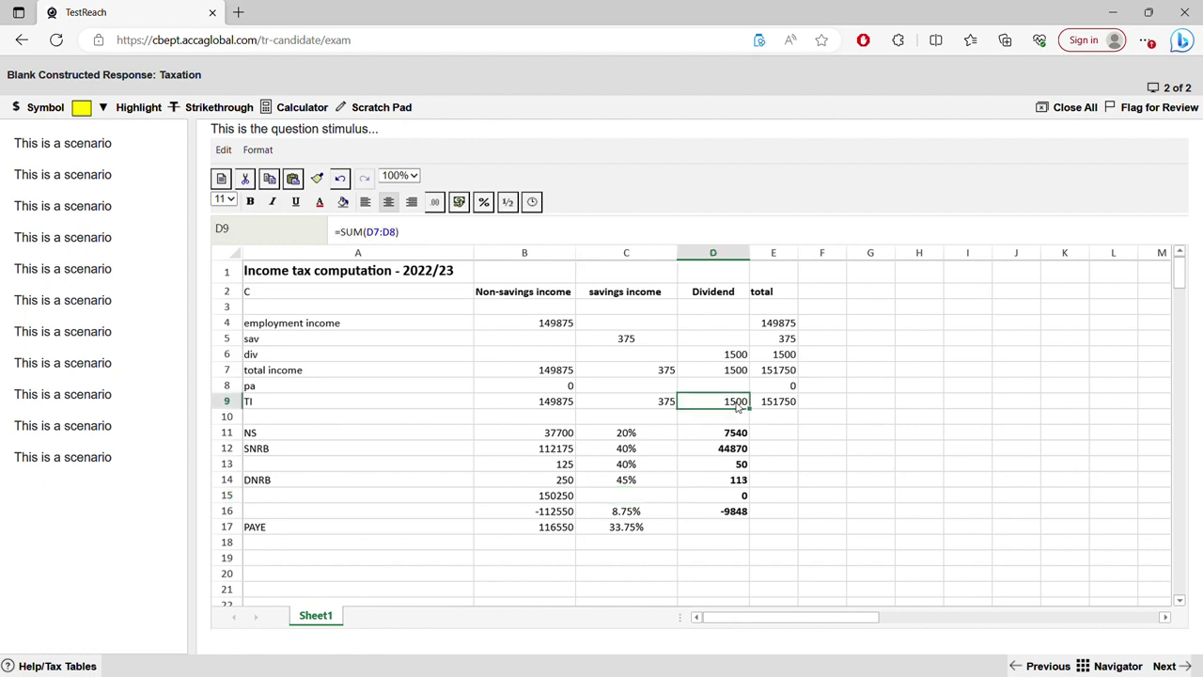
click(554, 496)
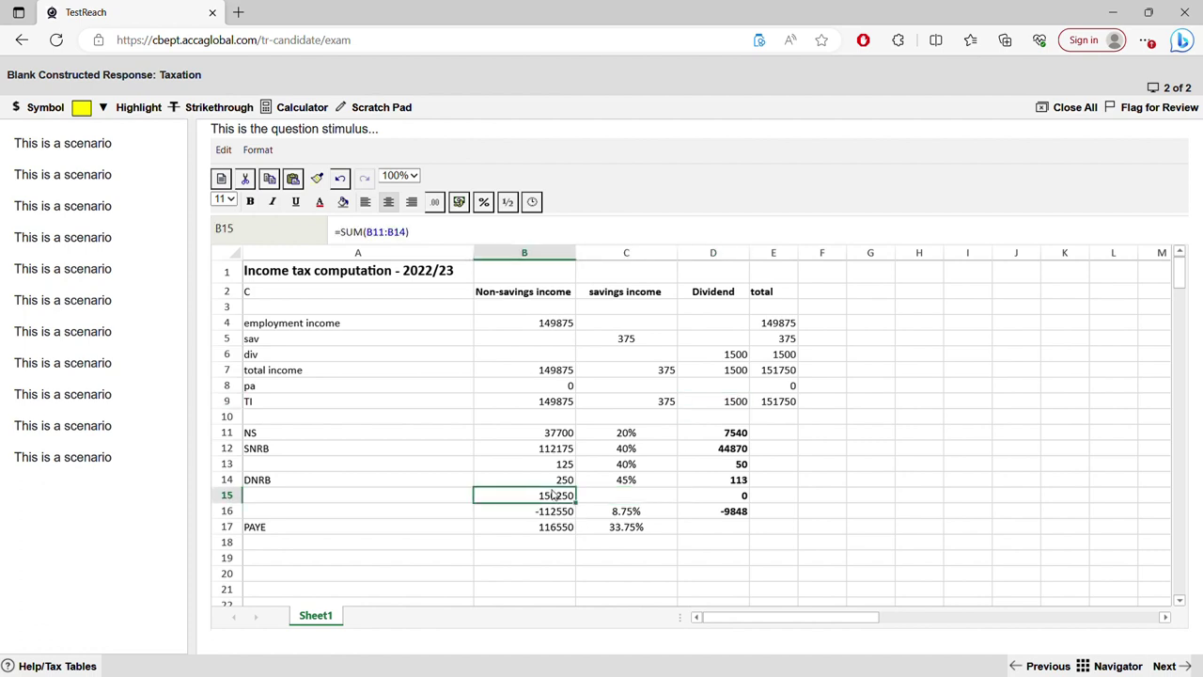
double_click(545, 499)
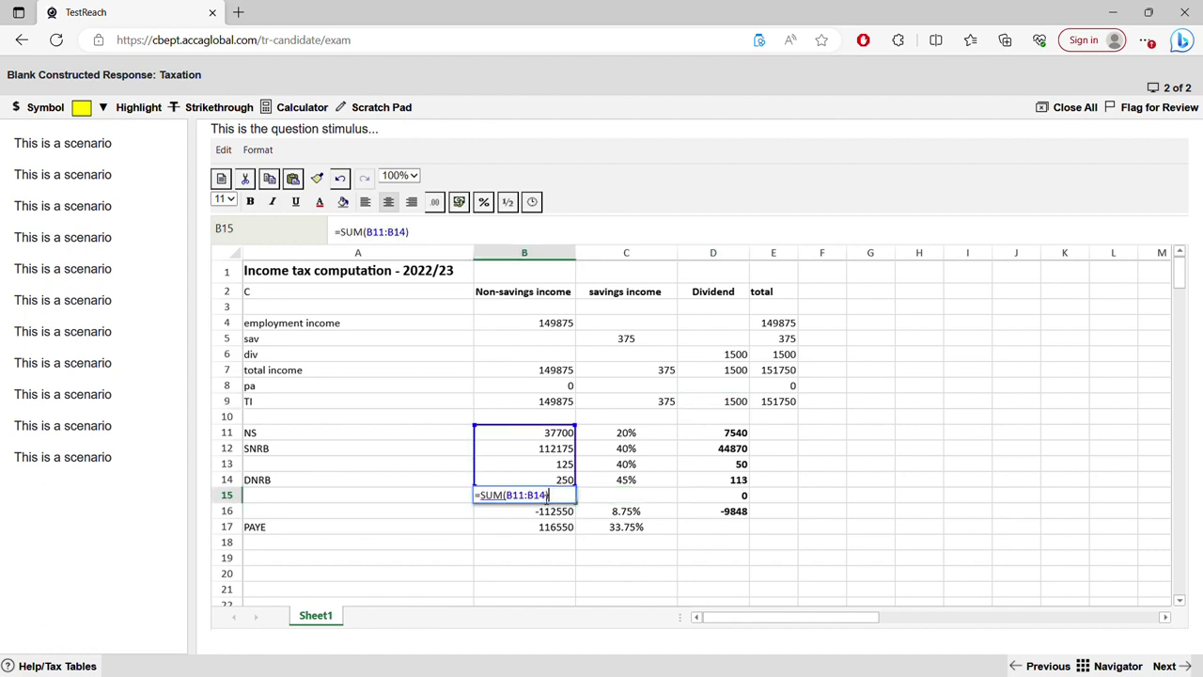
key(ctrl+a)
text(1500)
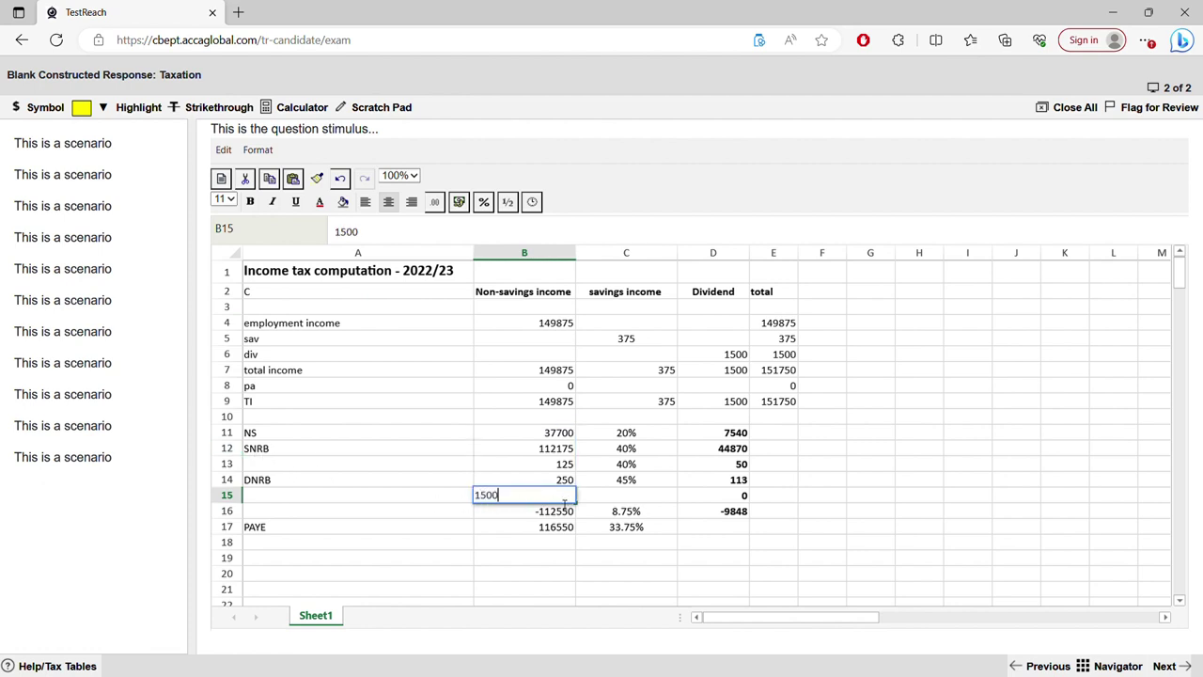
click(606, 510)
click(608, 500)
text(0)
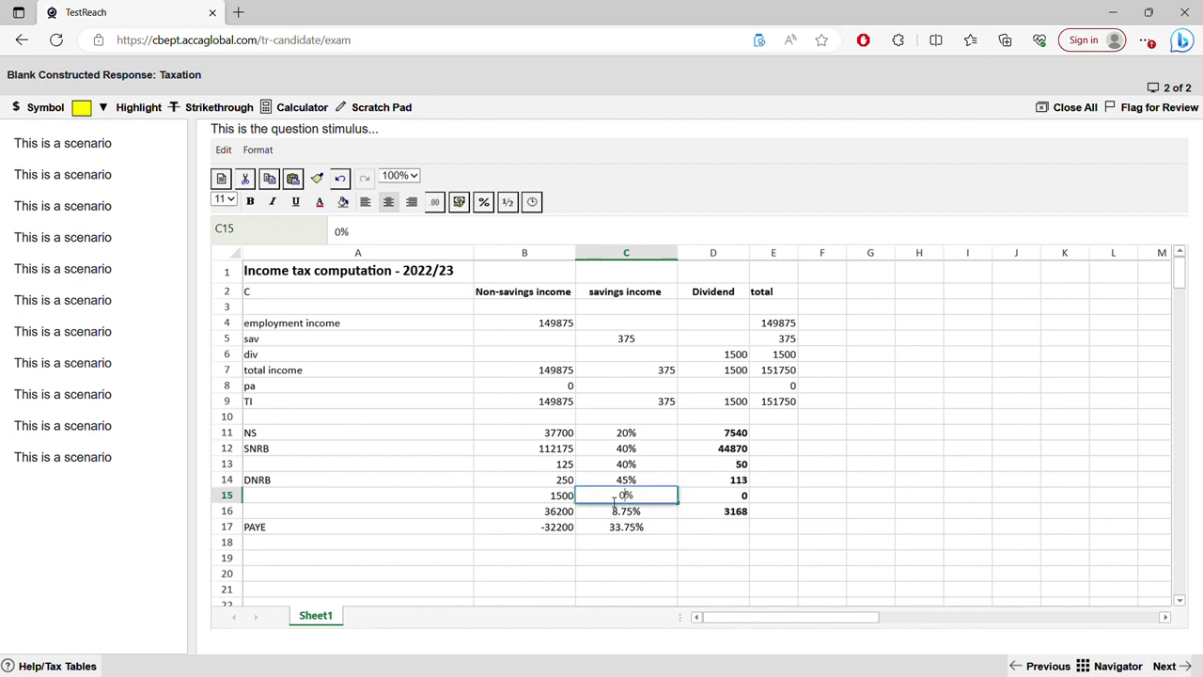
key(Return)
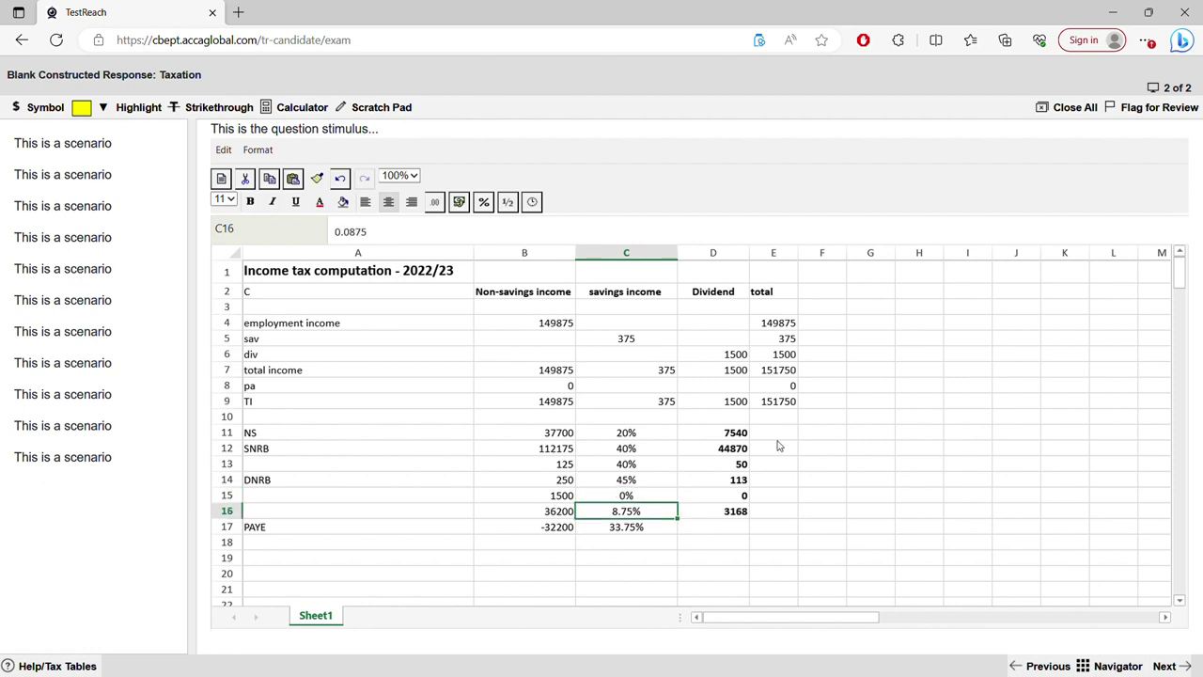
Replace the formula in D16 with =SUM(D11:D15) to total the tax for all bands.
click(733, 510)
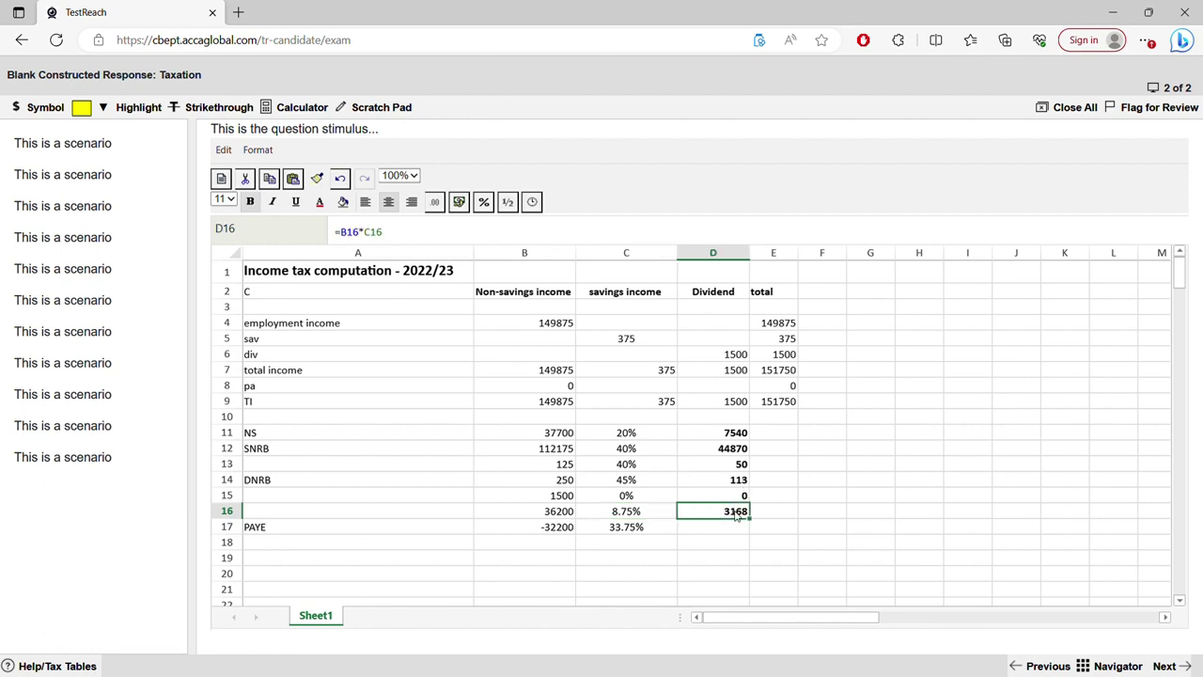
double_click(733, 510)
key(BackSpace)
text(=sun)
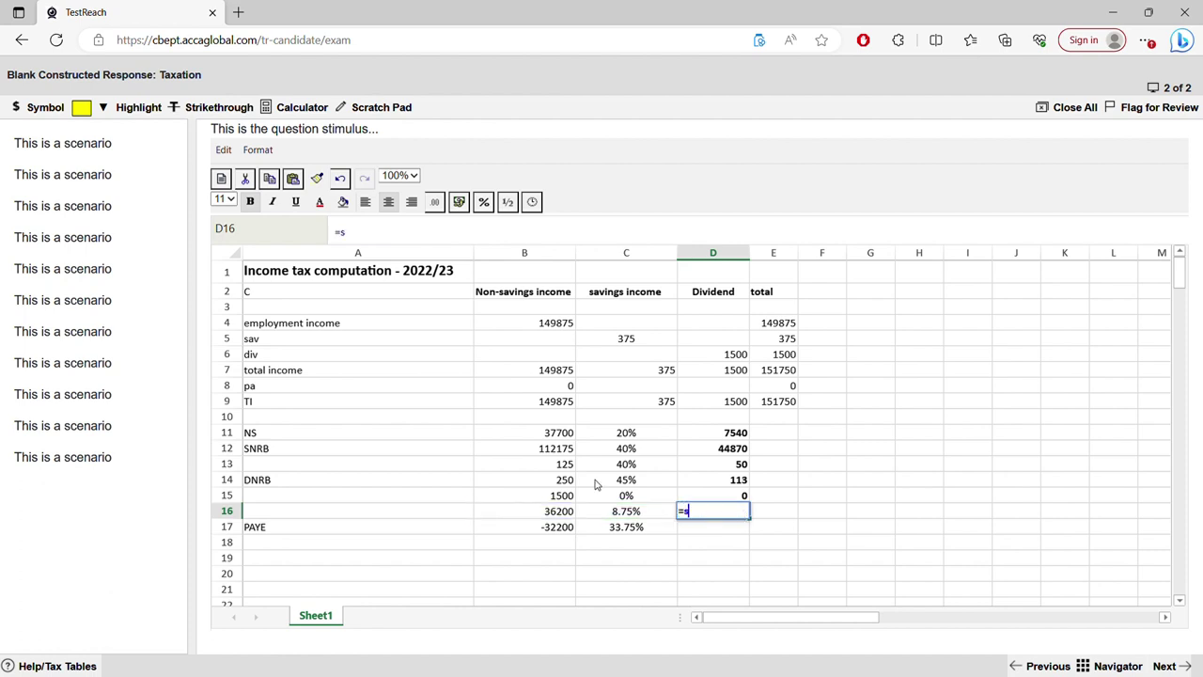
key(BackSpace)
key(BackSpace)
text(um()
drag(696, 434, 700, 494)
key(Return)
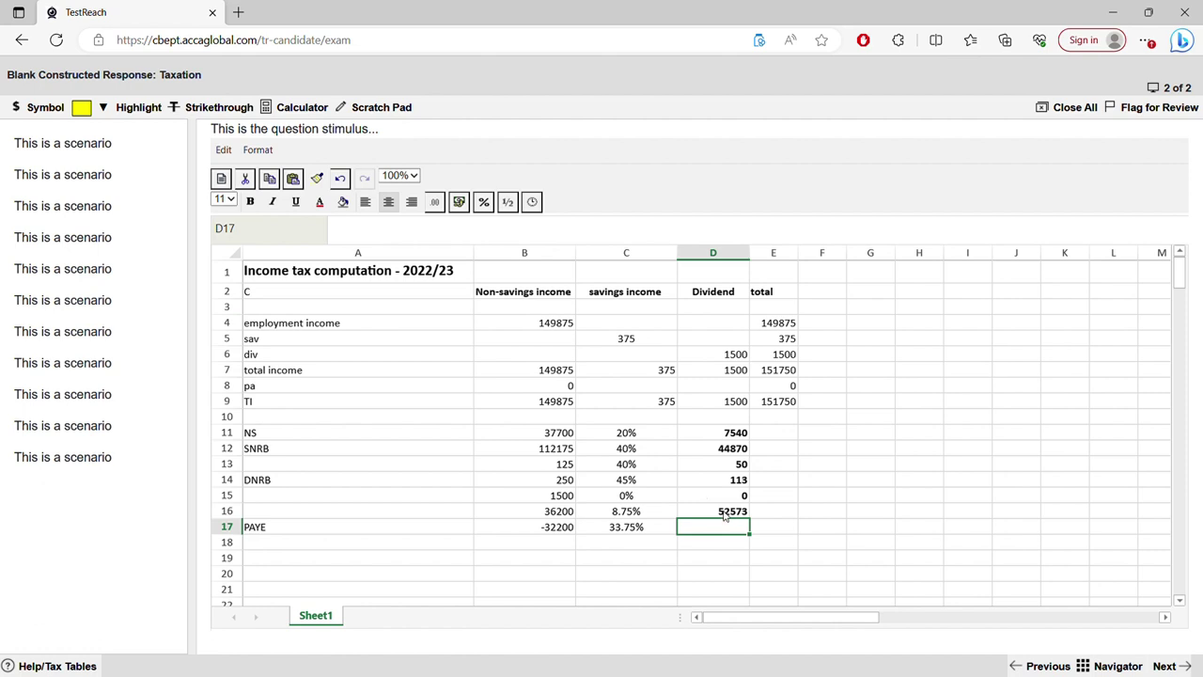
click(720, 510)
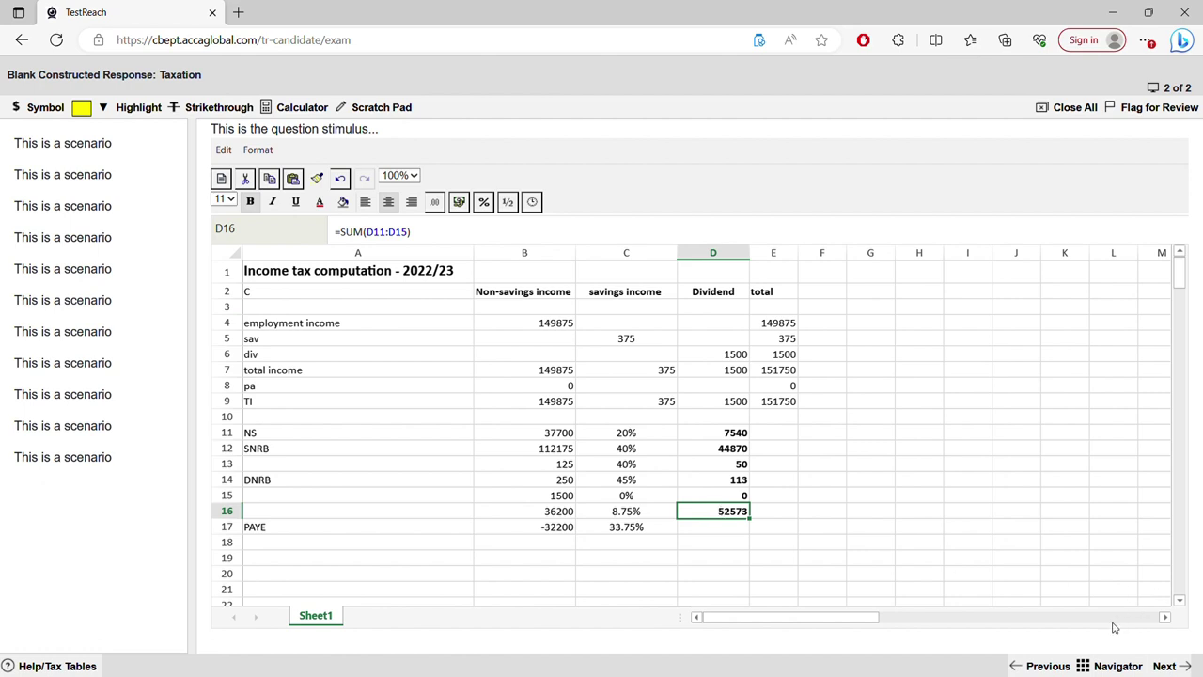
Return to the first question page and read the figures and requirements of Test your understanding 3 and 4.
click(1057, 665)
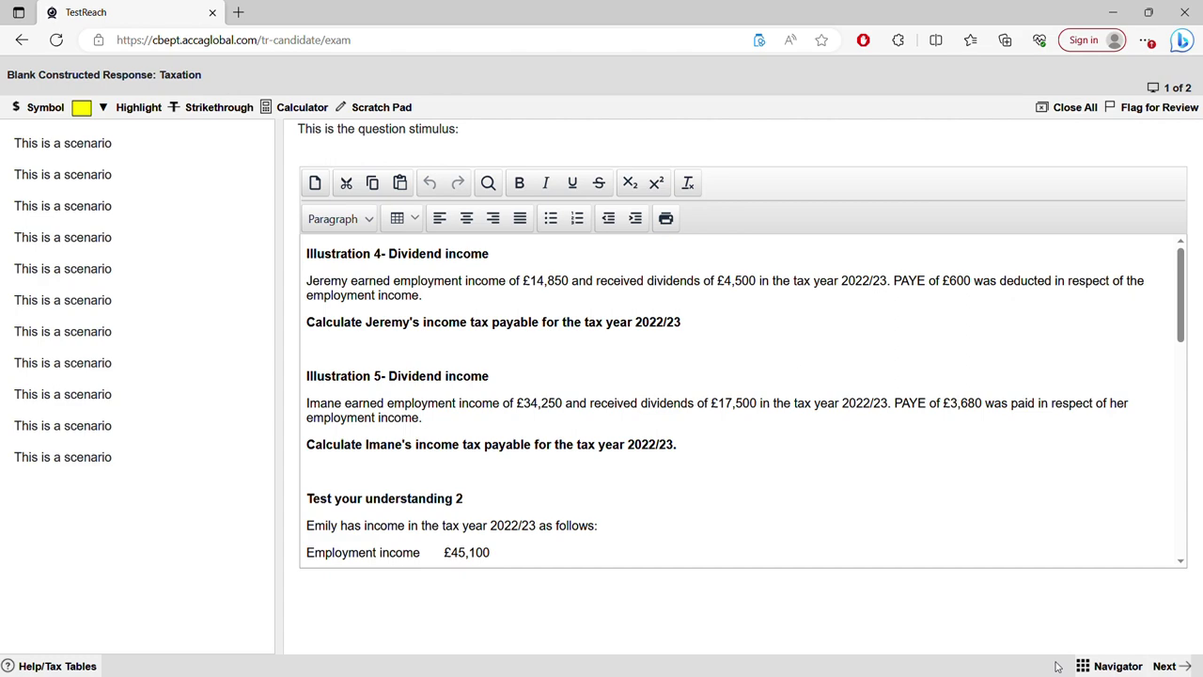
scroll(742, 395, down, 4)
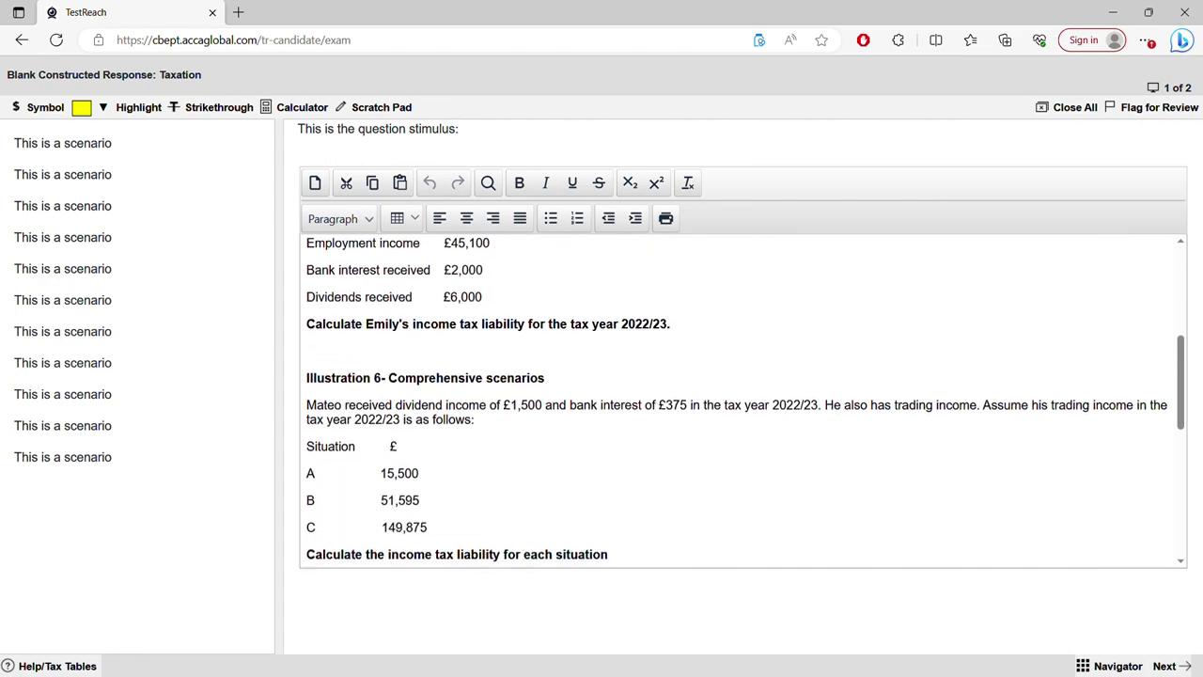
scroll(742, 395, down, 5)
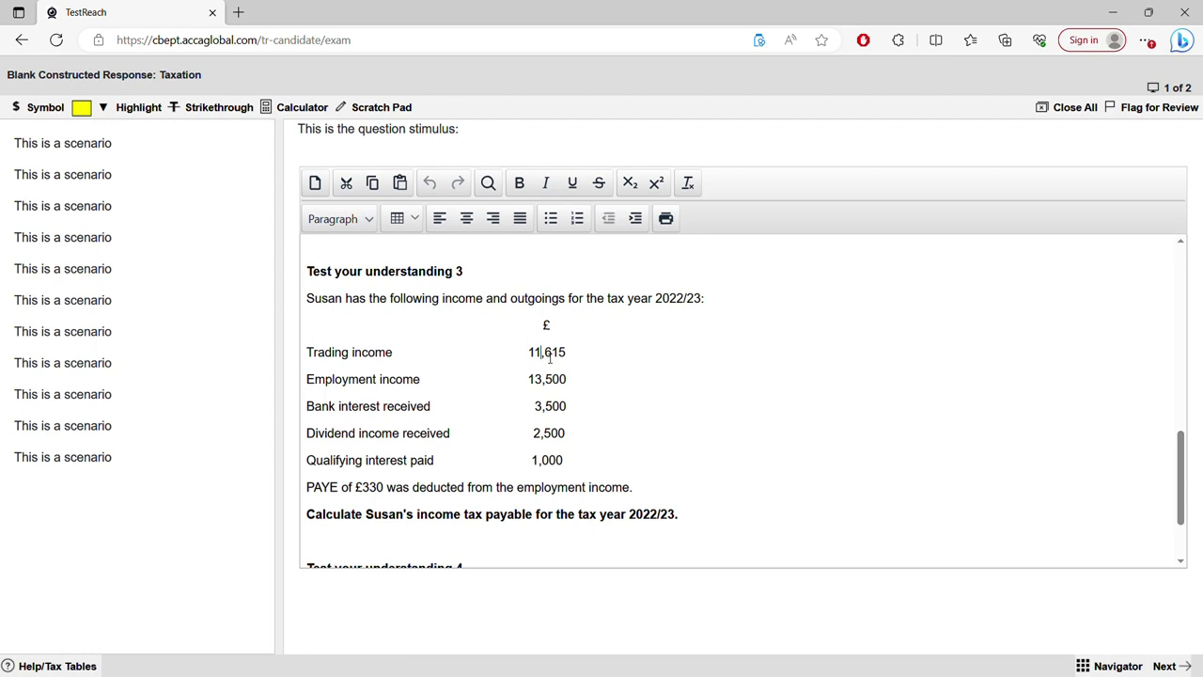
drag(540, 356, 563, 369)
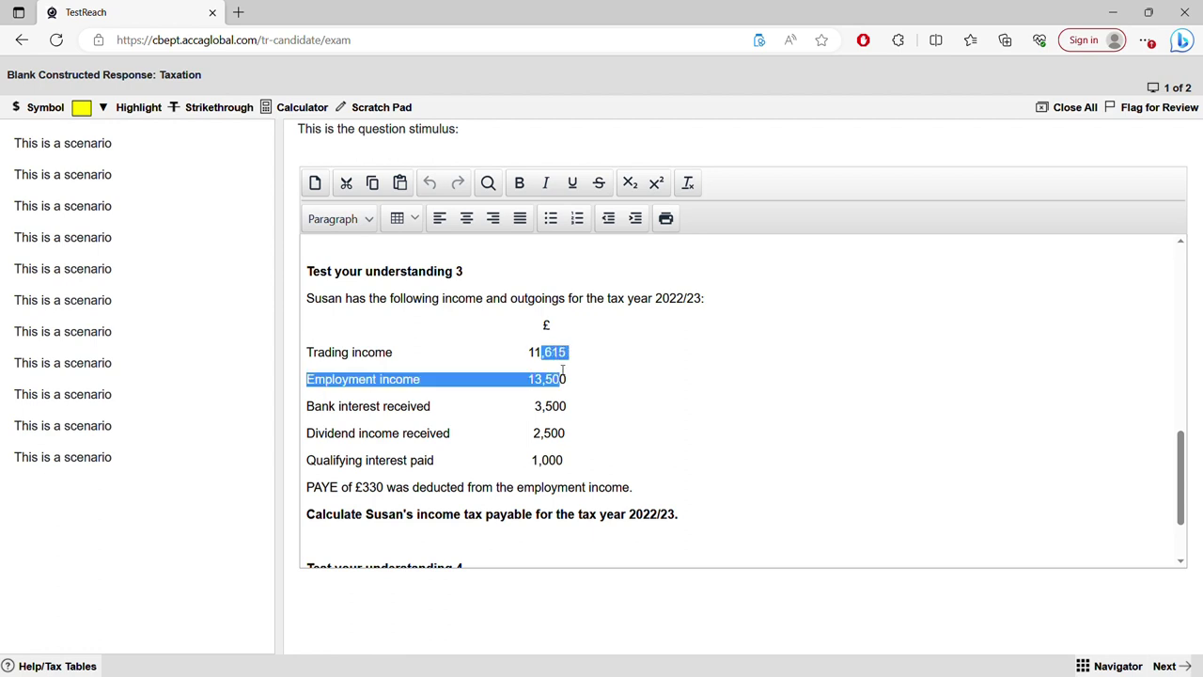
click(565, 414)
click(391, 441)
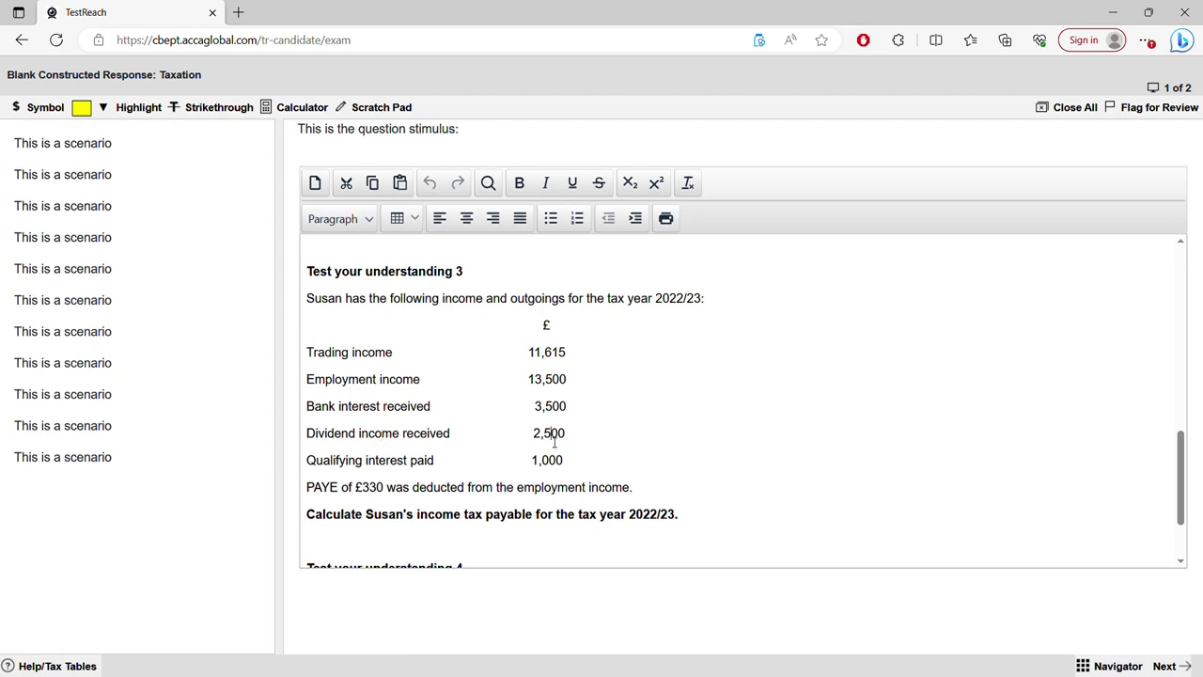
drag(550, 437, 577, 437)
drag(363, 508, 418, 464)
click(532, 534)
drag(569, 462, 389, 461)
click(645, 463)
drag(1184, 457, 1184, 504)
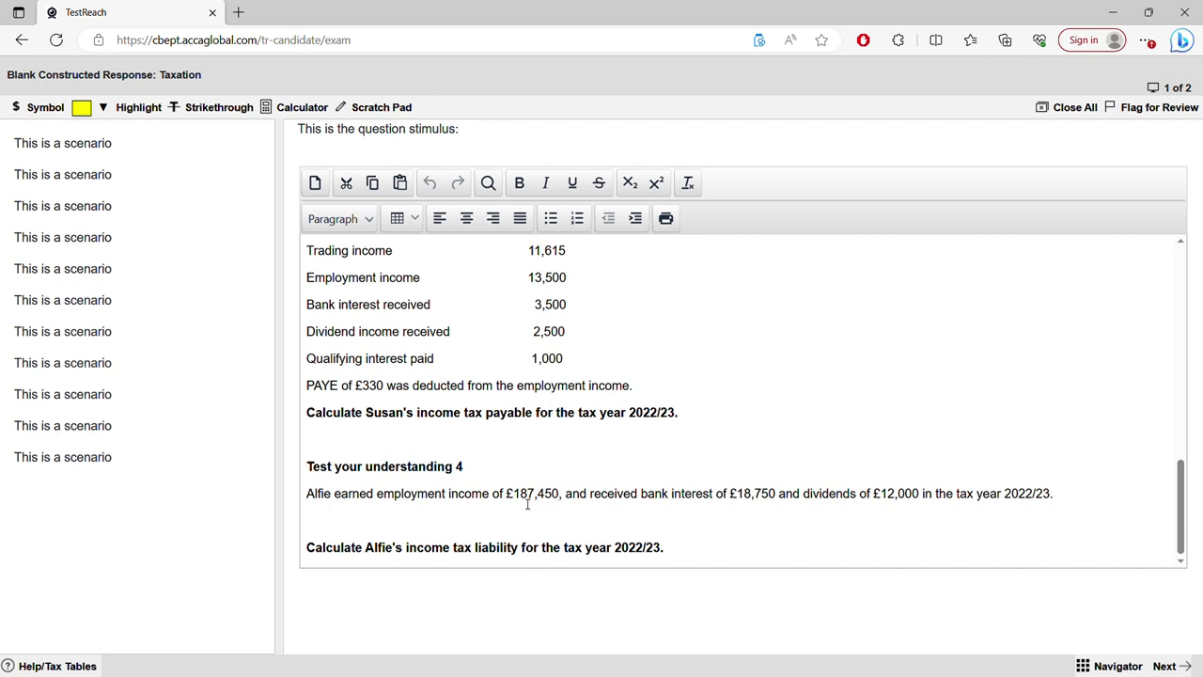
drag(544, 500, 535, 501)
click(763, 495)
scroll(1189, 514, up, 2)
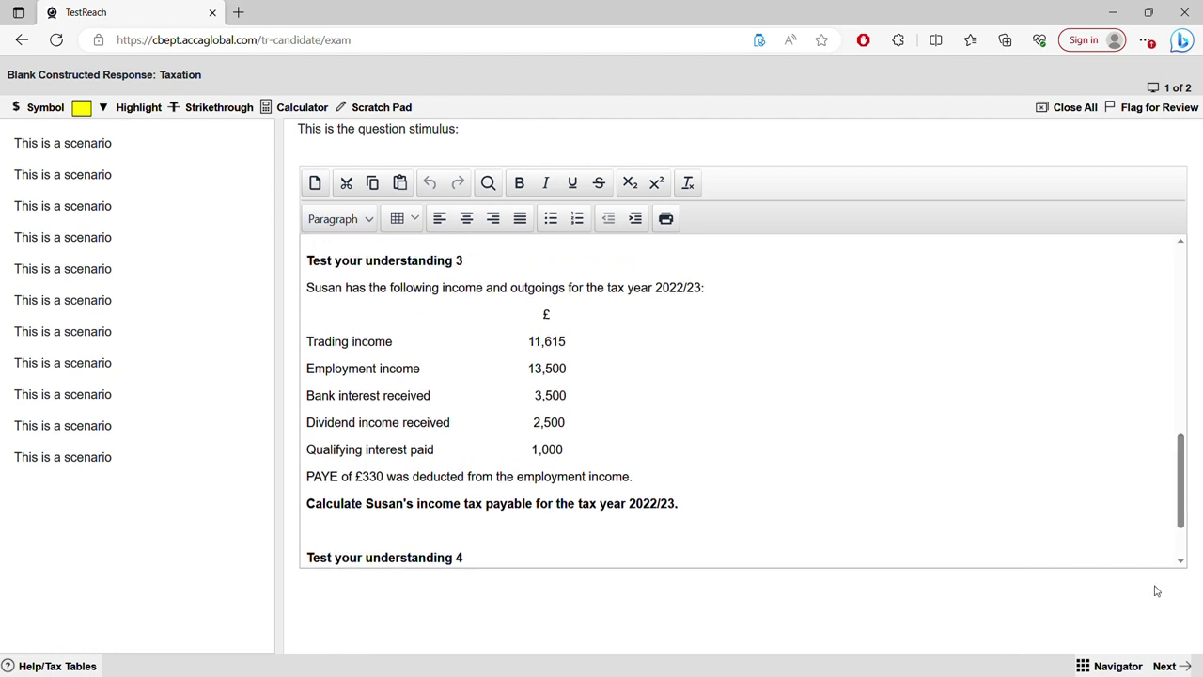
Return to the tax computation spreadsheet and relabel the employment income row in A4 as trading income.
click(1165, 666)
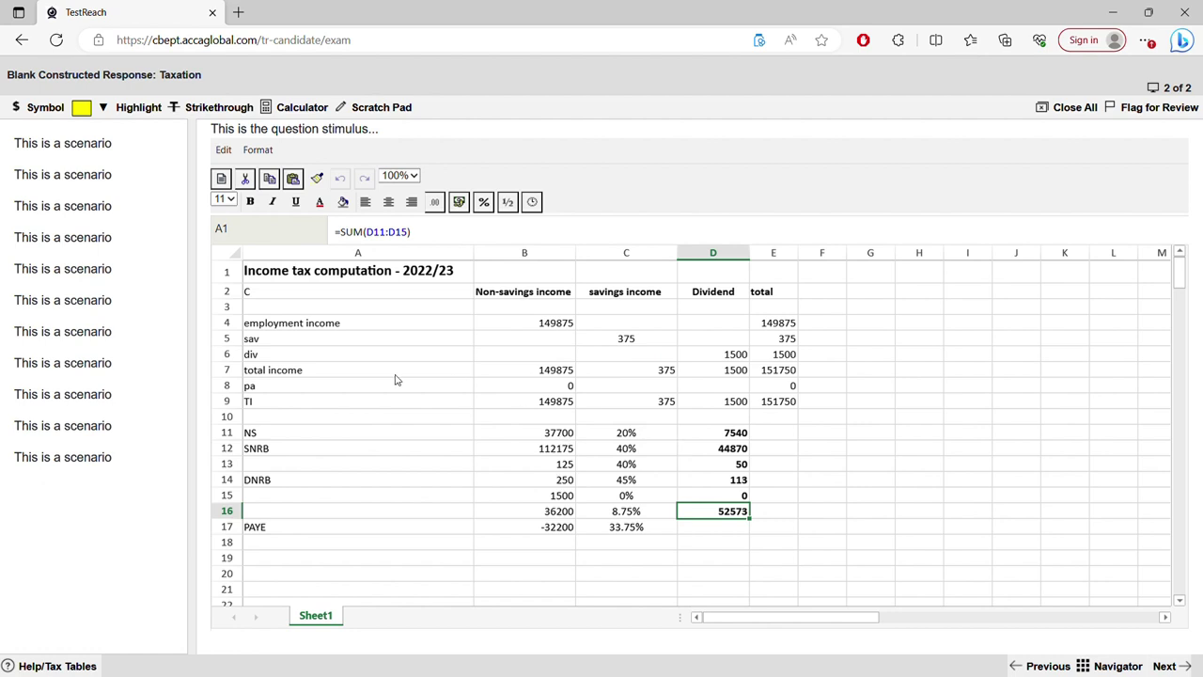
click(290, 325)
double_click(289, 325)
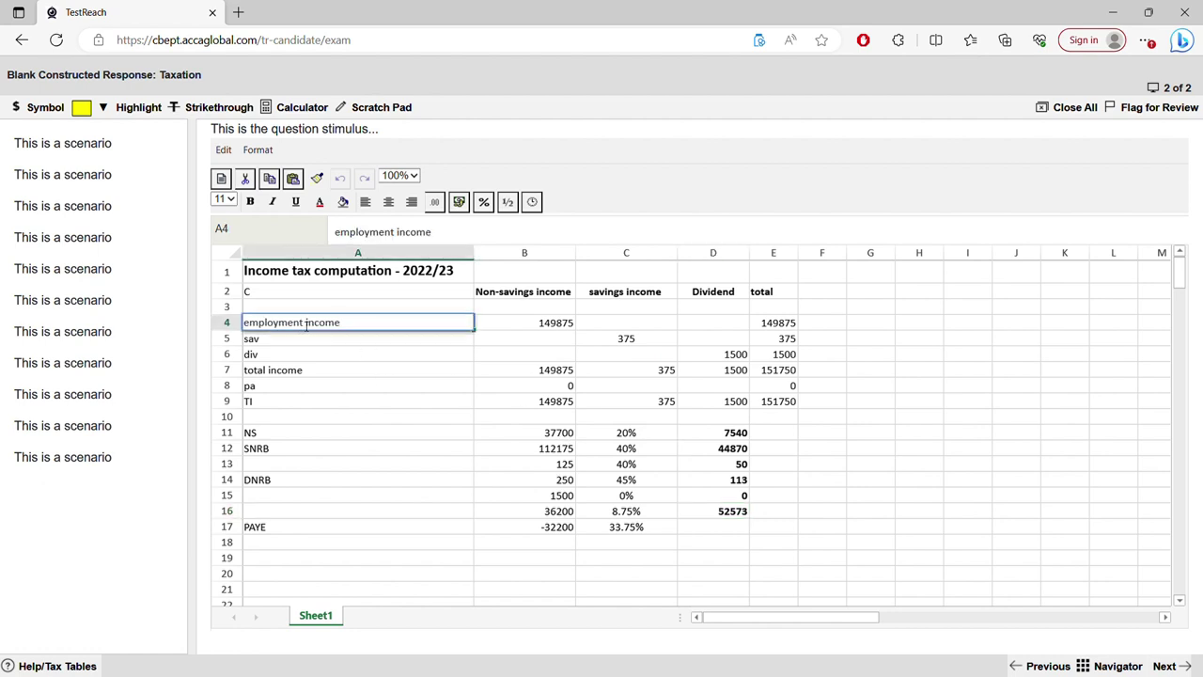
drag(299, 322, 229, 325)
text(tradi)
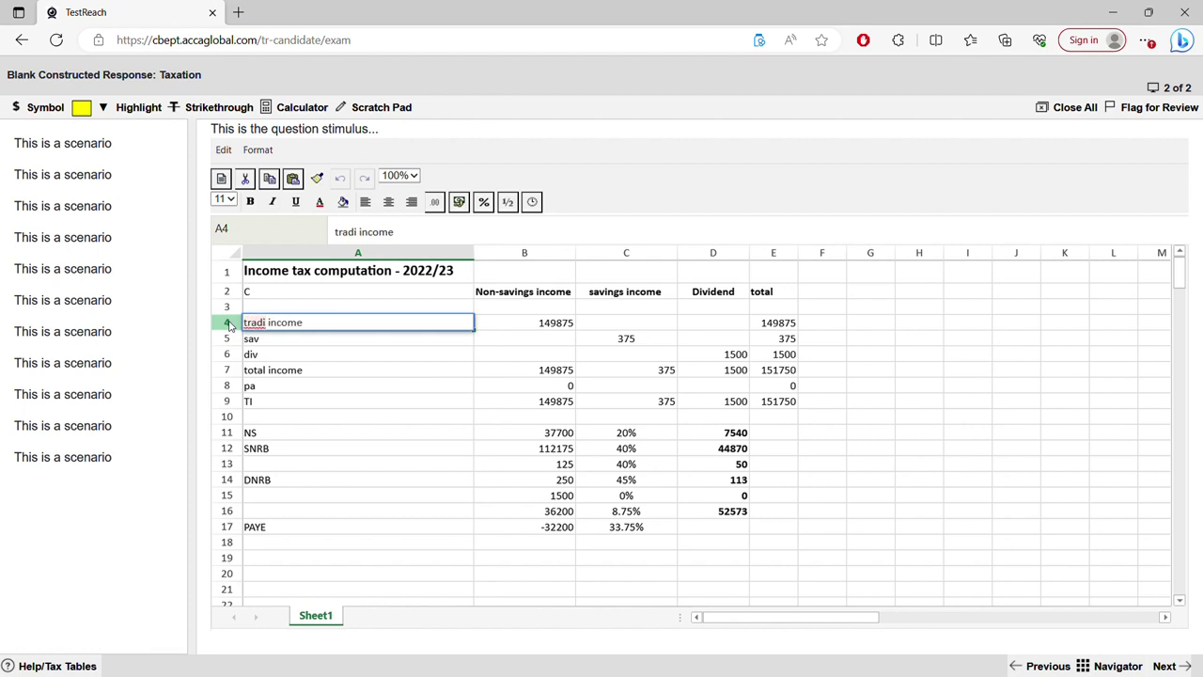
text(ng)
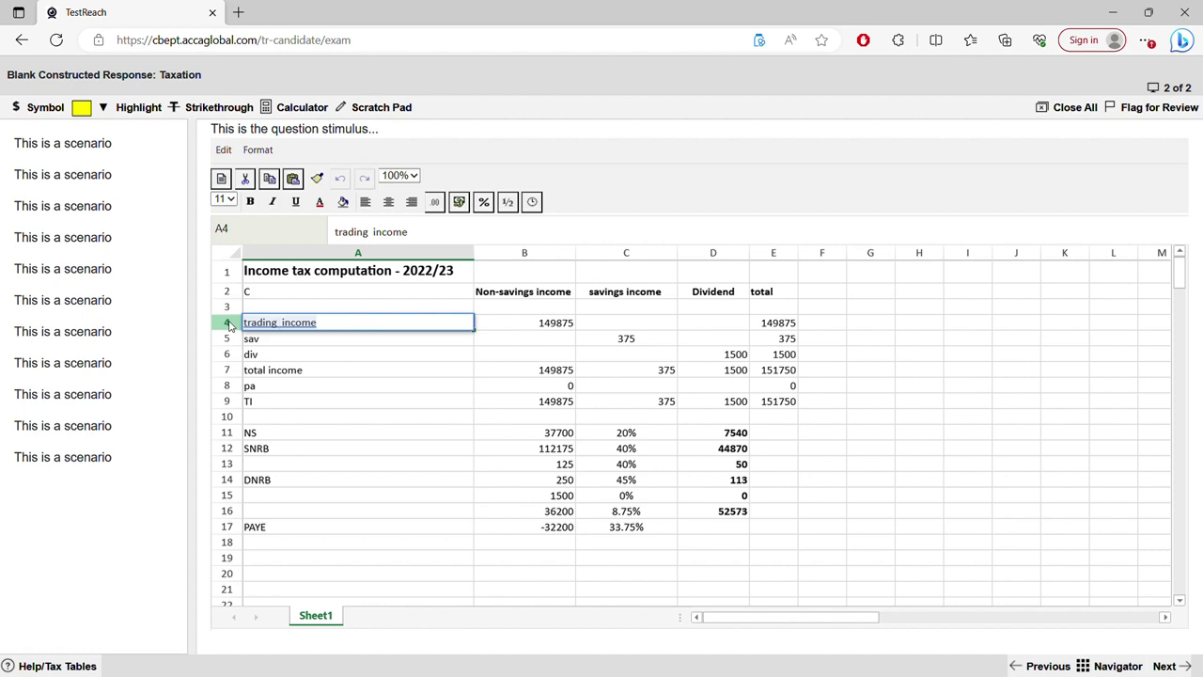
click(320, 356)
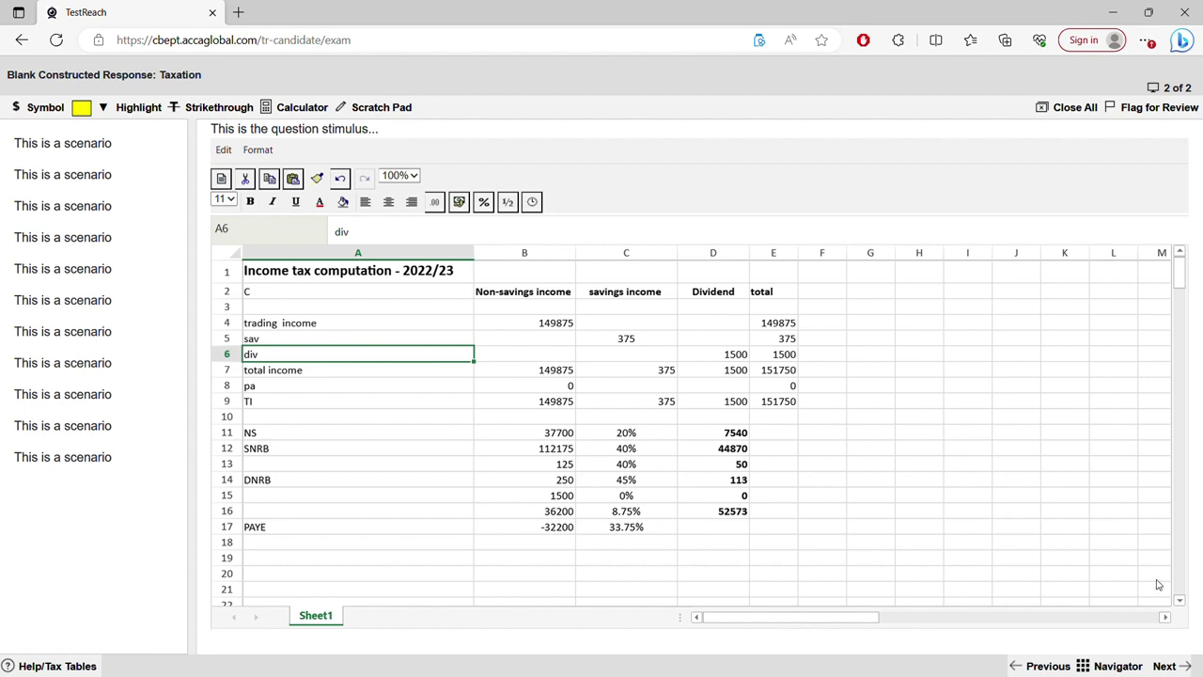
Read the trading, employment, interest and dividend figures in Test your understanding 3 on the first question page, and return to the spreadsheet.
click(1059, 664)
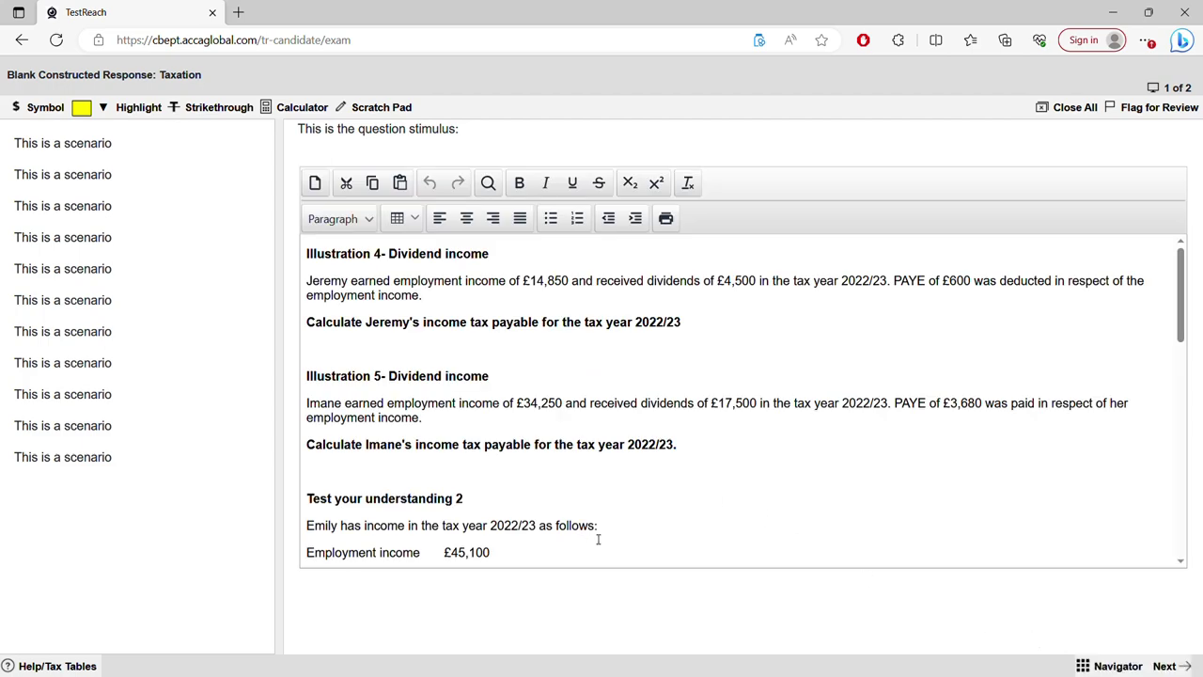
scroll(592, 535, down, 10)
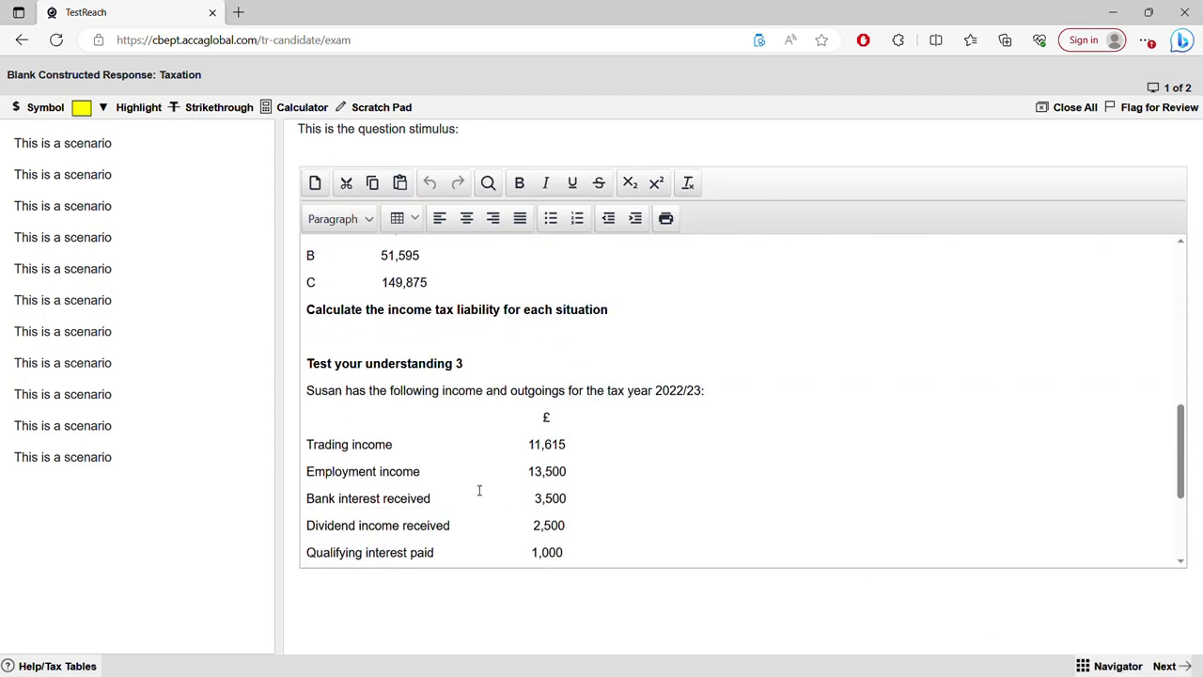
drag(376, 470, 407, 444)
click(569, 448)
drag(553, 446, 555, 472)
click(456, 471)
click(575, 473)
click(1165, 666)
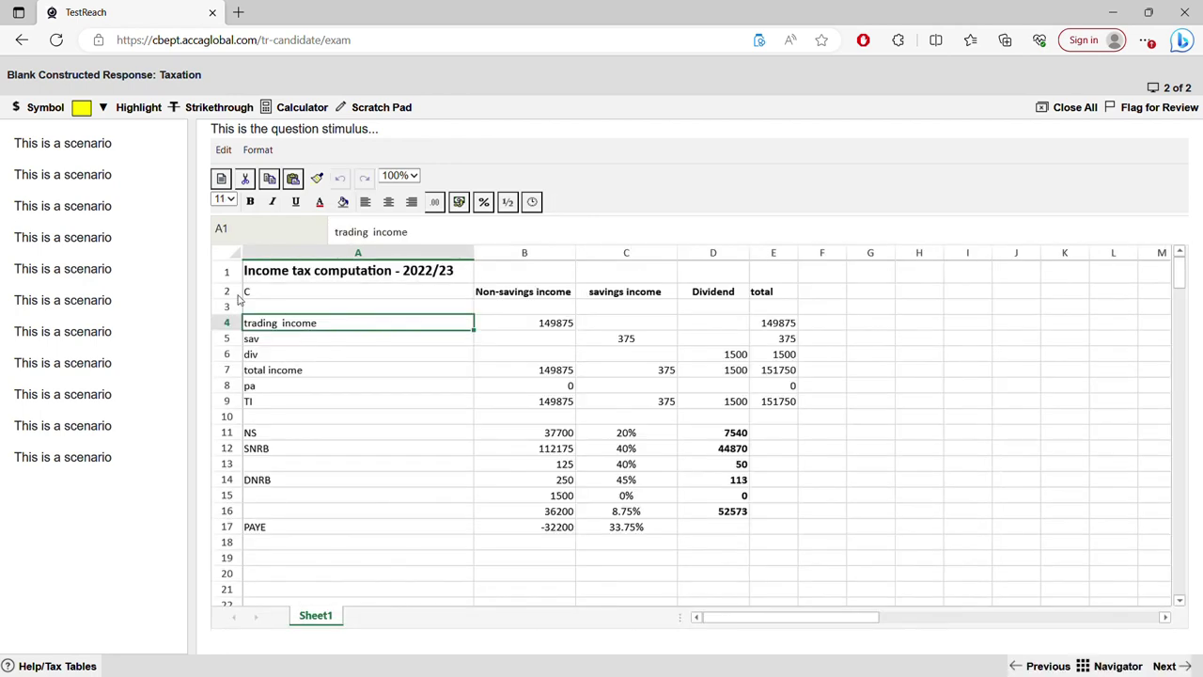
Set the trading income in B4 to 11615 and enter 13500 in B5 as non-savings income.
double_click(553, 325)
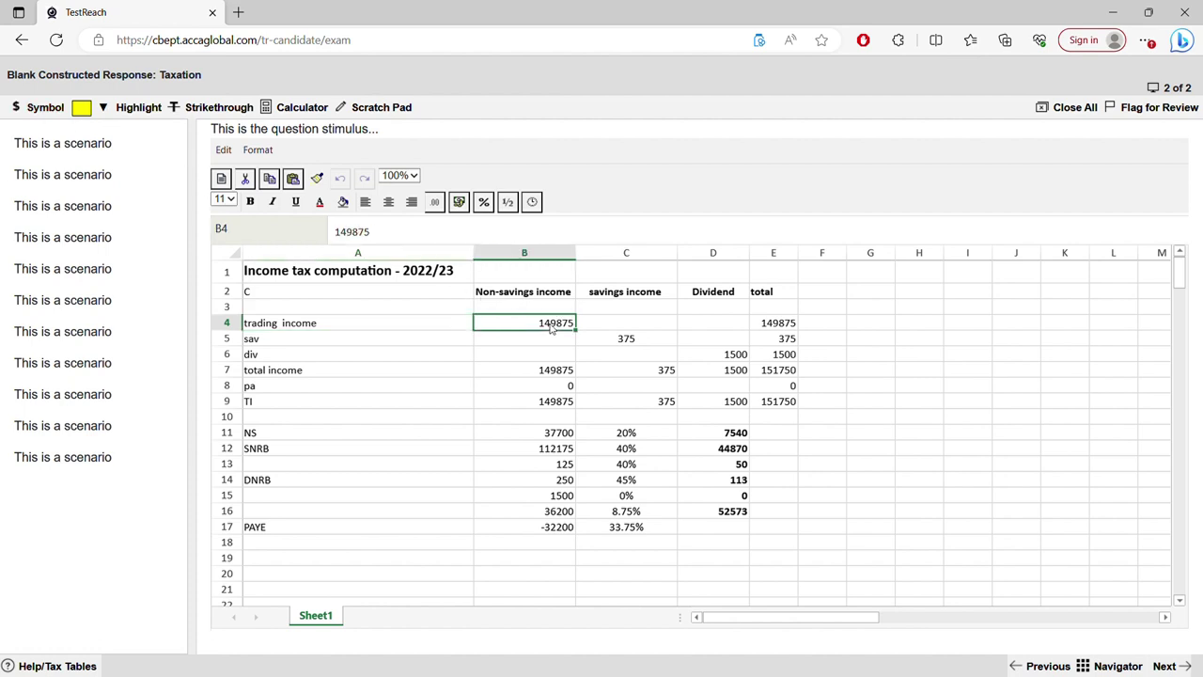
drag(539, 322, 648, 321)
text(11615)
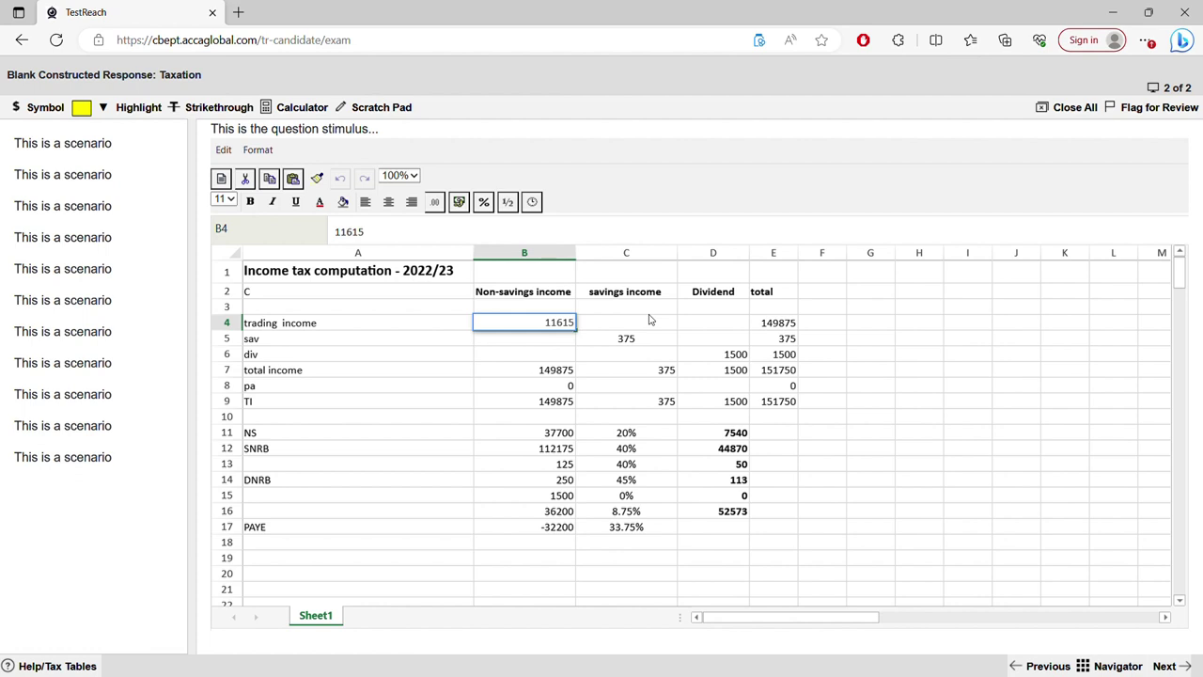
click(569, 341)
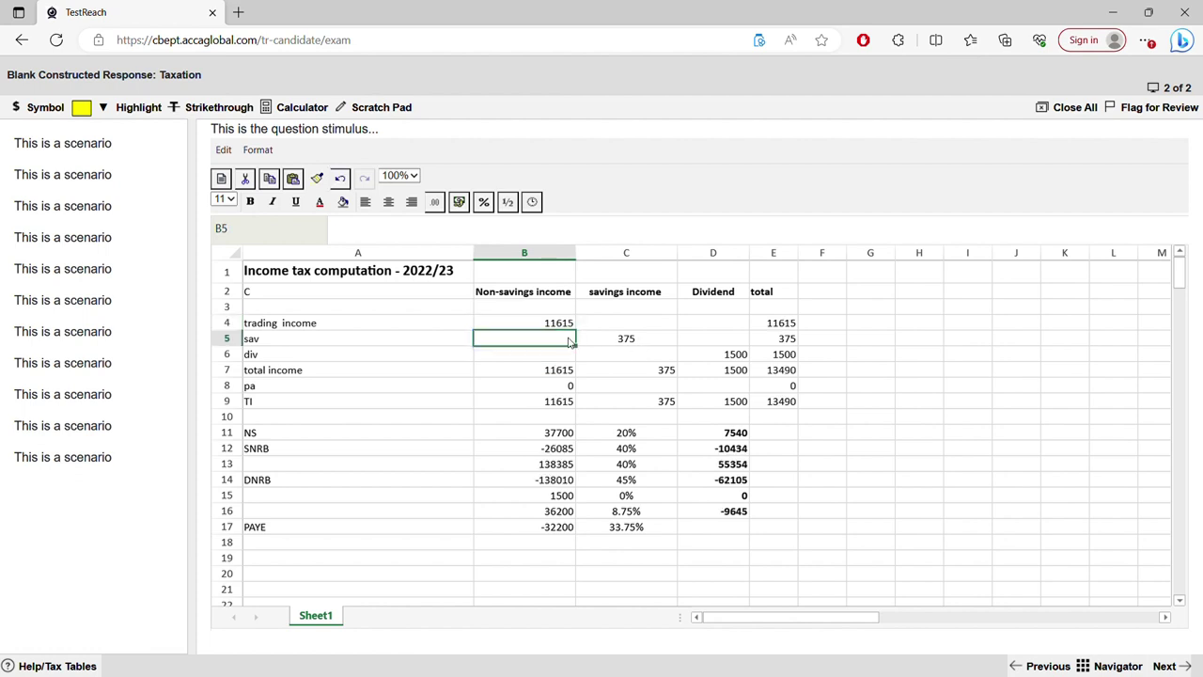
text(13500)
key(Tab)
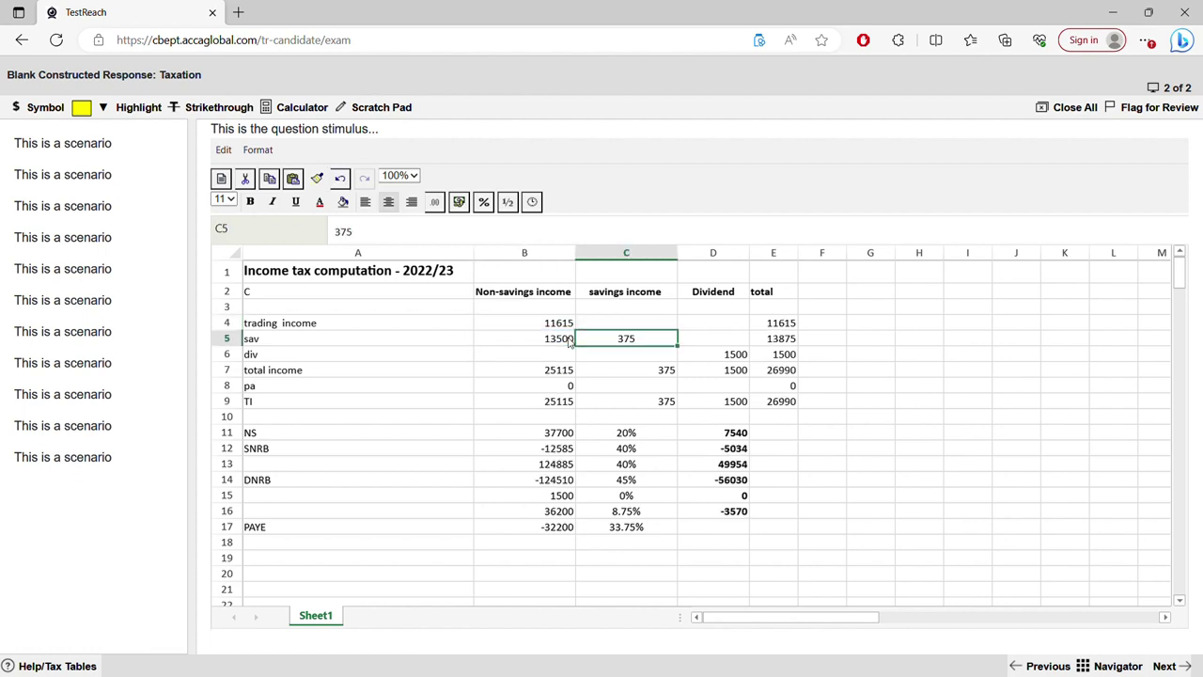
Relabel the row in A5 as employment and clear the savings income figure in C5.
key(Left)
key(Left)
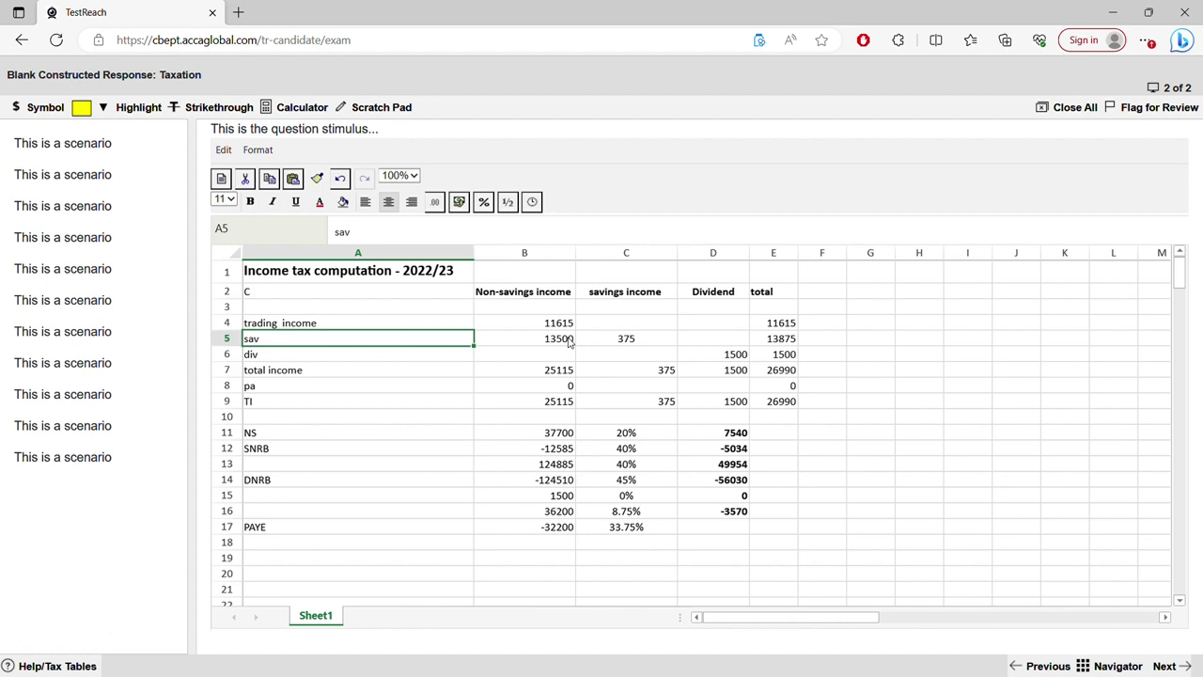
text(employmen)
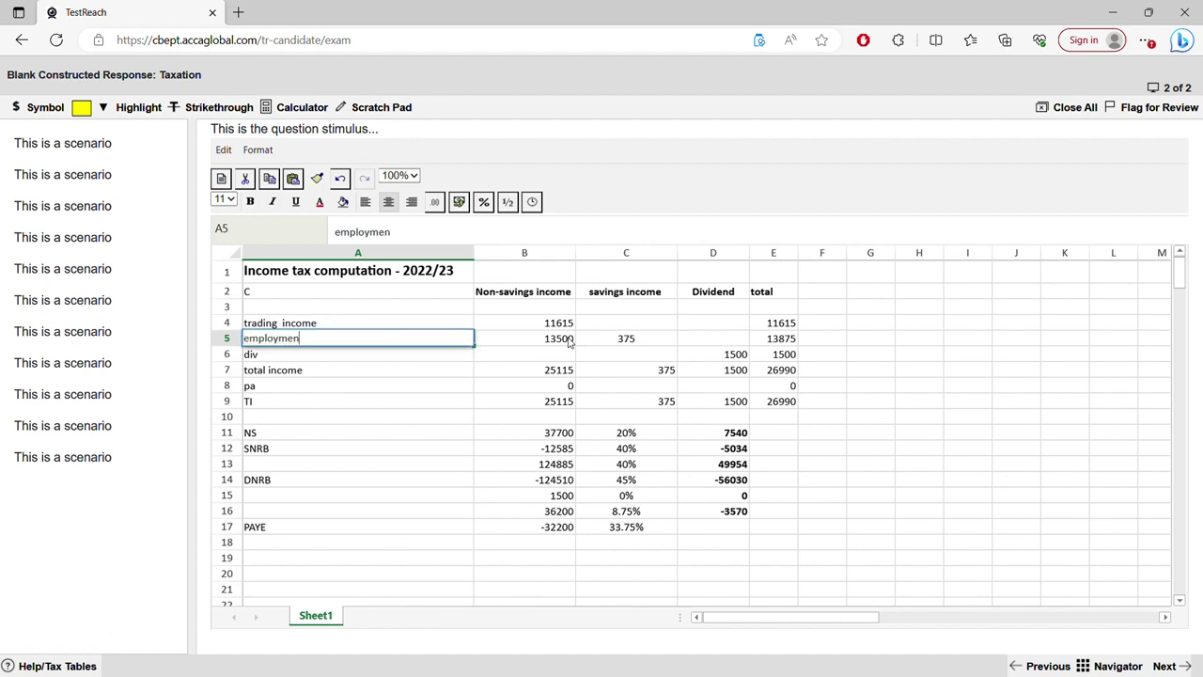
text(t)
key(Return)
click(603, 348)
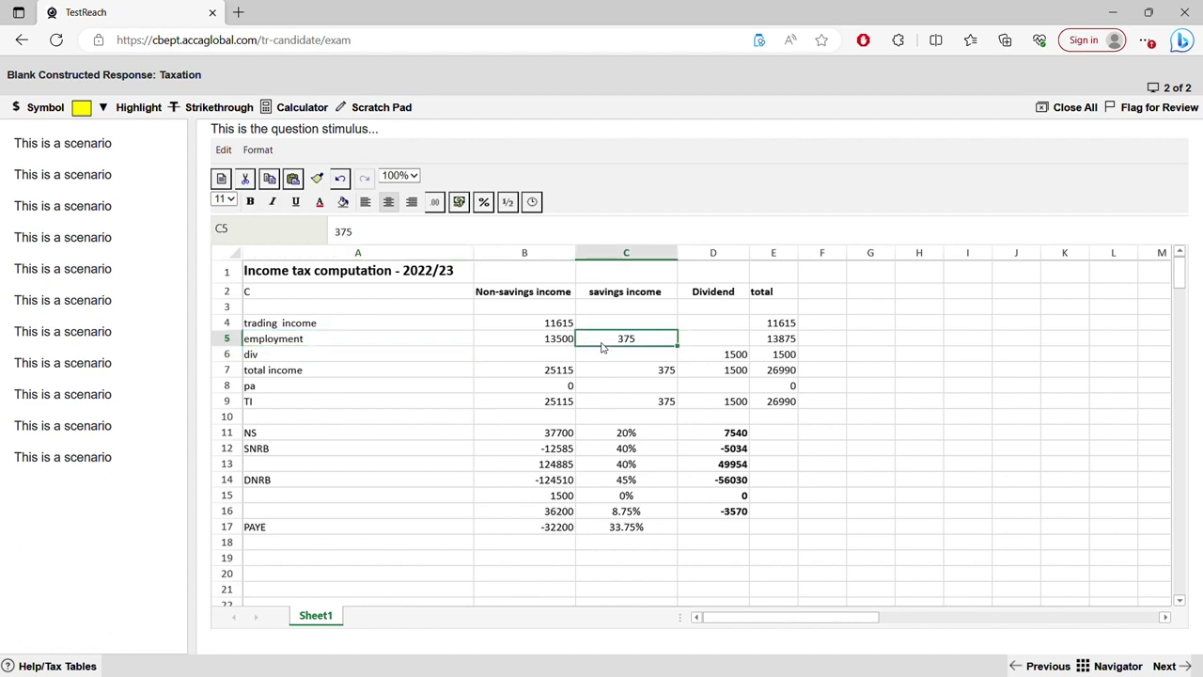
key(BackSpace)
Enter 3500 as savings income in C6 and clear the dividend amount in D6.
click(526, 372)
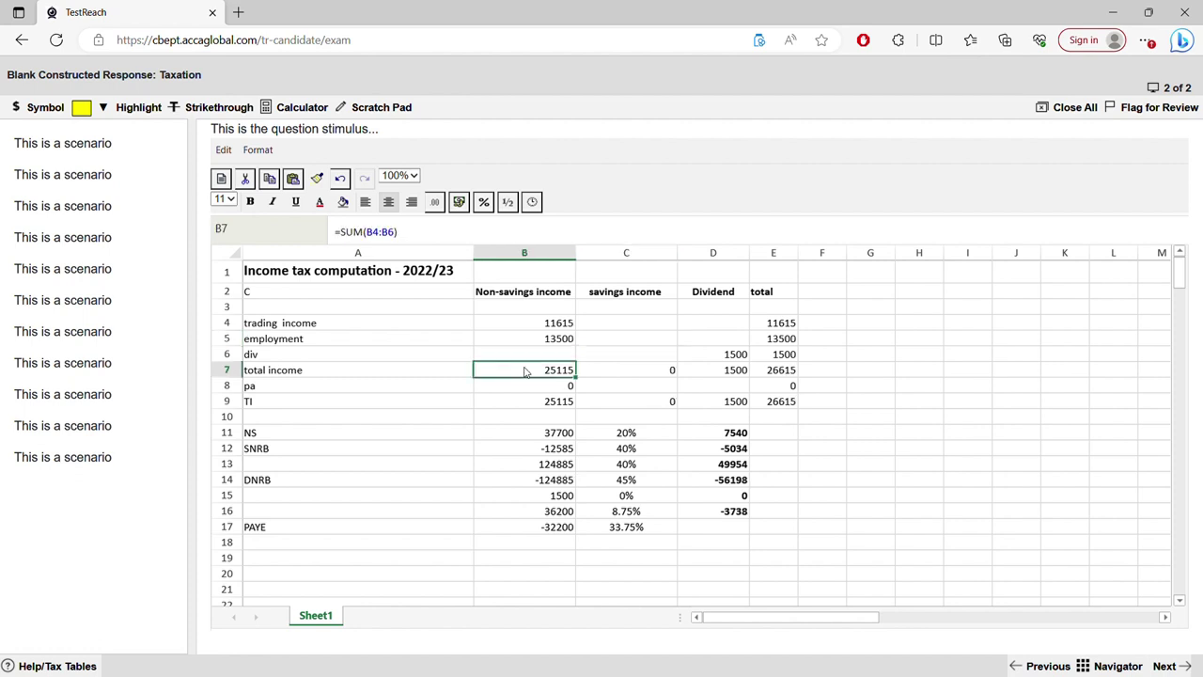
click(617, 385)
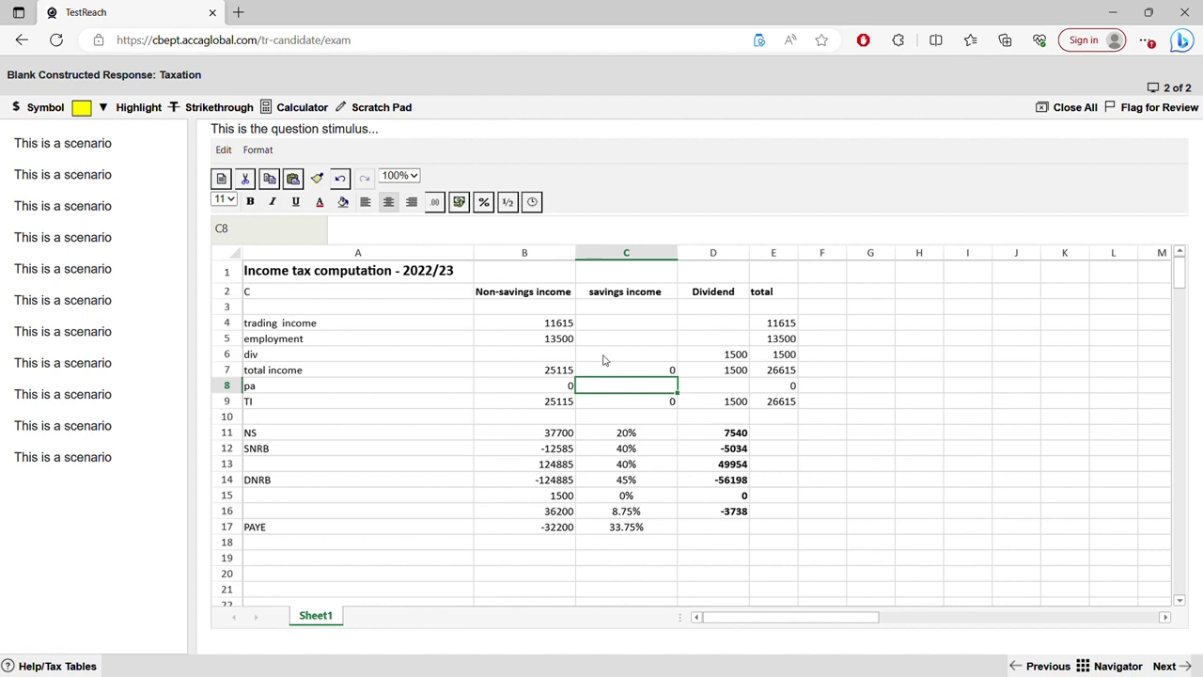
click(605, 357)
text(3500)
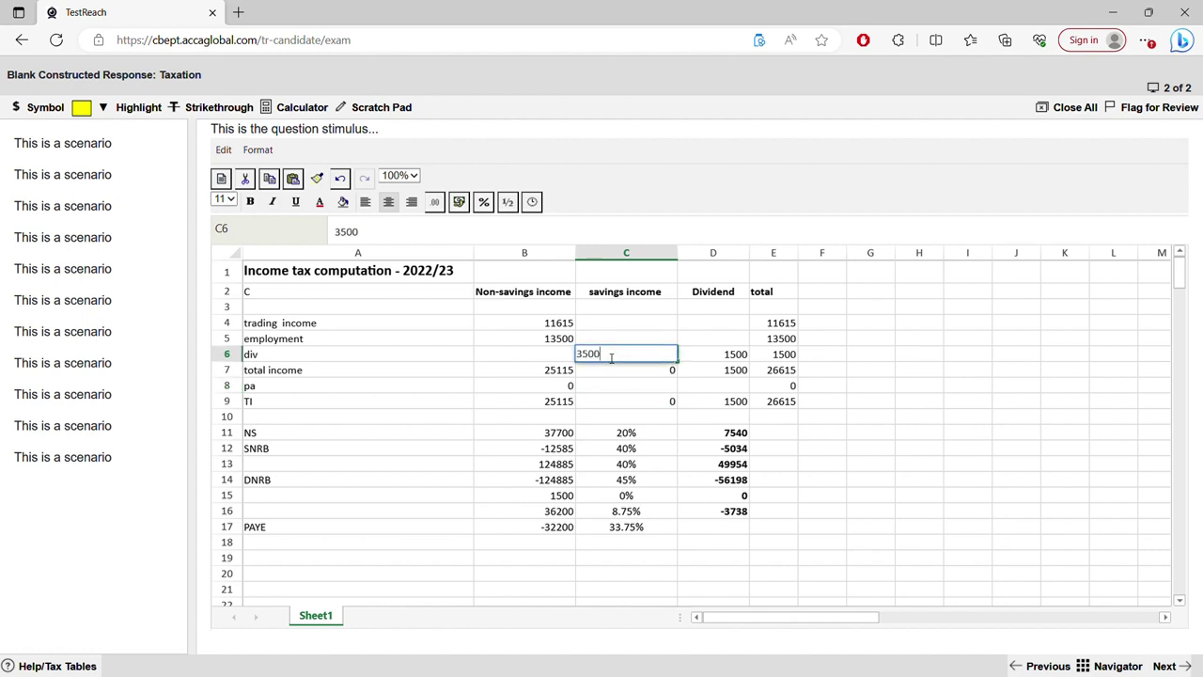
key(Left)
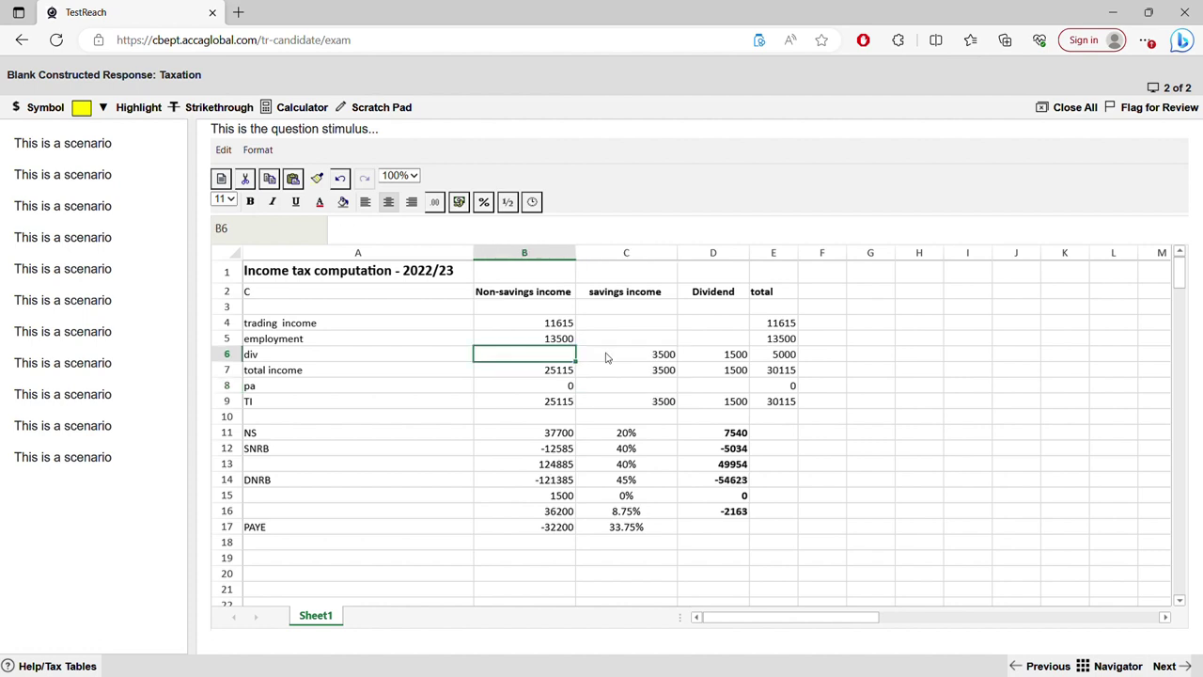
click(689, 356)
key(Delete)
click(547, 402)
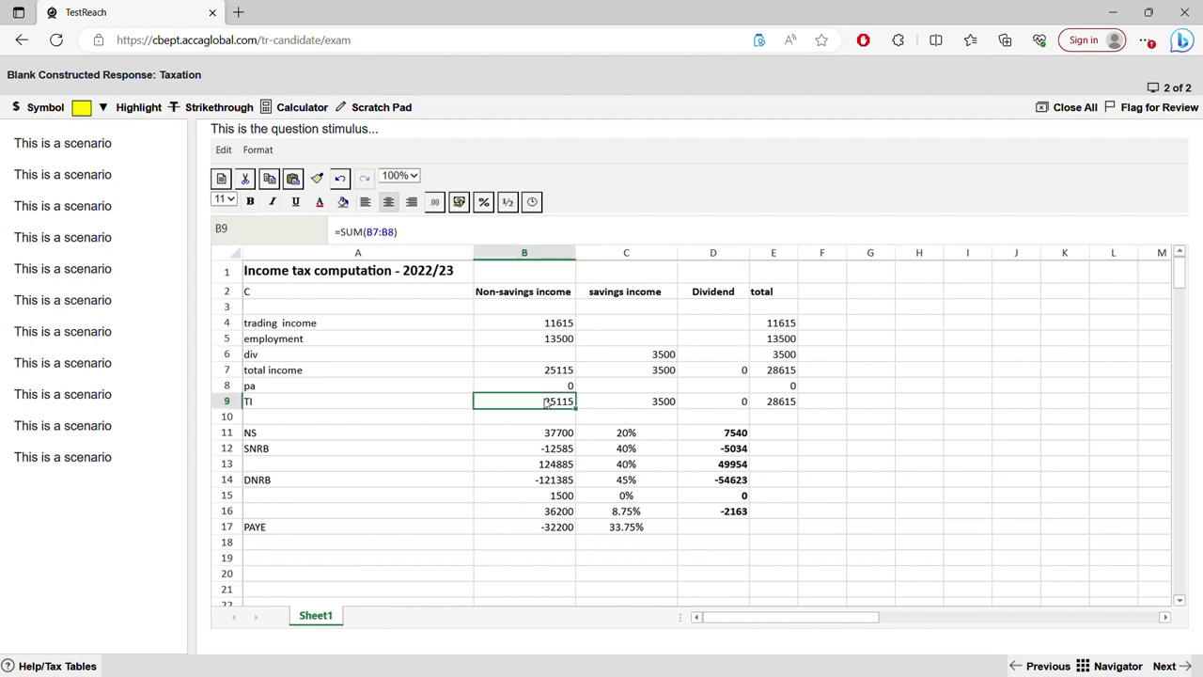
Relabel A6 as bank interest and A7 as div.
double_click(382, 354)
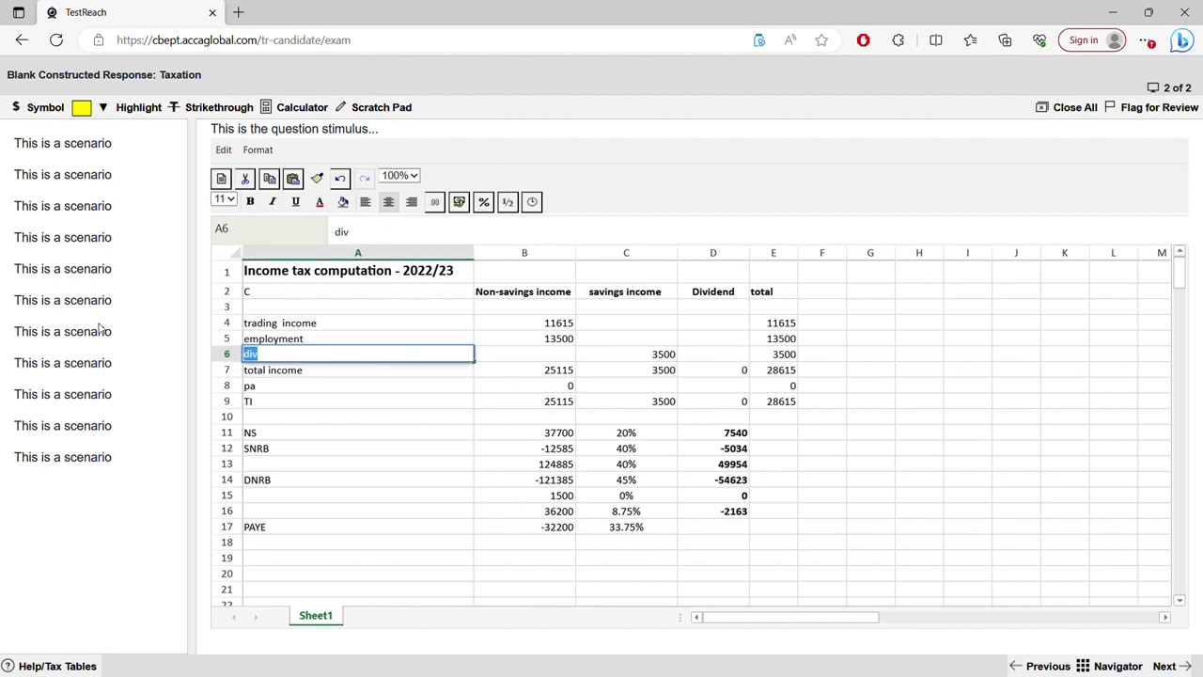
text(bank interest)
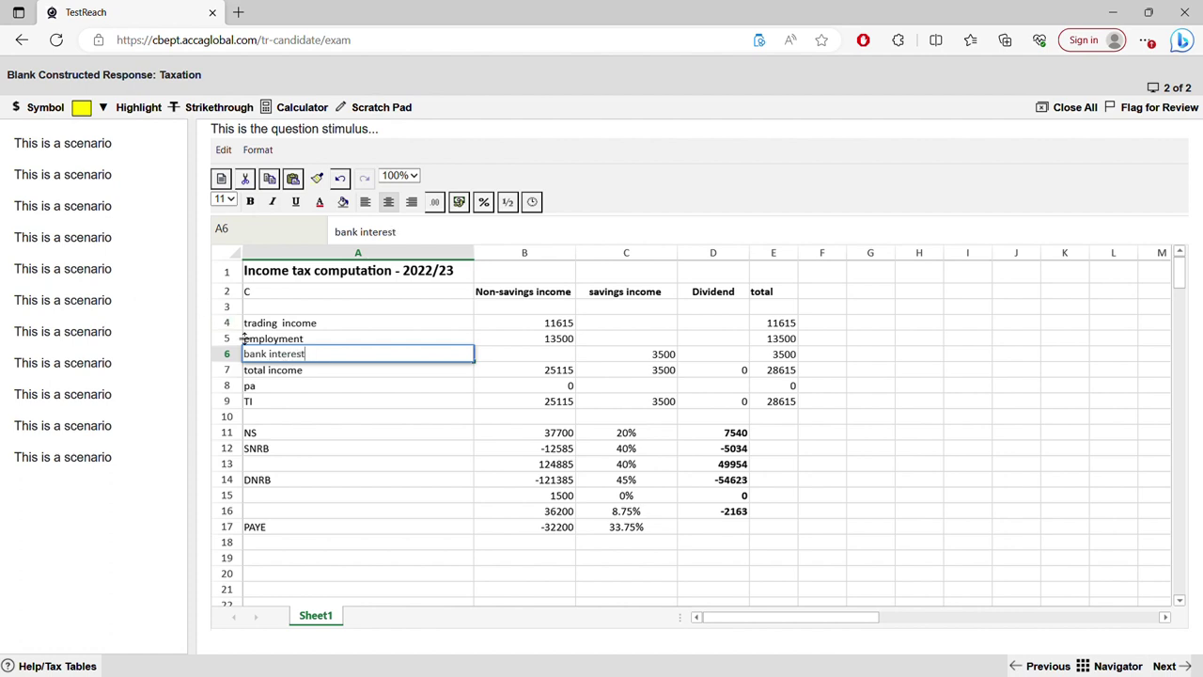
click(301, 372)
click(297, 371)
drag(297, 371, 144, 335)
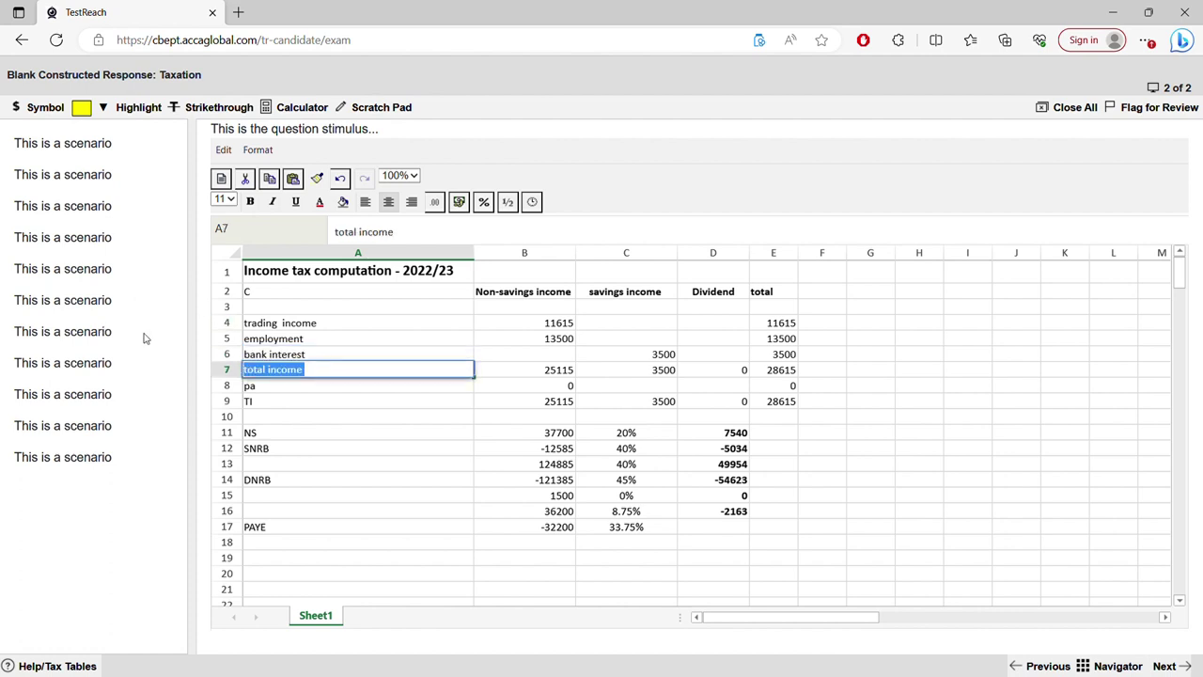
text(div)
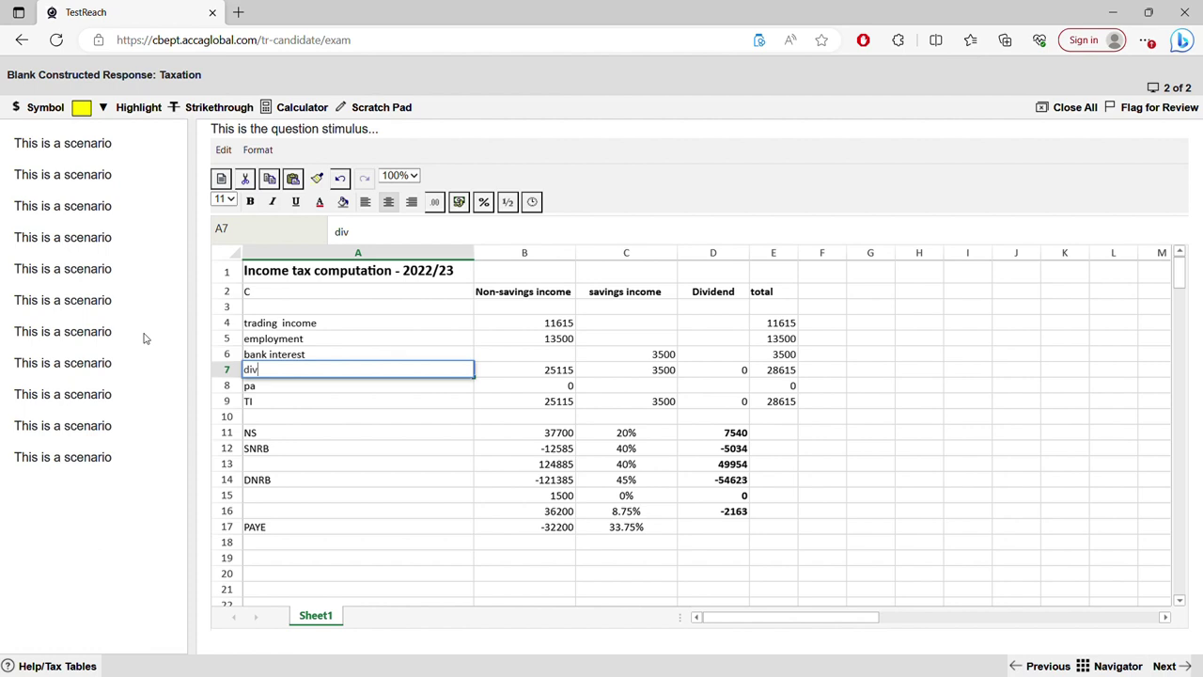
Enter 2000 as the dividend in D7 and clear the old total formulas in C7 and B7.
click(710, 387)
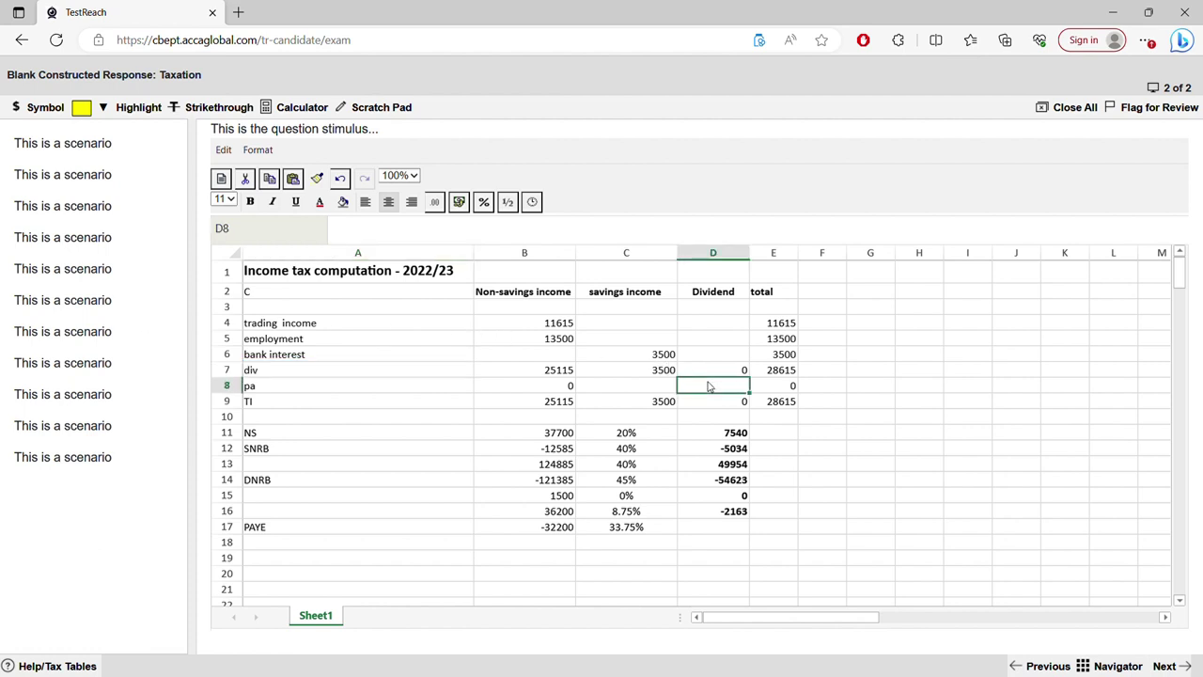
click(708, 369)
text(2)
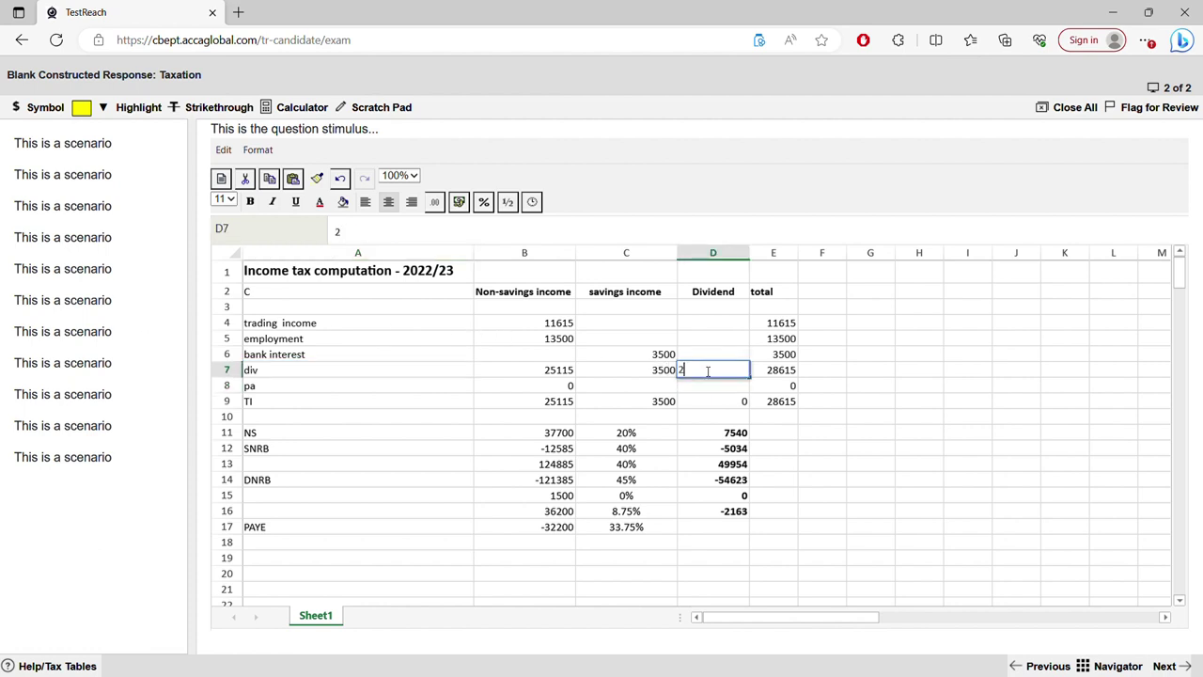
text(000)
key(Left)
key(Delete)
key(Left)
key(Delete)
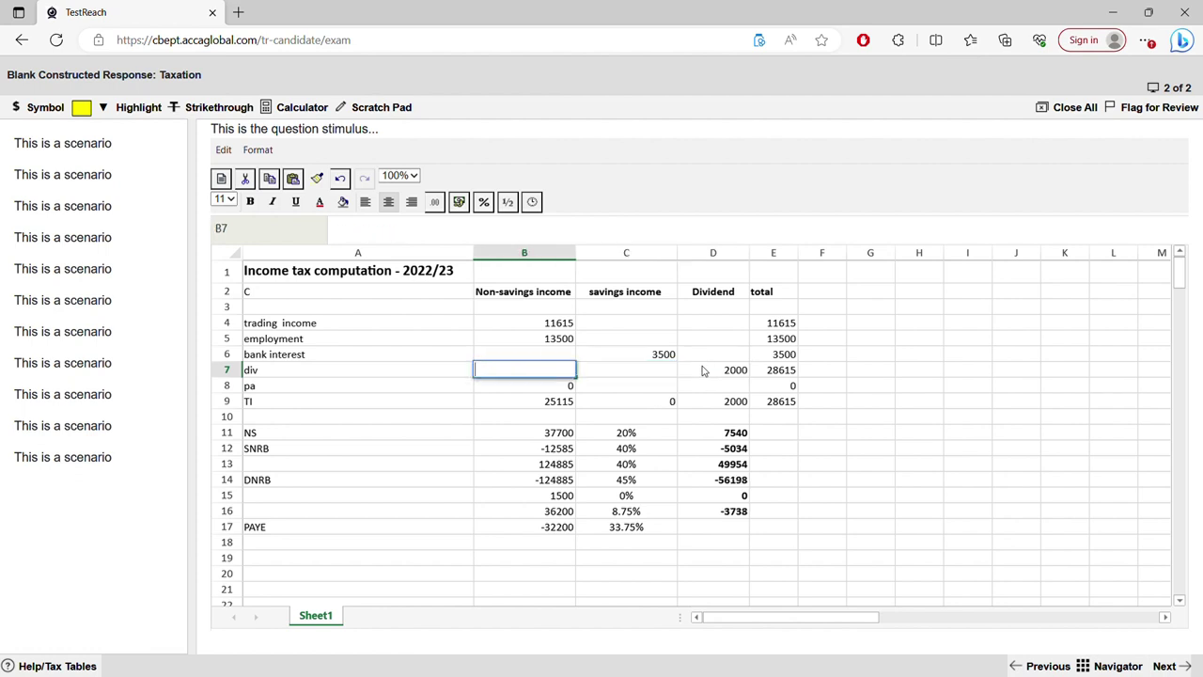
Replace the column sum in E7 with a row total by copying the formula from E6 down.
key(Right)
key(Right)
key(Down)
key(Right)
key(Up)
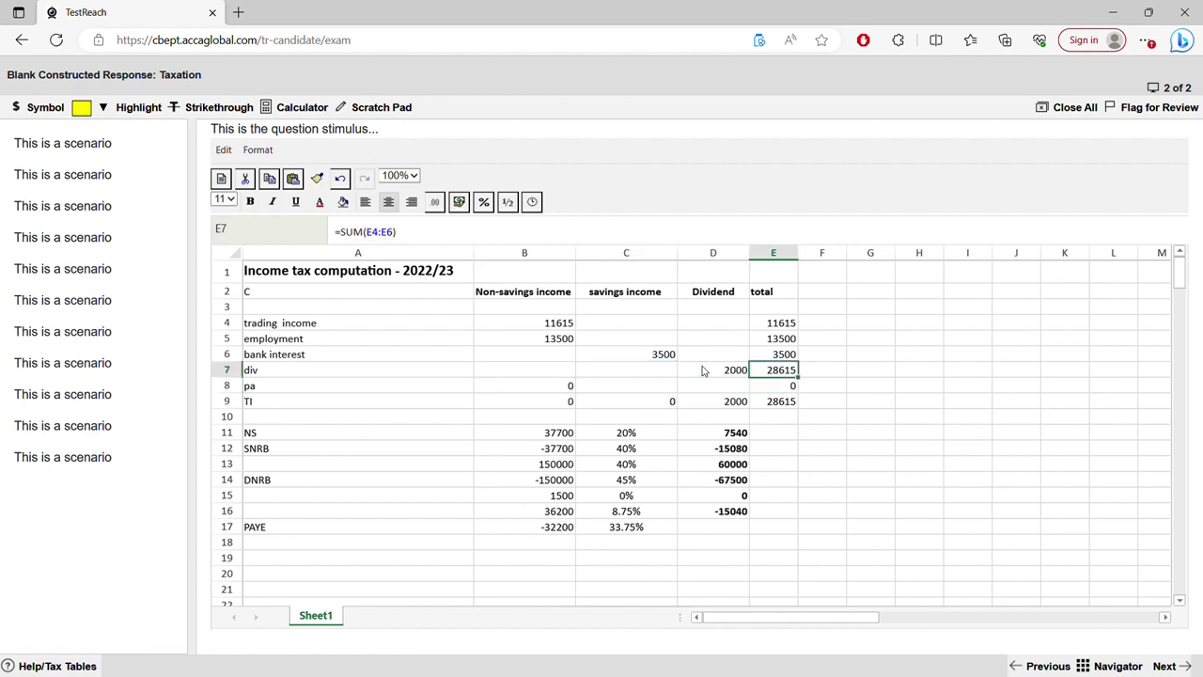
key(BackSpace)
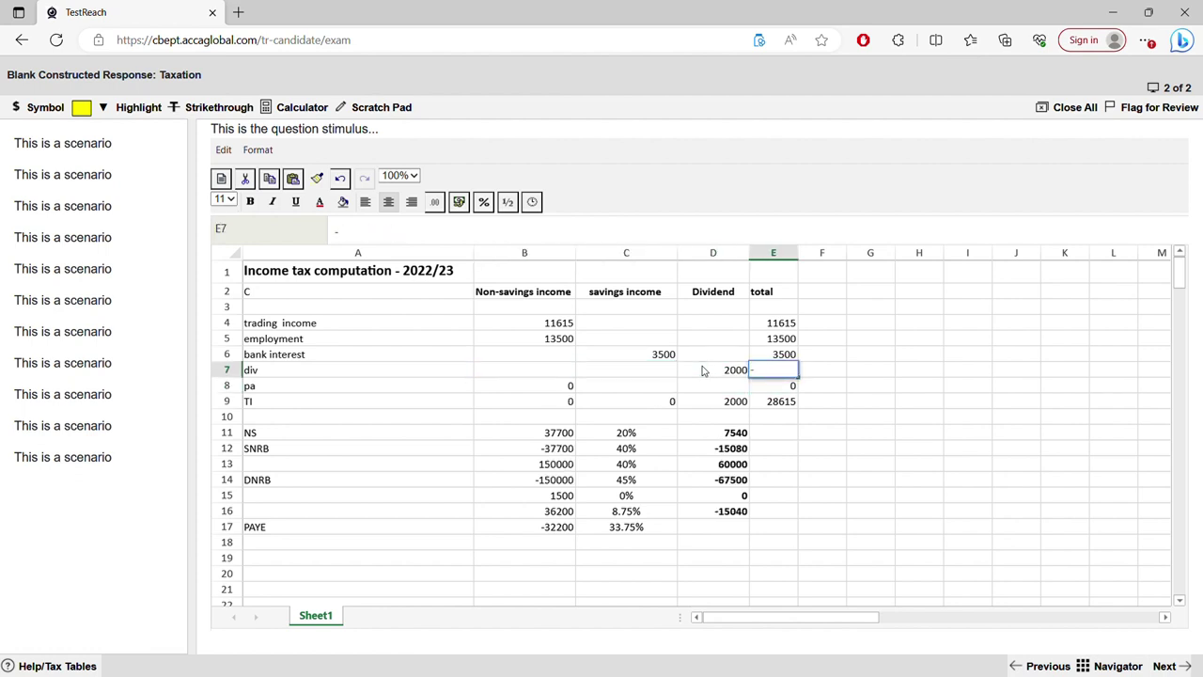
click(792, 355)
drag(806, 370, 804, 383)
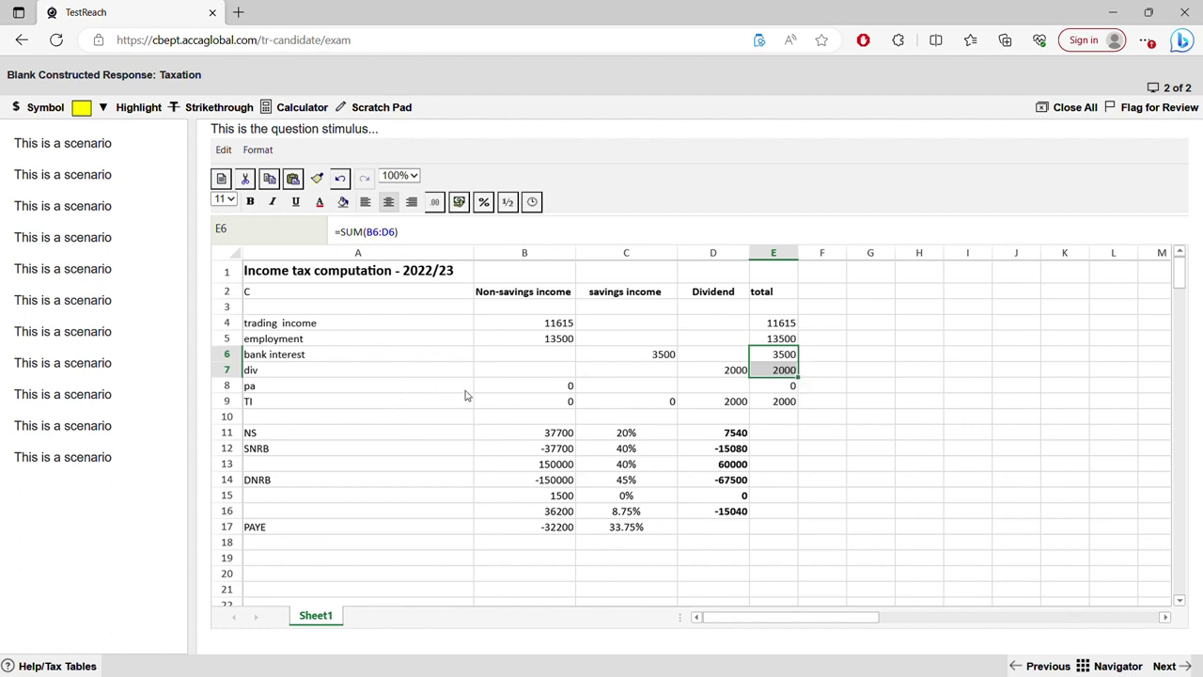
Relabel the pa row in A8 as Total.
click(325, 391)
double_click(328, 389)
drag(328, 389, 174, 372)
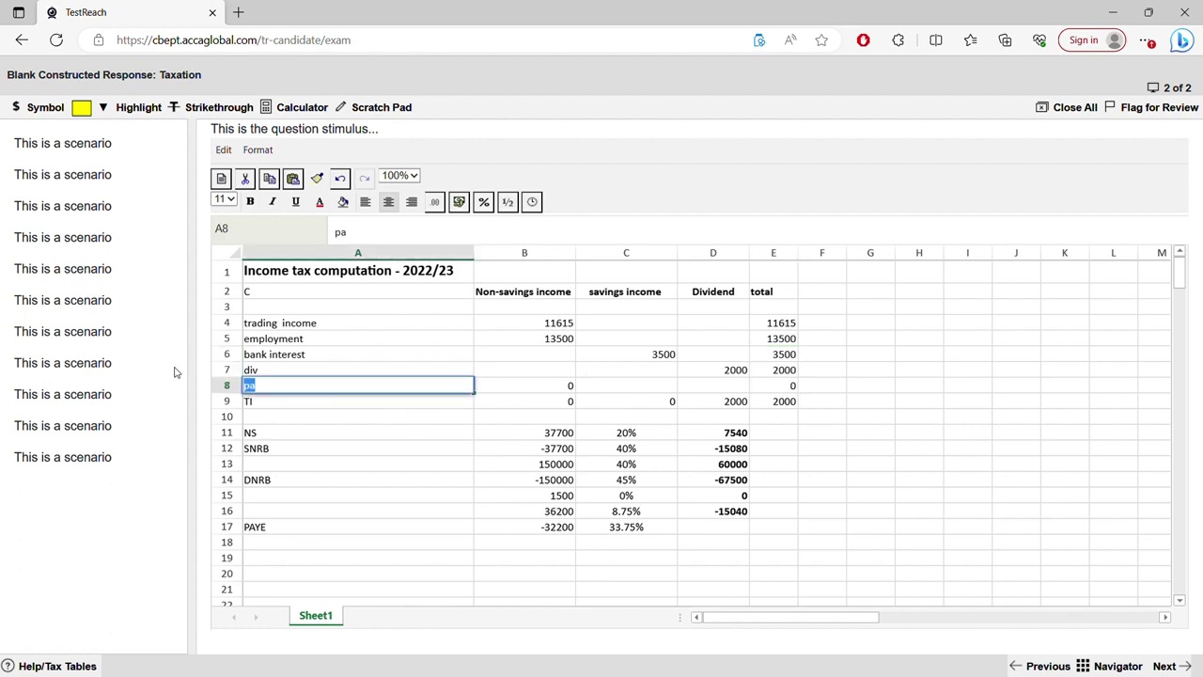
key(BackSpace)
text(Totall)
key(BackSpace)
Enter =SUM(B4:B7) in B8 to total the income rows and copy the formula across to E8.
double_click(532, 390)
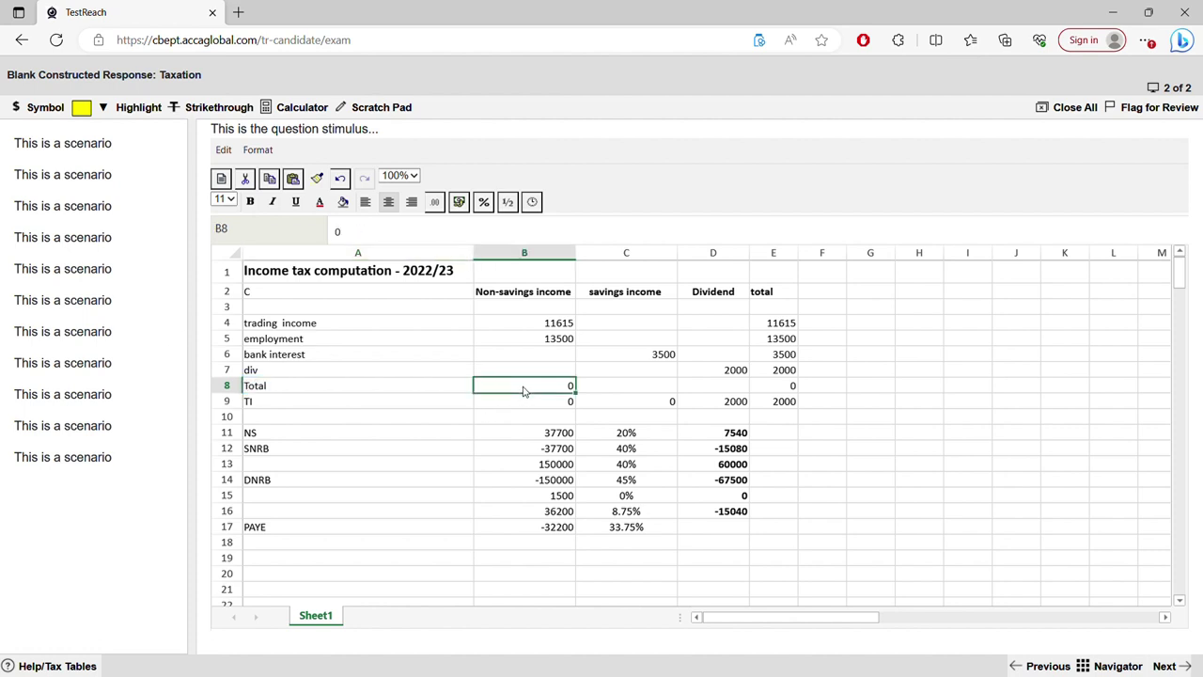
key(BackSpace)
text(=sum()
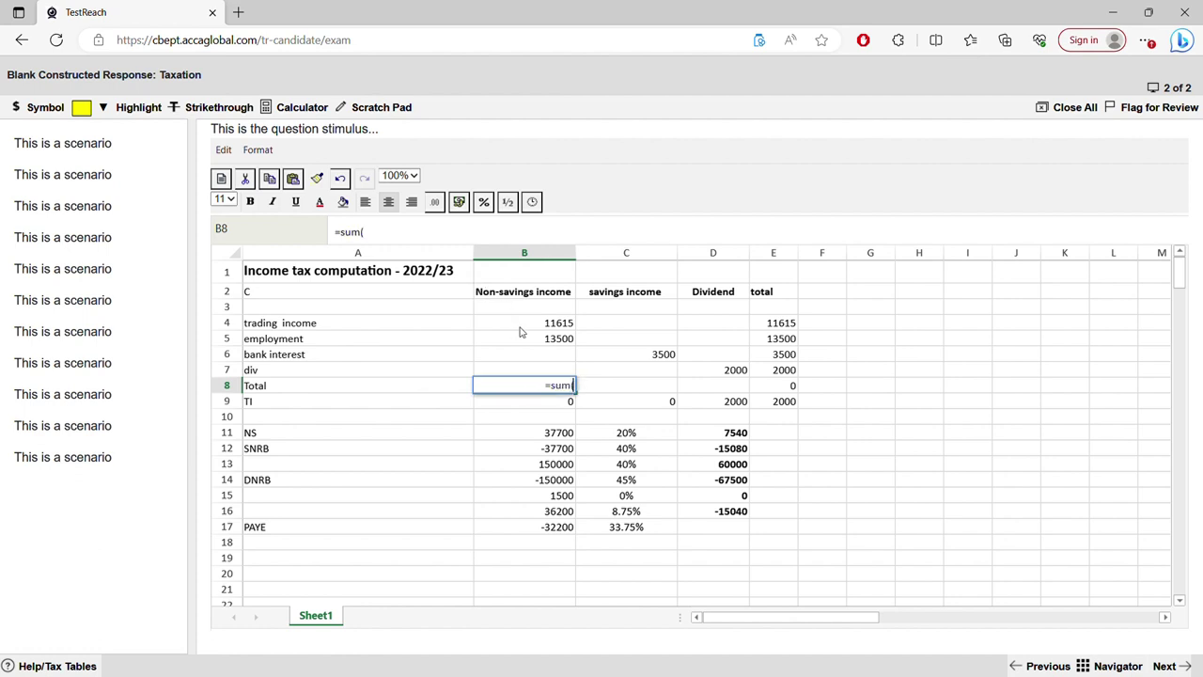
drag(529, 326, 532, 346)
text())
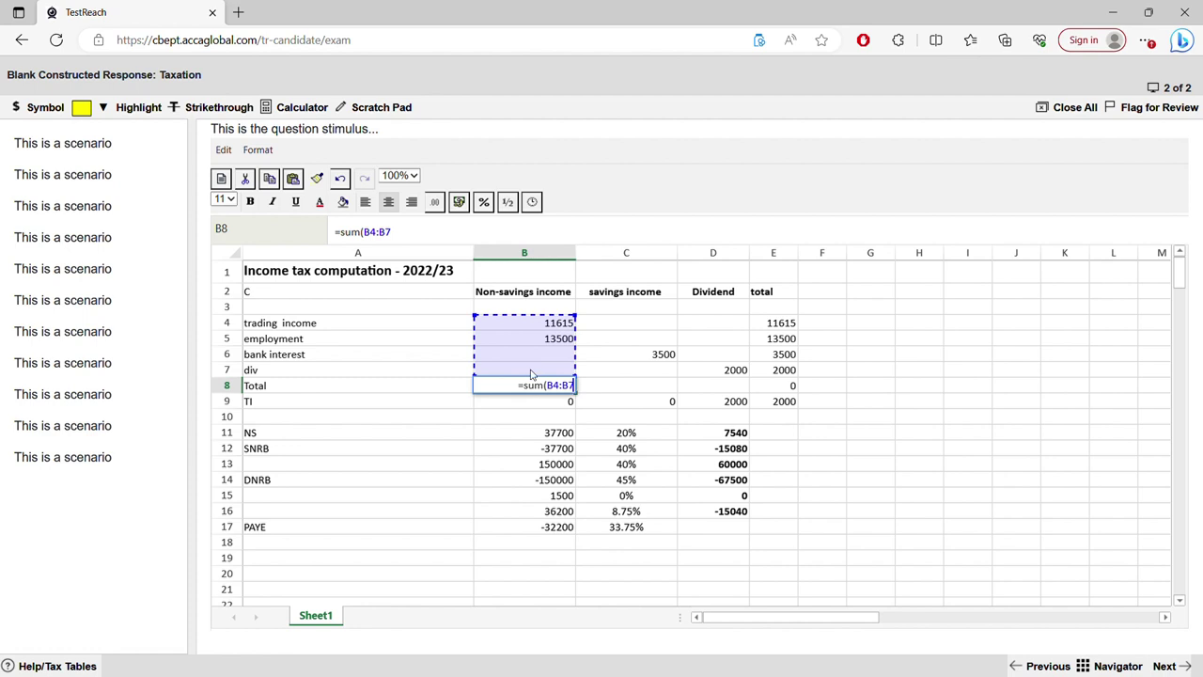
key(Return)
click(535, 383)
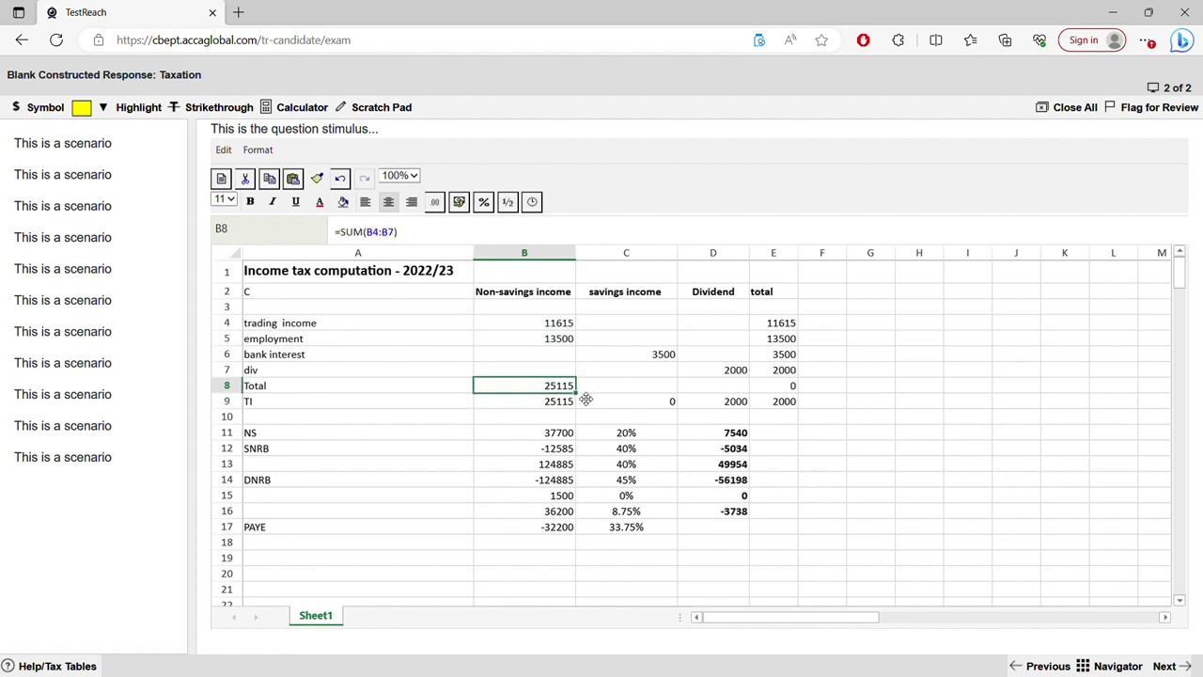
drag(585, 401, 784, 399)
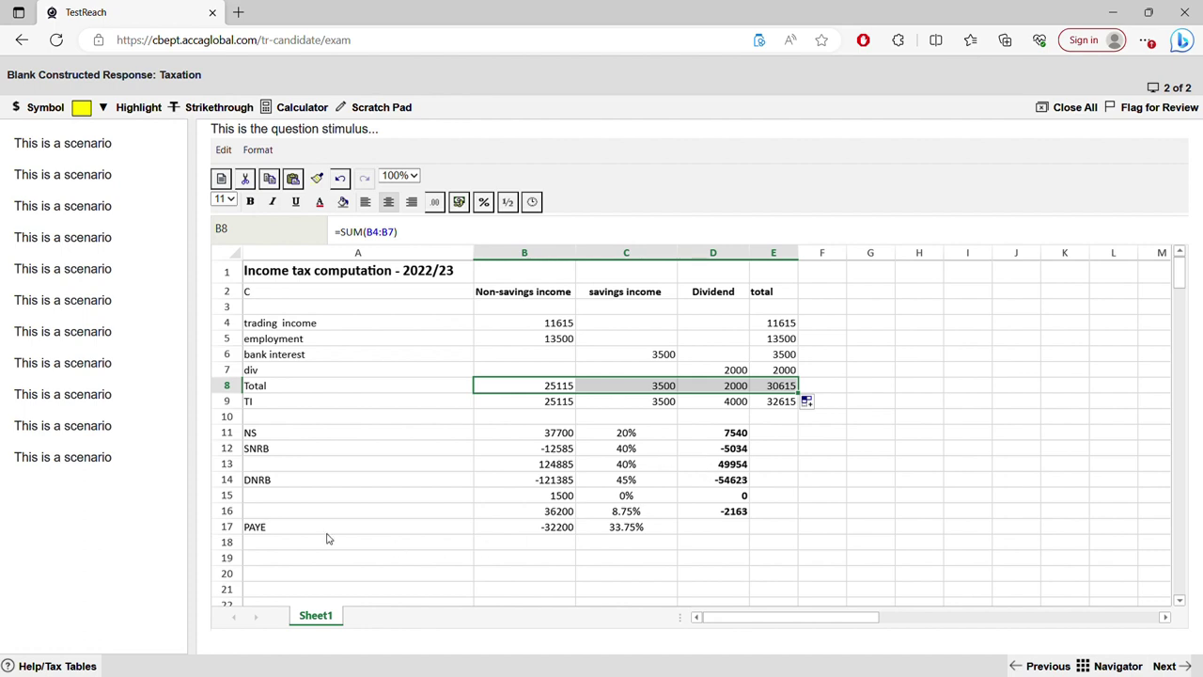
Relabel the TI row in A9 as interest and replace the formula in B9 with -1000.
double_click(285, 404)
drag(285, 404, 209, 404)
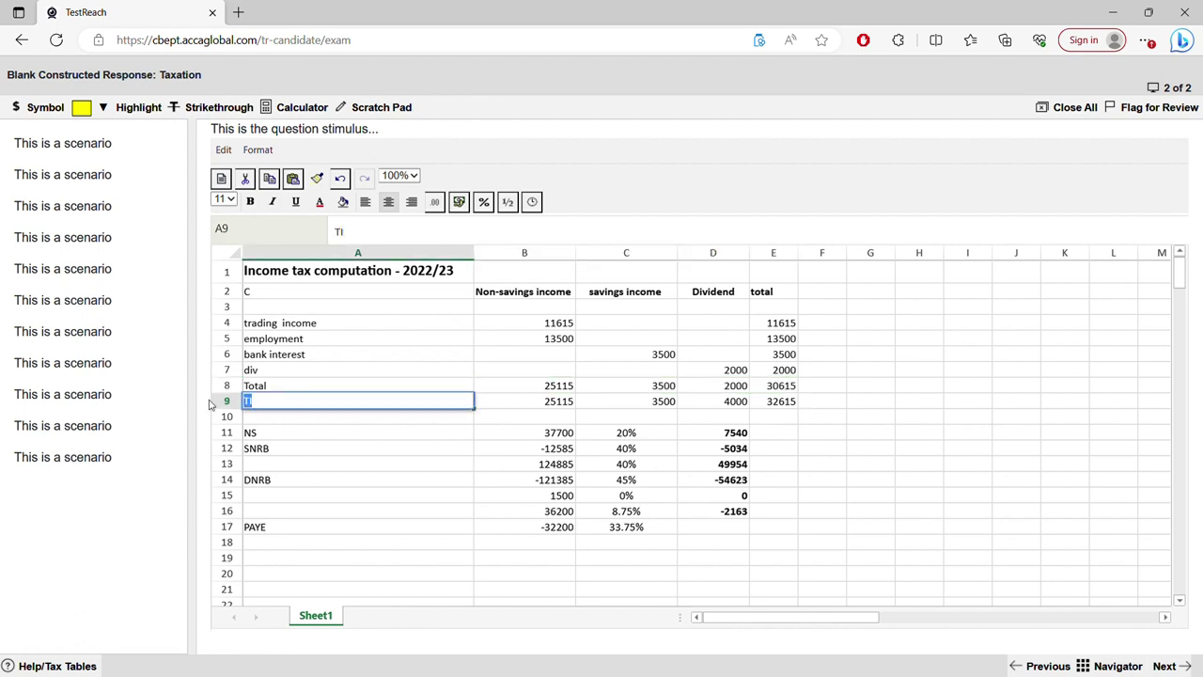
key(BackSpace)
text(interest)
click(502, 398)
double_click(533, 401)
drag(539, 402, 467, 404)
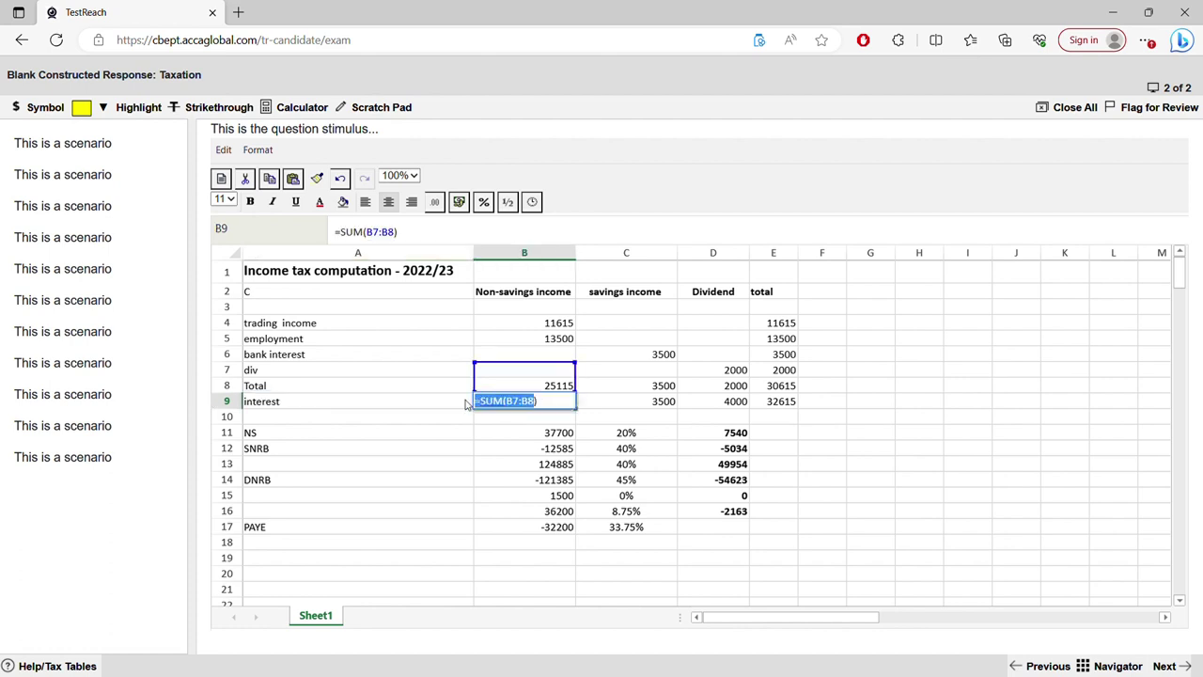
key(BackSpace)
text(-1000)
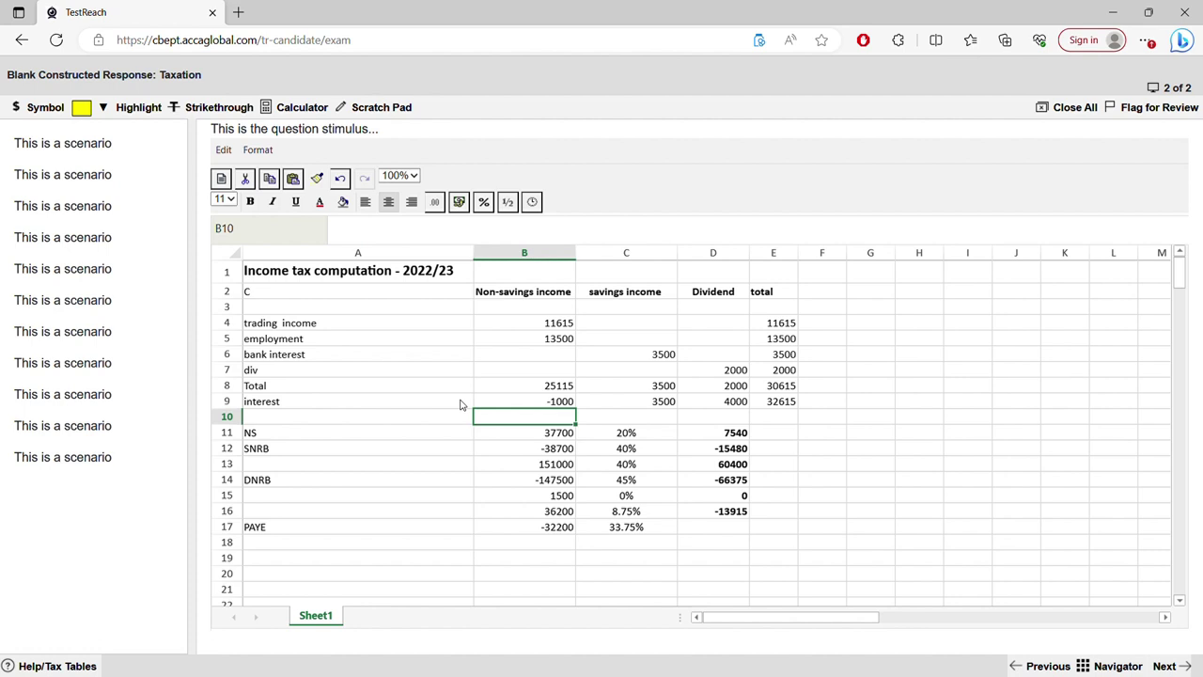
key(Return)
Clear the leftover formulas in C9, D9 and E9 of the interest row.
click(662, 402)
key(BackSpace)
key(Tab)
key(BackSpace)
key(Tab)
key(BackSpace)
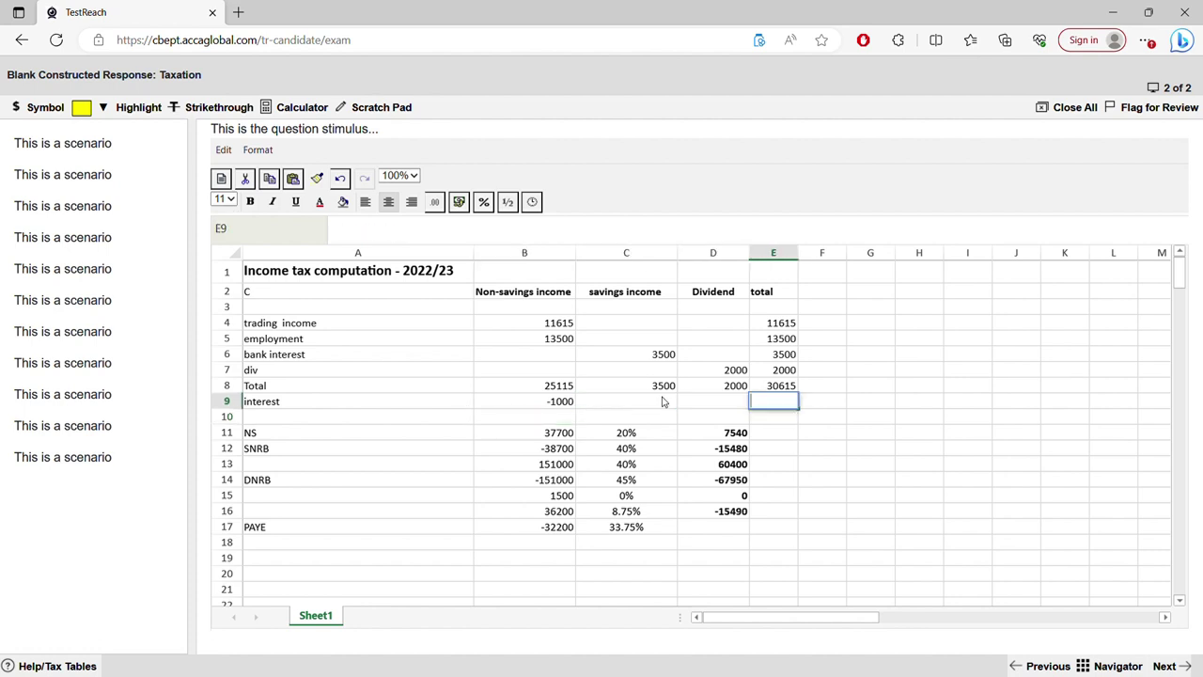
Copy the -1000 interest deduction from B9 across to E9.
click(555, 405)
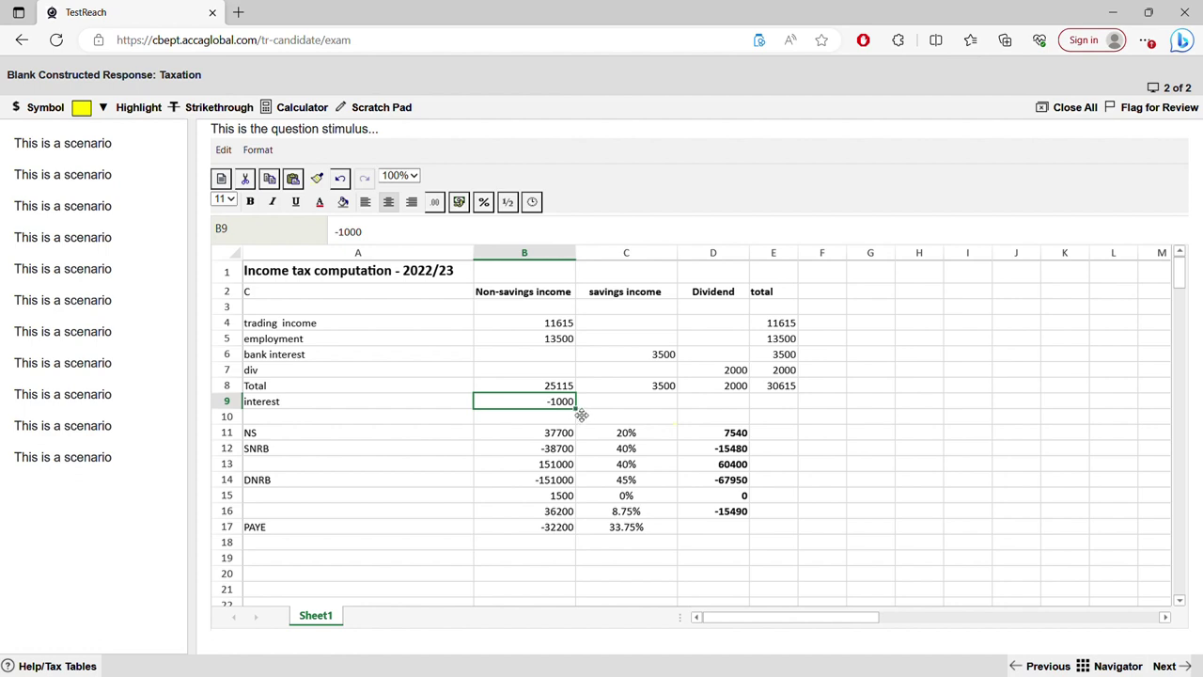
drag(576, 413, 800, 412)
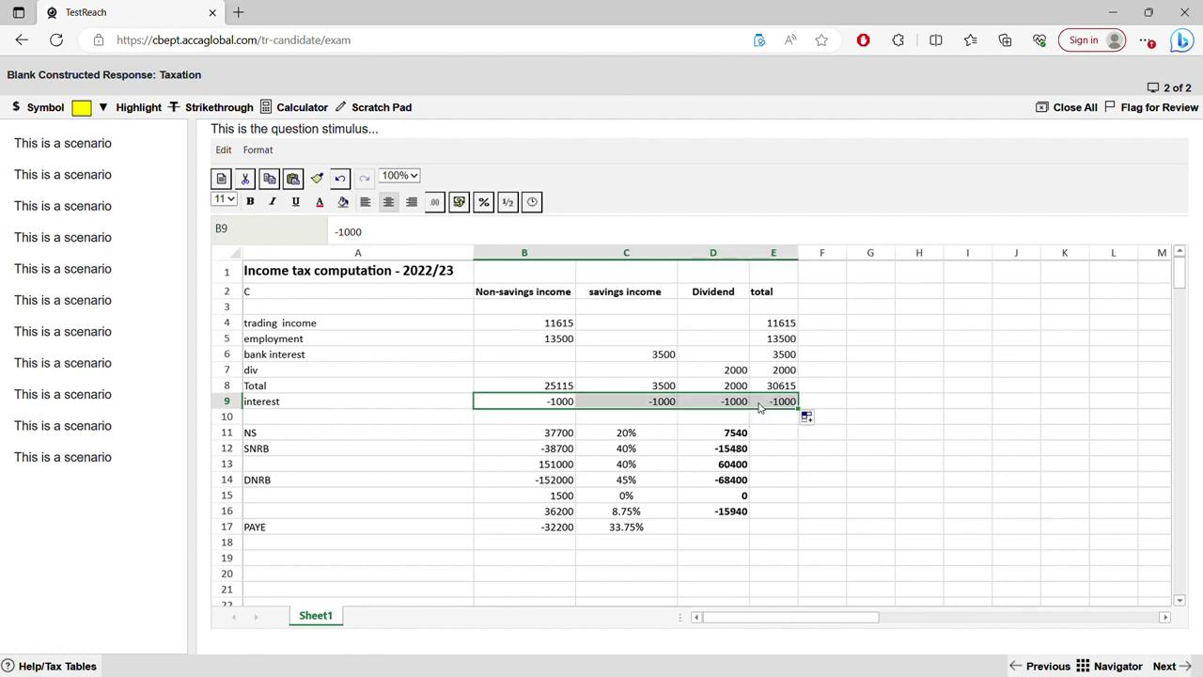
key(BackSpace)
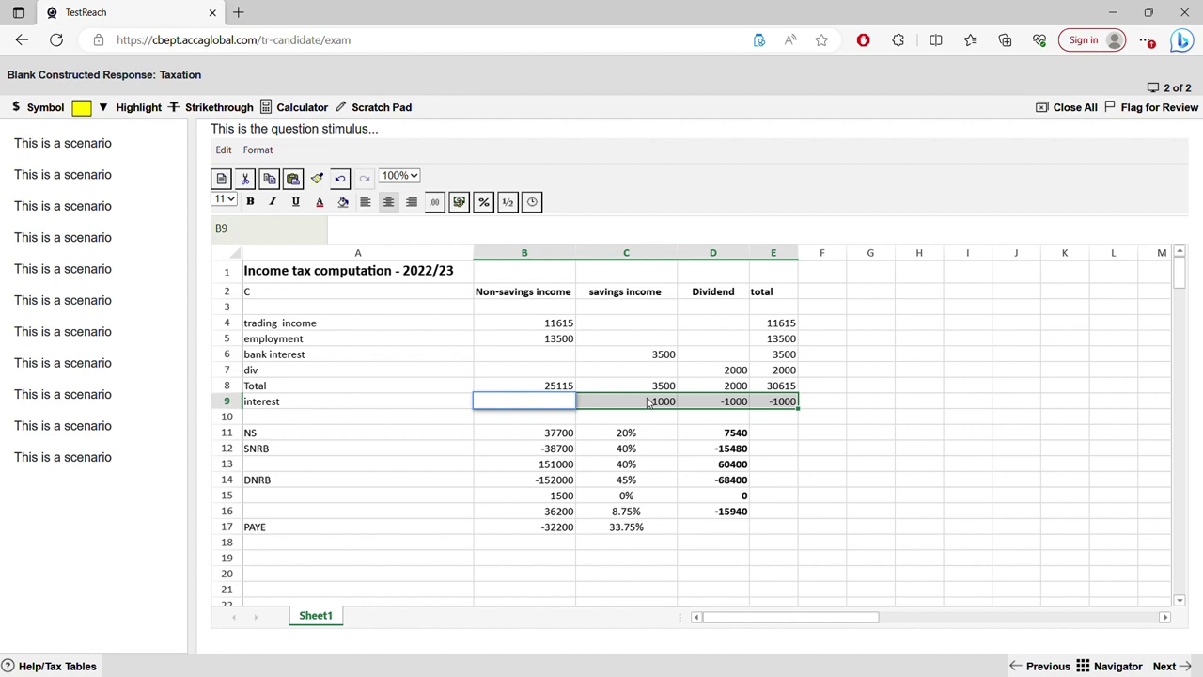
click(340, 177)
click(633, 384)
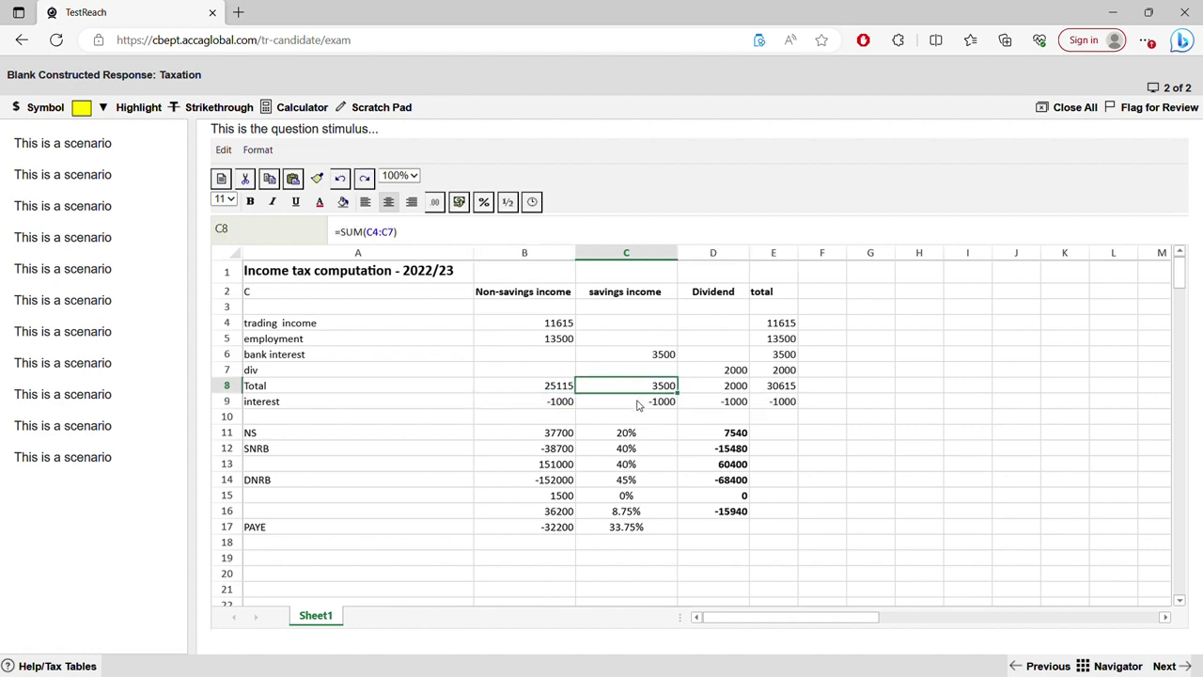
Clear the interest row's savings income and dividend cells, C9 and D9.
click(637, 404)
key(BackSpace)
key(Right)
key(BackSpace)
key(Right)
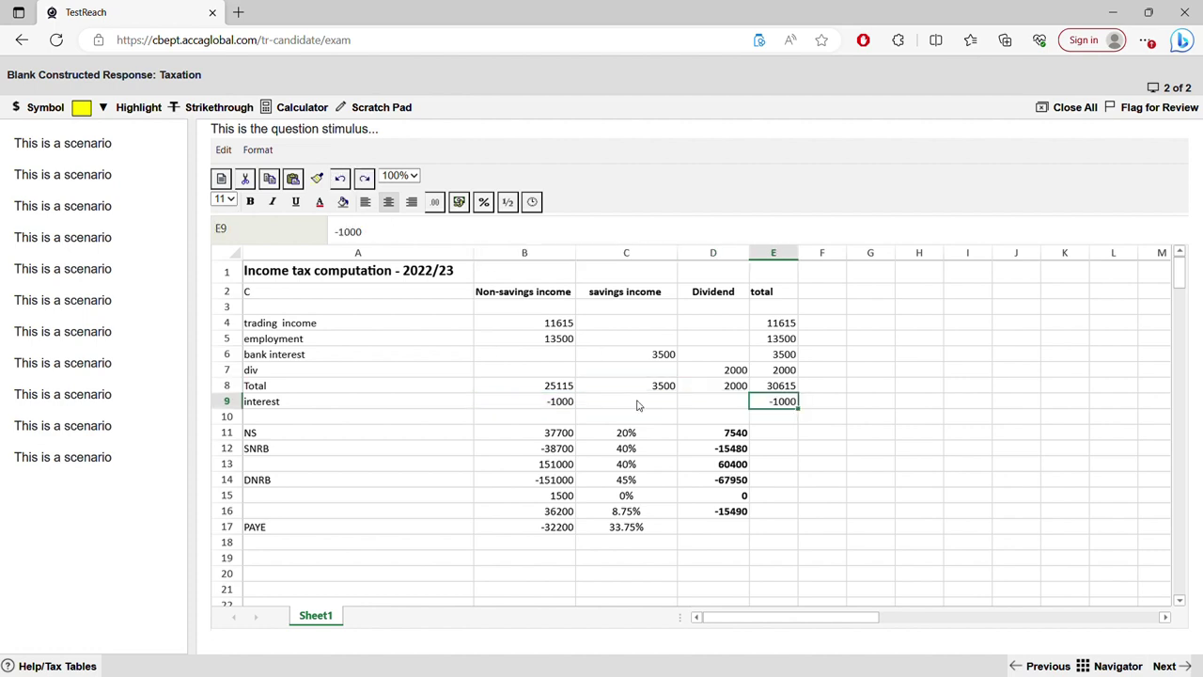
Label A10 as TI.
key(Left)
key(Down)
key(Left)
key(Left)
key(Left)
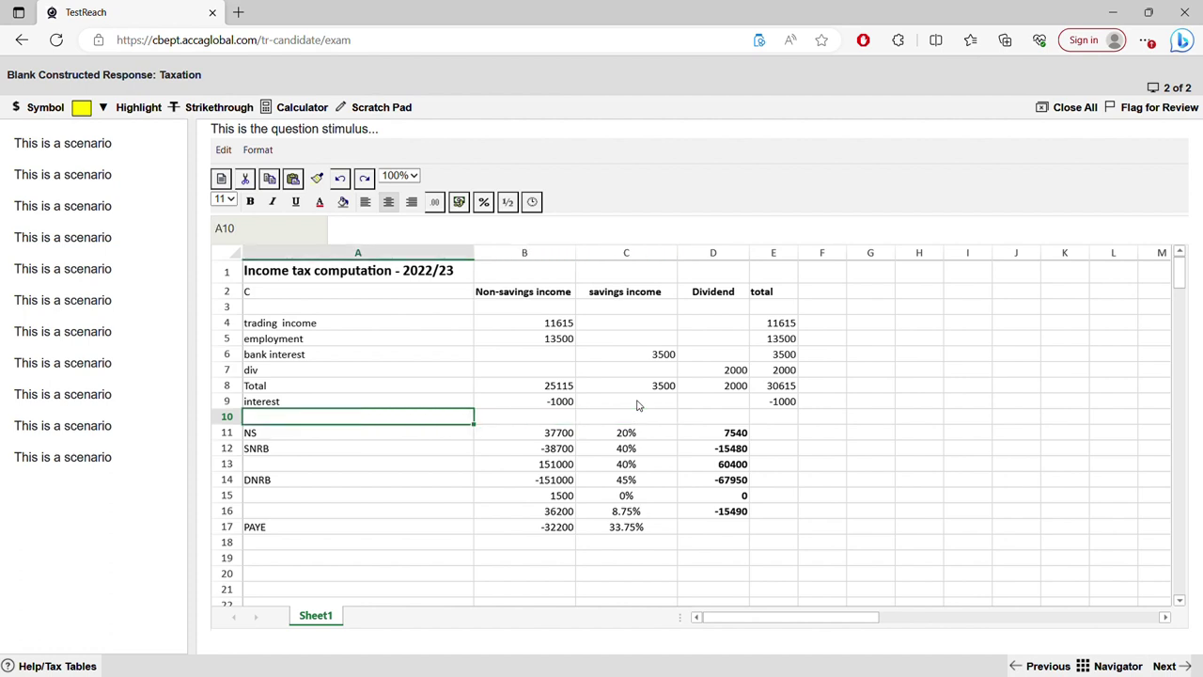
text(TI)
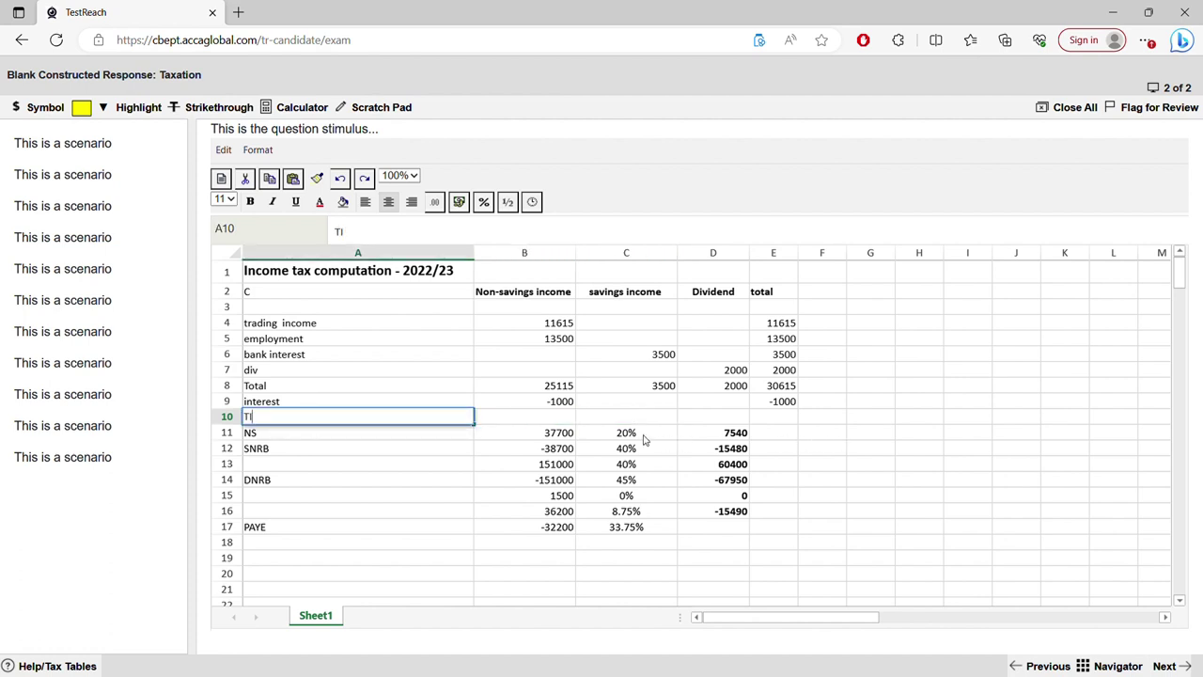
Enter =SUM(B8:B9) in B10 and copy the formula across to E10.
click(563, 416)
text(=sum()
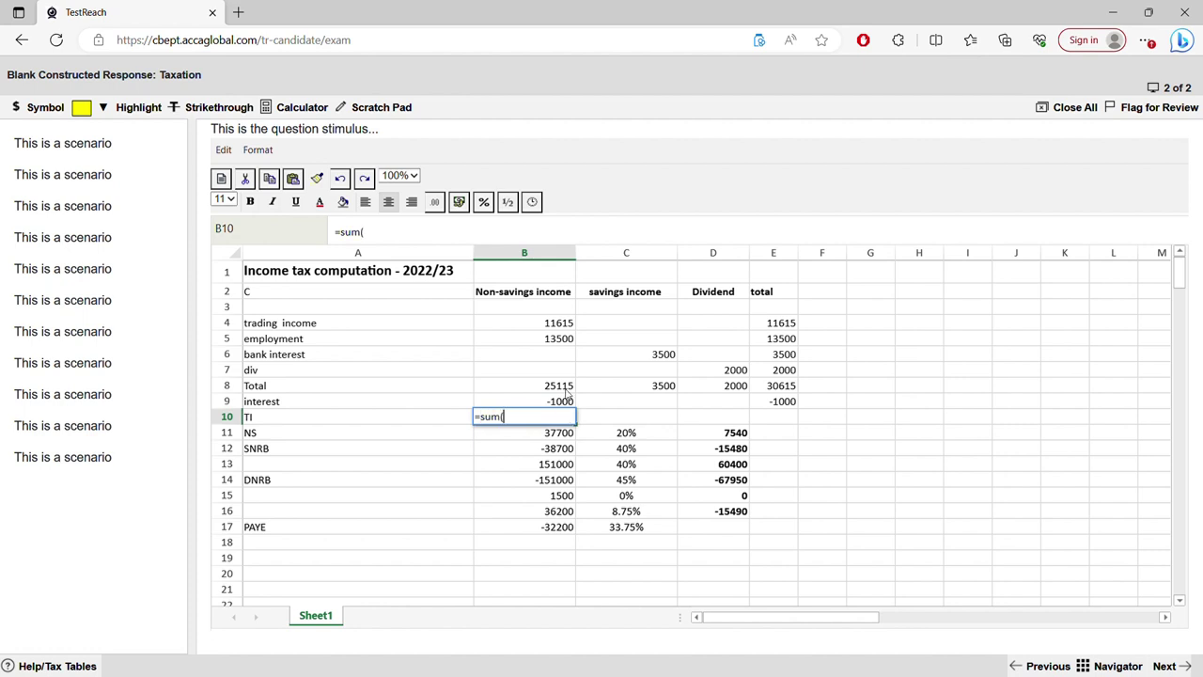
drag(564, 385, 566, 403)
key(Return)
click(569, 419)
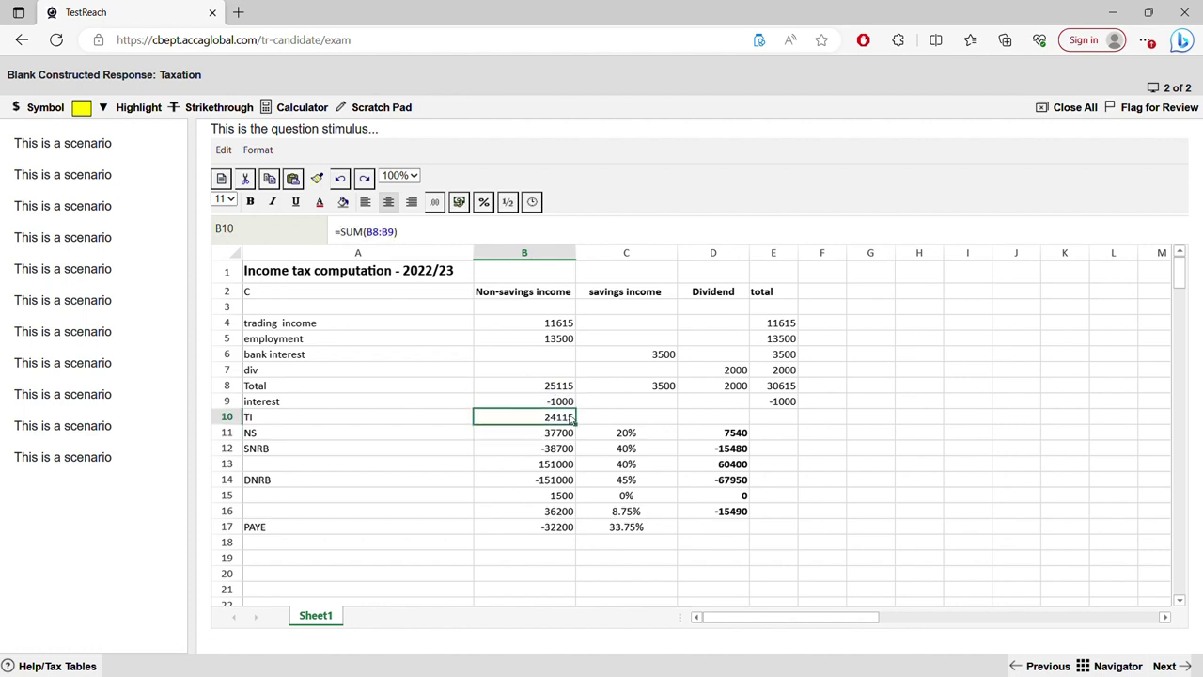
drag(575, 425, 755, 430)
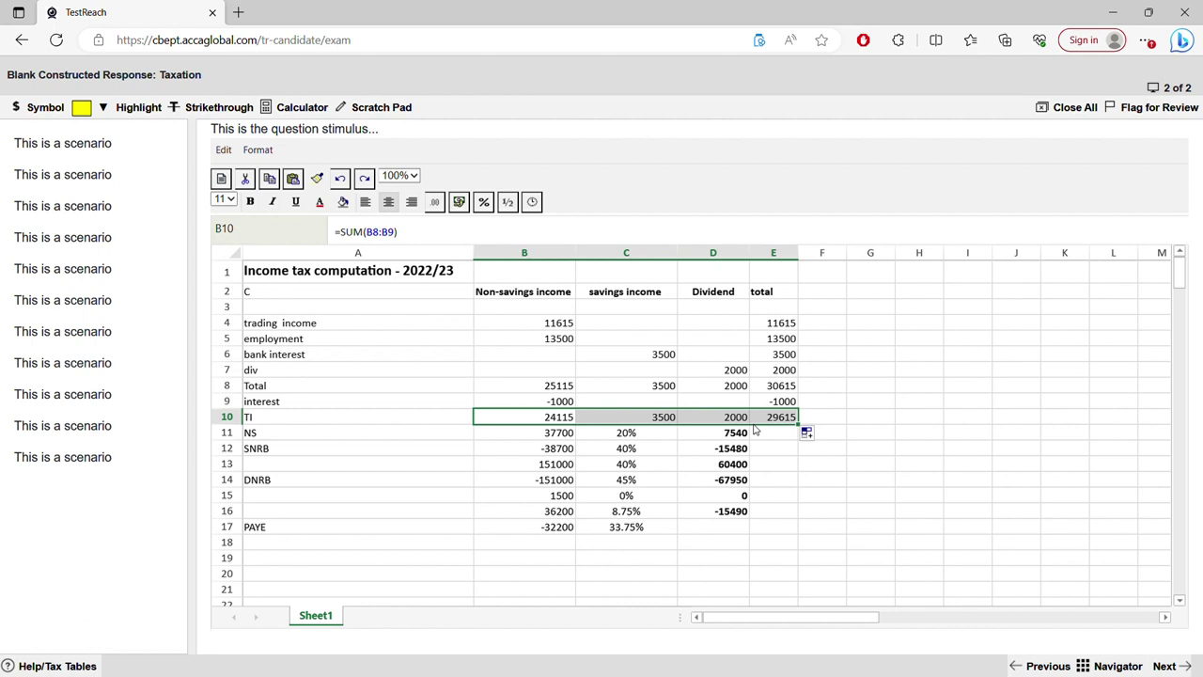
Relabel A10 as net income.
double_click(263, 416)
text(net)
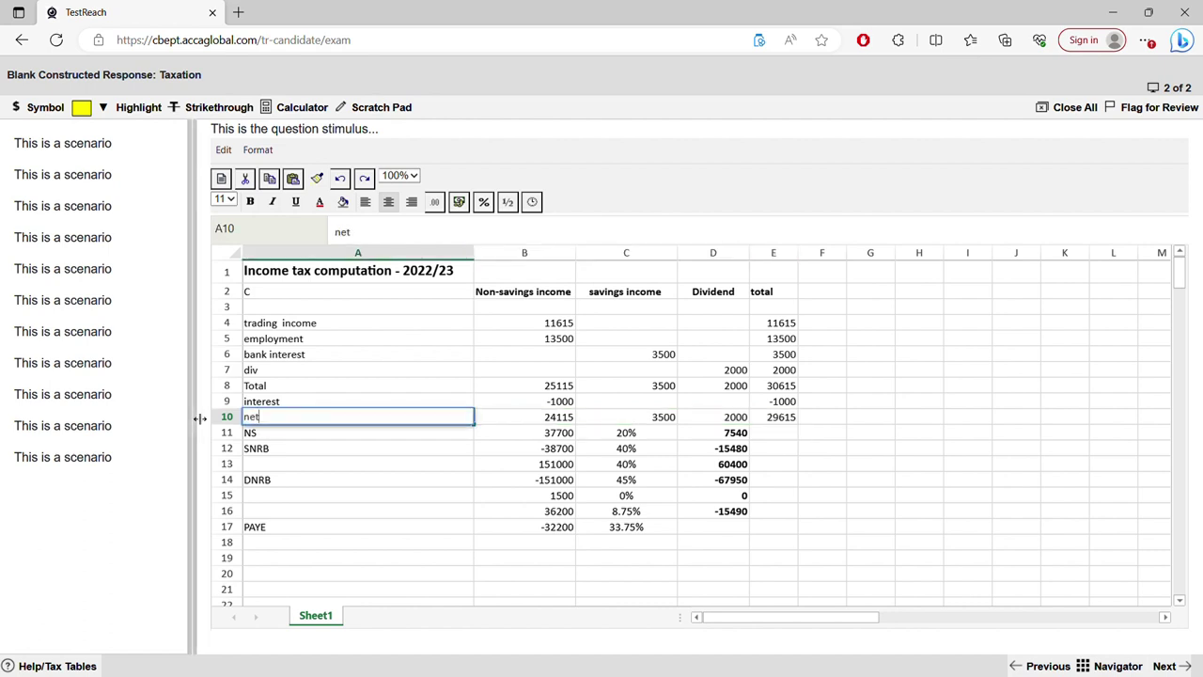
text( income)
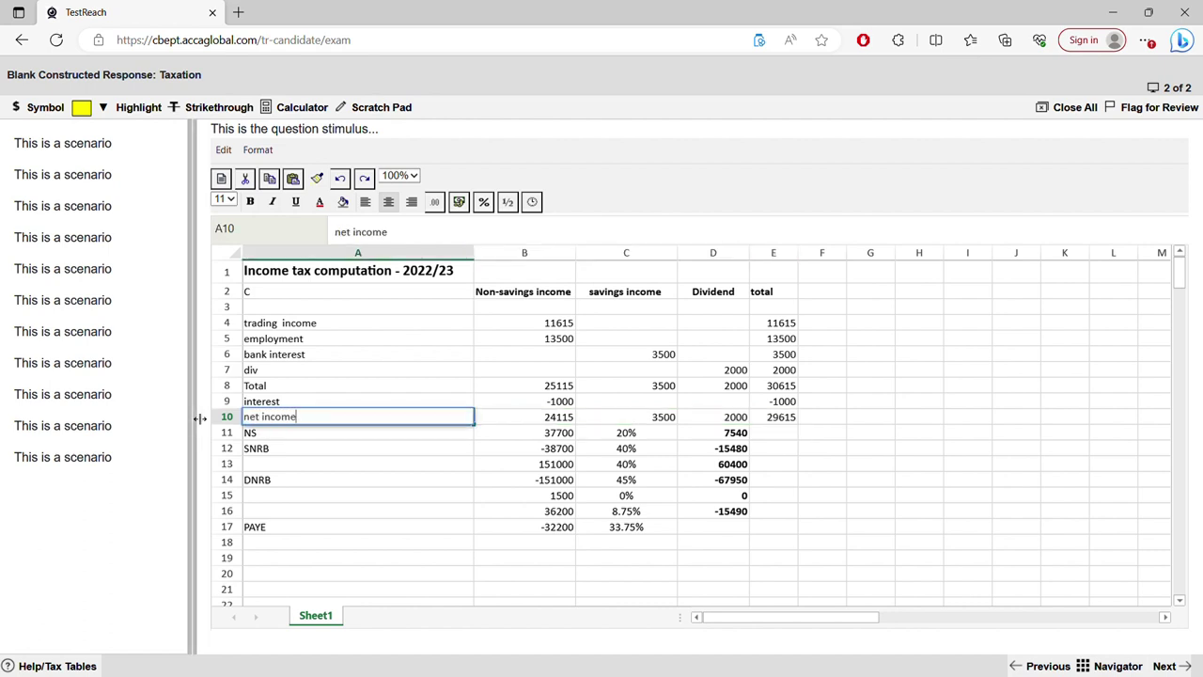
key(Return)
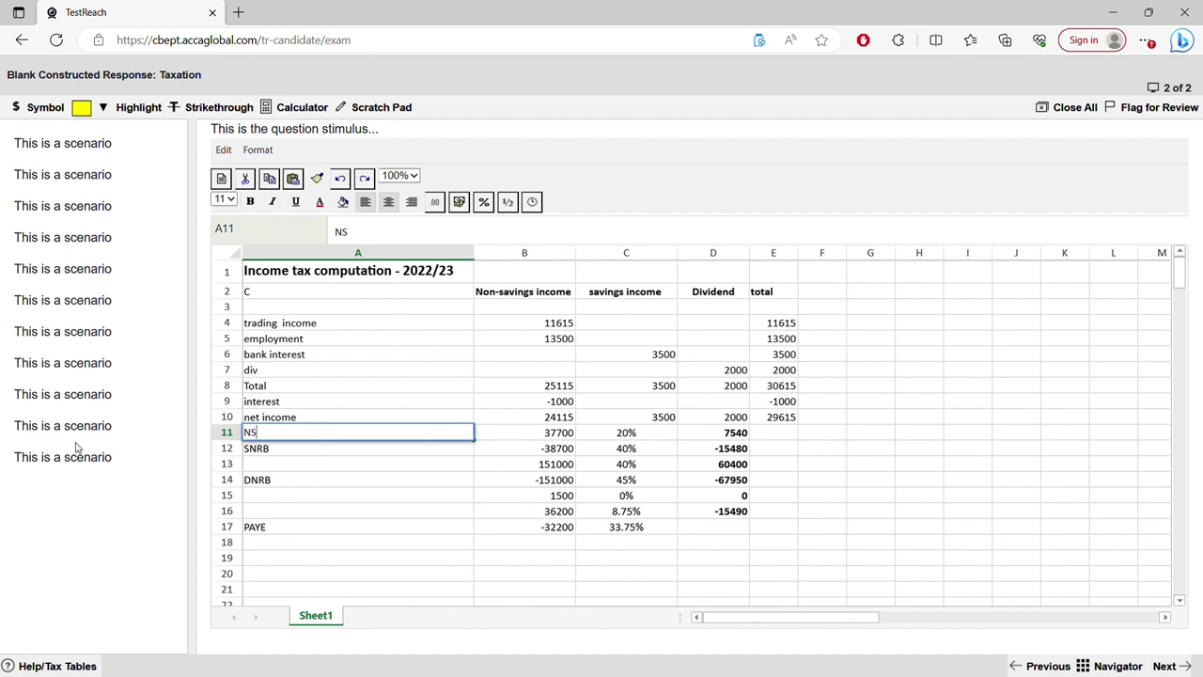
Relabel the NS row in A11 as PA and enter -12570 in B11.
key(BackSpace)
key(BackSpace)
click(561, 451)
click(561, 434)
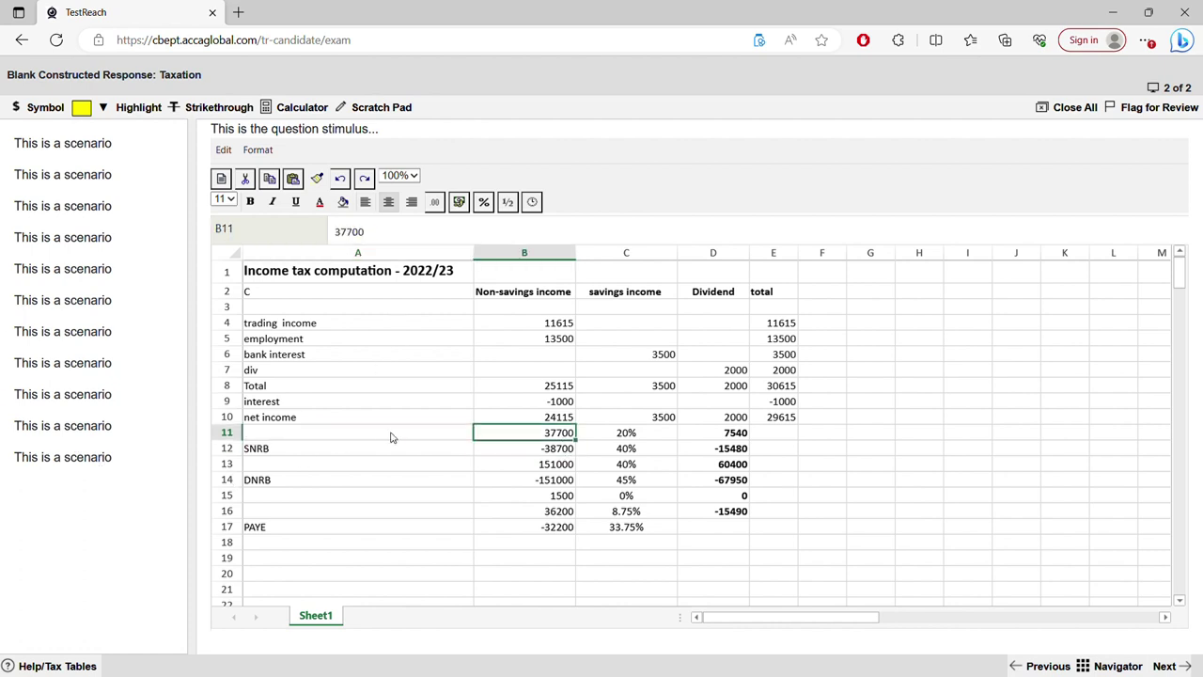
click(389, 437)
text(PA)
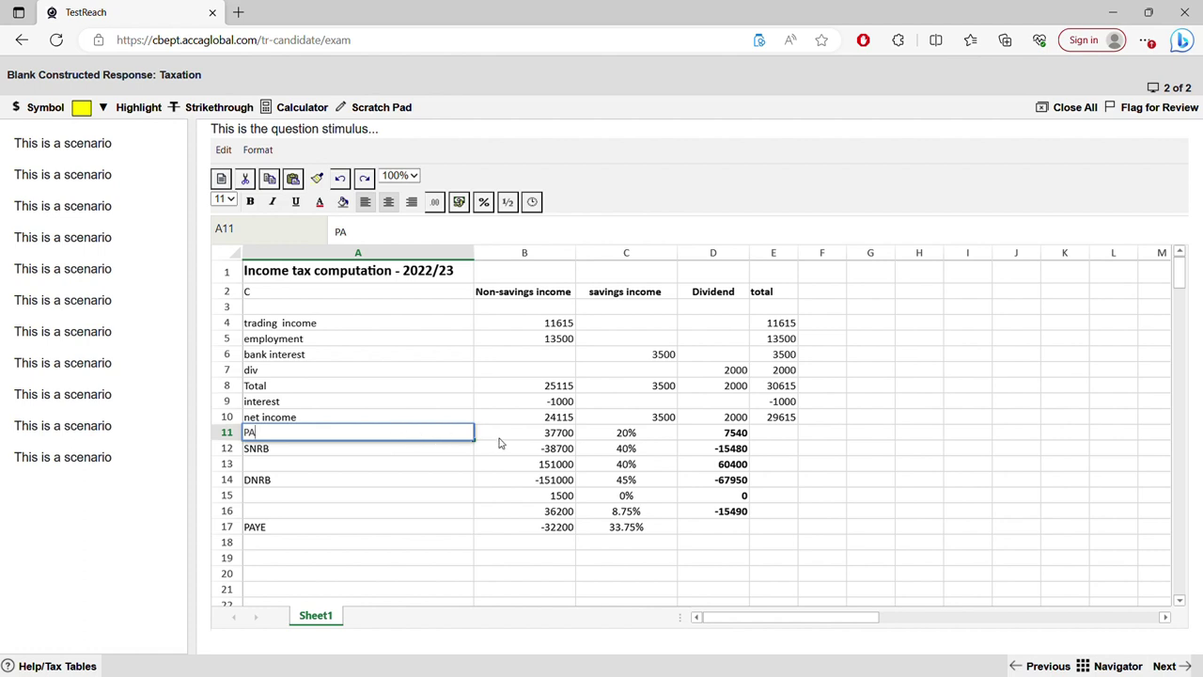
click(531, 436)
text(-12570)
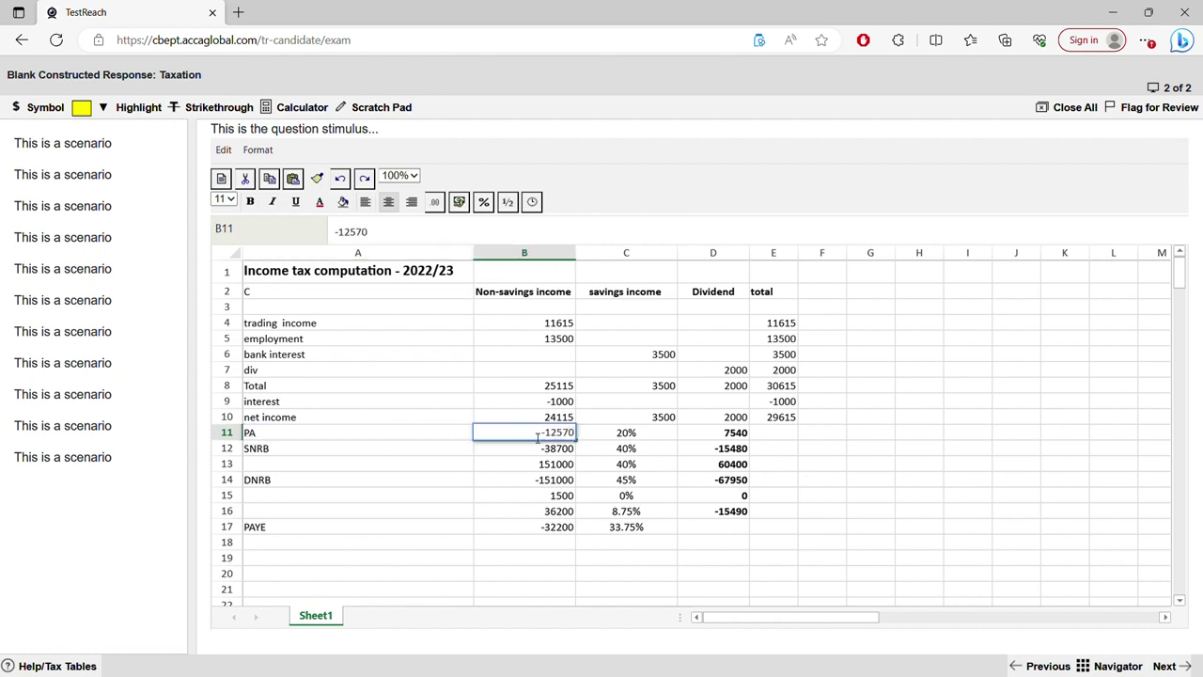
key(Return)
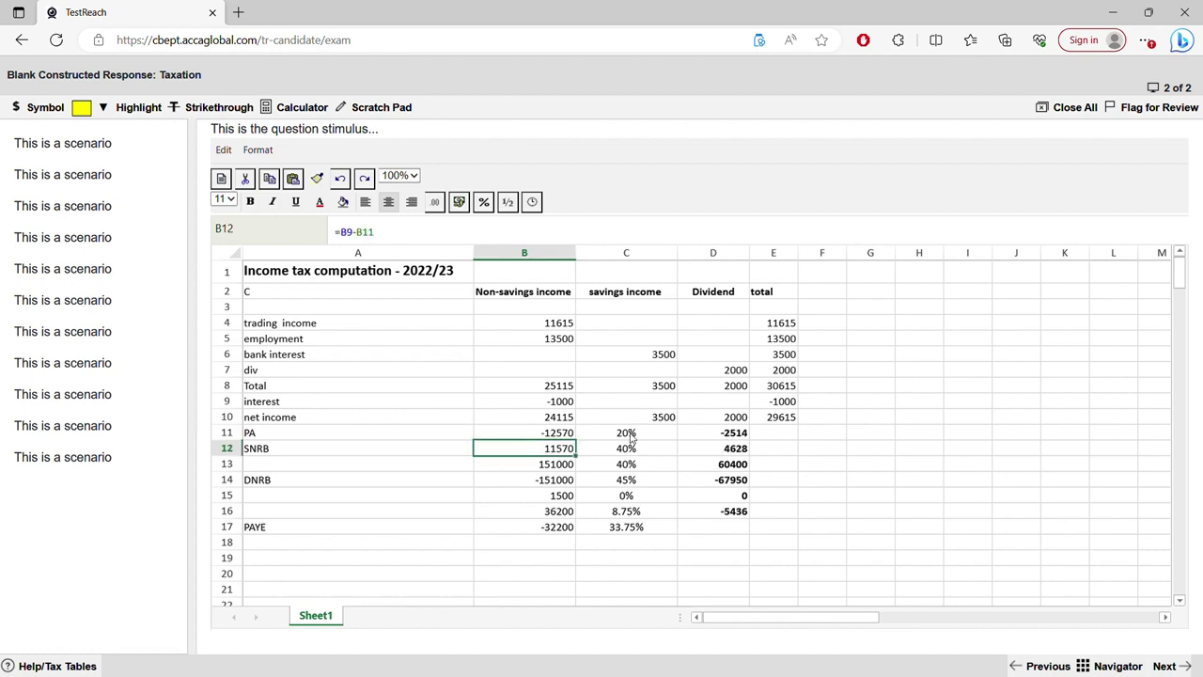
Clear the leftover tax rate in C11 and tax amount in D11 of the PA row.
click(387, 420)
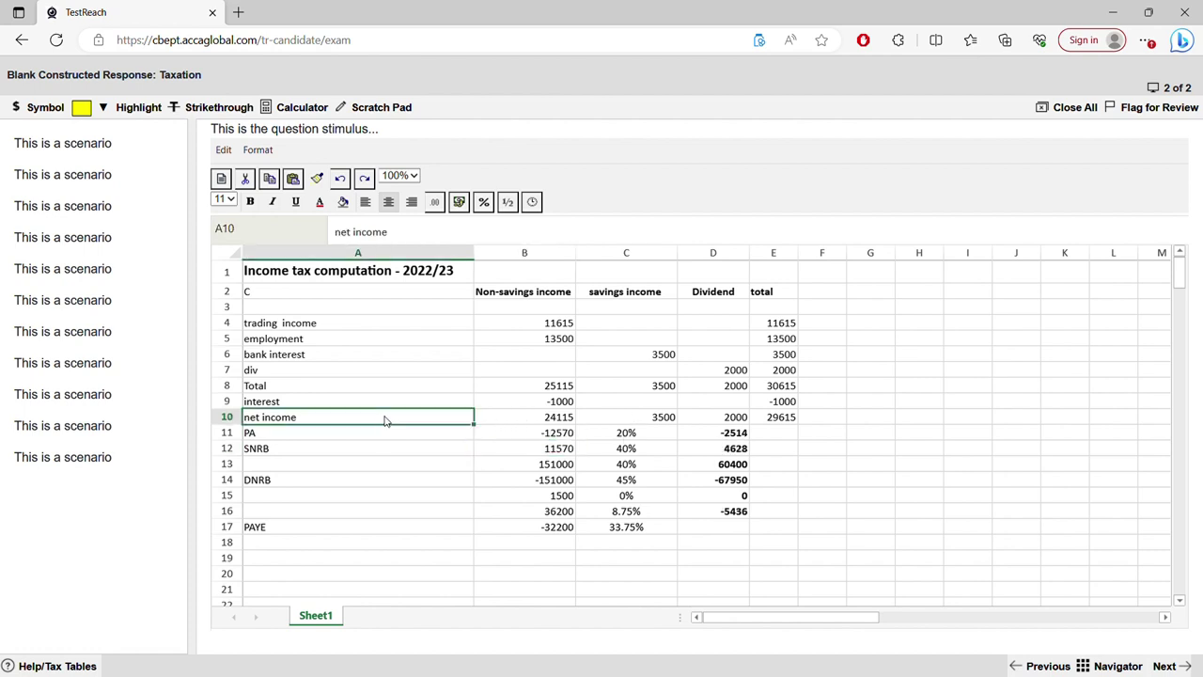
click(620, 435)
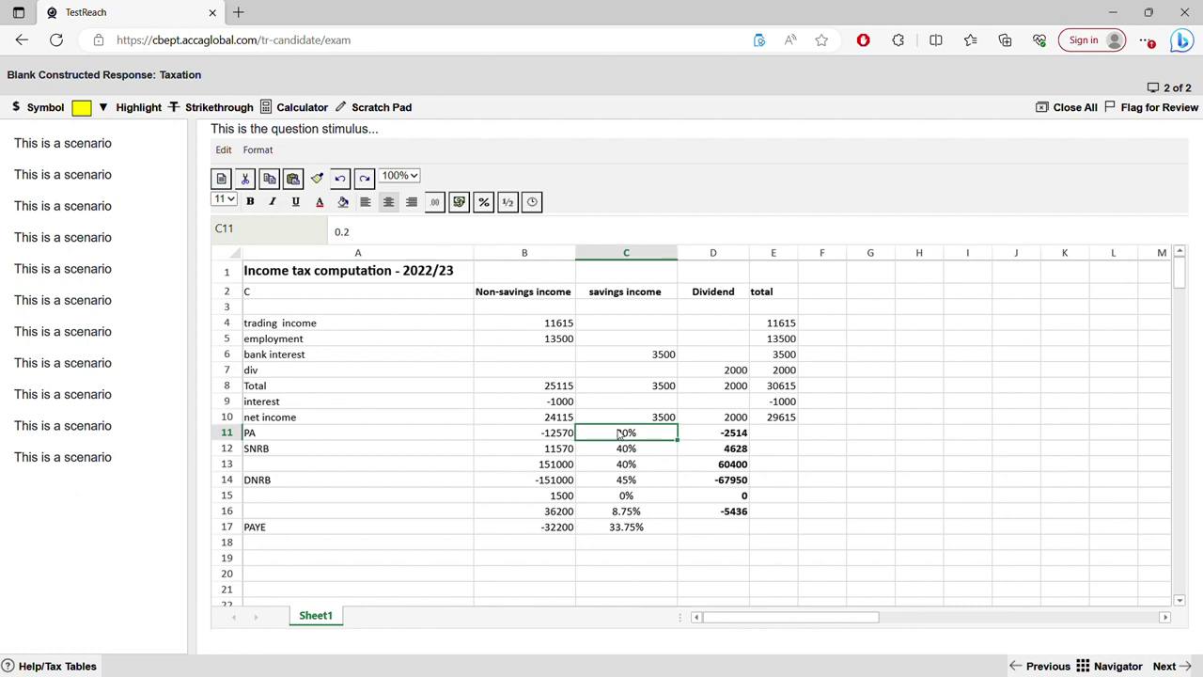
key(Delete)
key(Right)
key(Delete)
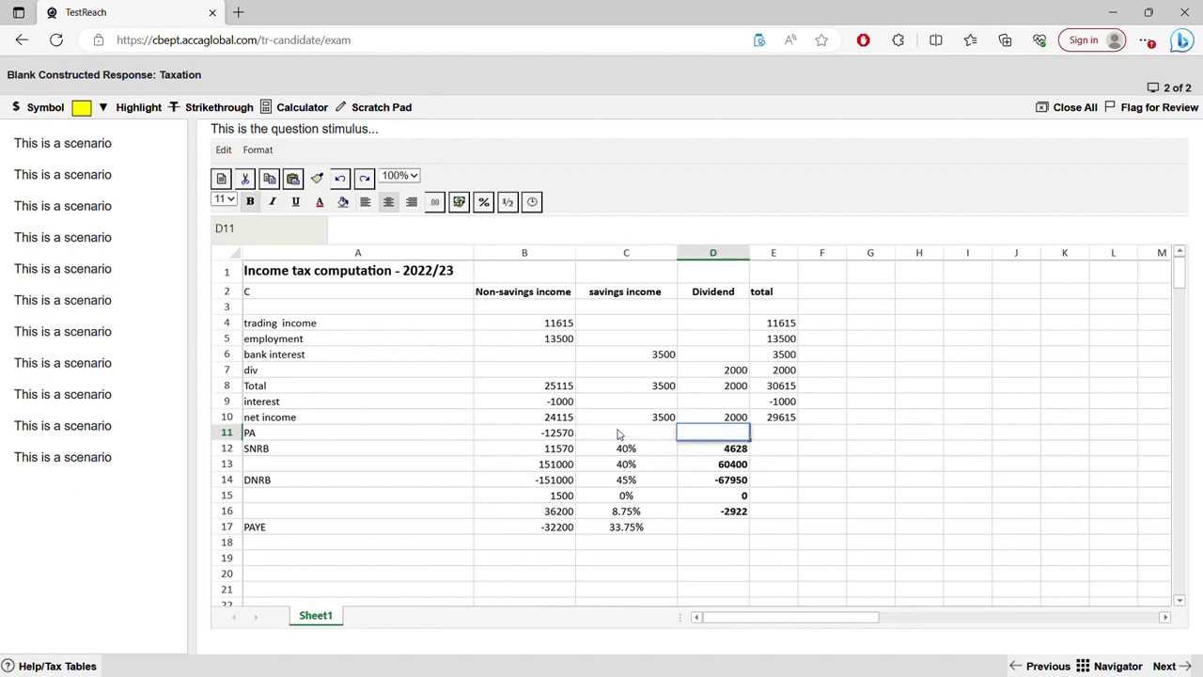
key(Left)
Copy the personal allowance from B11 into the total column at E11.
click(562, 436)
right_click(562, 438)
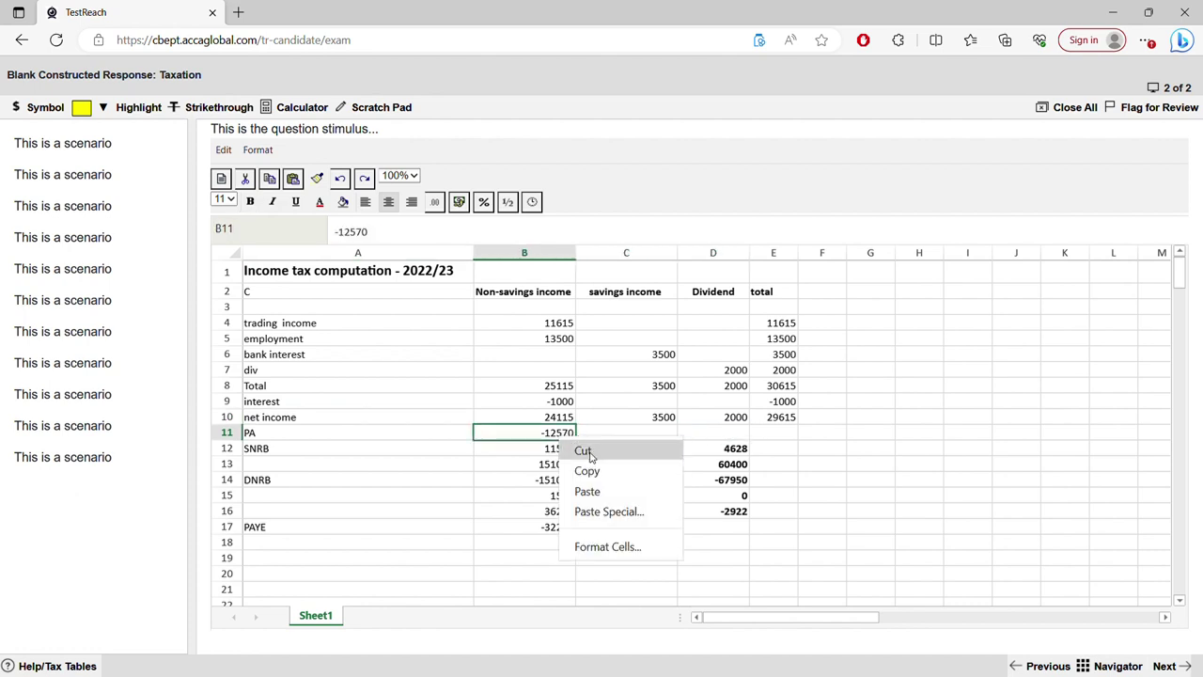
click(583, 451)
click(772, 434)
right_click(768, 436)
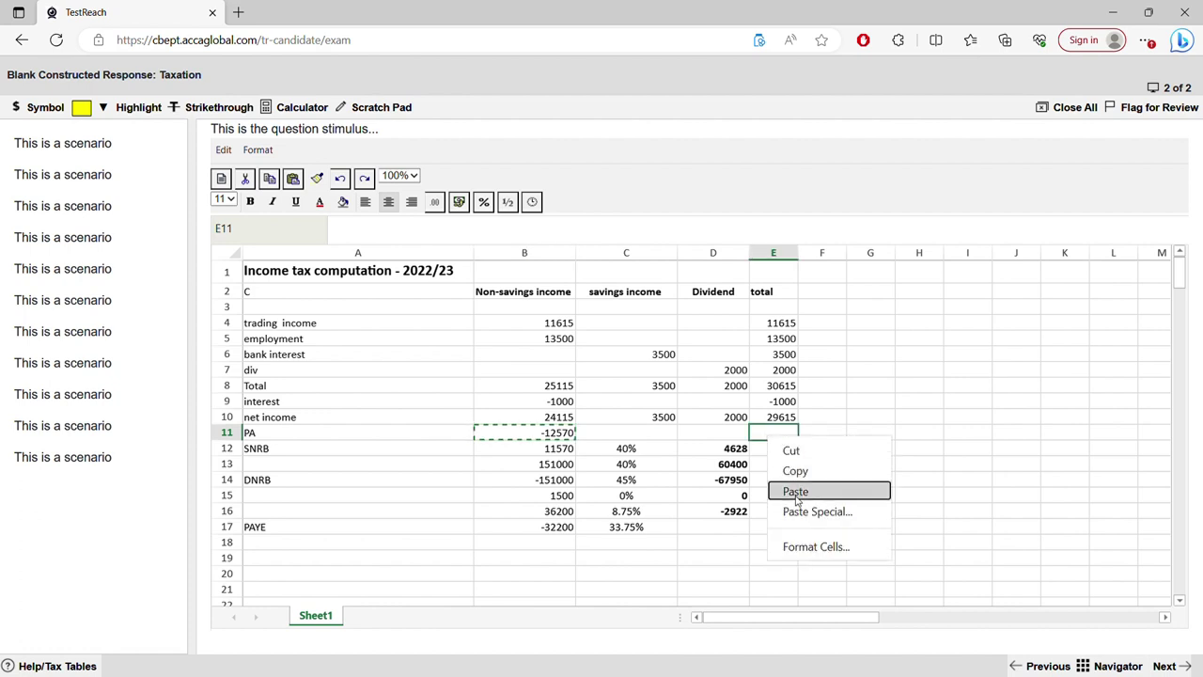
click(795, 491)
Clear the leftover SNRB row contents from A12 through D12.
click(348, 448)
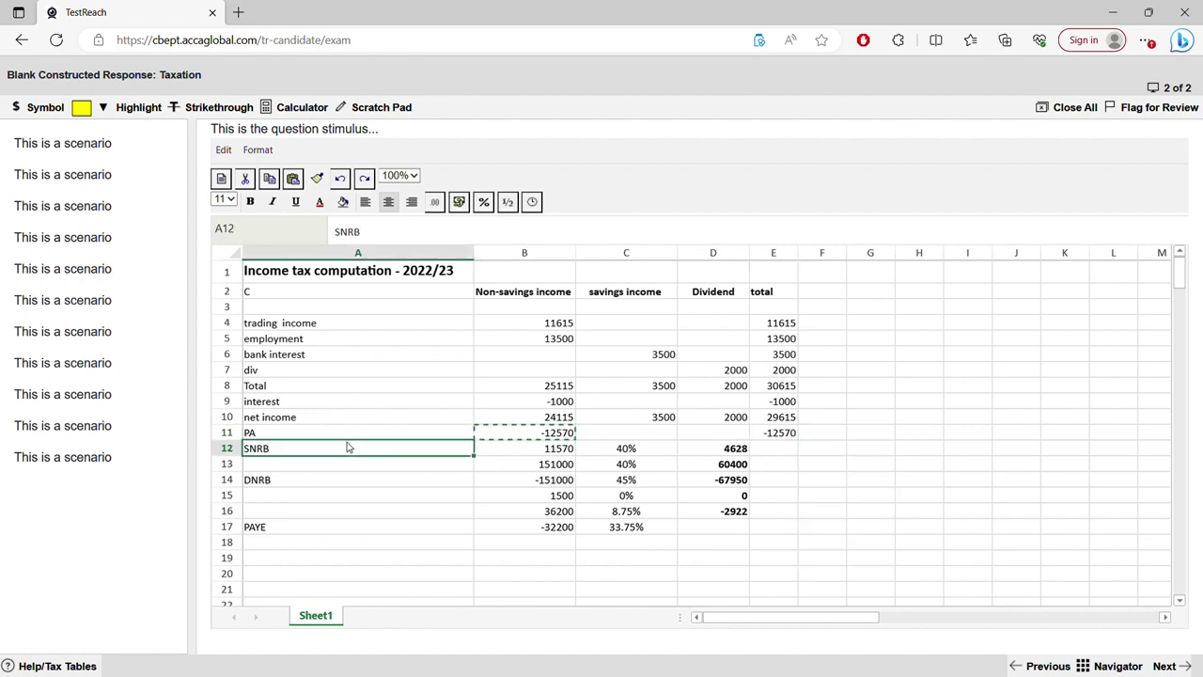
key(Delete)
key(Right)
key(Delete)
key(Right)
key(Delete)
key(Right)
key(Delete)
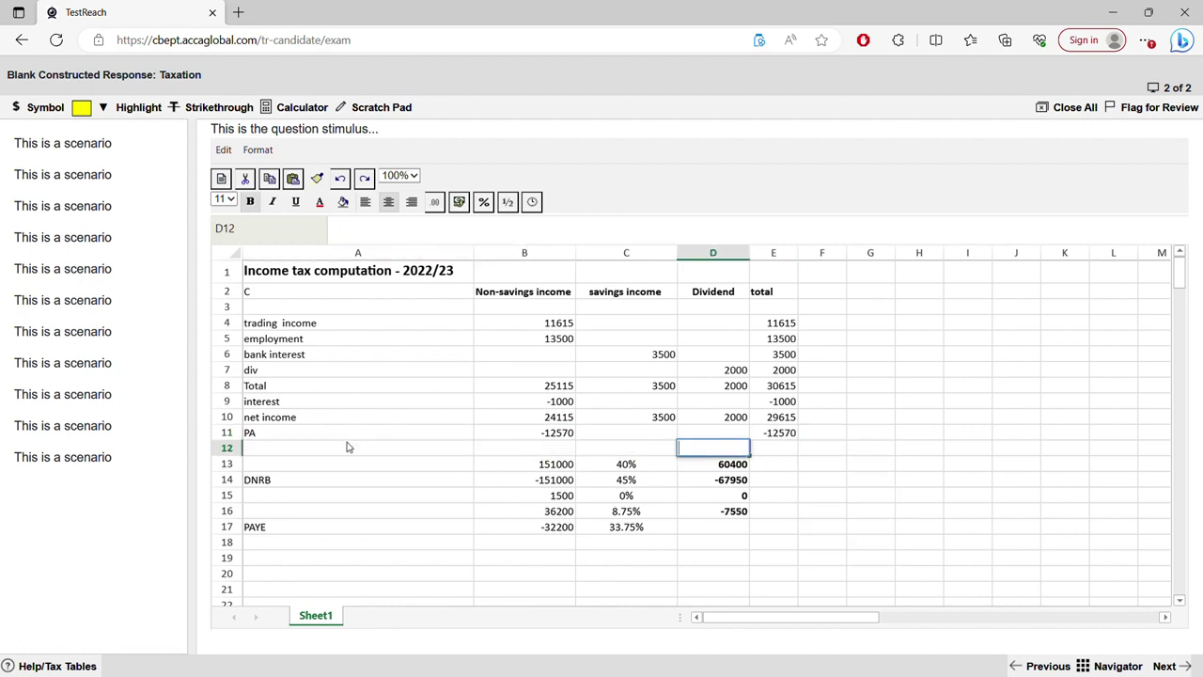
Clear the leftover amount, rate and tax in B13, C13 and D13.
key(Down)
key(Left)
key(Delete)
key(Right)
key(Delete)
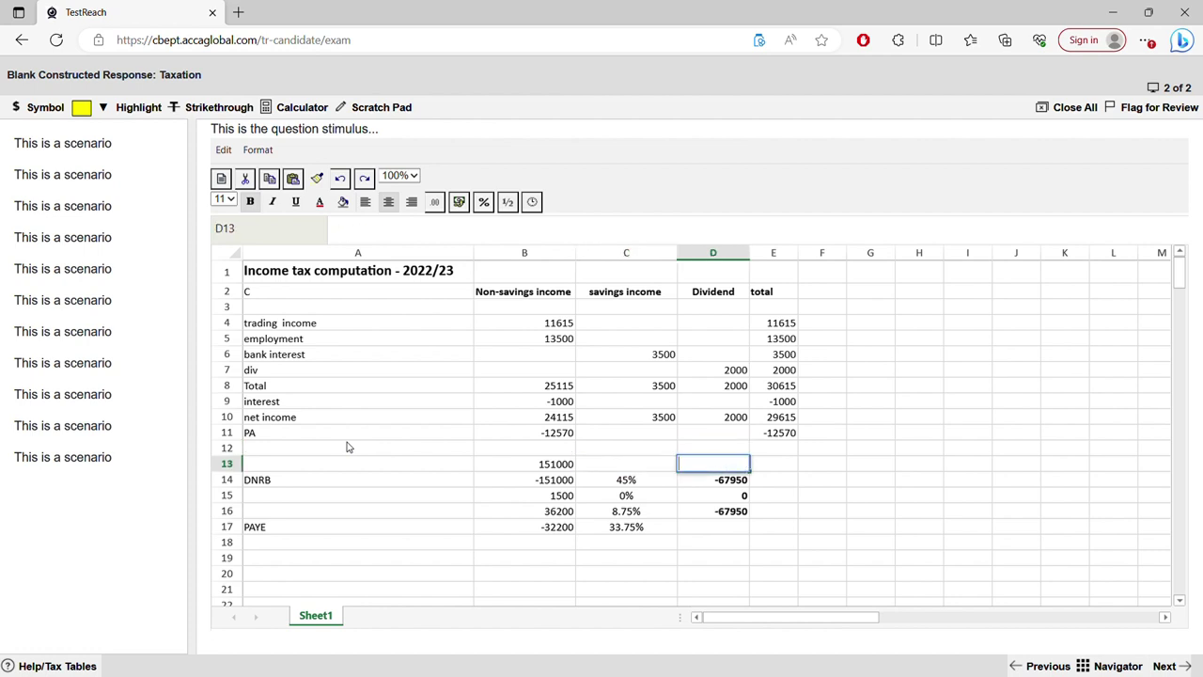
key(Left)
key(Left)
key(Delete)
Label A12 as TI for the taxable income row.
key(Up)
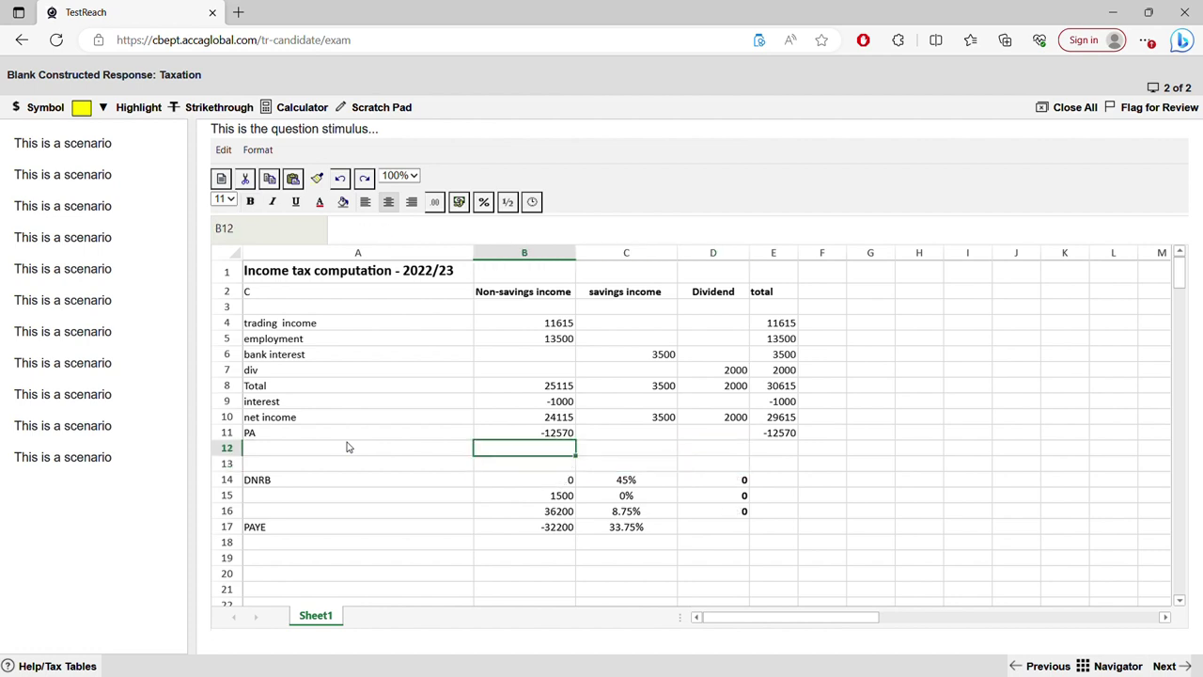
key(Left)
text(T)
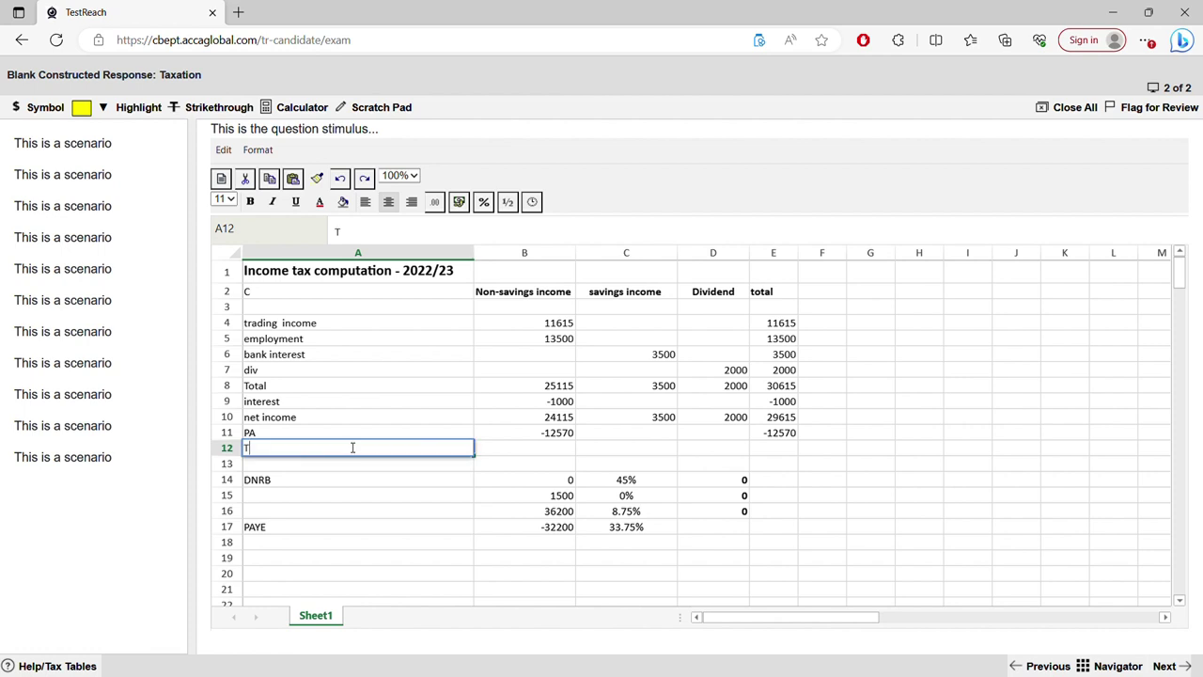
text(I)
Enter =SUM(B10:B11) in B12 and copy the formula across to E12.
click(505, 455)
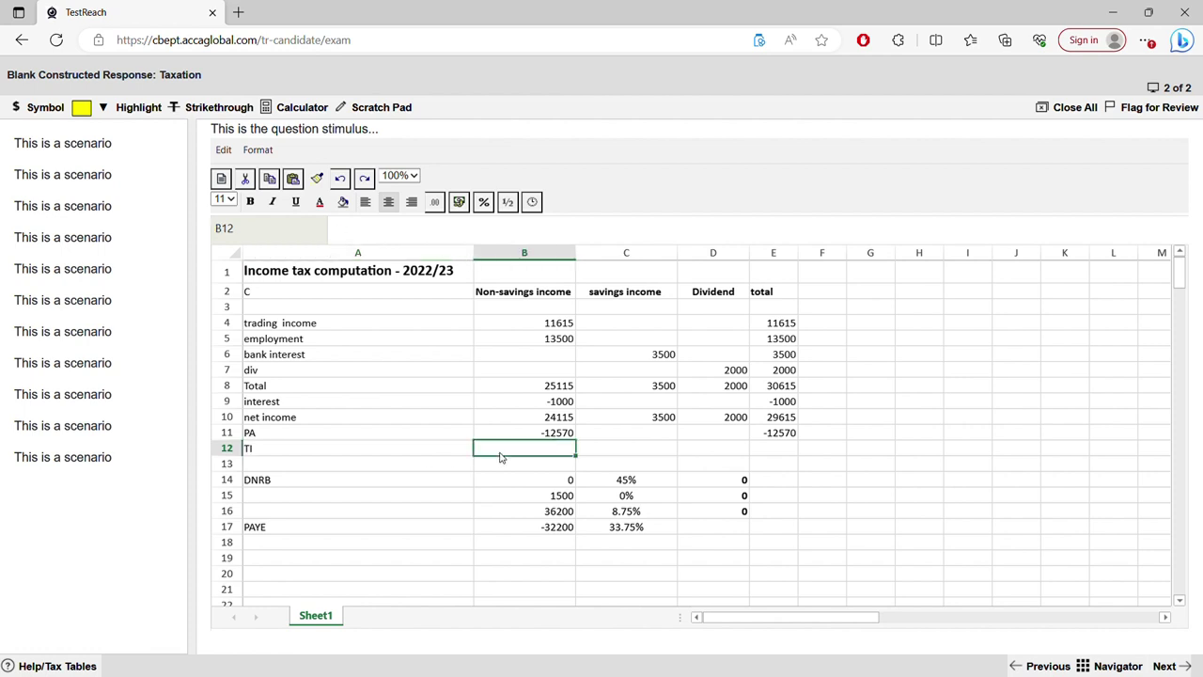
text(=sum()
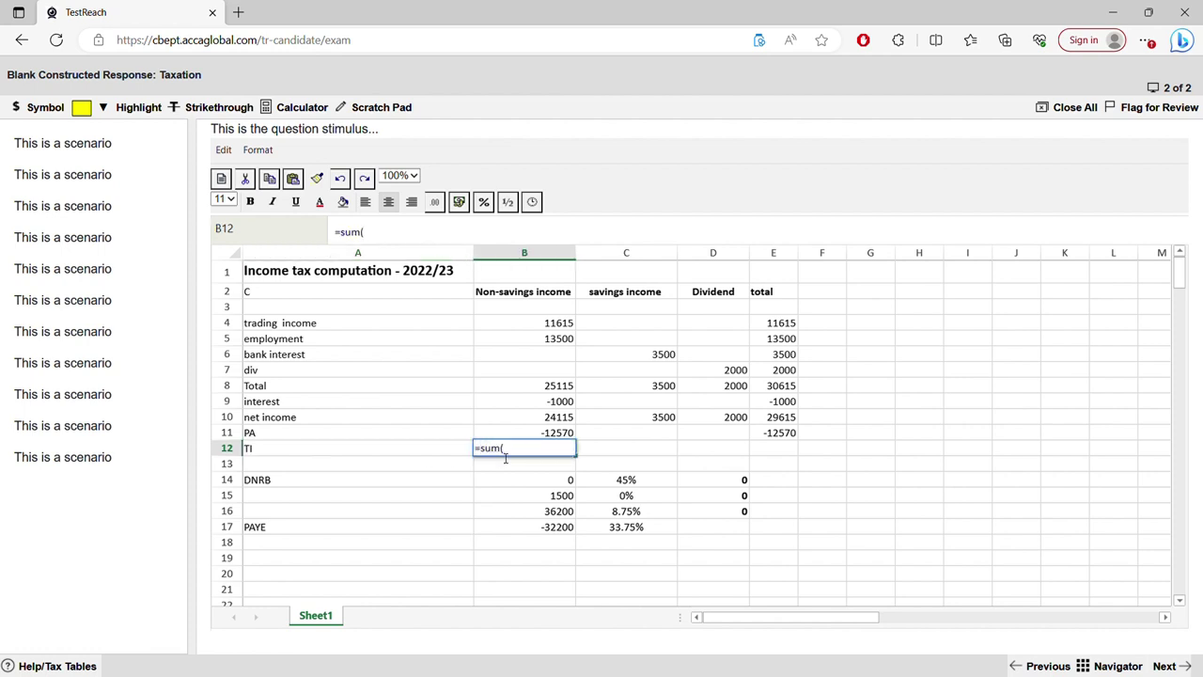
drag(541, 421, 543, 434)
key(Return)
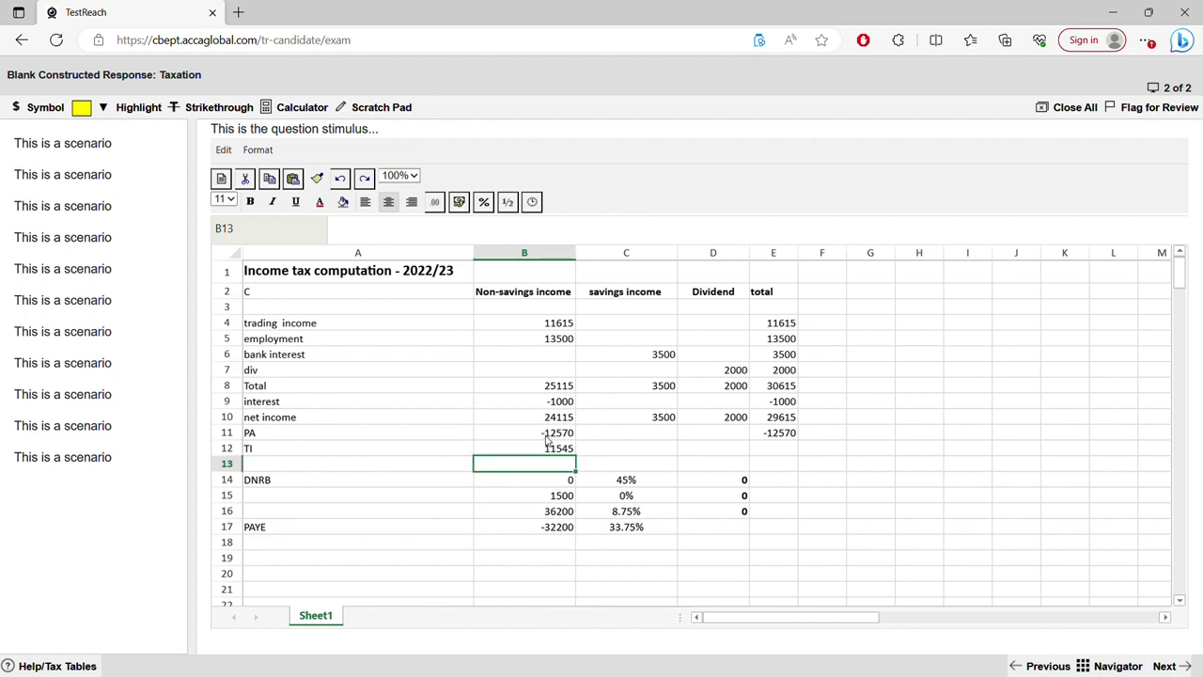
click(558, 451)
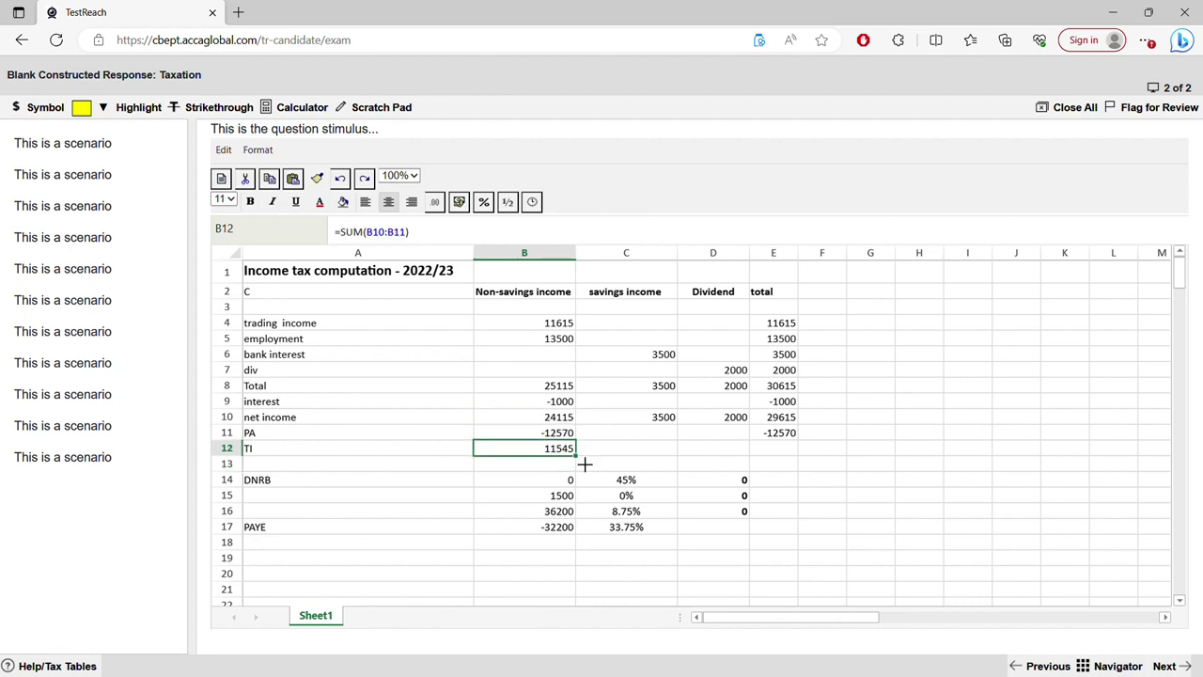
shift+click(730, 459)
drag(730, 463, 763, 461)
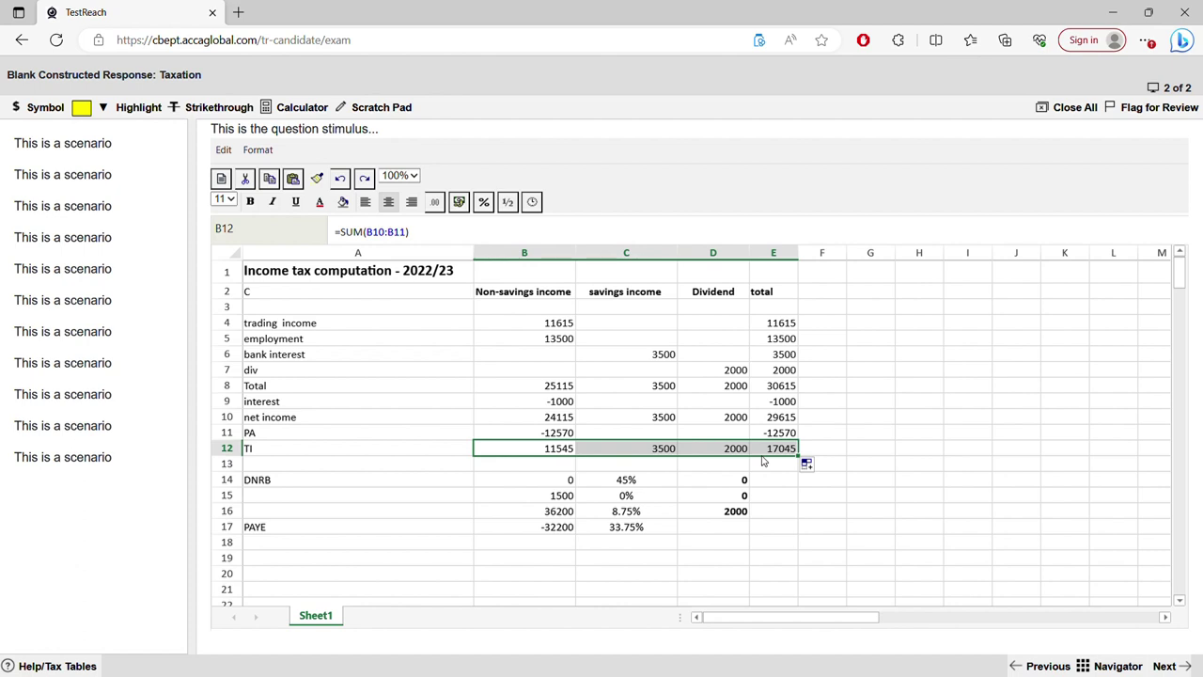
Copy the taxable non-savings income from B12 into B14 using Paste Special.
double_click(560, 482)
drag(560, 482, 352, 484)
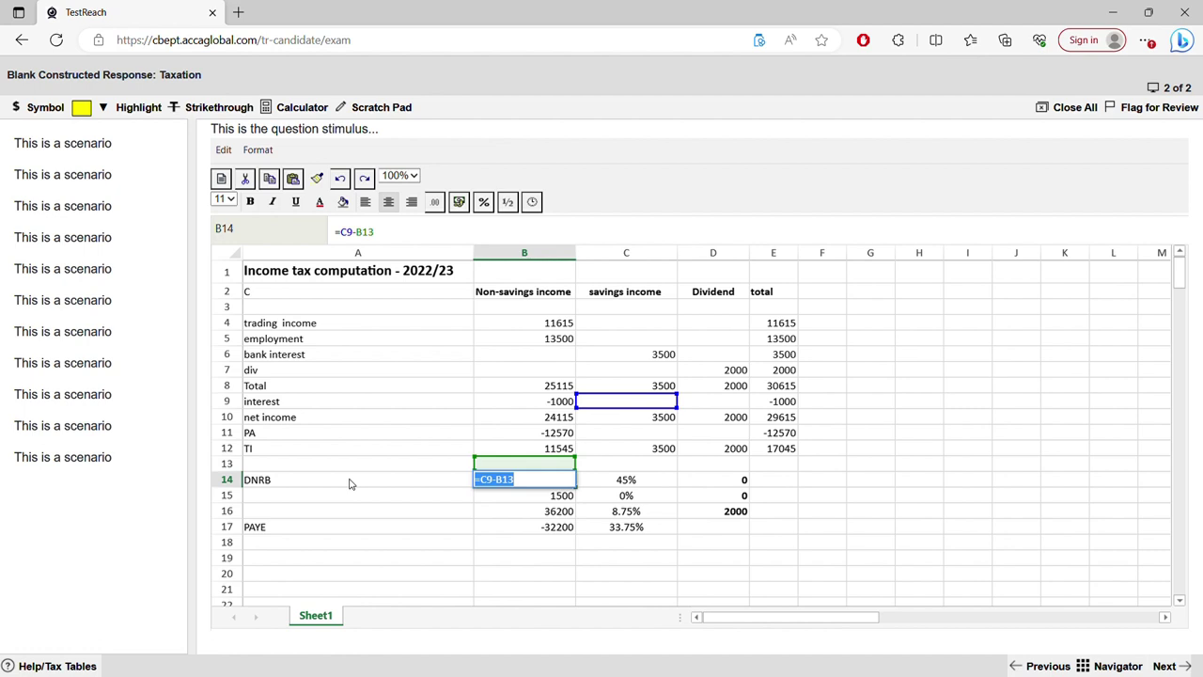
right_click(519, 447)
click(547, 486)
click(535, 481)
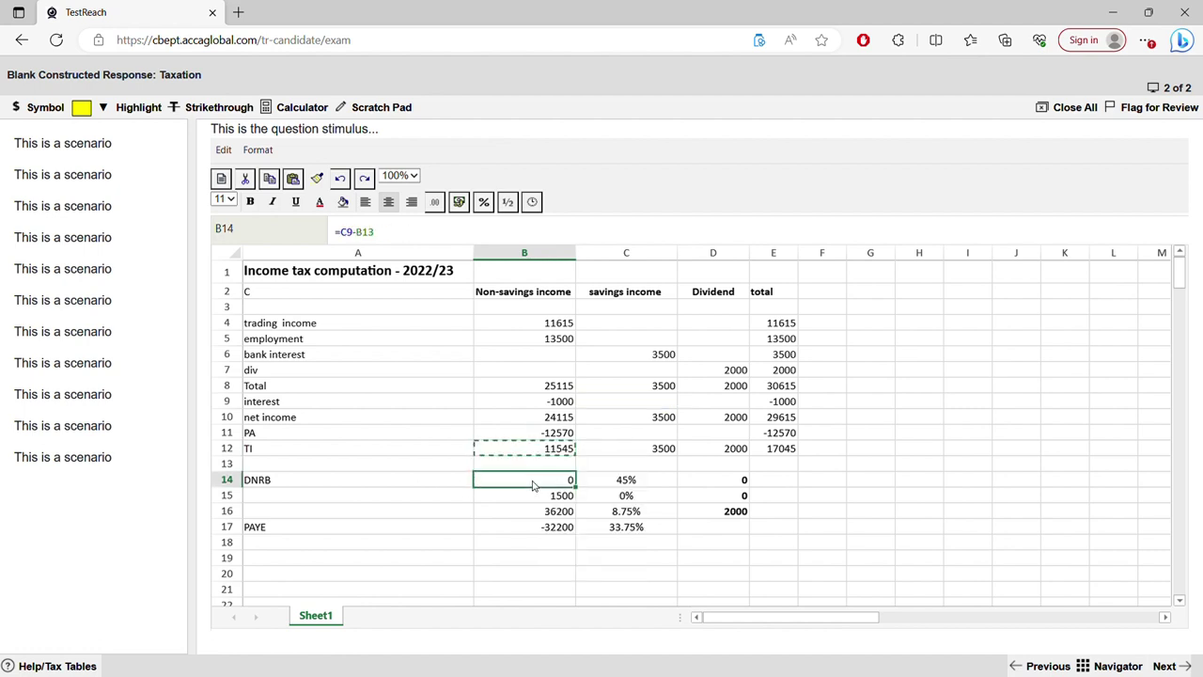
right_click(536, 482)
click(578, 561)
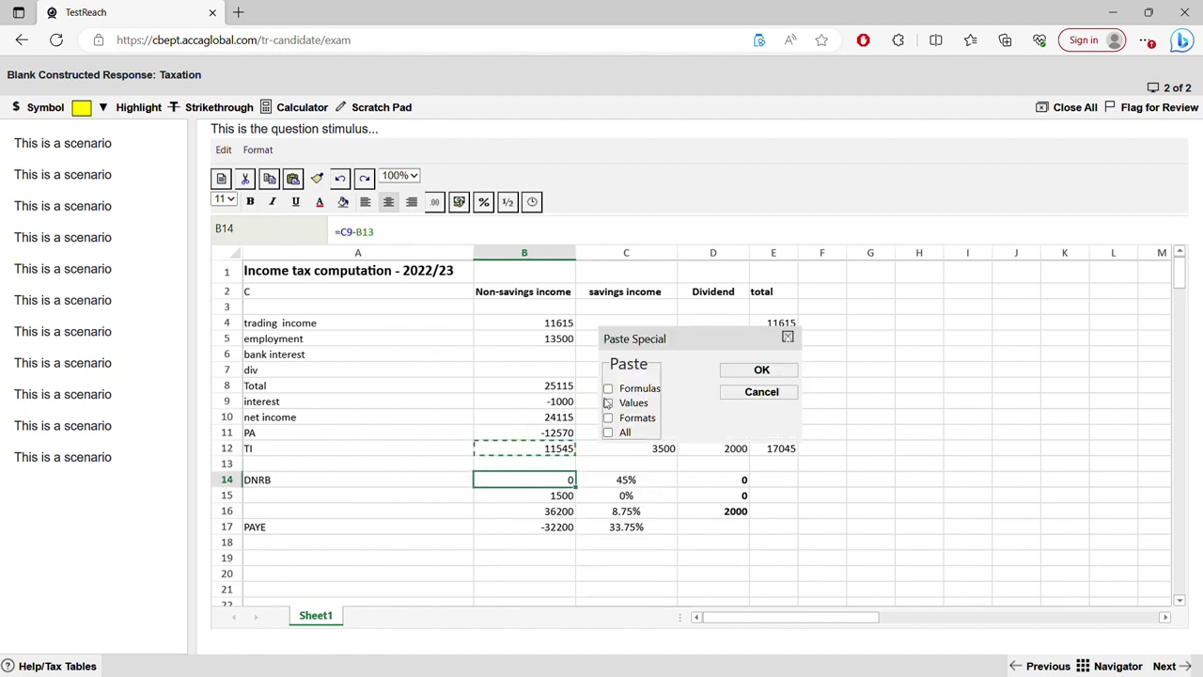
click(761, 369)
Set the tax rate in C14 to 20%.
click(629, 484)
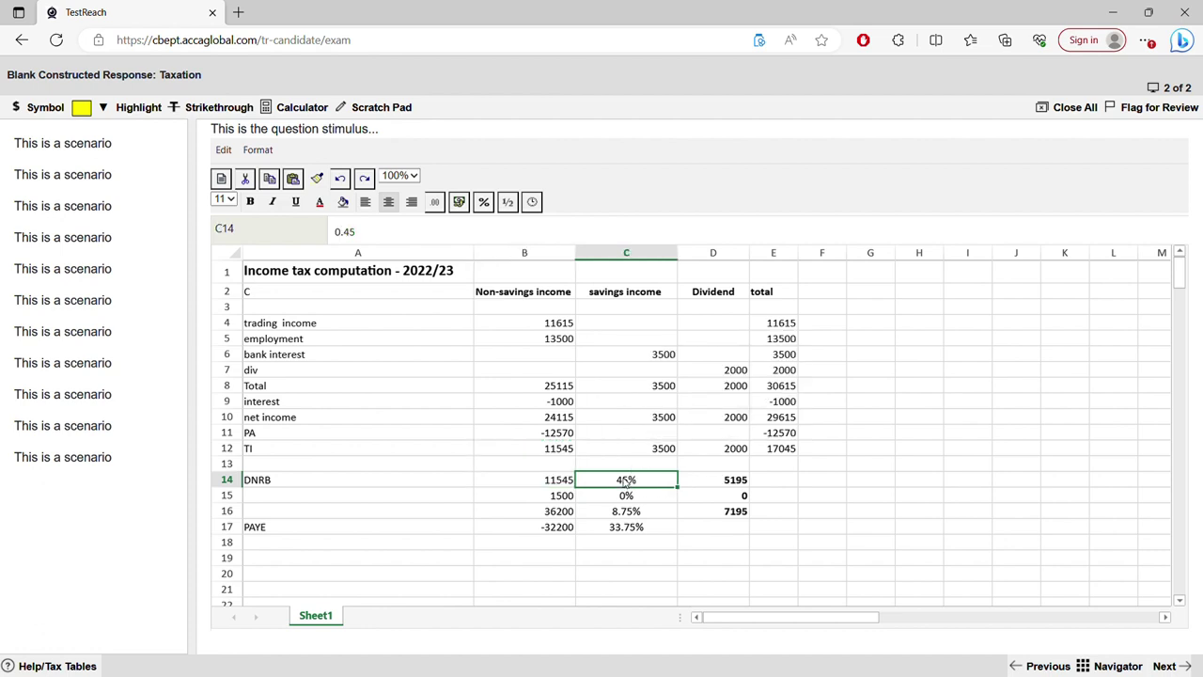
double_click(625, 480)
key(BackSpace)
key(BackSpace)
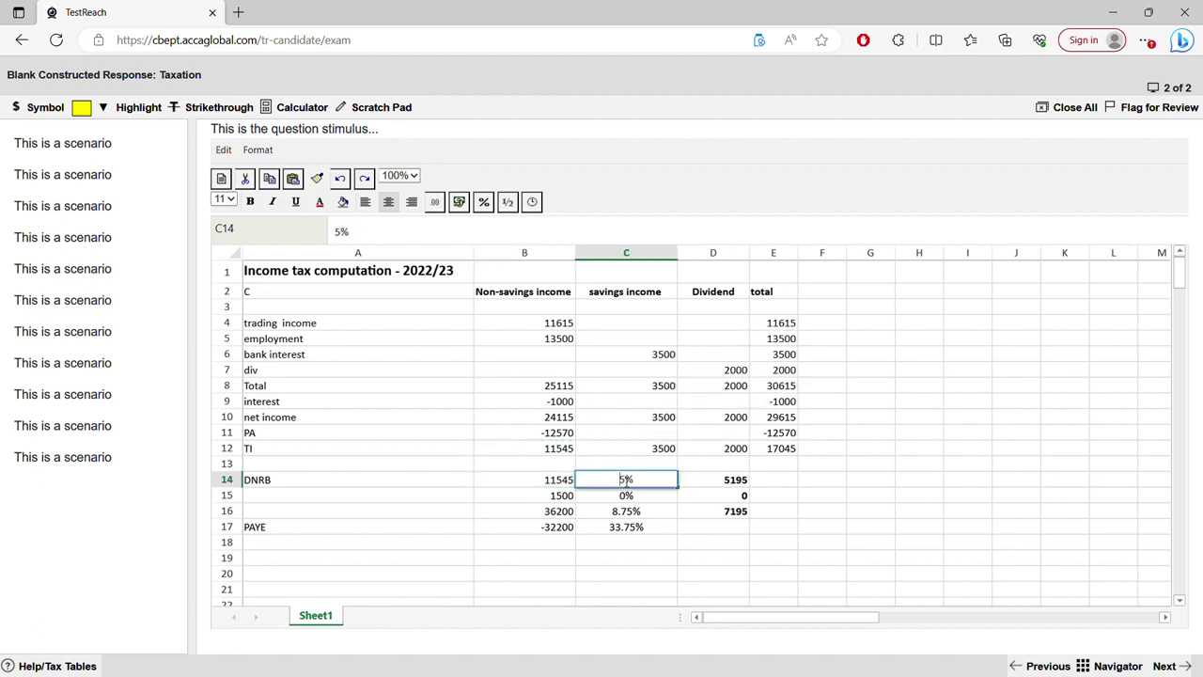
text(20)
key(Return)
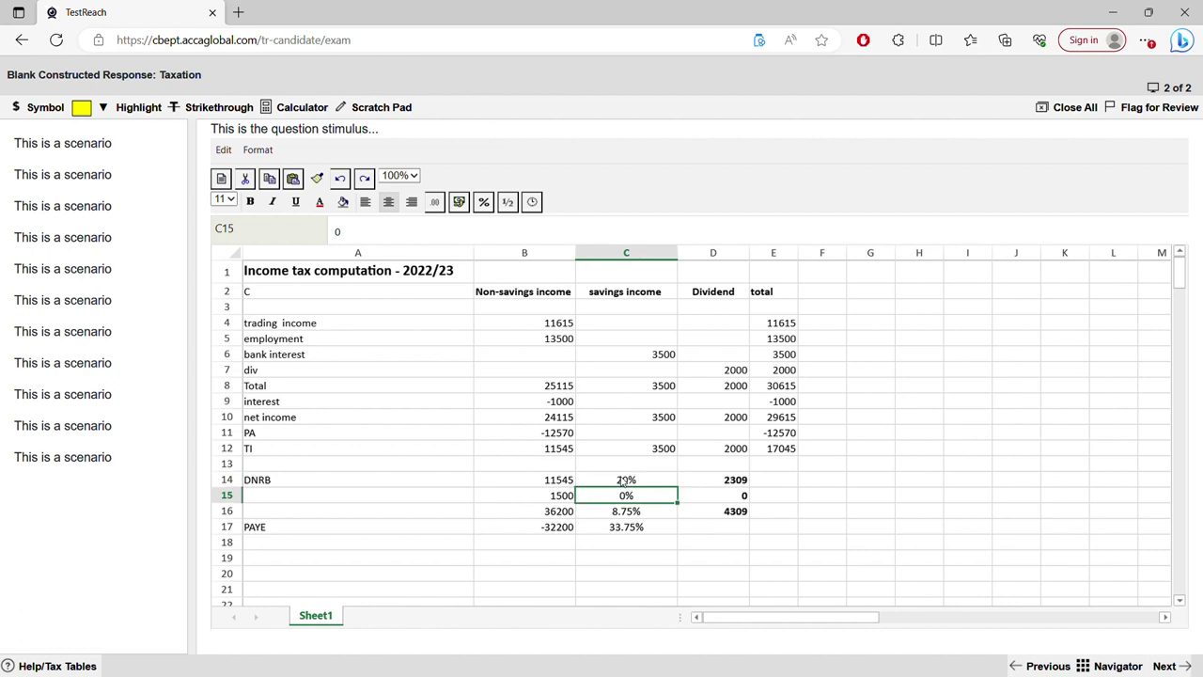
Set the amount taxed at 0% in B15 to 100.
click(661, 451)
click(780, 451)
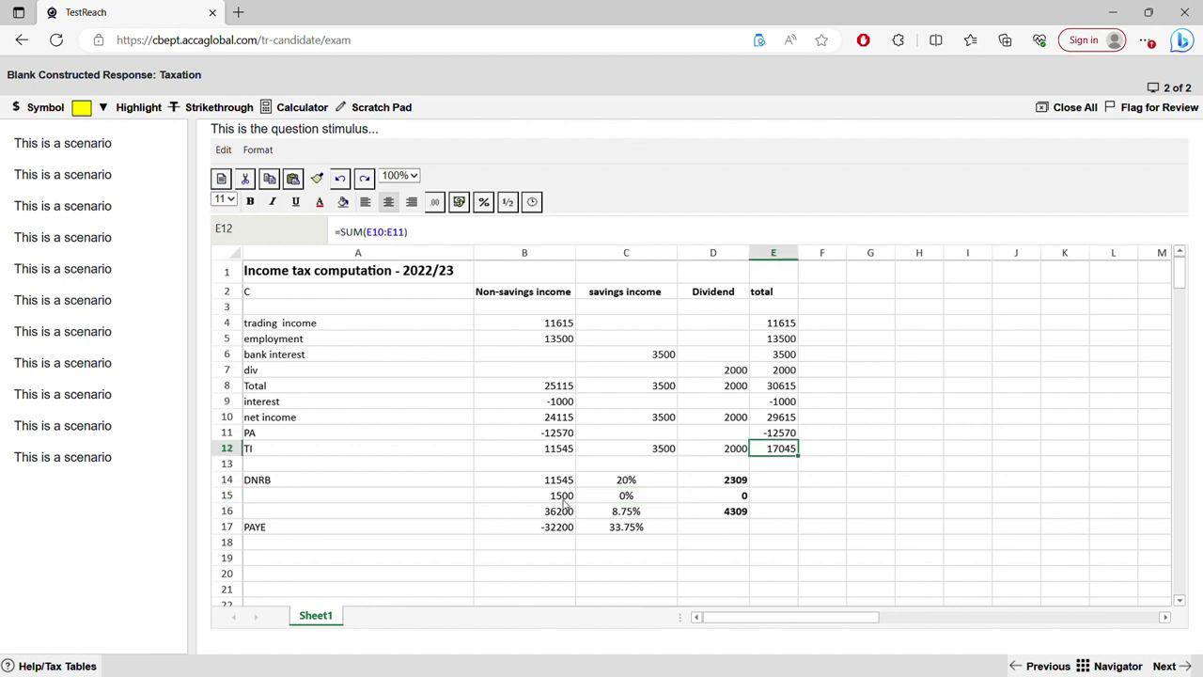
click(564, 497)
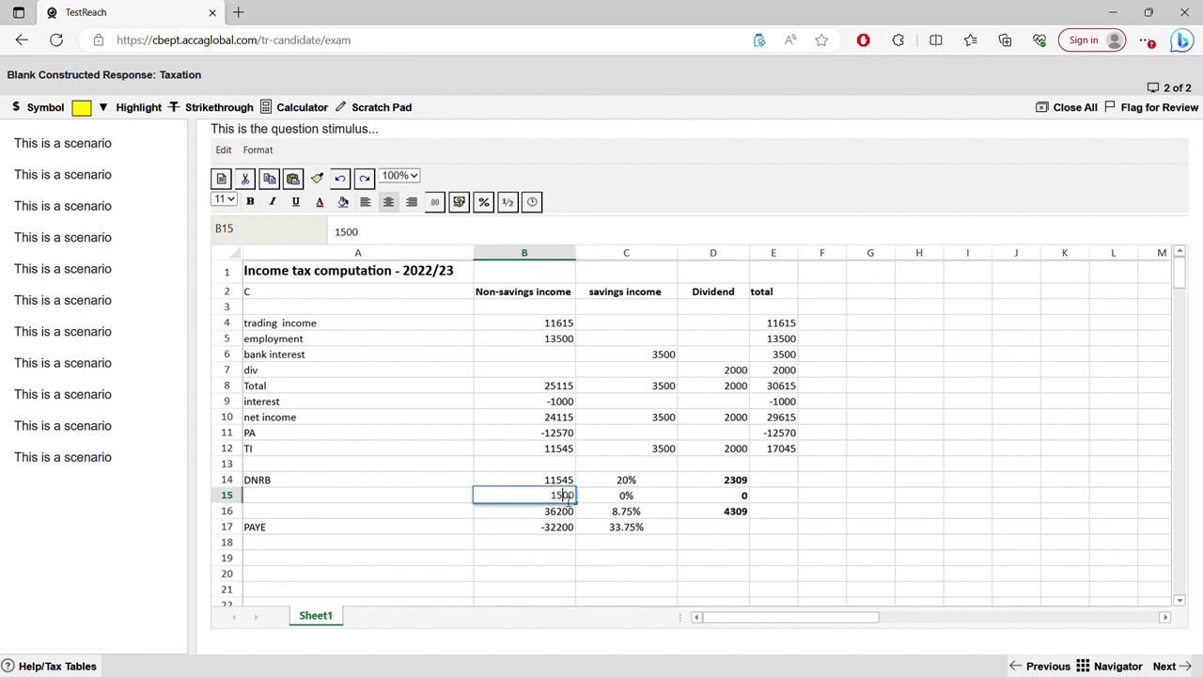
key(BackSpace)
click(638, 507)
click(704, 507)
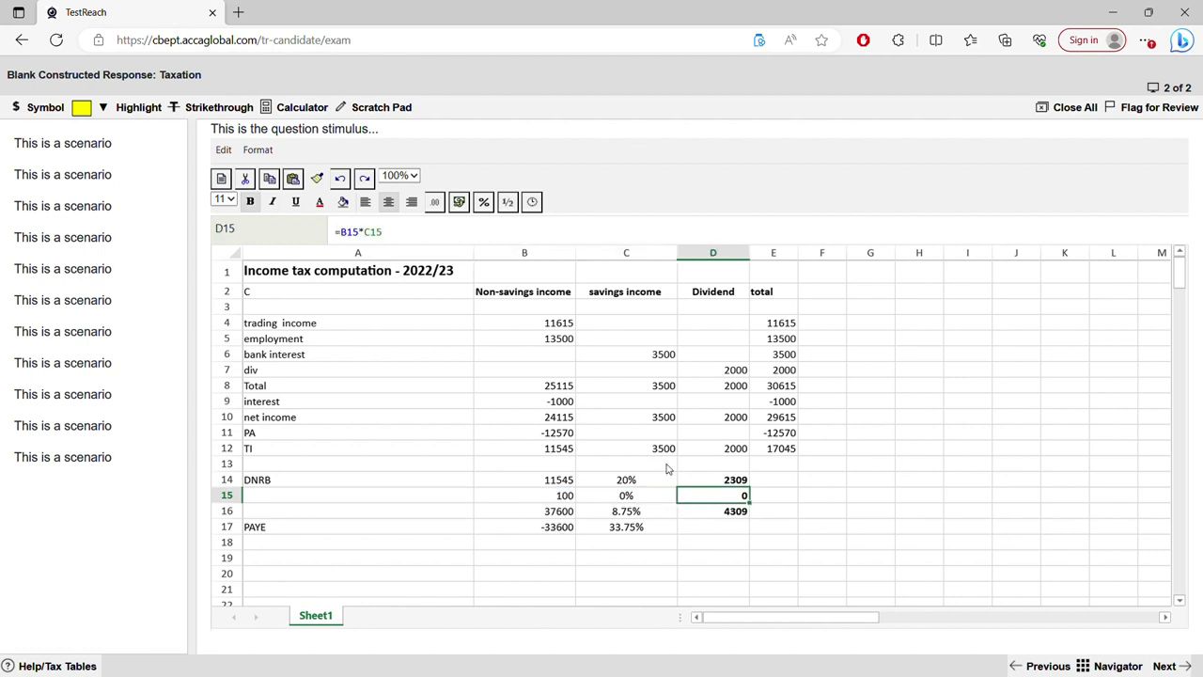
Replace the formula in B16 with the savings amount 2500.
click(667, 452)
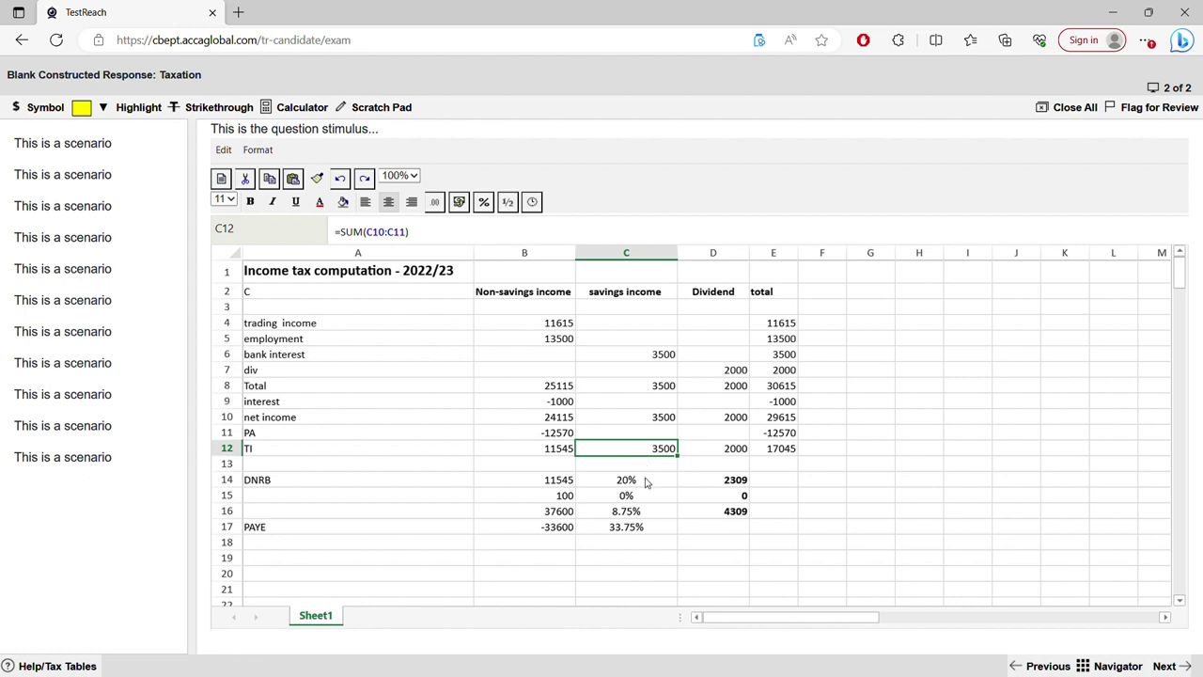
double_click(556, 512)
drag(541, 513, 394, 501)
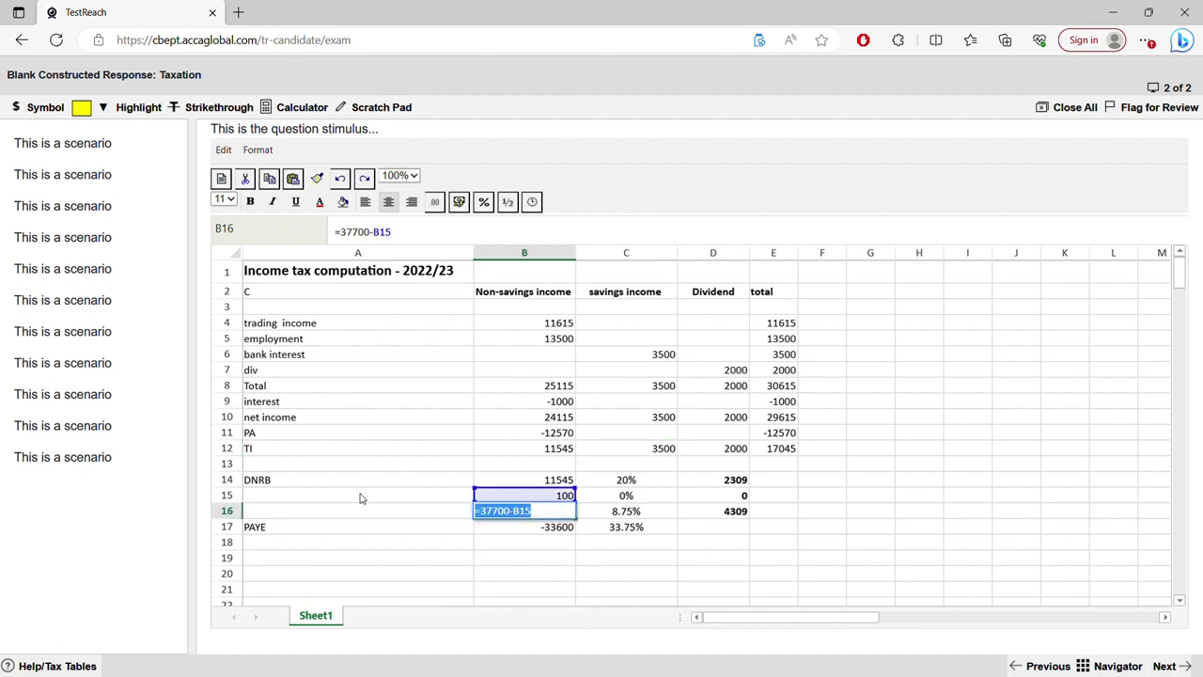
text(2500)
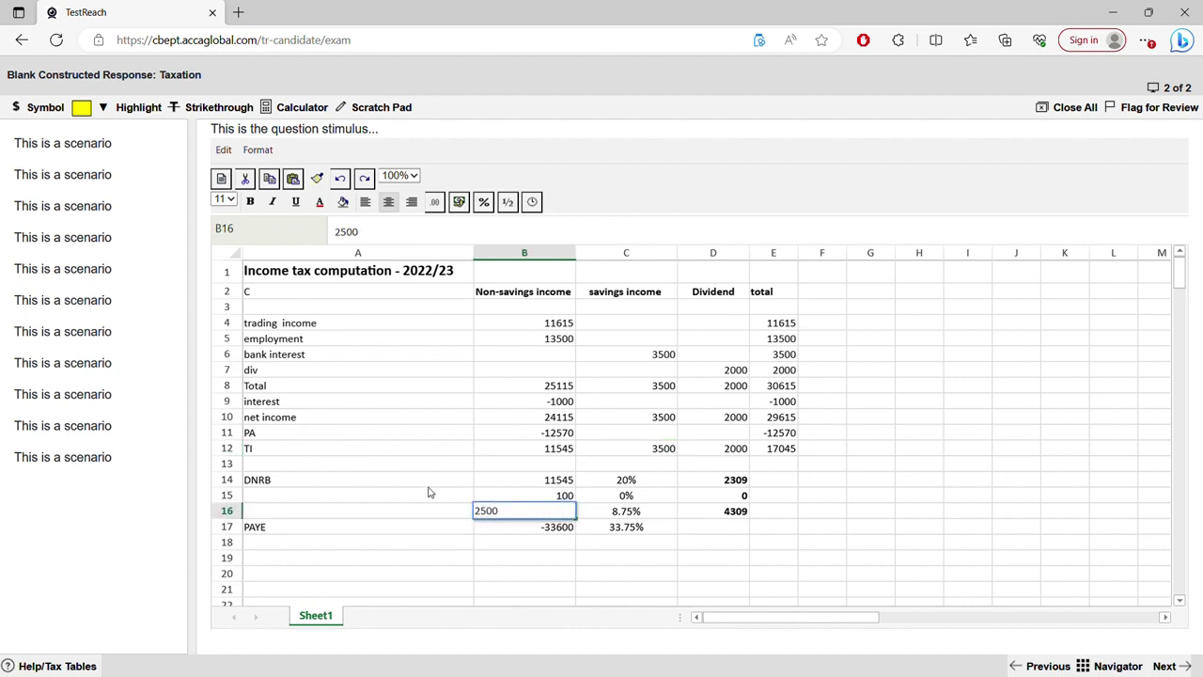
Change the tax rate in C16 to 20%.
click(628, 526)
click(631, 513)
key(BackSpace)
key(BackSpace)
key(BackSpace)
key(BackSpace)
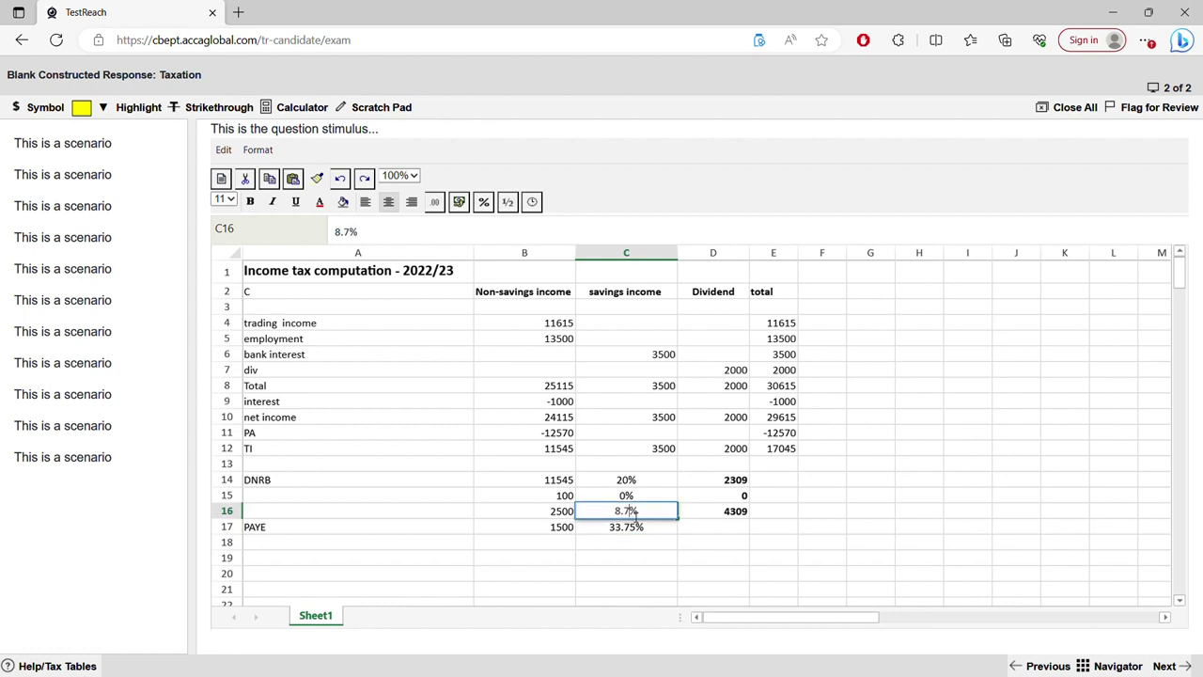
text(20)
key(Return)
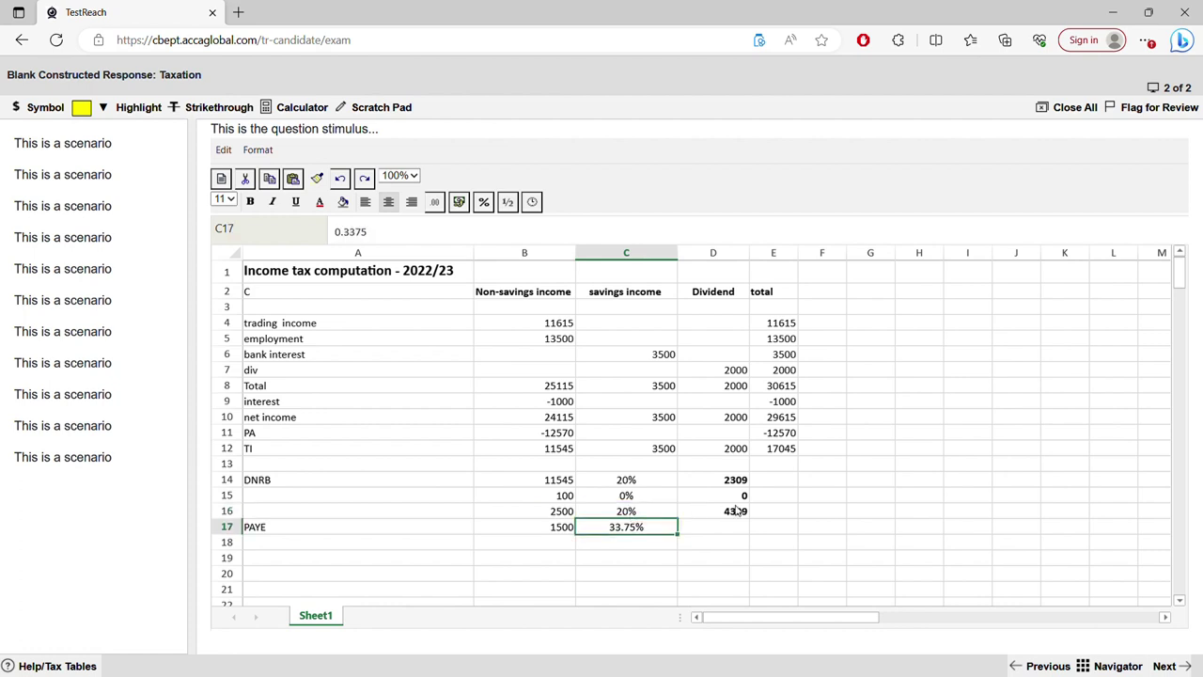
Clear the sum formula in D16 and fill the amount-times-rate formula down from D15 into it.
click(648, 514)
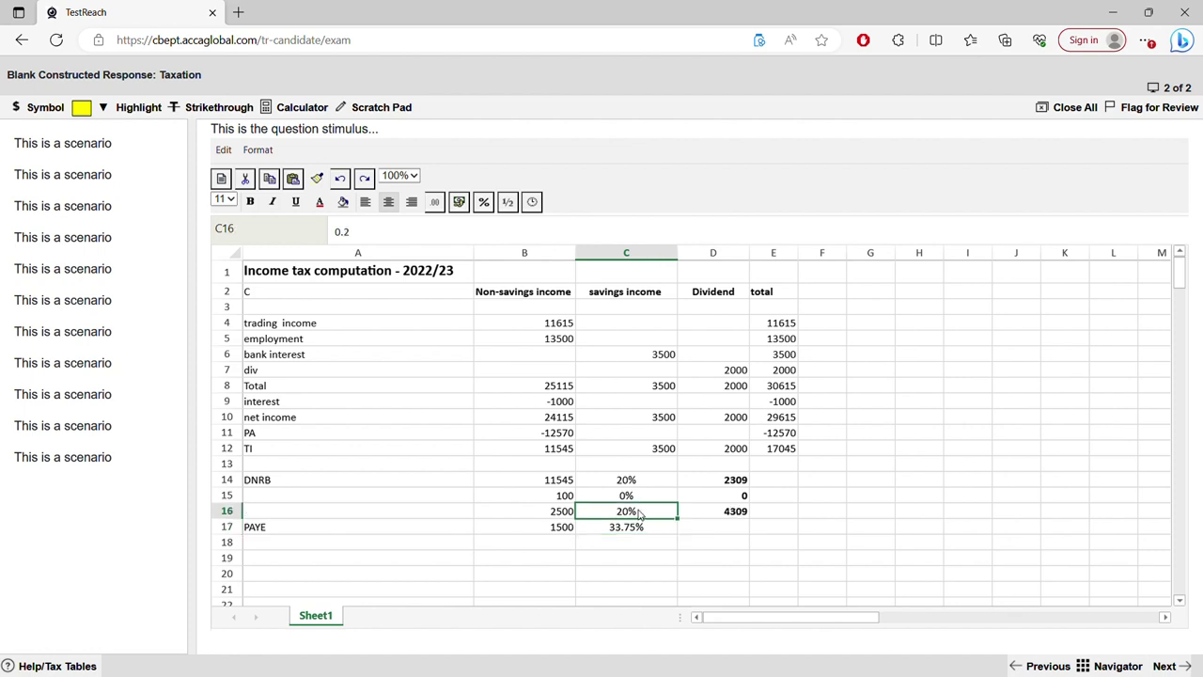
double_click(733, 517)
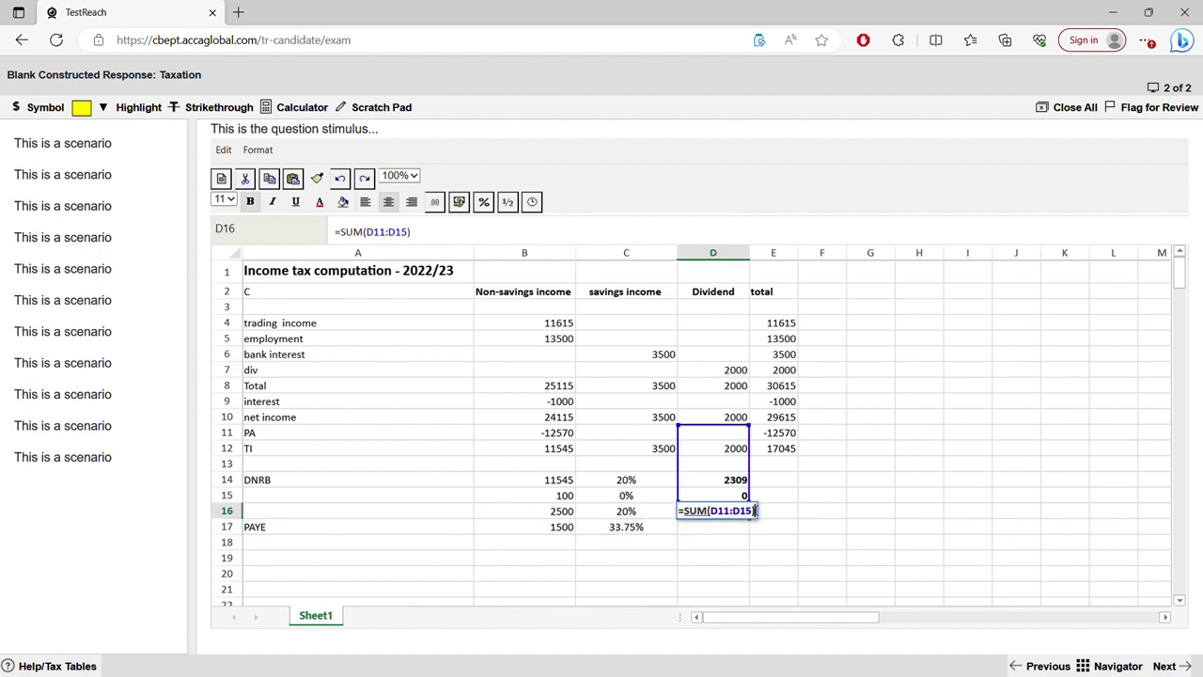
drag(758, 512, 602, 500)
key(Delete)
click(692, 542)
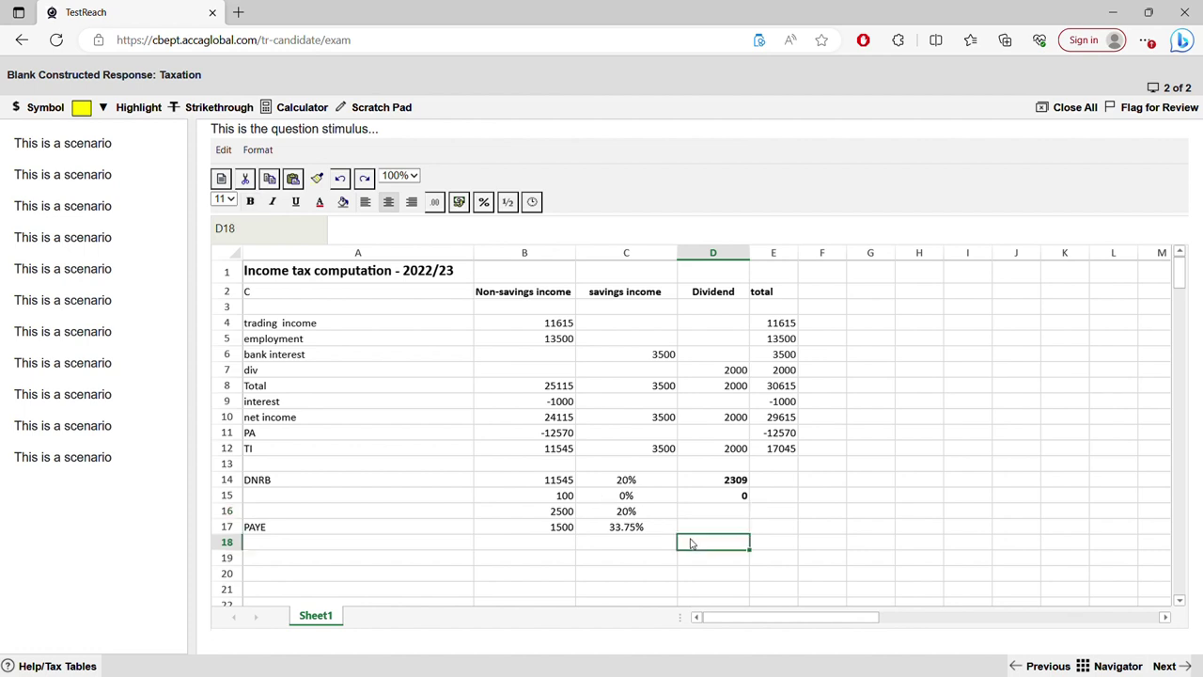
click(723, 499)
drag(758, 512, 758, 526)
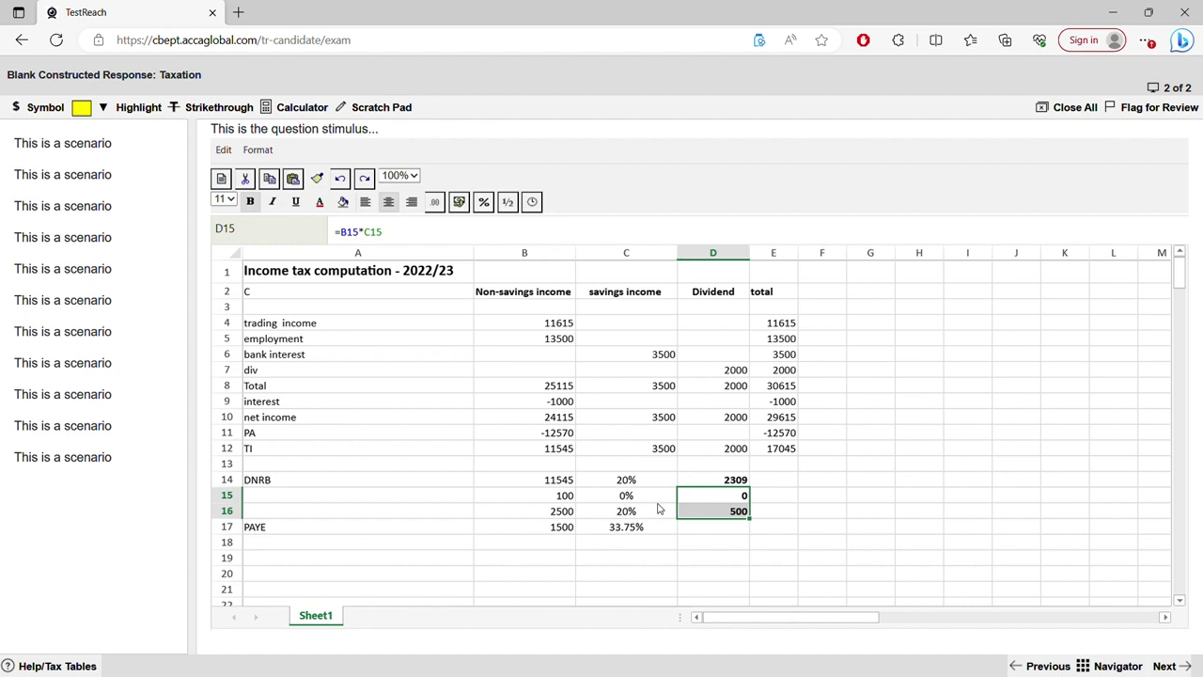
Set the dividend amount in B17 to 2000 and its rate in C17 to 0%.
click(559, 528)
drag(546, 529, 308, 499)
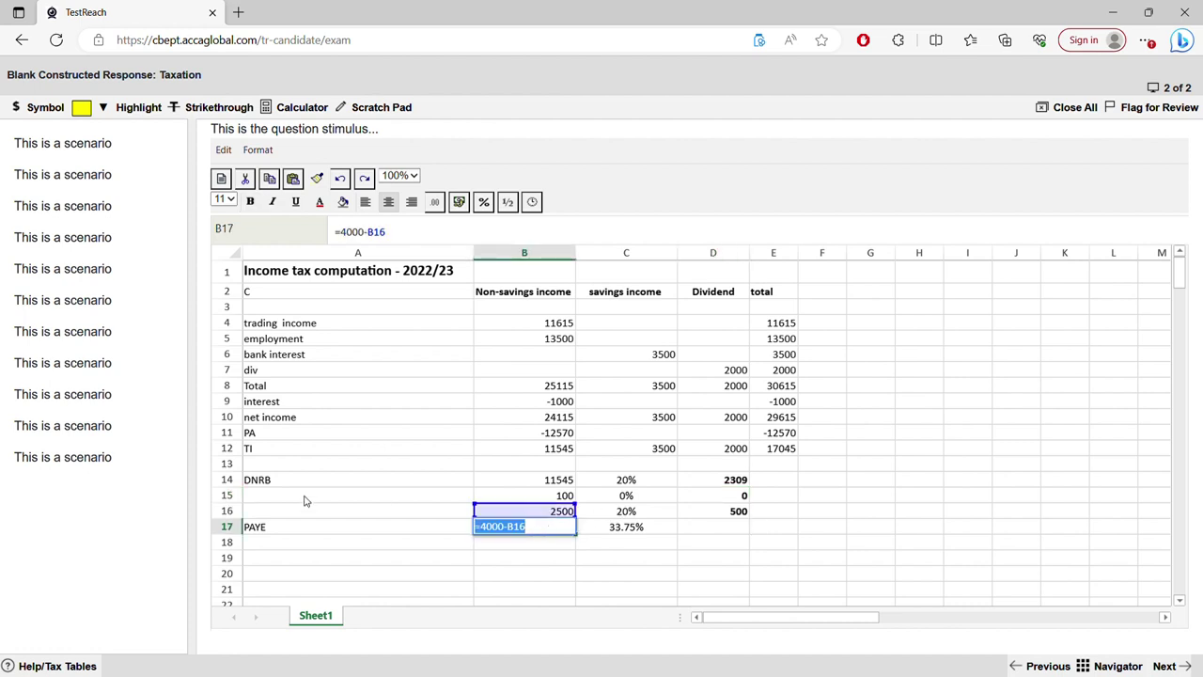
text(2000)
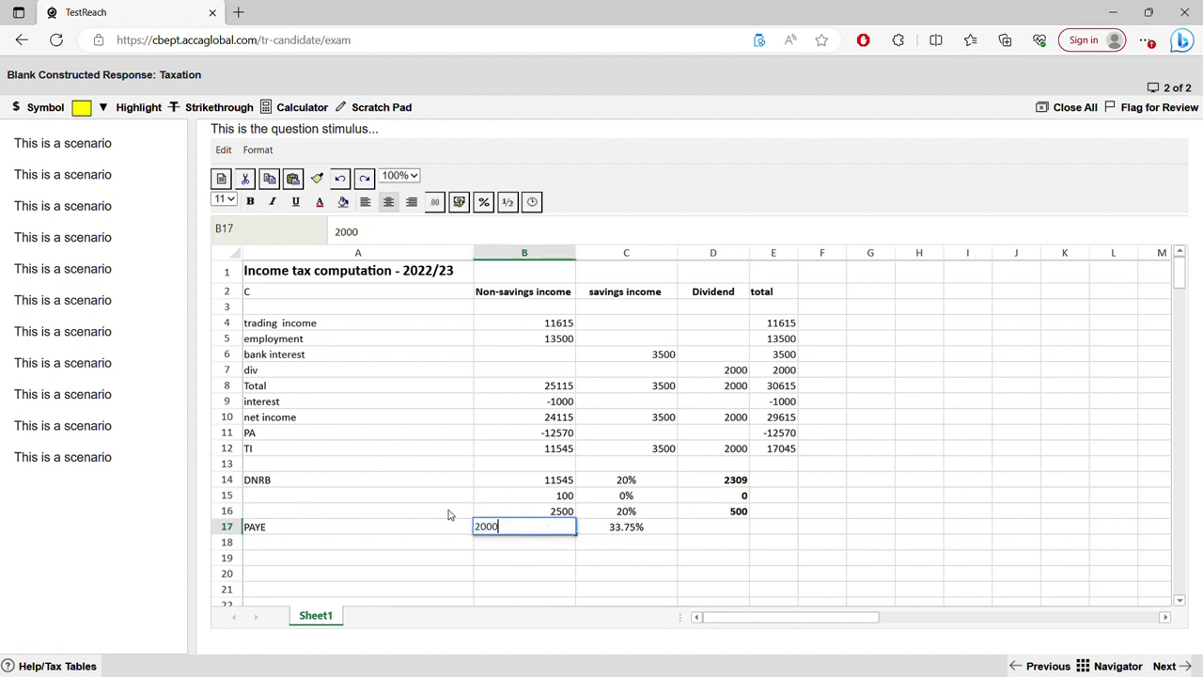
click(622, 532)
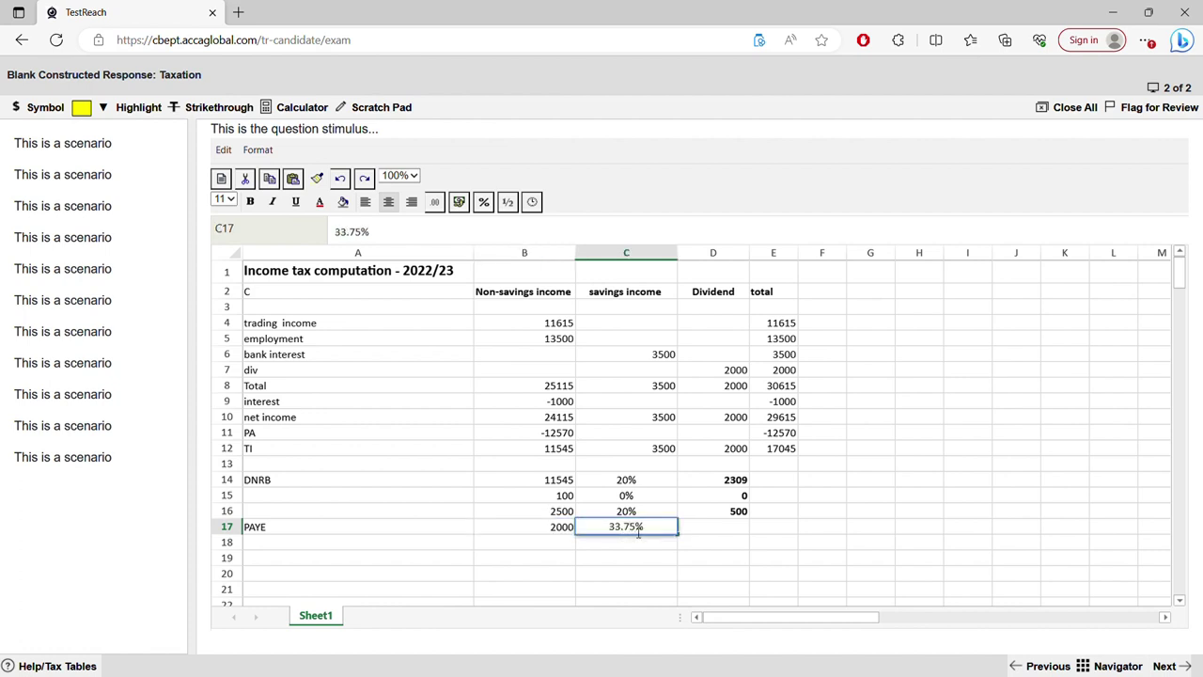
key(BackSpace)
key(BackSpace)
key(BackSpace)
key(BackSpace)
key(BackSpace)
text(0)
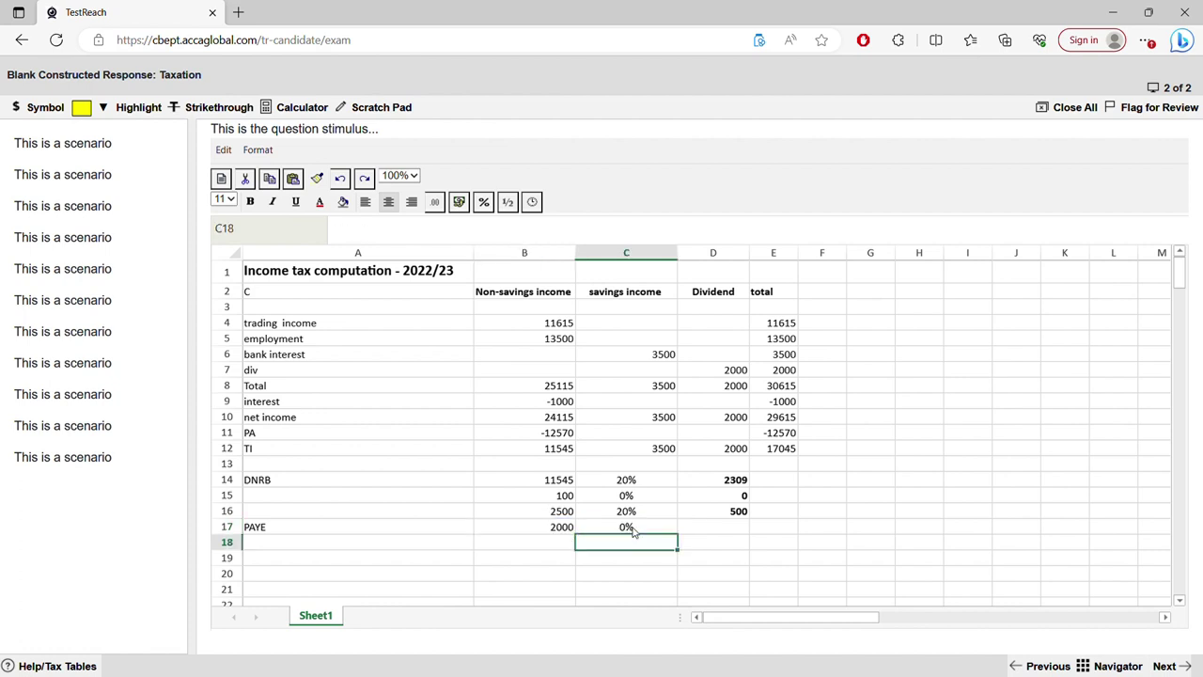
Enter the tax on the dividend row in D17 as 0.
click(738, 532)
text(-)
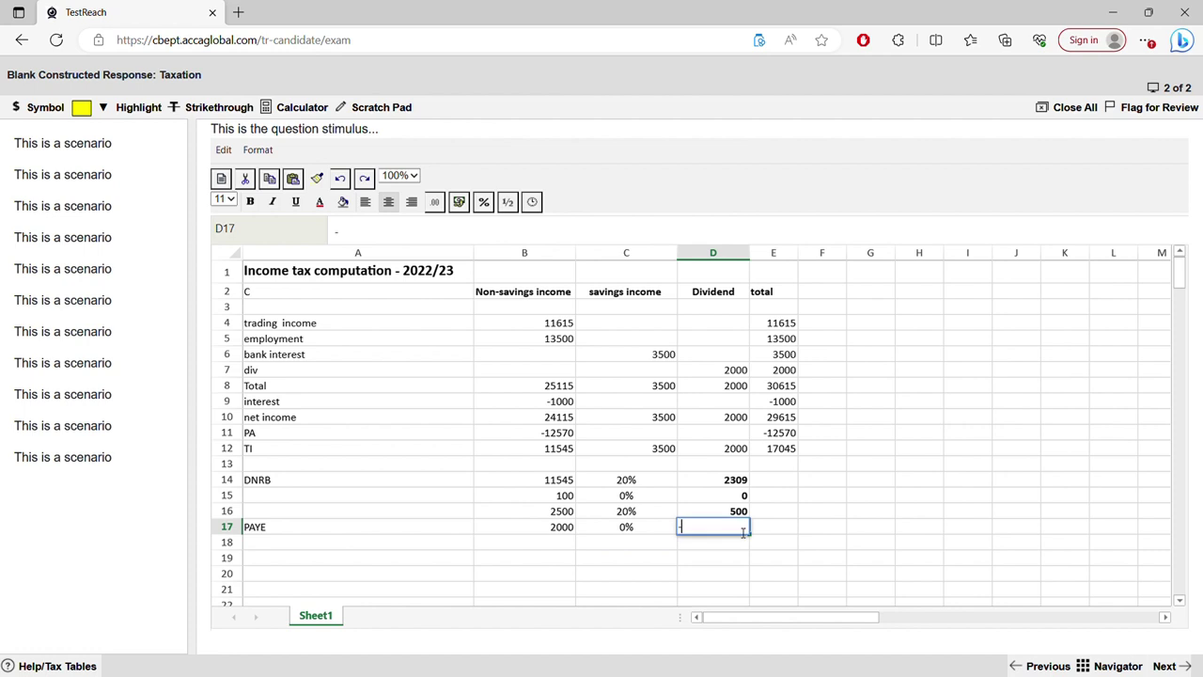
text(10)
click(741, 554)
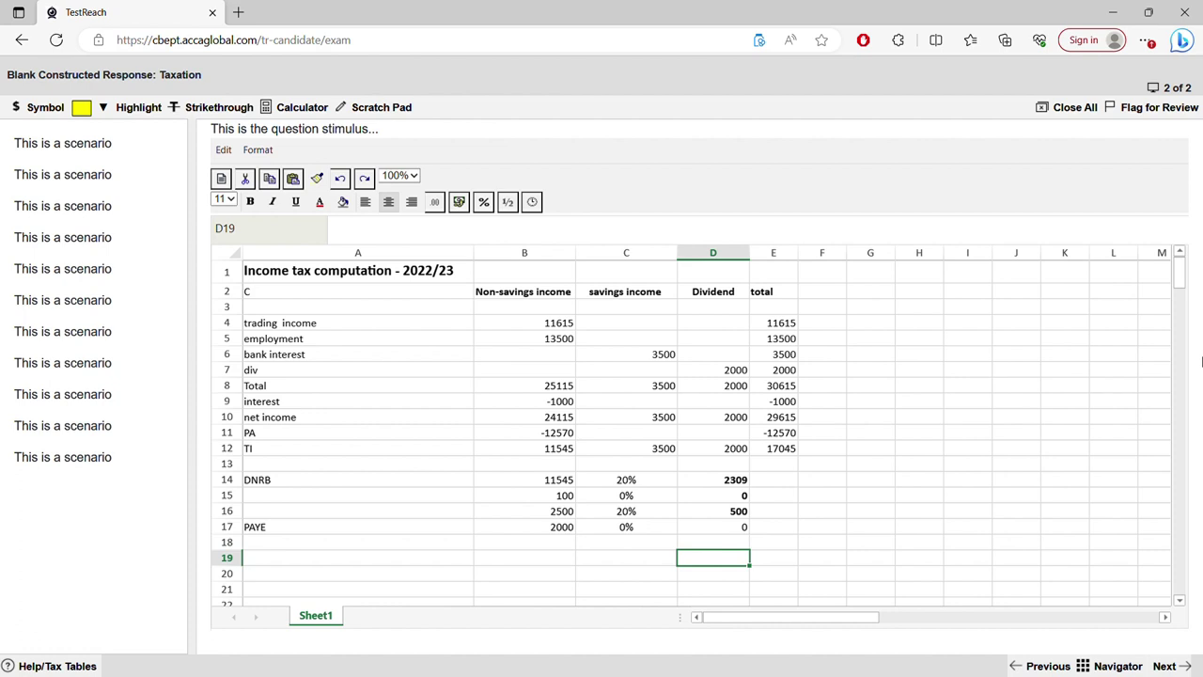
Set the trading income in B4 to 187450.
click(571, 323)
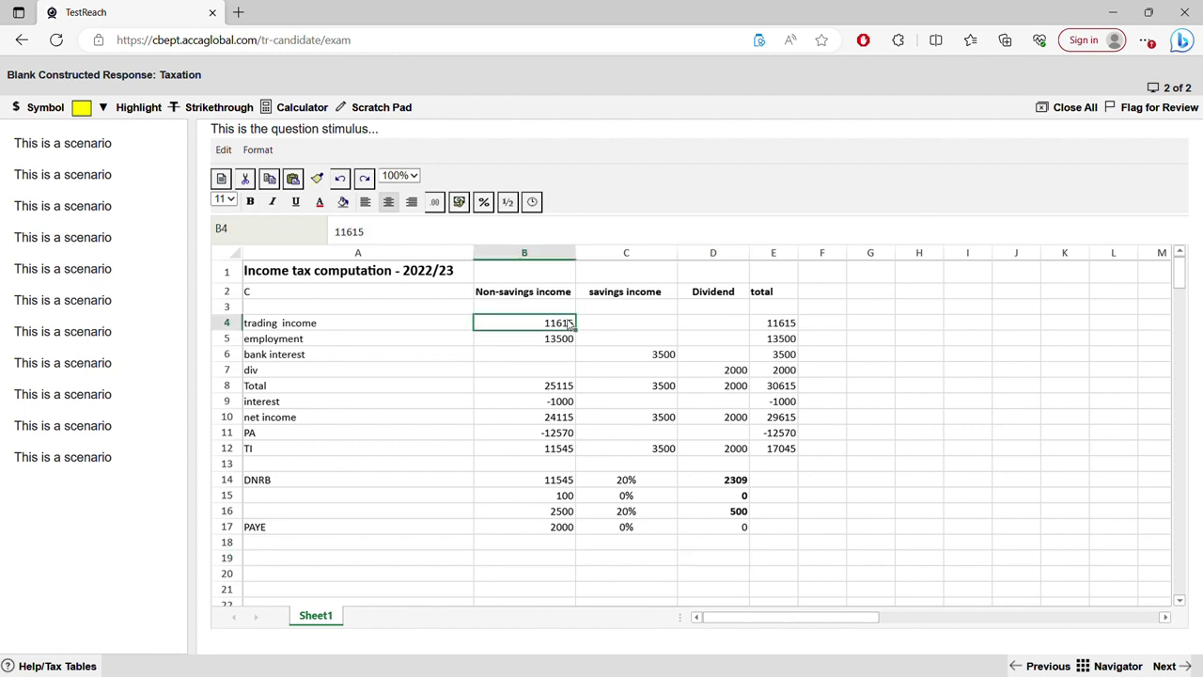
double_click(573, 322)
key(BackSpace)
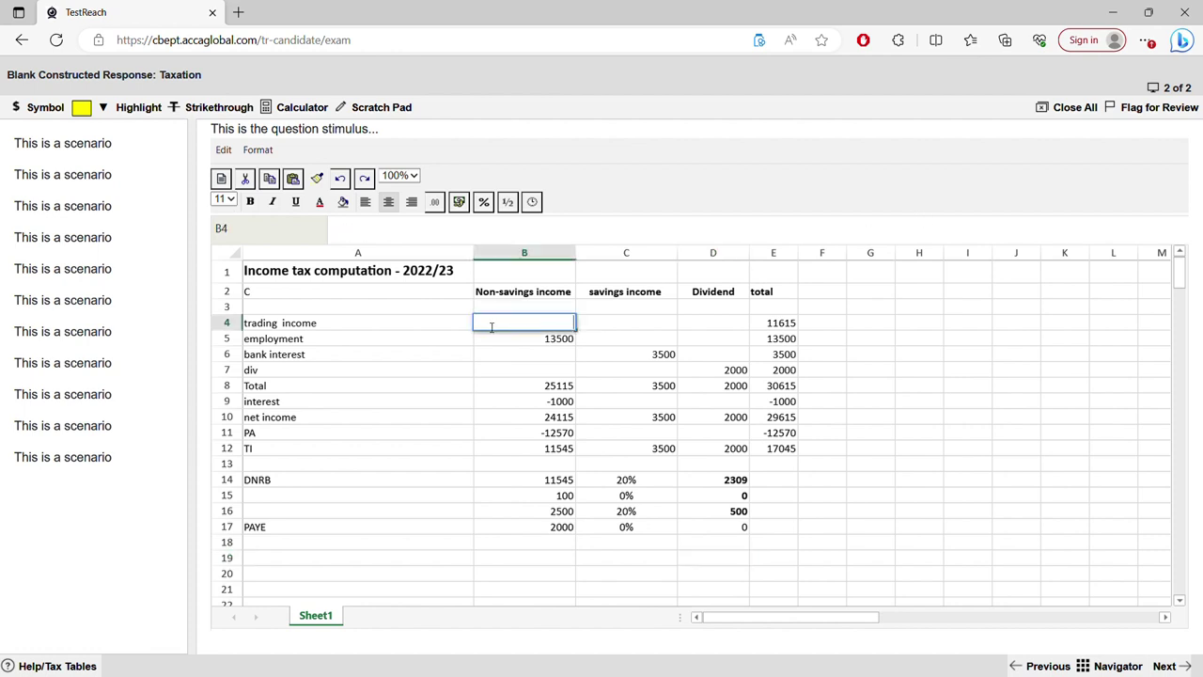
text(187450)
Clear the employment amount in B5 and enter 18750 as savings income in C5.
click(561, 344)
key(BackSpace)
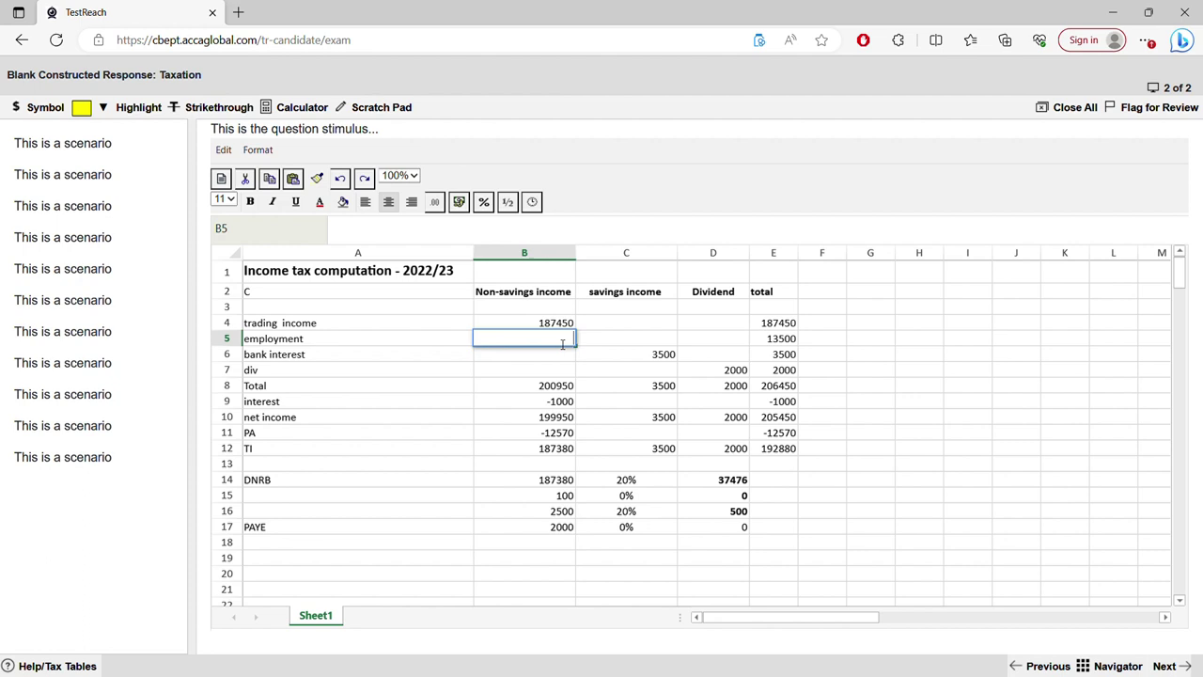
click(620, 339)
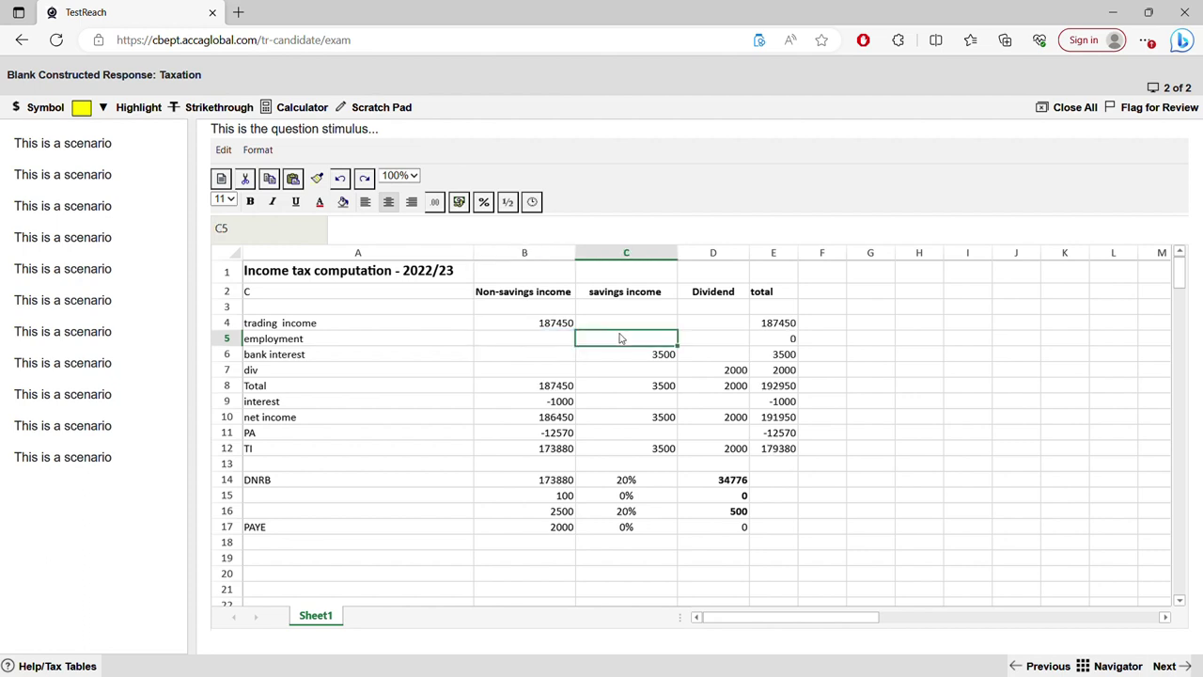
text(18)
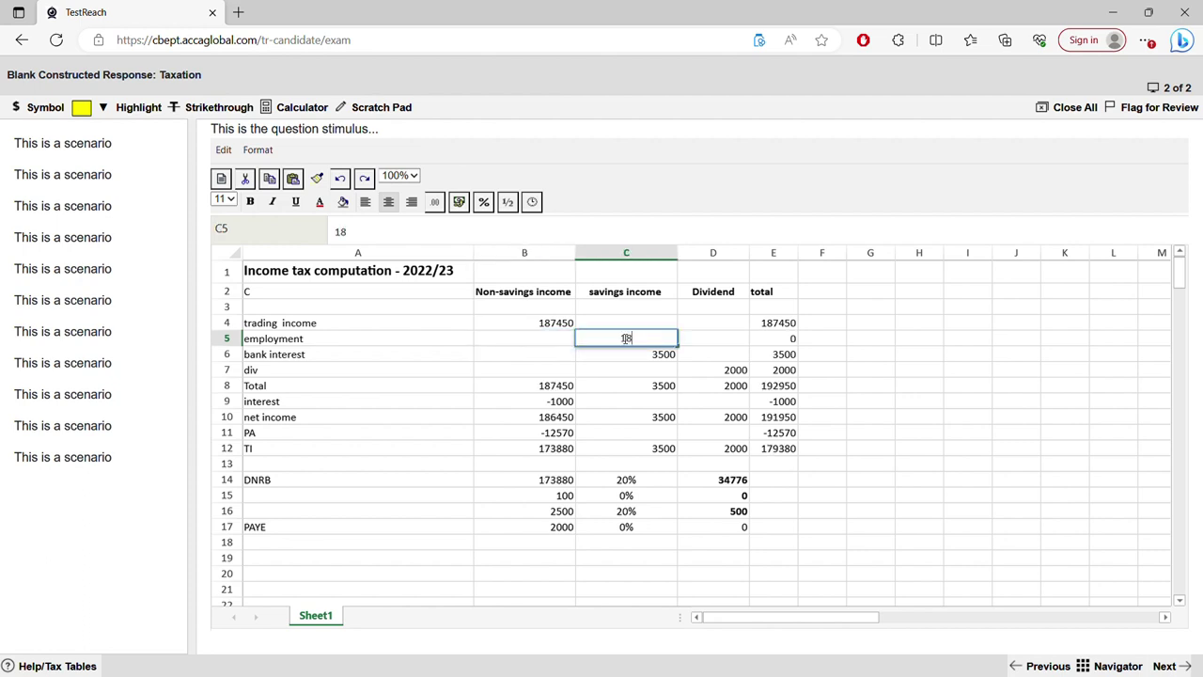
text(750)
Clear the bank interest amount in C6 and enter 12000 in the Dividend column at D6.
click(663, 360)
key(Delete)
key(Right)
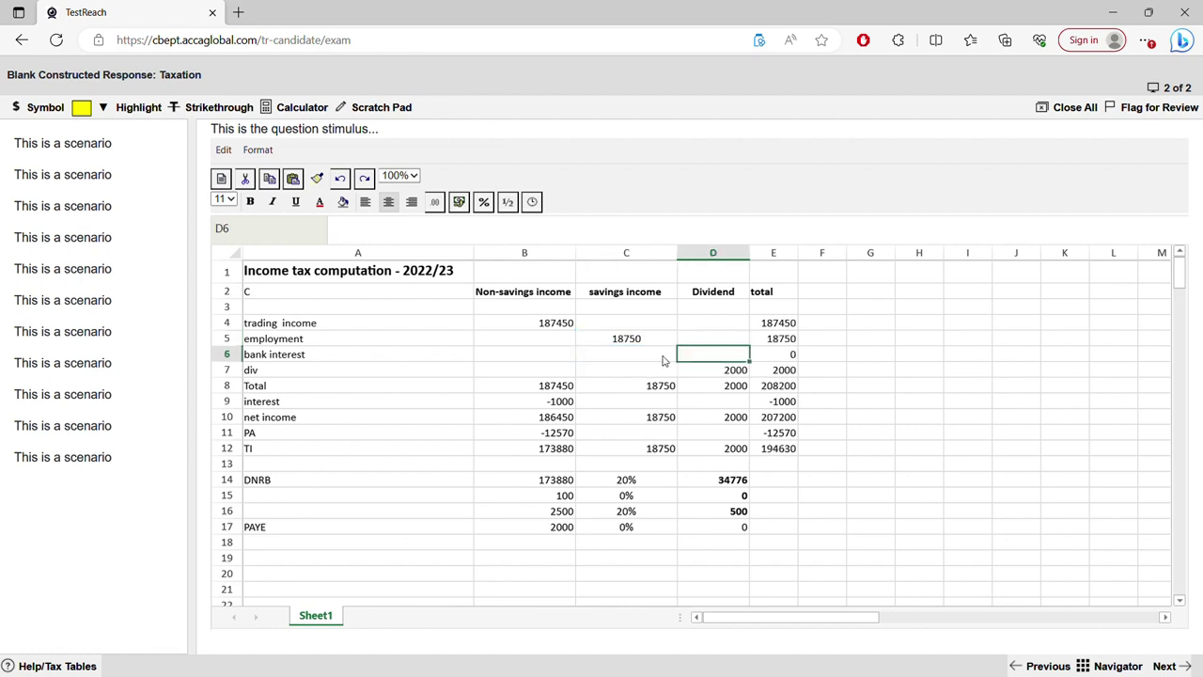
text(12000)
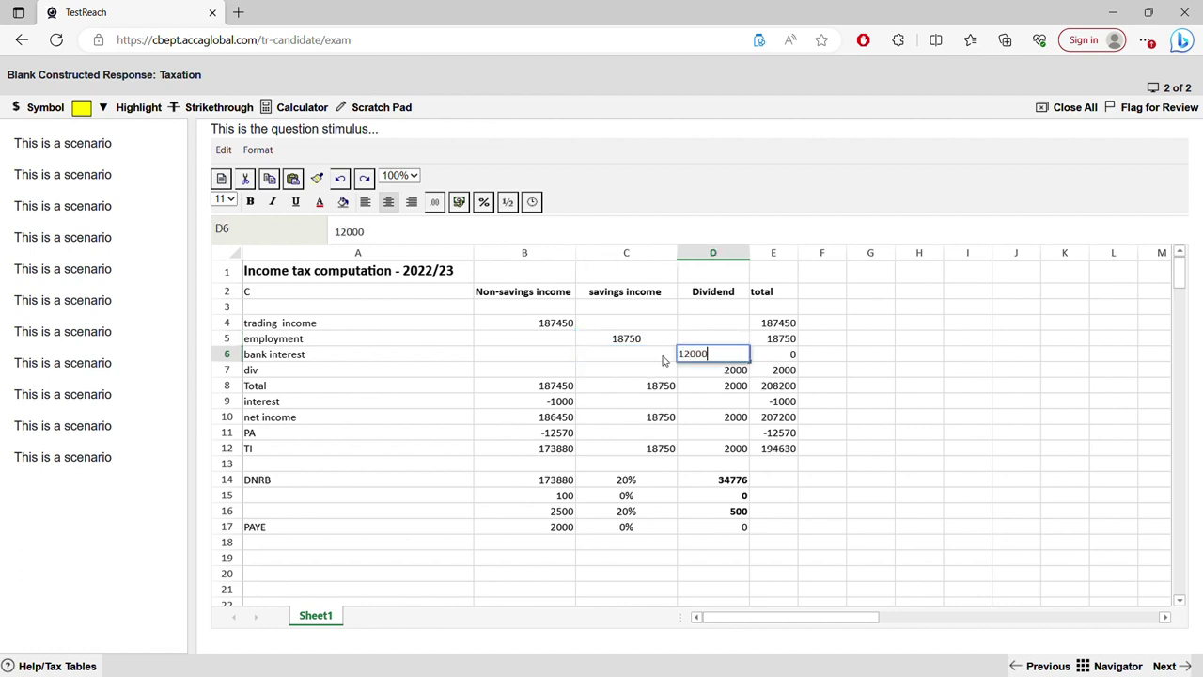
key(Return)
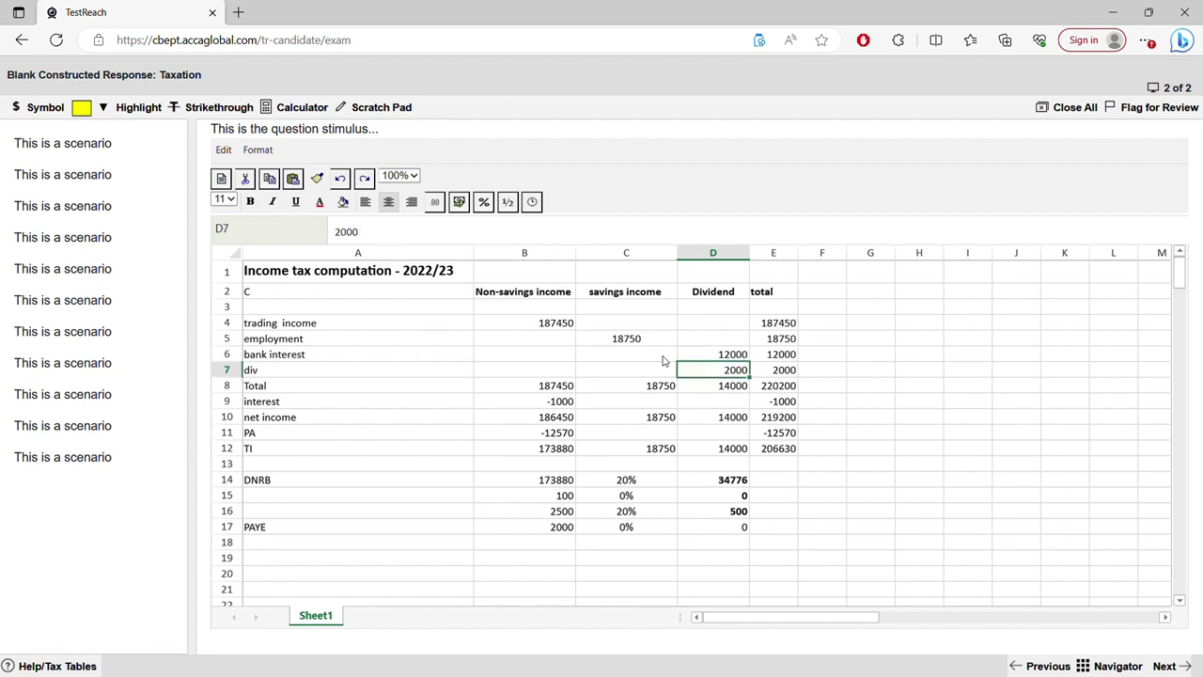
Replace the dividend row label in A7 with total.
click(529, 372)
click(290, 373)
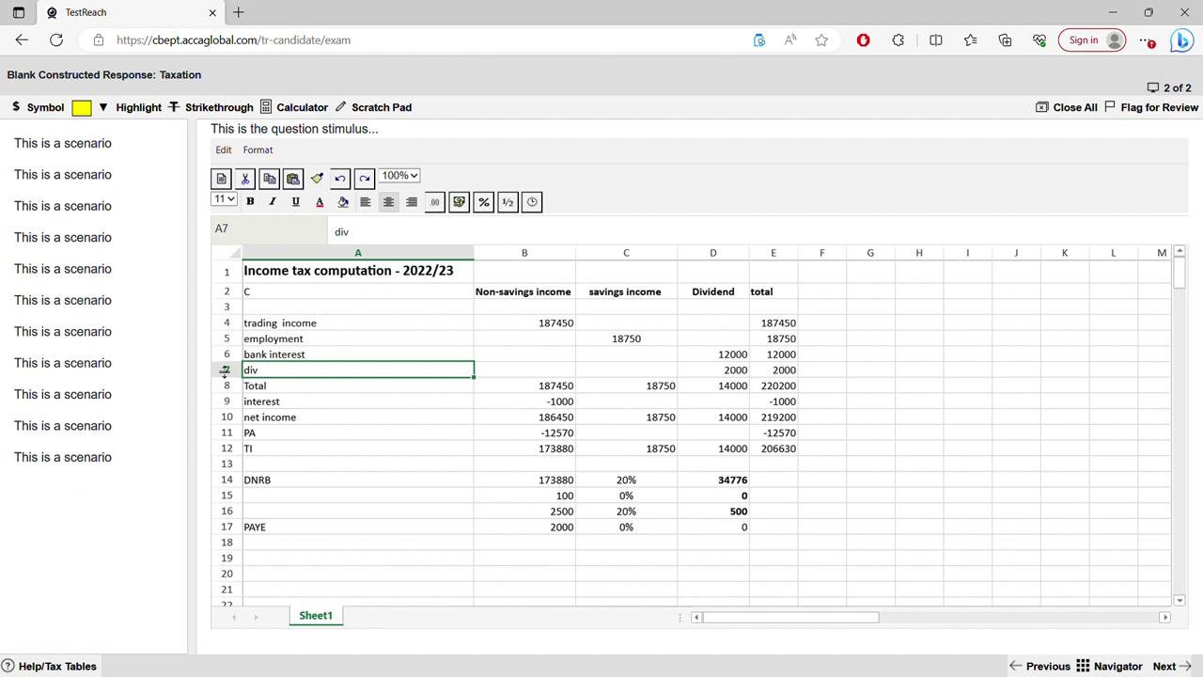
click(225, 371)
right_click(225, 371)
click(495, 403)
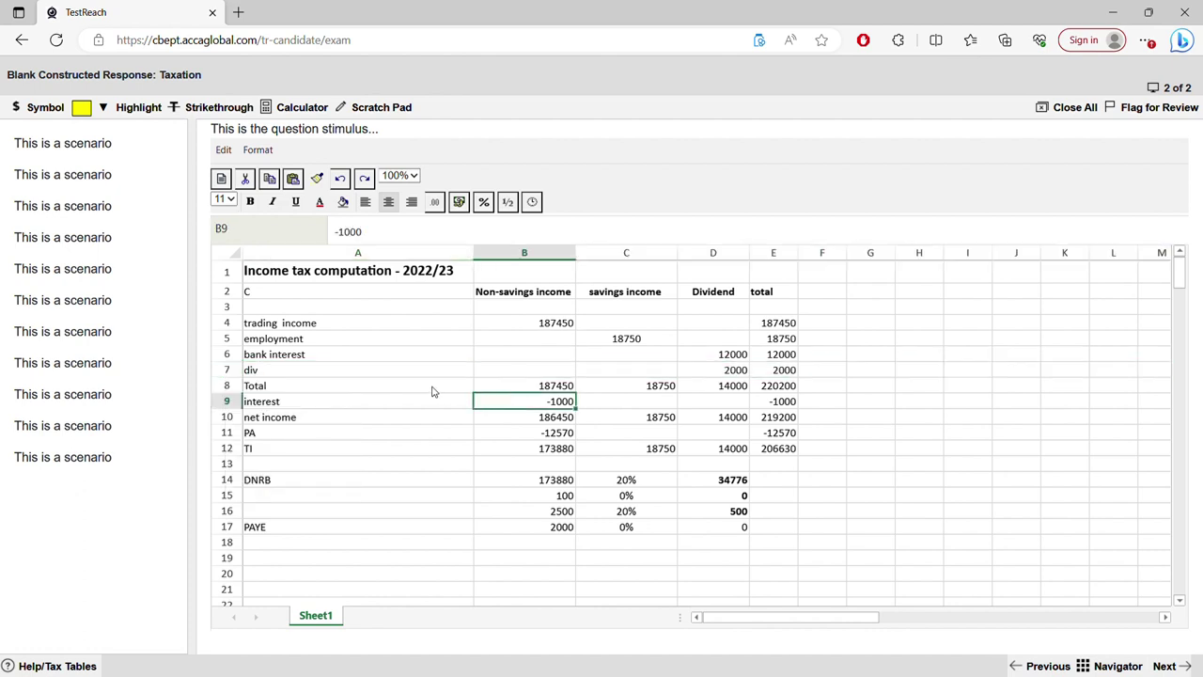
click(403, 371)
key(BackSpace)
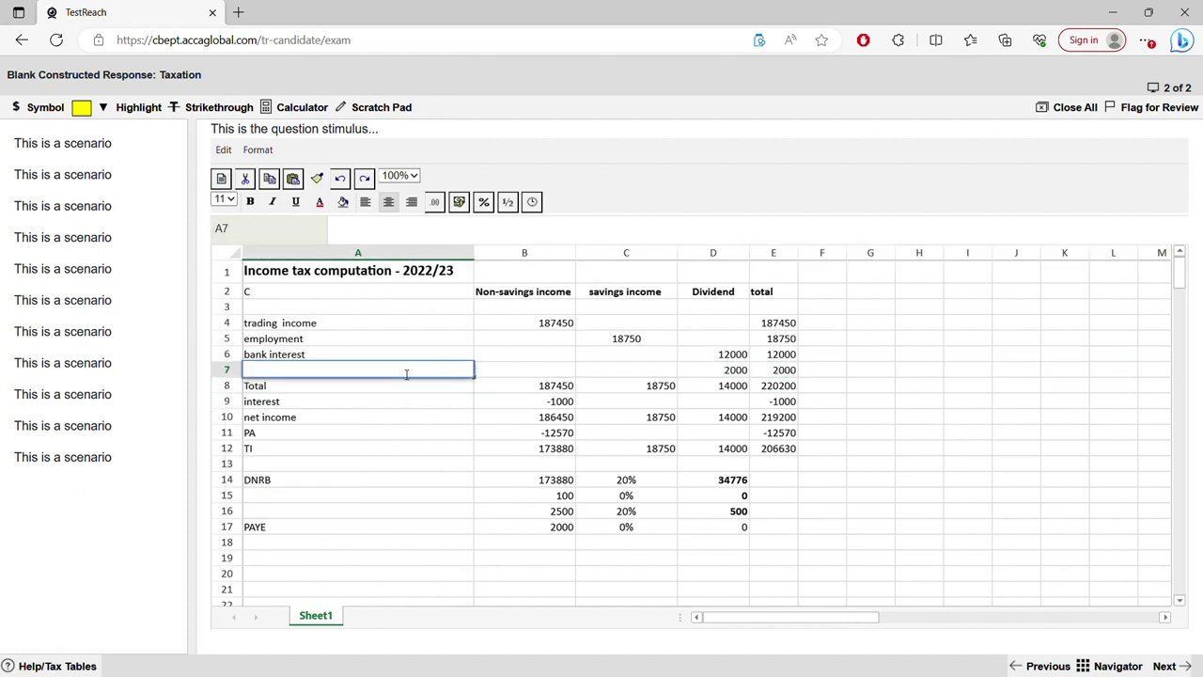
text(total)
key(Tab)
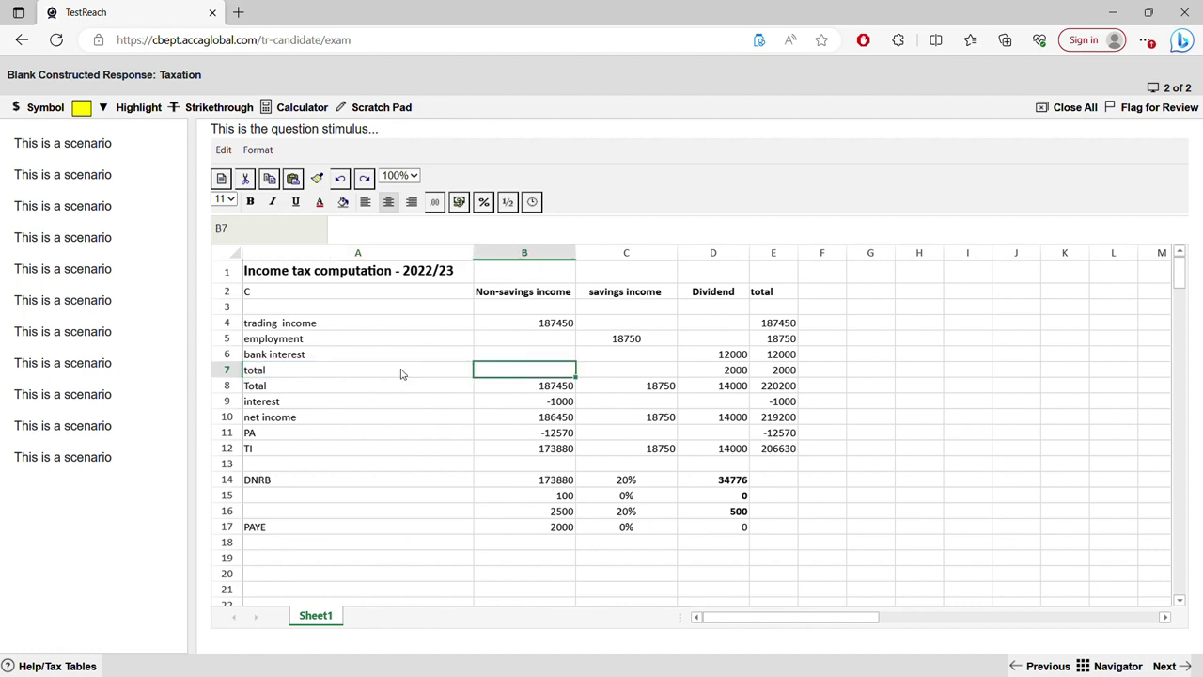
Enter a SUM formula for B4:B6 in B7 and copy it across the total row to E7.
text(=)
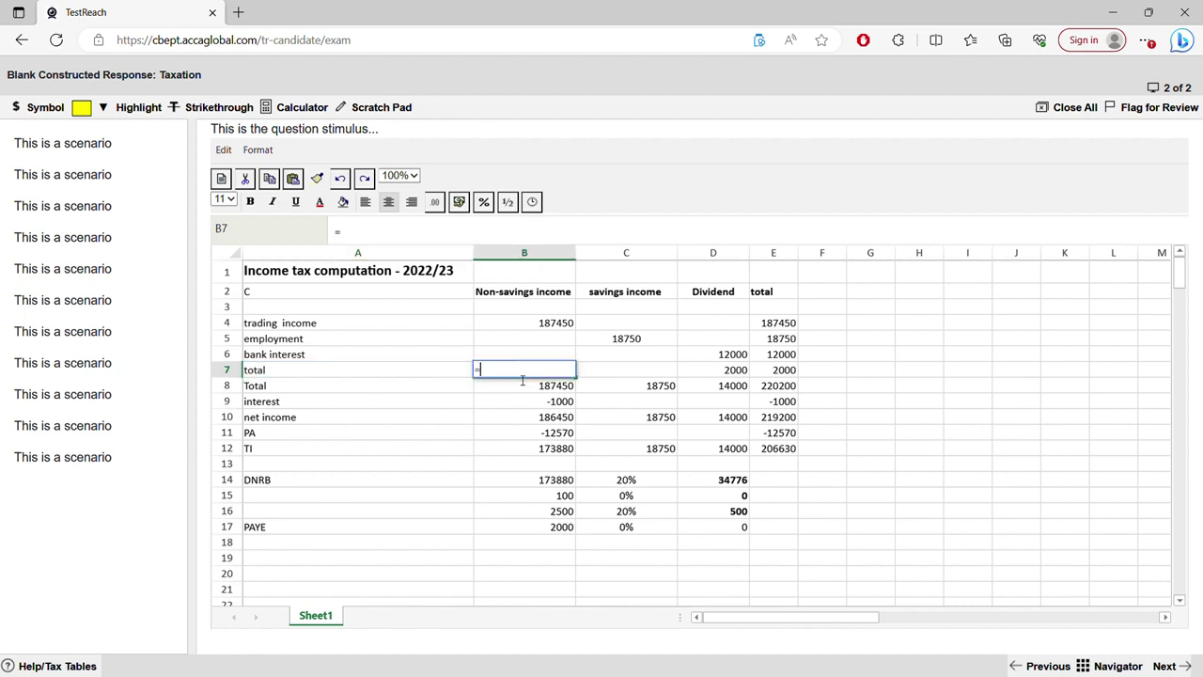
text(sum()
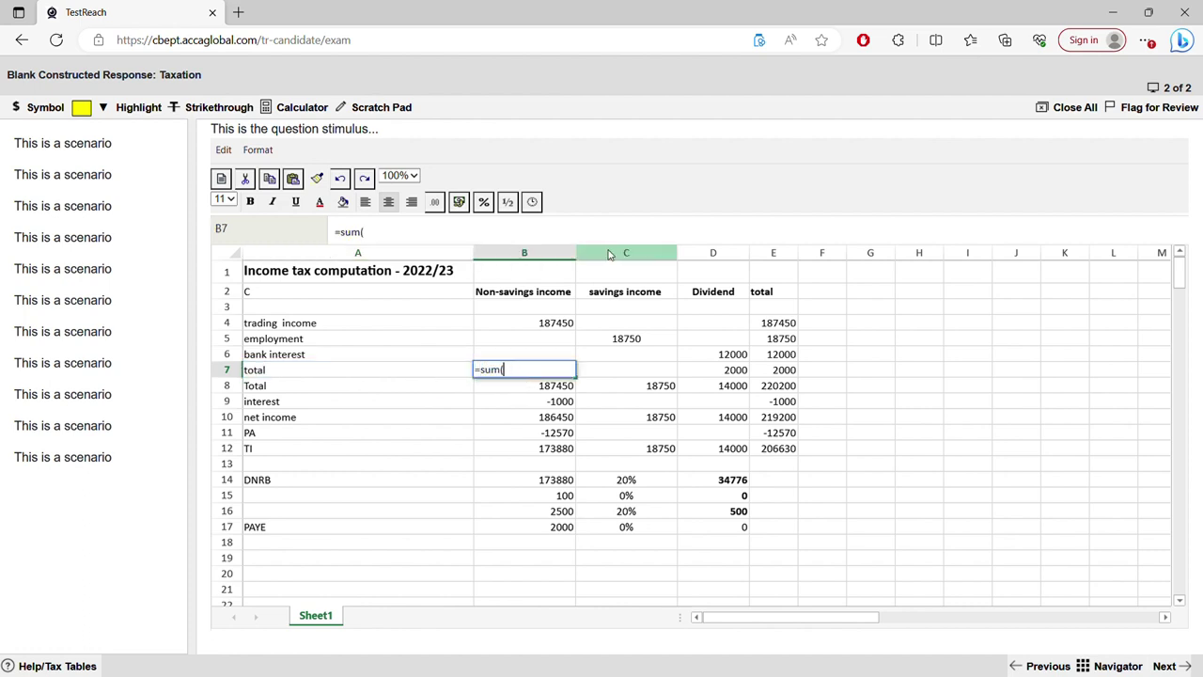
drag(545, 322, 541, 355)
key(Return)
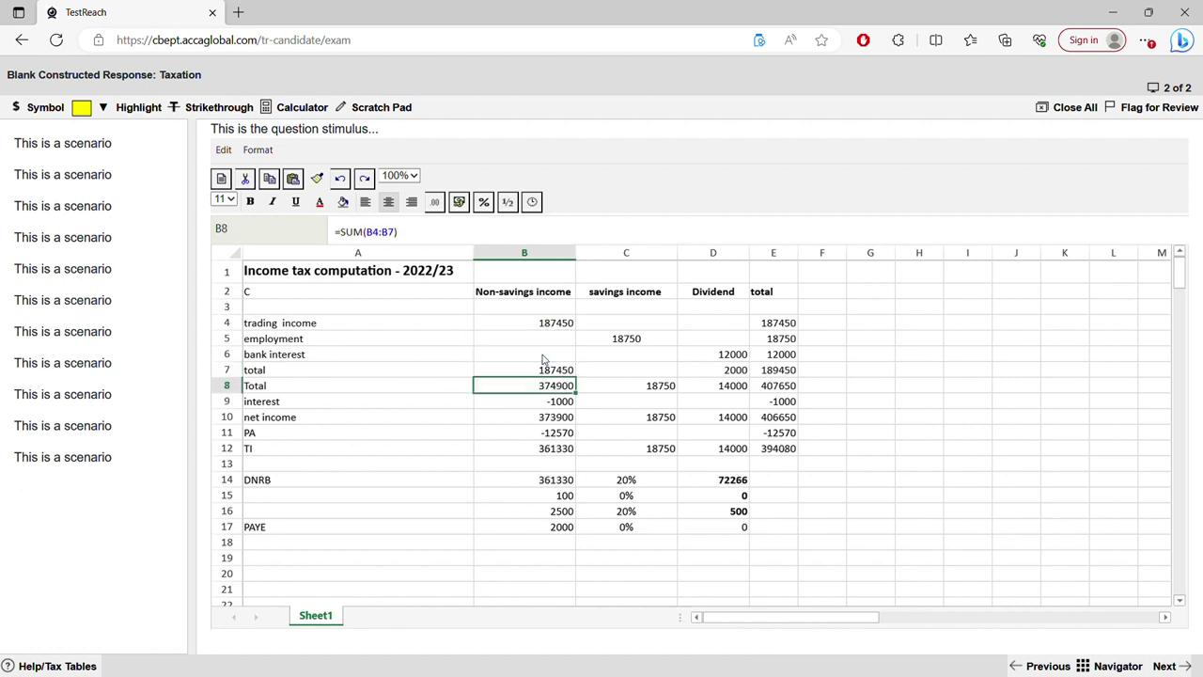
click(552, 372)
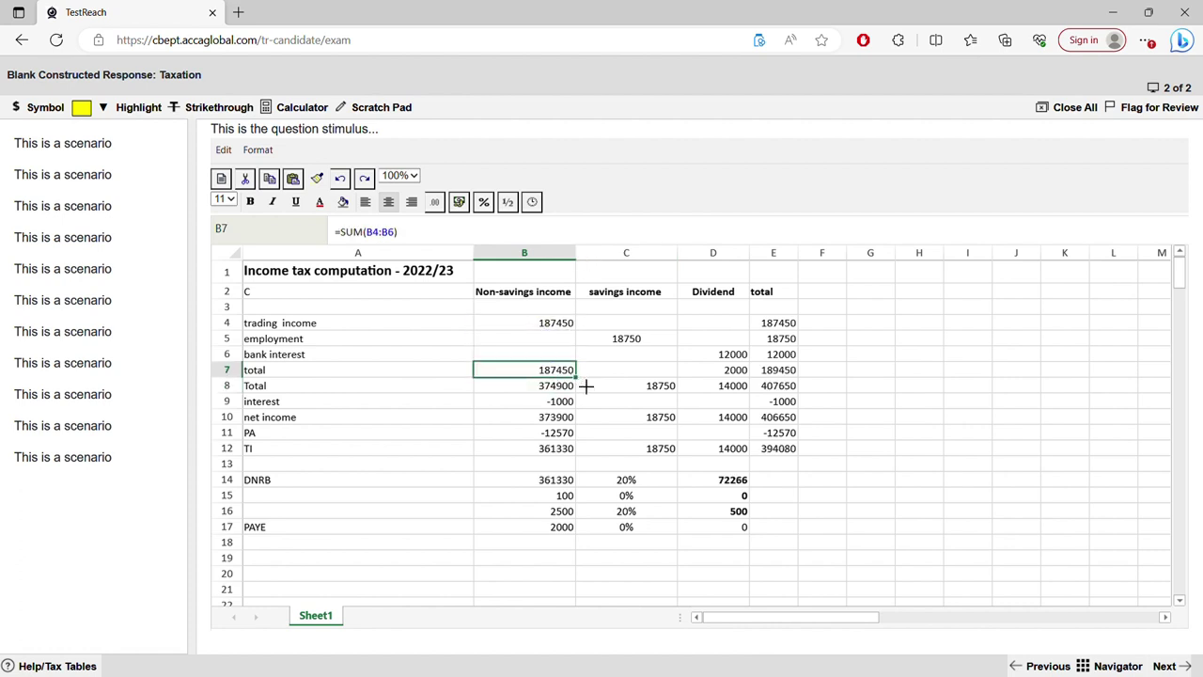
drag(608, 387, 772, 385)
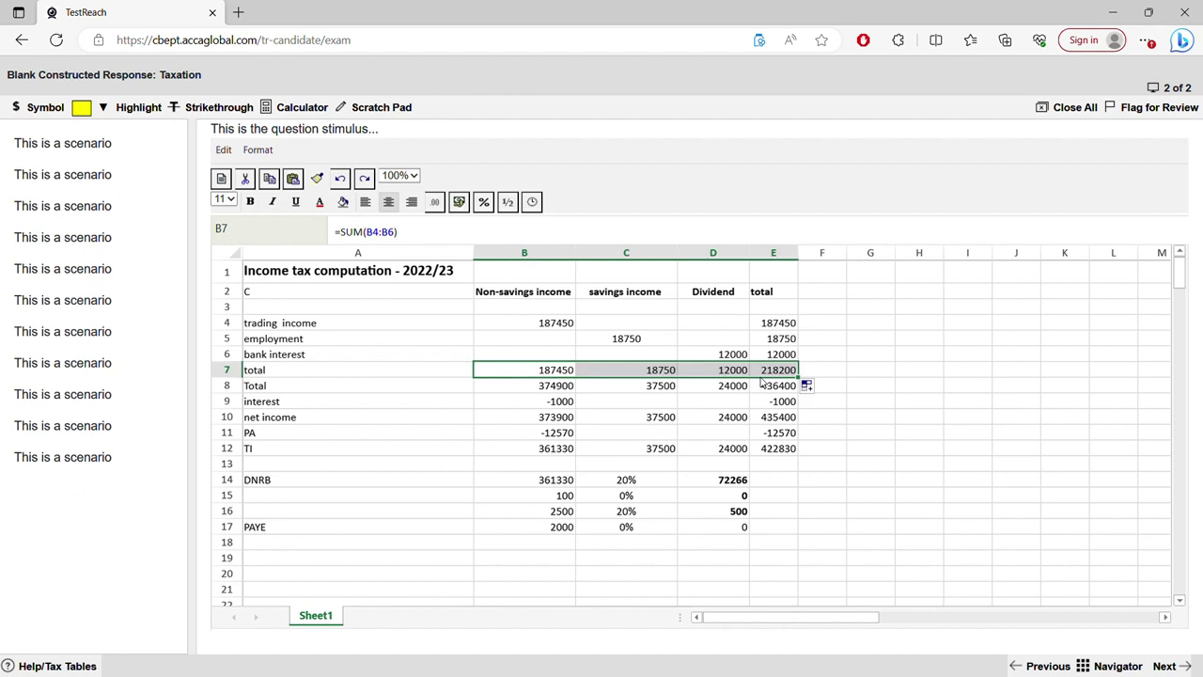
key(BackSpace)
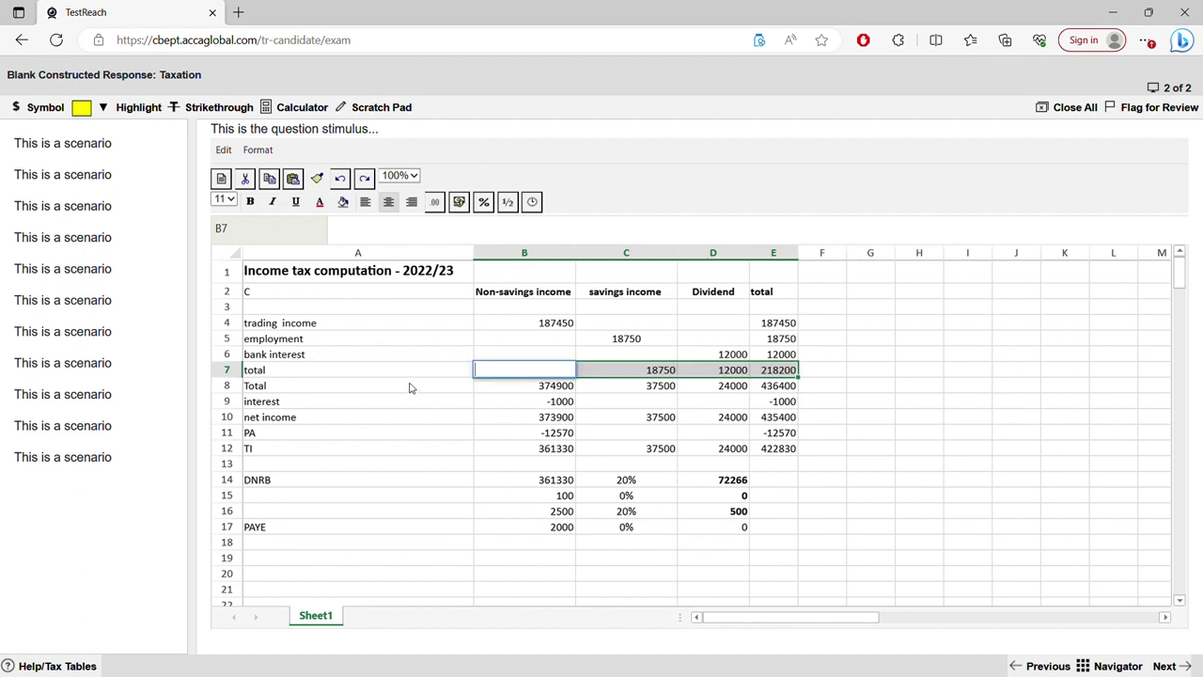
click(338, 178)
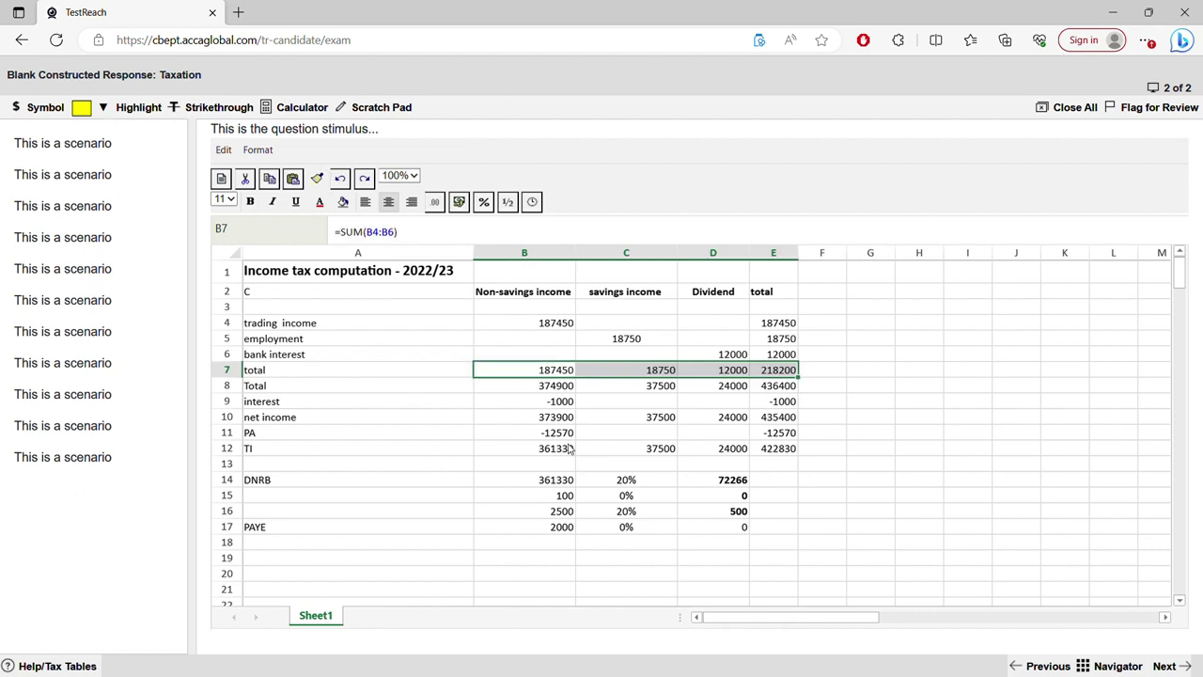
Clear the old Total row formulas from B8 to E8.
click(552, 388)
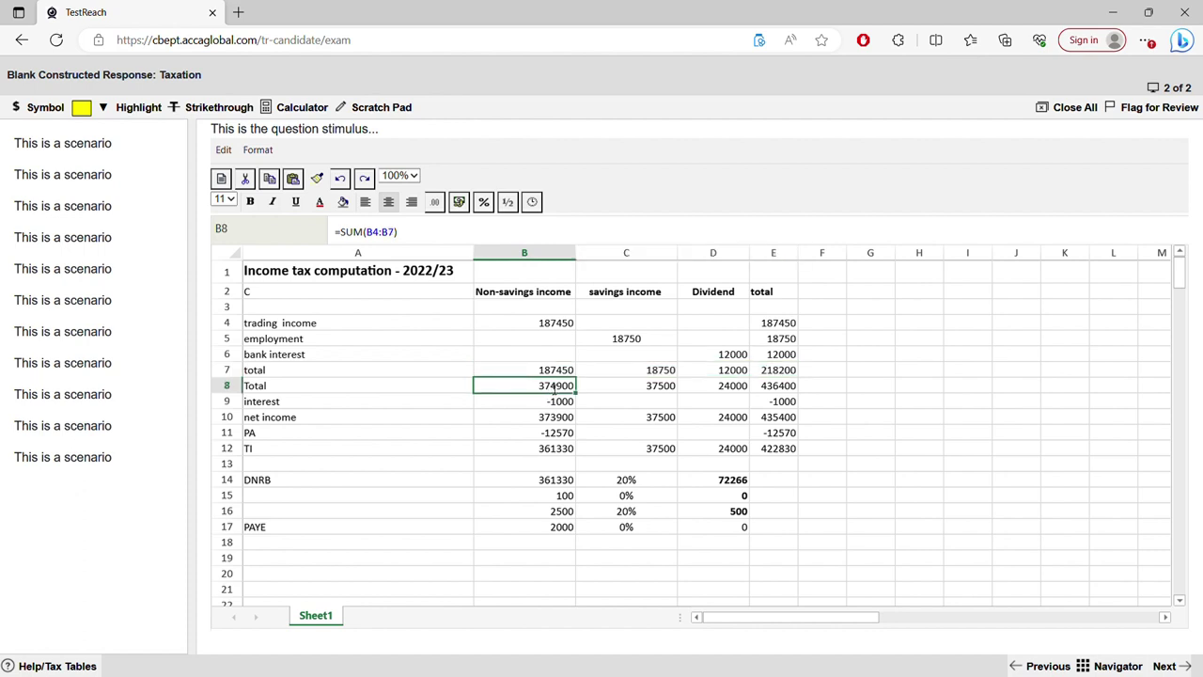
key(Delete)
key(Right)
key(Delete)
key(Right)
key(Delete)
key(Right)
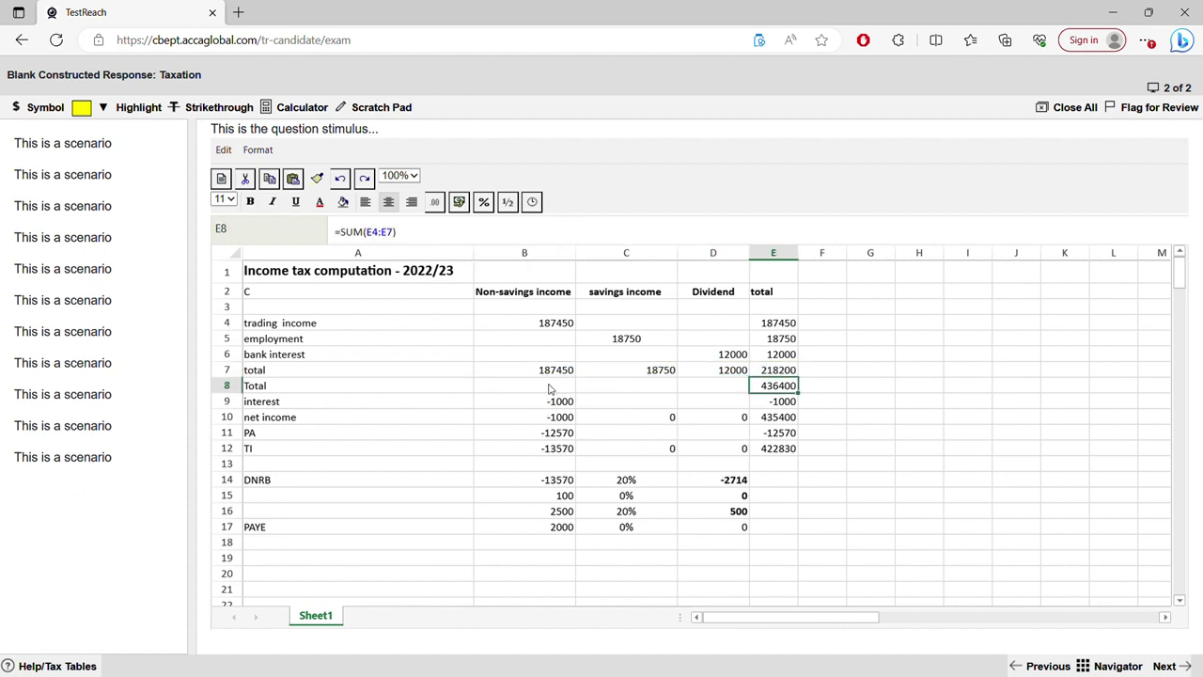
key(Delete)
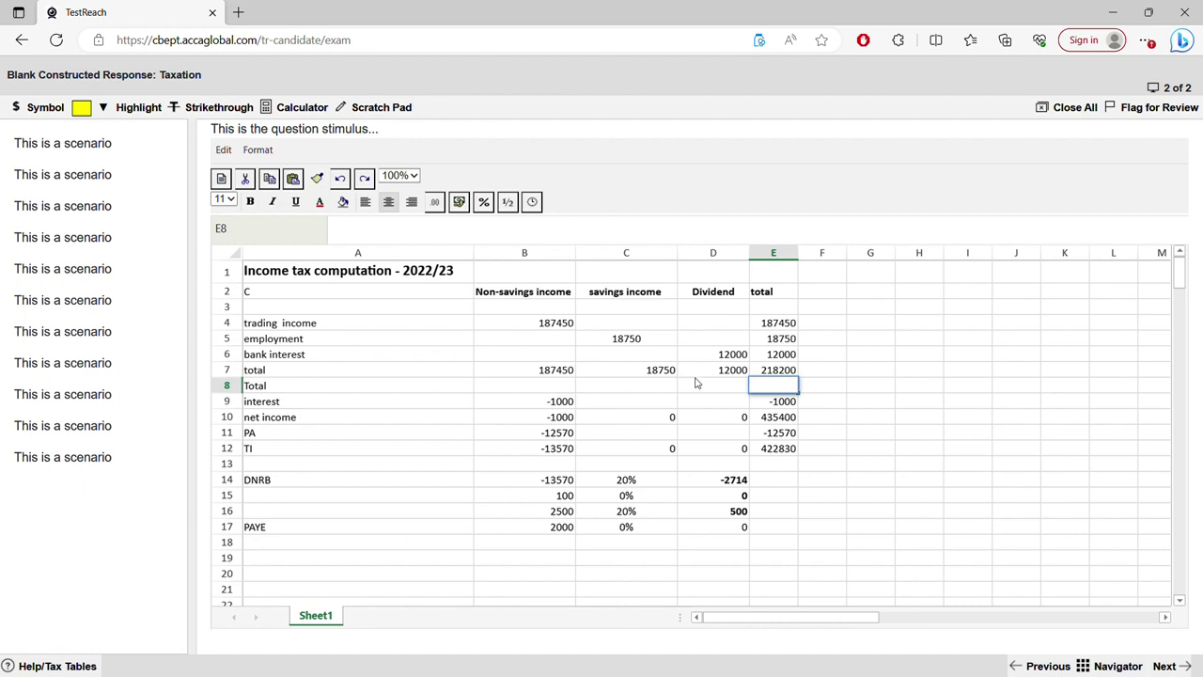
click(781, 372)
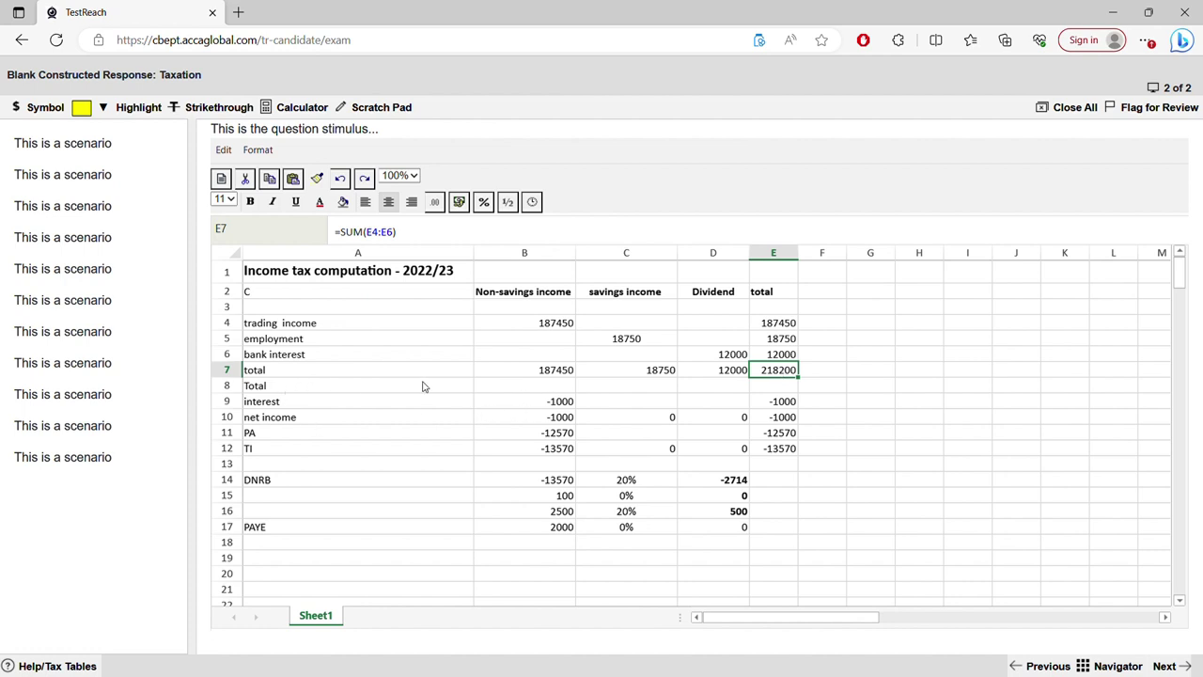
Relabel A8 as PA and enter a personal allowance of 0 in B8 and E8.
click(318, 391)
double_click(318, 391)
text(P)
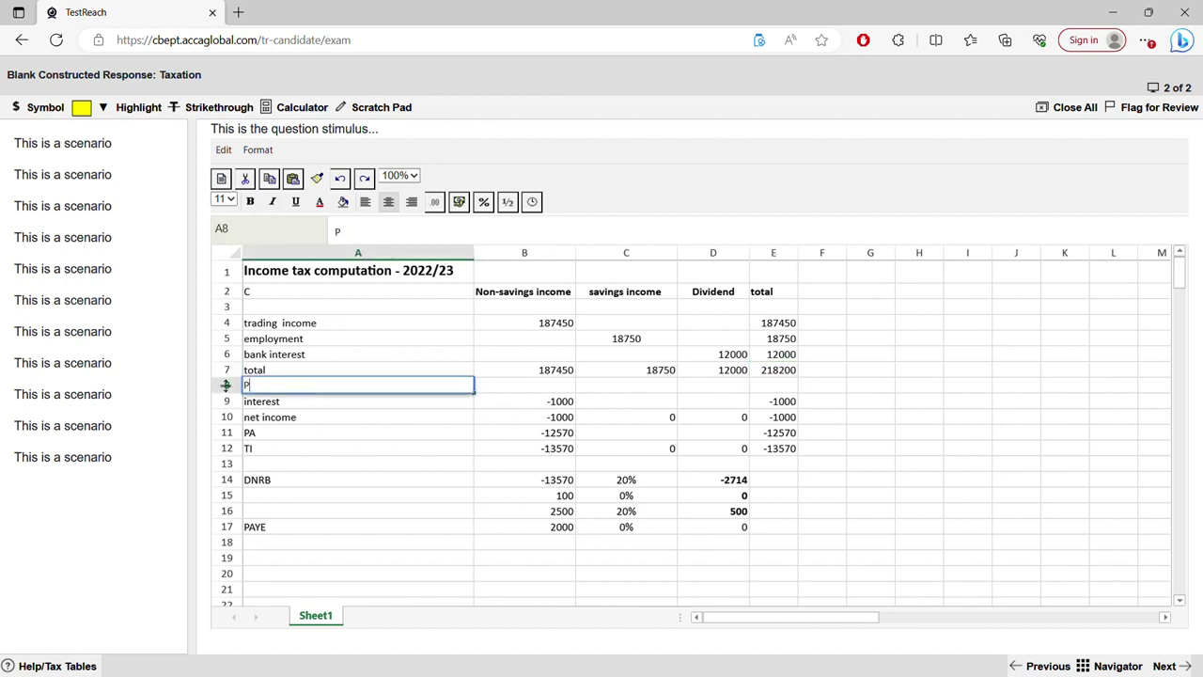
text(A)
click(554, 390)
text(0)
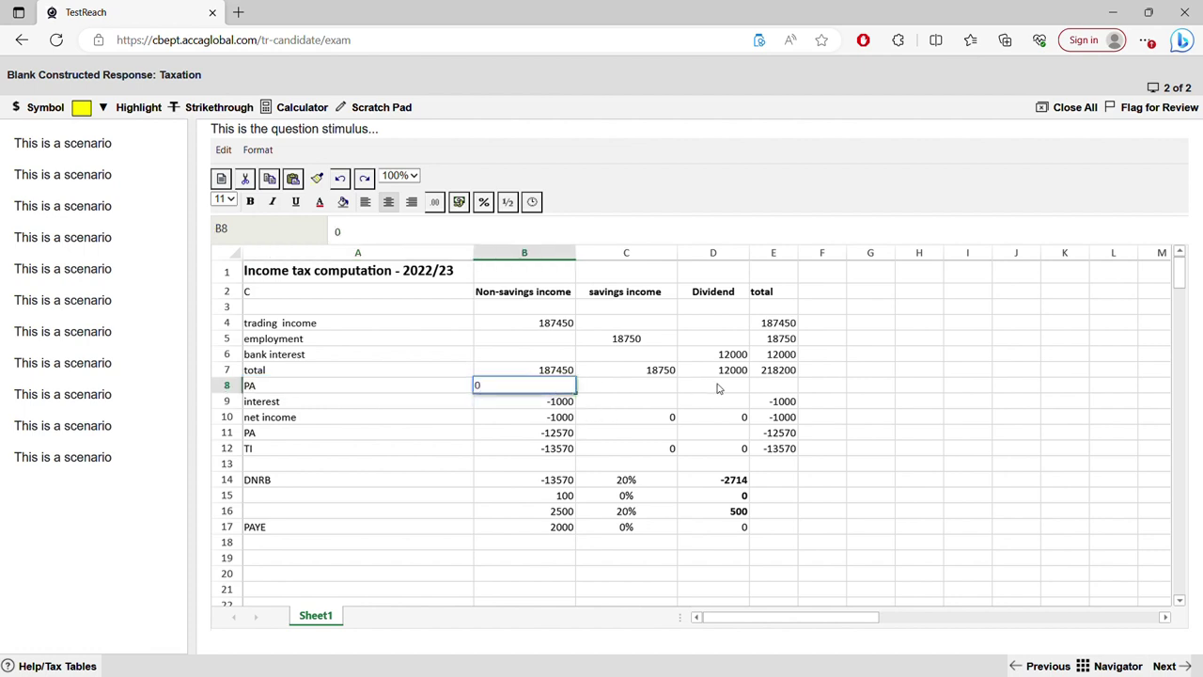
click(790, 389)
text(0)
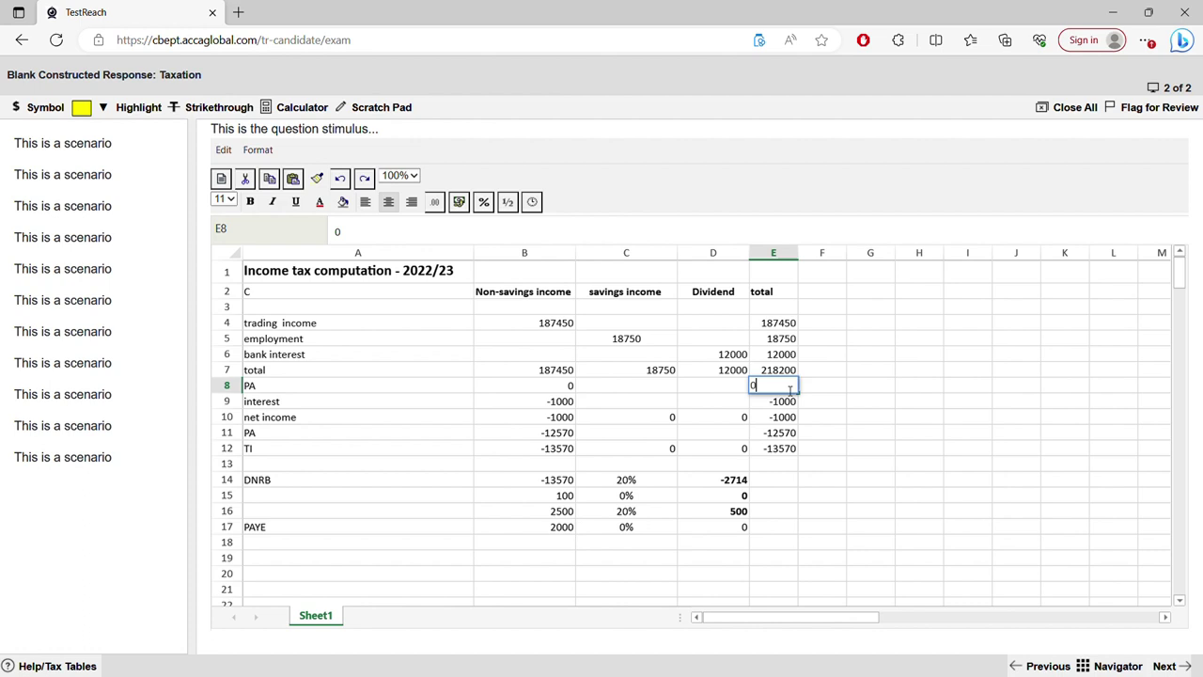
Replace the interest label in A9 with TI.
click(716, 417)
click(568, 403)
click(336, 403)
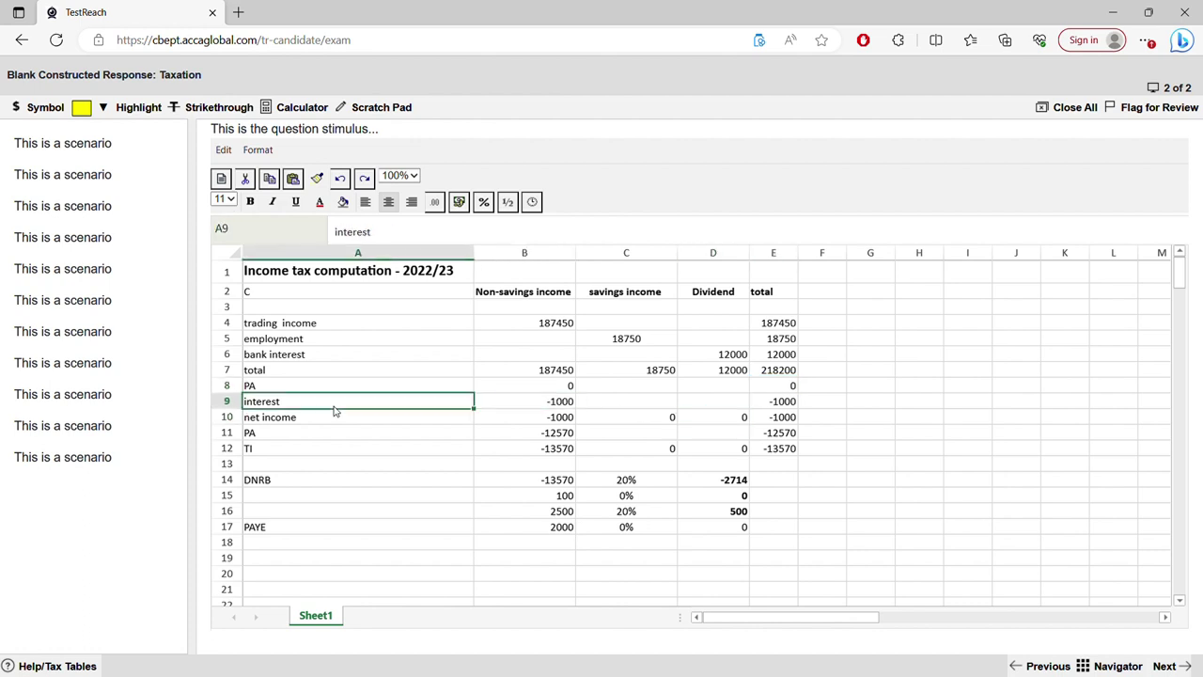
key(Delete)
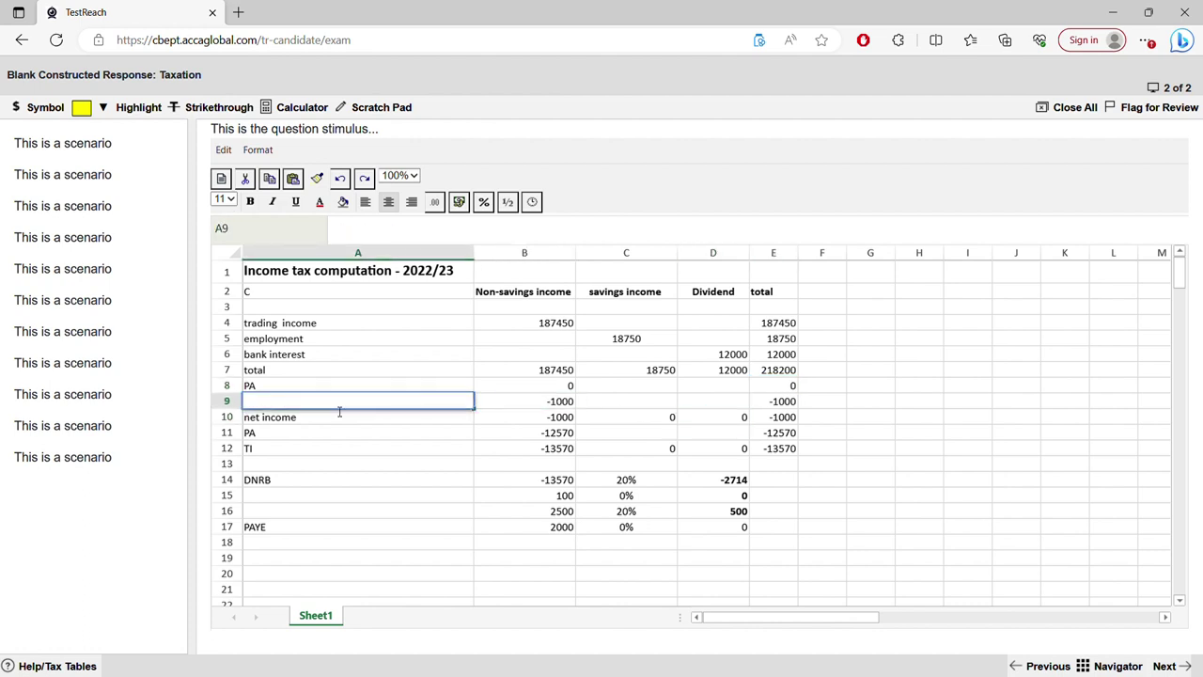
text(TI)
Replace the amount in B9 with a SUM of B7:B8 and copy the formula across the TI row to E9.
click(540, 404)
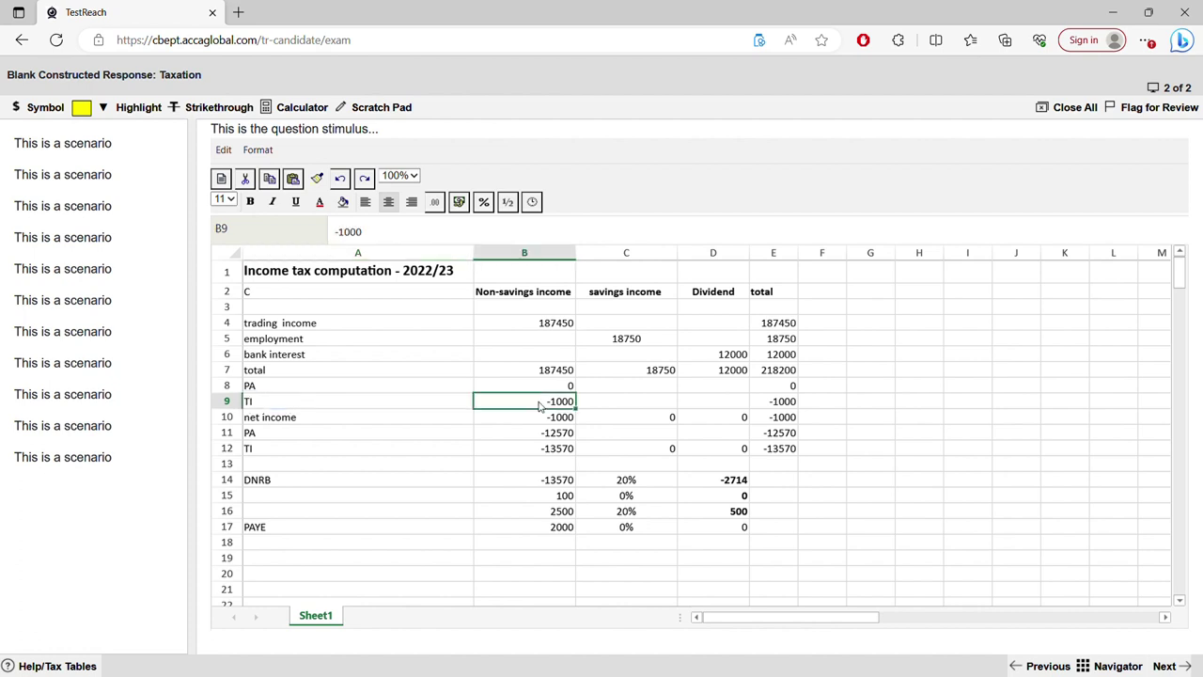
double_click(544, 404)
key(BackSpace)
key(BackSpace)
key(BackSpace)
key(BackSpace)
key(BackSpace)
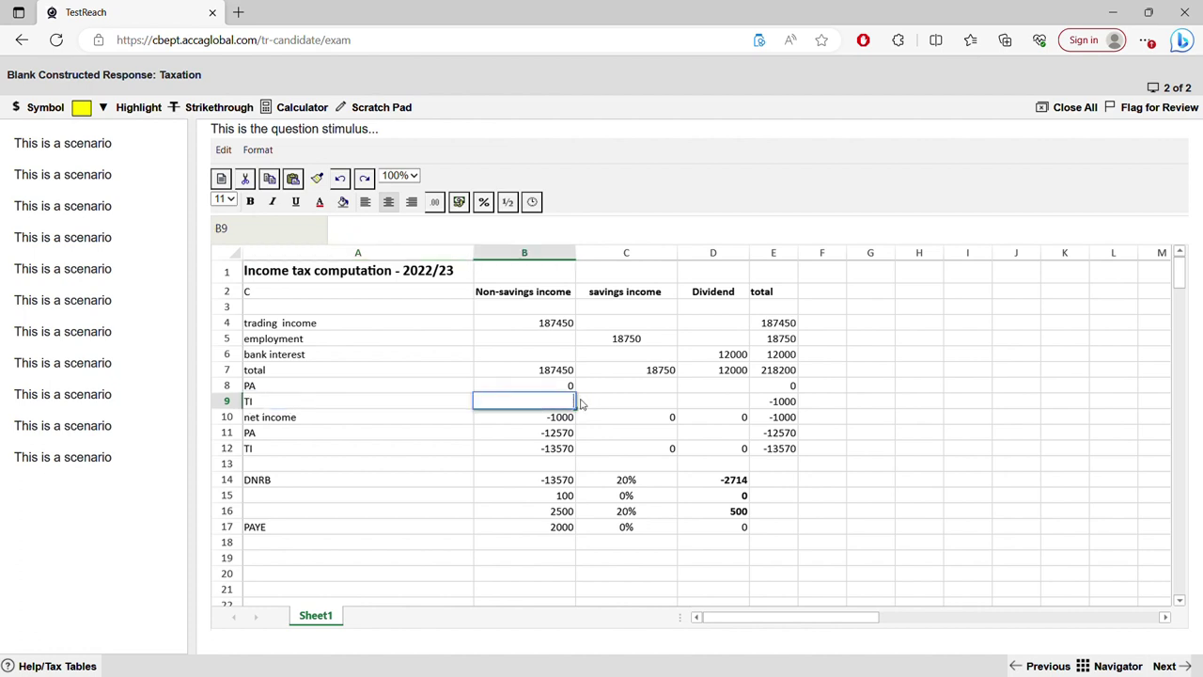
text(=sum()
drag(561, 370, 563, 386)
key(Return)
click(560, 404)
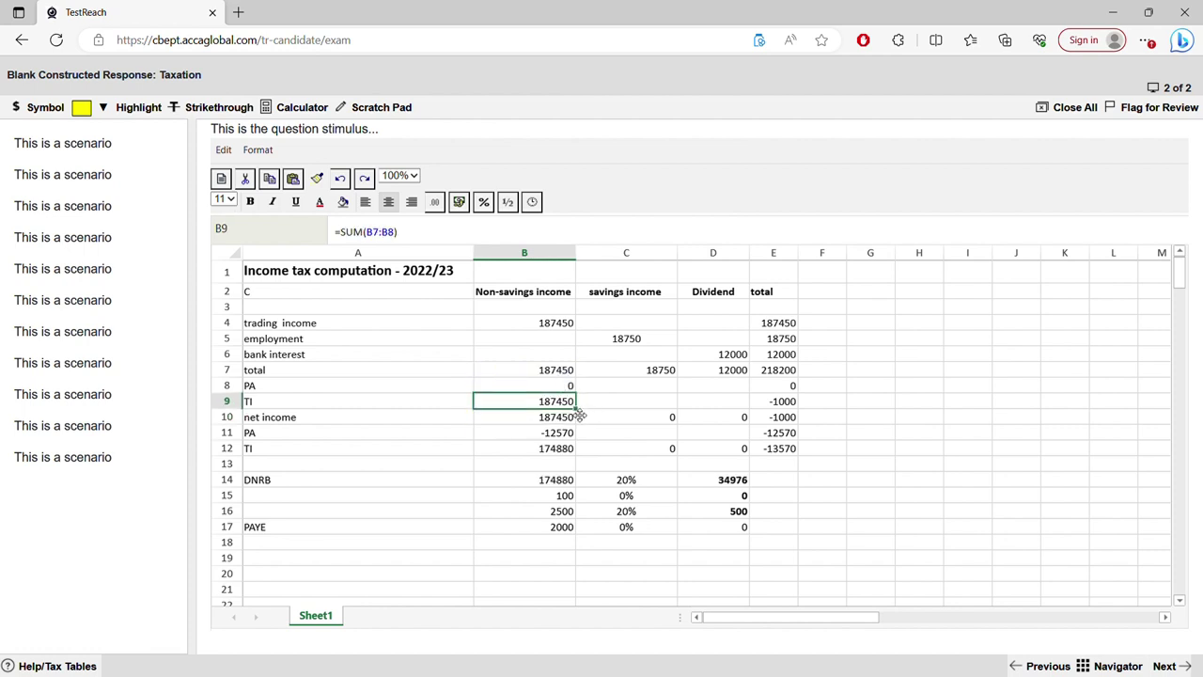
drag(582, 414, 757, 409)
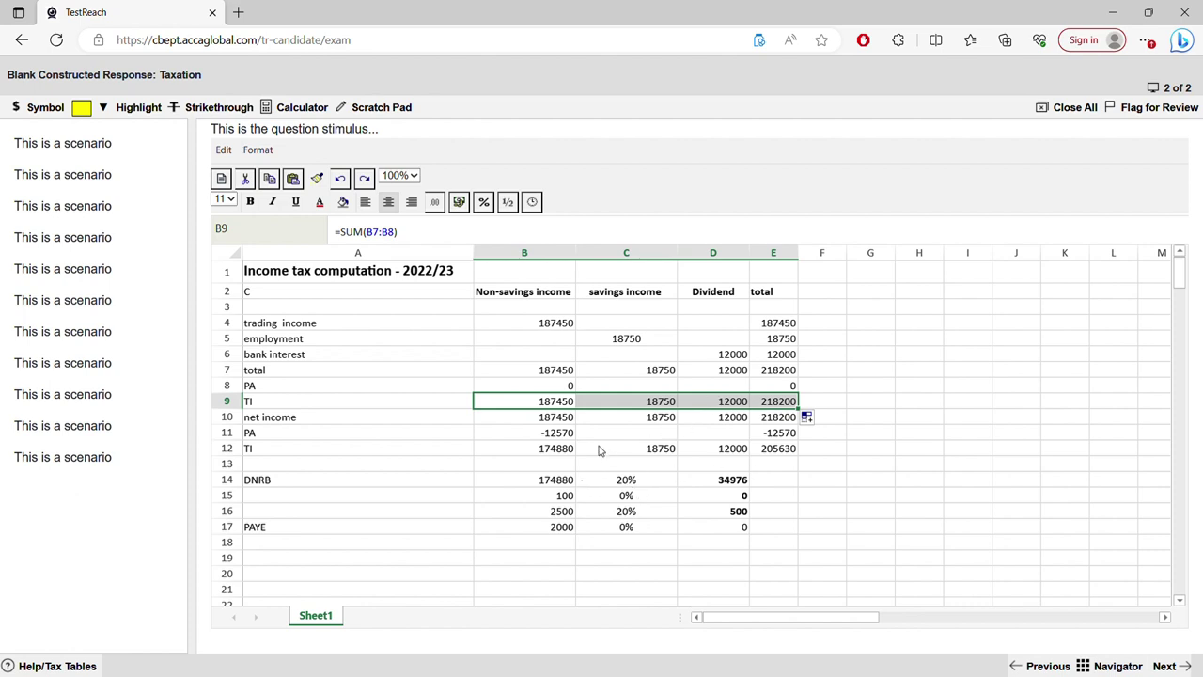
Clear the old net income formulas from B10 to E10.
click(555, 422)
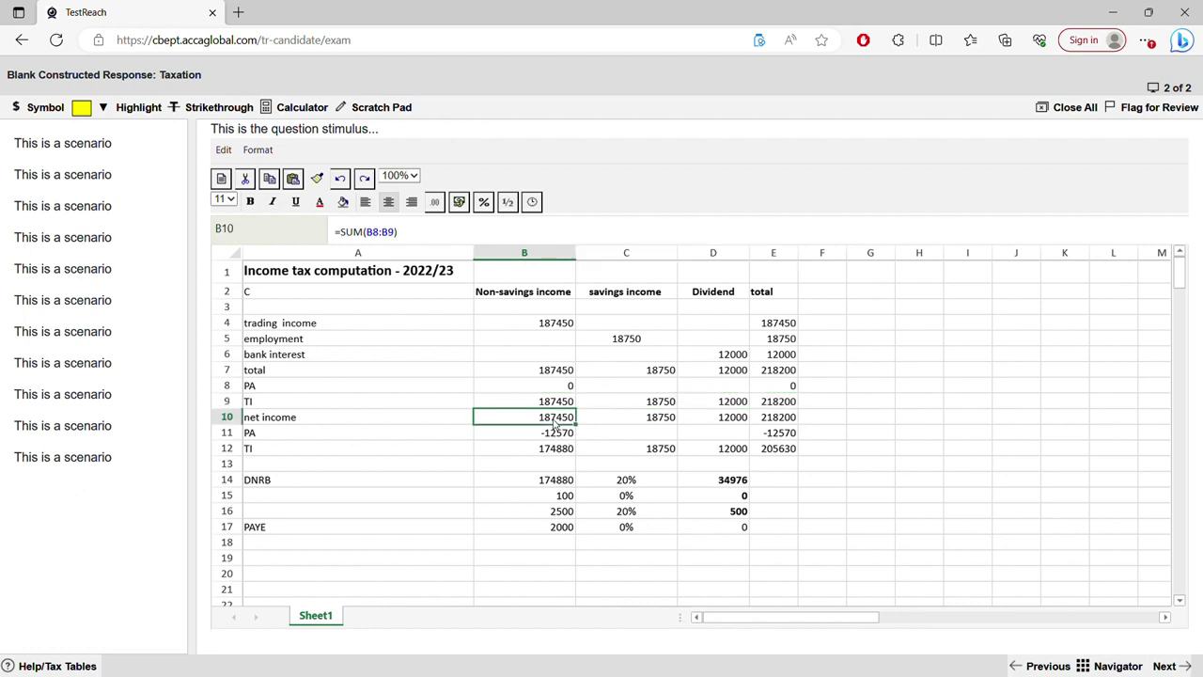
key(Delete)
key(Right)
key(Delete)
key(Right)
key(Delete)
key(Right)
key(Delete)
Clear the old PA amounts in E11 and B11 and the old TI formulas from B12 to E12.
key(Down)
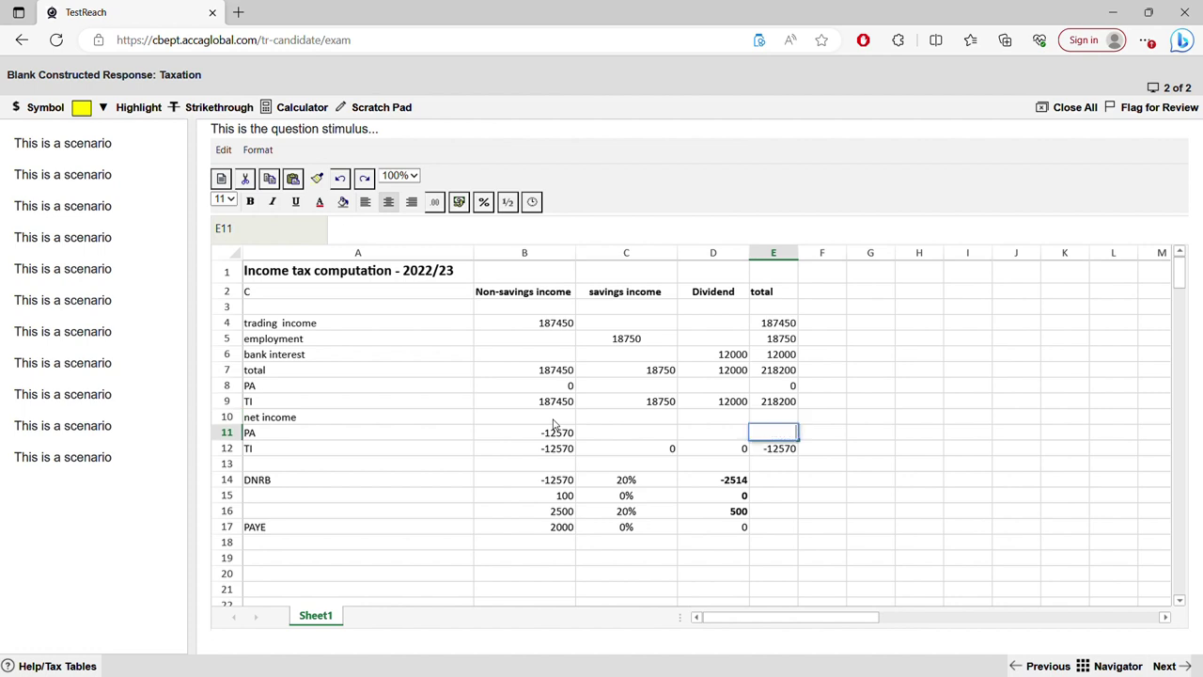
key(Down)
key(Delete)
key(Left)
key(Delete)
key(Left)
key(Delete)
key(Left)
key(Delete)
key(Up)
key(Delete)
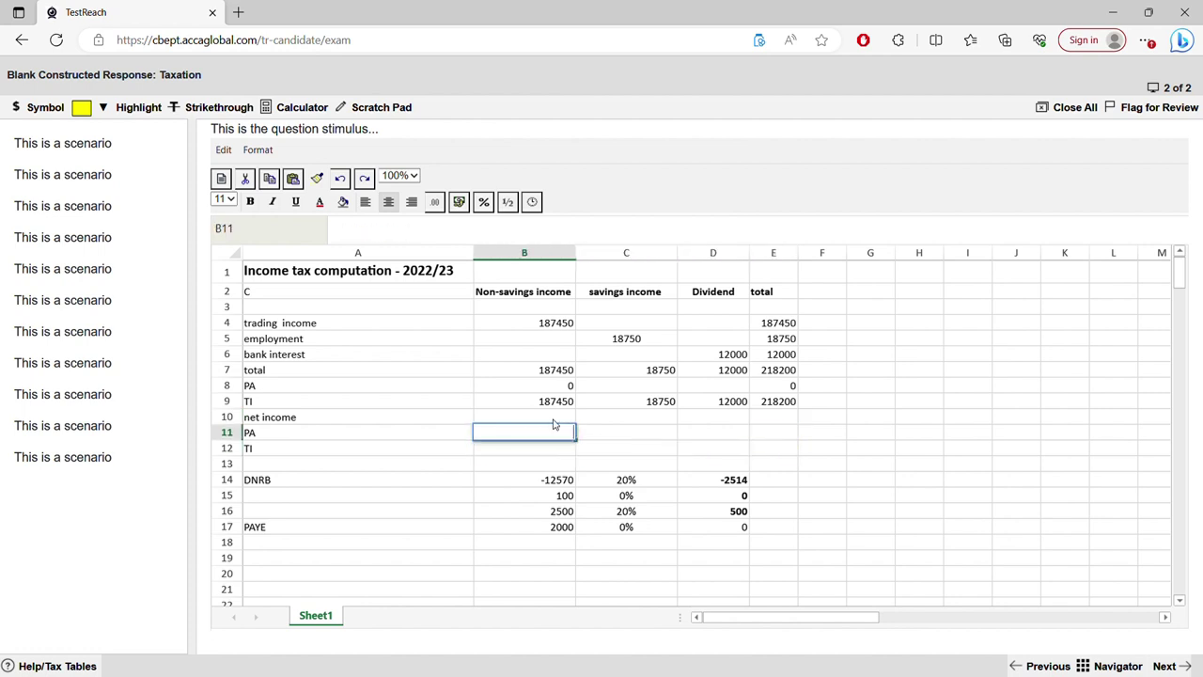
click(557, 466)
Copy the non-savings taxable income from B9 into the DNRB row at B14 using Paste Special with Formulas.
click(556, 406)
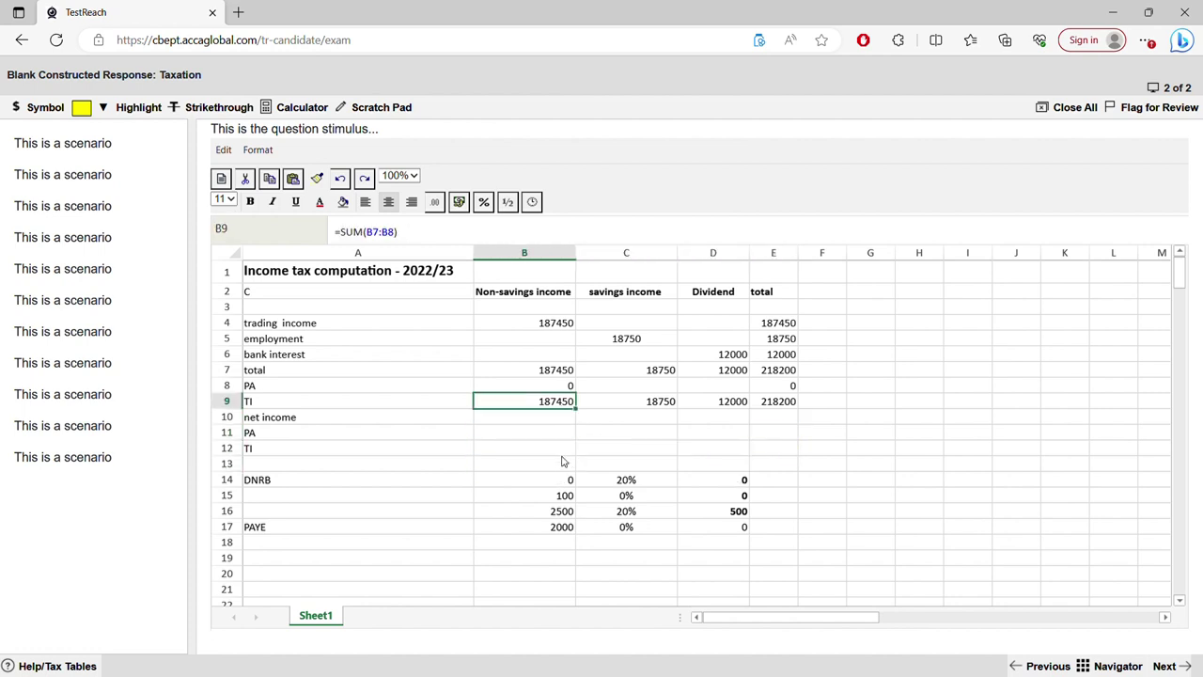
right_click(549, 405)
click(571, 437)
click(557, 479)
right_click(555, 480)
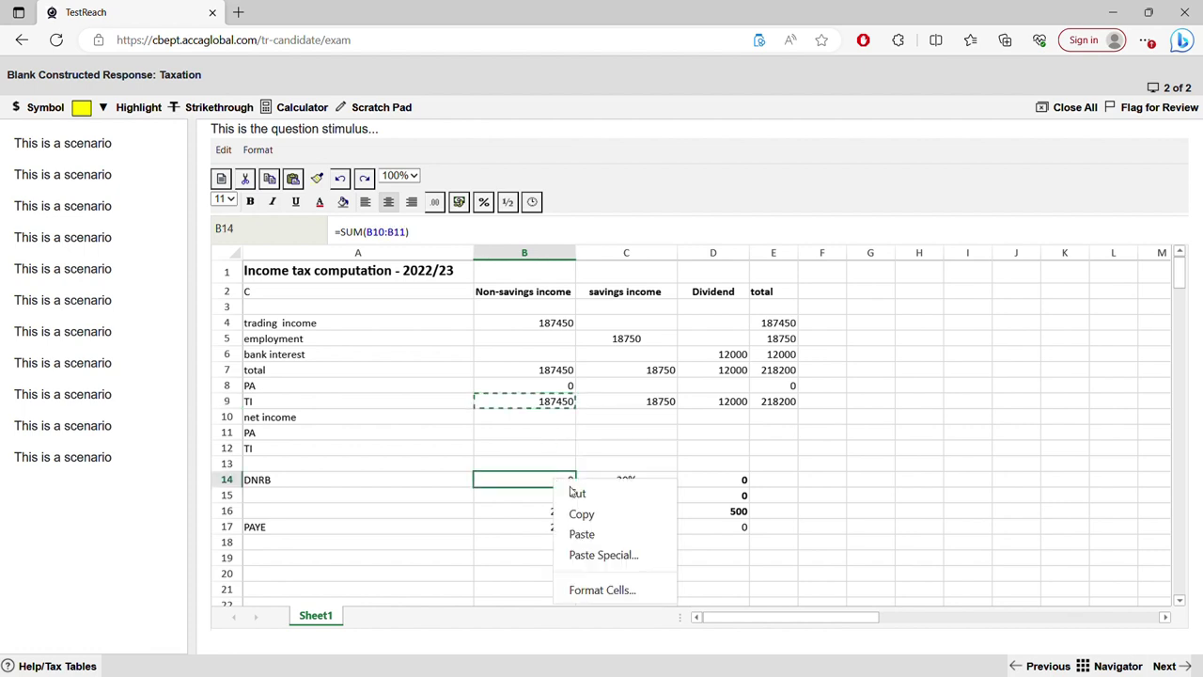
click(595, 533)
right_click(564, 485)
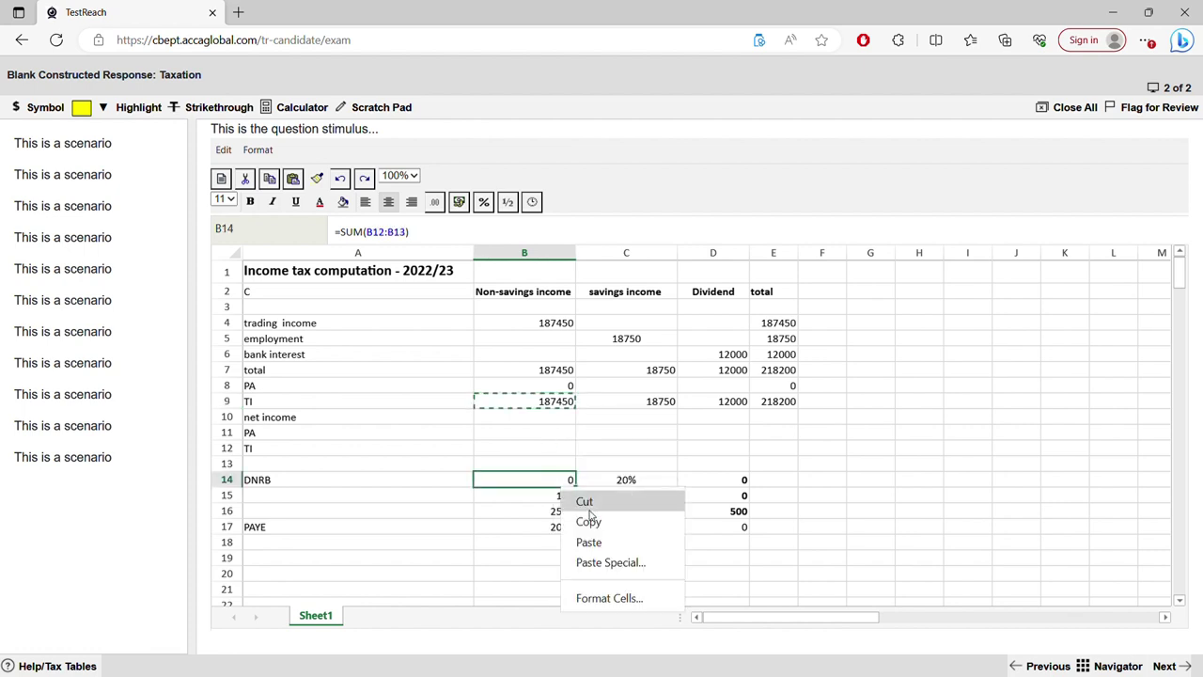
click(607, 562)
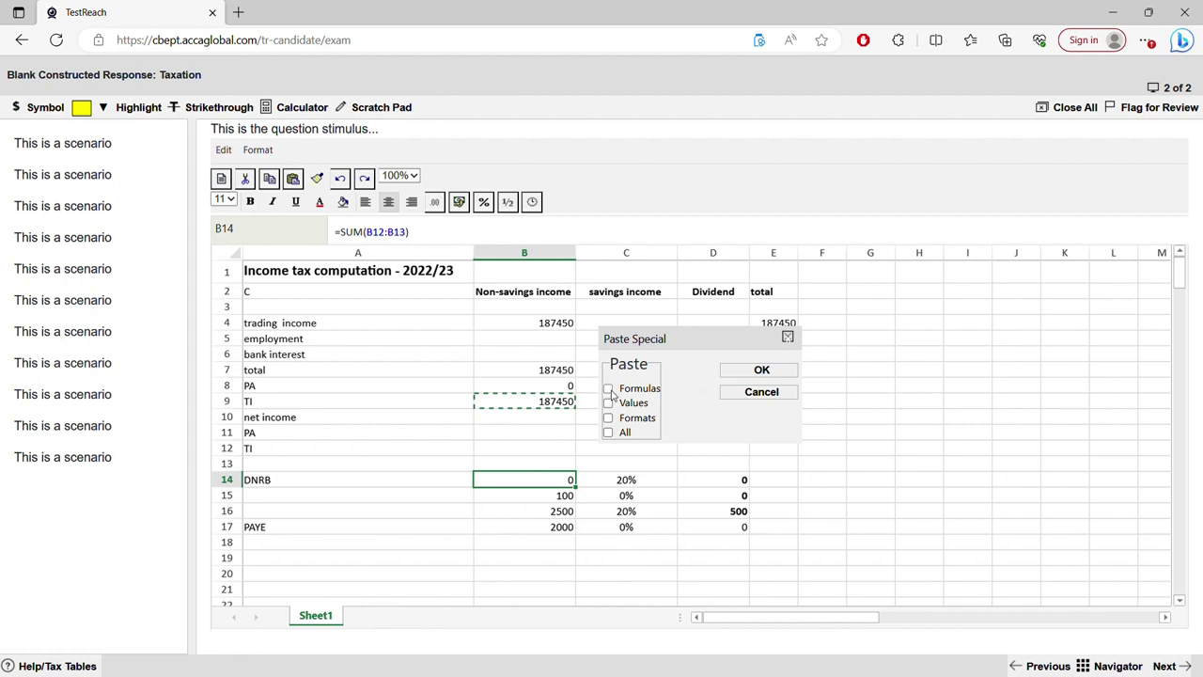
click(608, 389)
click(756, 374)
click(658, 481)
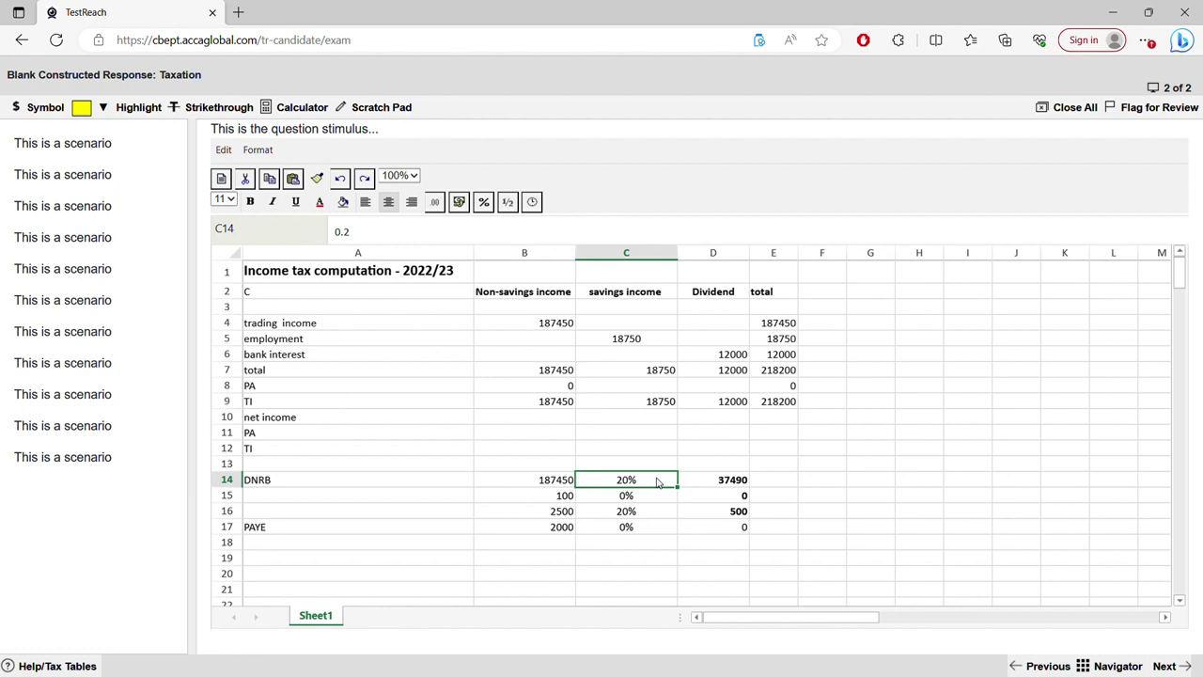
Replace the formula in B14 on the DNRB row with the band amount 37700.
click(544, 406)
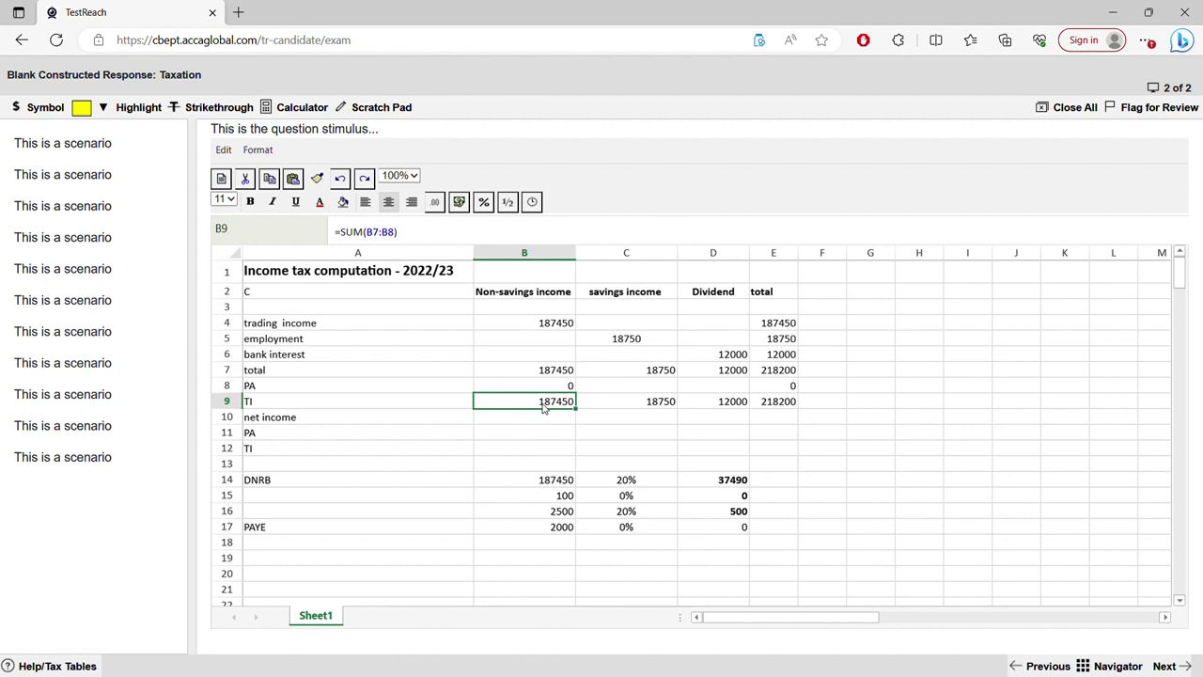
click(550, 487)
double_click(551, 484)
drag(550, 484, 393, 460)
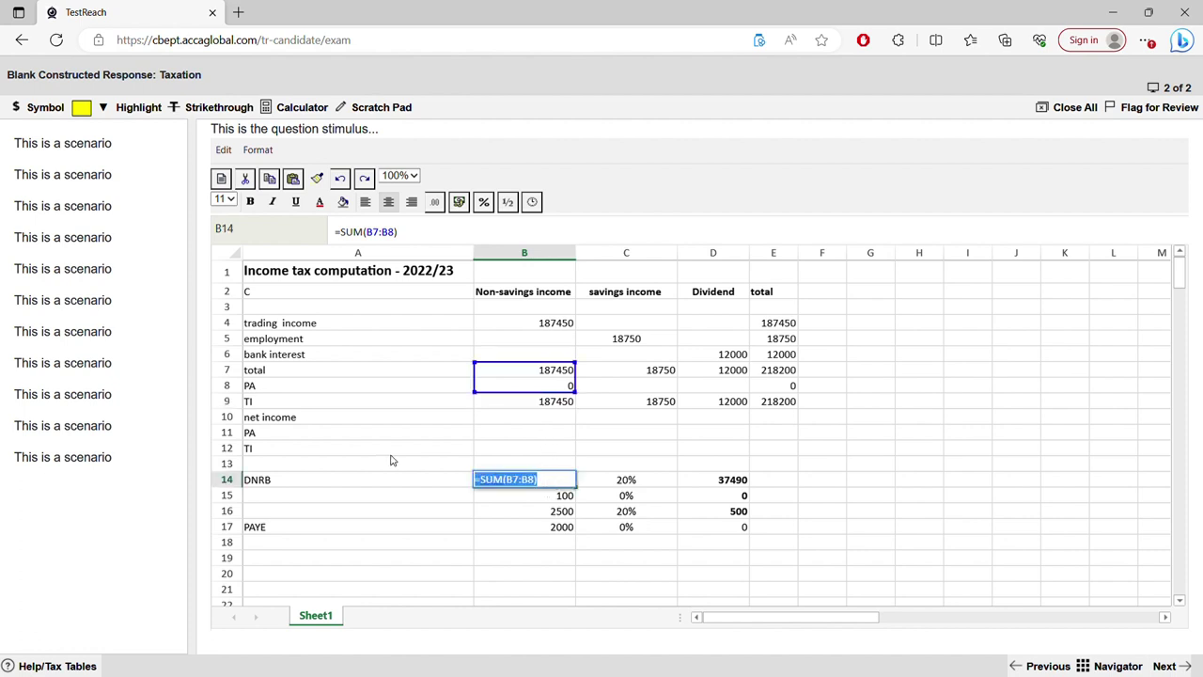
text(37700)
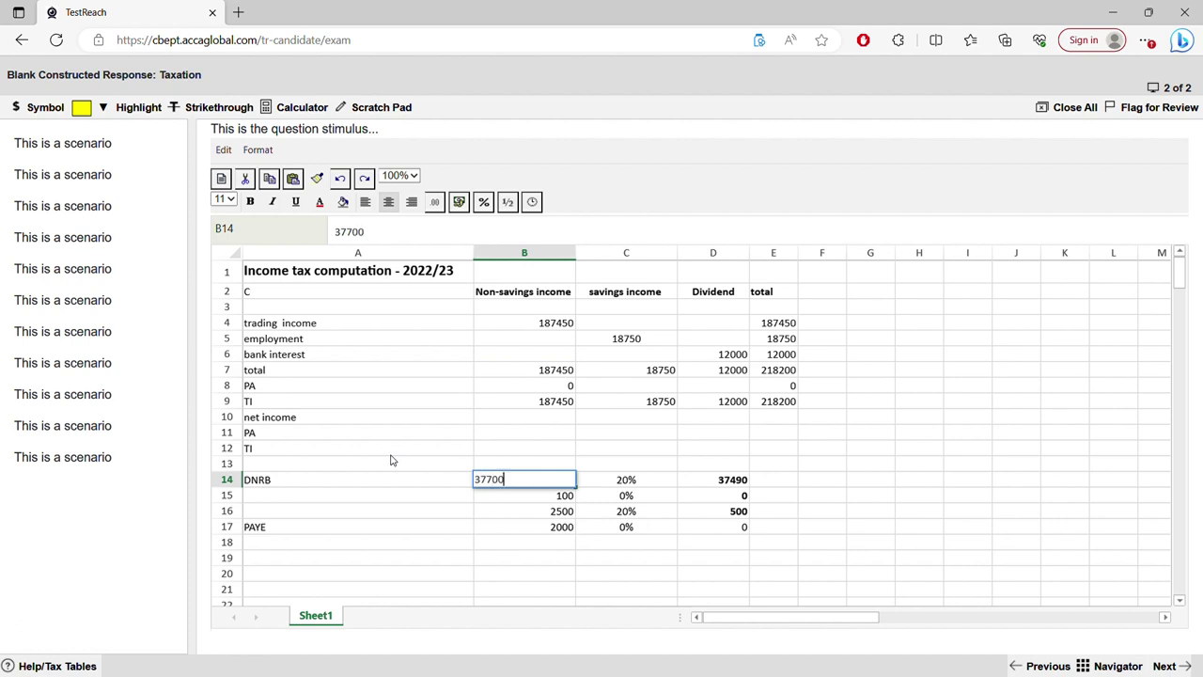
Replace the amount in B16 below the DNRB row with the 150000 threshold.
key(Return)
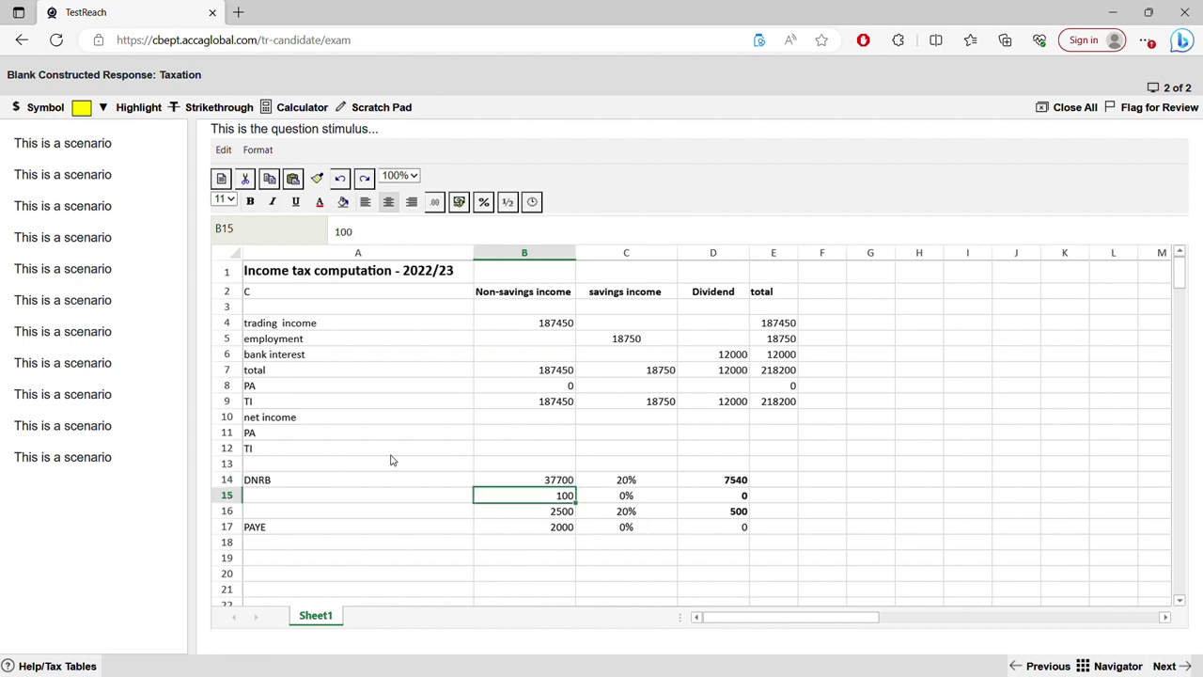
click(554, 514)
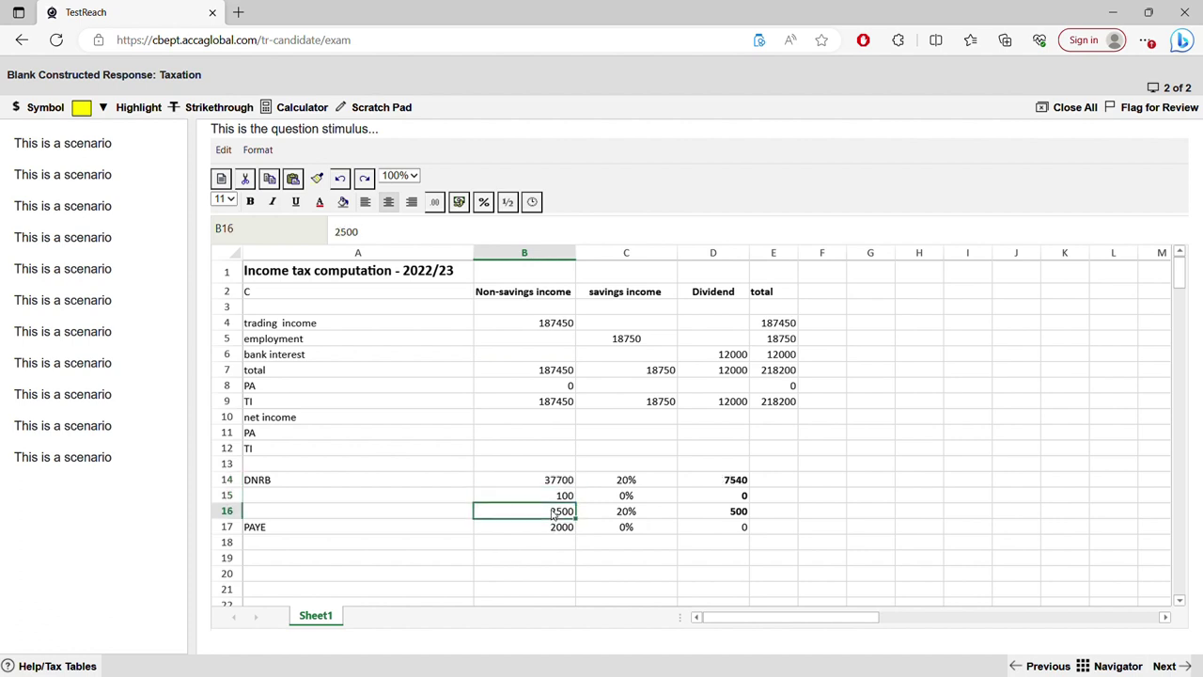
double_click(554, 512)
drag(573, 512, 477, 511)
key(BackSpace)
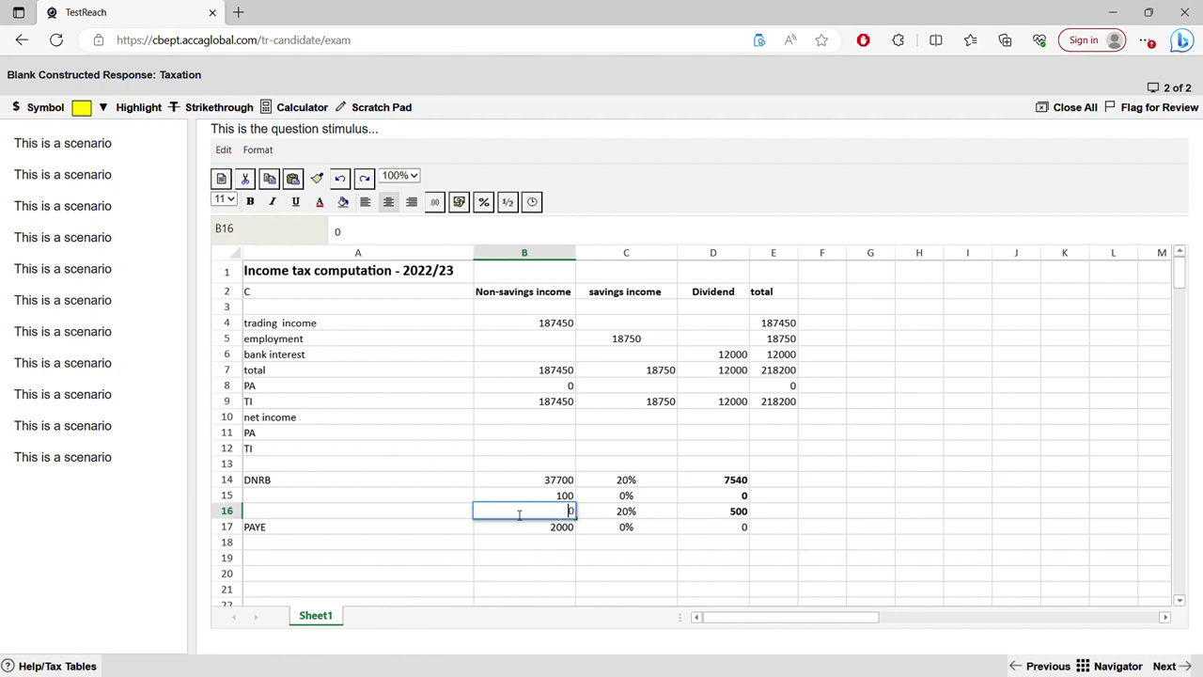
key(BackSpace)
text(150000)
click(535, 508)
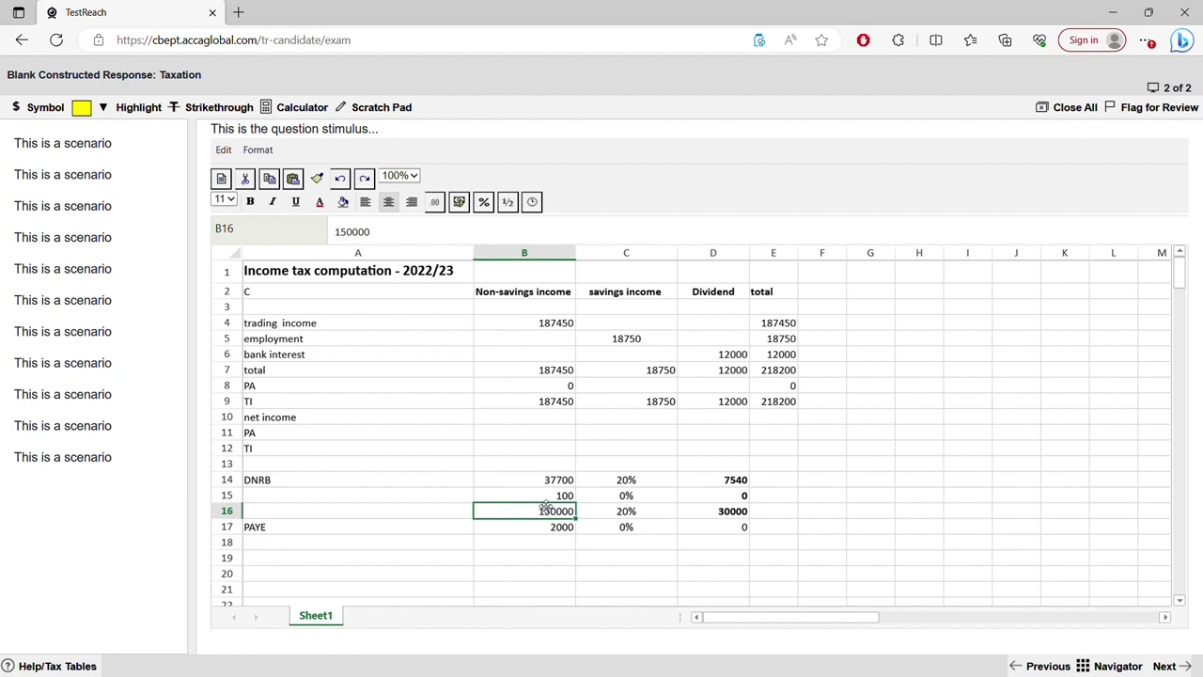
Replace the amount in B15 with the formula =B16-B14 to get the width of the second tax band.
click(554, 498)
double_click(554, 498)
drag(554, 500, 602, 498)
key(BackSpace)
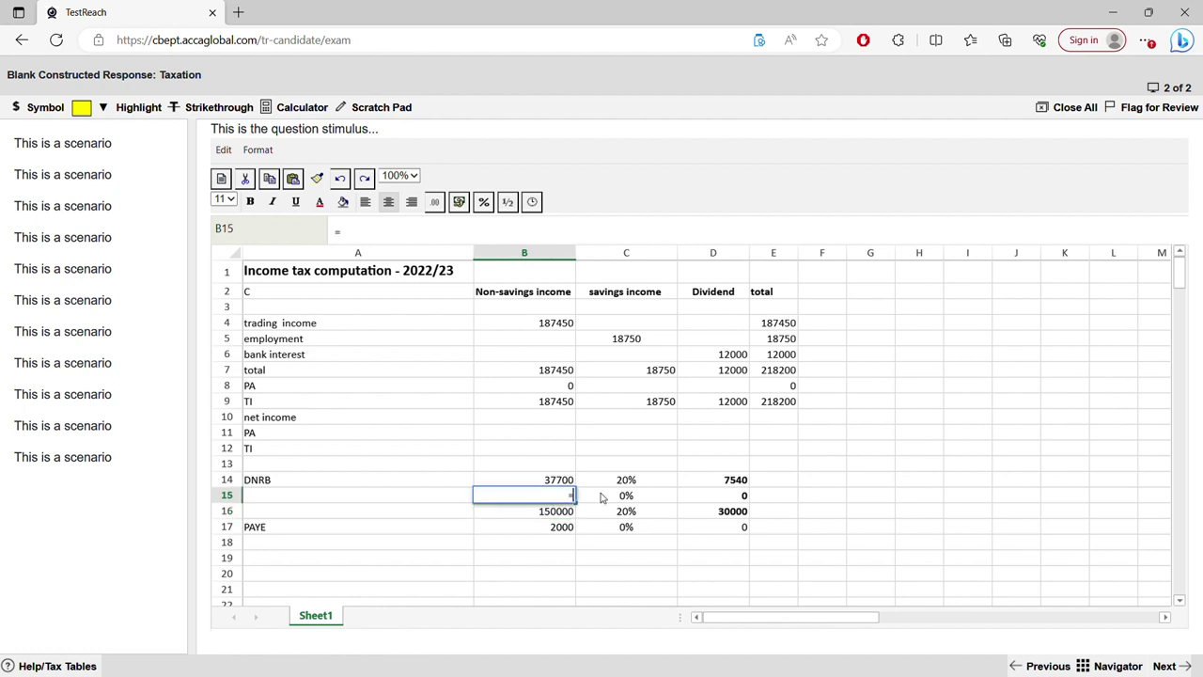
text(=)
click(557, 512)
text(-)
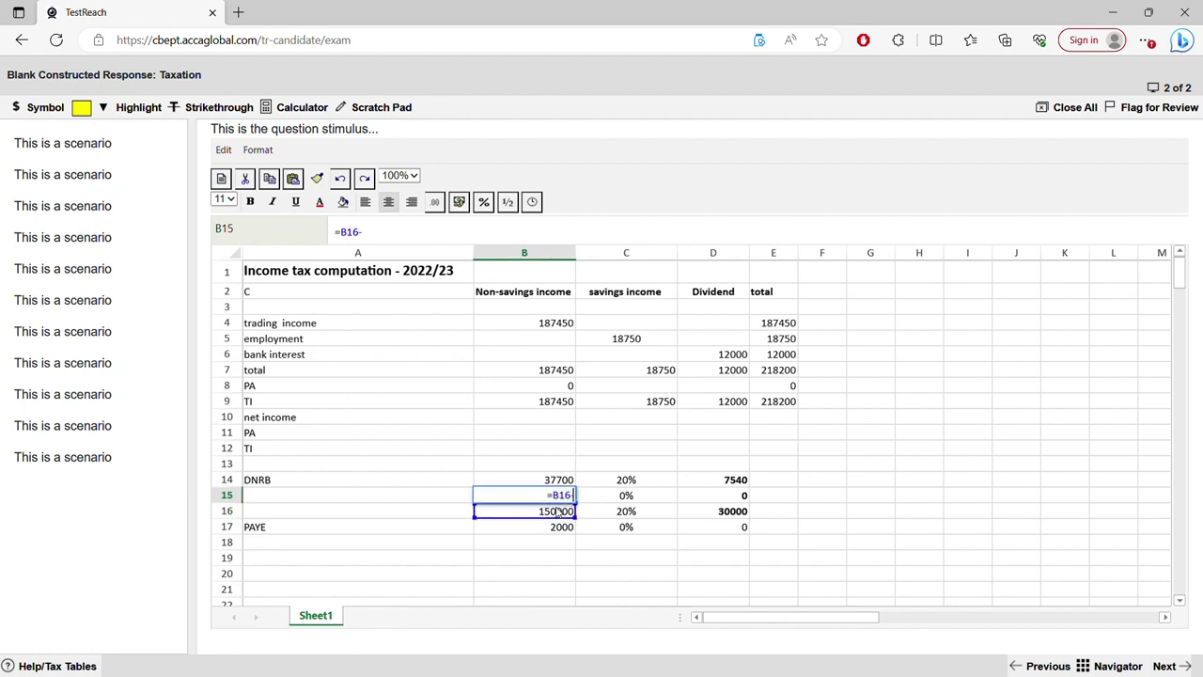
click(562, 484)
key(Return)
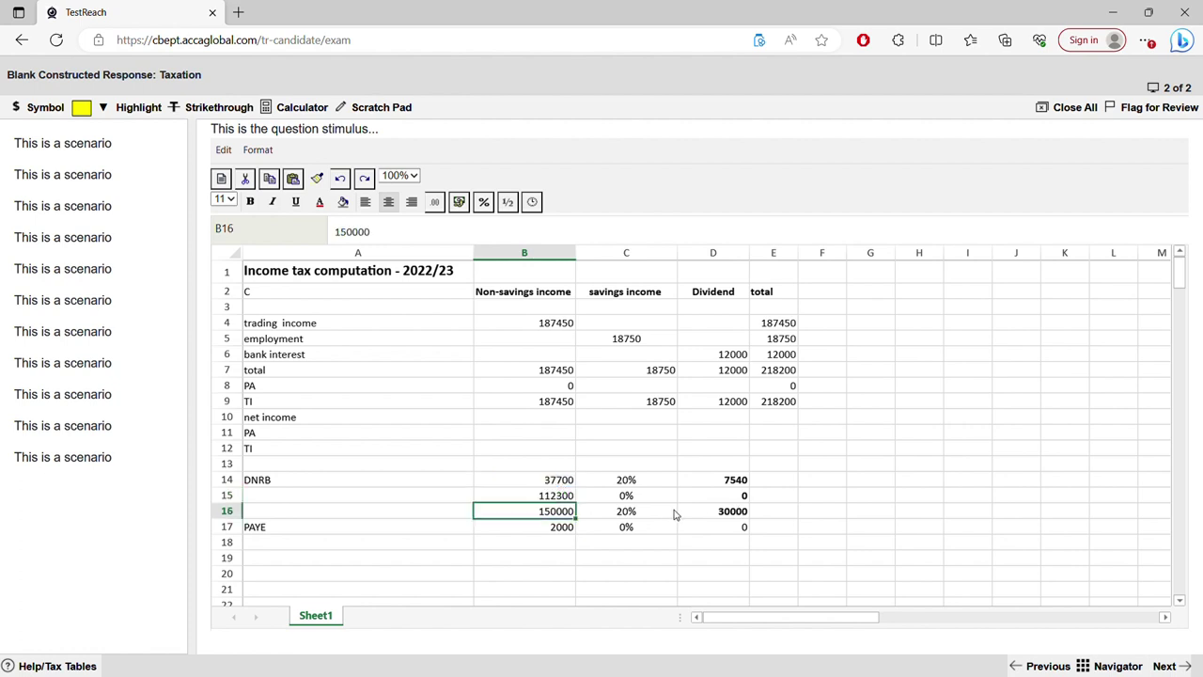
Change the tax rate for the second band in C15 to 40%.
click(616, 483)
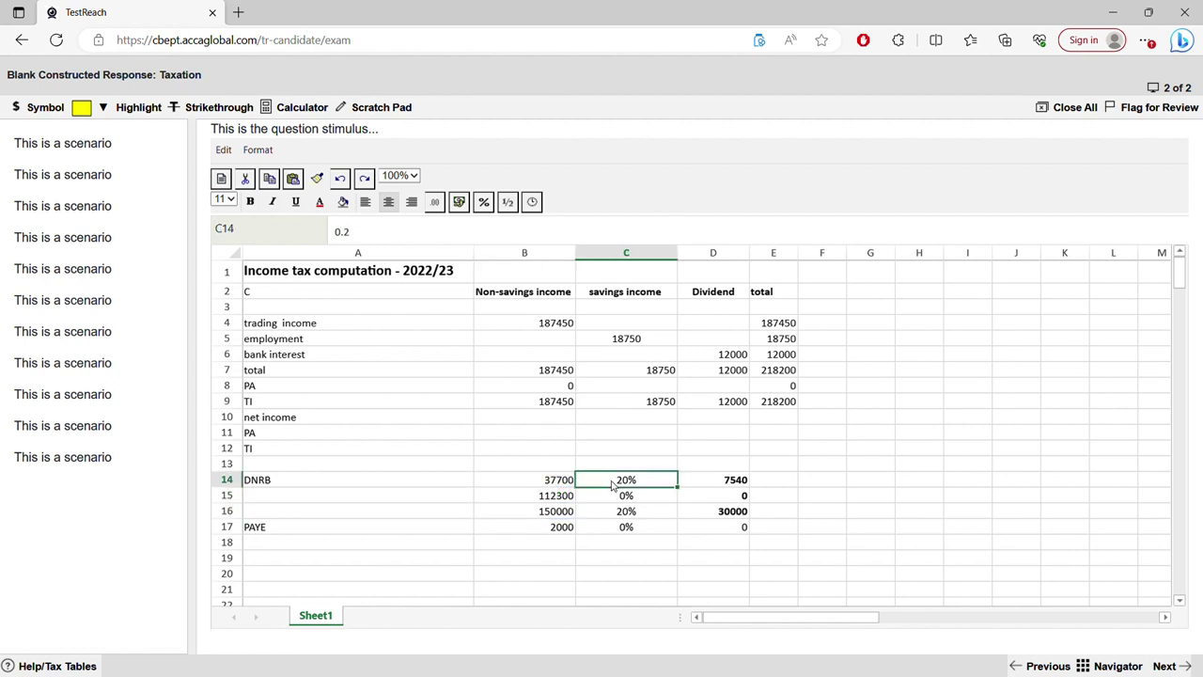
click(626, 495)
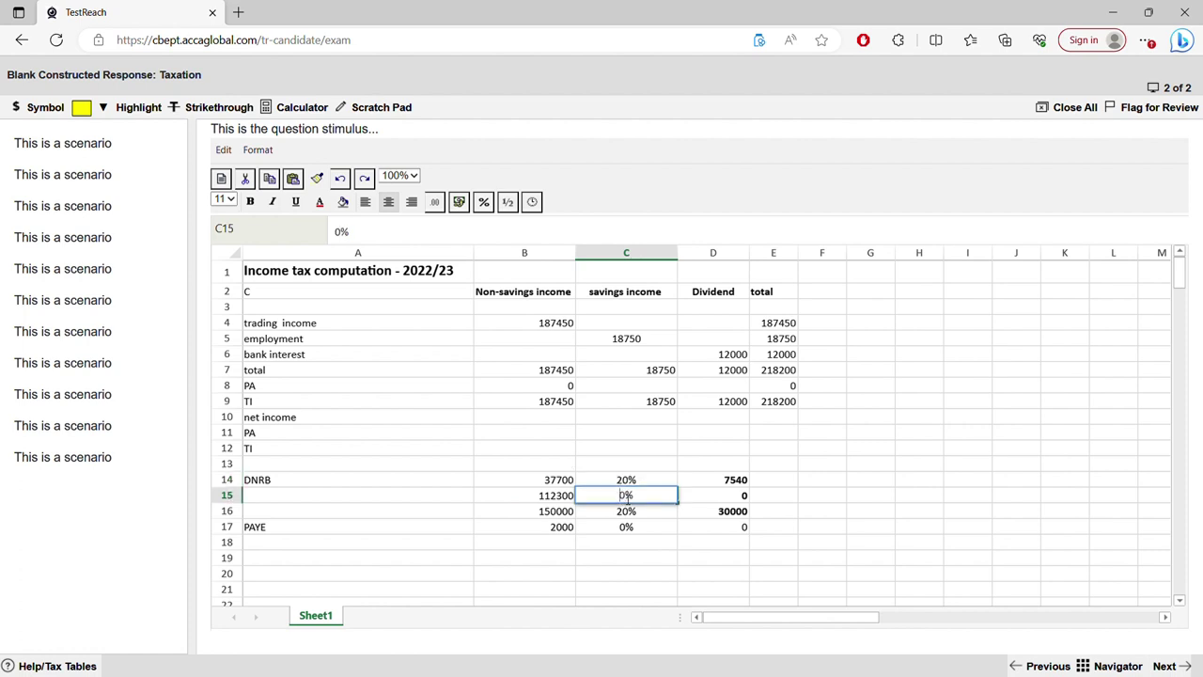
text(4)
key(Return)
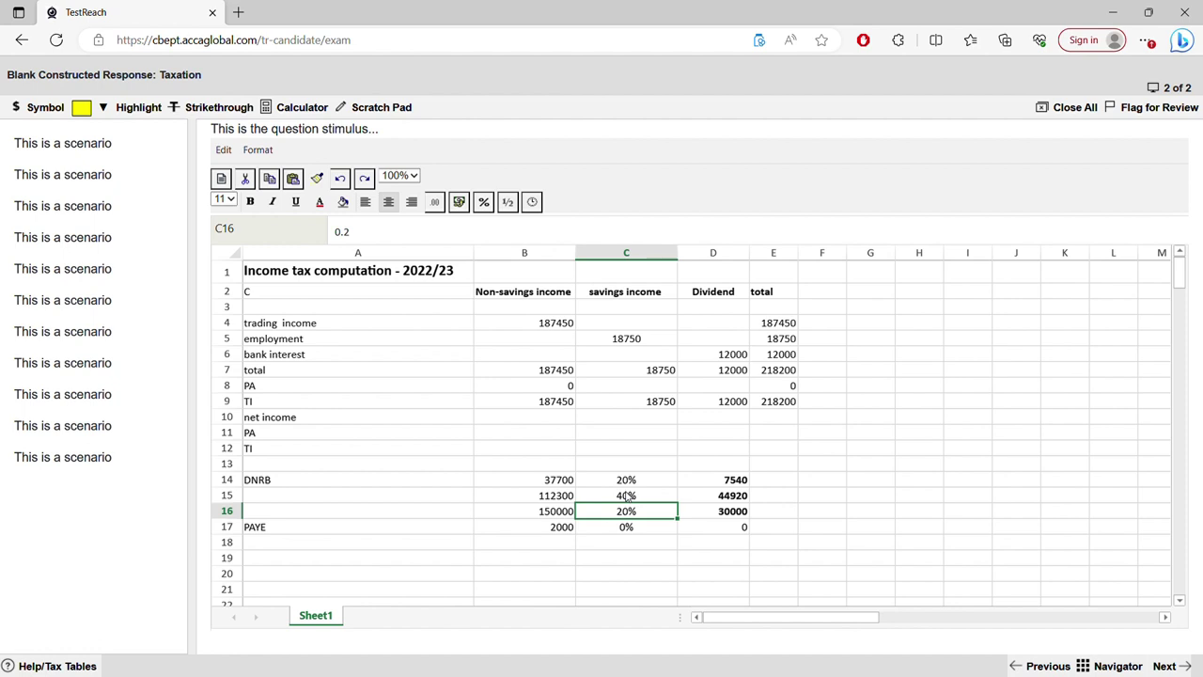
Enter the non-savings taxable income 187450 in B18 below the PAYE row.
click(559, 530)
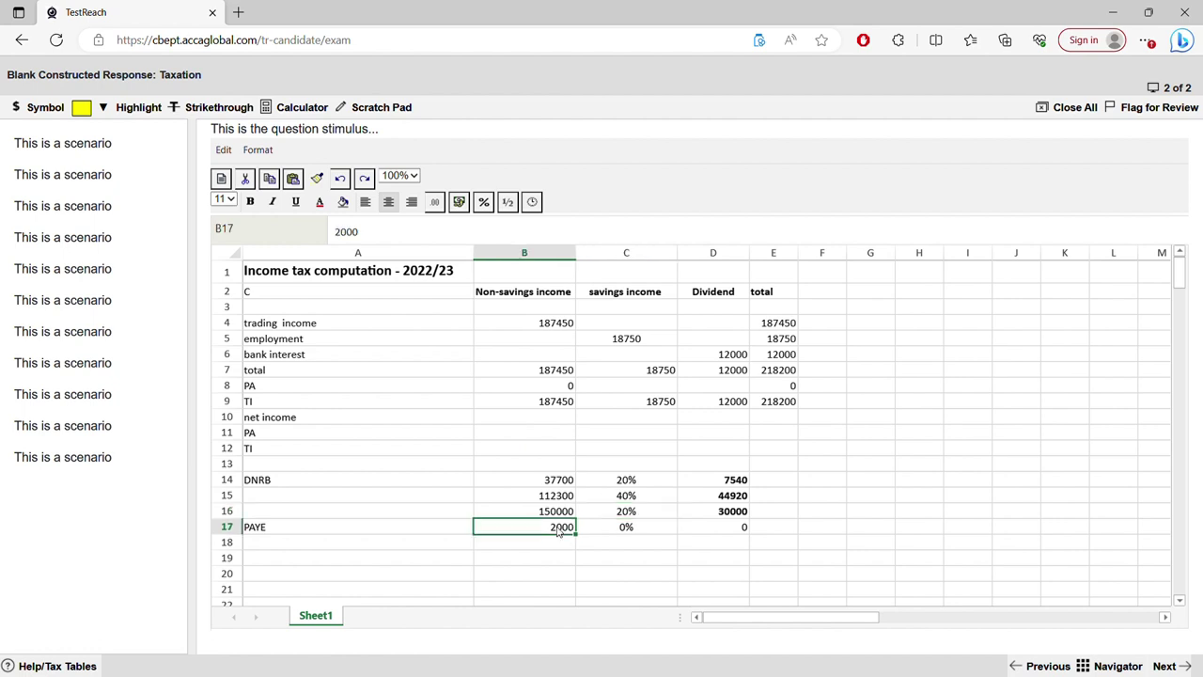
click(554, 545)
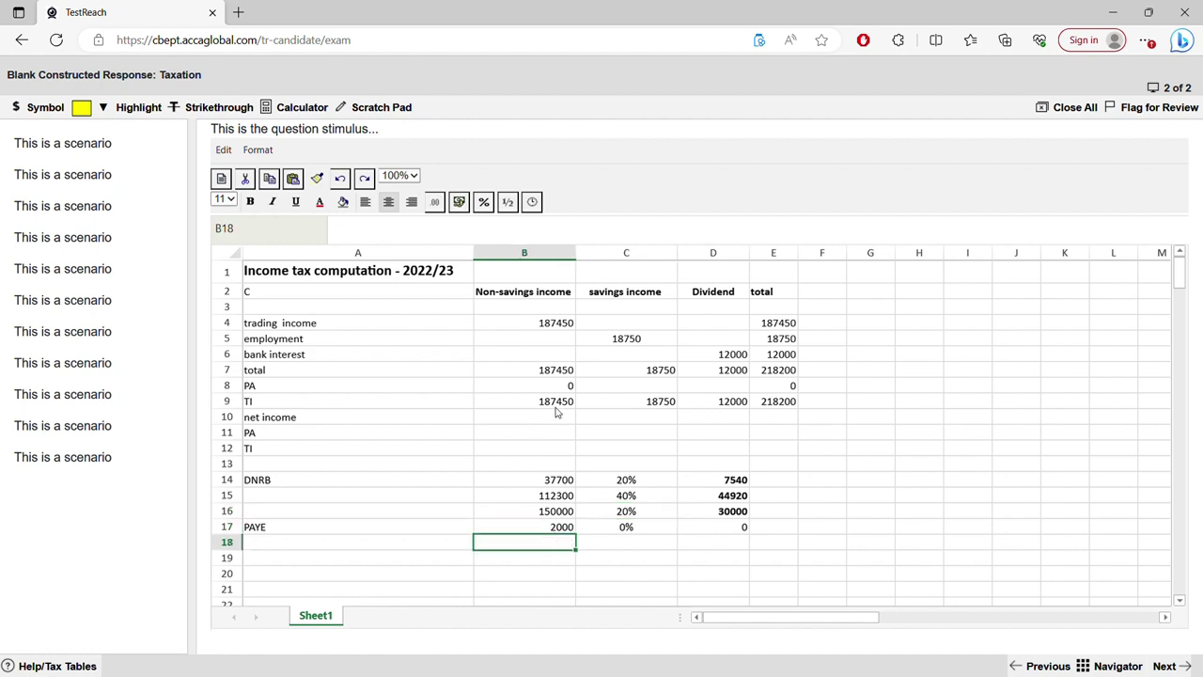
text(187450)
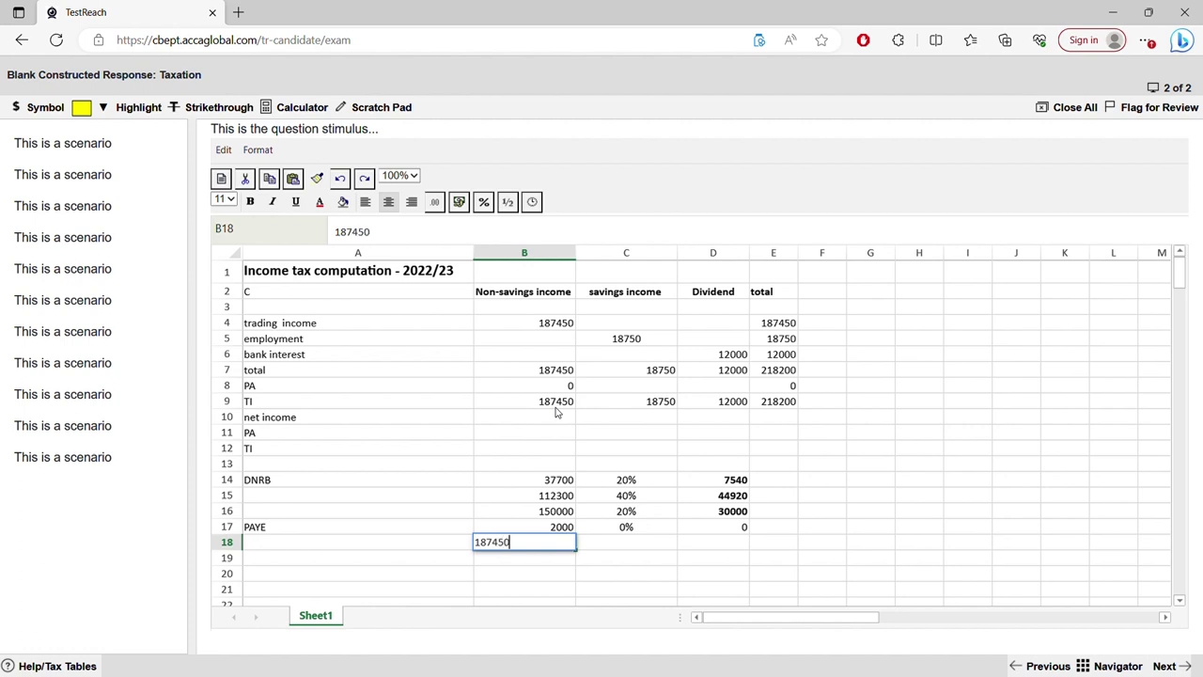
key(Up)
key(Delete)
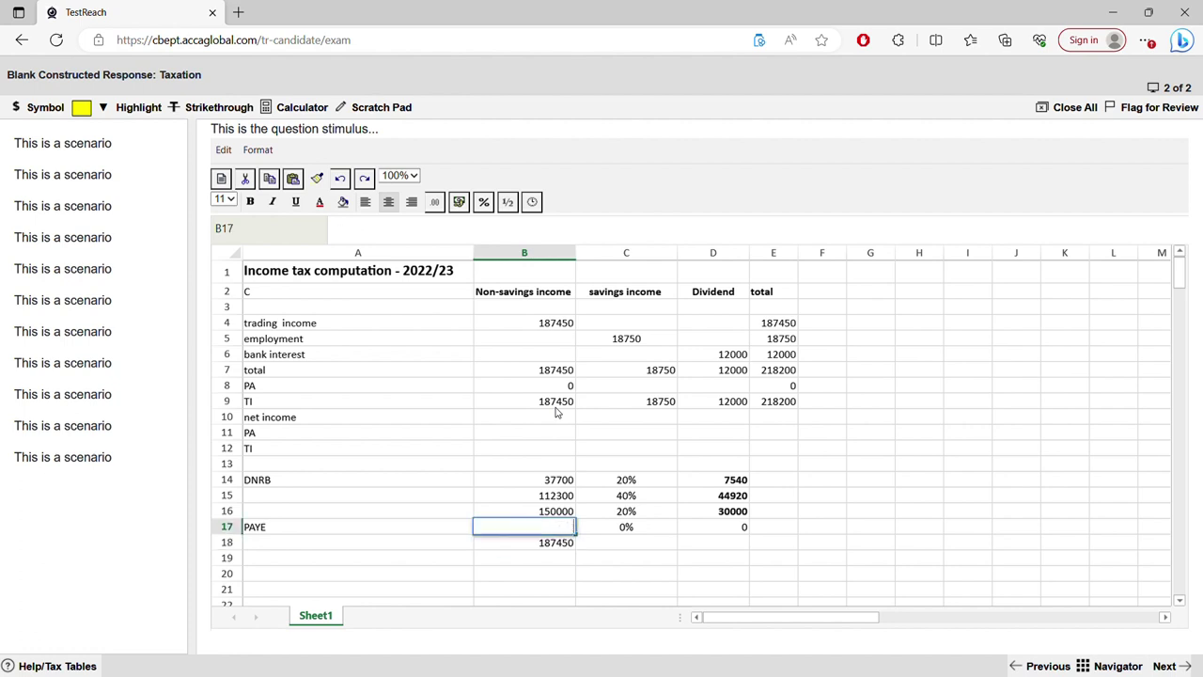
text(=)
click(555, 547)
text(-)
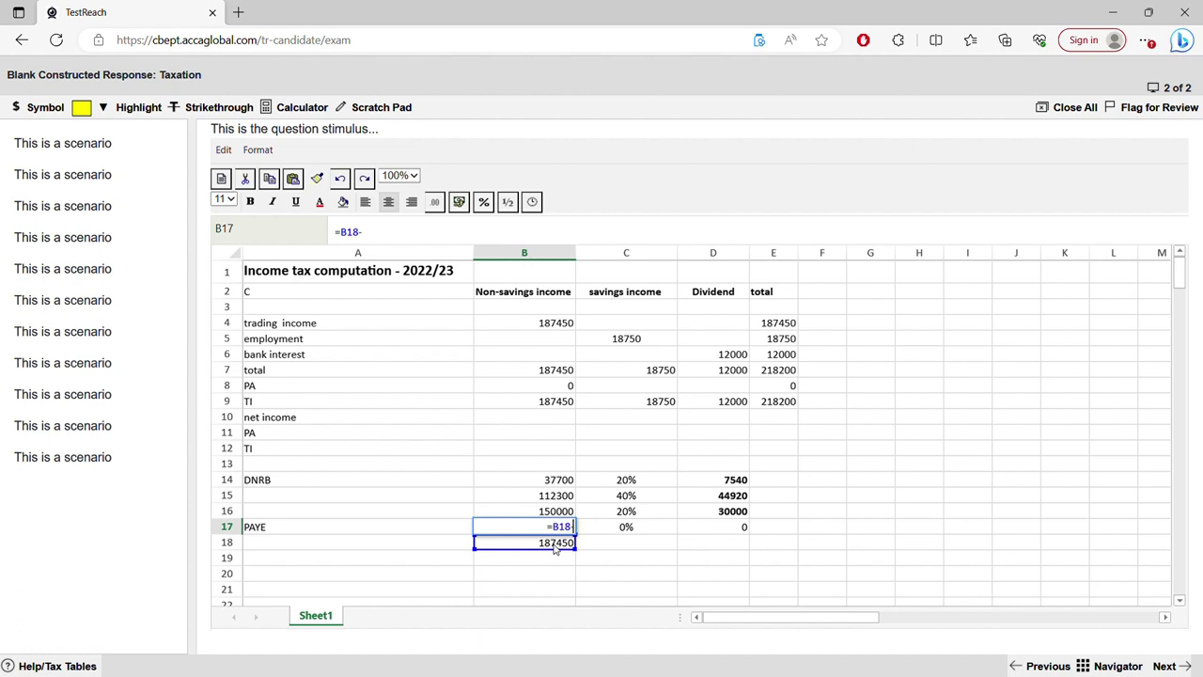
key(Escape)
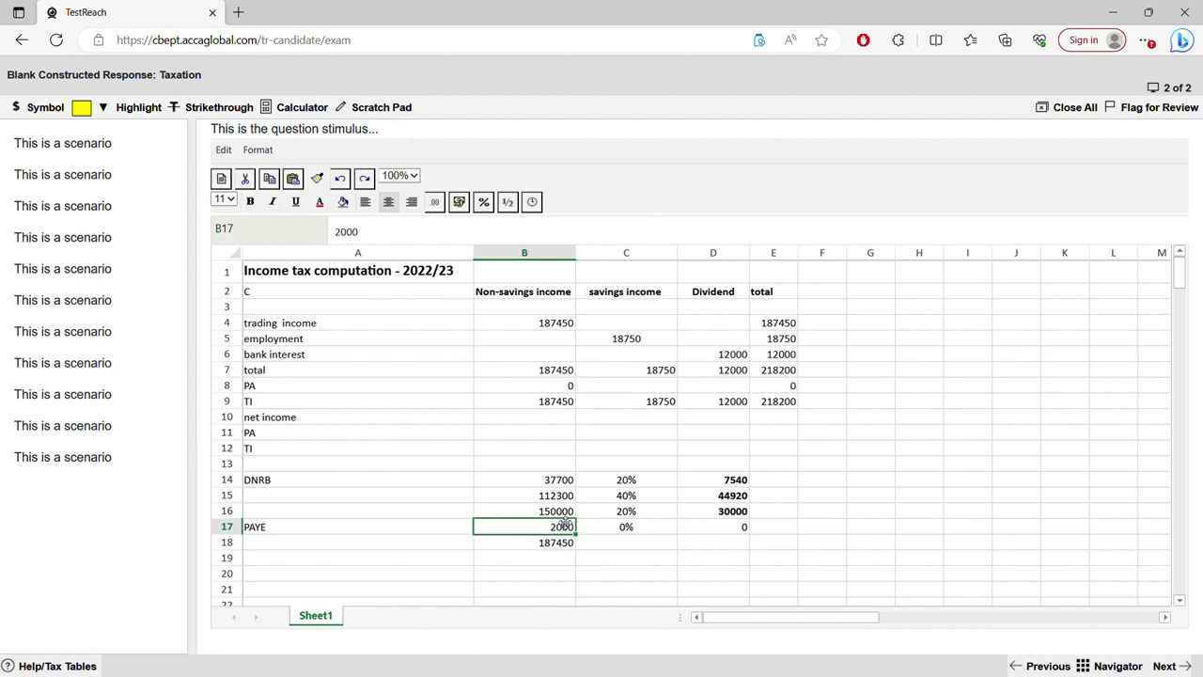
Replace the amount in B17 with the formula =B18-B16 for the income above the threshold.
click(554, 545)
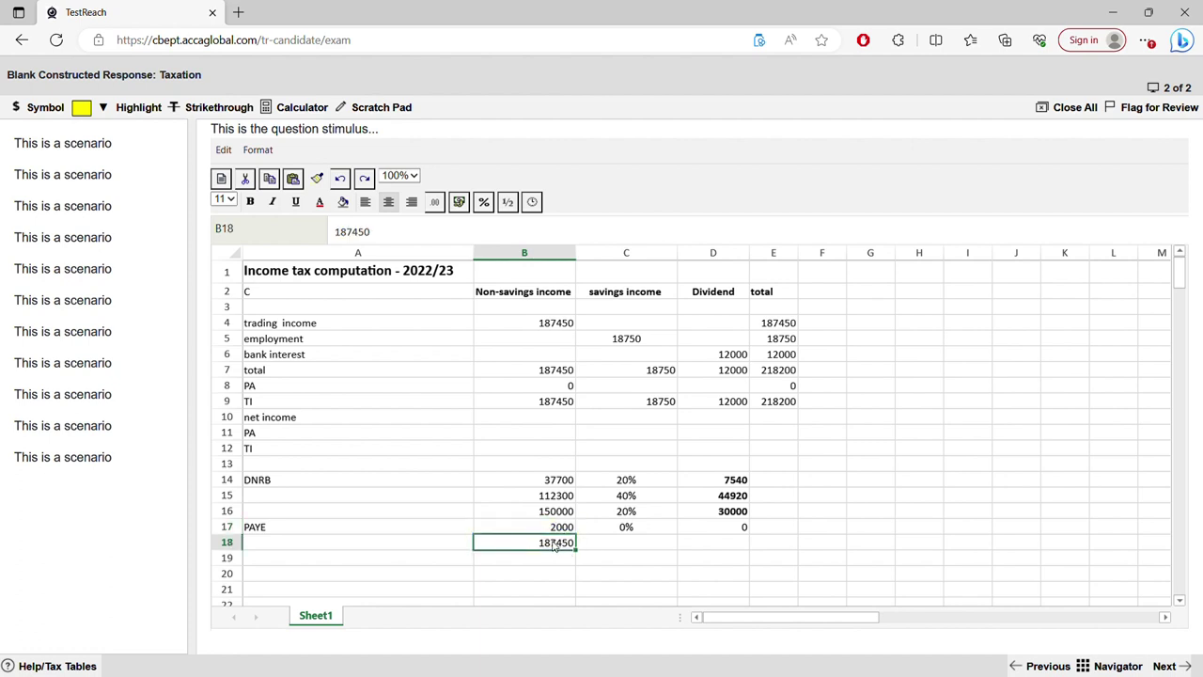
click(553, 528)
double_click(556, 528)
text(=)
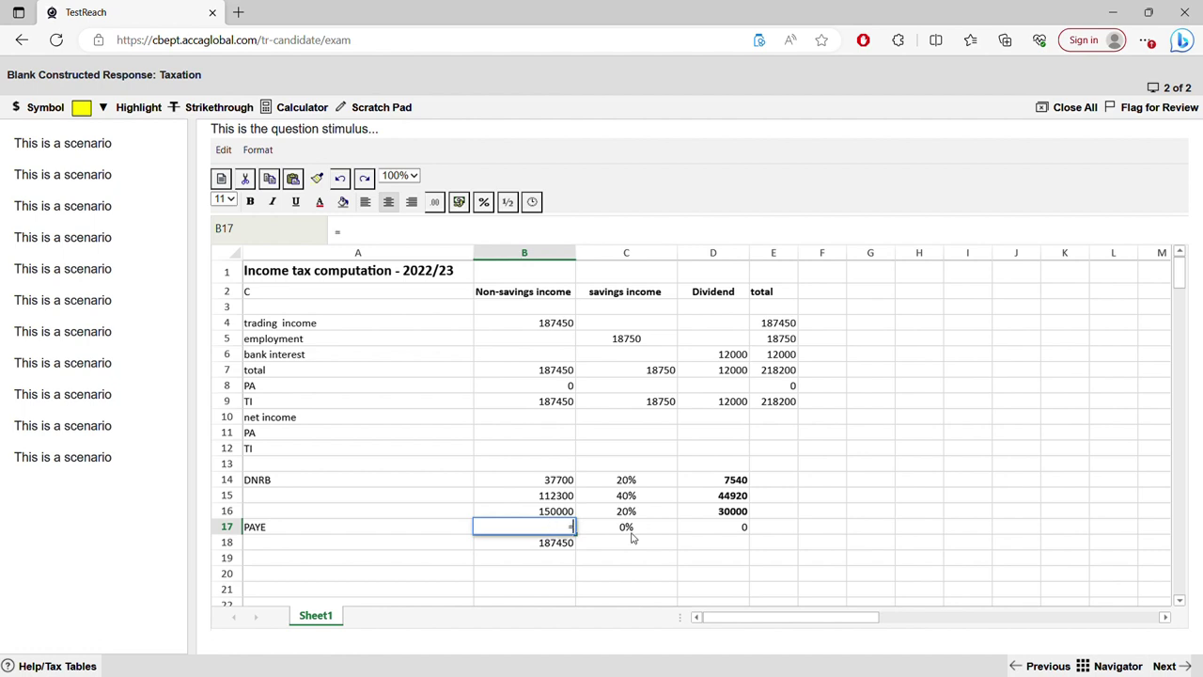
click(570, 545)
text(-)
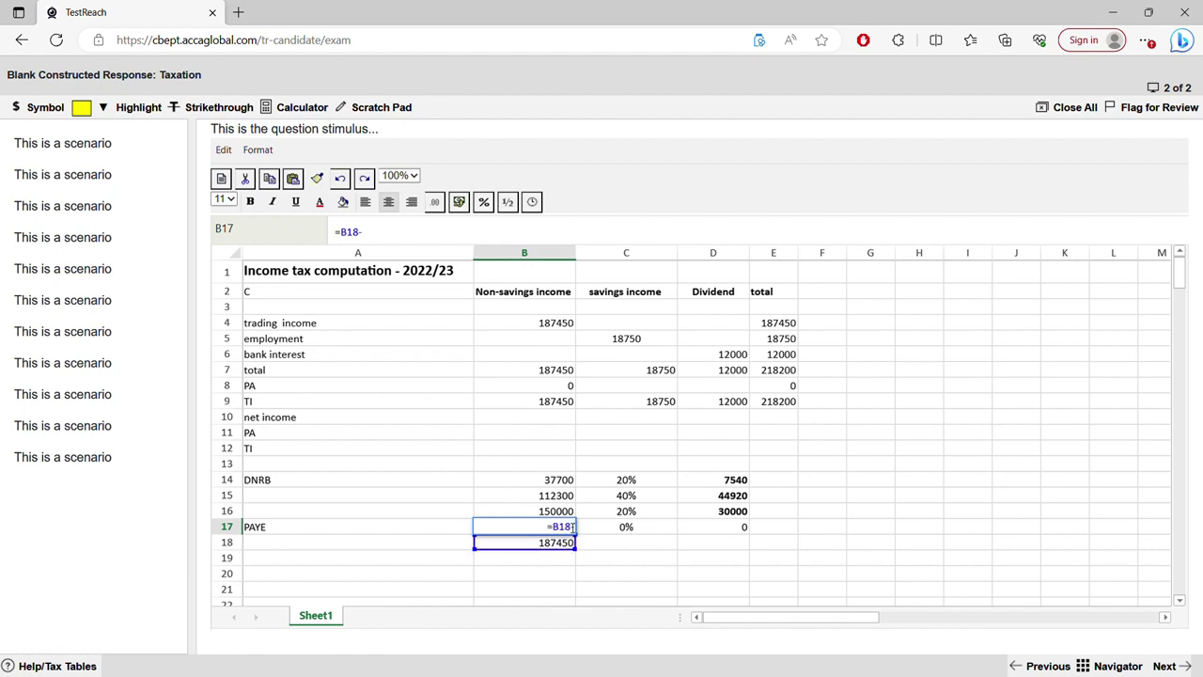
click(568, 514)
key(Return)
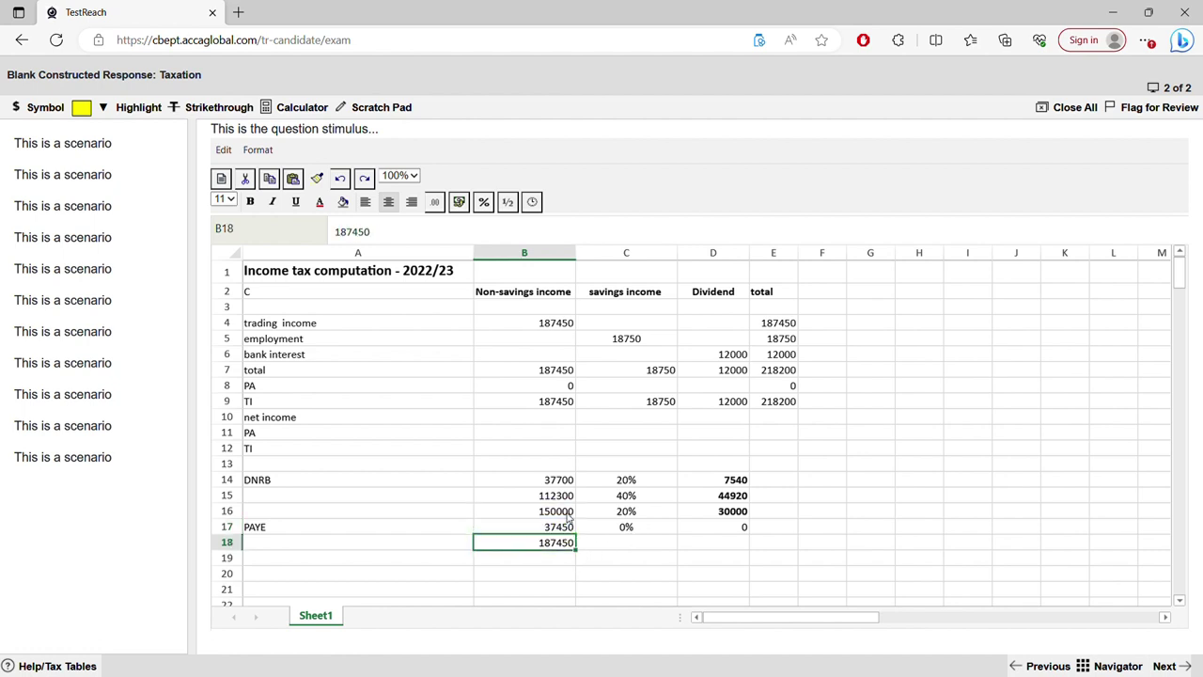
Set the rate in C17 to 45% and fill the tax formula from D16 down to D17.
click(630, 530)
text(45%)
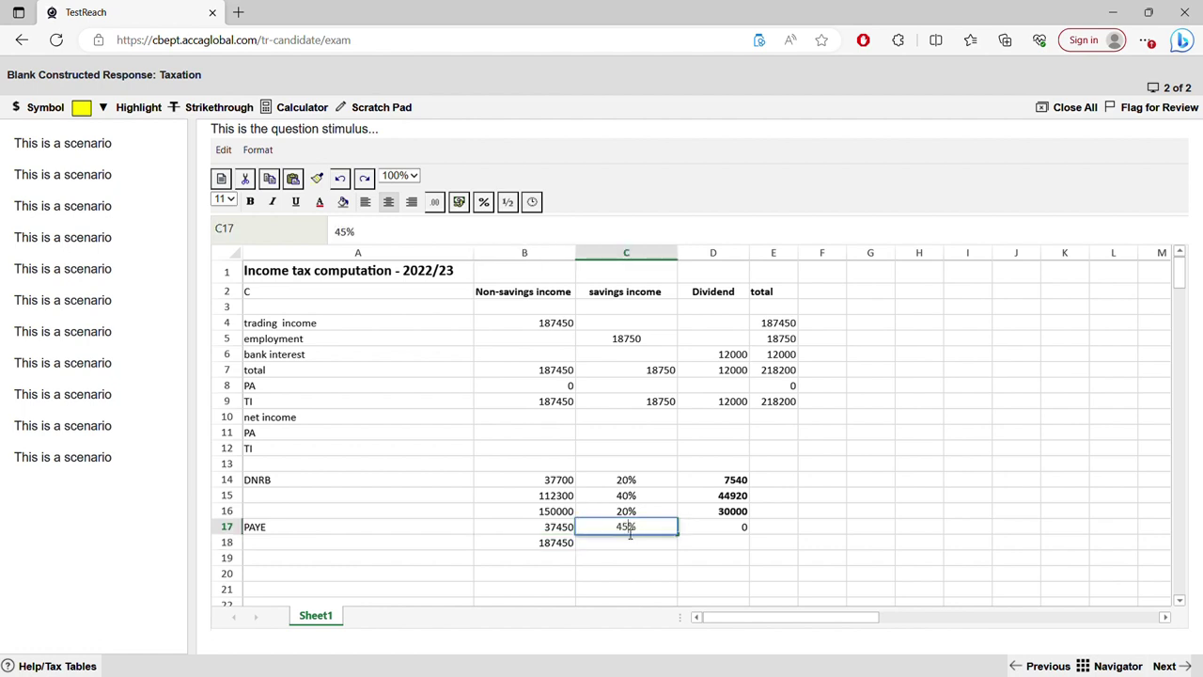
key(Return)
click(717, 516)
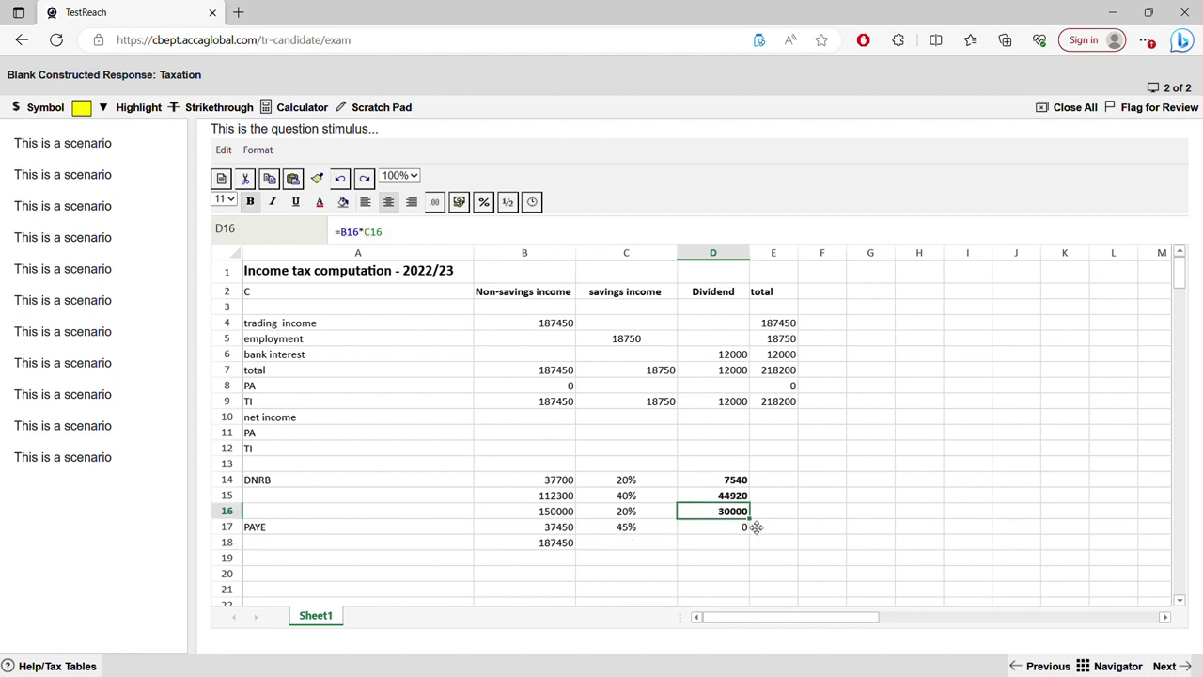
drag(759, 527, 761, 536)
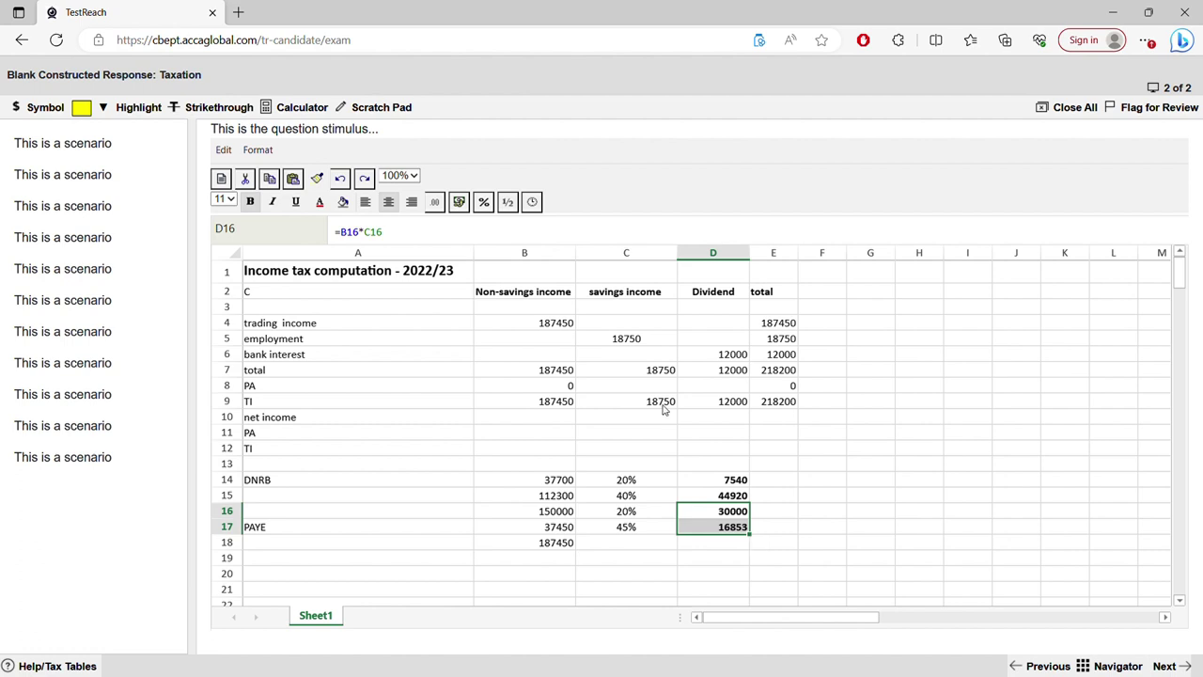
Enter the savings income 18750 in B19 with a 40% rate in C19, and fill the tax formula from D17 down to D19.
scroll(663, 408, down, 2)
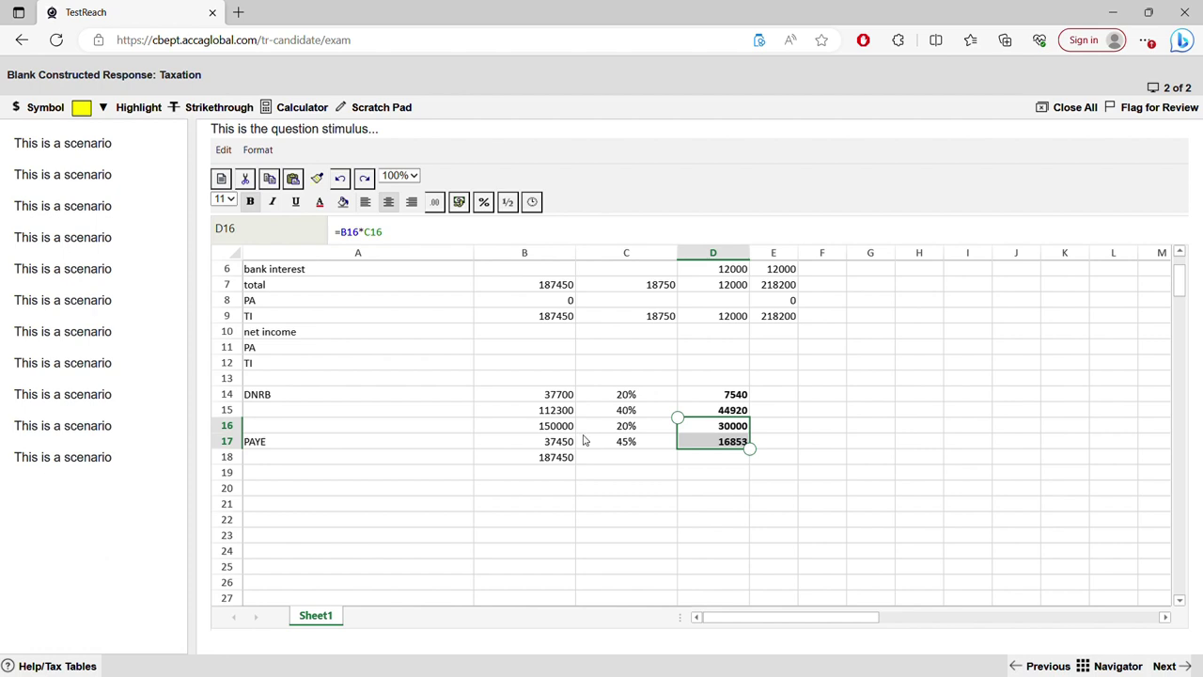
click(555, 475)
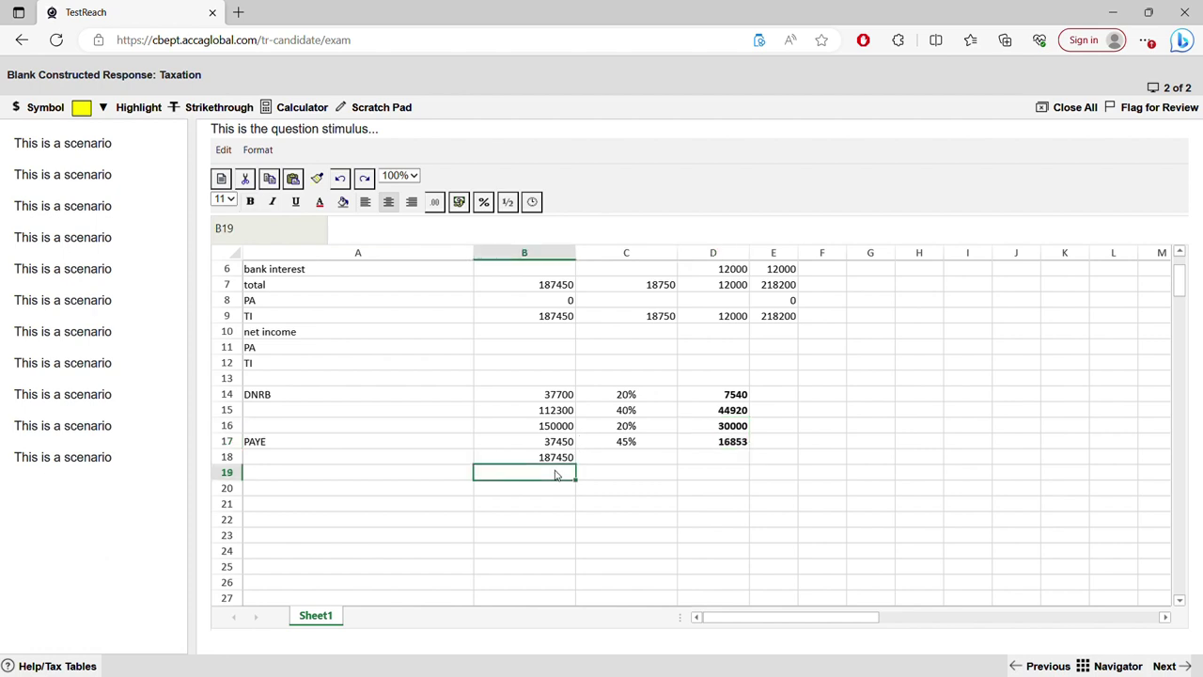
text(18750)
key(Tab)
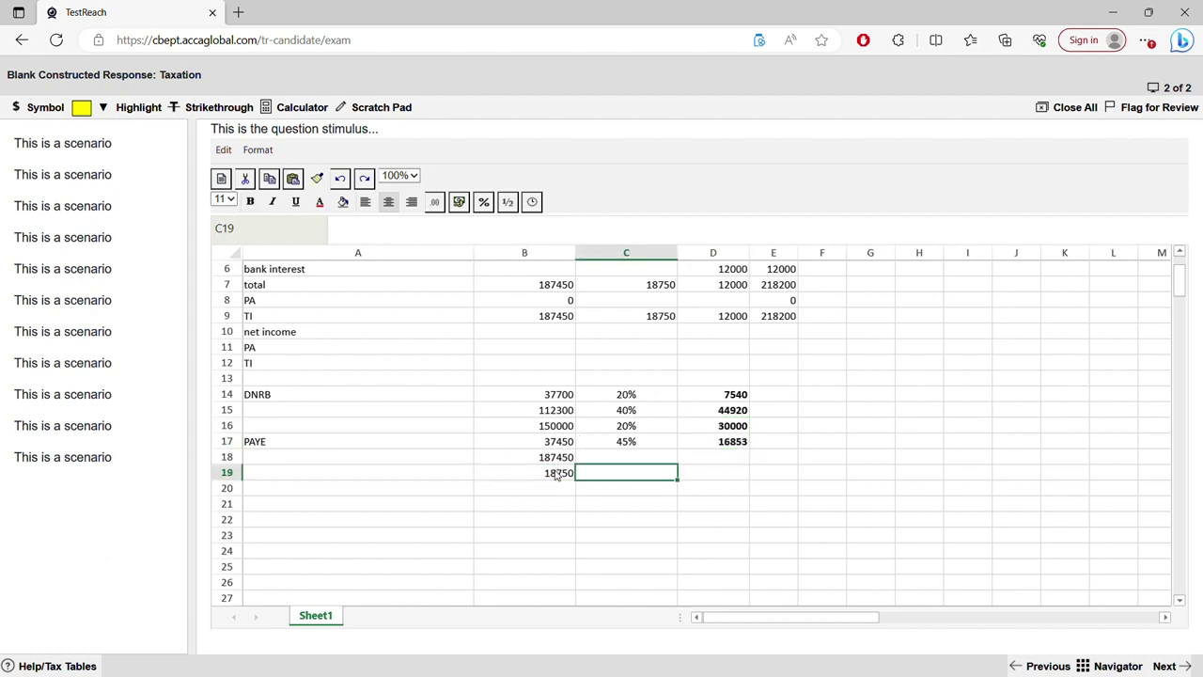
text(40)
key(Tab)
key(Left)
double_click(654, 477)
text(%)
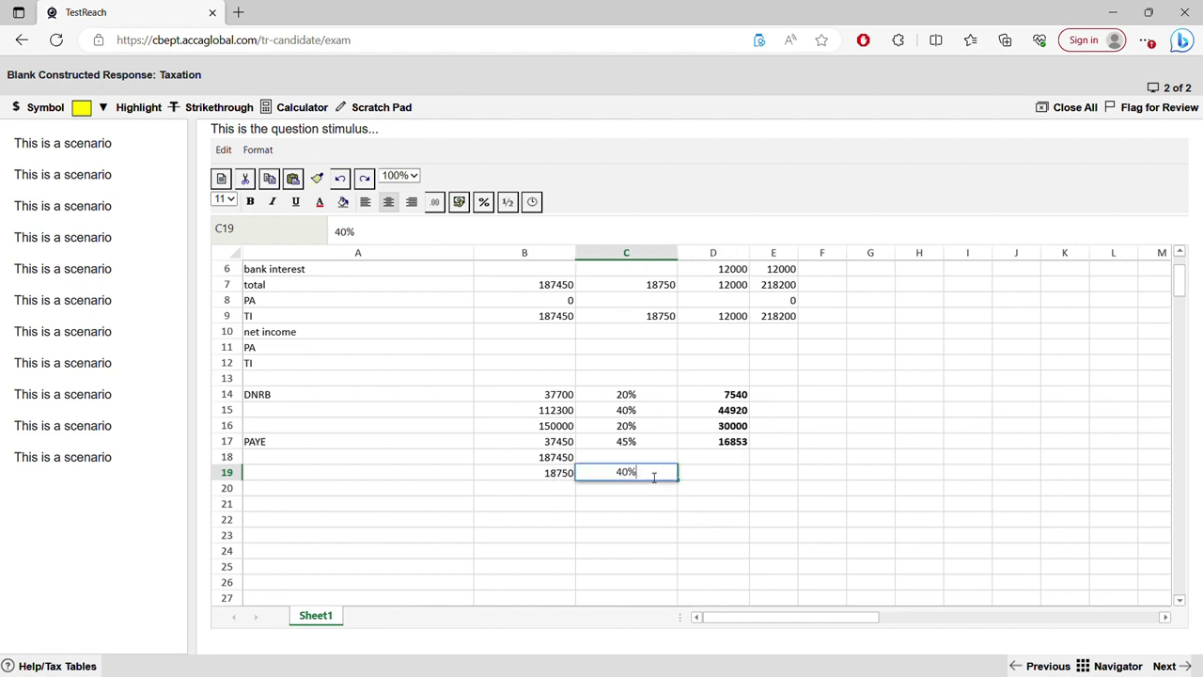
click(692, 473)
click(725, 445)
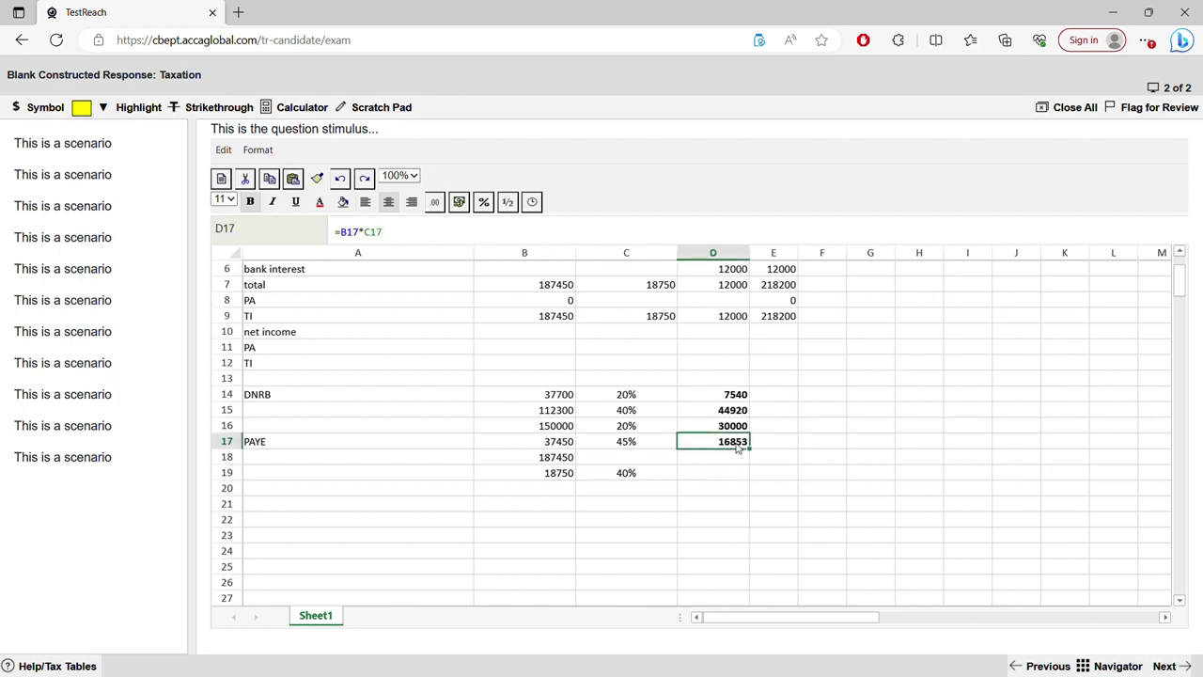
drag(758, 461, 760, 483)
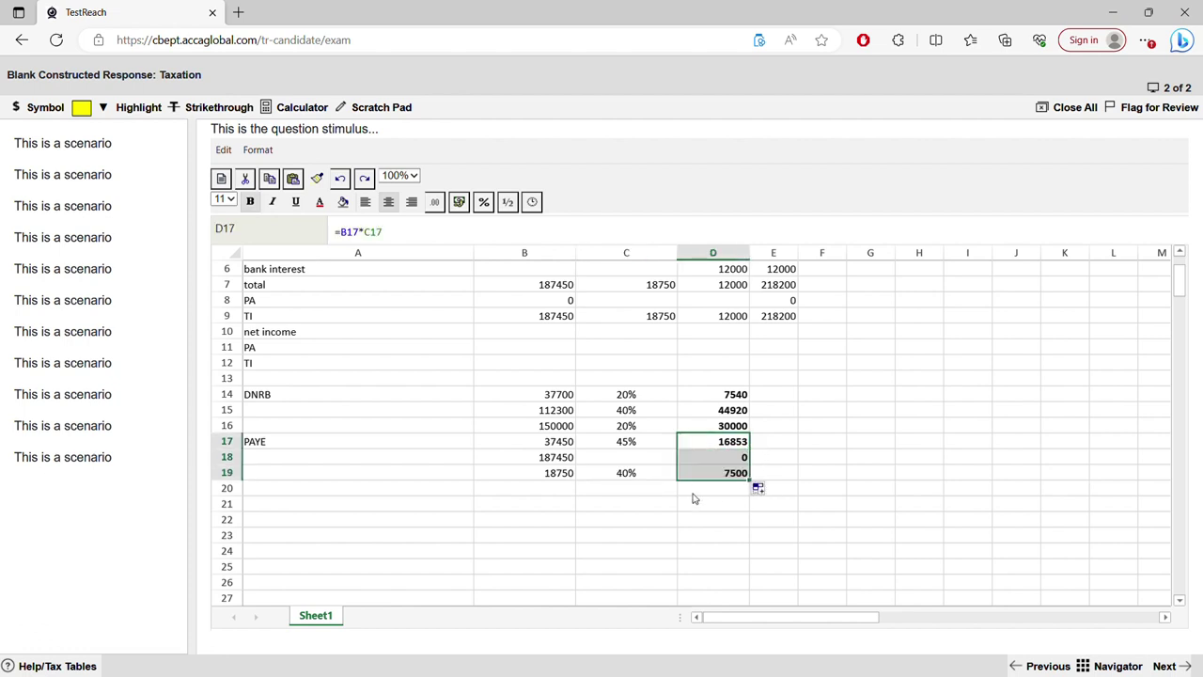
Enter 2000 in B20 with a 0% rate in C20, and fill the tax formula from D19 down to D20.
click(564, 489)
text(2000)
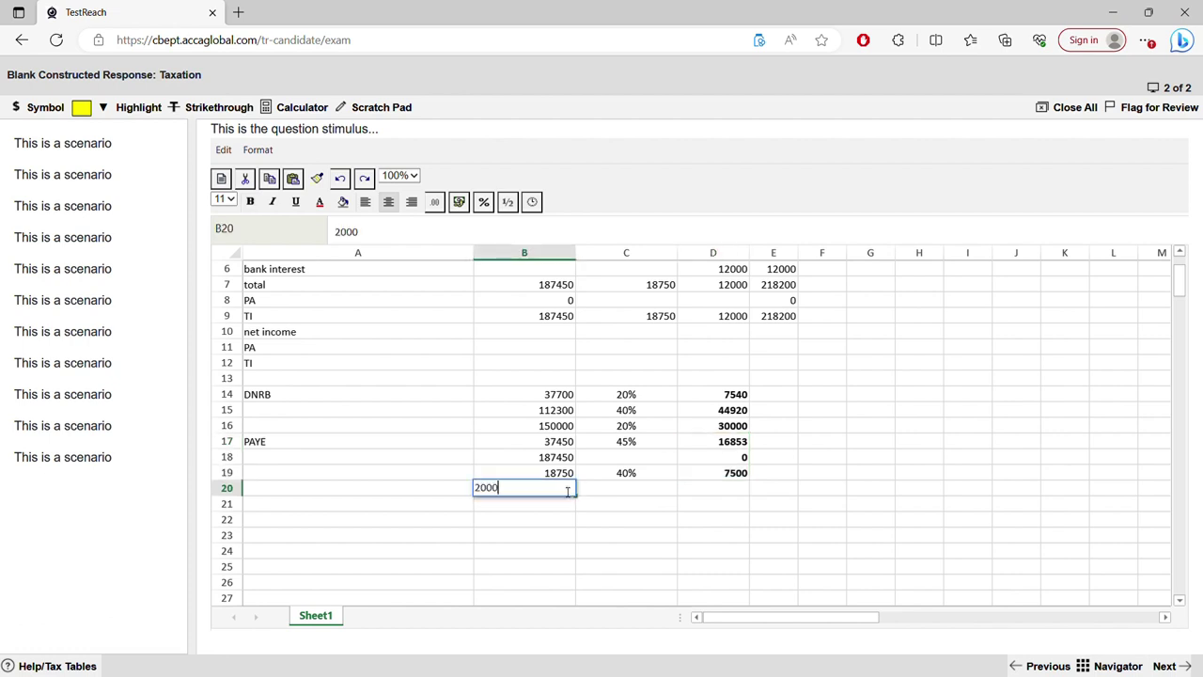
key(Tab)
text(0%)
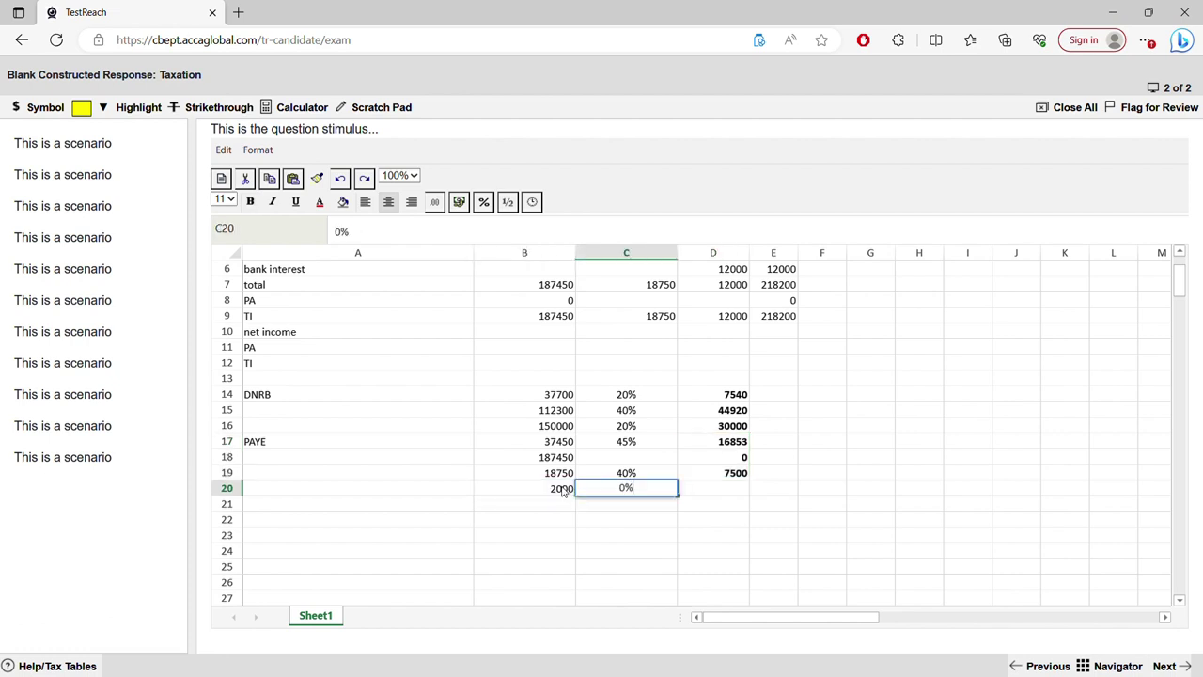
key(Tab)
click(716, 478)
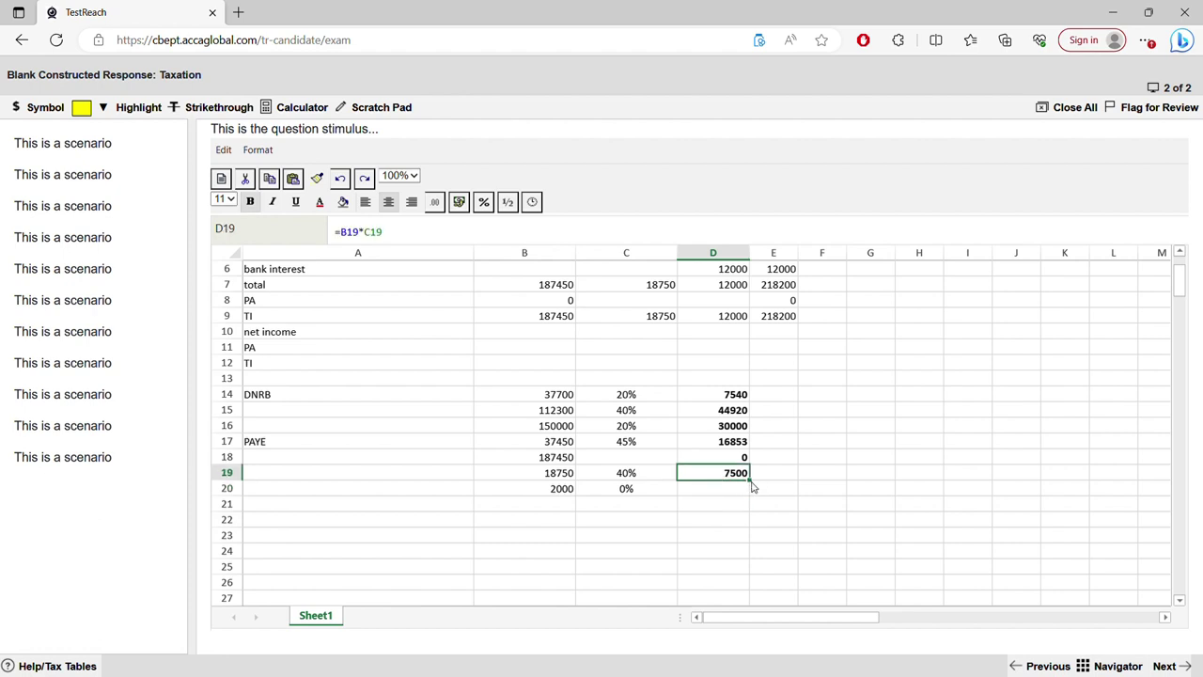
drag(757, 498, 758, 499)
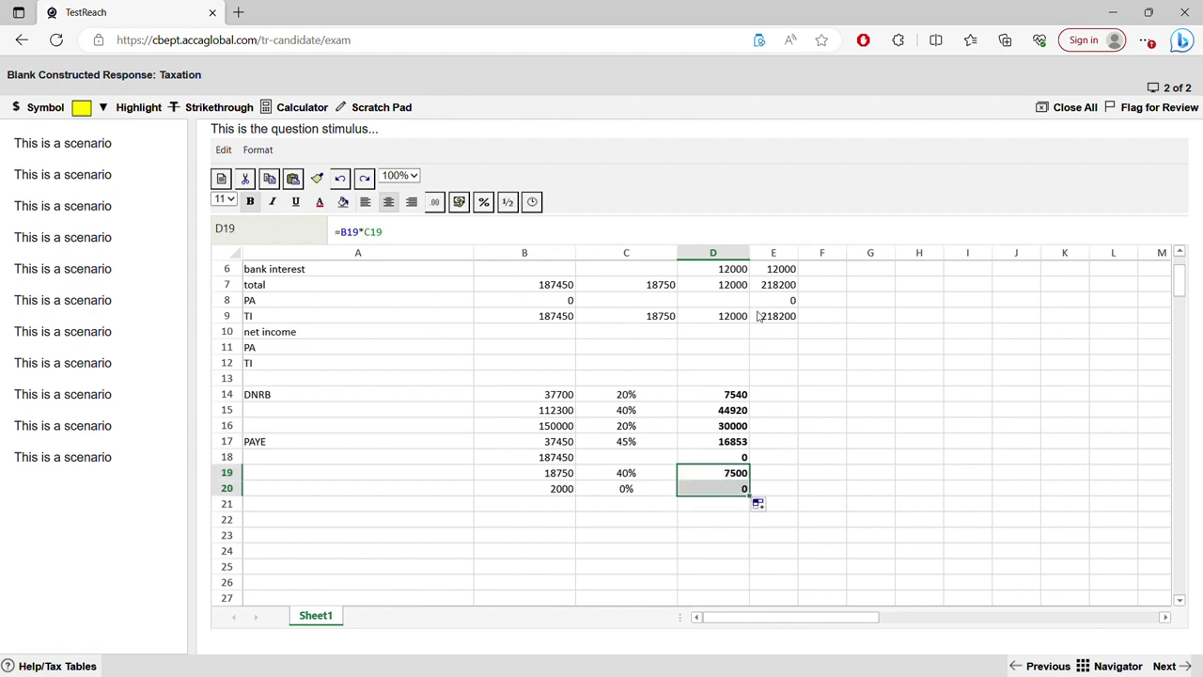
Enter the remaining dividend amount 10000 in B21.
click(555, 504)
text(10000)
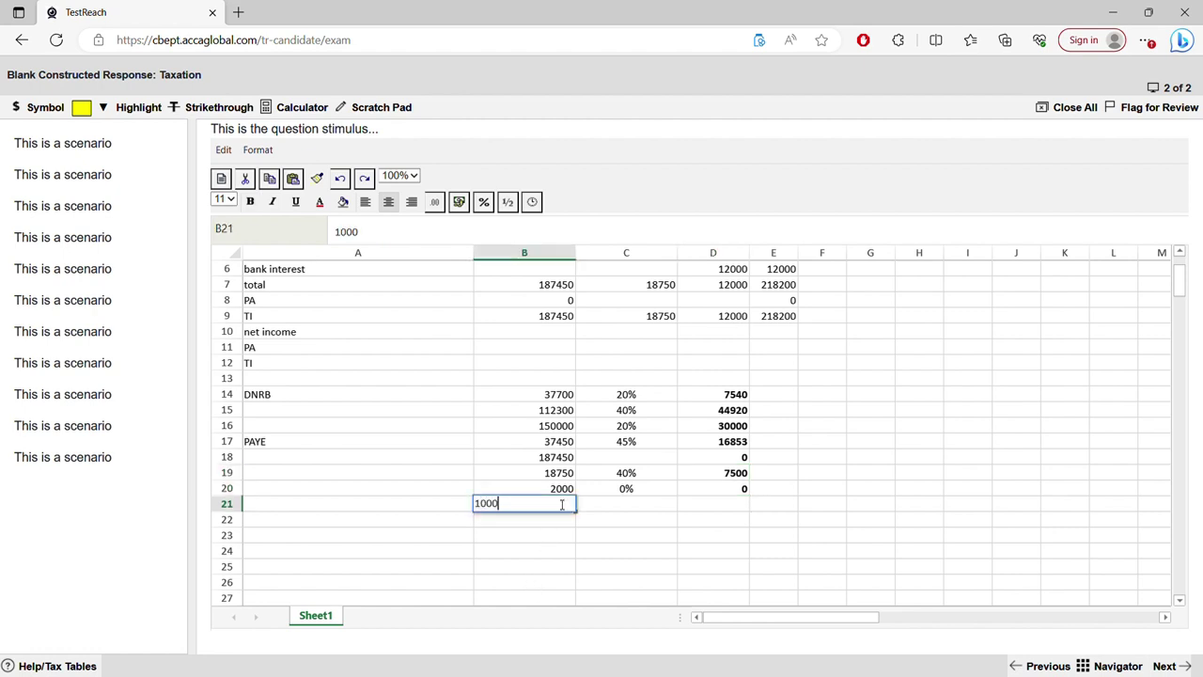
key(Tab)
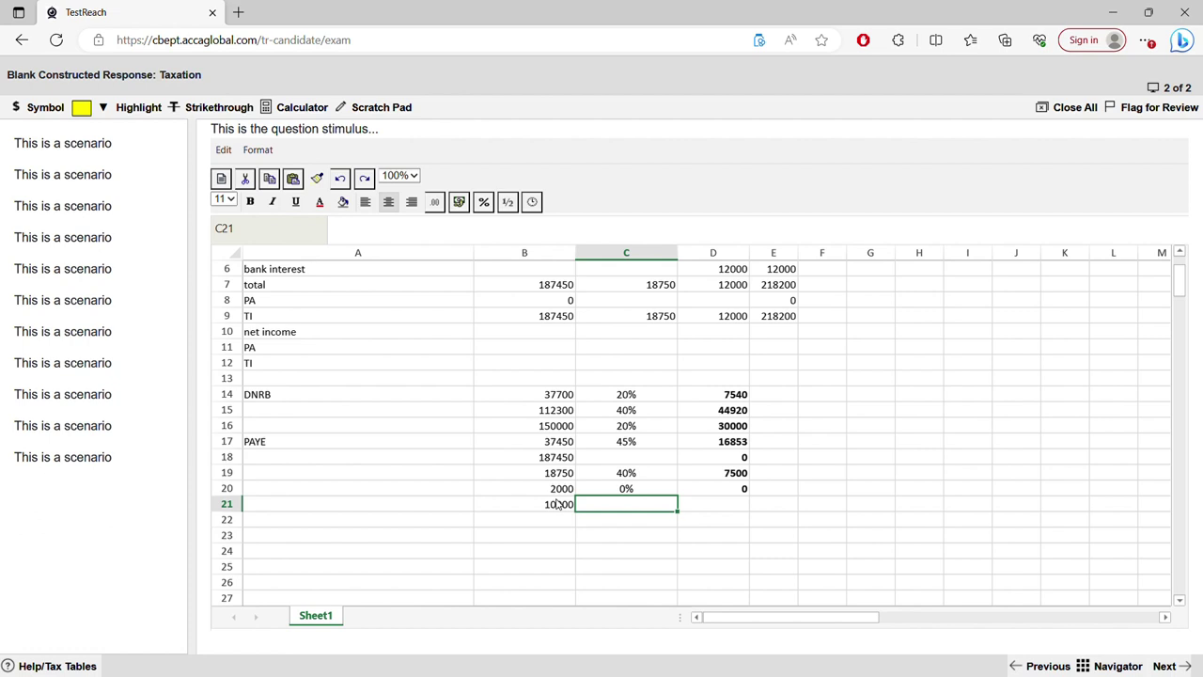
Set the dividend rate in C21 to 39.35% and fill the tax formula from D20 down to D21.
text(39.)
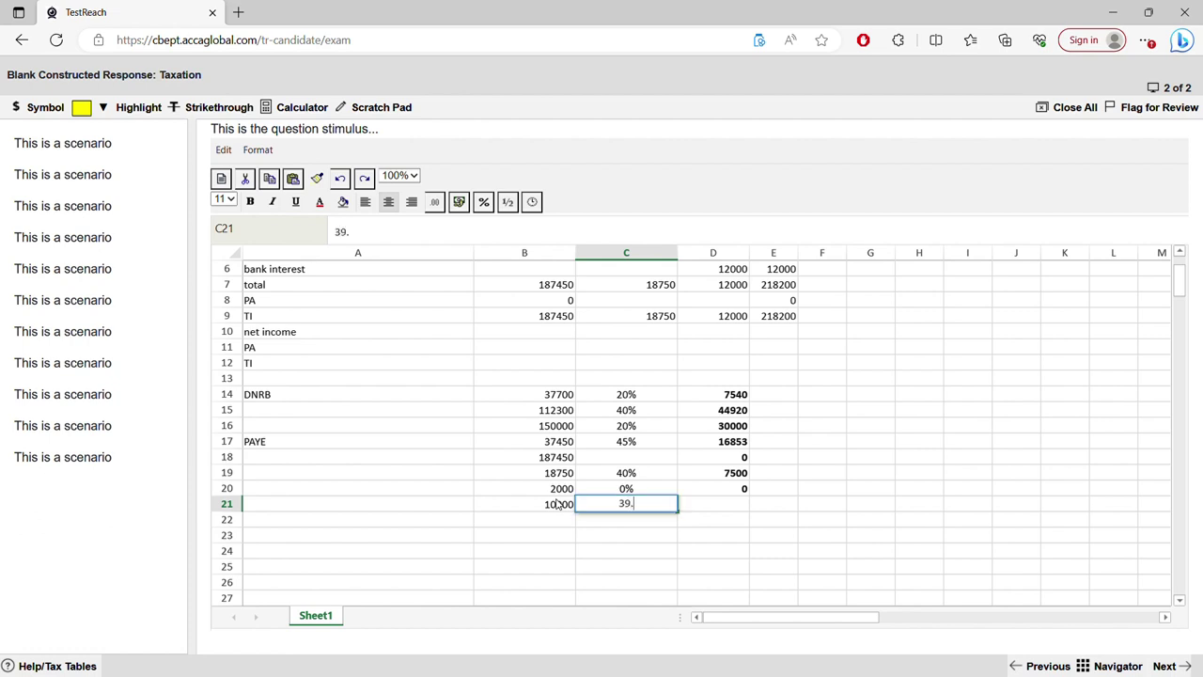
text(35%)
key(Return)
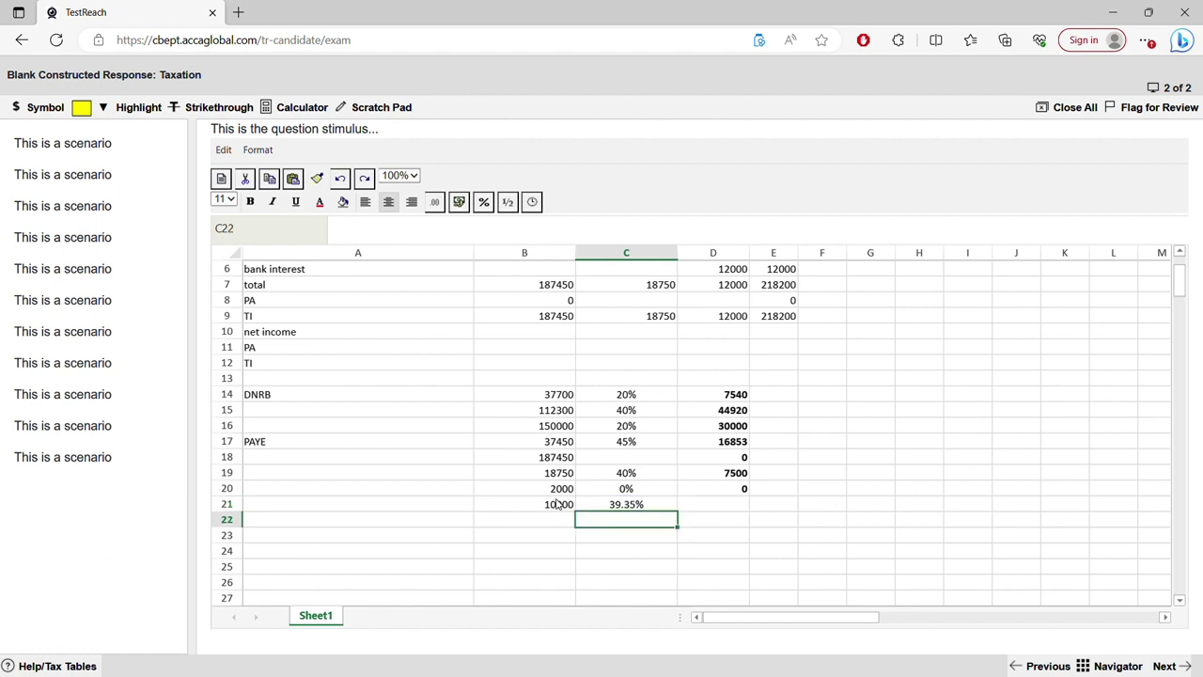
click(700, 489)
drag(759, 505, 761, 517)
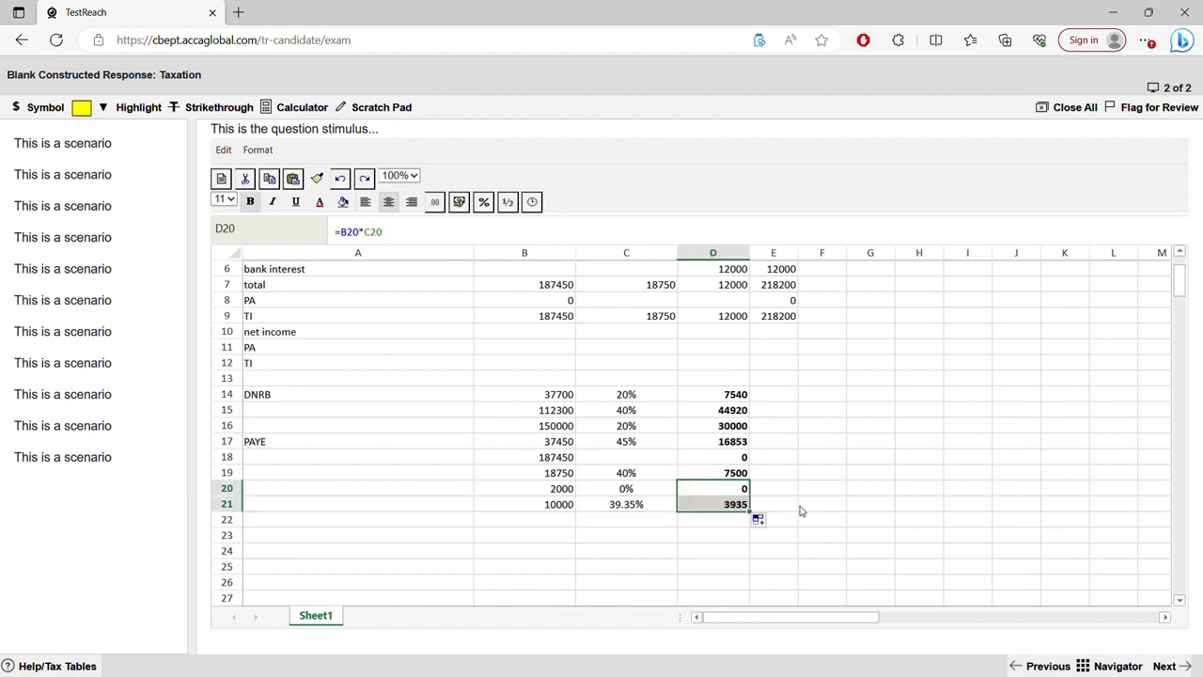
Total the tax amounts in D23 with a SUM formula over D14:D21.
click(706, 533)
text(=sum()
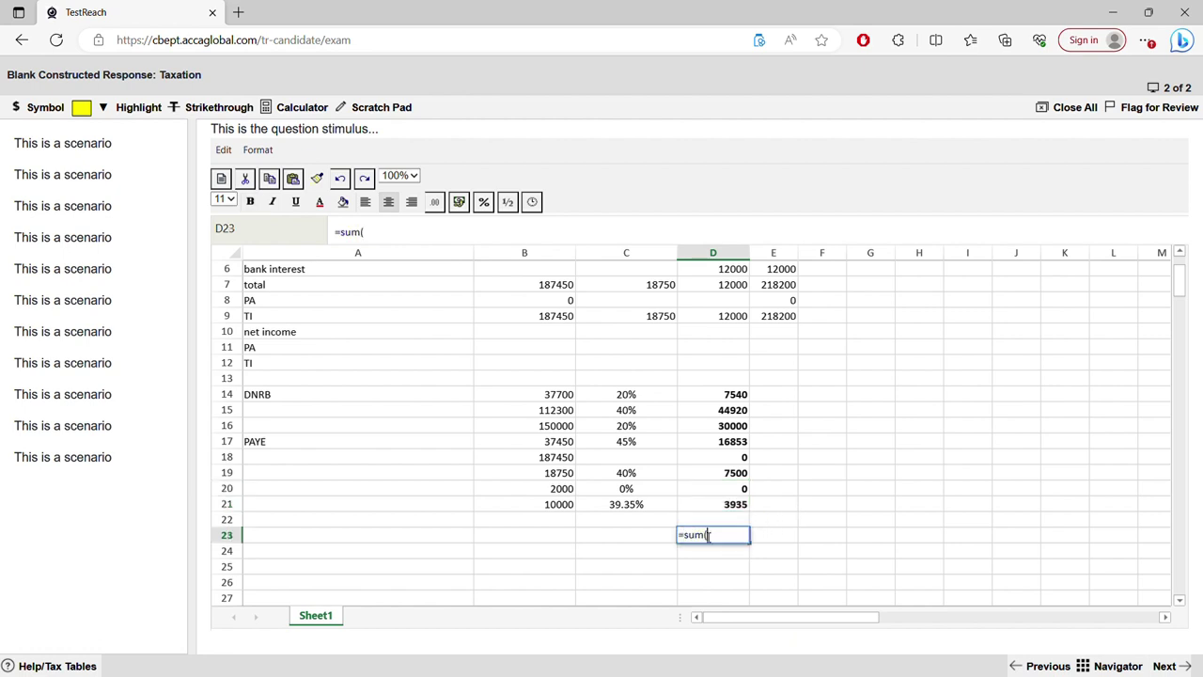
drag(735, 394, 719, 506)
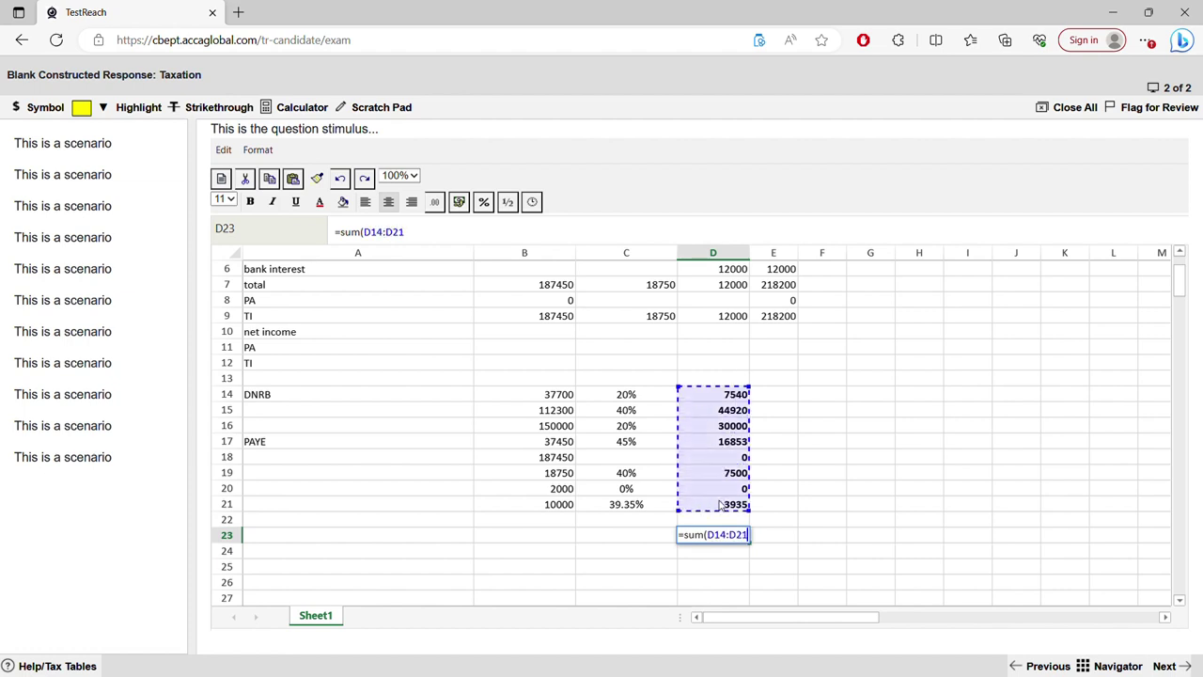
key(Return)
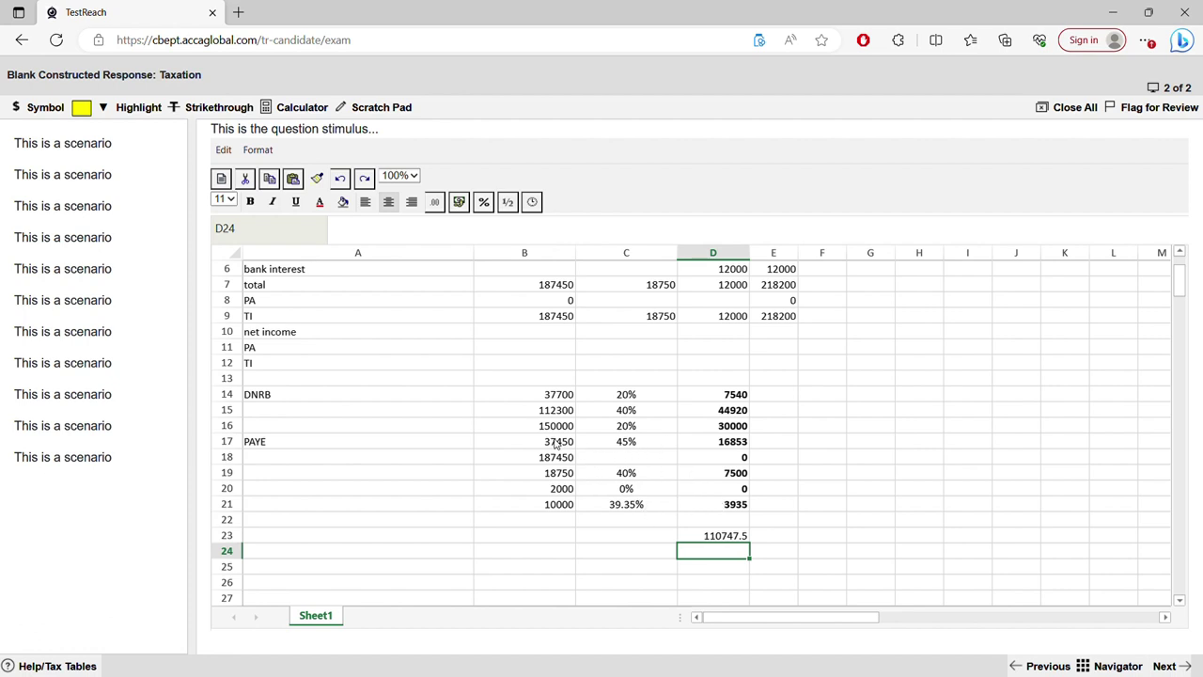
Clear the tax formula in D16 and the rate in C16 on the 150000 subtotal row.
click(711, 428)
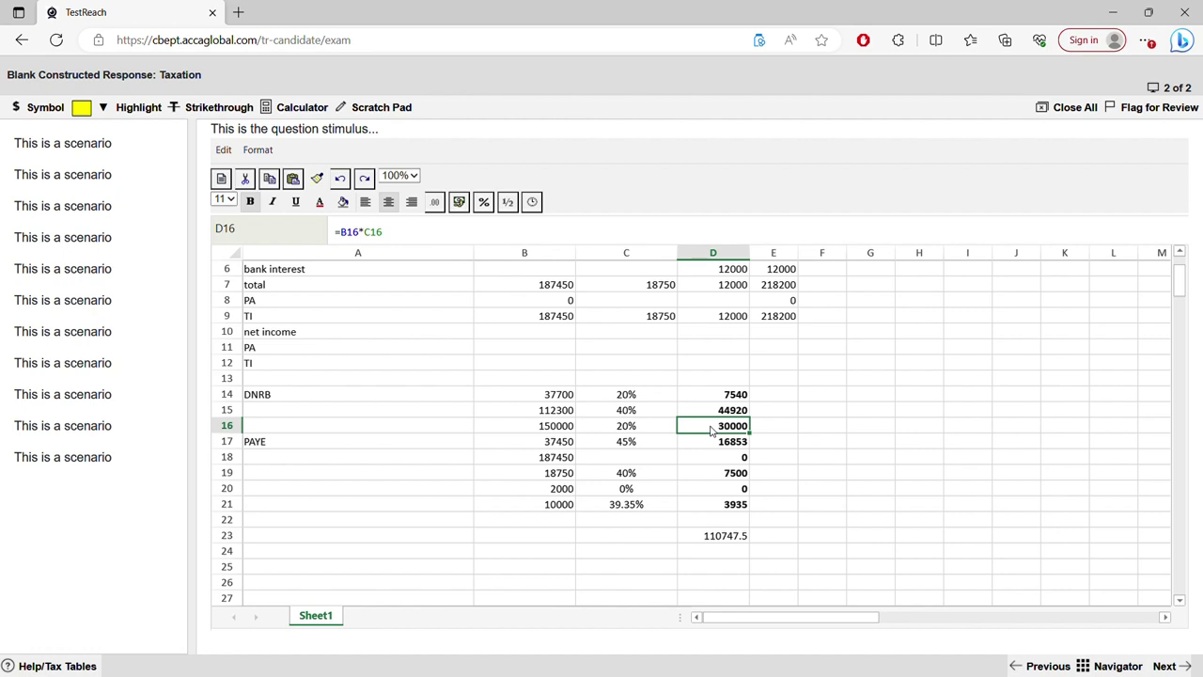
key(BackSpace)
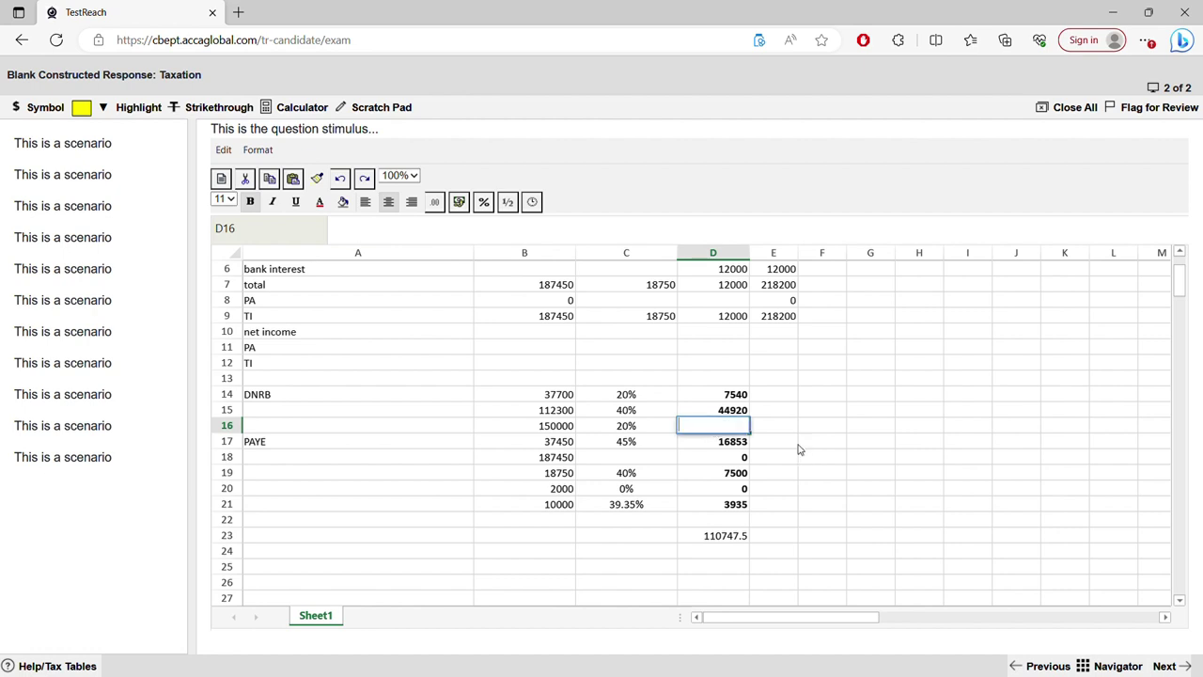
key(Return)
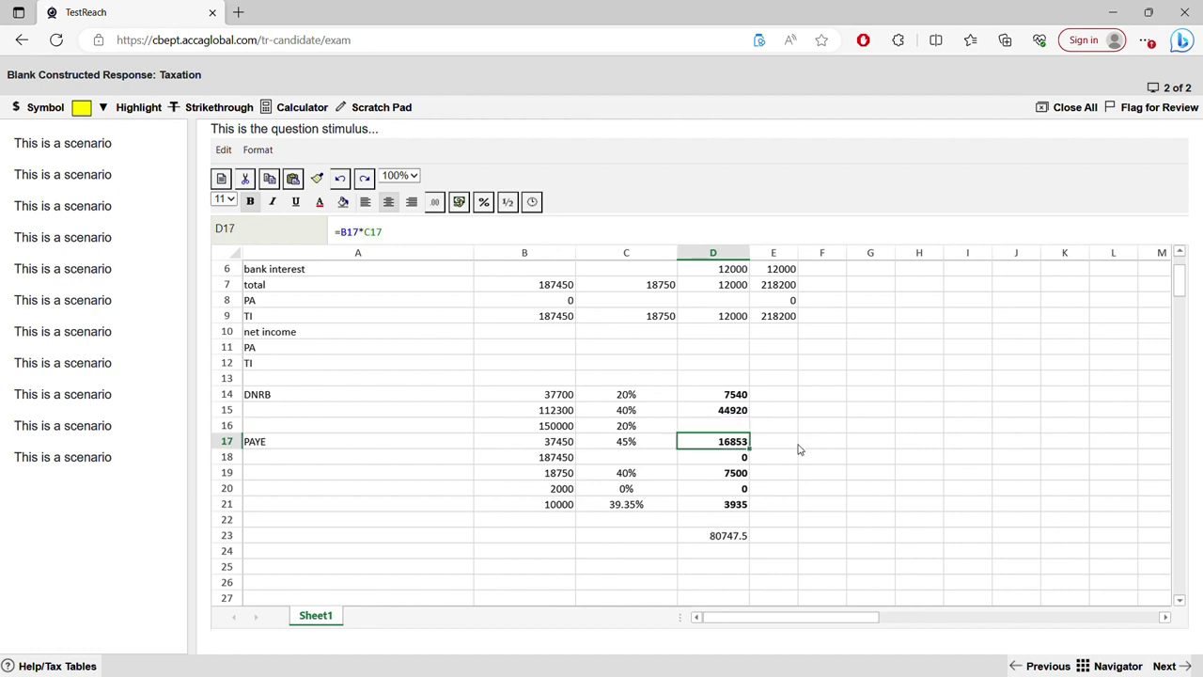
double_click(641, 427)
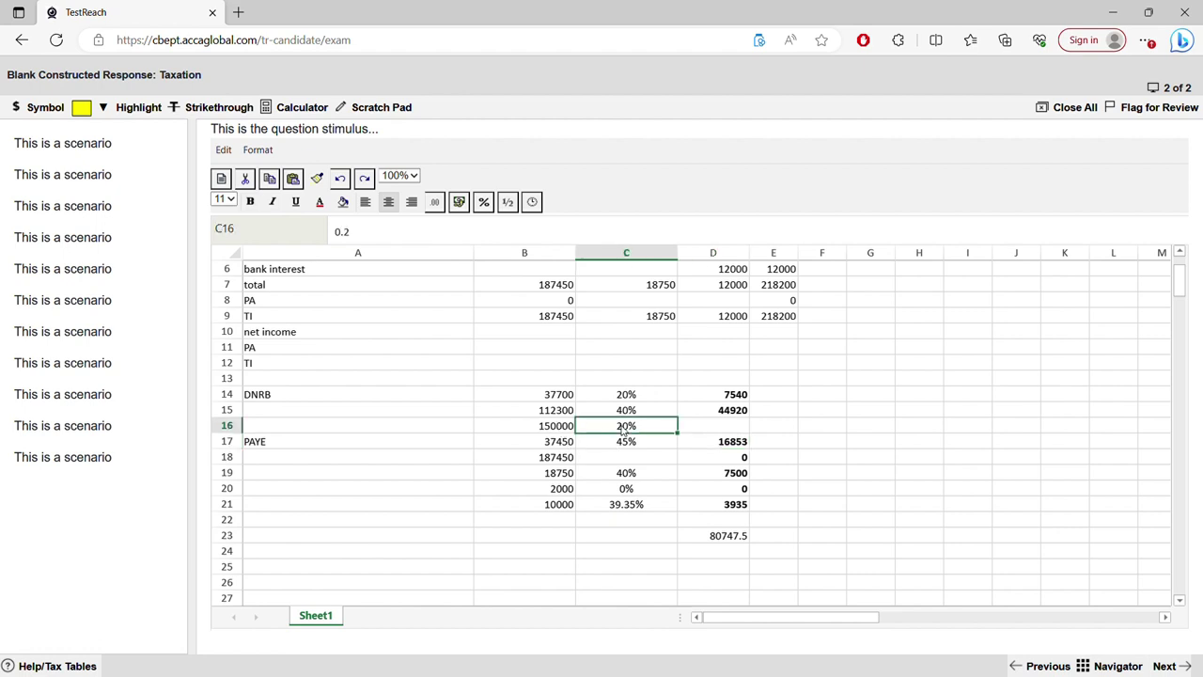
double_click(643, 430)
key(BackSpace)
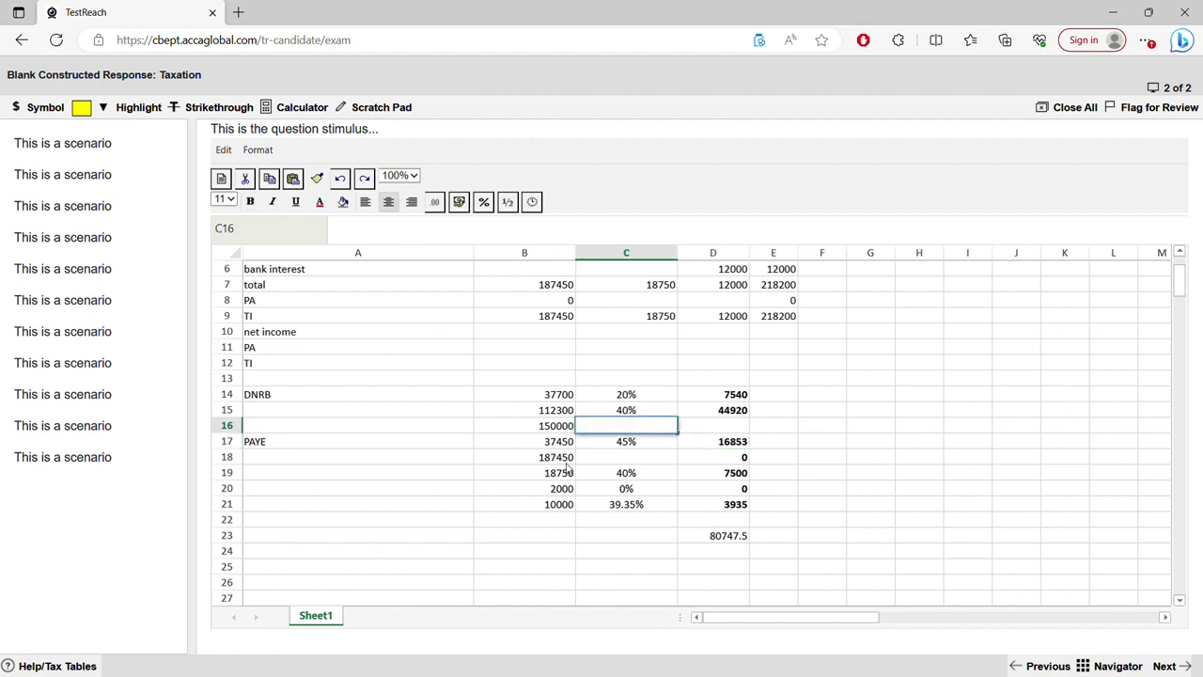
click(567, 459)
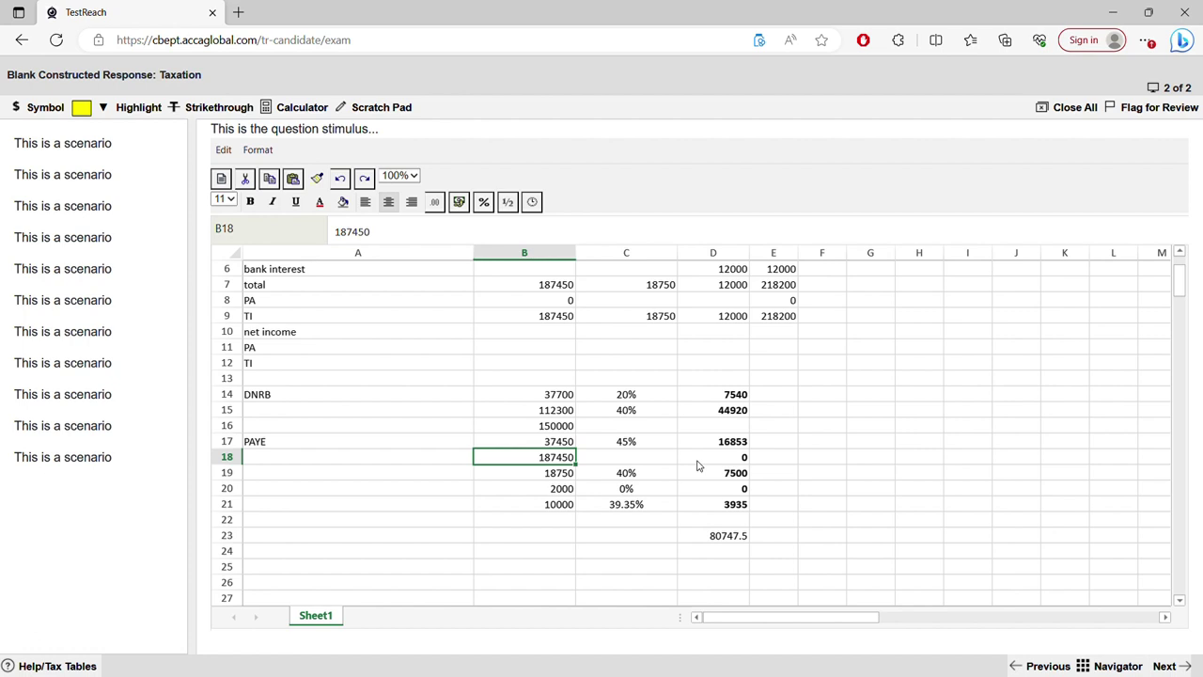
Change the savings income rate in C19 to 45%.
click(627, 475)
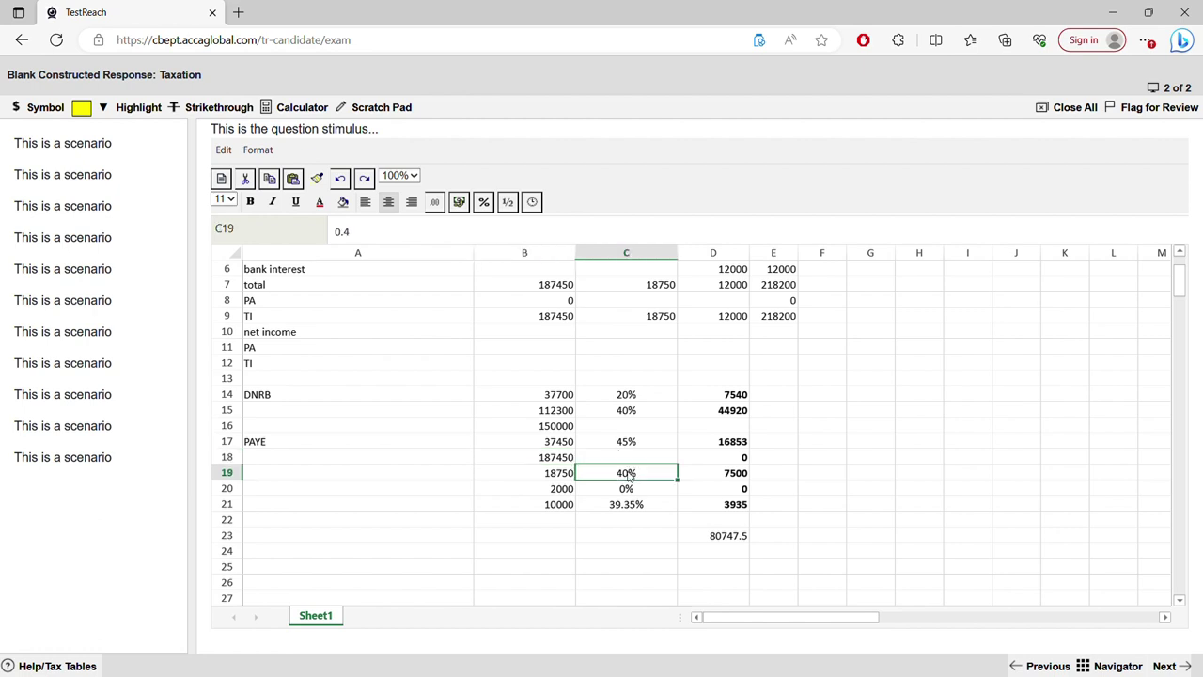
double_click(627, 476)
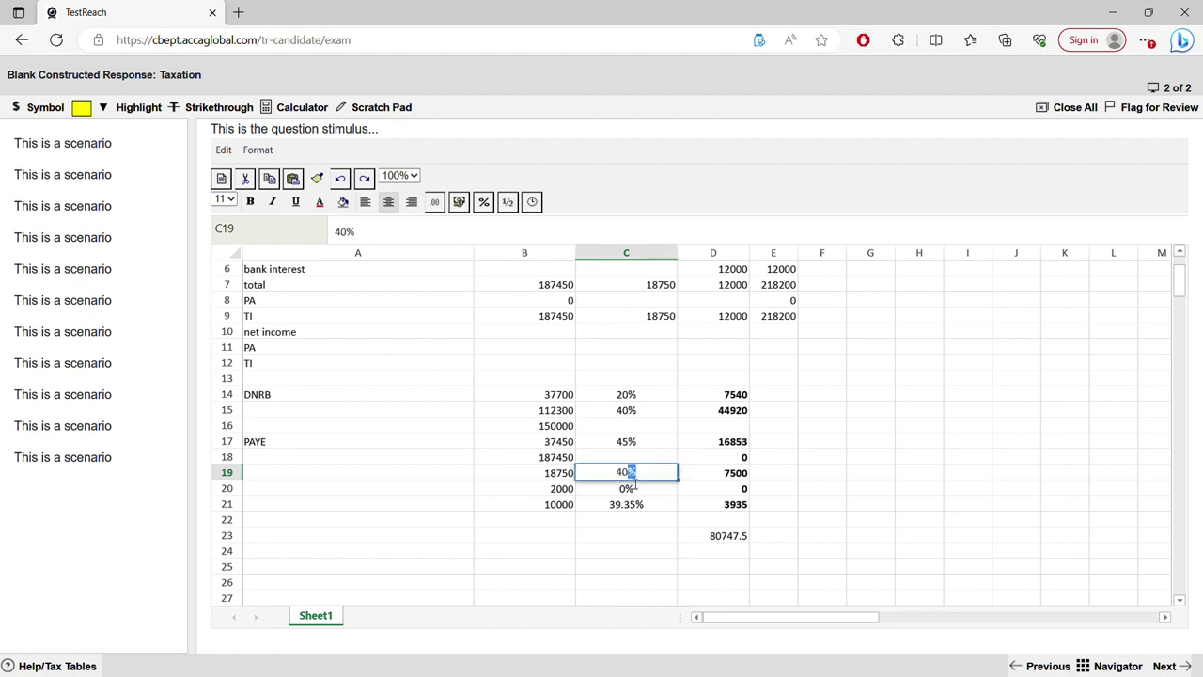
drag(638, 476, 632, 476)
click(632, 477)
key(BackSpace)
text(5)
key(Return)
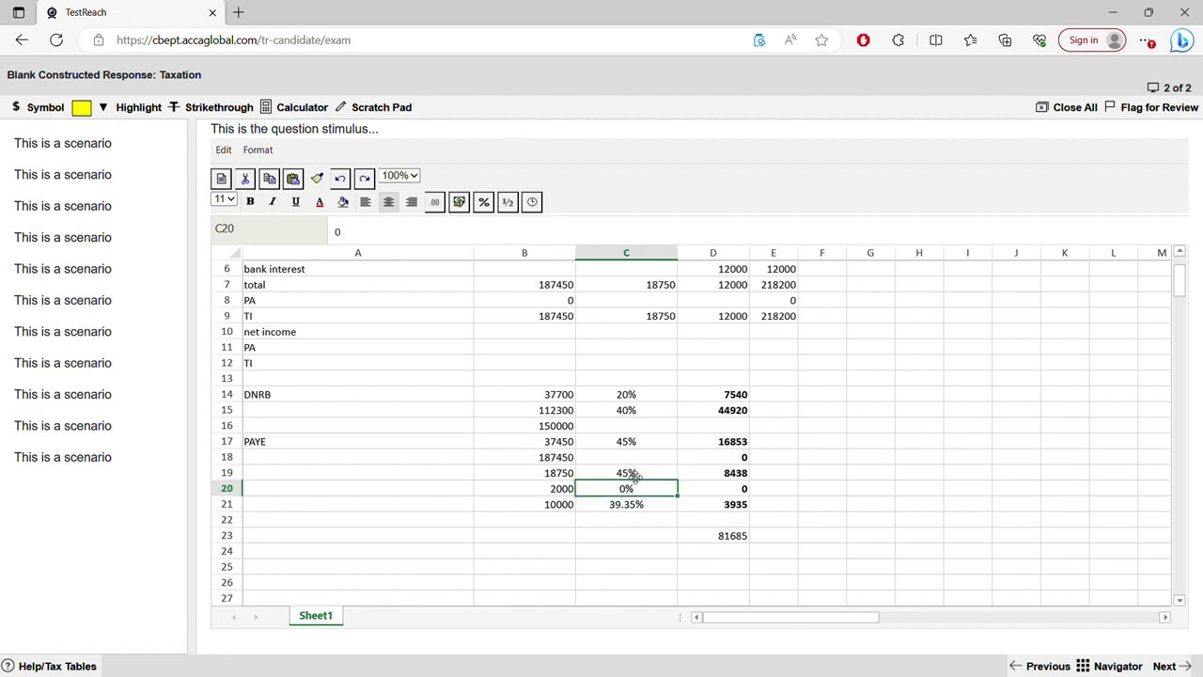
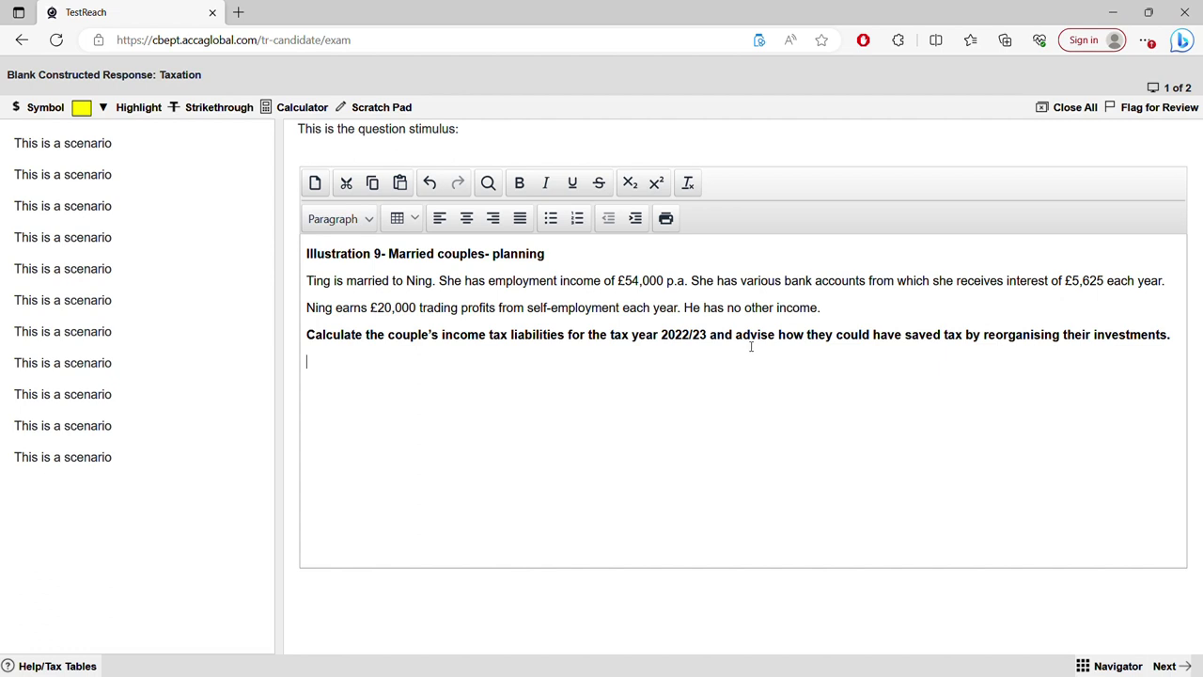
Review the Illustration 9 requirement, employment income, bank interest and trading profits, and return to the start of the tax computation spreadsheet.
drag(742, 335, 782, 340)
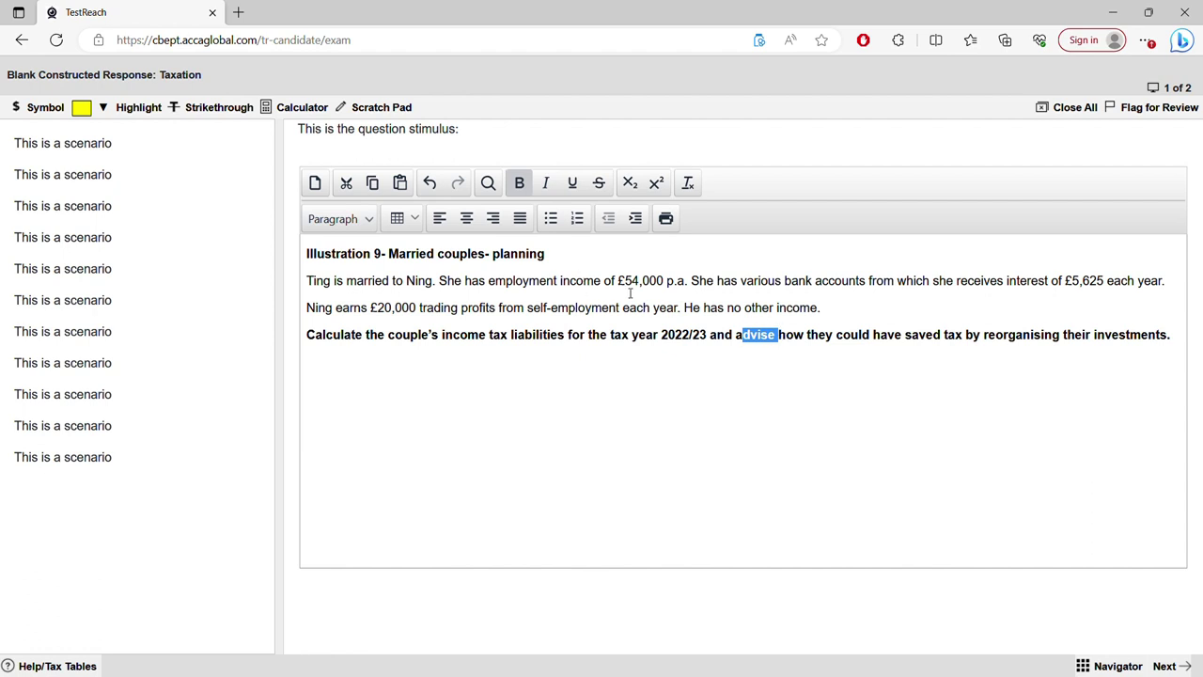
drag(624, 282, 669, 284)
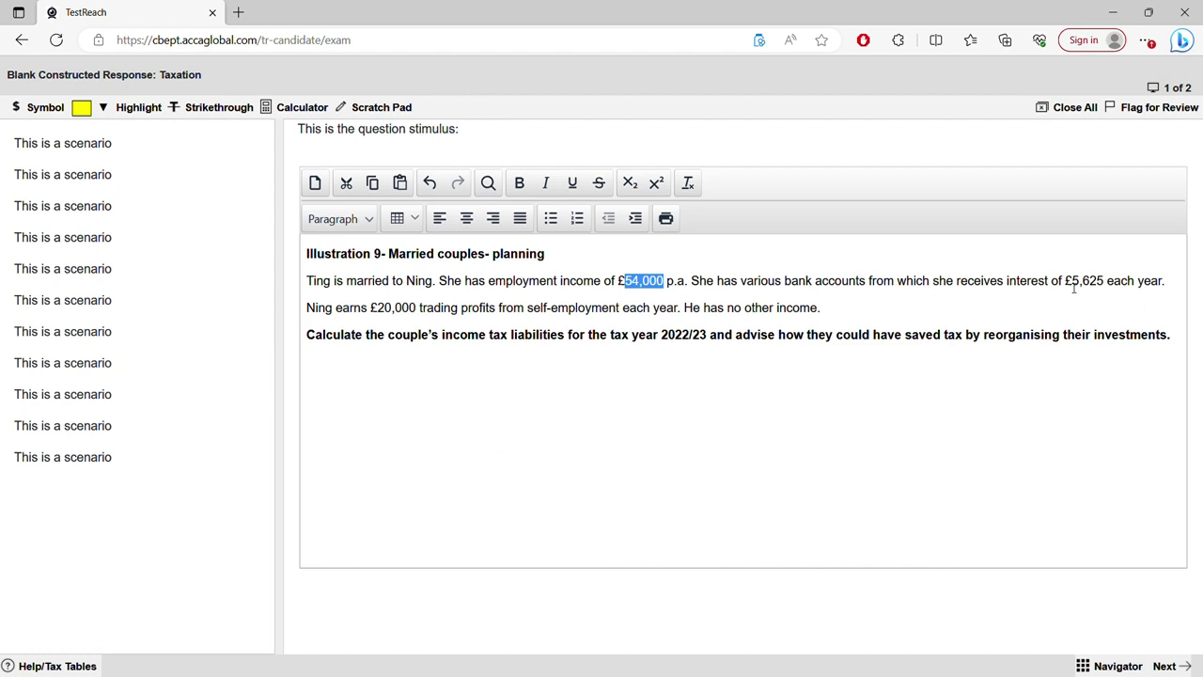
drag(1071, 282, 1116, 285)
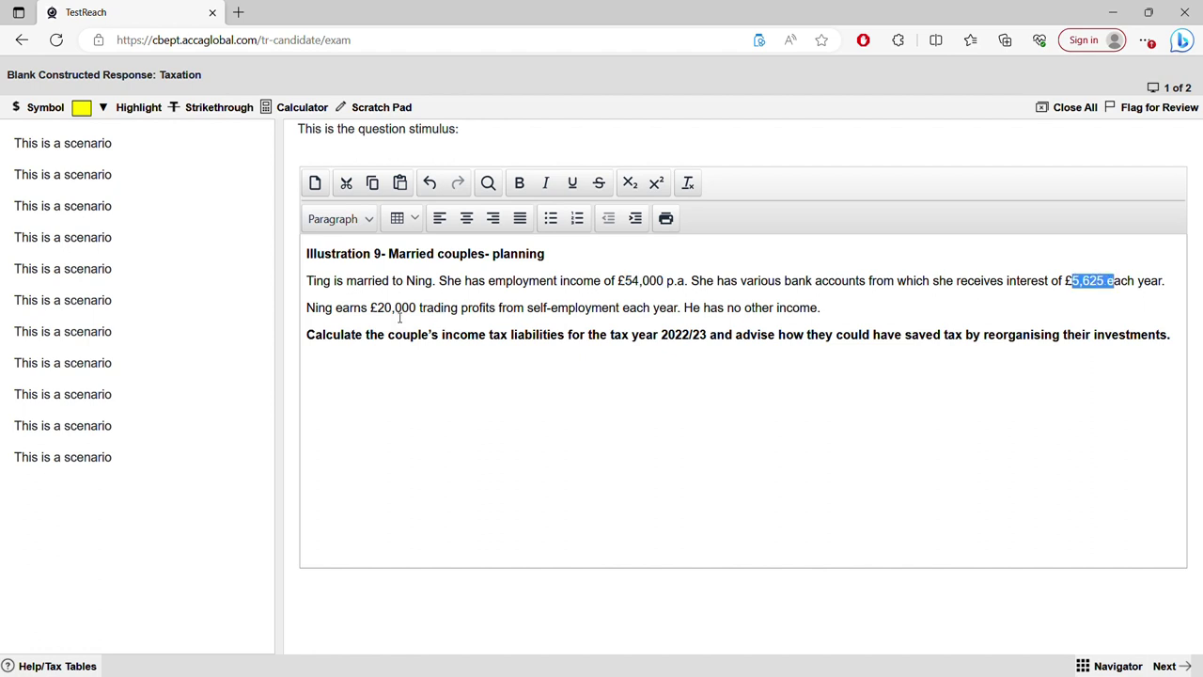
drag(394, 310, 416, 307)
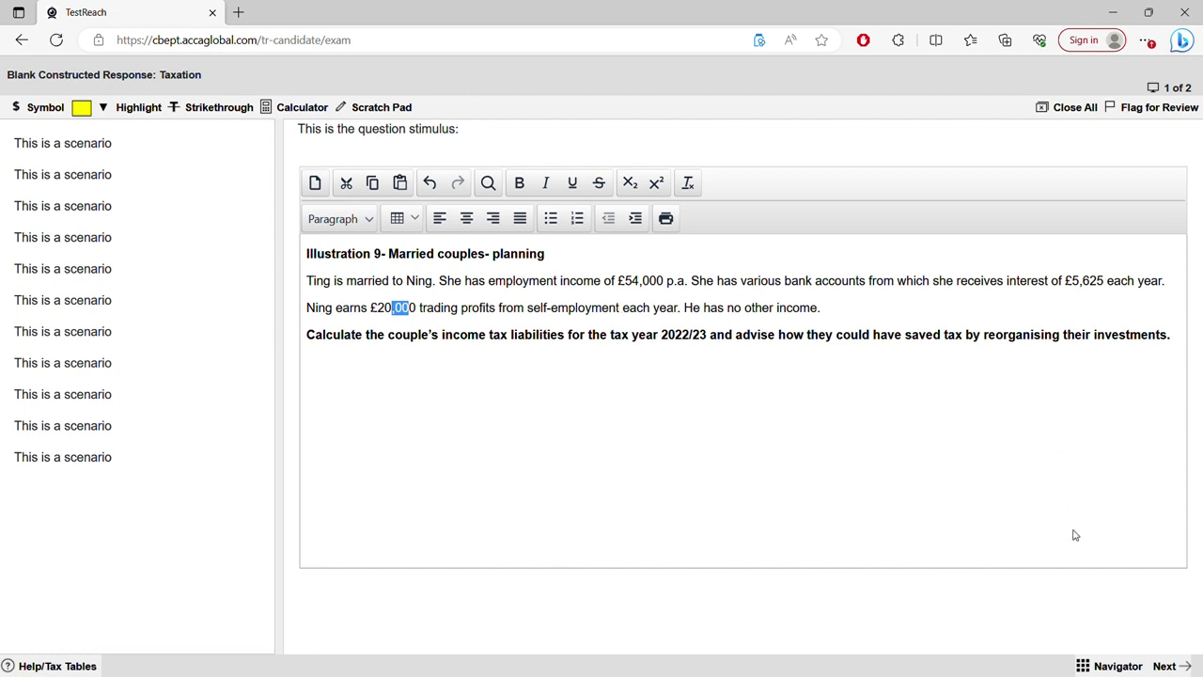
click(1170, 665)
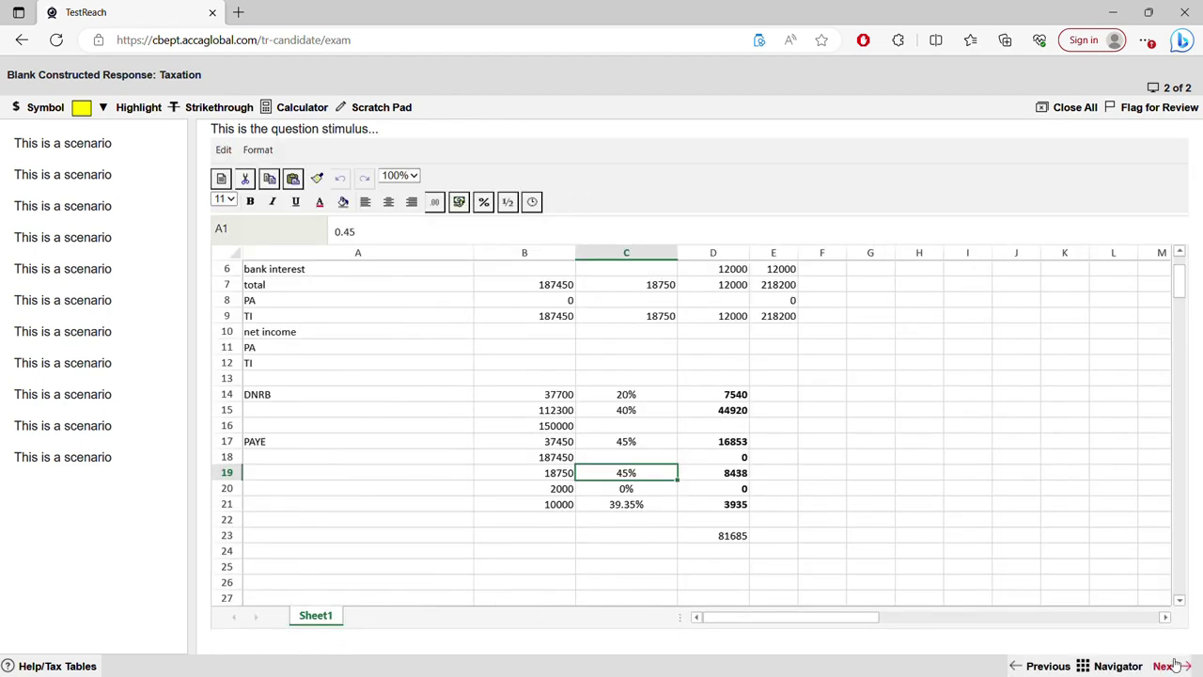
scroll(1020, 491, up, 2)
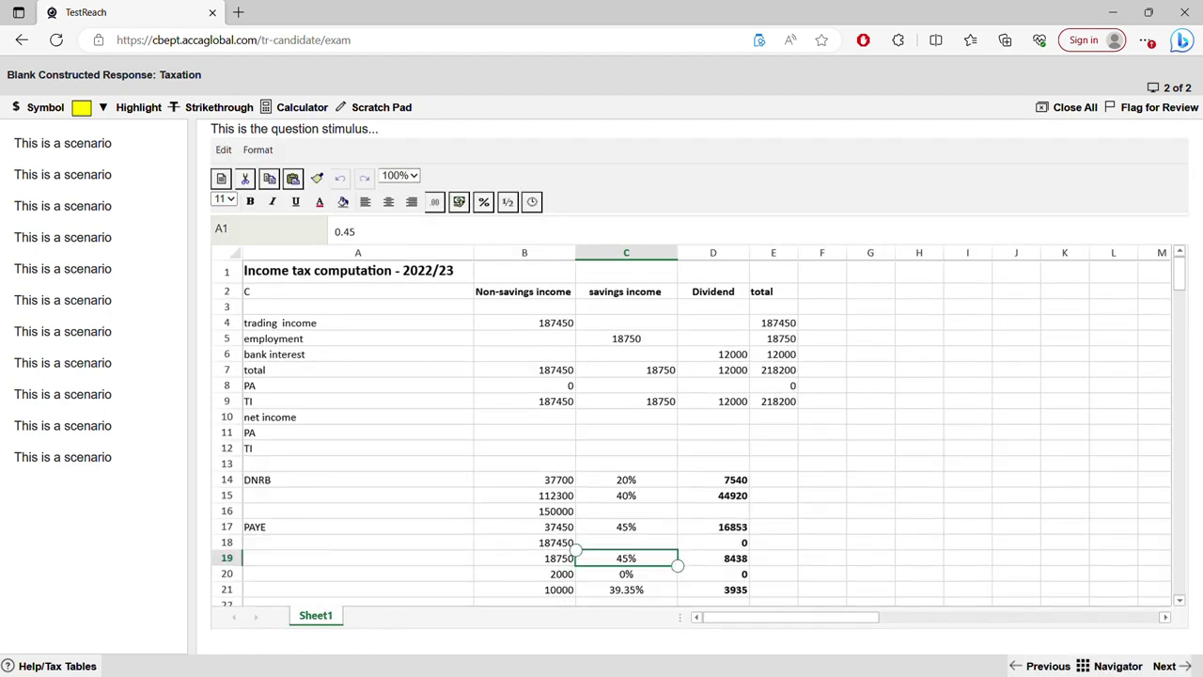
click(729, 252)
right_click(739, 254)
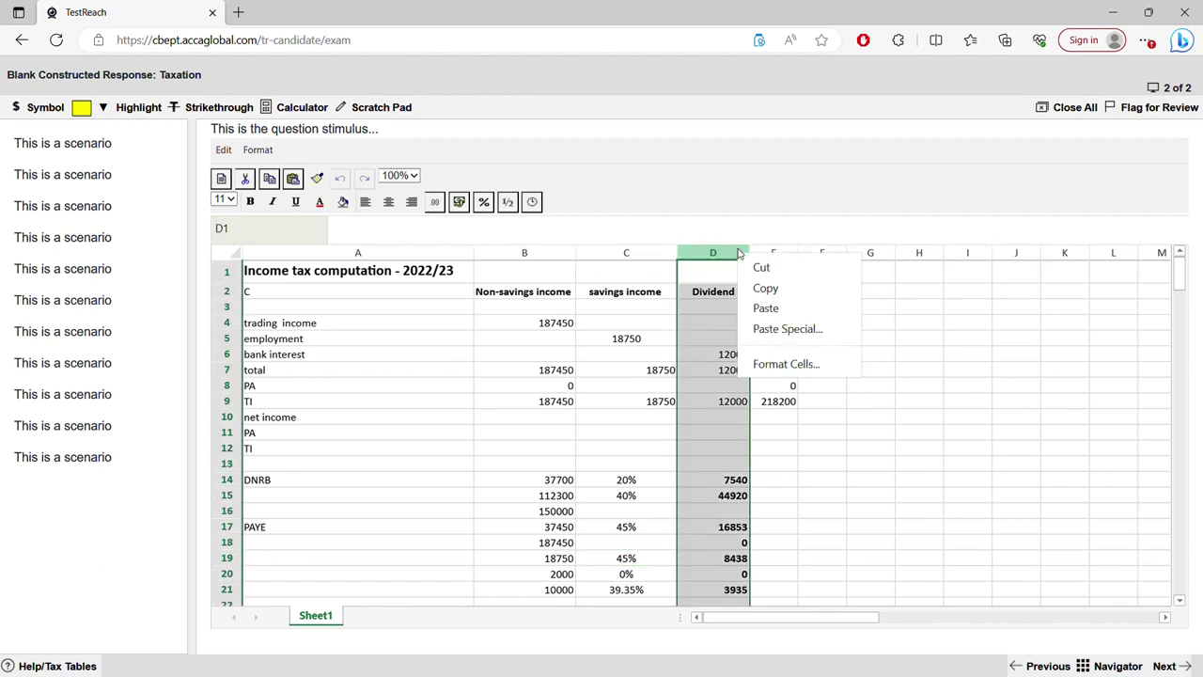
click(775, 432)
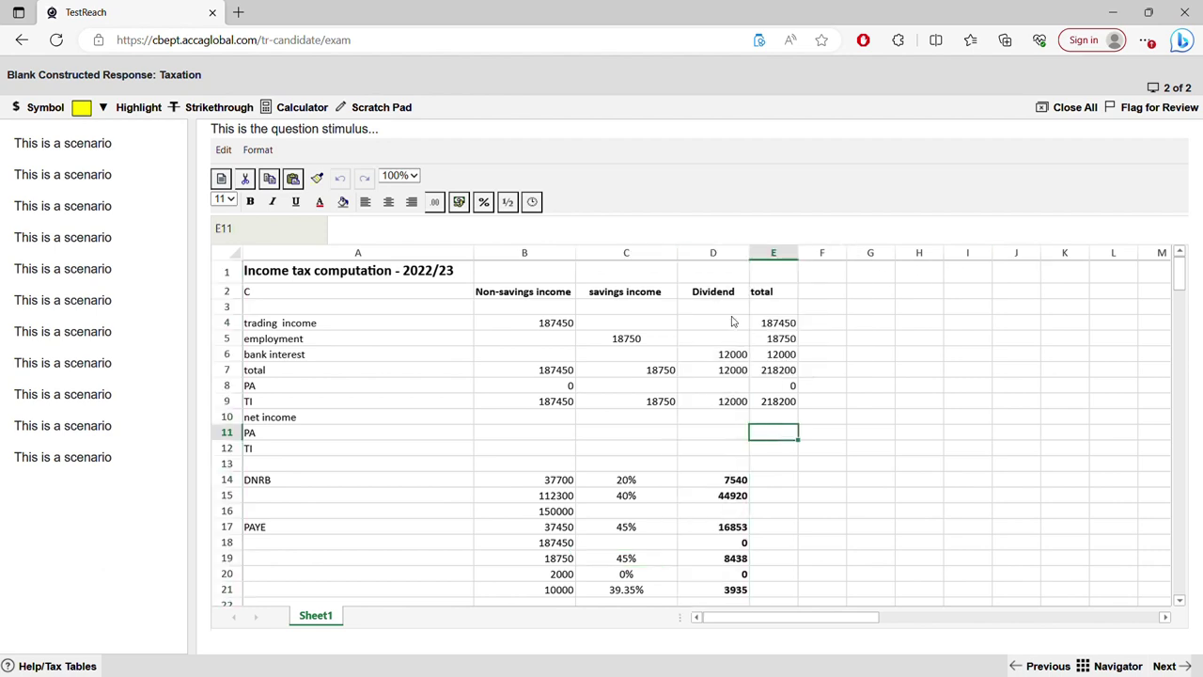
right_click(731, 256)
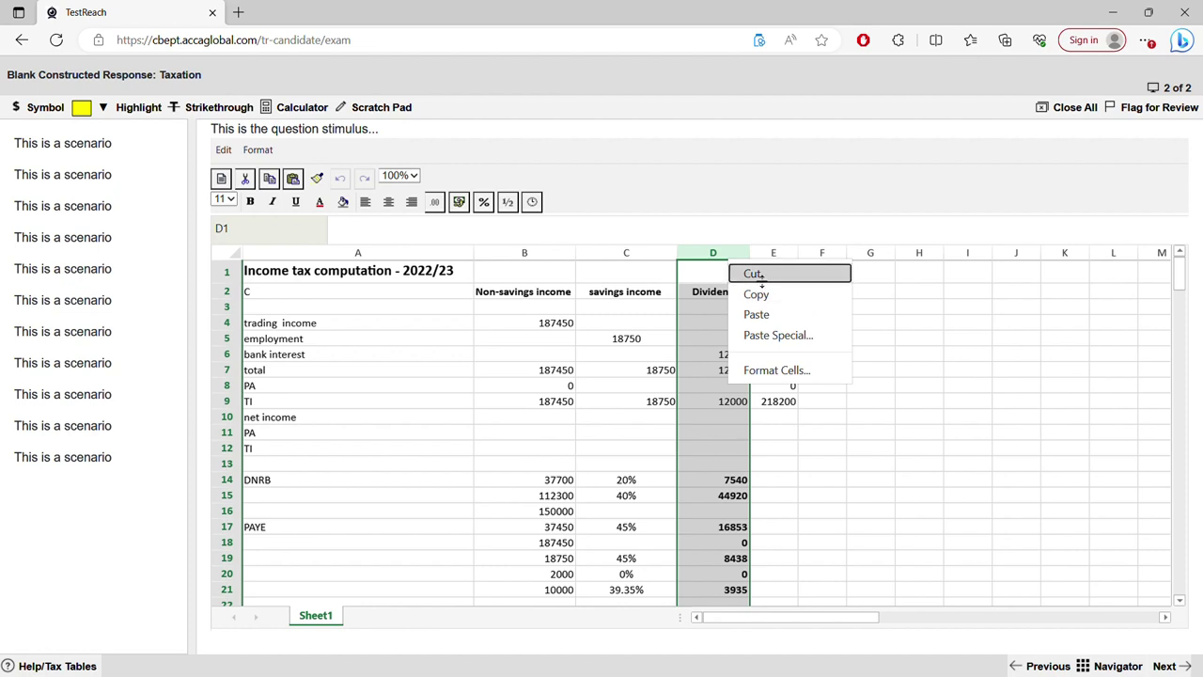
click(755, 275)
right_click(732, 259)
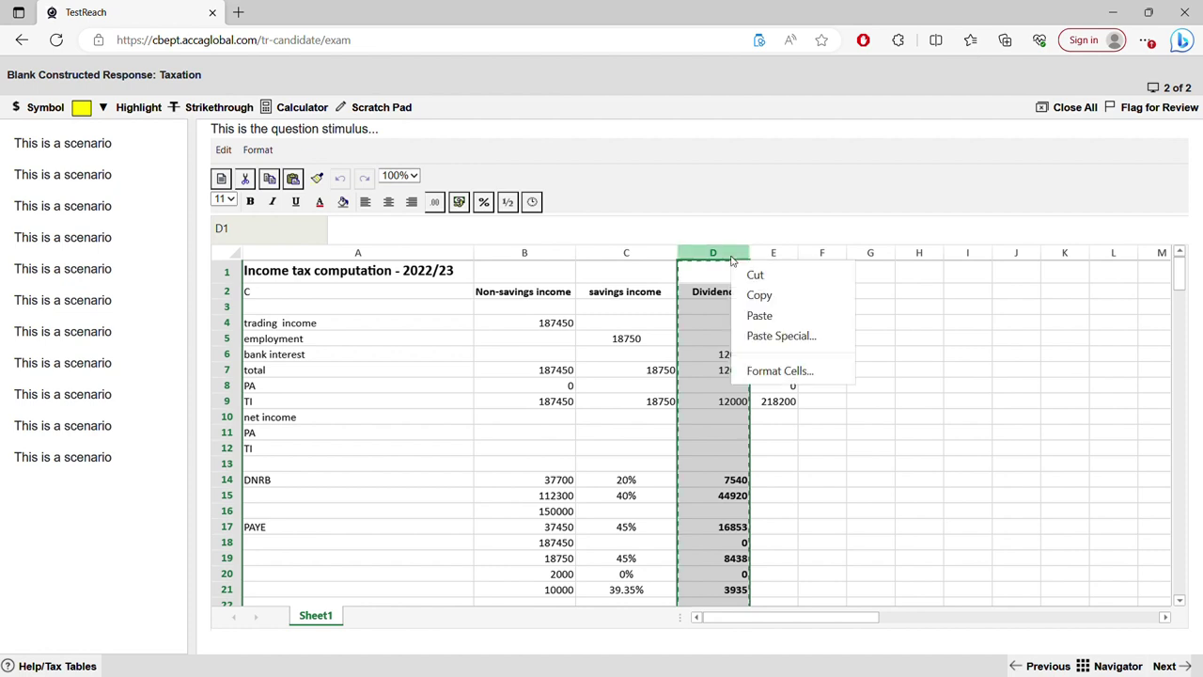
click(653, 297)
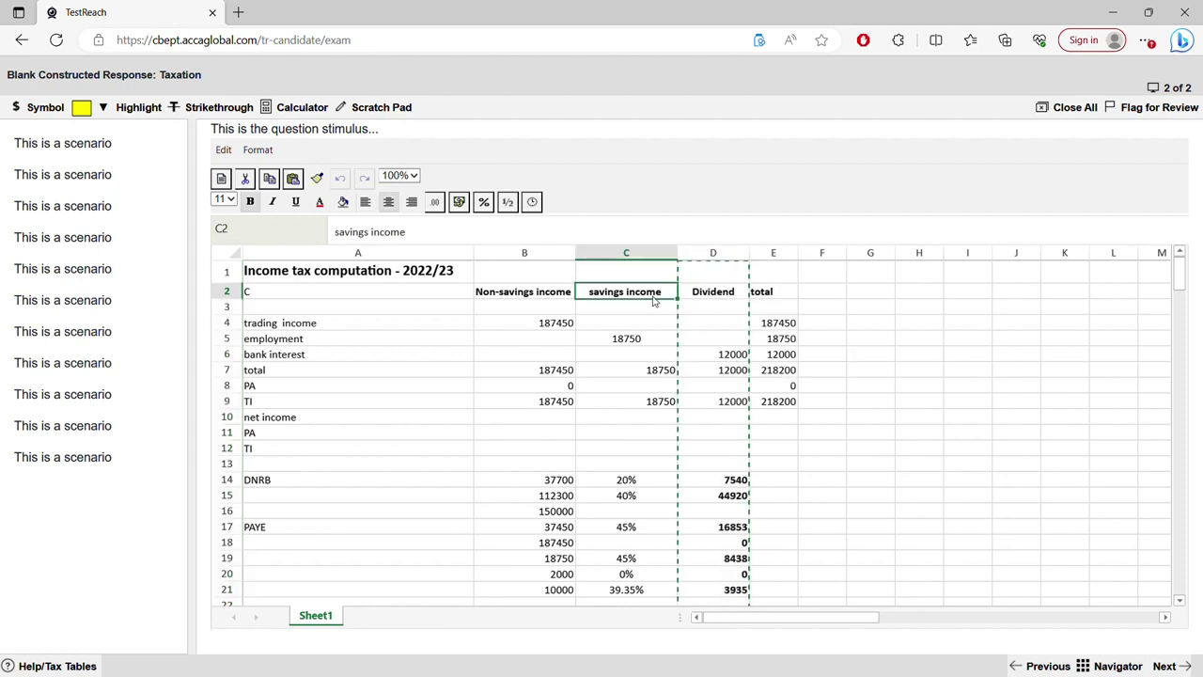
Replace the Dividend heading in D2 with "total" and clear the old total heading in E2.
click(732, 297)
double_click(732, 297)
drag(742, 297, 666, 297)
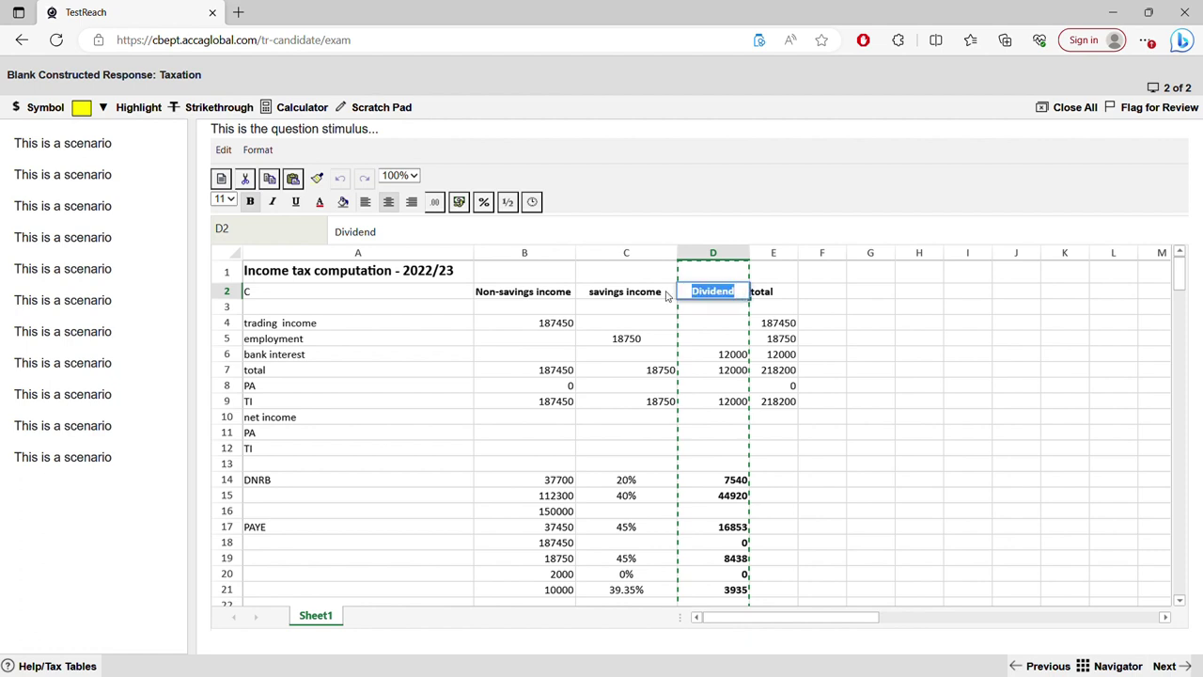
key(BackSpace)
text(total)
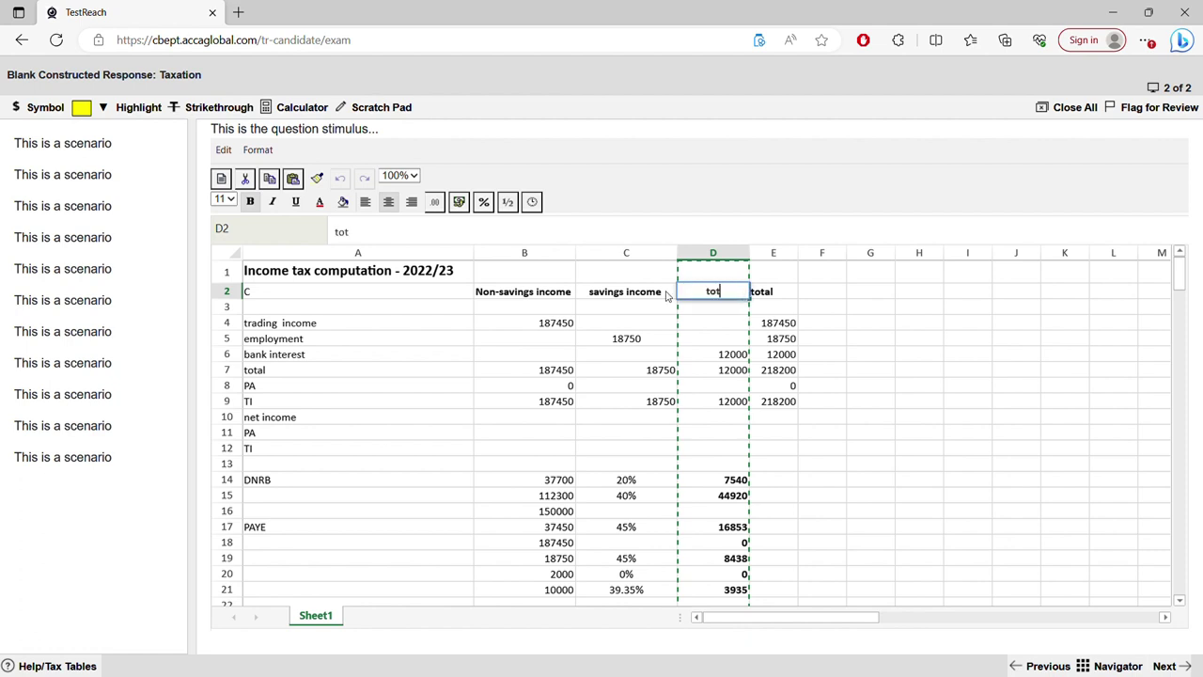
click(779, 297)
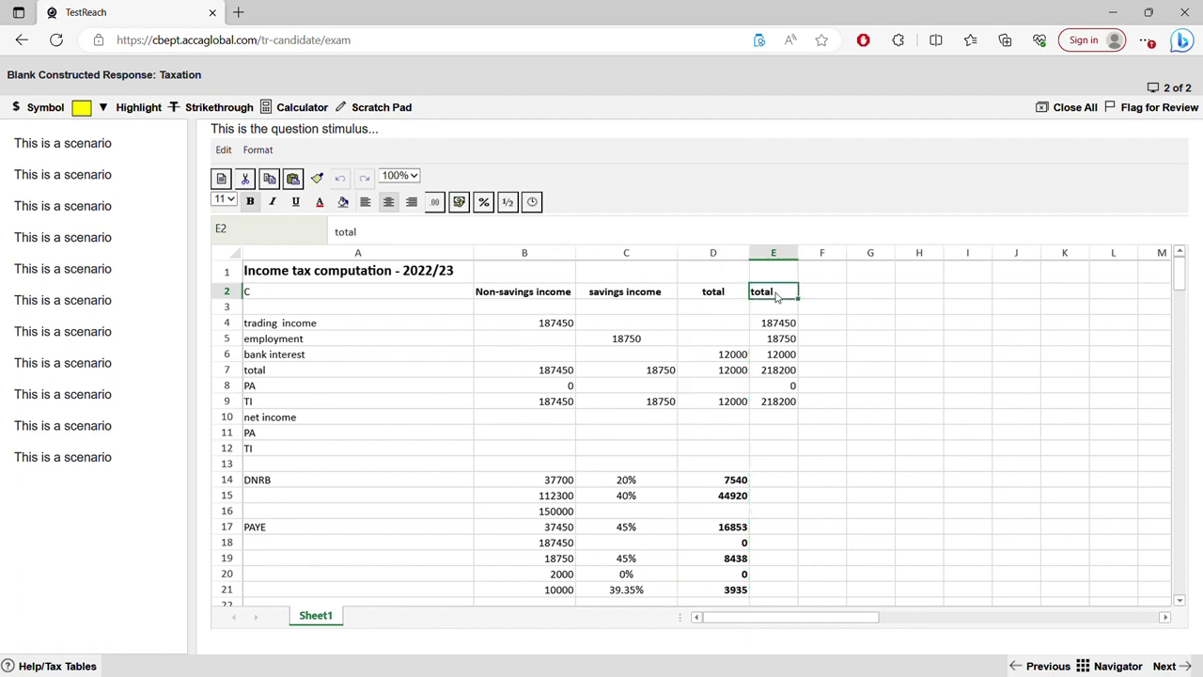
key(Delete)
Clear the old row totals in column E from E4 down to E9.
click(769, 321)
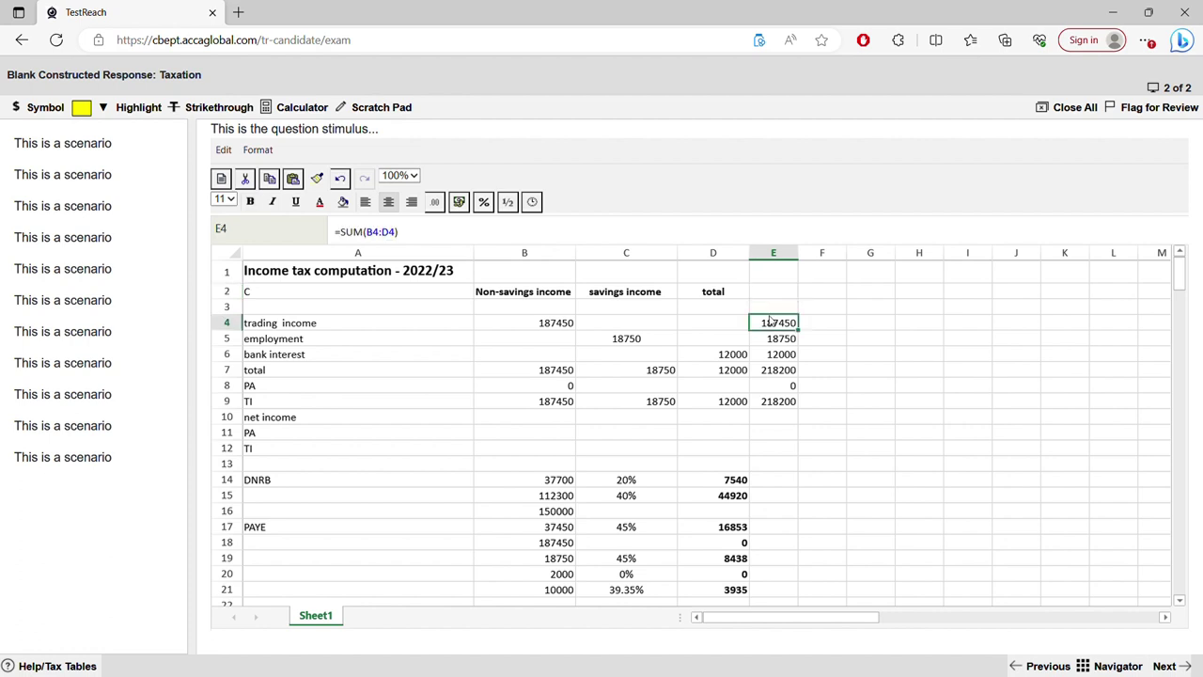
key(Delete)
key(Down)
key(Delete)
key(Down)
key(Delete)
key(Down)
key(Delete)
key(Down)
key(Down)
key(Delete)
key(Up)
key(Delete)
key(Up)
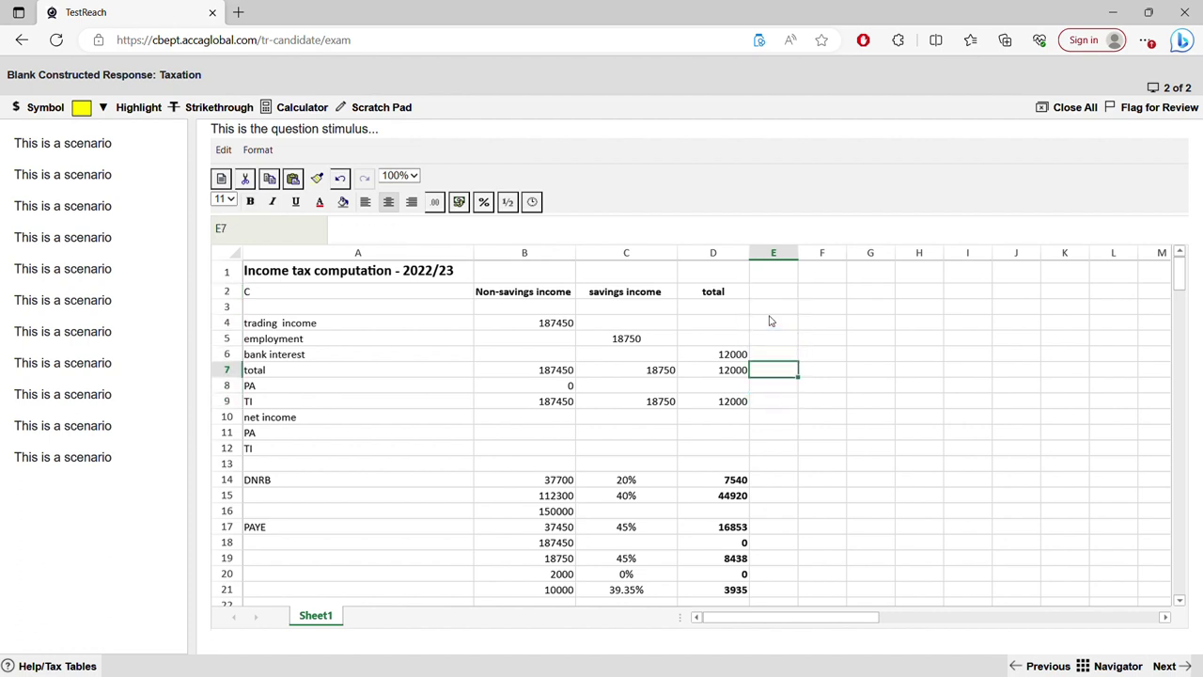
Enter 54000 as the non-savings income in B4.
key(Left)
key(Up)
key(Left)
key(Left)
key(Up)
key(Up)
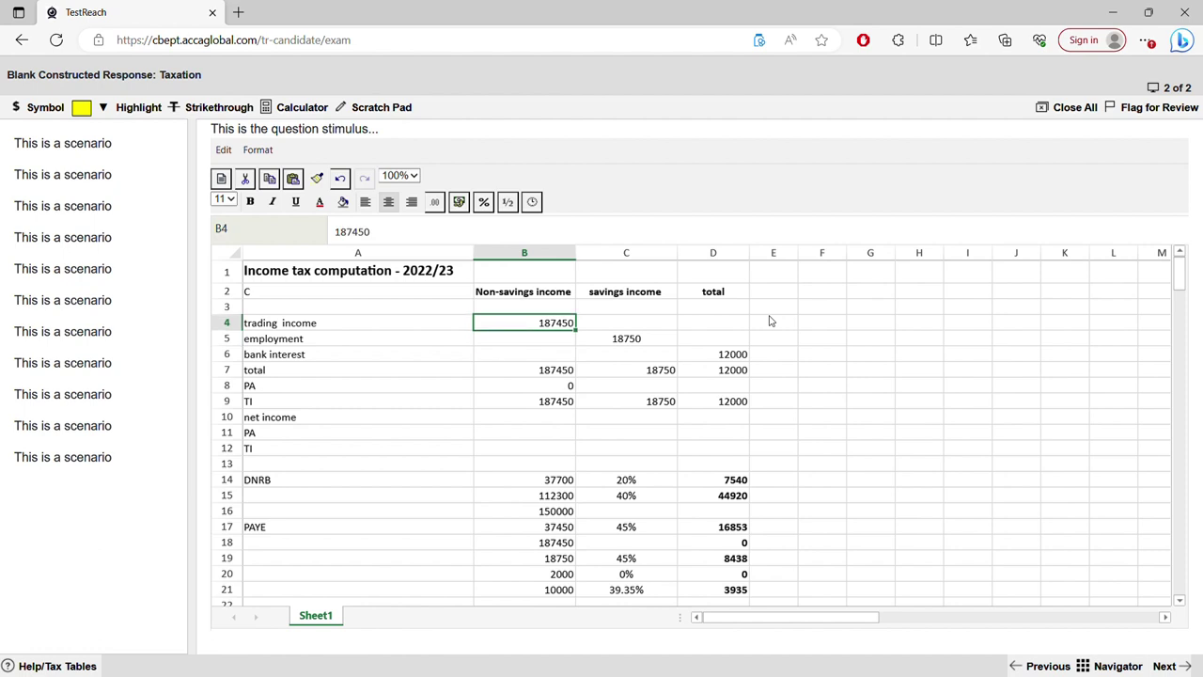
text(54000)
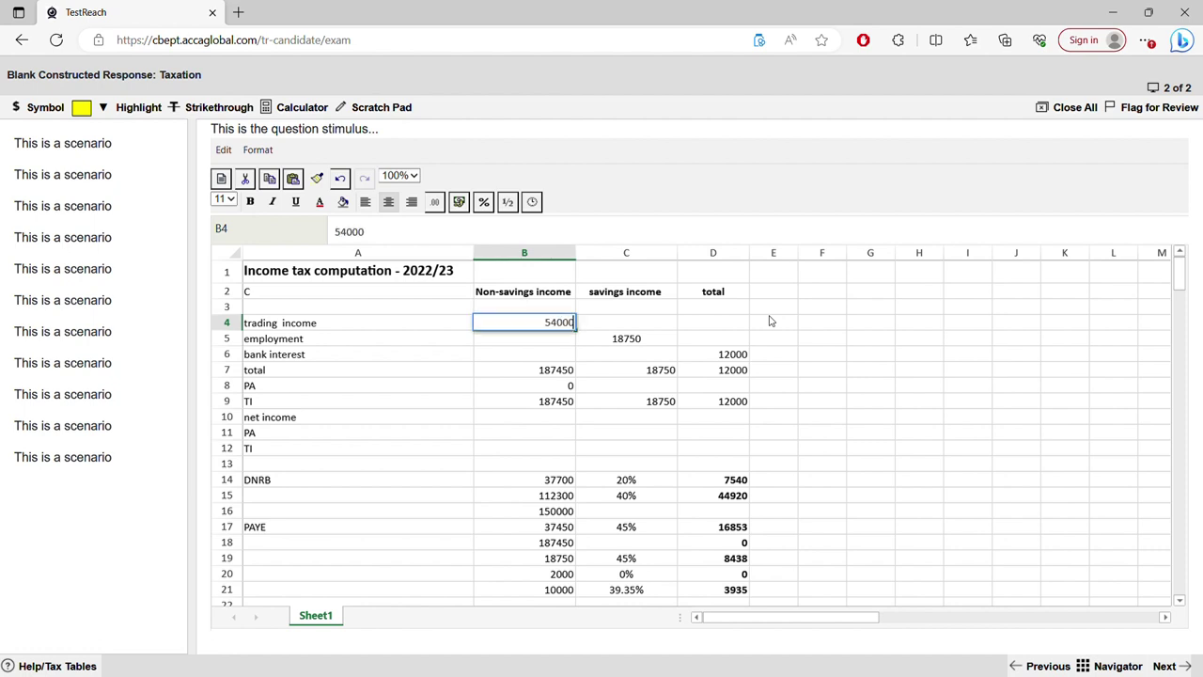
key(Tab)
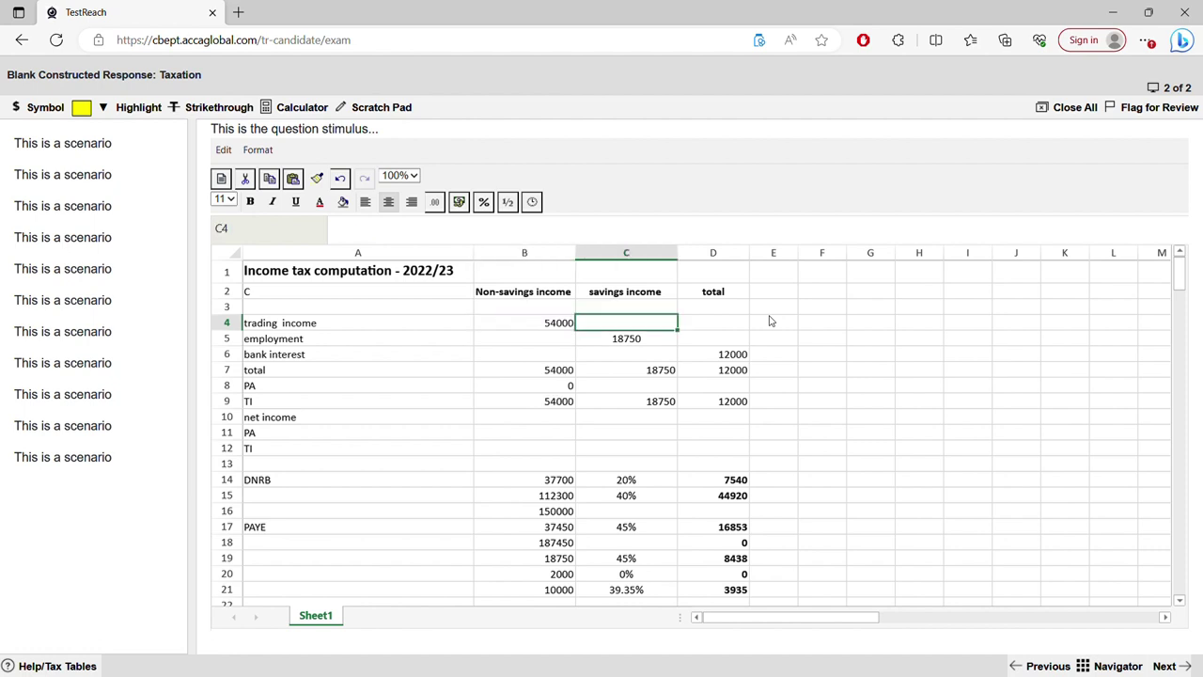
Replace the label in A2 with the first taxpayer's name.
click(346, 307)
key(Up)
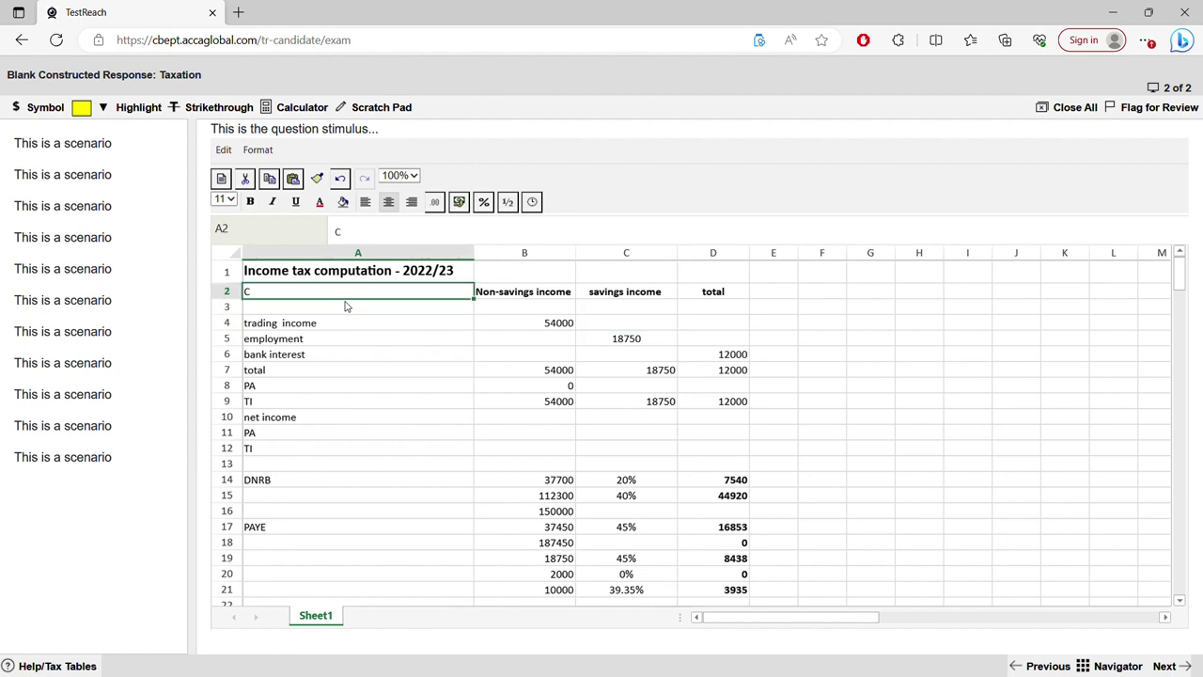
text(Ting)
key(Tab)
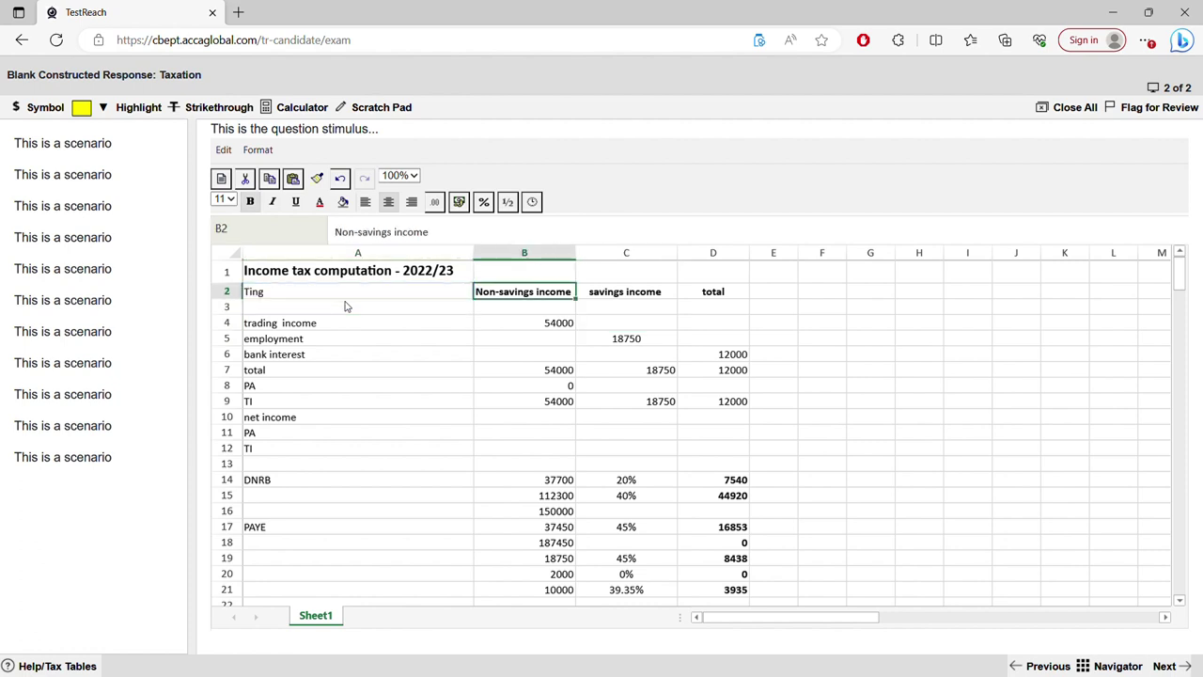
Enter 5625 as the savings income in C5.
key(Down)
key(Down)
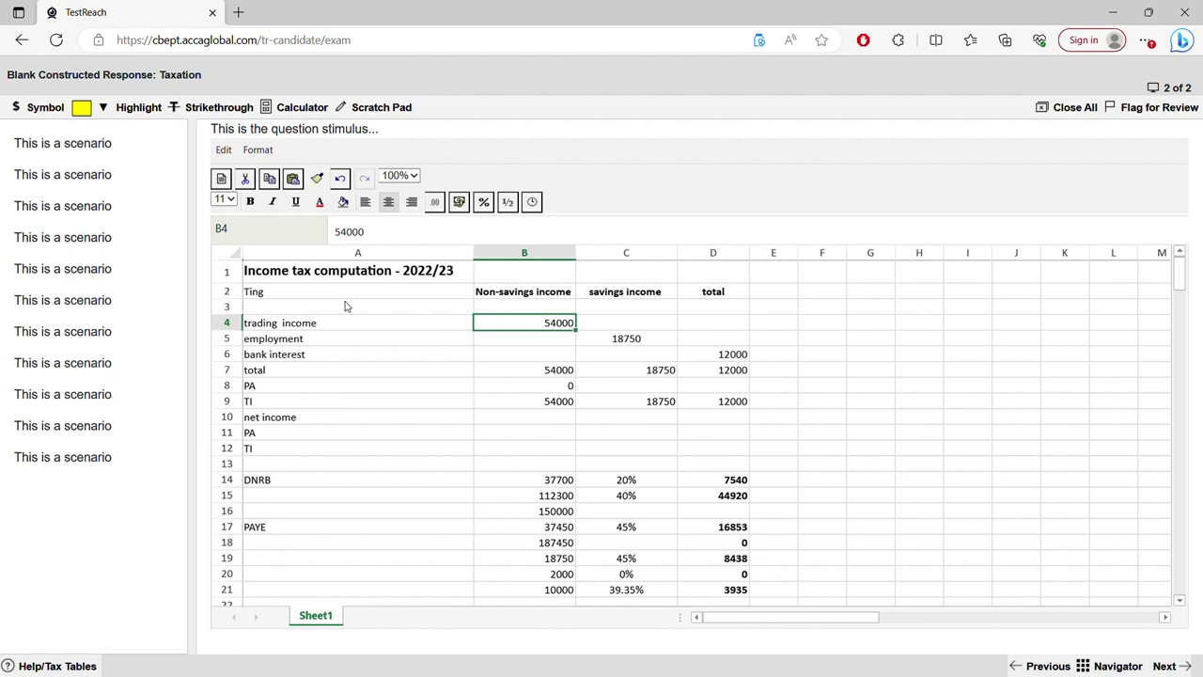
key(Down)
key(Right)
text(5625)
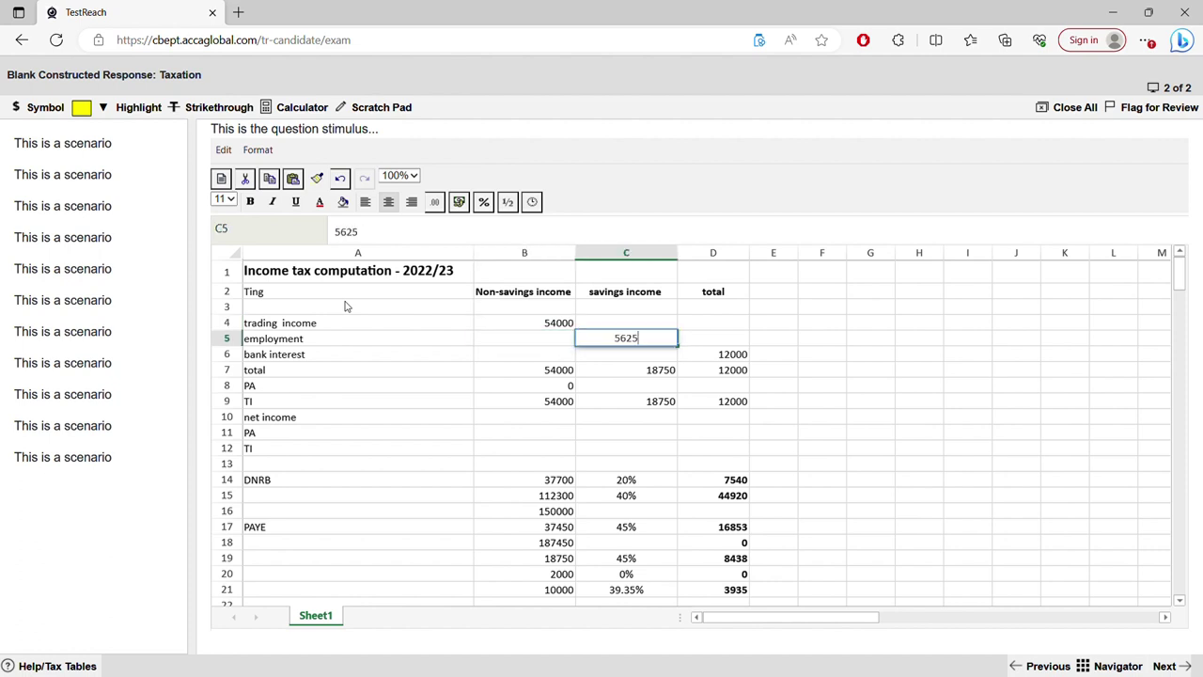
key(Return)
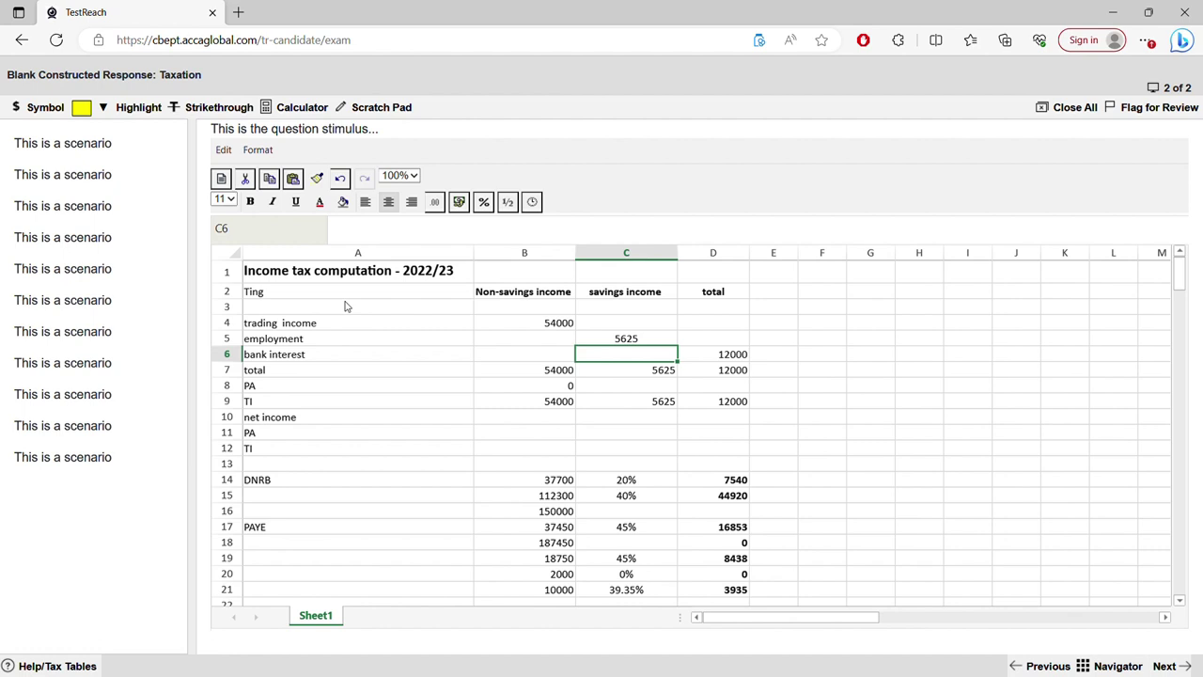
Total row 4 in D4 with a SUM of B4:C4 and copy the formula down to D5.
click(726, 324)
text(=s)
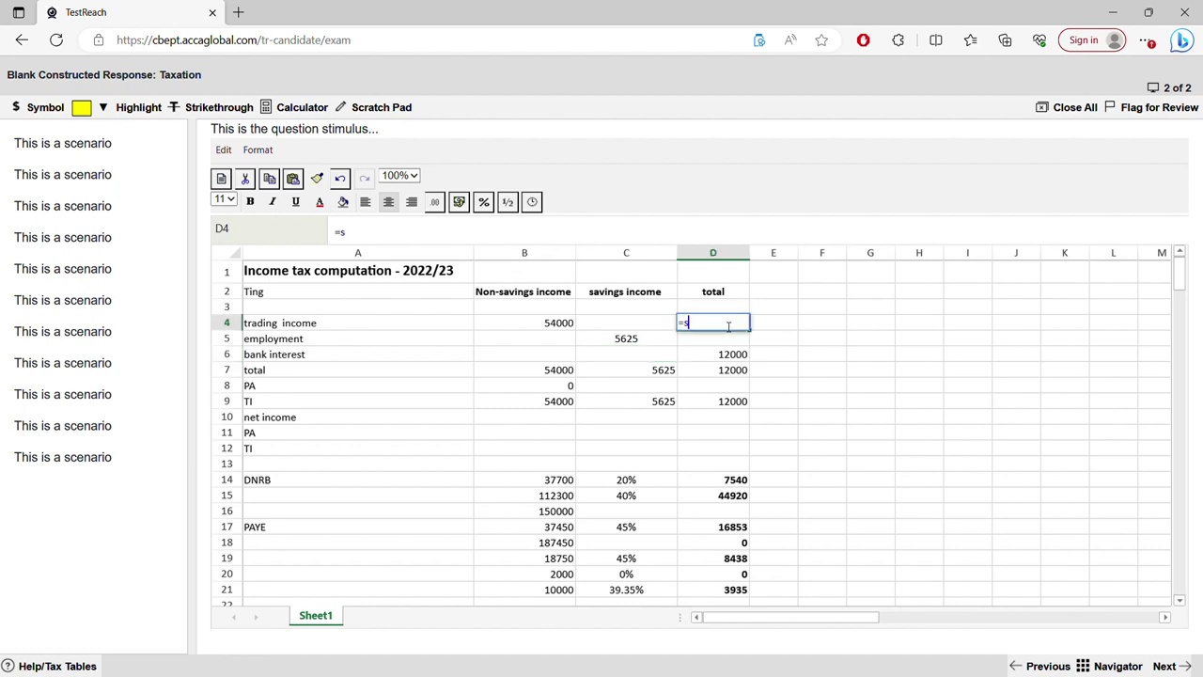
text(um()
drag(522, 326, 602, 329)
key(Return)
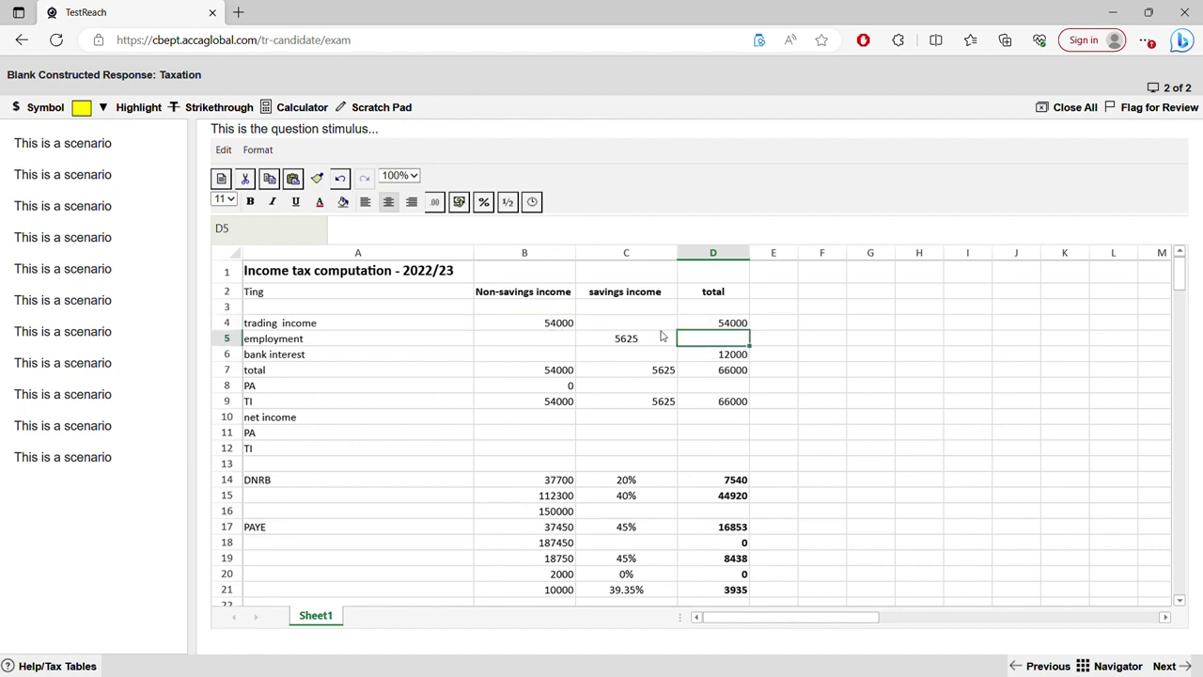
click(733, 325)
drag(757, 338, 759, 353)
Change the "bank interest" label in A6 to "total income".
click(553, 355)
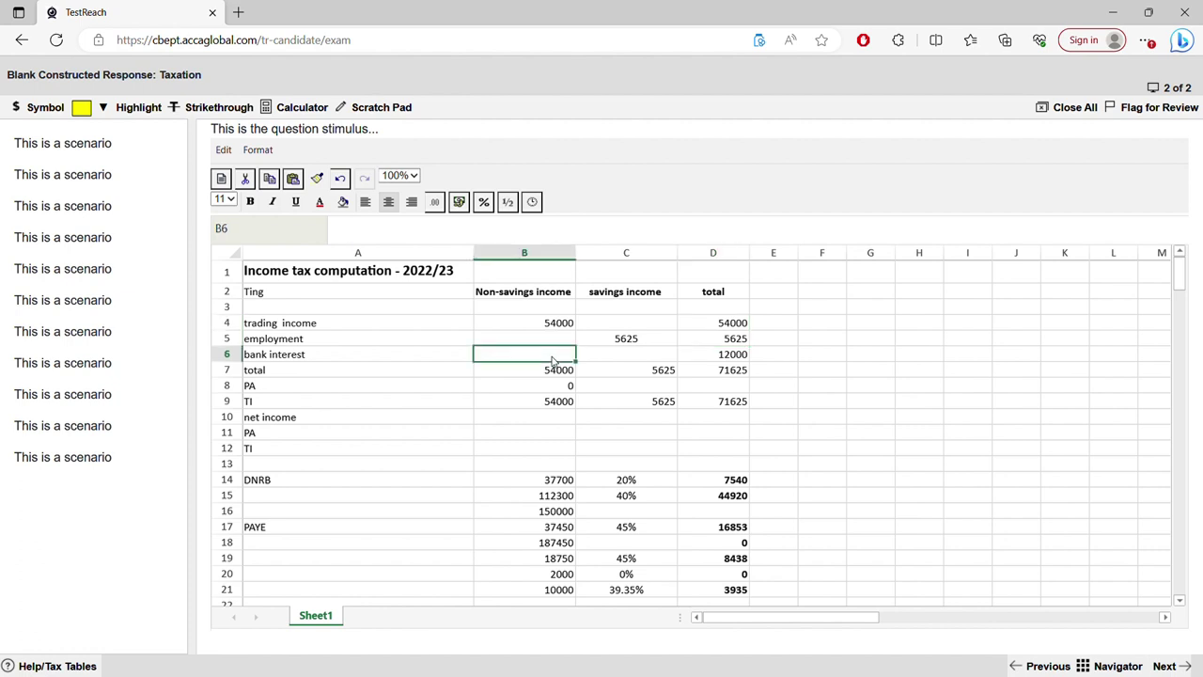
click(312, 359)
double_click(317, 358)
drag(317, 358, 235, 358)
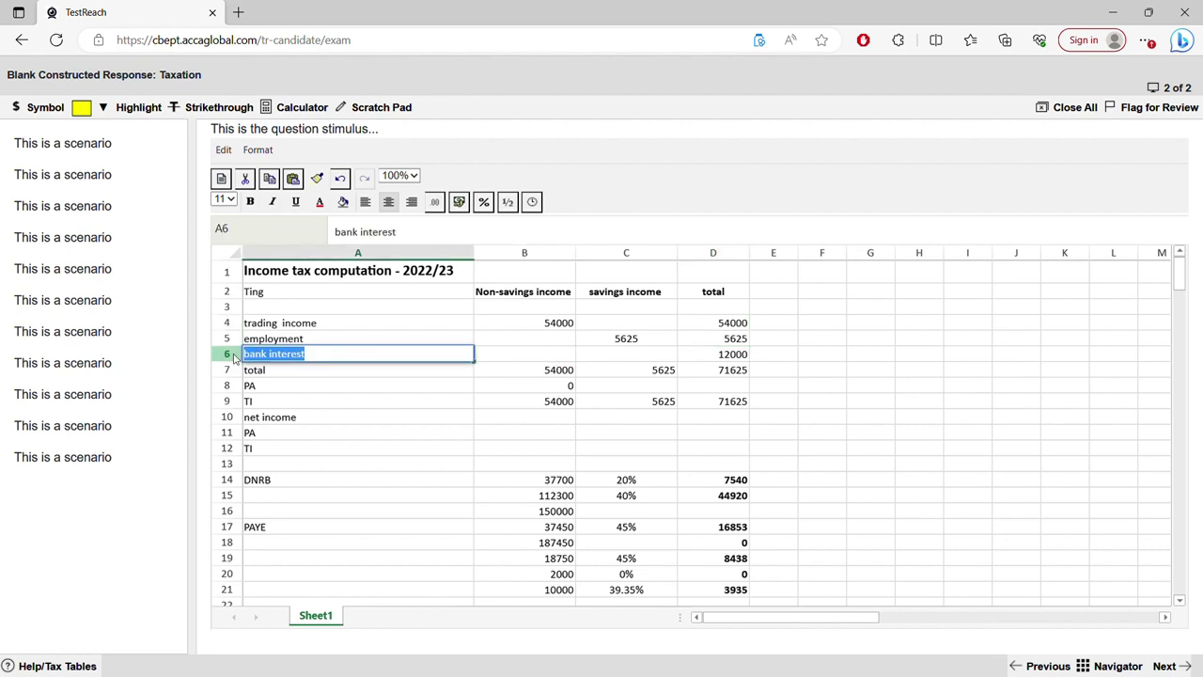
text(total inc)
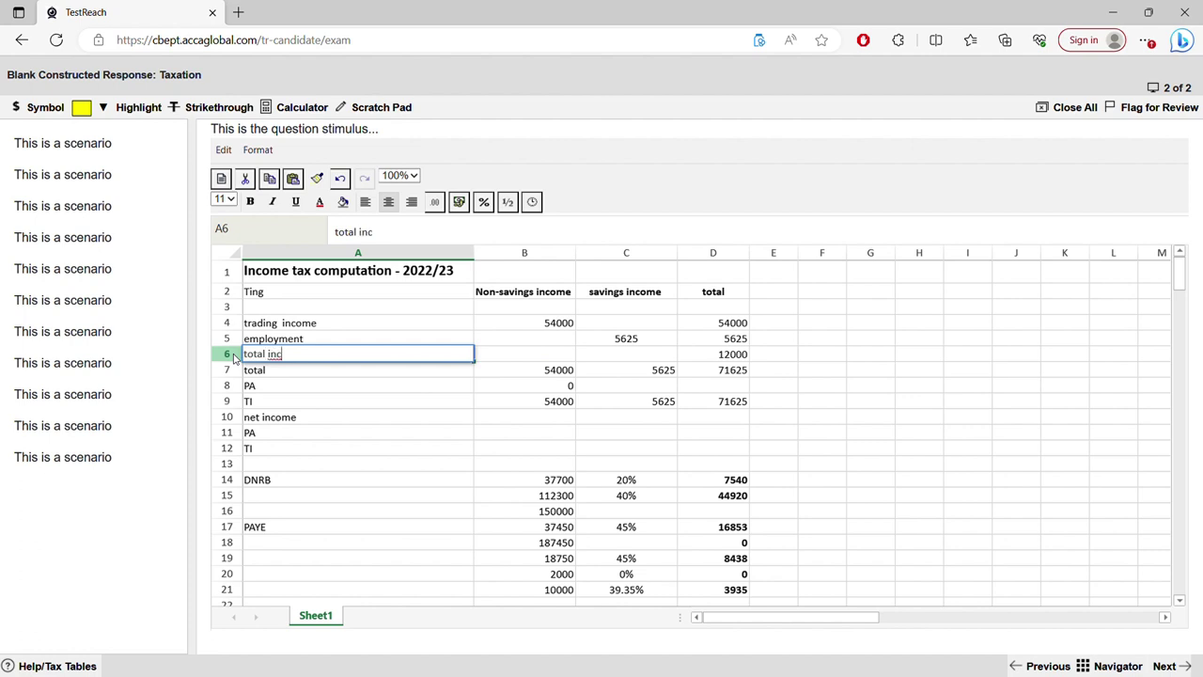
text(ome)
Change the "employment" label in A5 to "bank interest".
click(344, 344)
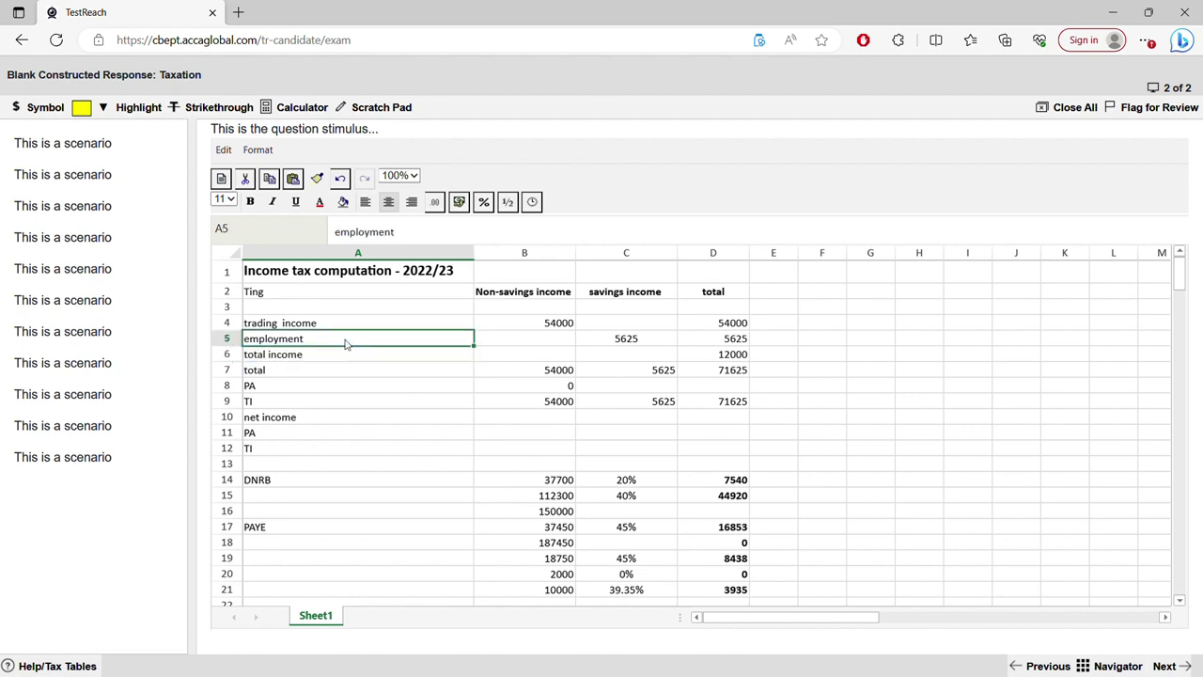
double_click(349, 343)
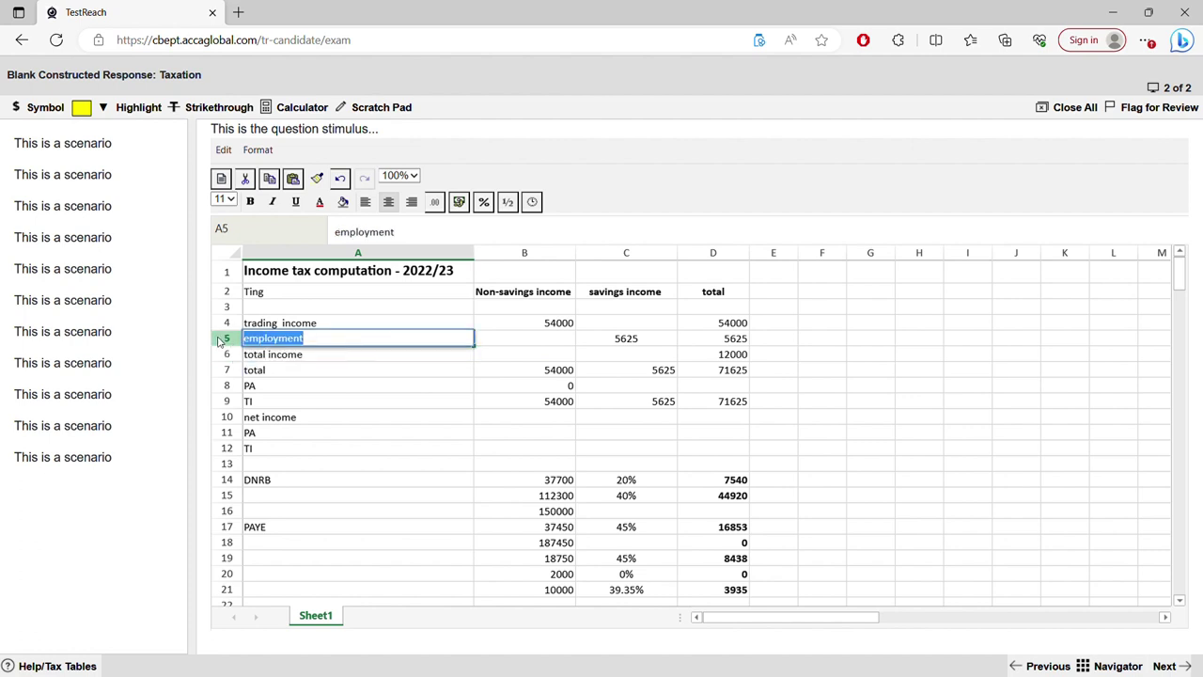
key(BackSpace)
text(bank in)
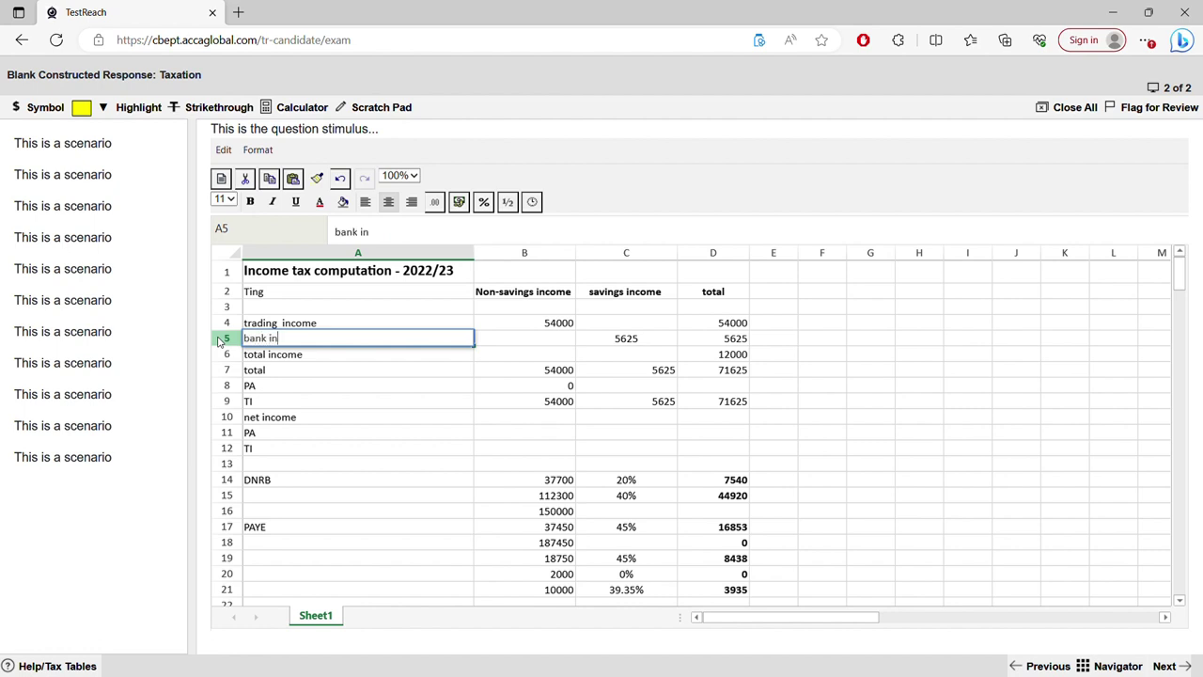
text(terest)
Replace the word "trading" in the A4 label with "employemnt", keeping "income" after it.
click(315, 325)
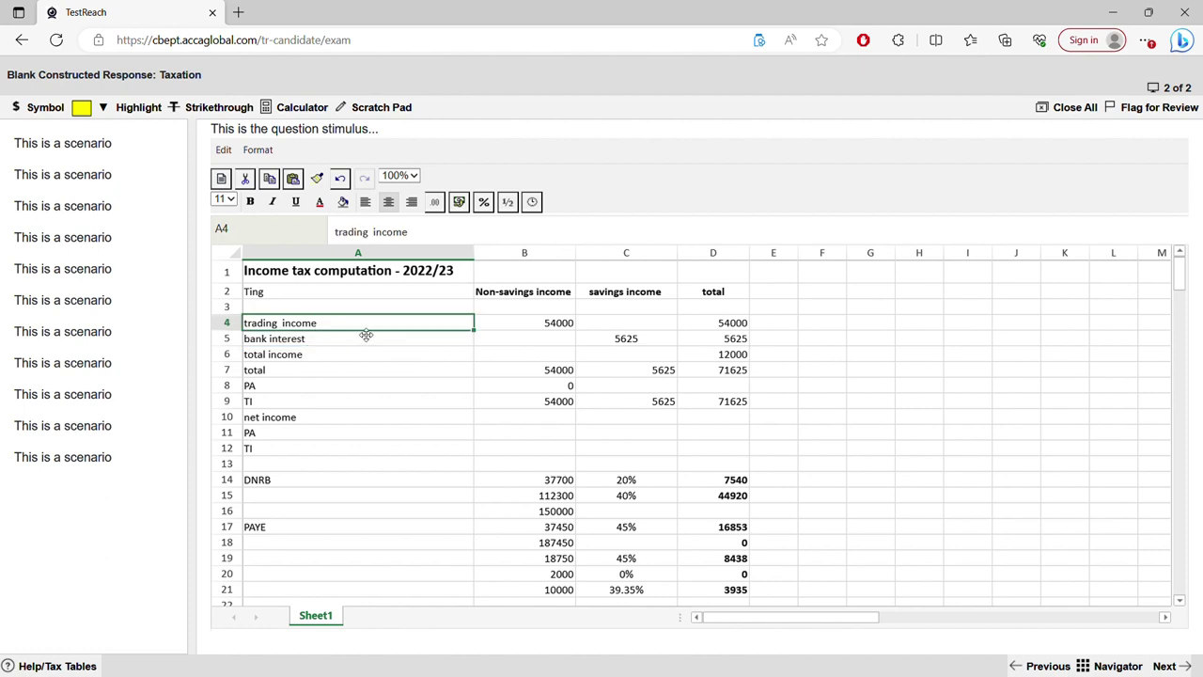
double_click(267, 325)
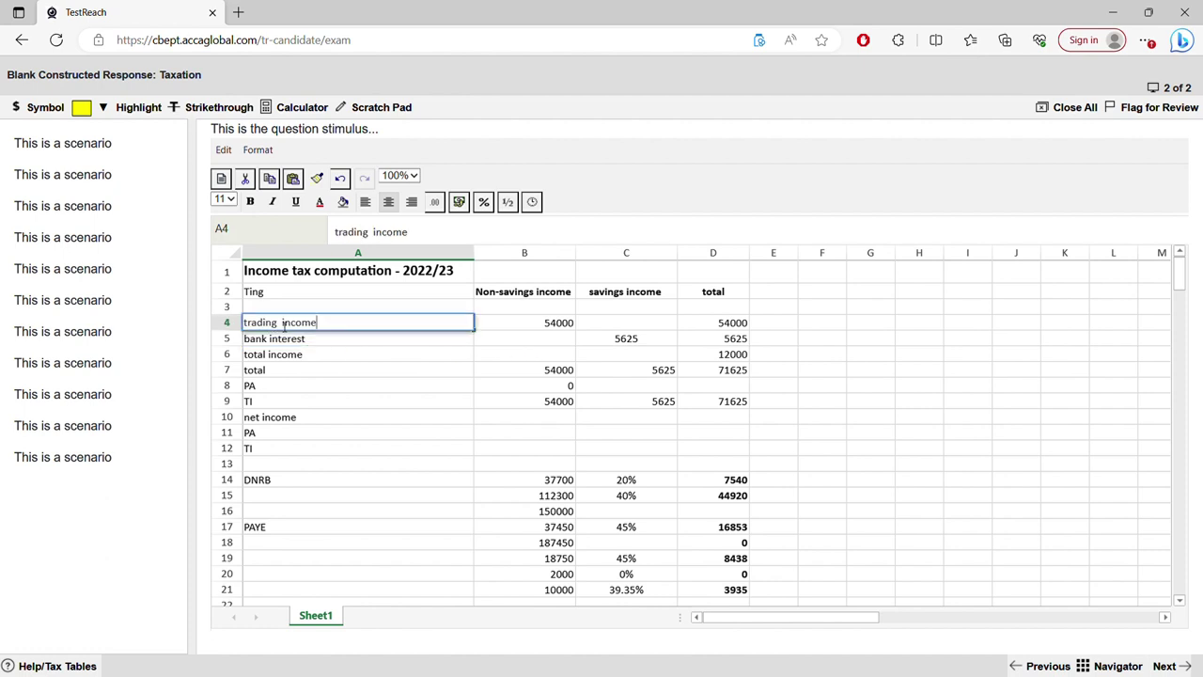
click(282, 325)
drag(279, 325, 228, 320)
text(rental)
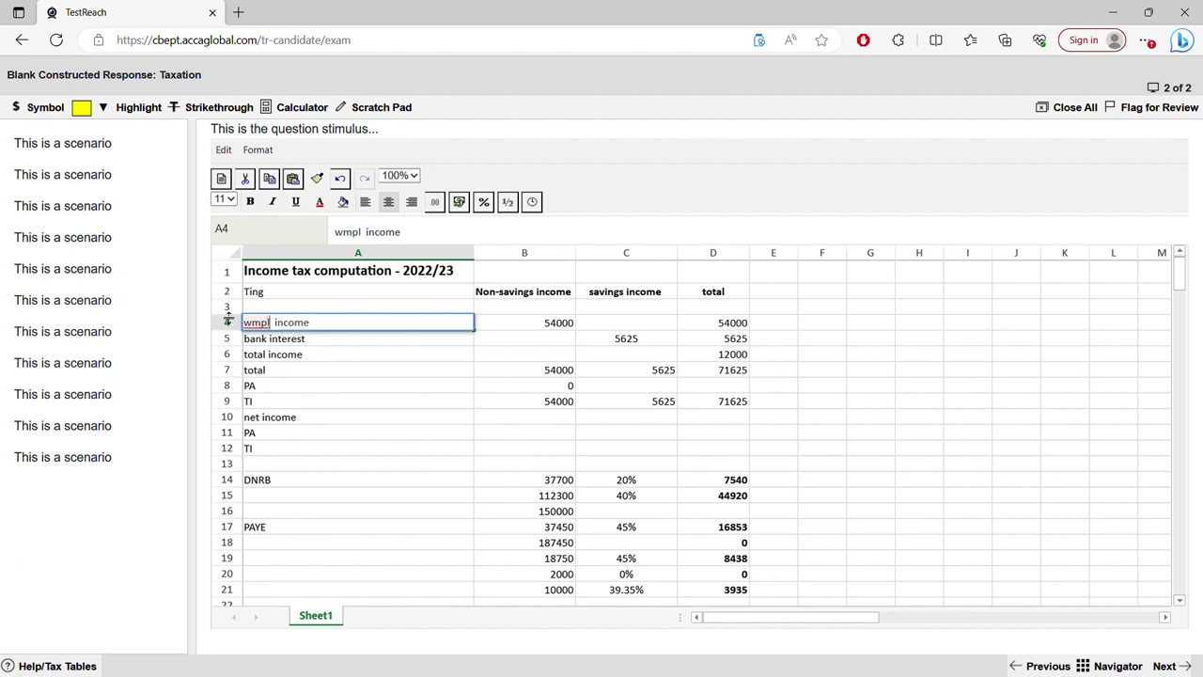
key(BackSpace)
key(BackSpace)
key(BackSpace)
key(BackSpace)
key(BackSpace)
key(BackSpace)
text(employemnt)
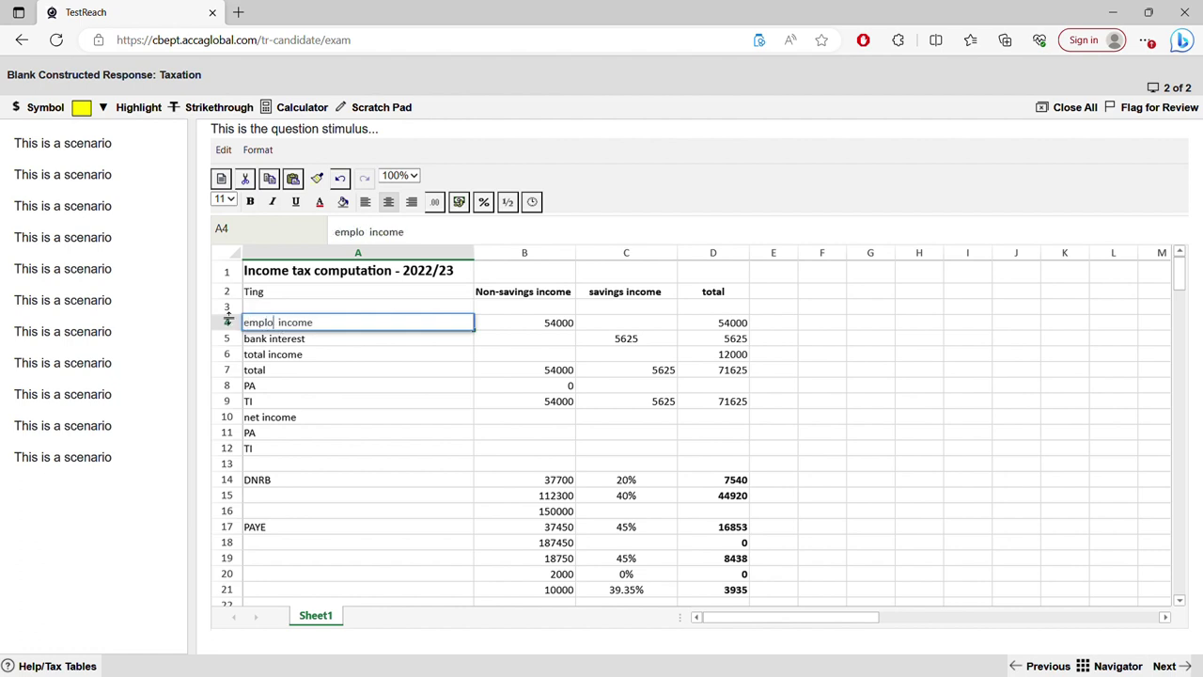
click(309, 344)
Sum B4:B5 in the total income cell B6 and copy the formula across to D6.
click(519, 357)
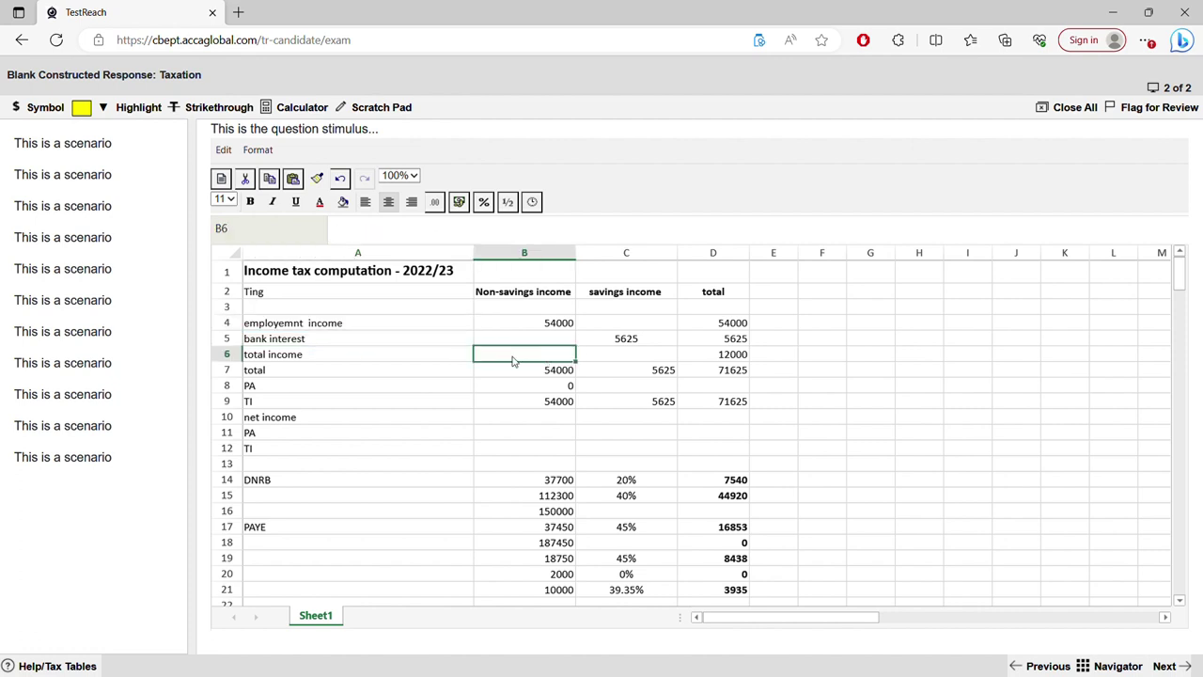
text(=sum()
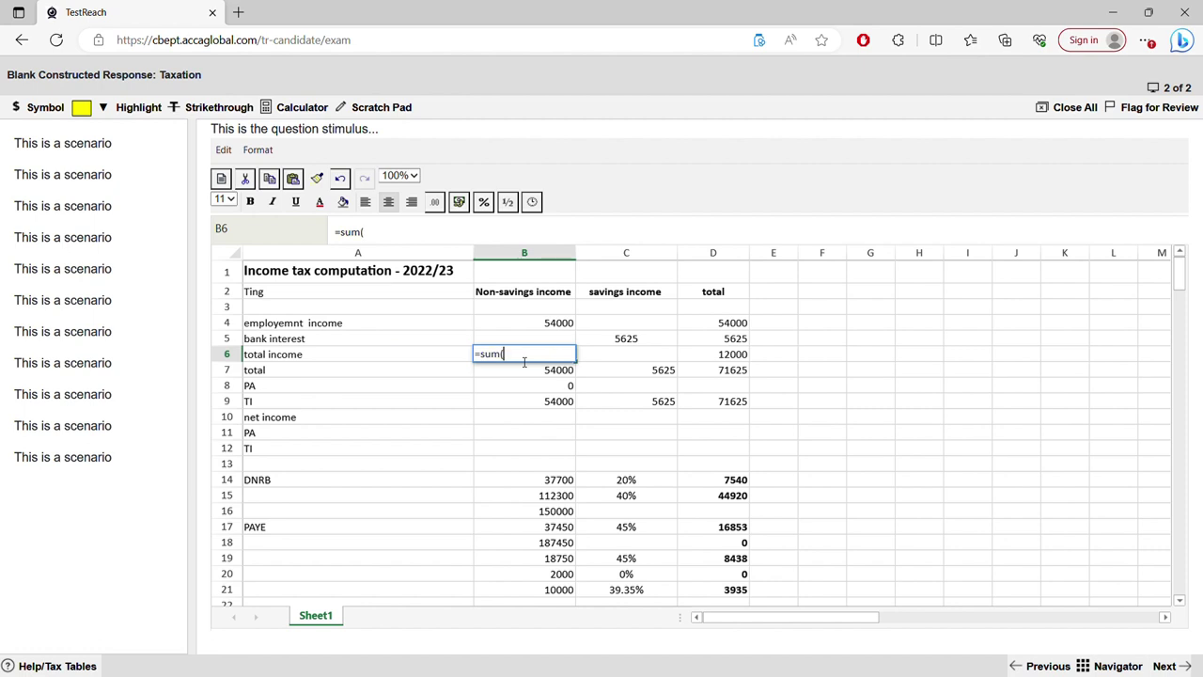
drag(541, 321, 532, 339)
key(Return)
click(536, 354)
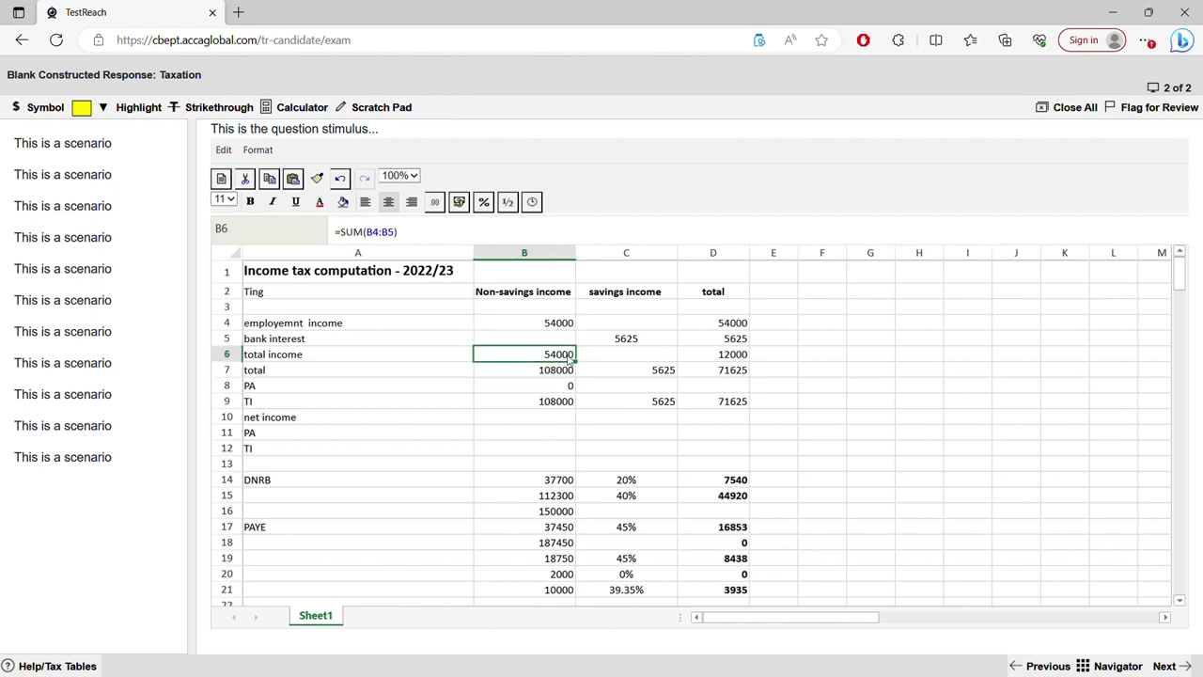
drag(576, 363, 752, 370)
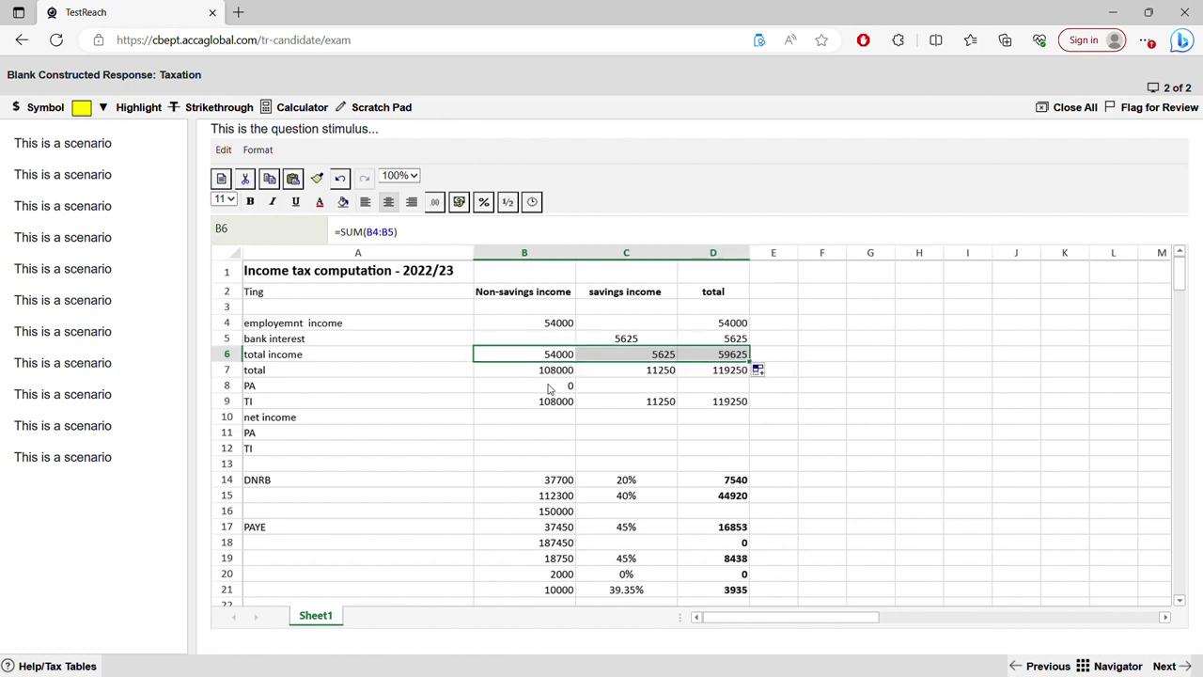
Relabel A7 as "less PA" and enter -12570 in B7.
click(432, 369)
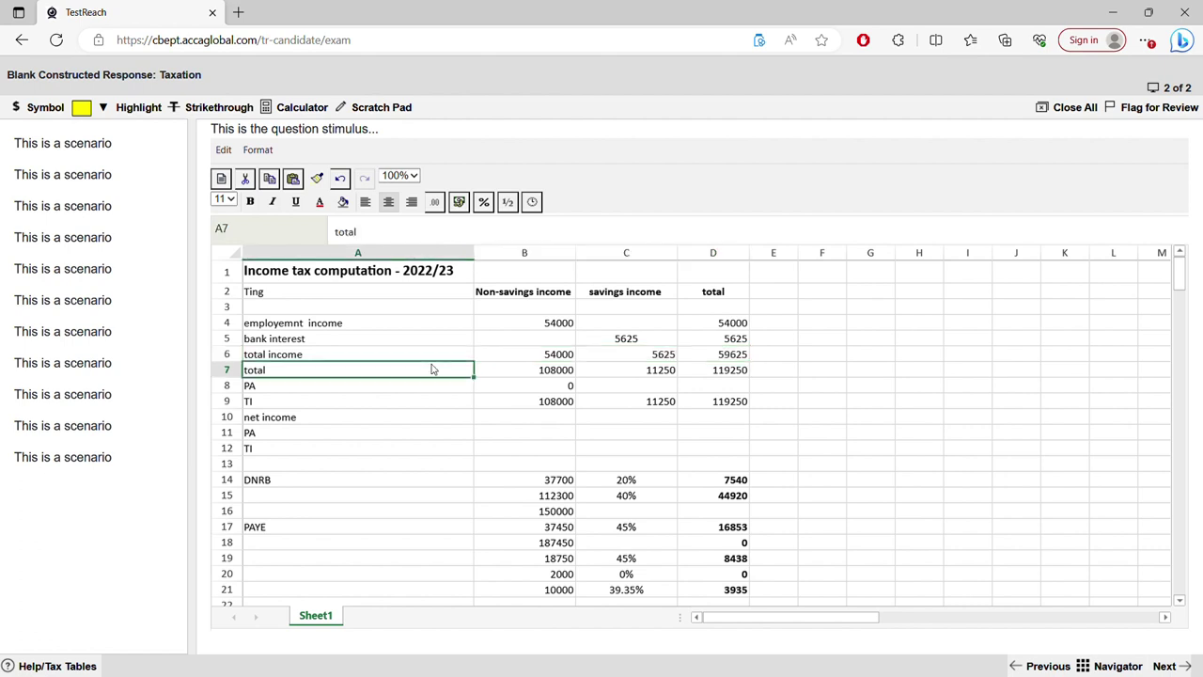
key(BackSpace)
text(less P)
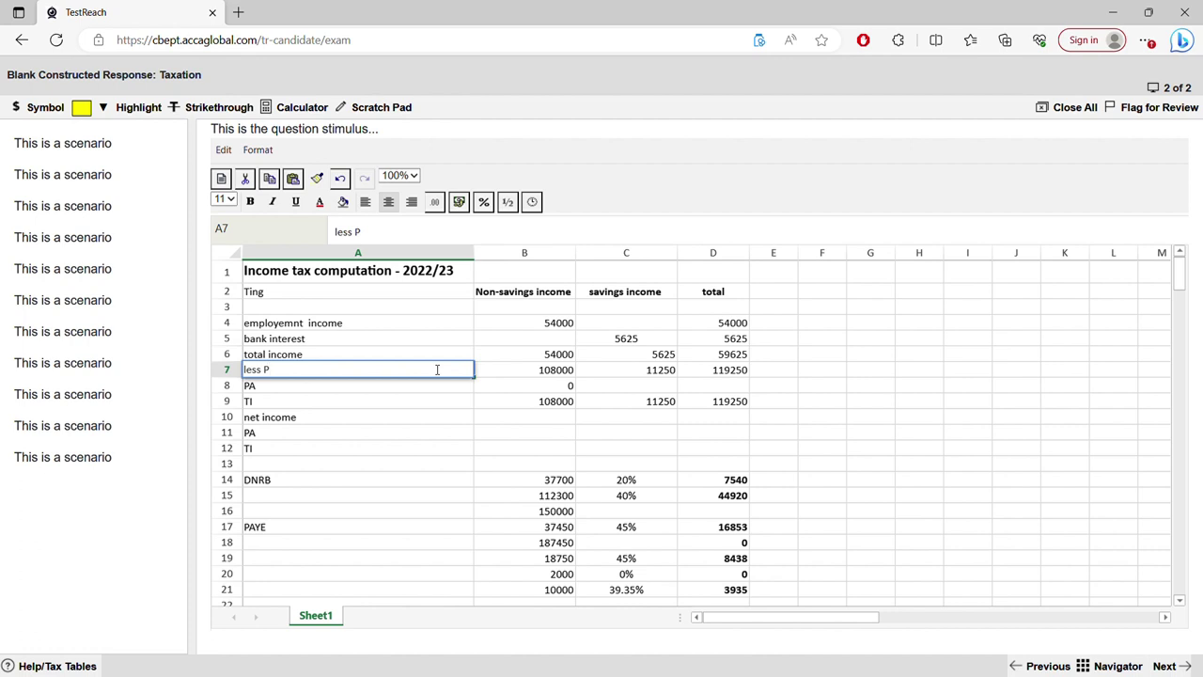
text(A)
click(554, 370)
text(-12570)
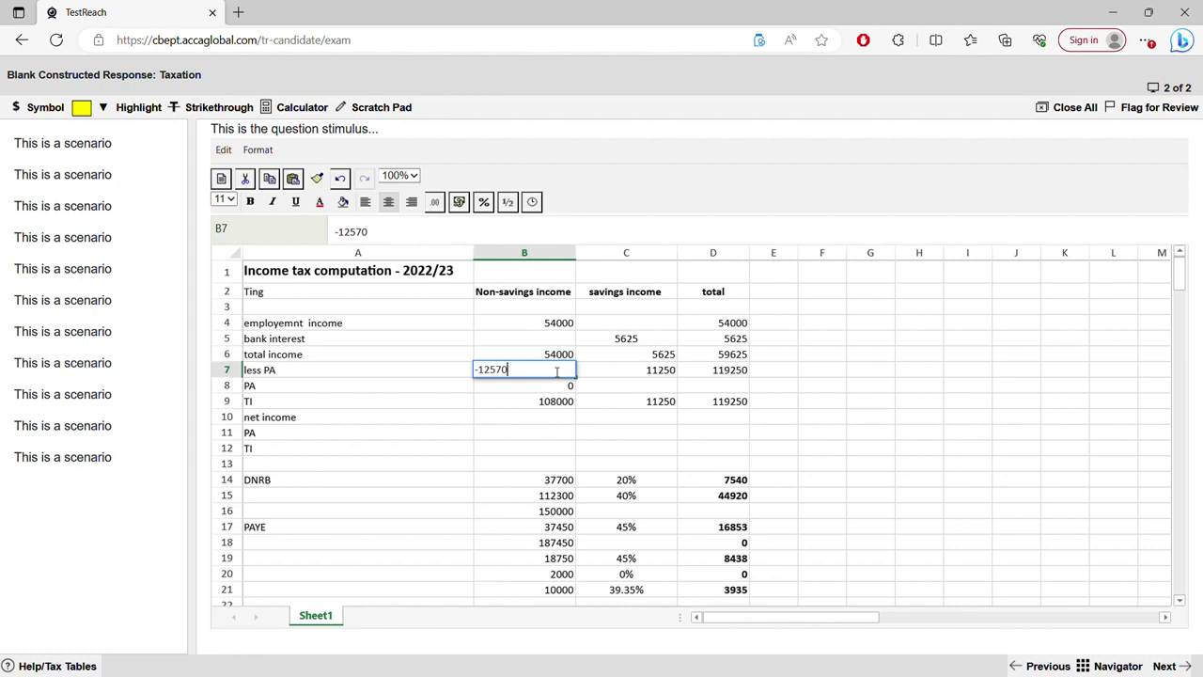
key(Return)
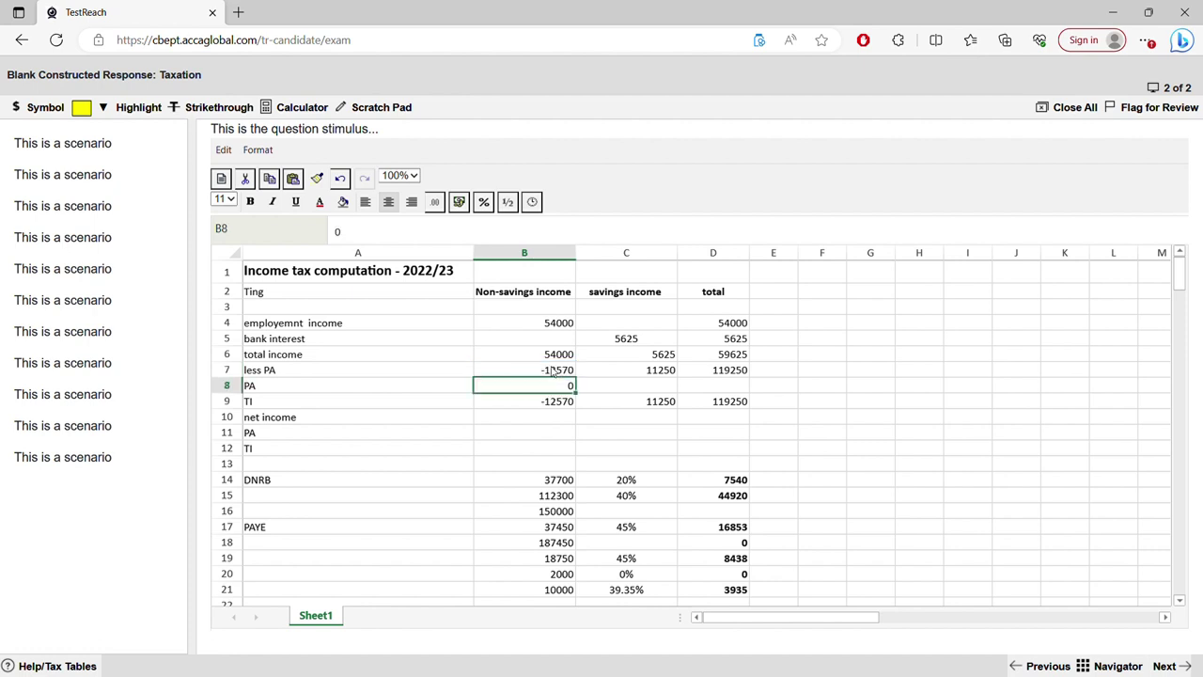
Clear the savings income figure in C7 and enter -12570 as the total in D7.
click(553, 371)
click(653, 371)
key(BackSpace)
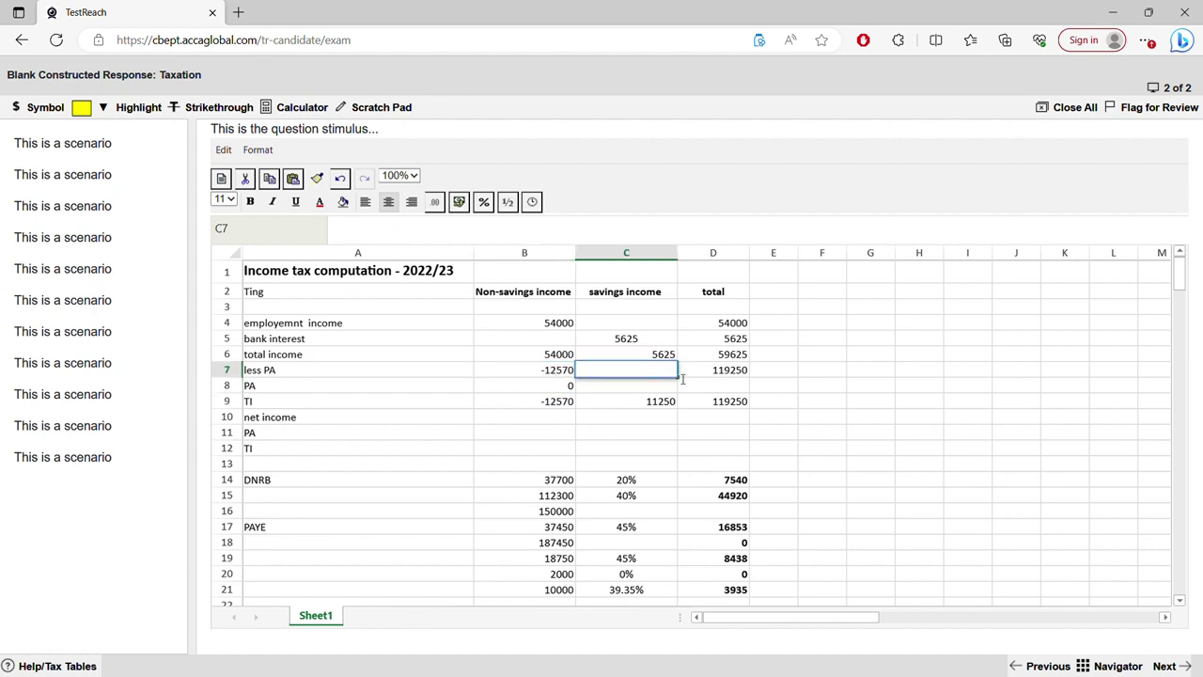
click(718, 374)
key(BackSpace)
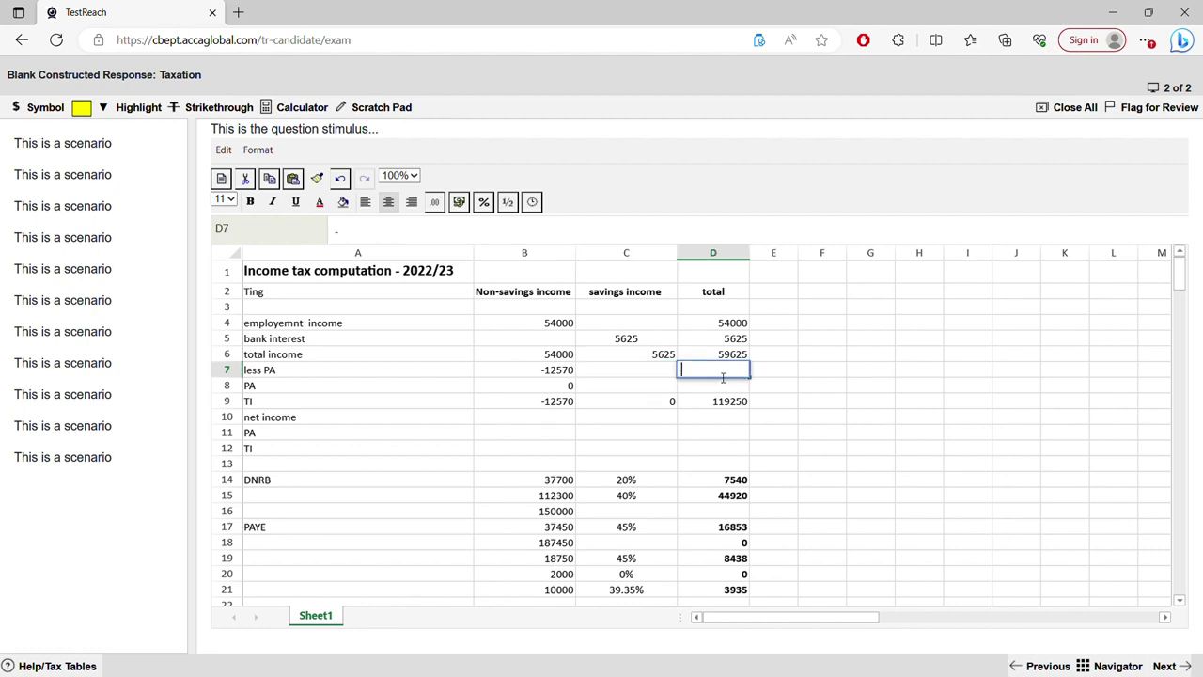
text(-12570)
key(Return)
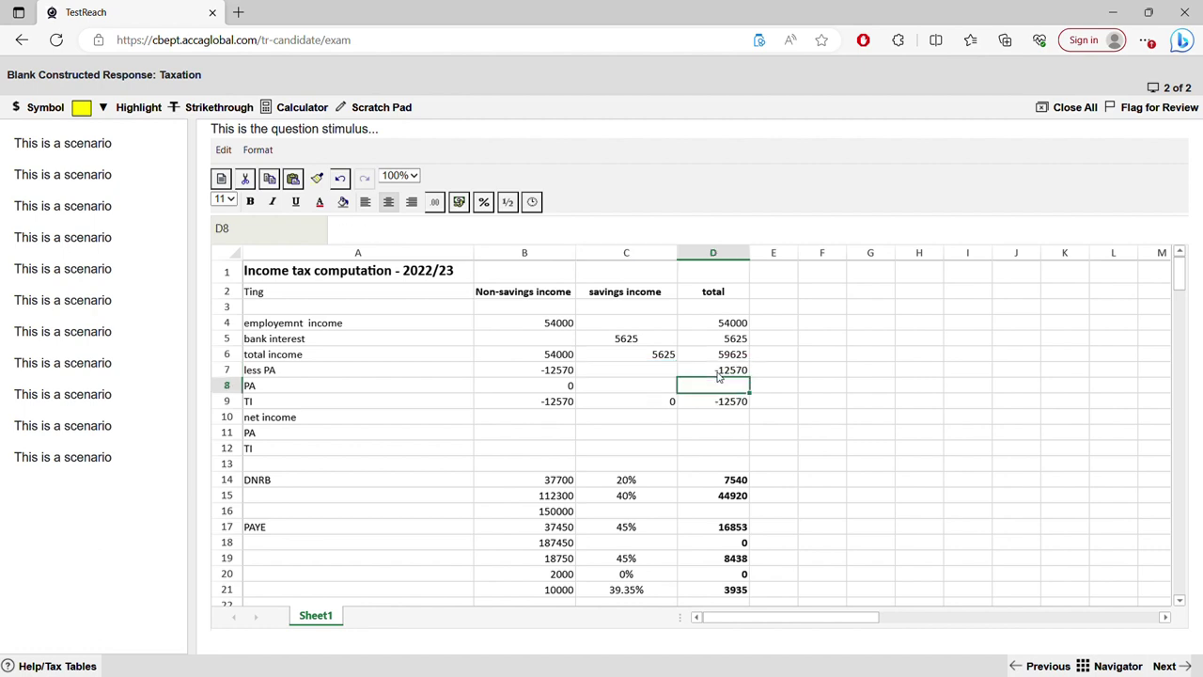
Remove the labels in A8 and A9, and enter "TI" in A8.
click(527, 390)
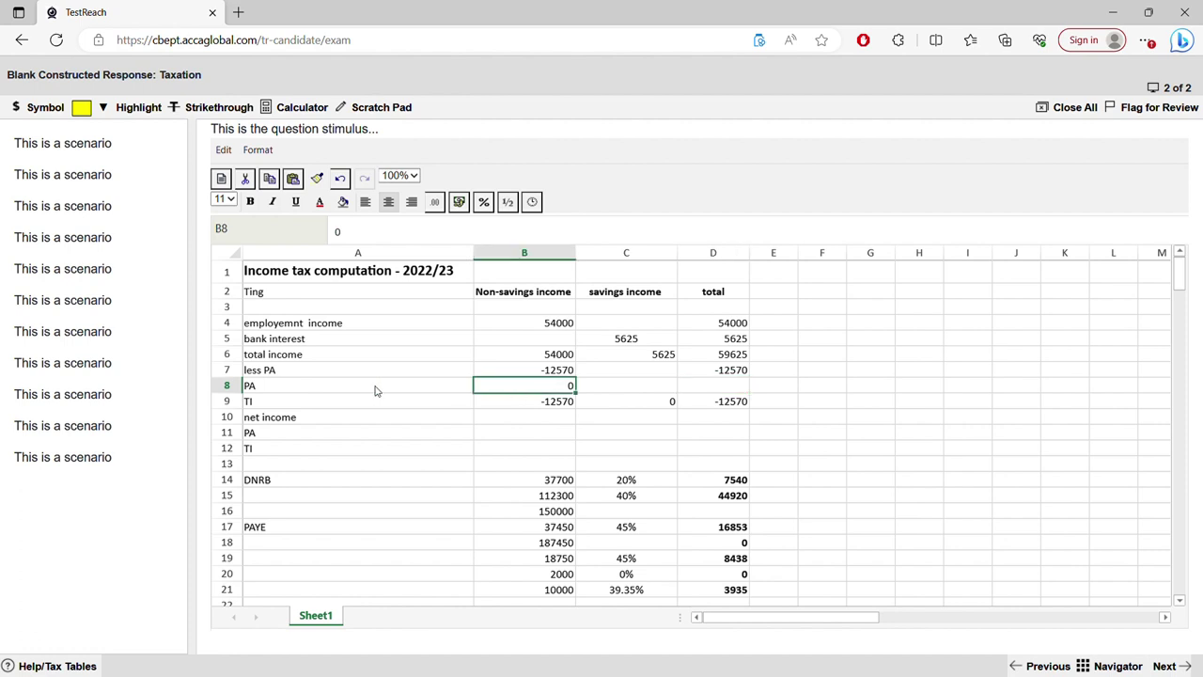
click(335, 385)
key(BackSpace)
key(Return)
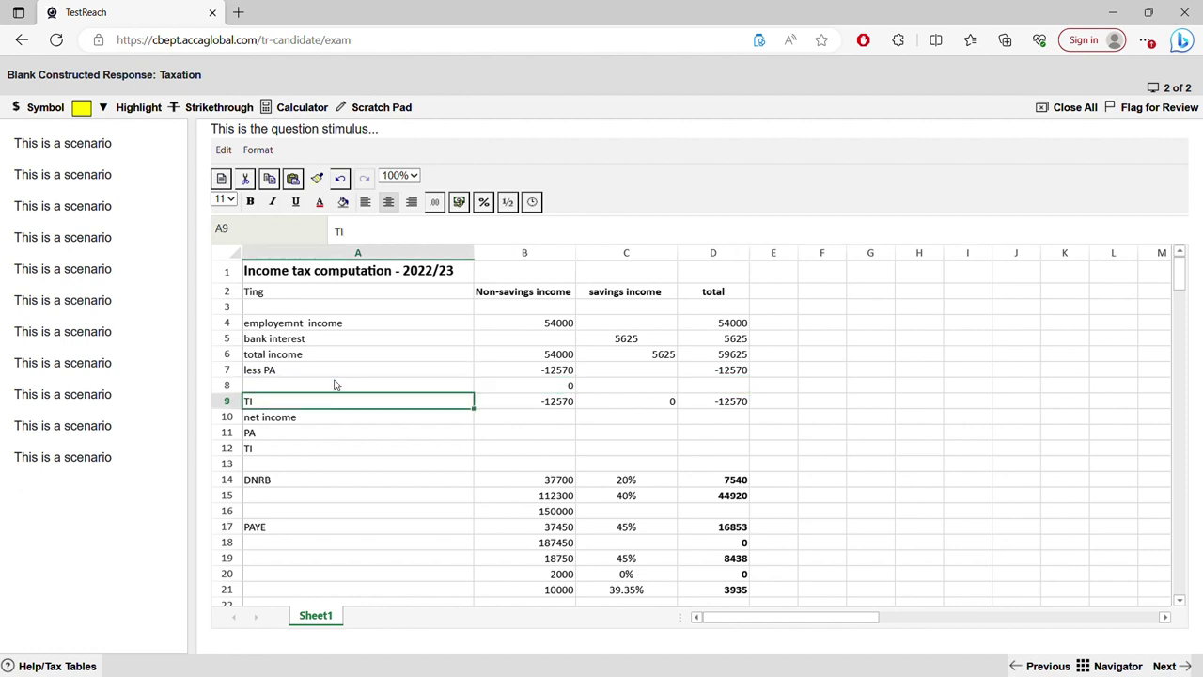
key(BackSpace)
click(336, 384)
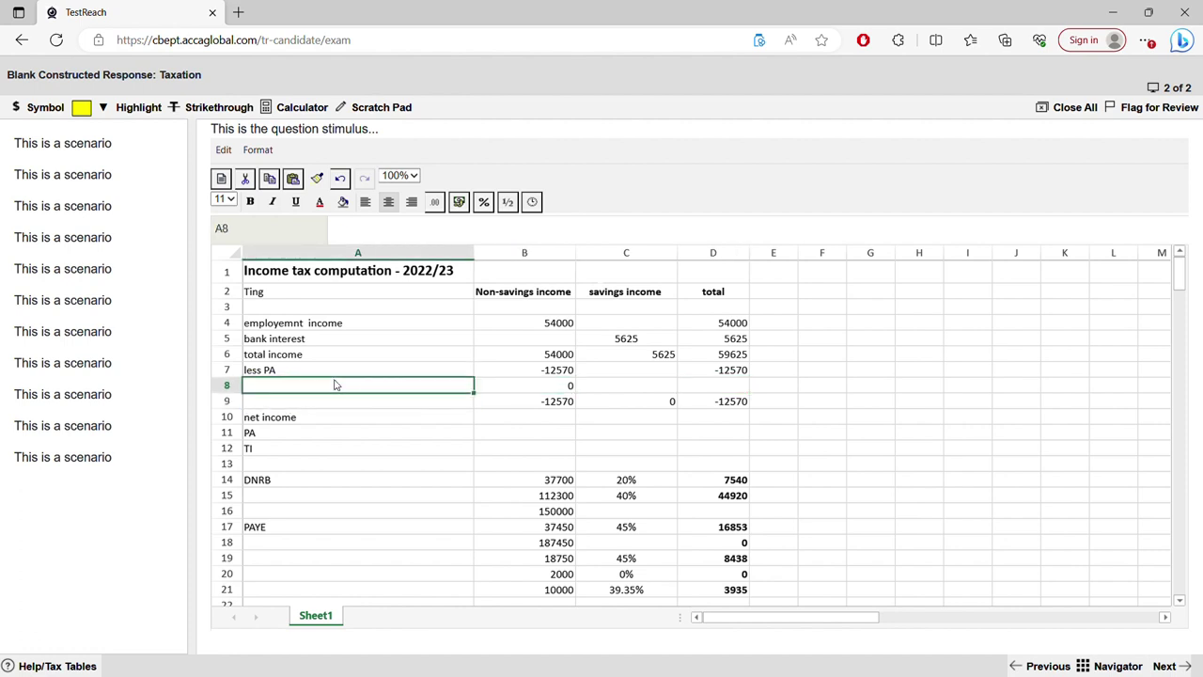
text(TI)
key(Tab)
Clear the old value in B8 and the old row 9 figures from B9 to D9.
key(BackSpace)
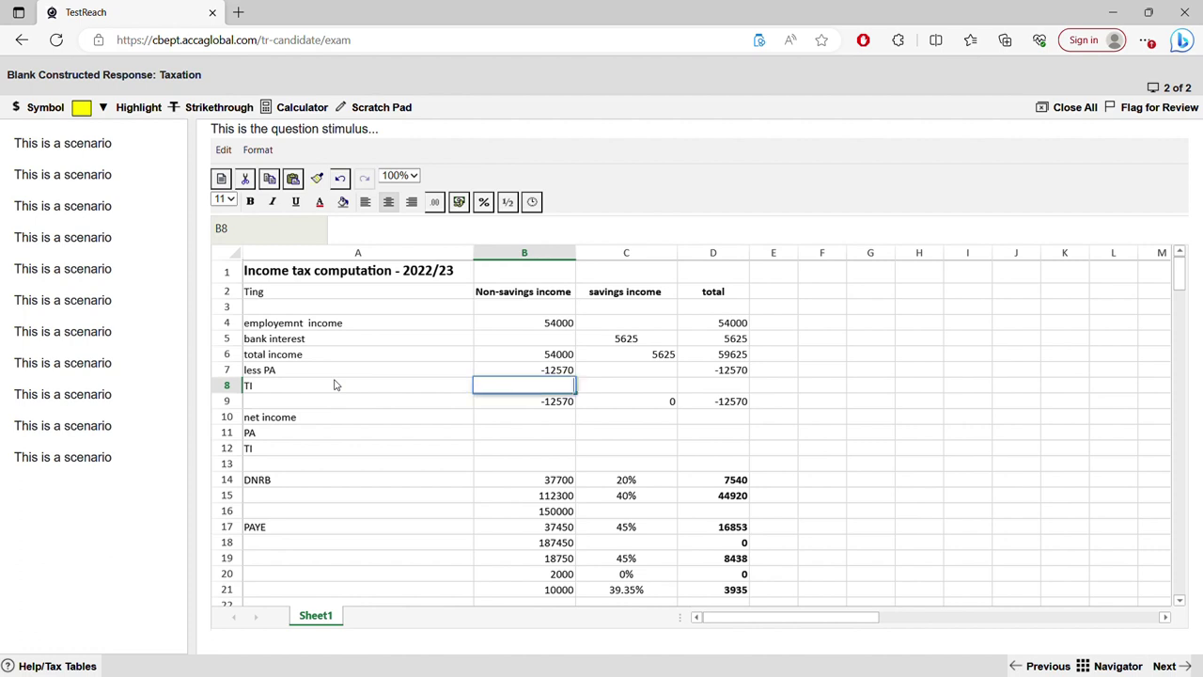
key(Return)
key(BackSpace)
key(Tab)
key(BackSpace)
key(Tab)
key(BackSpace)
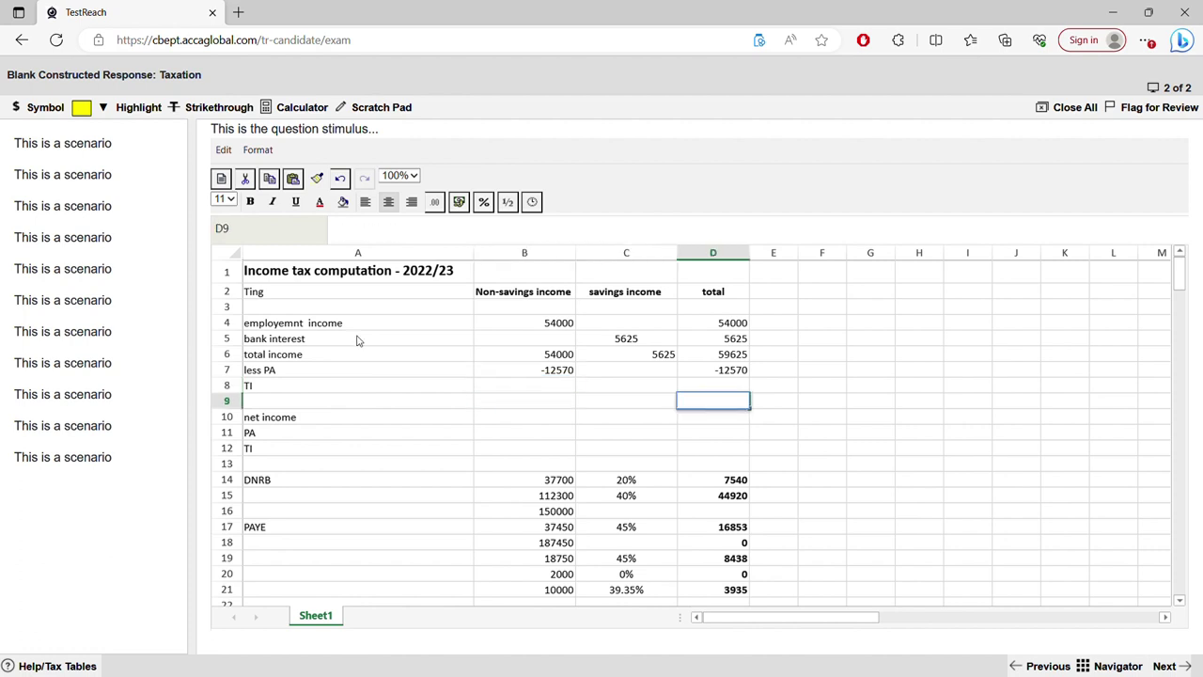
Enter a SUM of B6:B7 as the TI in B8 and copy the formula across to C8 and D8.
click(501, 390)
text(=sum)
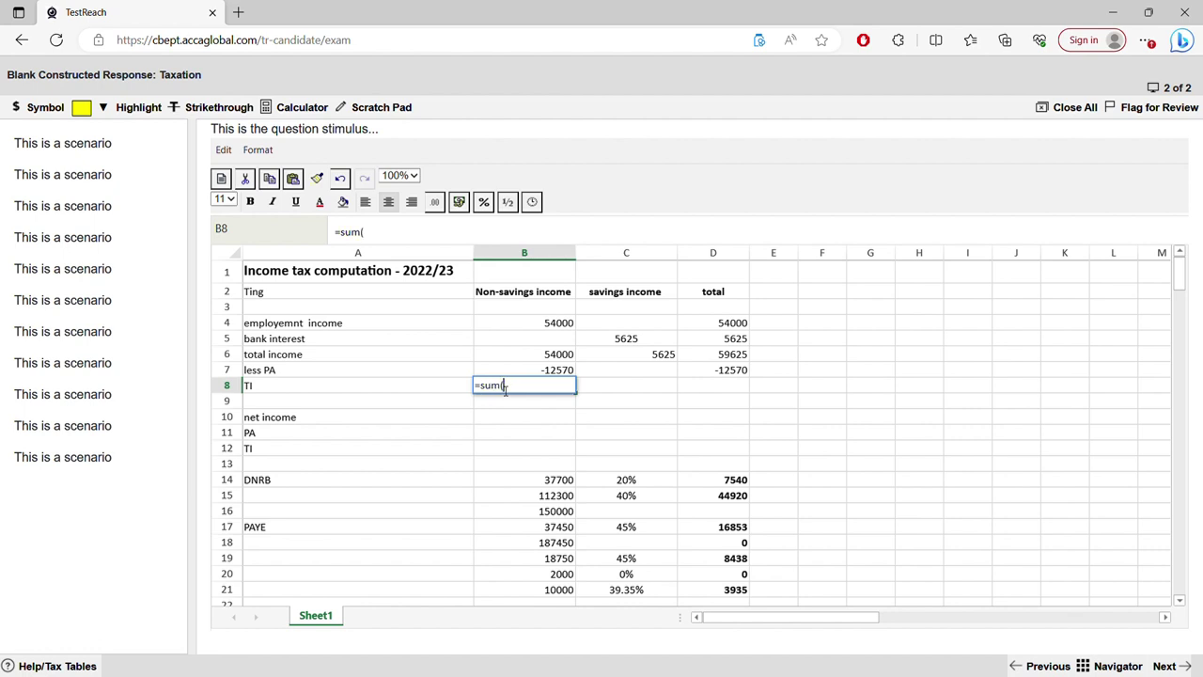
text(()
click(519, 372)
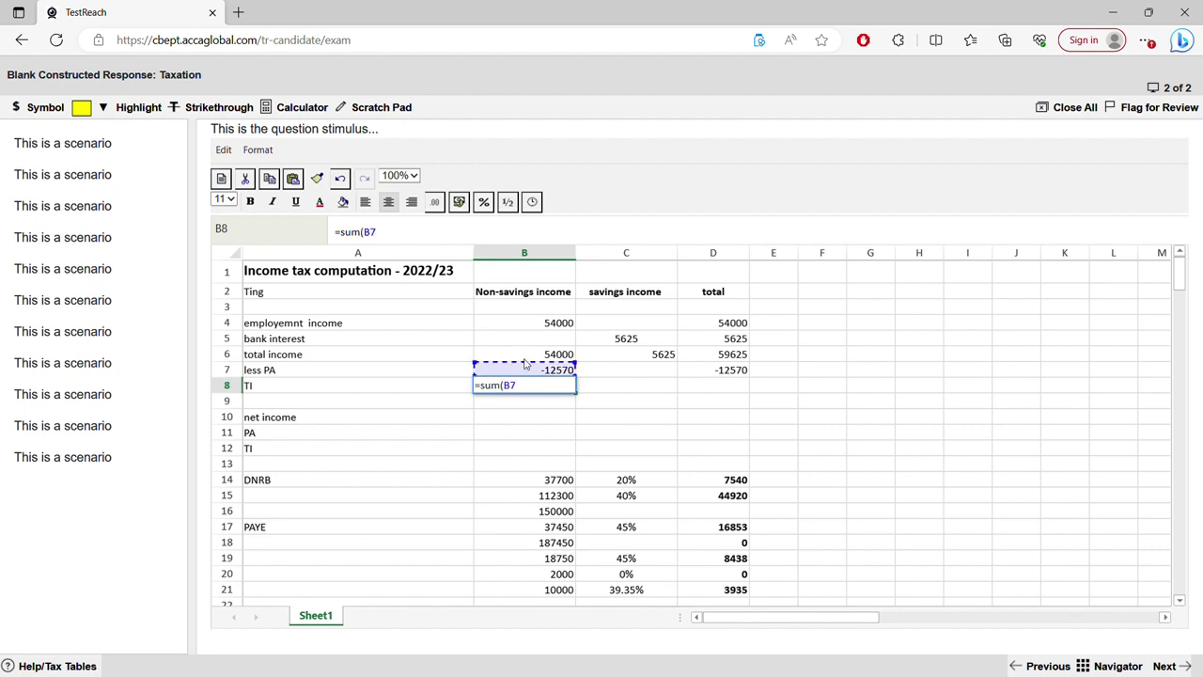
drag(526, 356, 531, 376)
key(Return)
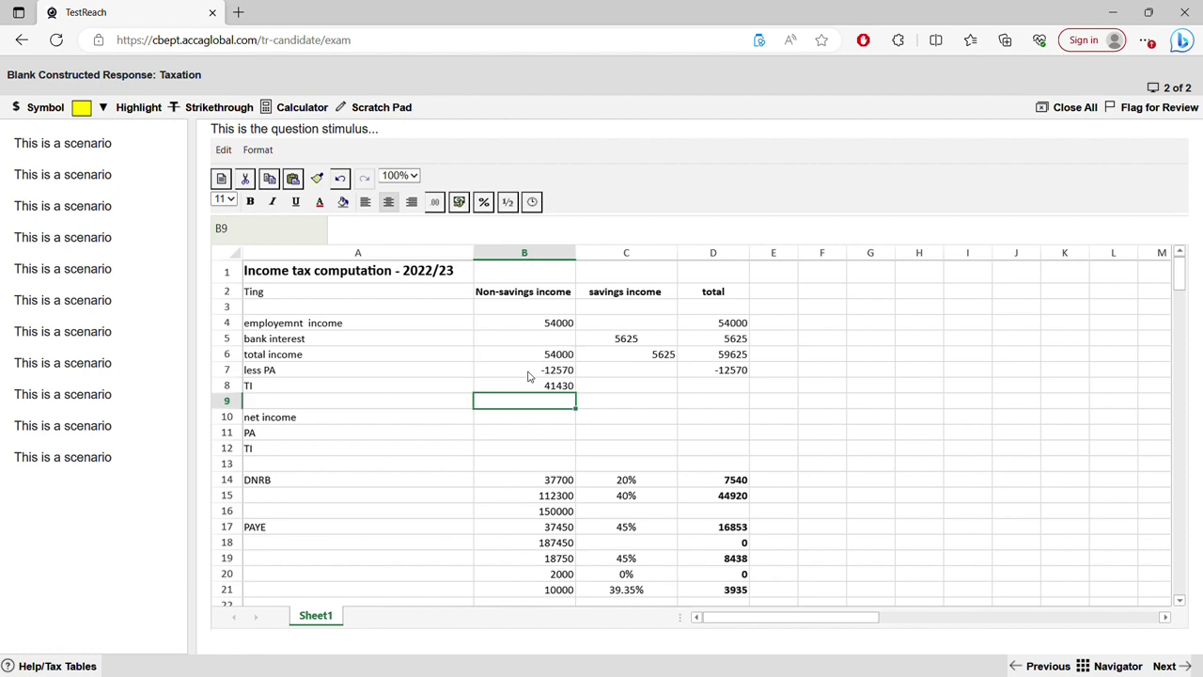
click(531, 373)
click(554, 385)
drag(574, 394, 685, 397)
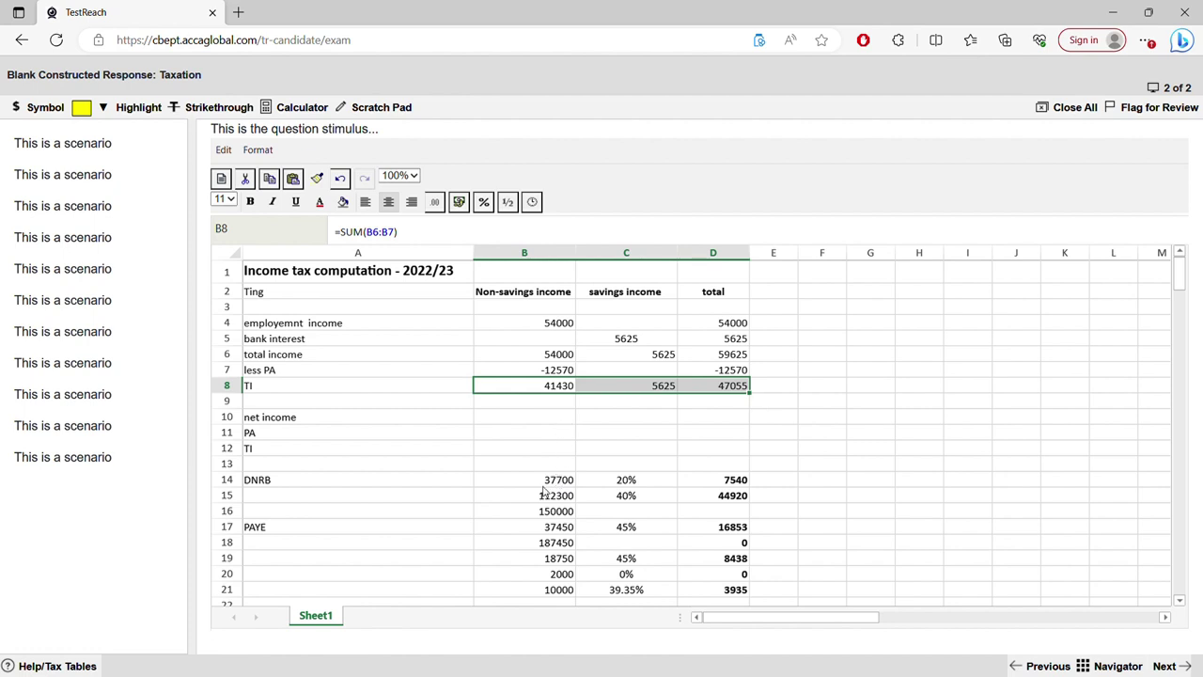
Set the non-savings income figure in B16 to 41430.
click(555, 515)
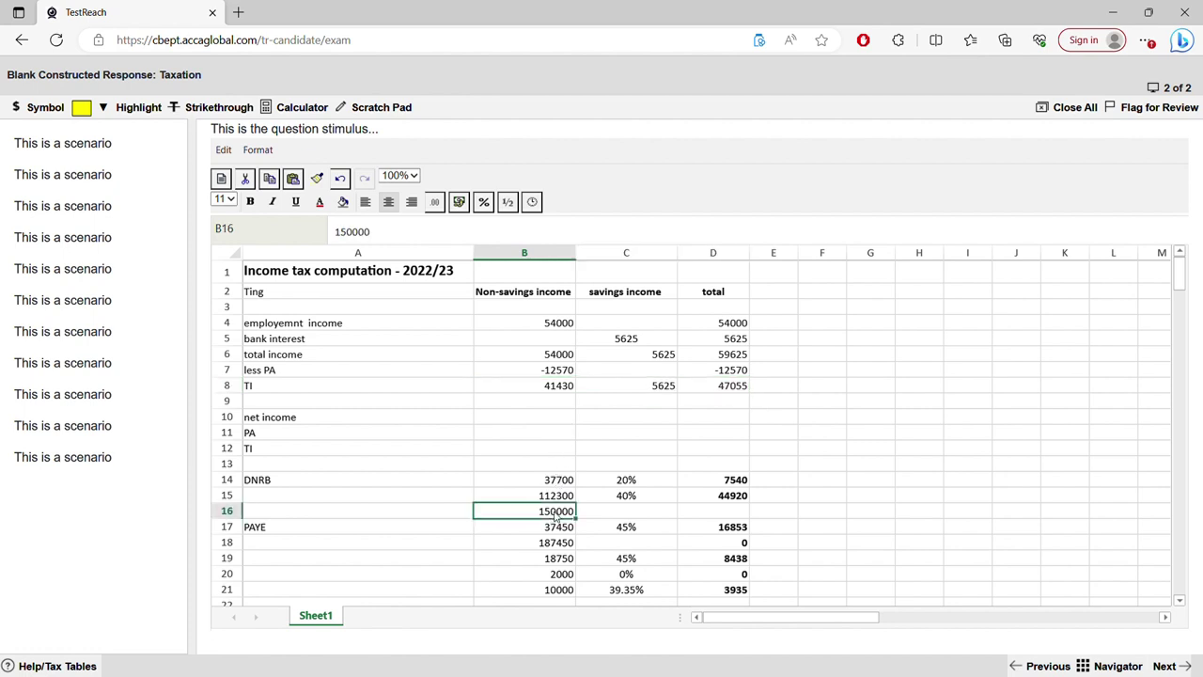
double_click(575, 513)
drag(576, 510, 496, 504)
text(41430)
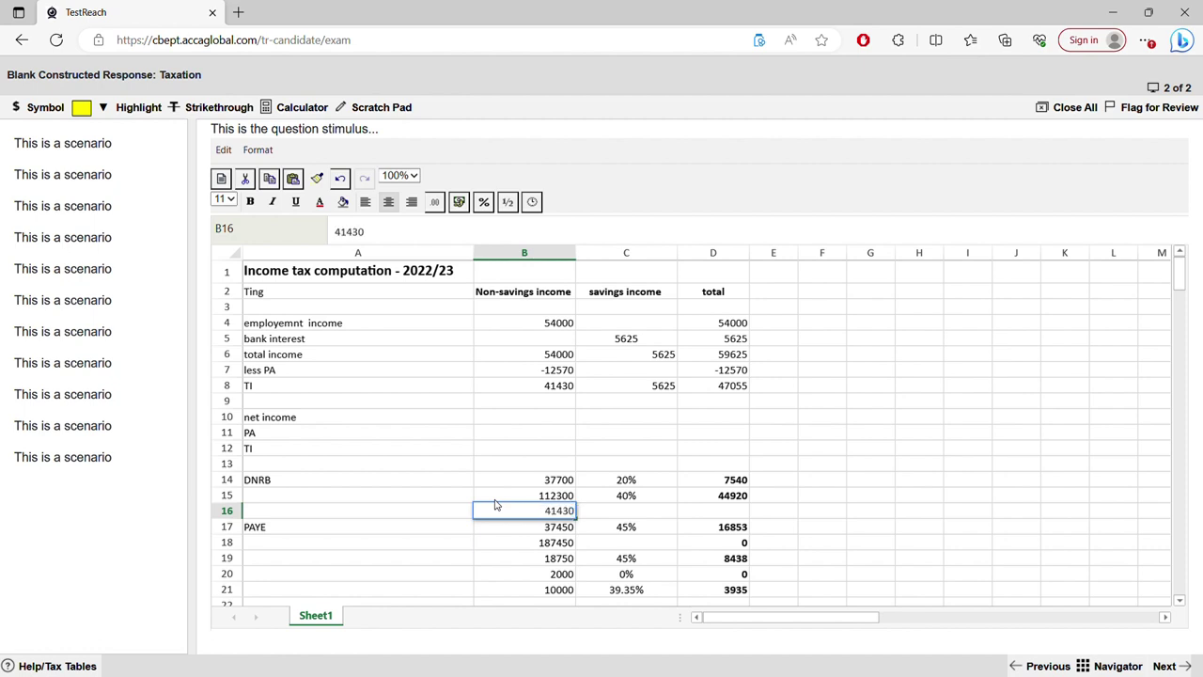
key(Return)
click(529, 500)
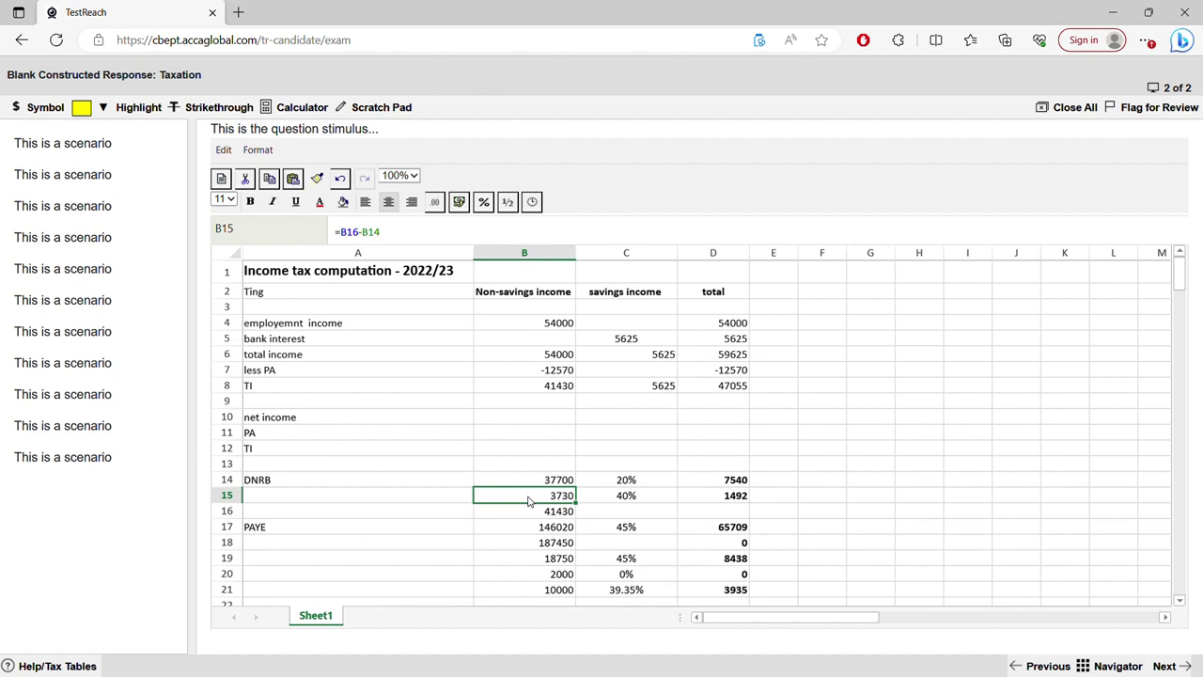
click(634, 500)
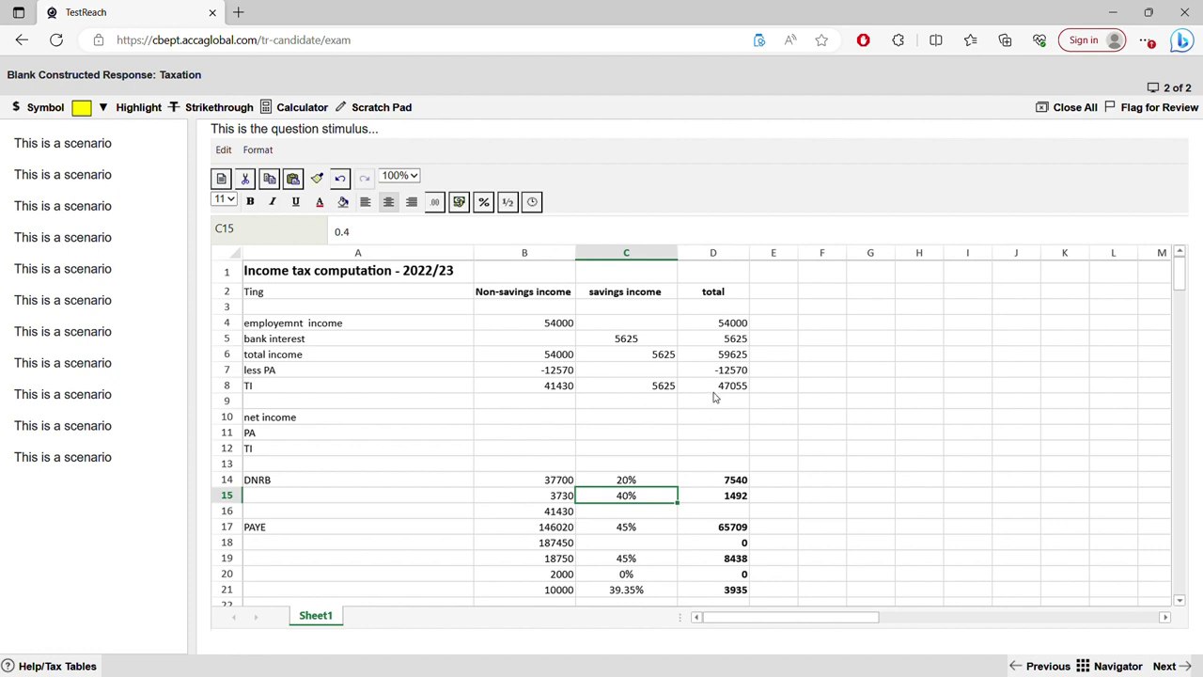
Replace the formula in B17 with 500 and set its tax rate in C17 to 0%.
click(554, 512)
click(554, 533)
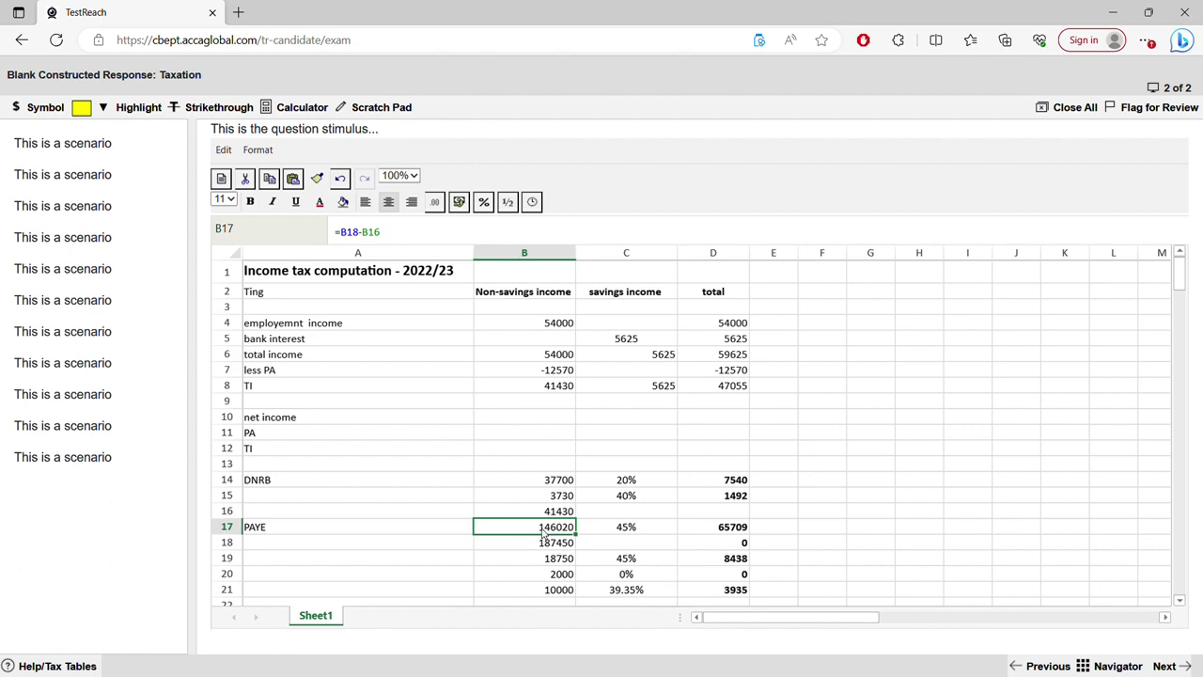
double_click(543, 533)
drag(543, 532, 384, 507)
text(500)
key(Return)
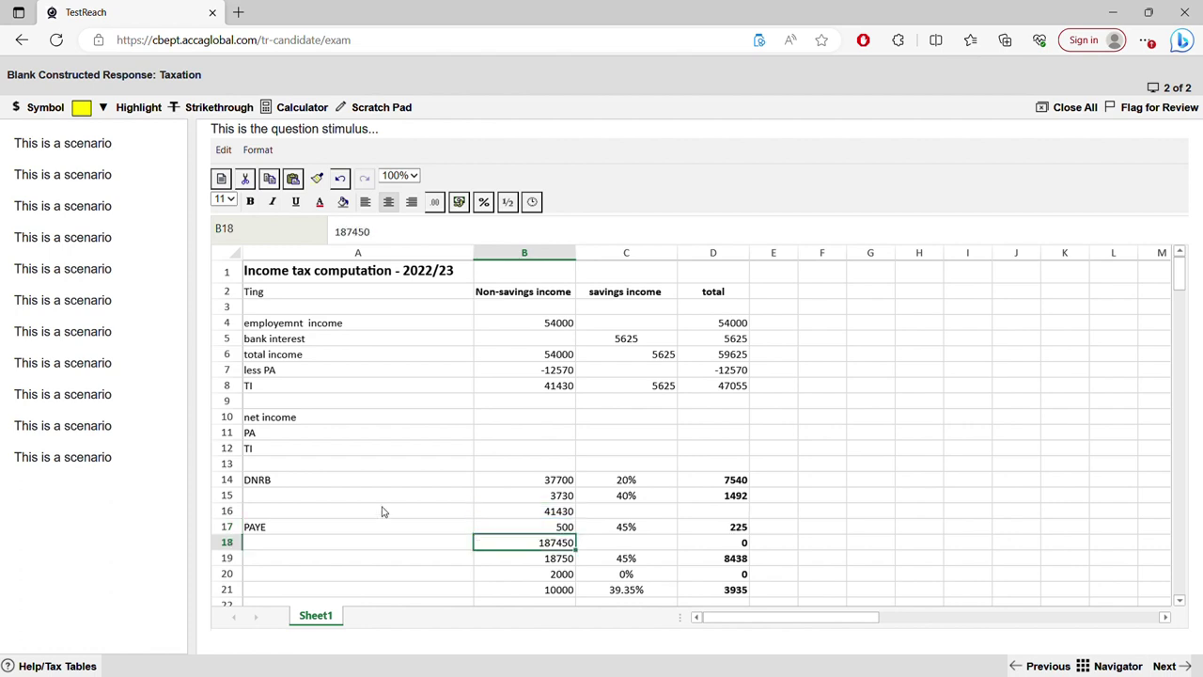
click(628, 531)
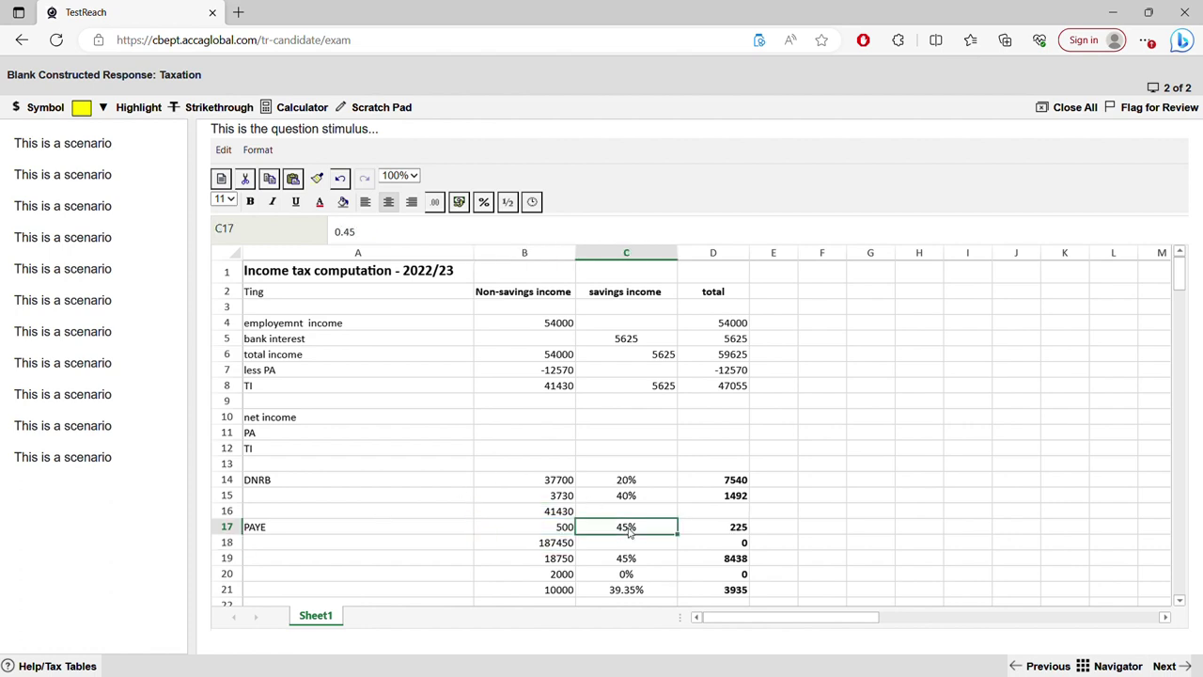
text(0)
key(Return)
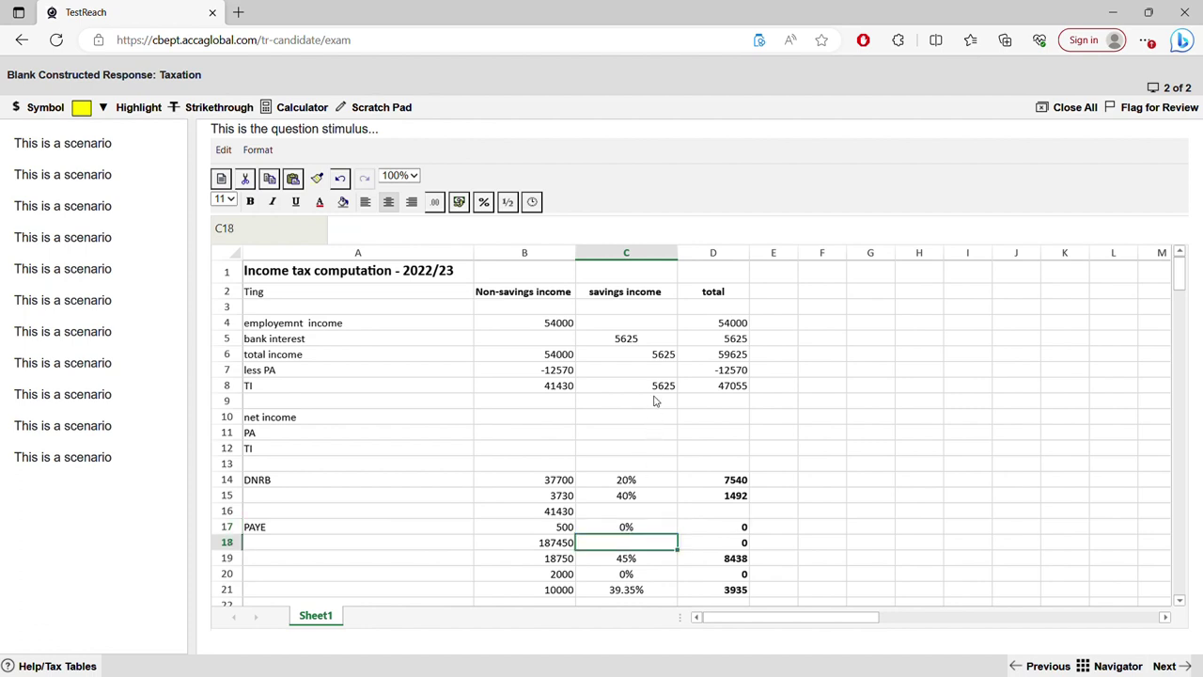
Replace the old figure in B18 with 5125.
double_click(564, 543)
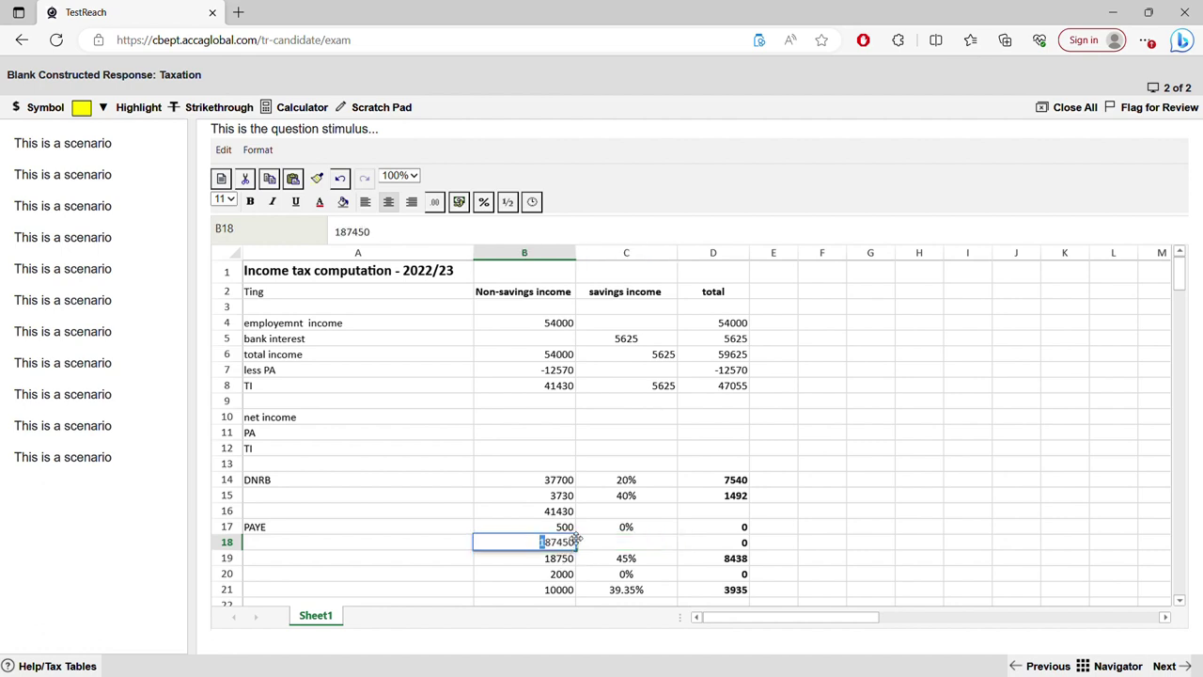
double_click(571, 543)
text(525)
key(BackSpace)
text(125)
key(BackSpace)
key(BackSpace)
key(BackSpace)
key(BackSpace)
text(125)
key(Return)
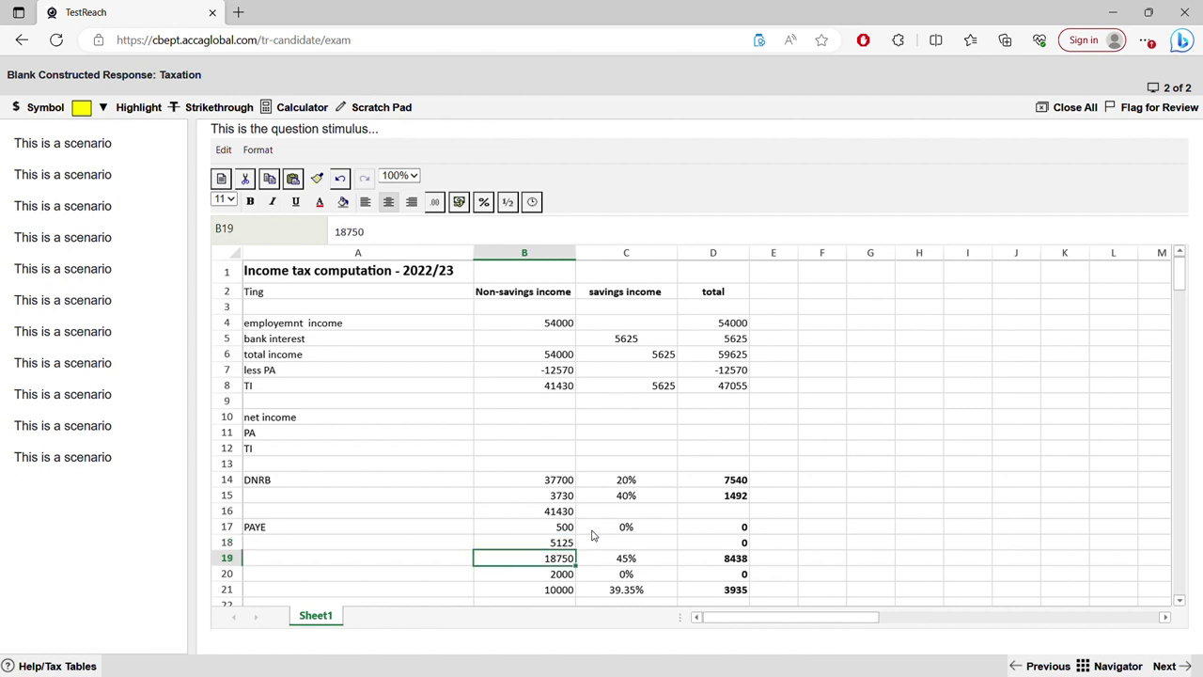
Enter 40% as the tax rate in C18.
click(664, 545)
text(40)
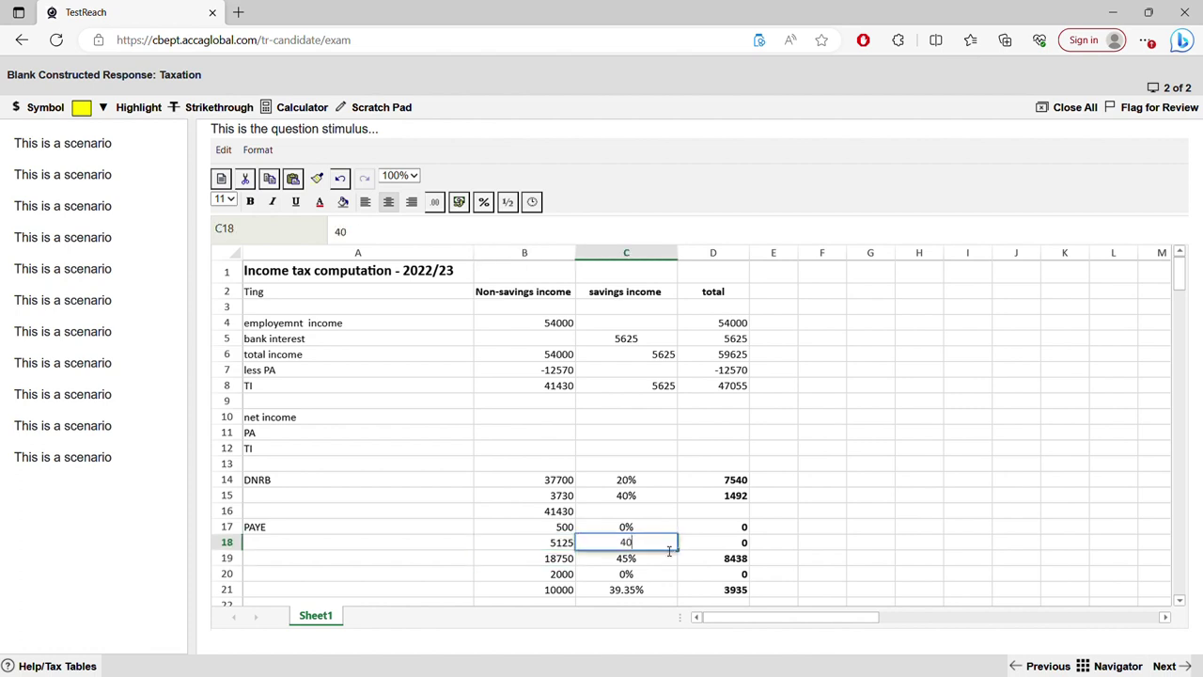
text(%)
key(Return)
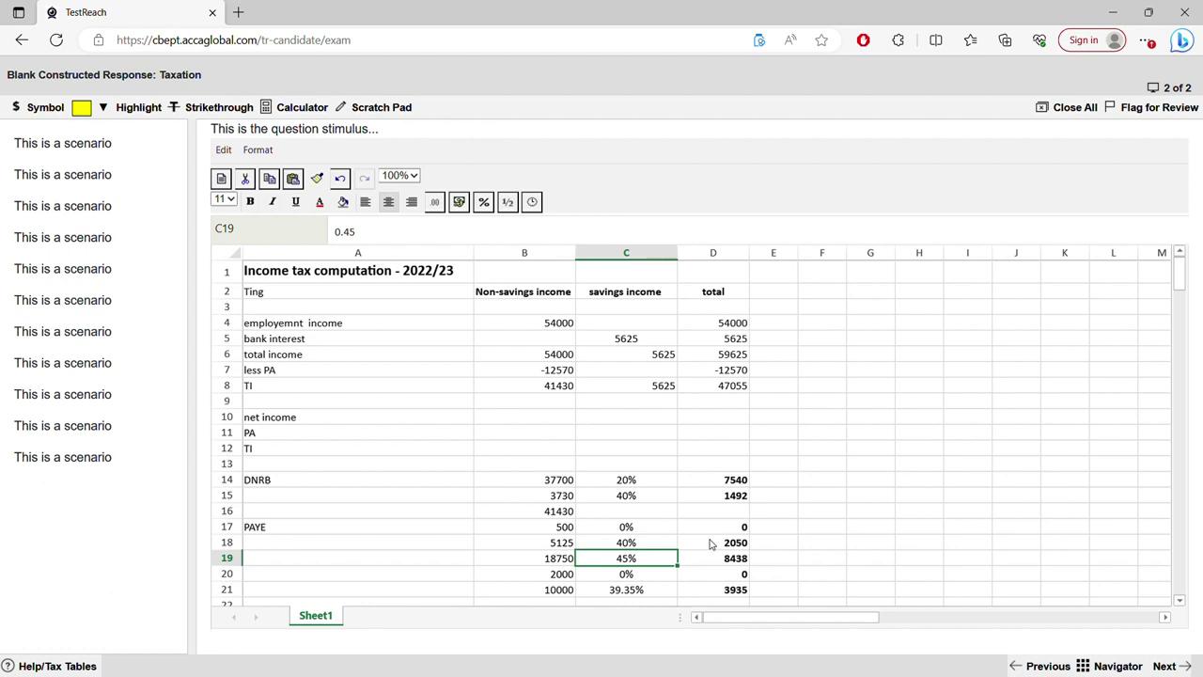
Replace the formula in D19 with a SUM of the tax amounts in D14:D18.
click(731, 562)
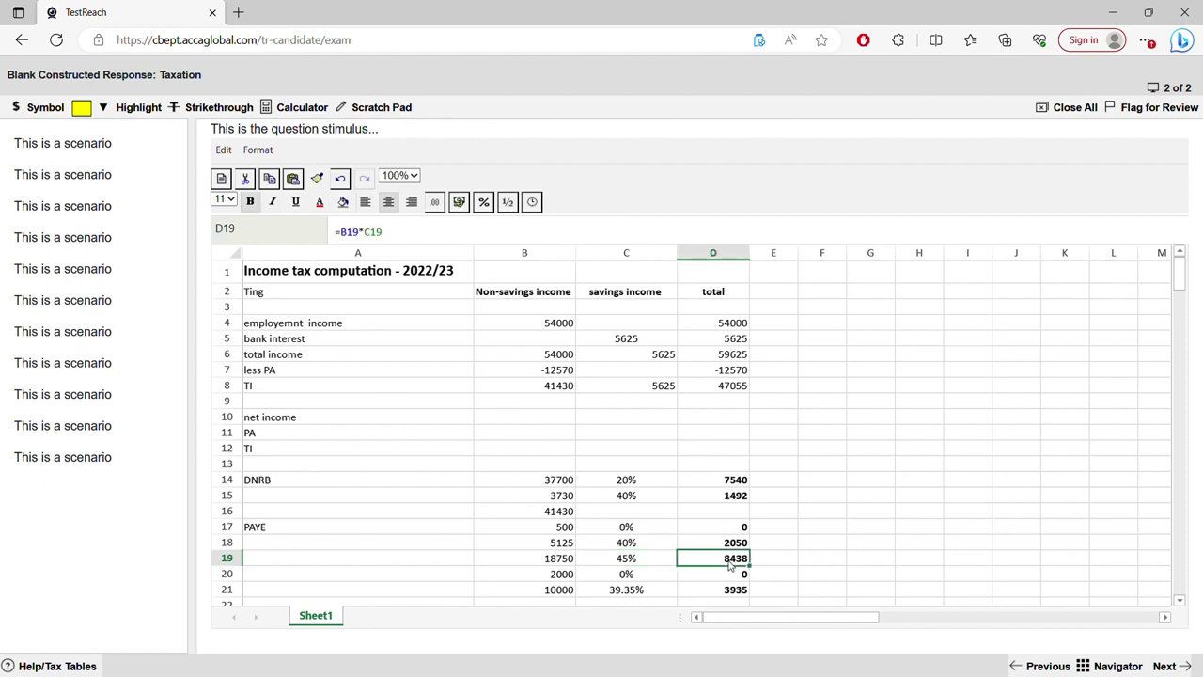
text(=sum()
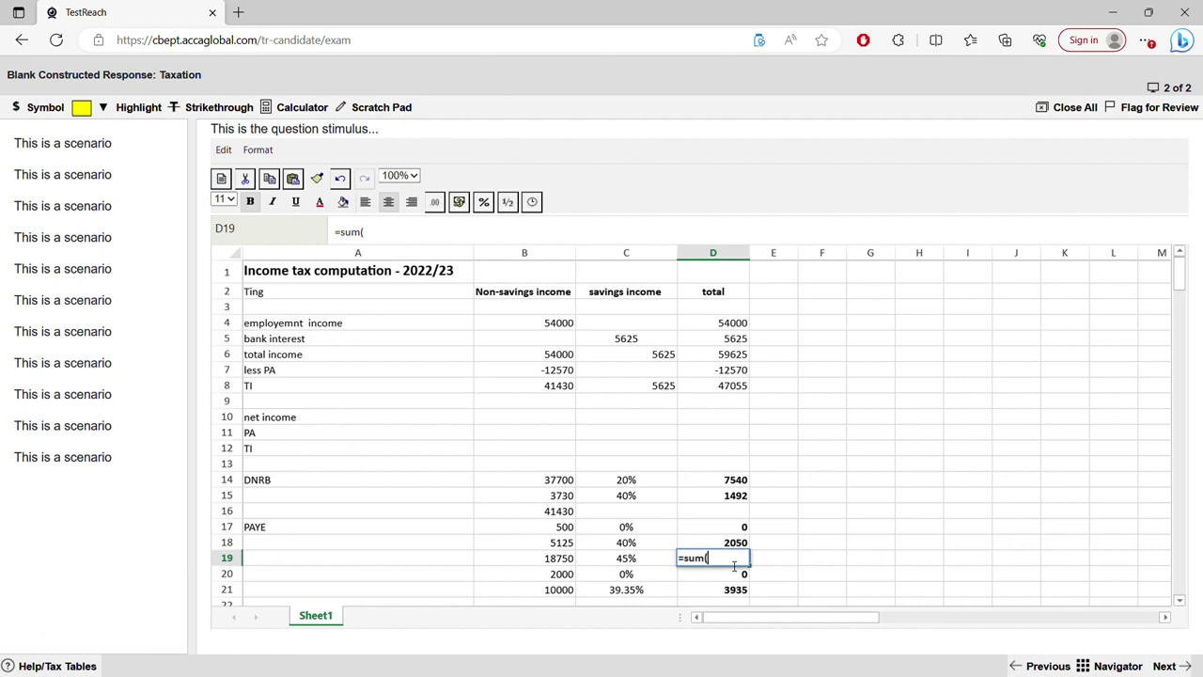
drag(730, 479, 720, 543)
key(Return)
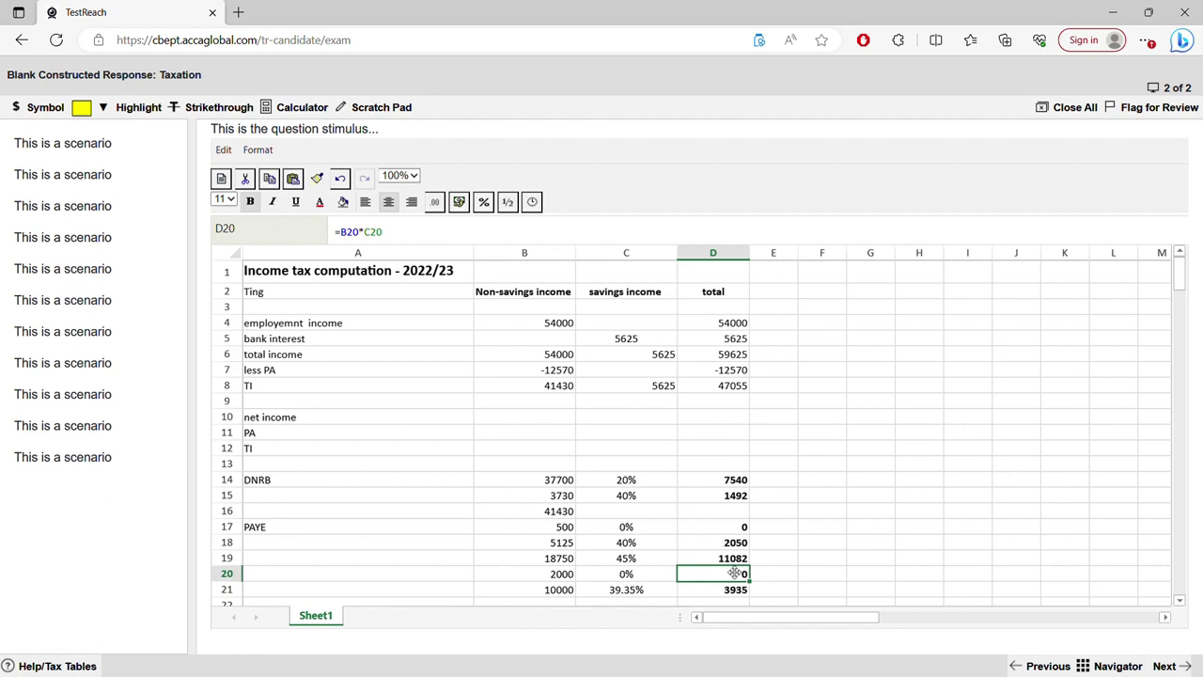
click(739, 558)
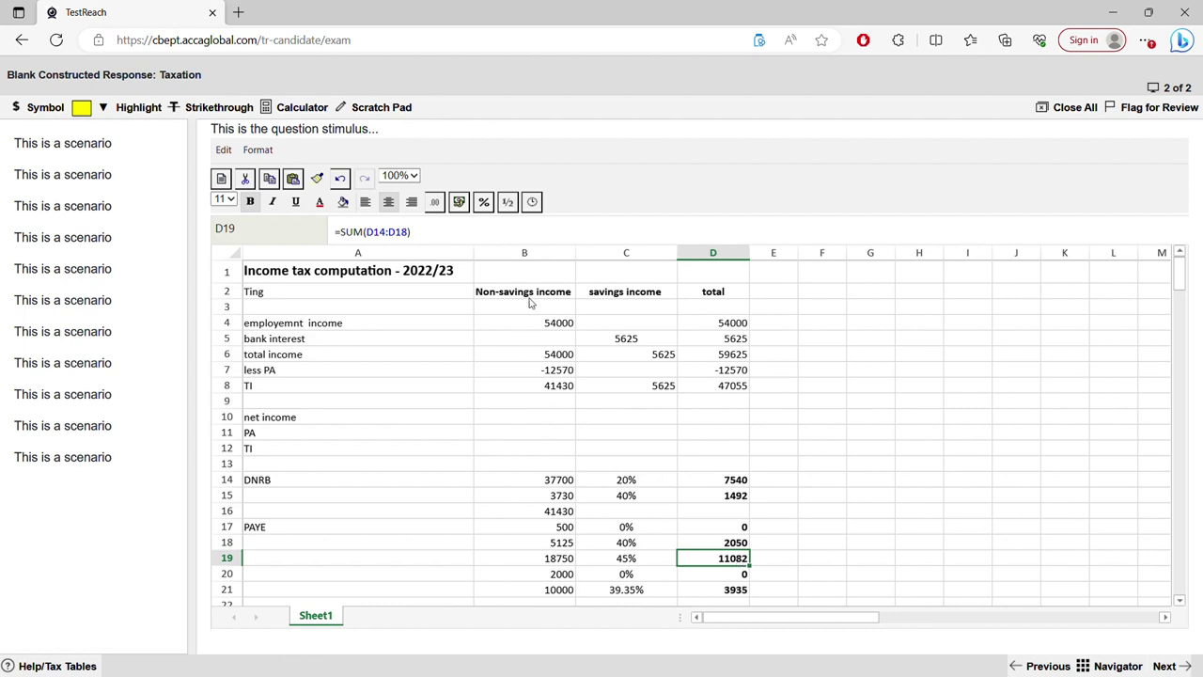
Overwrite the non-savings total income formula in B6 with 20000.
click(552, 356)
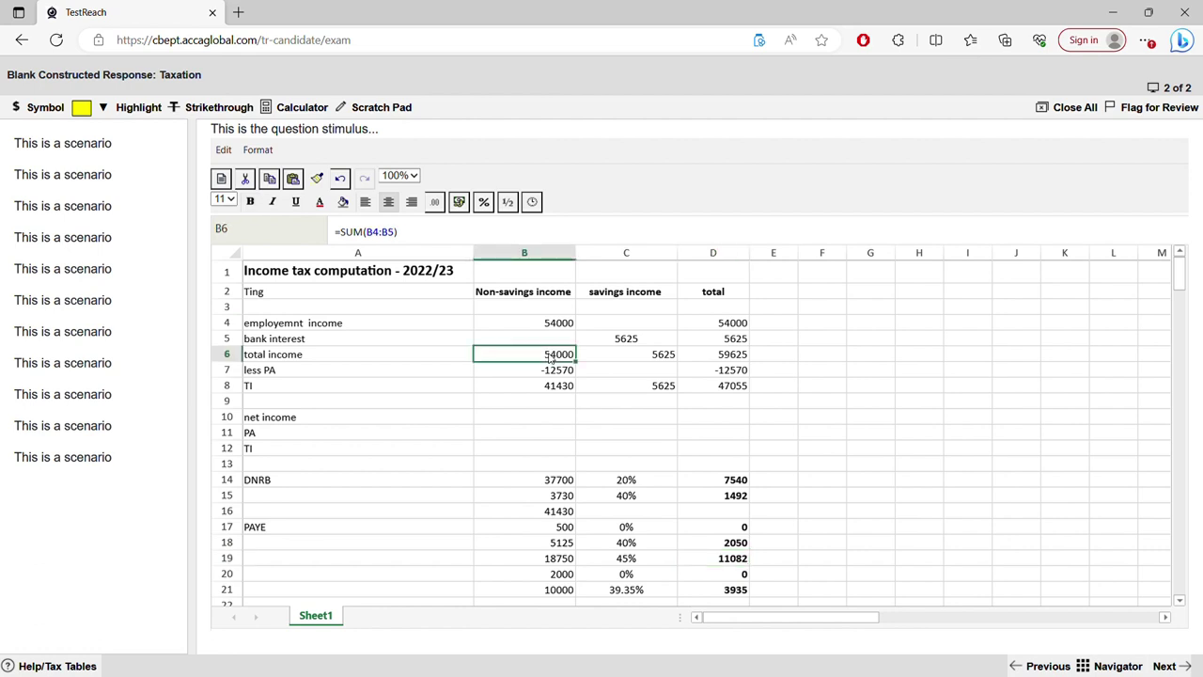
double_click(551, 357)
drag(551, 356, 451, 338)
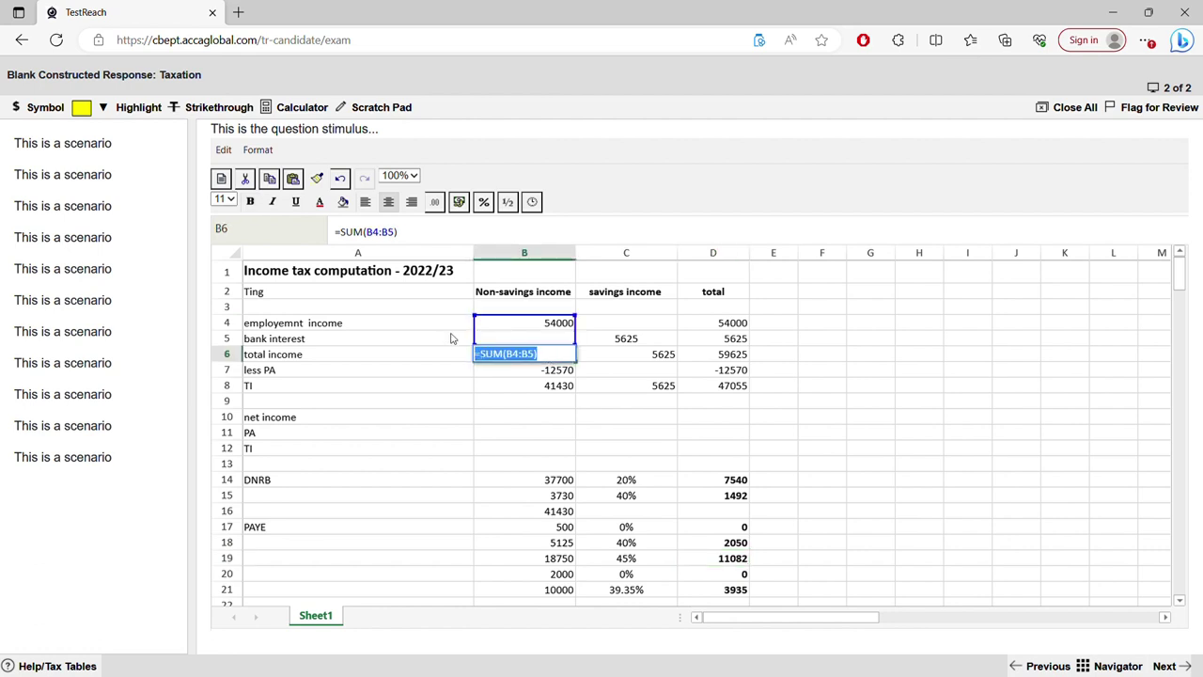
text(20)
key(Return)
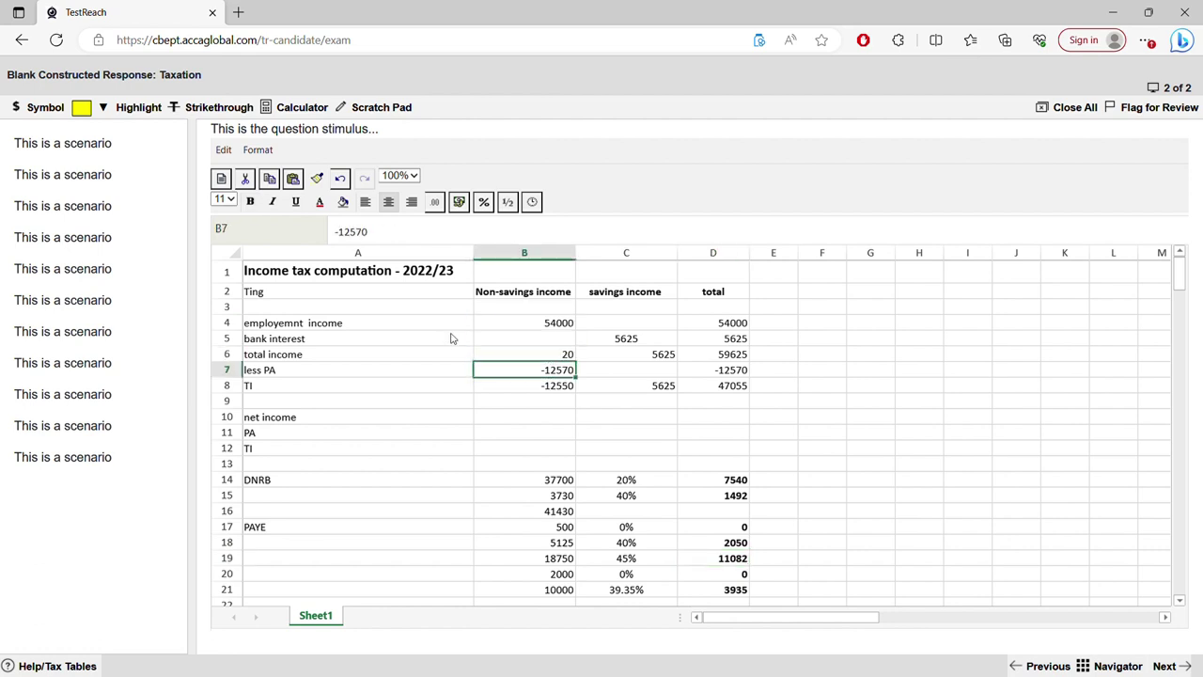
click(571, 354)
double_click(575, 355)
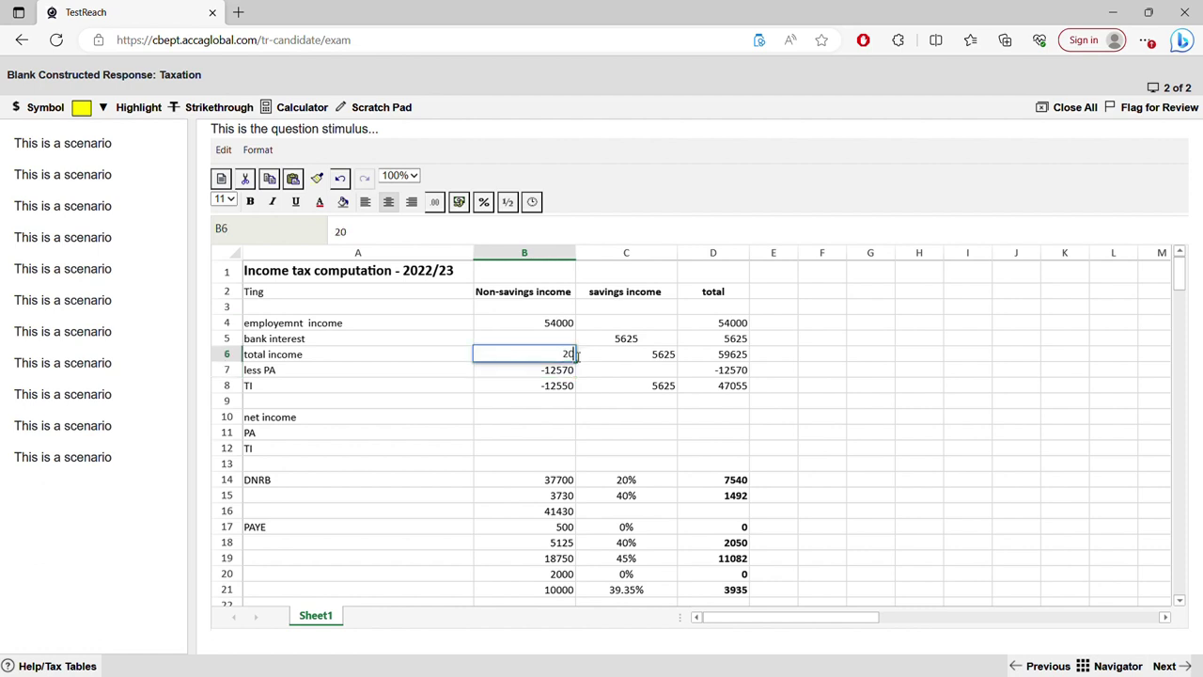
text(000)
key(Return)
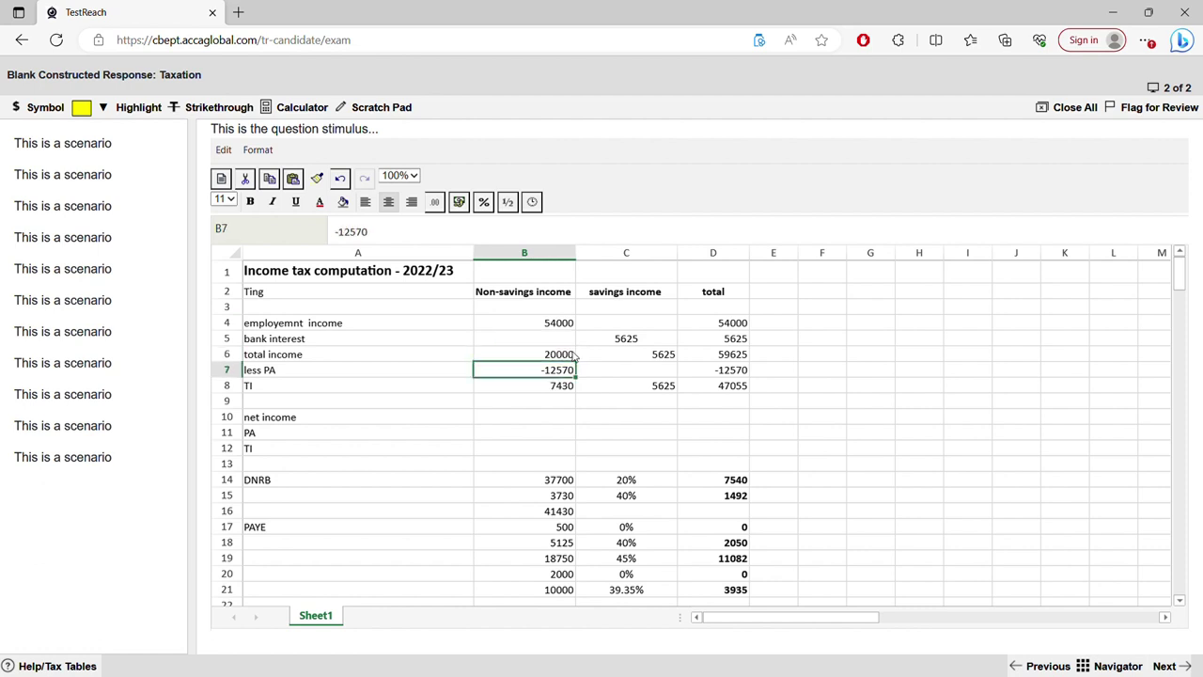
click(547, 389)
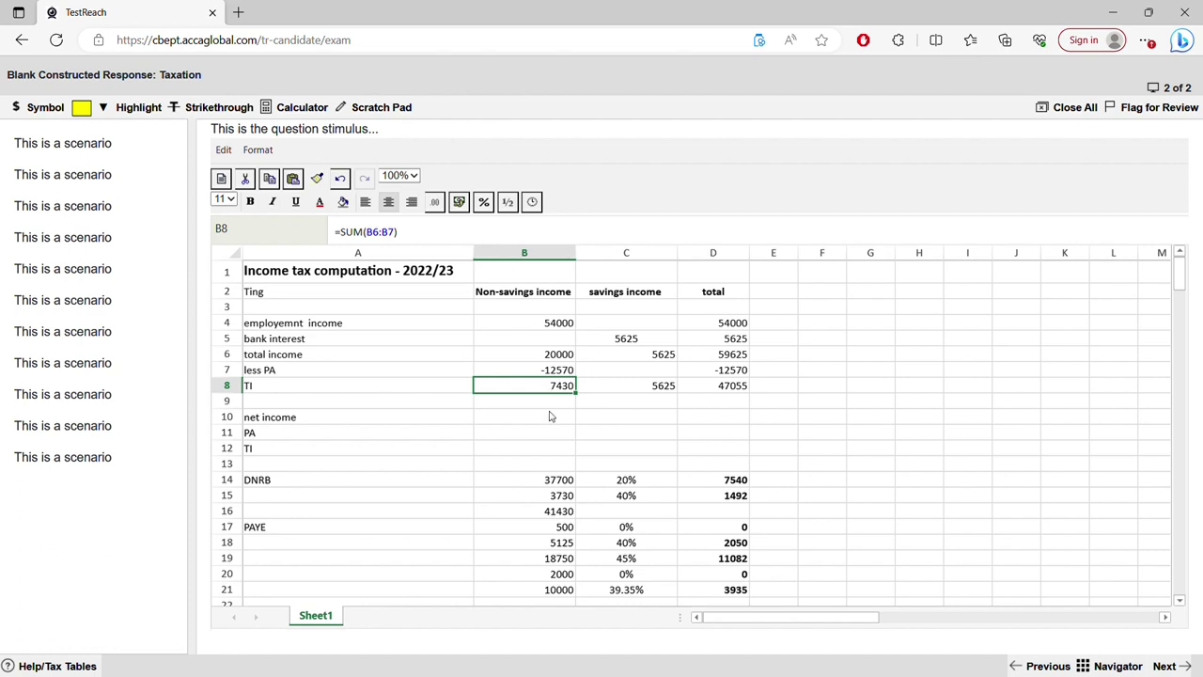
Enter 7430 in B10 on the net income row and 20% in C10.
click(551, 416)
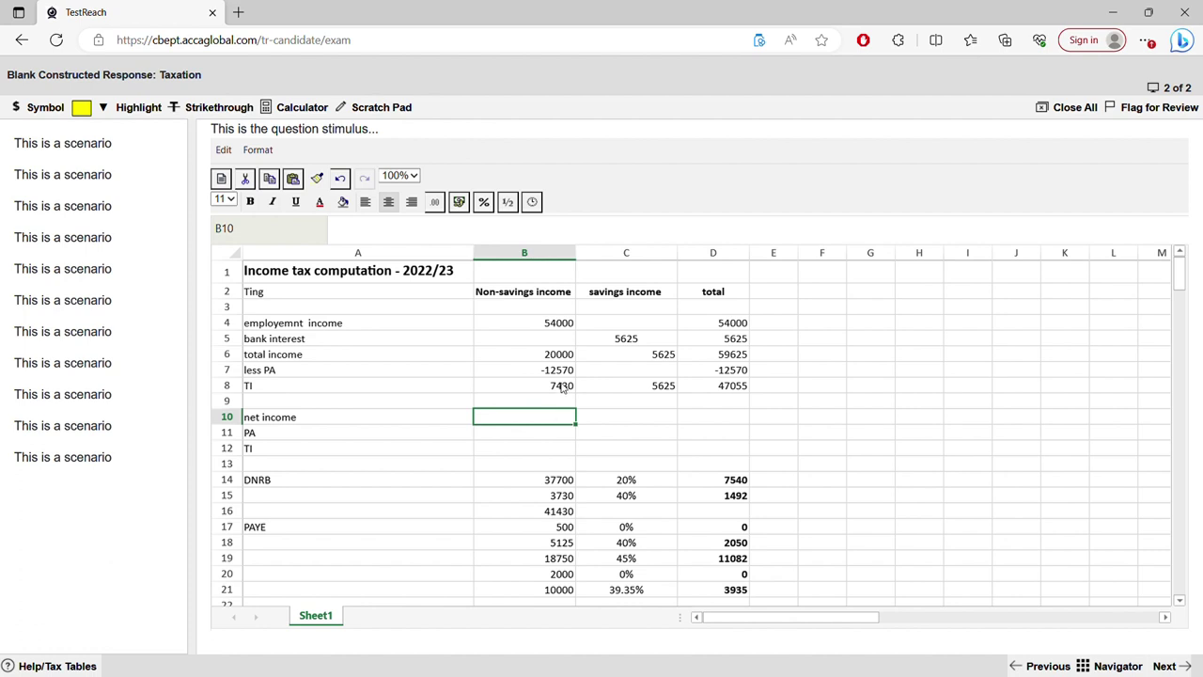
text(=B8)
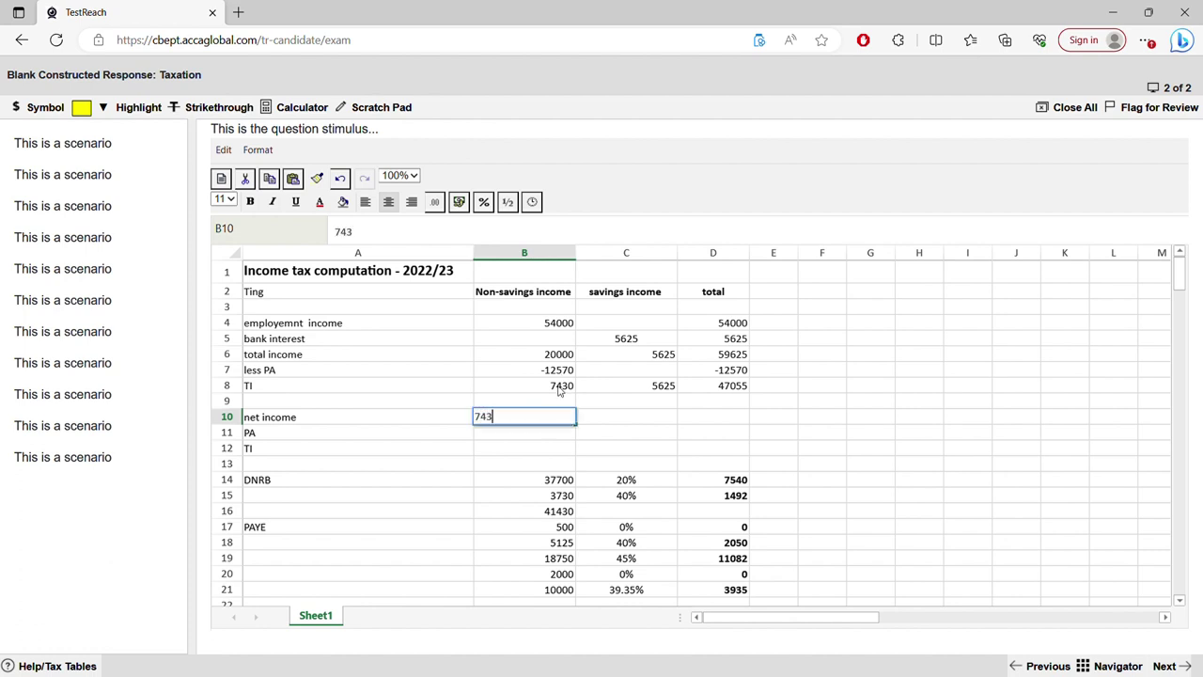
key(Tab)
text(20%)
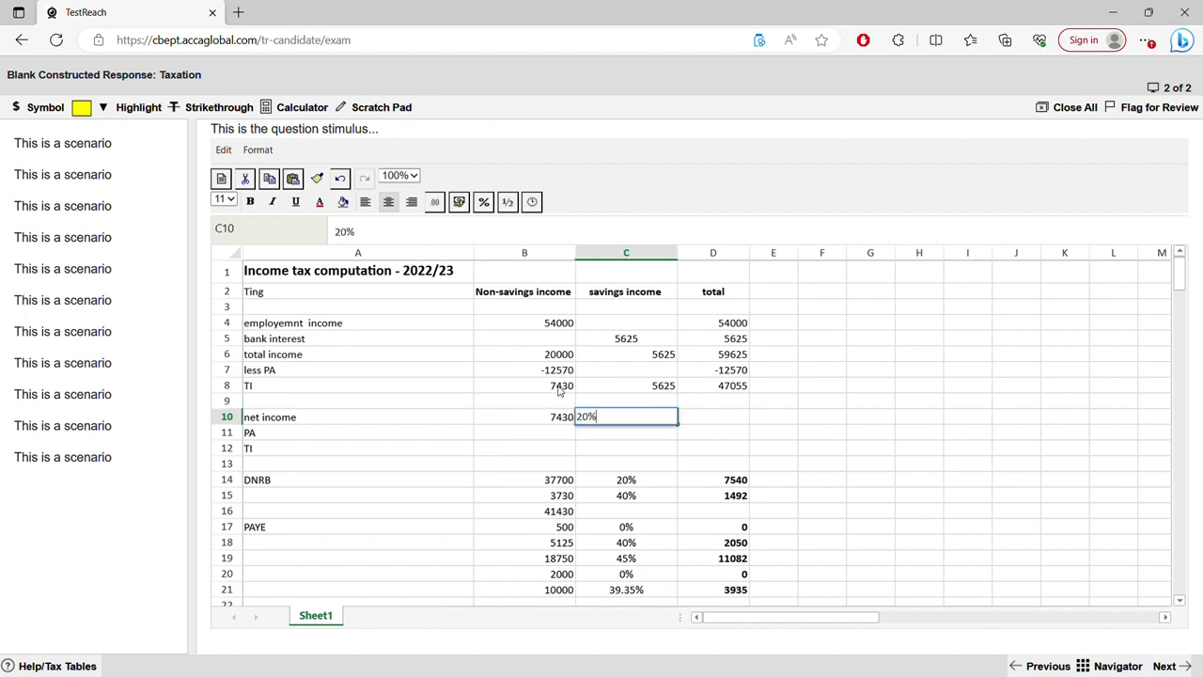
key(Tab)
Calculate the tax in D10 by multiplying B10 by C10.
text(=)
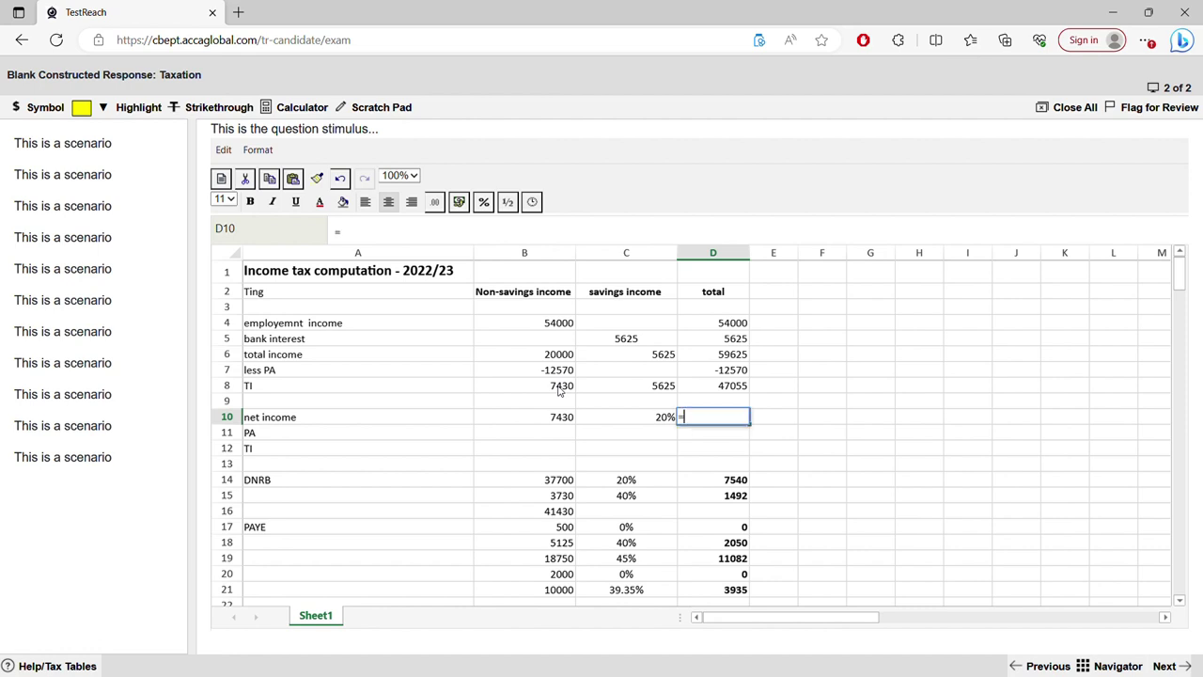
click(498, 423)
text(*)
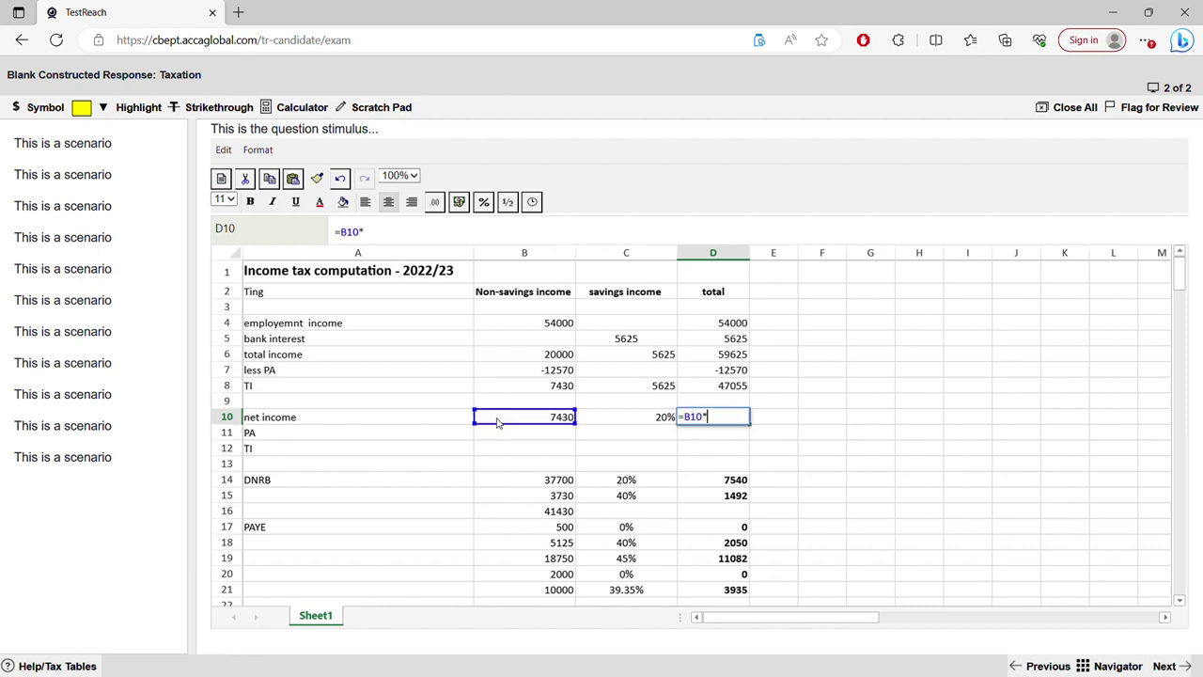
click(620, 421)
key(Return)
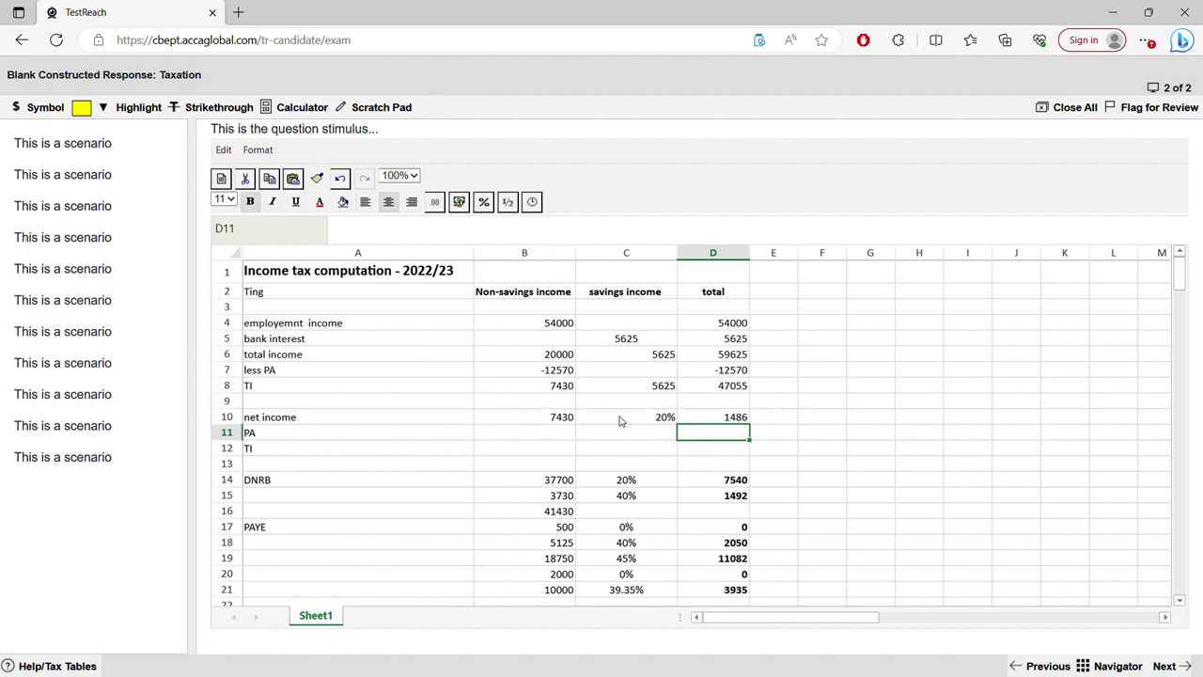
Highlight the tax result in D10 with an orange fill.
click(698, 422)
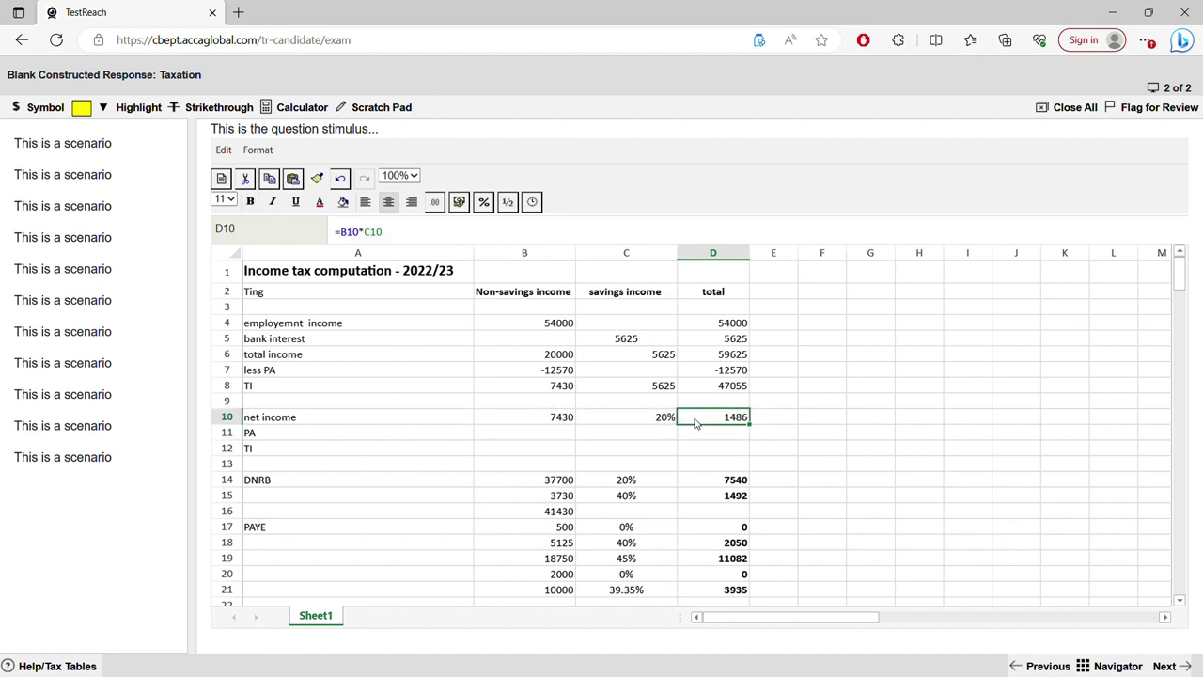
click(343, 201)
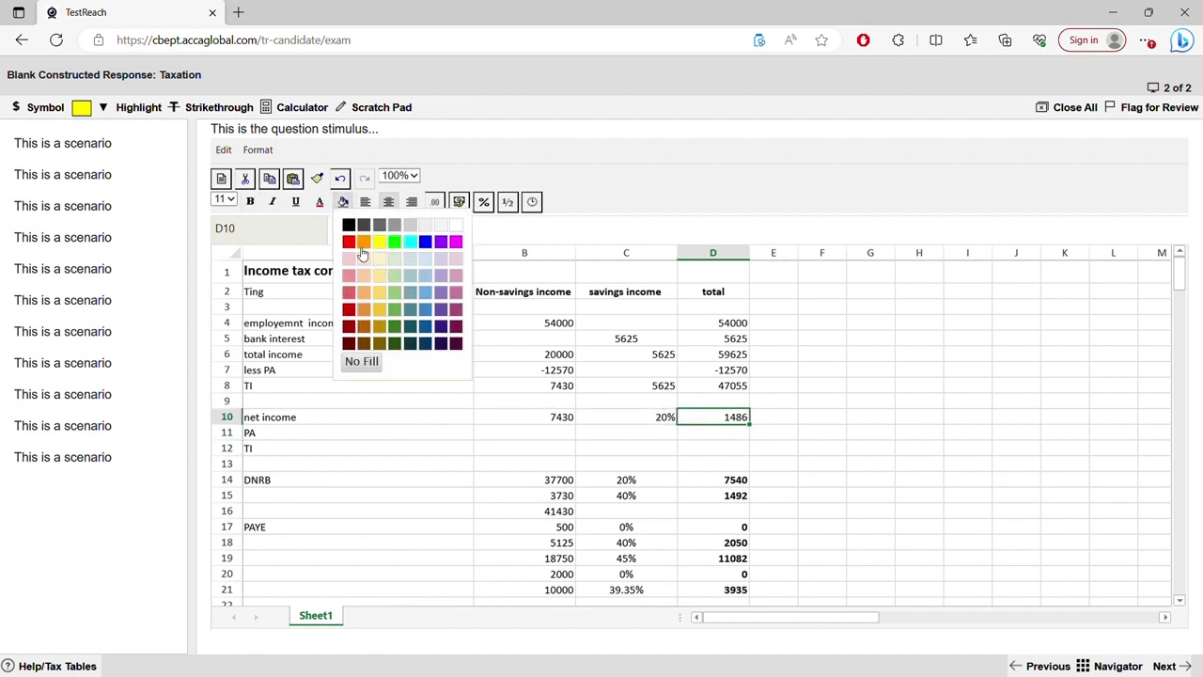
click(363, 241)
click(726, 592)
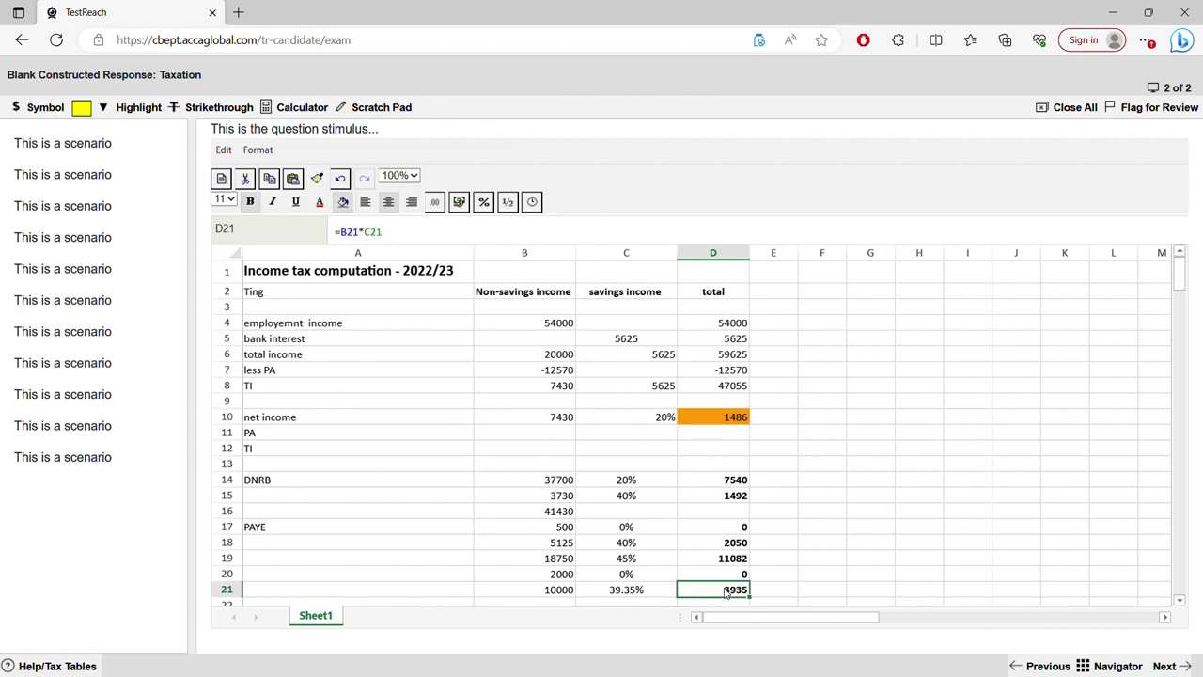
Highlight the tax liability total in D19 with an orange fill.
click(727, 561)
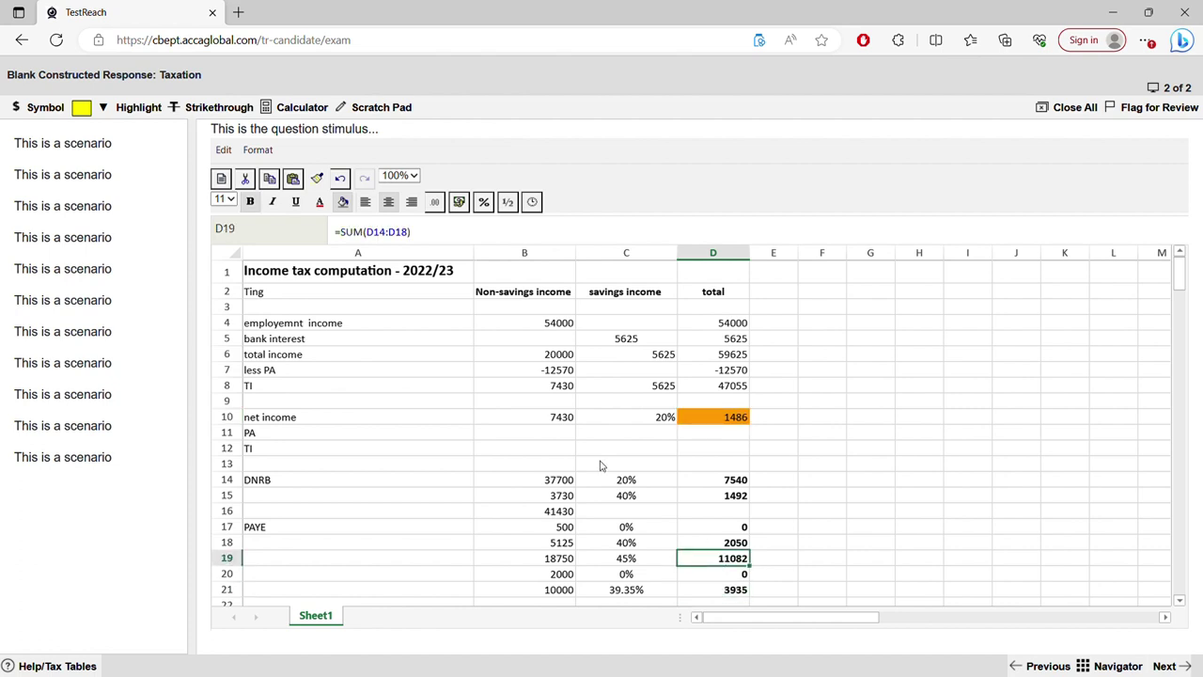
click(339, 202)
click(363, 242)
click(343, 201)
click(888, 451)
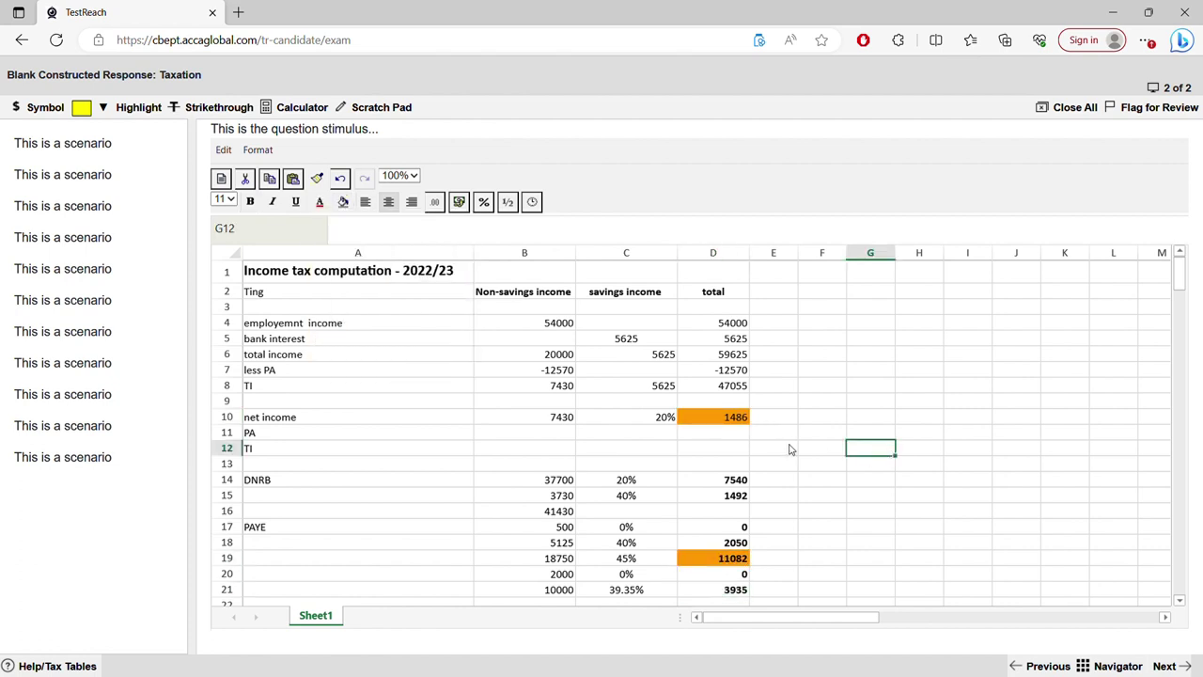
Label the two highlighted tax results with the matching spouse's first name in E10 and E19.
click(699, 421)
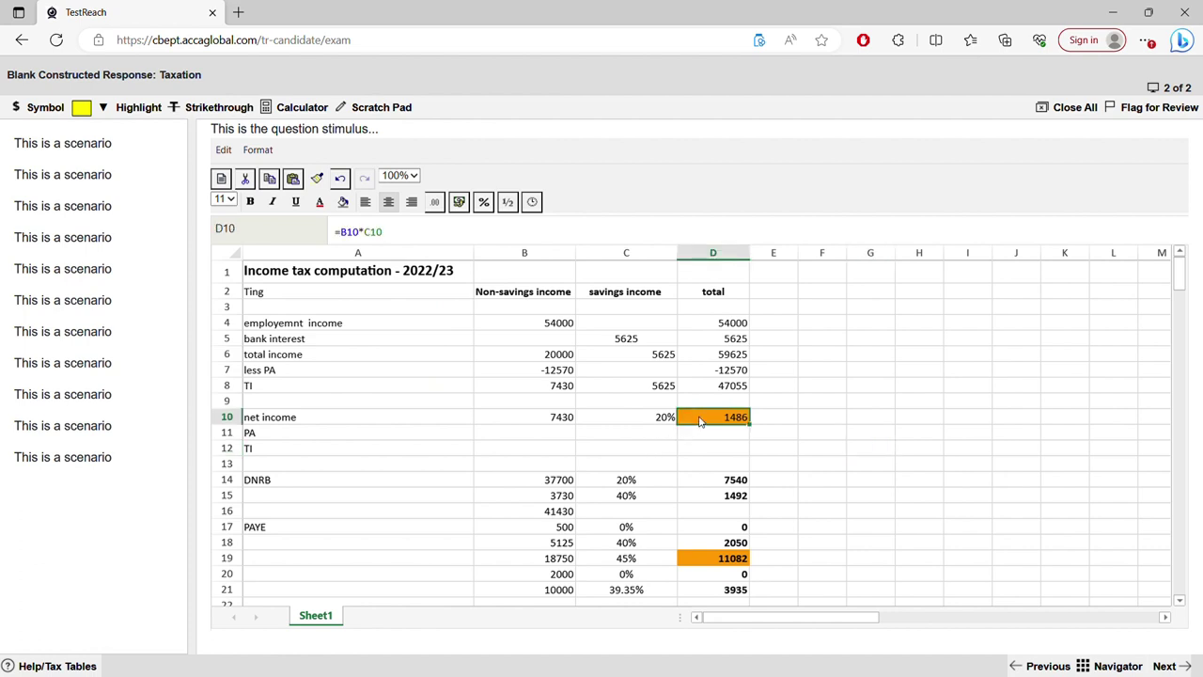
click(762, 422)
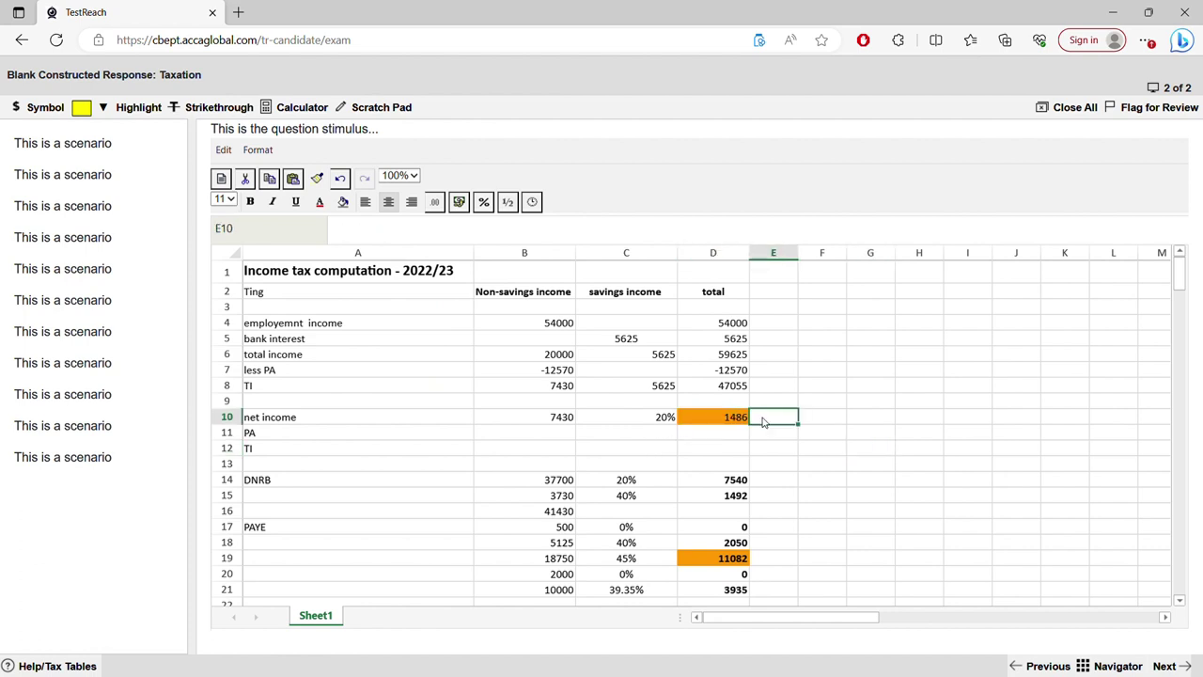
text(Ning)
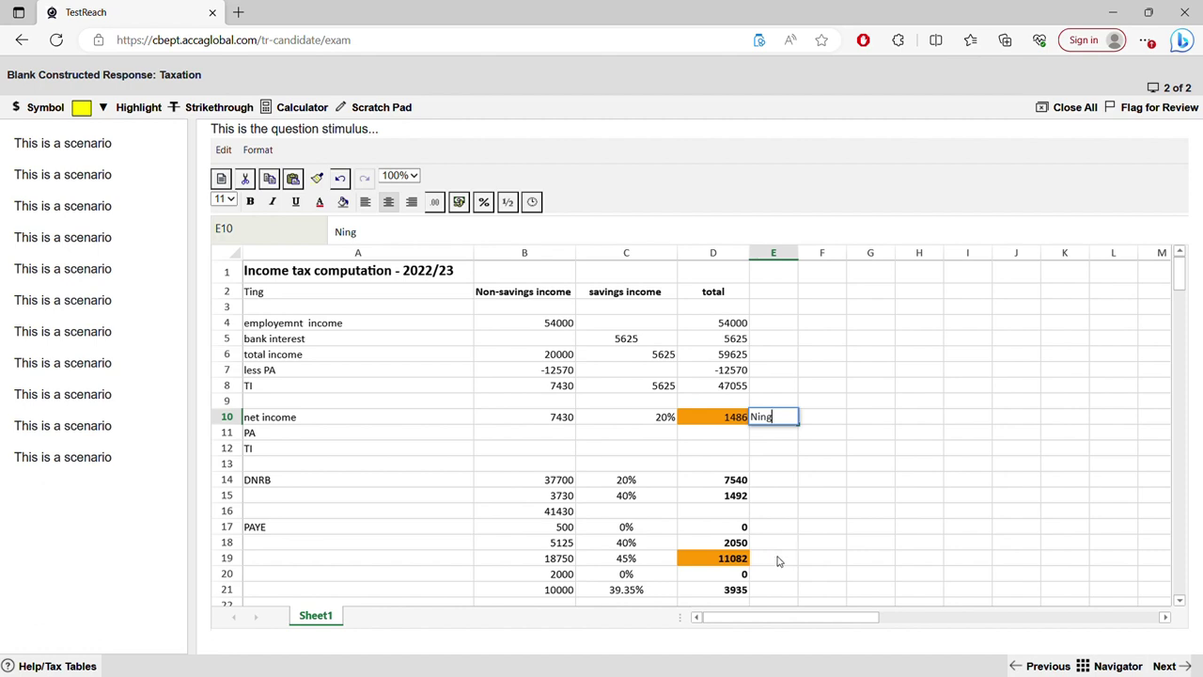
click(776, 558)
text(Ting)
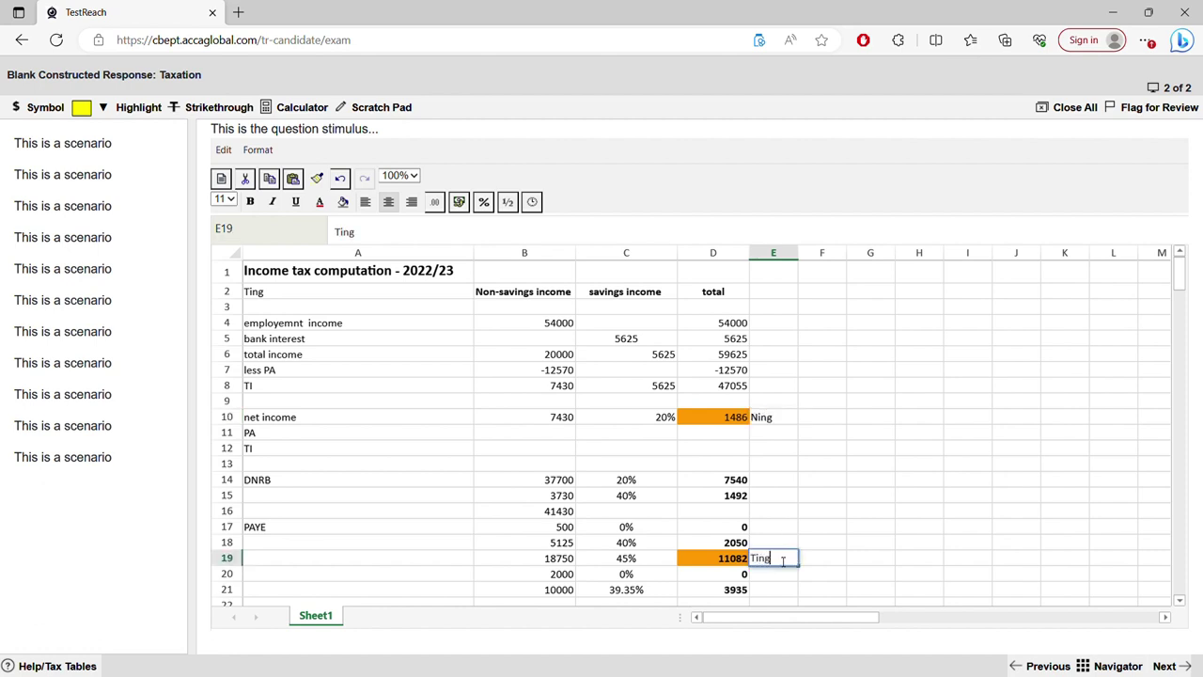
click(845, 513)
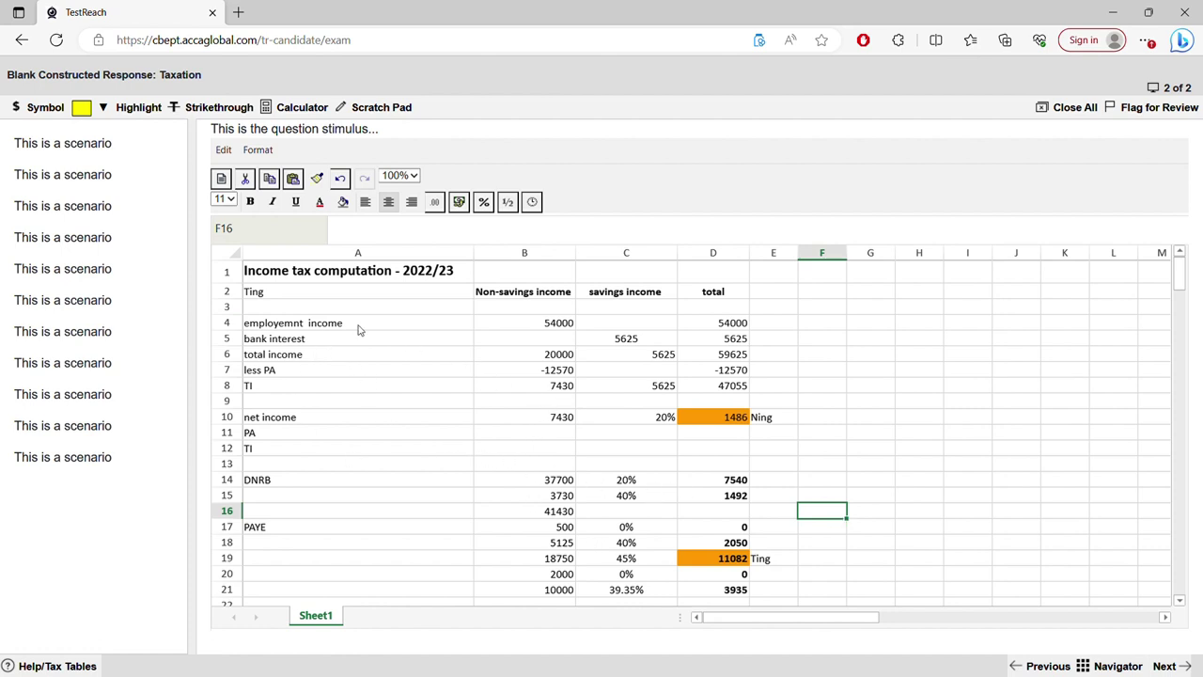
Examine the savings income in C8 against the nil-rate amount in B17 and the higher rate in C15.
click(299, 296)
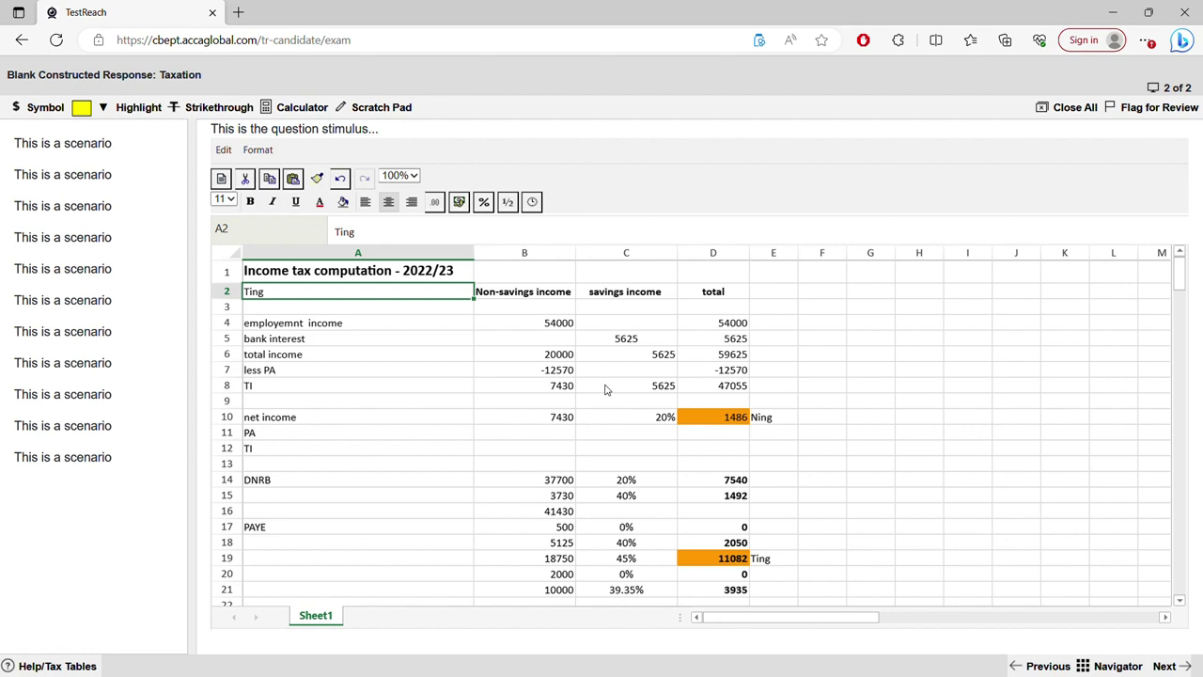
click(637, 498)
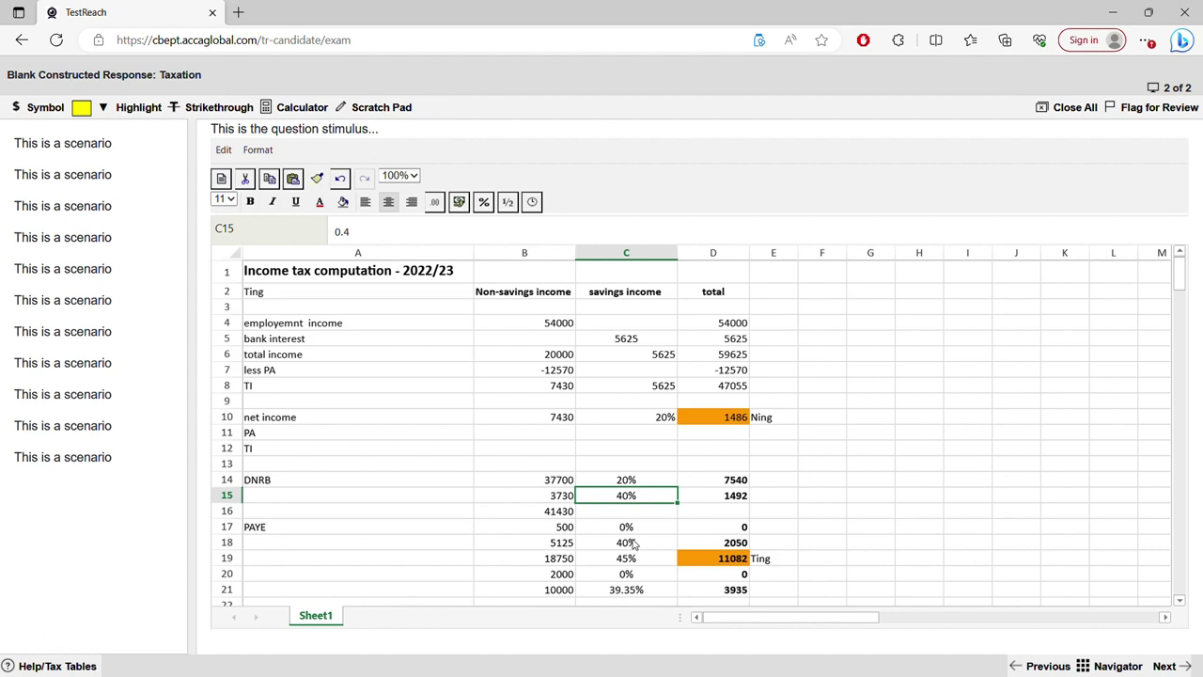
click(655, 385)
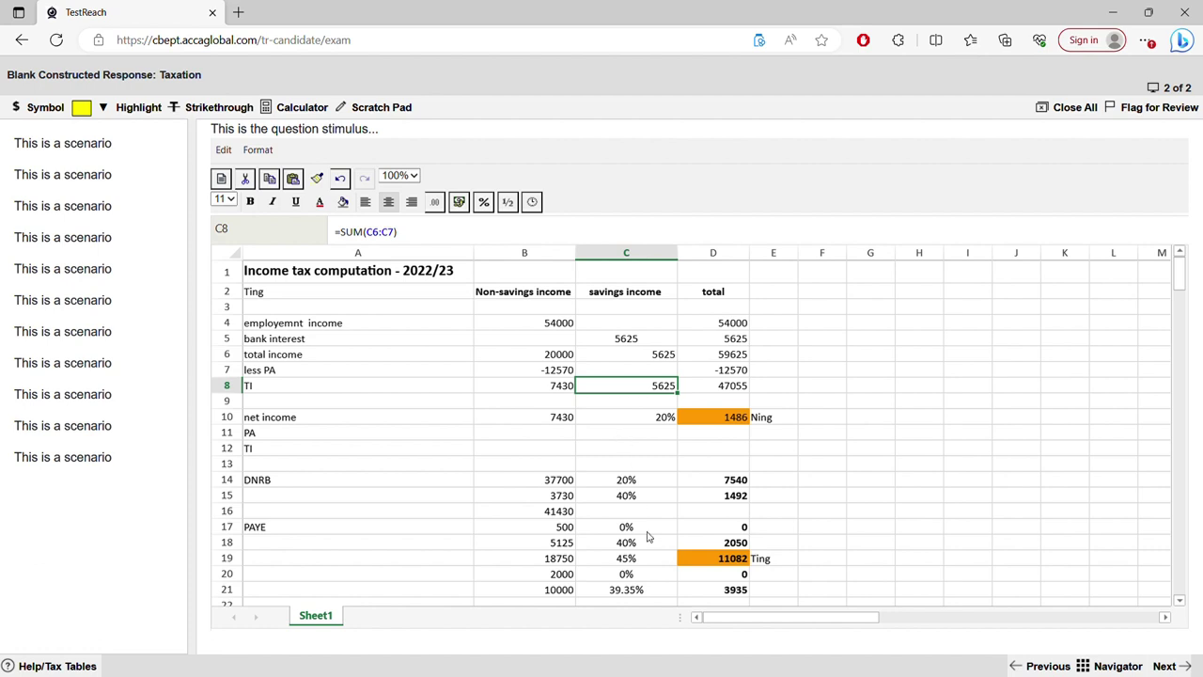
click(570, 529)
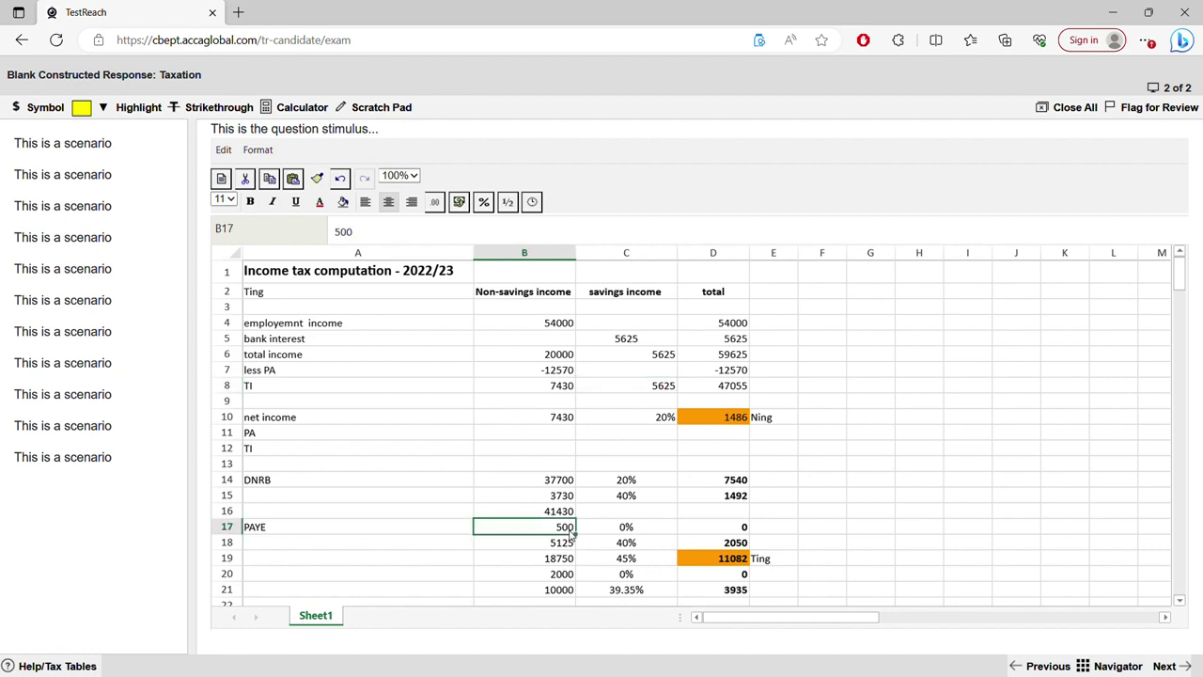
click(673, 387)
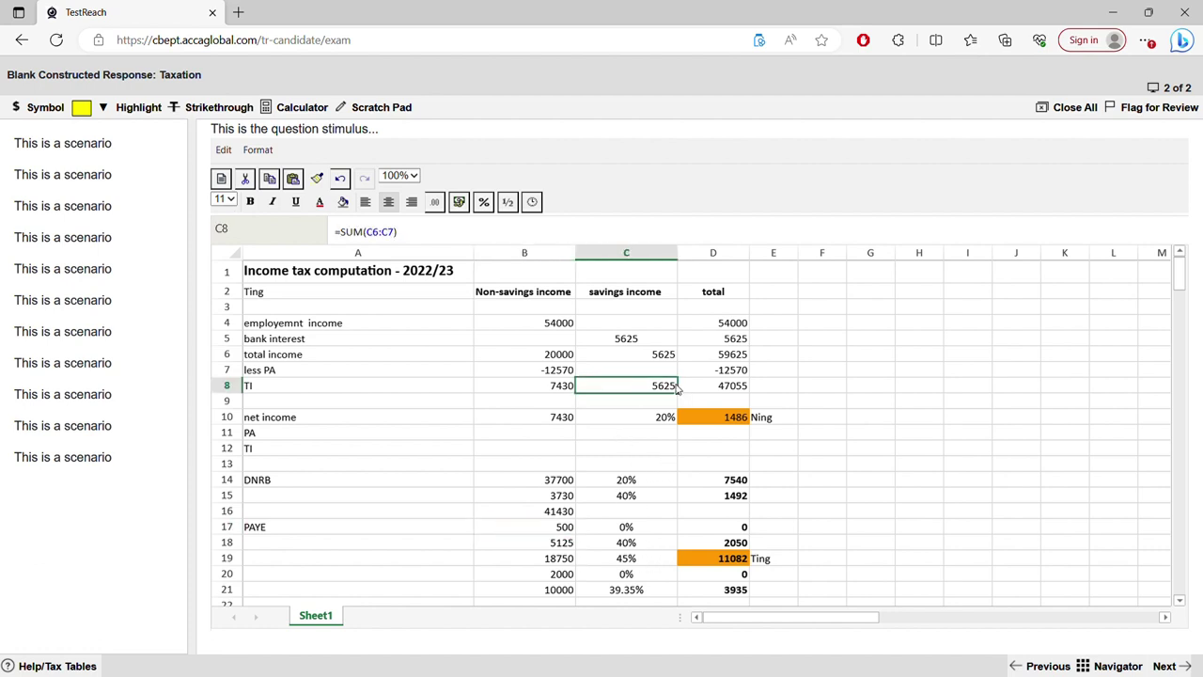
click(560, 530)
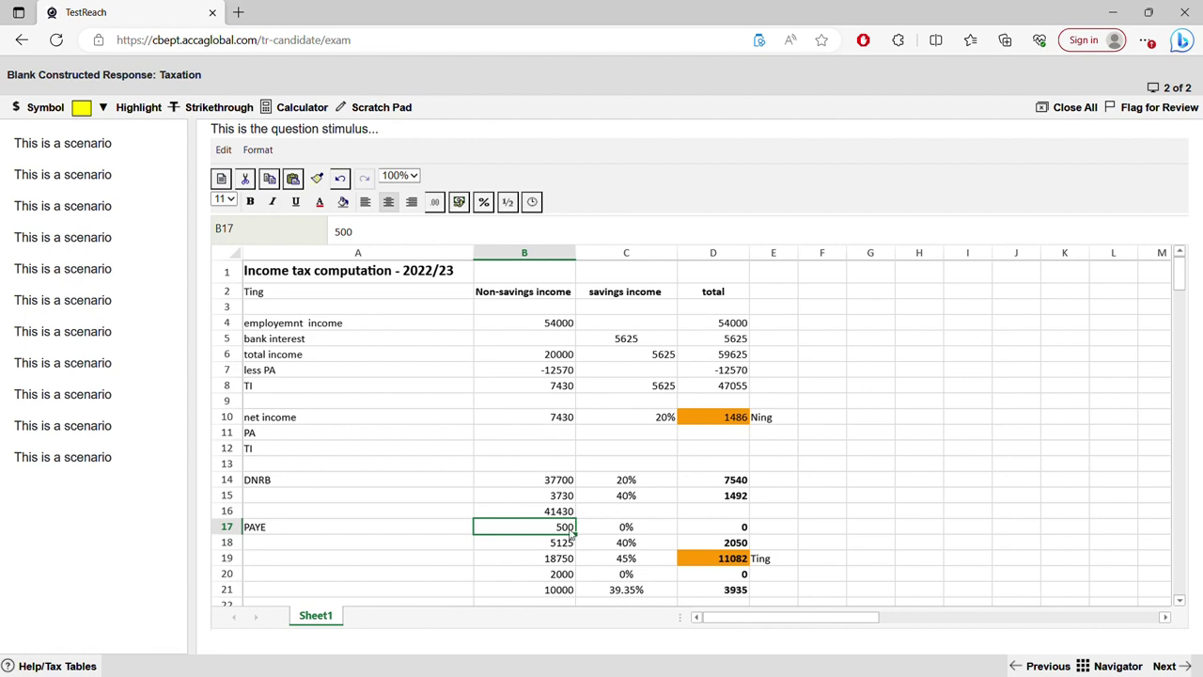
click(806, 531)
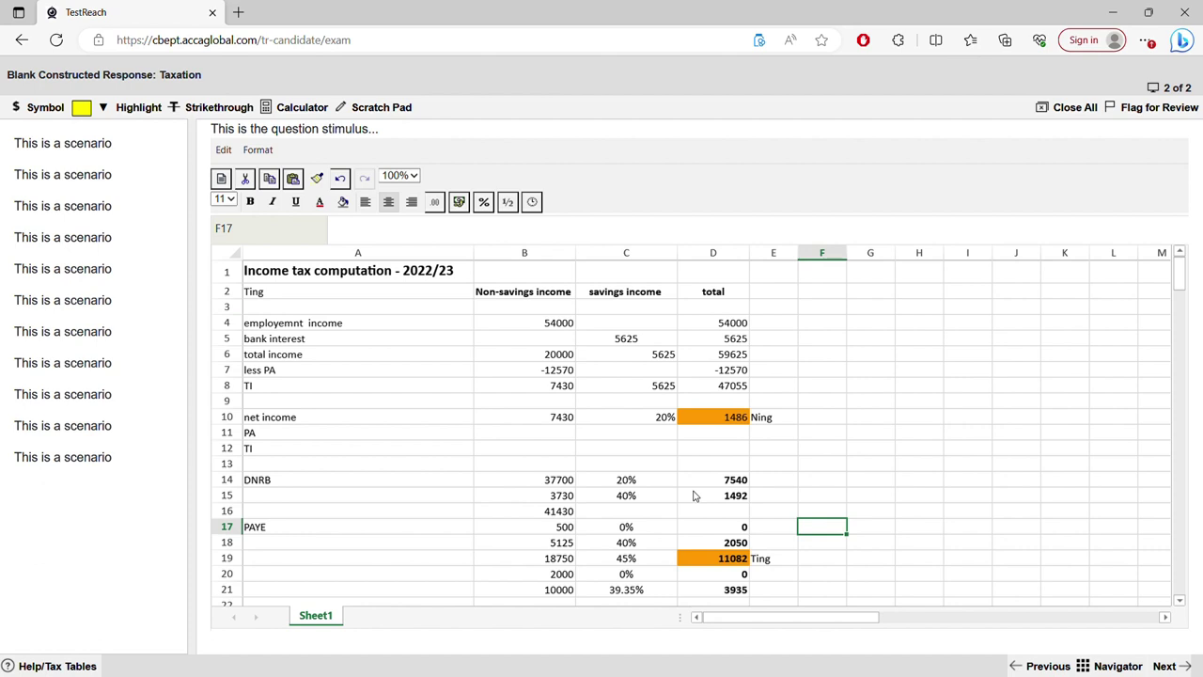
Note the savings allowance beside the computation by entering 500 in F15 and 40% in G15.
click(559, 532)
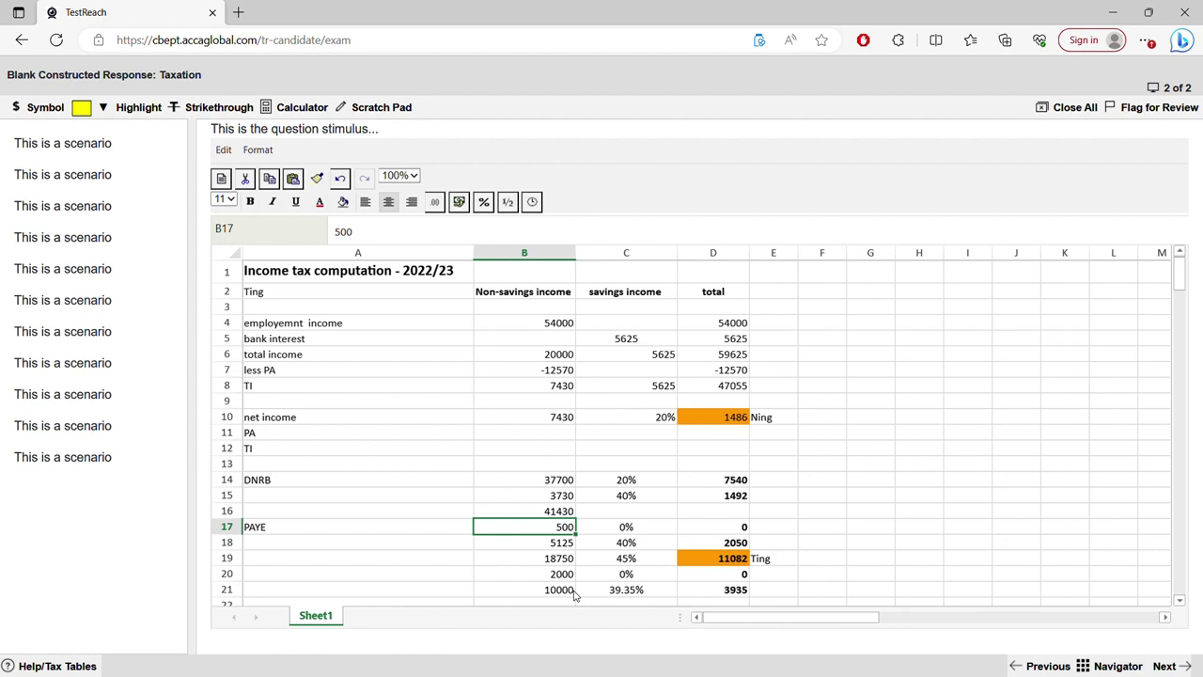
click(828, 499)
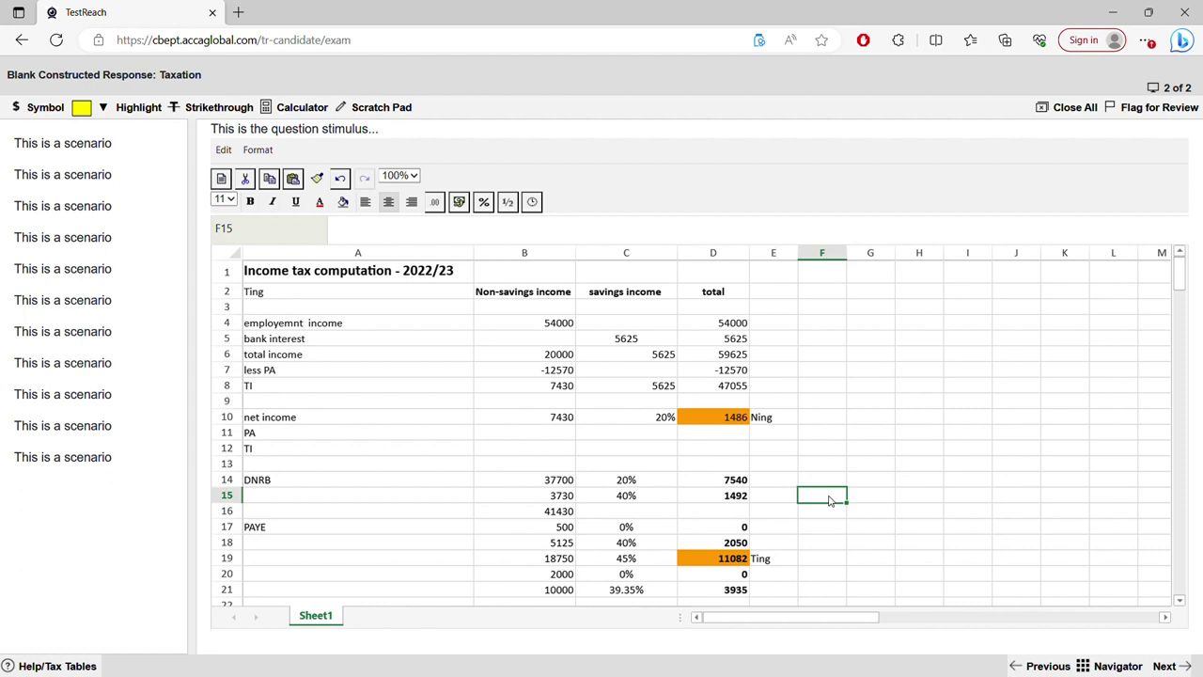
text(500)
key(Tab)
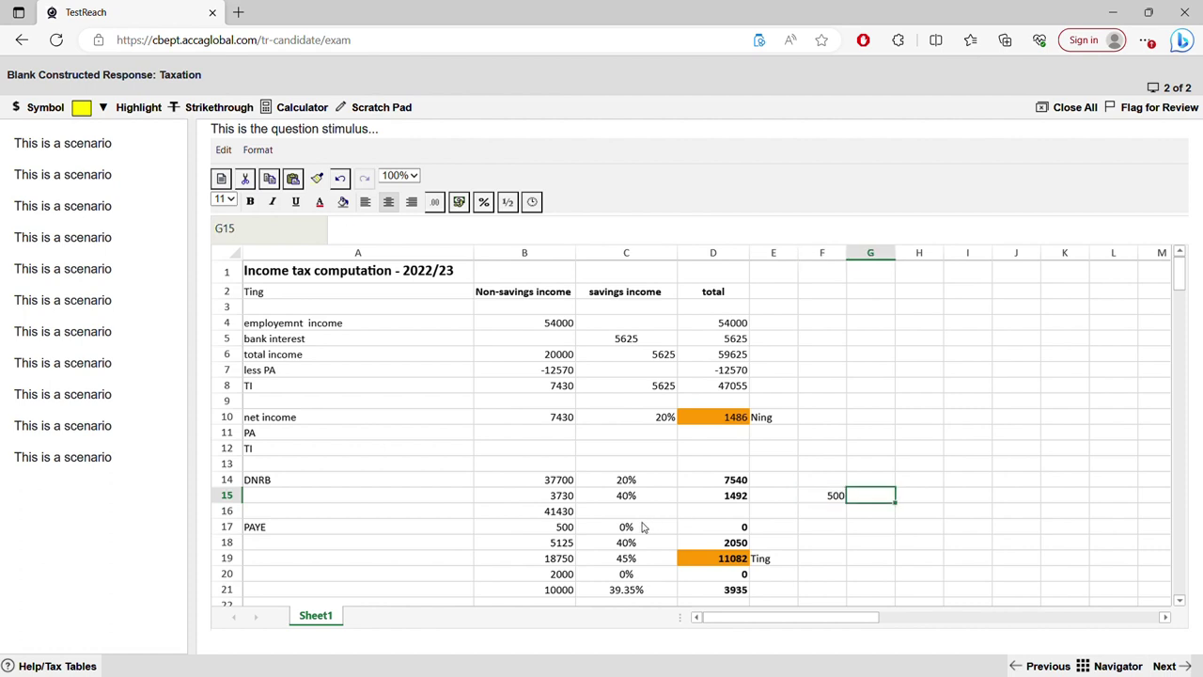
click(567, 529)
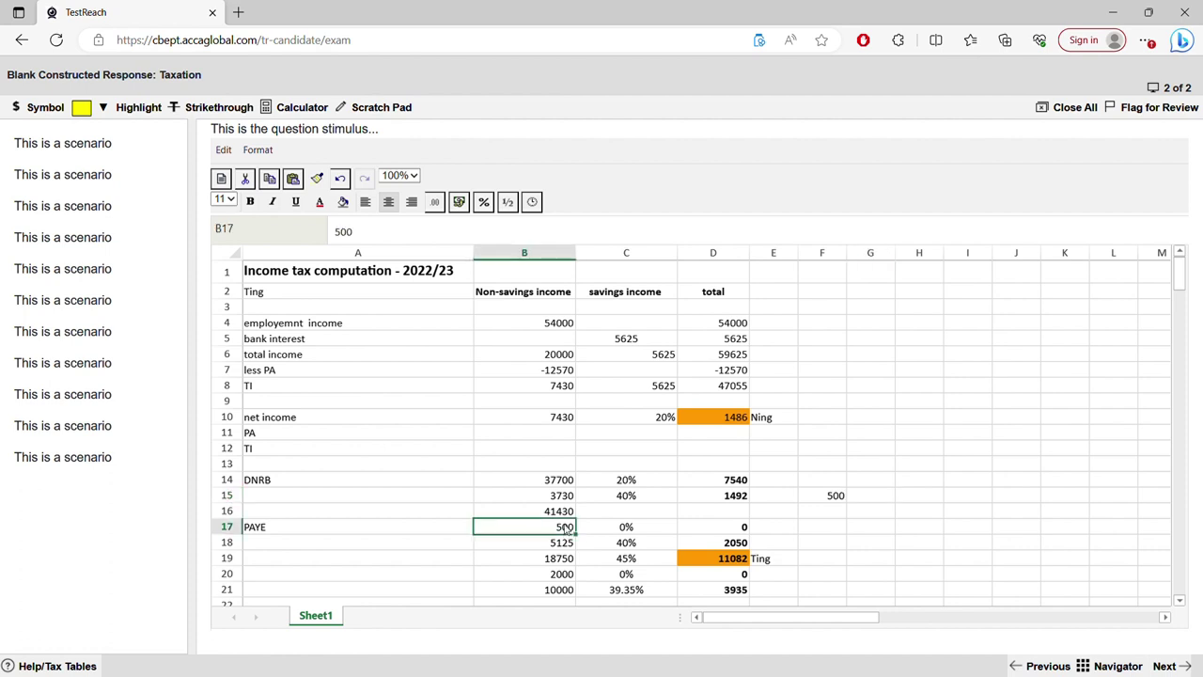
click(563, 546)
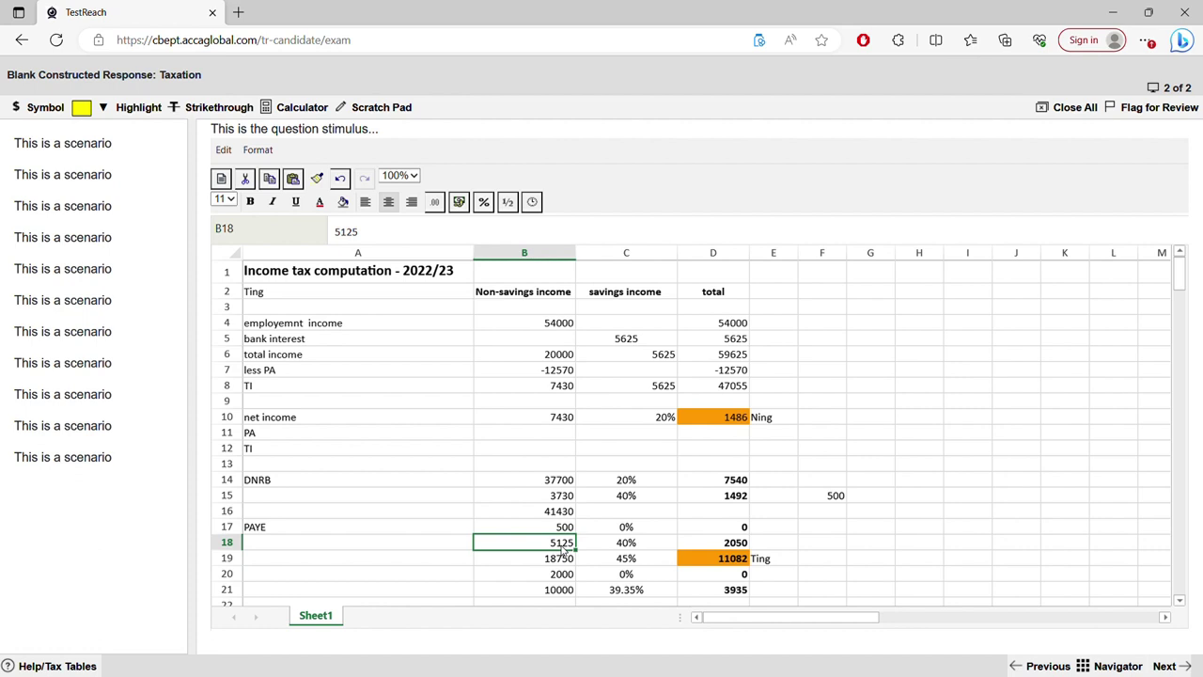
click(615, 546)
click(863, 501)
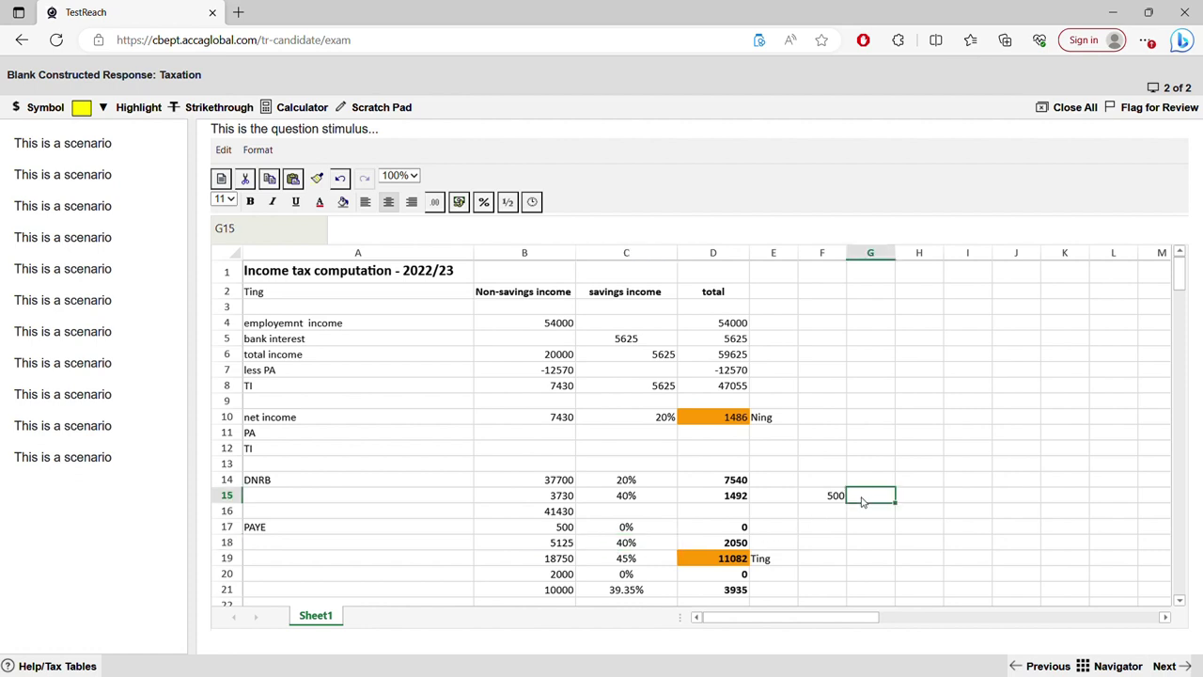
text(40%)
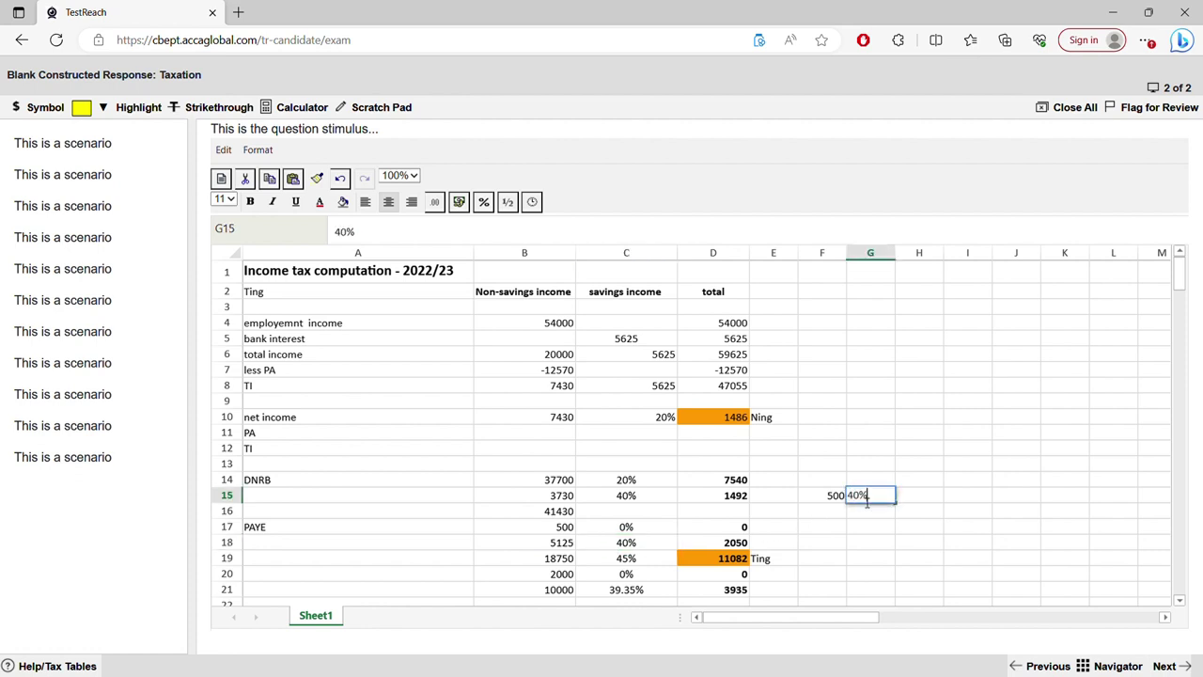
key(Tab)
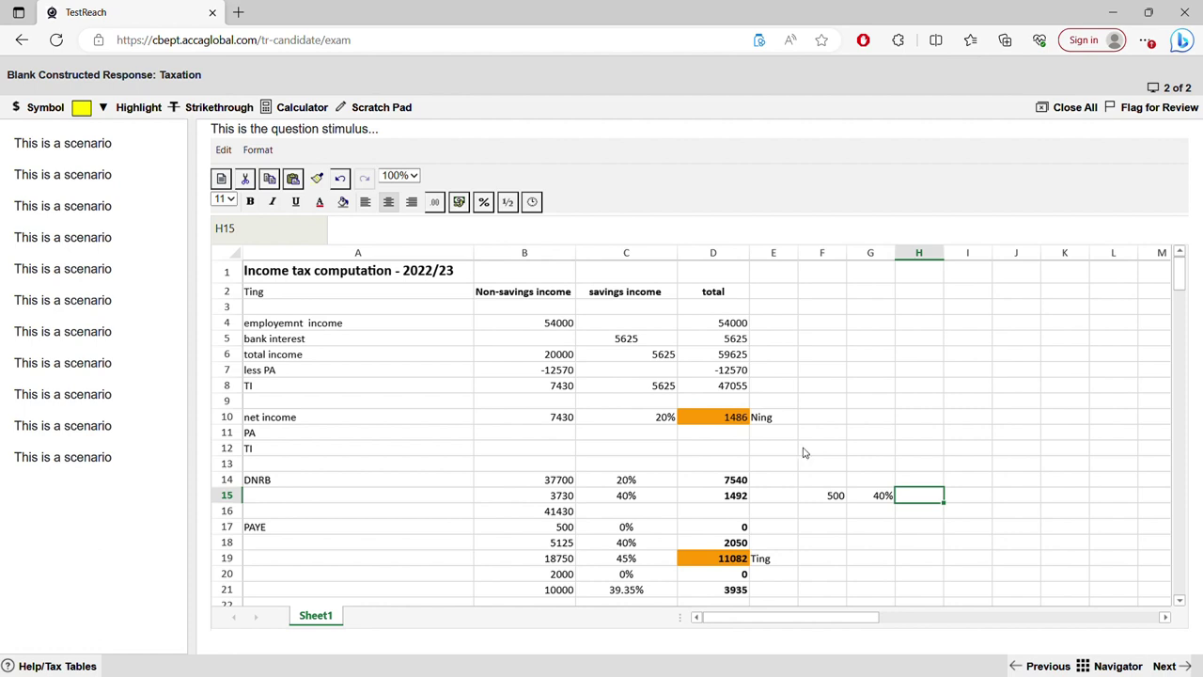
Head a comparison area with the two spouses' first names, the higher earner's in G3 and the other's in H3.
click(867, 315)
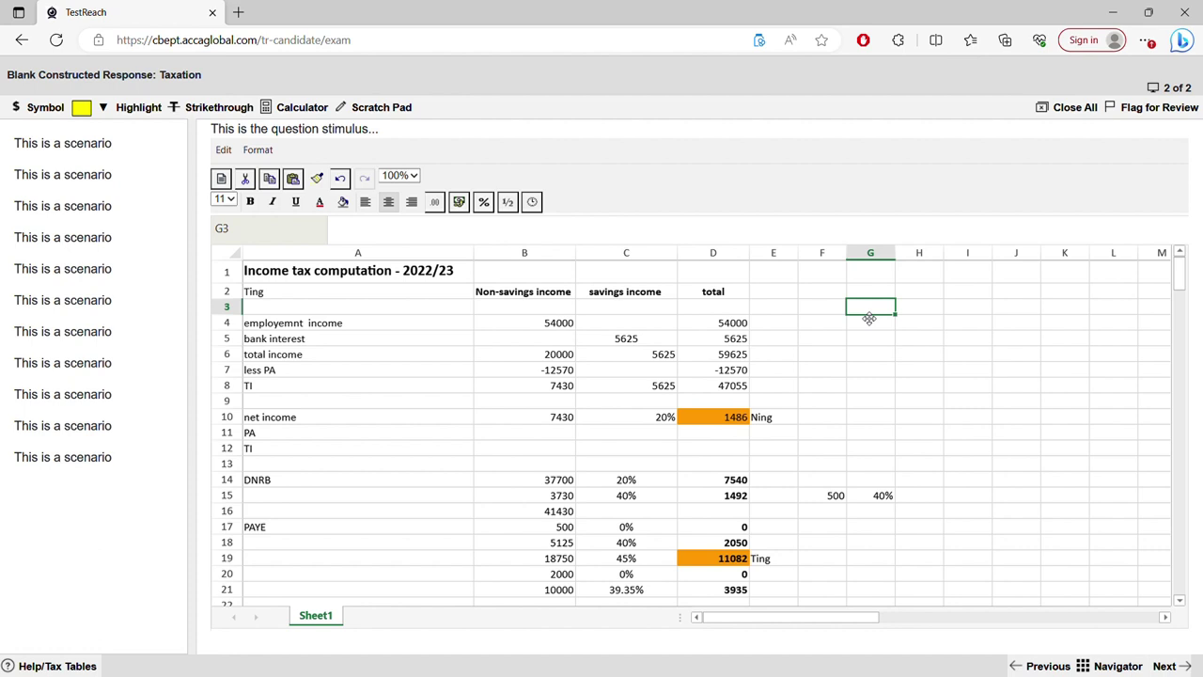
text(TIng)
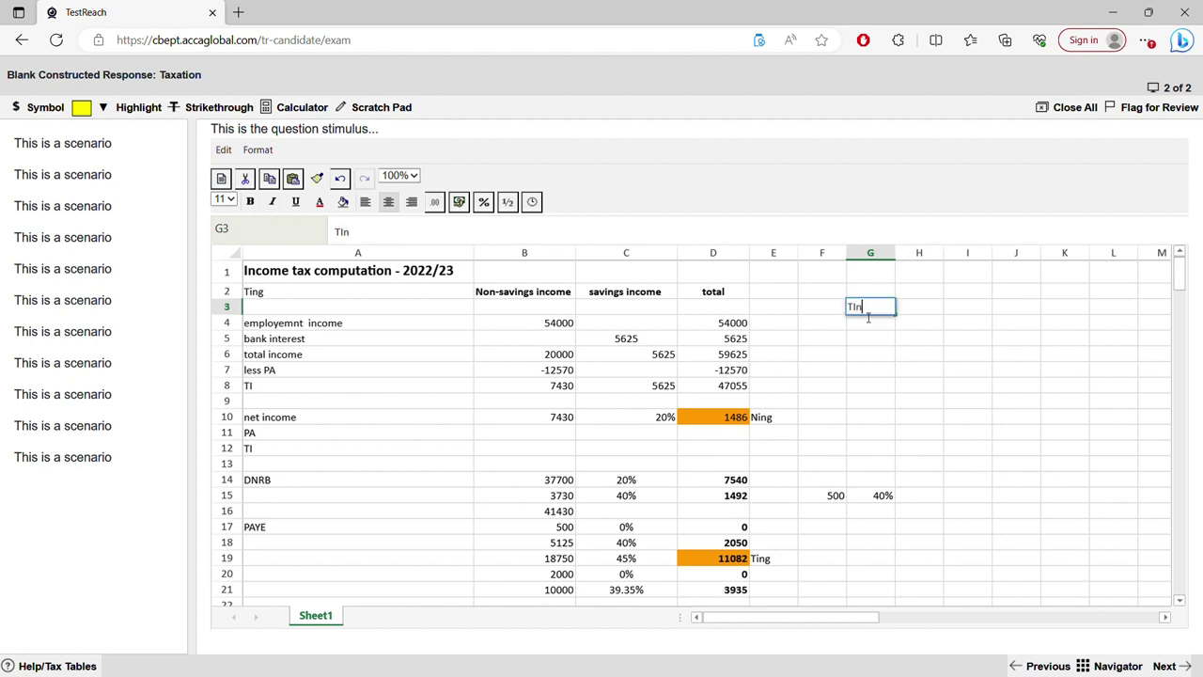
key(Tab)
text(Ning)
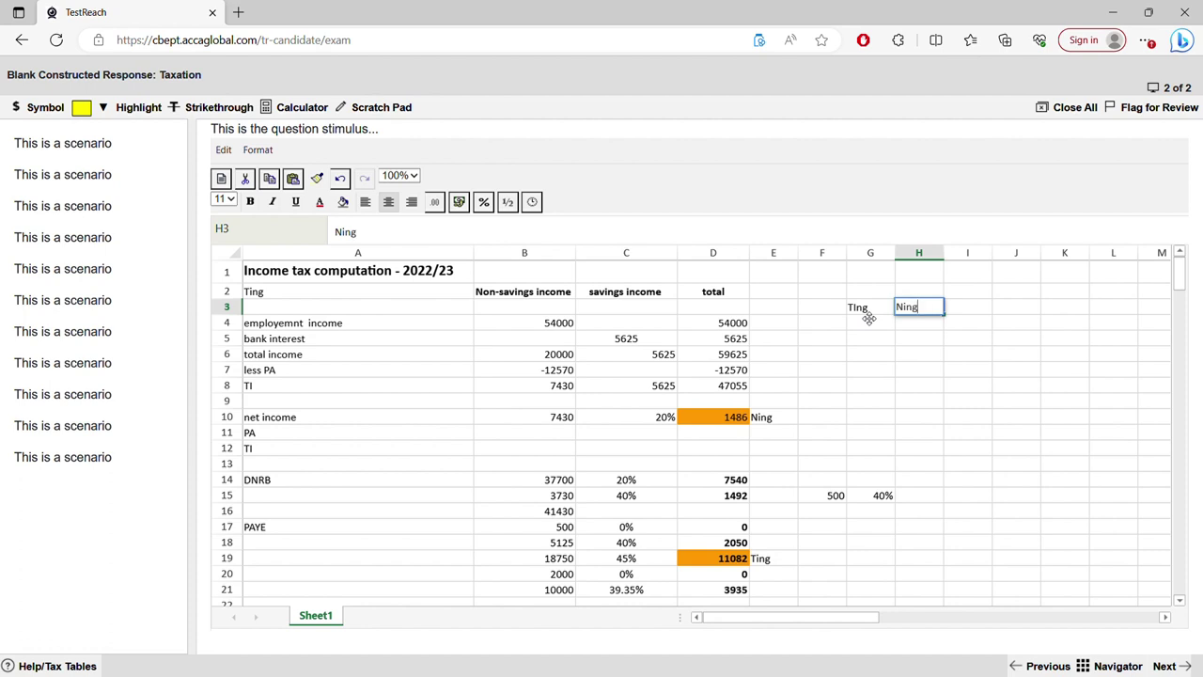
key(Return)
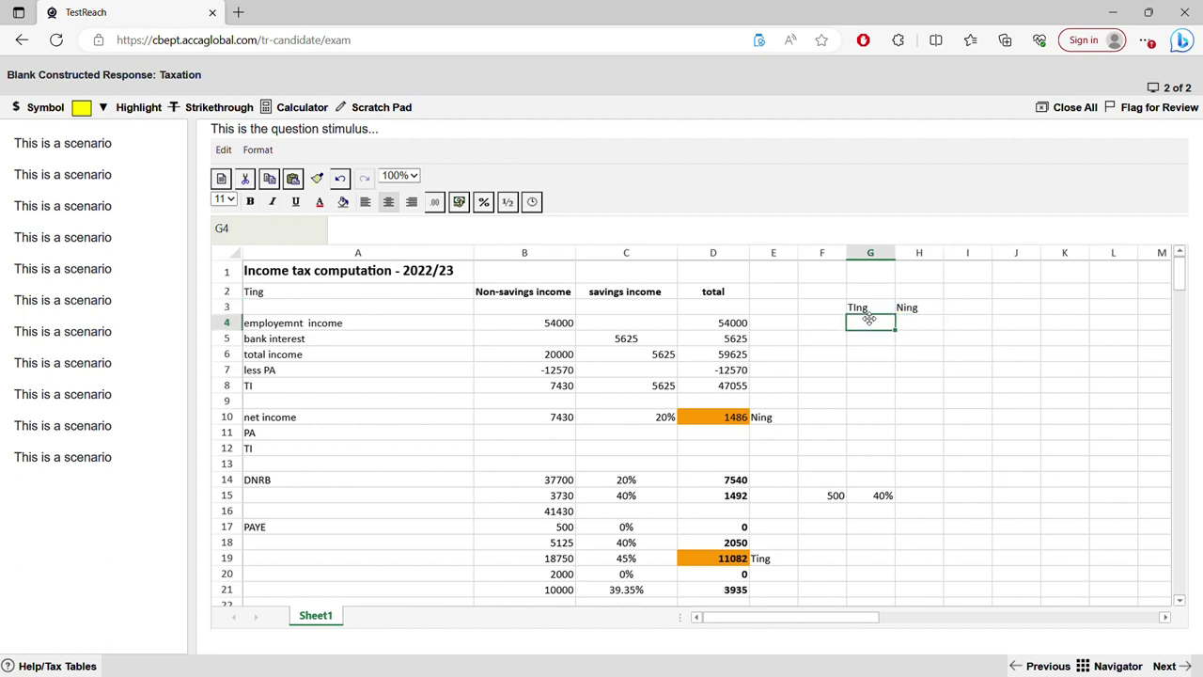
Widen column G and append "(Higher)" to the spouse's name in G3.
double_click(886, 310)
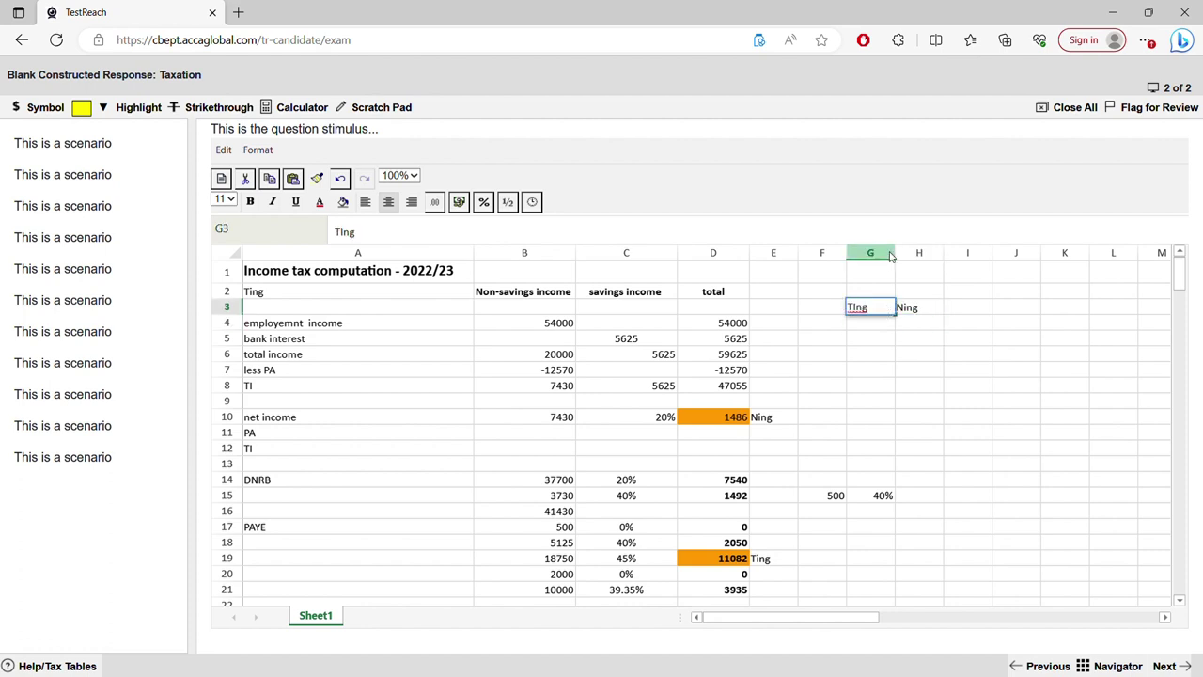
drag(894, 256, 929, 255)
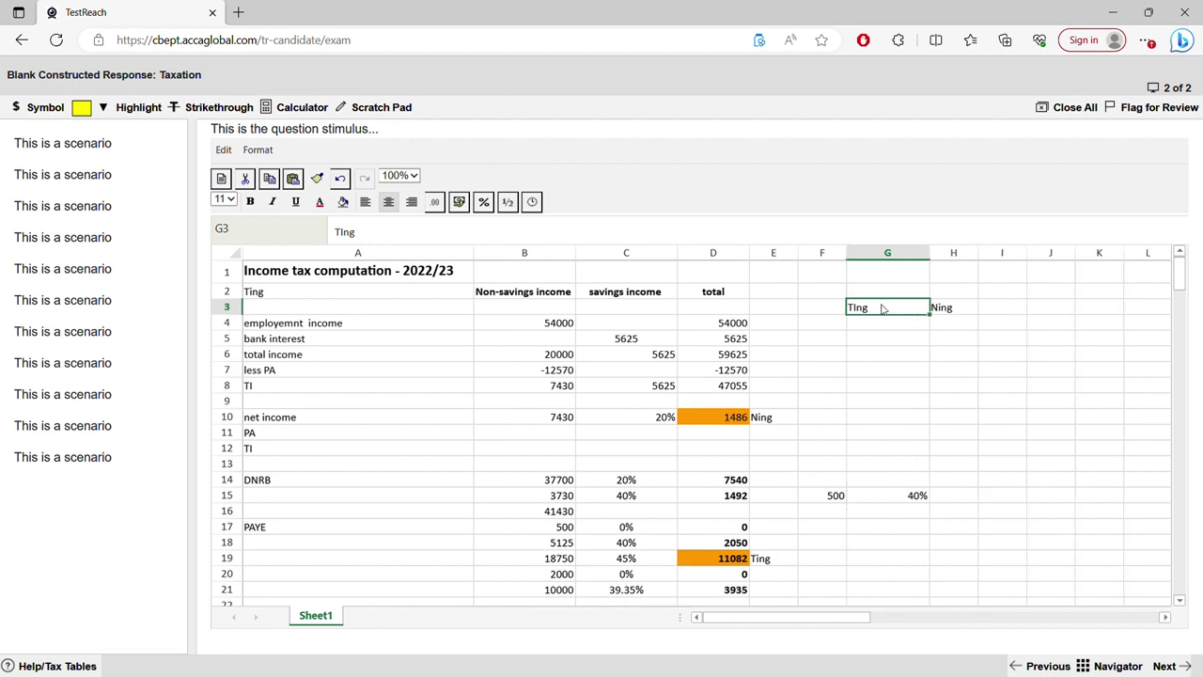
double_click(881, 309)
text(())
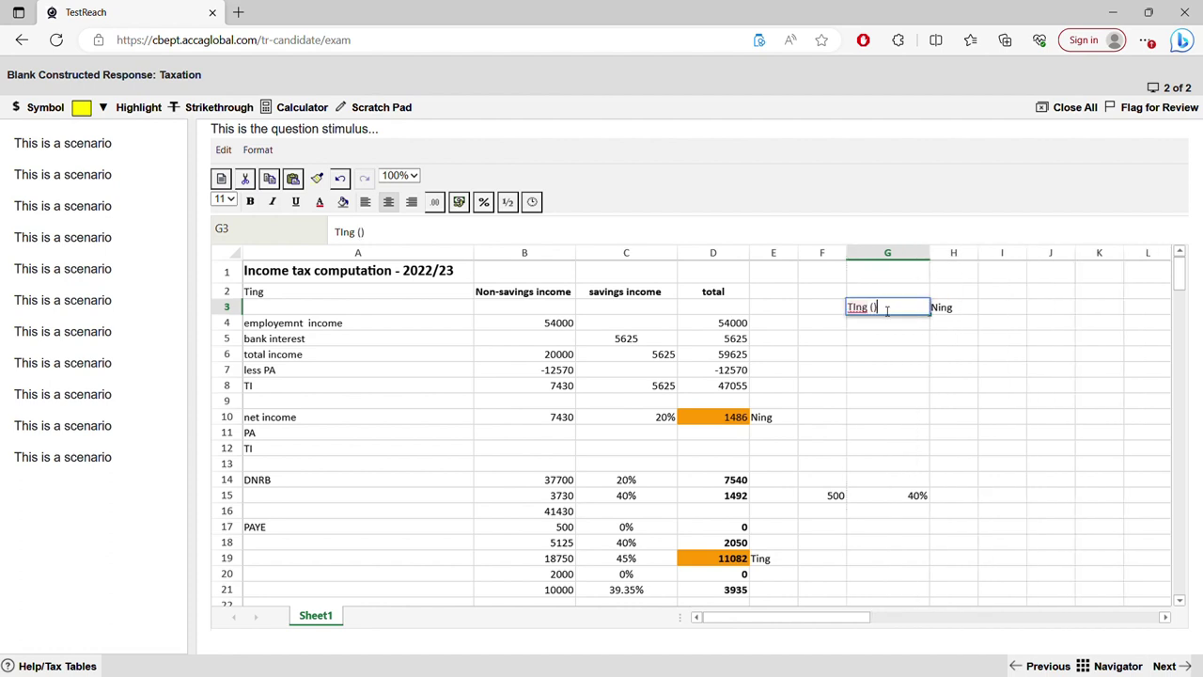
key(Left)
text(Higher)
Append "(Basic rate)" to the spouse's name in H3 and widen column H.
double_click(963, 308)
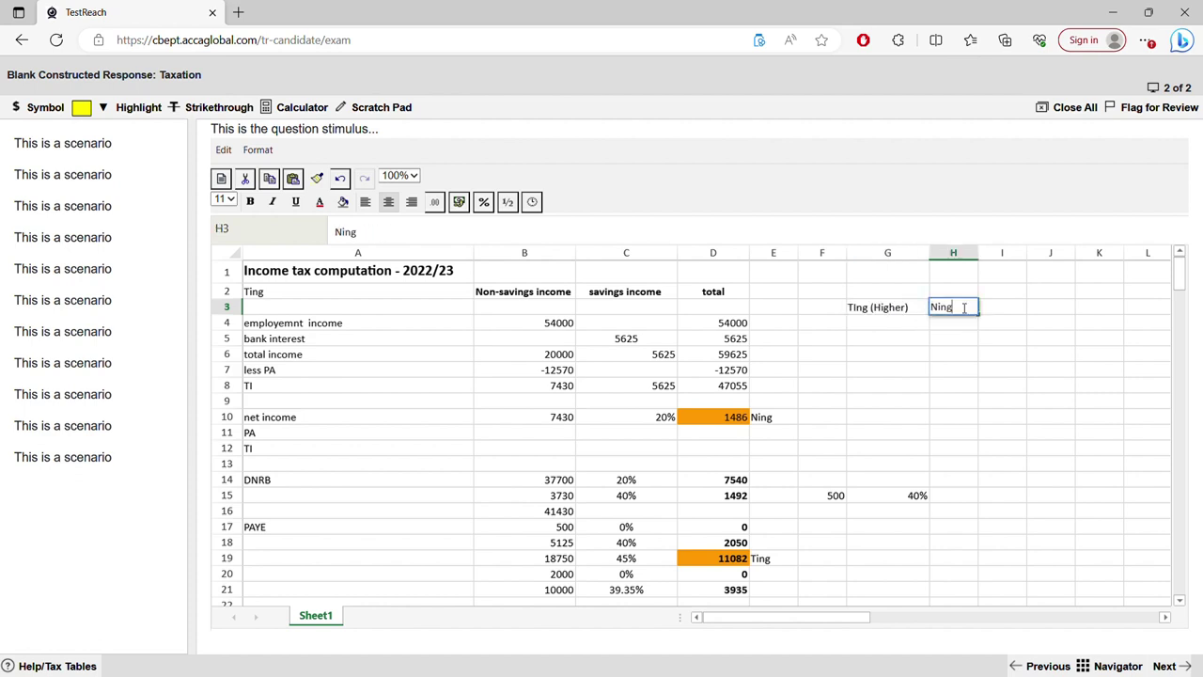
text(())
key(Left)
text(Basic rate)
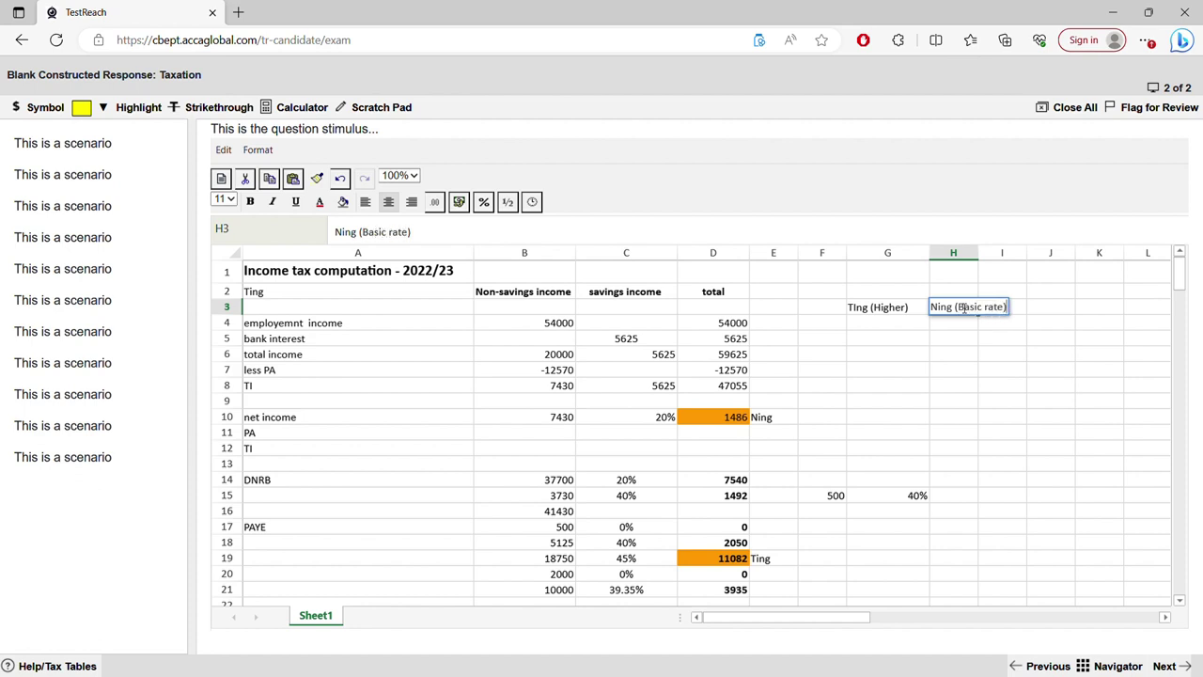
click(961, 322)
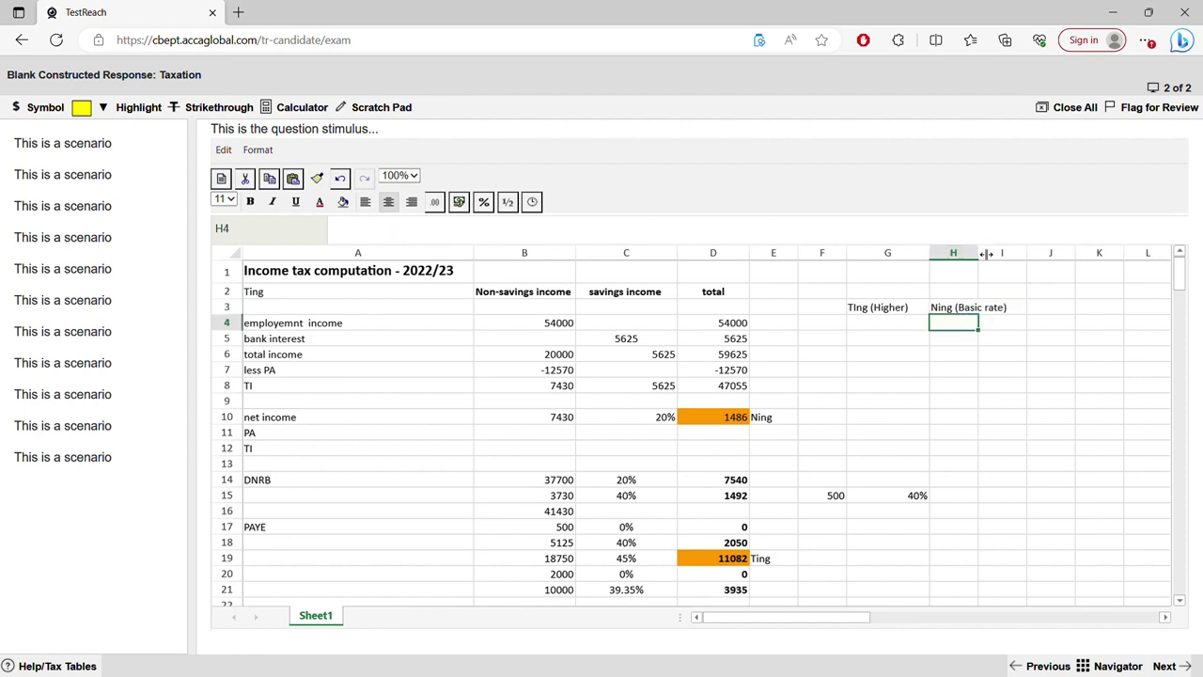
drag(984, 253, 1040, 252)
Enter 500 in G4 under the higher-rate spouse's heading.
click(888, 321)
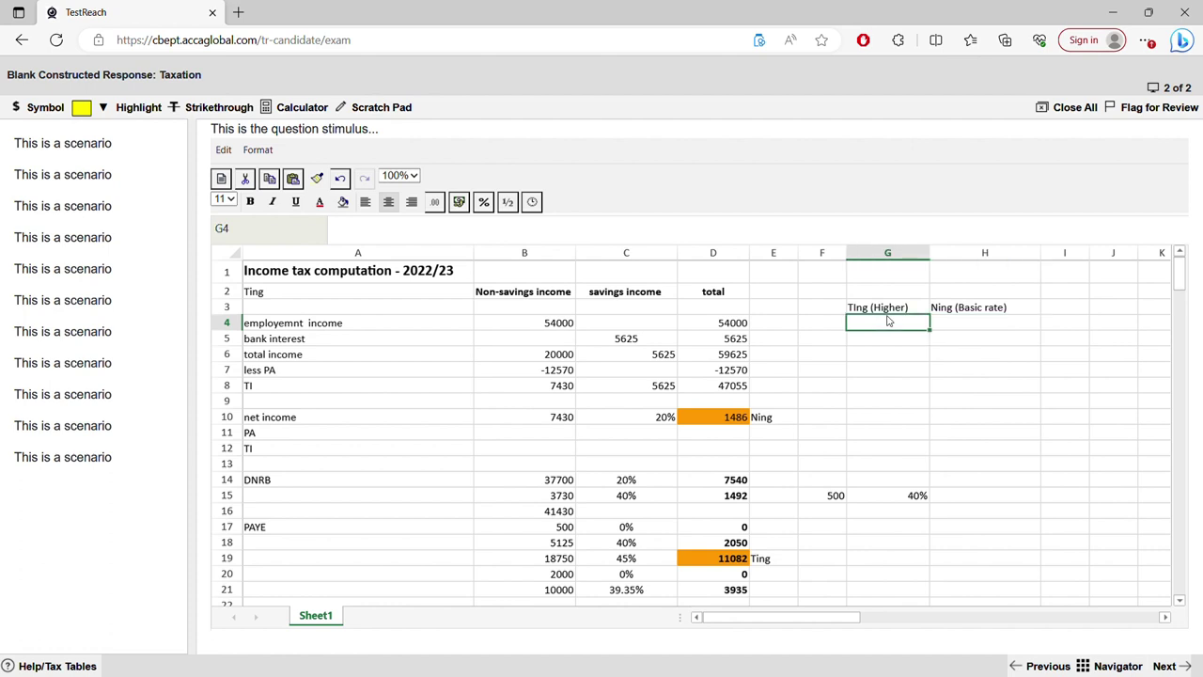
text(500)
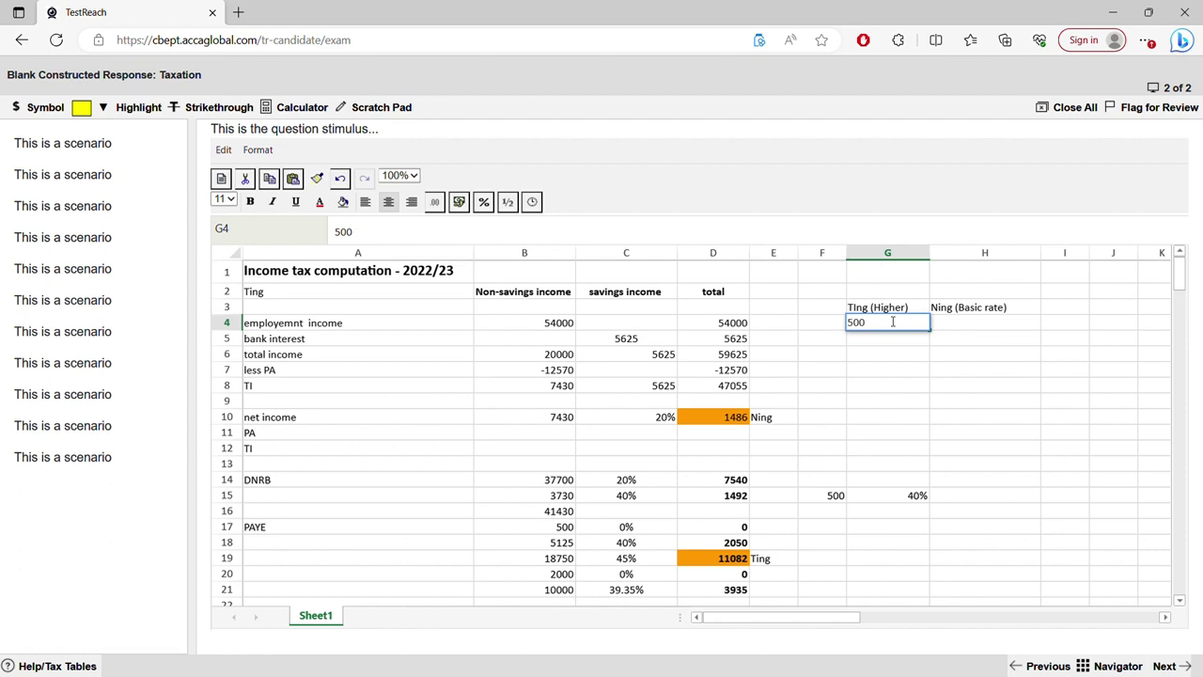
click(883, 342)
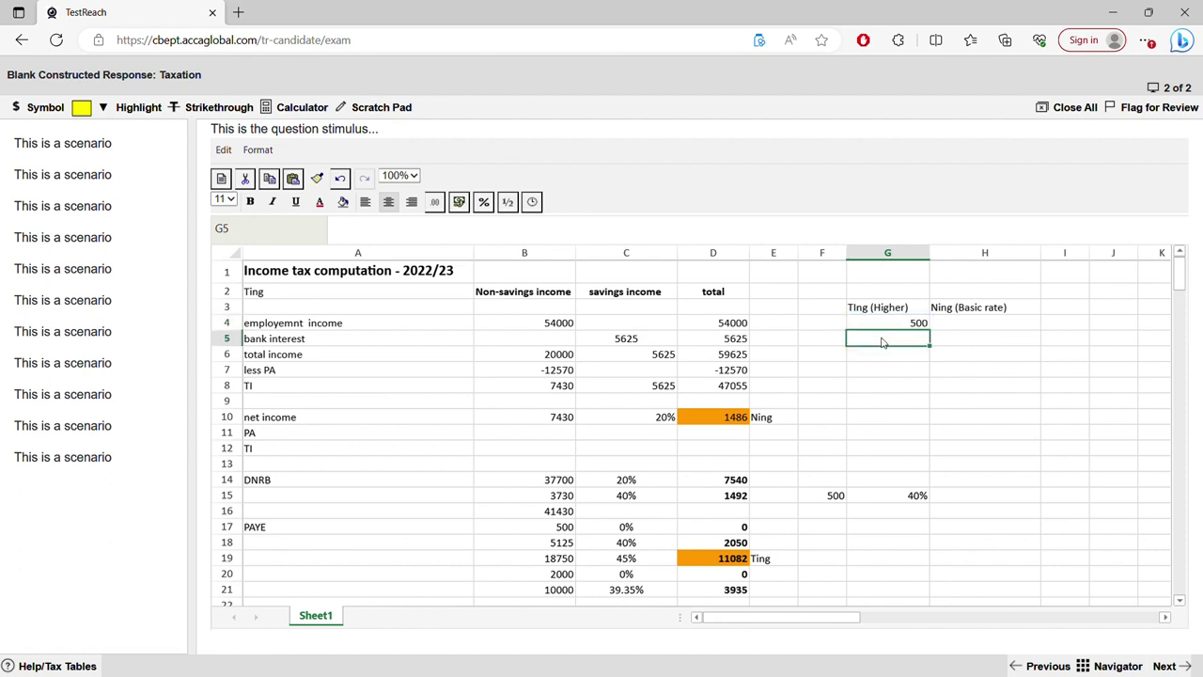
Enter 40% in G5 for the higher-rate spouse, and 1000 in H4 and 20 in H5 for the basic-rate spouse.
text(40%)
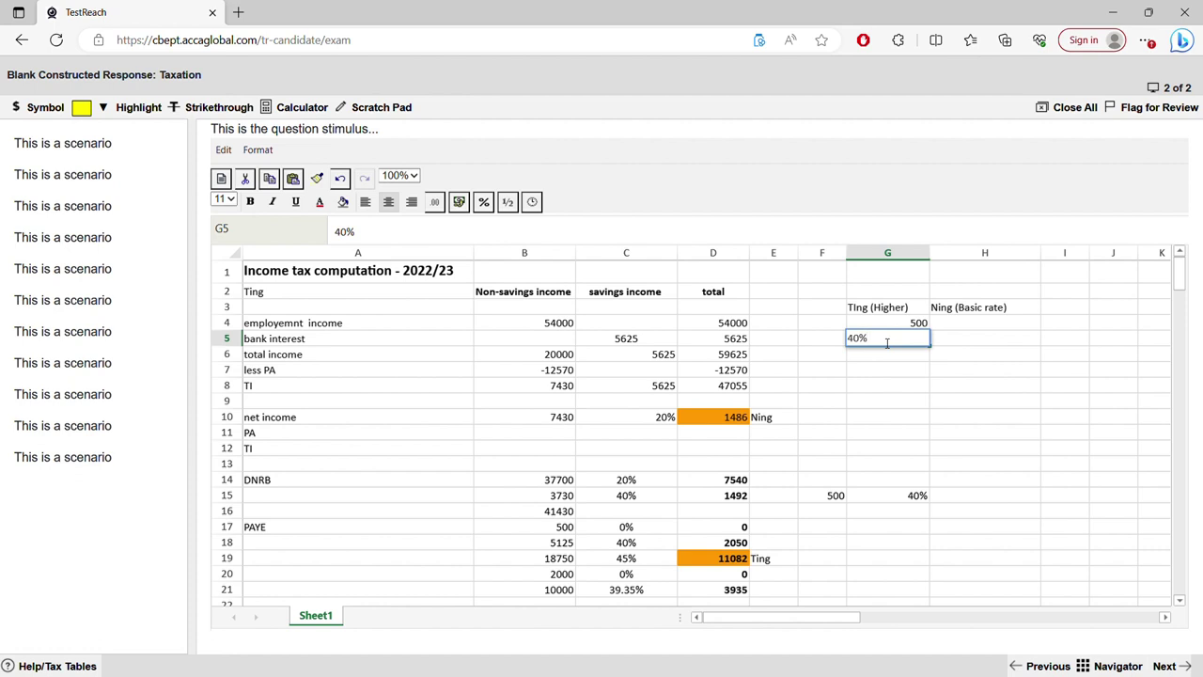
click(968, 324)
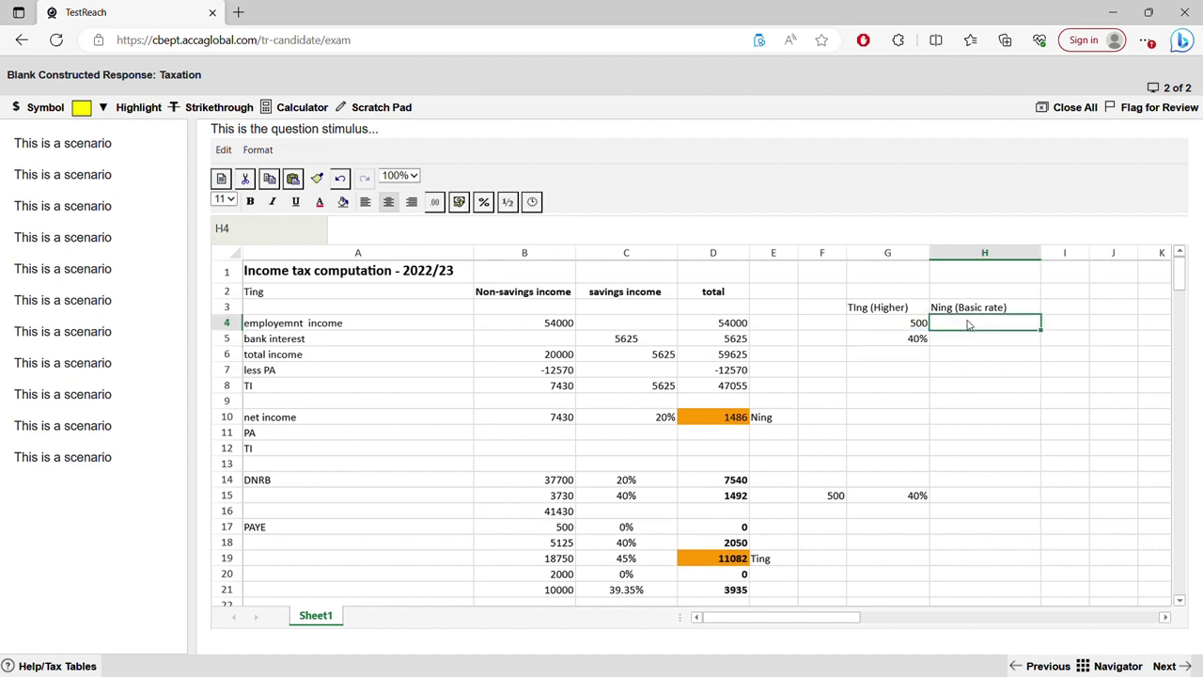
text(1000)
key(Return)
text(20)
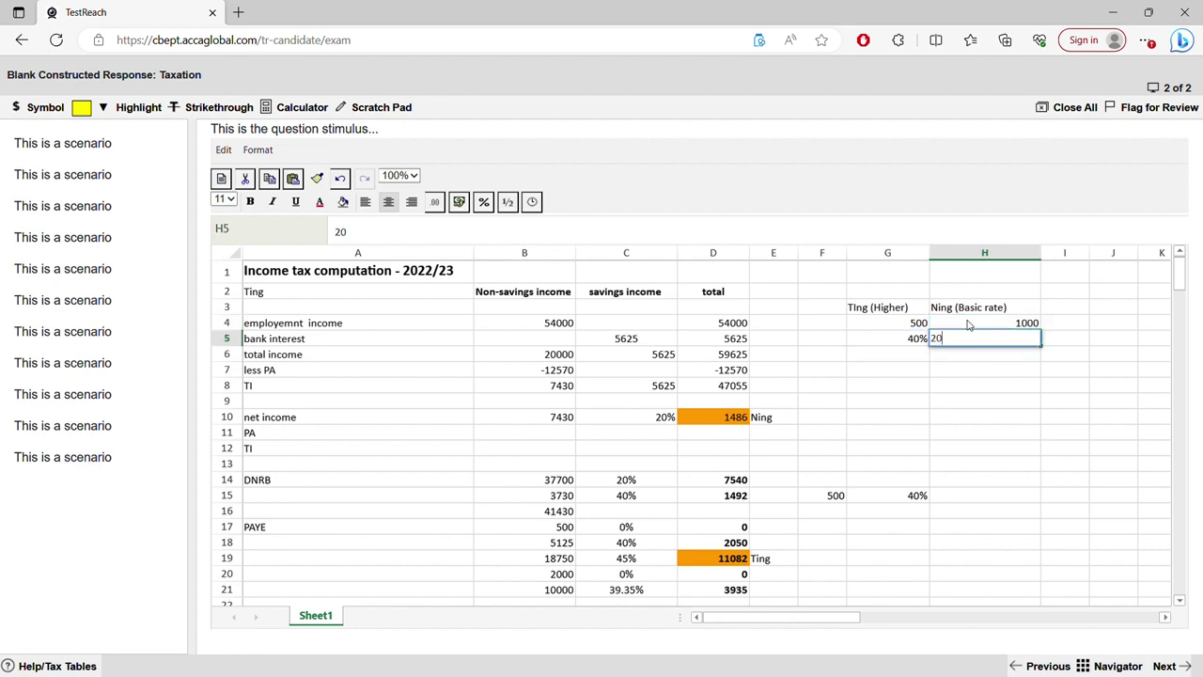
key(Return)
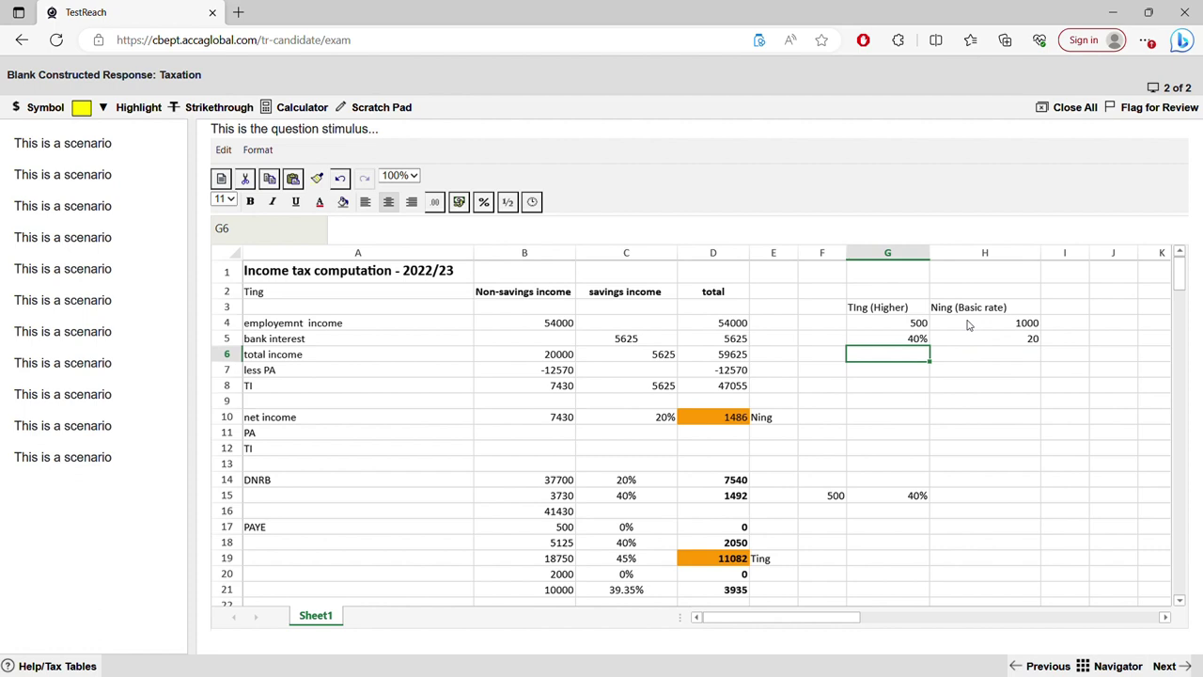
click(983, 338)
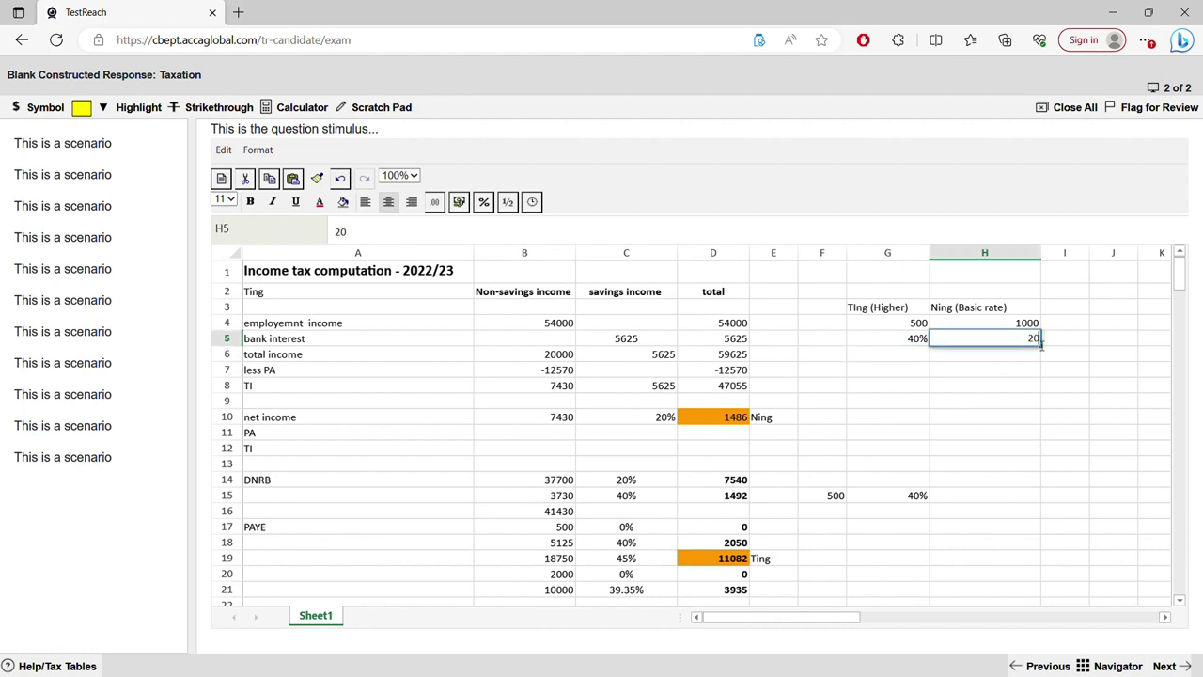
click(1051, 372)
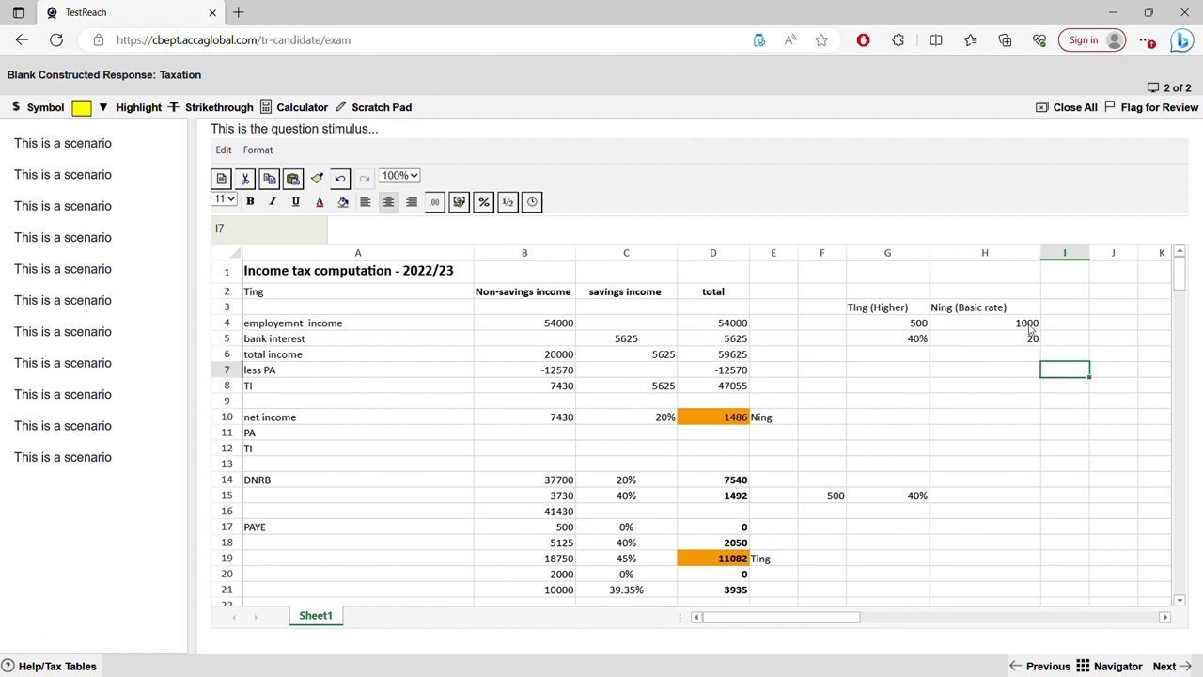
Compare the two spouses' savings allowances and tax rates in G3:H5 with the working in row 15.
click(914, 326)
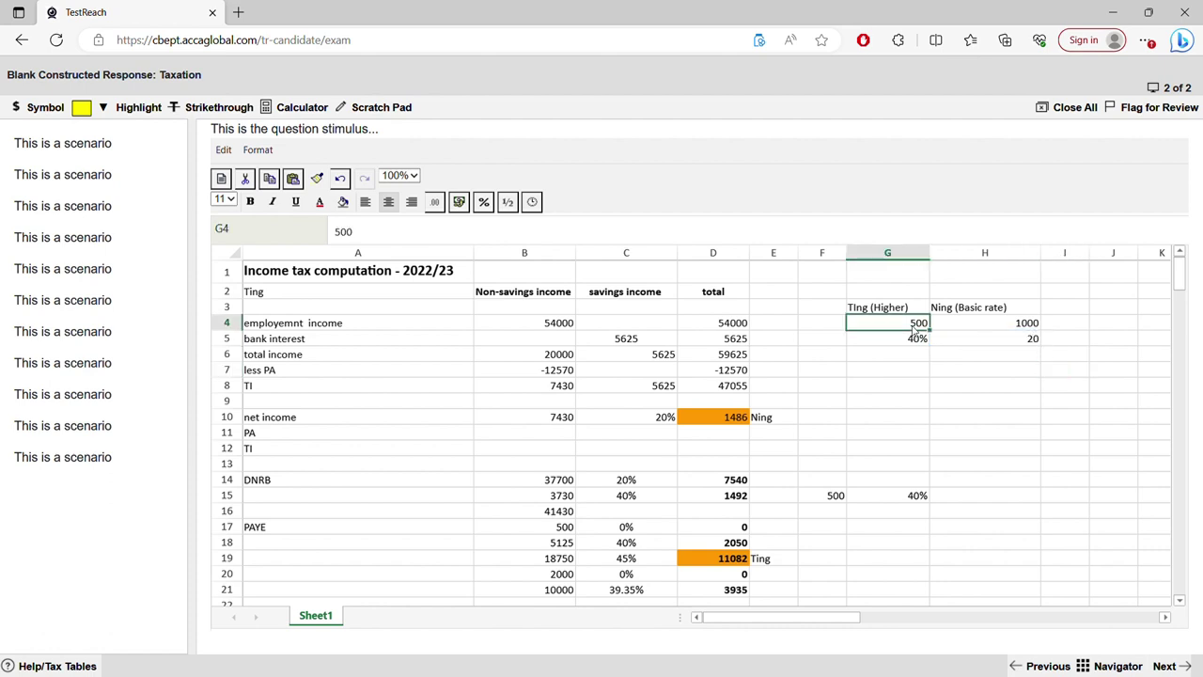
click(895, 310)
click(907, 341)
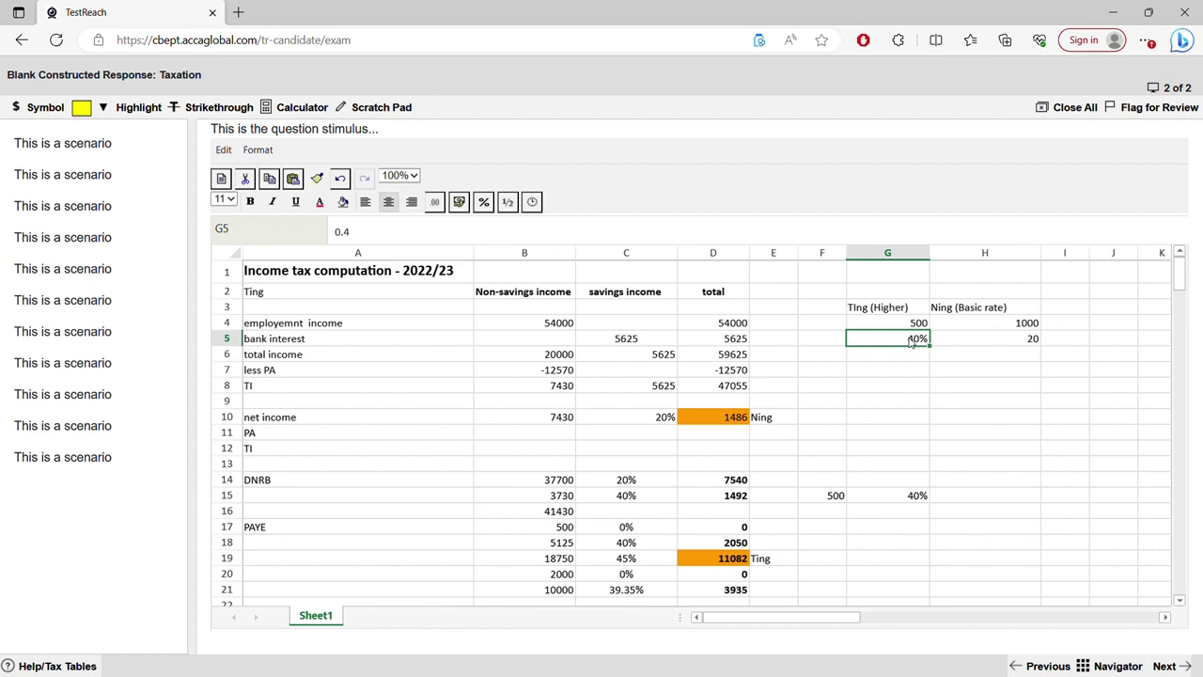
click(989, 314)
click(1024, 342)
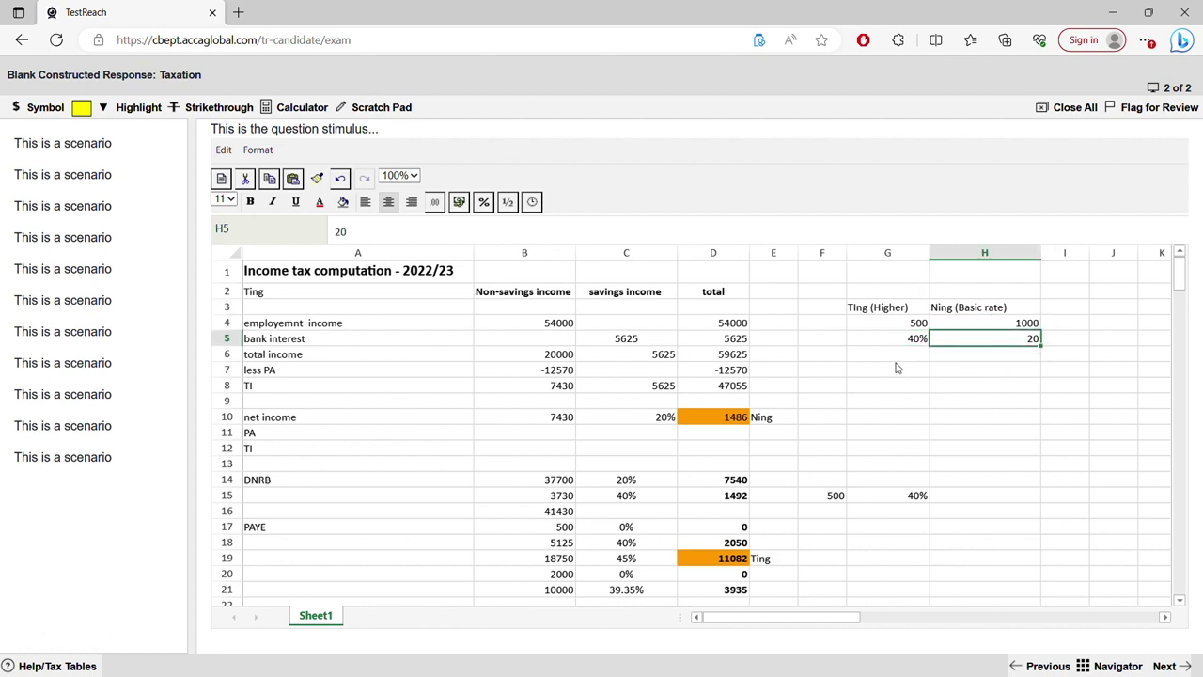
click(900, 341)
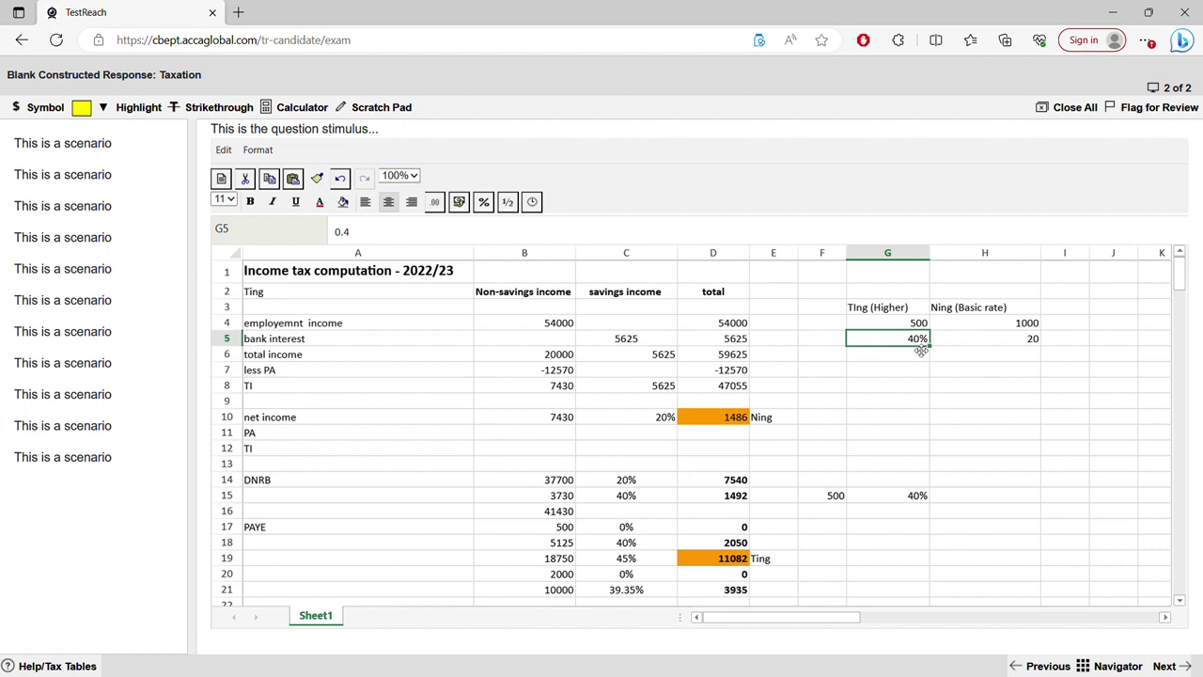
click(1038, 324)
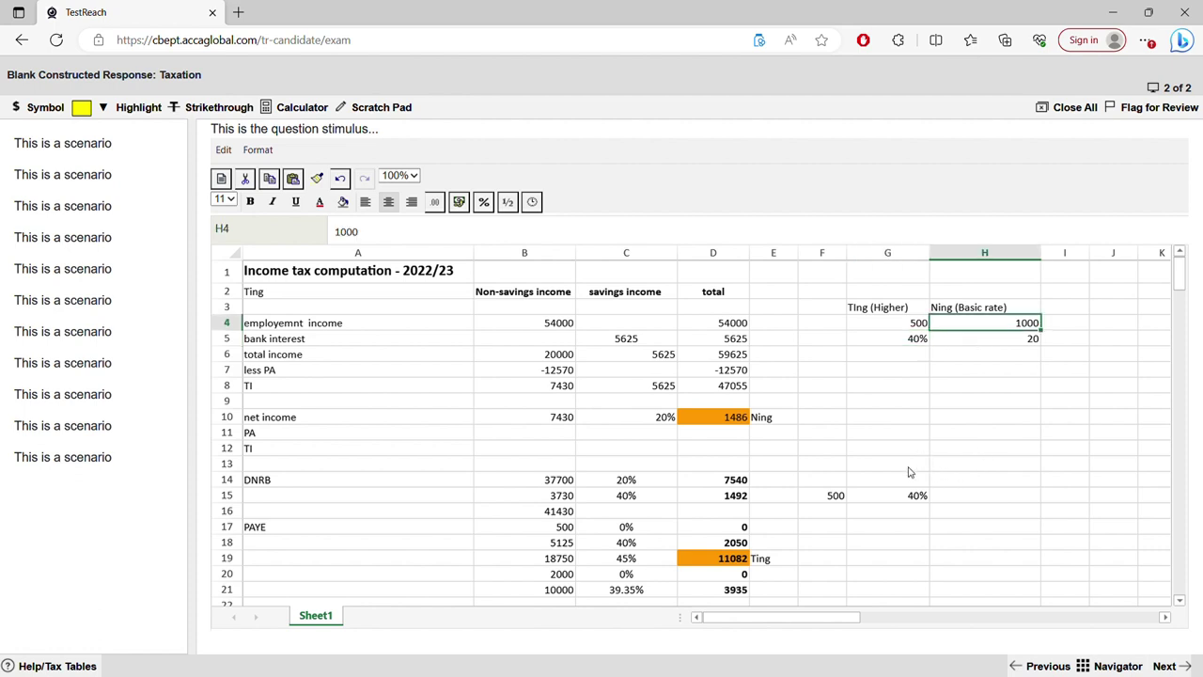
click(917, 498)
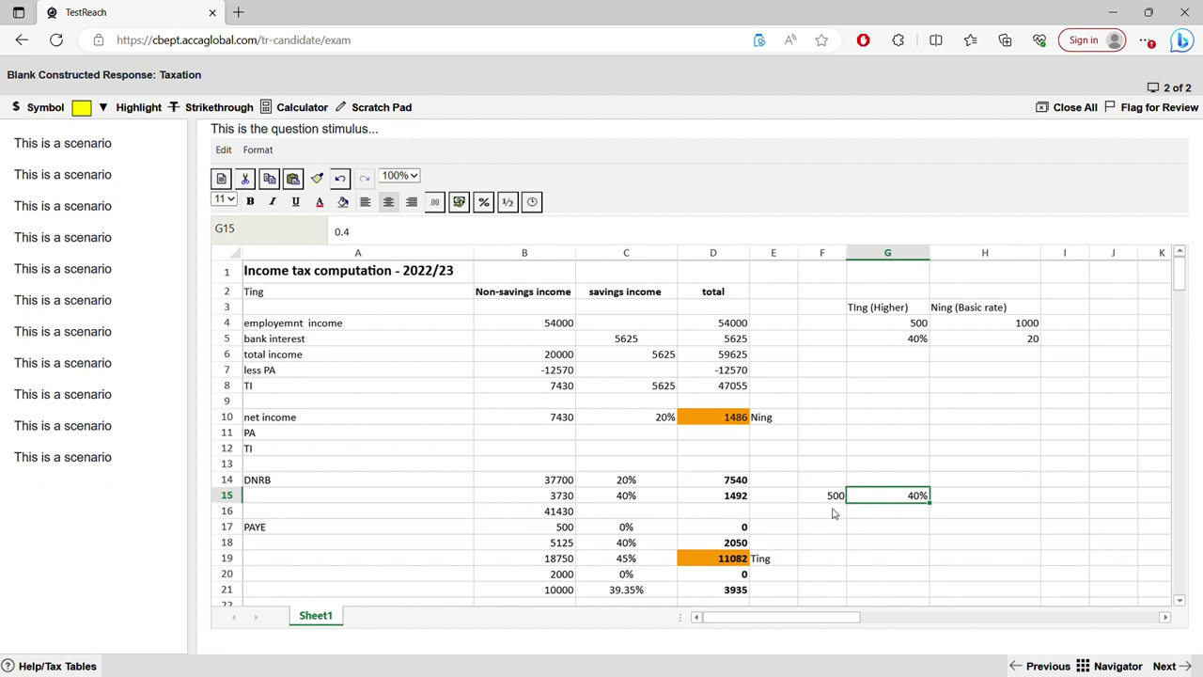
Calculate the tax on the 500 allowance in H15 by multiplying F15 by G15.
click(962, 500)
text(=)
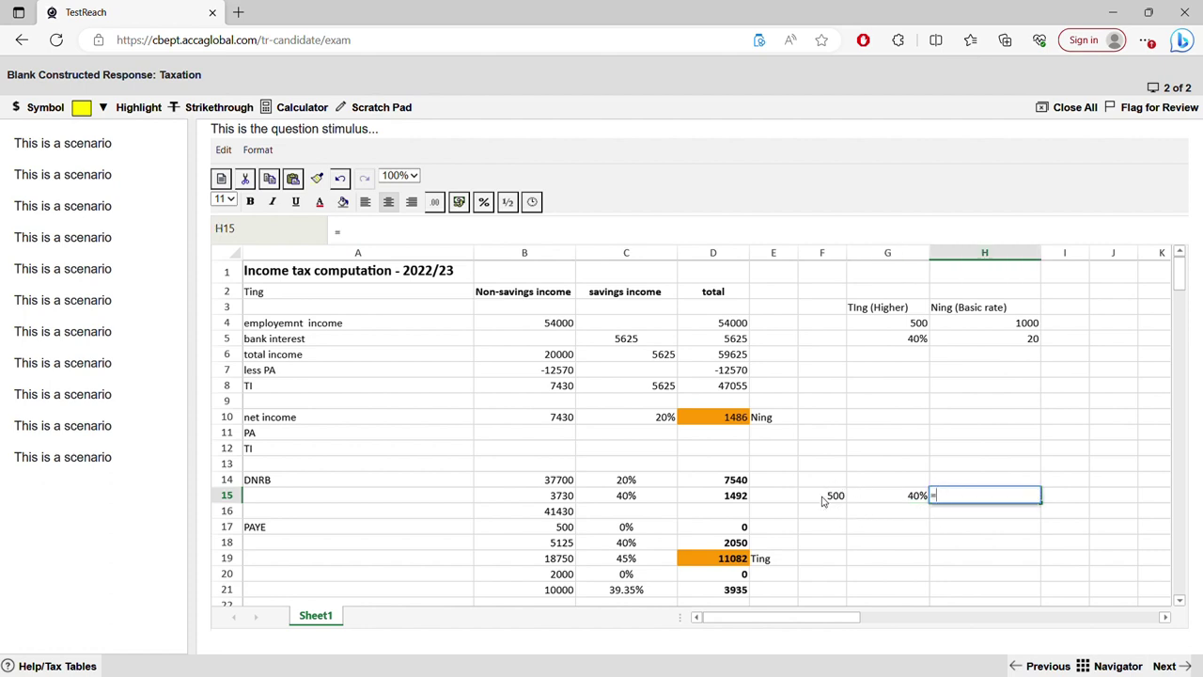
click(823, 501)
text(*4)
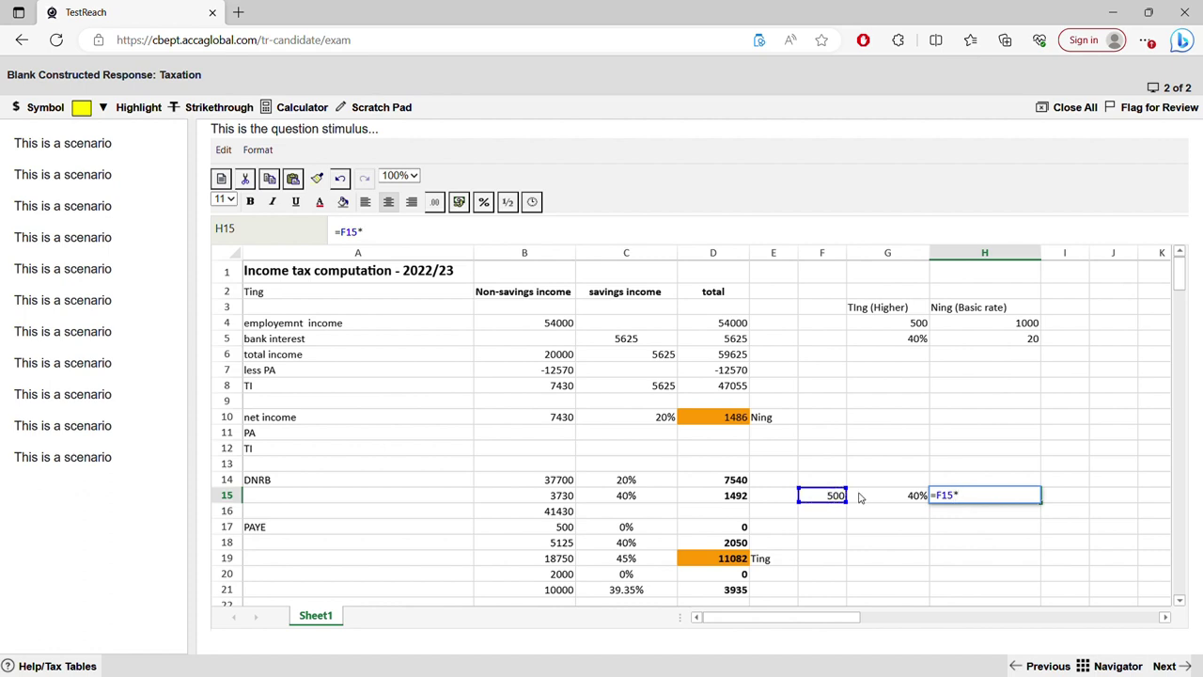
click(864, 495)
key(Return)
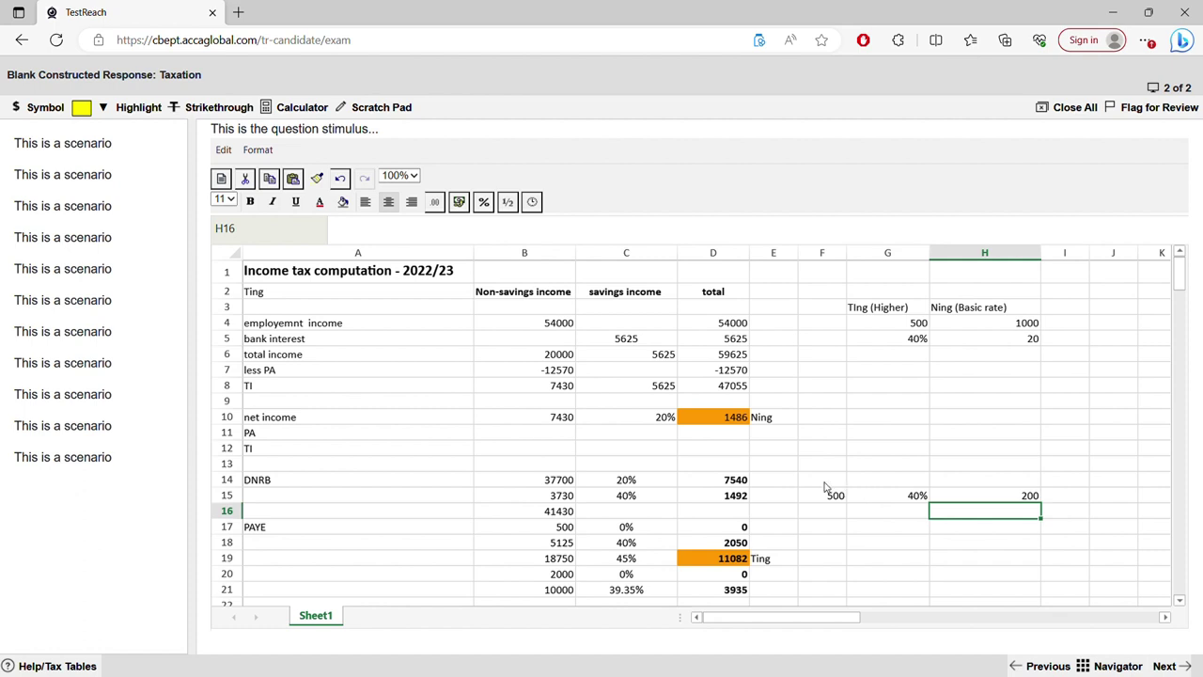
Add a second working line with 4625 in F16 and a 20% rate in G16.
click(661, 392)
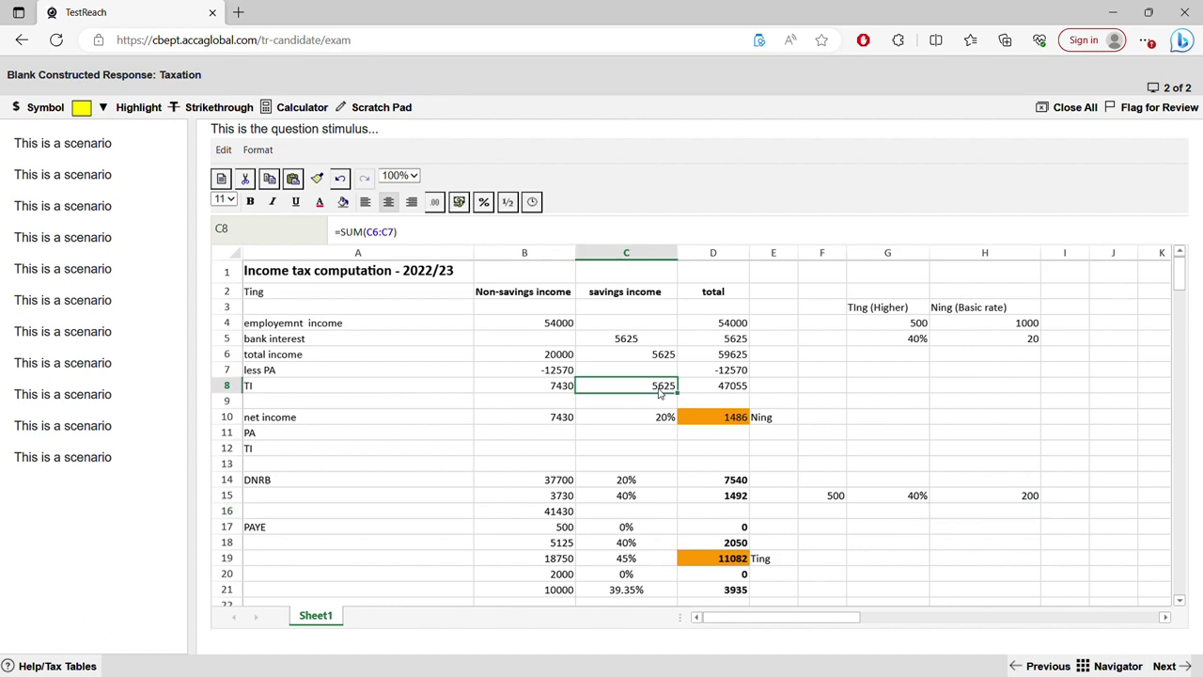
click(839, 507)
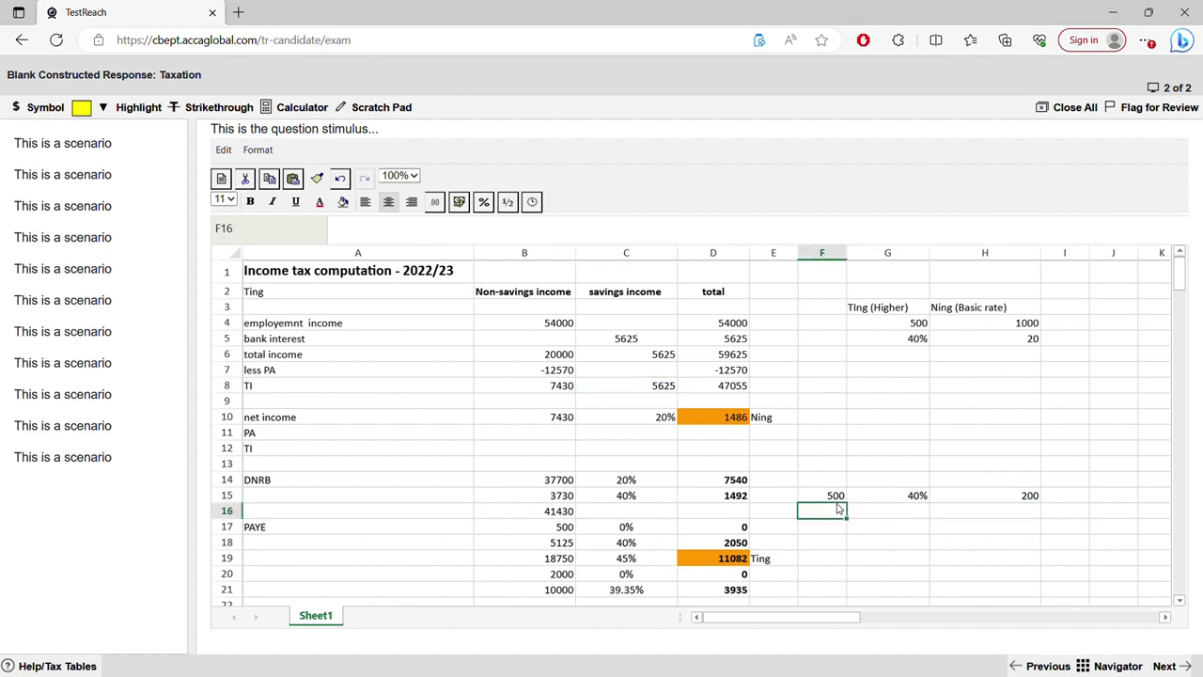
text(4623)
key(Tab)
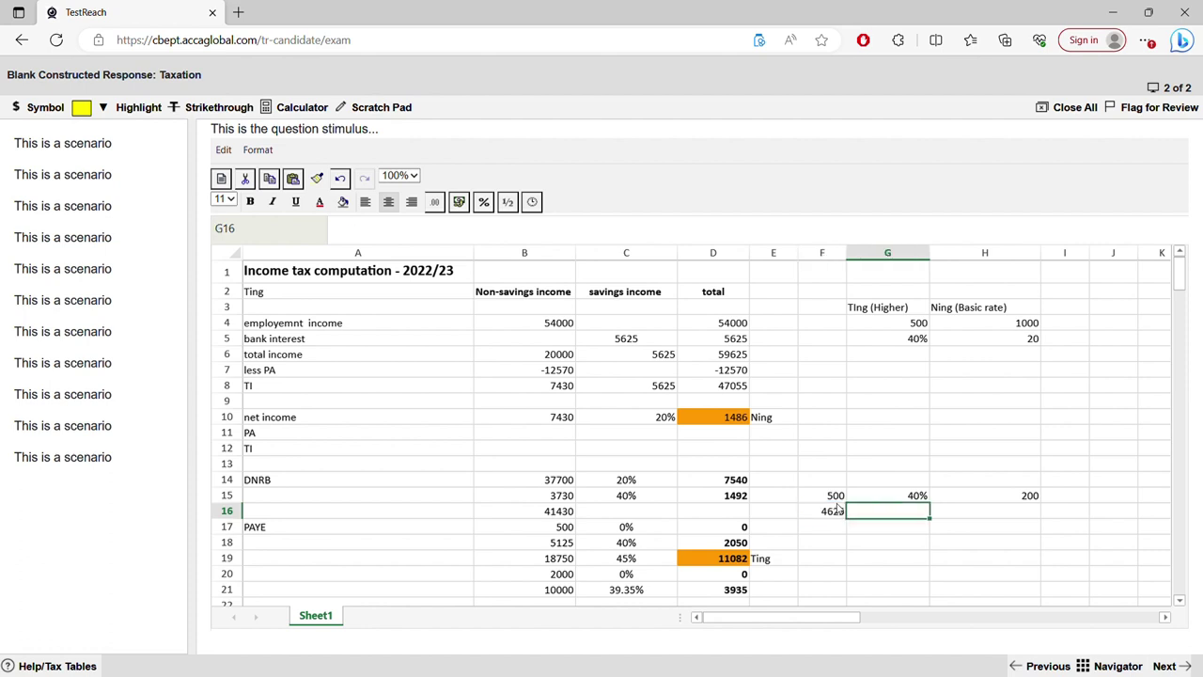
text(20)
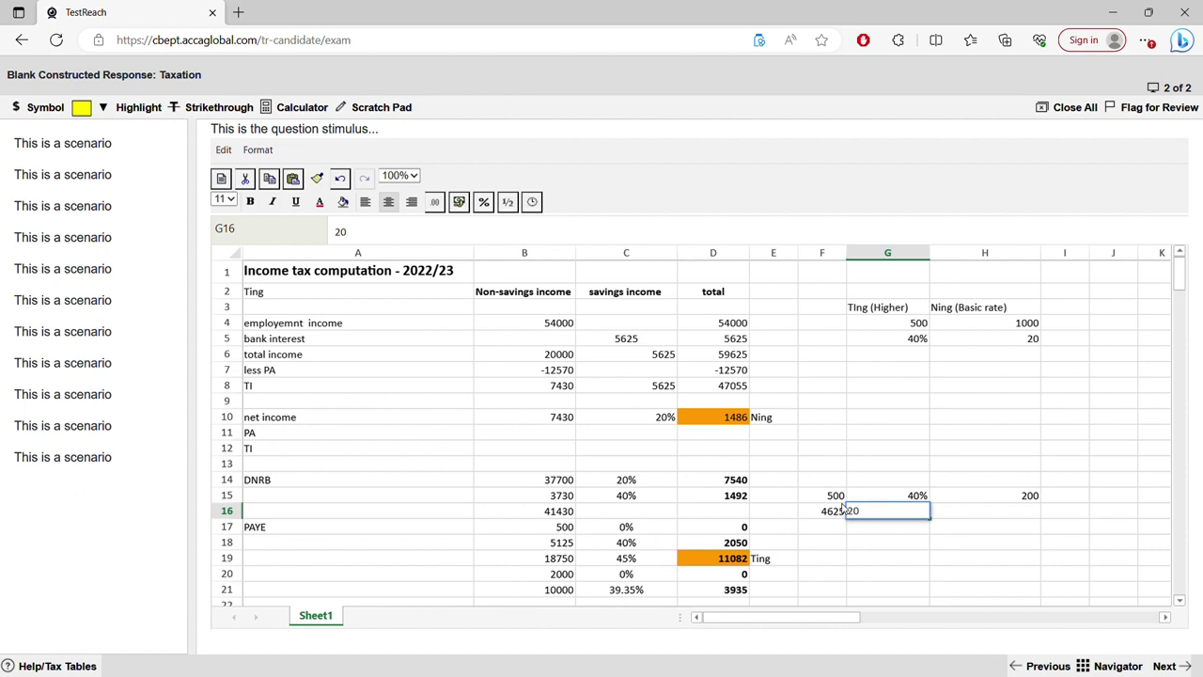
text(%)
key(Return)
Fill the formula in H15 down to H16 and total H15:H16 in H17 with a SUM formula.
click(963, 516)
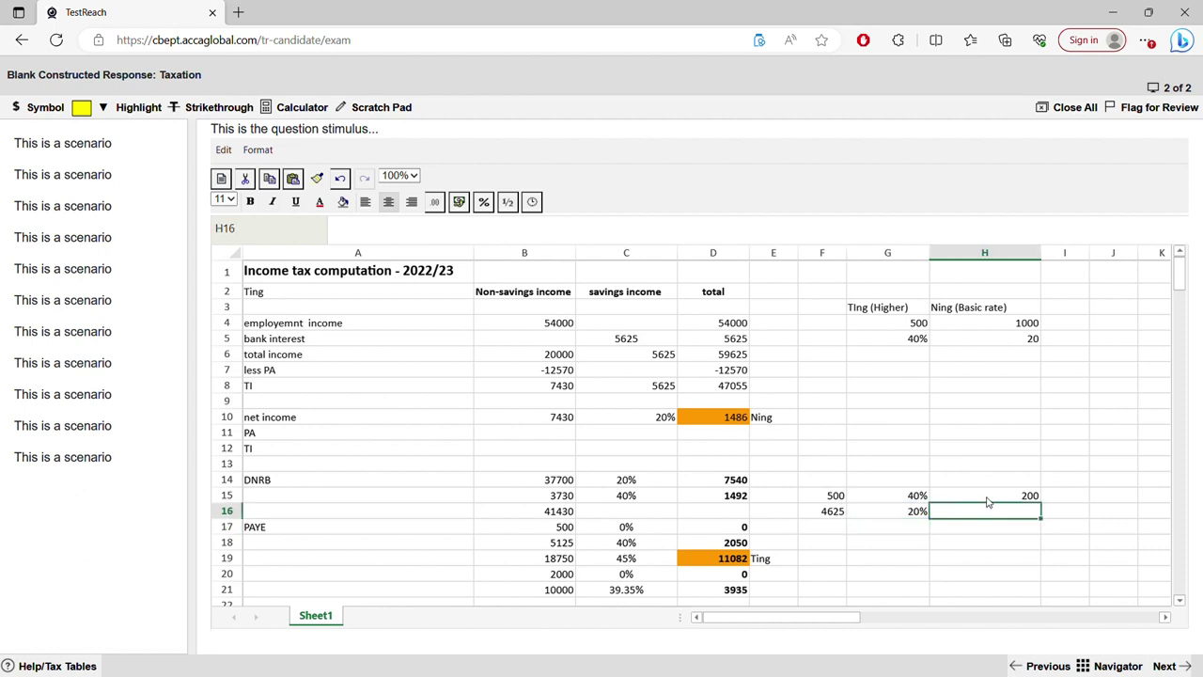
click(987, 499)
drag(1051, 512, 1043, 524)
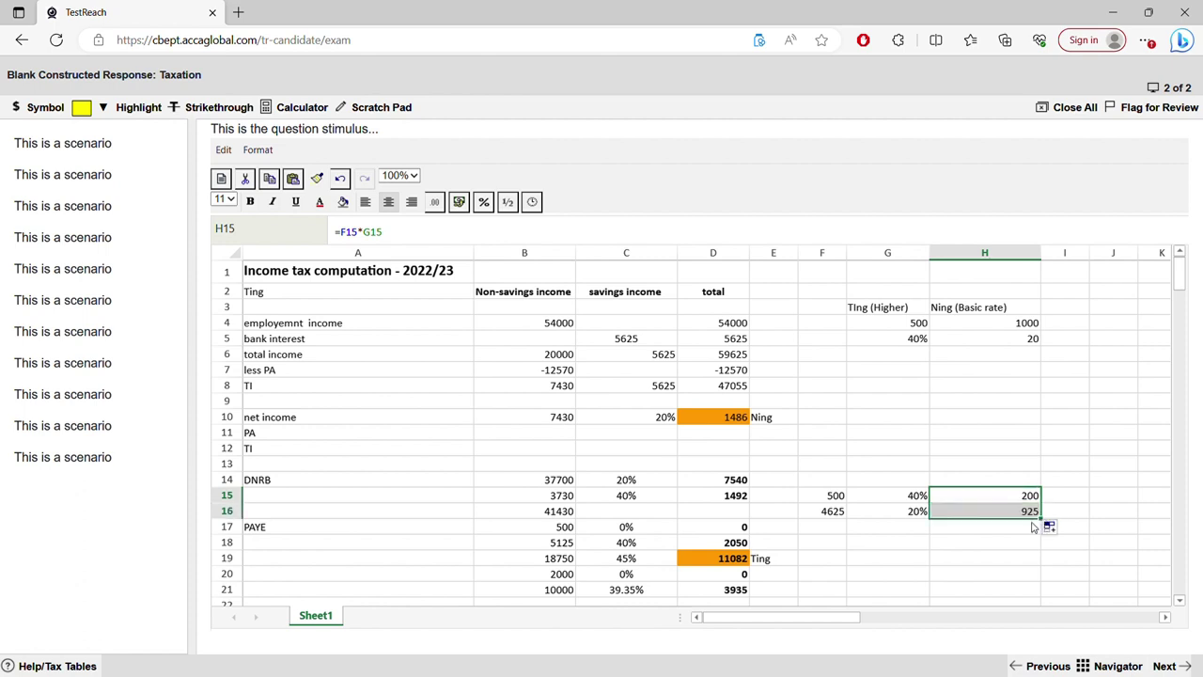
click(1029, 531)
text(=sum()
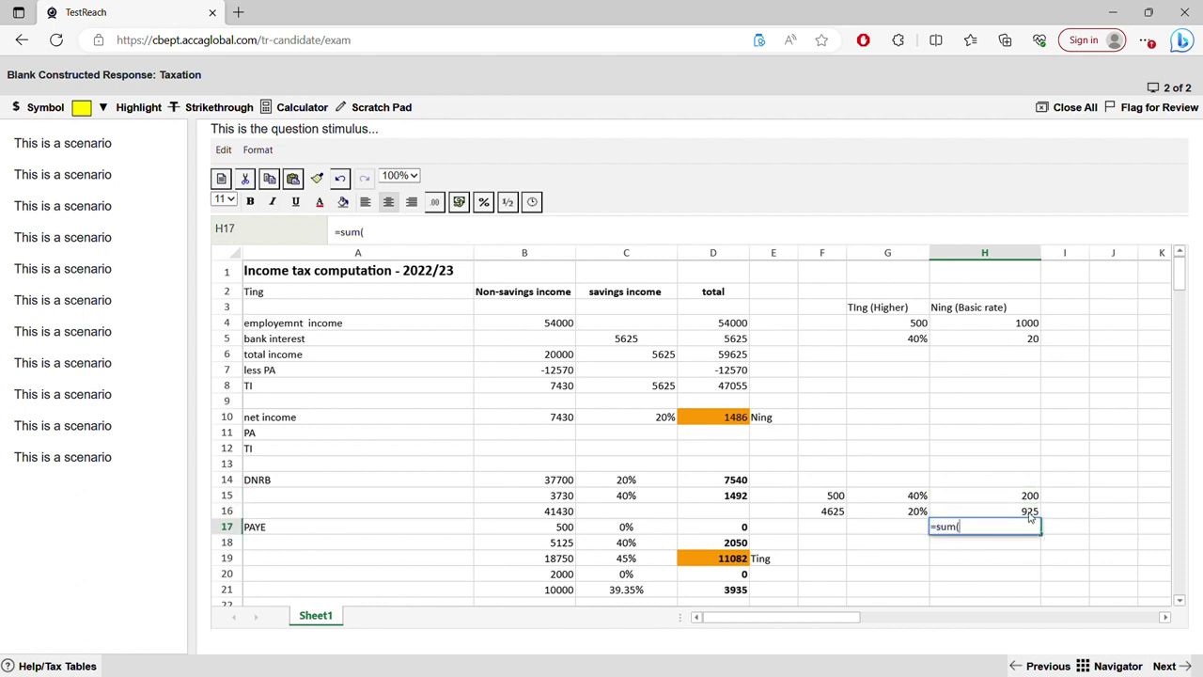
drag(1031, 497, 1031, 510)
key(Return)
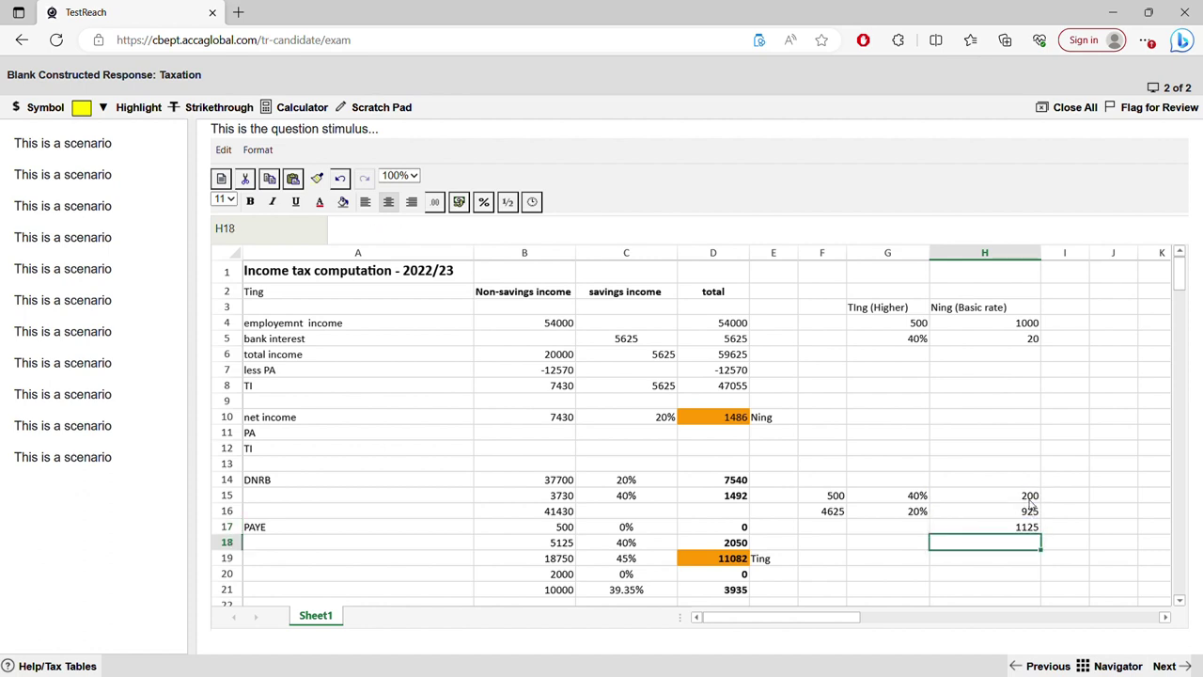
Review the rates, amounts and total in F15:H17 against the taxable savings income in C8.
click(973, 517)
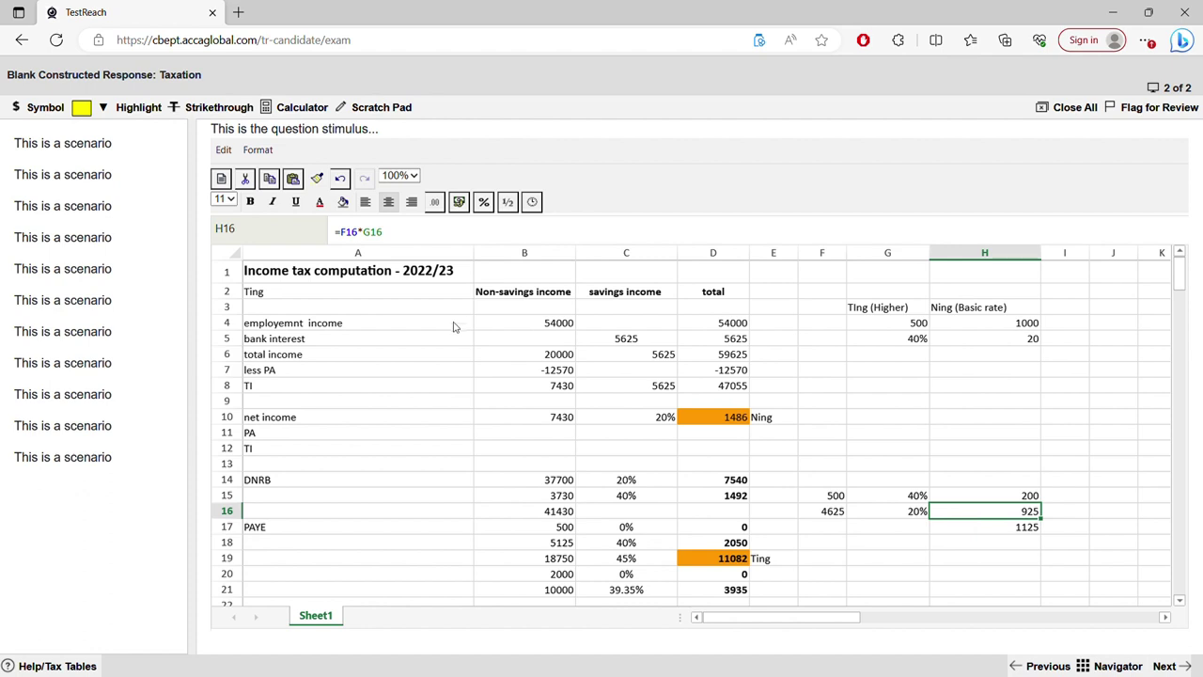
click(916, 516)
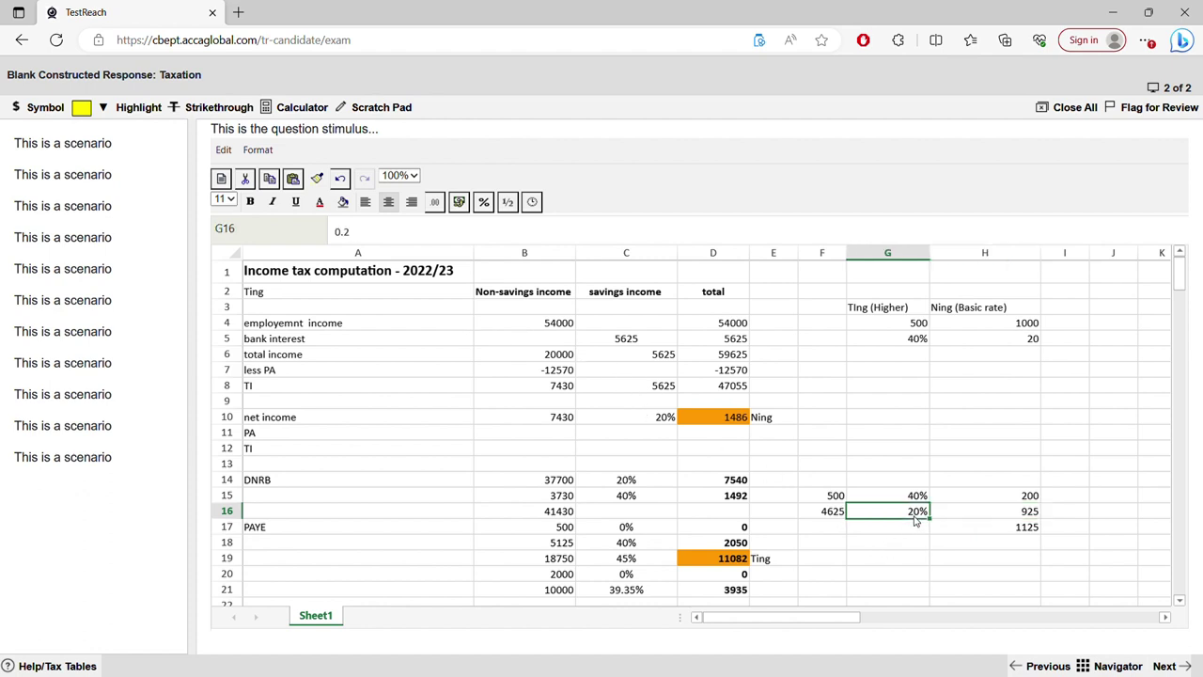
click(899, 498)
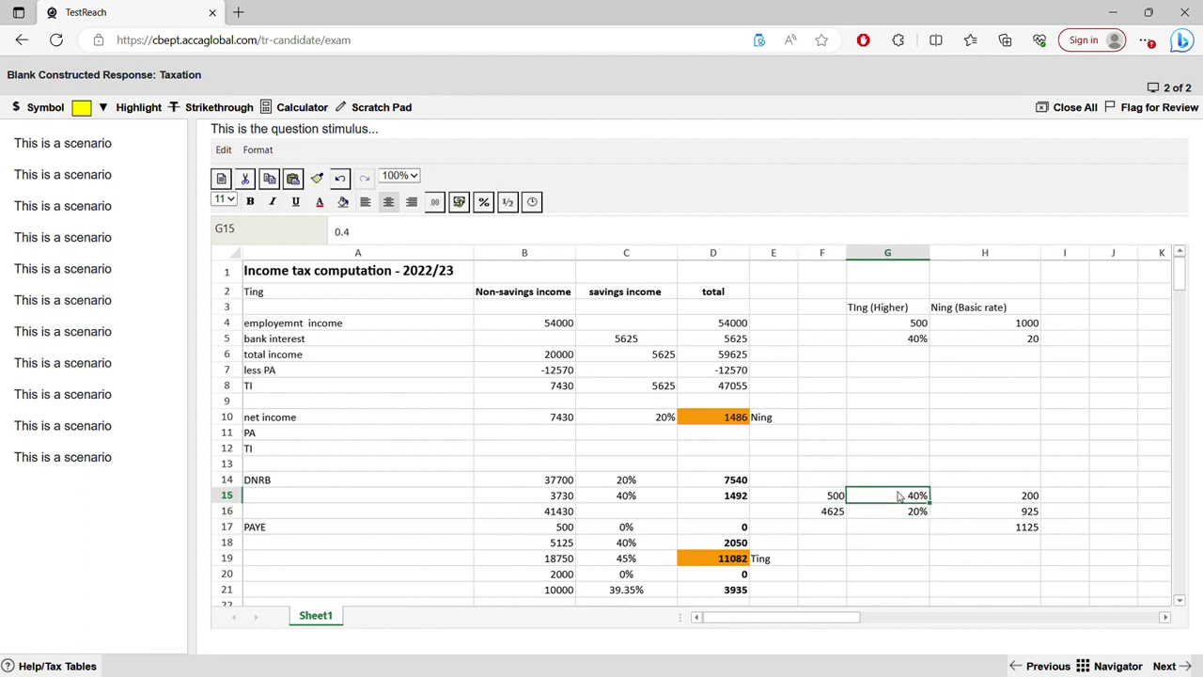
click(1016, 533)
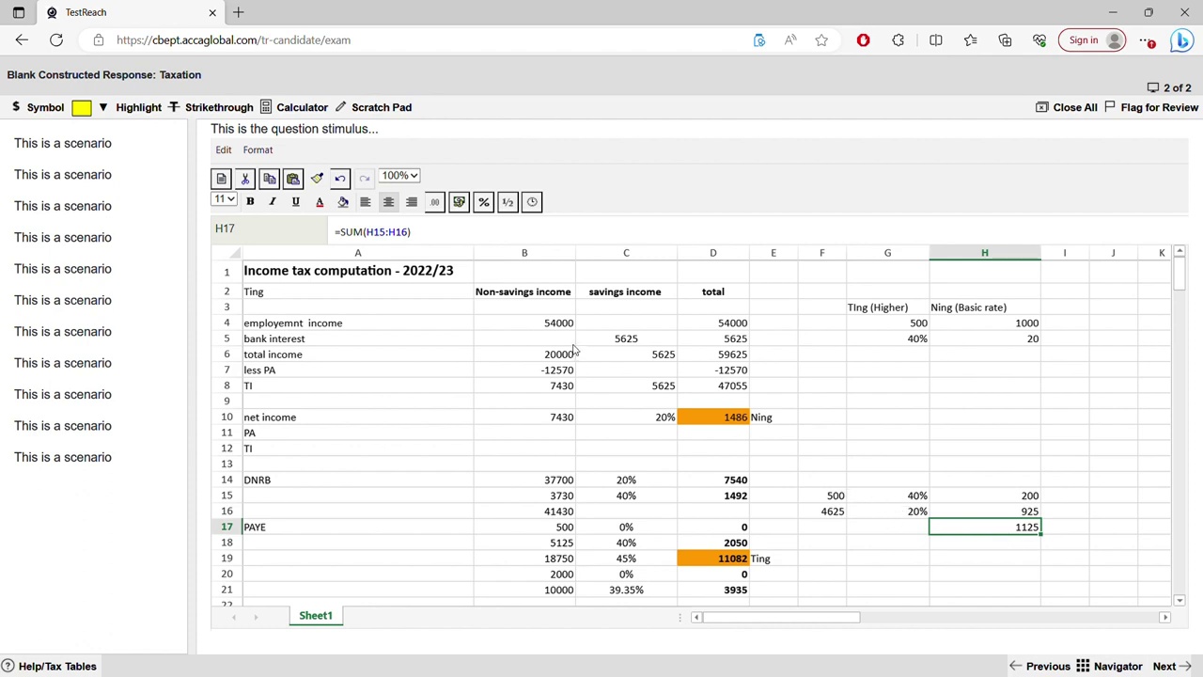
click(653, 385)
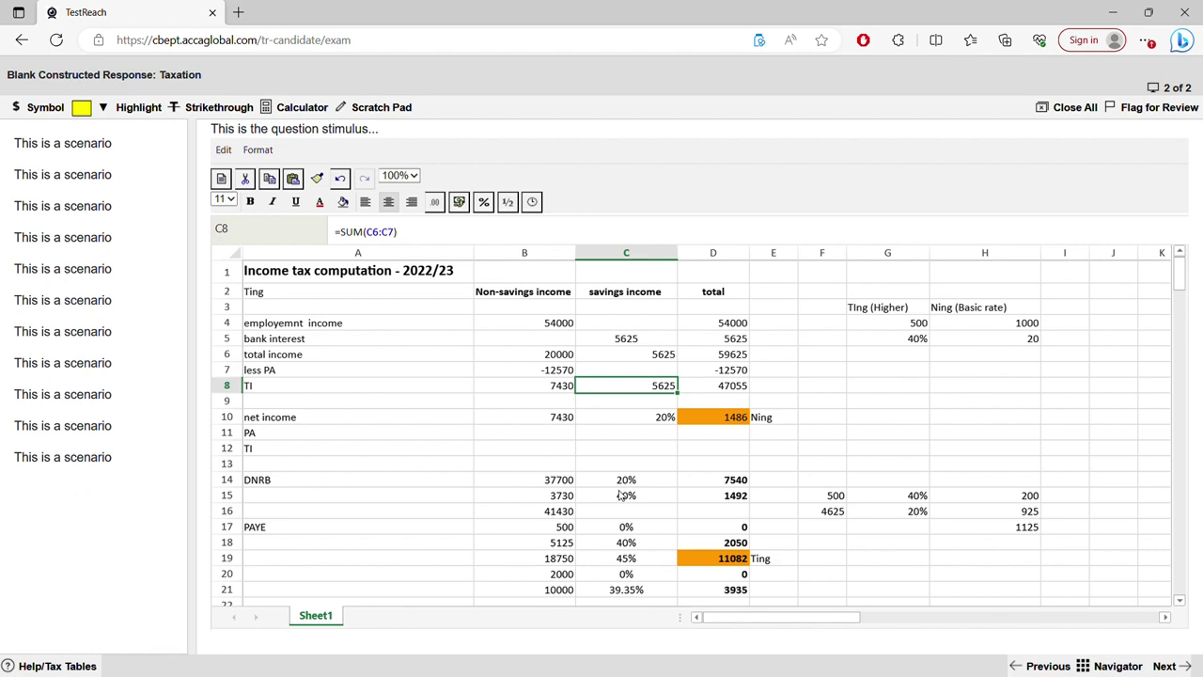
click(1024, 528)
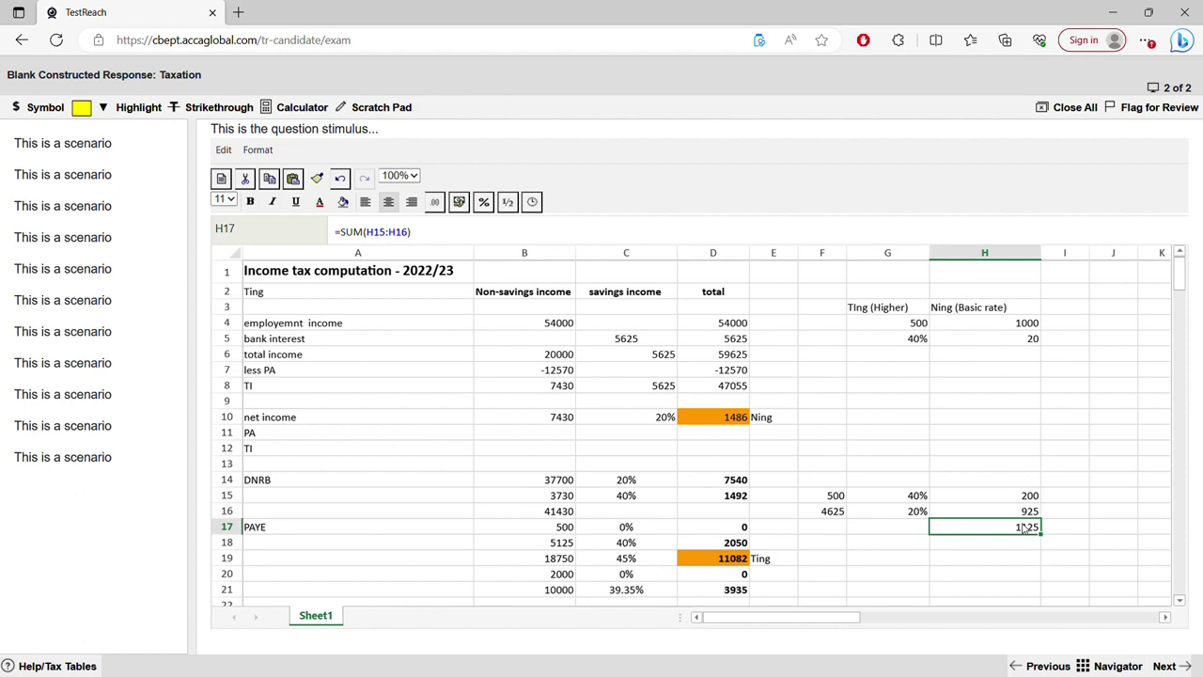
click(919, 498)
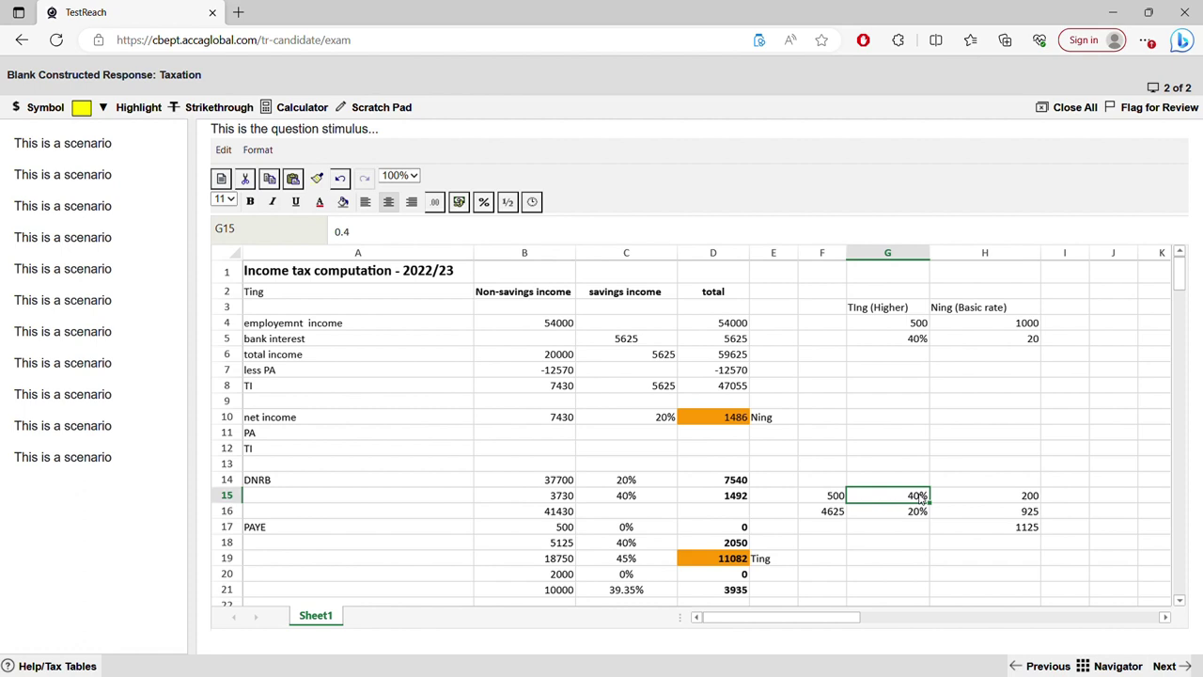
click(842, 498)
click(916, 496)
double_click(872, 310)
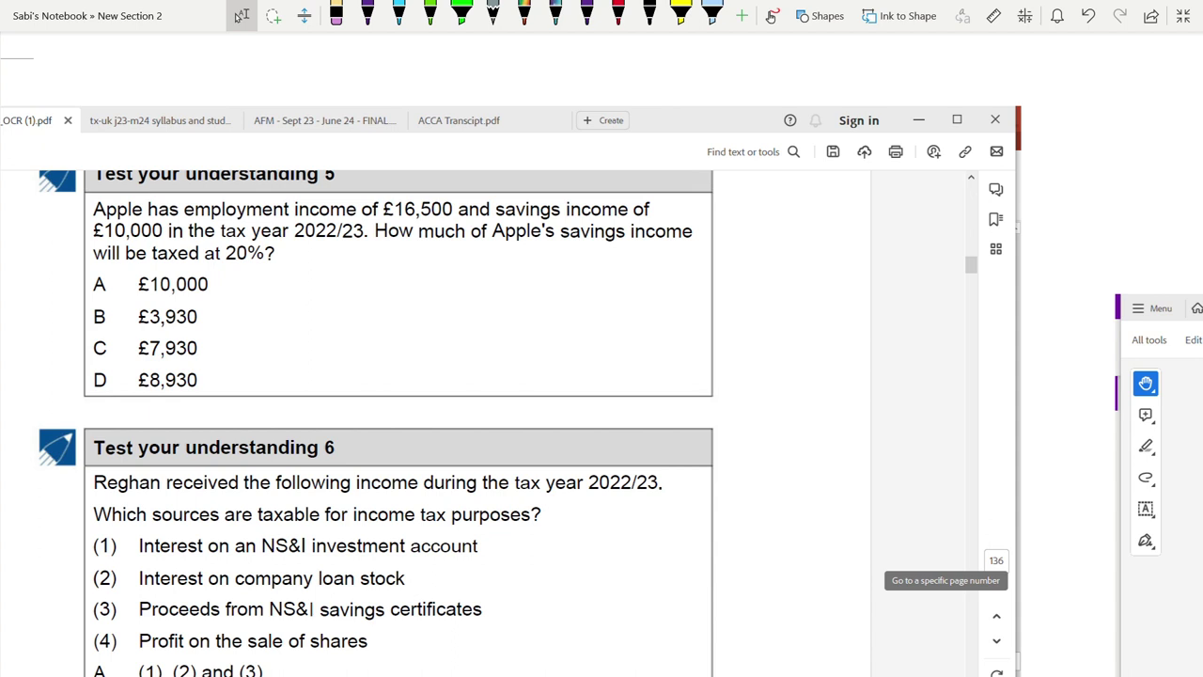
In OneNote, underline in red the income figures and savings income wording in Test your understanding 5, and underline and circle 20%.
click(617, 13)
drag(406, 223, 465, 226)
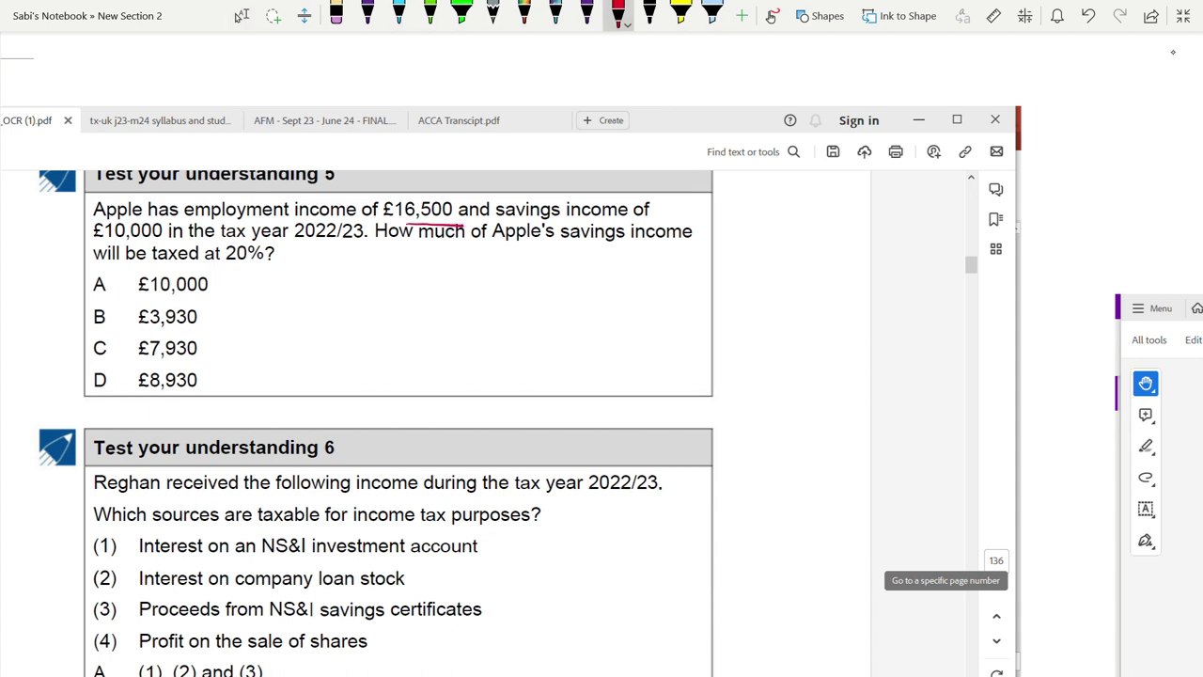
drag(119, 244, 165, 249)
drag(505, 220, 665, 252)
drag(228, 267, 265, 267)
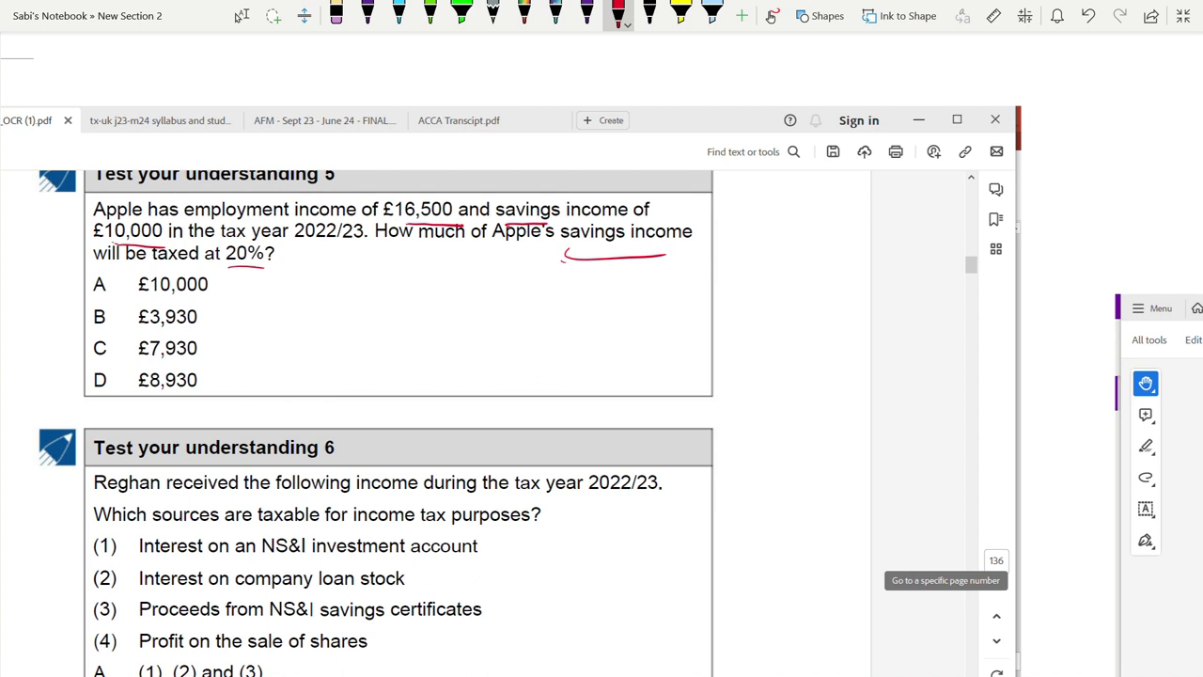
mouse_move(234, 242)
mouse_down()
mouse_move(272, 240)
mouse_move(223, 250)
mouse_up()
Underline the 16,500 employment income, 10,000 savings income and 12,570 personal allowance in red in the worked answer table.
scroll(601, 391, right, 10)
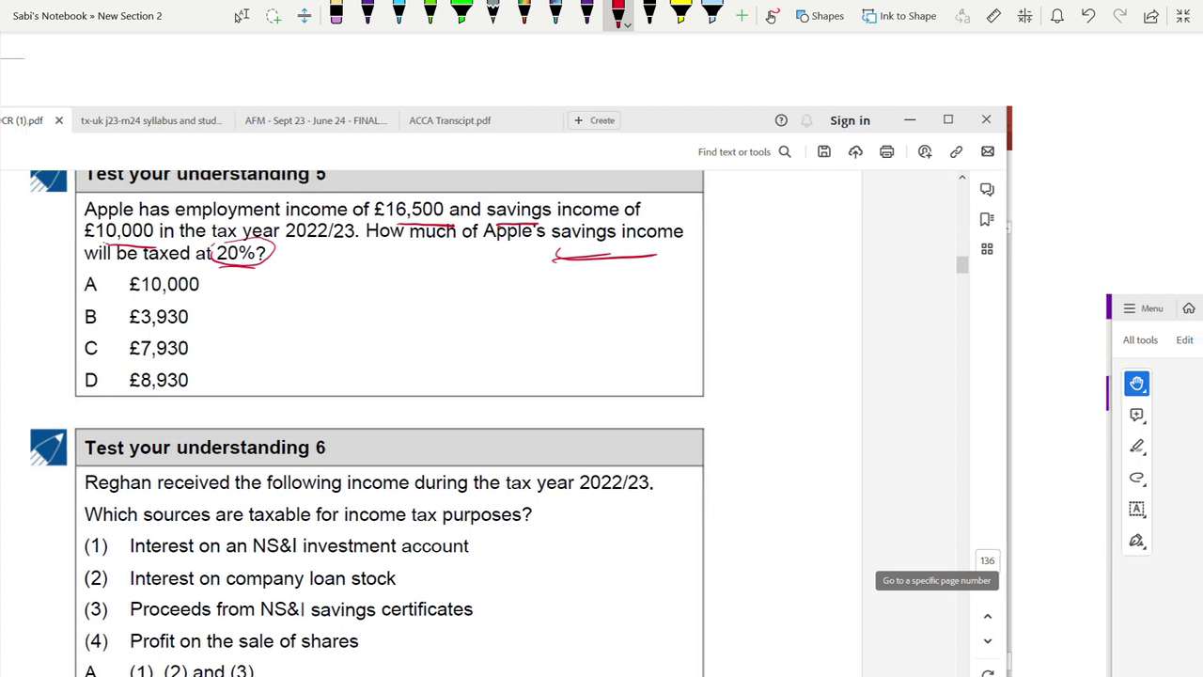
scroll(601, 469, right, 2)
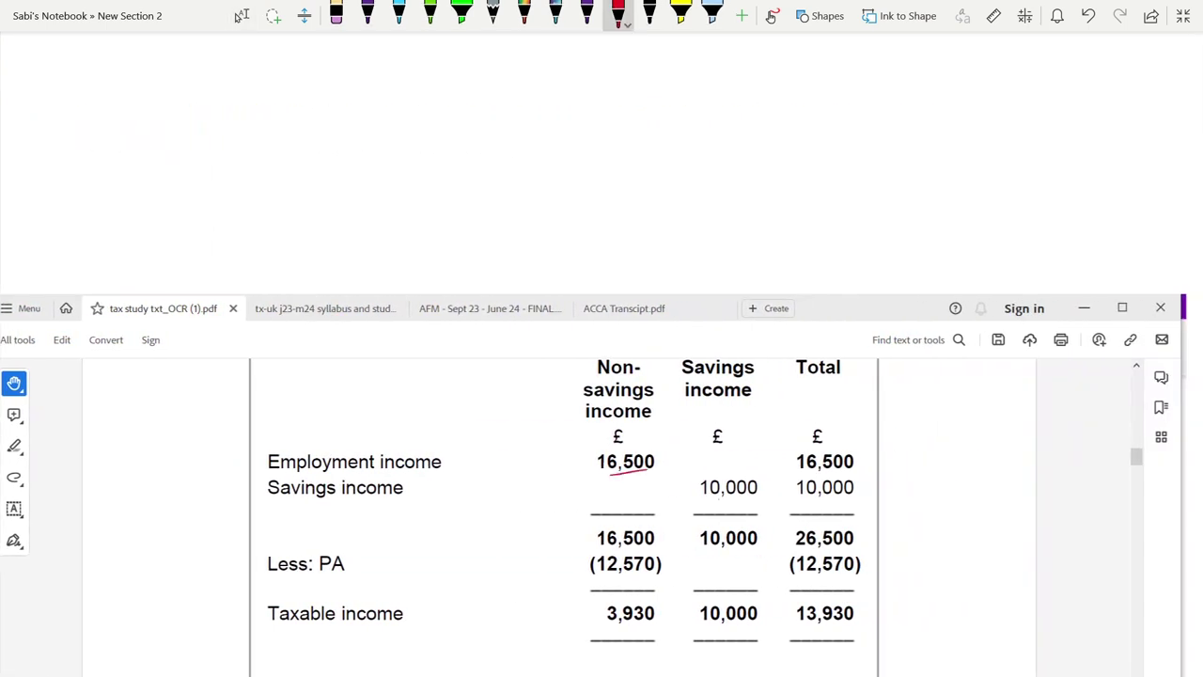
drag(717, 498, 737, 494)
drag(611, 583, 639, 580)
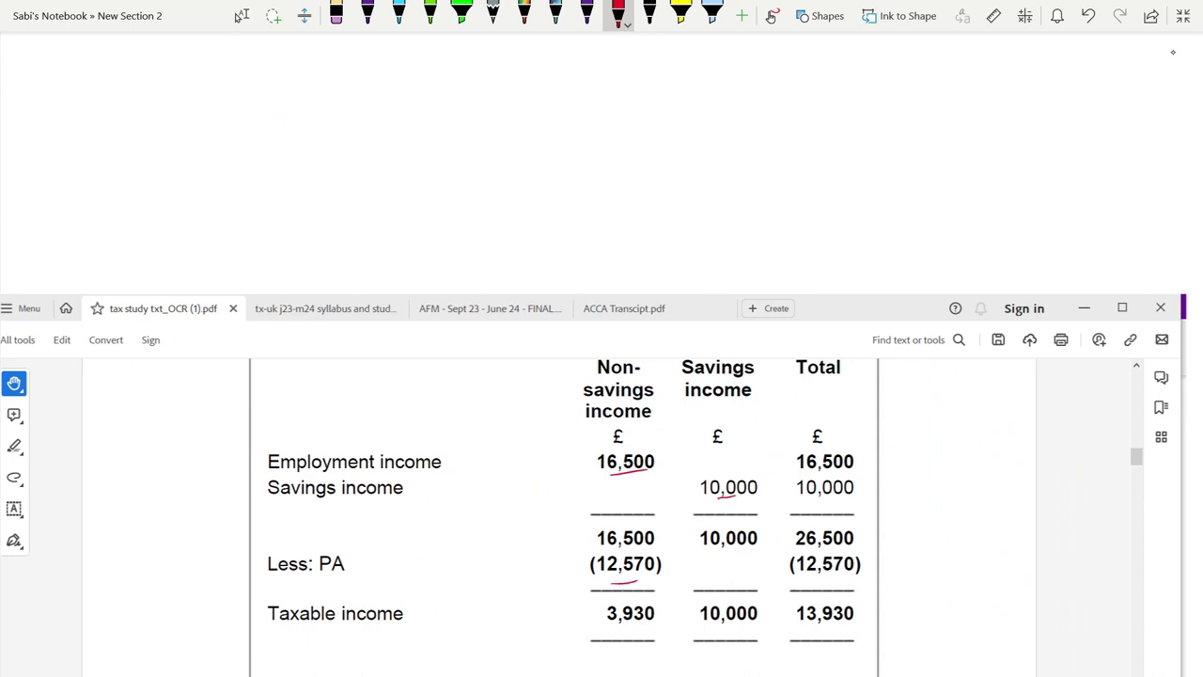